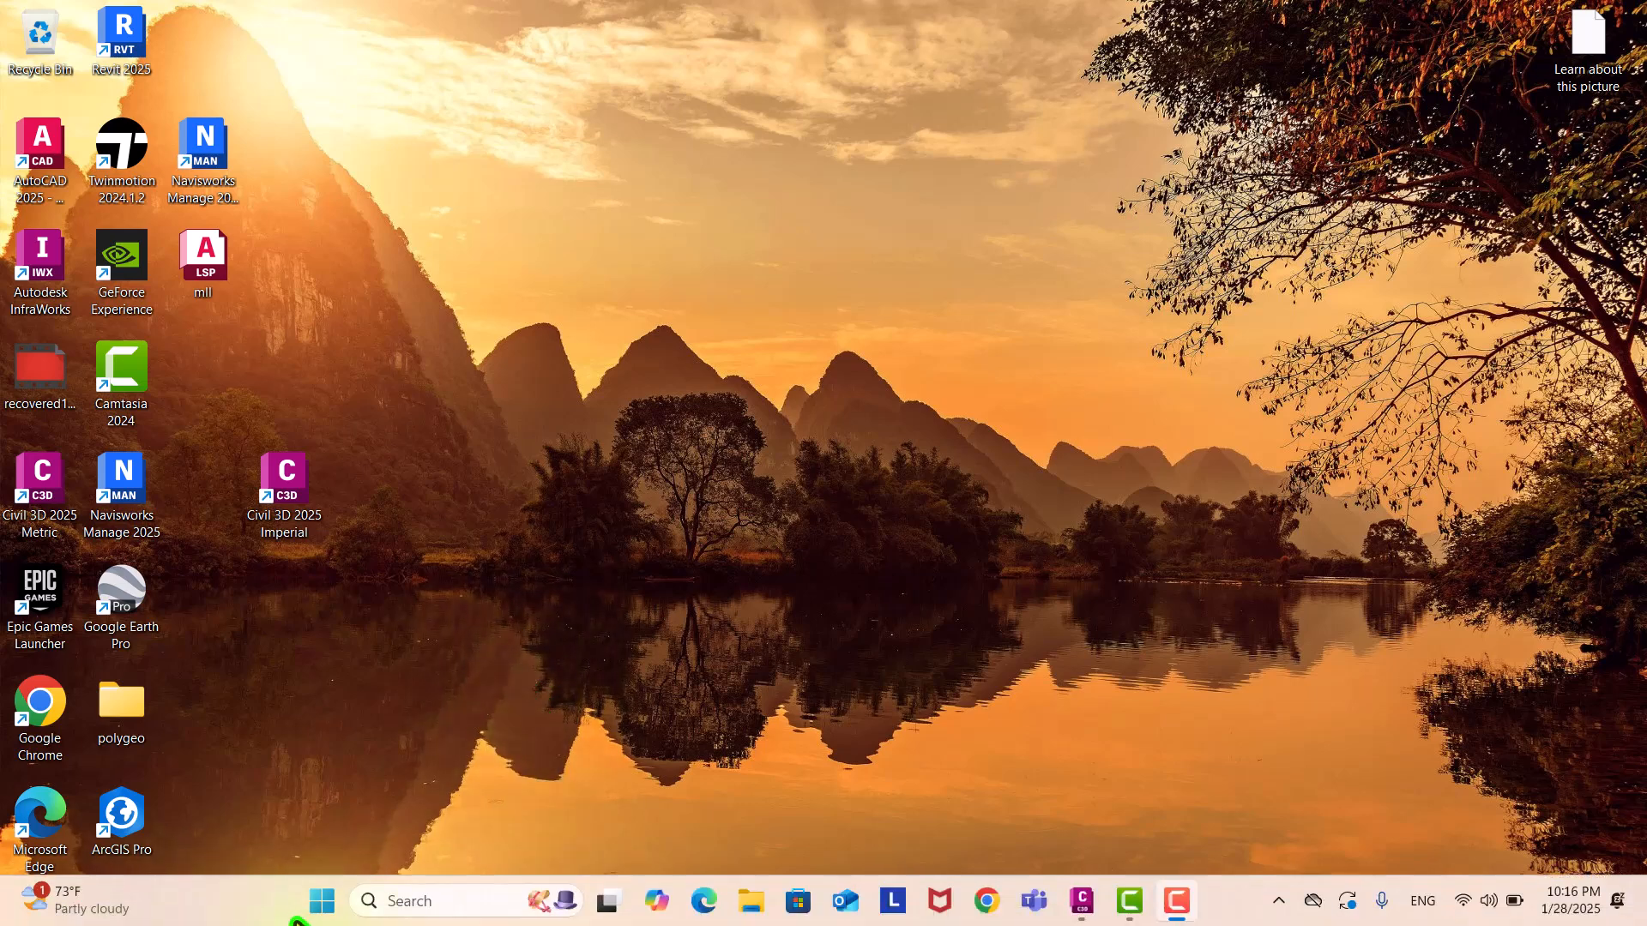
Step: Switch to Civil 3D and set the zone category in the drawing settings of Drawing1 to UTM, WGS84 Datum
left_click(1072, 906)
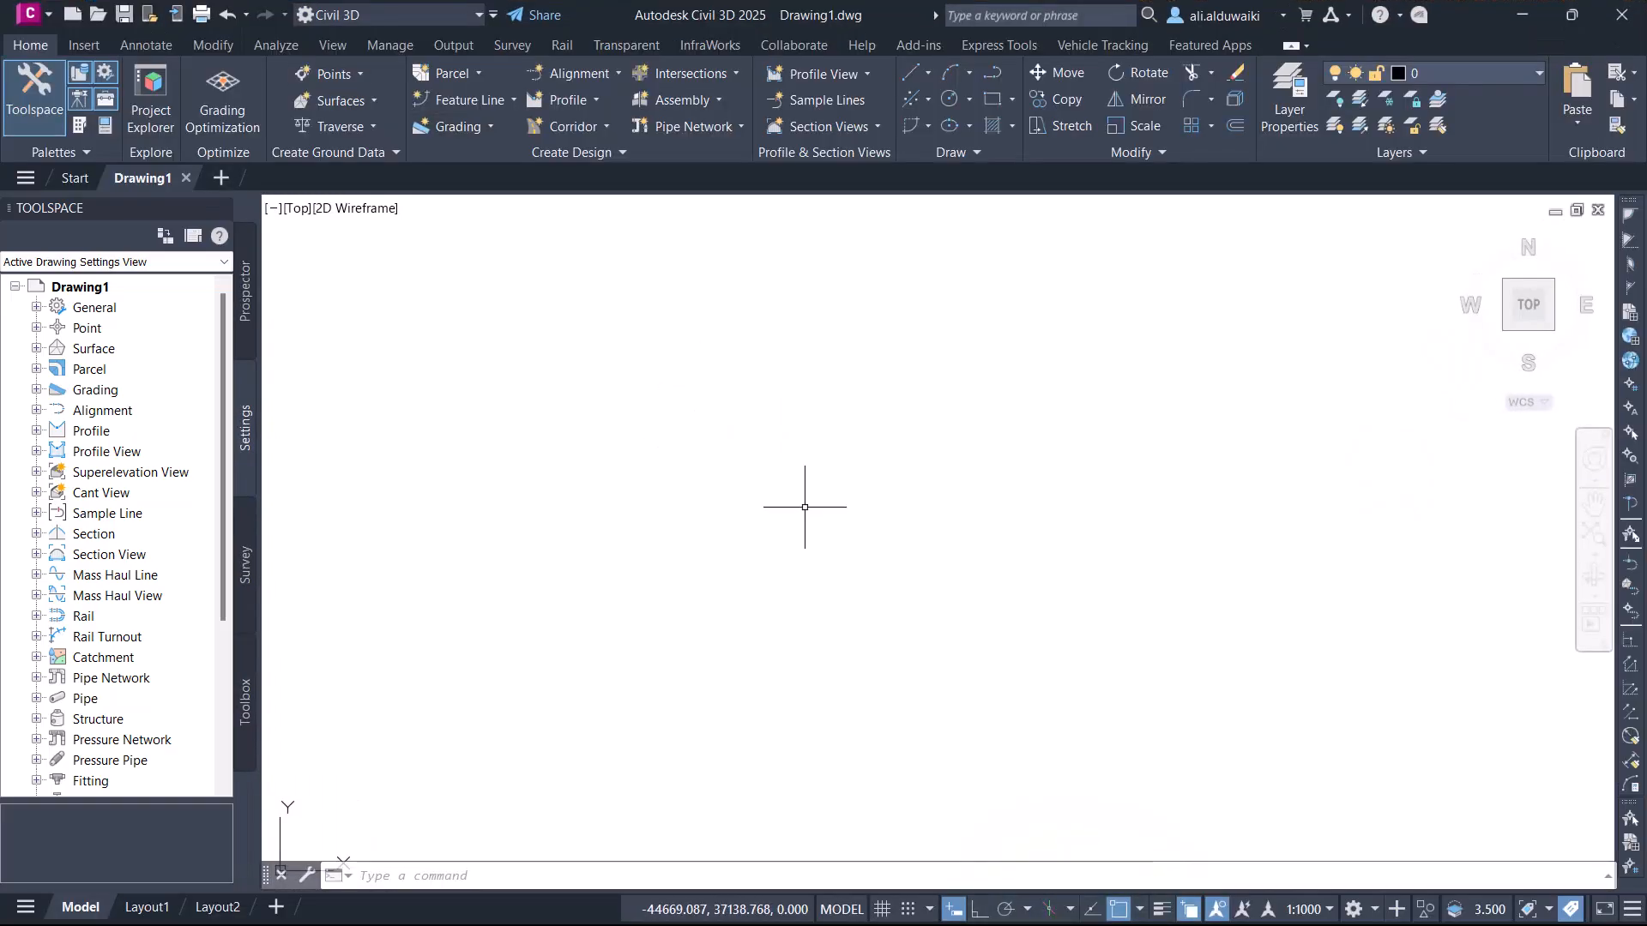
right_click(53, 287)
left_click(105, 293)
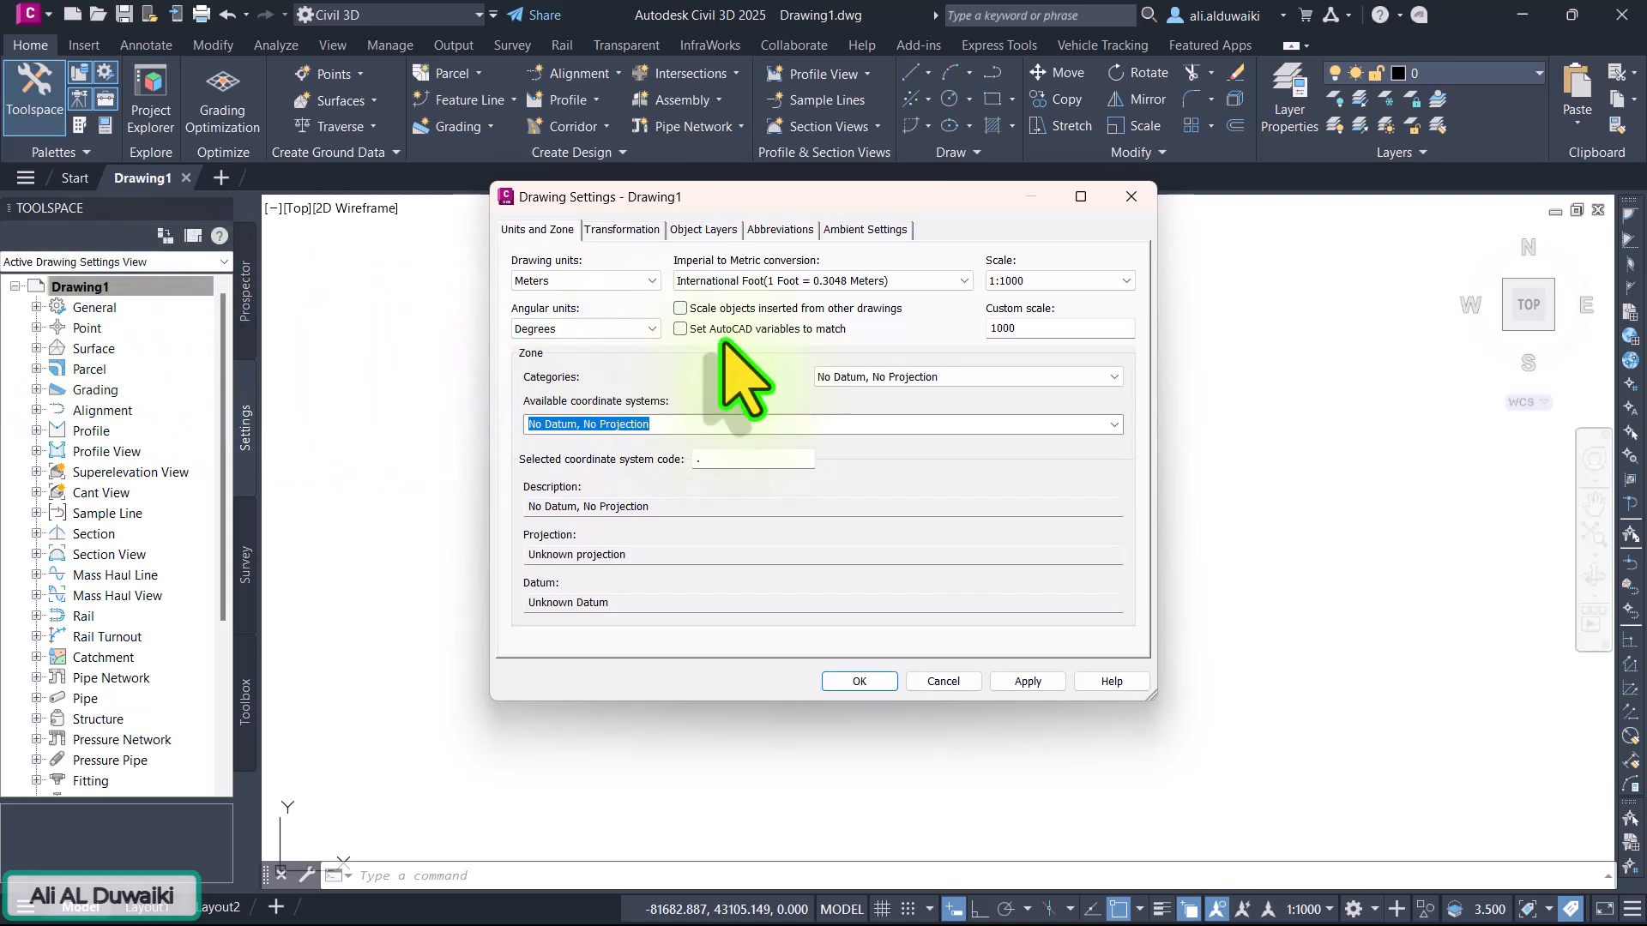
left_click(1112, 377)
left_click(1111, 377)
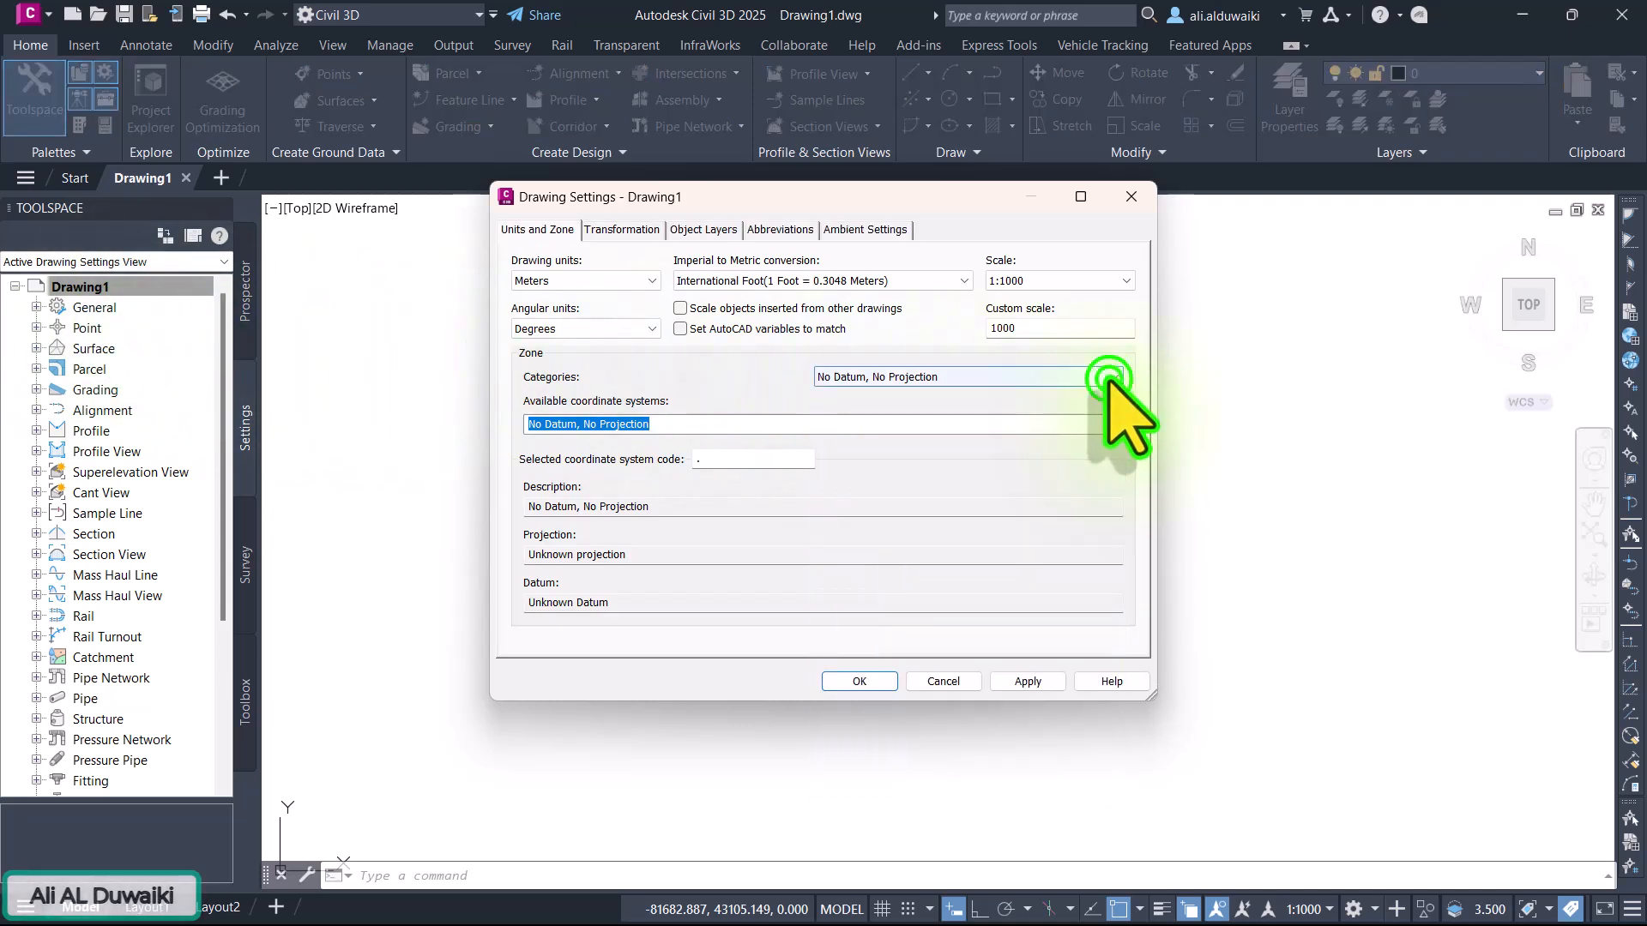
left_click(1112, 379)
left_click(1105, 410)
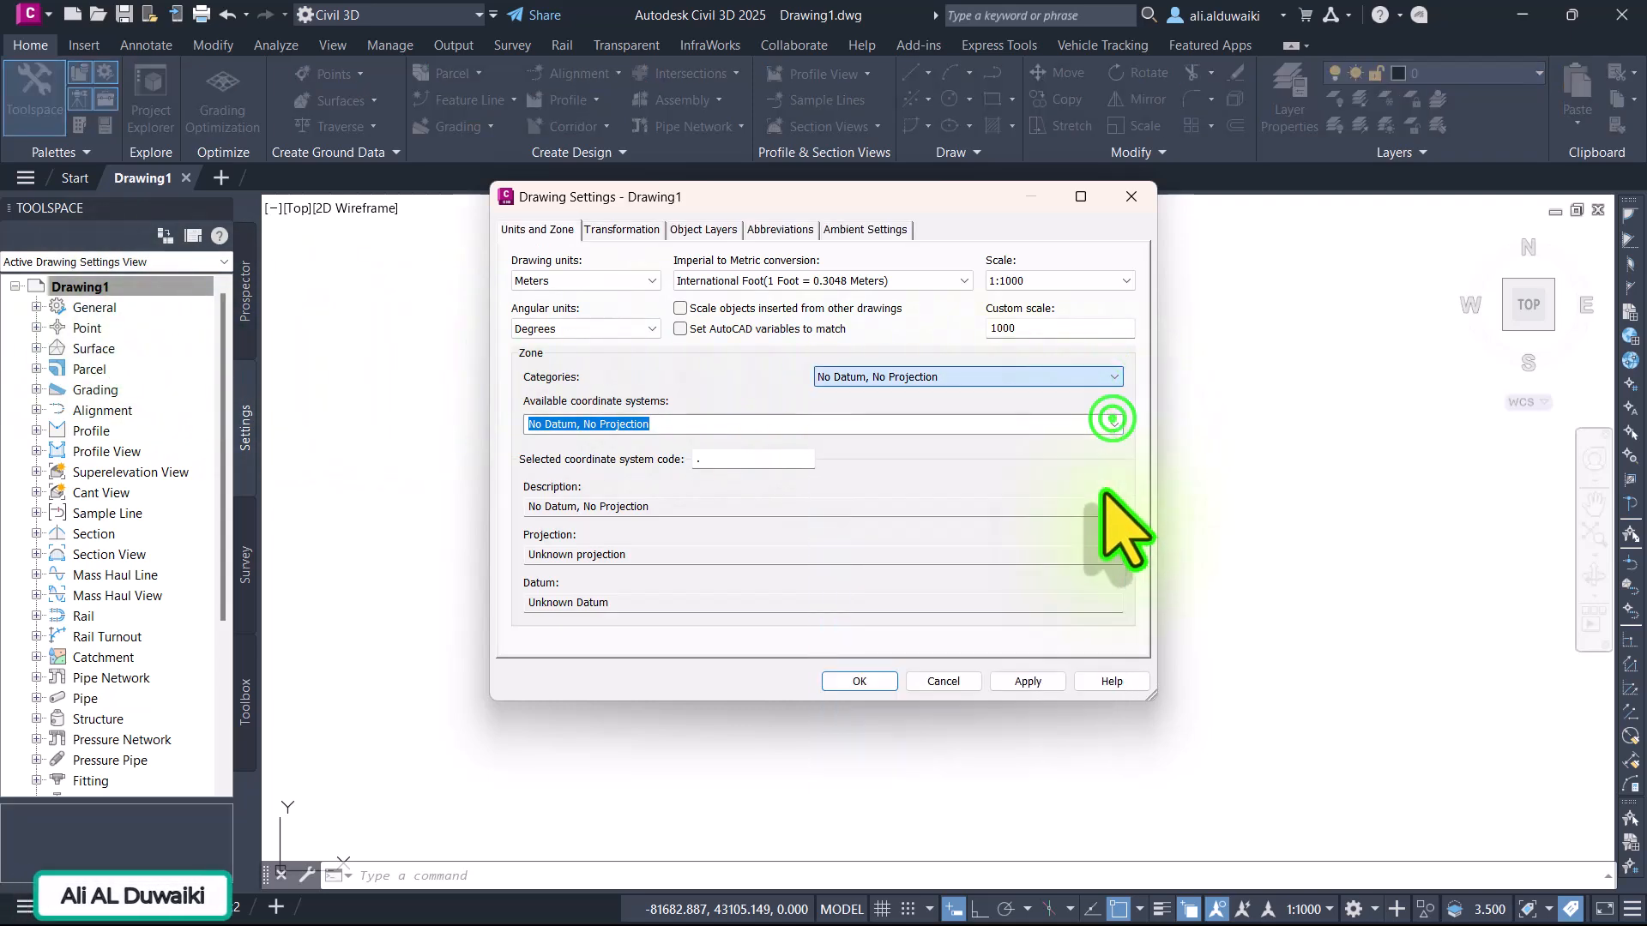
left_click(1112, 377)
left_click_drag(1112, 412, 1087, 767)
left_click(1021, 655)
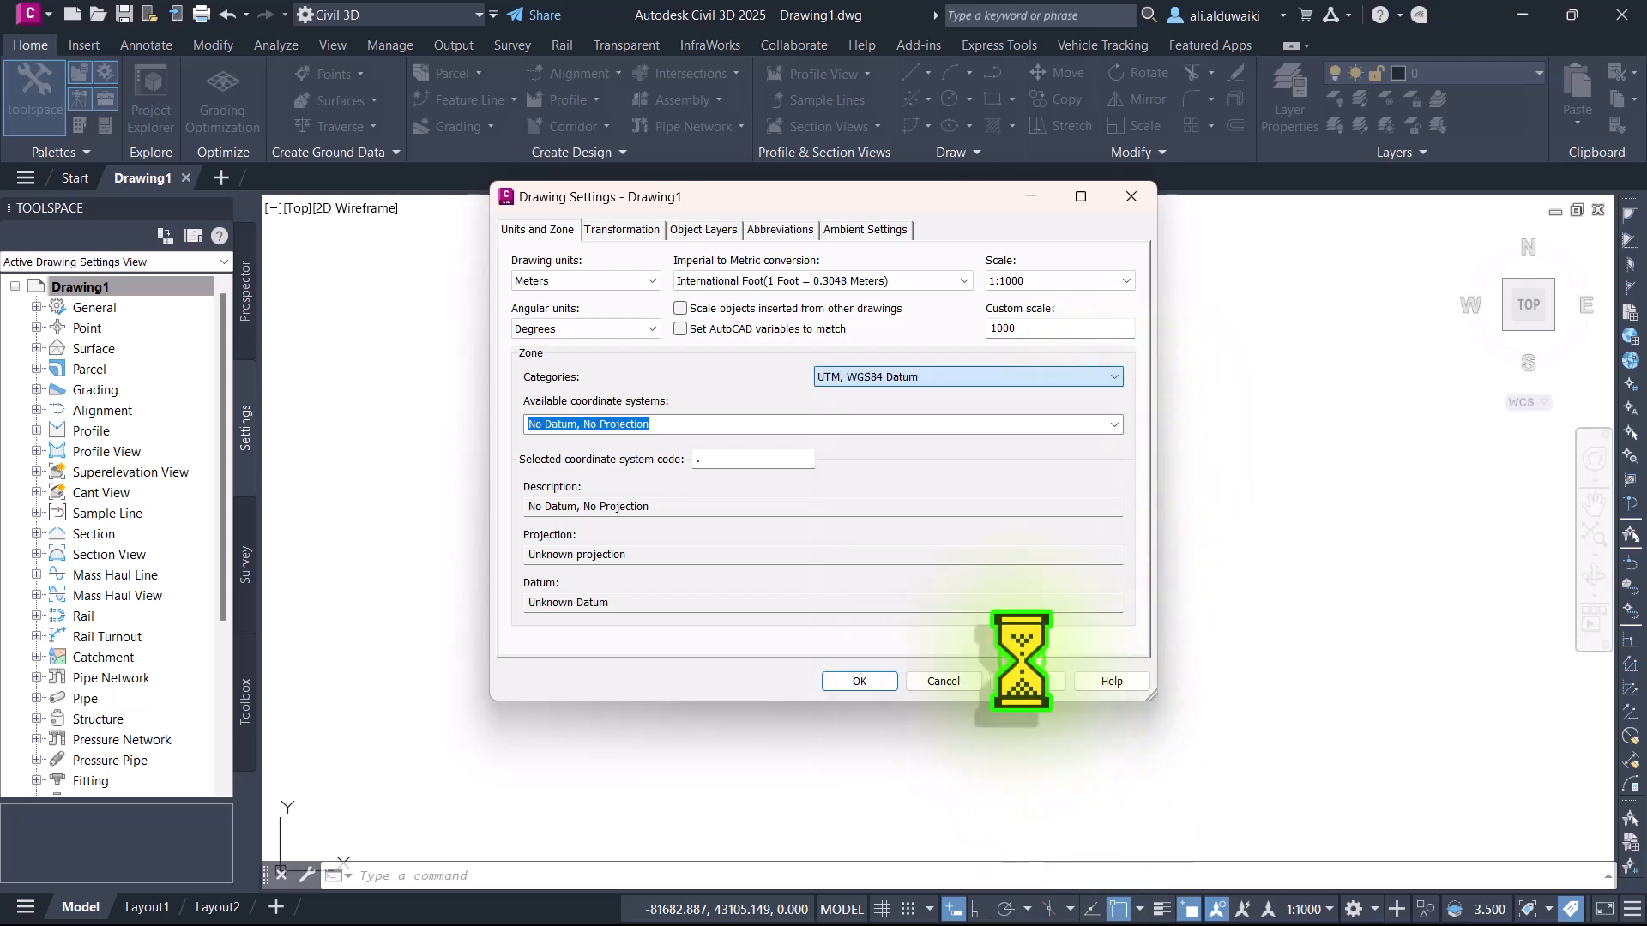
Step: Assign the coordinate system UTM-WGS 1984 datum, Zone 40 North, Meter (UTM84-40N) to the drawing and apply the settings
left_click(1113, 424)
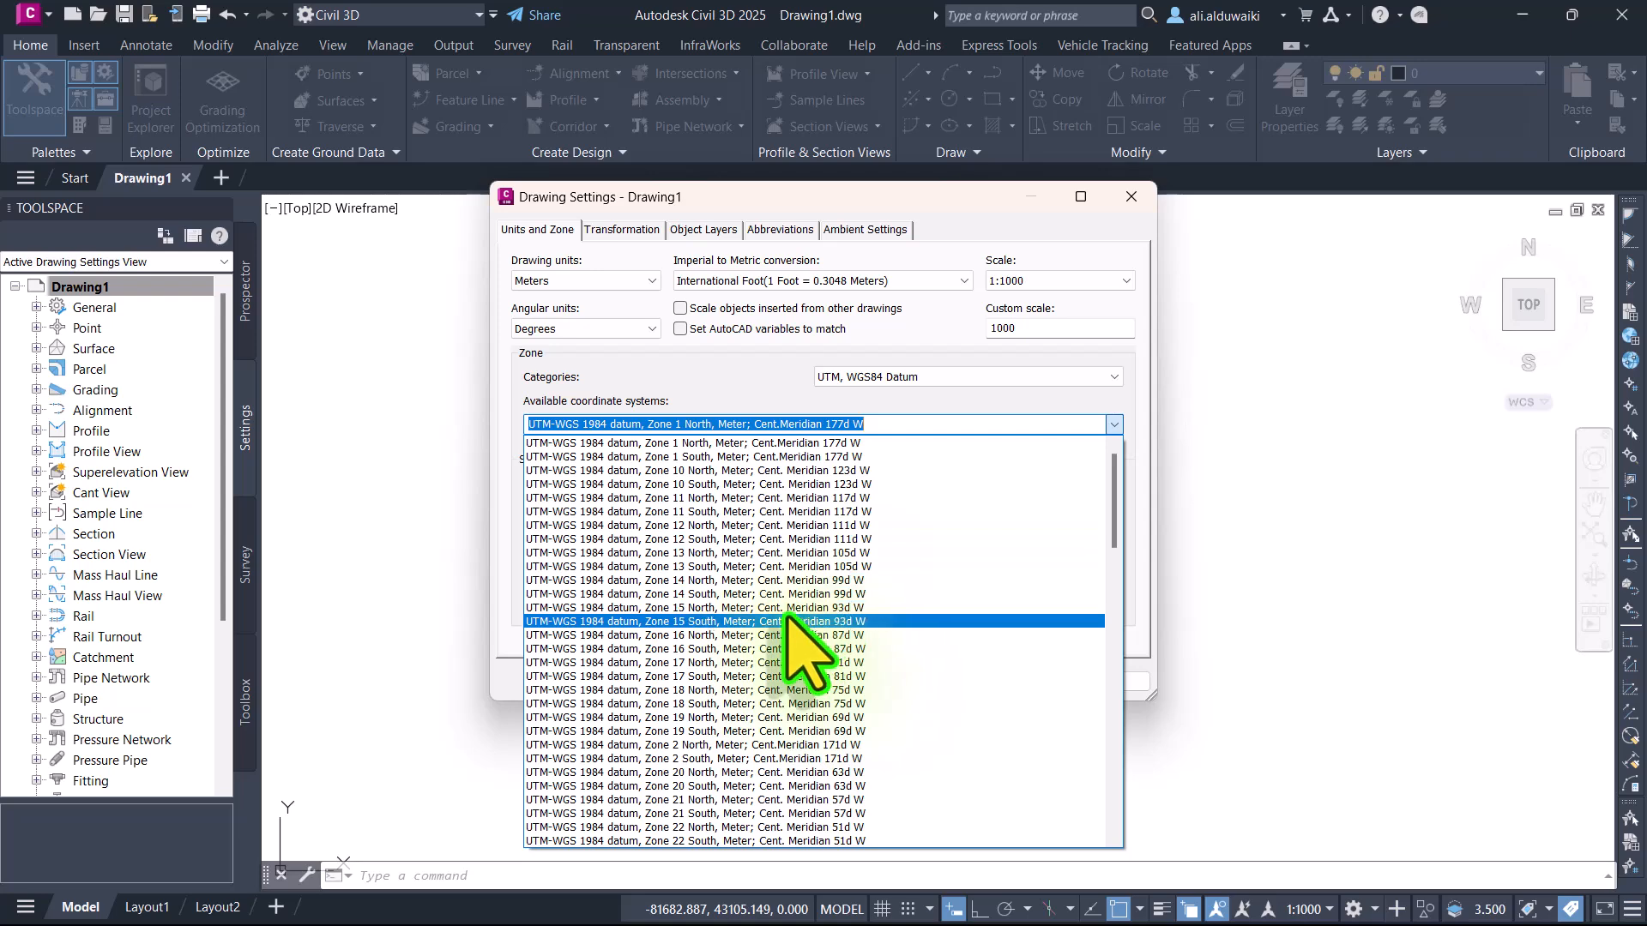
scroll(815, 598, "down", 8)
scroll(787, 615, "down", 8)
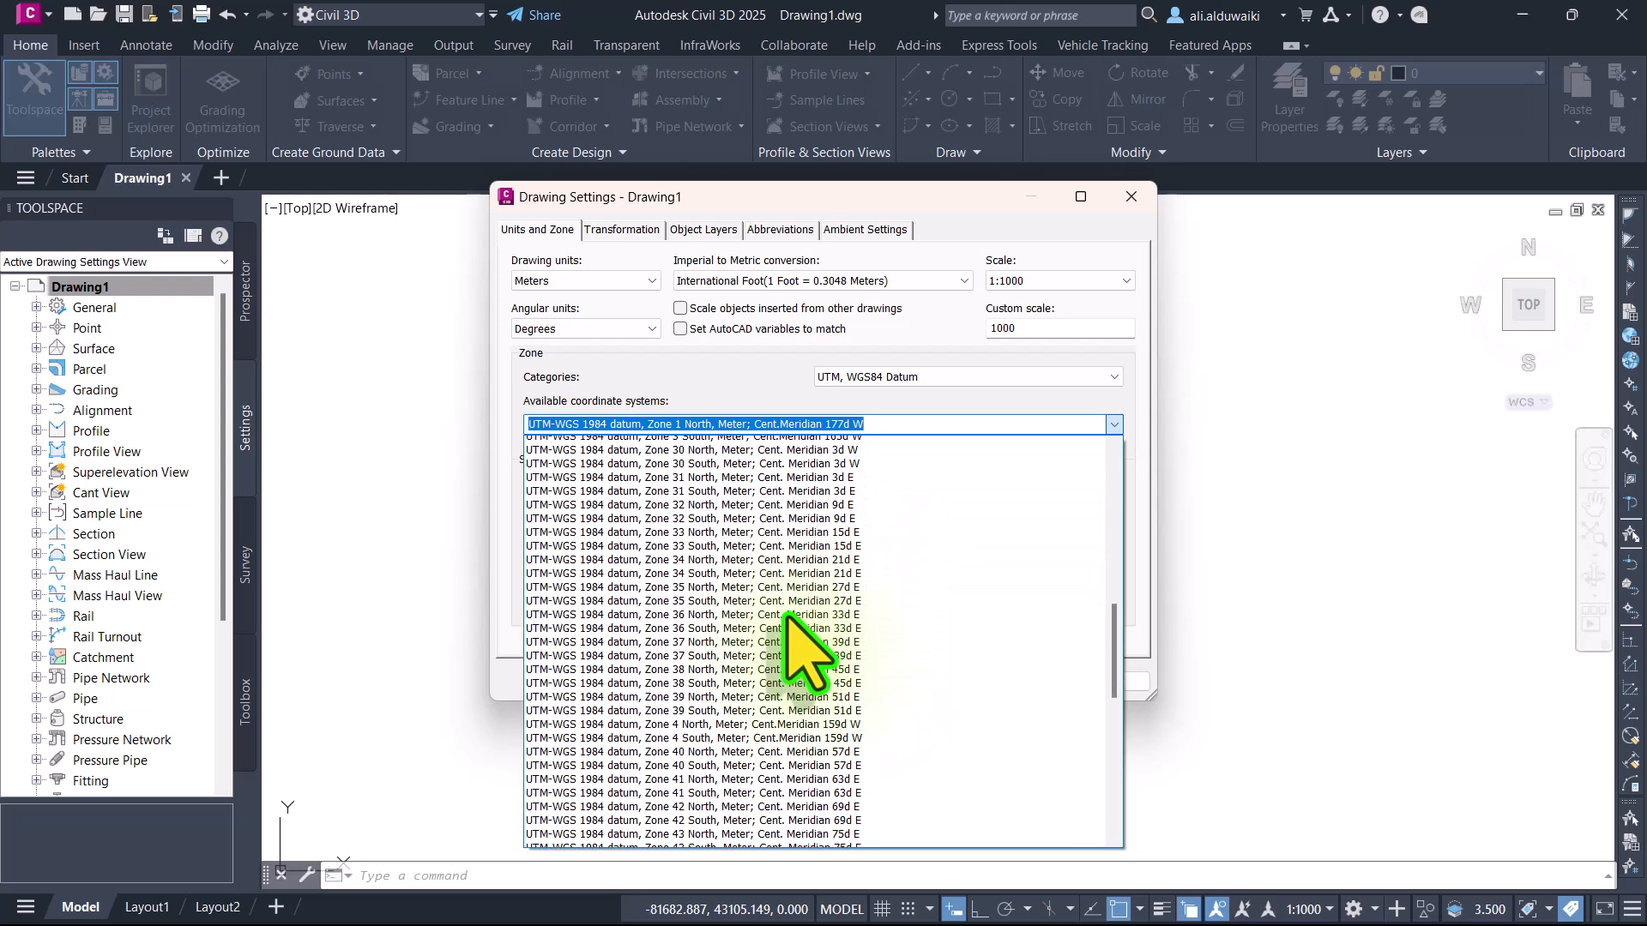
left_click(703, 719)
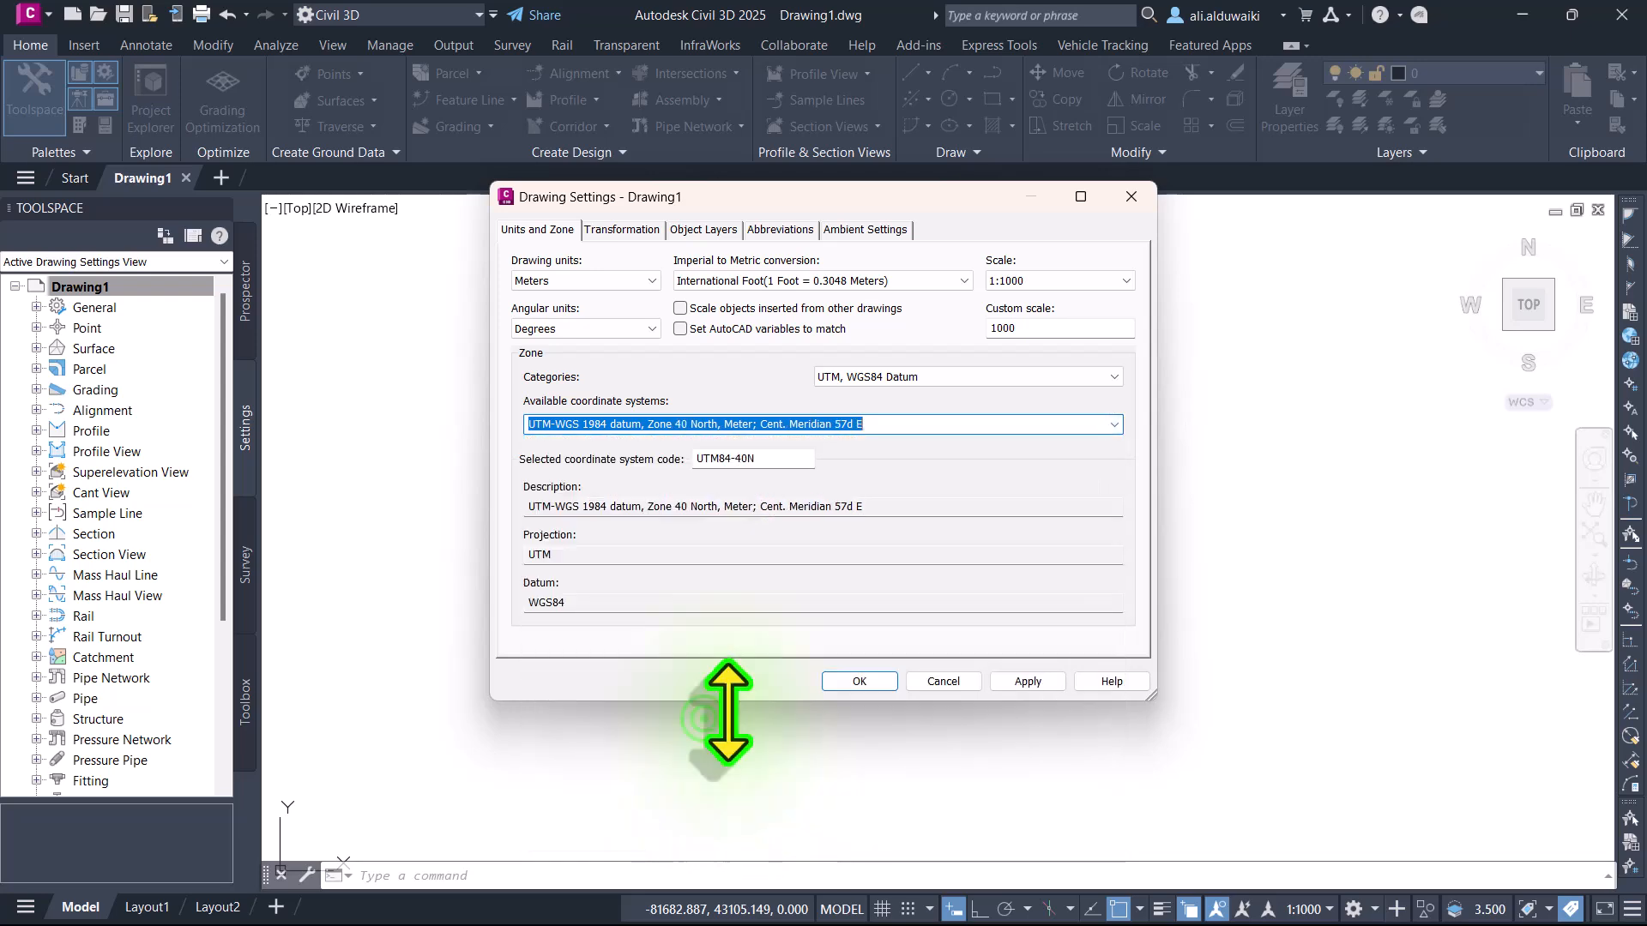
left_click(832, 678)
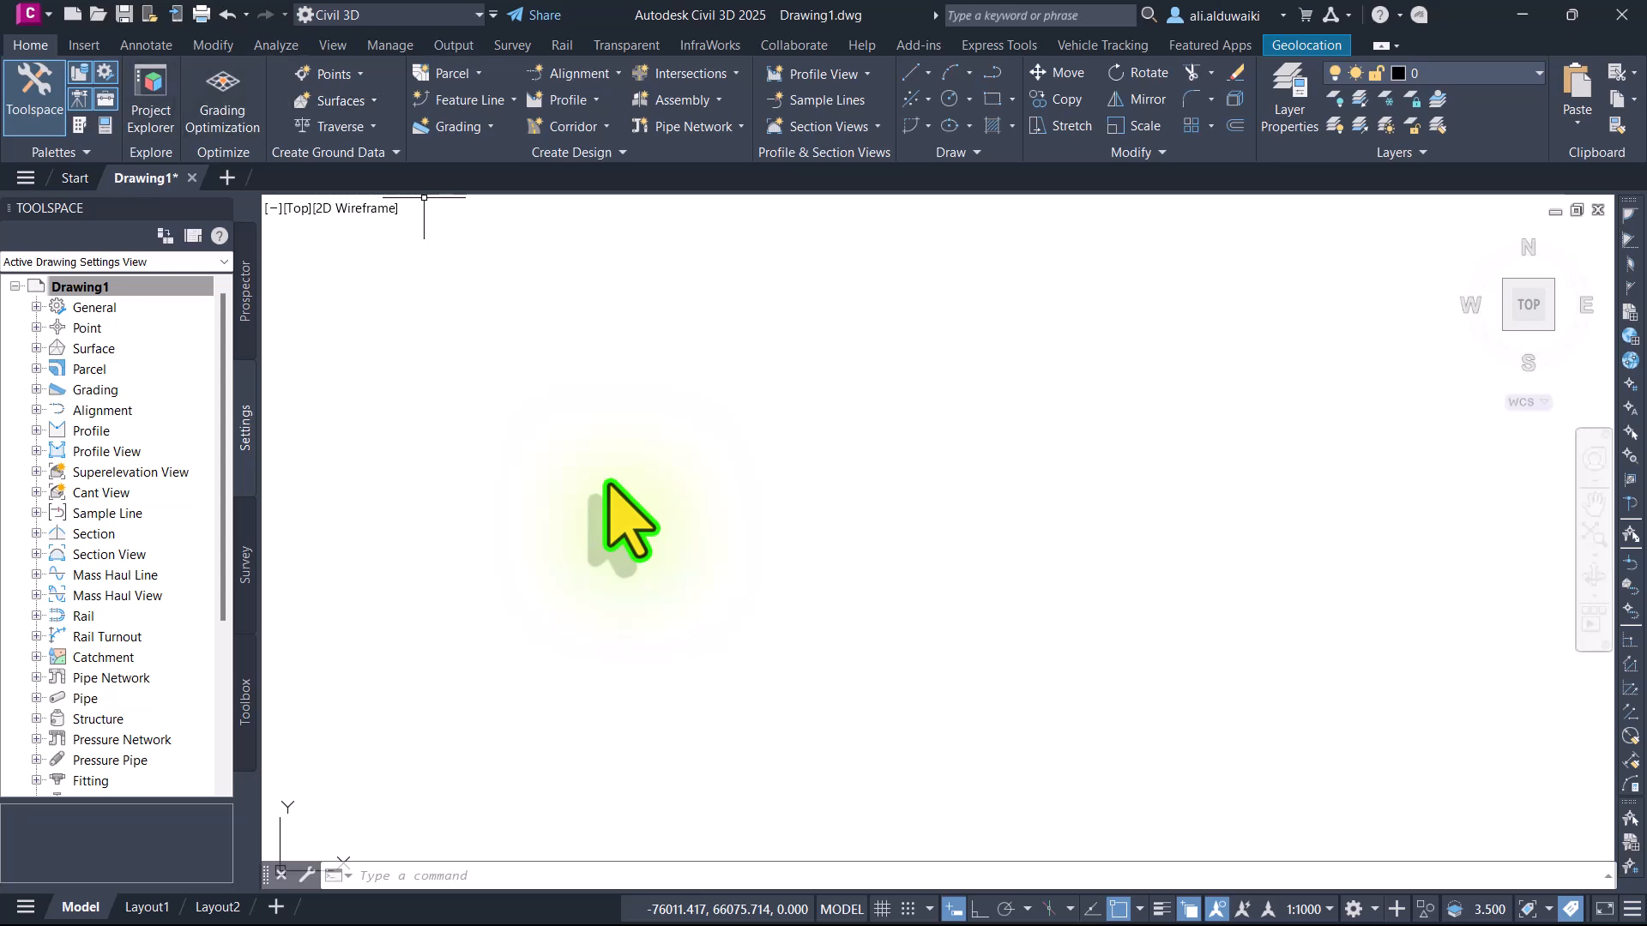
Step: Start a point import with the point creation tools and add Airport.csv from the Linkden video folder as source file
left_click(75, 46)
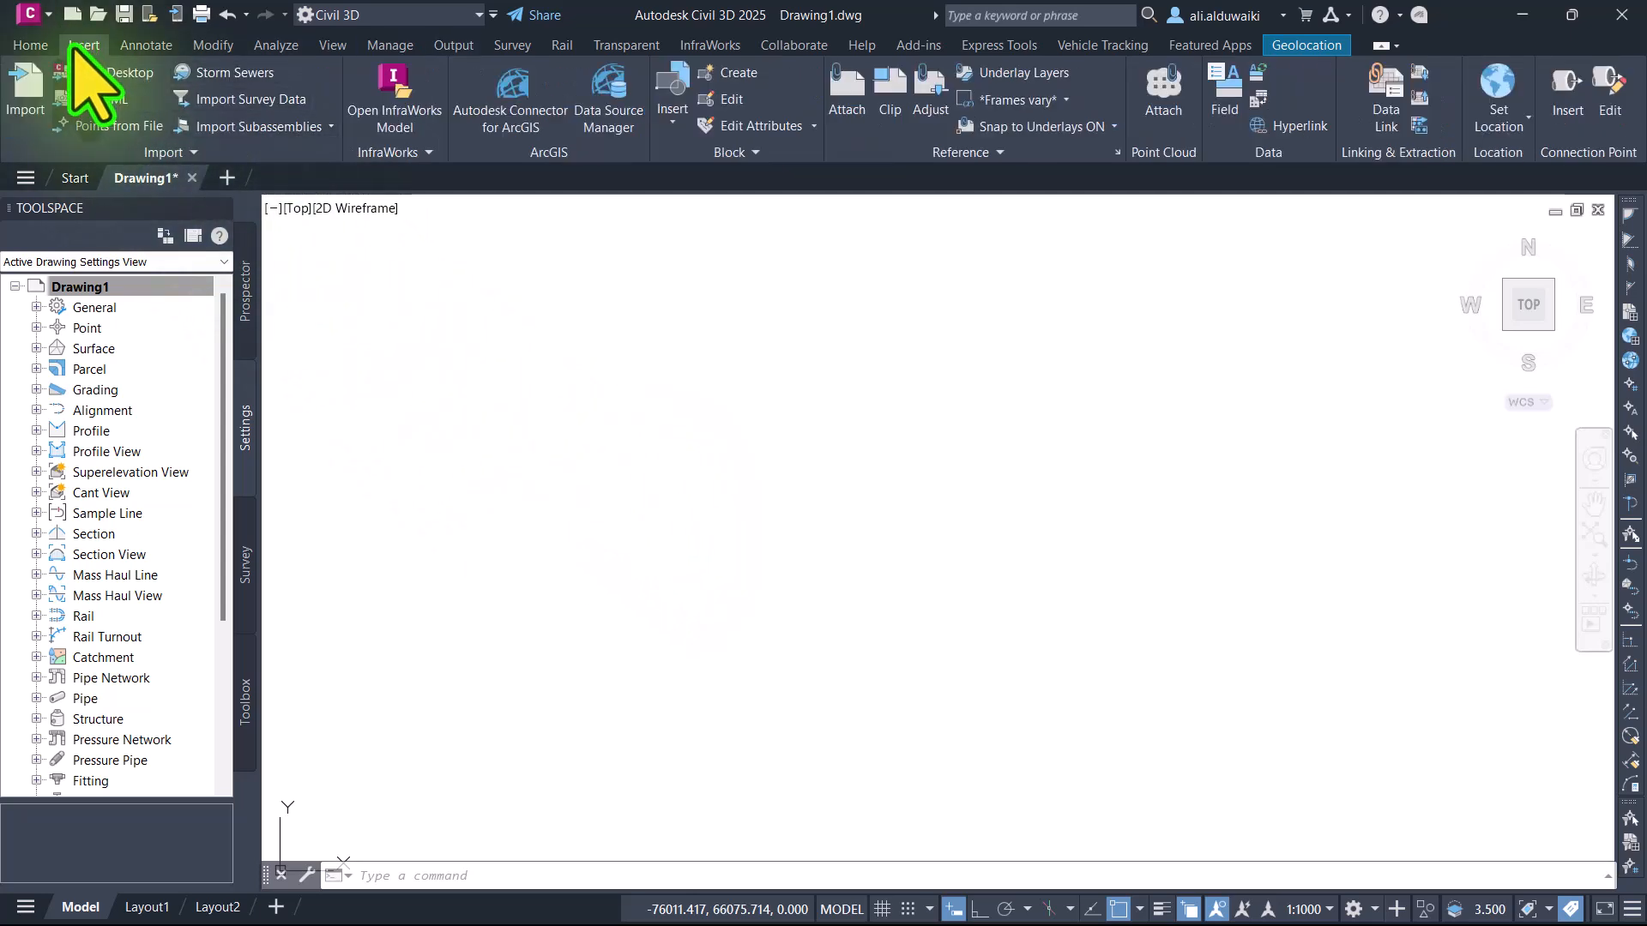
left_click(31, 45)
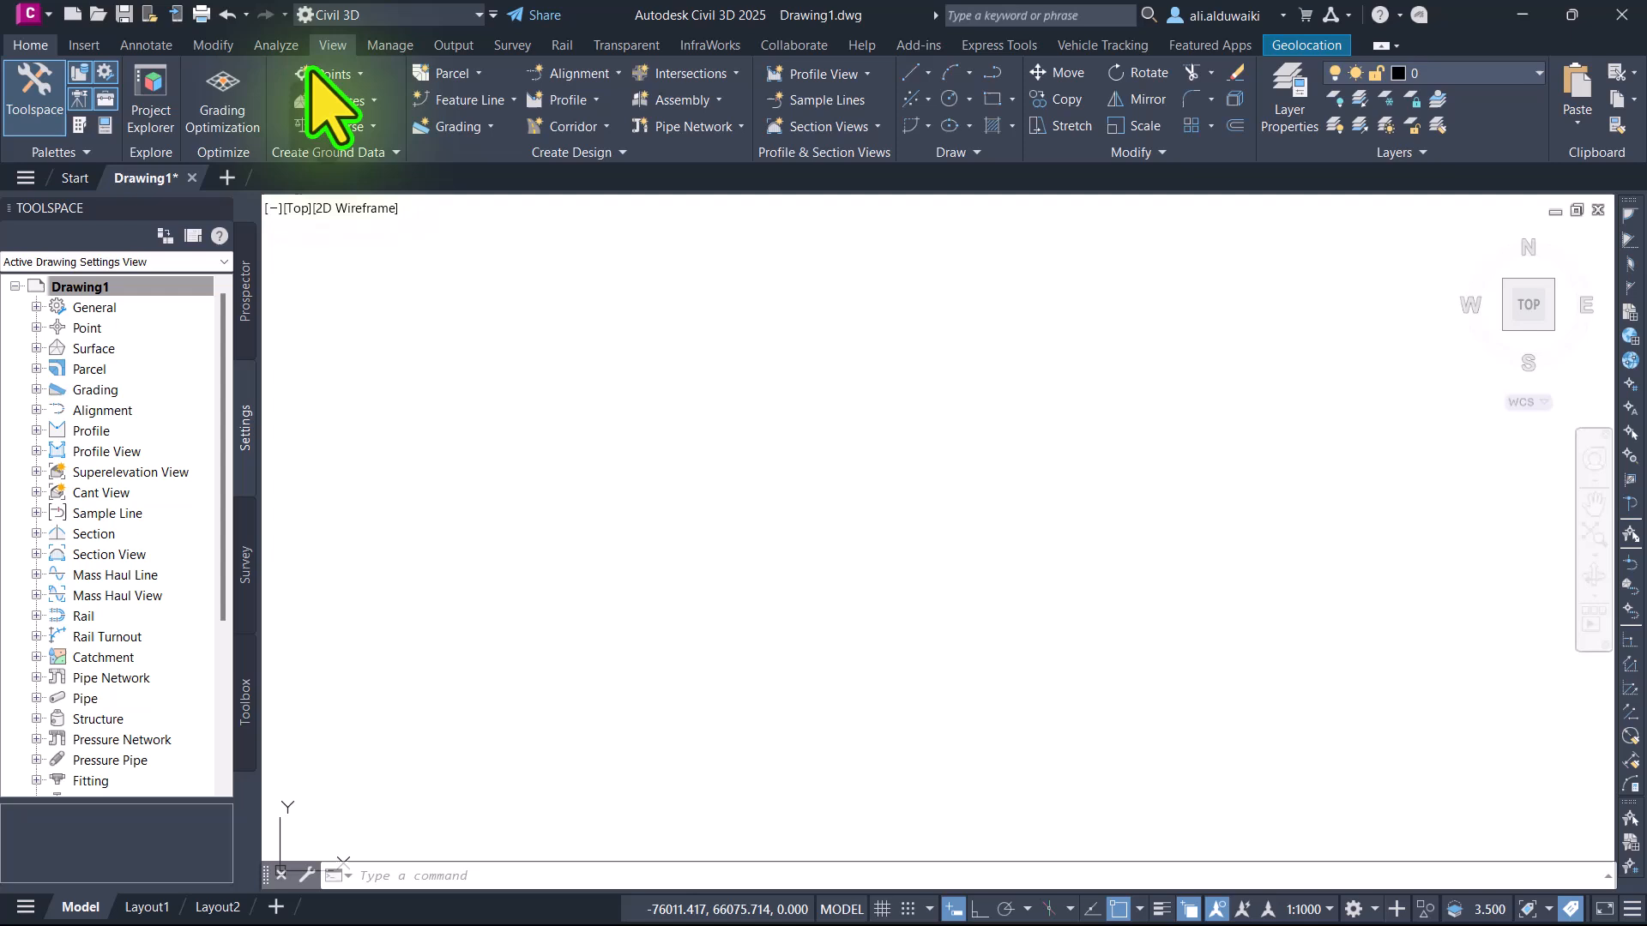
left_click(355, 73)
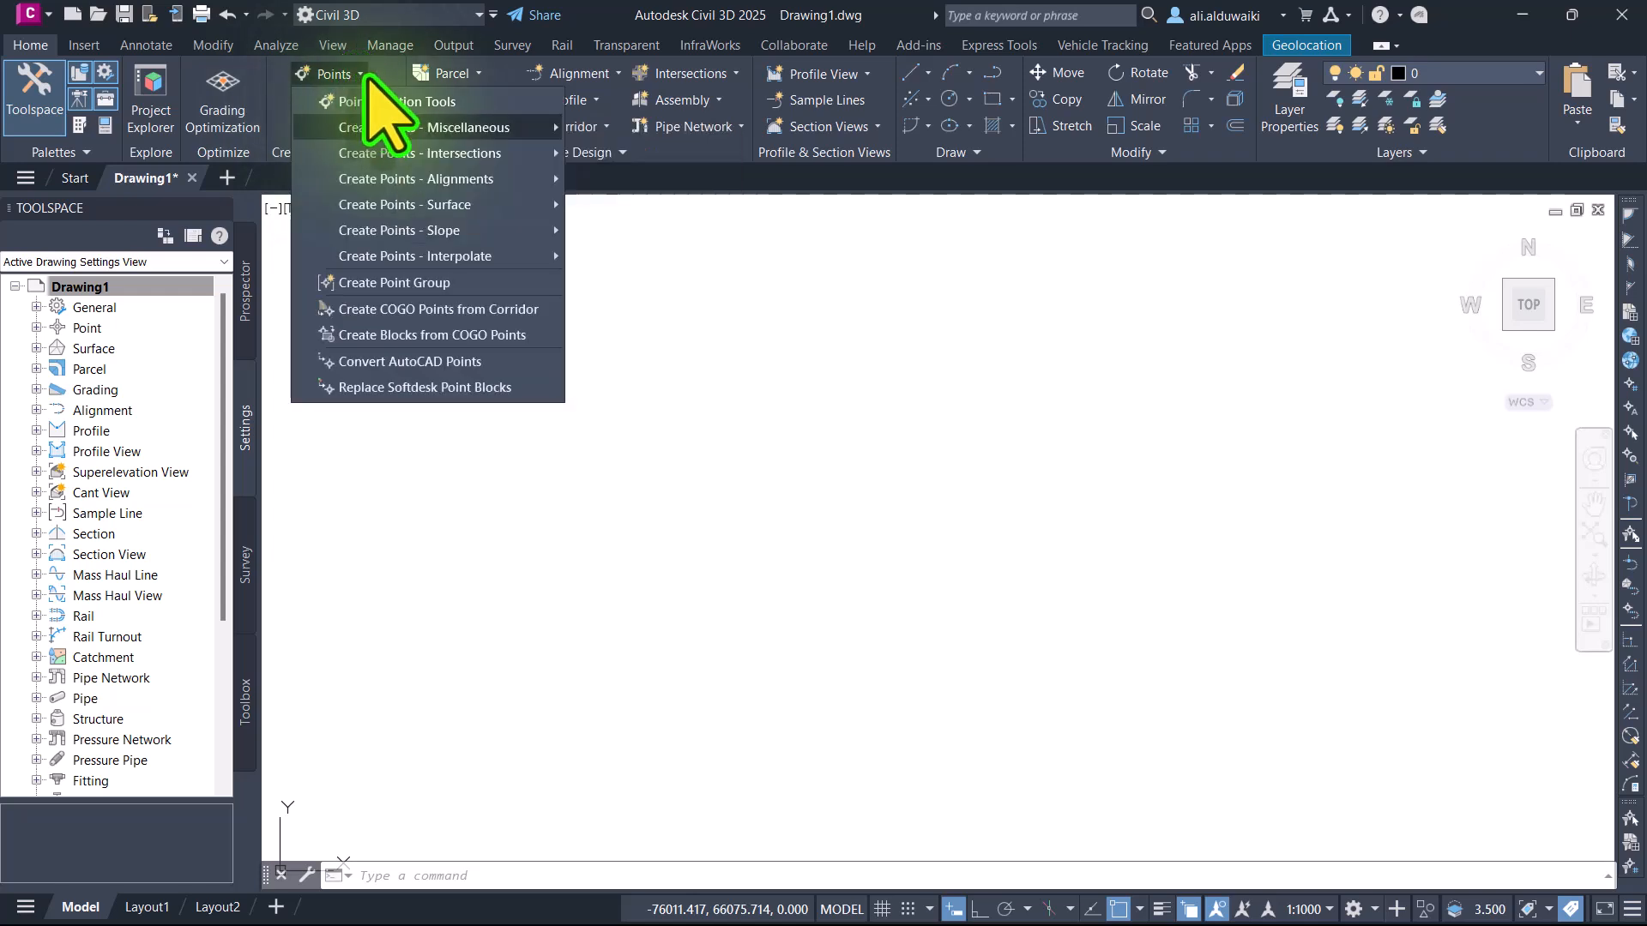
left_click(461, 100)
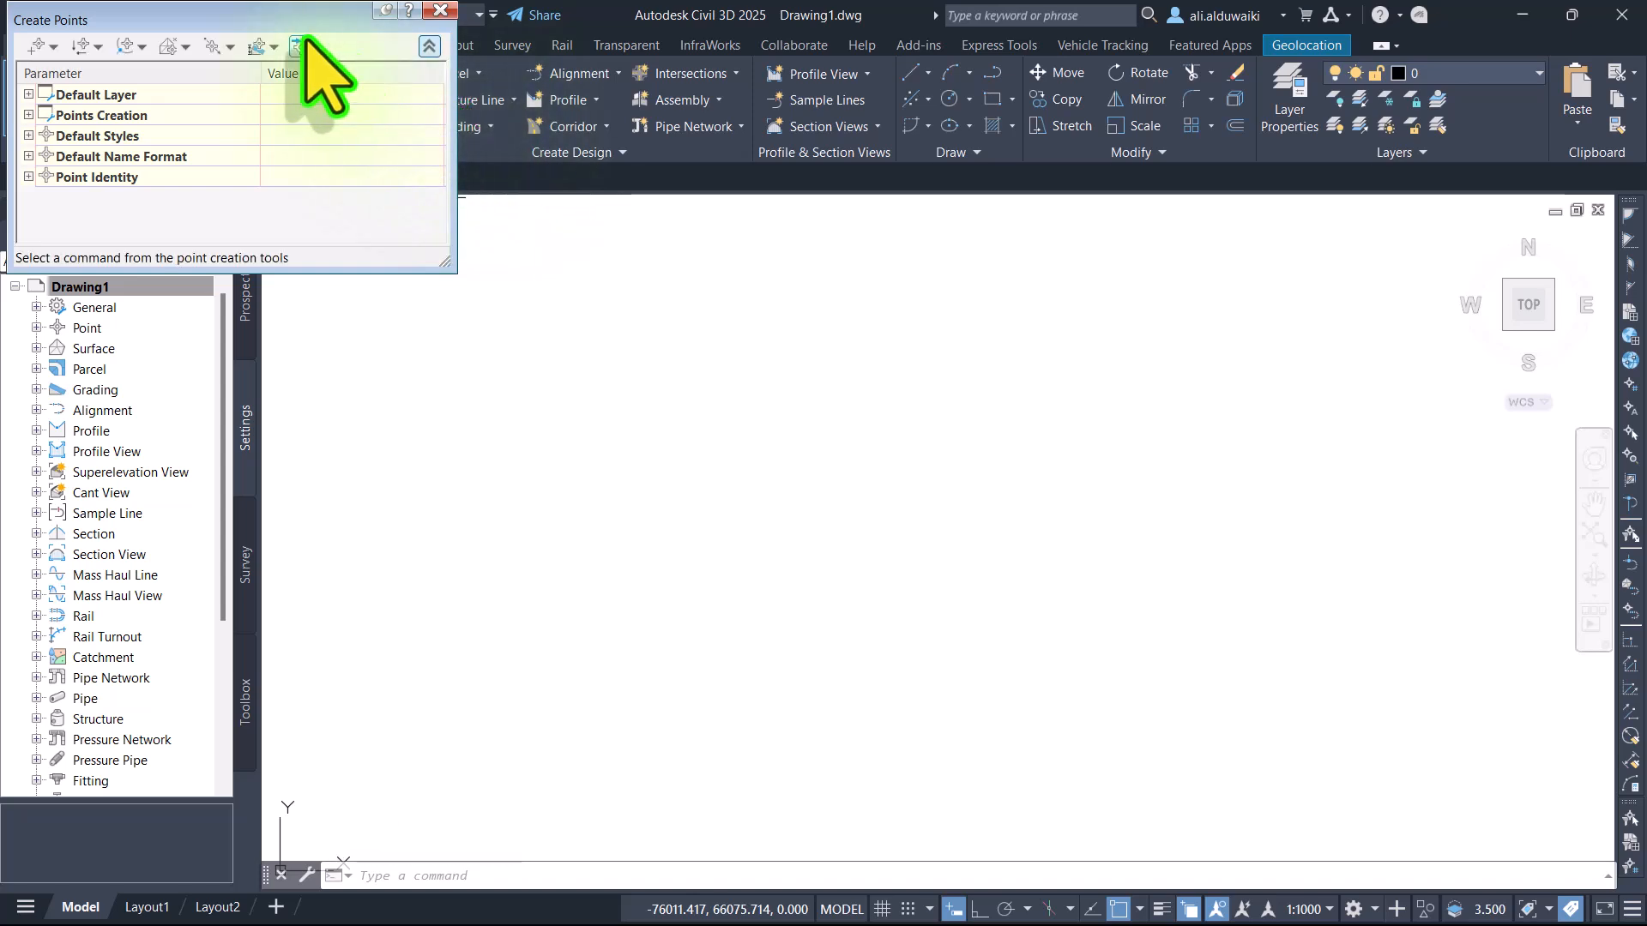
left_click(299, 44)
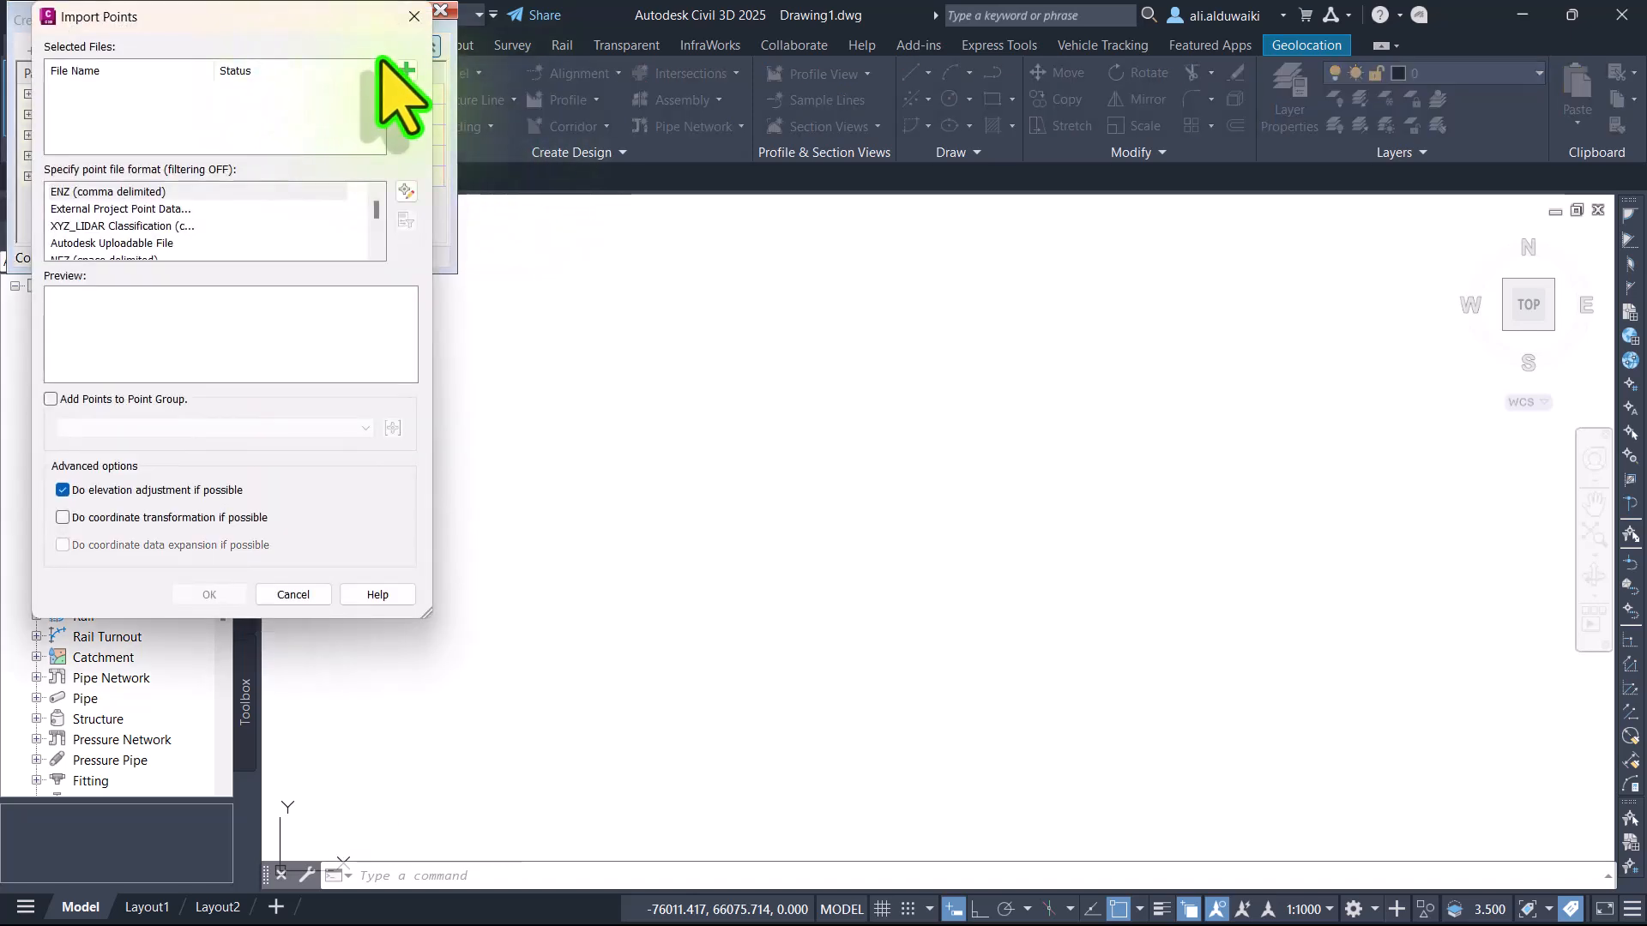
left_click(408, 66)
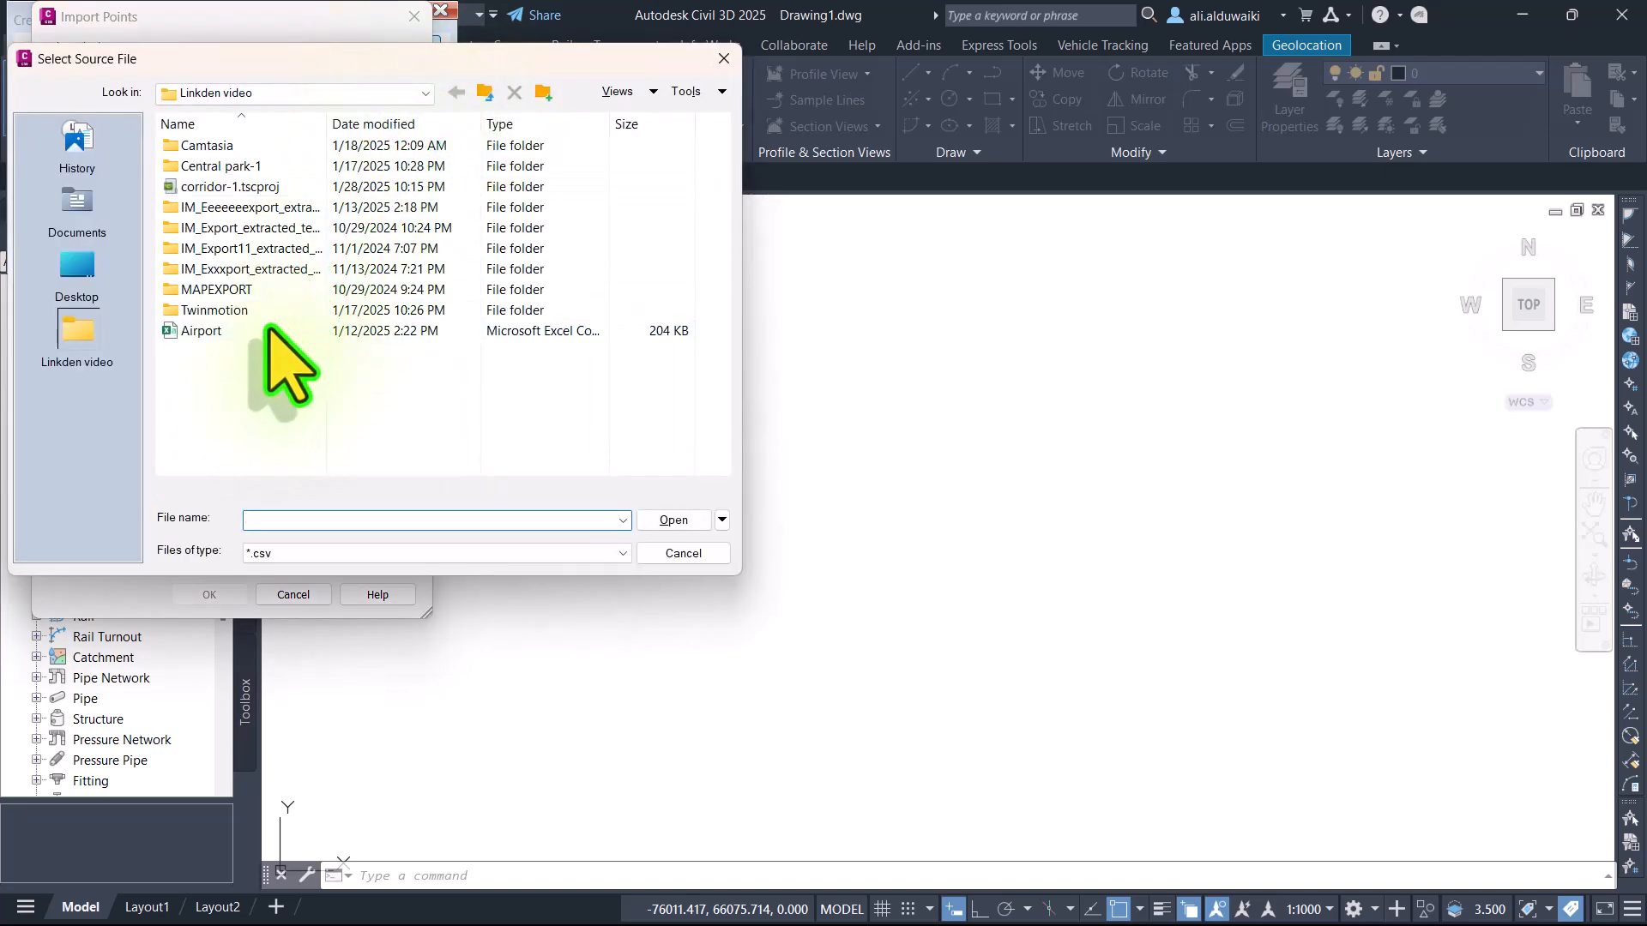
left_click(269, 329)
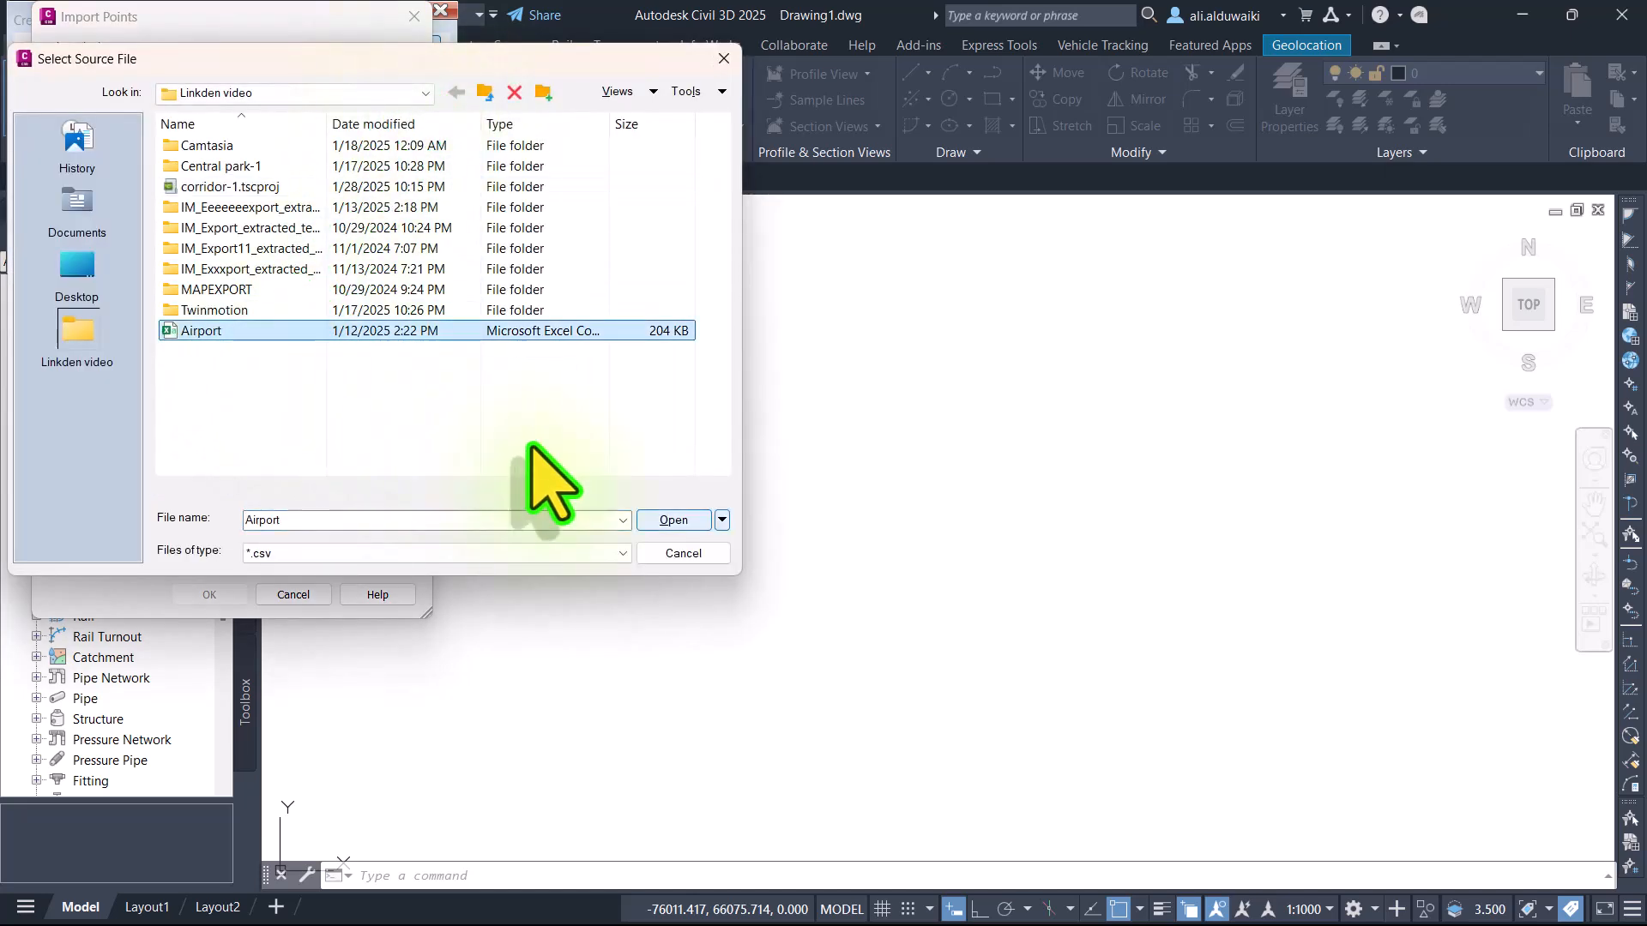
left_click(687, 520)
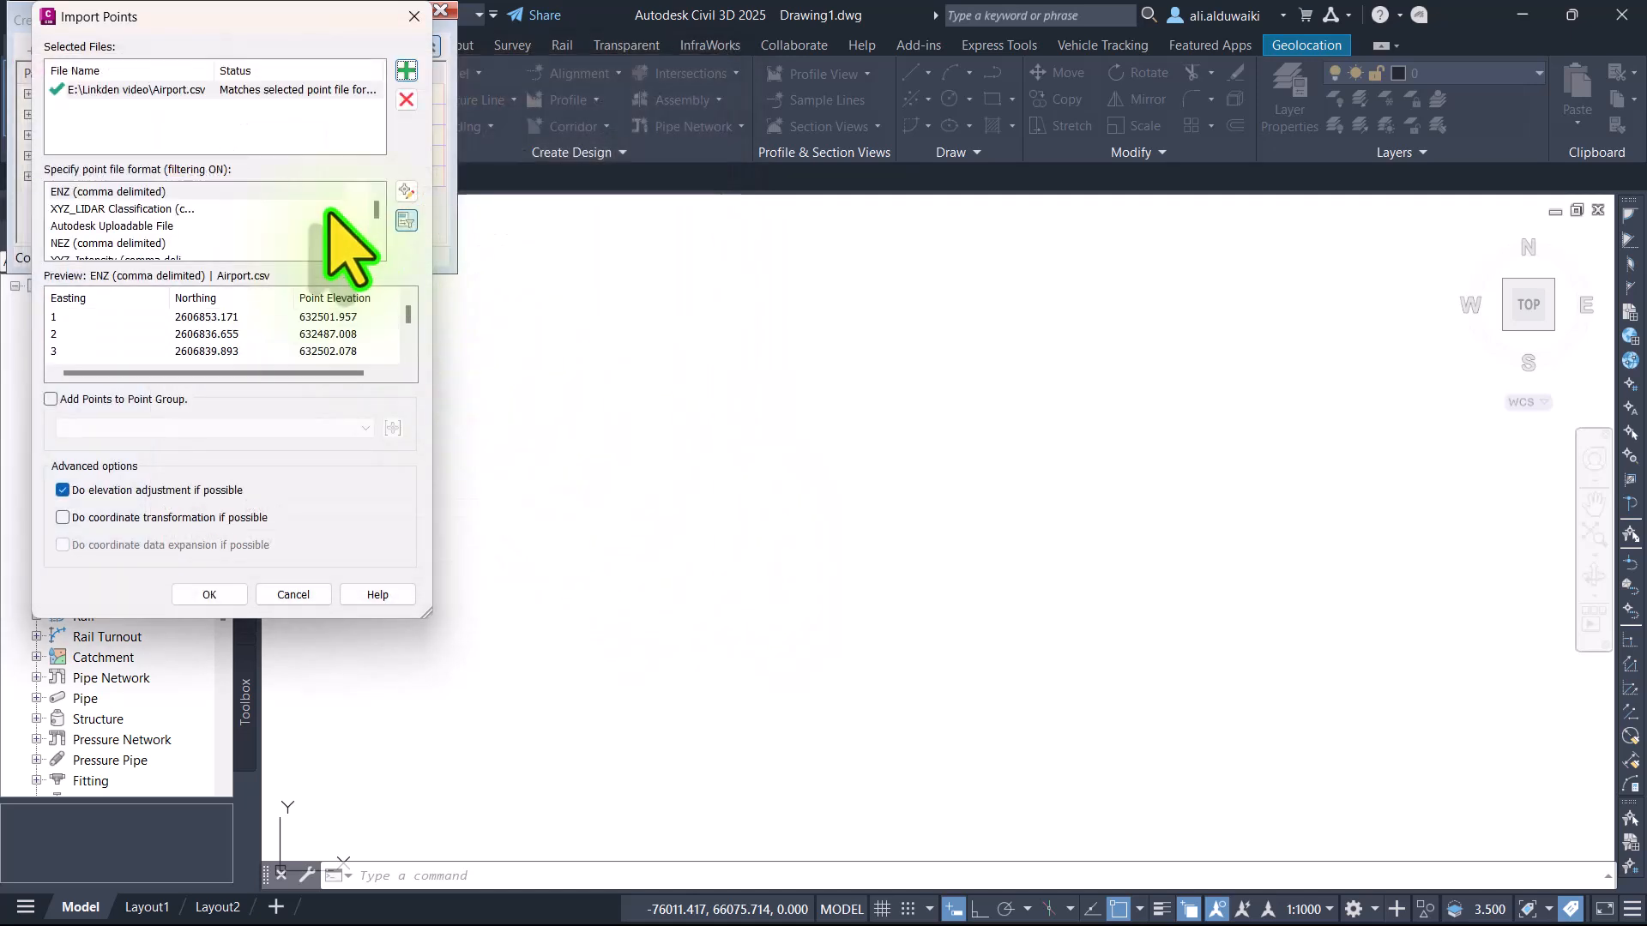
Step: Import the points of Airport.csv using the PNEZ (comma delimited) format and close the point creation tools
left_click(376, 221)
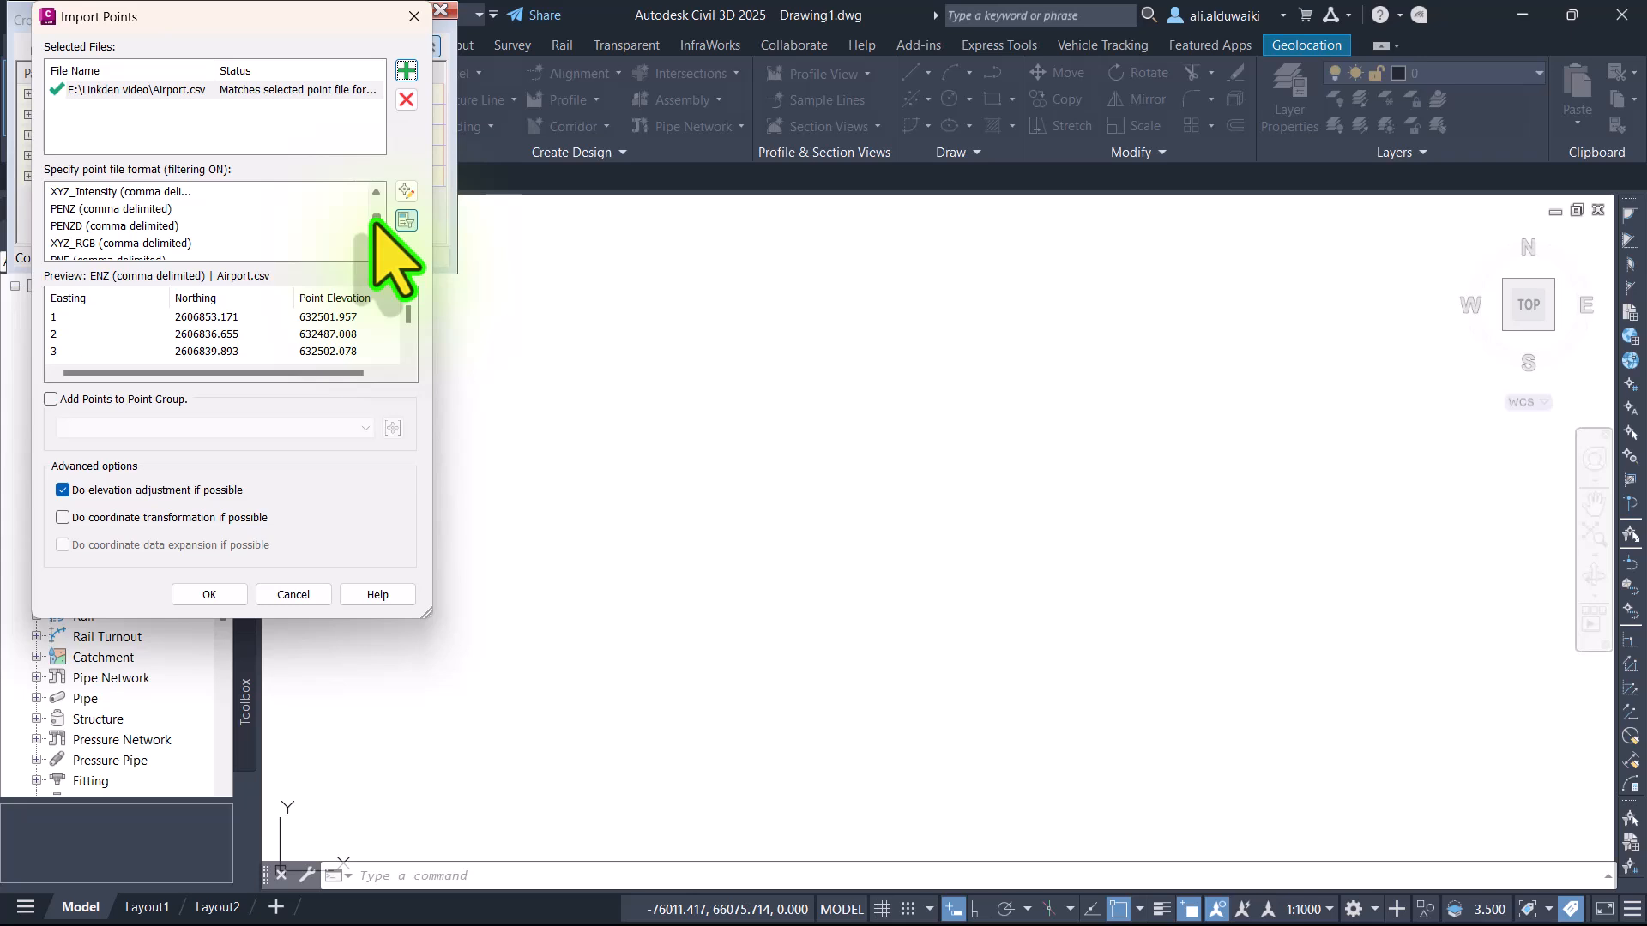
left_click(374, 250)
left_click(373, 249)
left_click(374, 249)
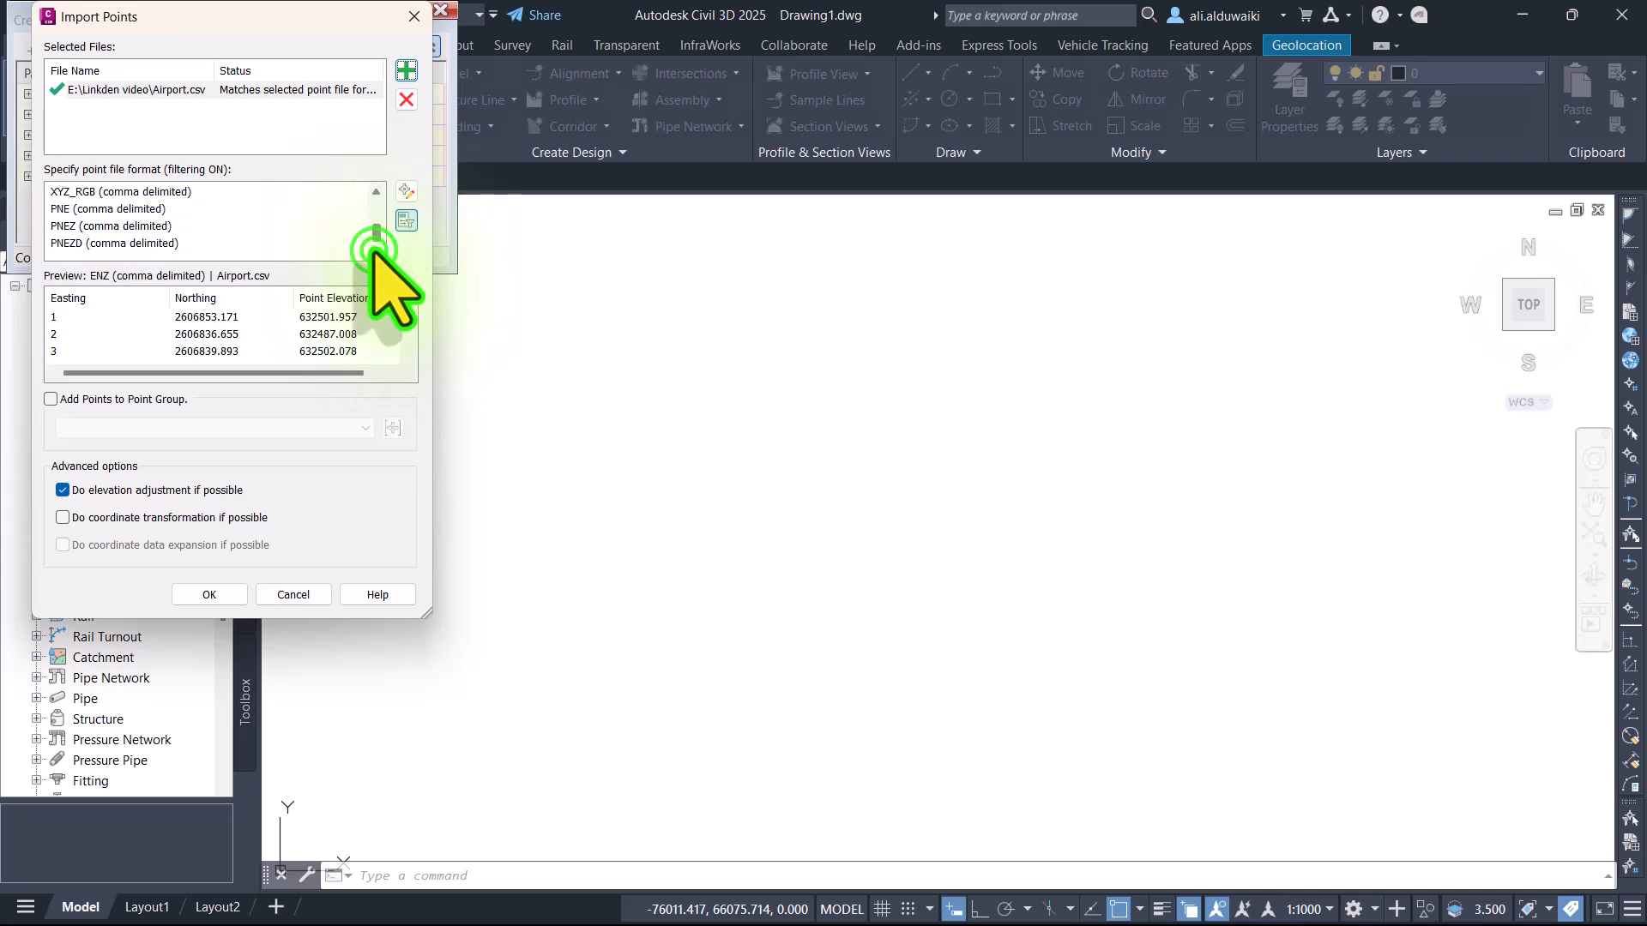
left_click(130, 224)
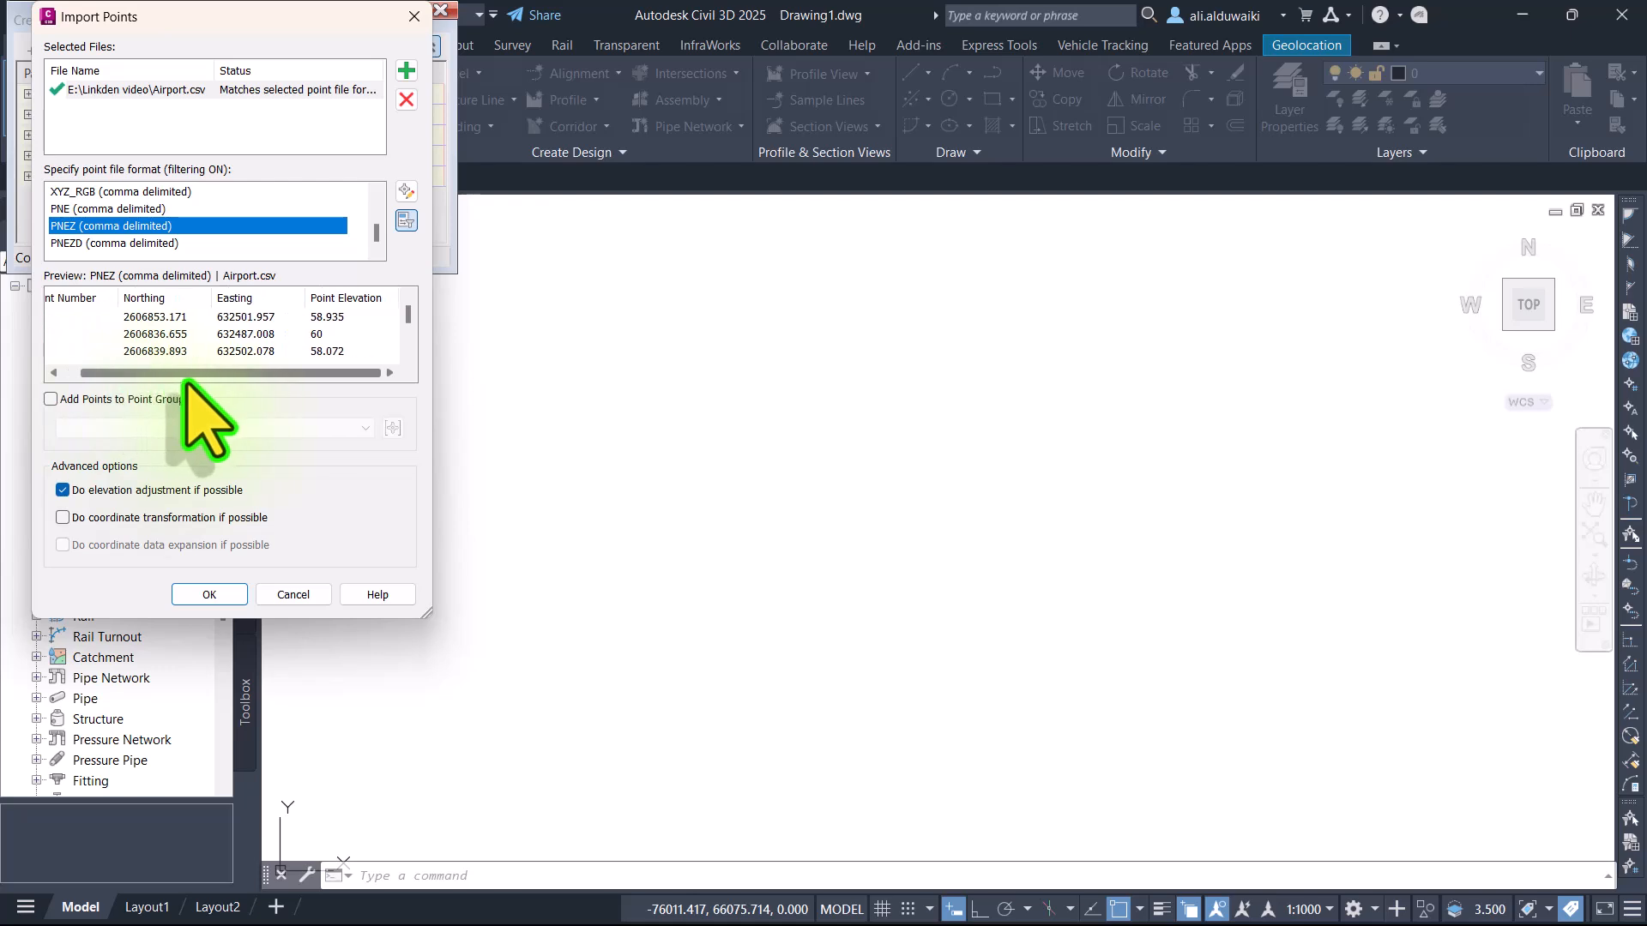
left_click_drag(131, 371, 148, 372)
left_click(208, 594)
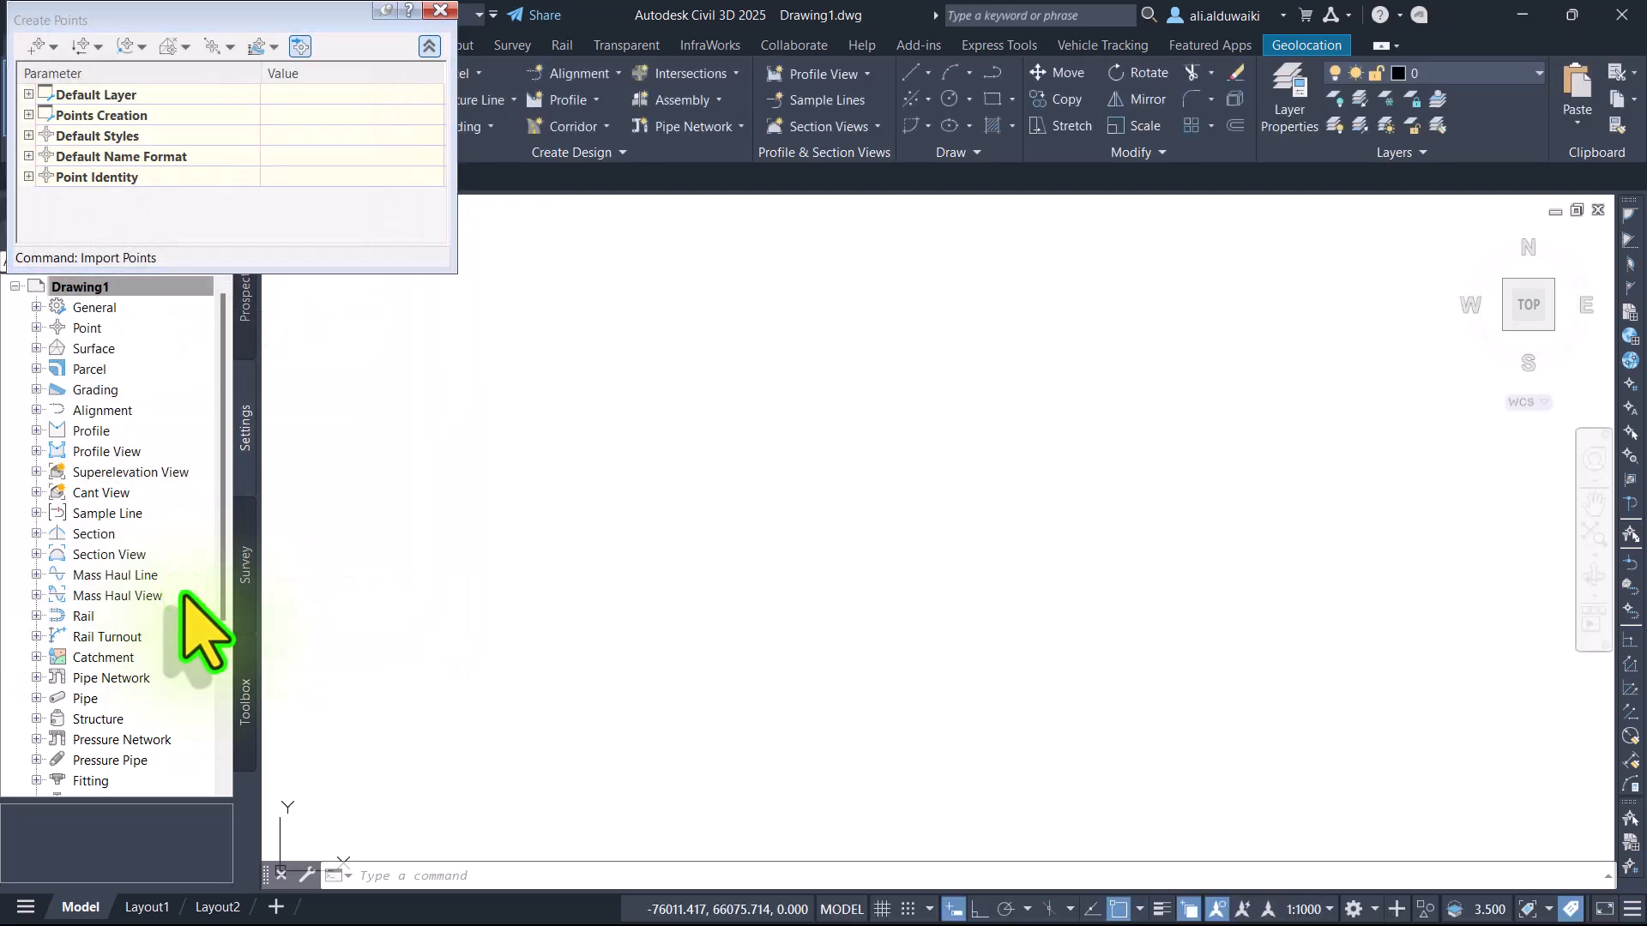
left_click(439, 10)
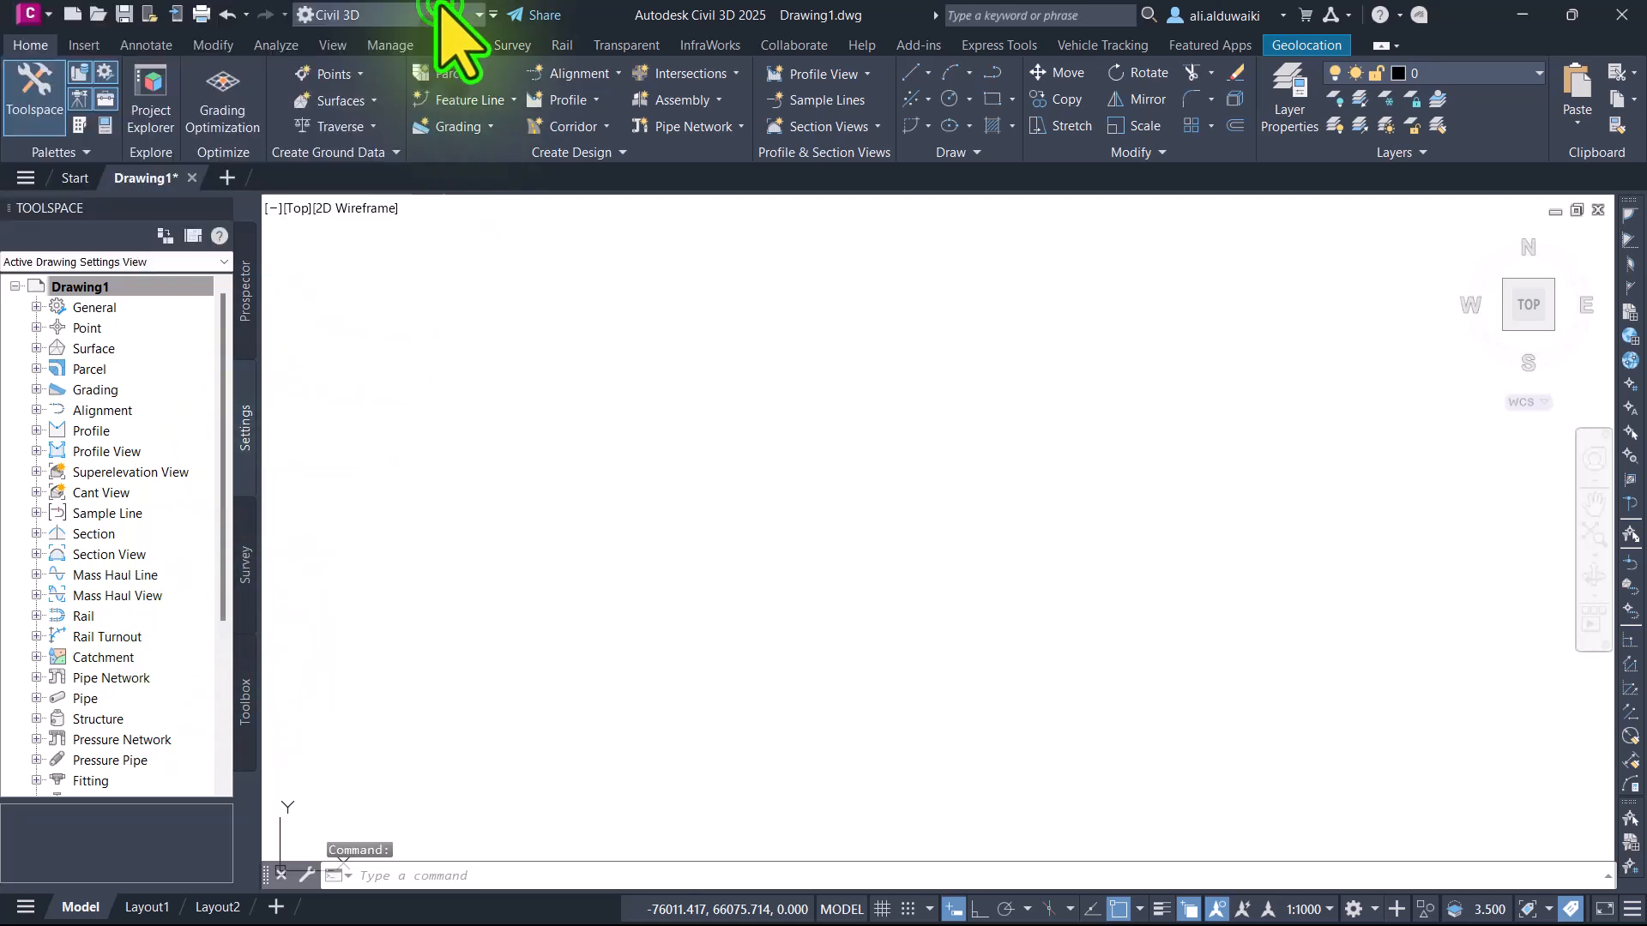
Step: Examine the extent and layout of the imported survey points in the drawing
left_click(246, 290)
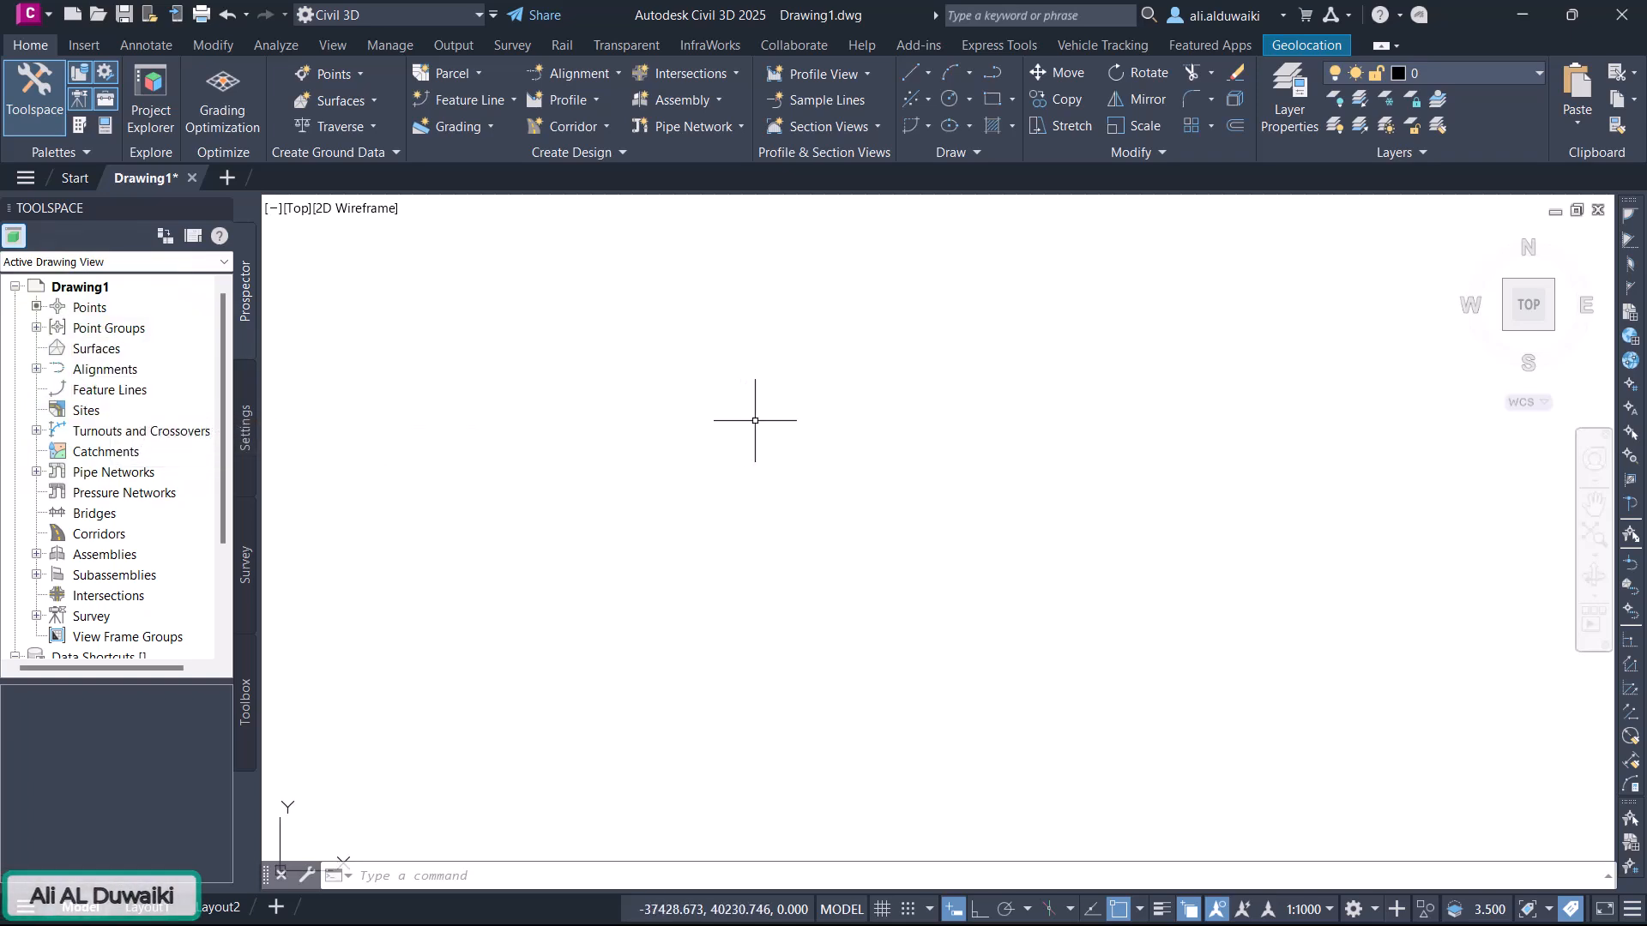
type("ZOOM")
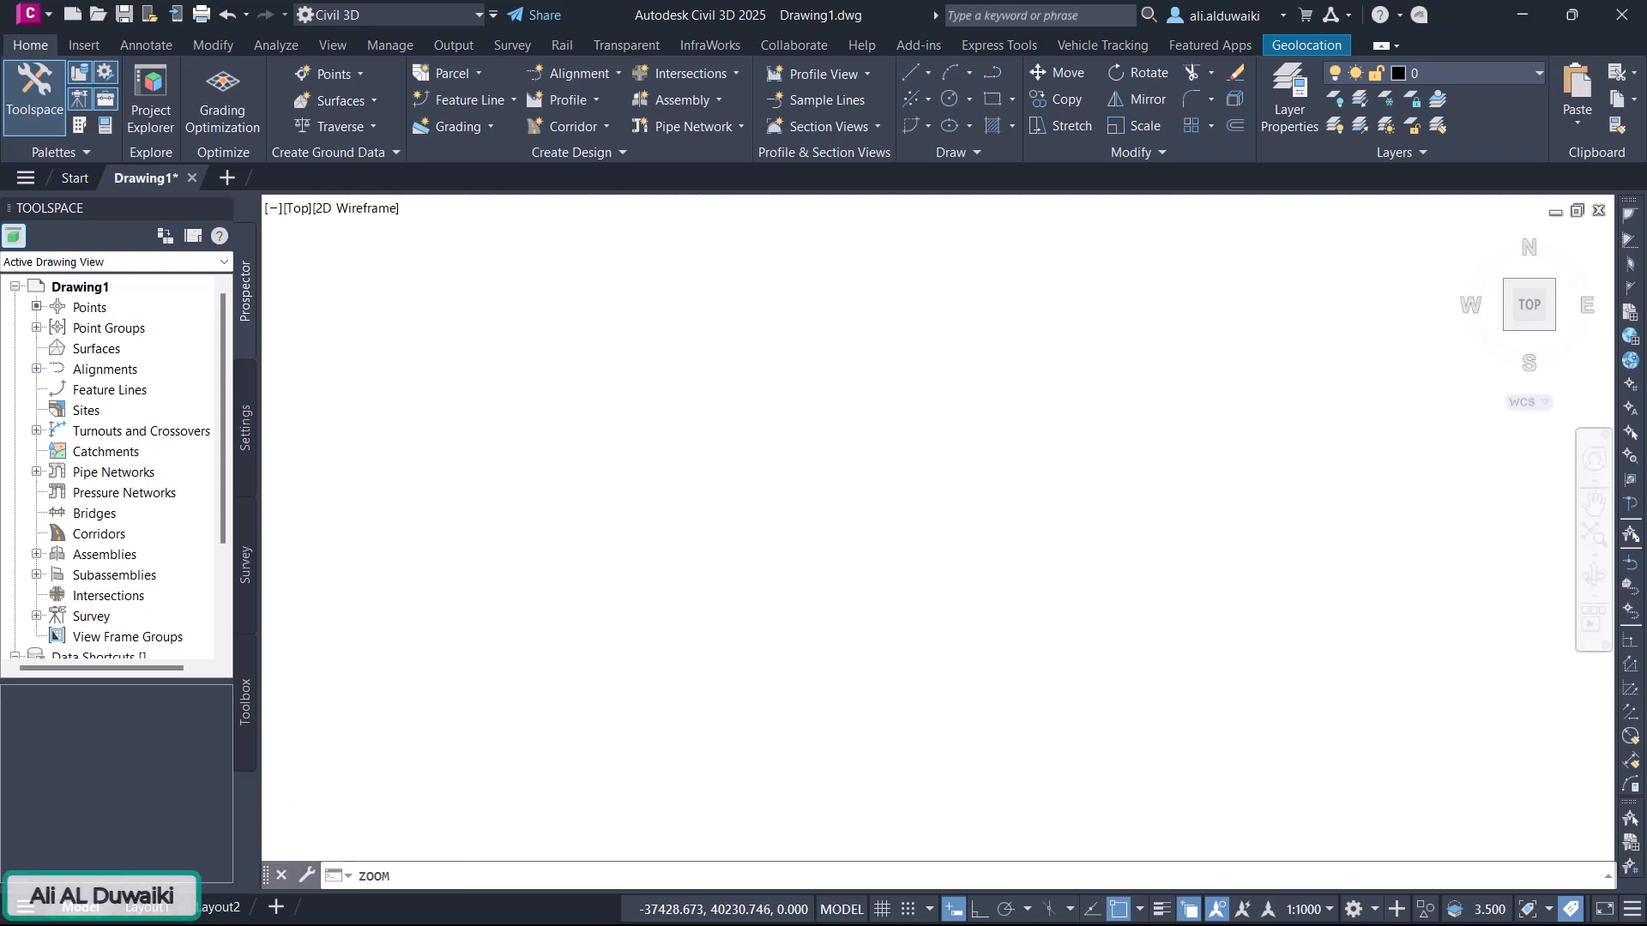
middle_click(440, 666)
middle_click(441, 665)
scroll(665, 510, "down", 3)
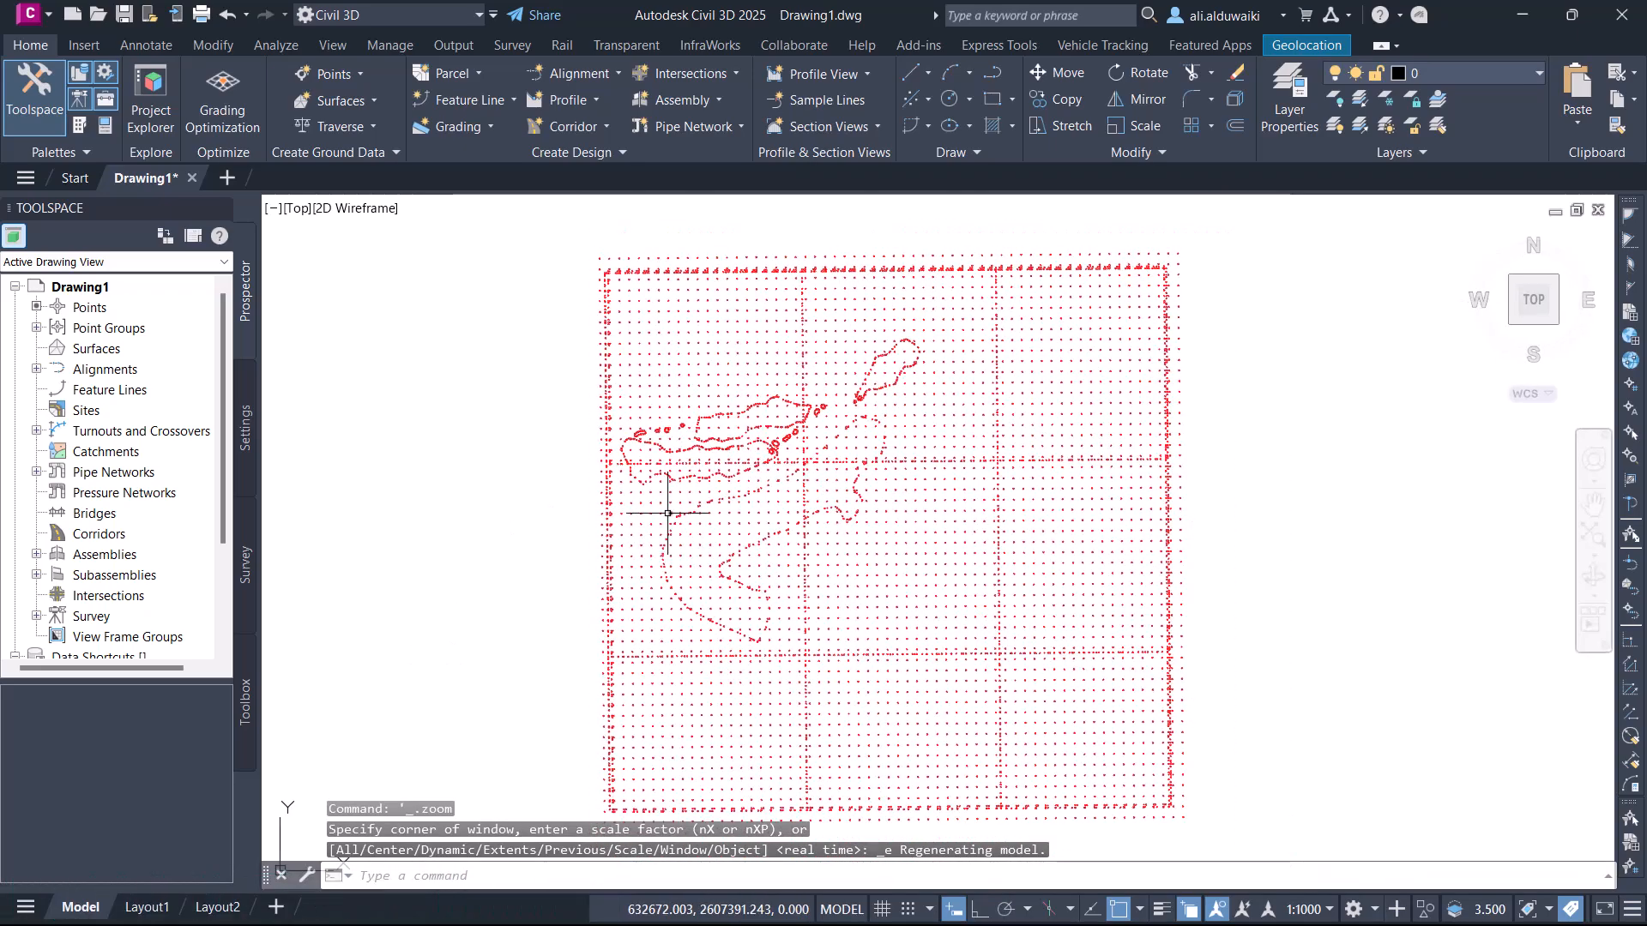
scroll(836, 532, "up", 3)
scroll(632, 373, "up", 4)
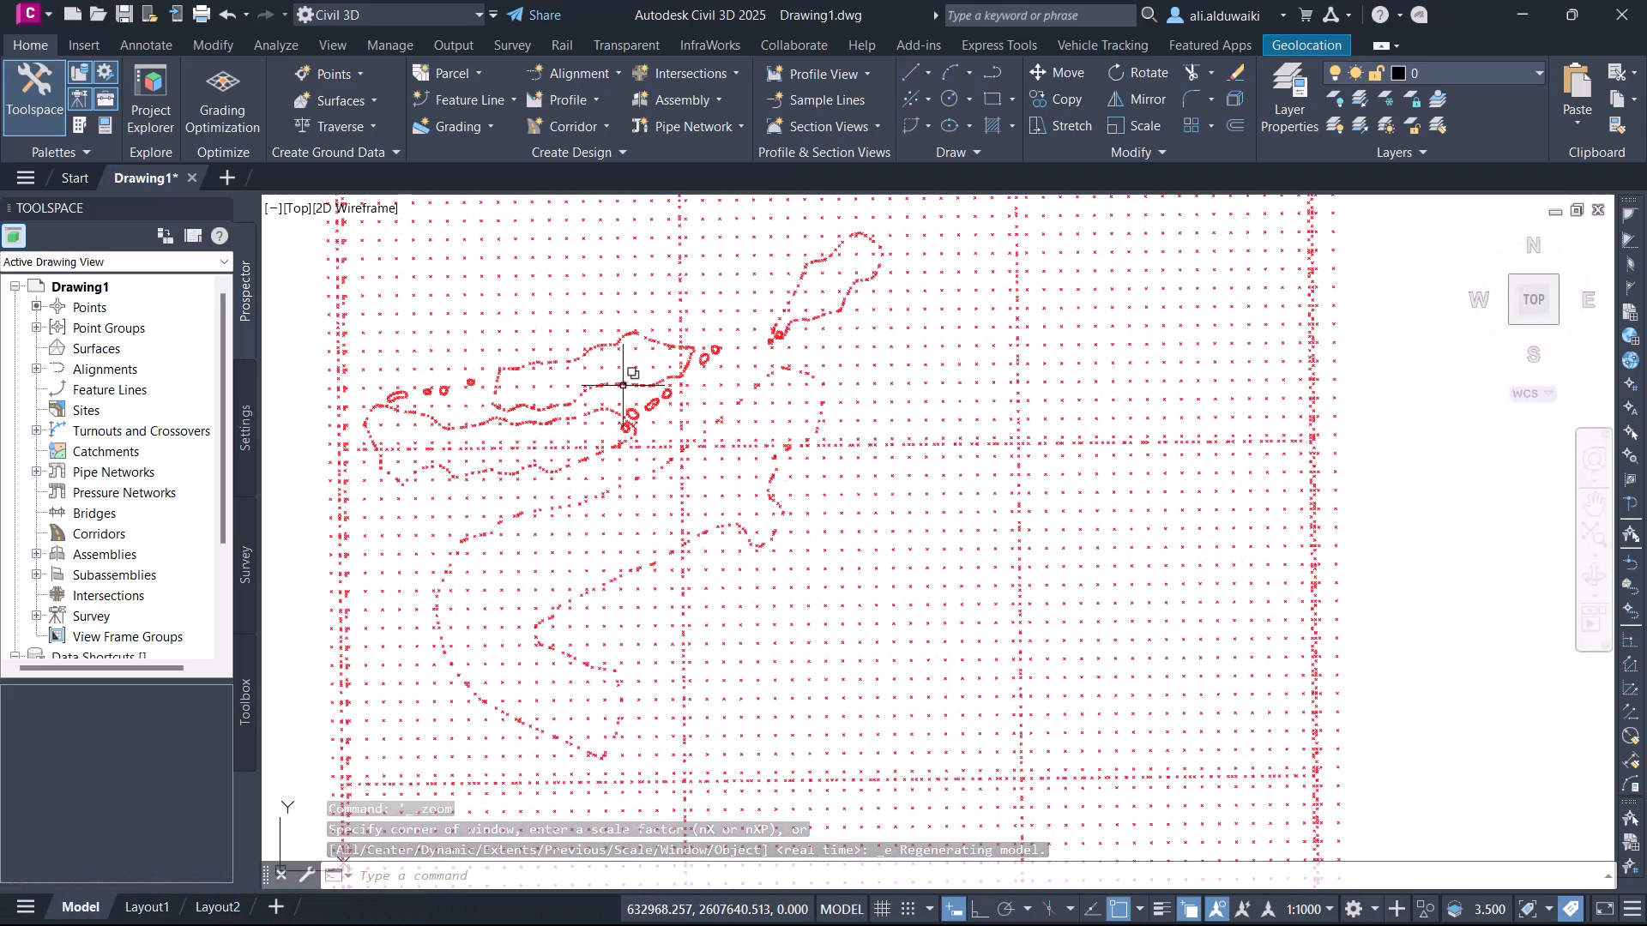
scroll(757, 438, "down", 6)
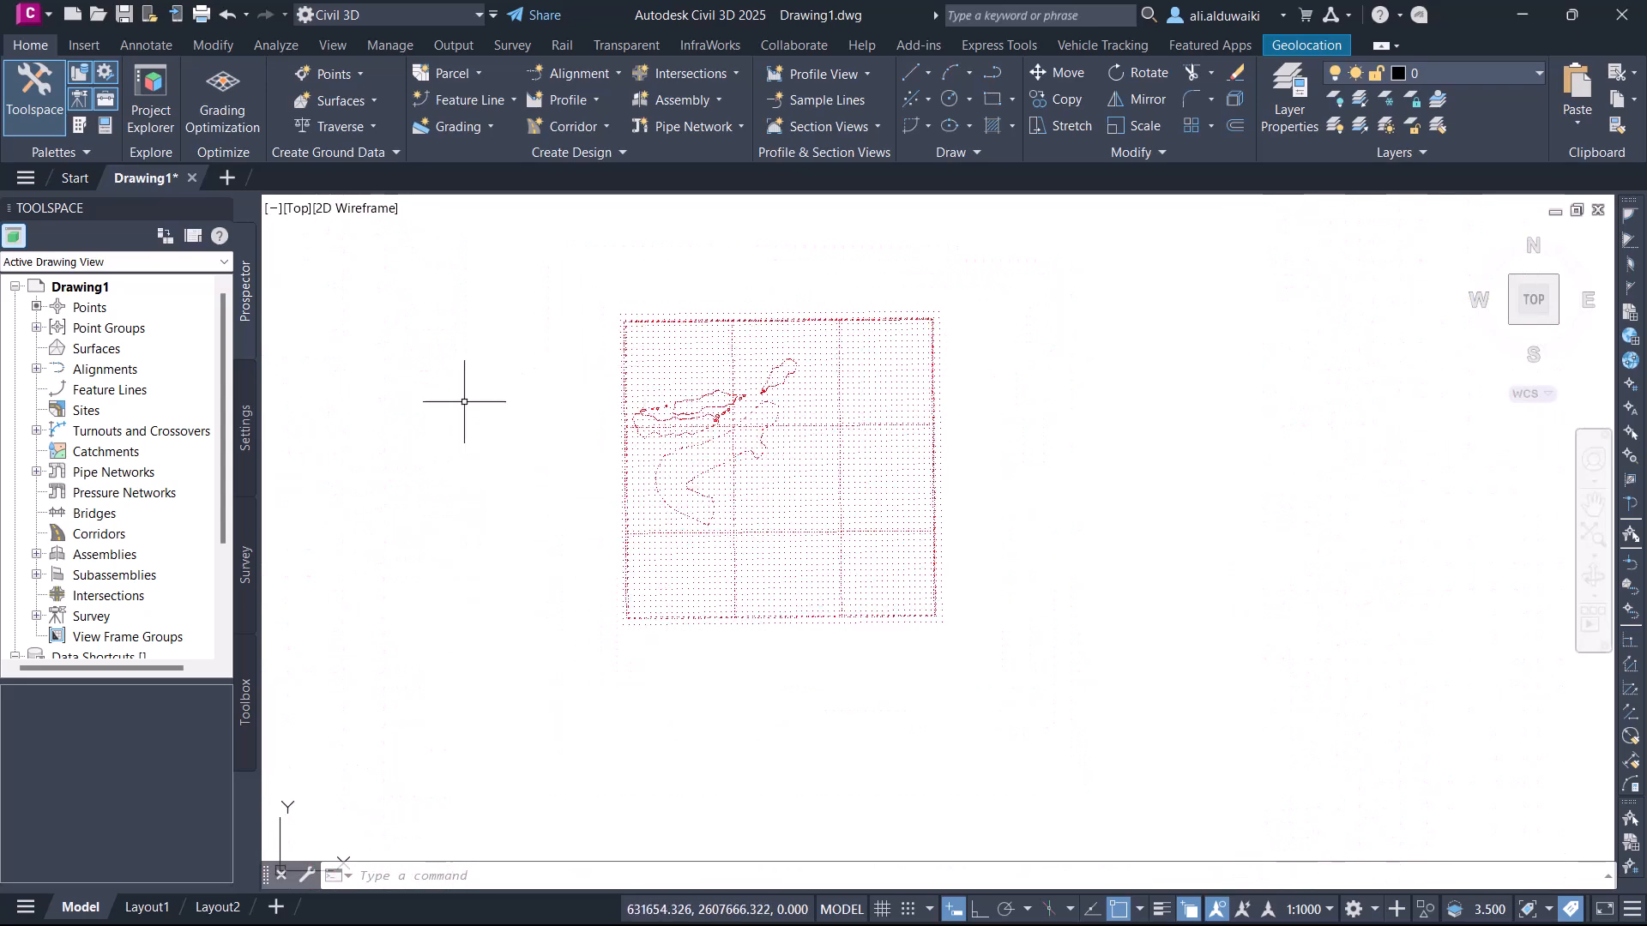
Step: Create a new point group named EG
left_click(96, 329)
right_click(99, 328)
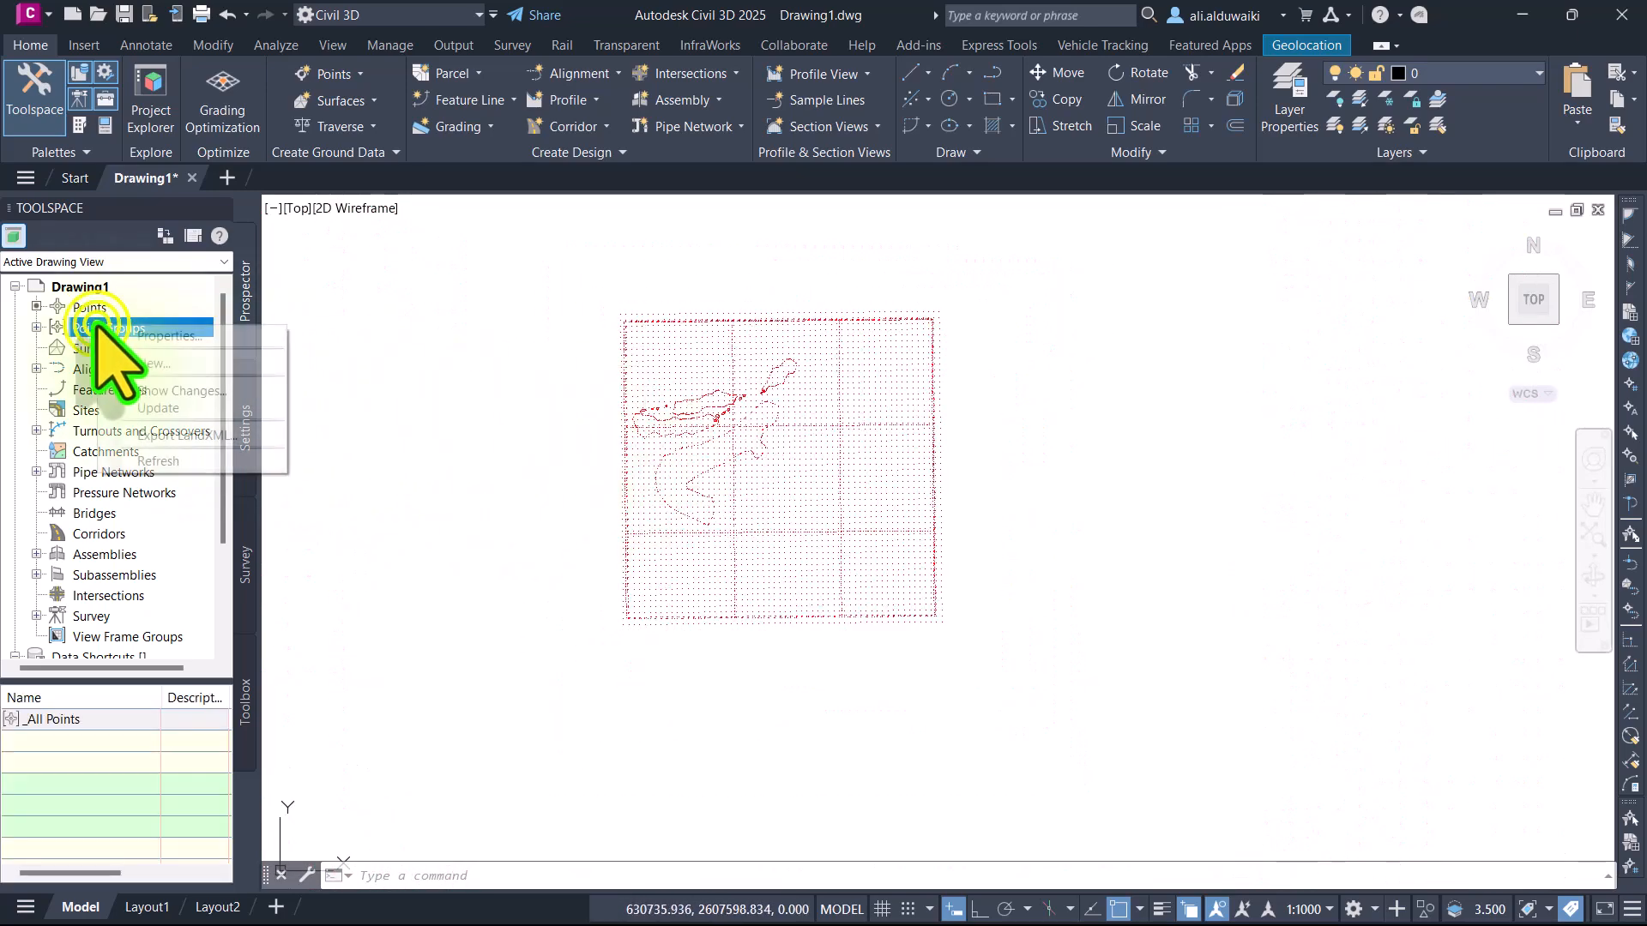
left_click(136, 363)
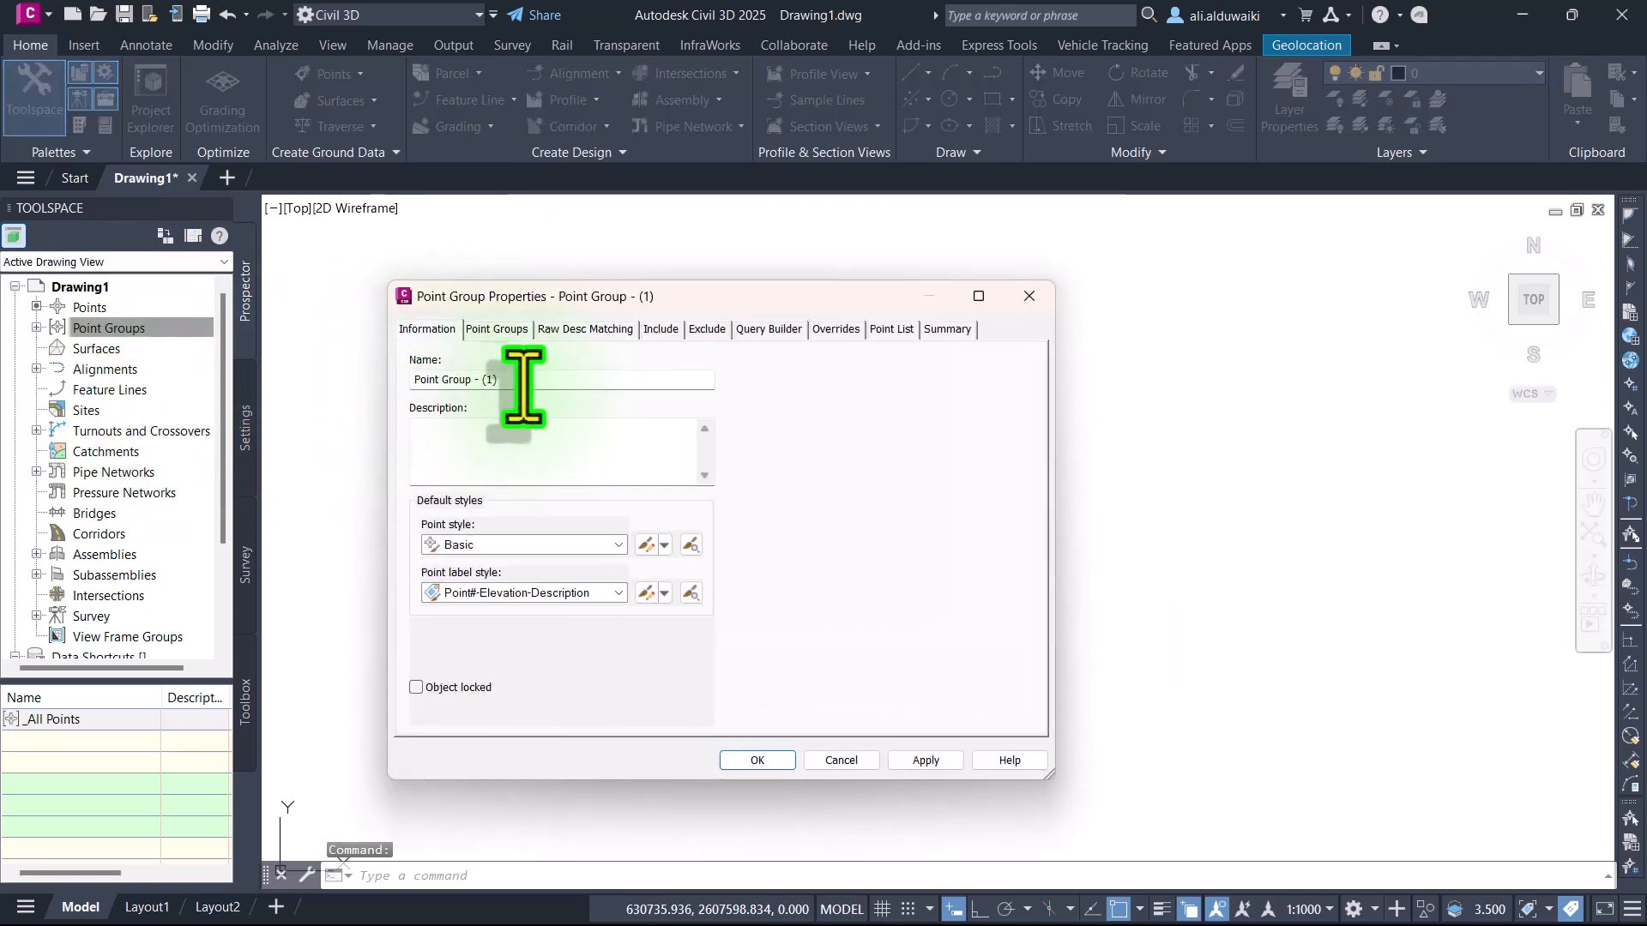
left_click_drag(505, 379, 411, 392)
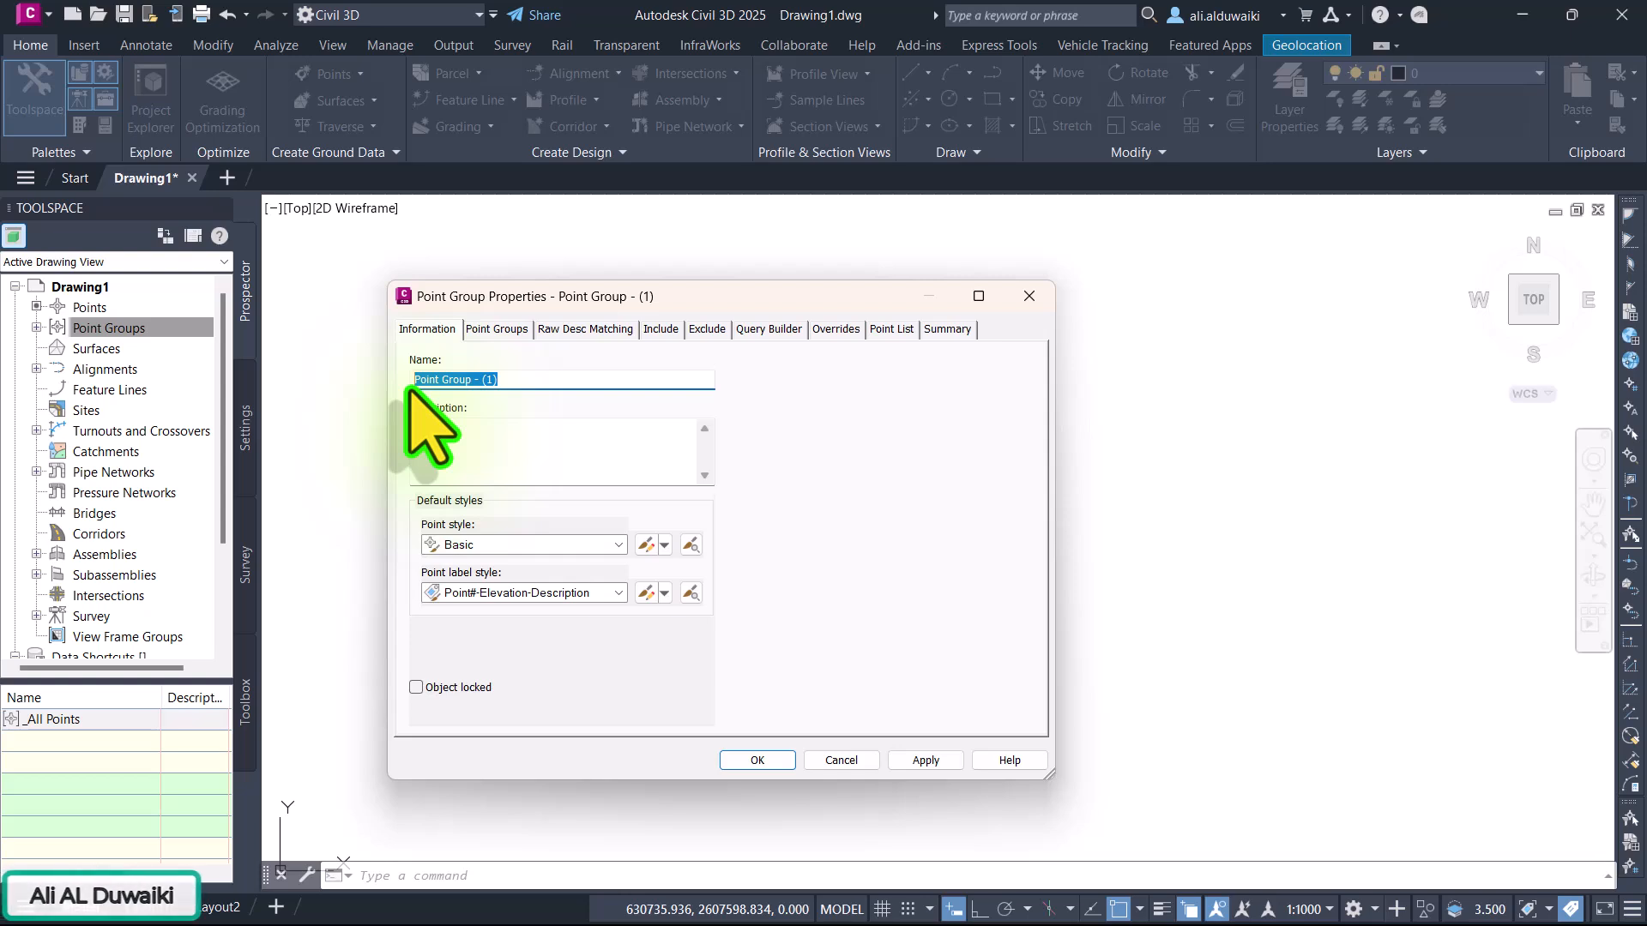
type("G")
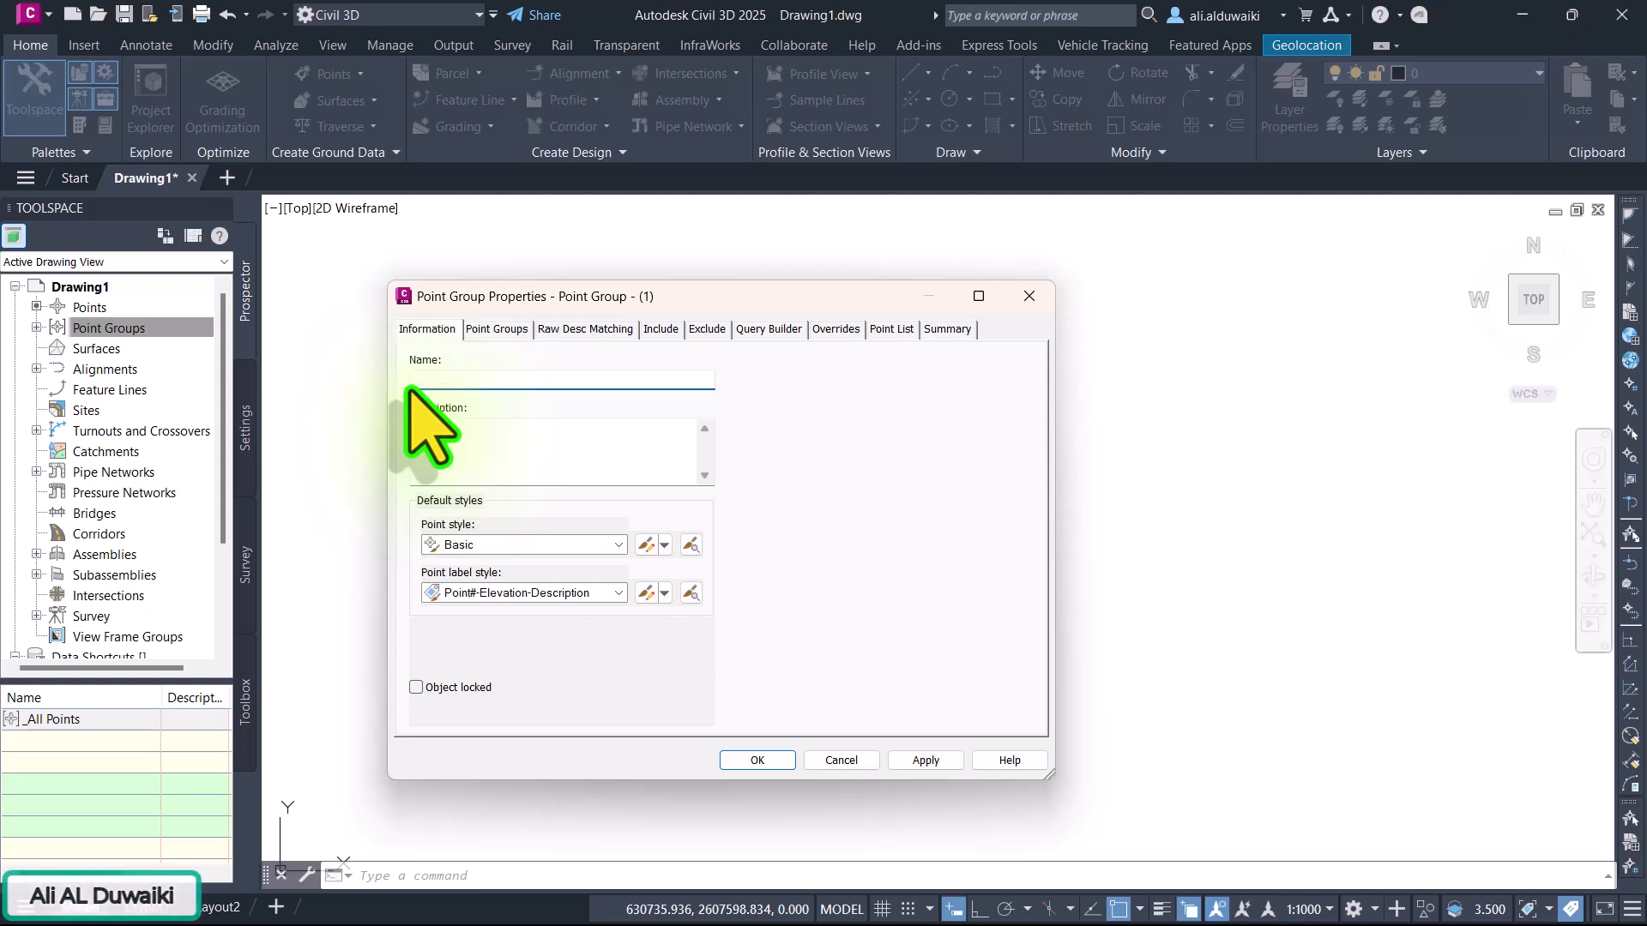
key("BackSpace")
type("EG")
Step: Include points in group EG by number matching, selecting all the imported survey points in the drawing with a window
left_click(892, 329)
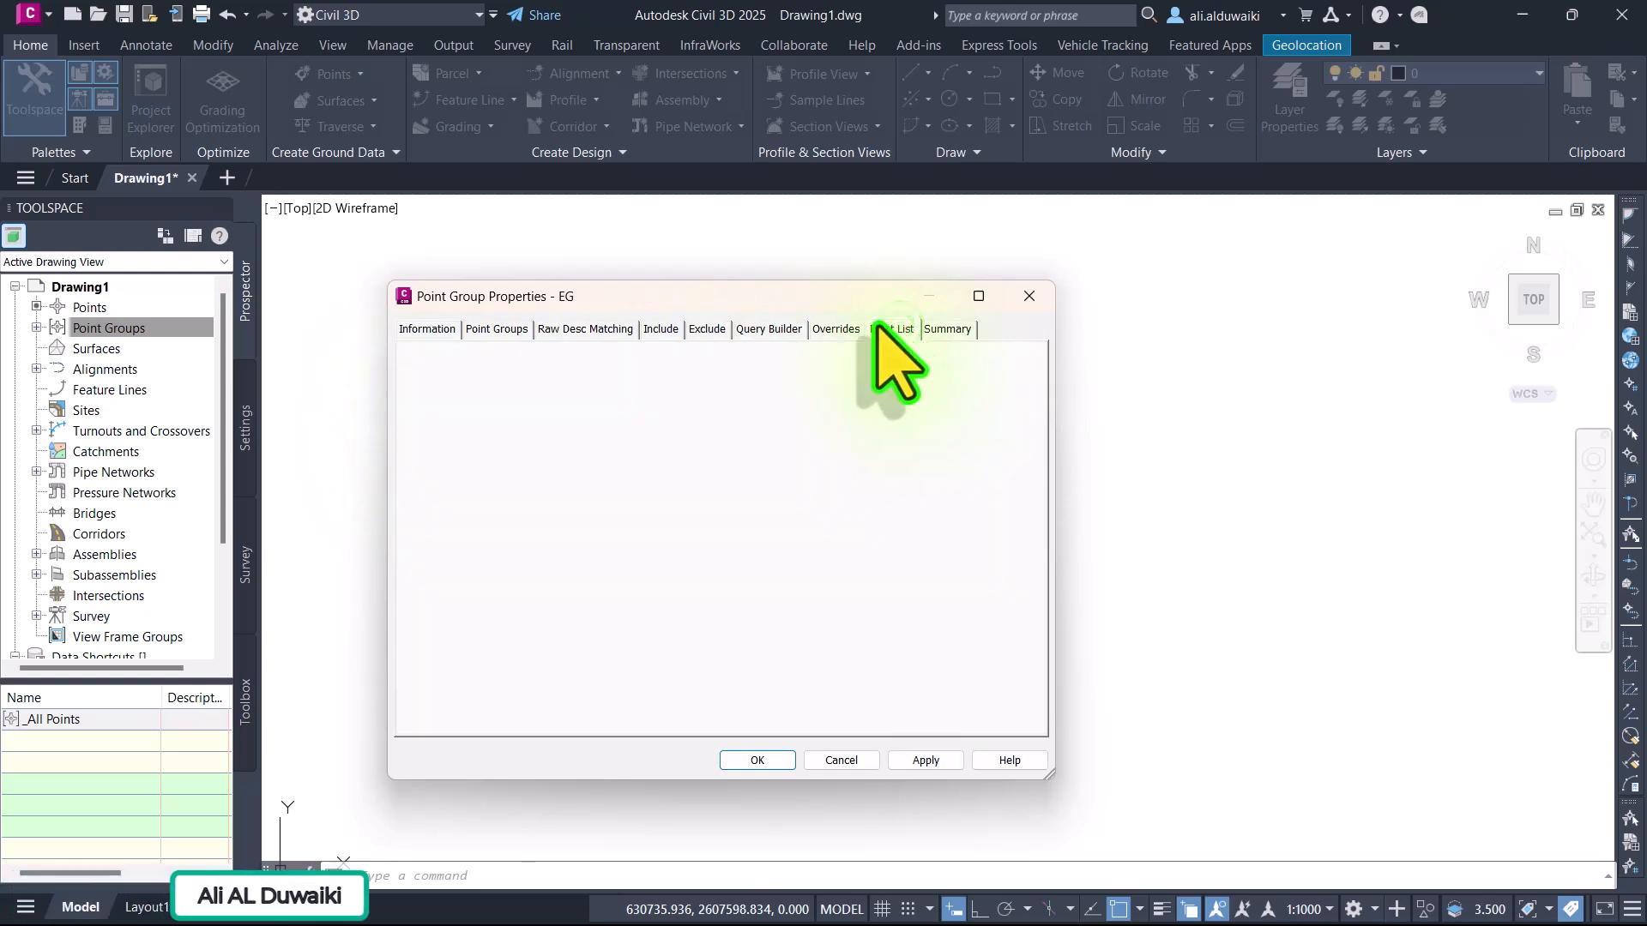
left_click(836, 330)
left_click(766, 330)
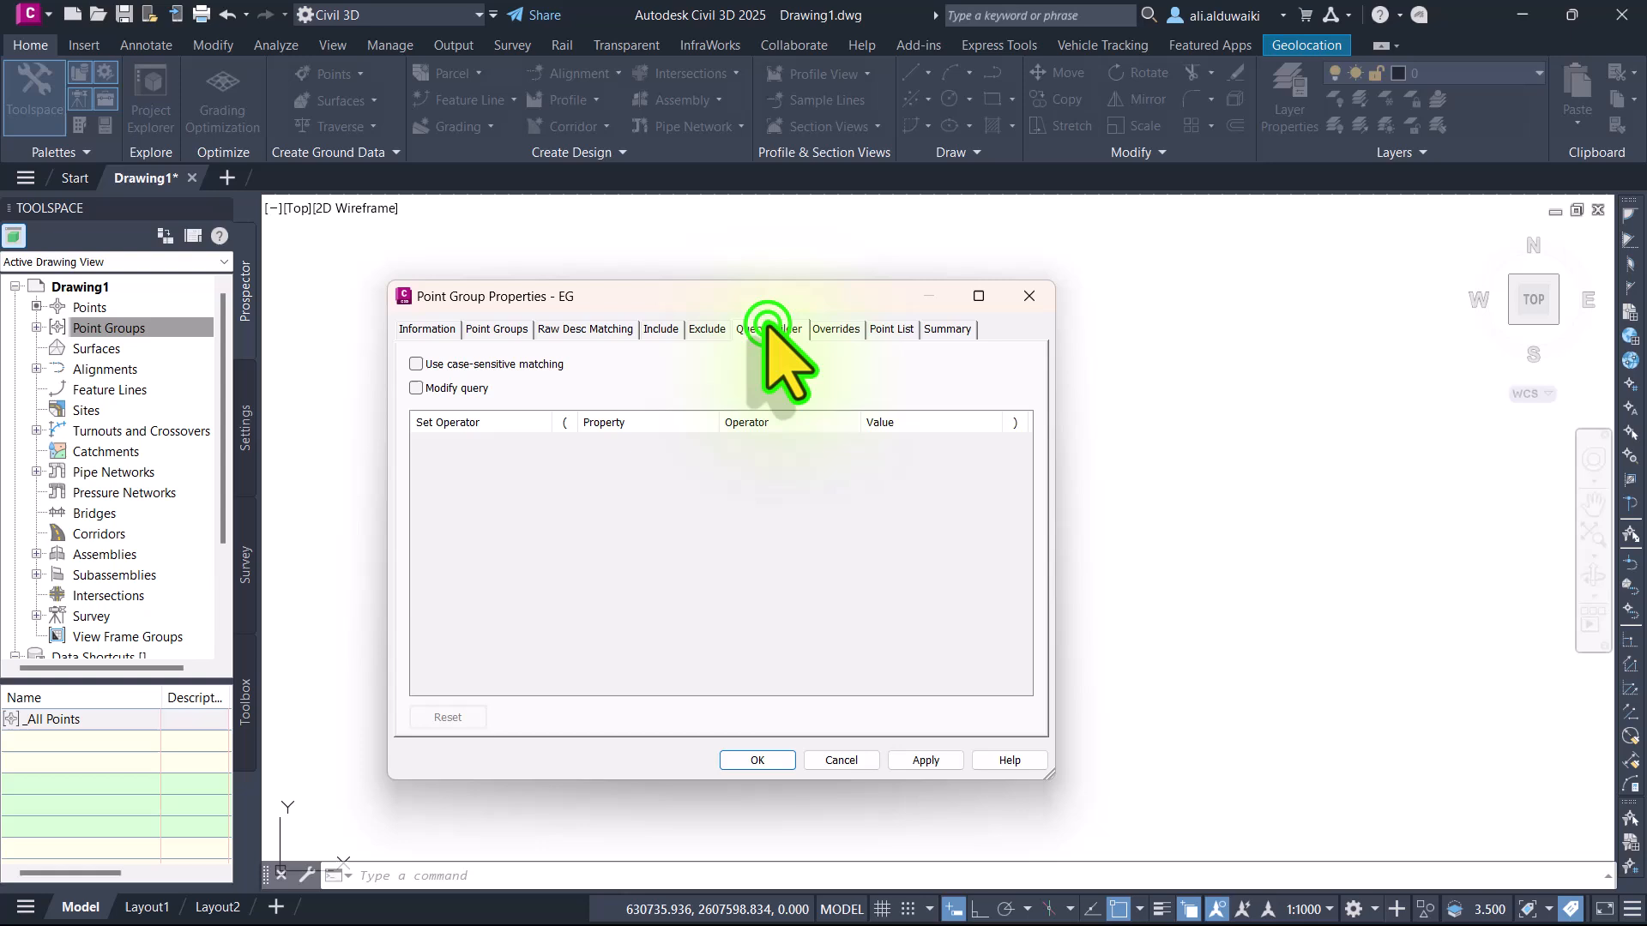
left_click(661, 329)
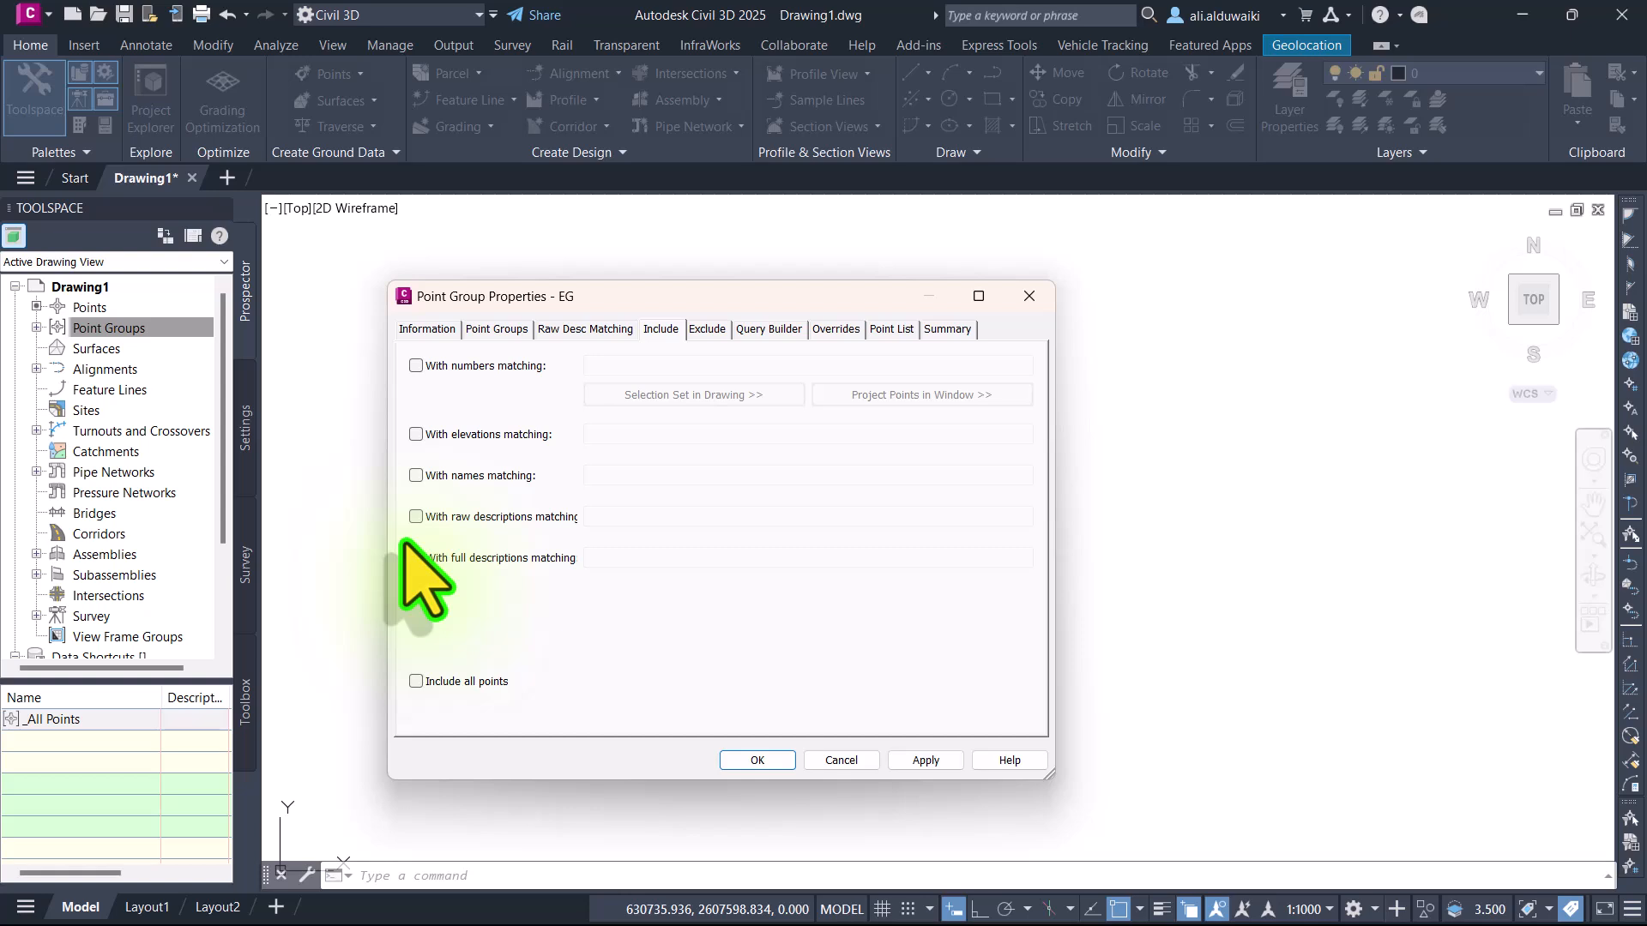
left_click(415, 366)
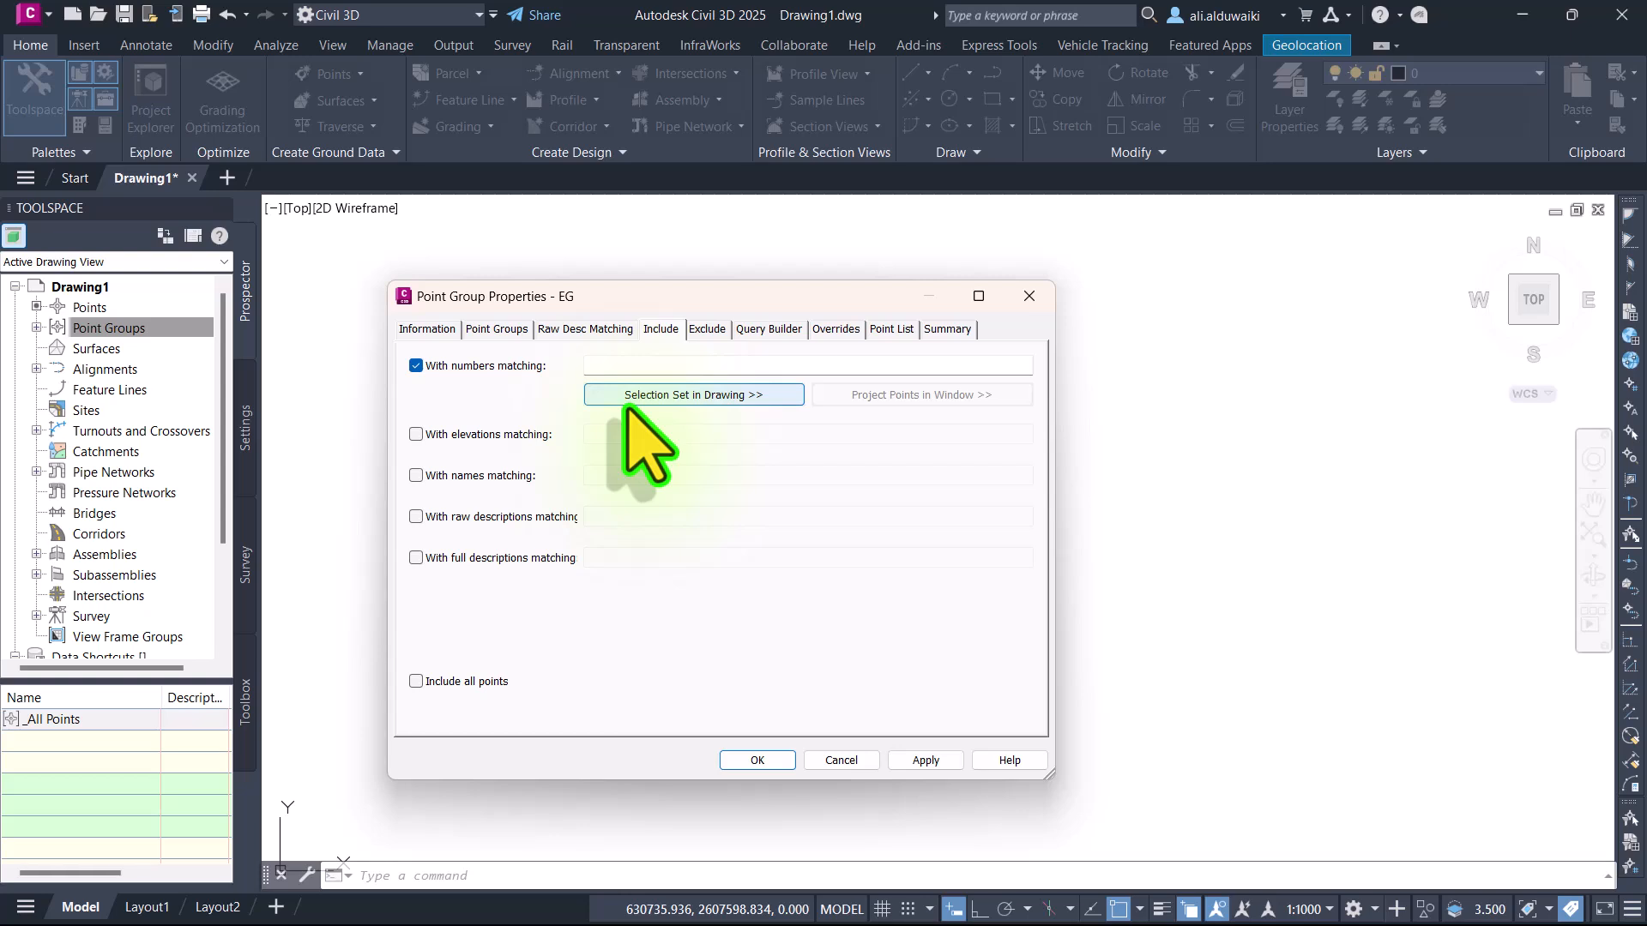
left_click(415, 365)
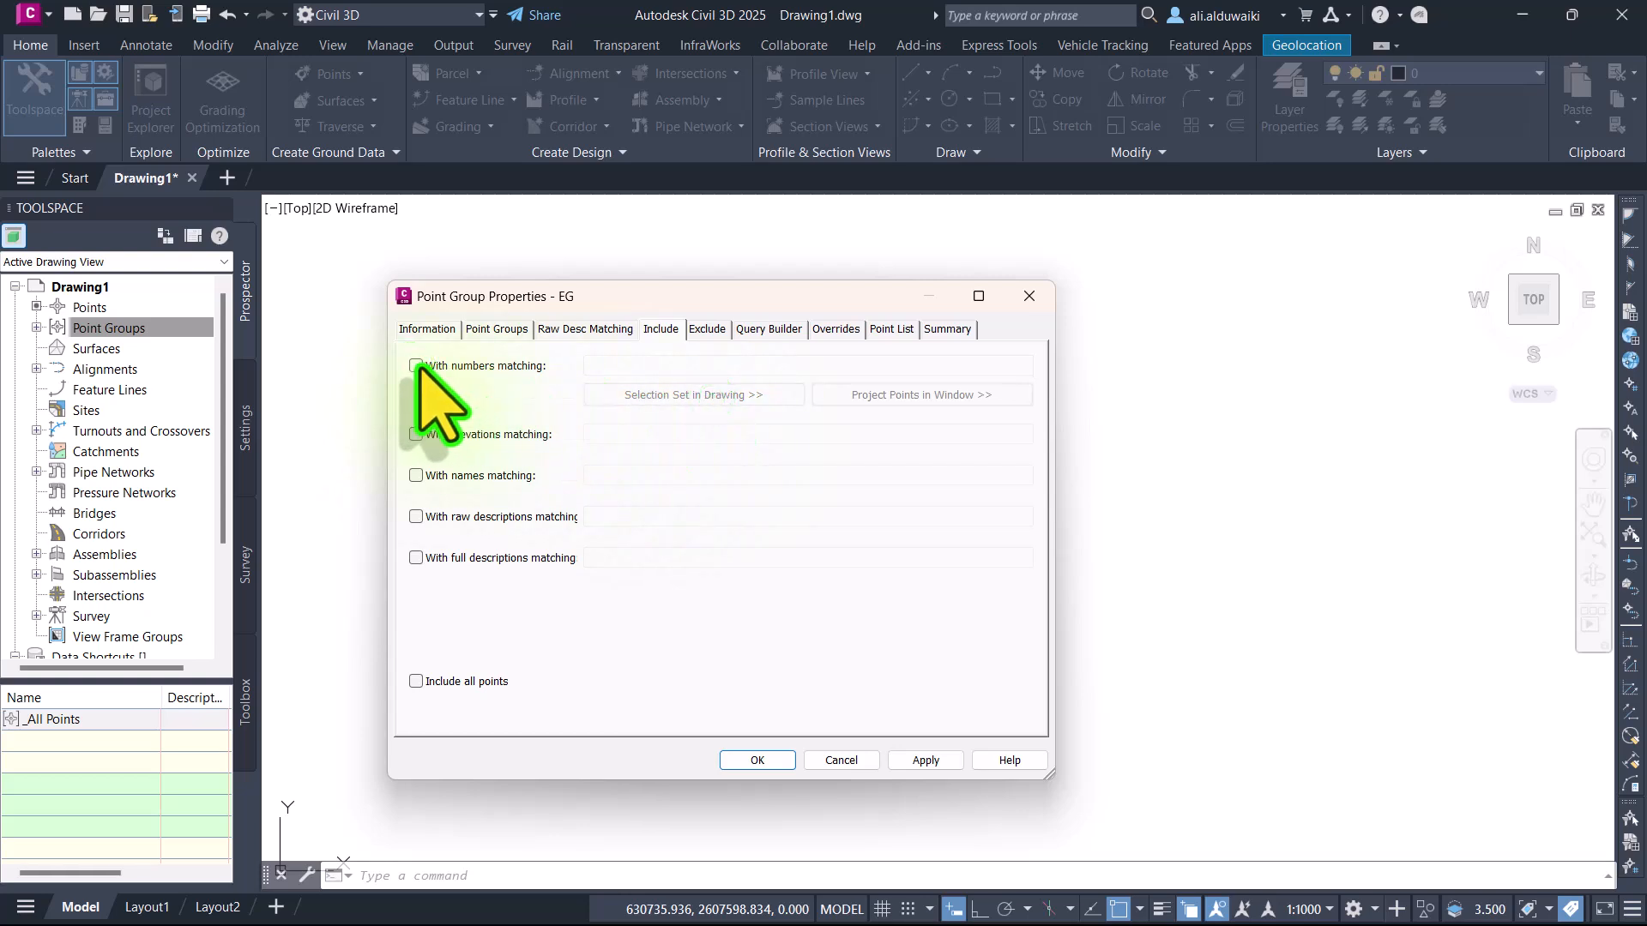
left_click(415, 366)
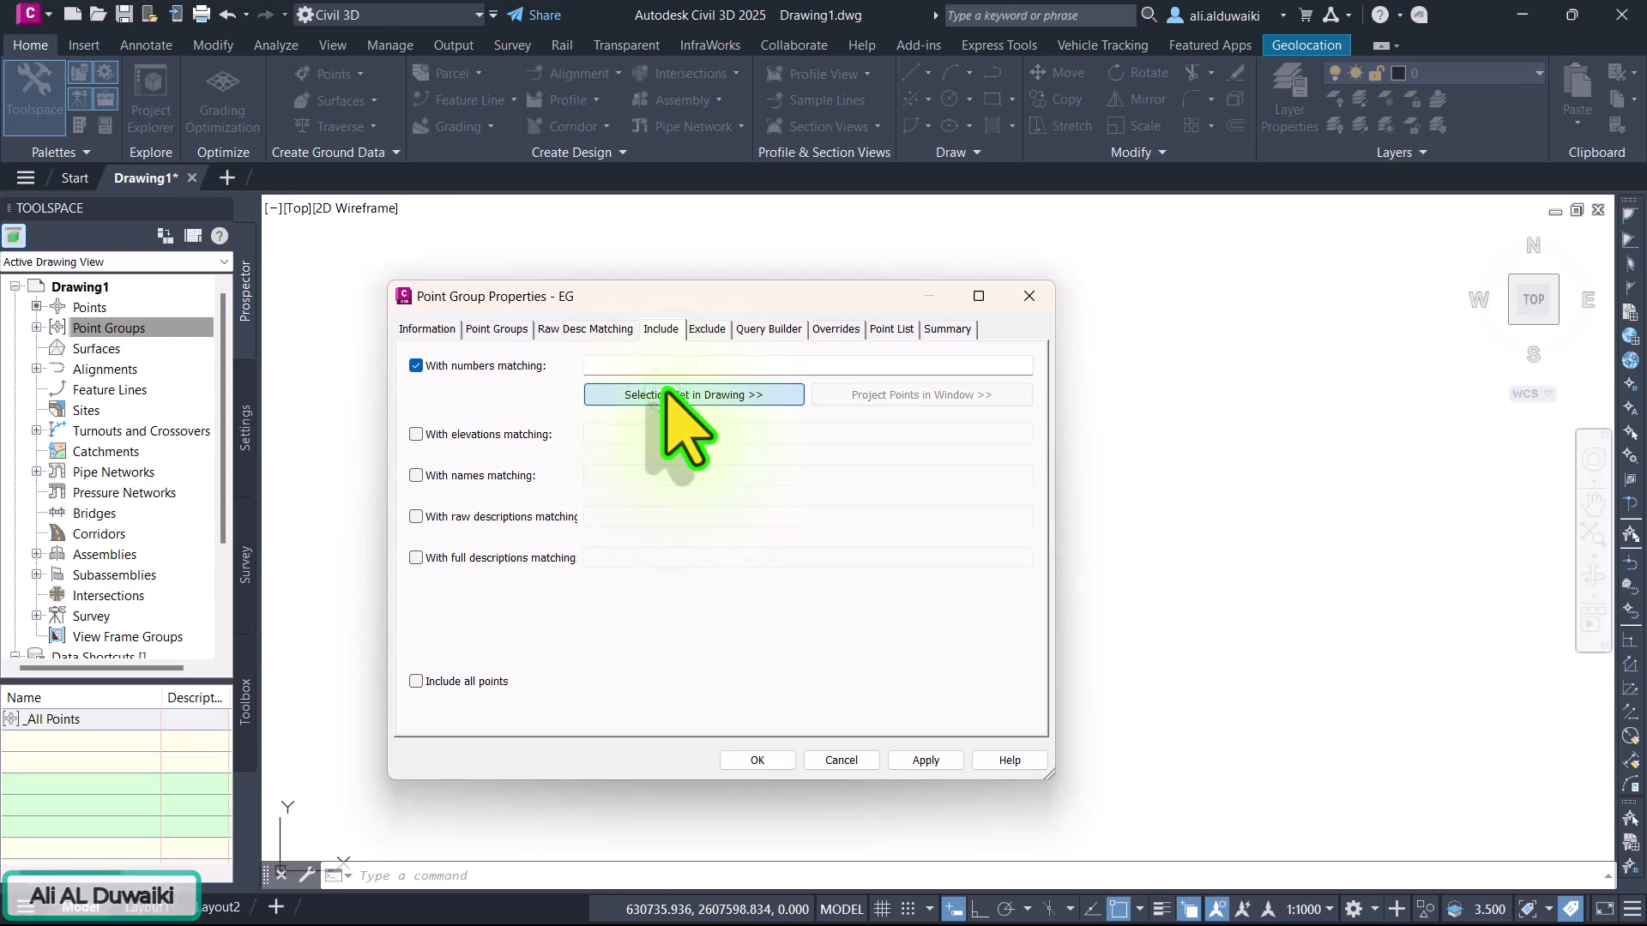
left_click(755, 396)
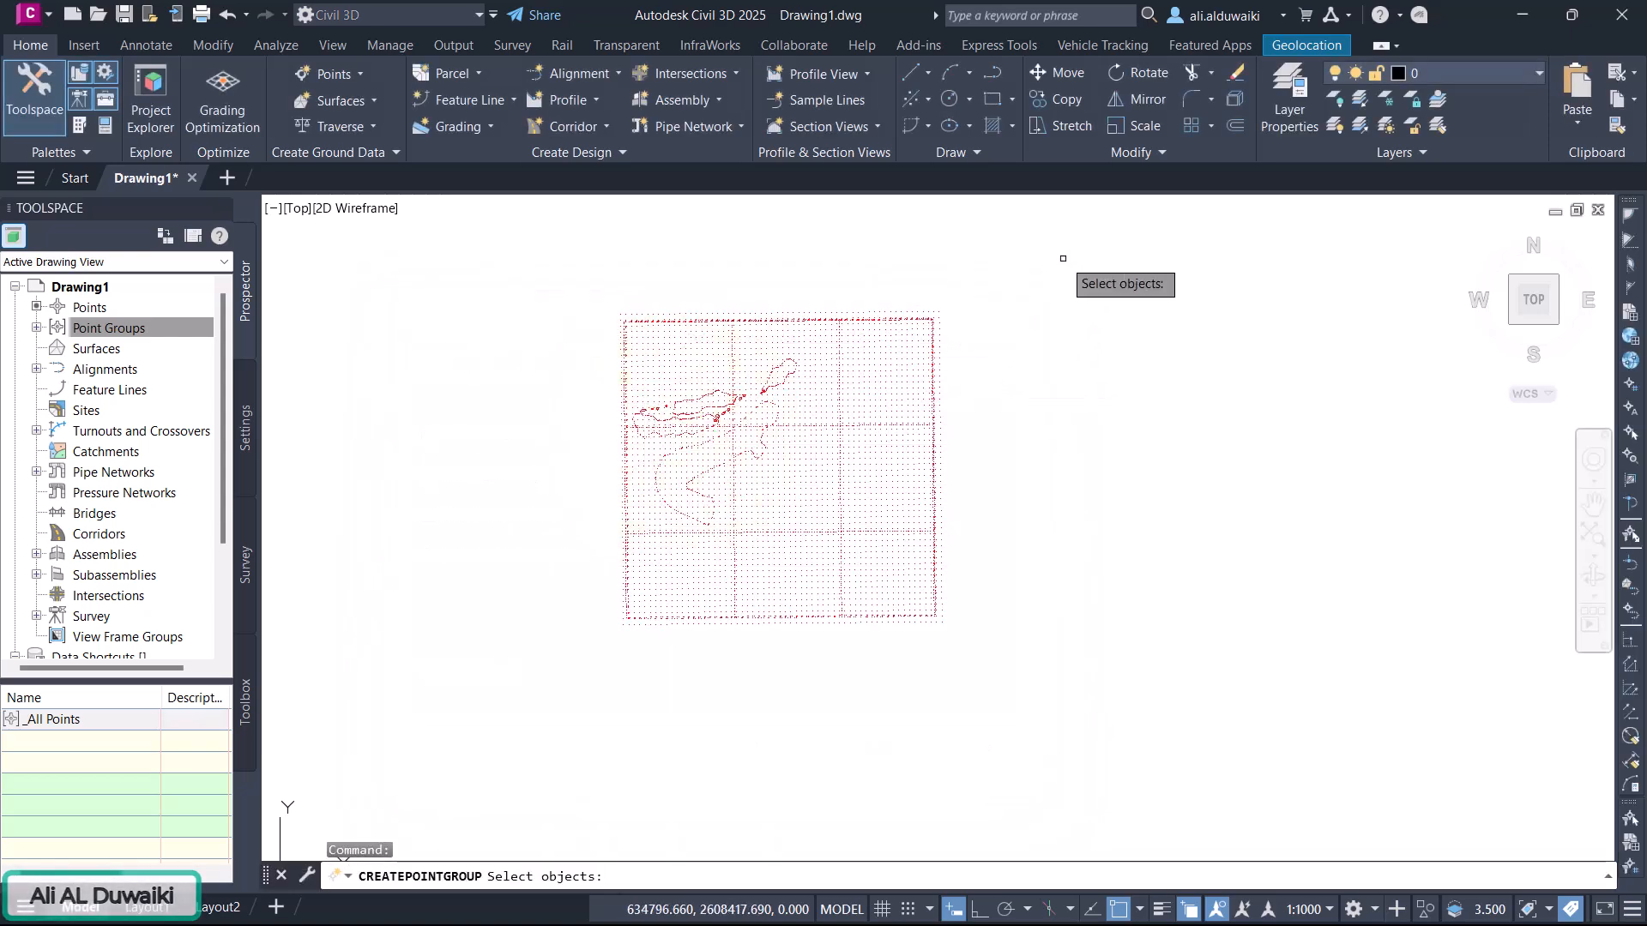
left_click(1063, 259)
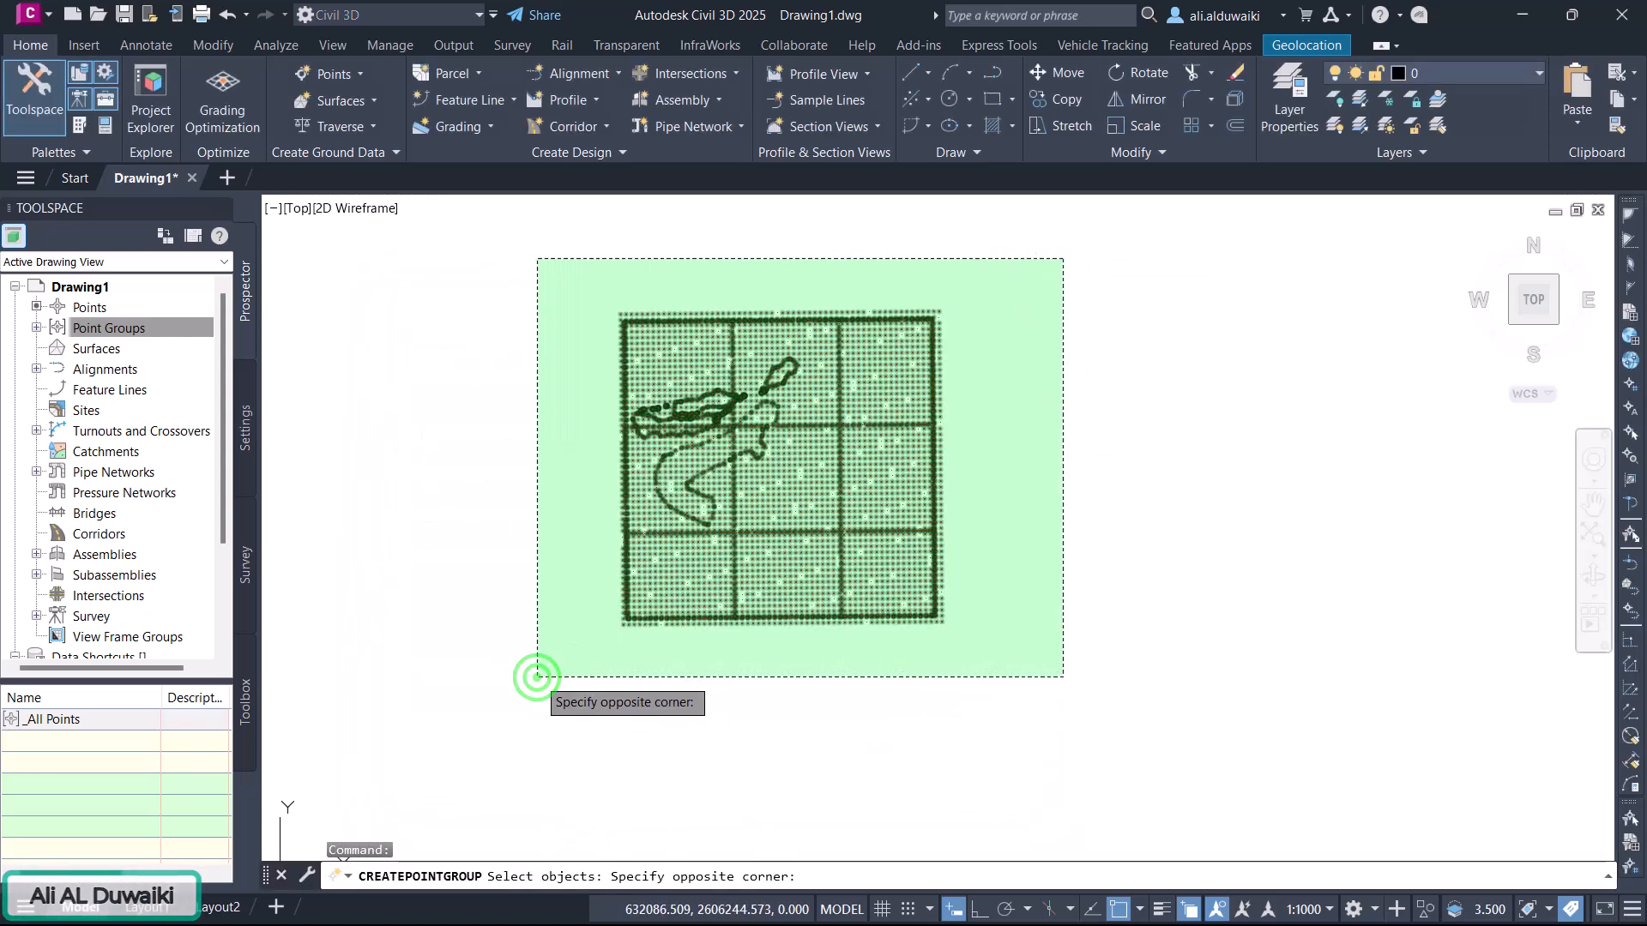
left_click(537, 677)
key("Return")
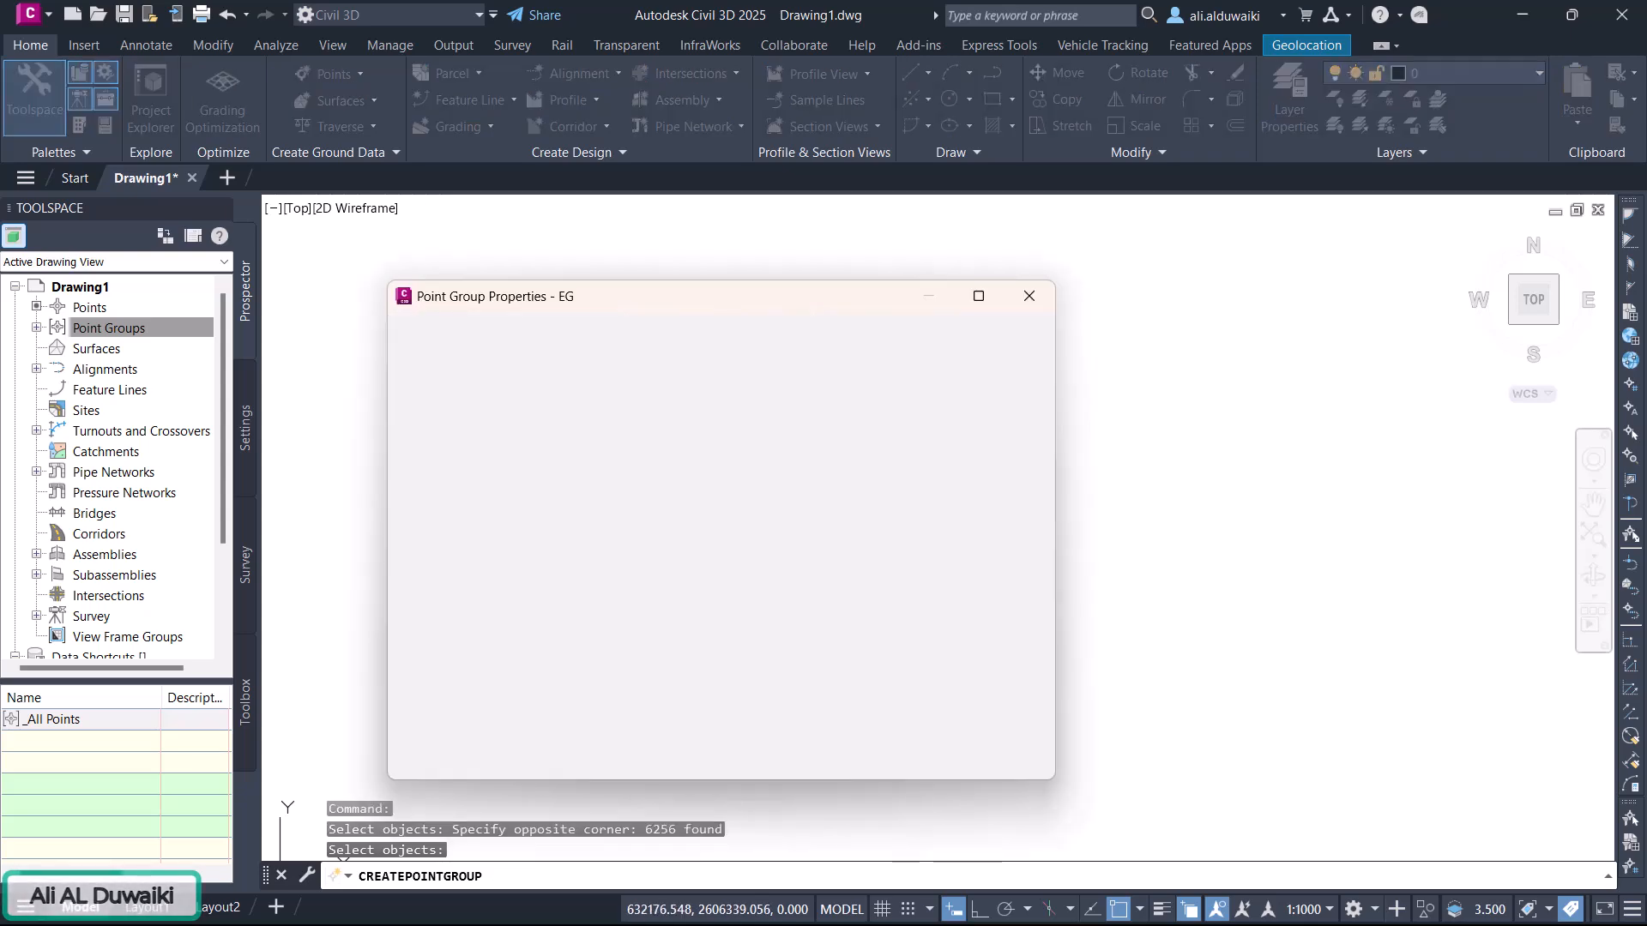
Step: Review the point list of group EG and accept the point group properties
left_click(892, 329)
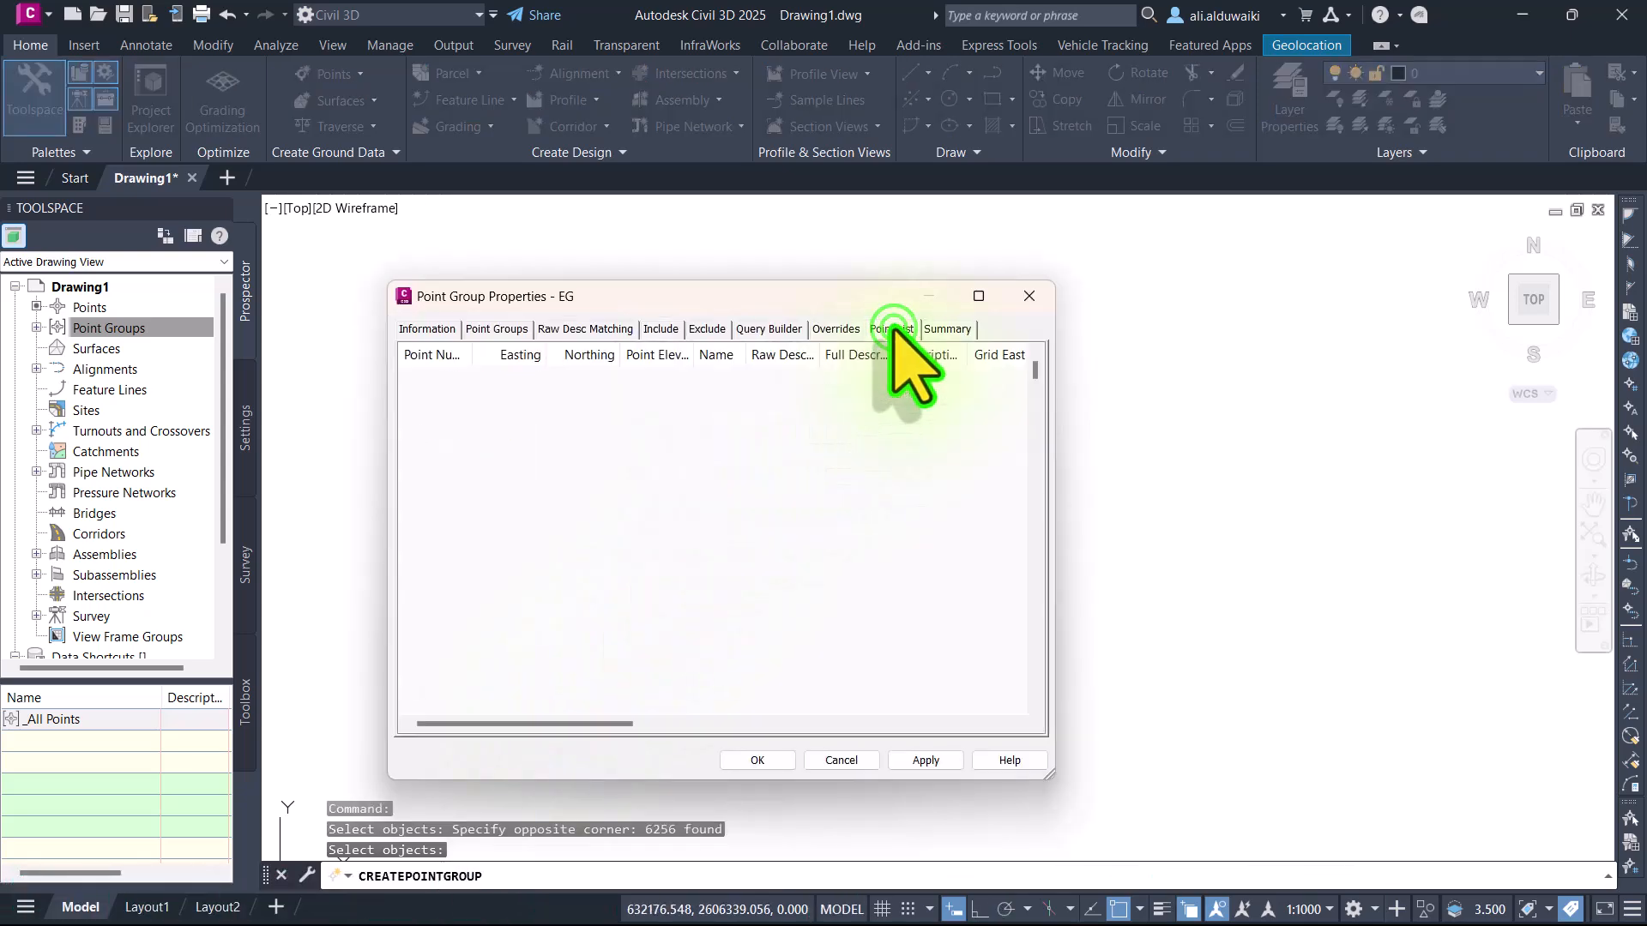
scroll(729, 639, "down", 11)
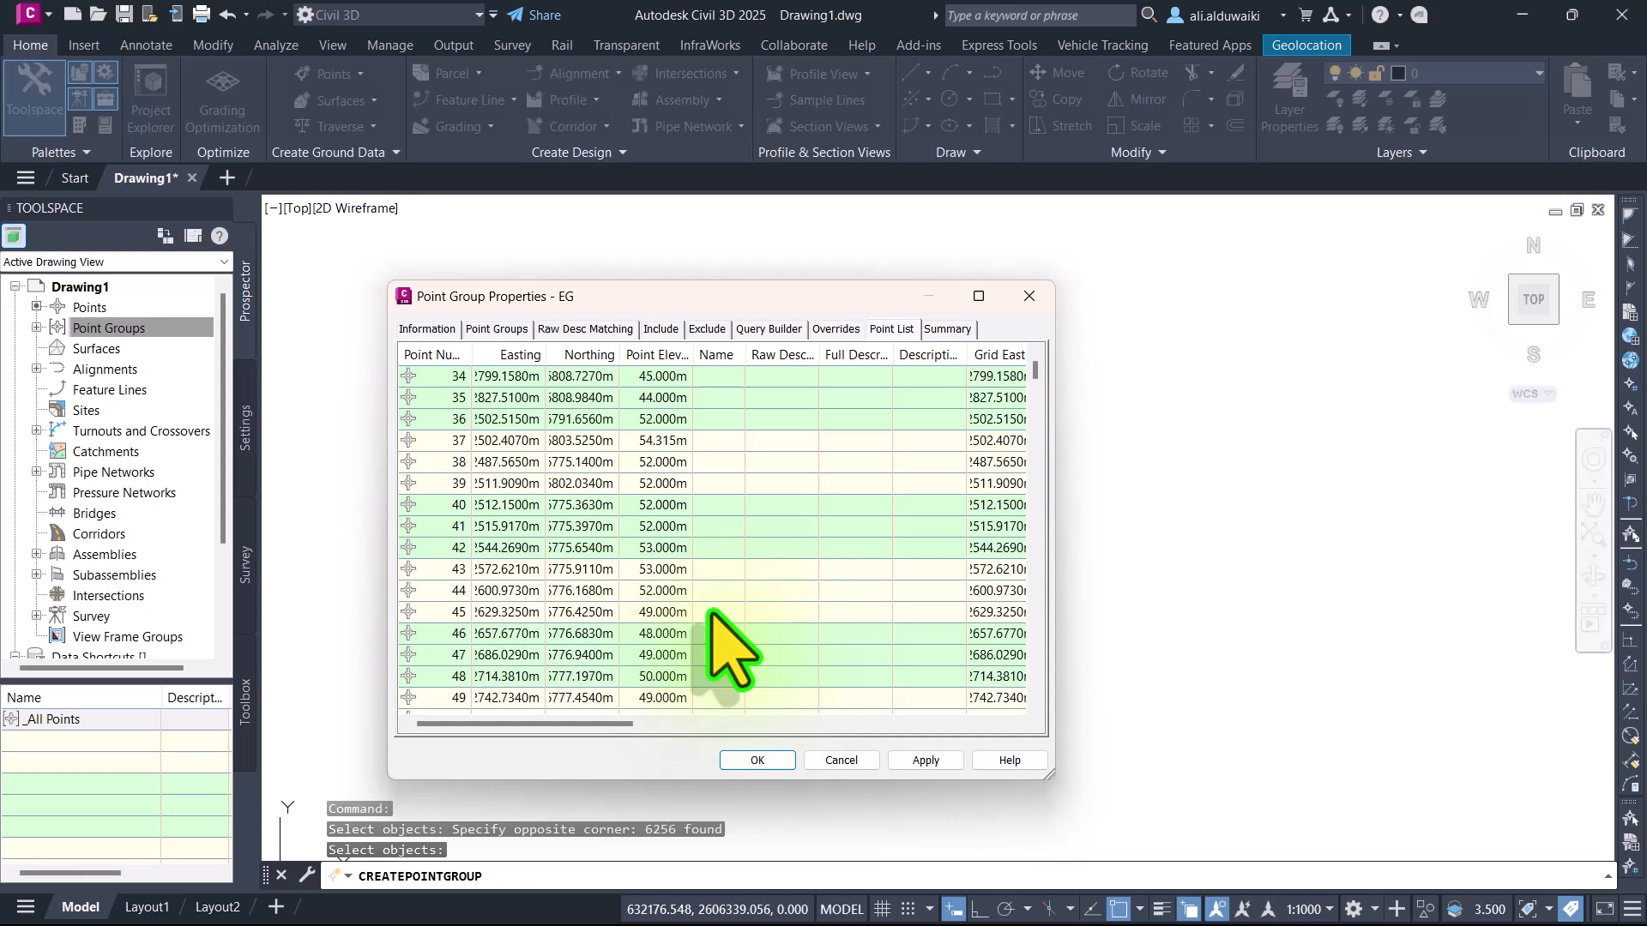
scroll(725, 669, "up", 11)
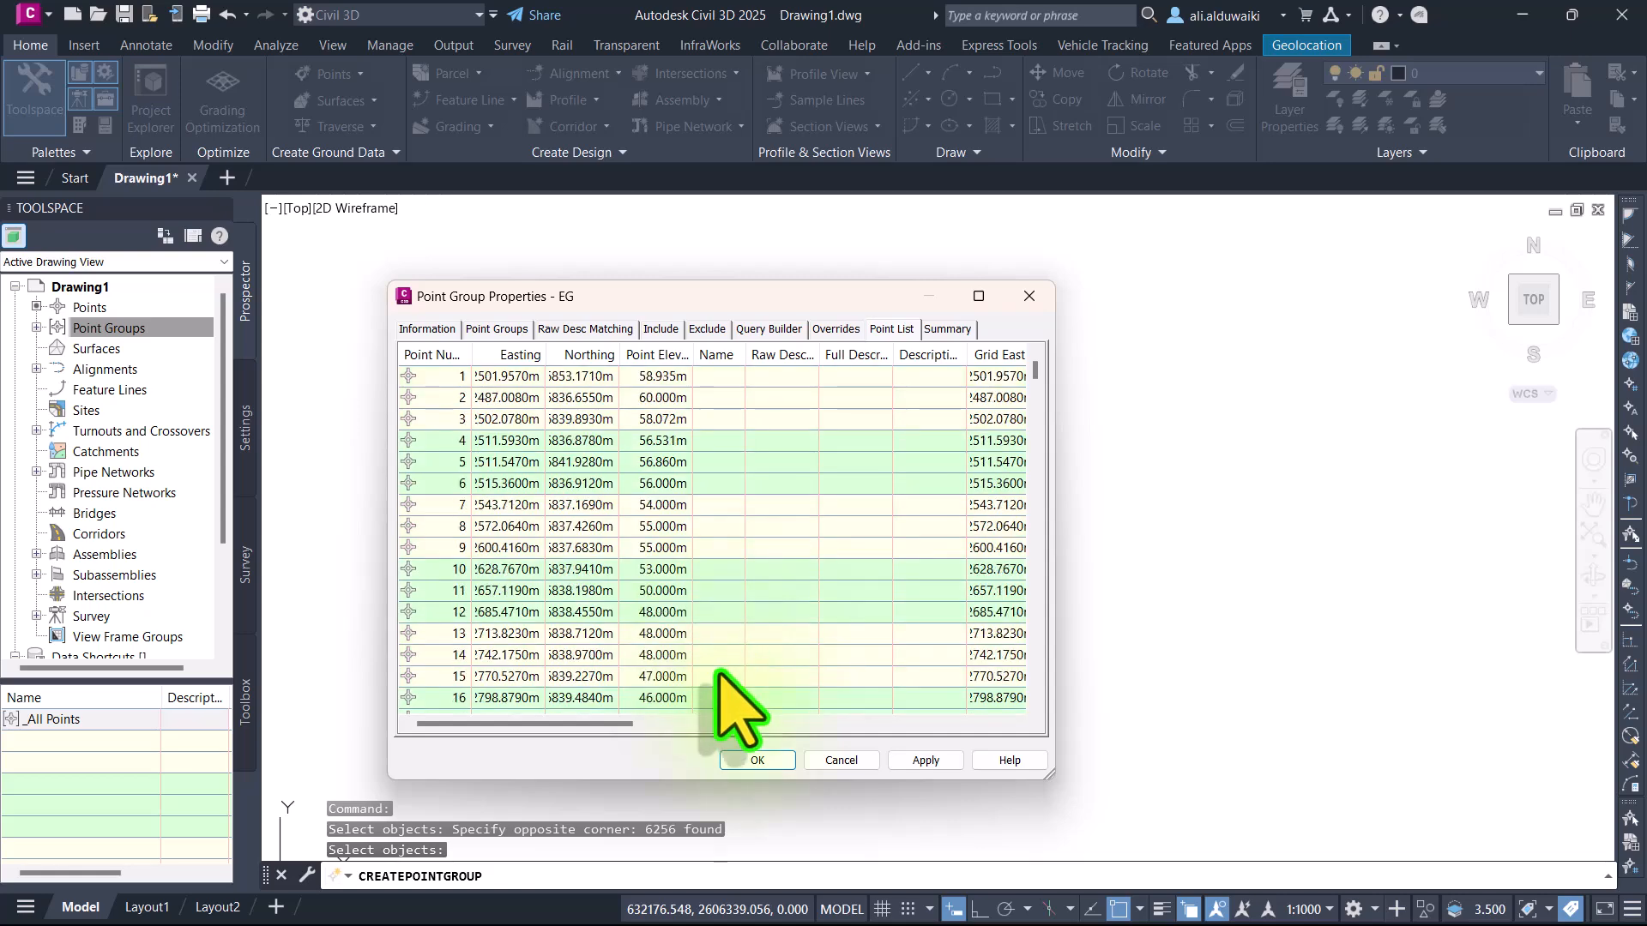
left_click(730, 759)
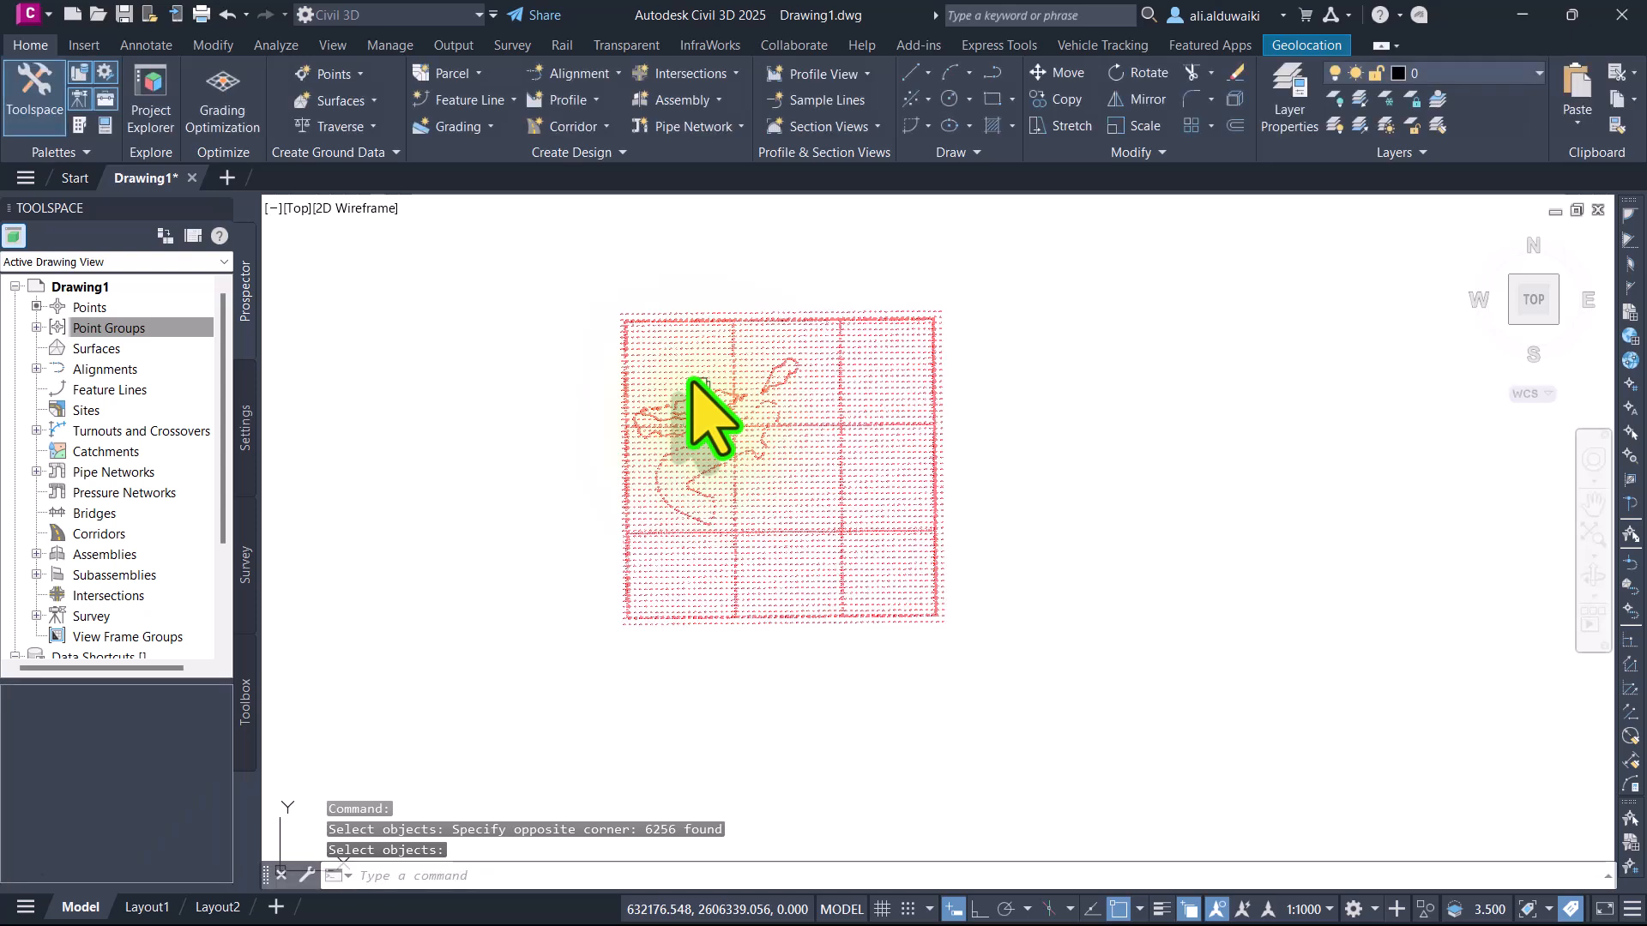
Step: Examine the survey points and their number and elevation labels across the drawing, overall and close up
mouse_move(691, 380)
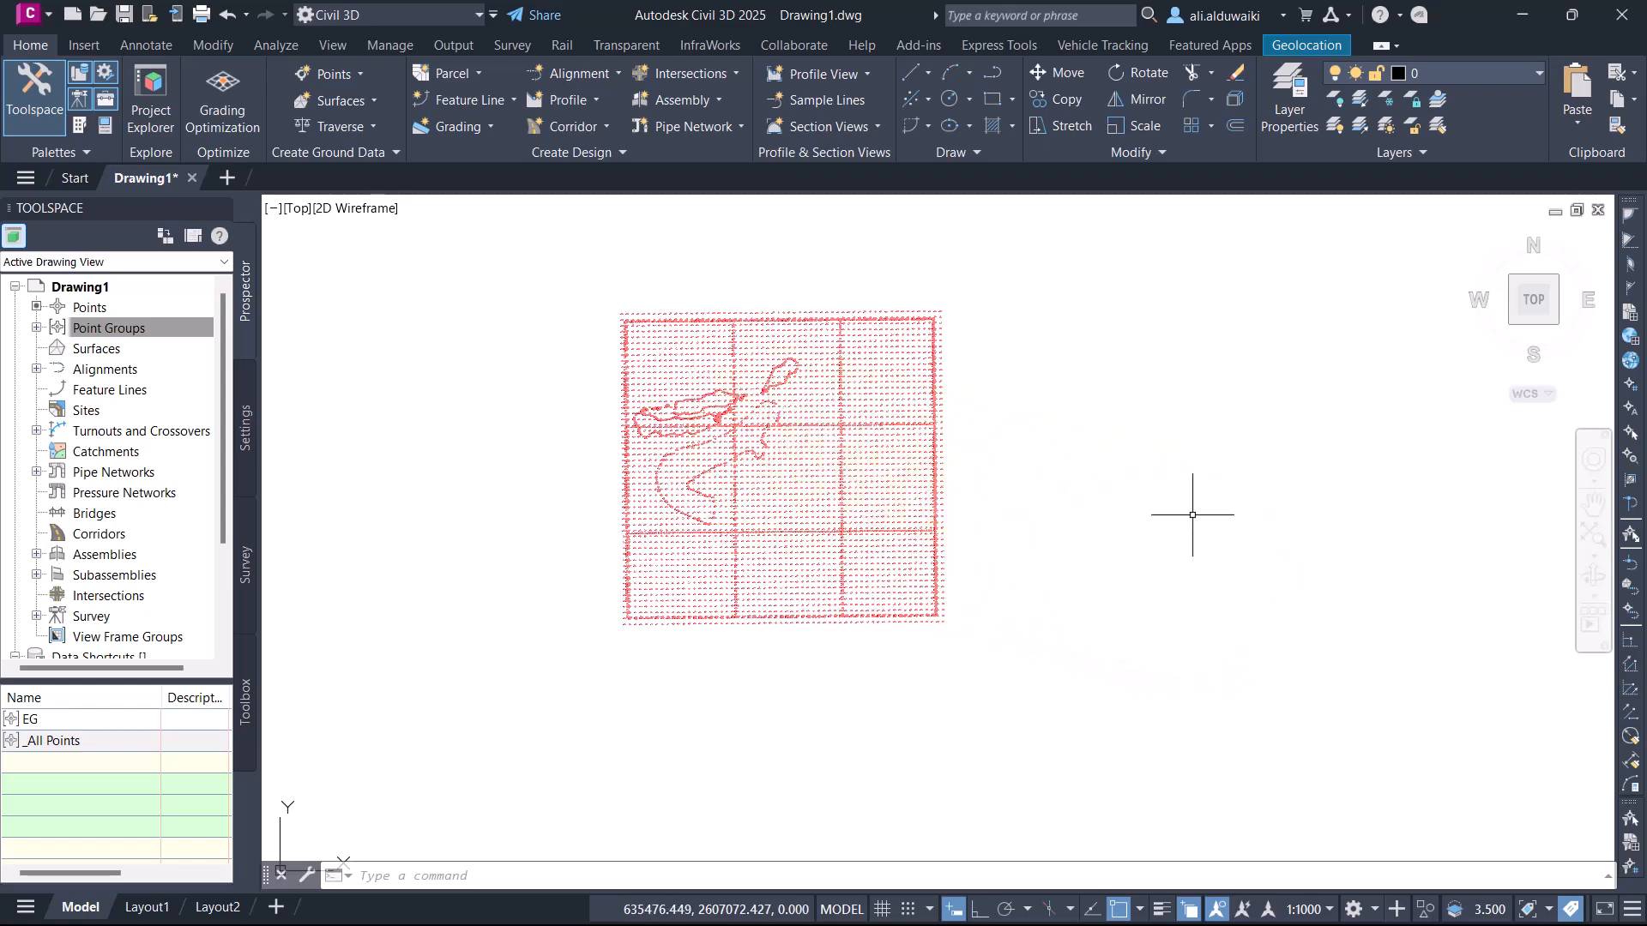
scroll(1193, 514, "down", 1)
scroll(1140, 512, "up", 2)
middle_click_drag(1063, 498, 1094, 527)
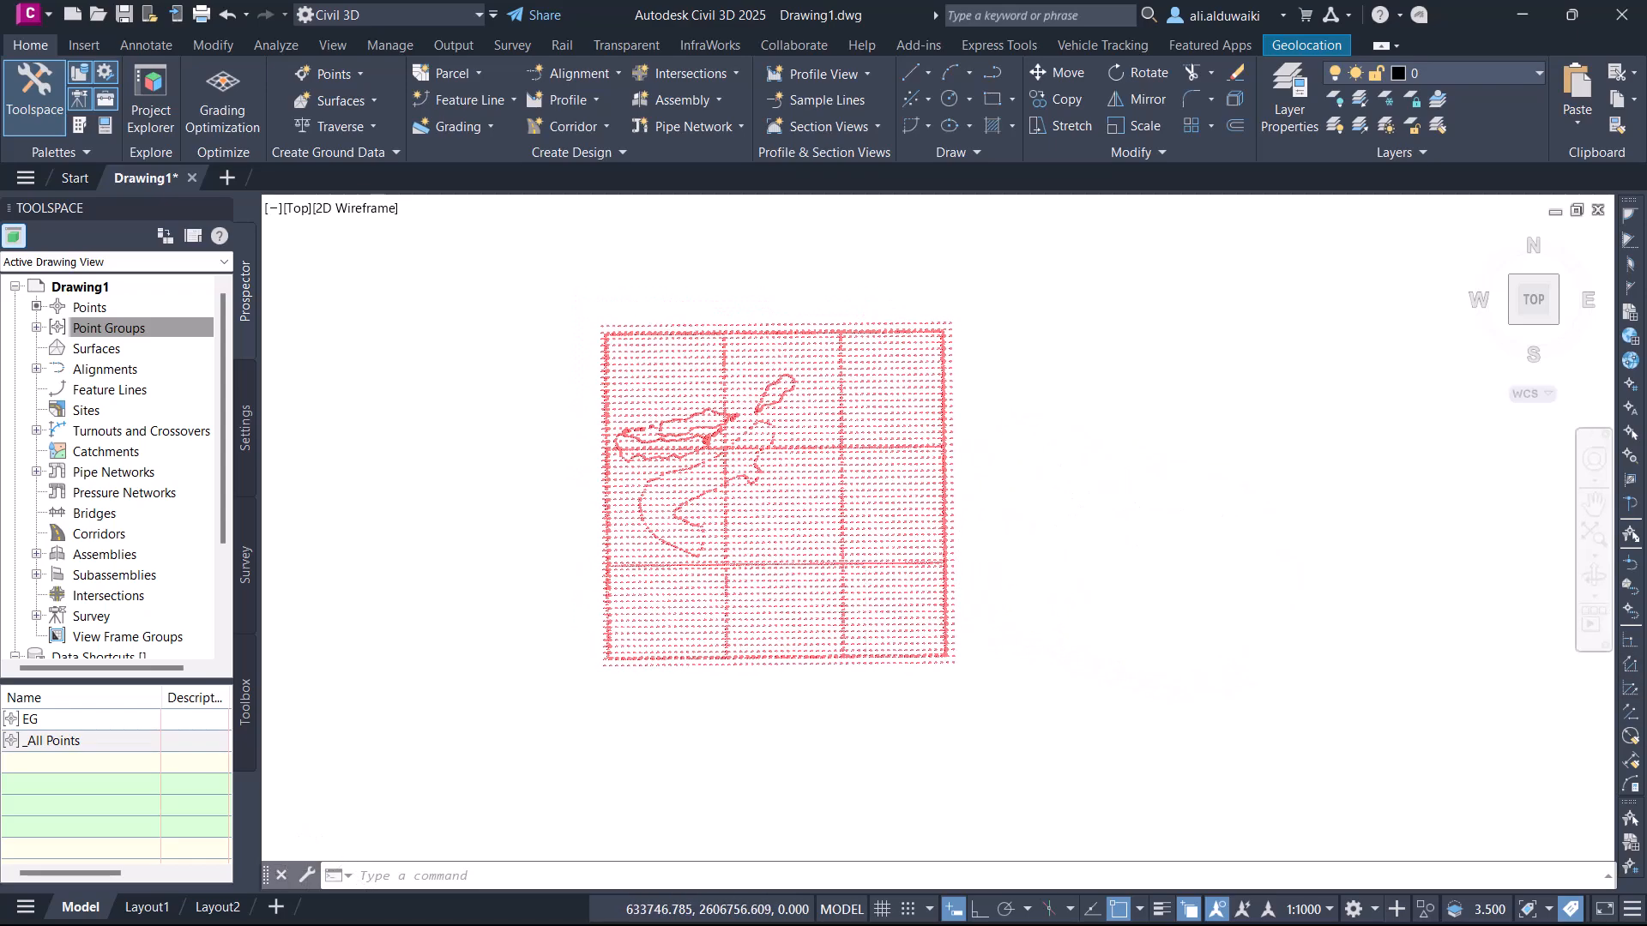
scroll(790, 549, "up", 4)
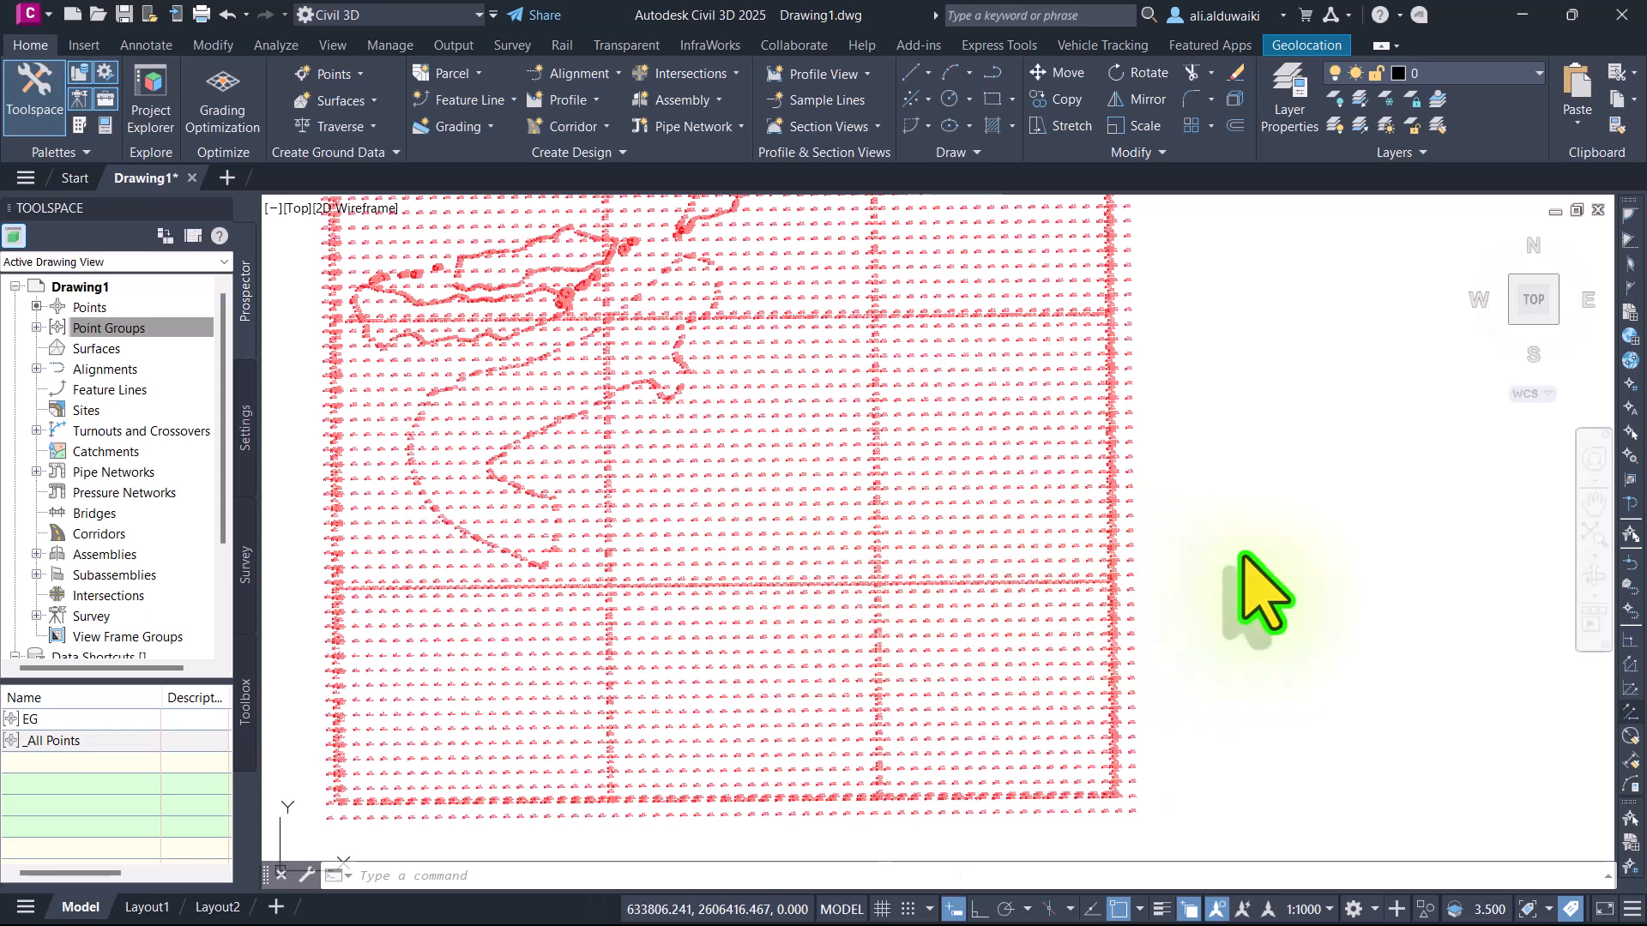
scroll(1342, 458, "down", 2)
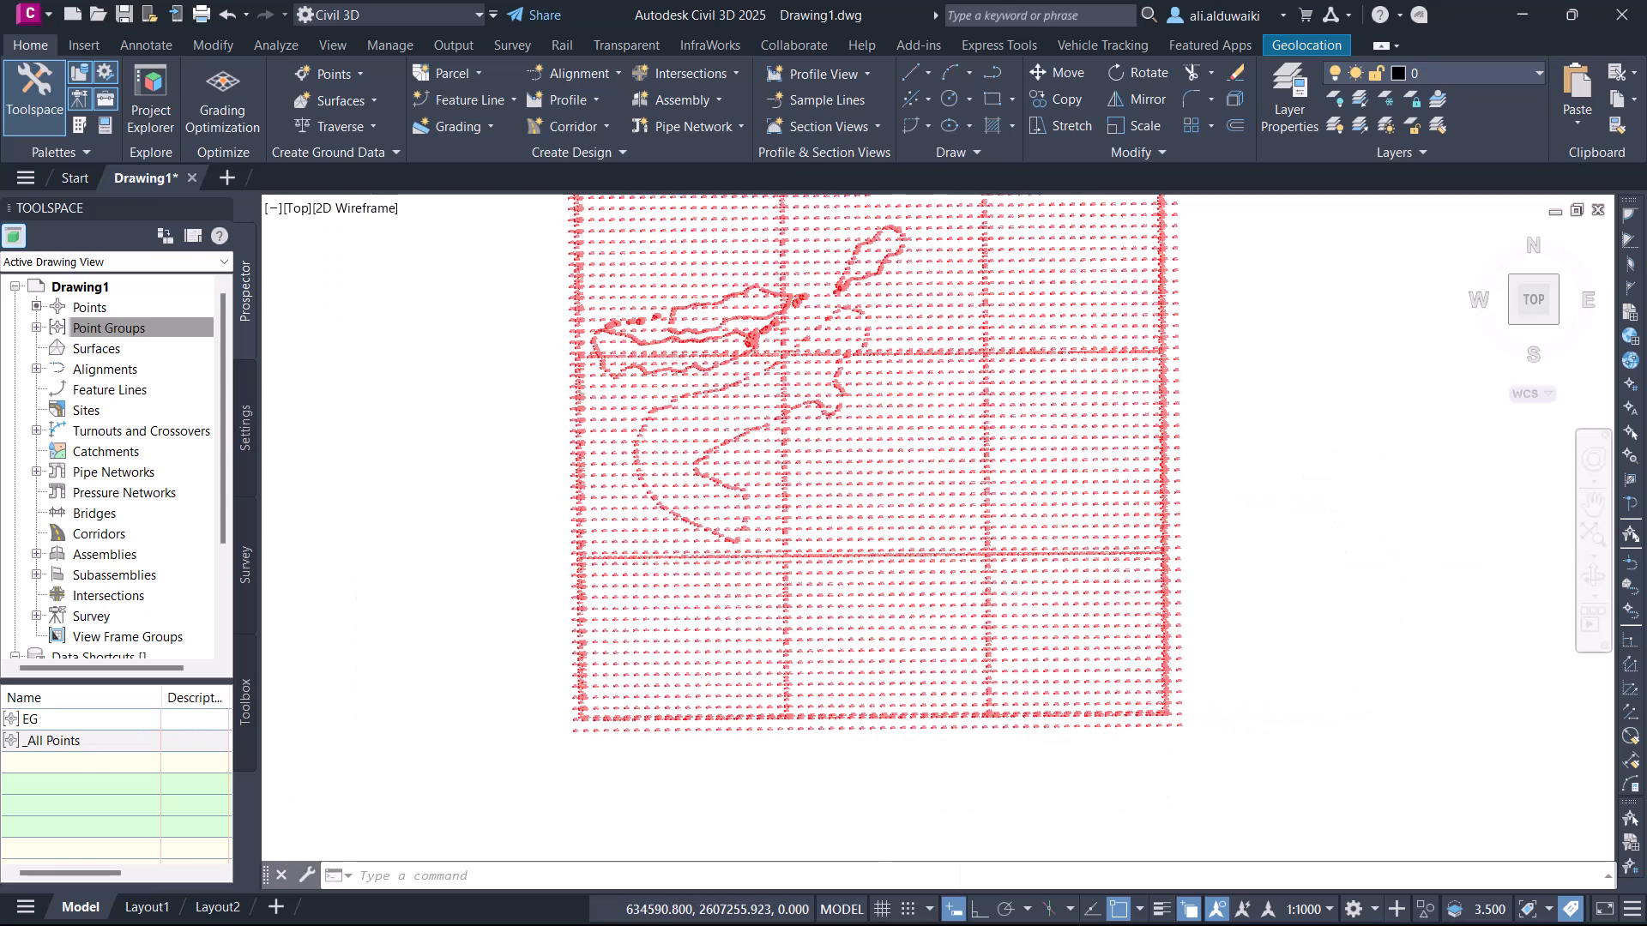
scroll(1305, 526, "up", 2)
scroll(1305, 526, "down", 1)
scroll(1267, 556, "down", 4)
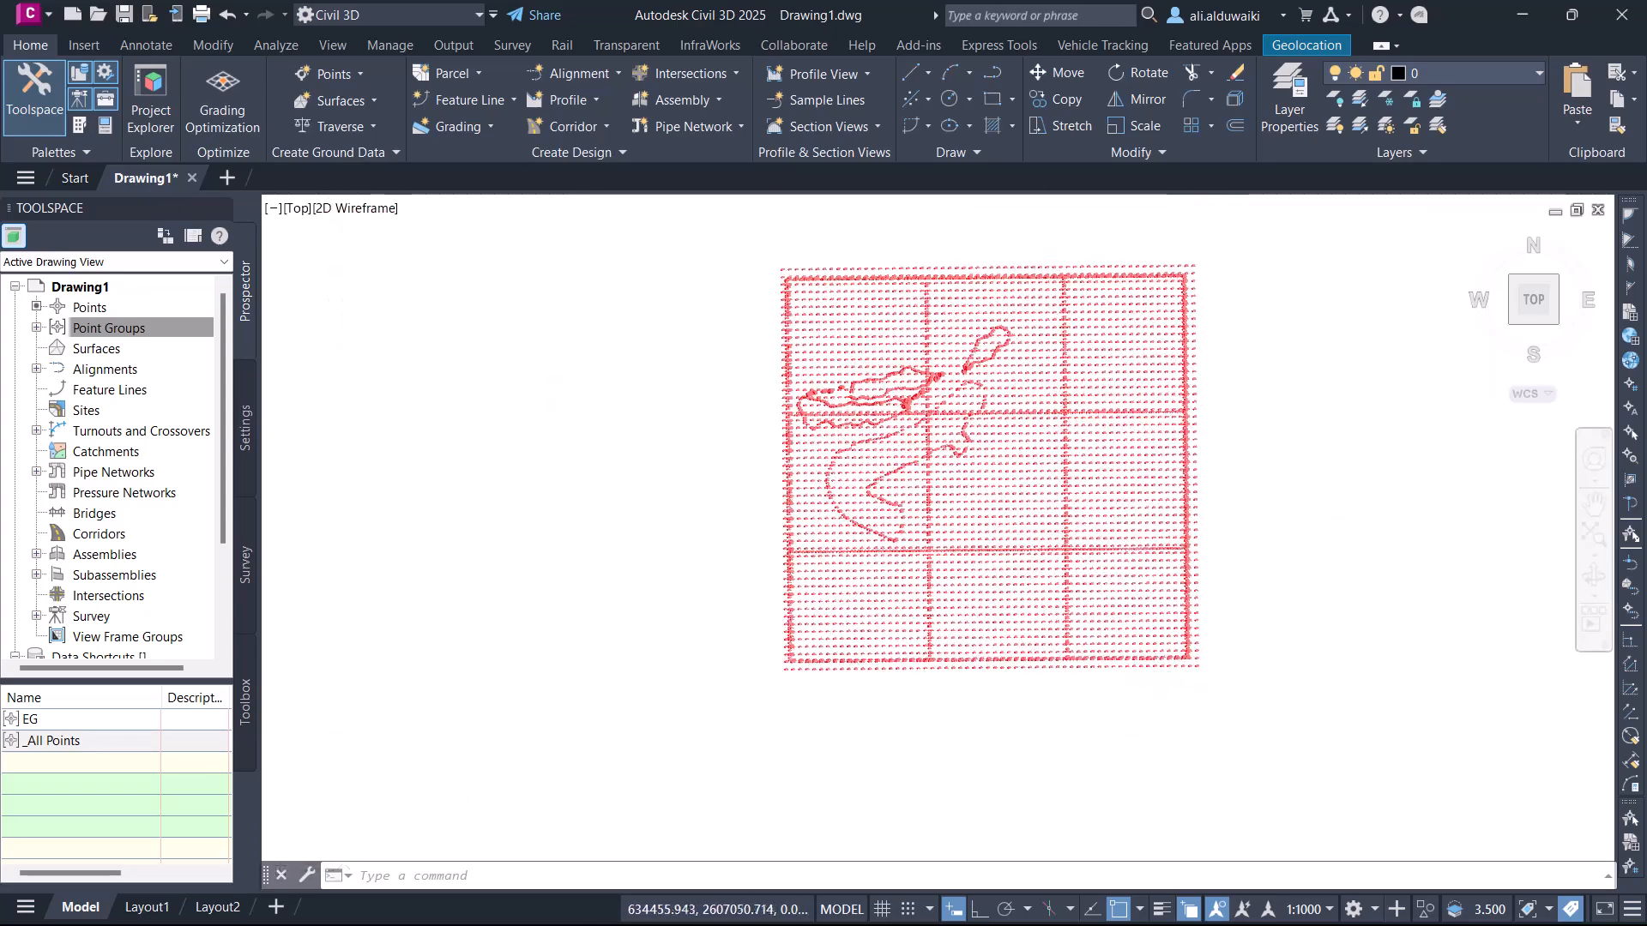
scroll(1266, 556, "up", 2)
scroll(1267, 555, "up", 8)
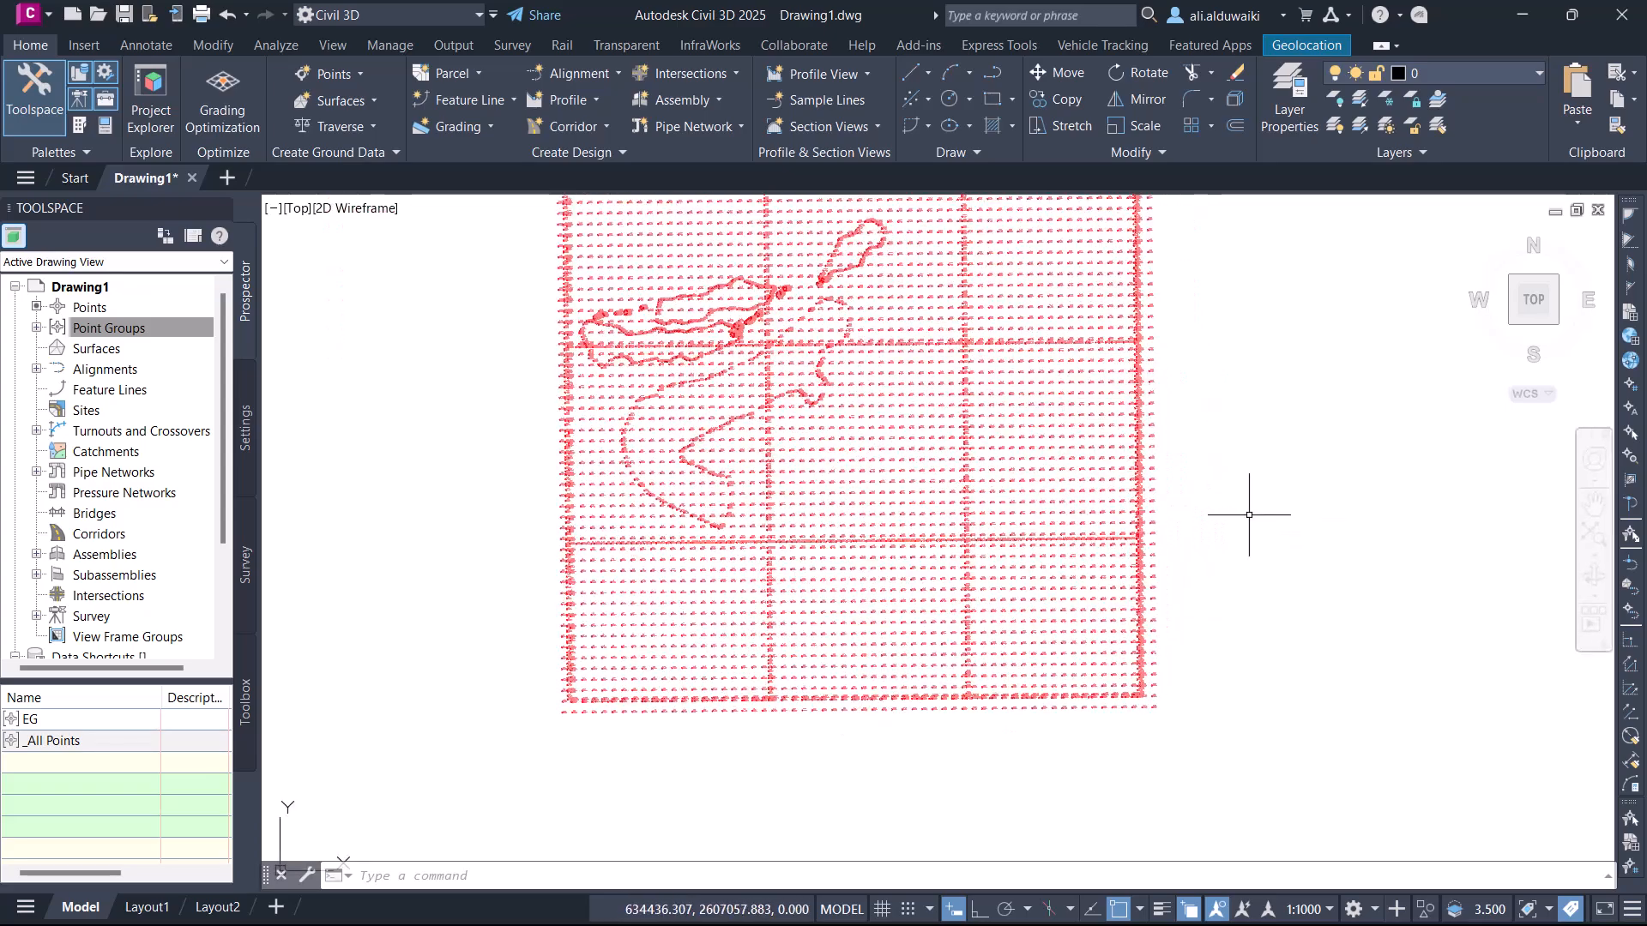
scroll(699, 482, "up", 6)
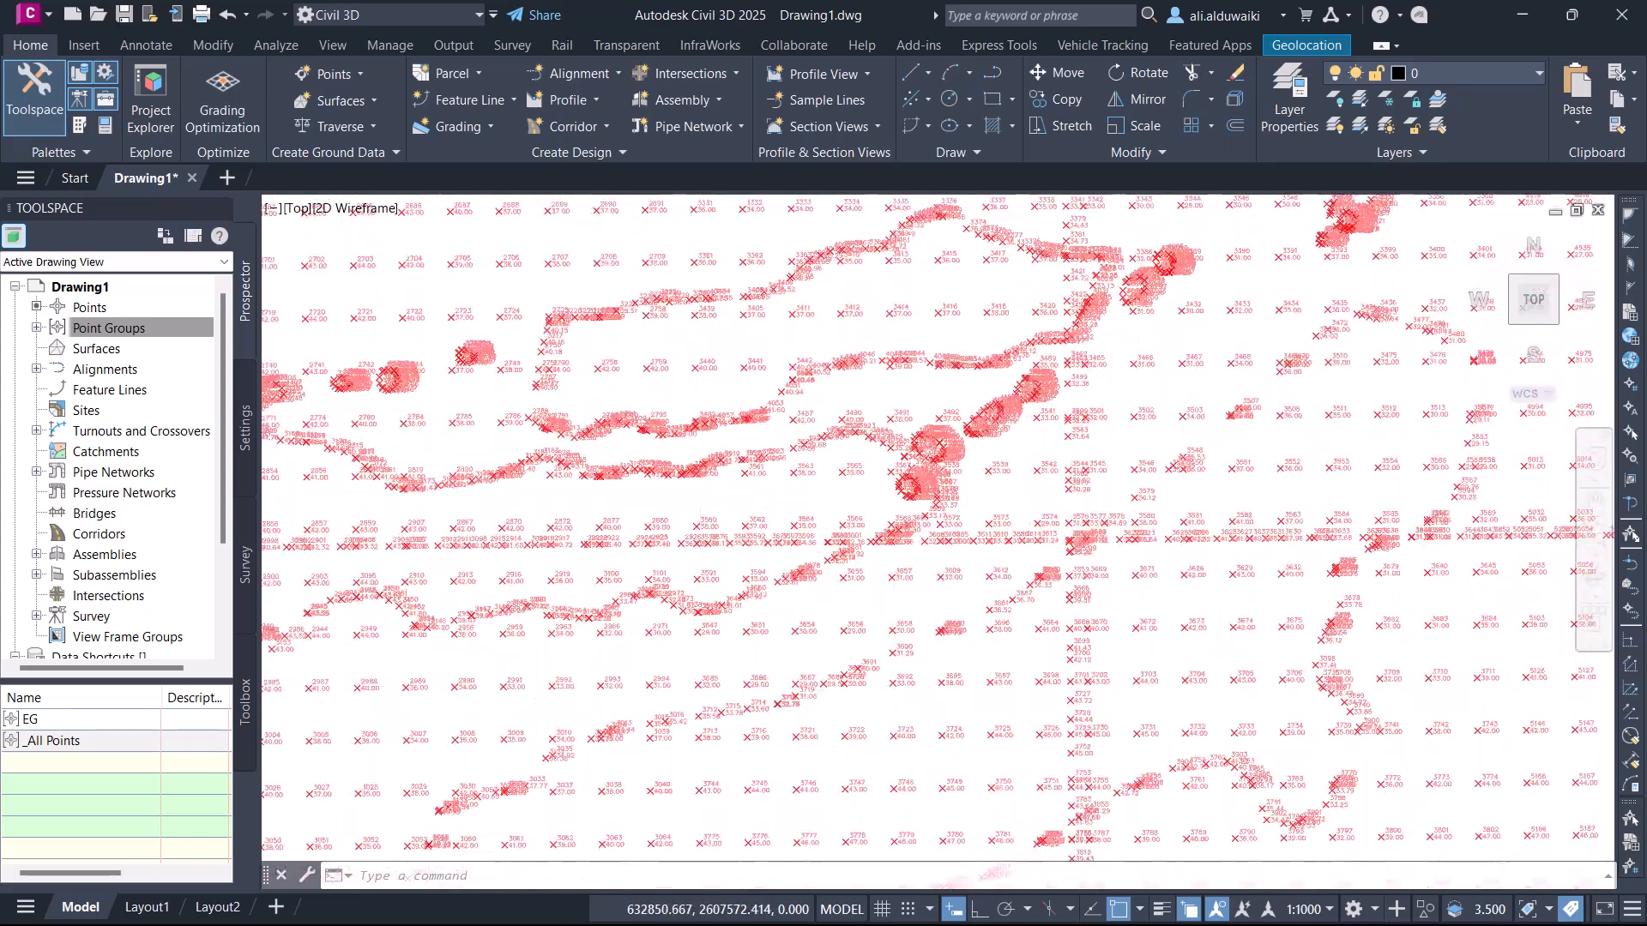
scroll(699, 482, "down", 6)
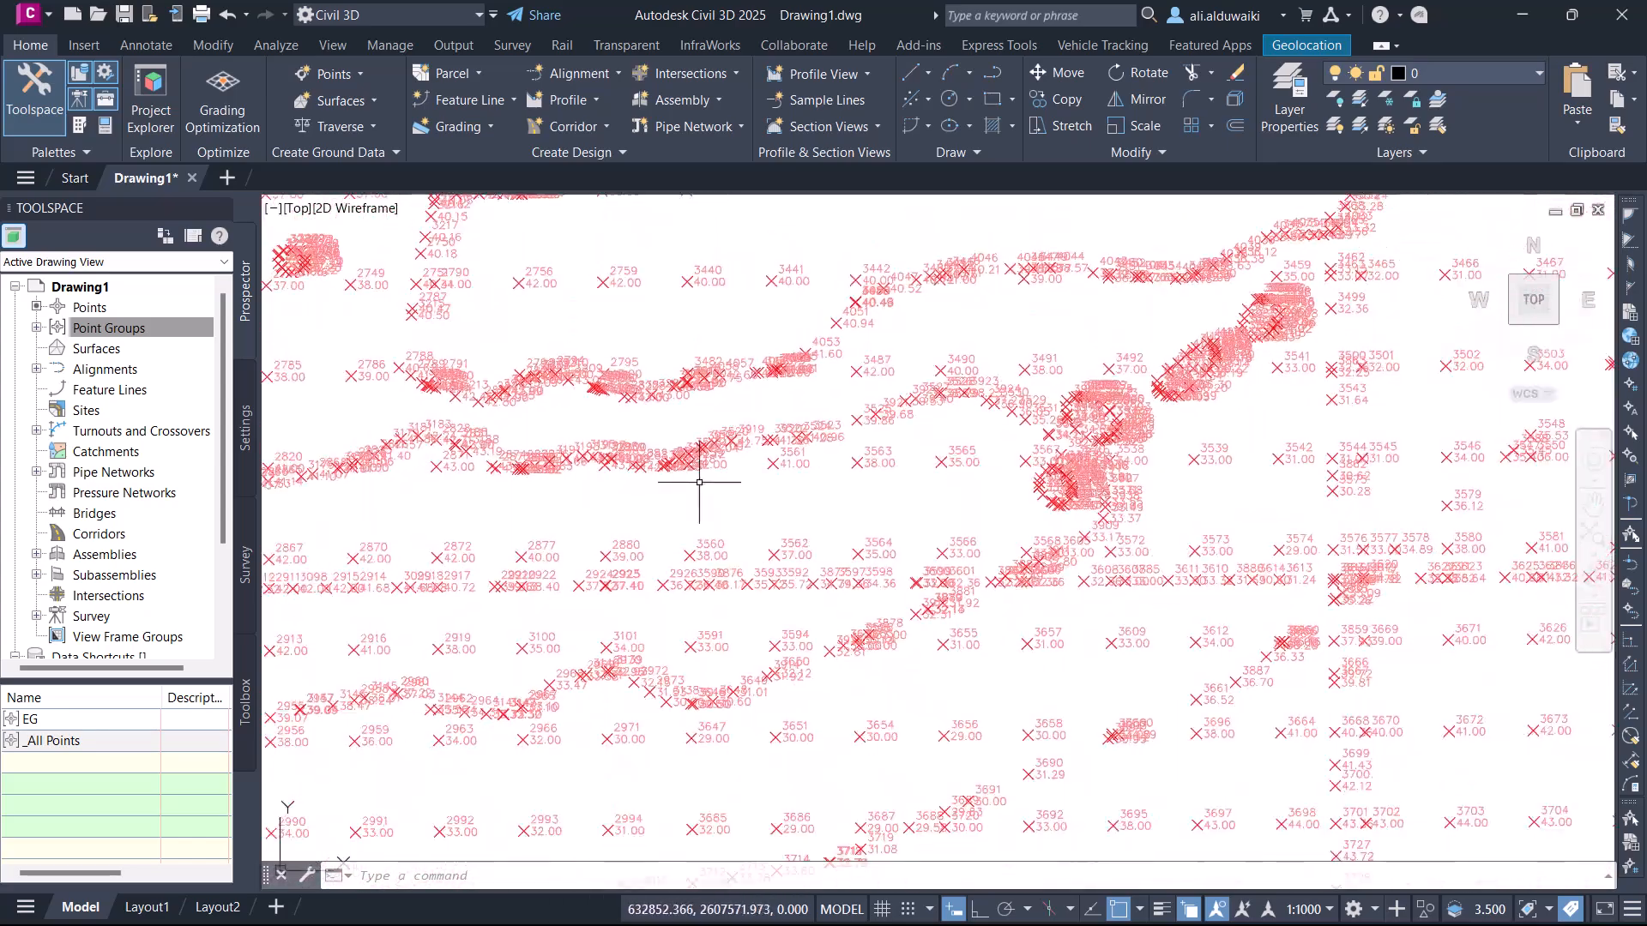
Step: Set the point label style of point group EG to <none>
left_click(35, 327)
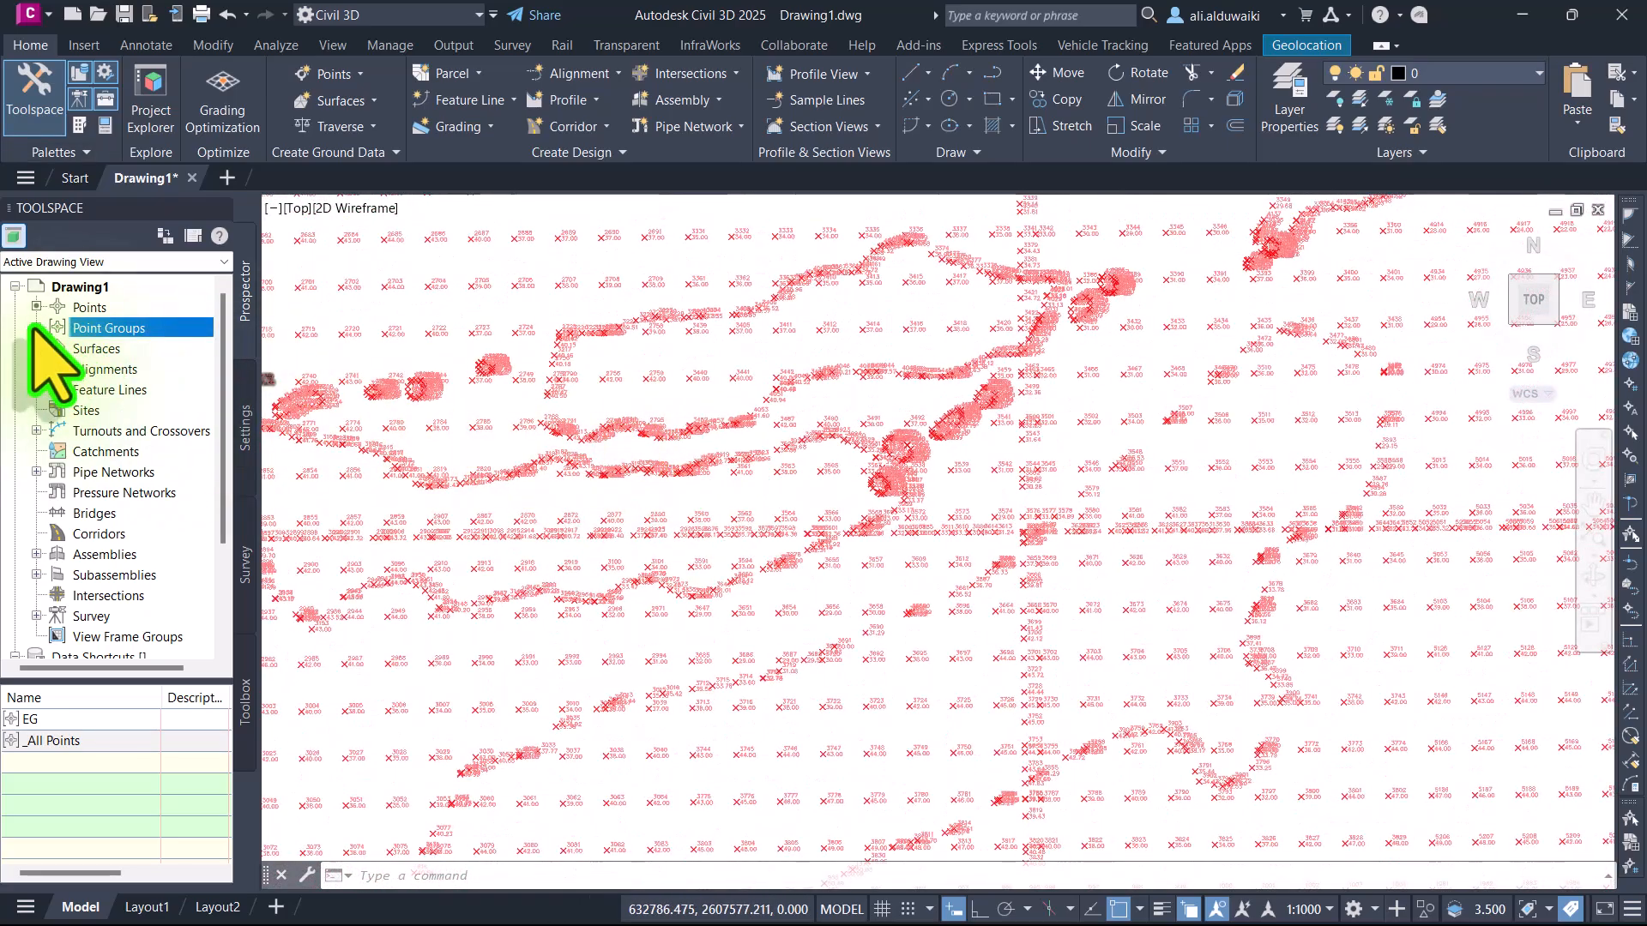
left_click(35, 327)
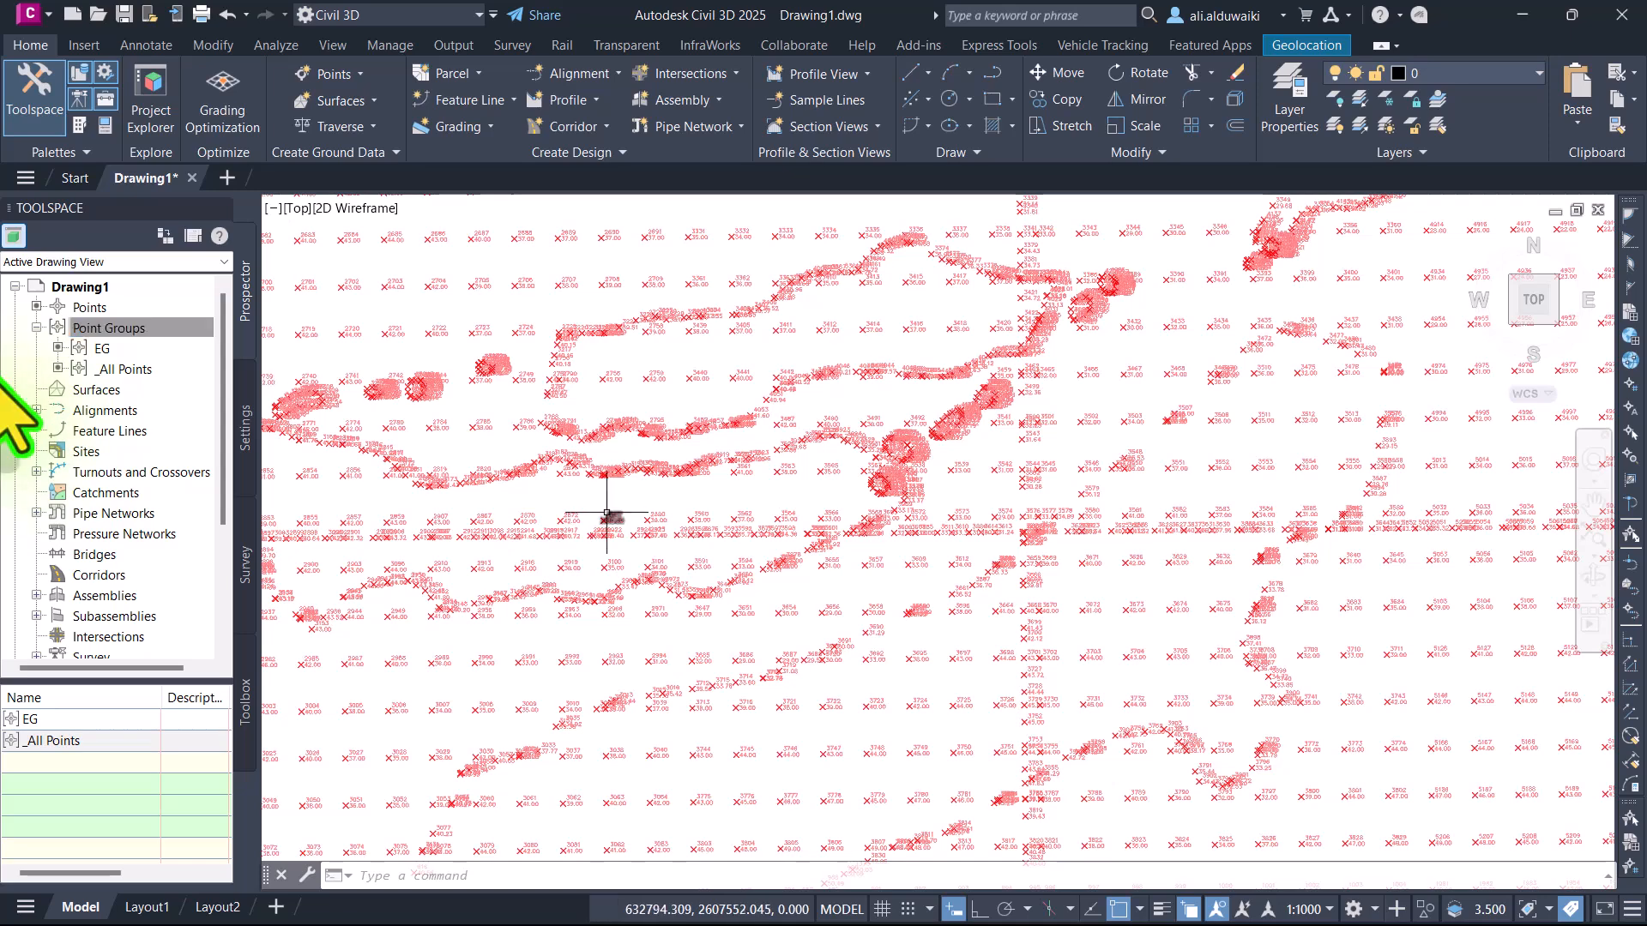
left_click(156, 348)
right_click(156, 348)
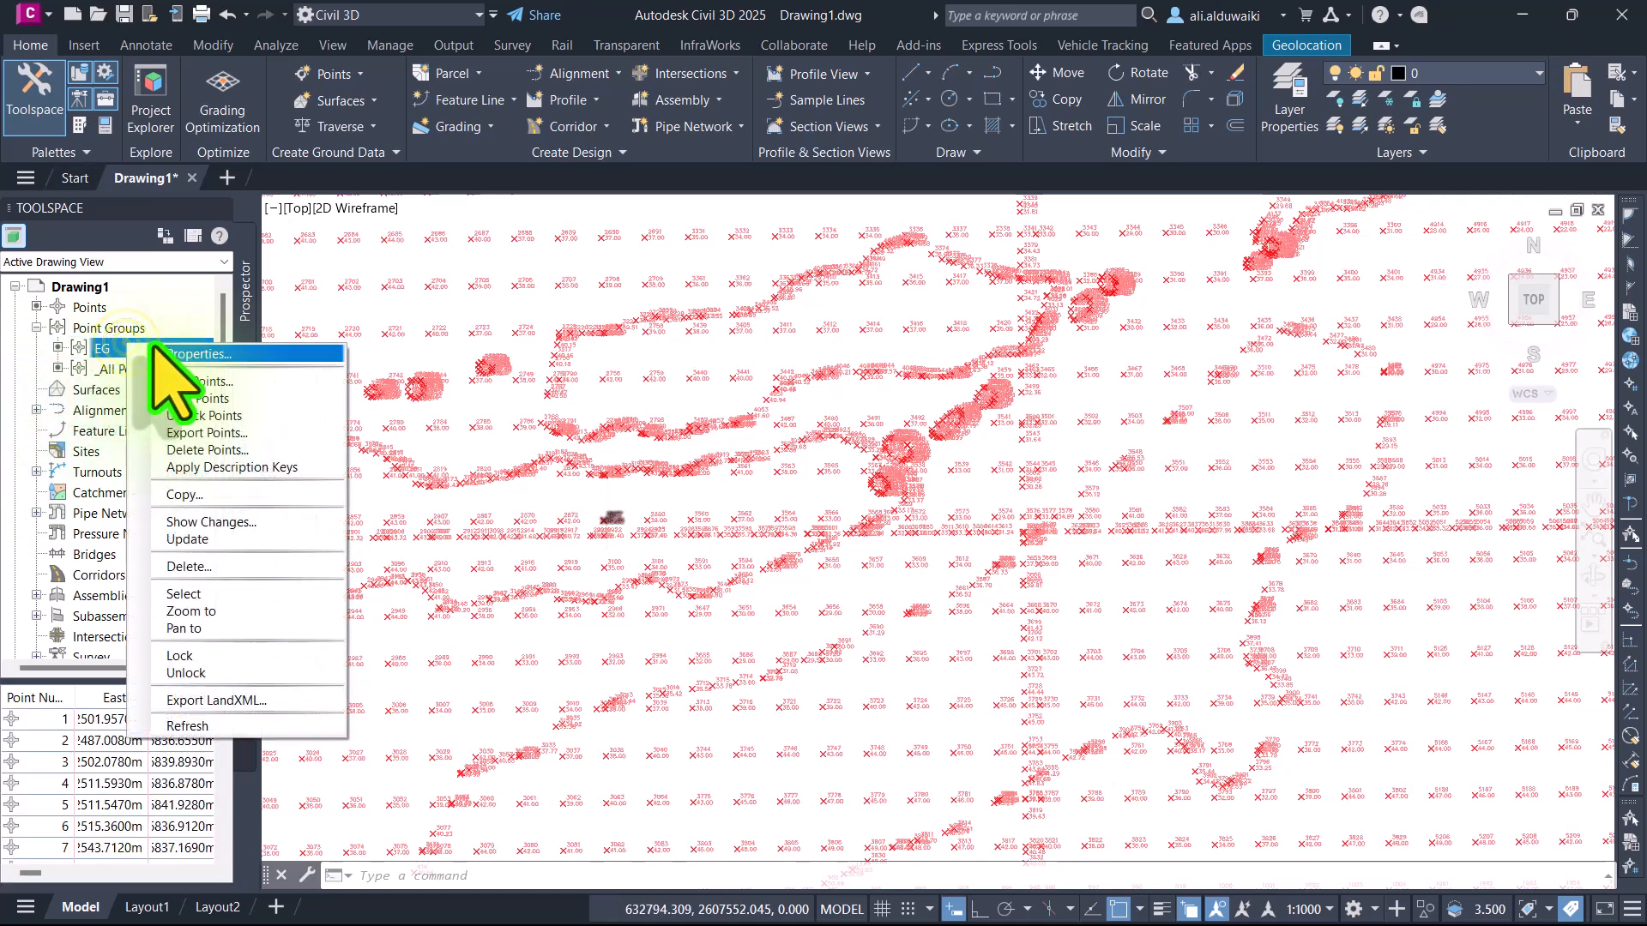
left_click(158, 346)
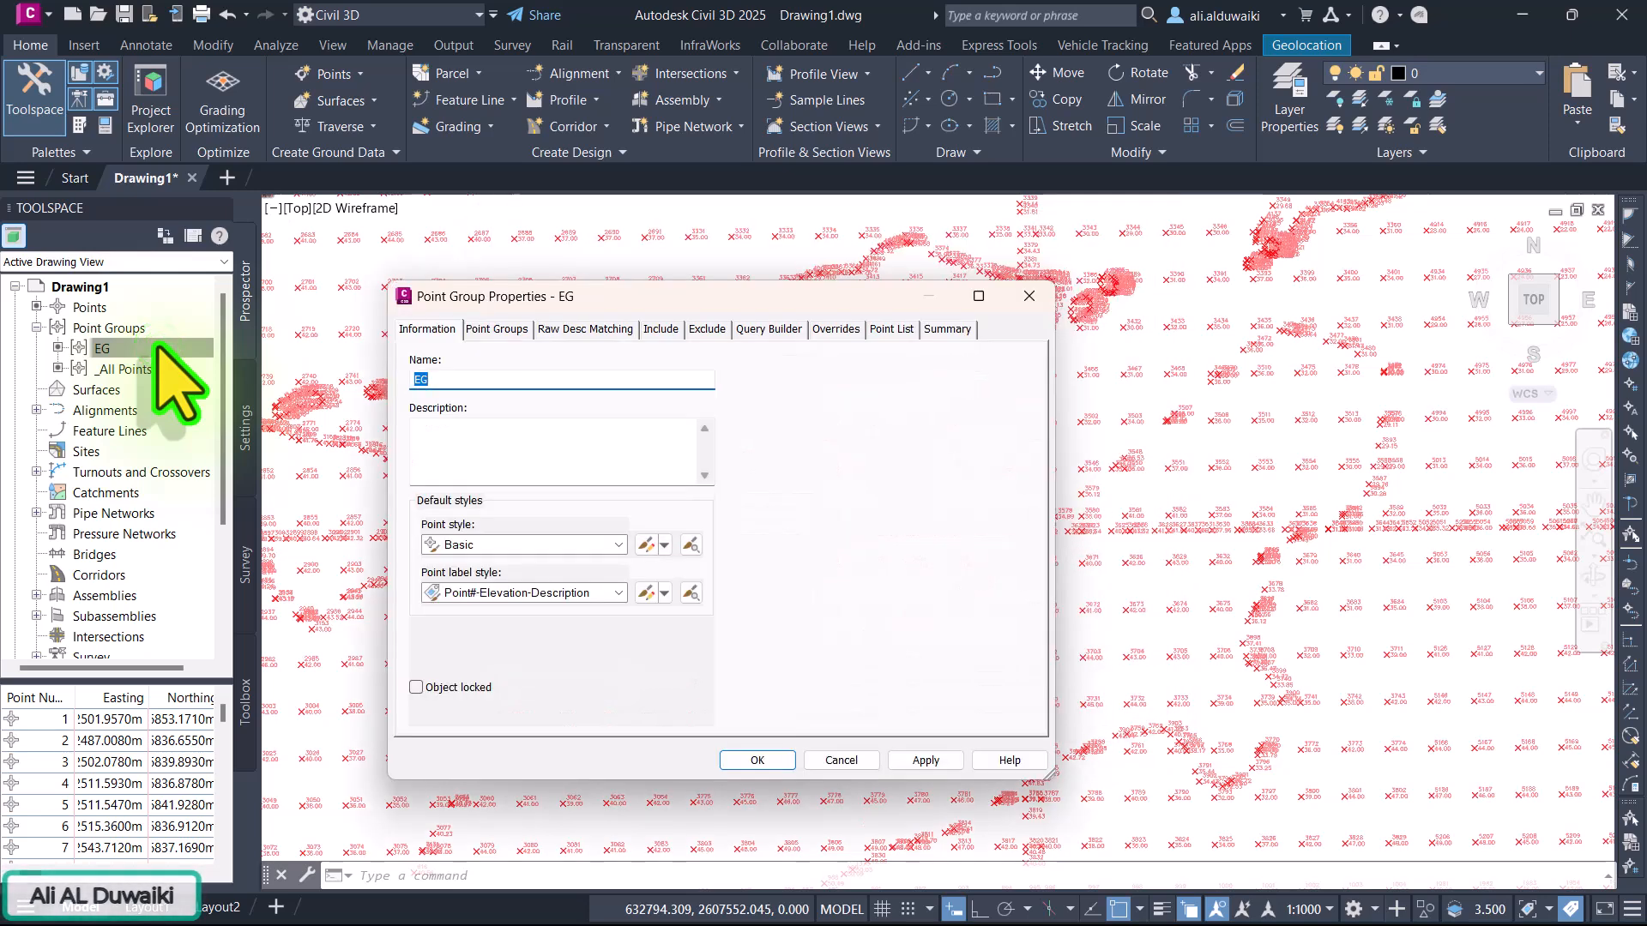
left_click(614, 592)
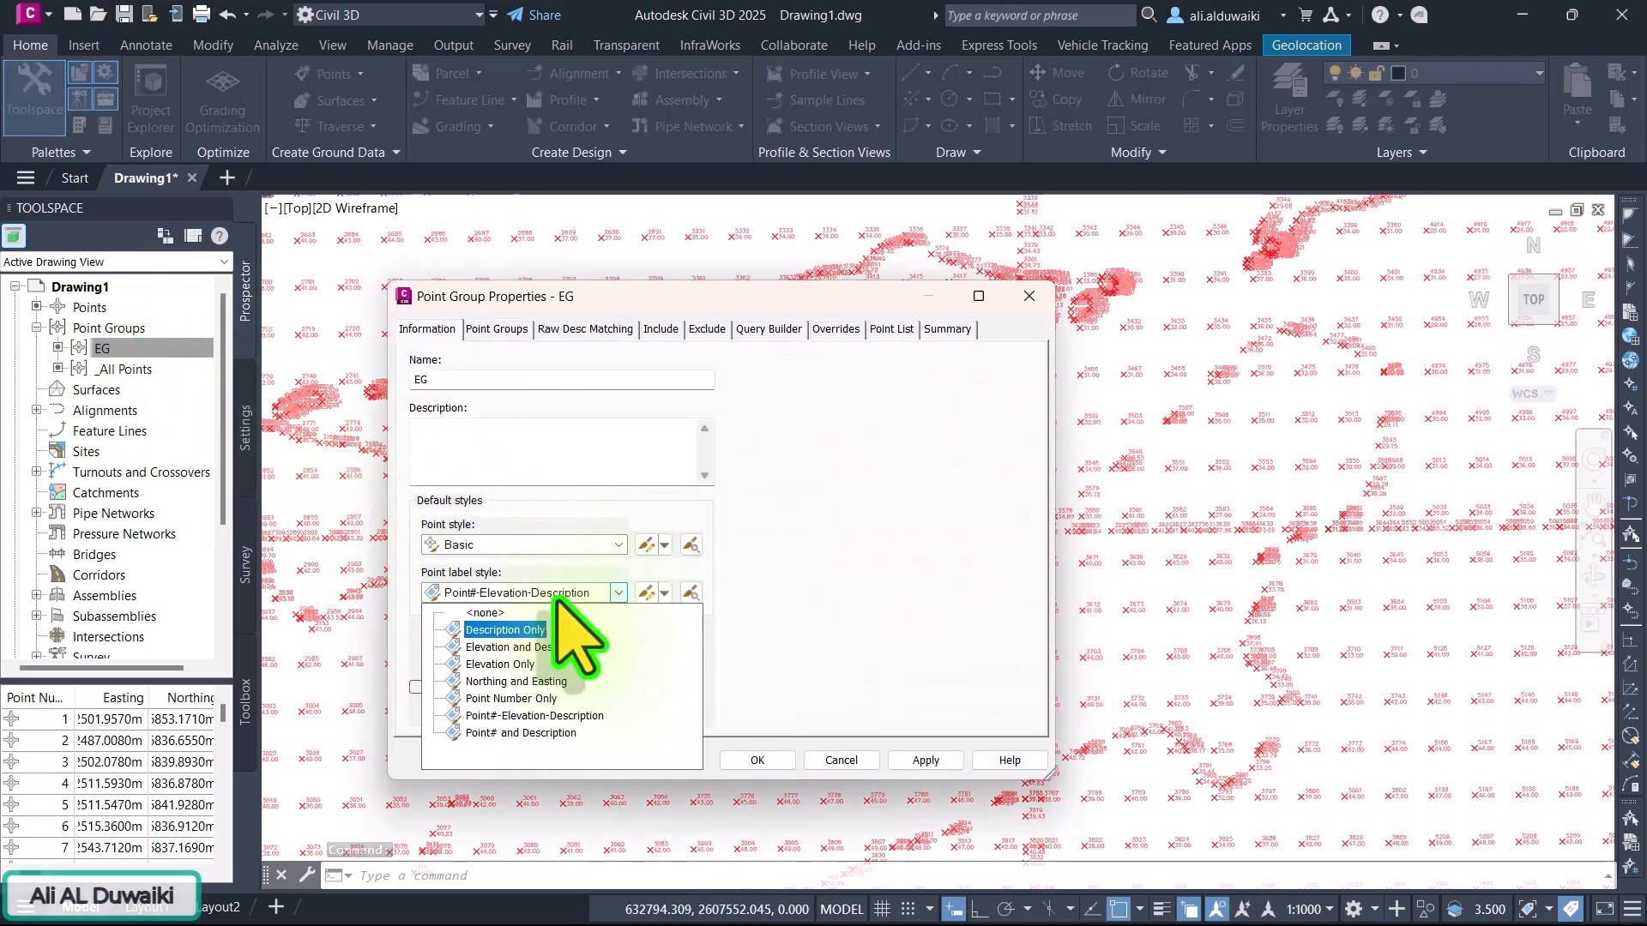
left_click(490, 605)
left_click(749, 760)
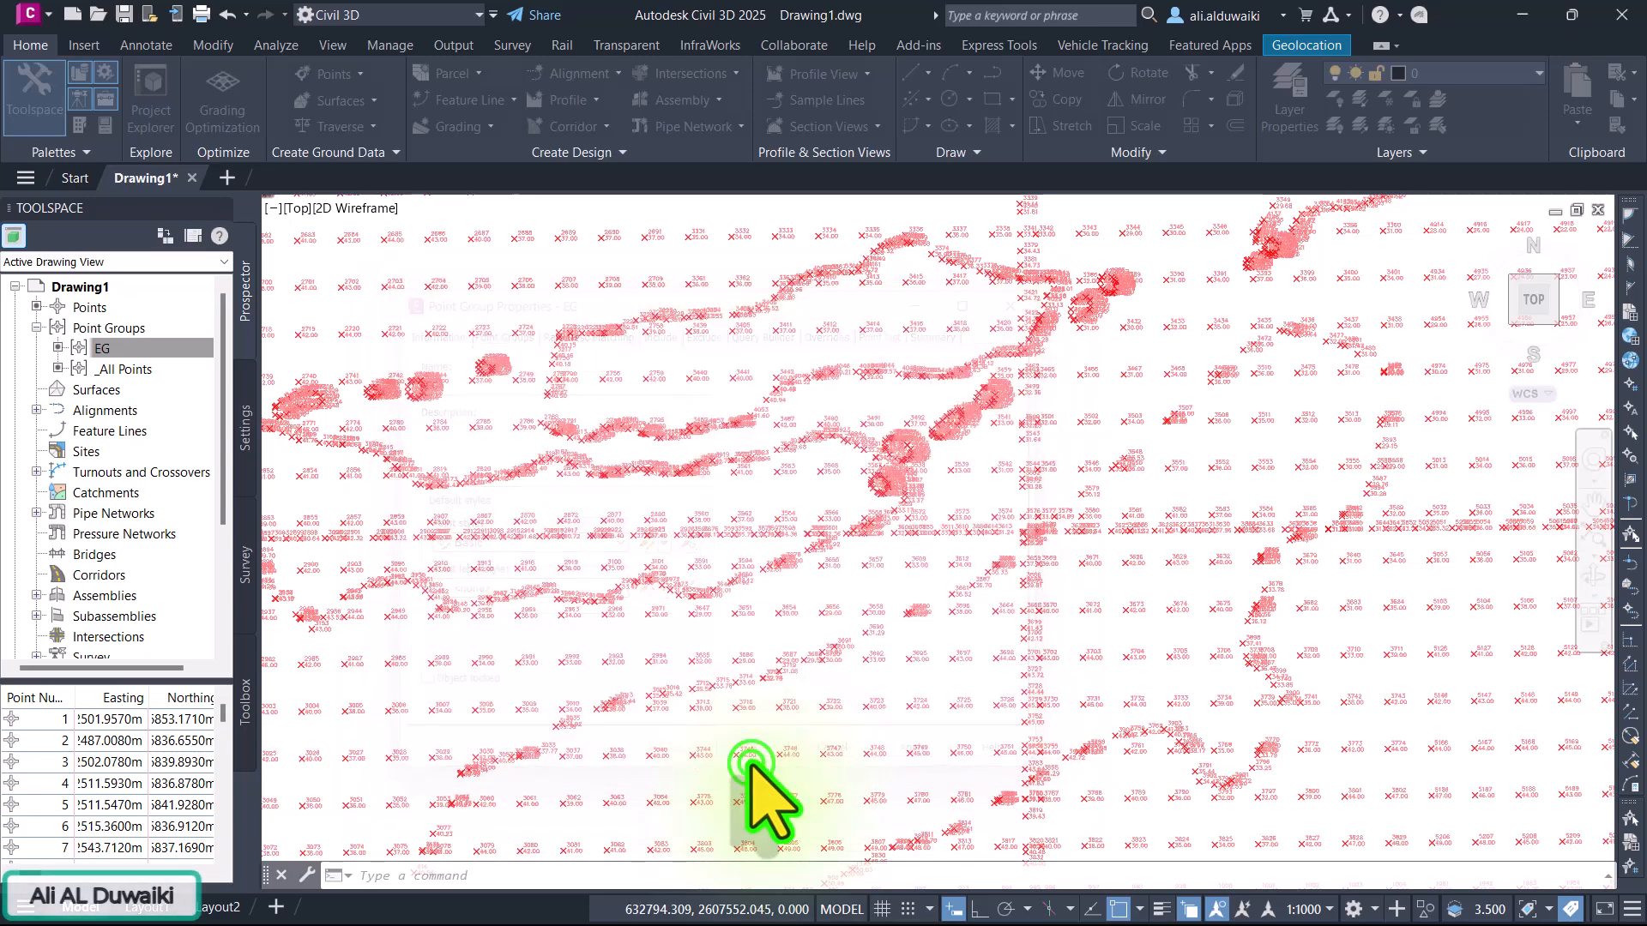
Step: Create a TIN surface named EGS on layer C-TOPO with the Contours 2m and 10m (Background) style
scroll(749, 763, "down", 6)
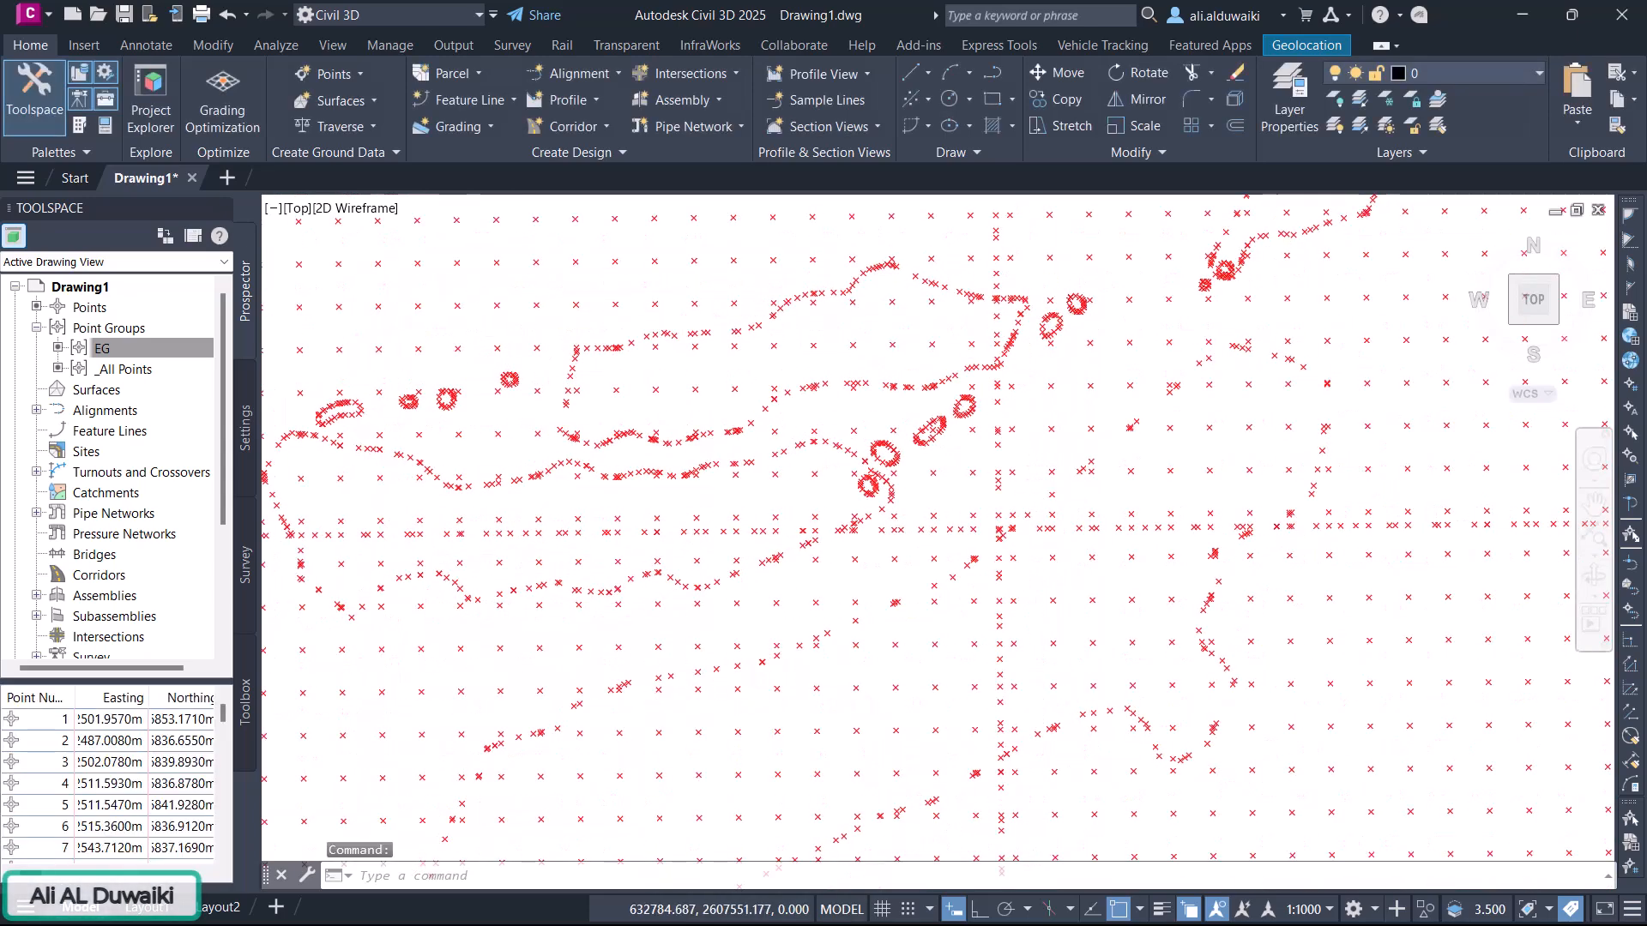
scroll(1047, 625, "up", 6)
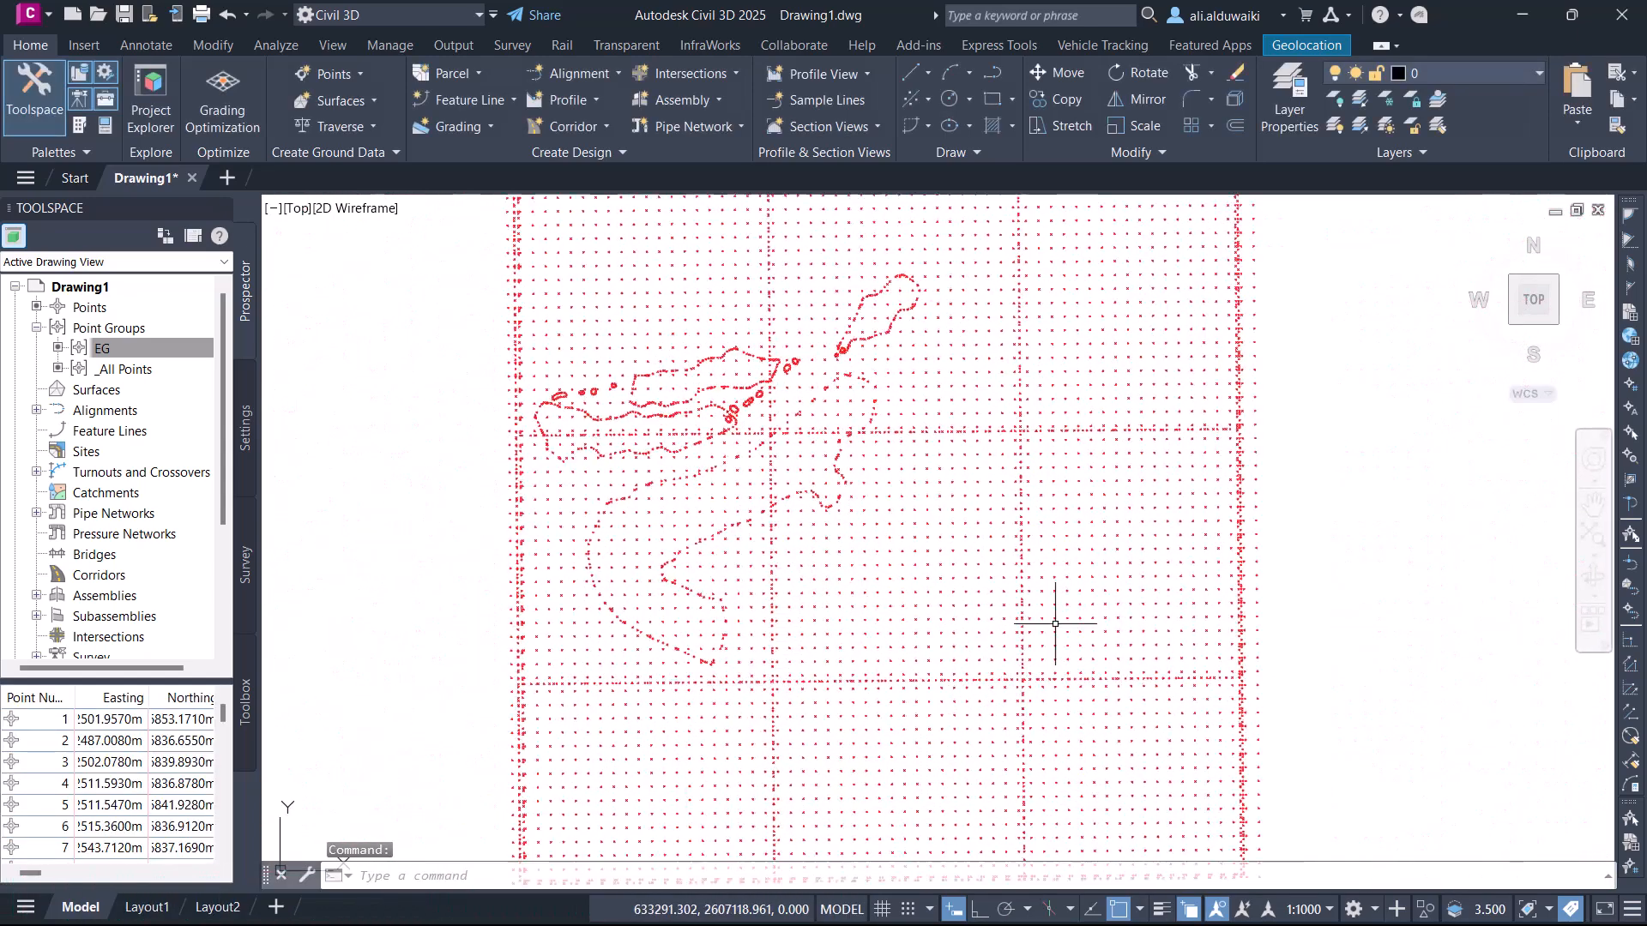
scroll(944, 584, "up", 2)
scroll(935, 587, "down", 3)
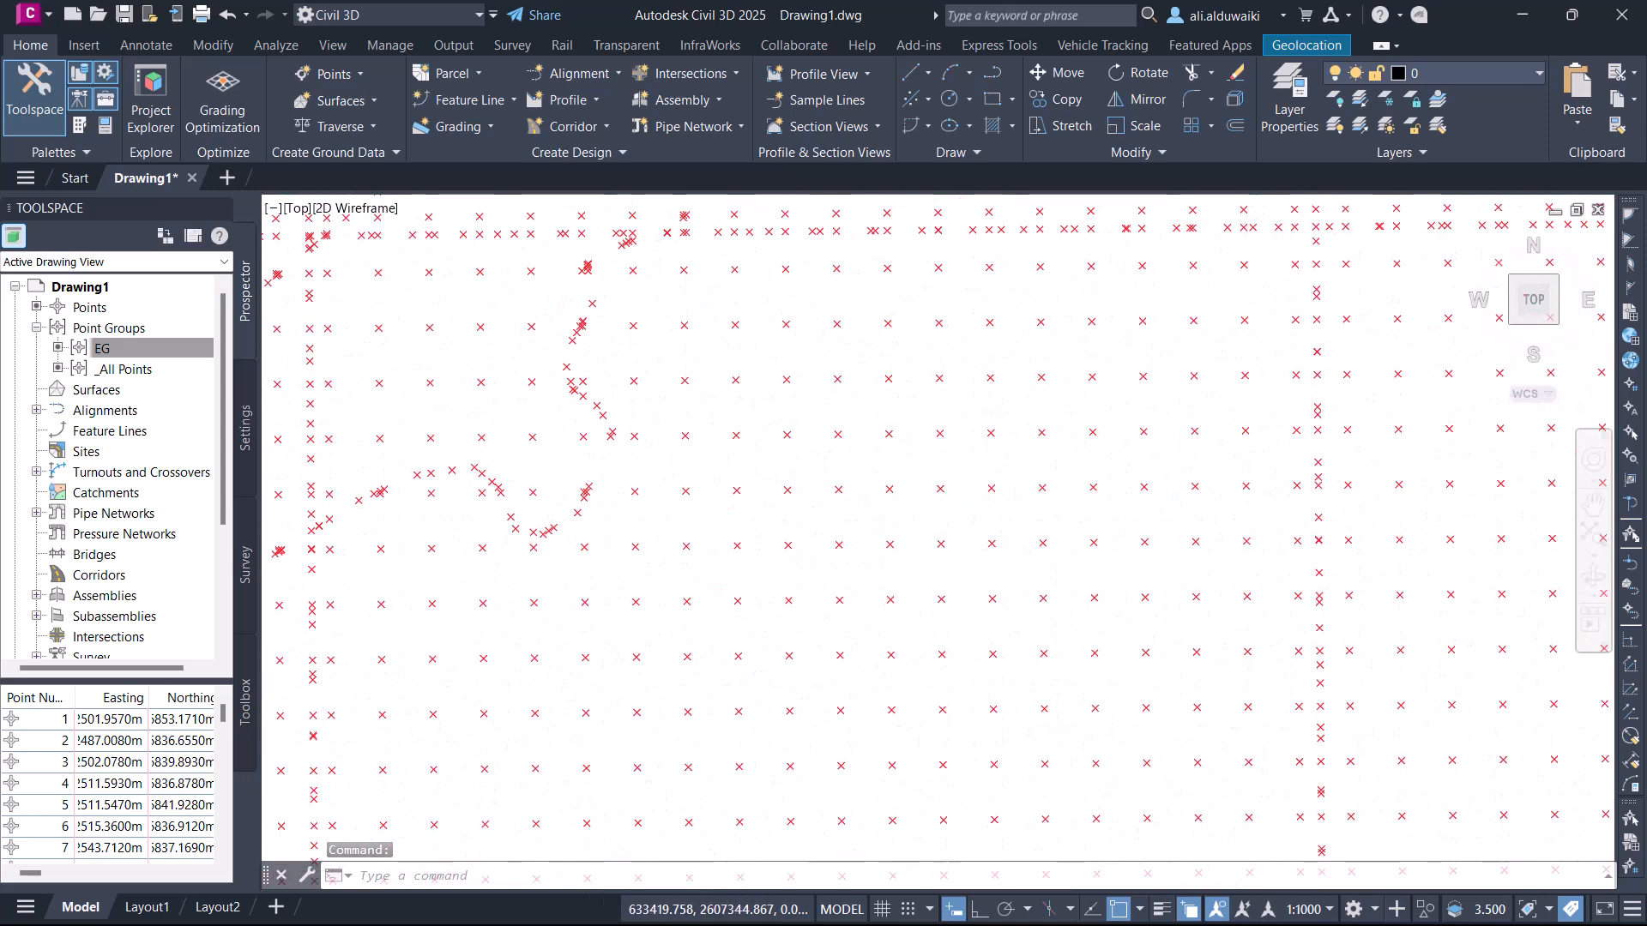
right_click(117, 384)
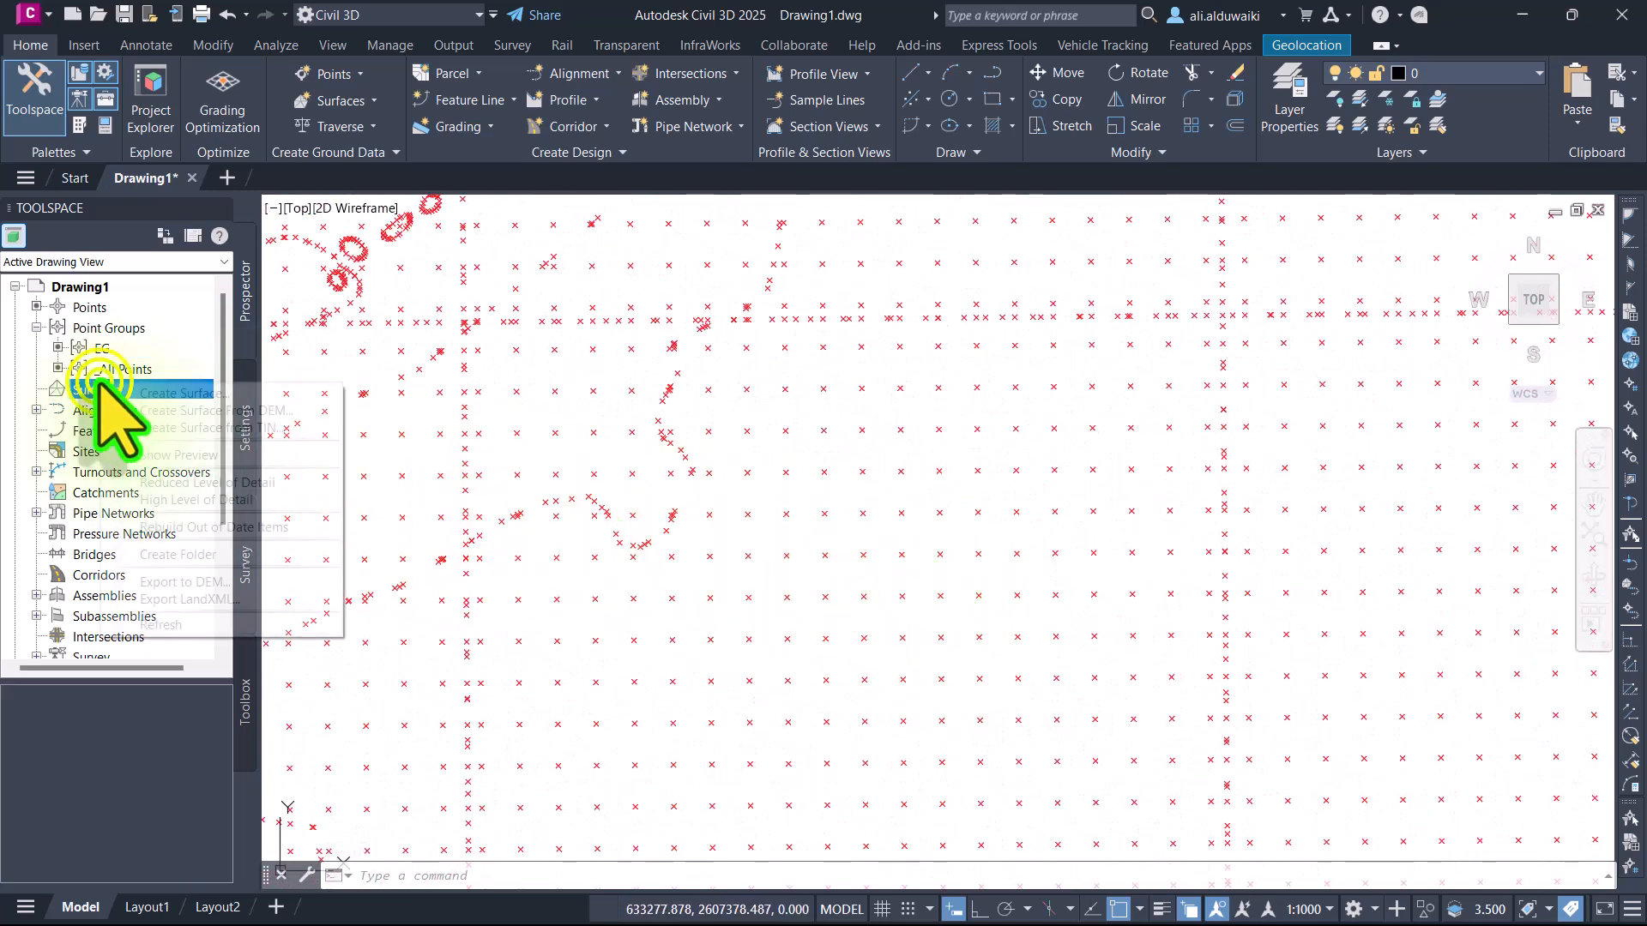
left_click(129, 393)
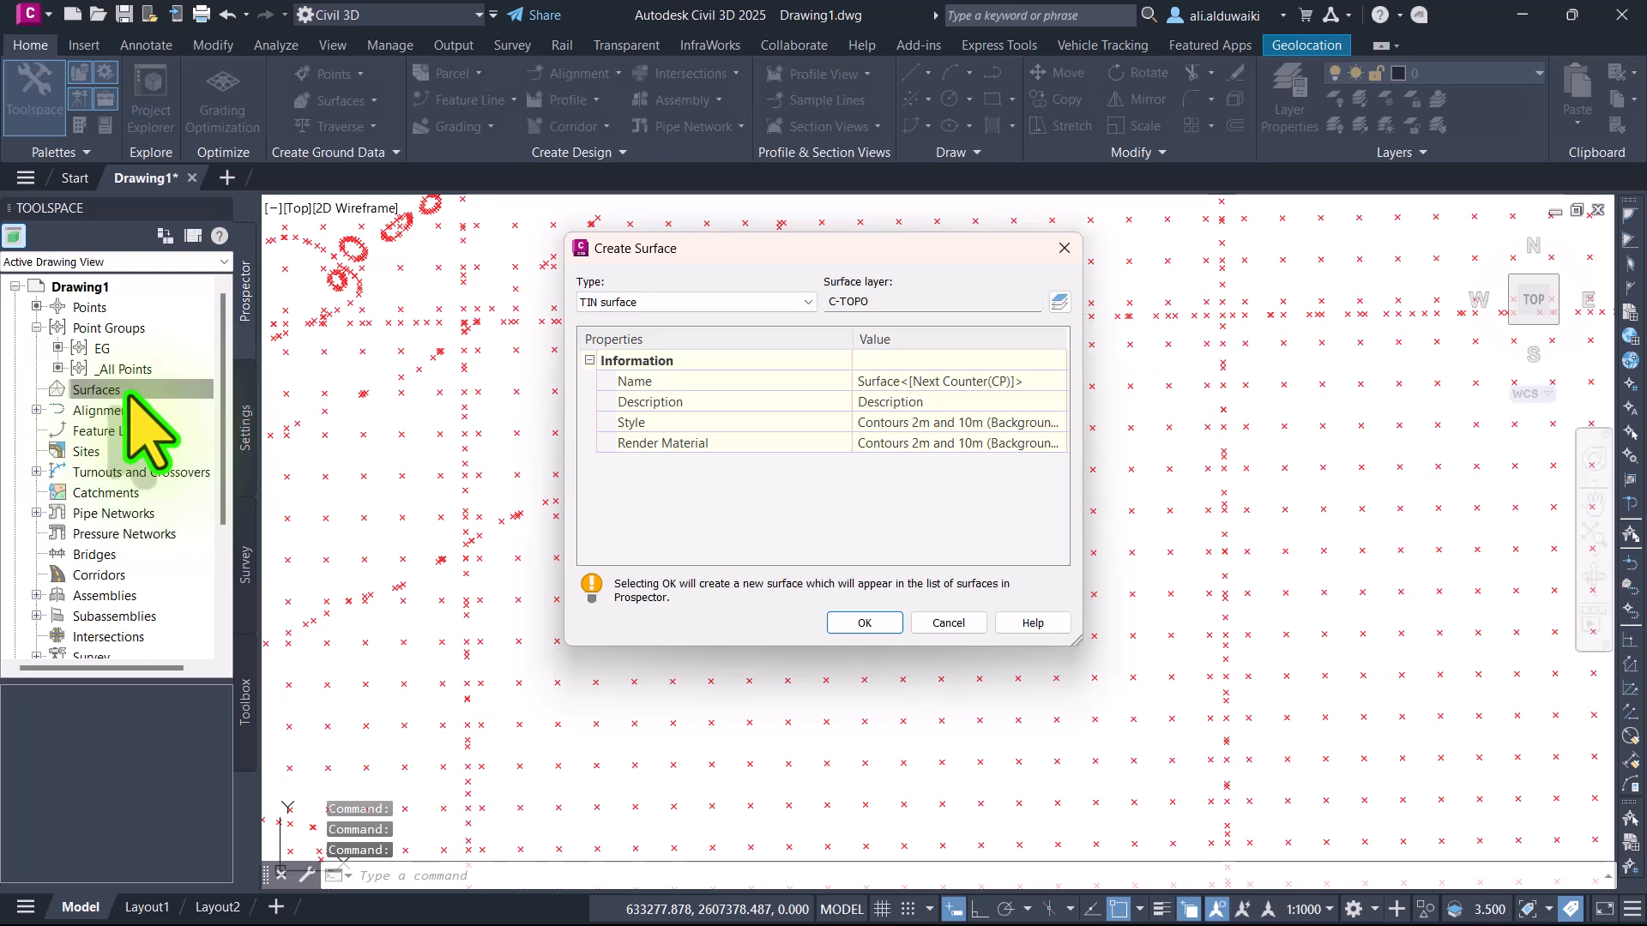
left_click(1004, 381)
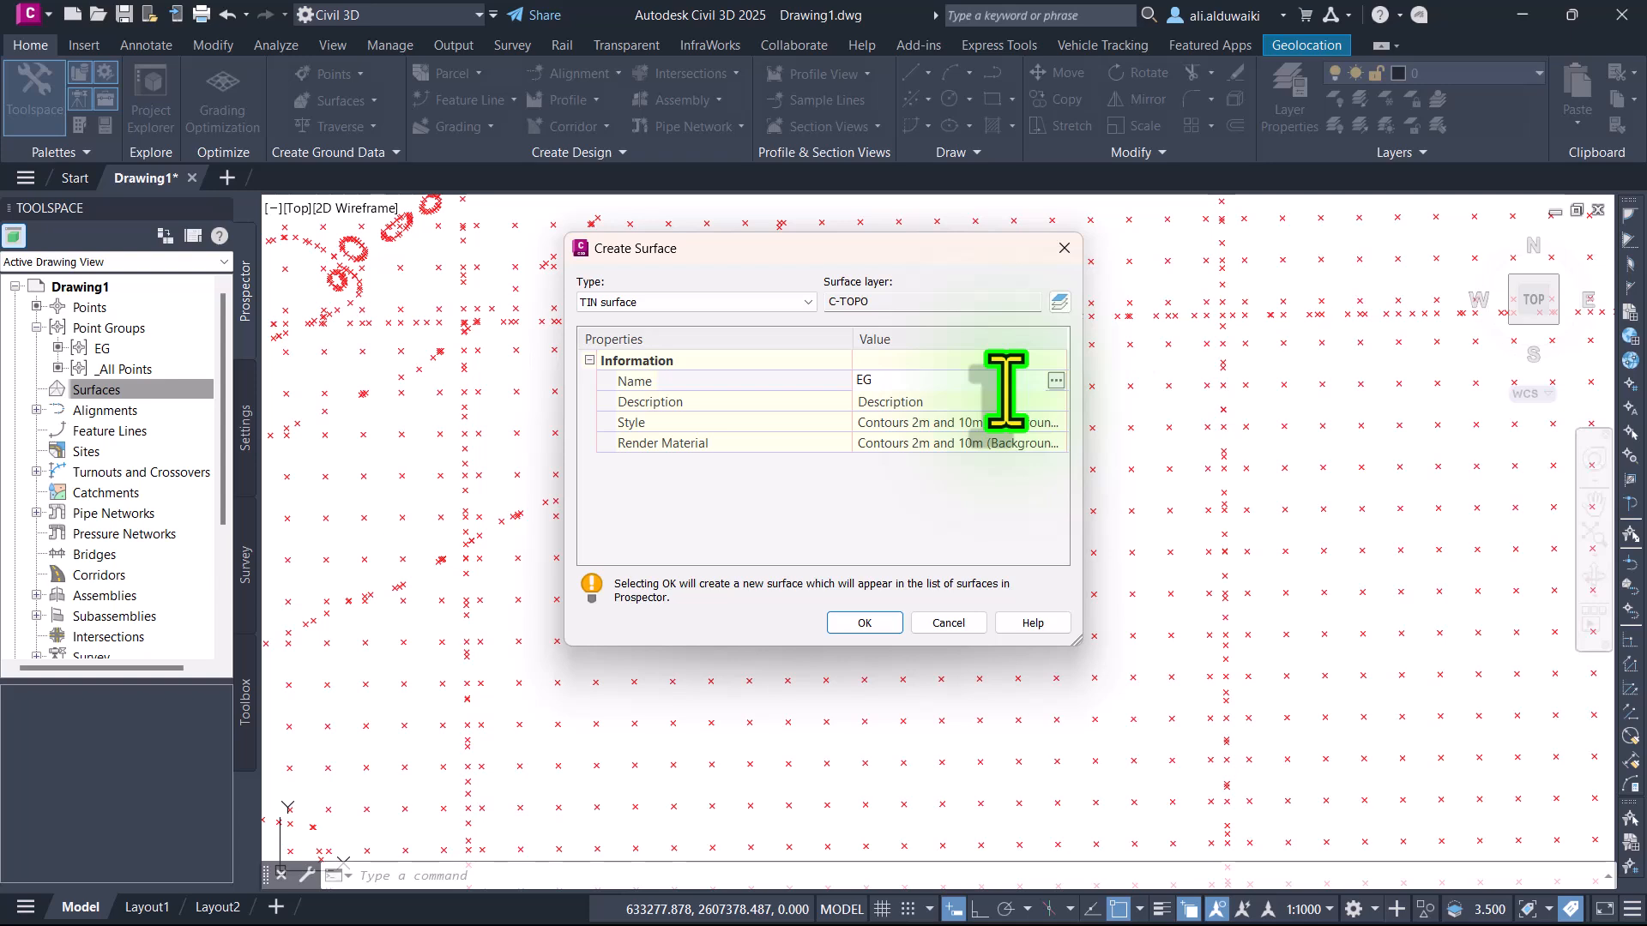
left_click(842, 622)
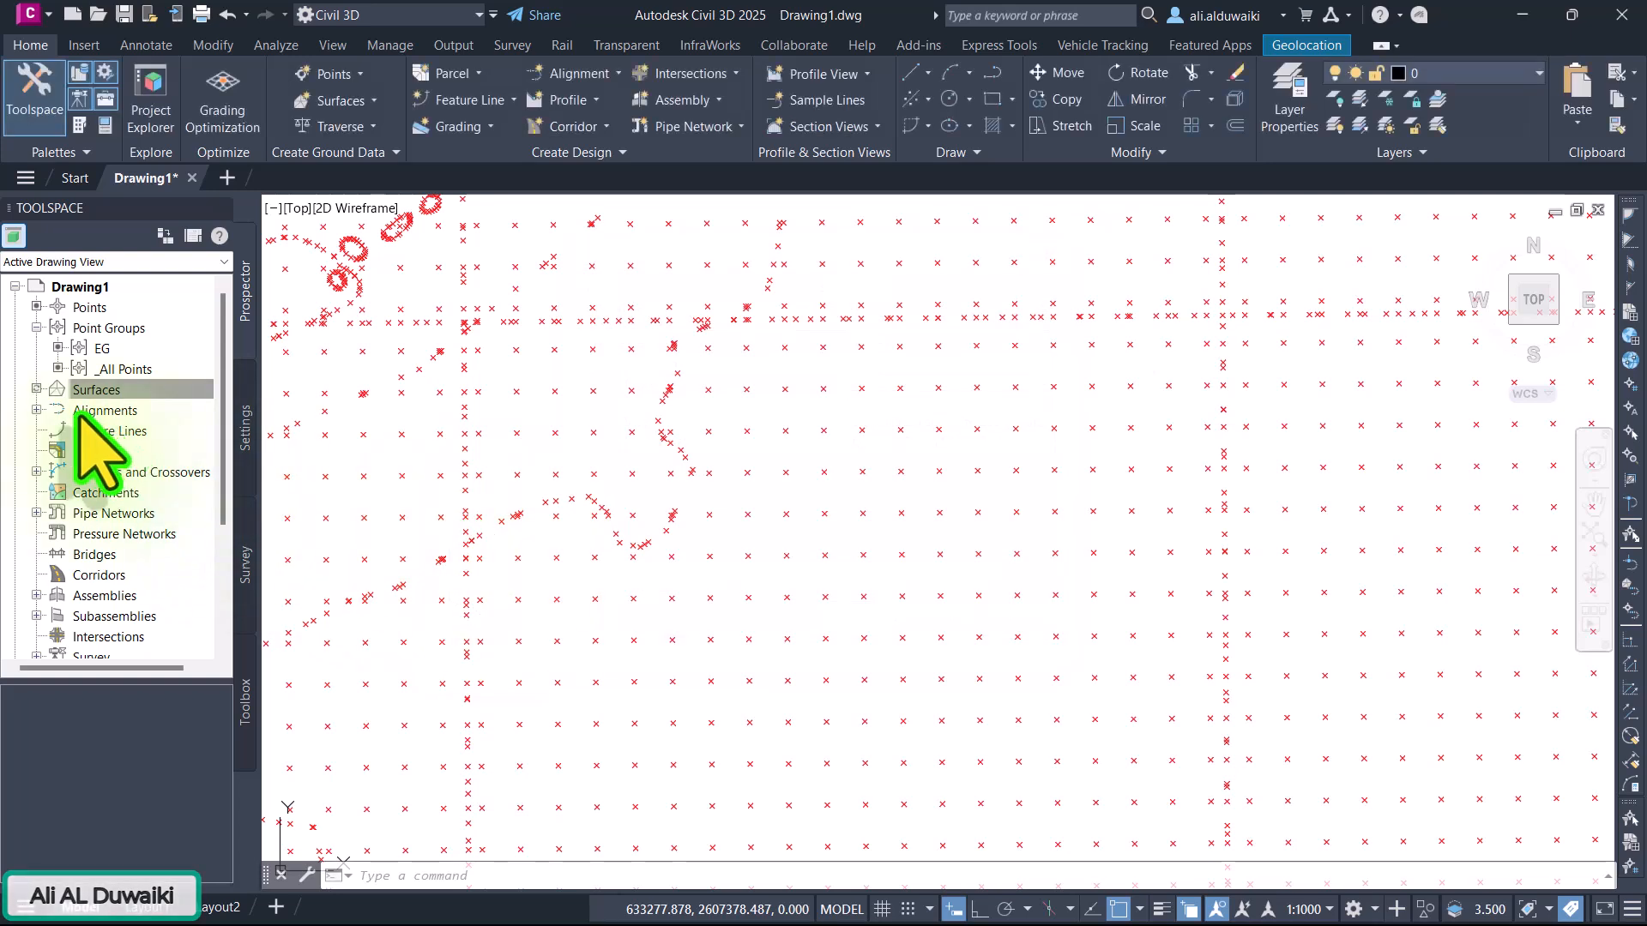
Step: Add point group EG to the definition of surface EGS
left_click(36, 389)
left_click(57, 410)
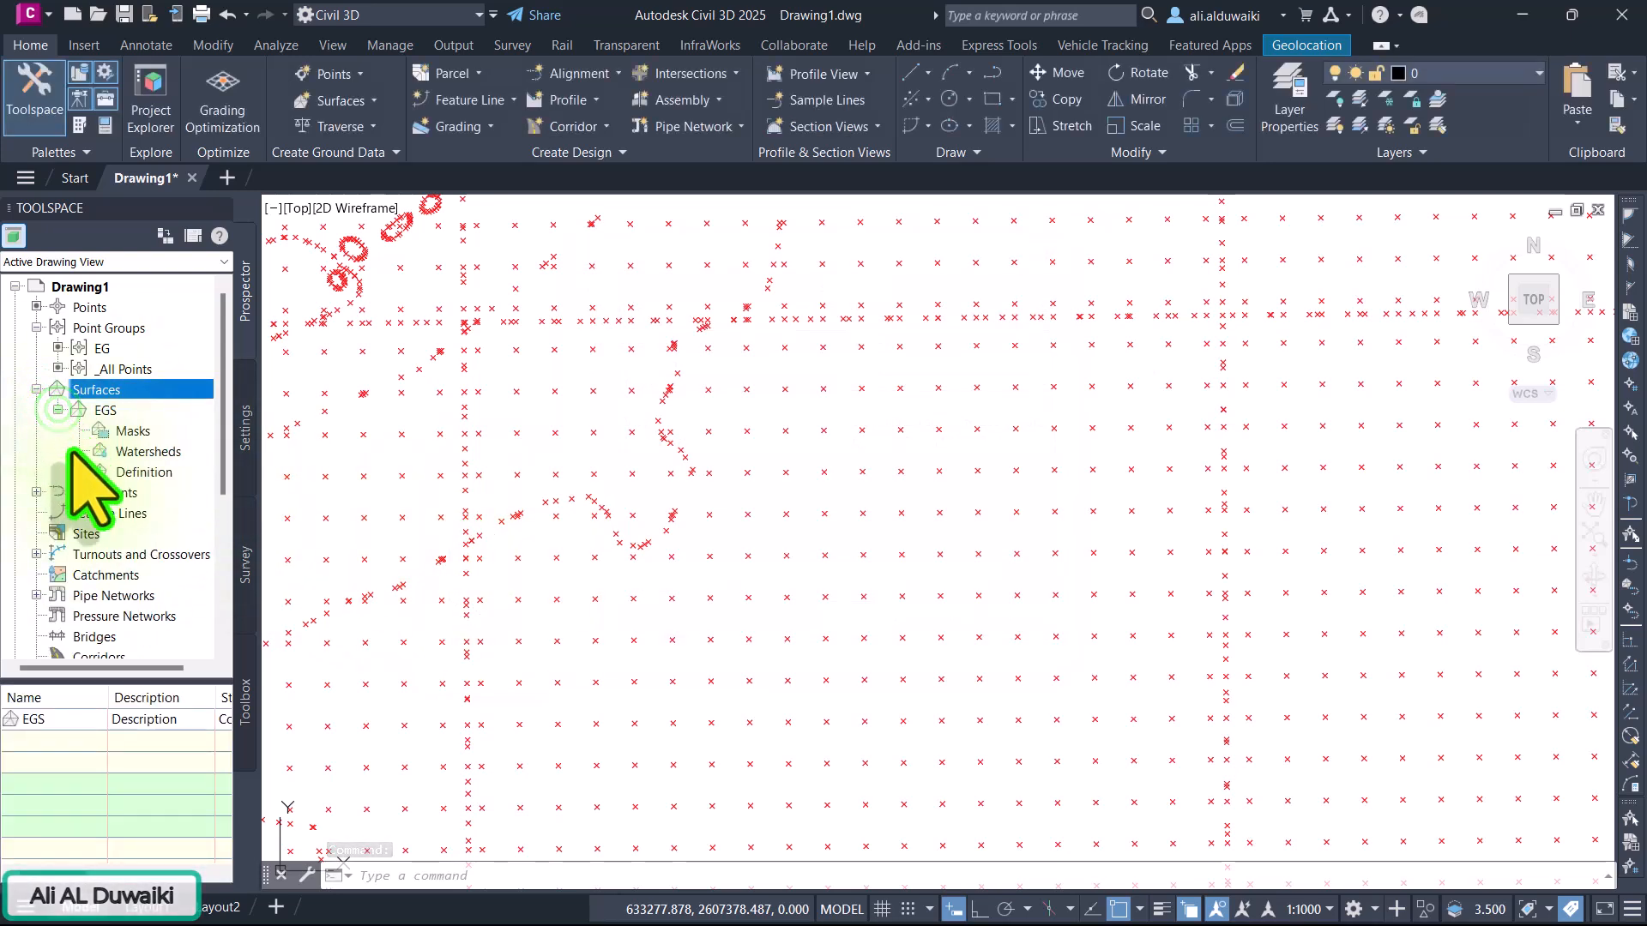
left_click(79, 471)
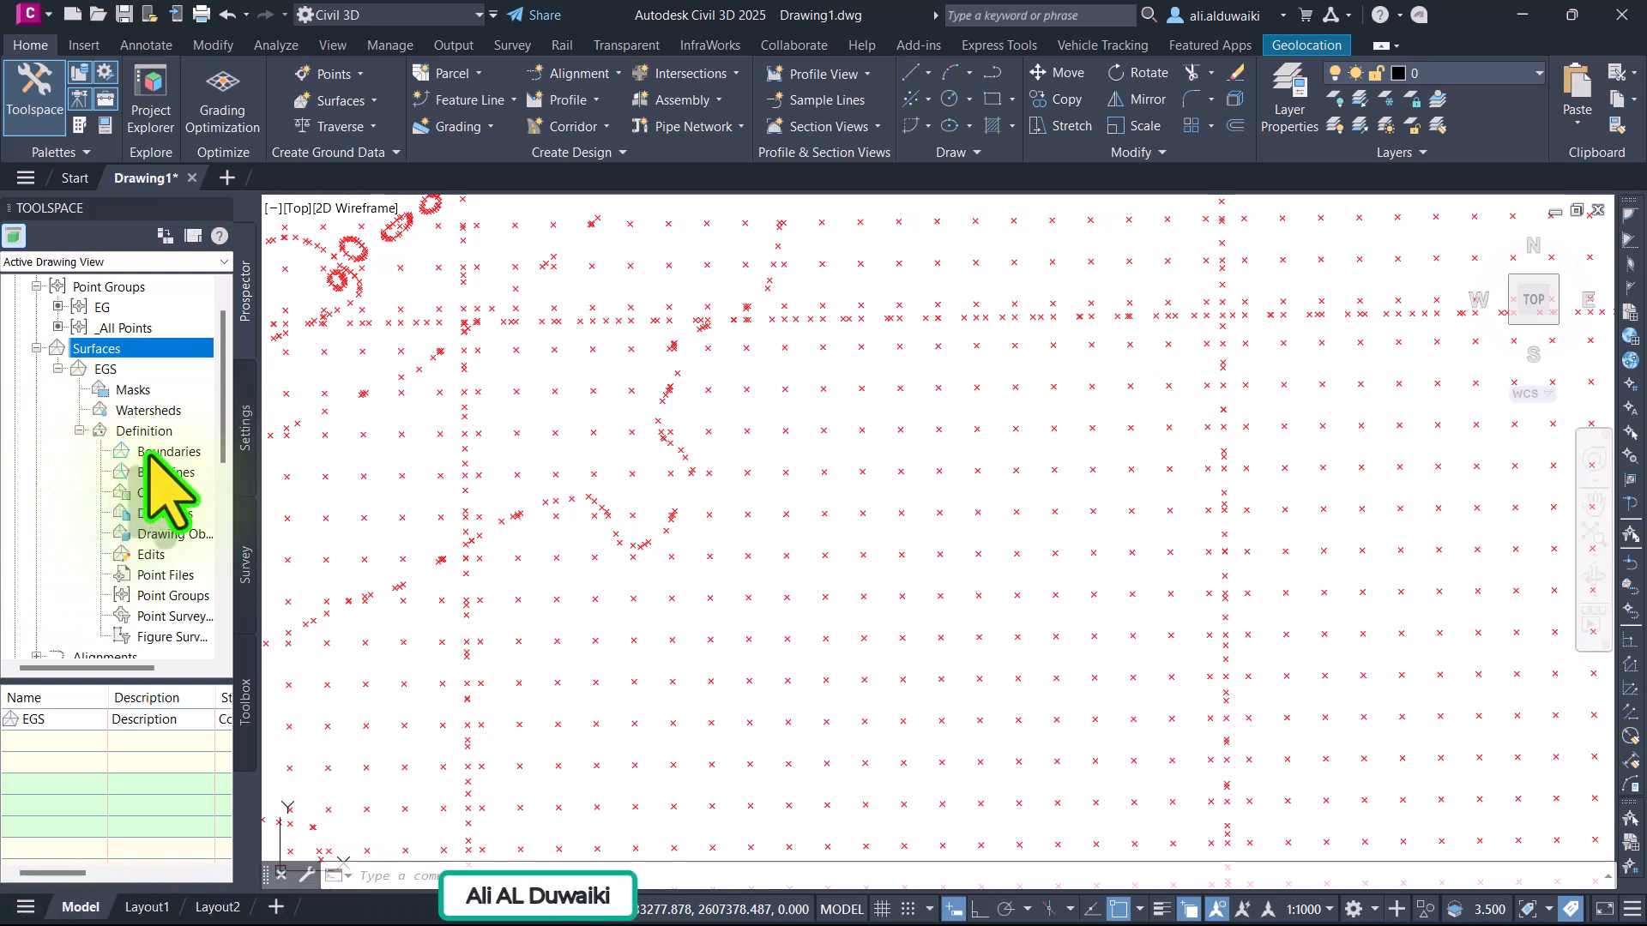
left_click(171, 593)
right_click(199, 595)
left_click(249, 656)
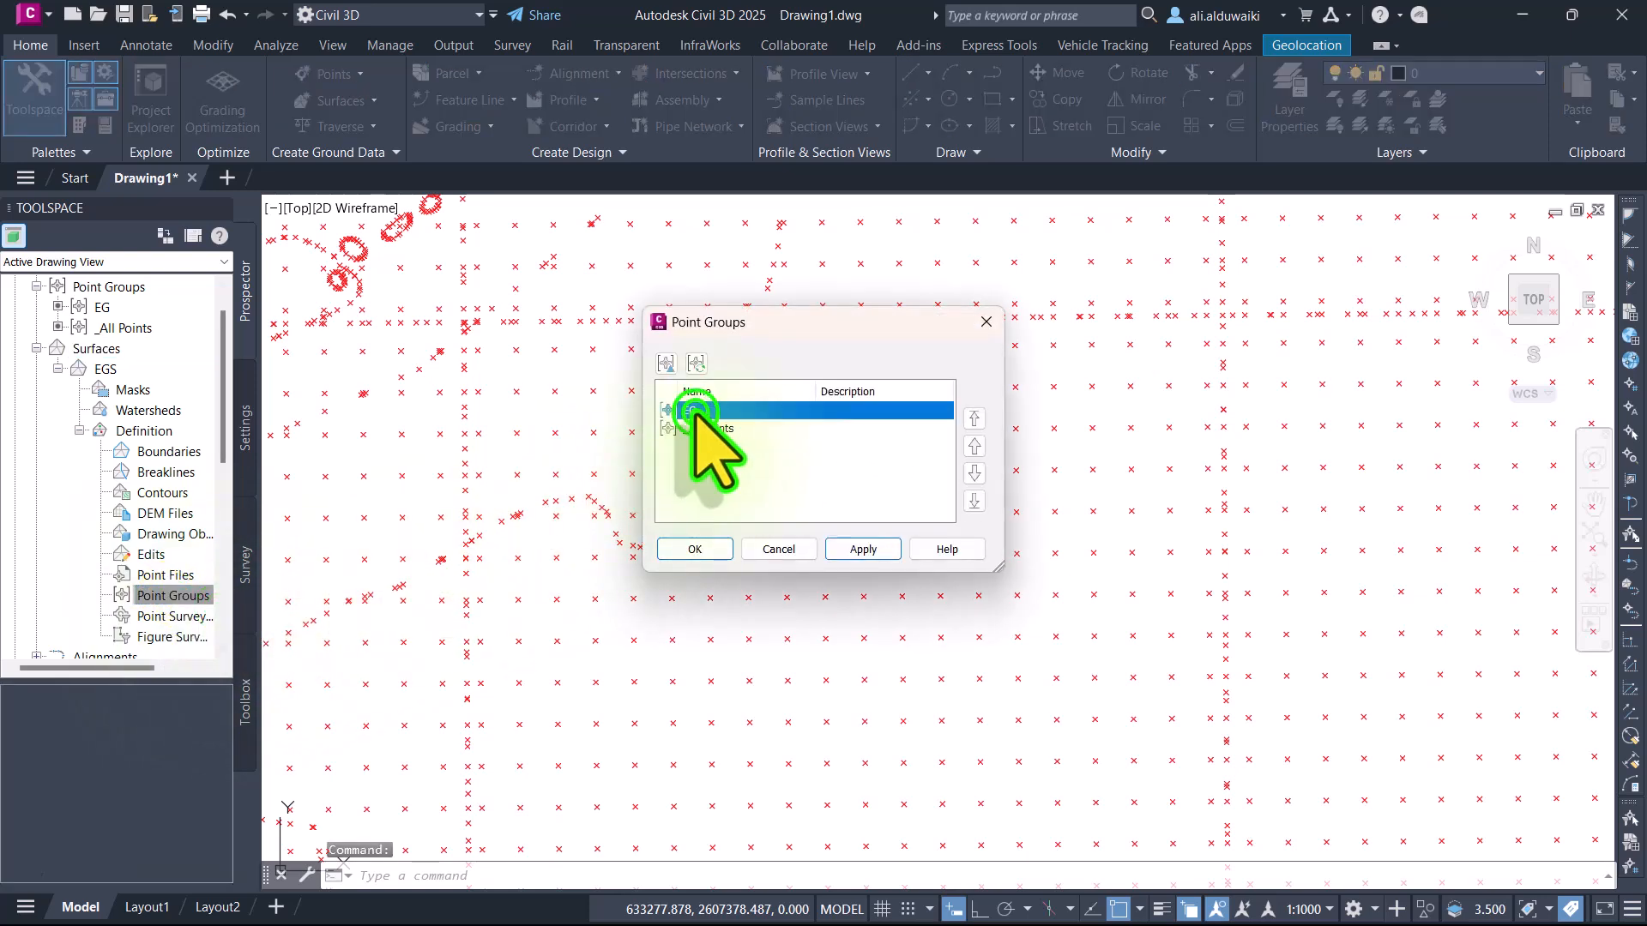
left_click(678, 549)
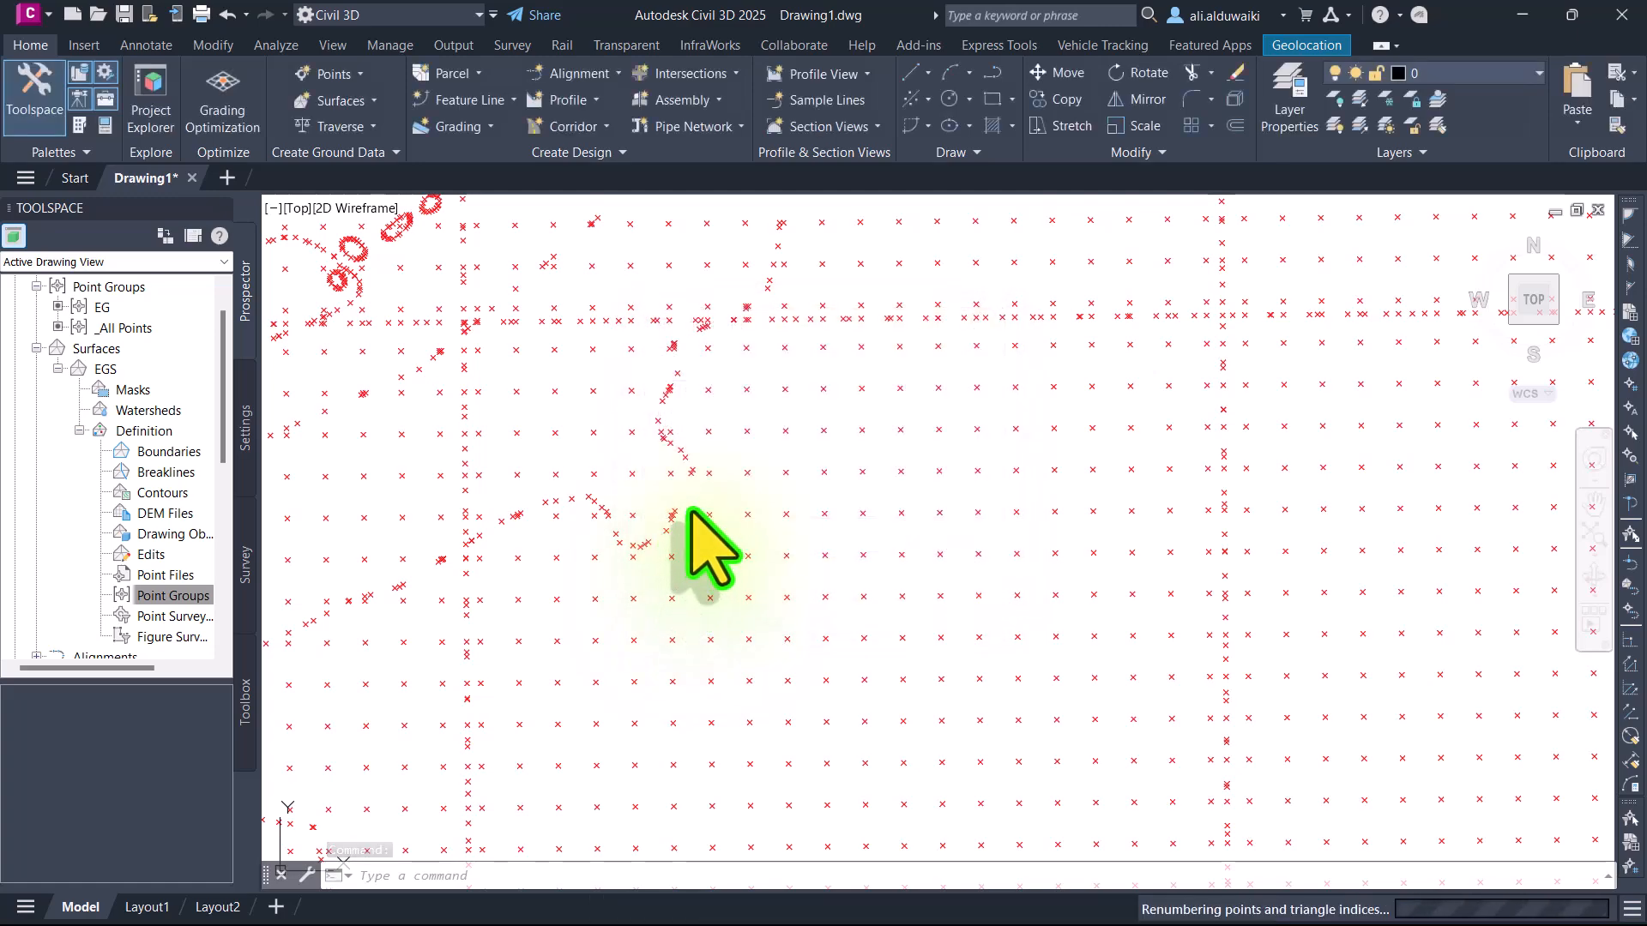
scroll(721, 514, "down", 4)
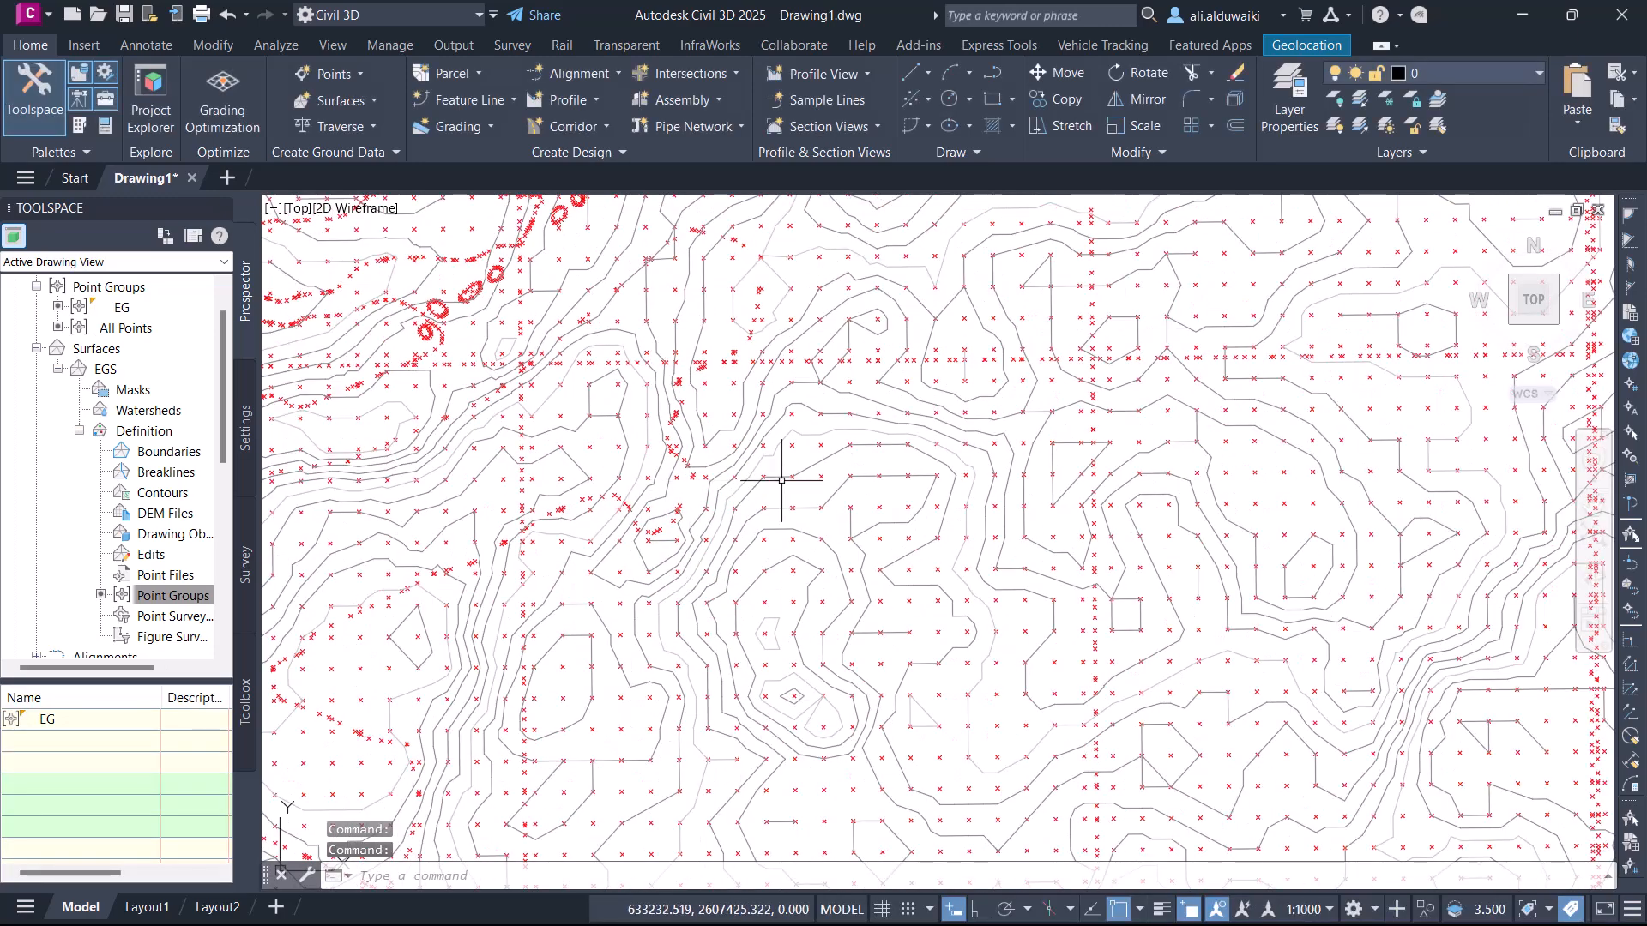
Step: Open surface EGS in the Object Viewer and examine its shaded 3D terrain from an orbited view
scroll(637, 410, "down", 3)
scroll(637, 410, "up", 3)
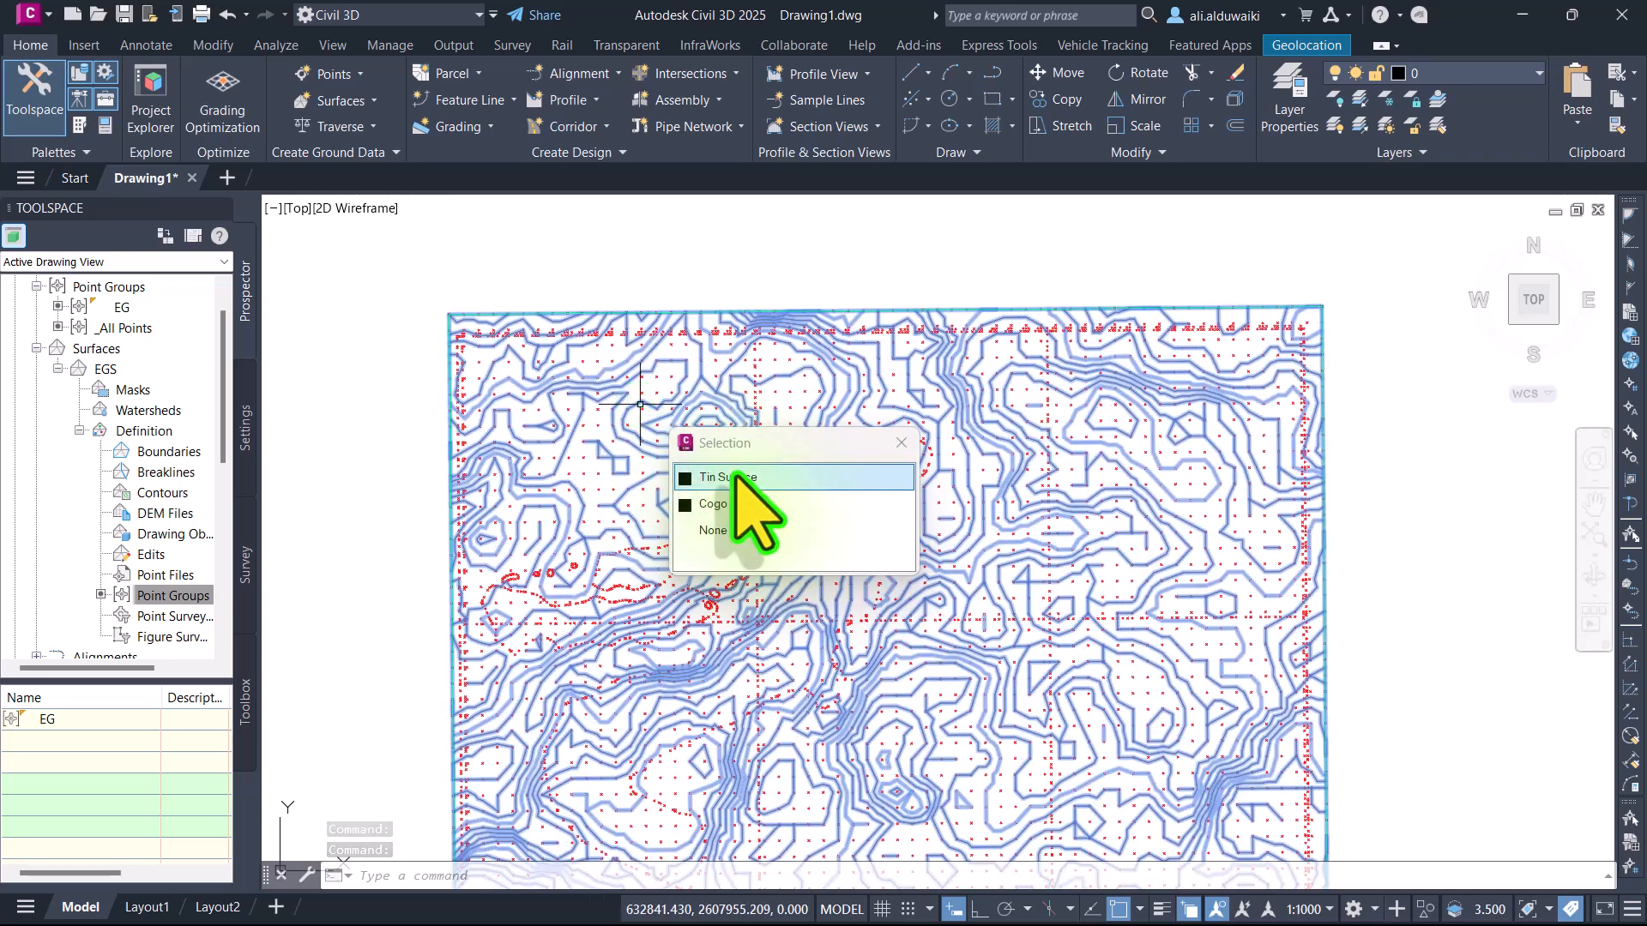
left_click(729, 478)
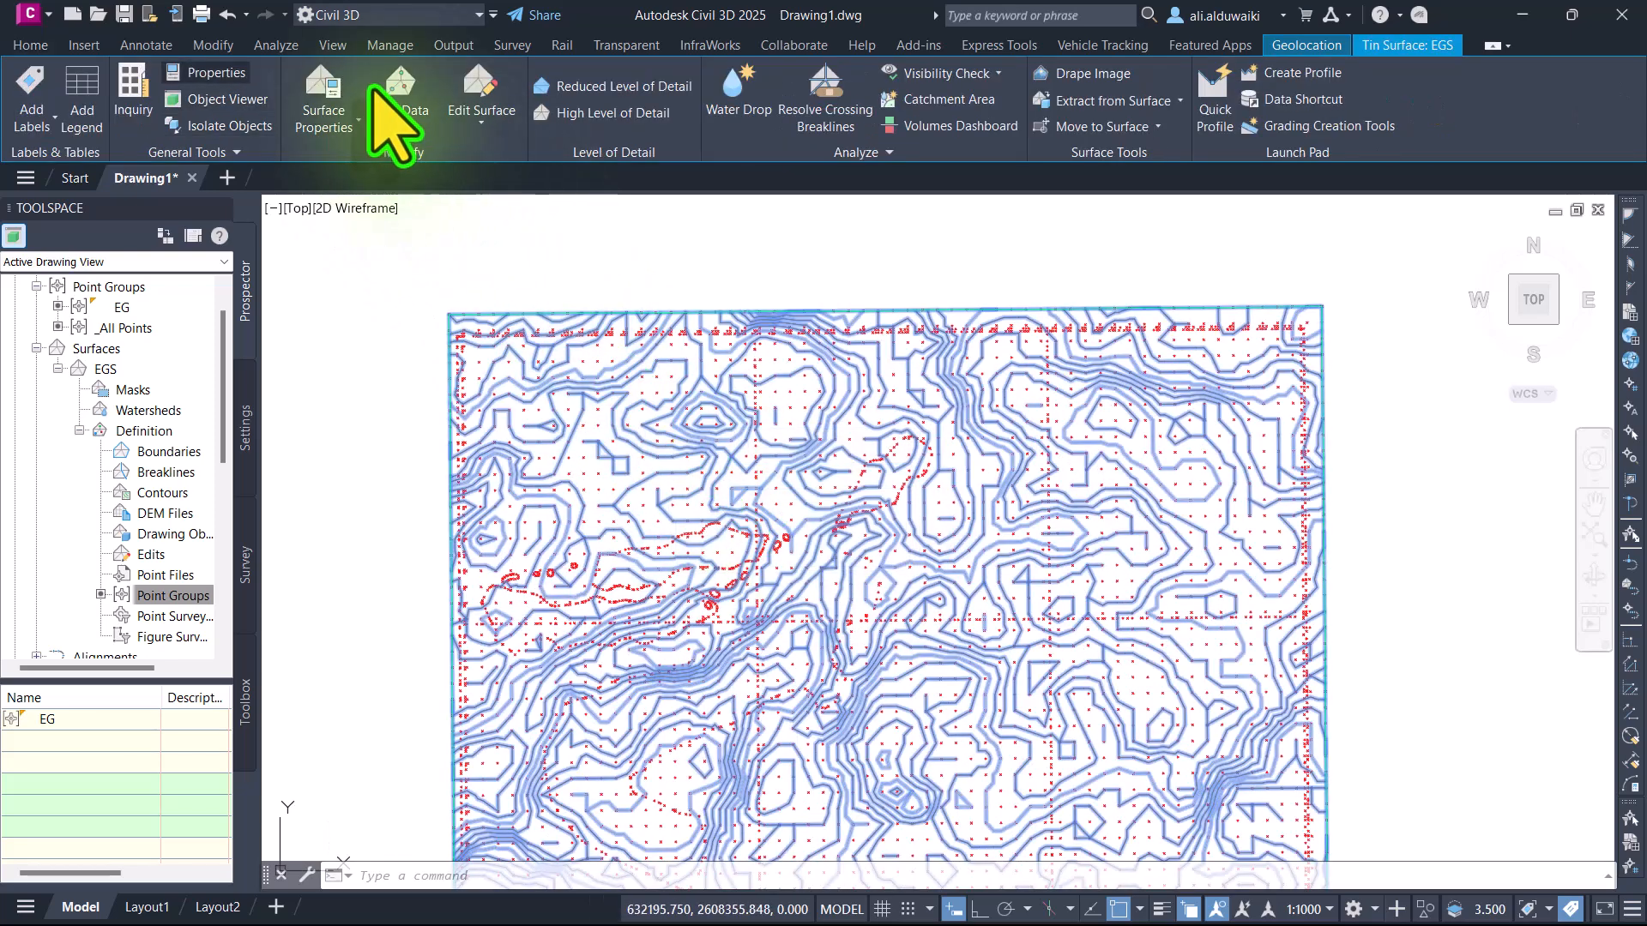
left_click(226, 93)
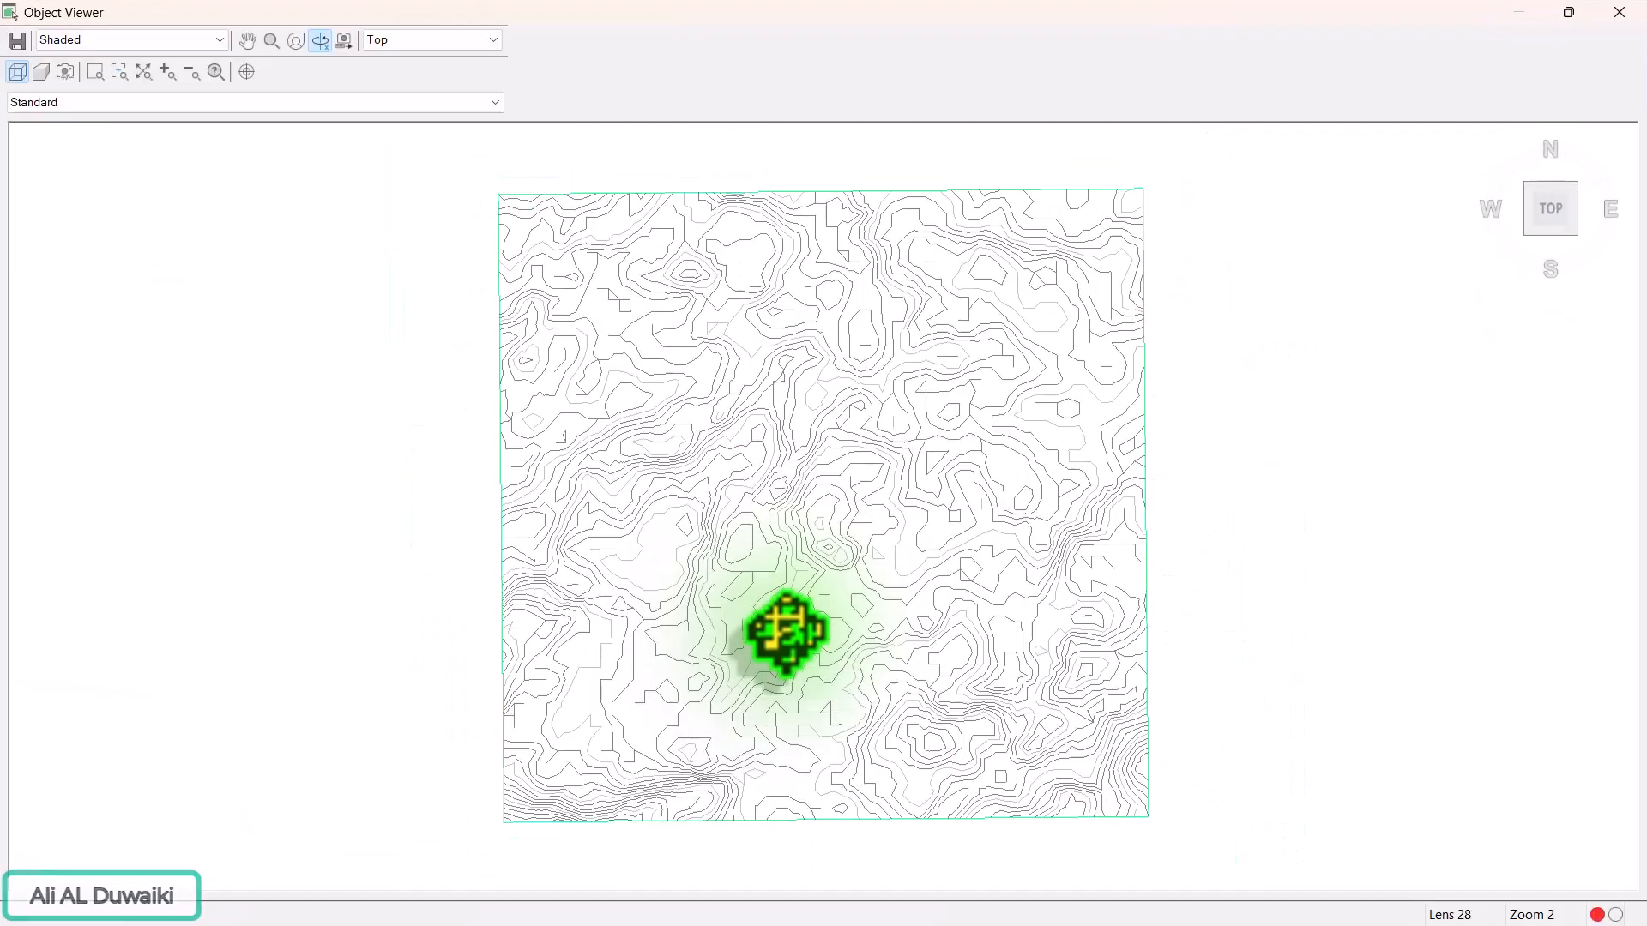
mouse_move(770, 569)
left_mouse_down()
mouse_move(926, 683)
mouse_move(869, 590)
mouse_move(893, 680)
mouse_move(835, 647)
mouse_move(948, 673)
mouse_move(779, 655)
mouse_move(827, 551)
mouse_move(1033, 466)
mouse_move(871, 689)
mouse_move(933, 672)
mouse_move(930, 600)
mouse_move(1011, 632)
mouse_move(744, 673)
mouse_move(1033, 551)
mouse_move(952, 577)
mouse_move(966, 654)
mouse_move(757, 499)
left_mouse_up()
scroll(923, 640, "up", 5)
scroll(921, 640, "down", 5)
Step: Inspect the surface in the Conceptual visual style from another angle, then close the Object Viewer and deselect the surface
left_click(117, 36)
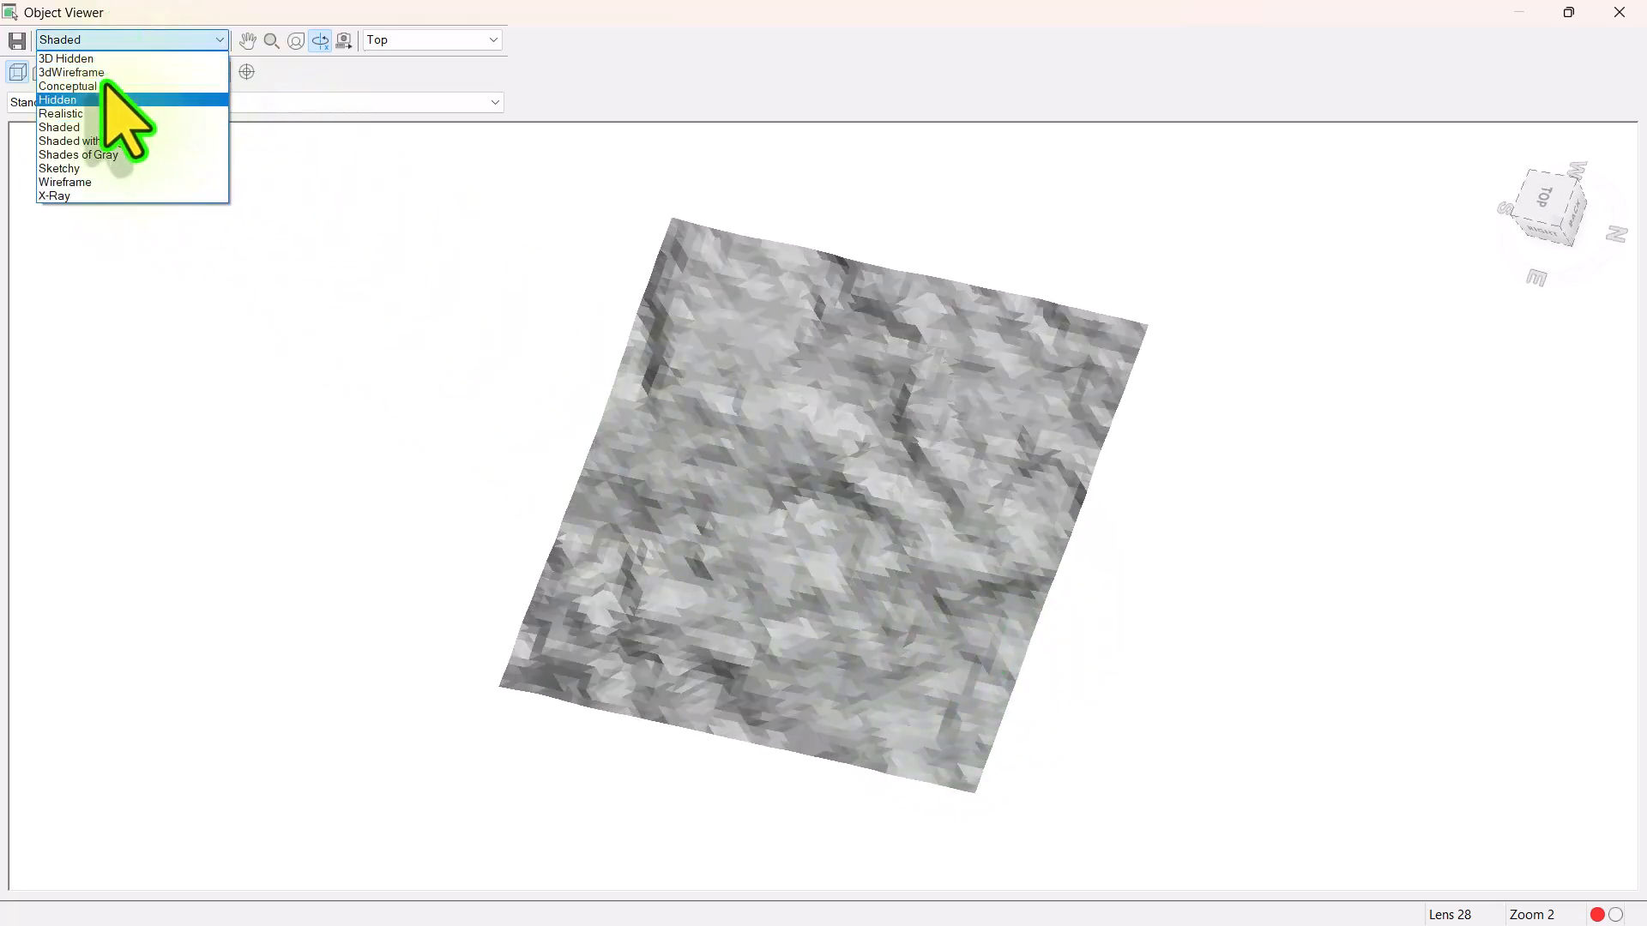
left_click(104, 85)
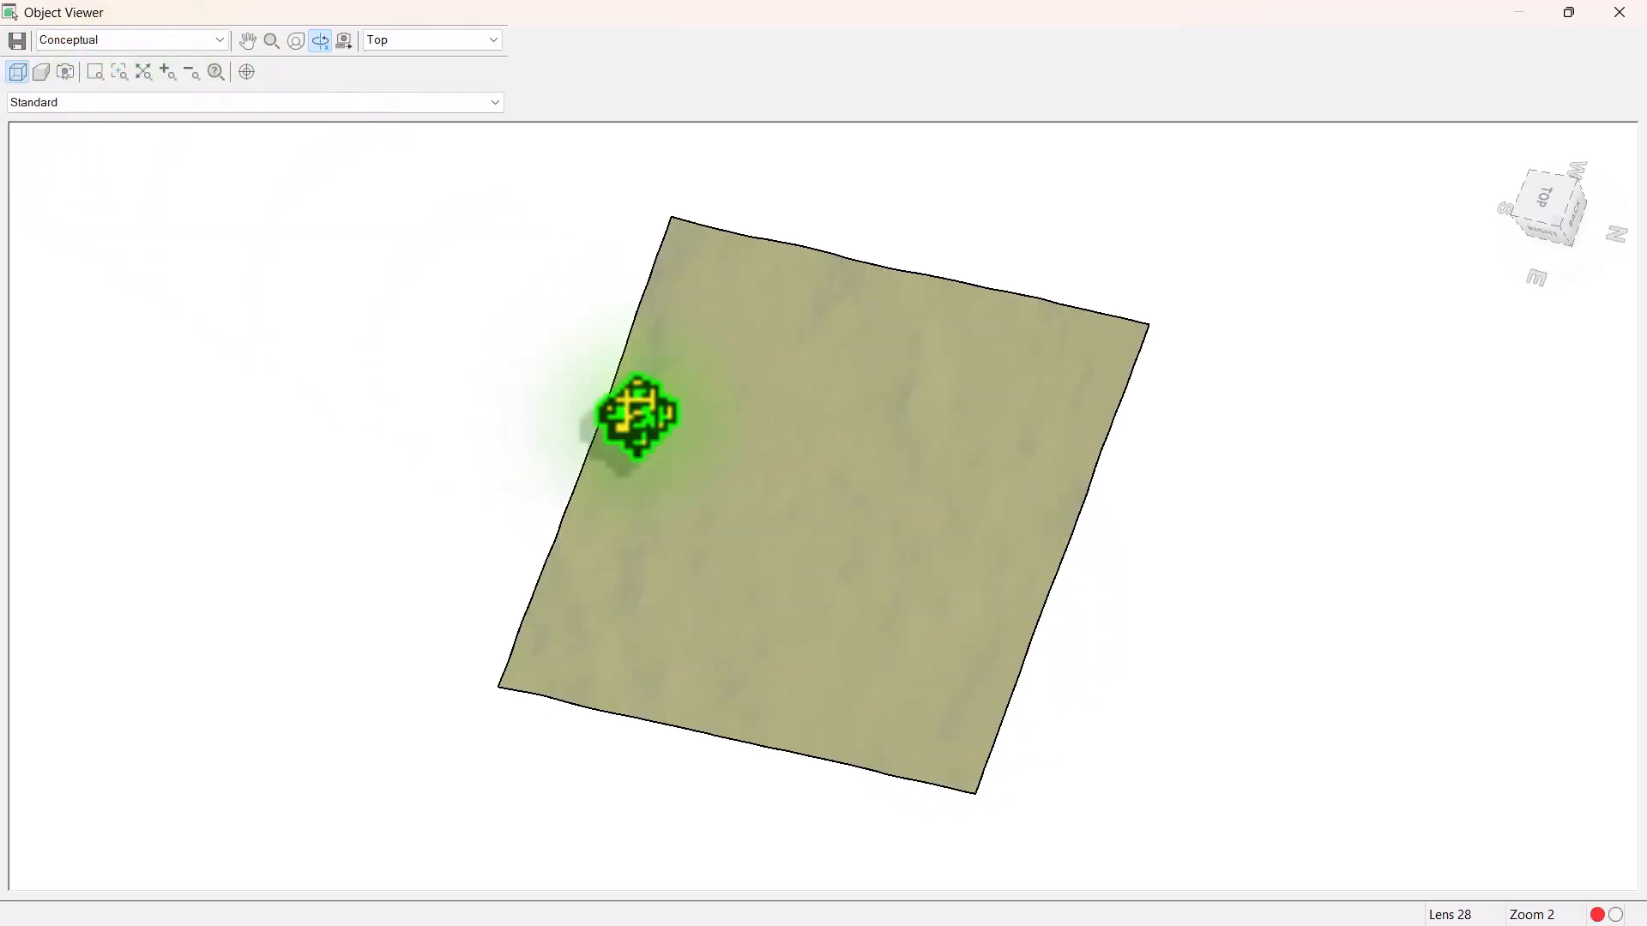
left_click_drag(802, 495, 909, 626)
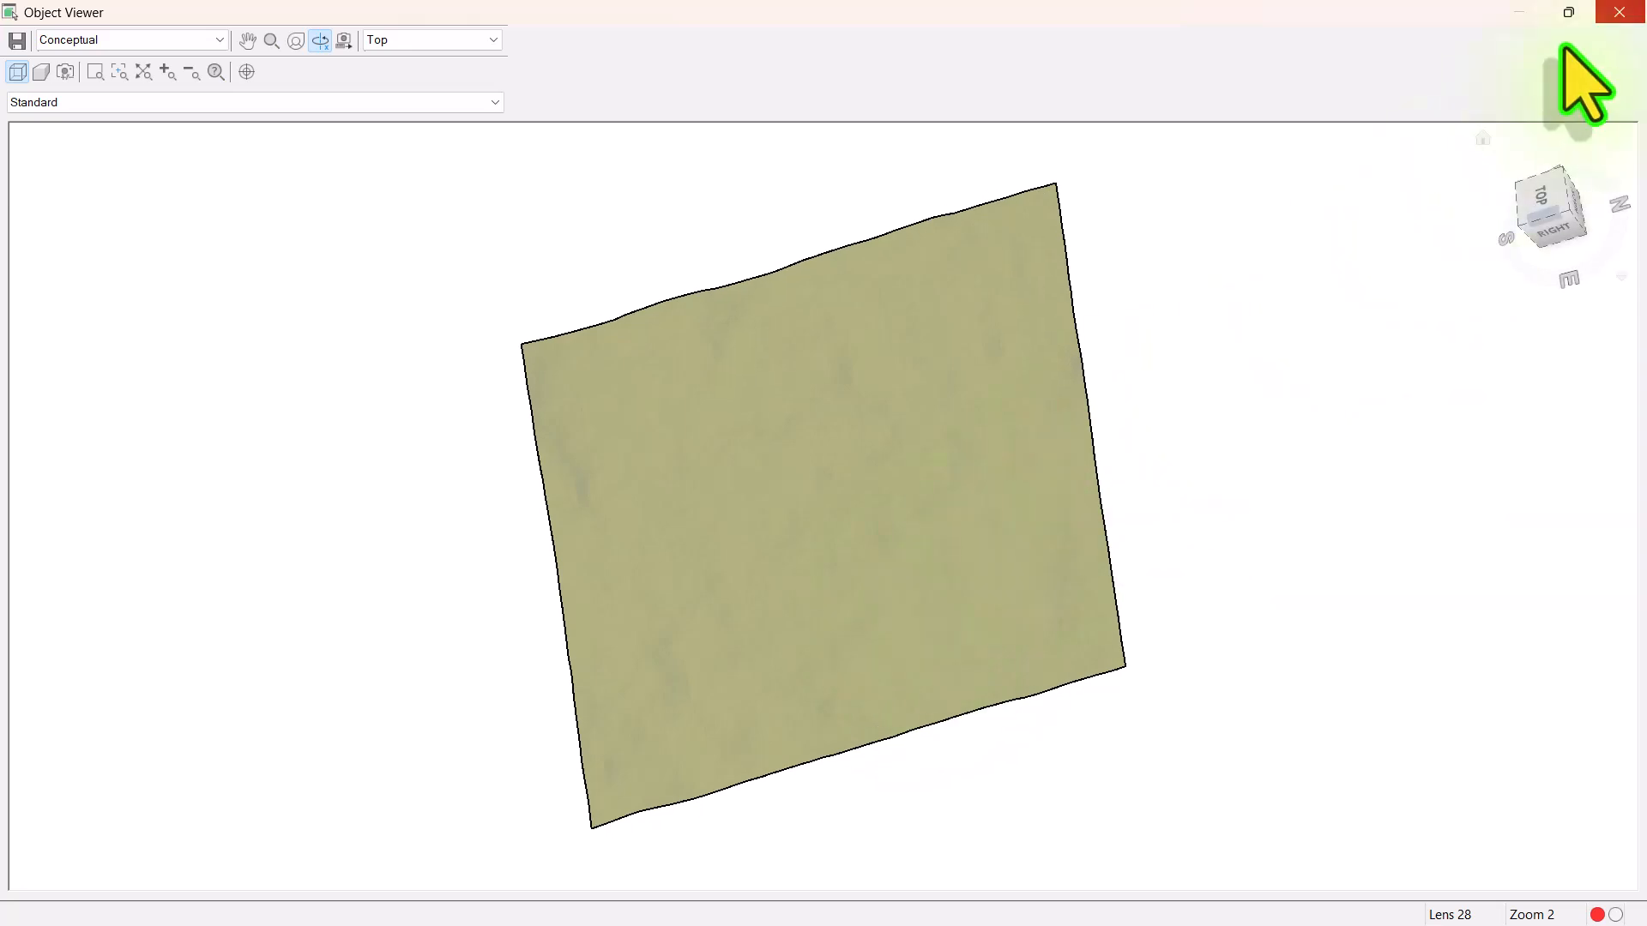
left_click(1608, 12)
scroll(635, 532, "down", 5)
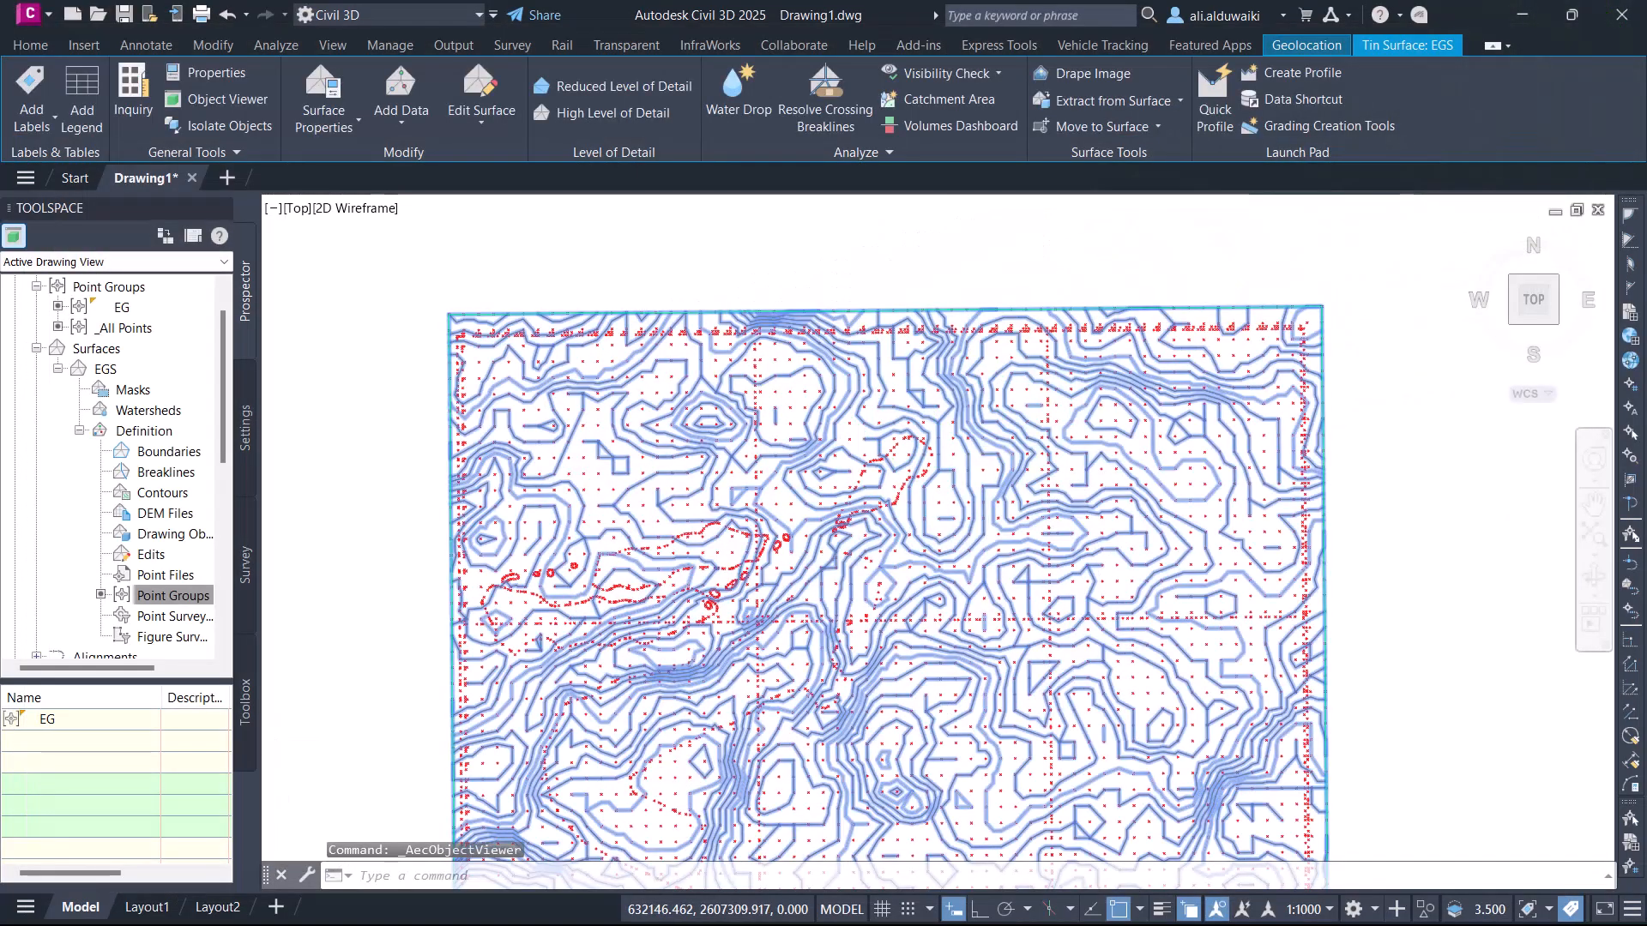
key("Escape")
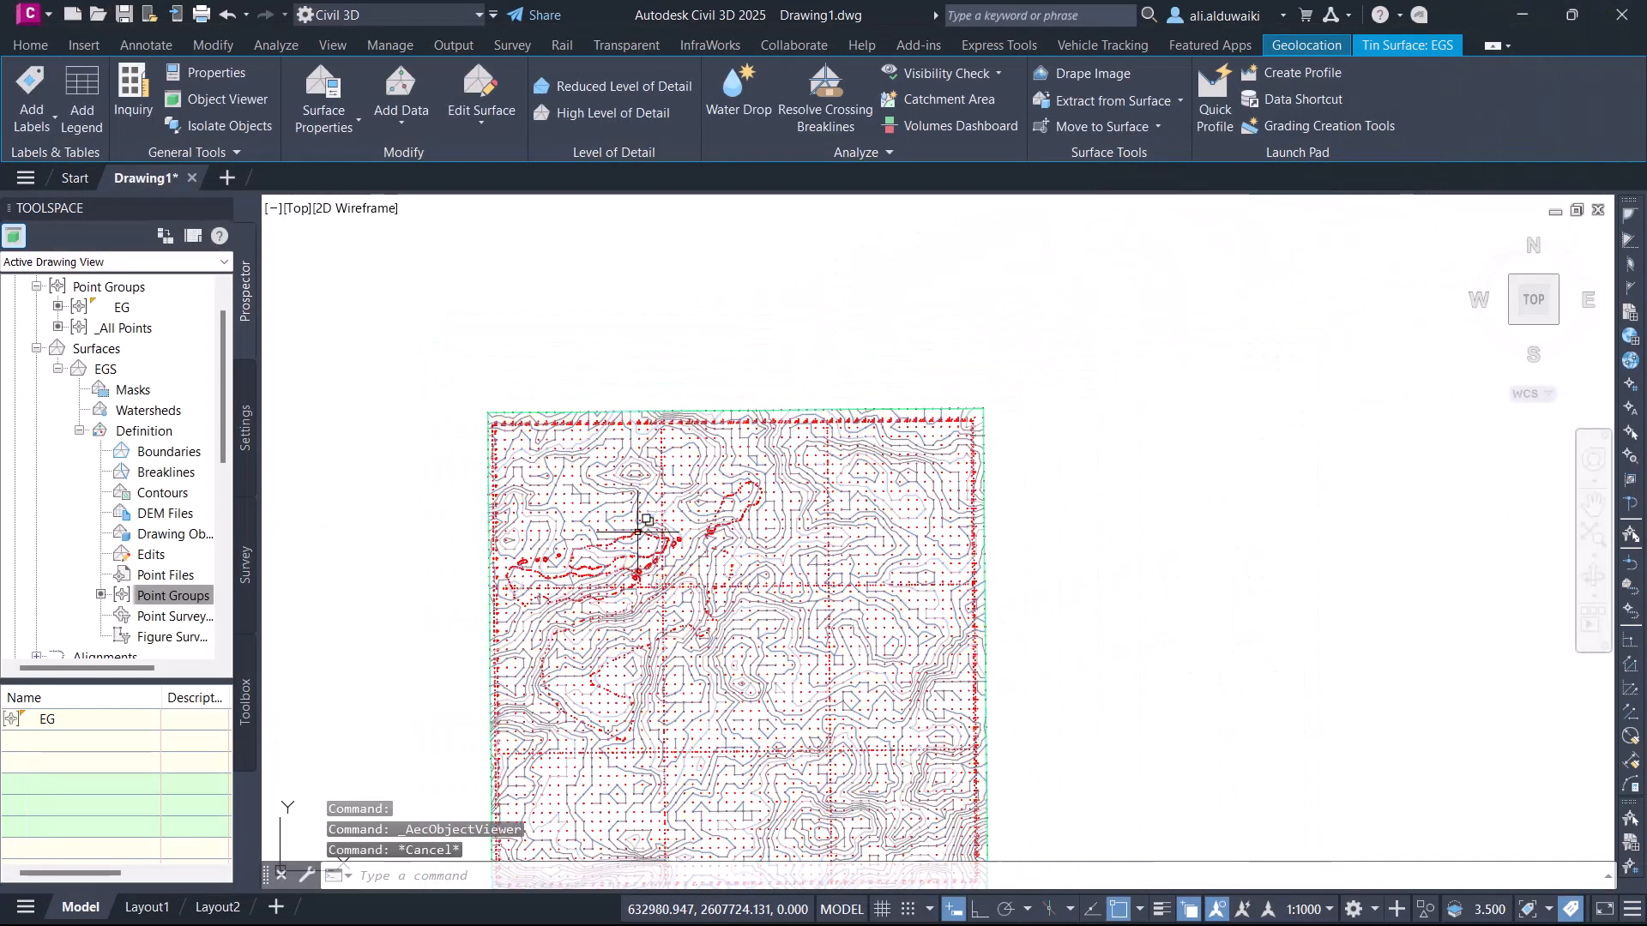
Step: Save the drawing as Corridor-1 in AutoCAD 2018 Drawing format
left_click(125, 15)
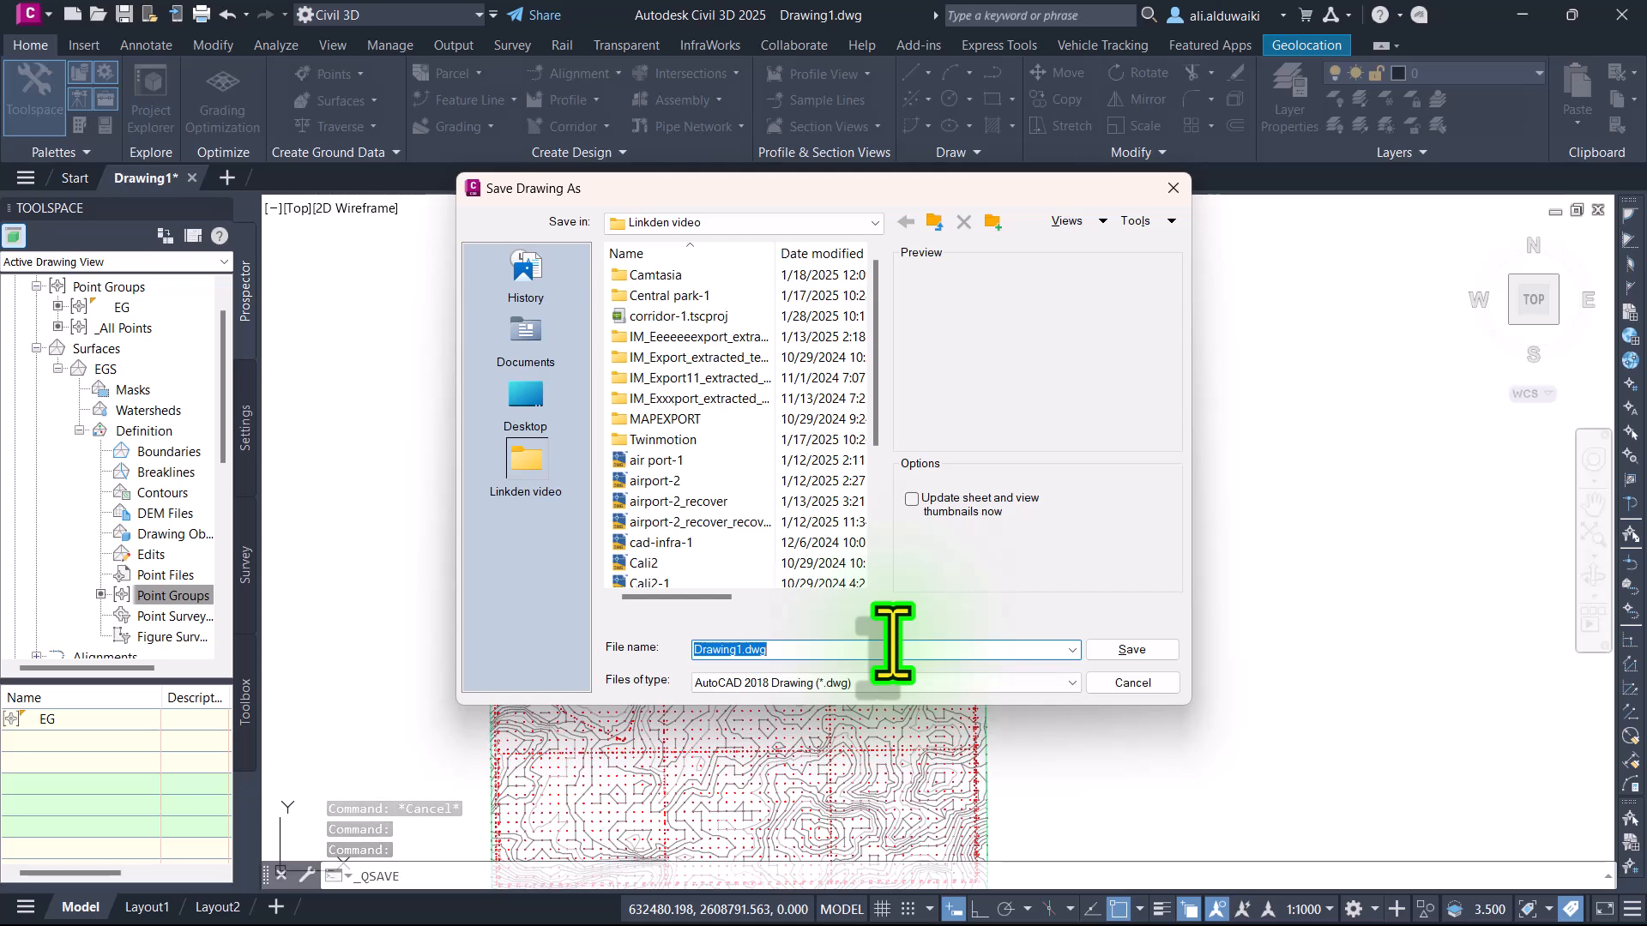
type("Corridor-1")
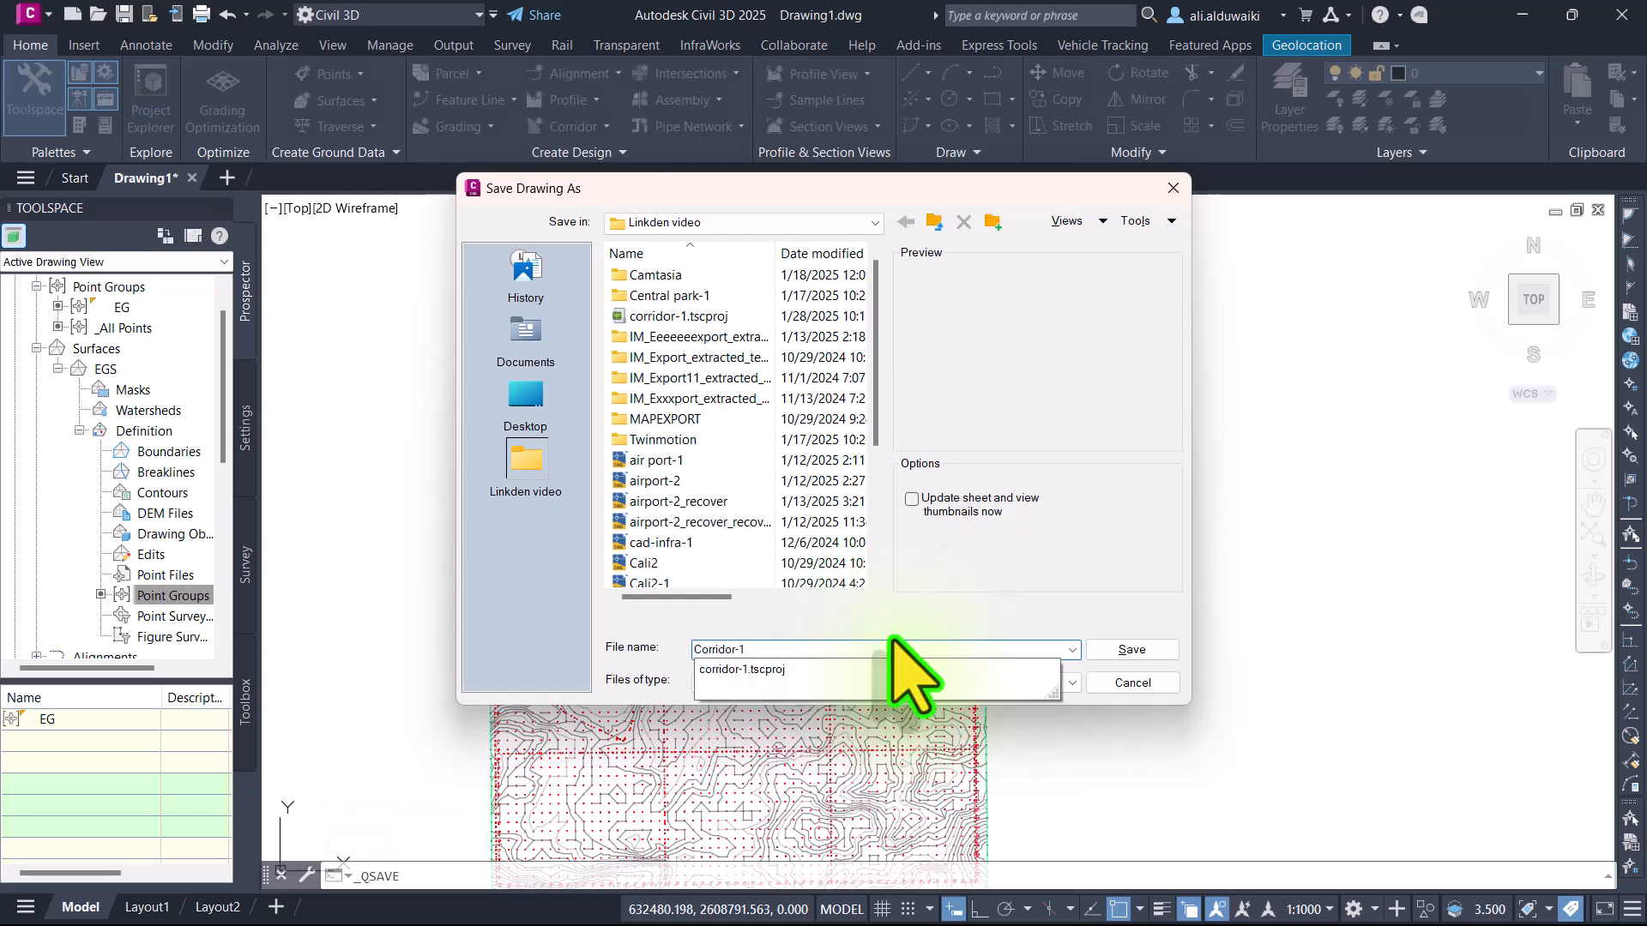
left_click(1134, 650)
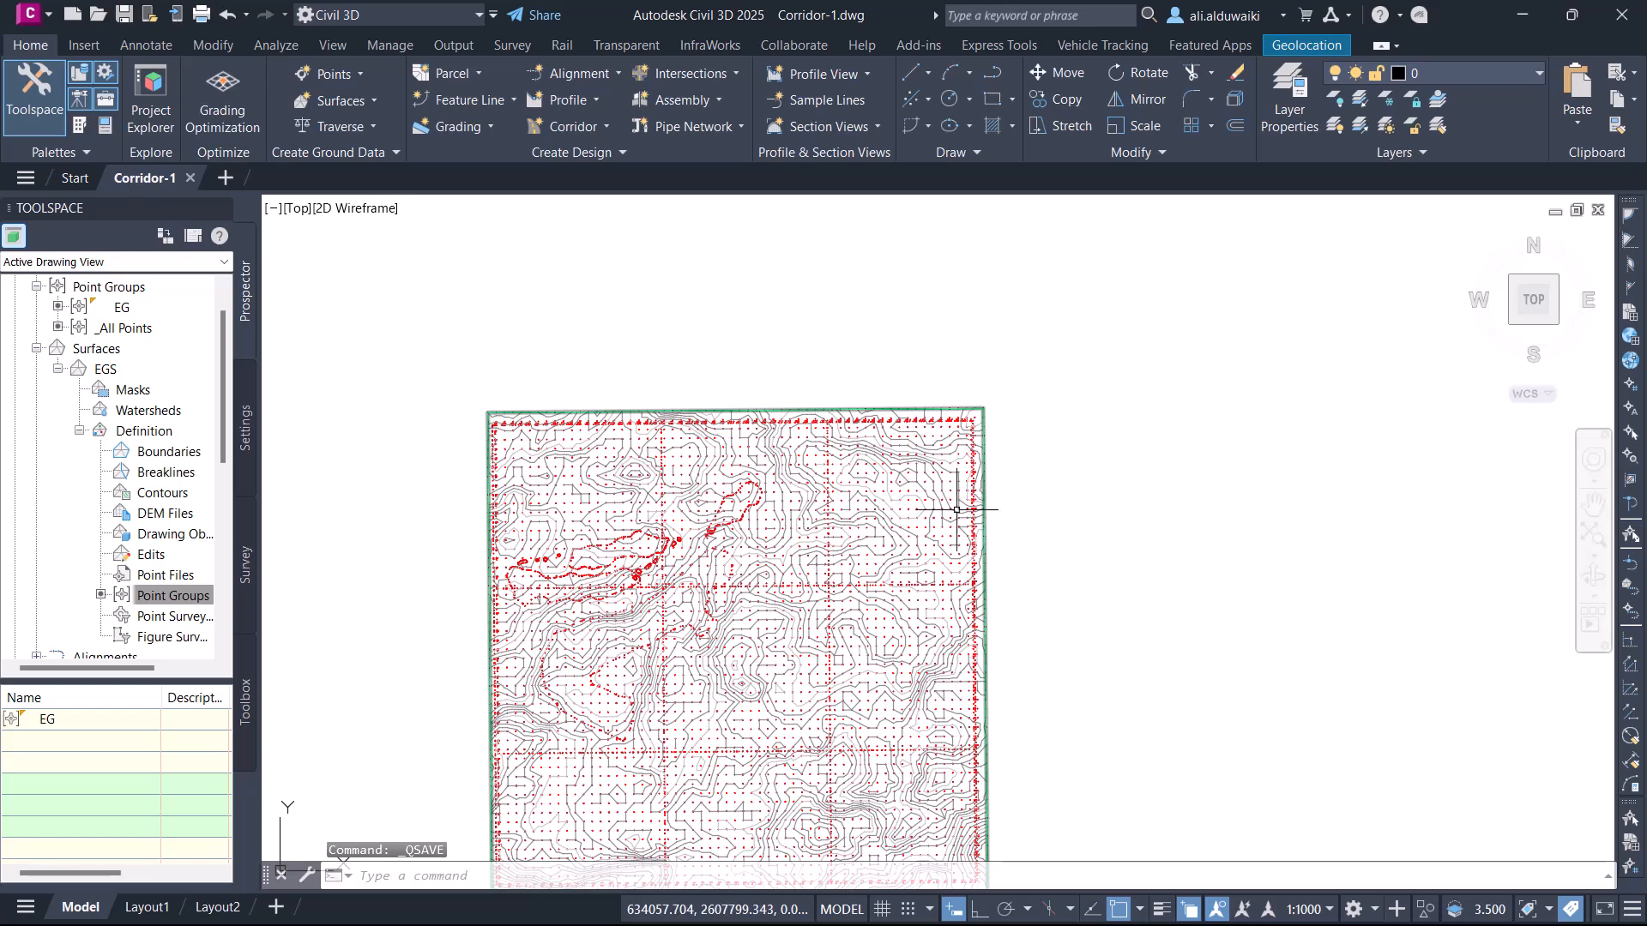
Step: Set the default point style of point group EG to <none>
scroll(952, 515, "down", 3)
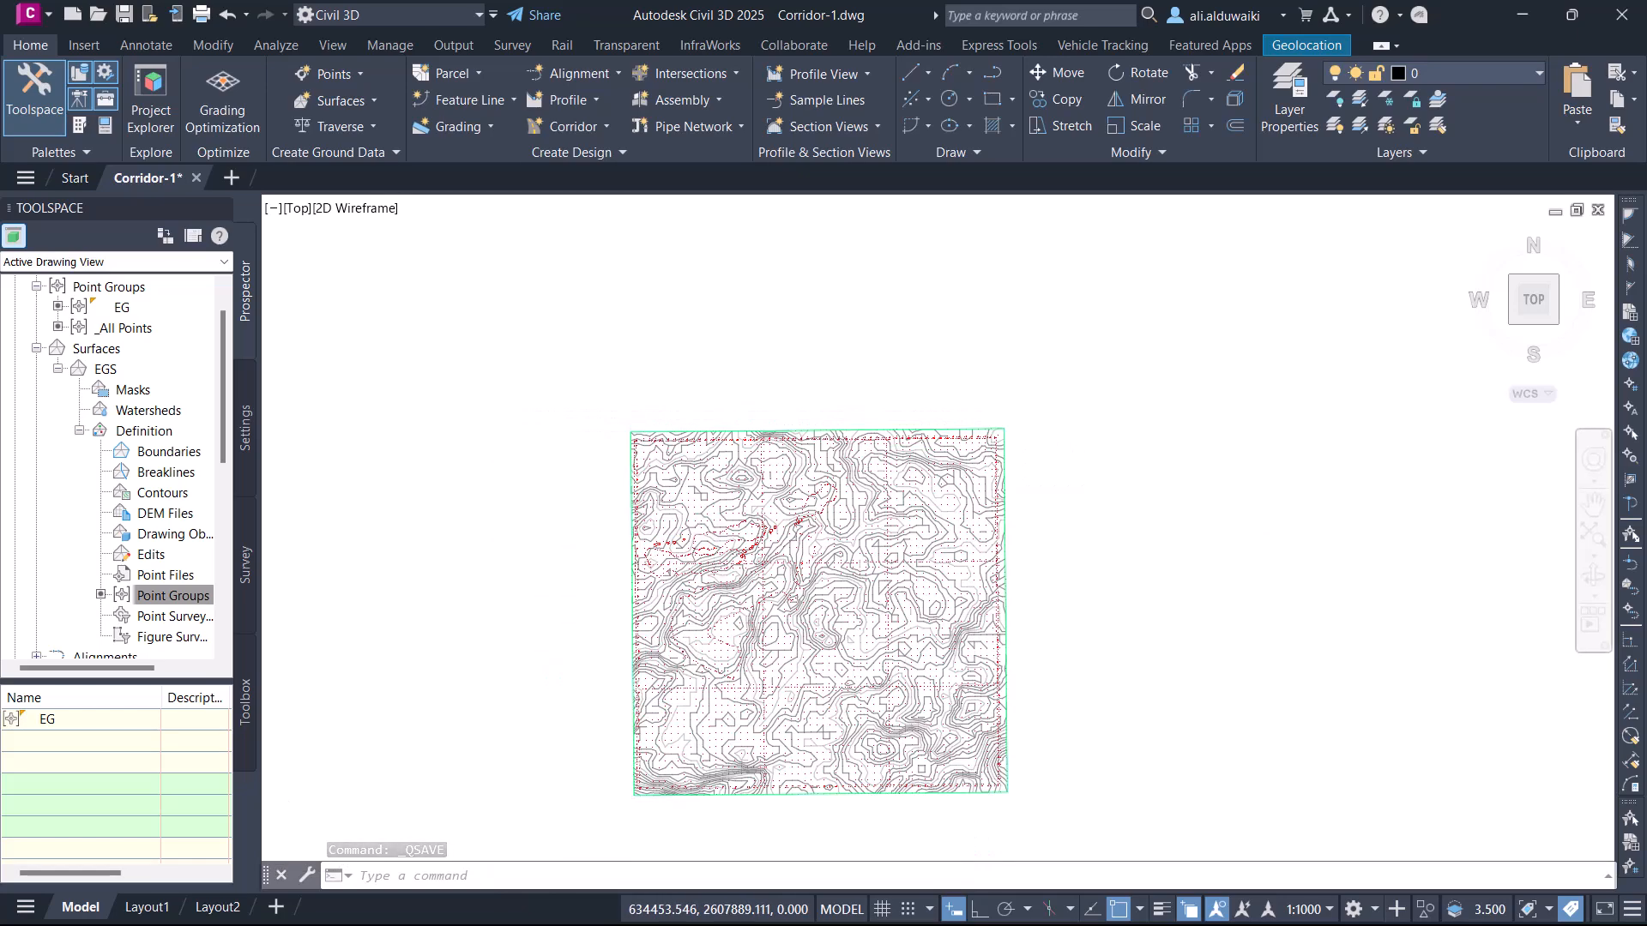
middle_click_drag(1153, 724, 1162, 677)
scroll(671, 554, "up", 3)
scroll(670, 554, "up", 4)
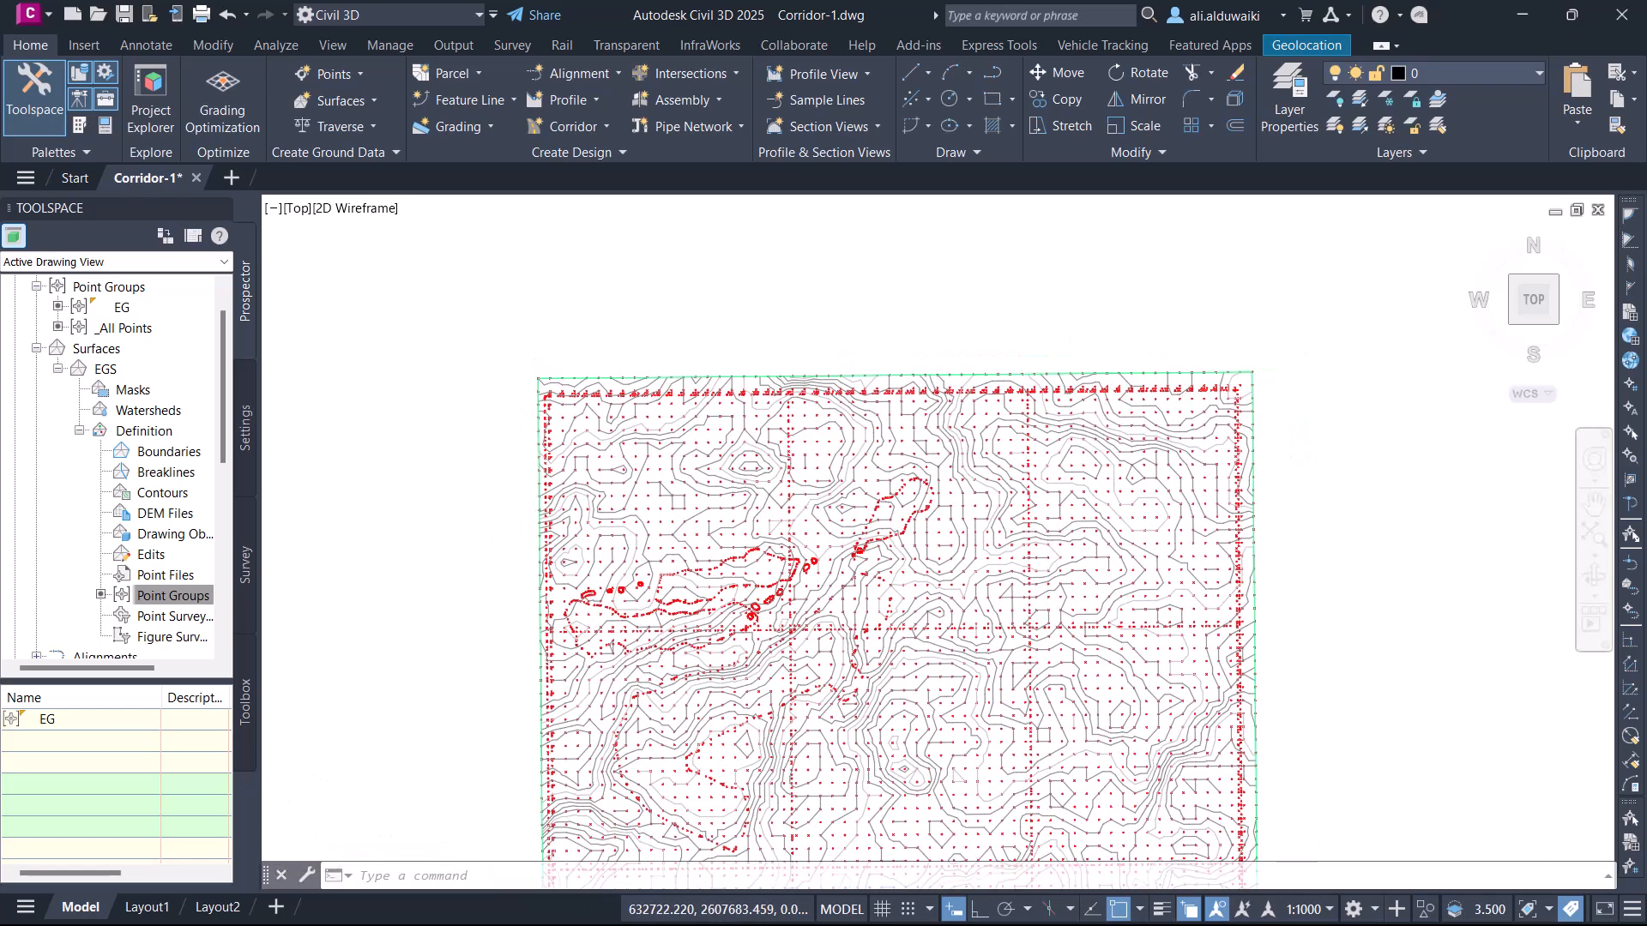
scroll(662, 541, "up", 4)
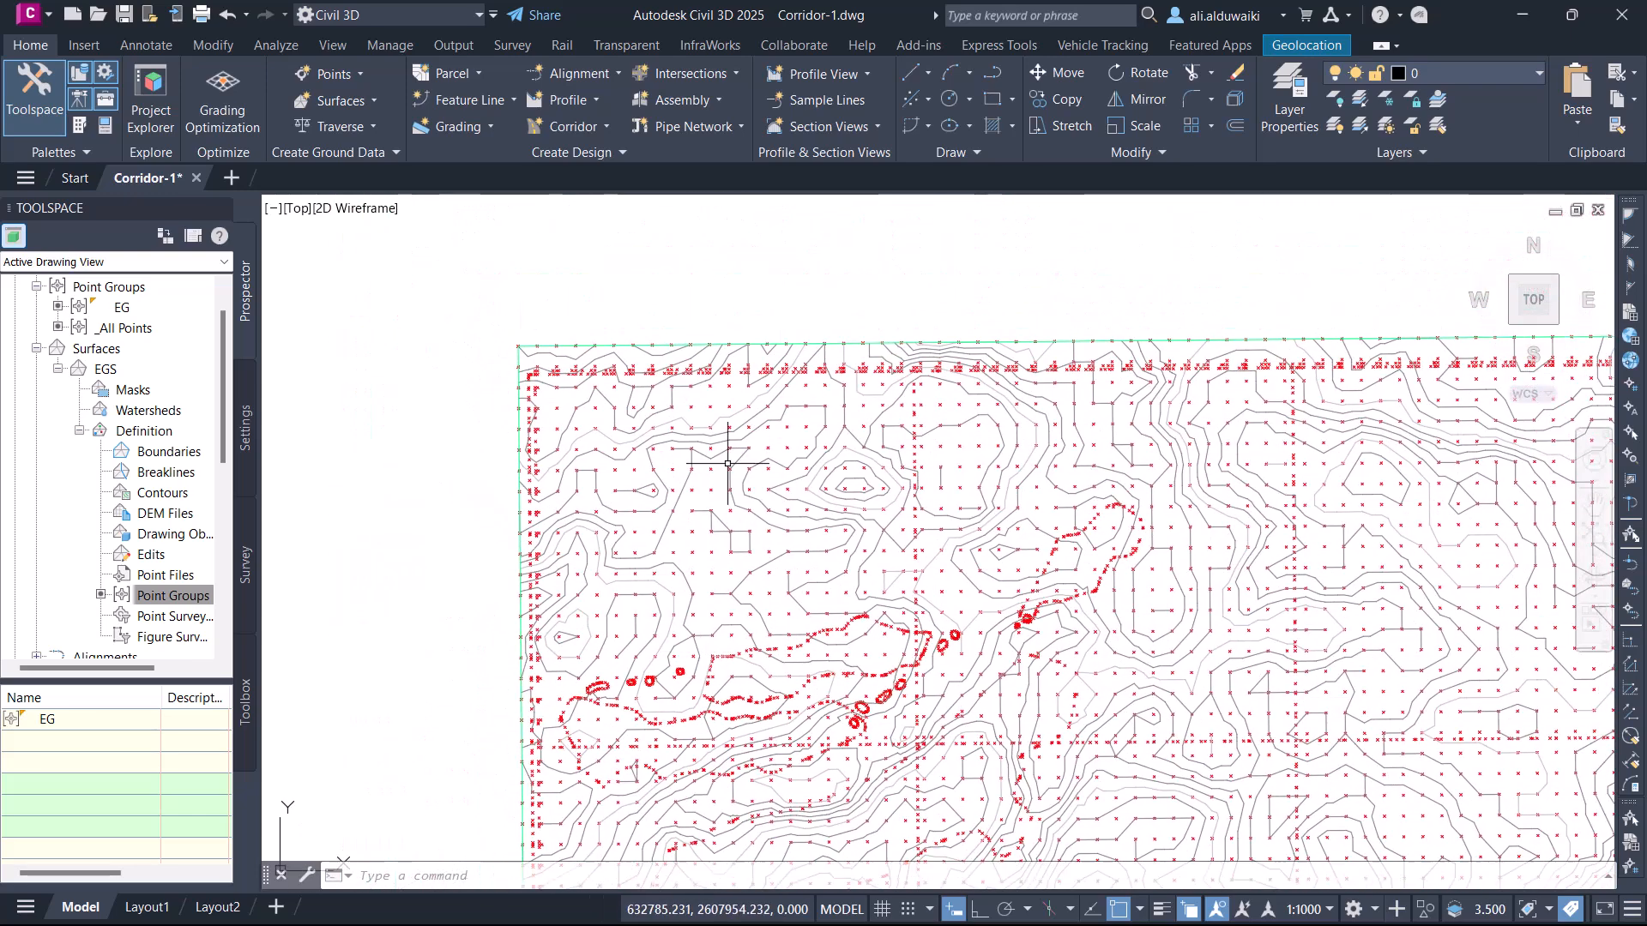
left_click(126, 302)
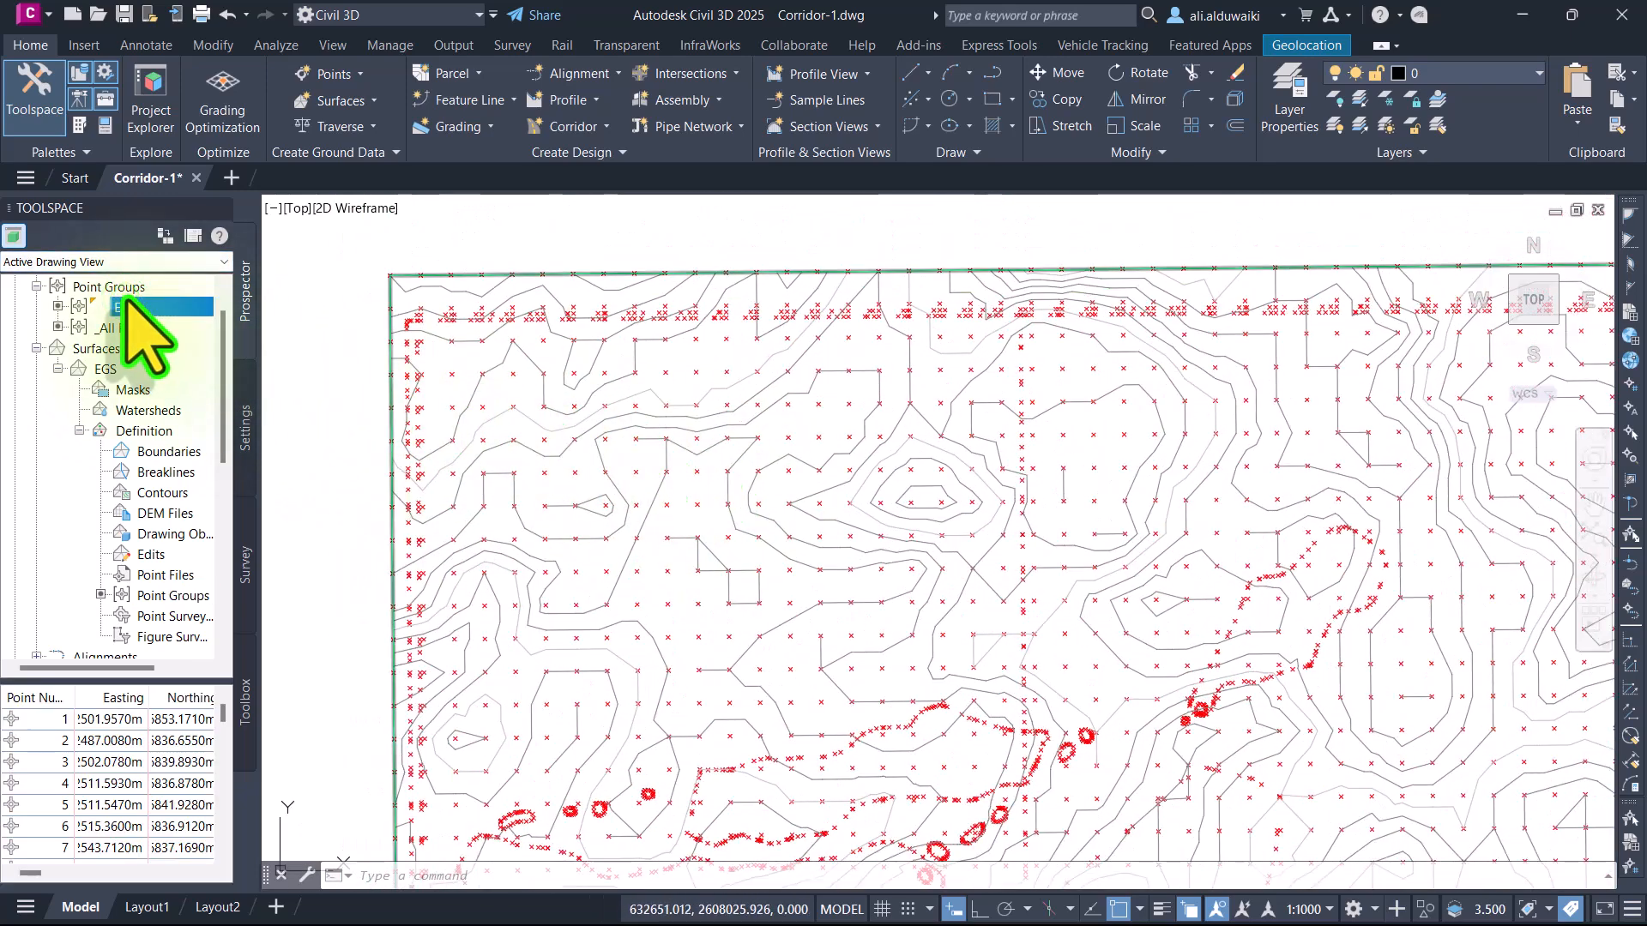
right_click(126, 302)
left_click(224, 308)
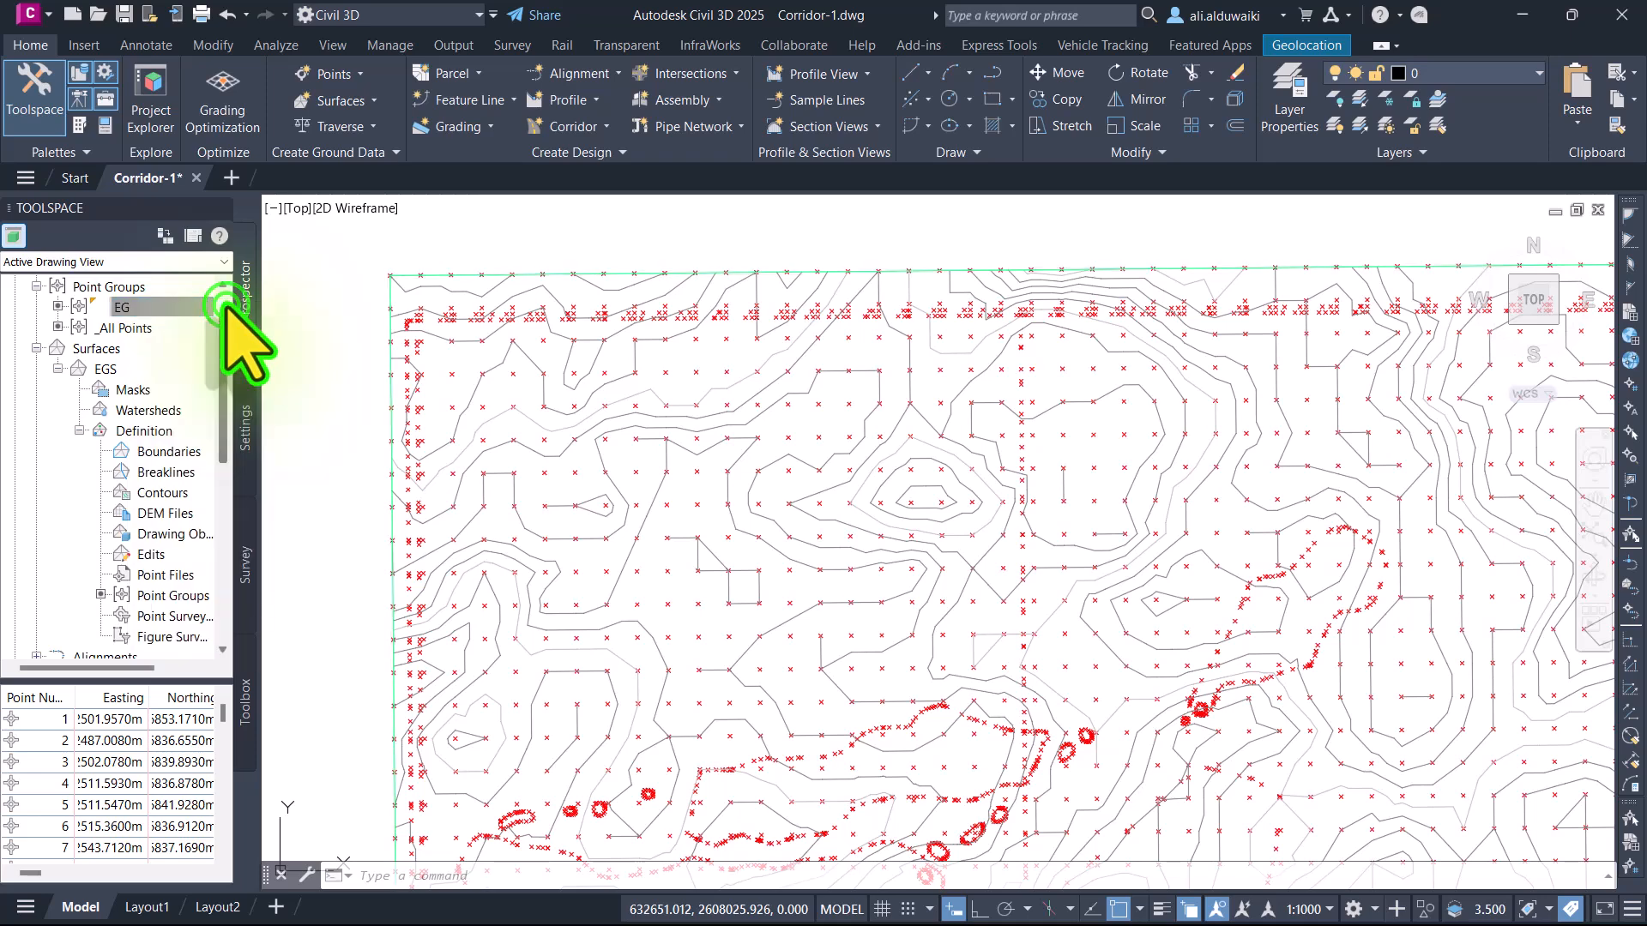
left_click(593, 542)
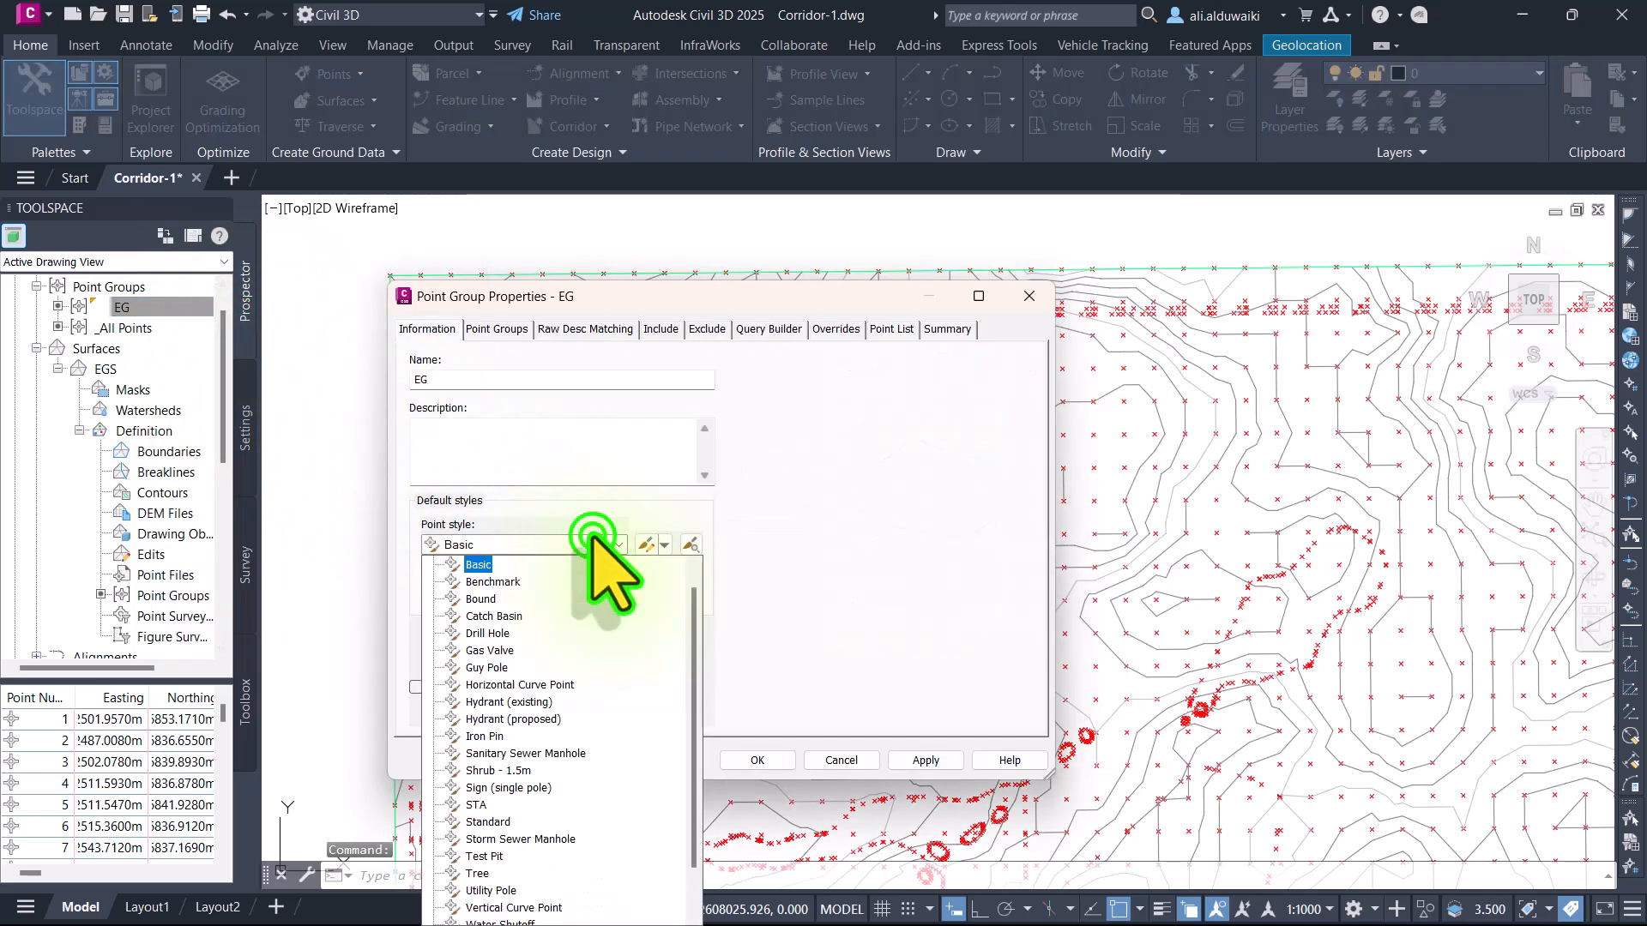
scroll(549, 554, "up", 1)
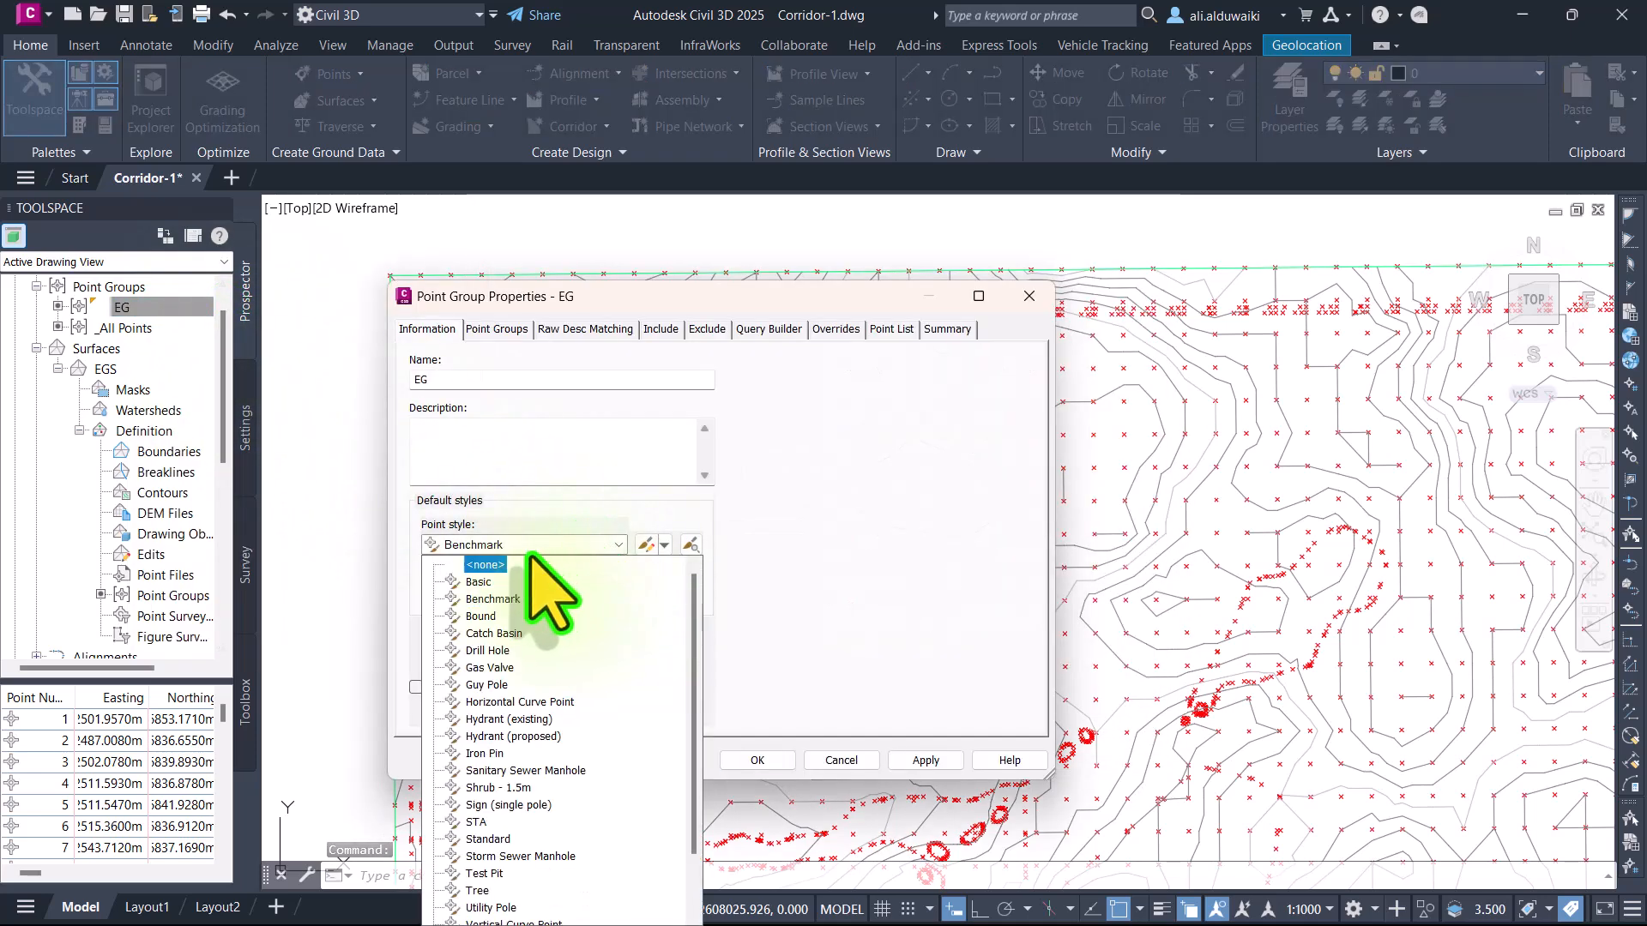
left_click(486, 564)
left_click(758, 761)
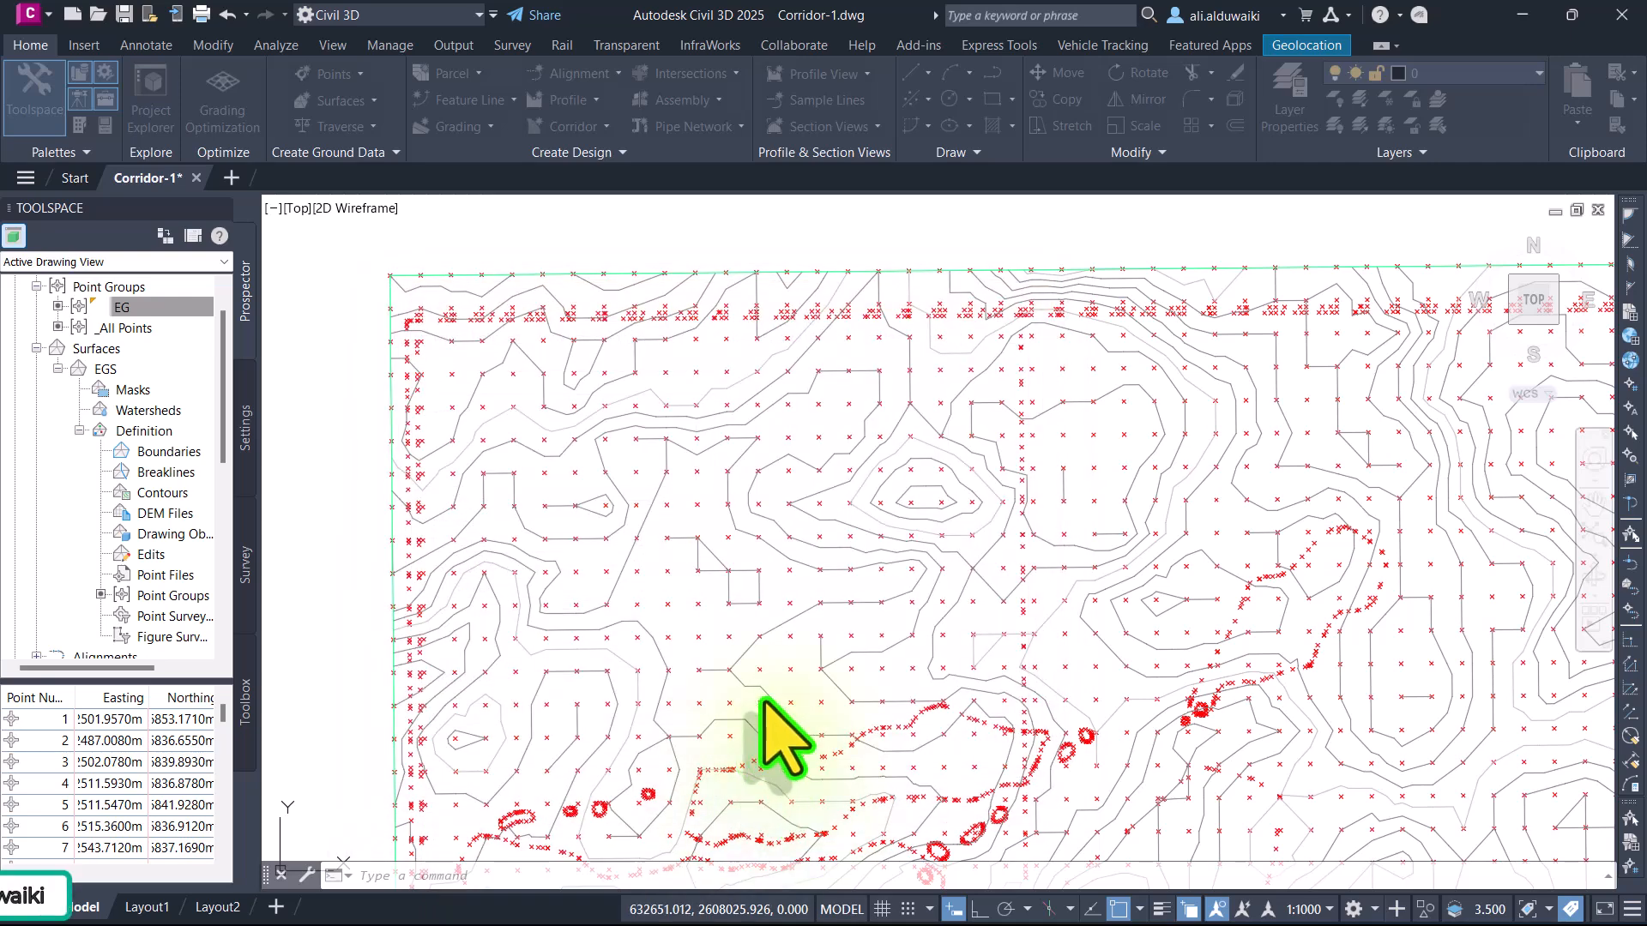
Step: Examine the contours and outer border of surface EGS, overall and close up
scroll(856, 570, "down", 5)
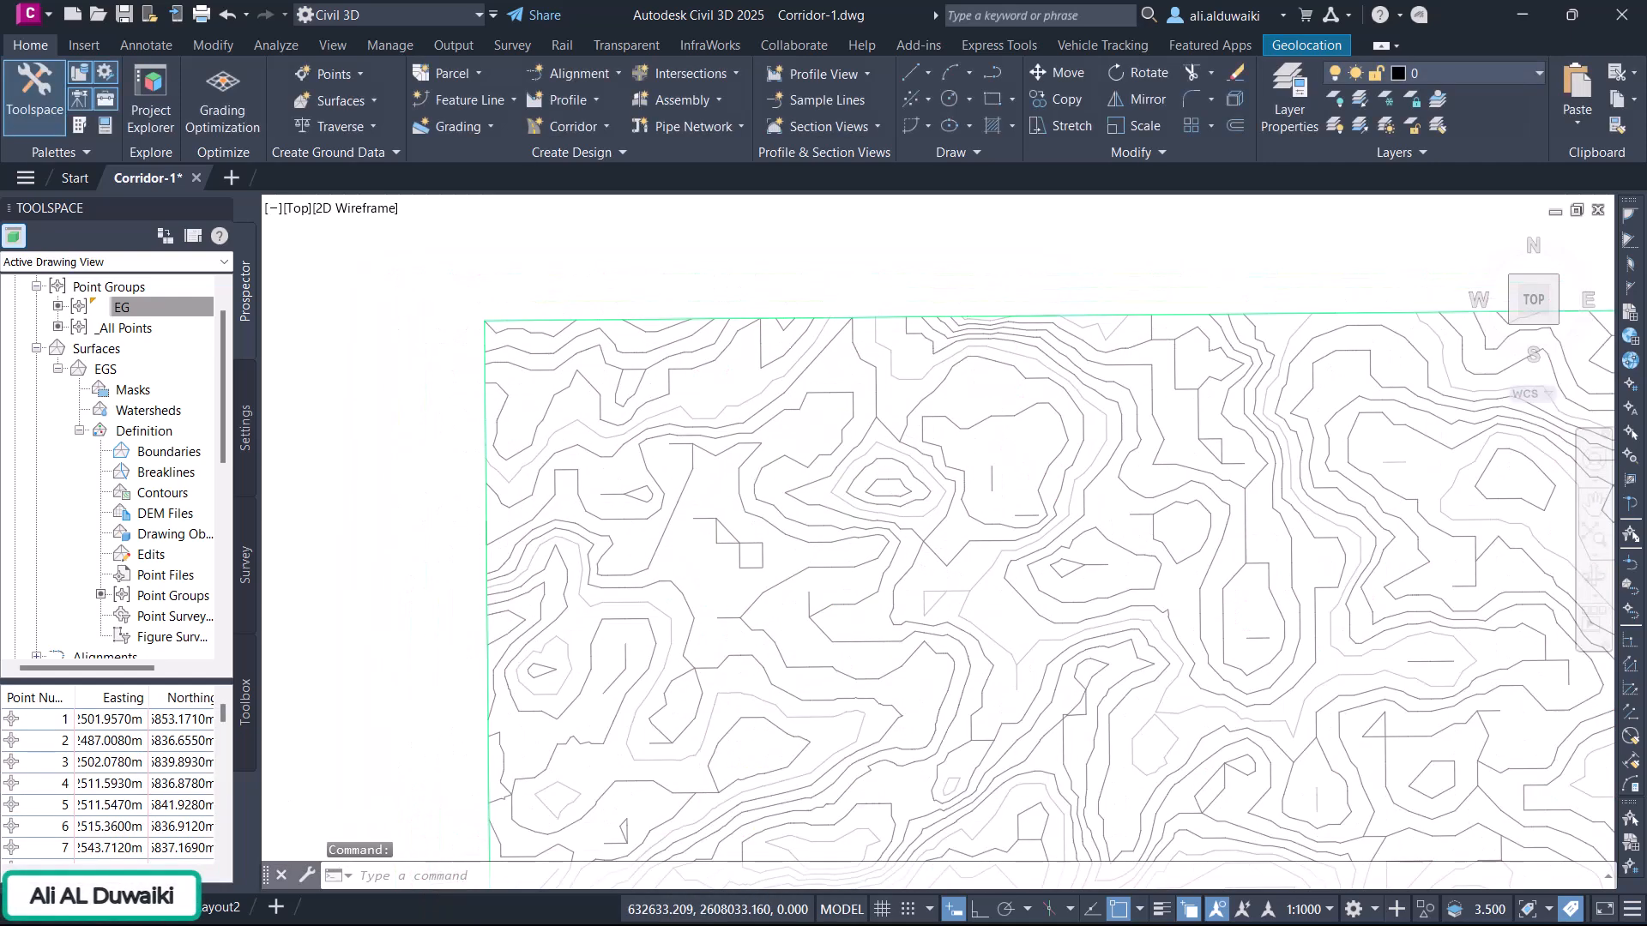
scroll(857, 570, "up", 5)
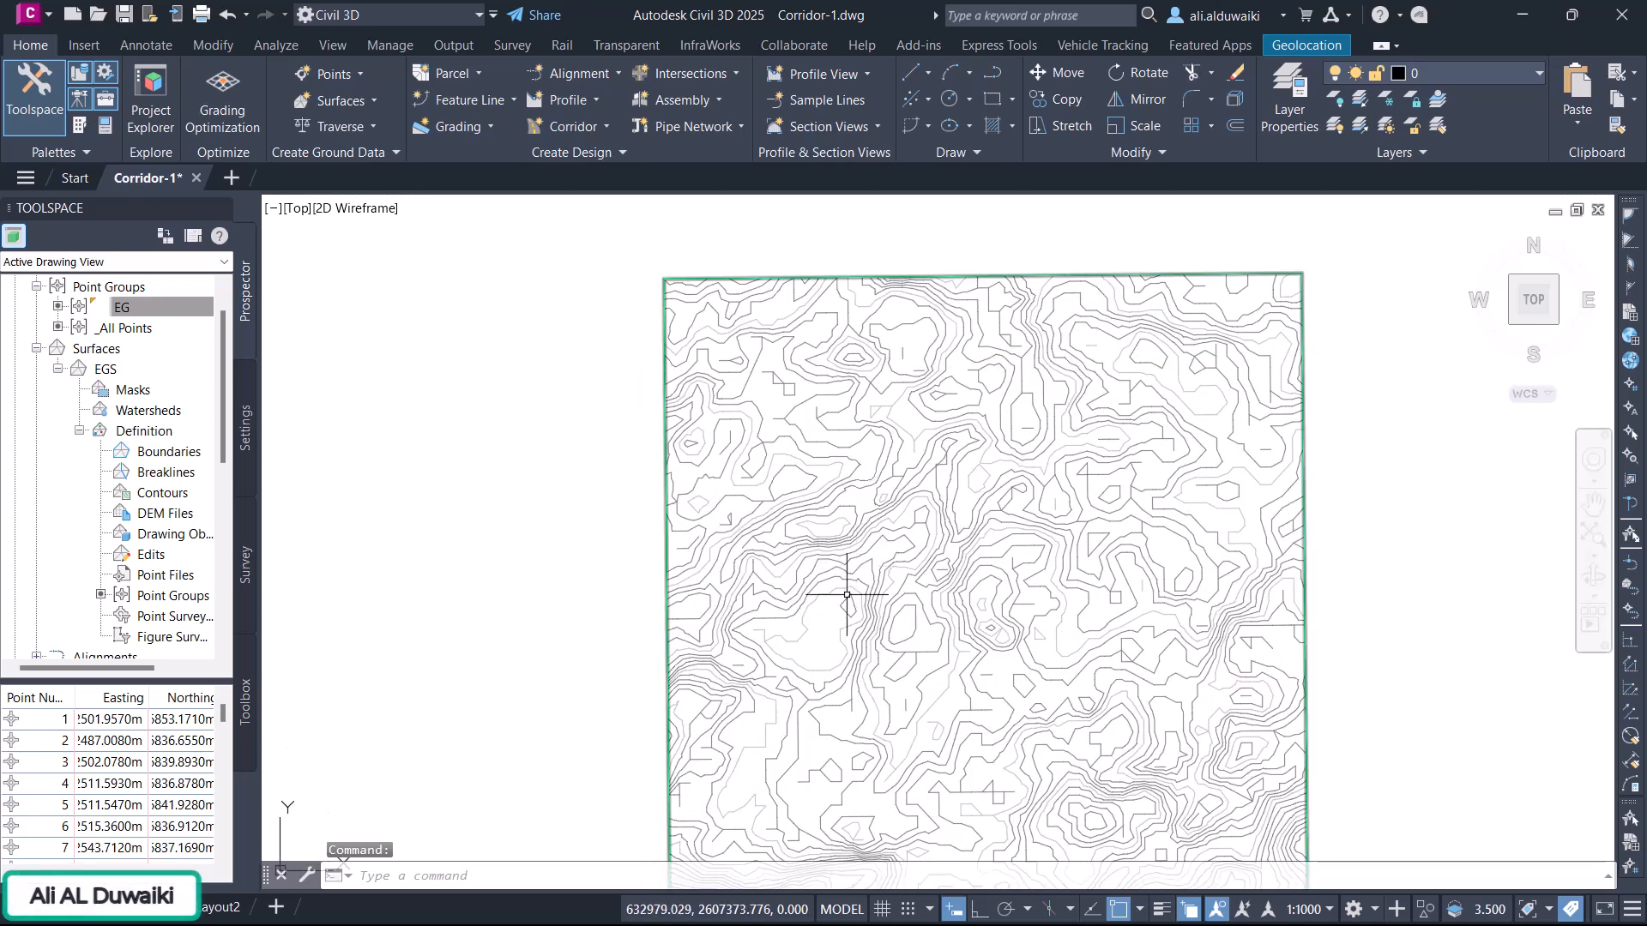
scroll(757, 510, "down", 6)
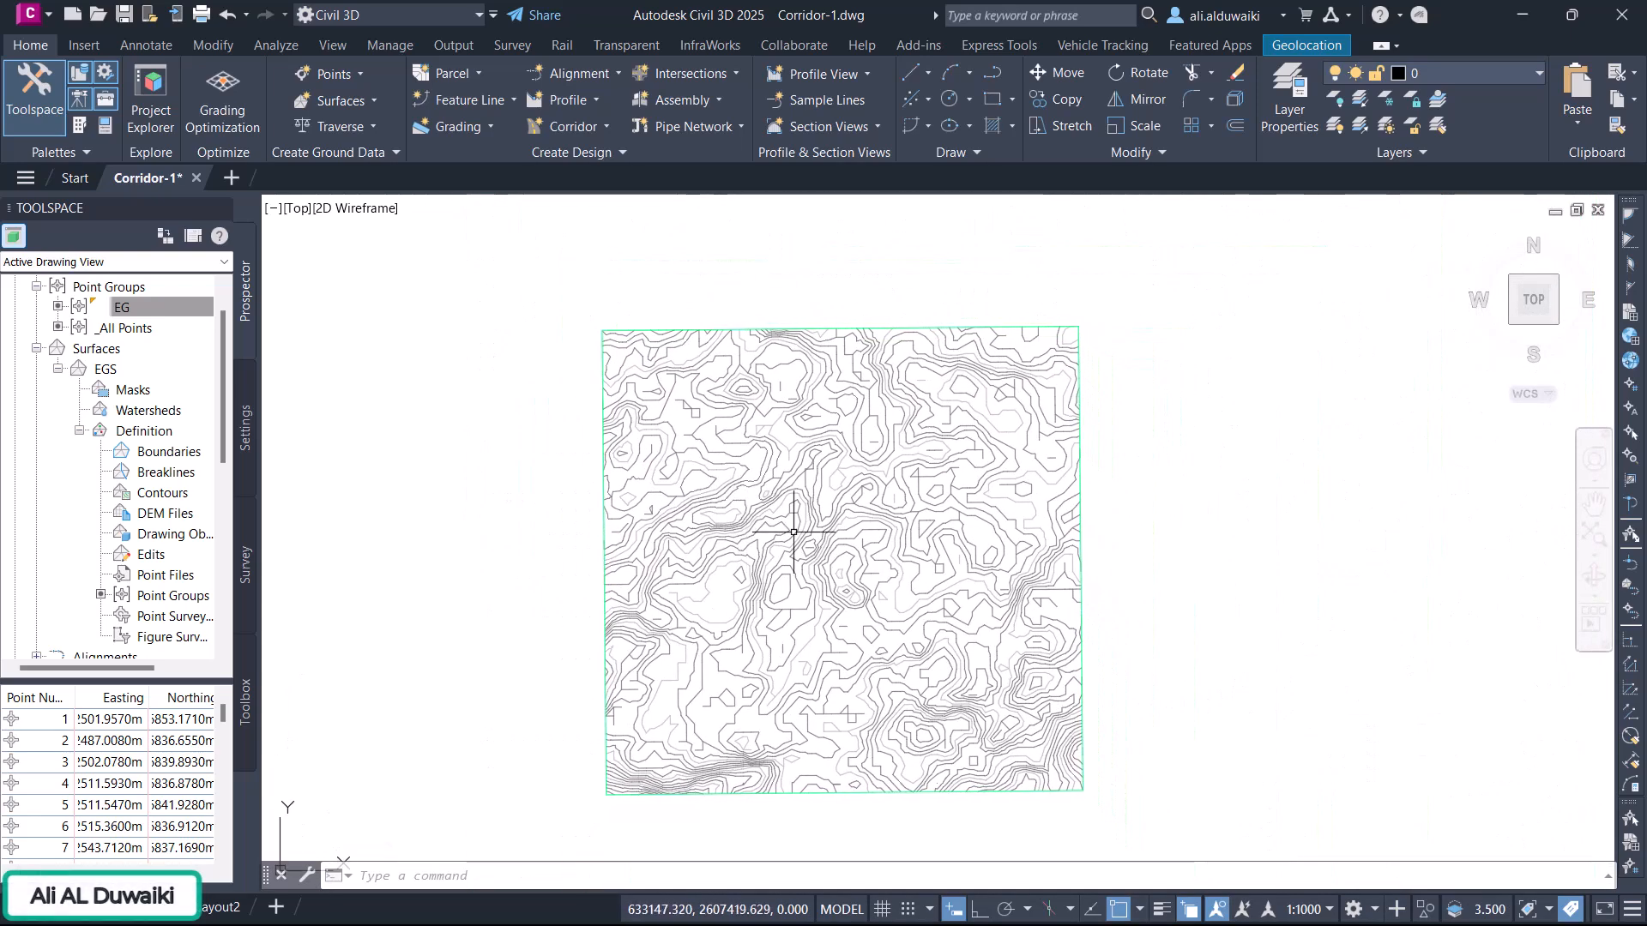
scroll(798, 534, "up", 1)
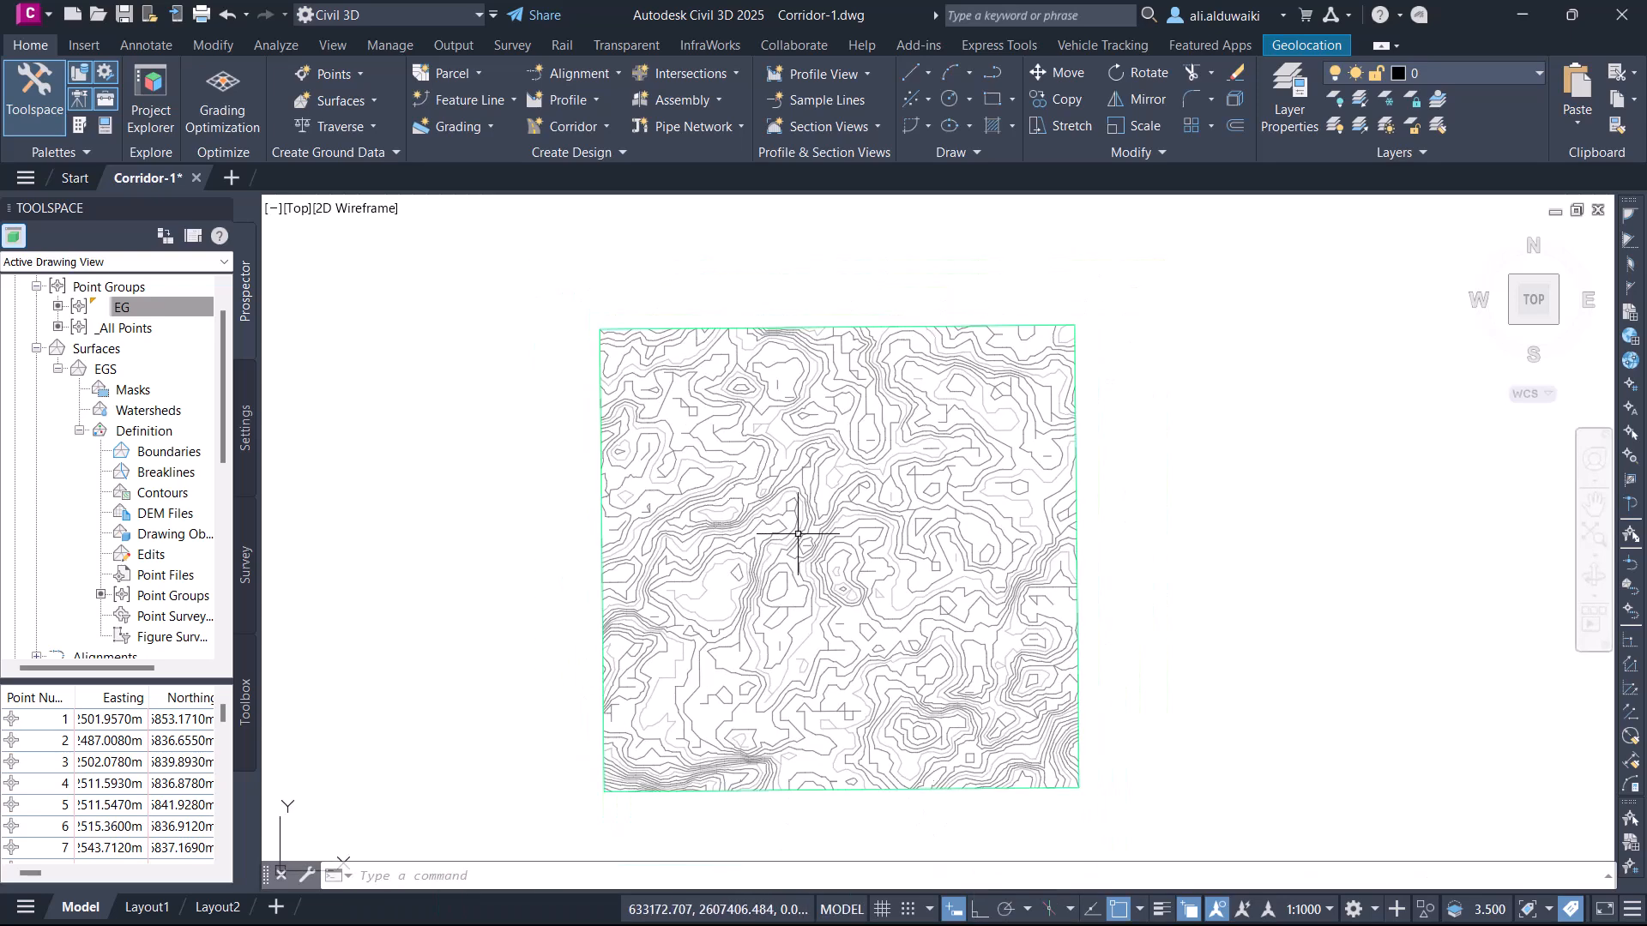
scroll(798, 533, "down", 2)
middle_click_drag(830, 461, 858, 454)
scroll(771, 592, "up", 2)
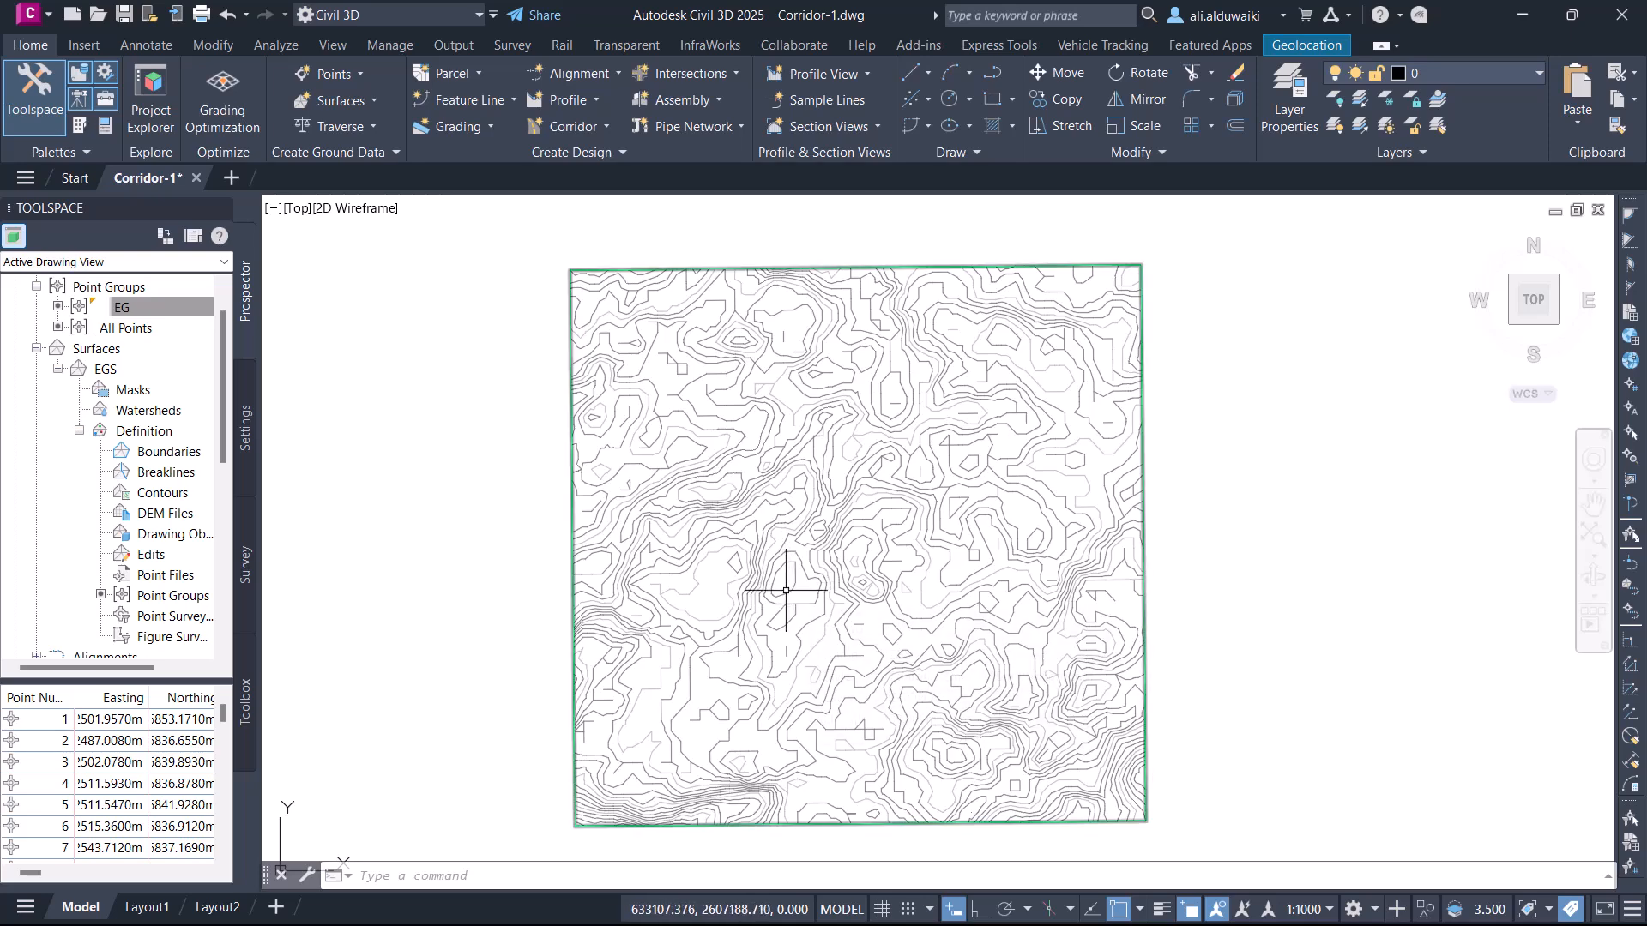
scroll(781, 596, "down", 1)
scroll(781, 596, "up", 2)
scroll(781, 601, "down", 2)
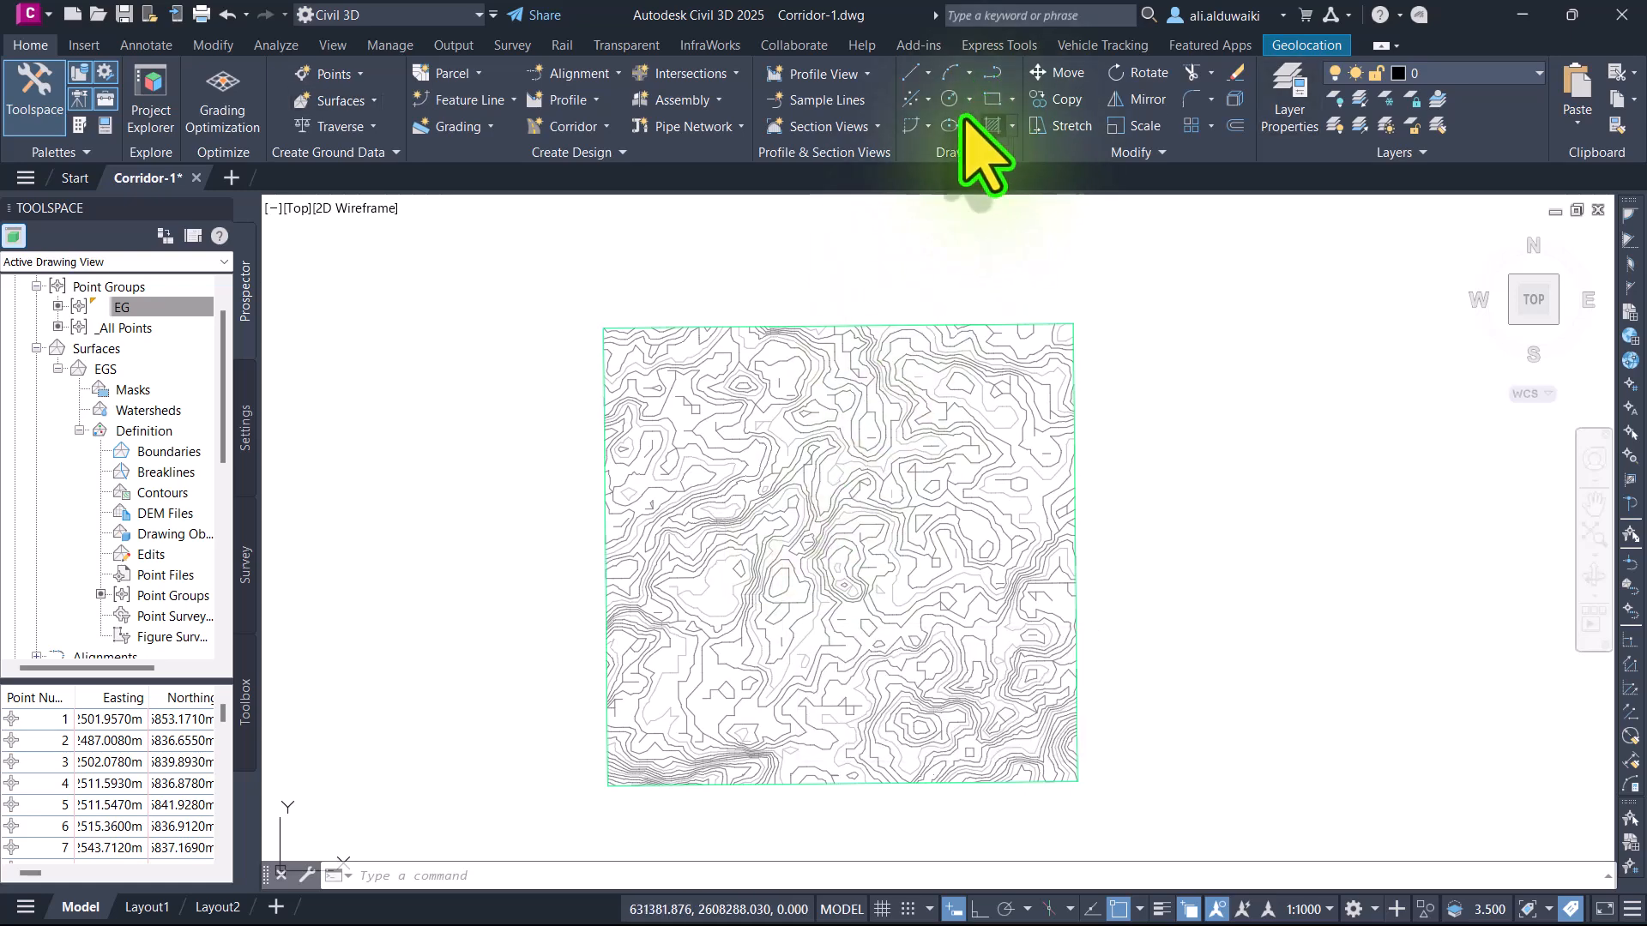
Step: Draw a rectangle about 1610 m wide just inside the border of surface EGS, from its upper-left to its lower-right corner
left_click(993, 98)
scroll(658, 385, "up", 1)
scroll(658, 385, "up", 3)
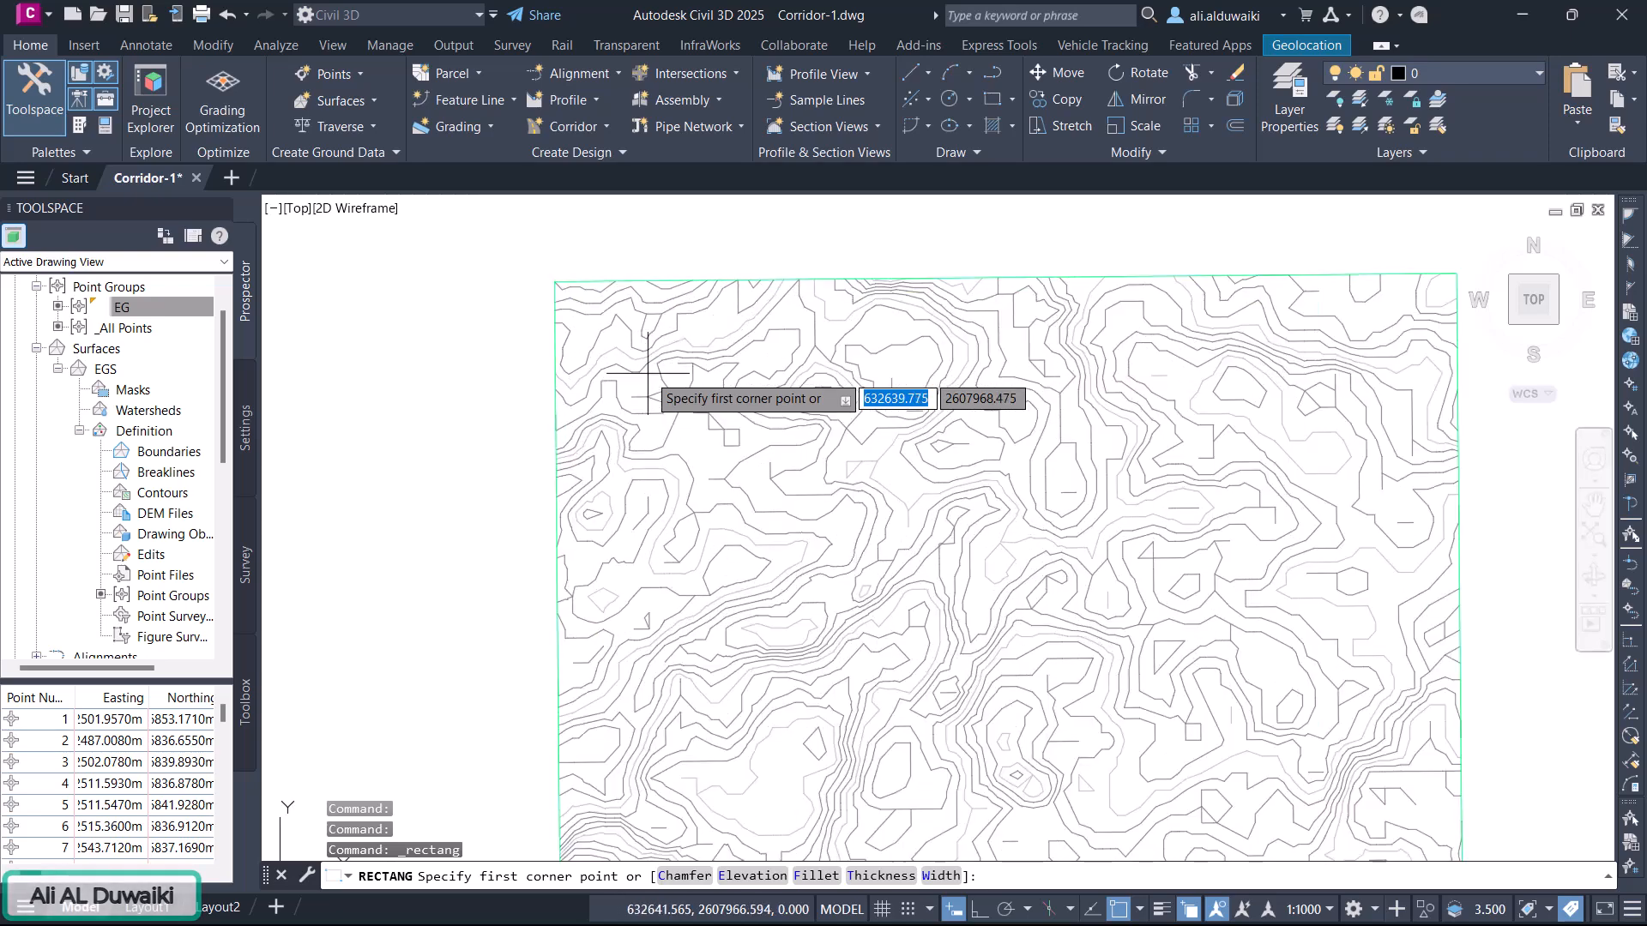
left_click(568, 293)
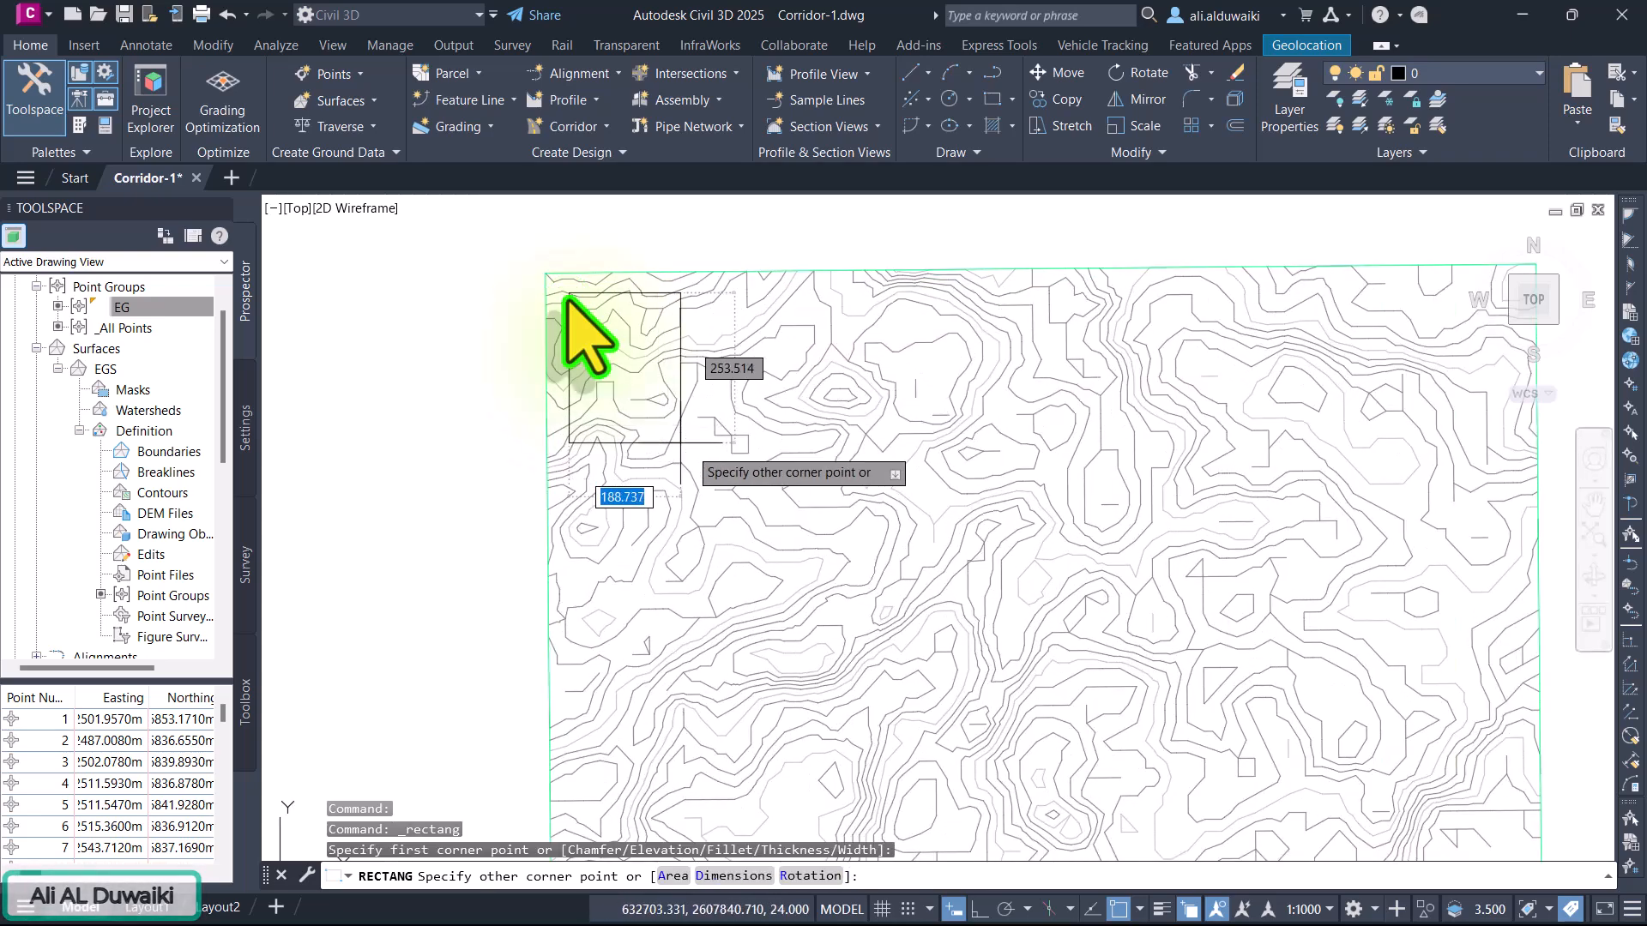
scroll(966, 606, "down", 1)
middle_click_drag(966, 607, 843, 437)
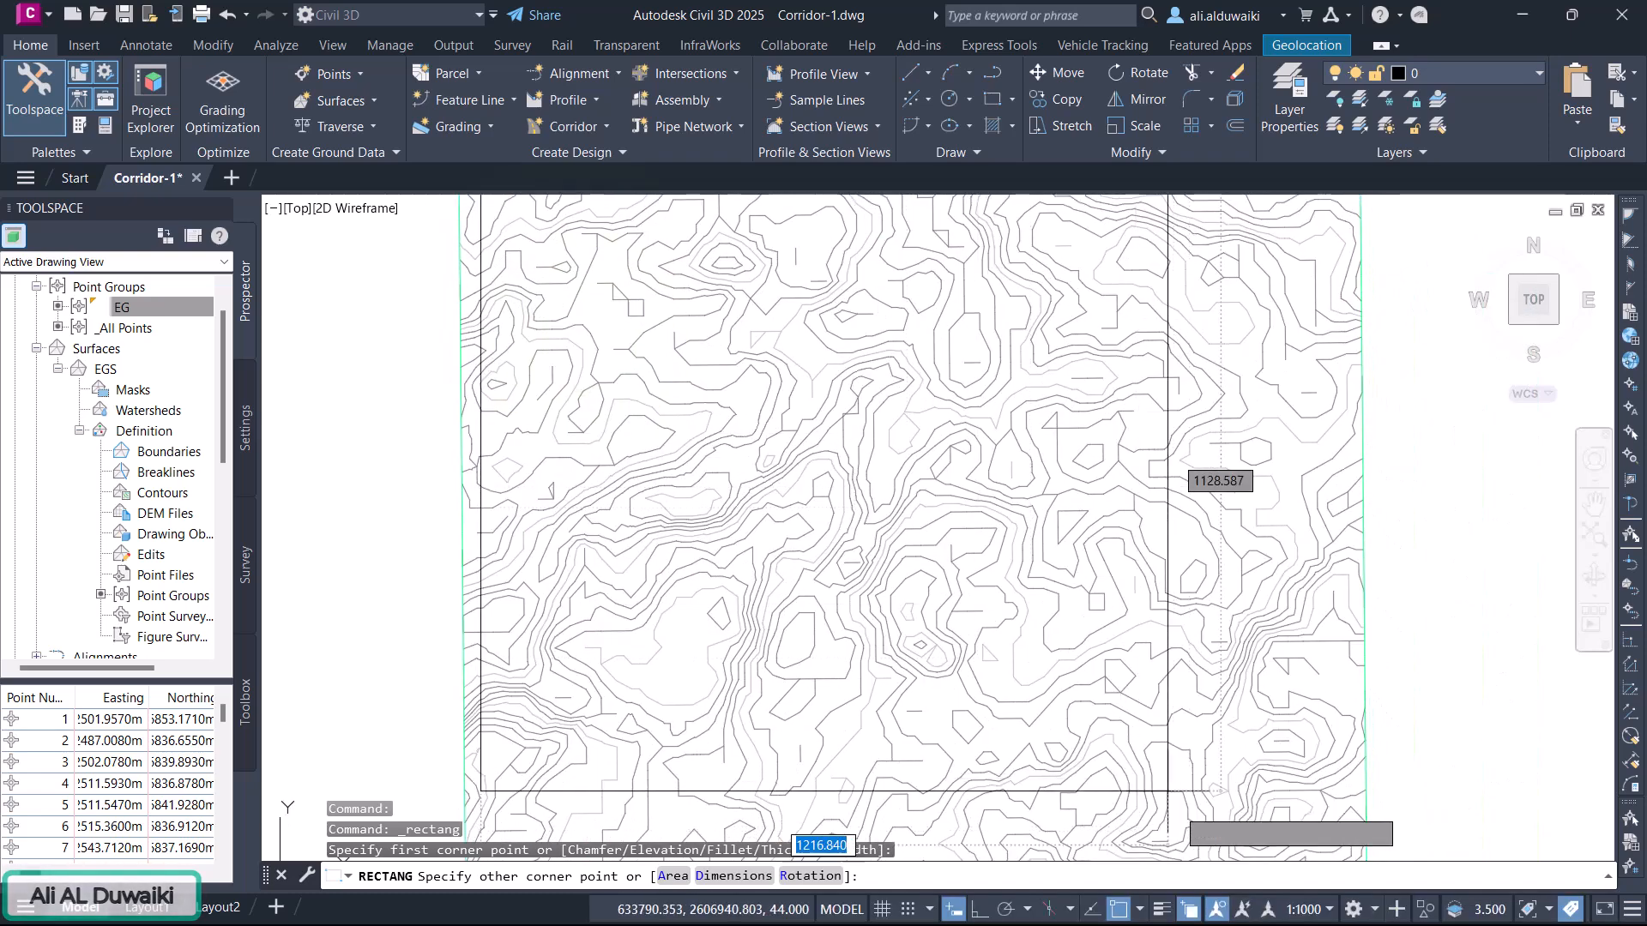
middle_click_drag(1201, 817, 1176, 598)
scroll(1245, 739, "down", 1)
scroll(1252, 753, "down", 1)
scroll(1195, 703, "up", 2)
scroll(1197, 703, "up", 3)
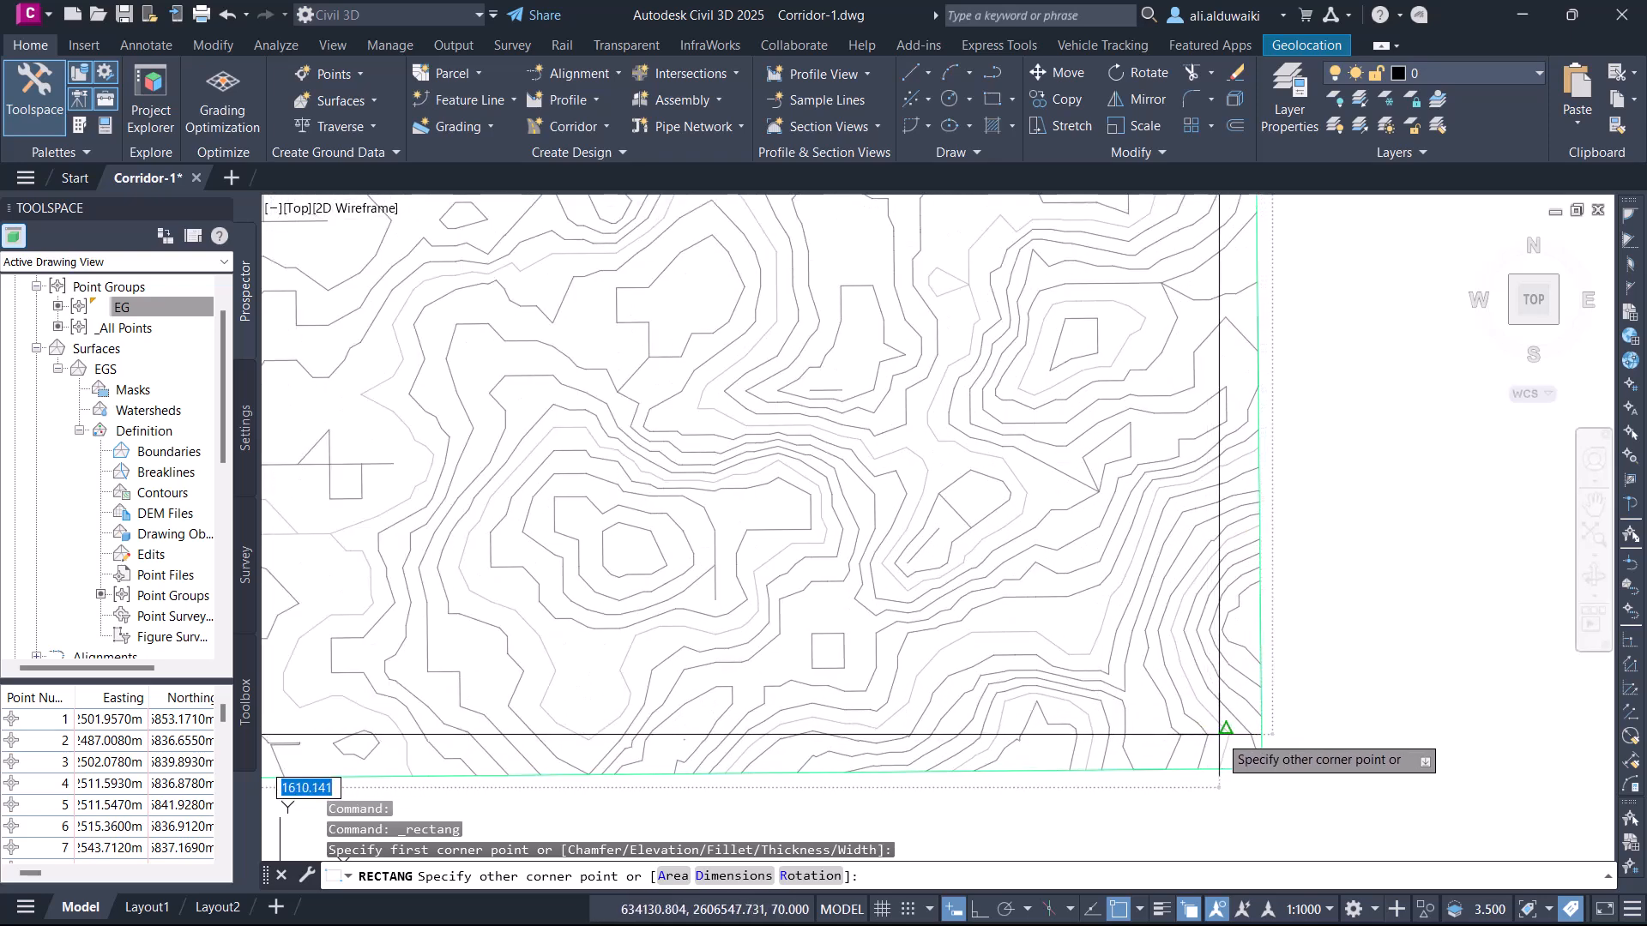
left_click(1221, 734)
scroll(1196, 745, "down", 5)
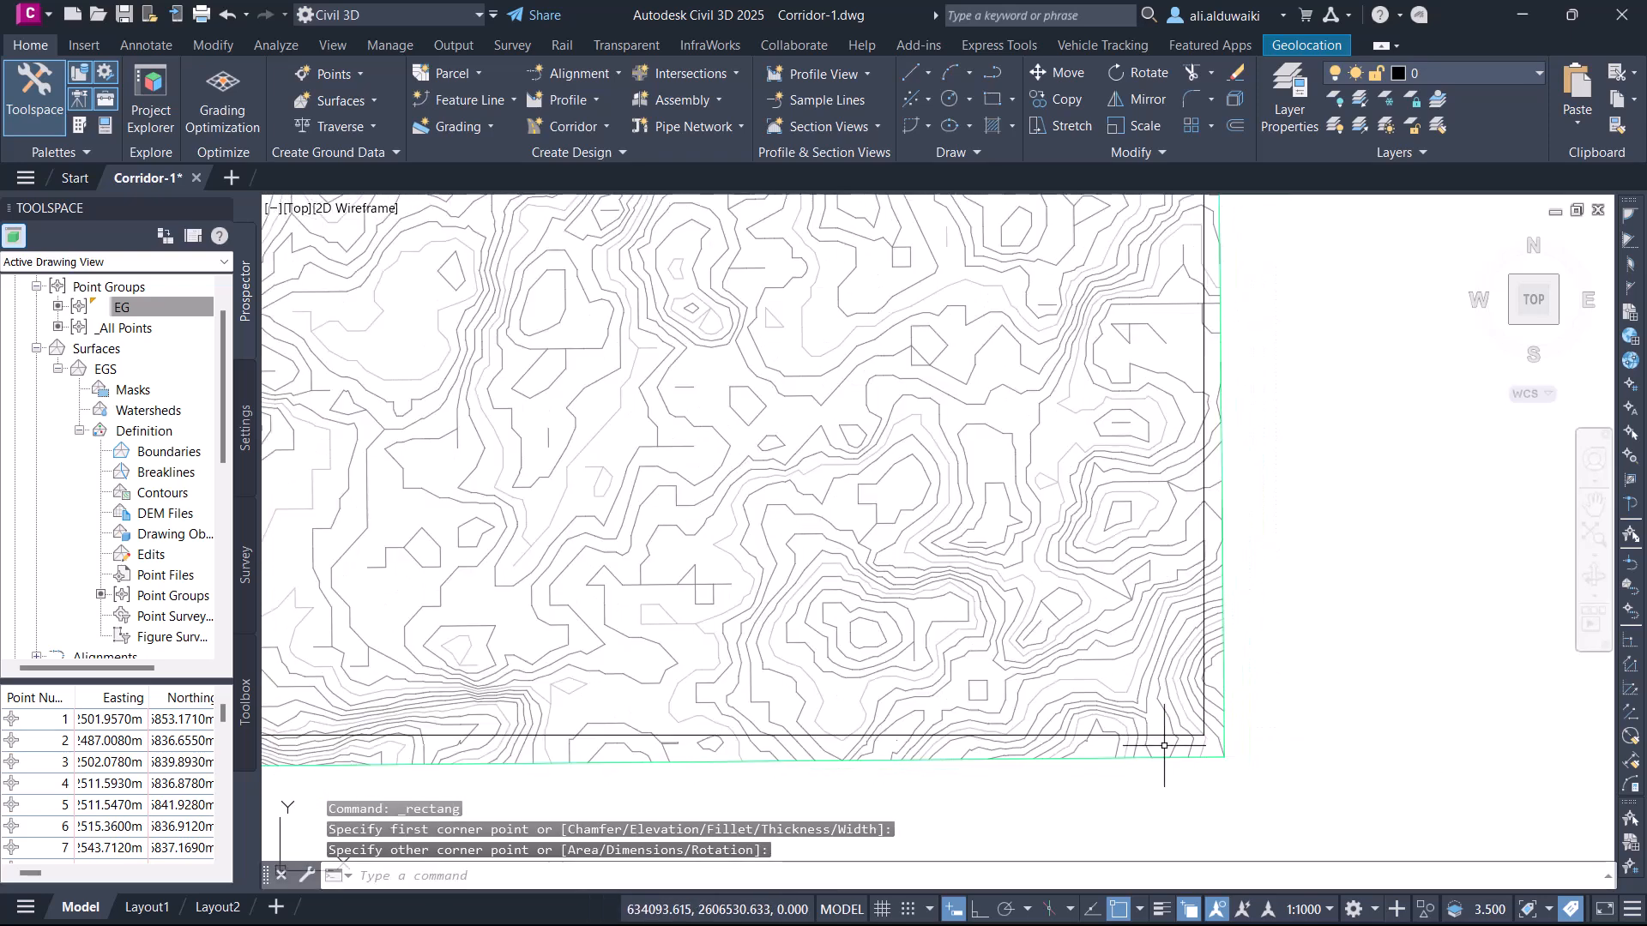
Step: Draw a second rectangle around the first one, between it and the border of surface EGS, from upper-left to lower-right corner
middle_click_drag(782, 286, 792, 482)
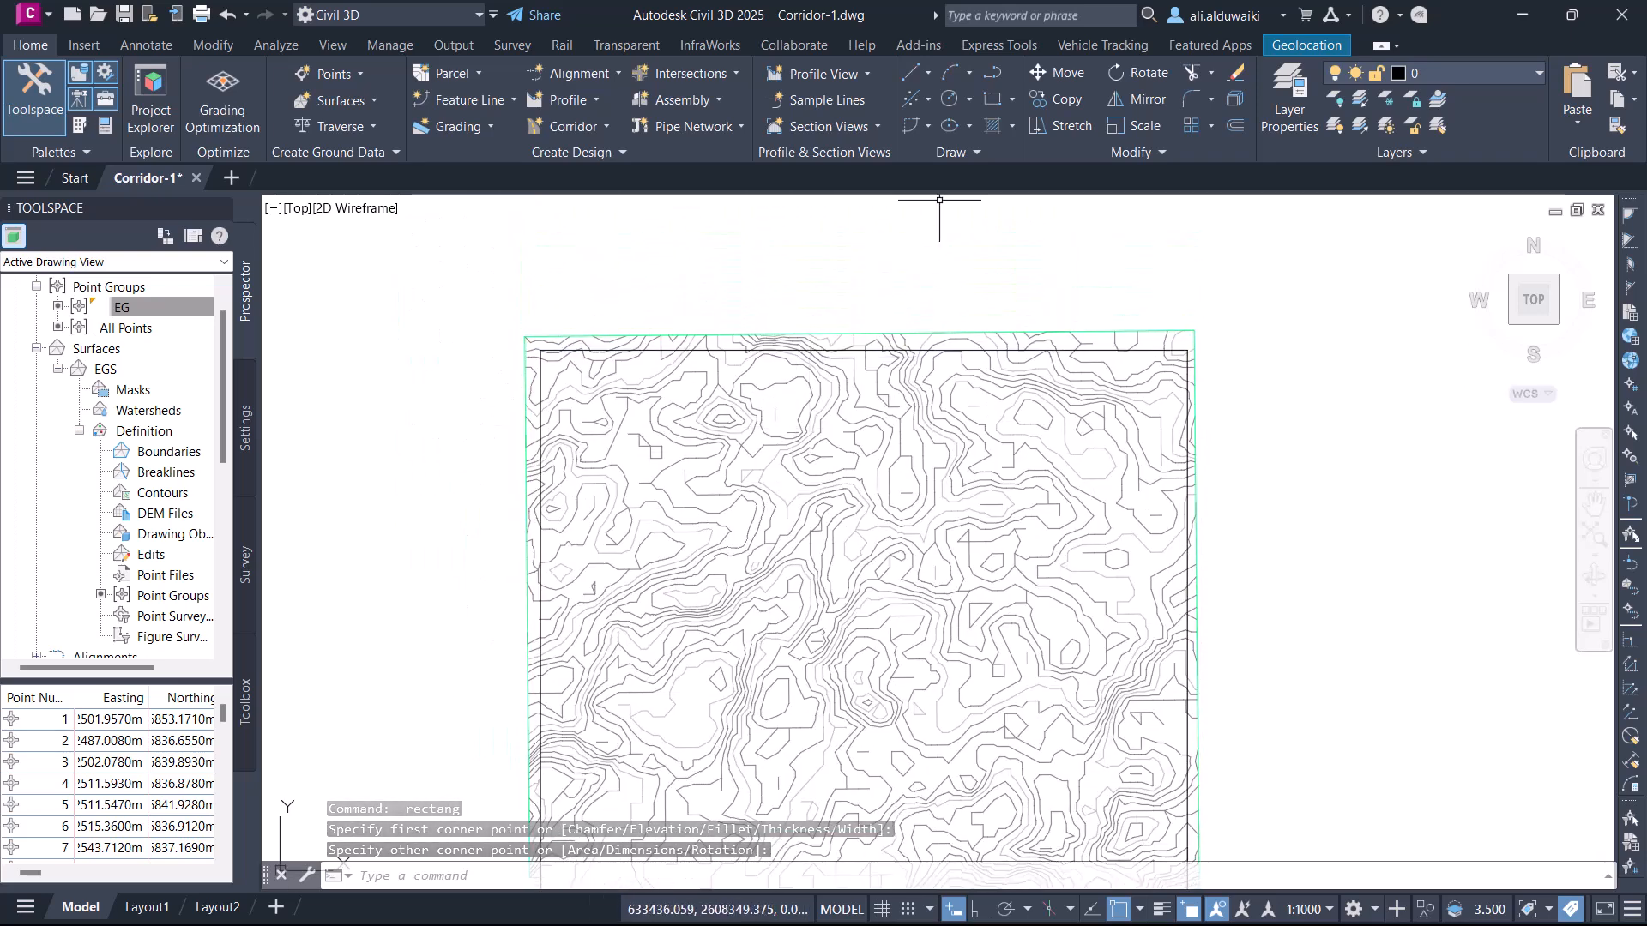
left_click(992, 99)
scroll(429, 408, "up", 1)
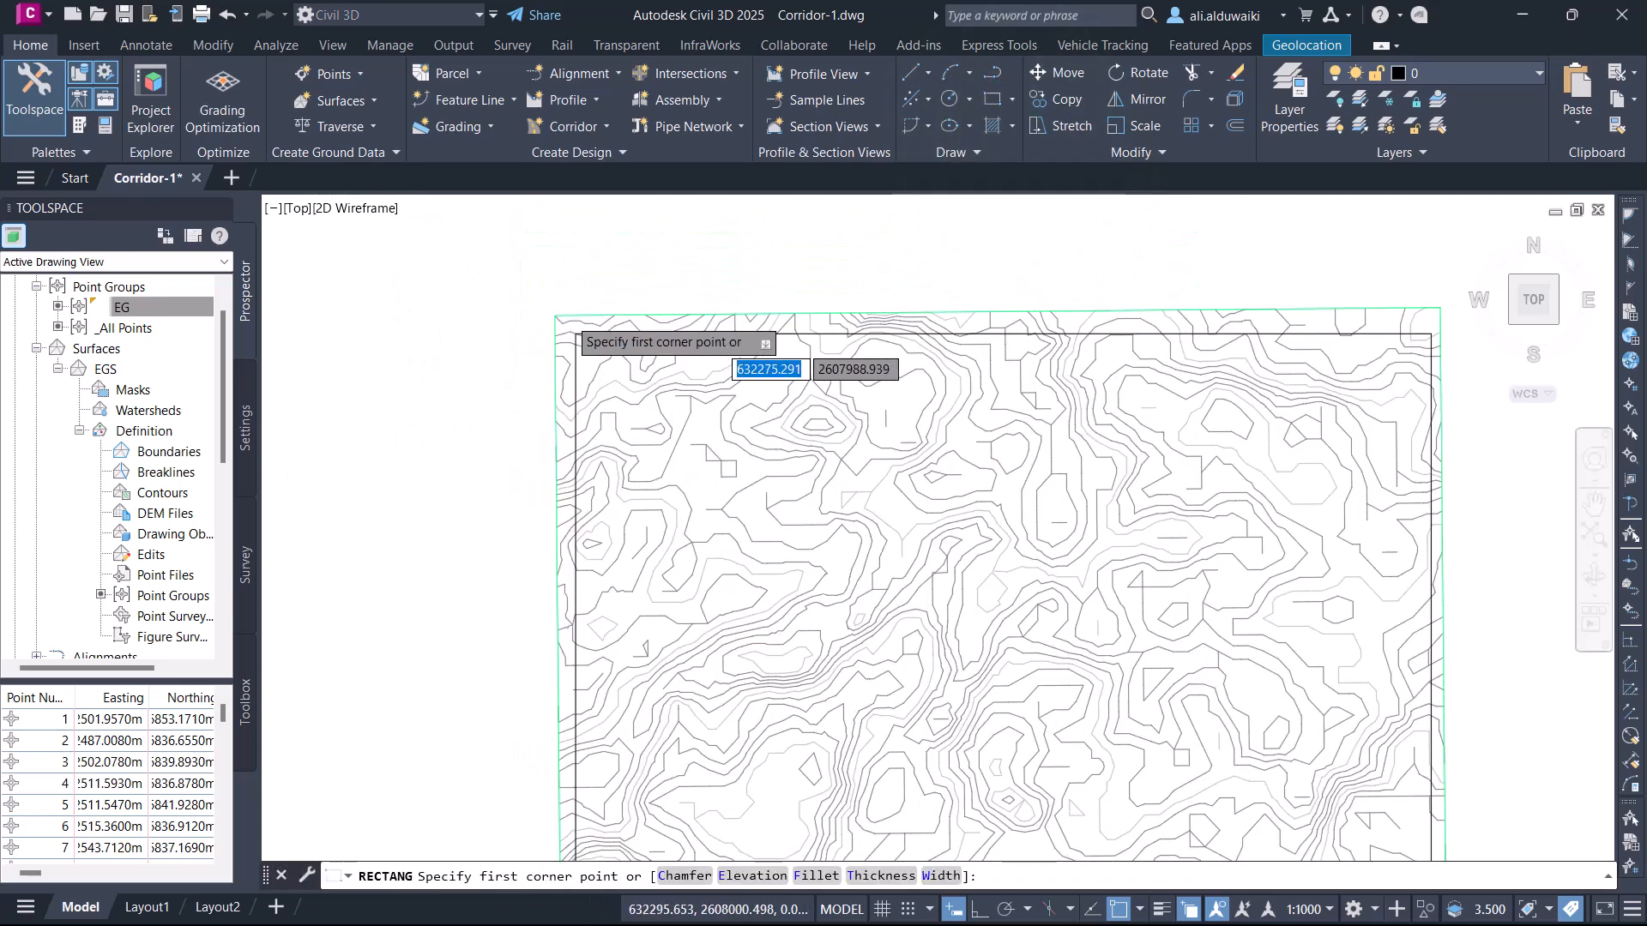
scroll(583, 330, "up", 3)
scroll(503, 366, "up", 1)
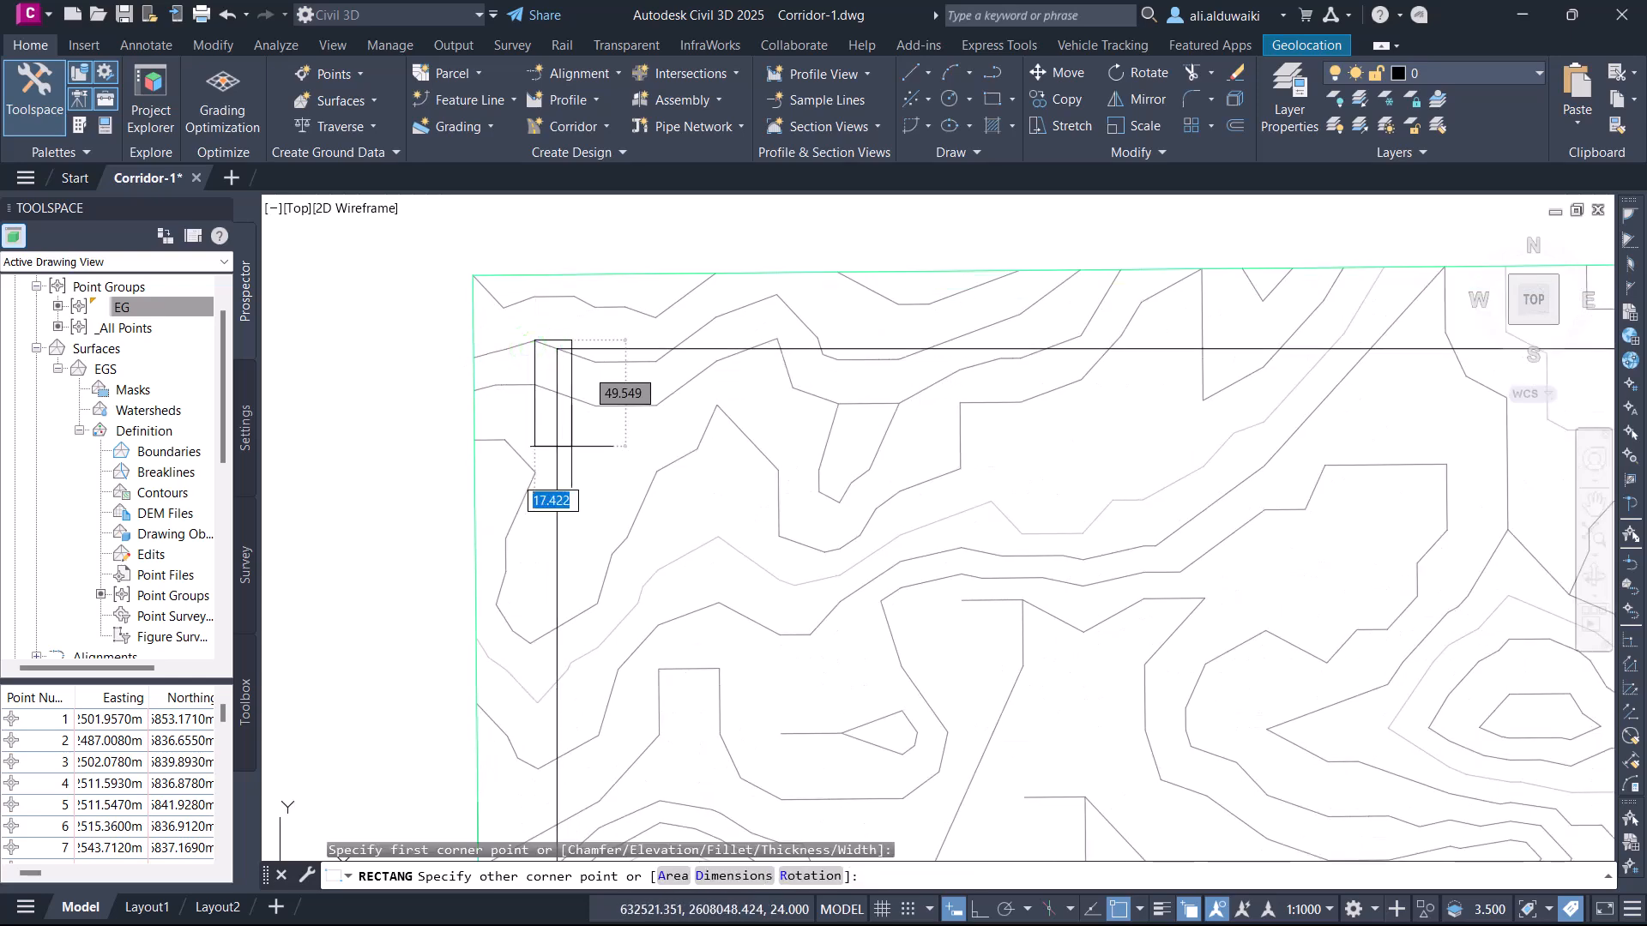
middle_click_drag(779, 580, 712, 485)
scroll(710, 485, "down", 3)
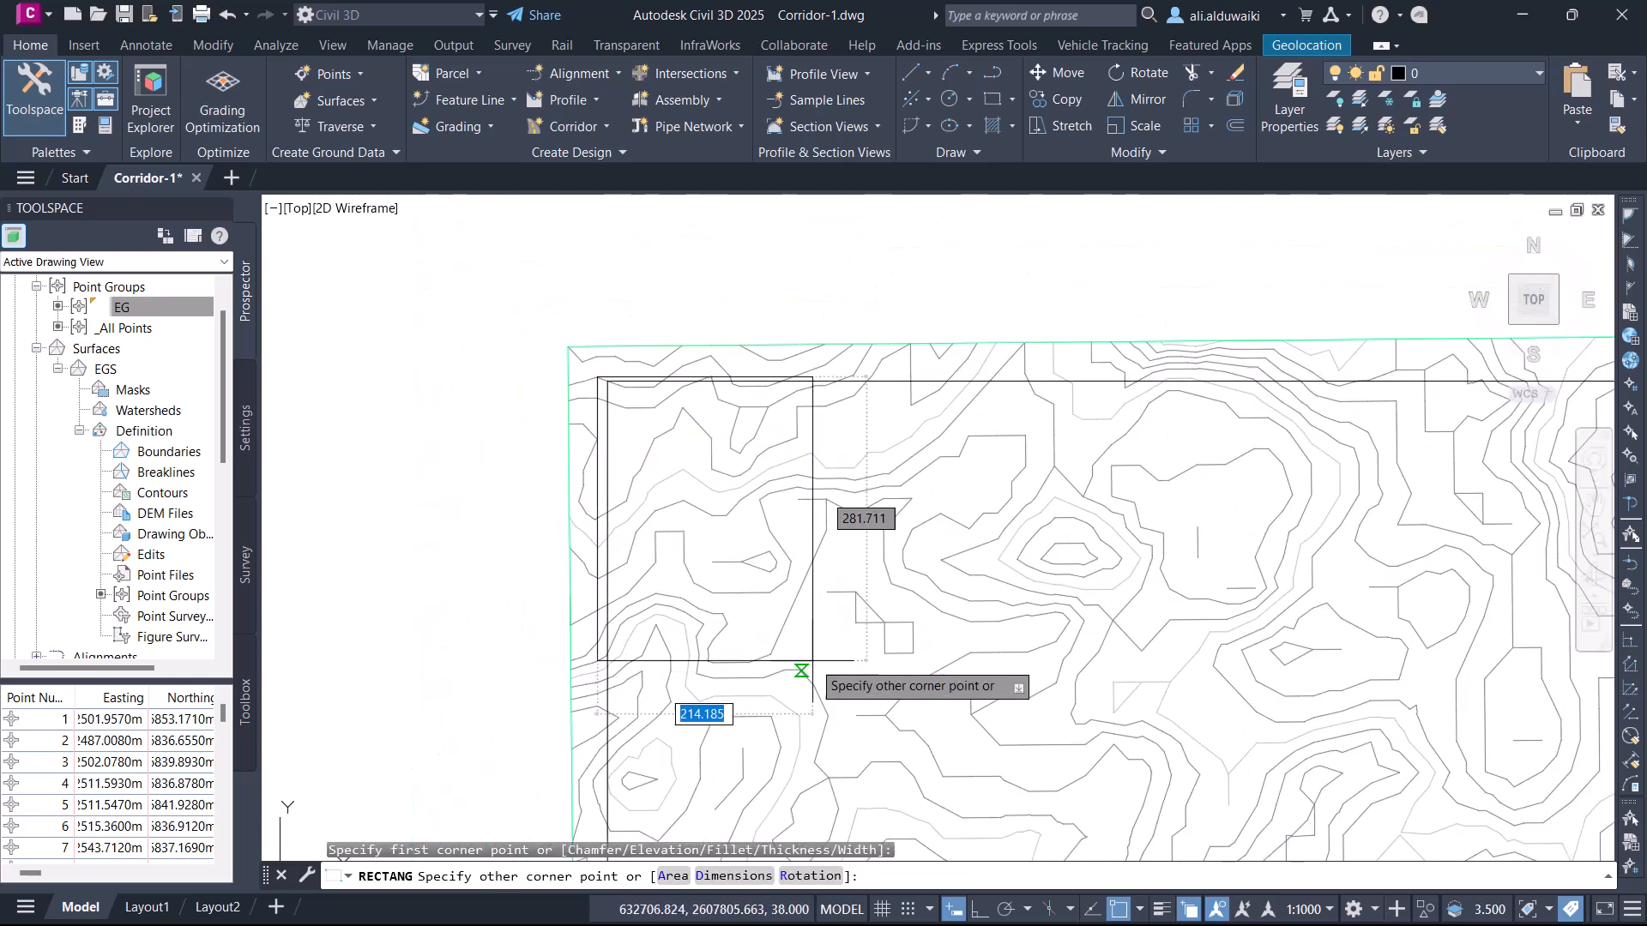
middle_click_drag(813, 661, 747, 472)
scroll(801, 502, "down", 3)
middle_click_drag(895, 628, 832, 487)
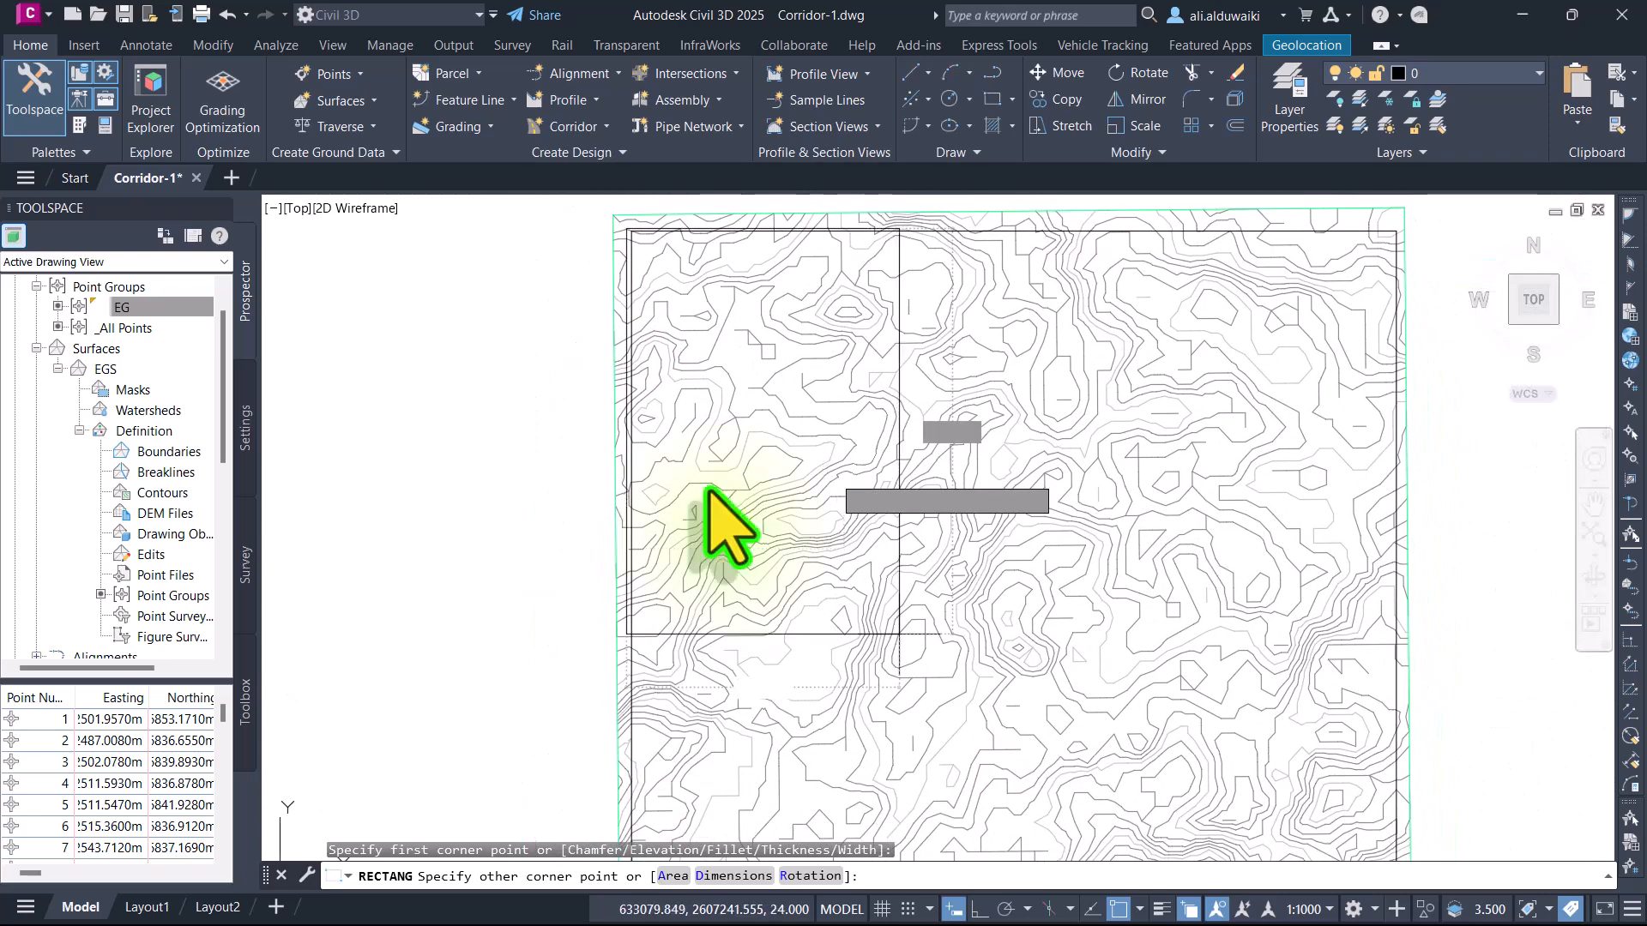
scroll(868, 537, "down", 1)
scroll(889, 580, "down", 1)
middle_click_drag(959, 651, 696, 343)
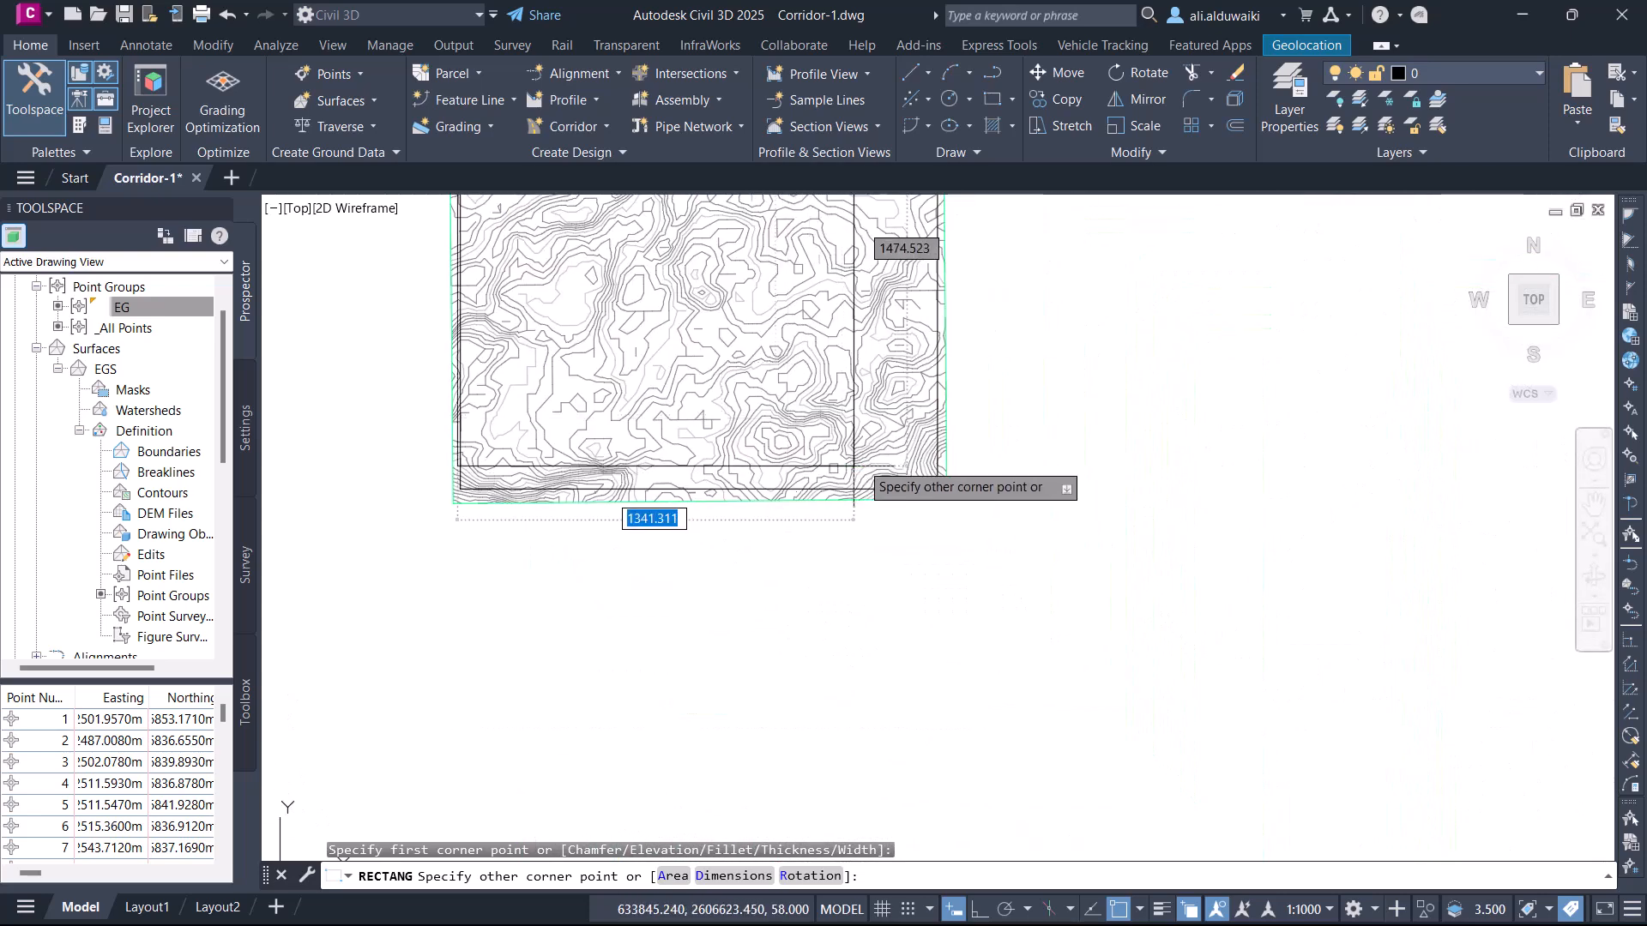
scroll(904, 511, "up", 1)
scroll(904, 510, "up", 3)
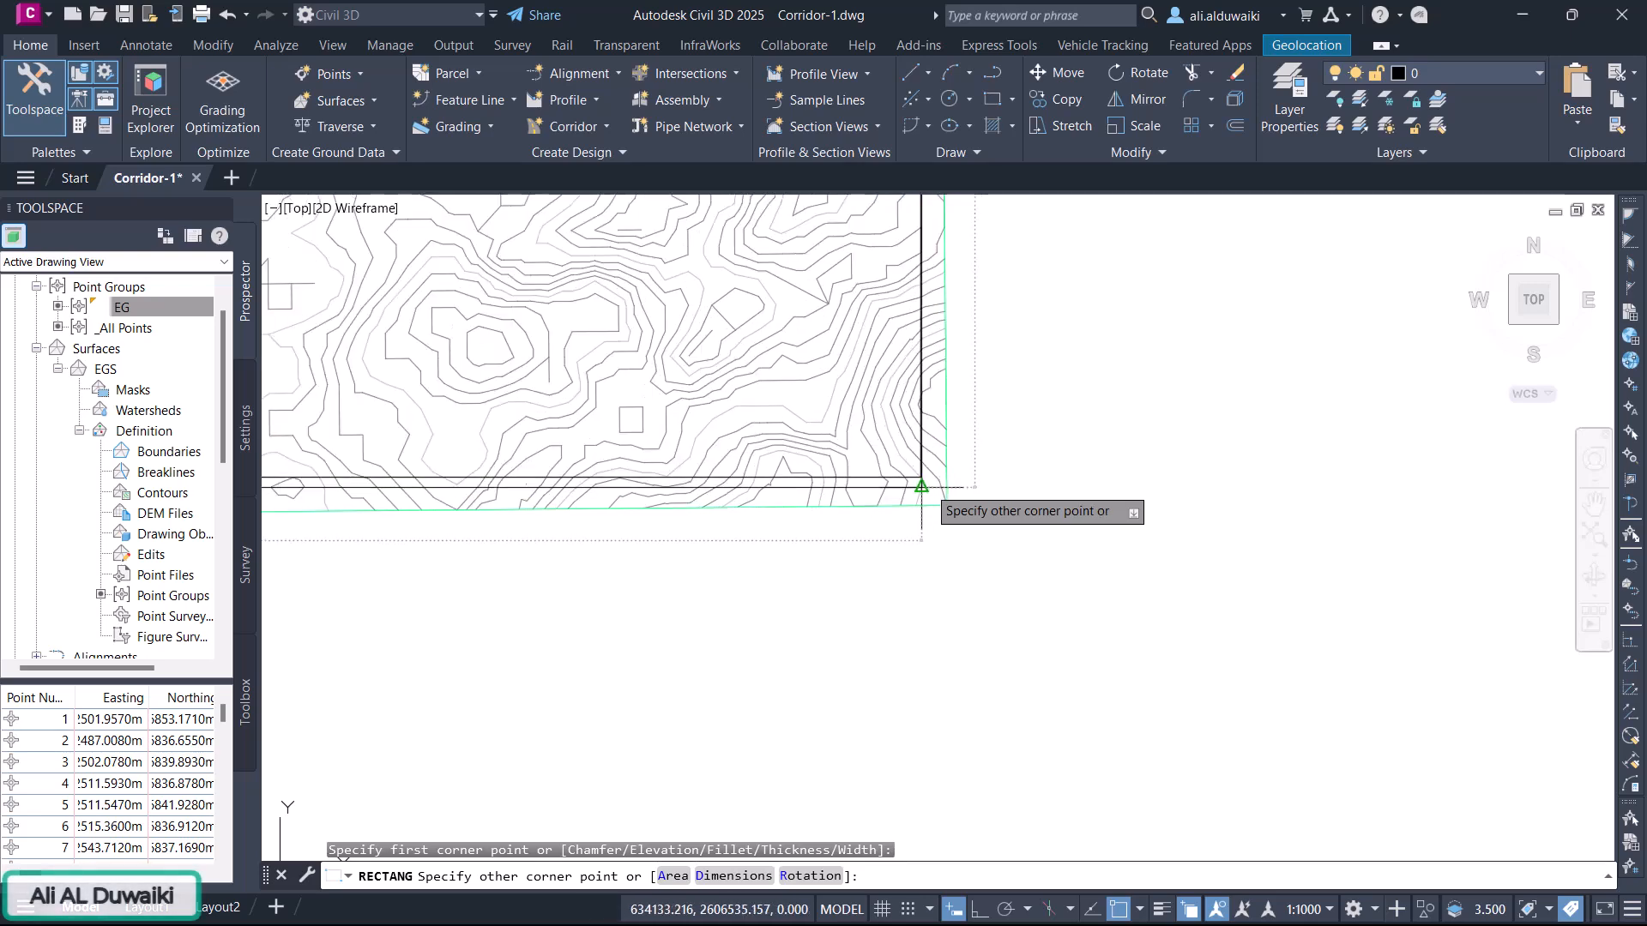
scroll(927, 487, "up", 2)
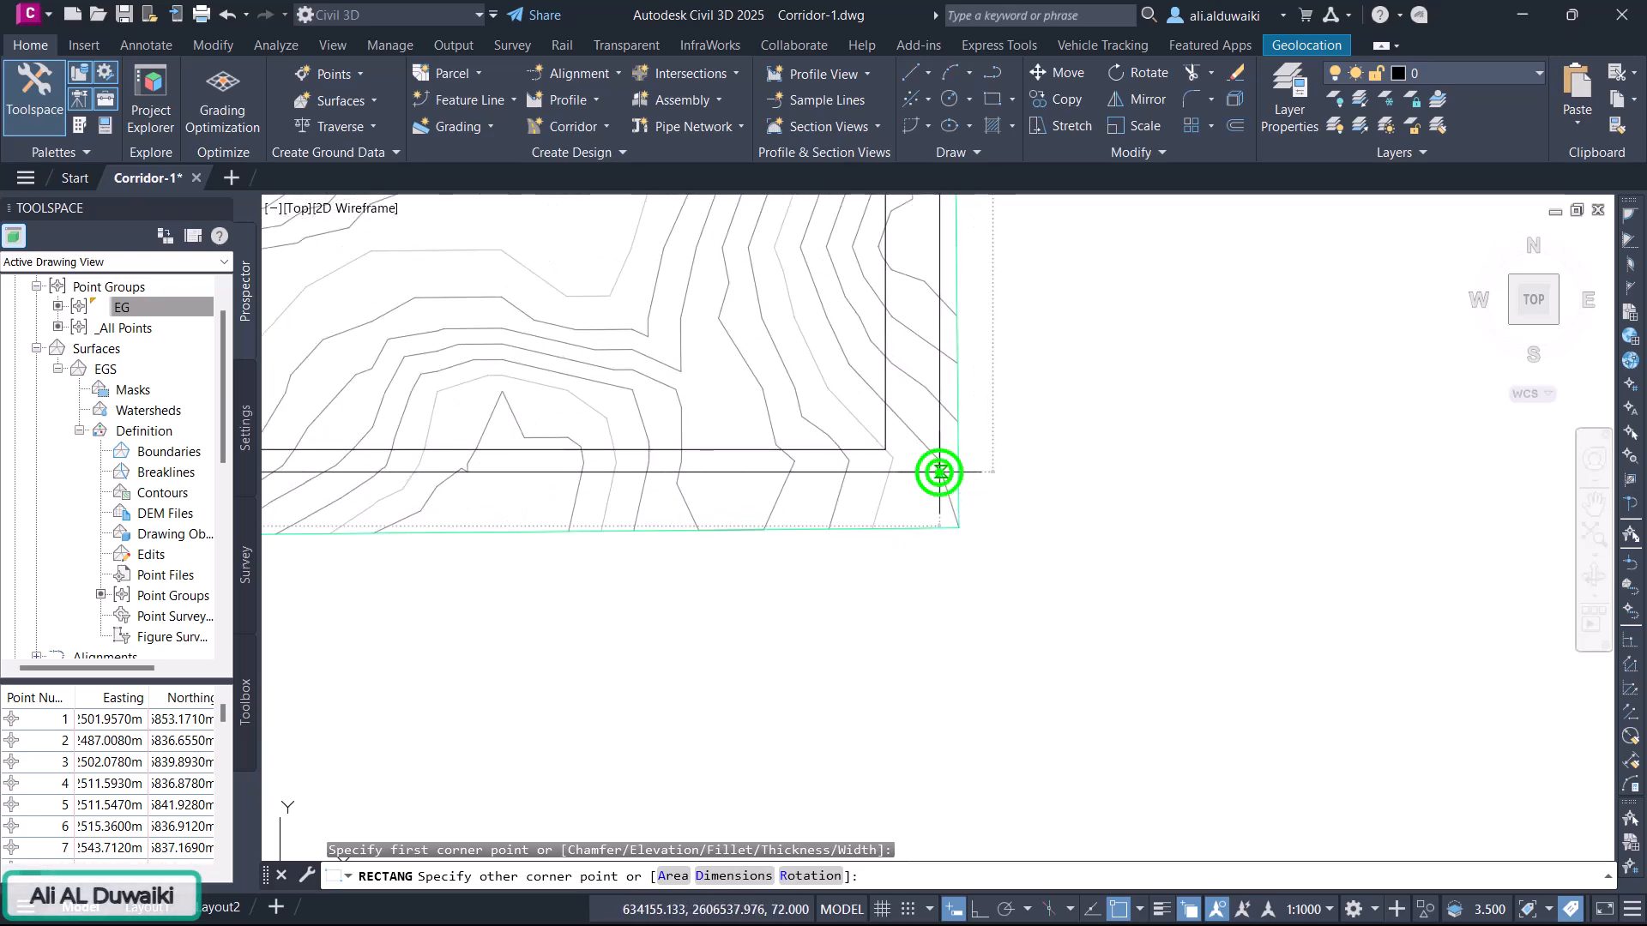
key("Escape")
Step: Review the general statistics of surface EGS, including its minimum, maximum and mean elevation, in its surface properties
scroll(908, 570, "down", 3)
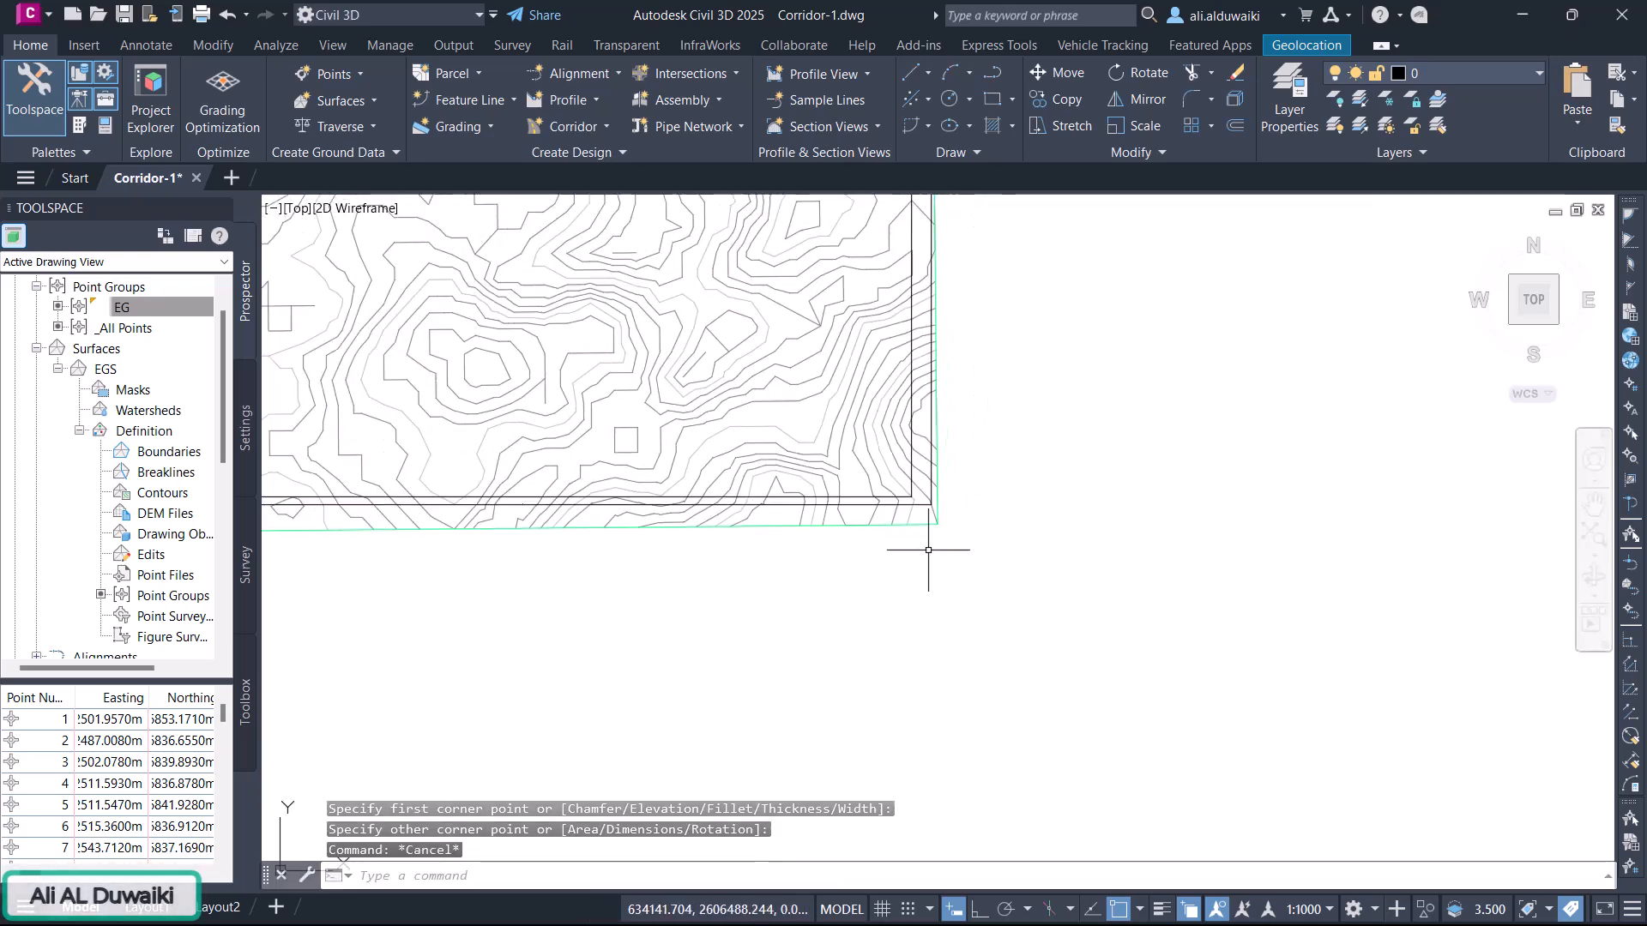
scroll(938, 556, "down", 1)
scroll(480, 507, "down", 3)
scroll(549, 520, "up", 1)
mouse_move(552, 521)
middle_mouse_down()
mouse_move(559, 573)
mouse_move(1236, 747)
middle_mouse_up()
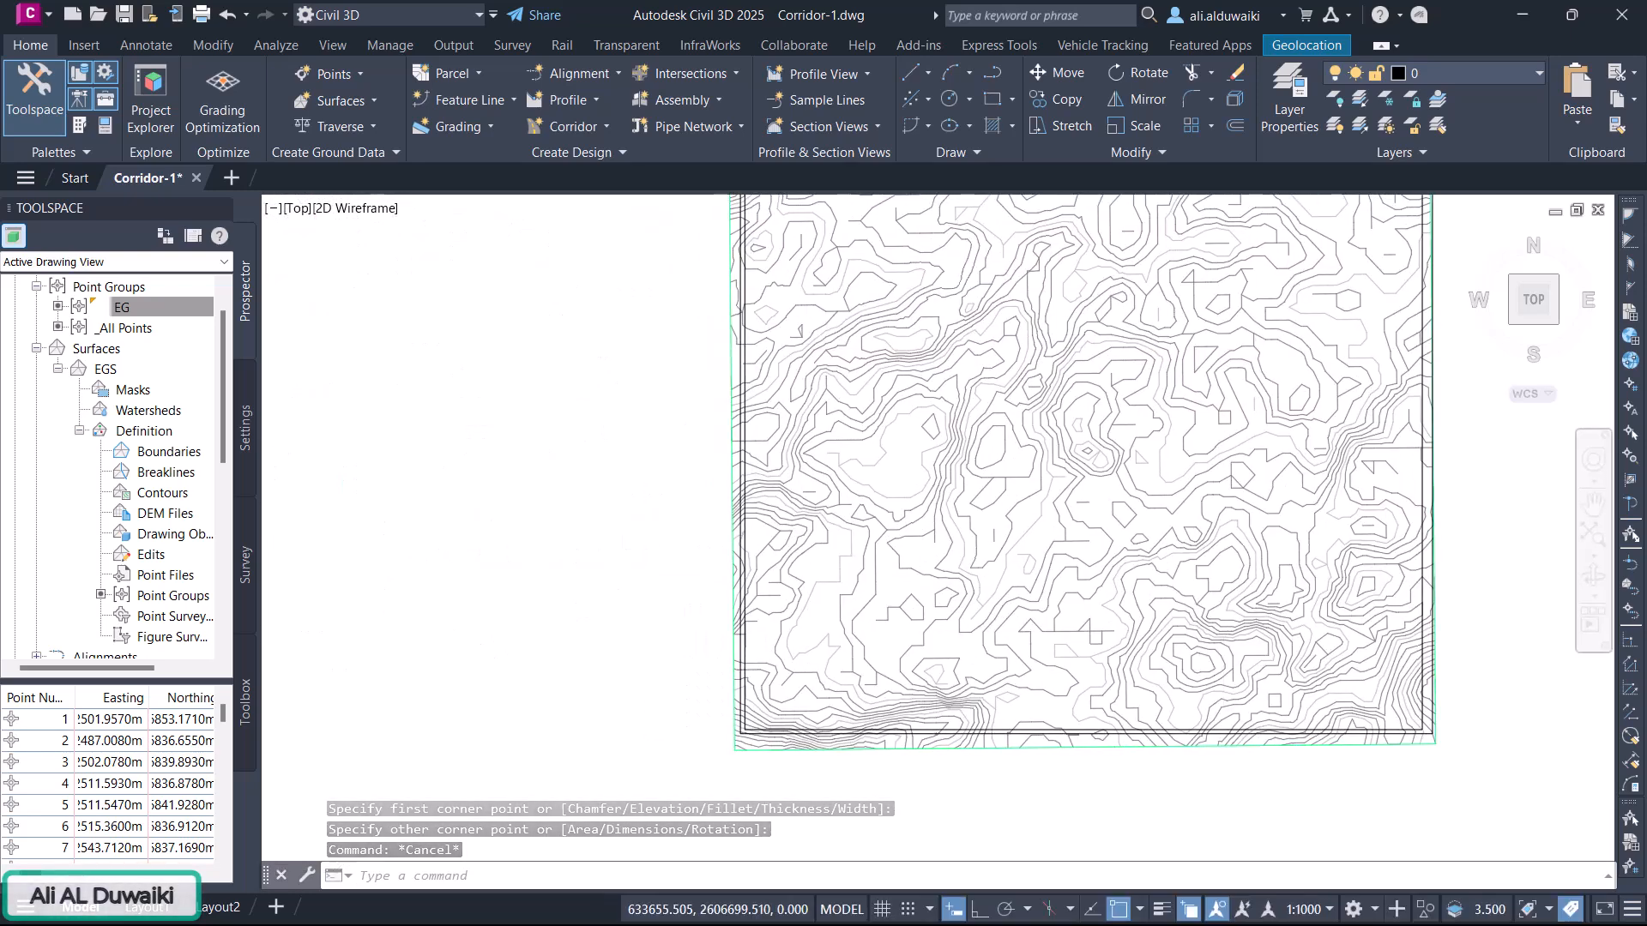
middle_click_drag(1094, 633, 893, 449)
left_click(893, 449)
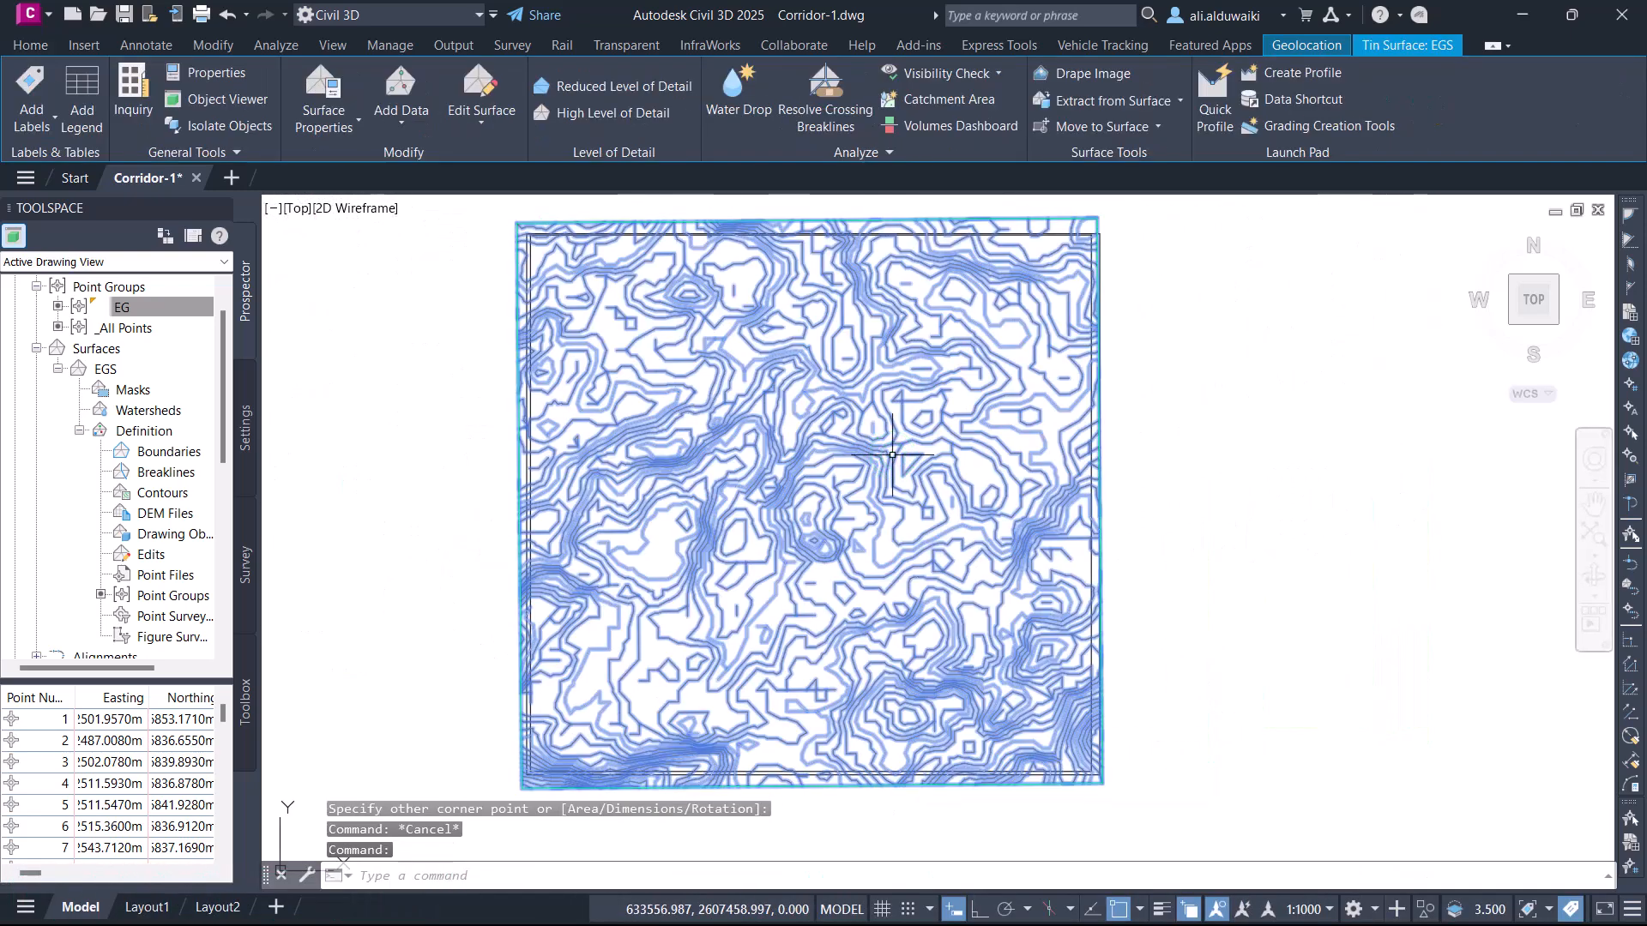
left_click(319, 82)
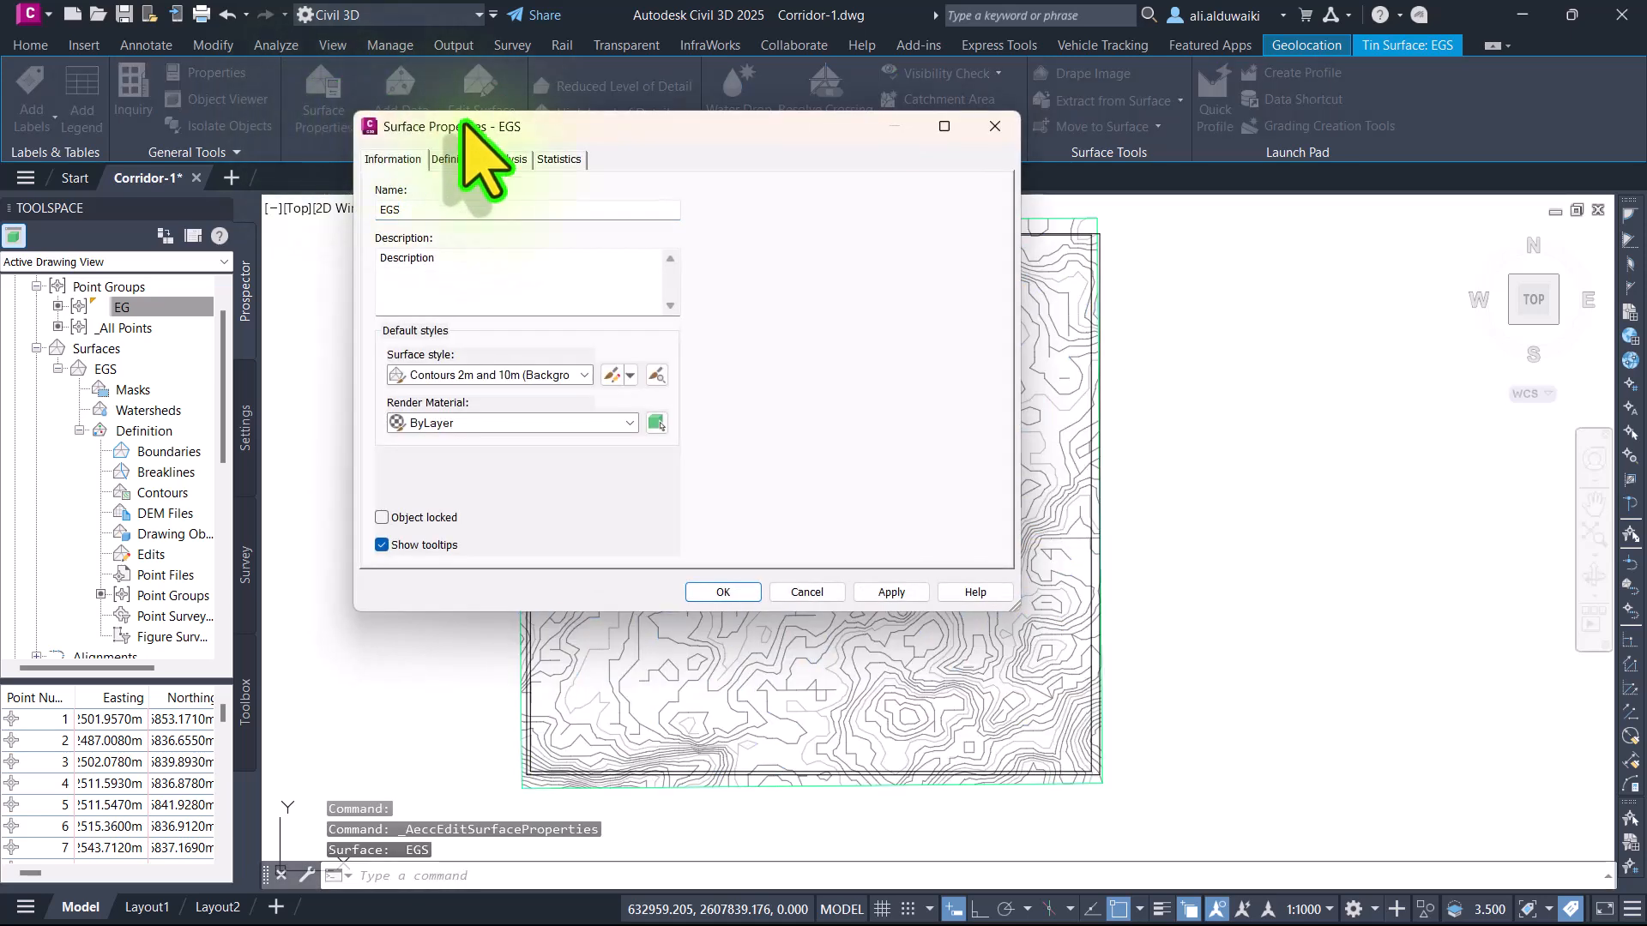
left_click(561, 159)
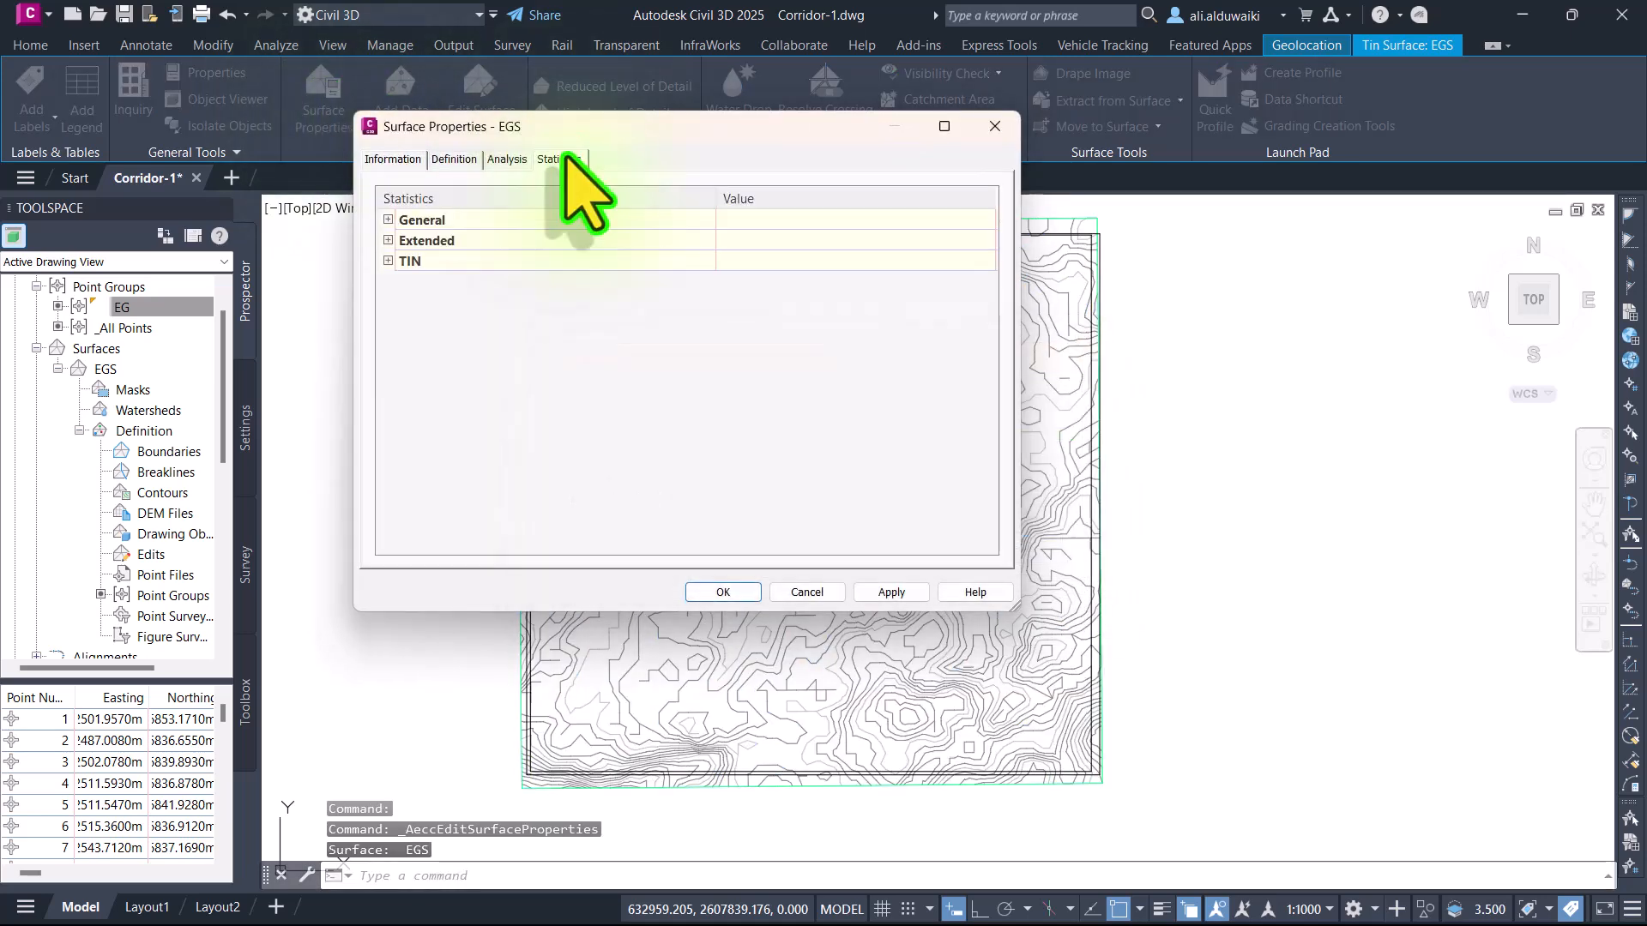
left_click(388, 219)
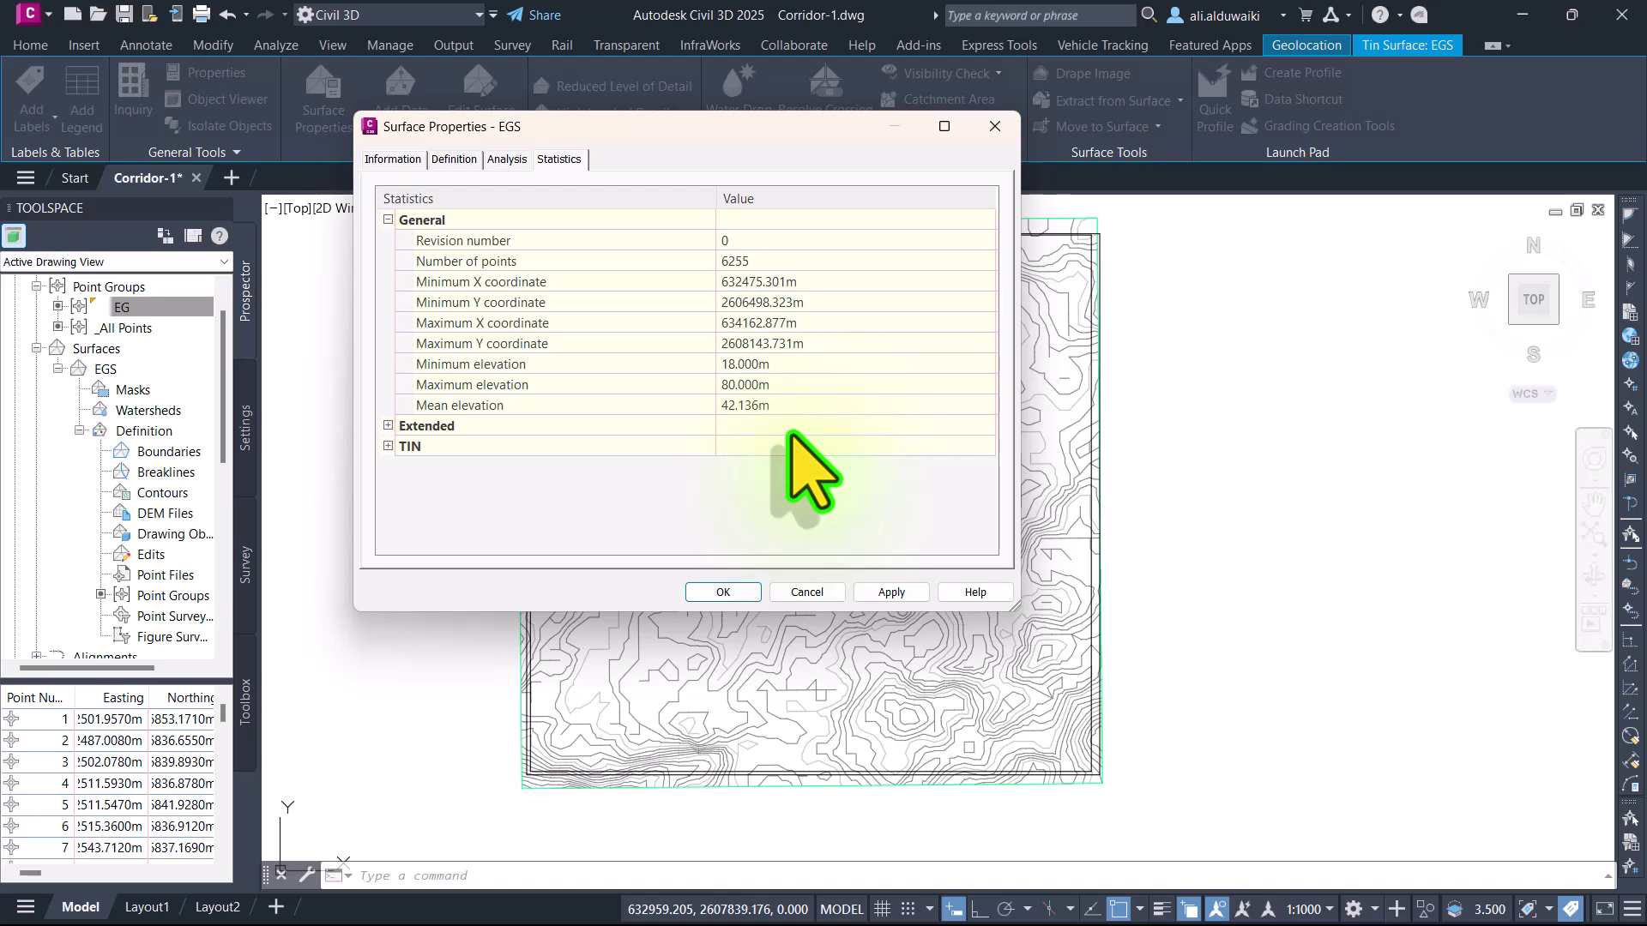
left_click(1000, 124)
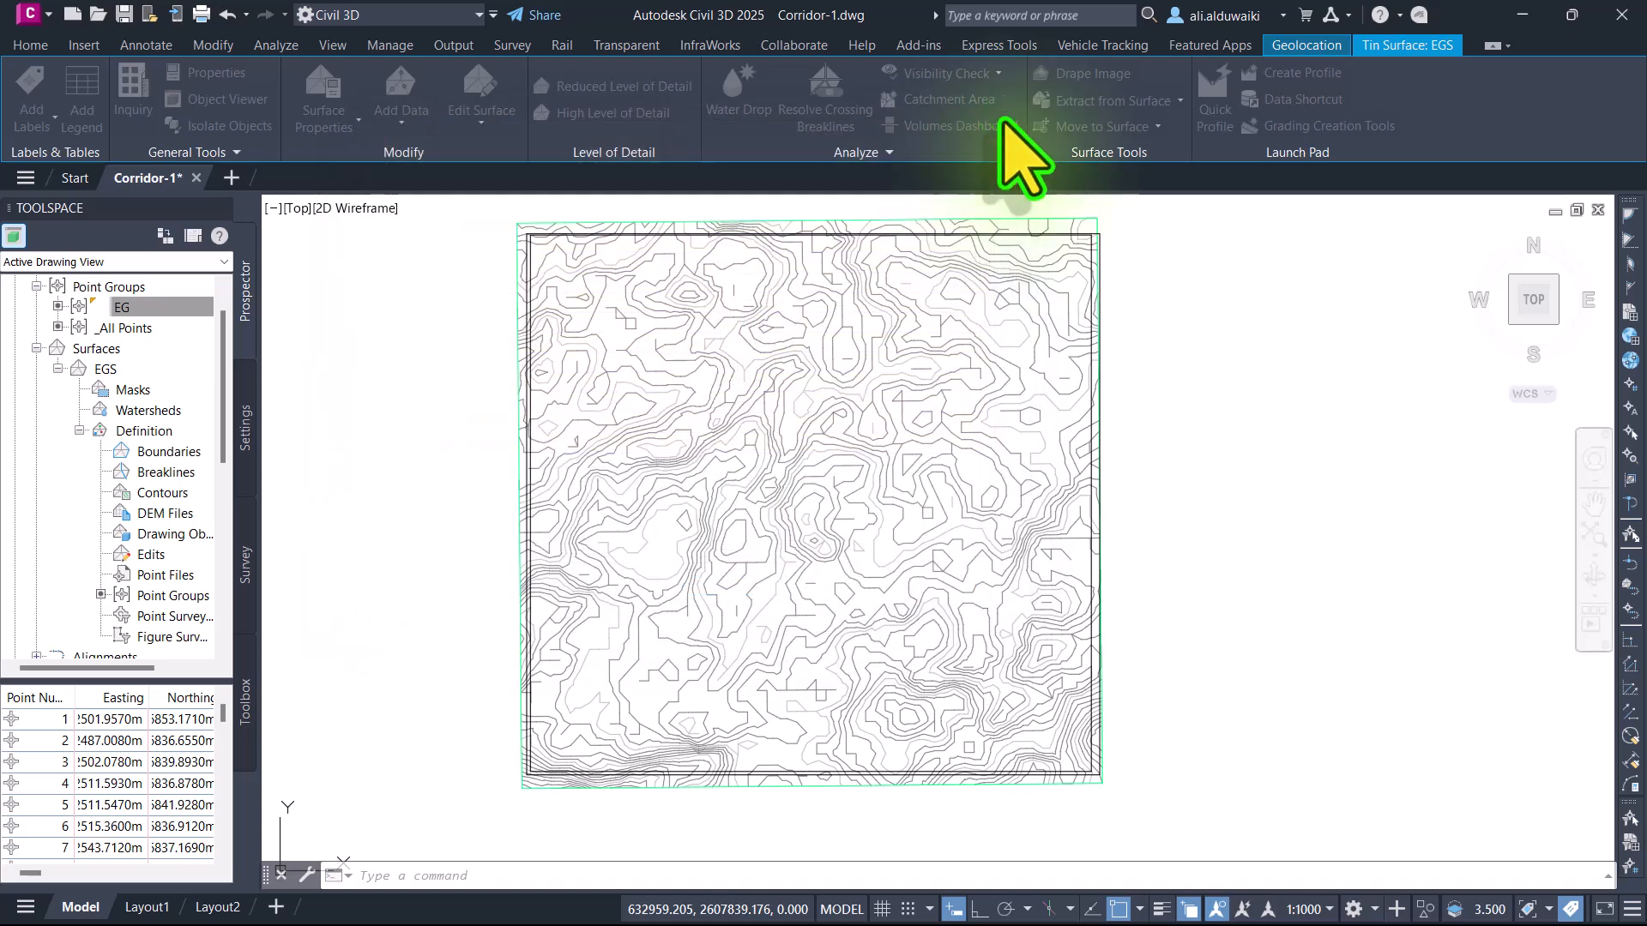
key("Escape")
key("Escape")
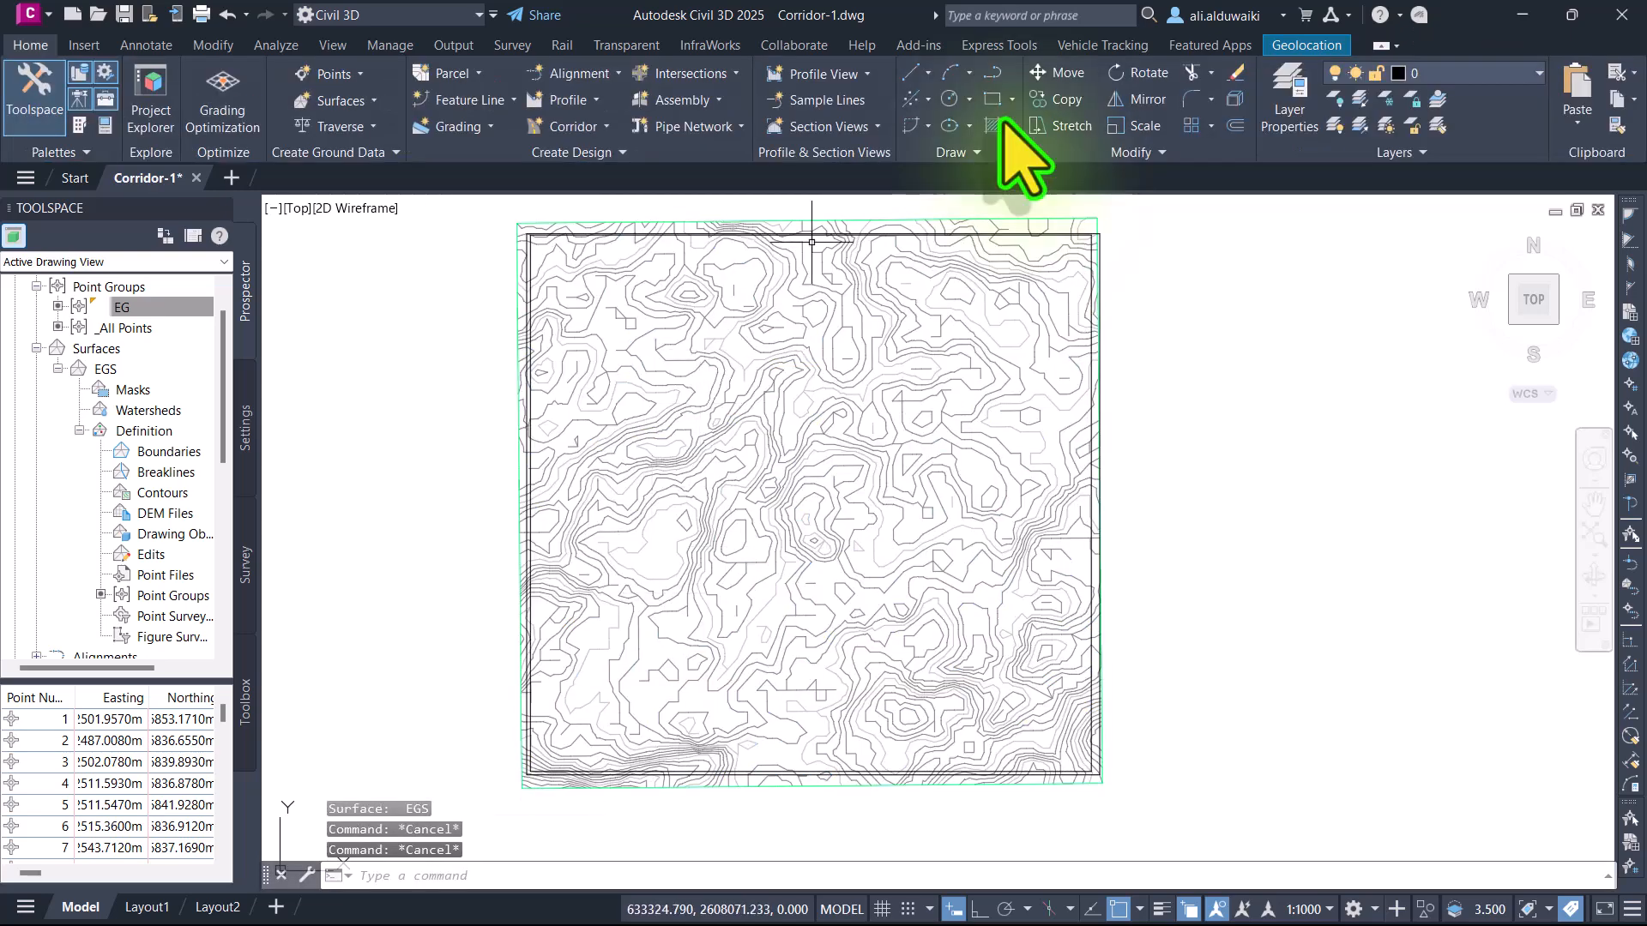
Step: Convert the inner rectangle into a feature line on Site 1, layer C-TOPO-FEAT, erasing the original and assigning a fixed elevation
left_click(512, 99)
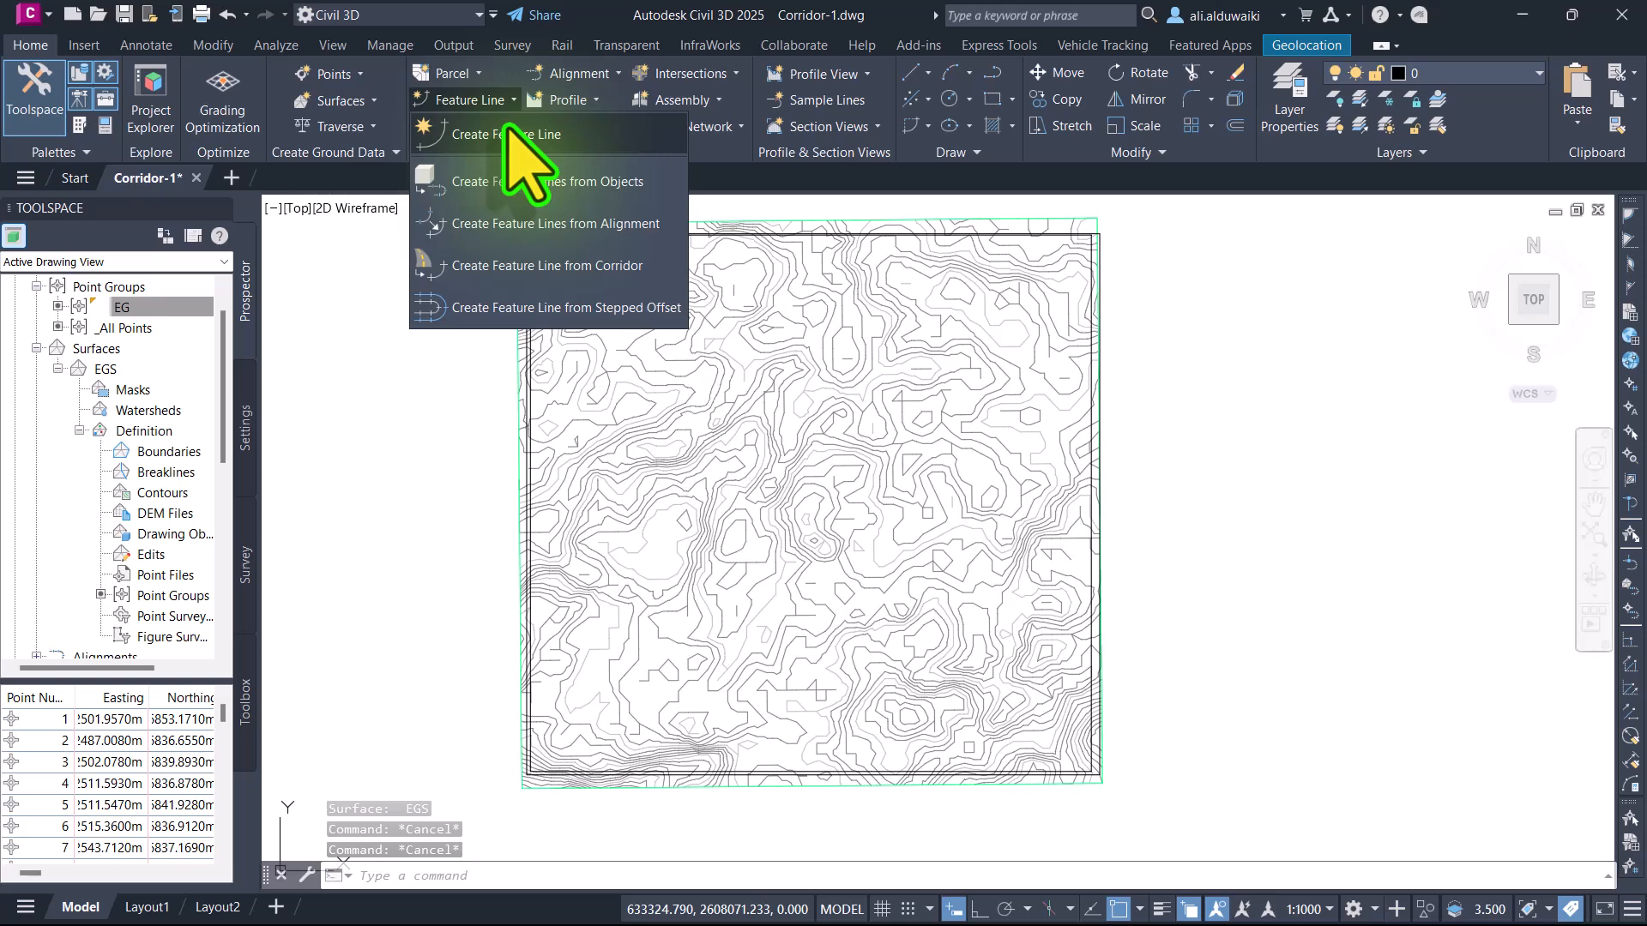
left_click(526, 181)
scroll(663, 277, "up", 1)
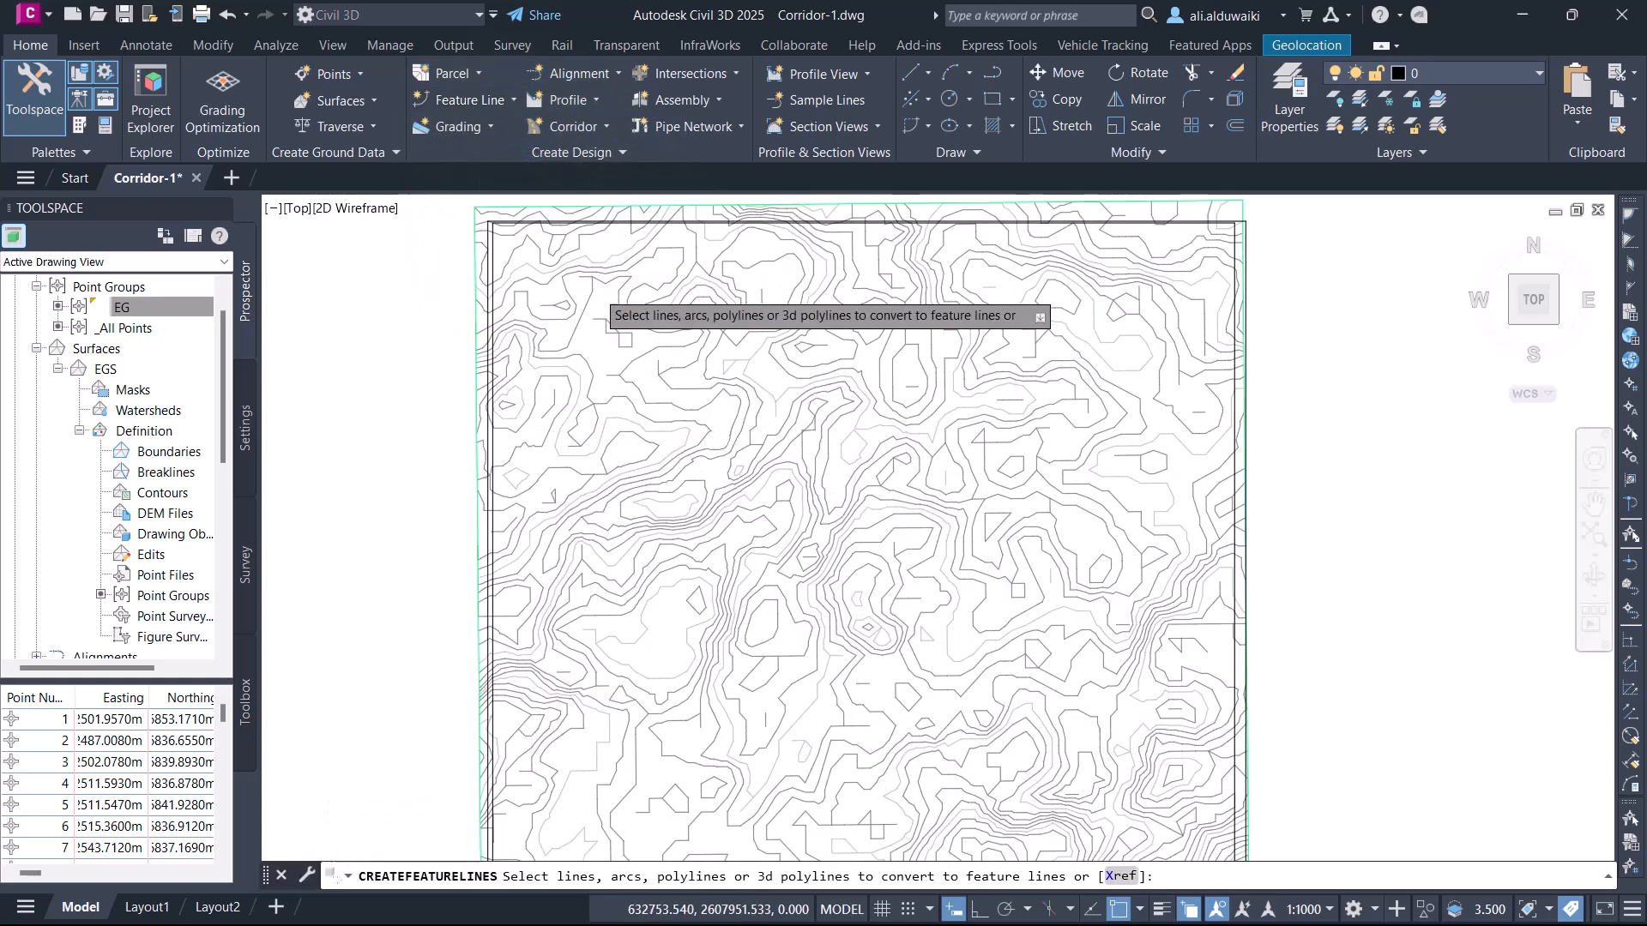
scroll(594, 292, "up", 5)
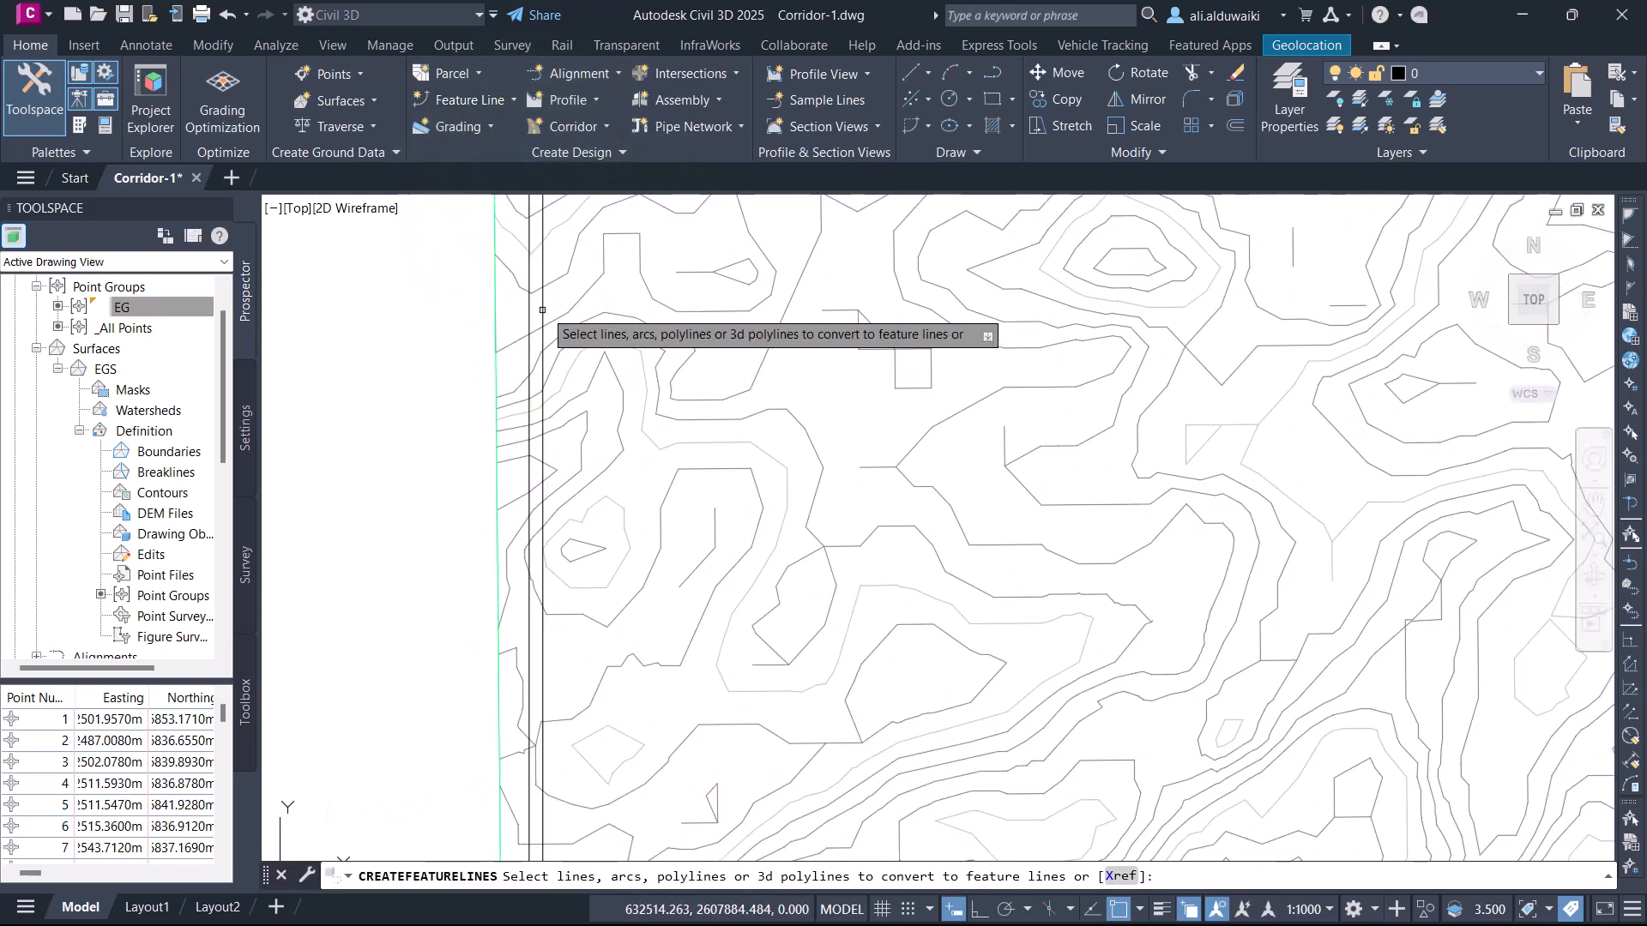
left_click(544, 308)
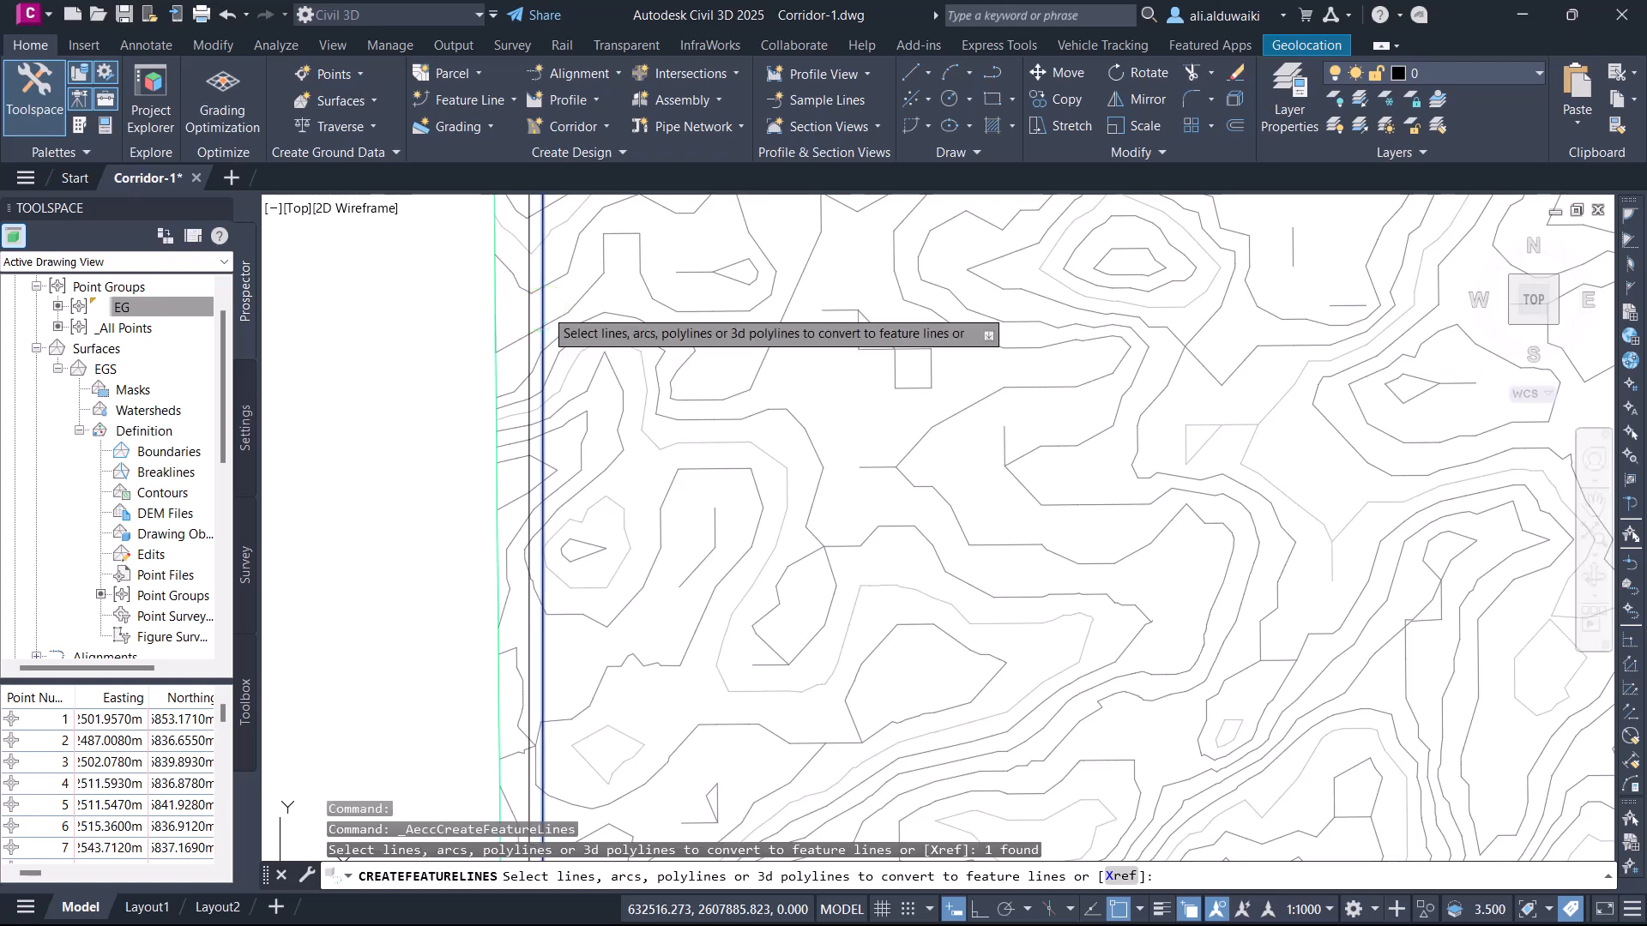
key("Return")
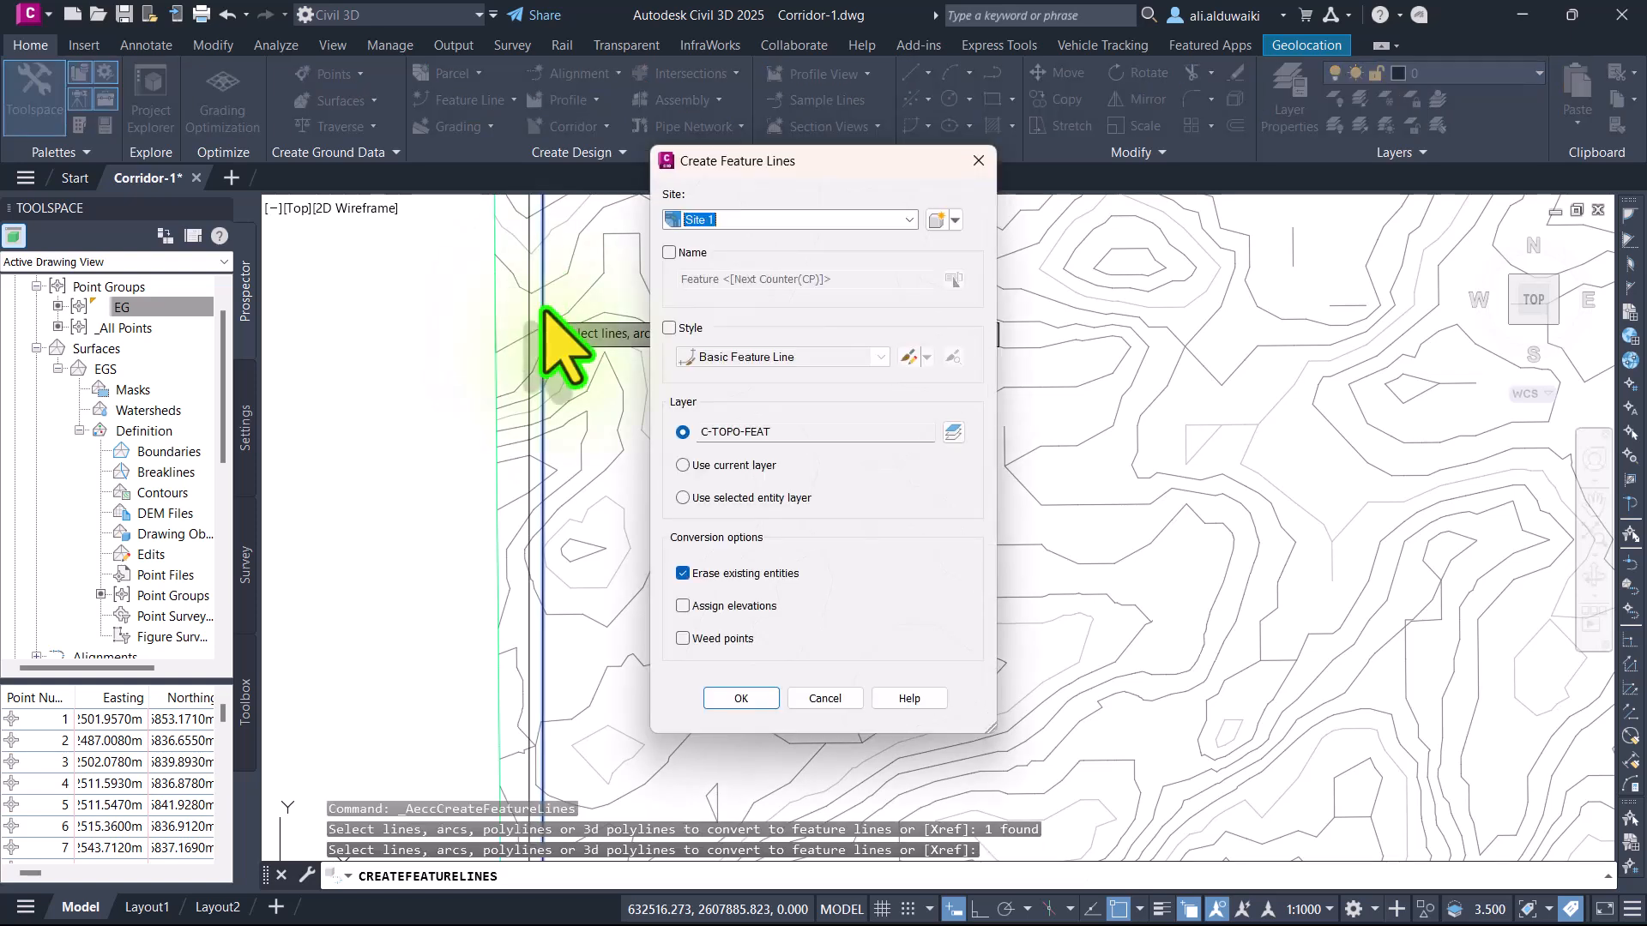
left_click(712, 699)
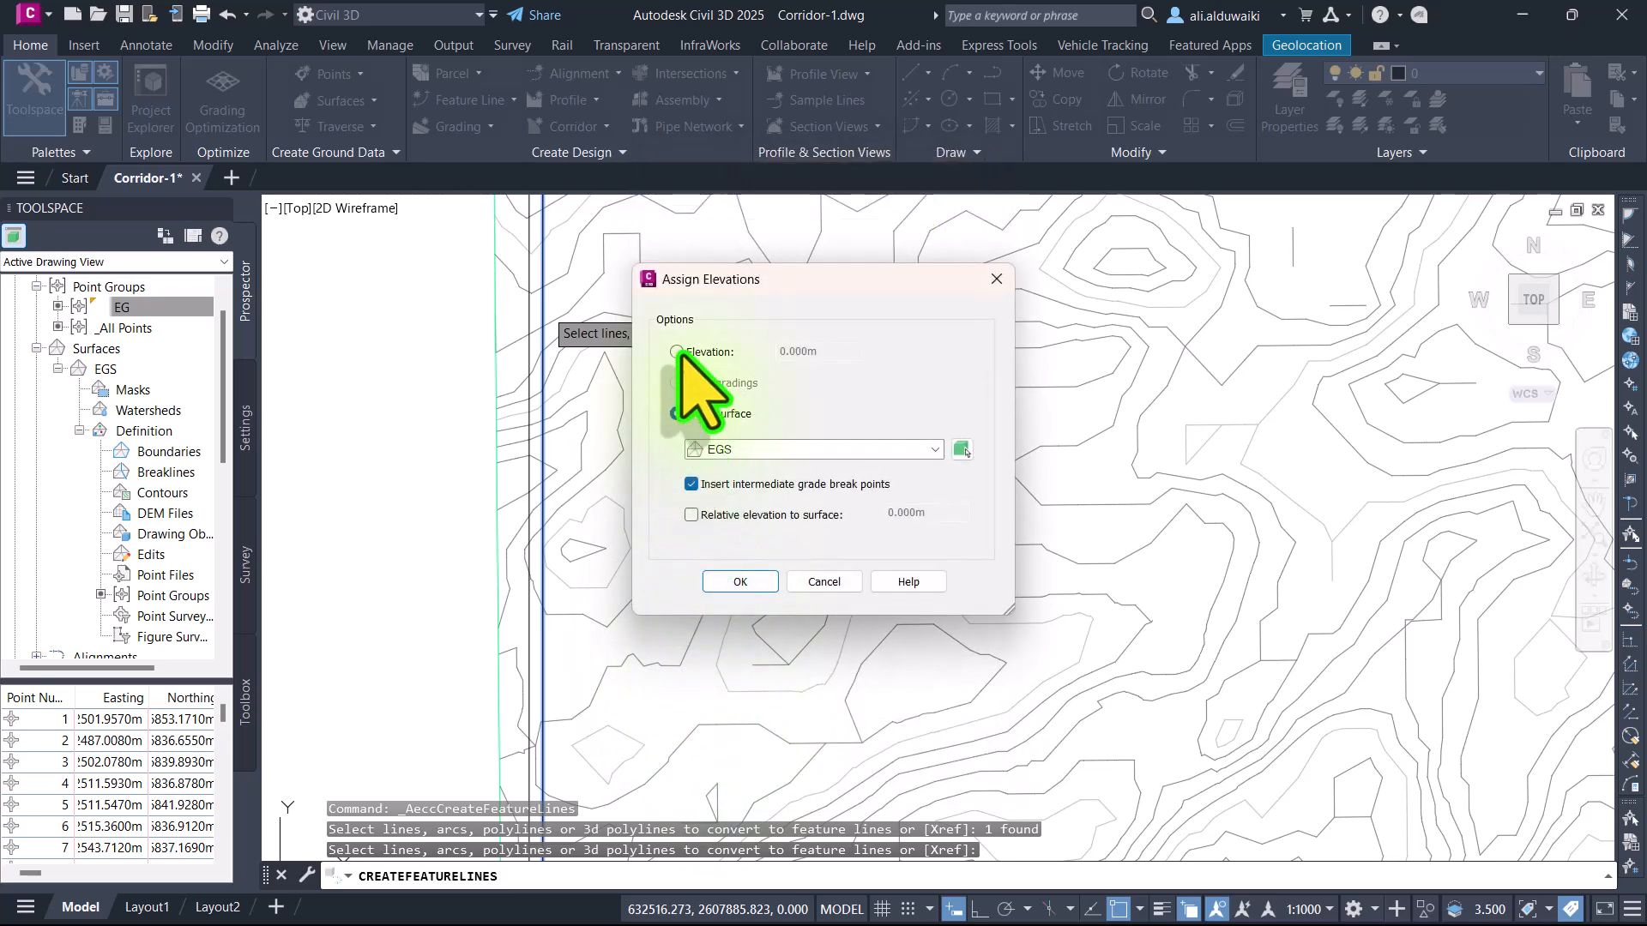
left_click(677, 352)
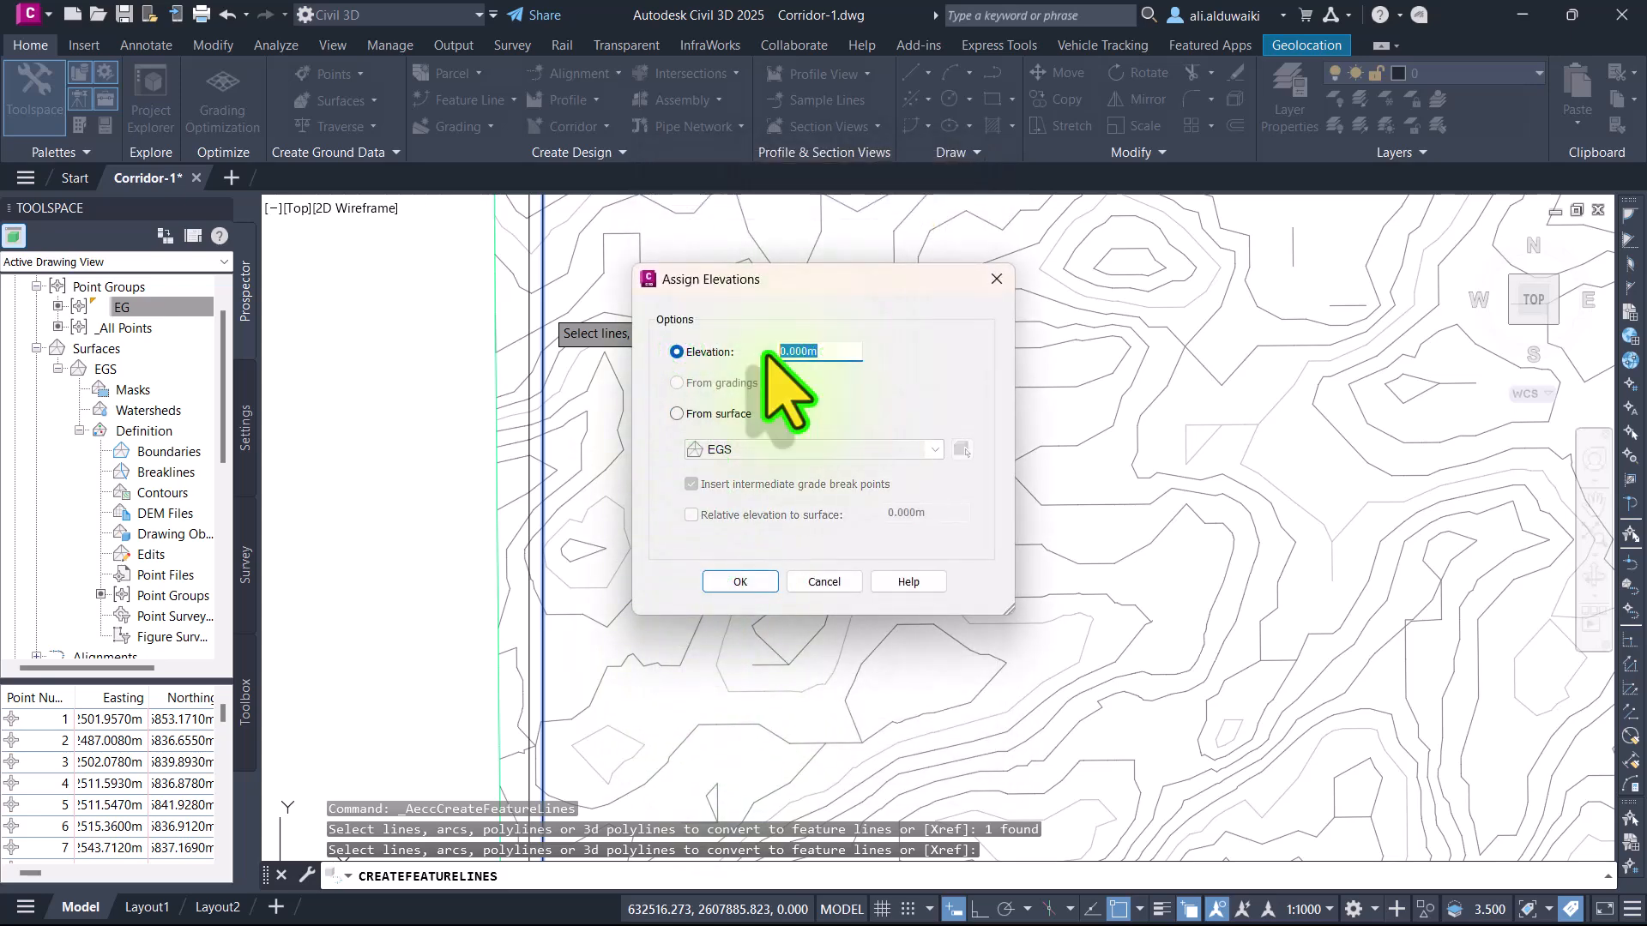
left_click(713, 583)
key("Return")
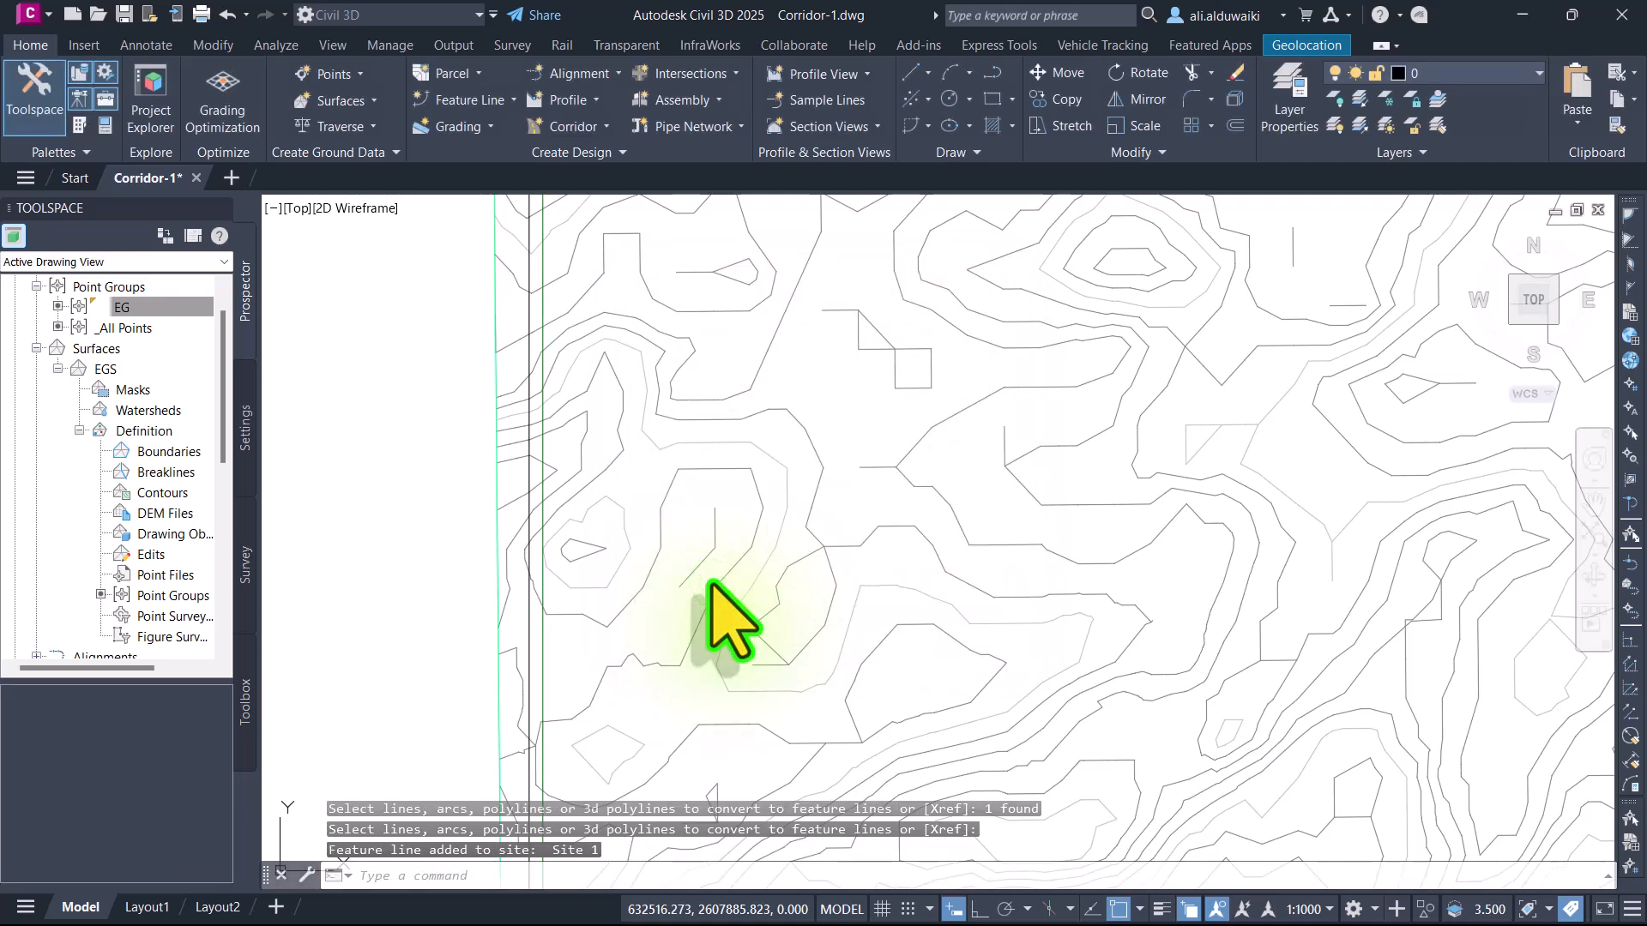
Step: Inspect the inner feature line together with surface EGS in 3D in the Object Viewer with the Conceptual visual style
scroll(678, 558, "down", 5)
scroll(668, 563, "down", 1)
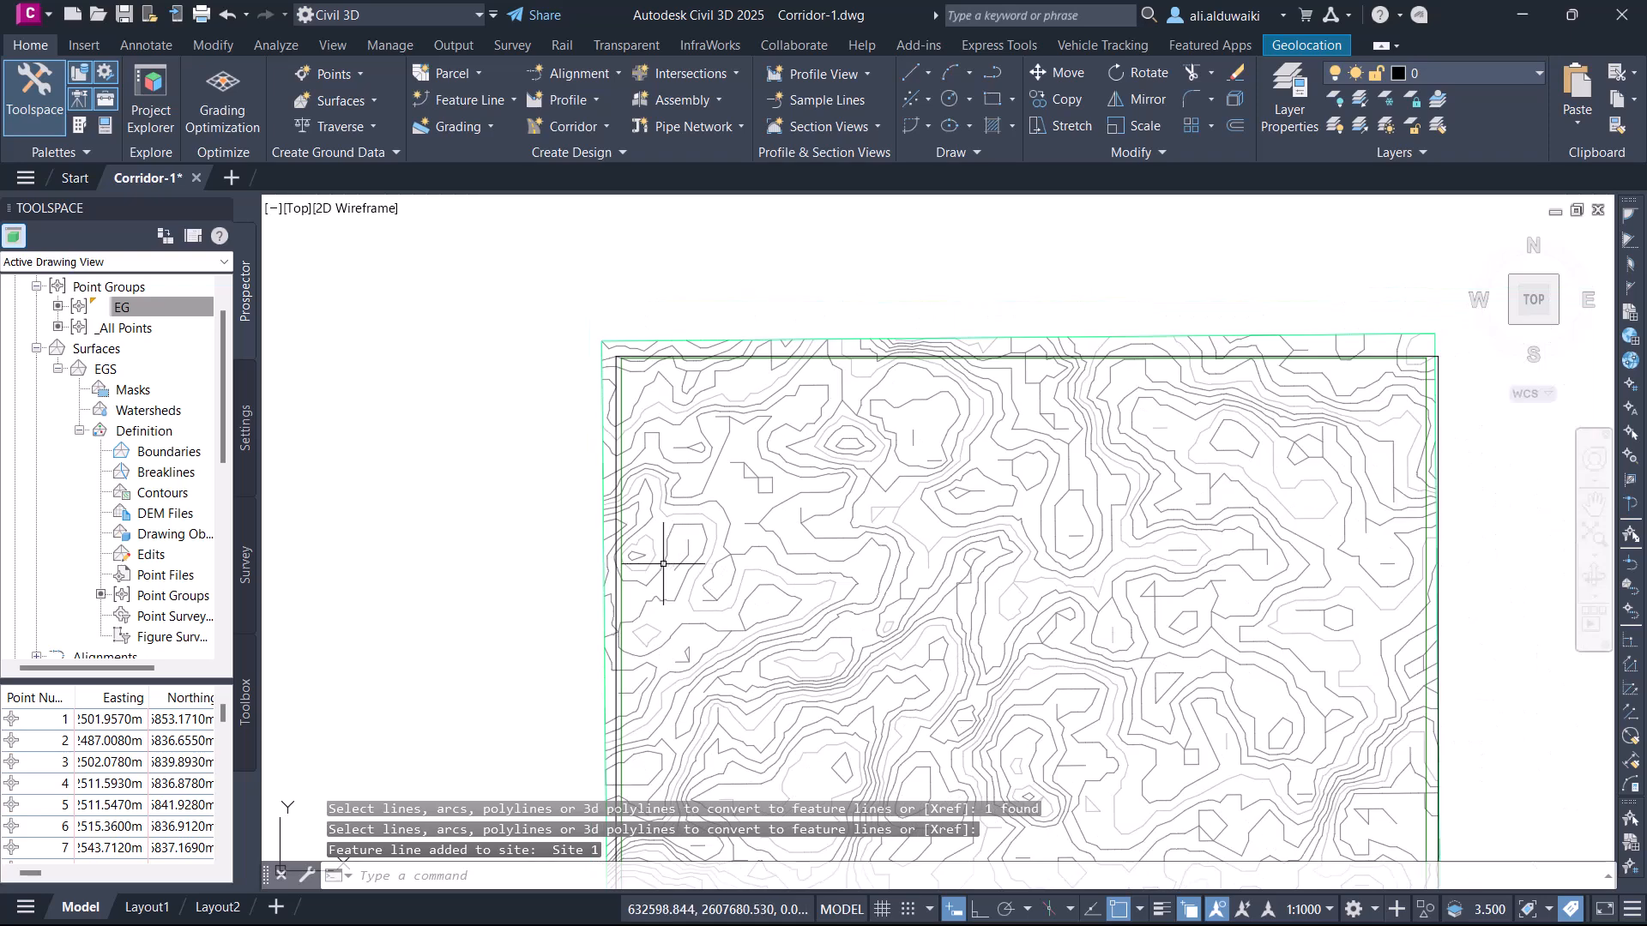
left_click(622, 534)
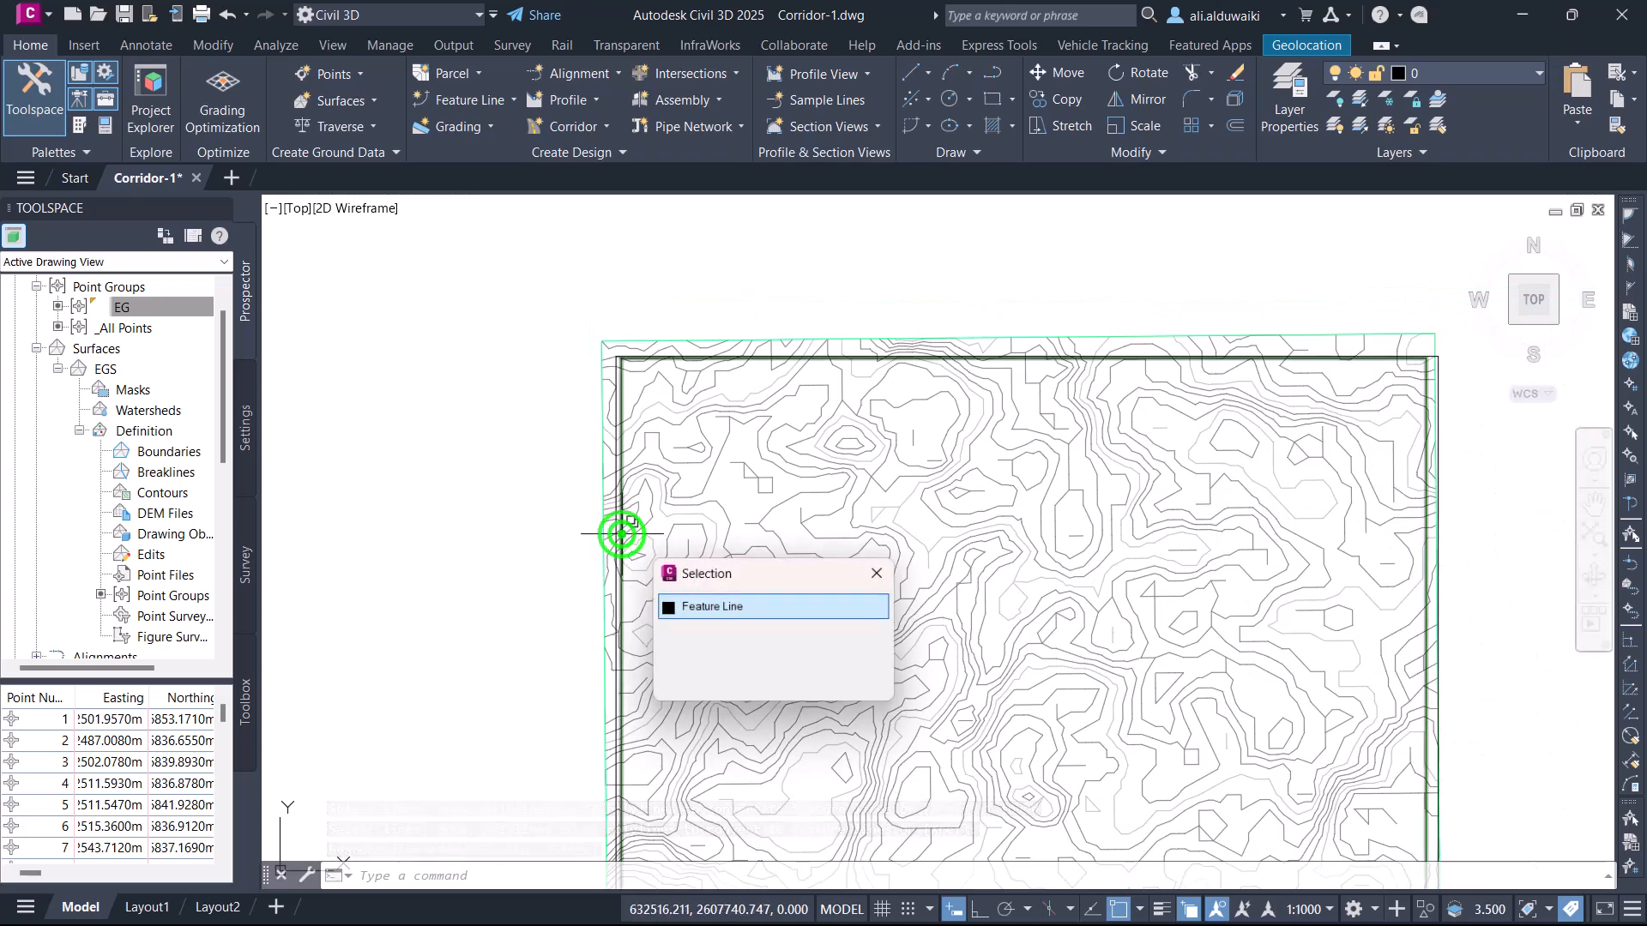
left_click(705, 606)
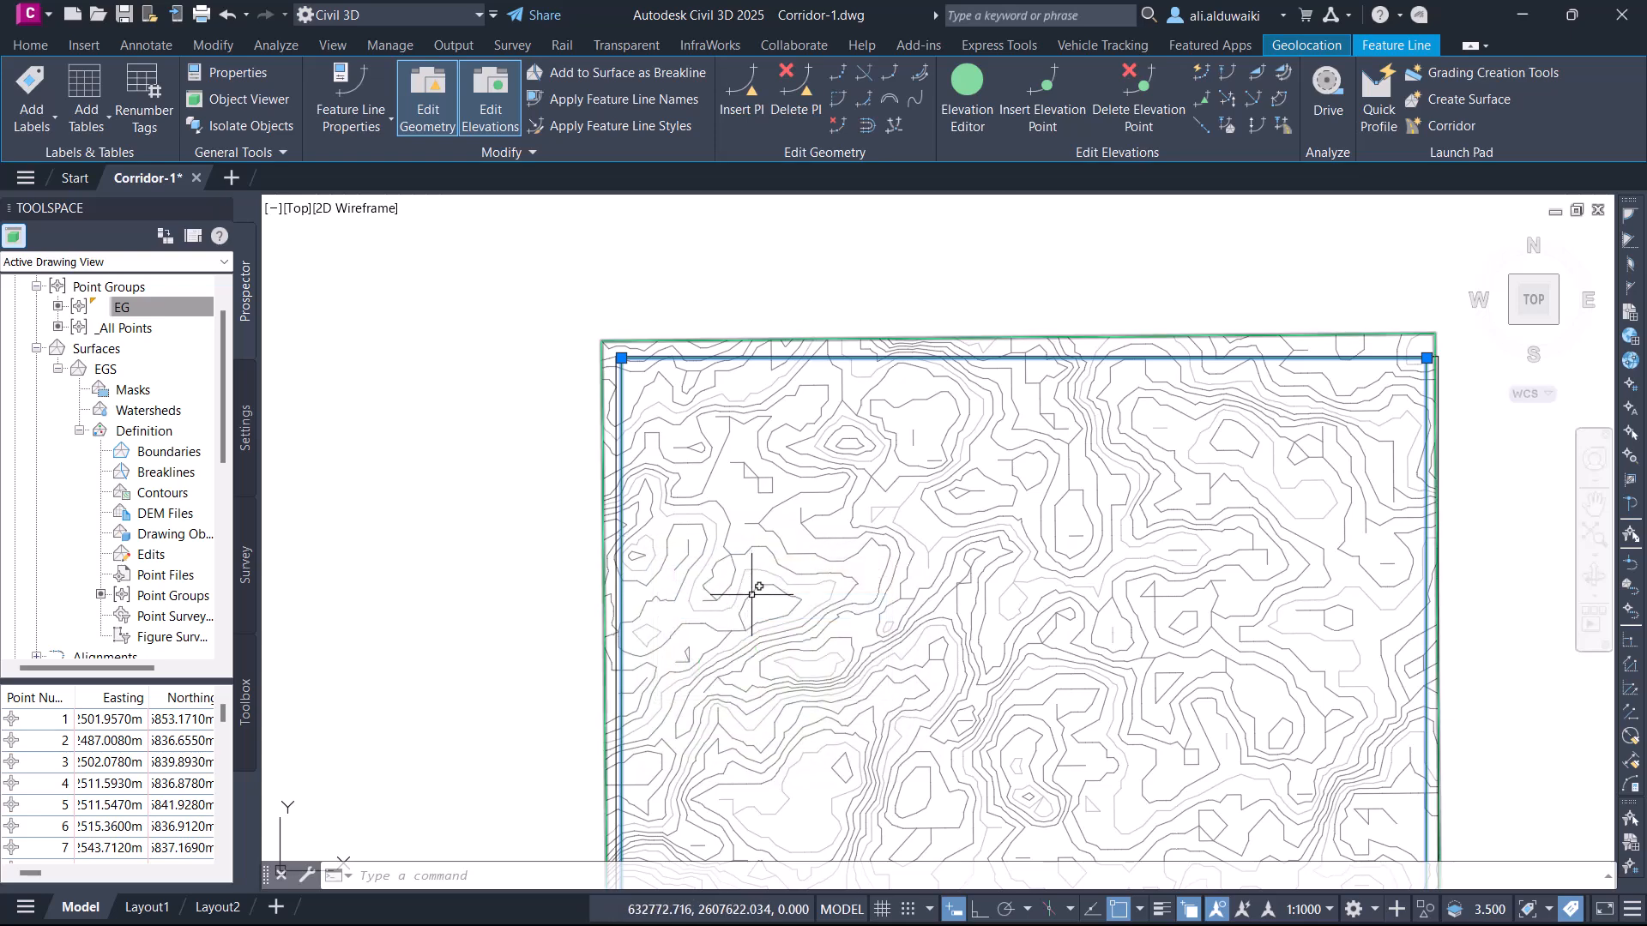
left_click(743, 590)
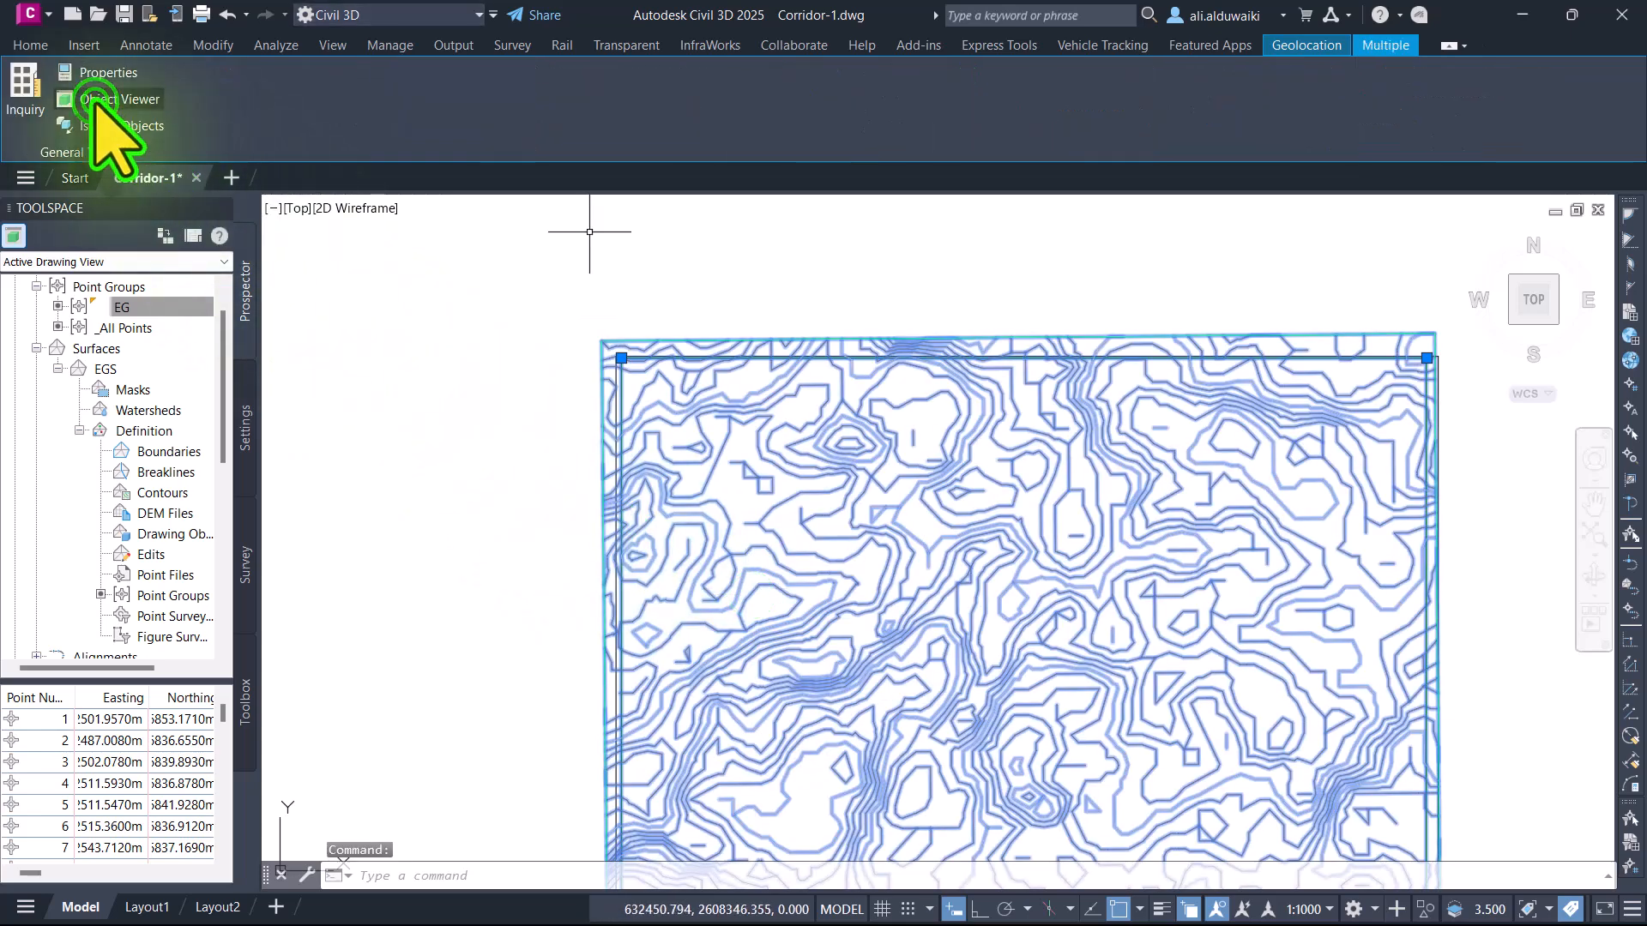
left_click(94, 99)
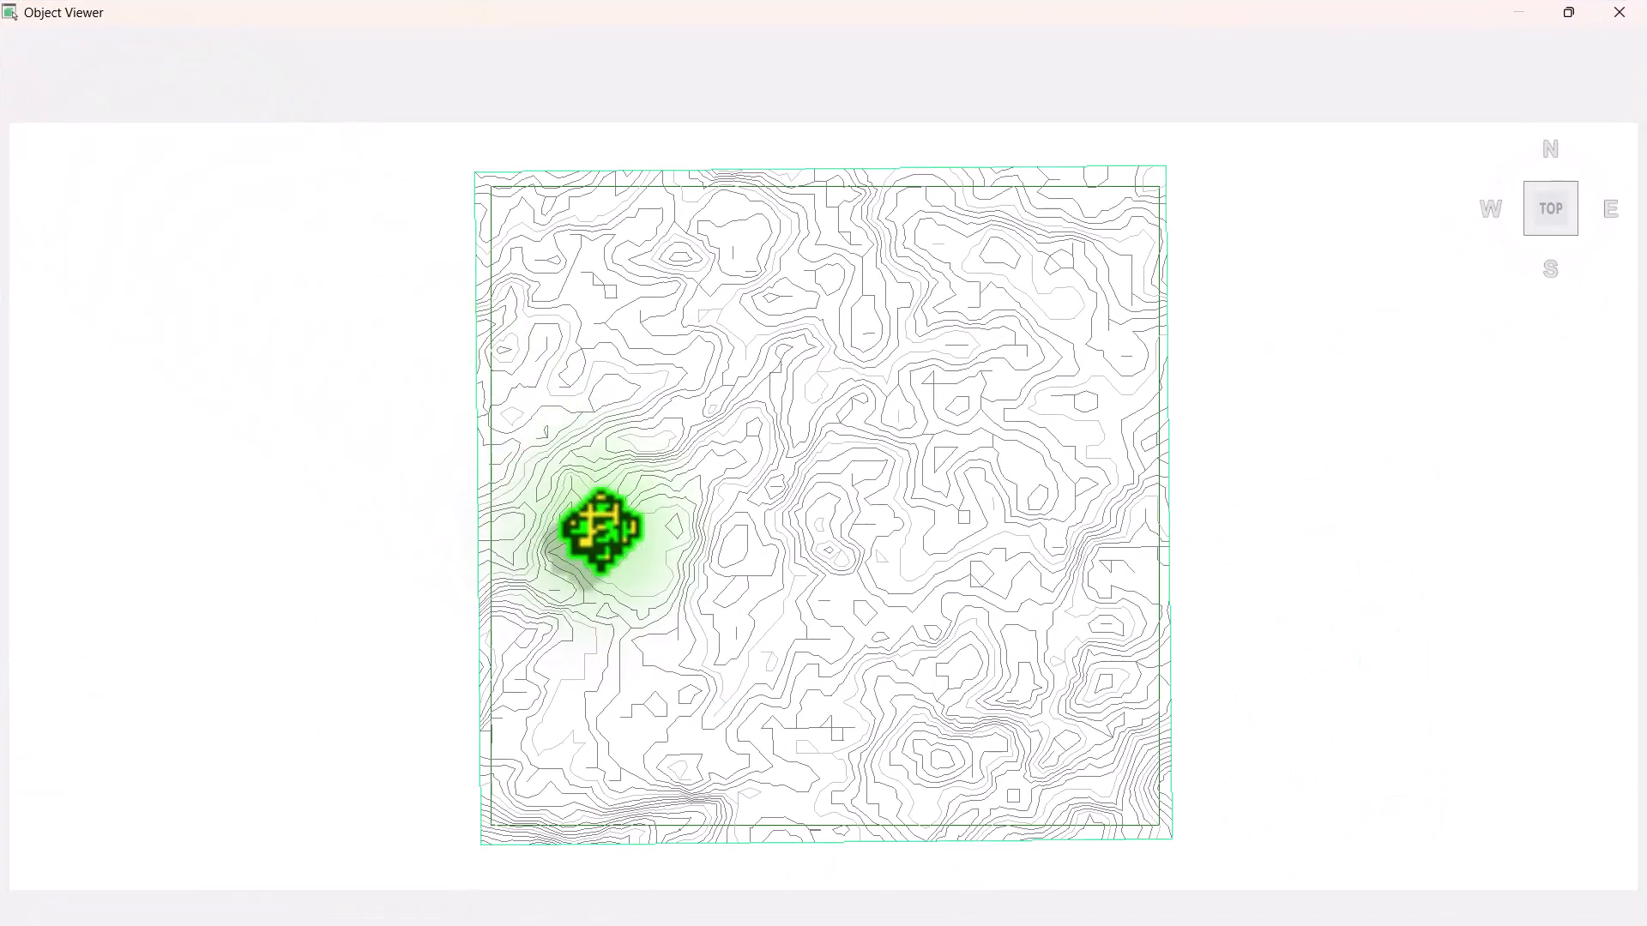
mouse_move(829, 691)
left_mouse_down()
mouse_move(849, 698)
mouse_move(864, 621)
mouse_move(857, 451)
left_mouse_up()
mouse_move(877, 618)
left_mouse_down()
mouse_move(651, 481)
mouse_move(577, 483)
mouse_move(577, 497)
mouse_move(1356, 404)
mouse_move(1154, 503)
mouse_move(522, 682)
mouse_move(666, 692)
mouse_move(739, 665)
mouse_move(986, 518)
mouse_move(939, 549)
mouse_move(970, 558)
mouse_move(720, 709)
mouse_move(770, 652)
mouse_move(771, 562)
mouse_move(849, 544)
mouse_move(851, 579)
mouse_move(764, 659)
mouse_move(841, 651)
mouse_move(808, 596)
mouse_move(1132, 409)
mouse_move(918, 459)
mouse_move(883, 489)
left_mouse_up()
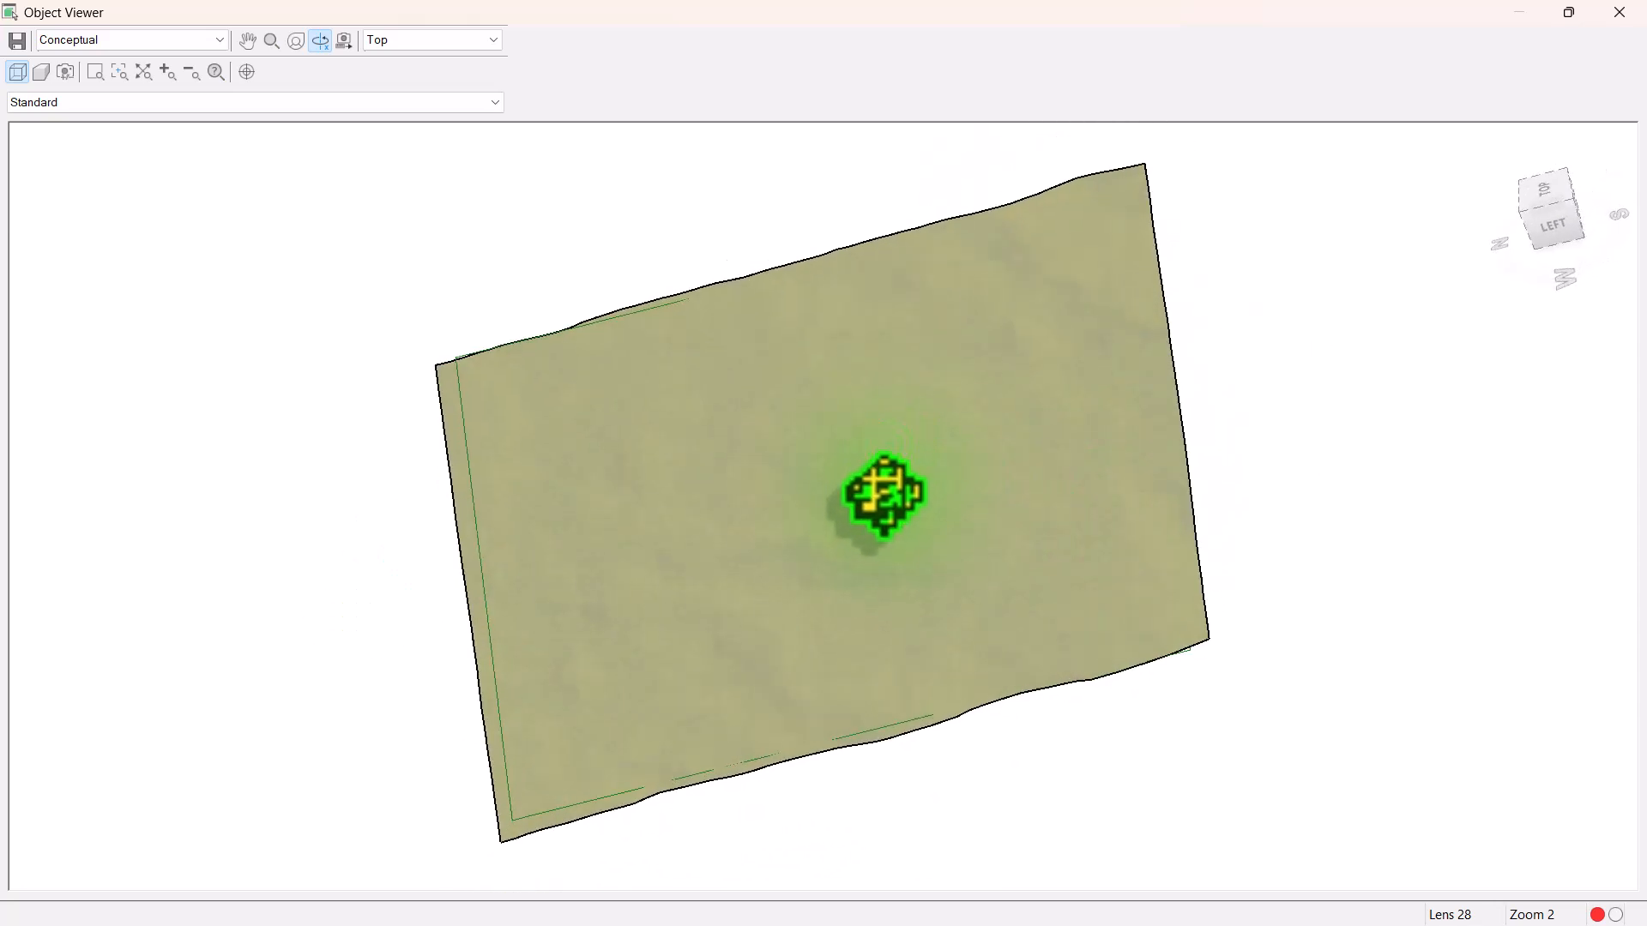
left_click(1618, 14)
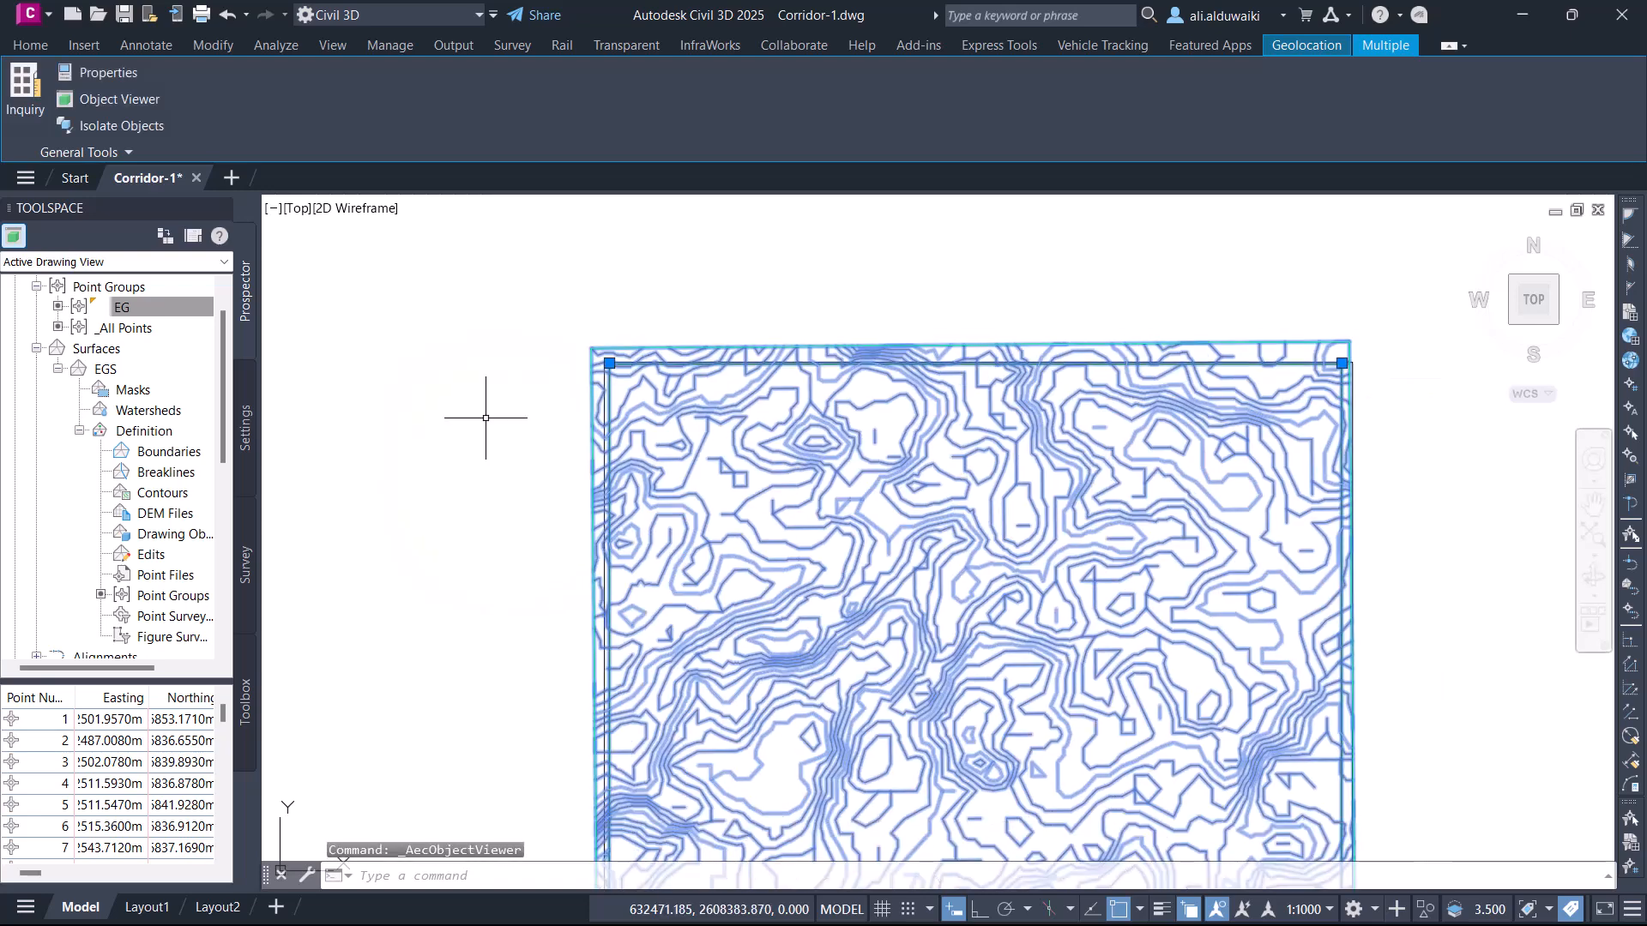
key("Escape")
Step: Create a grading group with automatic TIN surface creation and EGS as the volume base surface, keeping the default names and contour style
scroll(956, 507, "down", 1)
middle_click_drag(963, 514, 904, 459)
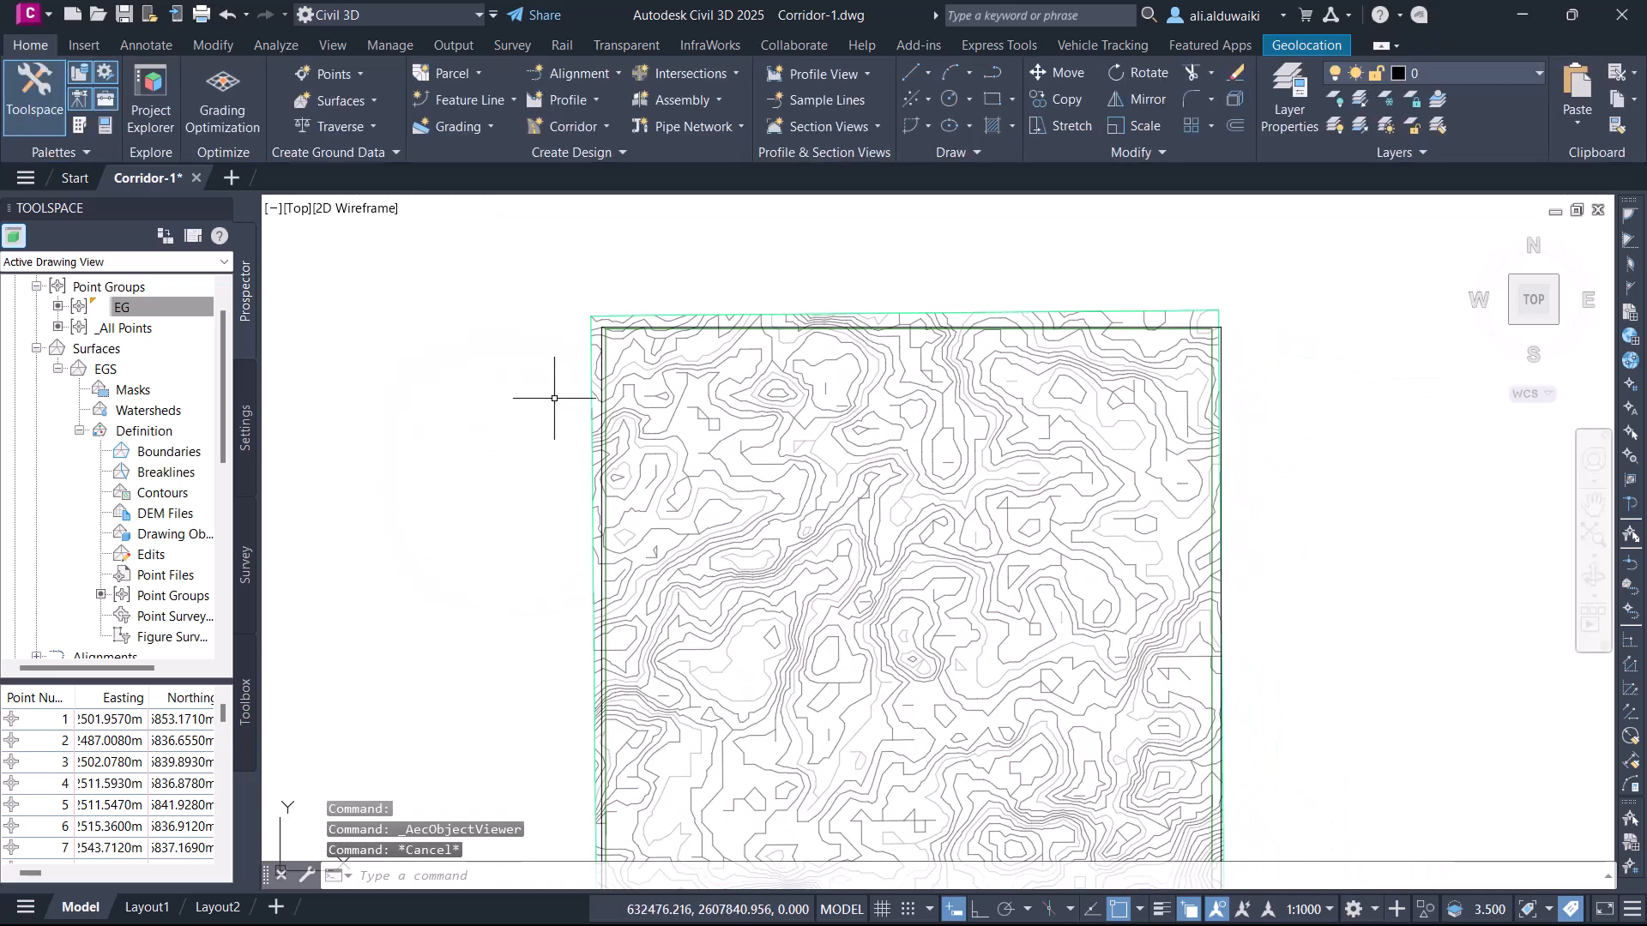
left_click(470, 125)
left_click(493, 154)
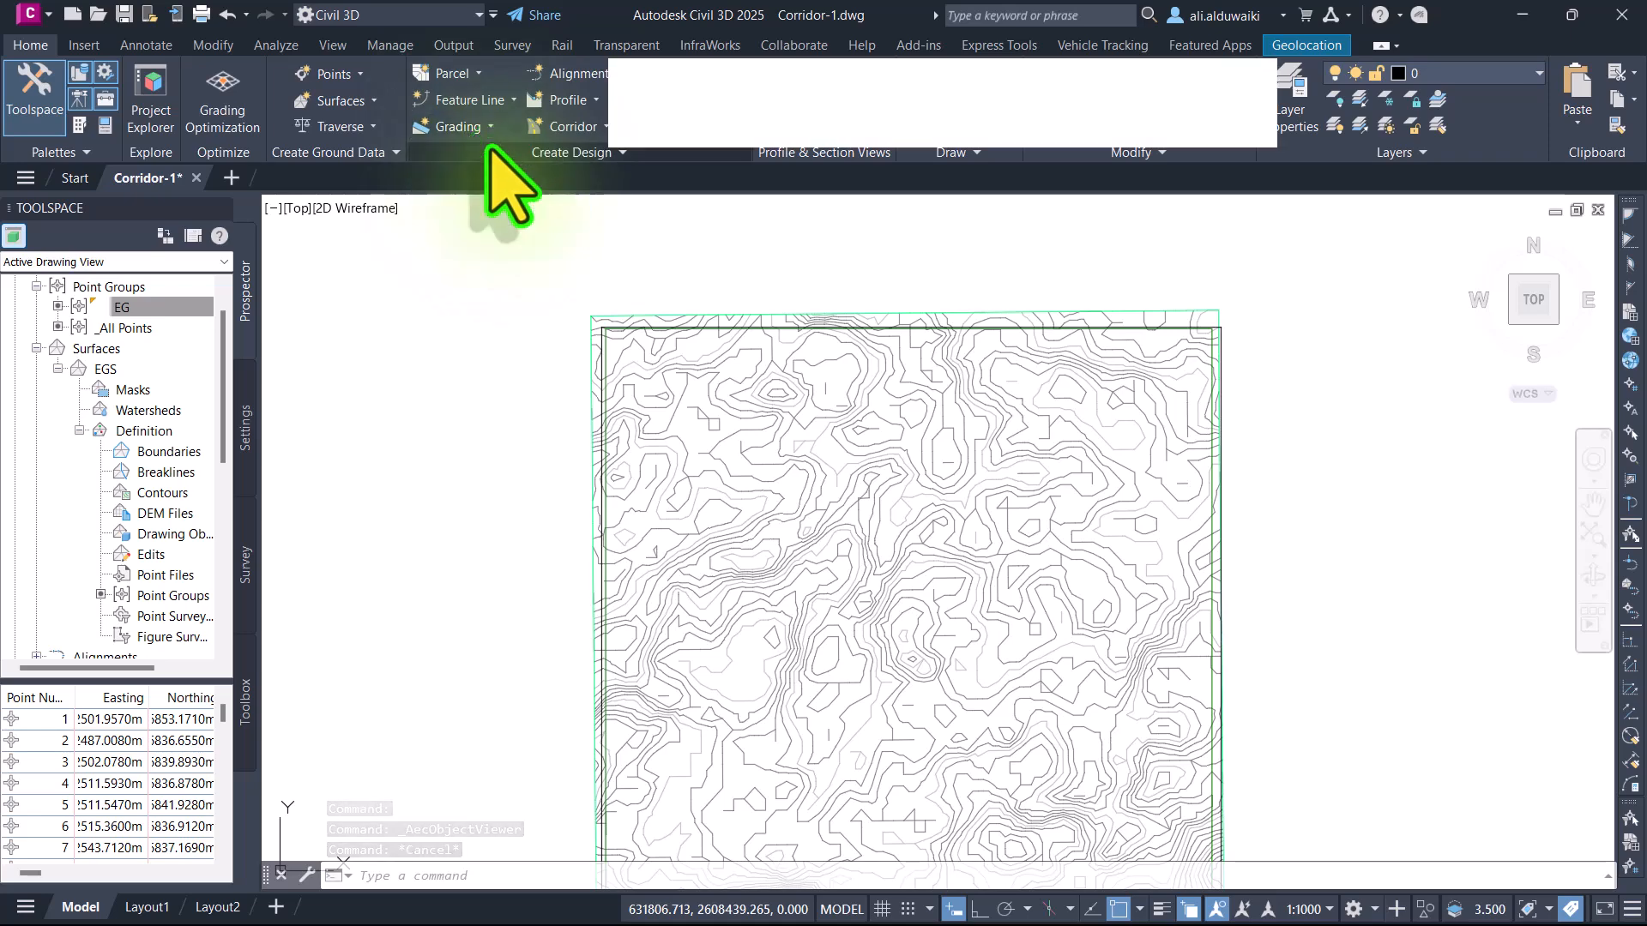
left_click(630, 105)
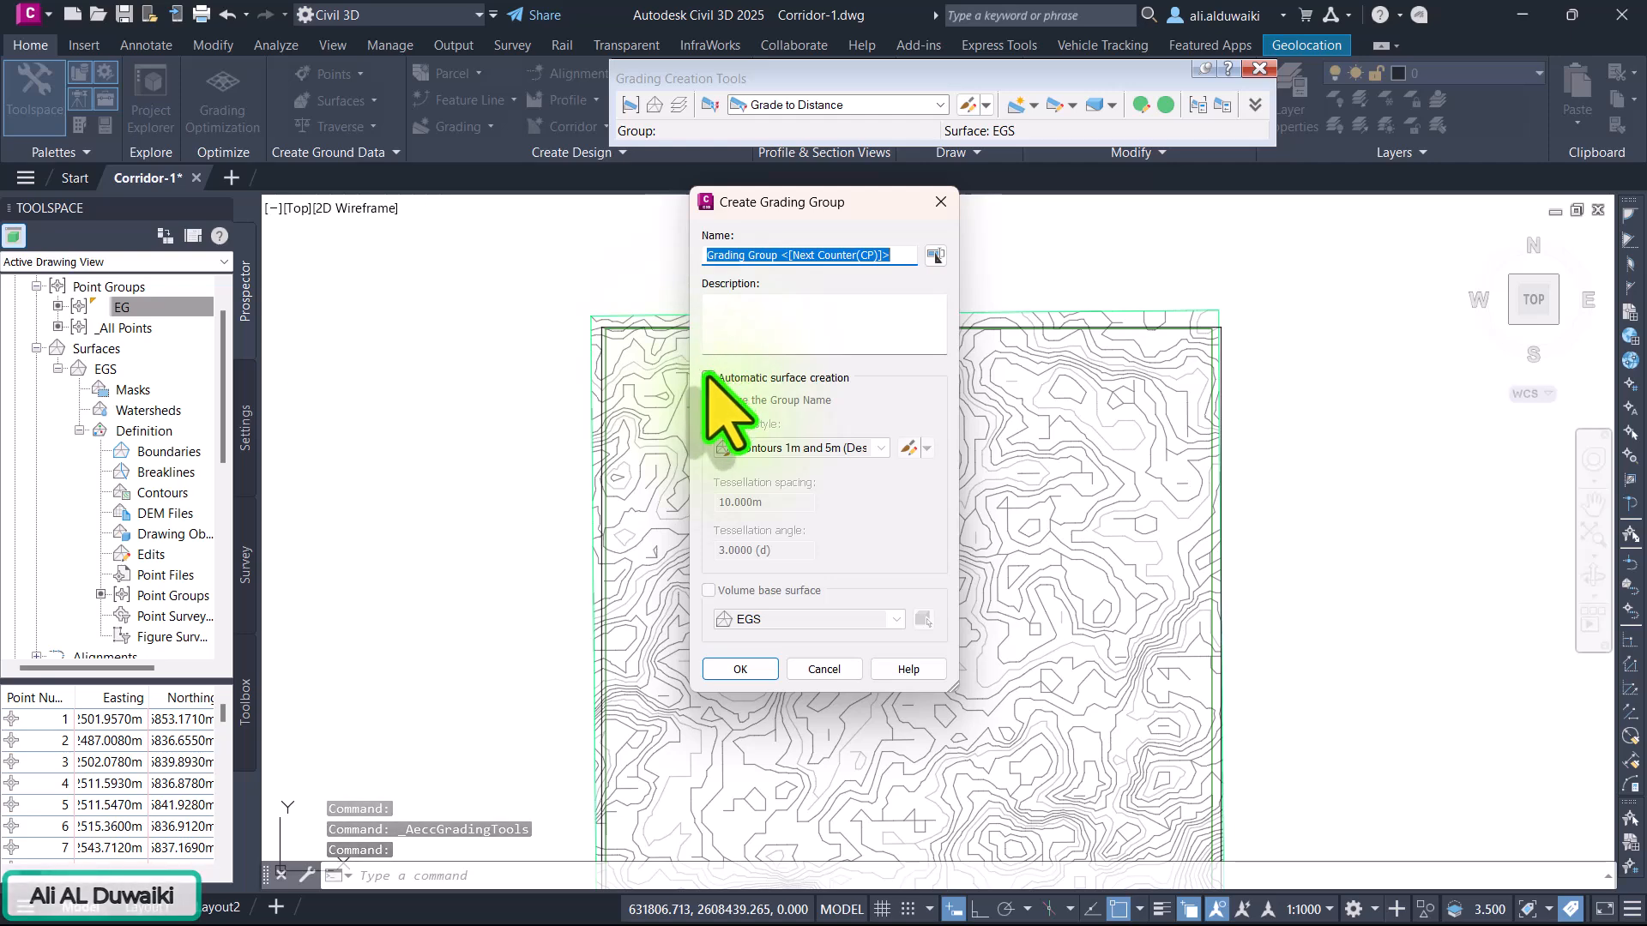
left_click(708, 377)
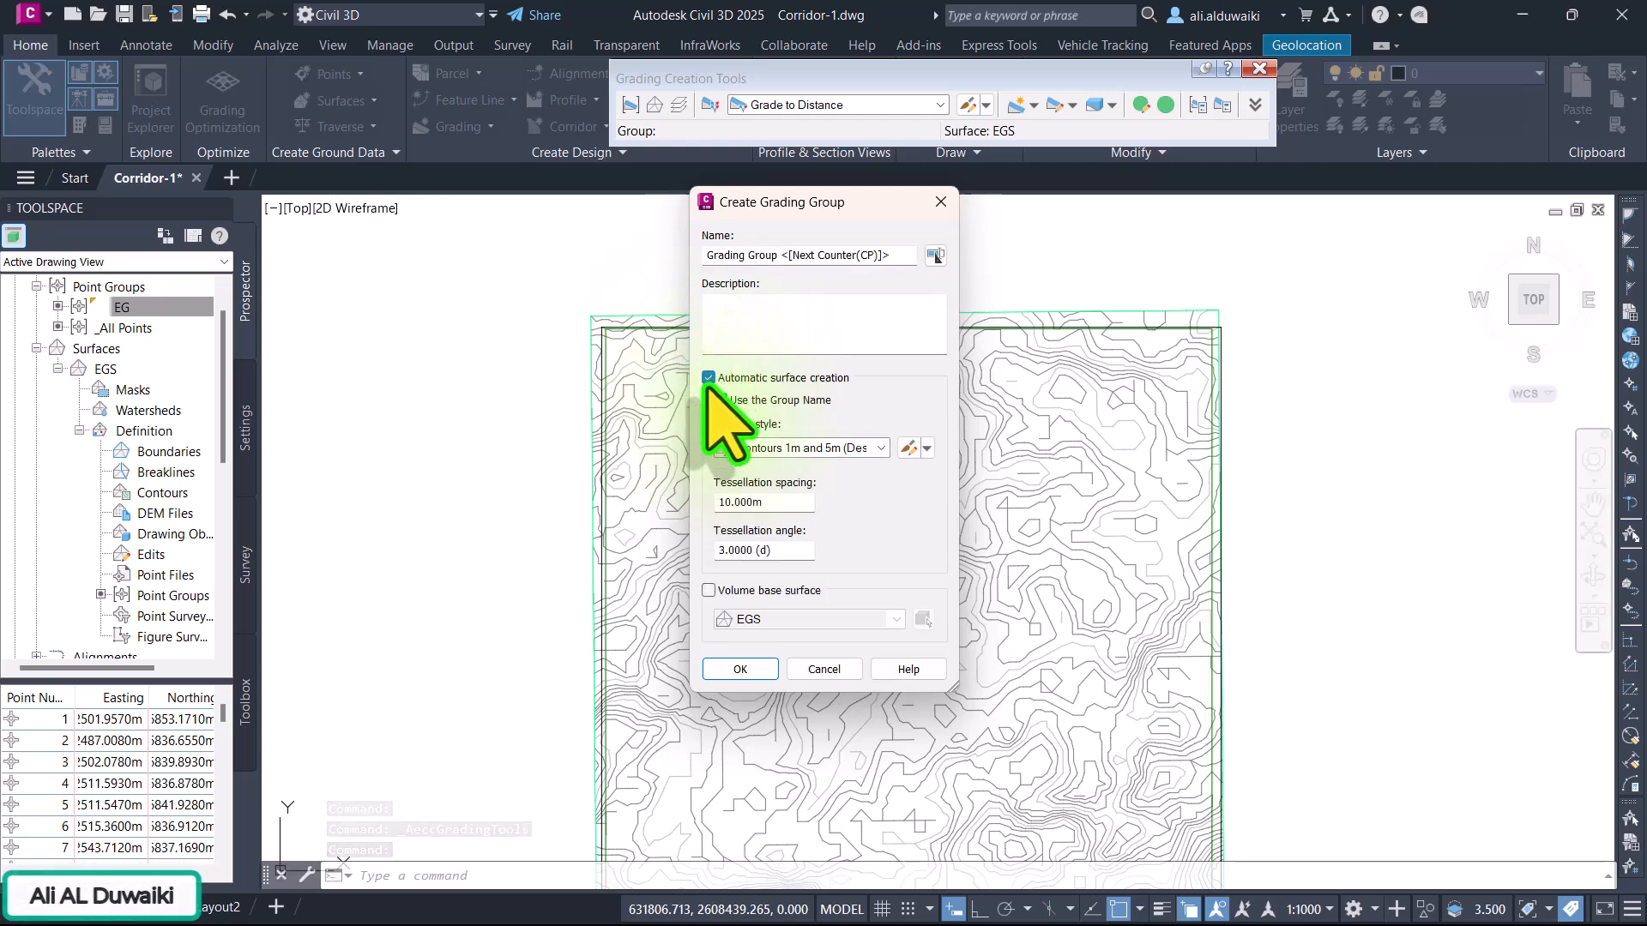
left_click(707, 590)
left_click(720, 668)
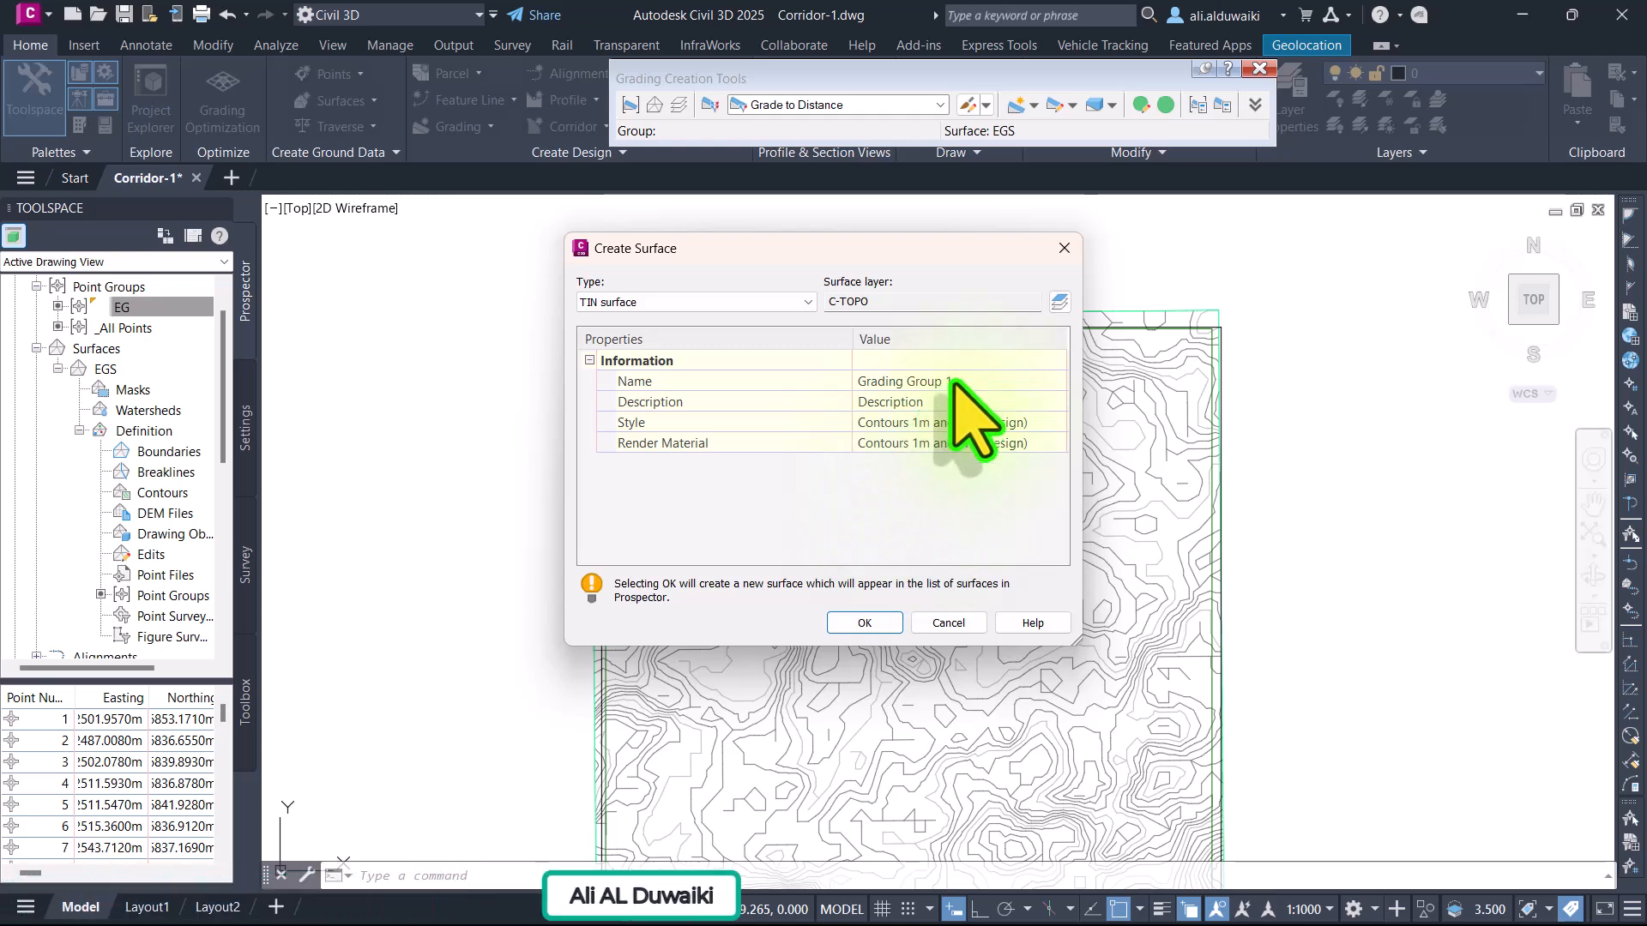
left_click(858, 623)
Step: Grade outward from the inner feature line with the Grade to Surface criteria targeting EGS, using a 2.00:1 cut slope and the default fill slope
left_click(940, 104)
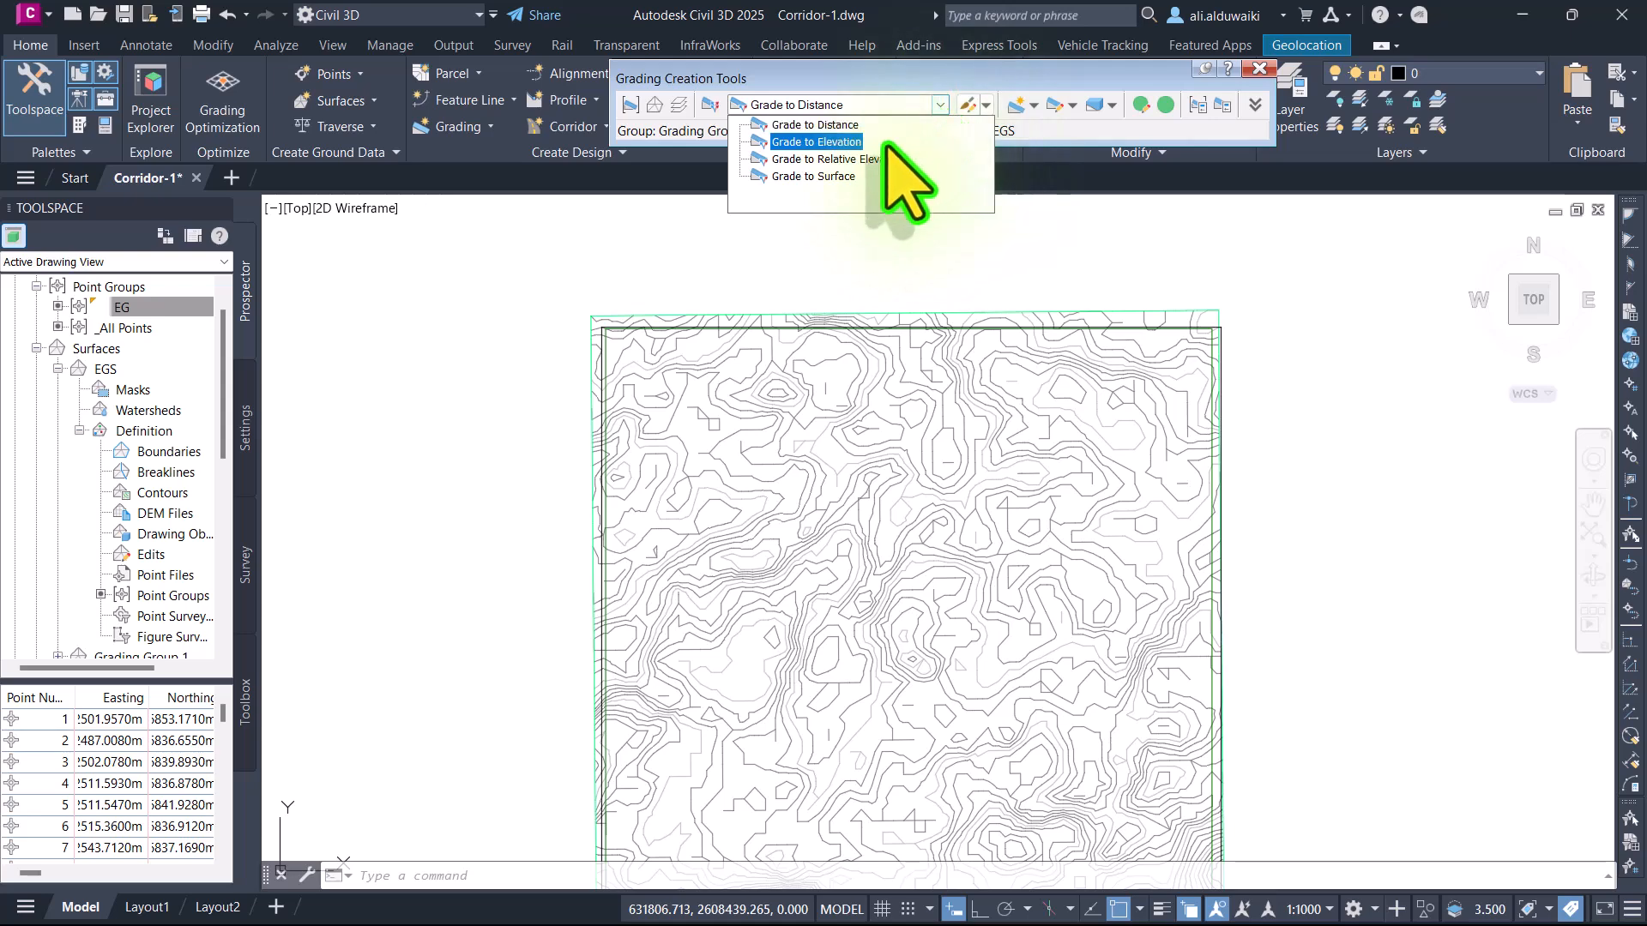
left_click(851, 177)
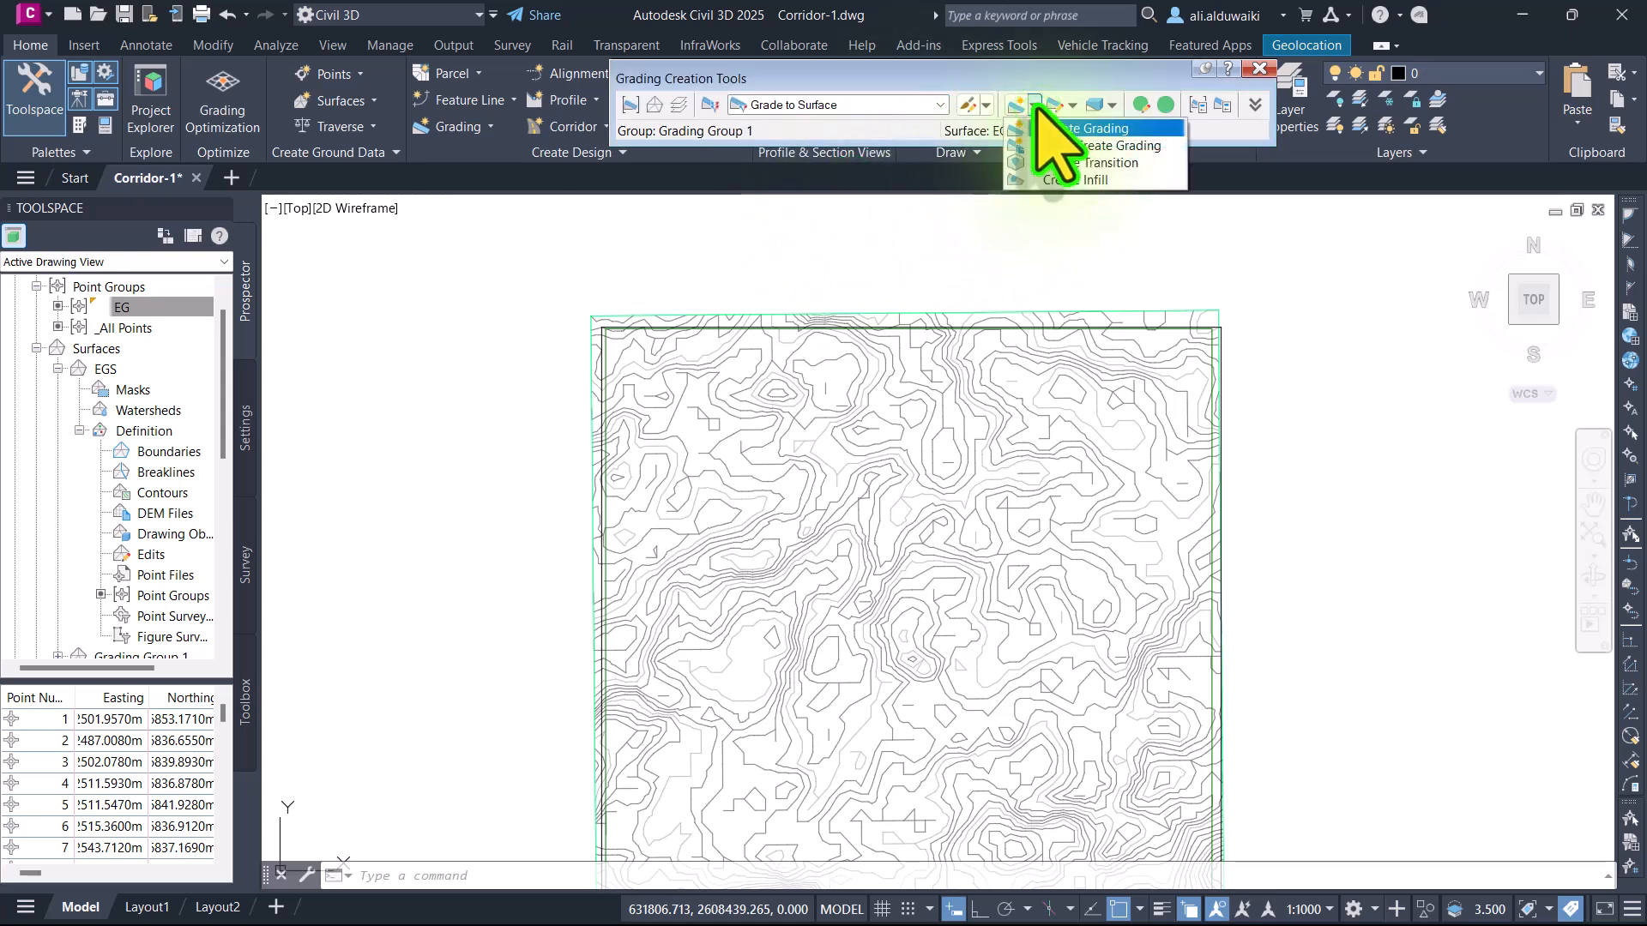
left_click(1063, 129)
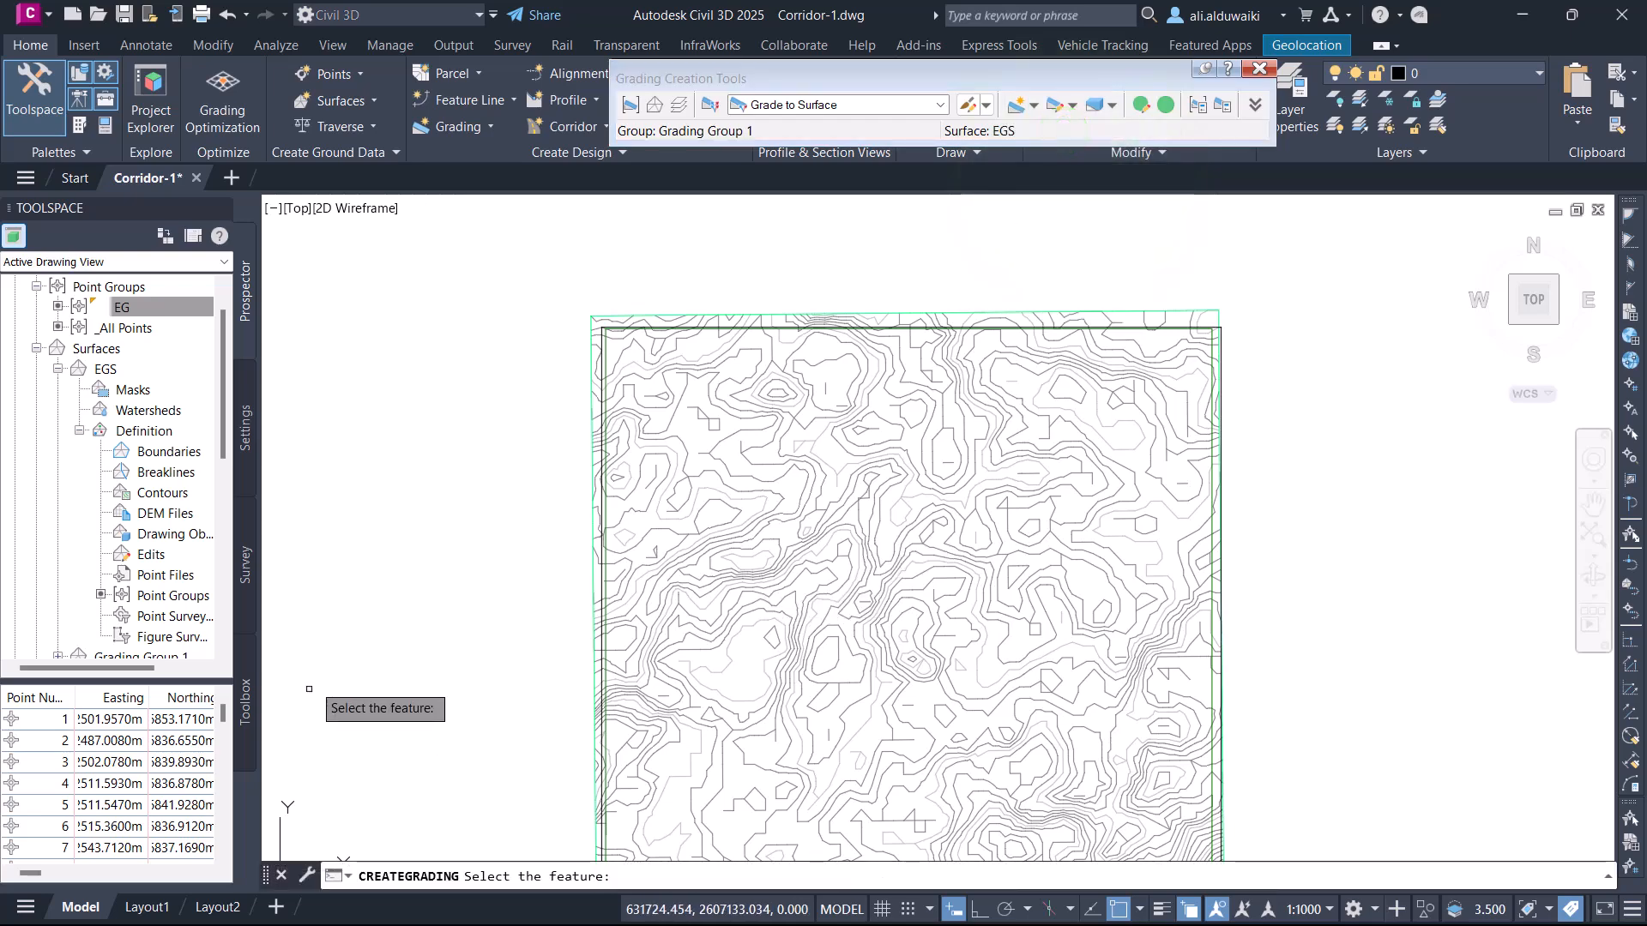
scroll(1338, 510, "up", 8)
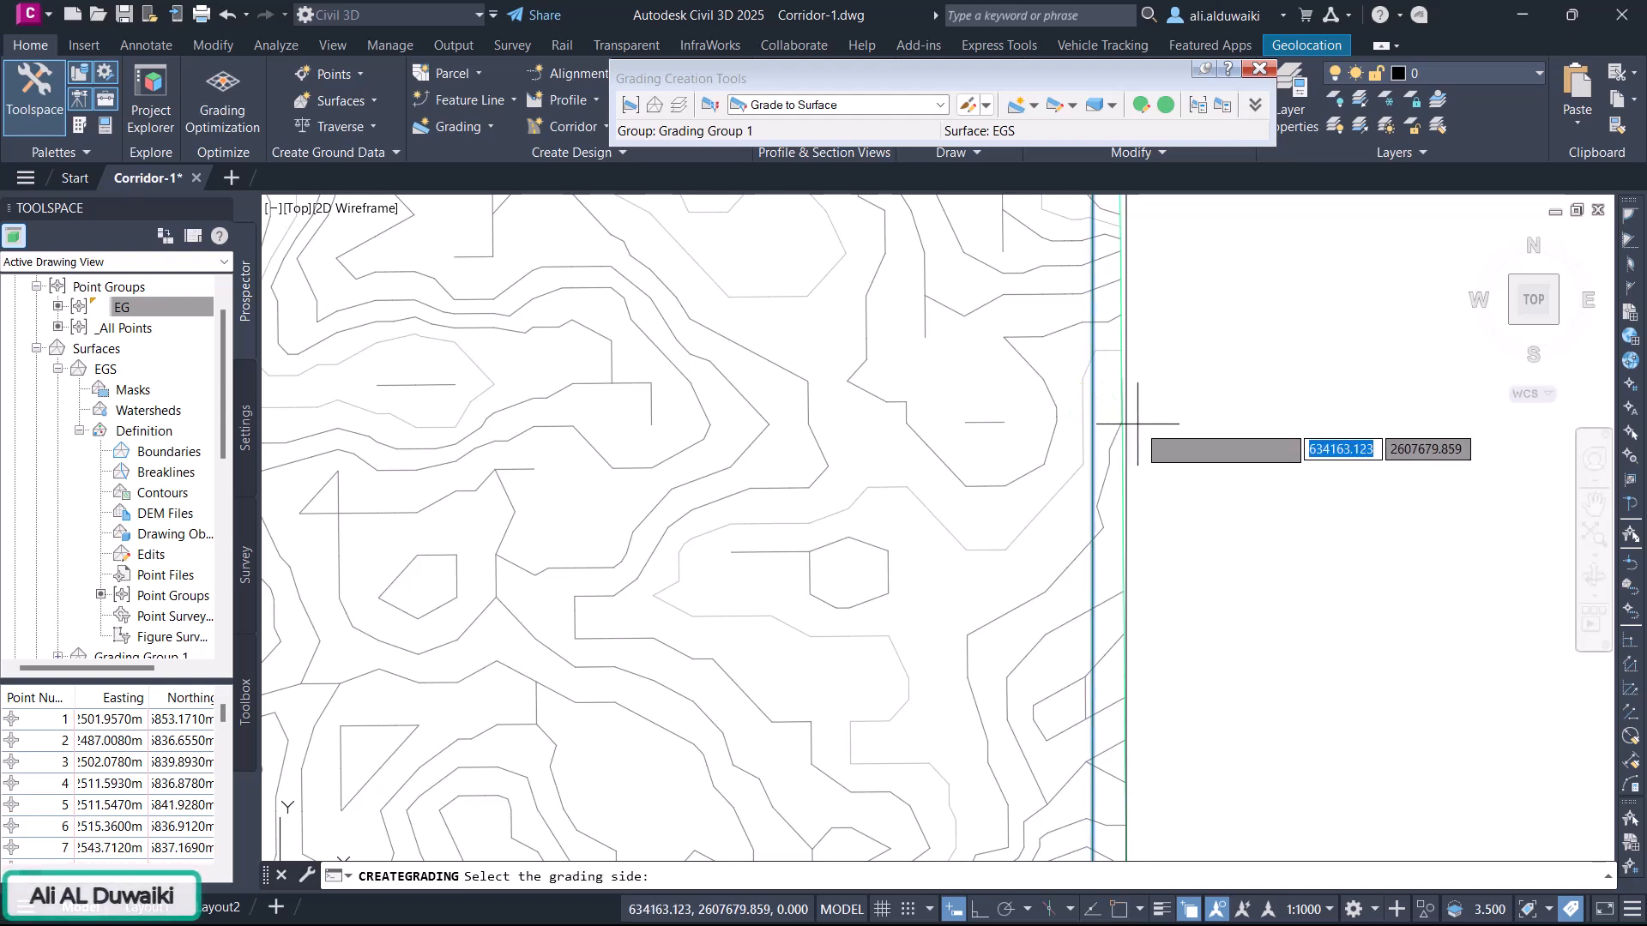
left_click(1111, 428)
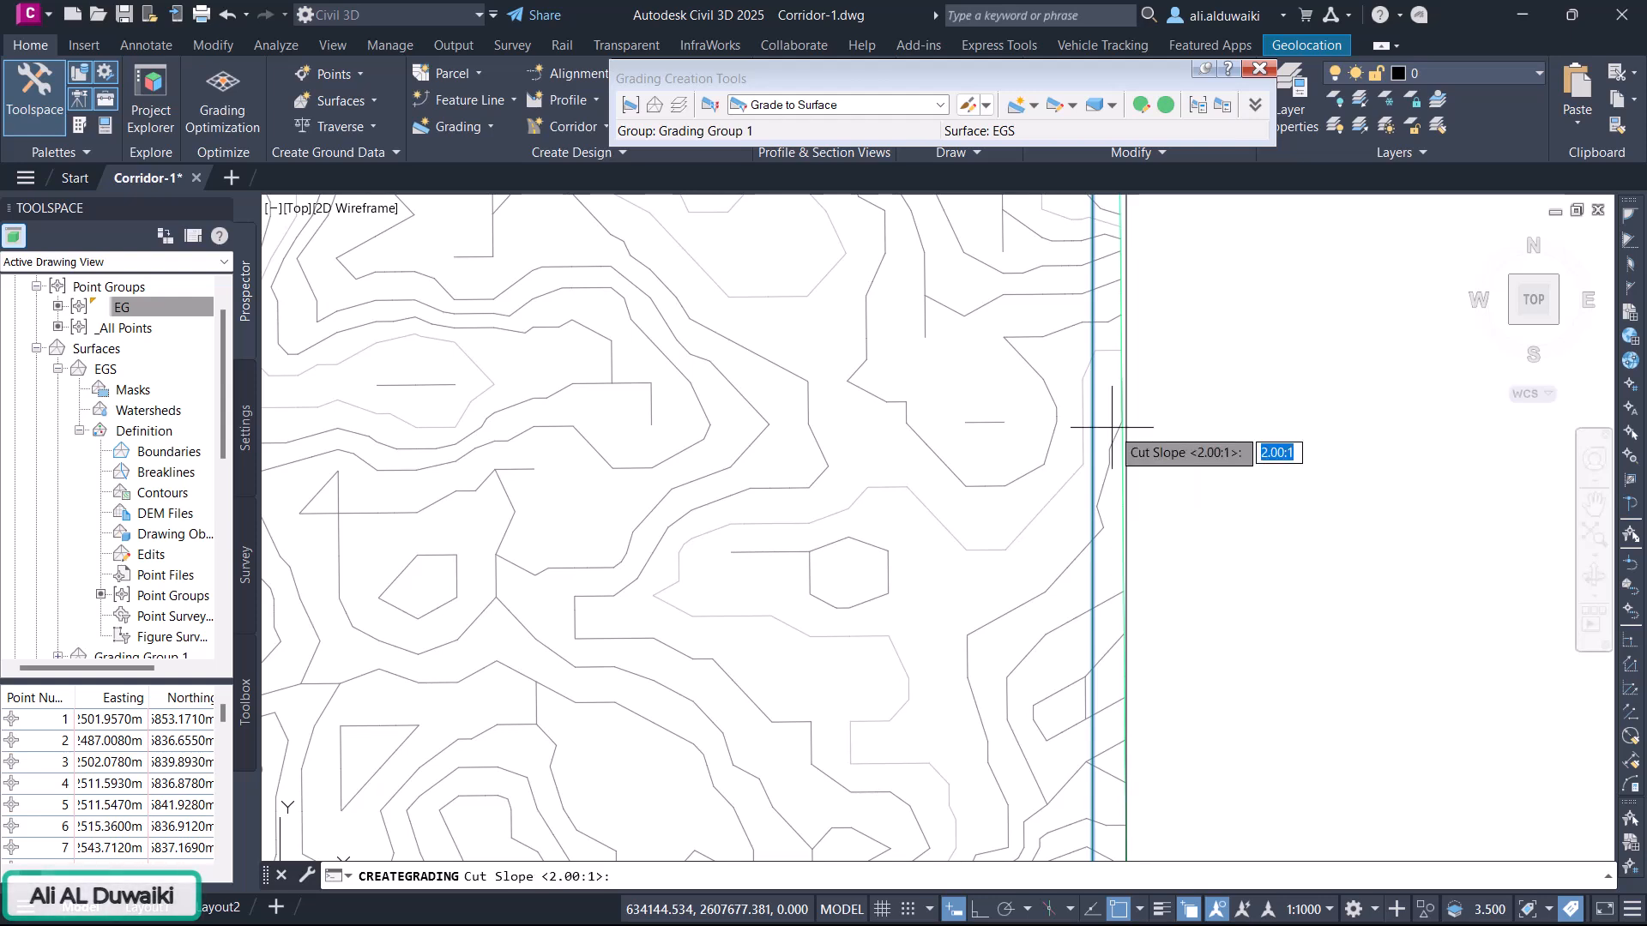
key("Return")
key("Return")
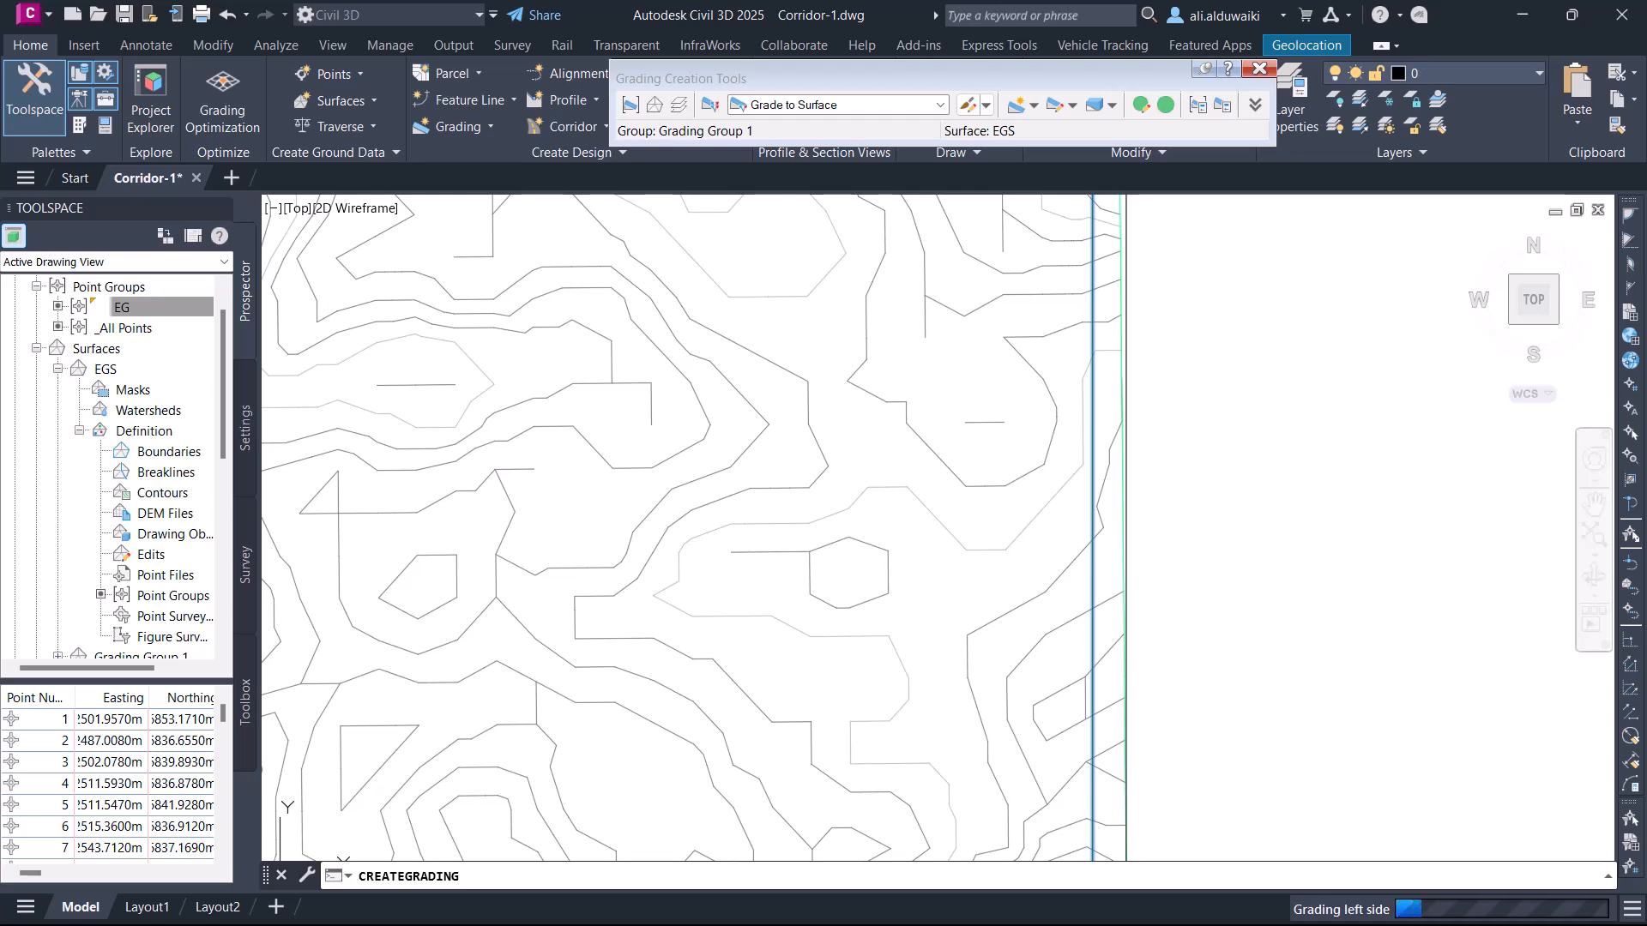
scroll(1078, 397, "down", 3)
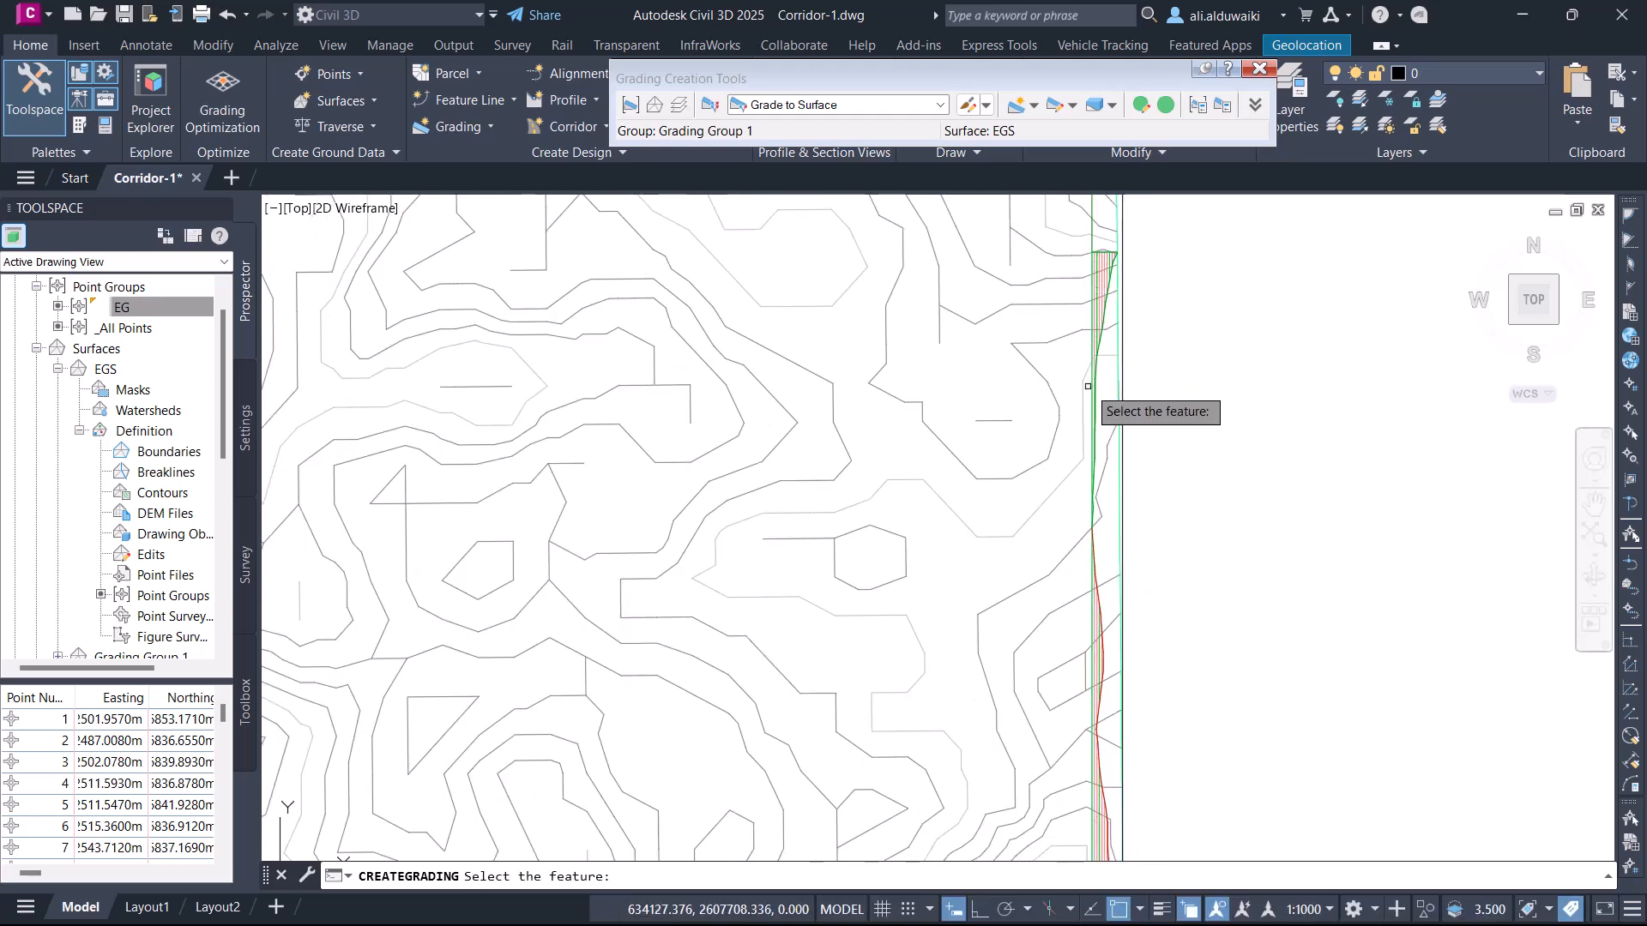
scroll(1078, 398, "down", 5)
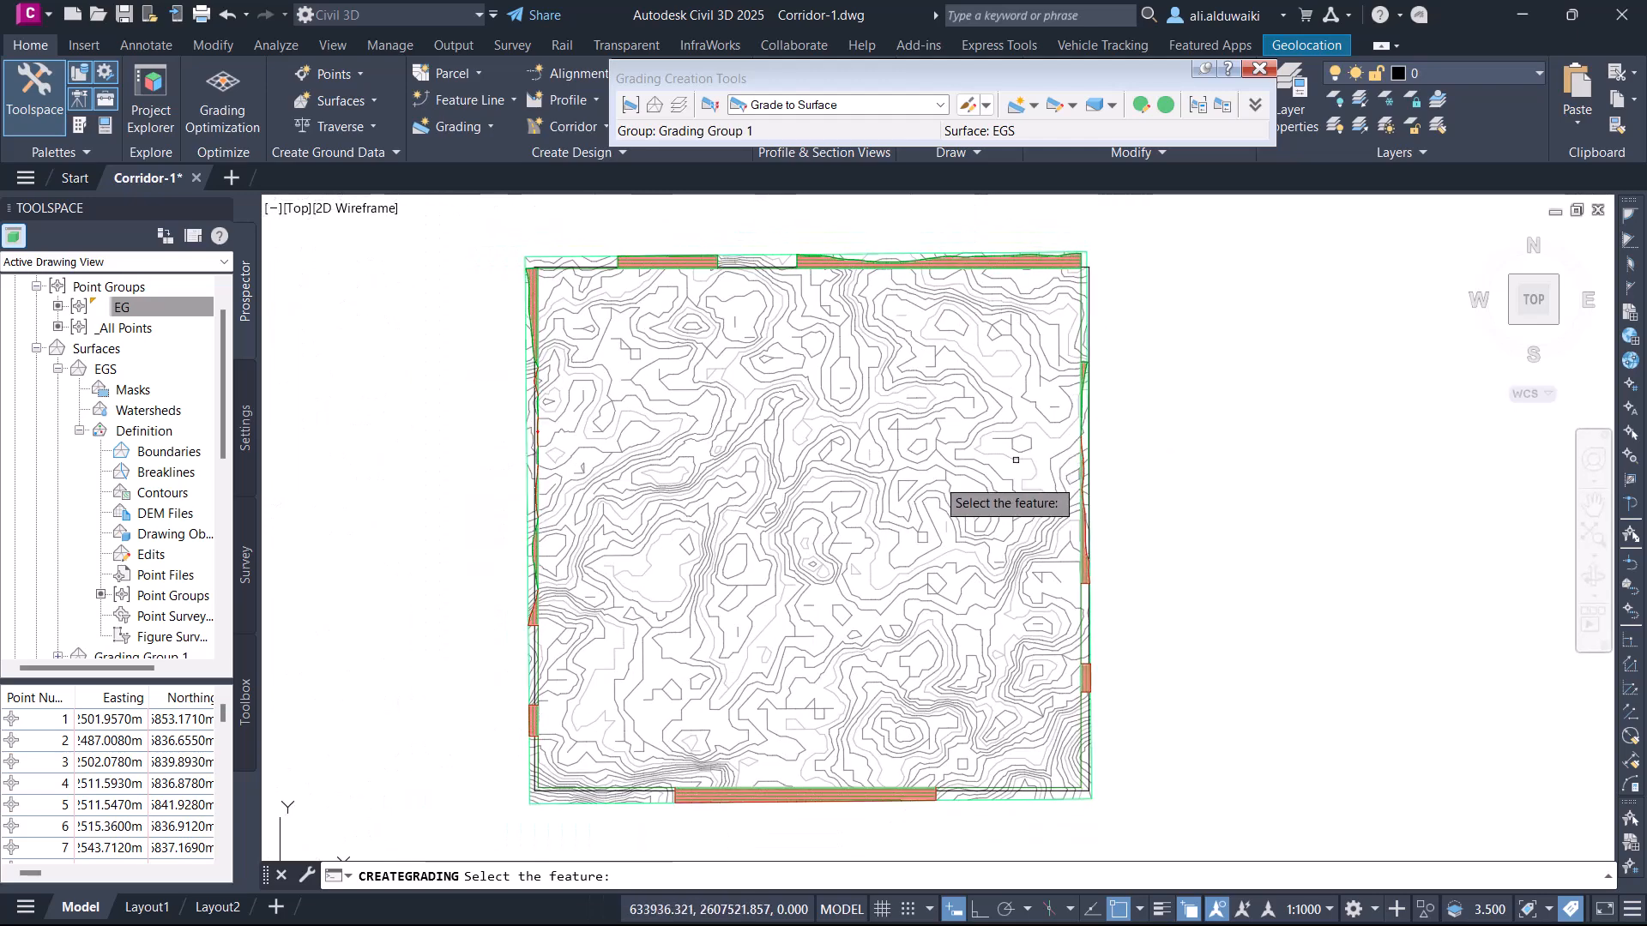
scroll(531, 720, "up", 3)
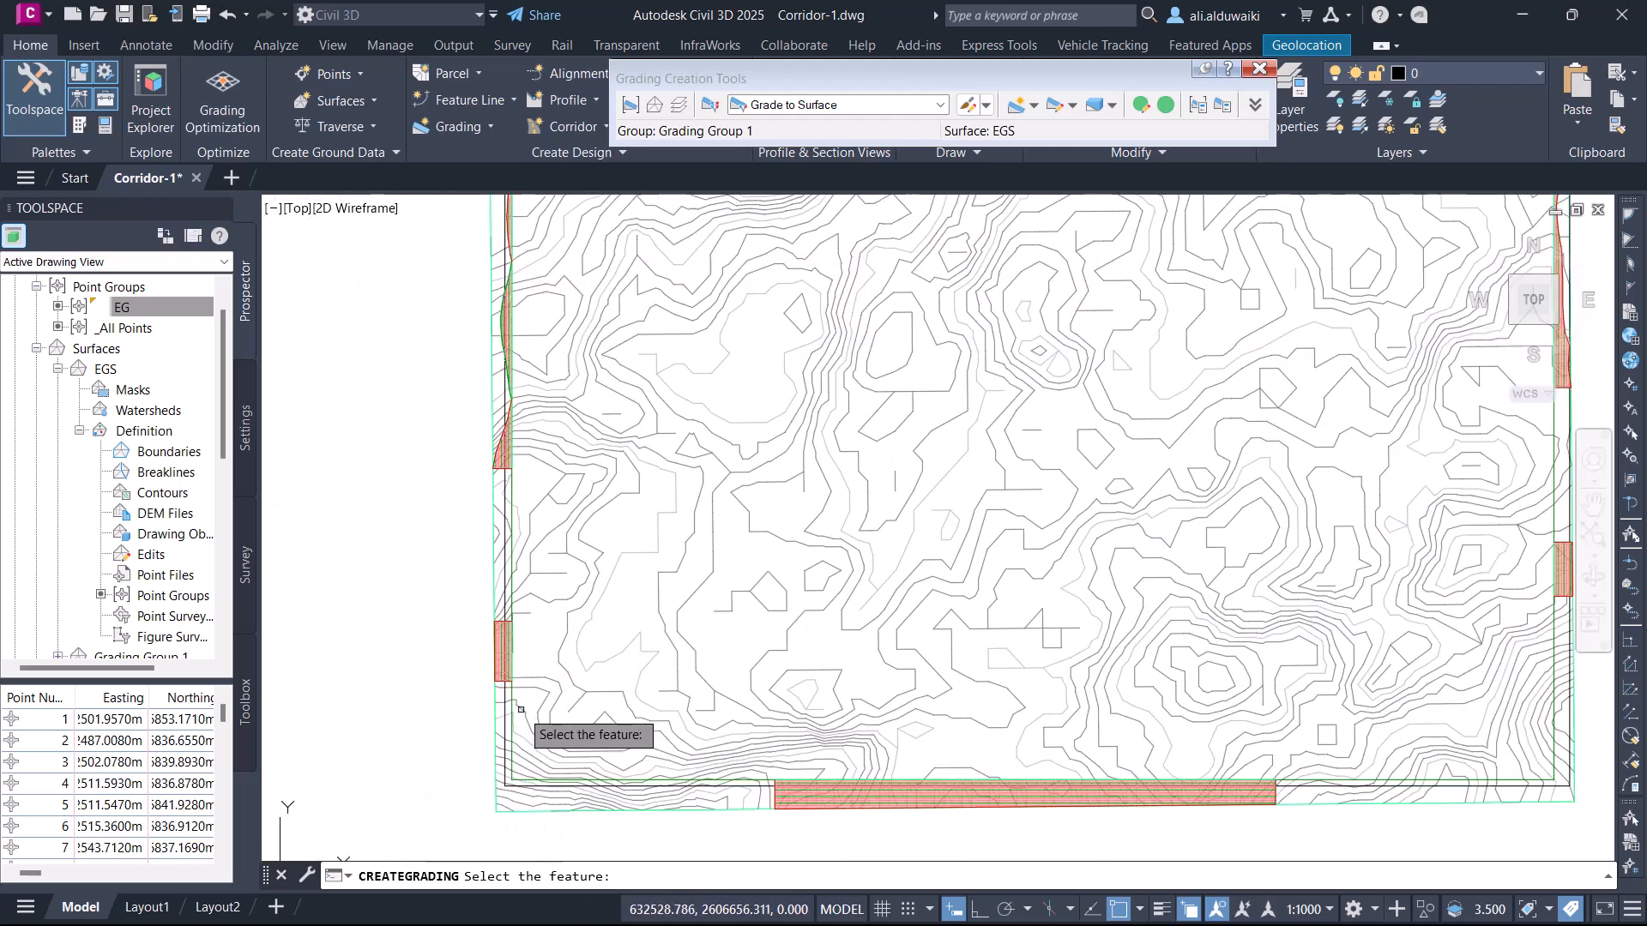
middle_click_drag(608, 555, 661, 406)
scroll(724, 664, "up", 2)
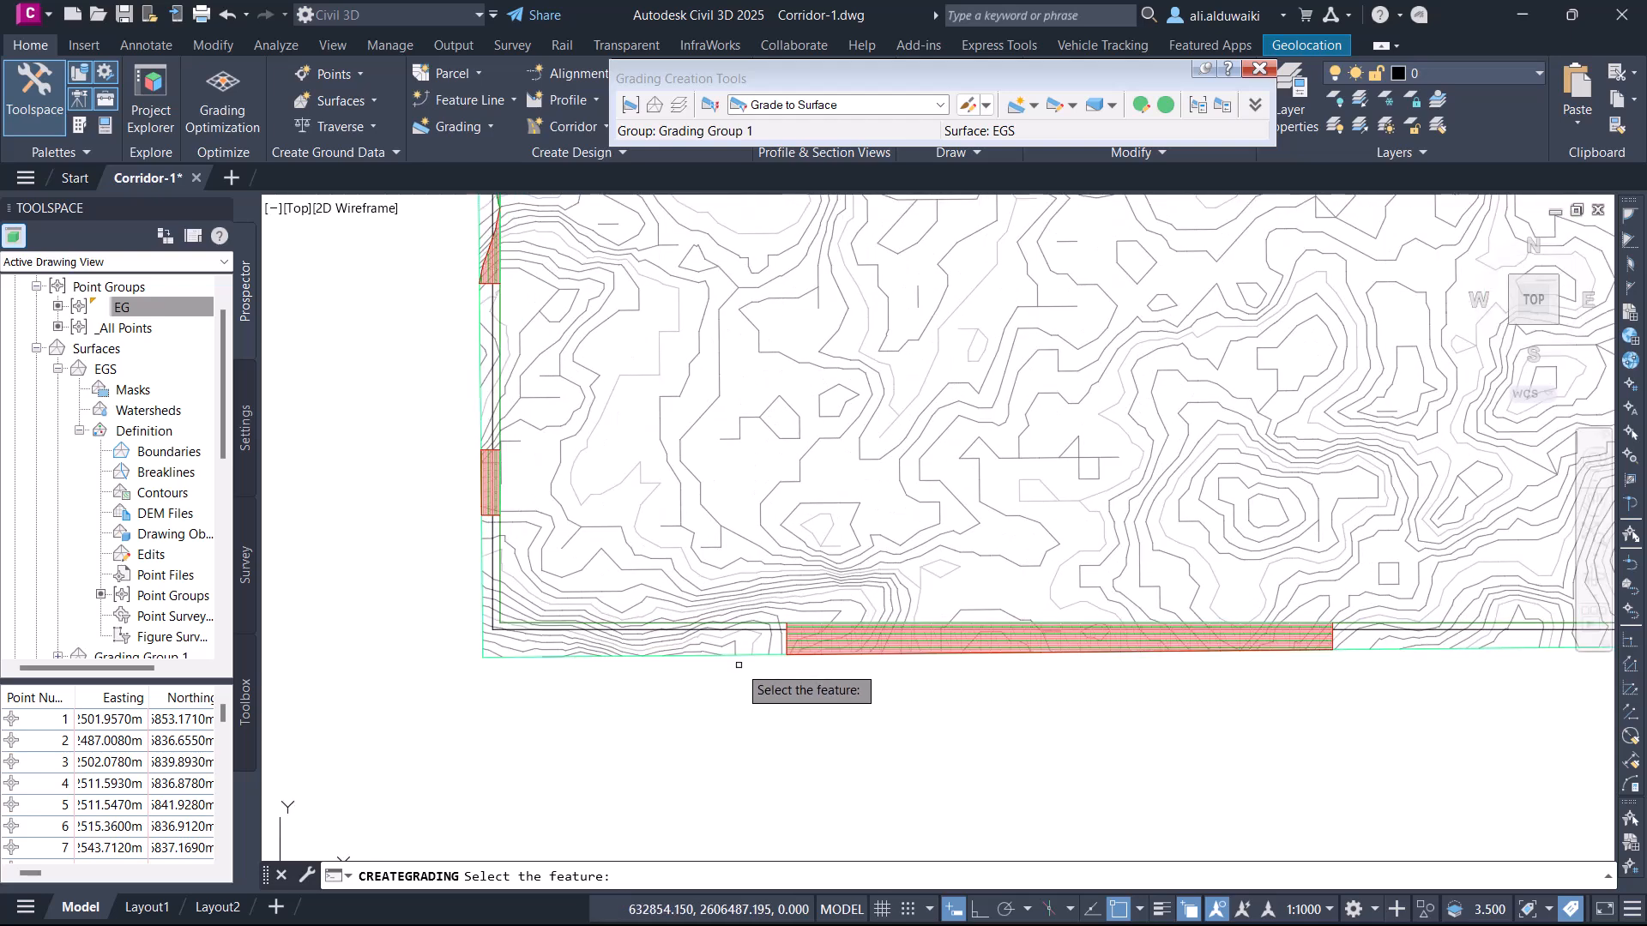
key("Escape")
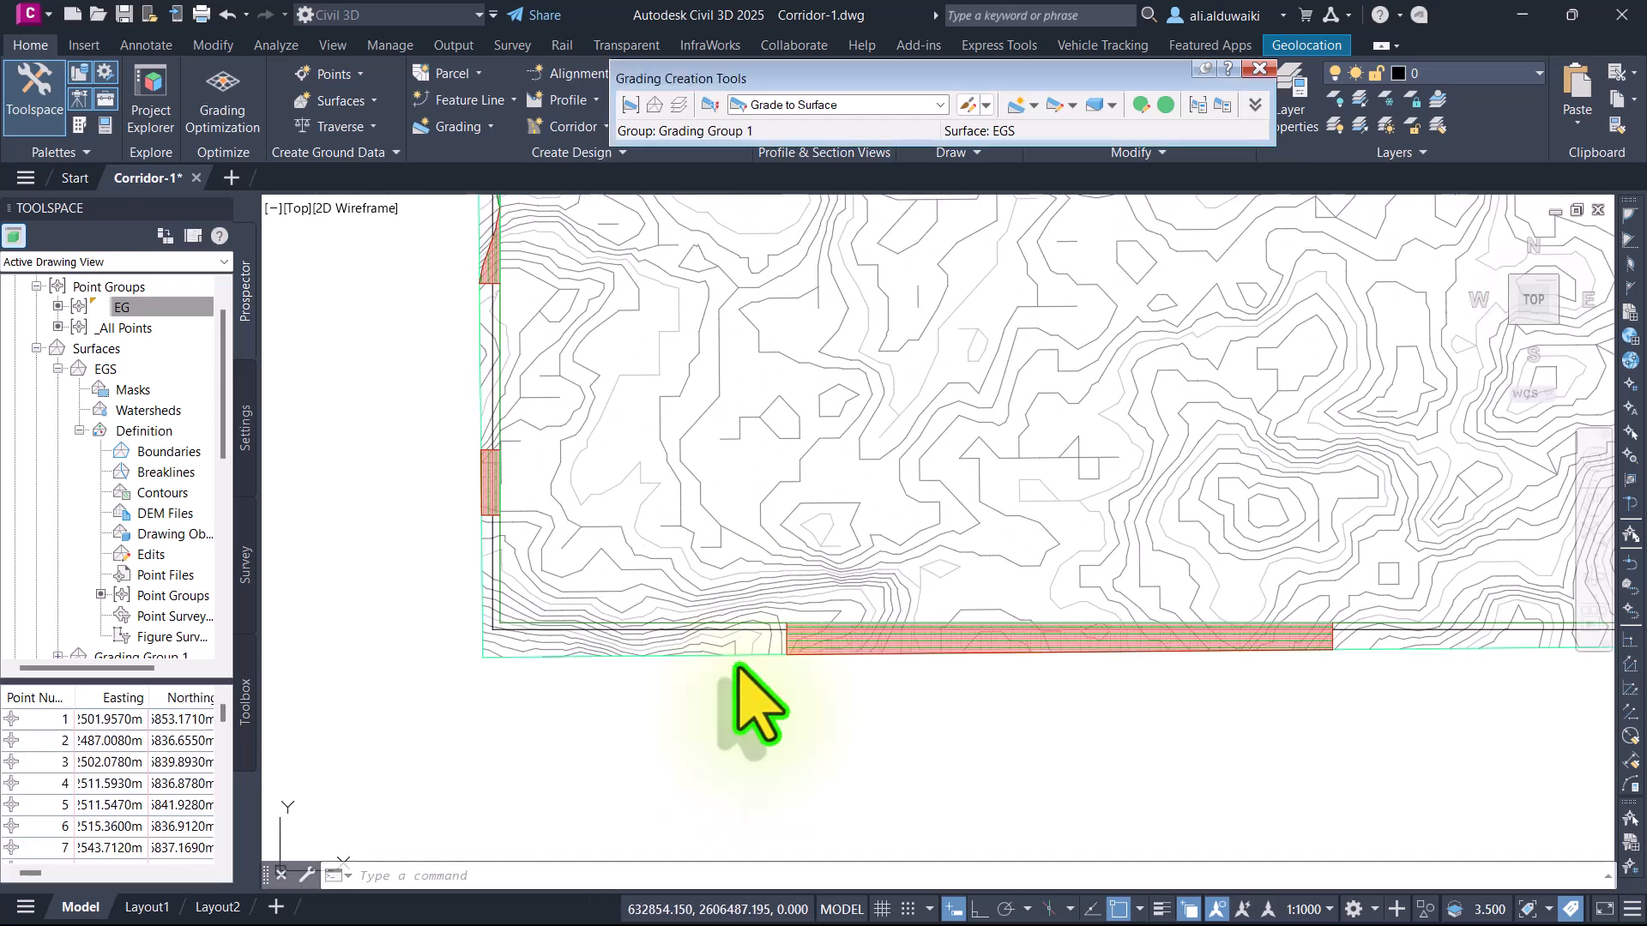
Step: Create a grading infill in the area enclosed by the inner feature line
left_click(1036, 109)
left_click(1055, 177)
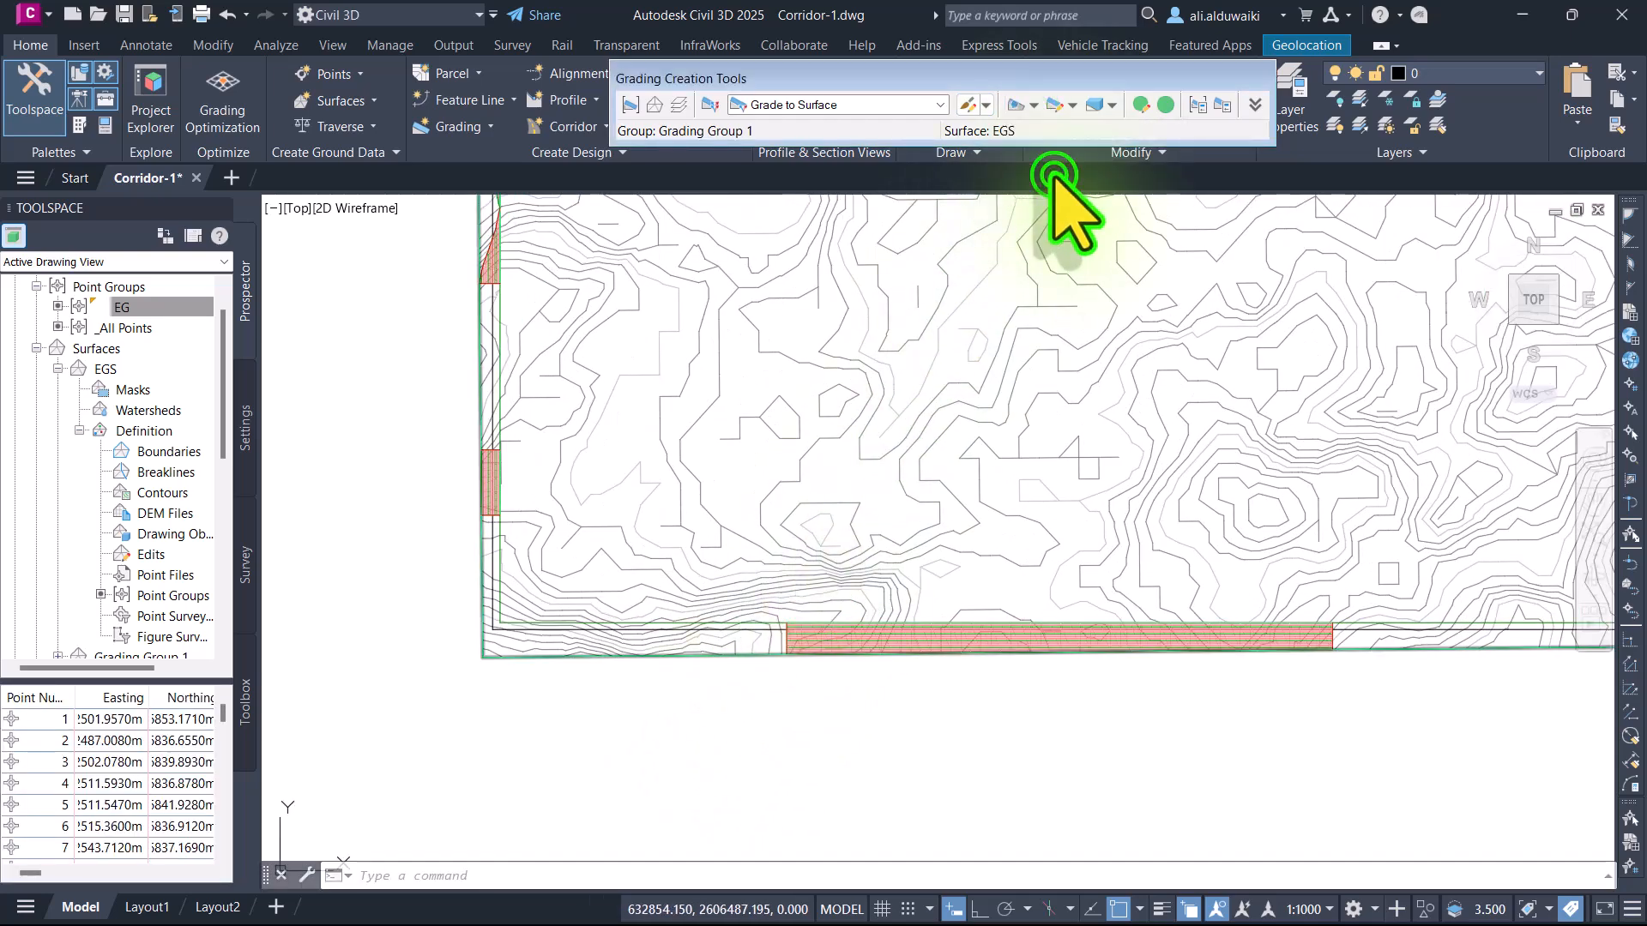
scroll(924, 429, "down", 1)
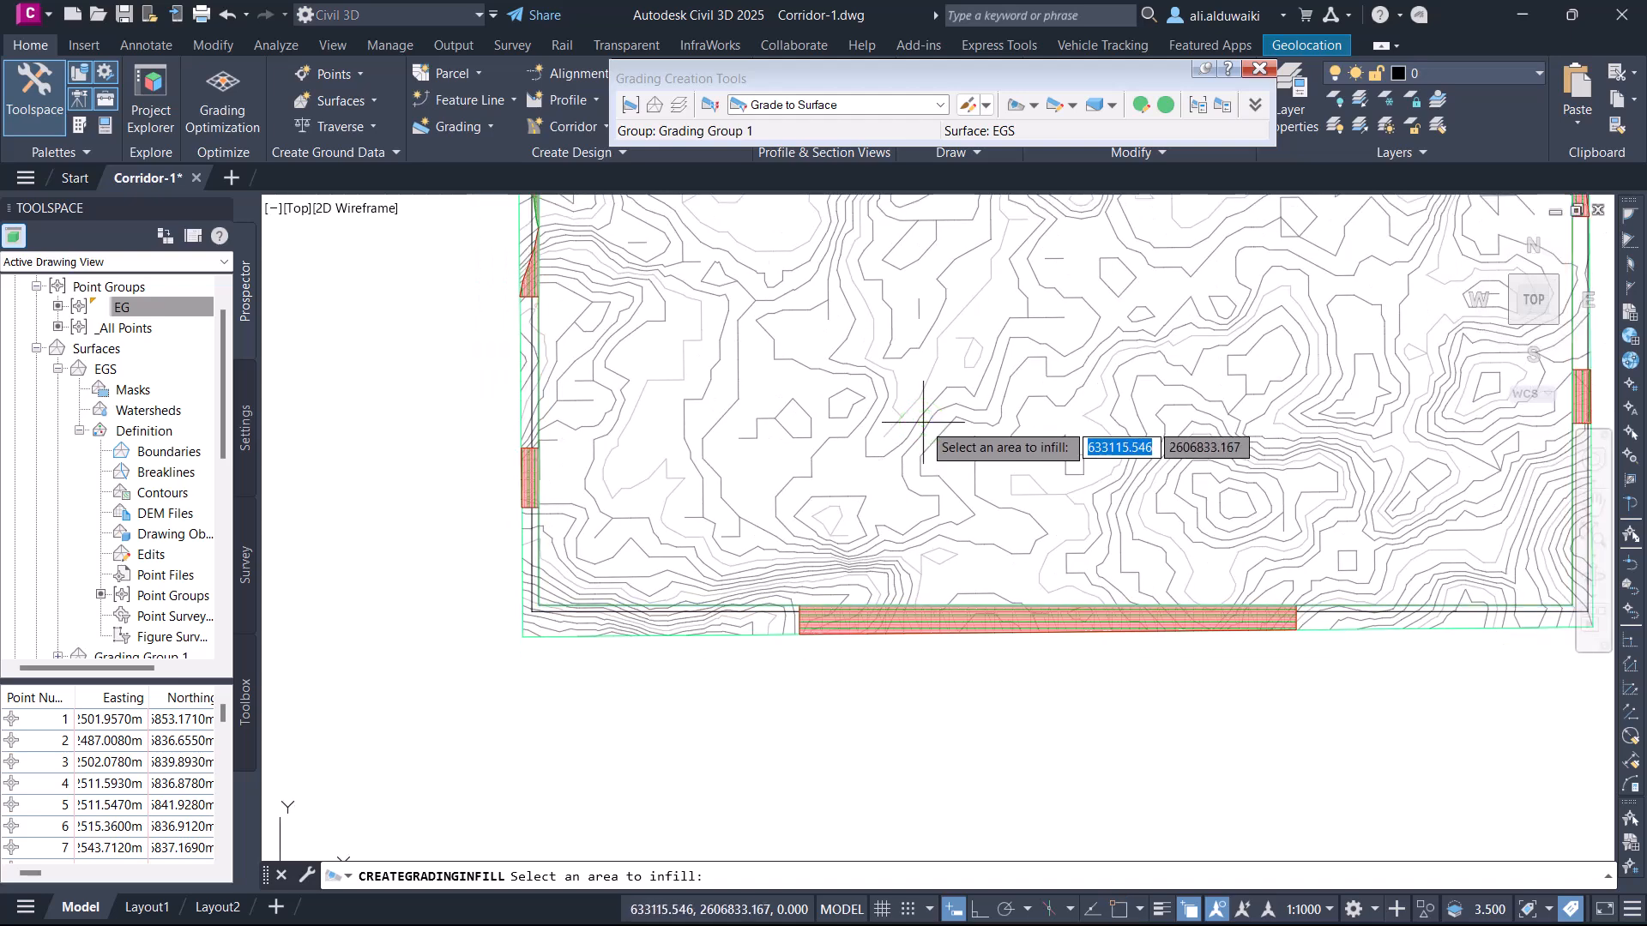
key("Escape")
scroll(913, 411, "down", 5)
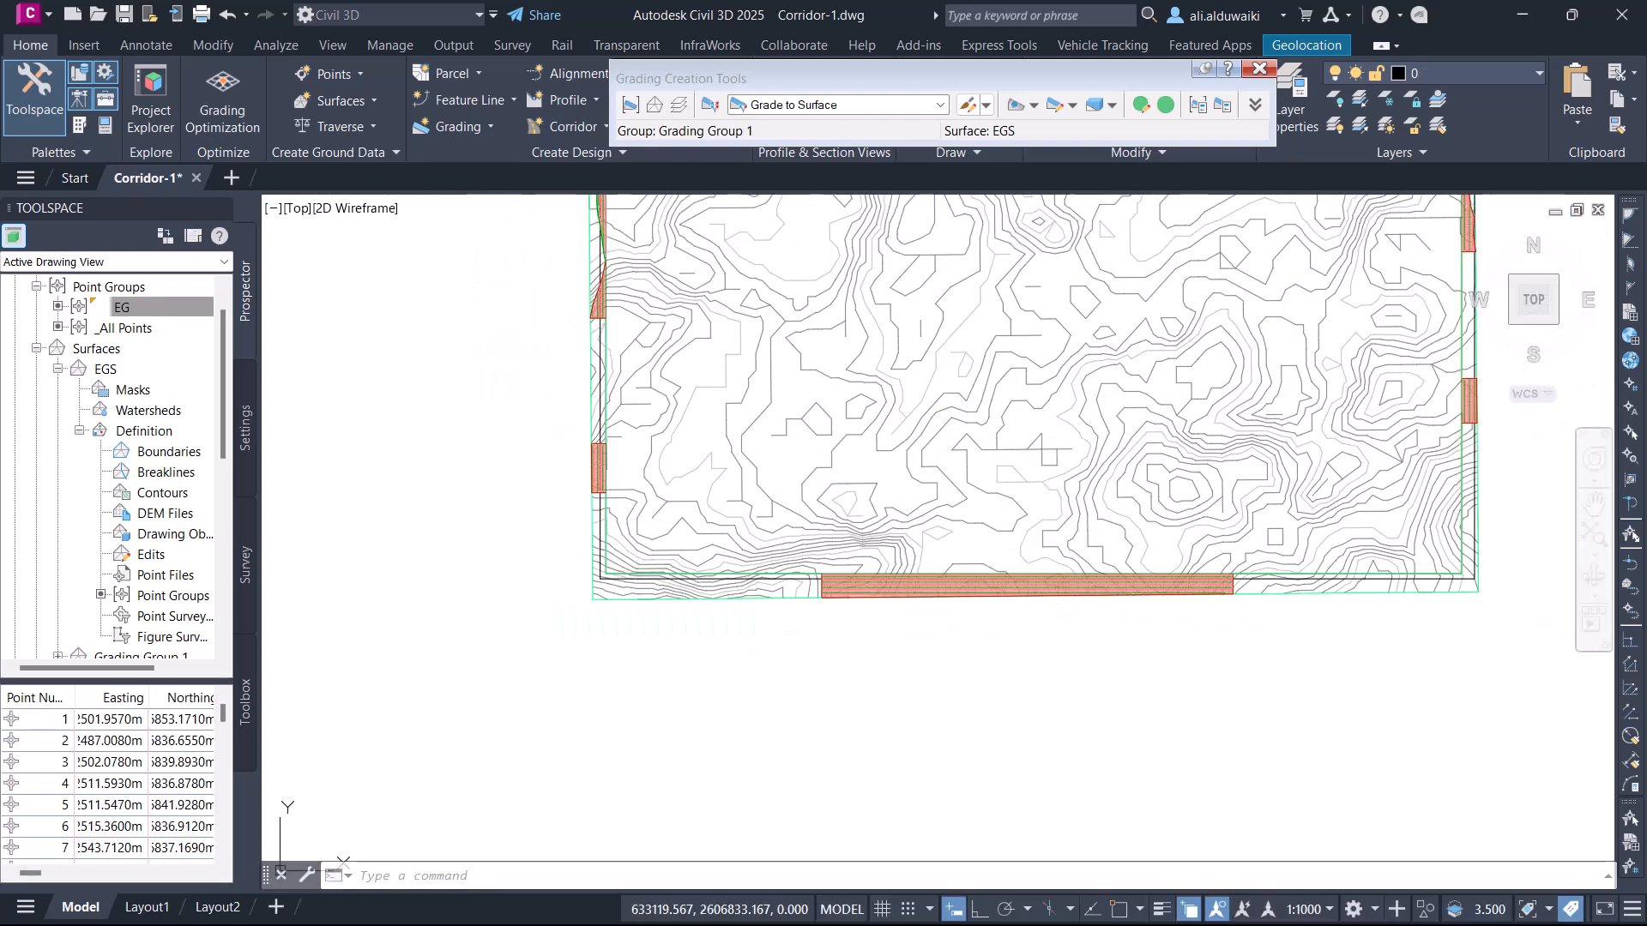
scroll(909, 412, "up", 4)
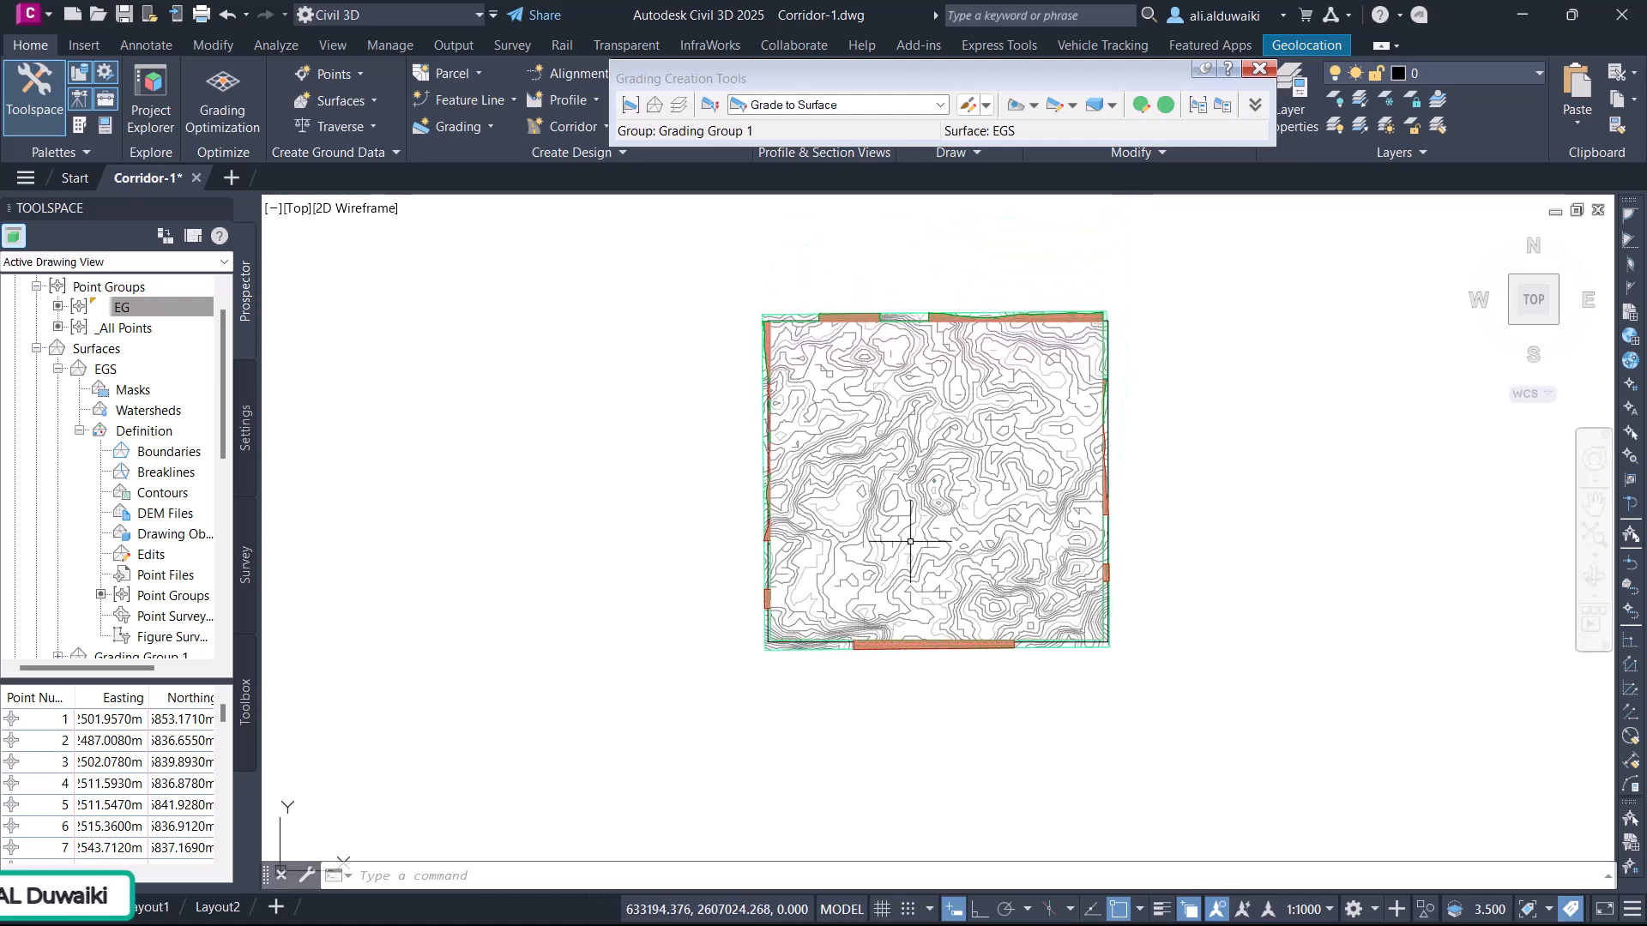
scroll(882, 496, "up", 2)
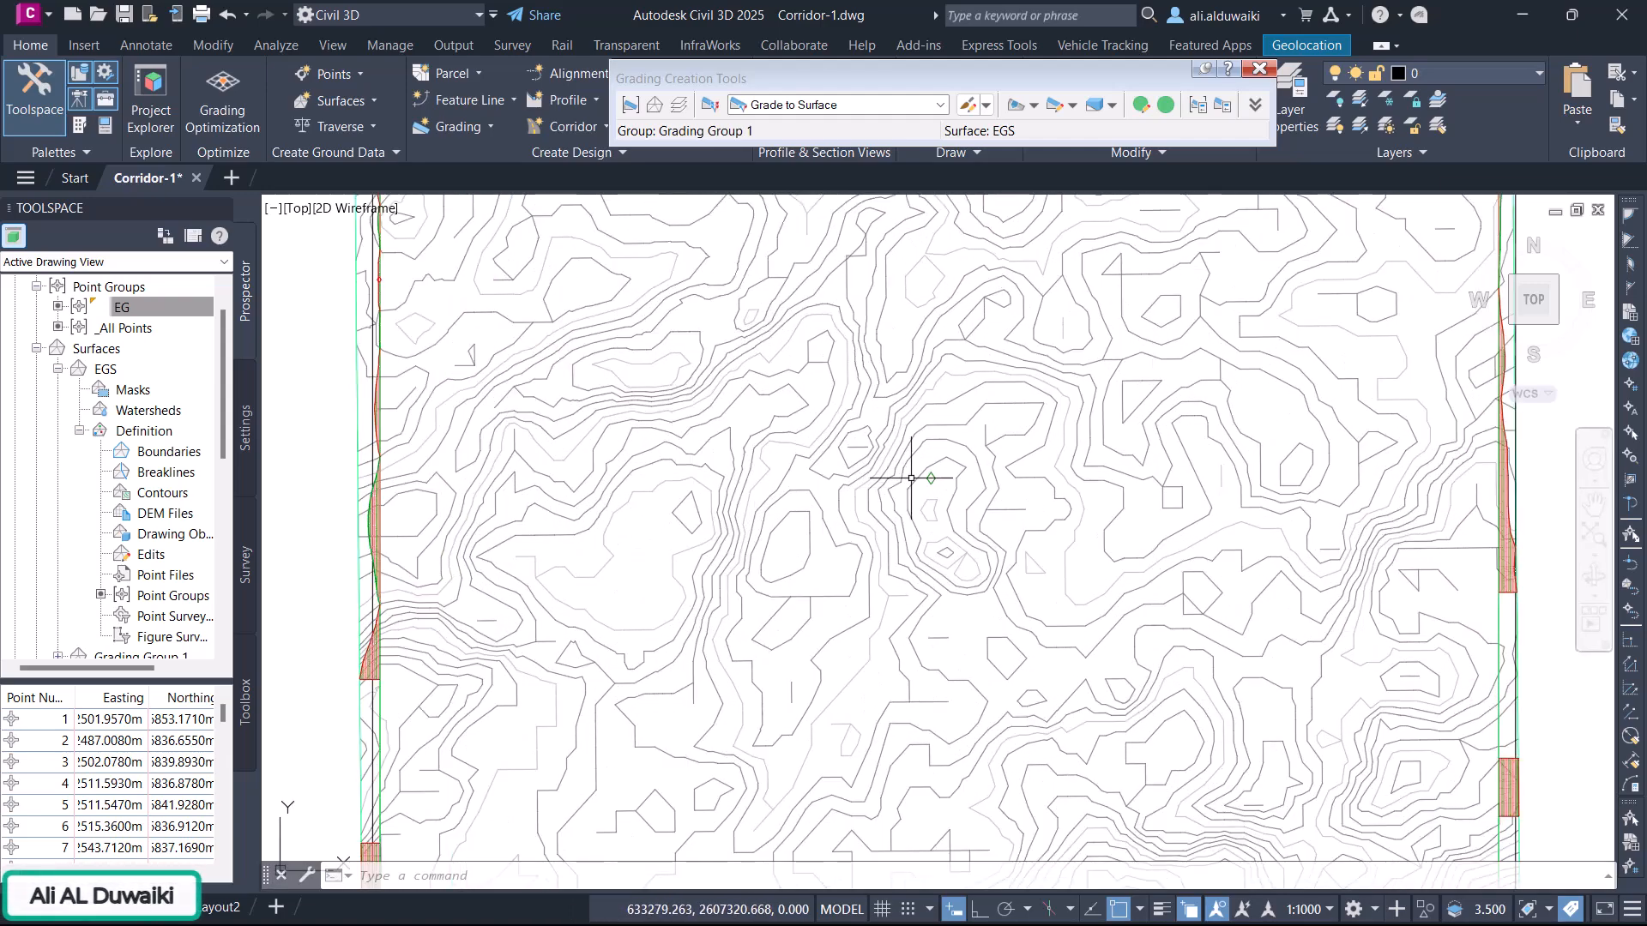
scroll(933, 483, "down", 4)
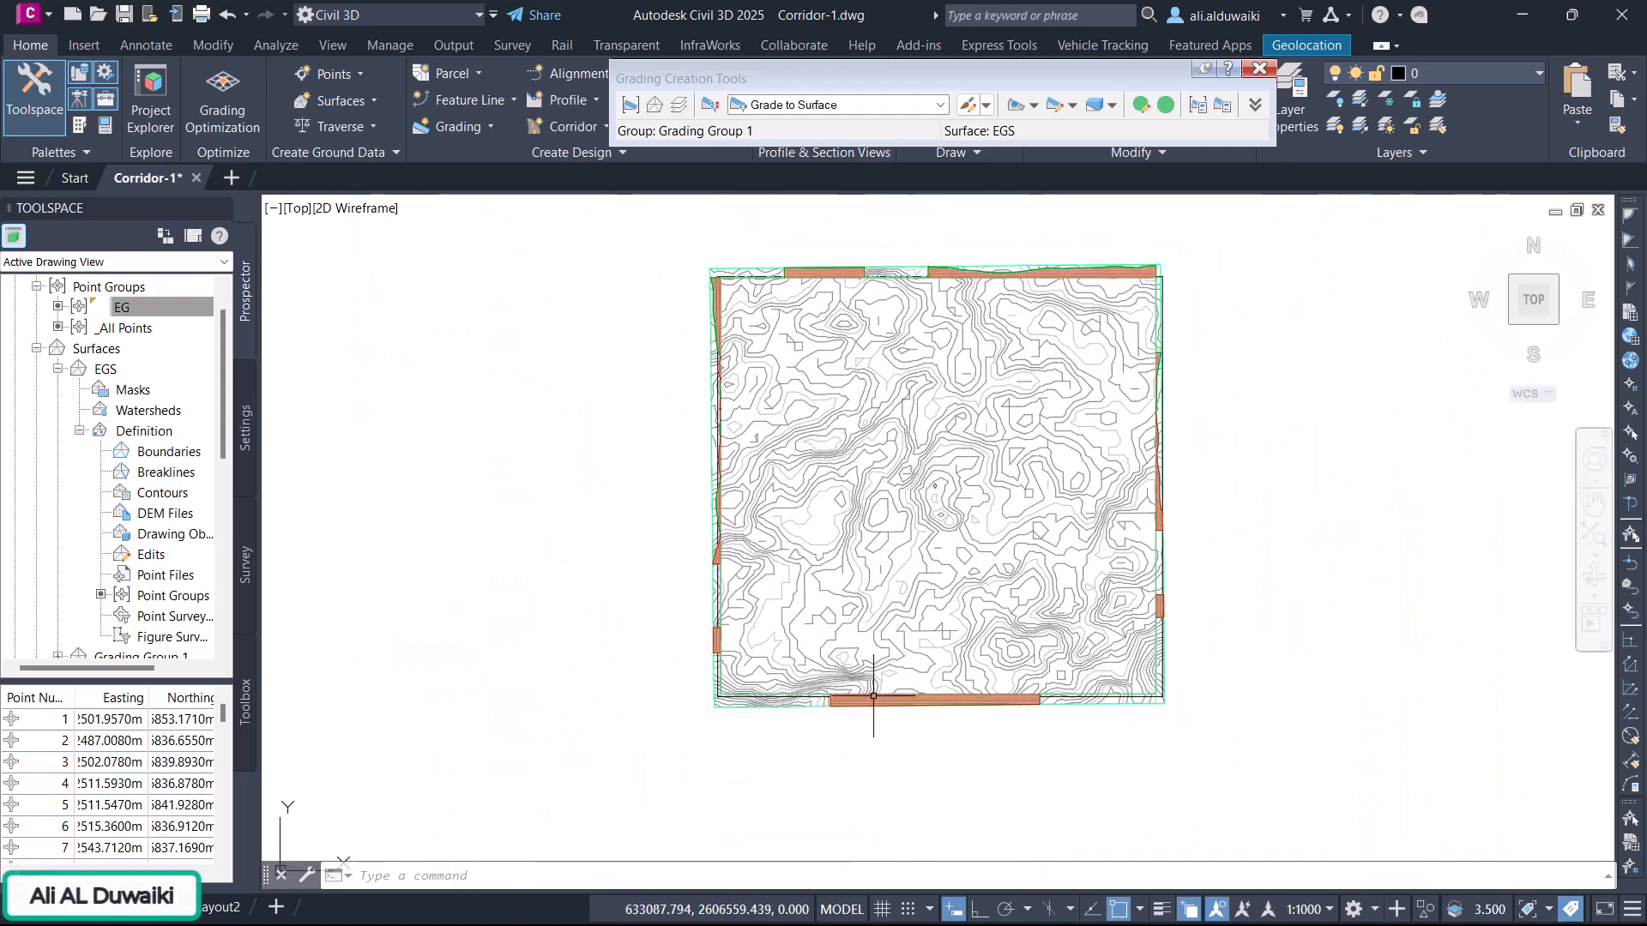
Step: Inspect the Grading Group 1 surface on its own in 3D in the Object Viewer
left_click(868, 699)
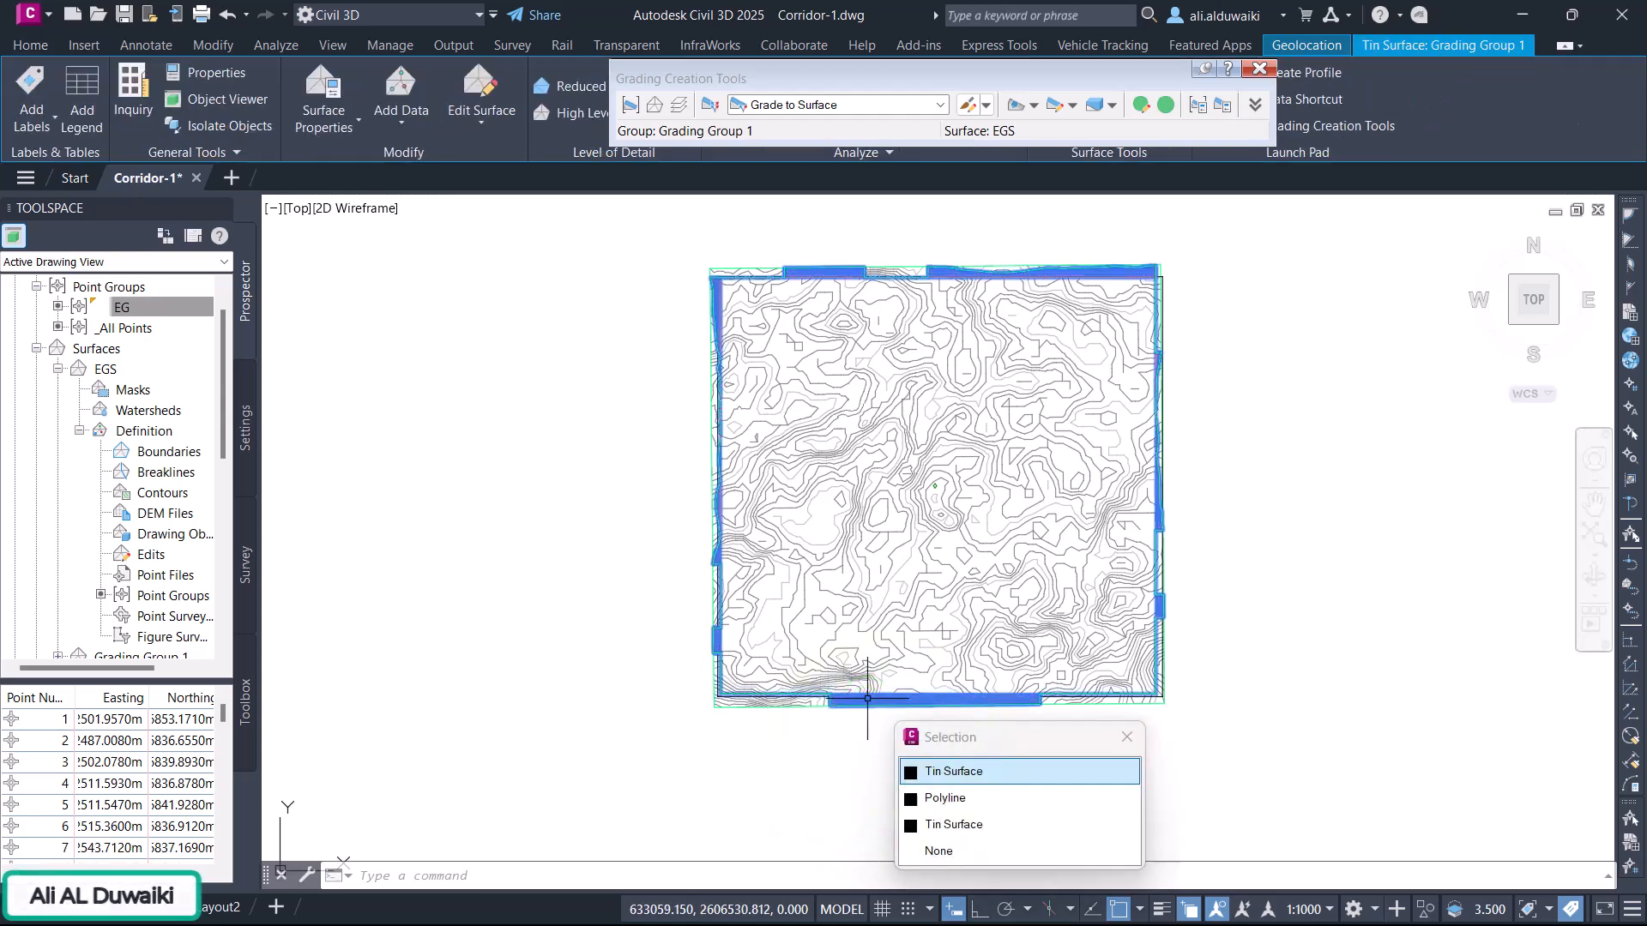
left_click(955, 763)
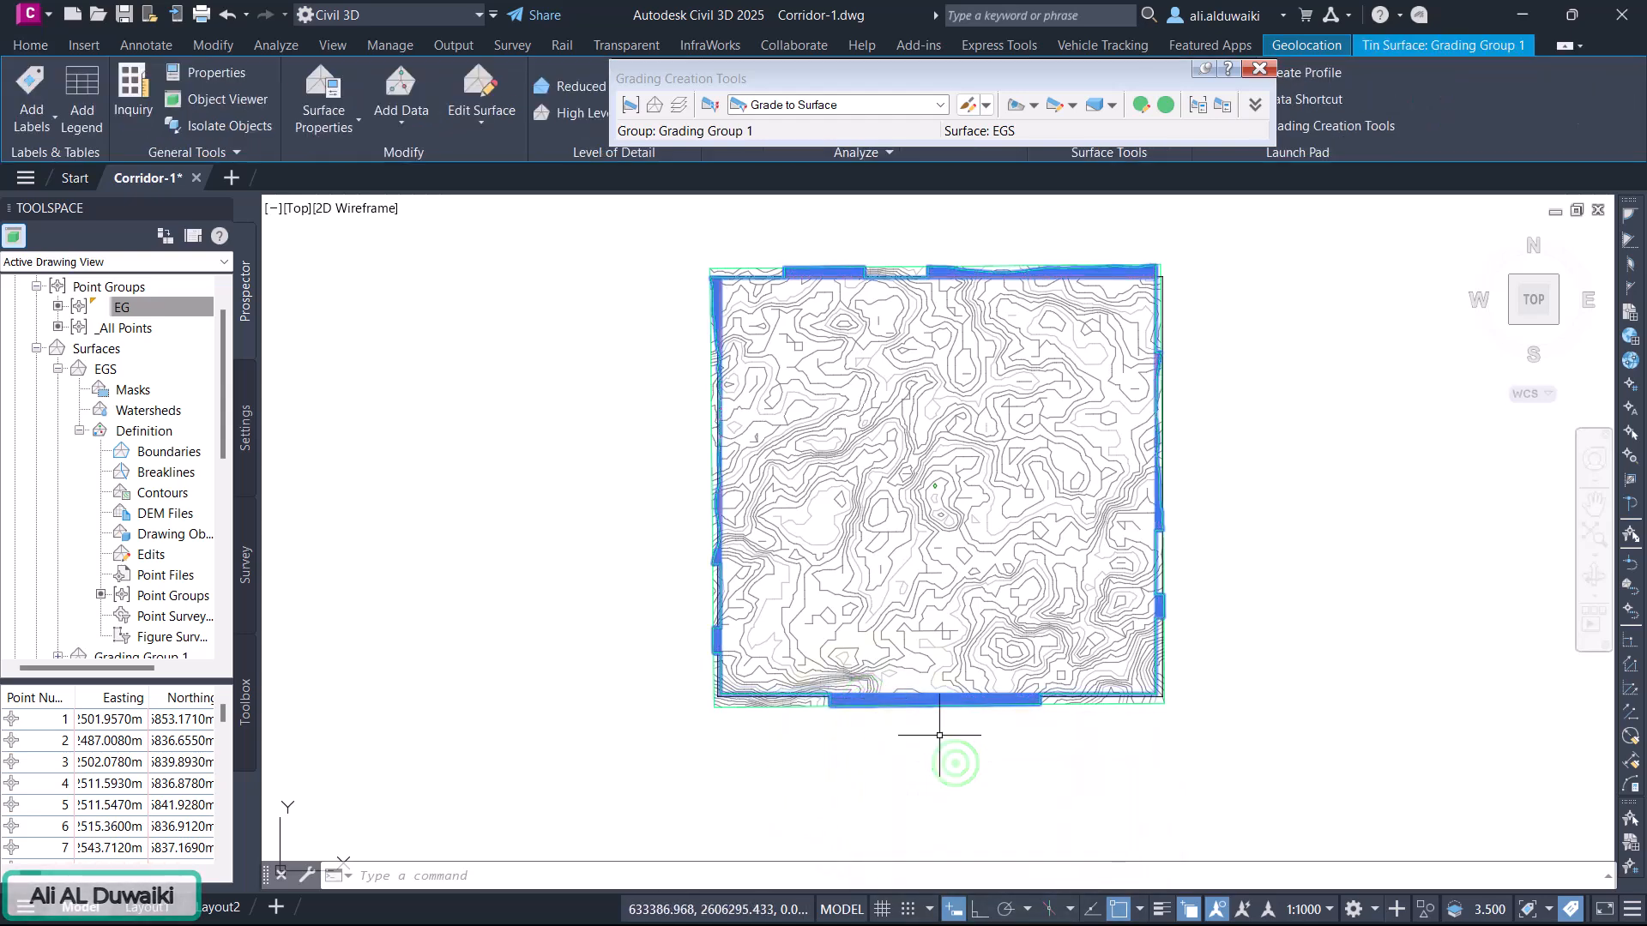
left_click(226, 100)
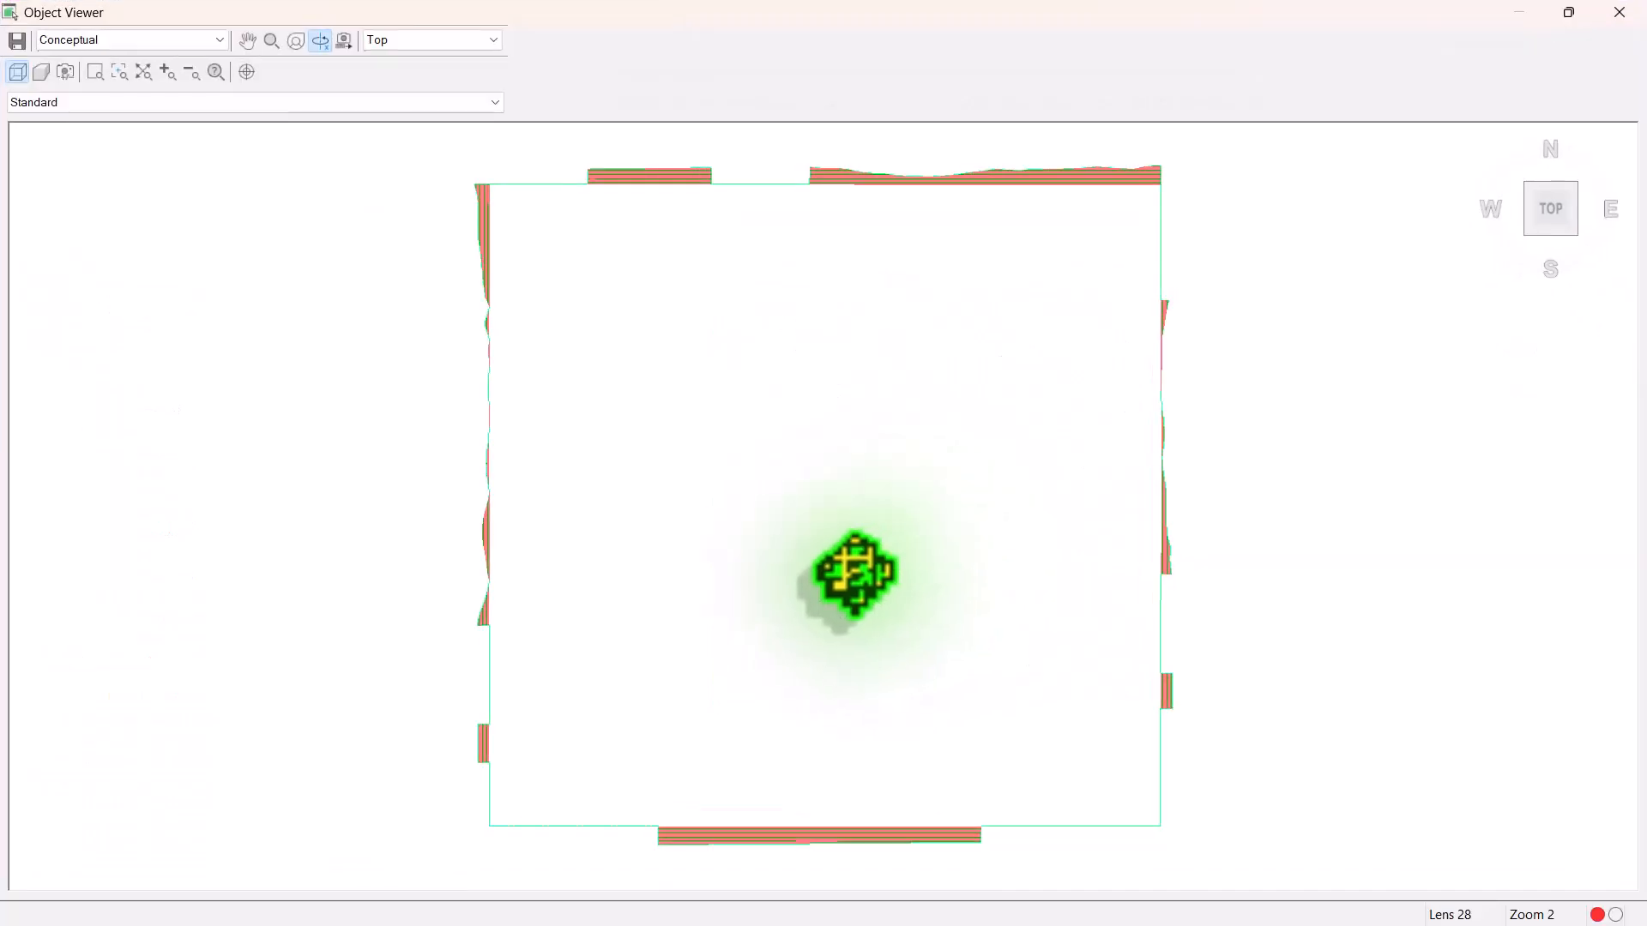
mouse_move(855, 572)
left_mouse_down()
mouse_move(892, 592)
mouse_move(845, 489)
mouse_move(944, 662)
mouse_move(904, 596)
mouse_move(815, 606)
mouse_move(757, 529)
mouse_move(1022, 448)
mouse_move(867, 607)
mouse_move(934, 537)
mouse_move(1040, 474)
mouse_move(622, 703)
mouse_move(544, 632)
mouse_move(764, 589)
mouse_move(790, 543)
mouse_move(816, 599)
mouse_move(1115, 403)
left_mouse_up()
left_click(1621, 12)
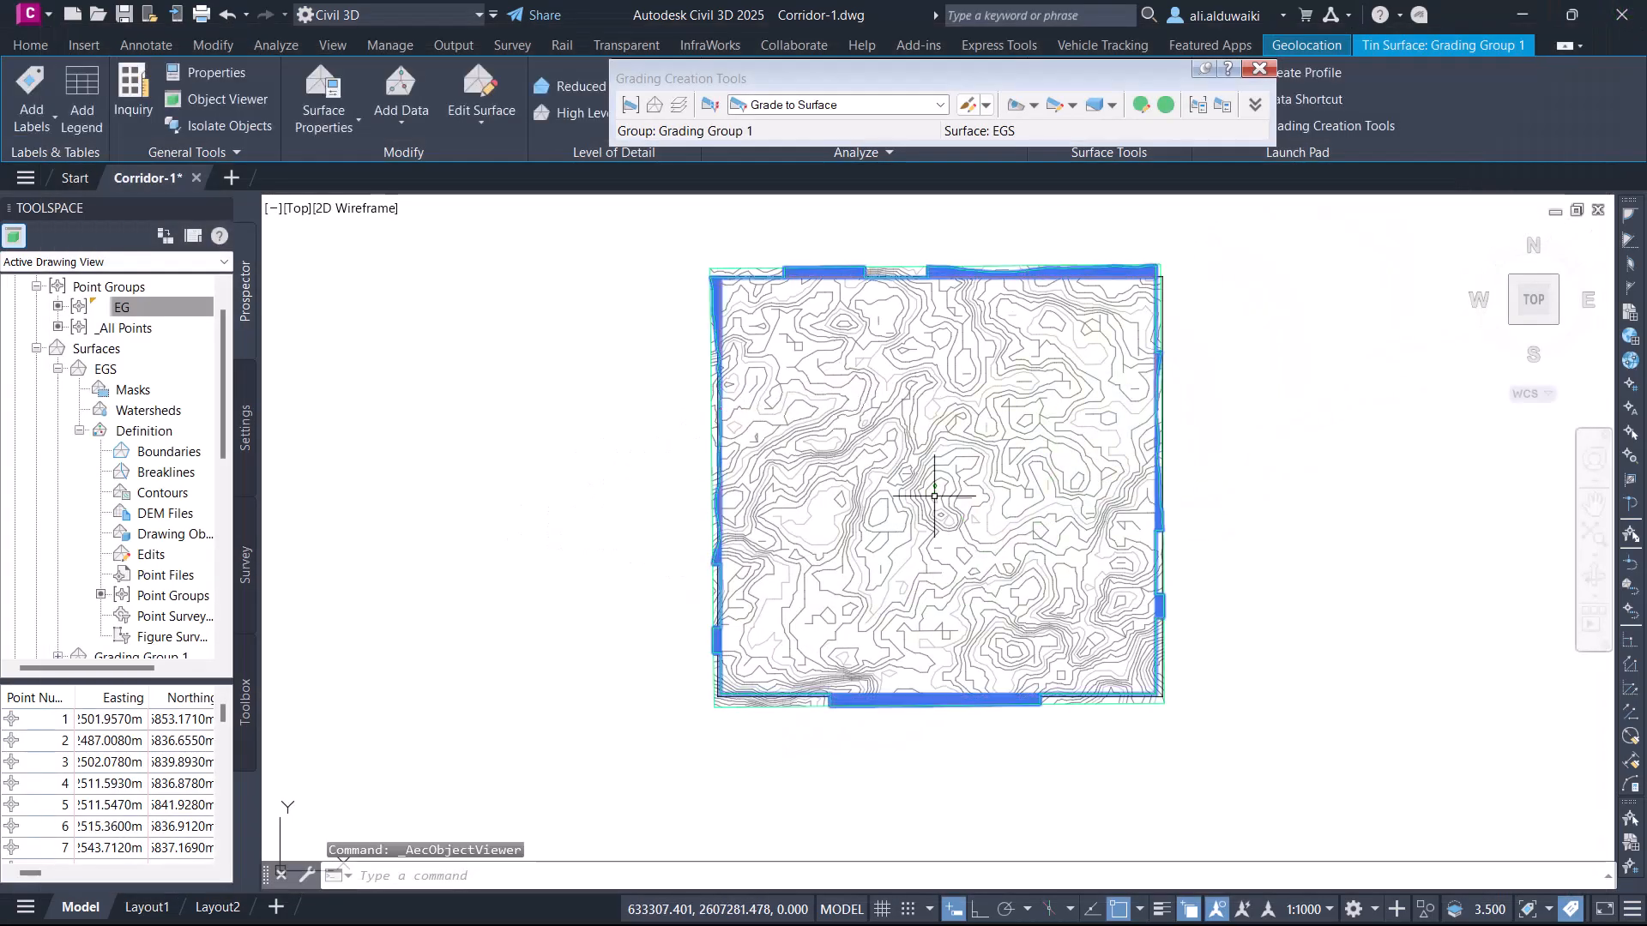
key("Escape")
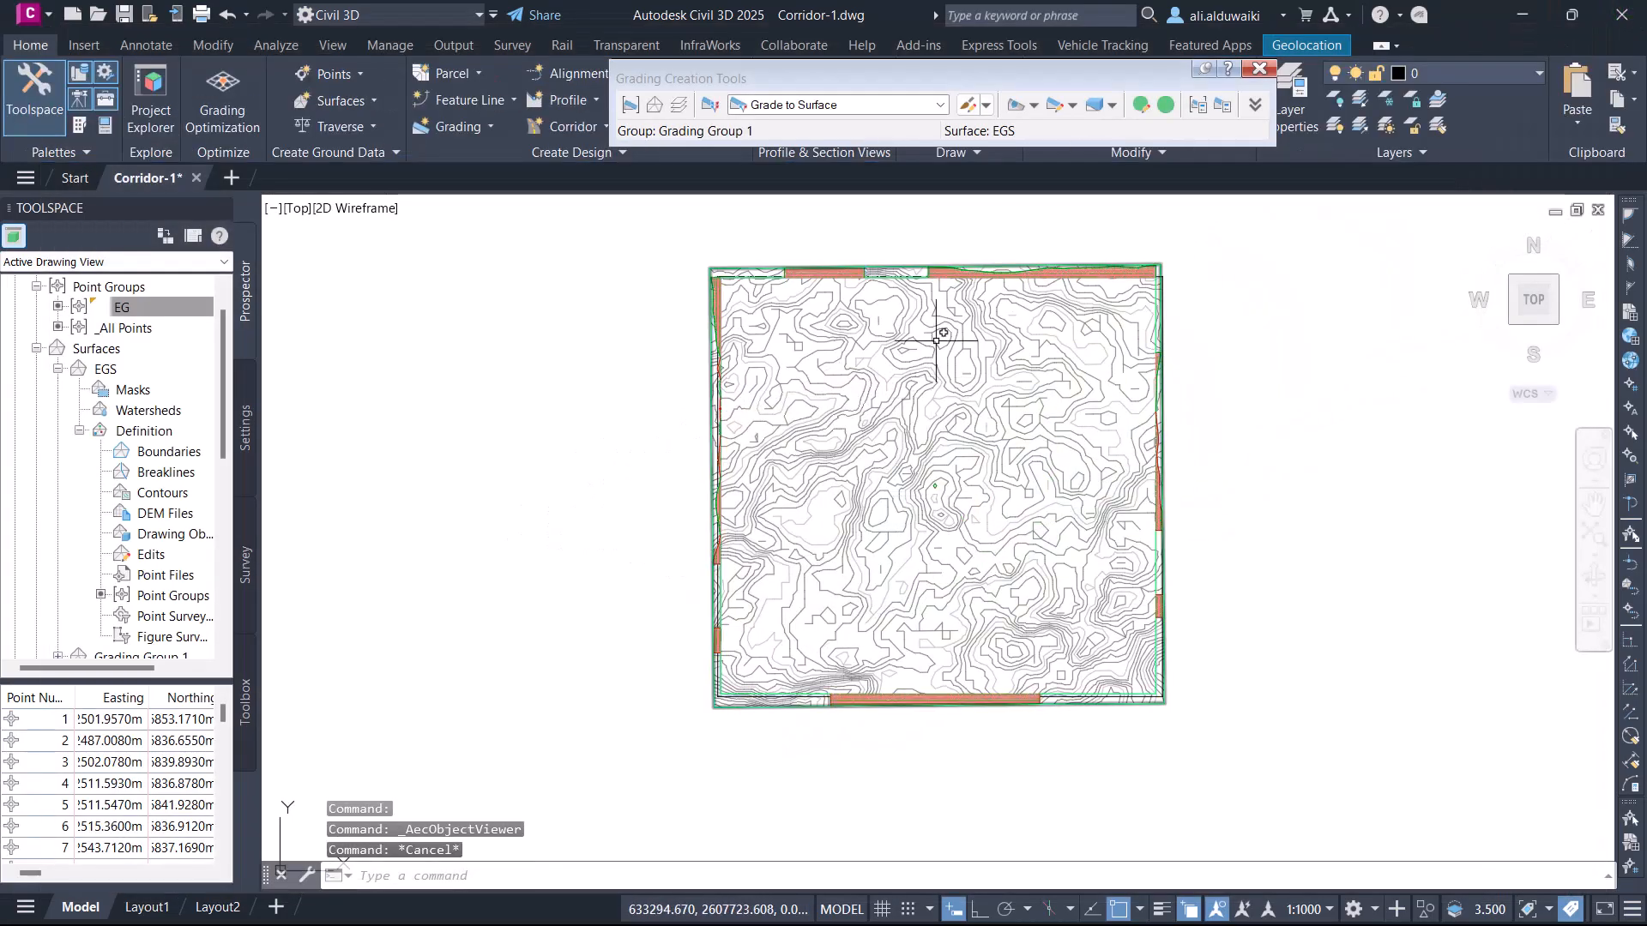
Step: Inspect surface EGS together with the Grading Group 1 surface in 3D in the Object Viewer, using the Realistic visual style
left_click(852, 275)
left_click(916, 341)
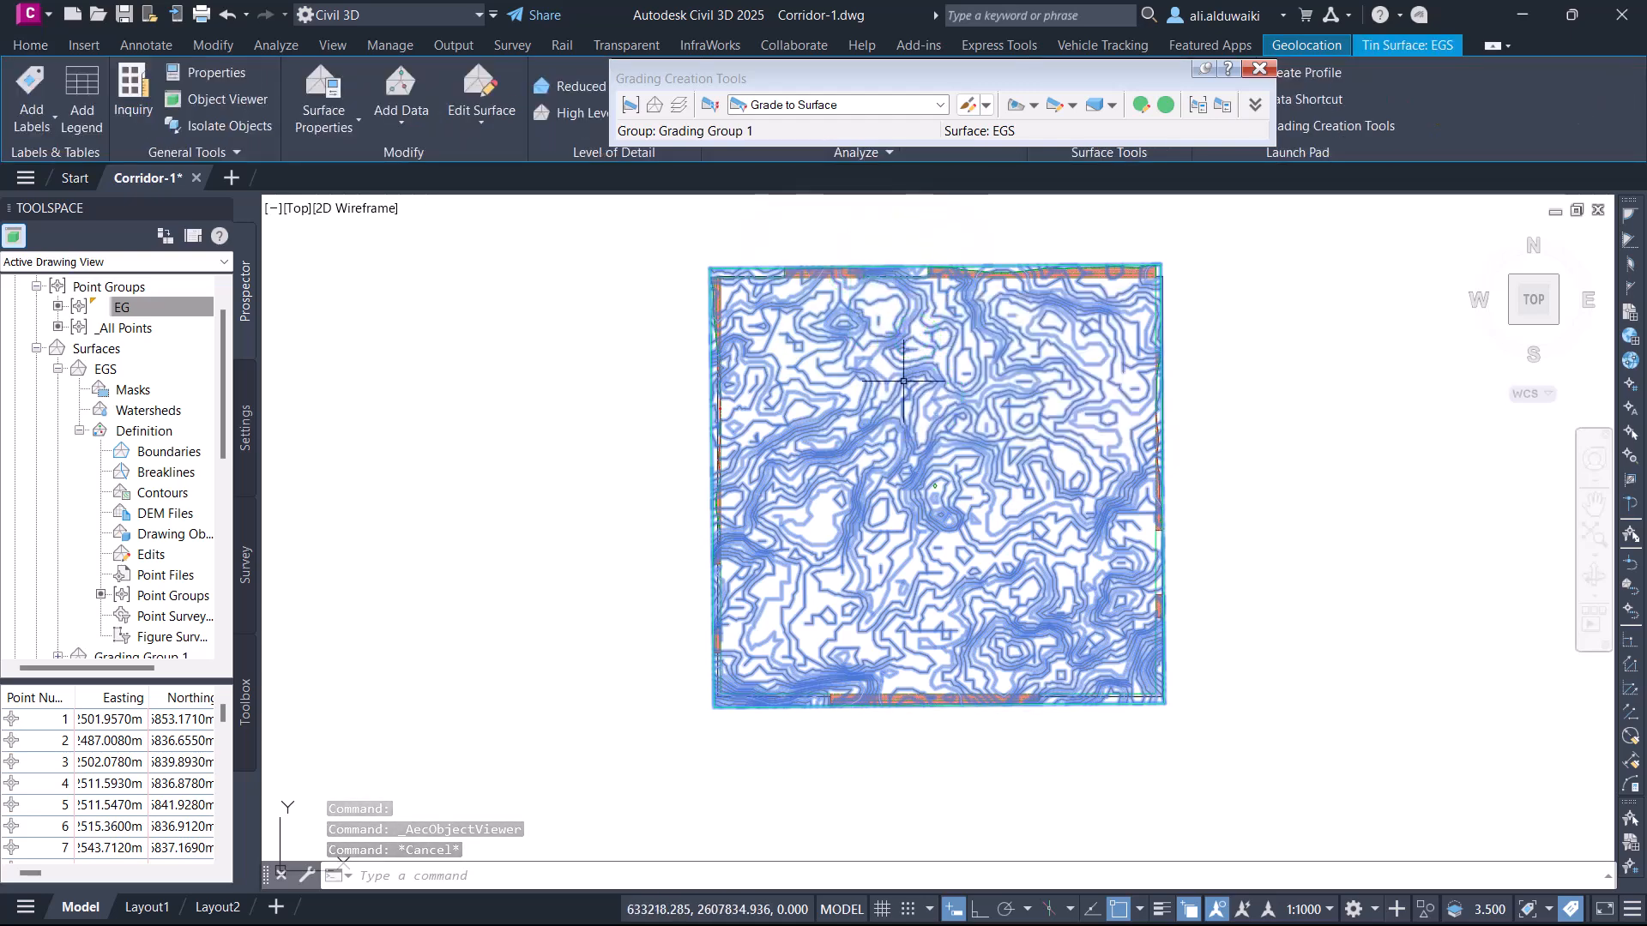
key("Escape")
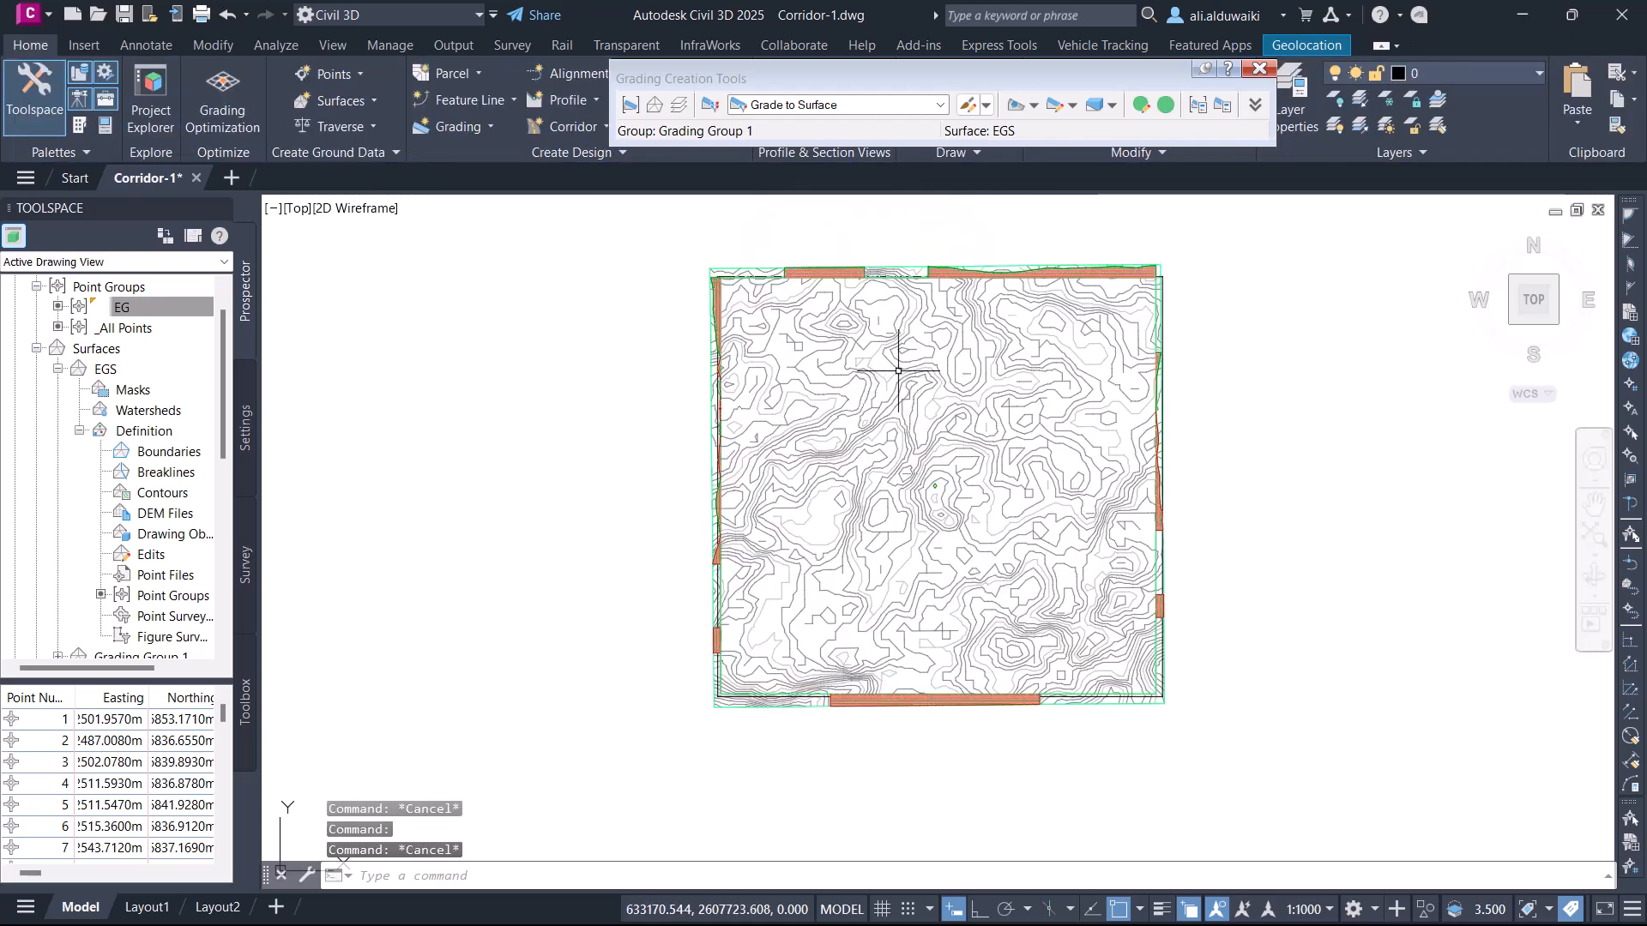
left_click(898, 370)
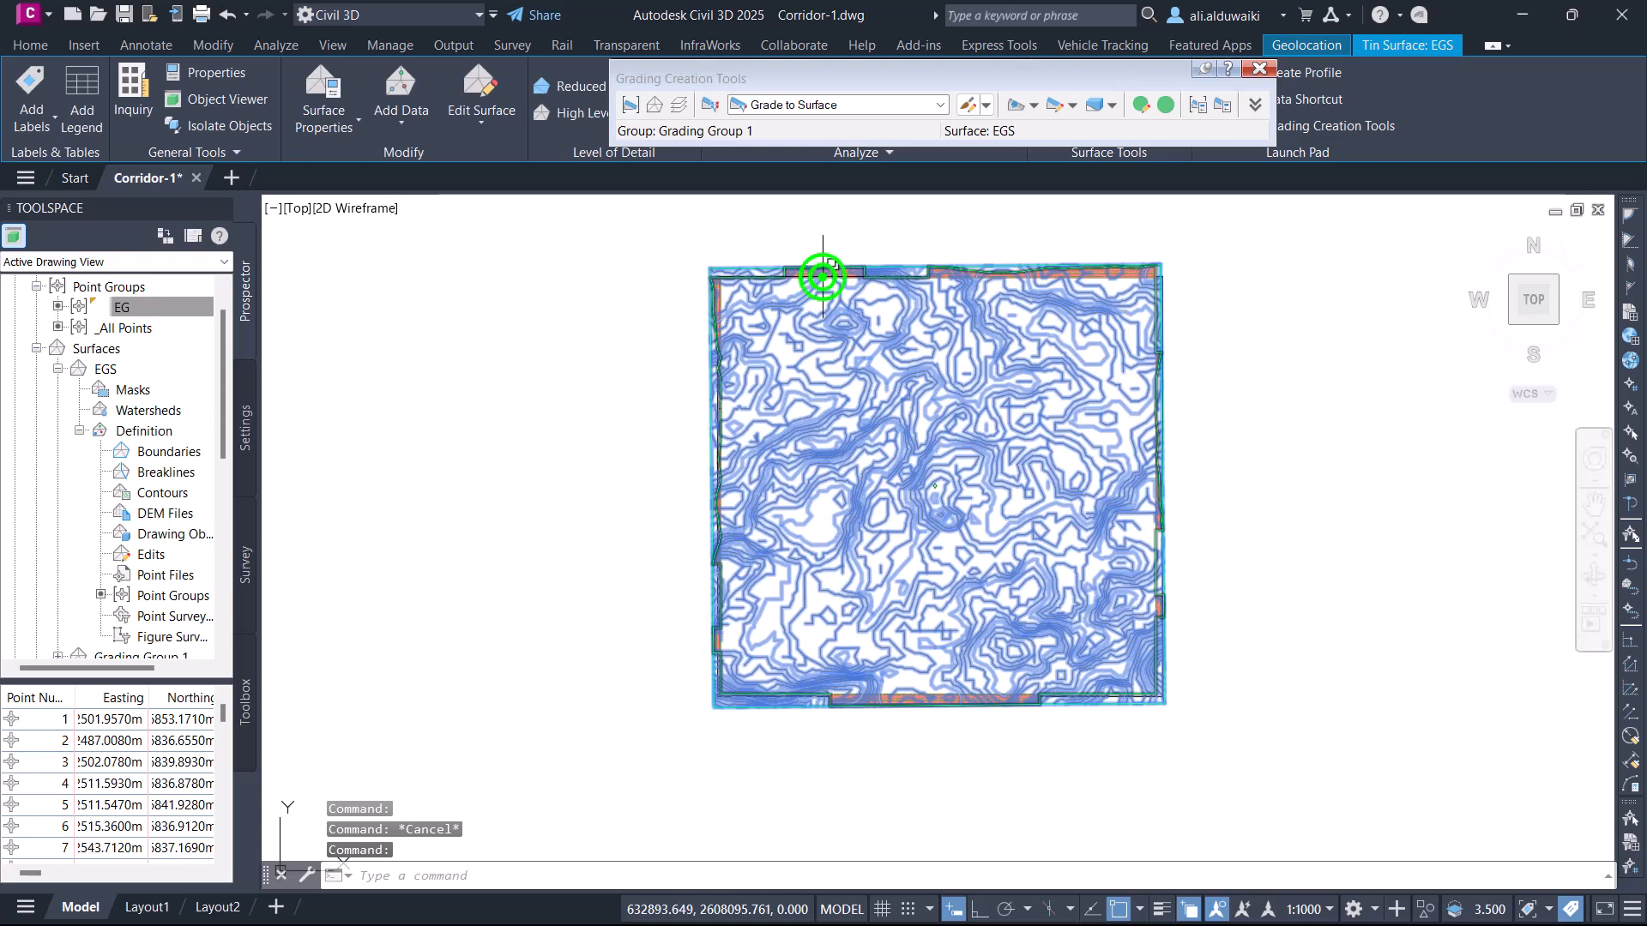
left_click(822, 277)
left_click(978, 345)
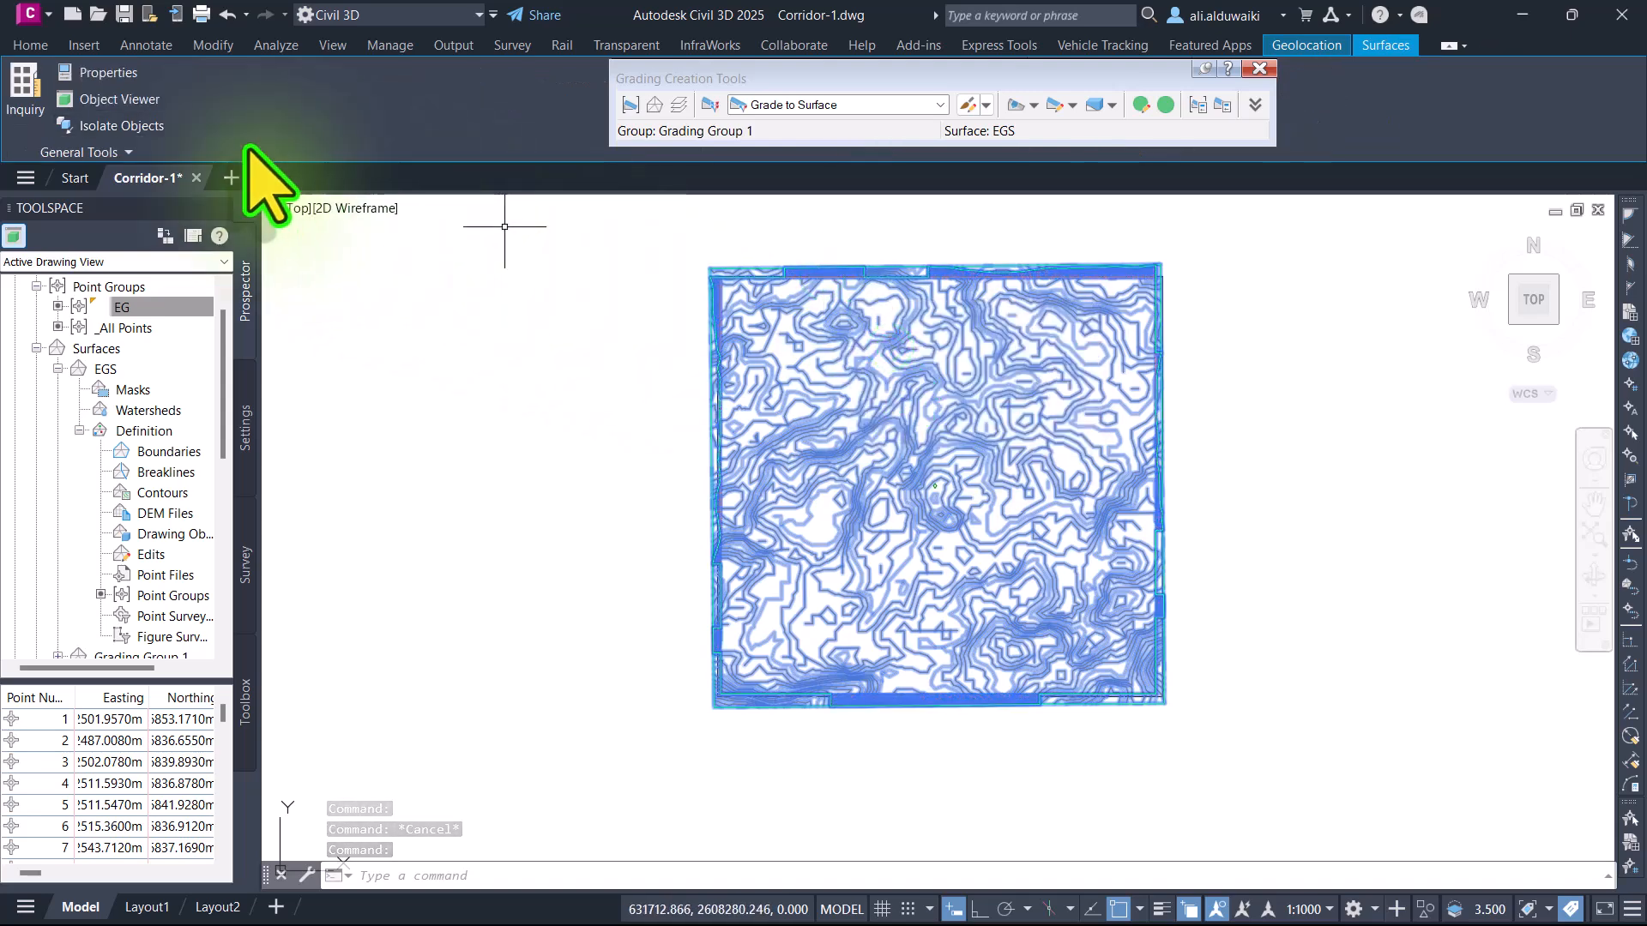
left_click(93, 92)
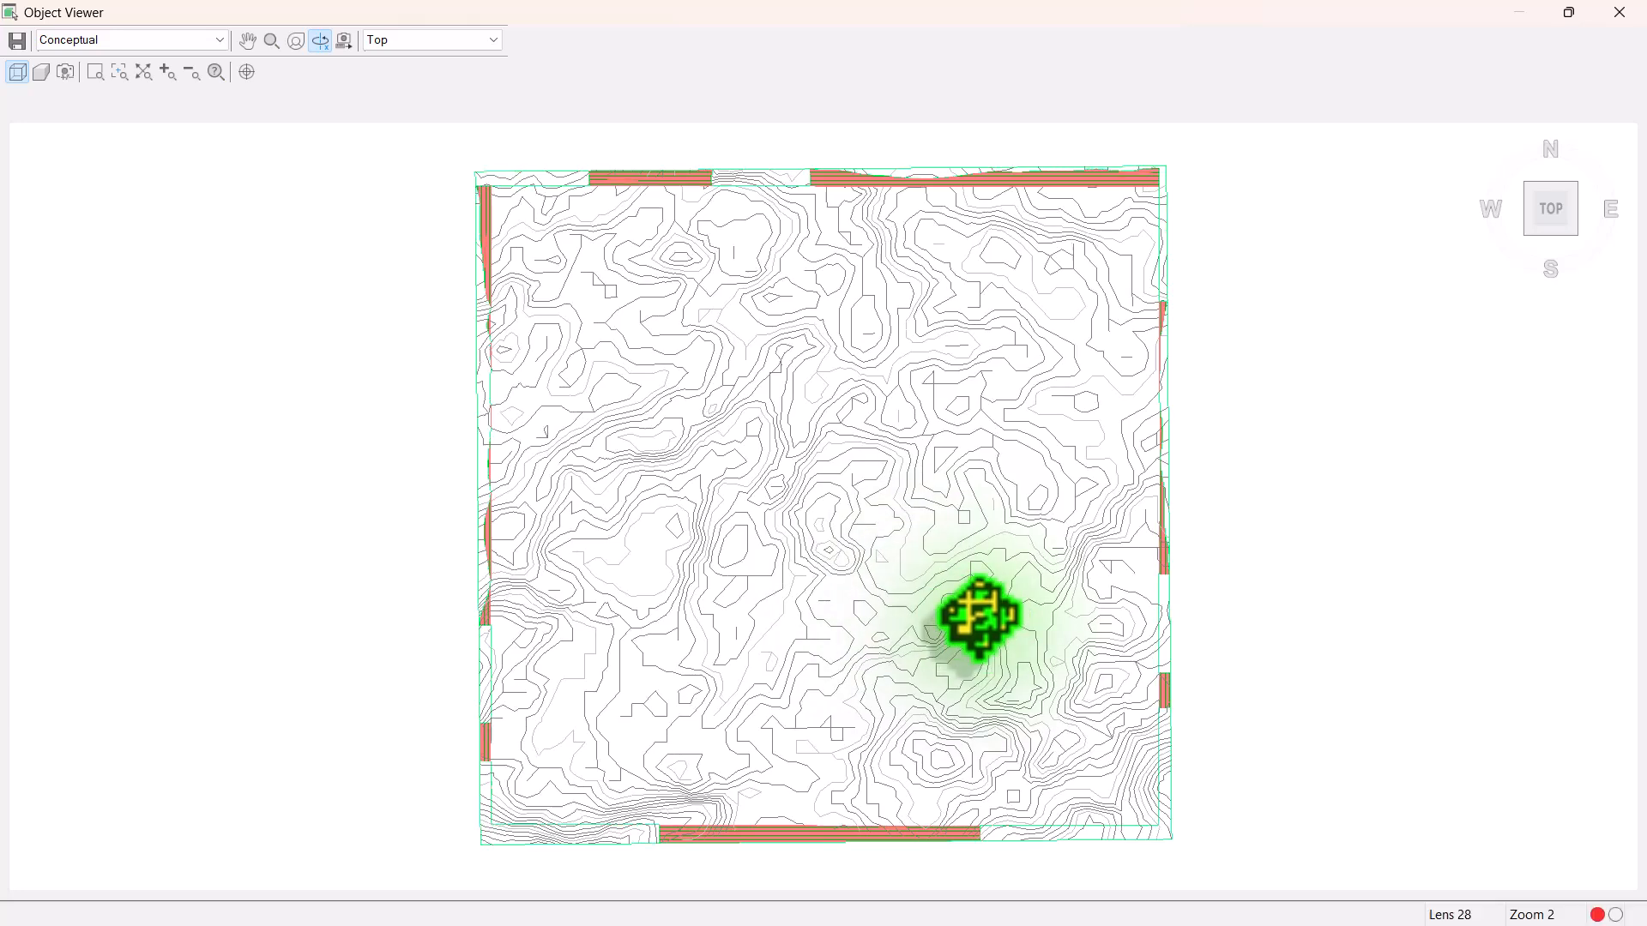
mouse_move(993, 618)
left_mouse_down()
mouse_move(1004, 648)
mouse_move(963, 706)
mouse_move(875, 661)
mouse_move(966, 661)
mouse_move(834, 699)
mouse_move(937, 661)
mouse_move(832, 772)
mouse_move(1029, 511)
left_mouse_up()
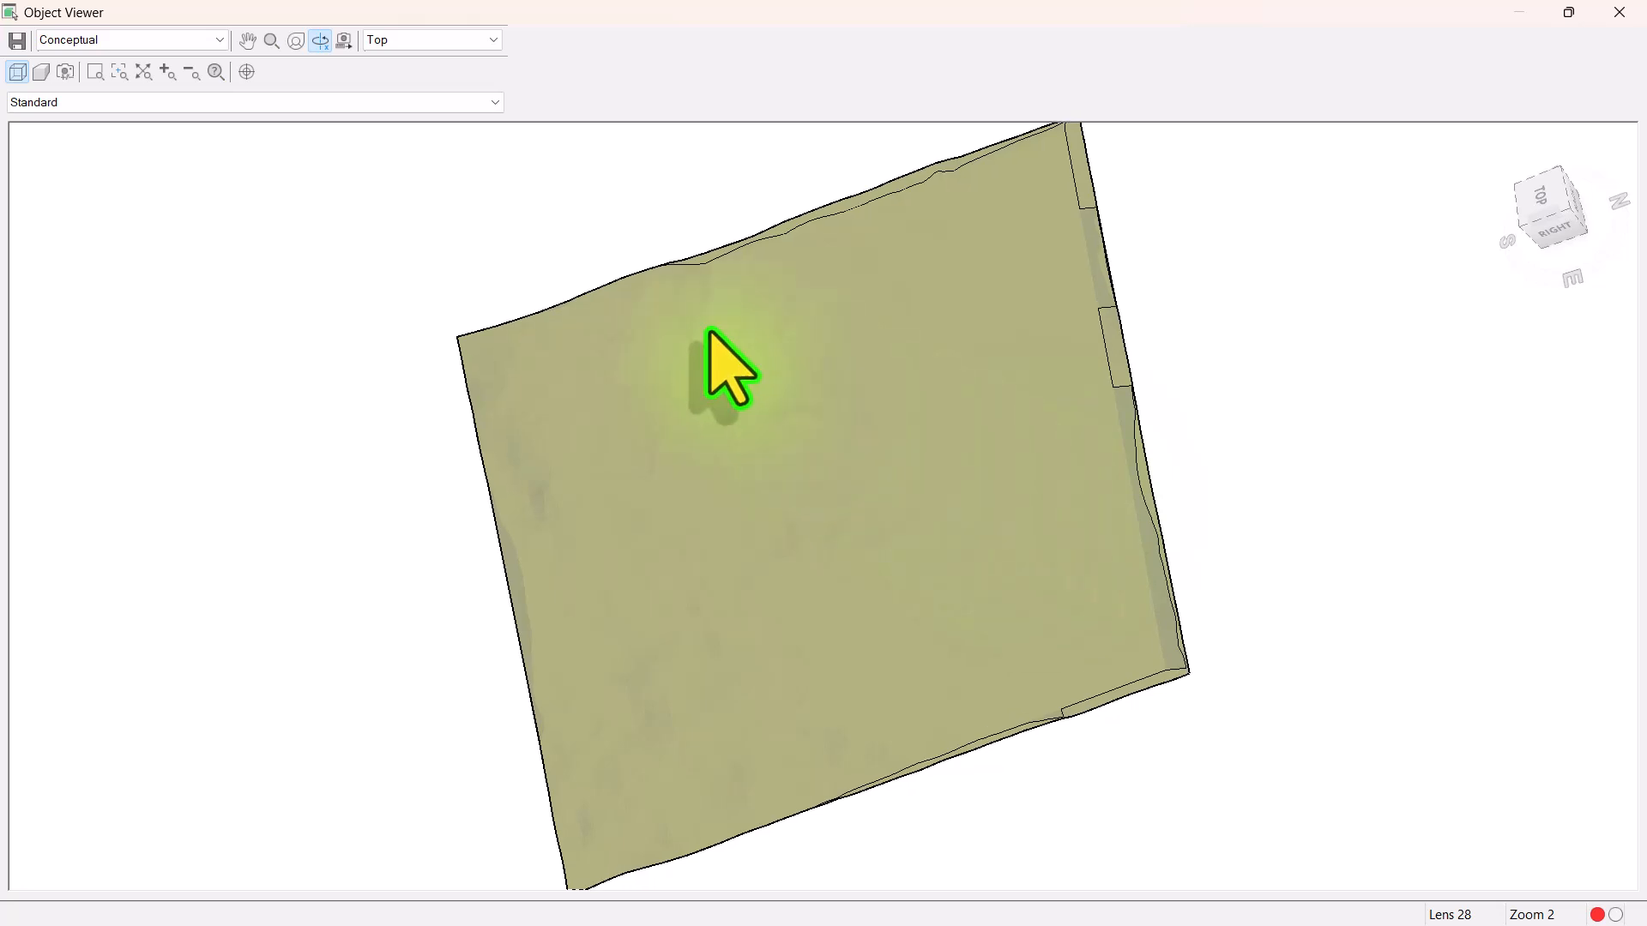
left_click(163, 41)
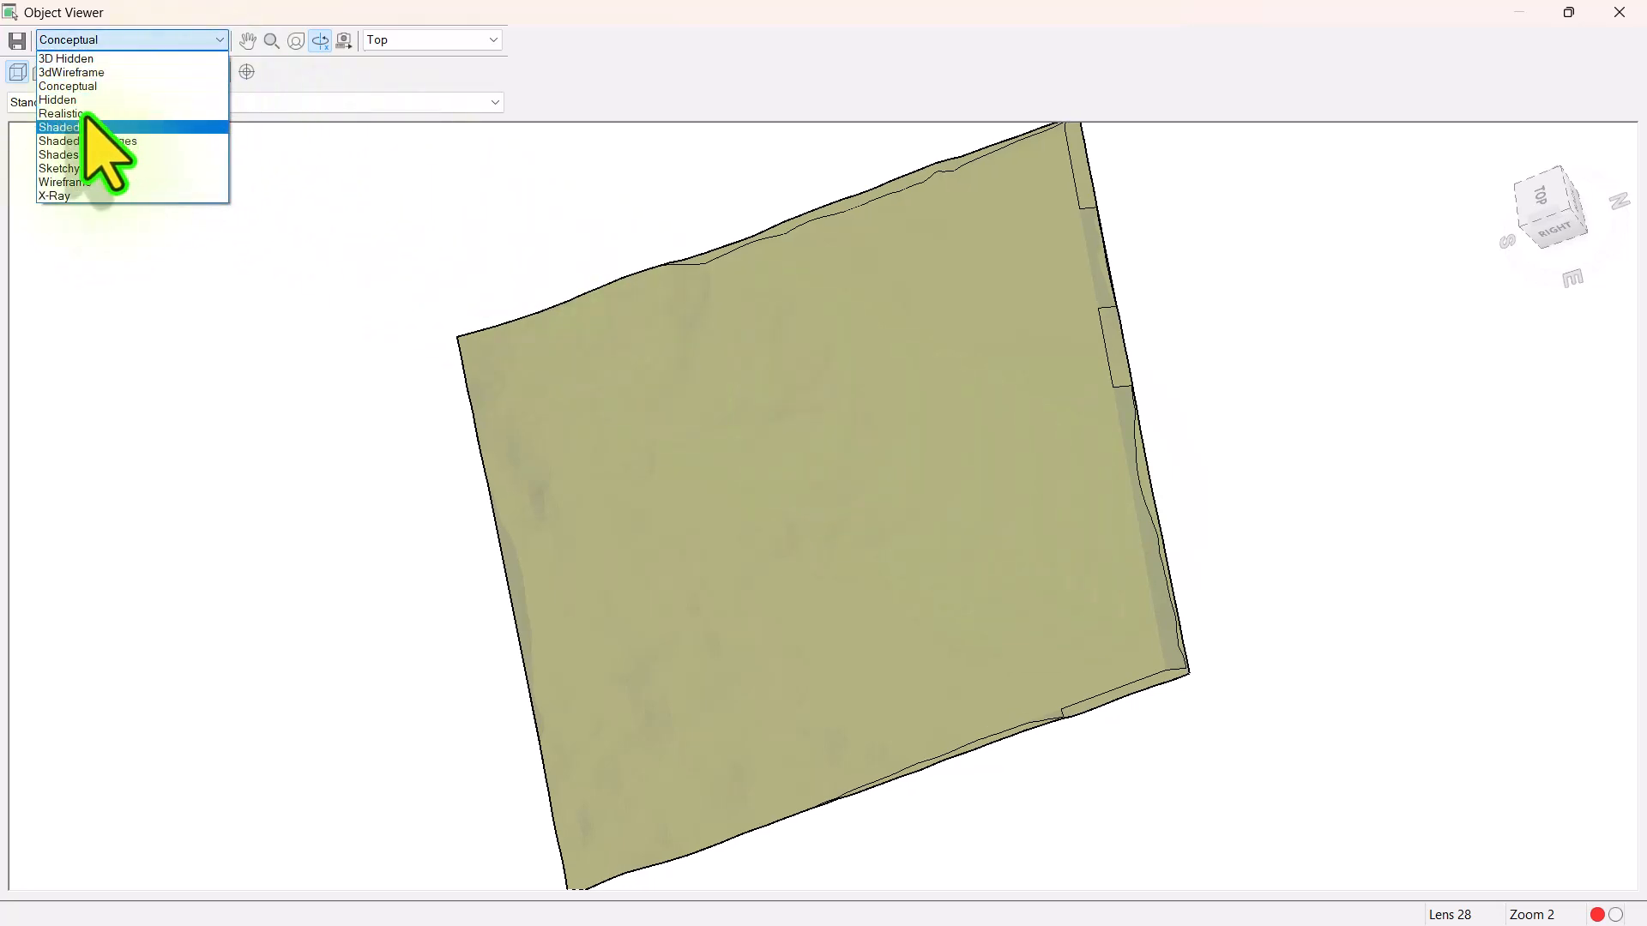
left_click(84, 113)
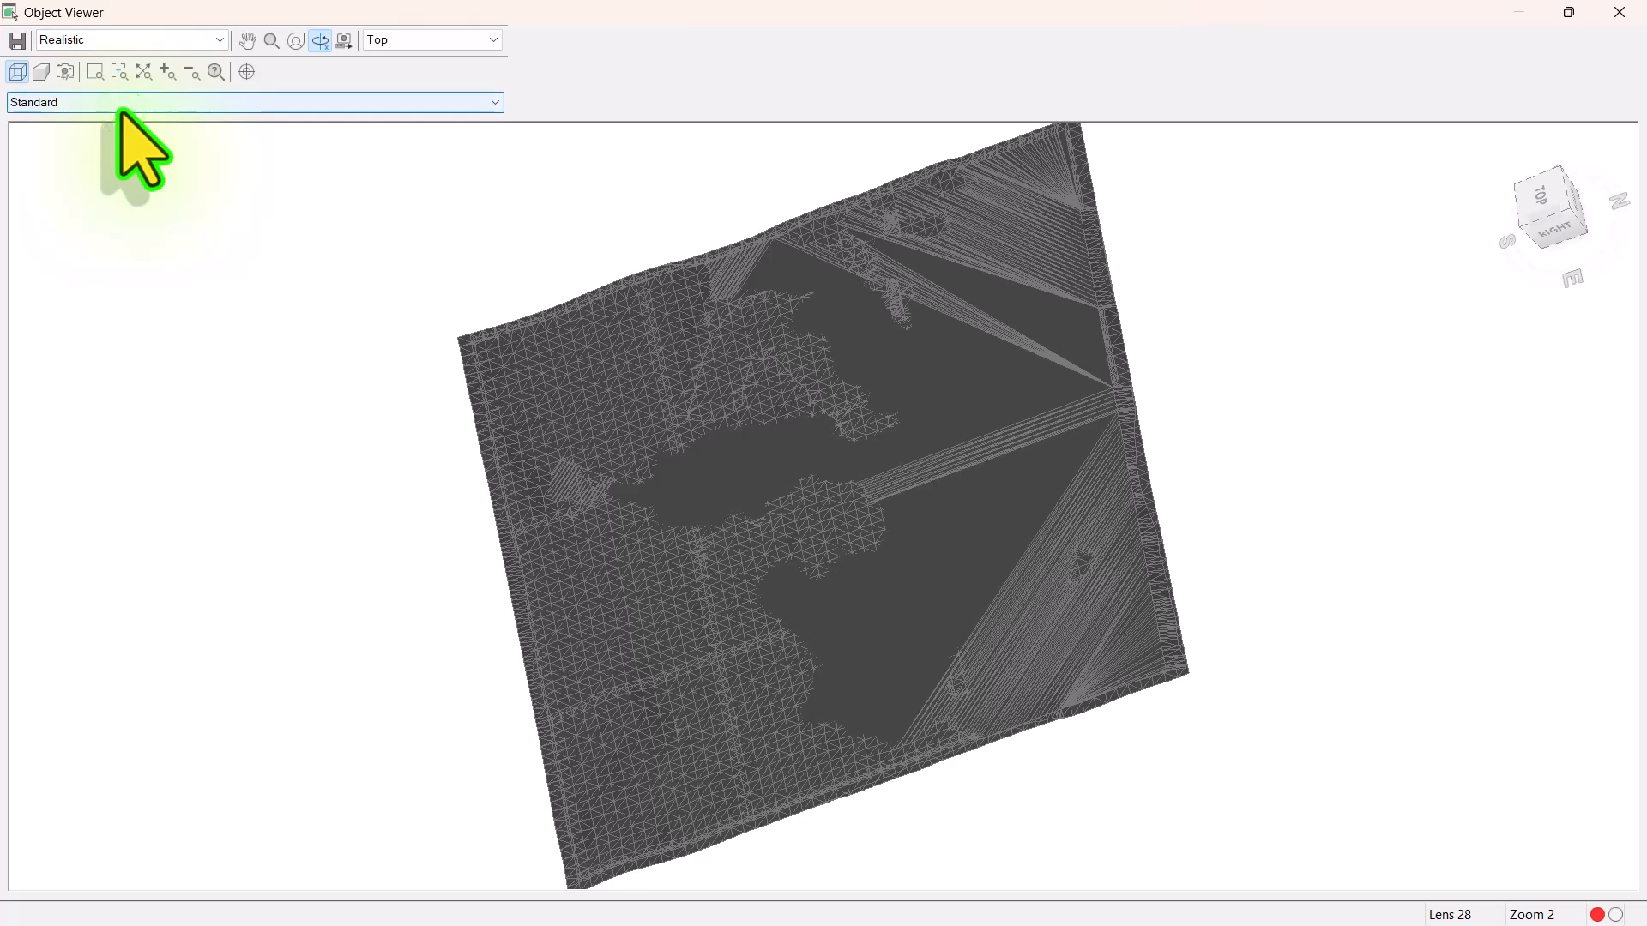
Step: Inspect surface EGS and the Grading Group 1 surface together in 3D using the Shaded visual style
left_click(115, 41)
left_click(93, 127)
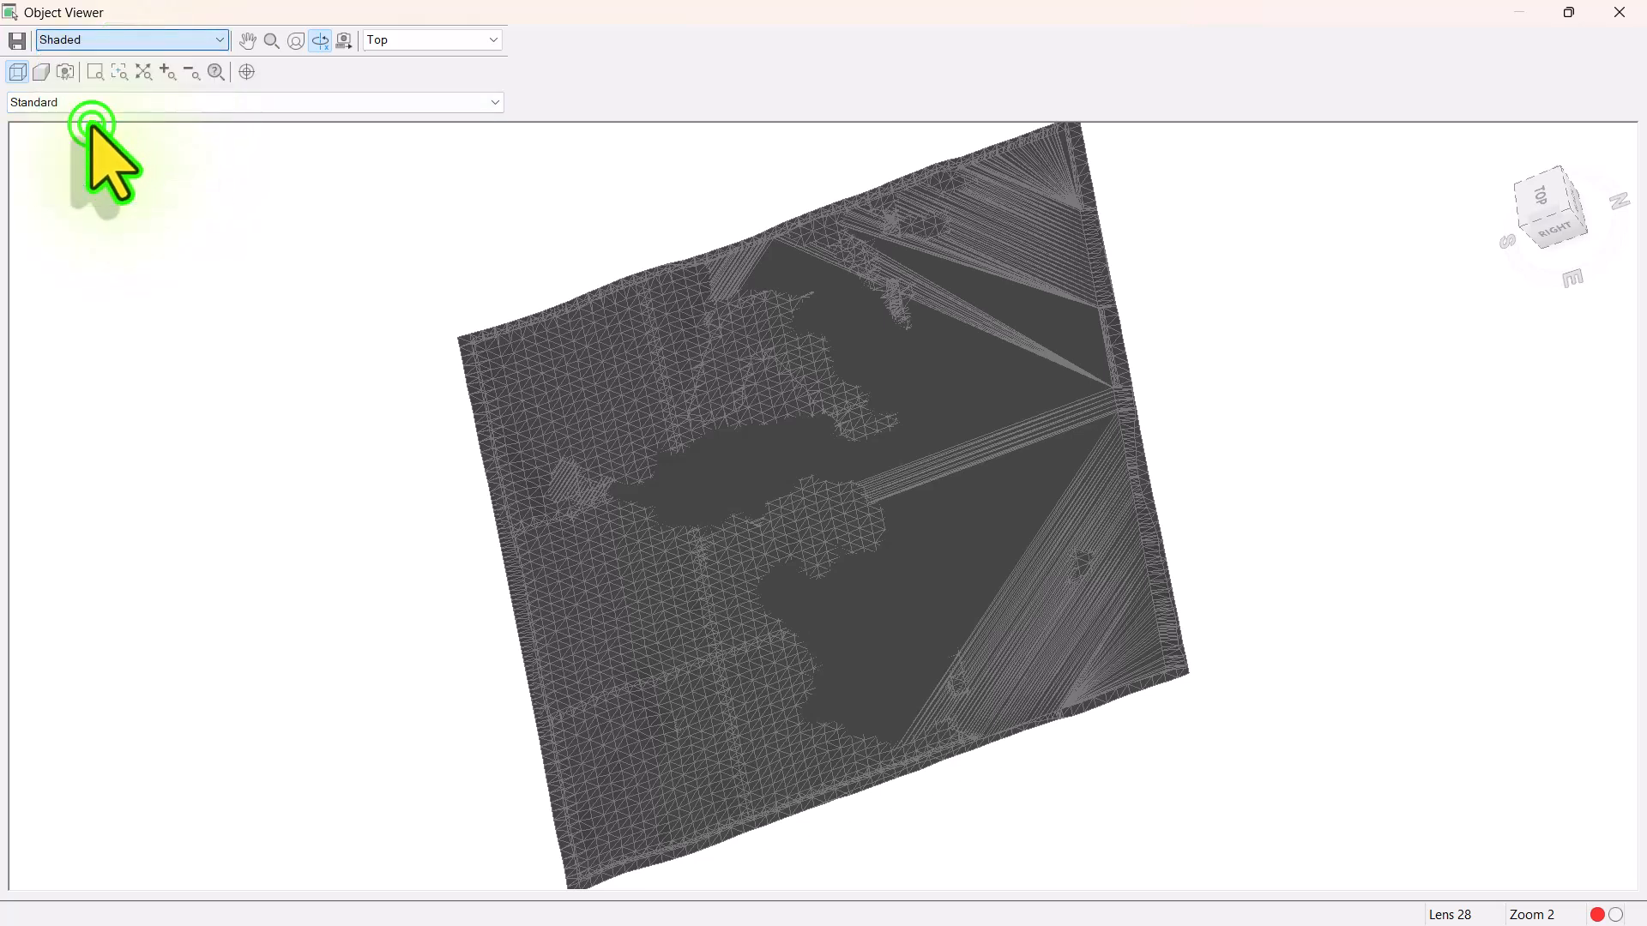
mouse_move(948, 673)
left_mouse_down()
mouse_move(868, 716)
mouse_move(617, 643)
mouse_move(1091, 478)
mouse_move(992, 683)
mouse_move(931, 658)
mouse_move(863, 595)
mouse_move(842, 526)
mouse_move(783, 665)
mouse_move(687, 658)
mouse_move(864, 698)
mouse_move(856, 673)
mouse_move(901, 695)
mouse_move(794, 600)
mouse_move(979, 544)
mouse_move(801, 626)
mouse_move(698, 558)
mouse_move(788, 621)
left_mouse_up()
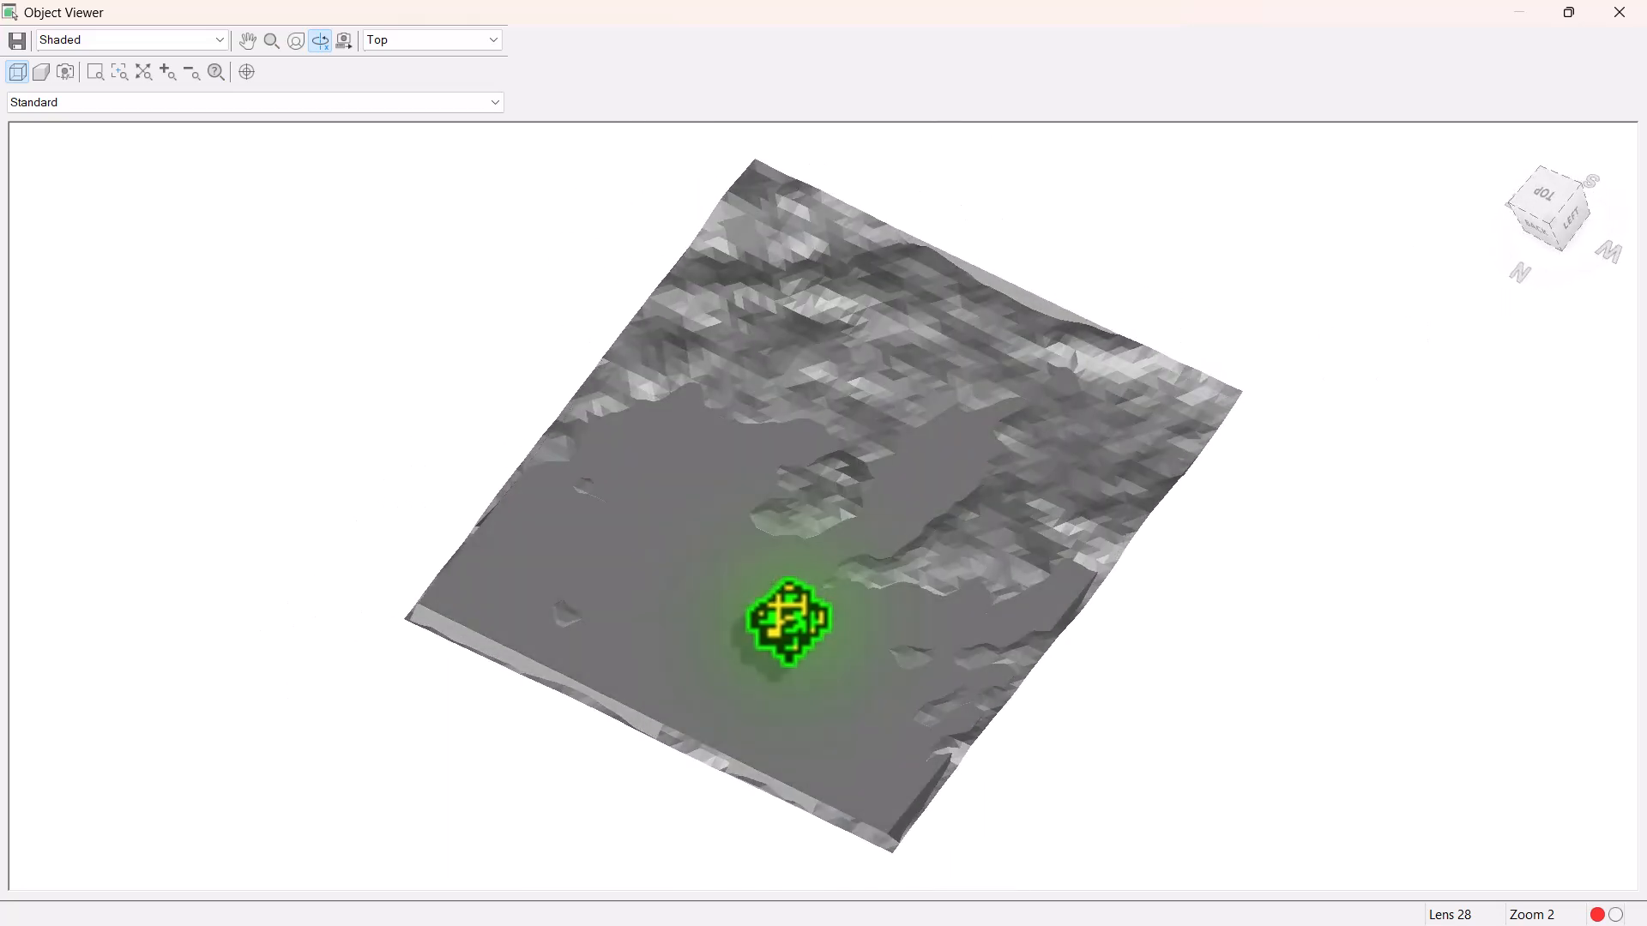
scroll(789, 622, "down", 6)
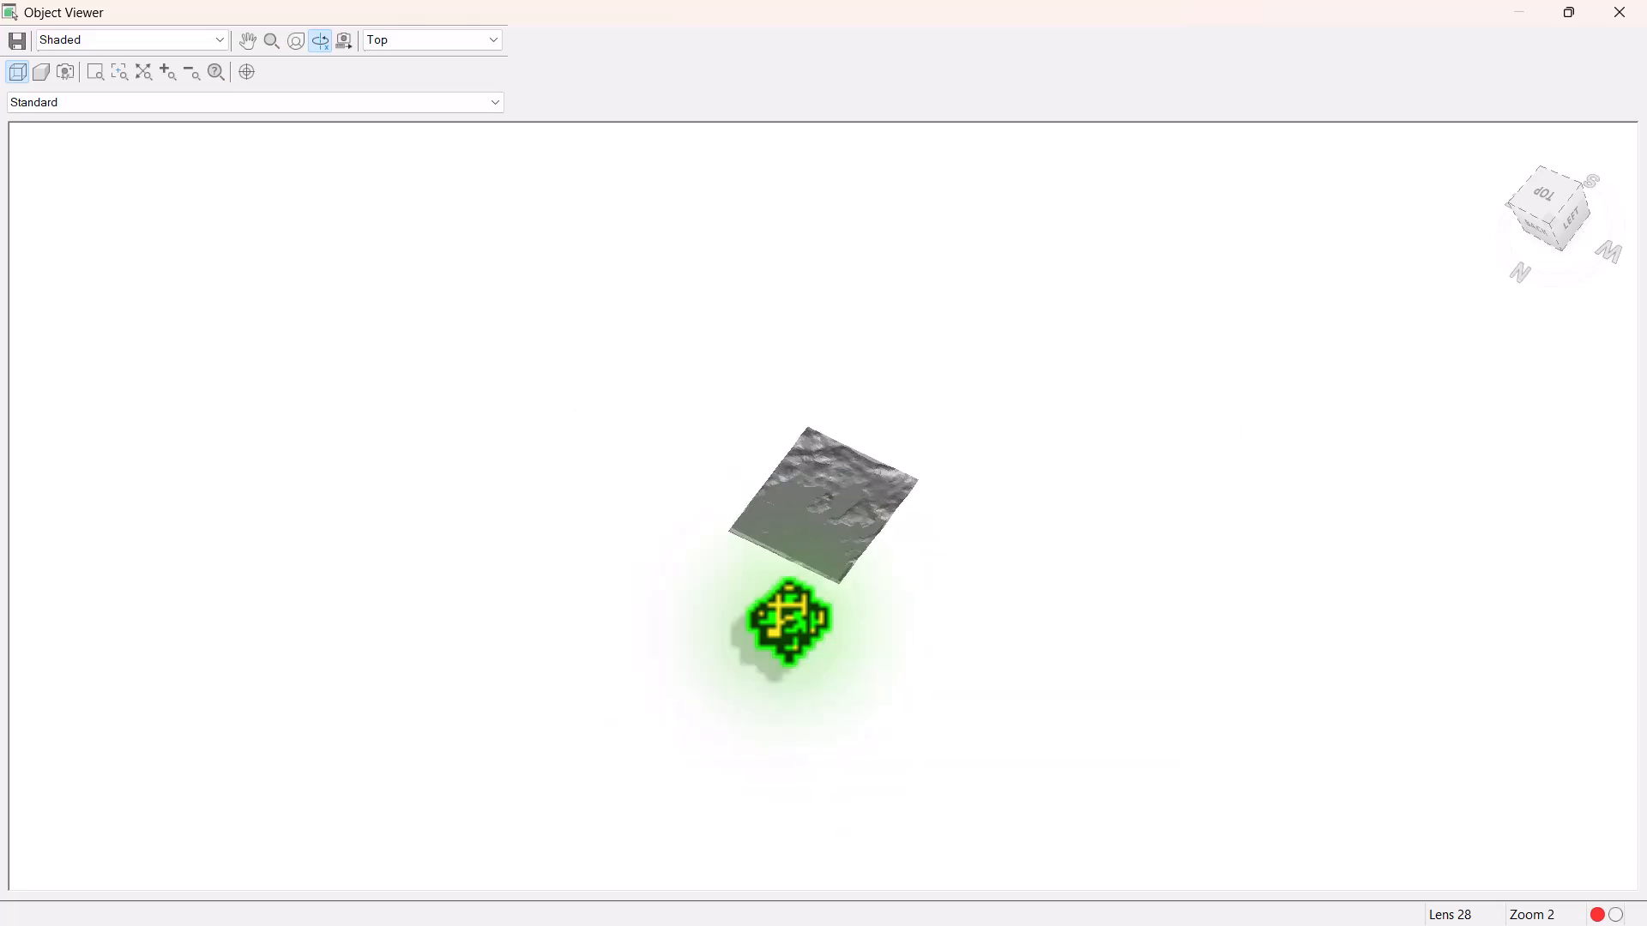
scroll(789, 622, "up", 8)
left_click(1619, 12)
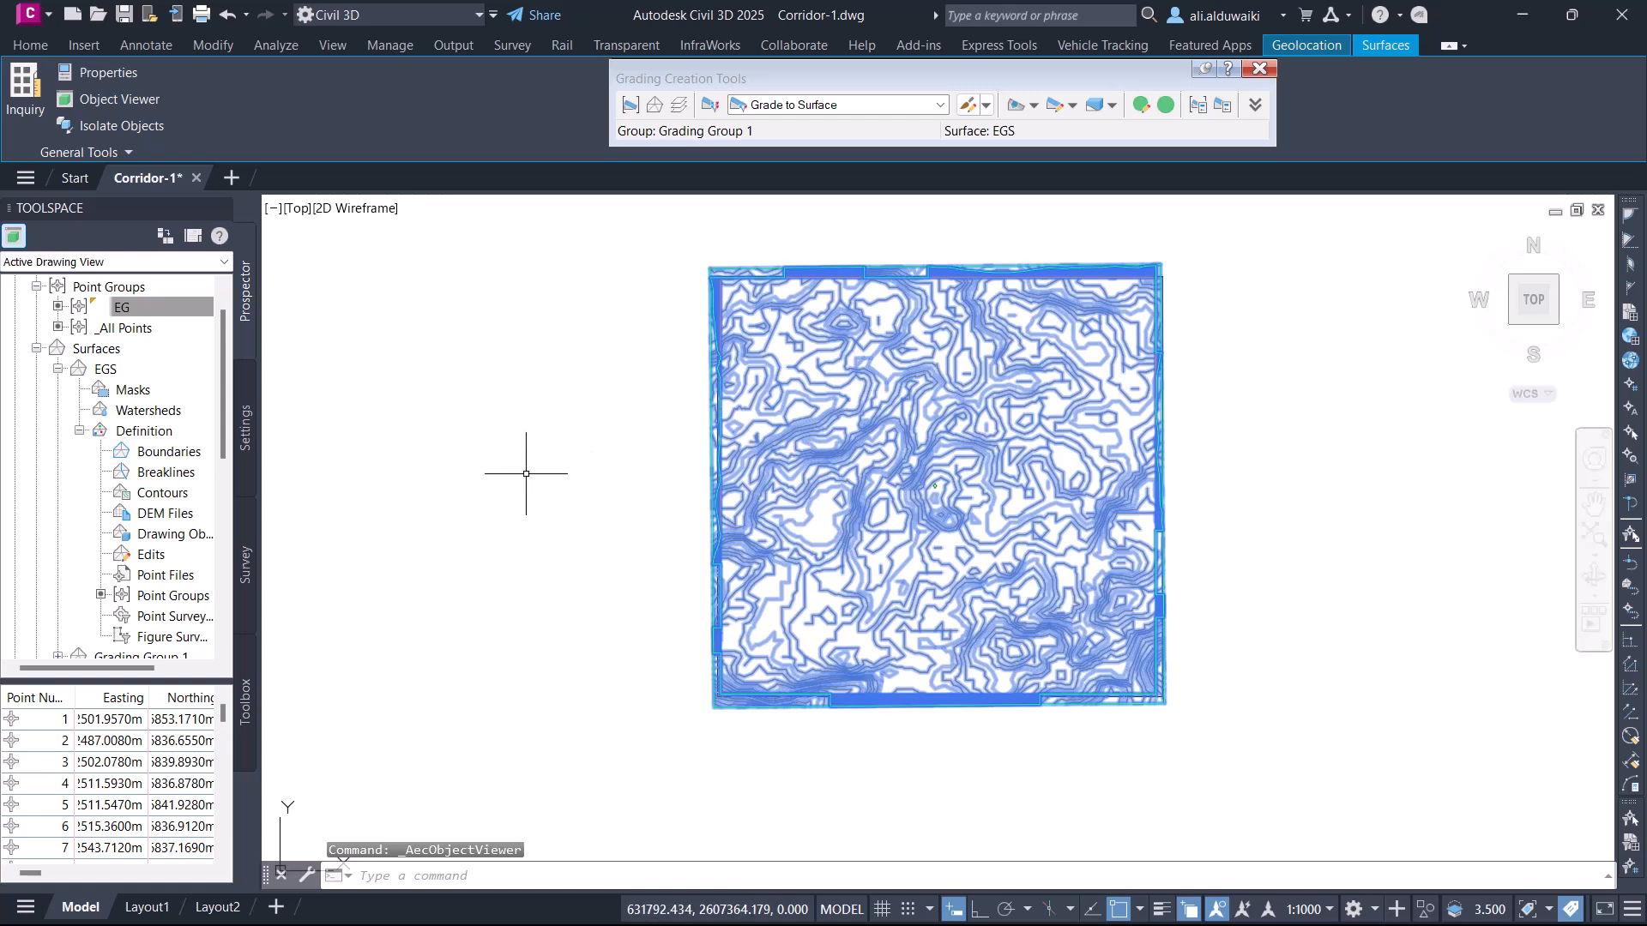
key("Escape")
Step: Create a new TIN surface named Total Surface in Corridor-1
scroll(129, 347, "up", 1)
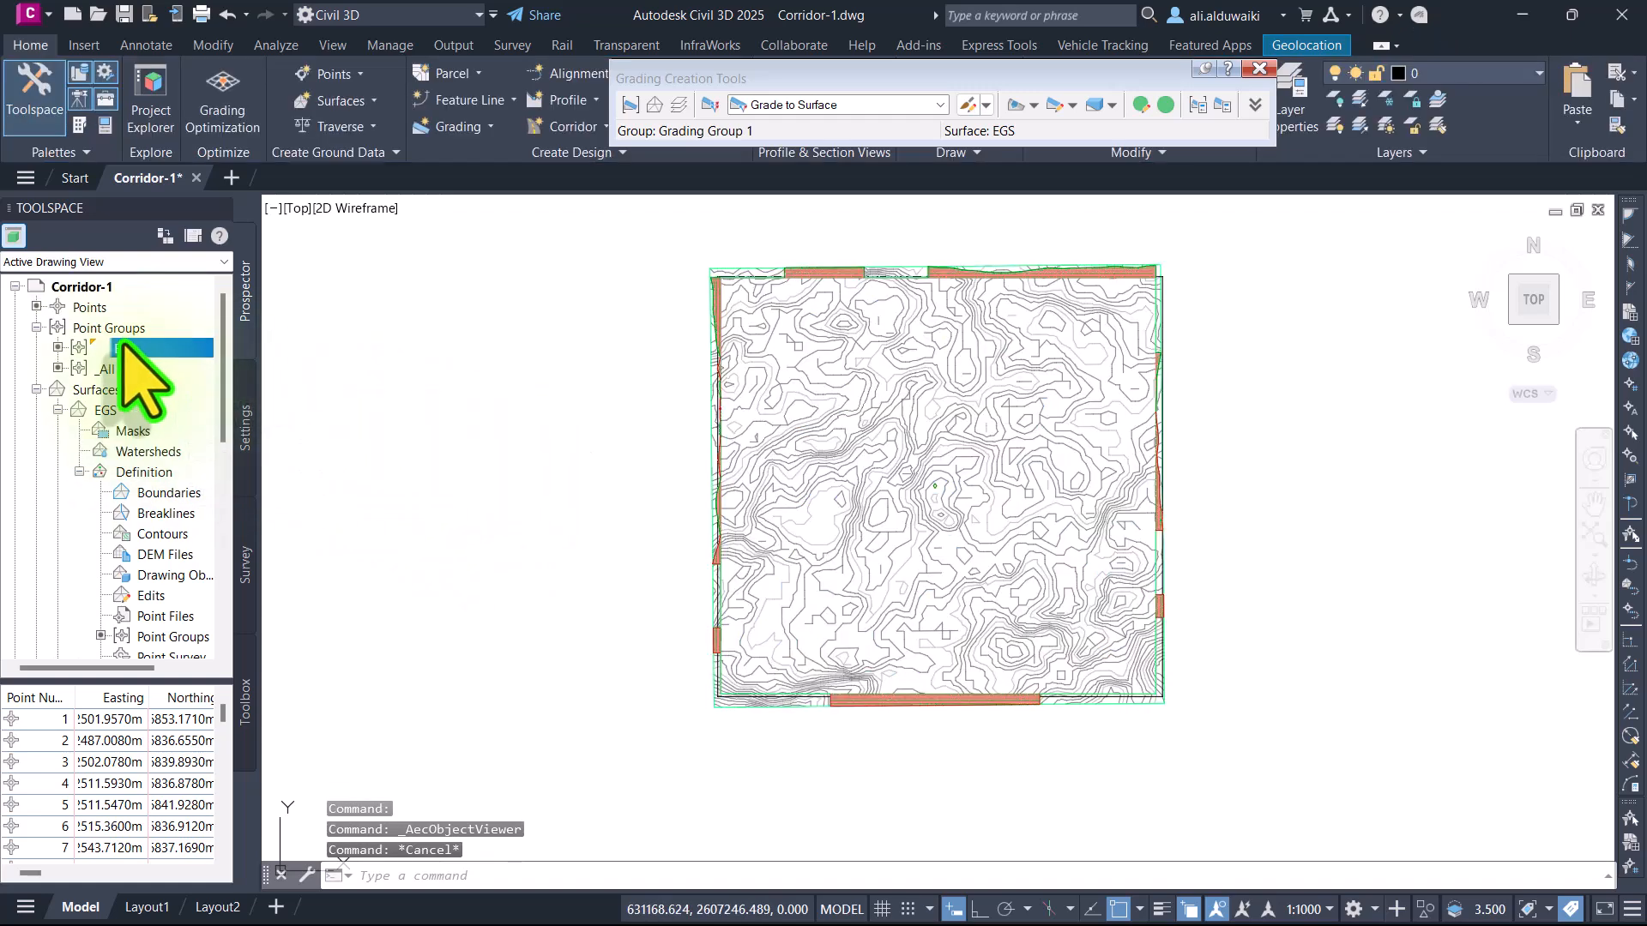
left_click(101, 389)
right_click(102, 389)
key("Escape")
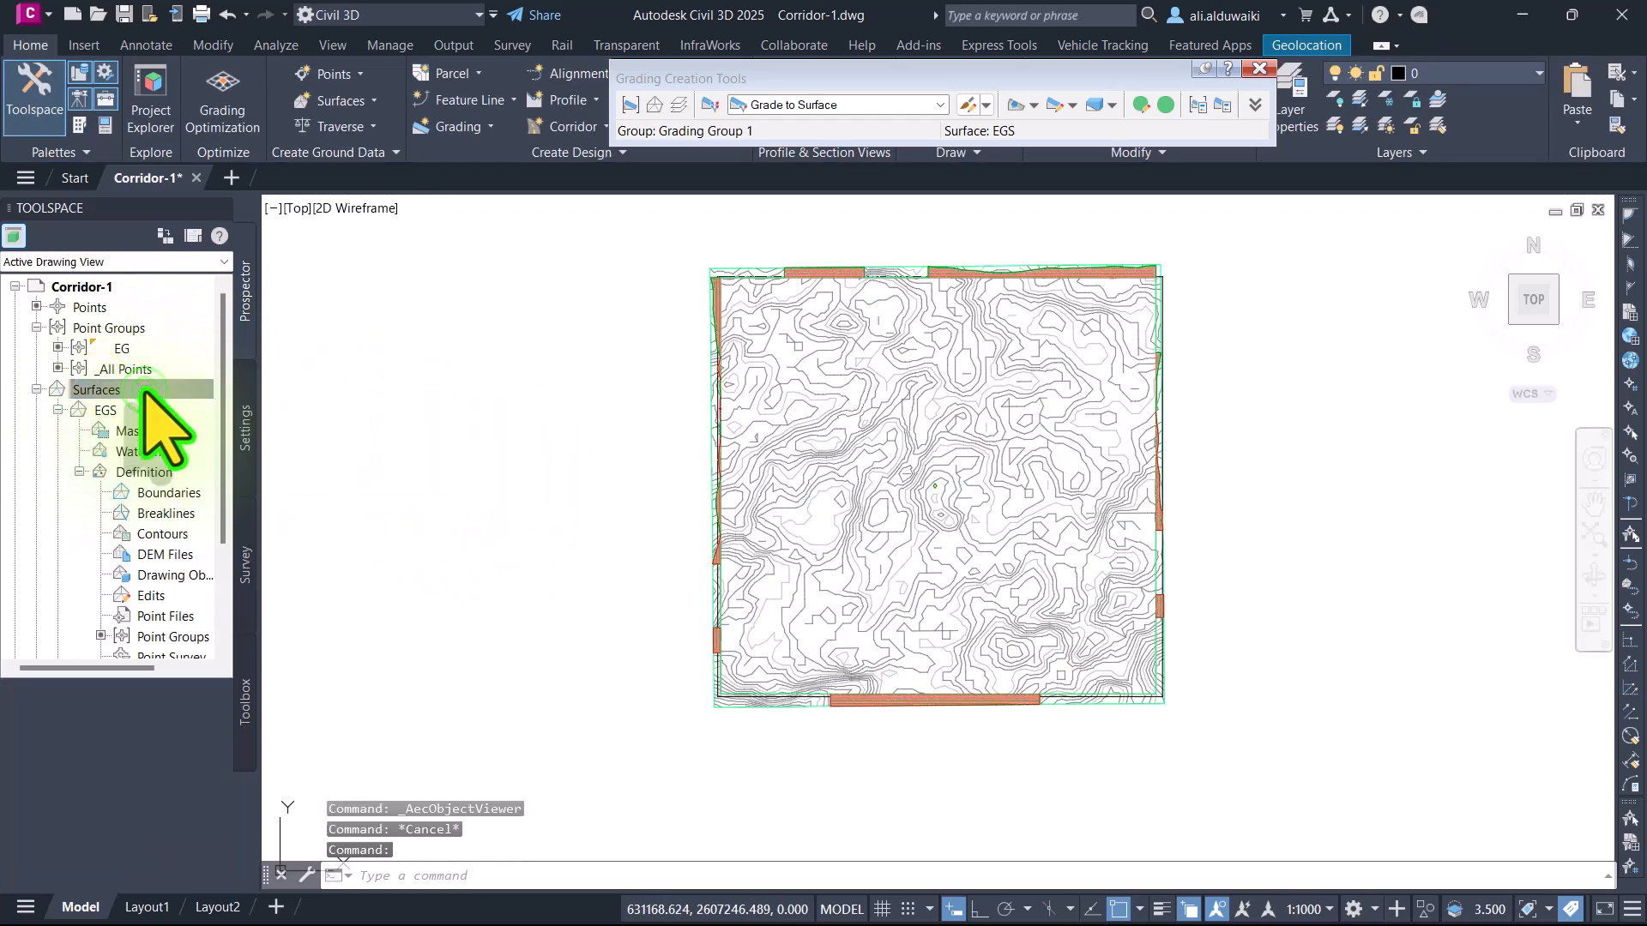
scroll(109, 420, "down", 1)
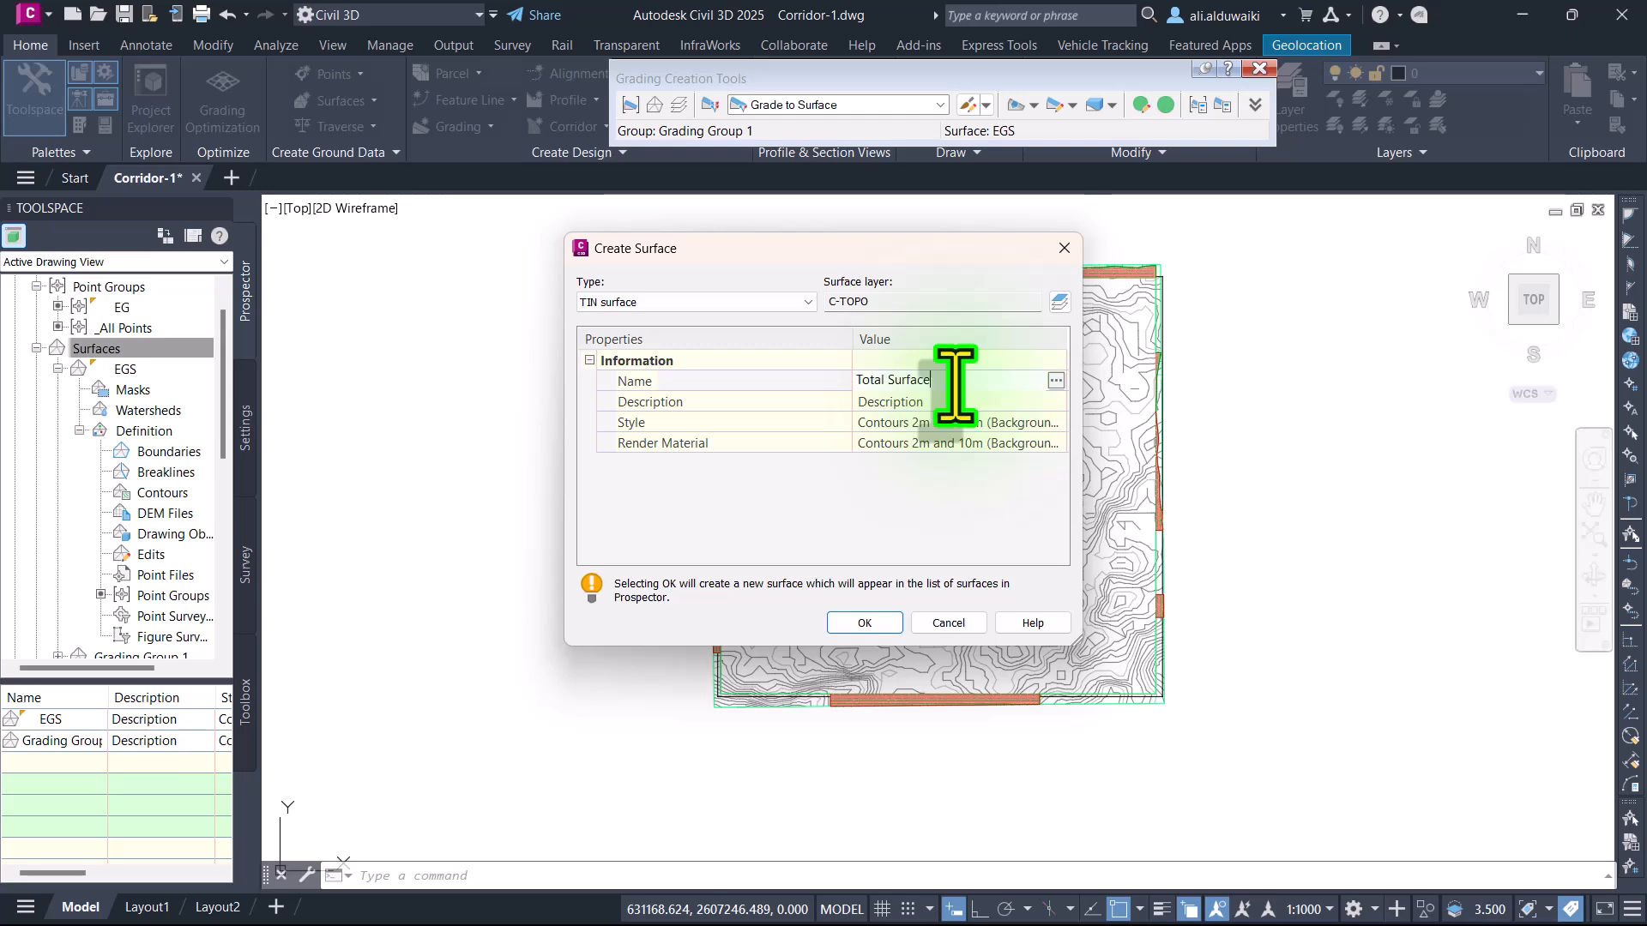
left_click(866, 623)
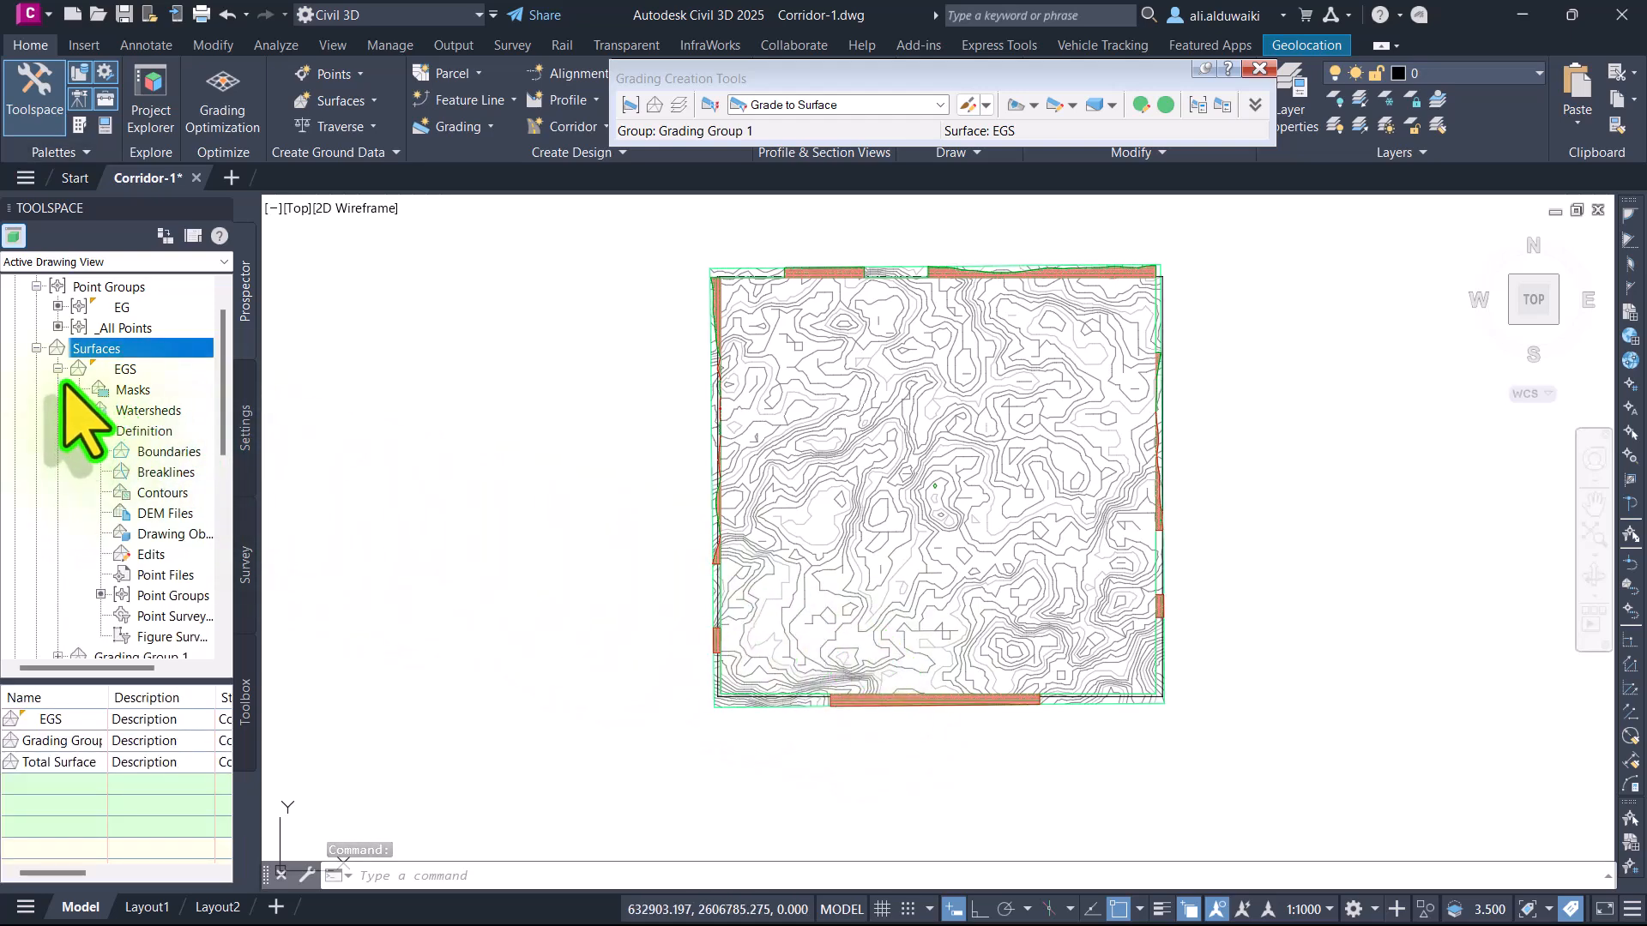
Step: Paste surface EGS and then surface Grading Group 1 into the definition edits of Total Surface
left_click(56, 368)
left_click(56, 410)
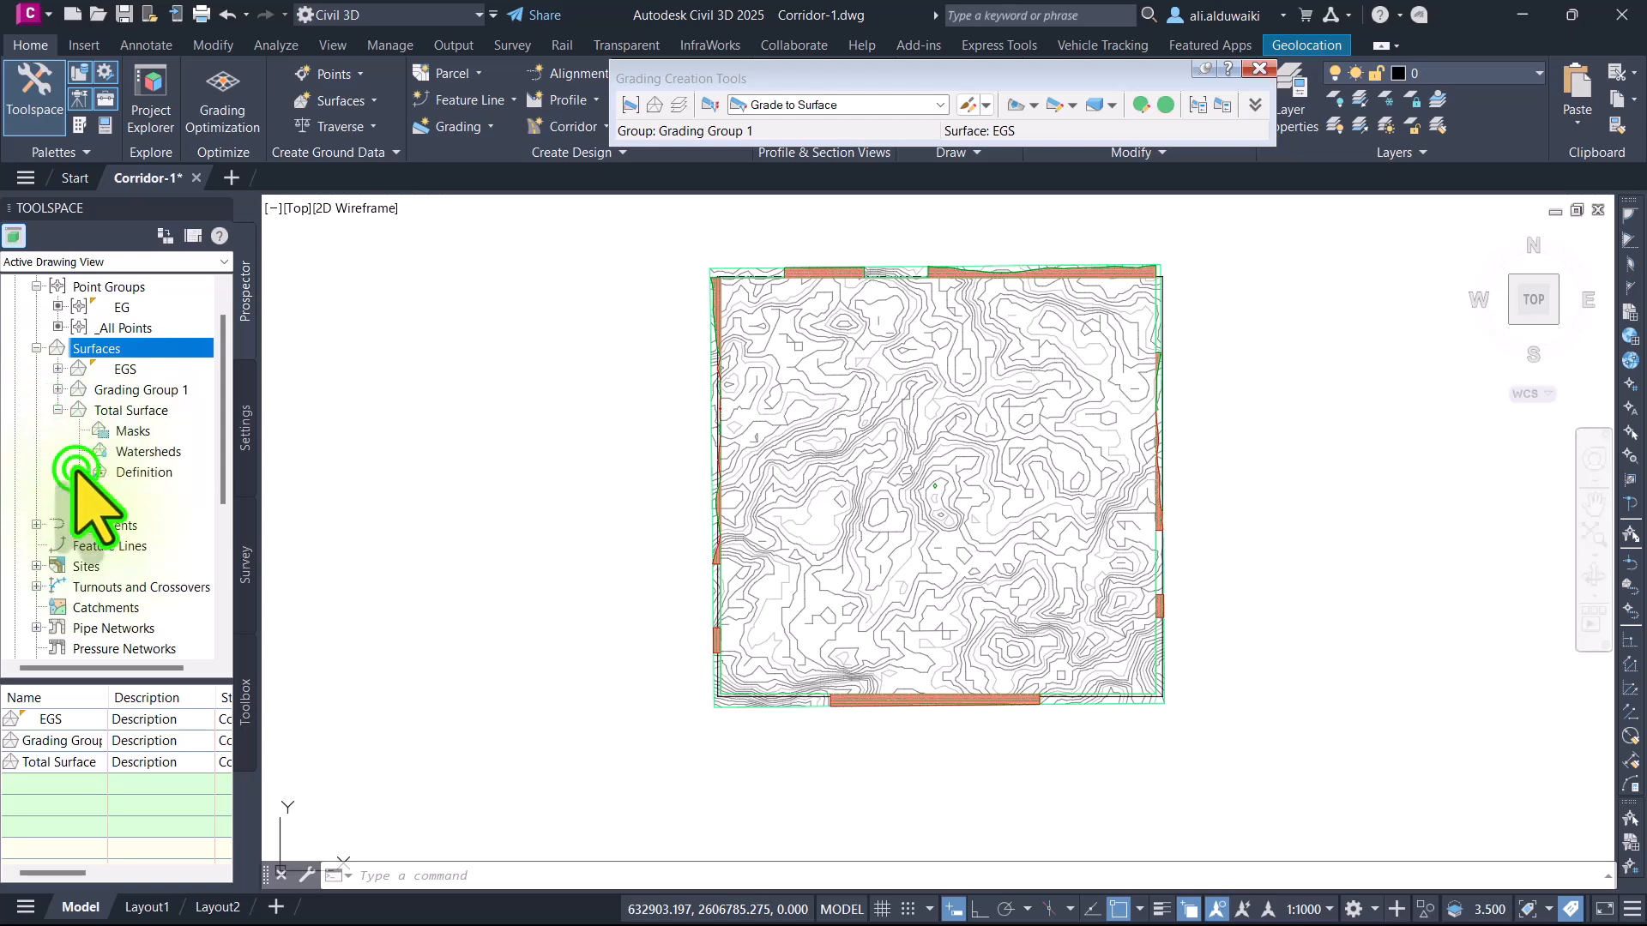
left_click(77, 471)
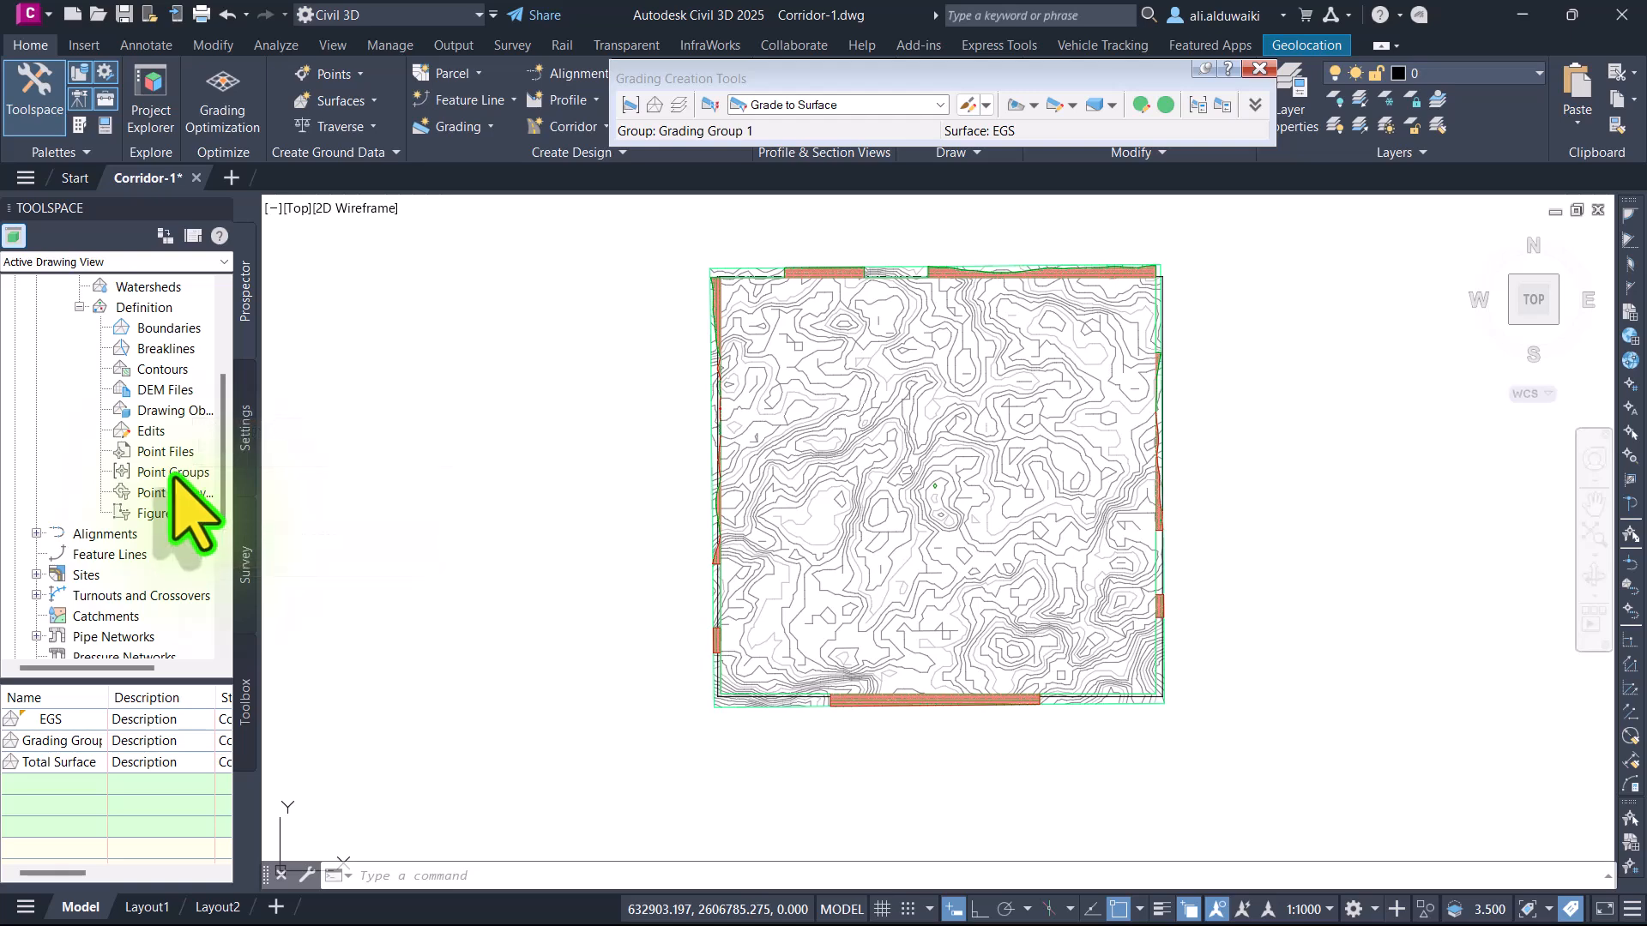
right_click(156, 430)
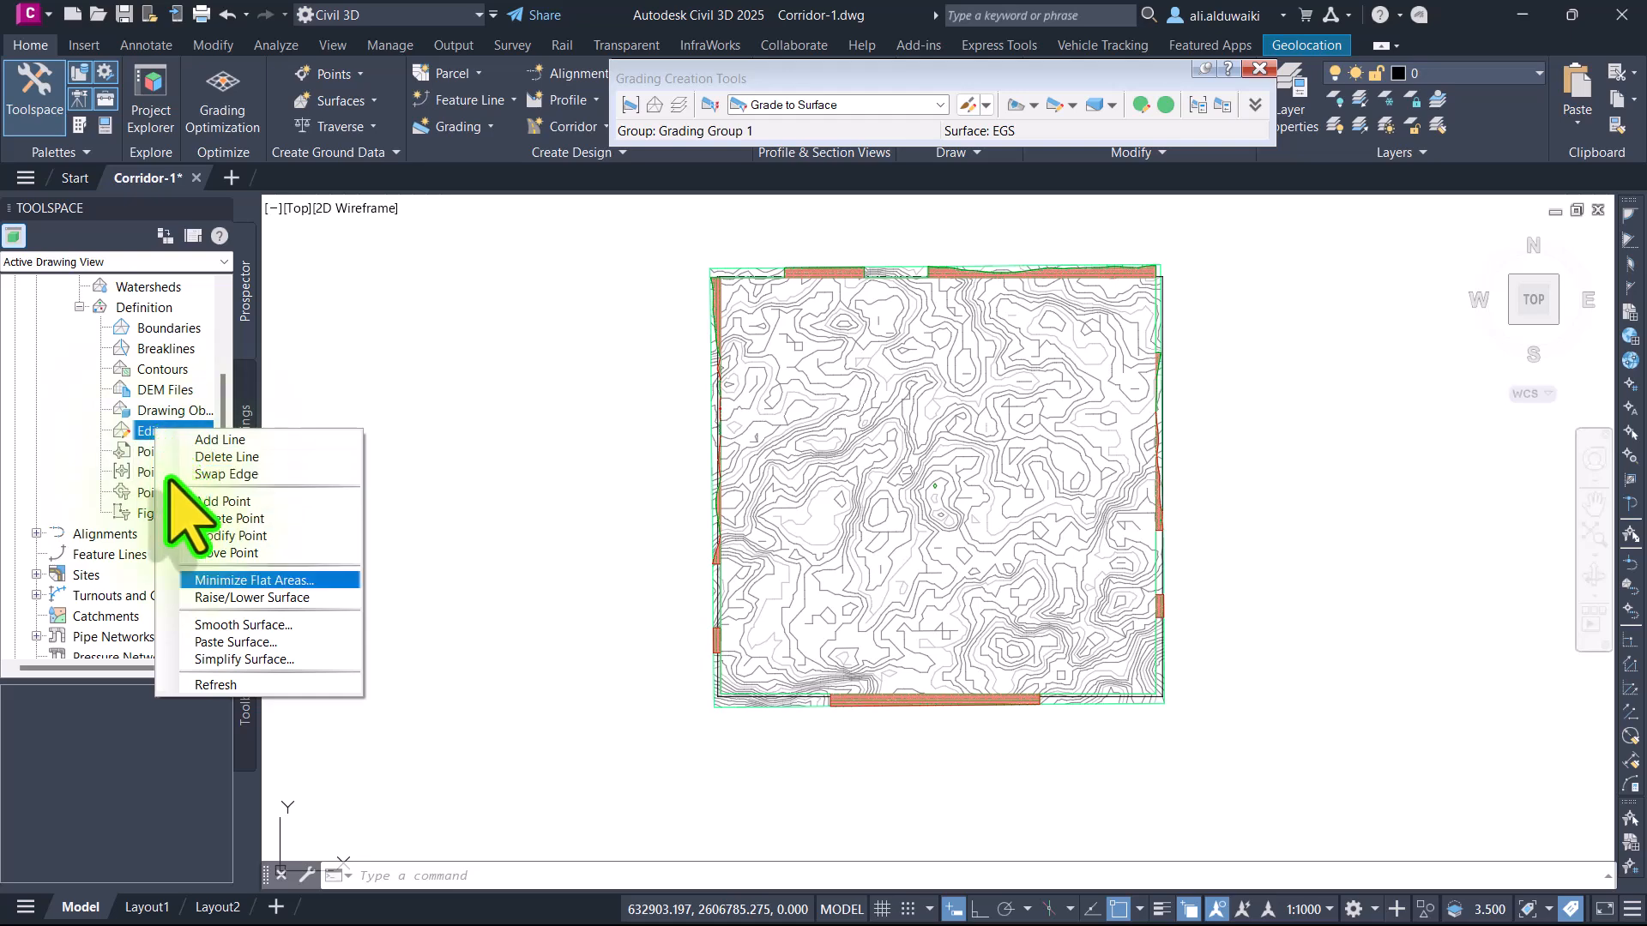
left_click(219, 641)
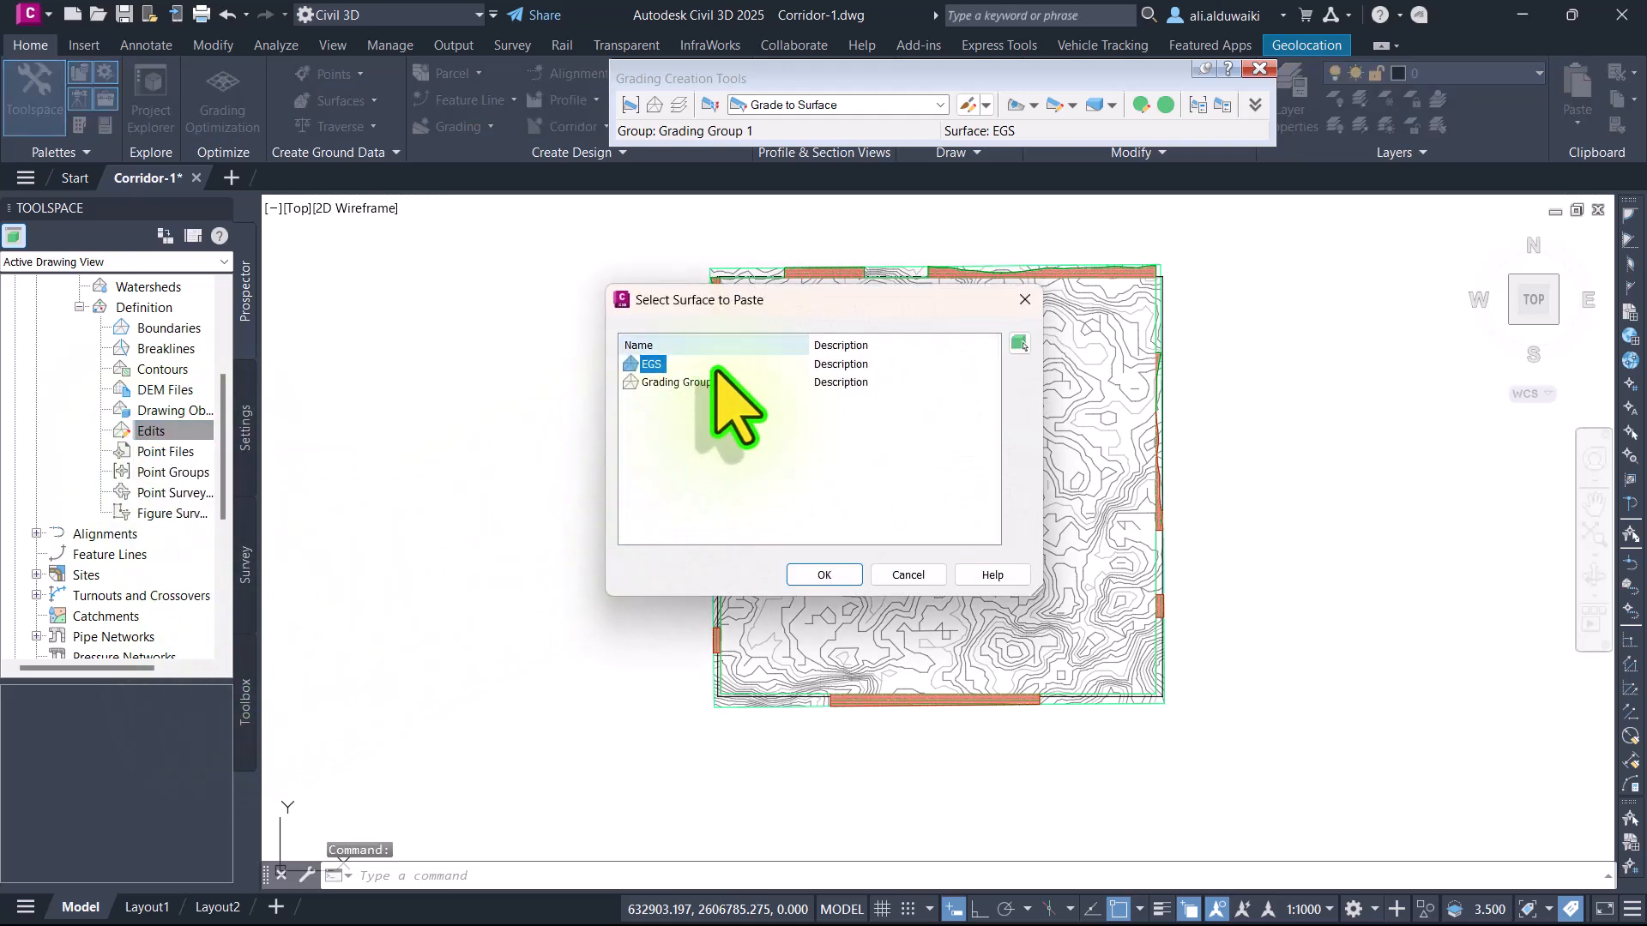
left_click(815, 570)
right_click(171, 430)
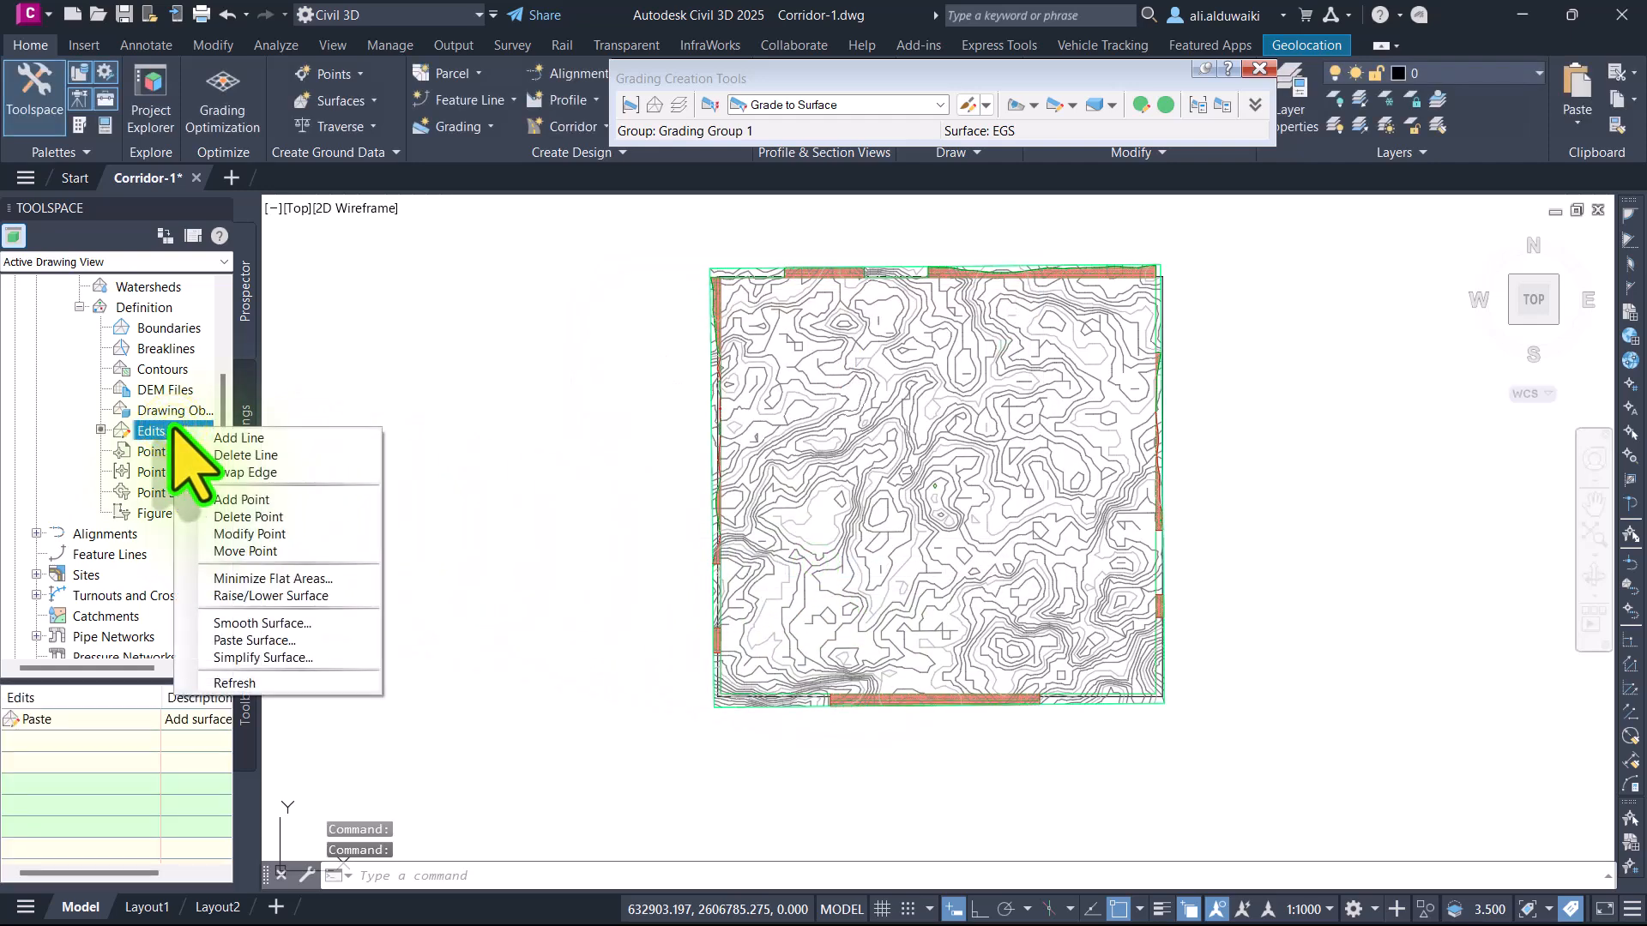
left_click(260, 641)
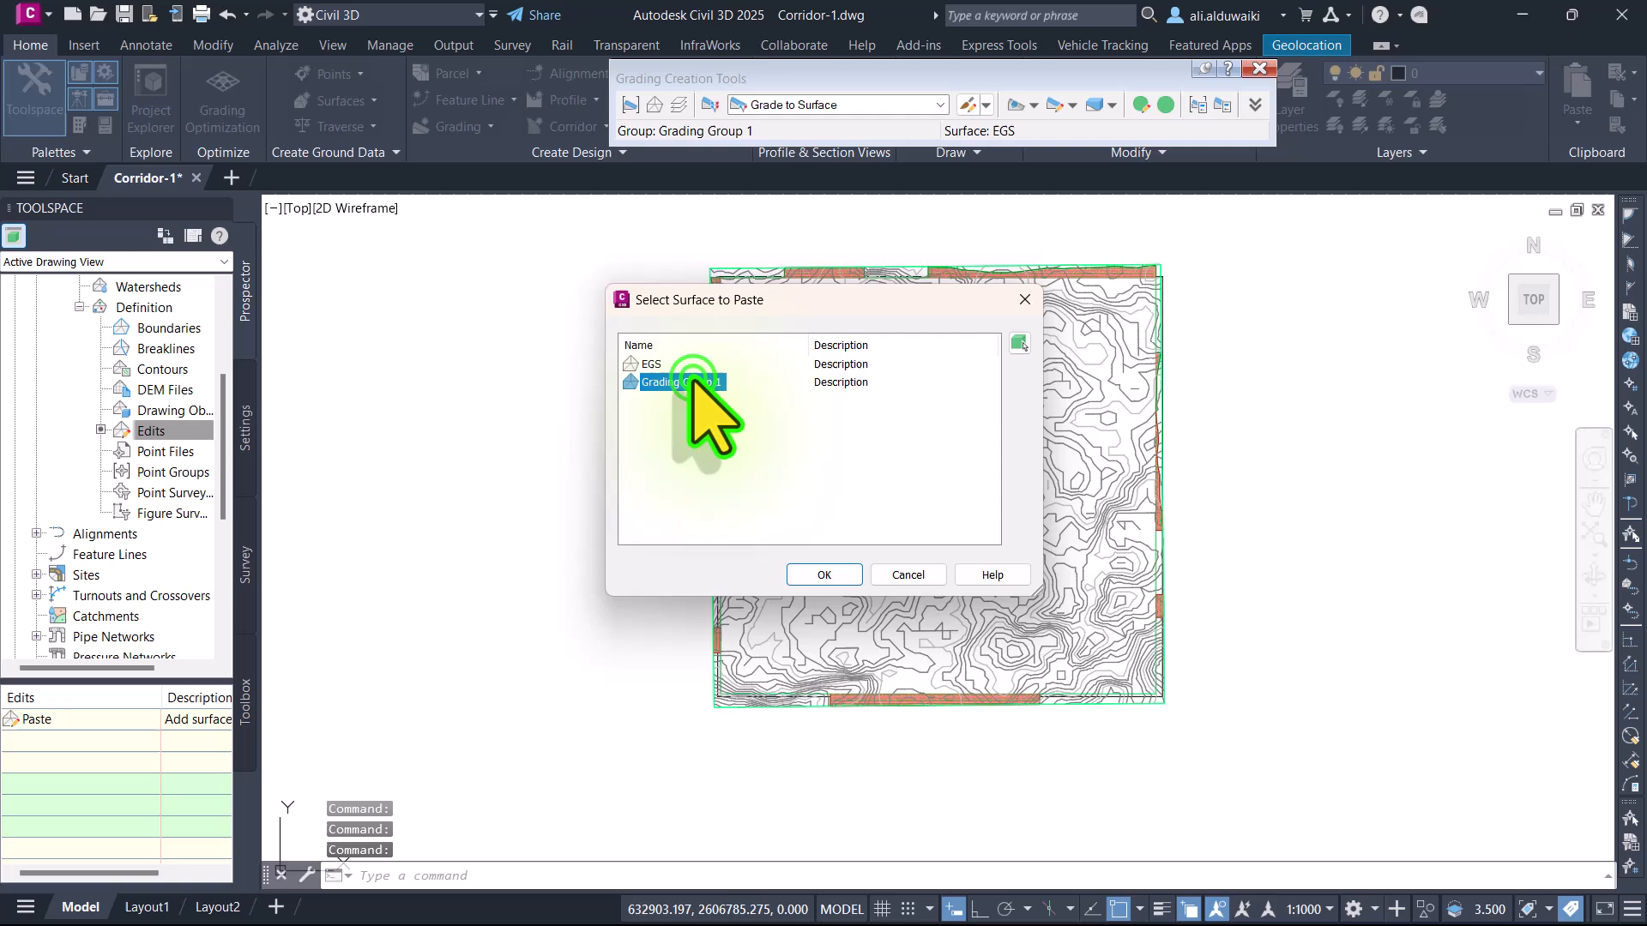
left_click(822, 575)
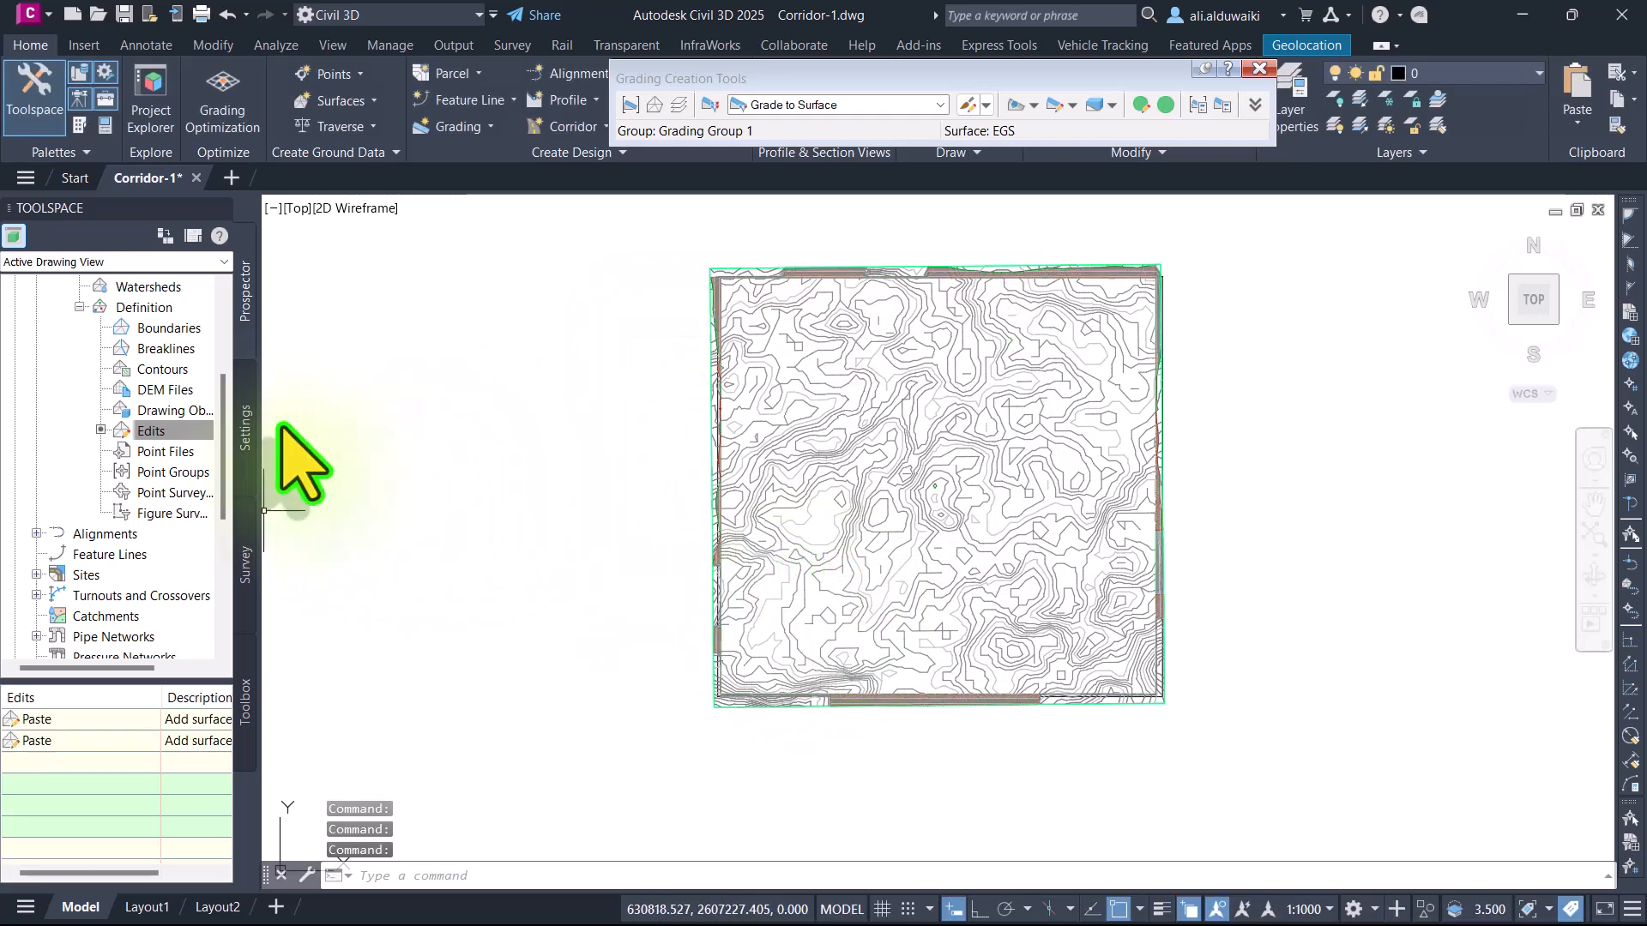
Step: Inspect Total Surface on its own in 3D in the Object Viewer, using the Shaded and Conceptual visual styles
scroll(184, 412, "up", 2)
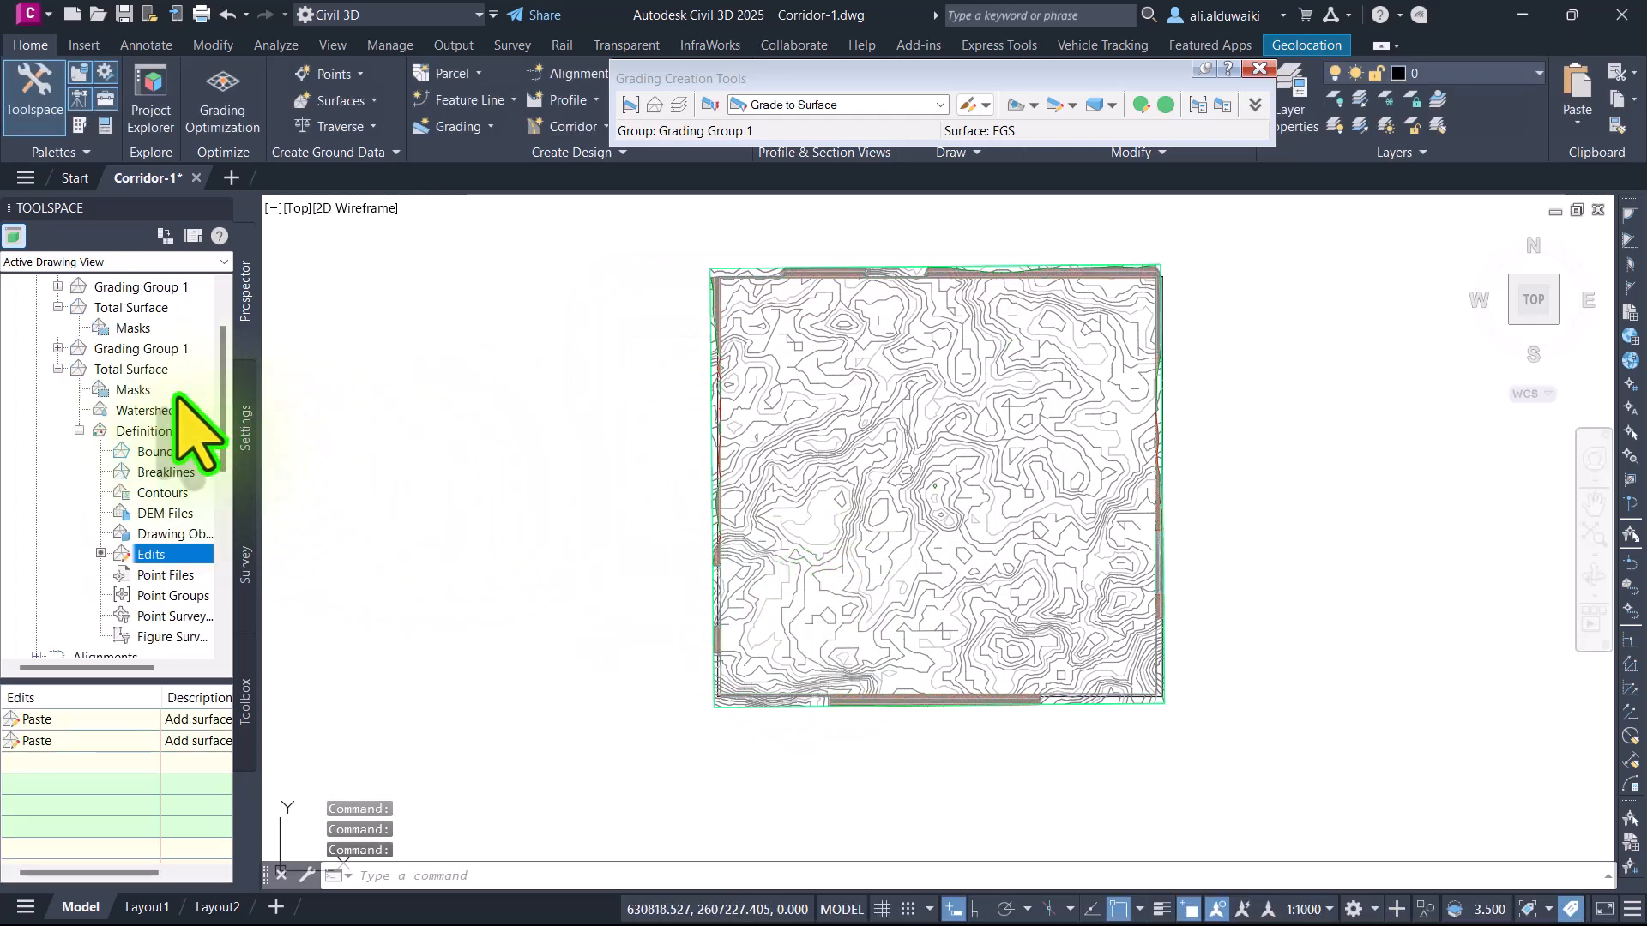
right_click(133, 371)
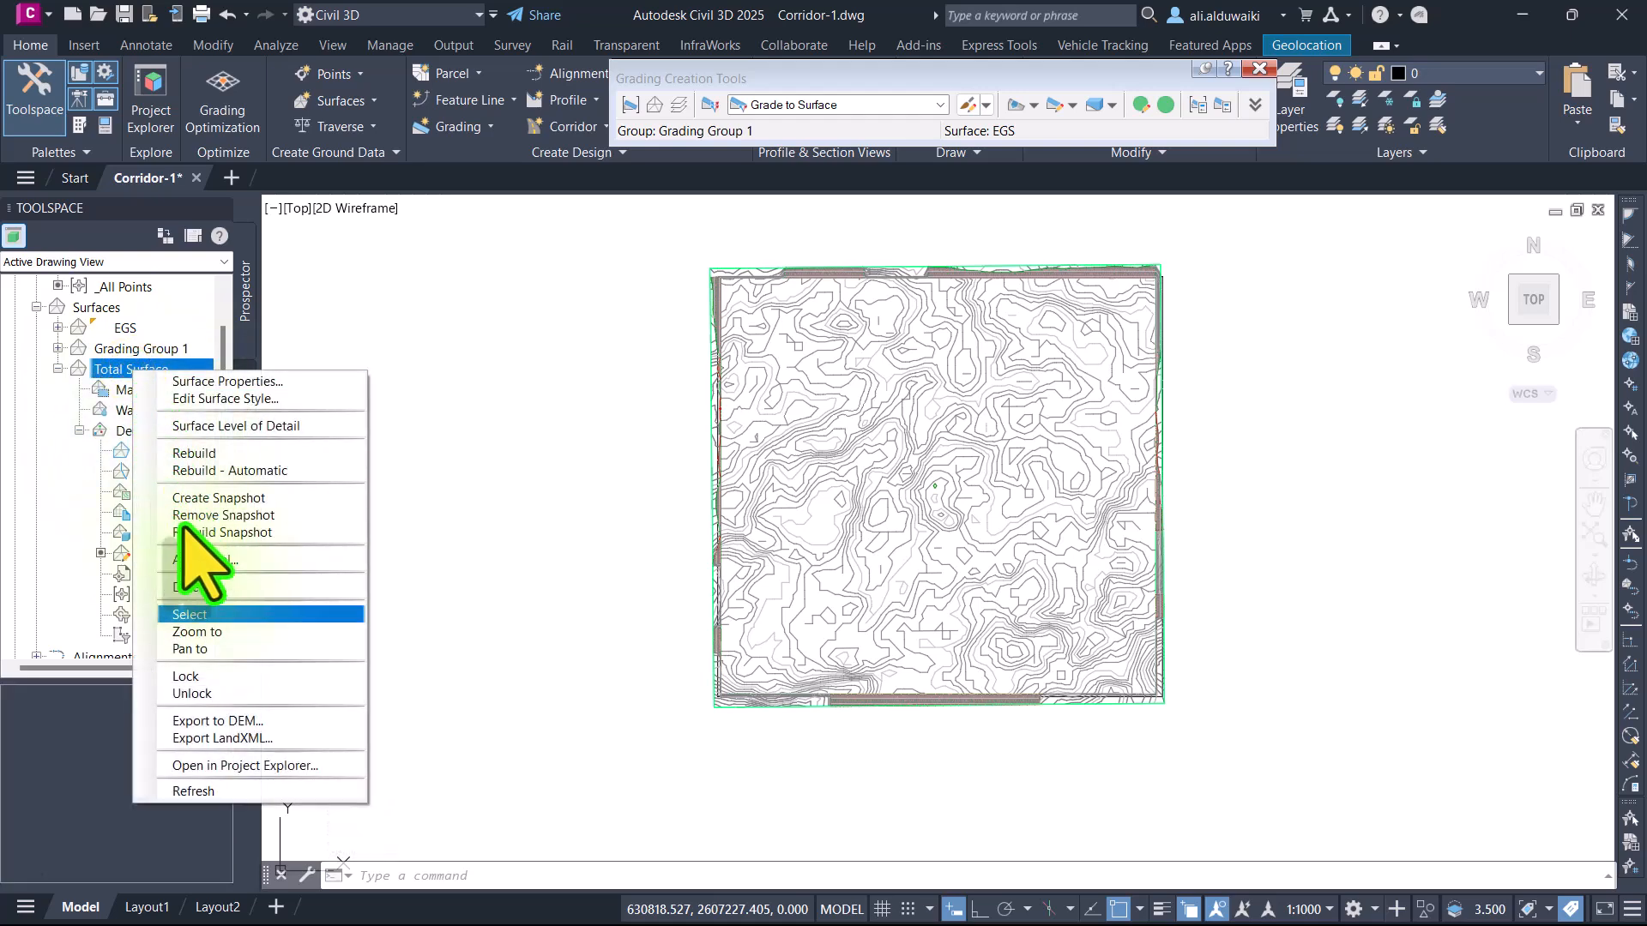
left_click(190, 614)
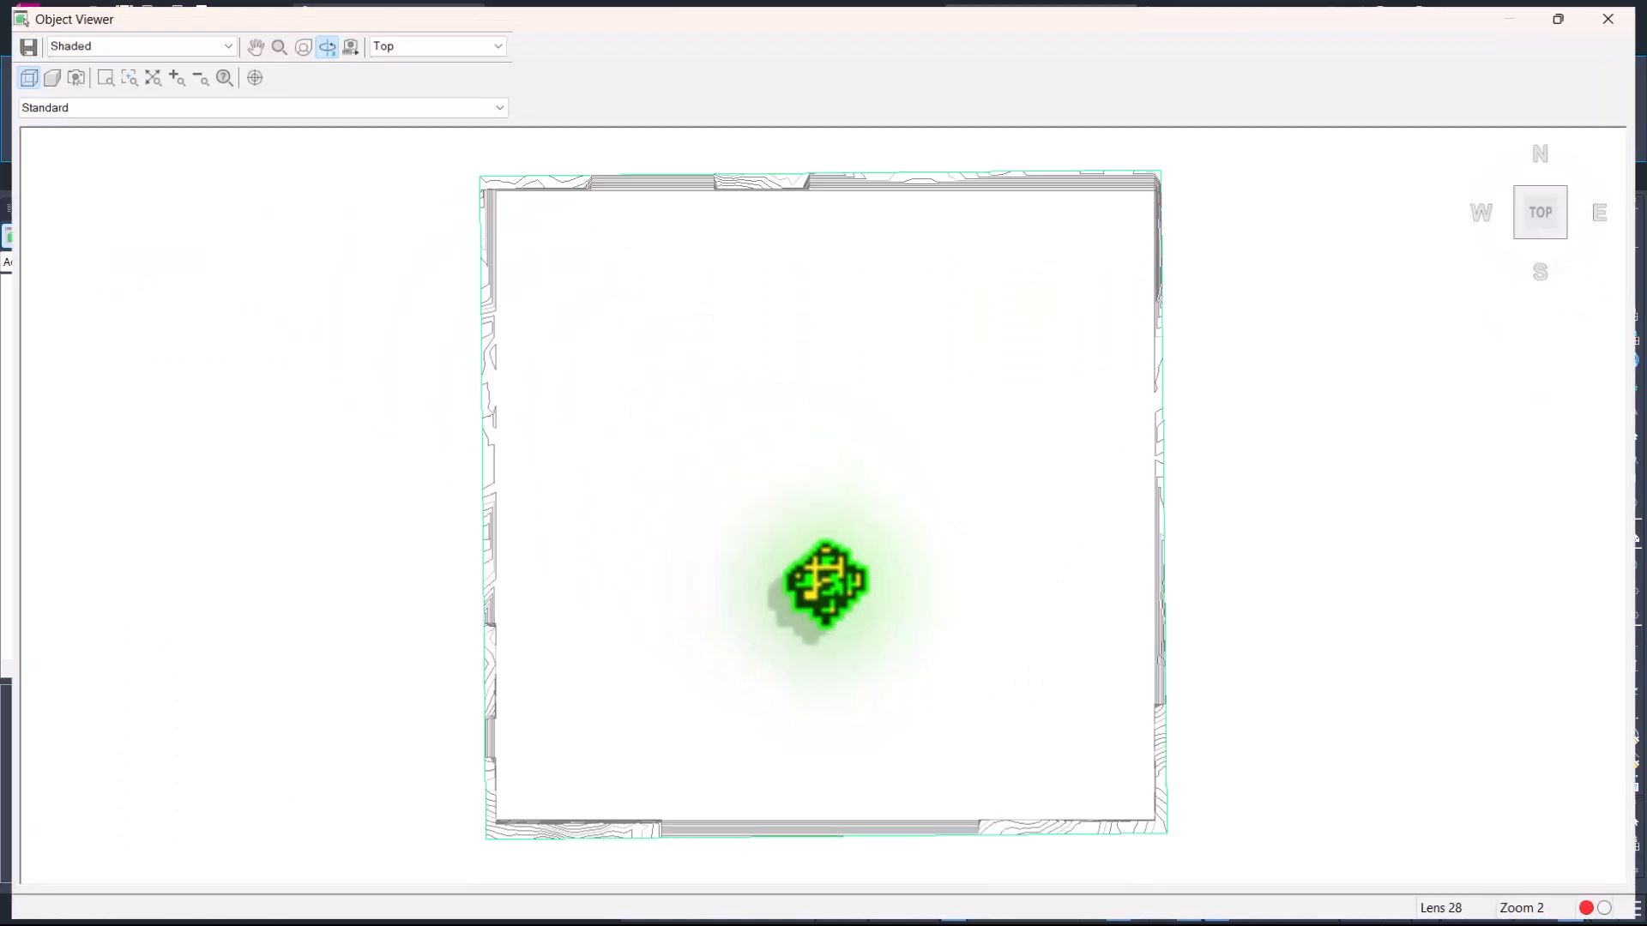
mouse_move(871, 618)
left_mouse_down()
mouse_move(846, 578)
mouse_move(941, 679)
mouse_move(831, 576)
mouse_move(852, 651)
mouse_move(985, 569)
mouse_move(783, 666)
mouse_move(1151, 477)
mouse_move(1011, 607)
mouse_move(926, 754)
mouse_move(1217, 324)
mouse_move(1070, 527)
mouse_move(760, 558)
mouse_move(904, 636)
mouse_move(672, 616)
mouse_move(599, 661)
mouse_move(801, 654)
mouse_move(794, 562)
mouse_move(1055, 416)
mouse_move(1069, 357)
mouse_move(905, 495)
mouse_move(841, 606)
mouse_move(846, 643)
left_mouse_up()
left_click(114, 34)
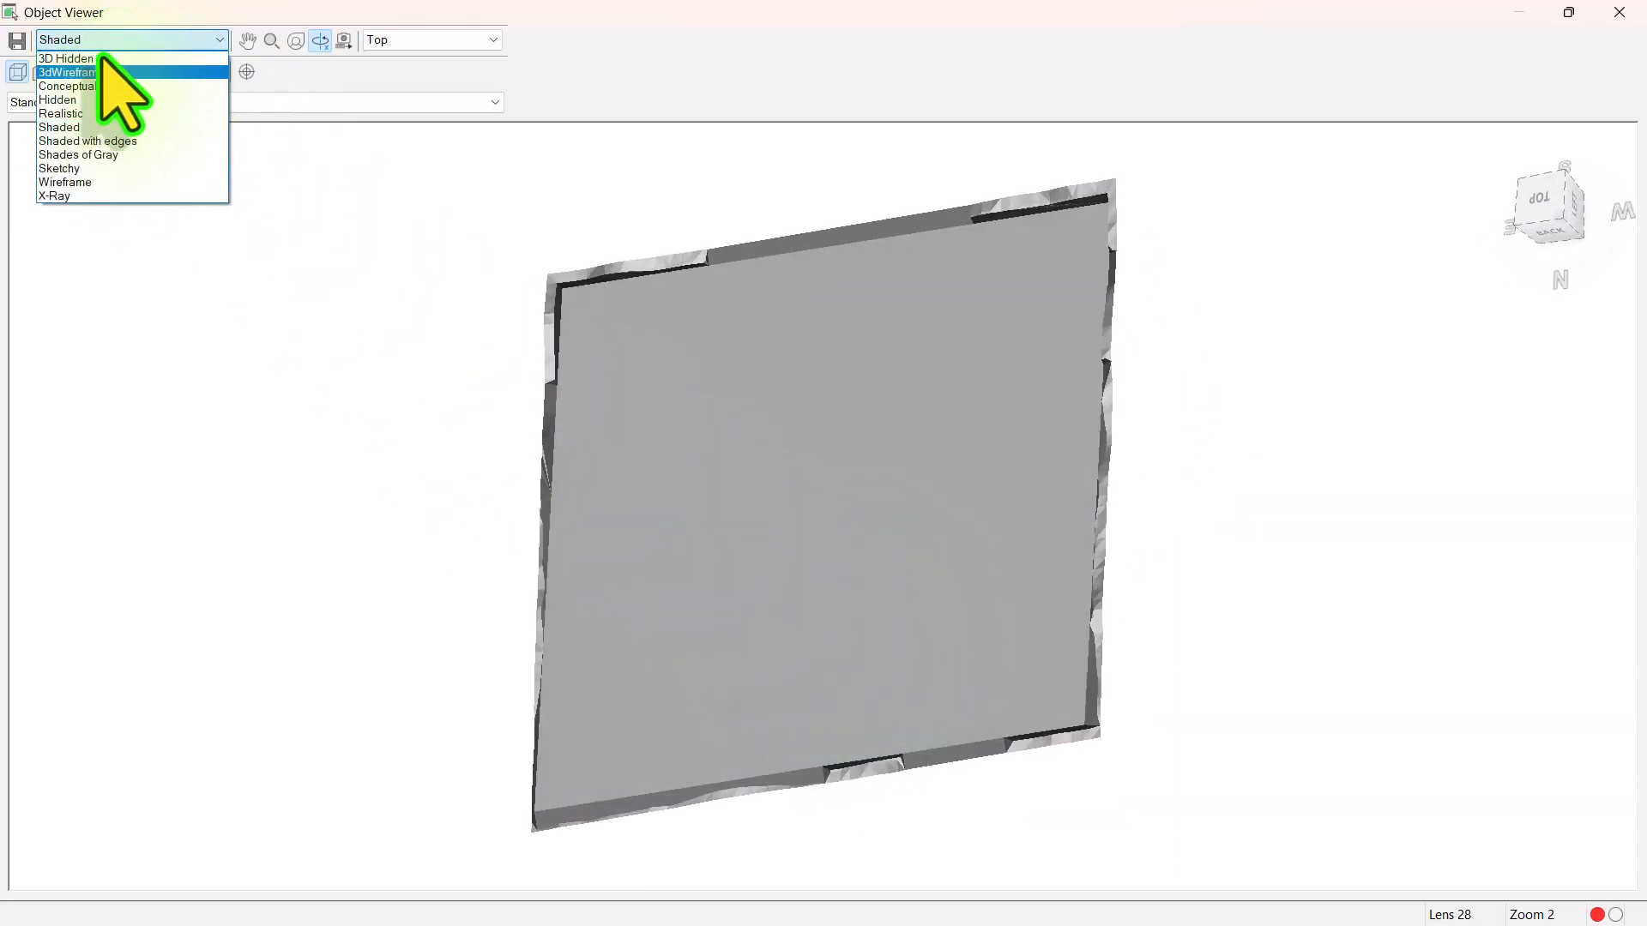
left_click(86, 87)
mouse_move(1000, 717)
left_mouse_down()
mouse_move(1041, 580)
mouse_move(900, 753)
mouse_move(864, 720)
mouse_move(992, 661)
mouse_move(770, 615)
mouse_move(934, 540)
mouse_move(948, 654)
mouse_move(816, 754)
mouse_move(711, 750)
mouse_move(603, 683)
mouse_move(772, 680)
mouse_move(709, 654)
mouse_move(651, 489)
mouse_move(562, 496)
mouse_move(577, 543)
left_mouse_up()
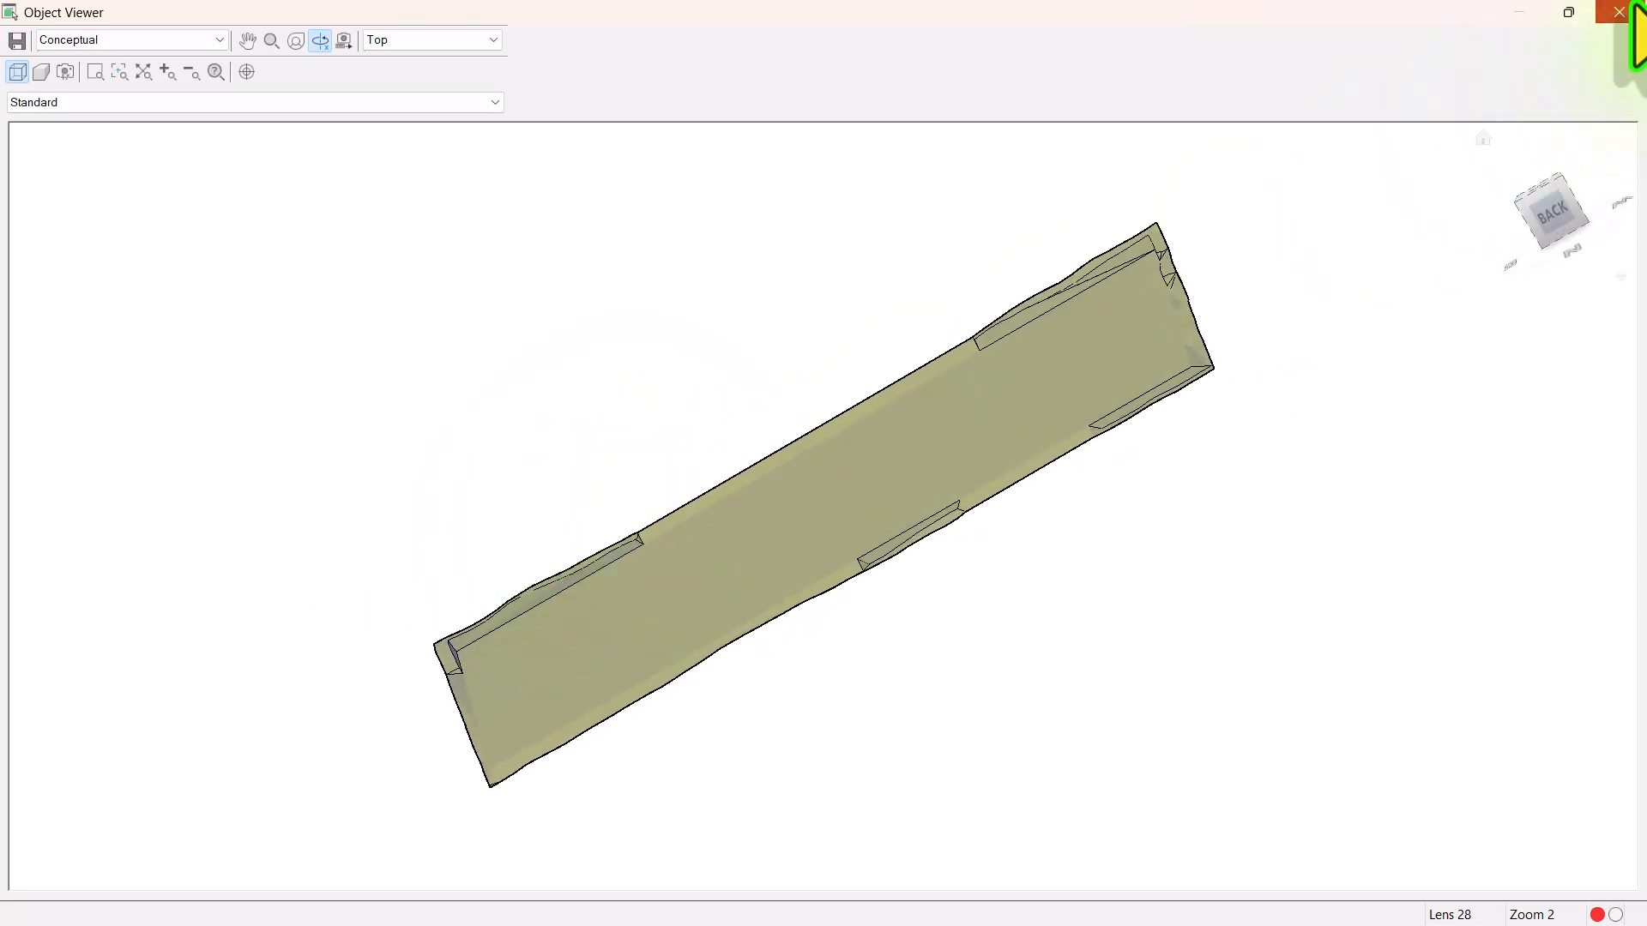
left_click(1619, 12)
Step: Close the Grading Creation Tools and open the Volumes Dashboard
scroll(937, 606, "down", 3)
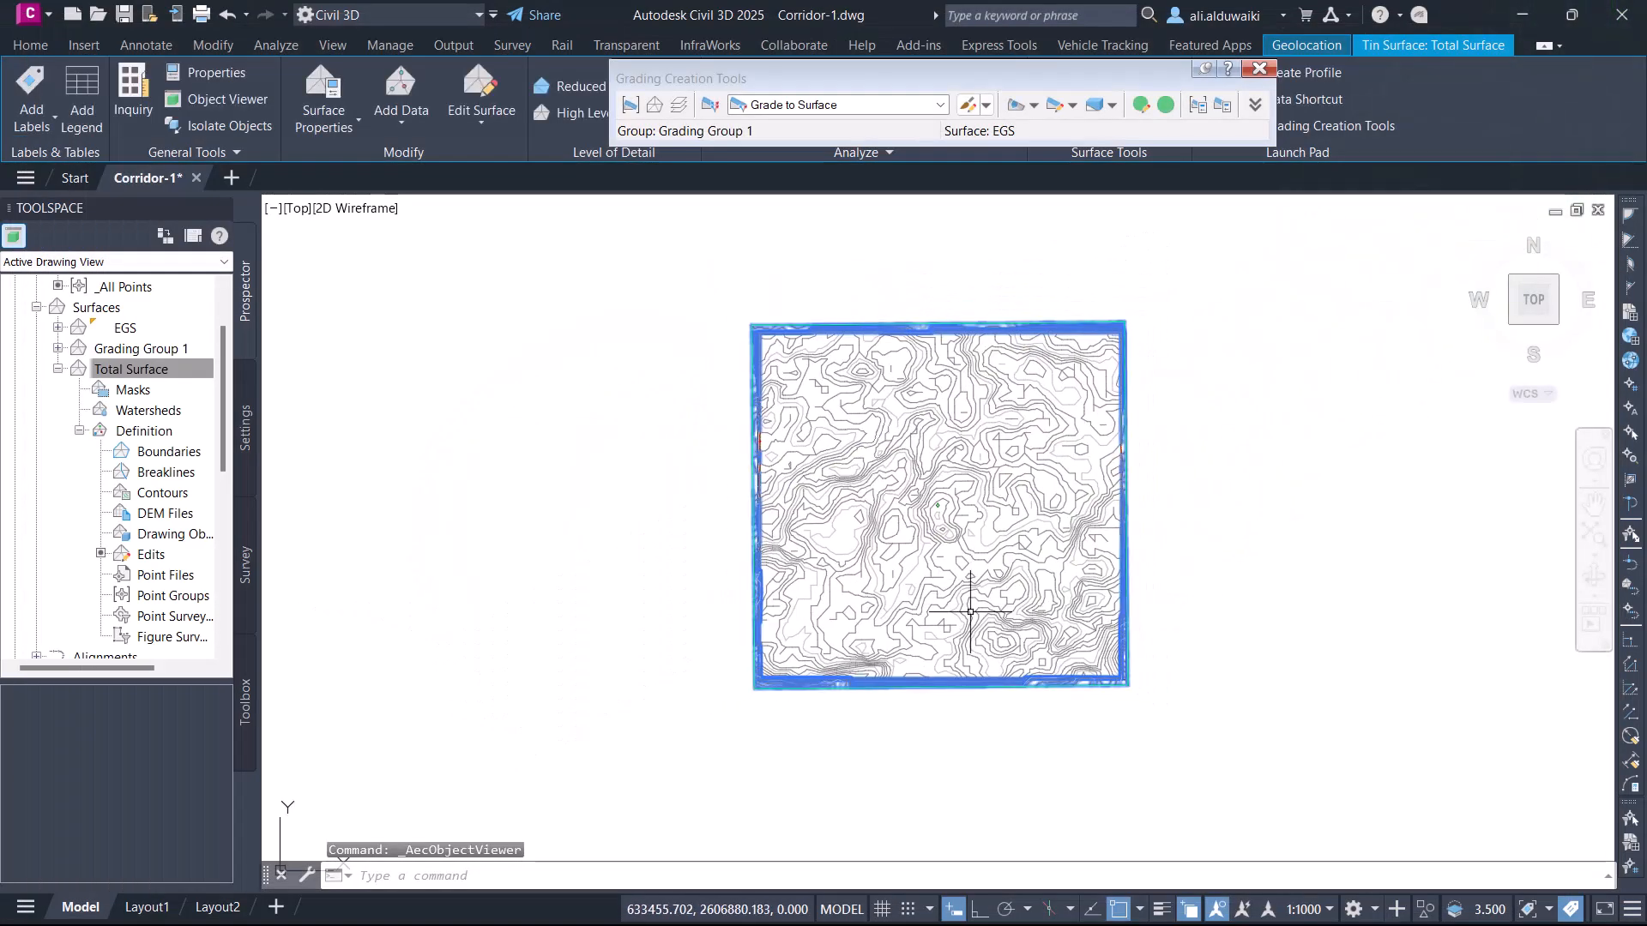
middle_click_drag(966, 612, 881, 640)
left_click(1259, 69)
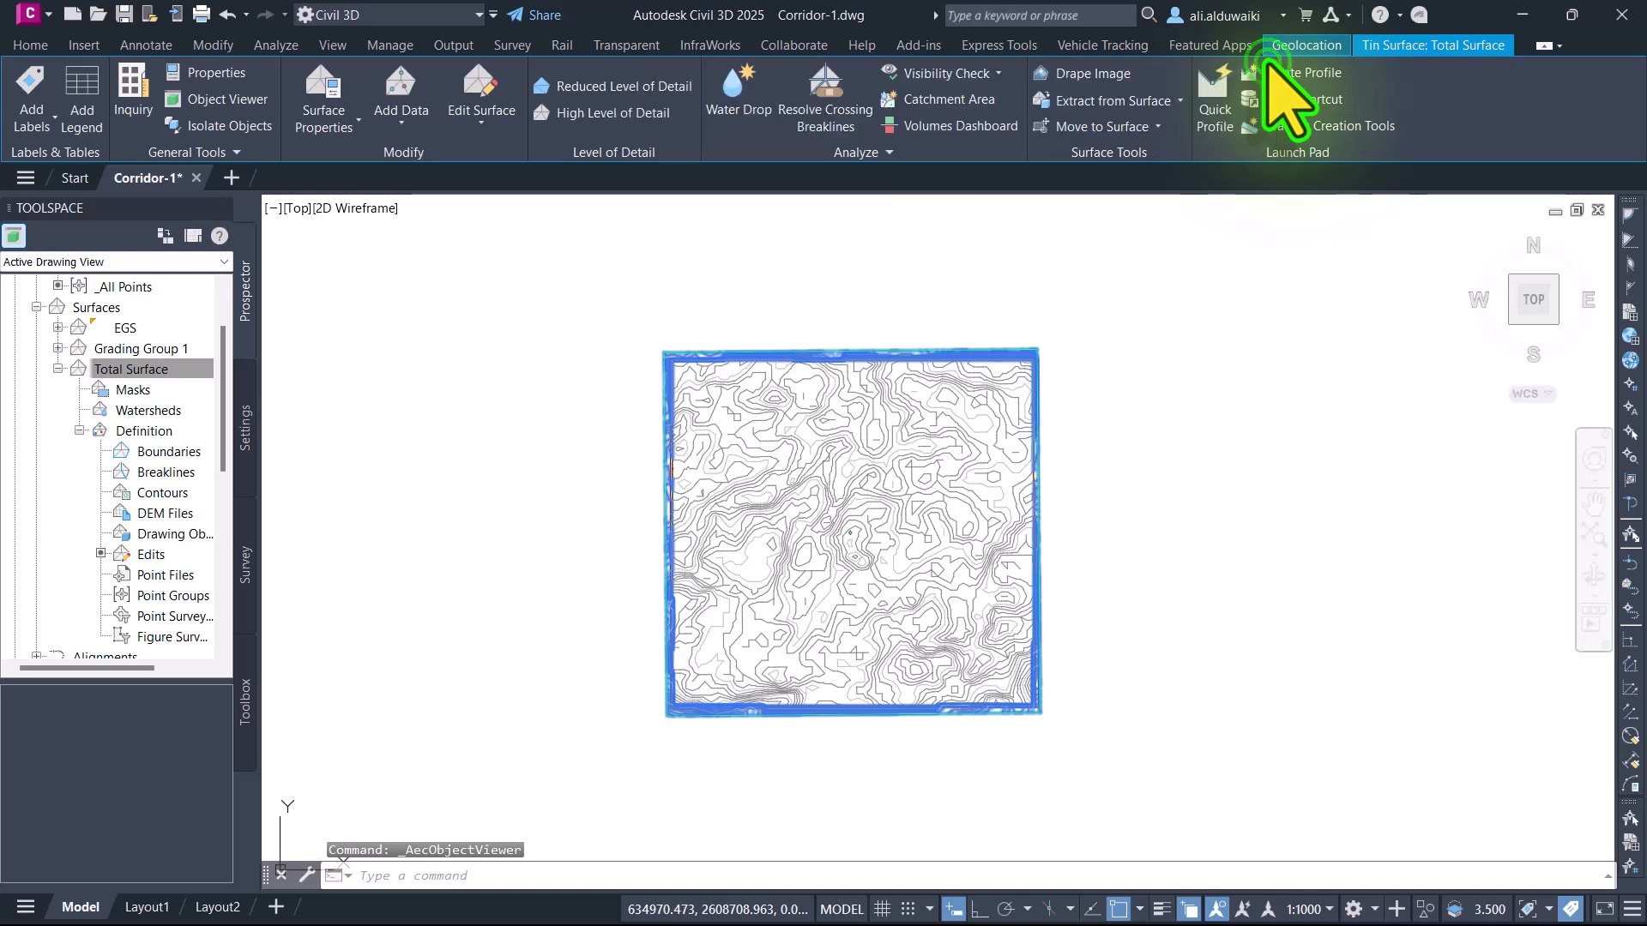
left_click(276, 44)
left_click(619, 95)
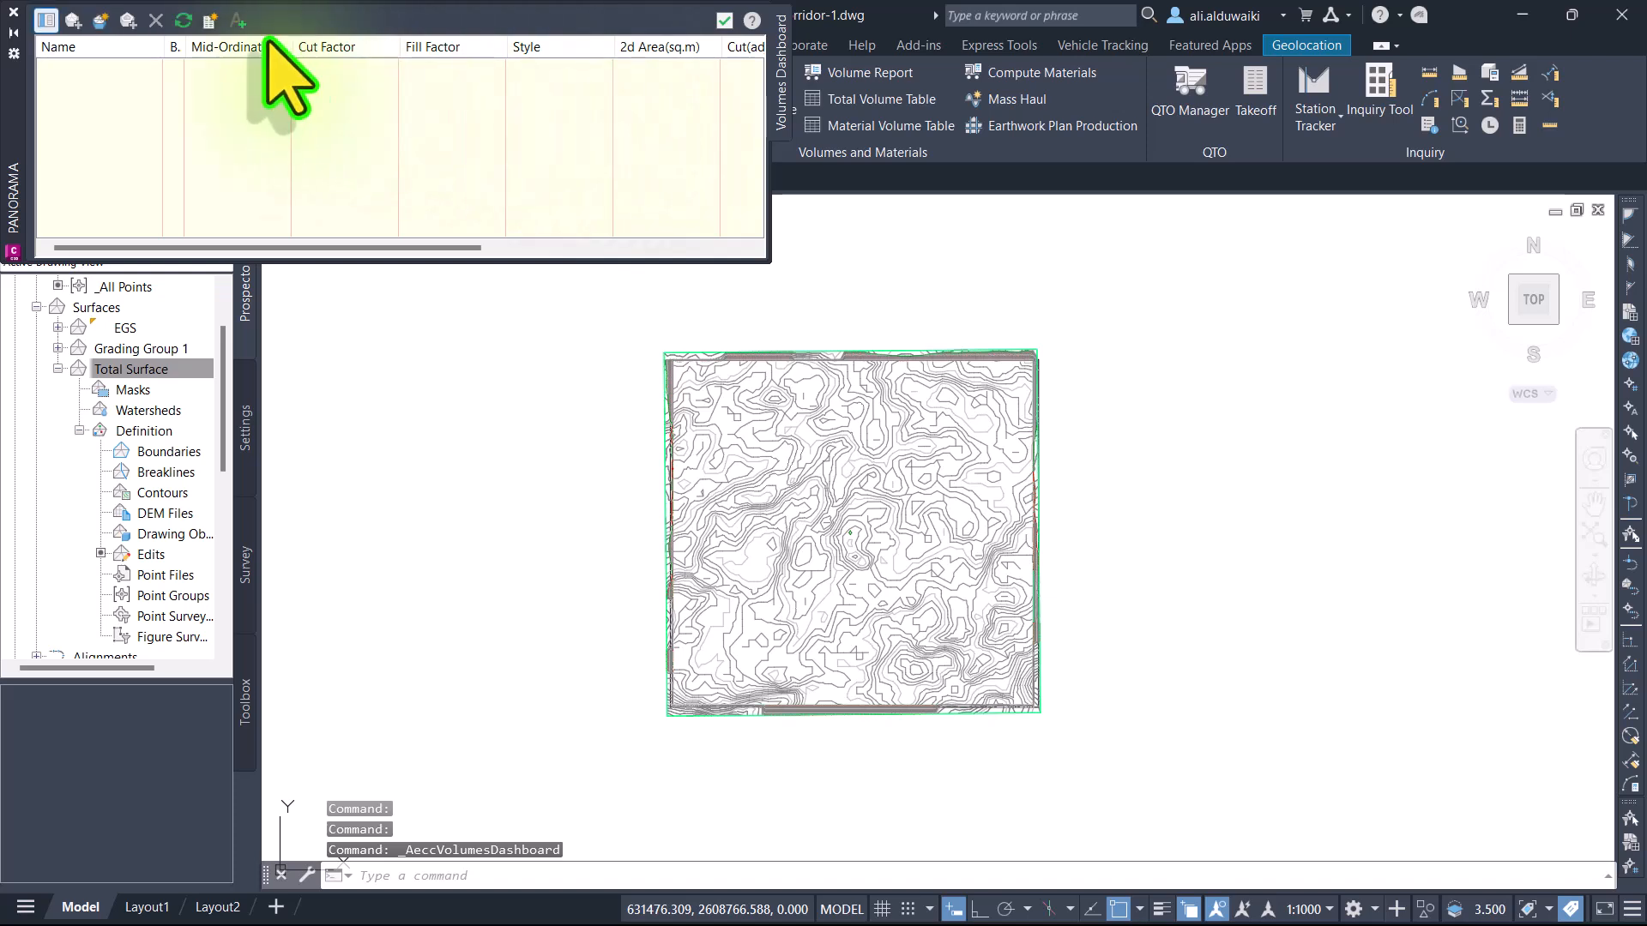
Step: Create a TIN volume surface with EGS as the base surface and Grading Group 1 as the comparison surface
left_click(96, 16)
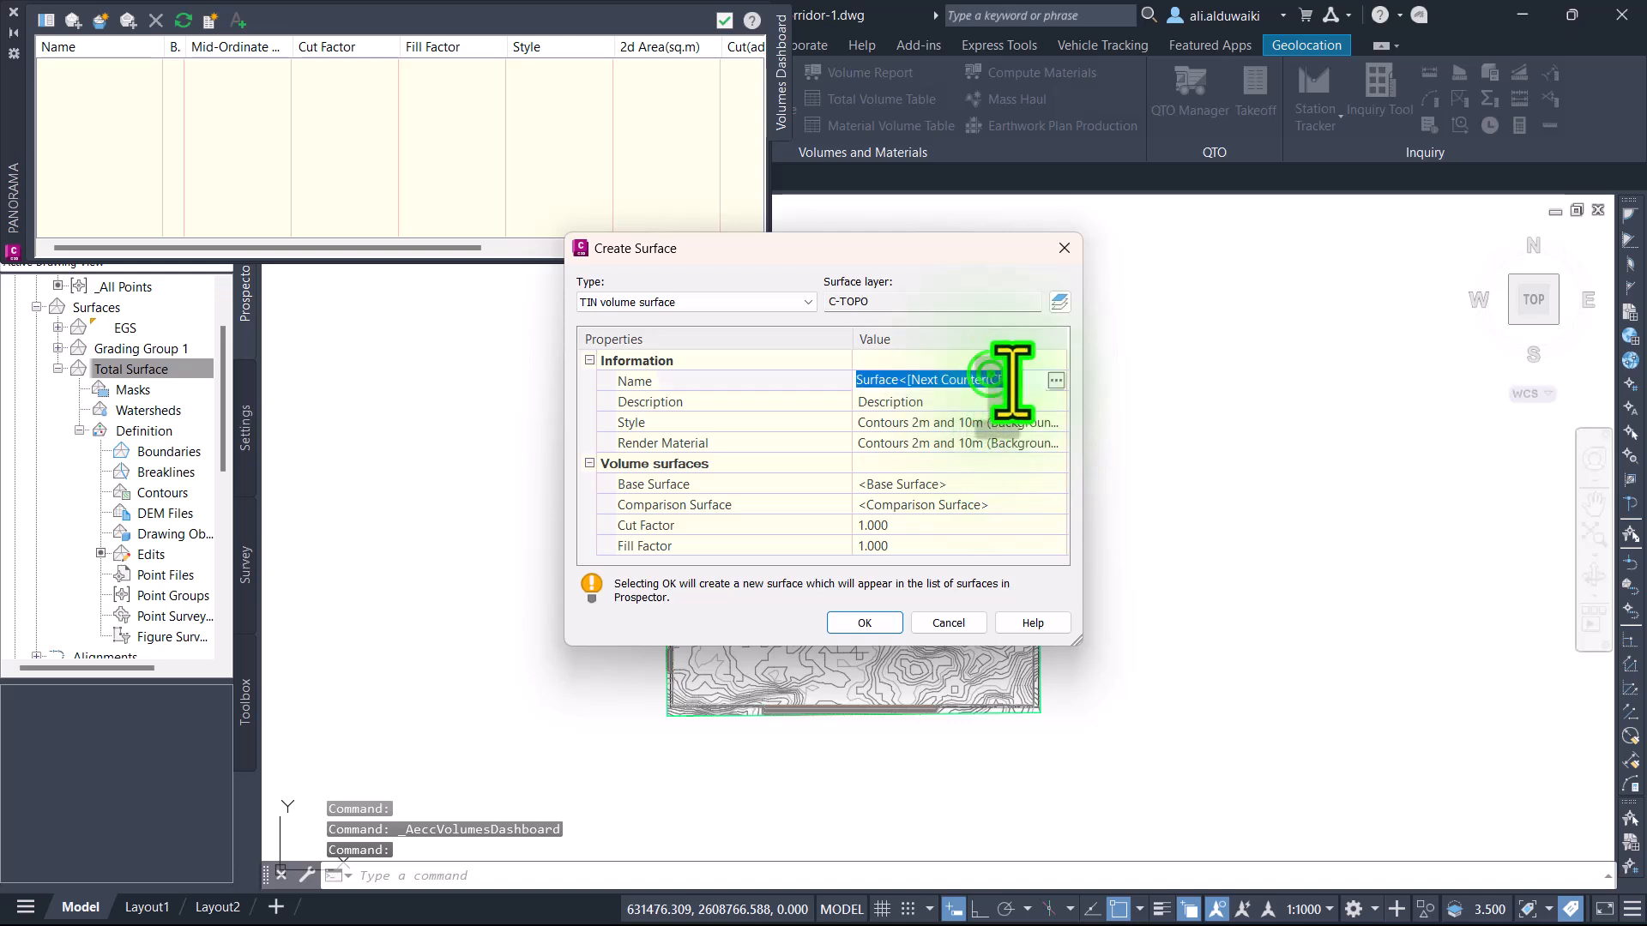
left_click(1054, 380)
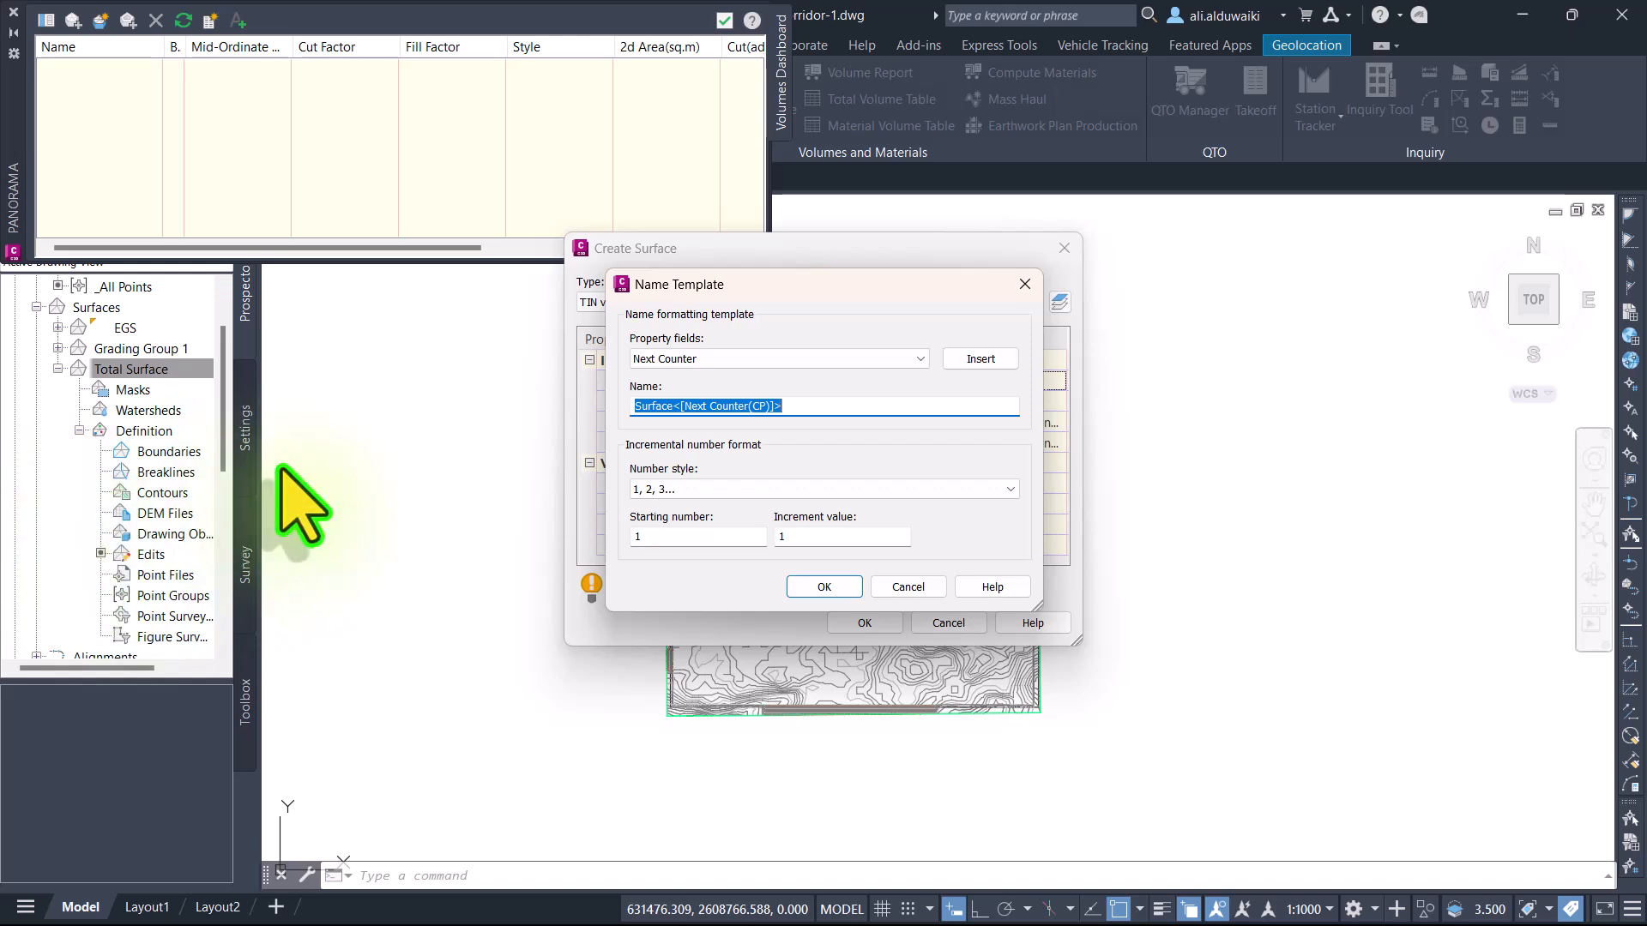
left_click(1024, 281)
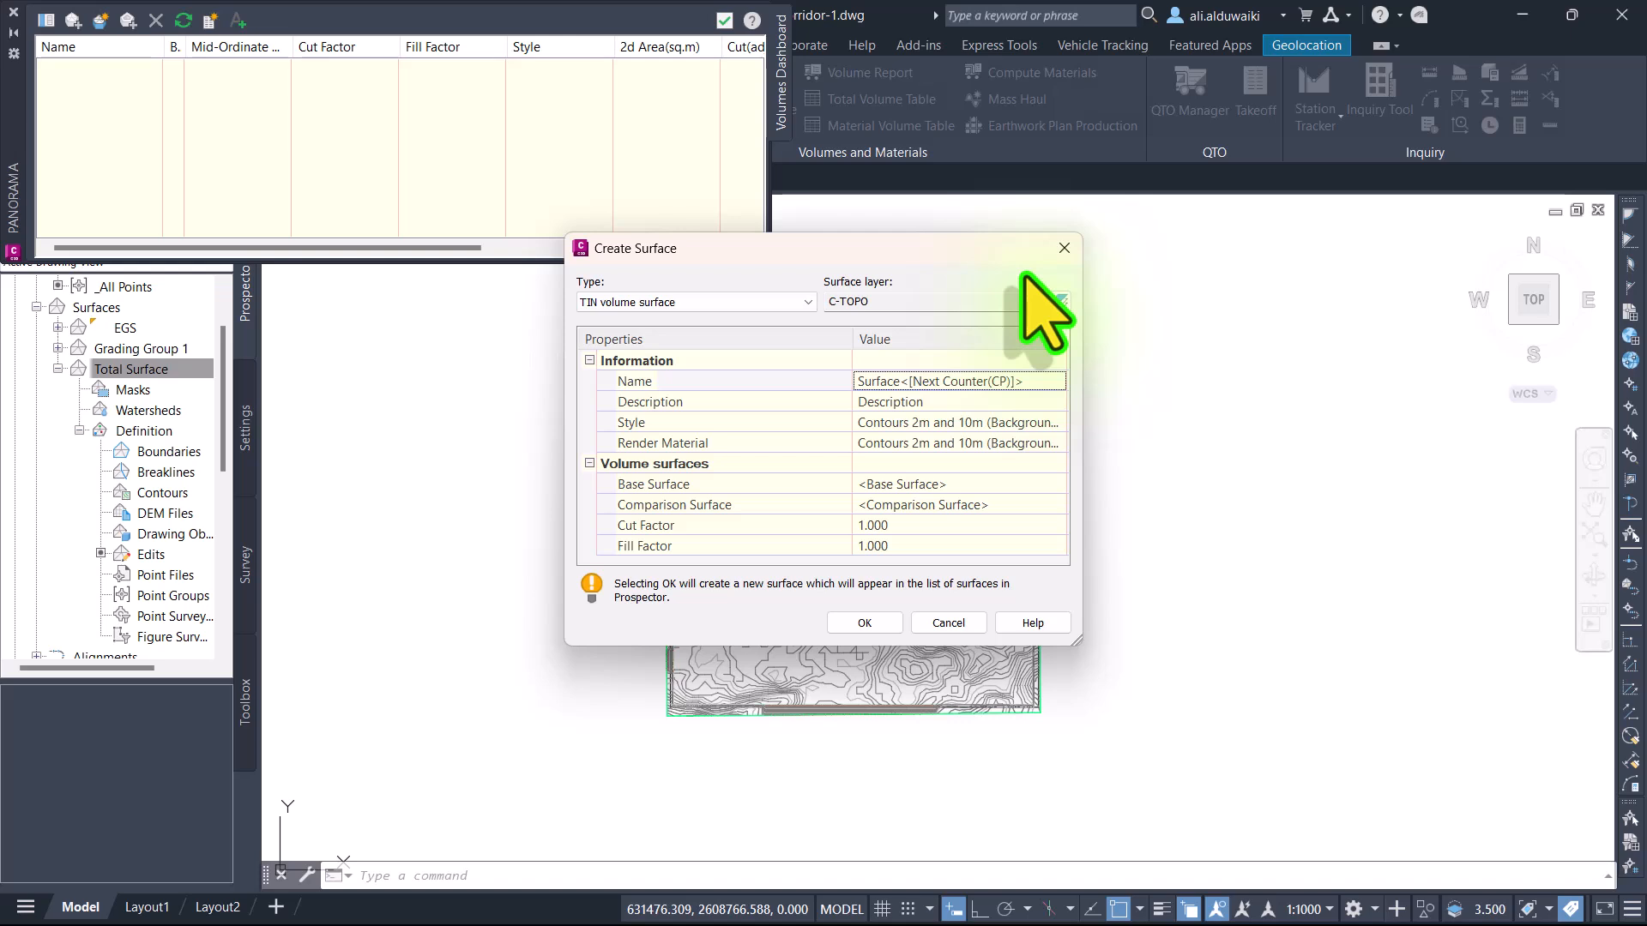
left_click(982, 483)
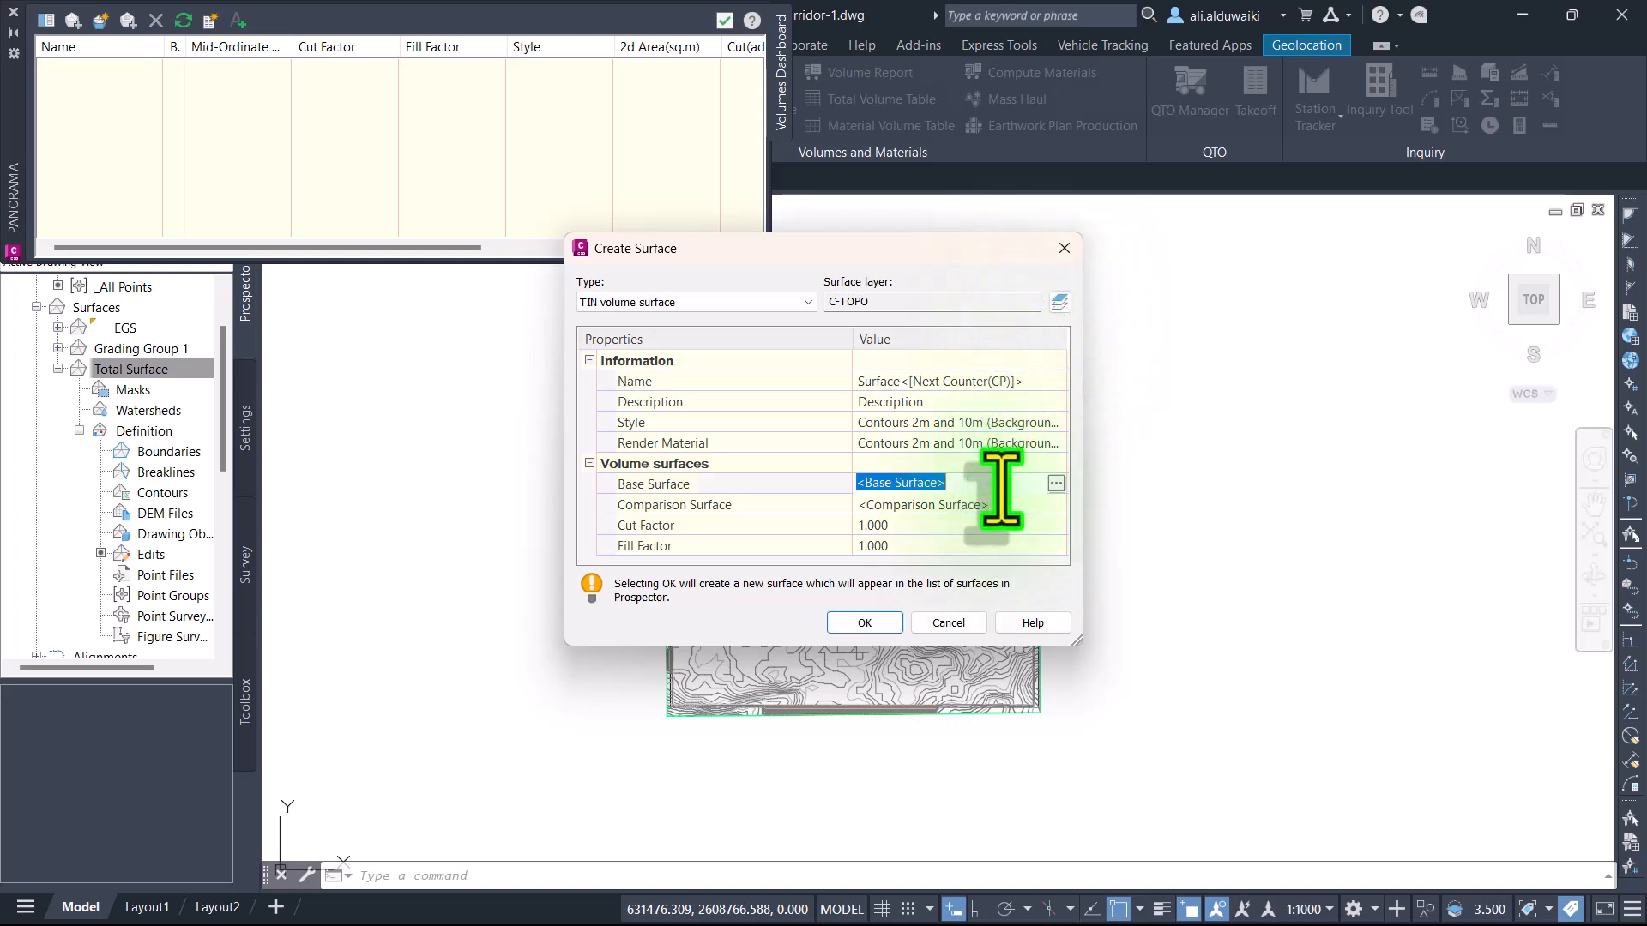
left_click(1055, 483)
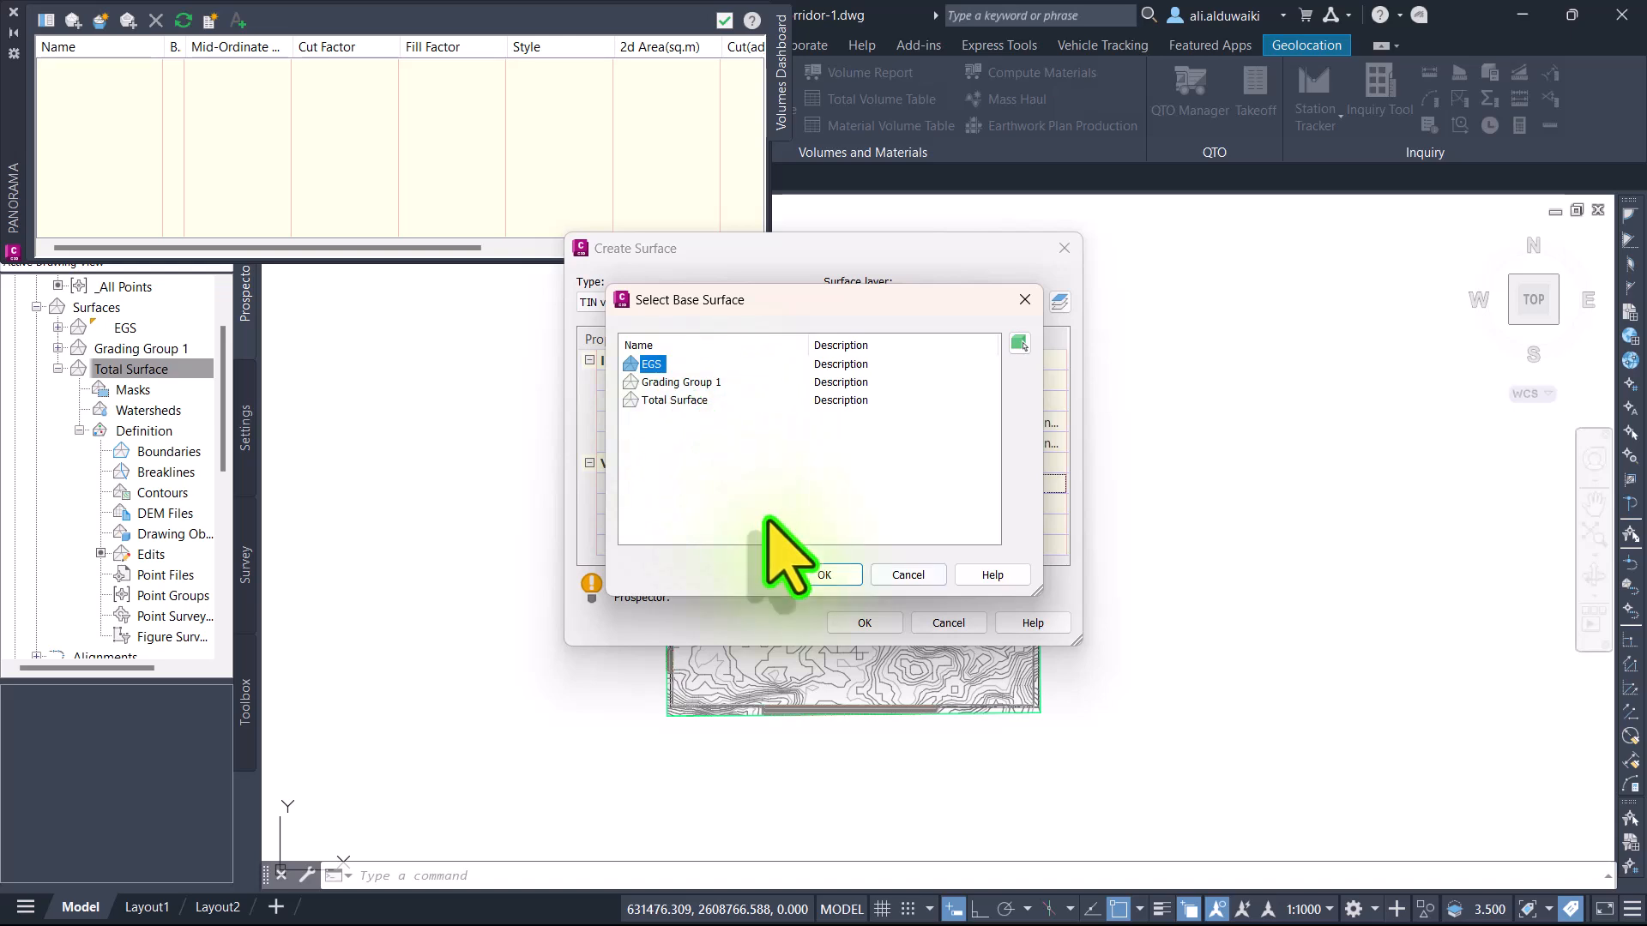
left_click(817, 574)
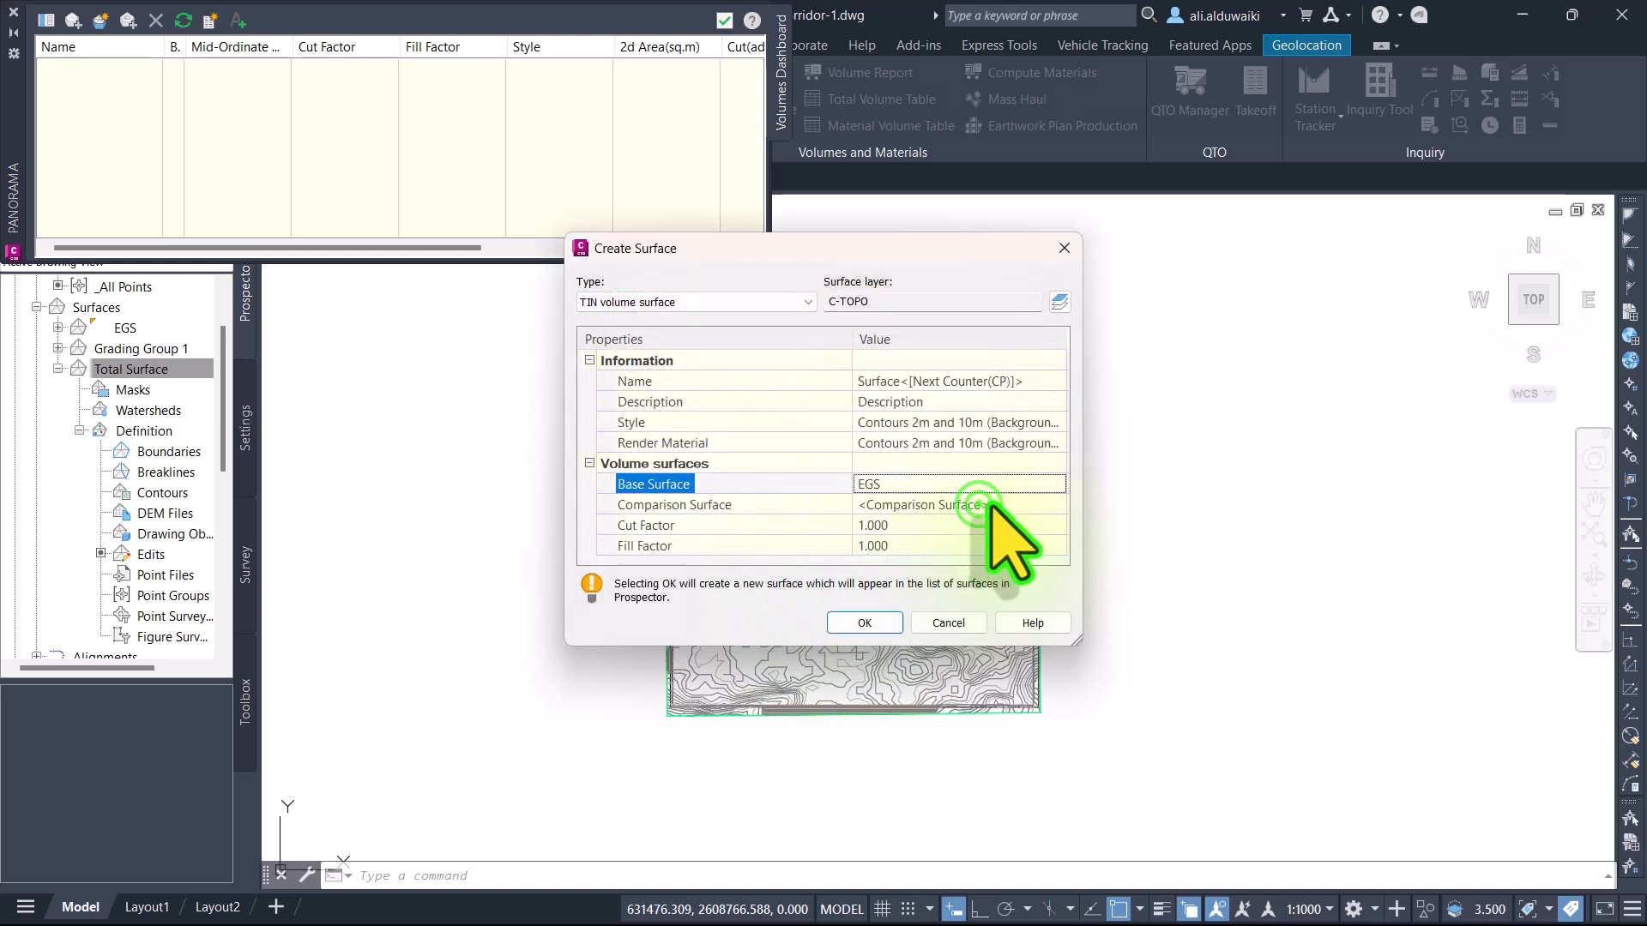
left_click(977, 504)
left_click(1056, 505)
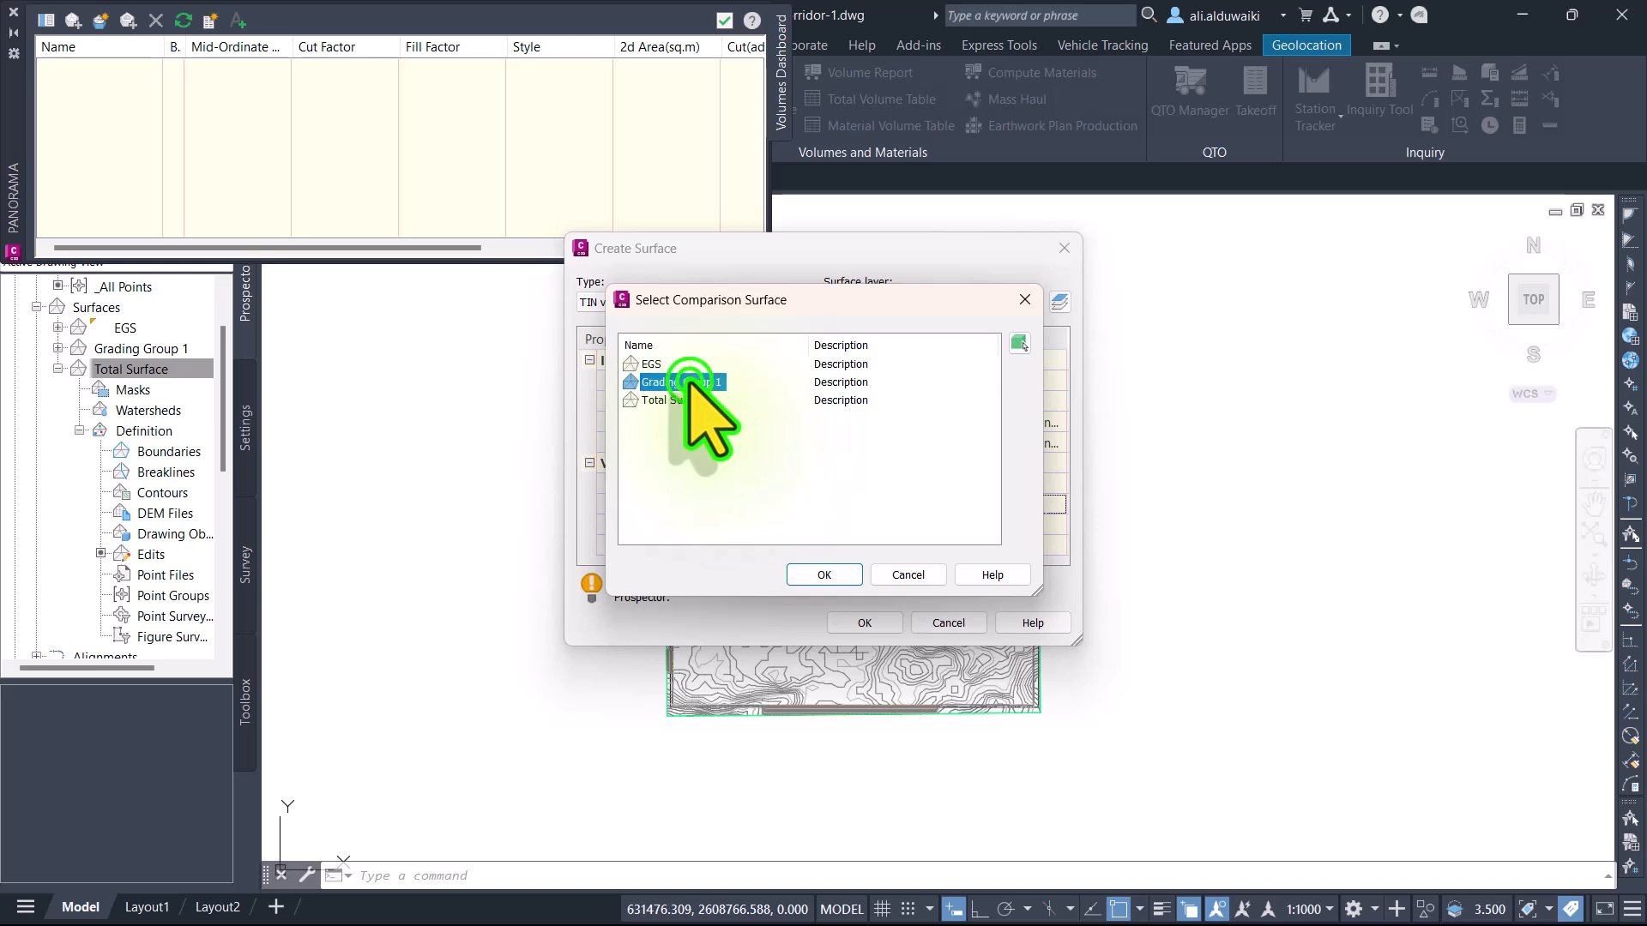
left_click(823, 575)
left_click(863, 622)
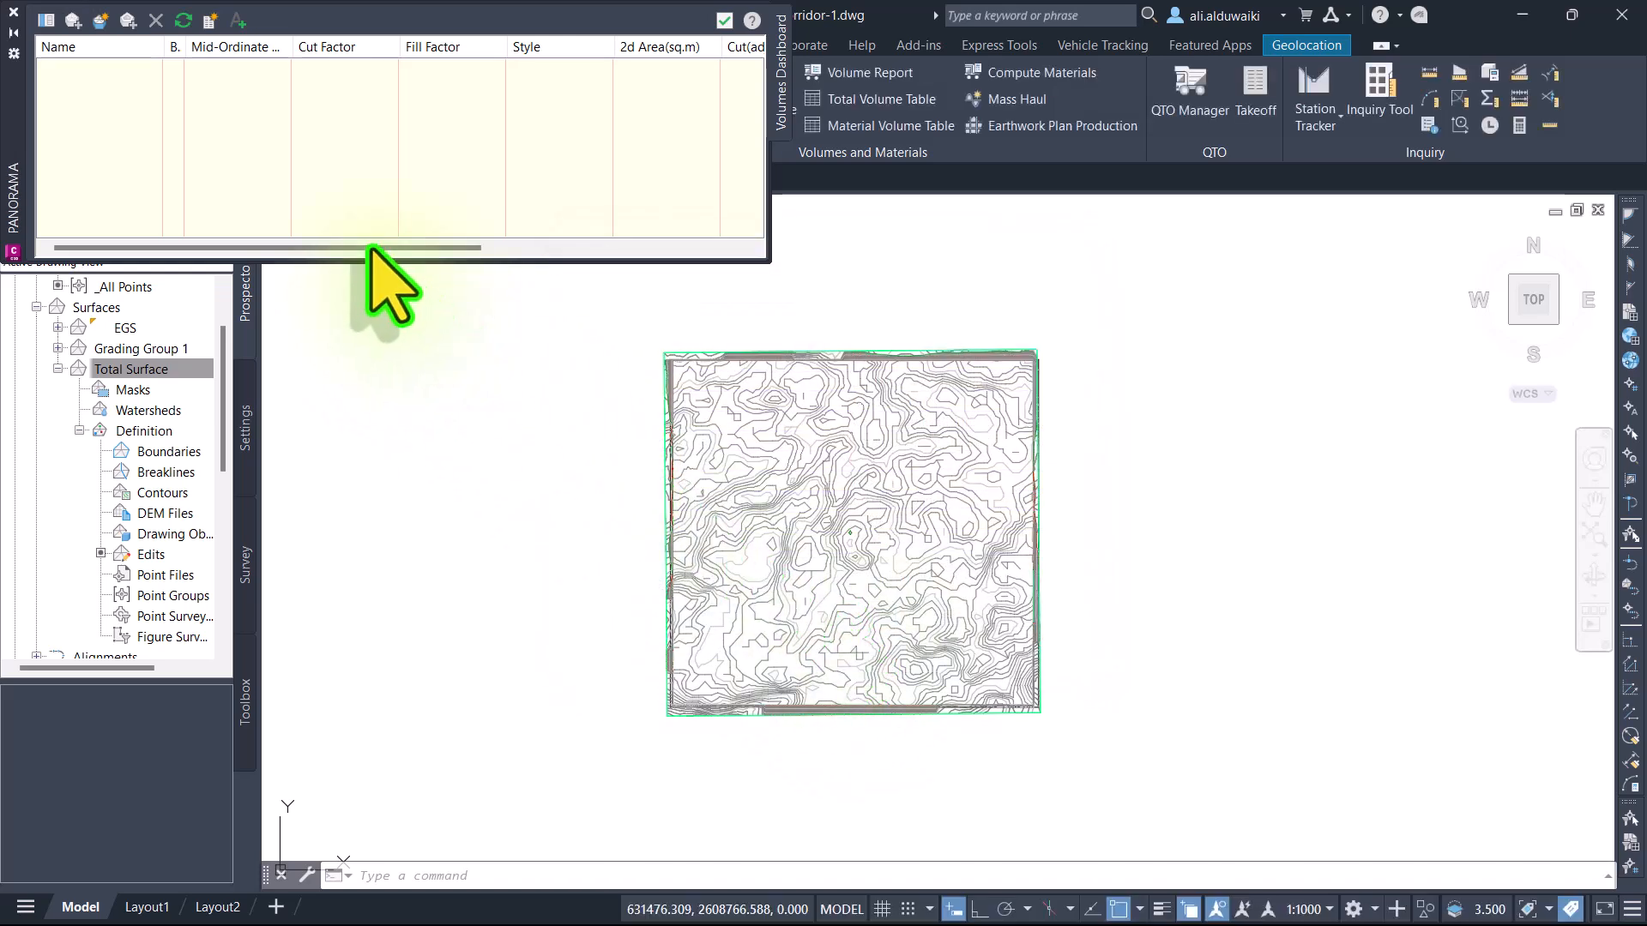
Step: Review the volume surface's cut, fill and net volumes and insert its cut/fill summary in the drawing, just east of the surfaces
left_click_drag(371, 248, 701, 276)
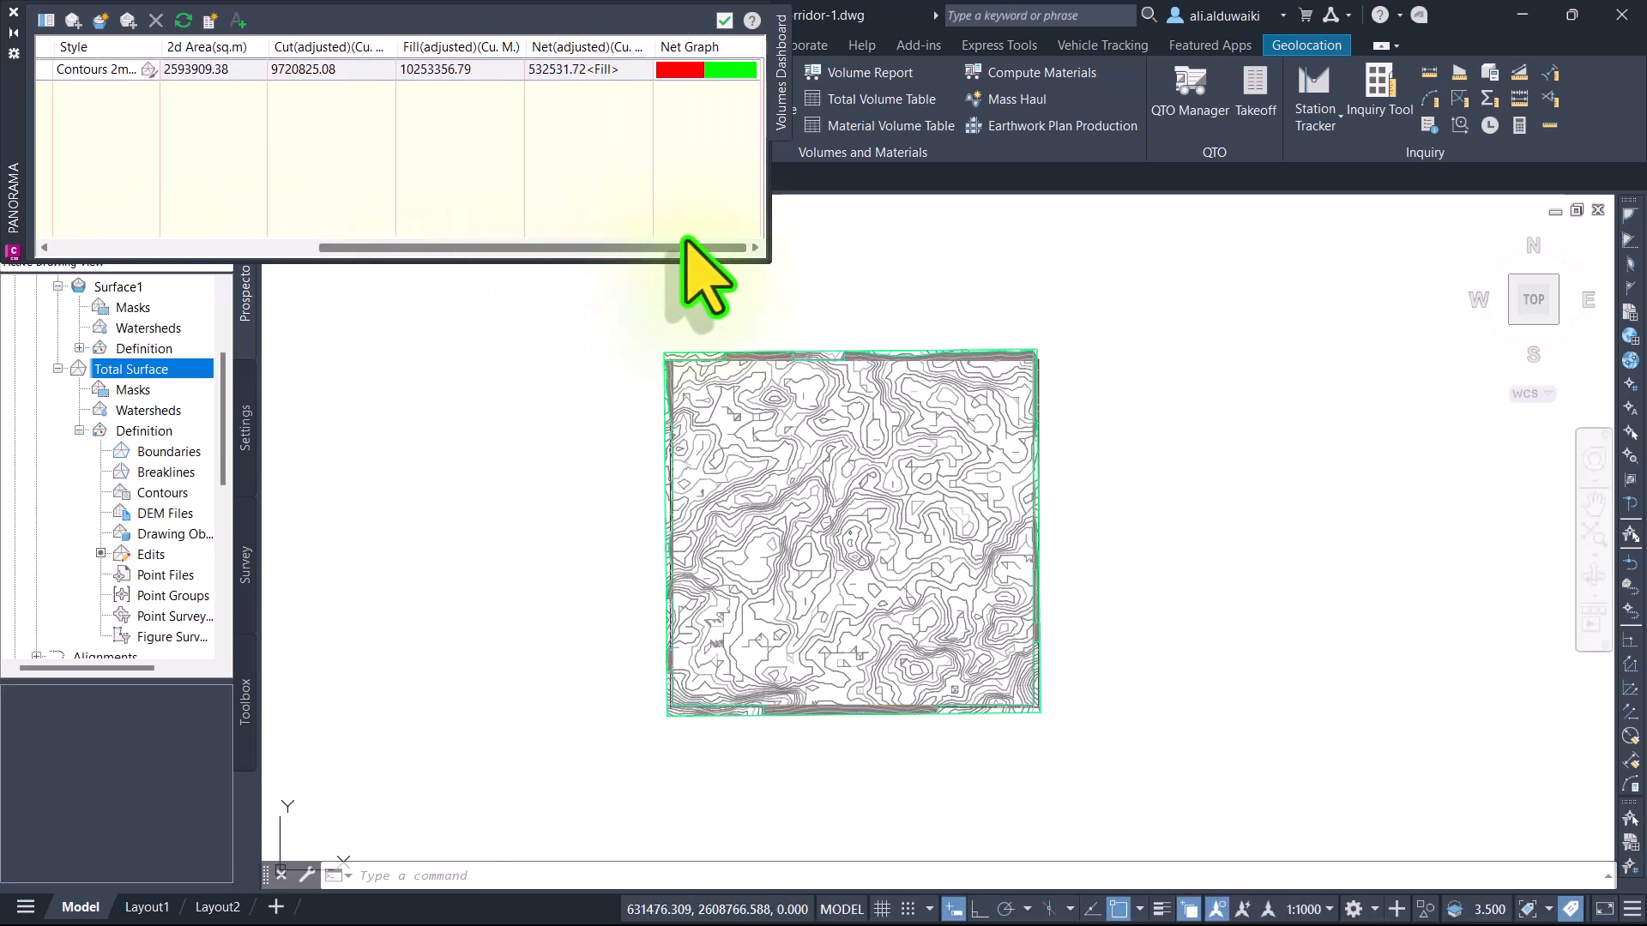
left_click(237, 17)
left_click(1111, 442)
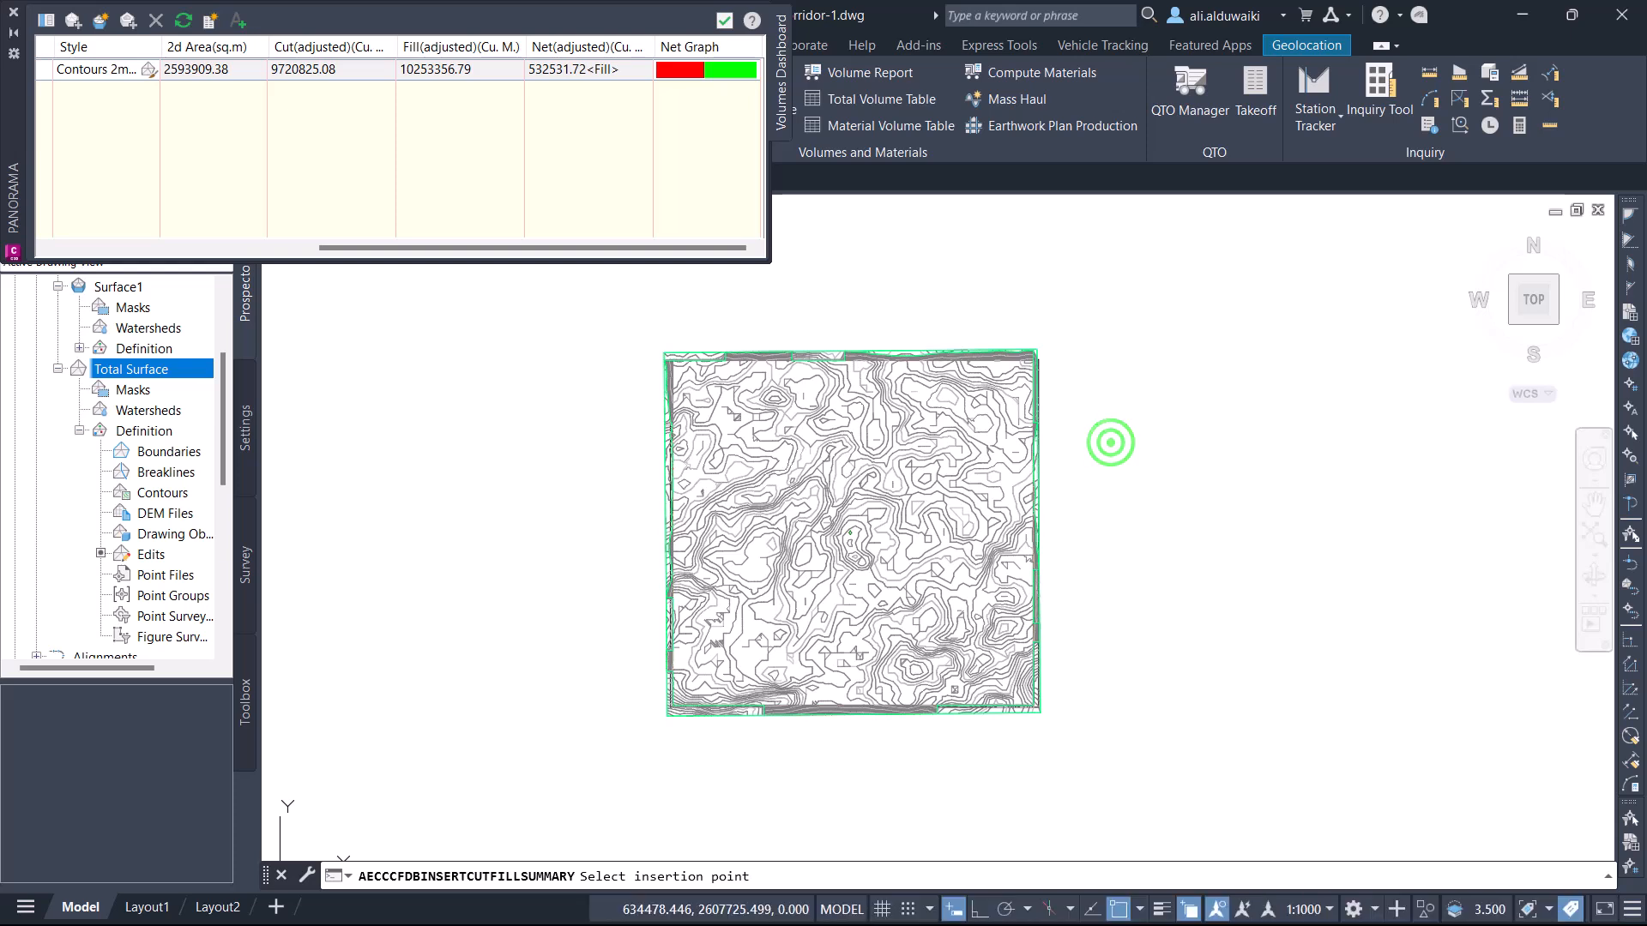
scroll(1138, 500, "down", 5)
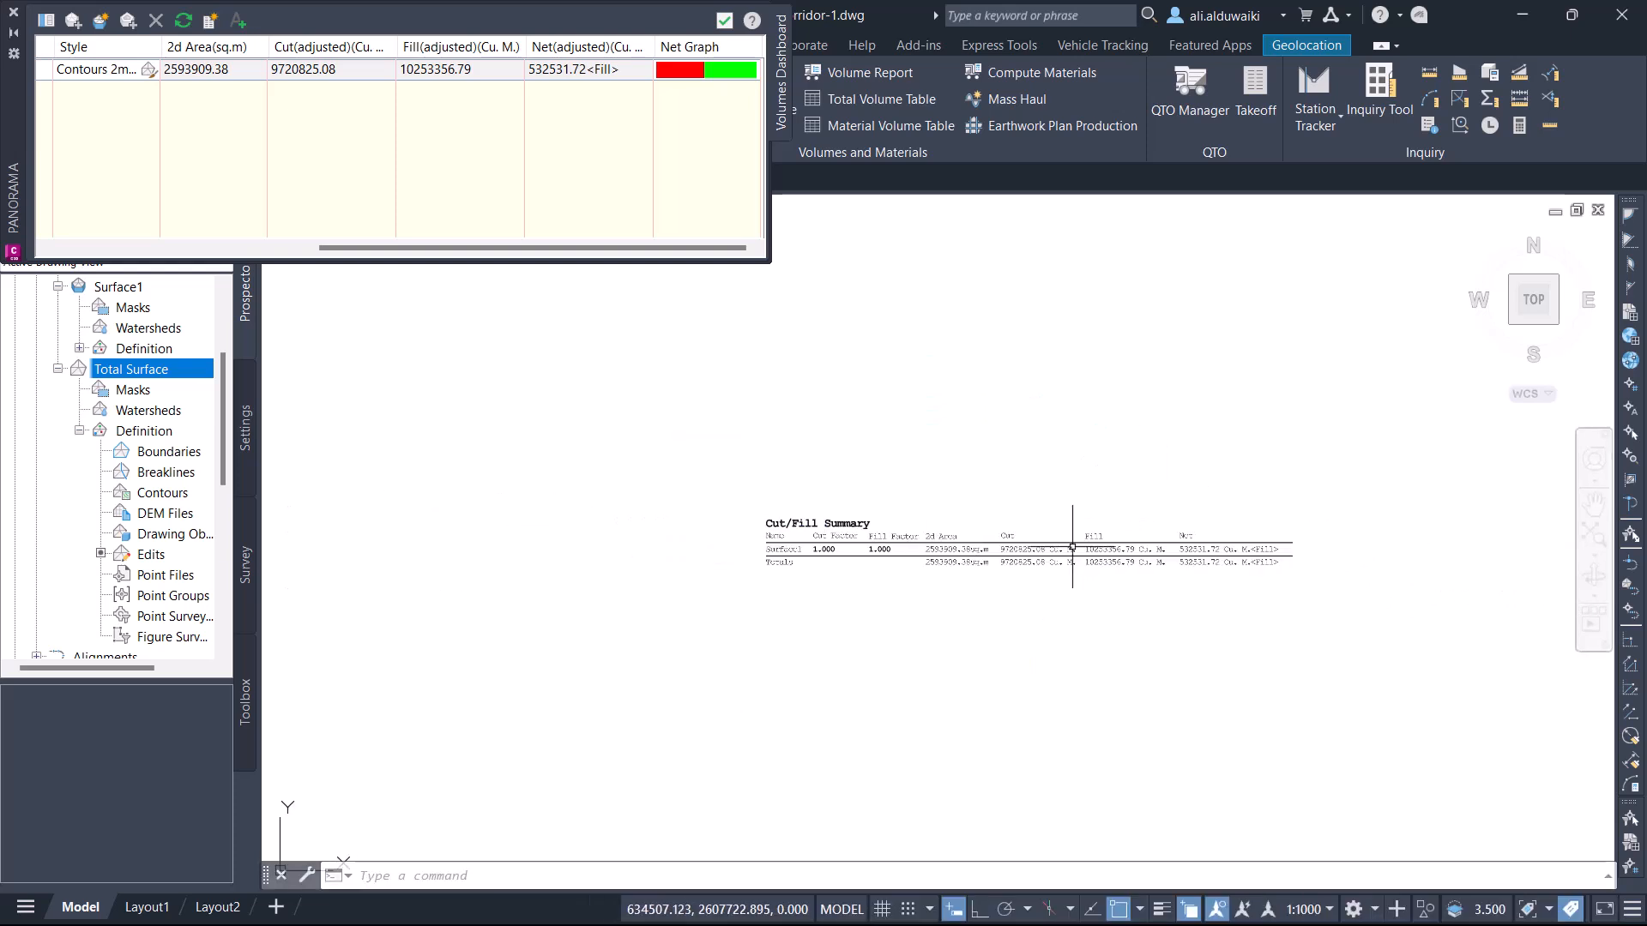
scroll(1072, 546, "down", 3)
scroll(1072, 546, "down", 2)
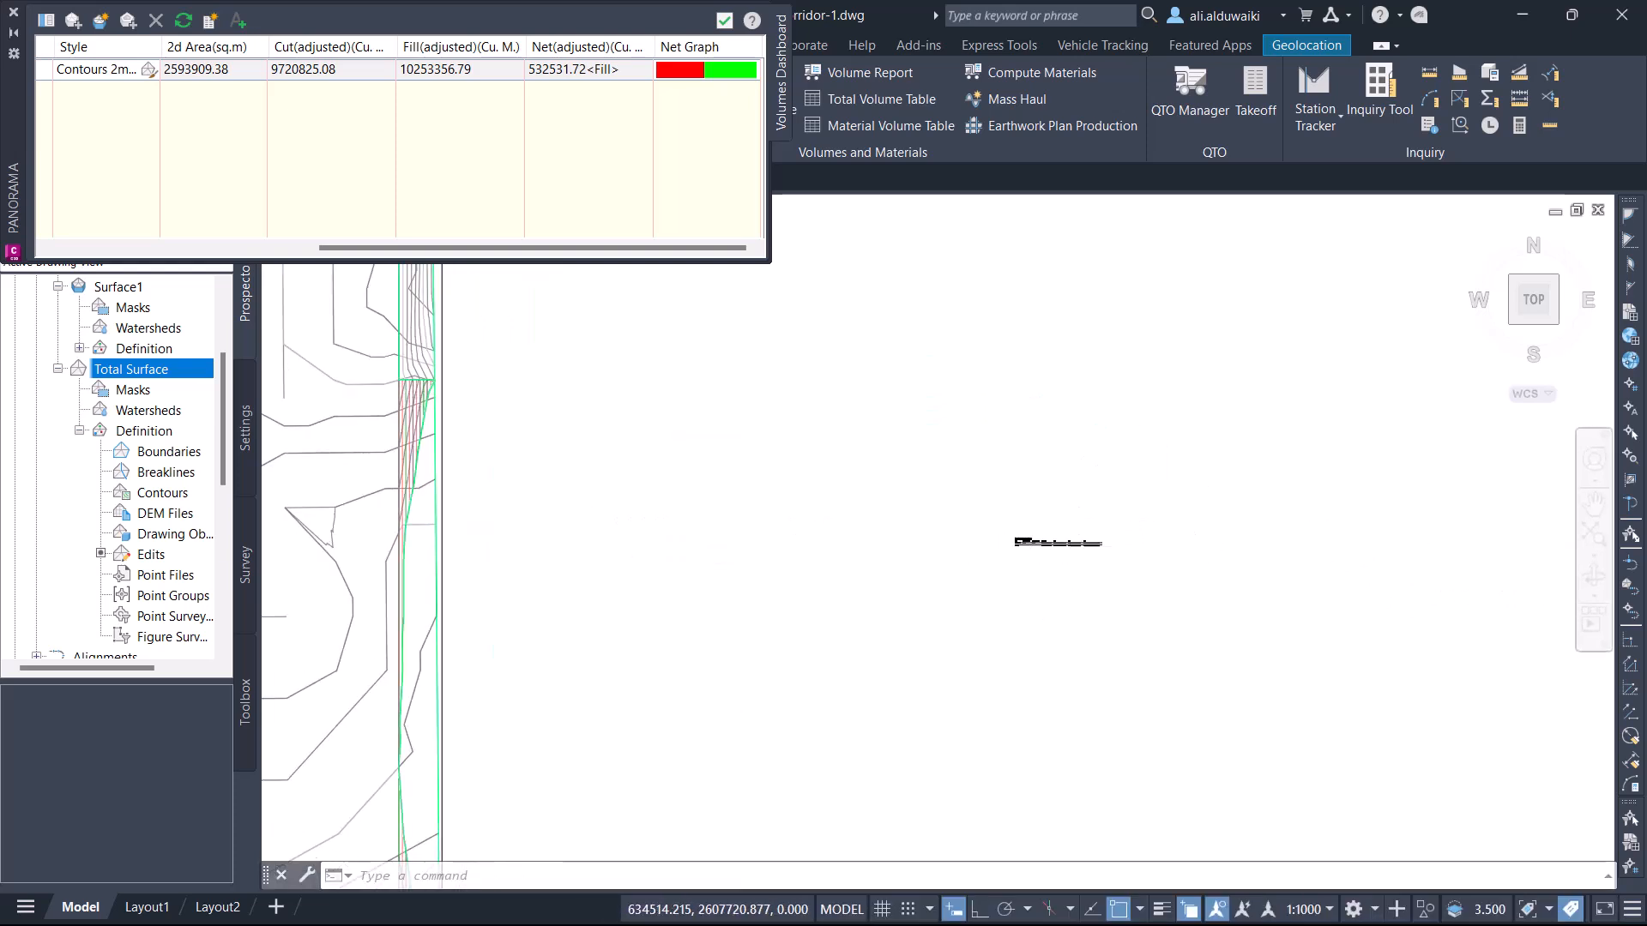
Step: Close the Volumes Dashboard and scale the cut/fill summary up from its upper-left corner to about a third of the surfaces' width
left_click(1154, 470)
left_click(993, 601)
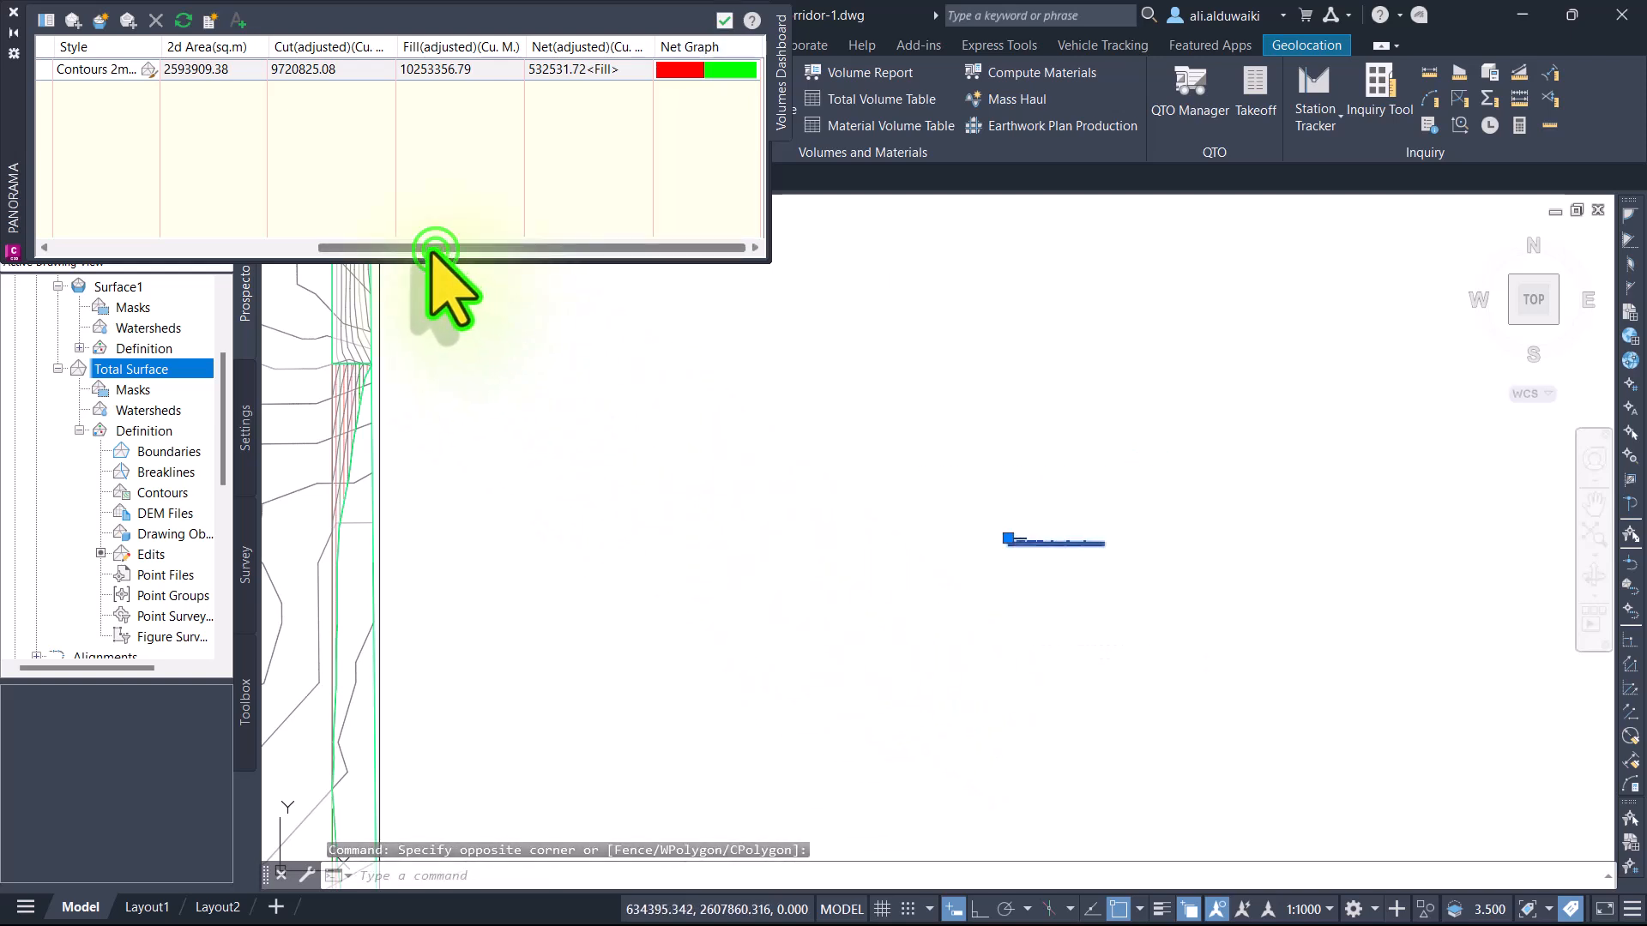
left_click_drag(435, 250, 525, 272)
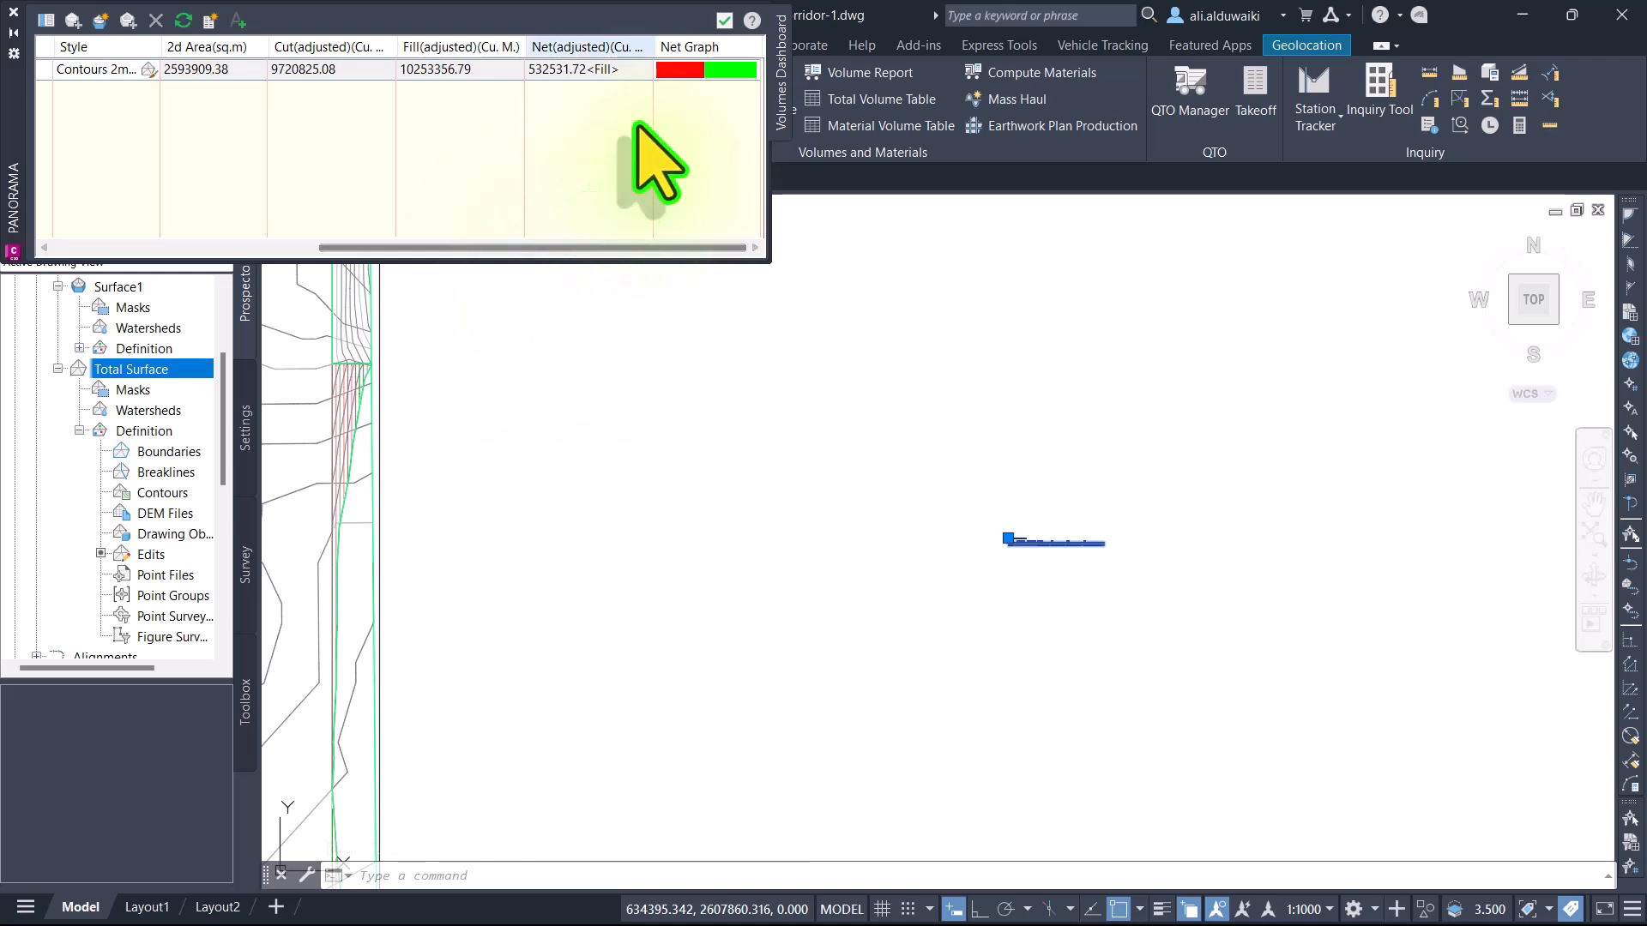
left_click(724, 21)
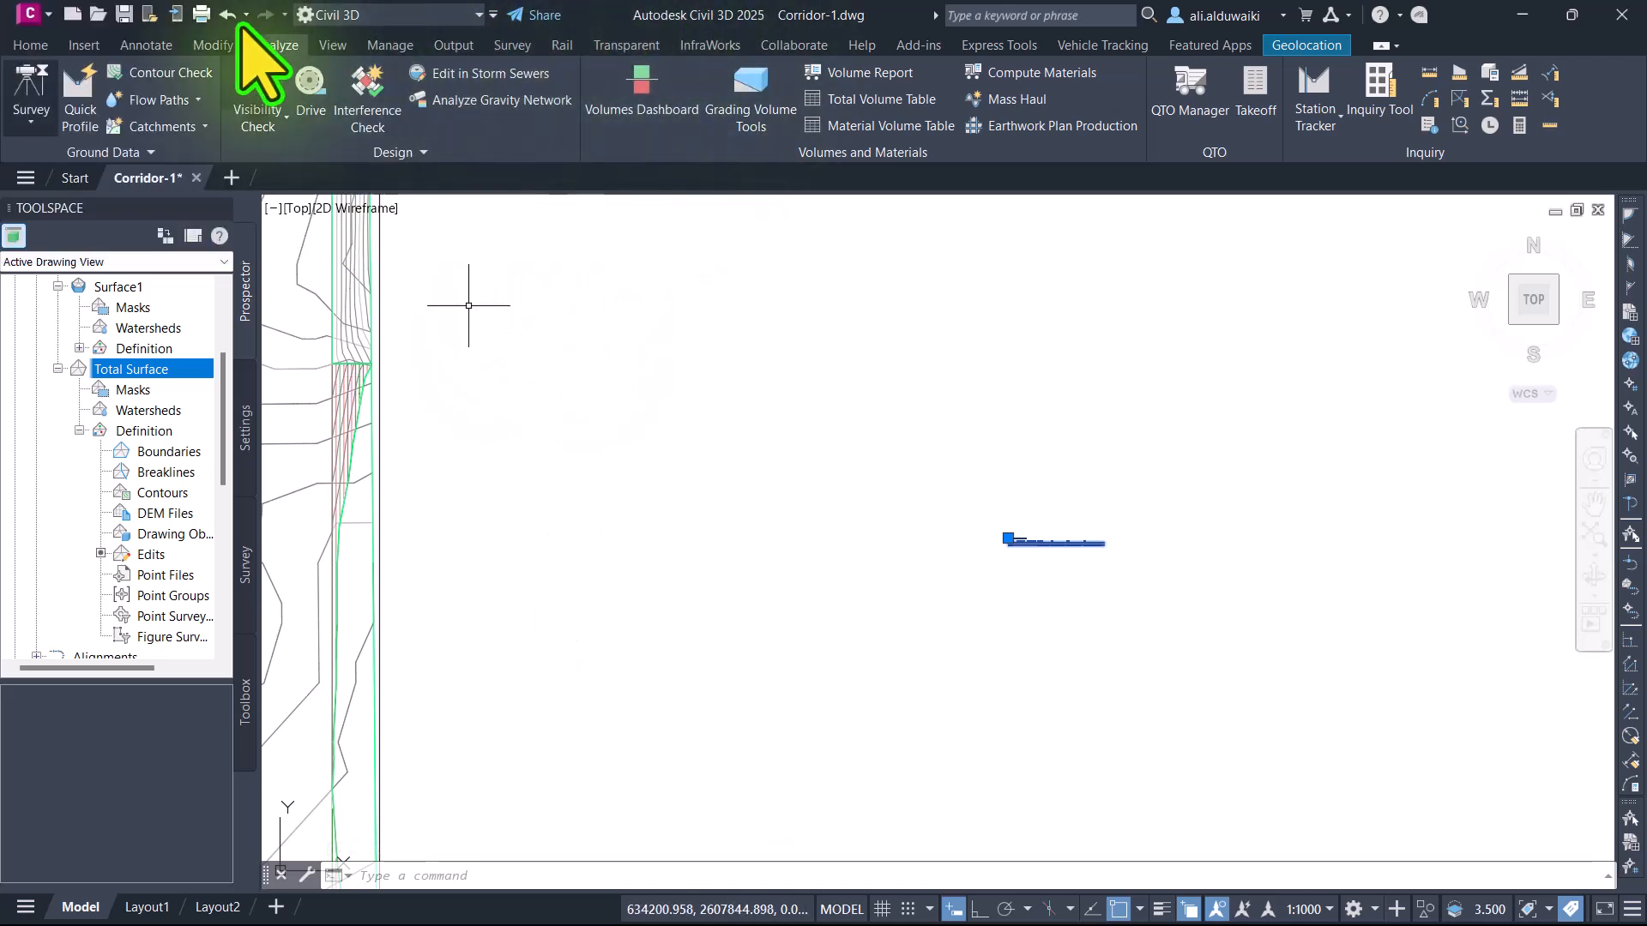
left_click(25, 46)
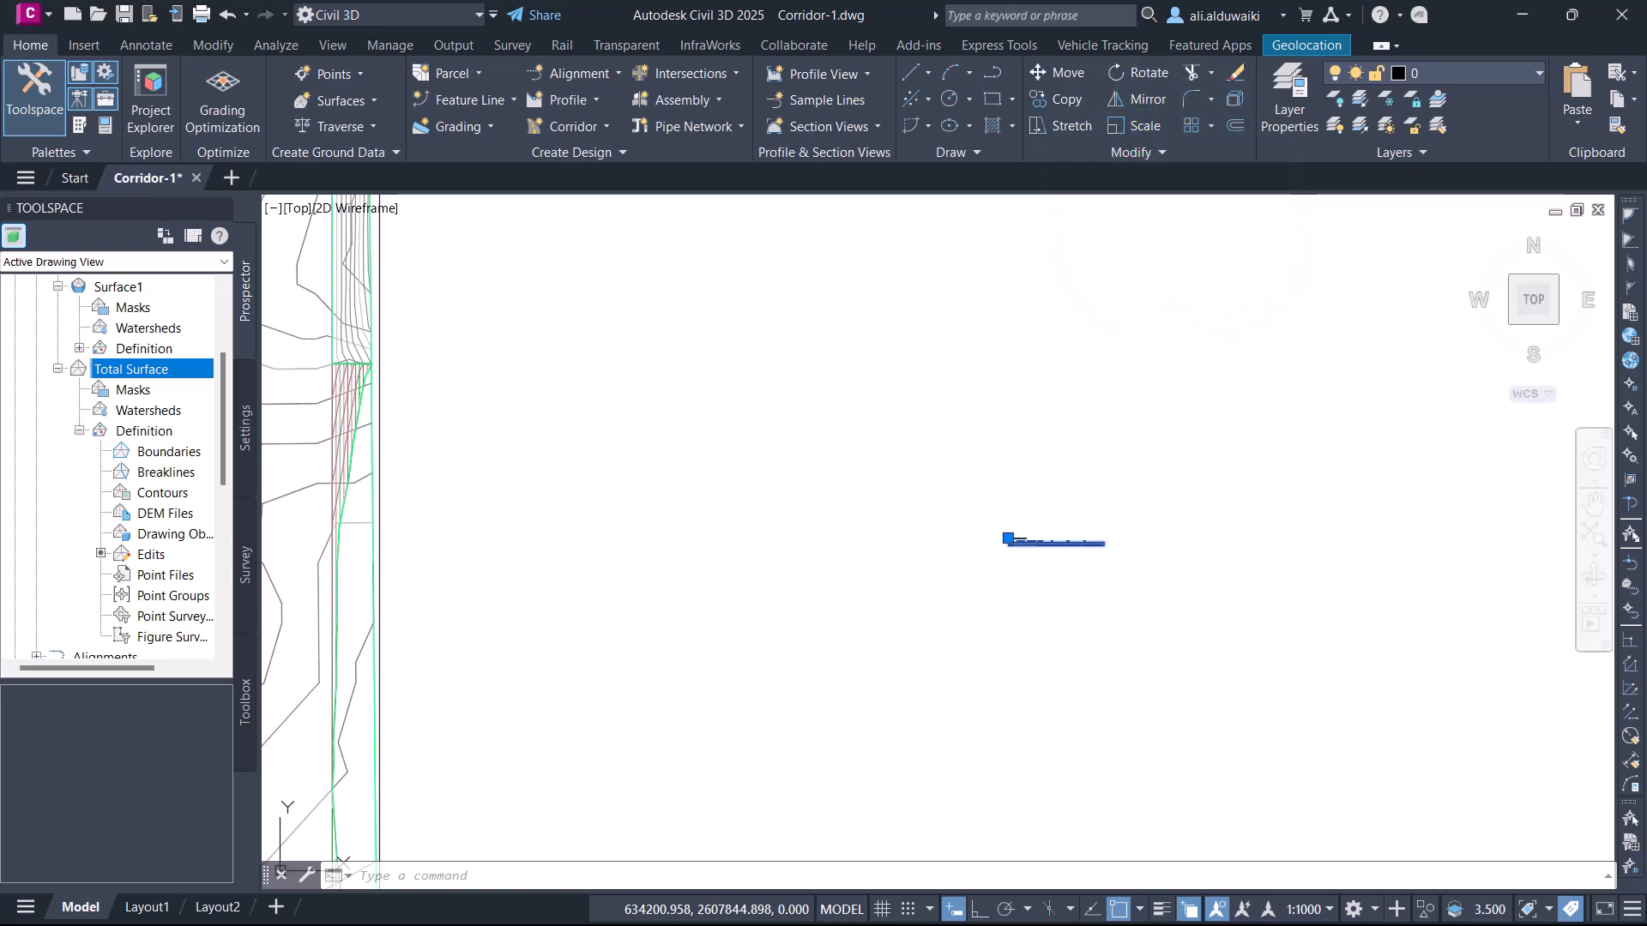
left_click(1005, 540)
scroll(1264, 327, "down", 3)
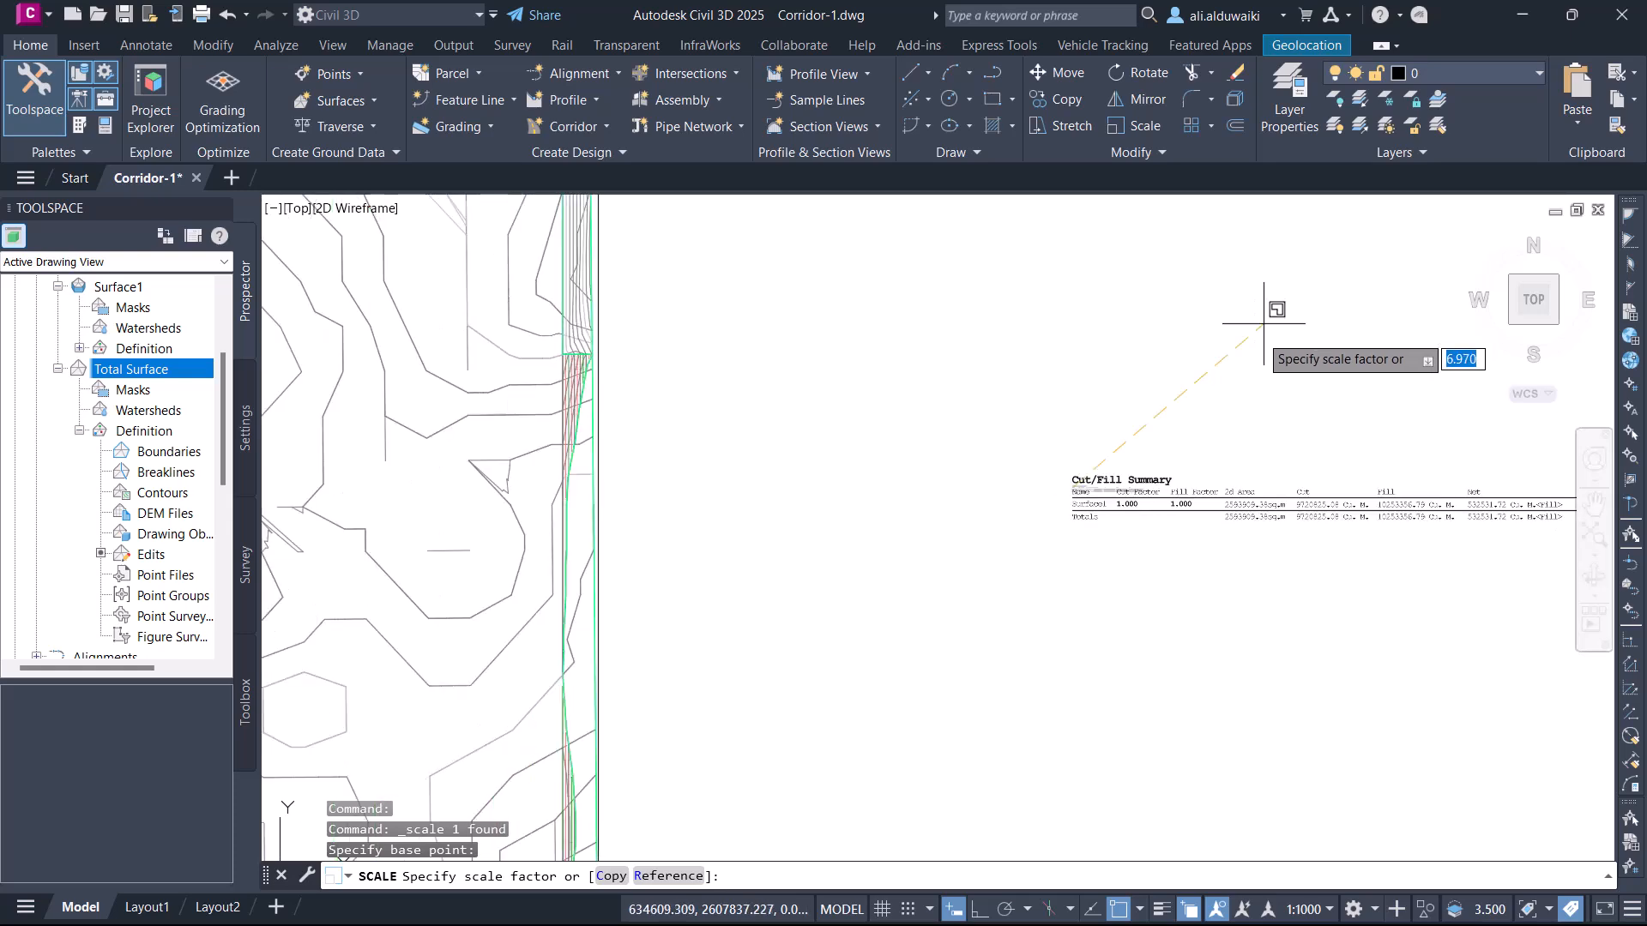
mouse_move(1269, 335)
middle_mouse_down()
mouse_move(1095, 454)
mouse_move(1009, 485)
middle_mouse_up()
left_click(1114, 441)
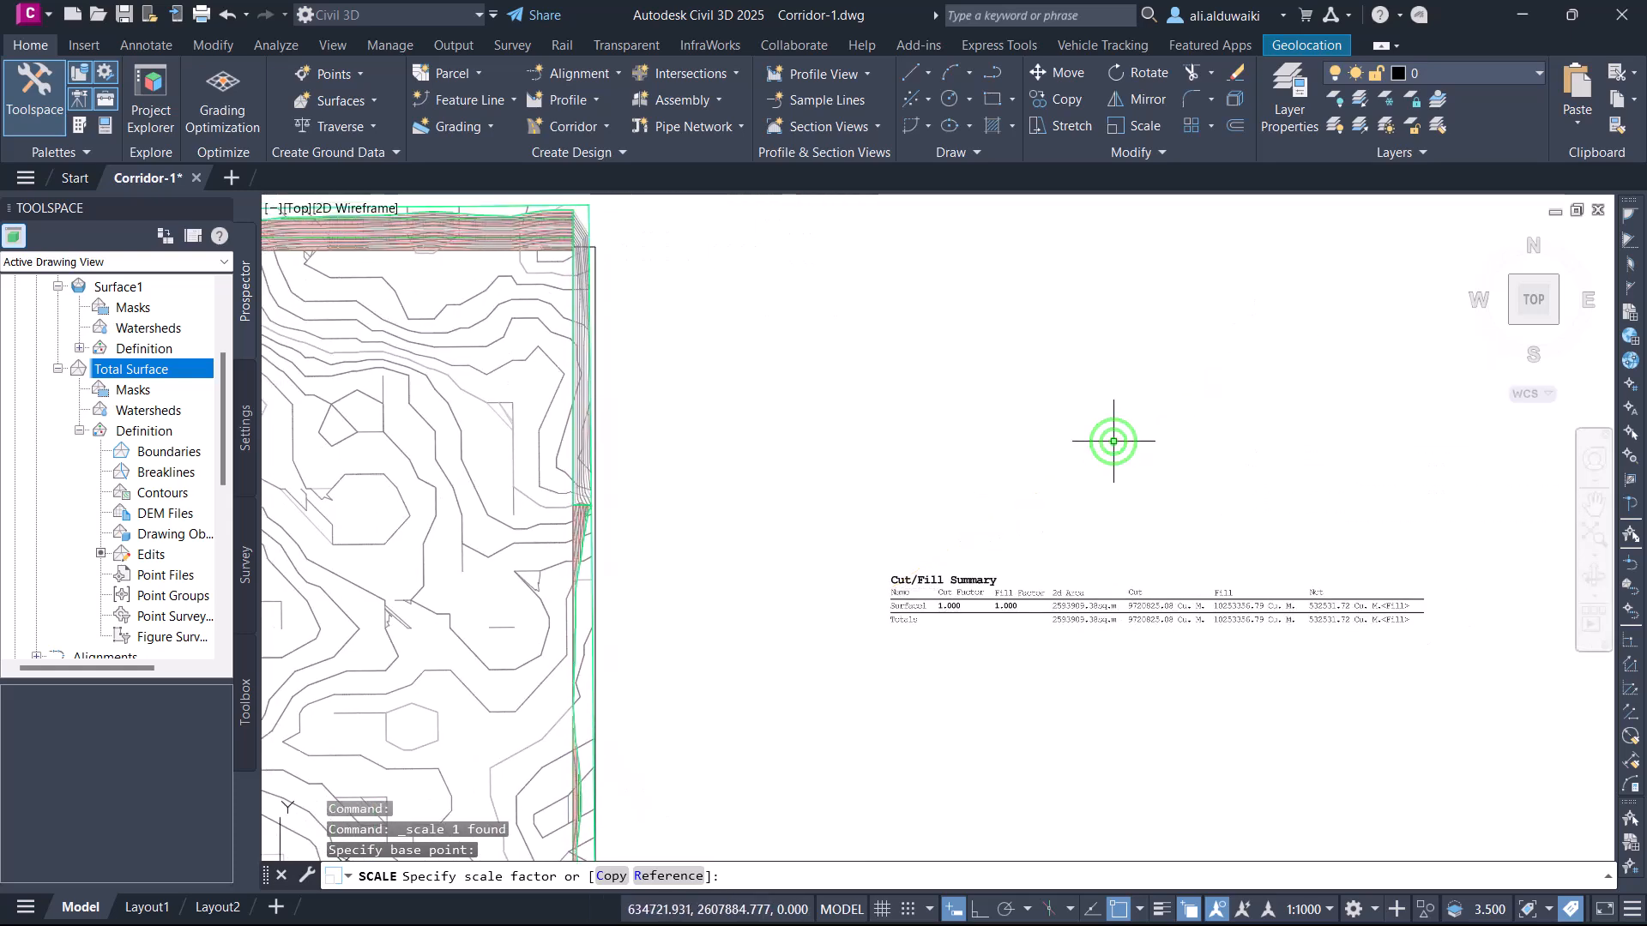
Step: Scale the cut/fill summary up again from its upper-left corner until it is somewhat wider than the surfaces
scroll(1035, 549, "down", 4)
scroll(1031, 549, "down", 3)
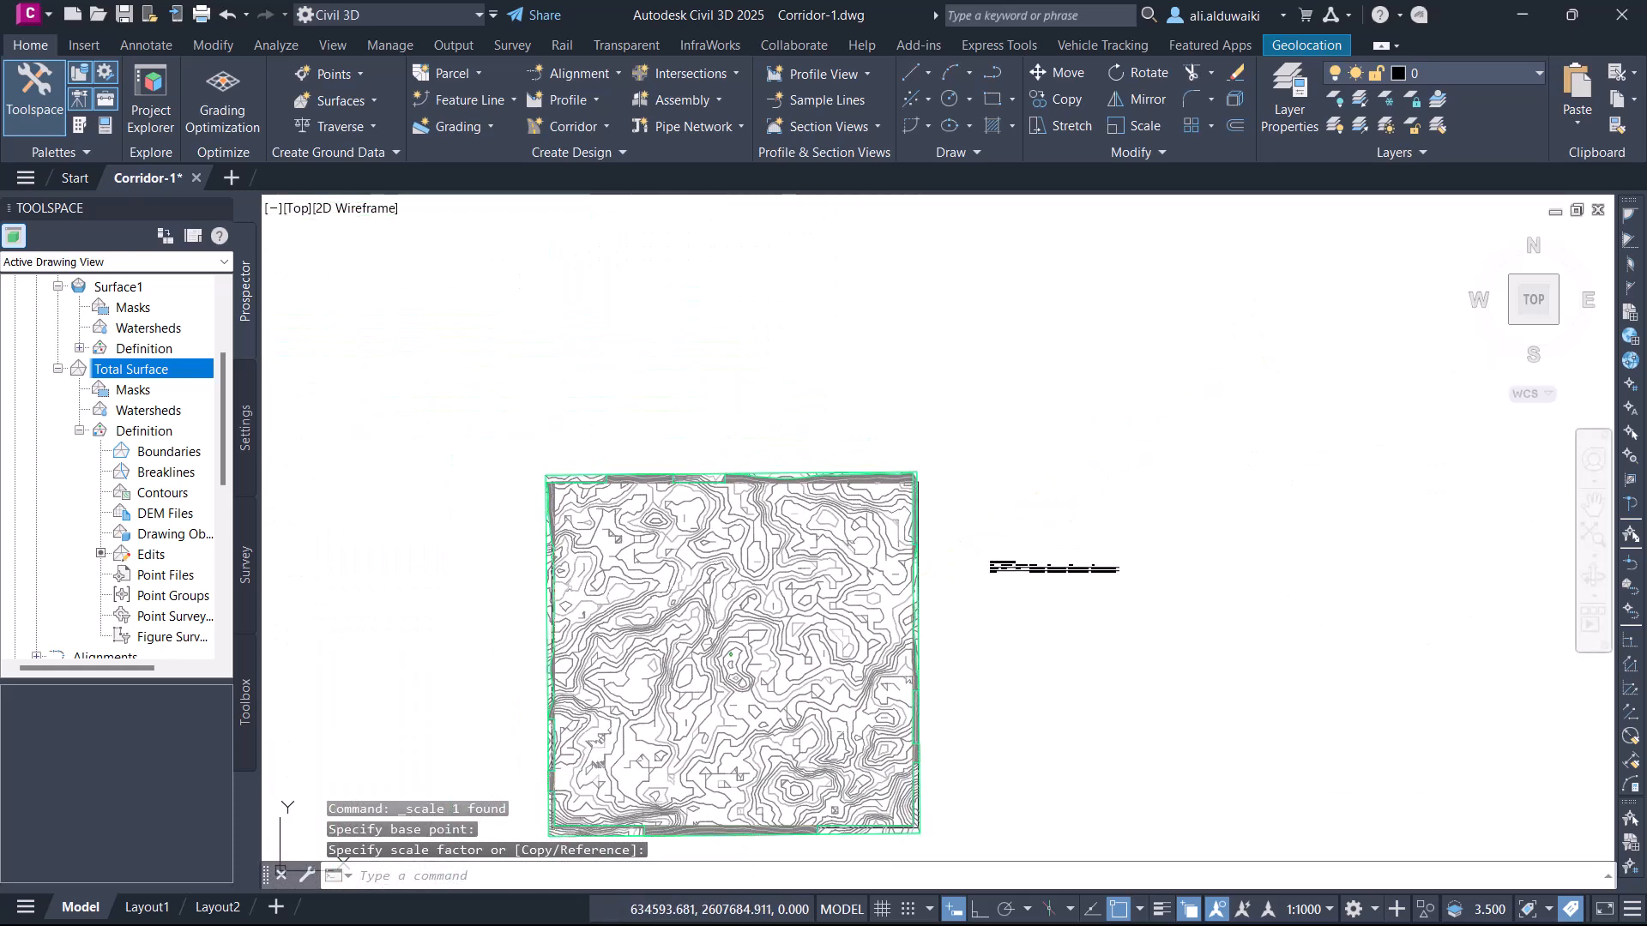
left_click(1235, 509)
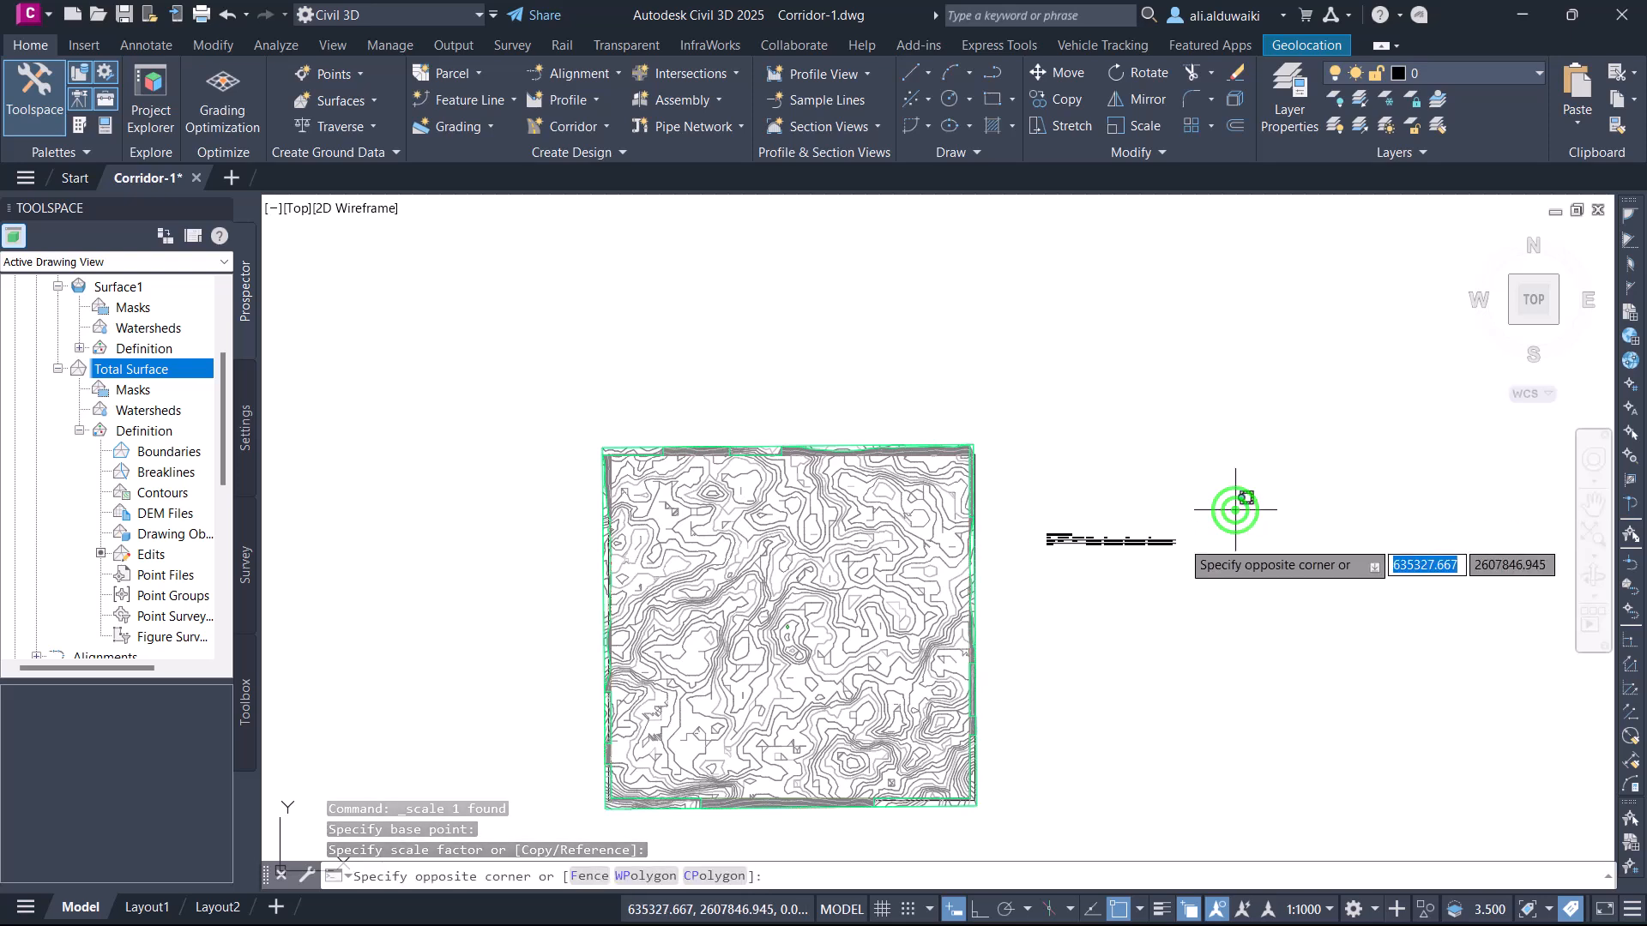
left_click(1049, 604)
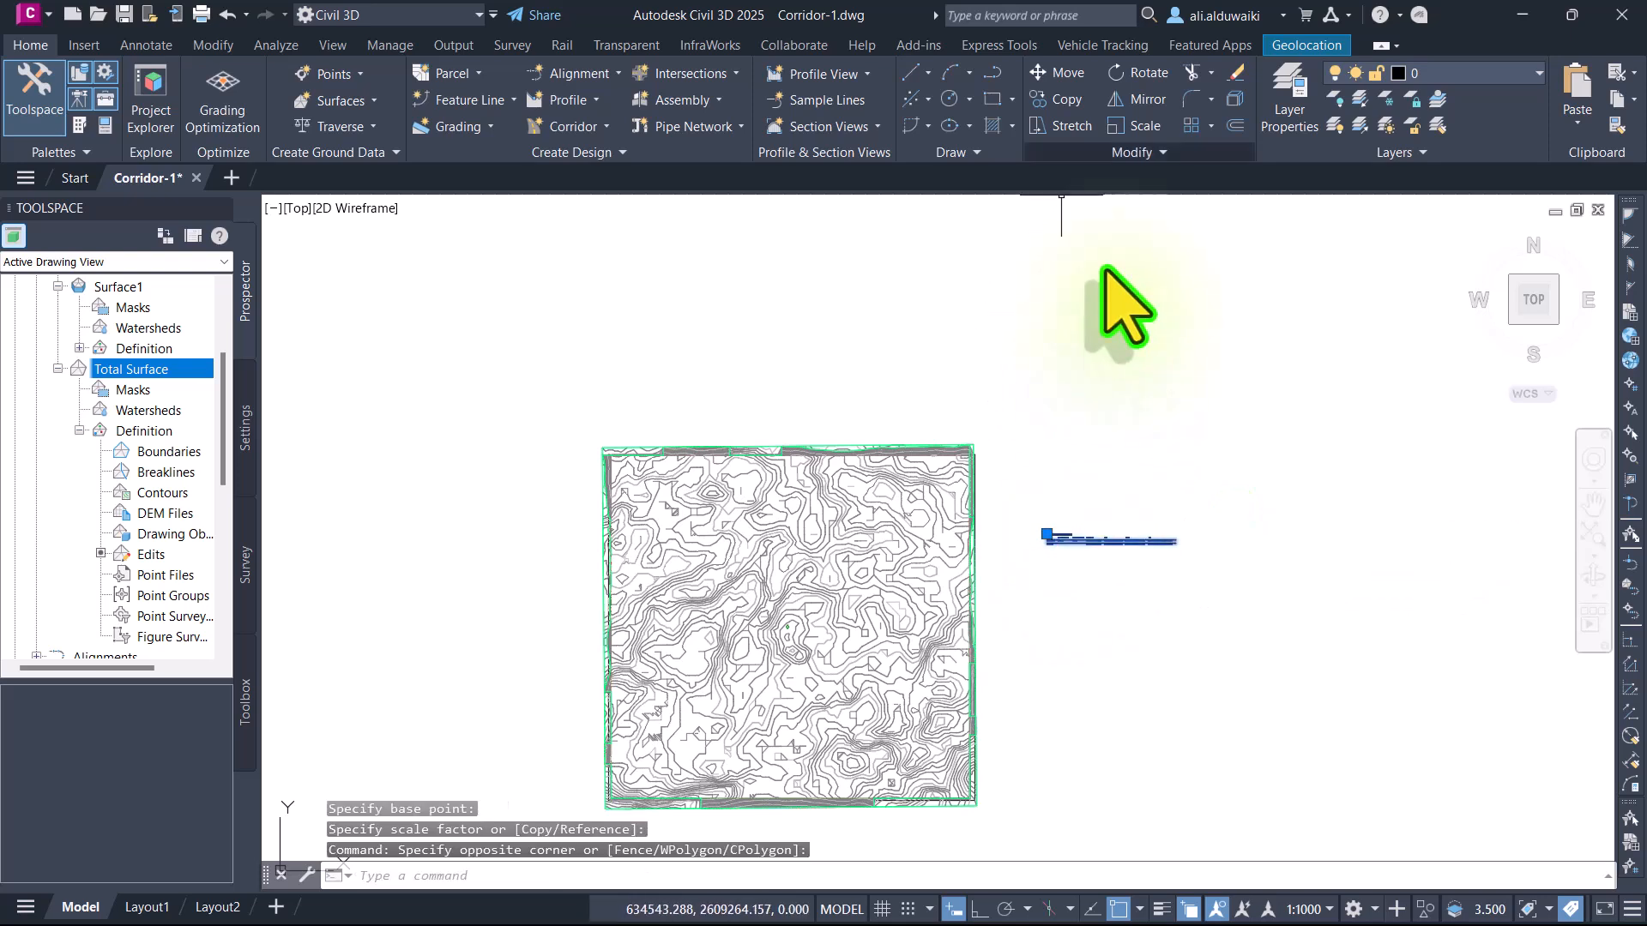
left_click(1134, 127)
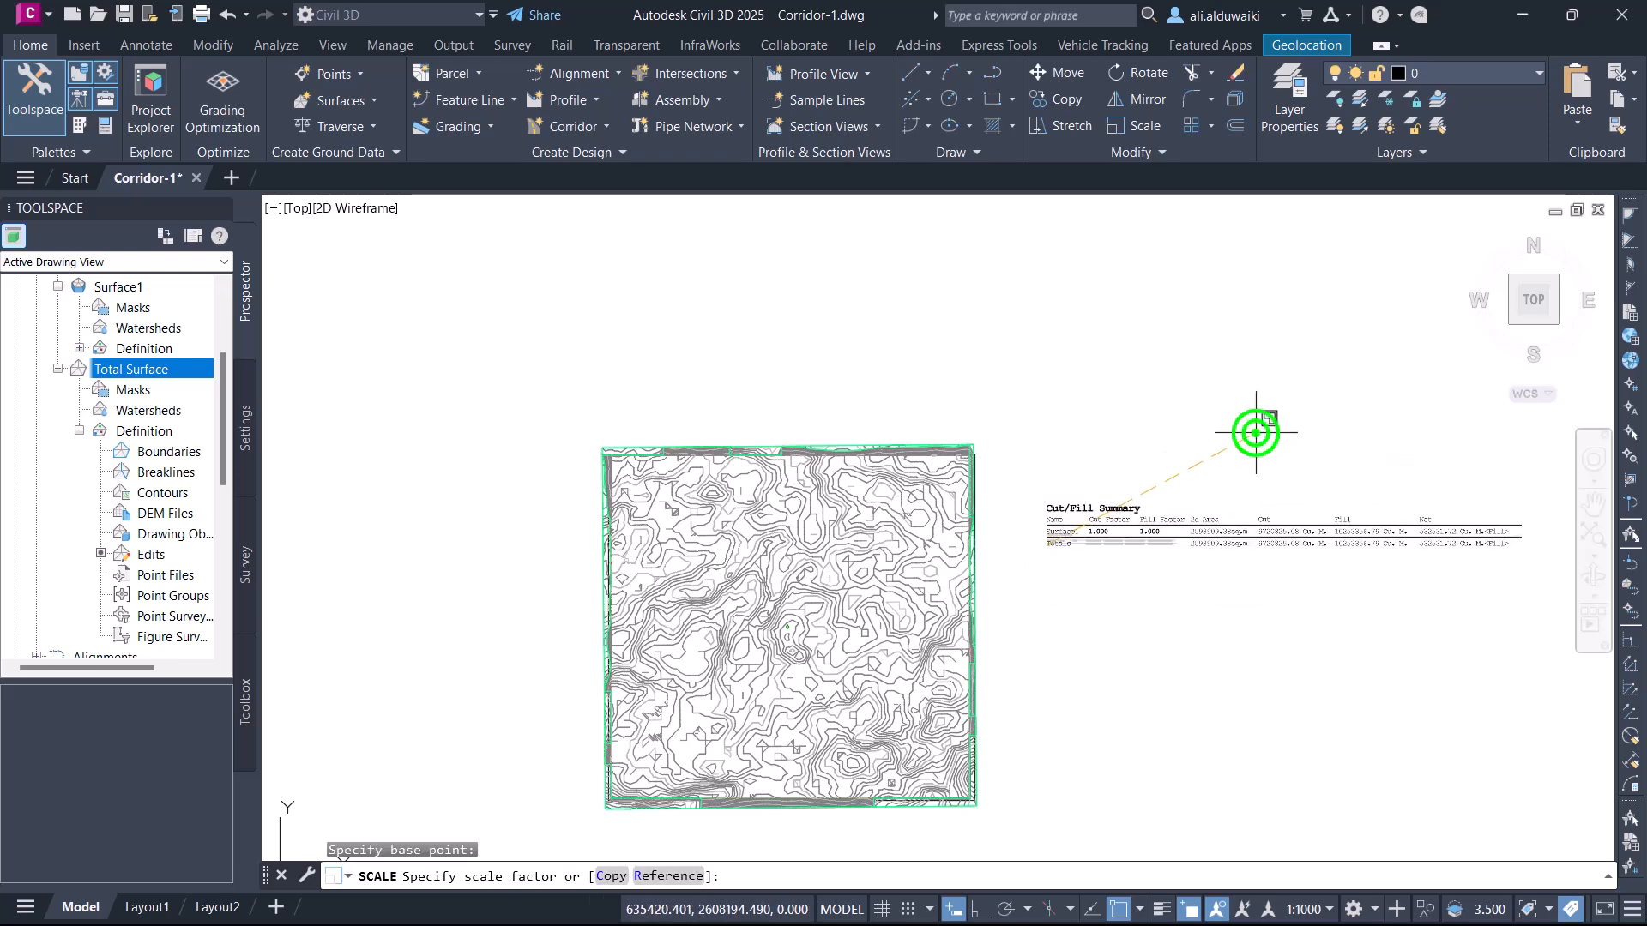
left_click(1255, 433)
scroll(1251, 459, "down", 3)
scroll(1167, 504, "up", 3)
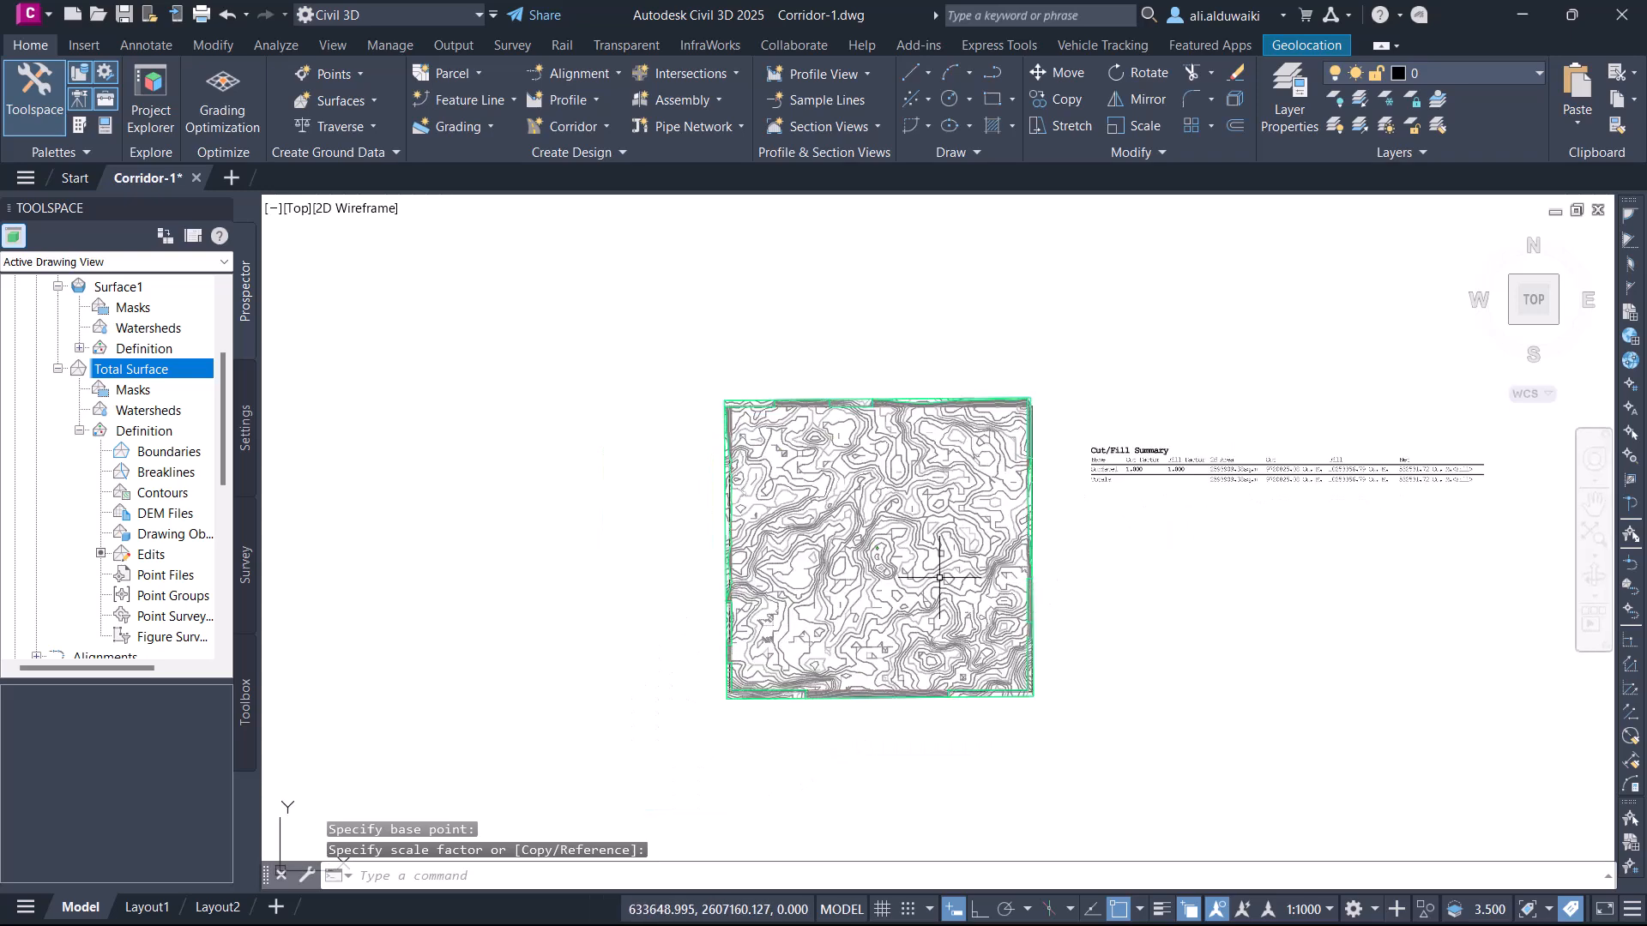
Step: Examine the enlarged cut/fill summary's area, cut, fill and net values and the contours of the surfaces beside it
scroll(939, 577, "up", 5)
middle_click_drag(993, 606, 775, 692)
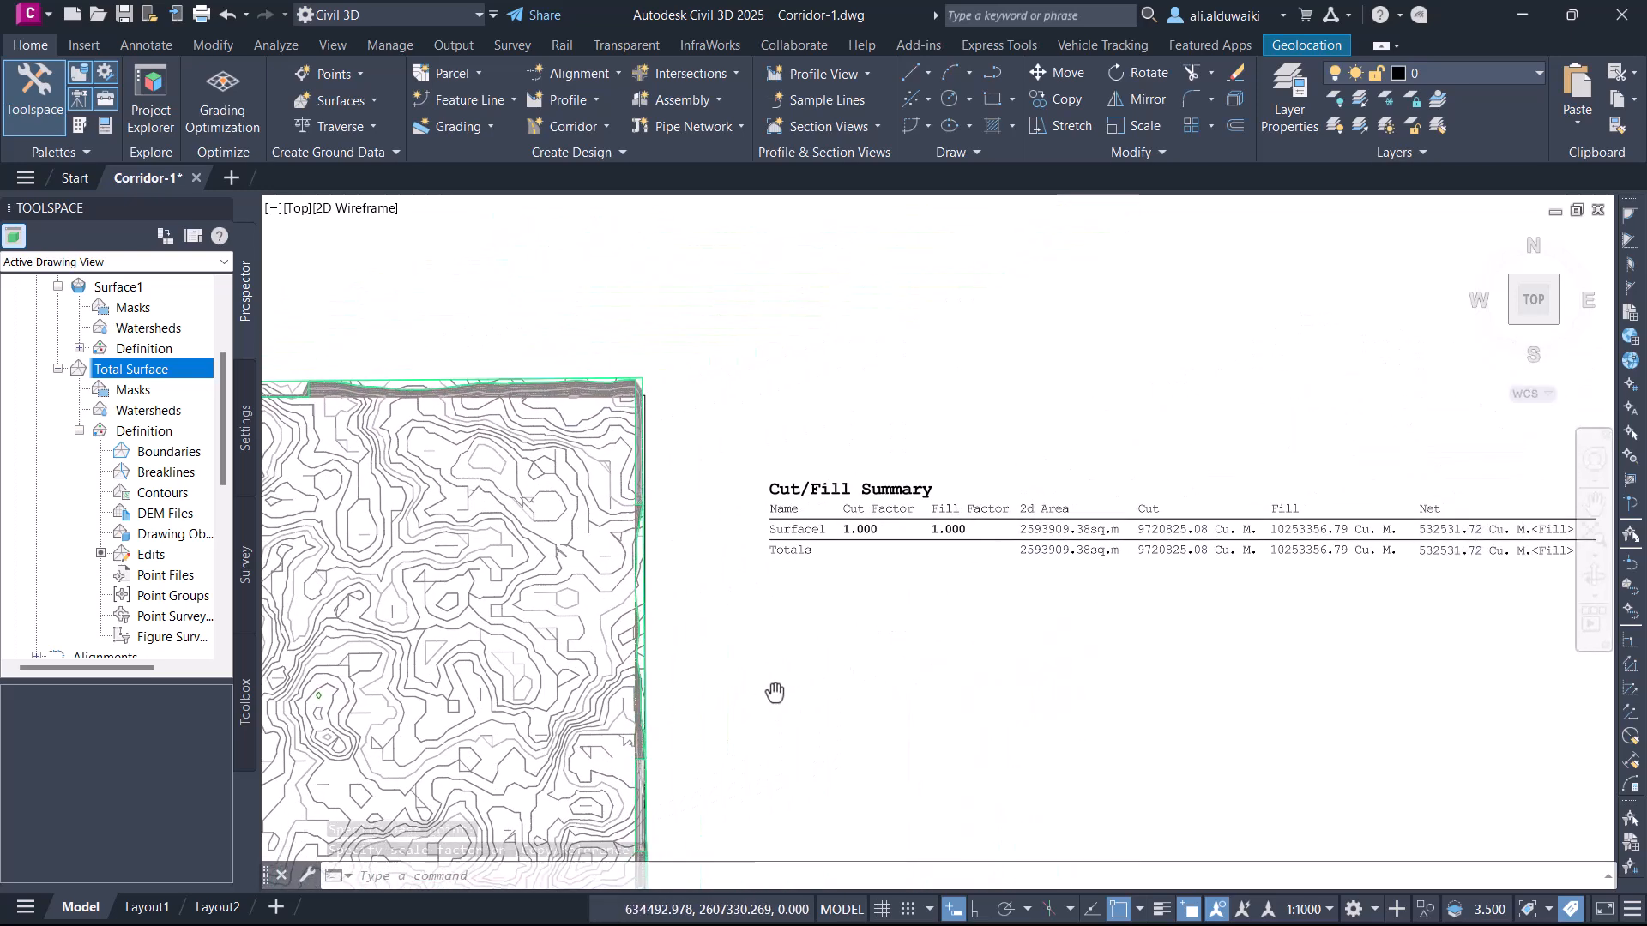
scroll(1023, 545, "up", 1)
middle_click_drag(1005, 566, 729, 630)
scroll(753, 606, "down", 1)
middle_click_drag(912, 616, 977, 597)
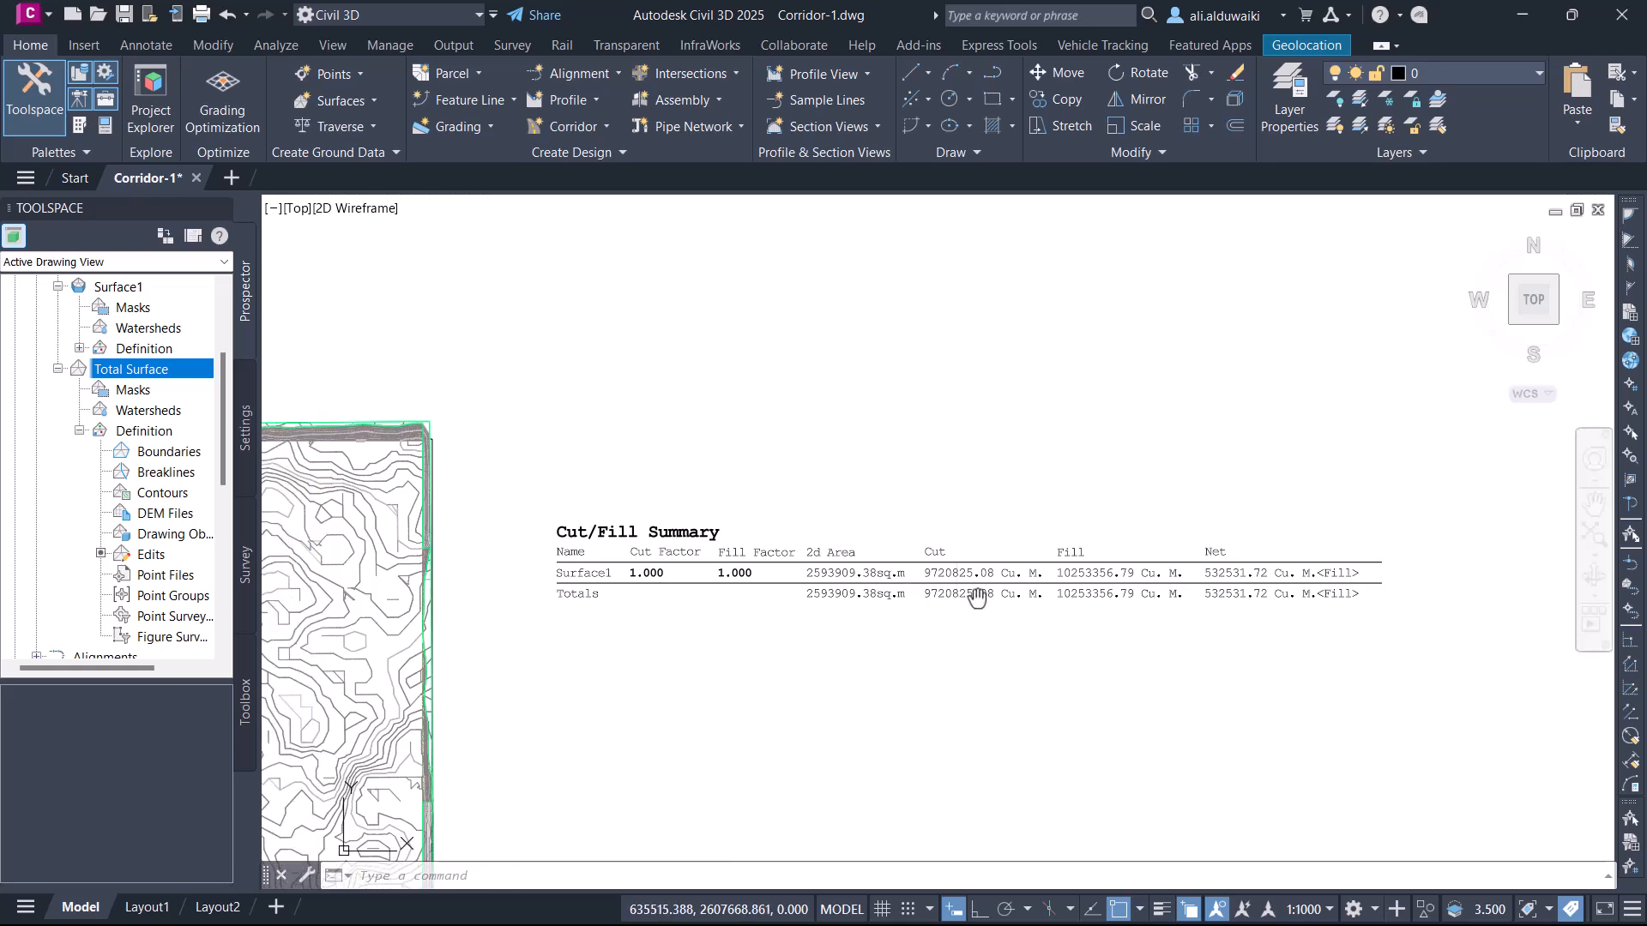
scroll(977, 598, "down", 5)
scroll(719, 723, "up", 3)
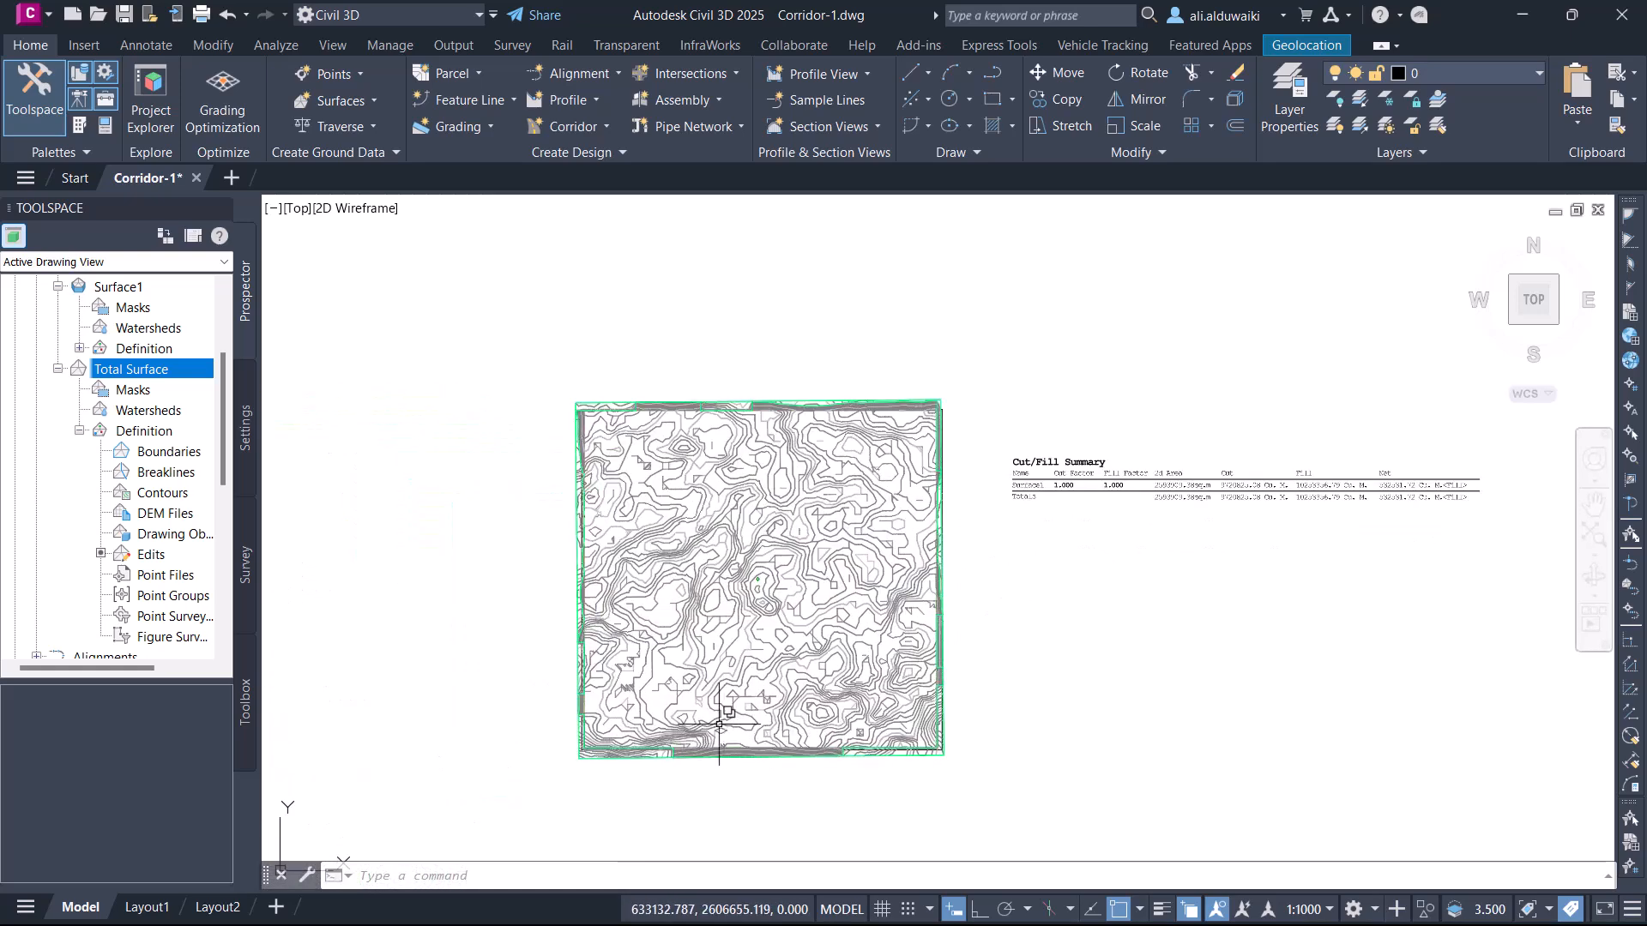
scroll(719, 723, "up", 2)
middle_click_drag(813, 541, 984, 611)
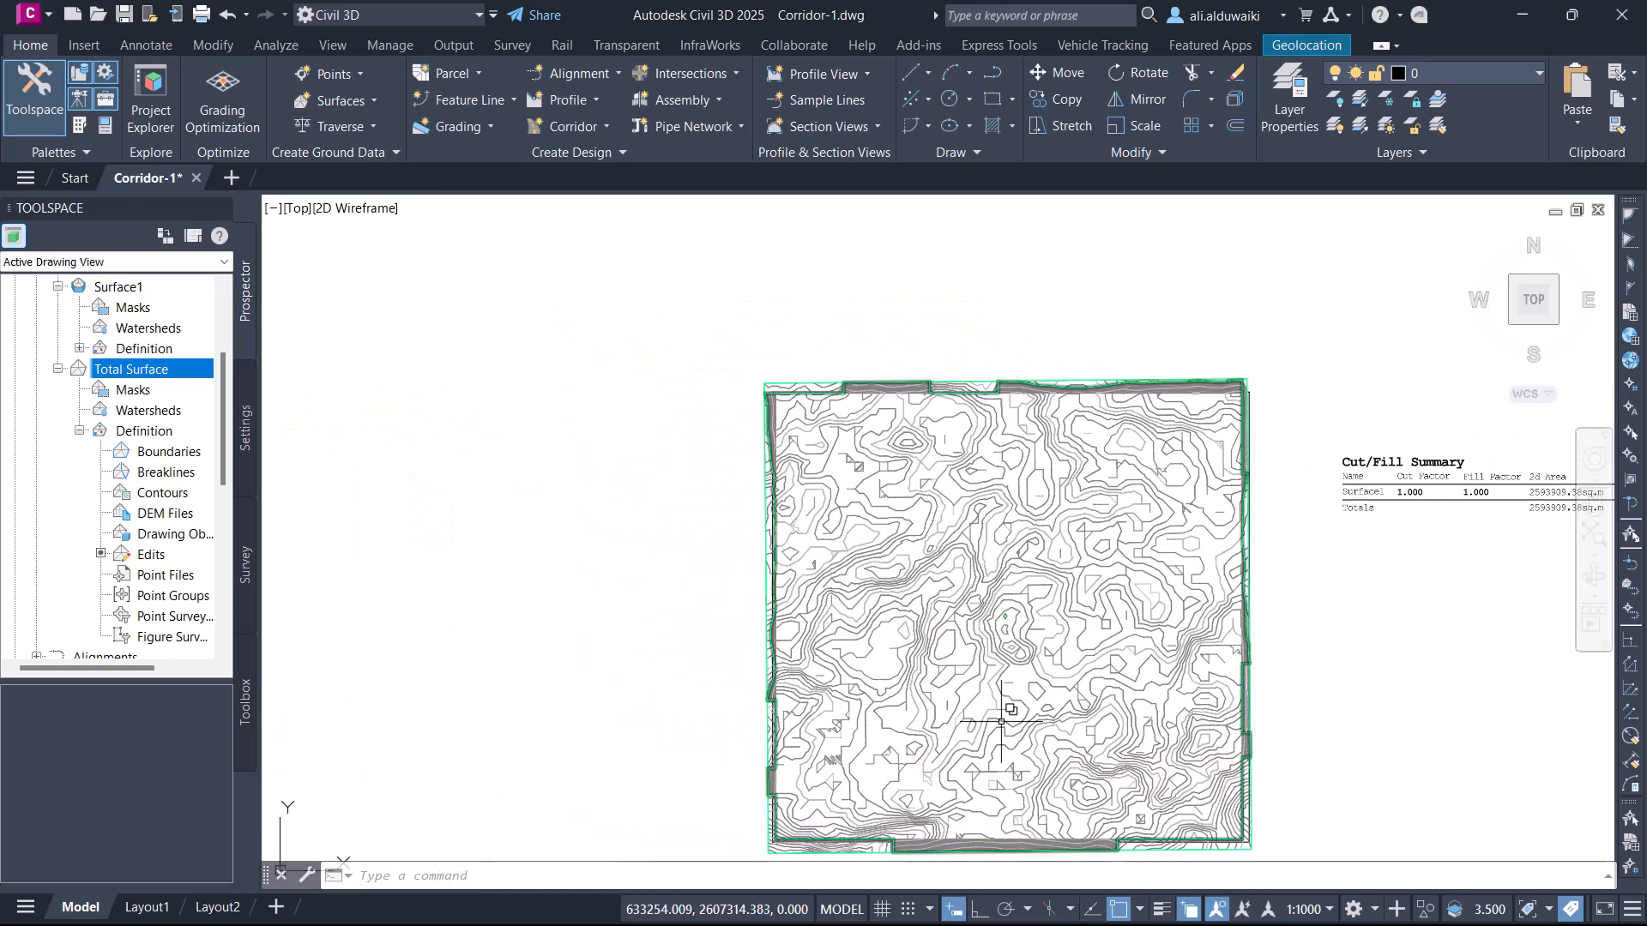
middle_click_drag(1005, 815, 969, 658)
middle_click_drag(1005, 569, 821, 740)
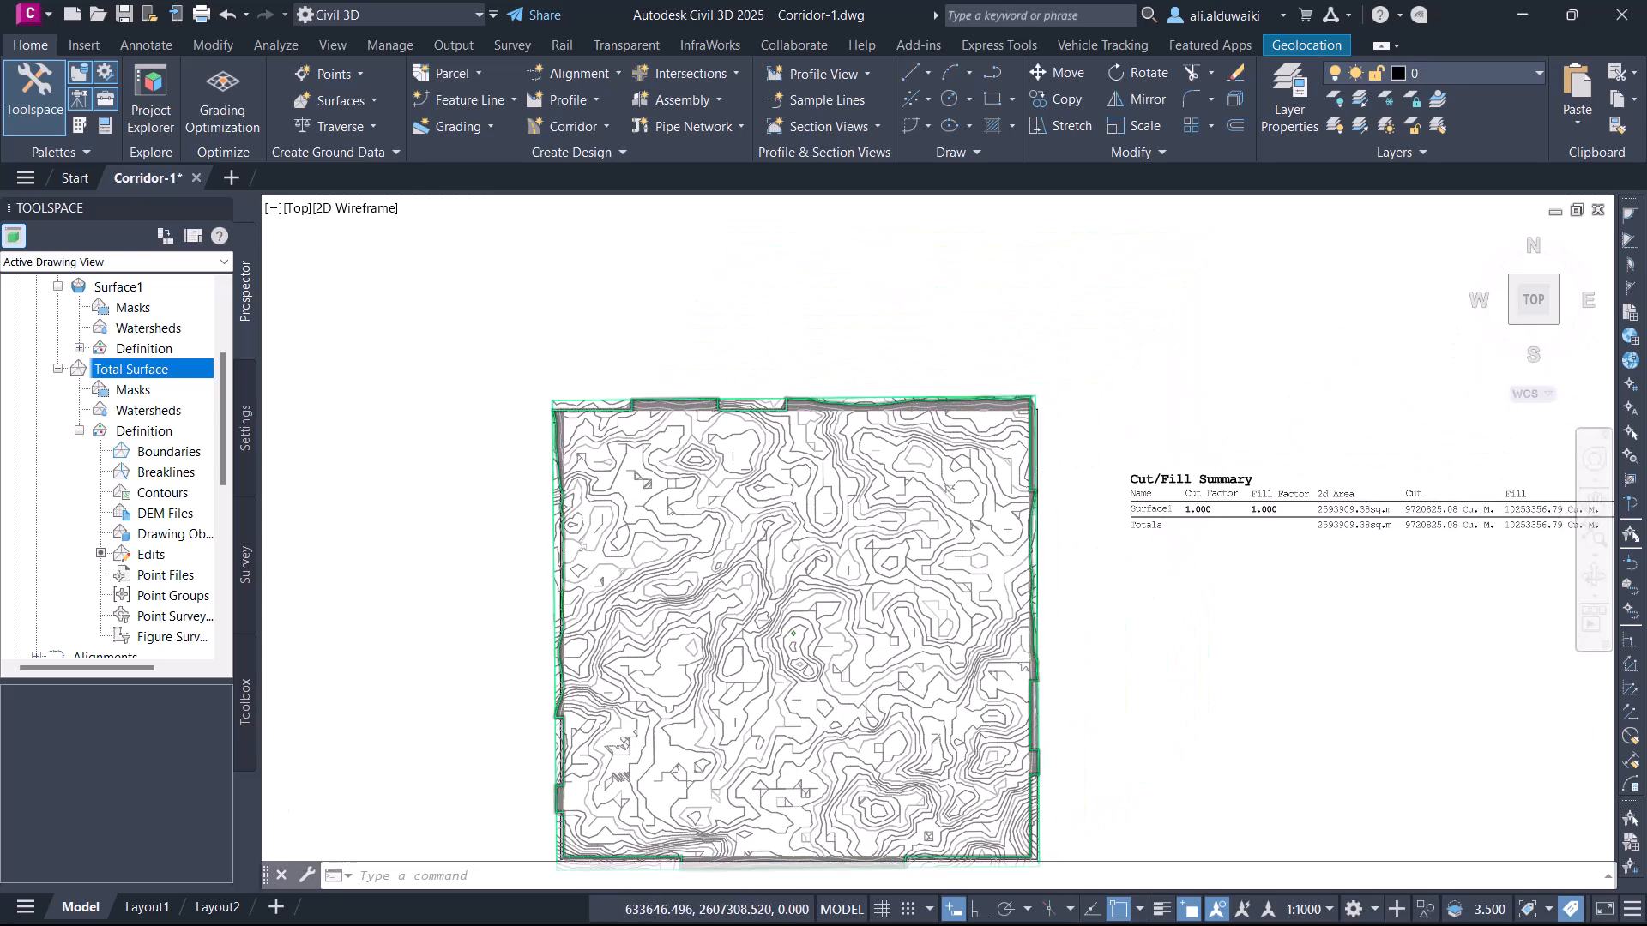
scroll(882, 680, "down", 3)
scroll(930, 613, "up", 2)
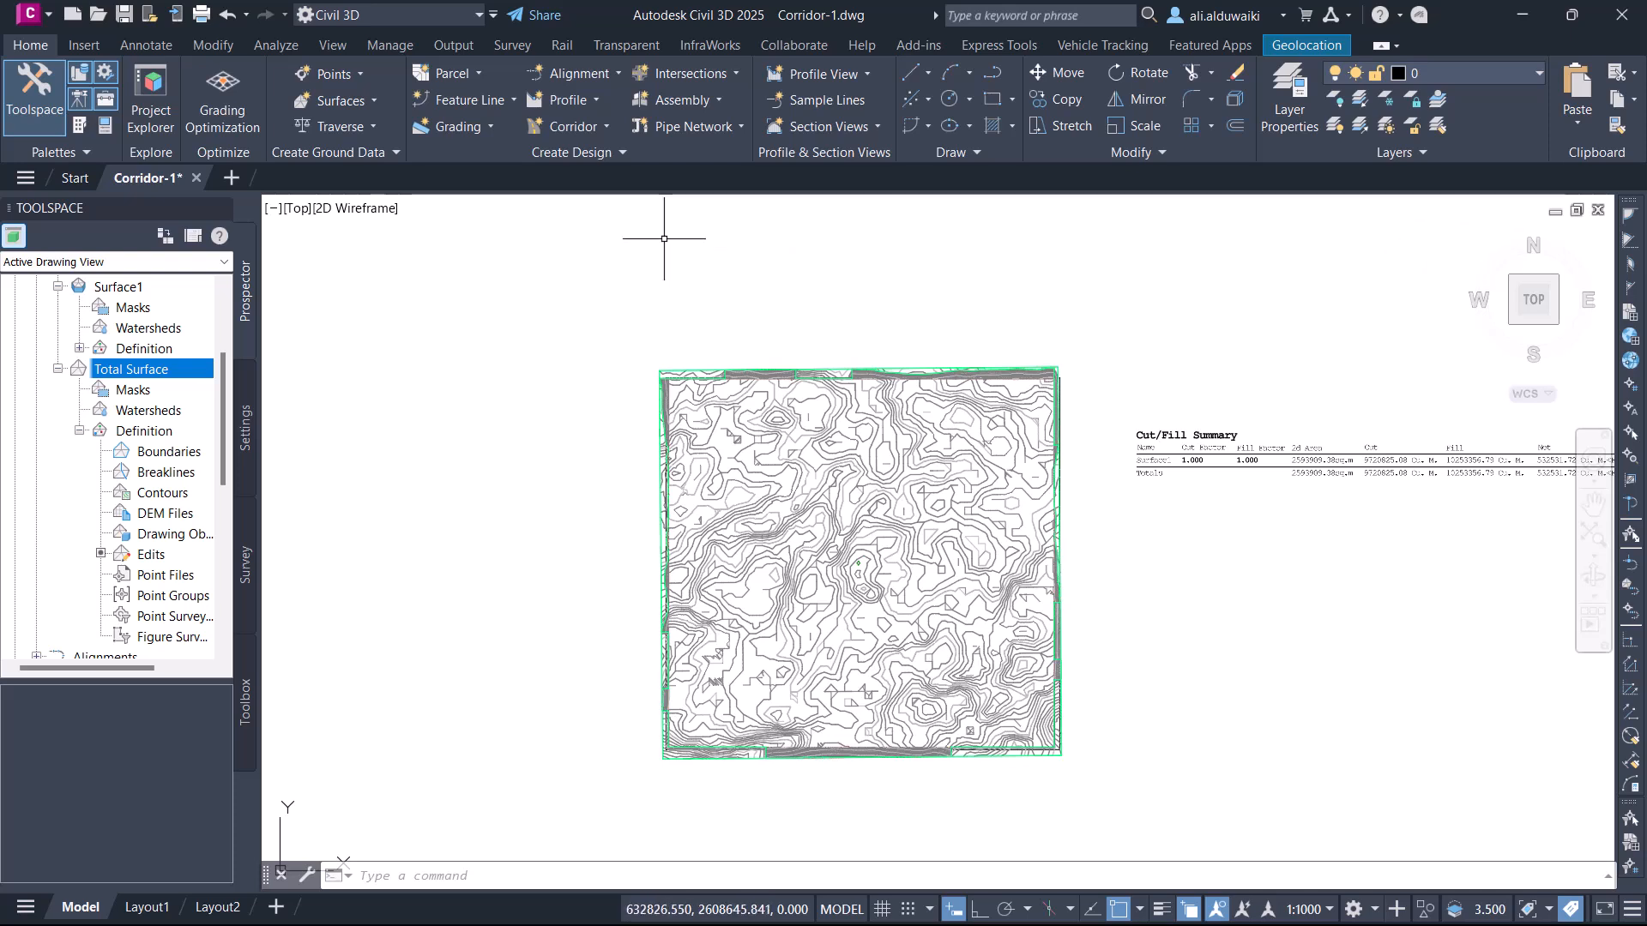
Step: Create a centerline alignment by layout with starting station 0+000.00m, no site, the Proposed style and the All Labels label set
left_click(592, 73)
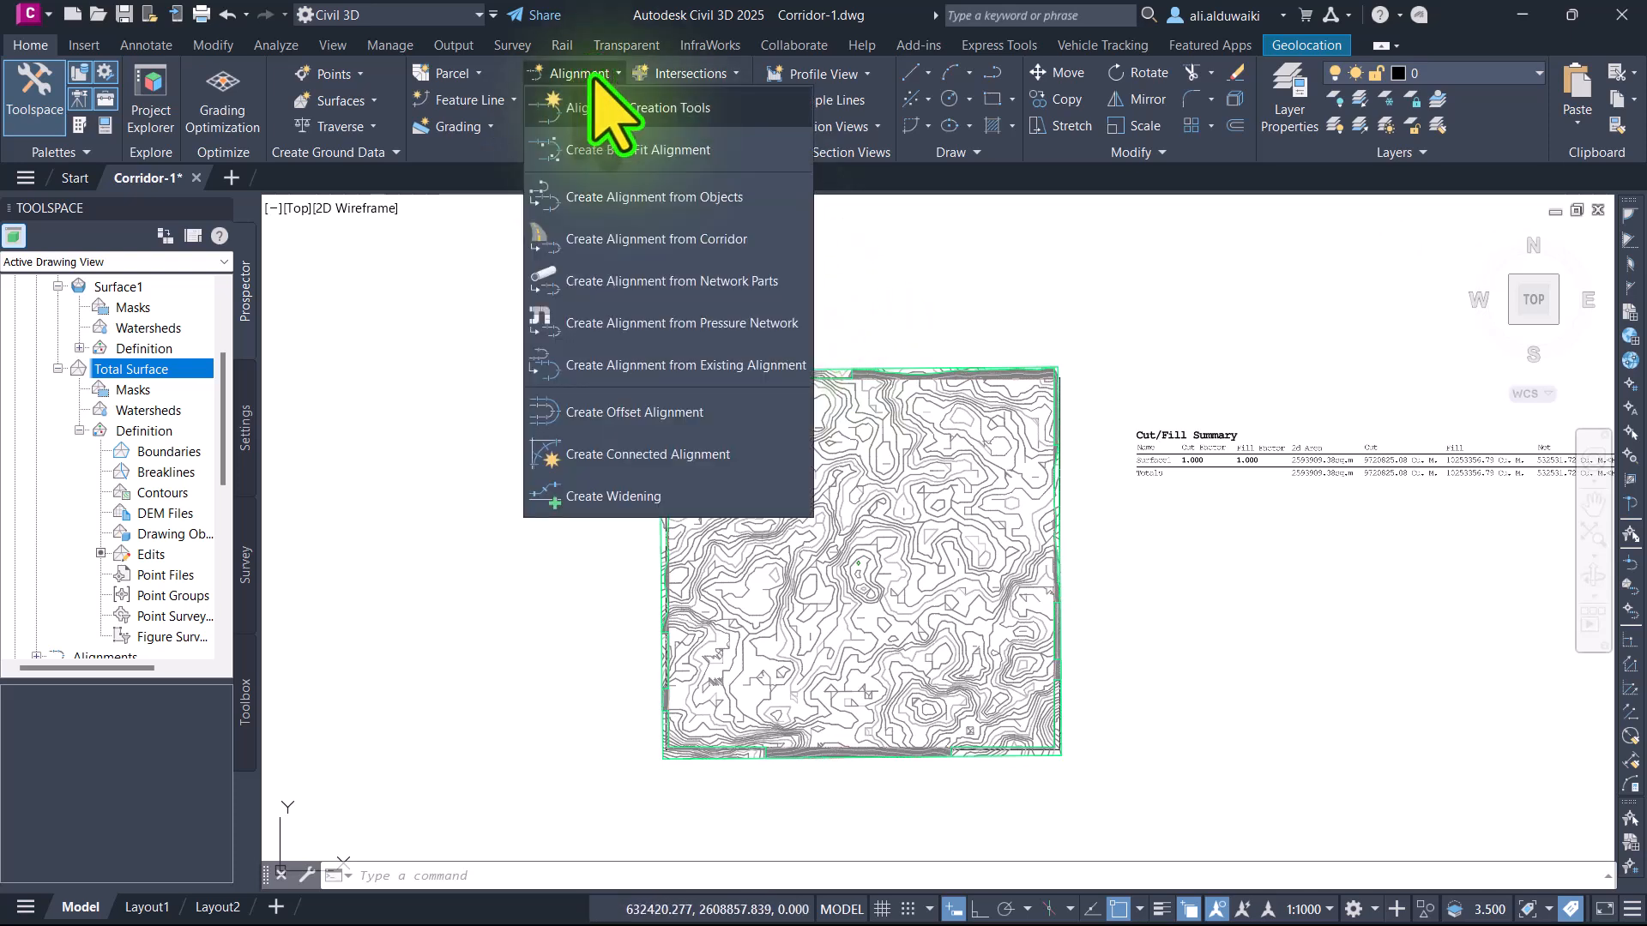
left_click(637, 108)
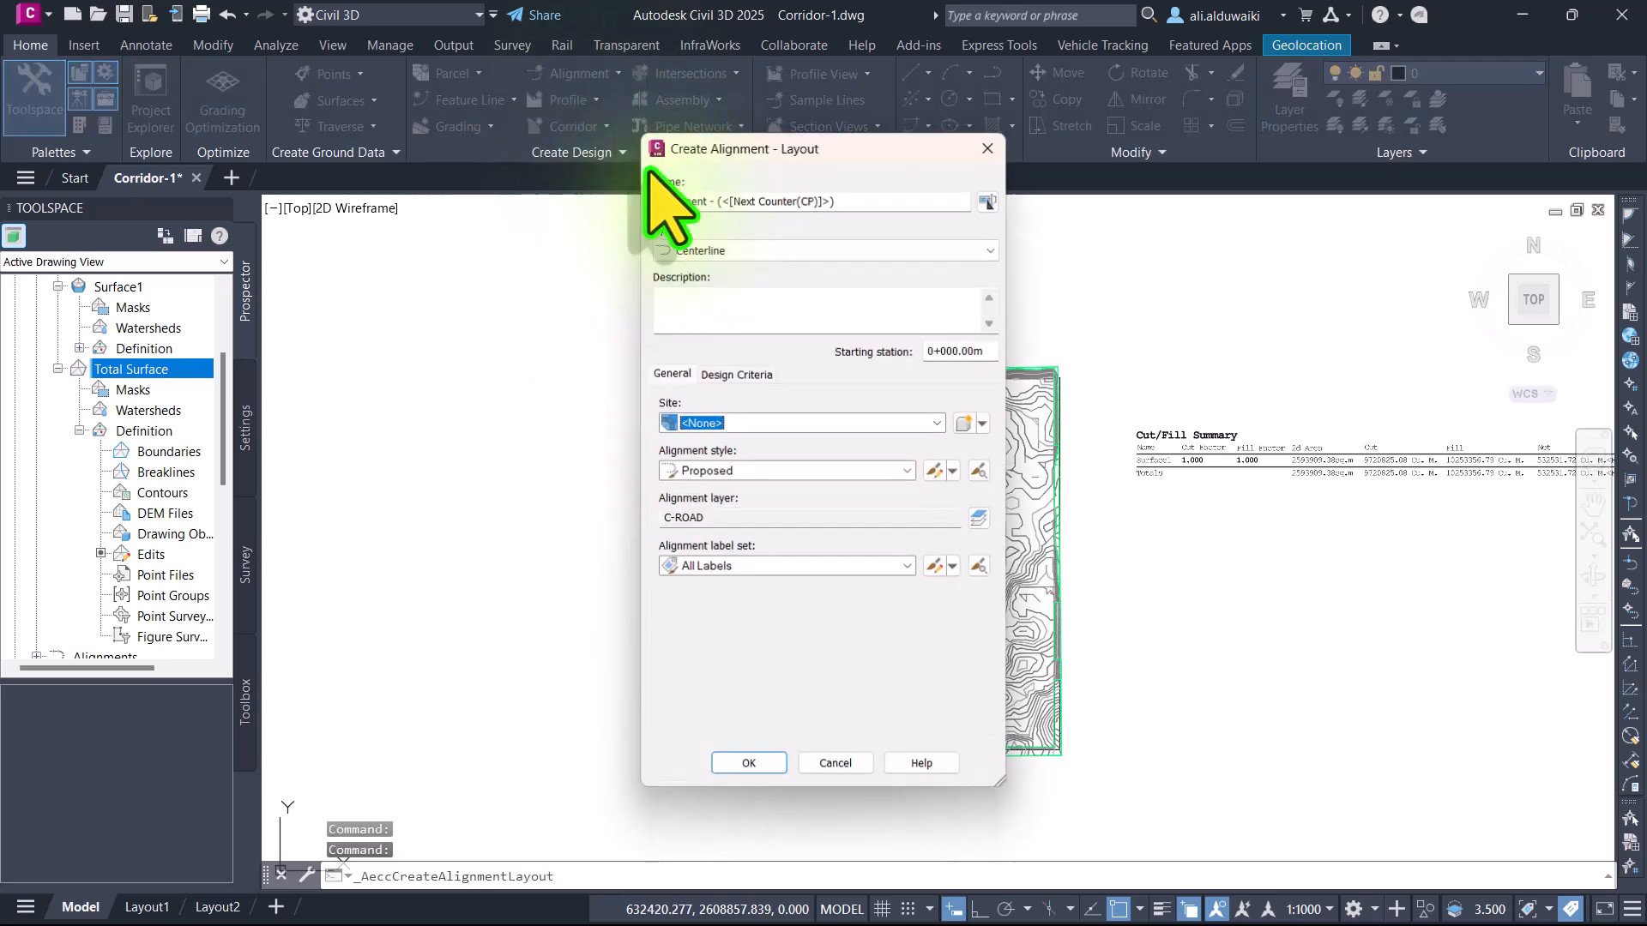
left_click(768, 765)
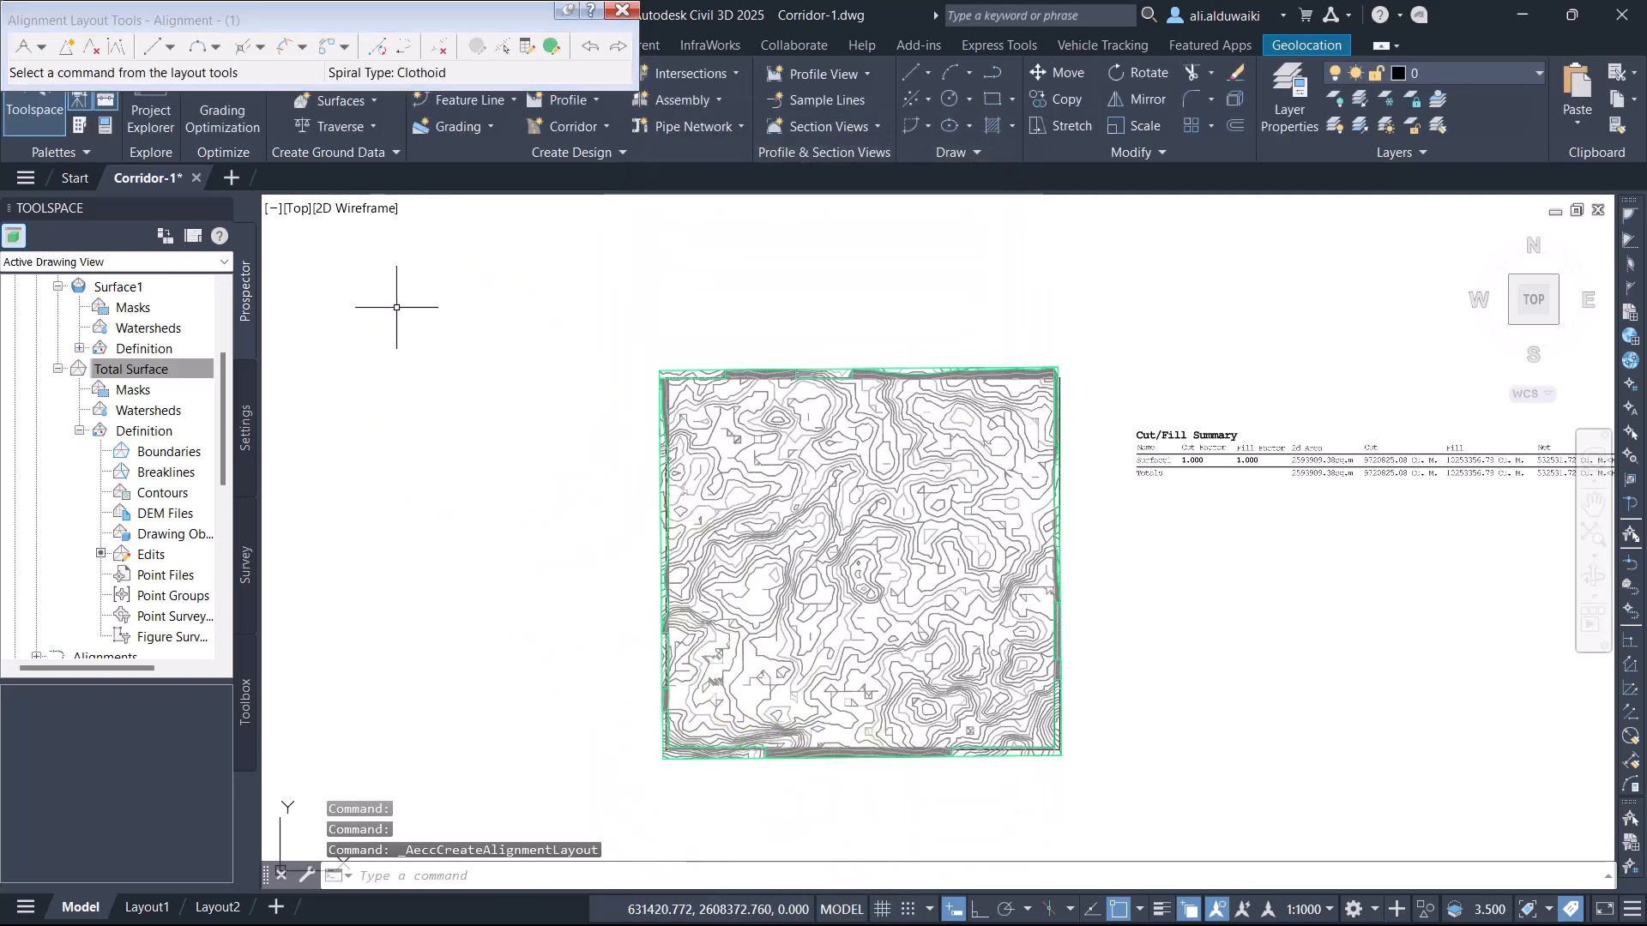
Step: Lay out the alignment as tangents with curves through four points, about 1,620 m long, from the surface's southwest part to its northeast part
left_click(40, 46)
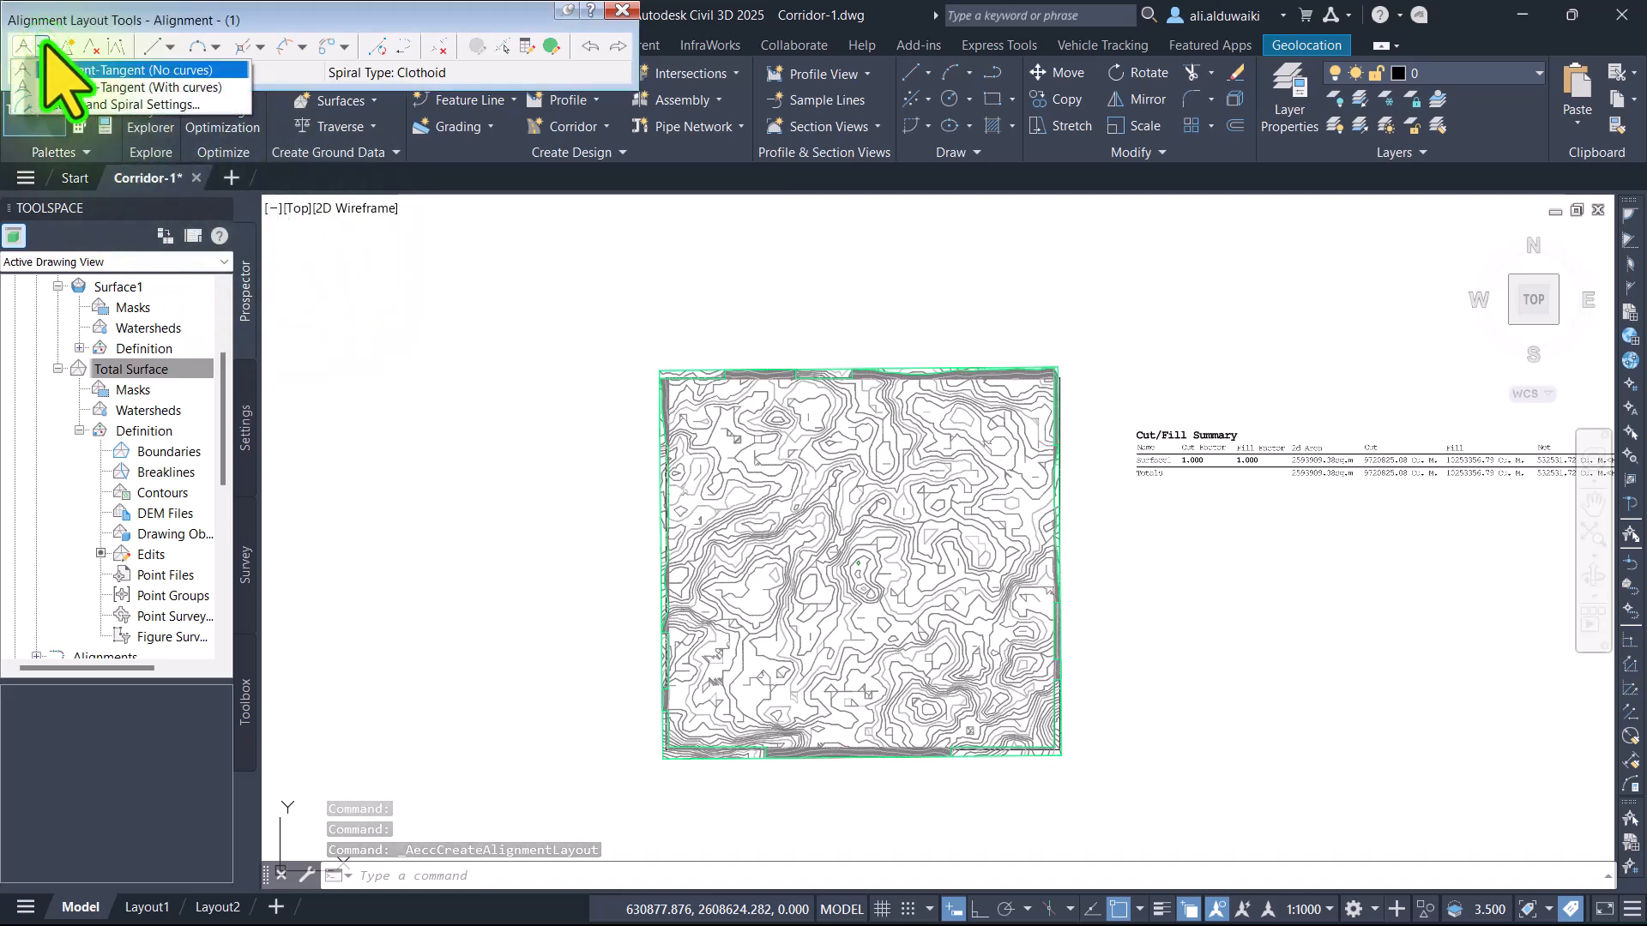
left_click(112, 87)
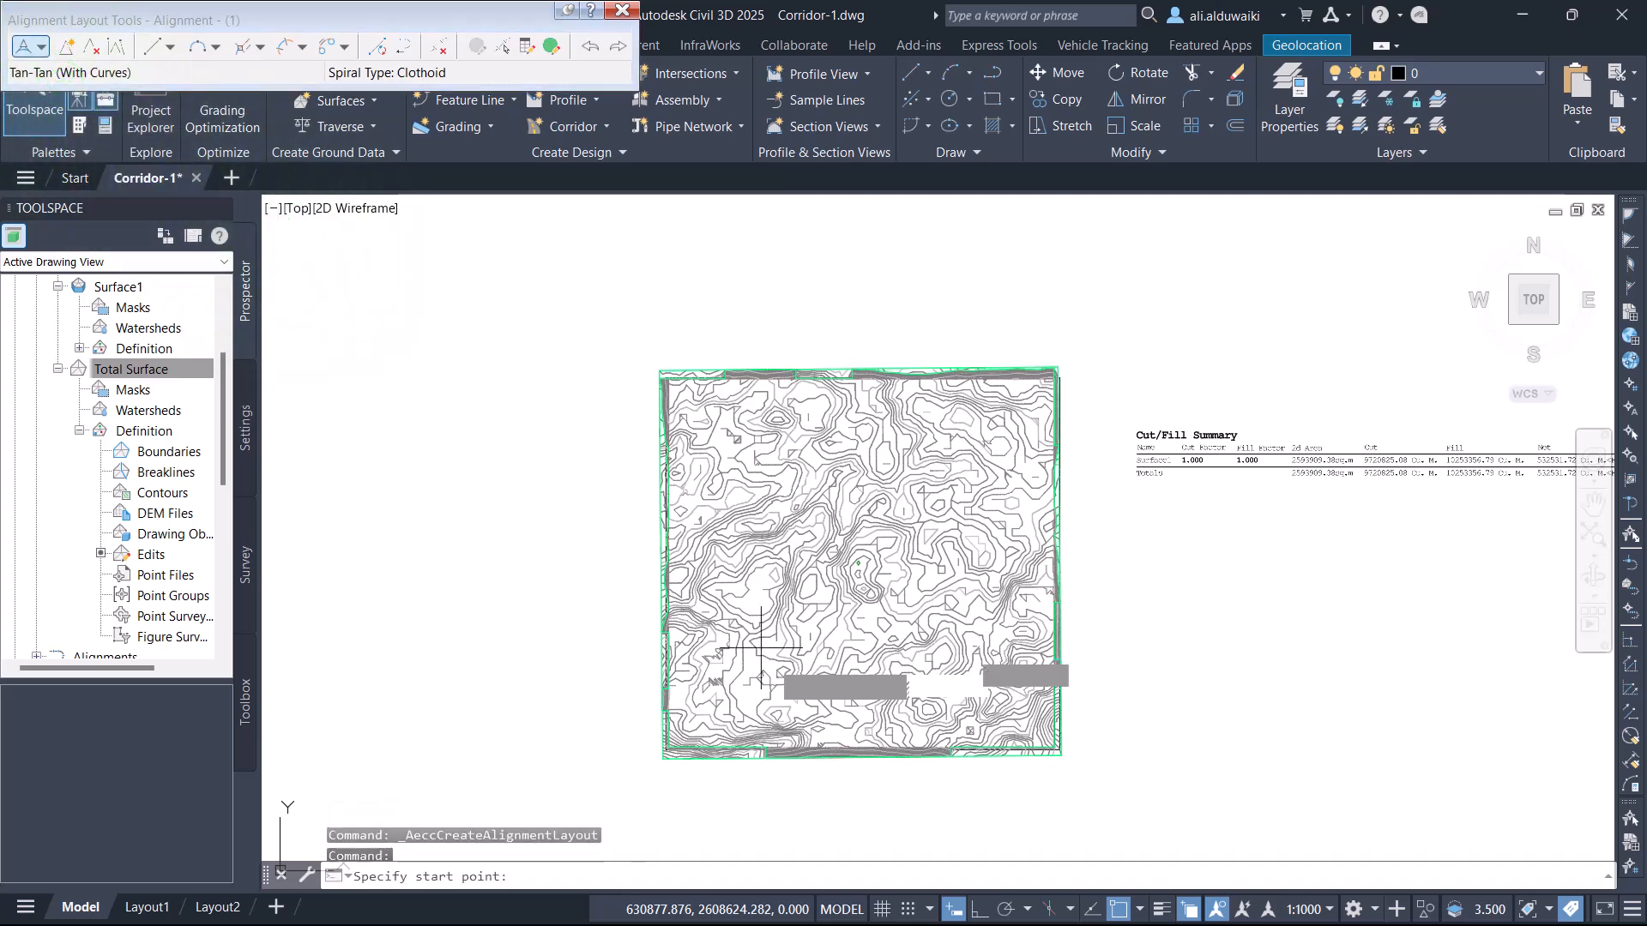
left_click(736, 699)
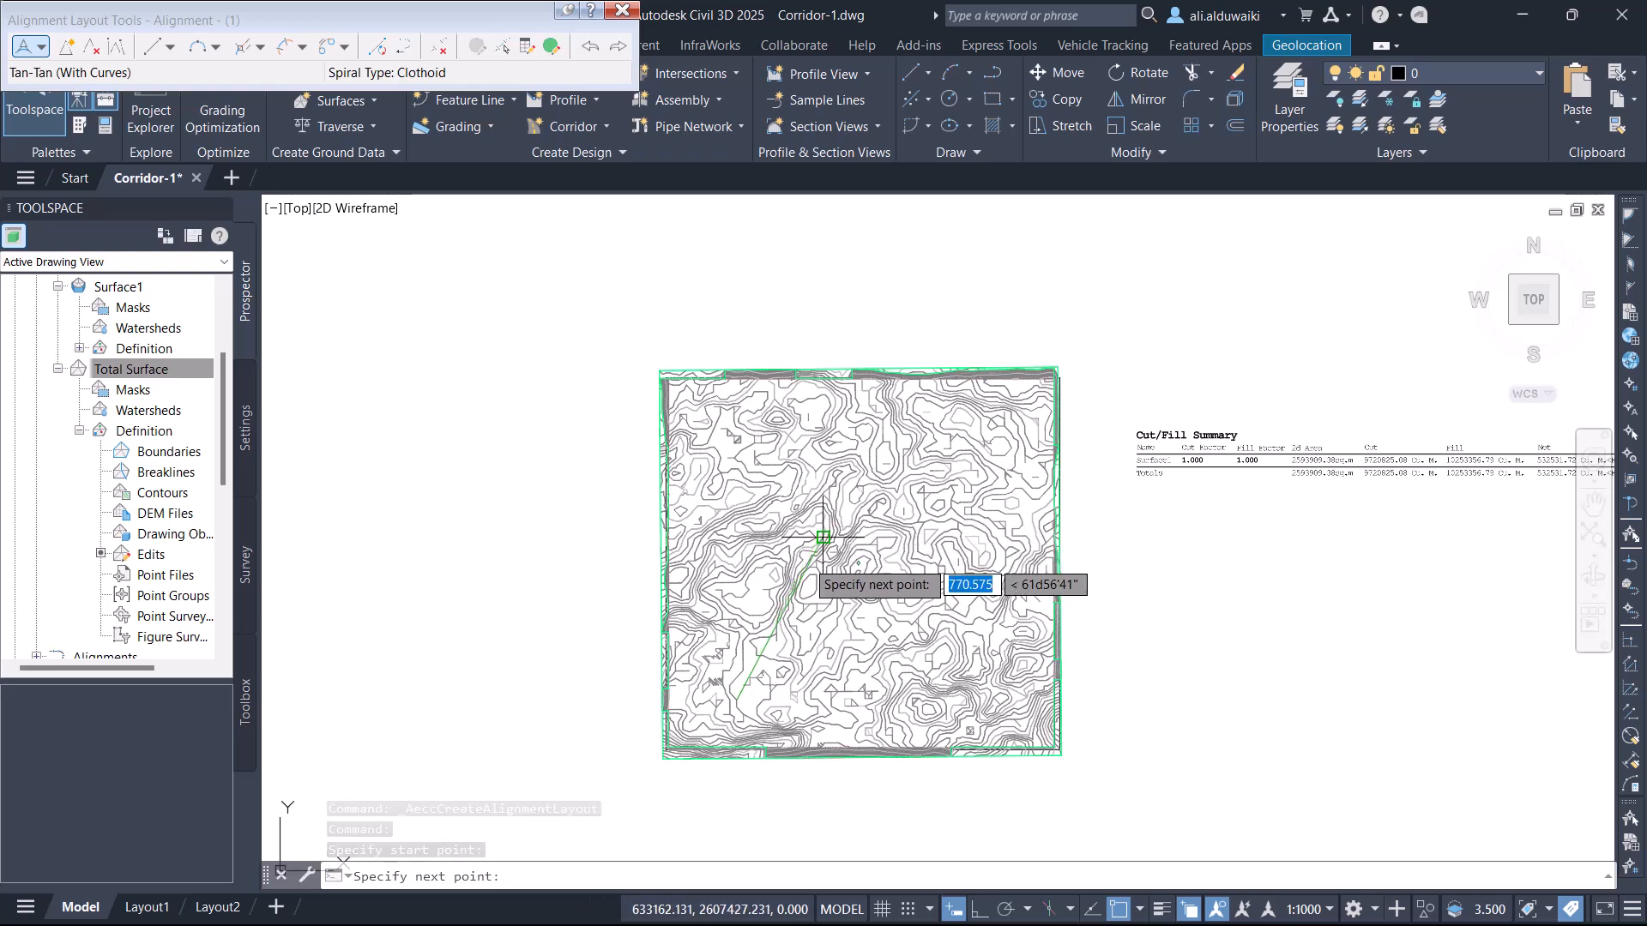
left_click(802, 555)
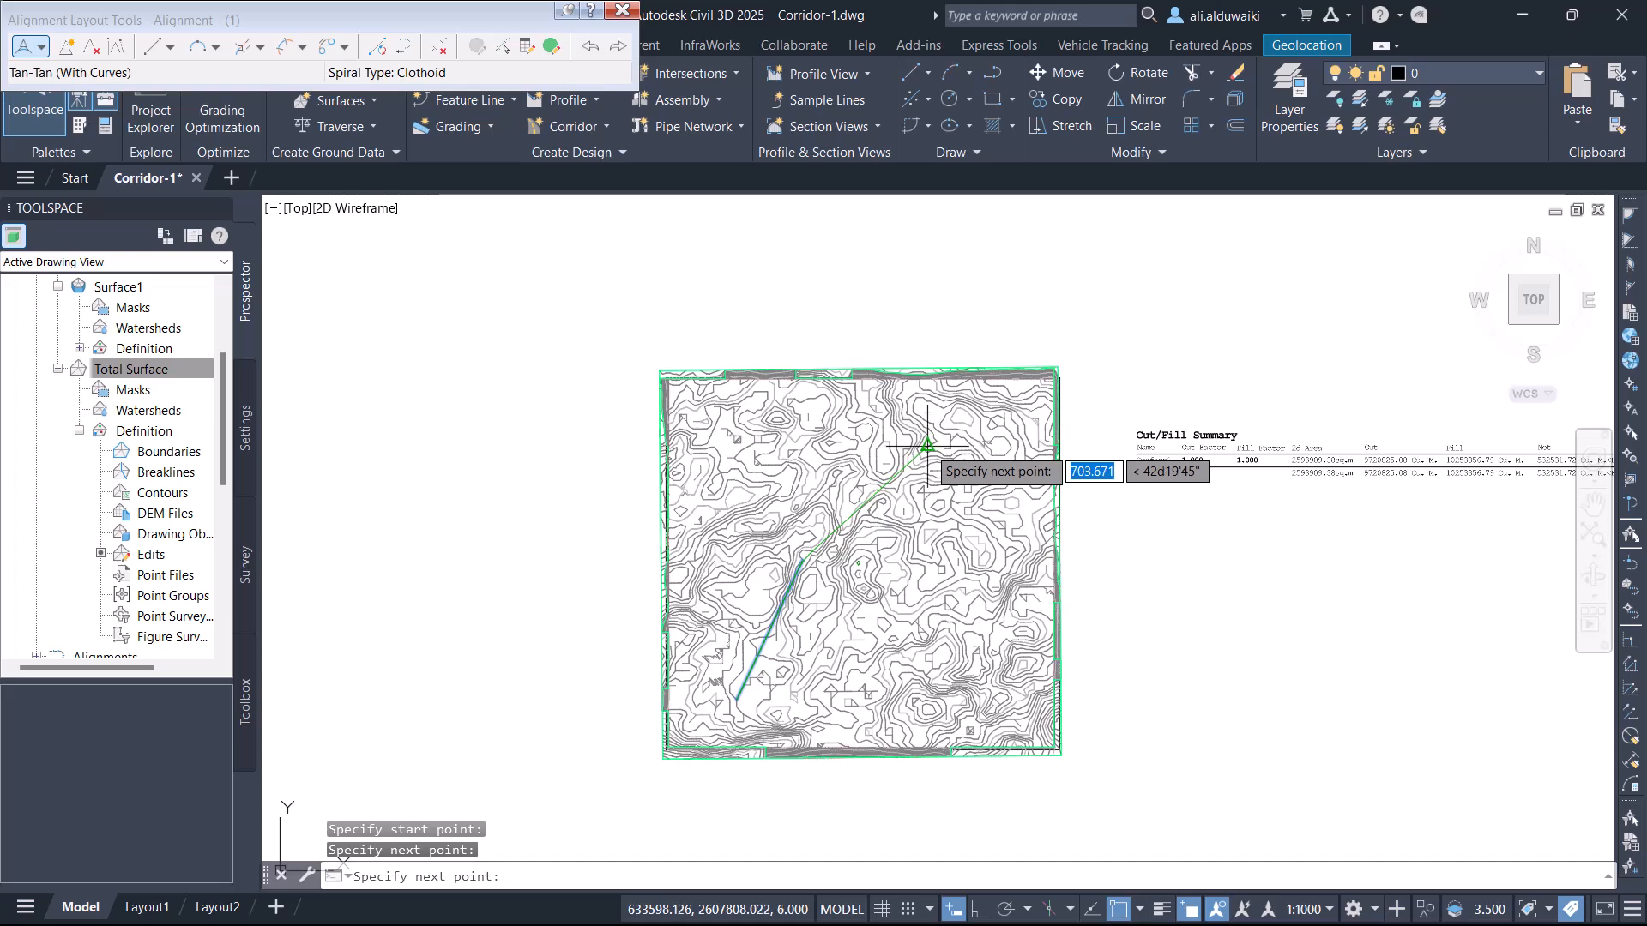
scroll(927, 445, "up", 3)
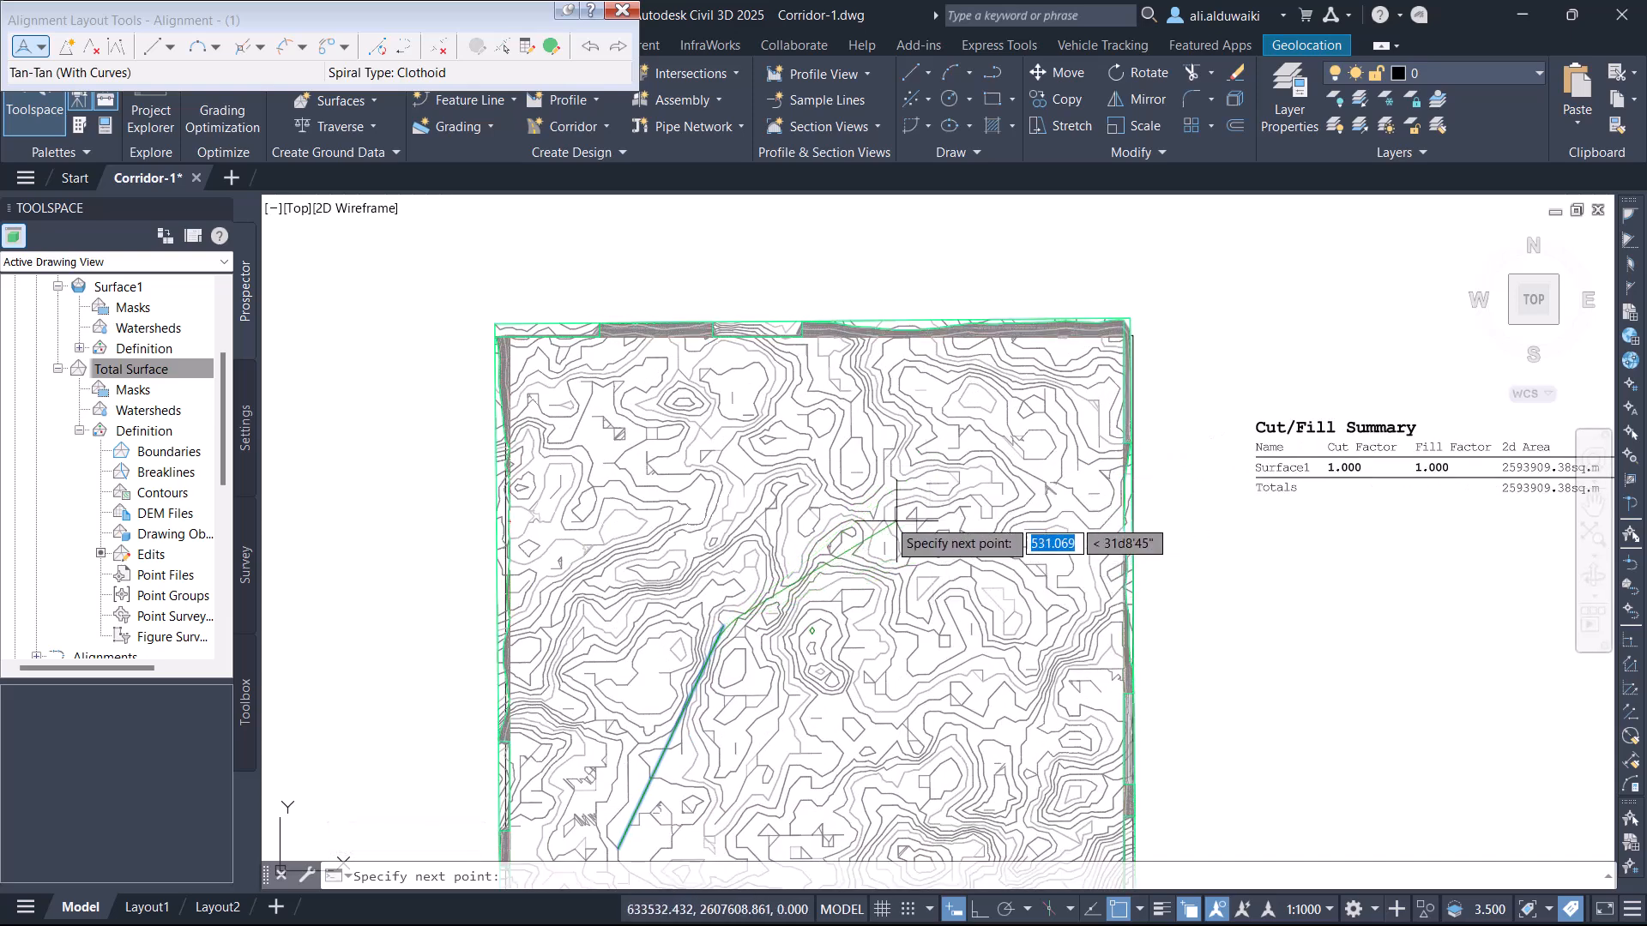
left_click(885, 497)
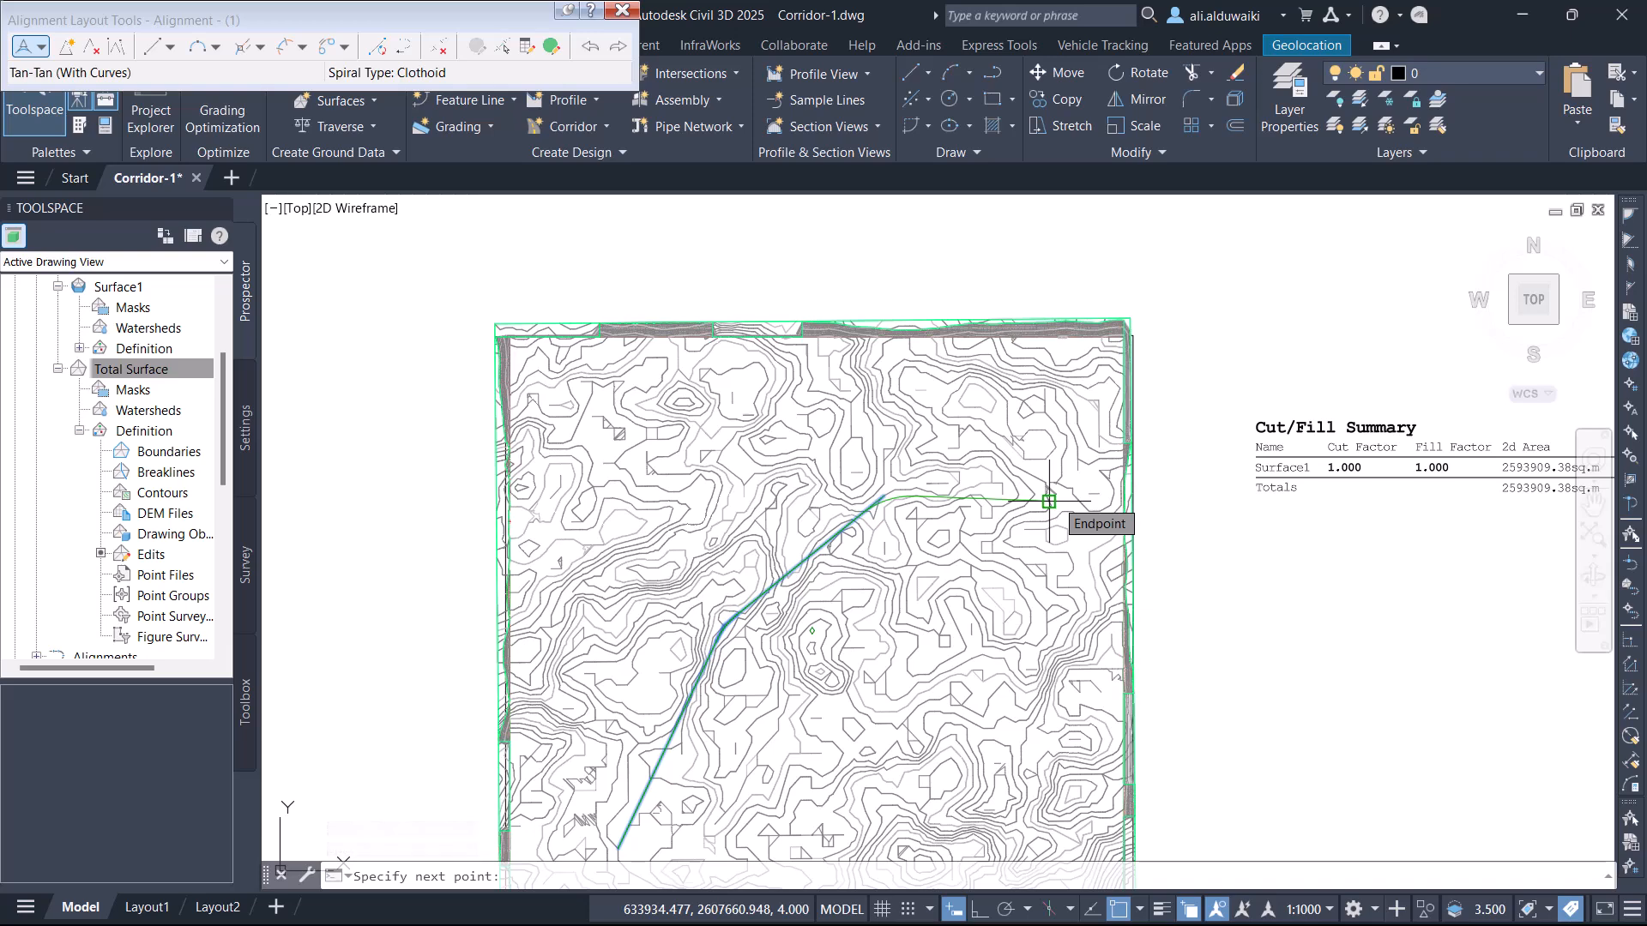
left_click(1048, 500)
key("Return")
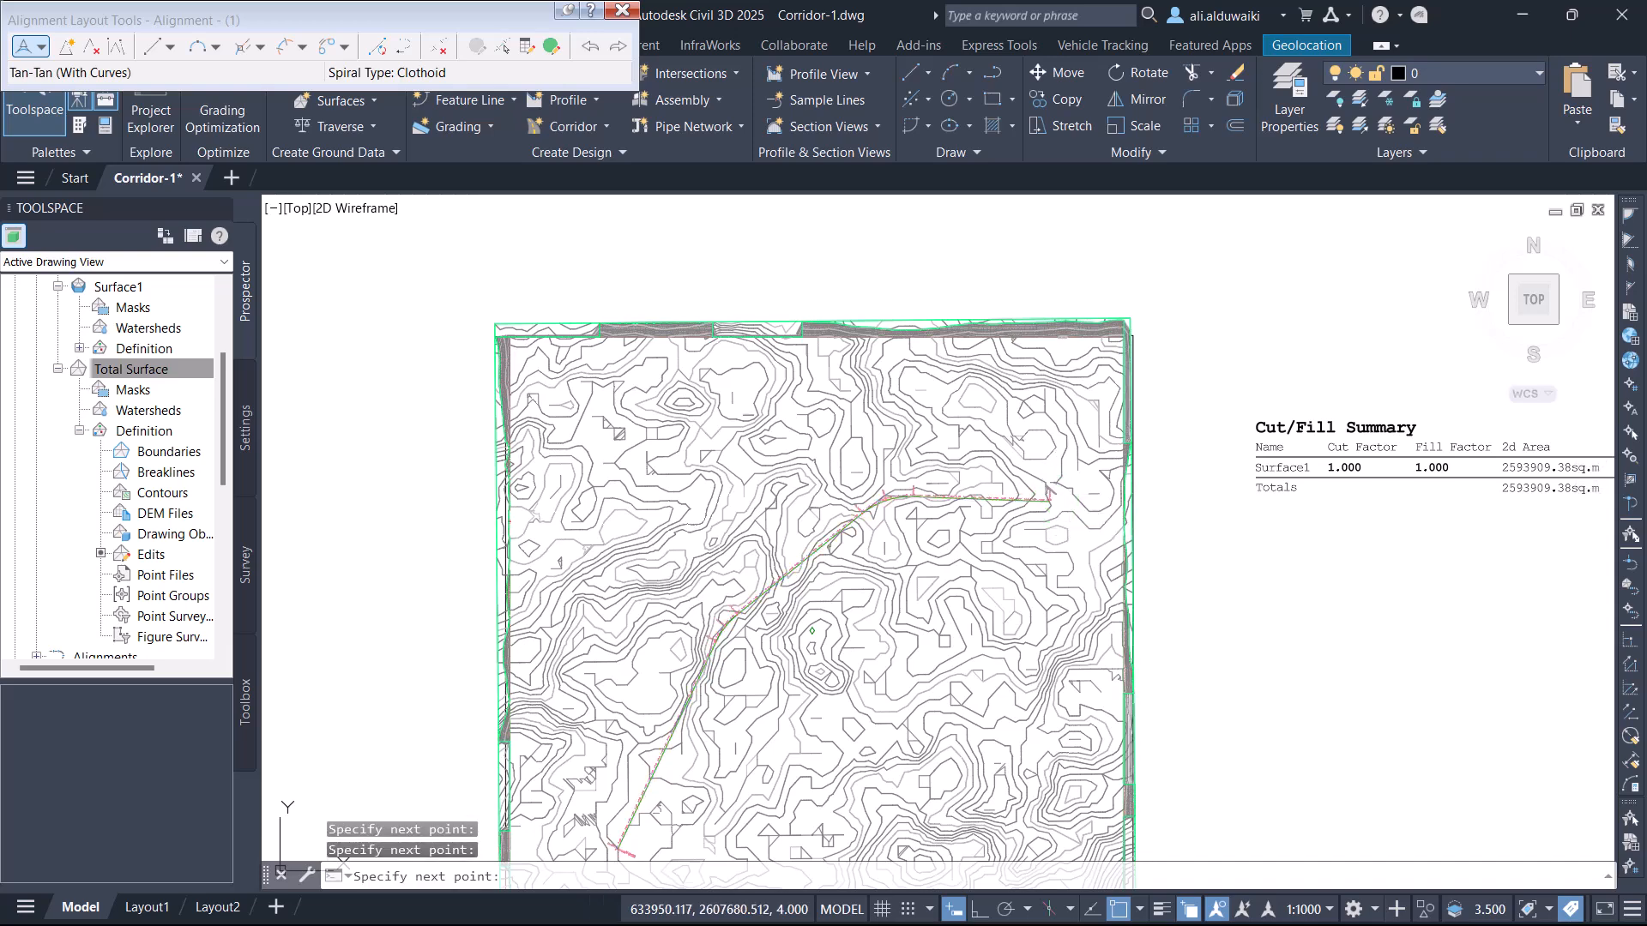
Step: Inspect the new alignment's curves and station labels up close, and close the Alignment Layout Tools
scroll(883, 551, "down", 4)
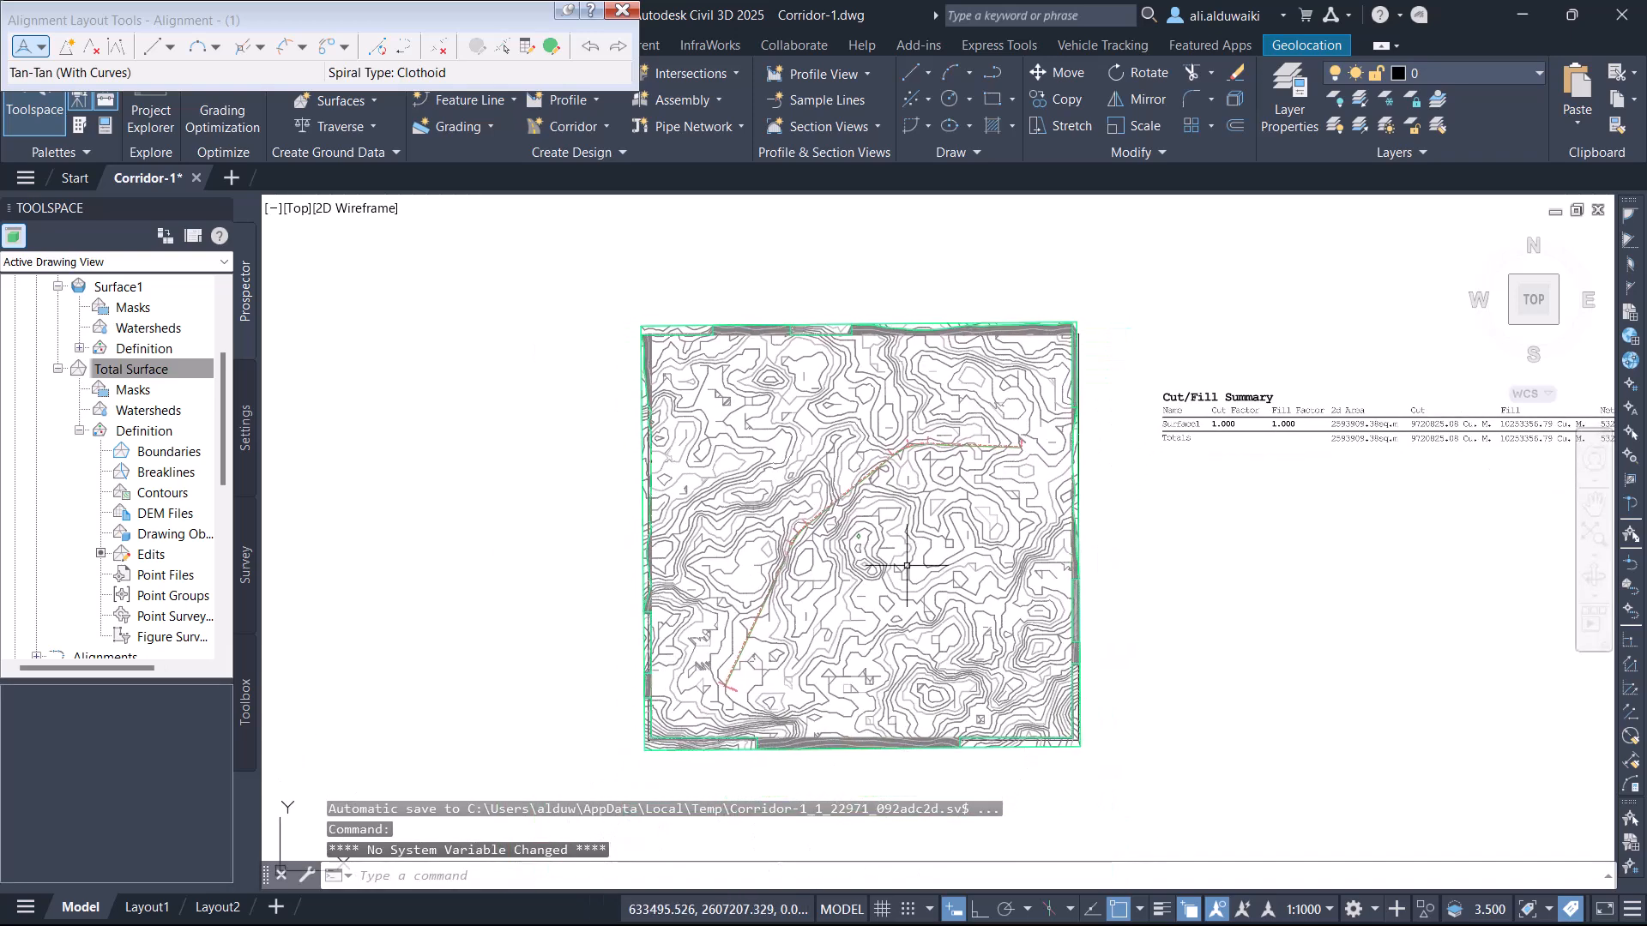
scroll(883, 553, "up", 3)
scroll(764, 523, "up", 7)
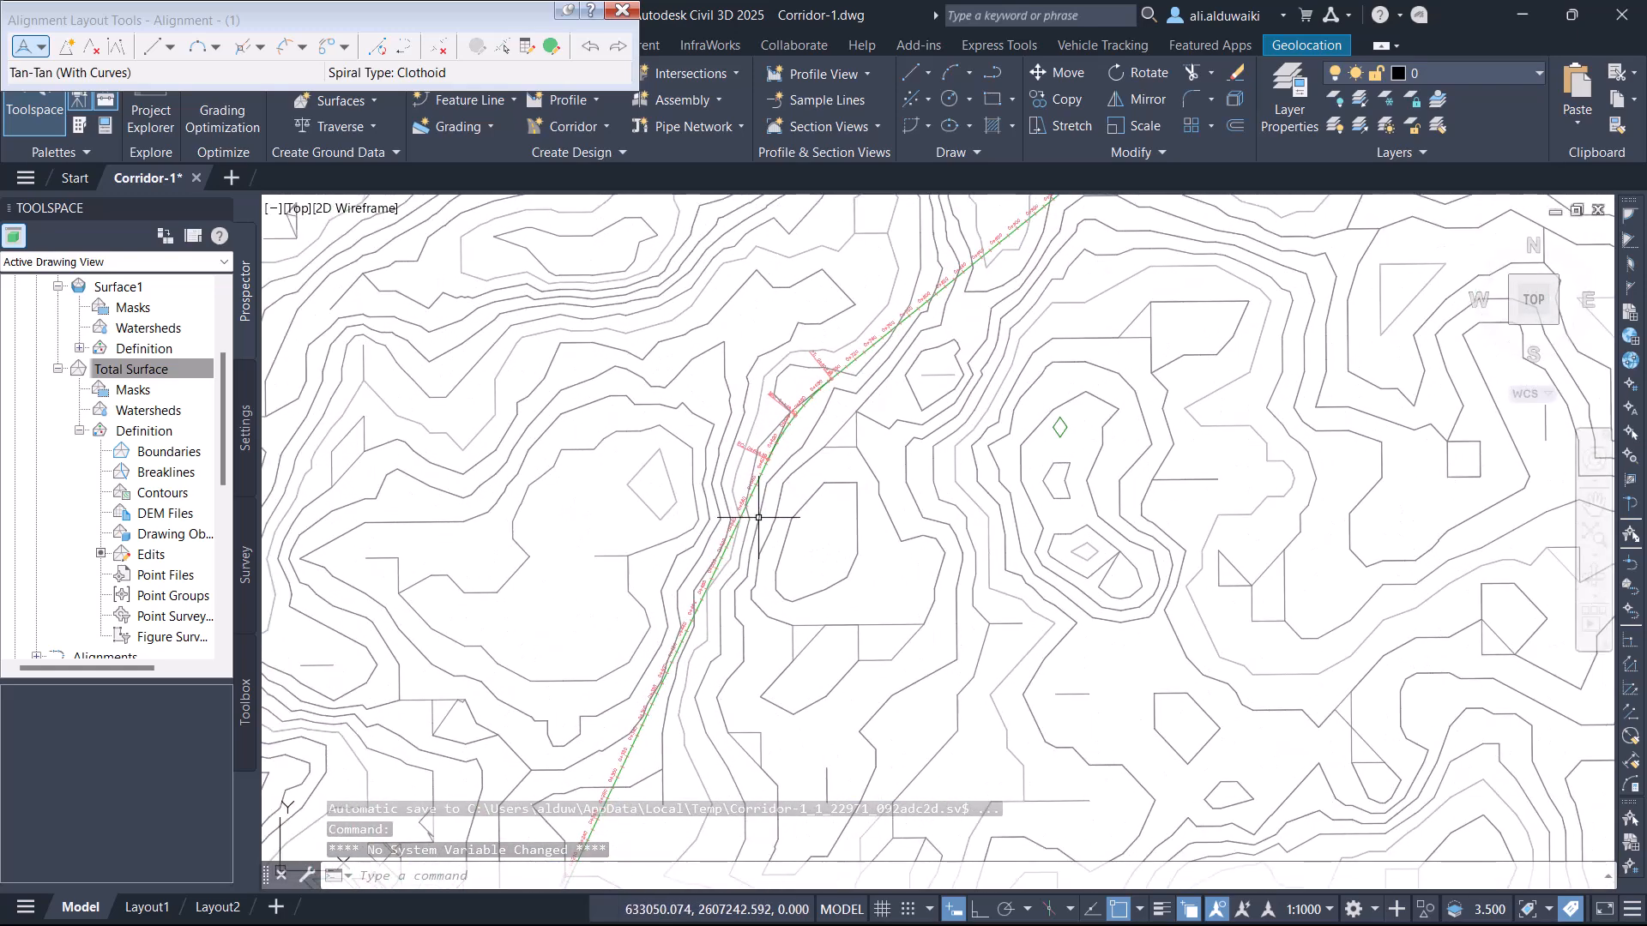
scroll(764, 523, "up", 3)
scroll(765, 508, "down", 5)
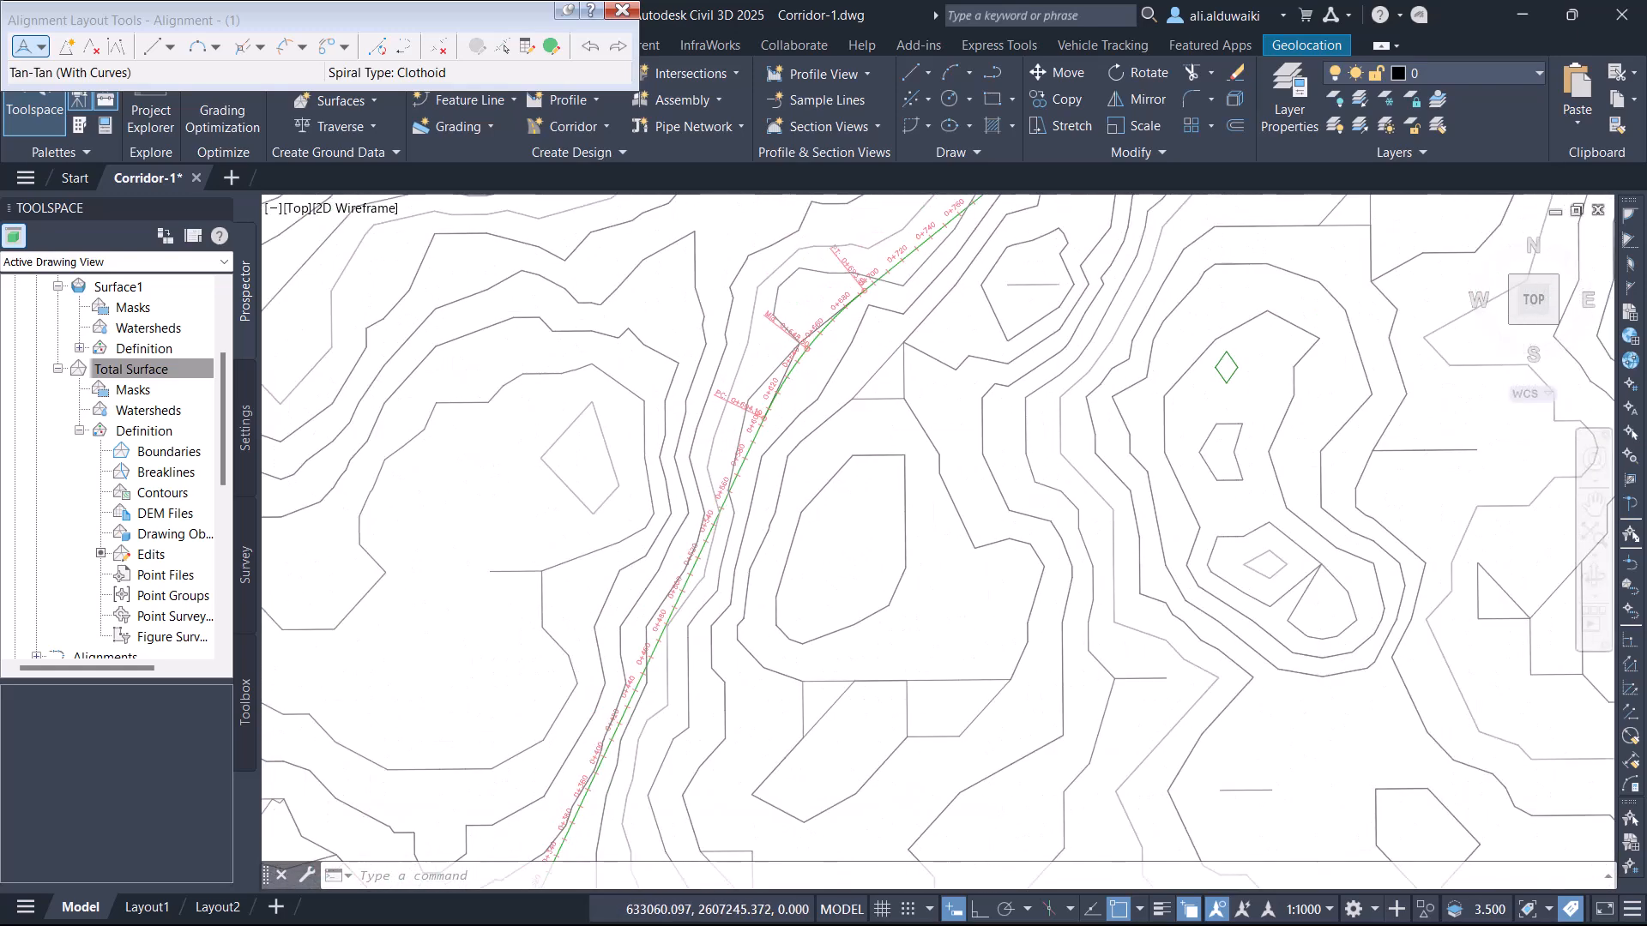
scroll(776, 506, "down", 5)
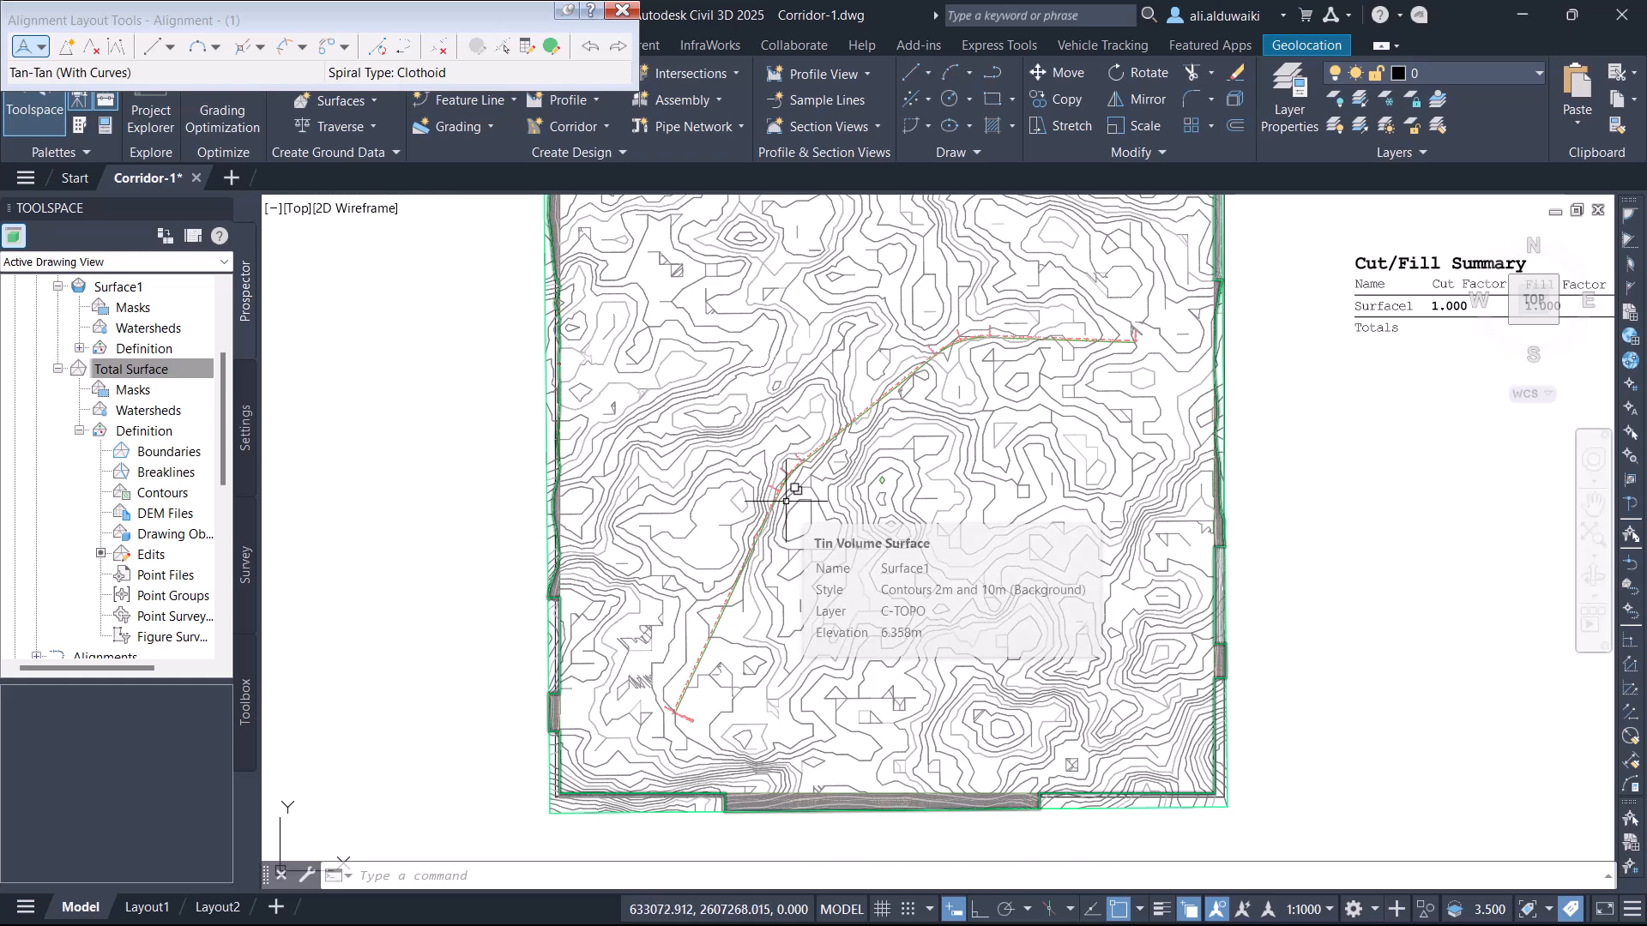
left_click(622, 10)
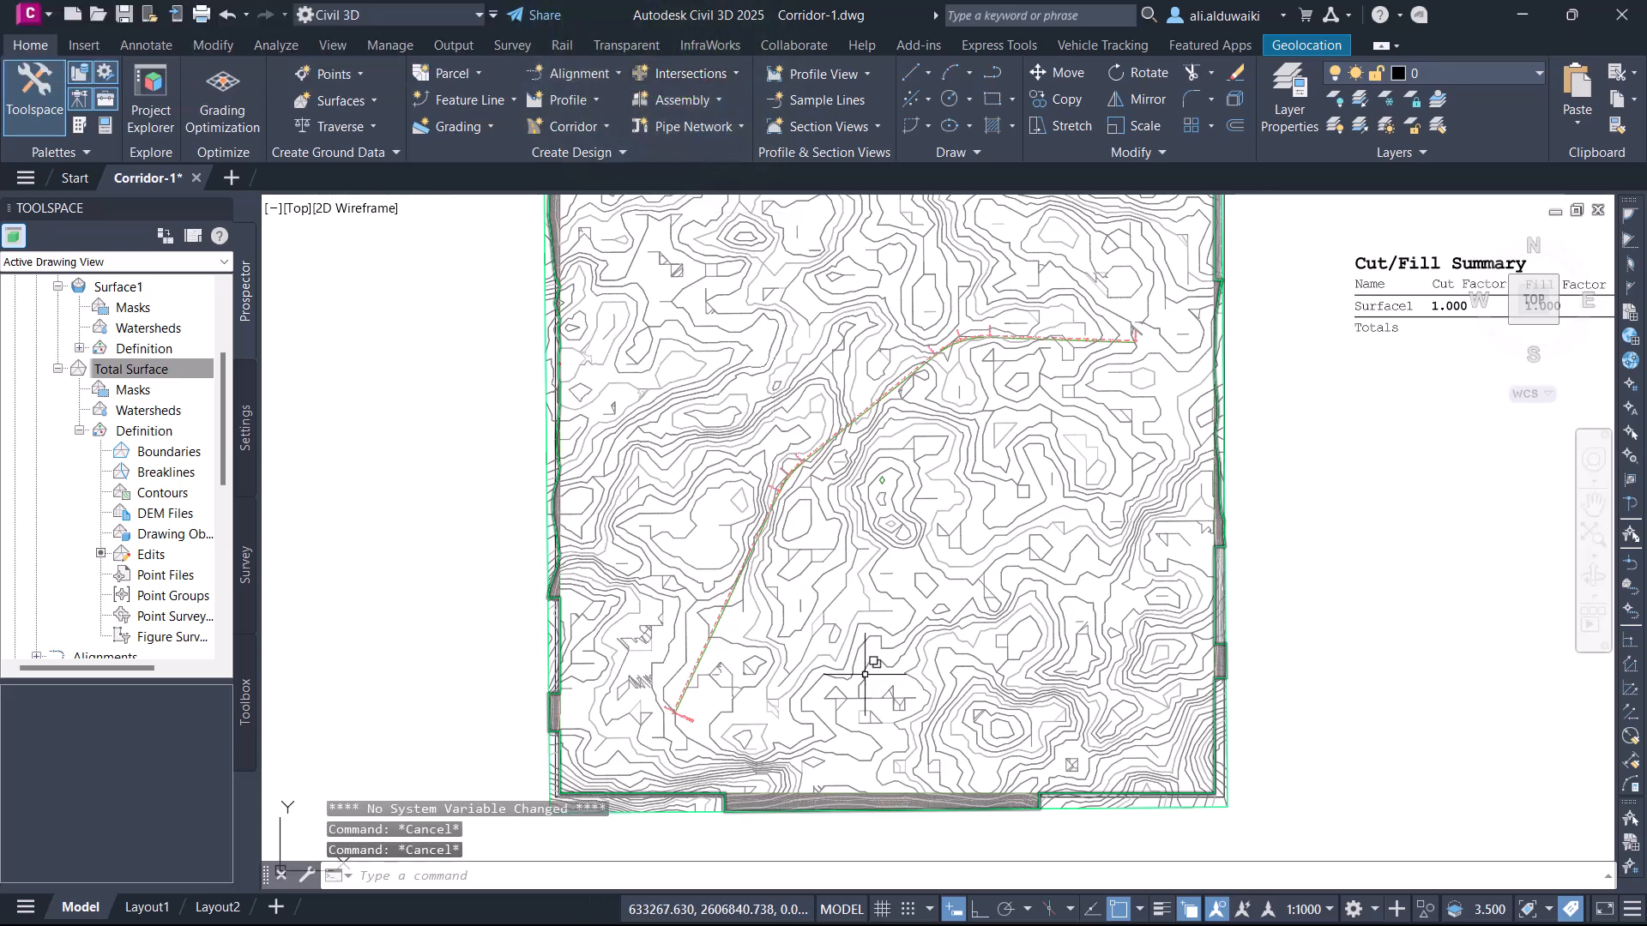
Step: Create a surface profile of Total Surface along Alignment - (1) for stations 0+000.00m to 1+619.69m, and choose to draw it in a profile view
scroll(848, 299, "down", 1)
middle_click_drag(848, 300, 824, 322)
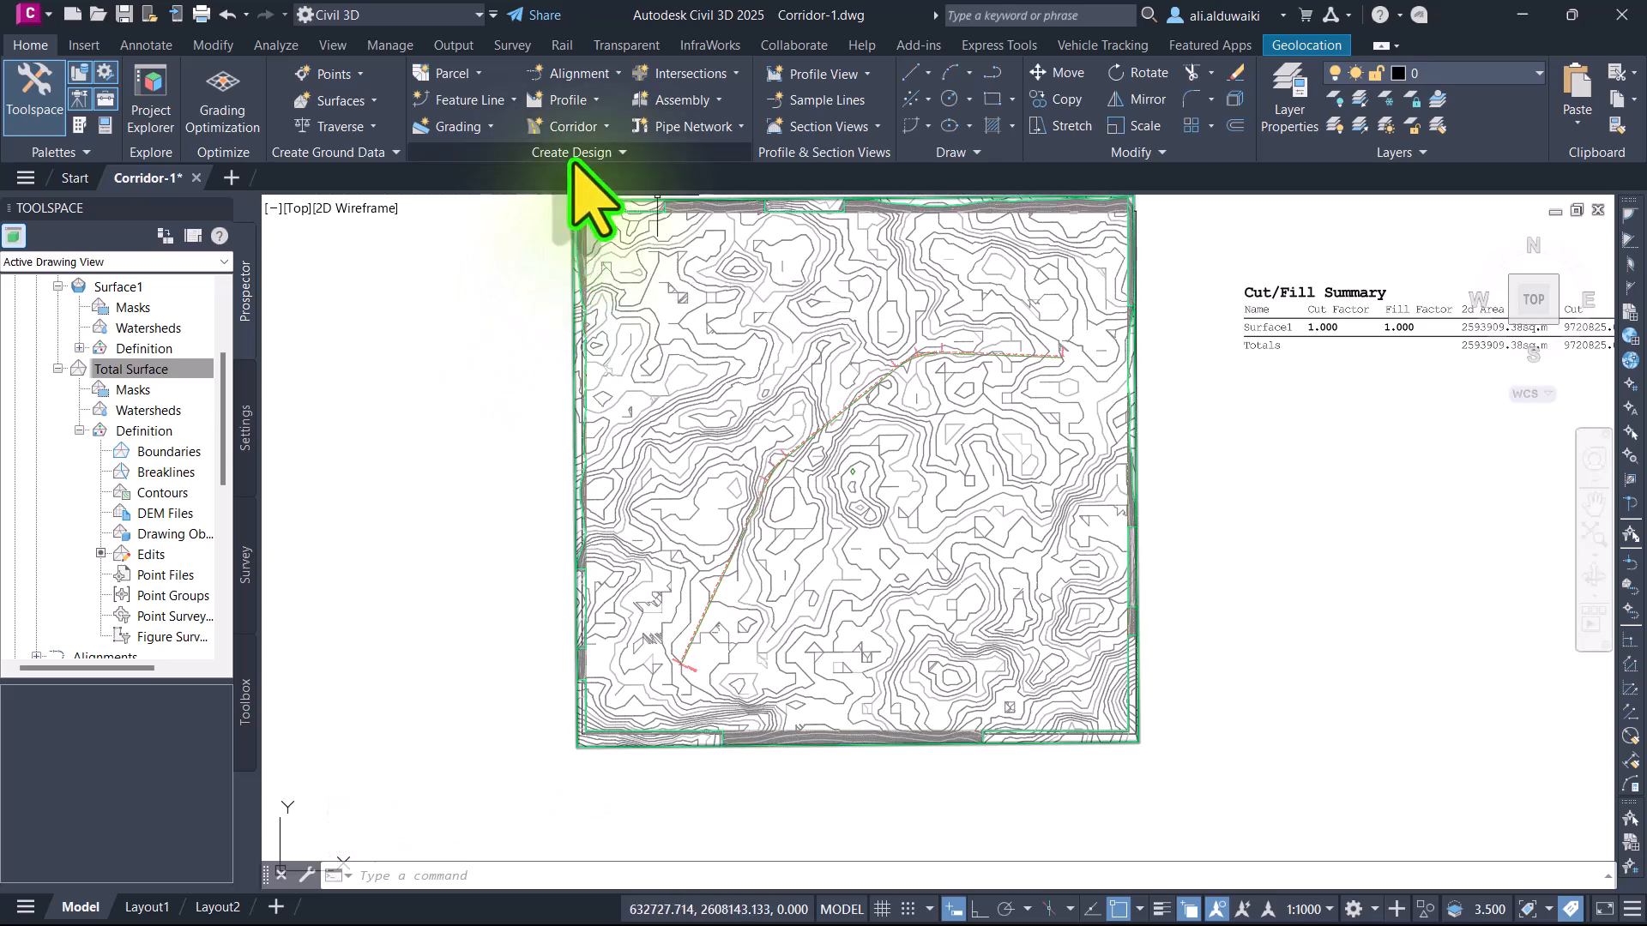
left_click(594, 100)
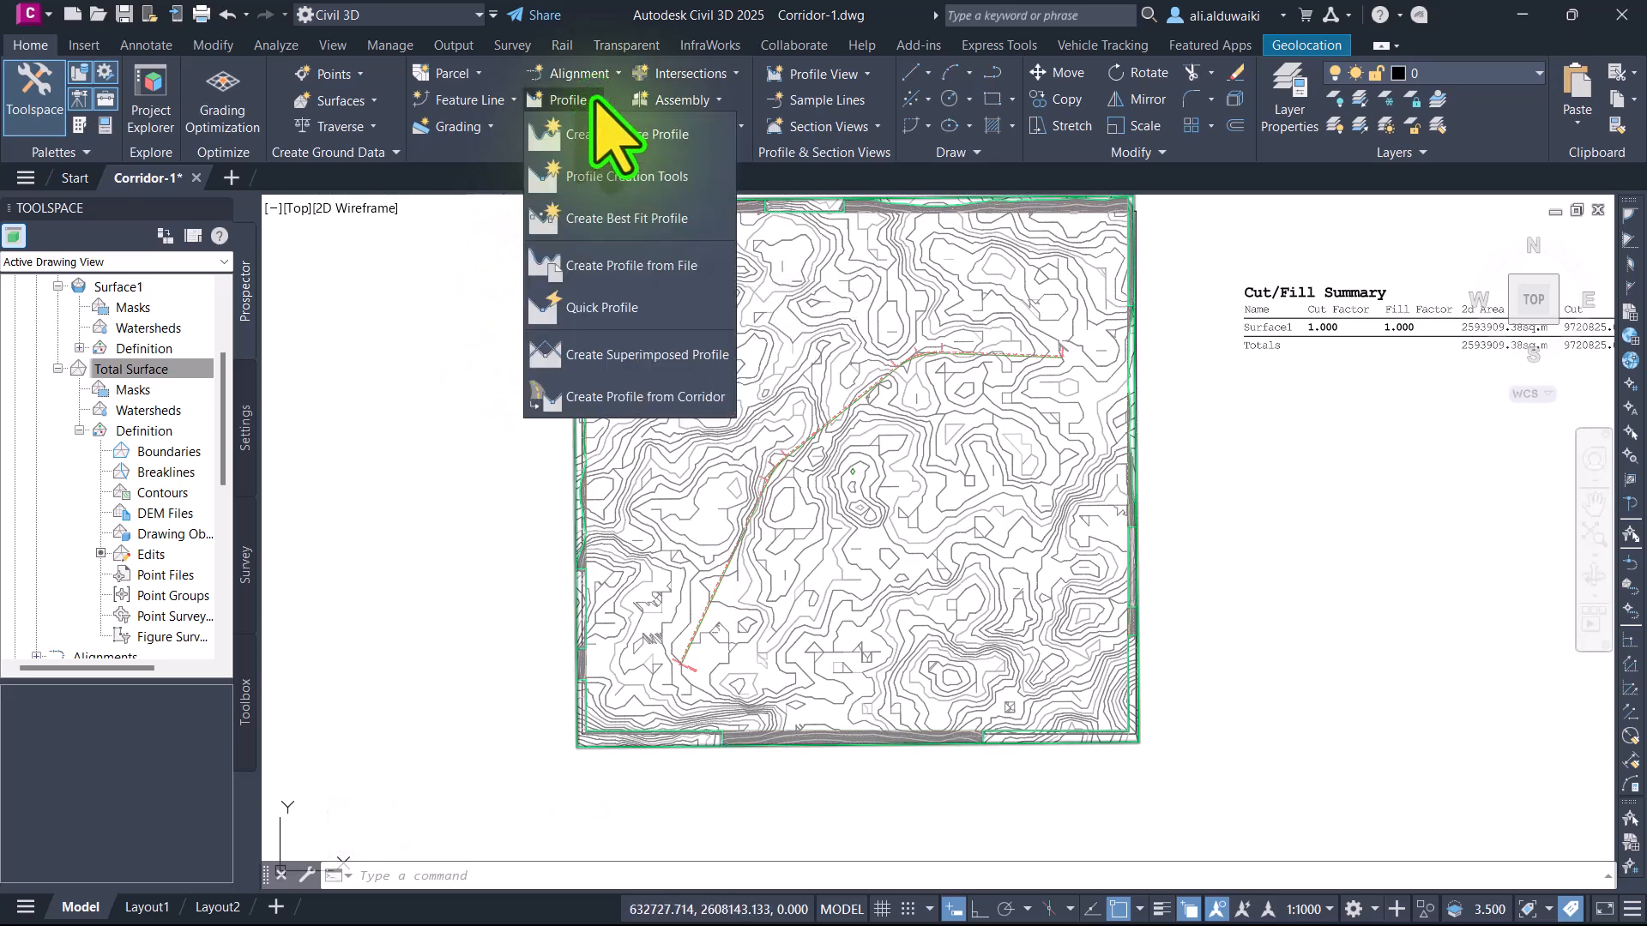
left_click(662, 133)
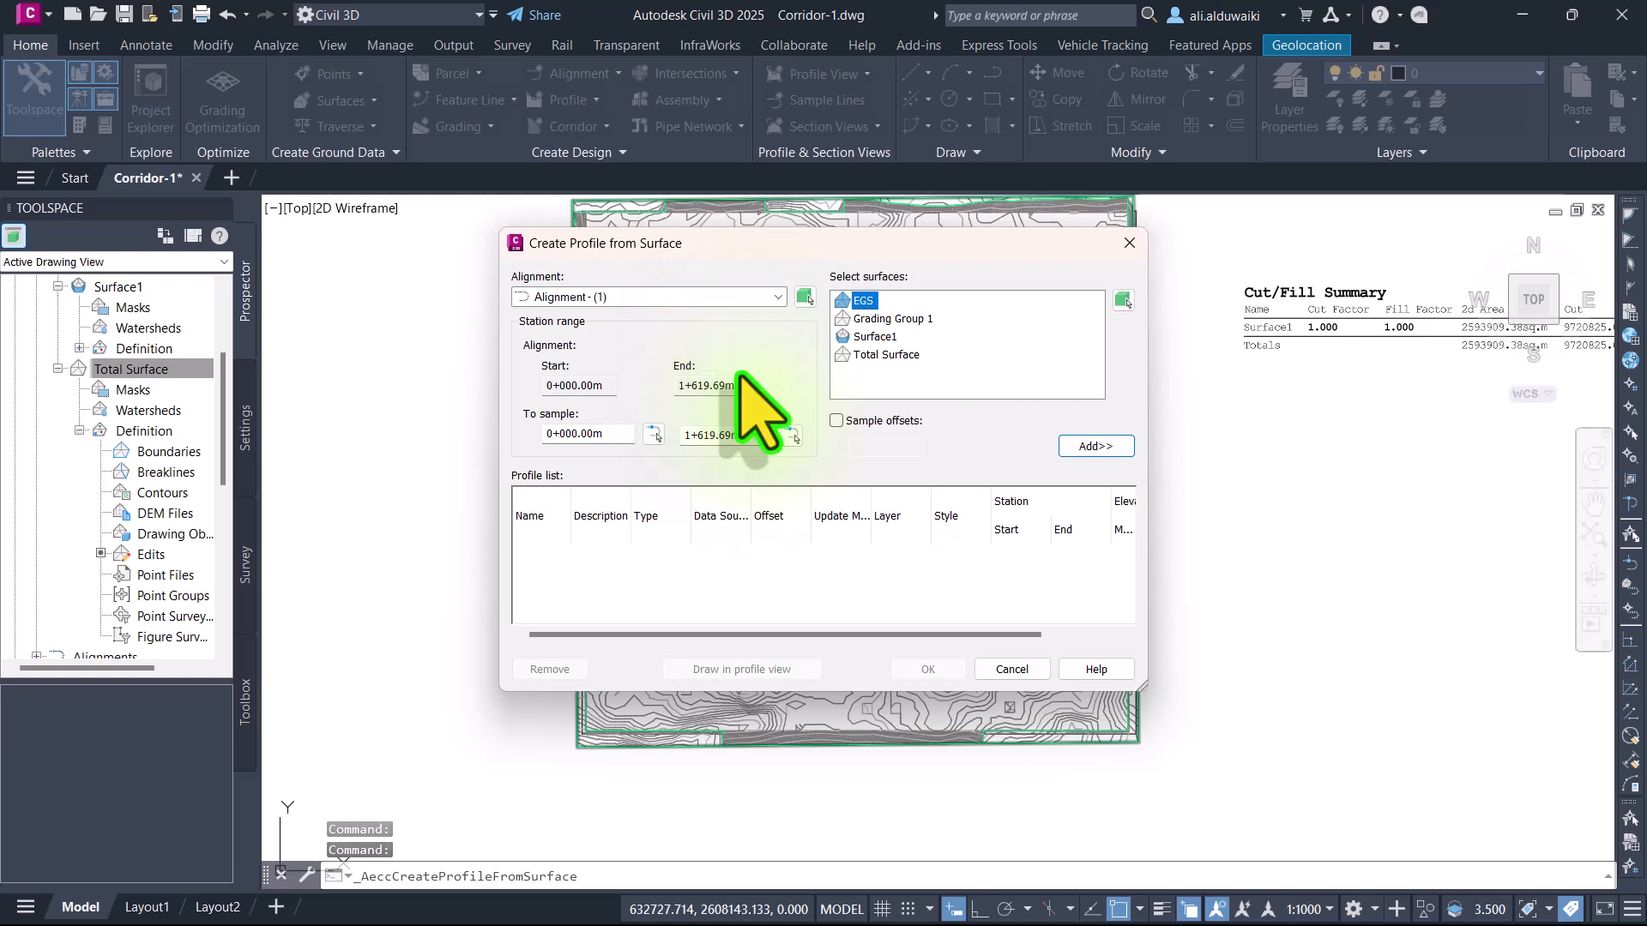
left_click(731, 296)
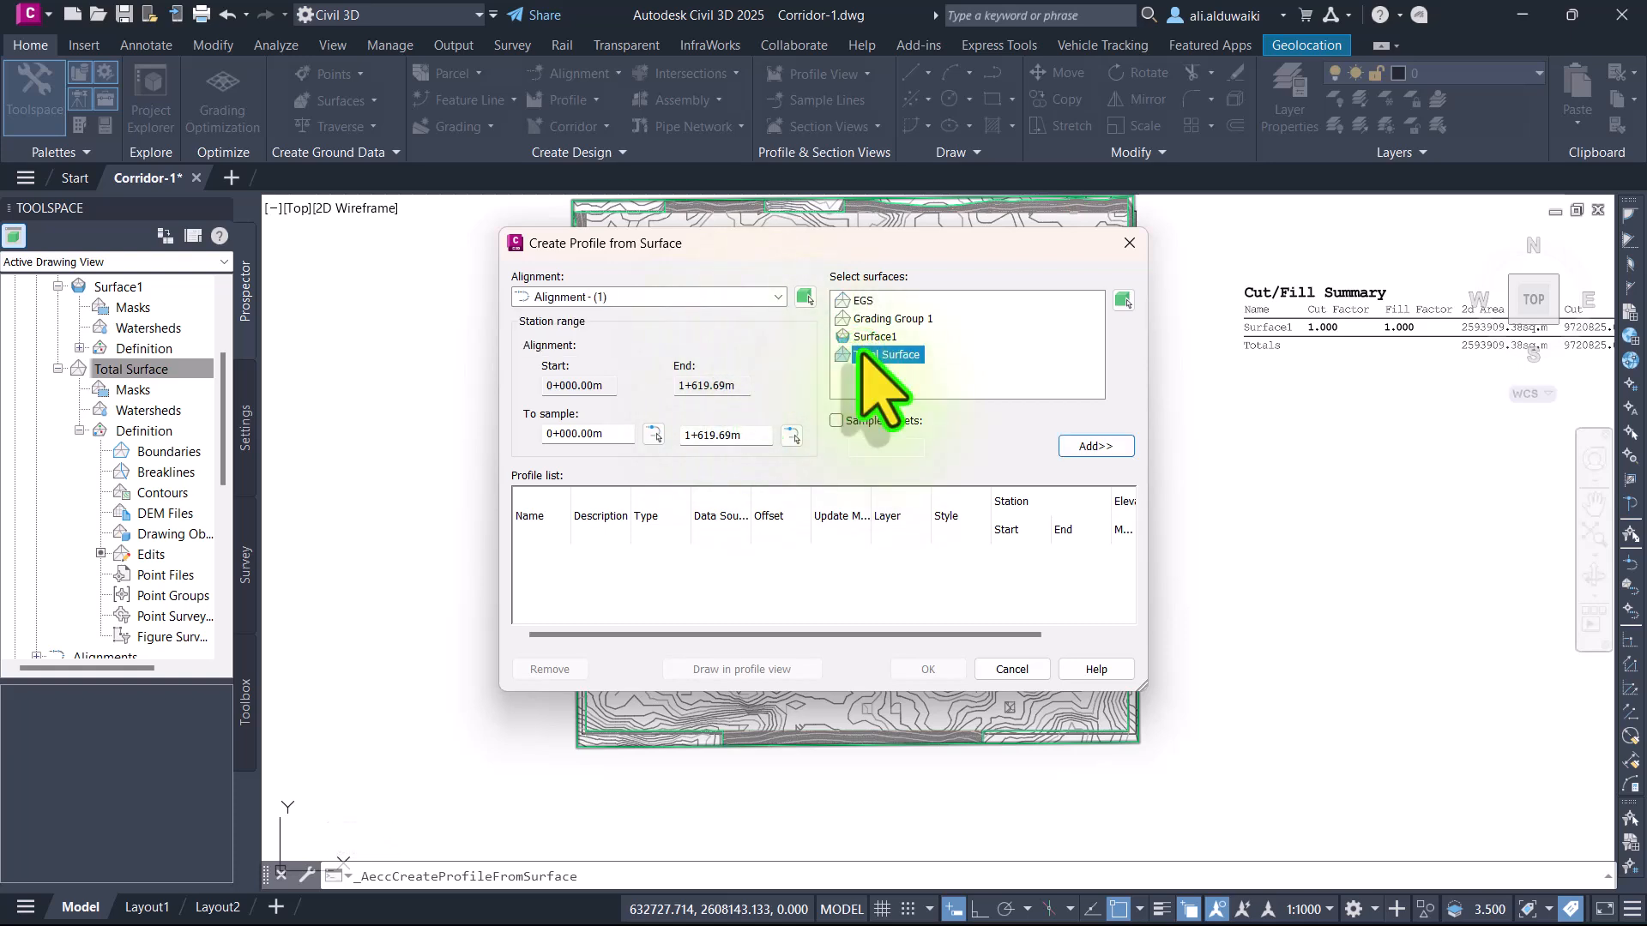
left_click(1109, 445)
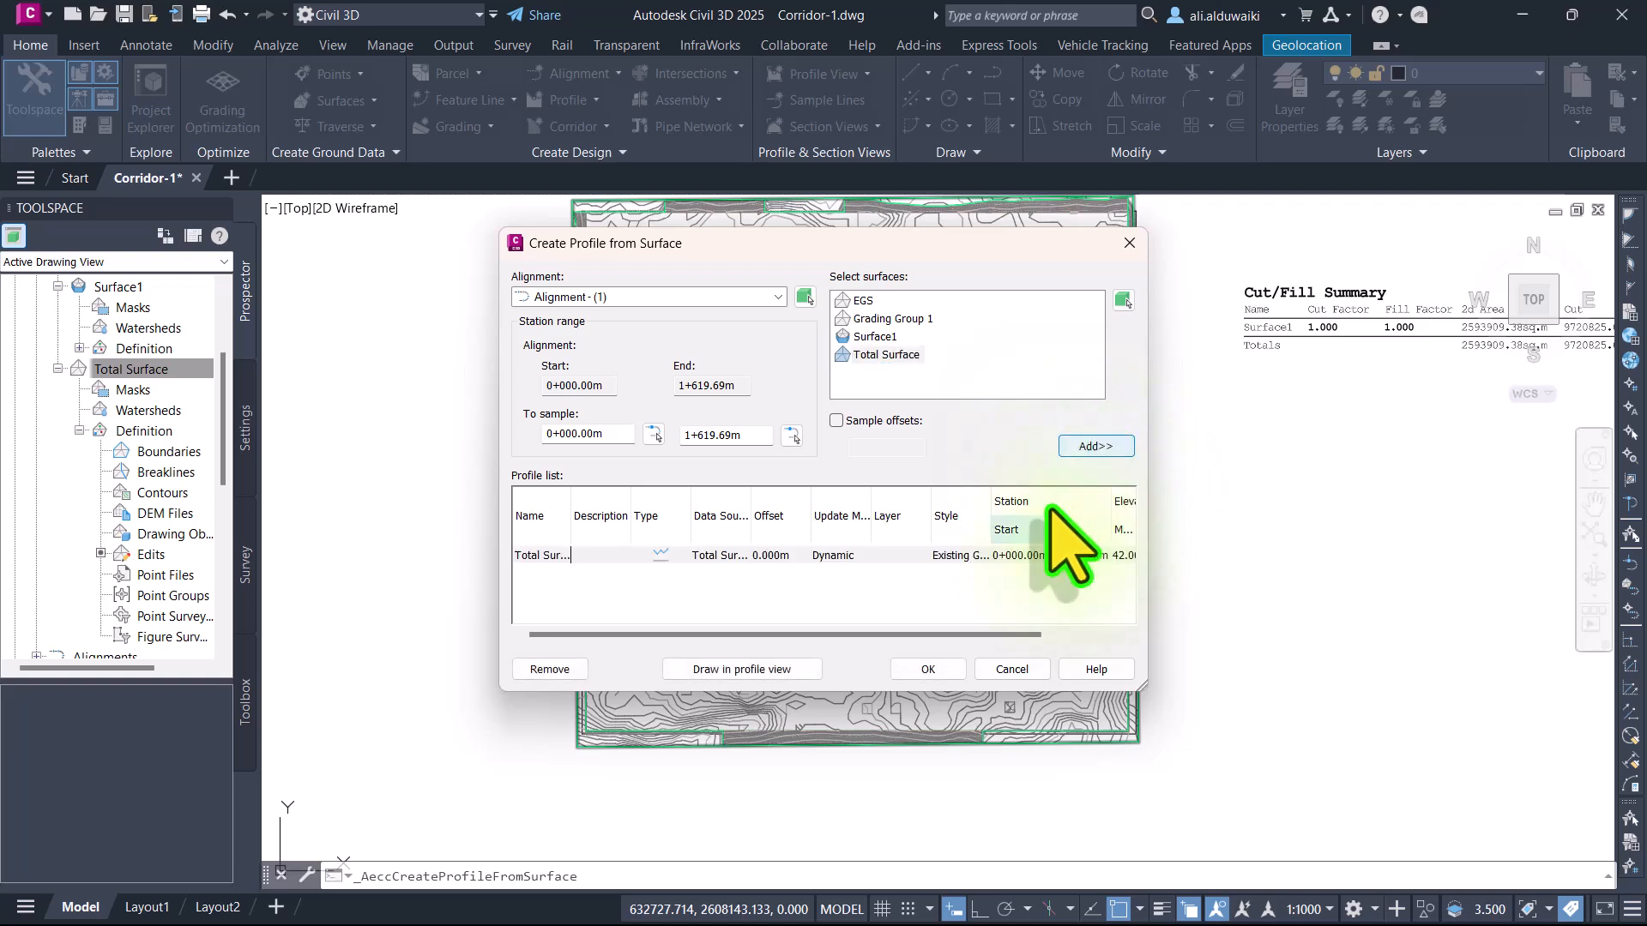
left_click(787, 669)
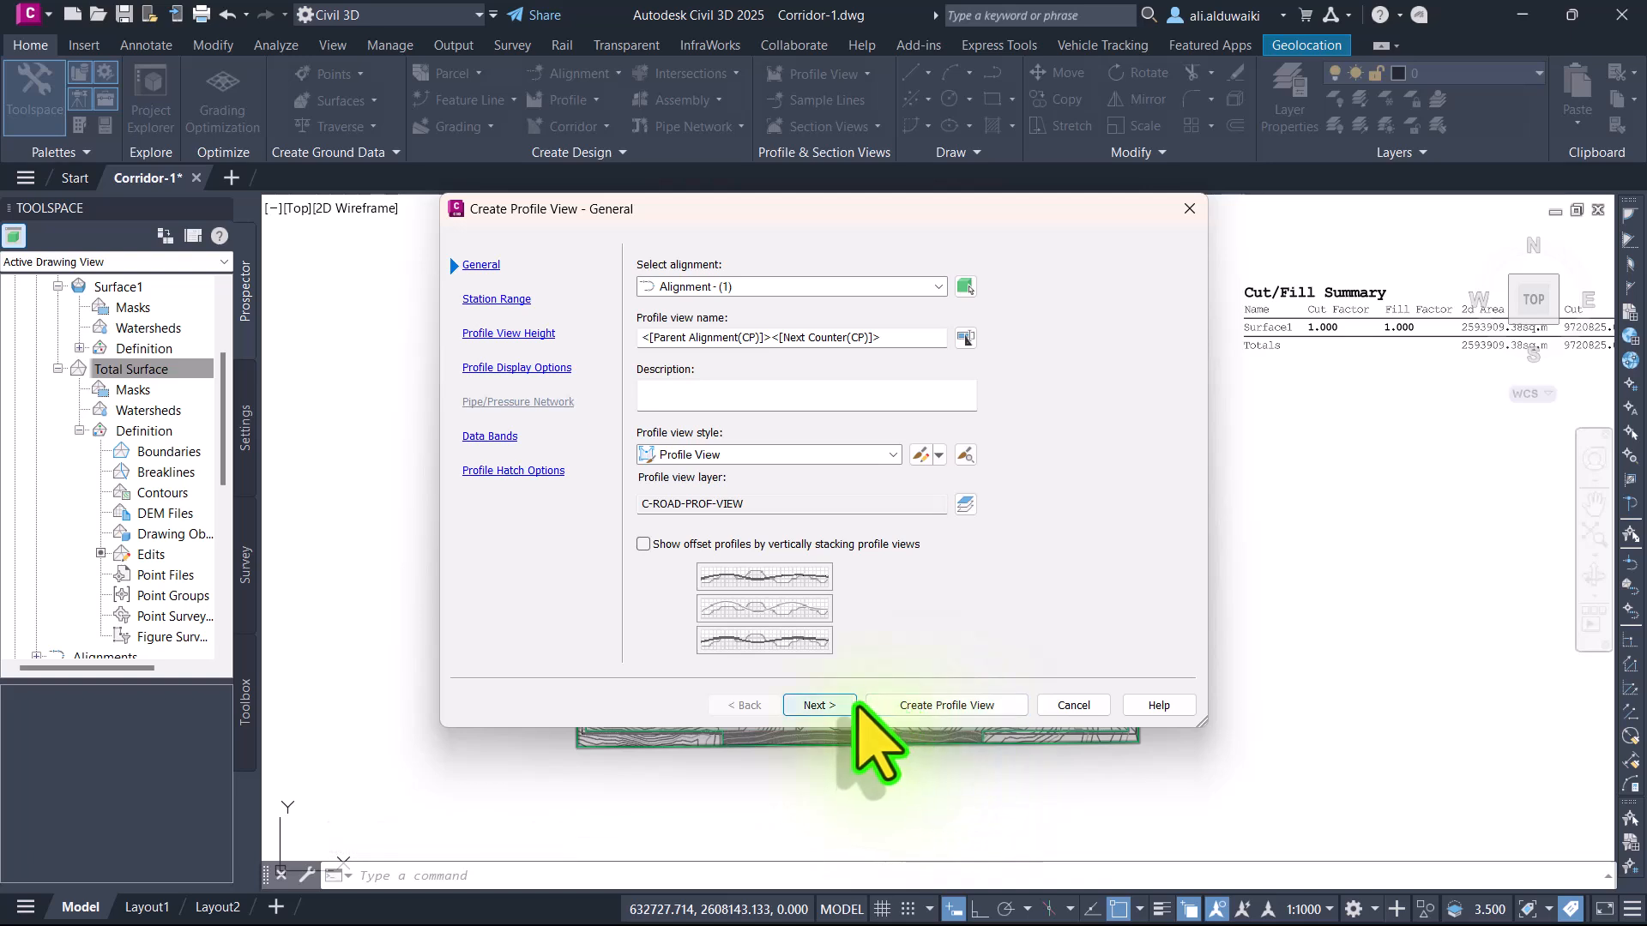
Step: Create the profile view with the Profile View style and automatic station range, placing its origin in the empty area northwest of the surface
left_click(819, 705)
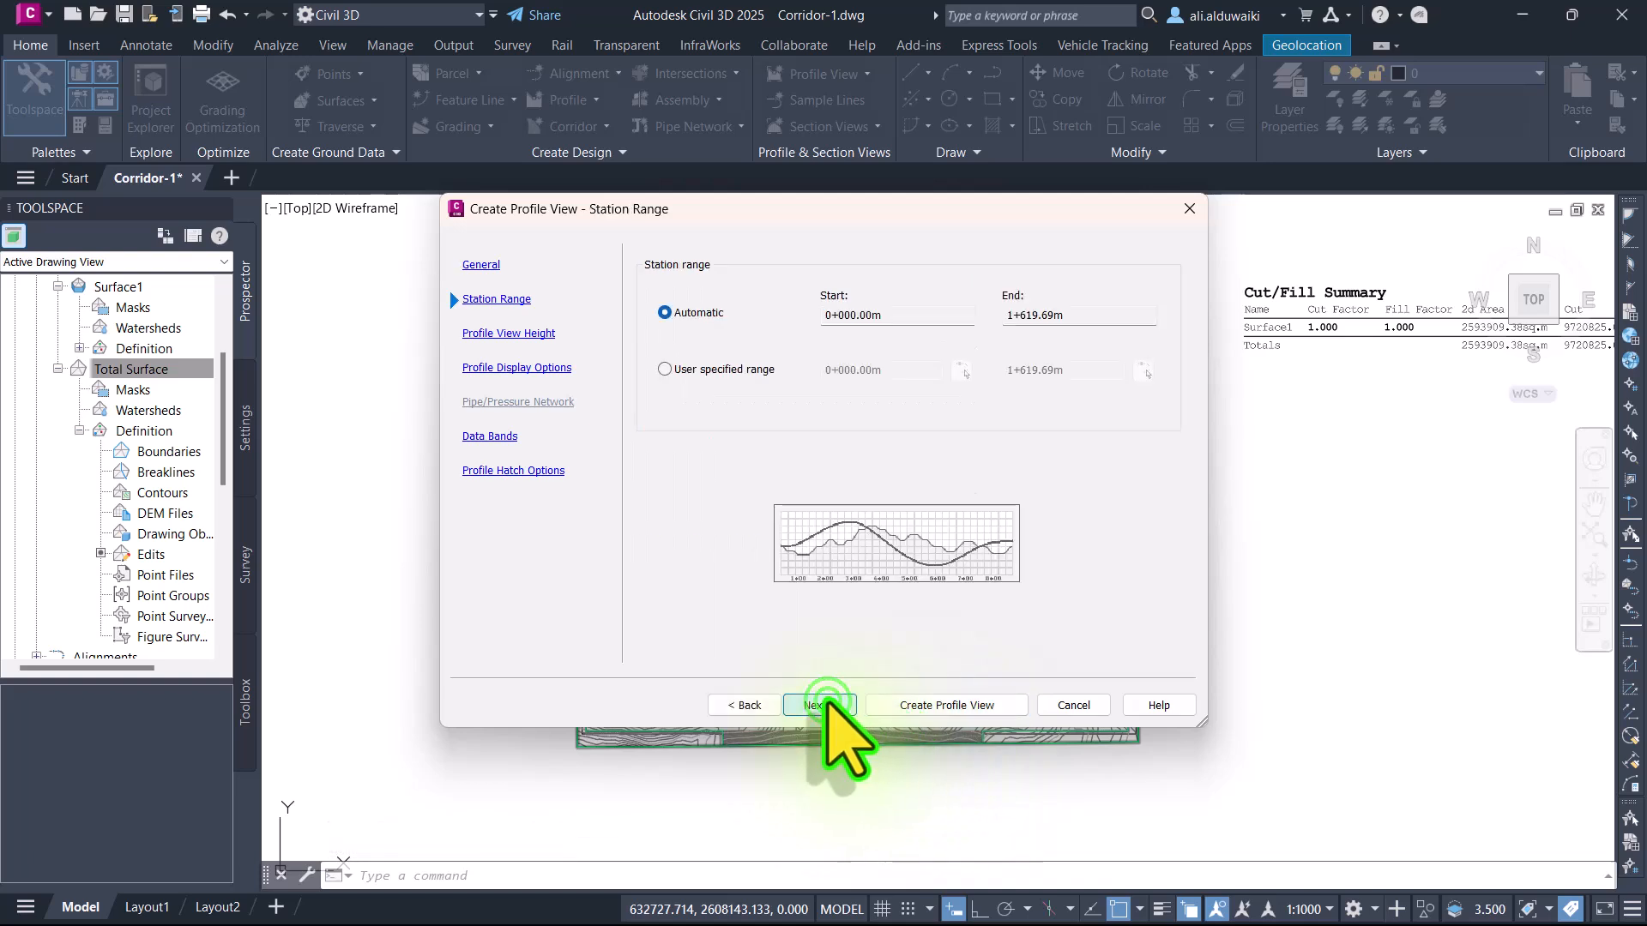
left_click(819, 705)
left_click(819, 705)
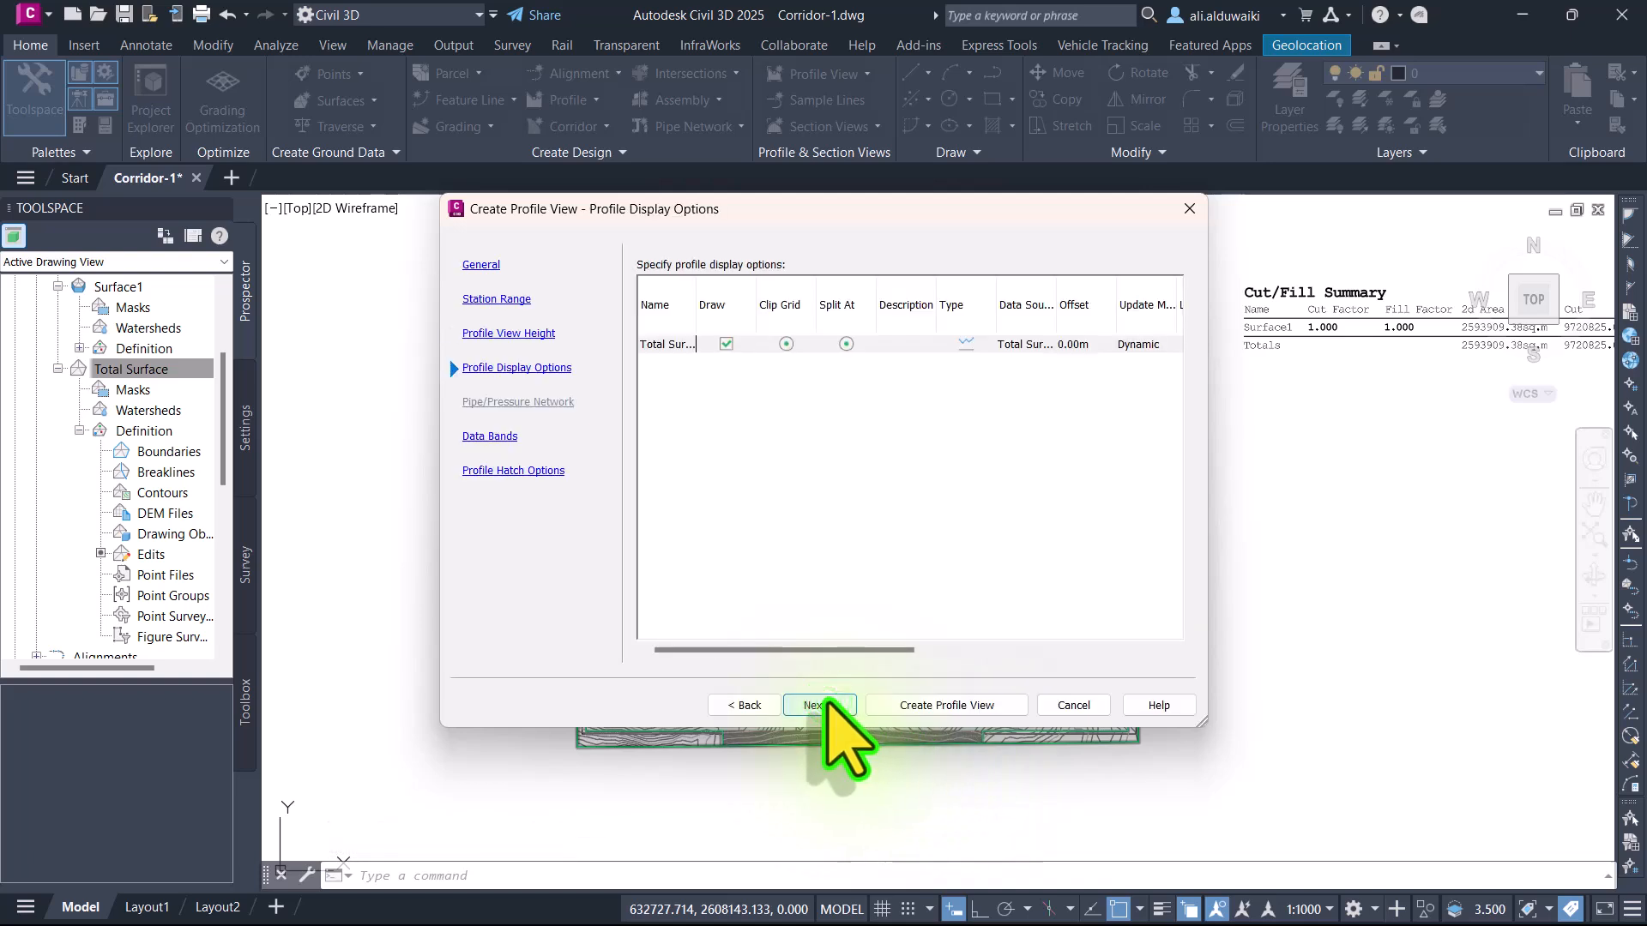
left_click(943, 705)
scroll(939, 613, "down", 1)
scroll(935, 610, "down", 1)
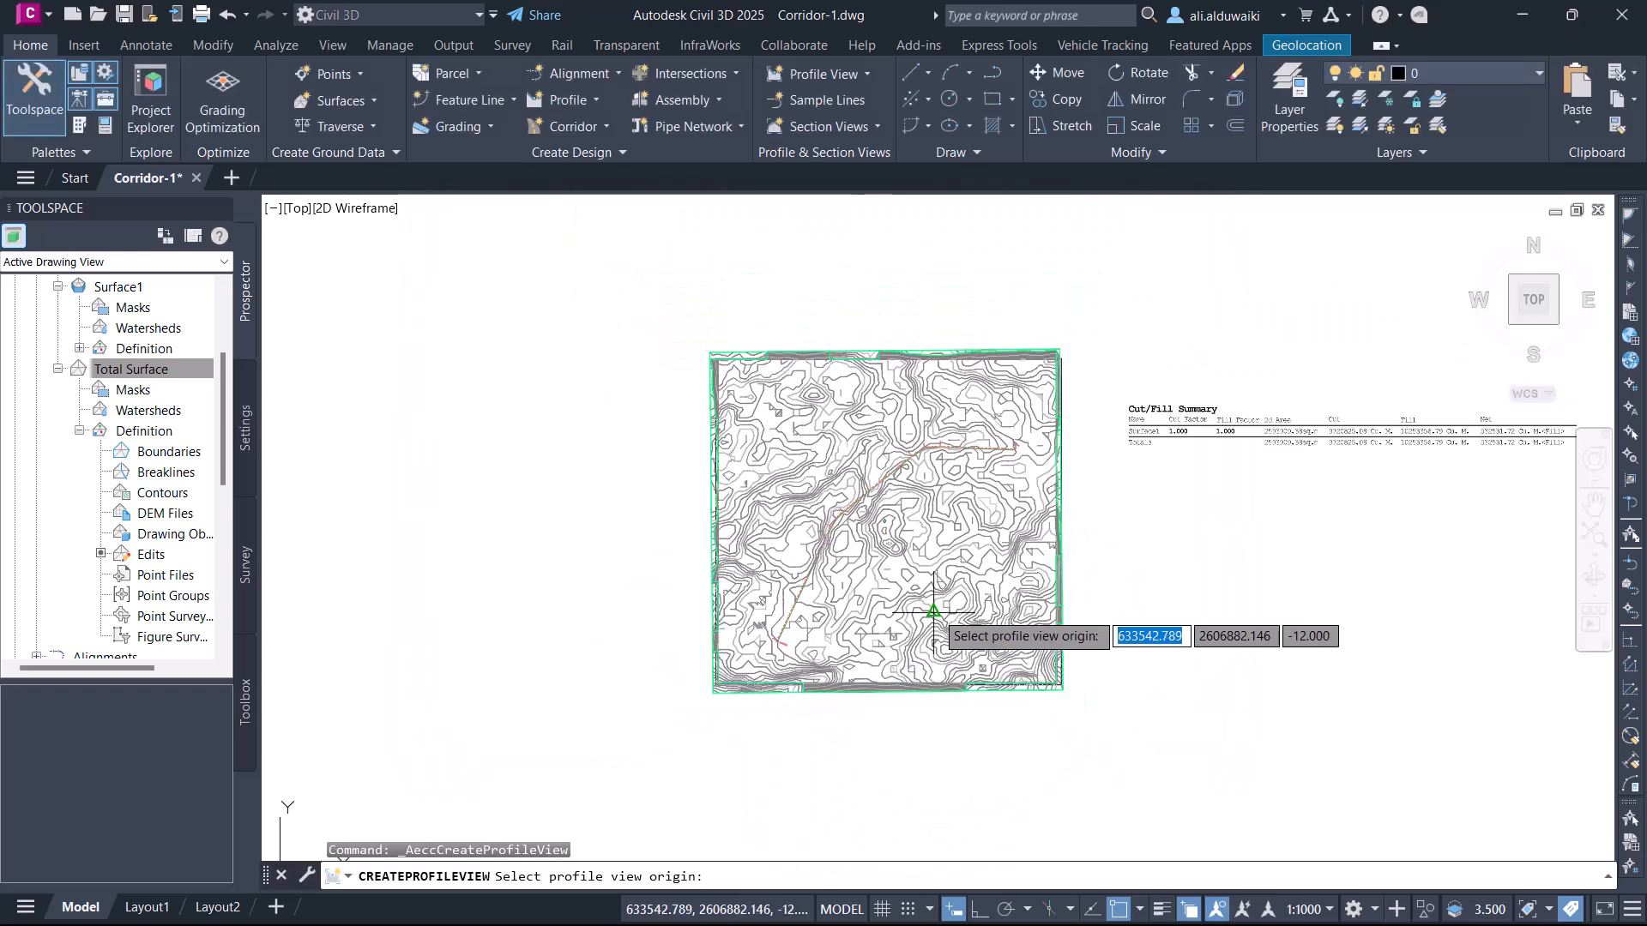
mouse_move(934, 611)
middle_mouse_down()
mouse_move(971, 643)
mouse_move(1084, 632)
middle_mouse_up()
scroll(1047, 631, "down", 2)
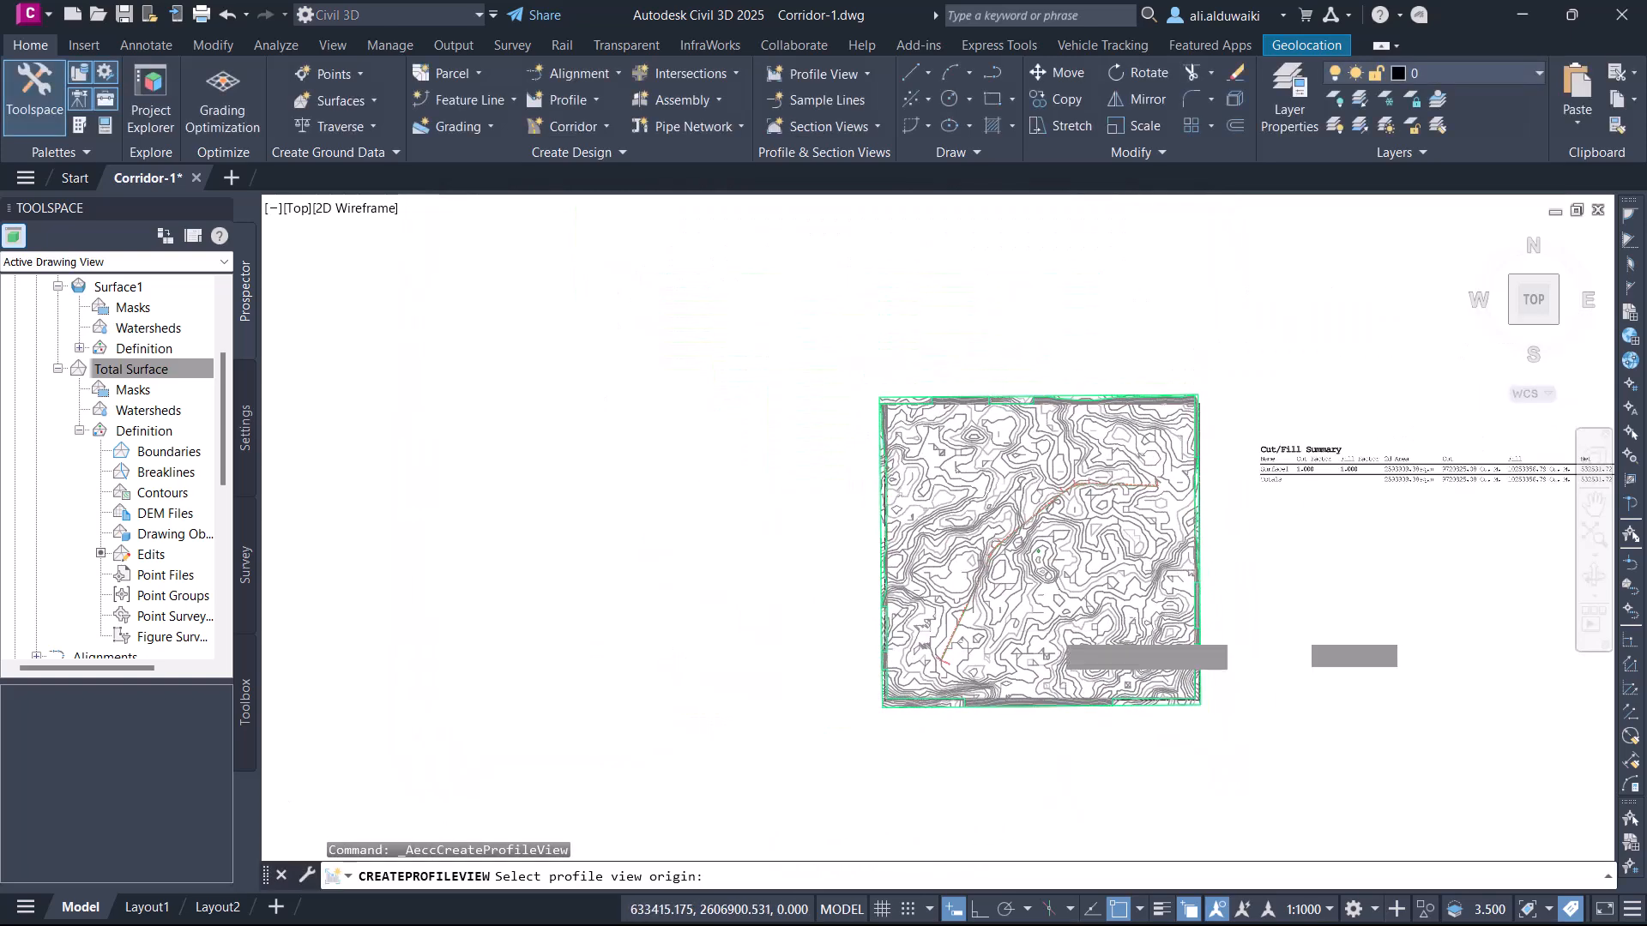
left_click(664, 421)
Step: Examine the new profile view's grid, title and station and elevation bands beside the surface plan
scroll(992, 478, "up", 3)
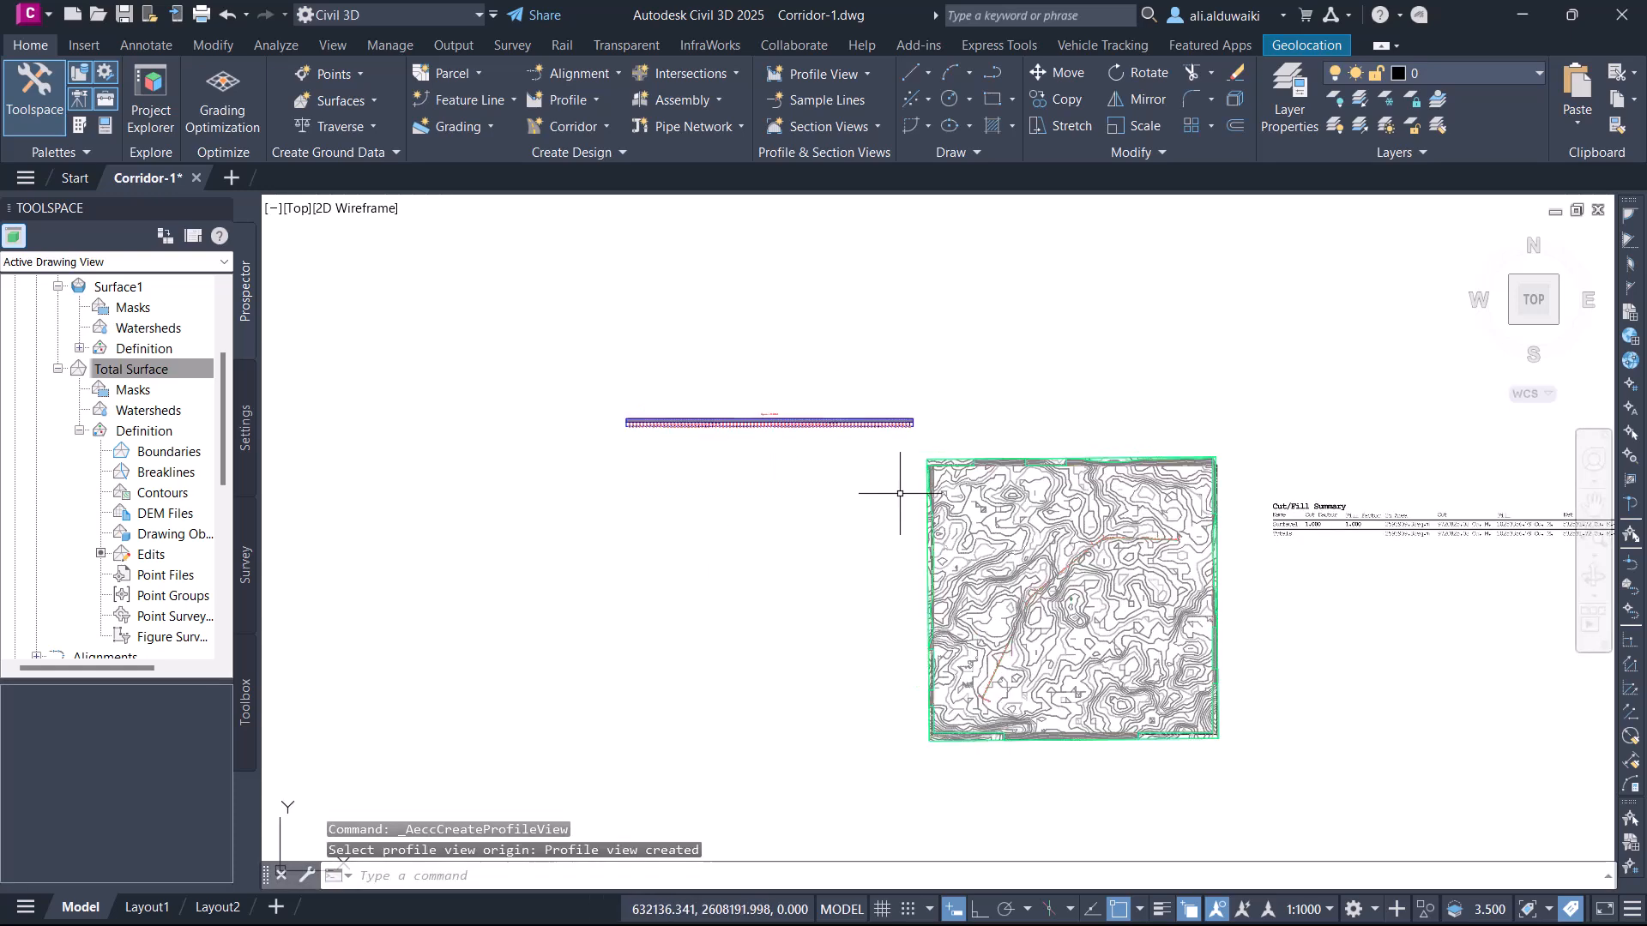
scroll(867, 386, "up", 2)
scroll(867, 386, "down", 3)
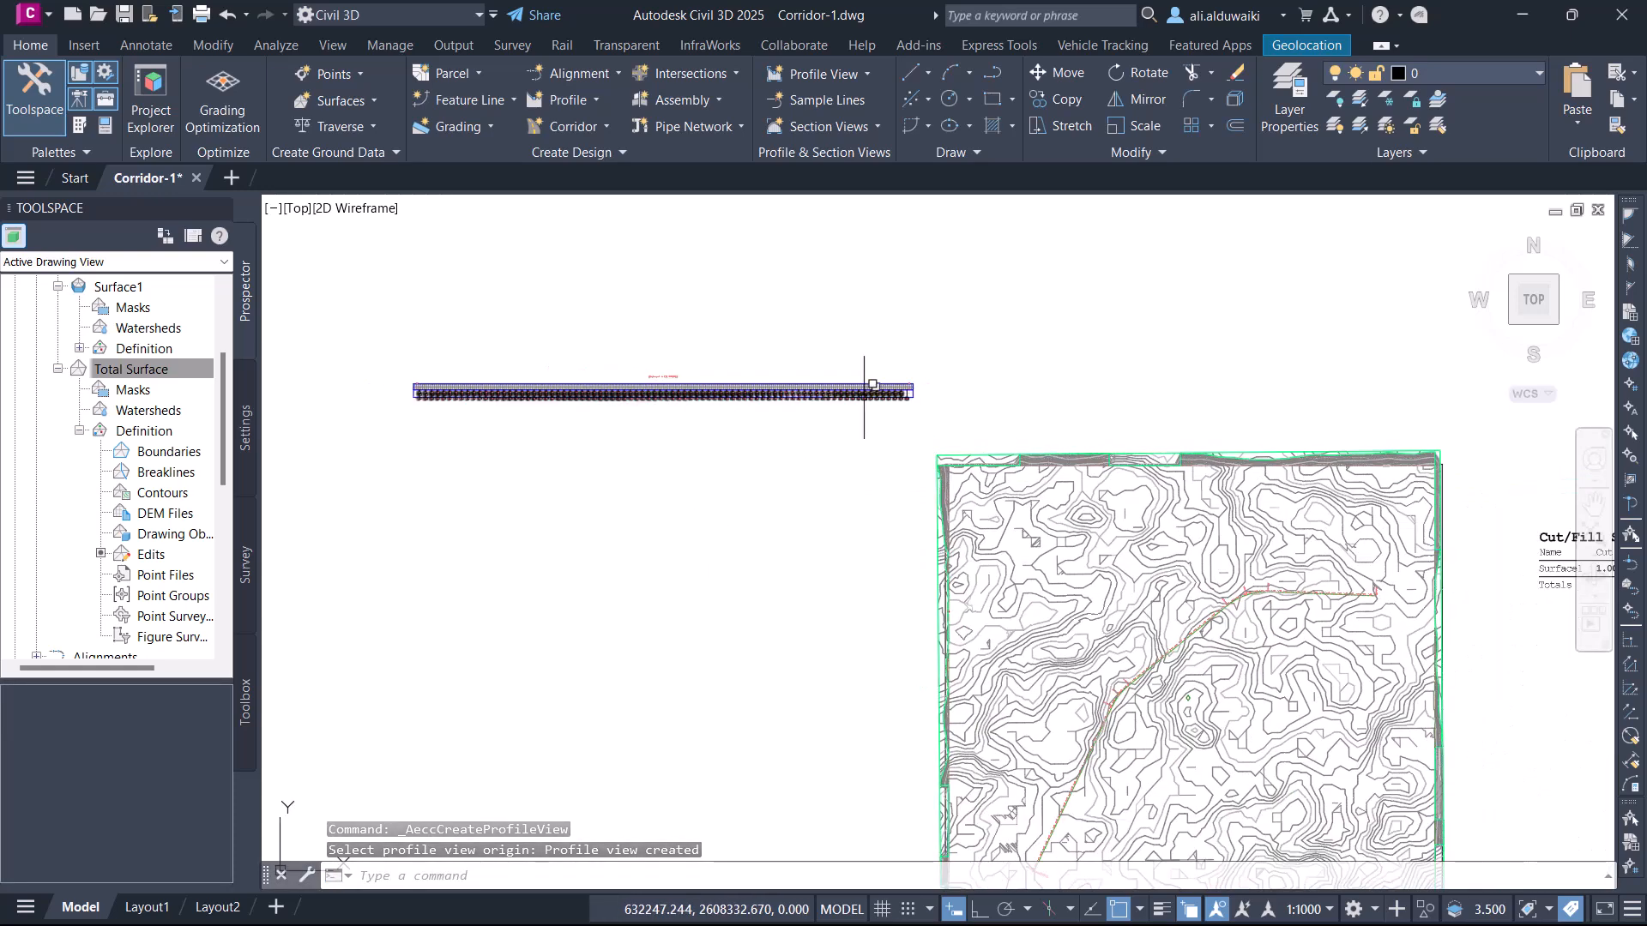
mouse_move(837, 425)
middle_mouse_down()
mouse_move(947, 336)
mouse_move(937, 404)
mouse_move(965, 432)
middle_mouse_up()
scroll(930, 300, "up", 4)
scroll(966, 433, "up", 2)
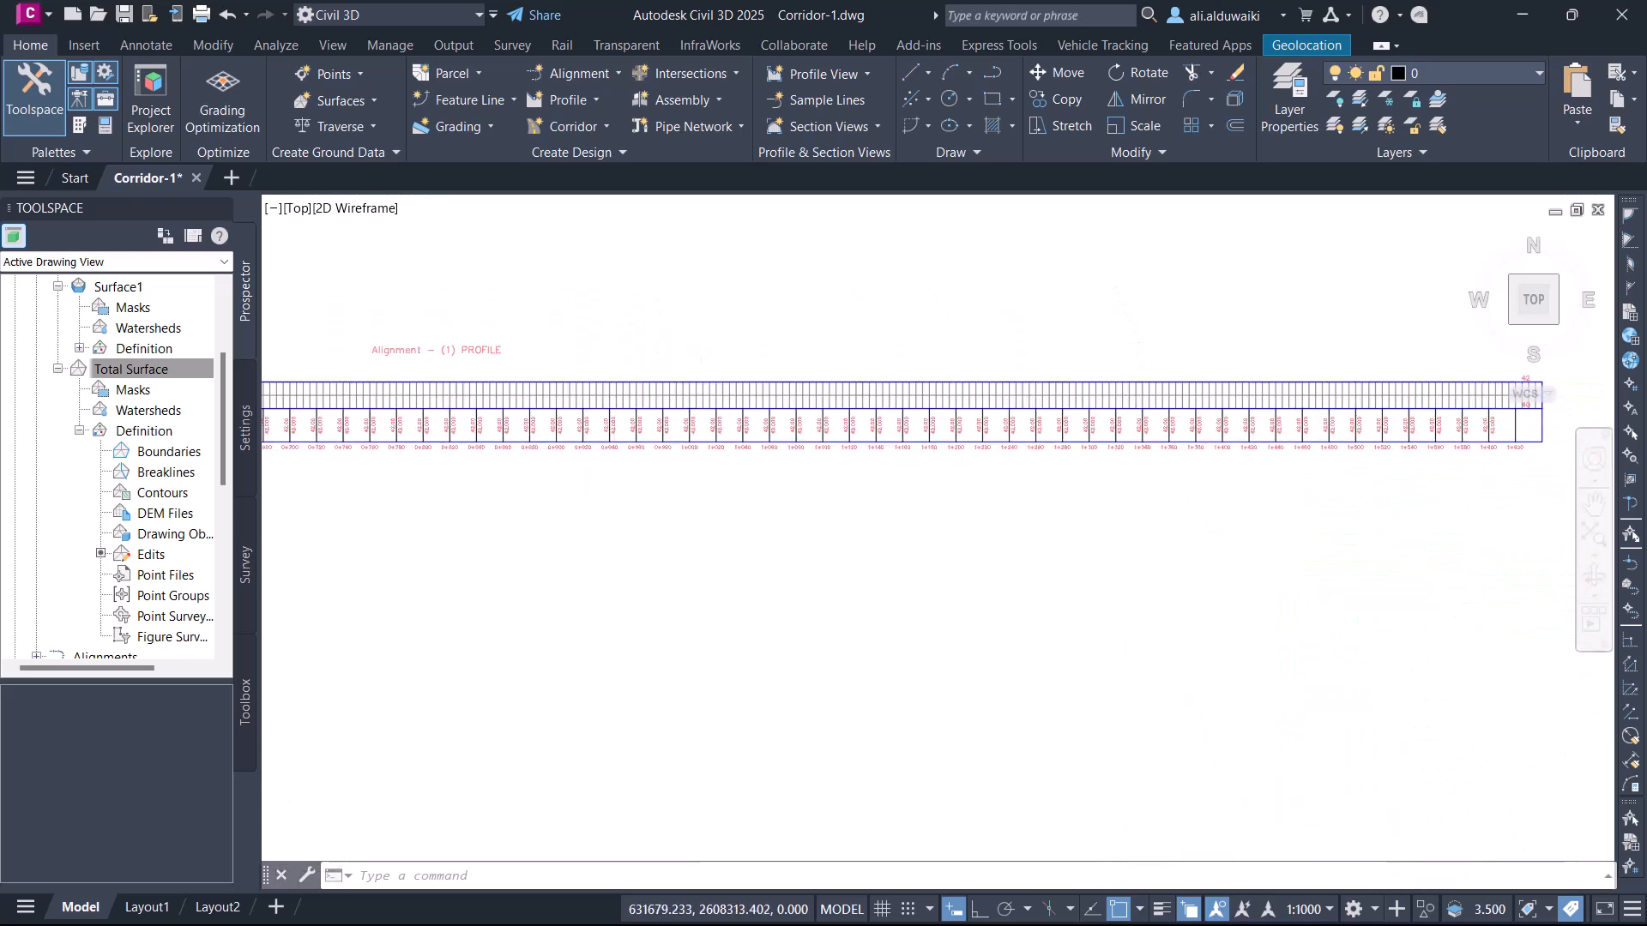
scroll(592, 446, "down", 1)
scroll(593, 446, "down", 3)
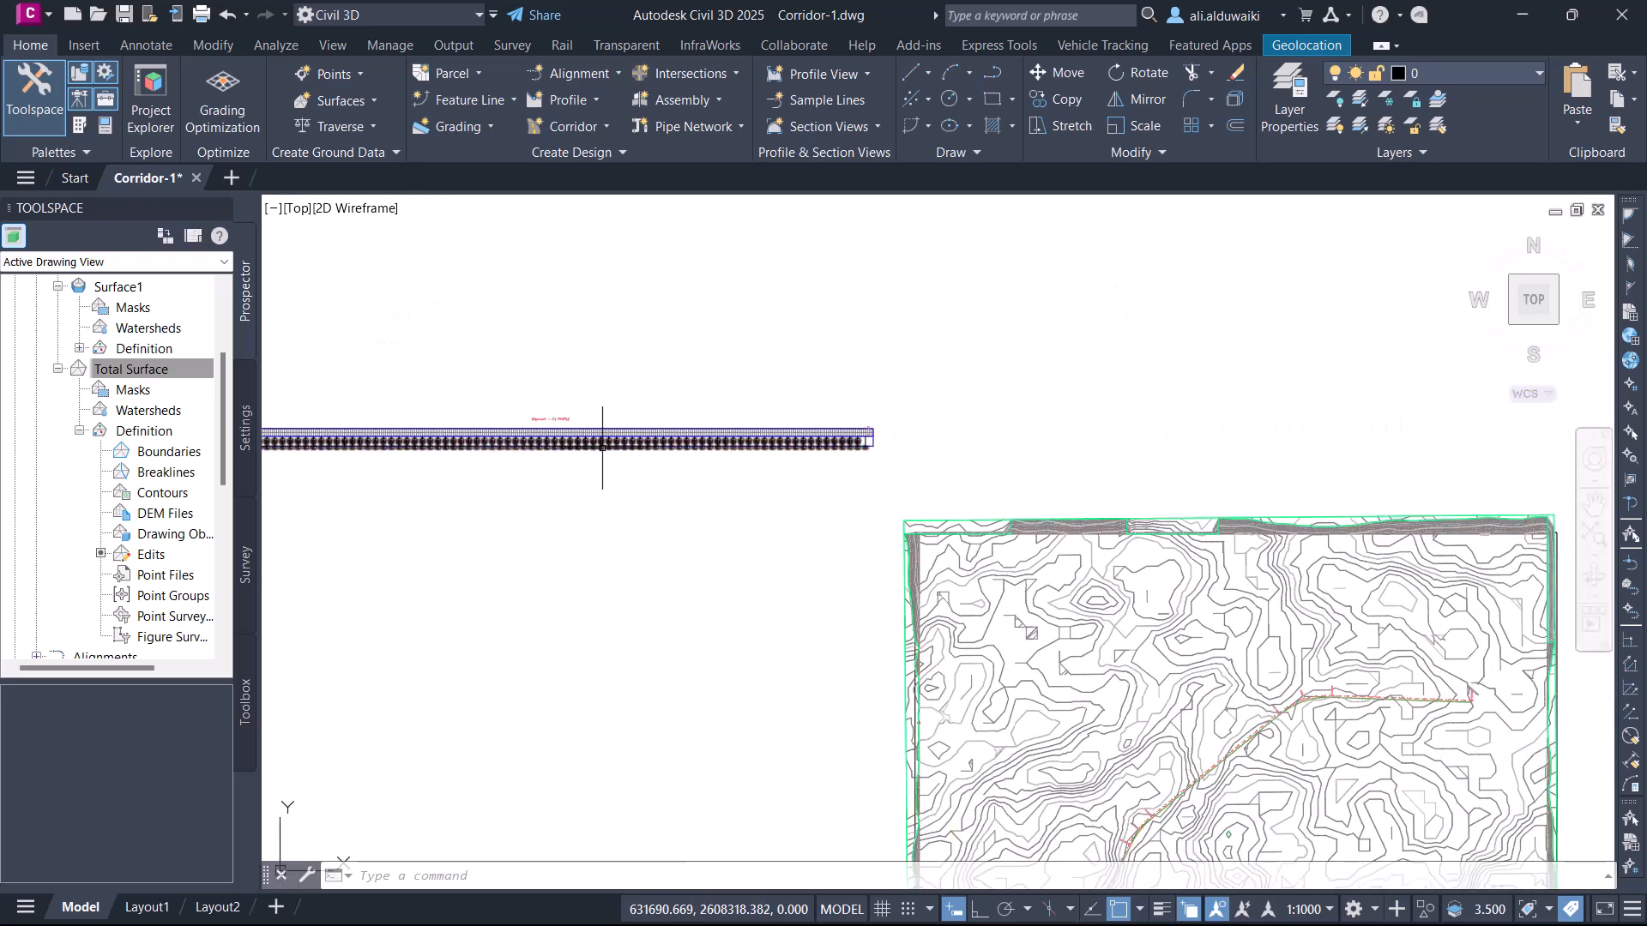
mouse_move(613, 501)
middle_mouse_down()
mouse_move(875, 437)
mouse_move(540, 466)
mouse_move(543, 384)
mouse_move(661, 395)
middle_mouse_up()
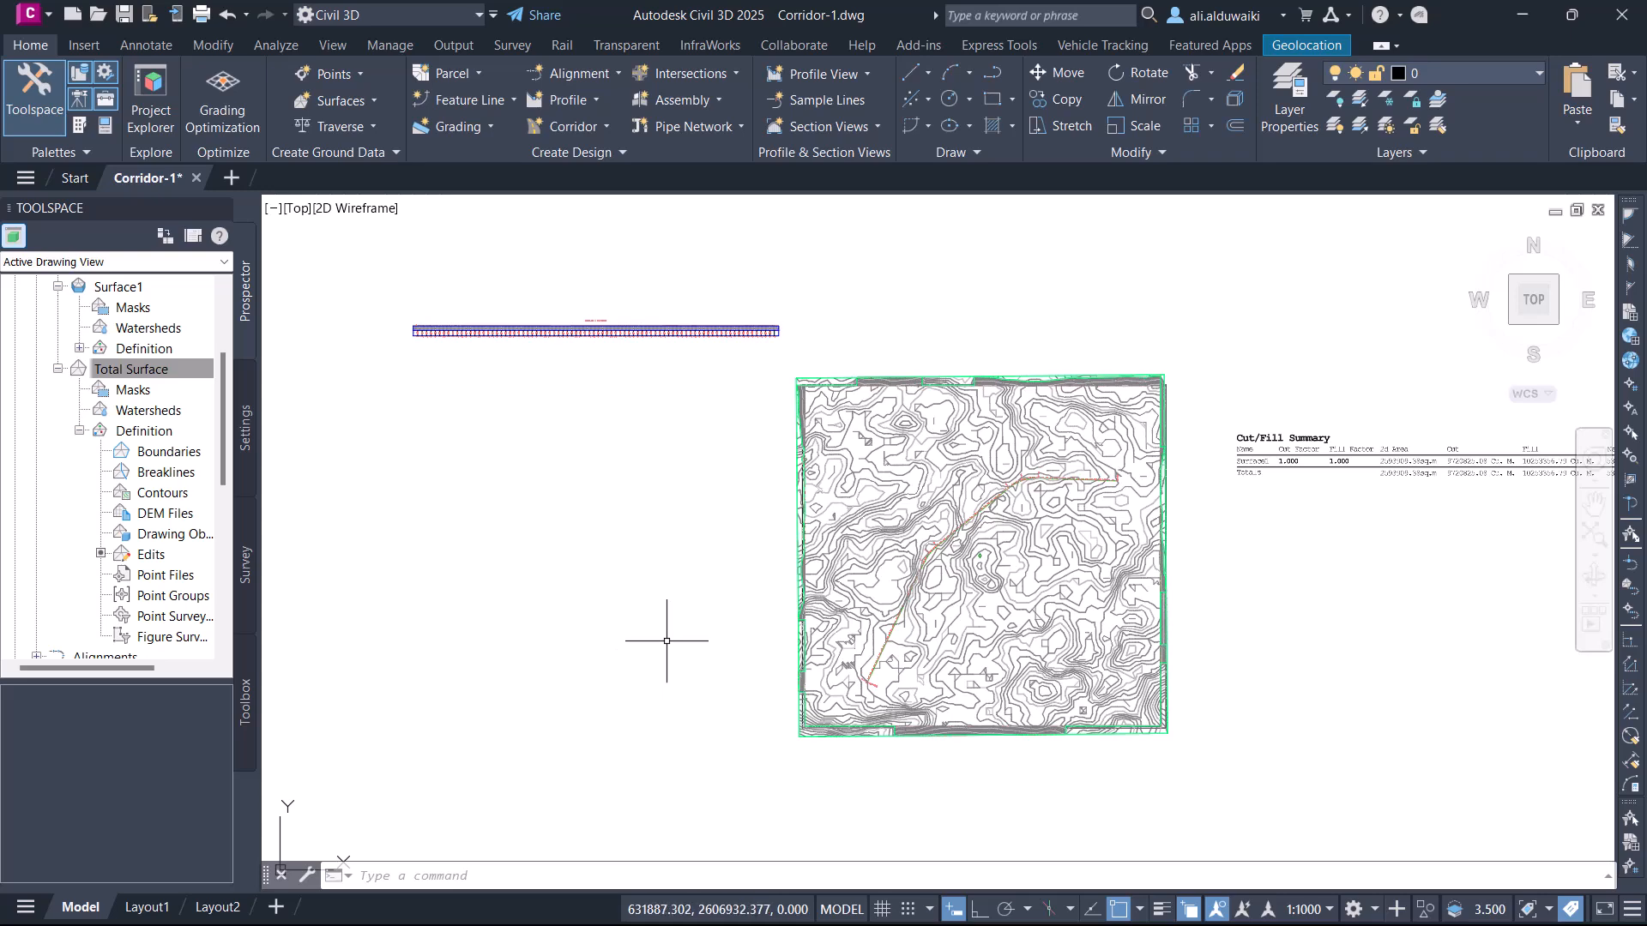
Step: Create a layout profile in the profile view with the Design Profile style and the Complete Label Set
scroll(492, 331, "up", 6)
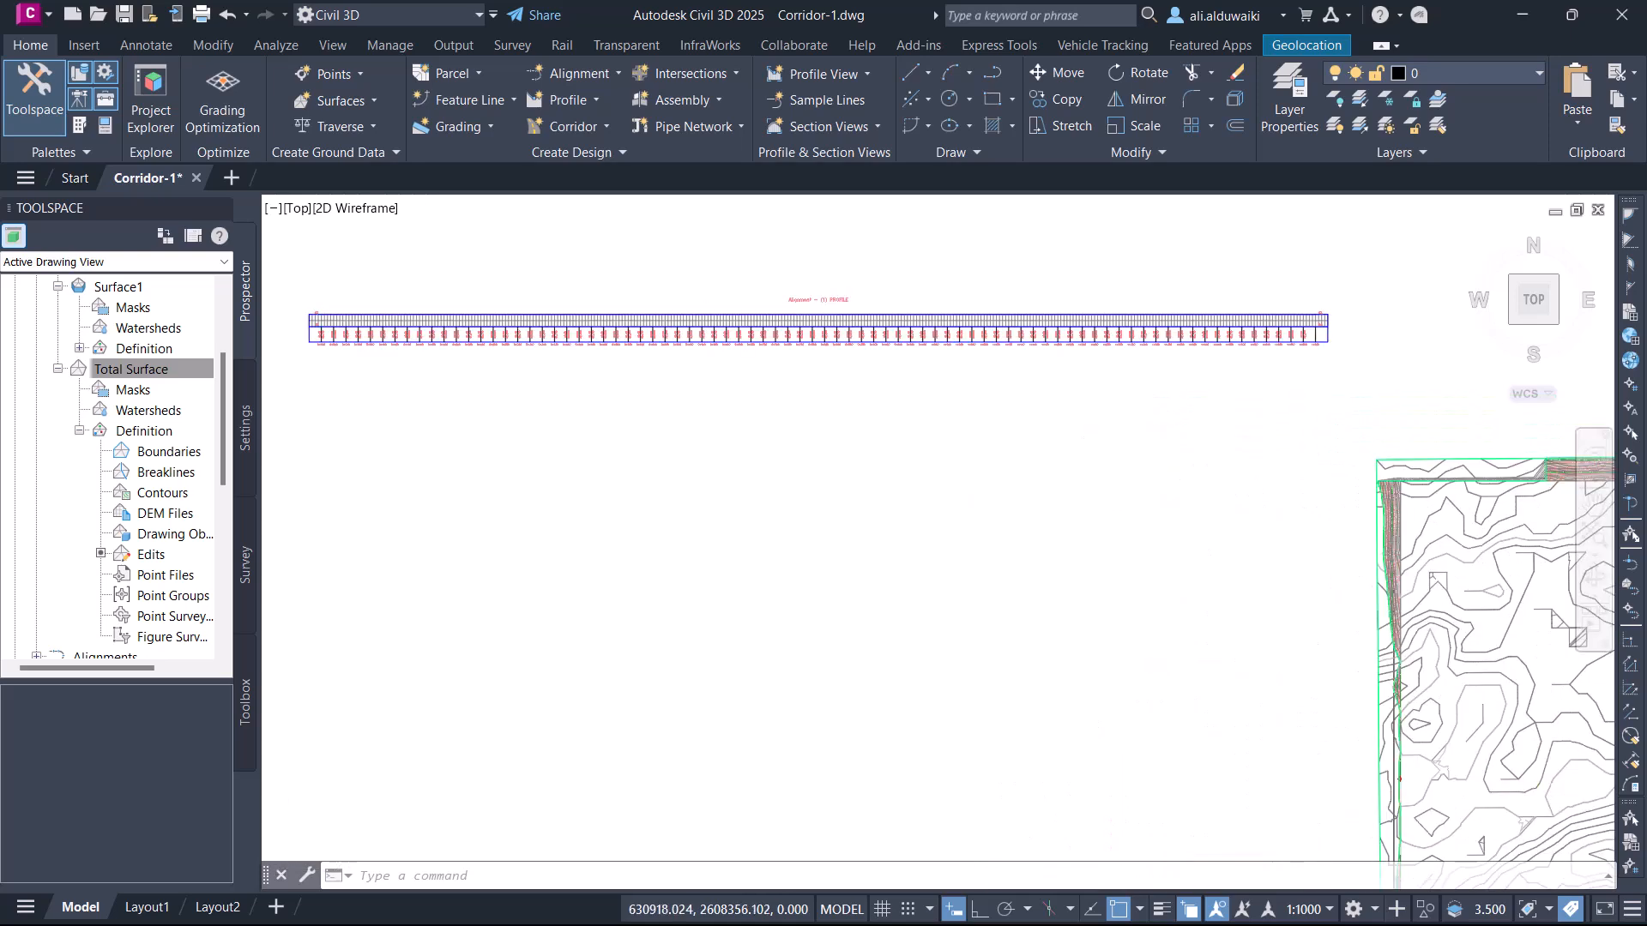
middle_click_drag(519, 338, 633, 357)
left_click(630, 362)
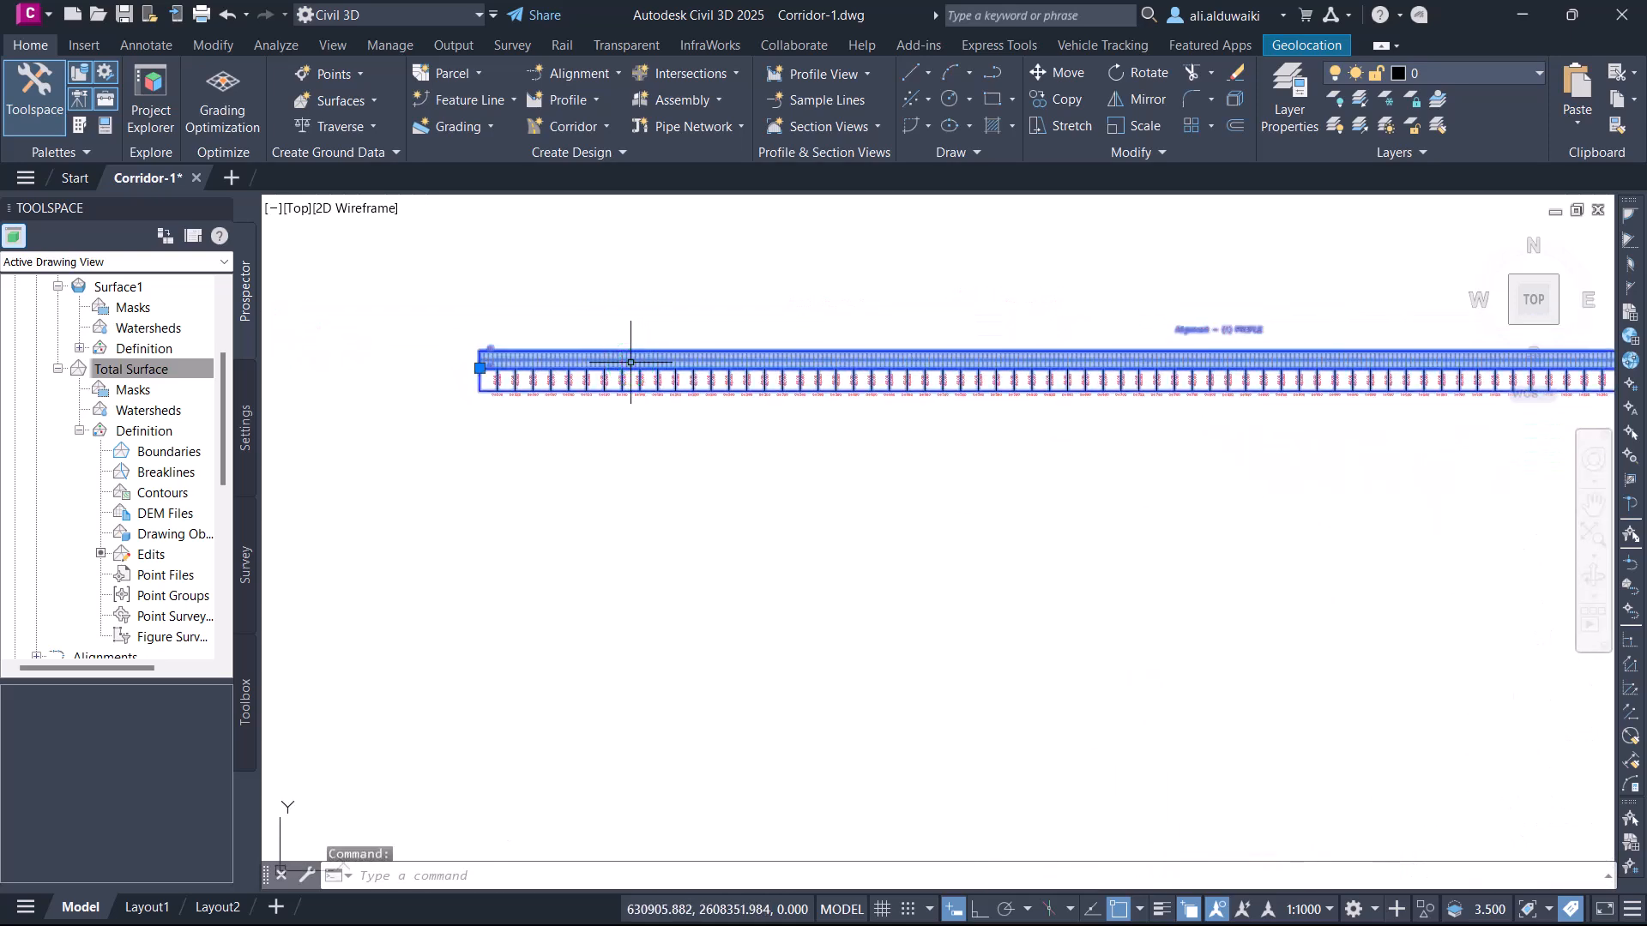
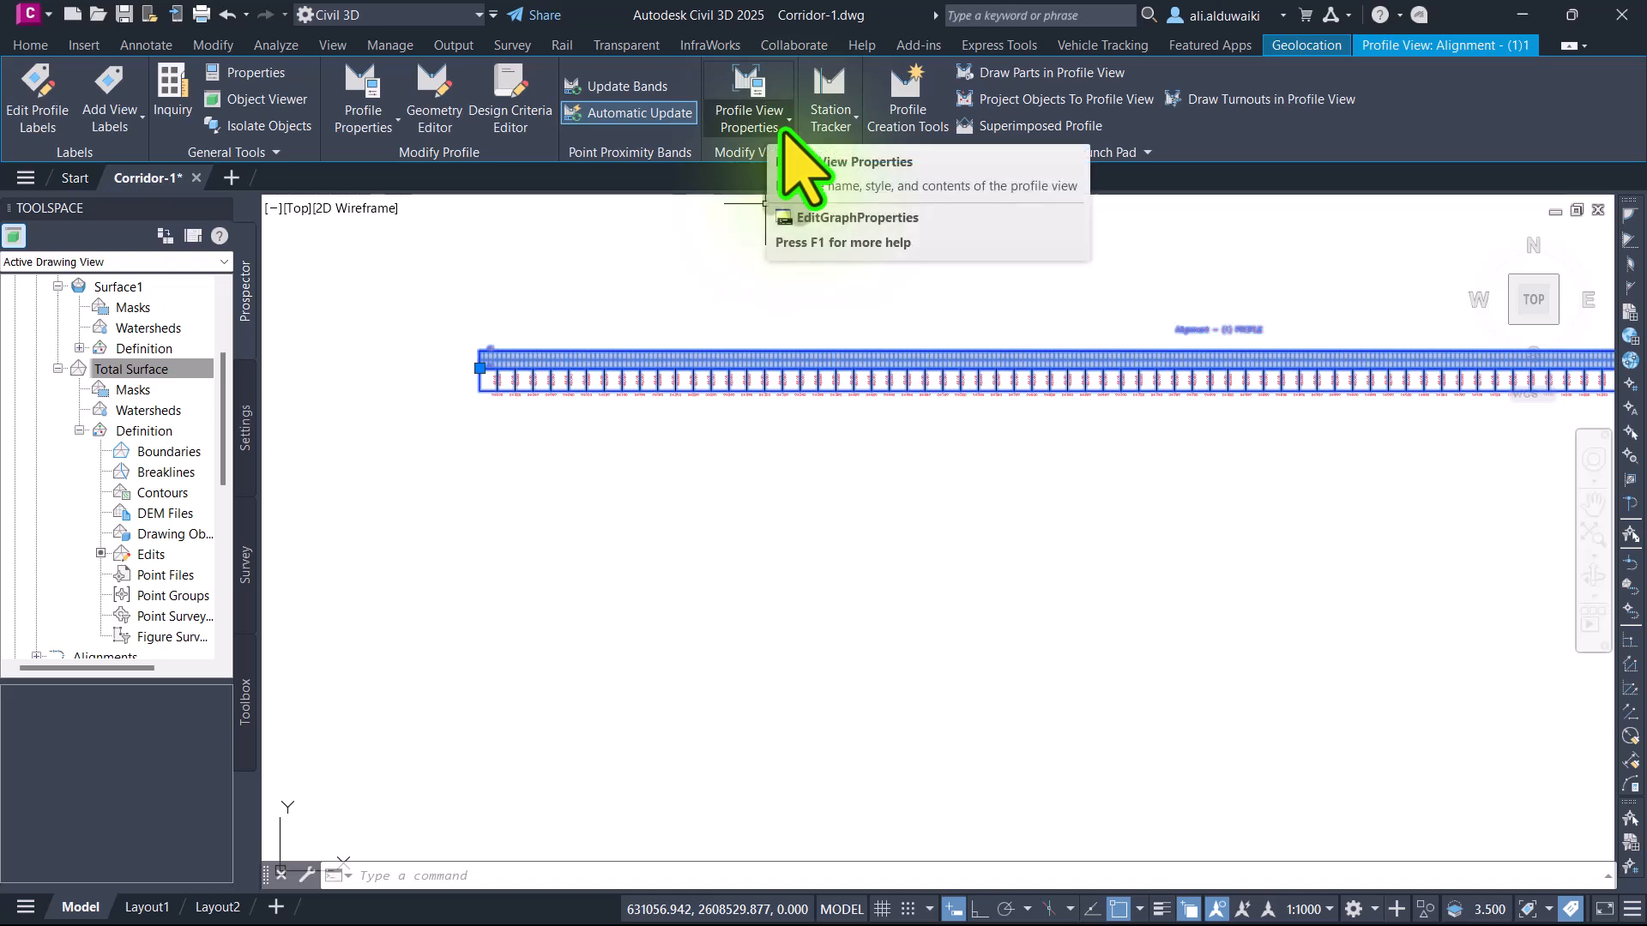
left_click(909, 116)
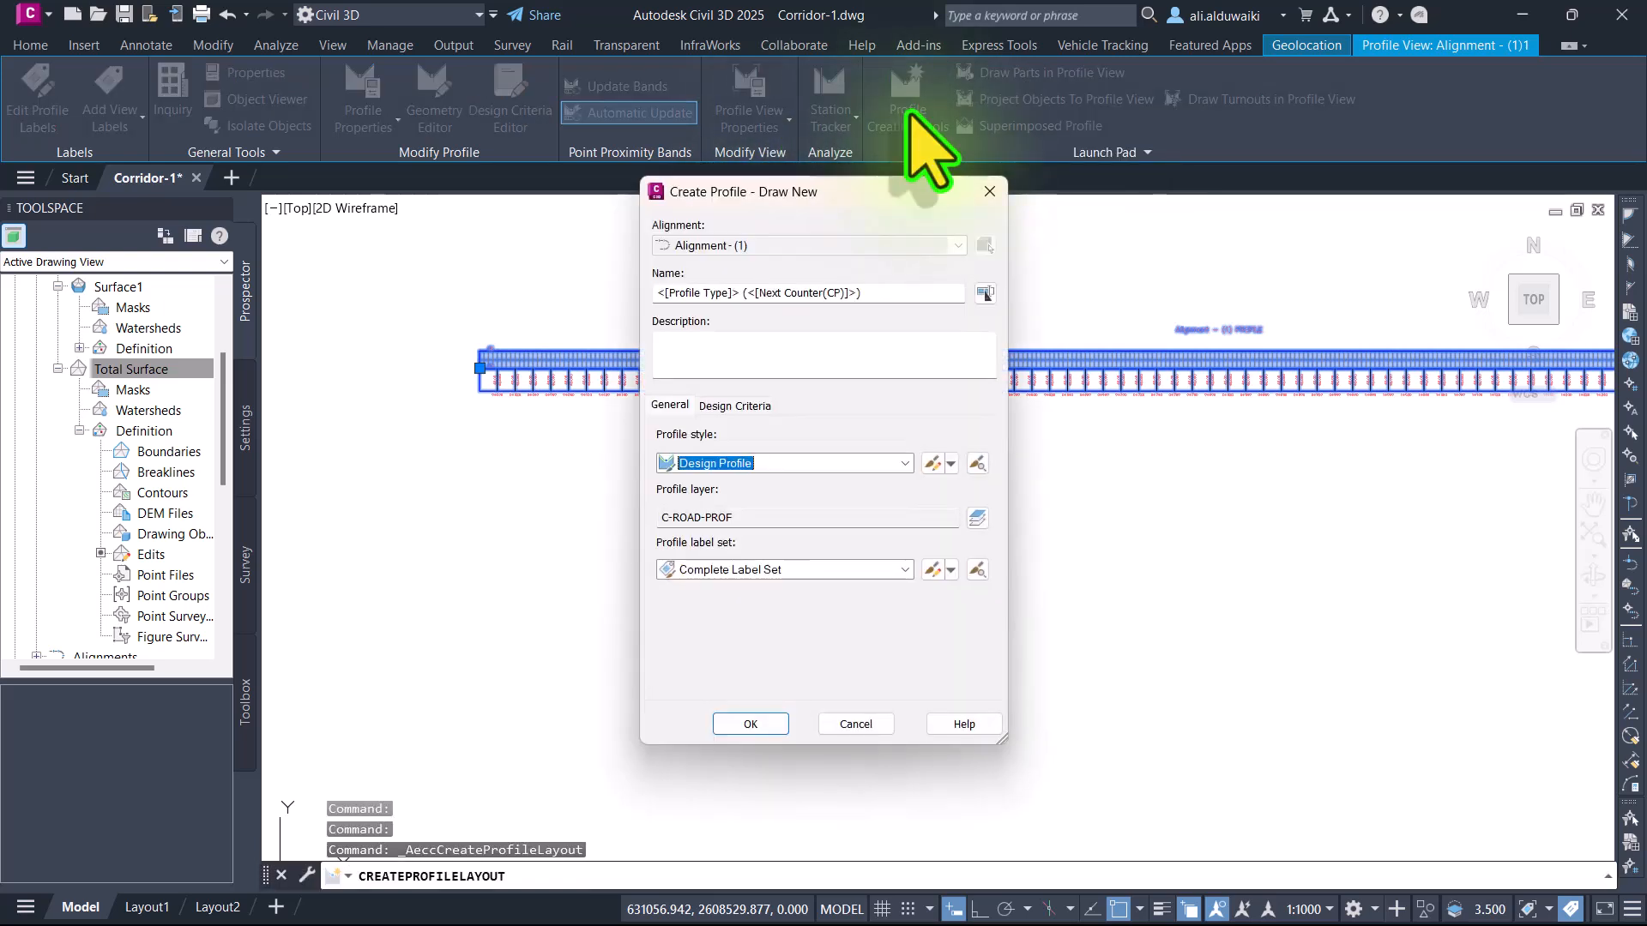
left_click(751, 724)
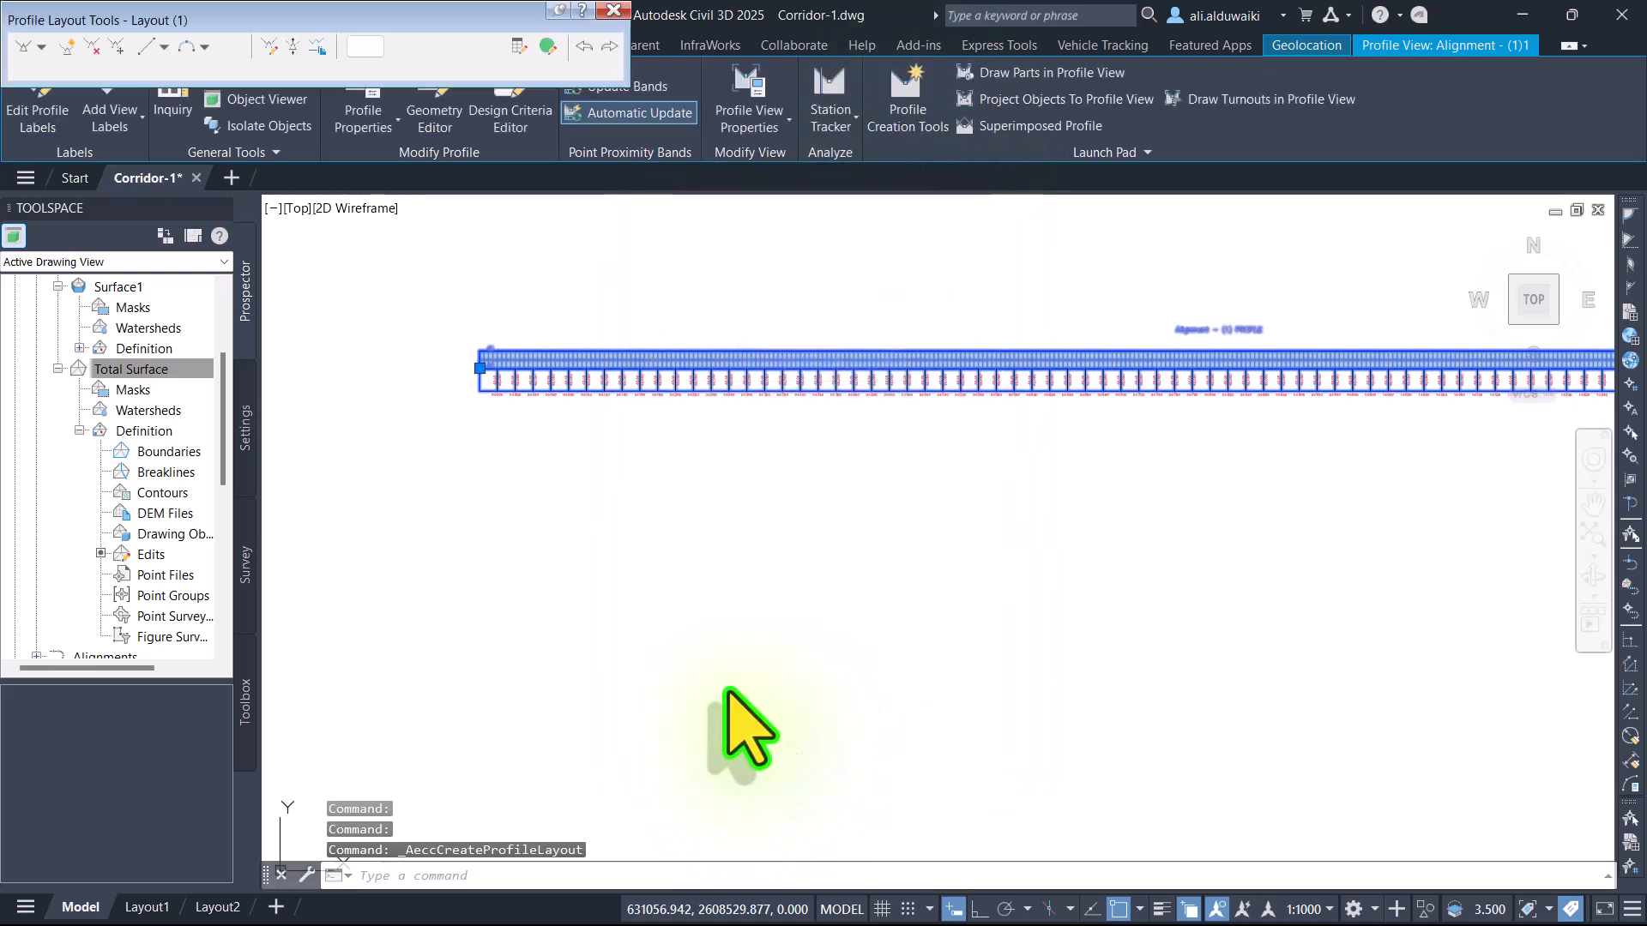
Step: Draw the design profile as tangents with curves, about 1,660 m long, along elevation 40 from the grid's start corner to its end corner
scroll(490, 403, "up", 6)
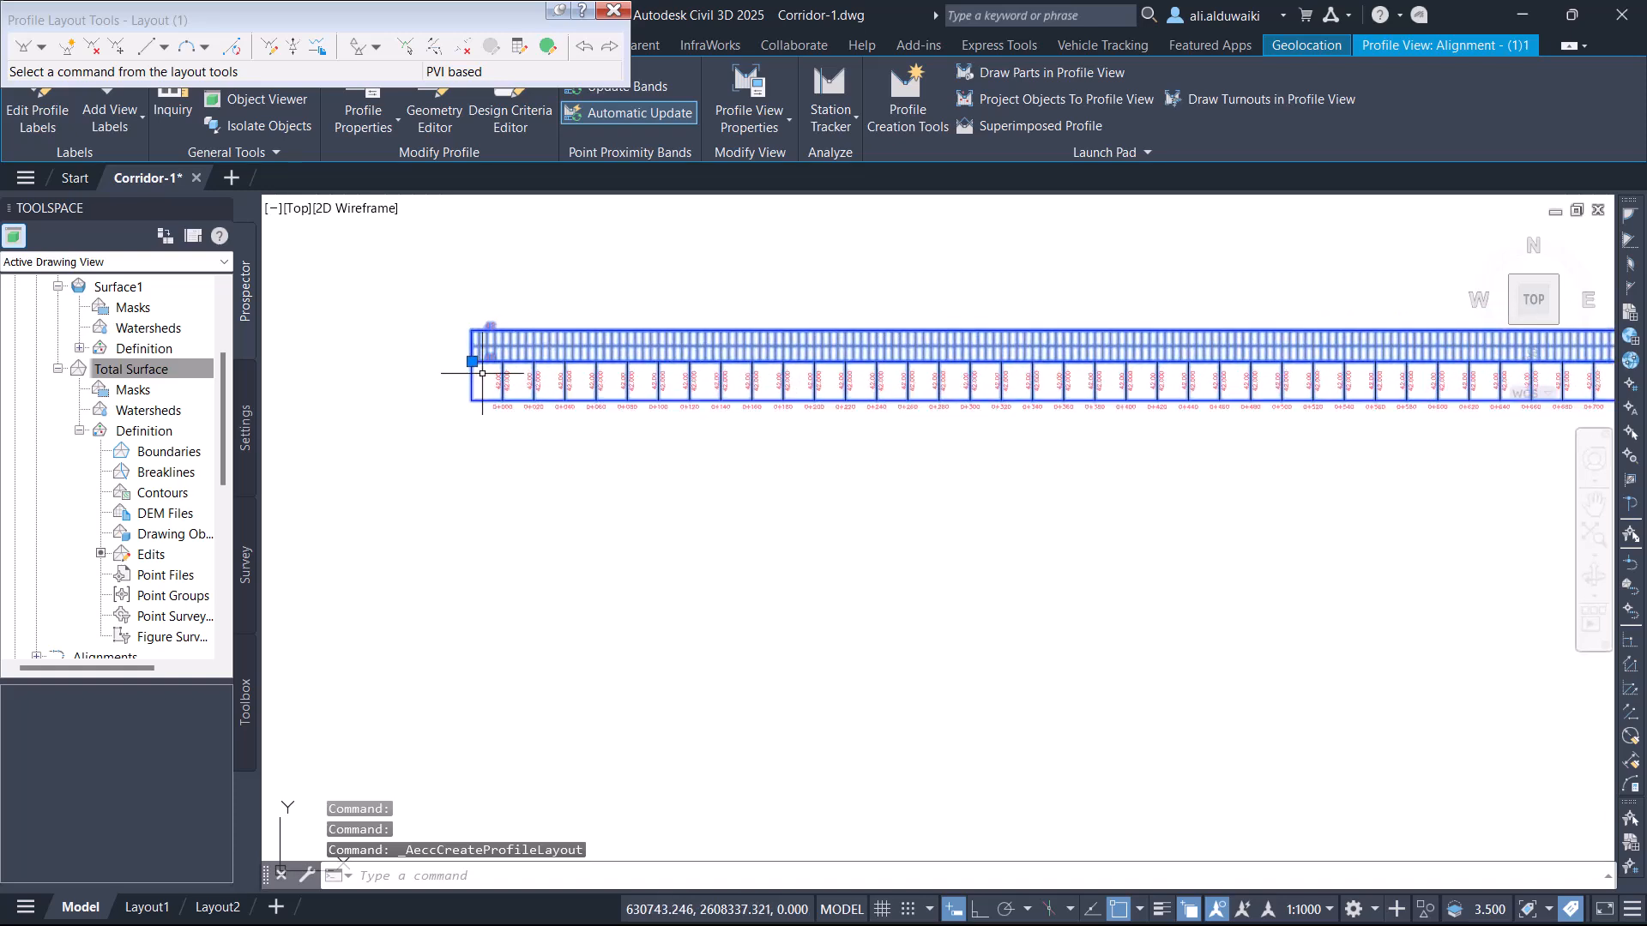
scroll(482, 373, "up", 2)
middle_click_drag(482, 373, 460, 444)
scroll(456, 413, "down", 1)
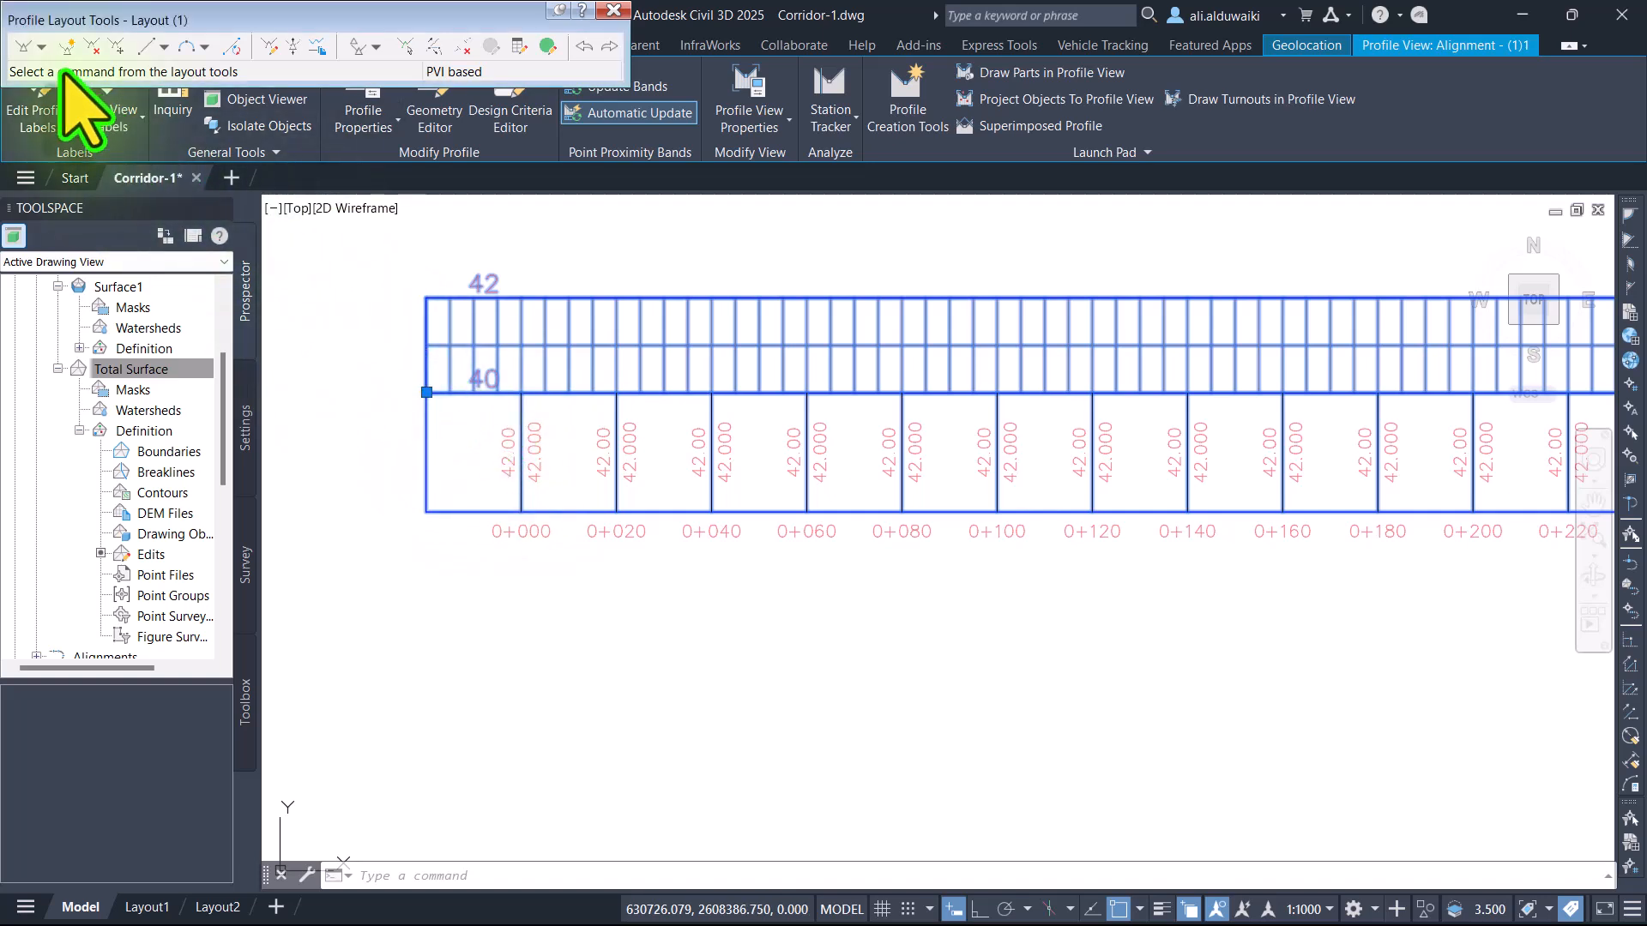
left_click(39, 47)
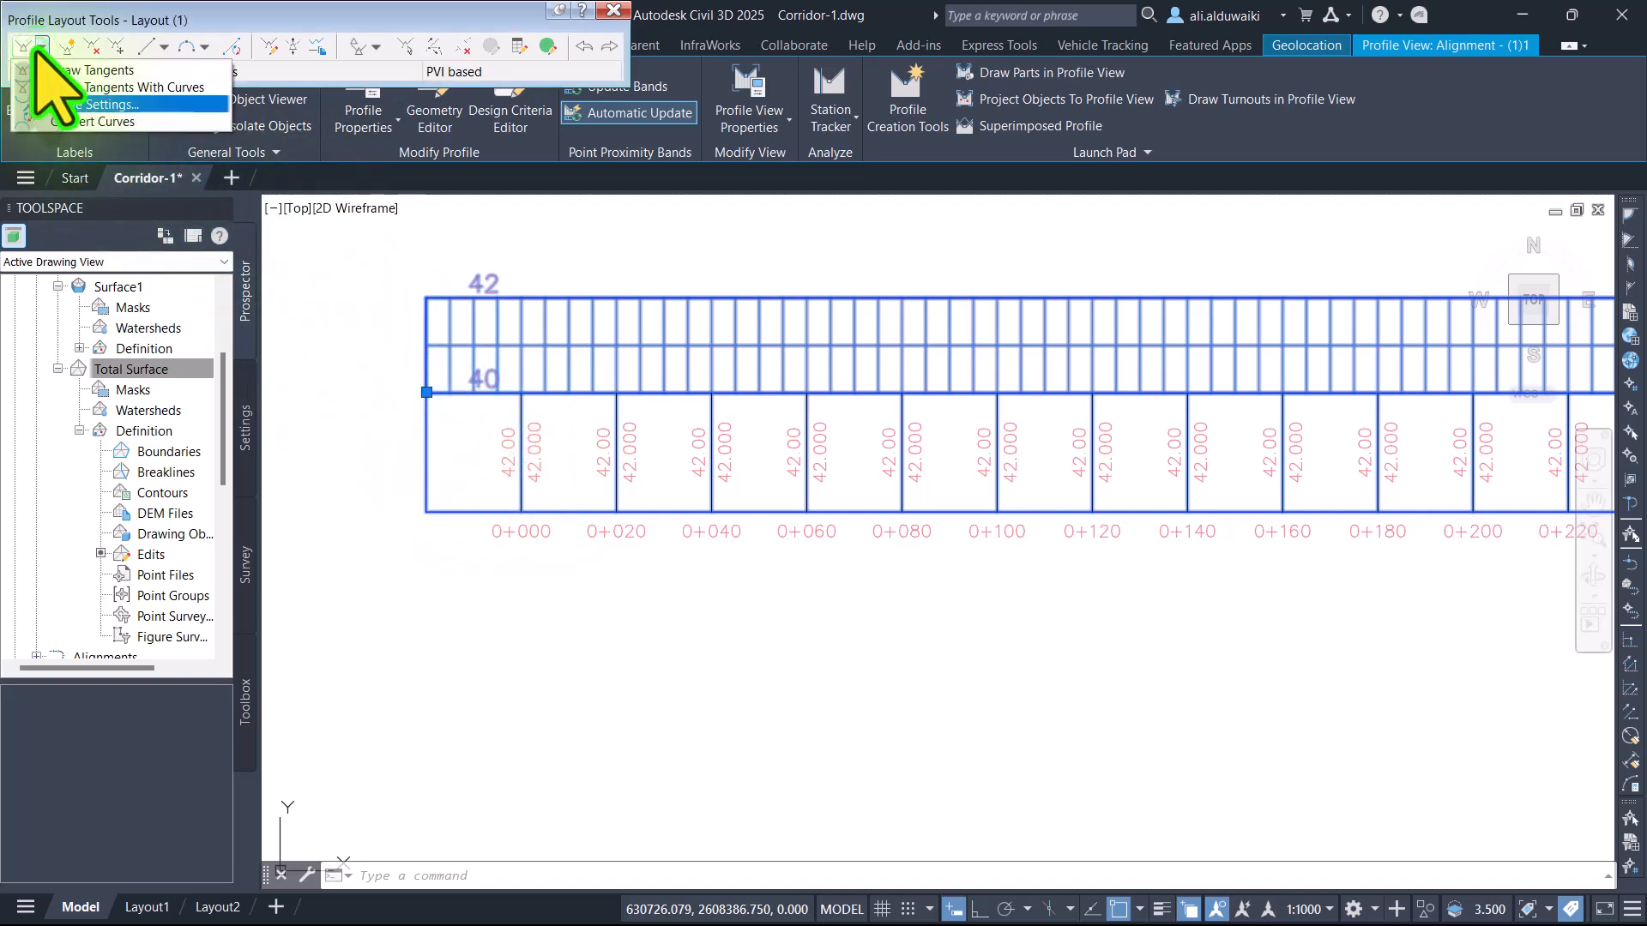
left_click(137, 86)
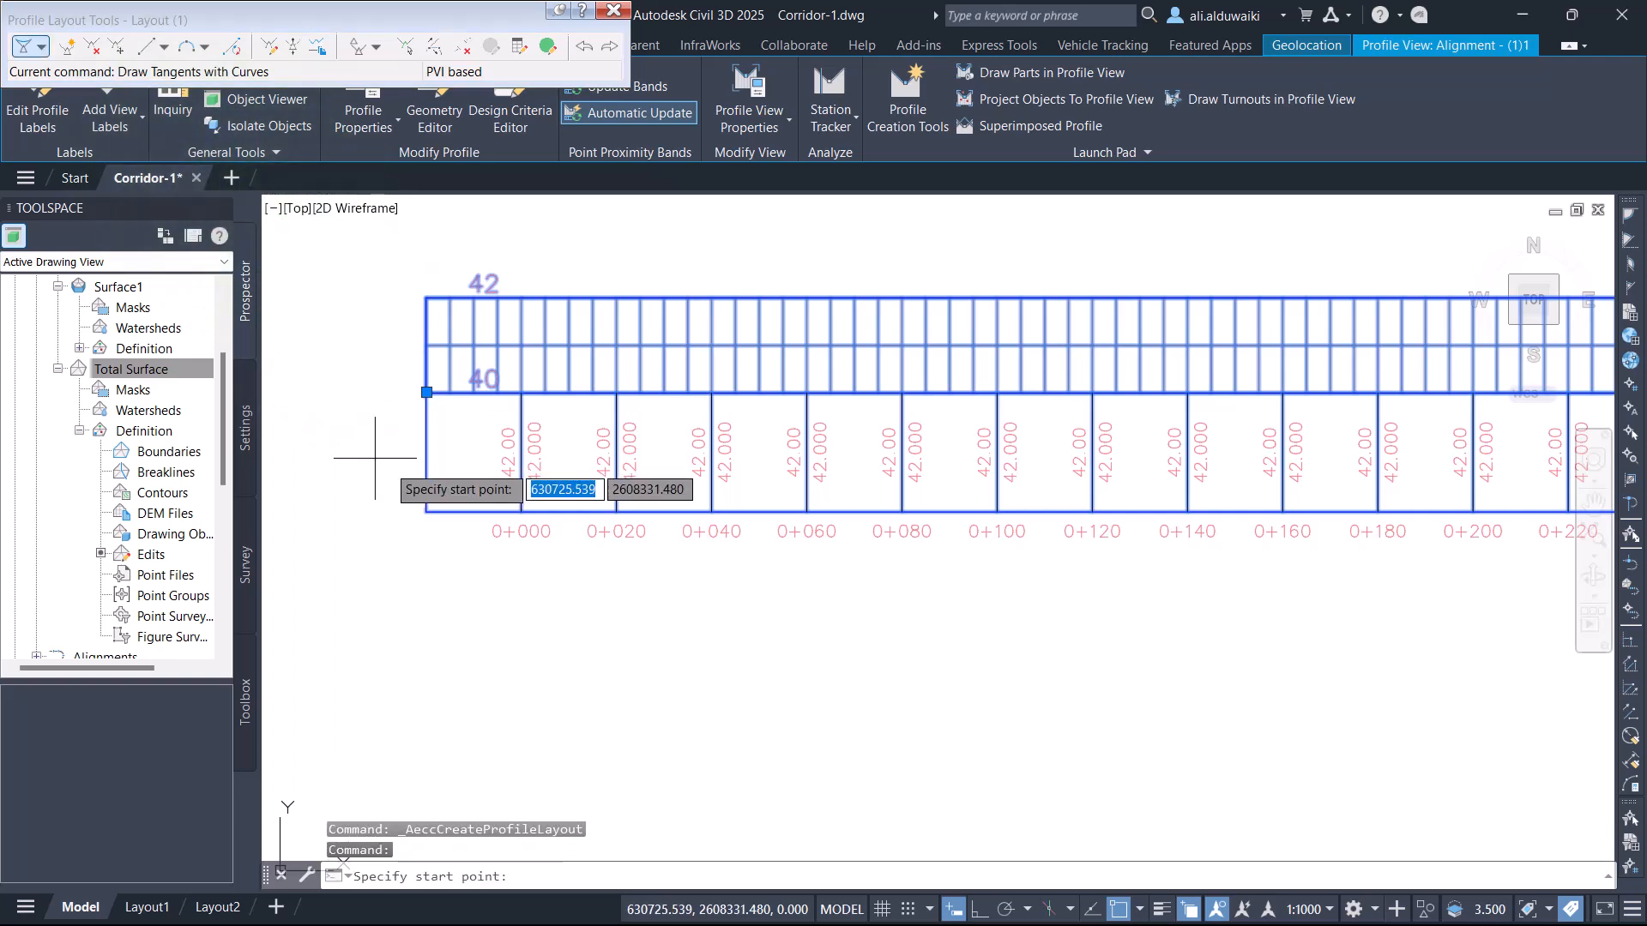
left_click(427, 392)
scroll(854, 392, "down", 3)
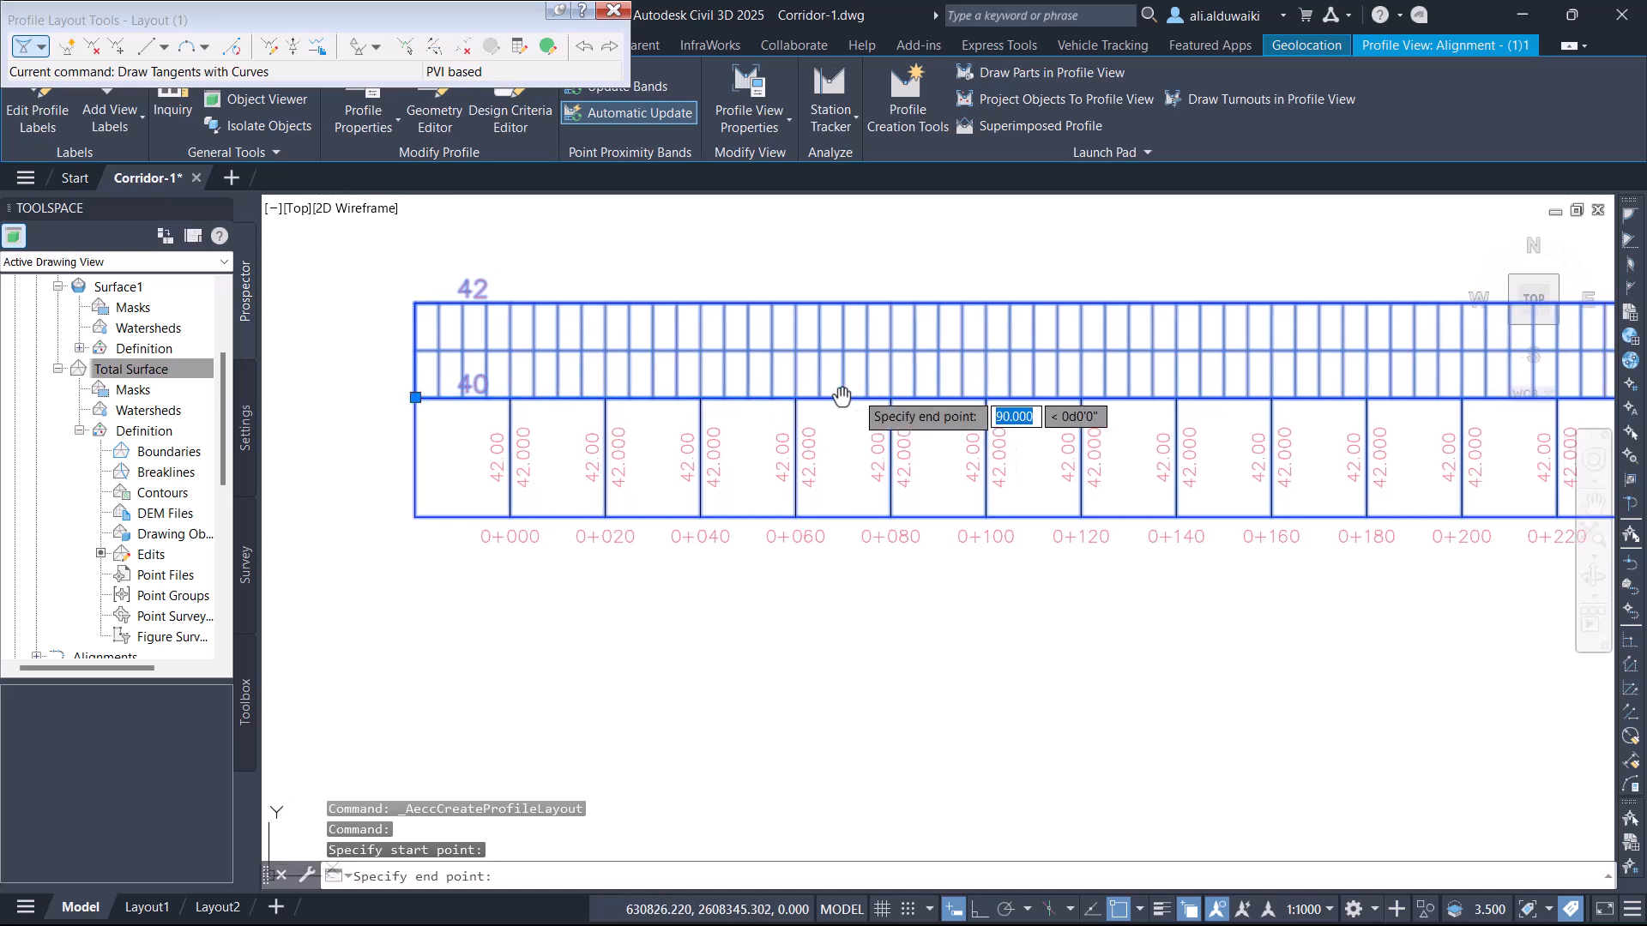
middle_click_drag(946, 431, 323, 552)
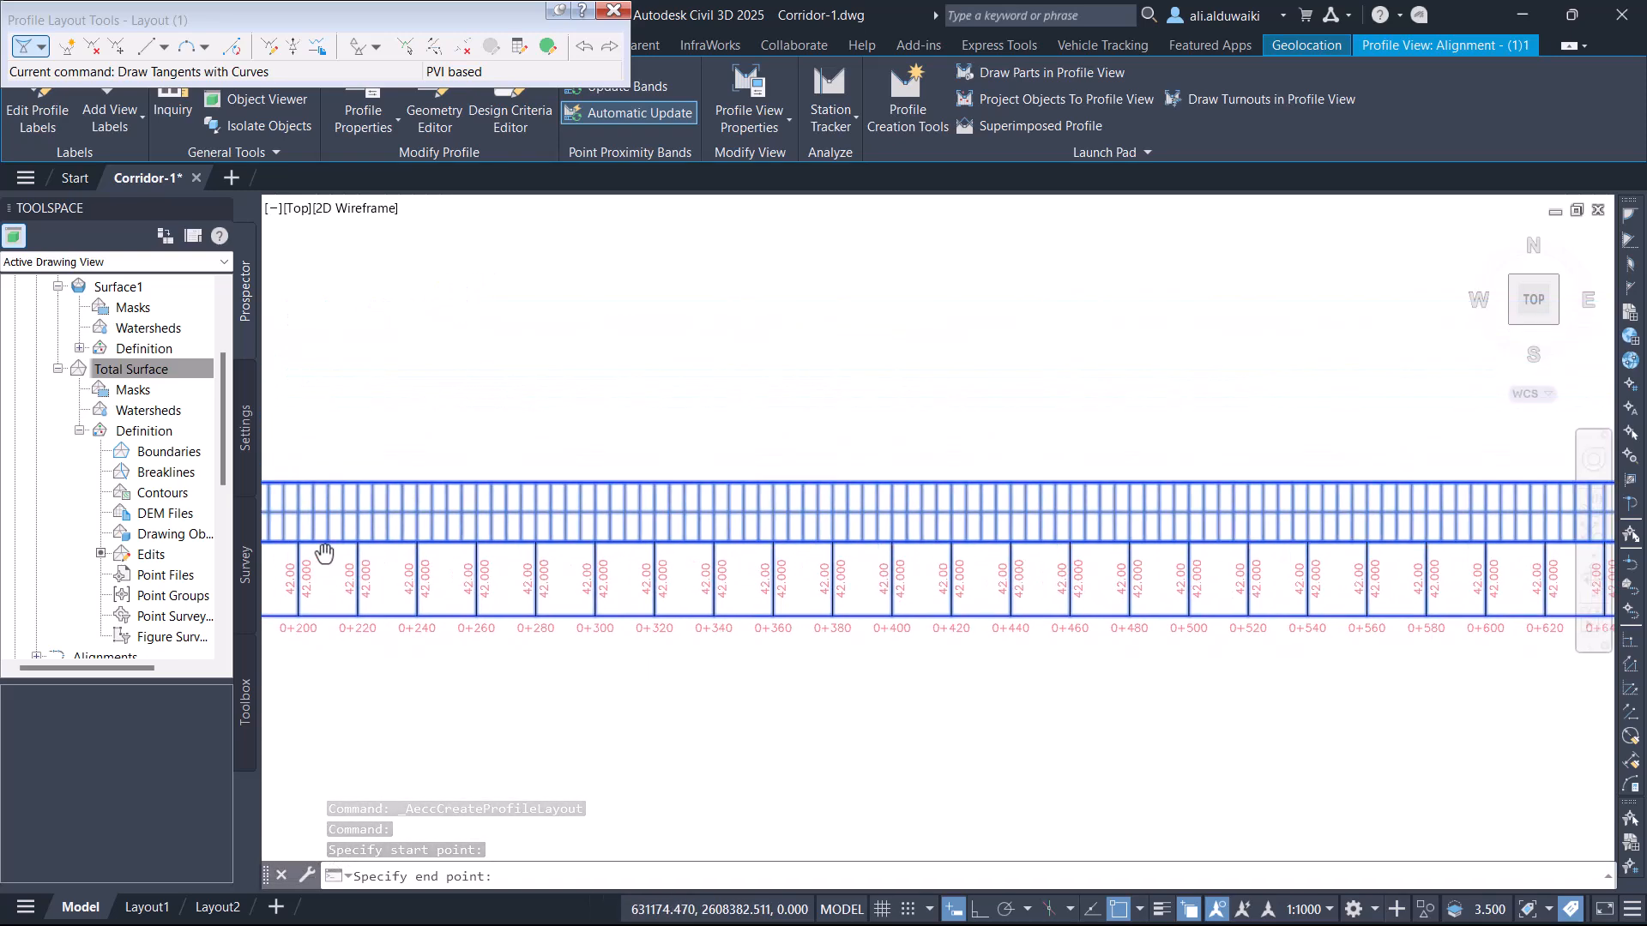
scroll(323, 551, "down", 1)
middle_click_drag(973, 552, 183, 568)
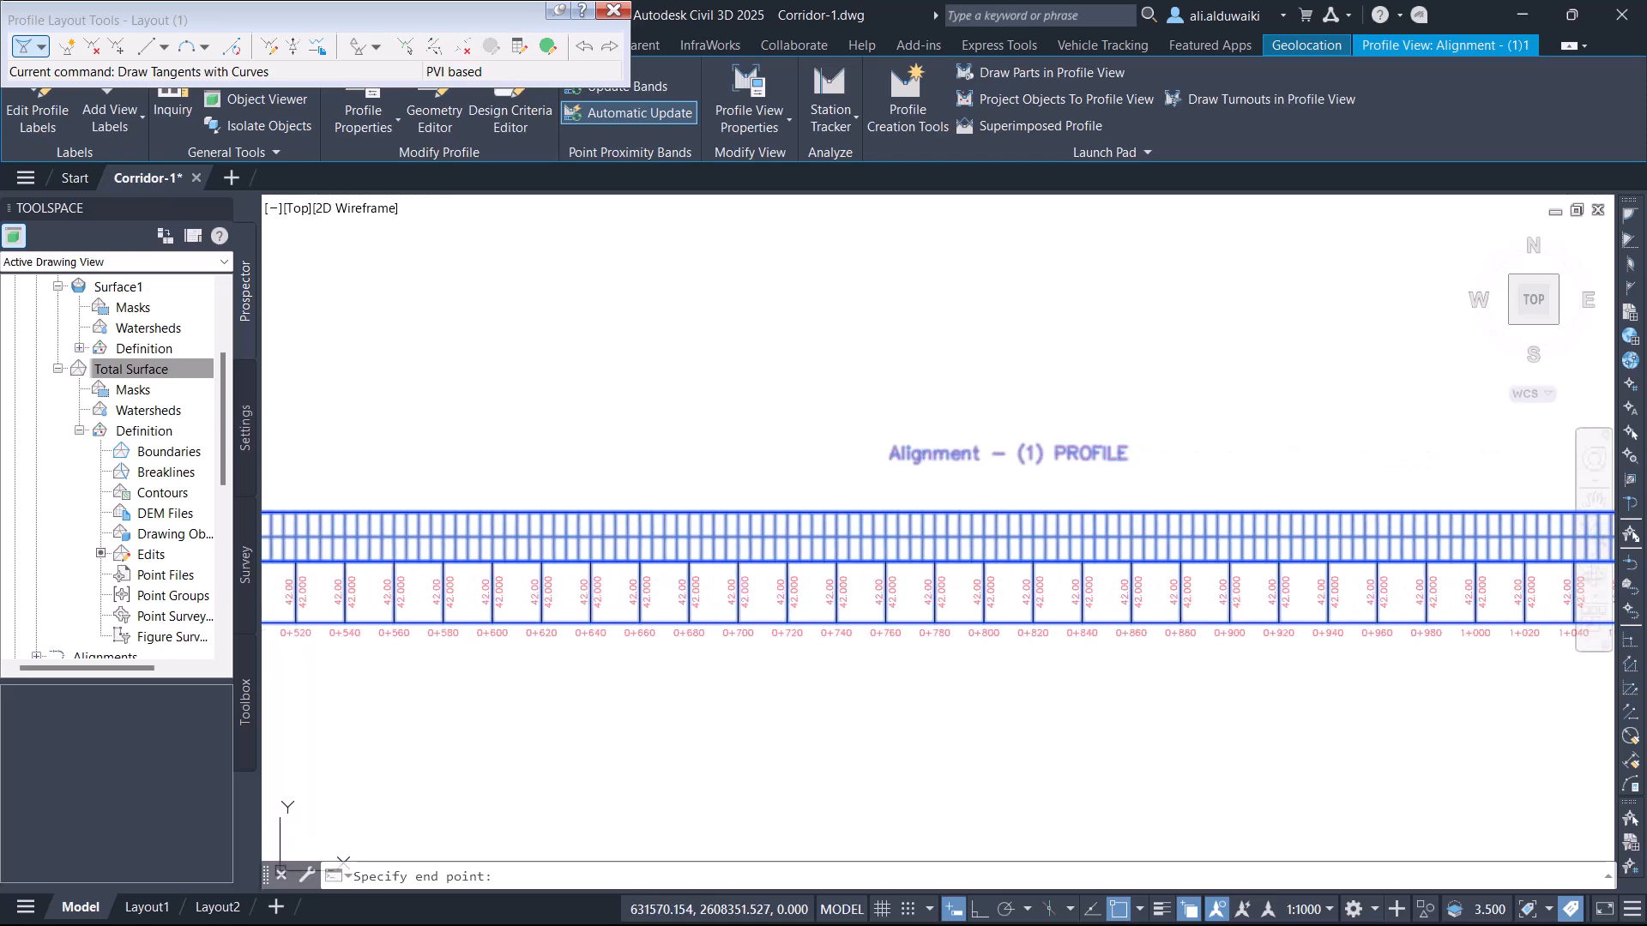
middle_click_drag(1073, 569, 223, 569)
scroll(1042, 543, "down", 1)
middle_click_drag(1083, 545, 300, 549)
scroll(780, 569, "down", 1)
scroll(994, 546, "up", 3)
scroll(1045, 541, "up", 5)
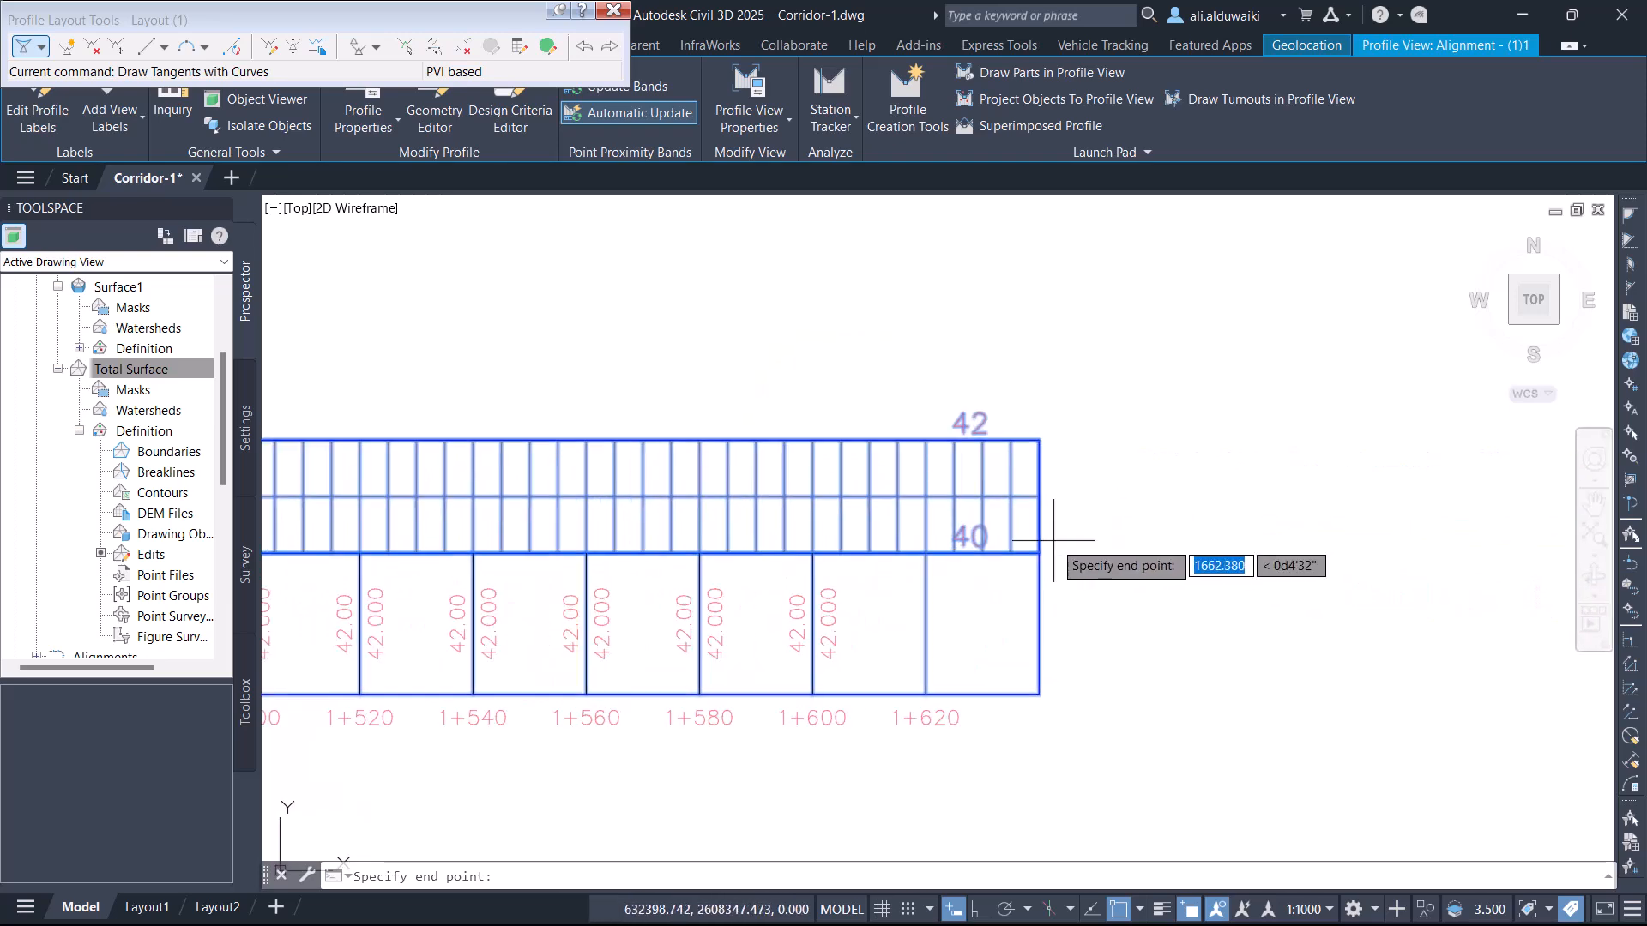
left_click(1026, 557)
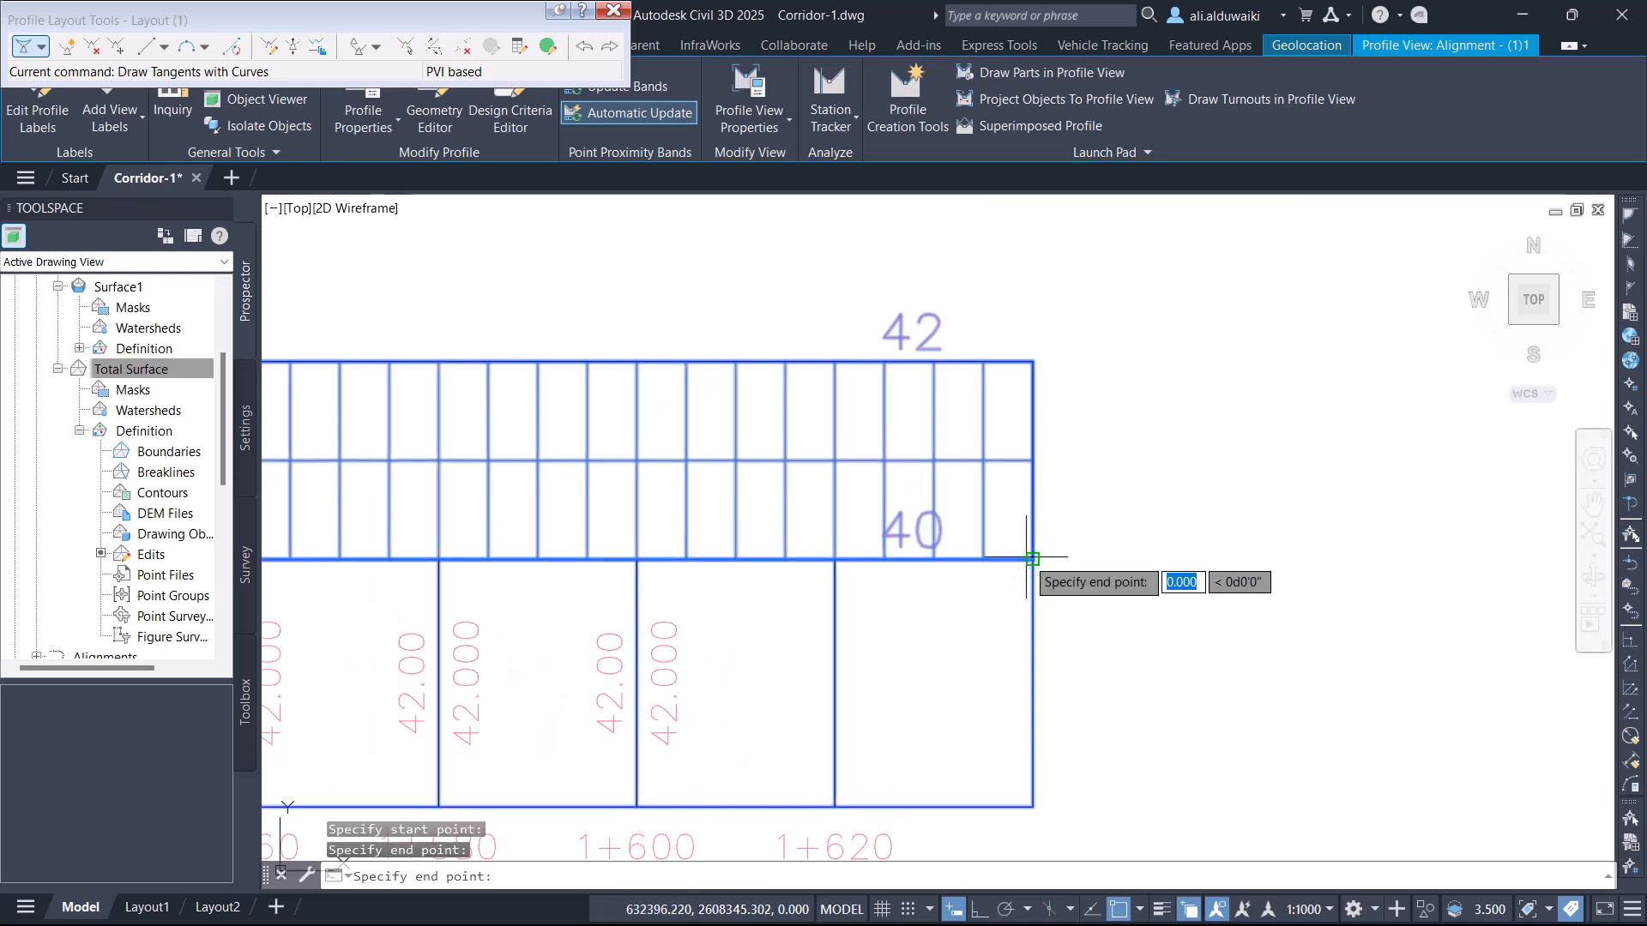
scroll(1025, 558, "down", 8)
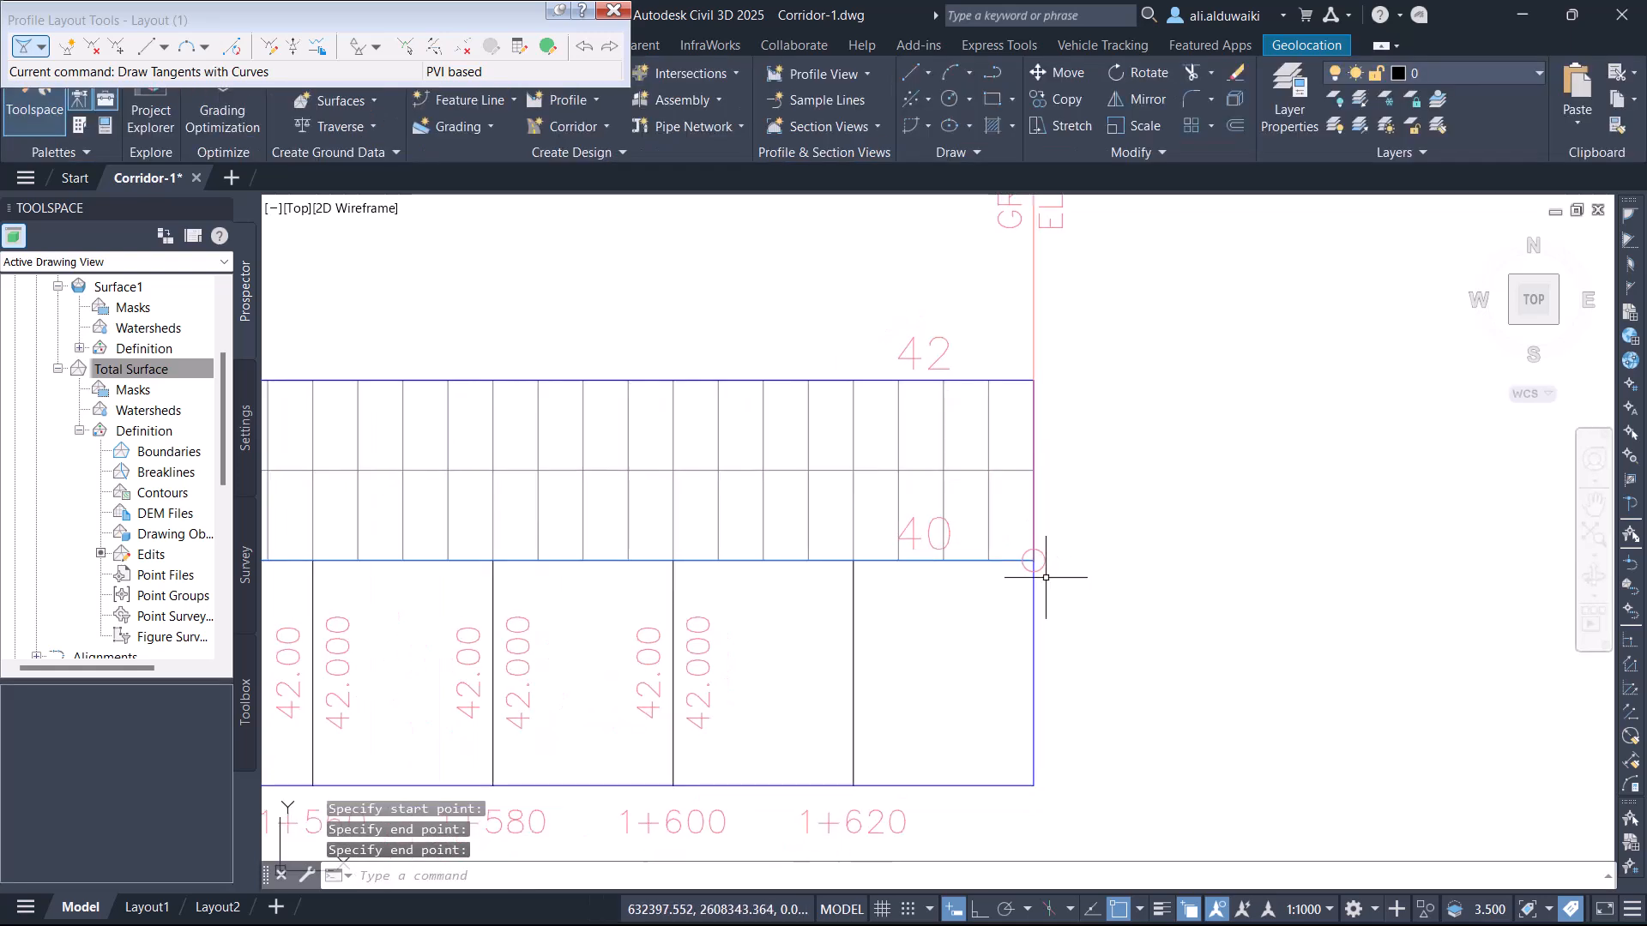
Step: Inspect the design profile line, its grade break labels and the band elevations along the profile view
scroll(998, 634, "down", 5)
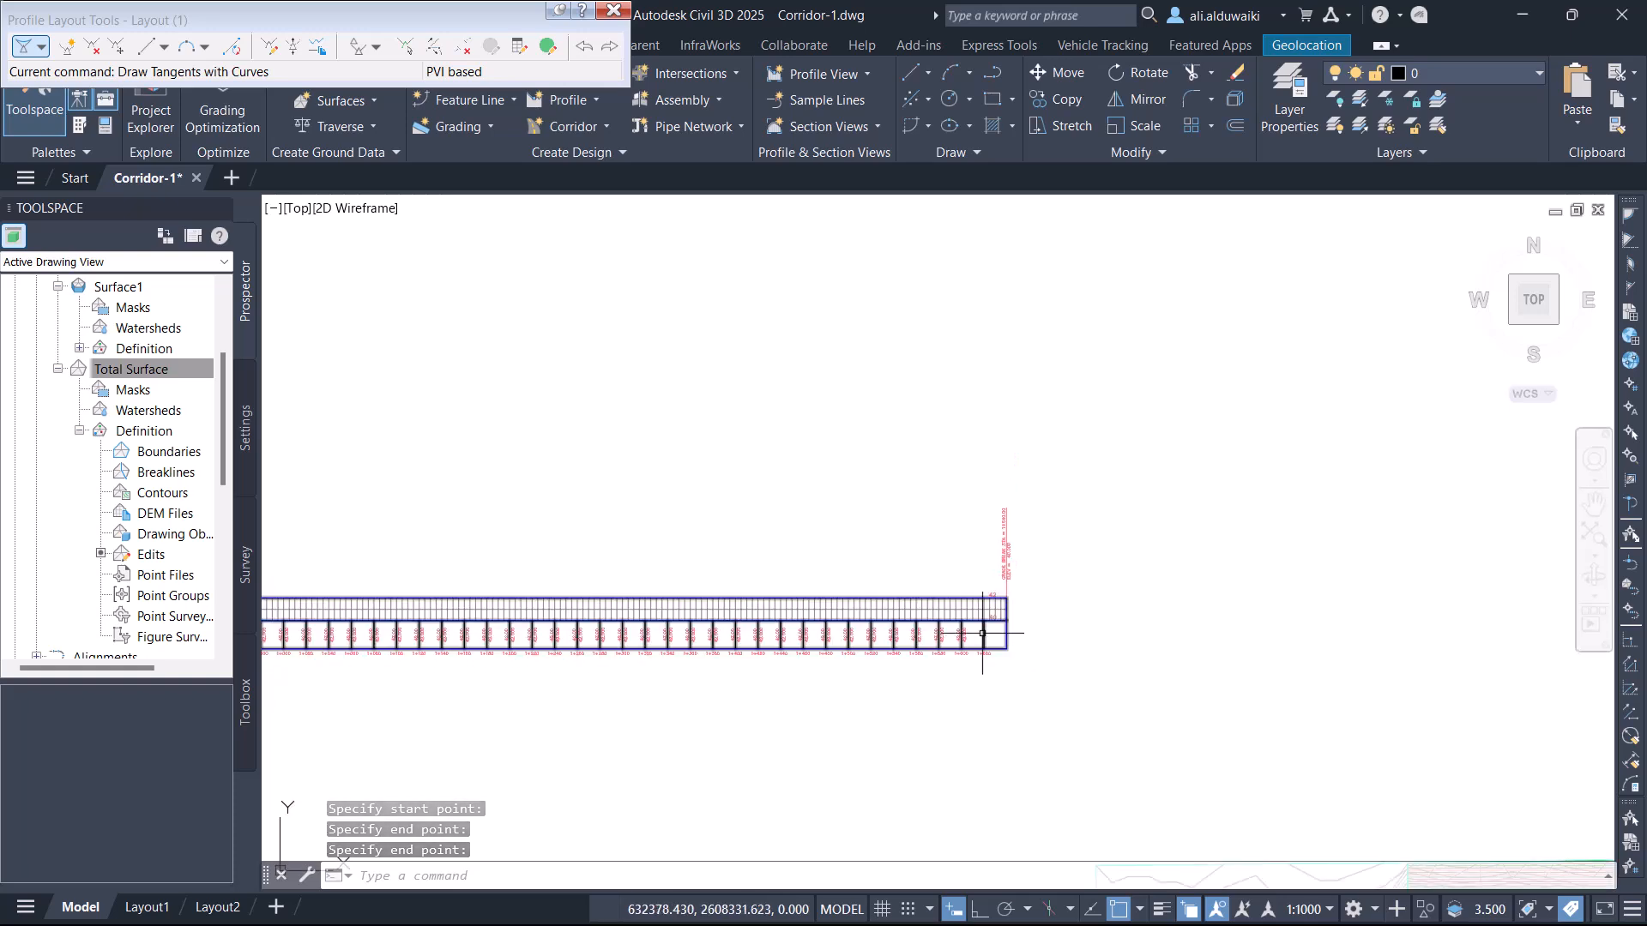
scroll(747, 678, "down", 1)
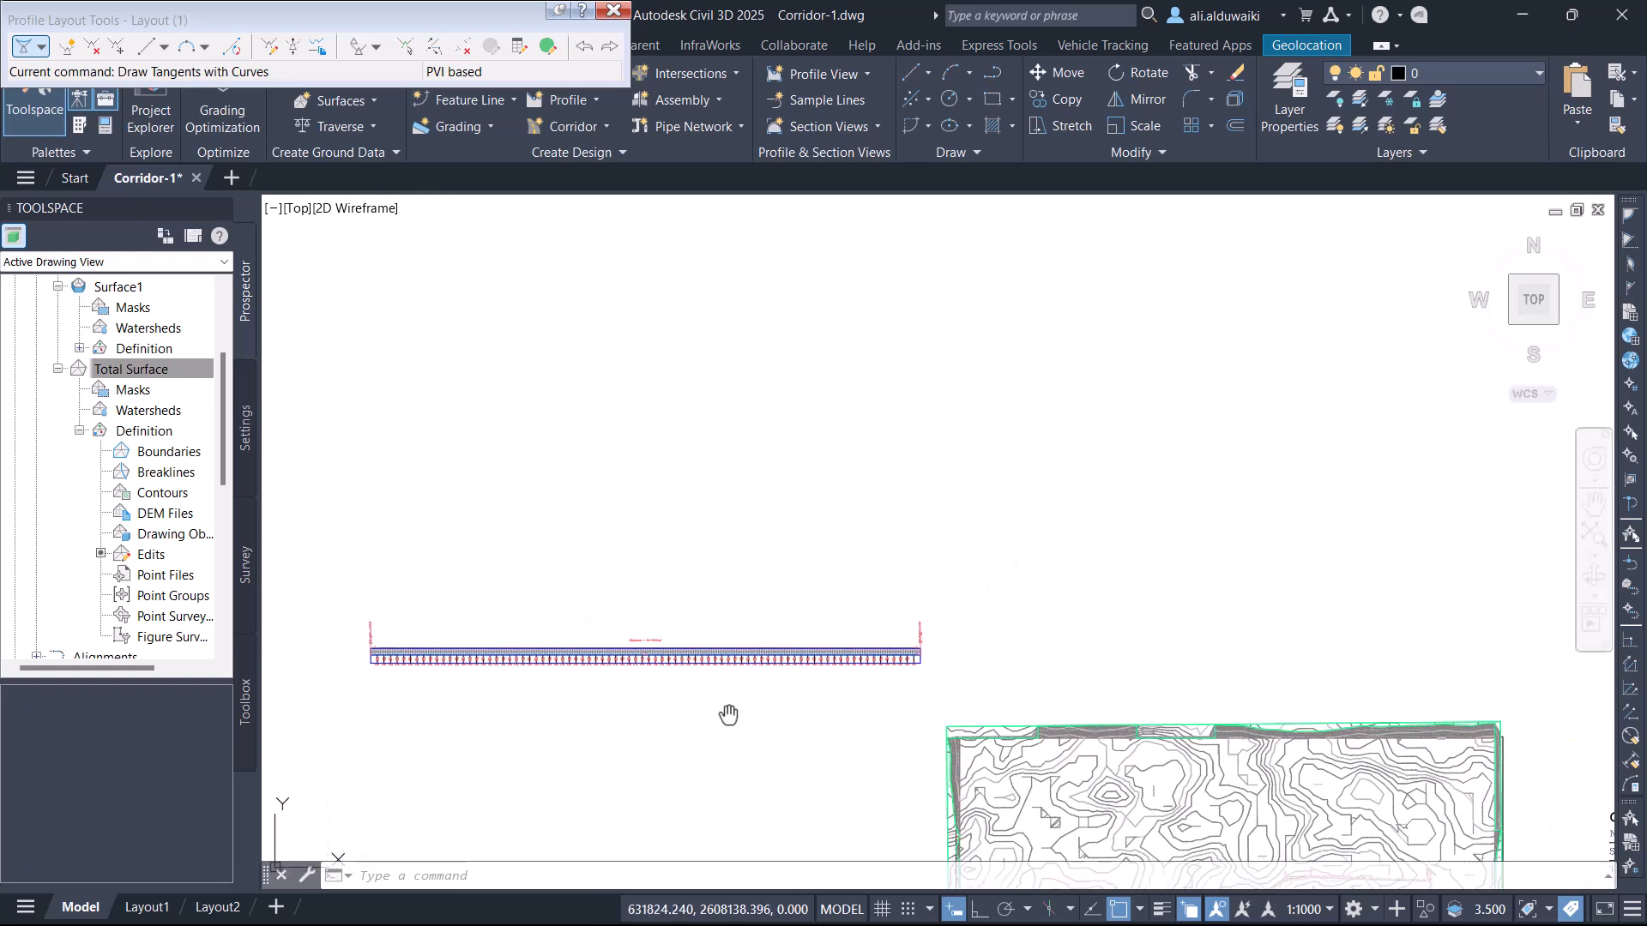
middle_click_drag(727, 709, 847, 603)
scroll(478, 559, "up", 3)
scroll(556, 593, "up", 3)
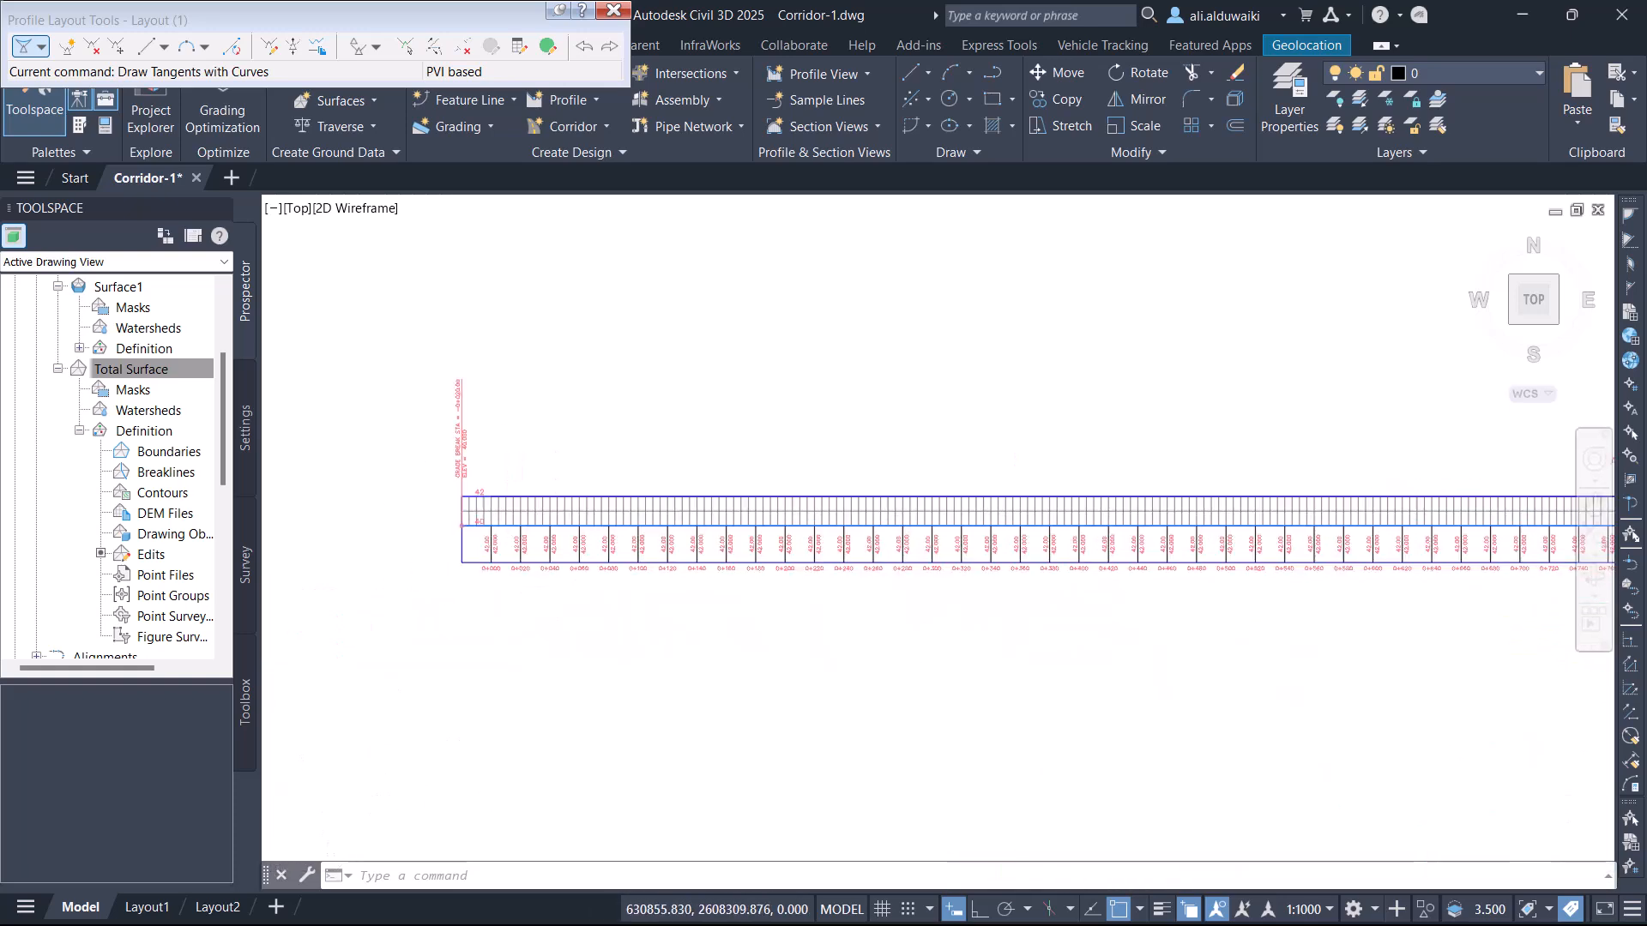
scroll(432, 512, "up", 6)
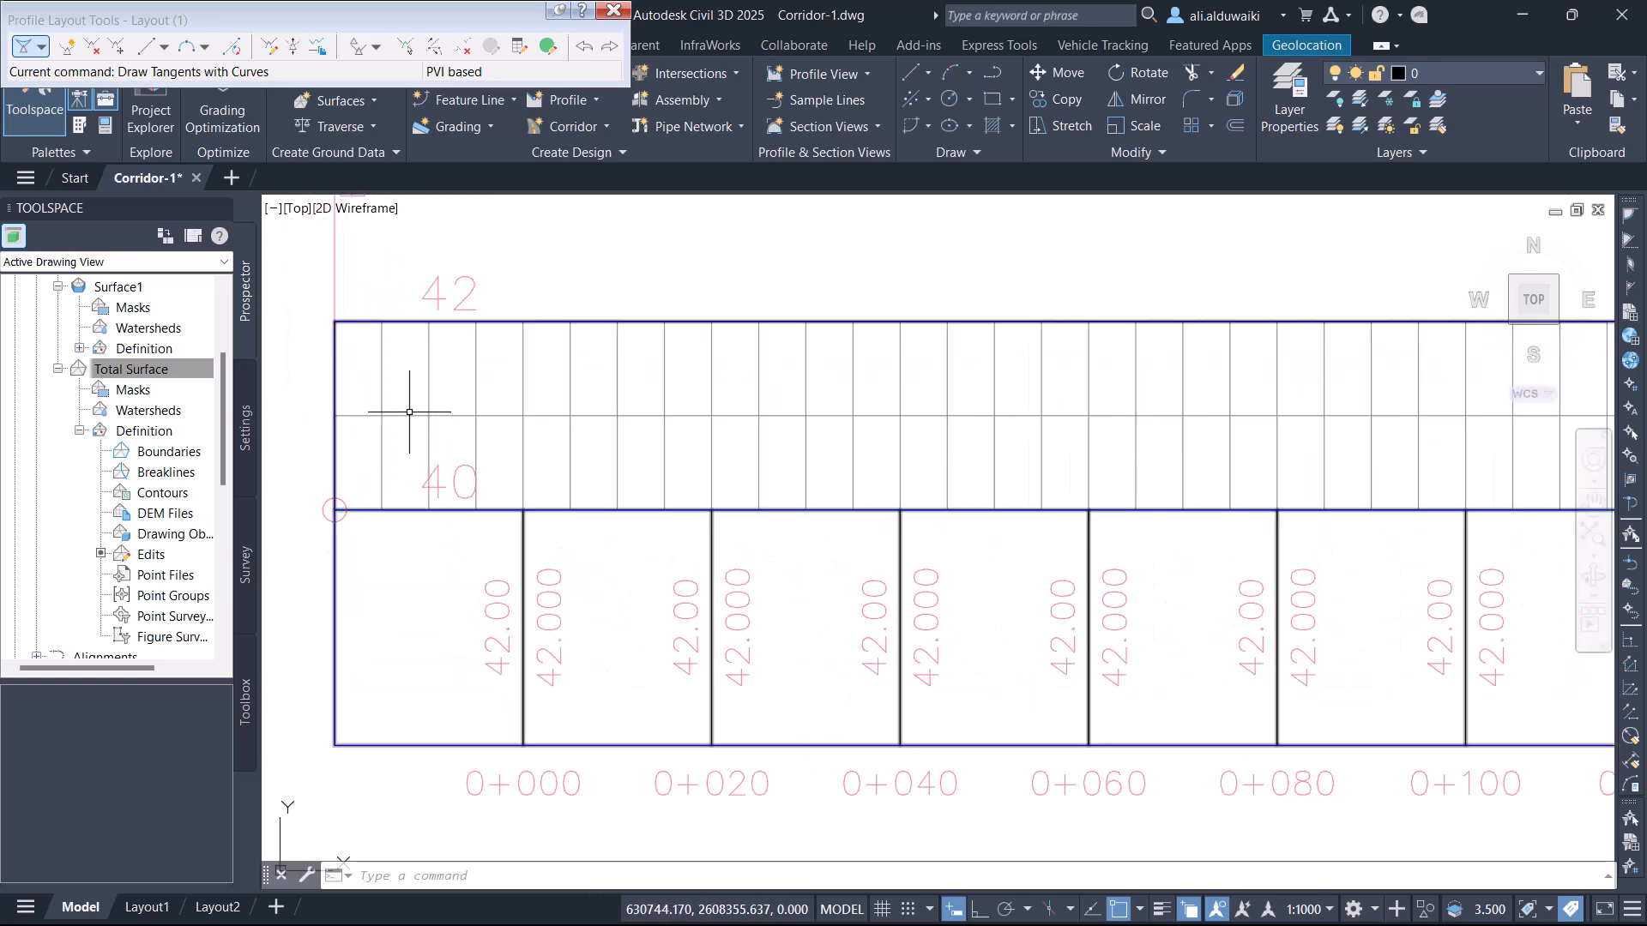
scroll(454, 658, "down", 2)
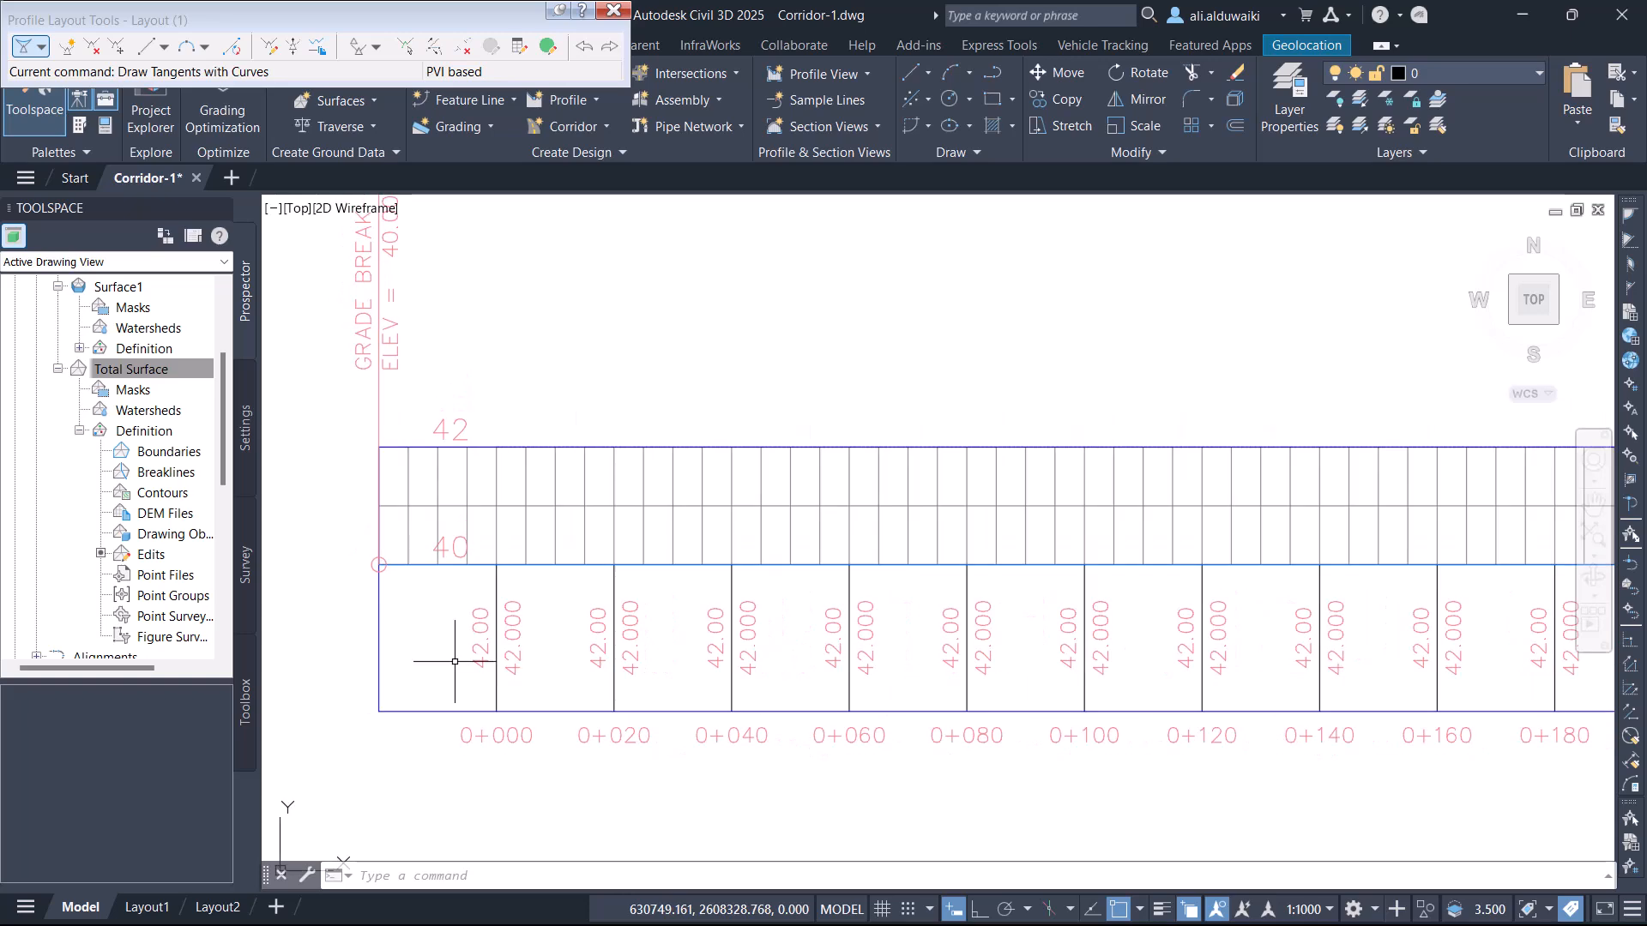
Step: Inspect the finished profile view and the alignment laid out across the surface plan
scroll(437, 356, "up", 3)
scroll(443, 413, "down", 7)
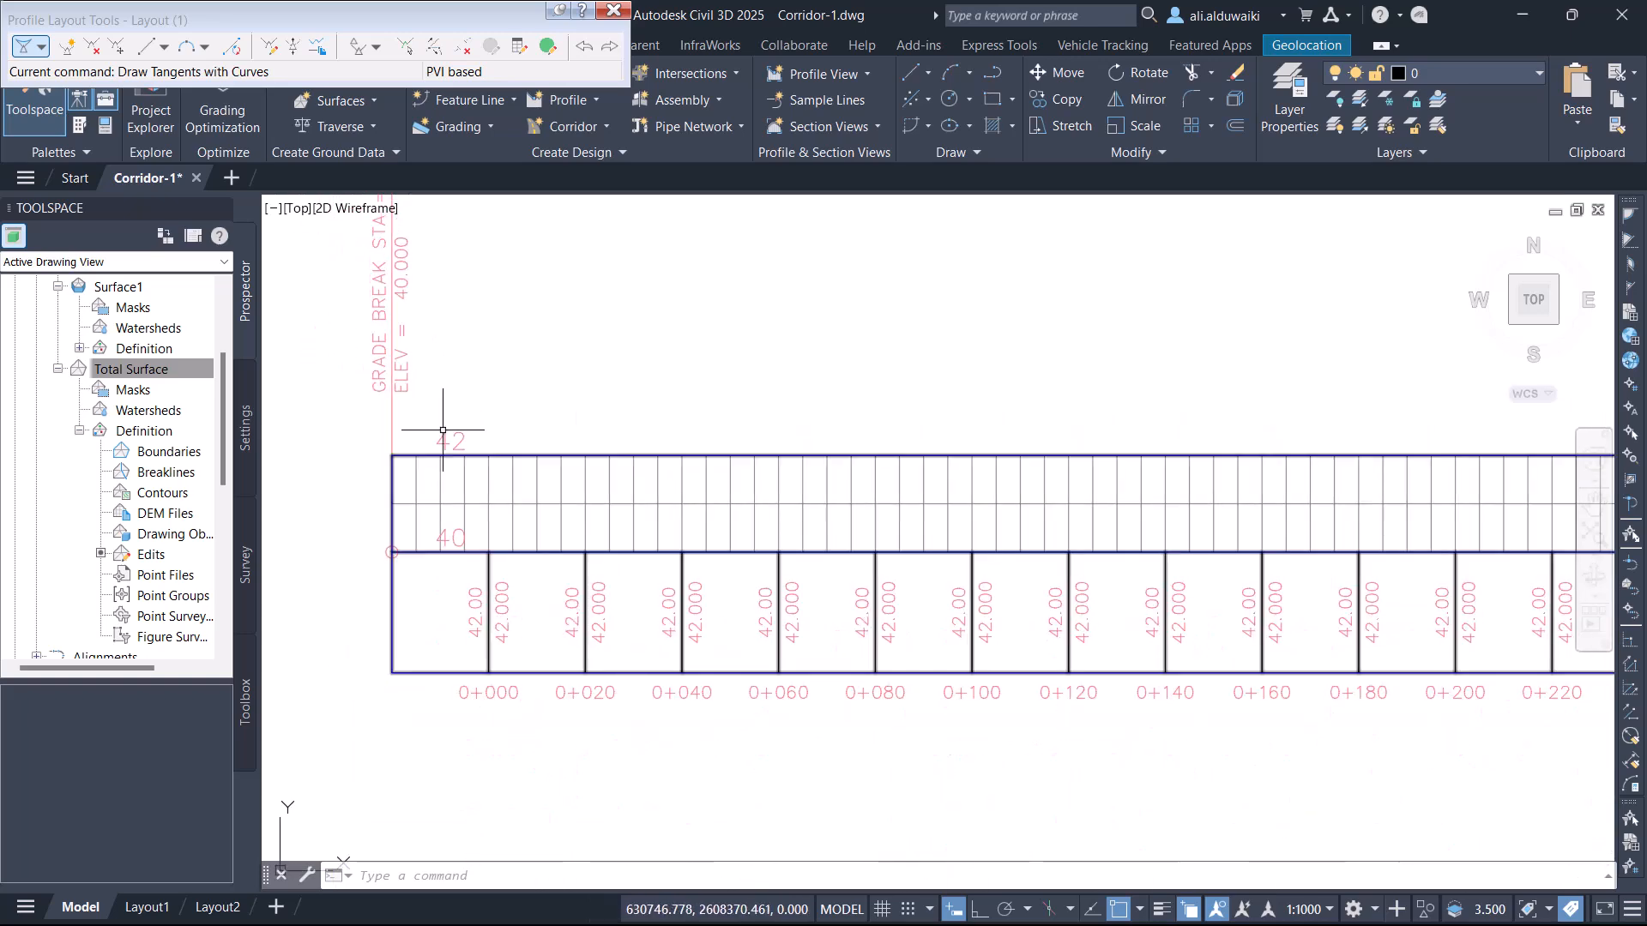
scroll(443, 433, "down", 5)
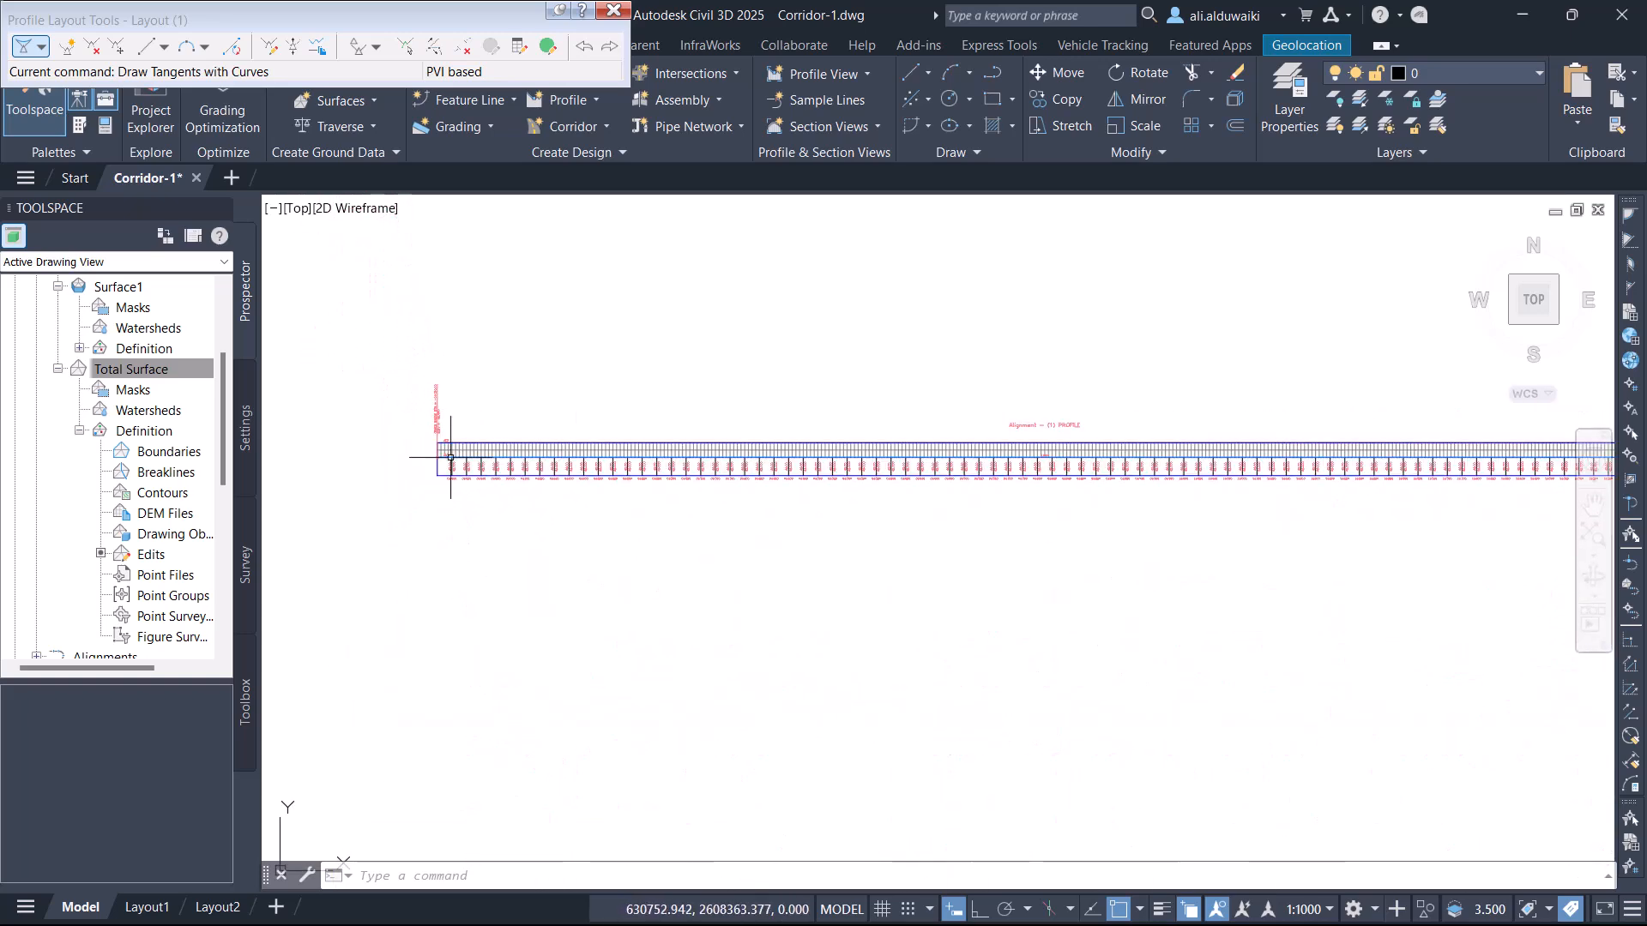
middle_click_drag(817, 612, 749, 438)
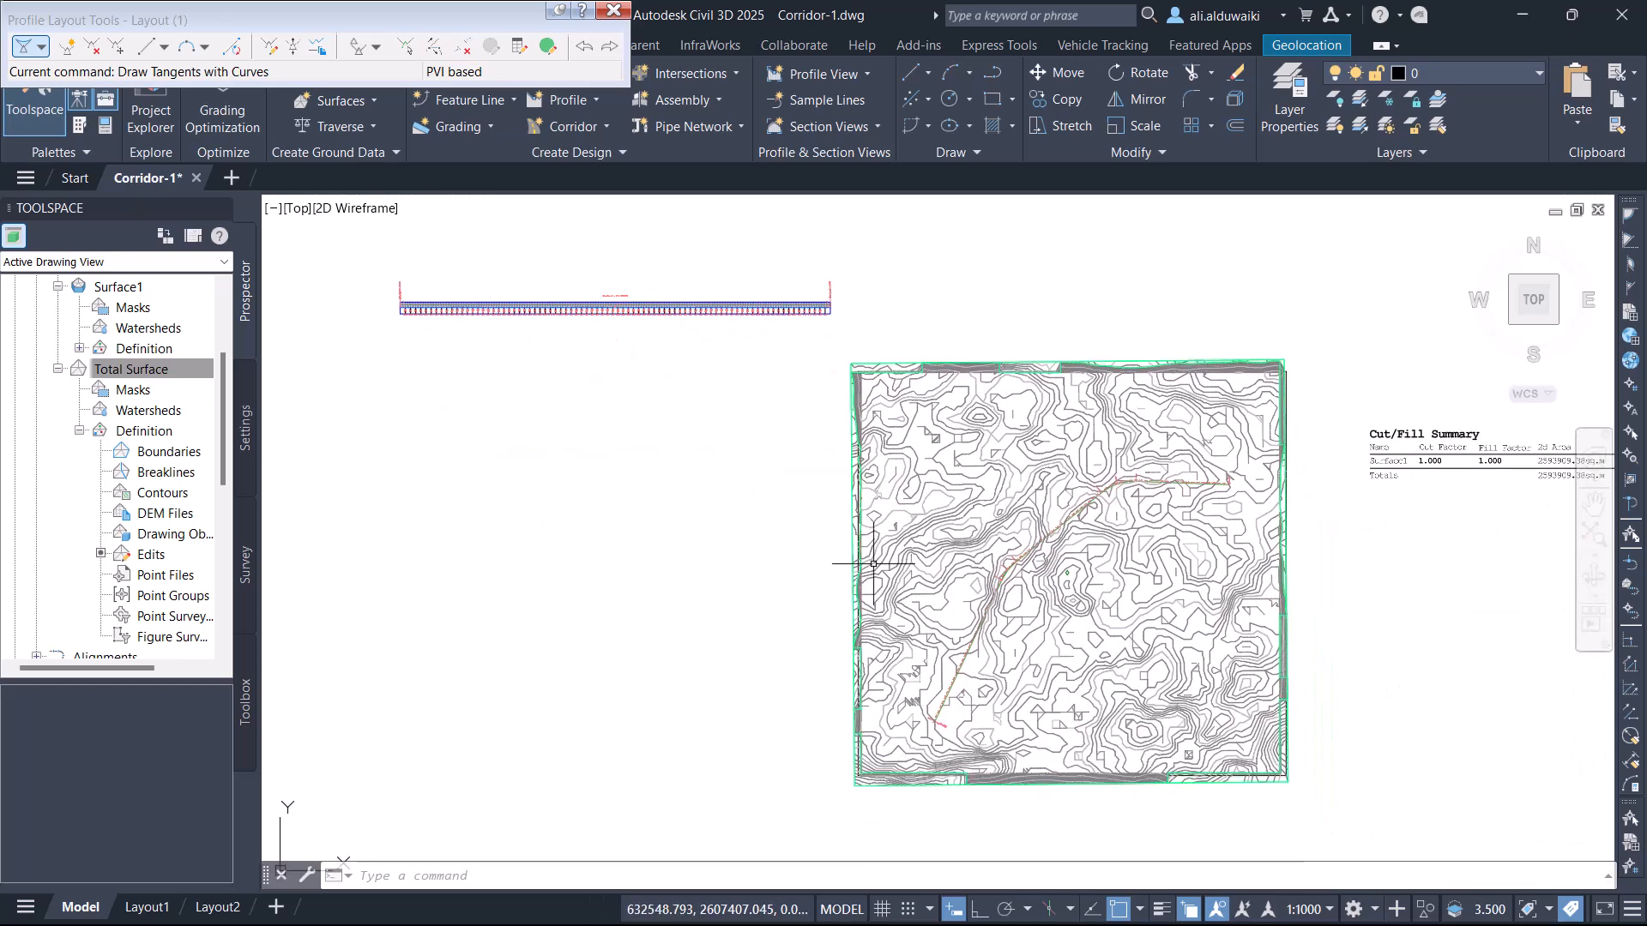
middle_click_drag(875, 563, 798, 479)
middle_click_drag(912, 507, 735, 570)
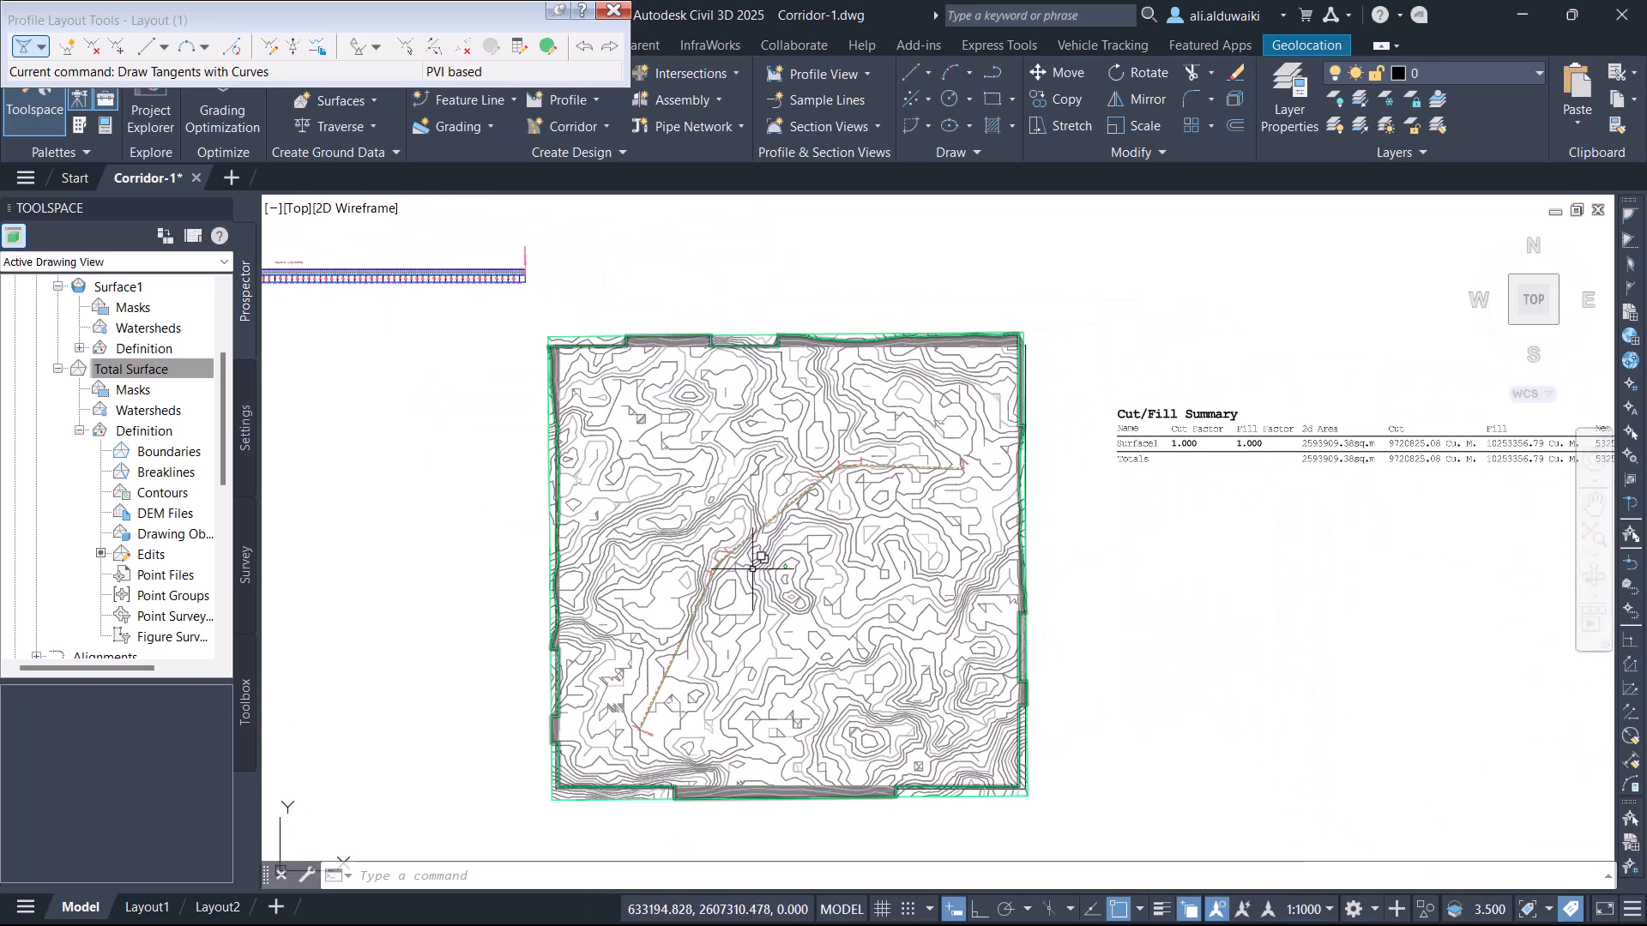
scroll(745, 573, "up", 3)
scroll(746, 608, "down", 4)
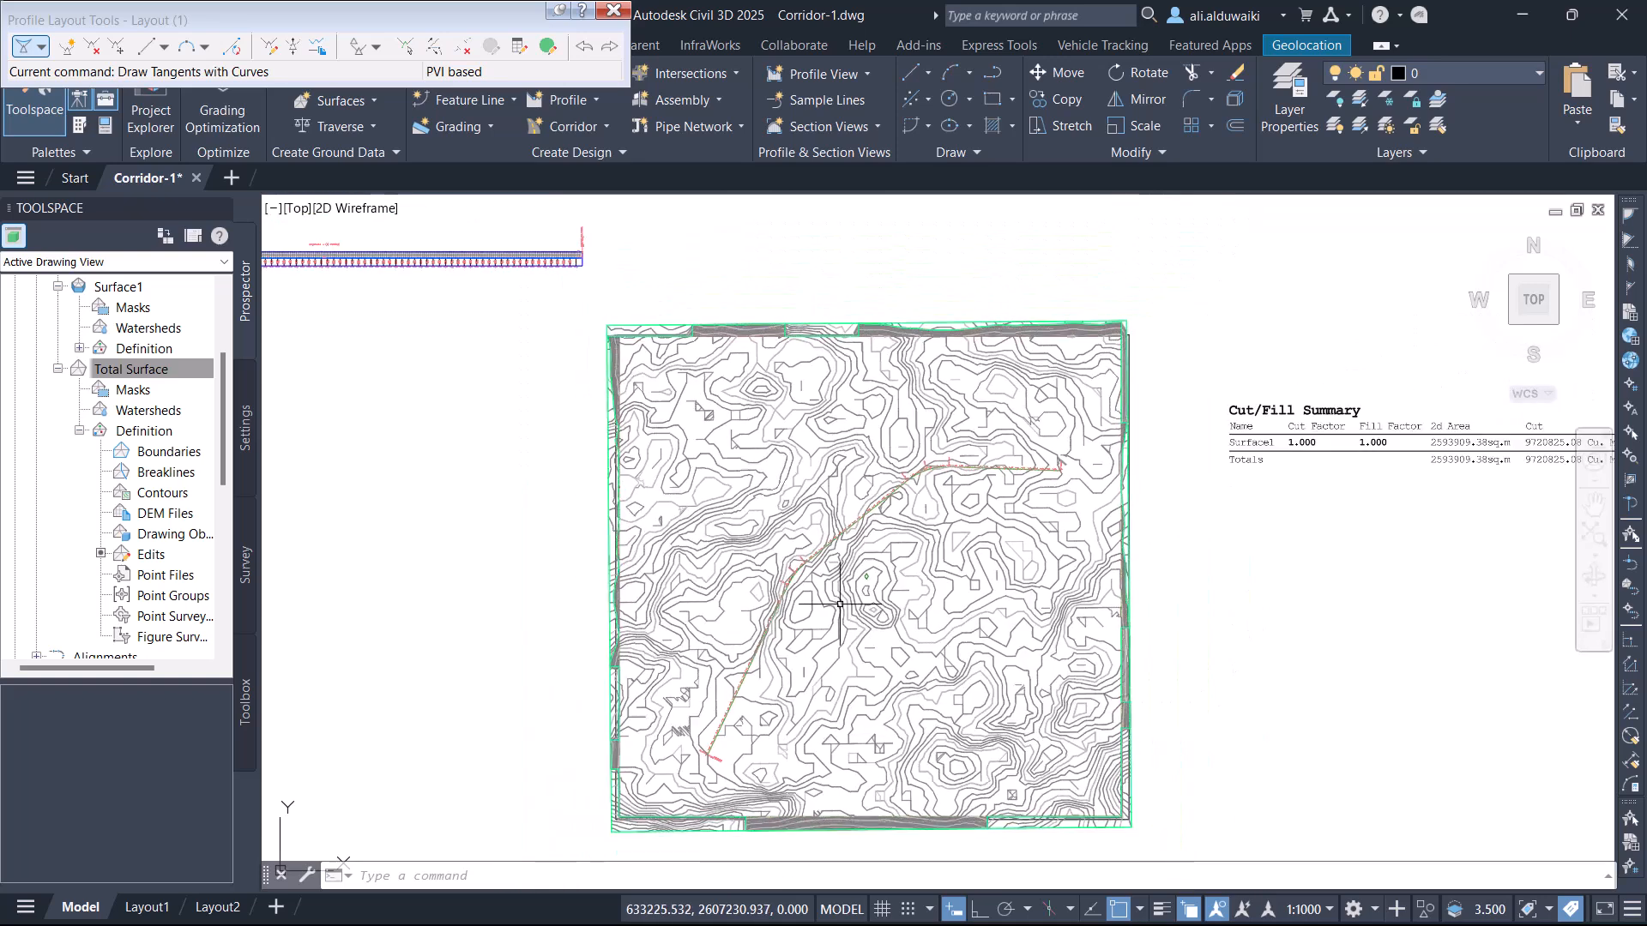
Step: Close the profile layout tools and create an assembly of type Other with Basic style and All Codes, placing its baseline below the profile view
left_click(614, 9)
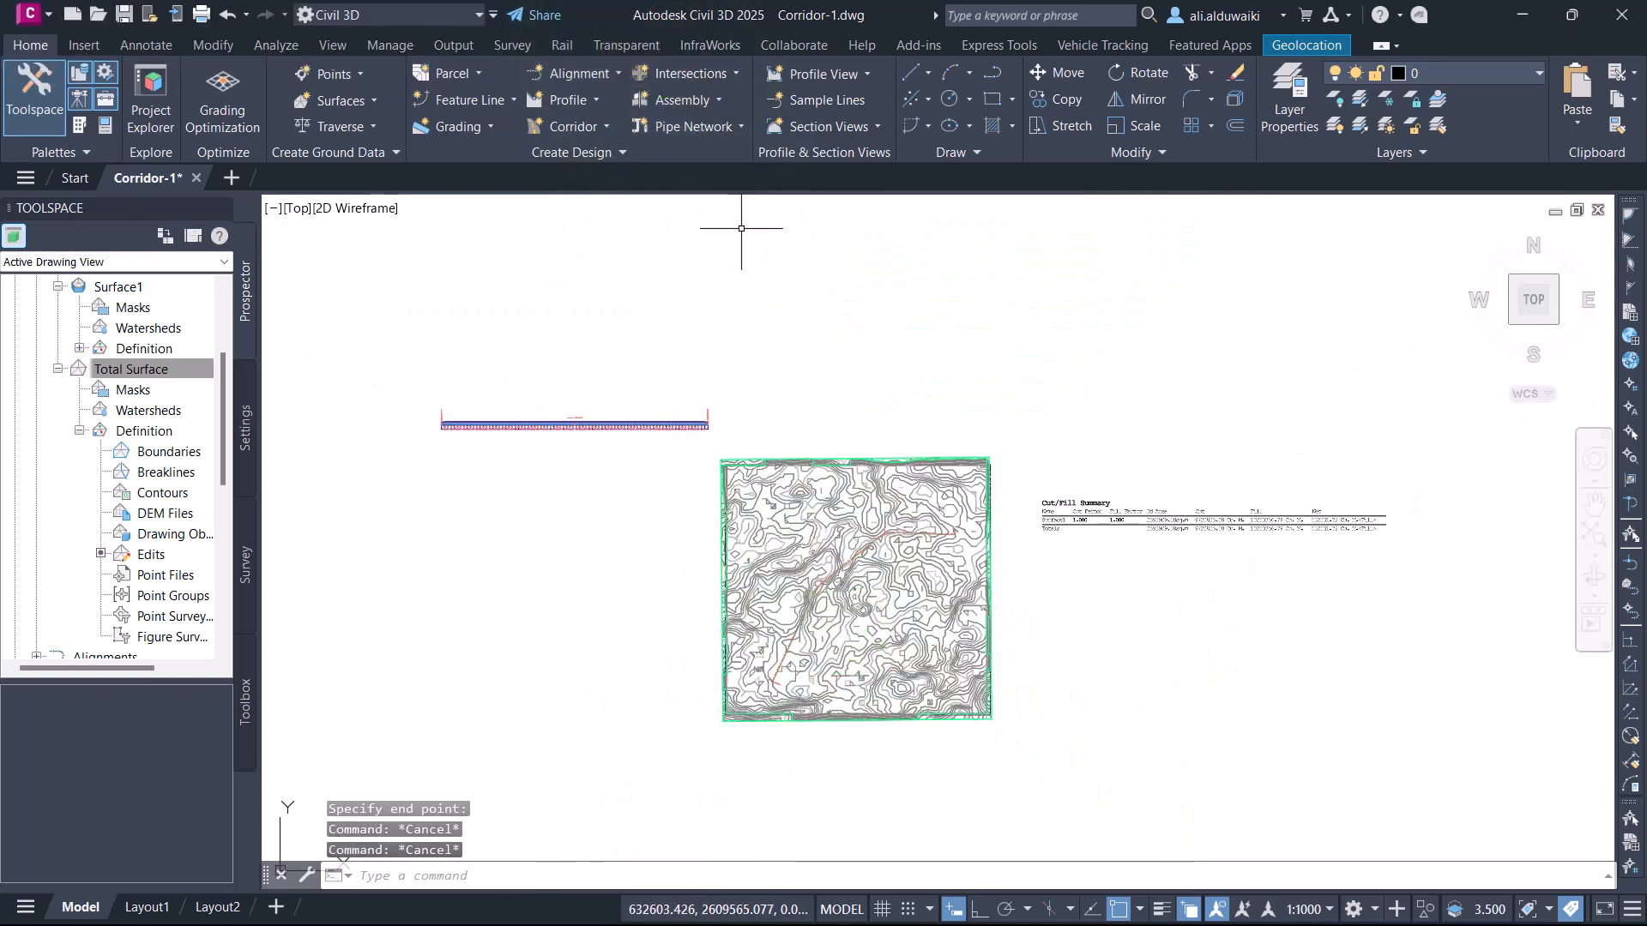
left_click(696, 101)
left_click(712, 134)
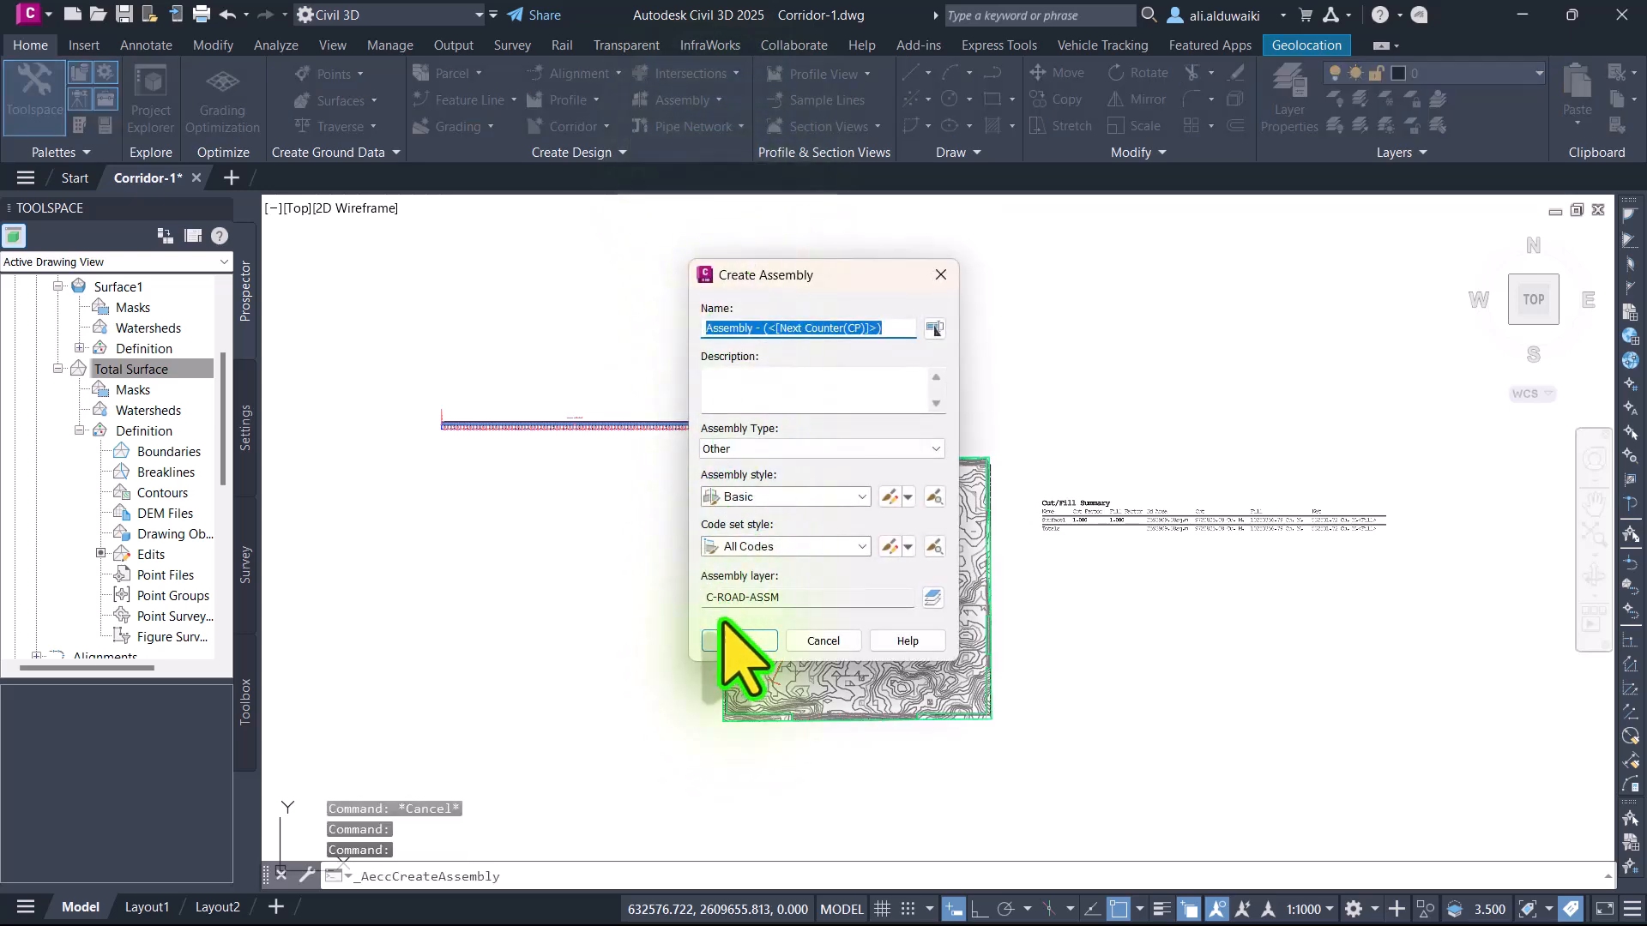
left_click(724, 643)
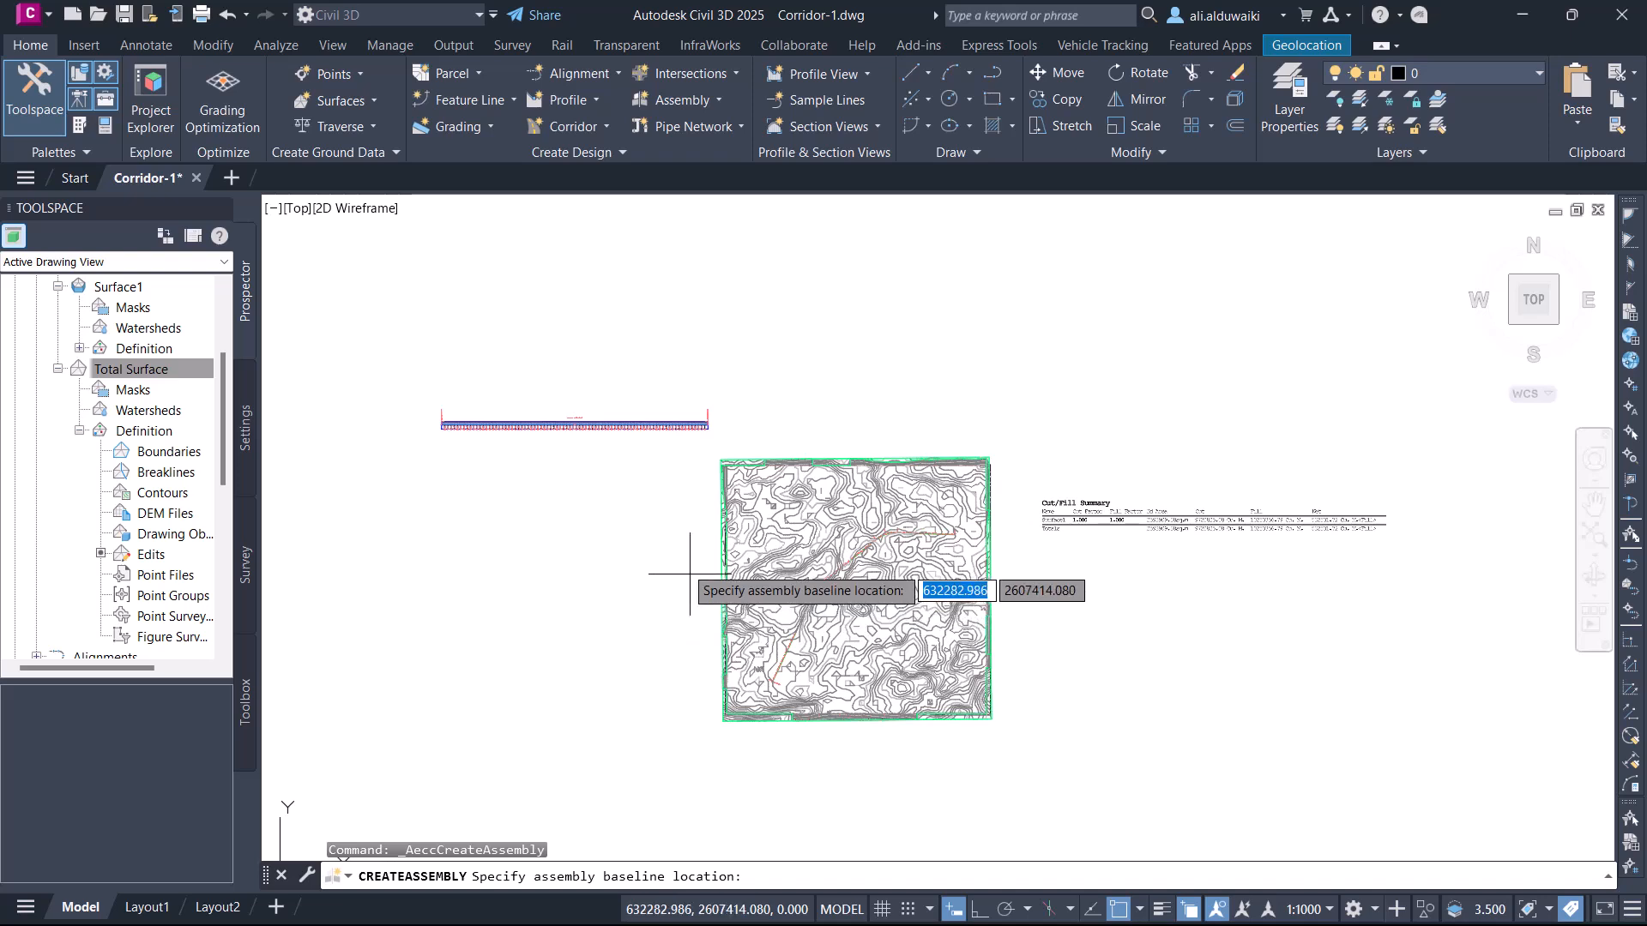
scroll(583, 553, "up", 1)
middle_click_drag(579, 551, 624, 550)
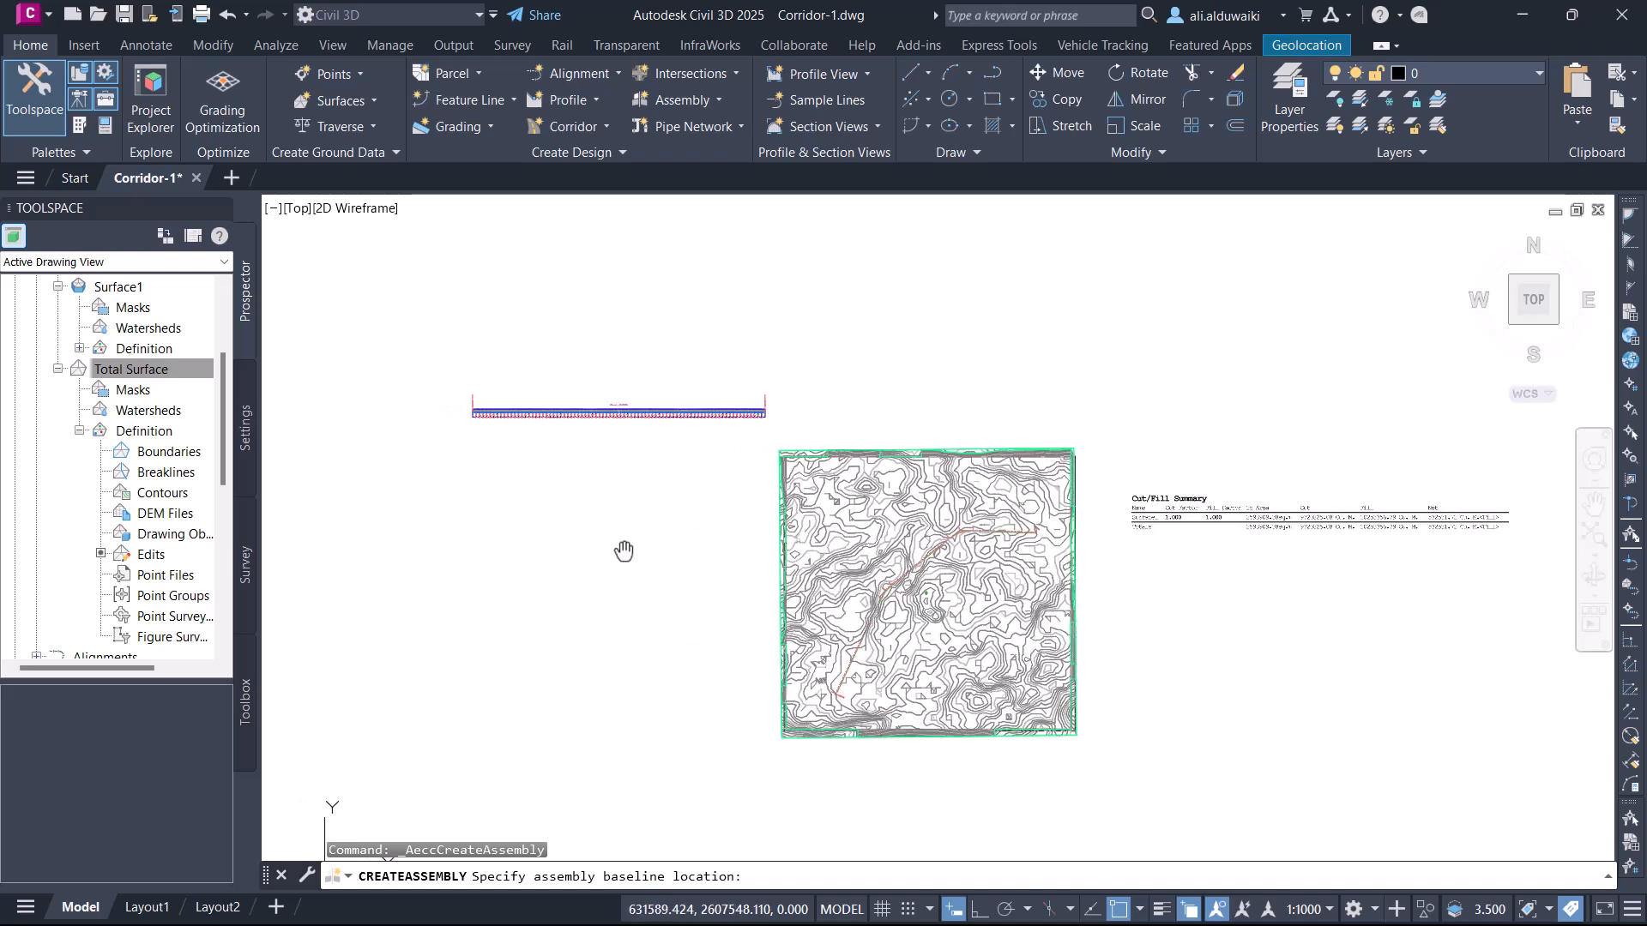
left_click(547, 505)
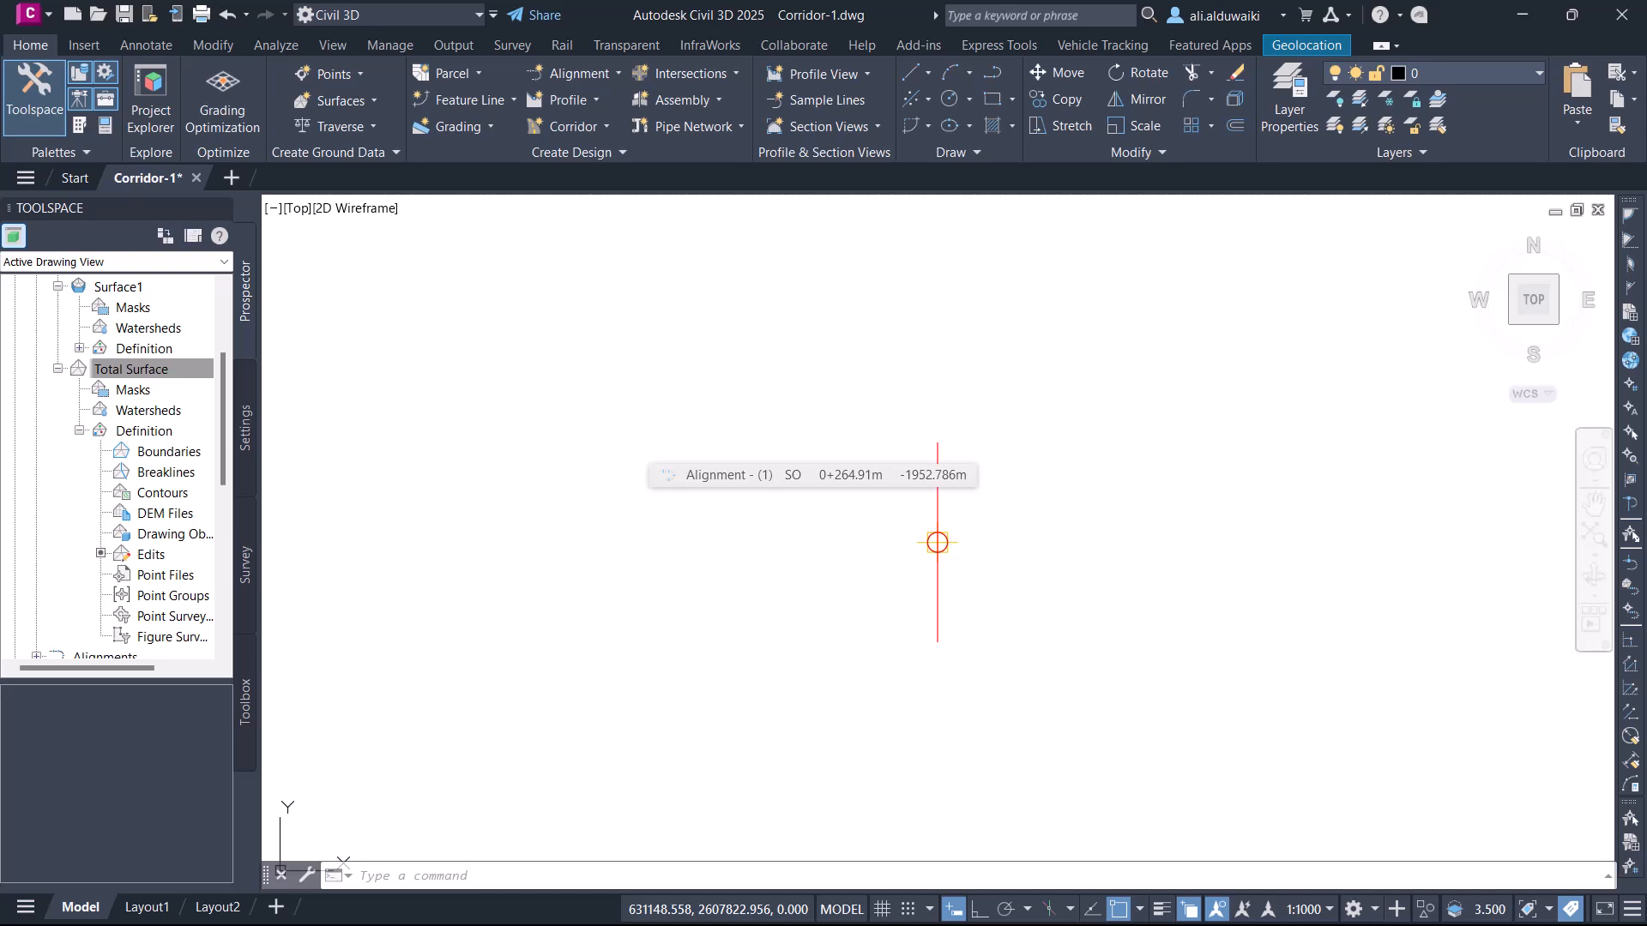
Step: Attach a right-side BasicLane subassembly, 3.6 m wide, to the assembly's baseline marker
key("ctrl+3")
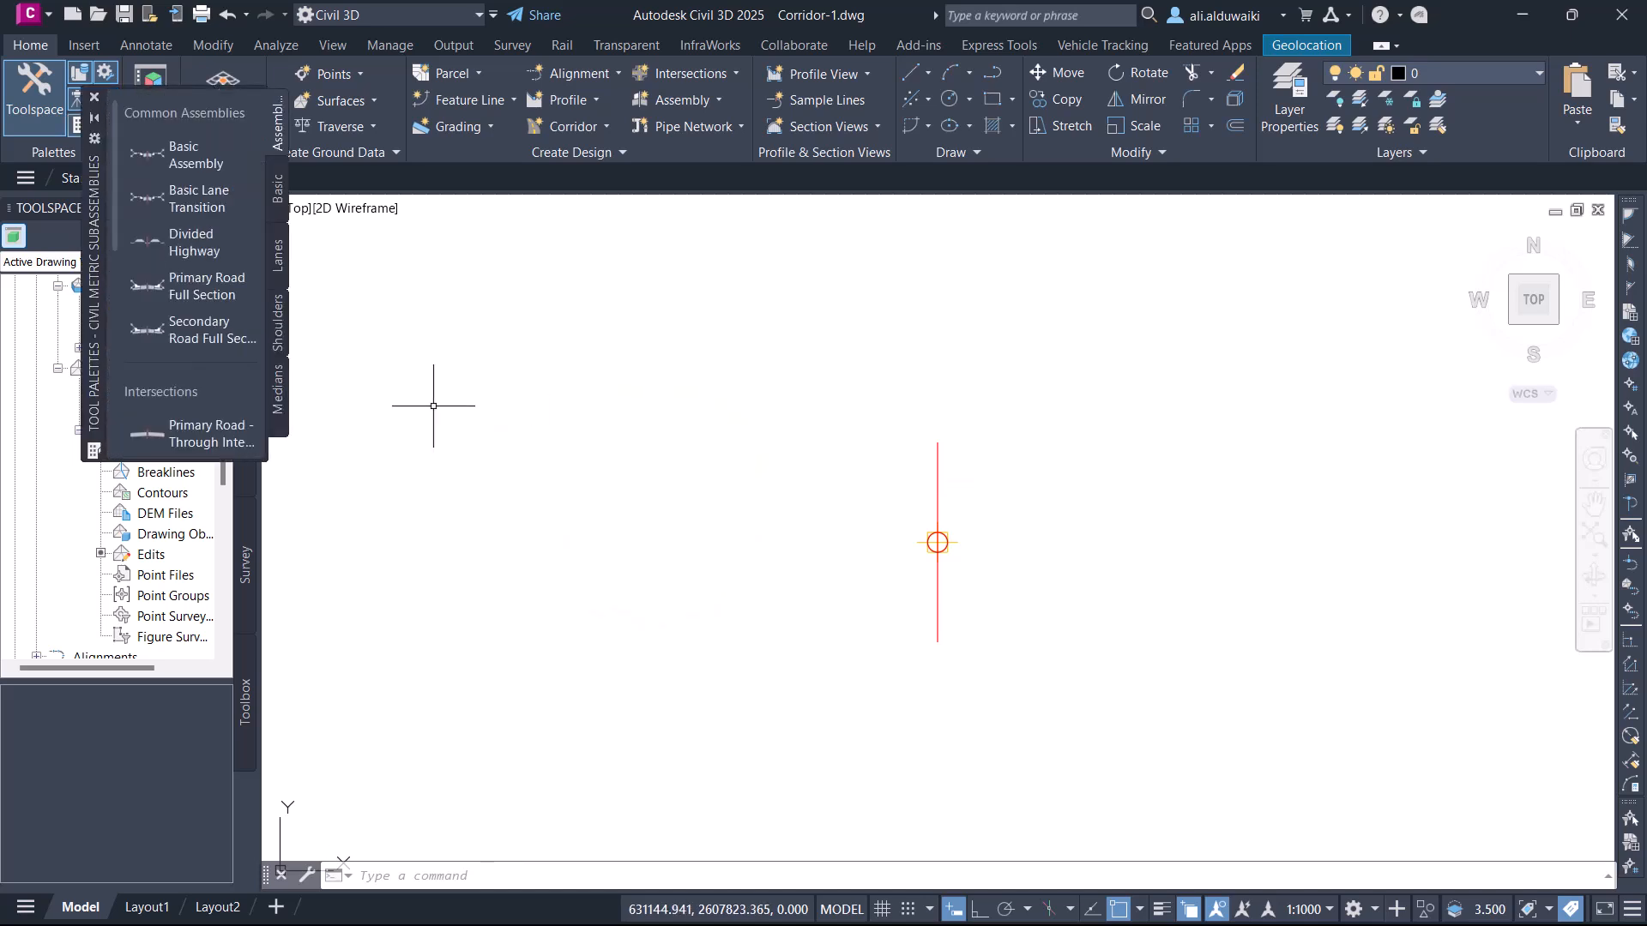
left_click(275, 189)
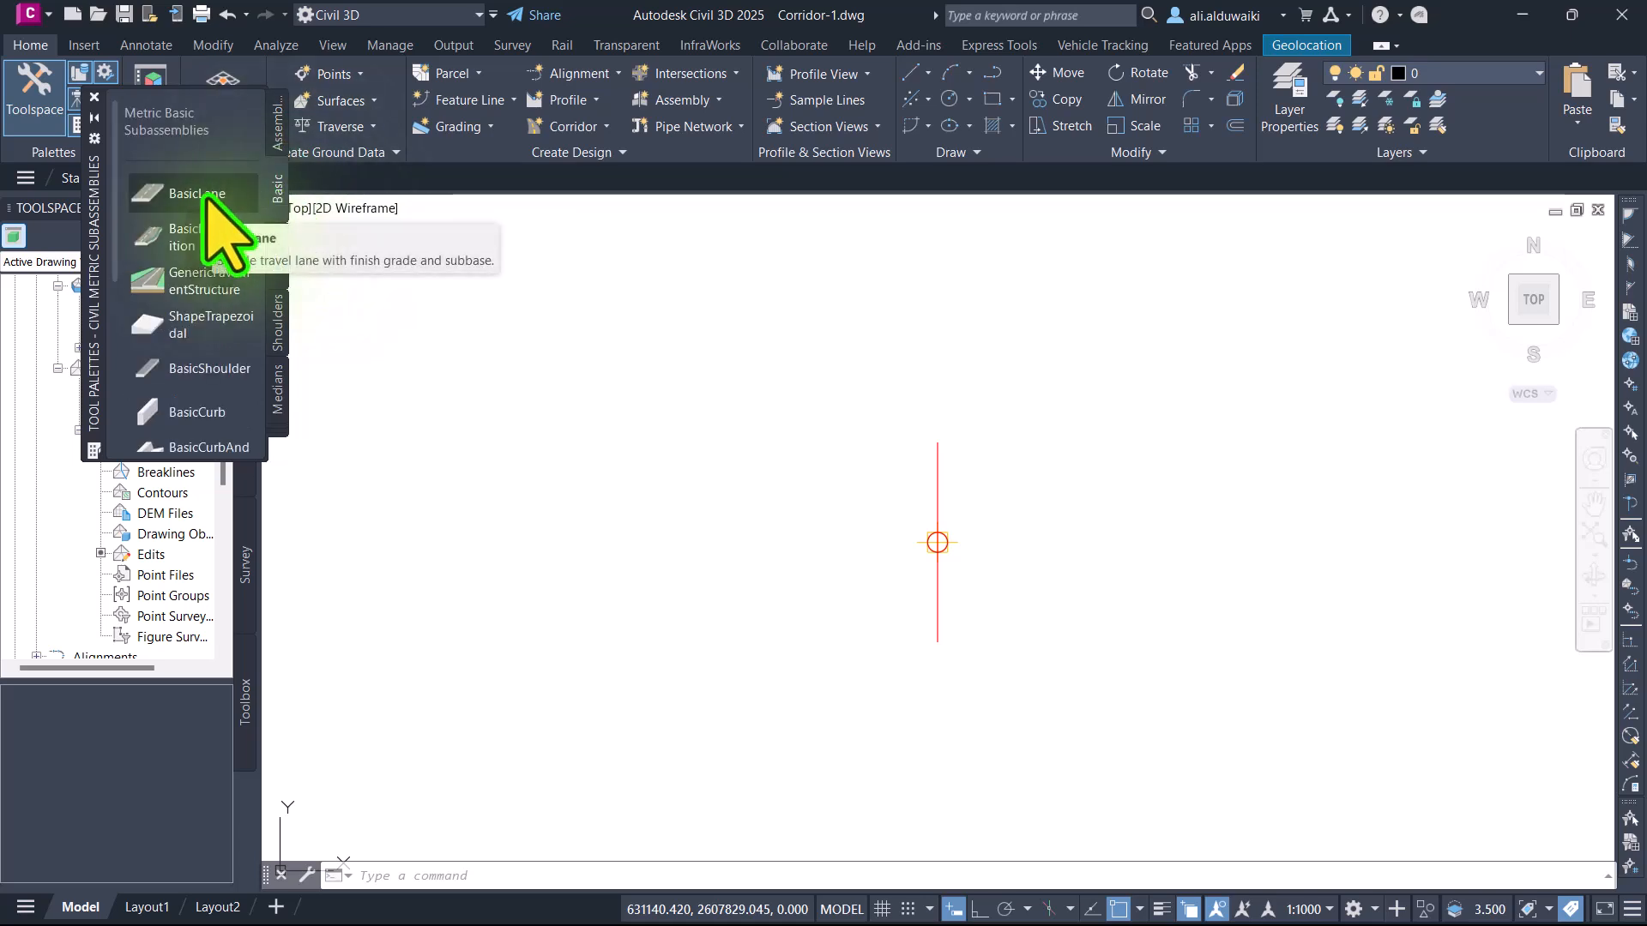
left_click(206, 199)
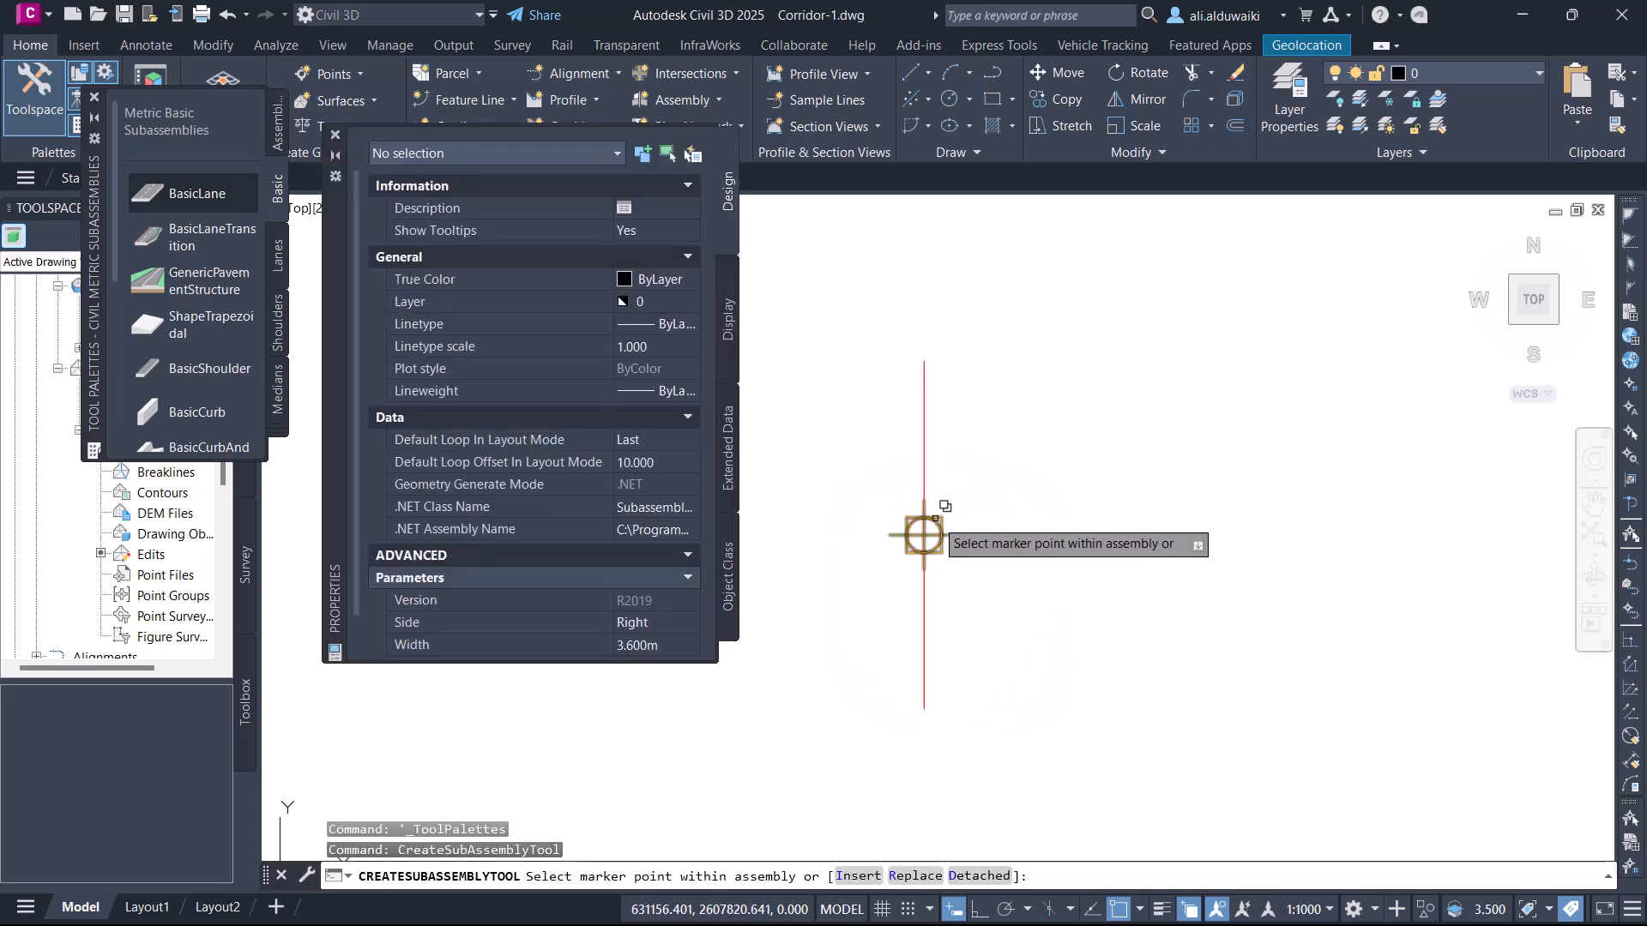
left_click(923, 536)
left_click(993, 587)
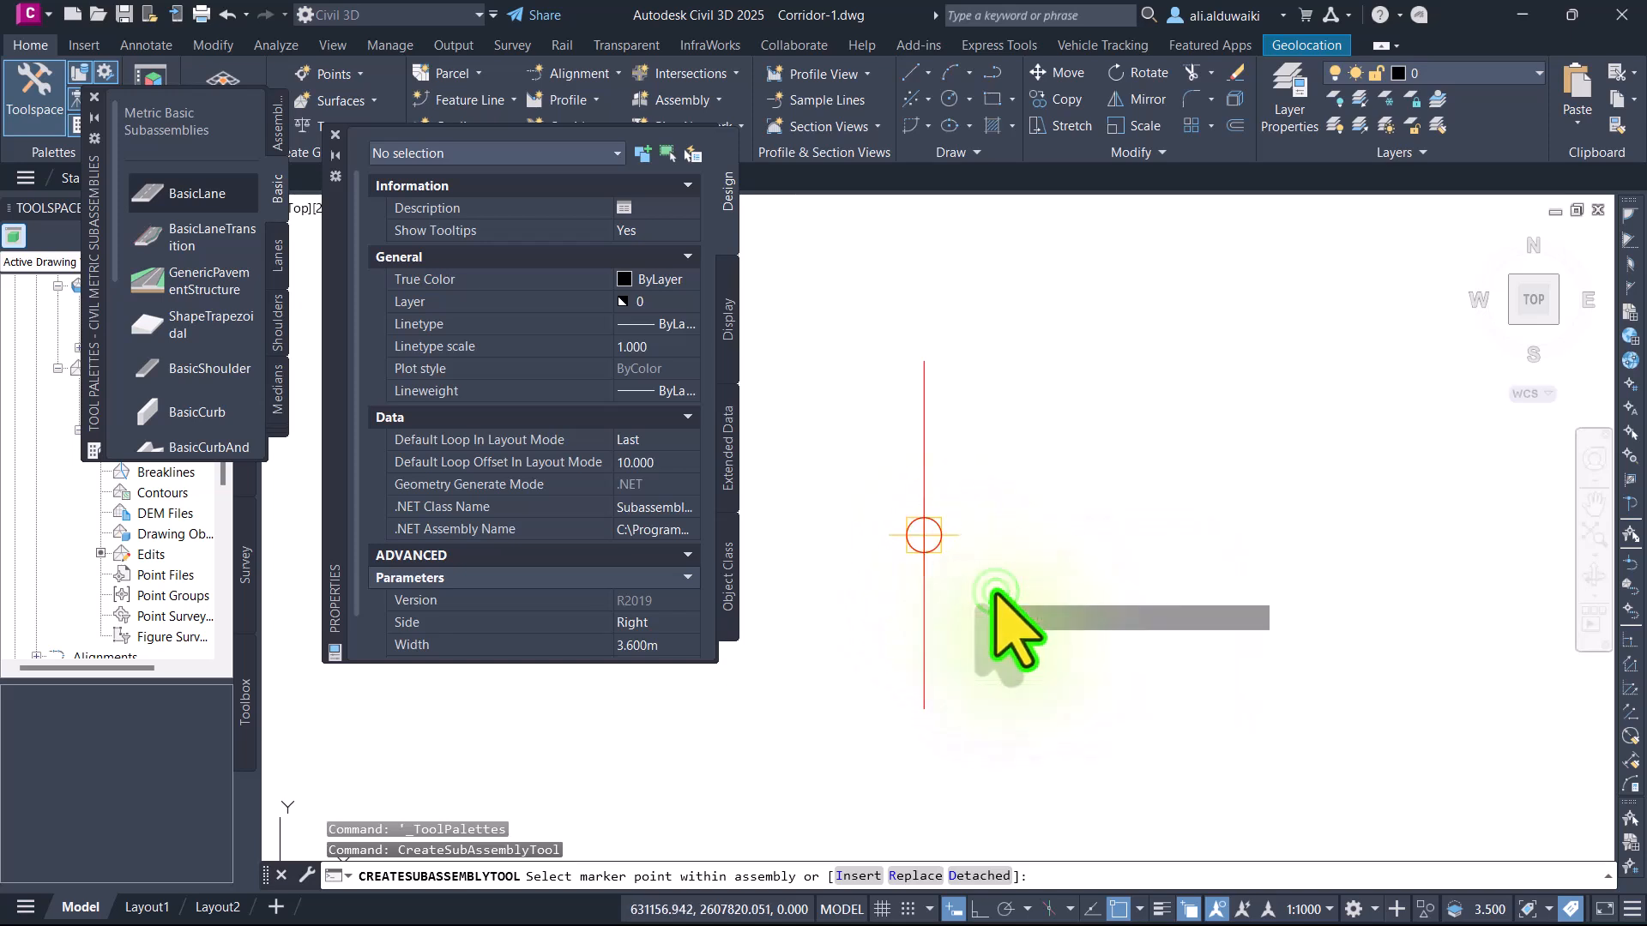
scroll(997, 576, "up", 1)
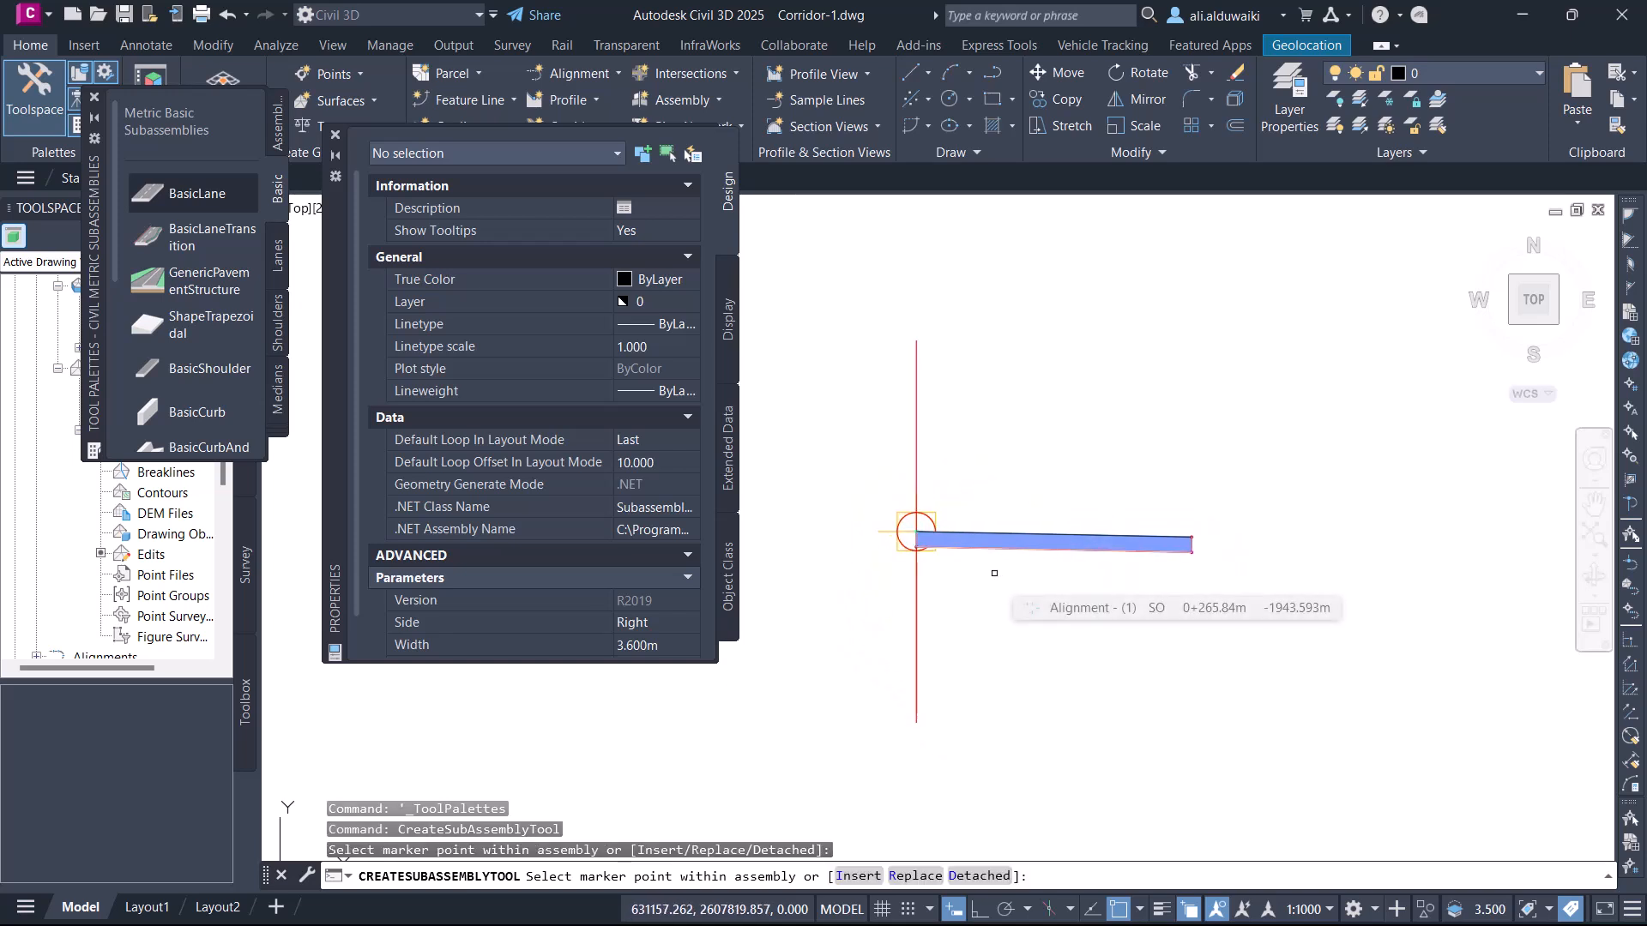
scroll(1106, 583, "up", 2)
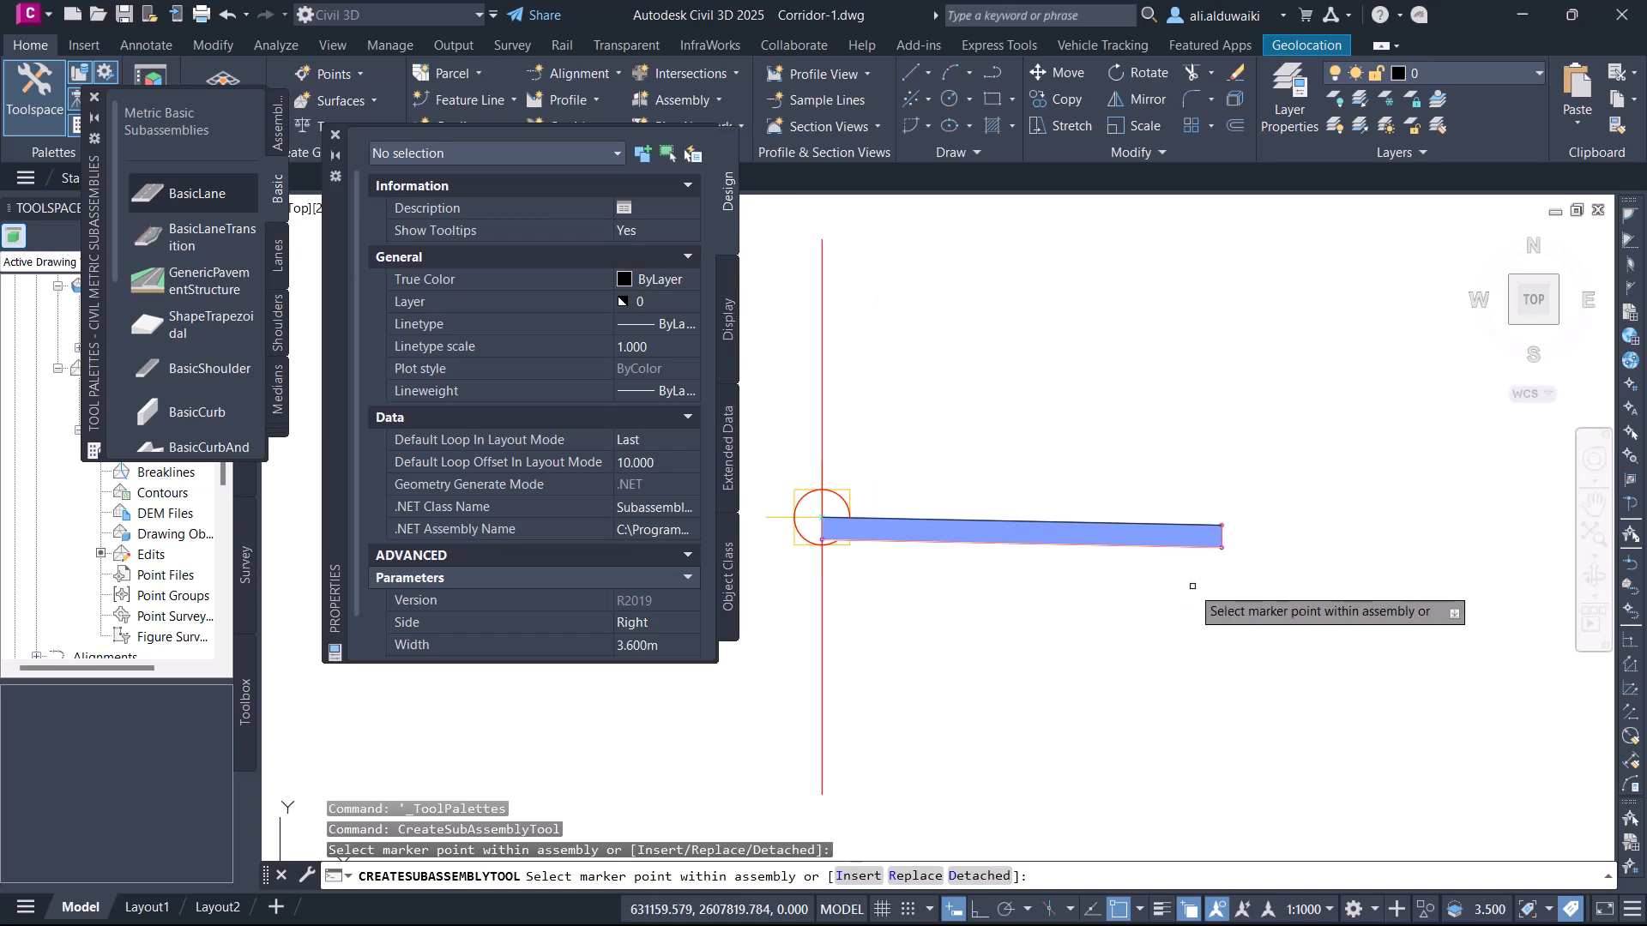
Step: Add the BasicCurbAndGutter and BasicSidewalk subassemblies in sequence outward from the right lane's outer edge
scroll(197, 377, "down", 3)
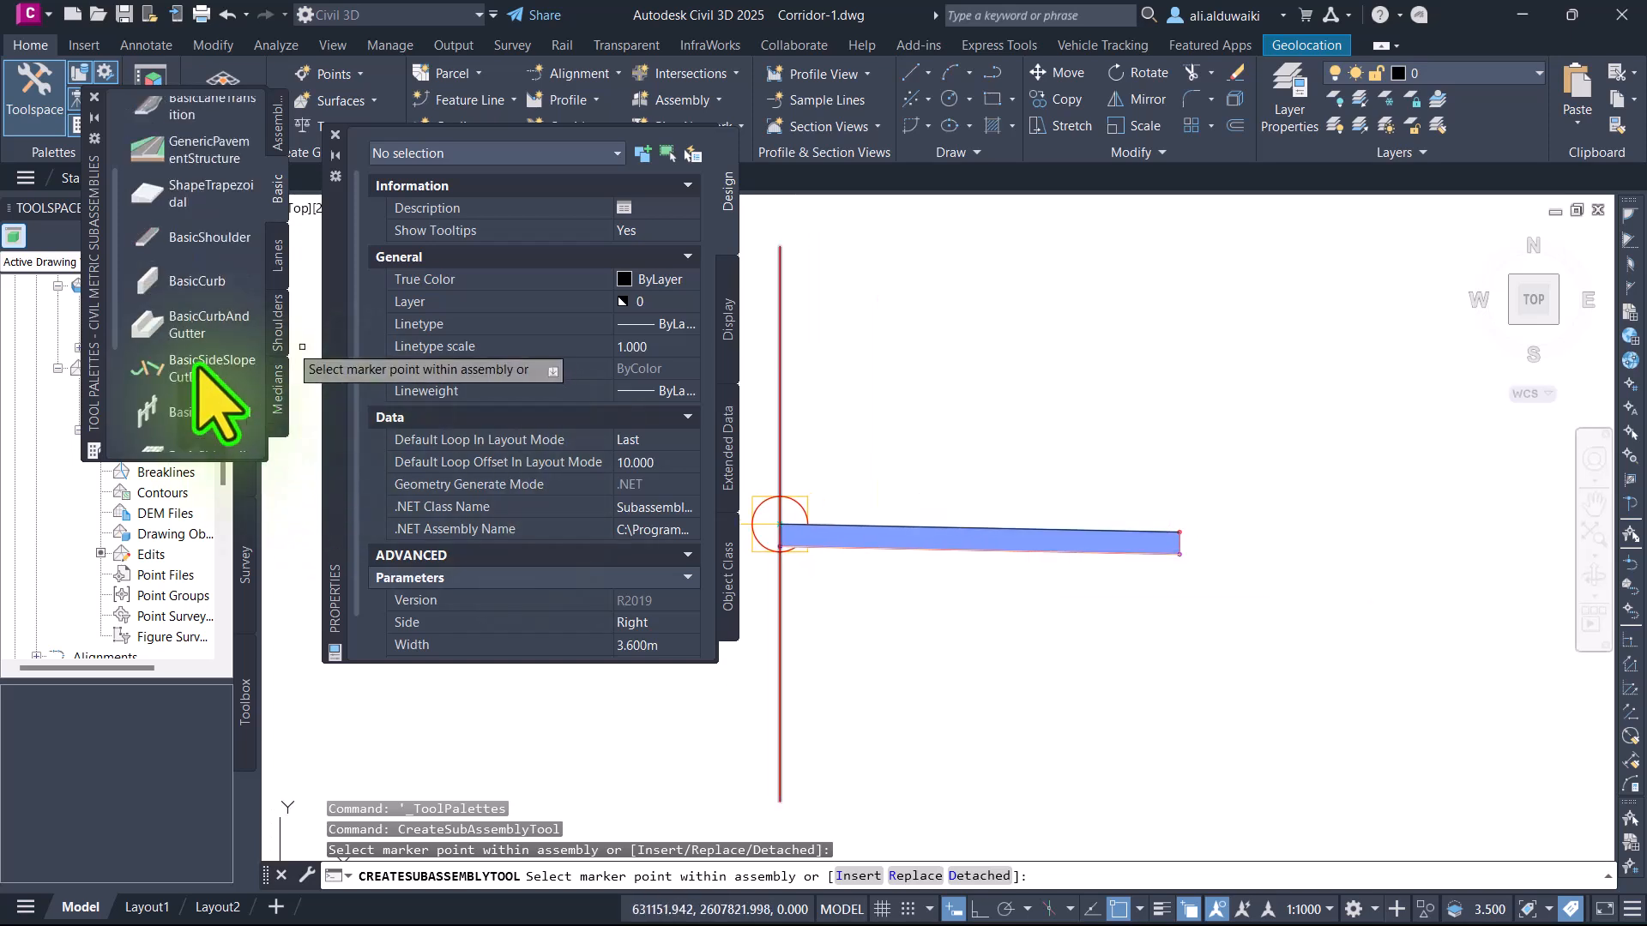
scroll(198, 369, "down", 3)
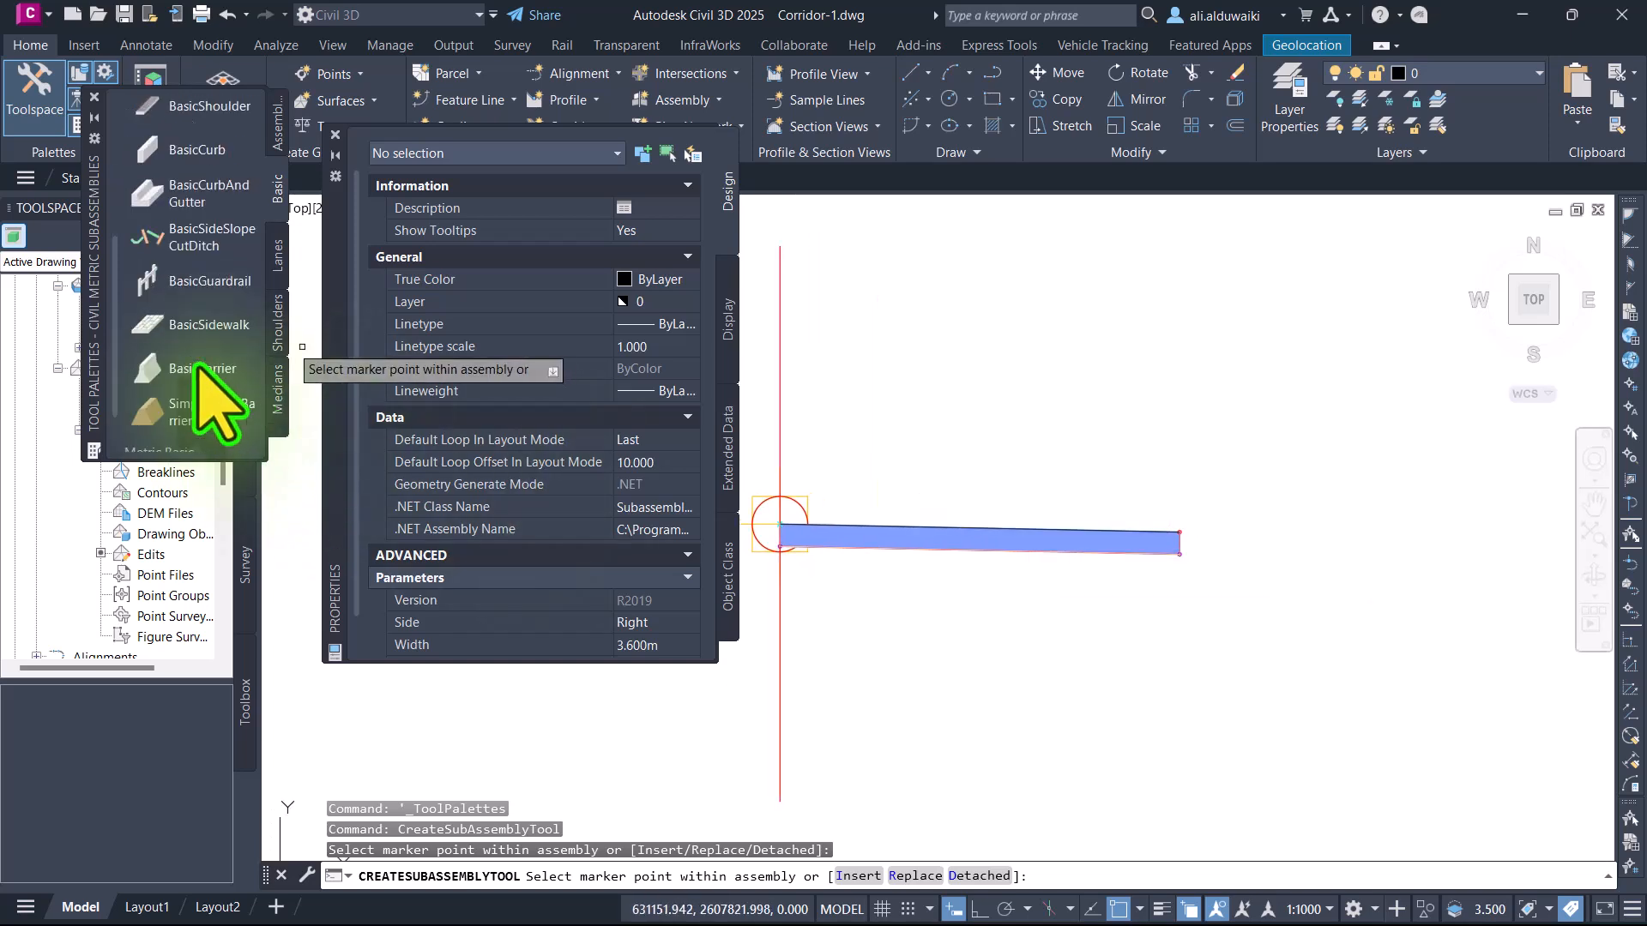
scroll(214, 403, "down", 1)
scroll(198, 367, "up", 7)
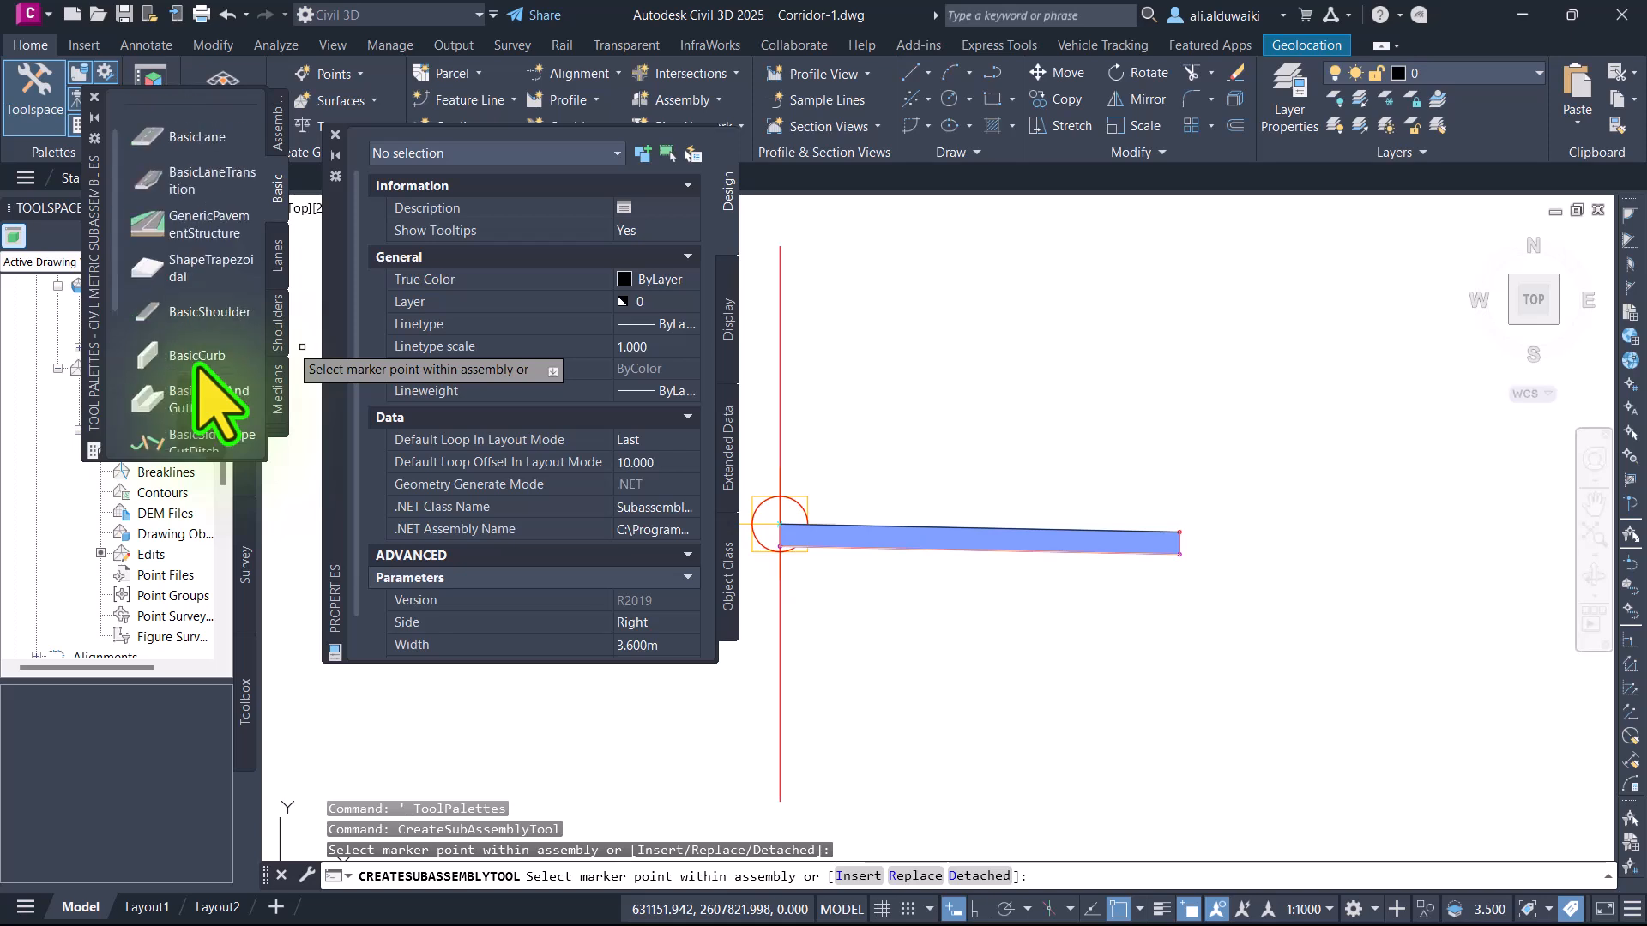
scroll(200, 367, "down", 6)
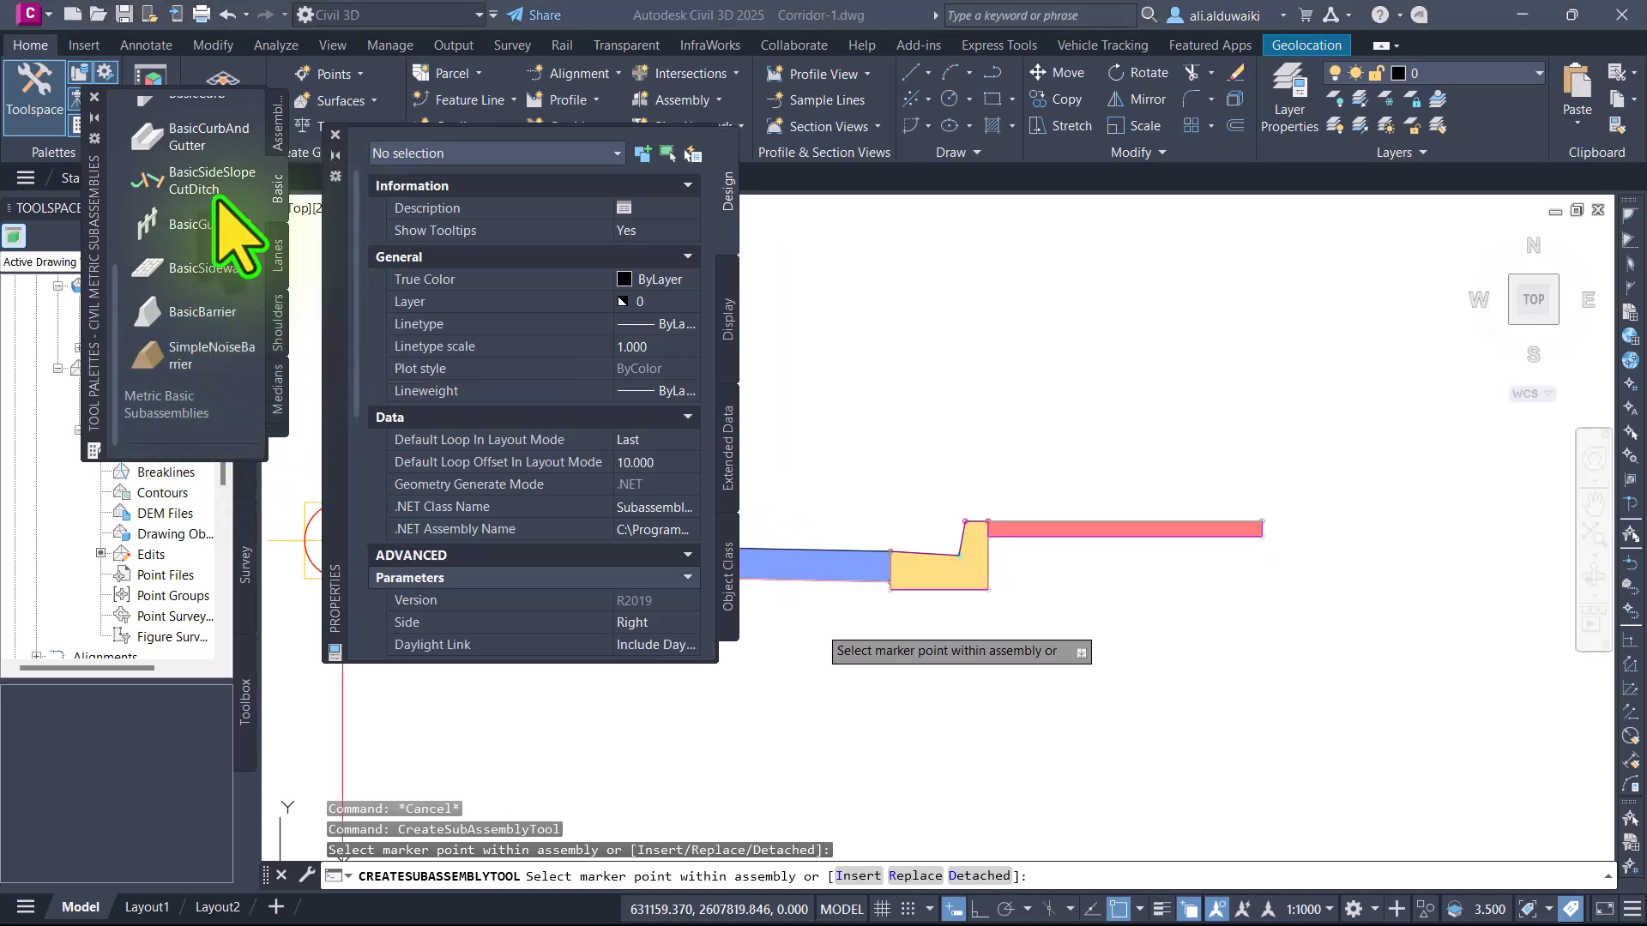
Step: Attach a right-side BasicSideSlopeCutDitch subassembly to the upper outer edge of the sidewalk and finish adding subassemblies
left_click(217, 197)
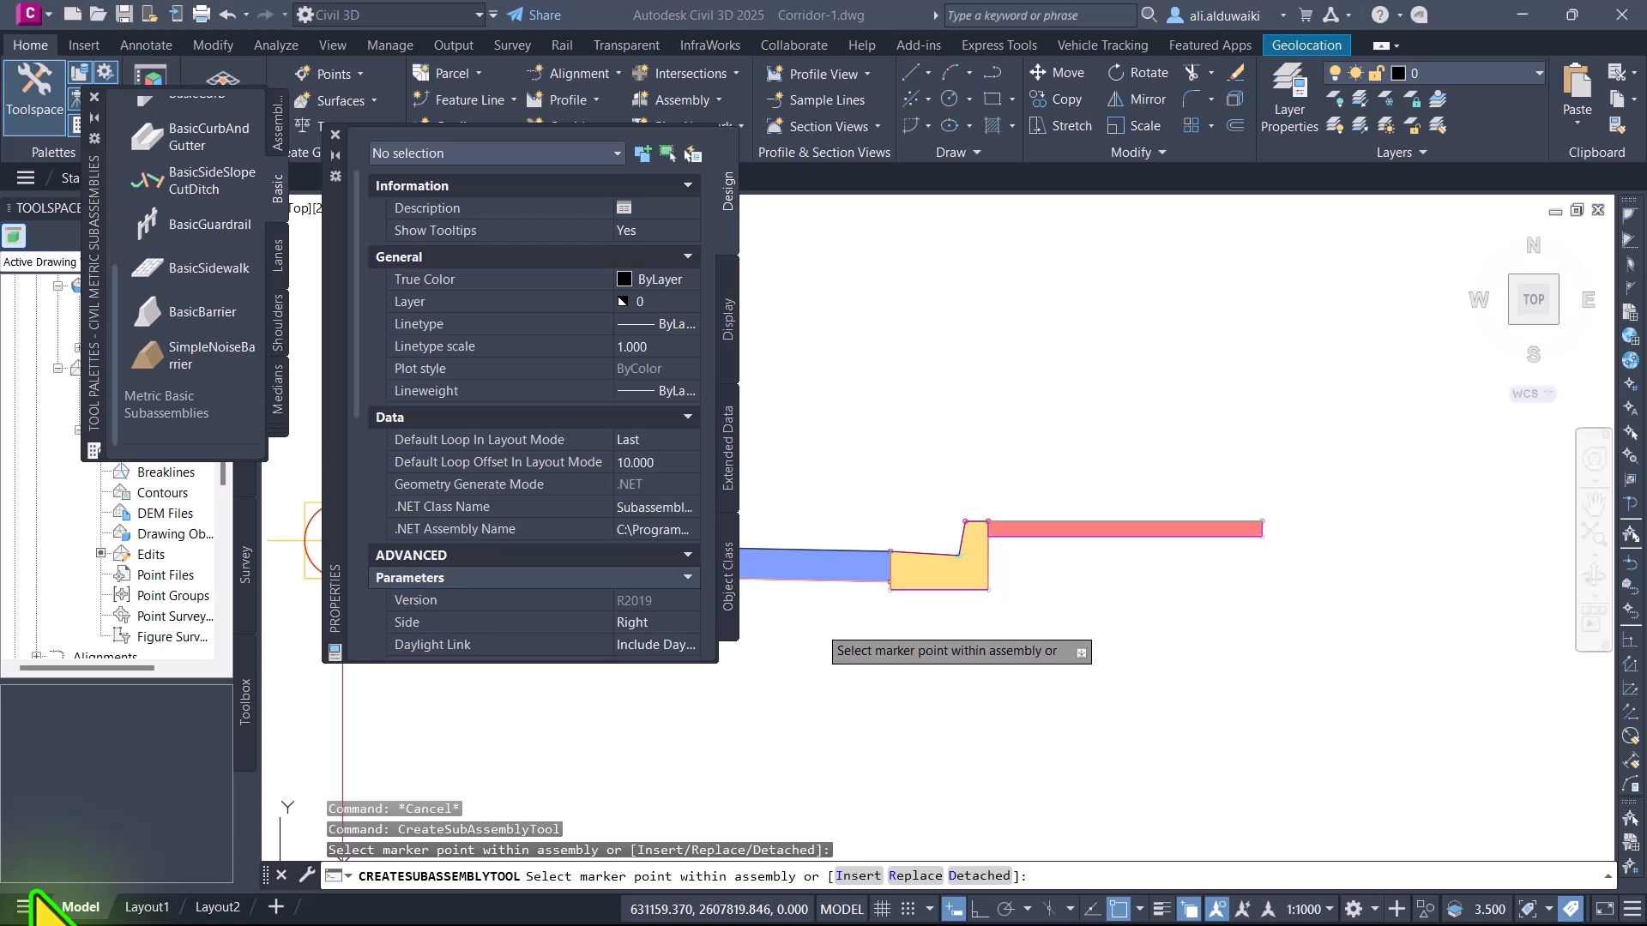
left_click(202, 180)
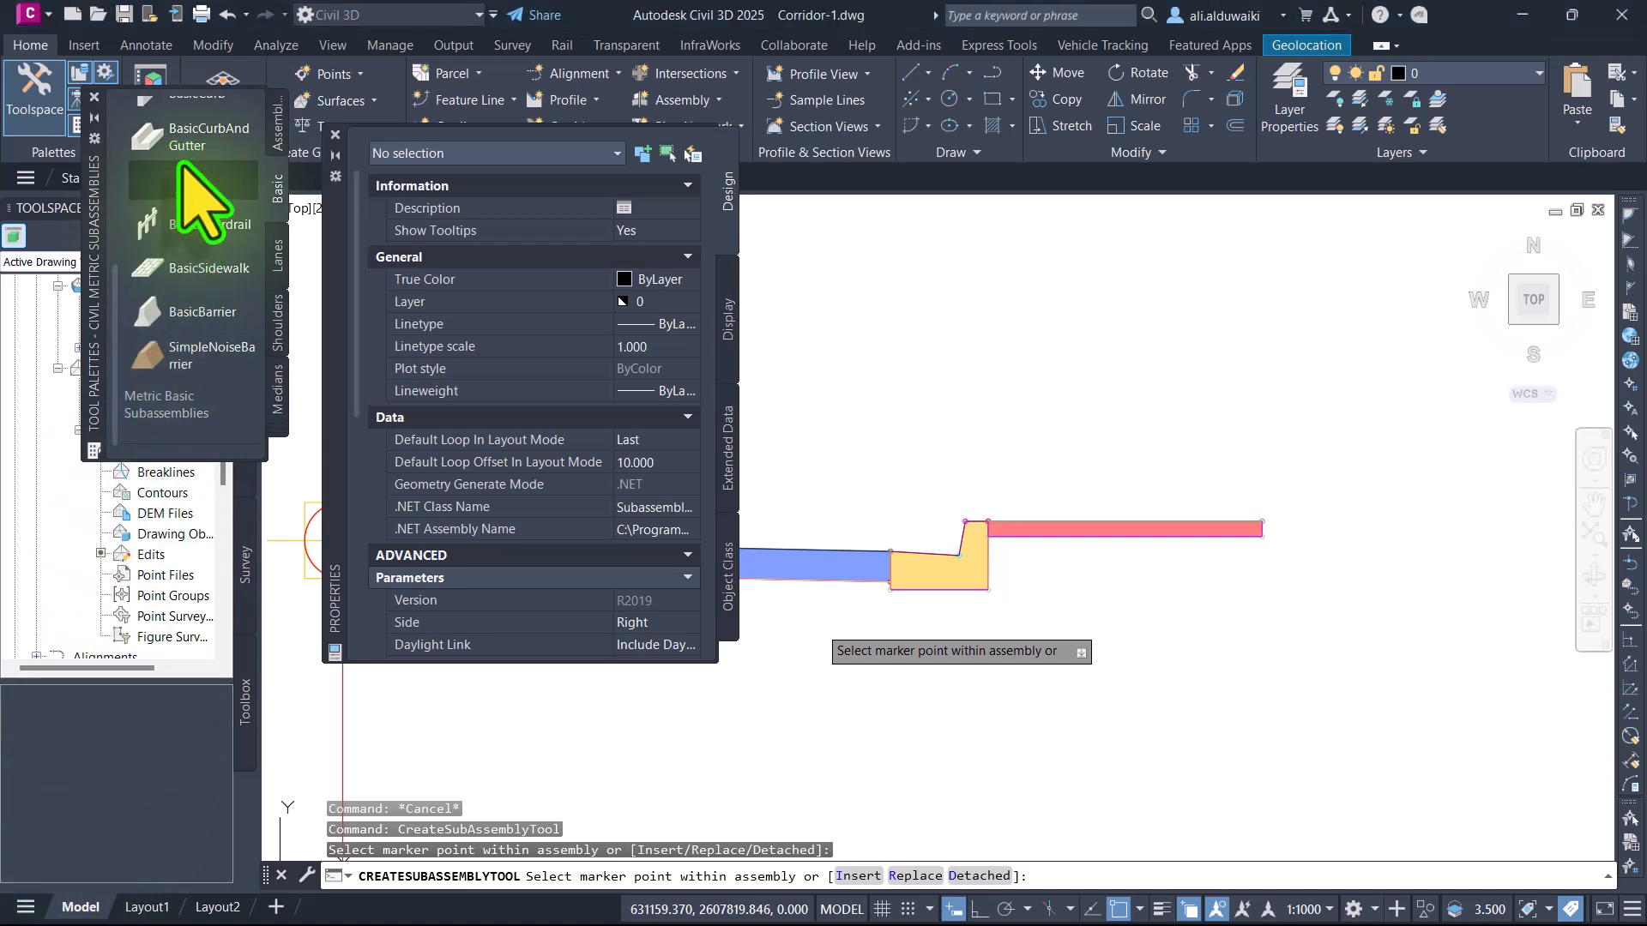
scroll(1261, 532, "up", 5)
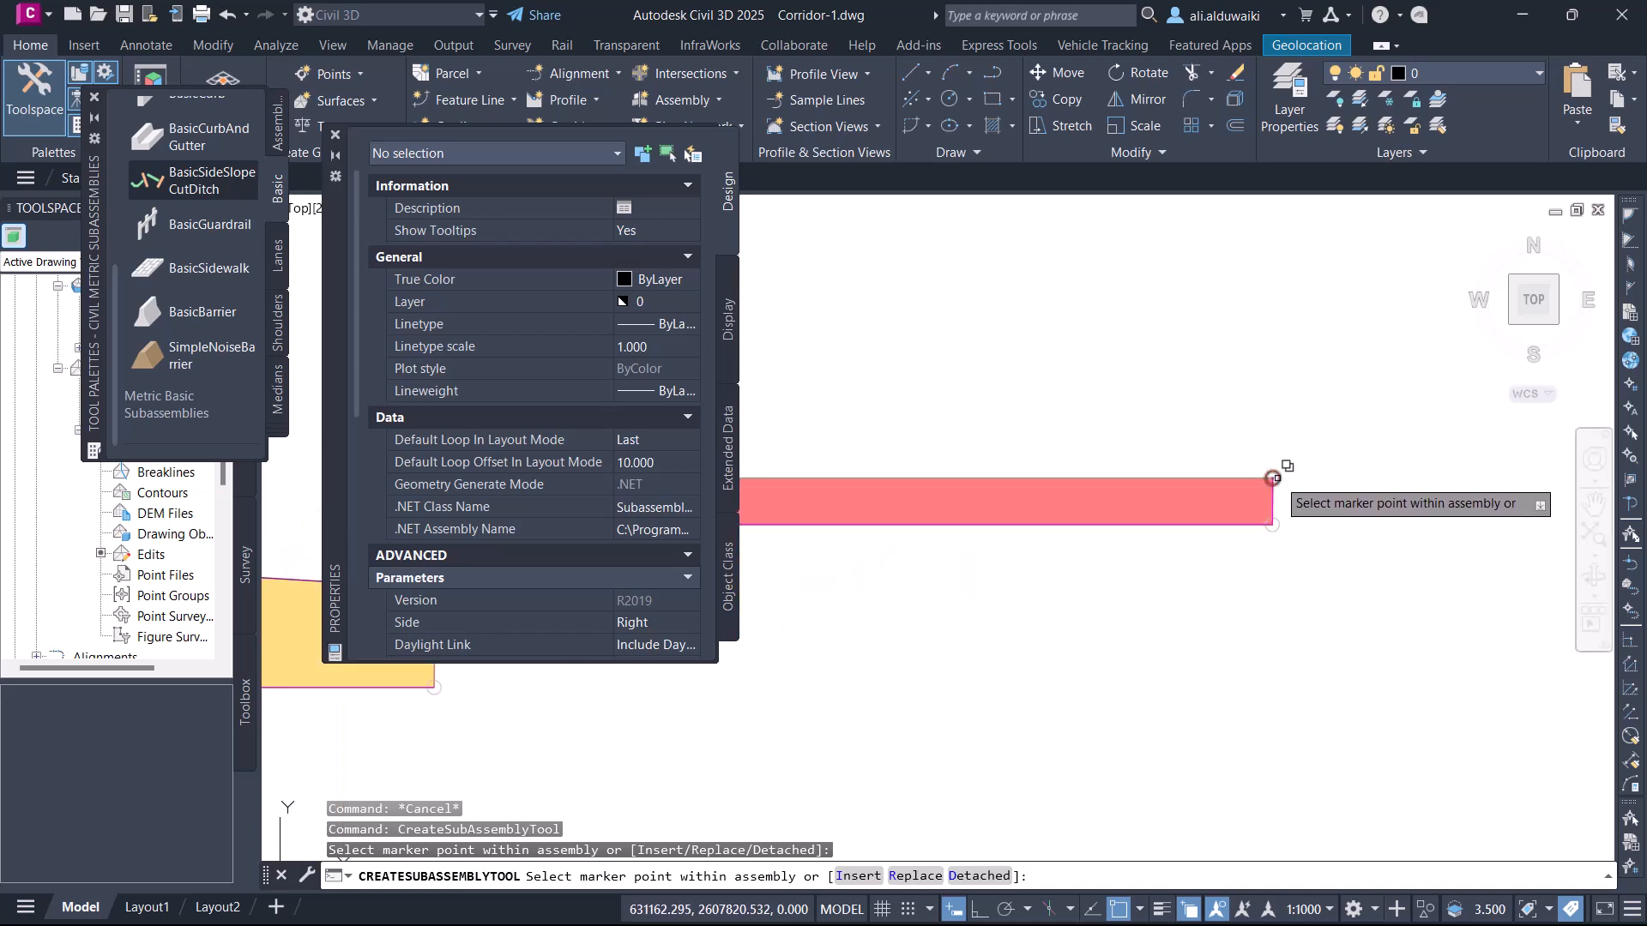
left_click(1273, 477)
left_click(1360, 544)
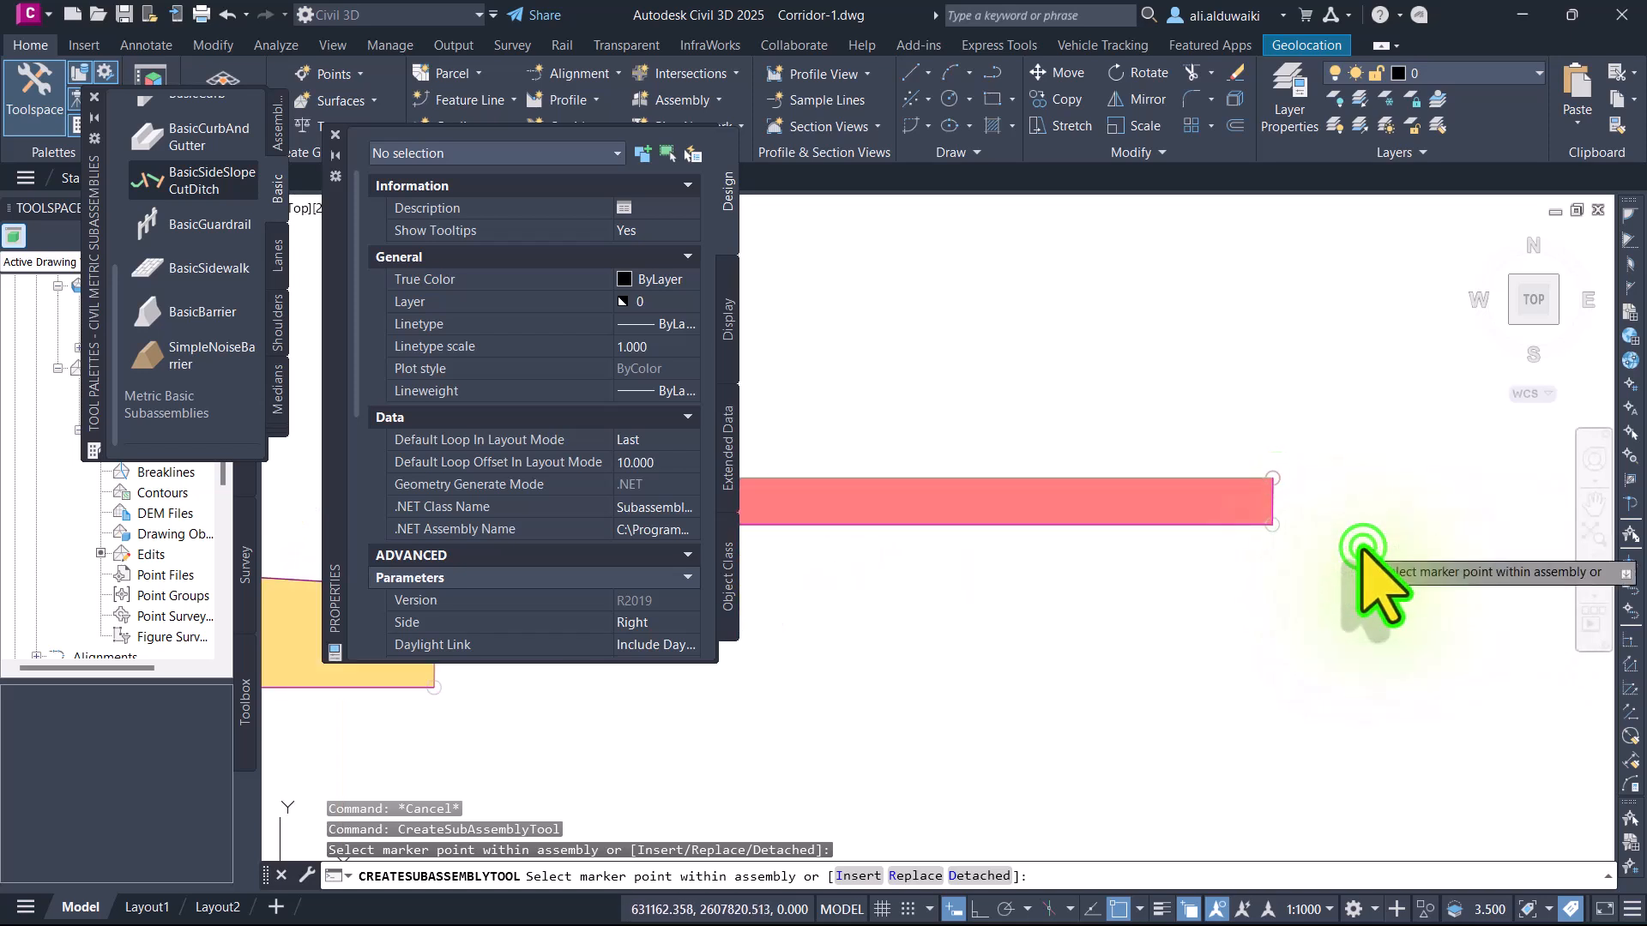
scroll(1286, 584, "down", 5)
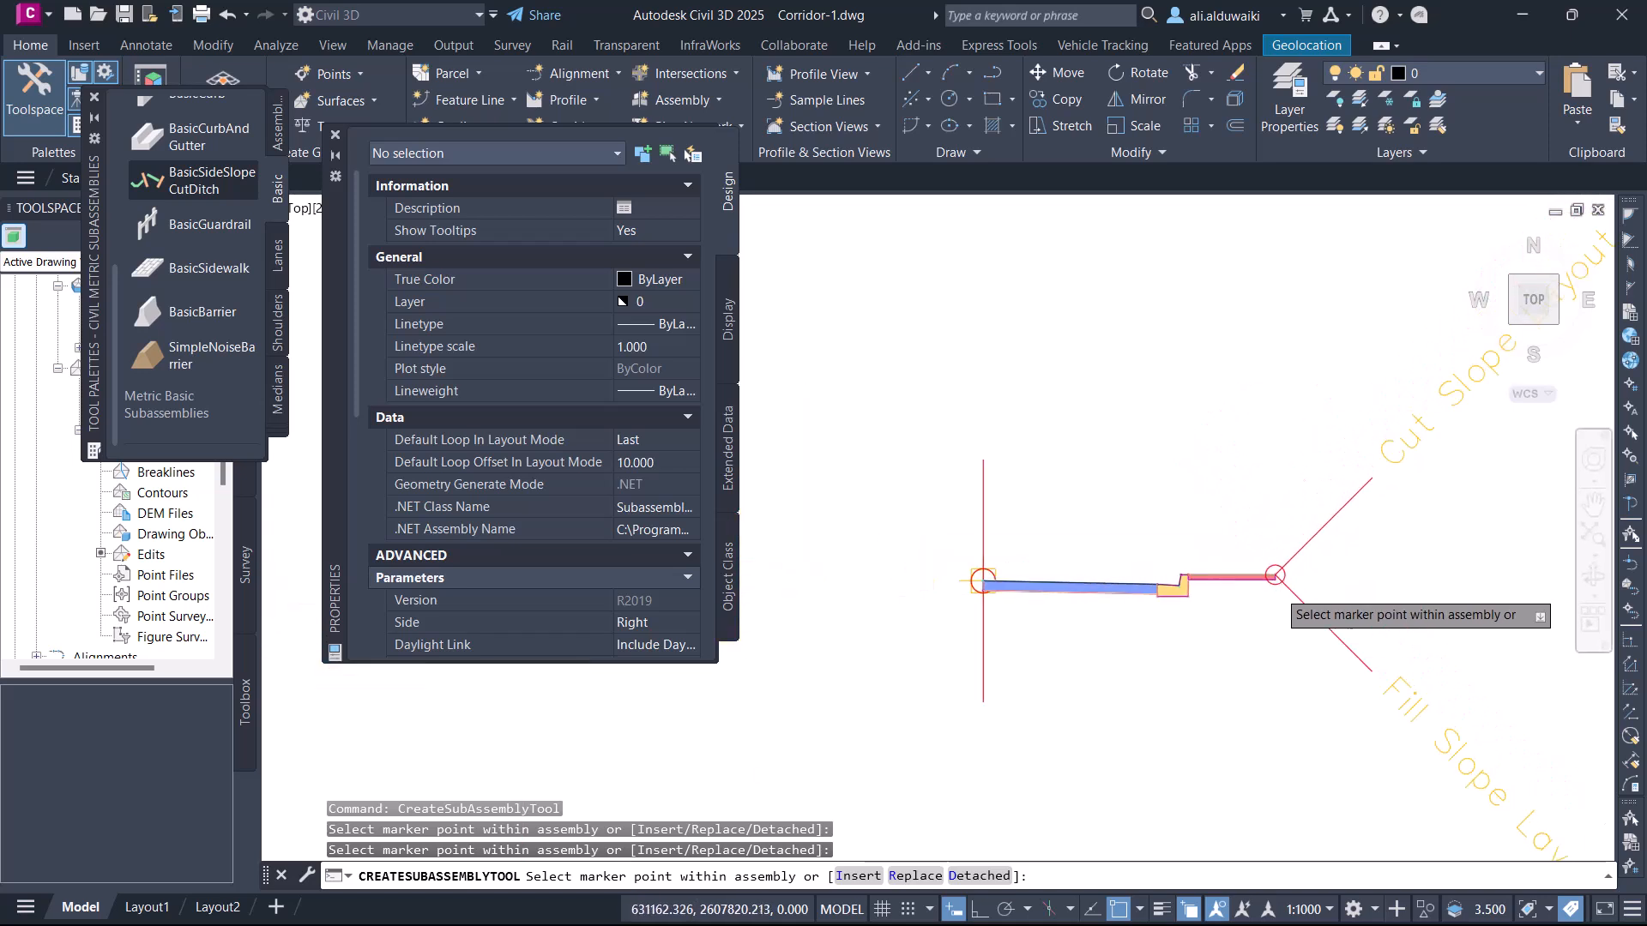
scroll(1271, 615, "up", 5)
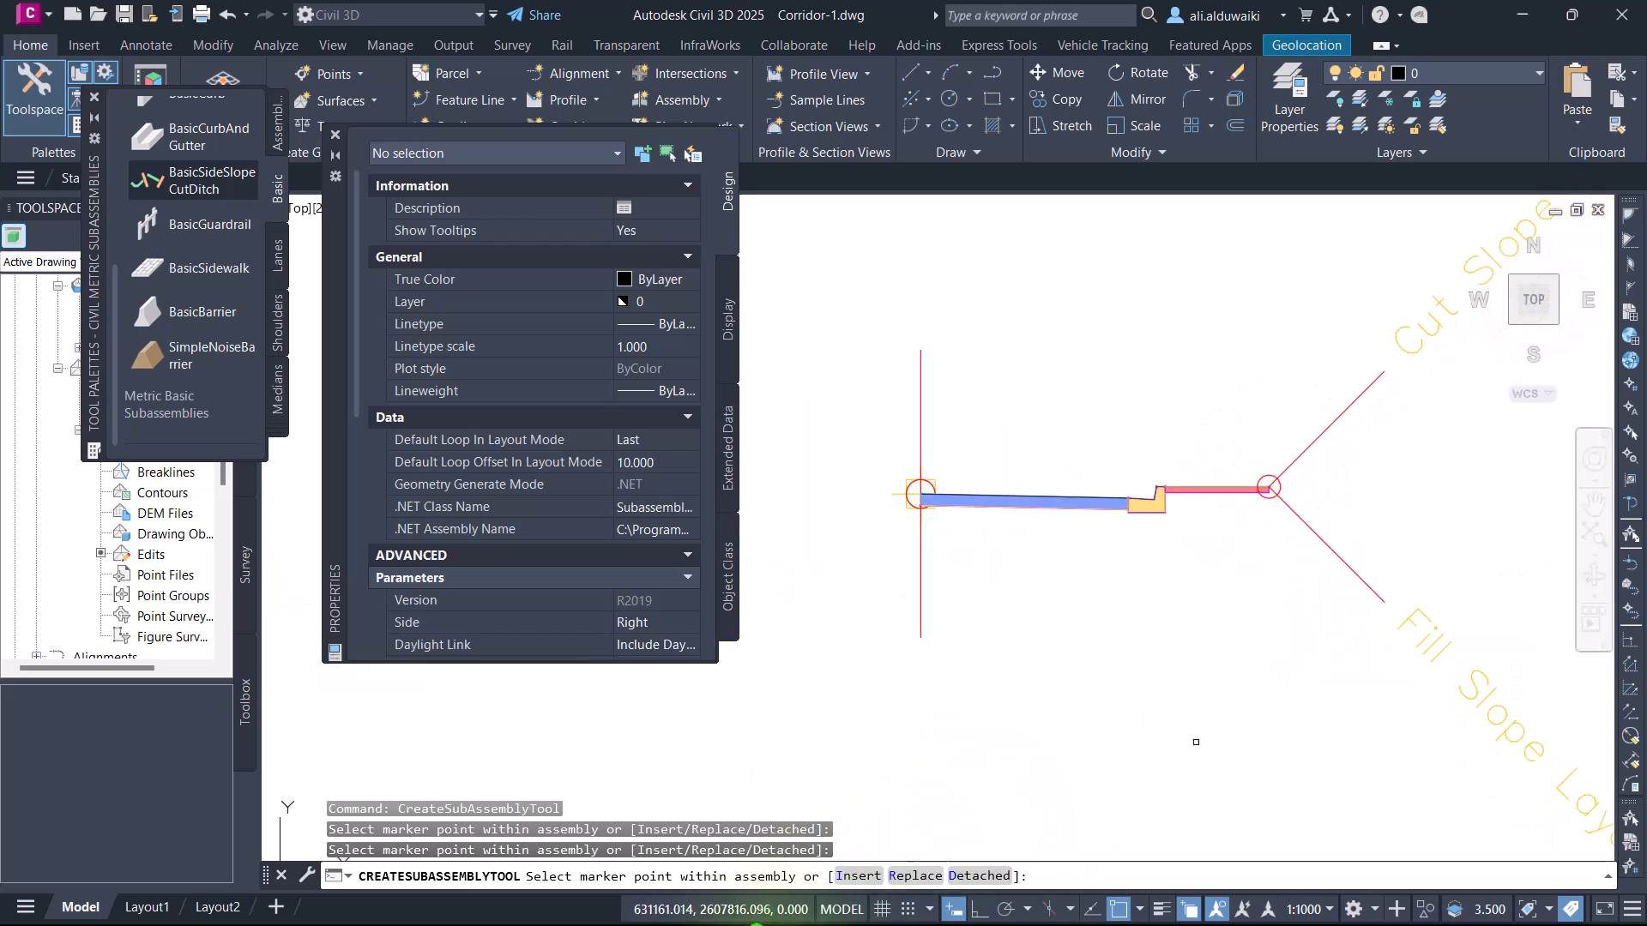
key("Escape")
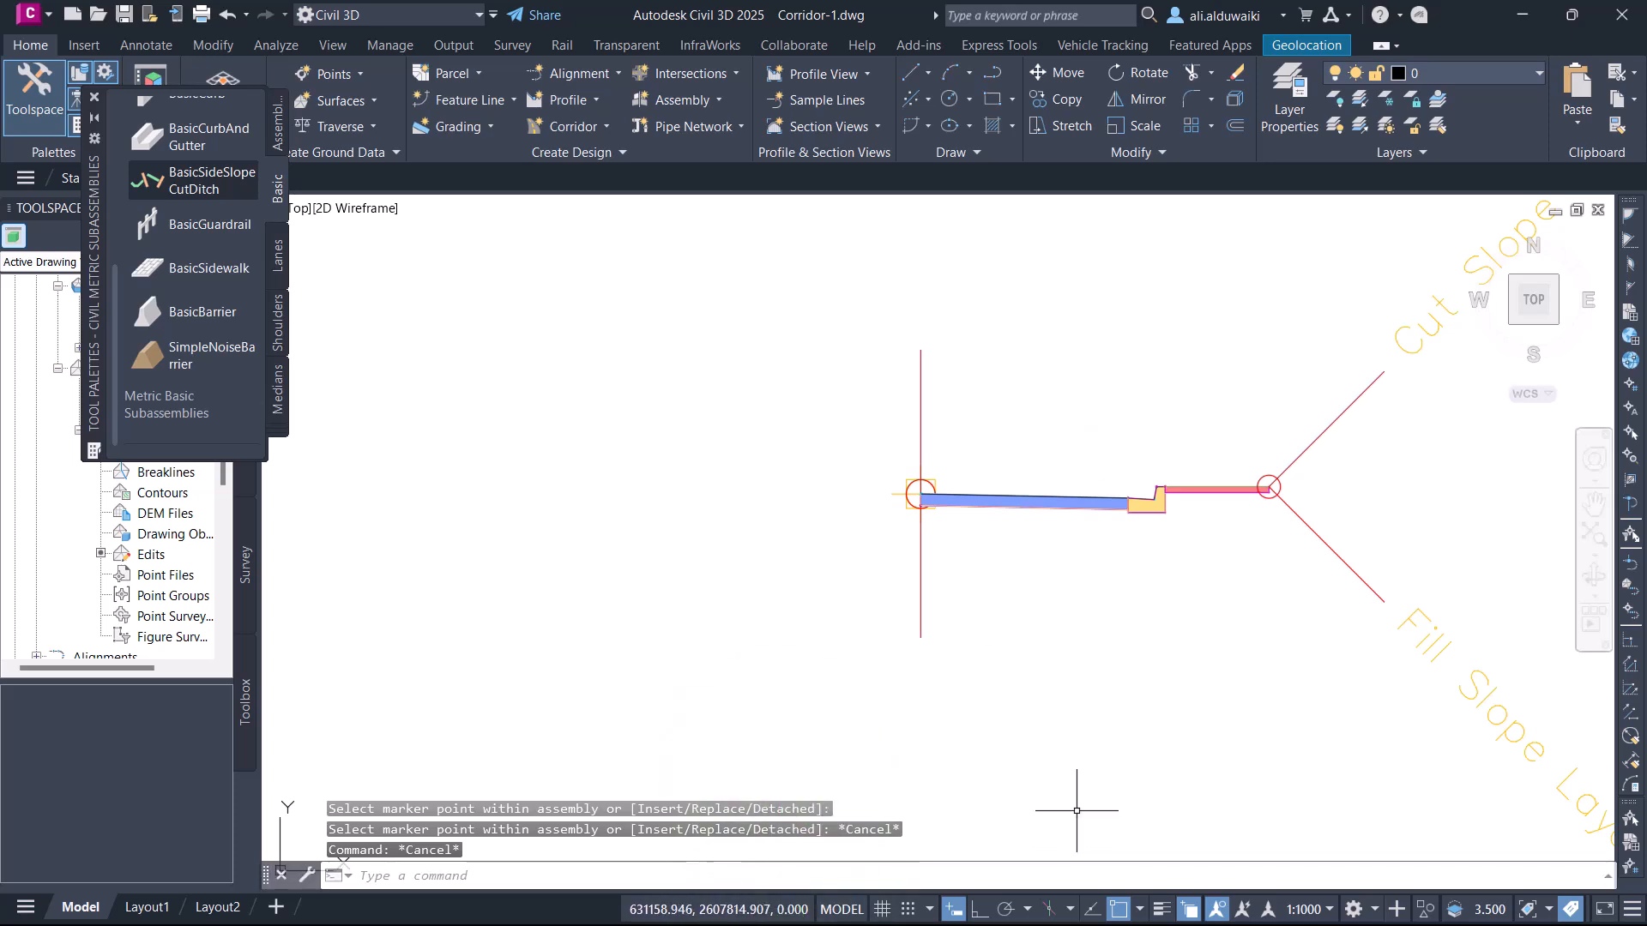
Step: Mirror all right-side subassemblies, from lane to side slope, onto the left side about the assembly's baseline marker
middle_click_drag(1086, 731, 956, 718)
left_click(1211, 327)
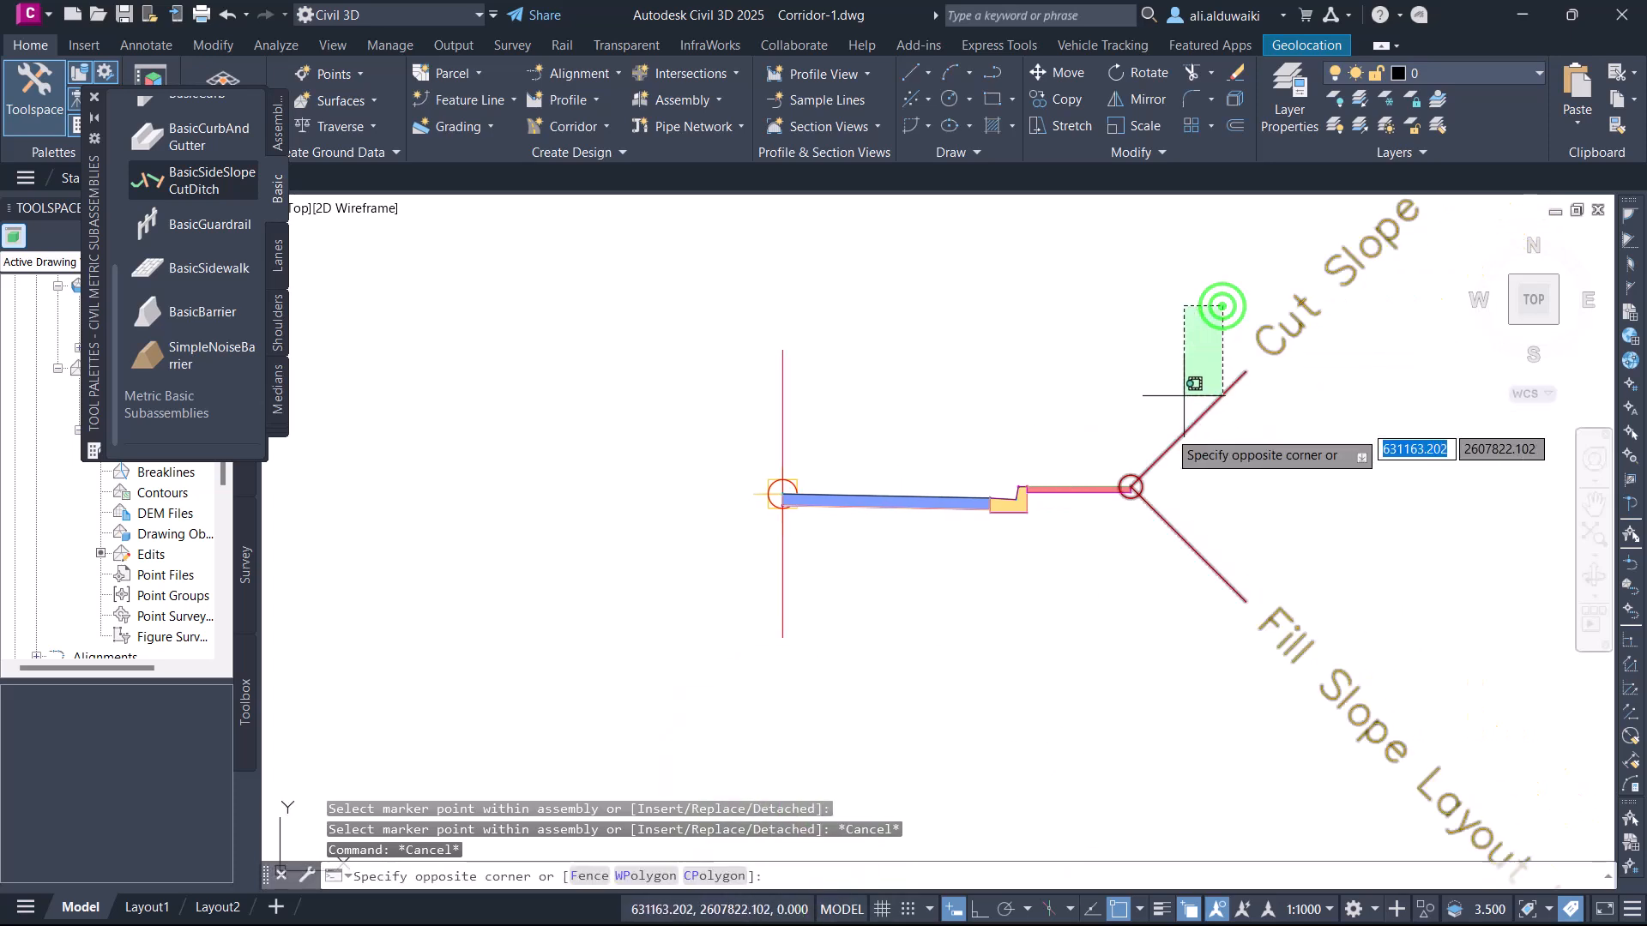
left_click(879, 678)
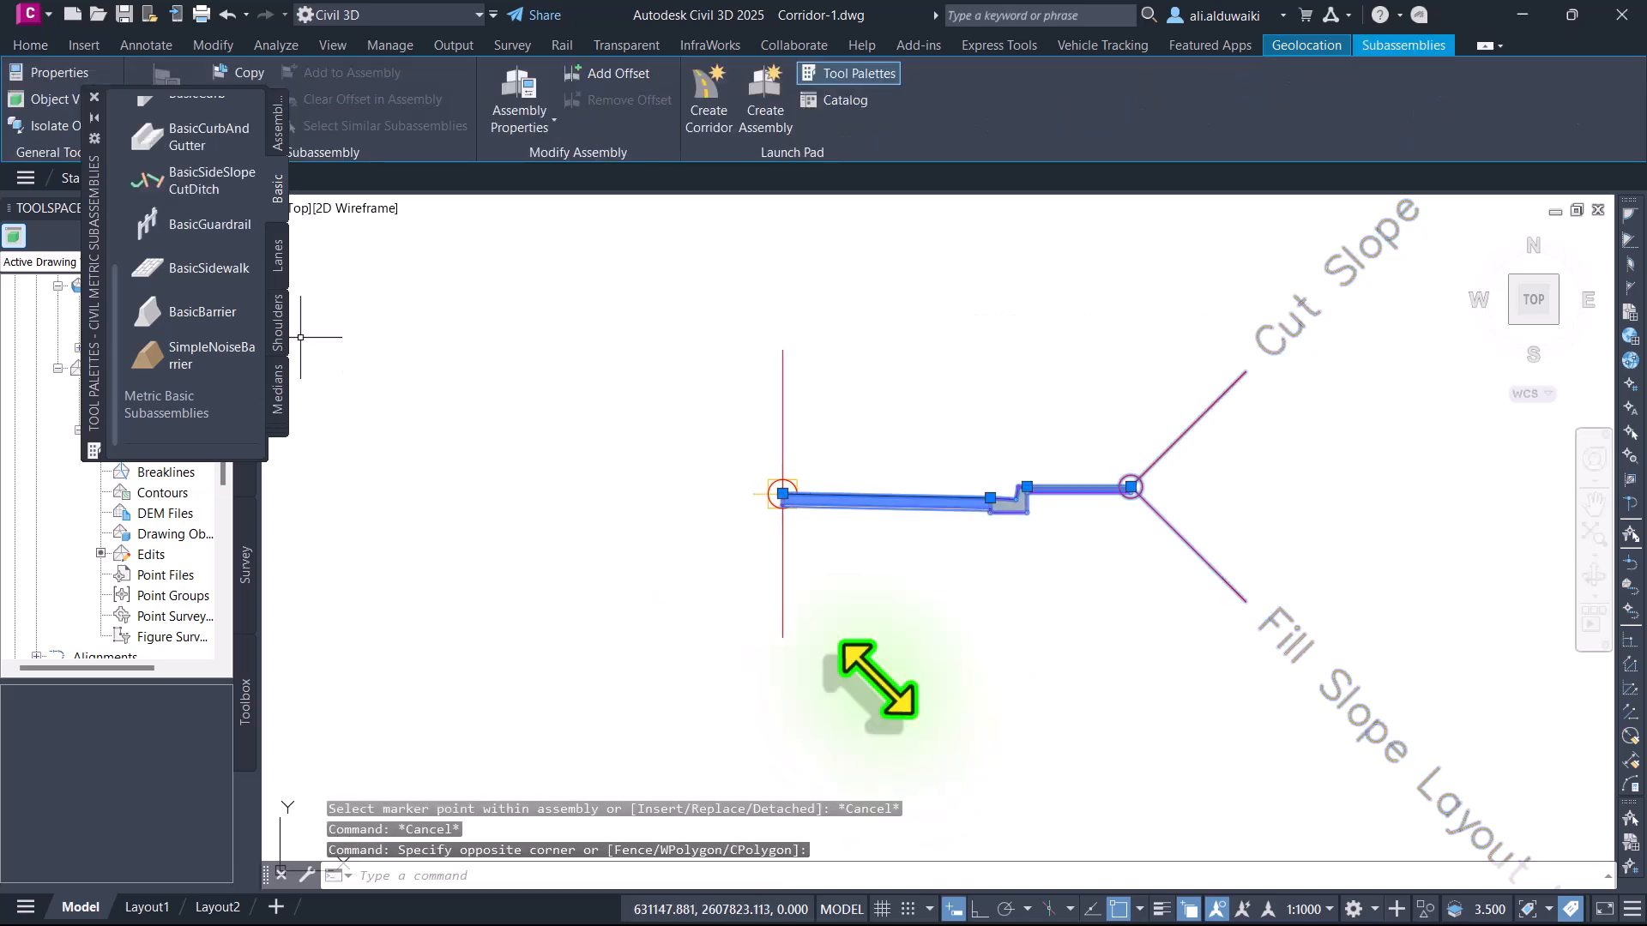
left_click(94, 97)
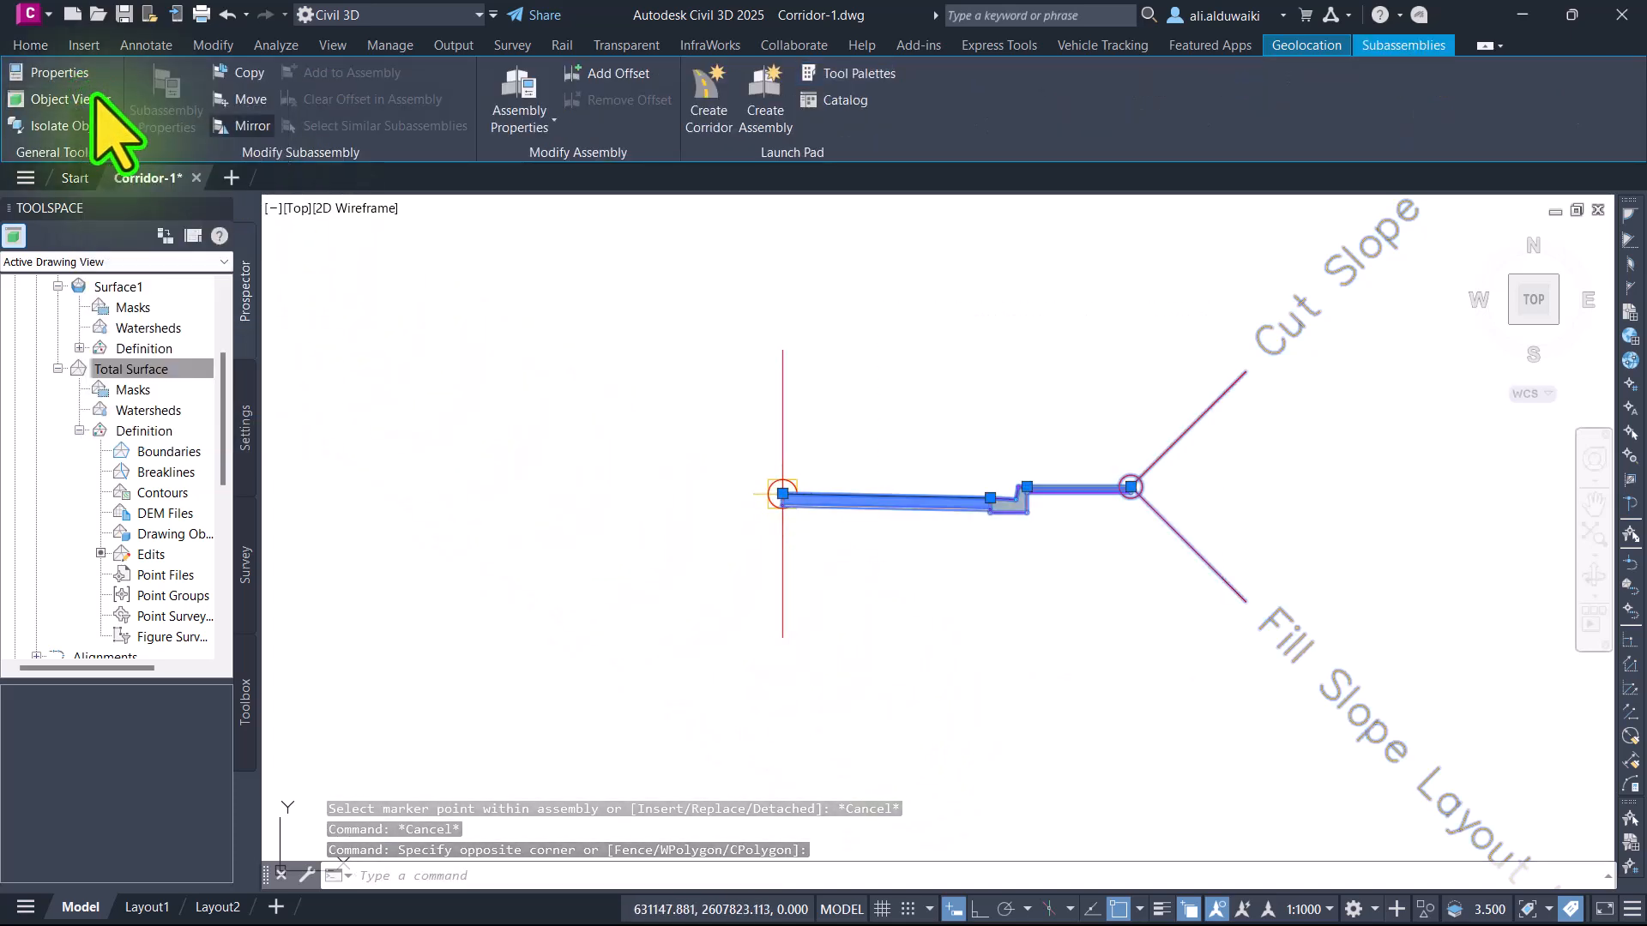
left_click(247, 126)
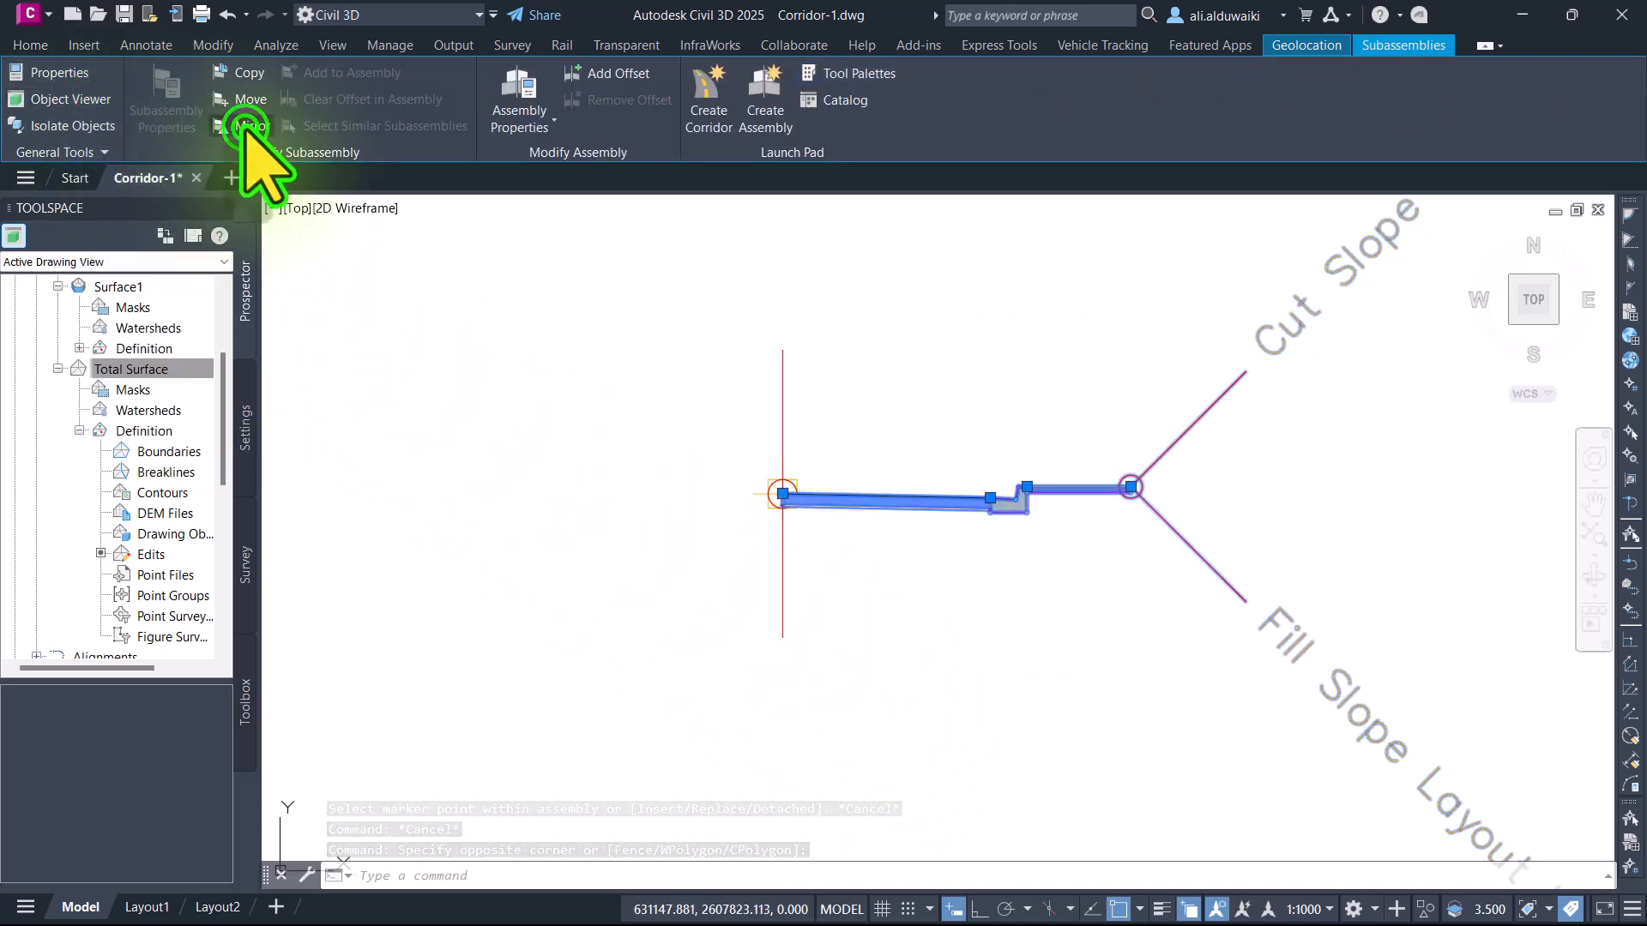
left_click(780, 495)
key("Escape")
key("Escape")
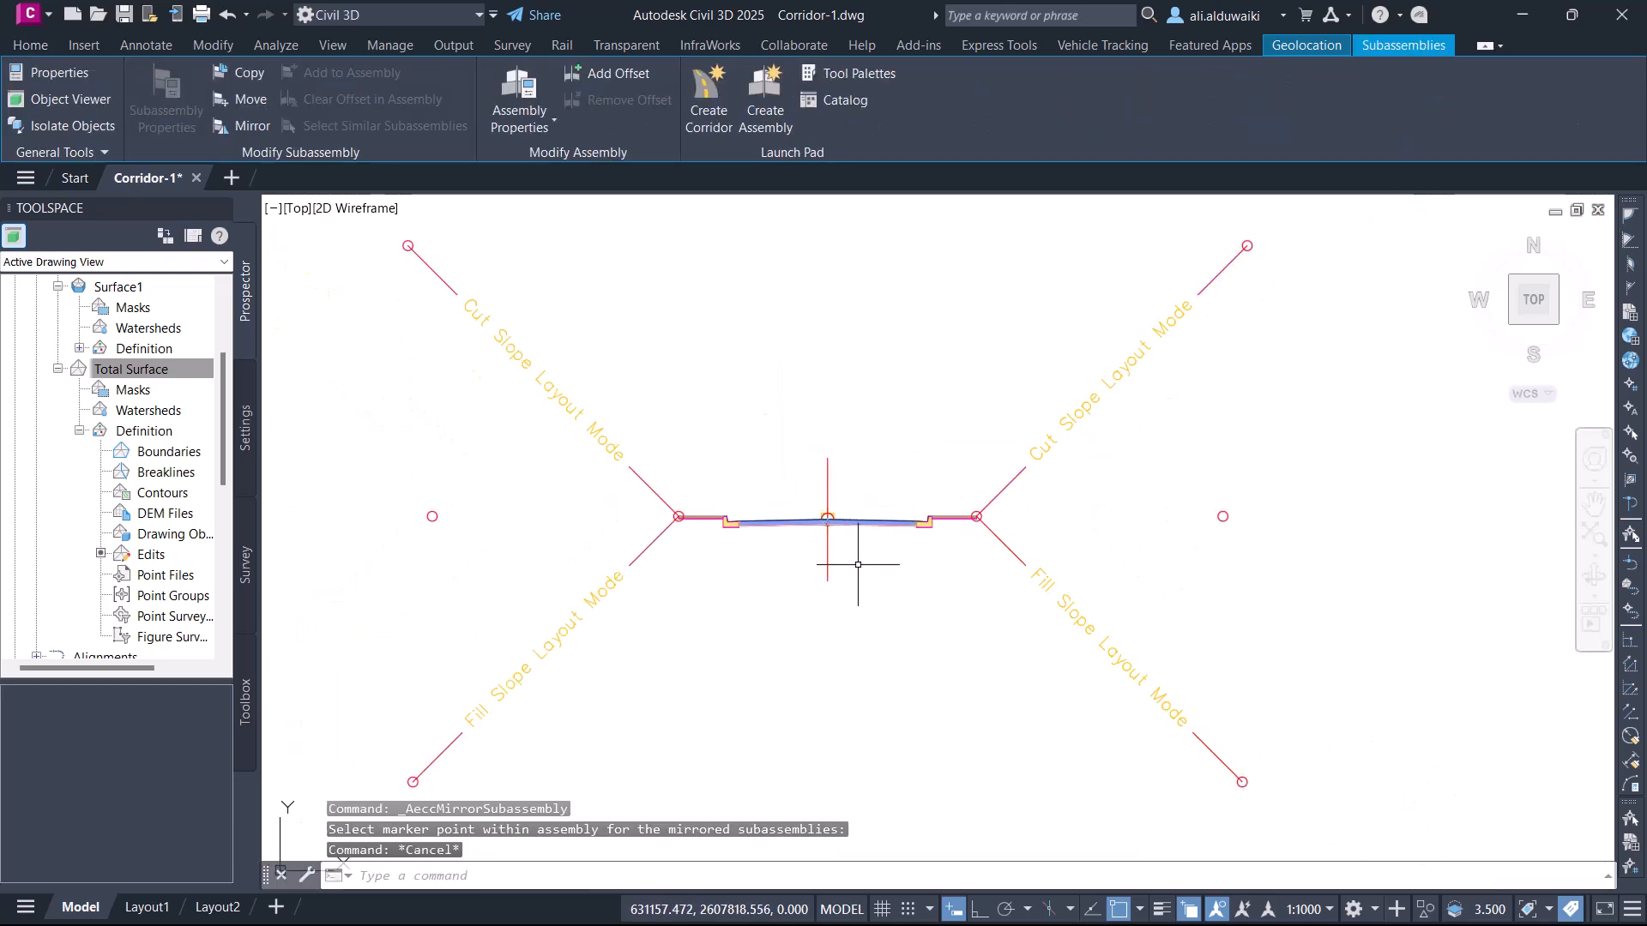
Step: Open the properties of the right-side BasicCurbAndGutter subassembly and set its gutter width to 1 m
scroll(850, 573, "up", 5)
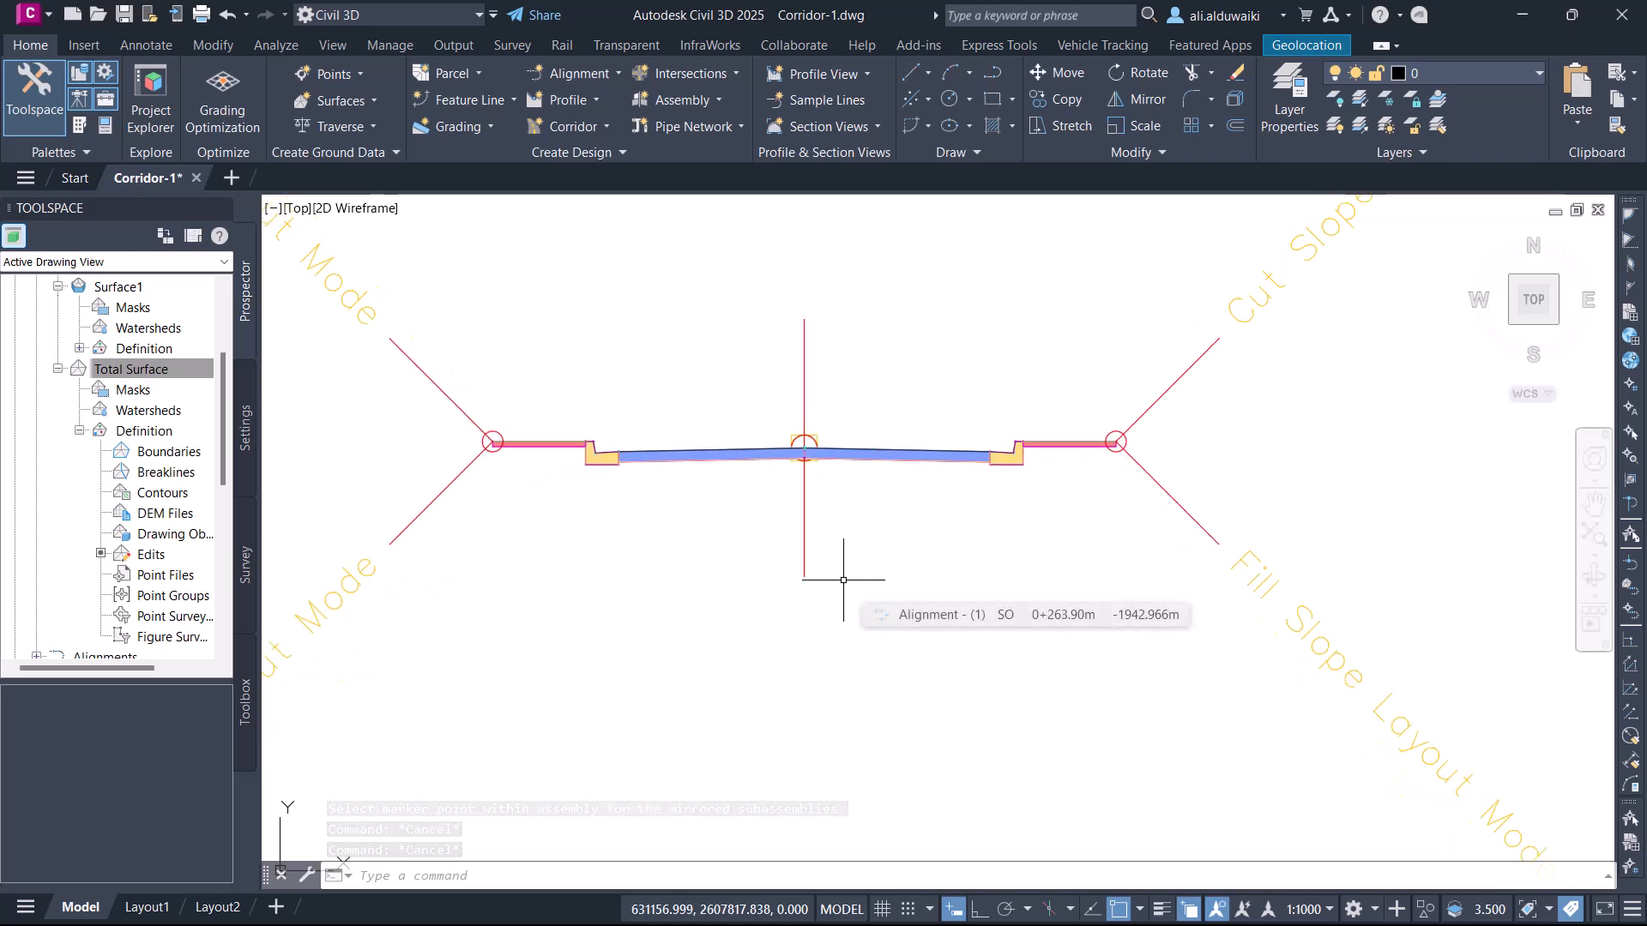
scroll(920, 492, "up", 2)
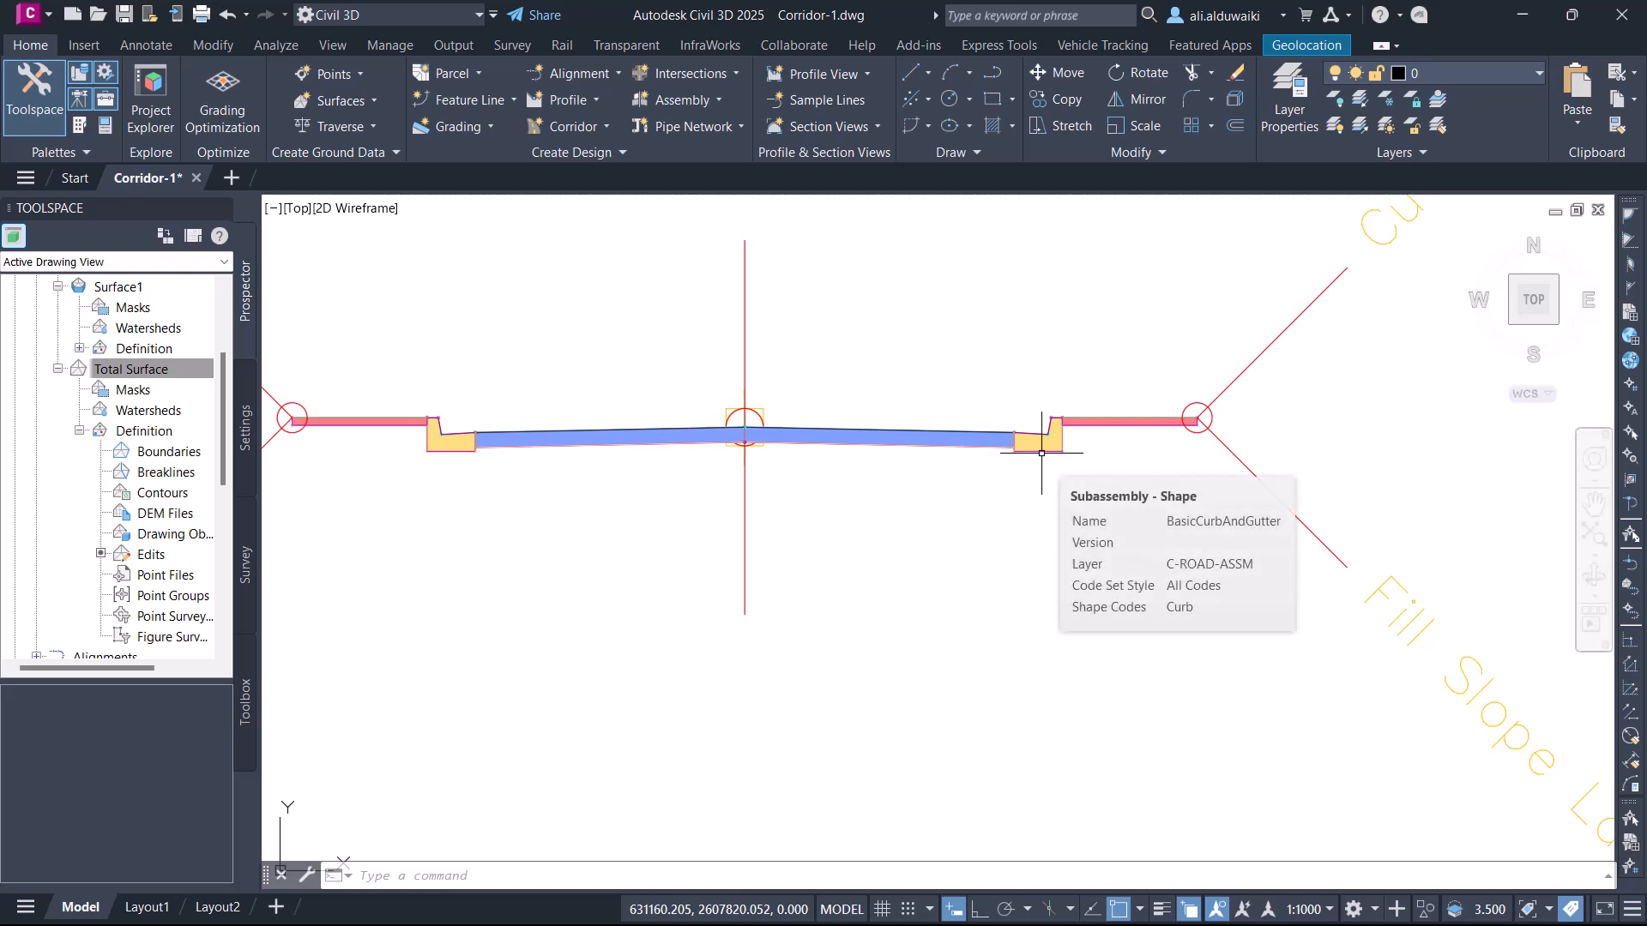
left_click(1041, 451)
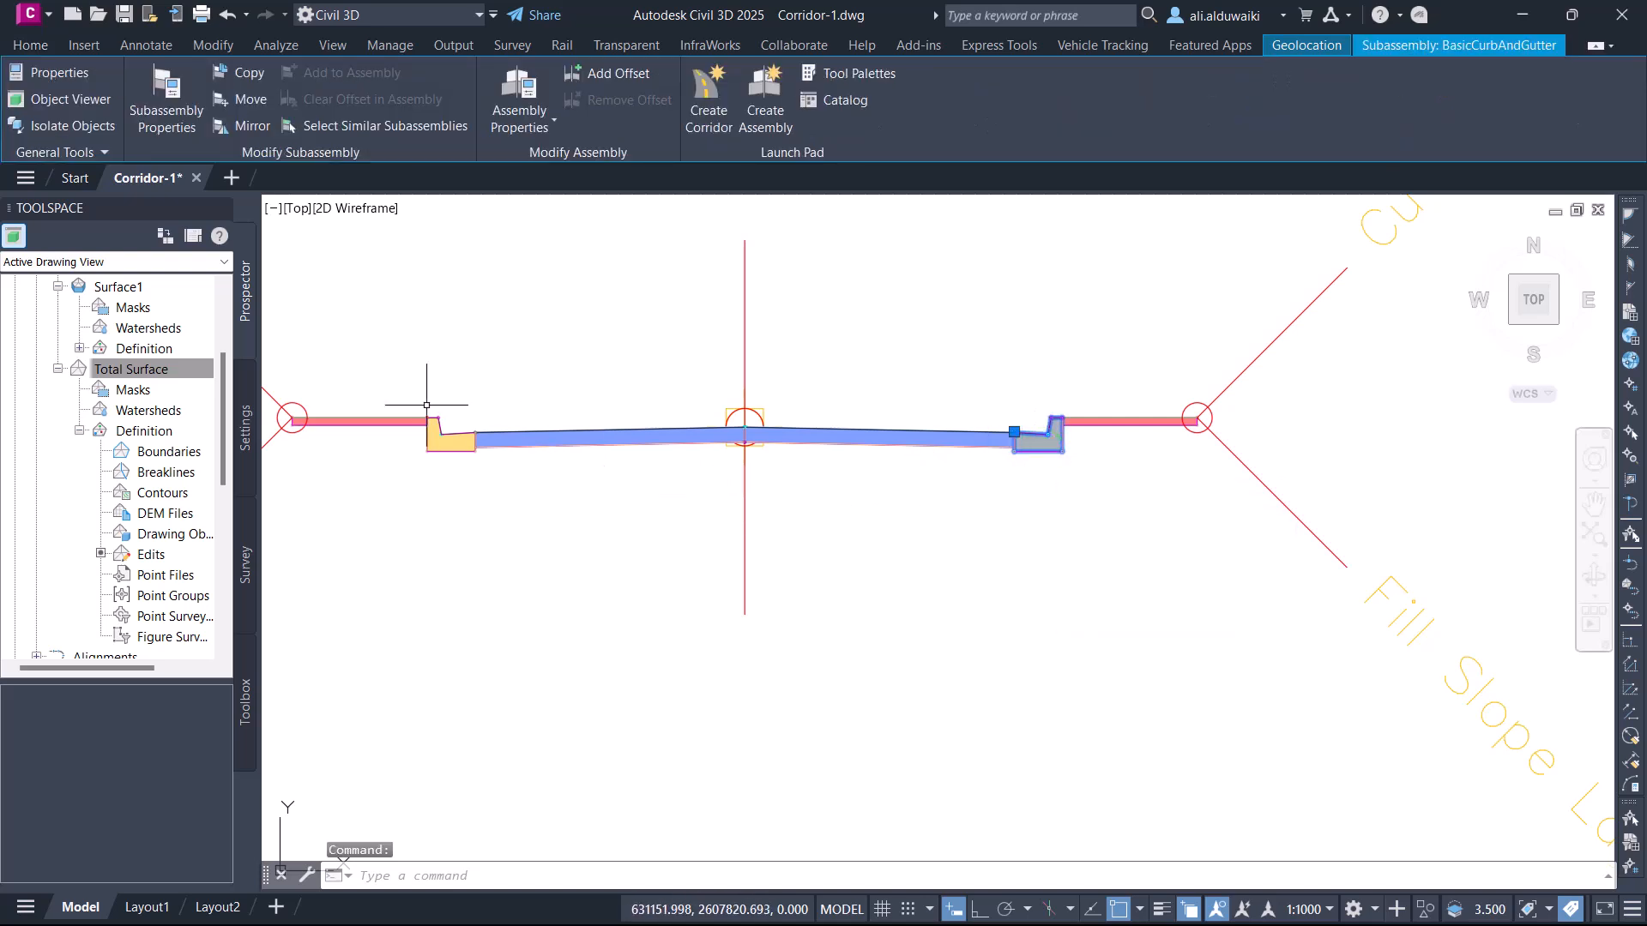
left_click(53, 74)
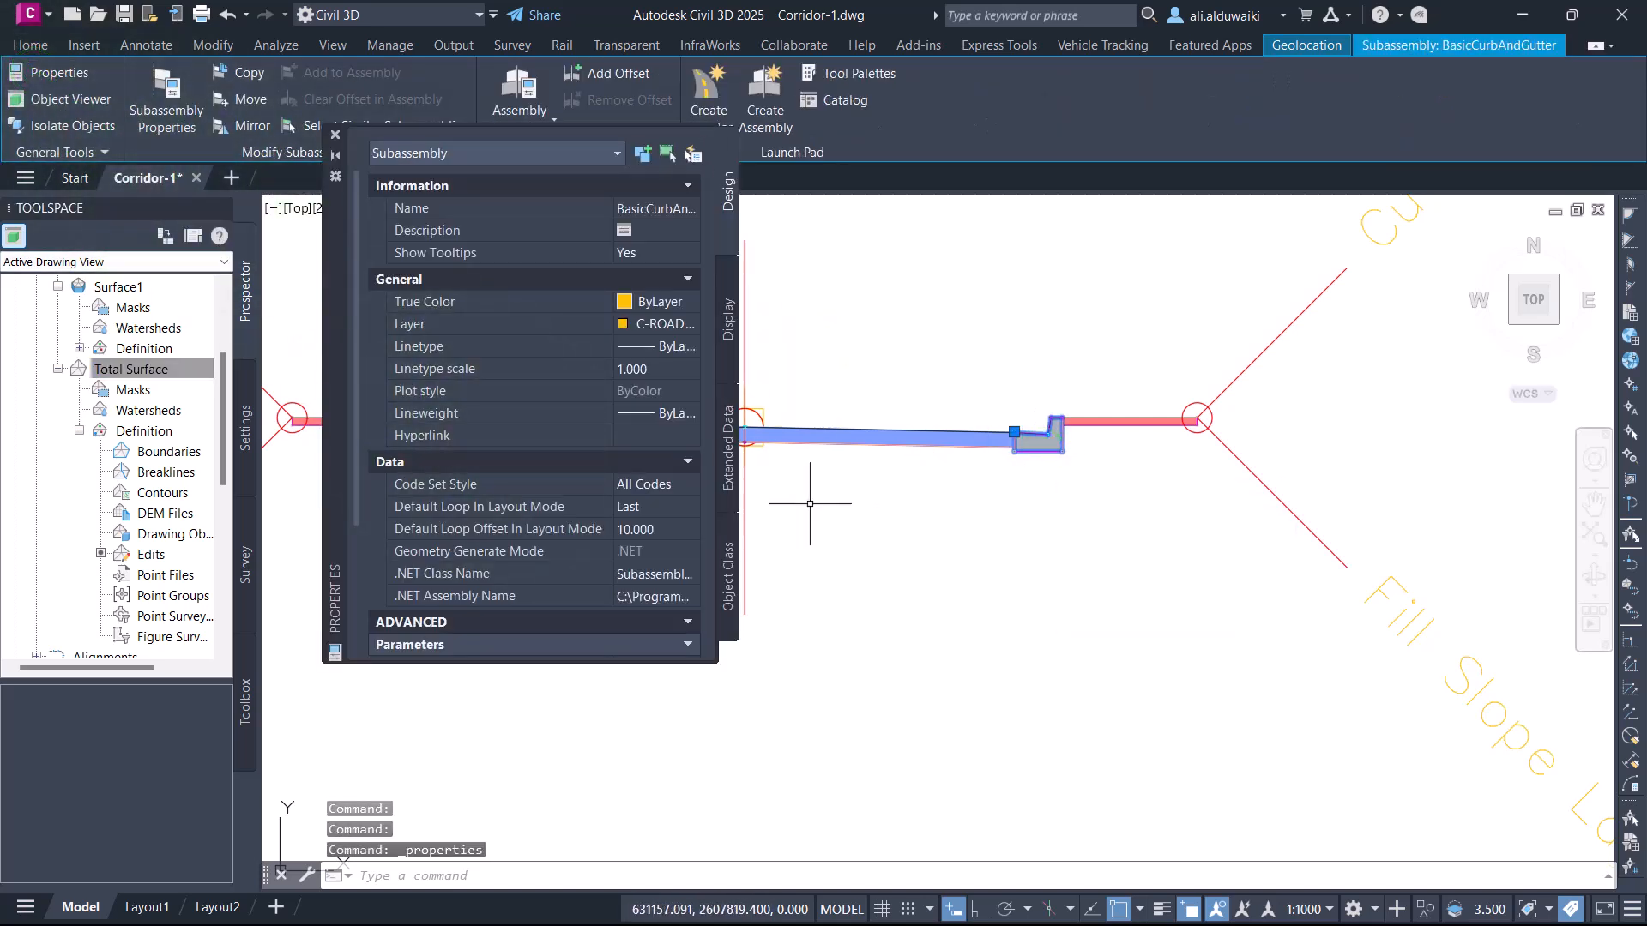
scroll(614, 532, "down", 4)
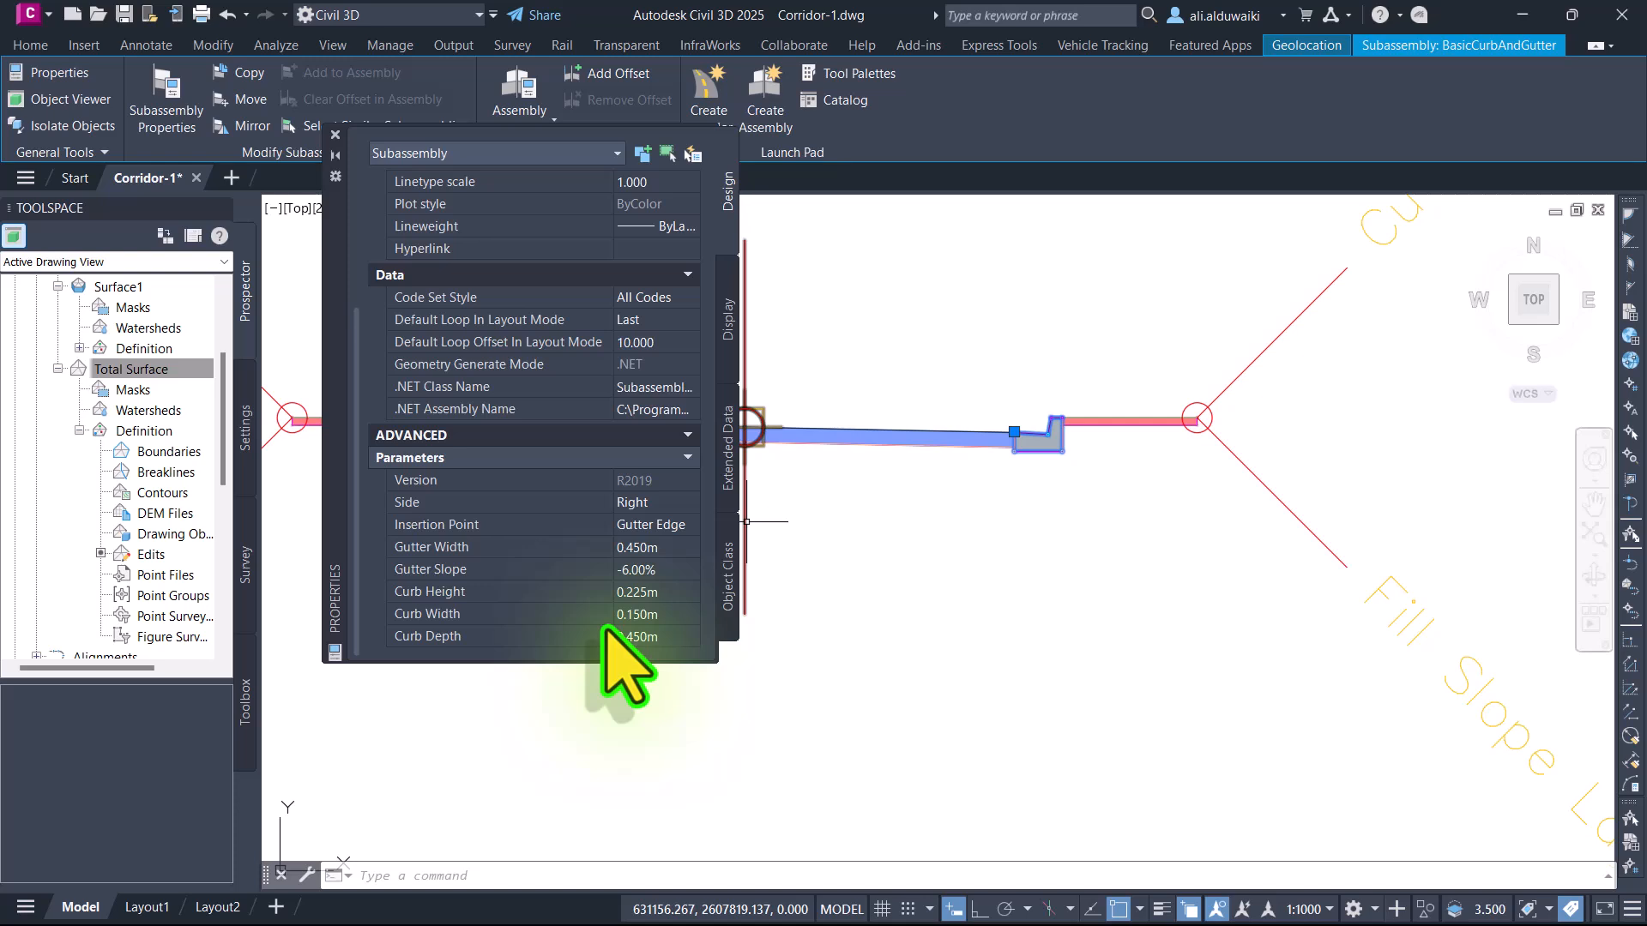
left_click(641, 547)
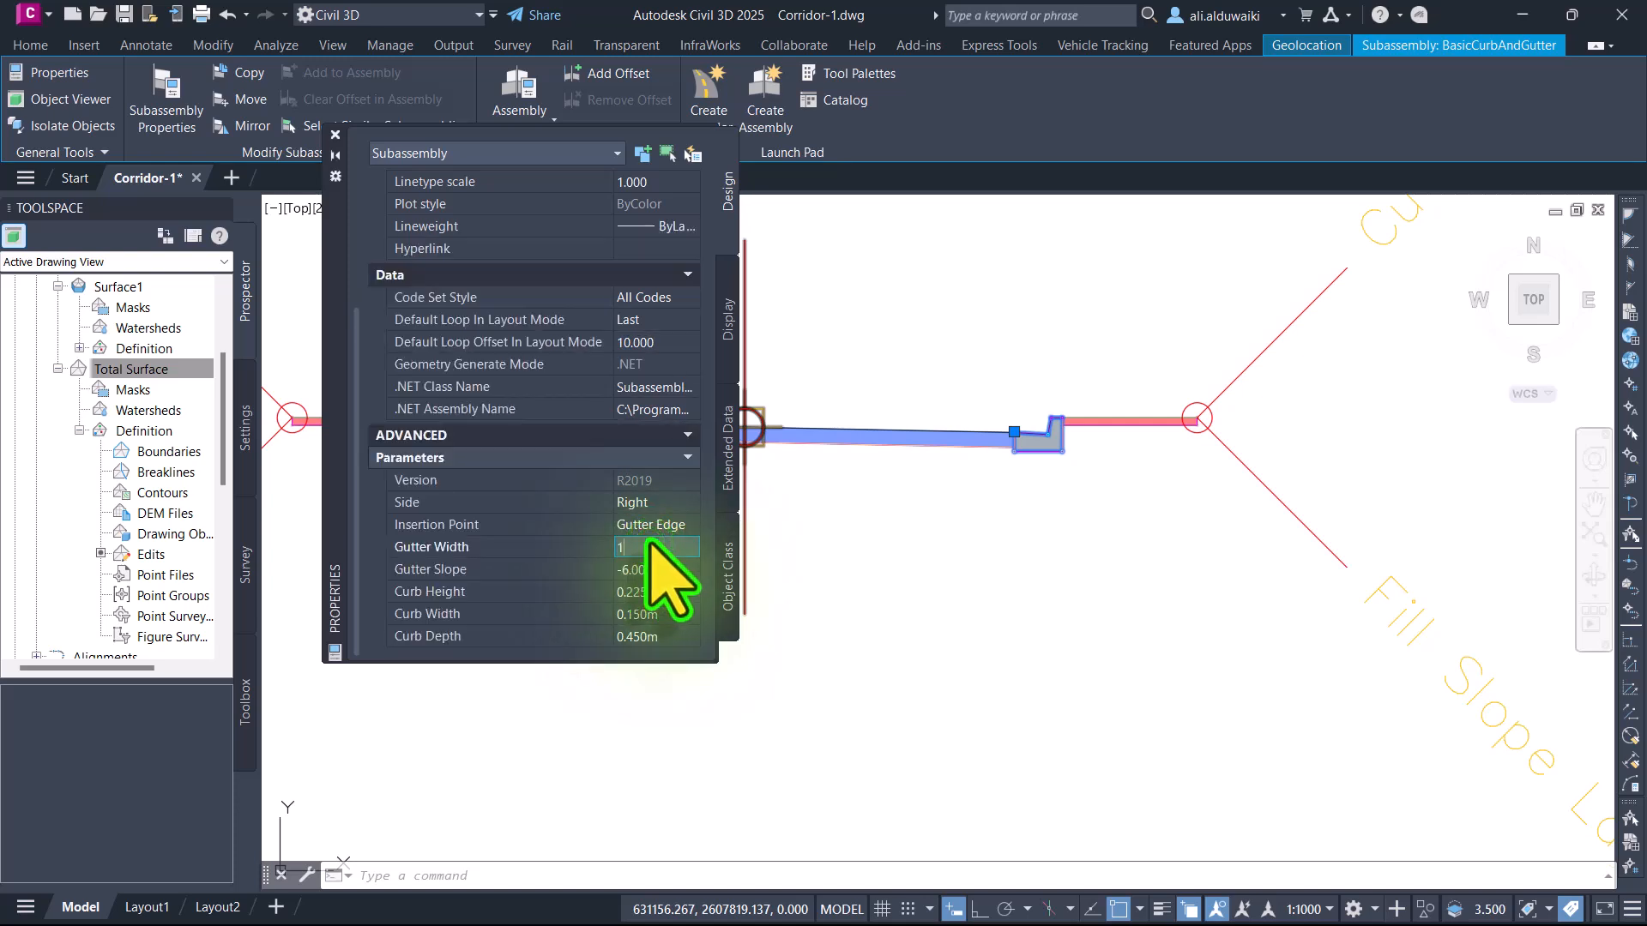
key("Tab")
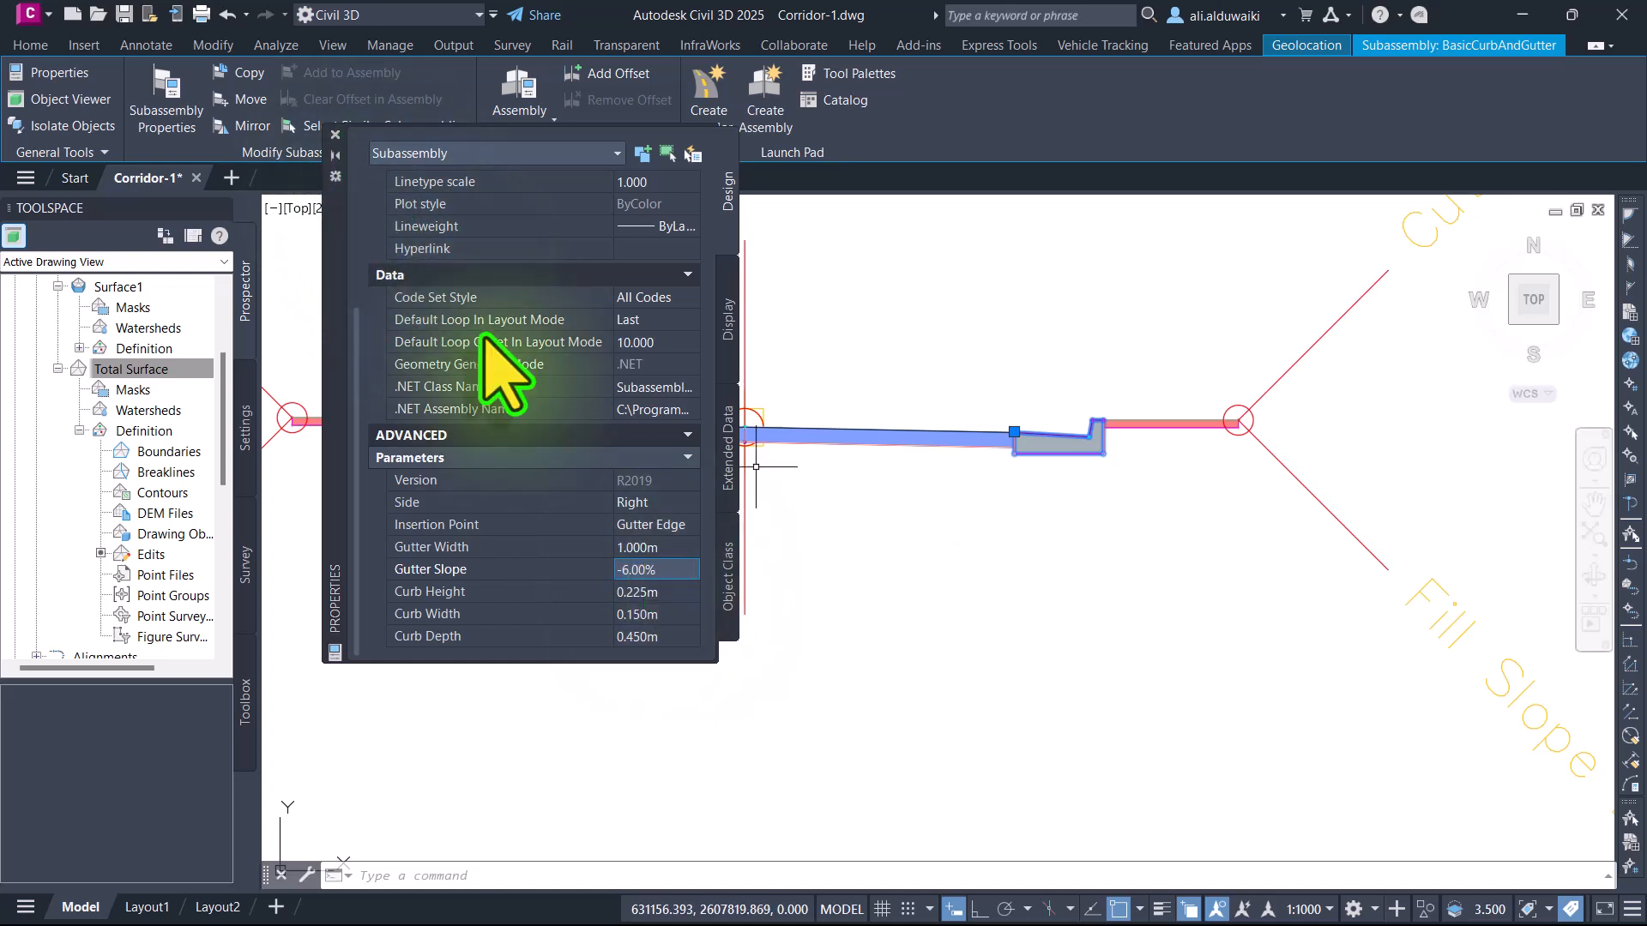
Step: Set the gutter width of the right-side BasicCurbAndGutter to 1.5 m and clear the selection
left_click(656, 549)
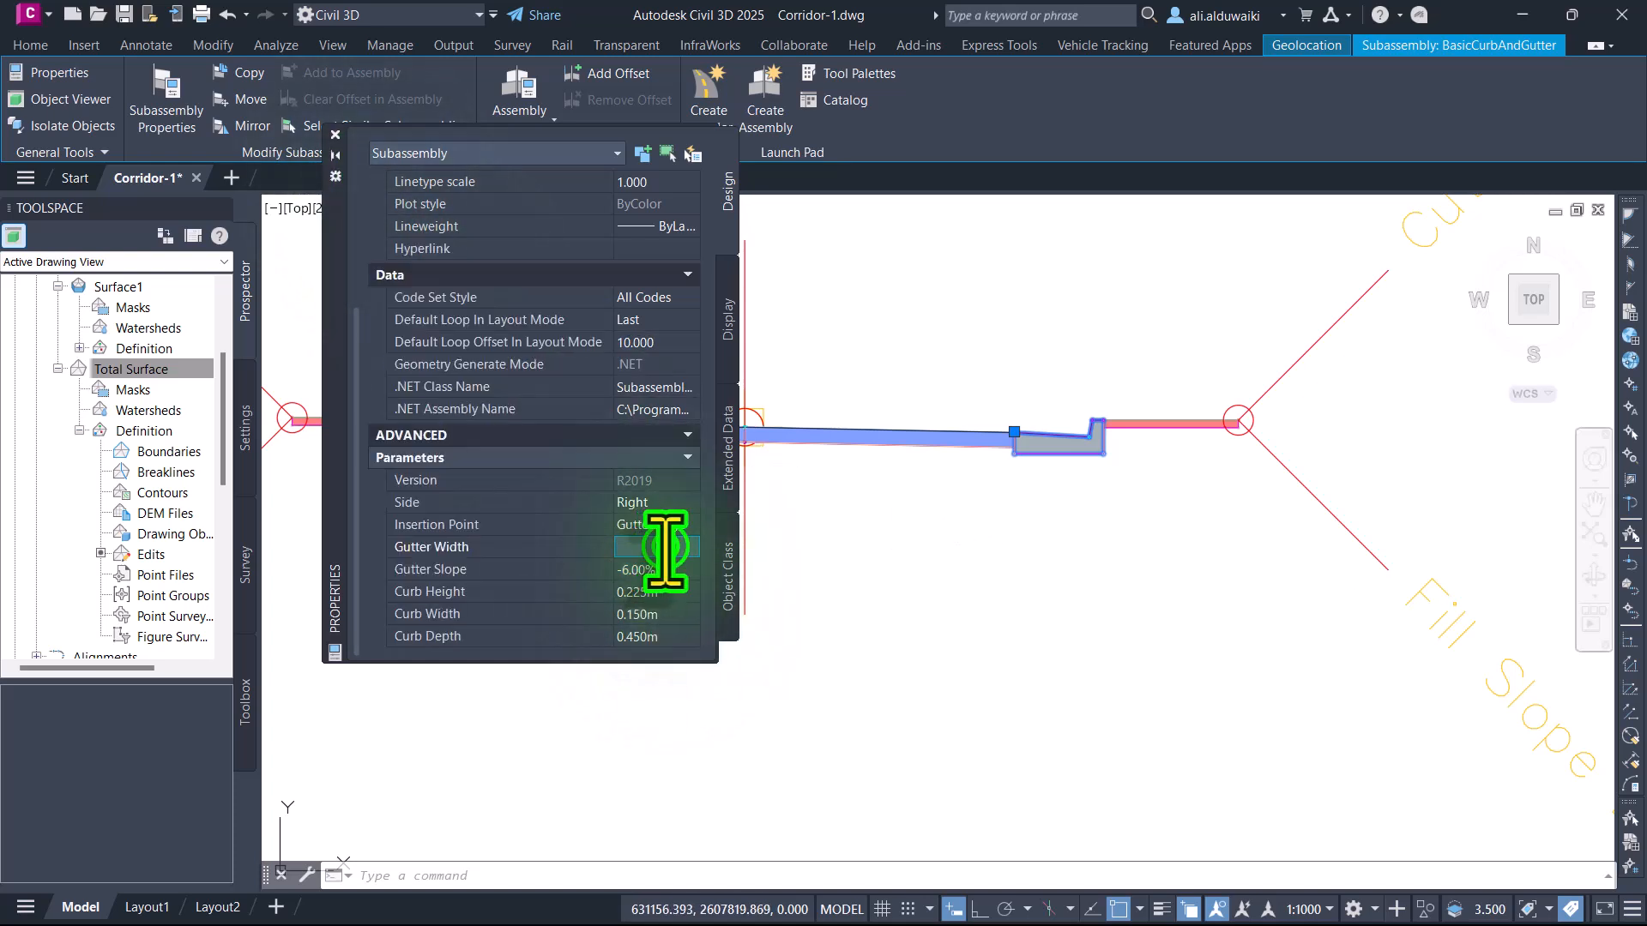
type("1.5")
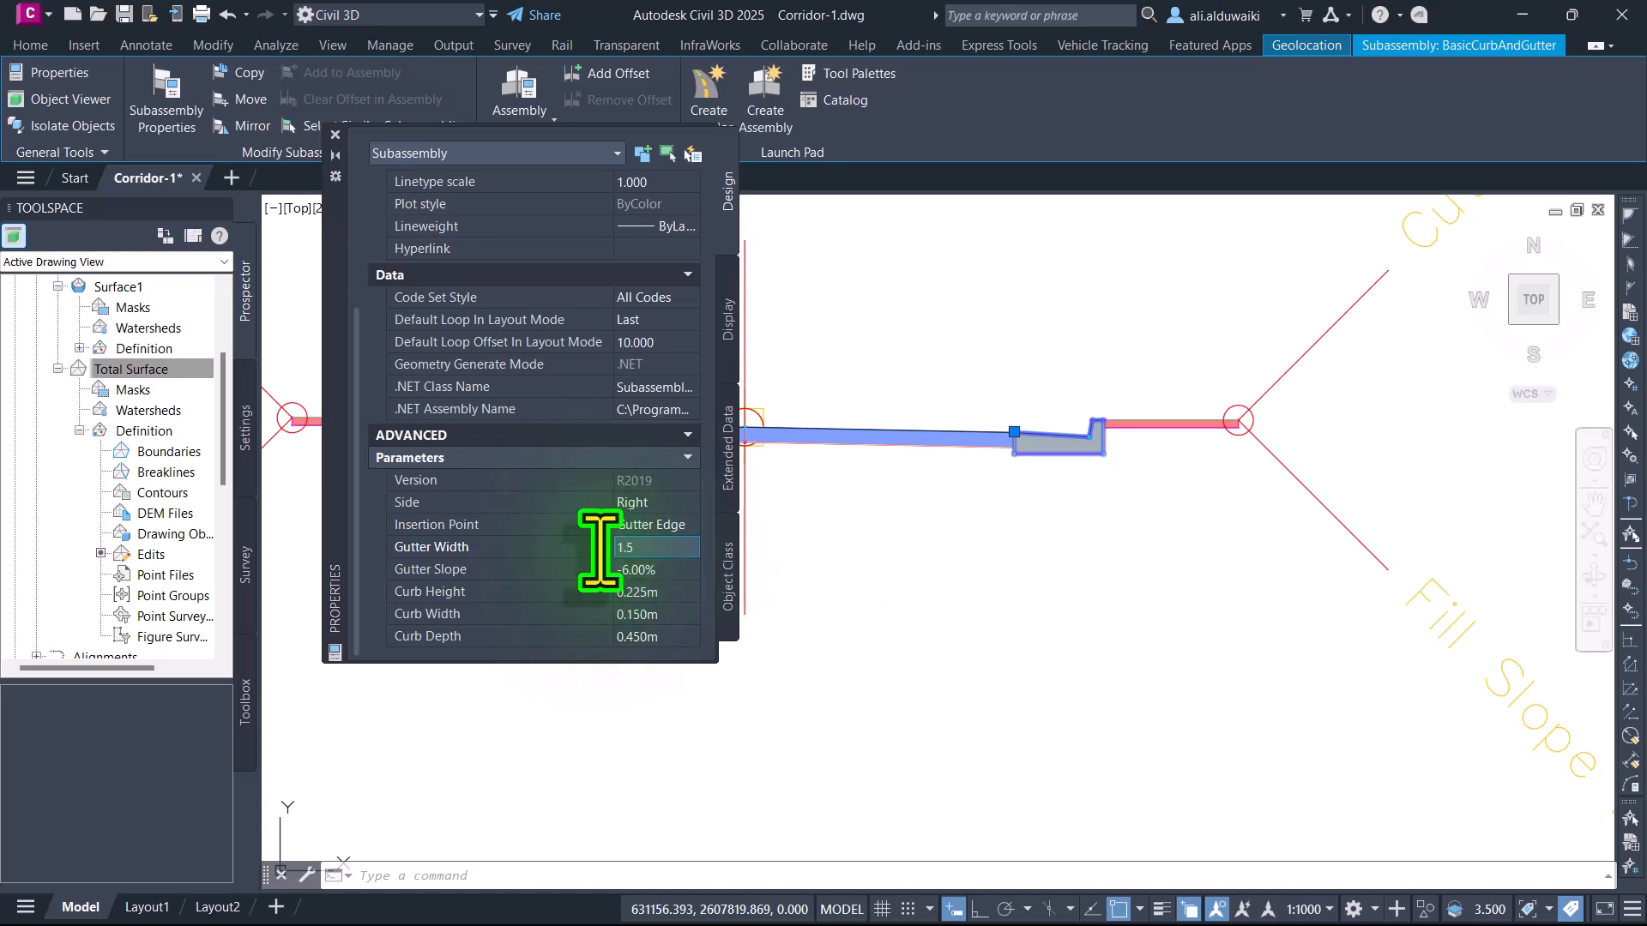
key("Tab")
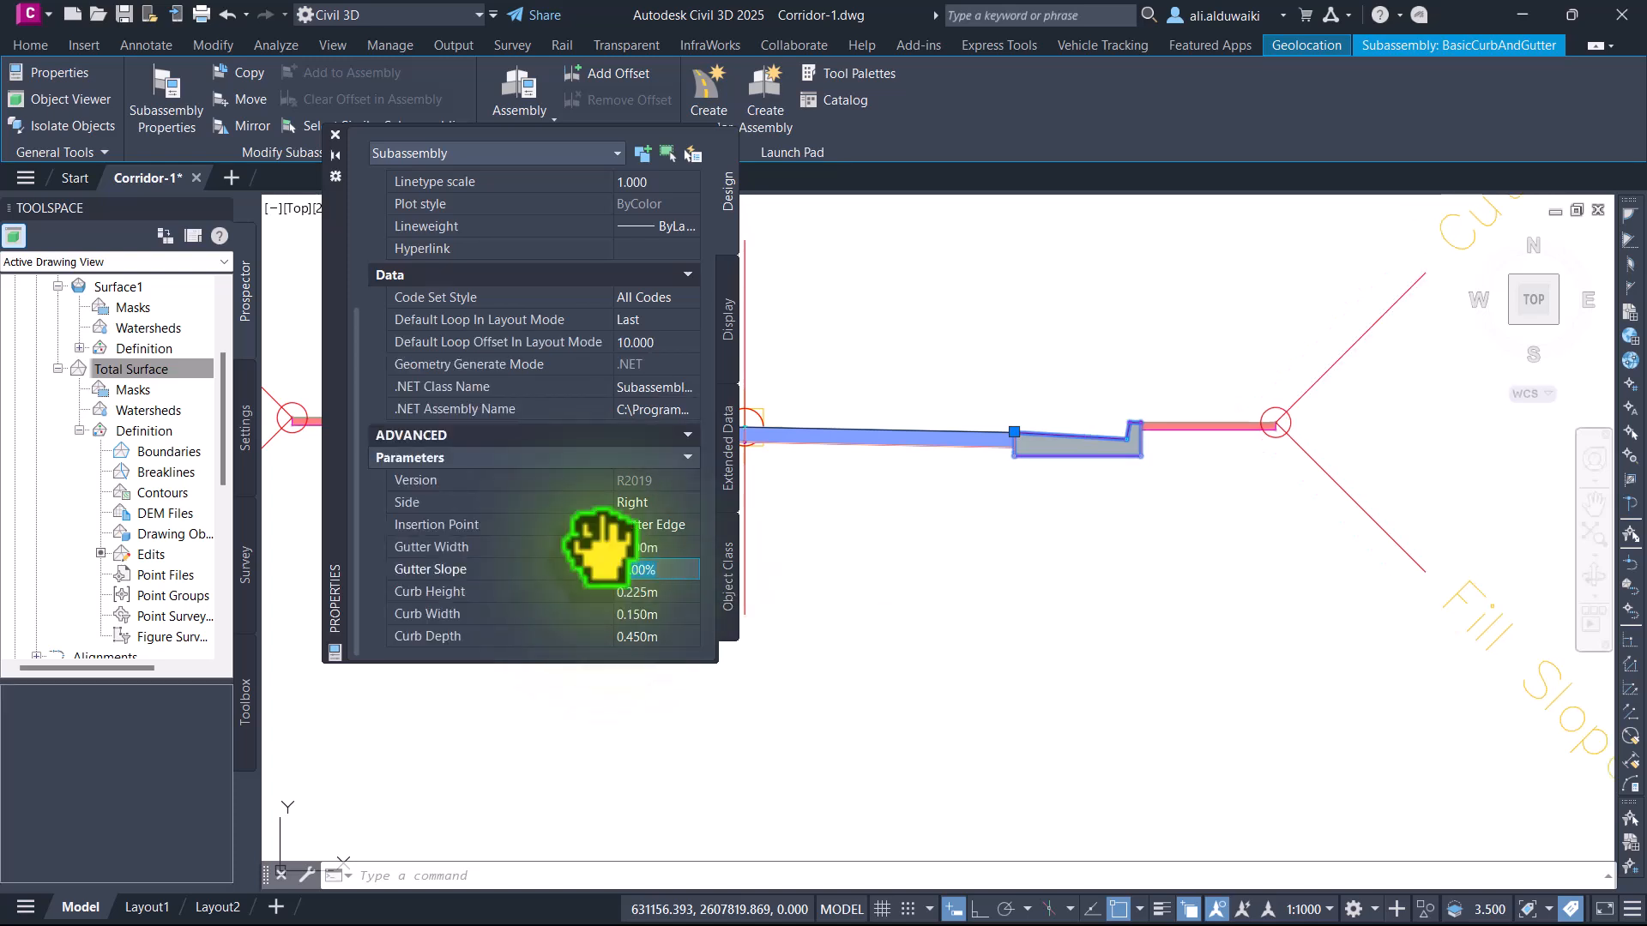
left_click_drag(333, 219, 825, 594)
key("Escape")
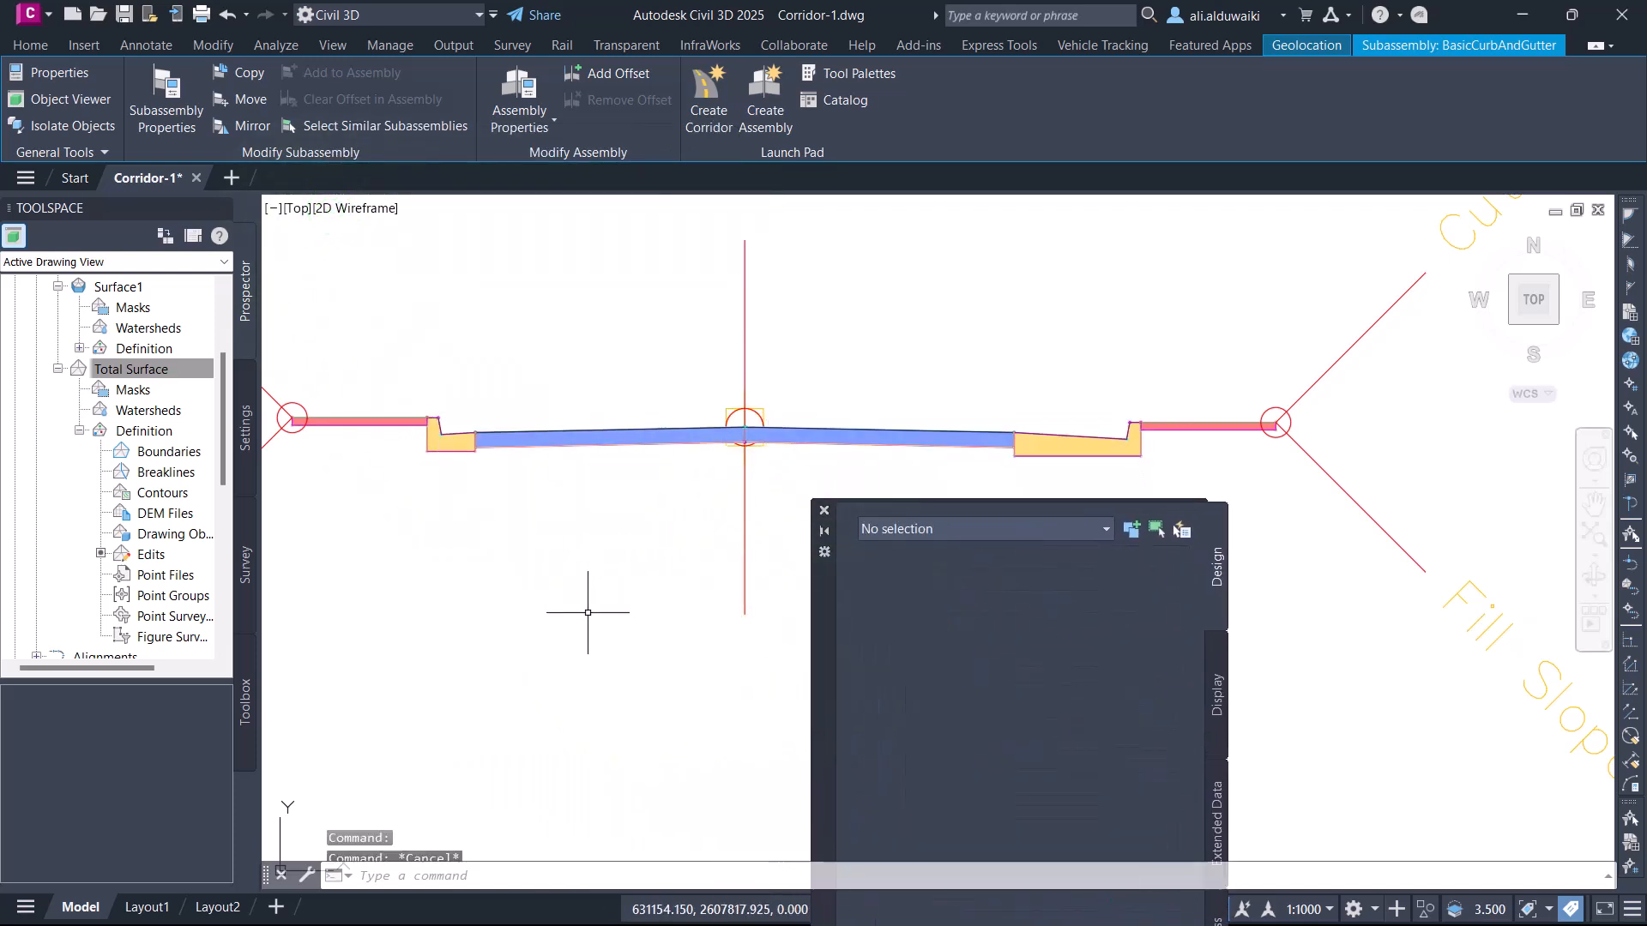
Step: Set the gutter width of the left-side BasicCurbAndGutter subassembly to 1.5 m and deselect it
left_click(445, 452)
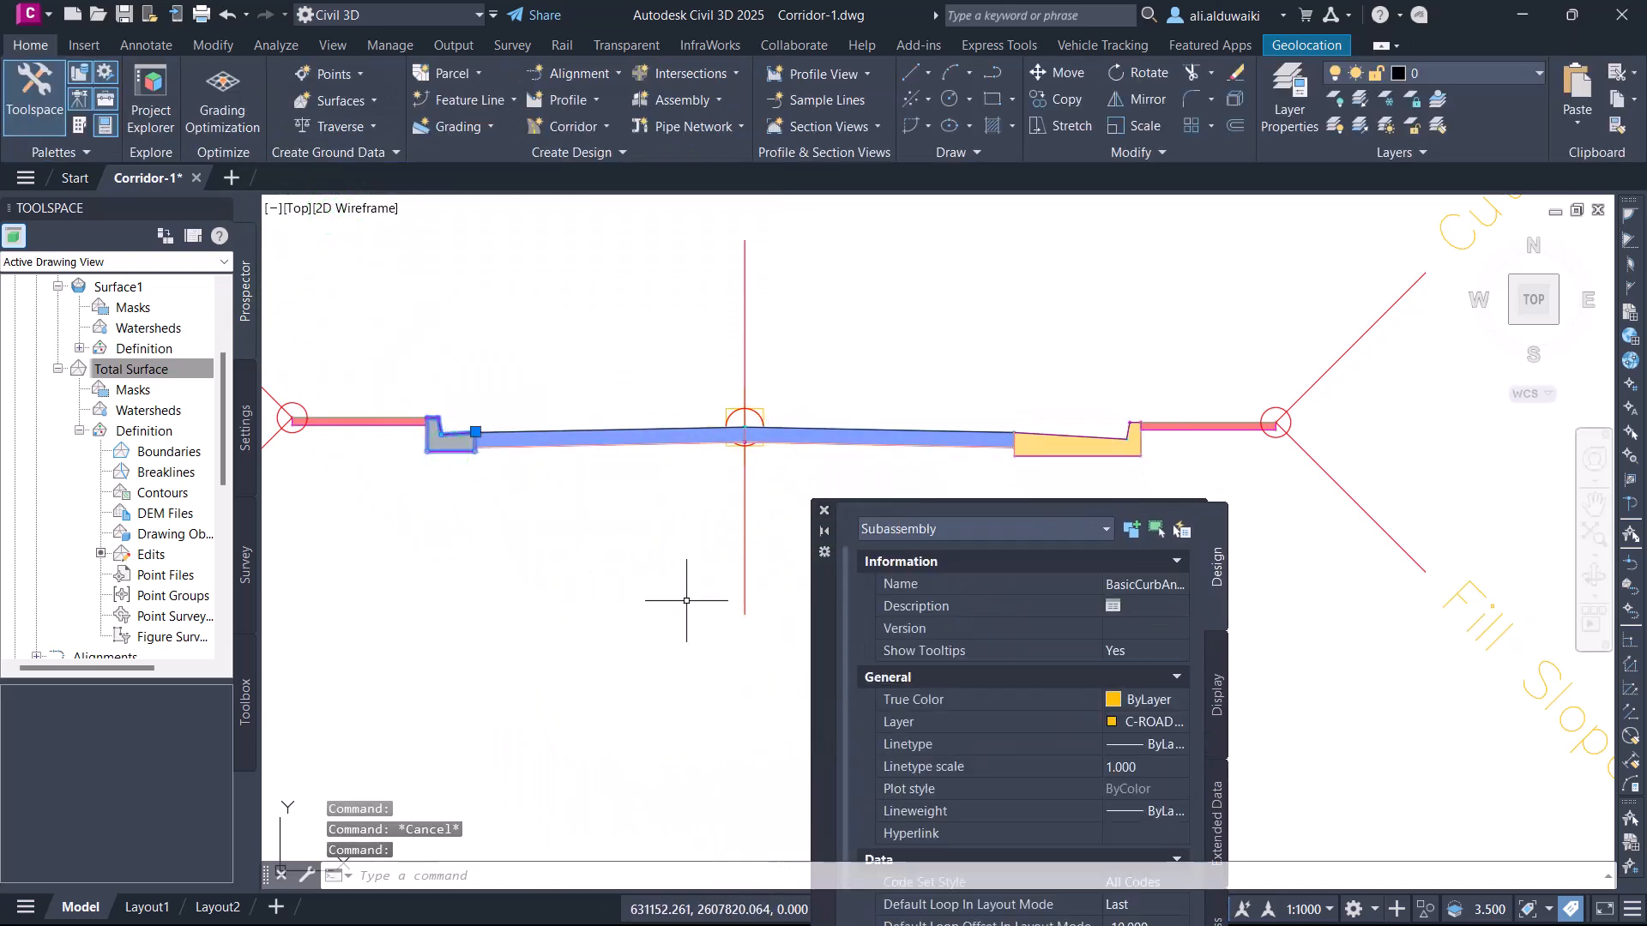
left_click_drag(821, 580, 839, 267)
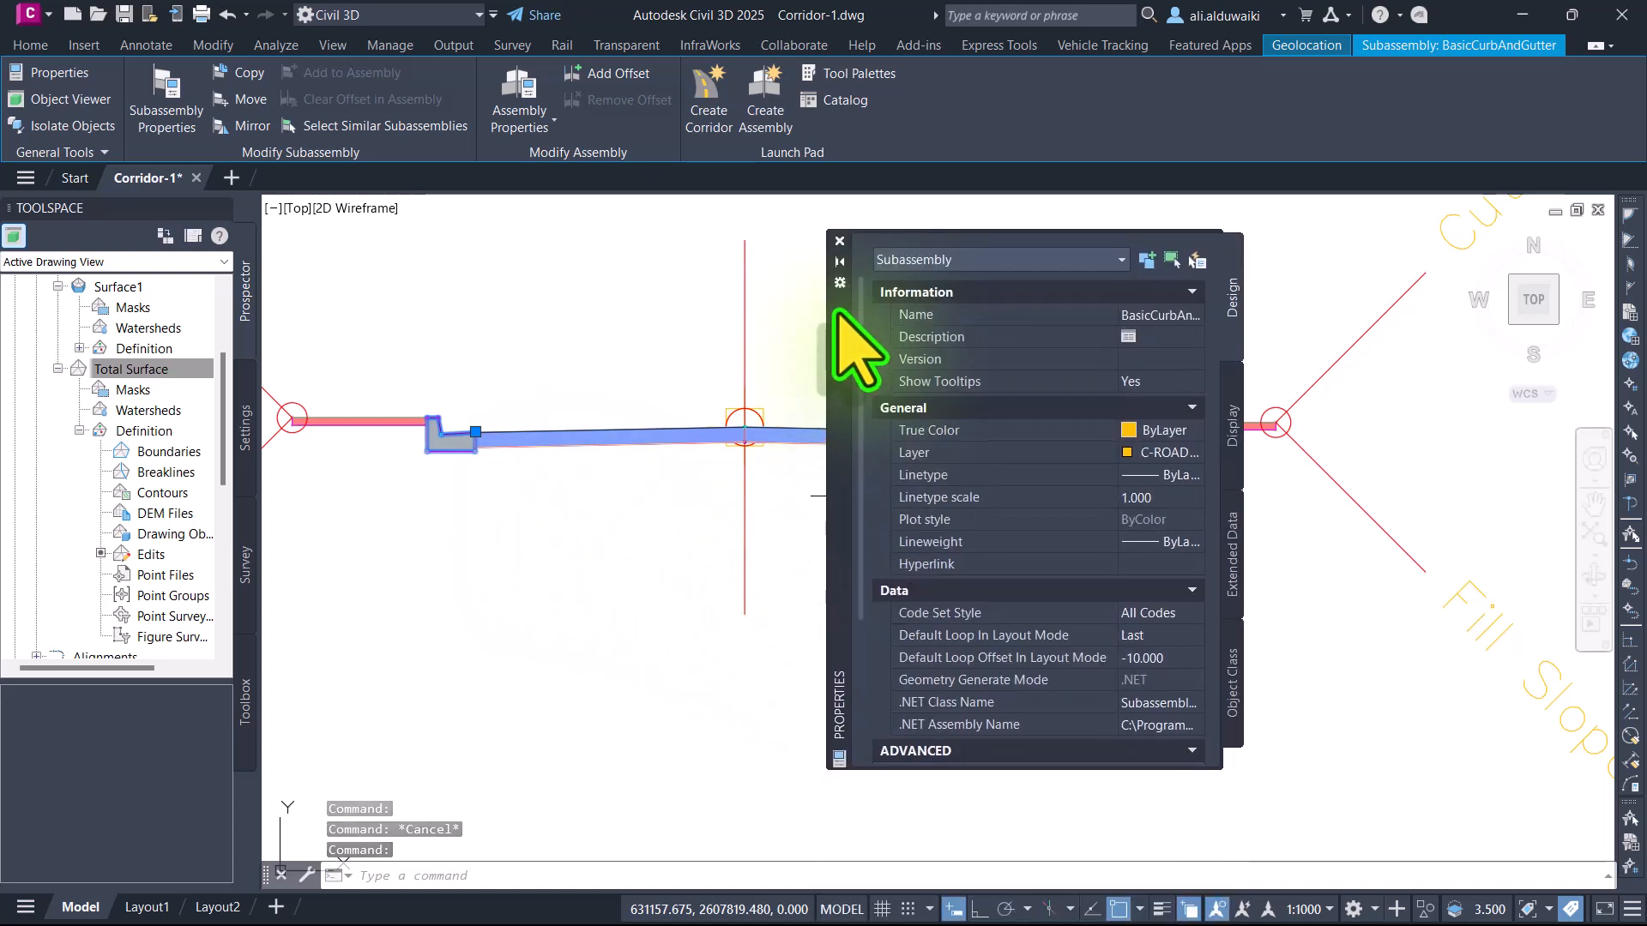
scroll(1166, 613, "down", 3)
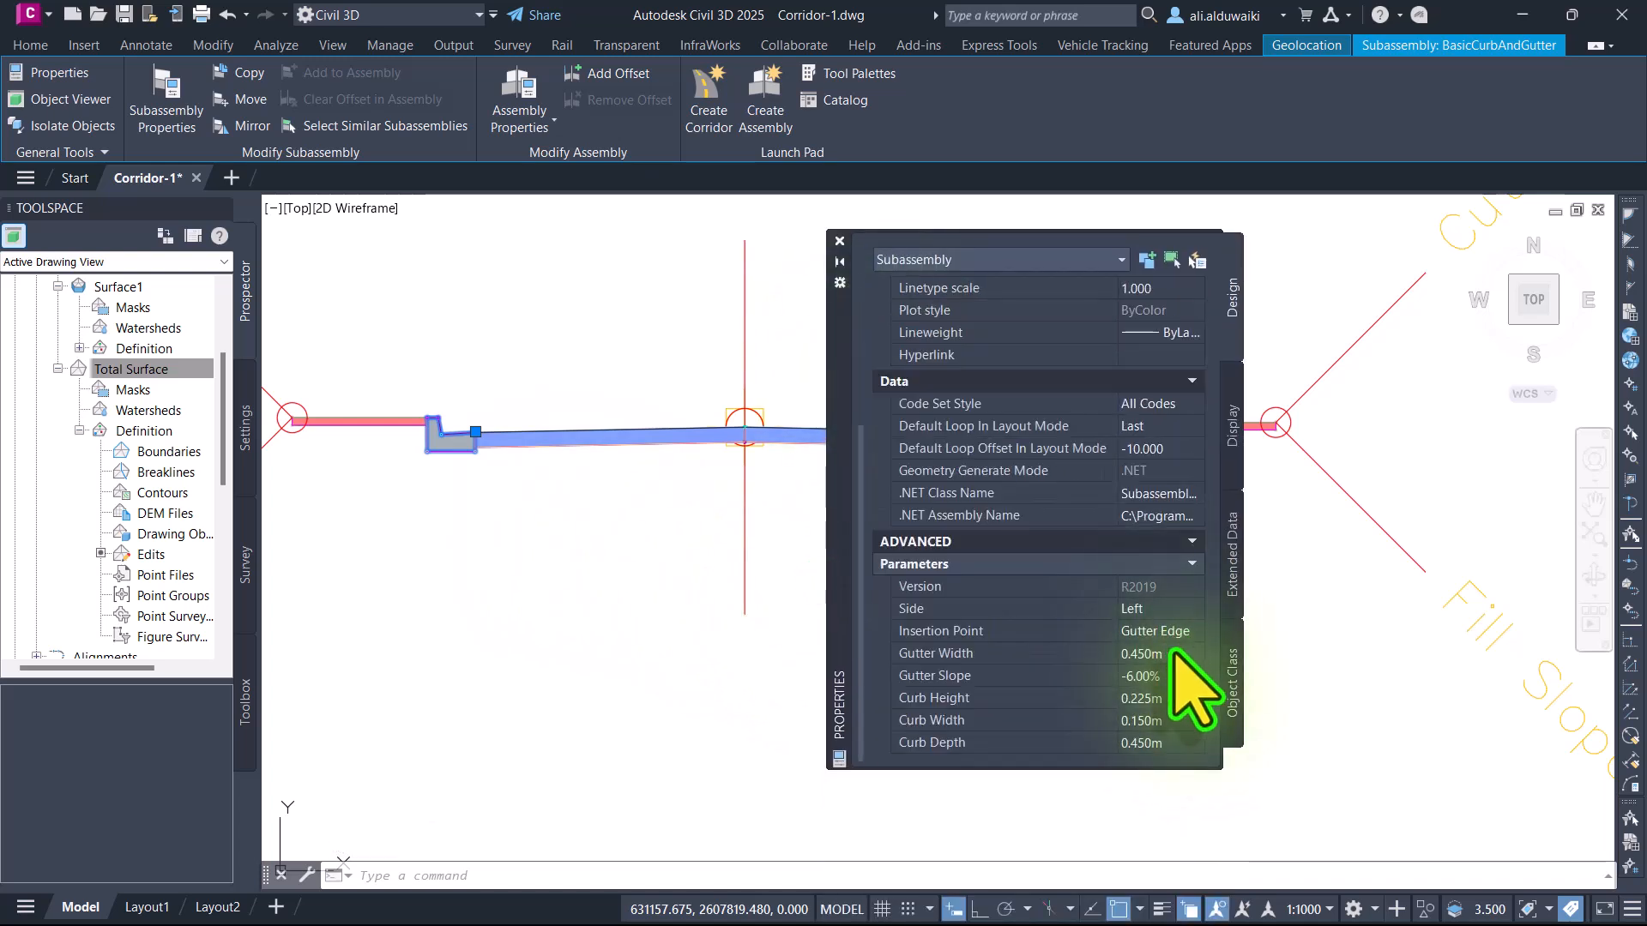
left_click(1173, 652)
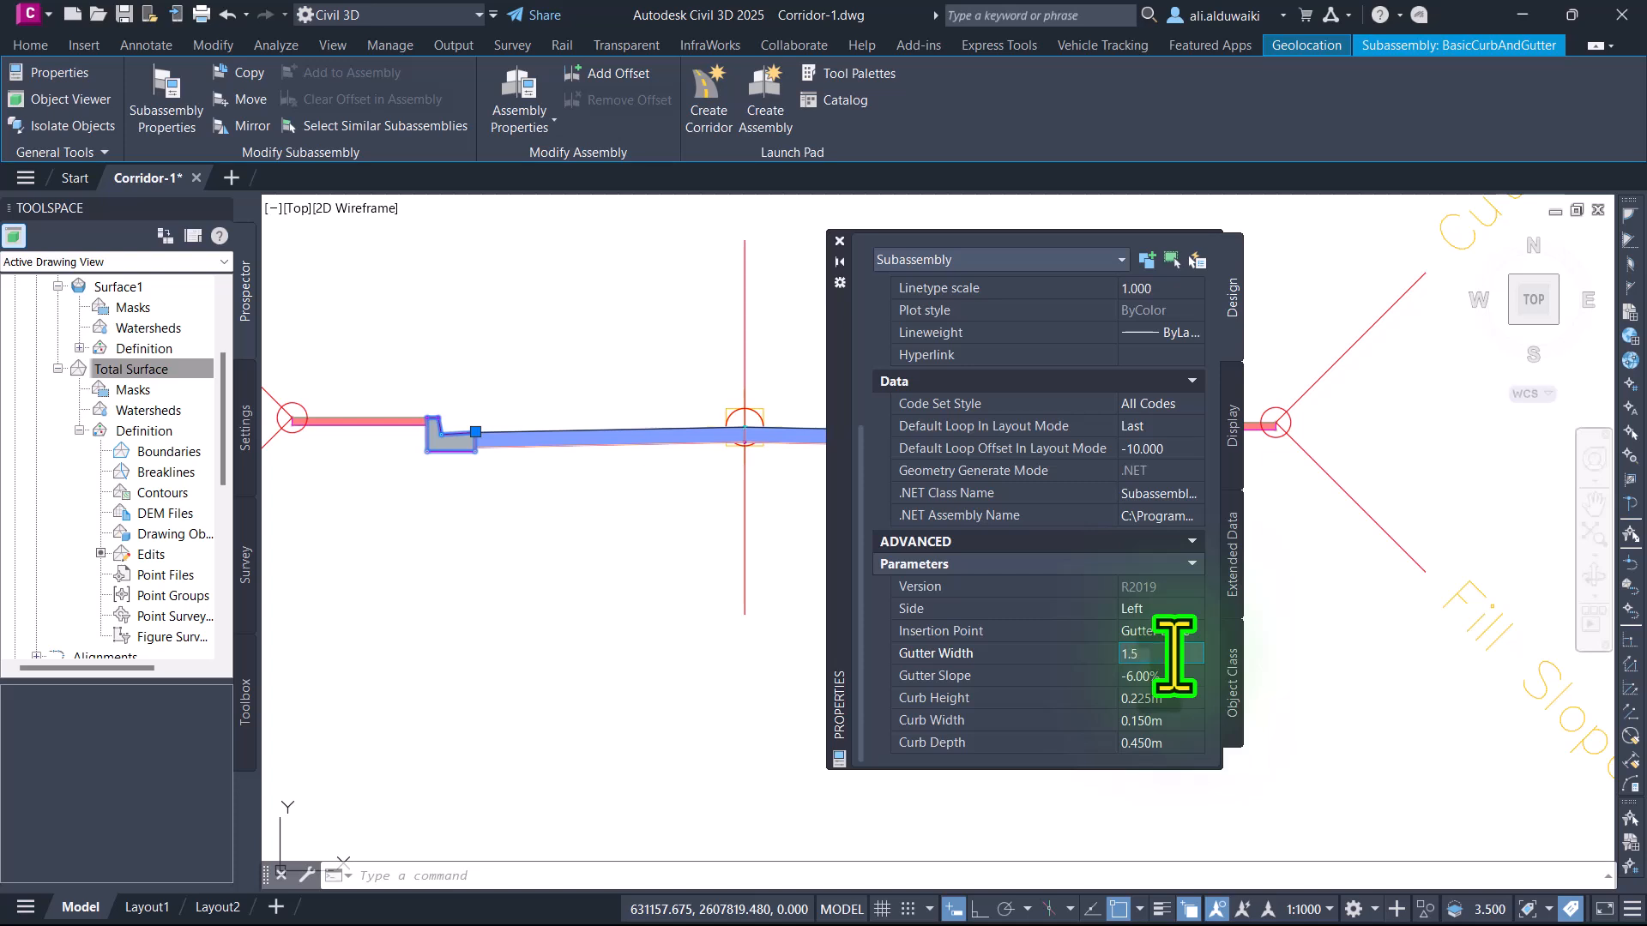
type("1.5")
key("Tab")
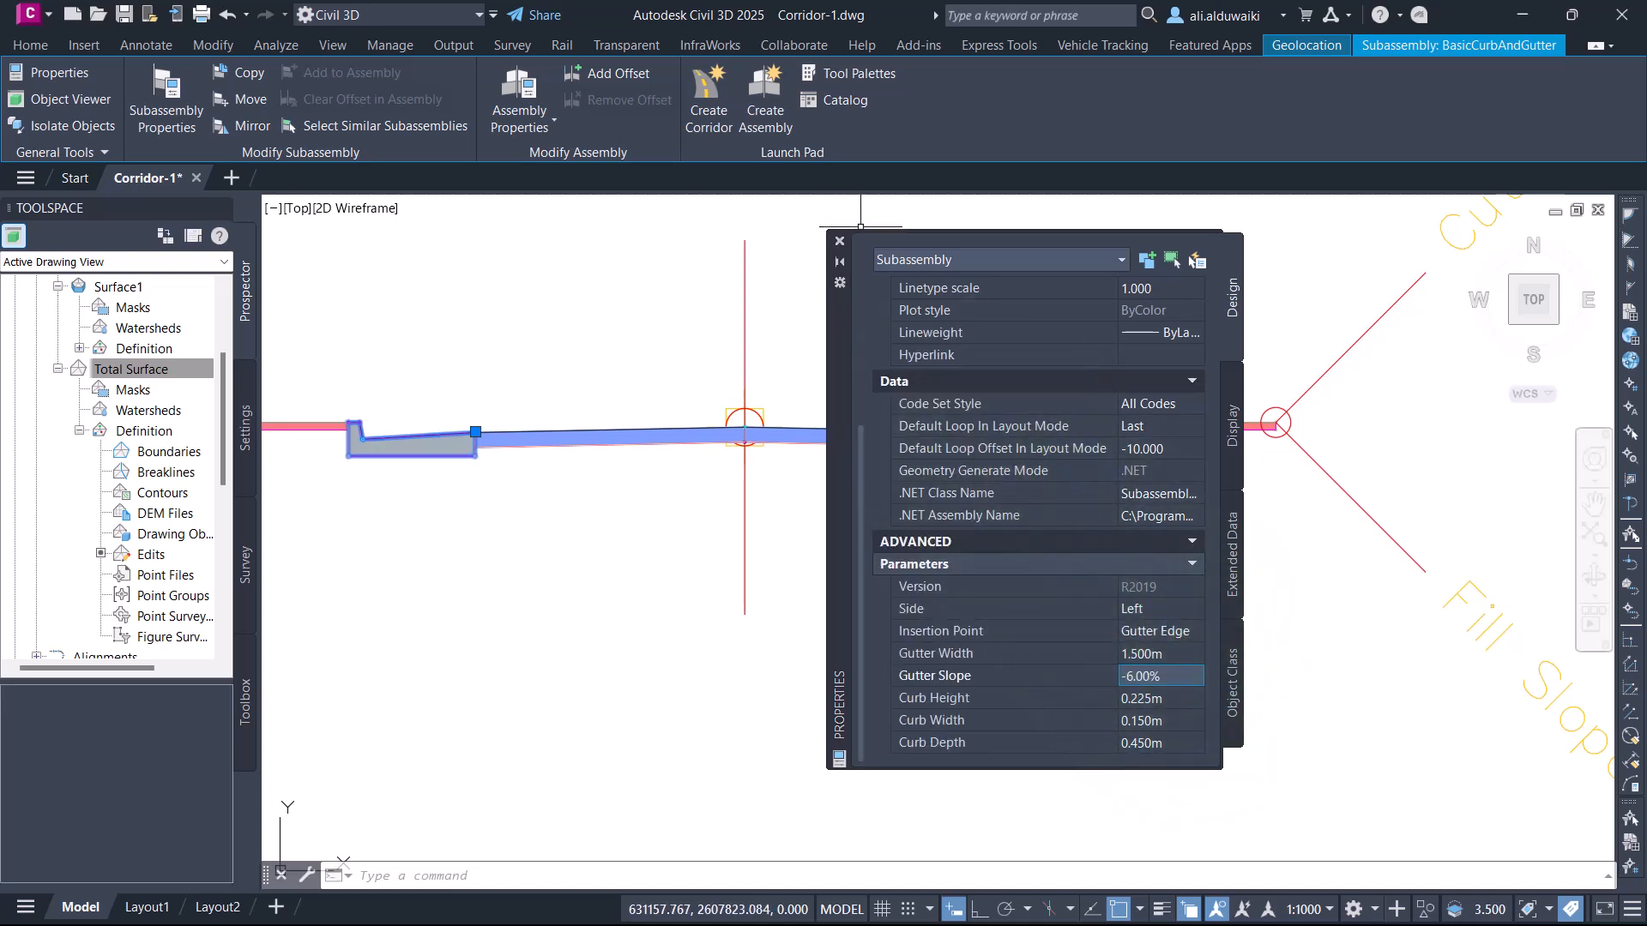
scroll(870, 632, "down", 3)
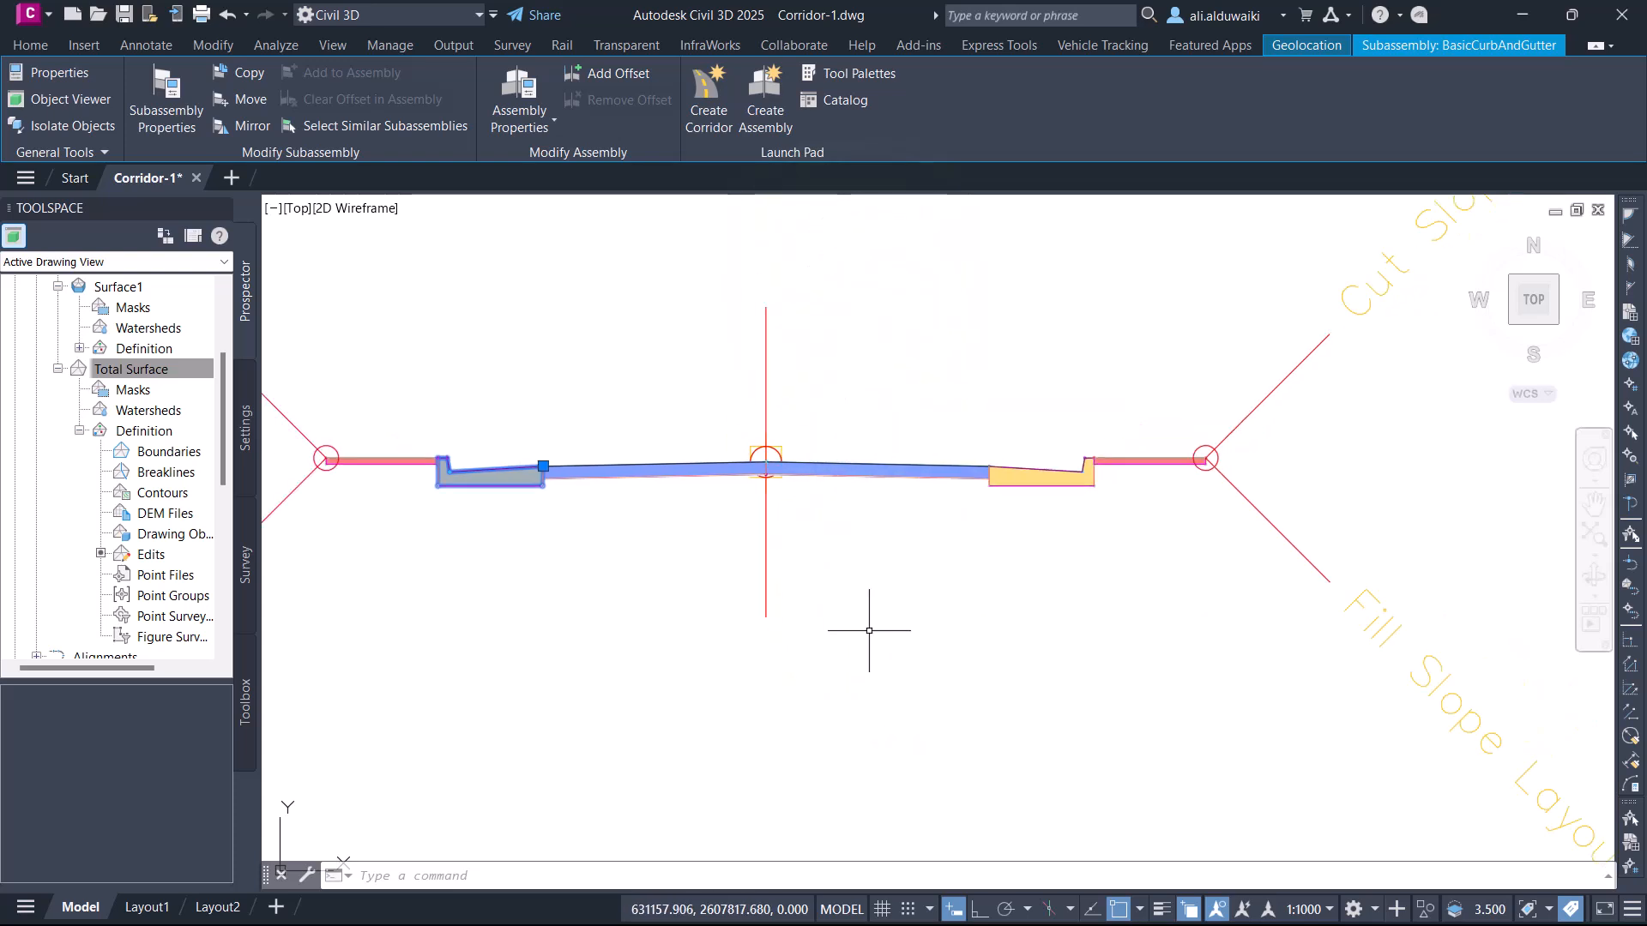
mouse_move(871, 632)
middle_mouse_down()
mouse_move(904, 647)
mouse_move(979, 524)
middle_mouse_up()
key("Escape")
Step: Draw a circle centred on the road assembly, large enough to mark its location below the profile view
scroll(889, 654, "down", 4)
scroll(979, 525, "down", 5)
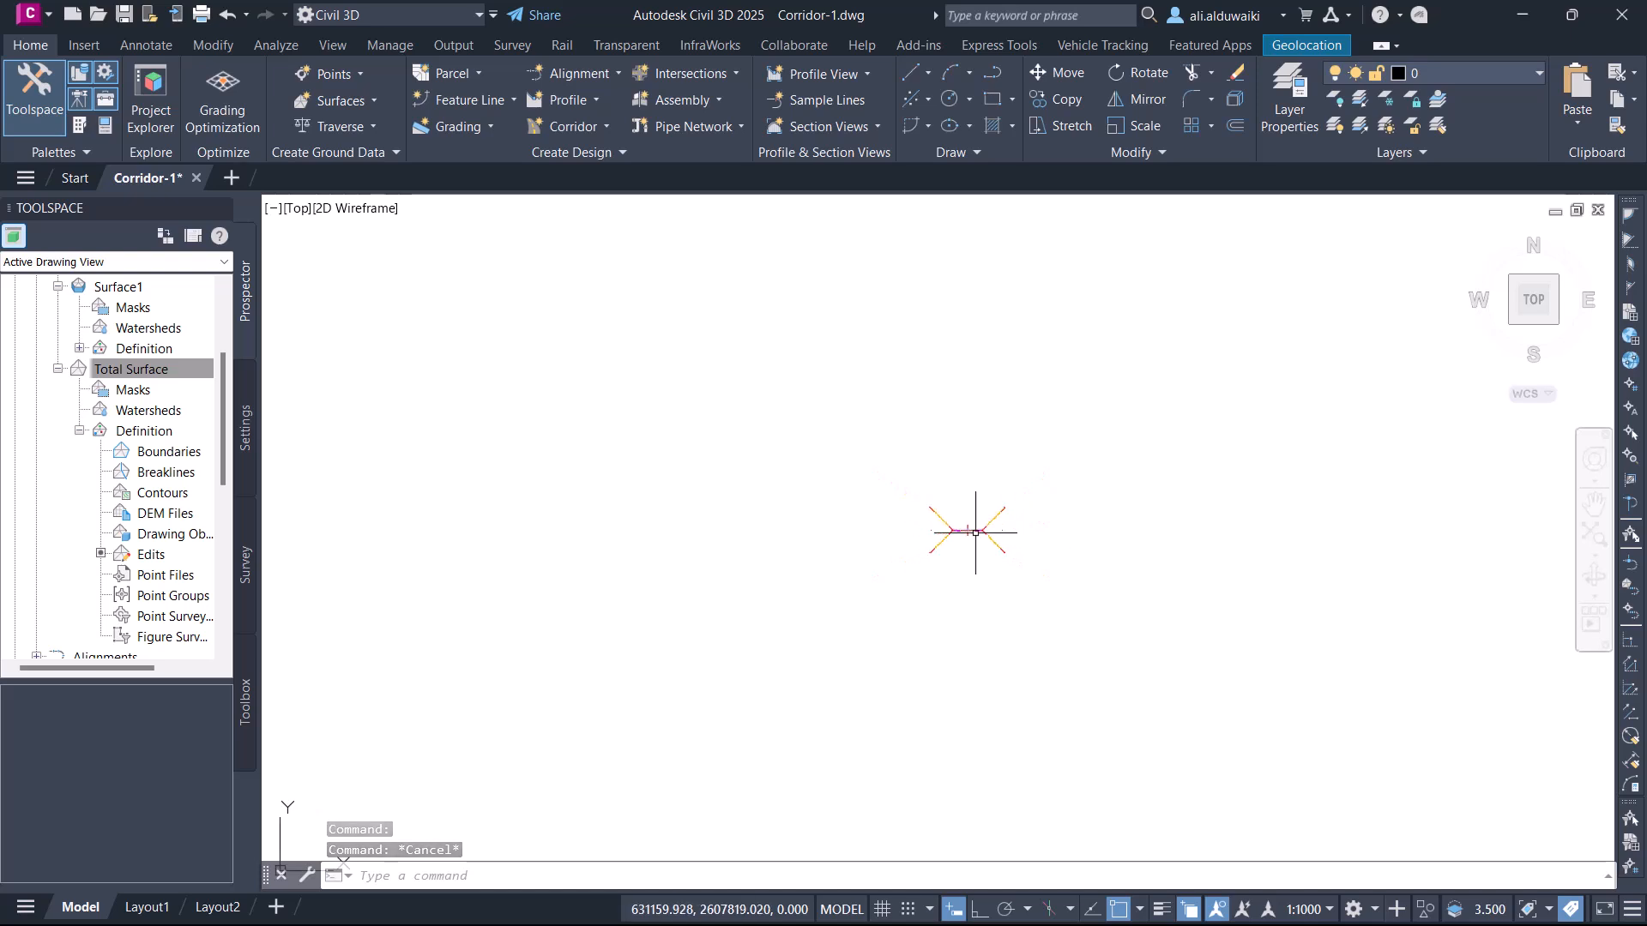
scroll(976, 549, "down", 3)
scroll(1012, 579, "up", 3)
scroll(993, 583, "down", 2)
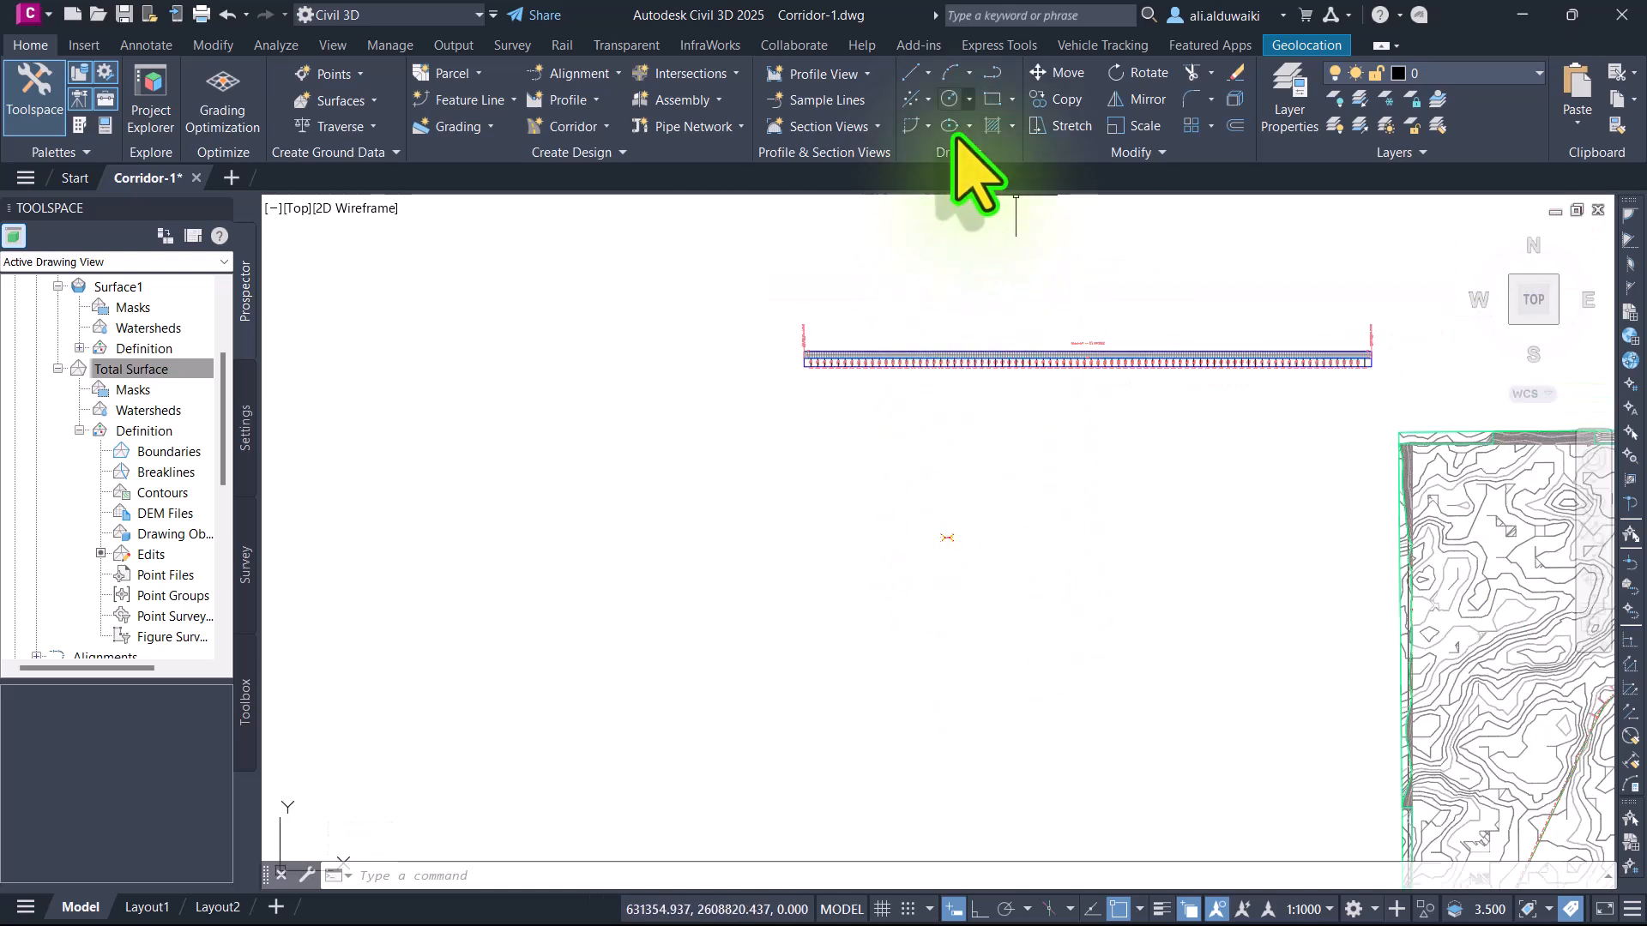
left_click(949, 99)
left_click(947, 538)
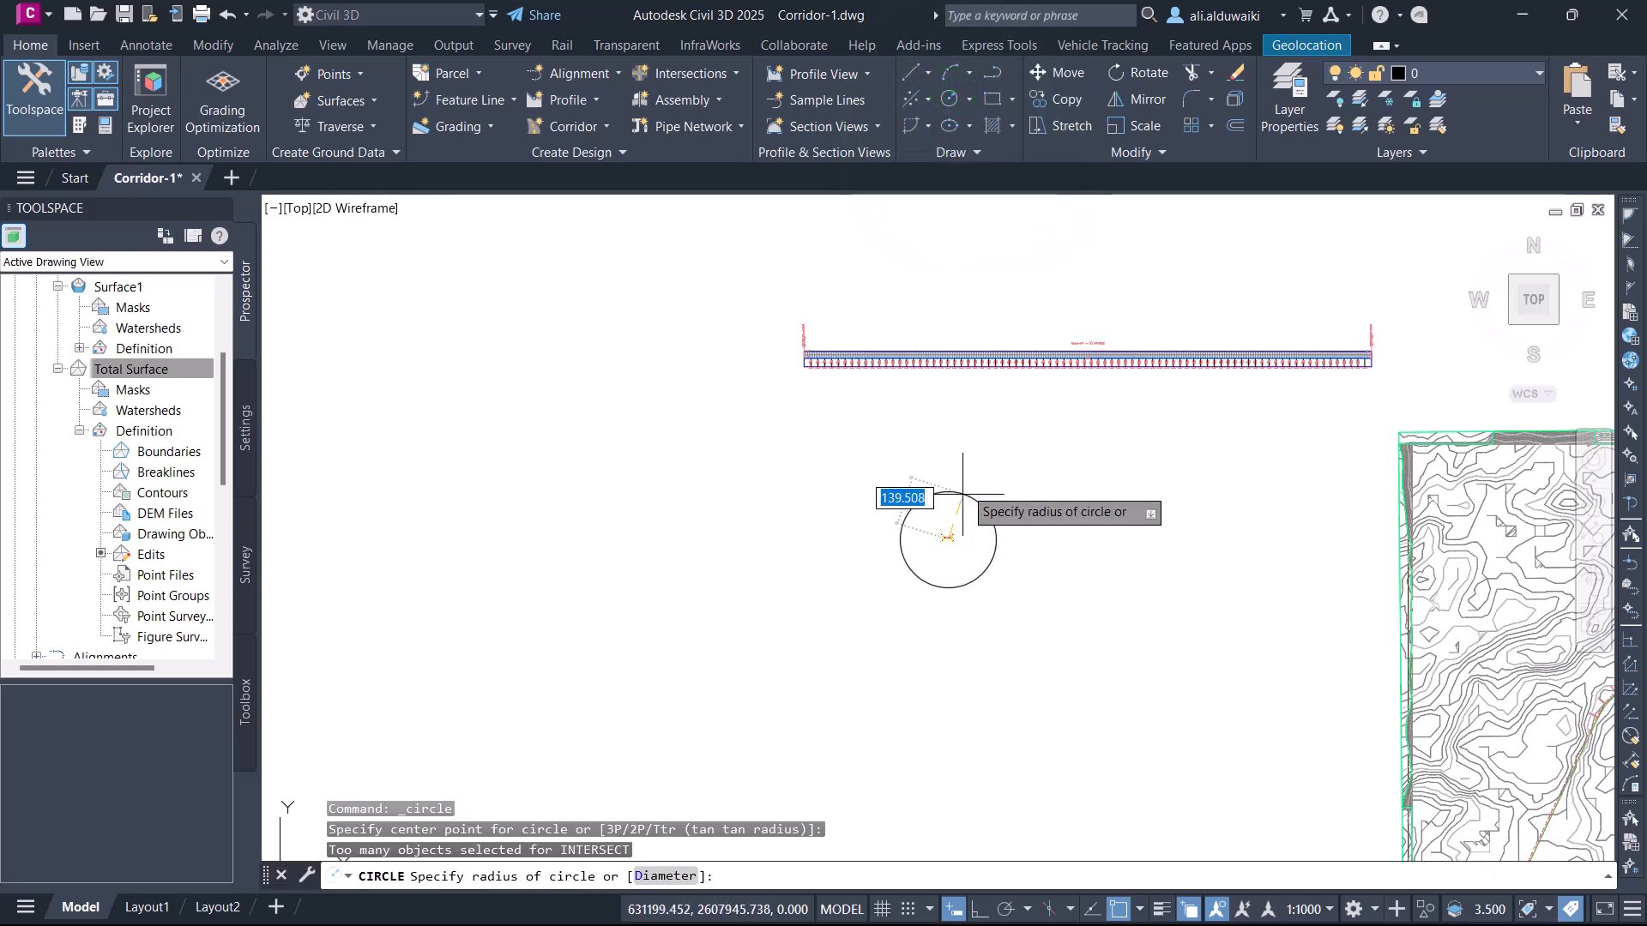
left_click(954, 472)
scroll(1047, 664, "down", 2)
mouse_move(1058, 664)
middle_mouse_down()
mouse_move(981, 604)
mouse_move(852, 594)
middle_mouse_up()
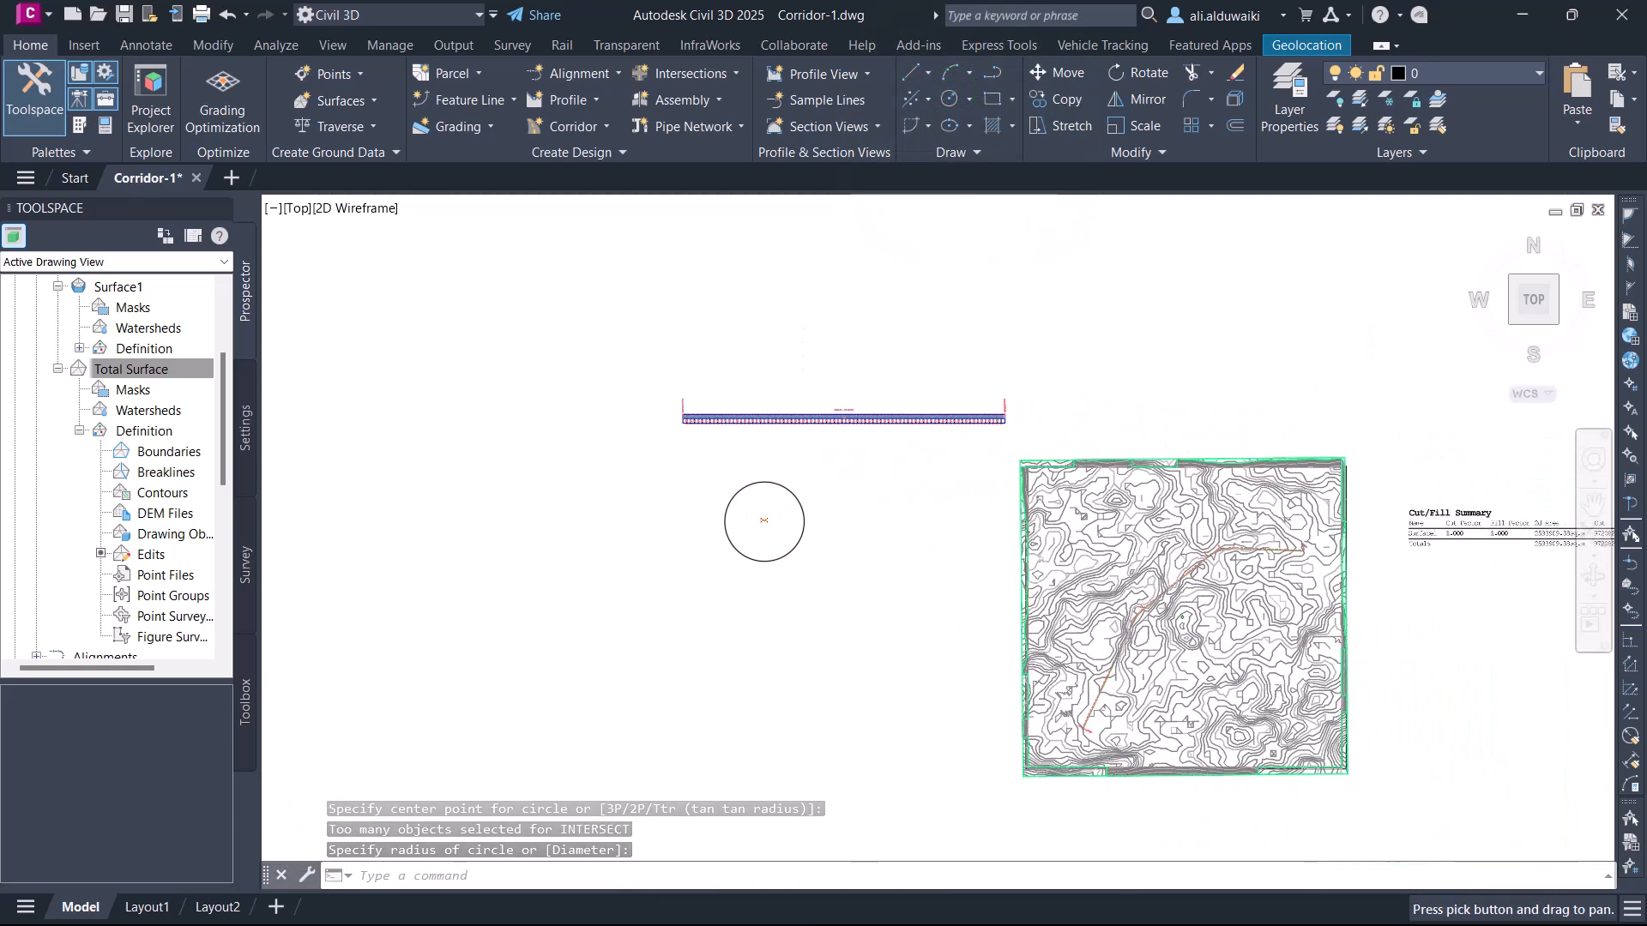
left_click(566, 126)
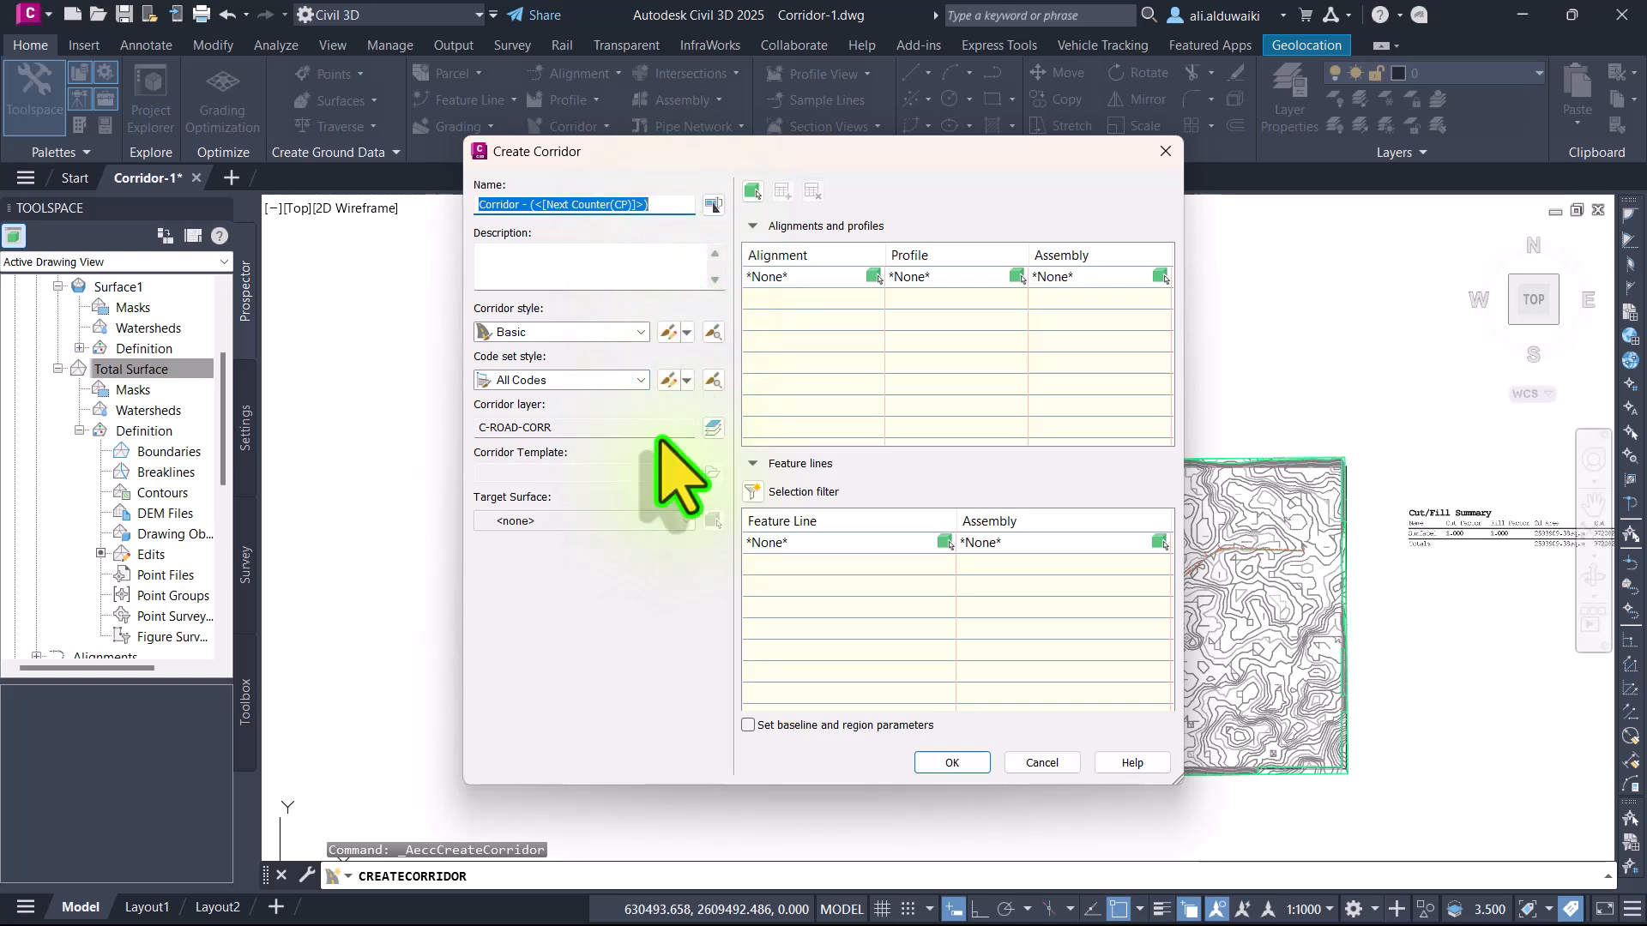
left_click(1167, 153)
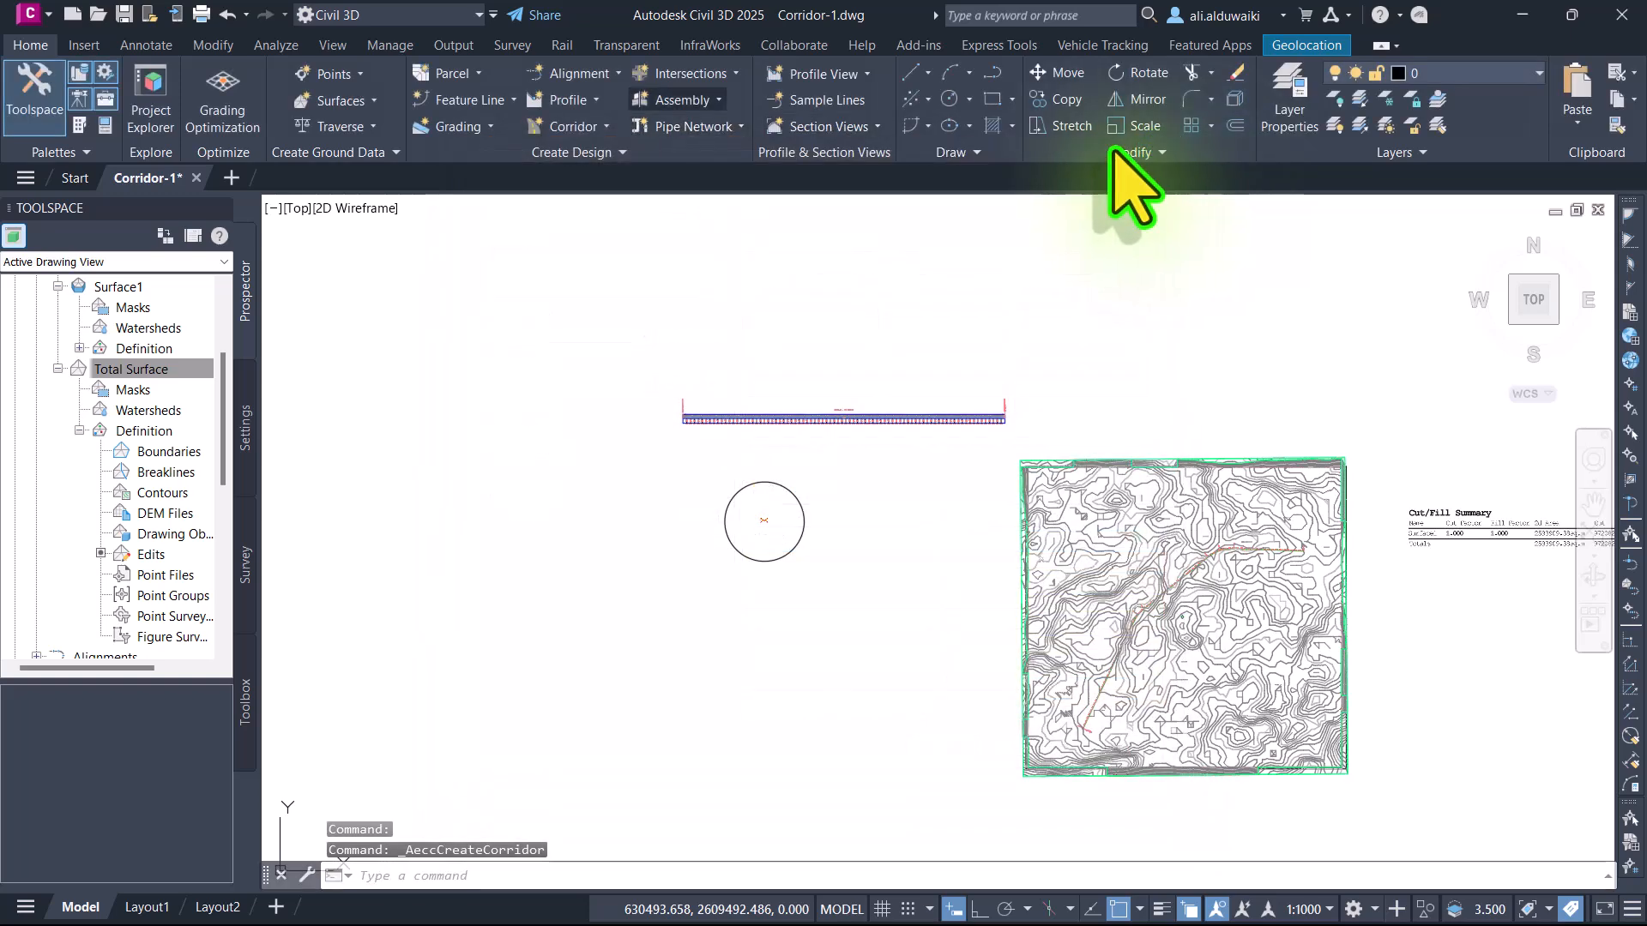
Step: Start a new corridor with Alignment - (1) as its alignment and Layout (1) as its profile
left_click(569, 143)
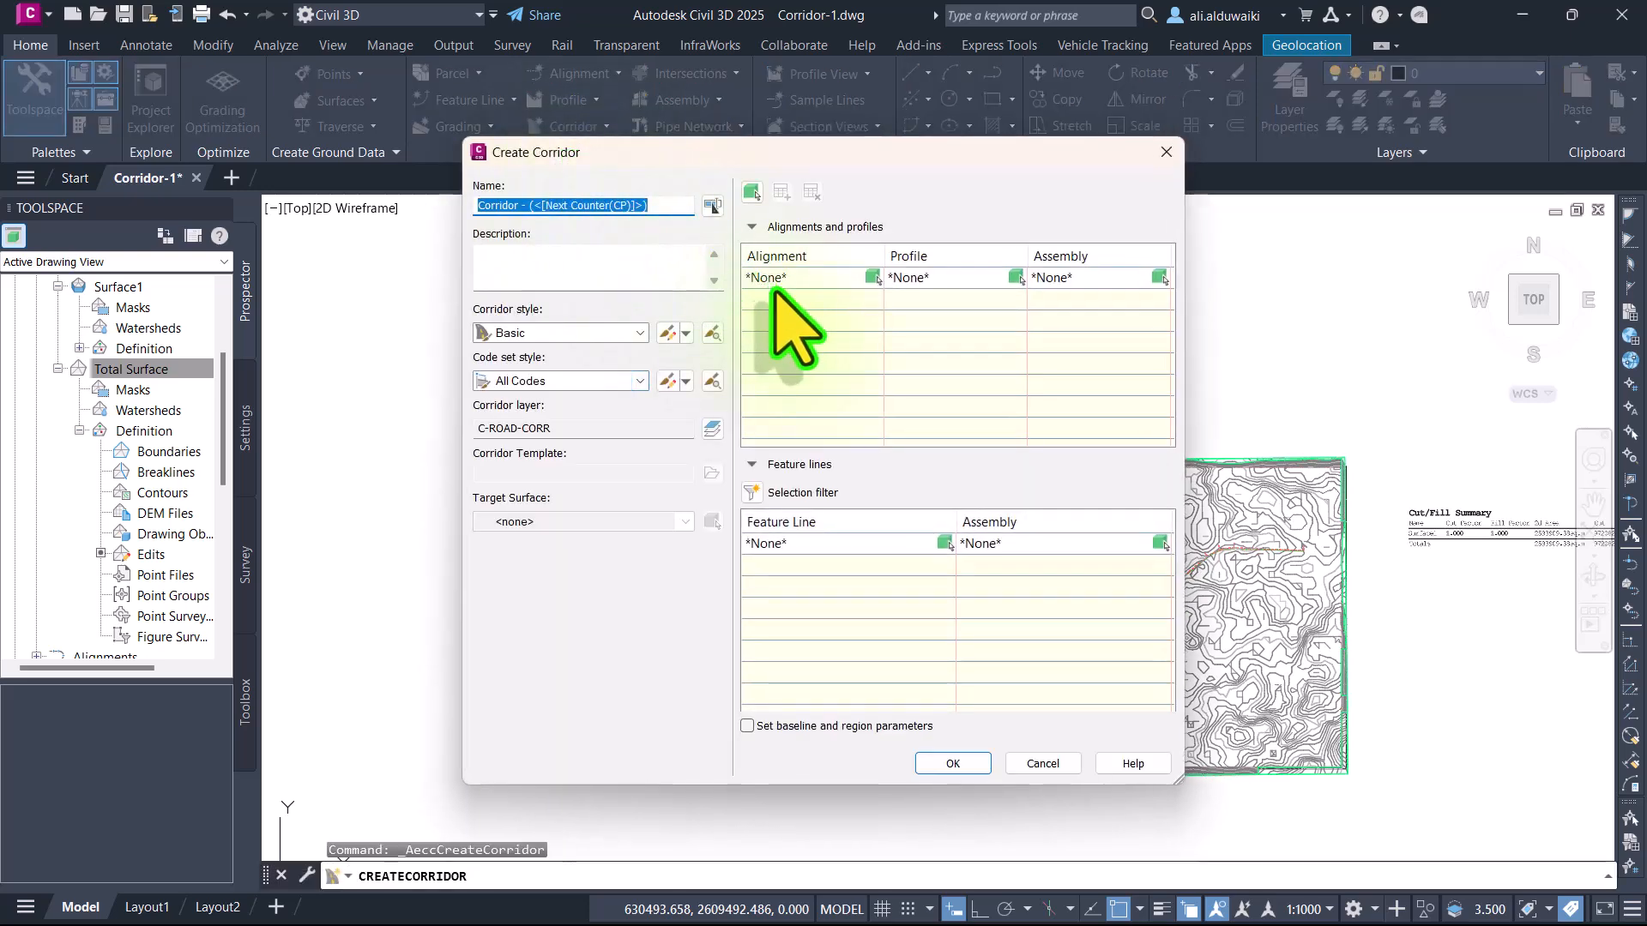
left_click(783, 262)
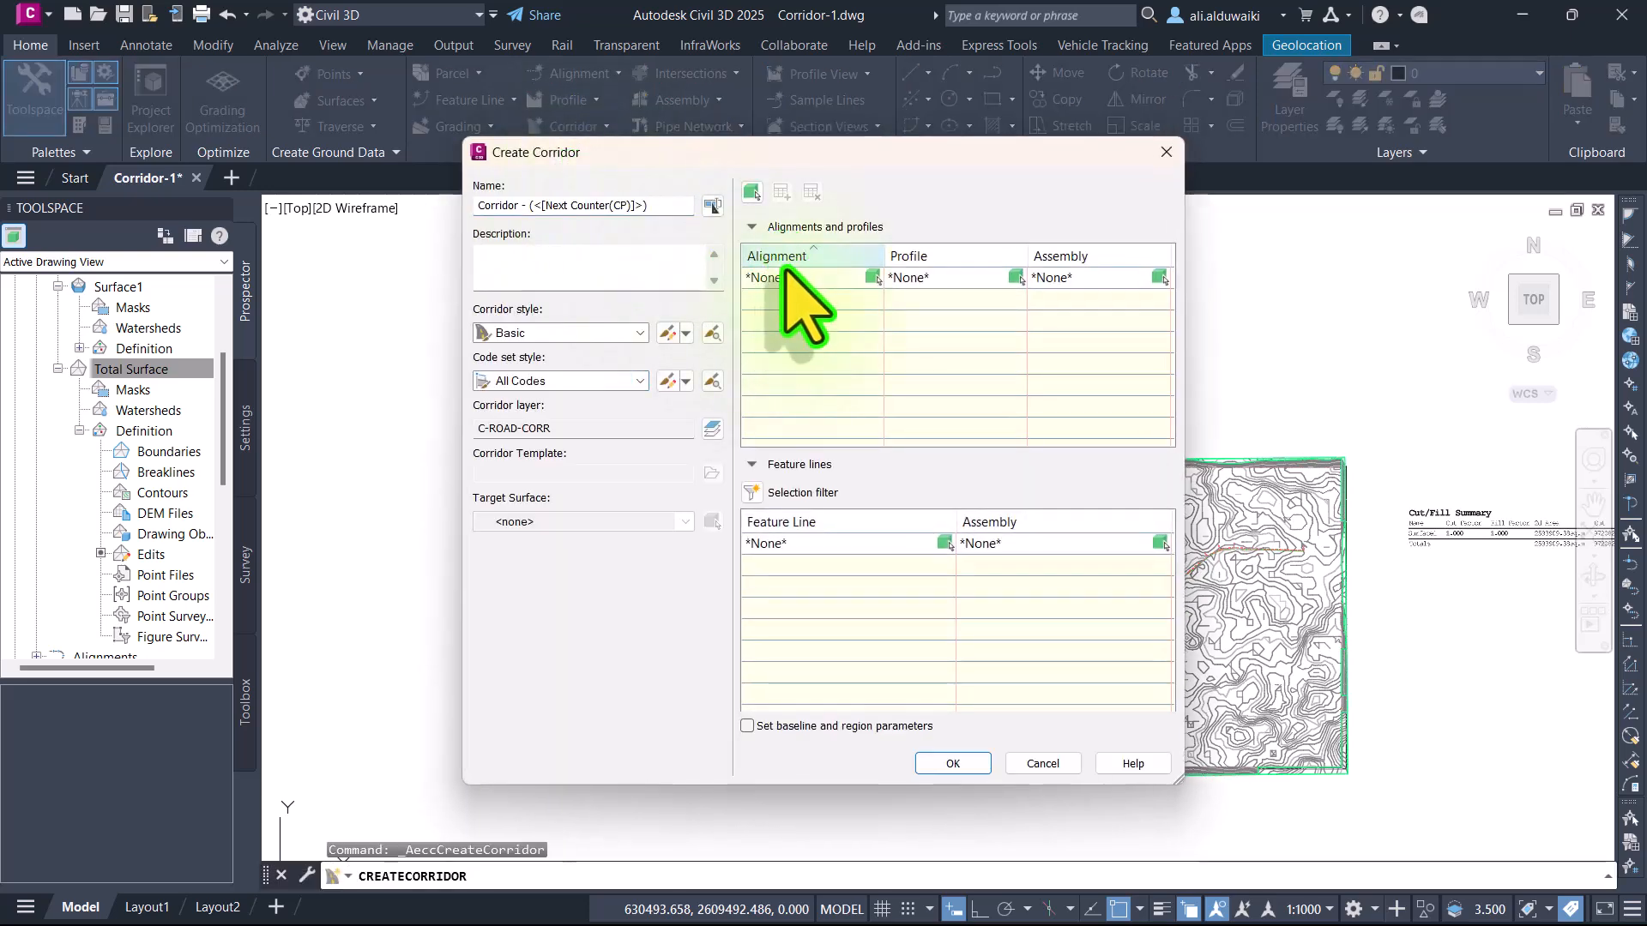
left_click(783, 277)
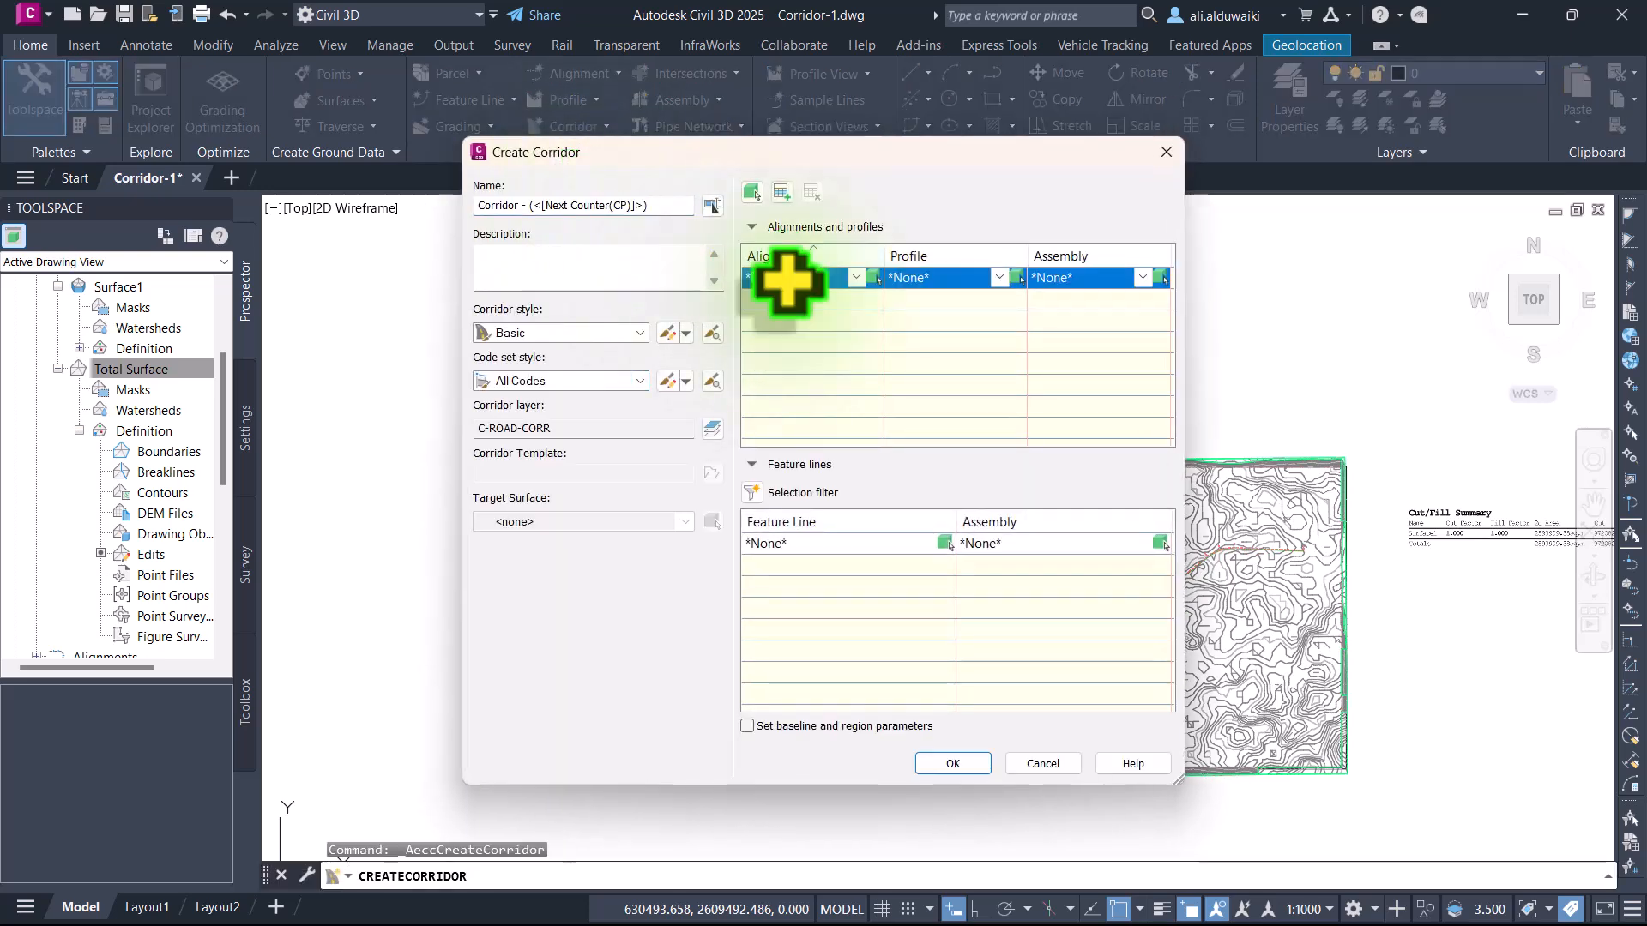
left_click(855, 277)
left_click(819, 318)
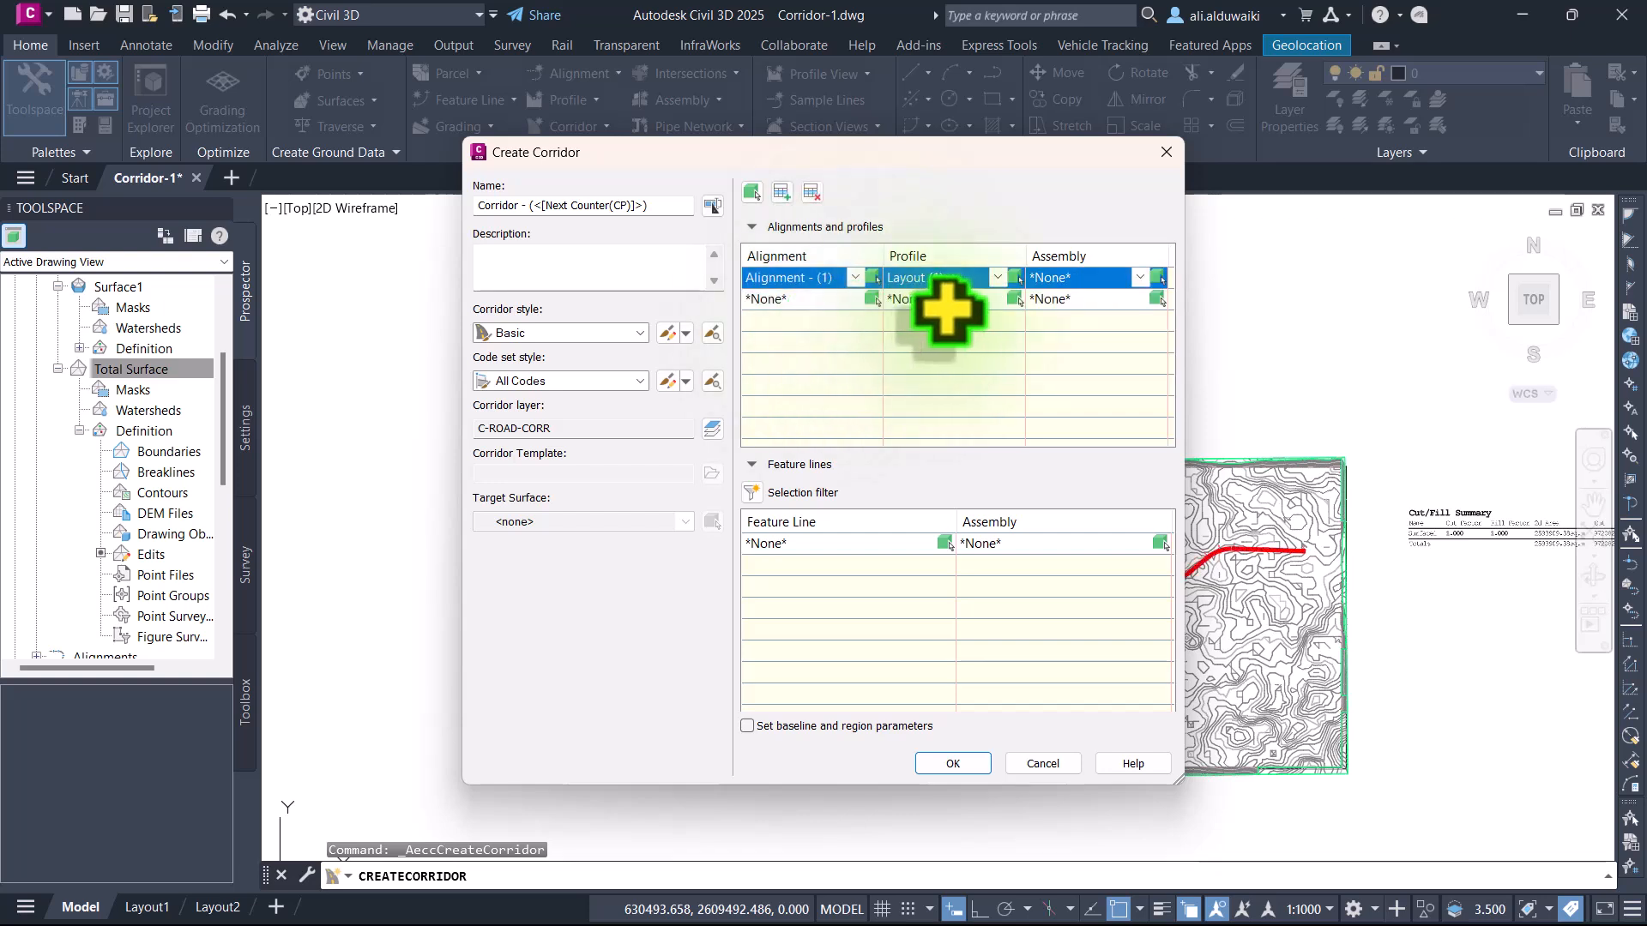
left_click(955, 279)
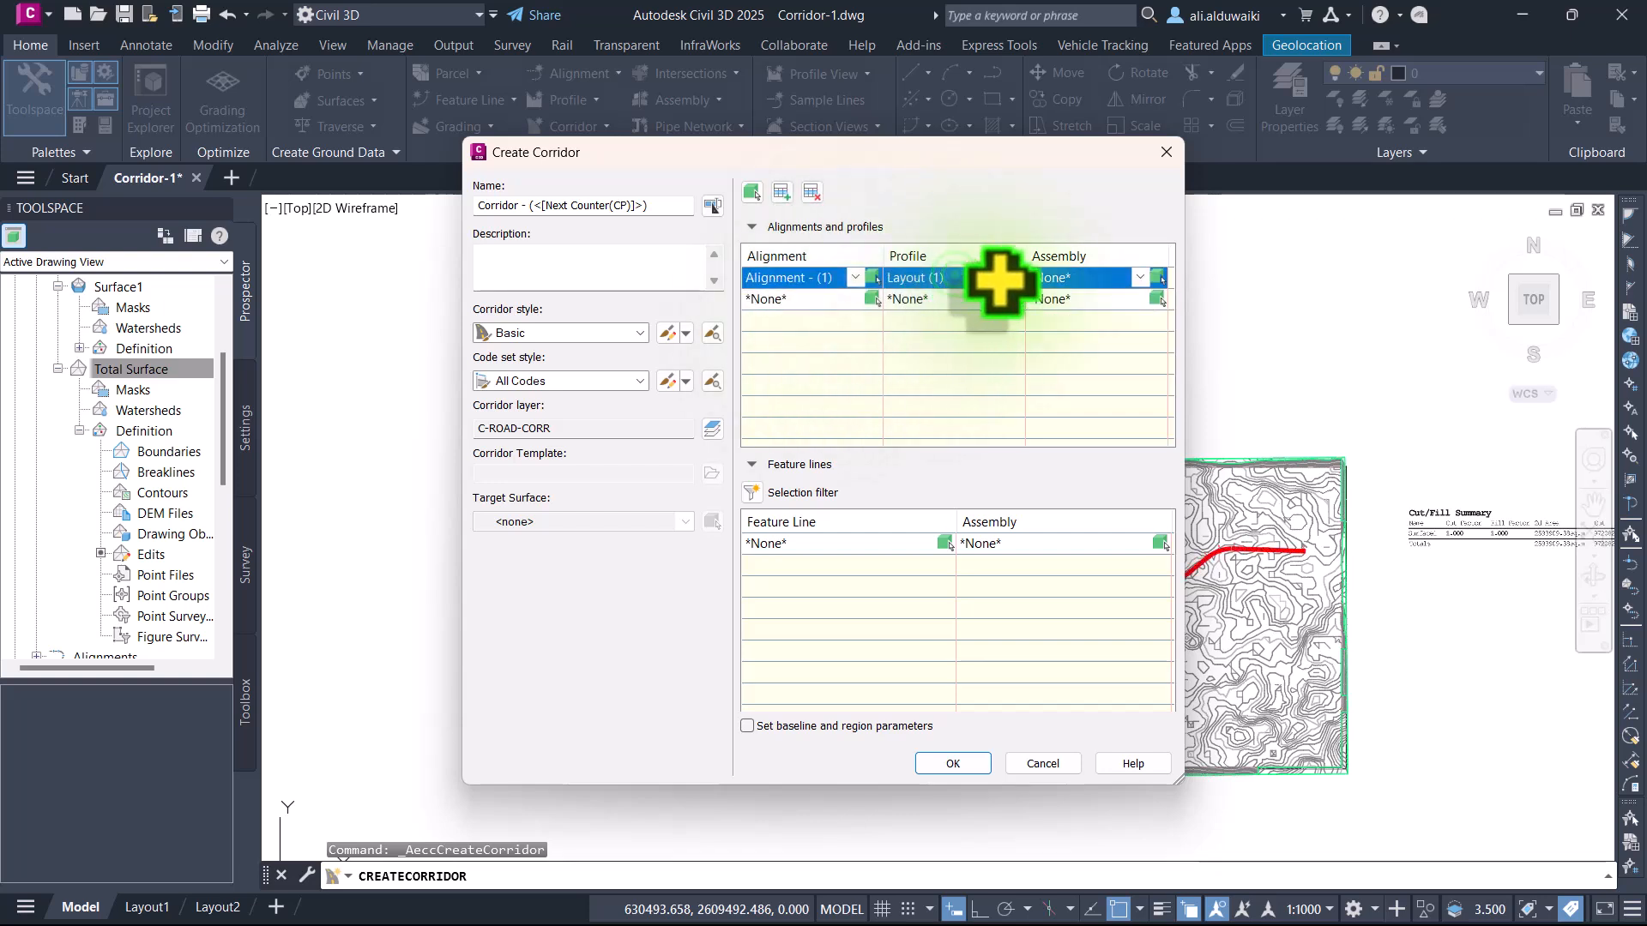
left_click(1000, 277)
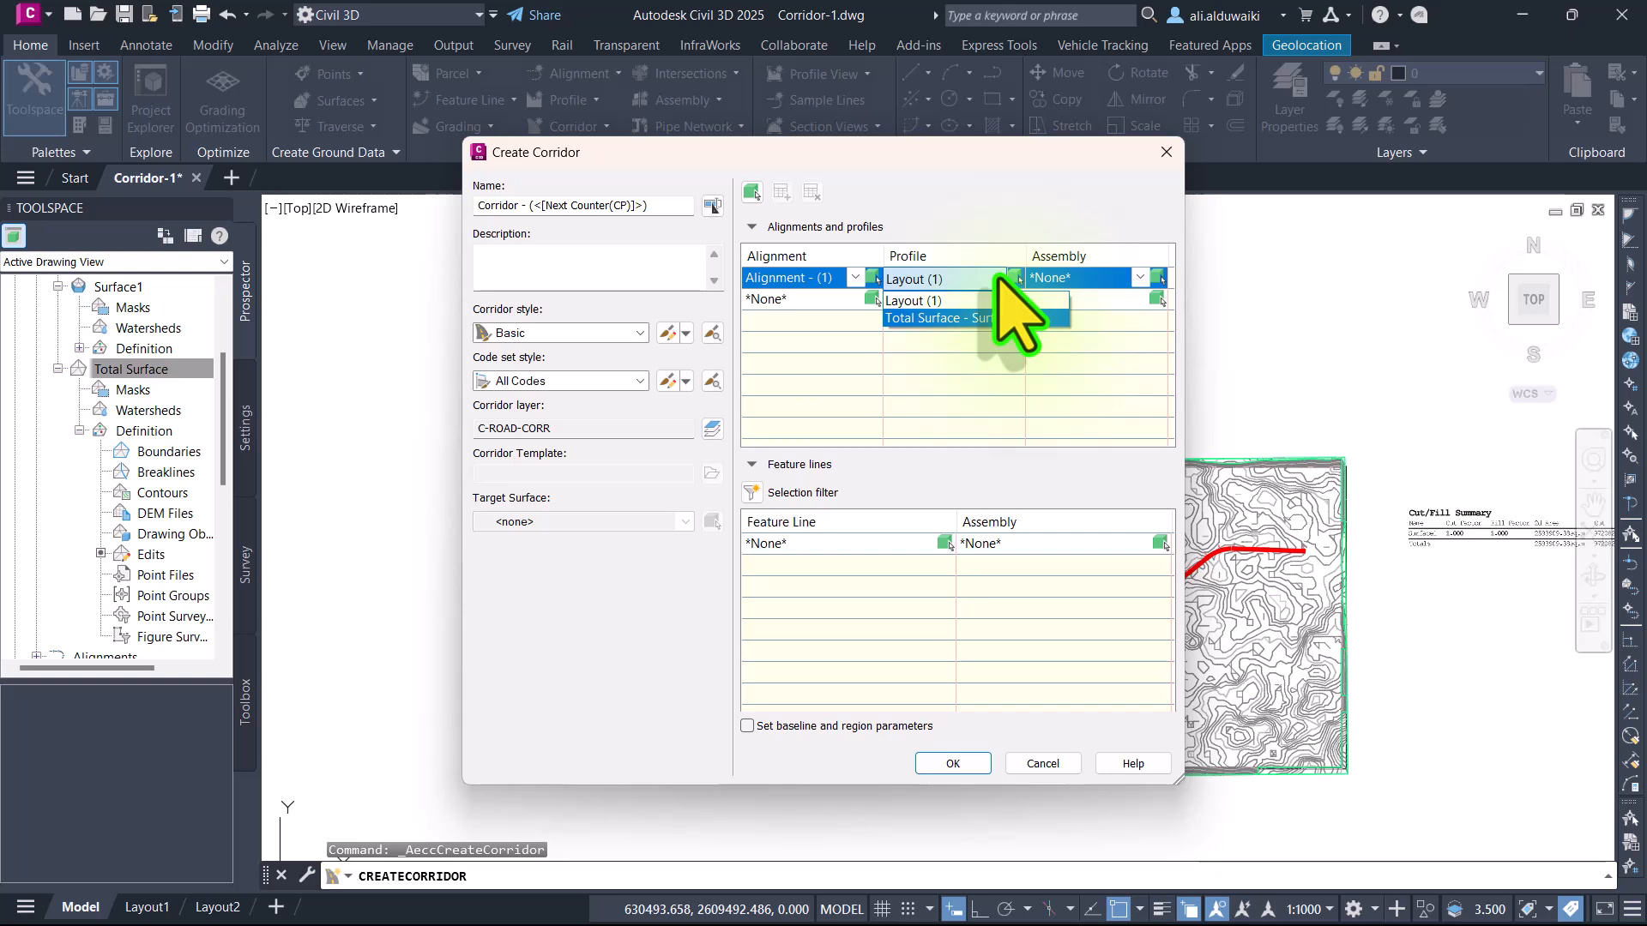
left_click(960, 291)
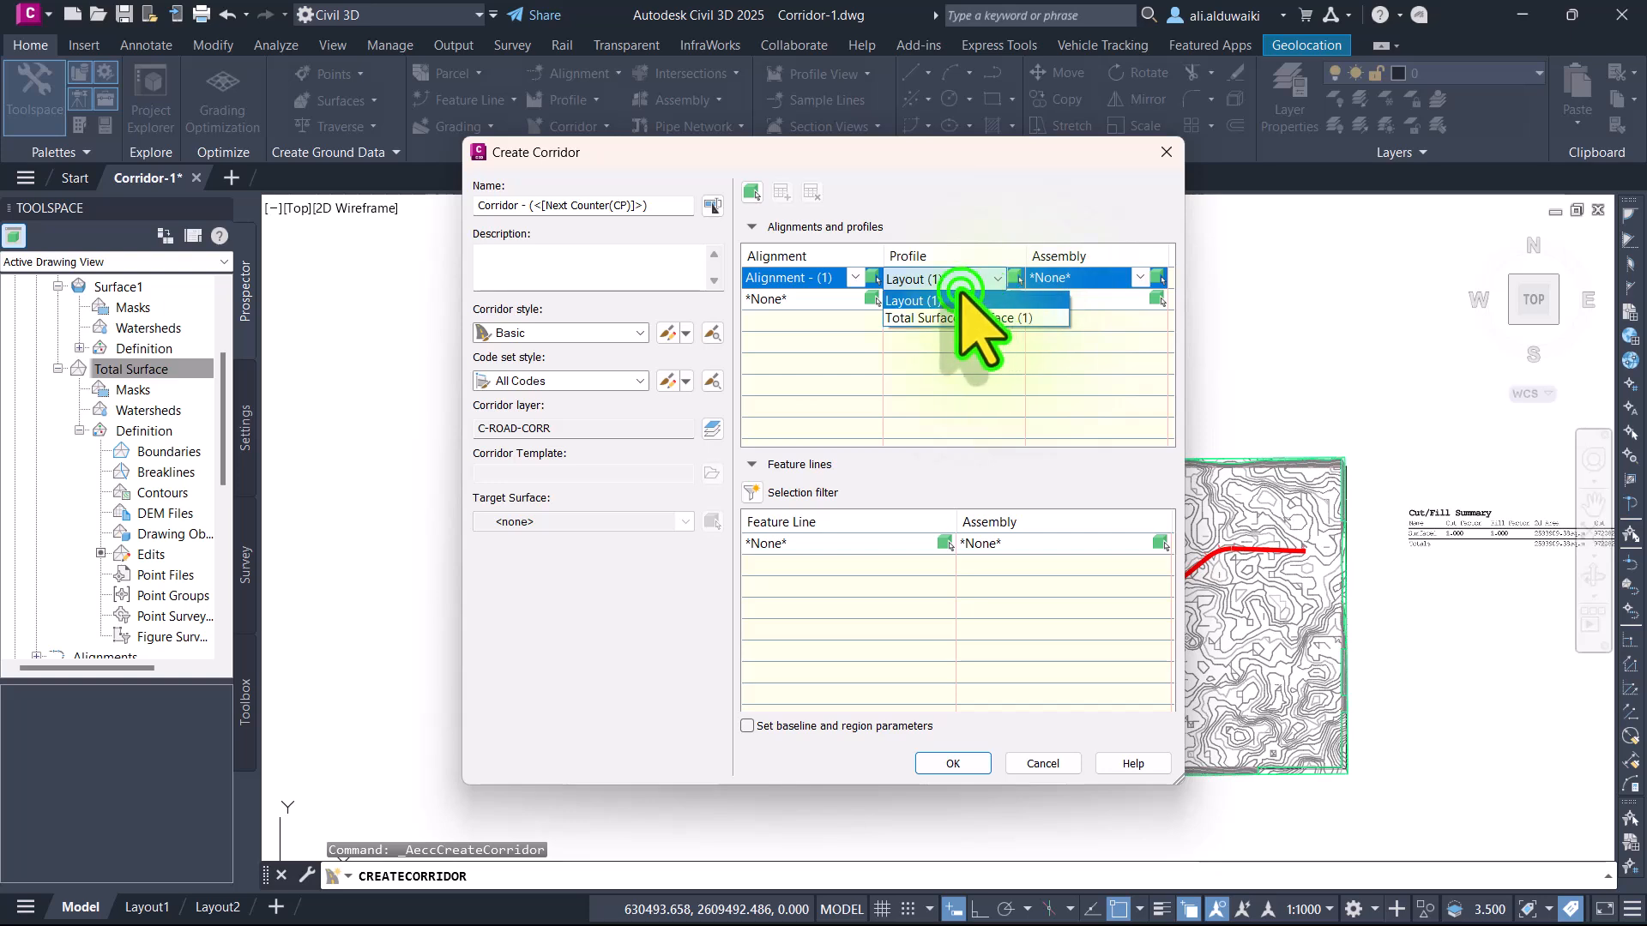
Step: Assign Assembly - (1) to the corridor and choose Total Surface as its target surface
left_click(1140, 277)
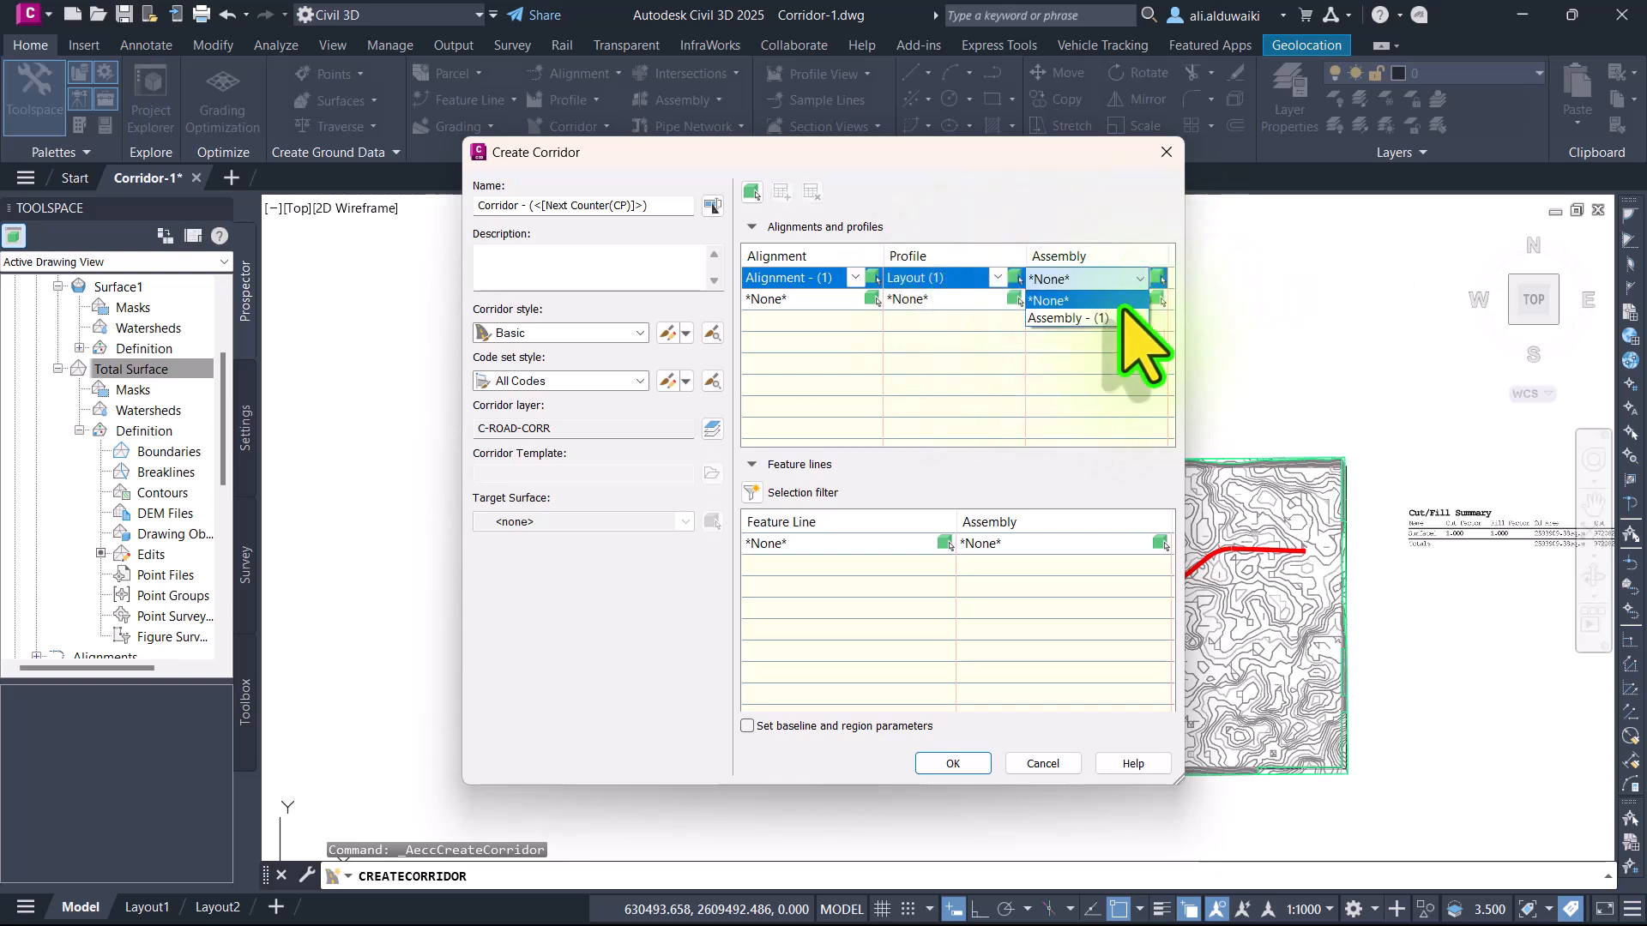
left_click(1119, 300)
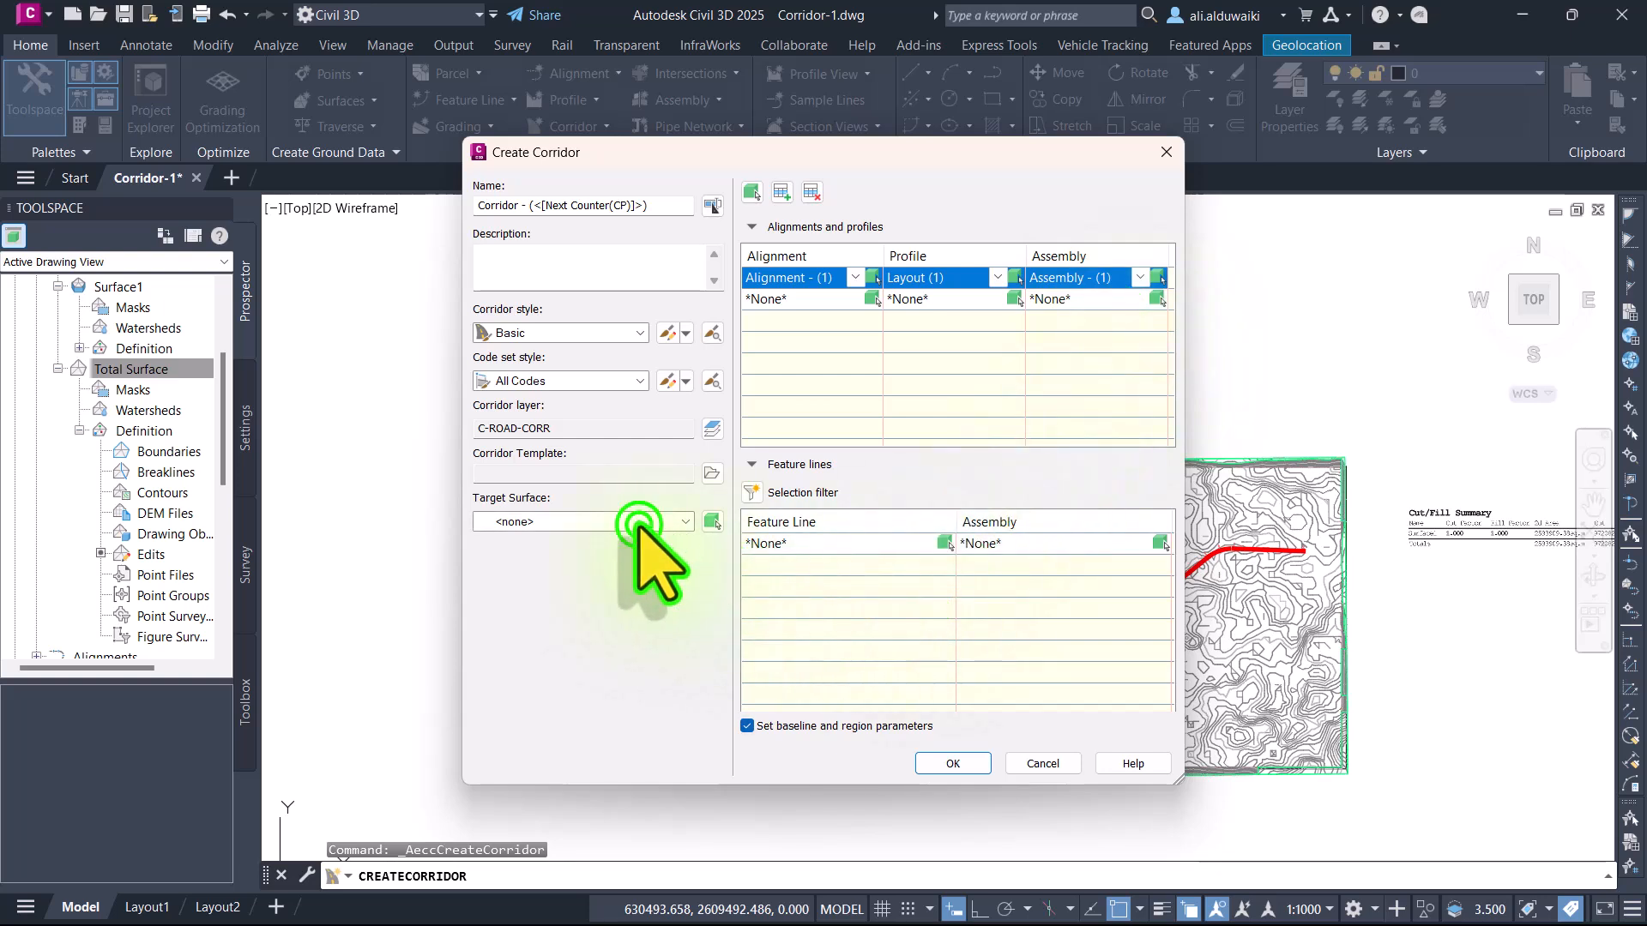
left_click(685, 522)
left_click(566, 609)
left_click(573, 609)
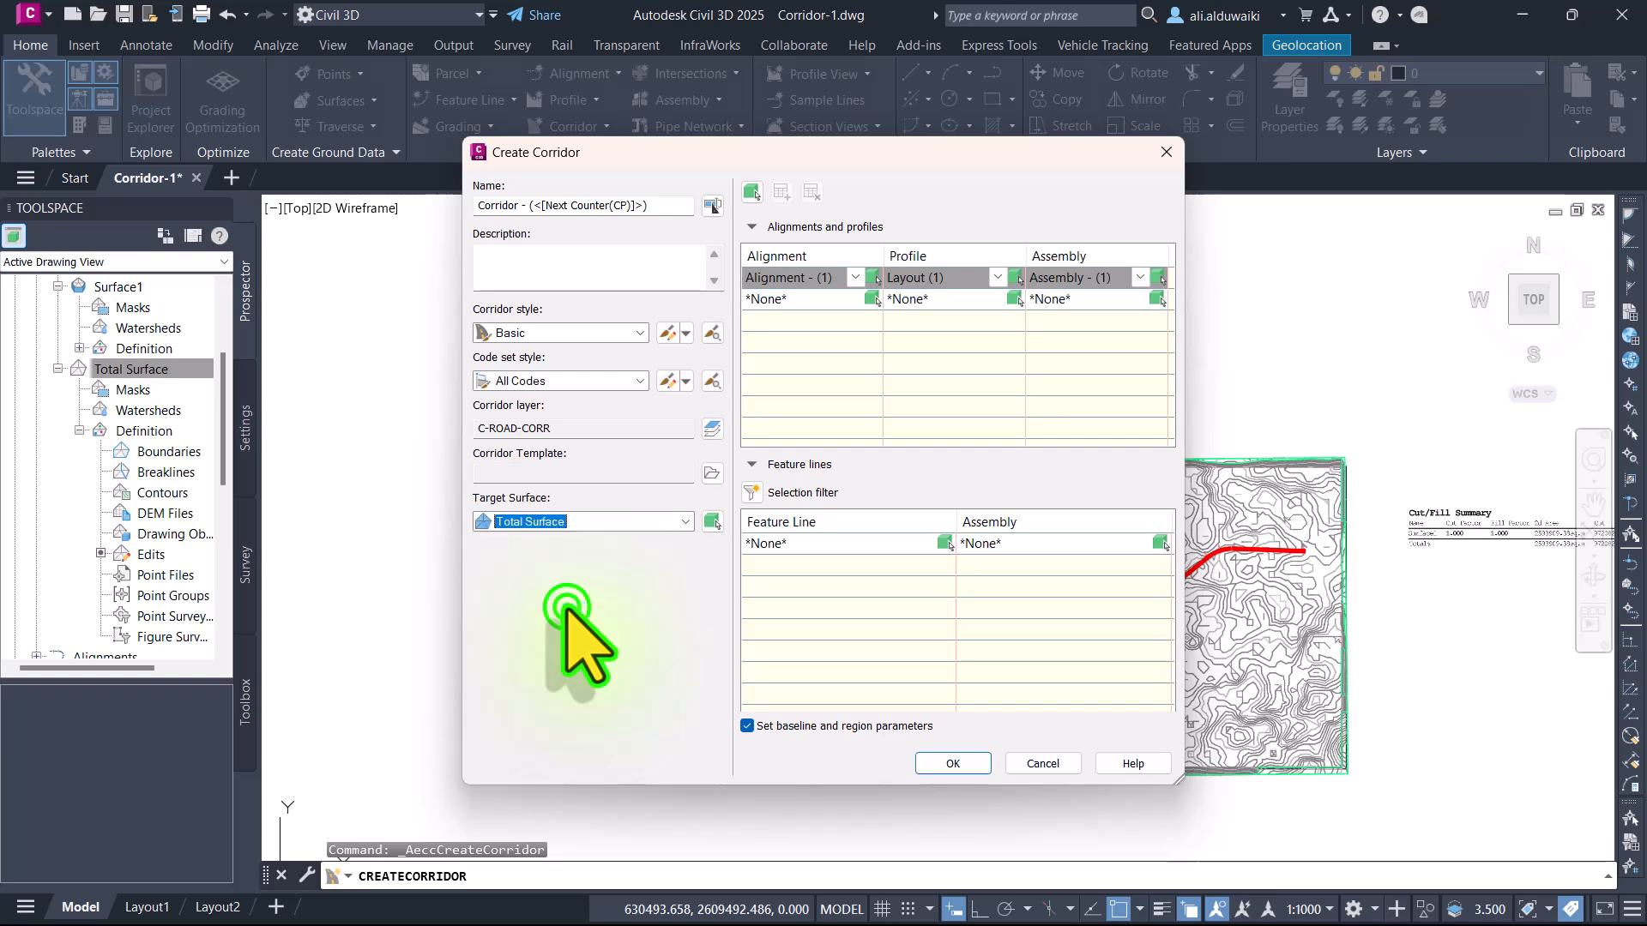
Step: Create the corridor, accept its baseline and region parameters, and rebuild it
left_click(954, 763)
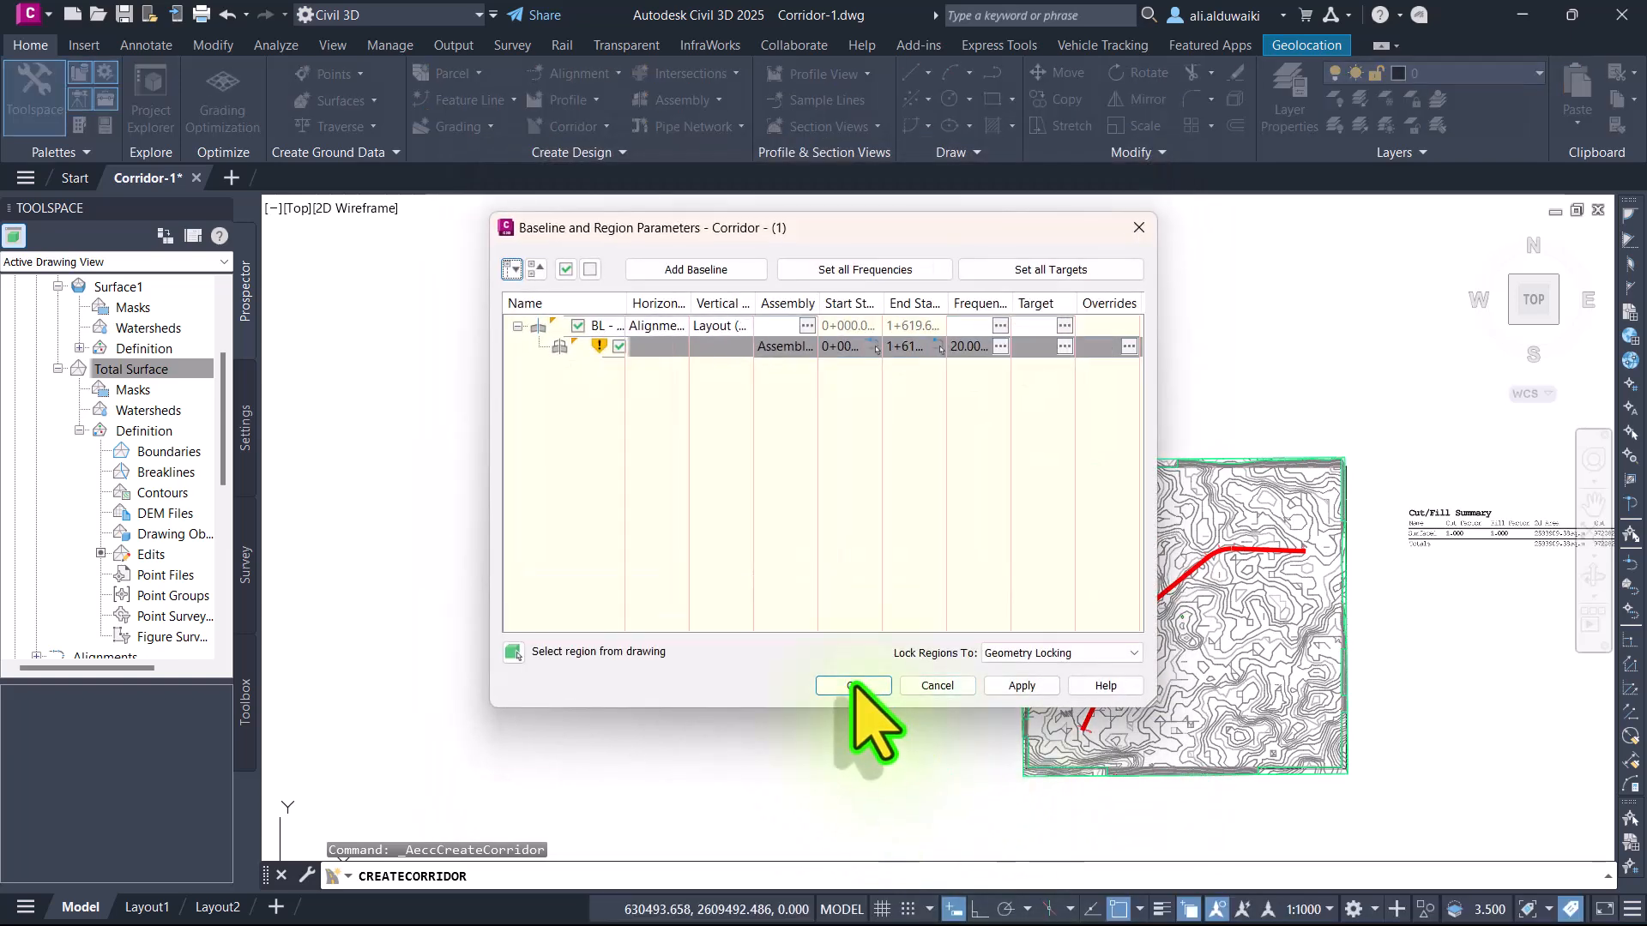
left_click(854, 685)
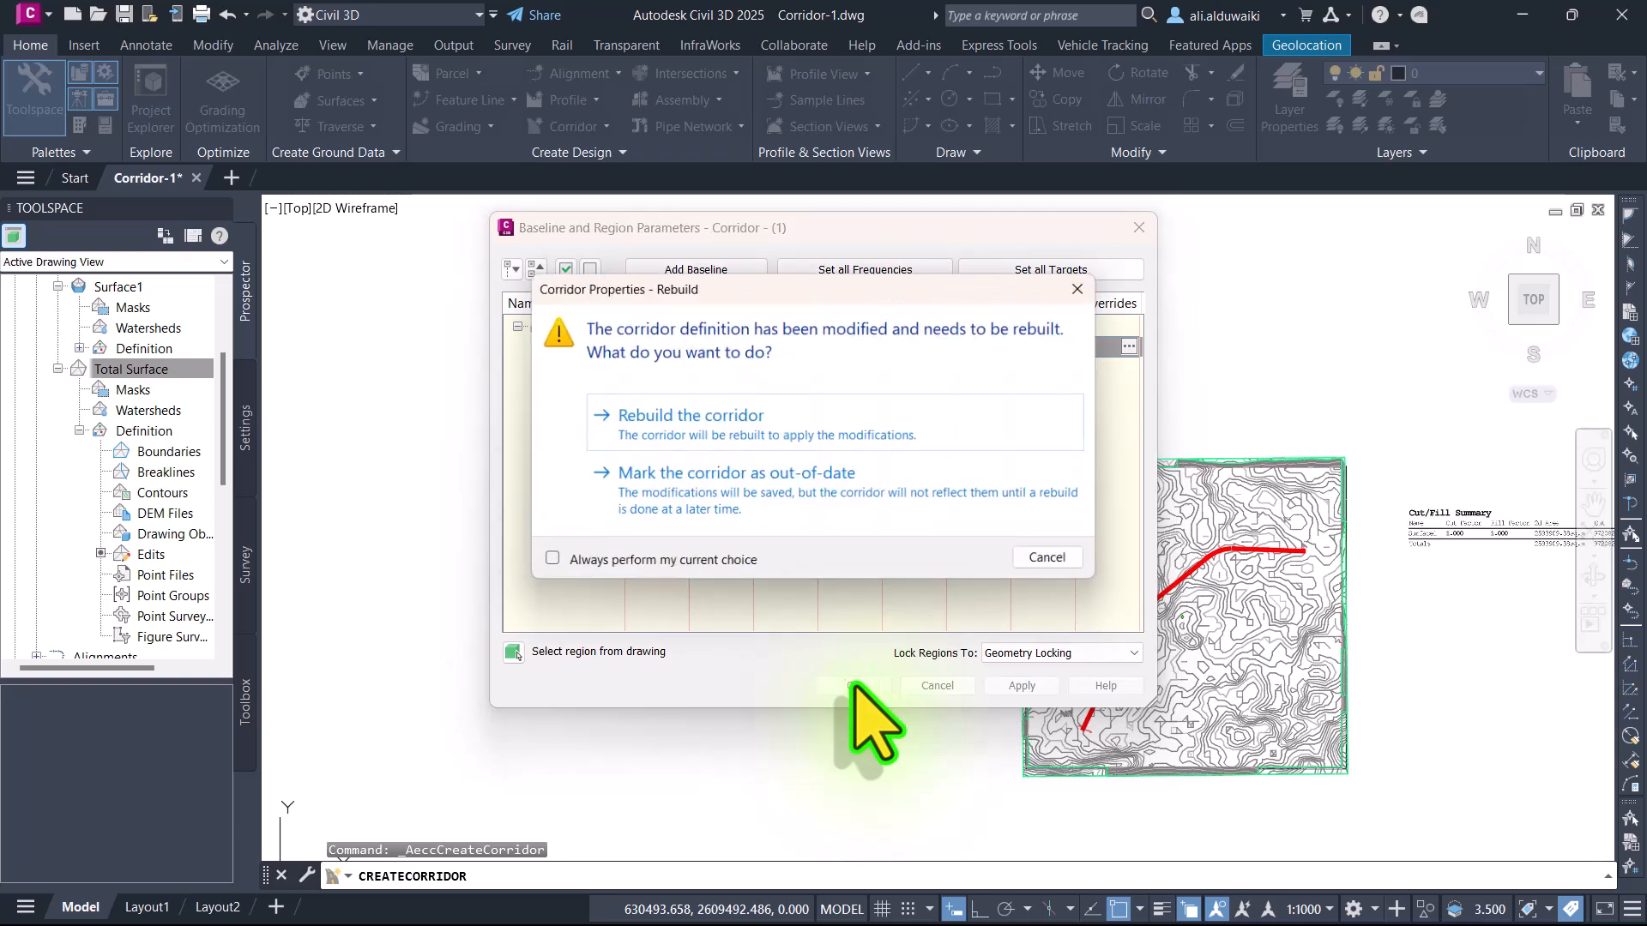
left_click(807, 429)
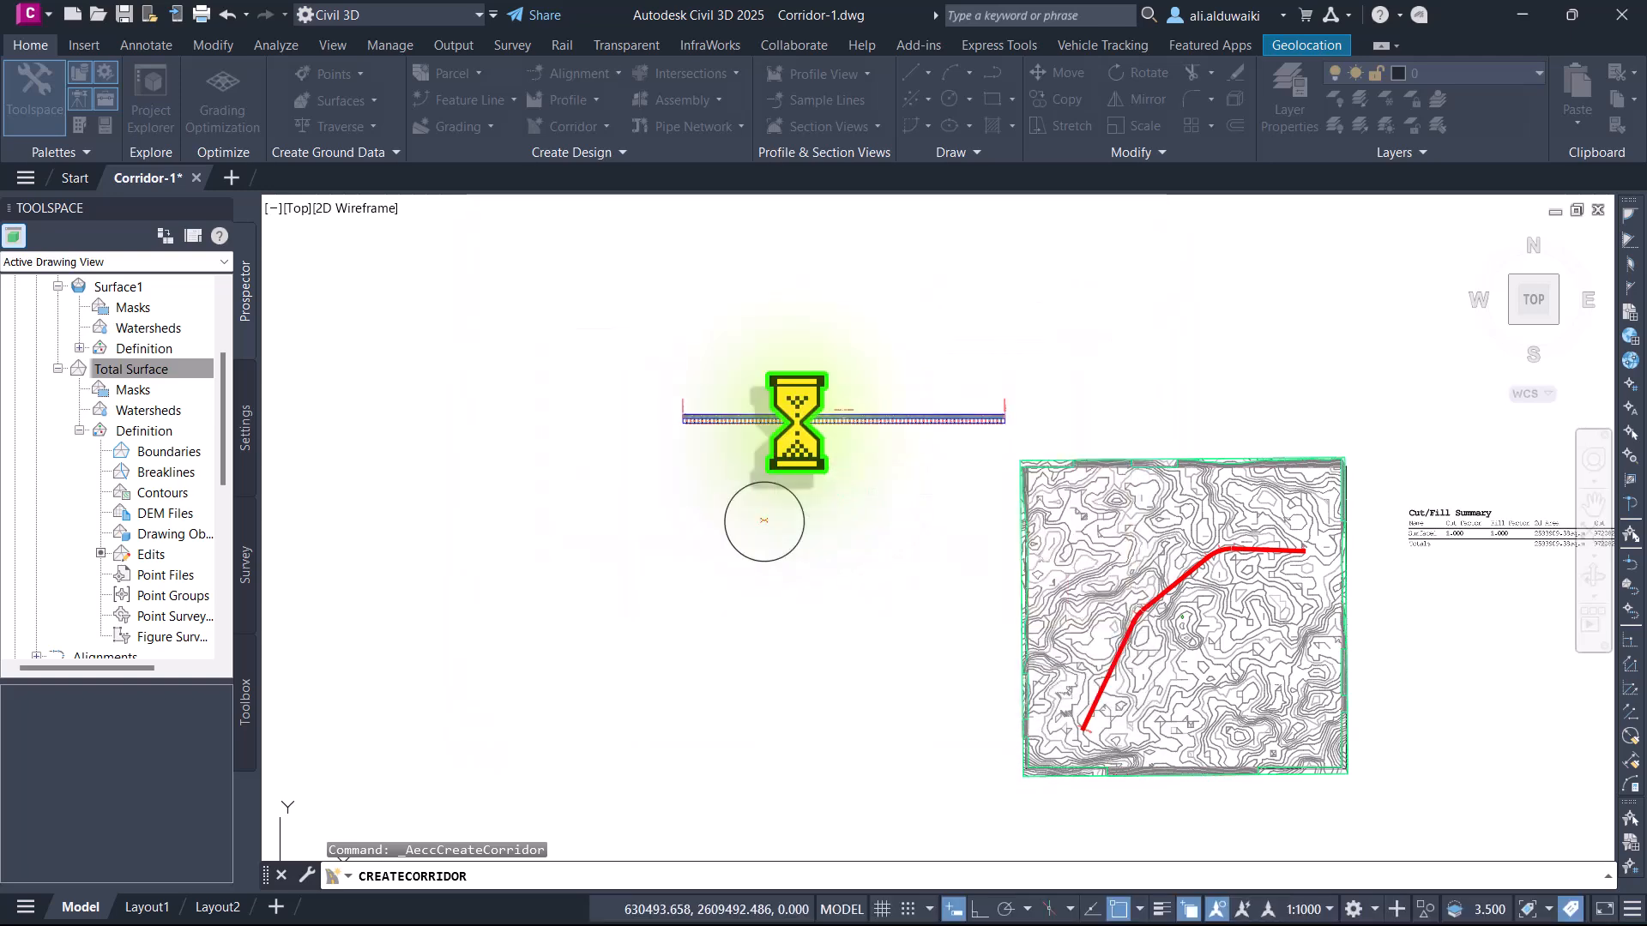
Step: Select the new corridor in the plan view and open it in the Object Viewer
scroll(1201, 669, "up", 8)
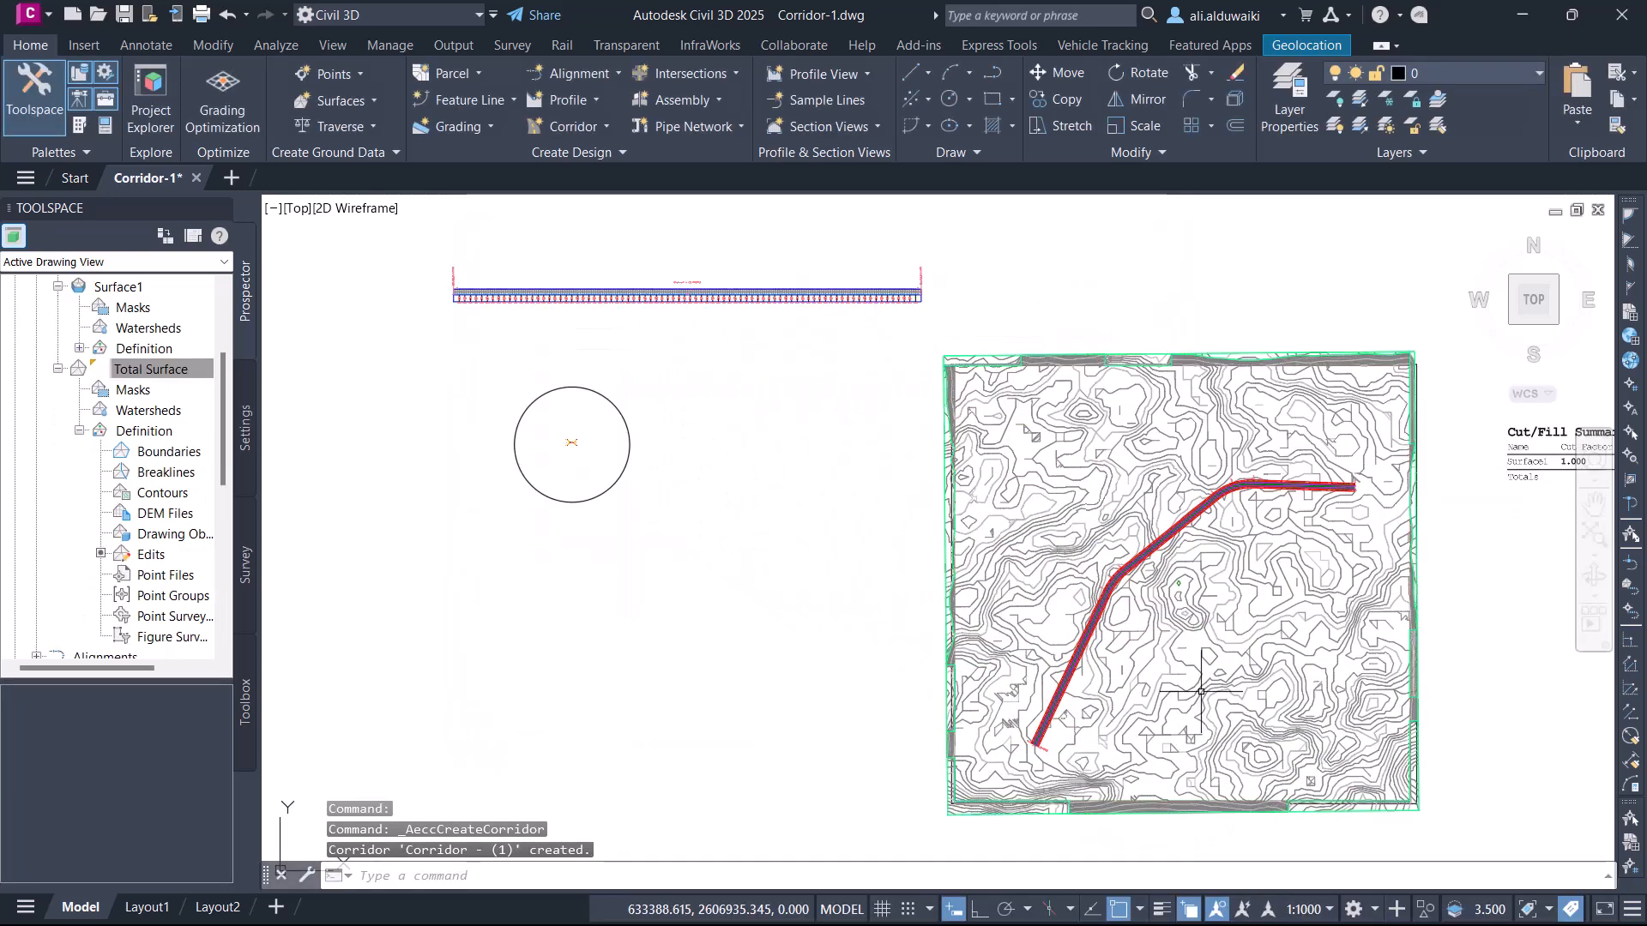
scroll(1057, 533, "up", 5)
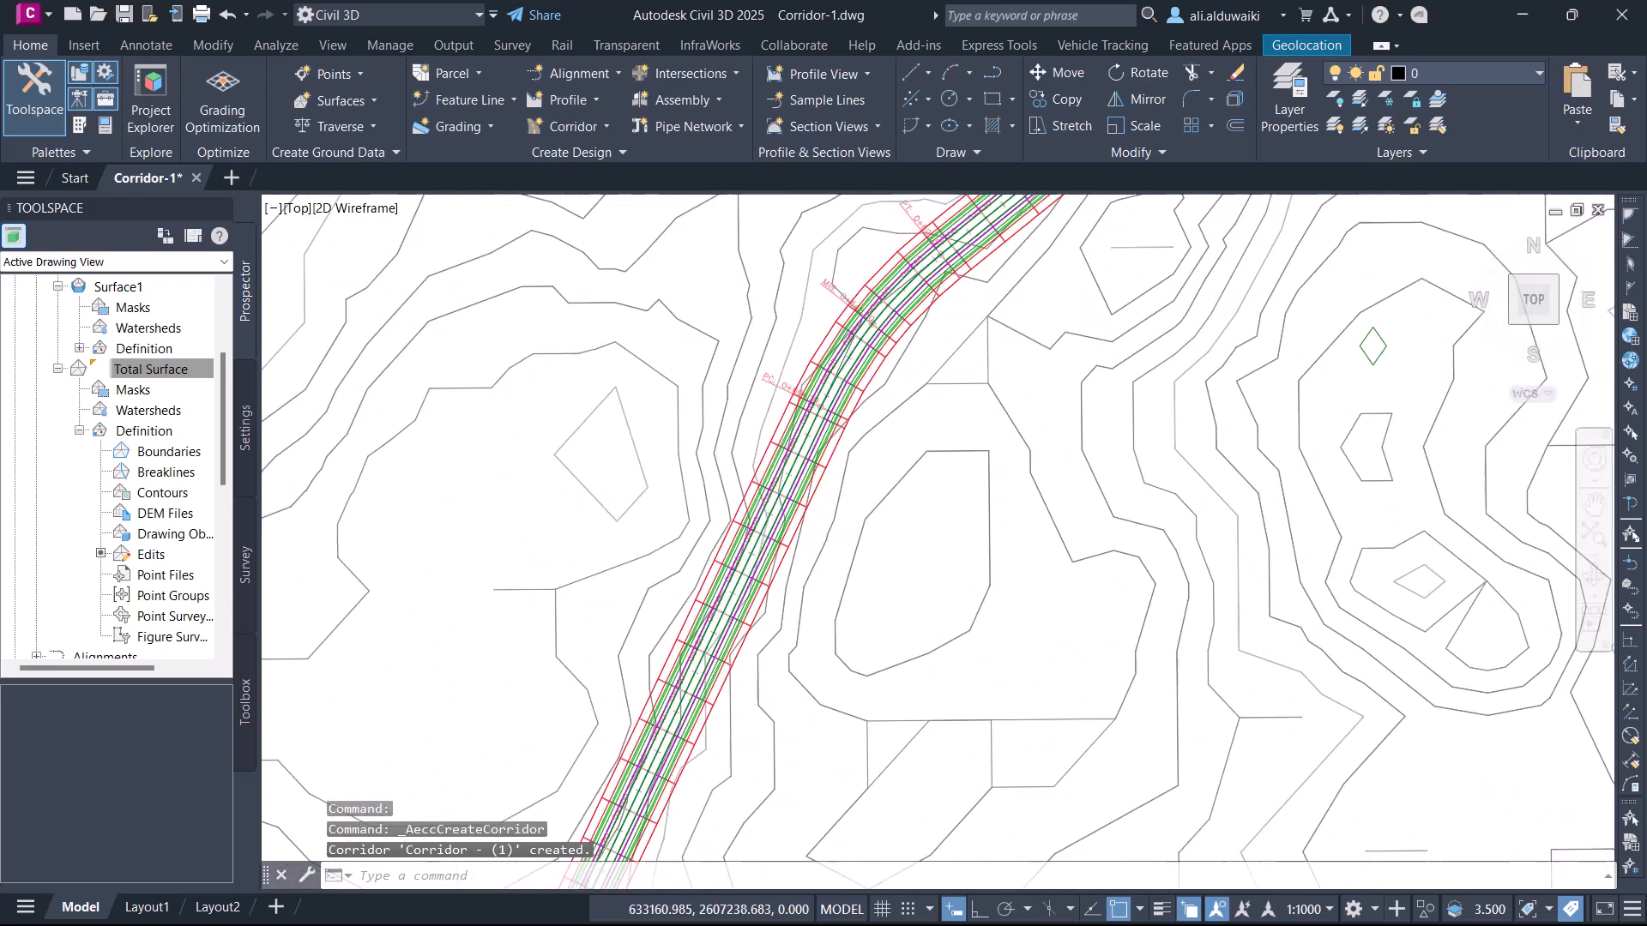
scroll(638, 554, "up", 2)
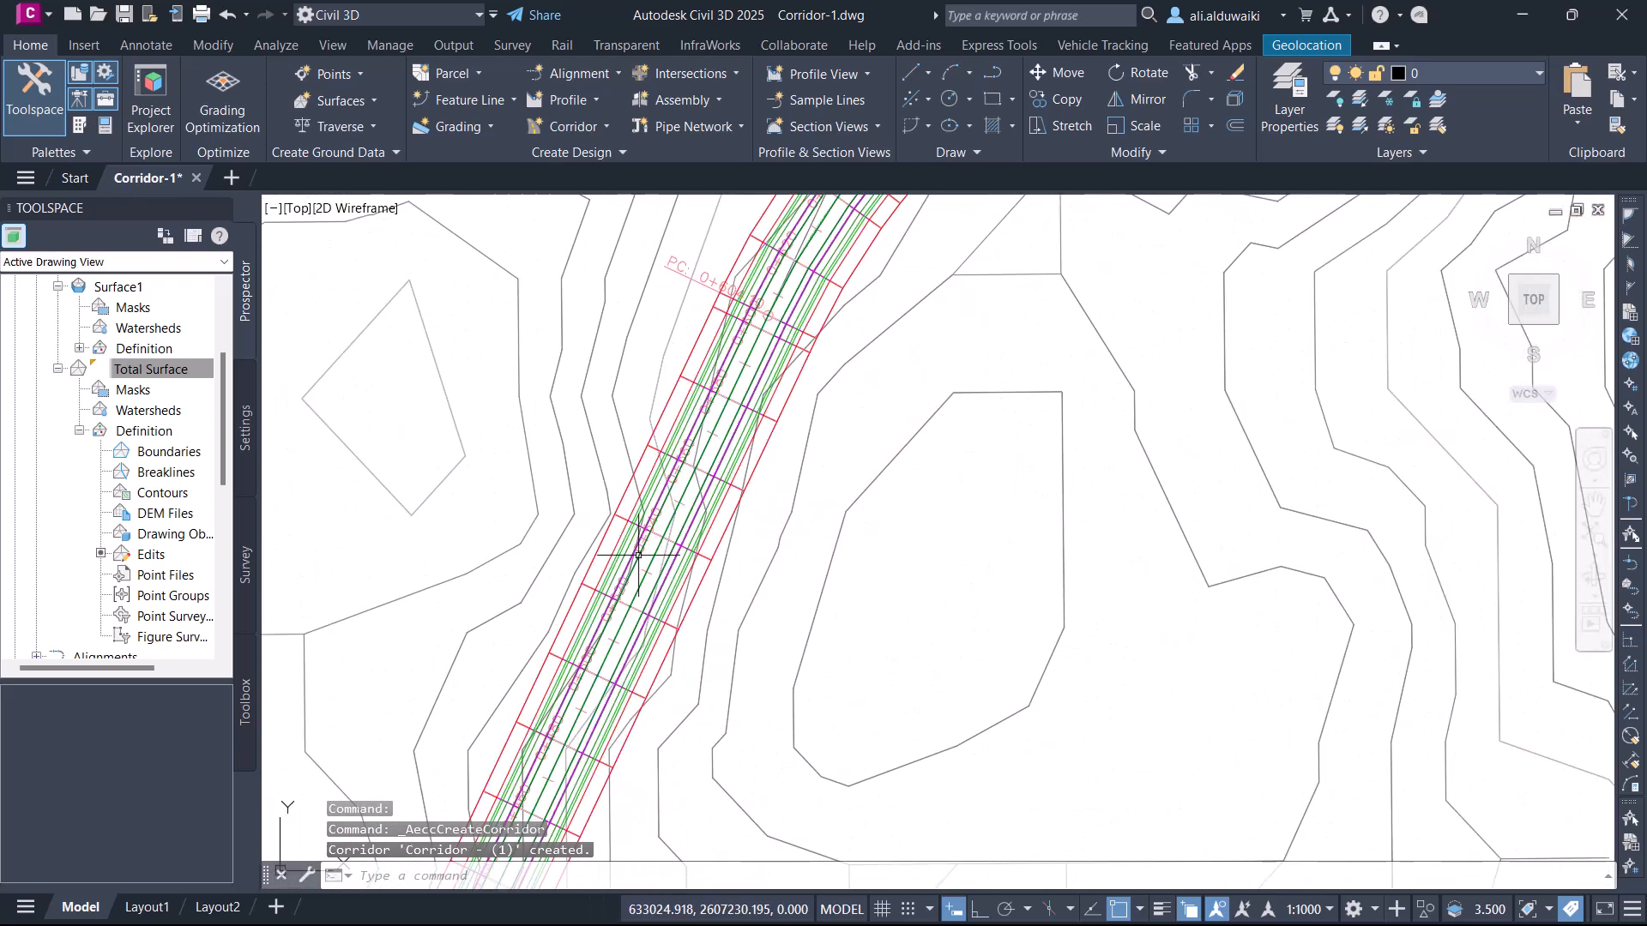
left_click(706, 514)
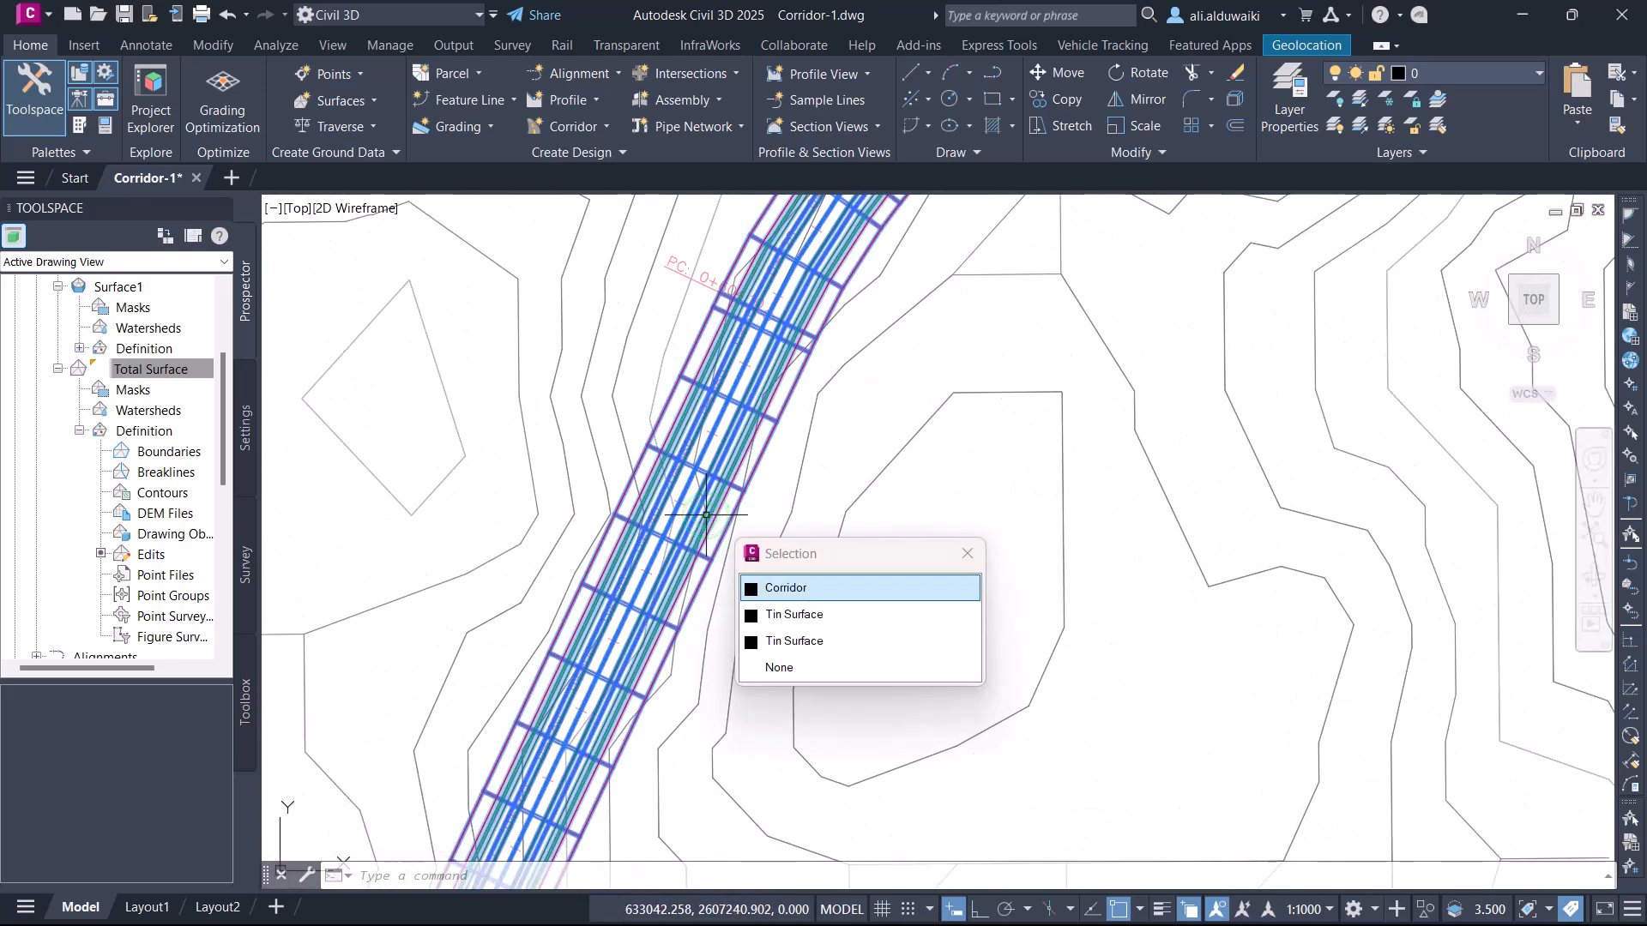
left_click(785, 589)
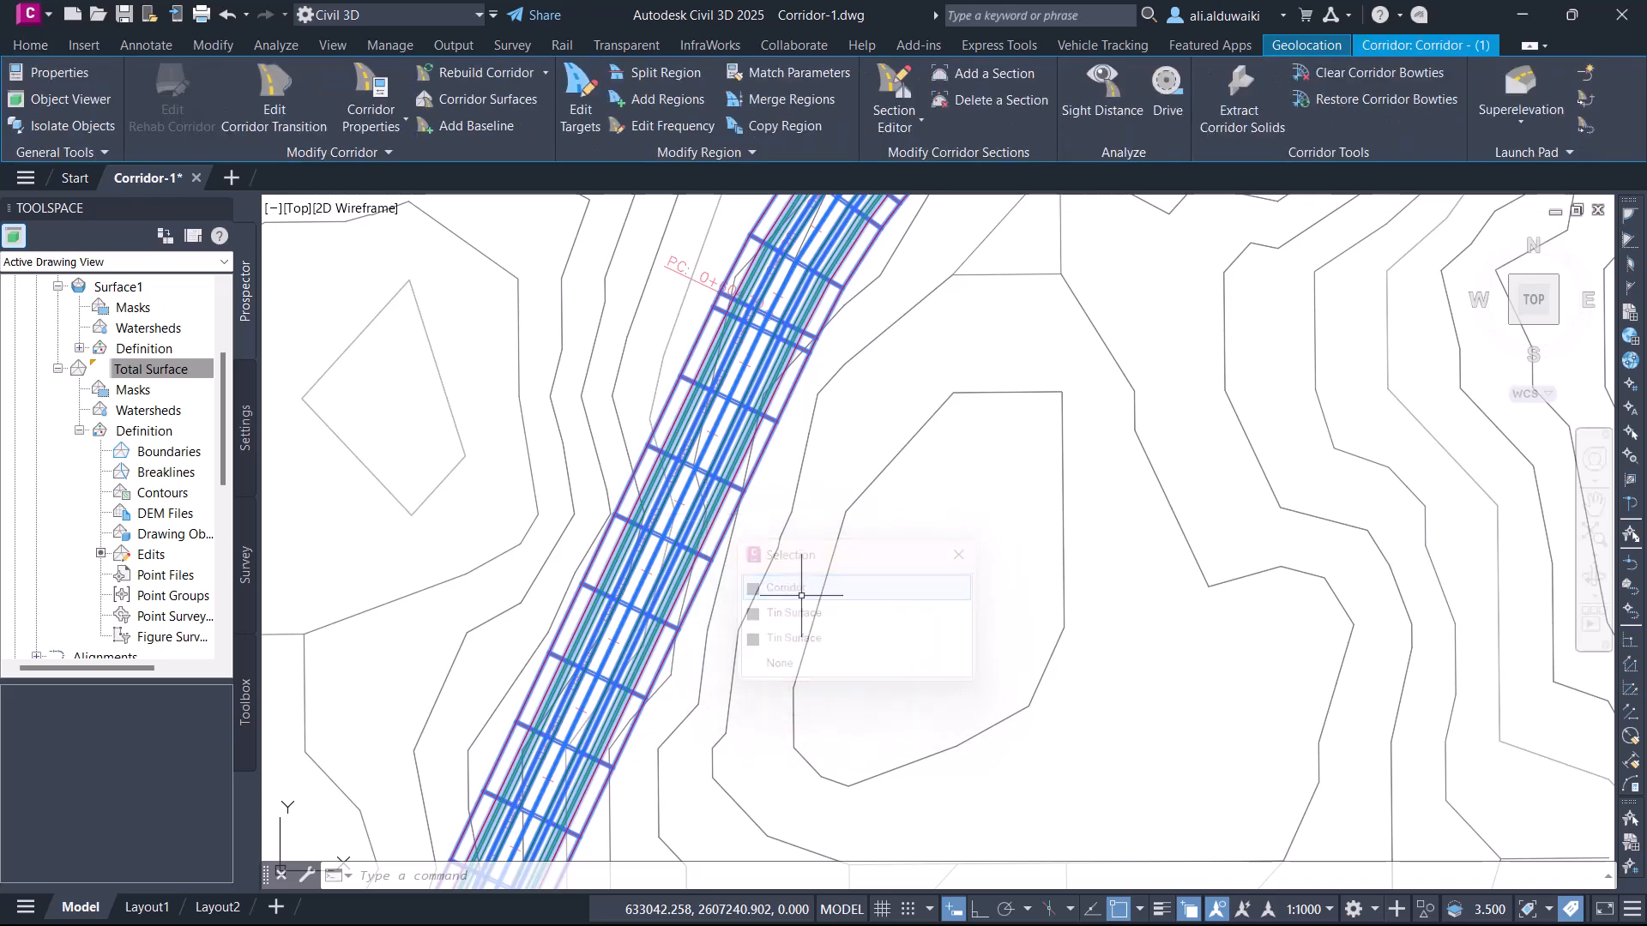
left_click(60, 99)
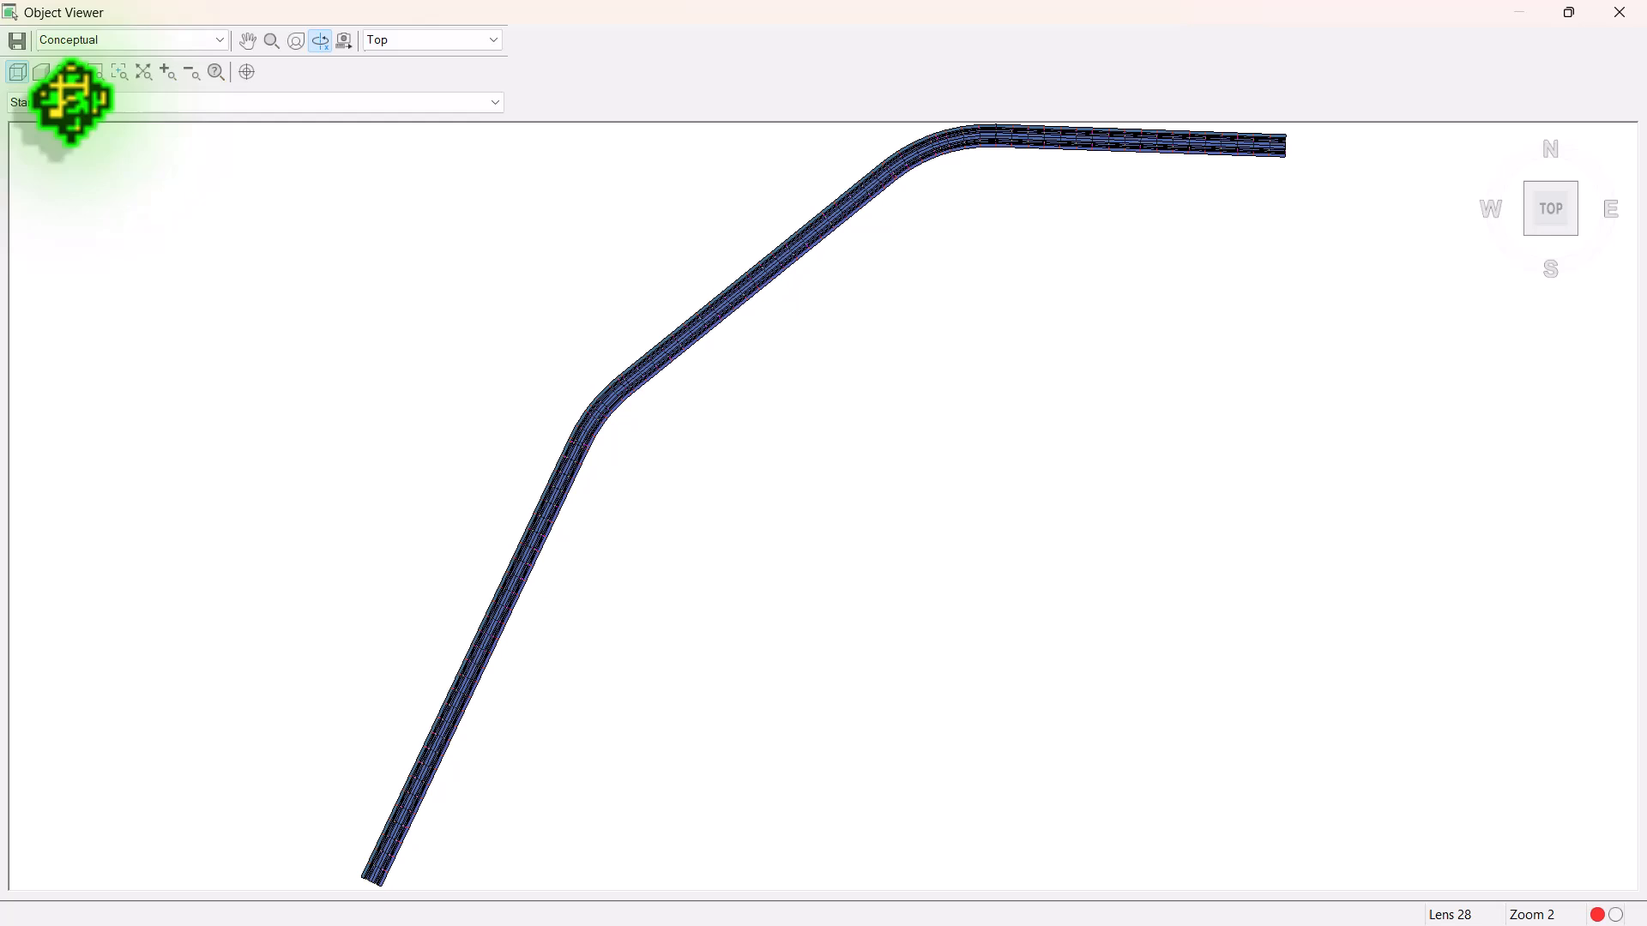
Step: Examine the corridor's lanes, curbs and side slopes along its length in 3D, and close the viewer
scroll(198, 206, "down", 2)
scroll(675, 603, "up", 3)
left_click_drag(674, 598, 529, 502)
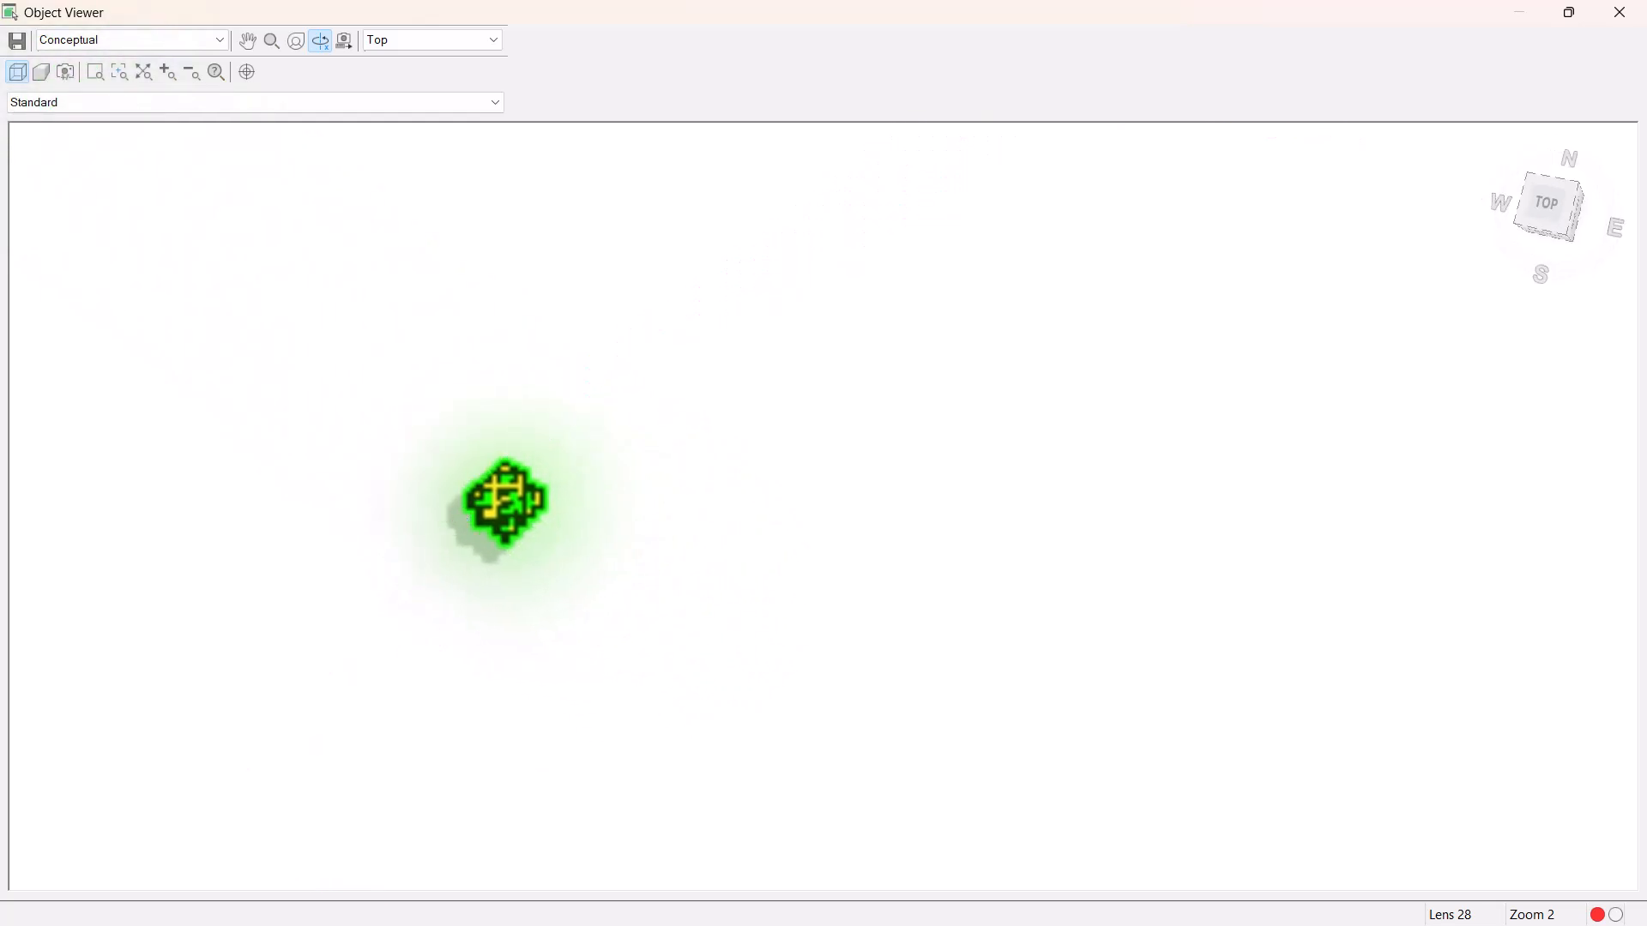
scroll(505, 501, "down", 3)
middle_click_drag(505, 502, 664, 513)
scroll(502, 433, "up", 1)
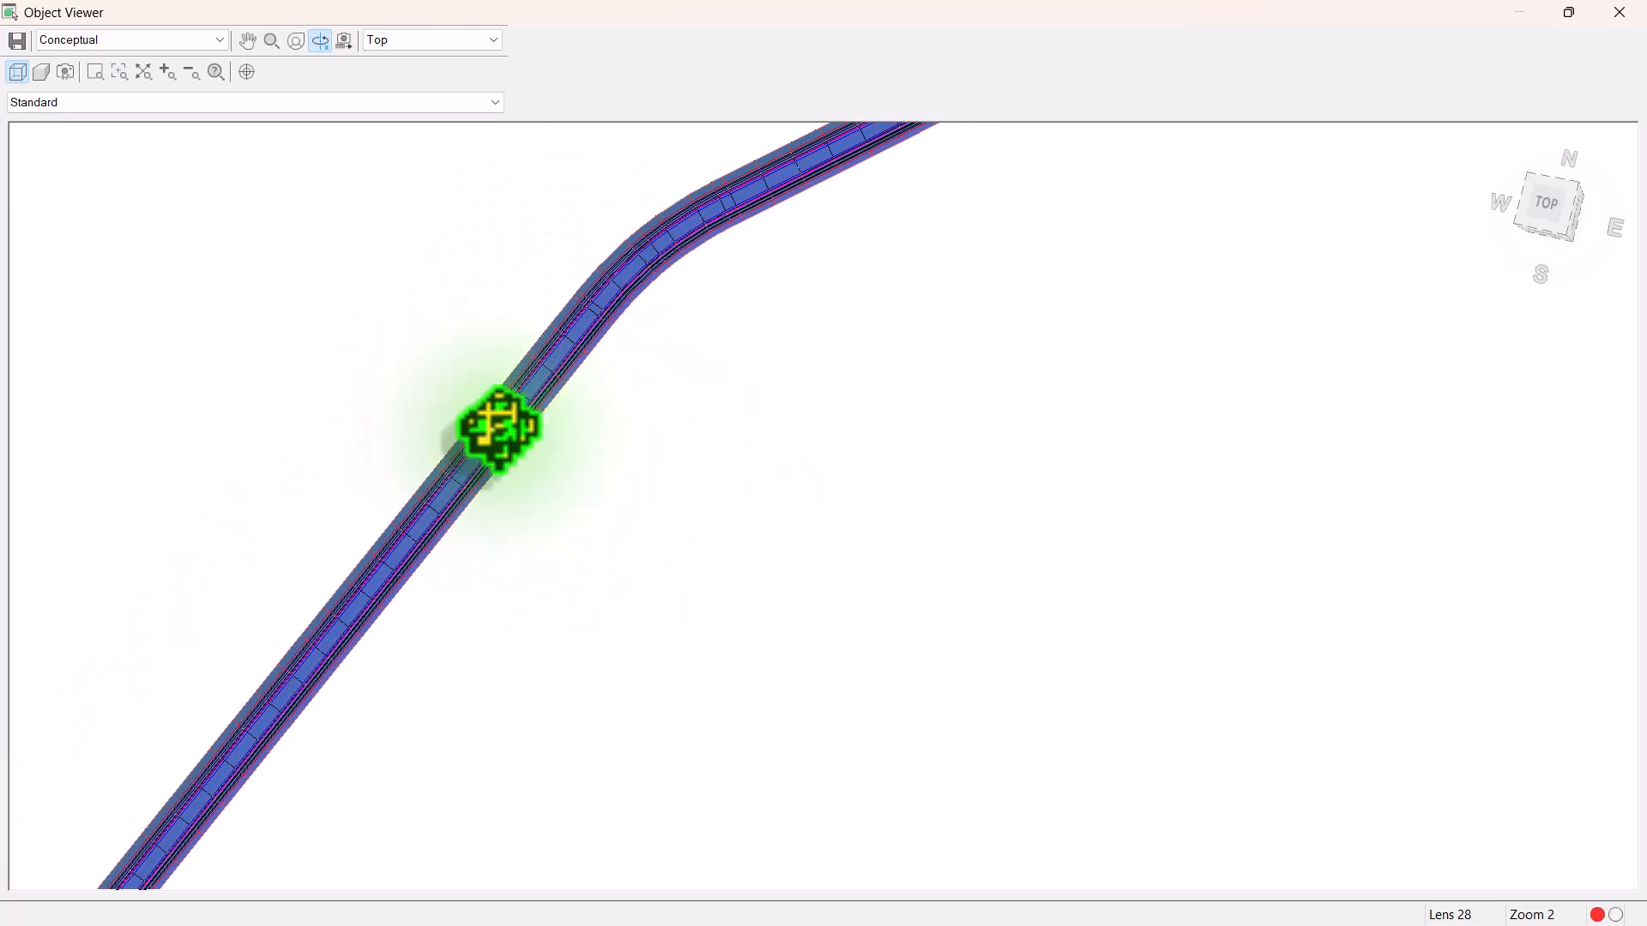
middle_click_drag(499, 429, 819, 544)
scroll(819, 546, "up", 13)
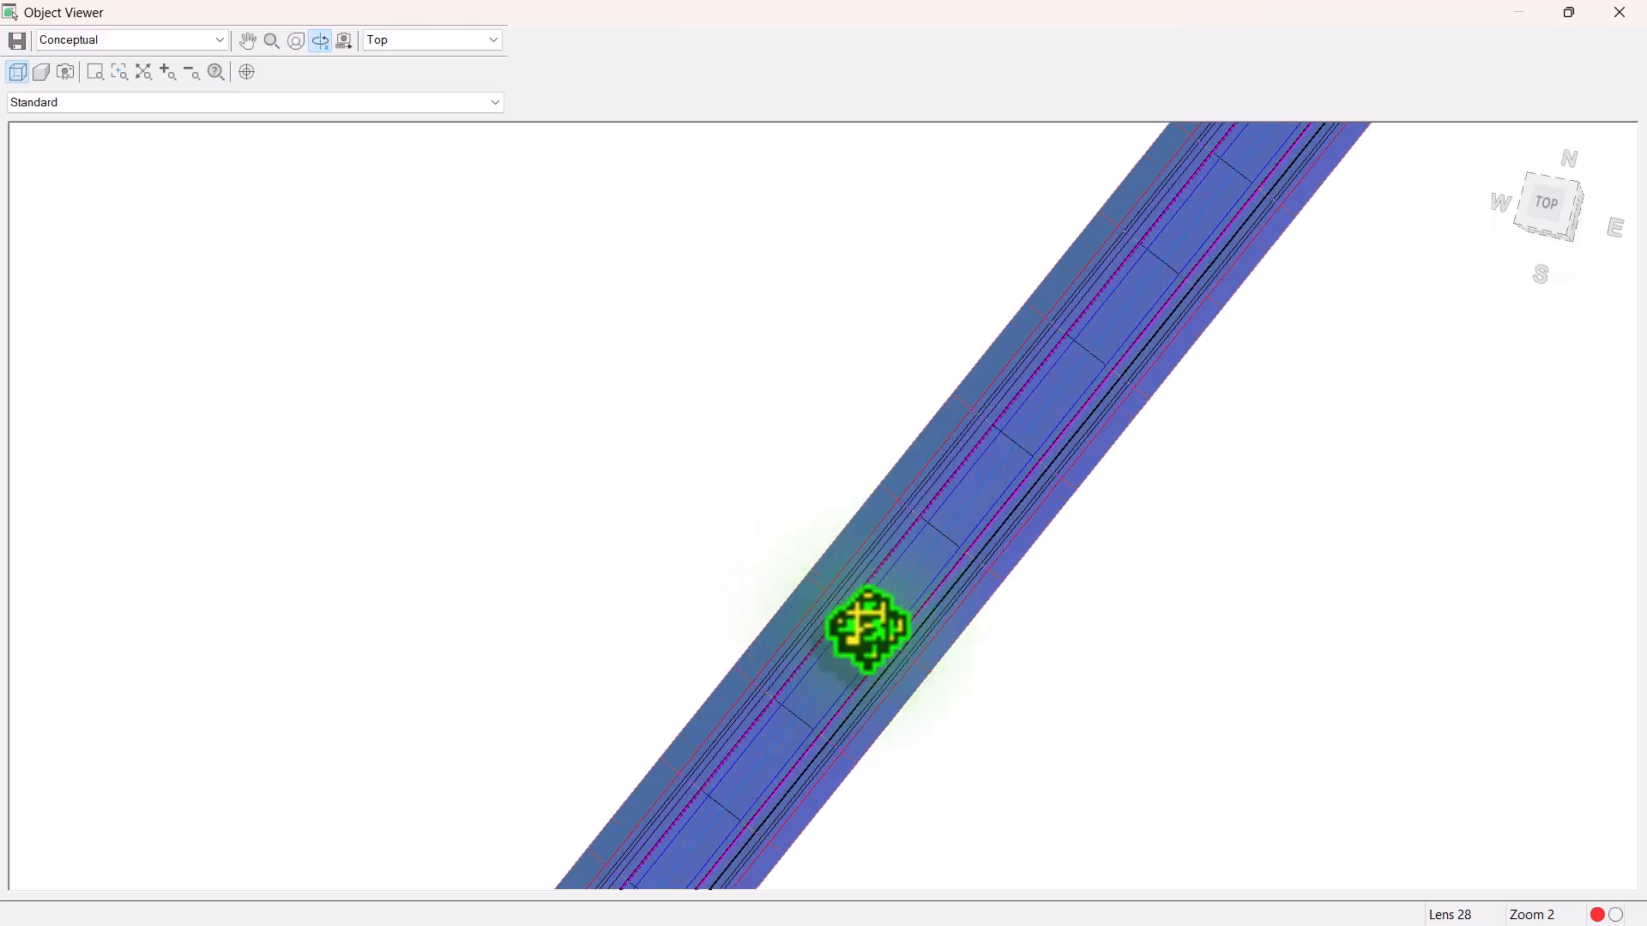
scroll(1031, 710, "up", 5)
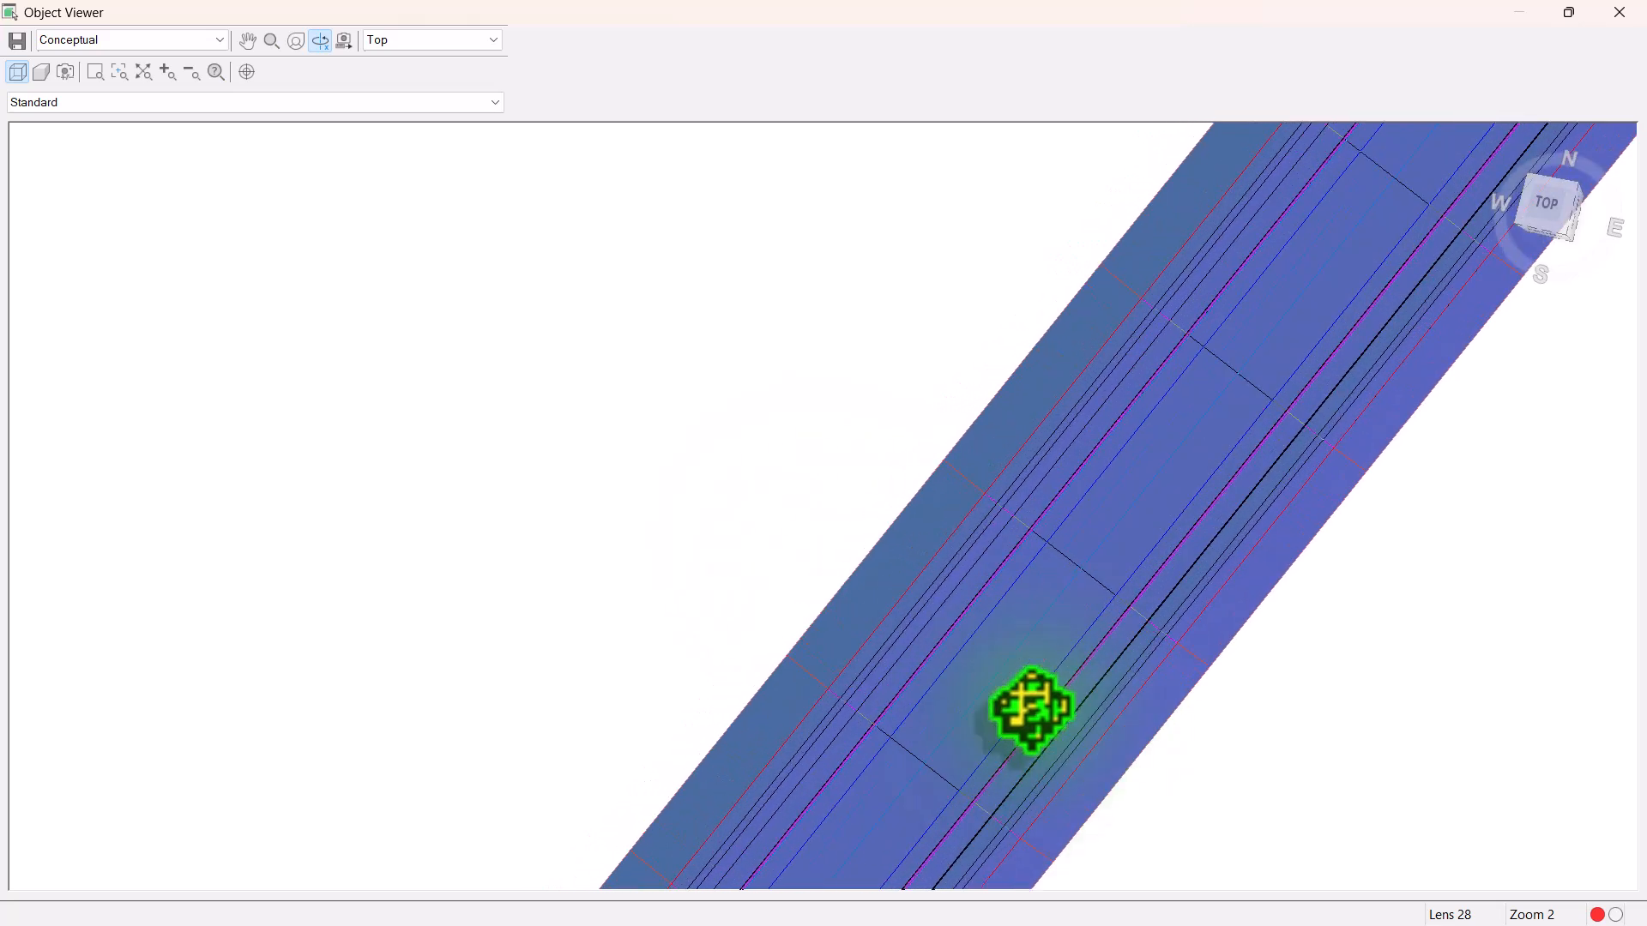
scroll(1032, 710, "down", 8)
scroll(1032, 710, "down", 2)
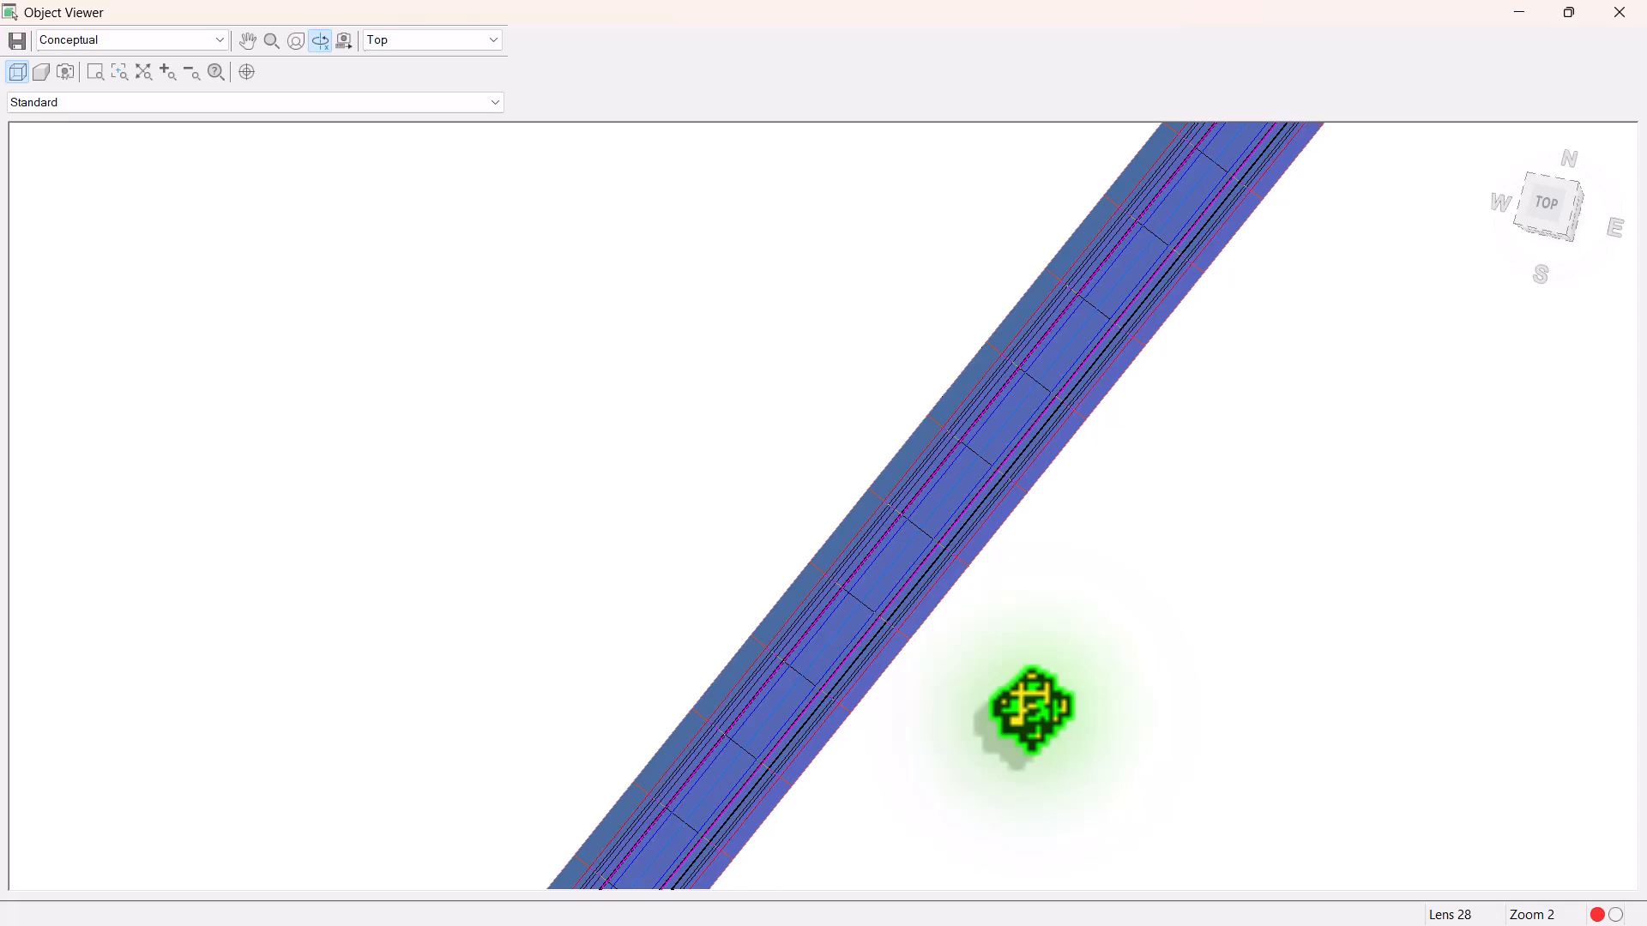
key("Escape")
key("Escape")
Step: Select the corridor together with the irregularly outlined TIN surface and open both in the Object Viewer
scroll(1059, 584, "down", 6)
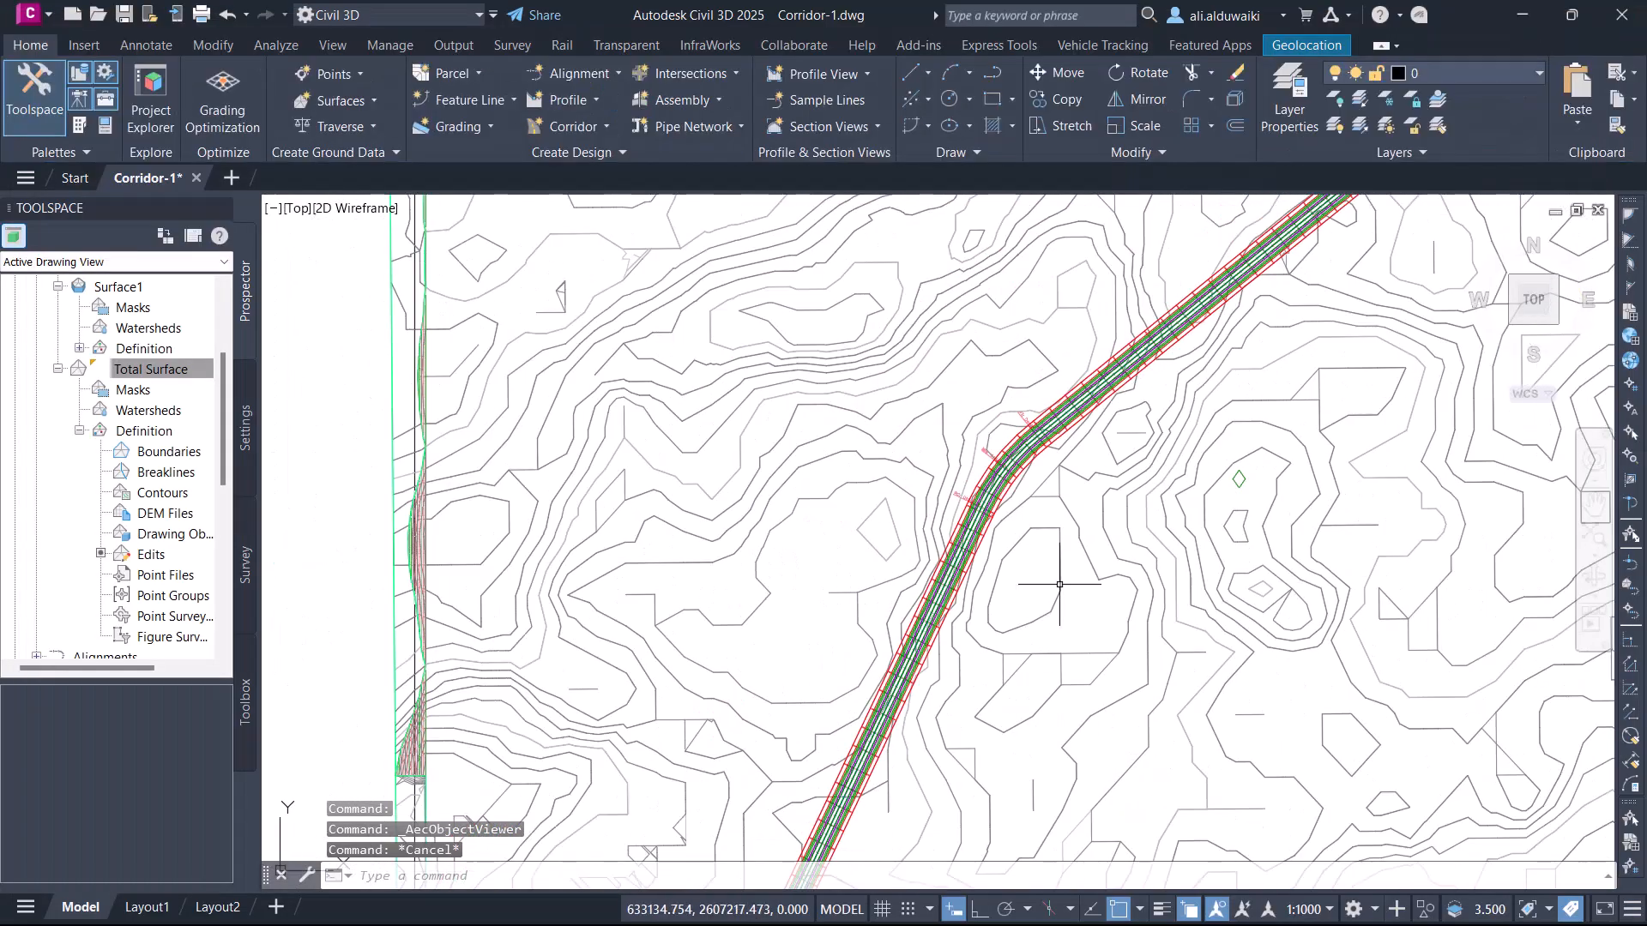
scroll(1060, 584, "down", 8)
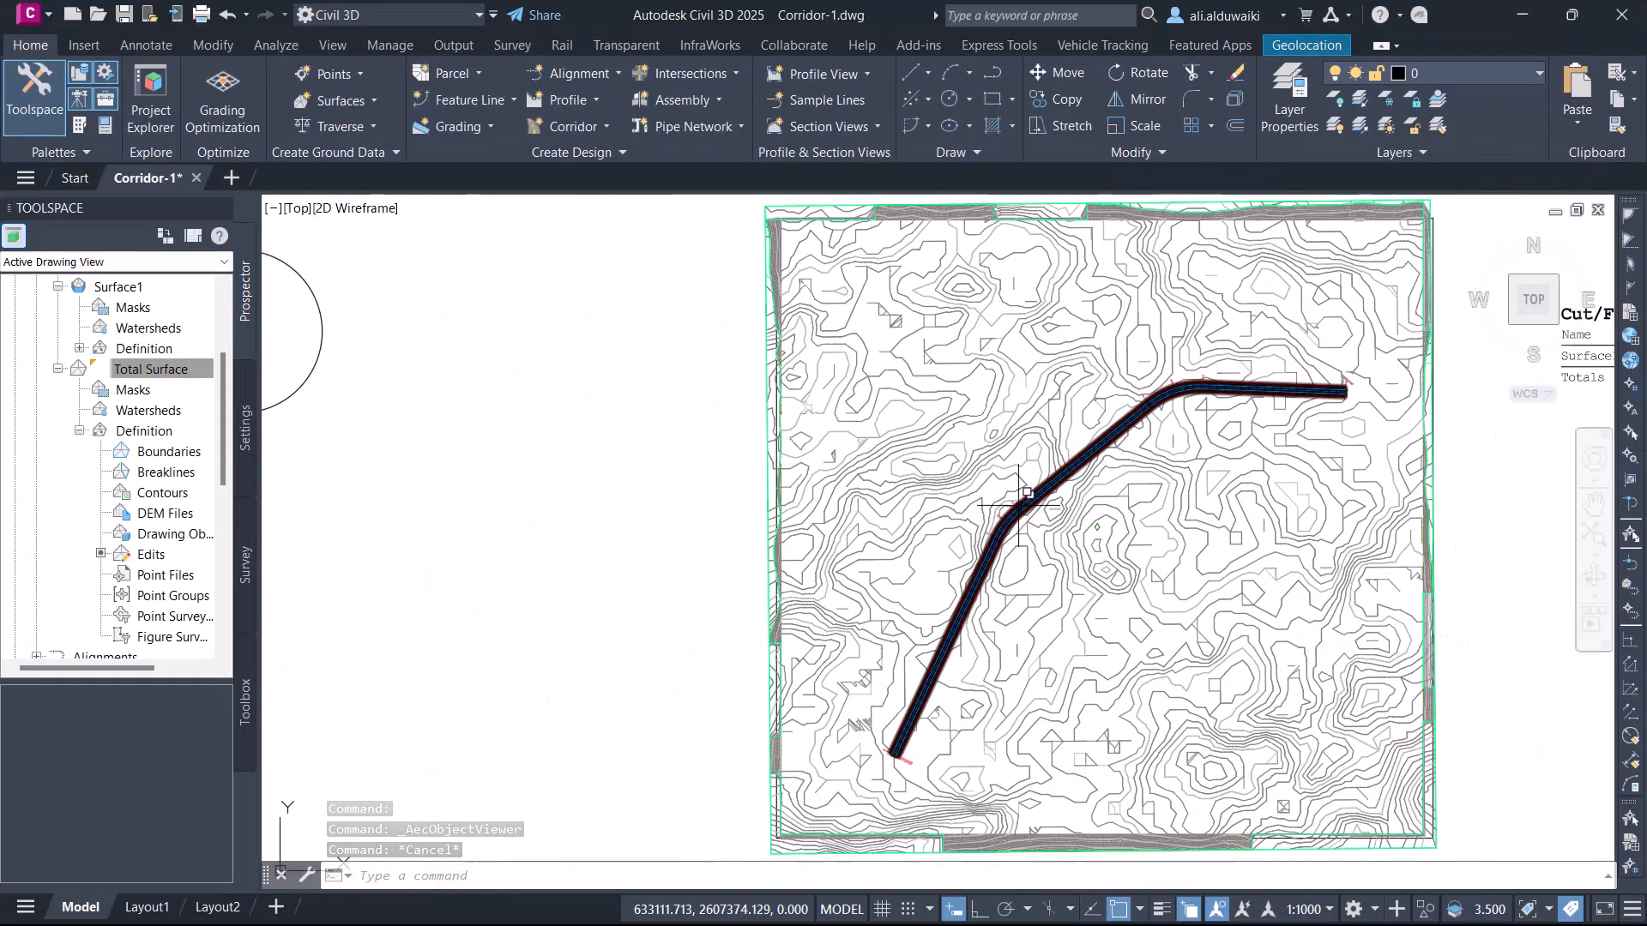
left_click(1018, 506)
left_click(1077, 572)
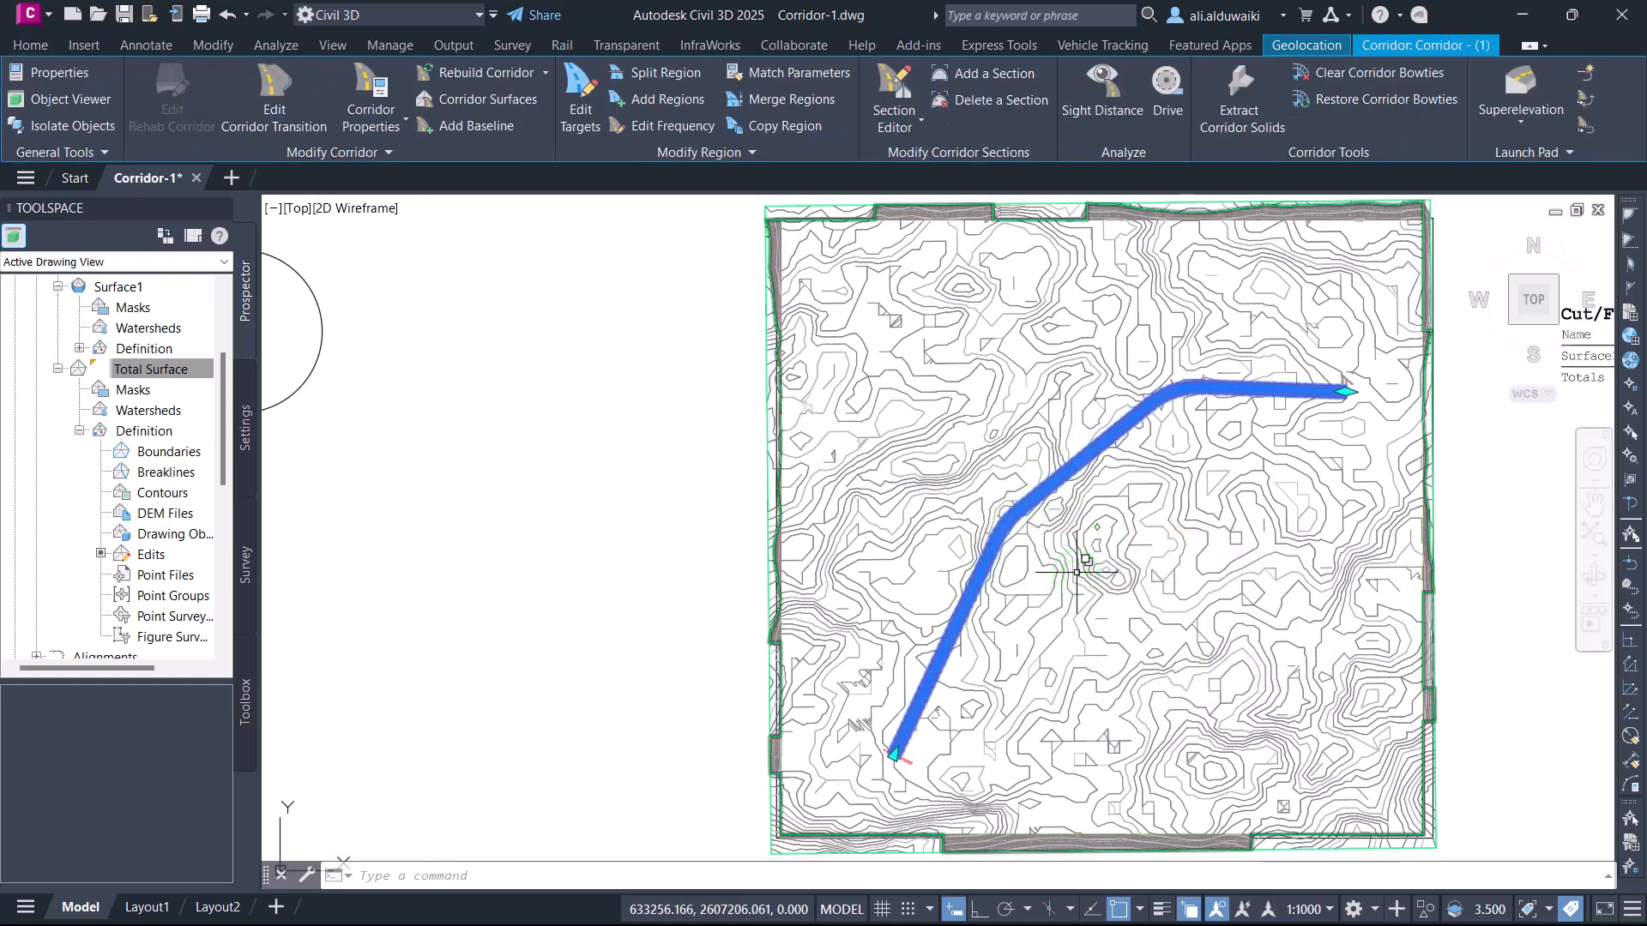
left_click(1094, 574)
left_click(1147, 646)
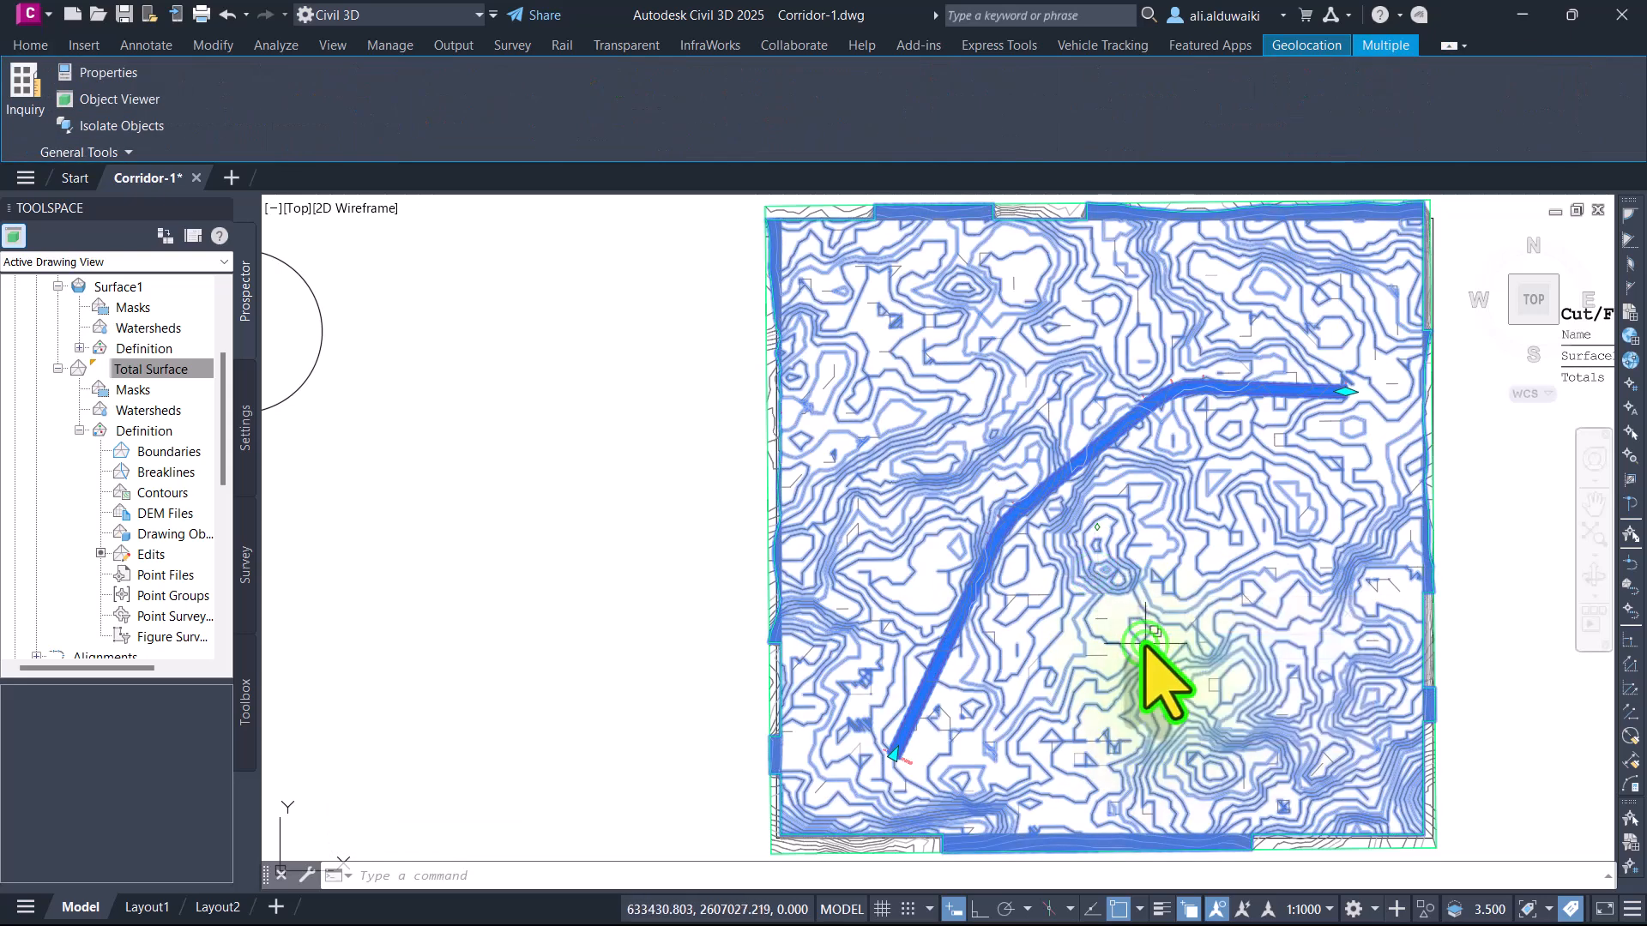
left_click(97, 96)
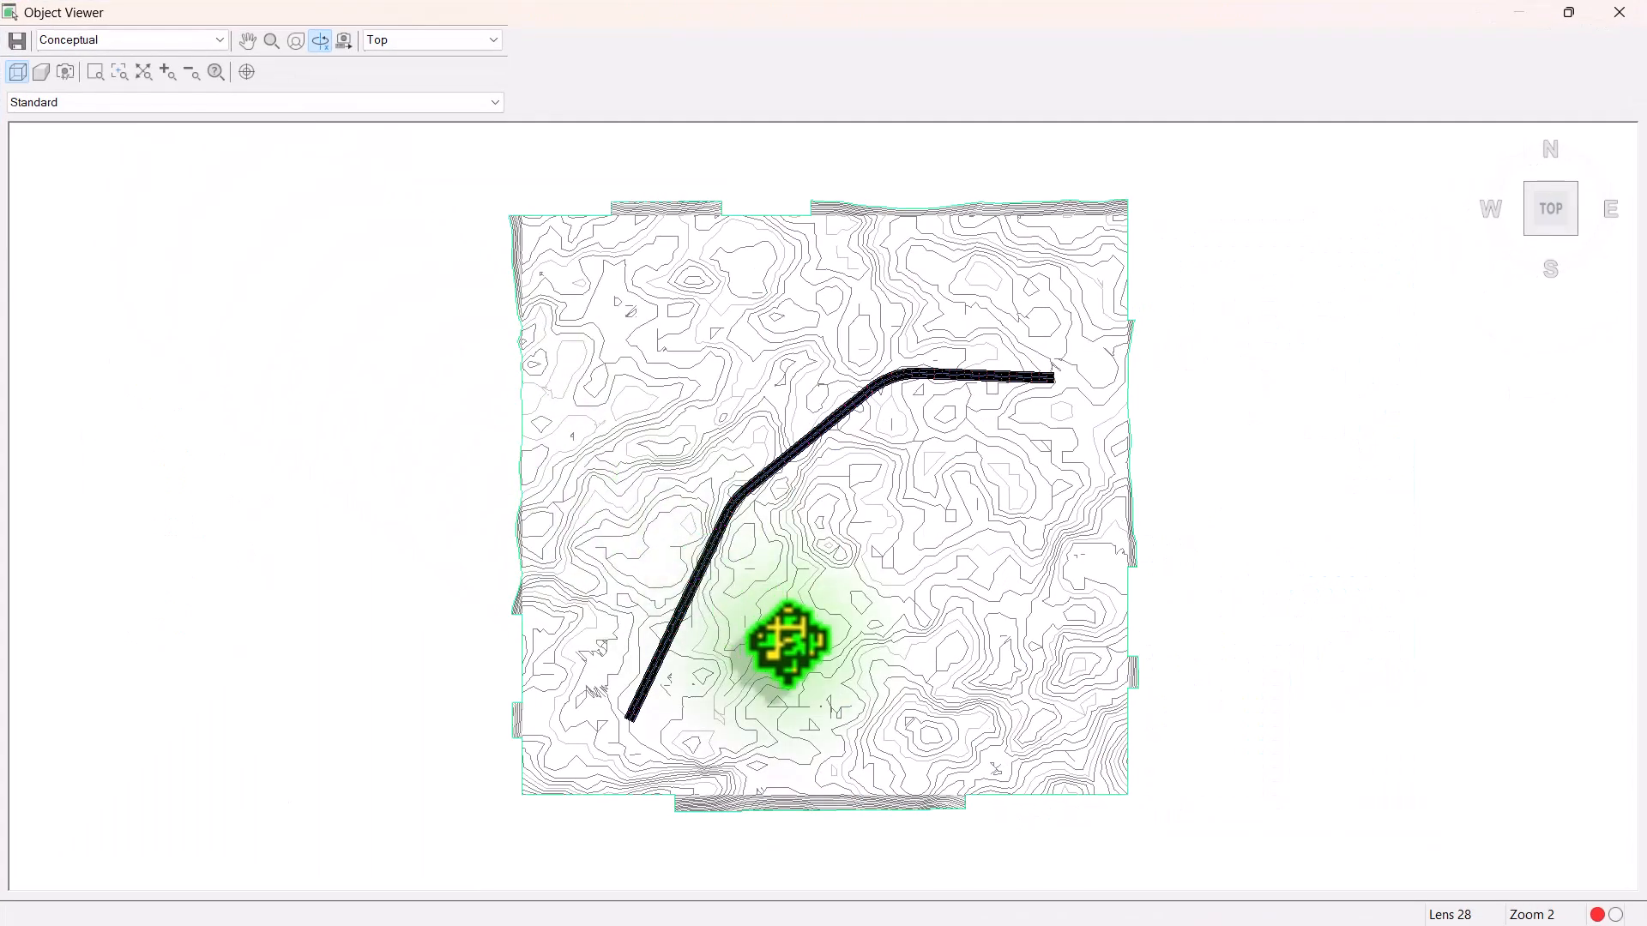
Step: Examine in 3D how the corridor sits on the irregularly outlined surface, and close the viewer
scroll(828, 592, "up", 5)
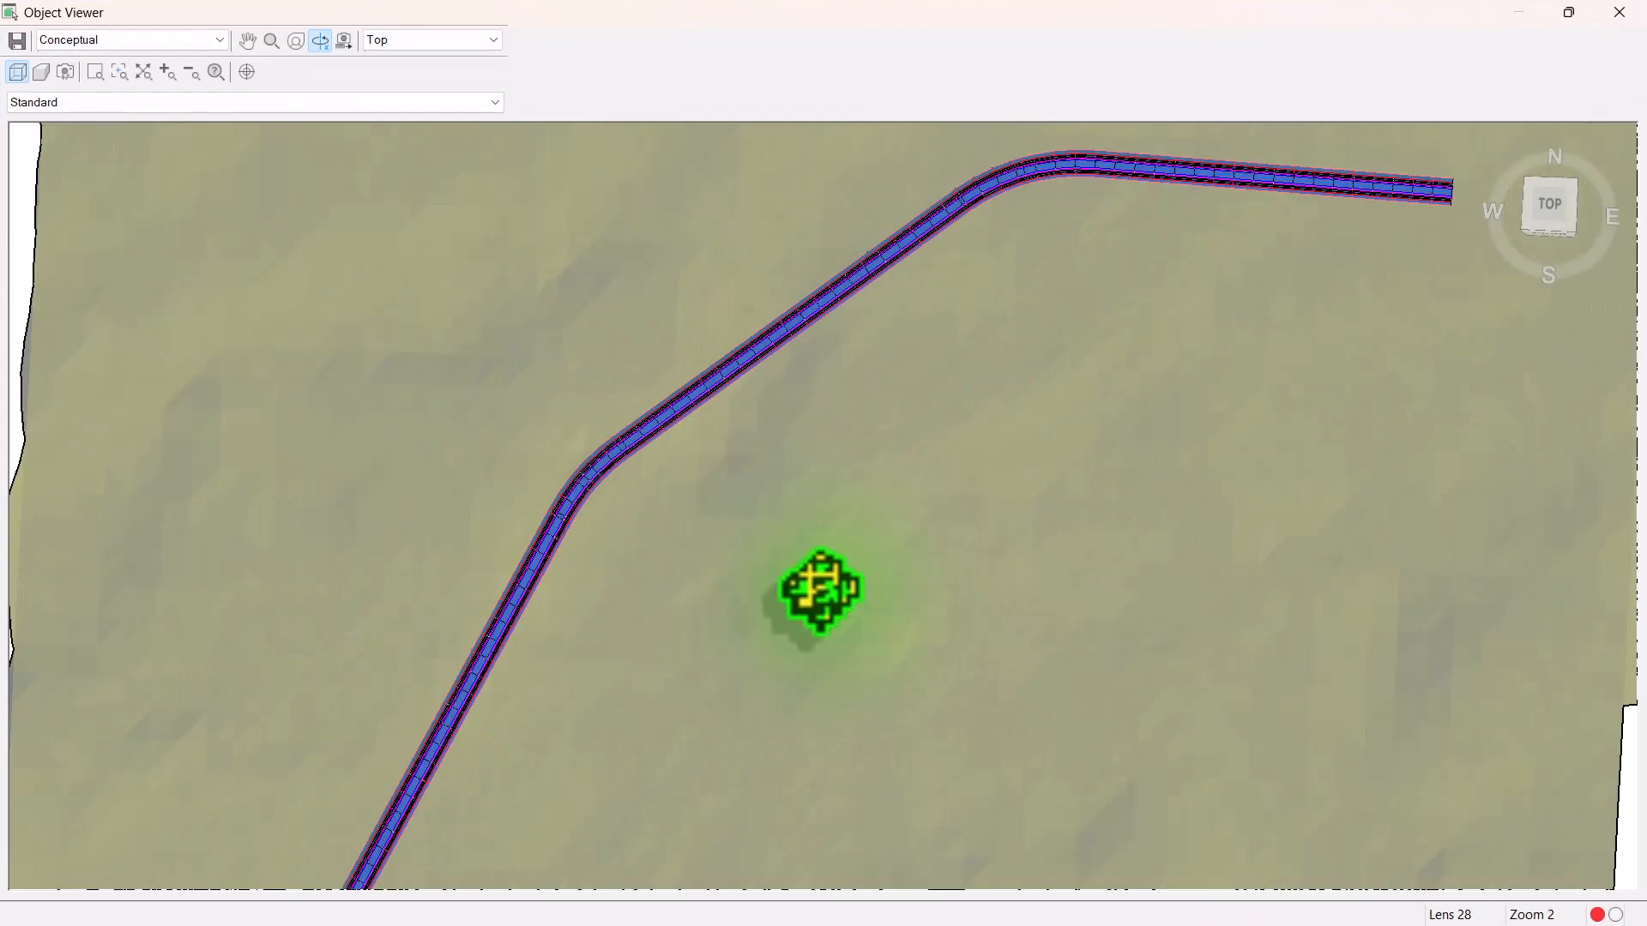
scroll(514, 515, "up", 8)
scroll(654, 573, "down", 12)
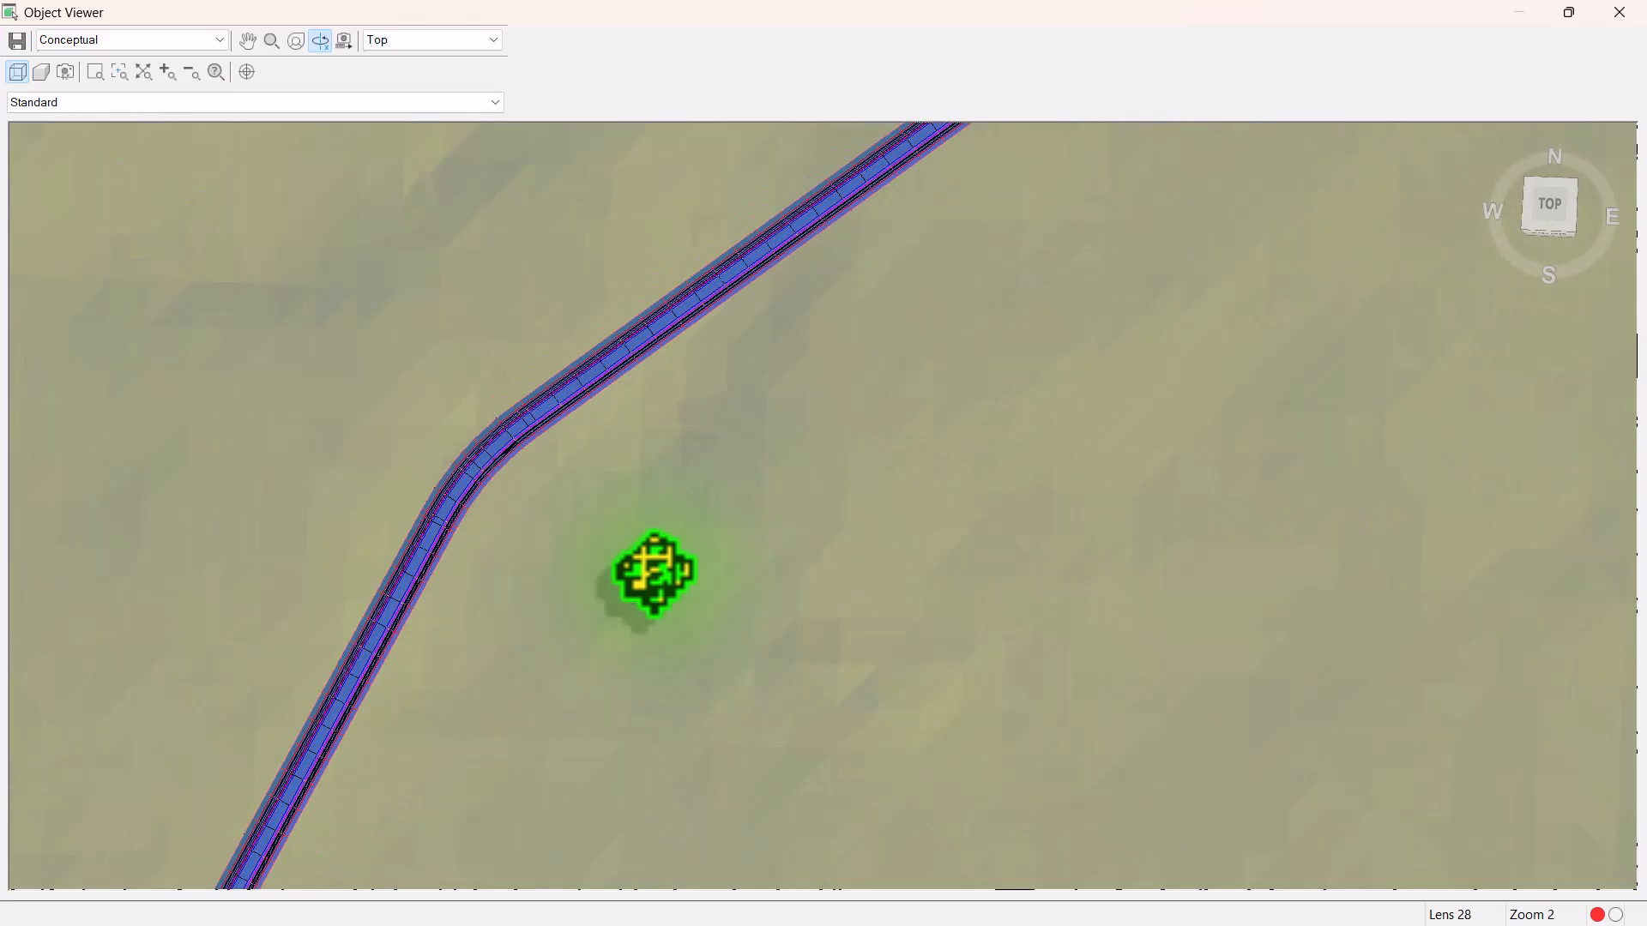
scroll(744, 590, "up", 5)
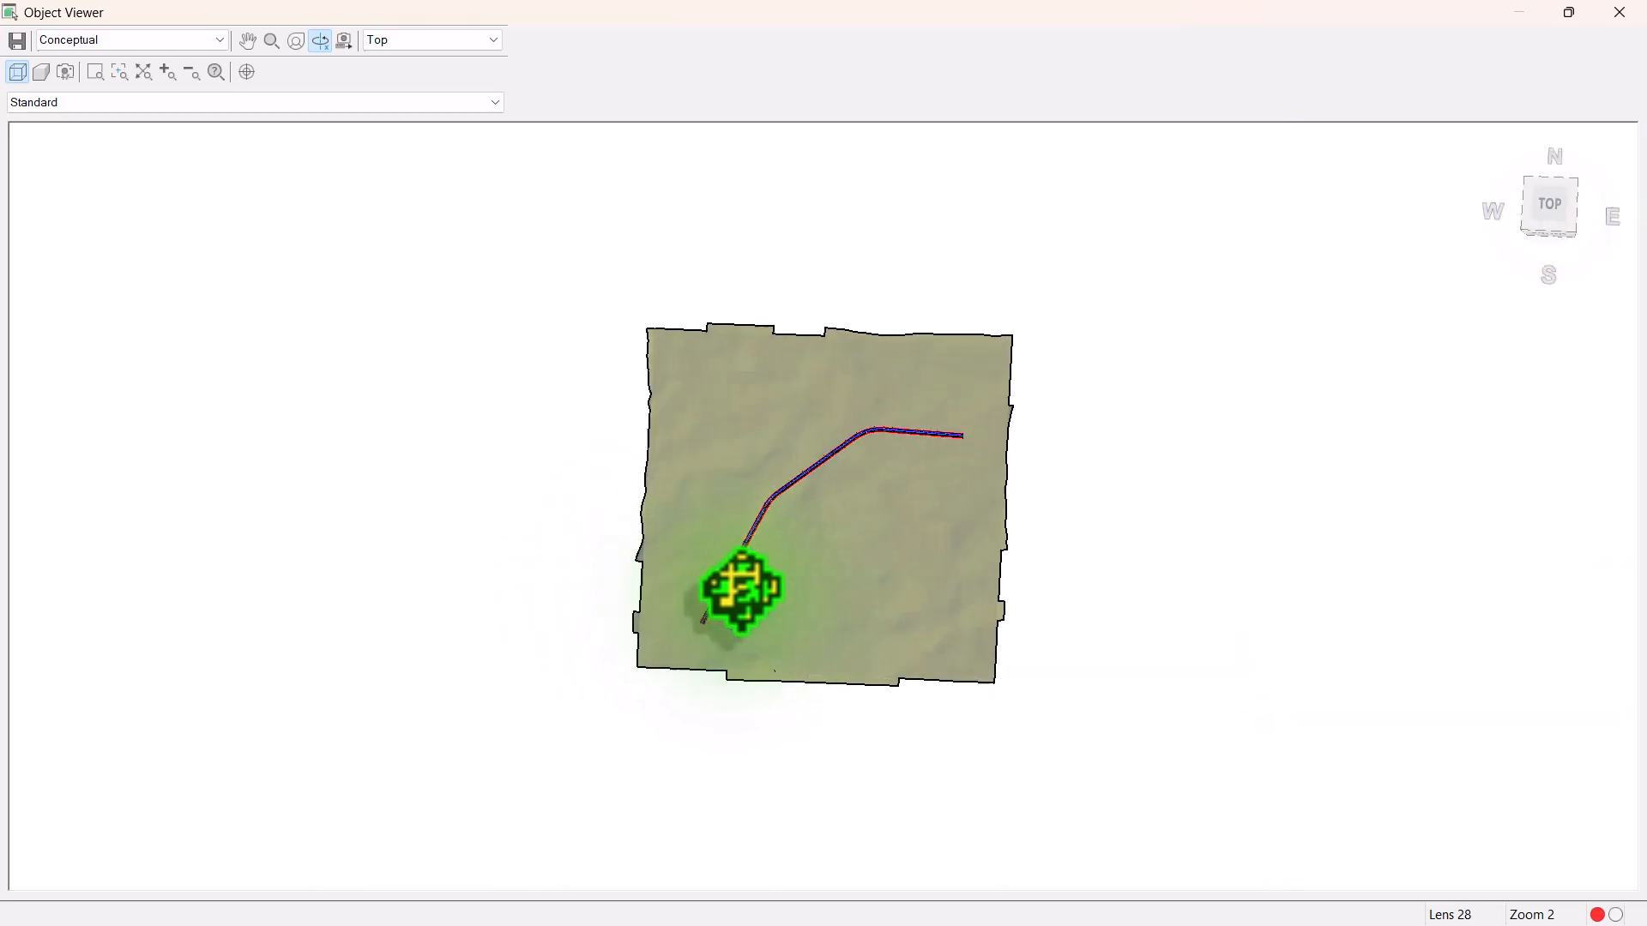
mouse_move(734, 553)
left_mouse_down()
mouse_move(724, 503)
mouse_move(748, 546)
left_mouse_up()
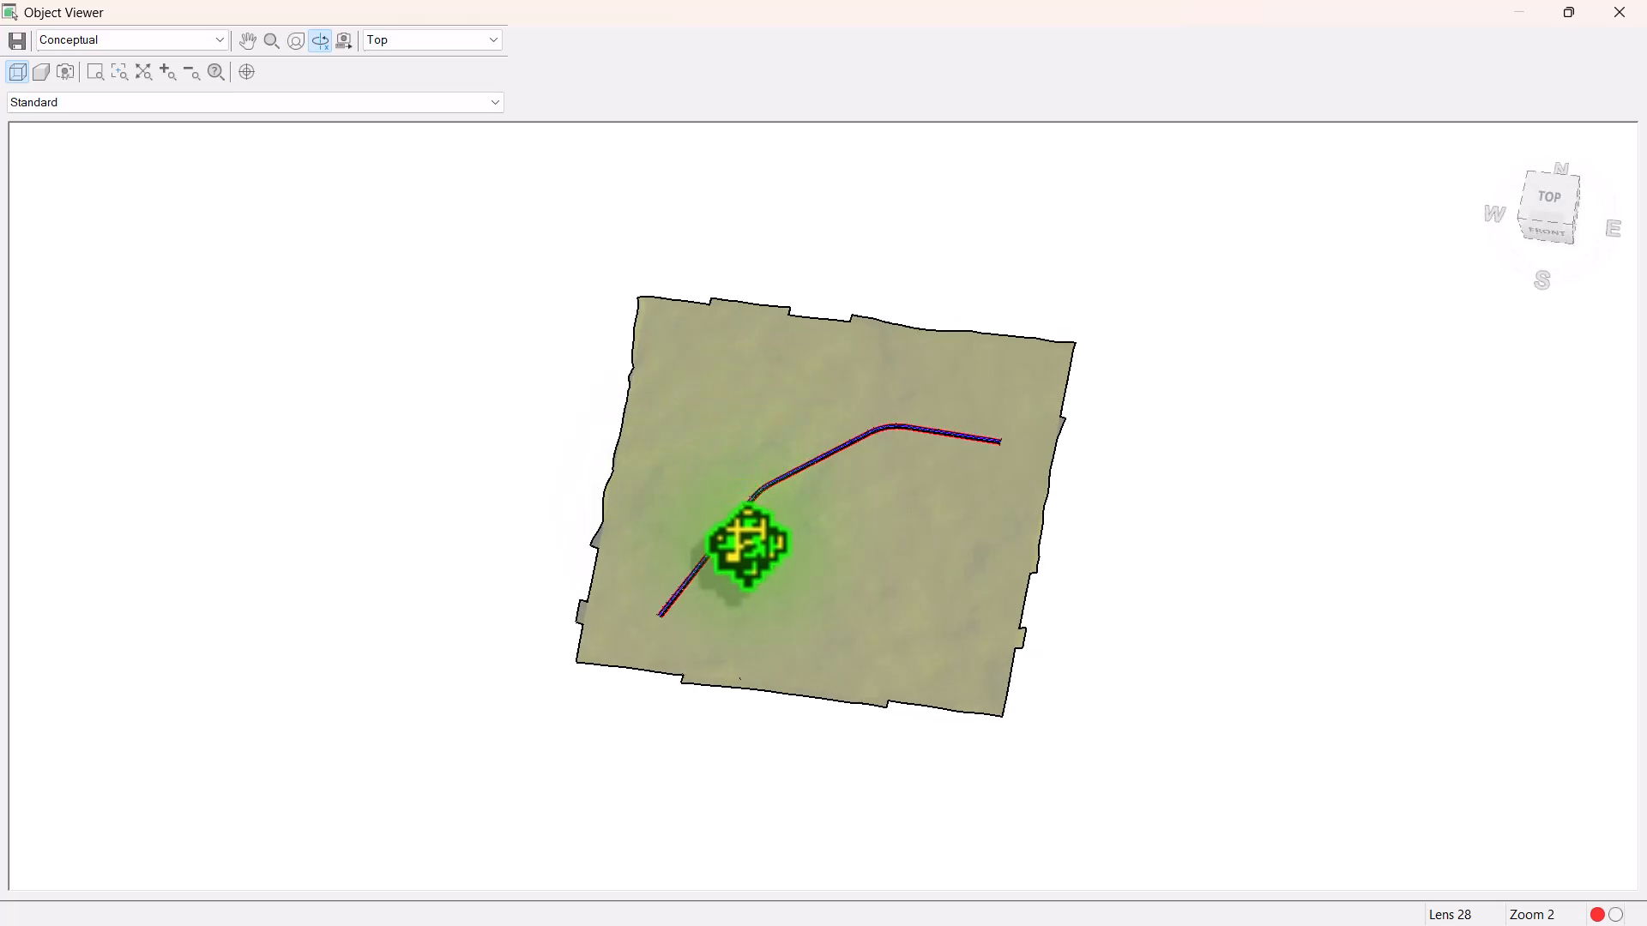
scroll(748, 548, "up", 5)
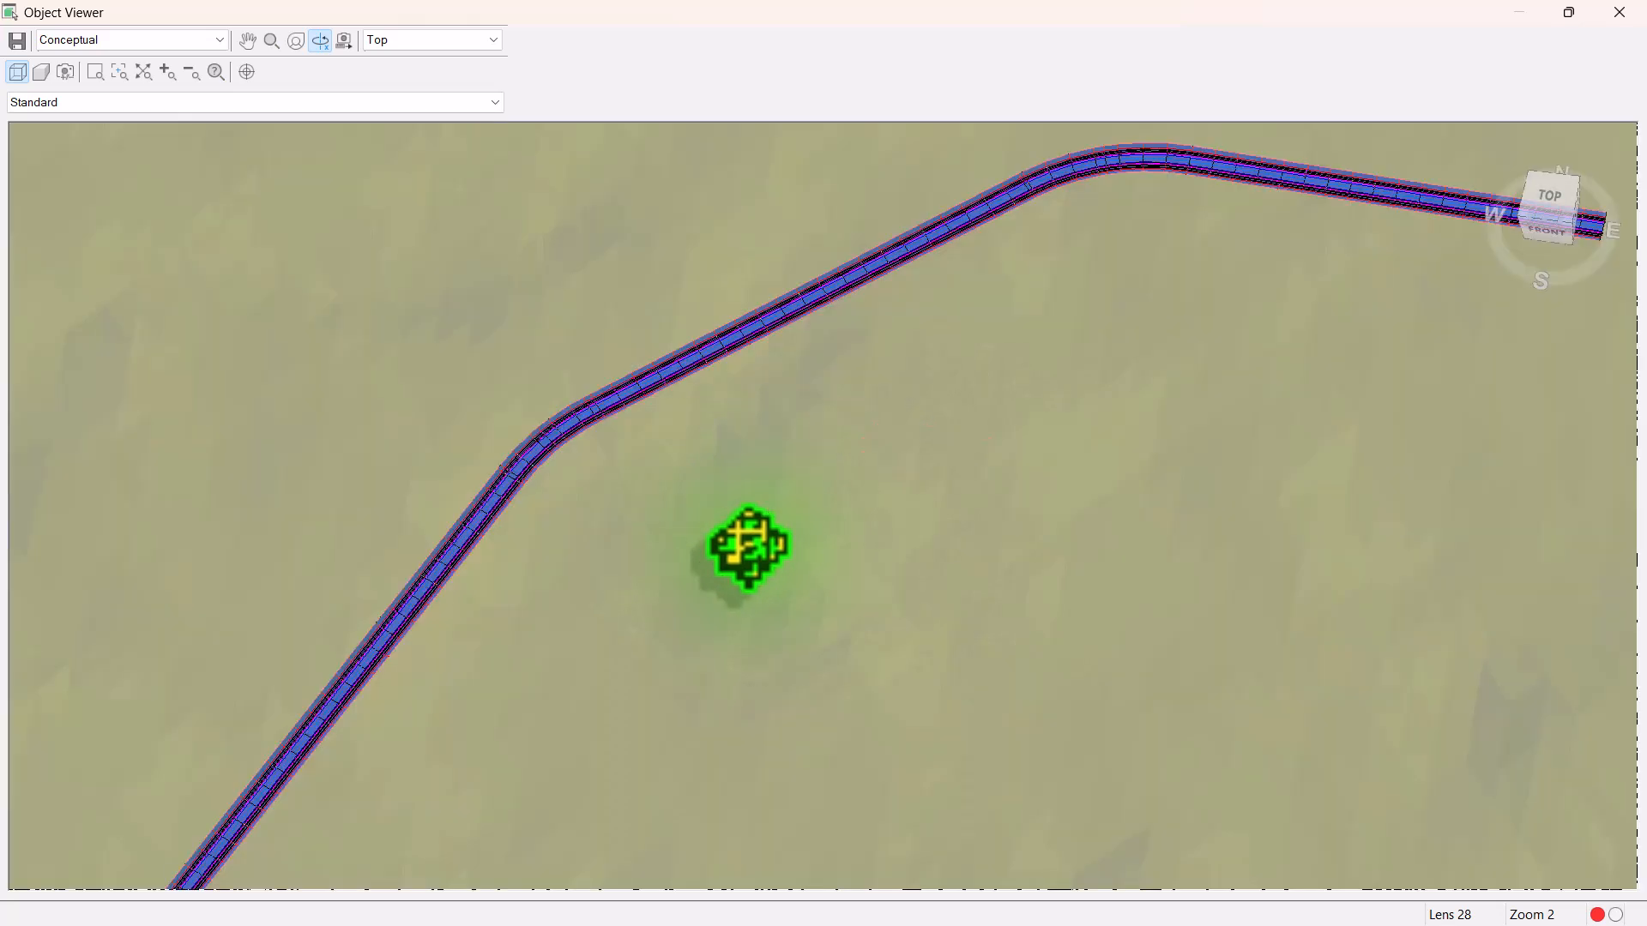
key("Escape")
Step: Compare the corridor with the EGS surface in the Object Viewer, close the viewer and clear the selection
left_click(898, 505)
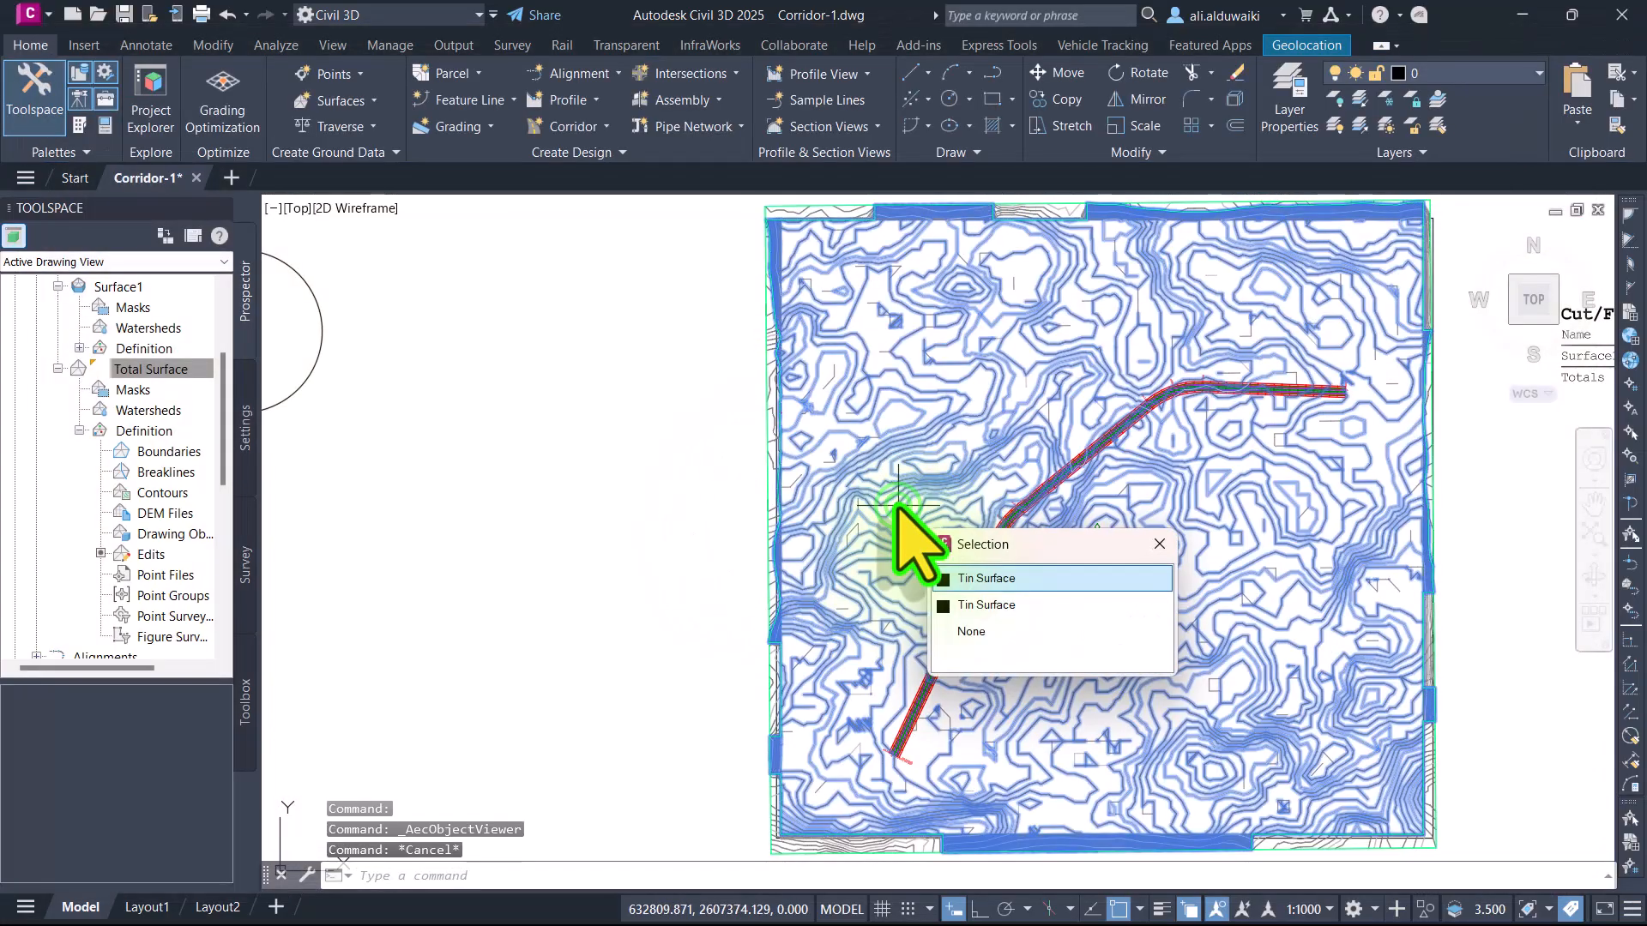
left_click(986, 605)
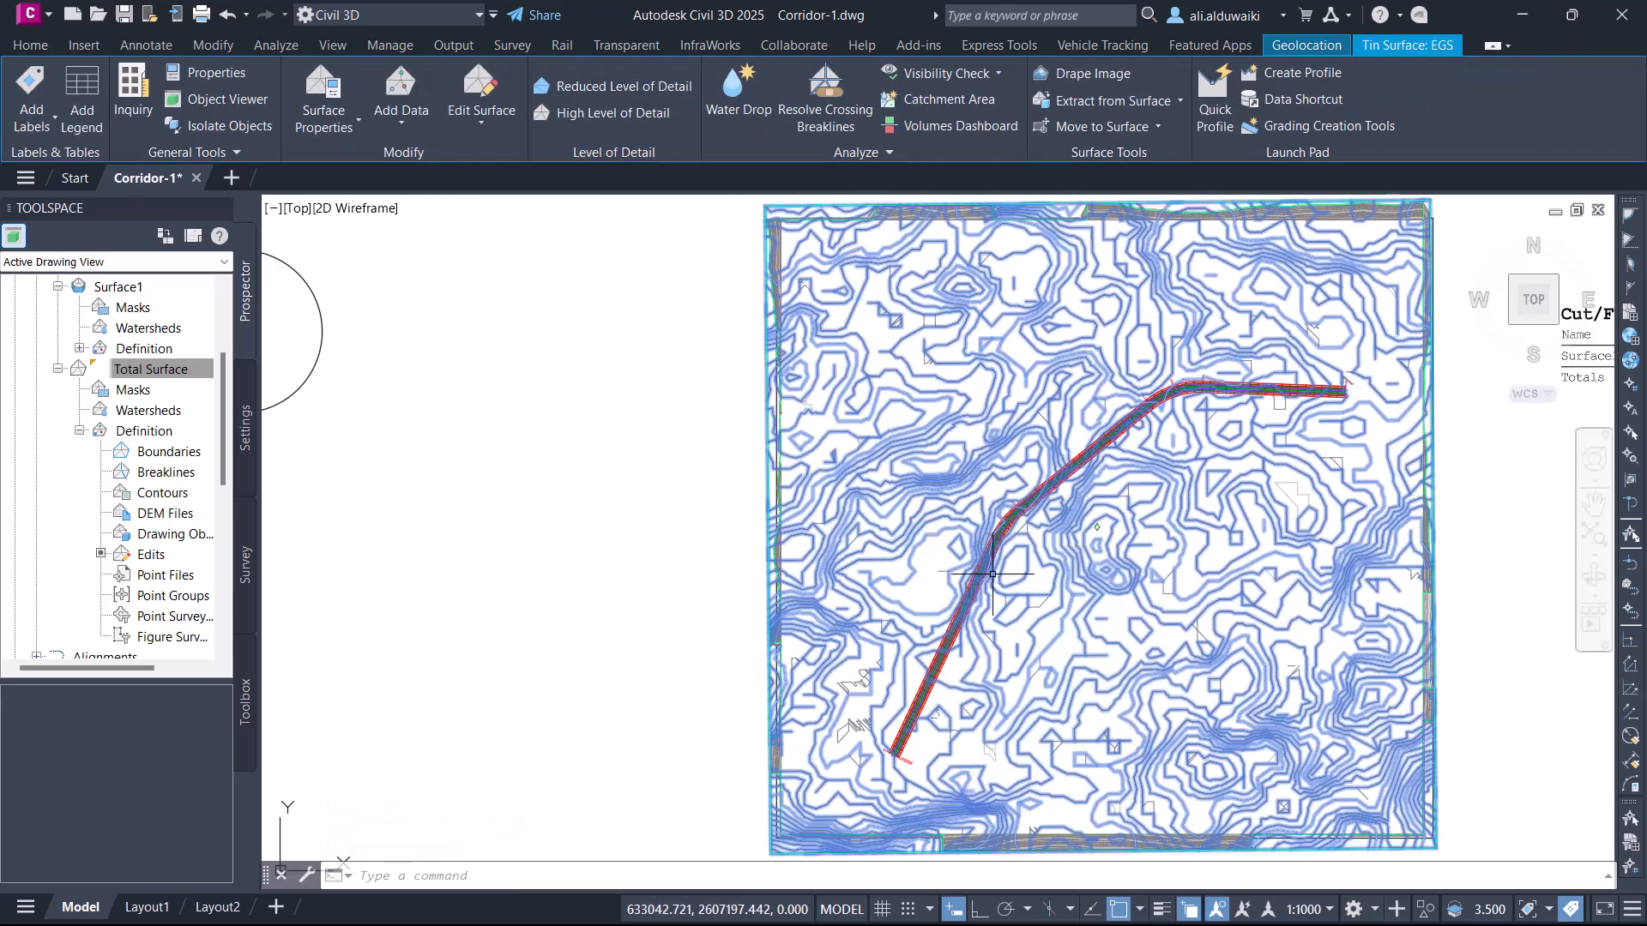
left_click(983, 571)
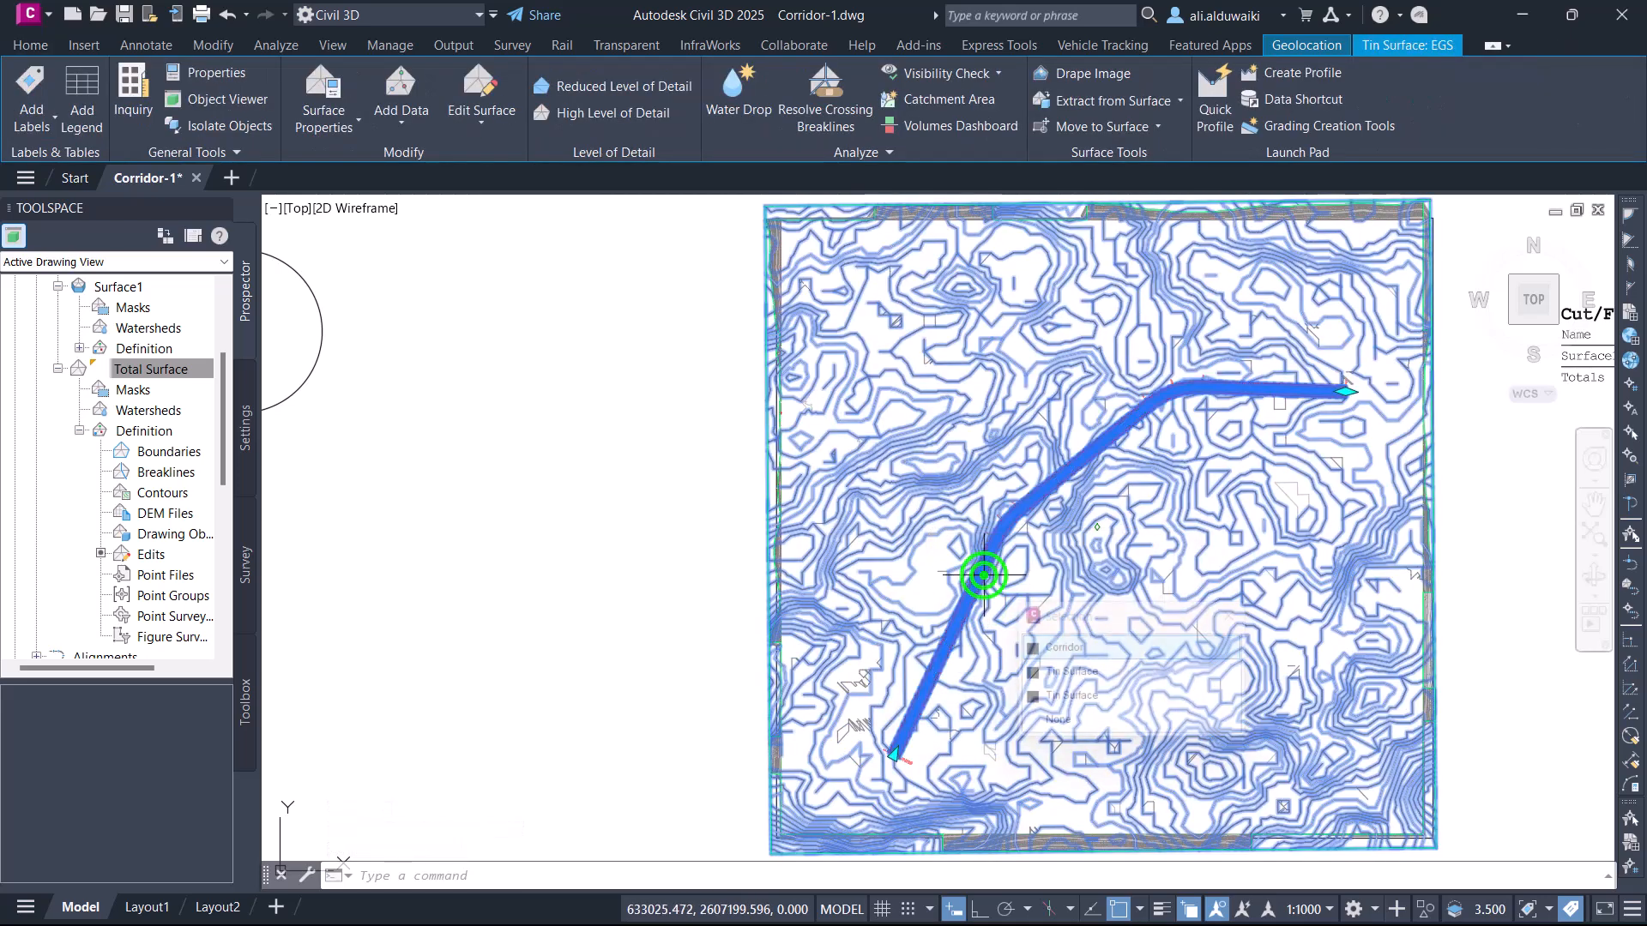
left_click(1045, 647)
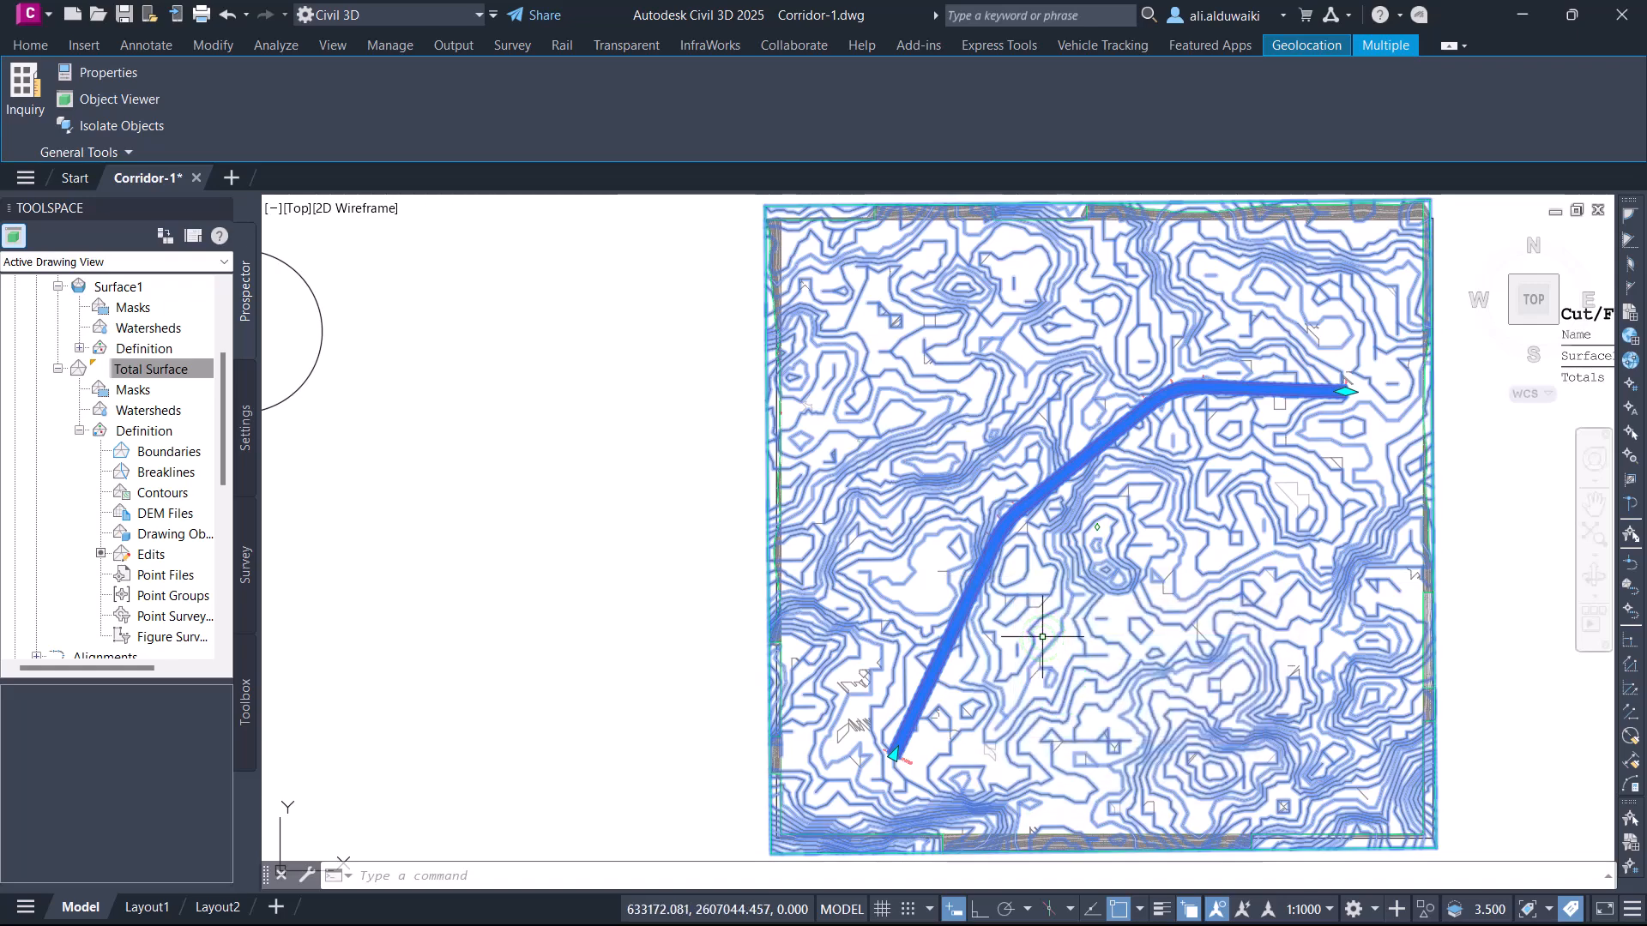
left_click(138, 99)
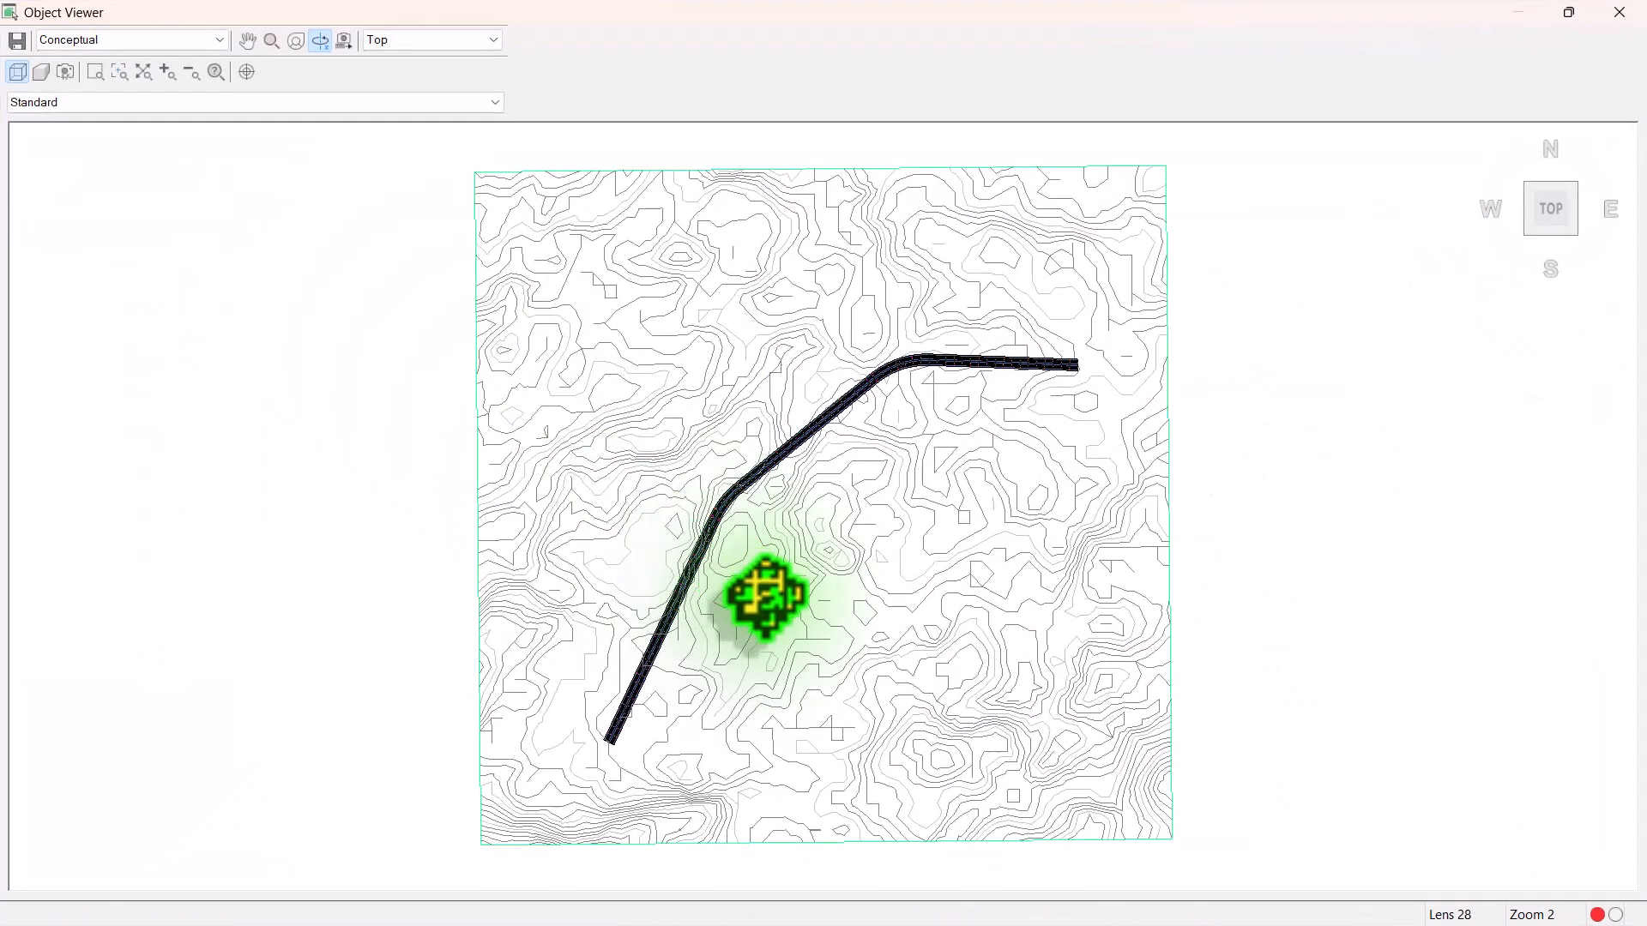
scroll(785, 563, "up", 6)
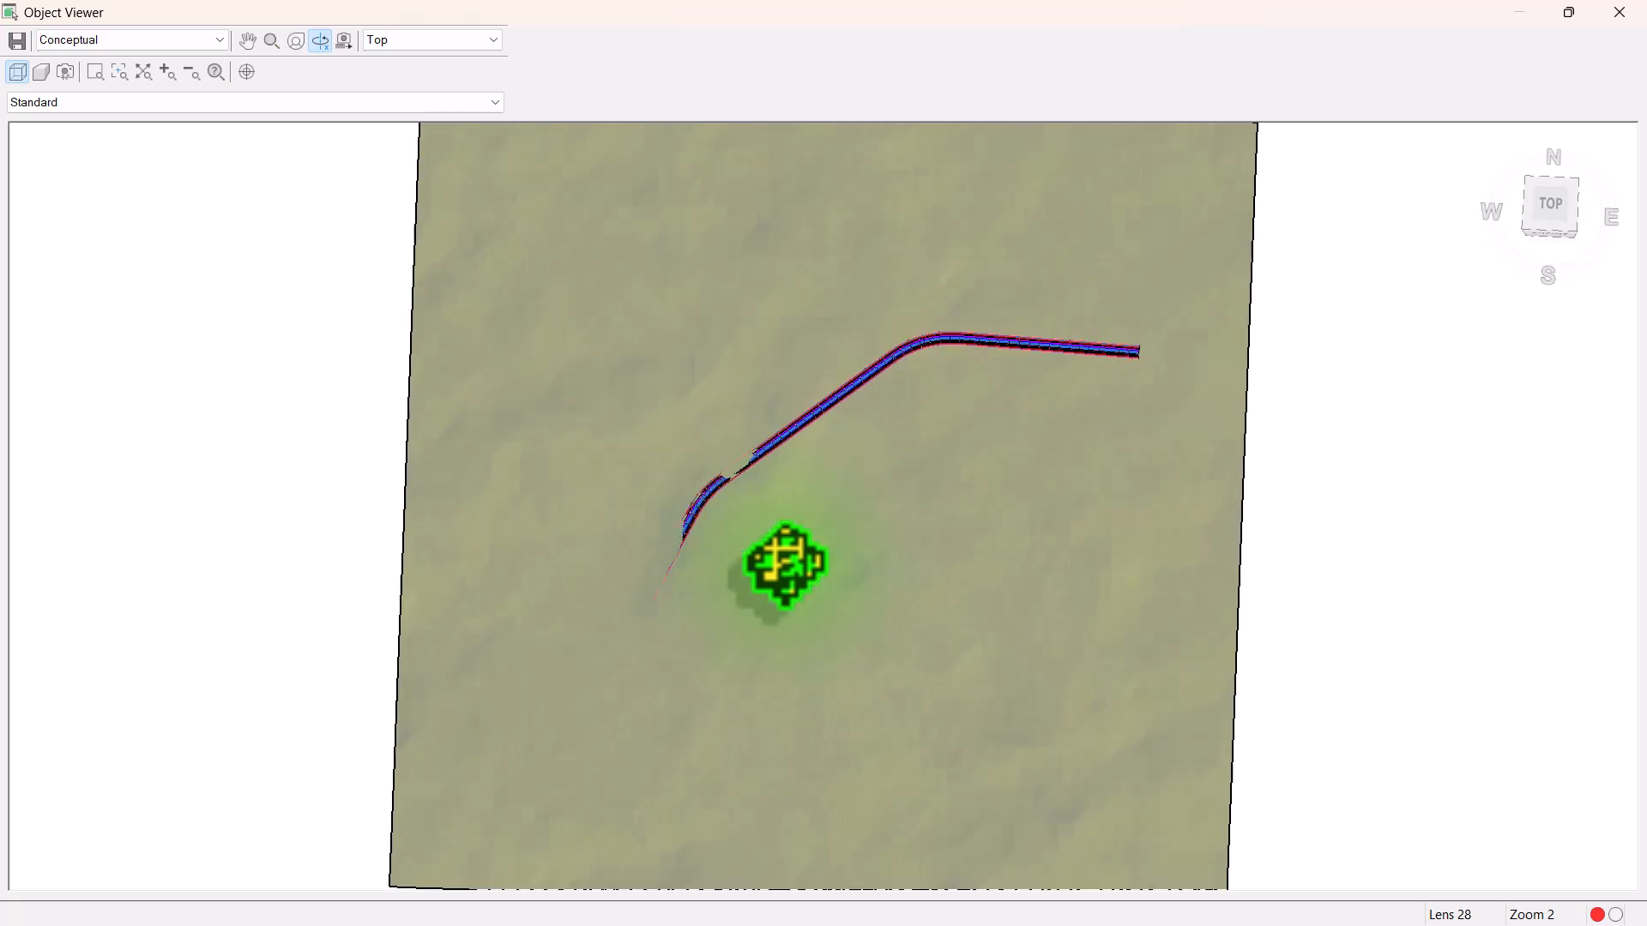
key("Escape")
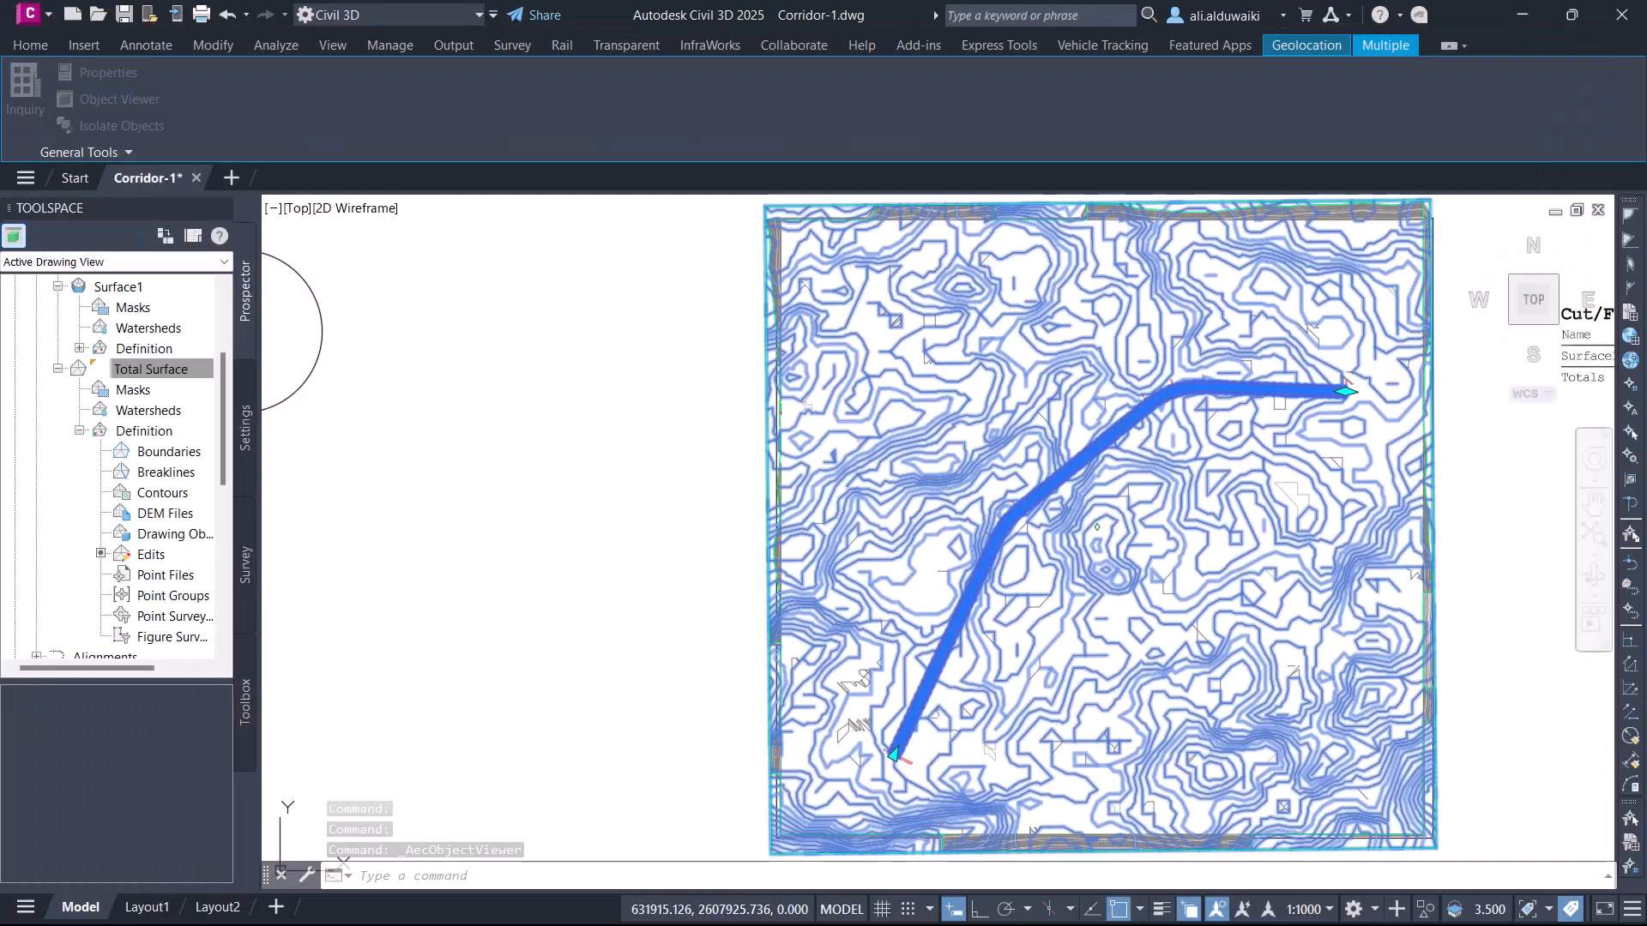
key("Escape")
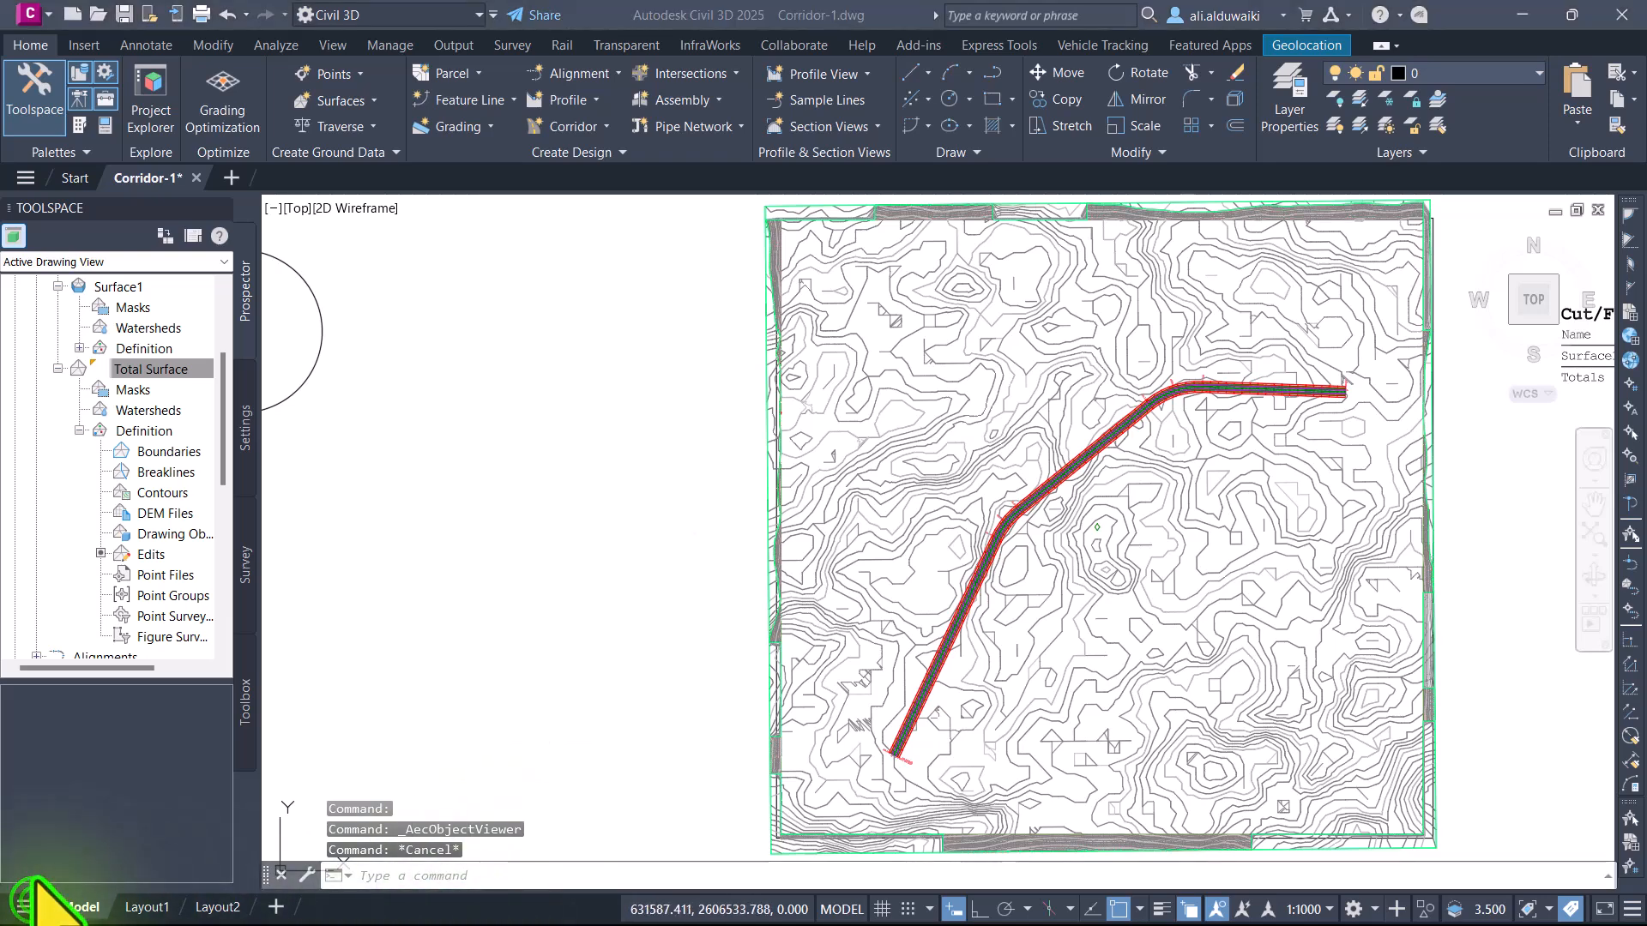
scroll(845, 498, "down", 1)
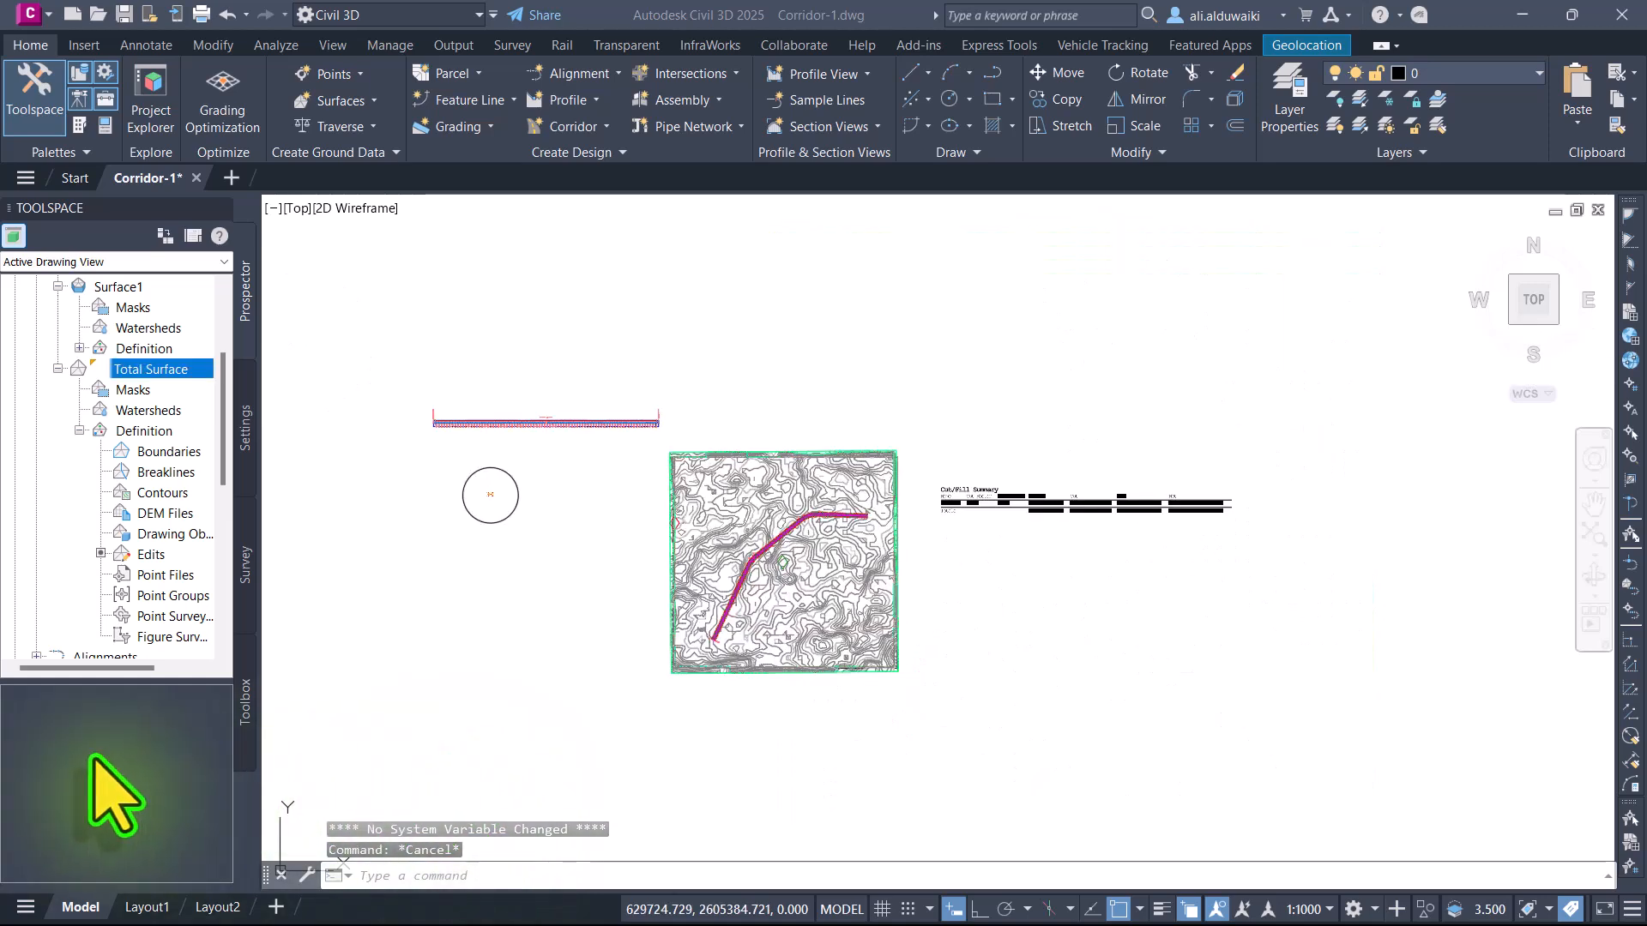
scroll(806, 613, "up", 4)
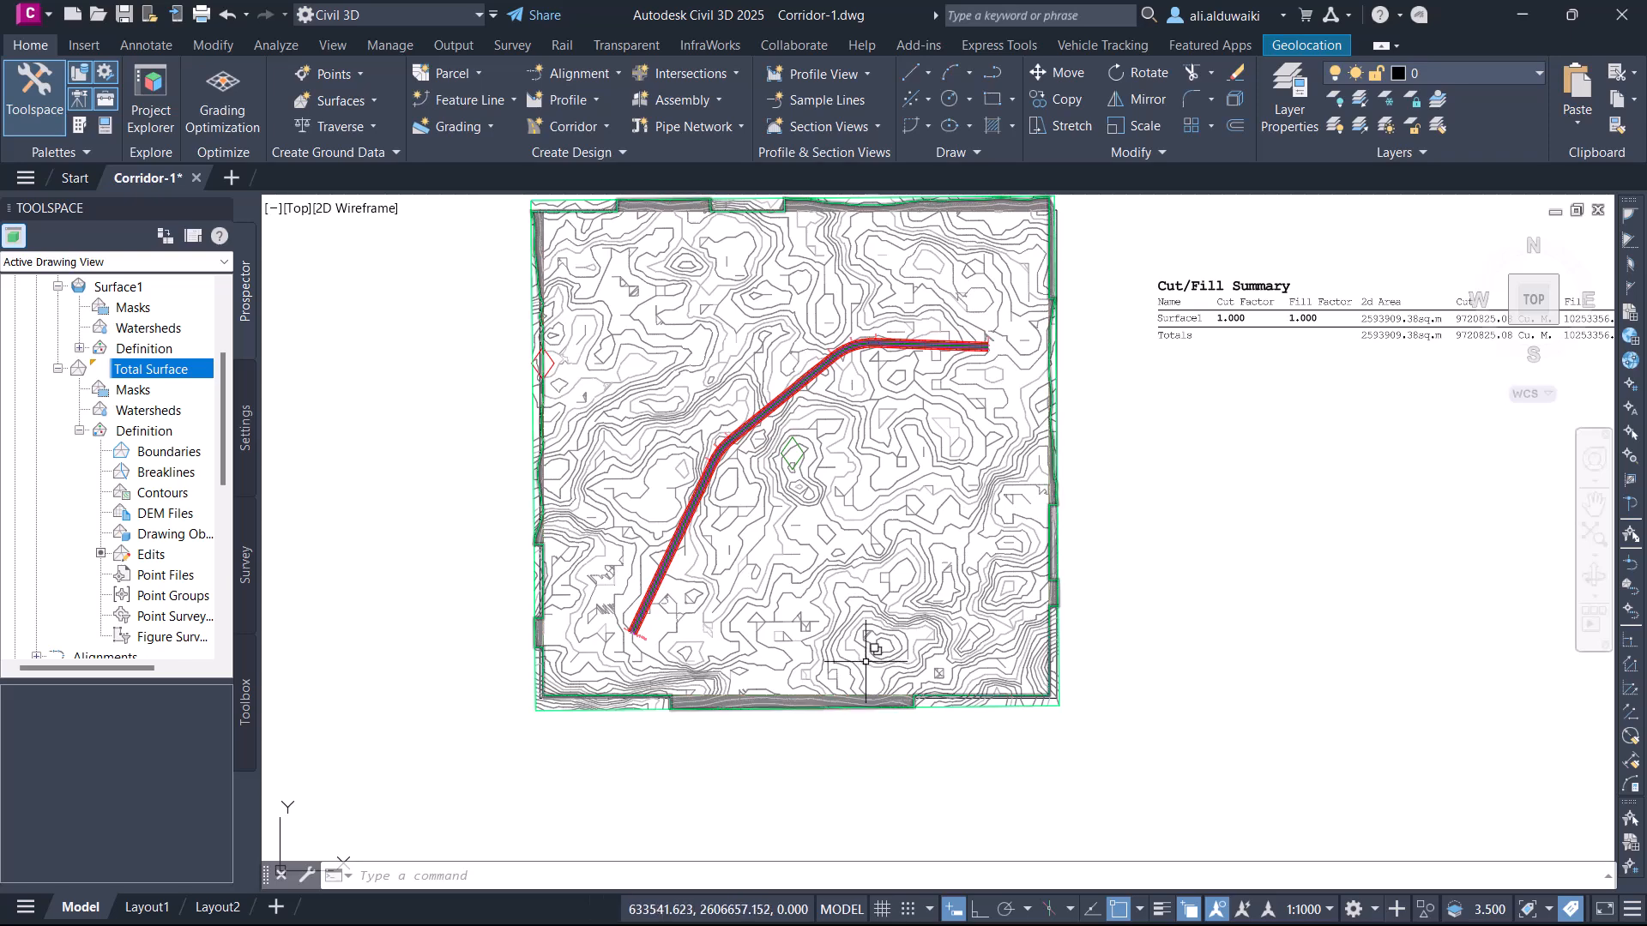
scroll(776, 519, "down", 2)
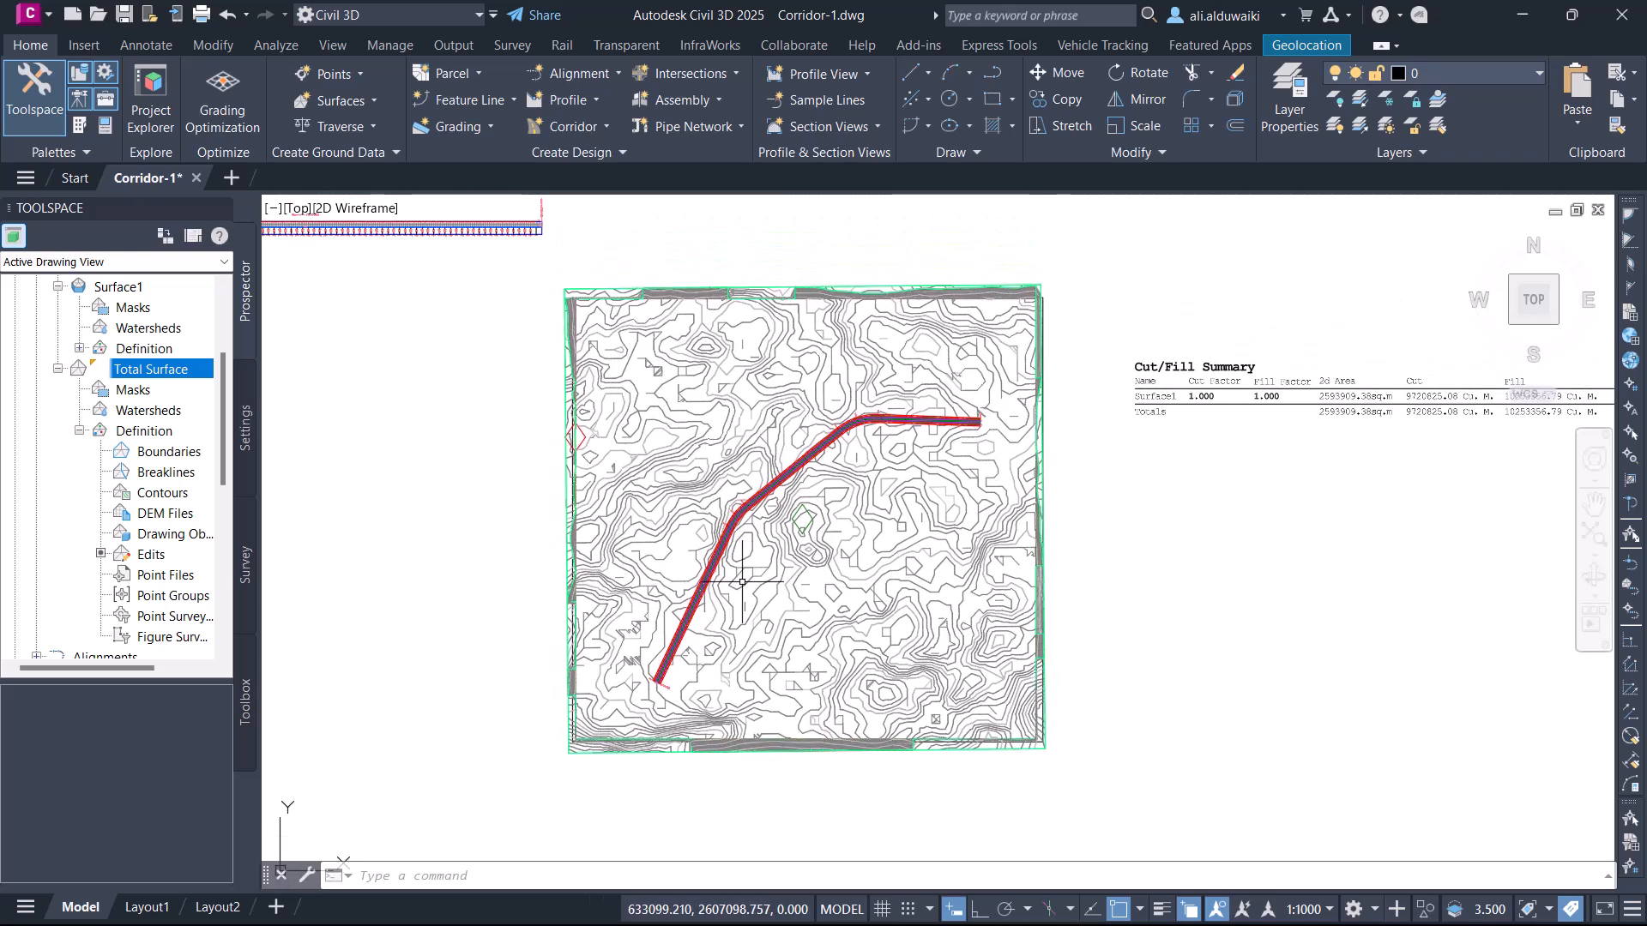
Step: Select Total Surface together with the corridor and open both in the Object Viewer
right_click(128, 369)
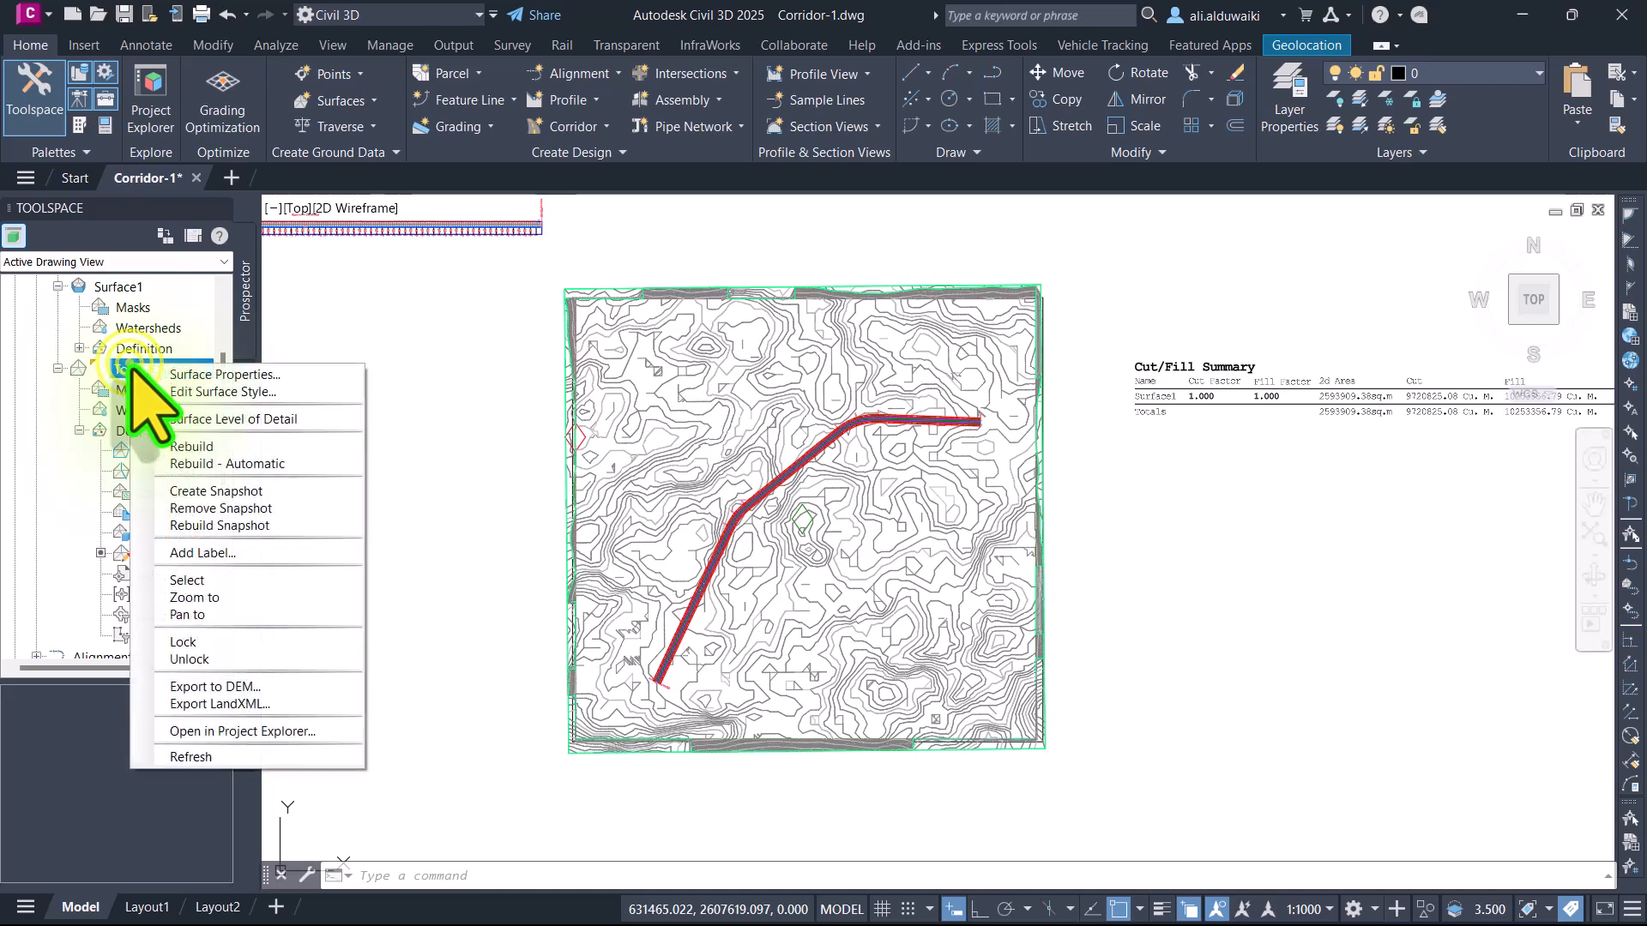
left_click(254, 580)
scroll(725, 609, "up", 4)
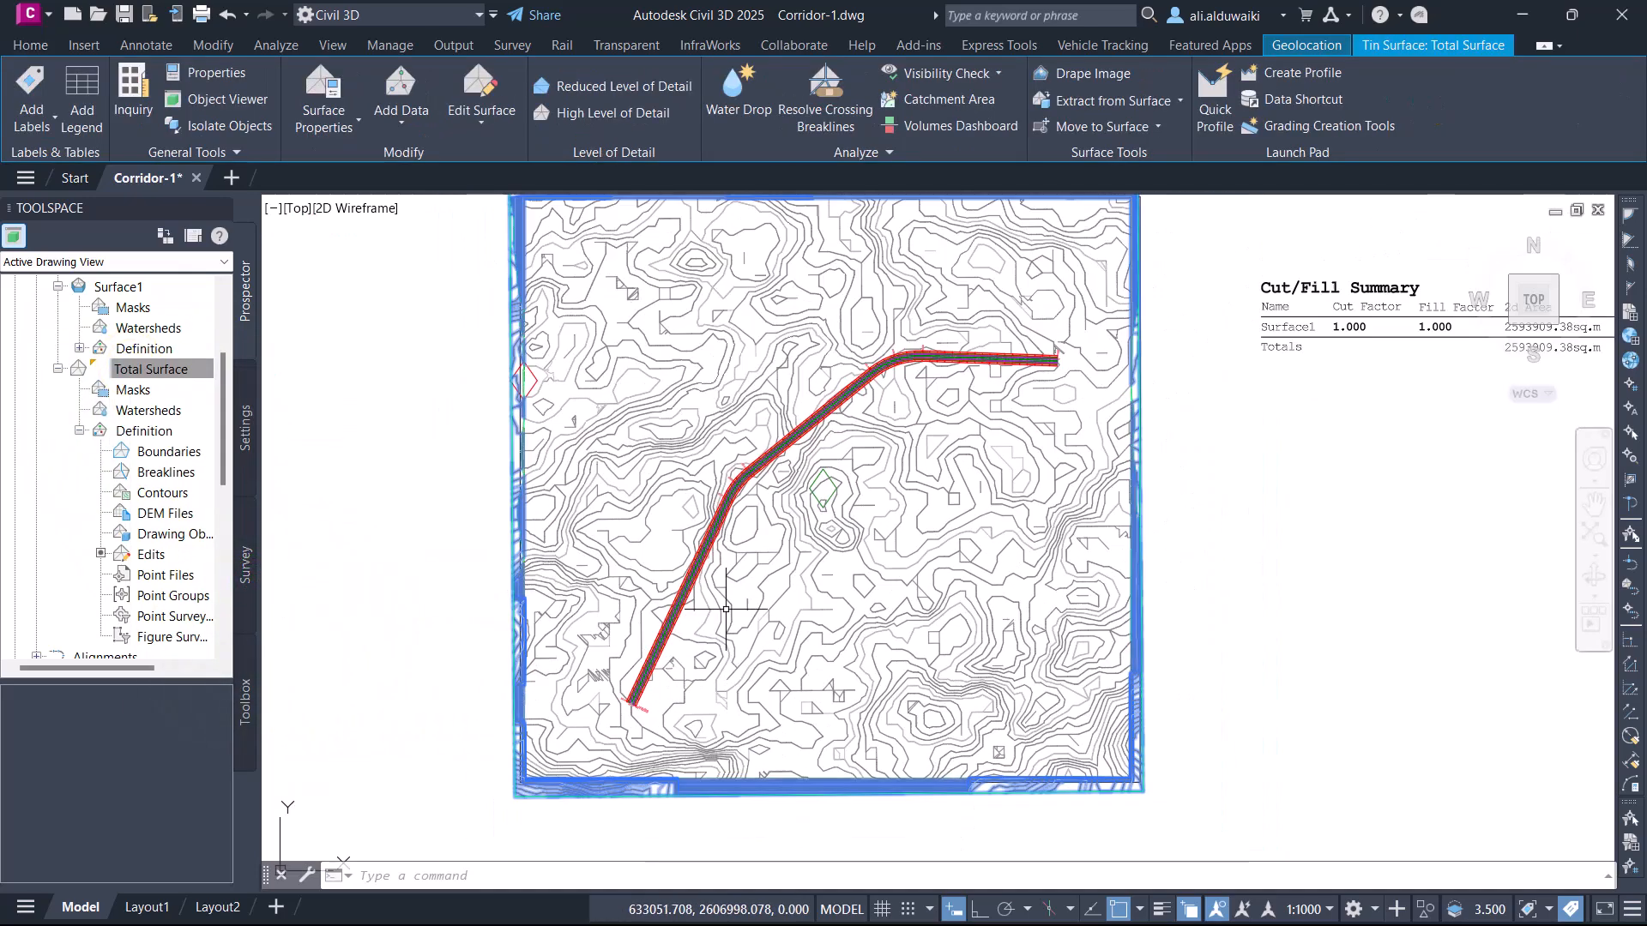
scroll(725, 609, "up", 5)
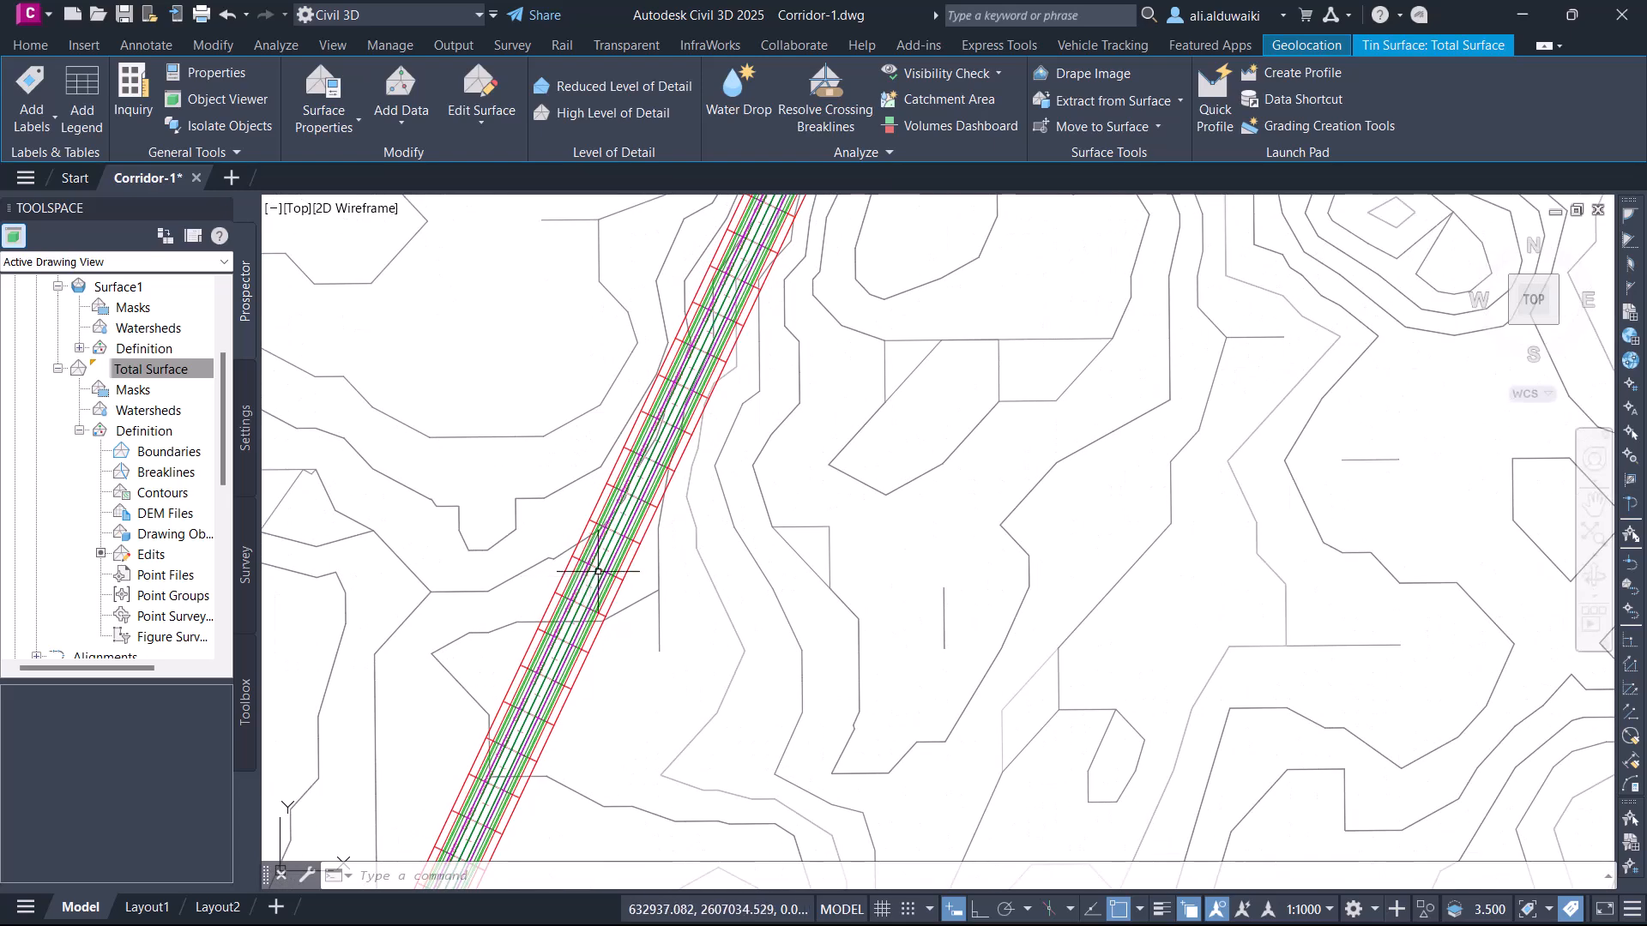
left_click(597, 570)
left_click(689, 646)
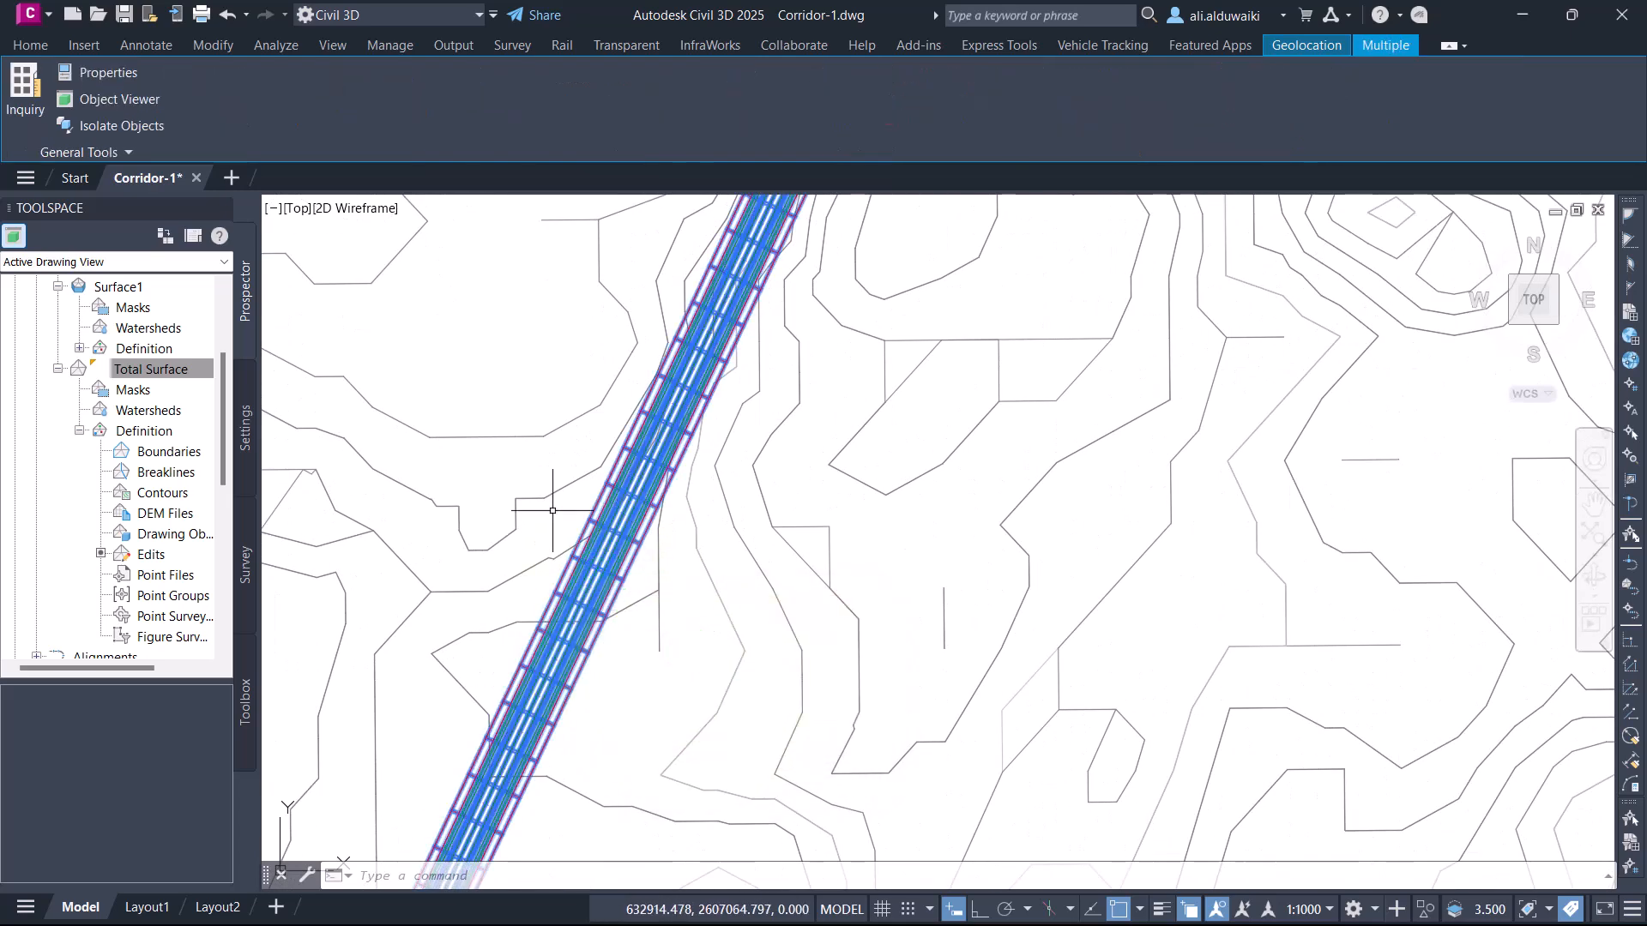
left_click(127, 99)
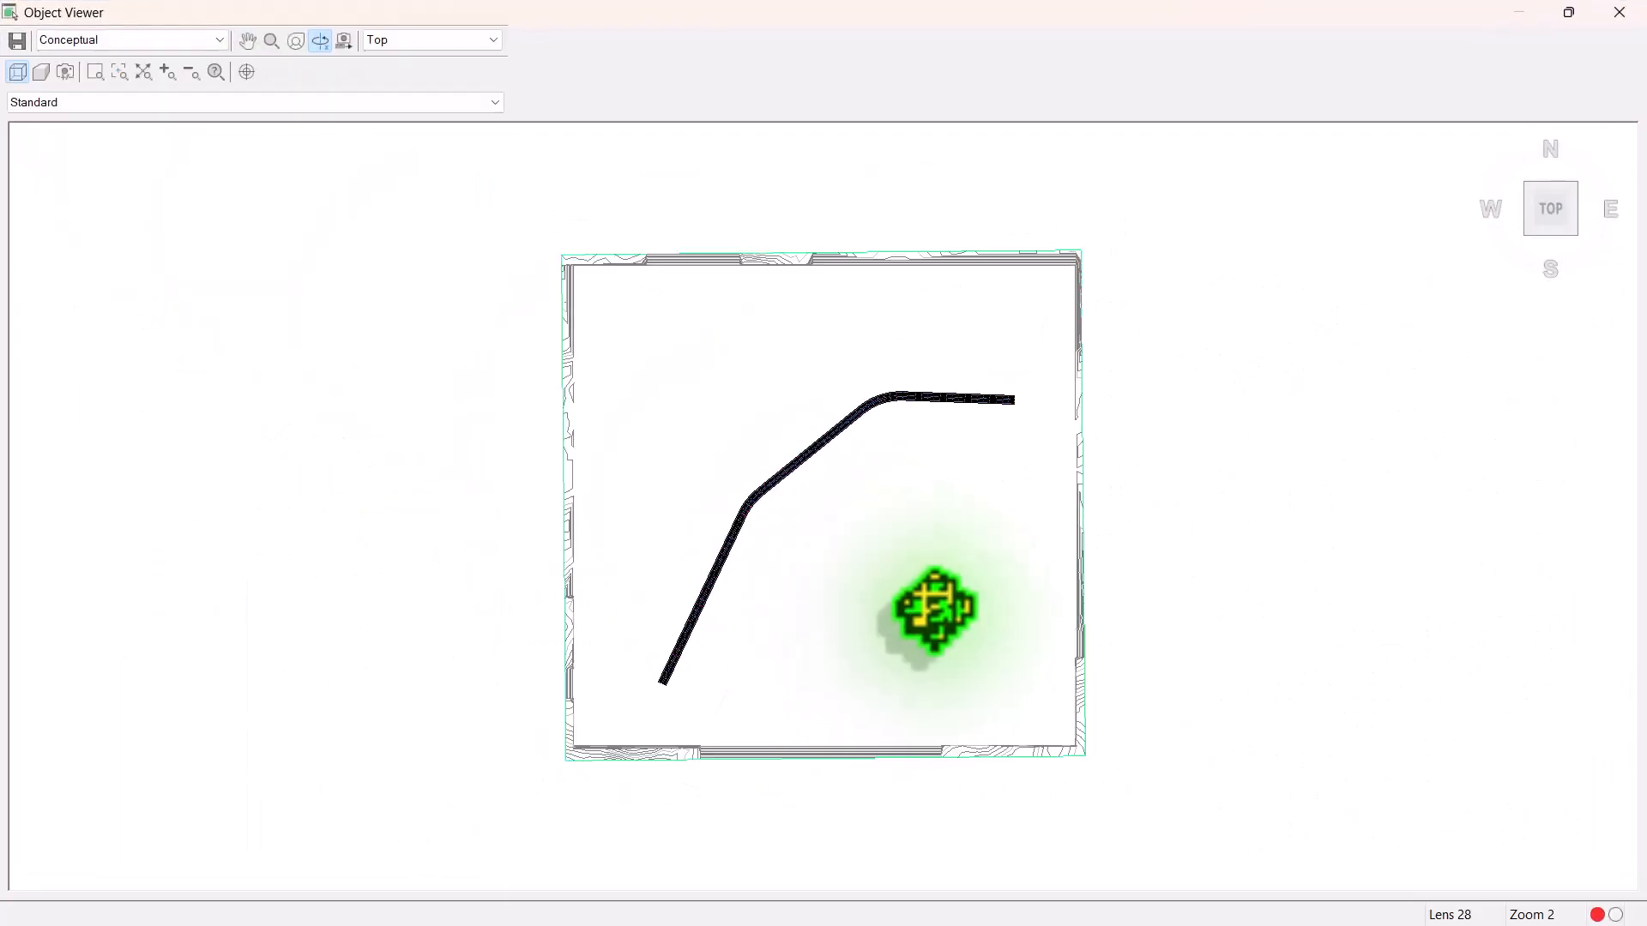
Step: Examine in 3D with the Shaded style how the corridor sits on Total Surface, close the viewer and clear the selection
scroll(939, 607, "up", 2)
mouse_move(919, 571)
left_mouse_down()
mouse_move(941, 694)
mouse_move(827, 672)
mouse_move(786, 570)
mouse_move(919, 452)
mouse_move(1077, 477)
mouse_move(930, 650)
mouse_move(842, 612)
left_mouse_up()
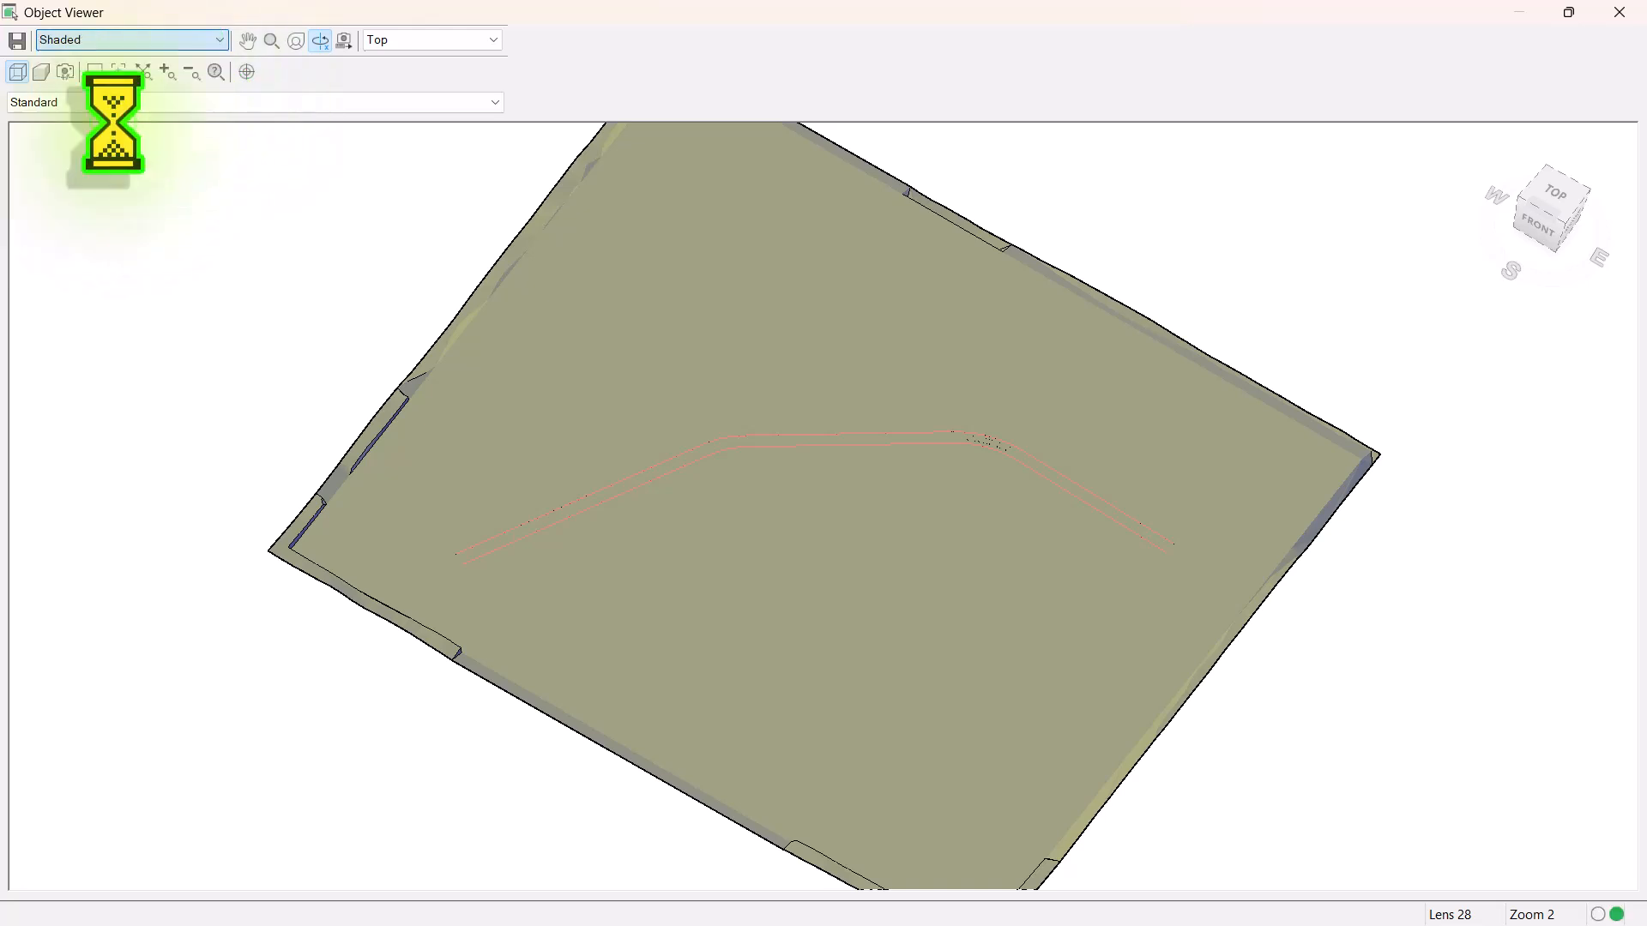
scroll(695, 536, "down", 1)
scroll(694, 537, "up", 8)
scroll(694, 537, "down", 5)
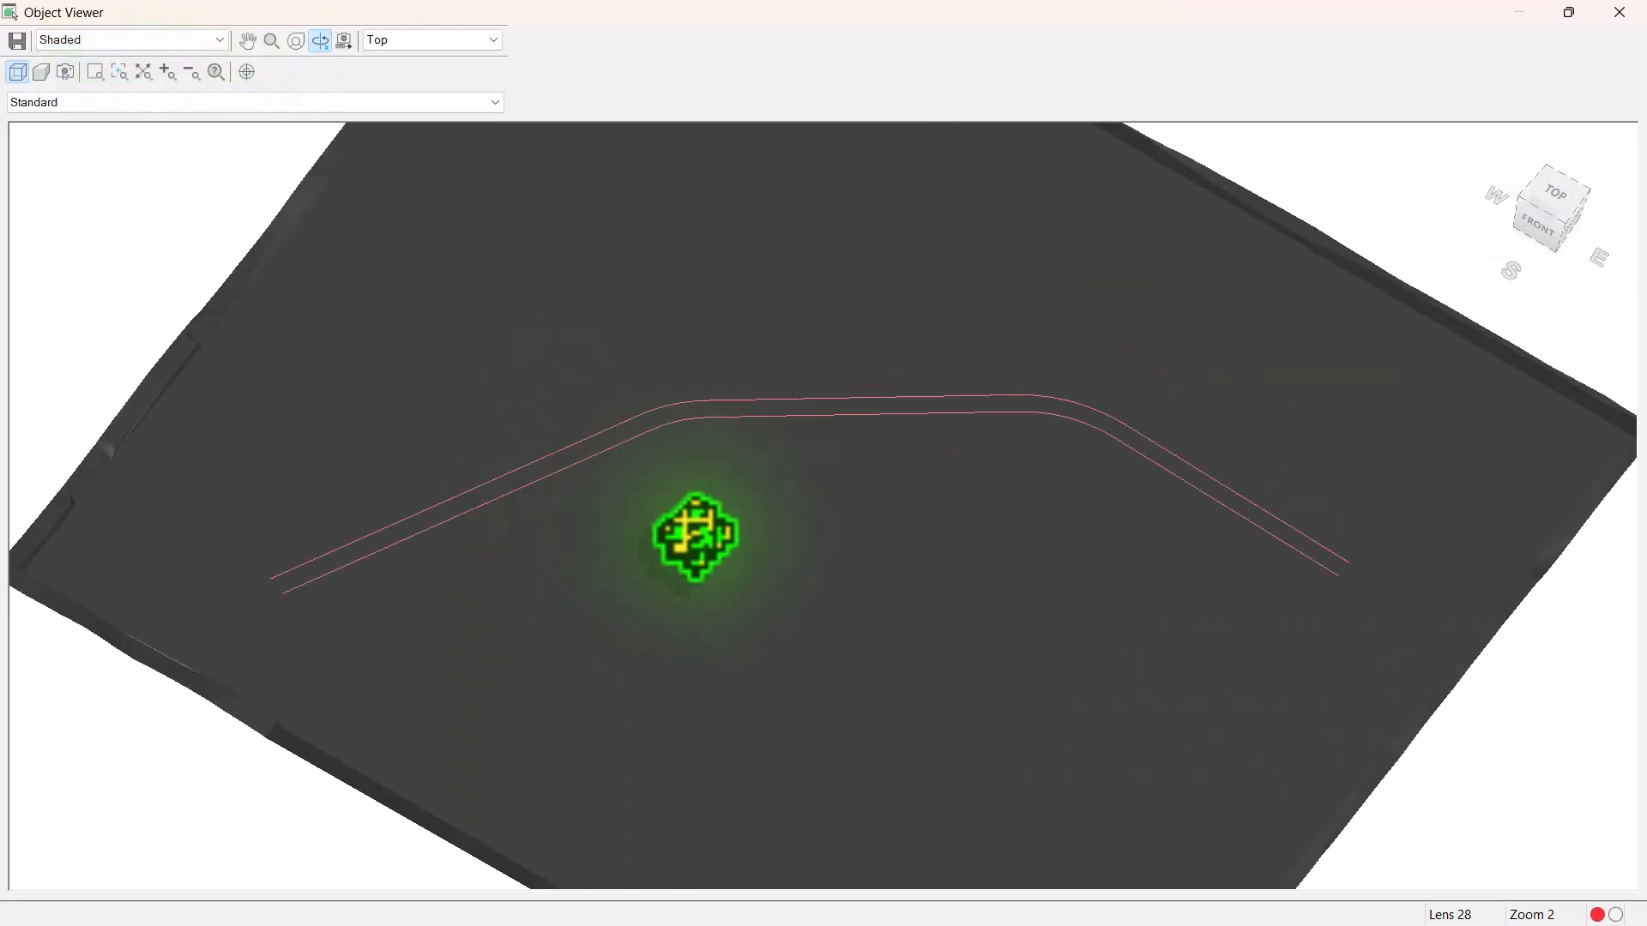
left_click_drag(694, 536, 1115, 471)
left_click(1625, 13)
scroll(772, 540, "down", 5)
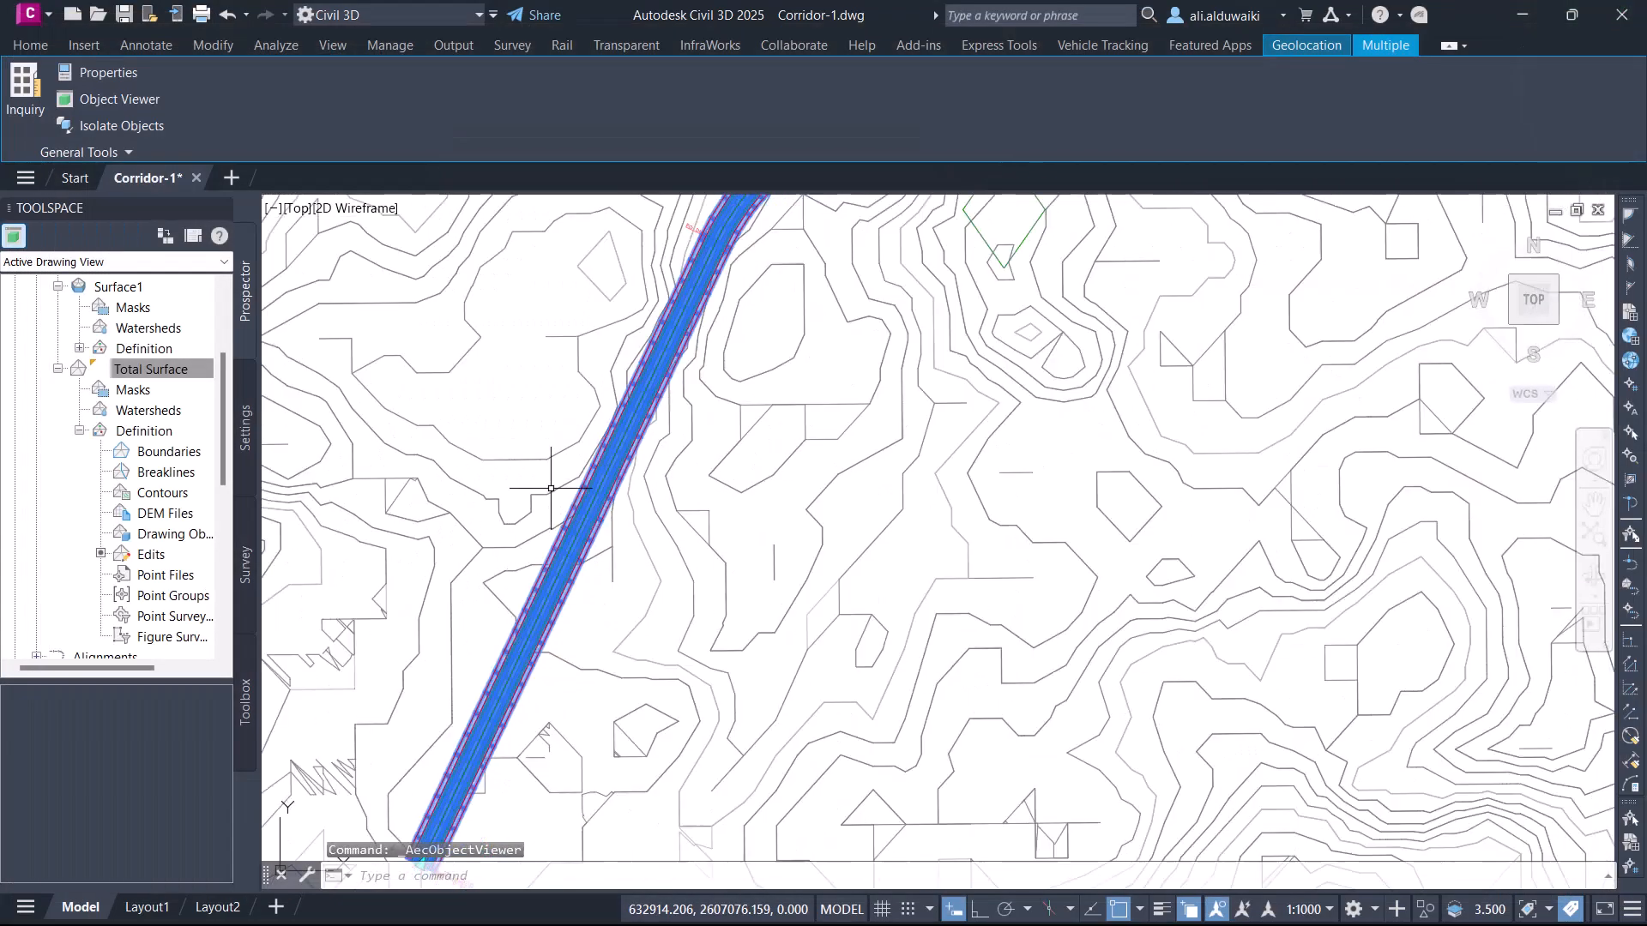
middle_click_drag(794, 539, 846, 617)
scroll(853, 625, "down", 1)
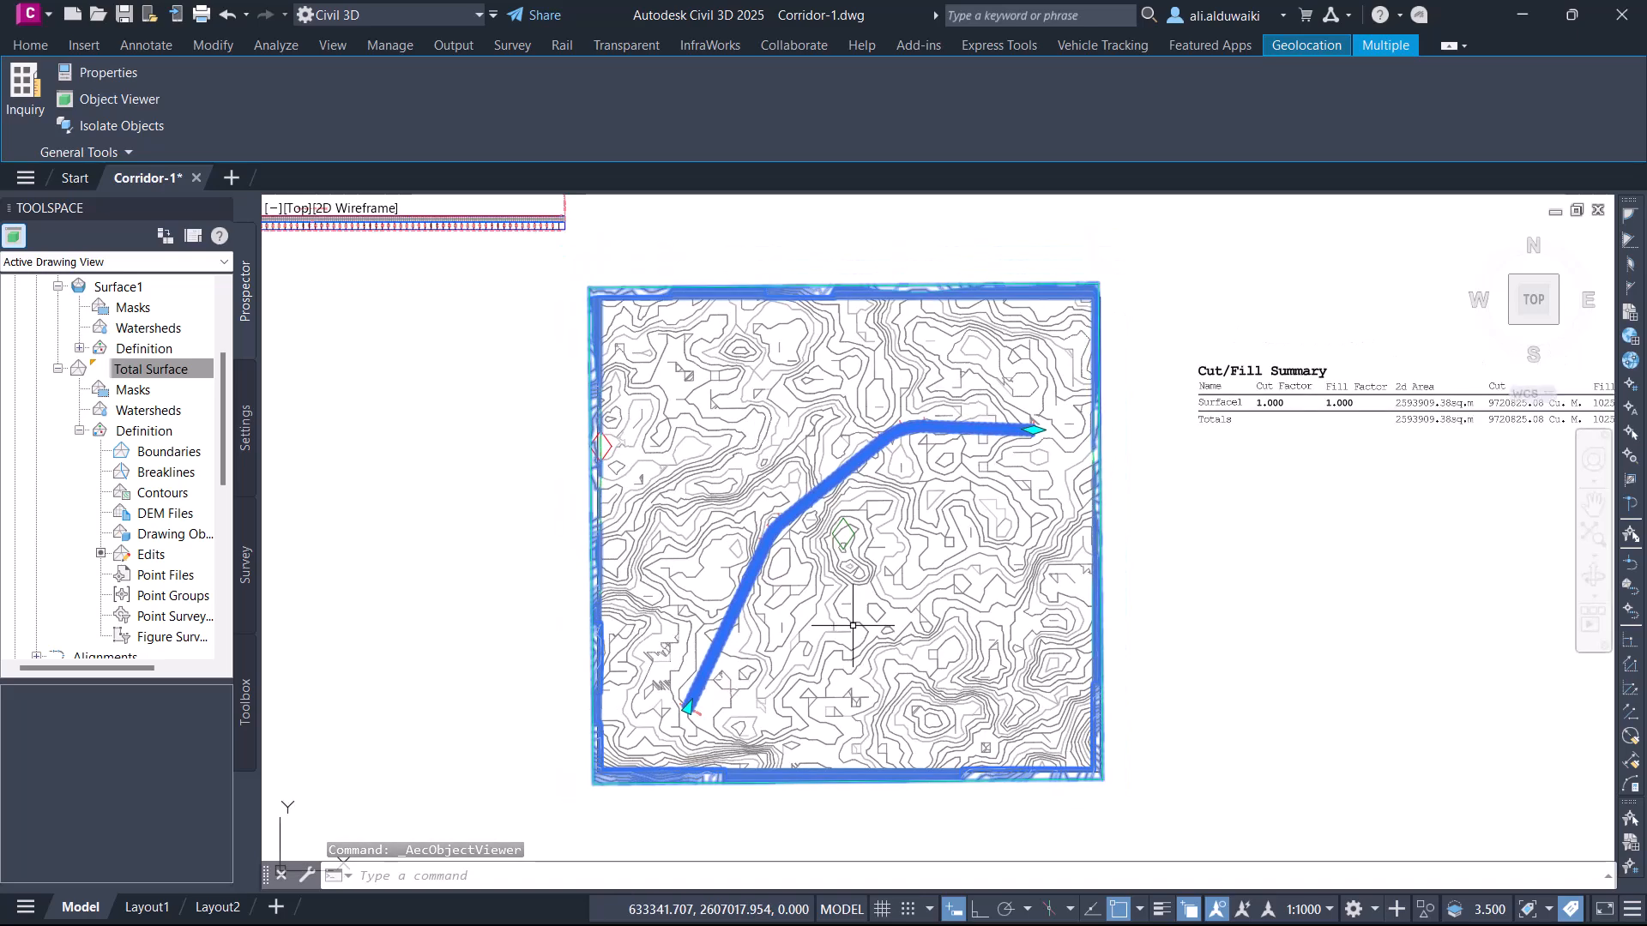
key("Escape")
scroll(931, 635, "up", 5)
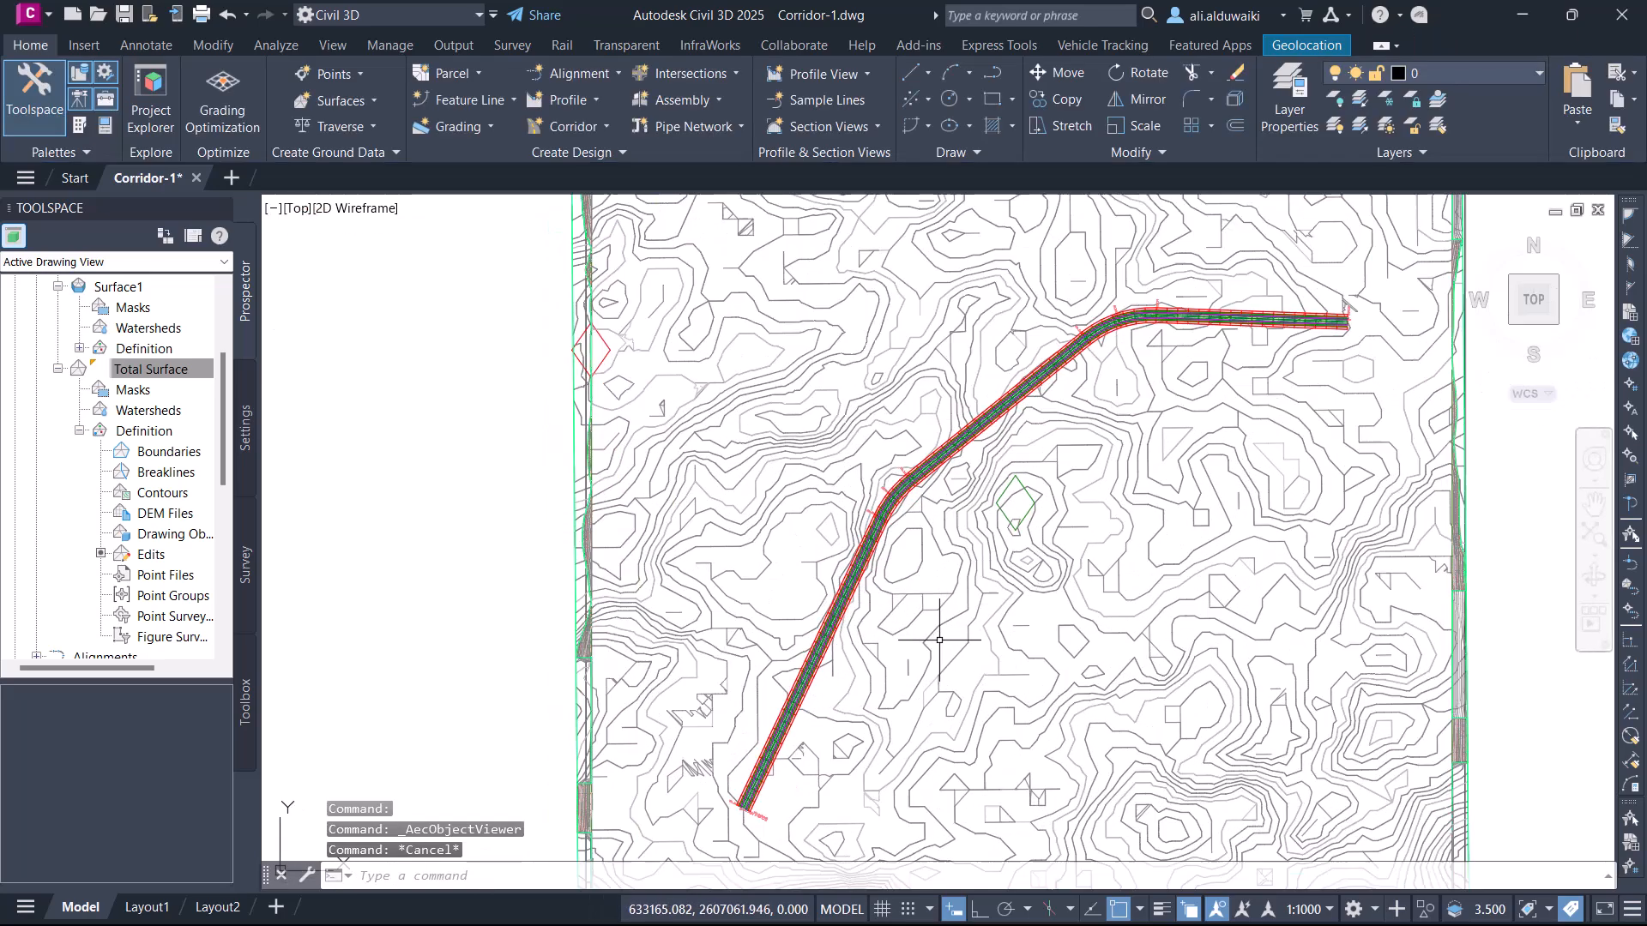
scroll(936, 641, "down", 6)
scroll(883, 674, "up", 5)
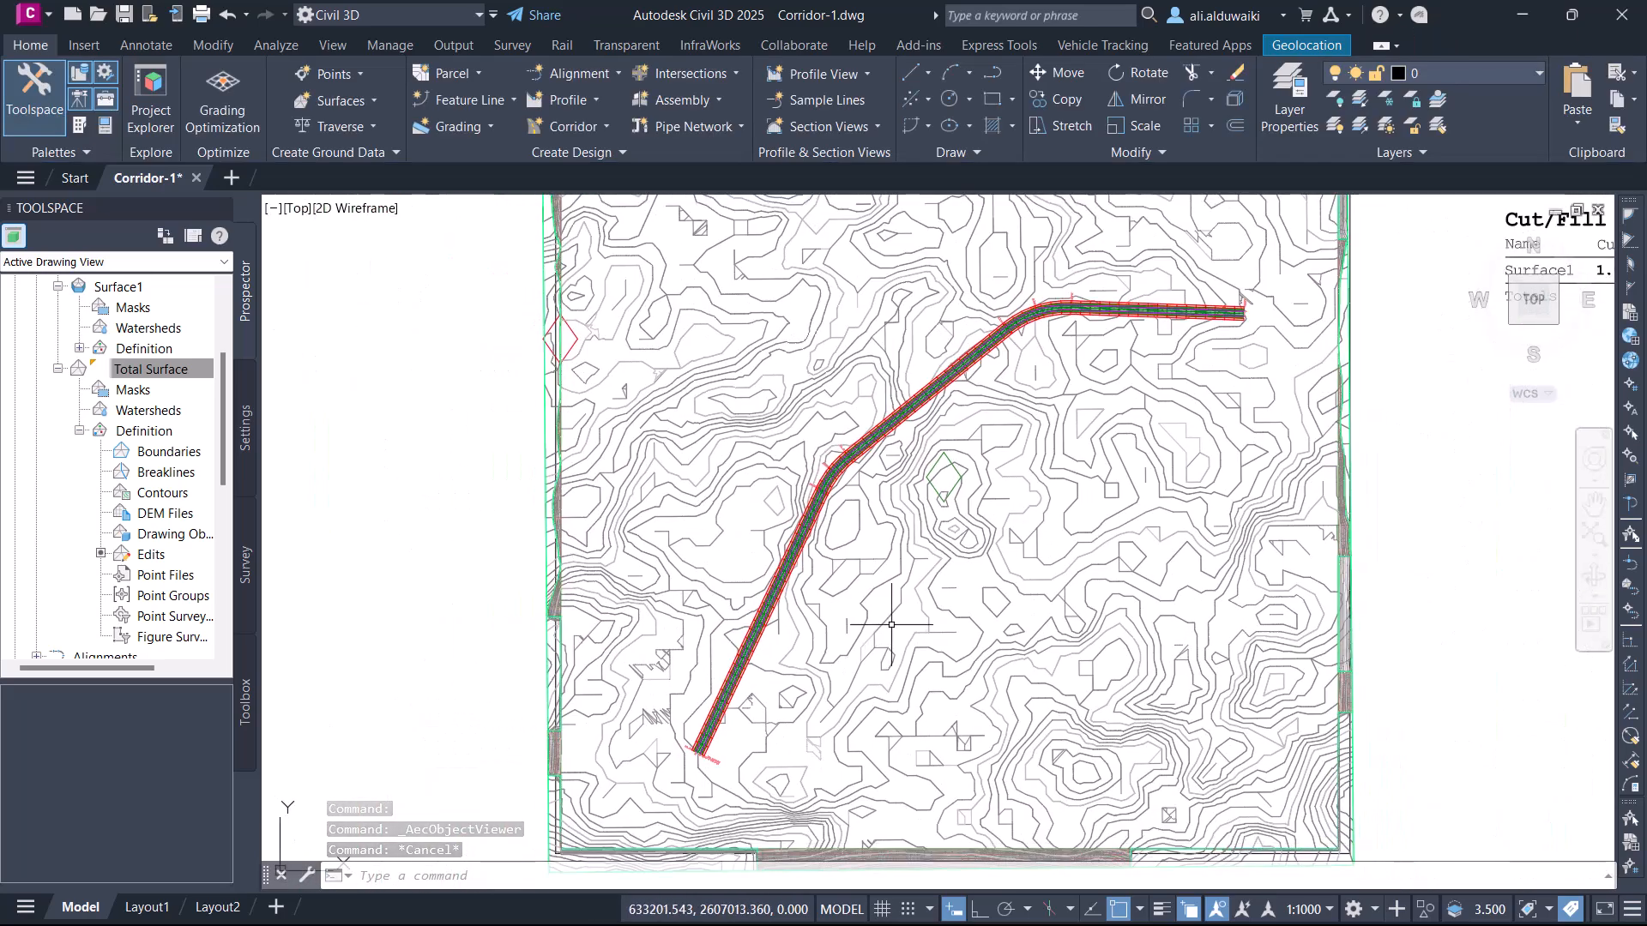
scroll(874, 533, "down", 4)
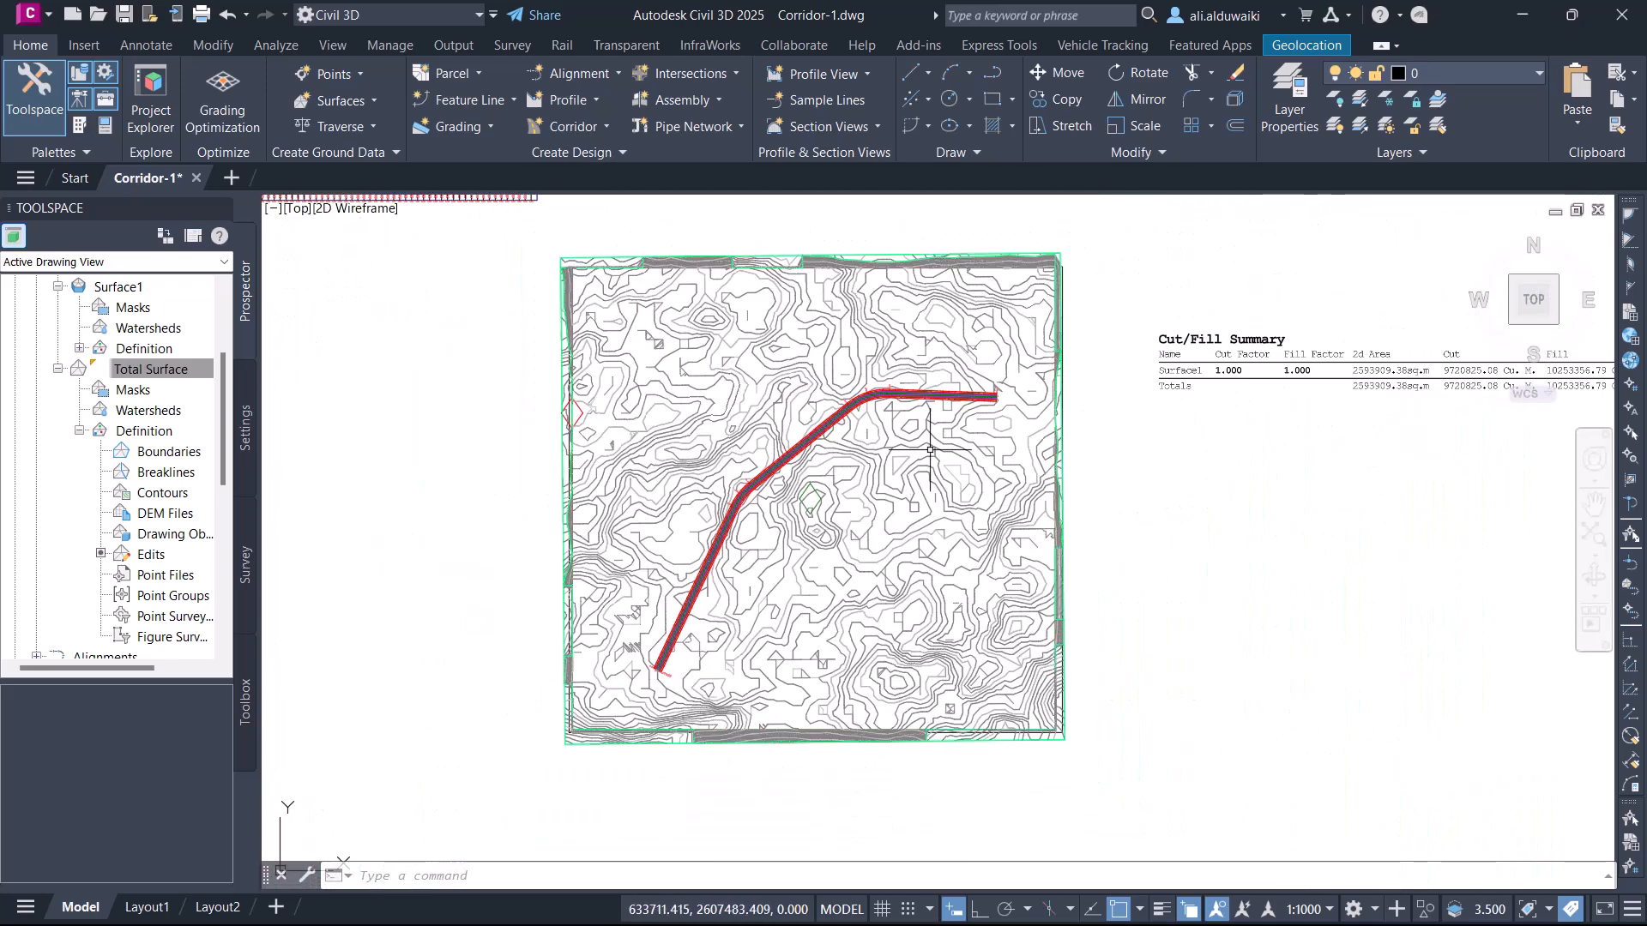
Step: Select the volume surface Surface1 over the corridor and set its surface style to Border Only
scroll(740, 628, "up", 3)
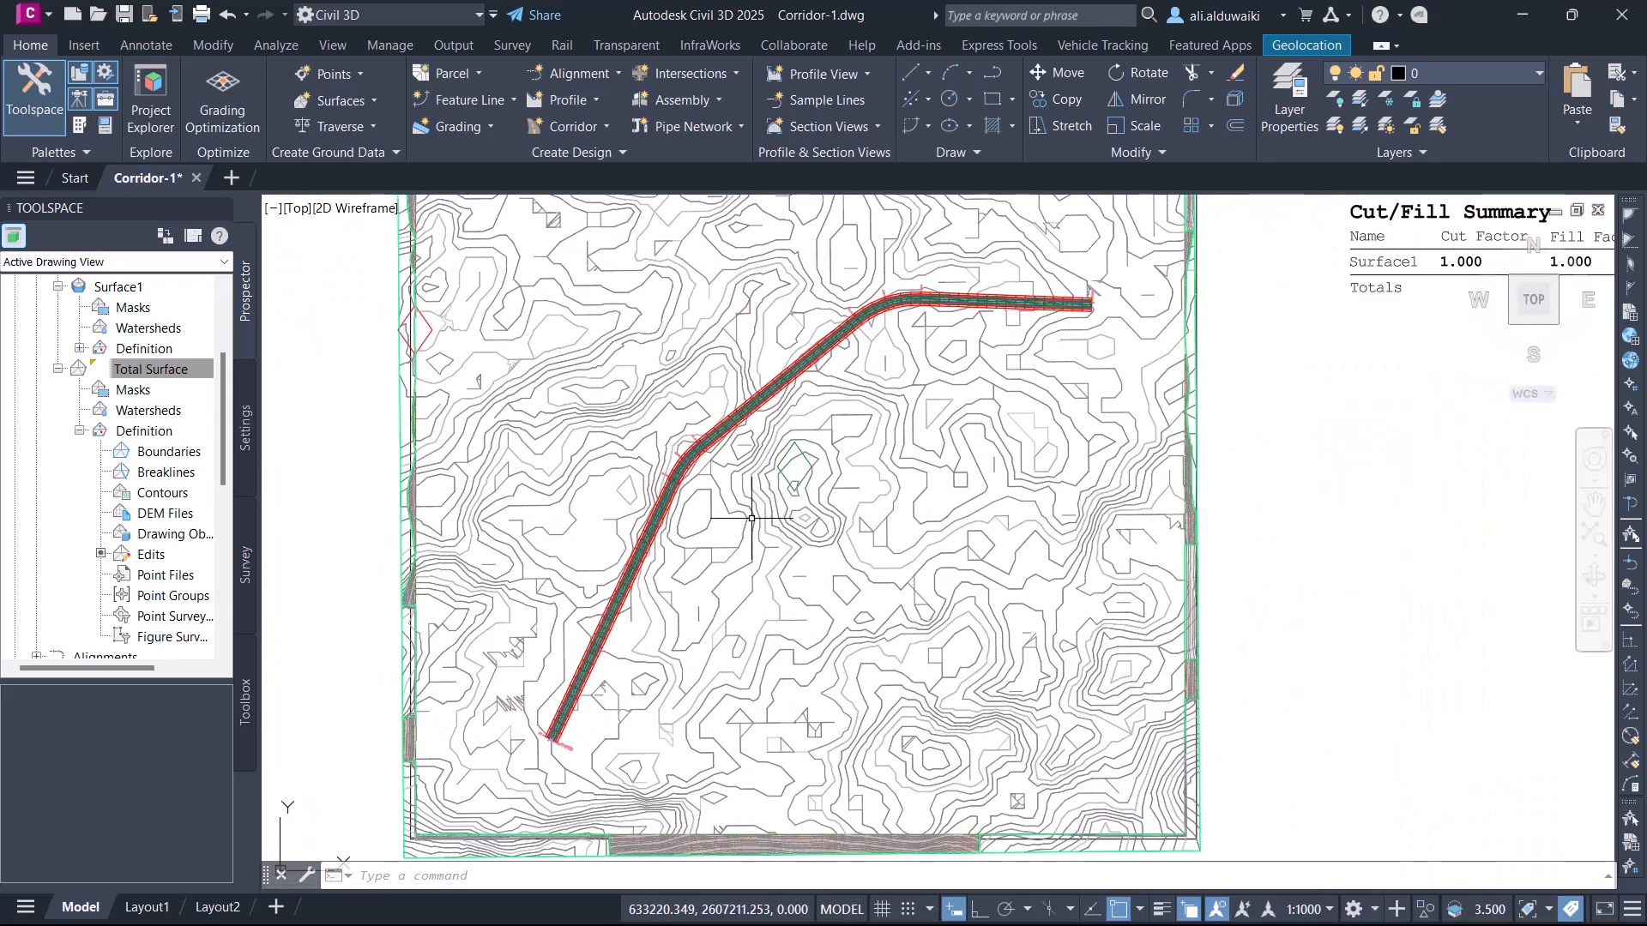
middle_click_drag(743, 504, 694, 561)
scroll(696, 558, "down", 1)
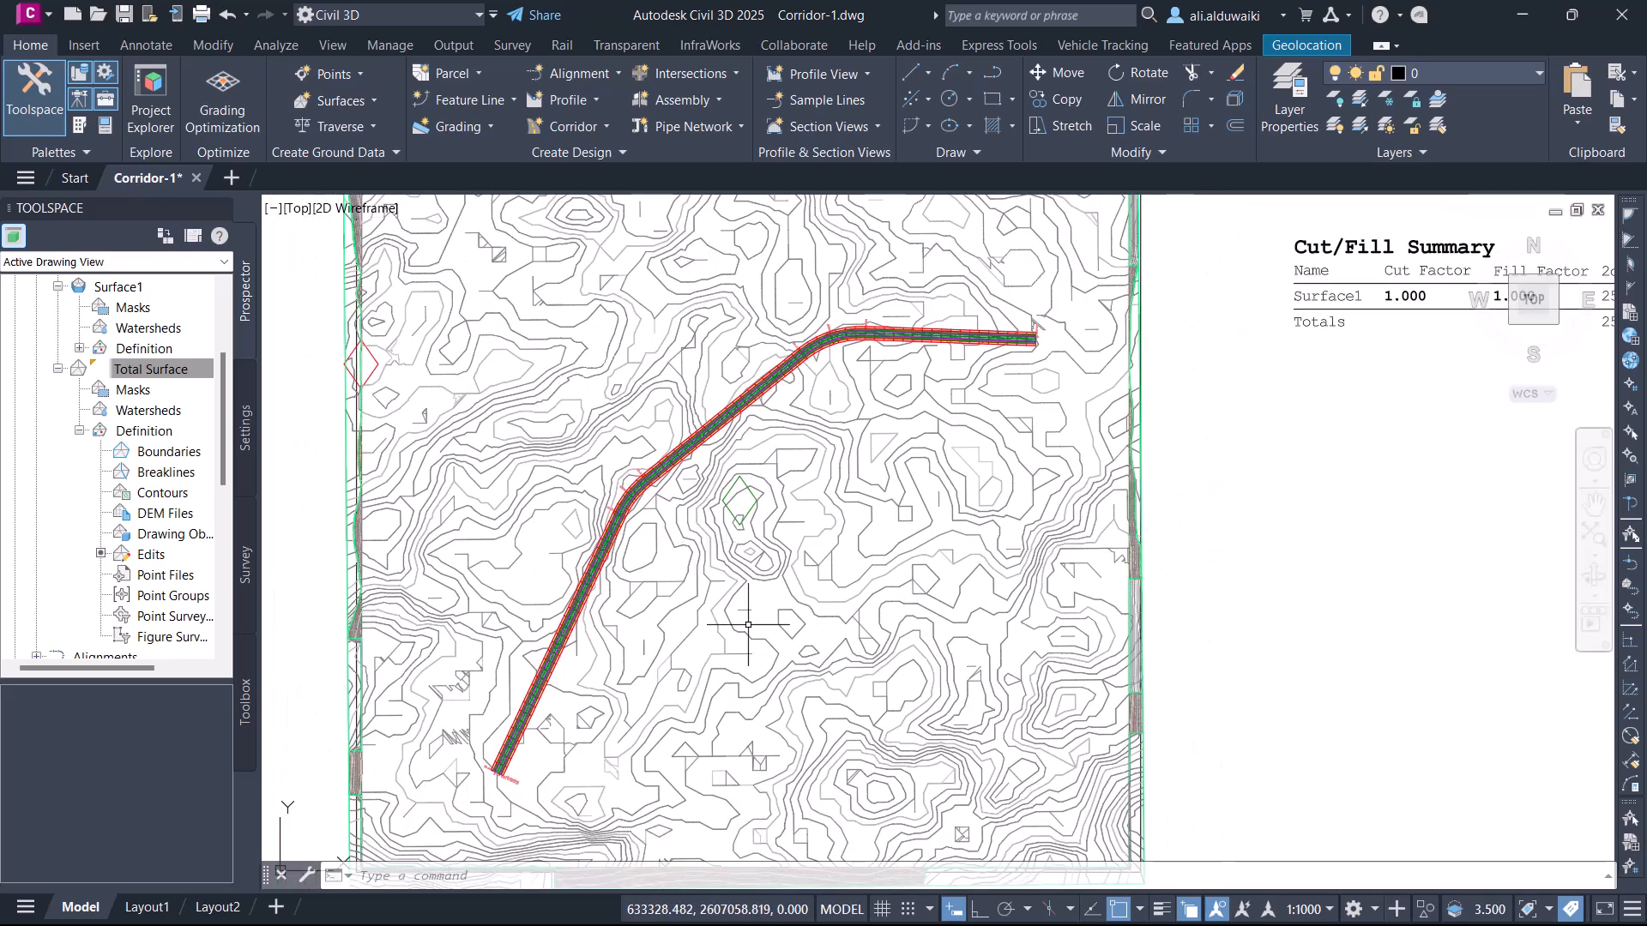
mouse_move(750, 625)
middle_mouse_down()
mouse_move(793, 543)
mouse_move(743, 575)
middle_mouse_up()
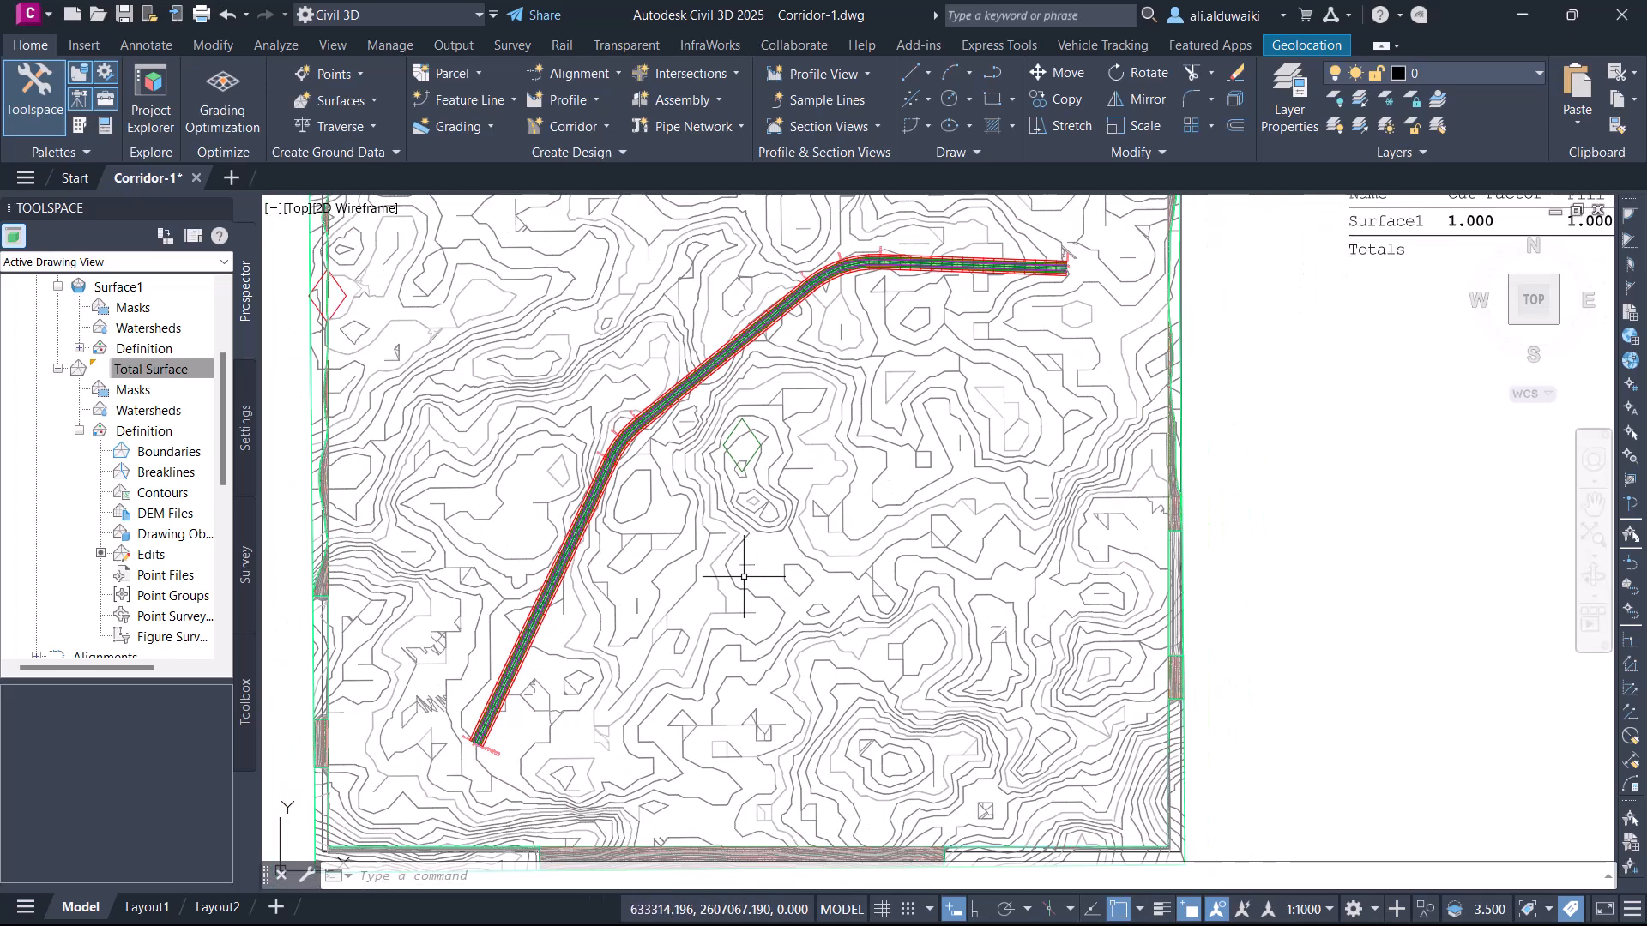
scroll(744, 576, "down", 3)
left_click(698, 429)
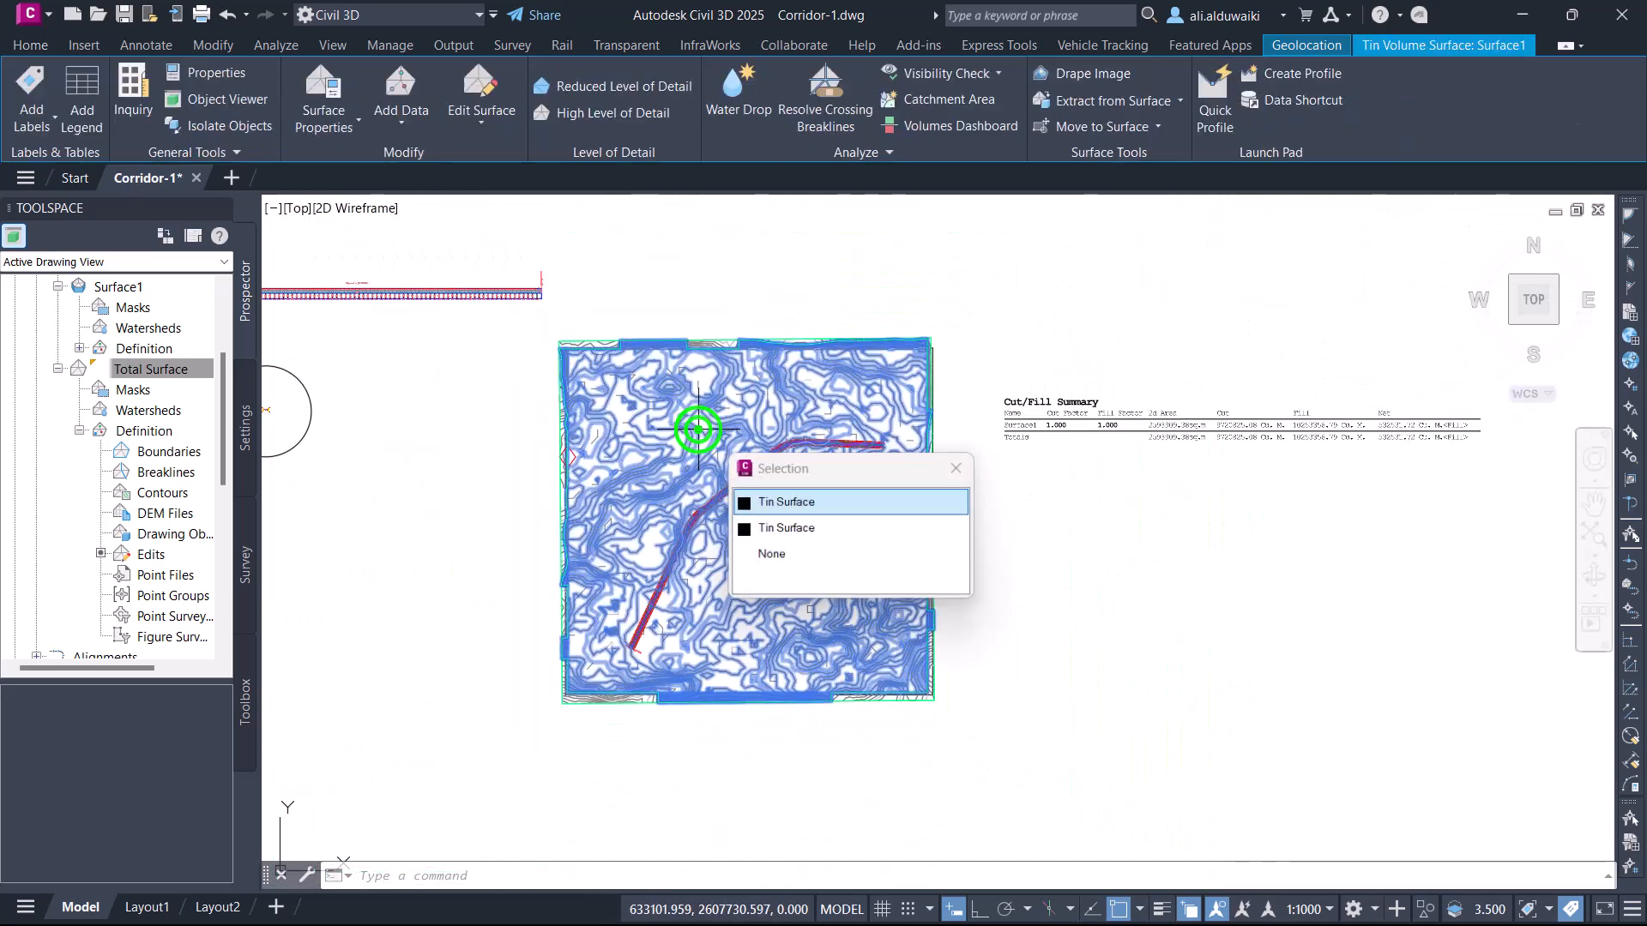
left_click(797, 501)
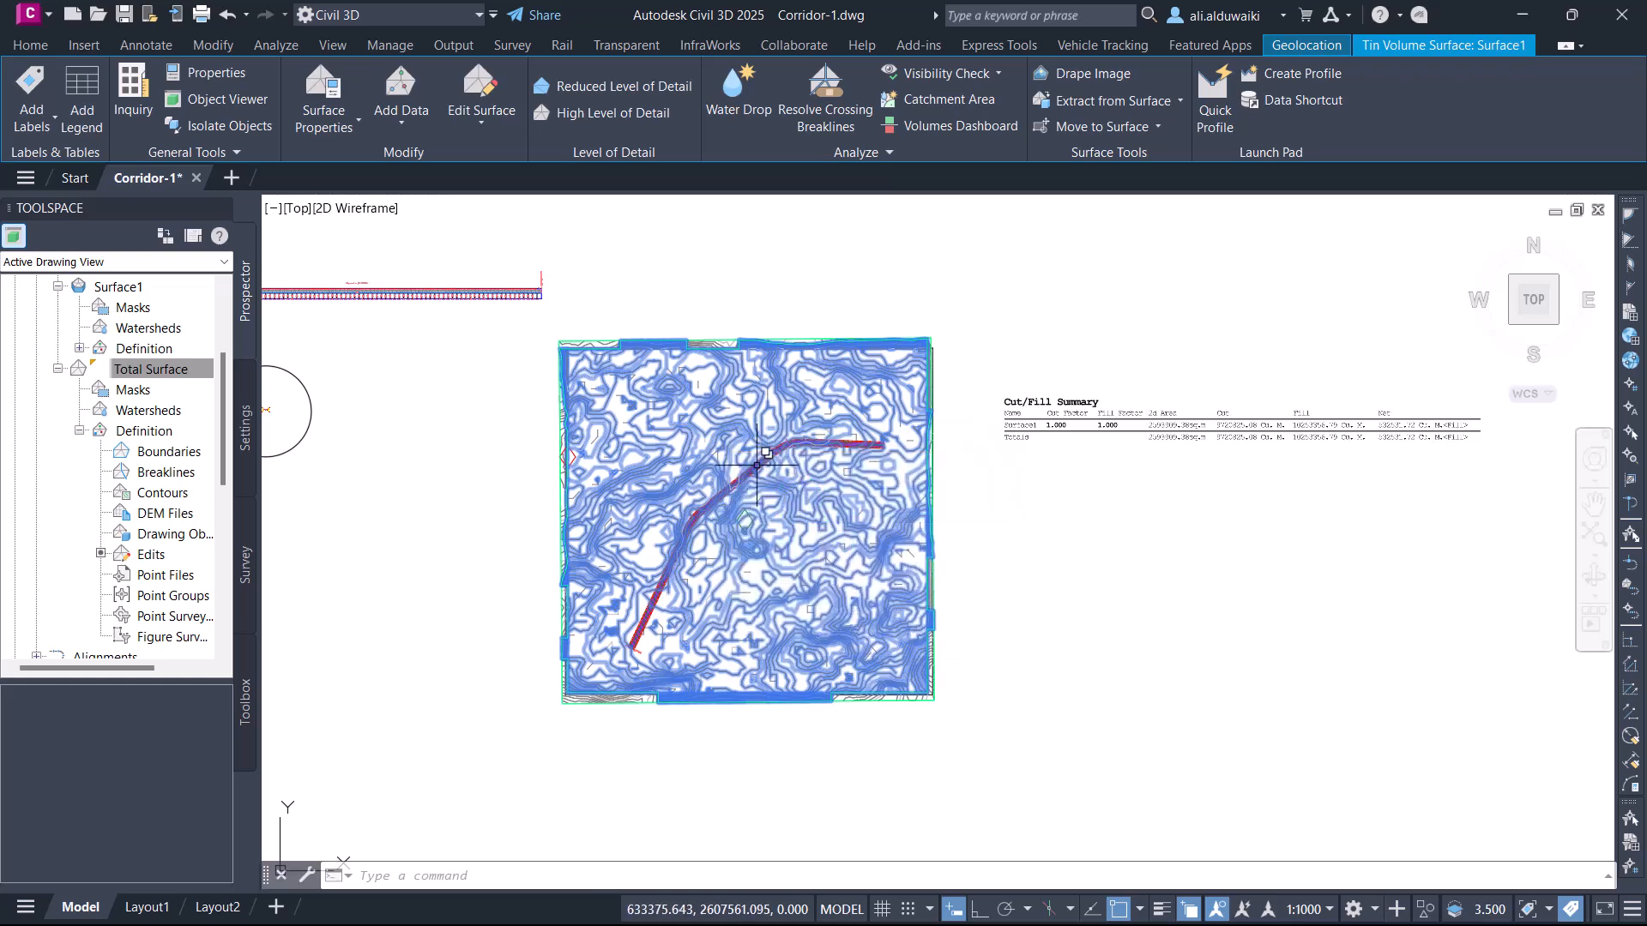
left_click(331, 84)
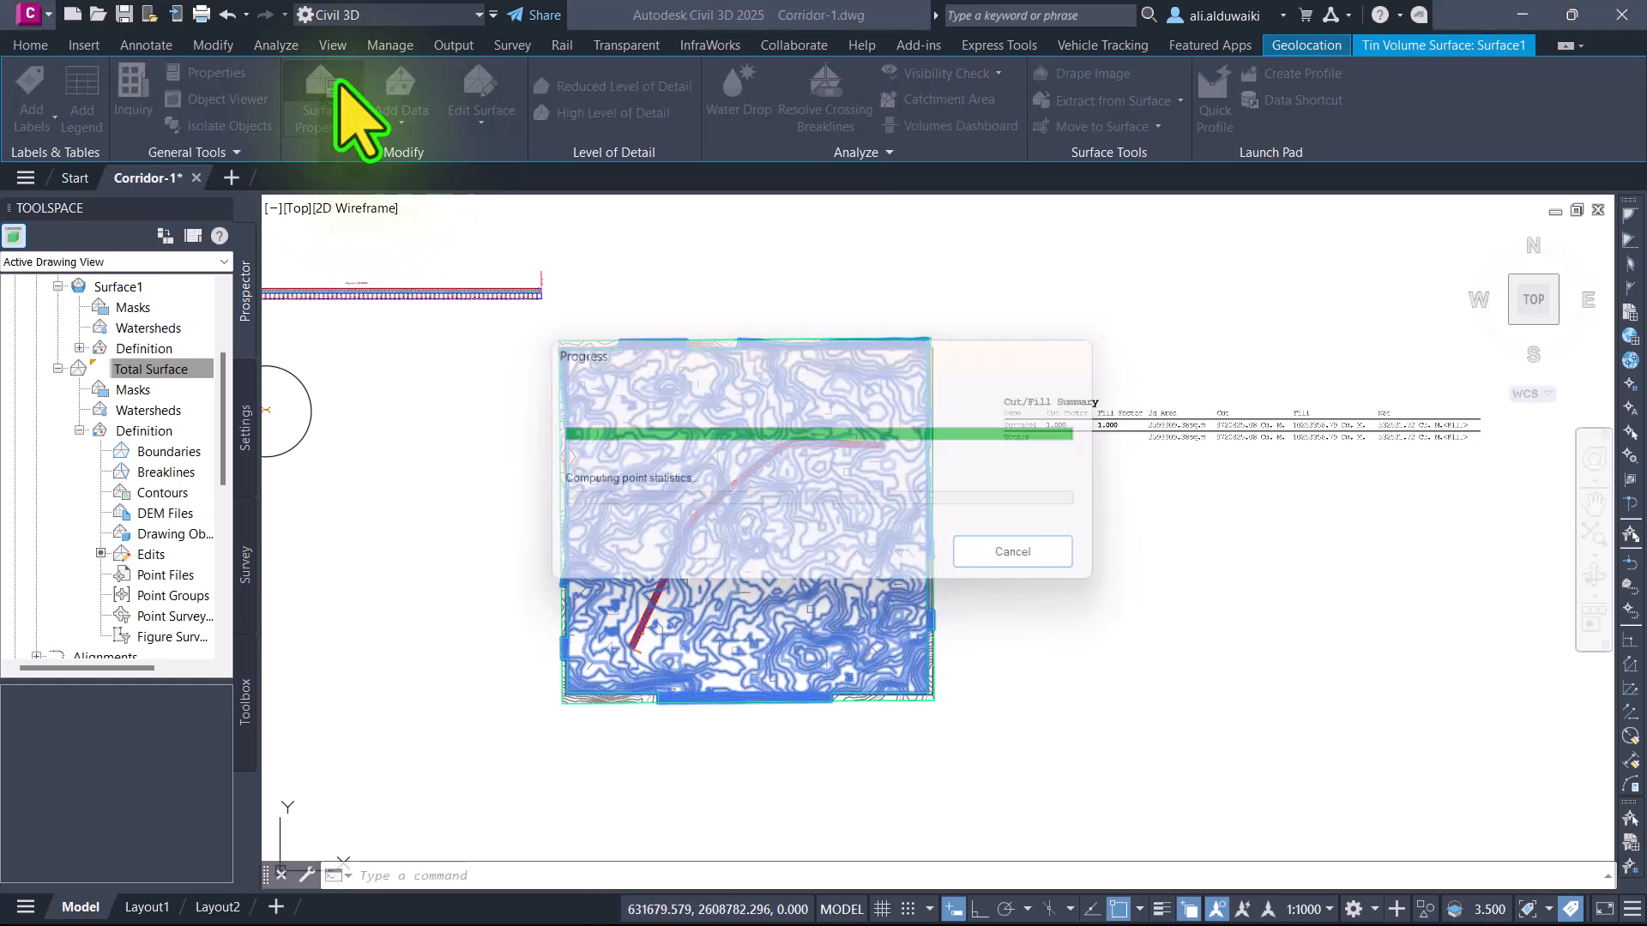
left_click(392, 160)
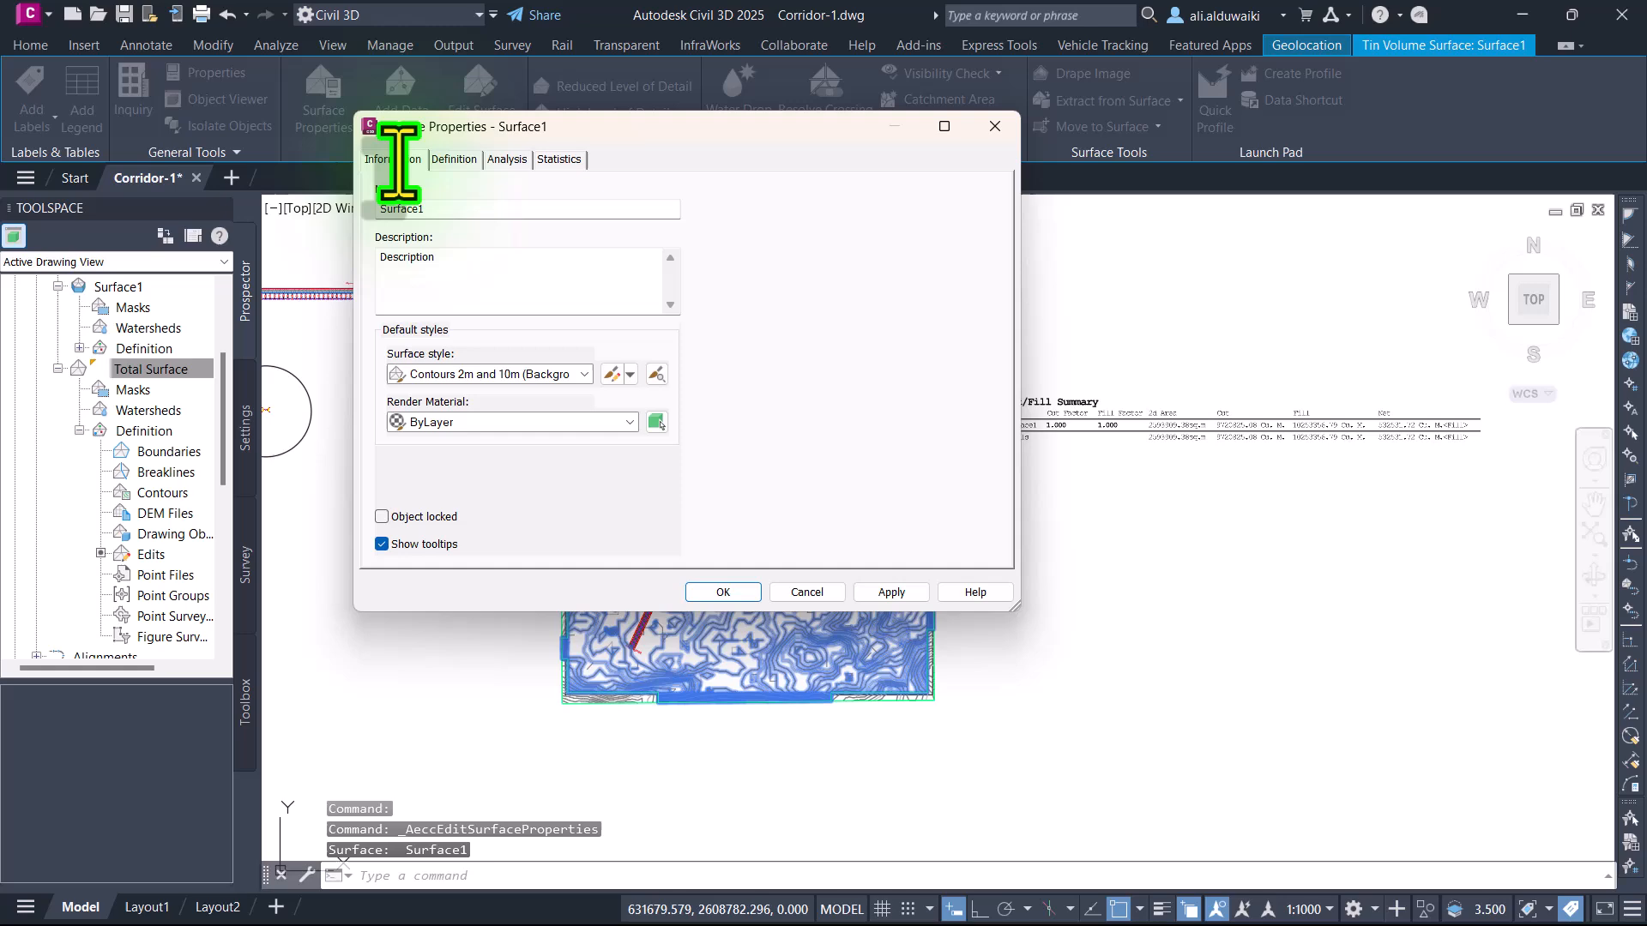
left_click(580, 374)
left_click(468, 411)
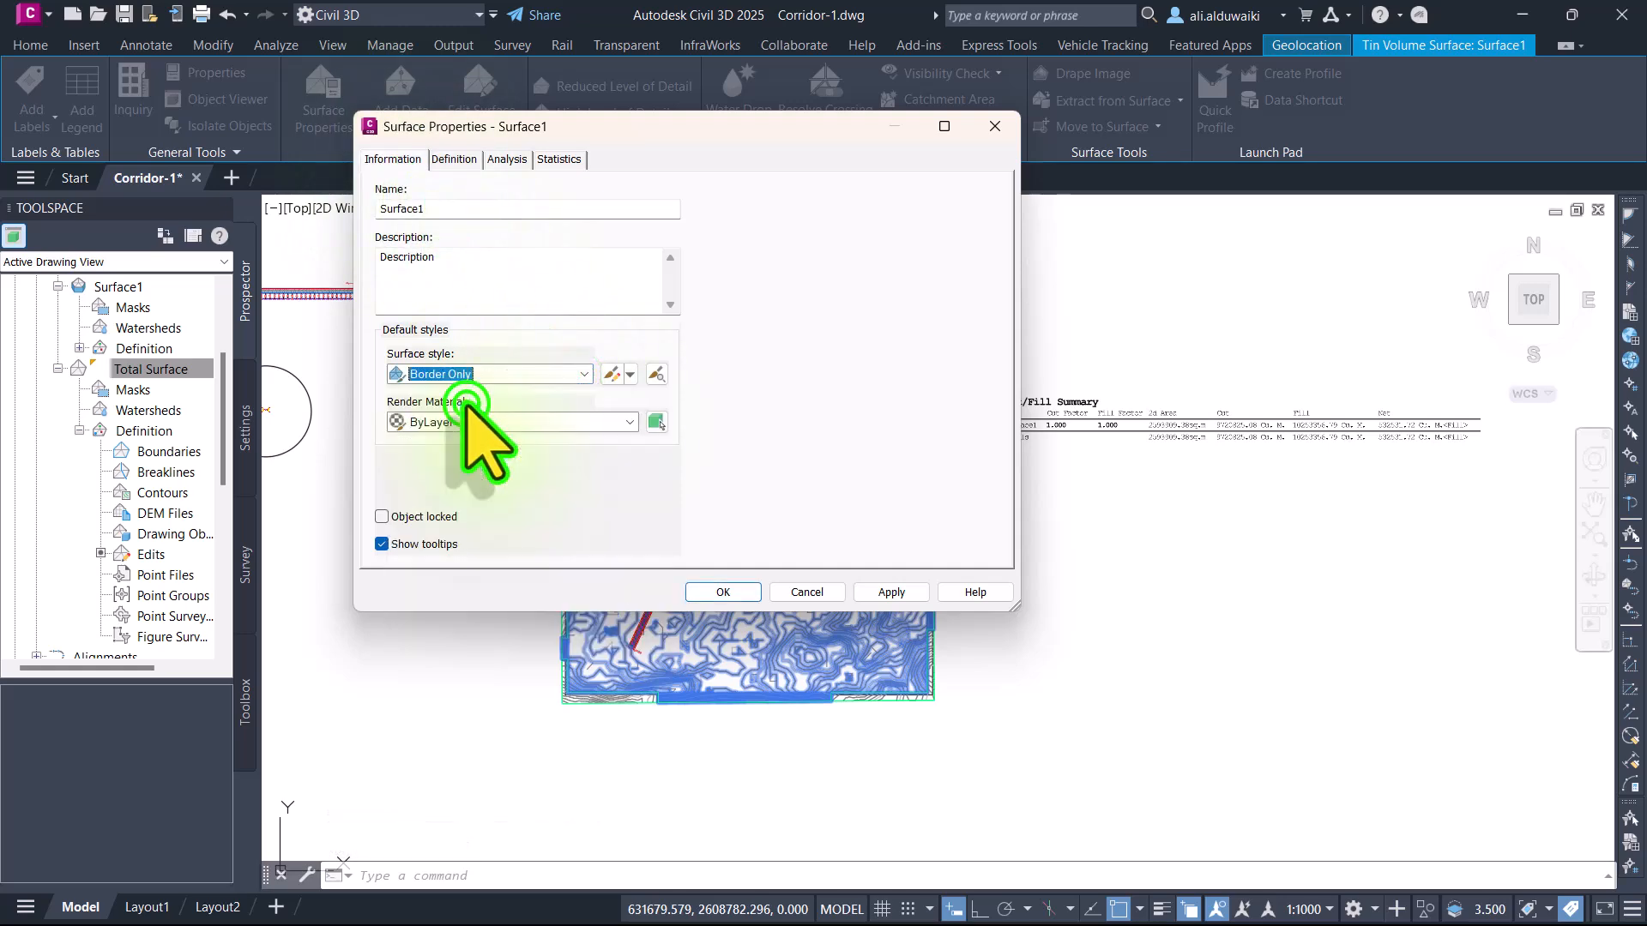
left_click(720, 592)
left_click(744, 556)
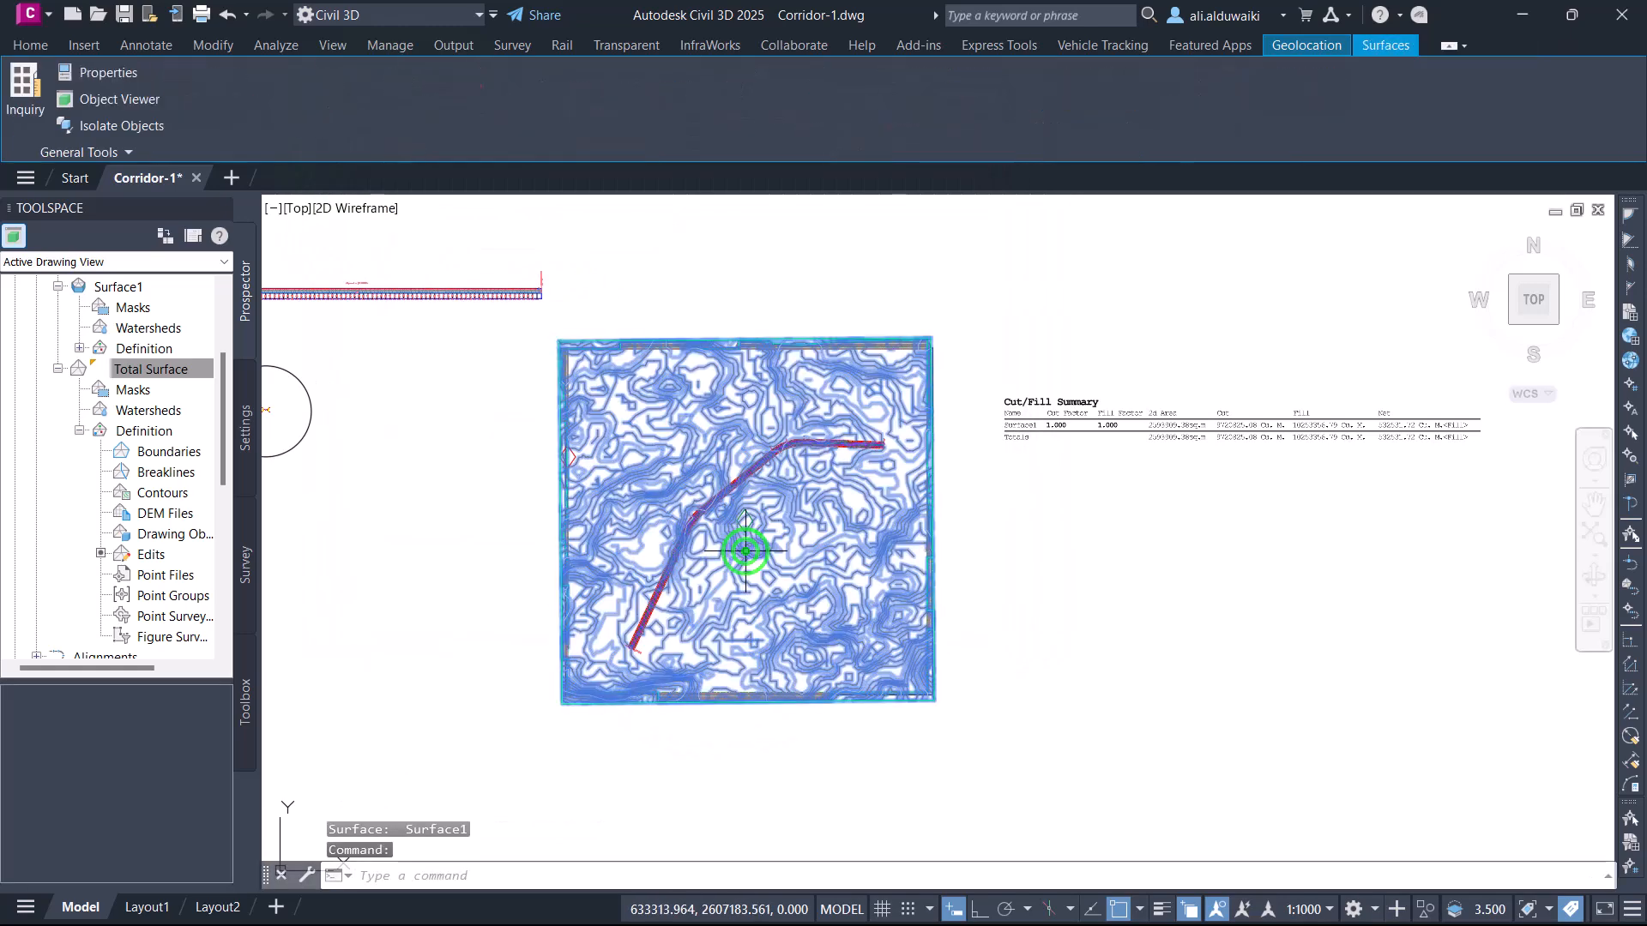
left_click(30, 44)
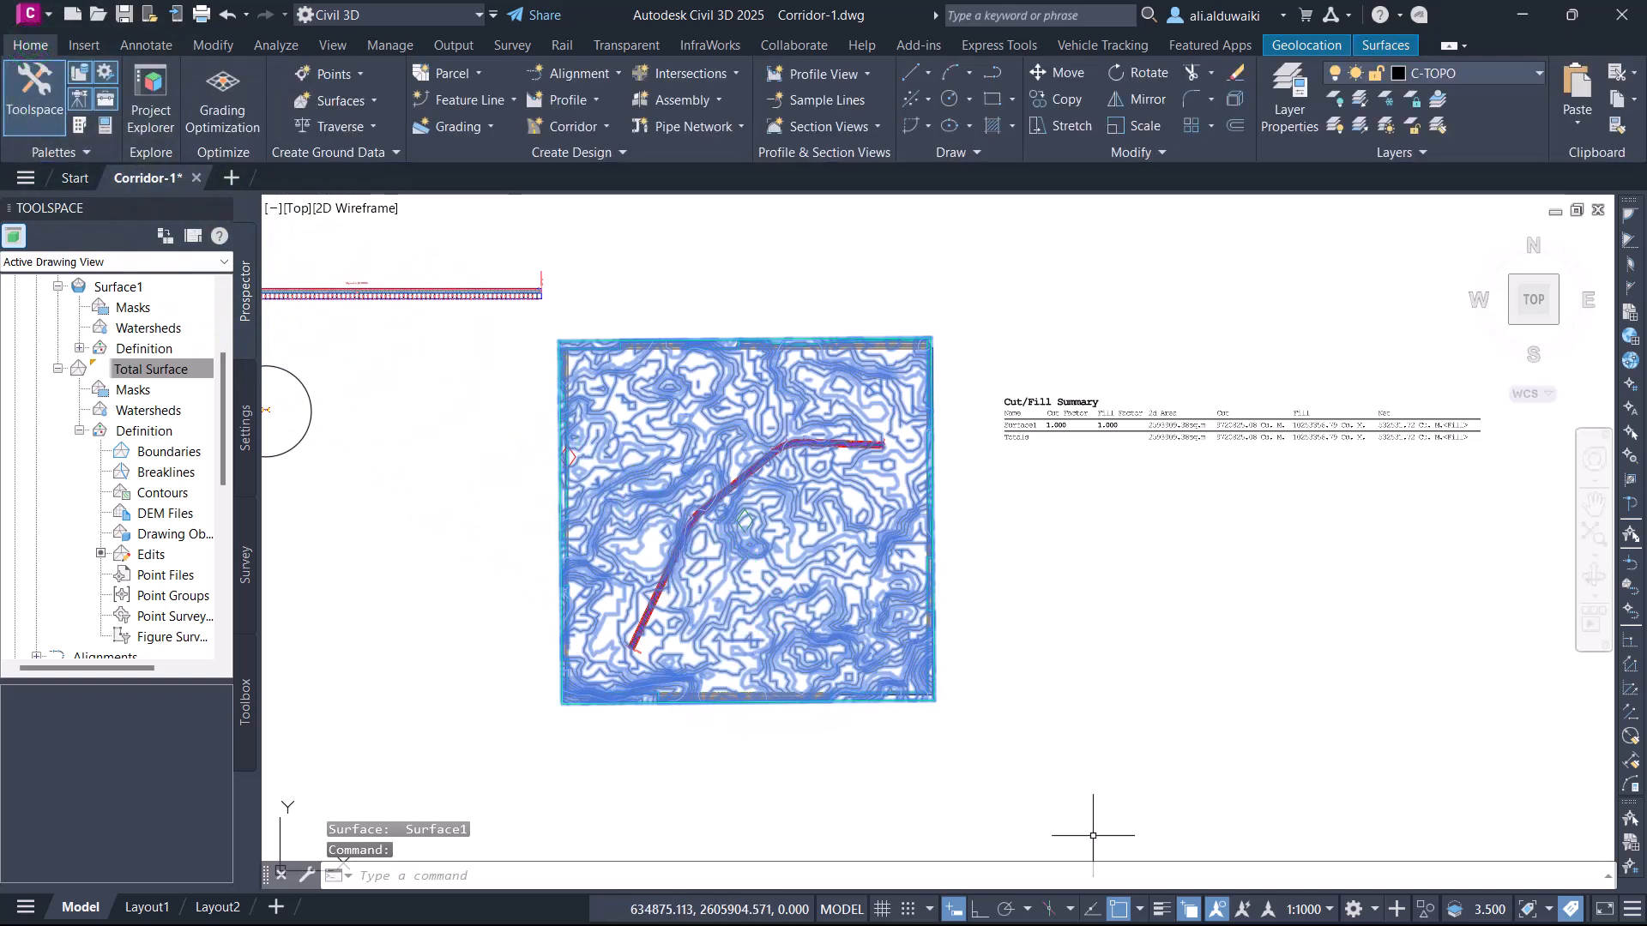
right_click(745, 541)
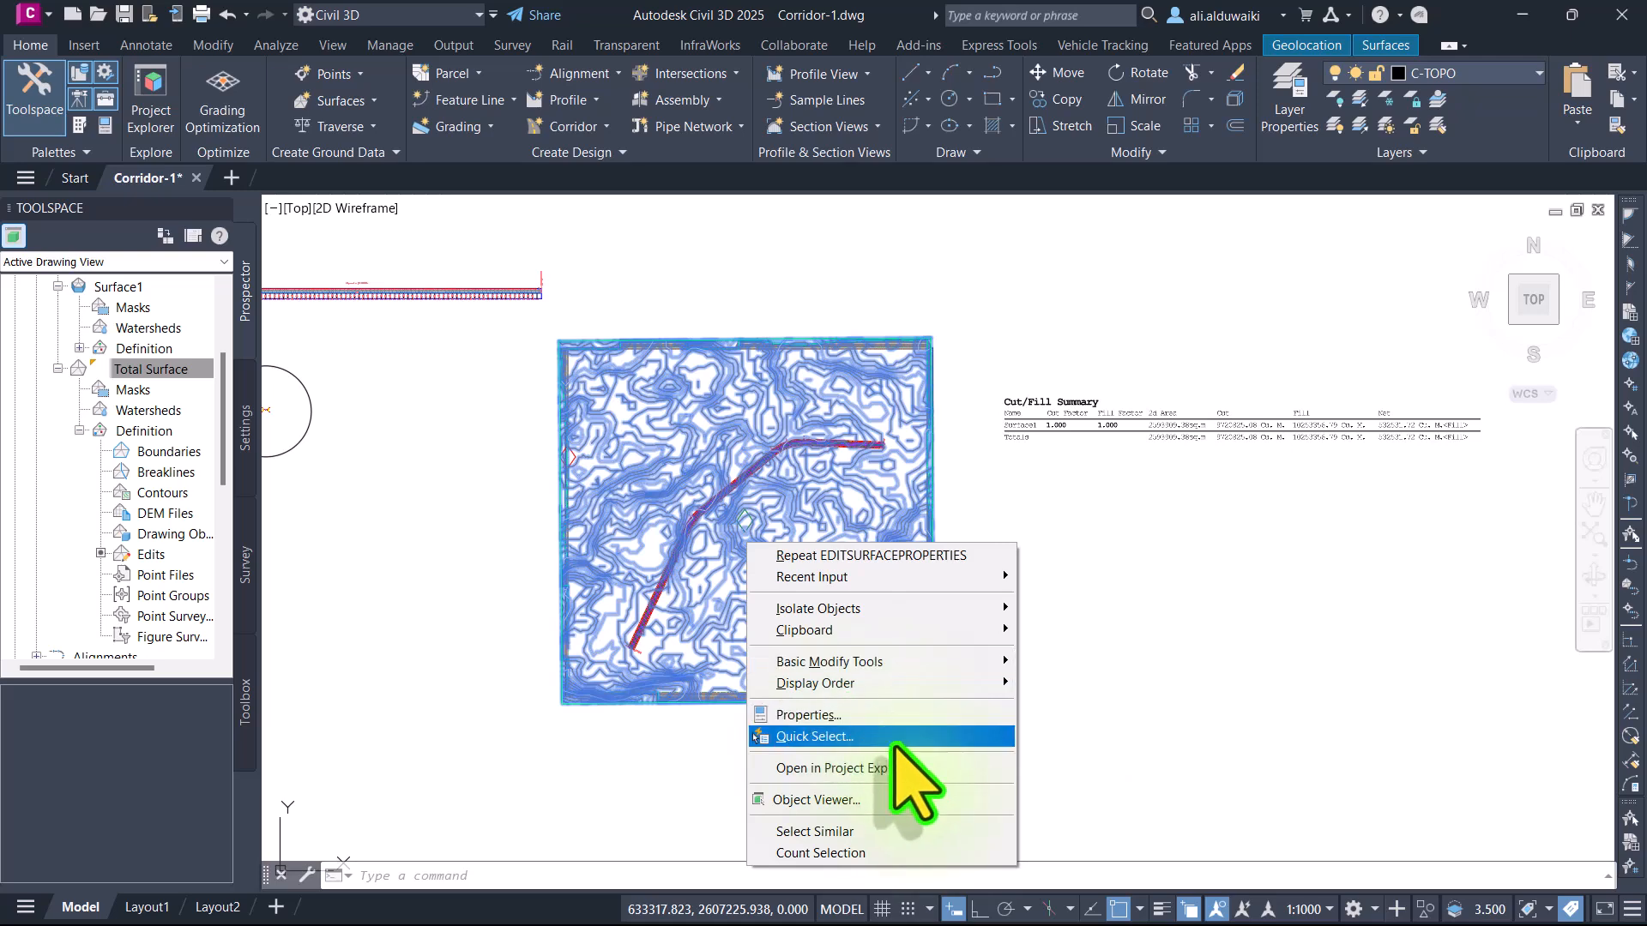
key("Escape")
key("Escape")
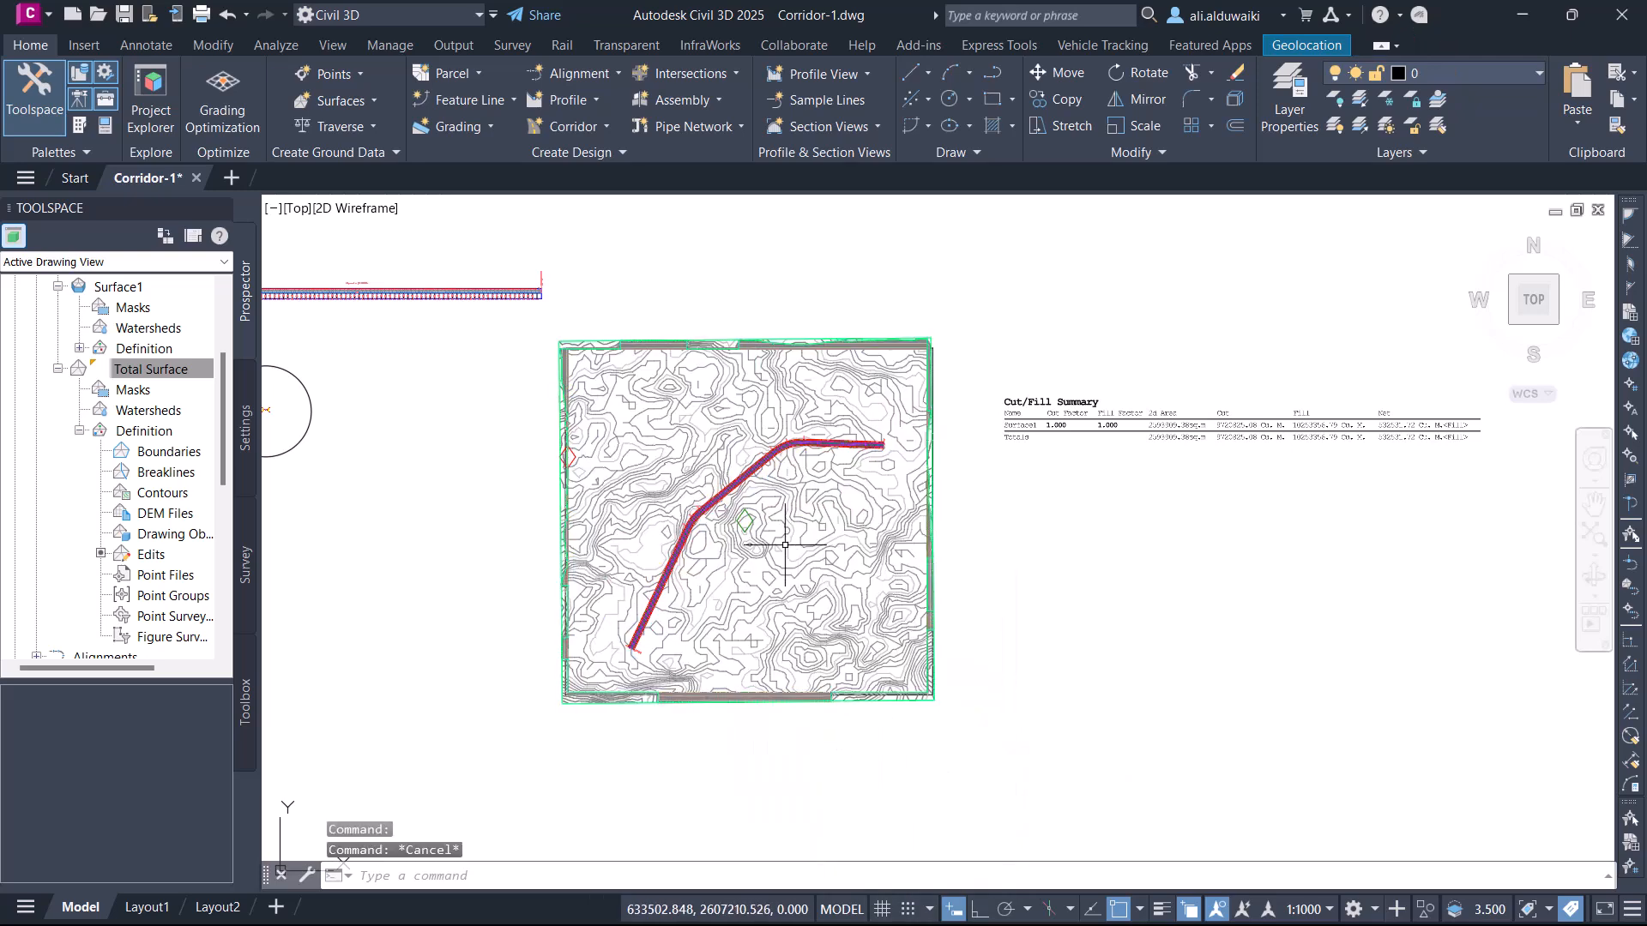
Step: Set the EGS surface's style to Border Only
left_click(776, 536)
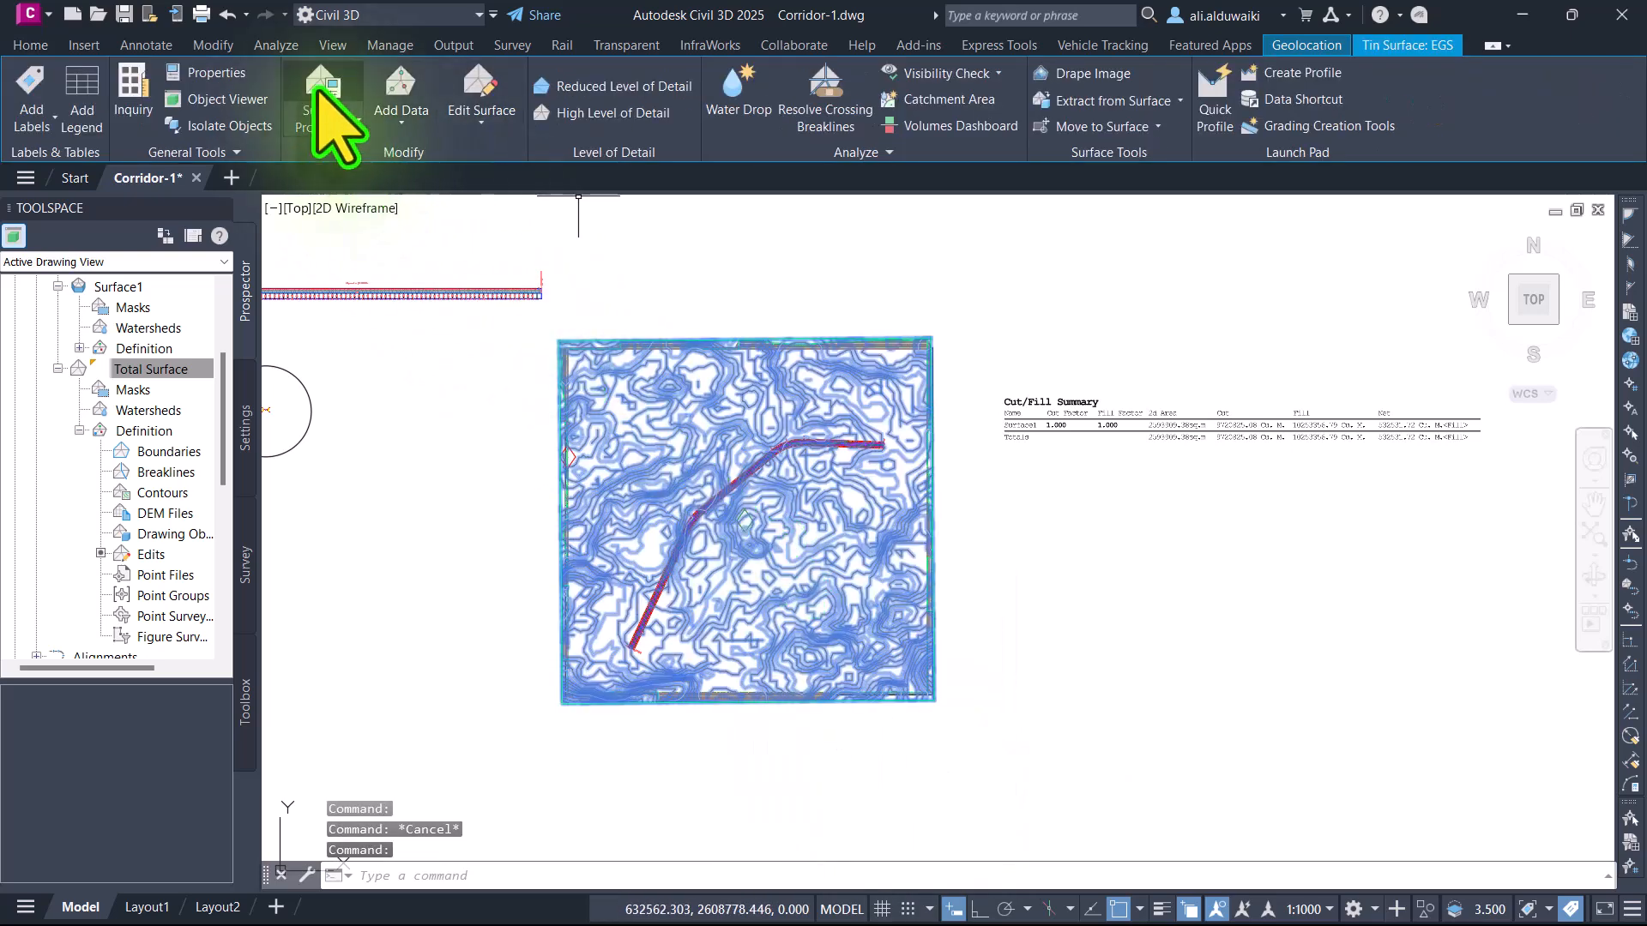
left_click(320, 103)
left_click(584, 373)
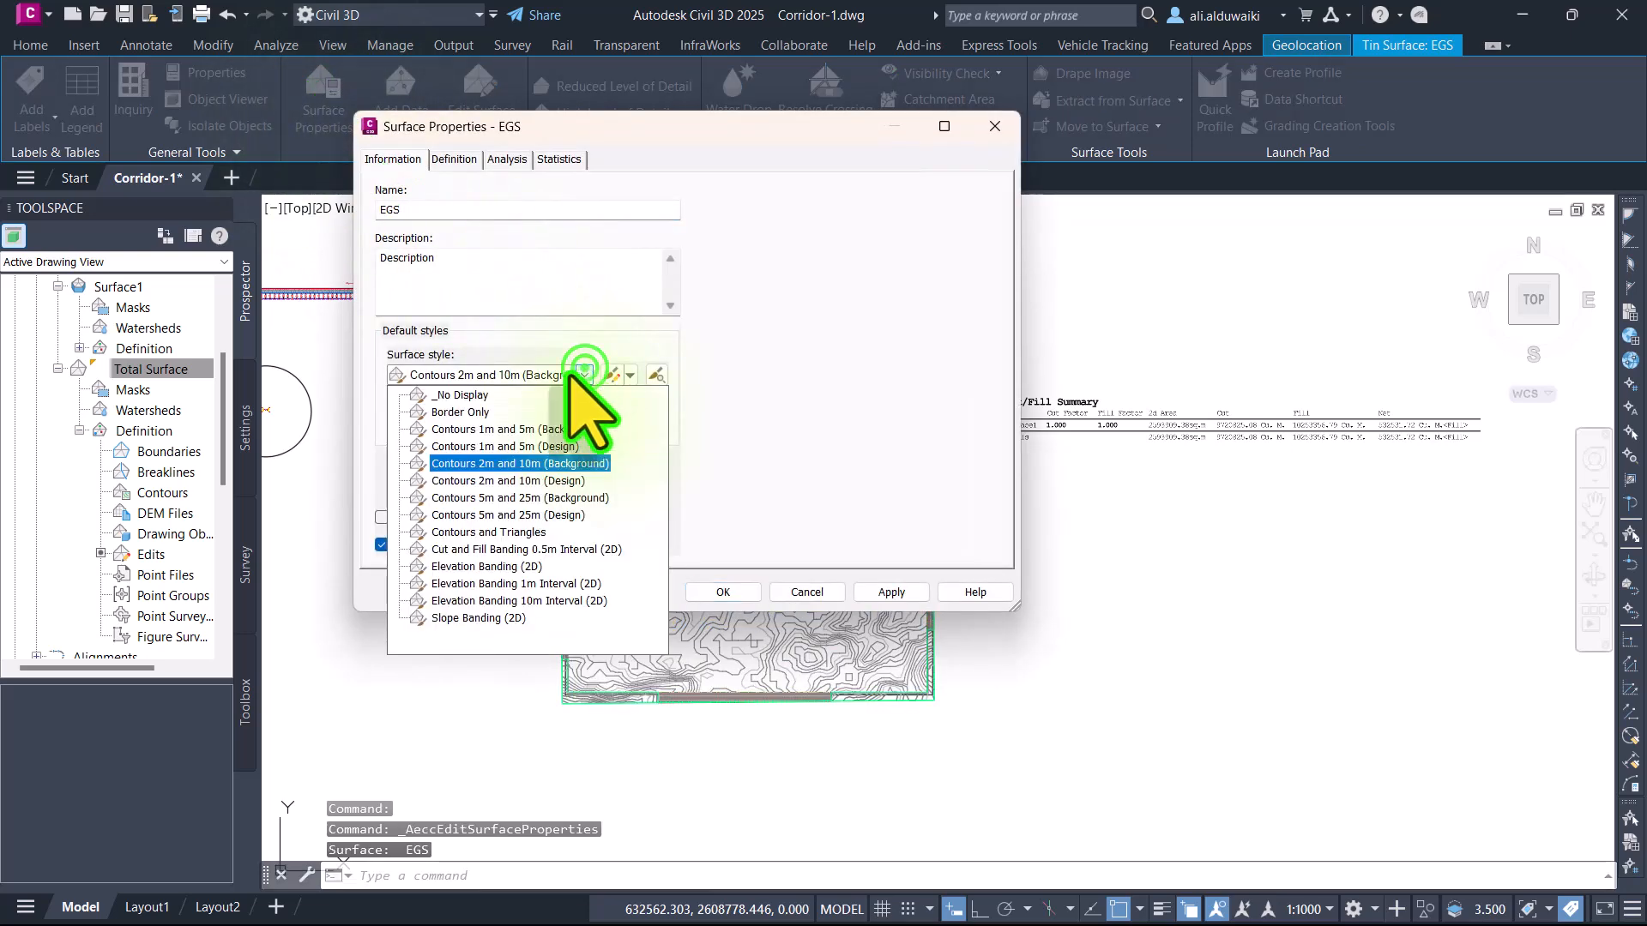
left_click(468, 412)
left_click(706, 588)
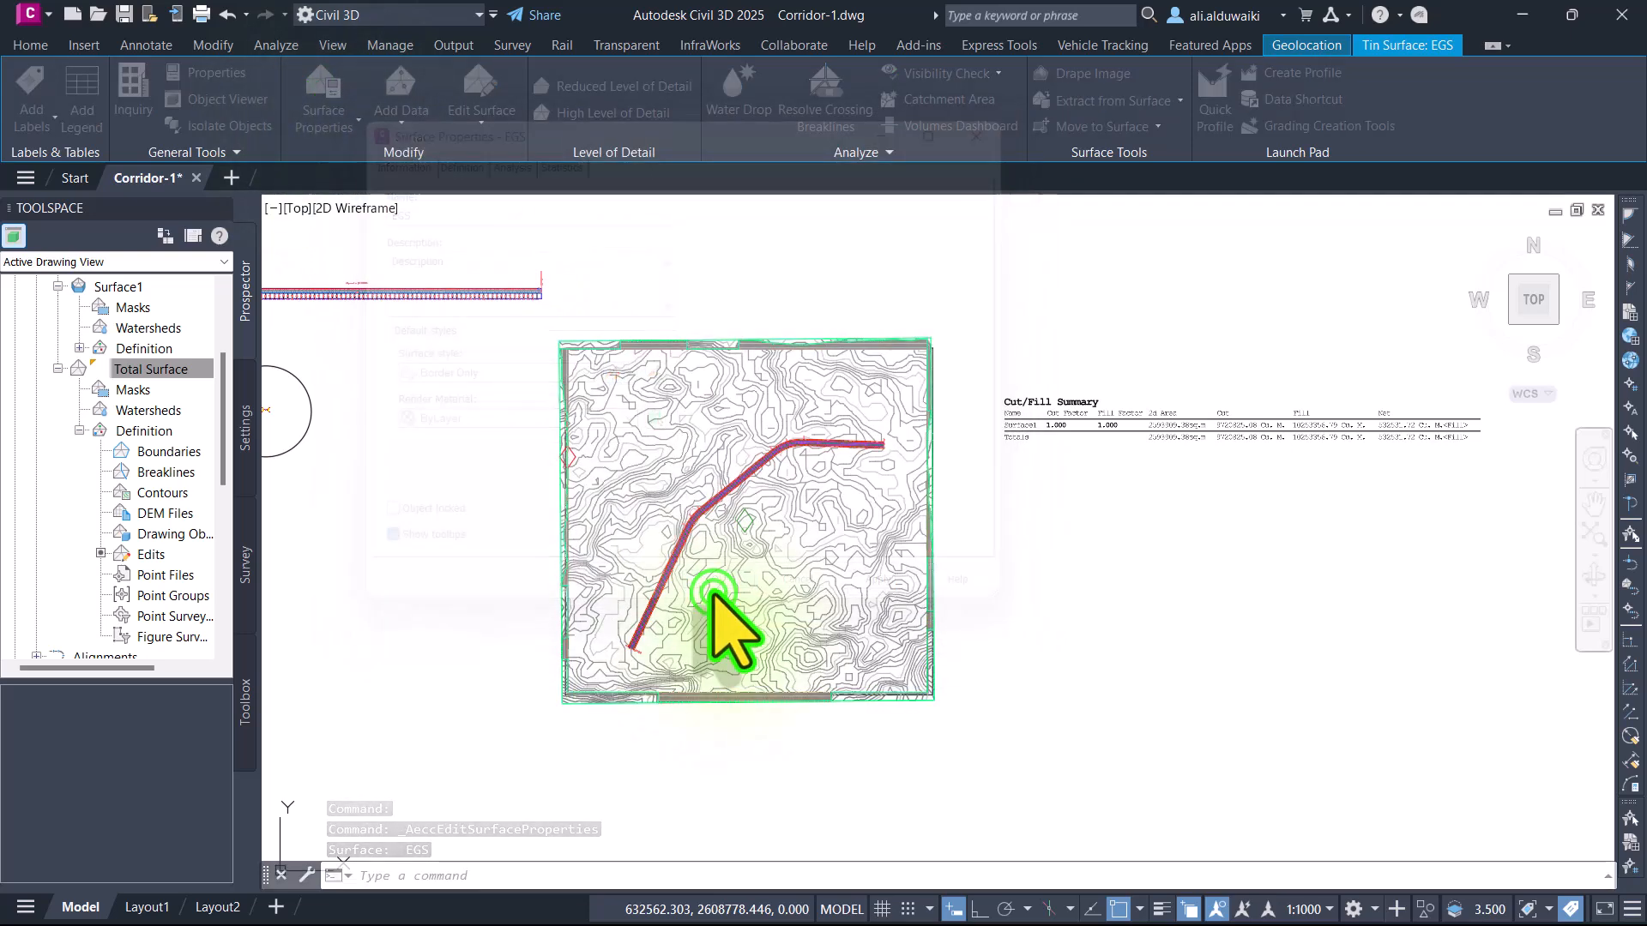
Step: Start a polyline just outside the corridor's lower-right edge at its southern end and draw a straight segment to just before the first curve
scroll(721, 587, "up", 3)
scroll(720, 593, "down", 1)
mouse_move(720, 594)
middle_mouse_down()
mouse_move(660, 522)
mouse_move(691, 565)
middle_mouse_up()
scroll(659, 522, "up", 1)
left_click(30, 44)
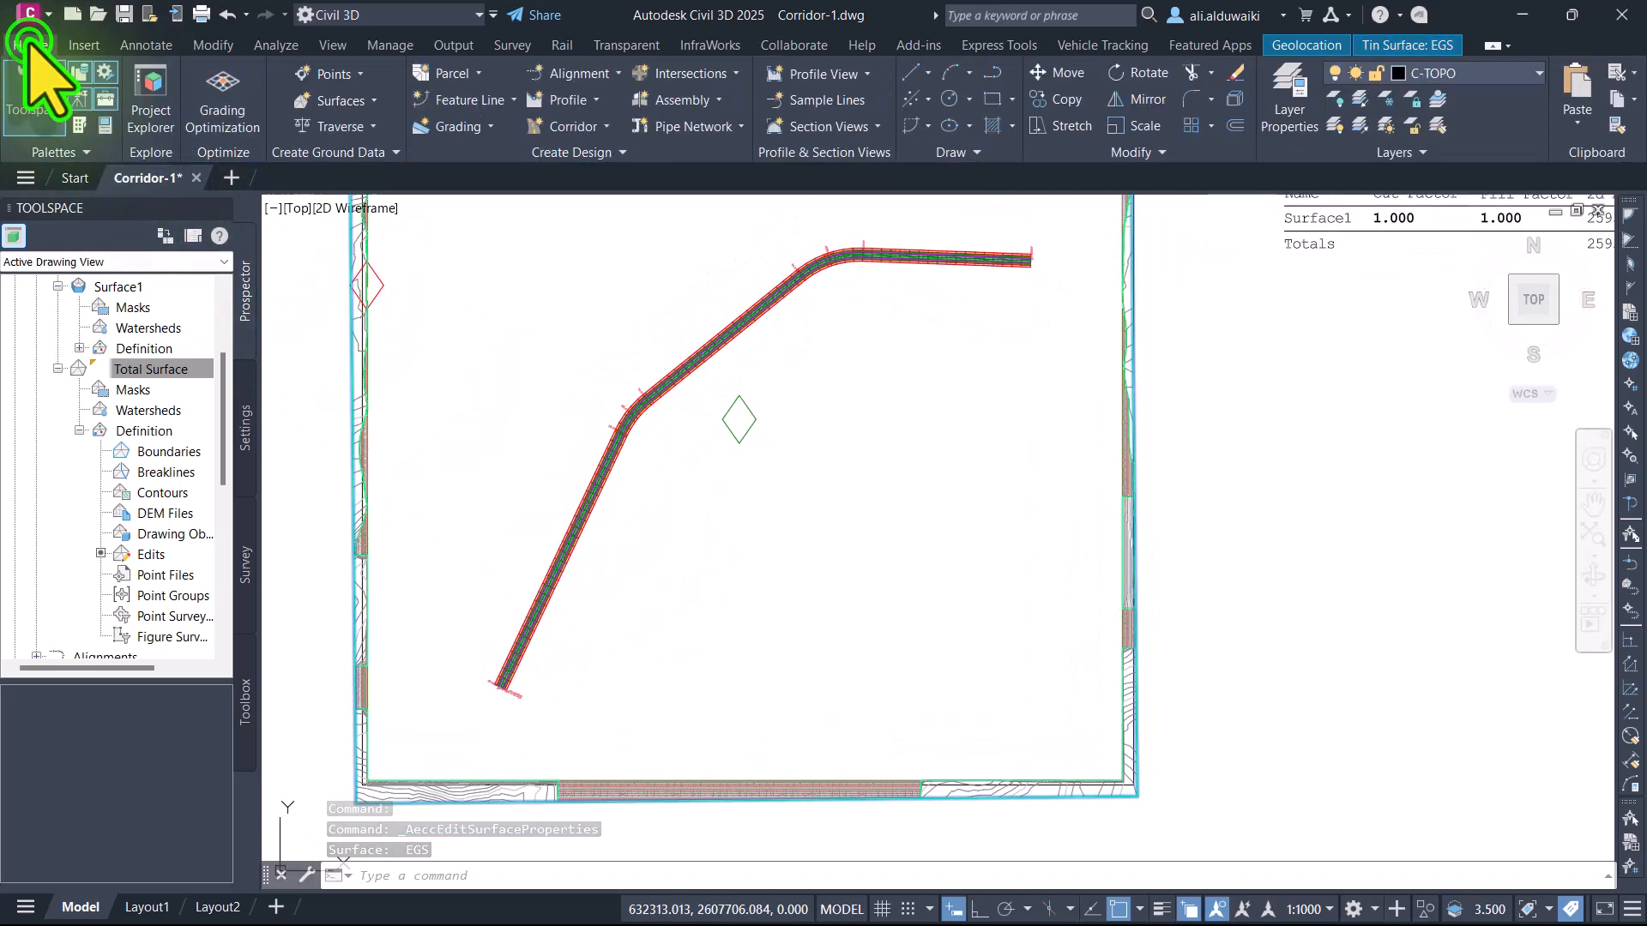
left_click(986, 73)
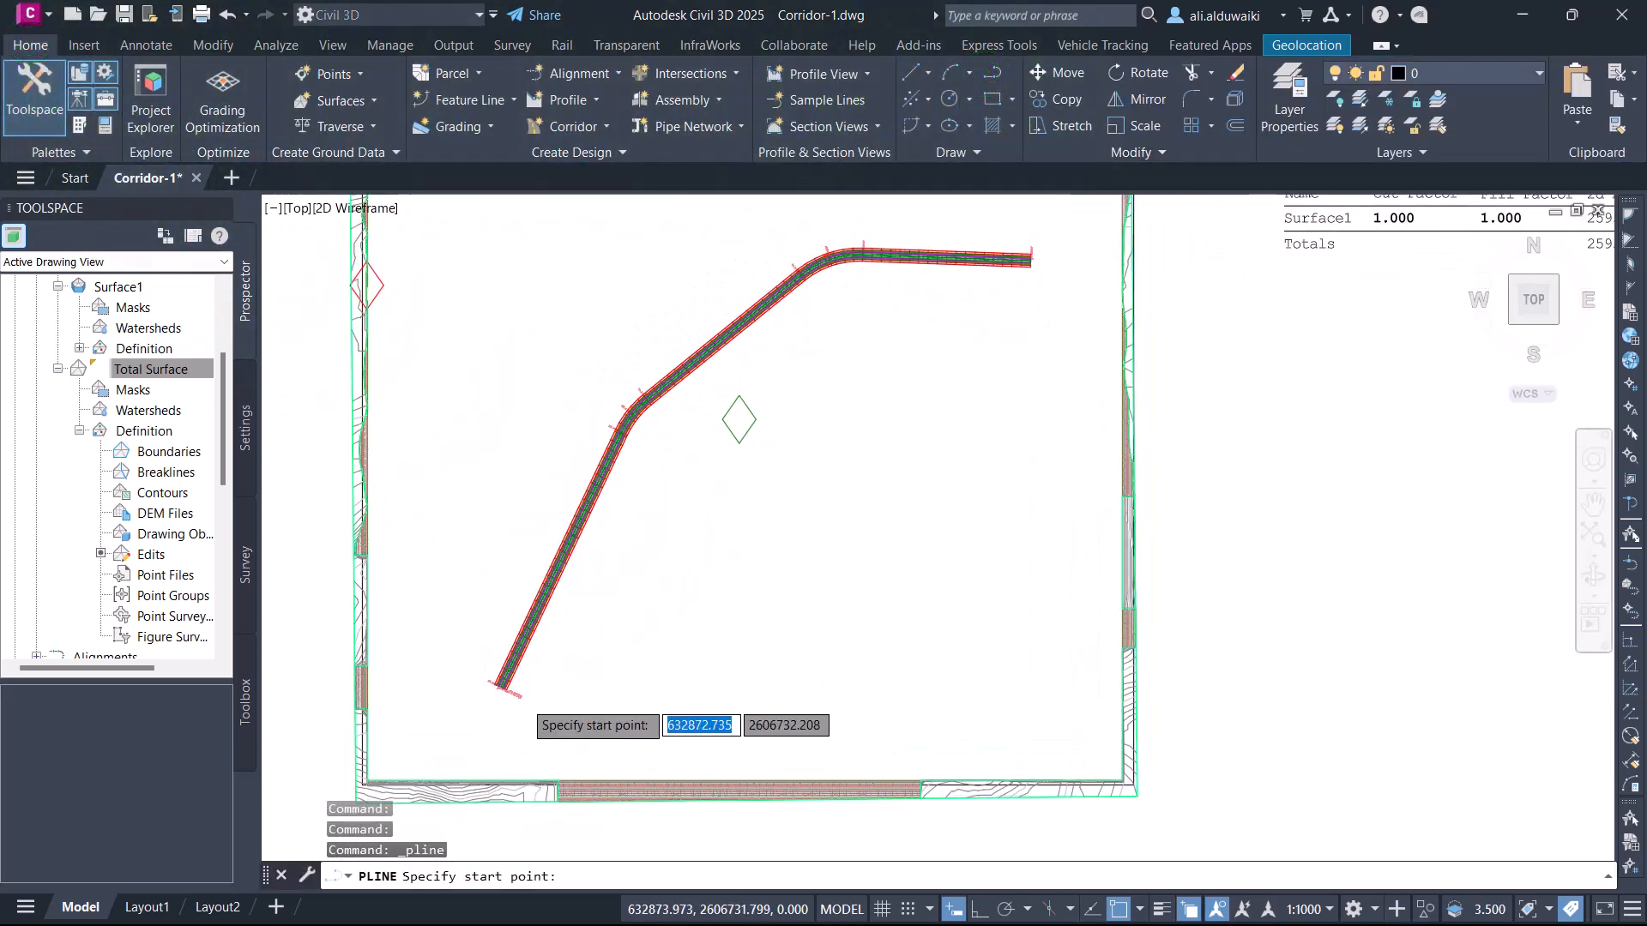
scroll(489, 691, "up", 6)
scroll(440, 683, "up", 2)
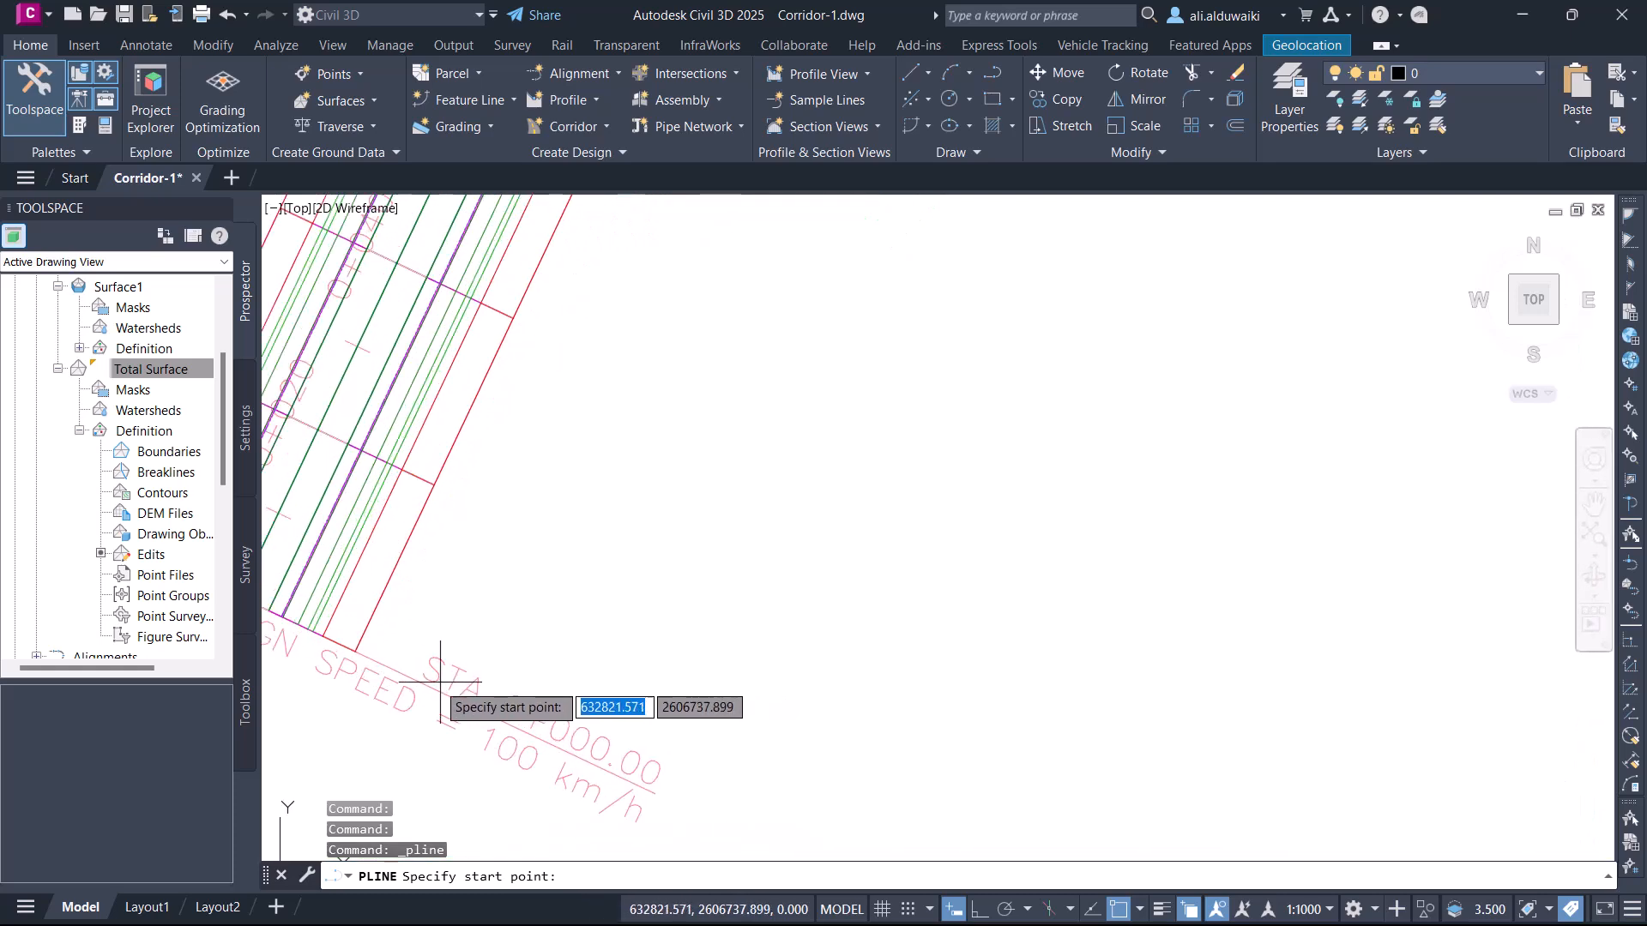
scroll(584, 401, "down", 6)
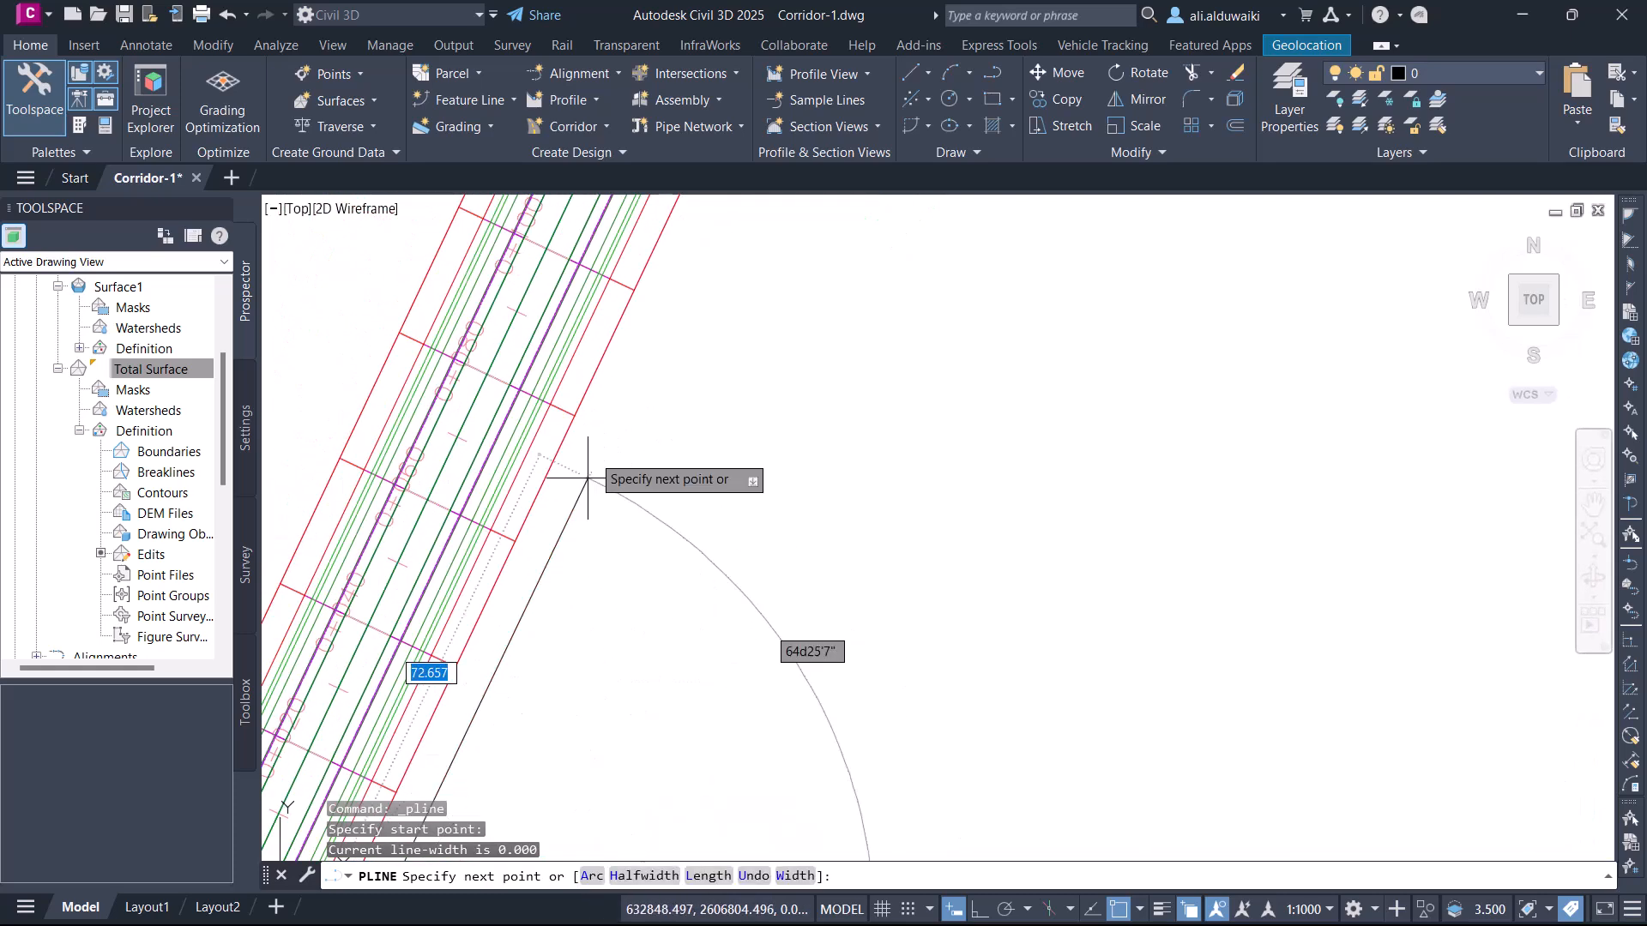
scroll(643, 493, "down", 2)
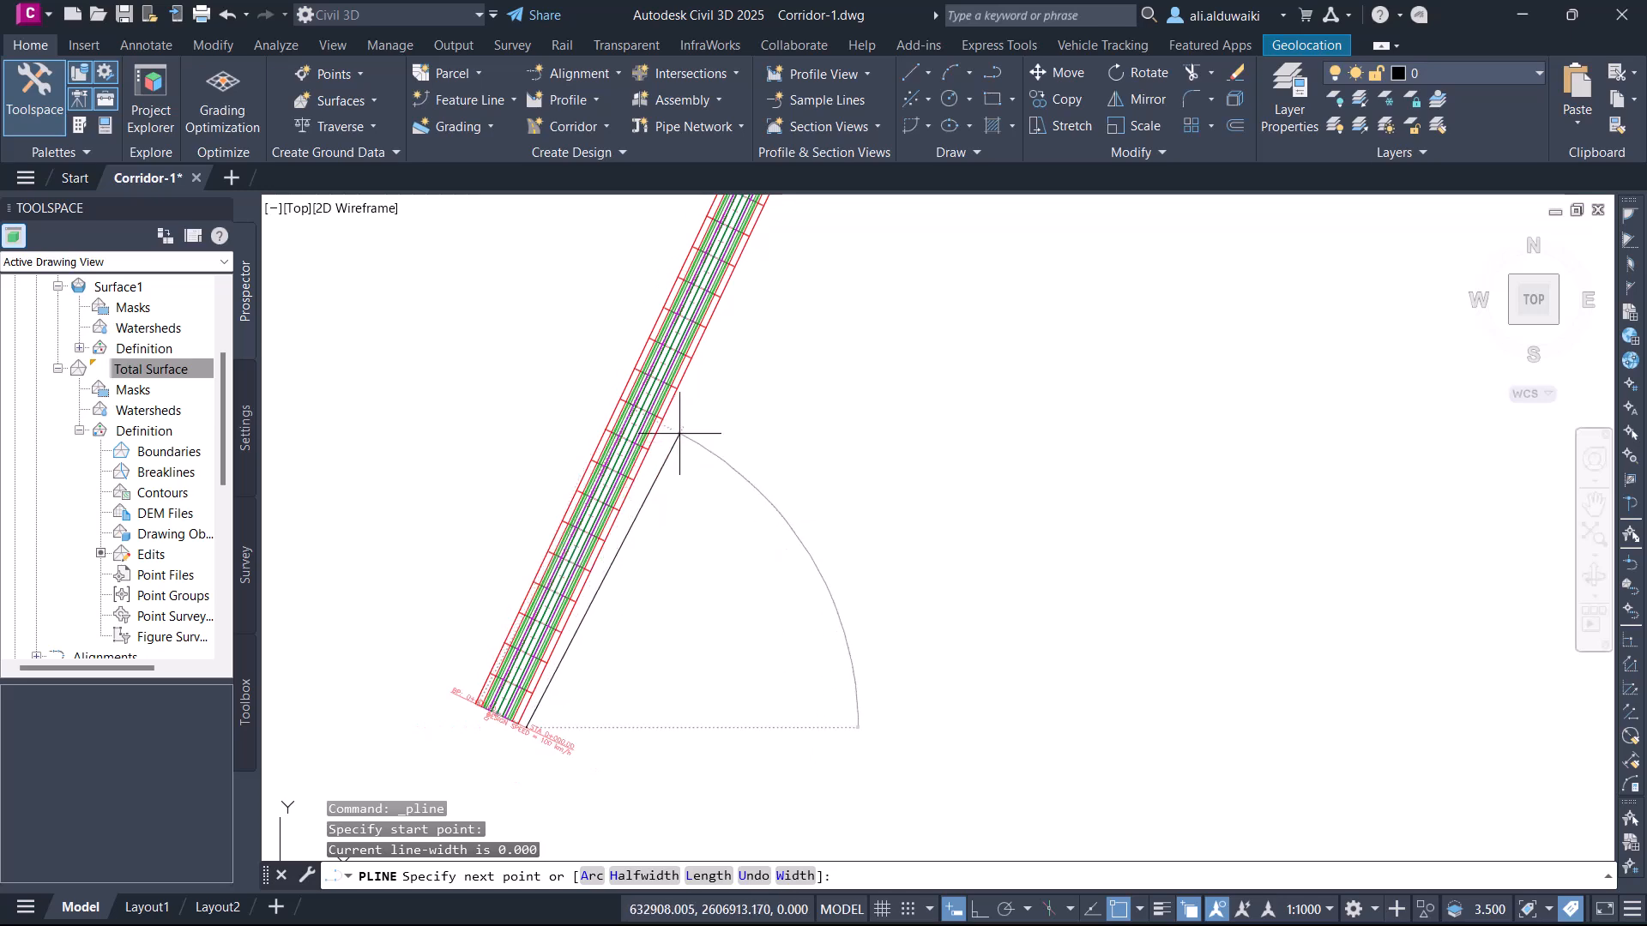
middle_click_drag(729, 403, 587, 673)
scroll(686, 493, "down", 2)
scroll(591, 664, "down", 1)
scroll(650, 492, "up", 5)
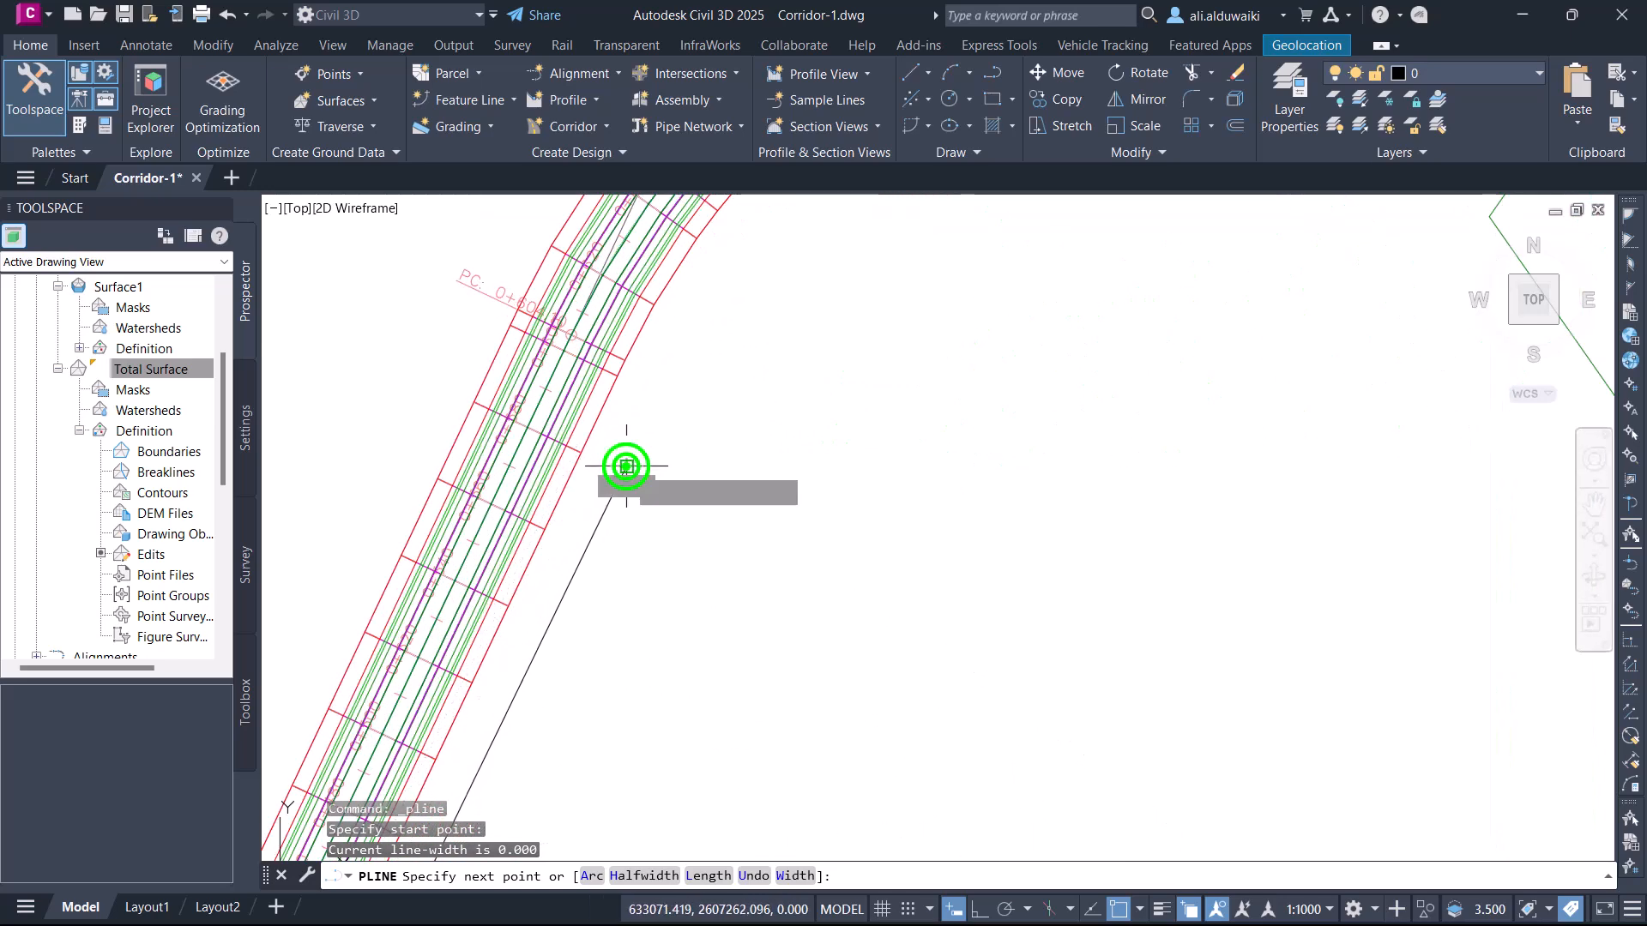
Step: Continue the polyline with an arc following the outside of the corridor's first curve
key("Return")
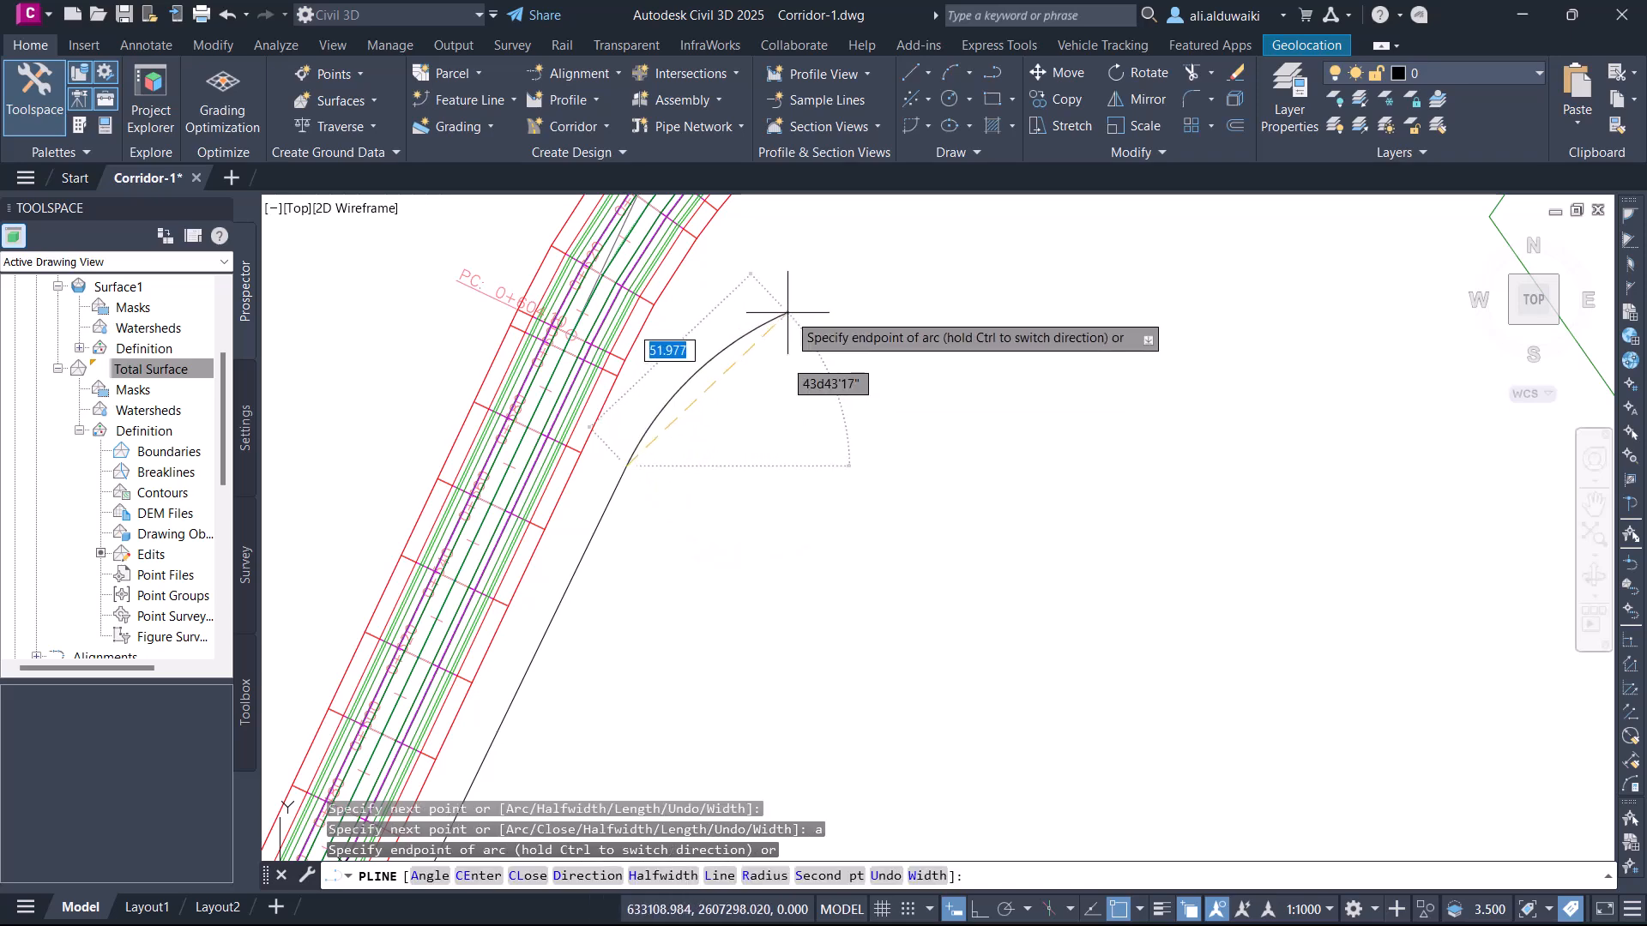
middle_click_drag(728, 332, 519, 533)
scroll(643, 377, "down", 1)
scroll(603, 455, "down", 1)
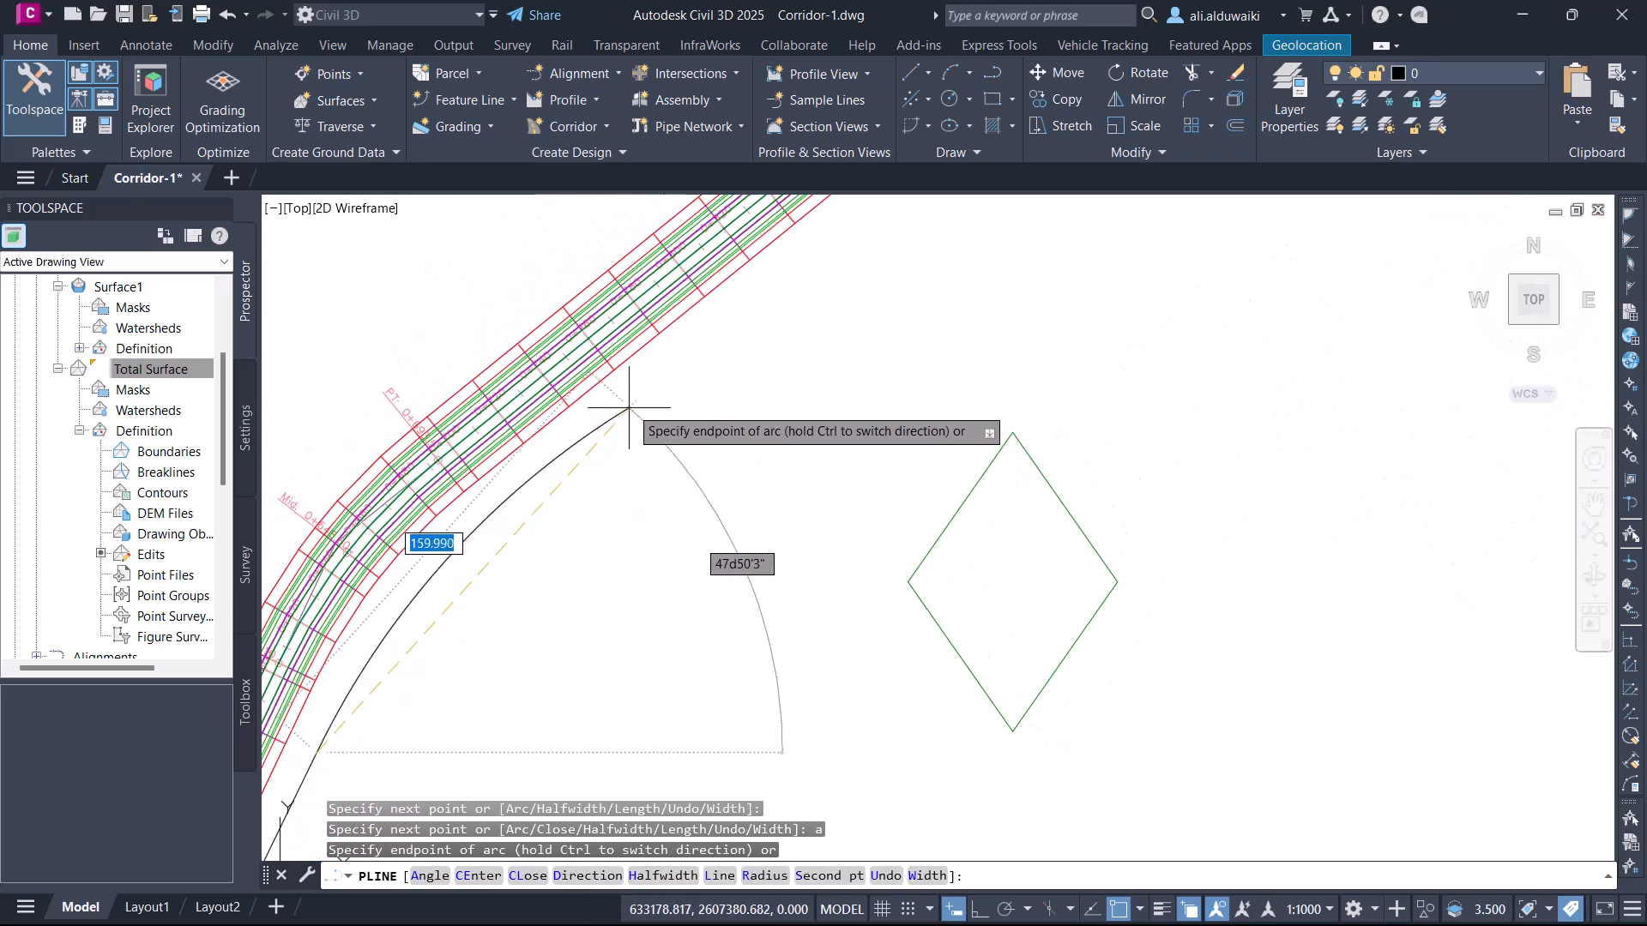
scroll(641, 387, "up", 1)
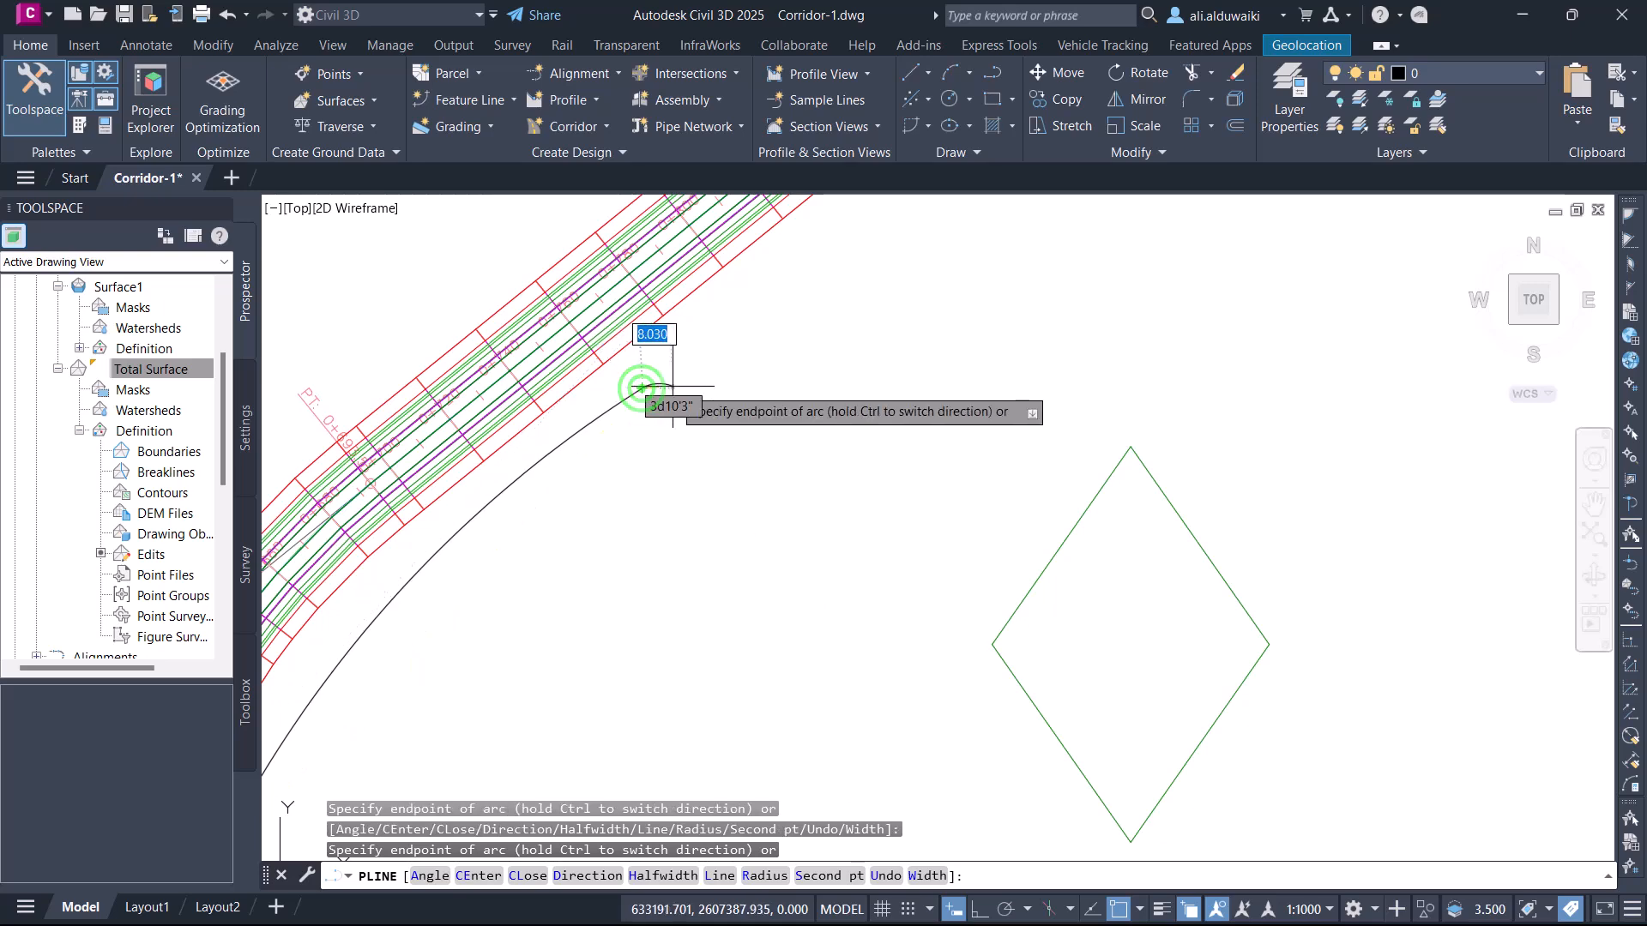
Step: Switch the polyline back to lines and draw a straight segment parallel to the corridor up to the second curve
scroll(702, 361, "down", 3)
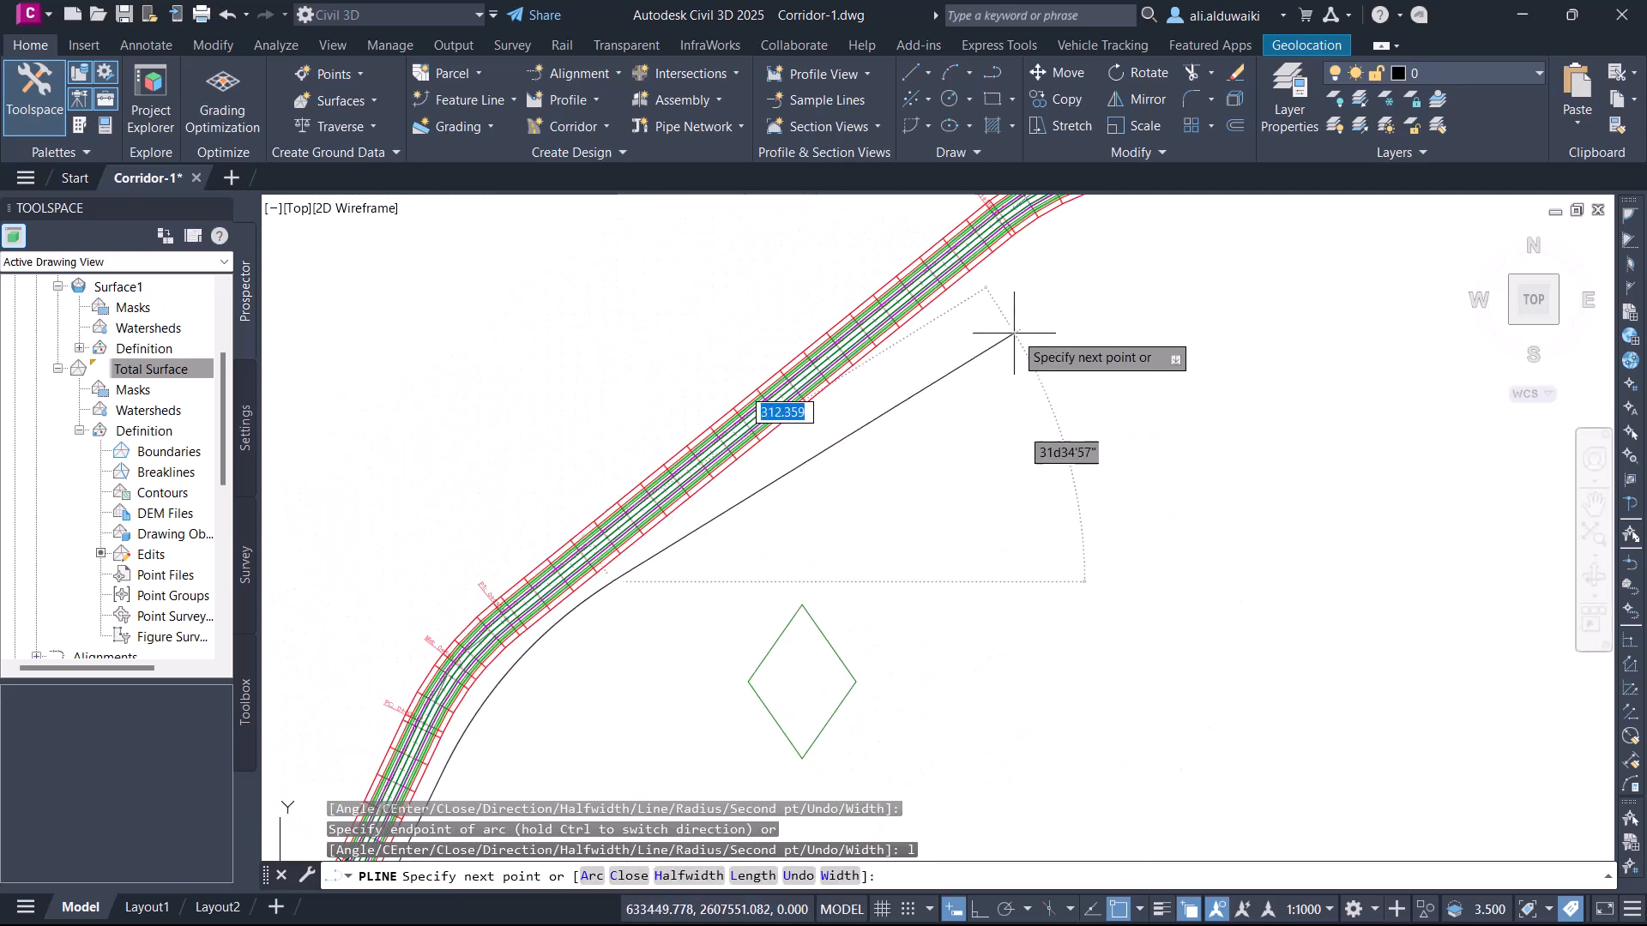
middle_click_drag(1012, 339, 478, 790)
scroll(528, 746, "up", 1)
scroll(527, 746, "up", 1)
middle_click_drag(515, 680, 872, 497)
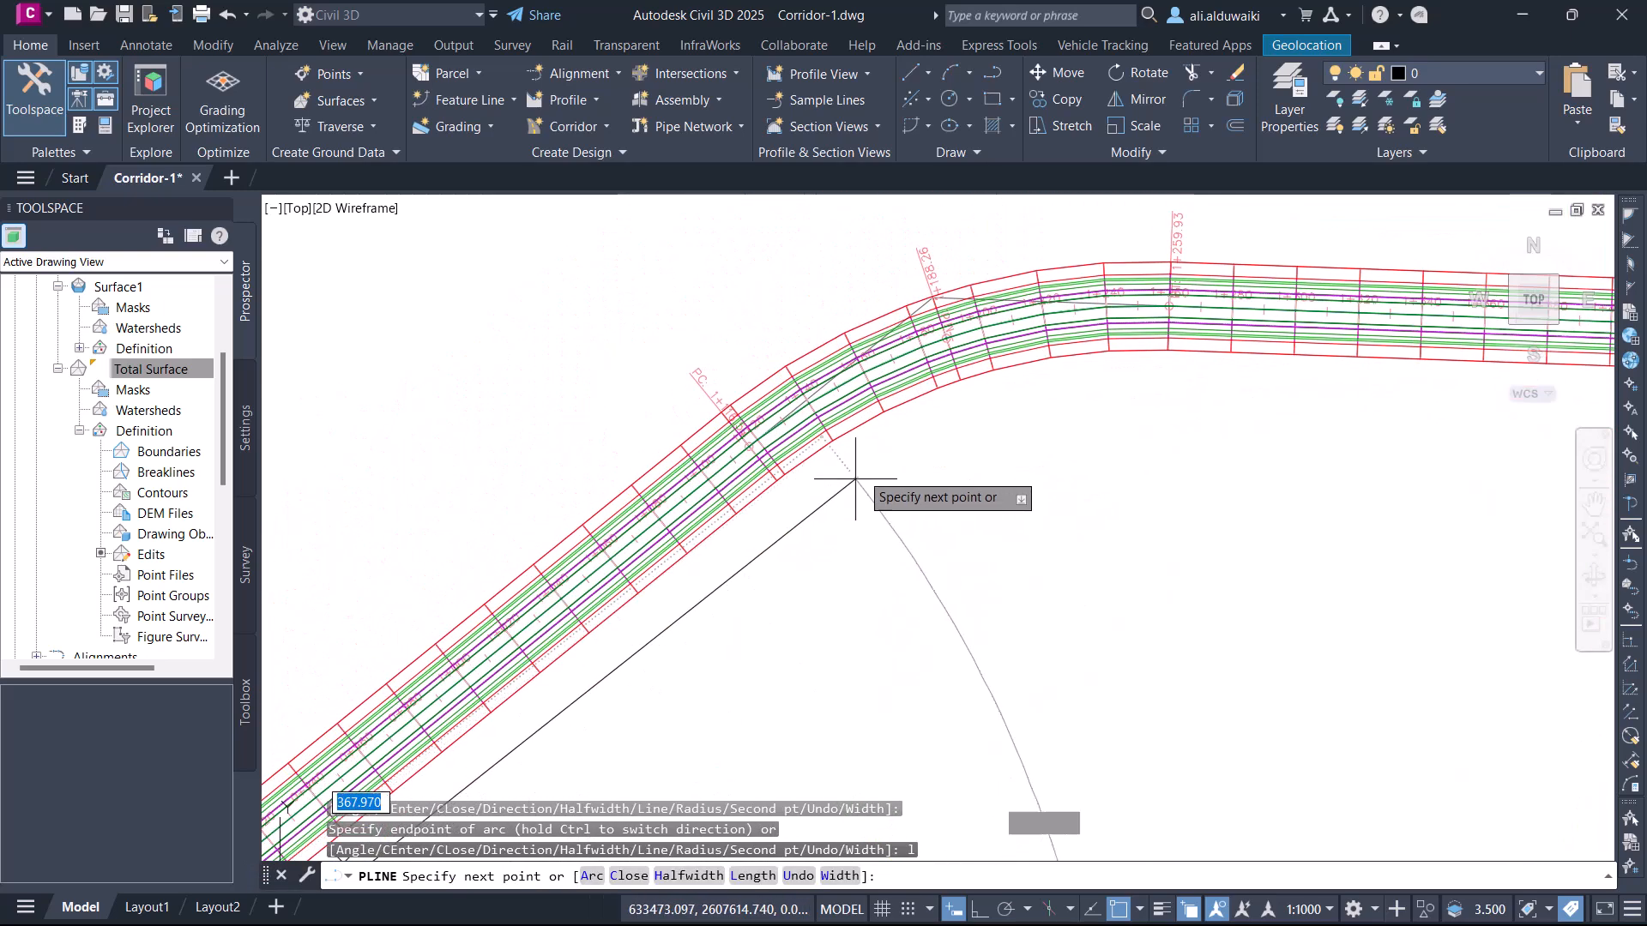
scroll(875, 480, "down", 2)
scroll(866, 452, "up", 5)
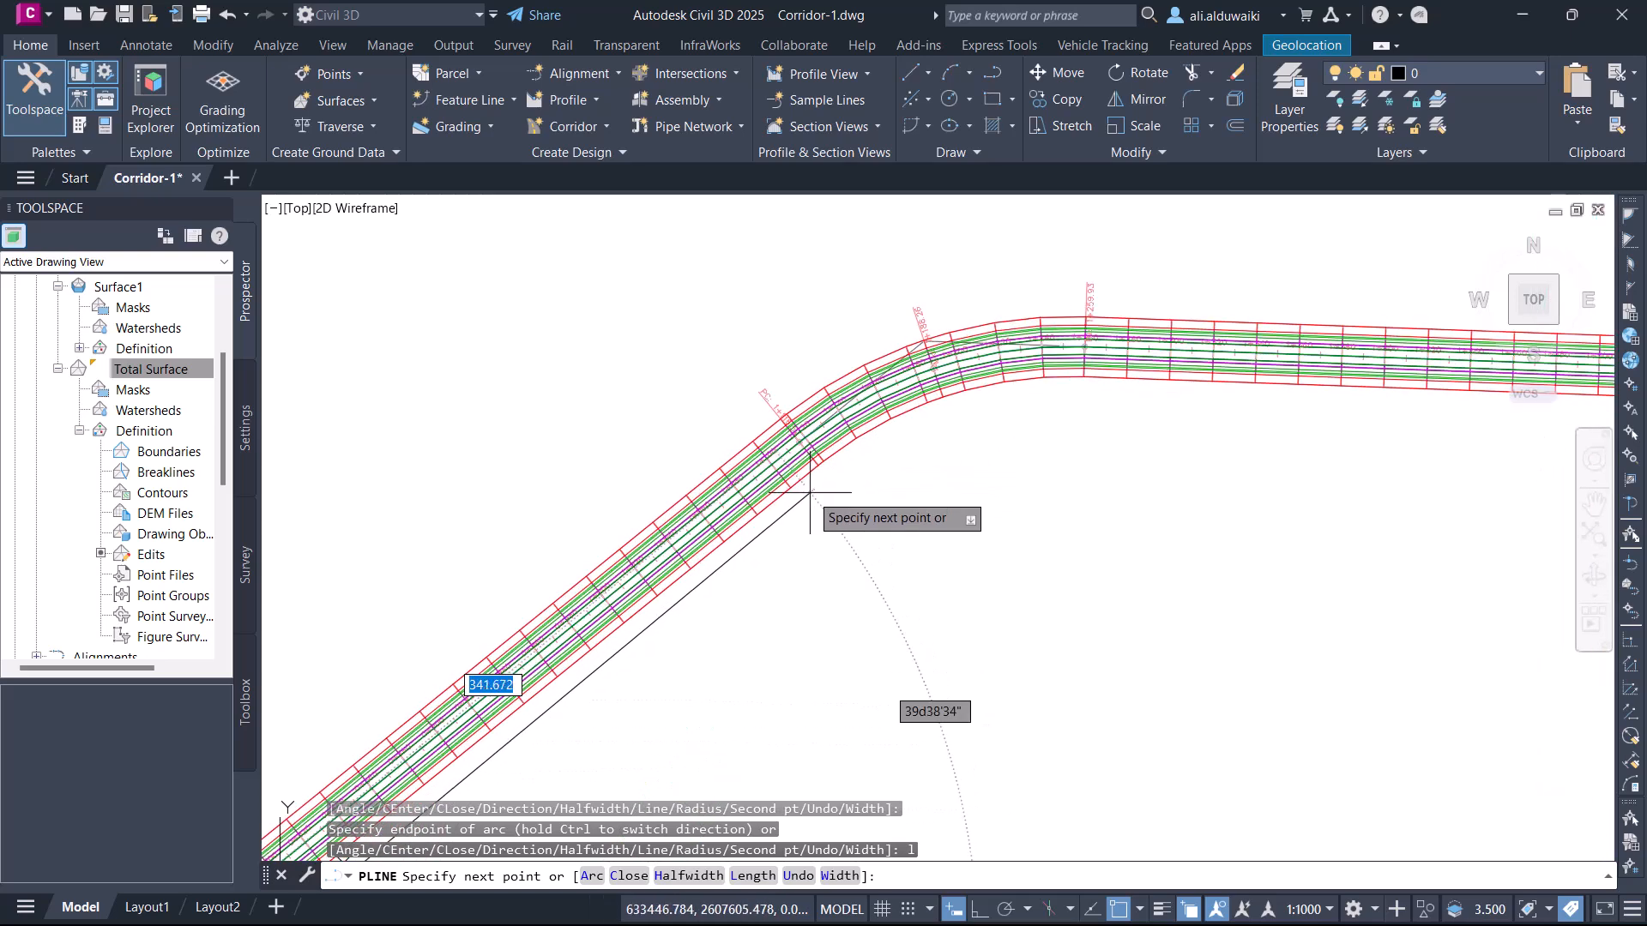
scroll(876, 427, "up", 1)
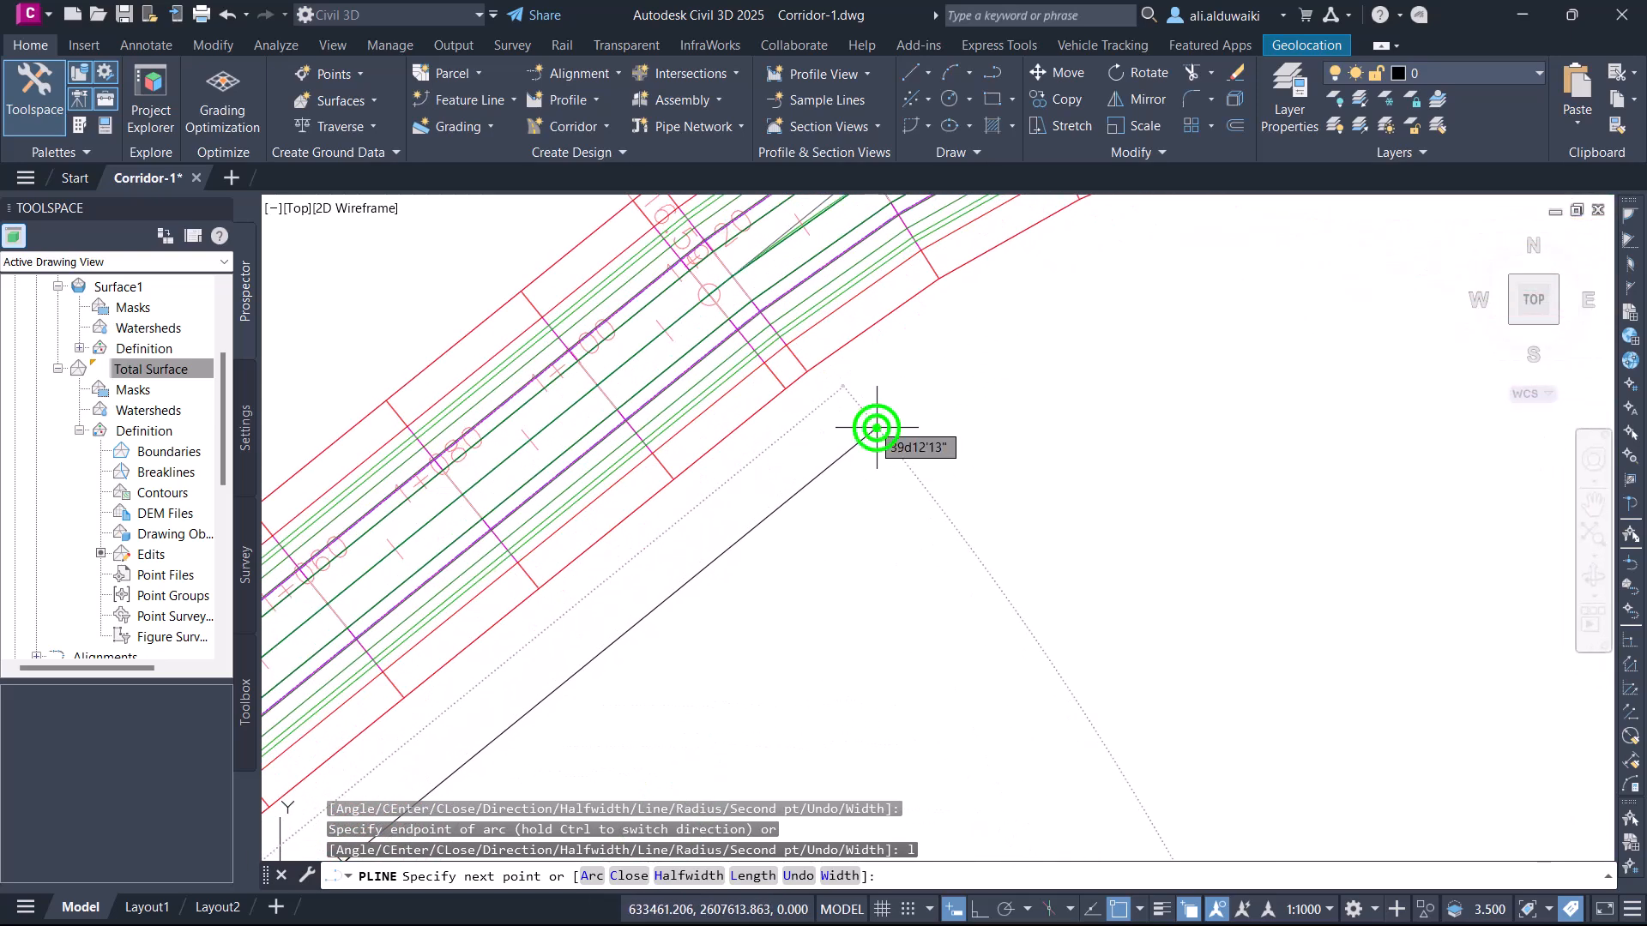
left_click(876, 427)
Step: Continue the polyline with an arc alongside the corridor's second curve
type("a")
mouse_move(967, 434)
middle_mouse_down()
mouse_move(846, 481)
mouse_move(679, 478)
middle_mouse_up()
scroll(857, 433, "down", 2)
middle_click_drag(1068, 341, 906, 380)
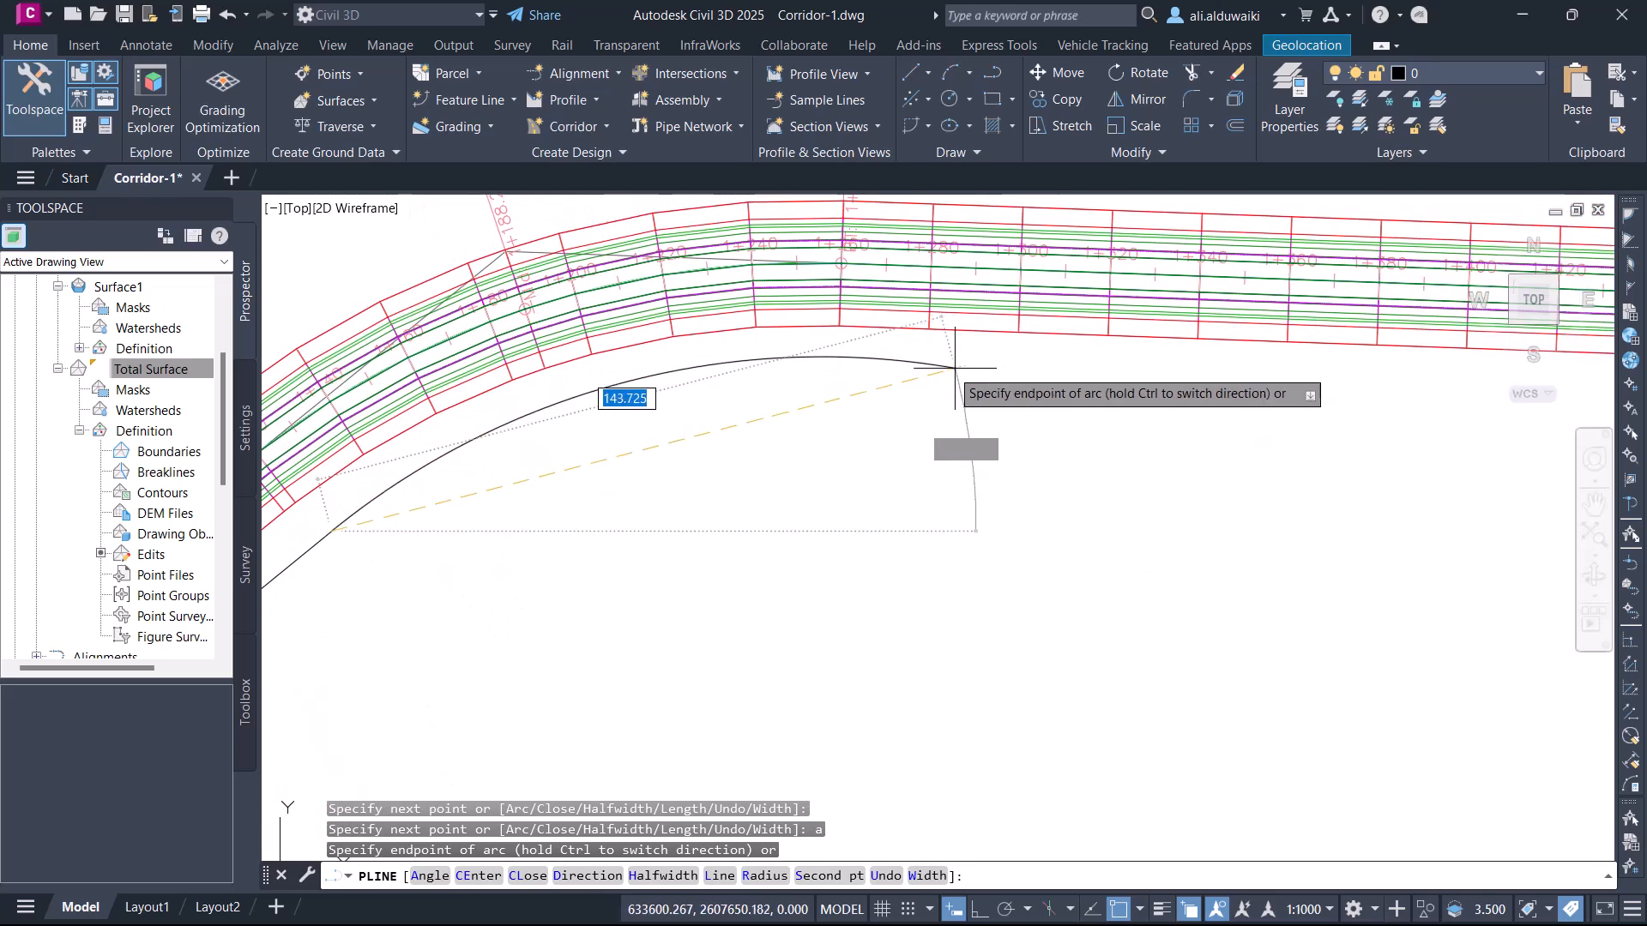
scroll(908, 363, "down", 2)
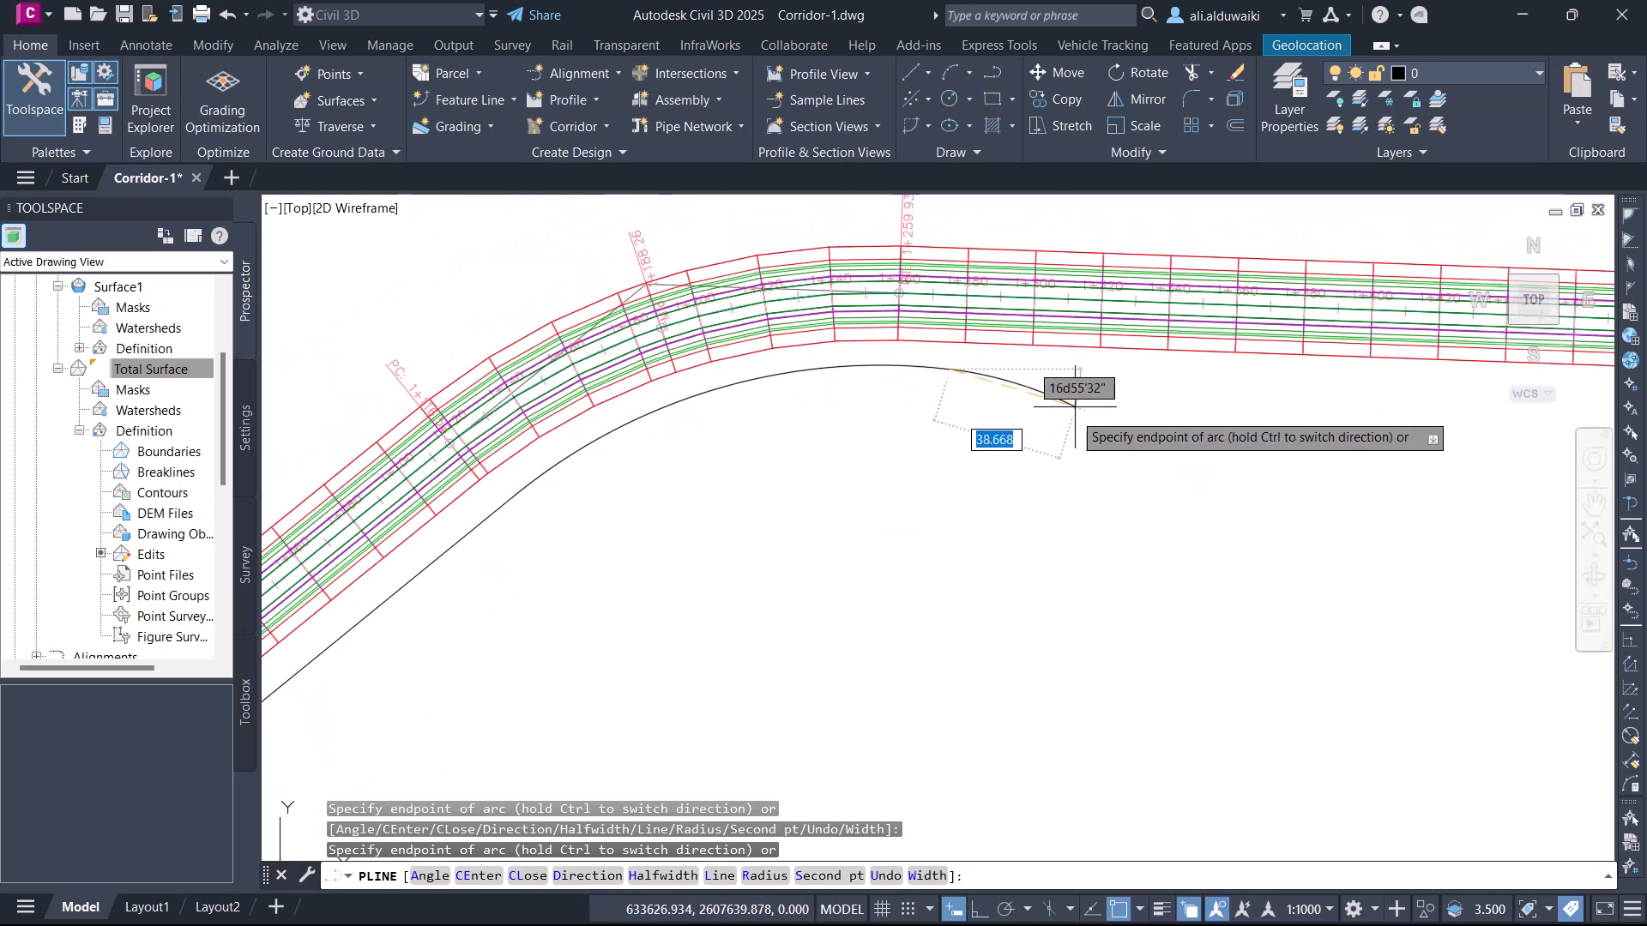
Step: Return to straight segments, extend the polyline alongside the corridor to its eastern end, and finish it
middle_click_drag(1048, 407, 776, 501)
key("Return")
scroll(1026, 455, "down", 2)
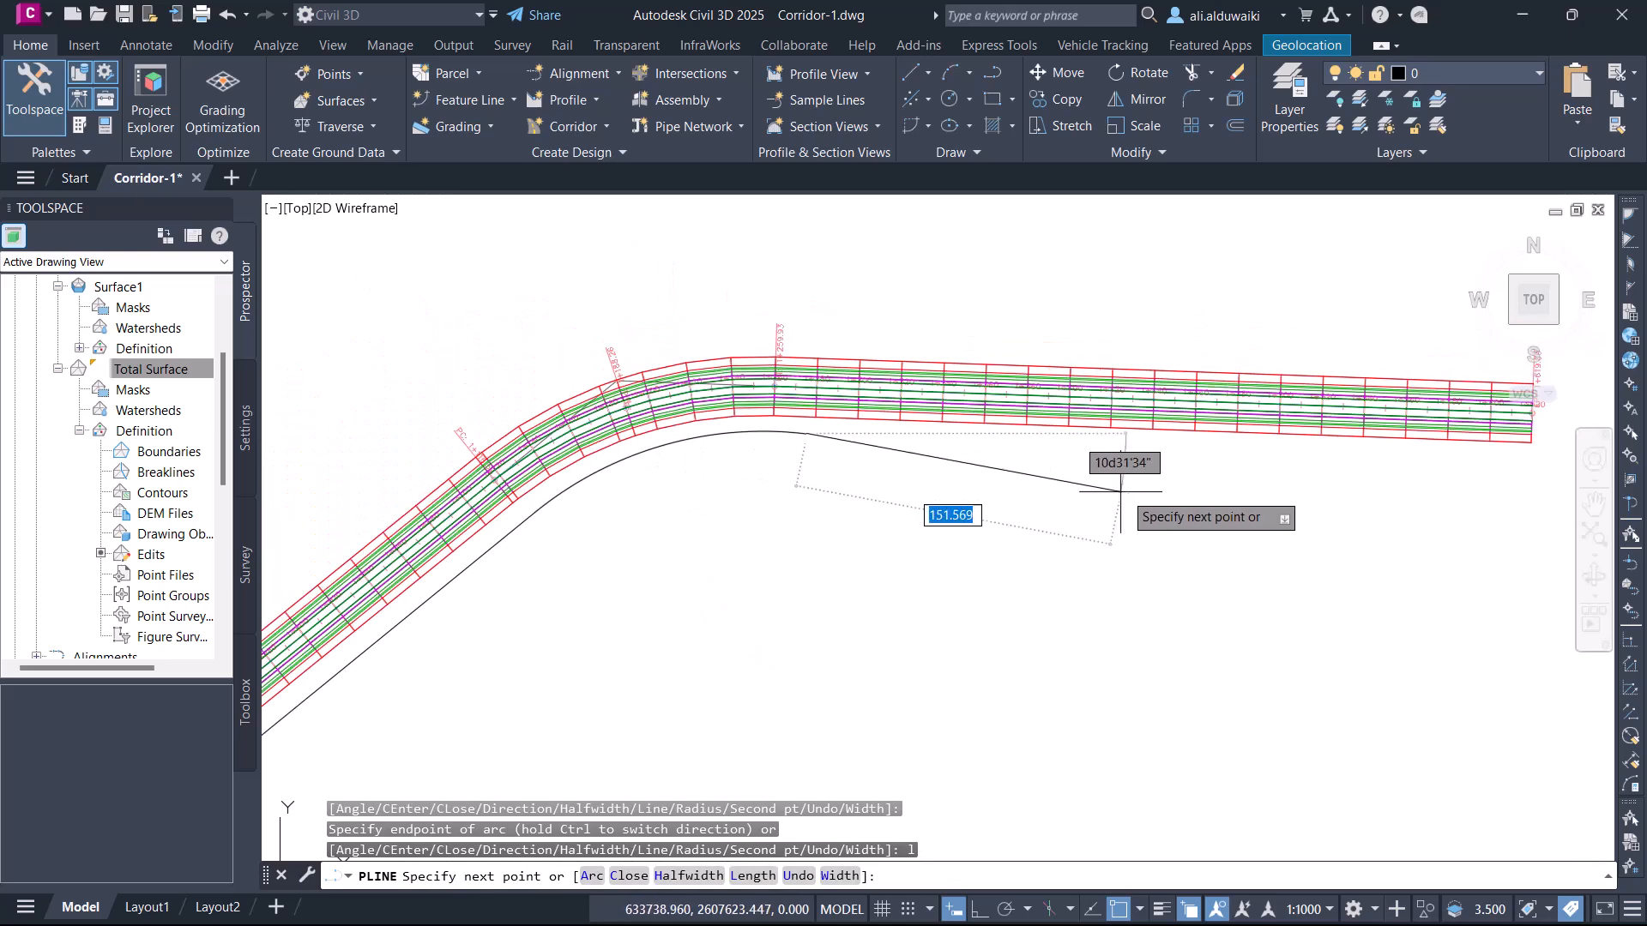
middle_click_drag(1175, 481, 819, 515)
scroll(1115, 503, "up", 2)
scroll(1181, 503, "up", 5)
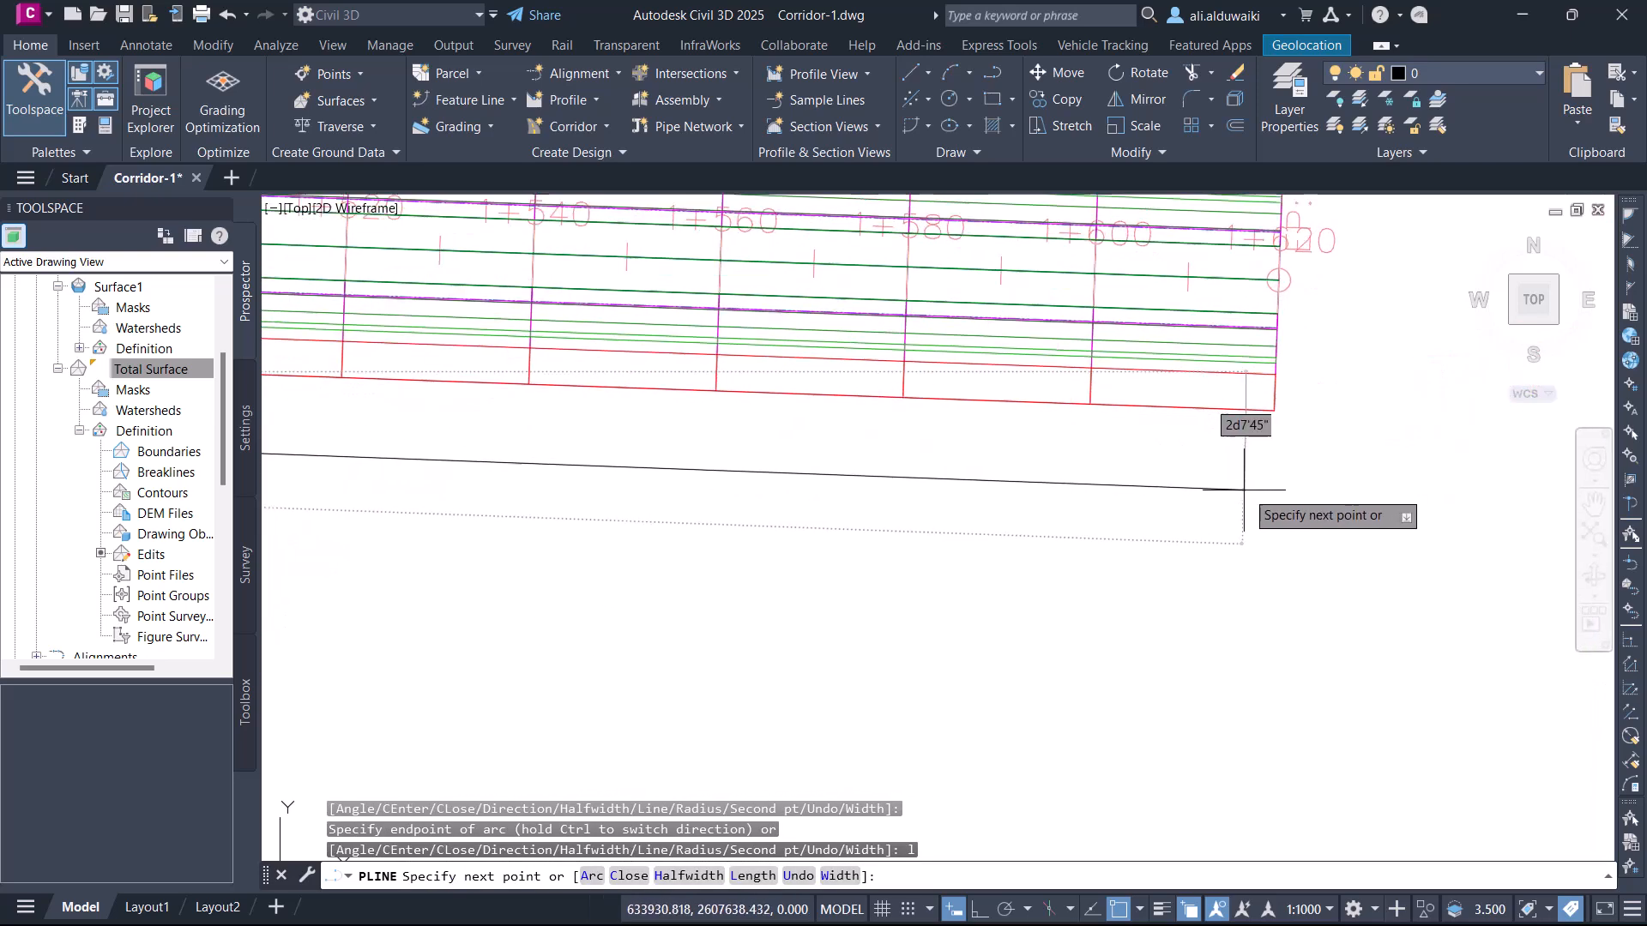
left_click(1273, 471)
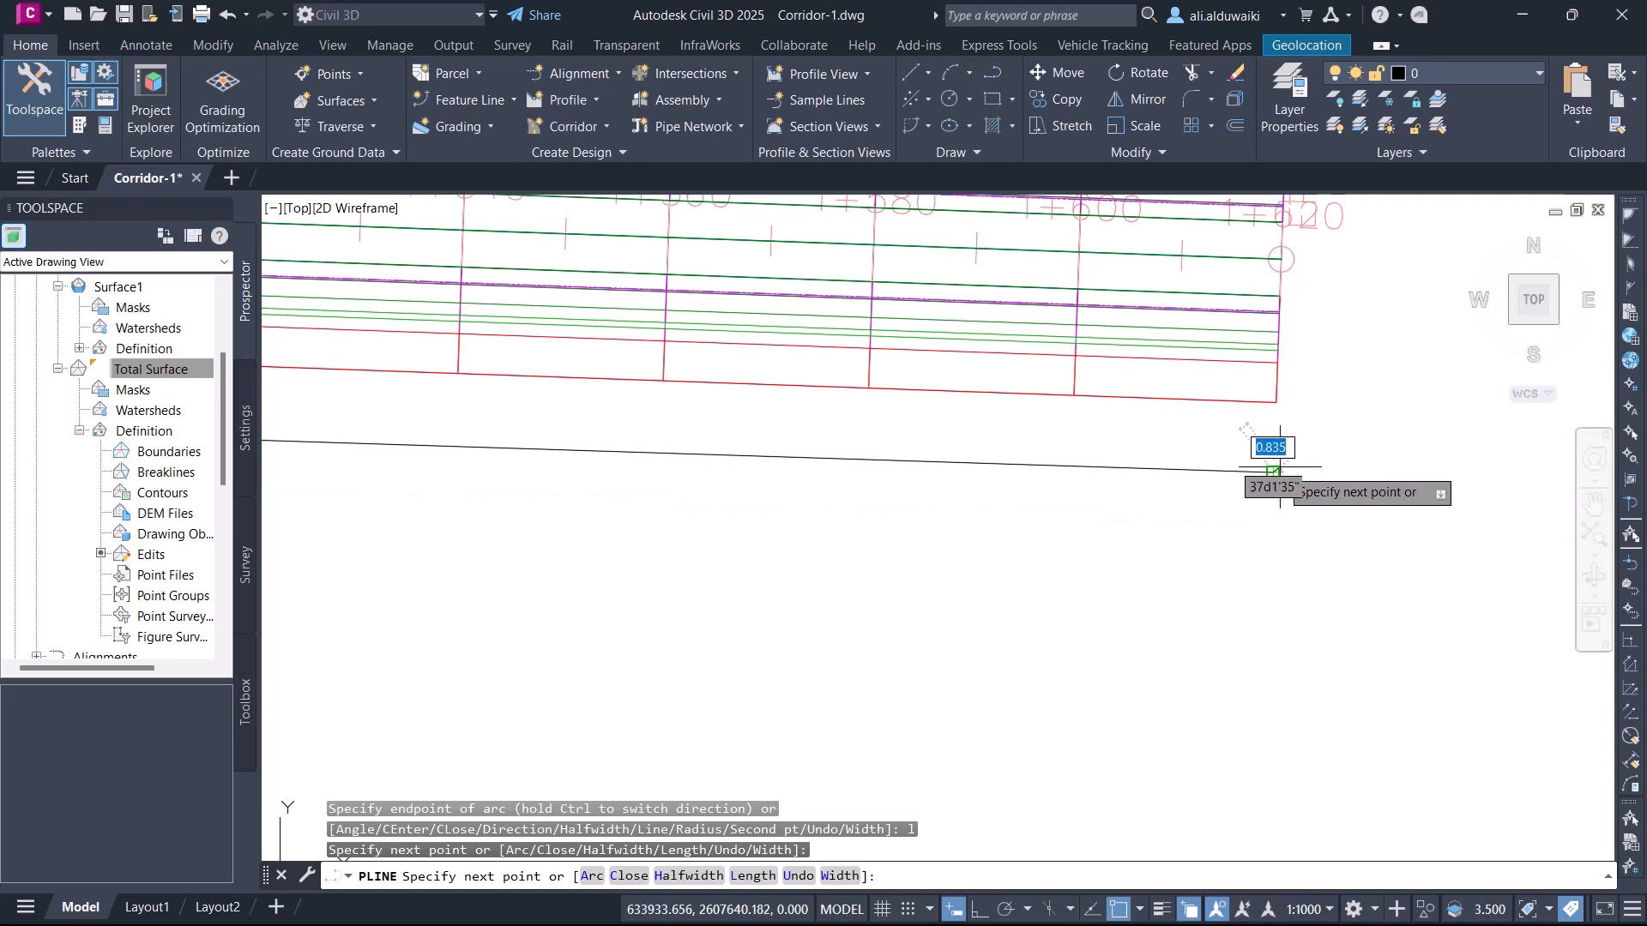
key("Return")
Step: Examine how the new polyline runs beside the corridor from its eastern end back toward its southern end
scroll(1268, 471, "down", 5)
scroll(919, 683, "down", 1)
middle_click_drag(919, 682, 1276, 556)
scroll(1158, 625, "down", 1)
middle_click_drag(1158, 625, 1196, 467)
scroll(1024, 671, "down", 2)
middle_click_drag(1025, 671, 1069, 497)
scroll(1070, 496, "down", 2)
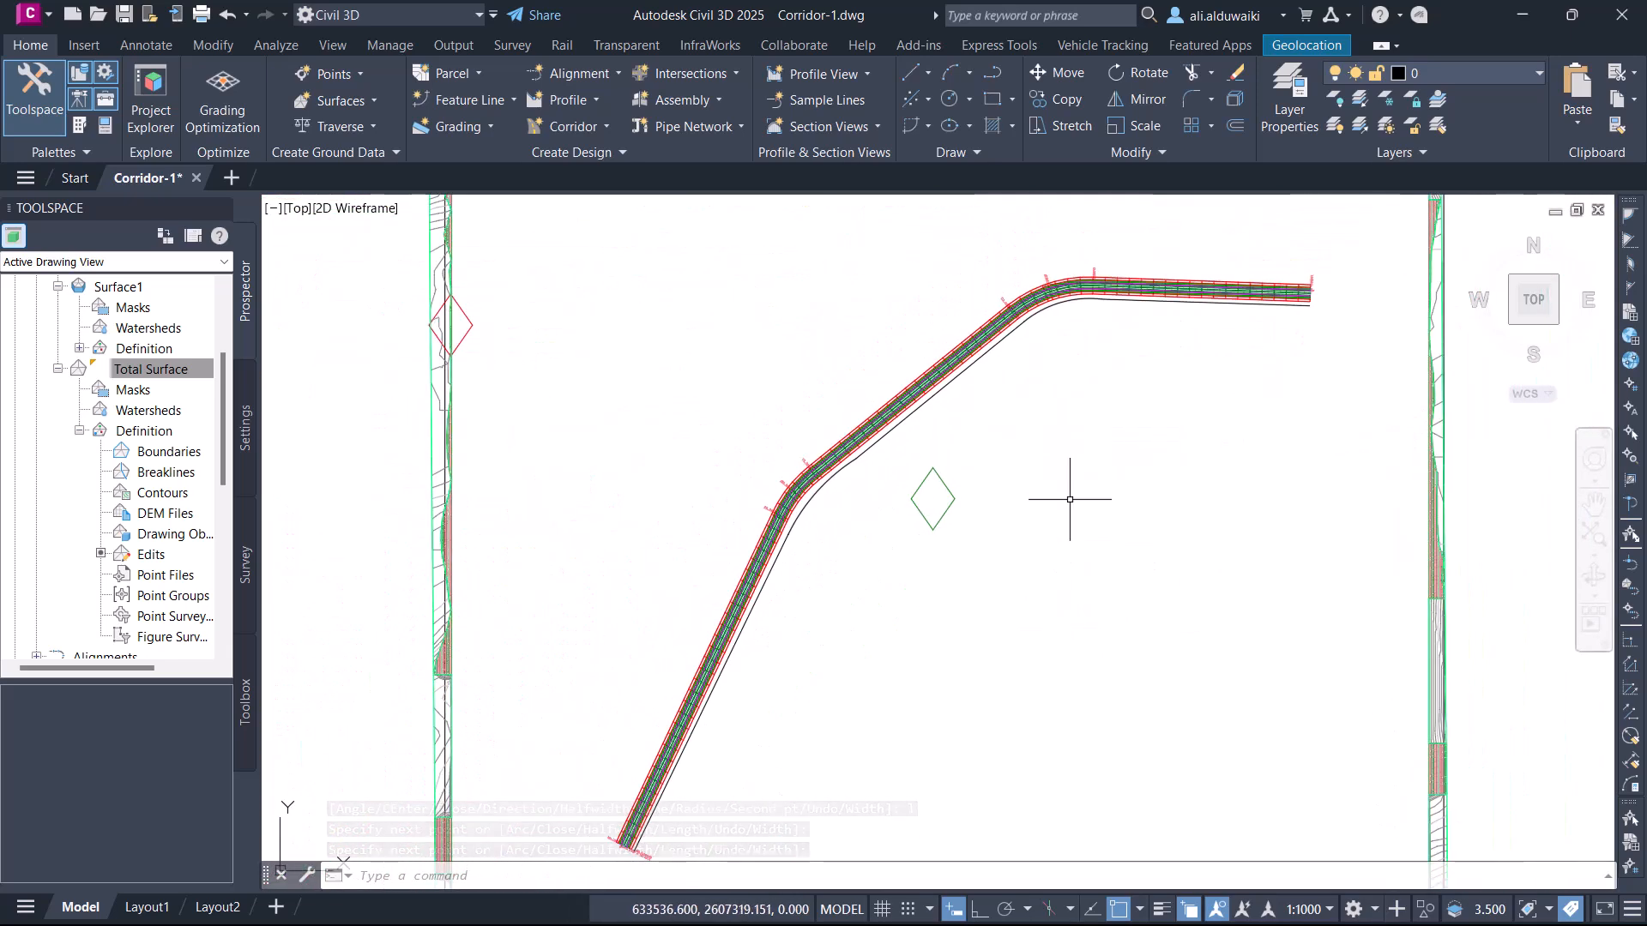
middle_click_drag(1057, 560, 1050, 482)
scroll(787, 526, "up", 3)
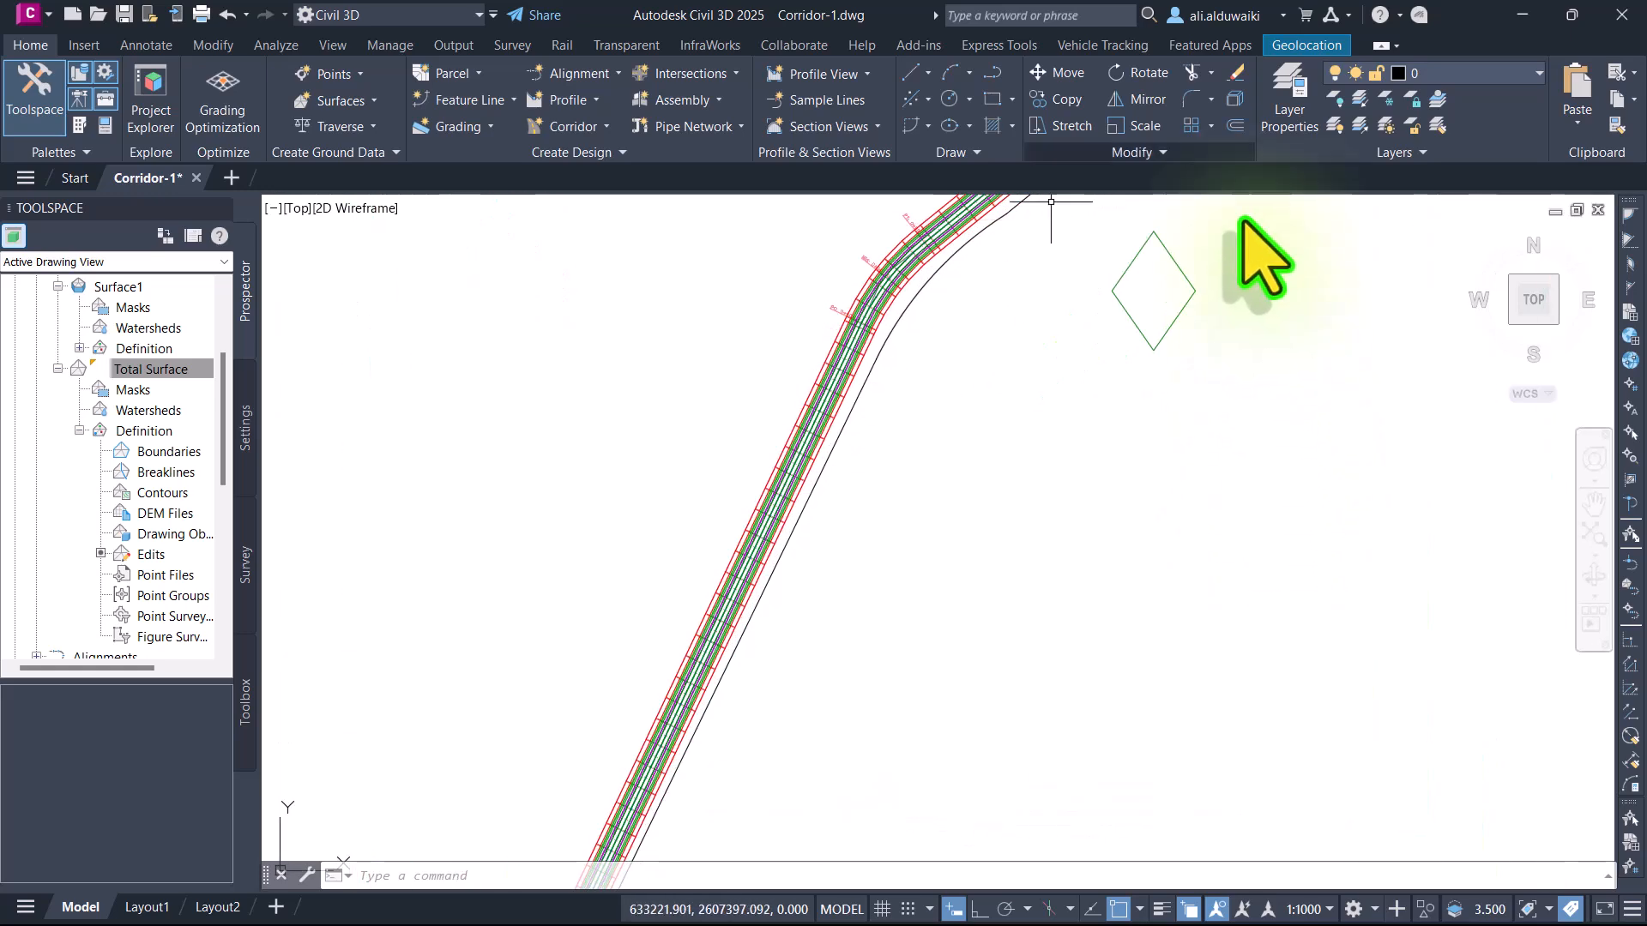
Step: Offset the polyline beside the corridor through a point just beyond the corridor's northwest edge
left_click(1235, 126)
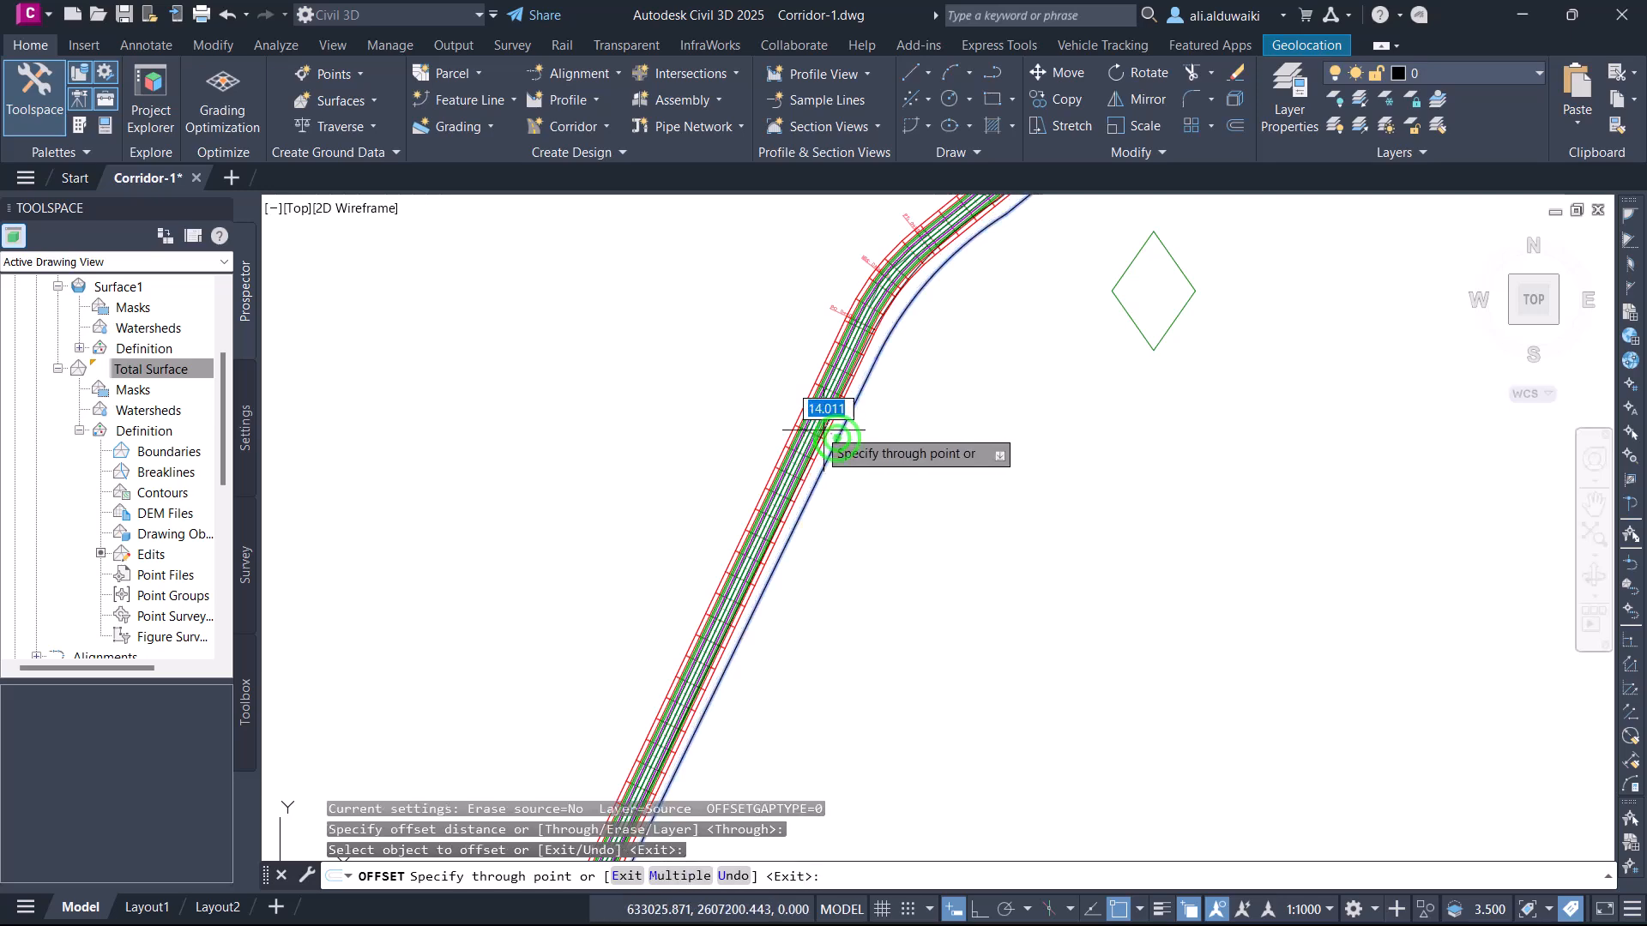
scroll(780, 417, "down", 4)
scroll(779, 417, "up", 2)
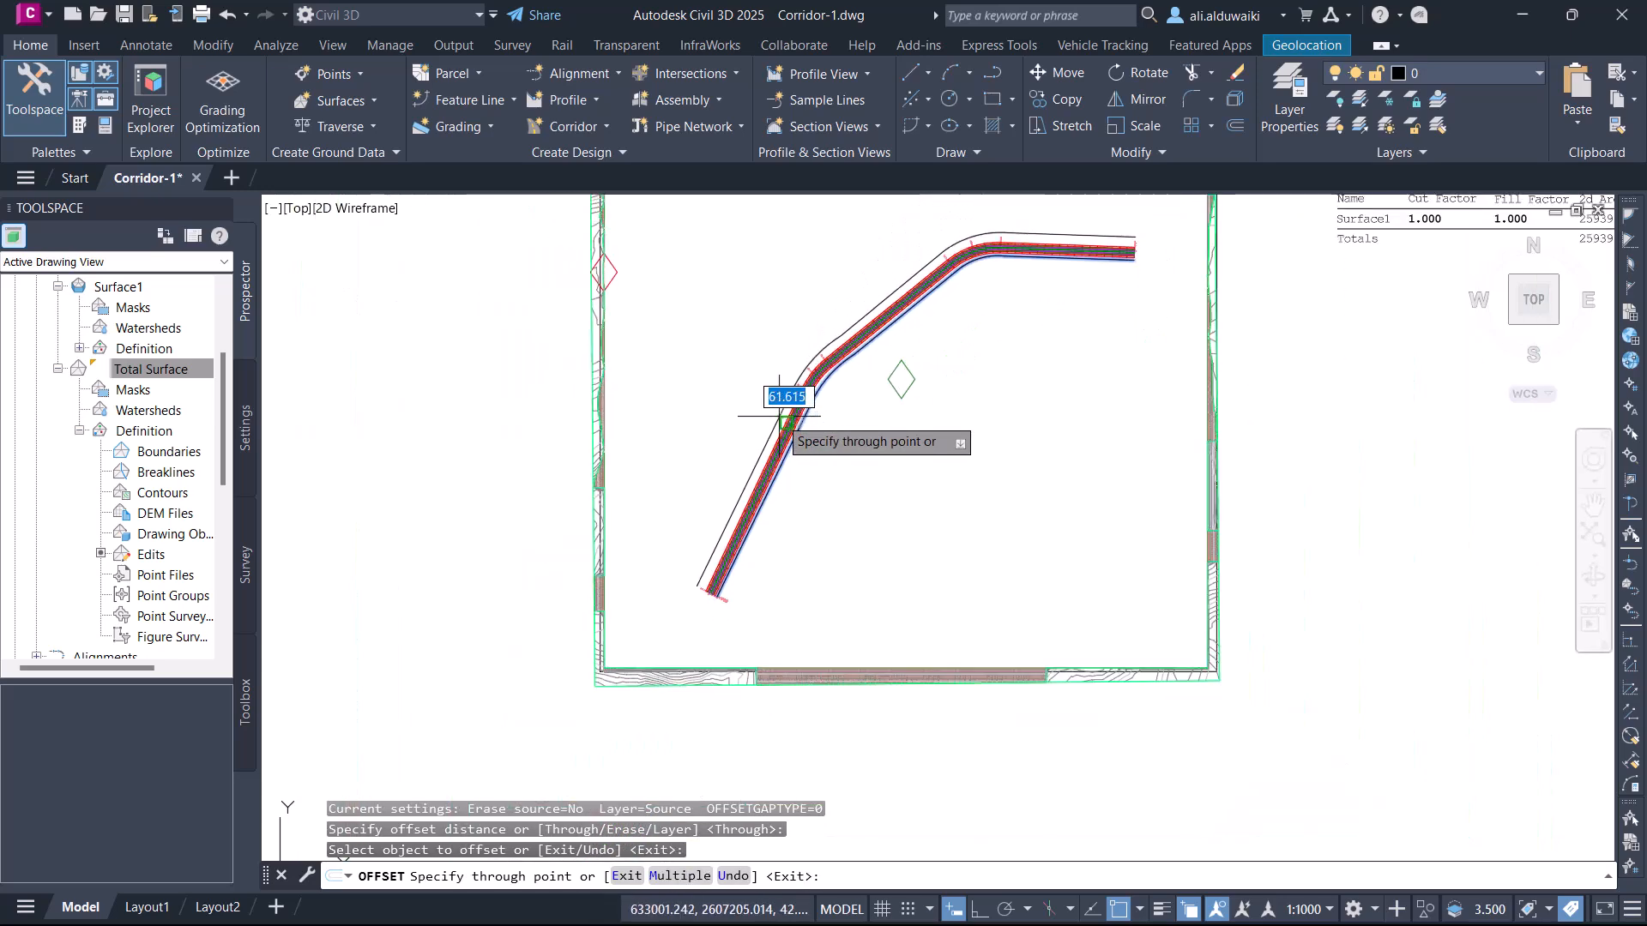
scroll(780, 417, "up", 5)
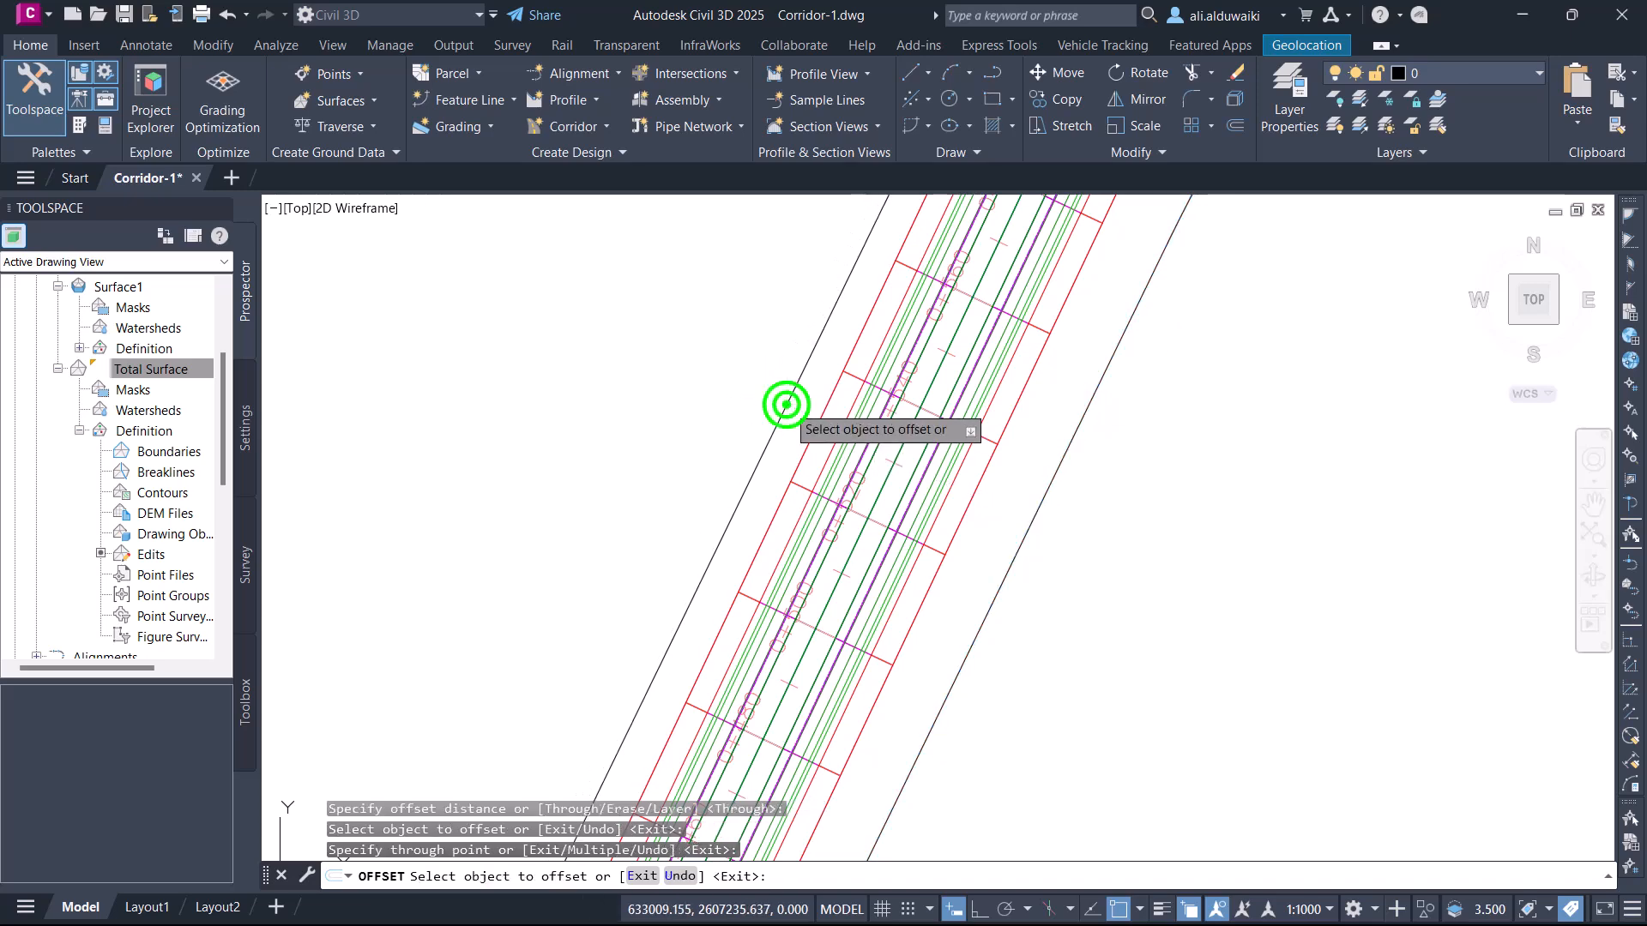
scroll(986, 635, "down", 5)
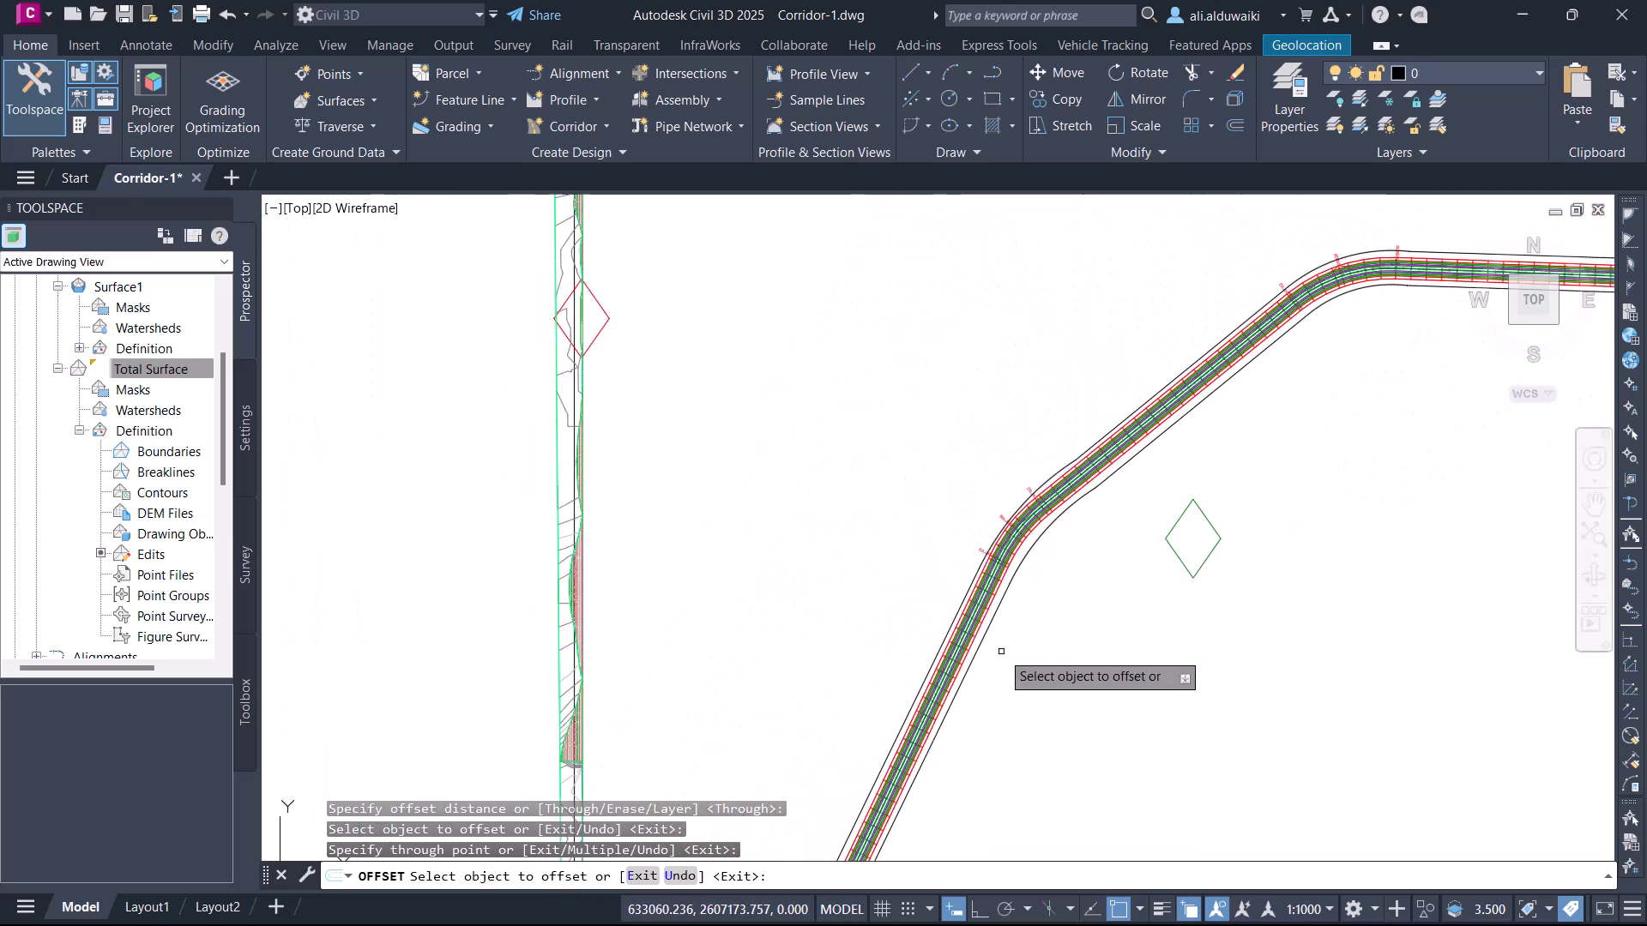
scroll(1001, 650, "down", 2)
middle_click_drag(1000, 651, 952, 620)
scroll(955, 620, "up", 5)
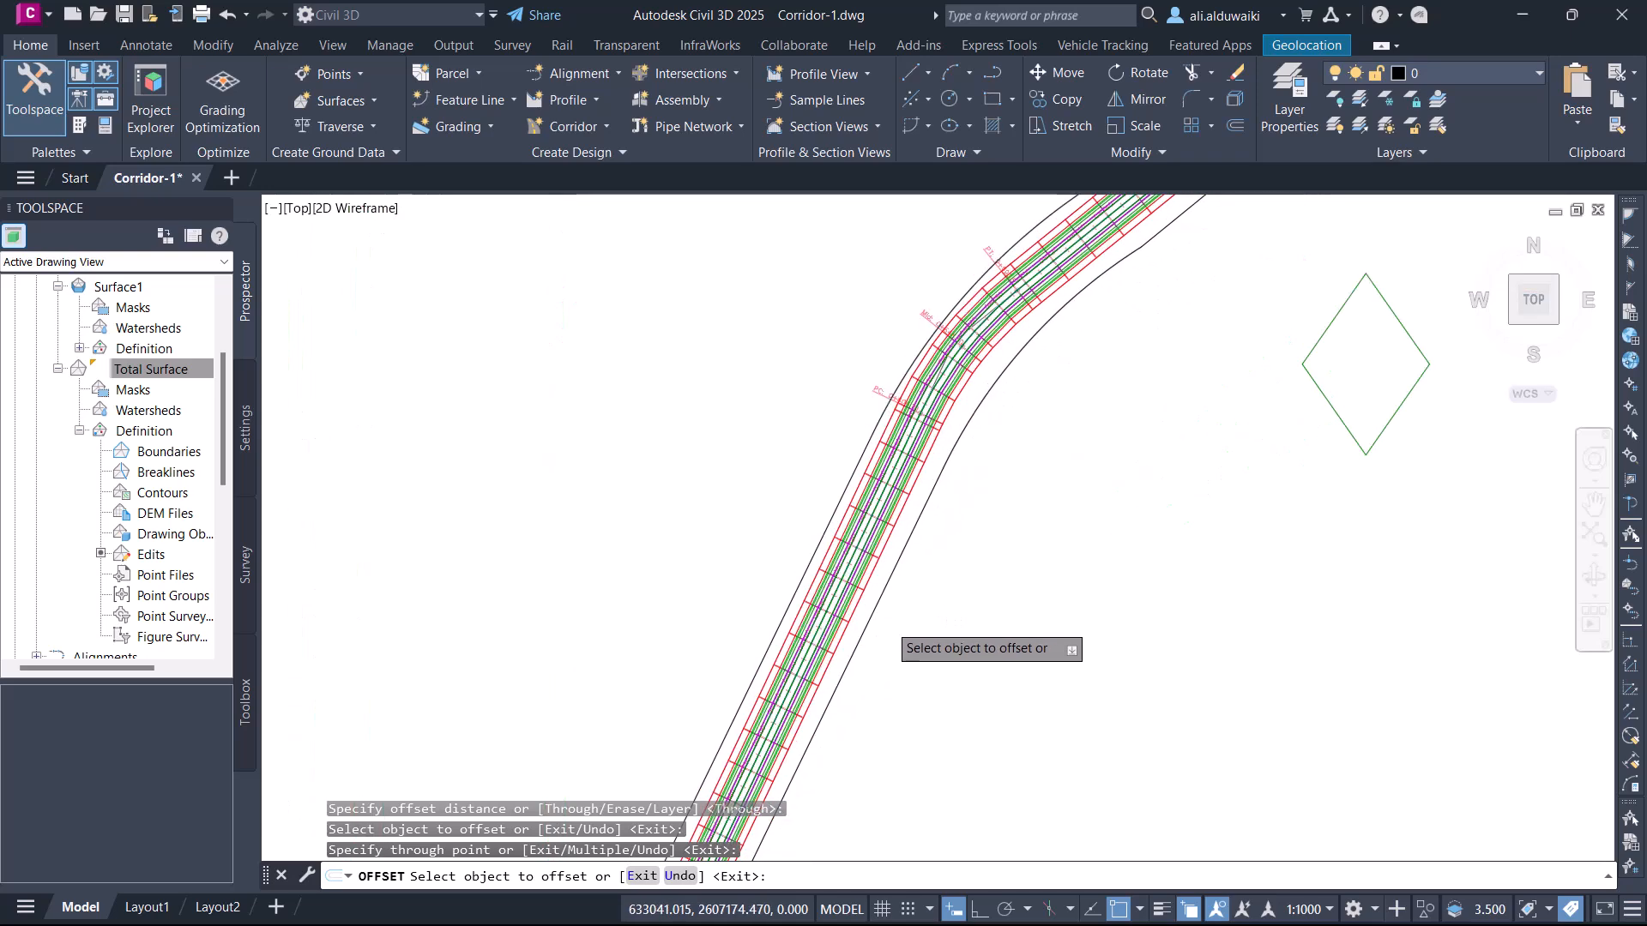
Step: Offset the southeast polyline through a point slightly farther northwest of the corridor, and erase the inner of the two northwest copies
left_click(857, 608)
scroll(777, 578, "up", 6)
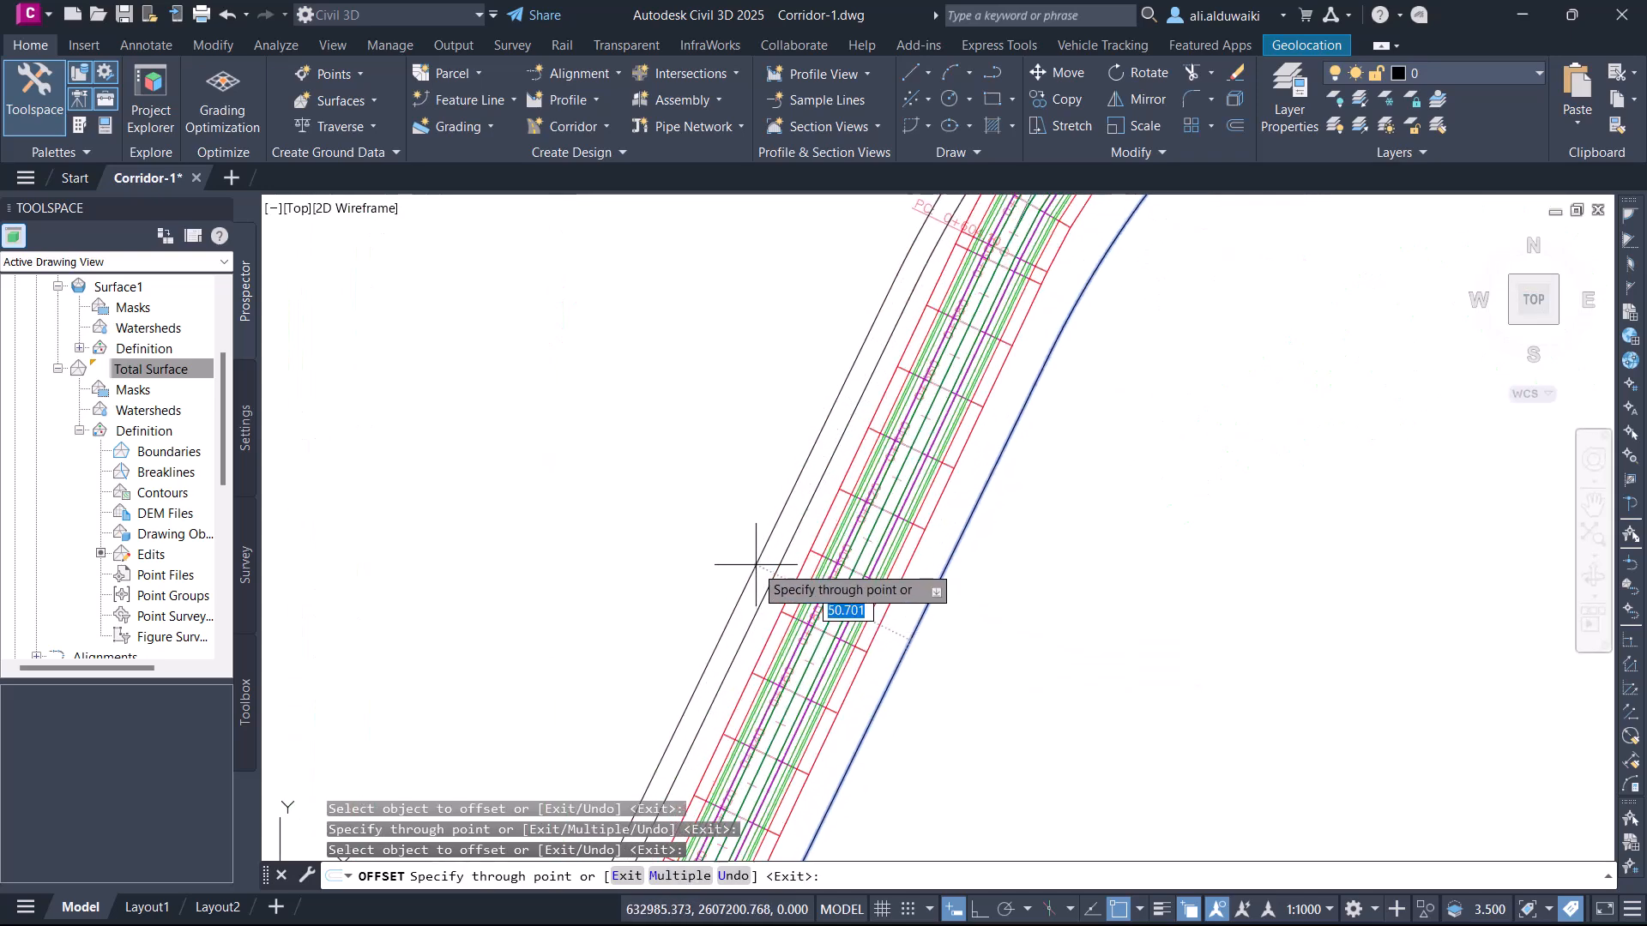
left_click(767, 555)
key("Escape")
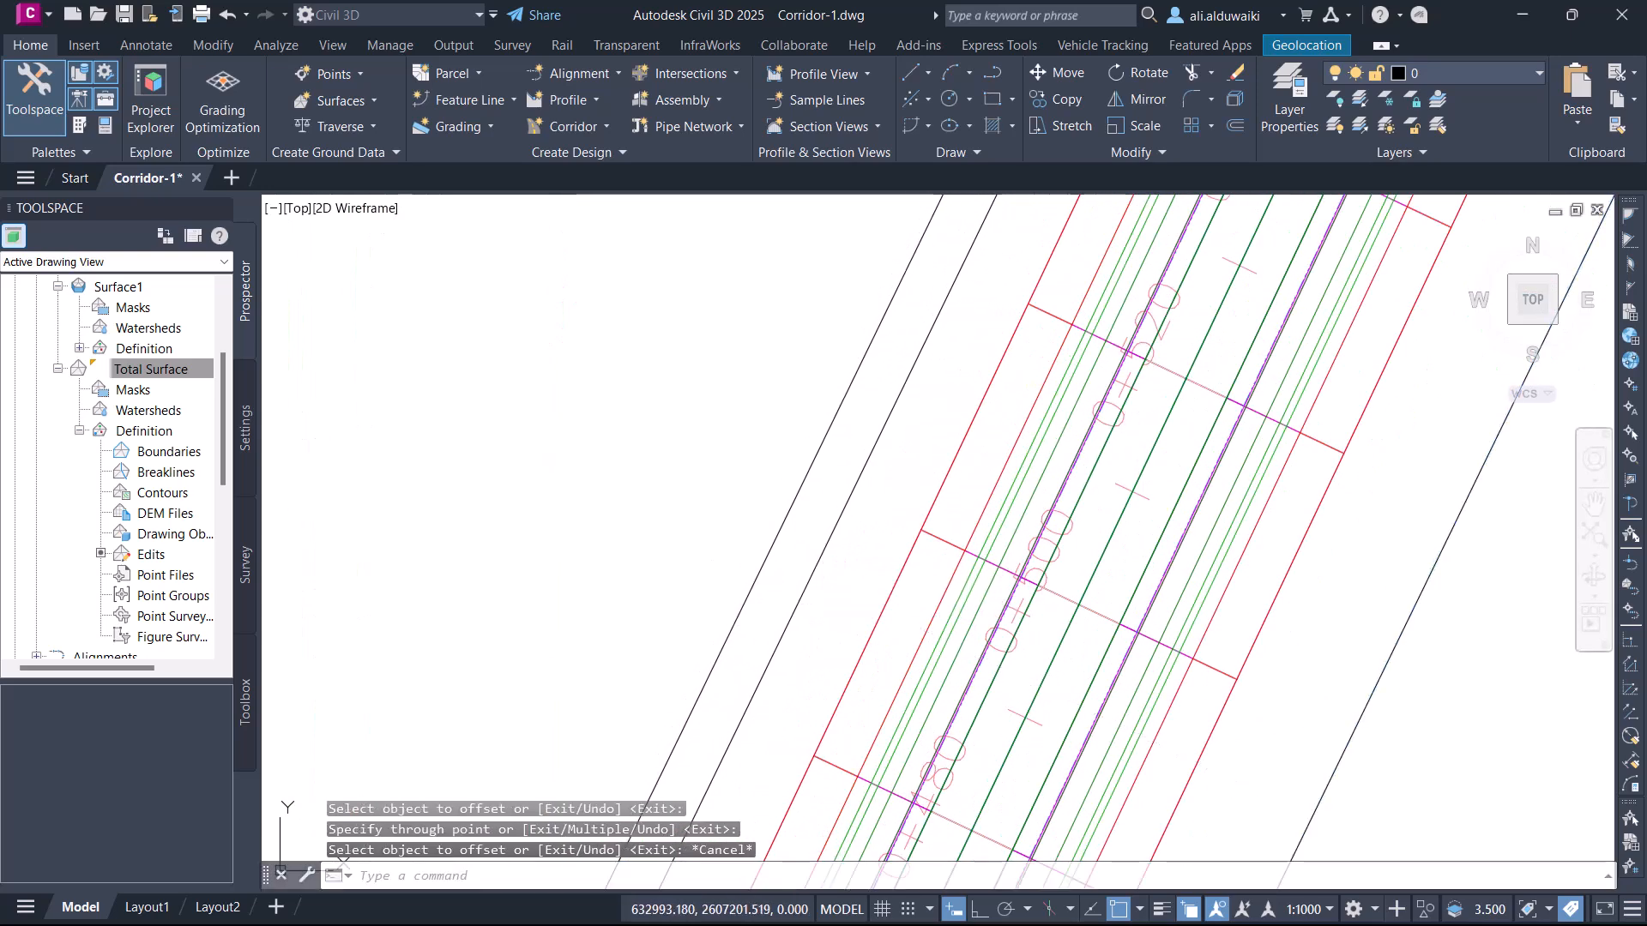
key("Delete")
scroll(836, 562, "down", 7)
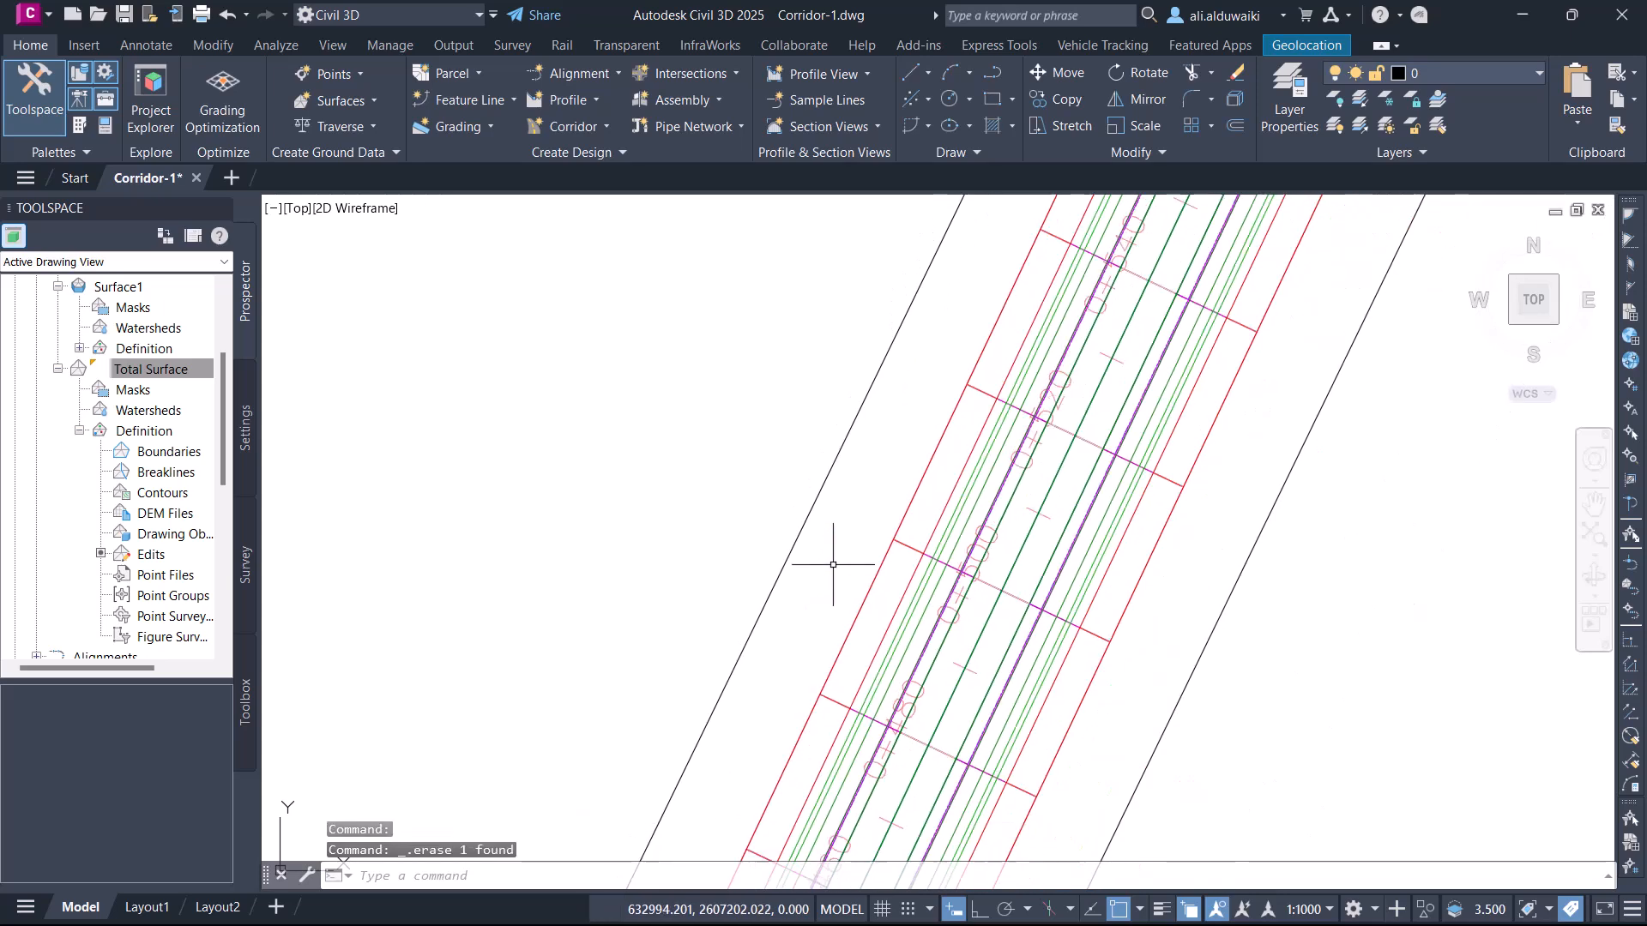
middle_click_drag(1247, 237, 1157, 296)
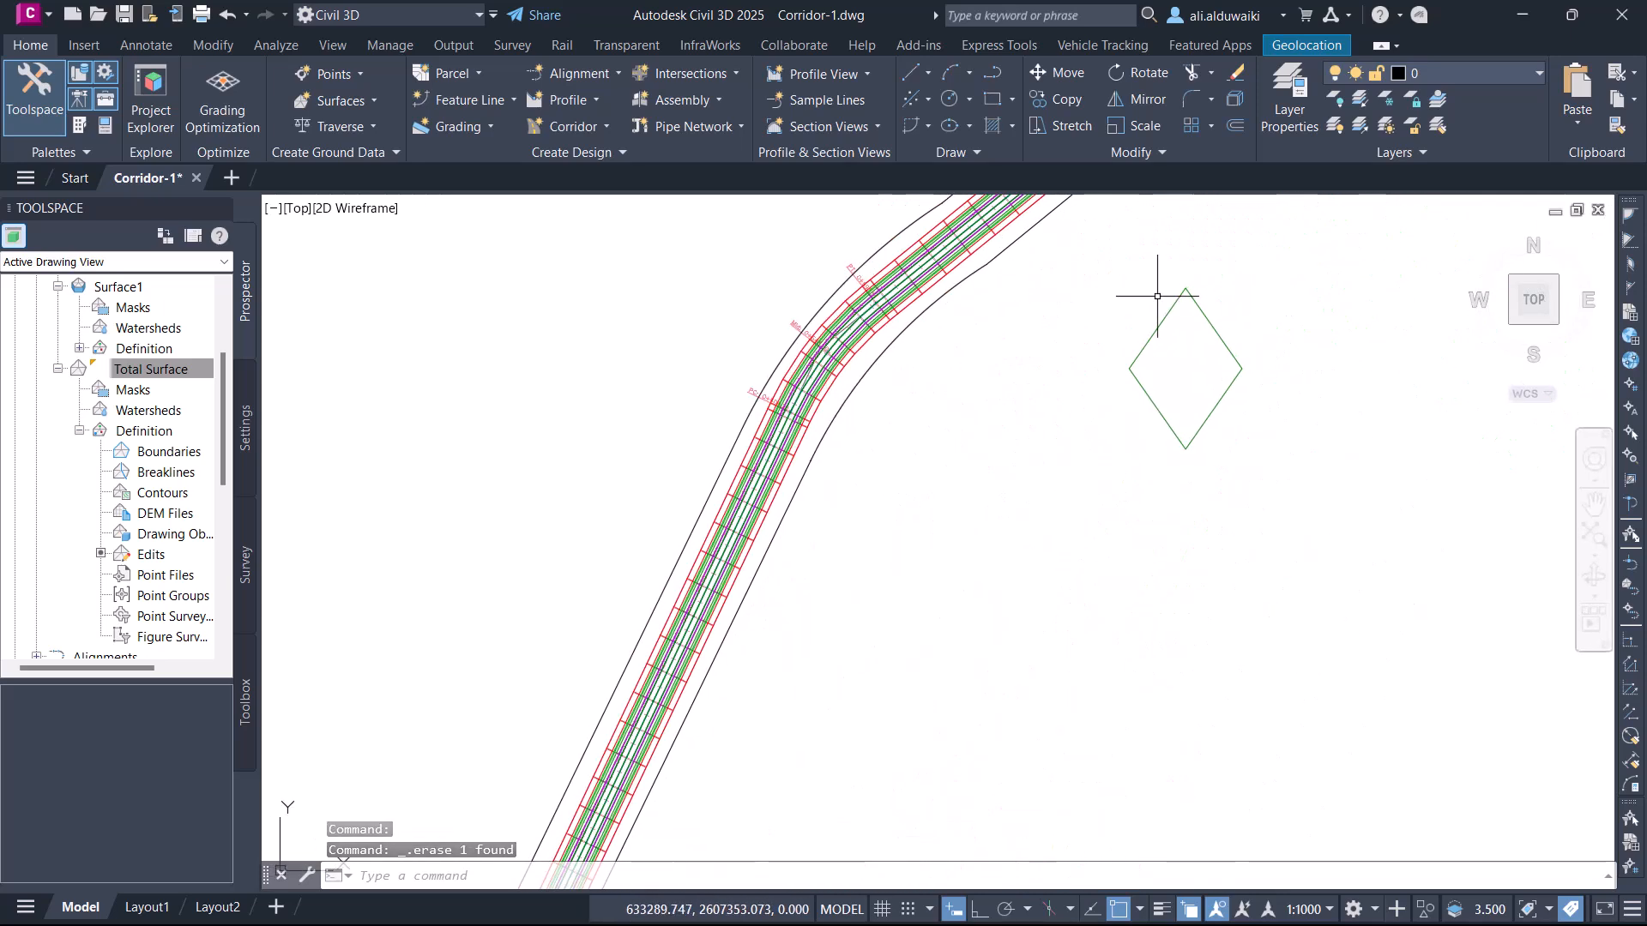
Step: Offset the southeast polyline outward, away from the corridor, by a distance of 30
left_click(1235, 120)
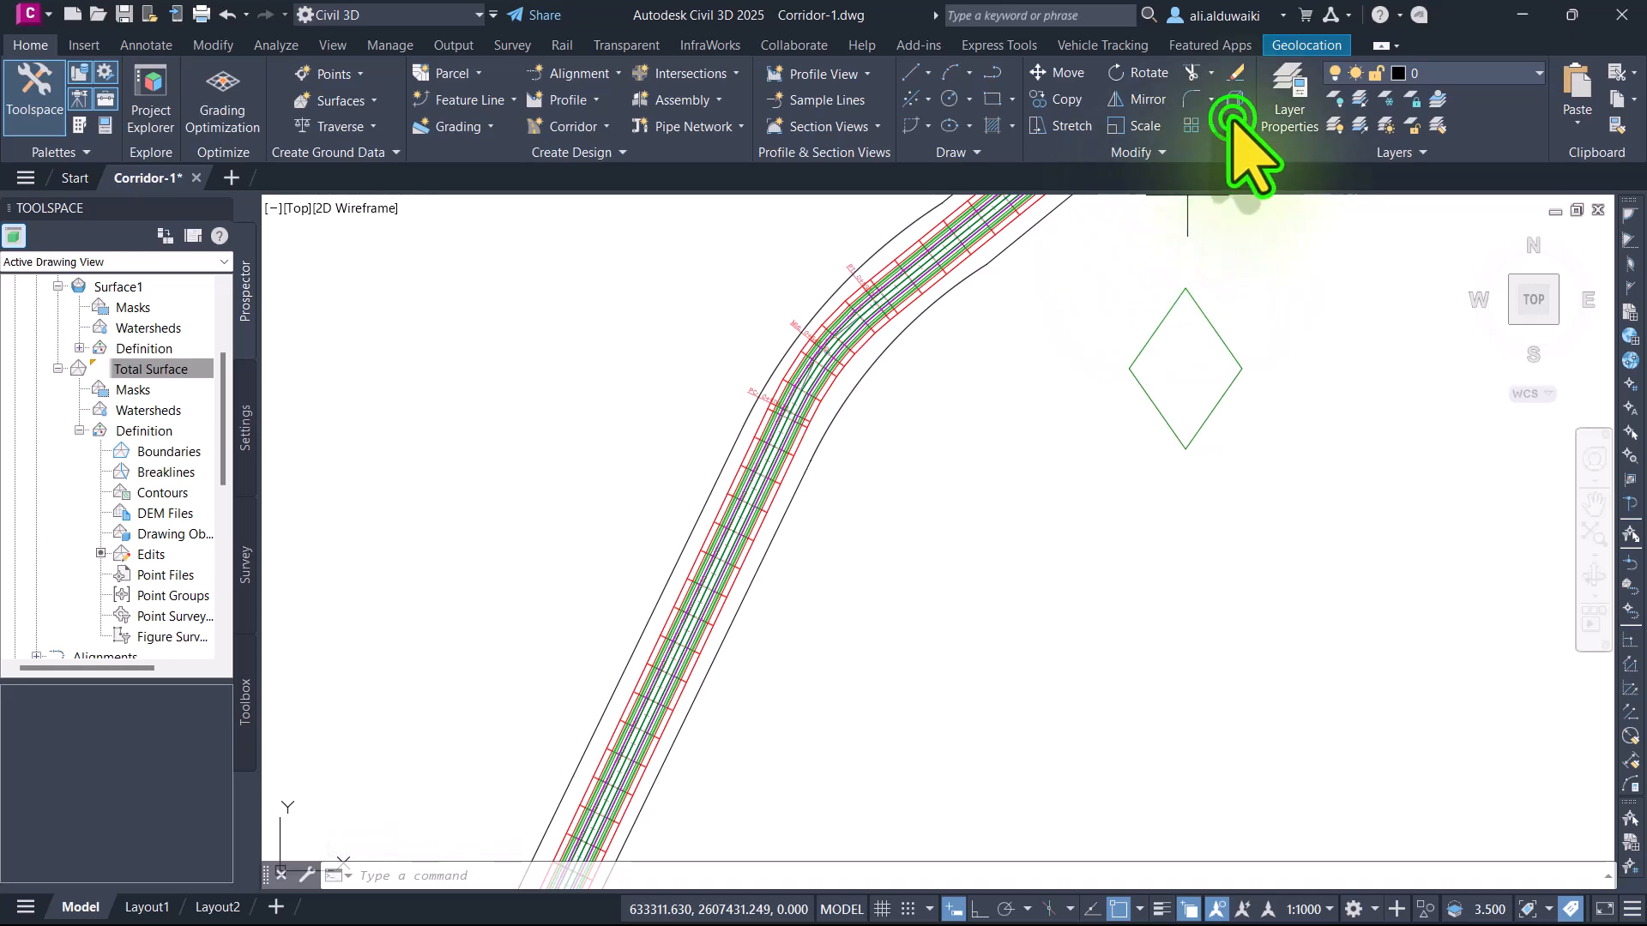
scroll(917, 560, "down", 2)
middle_click_drag(917, 560, 1009, 428)
middle_click_drag(814, 849, 1046, 374)
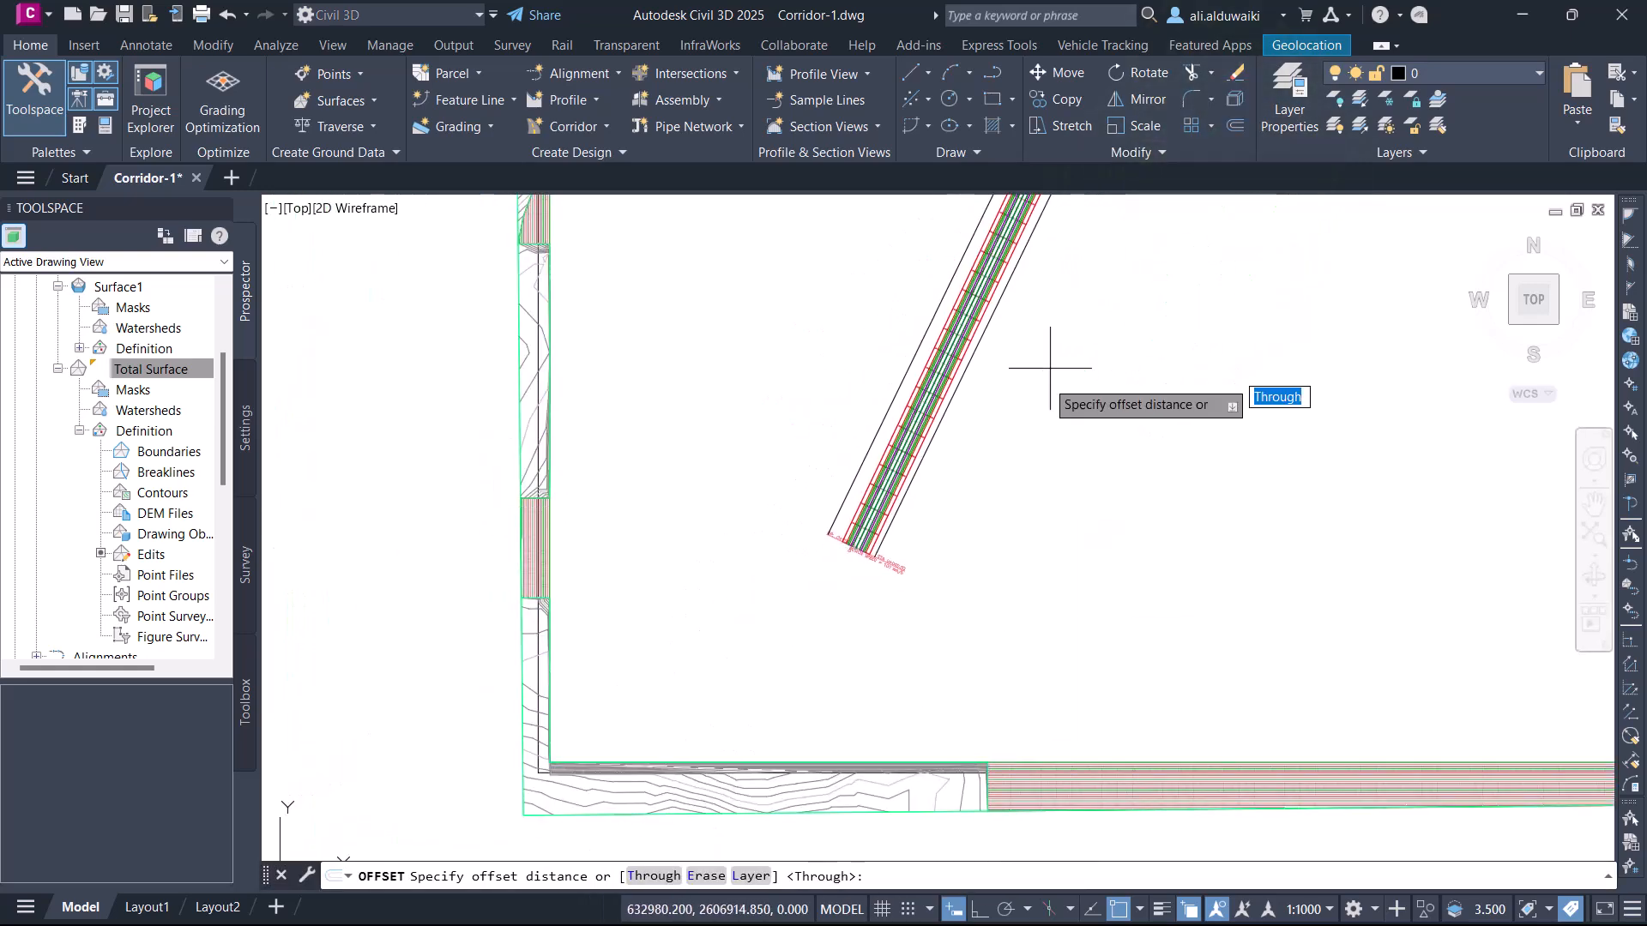
scroll(956, 617, "up", 5)
scroll(978, 483, "up", 1)
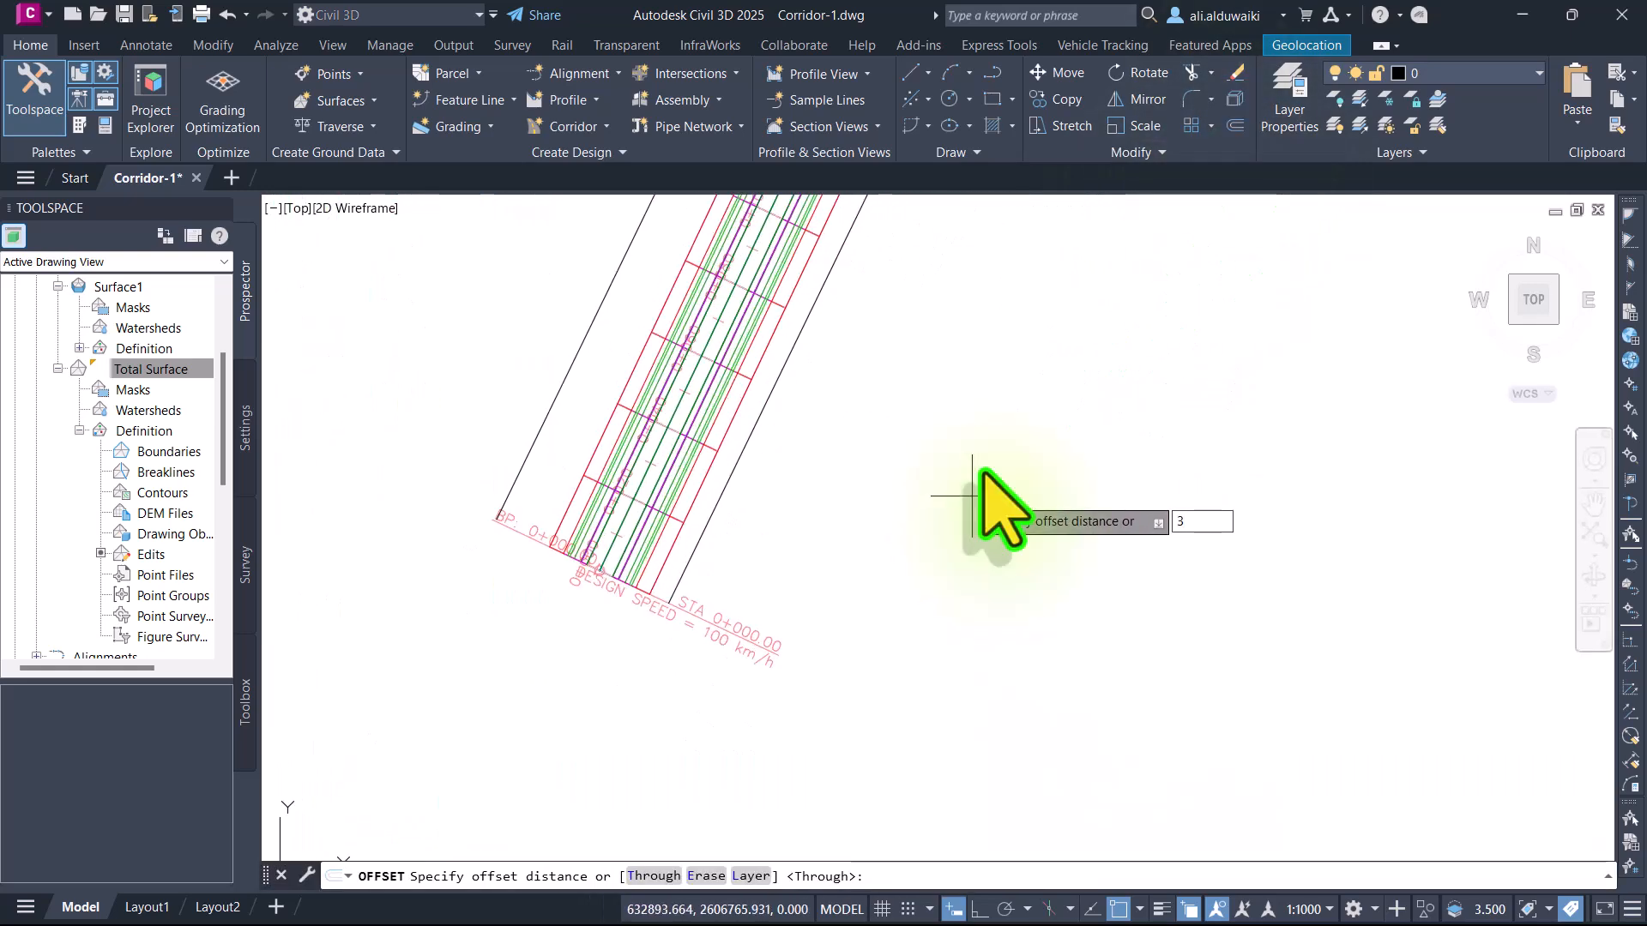
type("30")
key("Return")
scroll(900, 541, "up", 2)
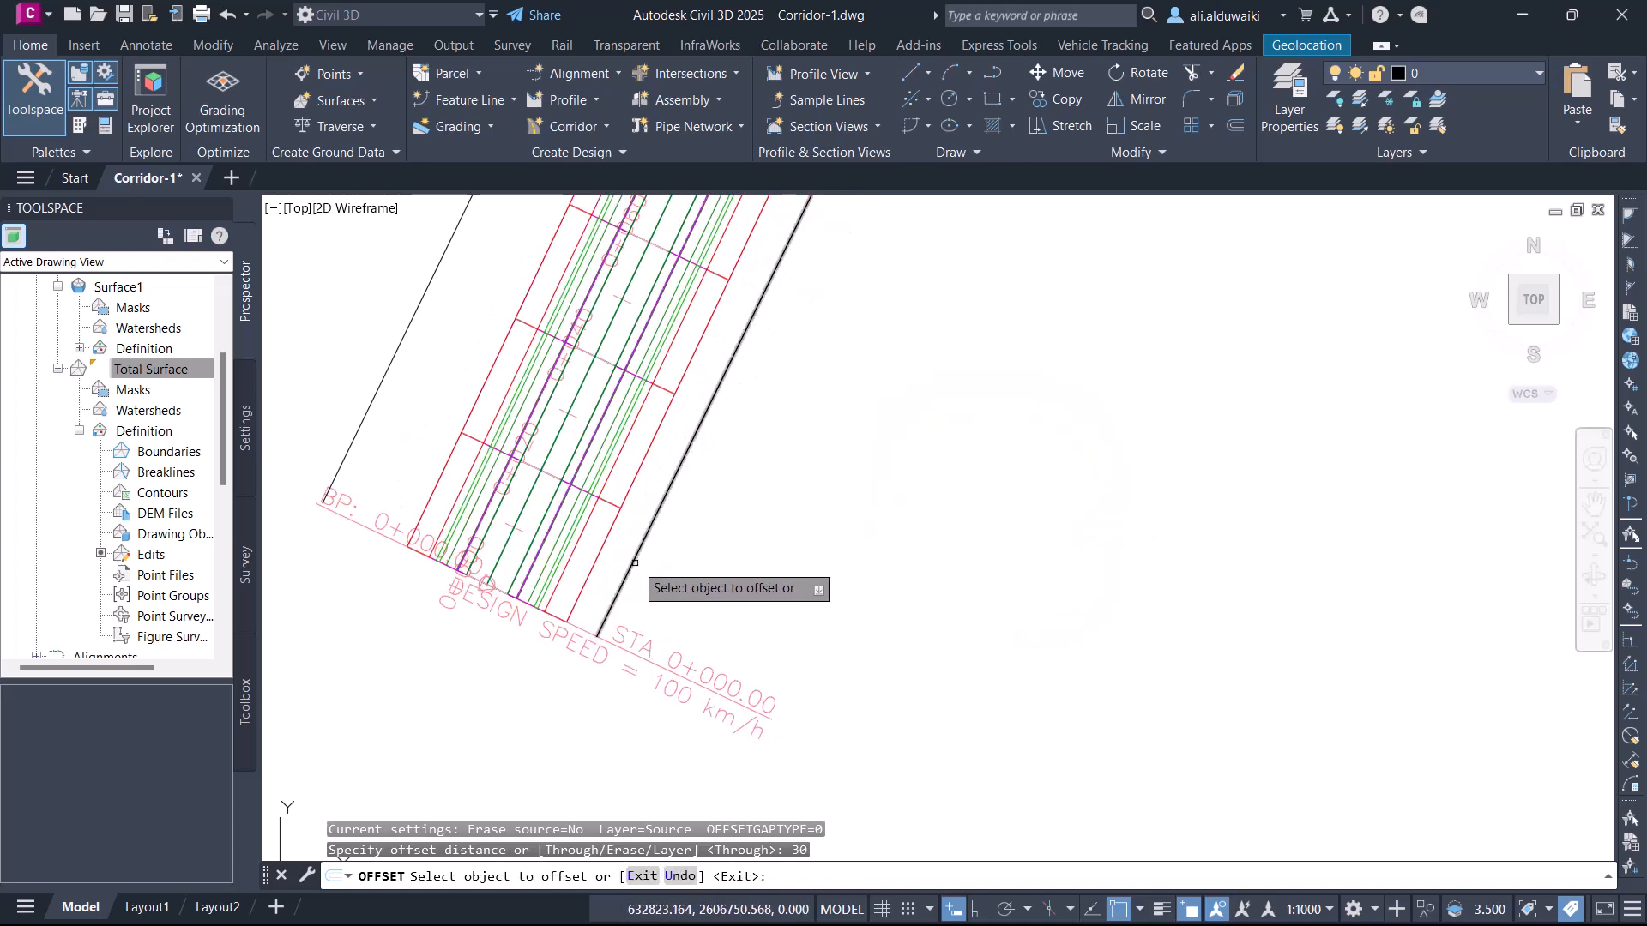
left_click(634, 563)
left_click(752, 586)
Step: Offset the northwest polyline outward by the same distance of 30 and end the Offset command
middle_click_drag(381, 410, 819, 565)
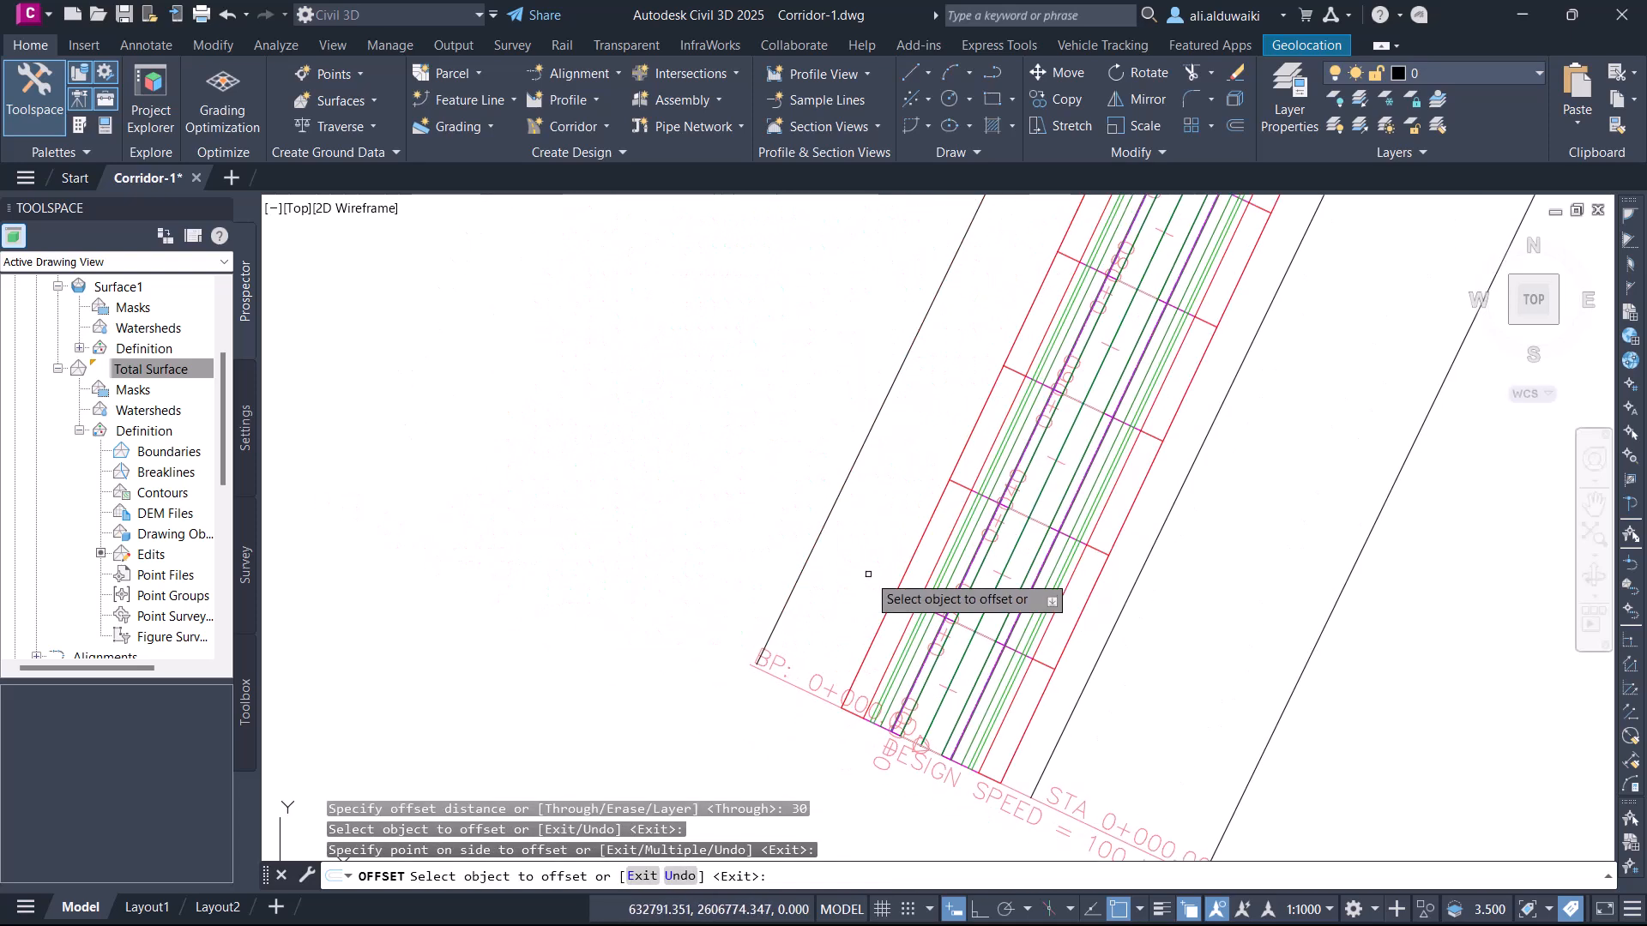
left_click(823, 525)
left_click(614, 473)
scroll(661, 619, "down", 8)
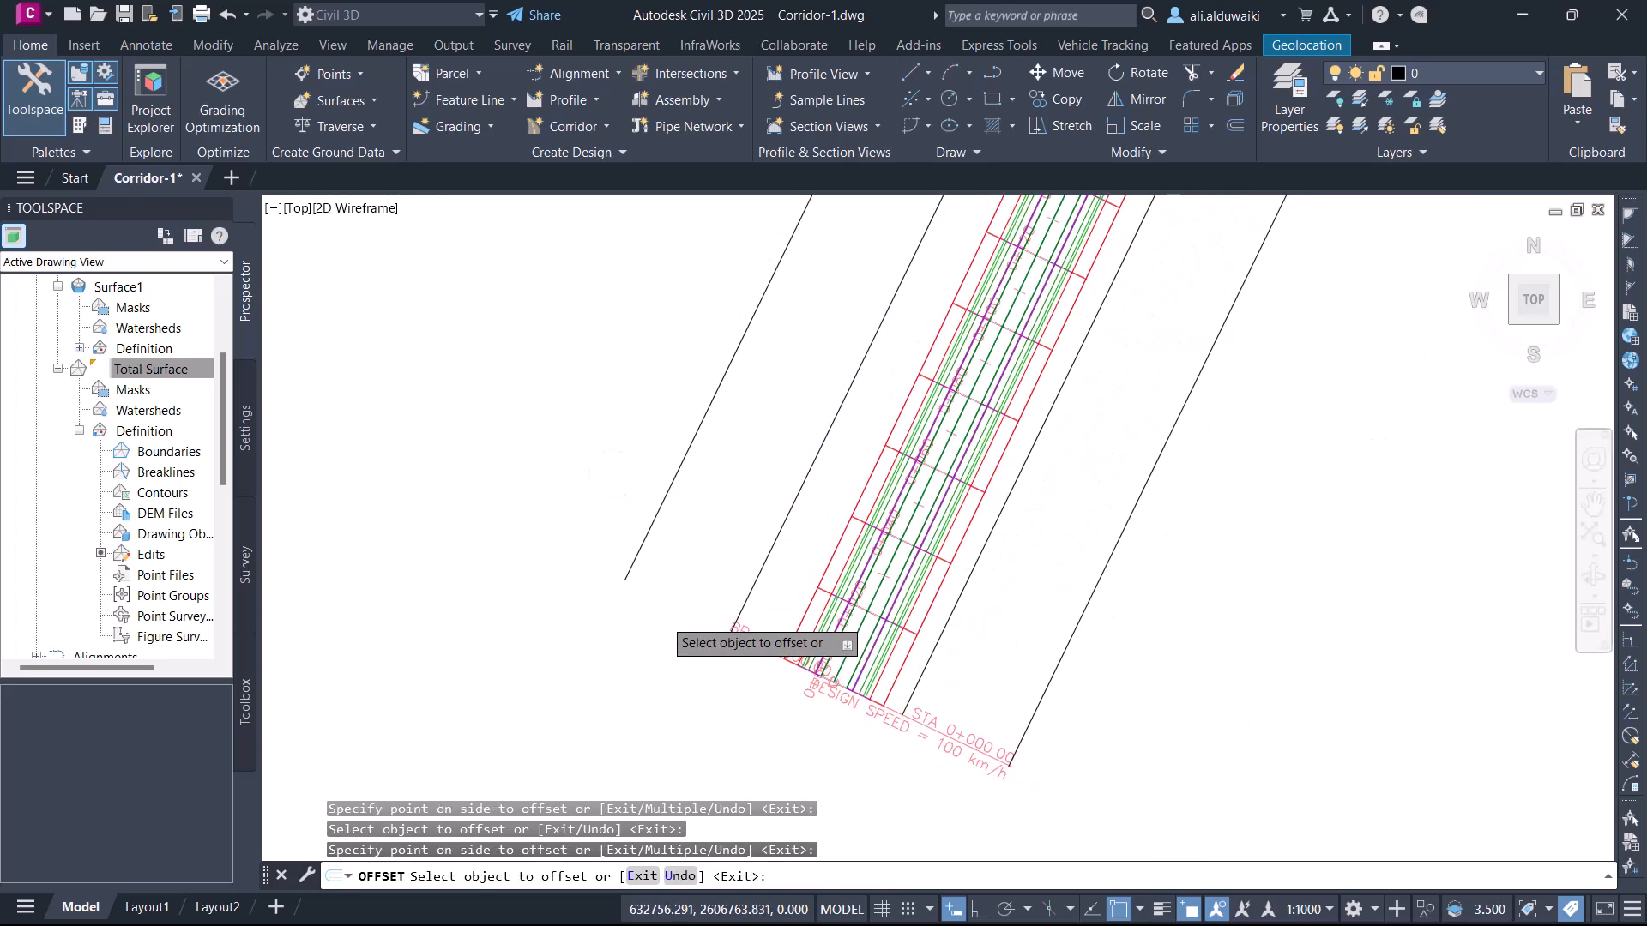
middle_click_drag(1059, 657, 995, 549)
key("Escape")
Step: Draw a polyline connecting the eastern endpoints of the two lines on the corridor's south side
scroll(1158, 462, "up", 4)
scroll(1159, 461, "up", 2)
middle_click_drag(1149, 477, 960, 729)
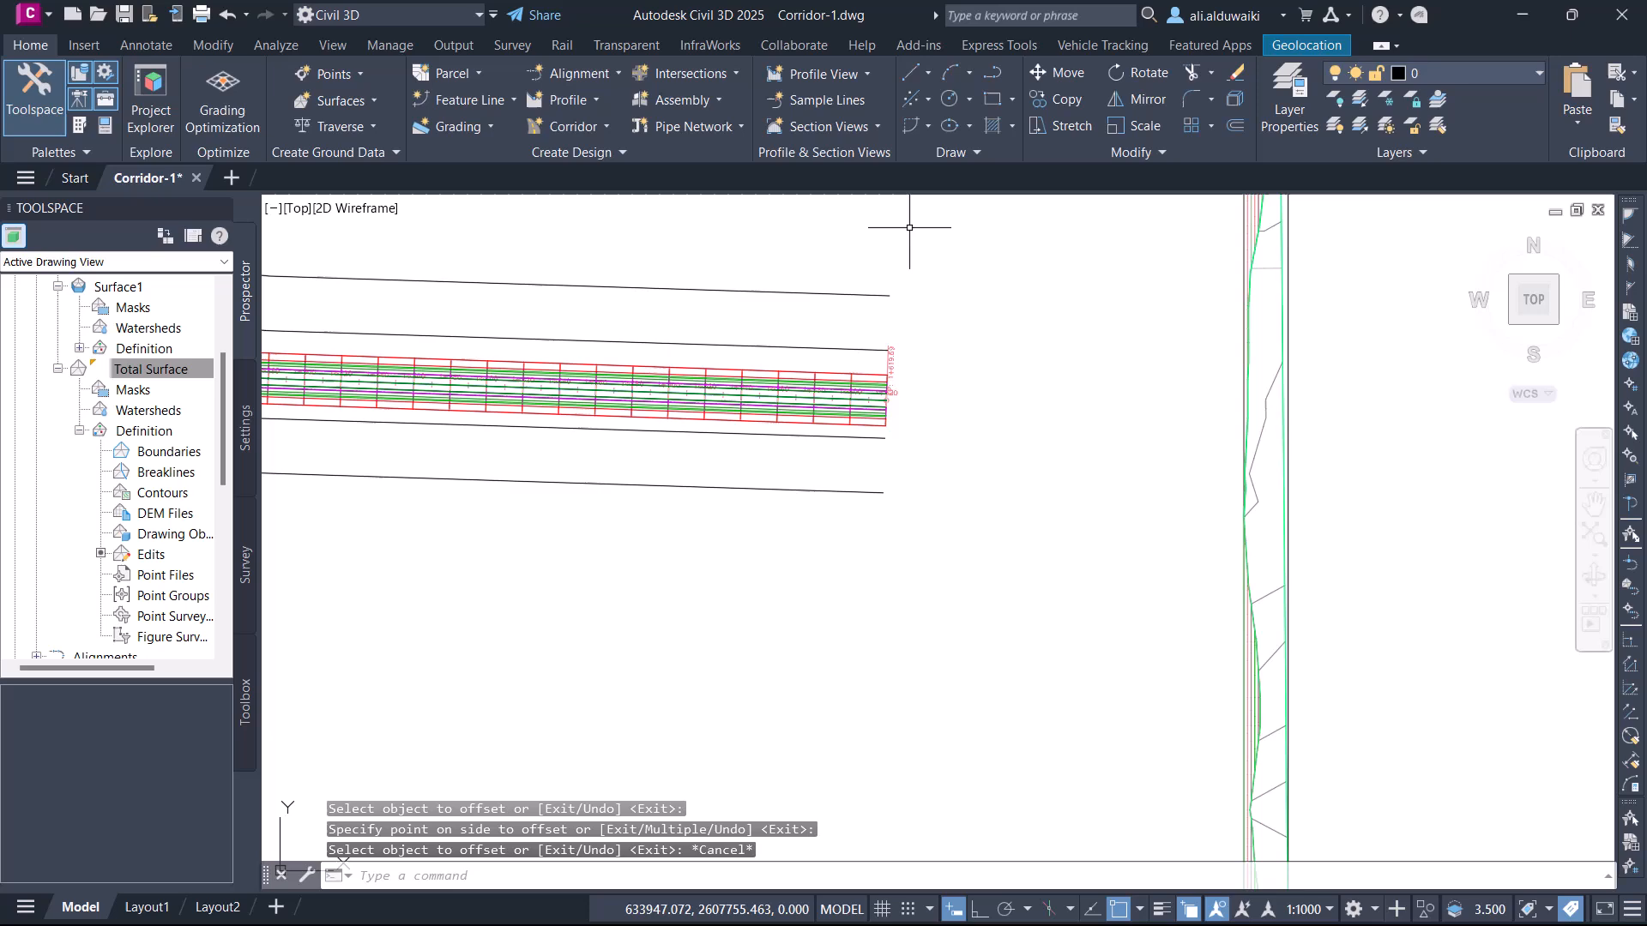
left_click(992, 72)
scroll(862, 720, "up", 2)
middle_click_drag(845, 360, 901, 776)
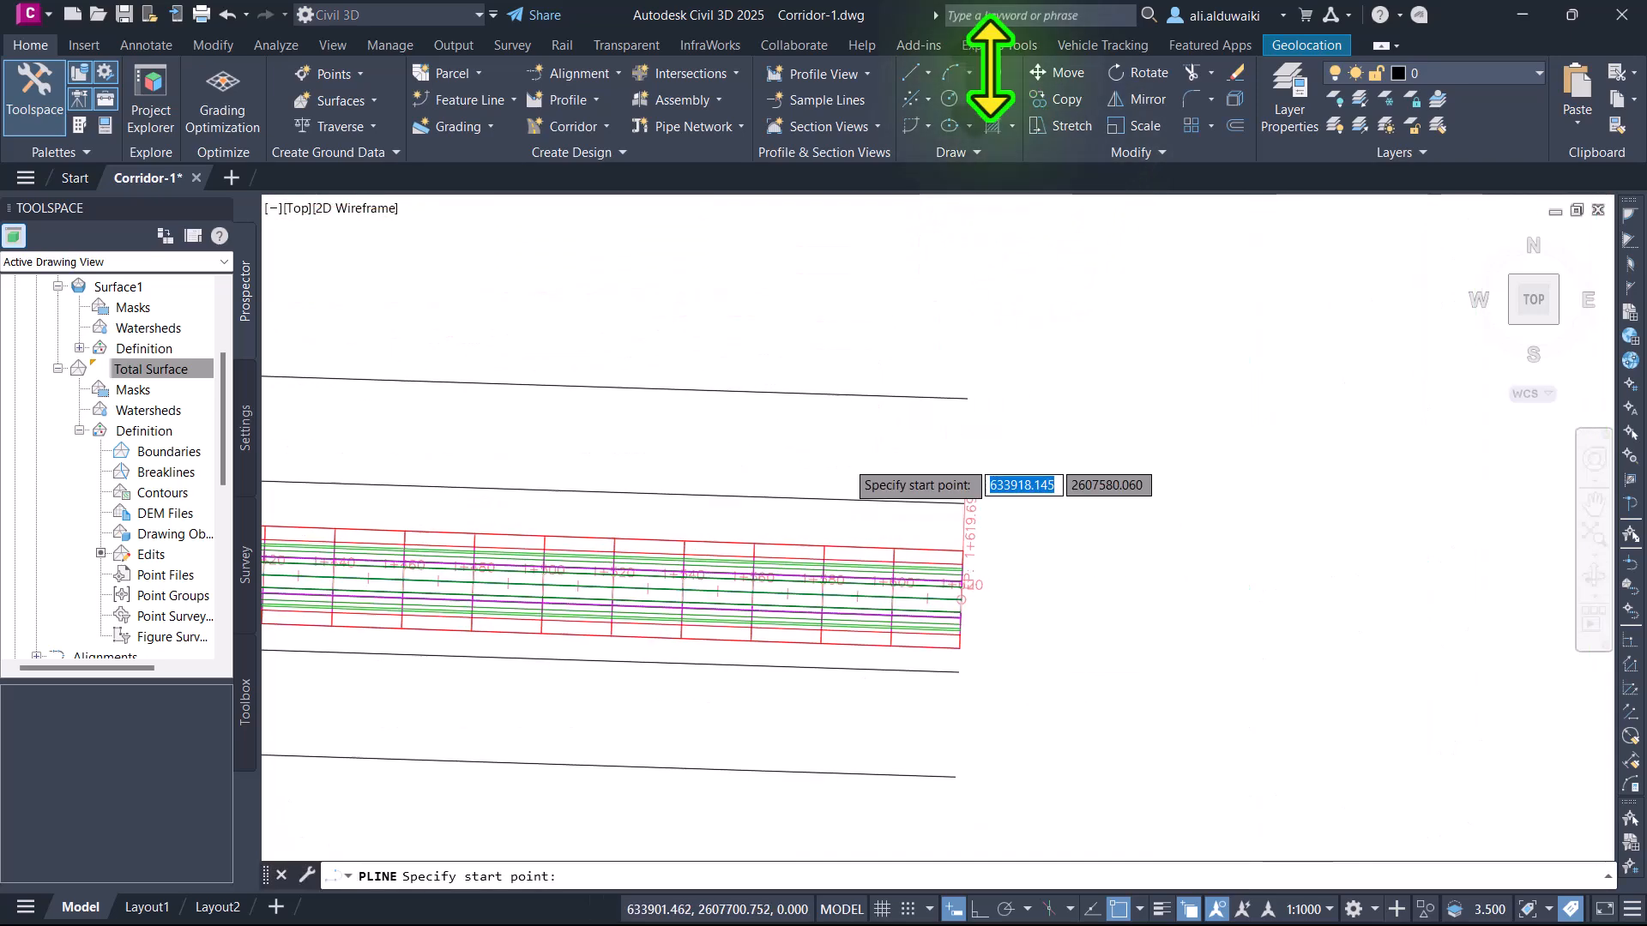
left_click(958, 669)
left_click(955, 777)
key("Return")
Step: Draw a polyline connecting the eastern endpoints of the two lines on the corridor's north side
middle_click_drag(982, 482, 972, 707)
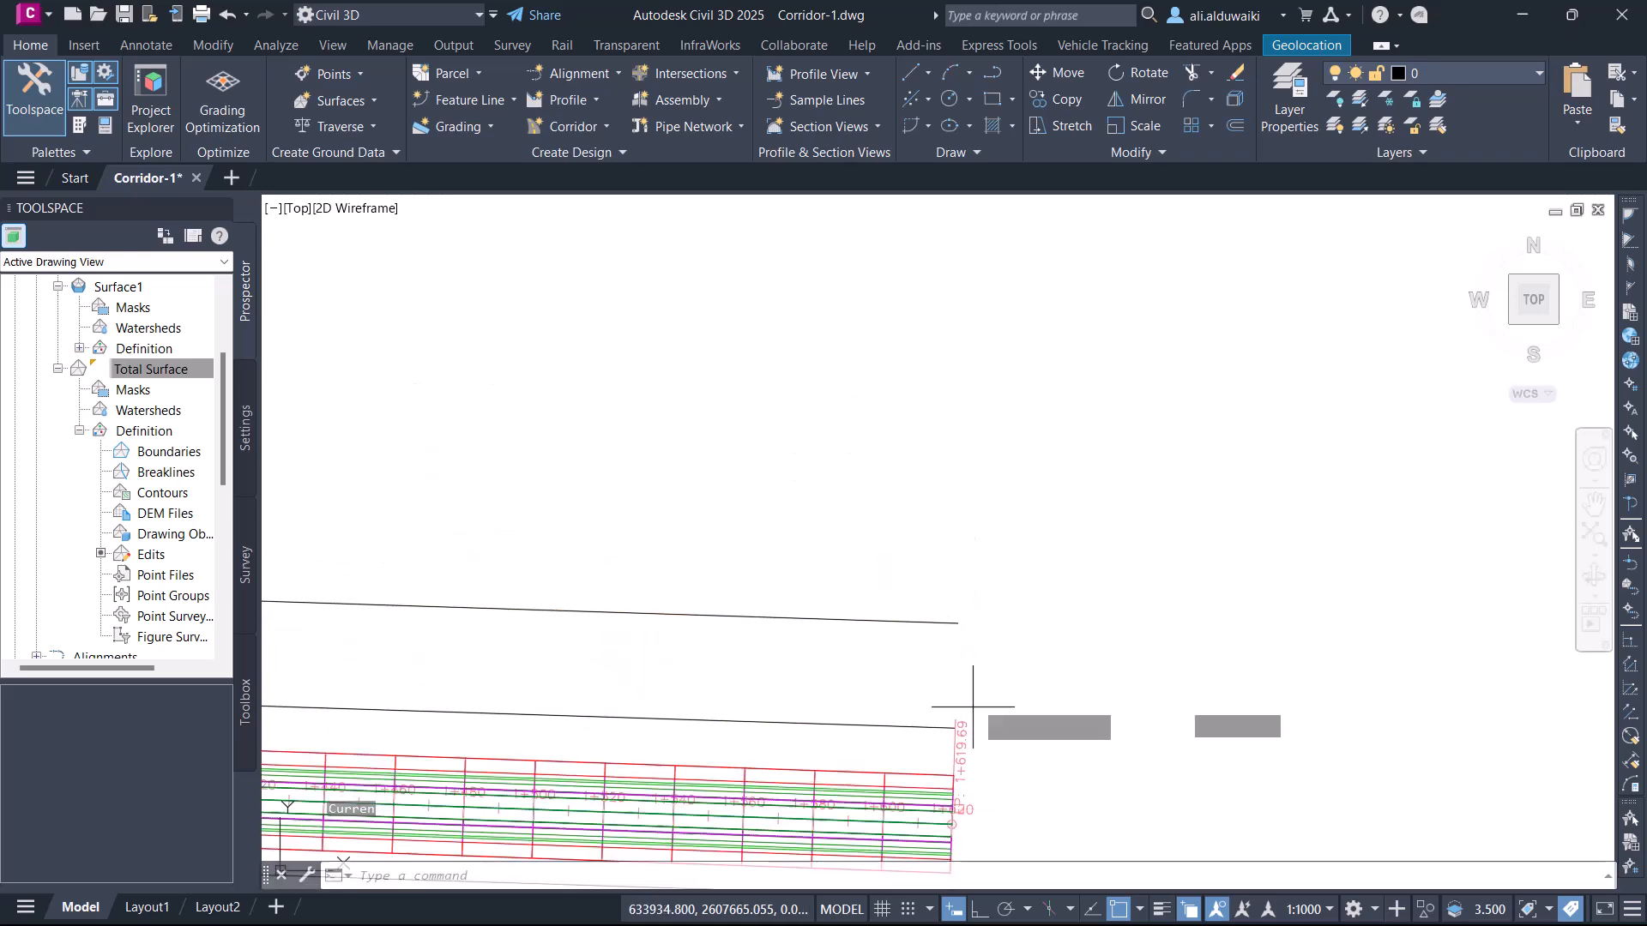
key("Return")
left_click(957, 624)
scroll(962, 695, "up", 2)
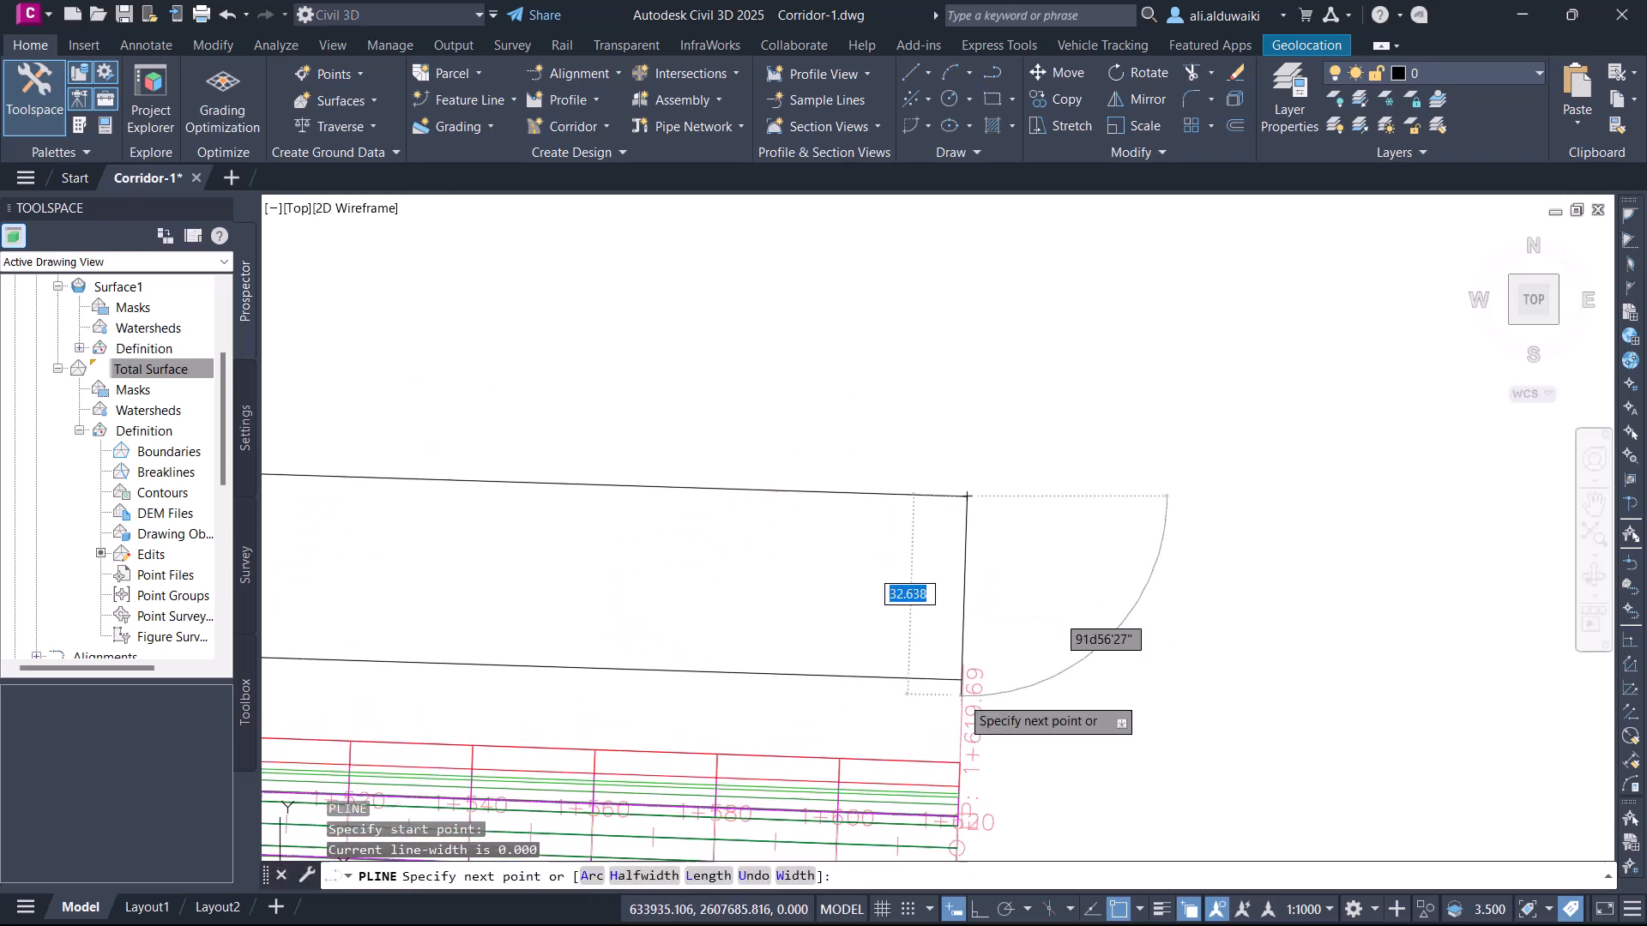
scroll(961, 690, "up", 1)
left_click(962, 677)
key("Return")
Step: Close off the northwest strip's southern end with a polyline between its two line endpoints
scroll(961, 678, "down", 7)
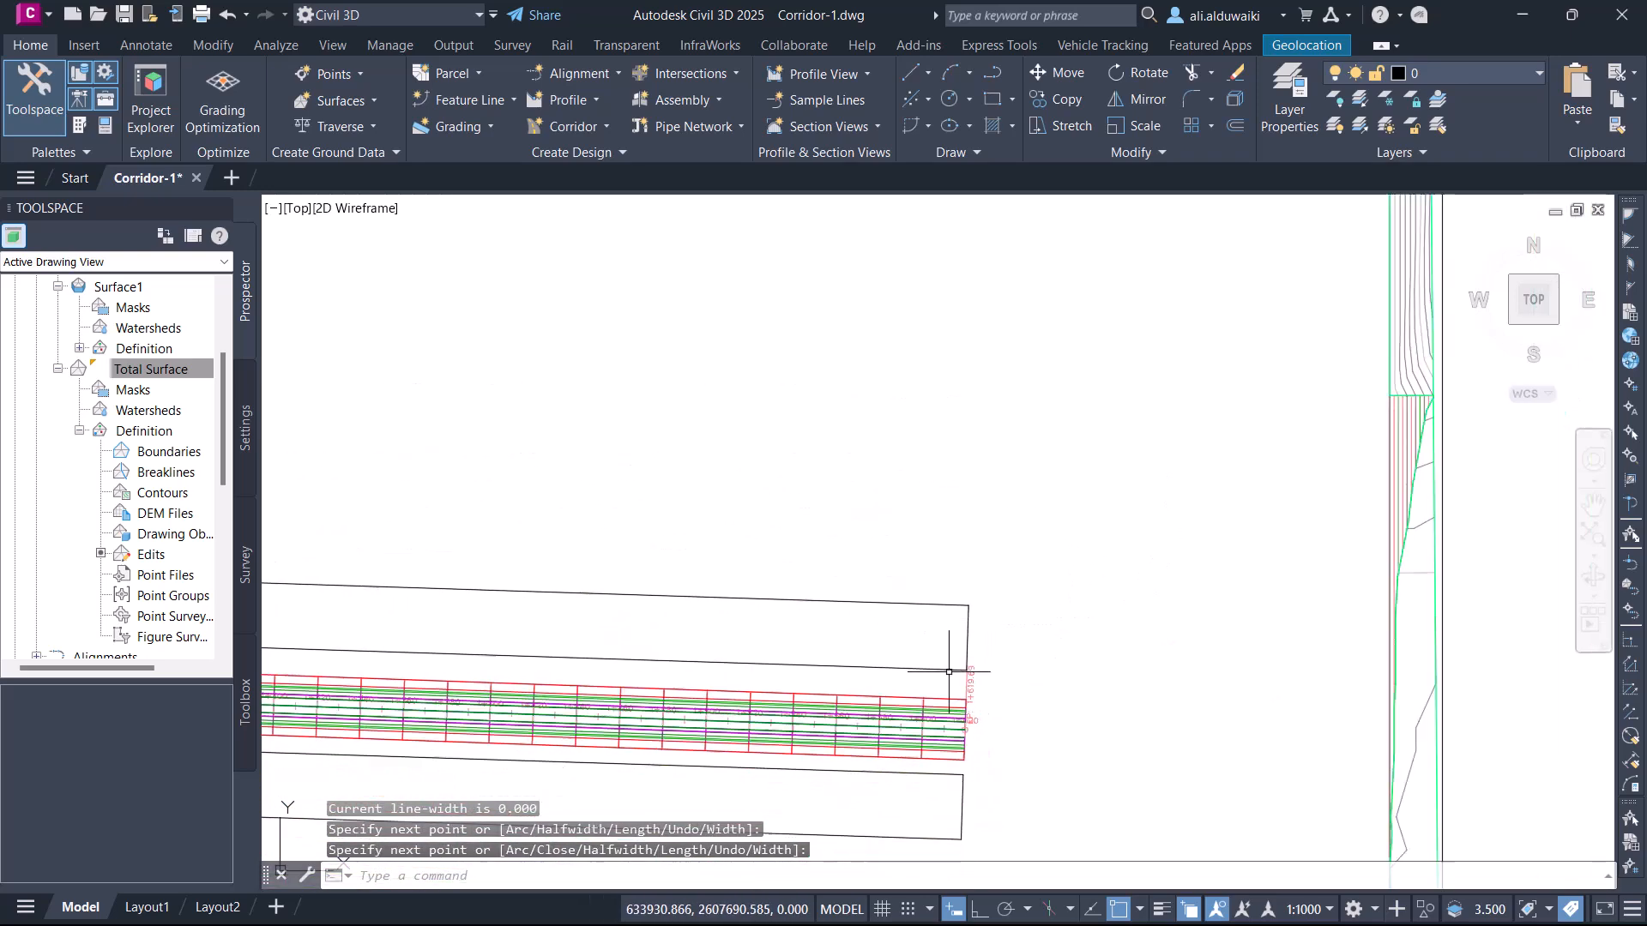
middle_click_drag(283, 856, 864, 367)
scroll(1048, 439, "down", 2)
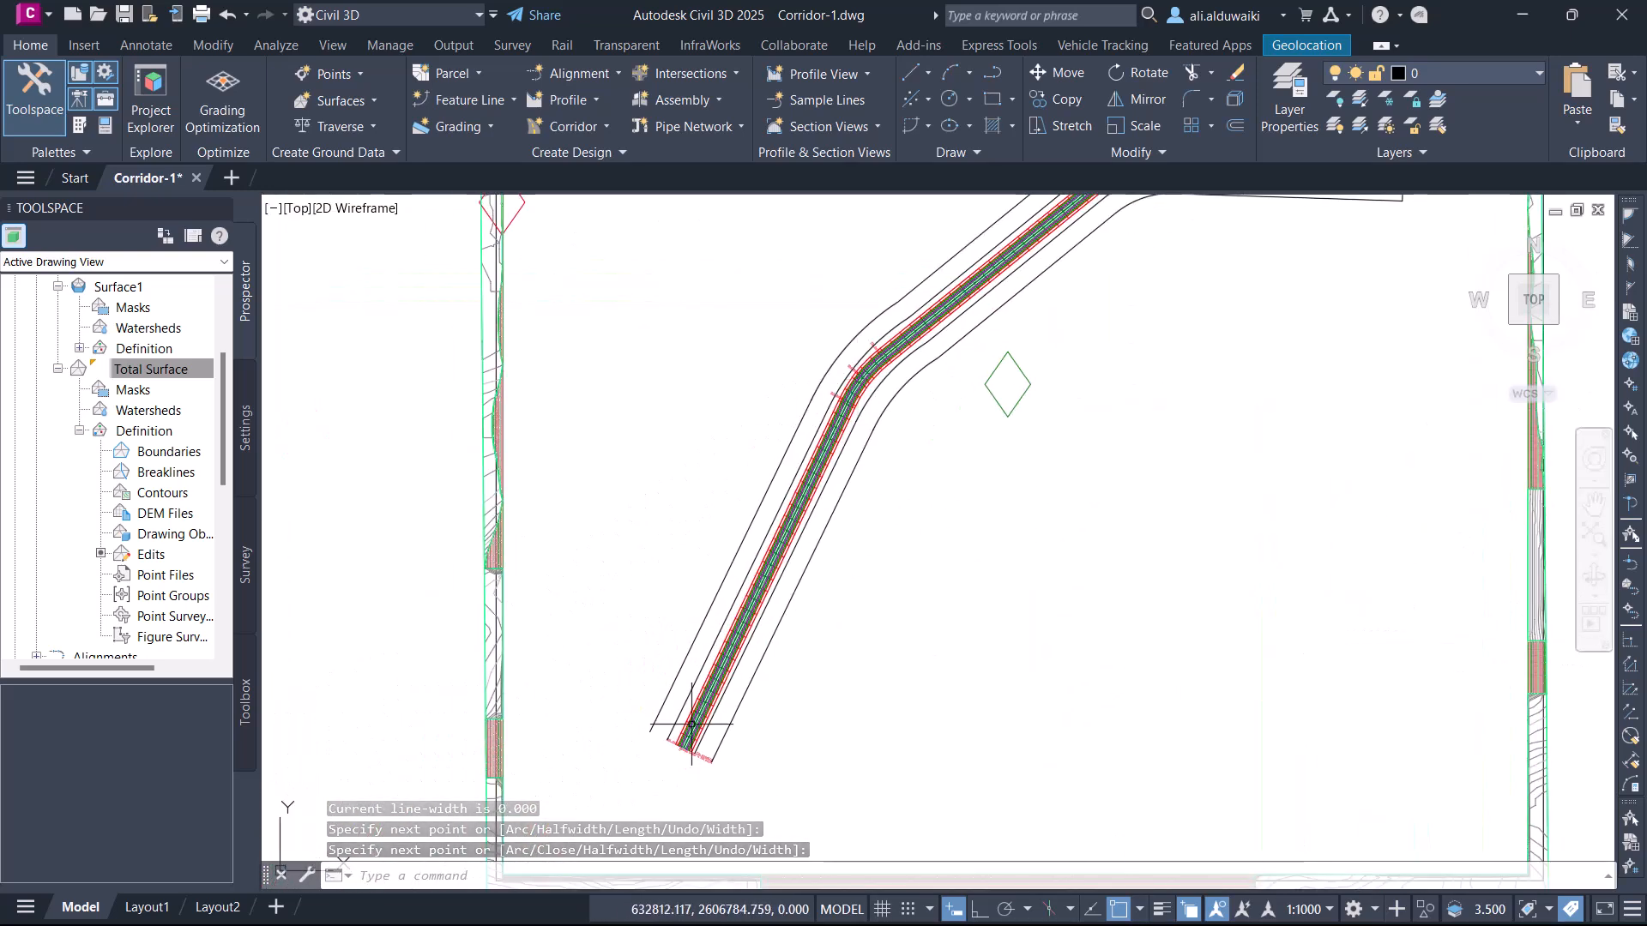
scroll(677, 731, "up", 6)
scroll(632, 738, "up", 1)
key("Return")
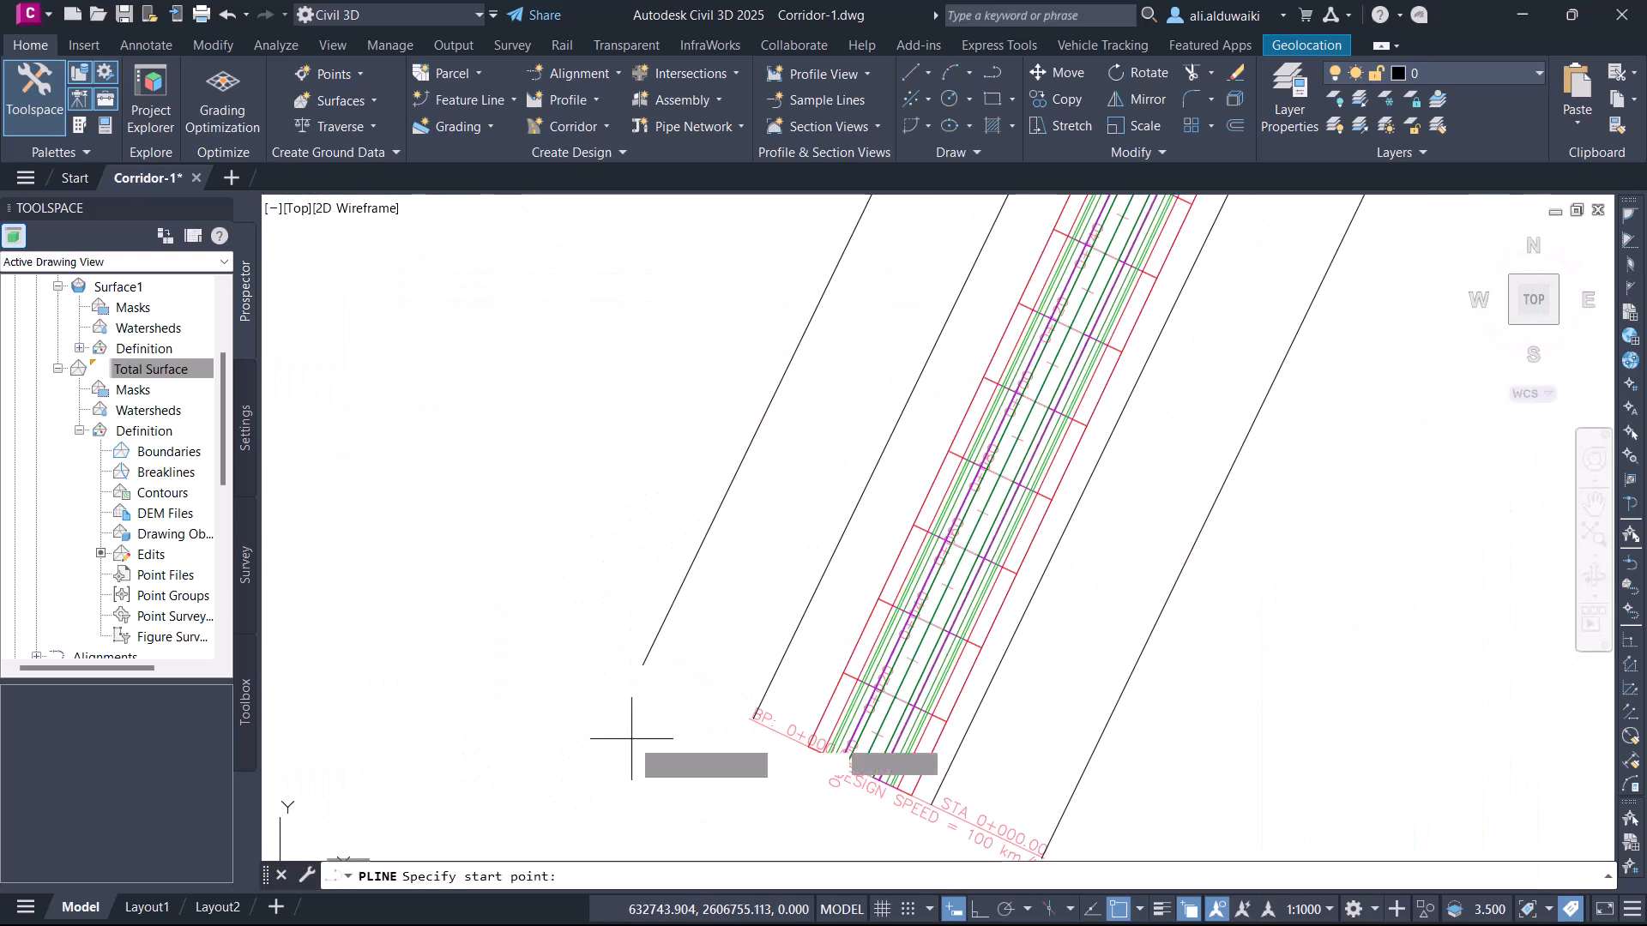
left_click(643, 665)
scroll(754, 717, "up", 4)
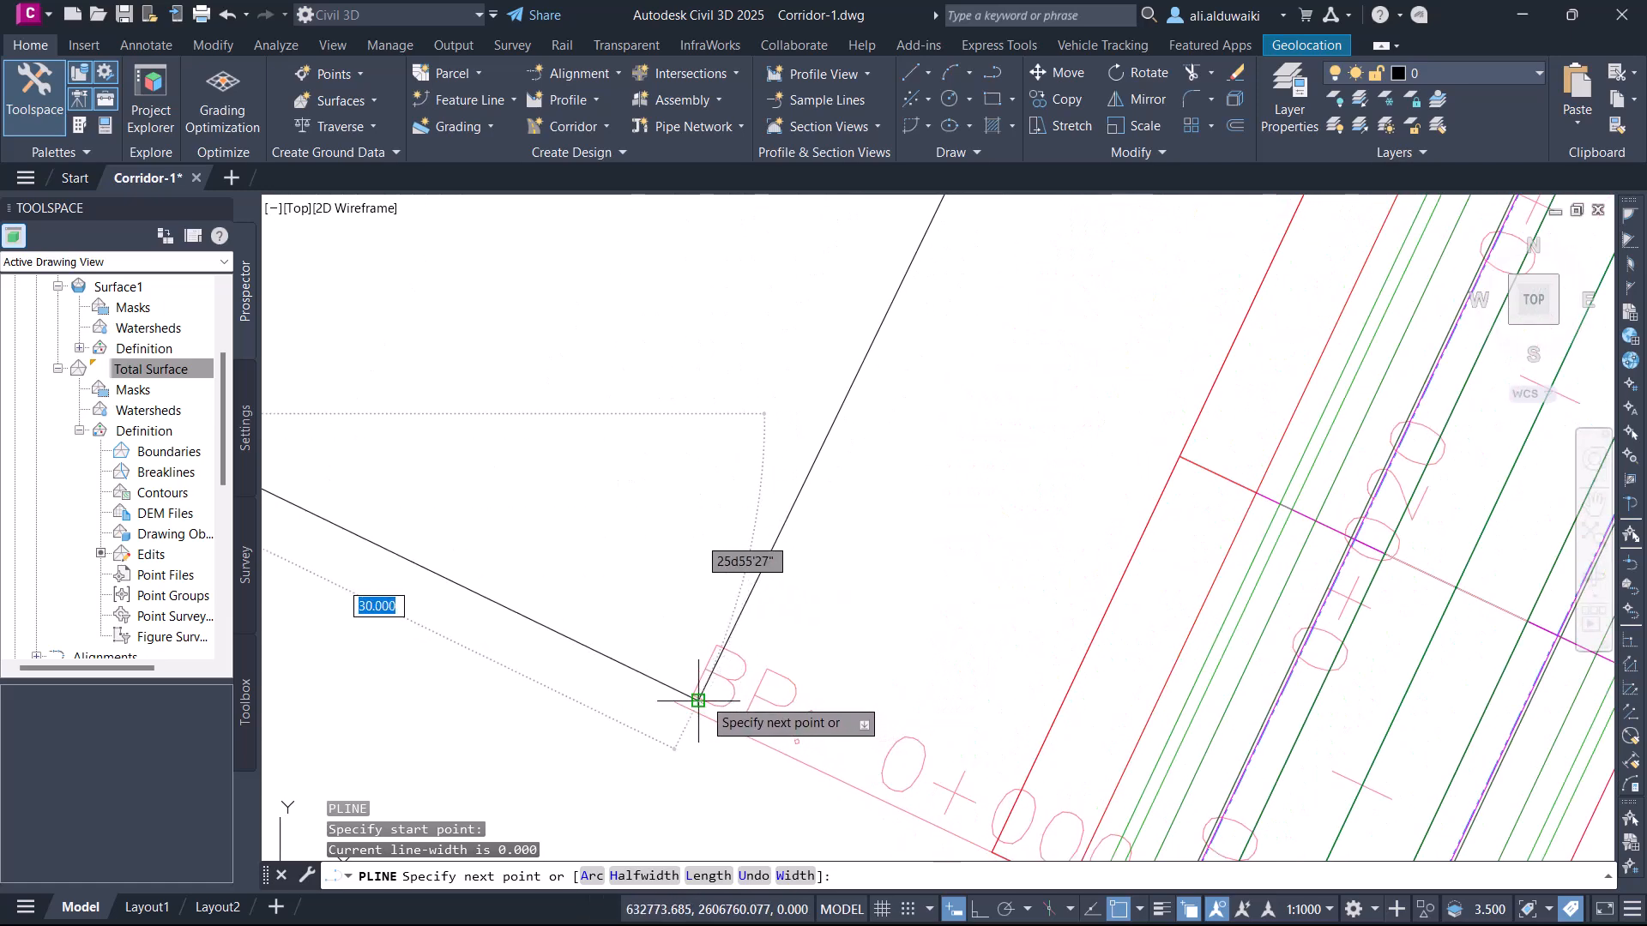
left_click(699, 701)
key("Return")
Step: Close off the southeast strip's southern end with a polyline between its two line endpoints
scroll(600, 686, "down", 5)
middle_click_drag(651, 688, 670, 705)
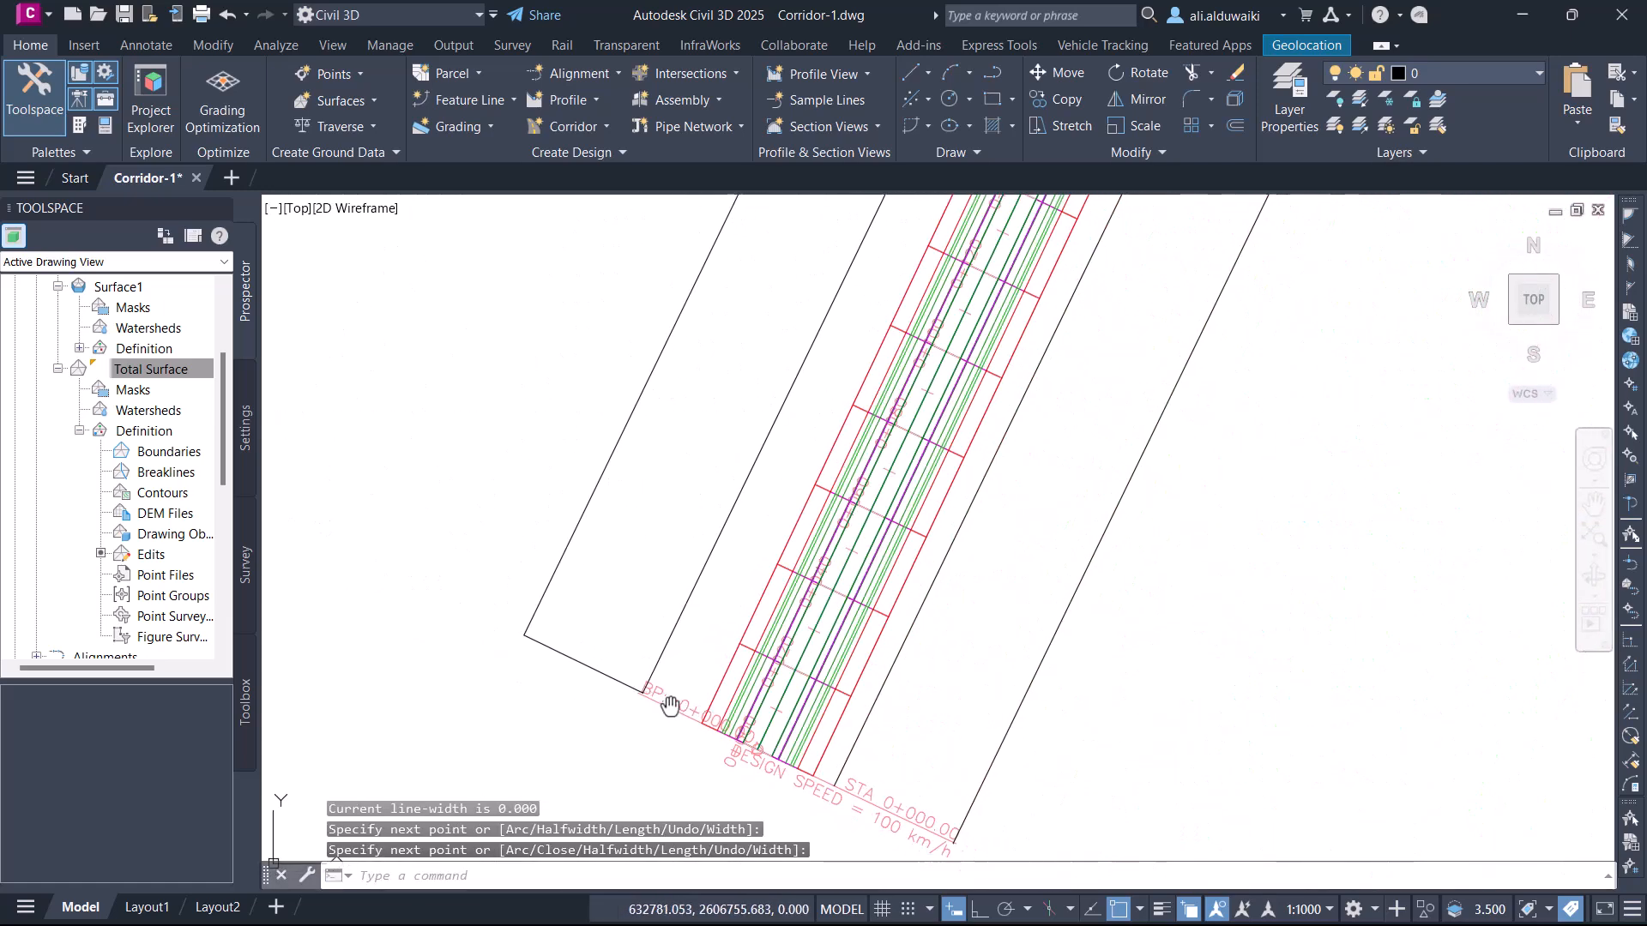
scroll(646, 724, "up", 4)
key("Return")
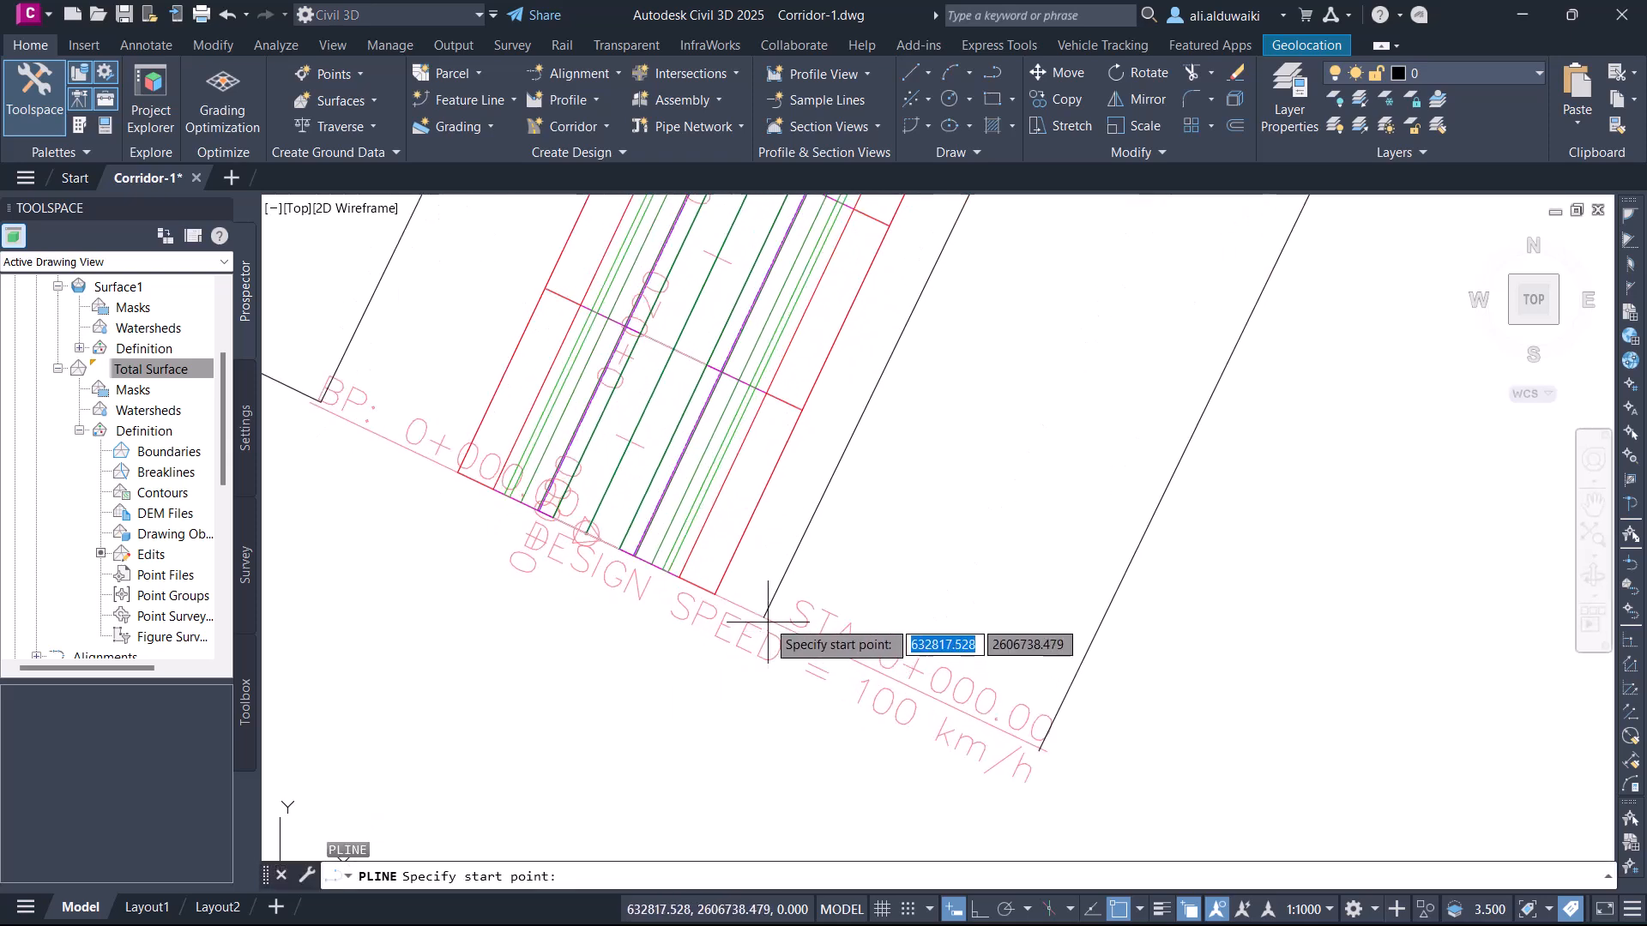
left_click(765, 616)
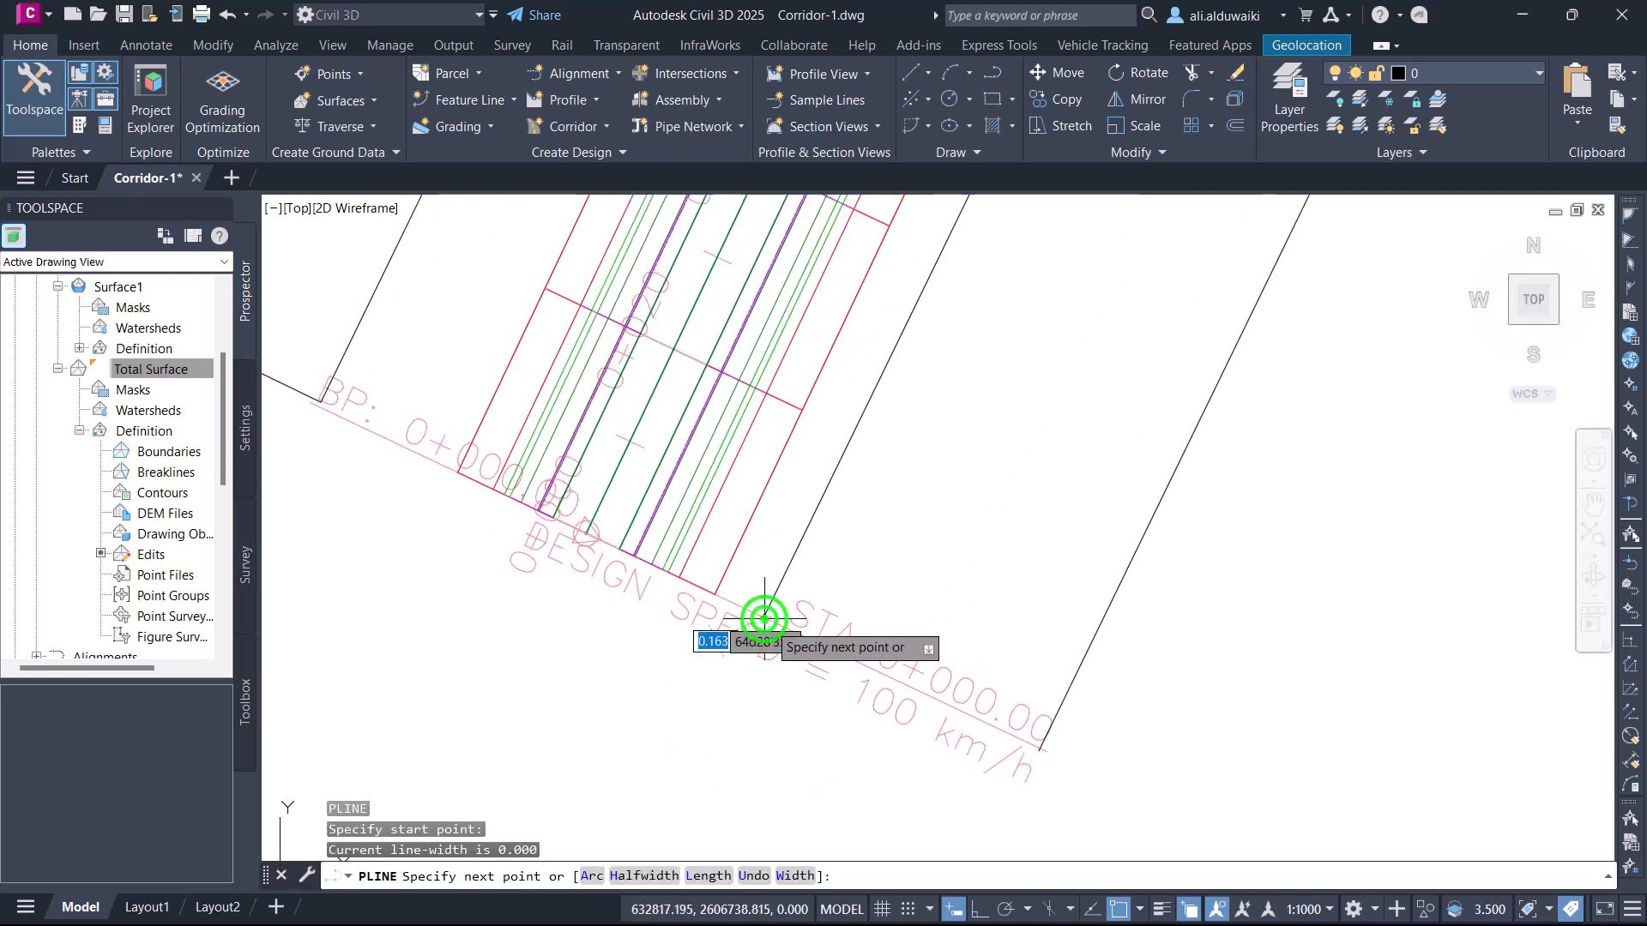
left_click(1039, 751)
key("Return")
Step: Join the northwest strip's two long lines and its southern end segment into one polyline
scroll(1040, 761, "down", 3)
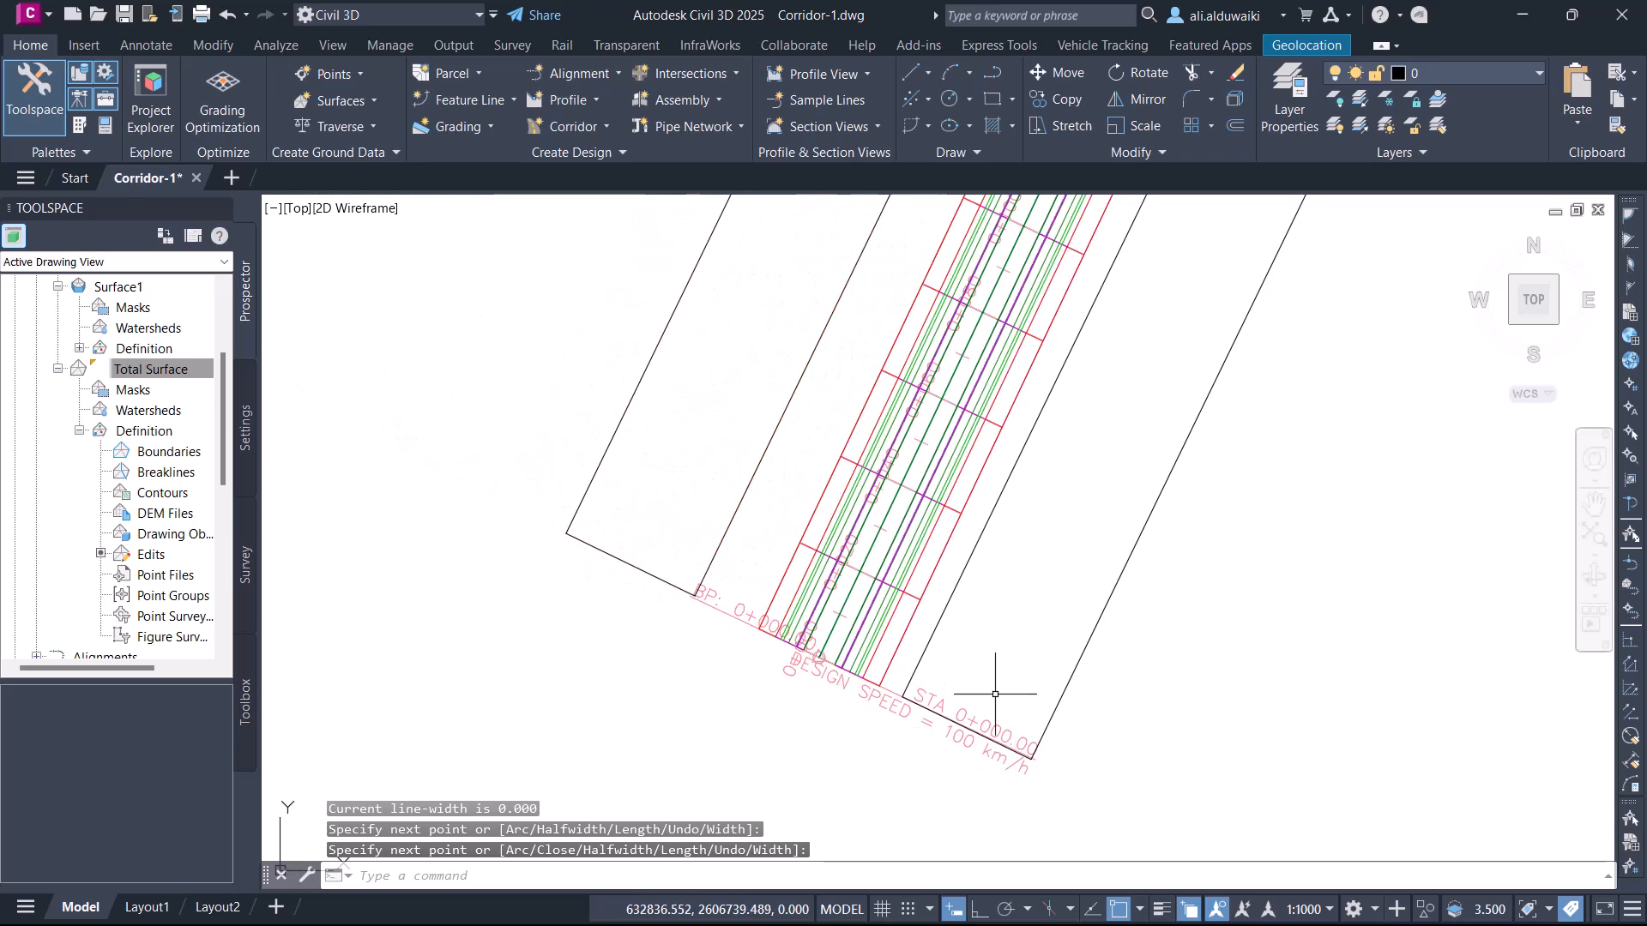
scroll(668, 517, "up", 3)
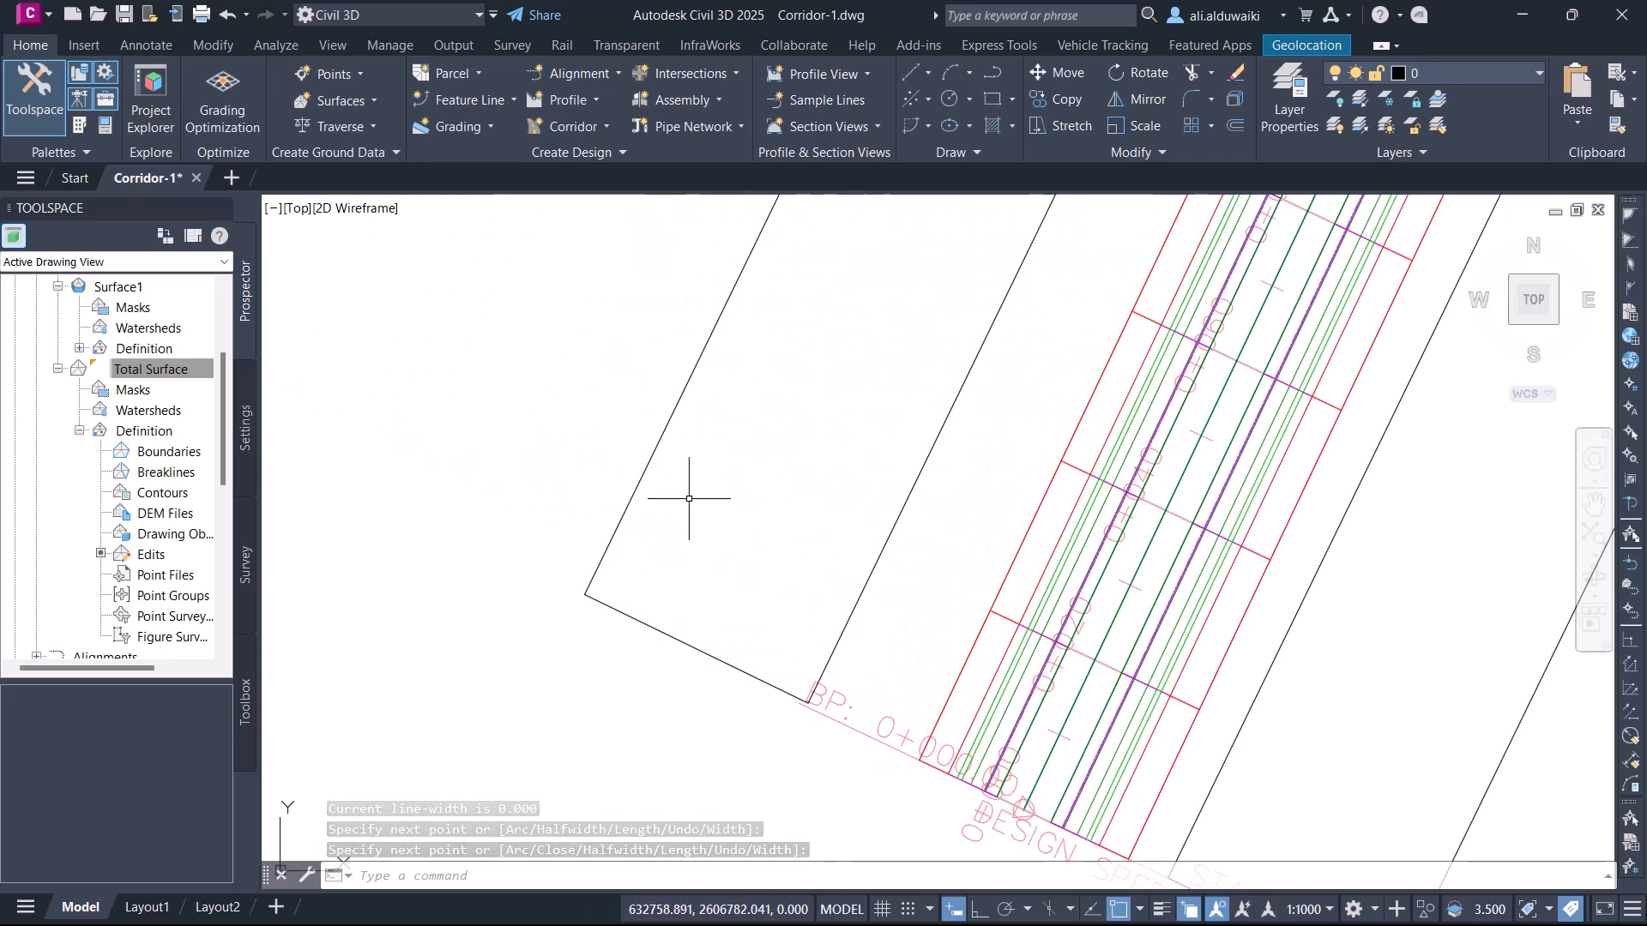
left_click(700, 454)
left_click(539, 623)
left_click(942, 456)
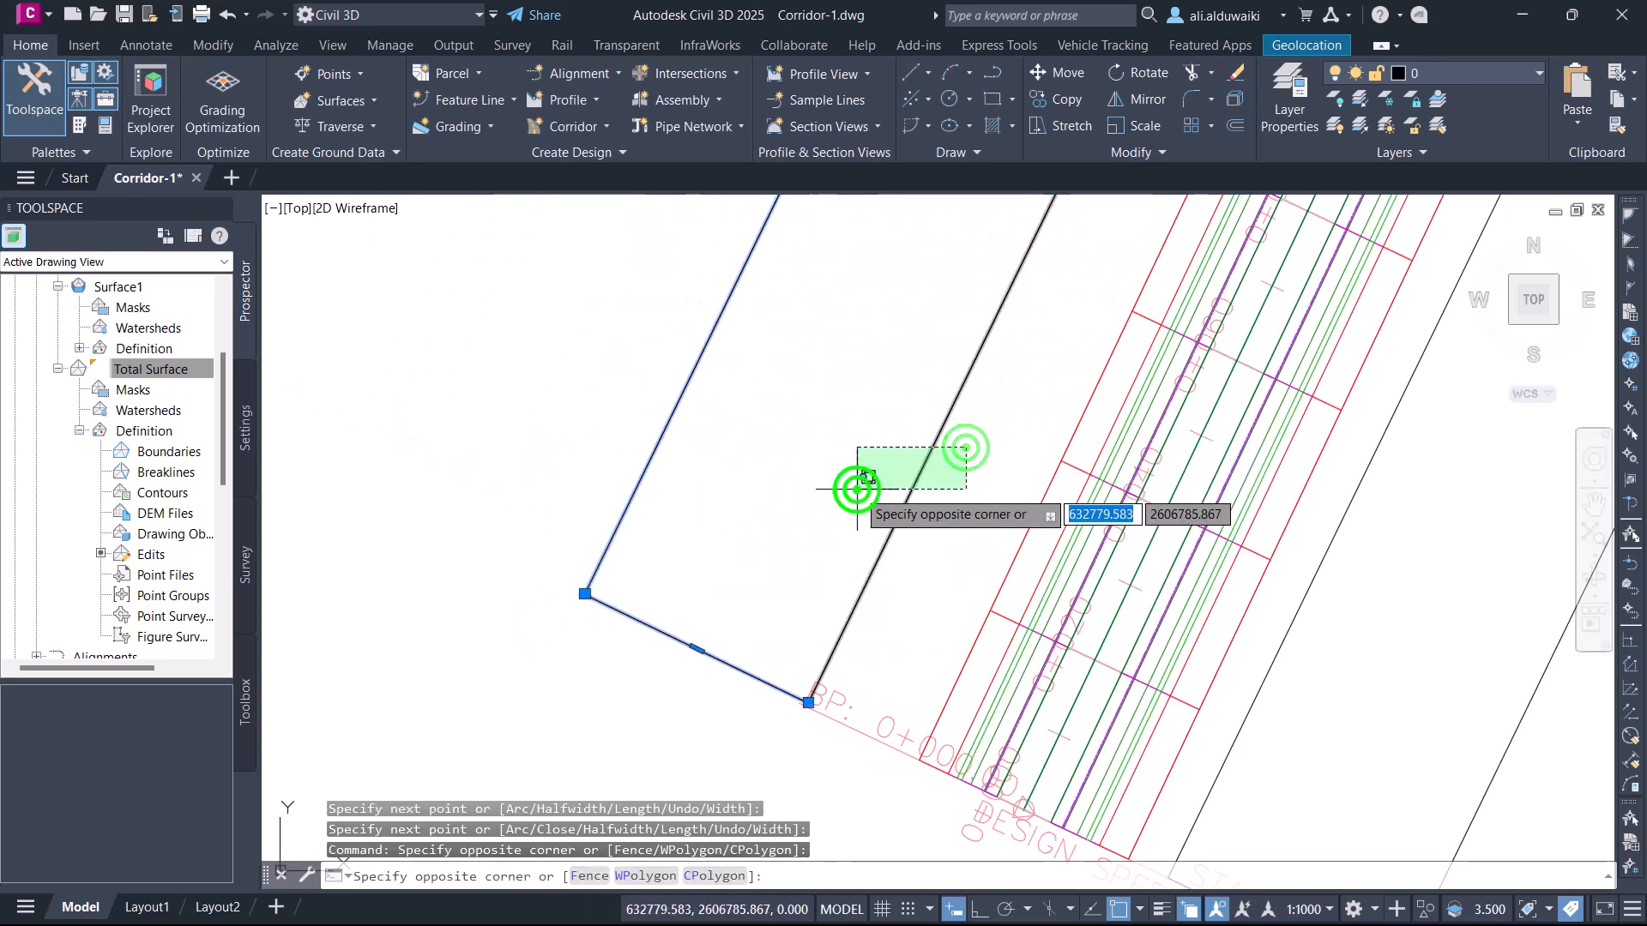
left_click(857, 491)
type("j")
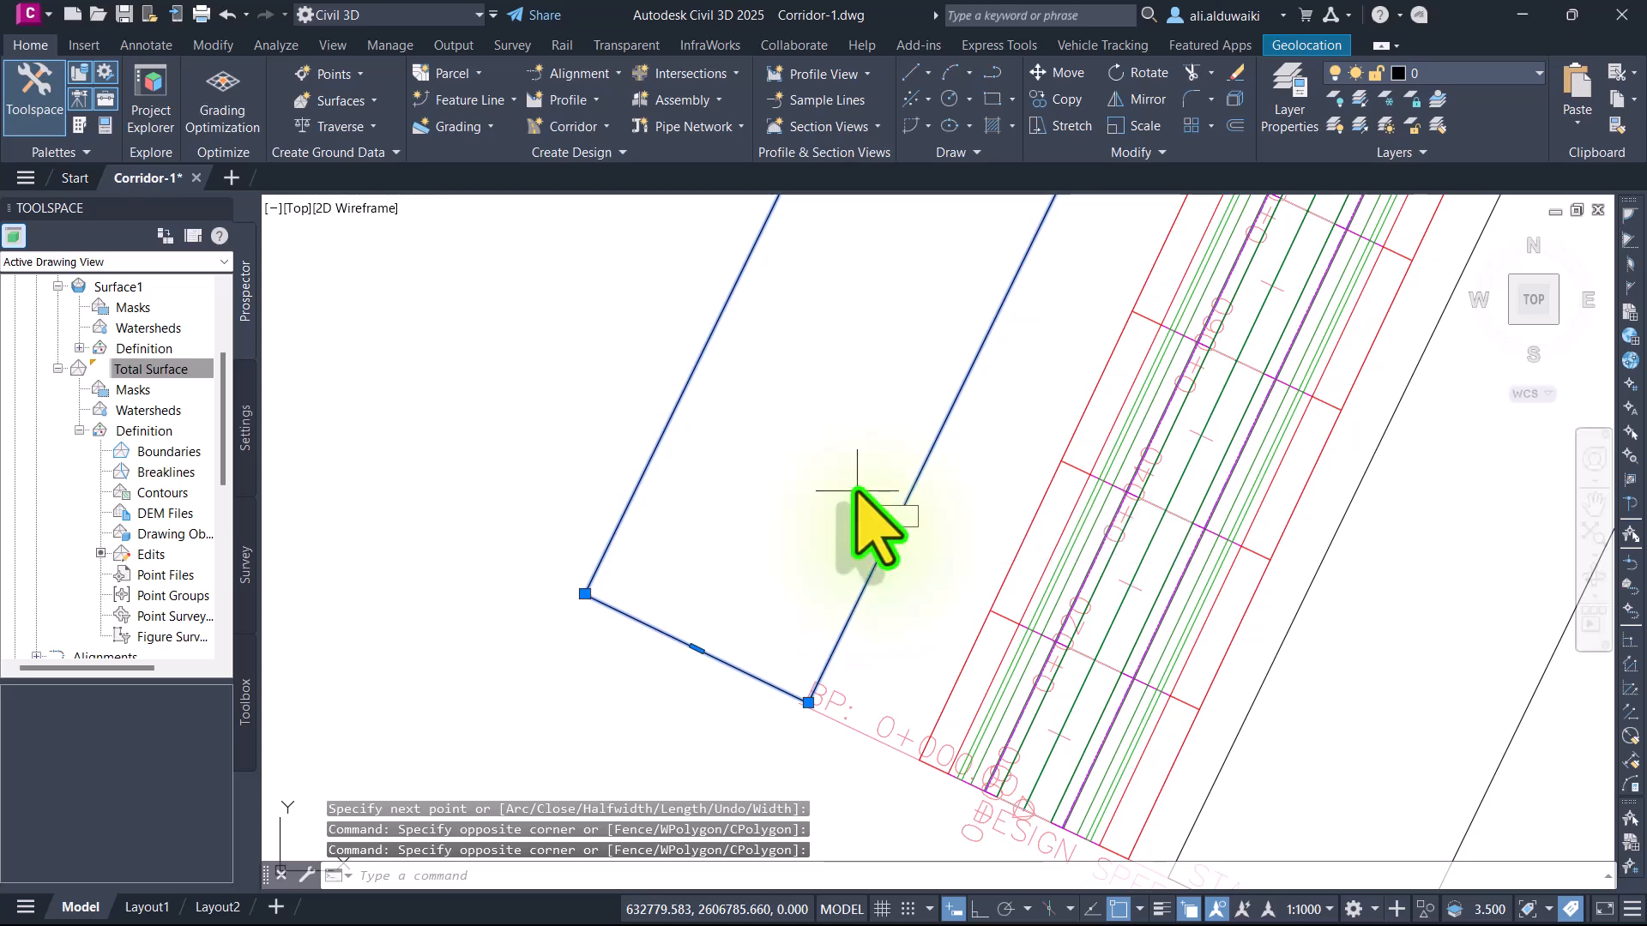
key("Return")
scroll(897, 535, "down", 1)
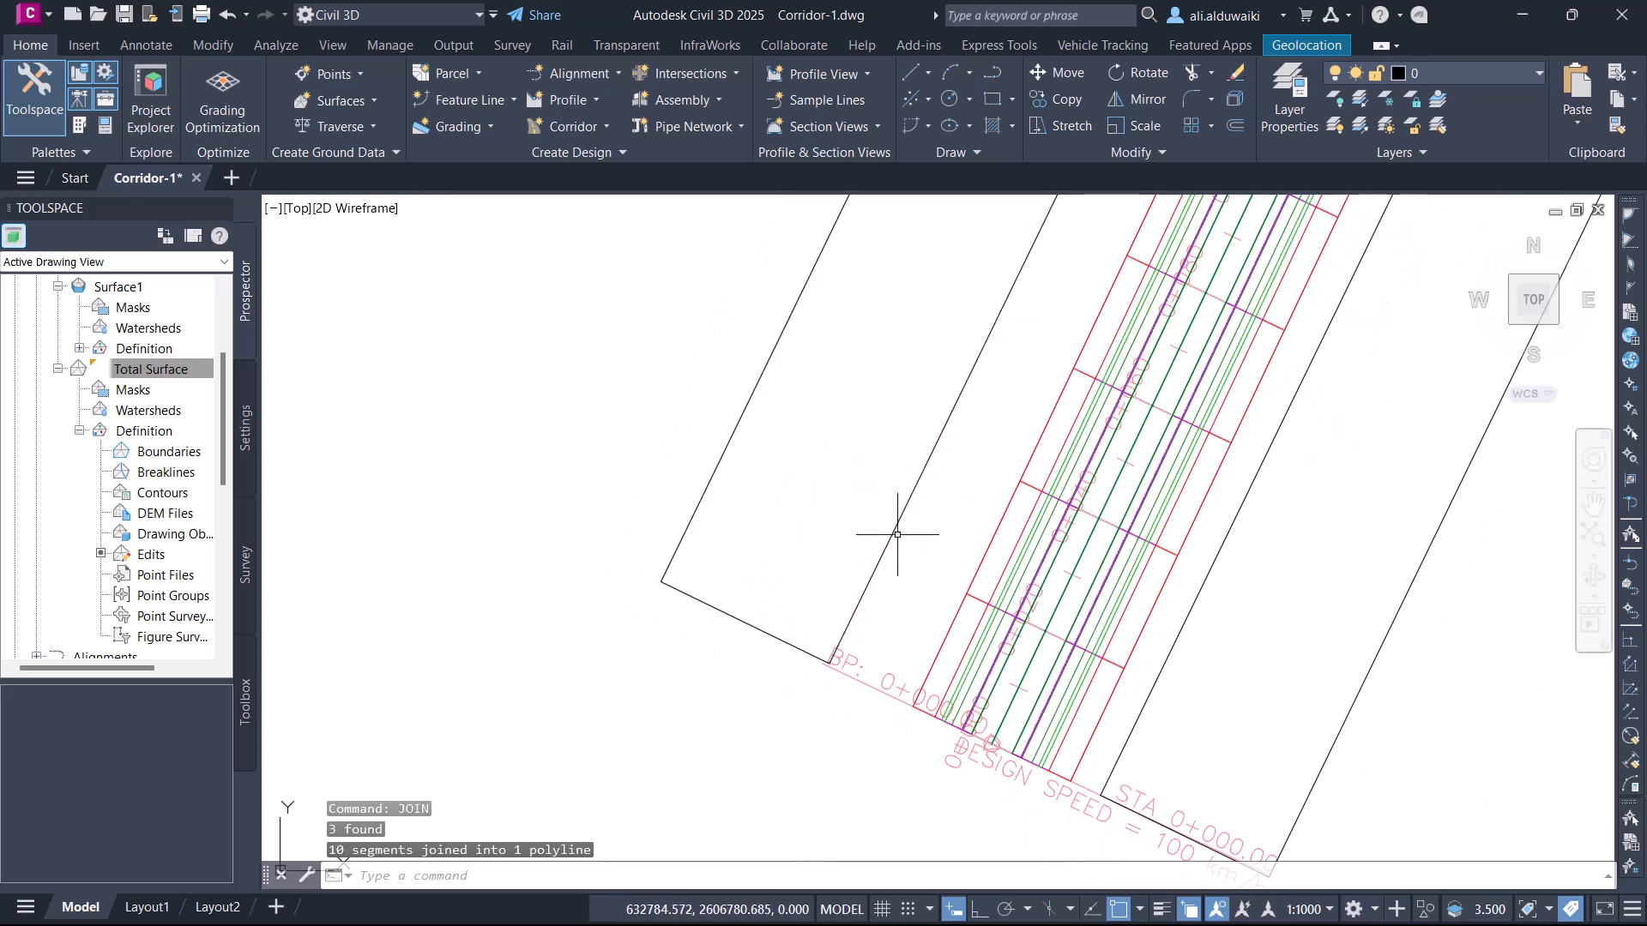
Step: Join the northwest strip's eastern end segment to the joined polyline to complete its outline
left_click(897, 534)
scroll(858, 600, "down", 6)
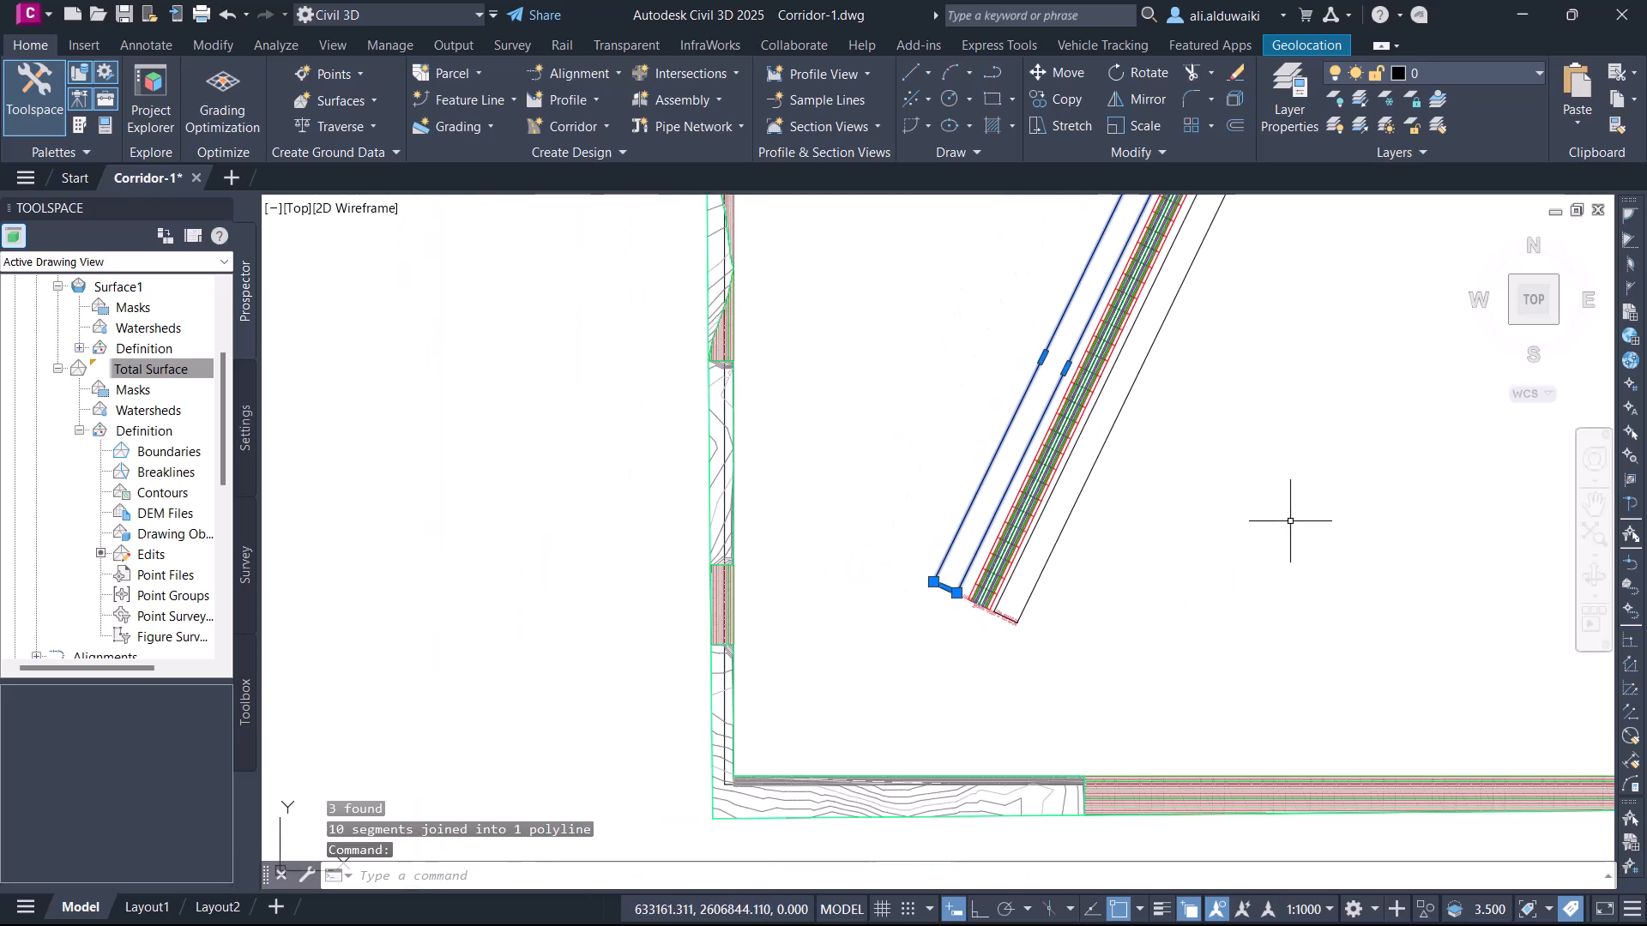
middle_click_drag(1290, 521, 1106, 643)
scroll(1115, 632, "down", 3)
middle_click_drag(1117, 546, 541, 684)
scroll(827, 412, "up", 4)
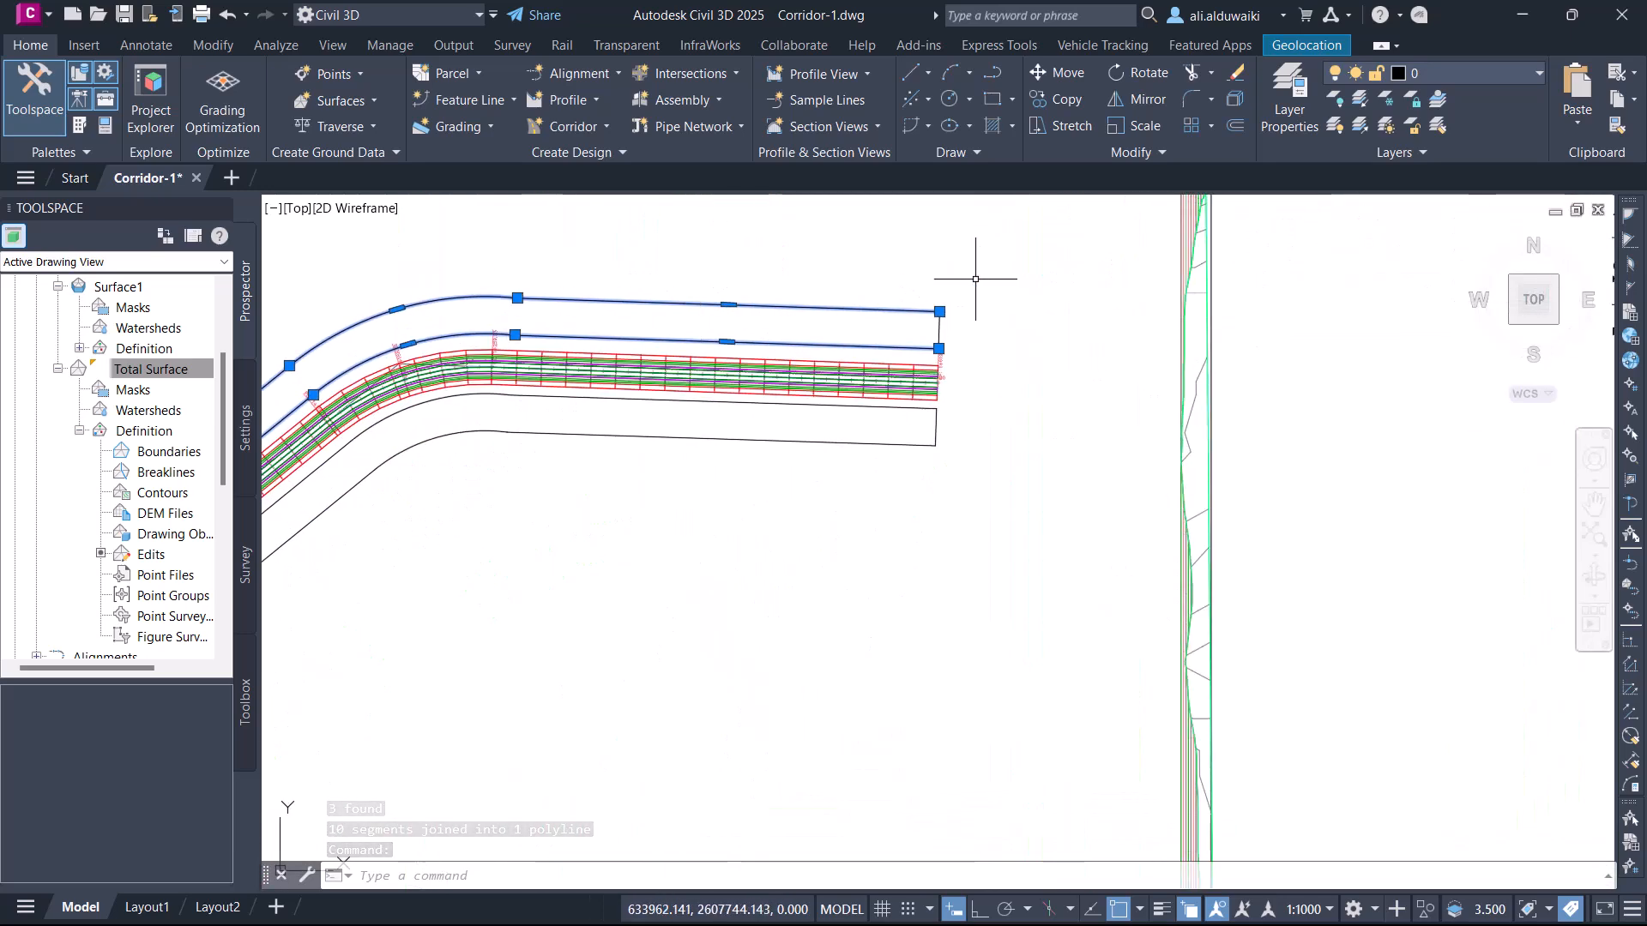
scroll(963, 323, "up", 5)
left_click(926, 343)
left_click(823, 418)
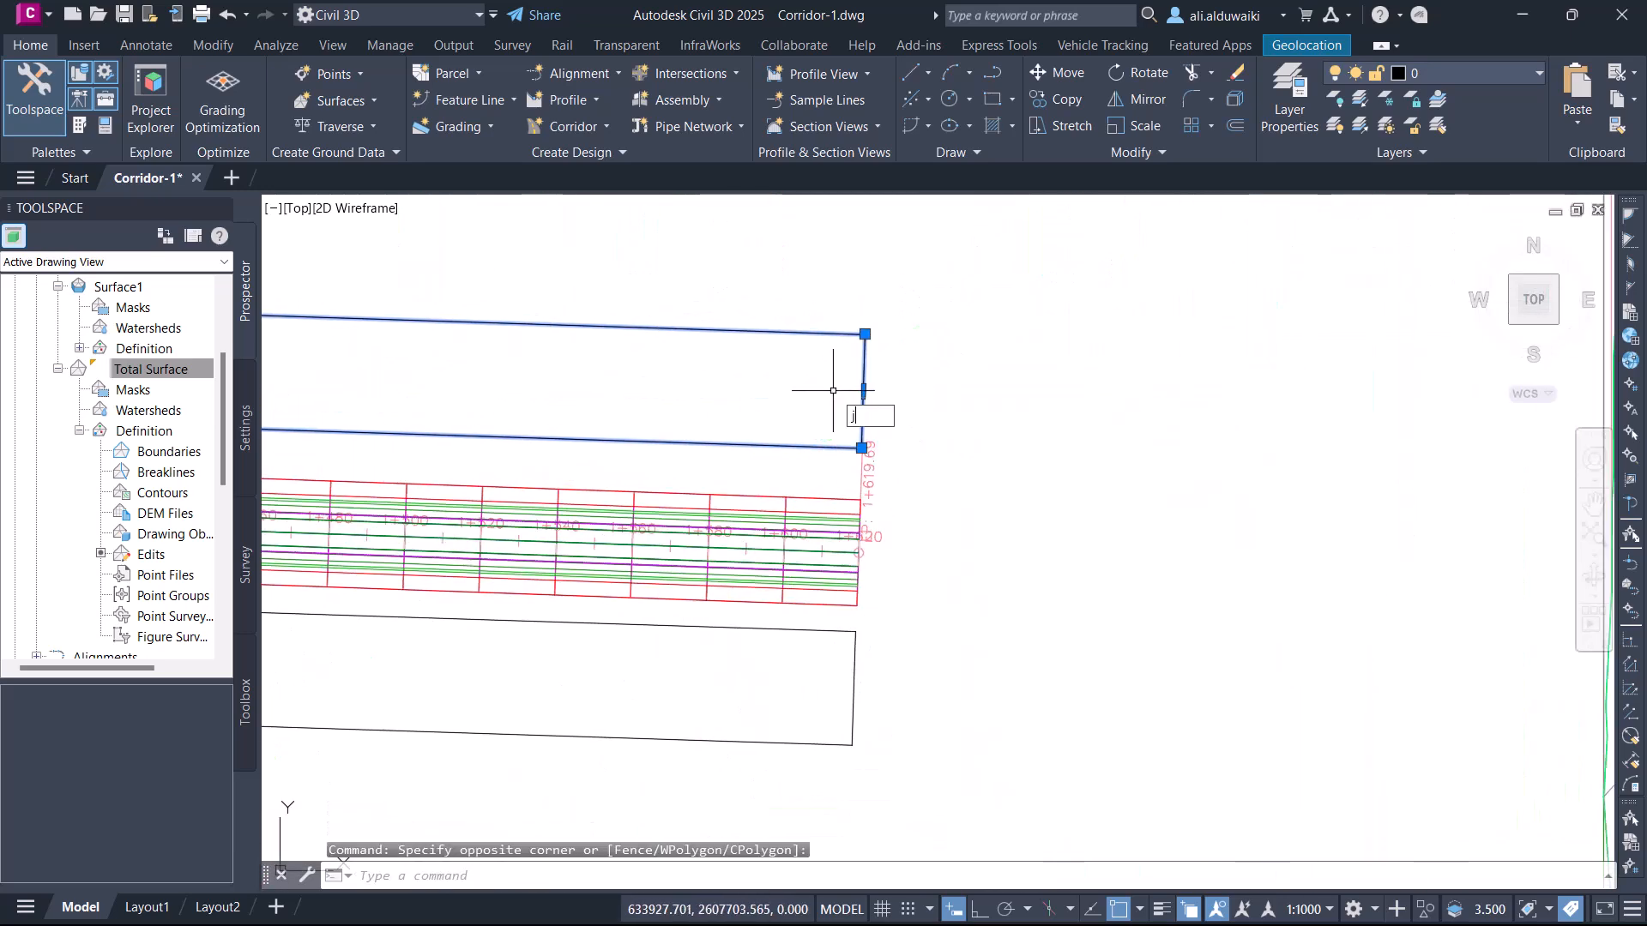
key("Return")
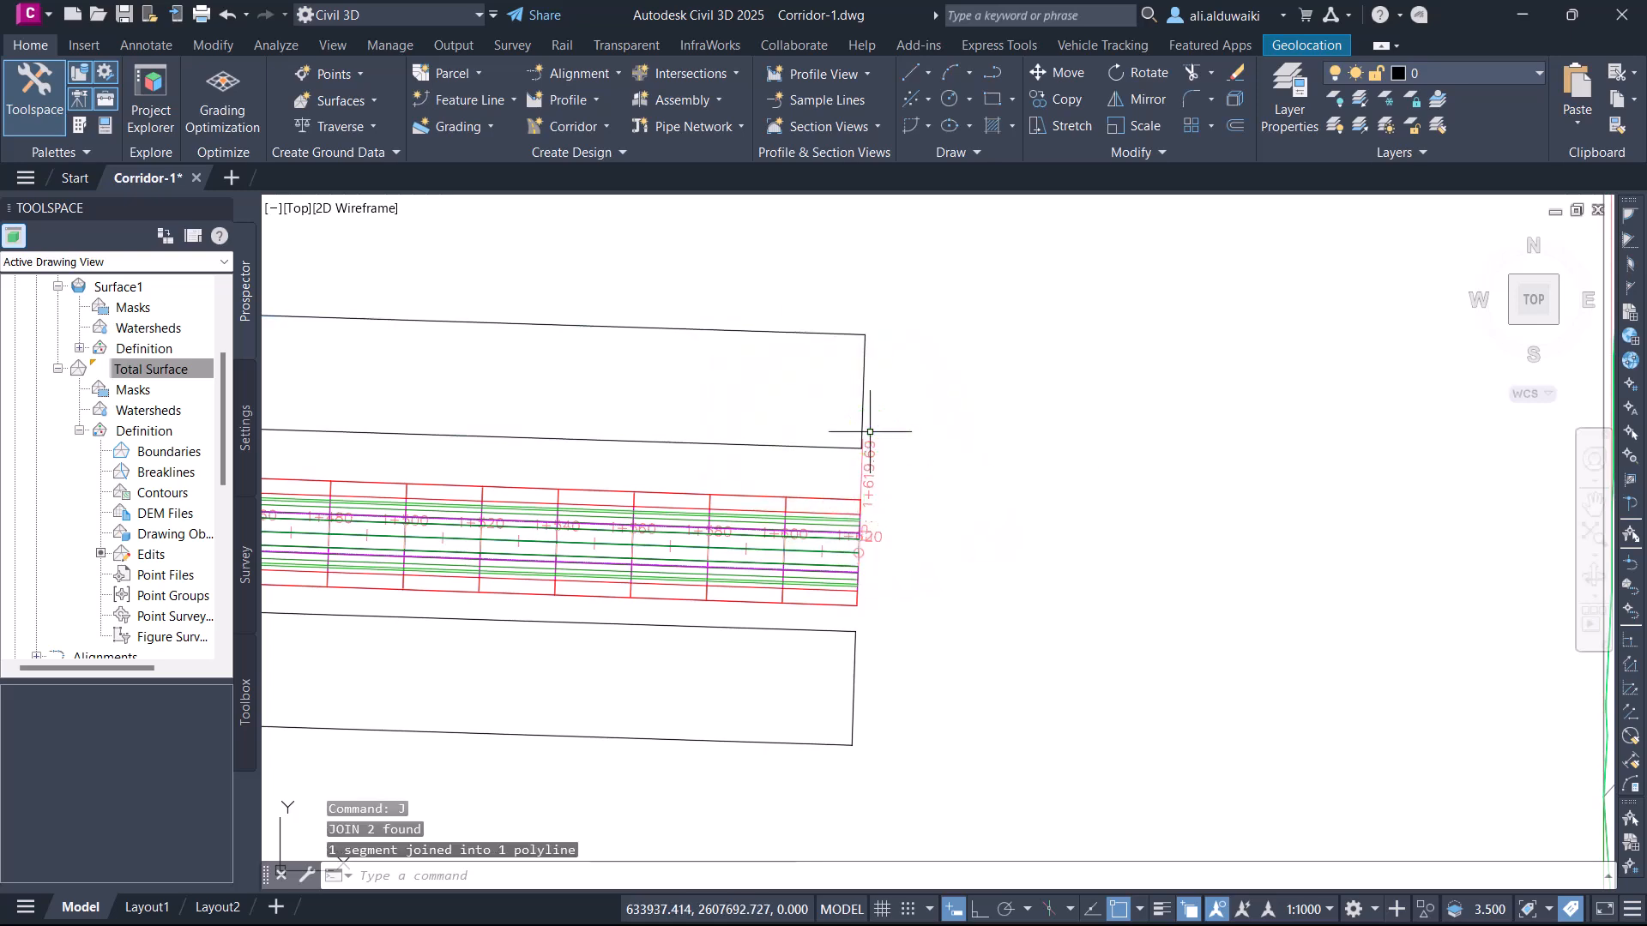
Step: Join the southeast strip's two long lines and its eastern end segment into one polyline
scroll(915, 388, "down", 4)
scroll(820, 499, "down", 1)
middle_click_drag(801, 506, 960, 435)
scroll(960, 435, "down", 1)
middle_click_drag(742, 544, 942, 469)
scroll(941, 468, "down", 2)
middle_click_drag(828, 573, 788, 426)
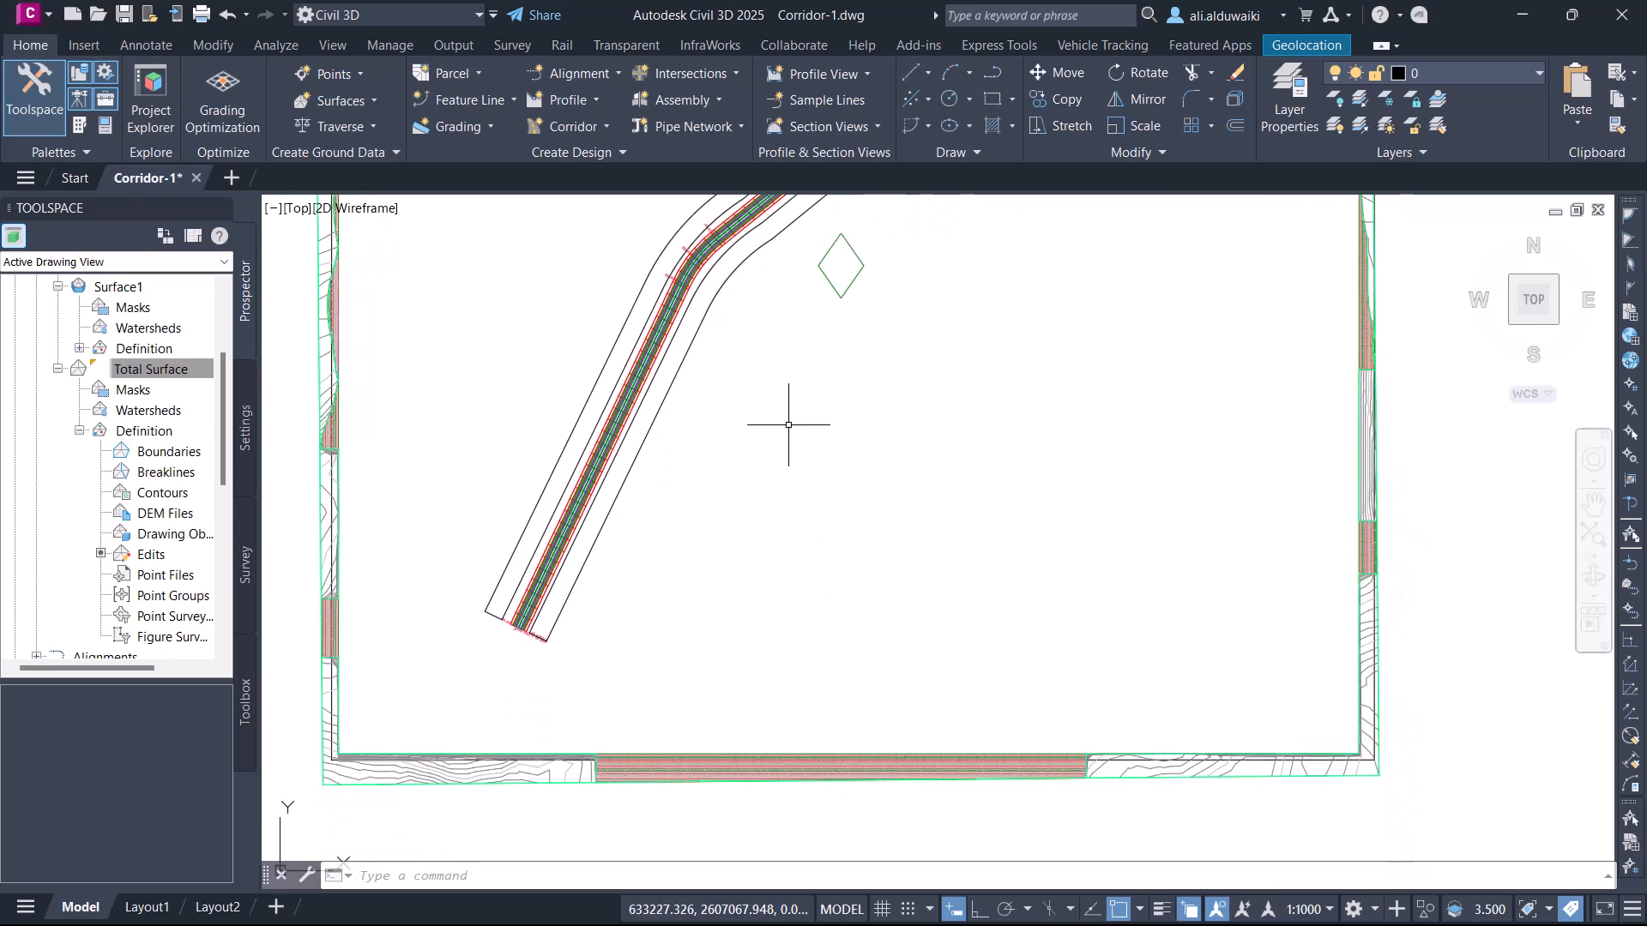
scroll(471, 558, "up", 3)
scroll(539, 617, "up", 1)
scroll(746, 456, "up", 1)
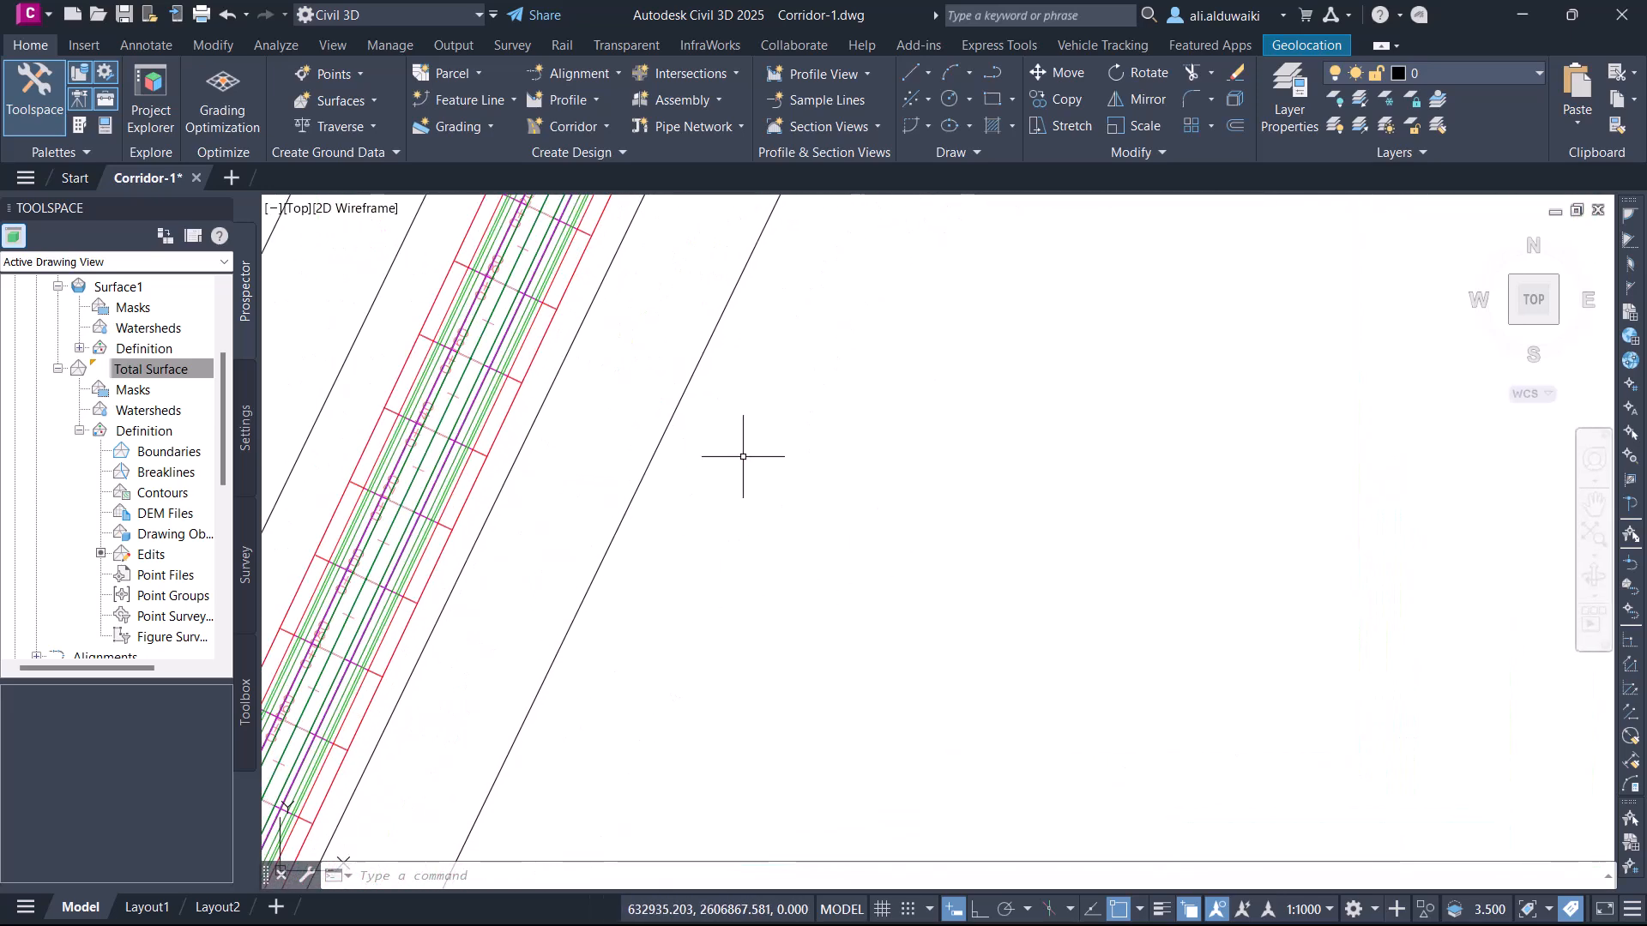
left_click(838, 374)
left_click(539, 620)
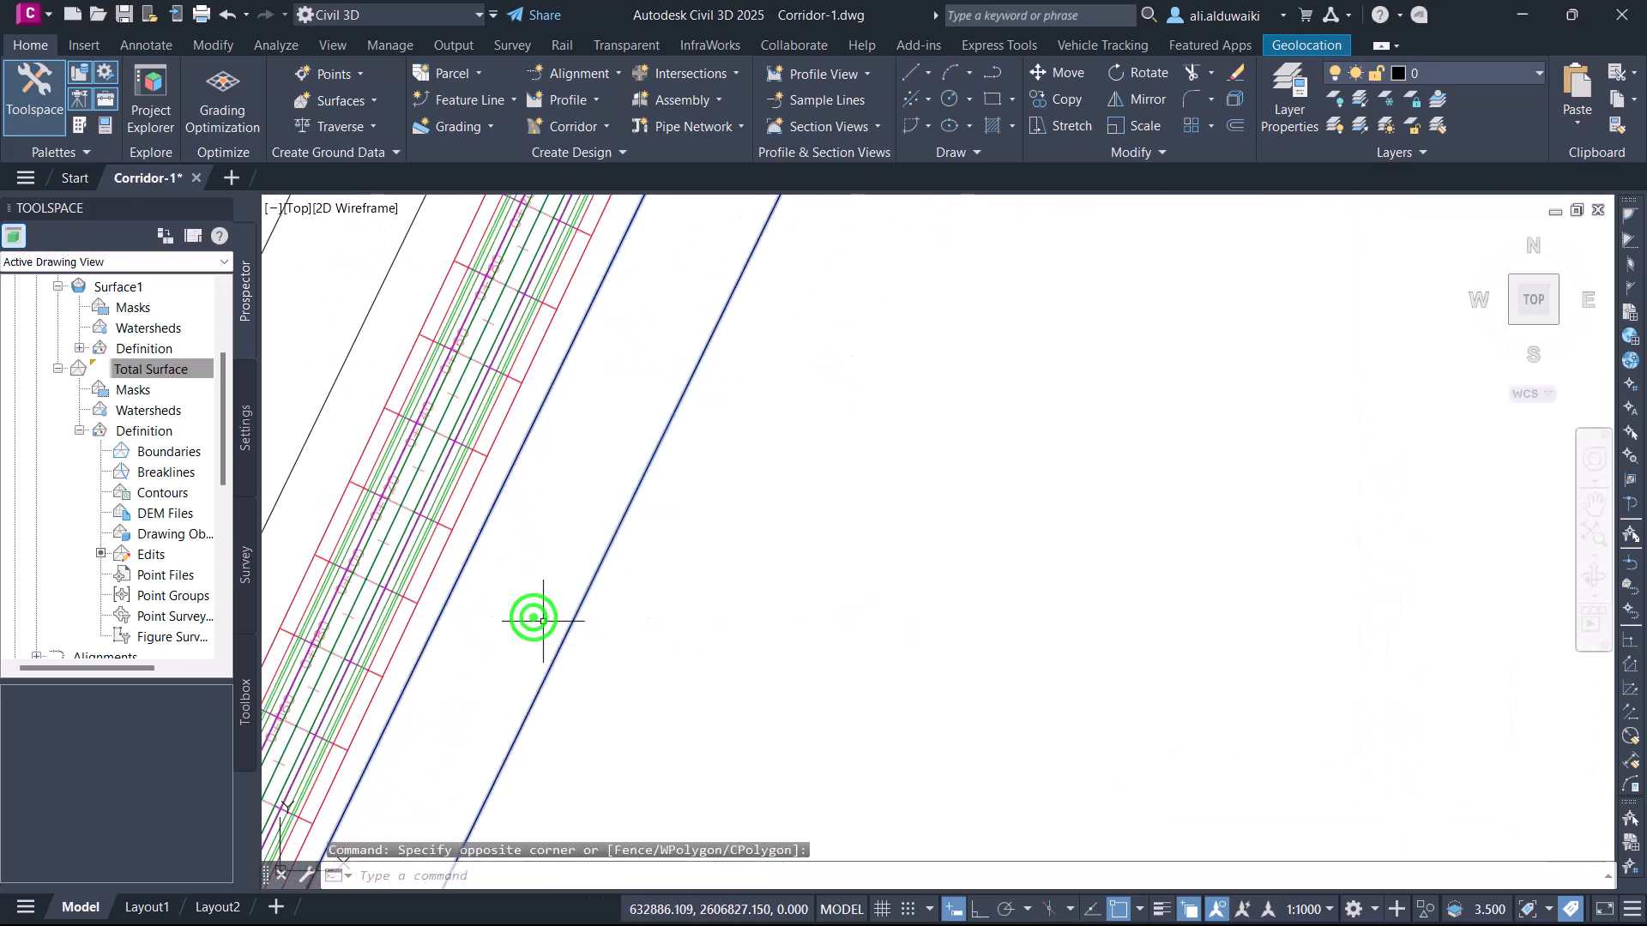
scroll(801, 456, "down", 4)
mouse_move(731, 638)
middle_mouse_down()
mouse_move(744, 611)
mouse_move(667, 769)
middle_mouse_up()
middle_click_drag(934, 338, 755, 686)
middle_click_drag(932, 336, 618, 732)
middle_click_drag(1004, 386, 686, 635)
middle_click_drag(1062, 457, 755, 703)
middle_click_drag(1182, 547, 698, 515)
scroll(875, 493, "up", 4)
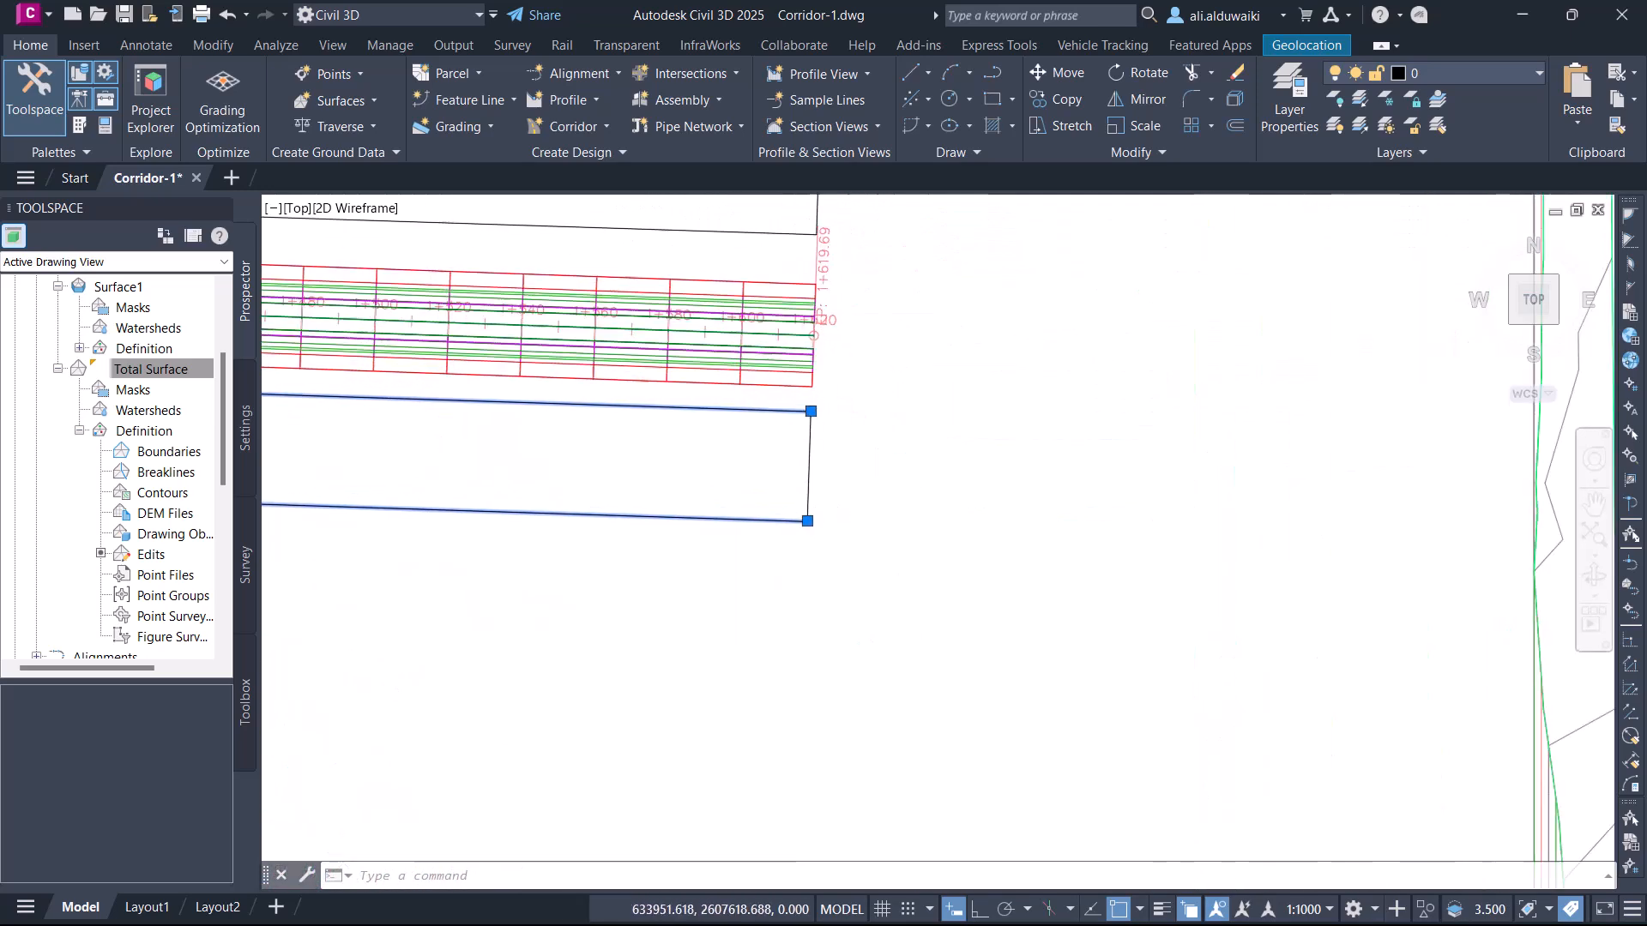
left_click(853, 435)
left_click(755, 509)
type("J")
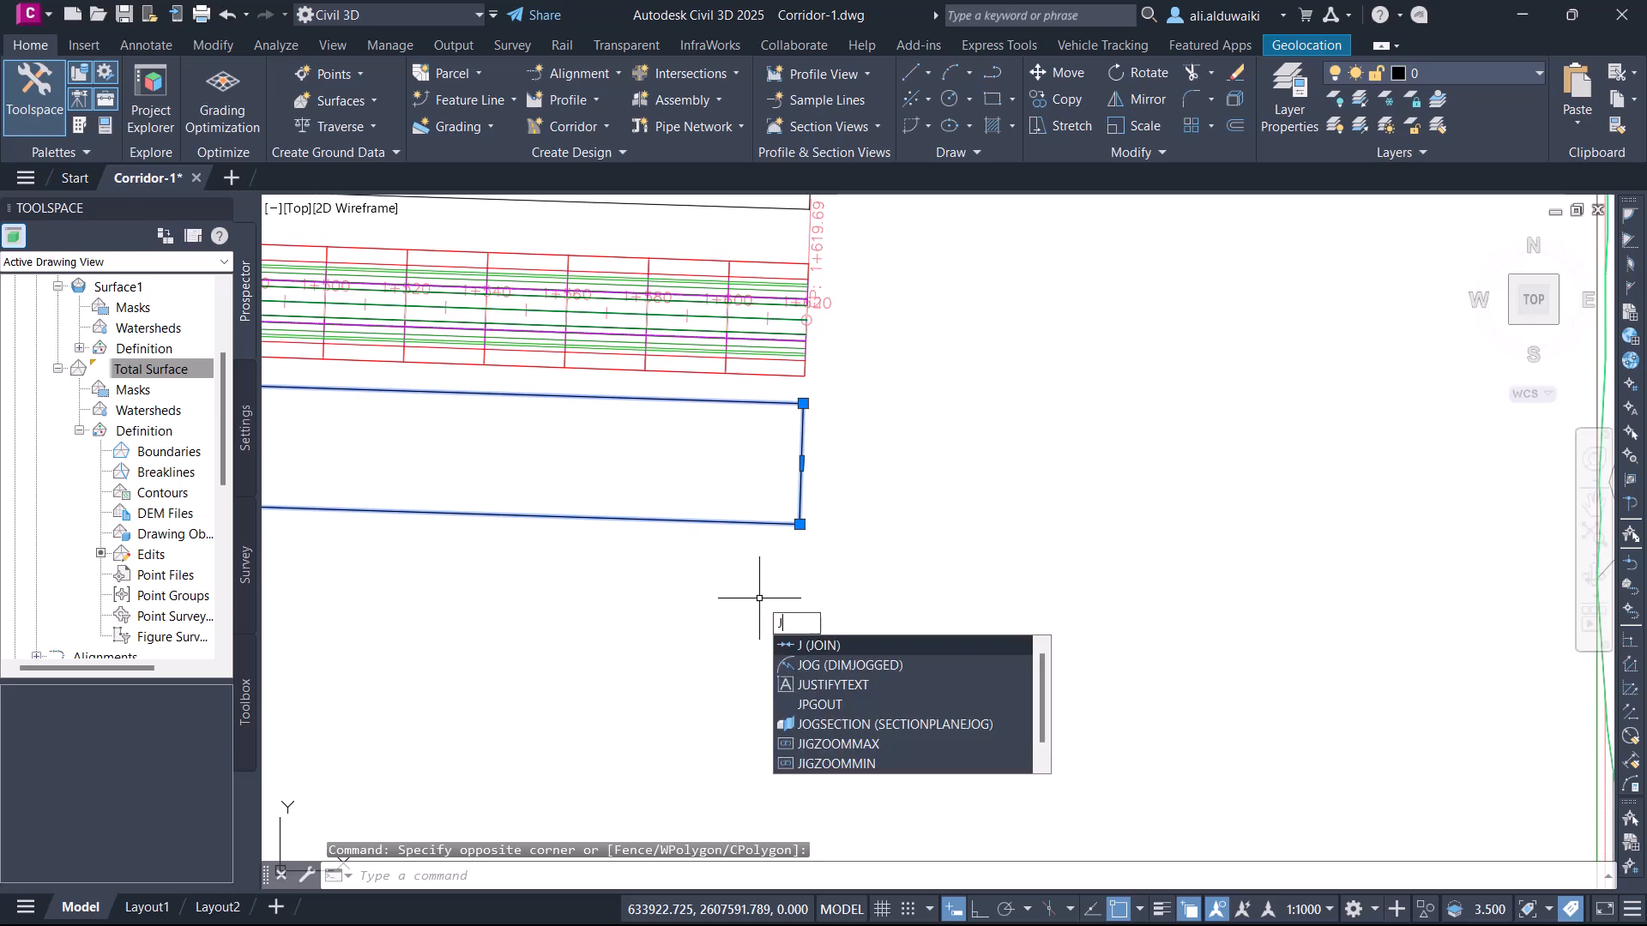
key("Return")
Step: Join the southeast strip's southern end segment to the joined polyline to complete its outline
scroll(754, 595, "down", 3)
scroll(757, 593, "down", 3)
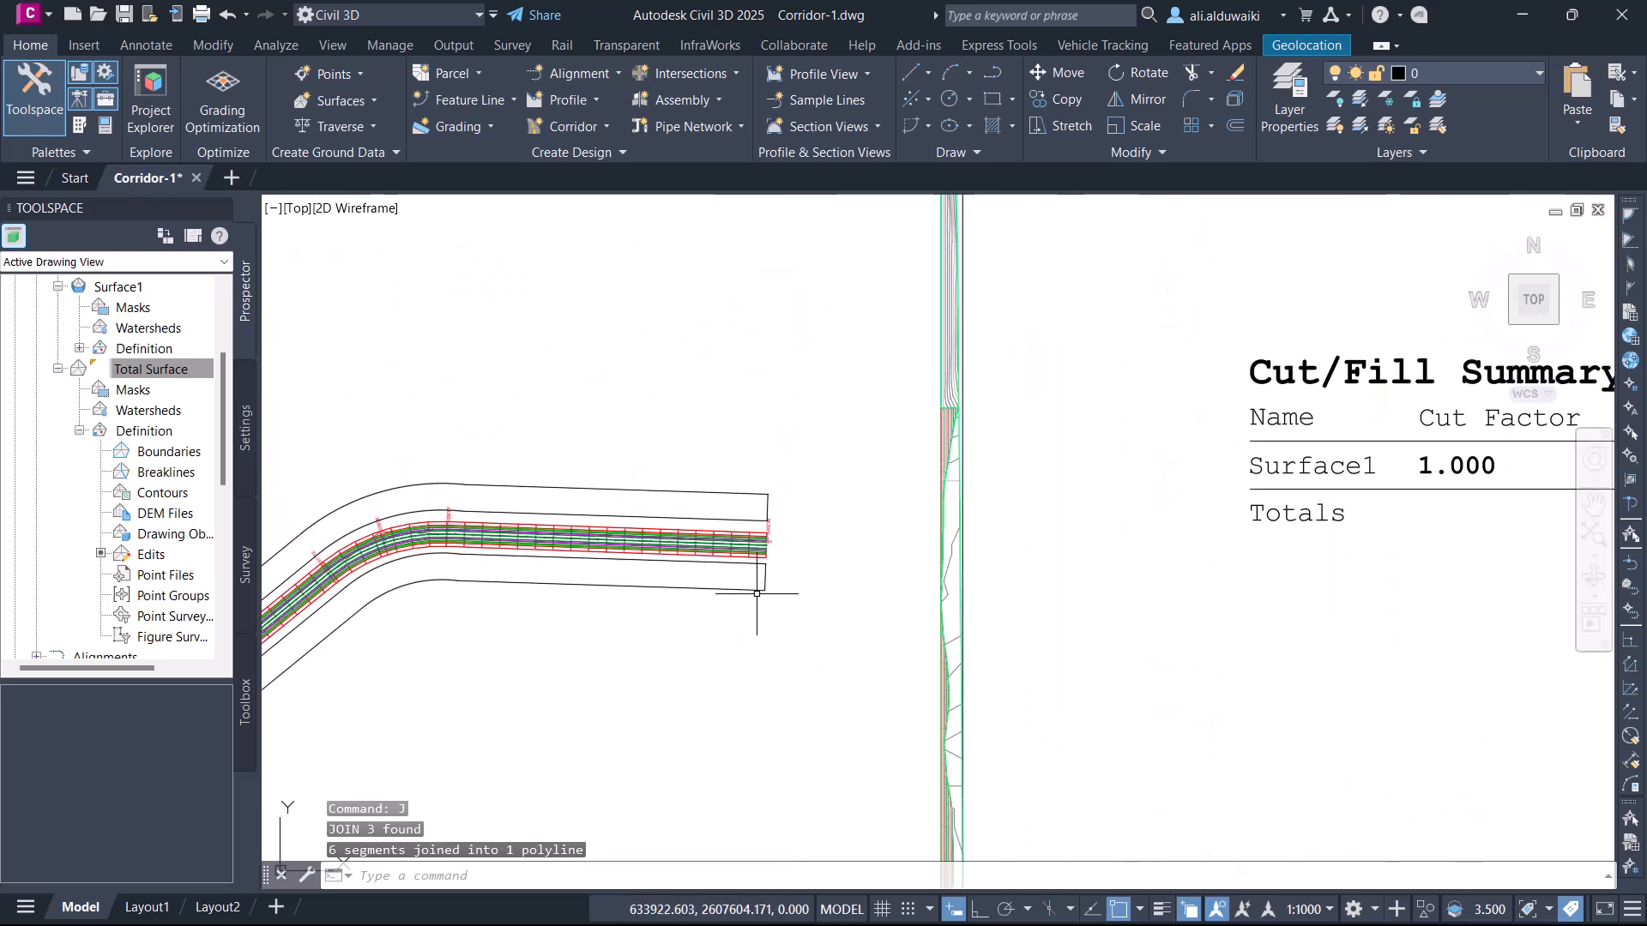
scroll(749, 590, "down", 2)
middle_click_drag(687, 595, 786, 464)
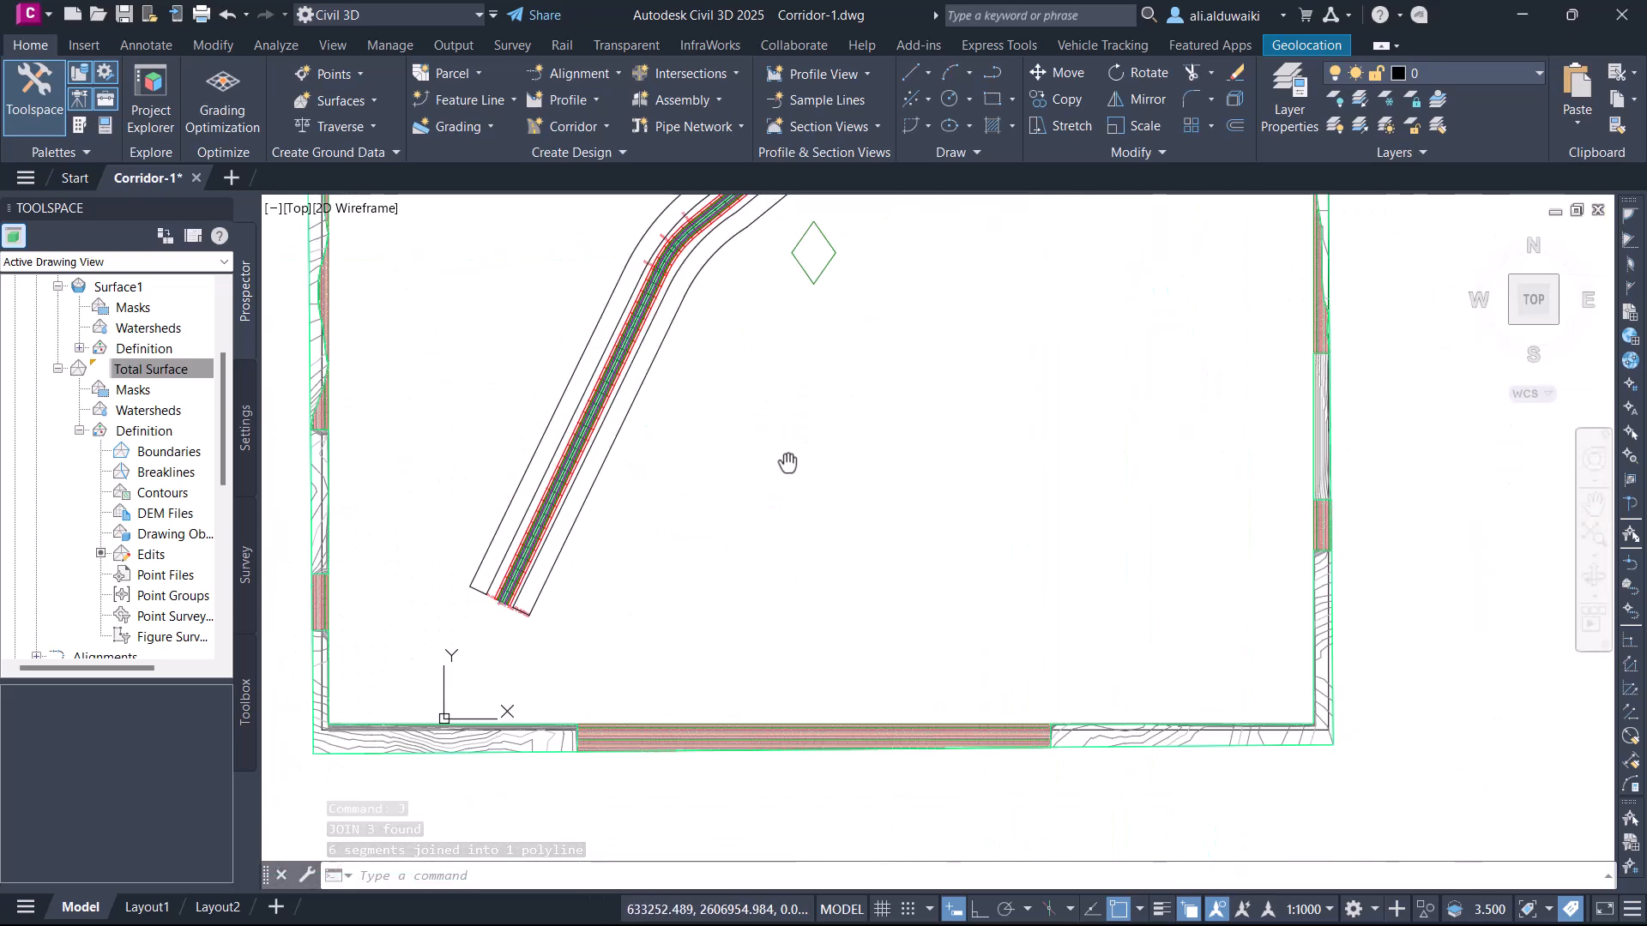
scroll(558, 540, "up", 6)
scroll(567, 534, "up", 8)
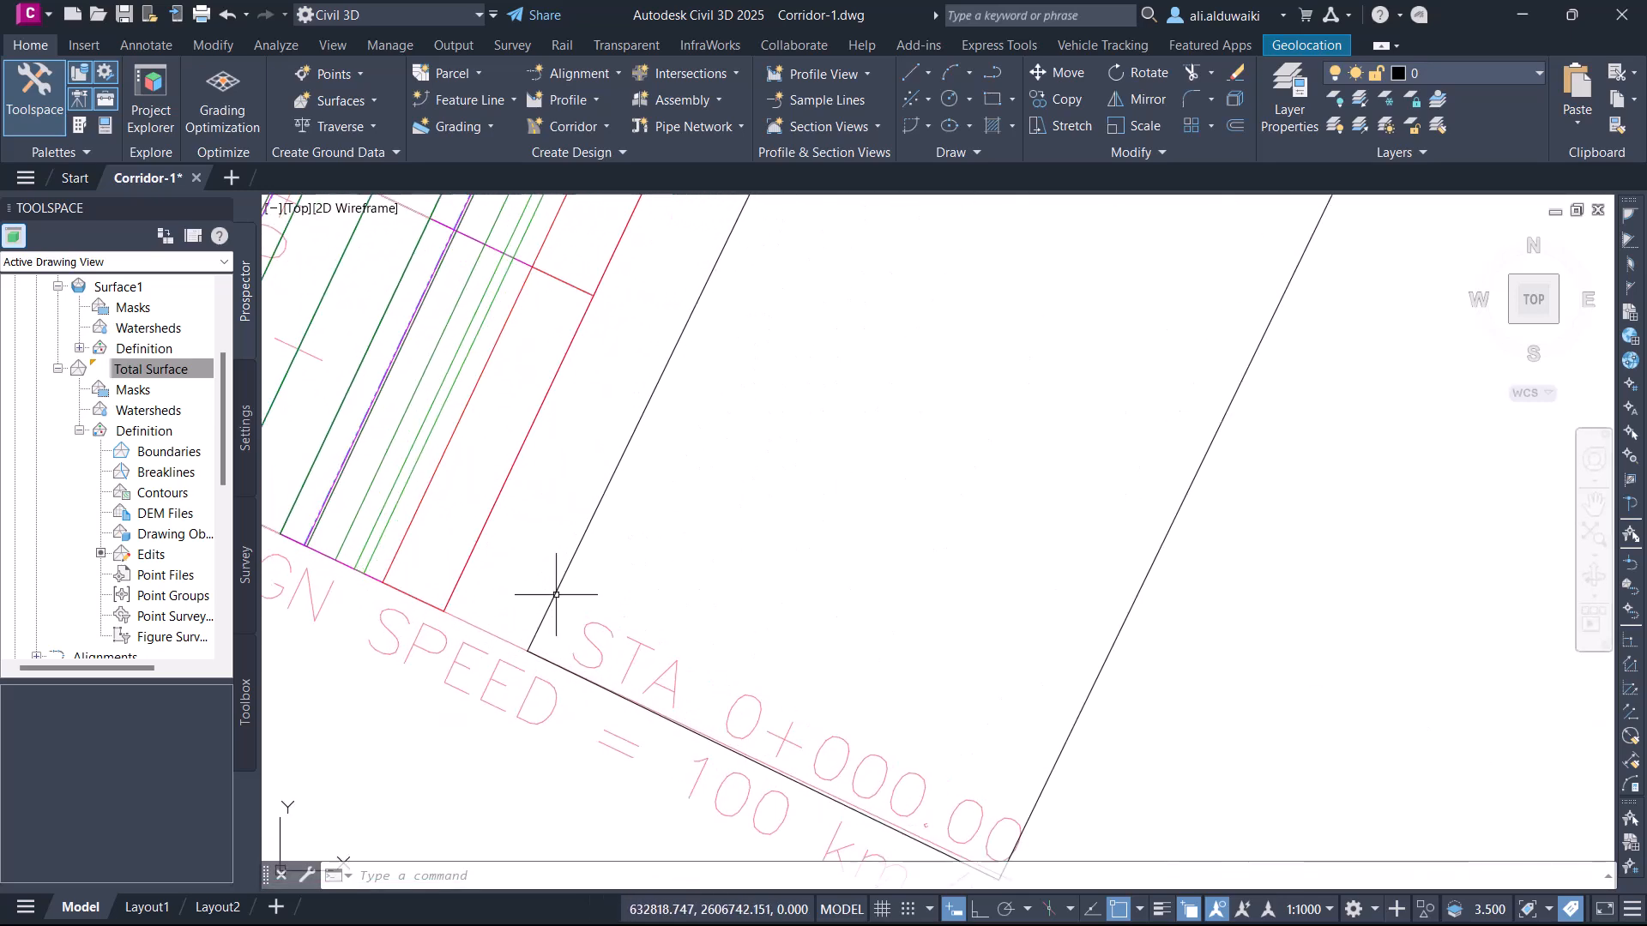
left_click(556, 604)
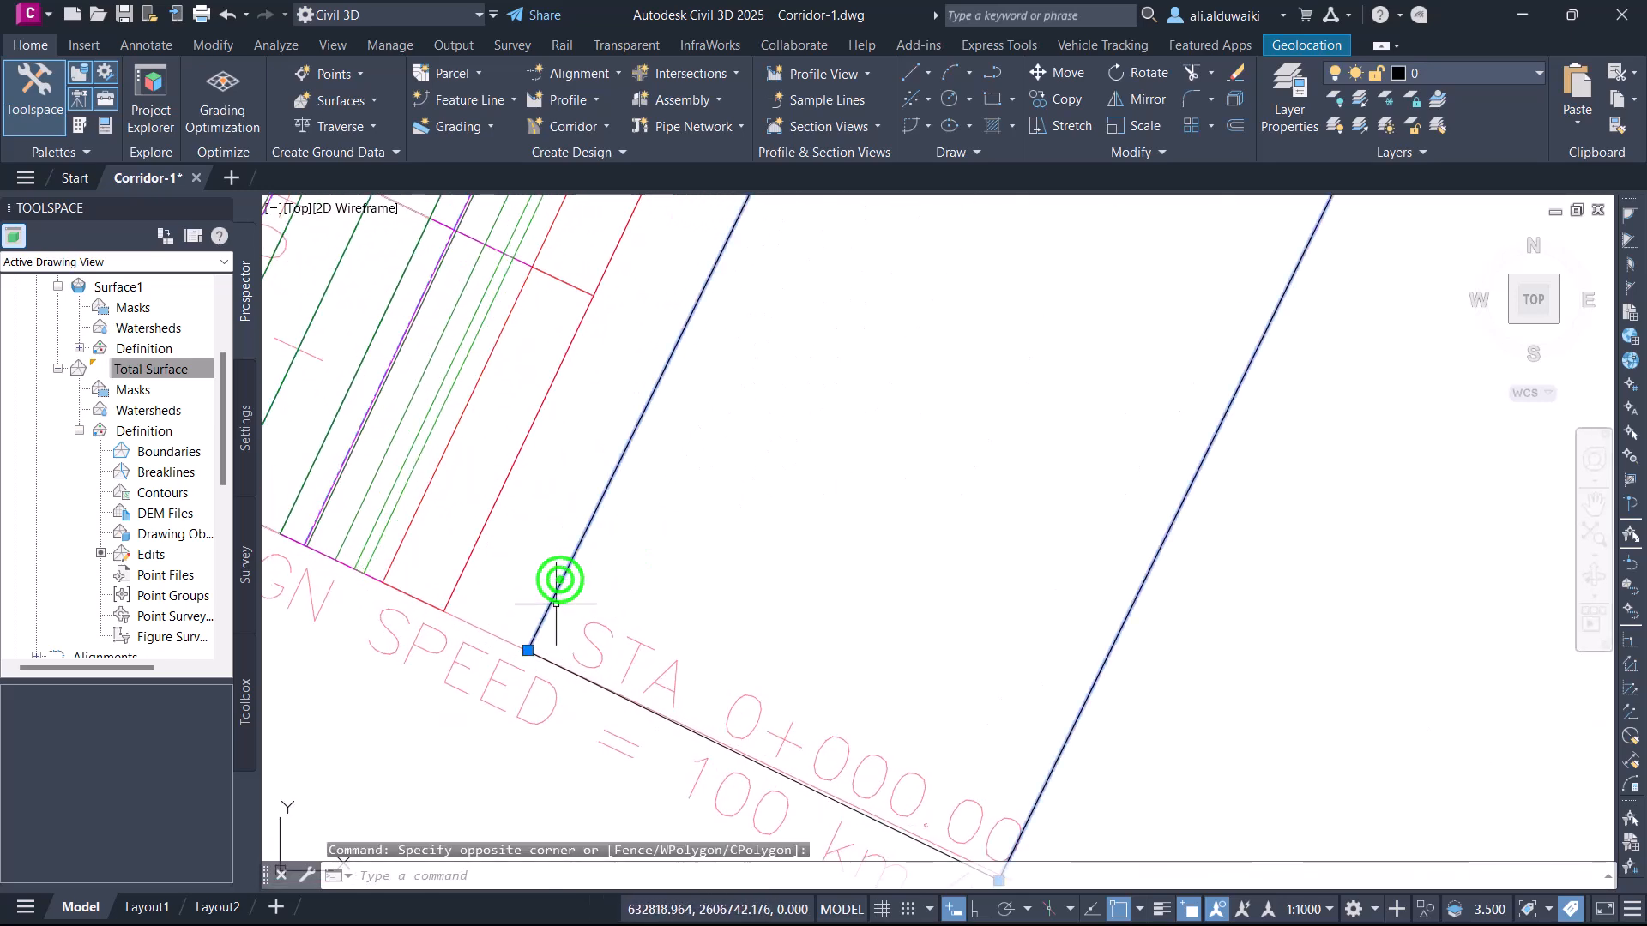
left_click(553, 662)
left_click(622, 733)
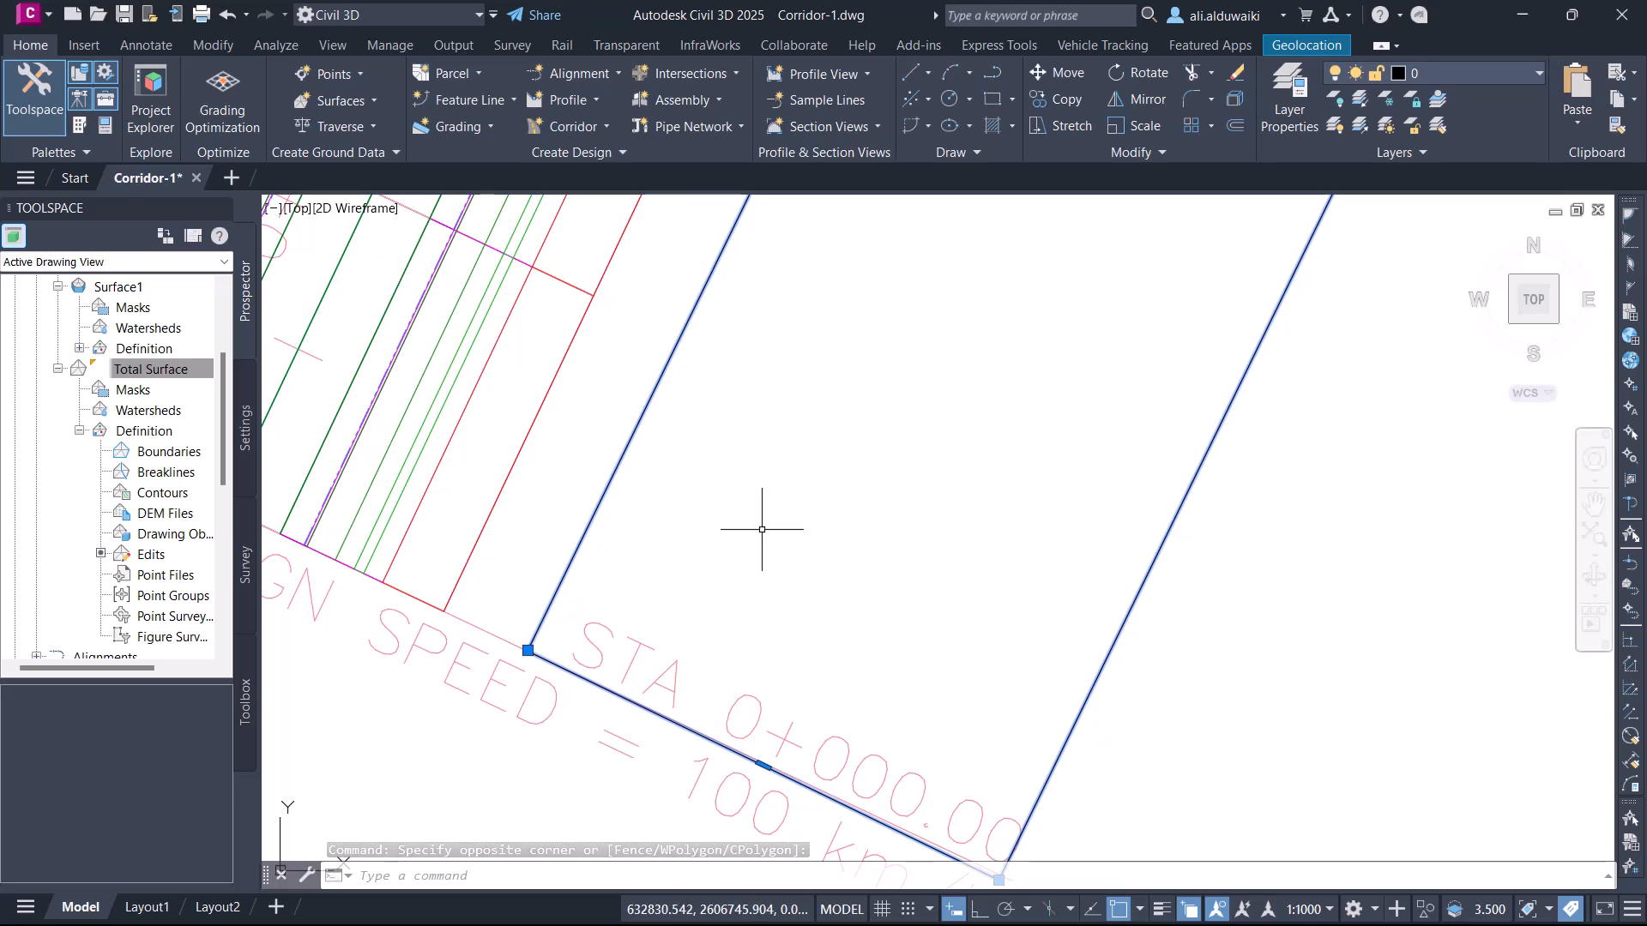
type("j")
key("Return")
left_click(586, 530)
scroll(592, 536, "down", 5)
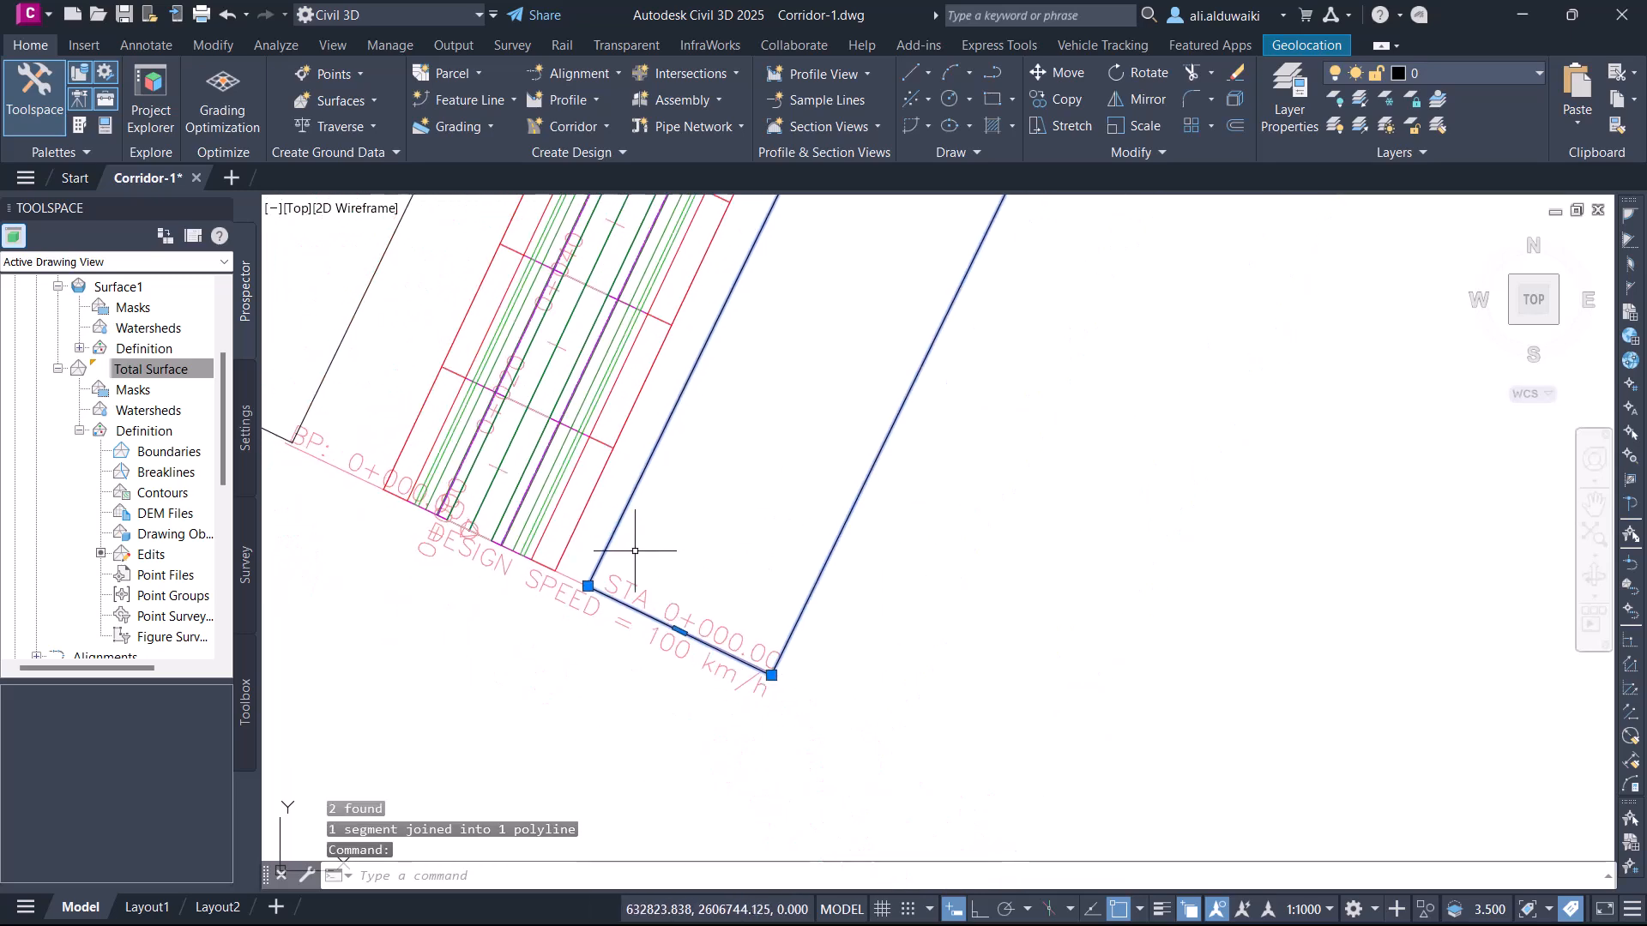
scroll(884, 536, "down", 3)
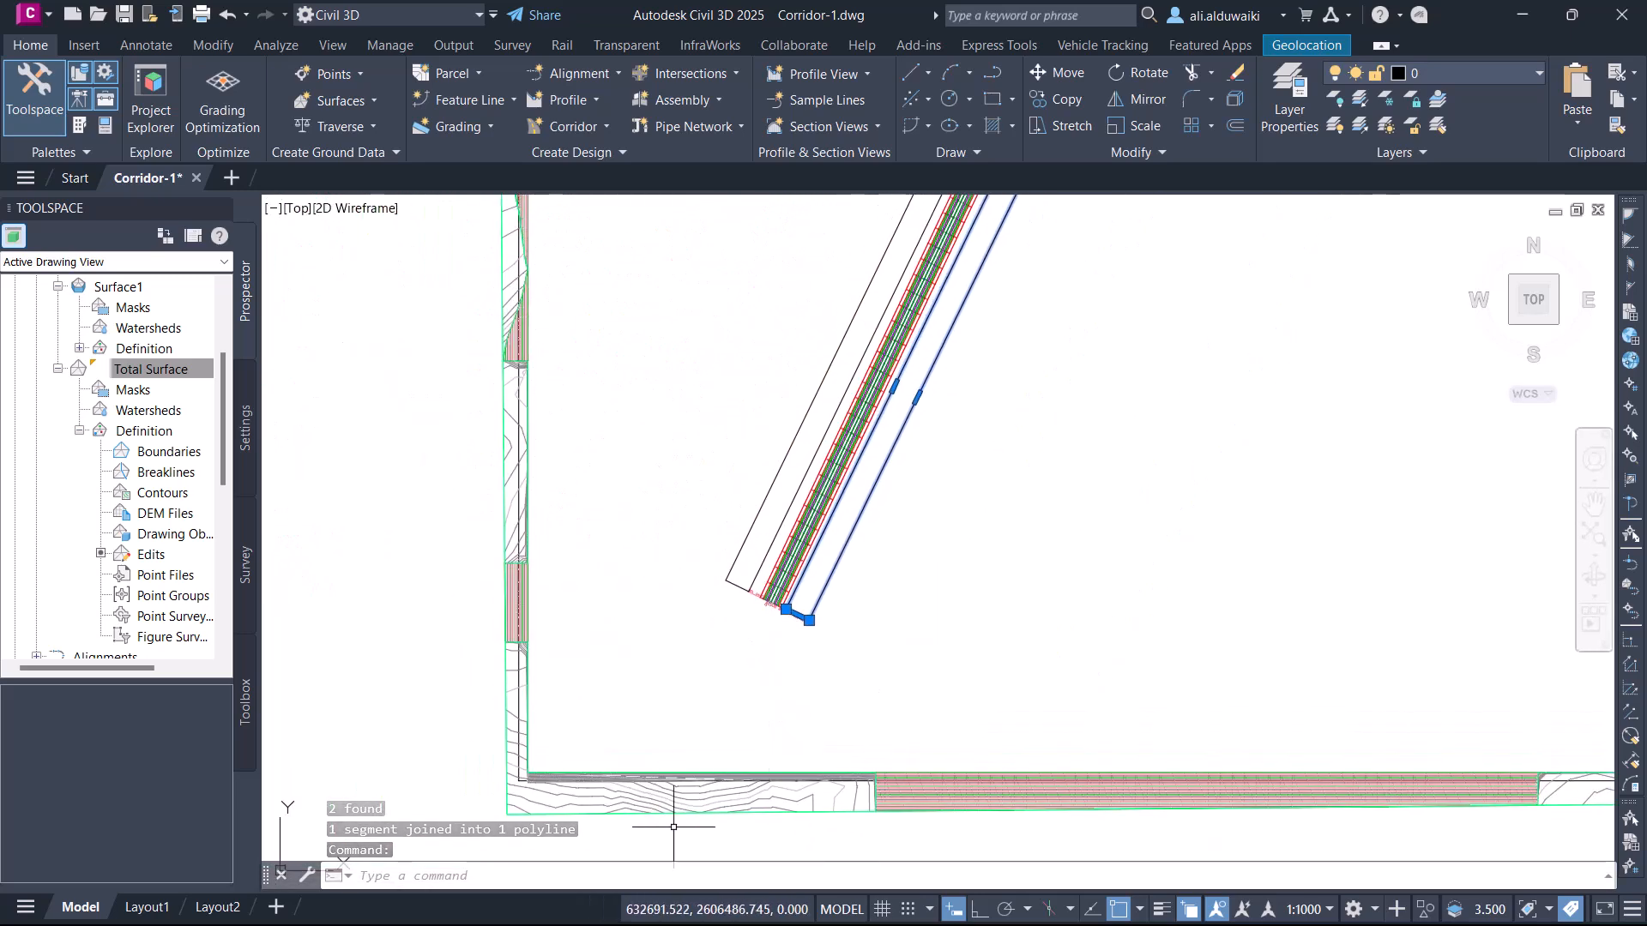
scroll(836, 562, "down", 1)
key("Escape")
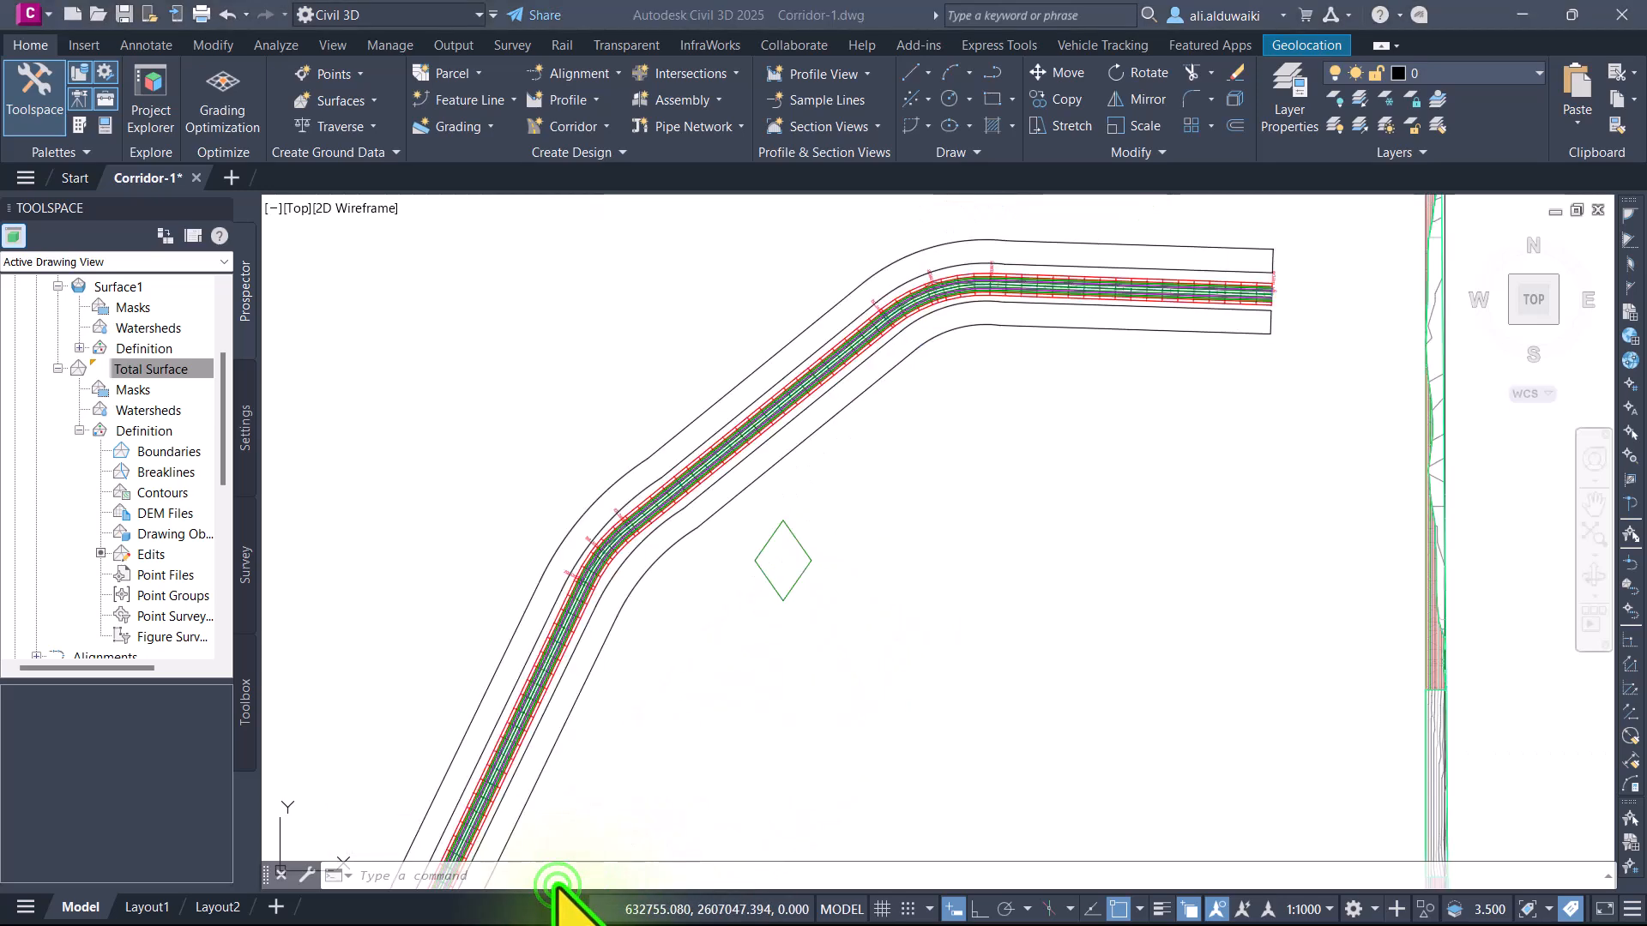
Step: Try to create a parcel from the southeast strip's closed polyline without defining a new site
scroll(423, 430, "down", 5)
left_click(1053, 558)
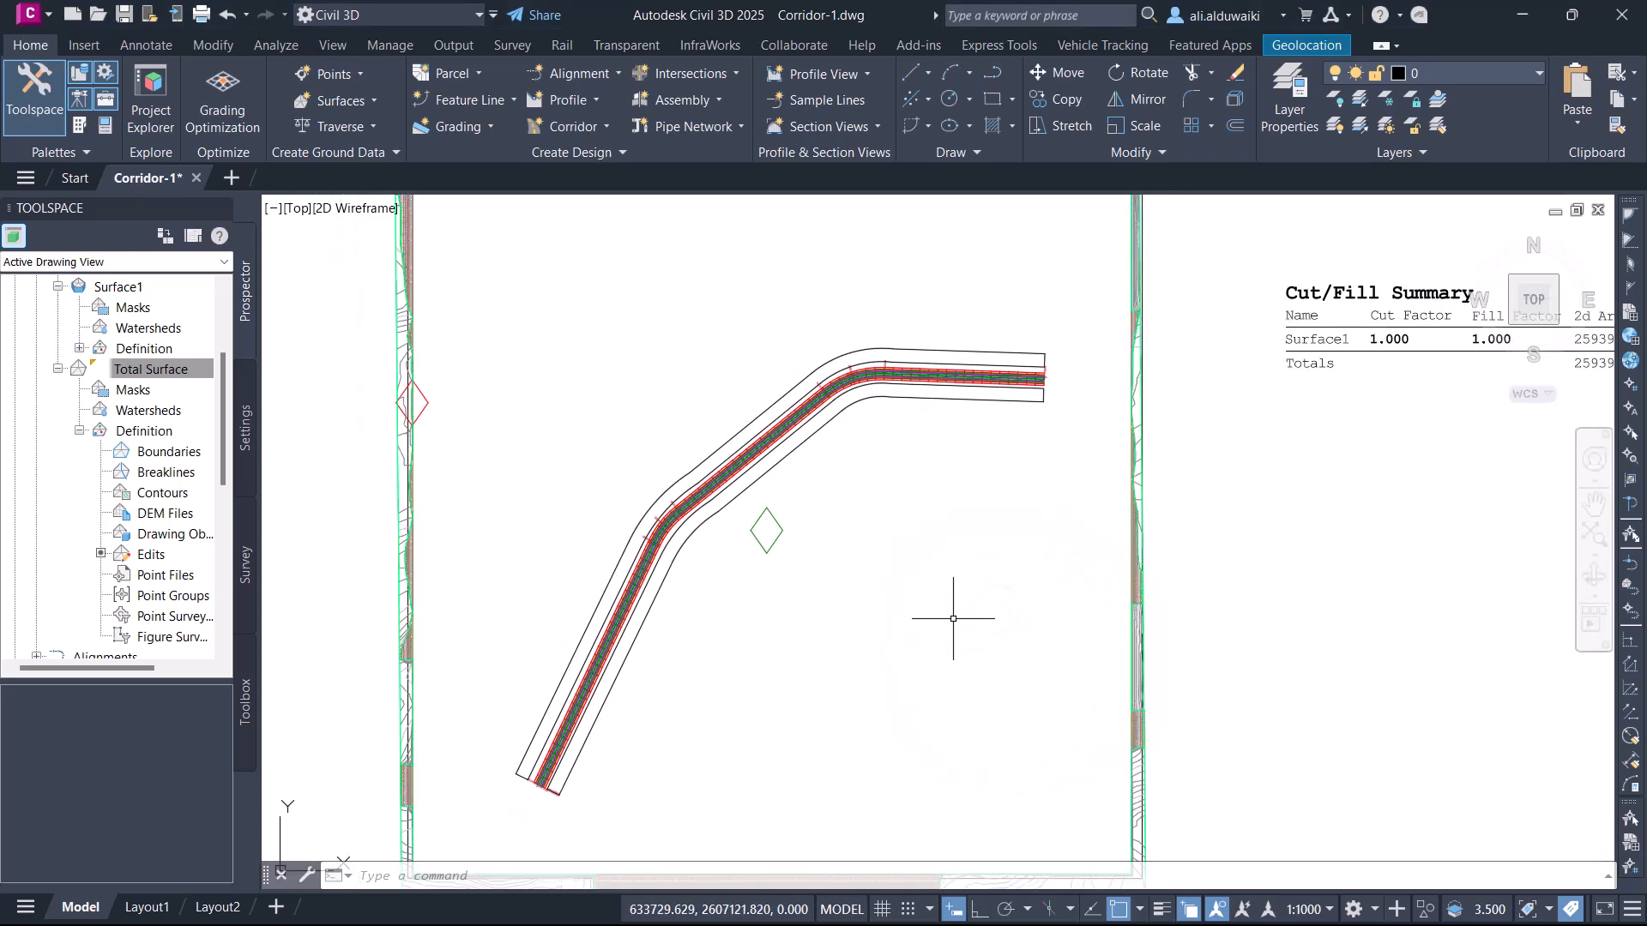
scroll(956, 607, "down", 3)
scroll(955, 607, "up", 4)
scroll(897, 552, "up", 1)
middle_click_drag(897, 553, 889, 597)
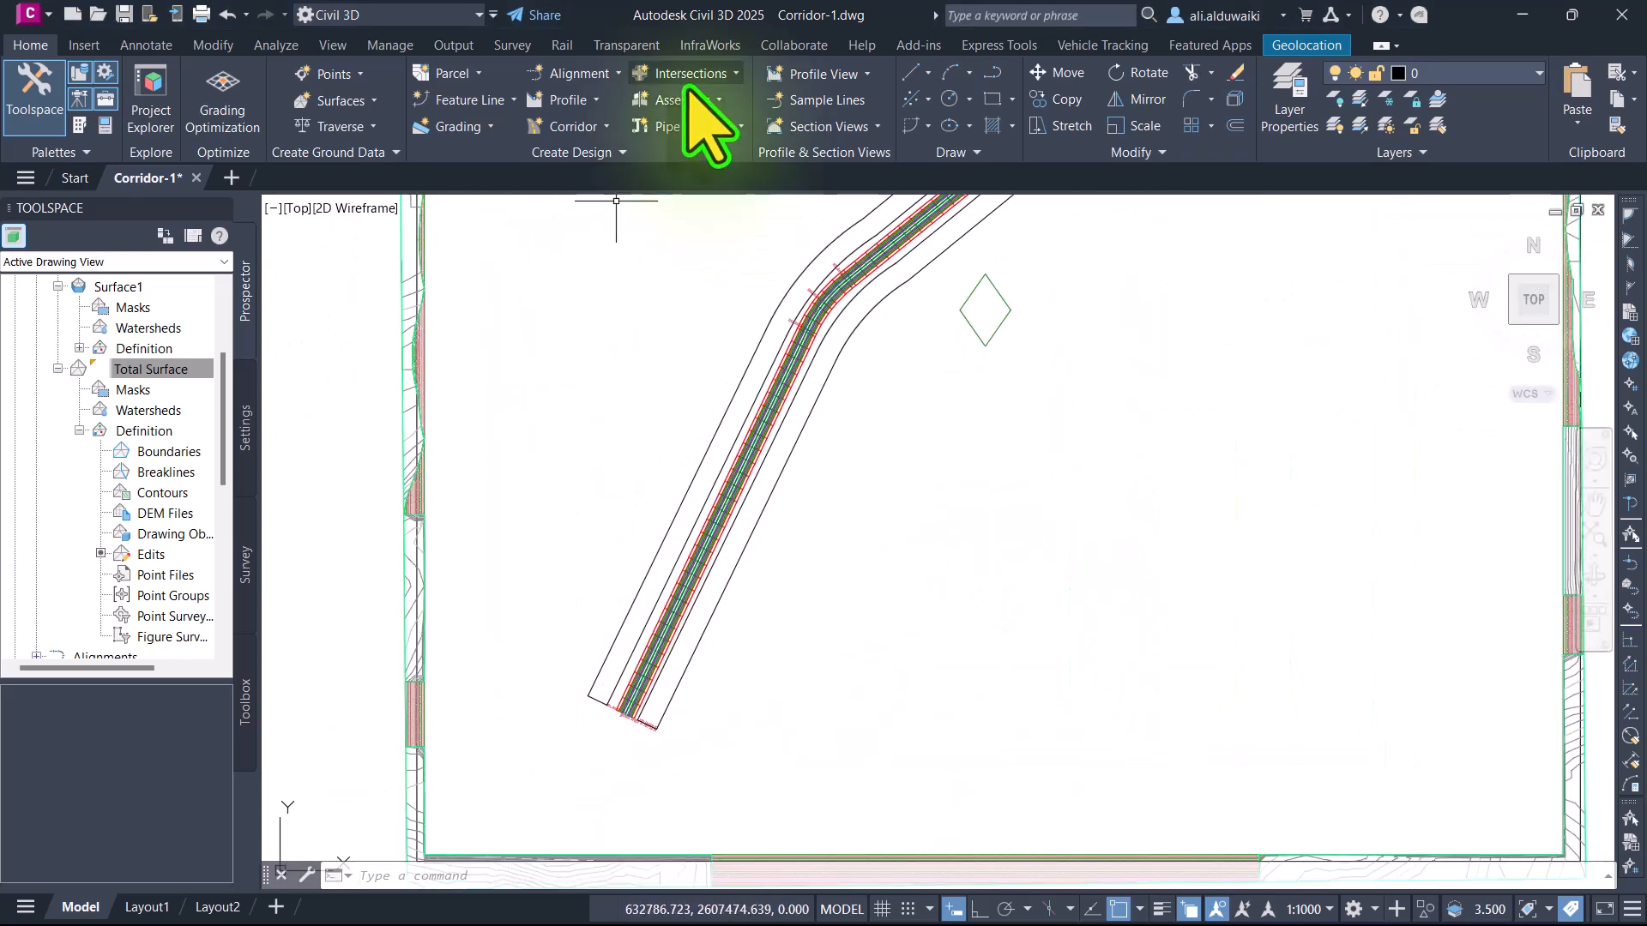
left_click(477, 73)
left_click(559, 147)
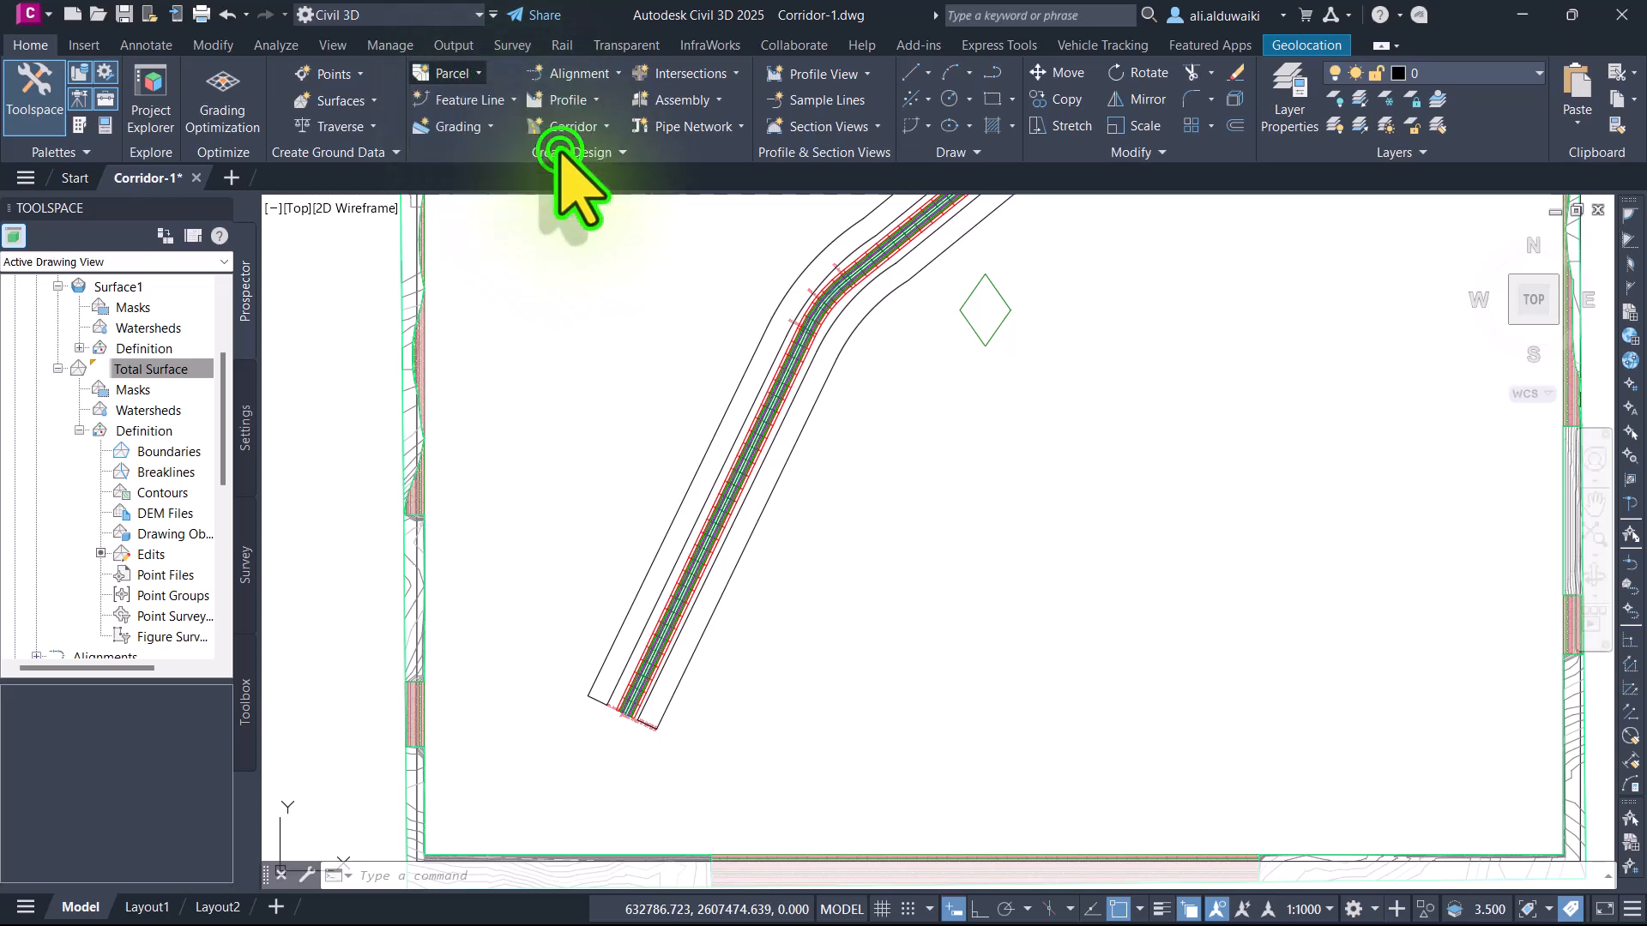
middle_click_drag(825, 528, 906, 573)
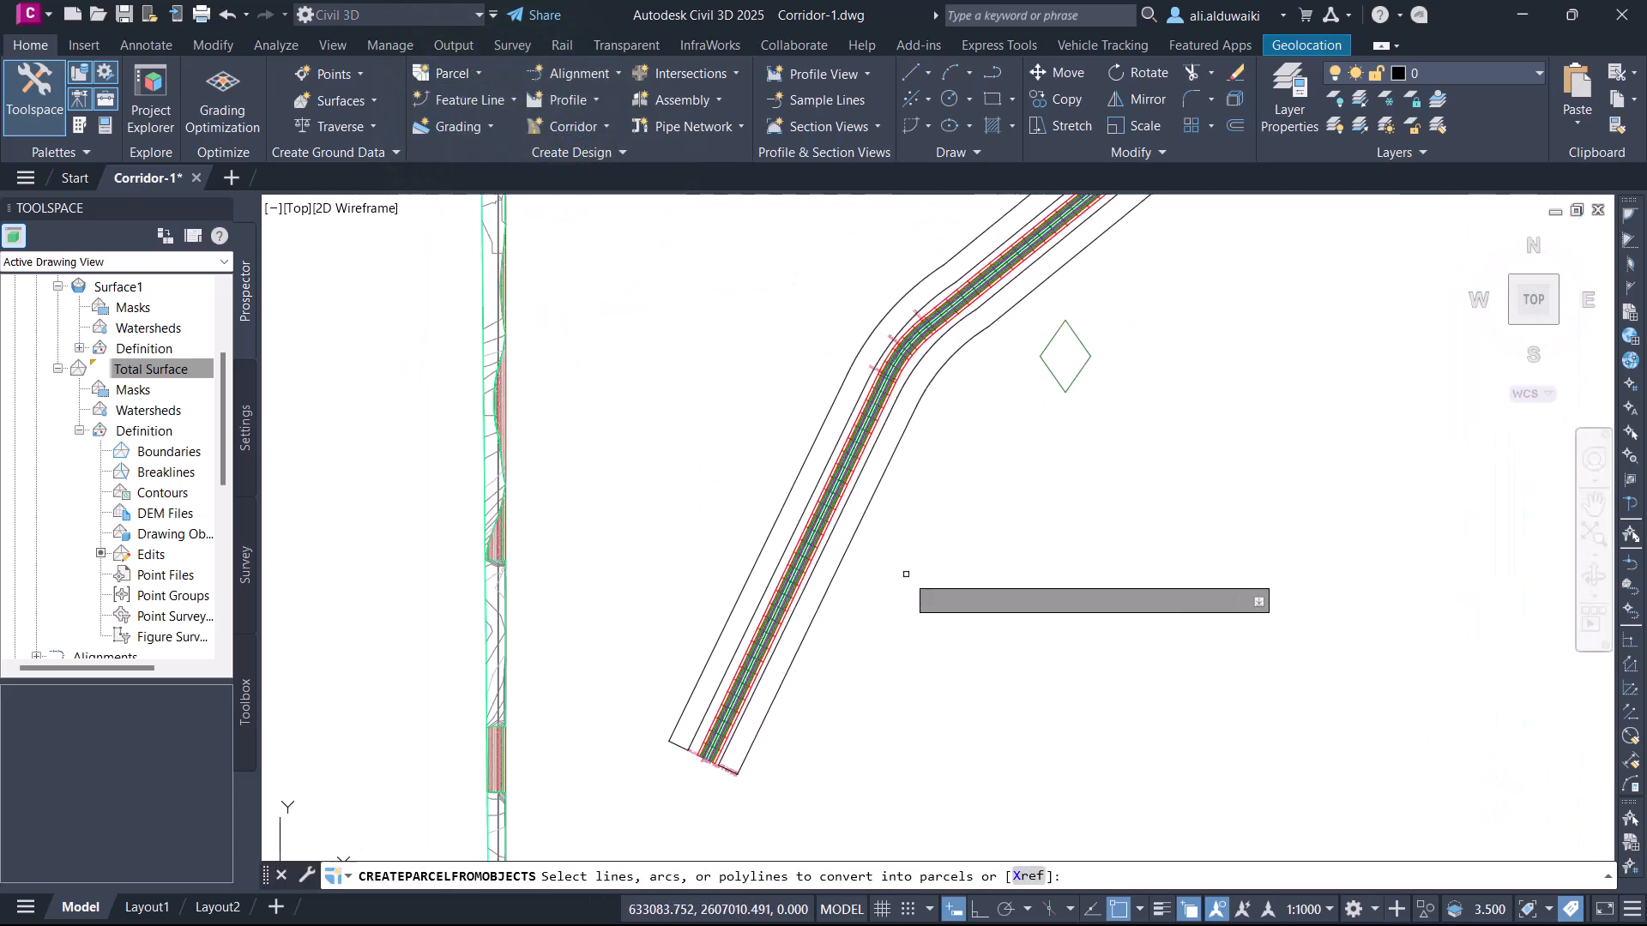
scroll(905, 573, "up", 1)
left_click(852, 487)
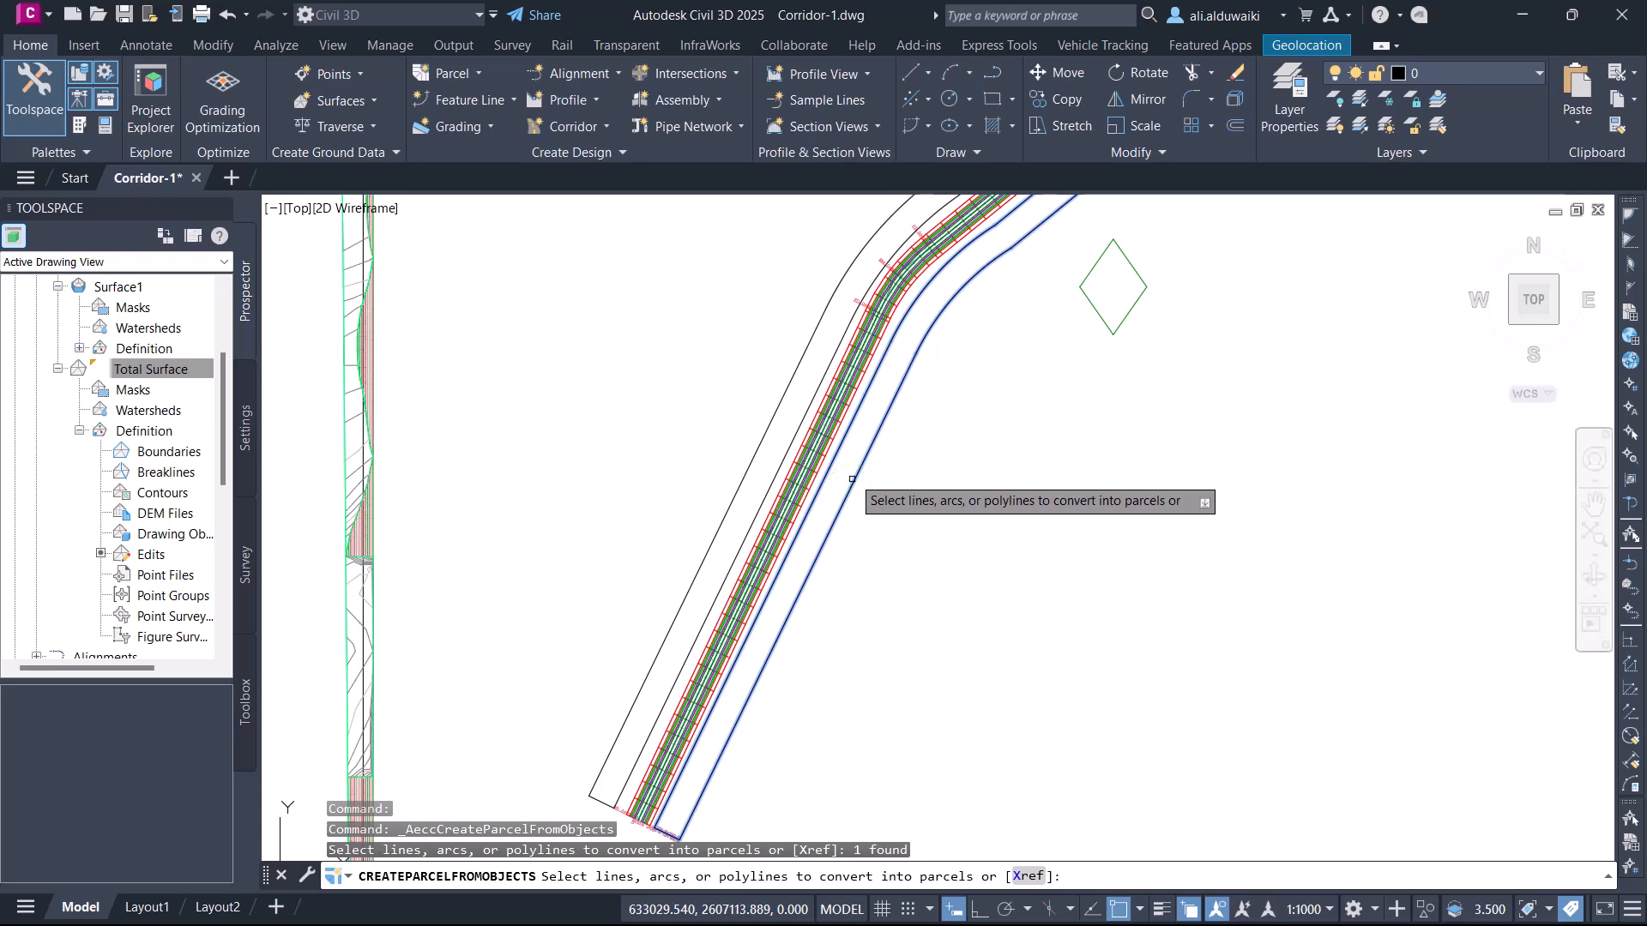
key("Return")
left_click(192, 524)
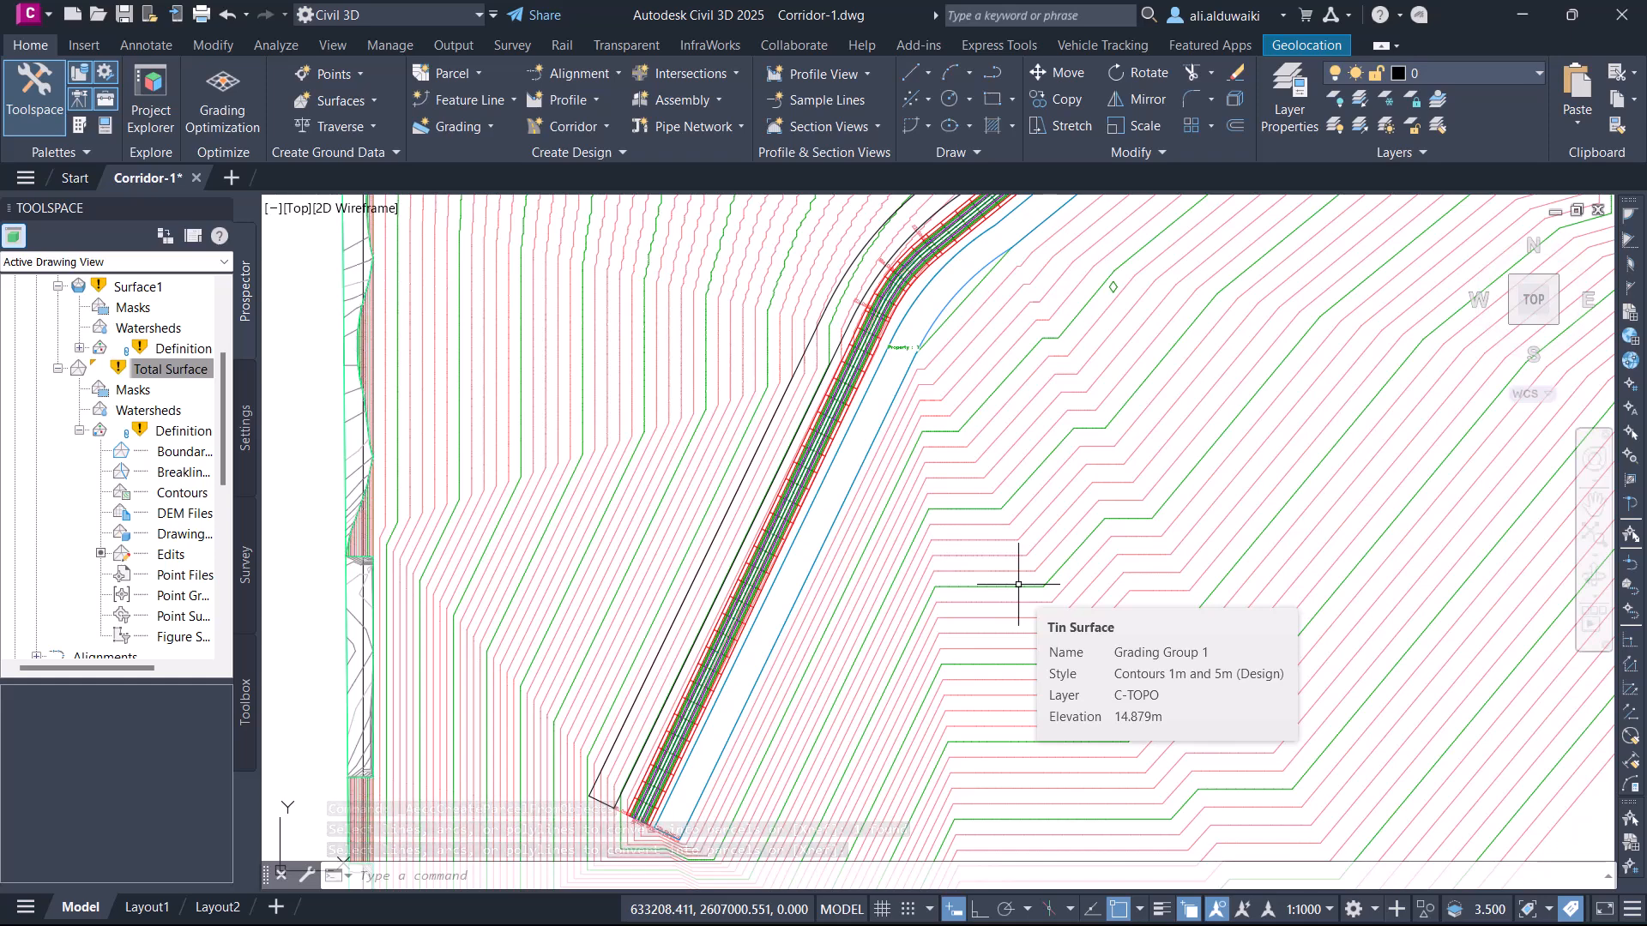
Step: Undo the parcel creation on the southeast strip
key("ctrl+z")
scroll(1017, 584, "down", 2)
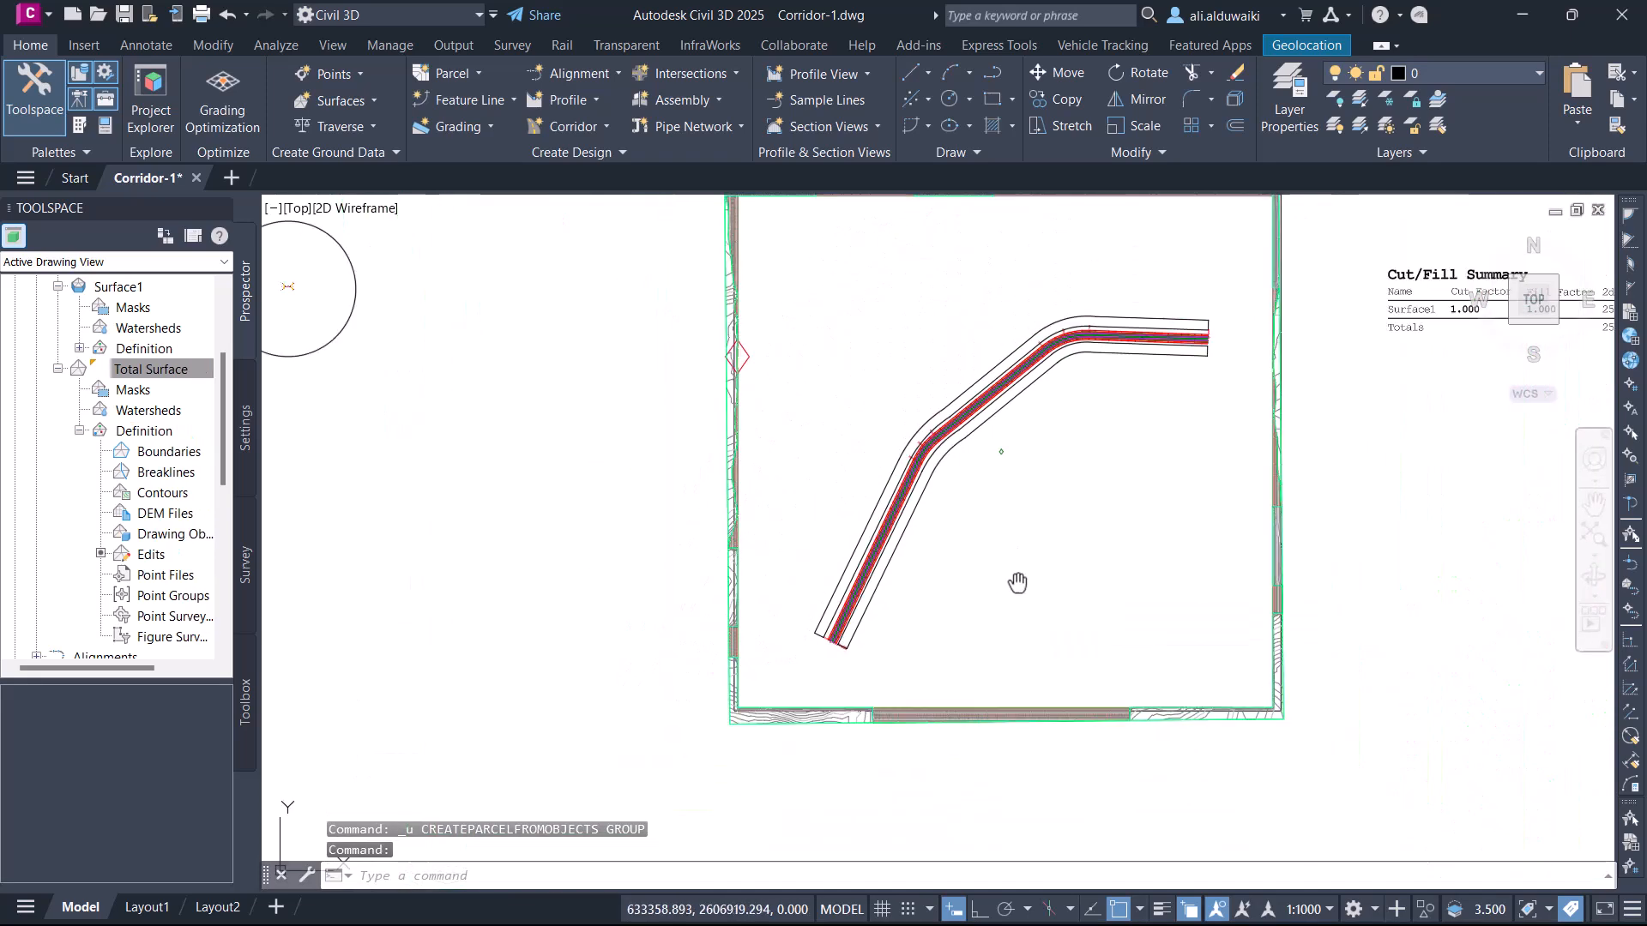
mouse_move(1018, 581)
middle_mouse_down()
mouse_move(967, 603)
mouse_move(967, 650)
middle_mouse_up()
scroll(974, 618, "up", 1)
scroll(966, 661, "down", 3)
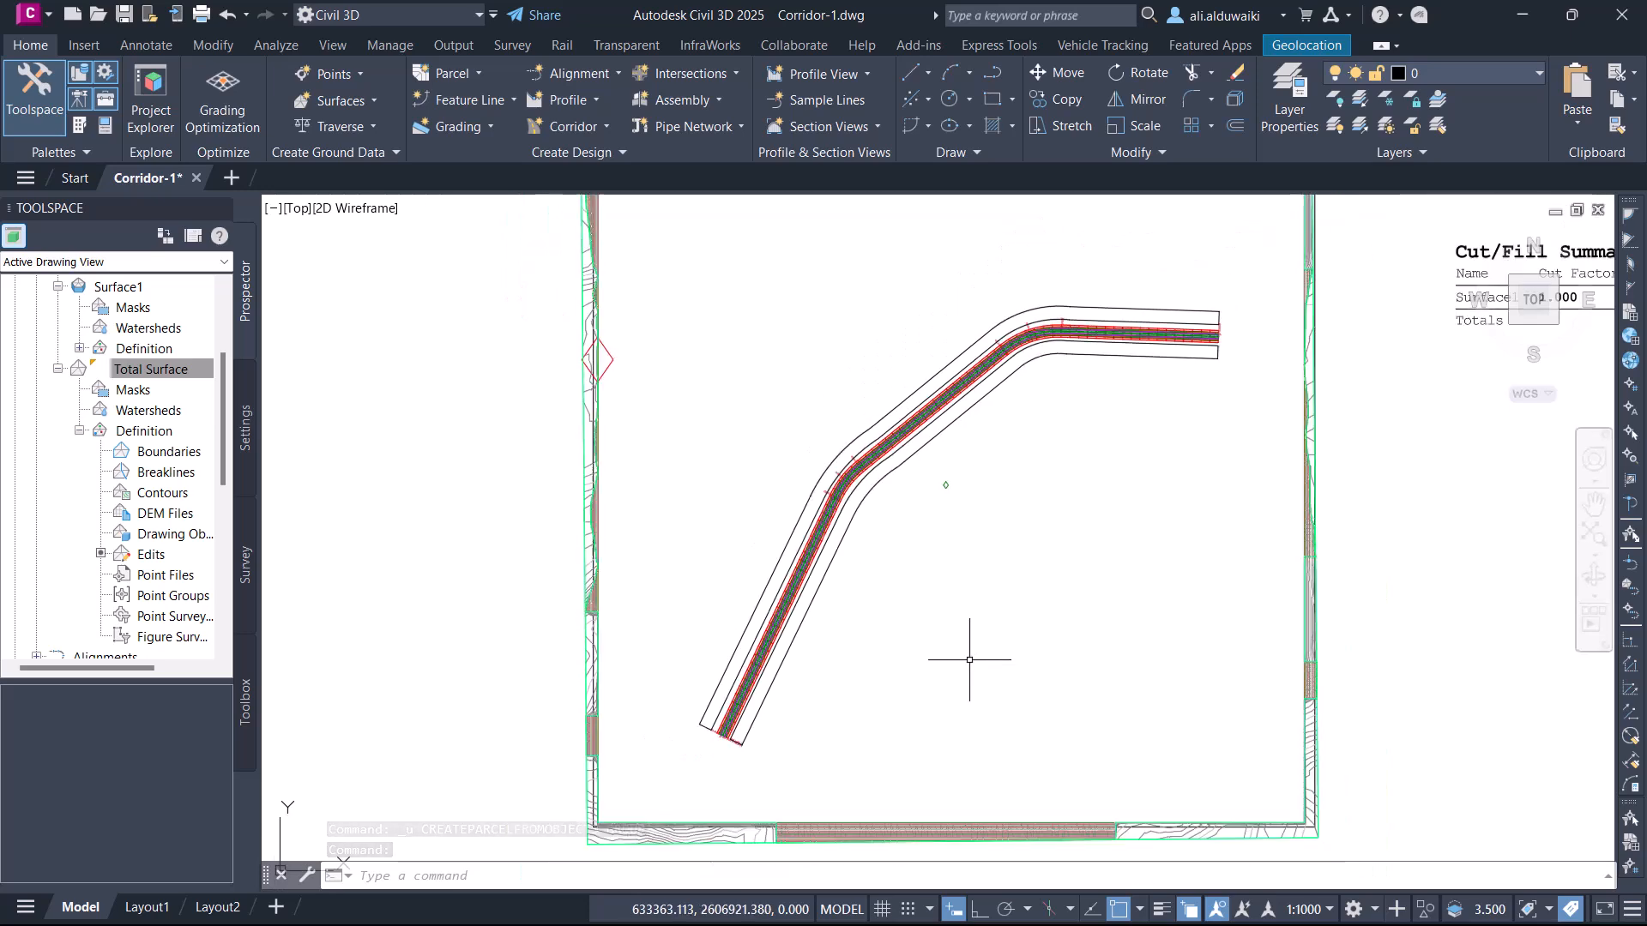
scroll(856, 548, "up", 1)
scroll(735, 471, "up", 5)
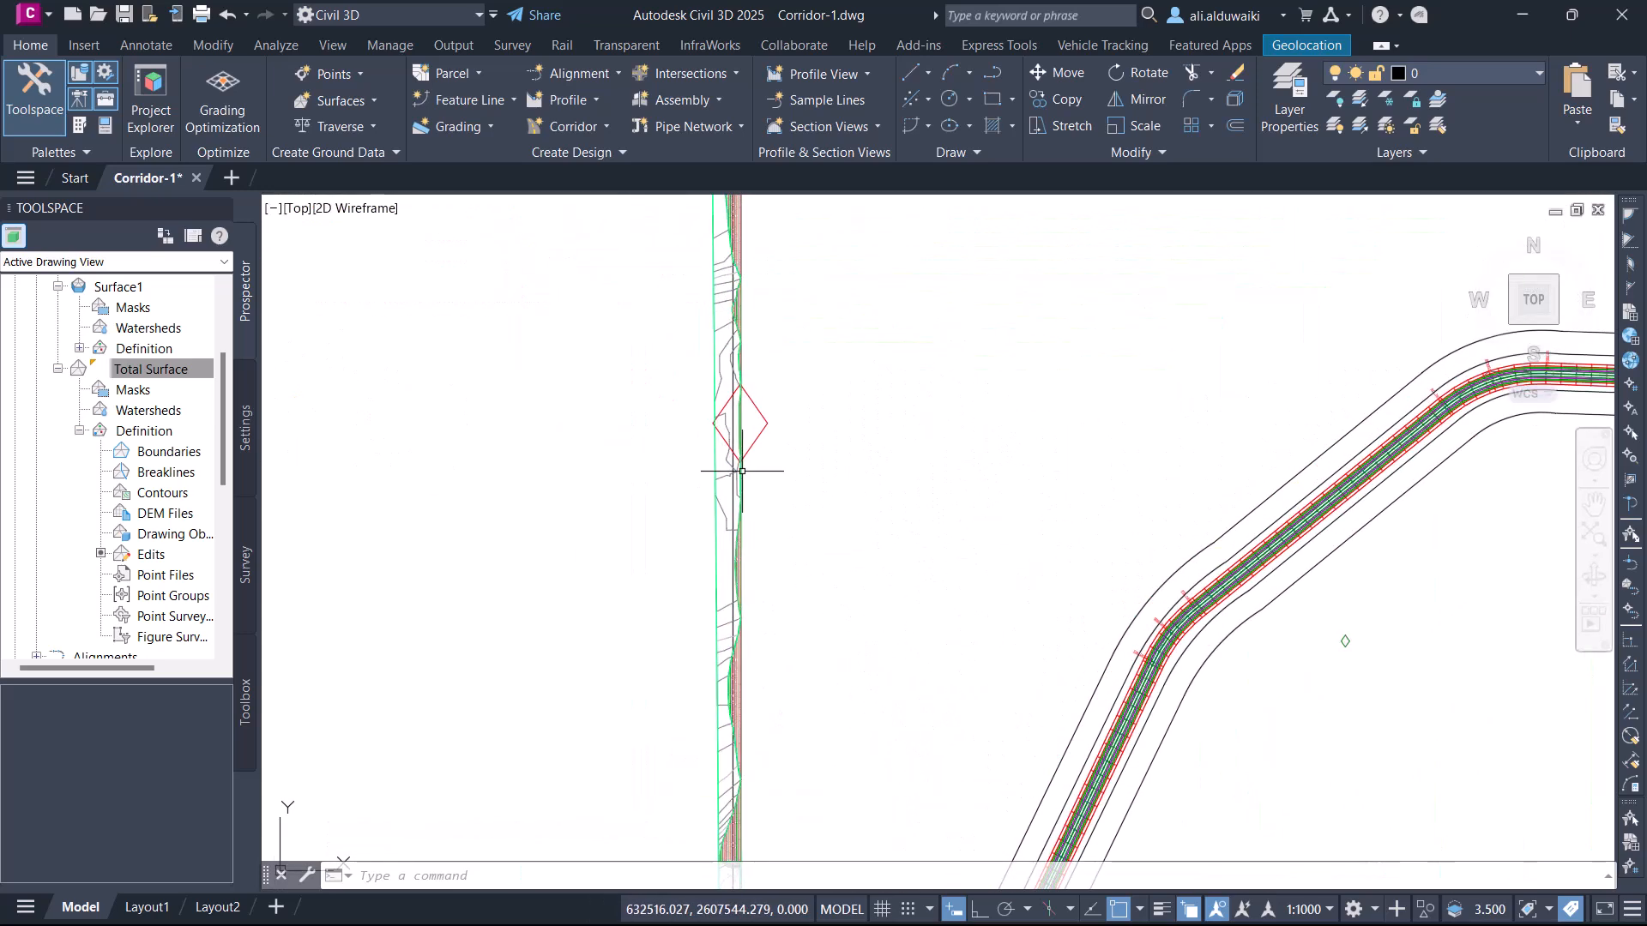
scroll(744, 477, "down", 2)
scroll(745, 477, "down", 3)
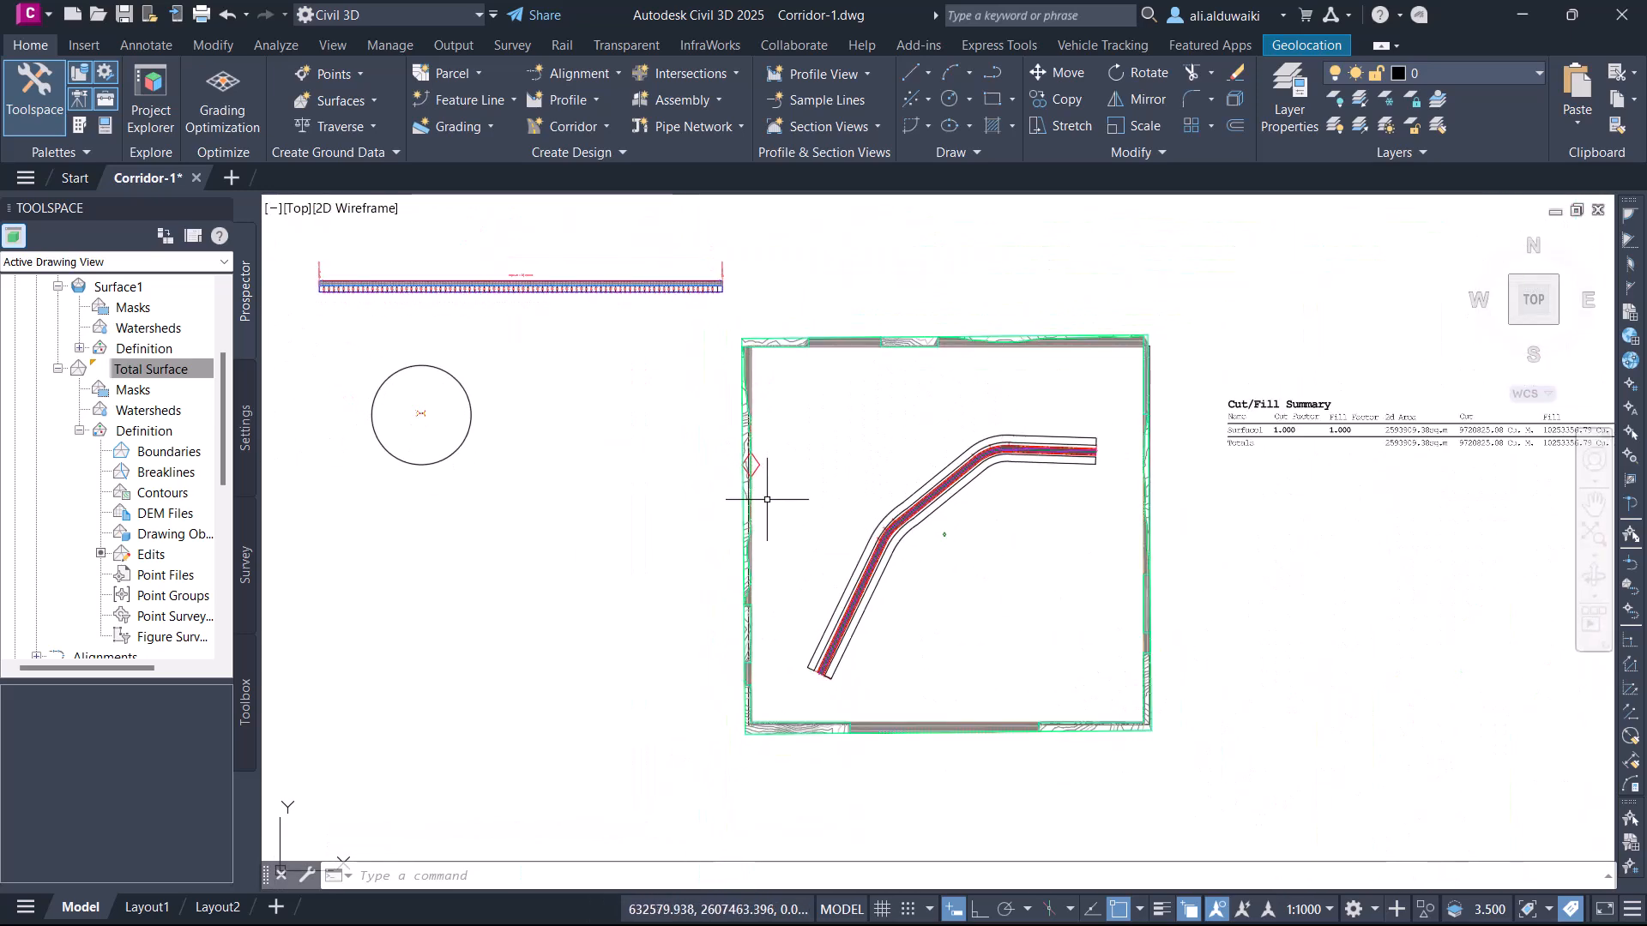
Step: Create a parcel from the southeast strip's closed polyline in a new site named Site222, using the Property parcel style
left_click(475, 74)
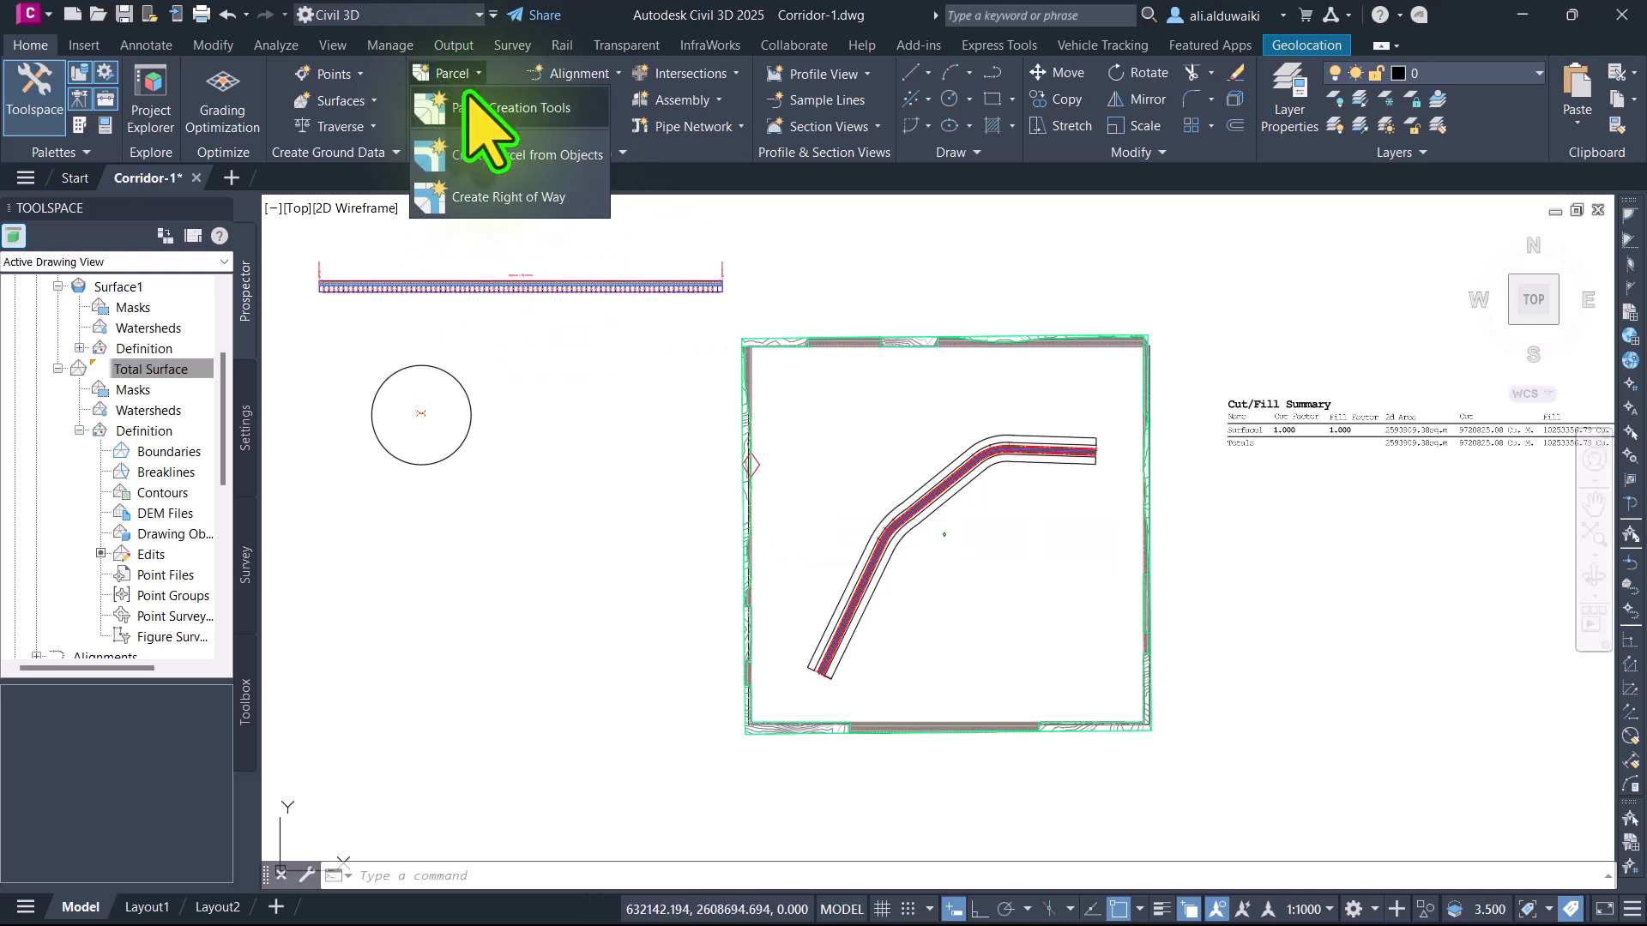
left_click(485, 146)
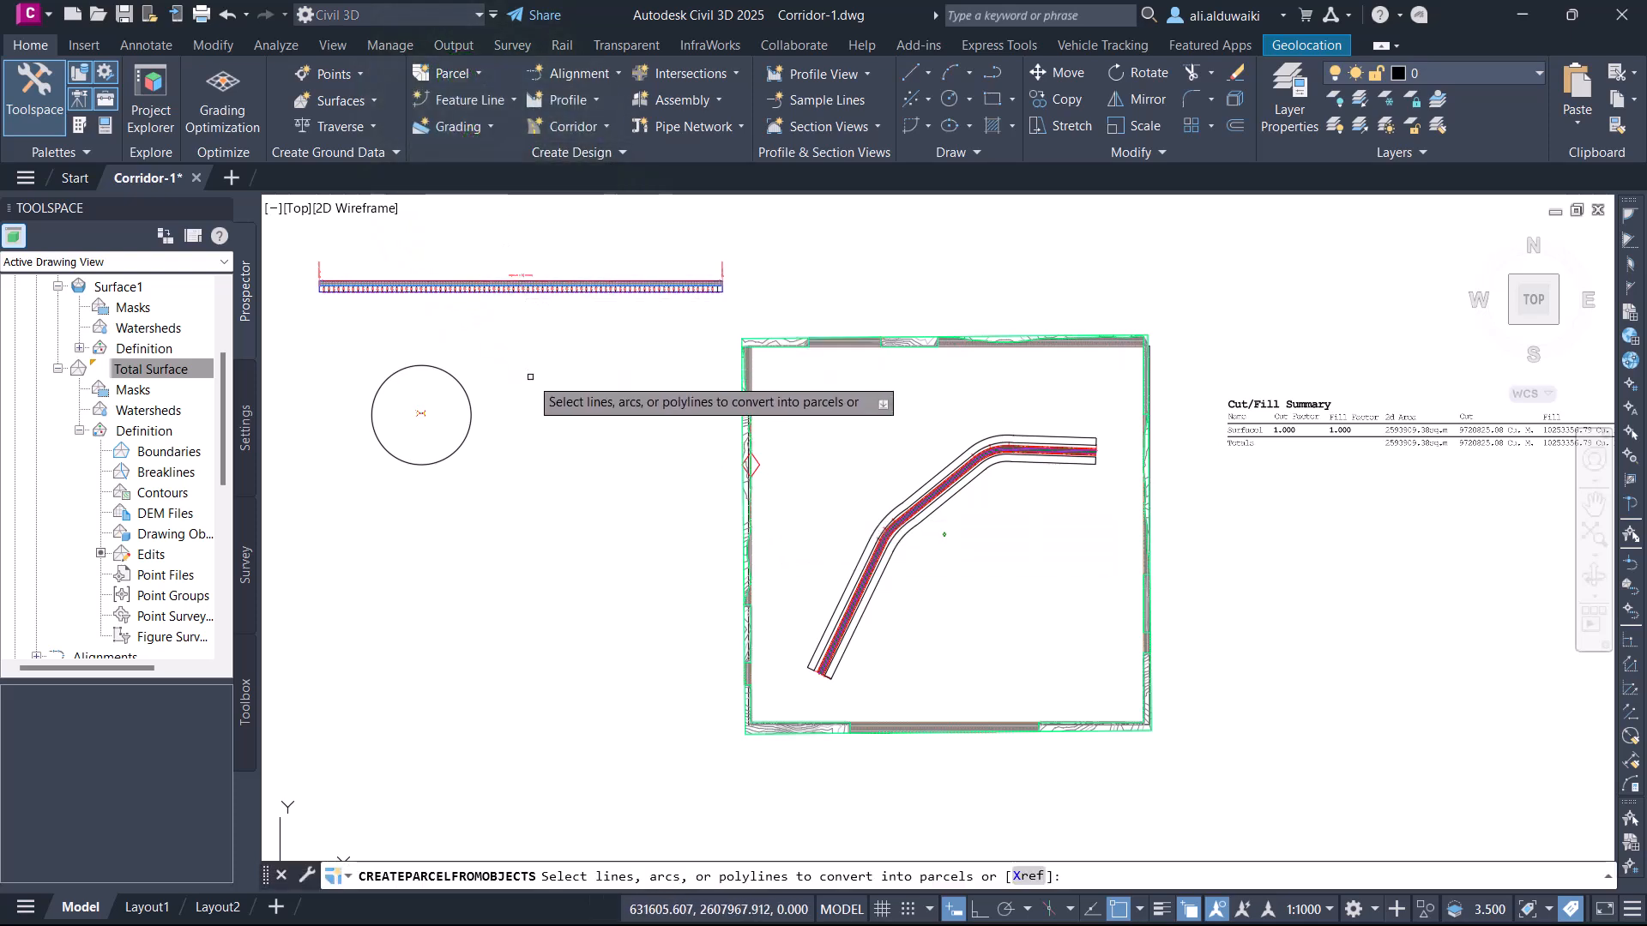
scroll(925, 540, "up", 3)
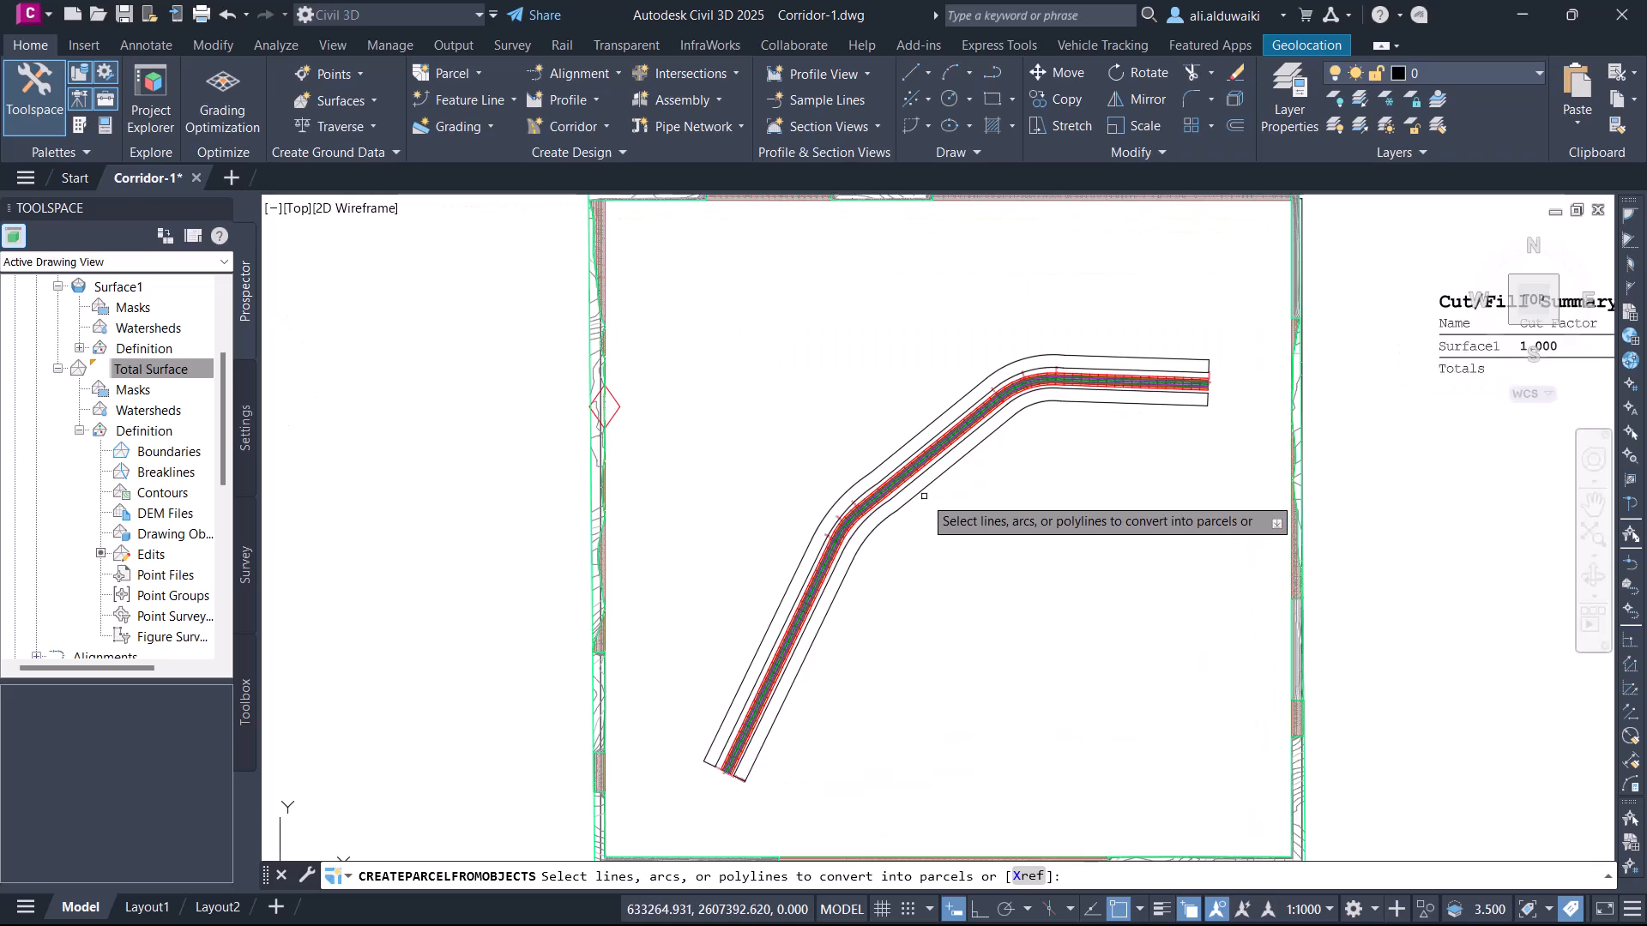
left_click(922, 493)
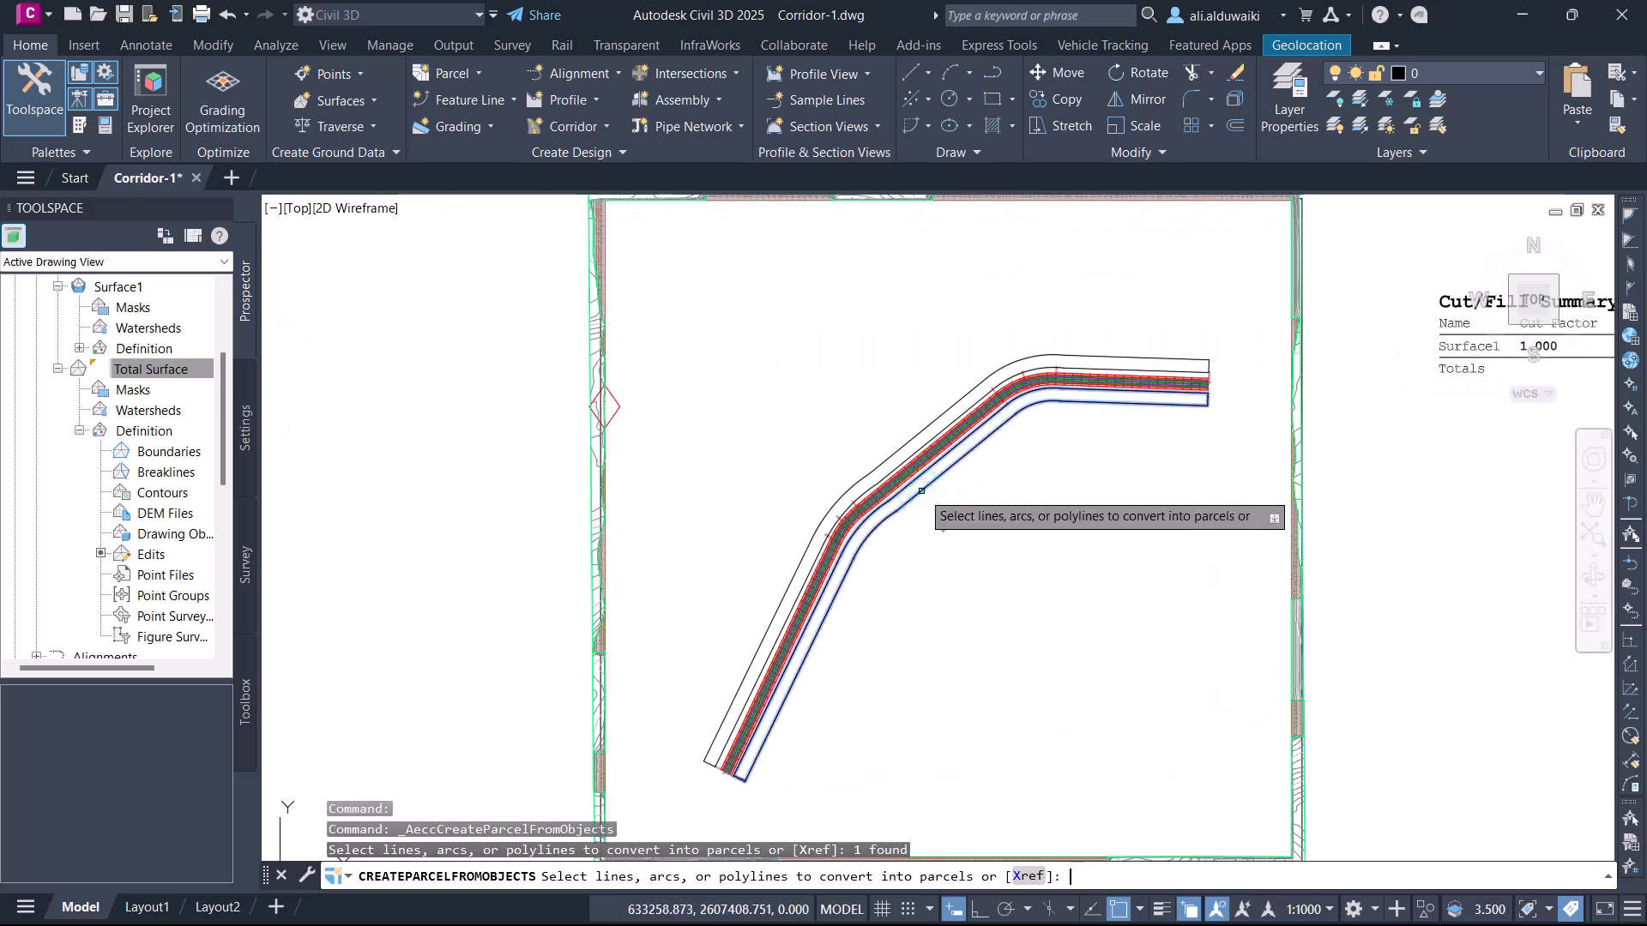
key("Return")
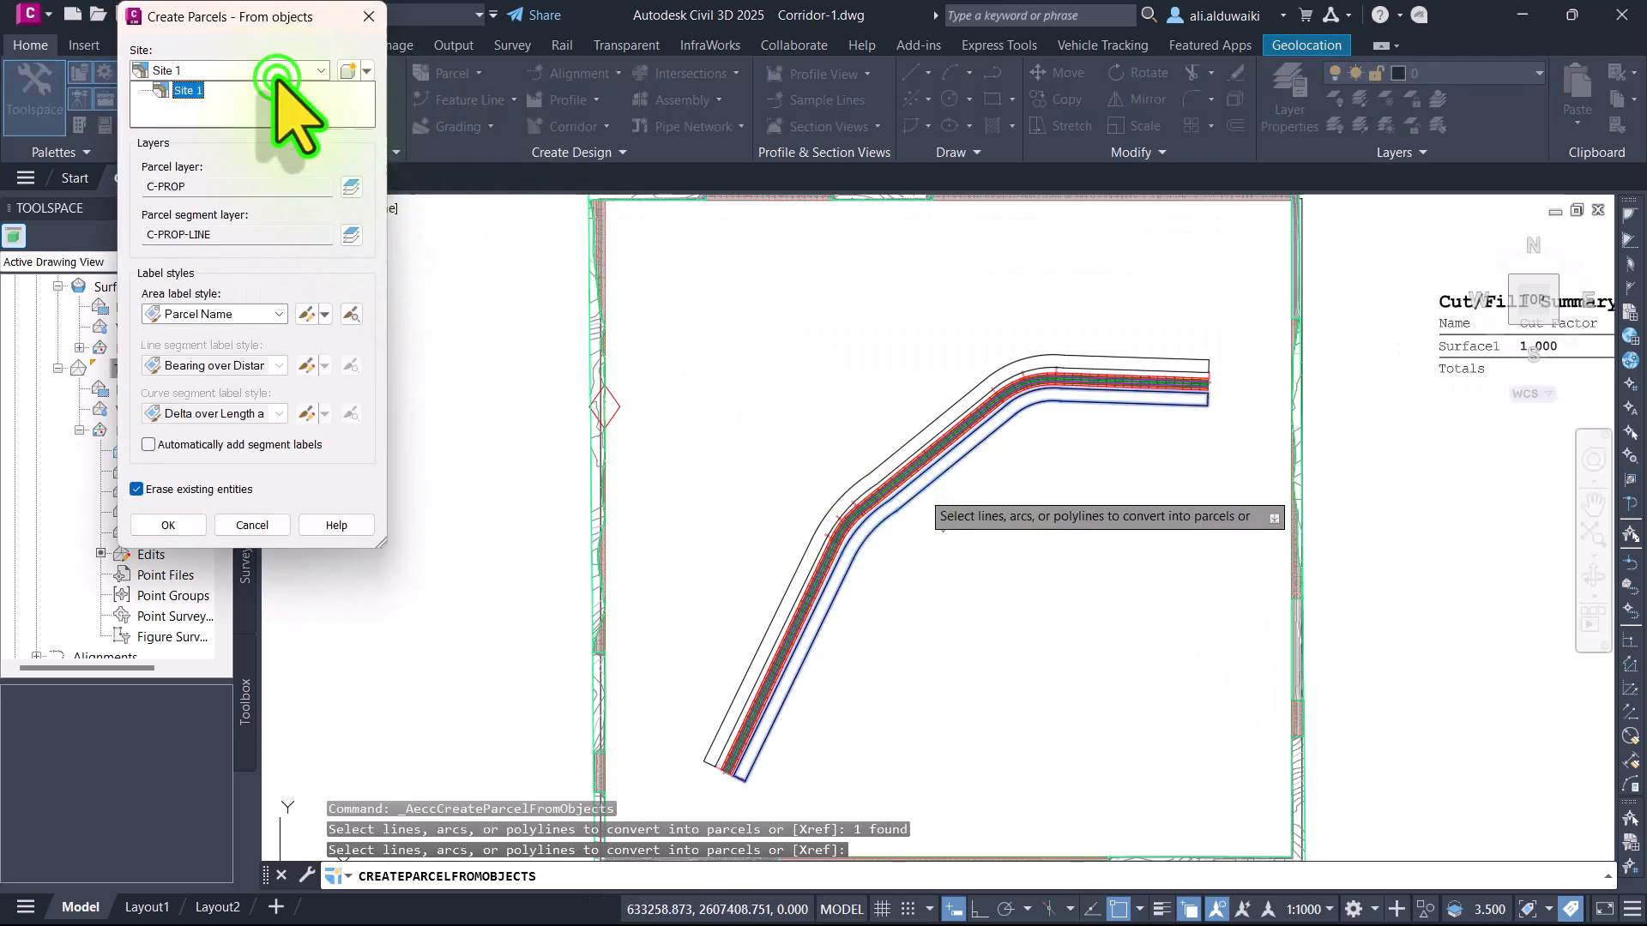
left_click(275, 86)
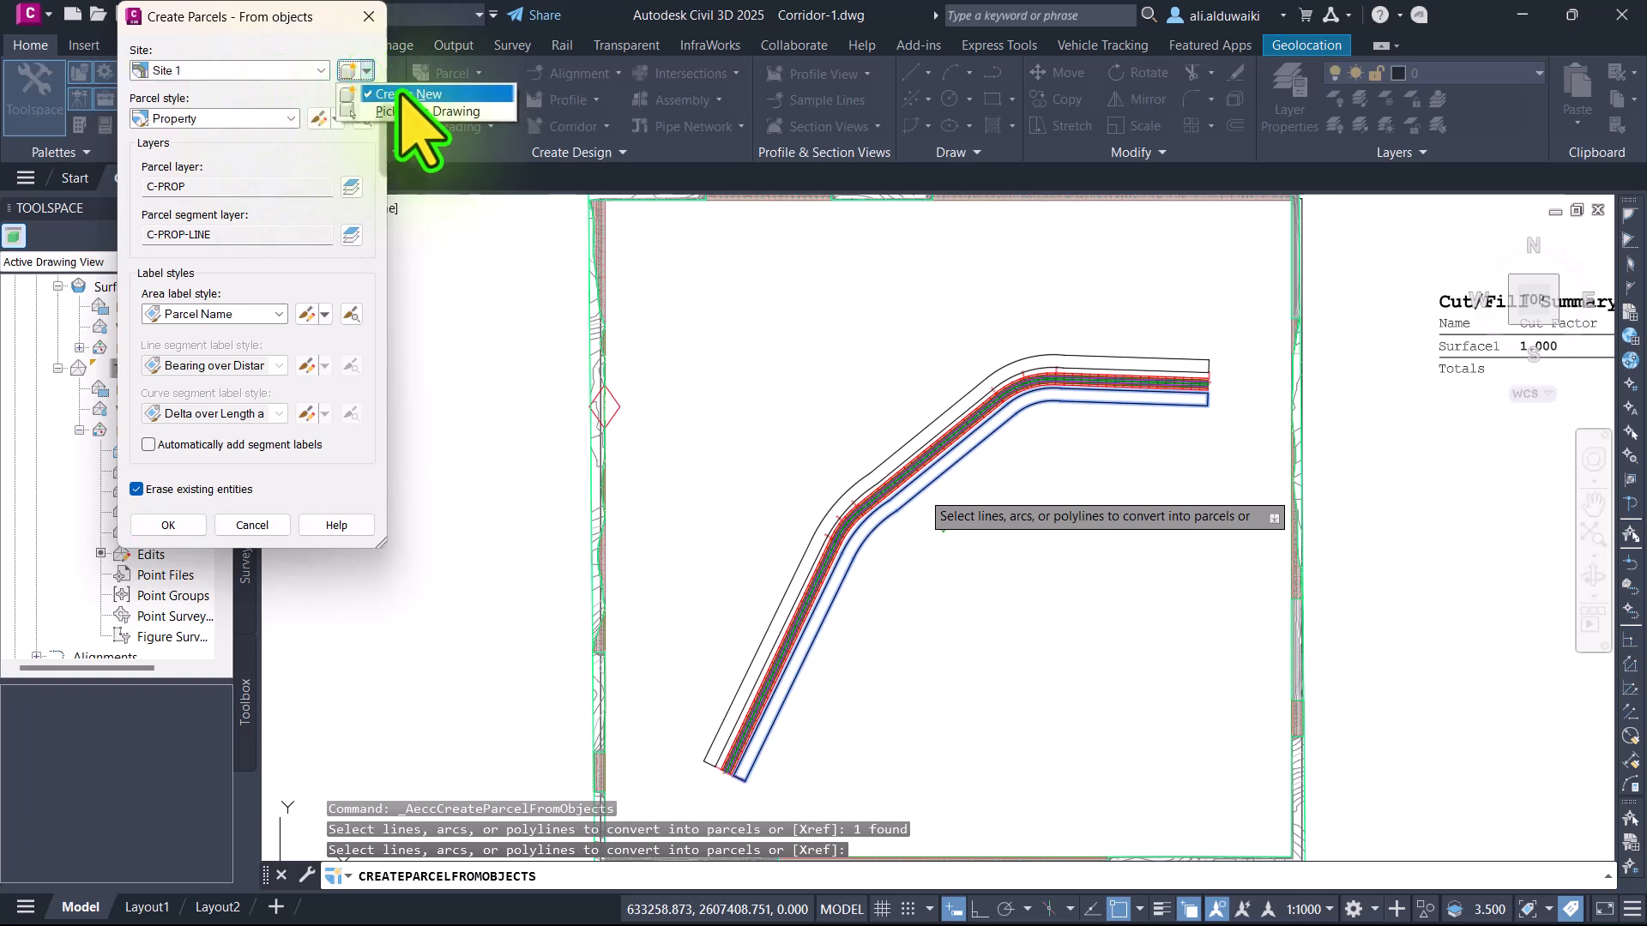
left_click(347, 70)
left_click(185, 125)
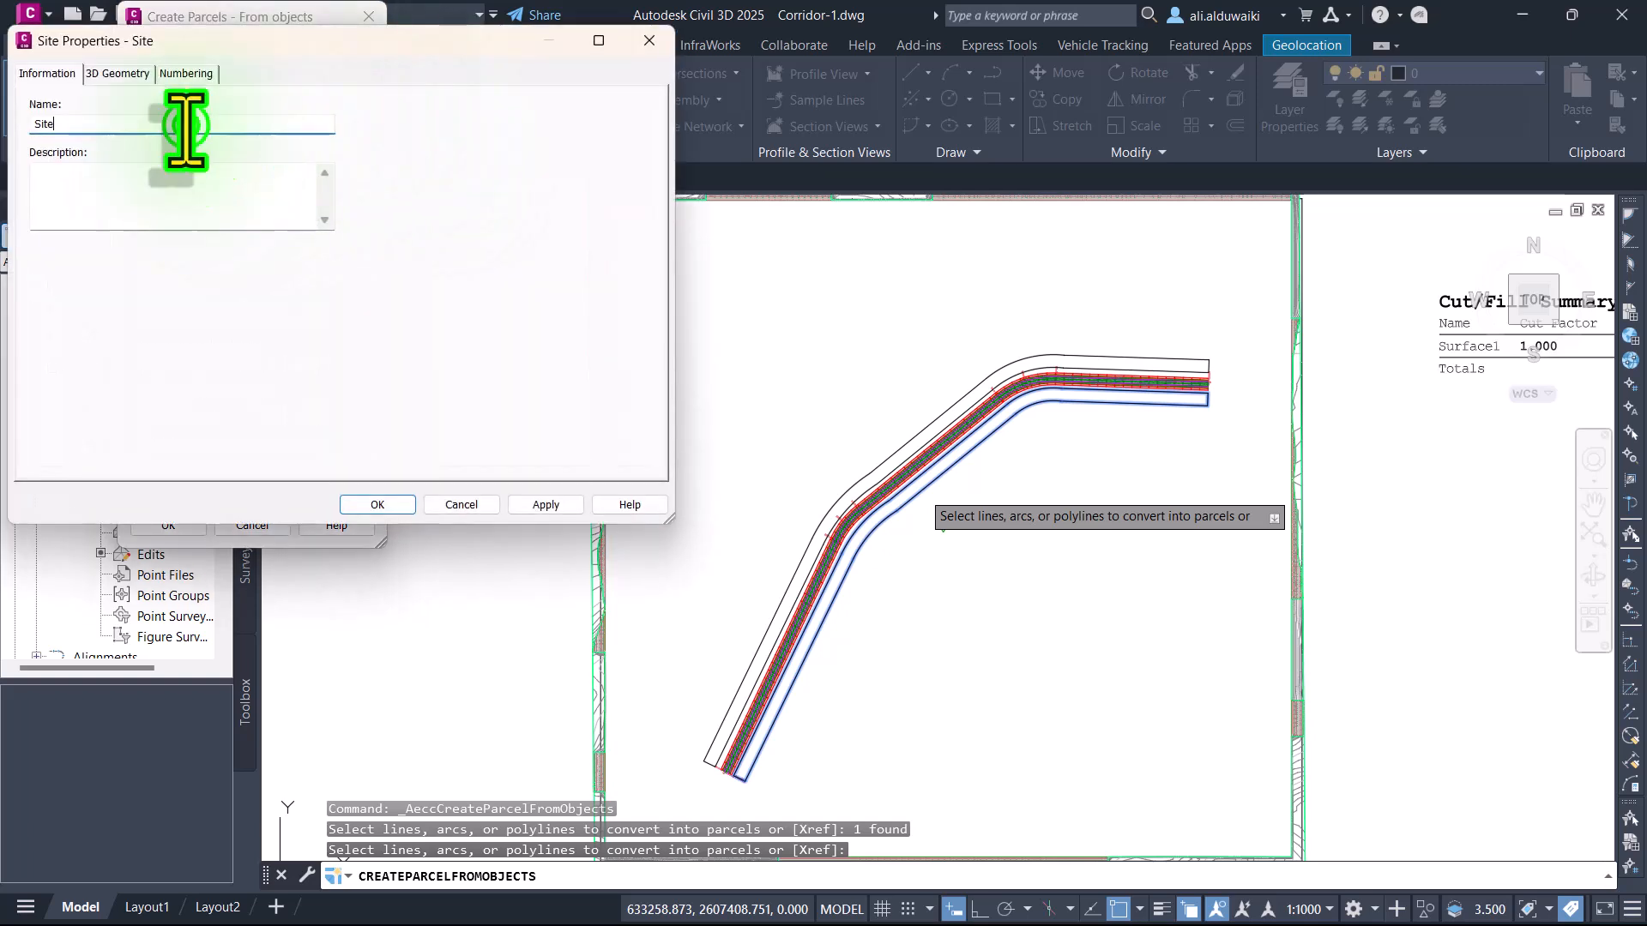
type("222")
left_click(375, 506)
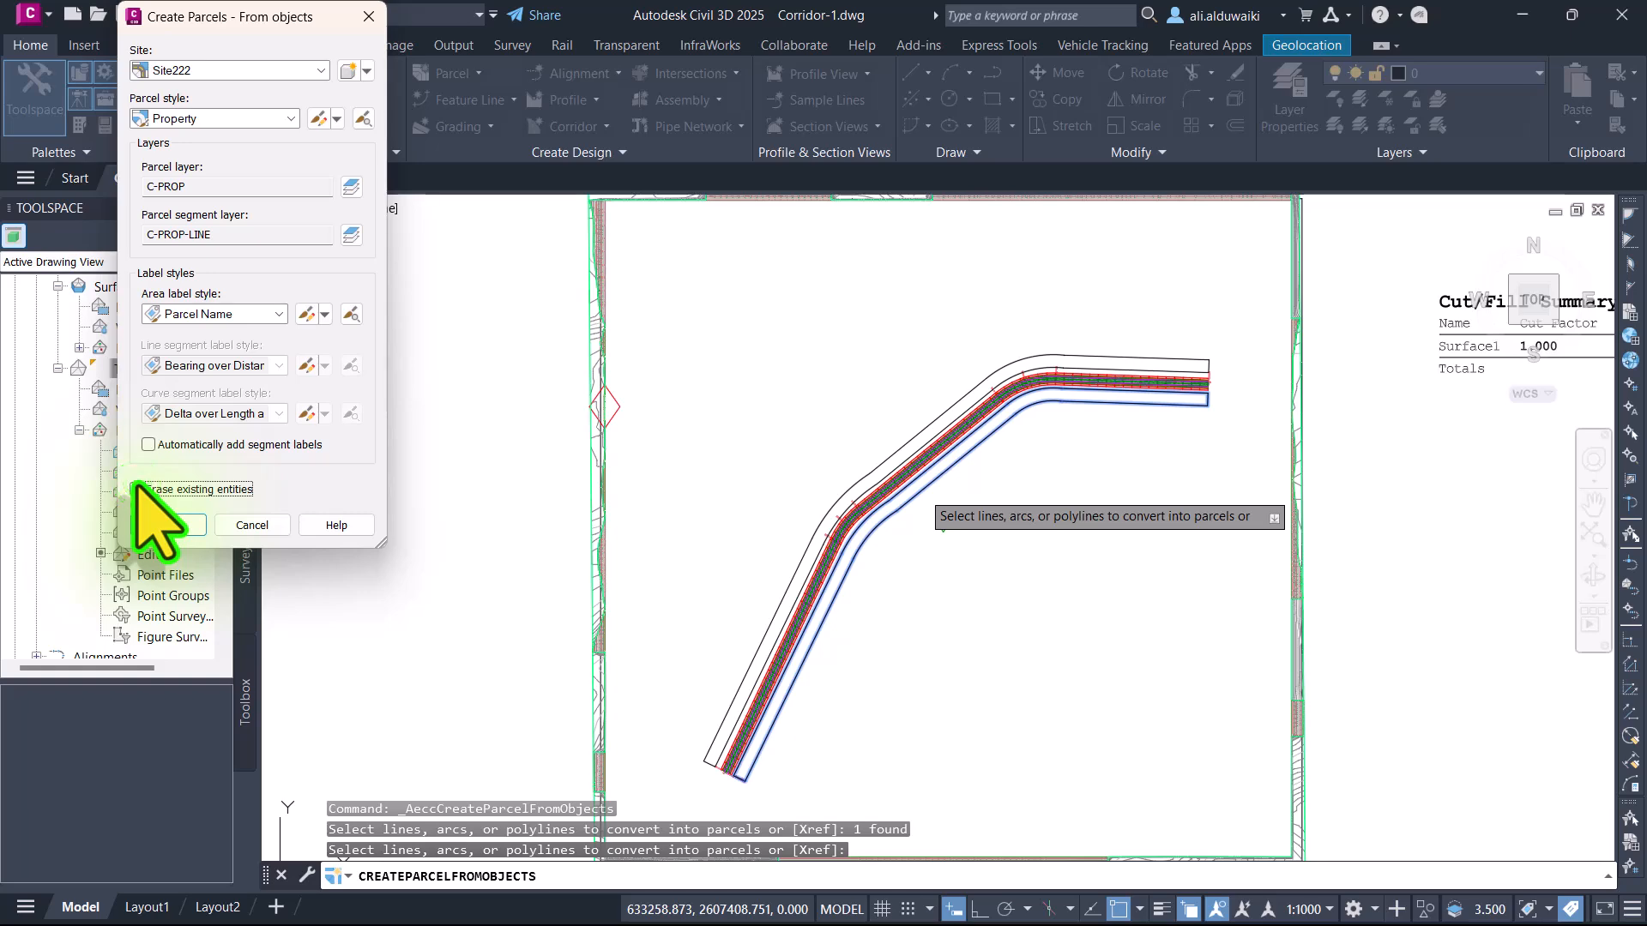
left_click(160, 523)
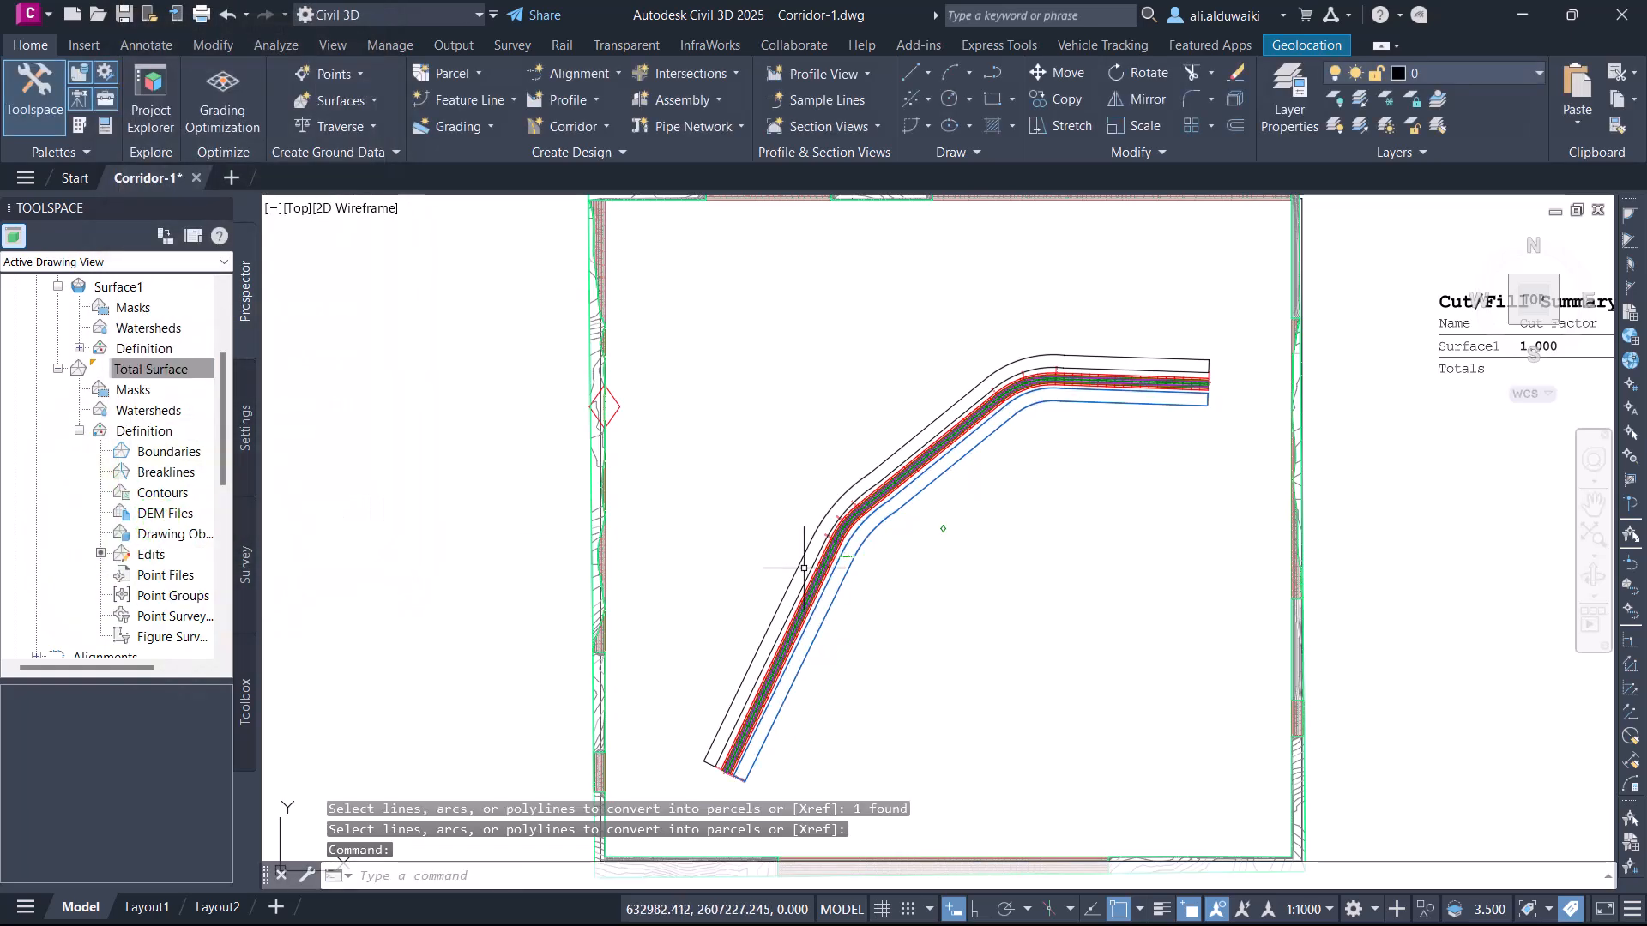
Step: Create a parcel from the northwest strip's closed polyline in Site222, using the Property parcel style
scroll(853, 559, "up", 4)
scroll(861, 564, "down", 3)
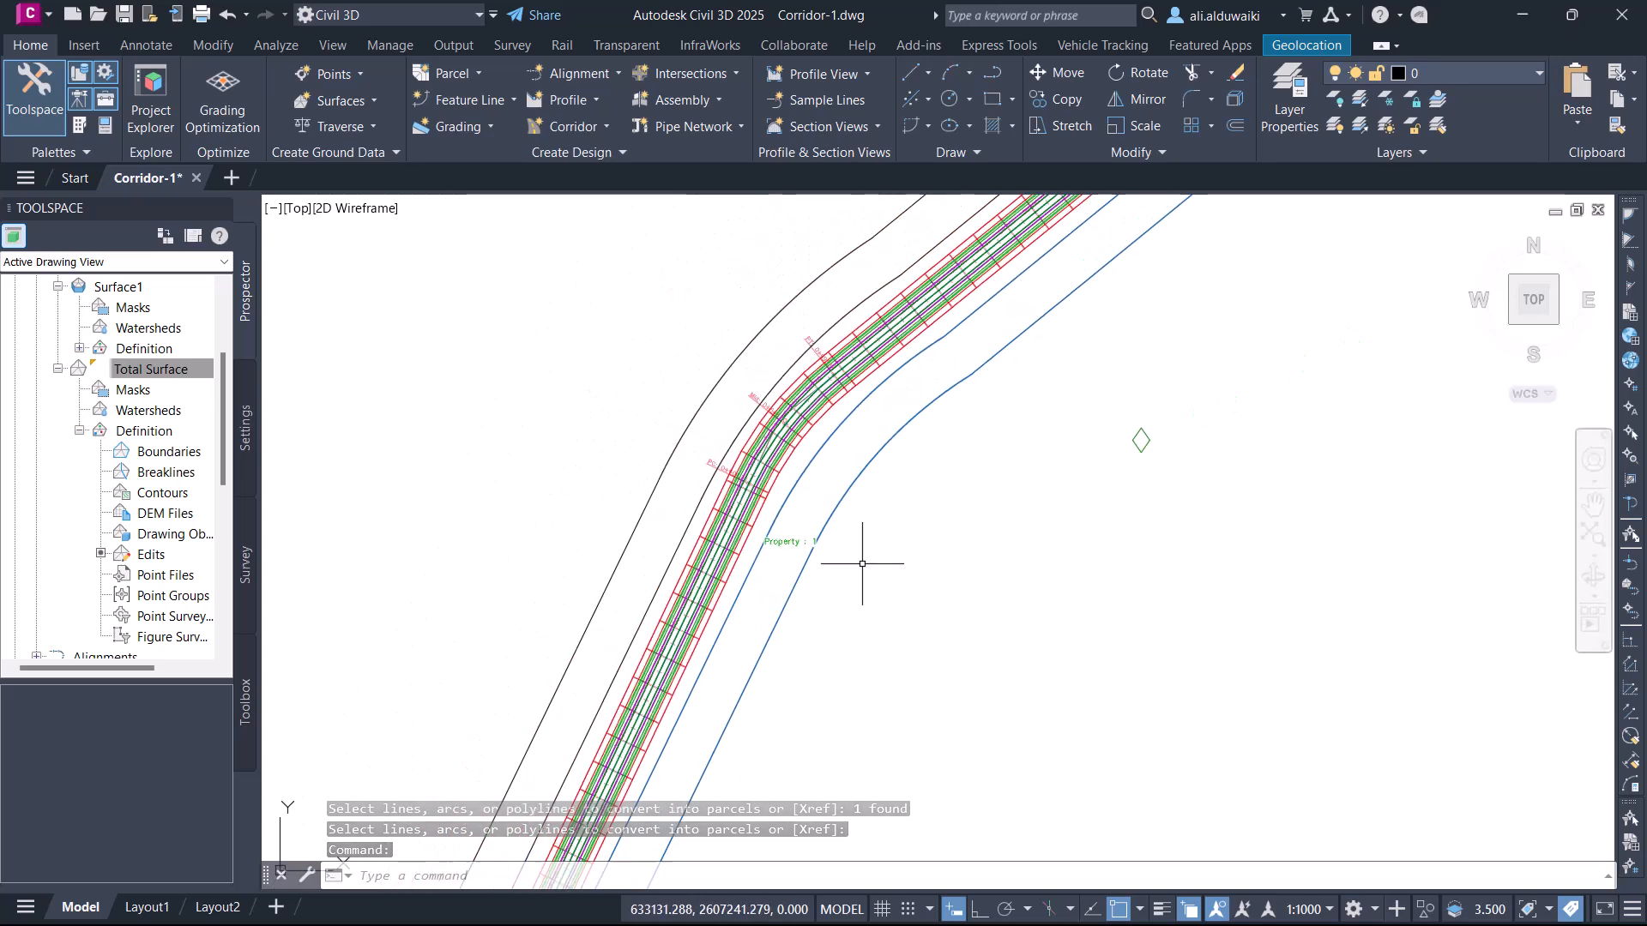
middle_click_drag(867, 570, 924, 590)
left_click(476, 76)
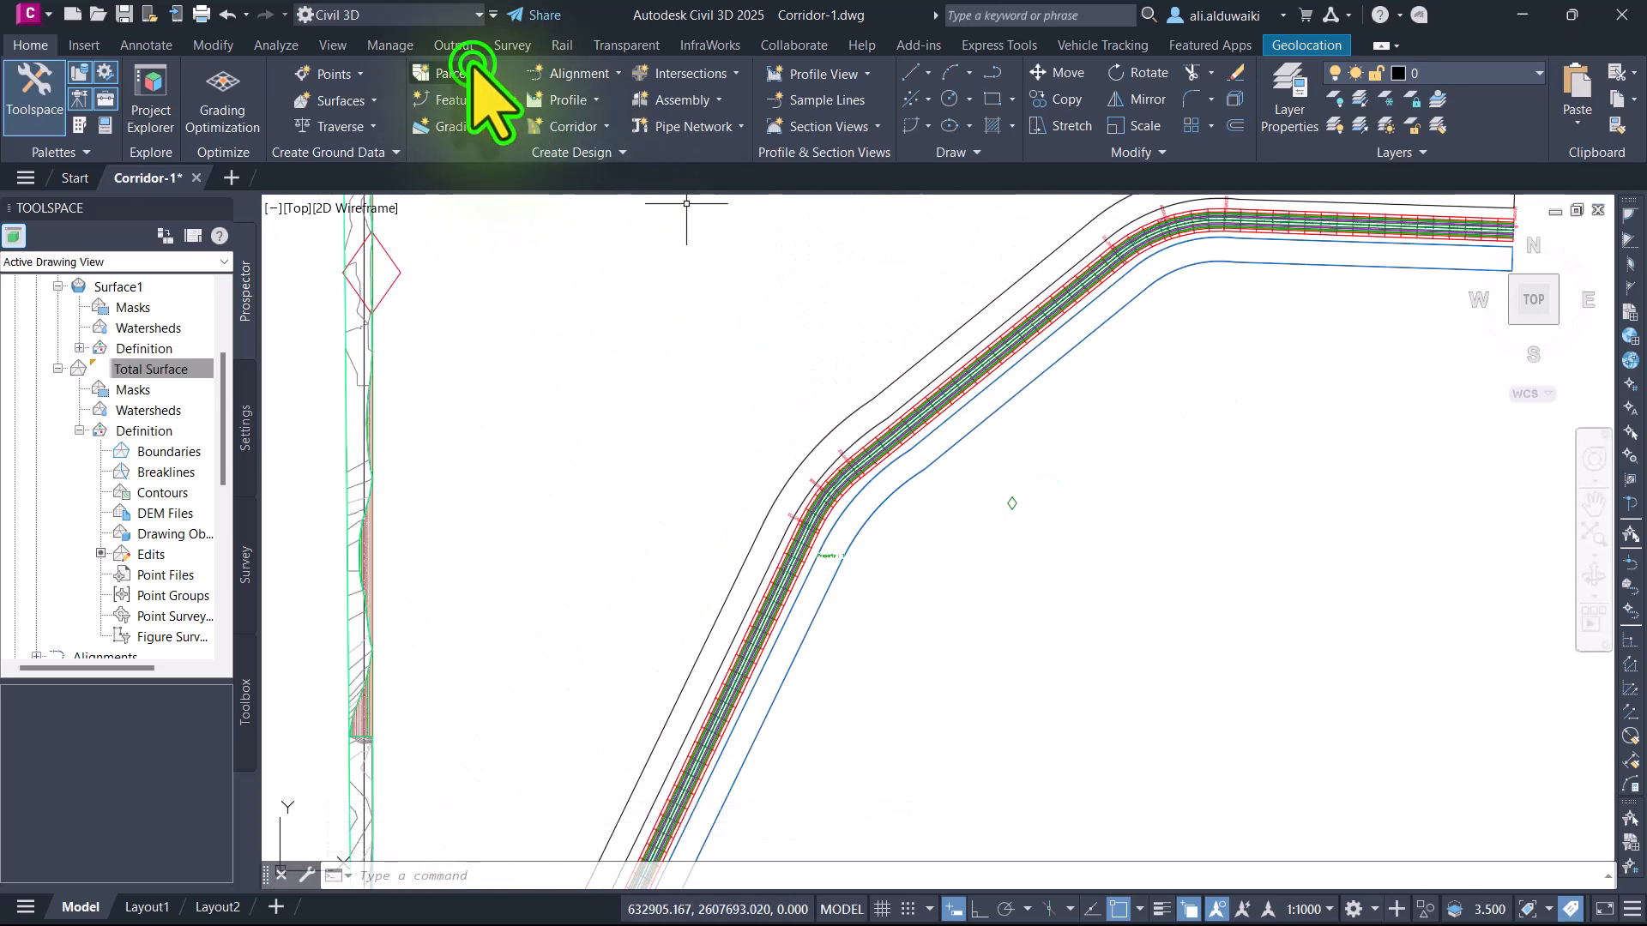
left_click(512, 154)
left_click(839, 424)
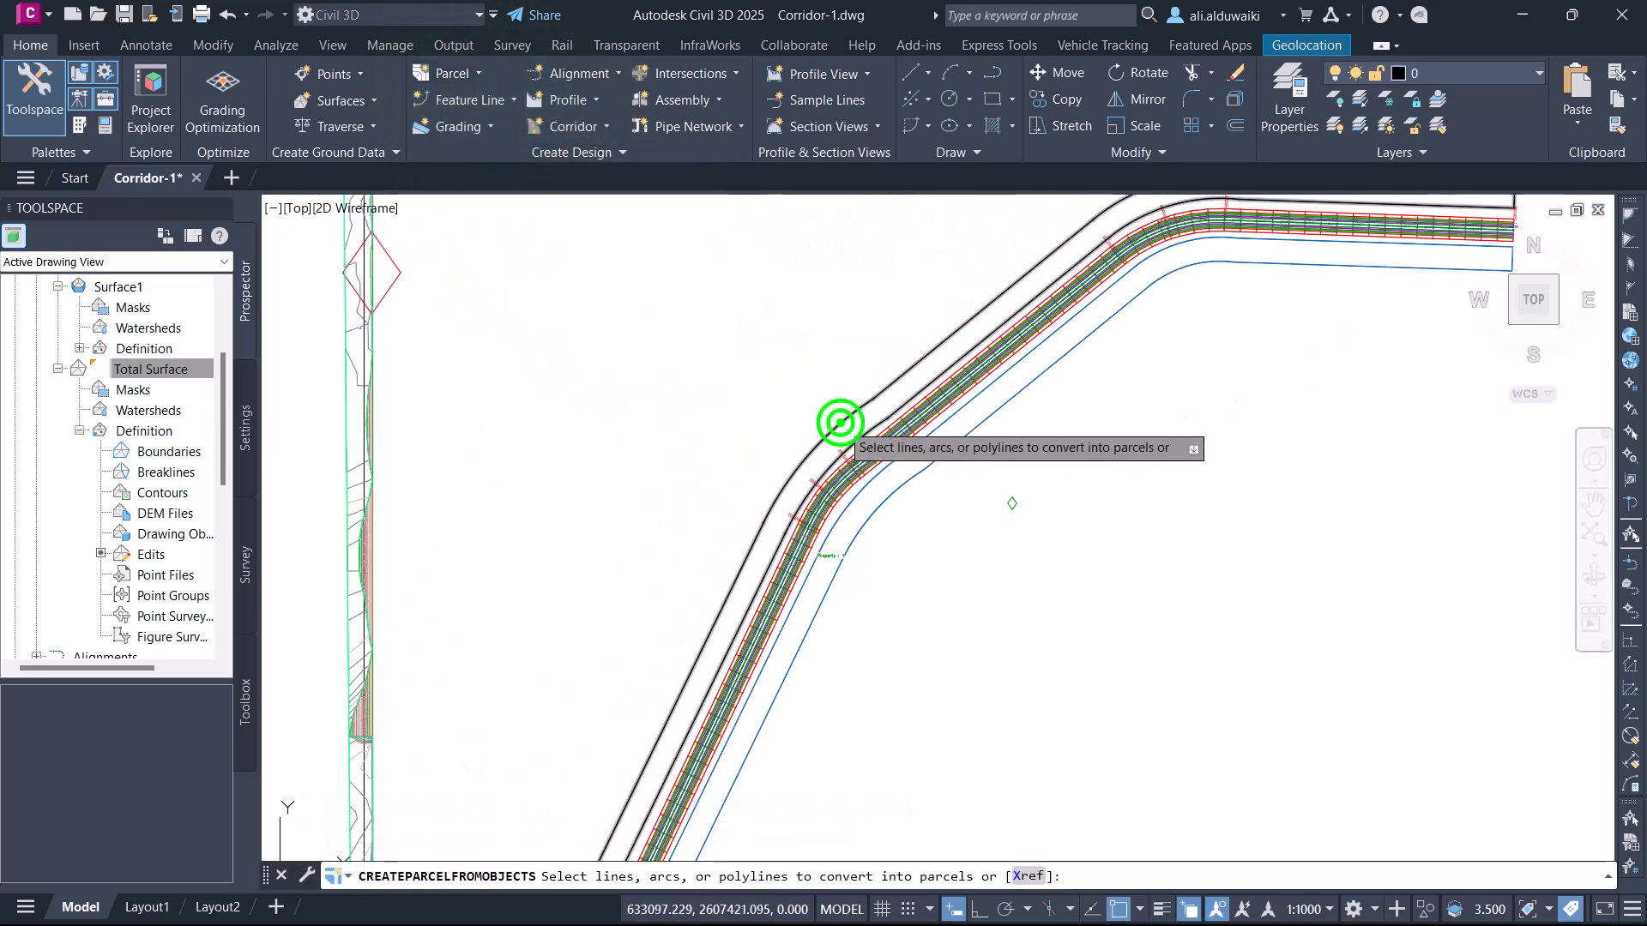
right_click(841, 424)
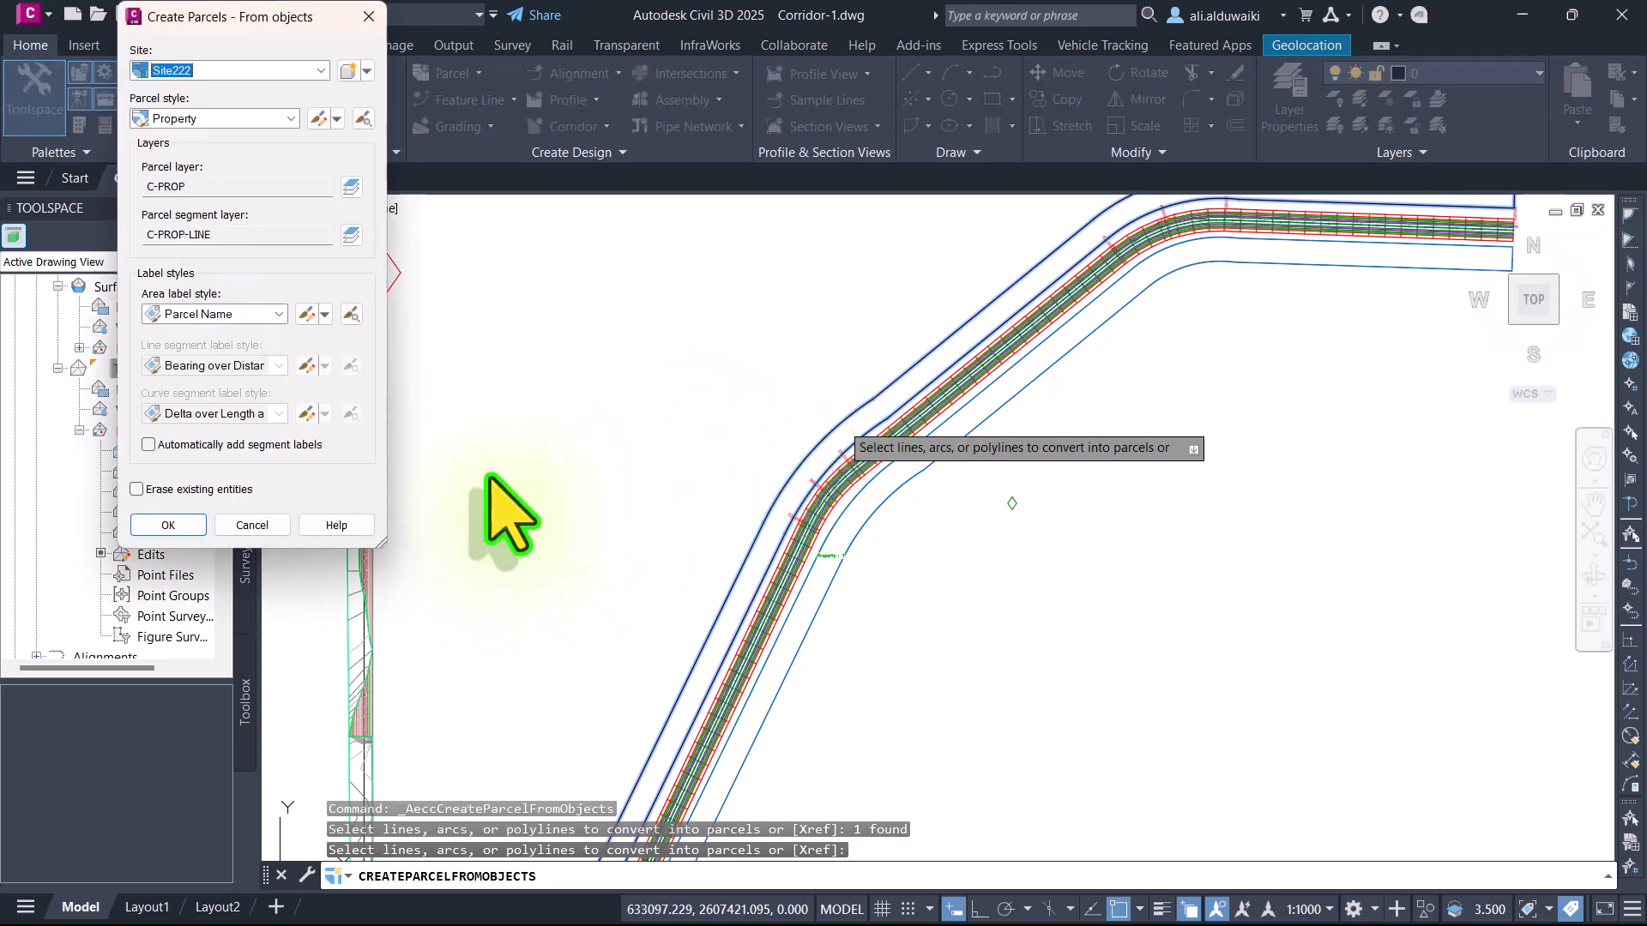
left_click(168, 525)
scroll(974, 504, "down", 4)
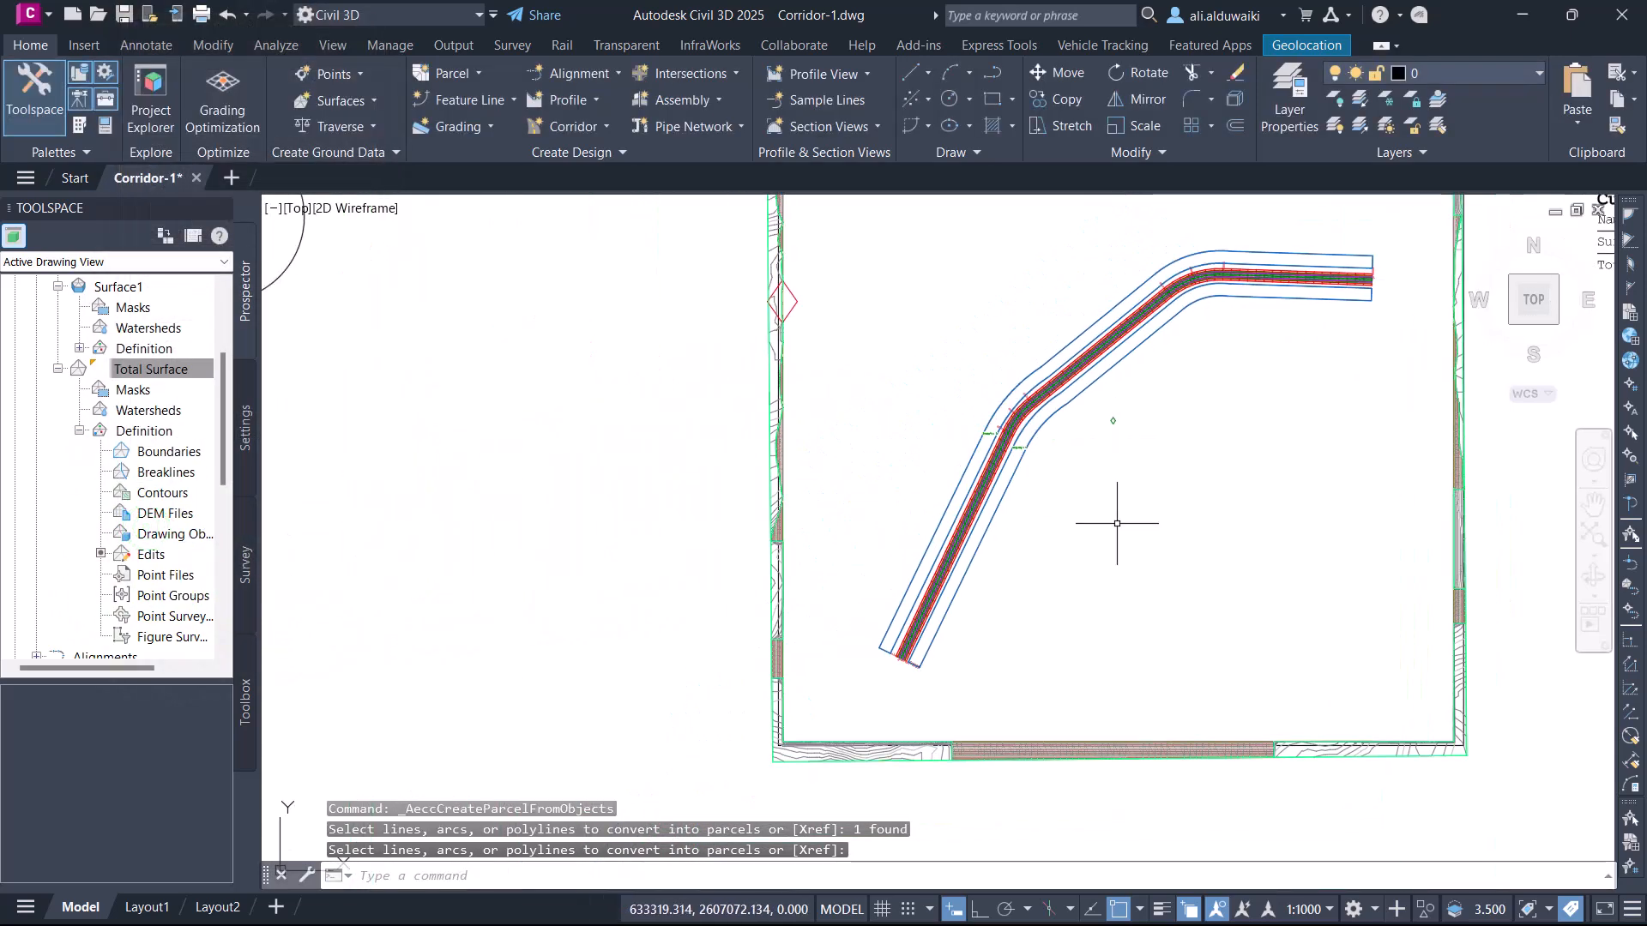
Step: Start the parcel layout tools and set the minimum parcel area to 500 sq.m
scroll(1011, 569, "up", 5)
middle_click_drag(582, 488, 614, 367)
scroll(611, 356, "down", 1)
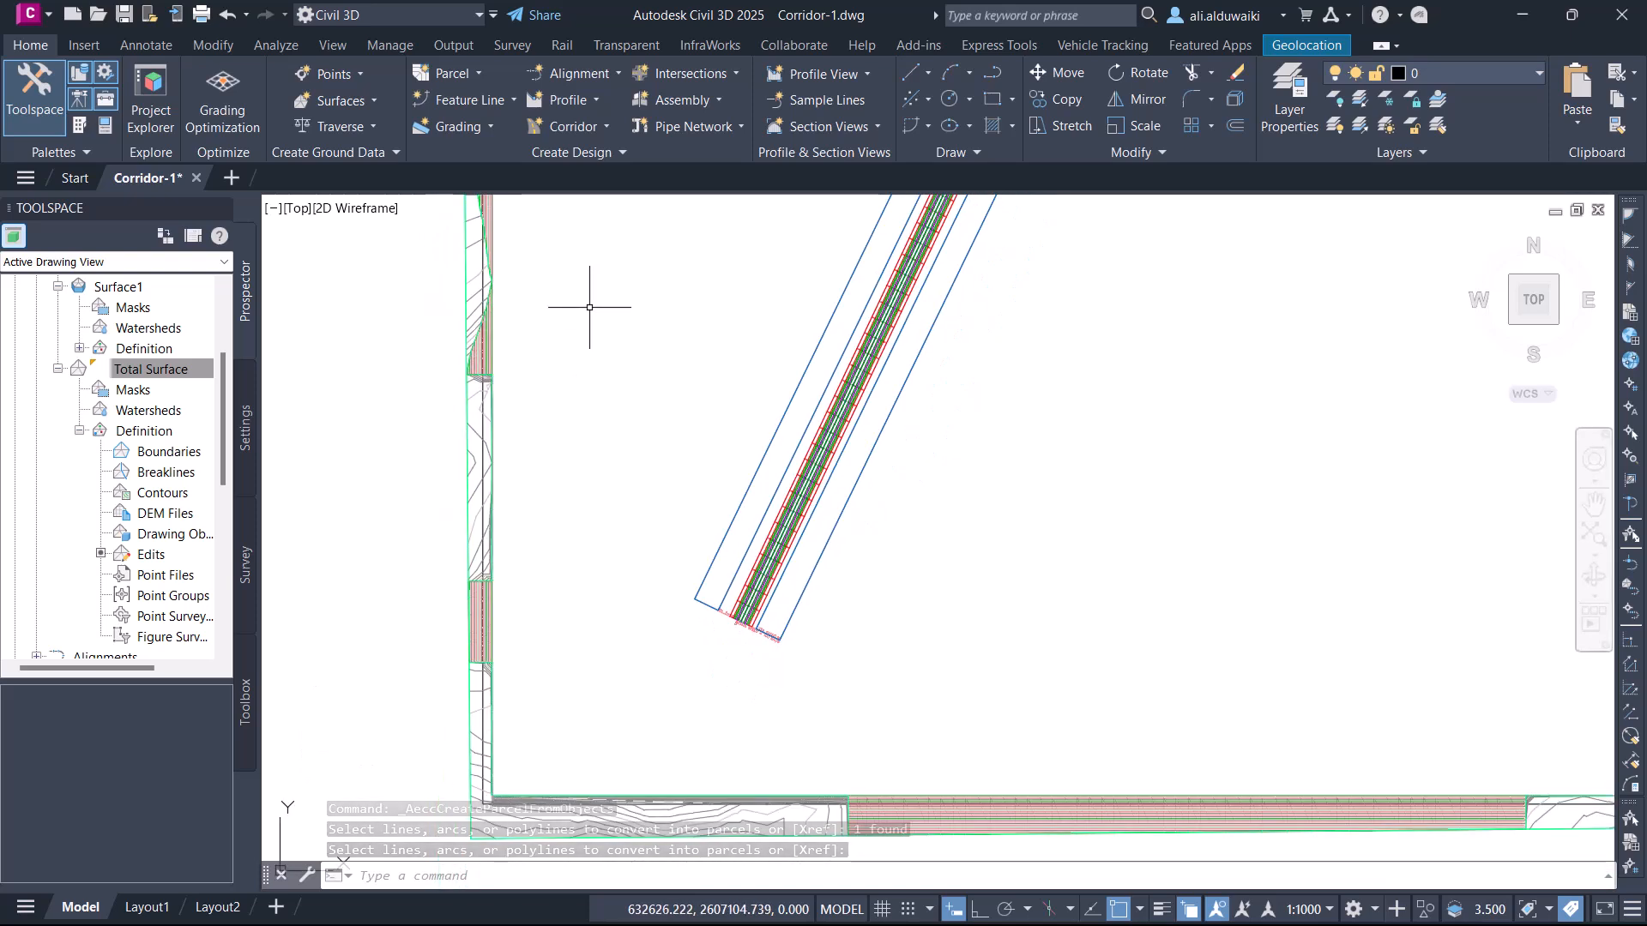
scroll(589, 307, "up", 1)
left_click(452, 73)
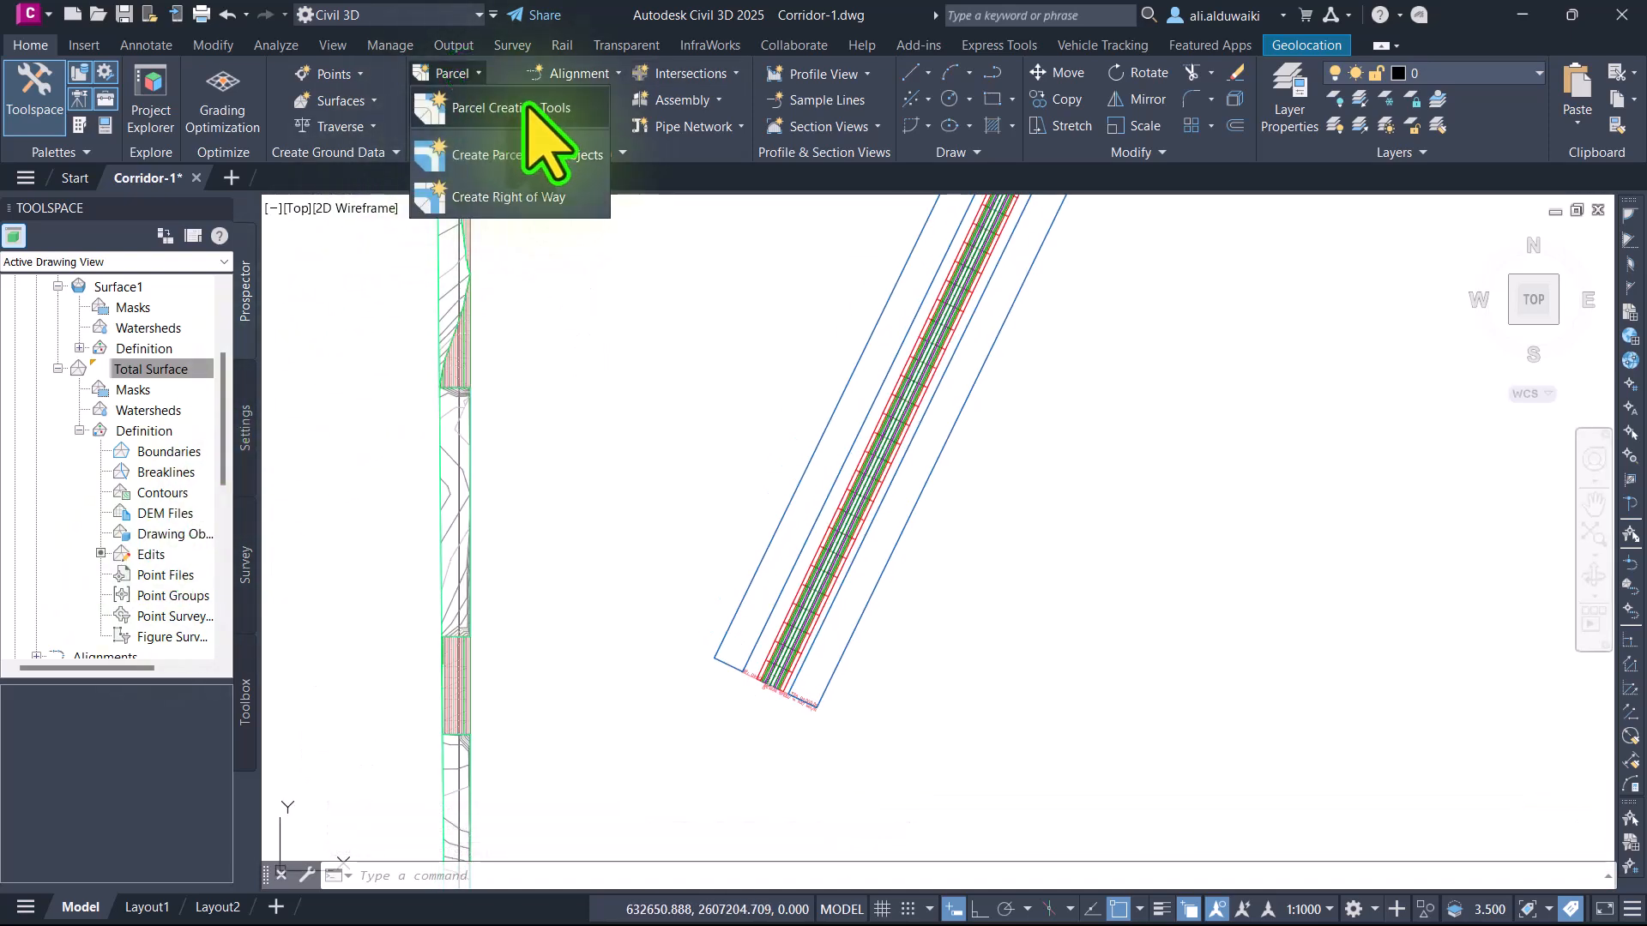
left_click(527, 105)
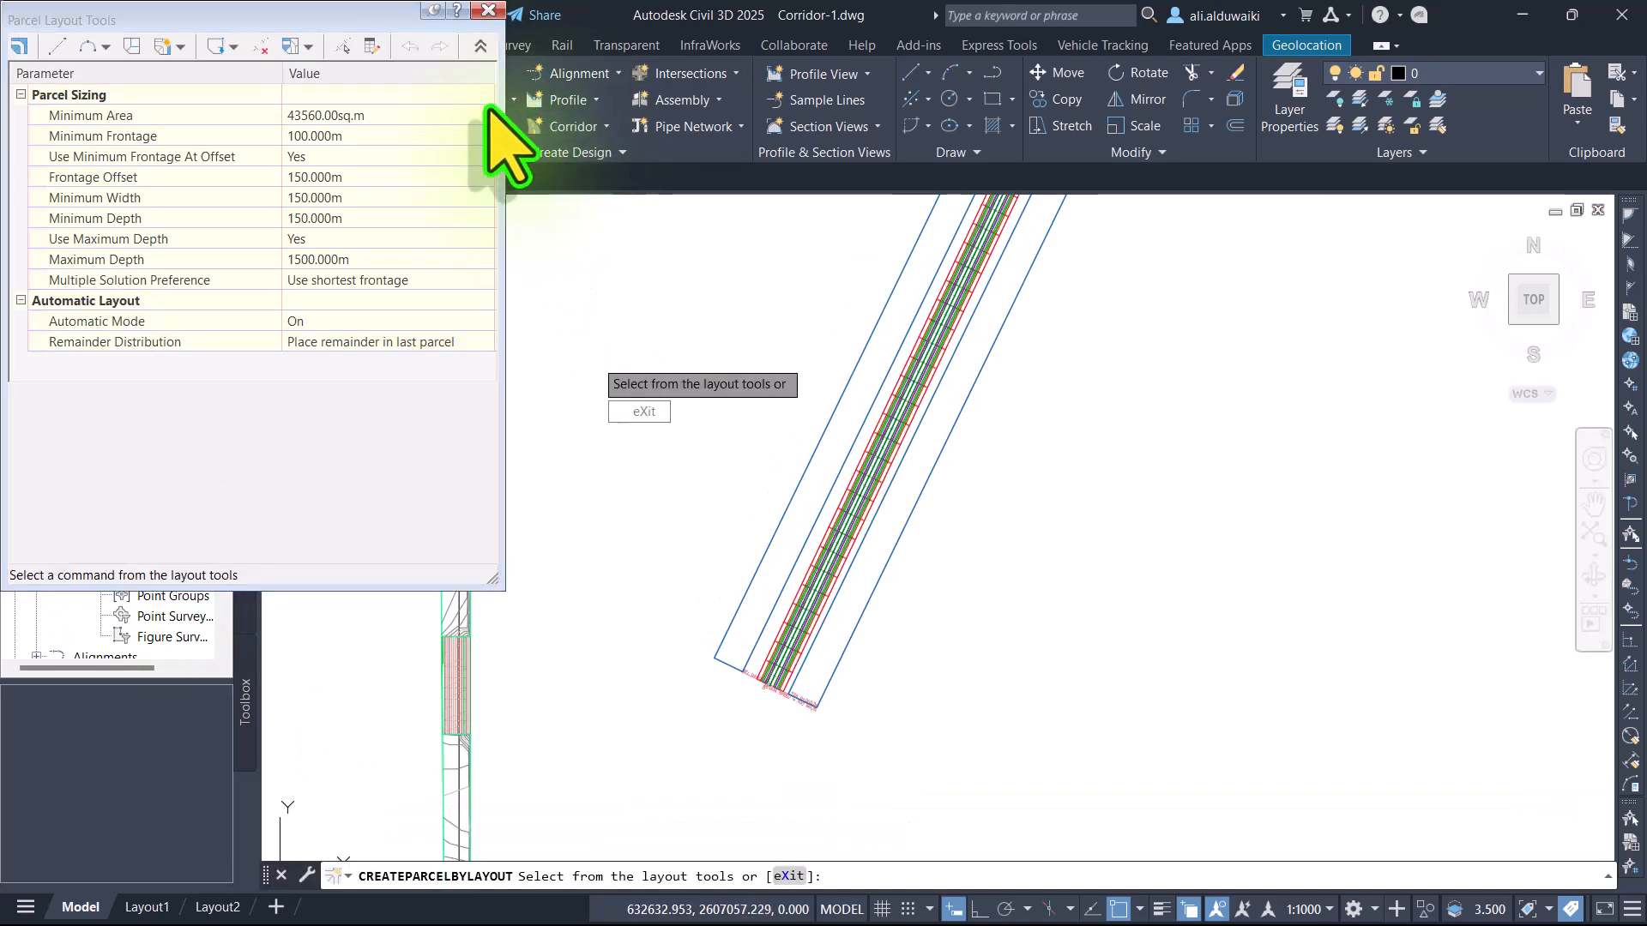
left_click(352, 115)
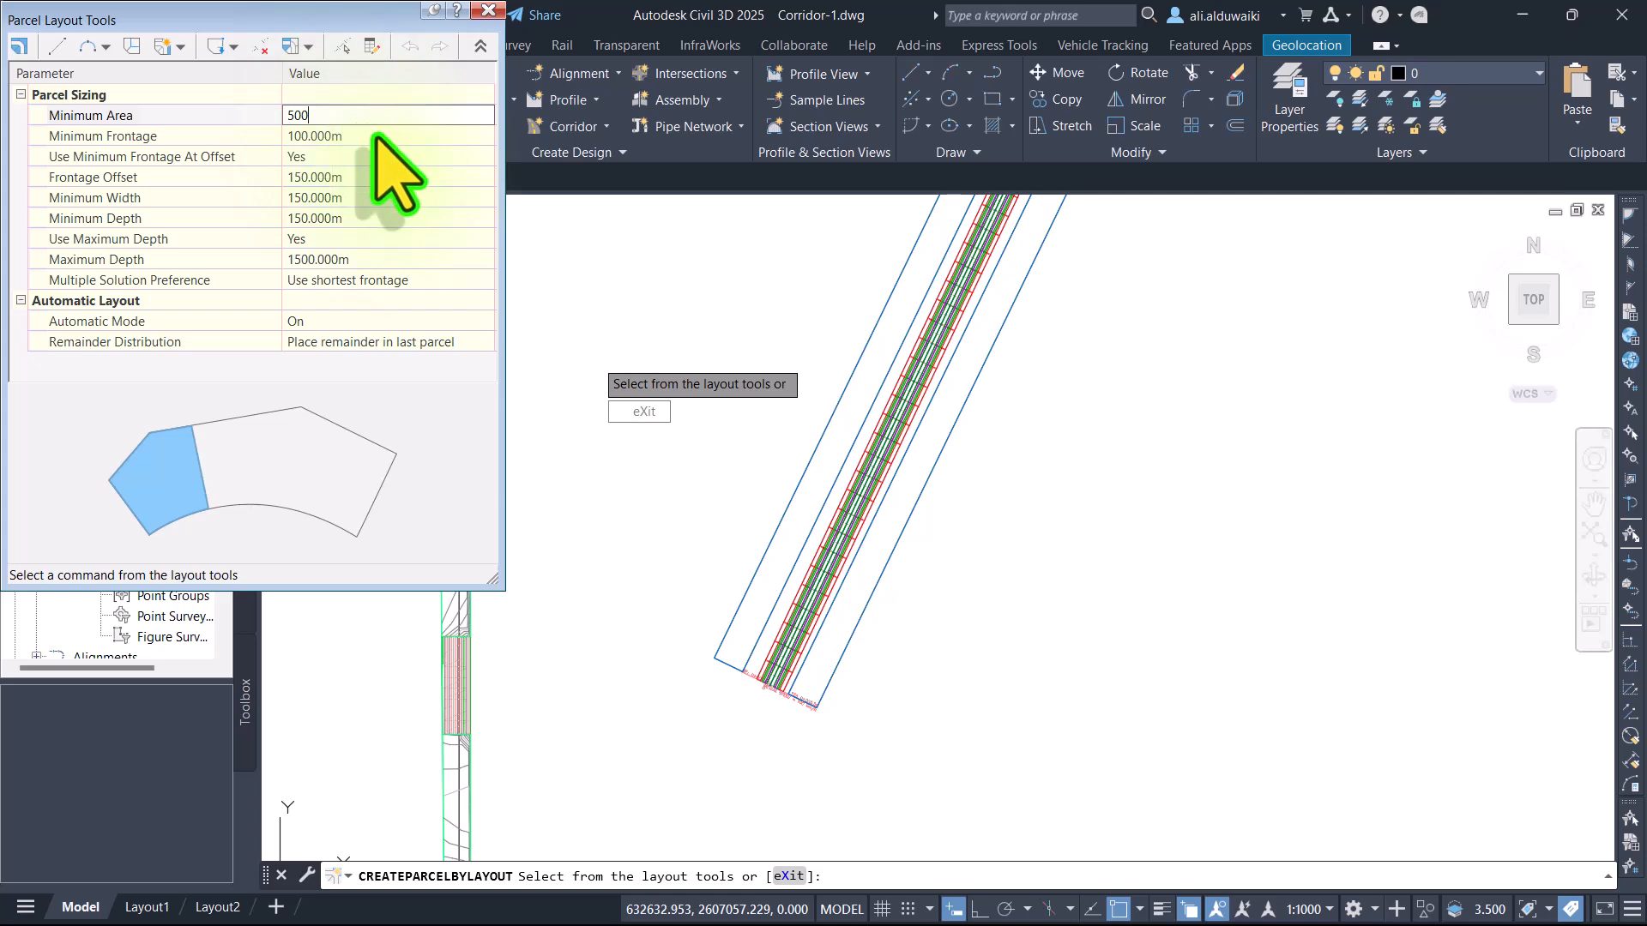
Step: Set the minimum frontage to 20 m, frontage offset and minimum width to 10 m, minimum depth to 25 m and maximum depth to 30 m
left_click(376, 136)
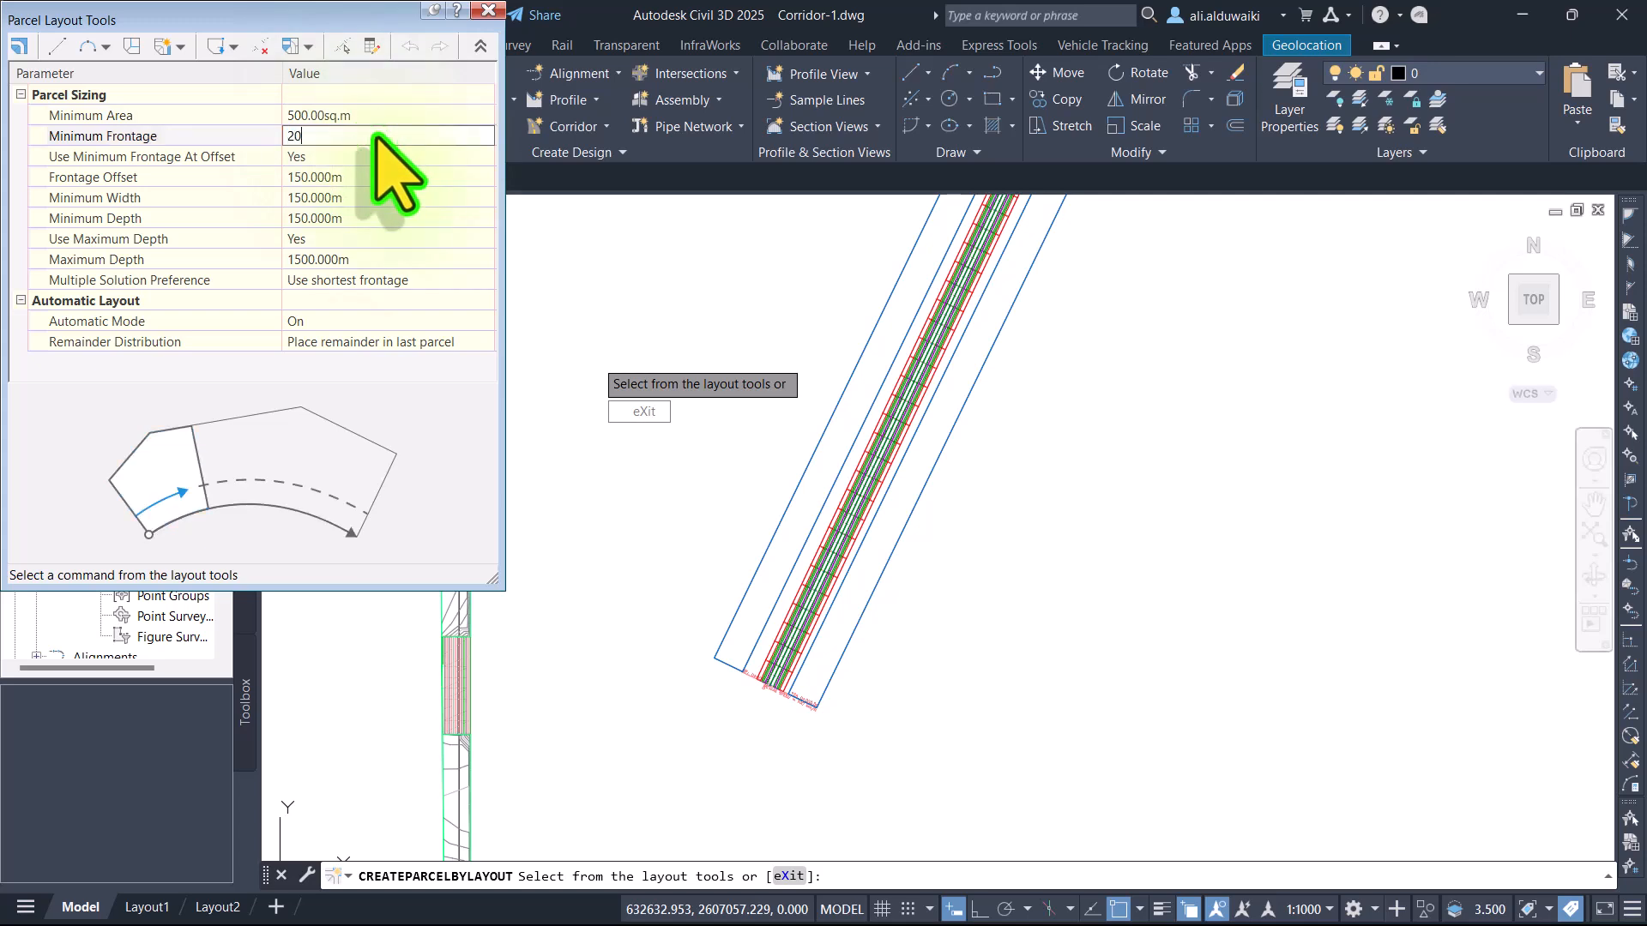
type("20")
left_click(362, 177)
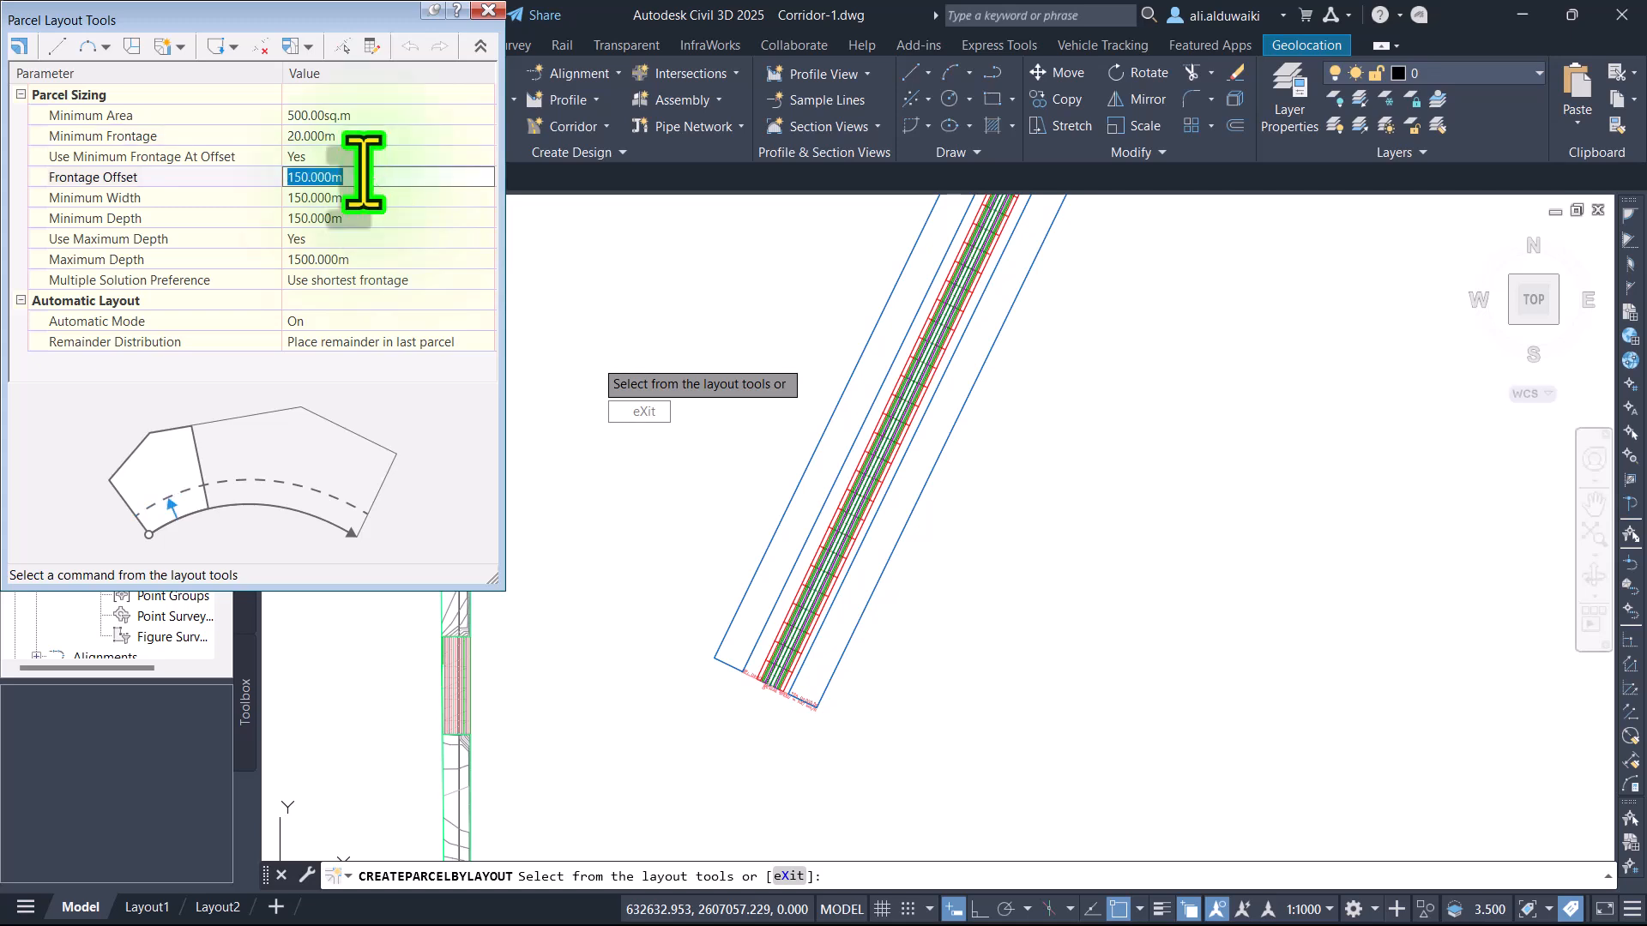
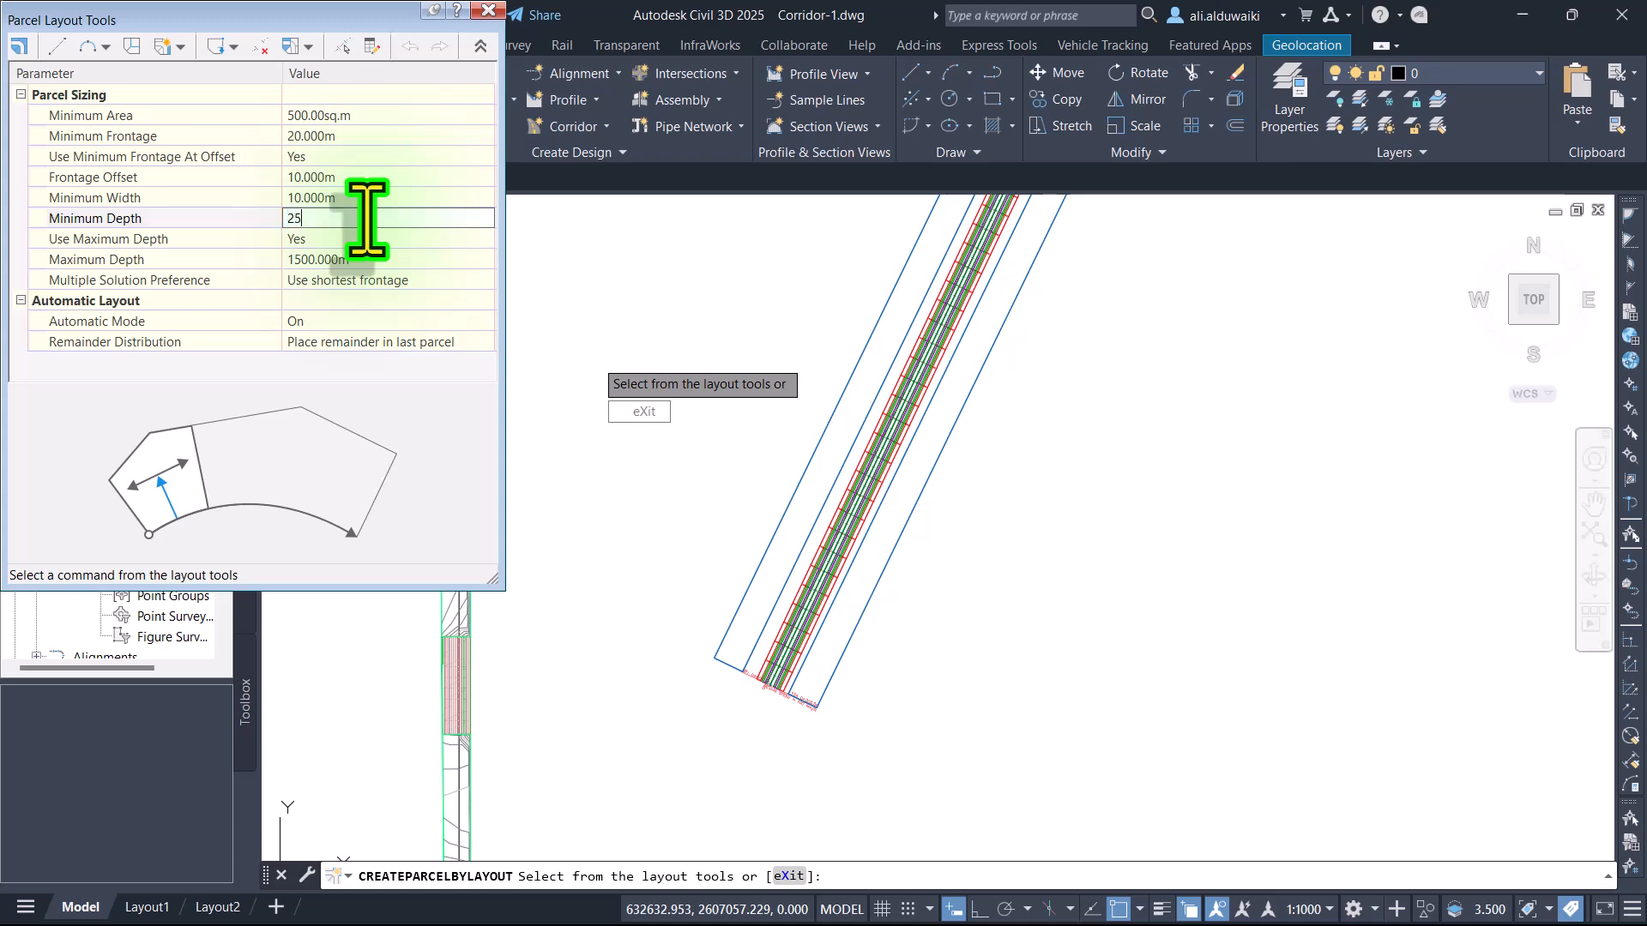
left_click(380, 259)
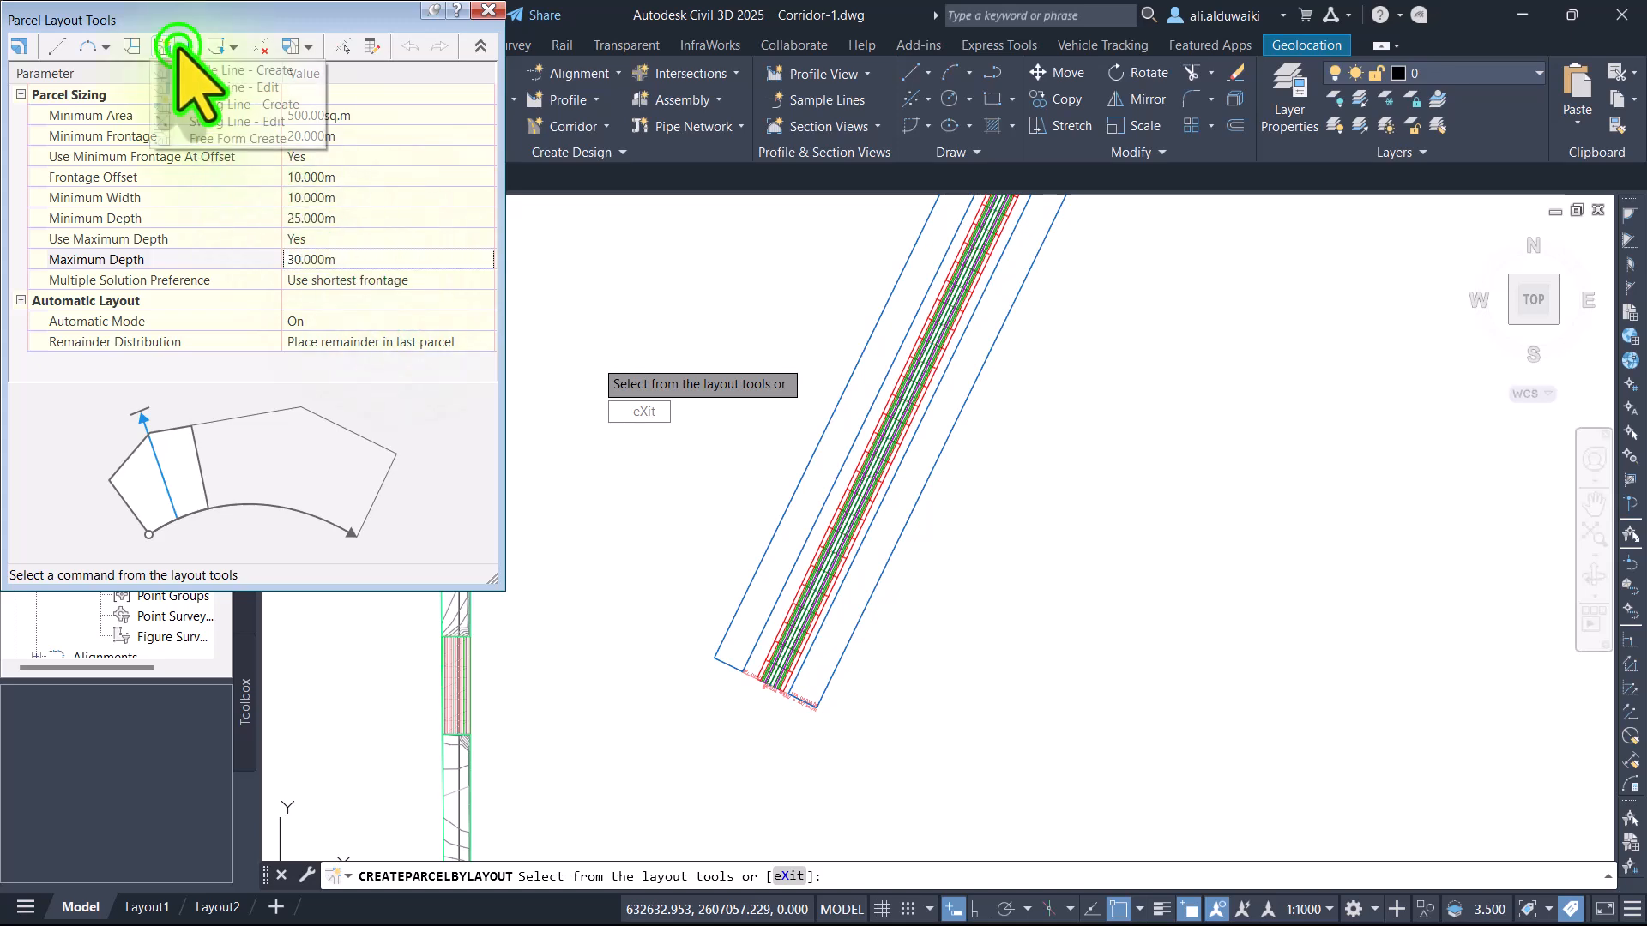
Step: Start the Slide Line - Create subdivision in Site222 with the Property style and select the southeast strip's parcel by its area label
left_click(183, 51)
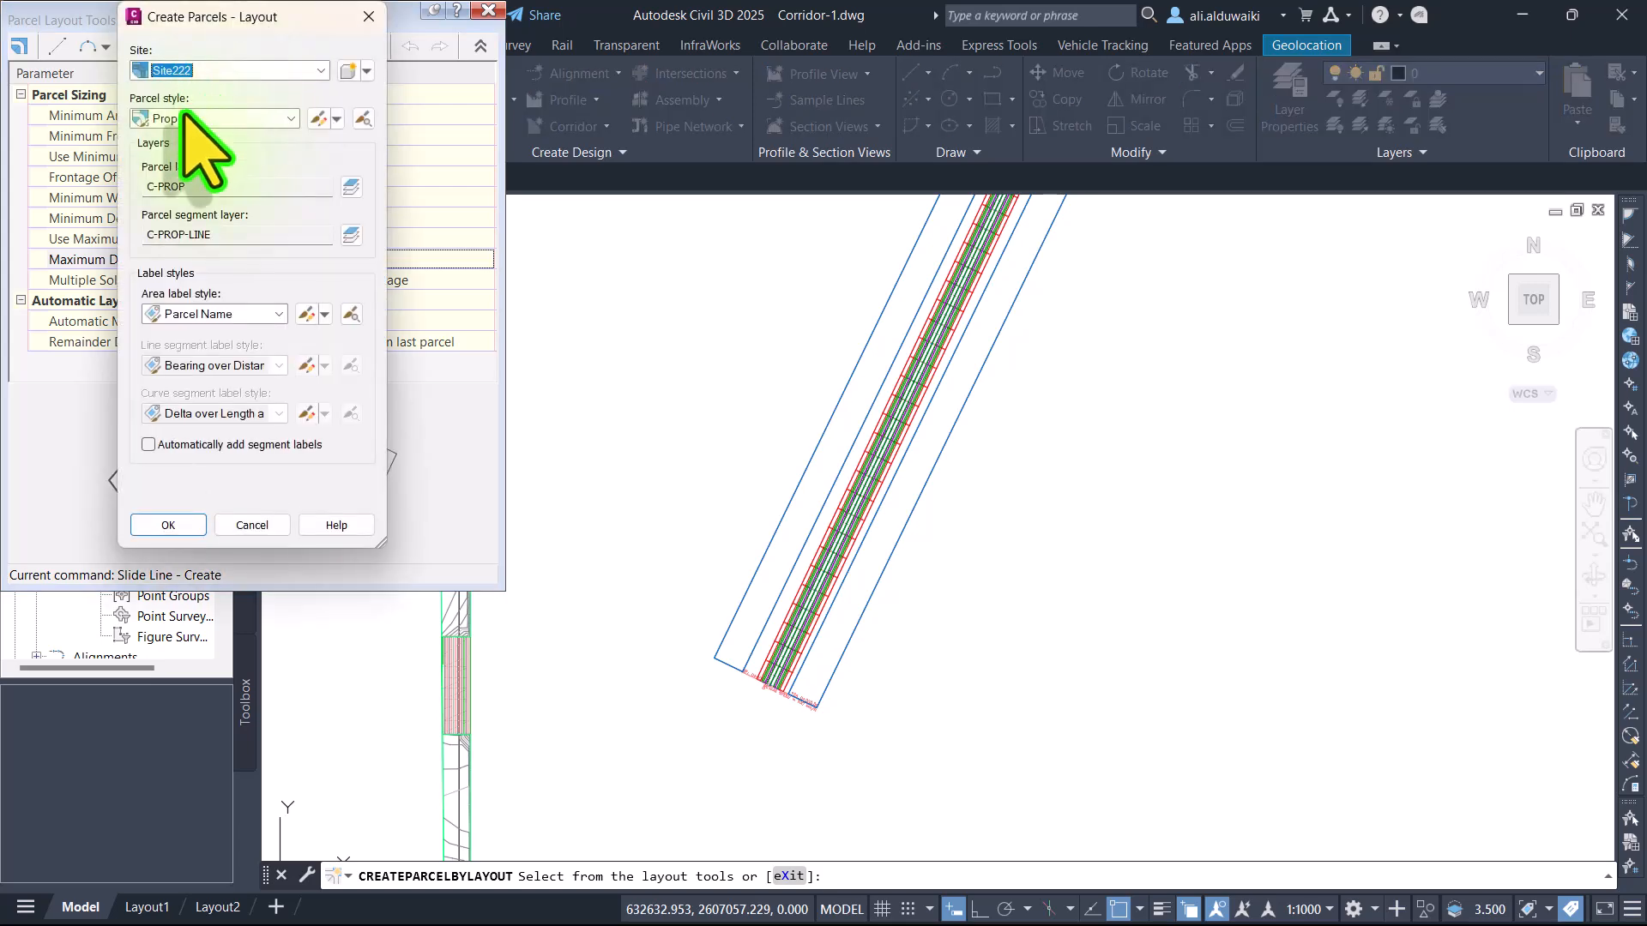
left_click(150, 525)
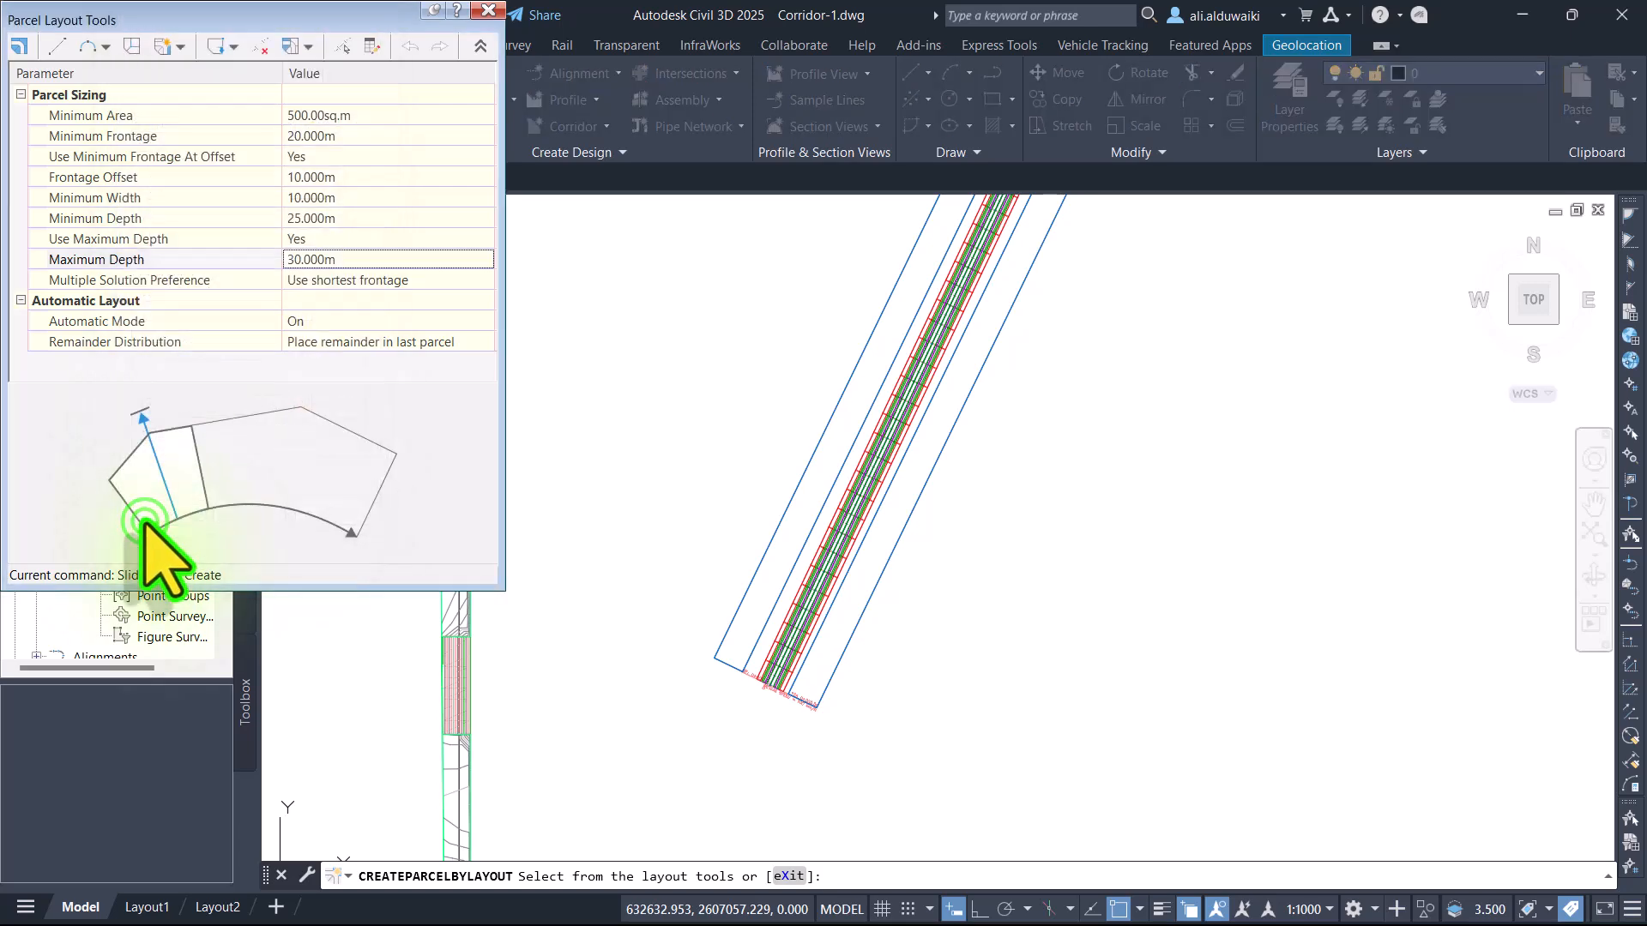
scroll(797, 506, "down", 3)
scroll(1005, 354, "up", 3)
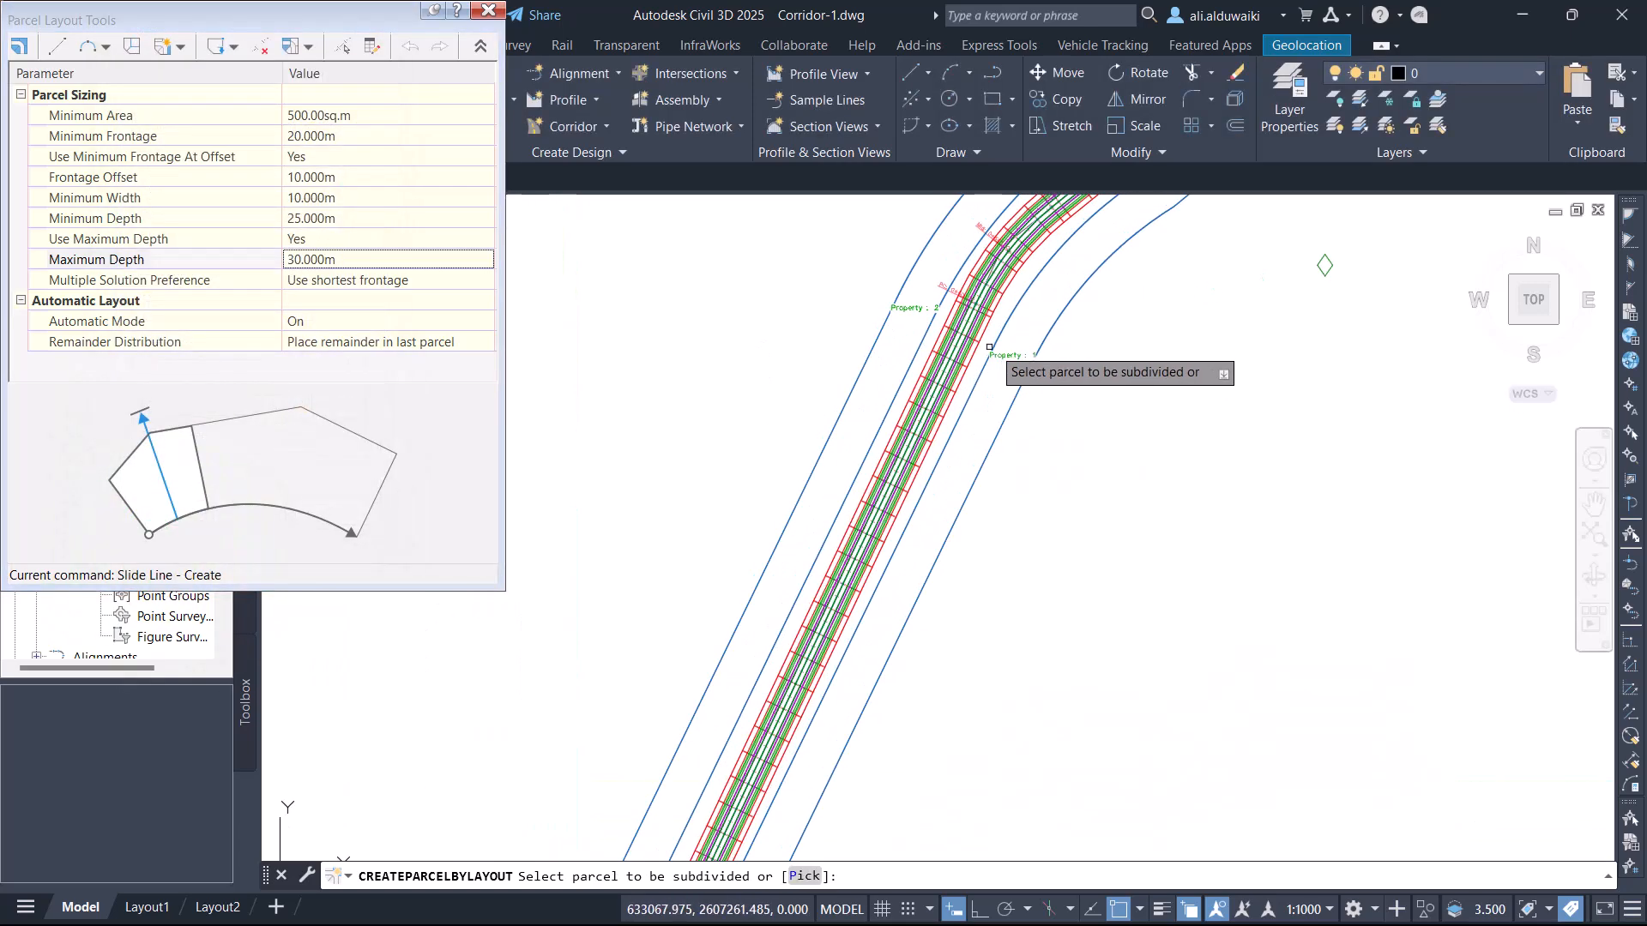
left_click(1003, 356)
Step: Define the southeast parcel's frontage along its road-side edge from the southern end to the eastern end, and specify the lot-line angle
scroll(1077, 283, "down", 3)
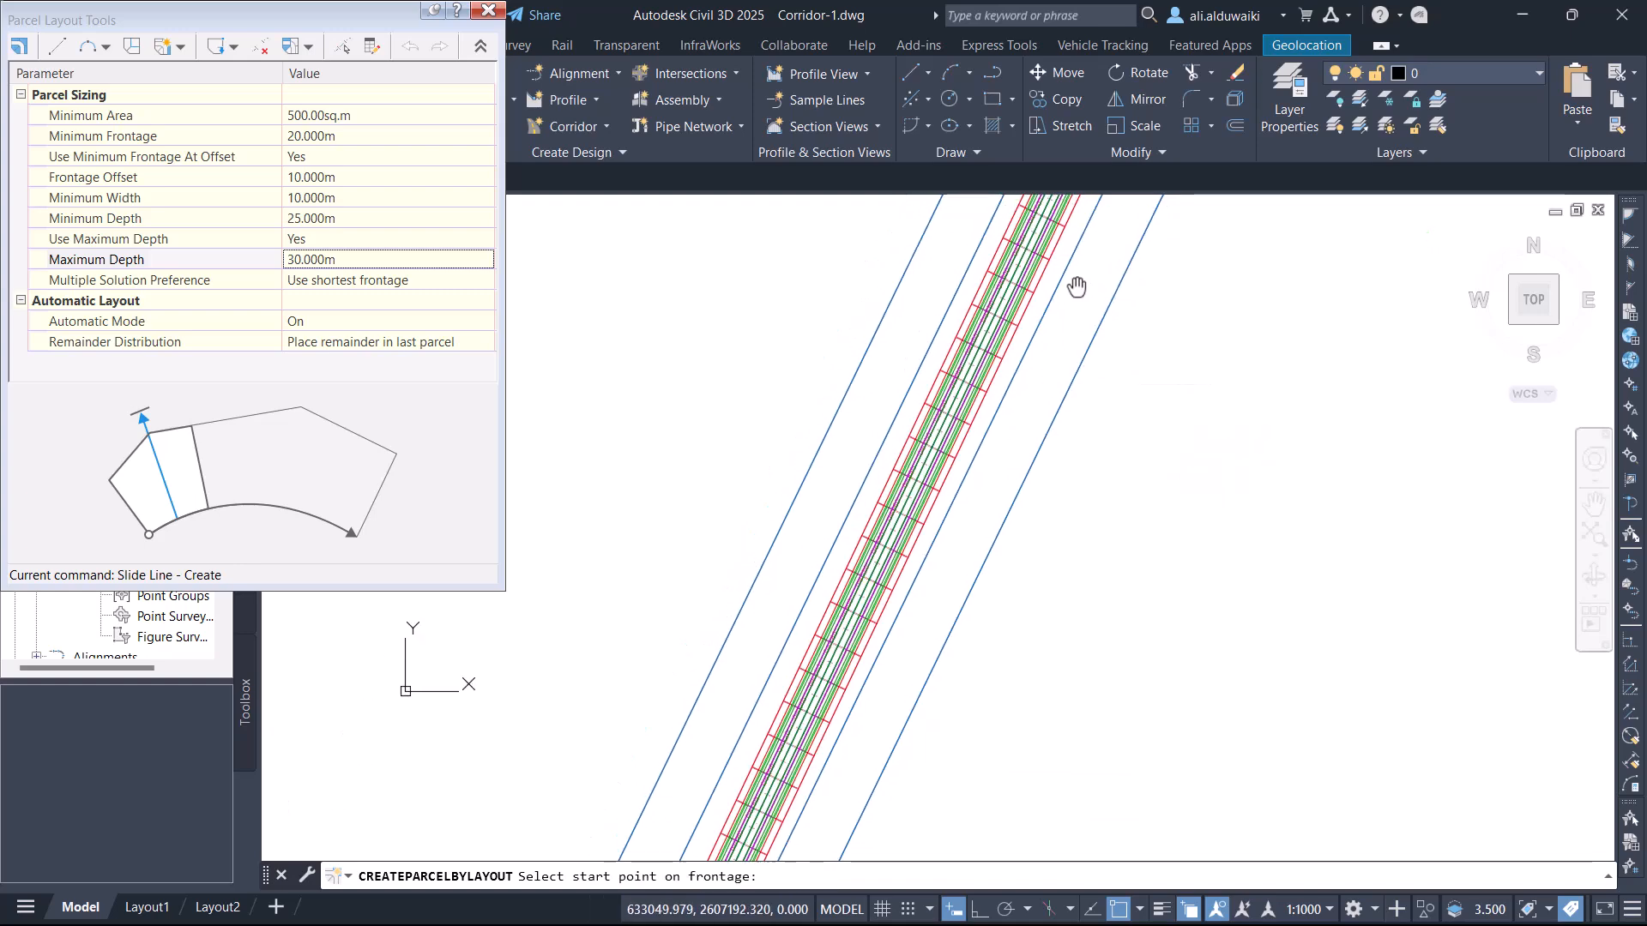
scroll(878, 778, "up", 2)
scroll(878, 777, "up", 5)
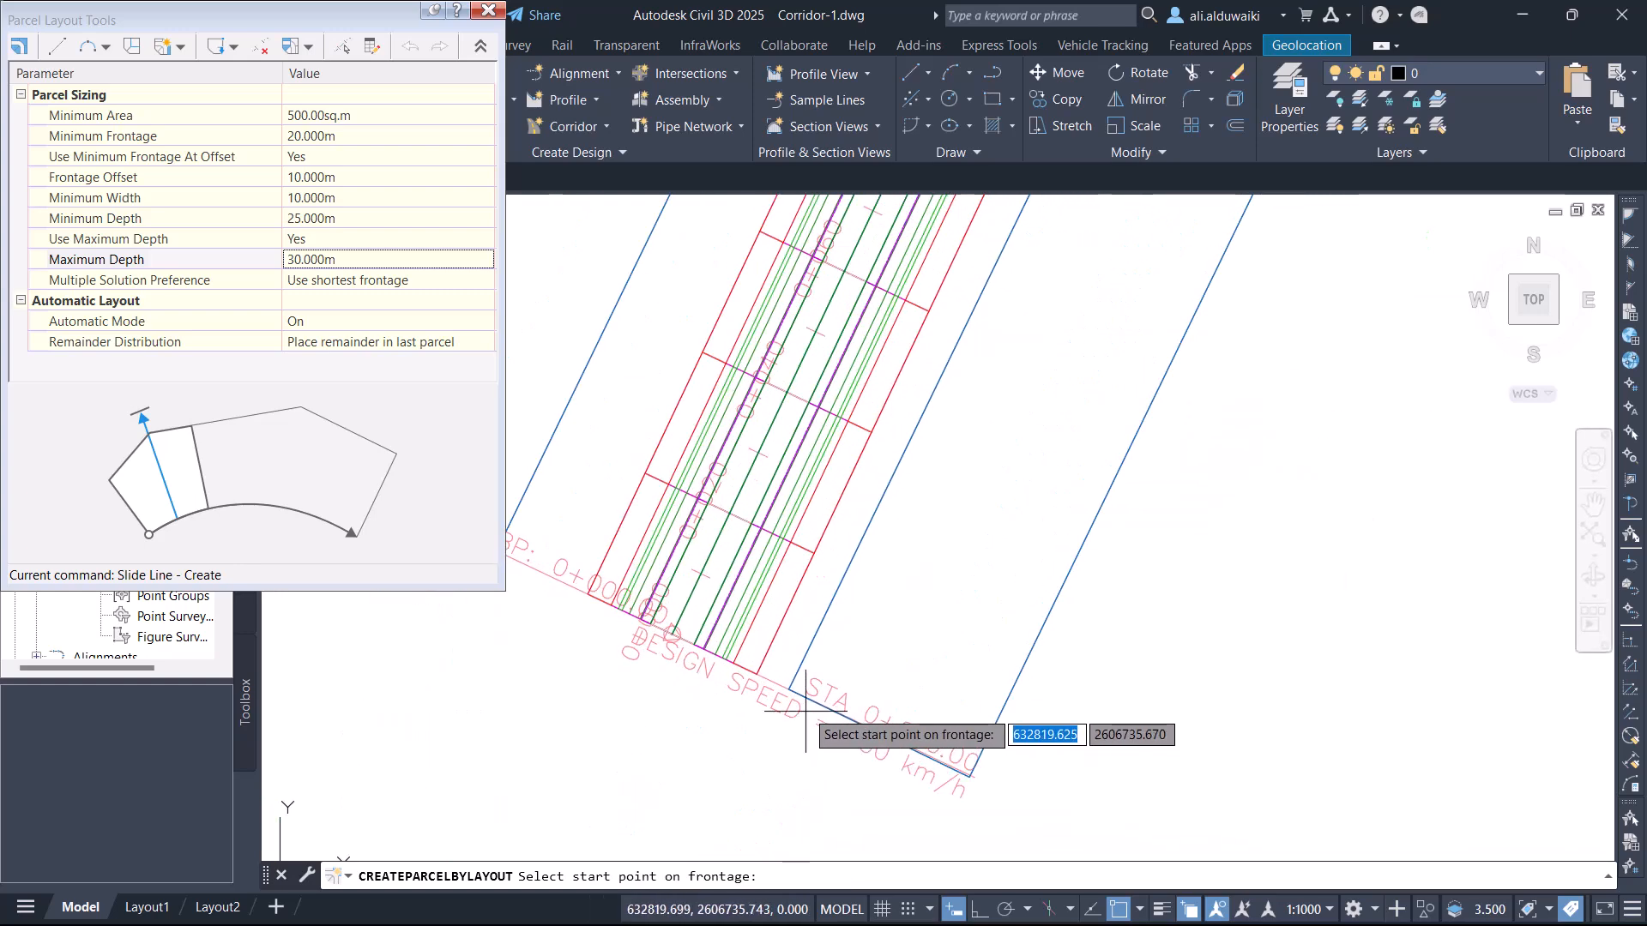
left_click(780, 684)
scroll(866, 542, "down", 6)
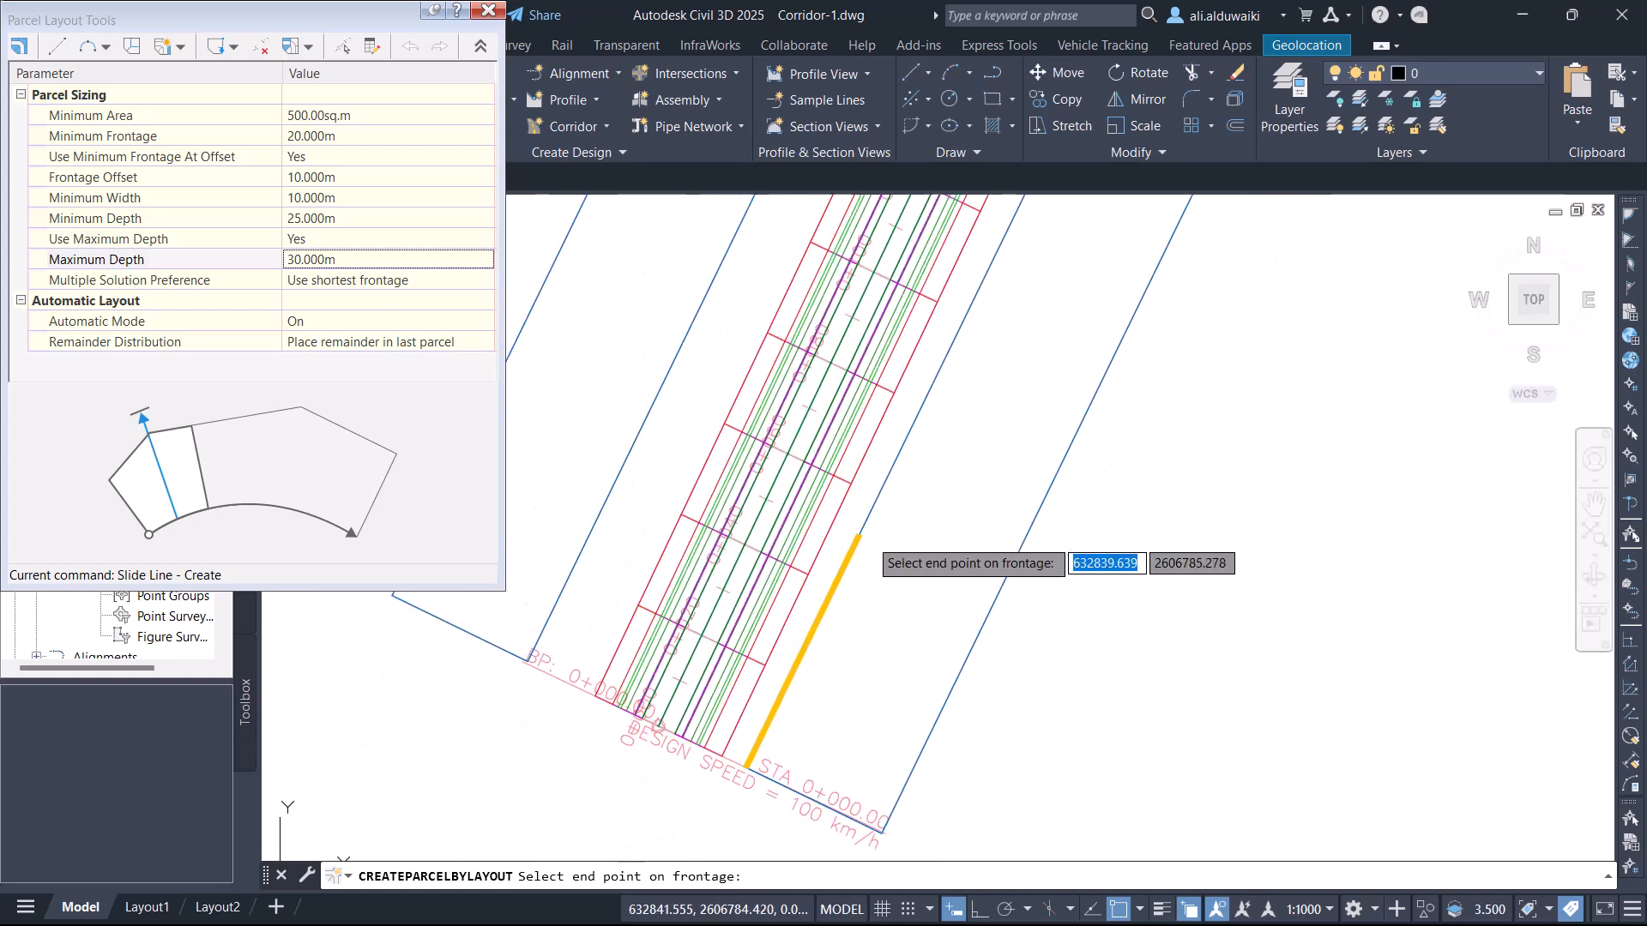
middle_click_drag(952, 357, 691, 647)
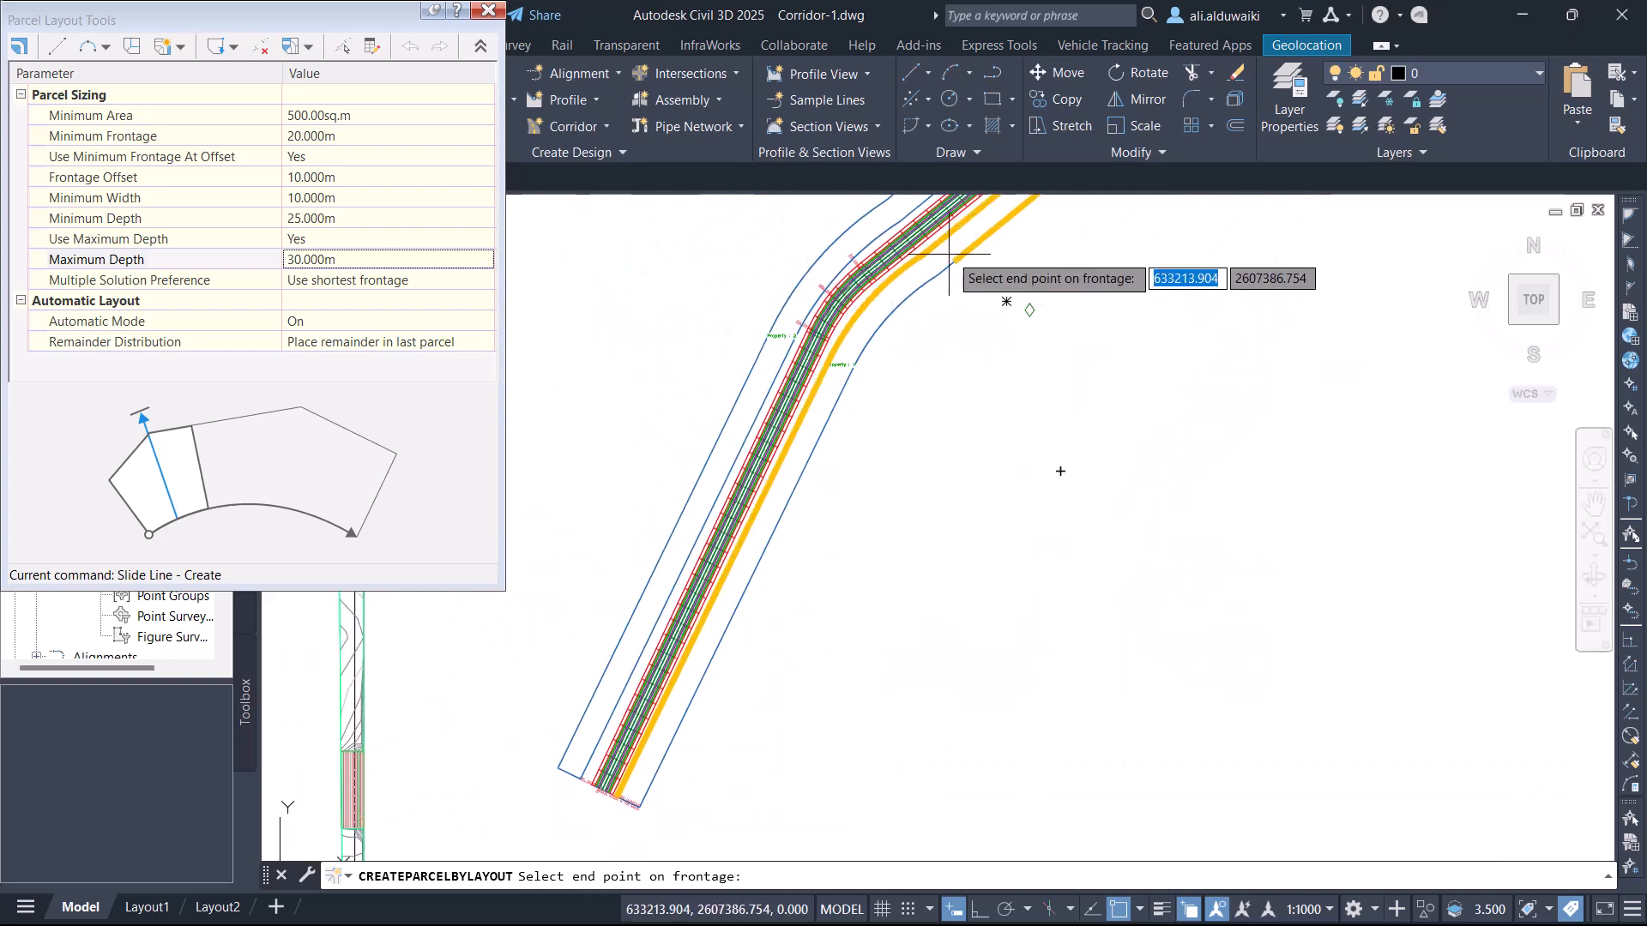
middle_click_drag(959, 242, 806, 542)
scroll(1332, 320, "up", 6)
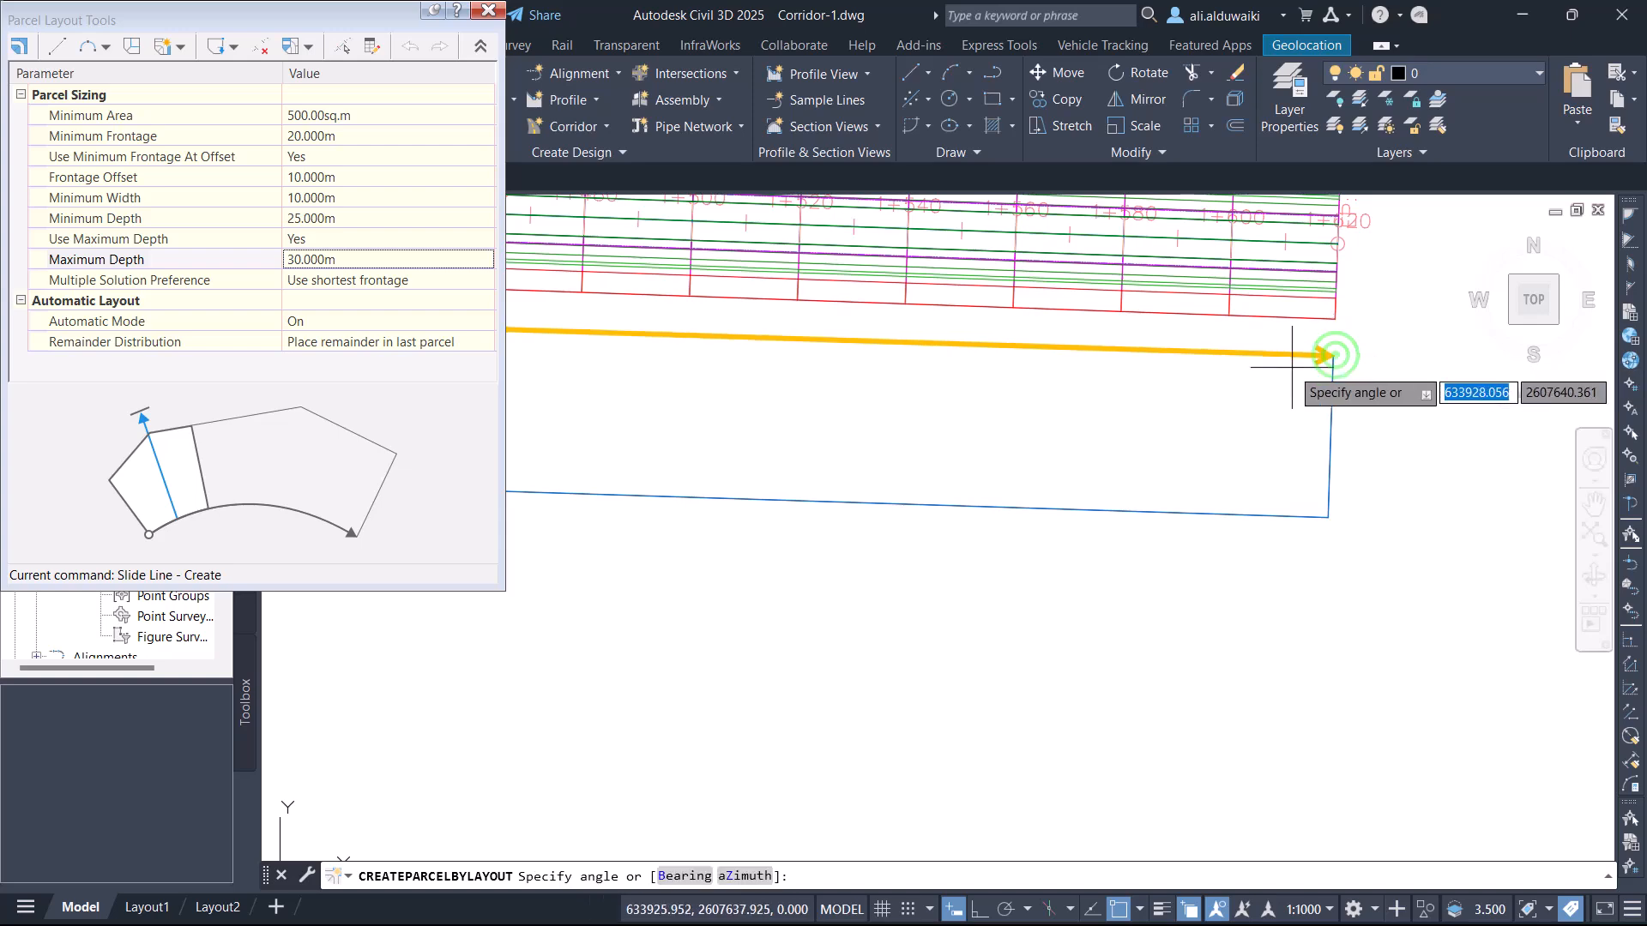
left_click(1274, 372)
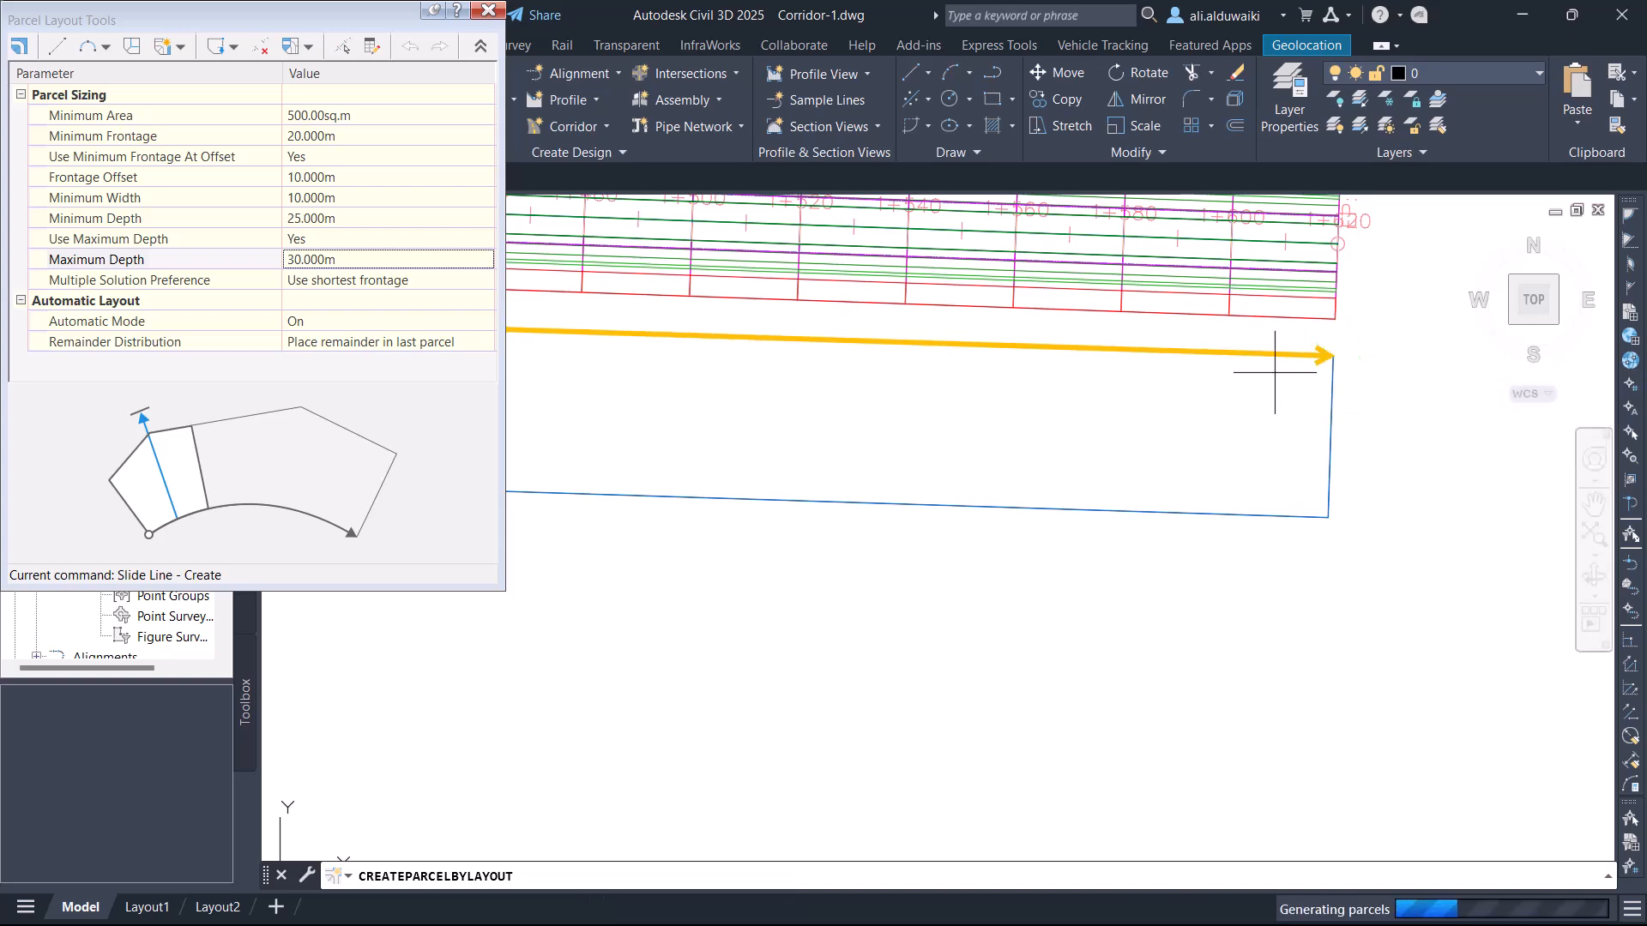
Step: Examine the previewed lot lines along the southeast strip, especially where the road begins to curve
scroll(1275, 373, "down", 6)
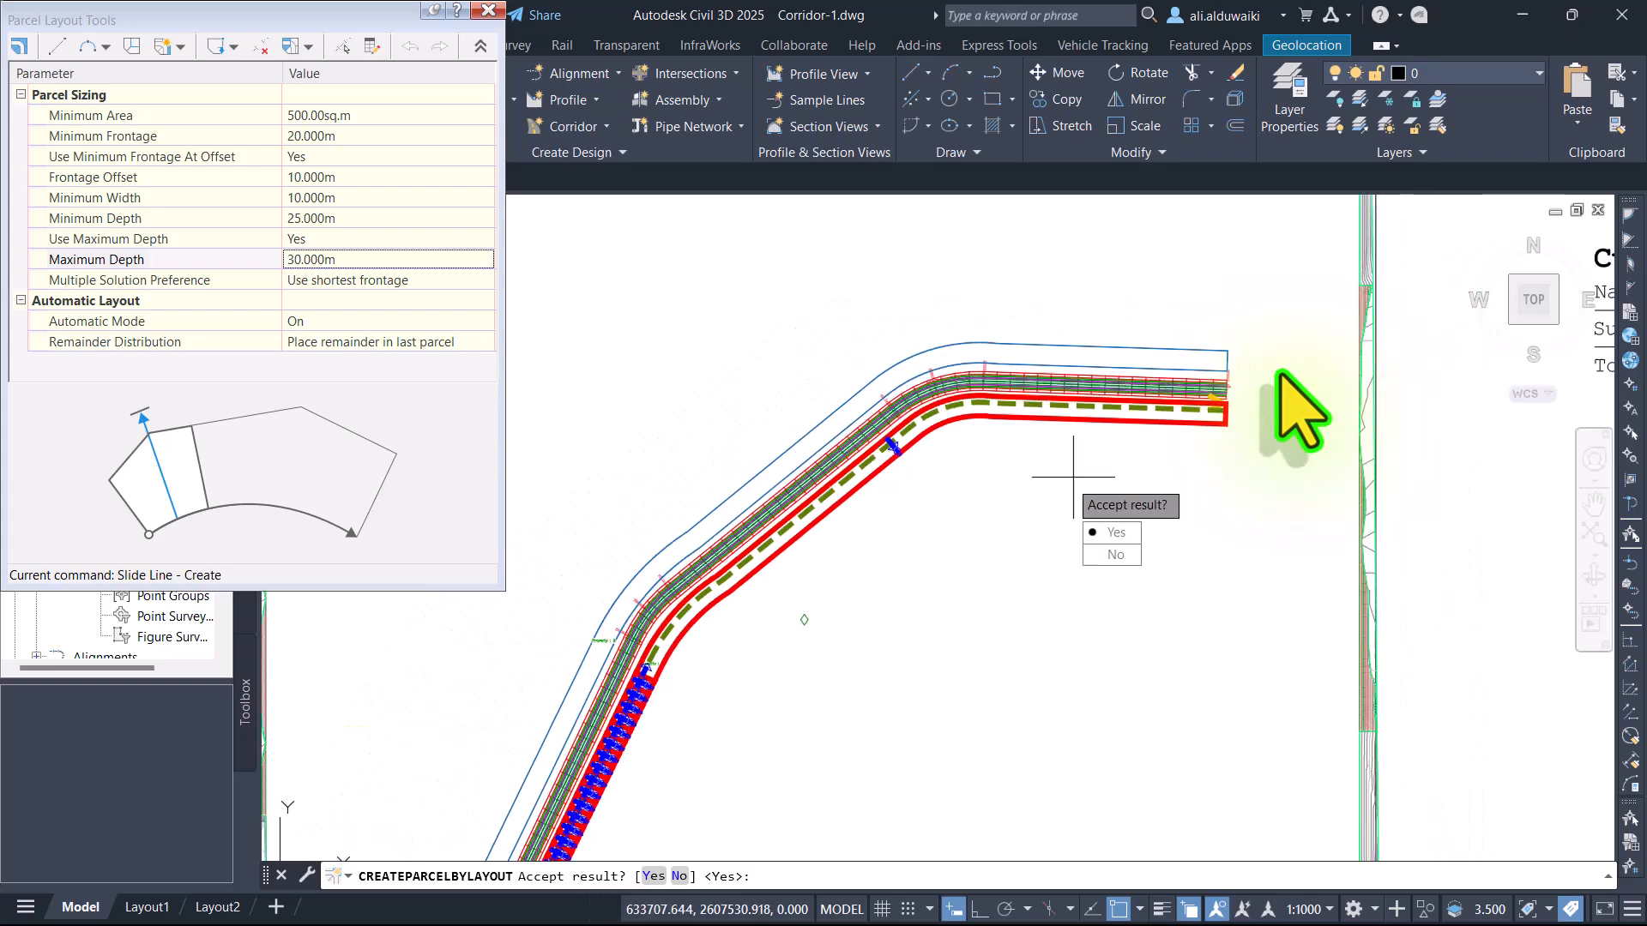
middle_click_drag(896, 690, 961, 585)
scroll(912, 640, "up", 1)
middle_click_drag(869, 613, 1026, 472)
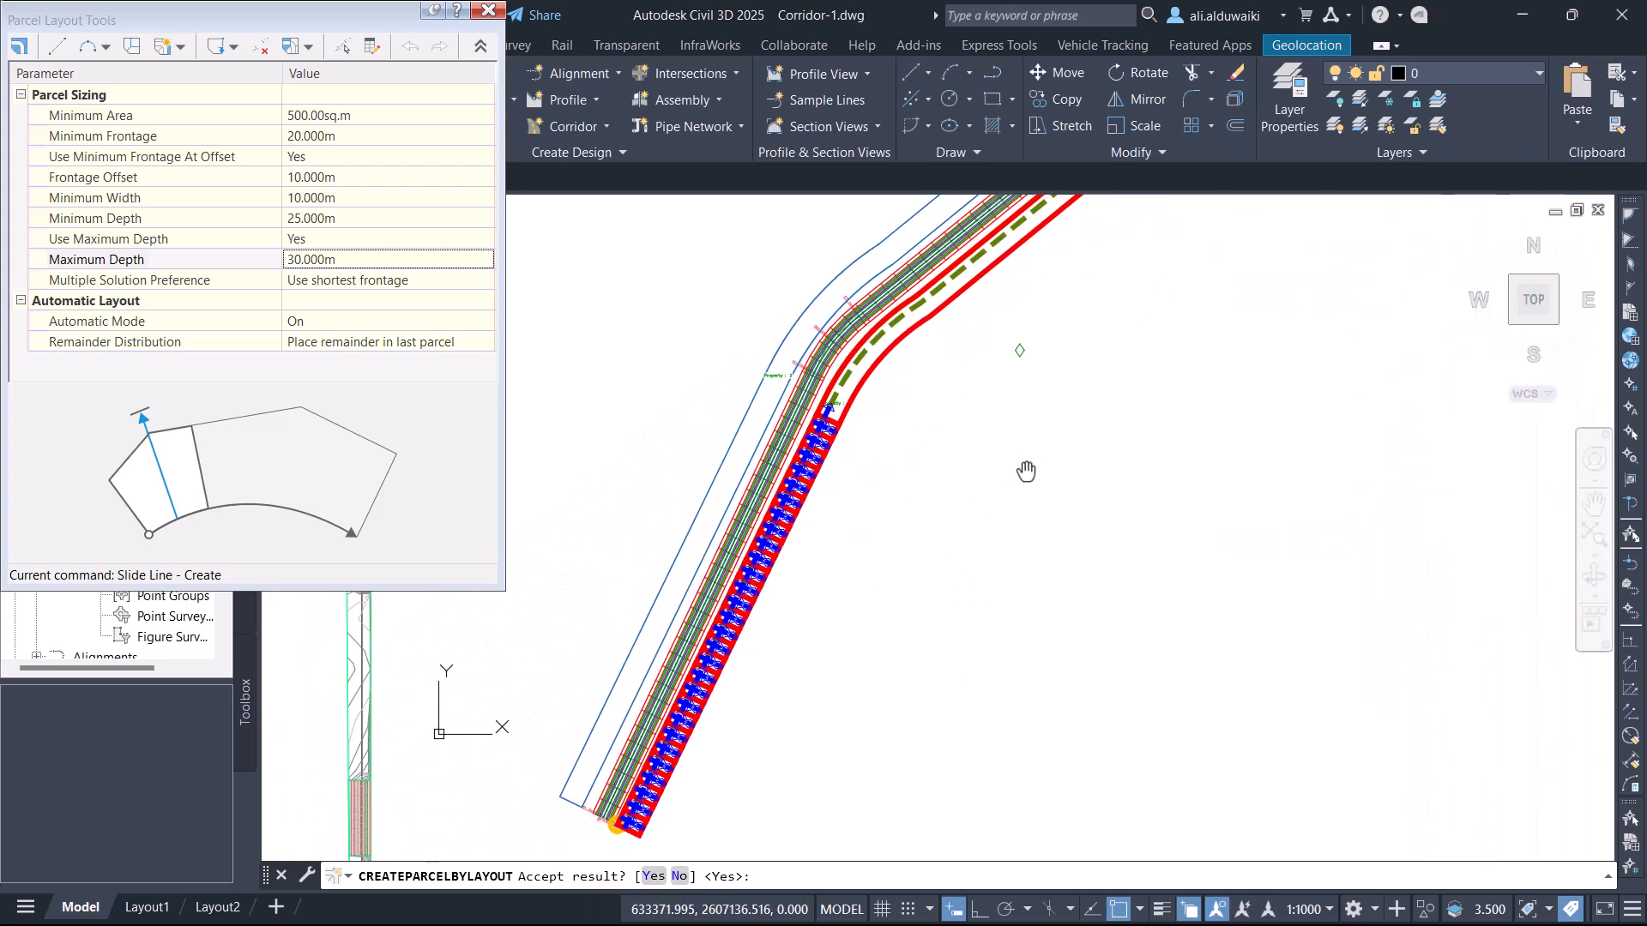
scroll(832, 435, "up", 2)
scroll(848, 439, "up", 4)
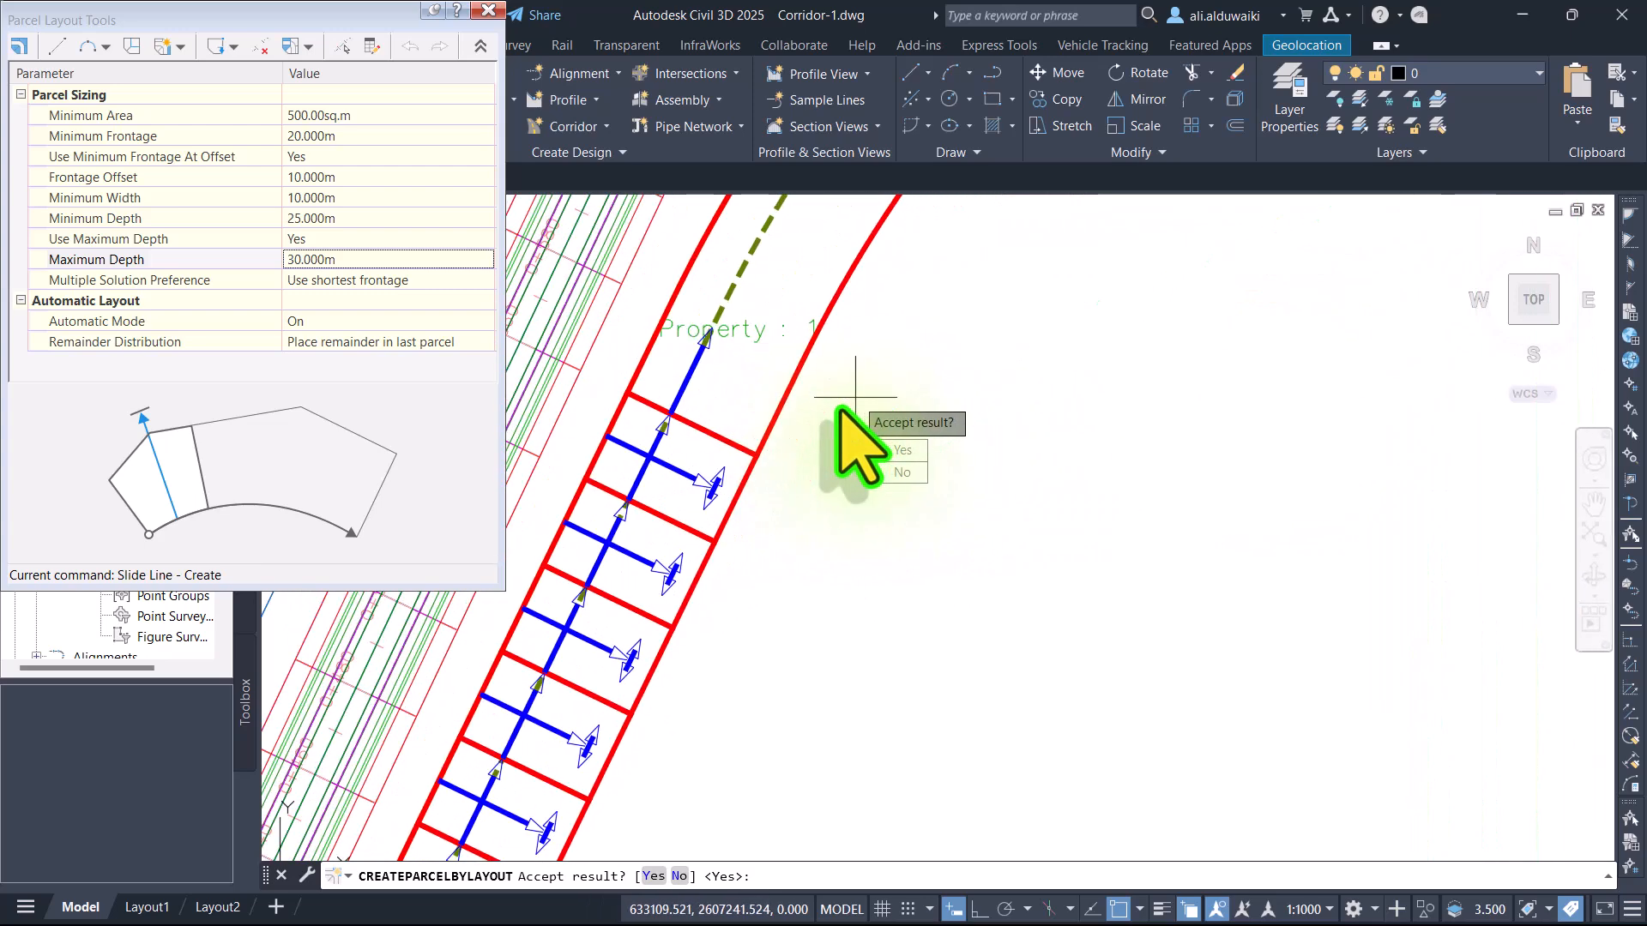
scroll(892, 506, "down", 6)
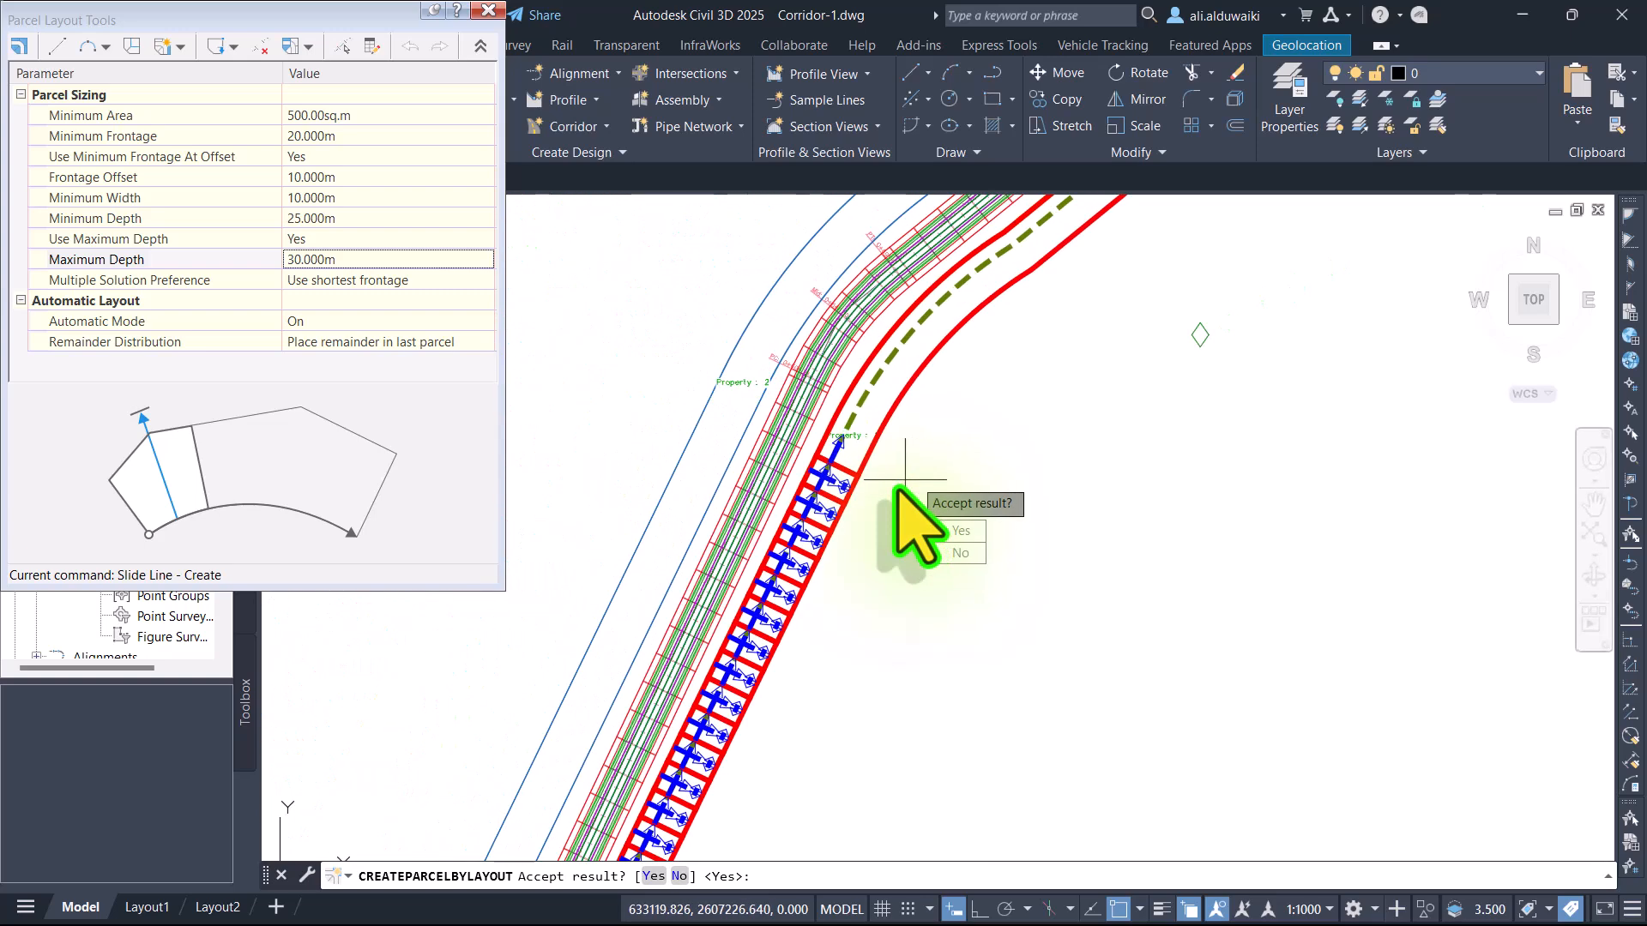
scroll(930, 611, "up", 2)
scroll(930, 626, "down", 4)
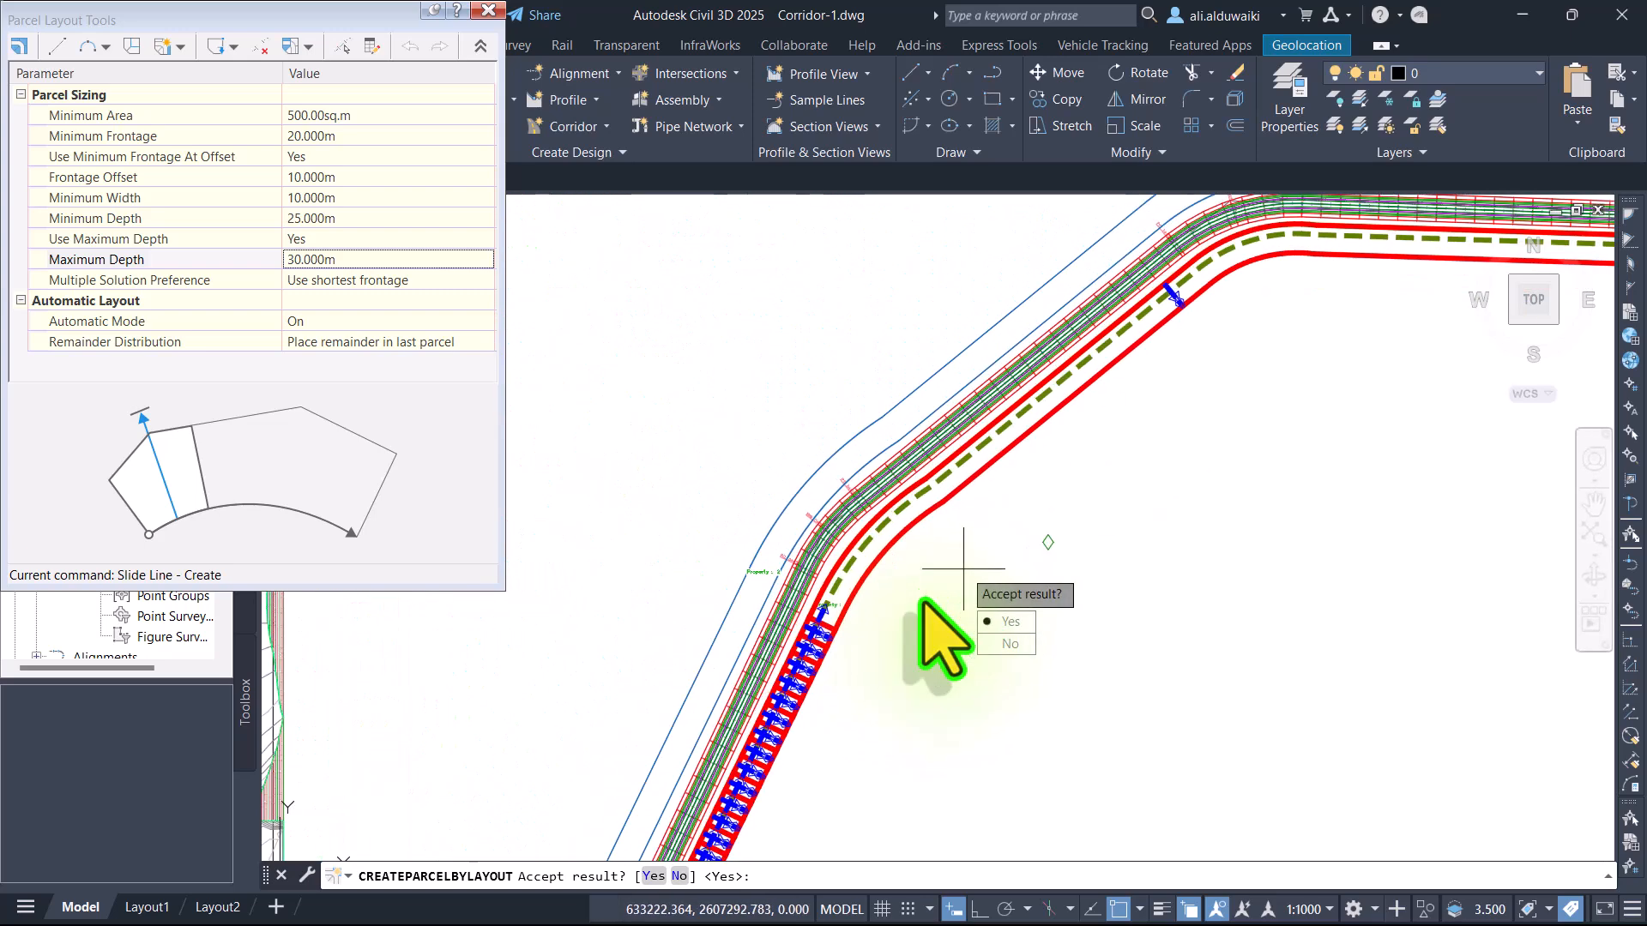
scroll(900, 613, "up", 4)
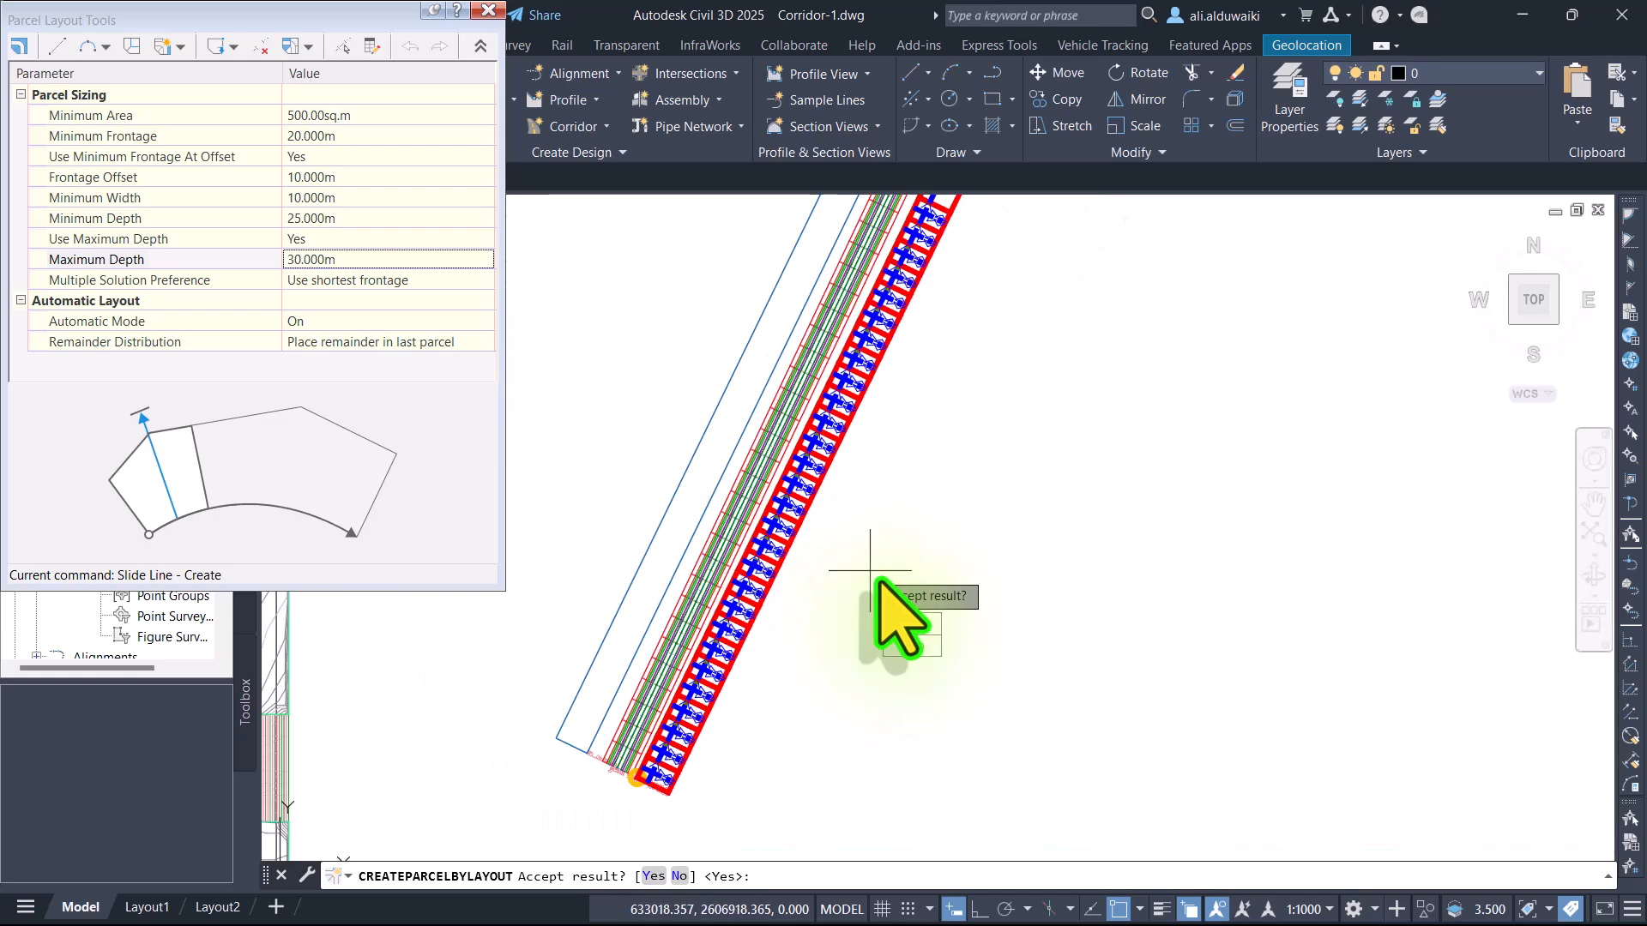
middle_click_drag(997, 483, 1043, 554)
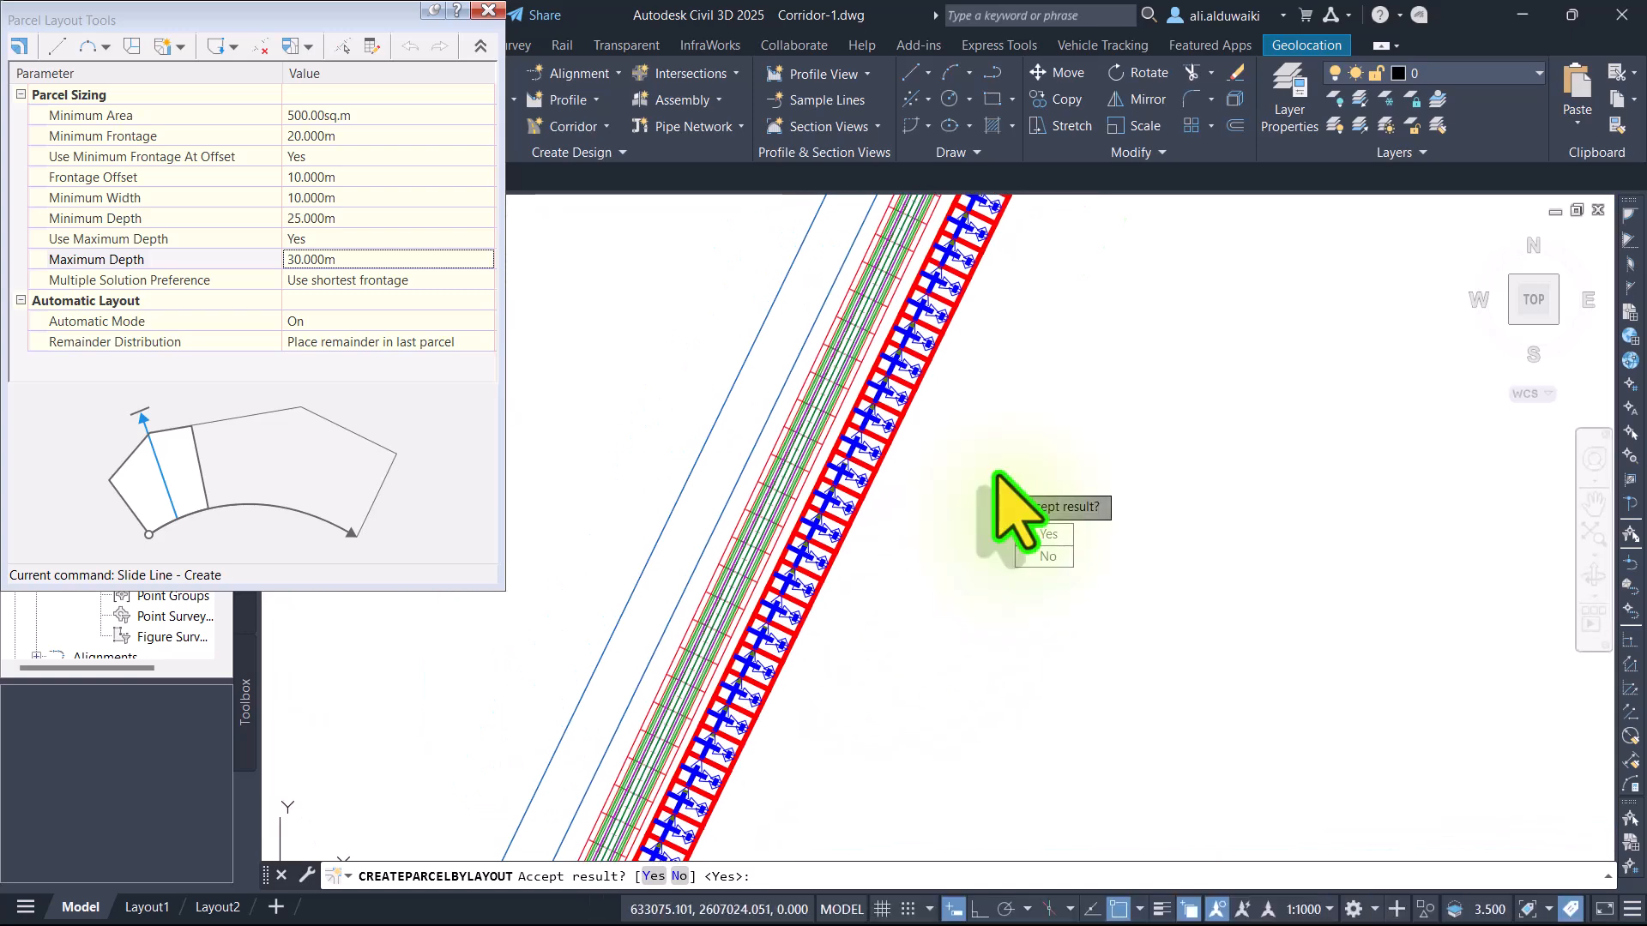
middle_click_drag(986, 317, 1029, 514)
scroll(1044, 491, "up", 2)
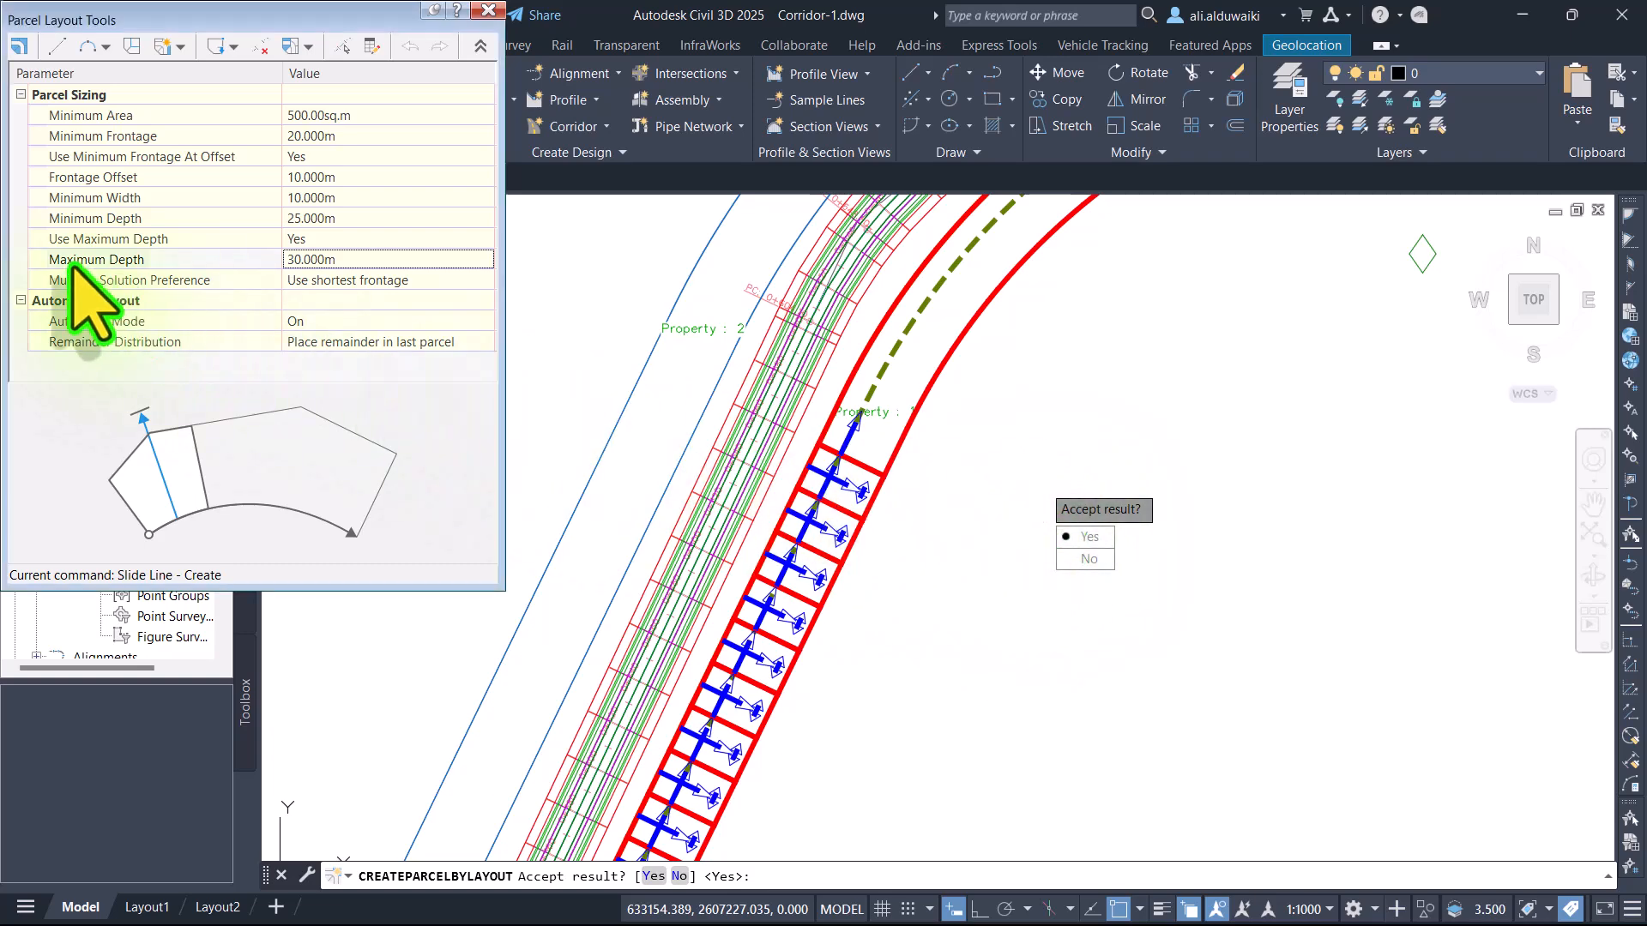
Step: Set Use Maximum Depth to No and accept the subdivision of the southeast strip
left_click(324, 236)
left_click(325, 257)
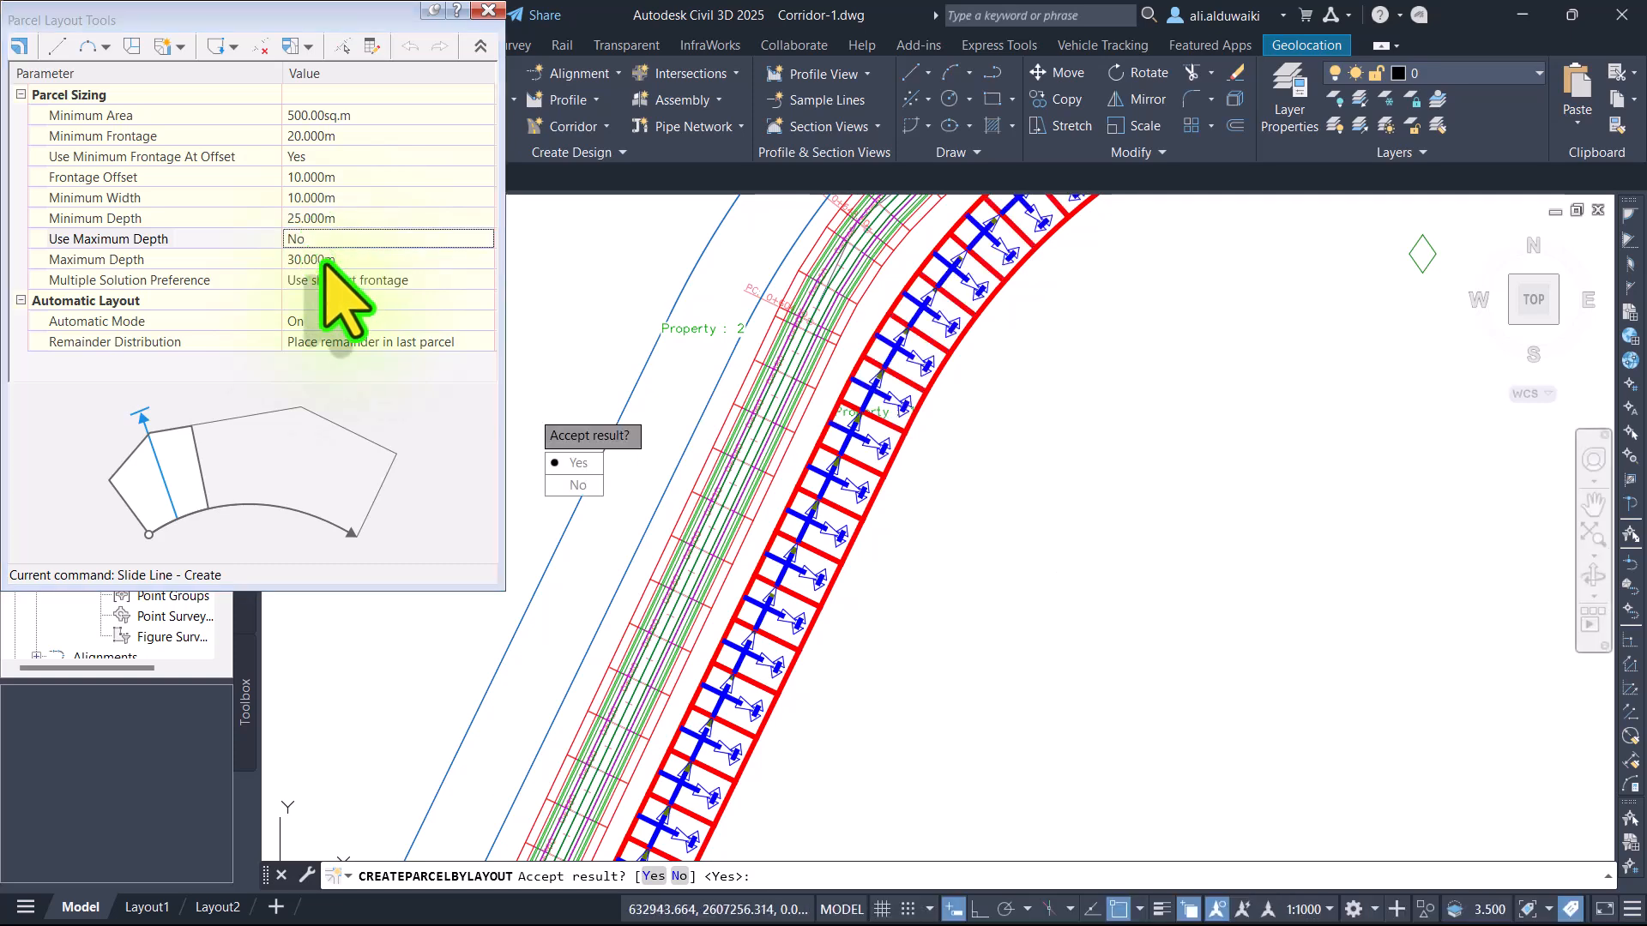
scroll(1195, 698, "down", 8)
middle_click_drag(1195, 698, 1038, 568)
right_click(1038, 566)
Step: Select the northwest strip's parcel by its area label as the parcel to subdivide
middle_click_drag(1201, 511, 812, 698)
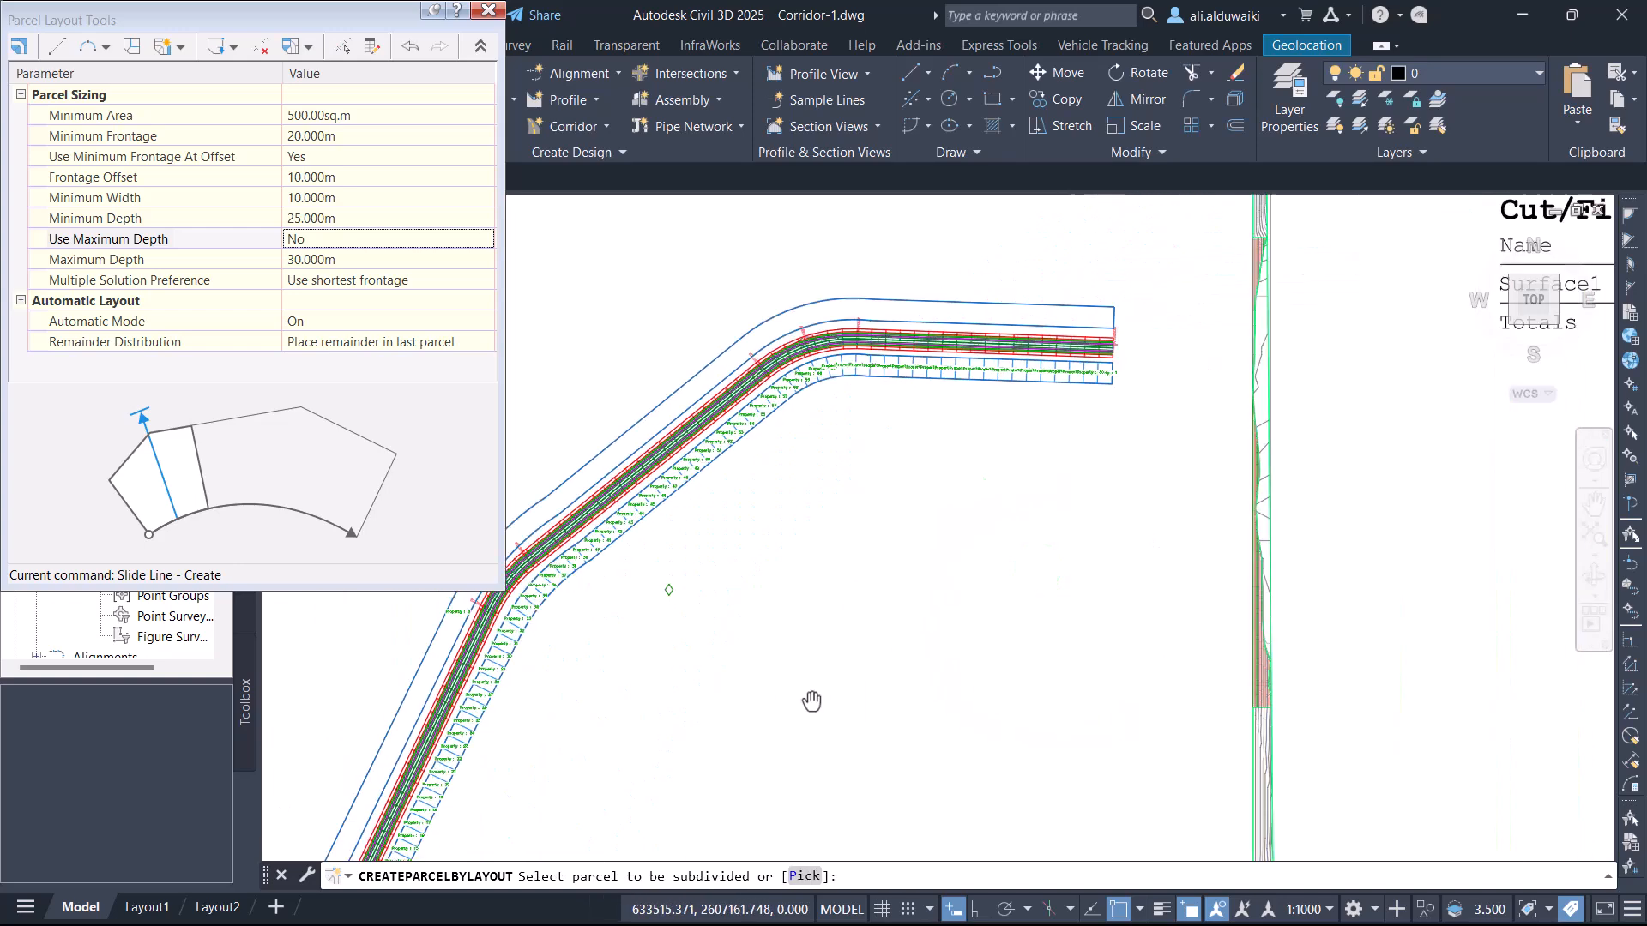
scroll(995, 378, "up", 5)
scroll(997, 449, "down", 4)
middle_click_drag(900, 568, 1281, 310)
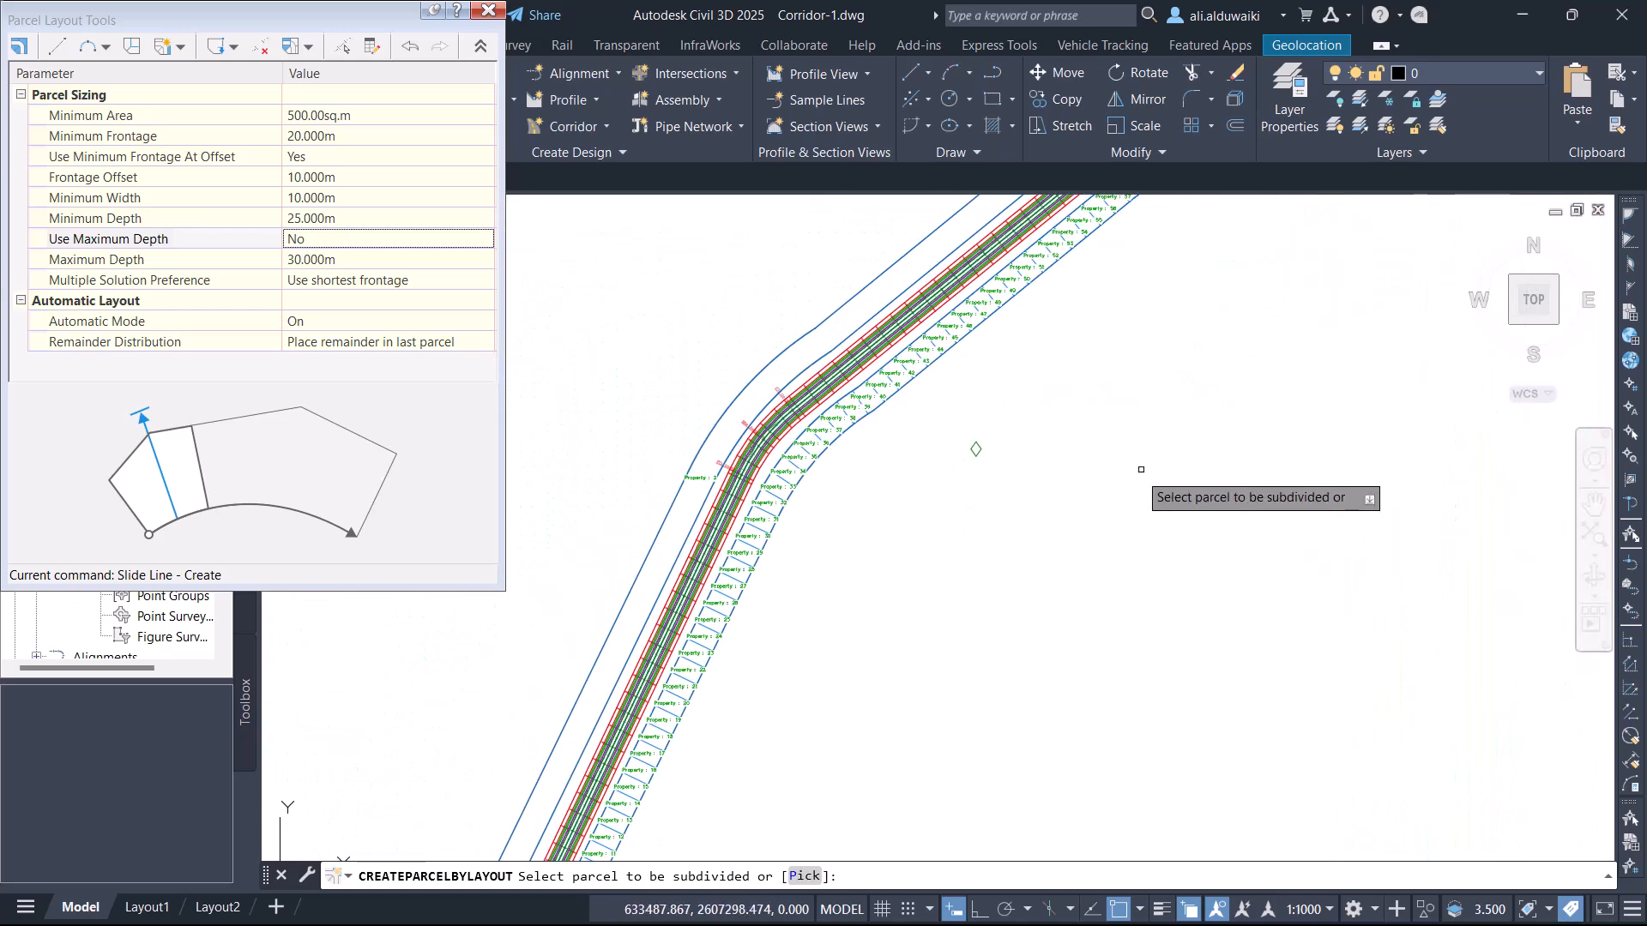
left_click(704, 476)
Step: Define the northwest parcel's frontage along its road-side edge from the southern end to the eastern end
mouse_move(698, 551)
middle_mouse_down()
mouse_move(695, 520)
mouse_move(960, 84)
middle_mouse_up()
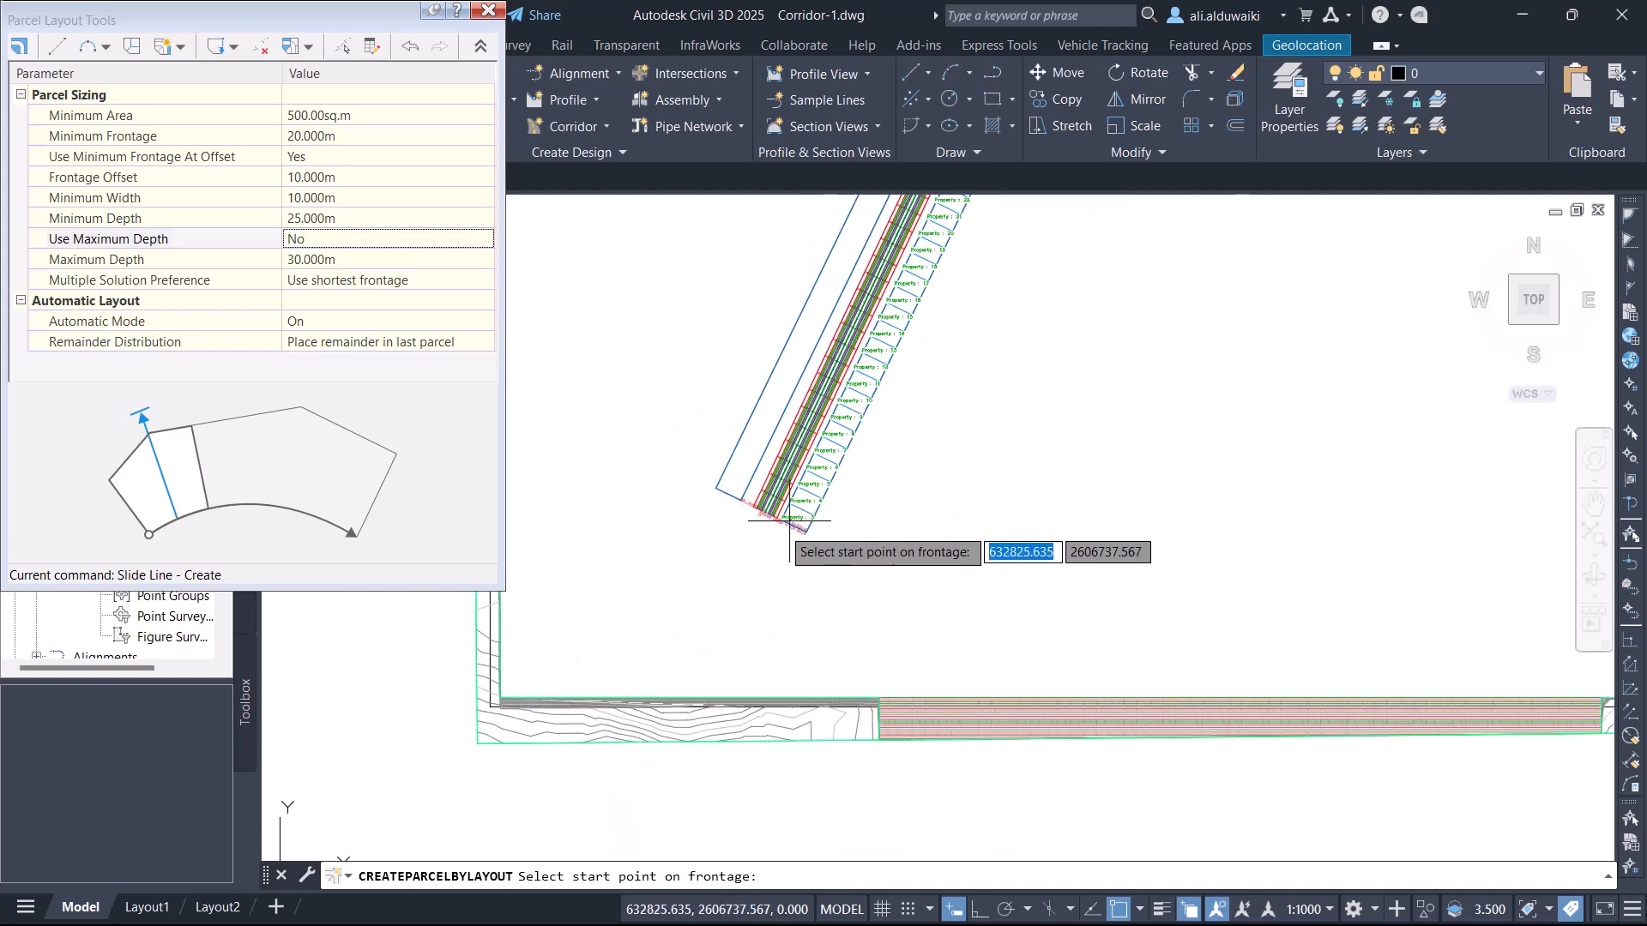
left_click(739, 500)
middle_click_drag(814, 376, 507, 811)
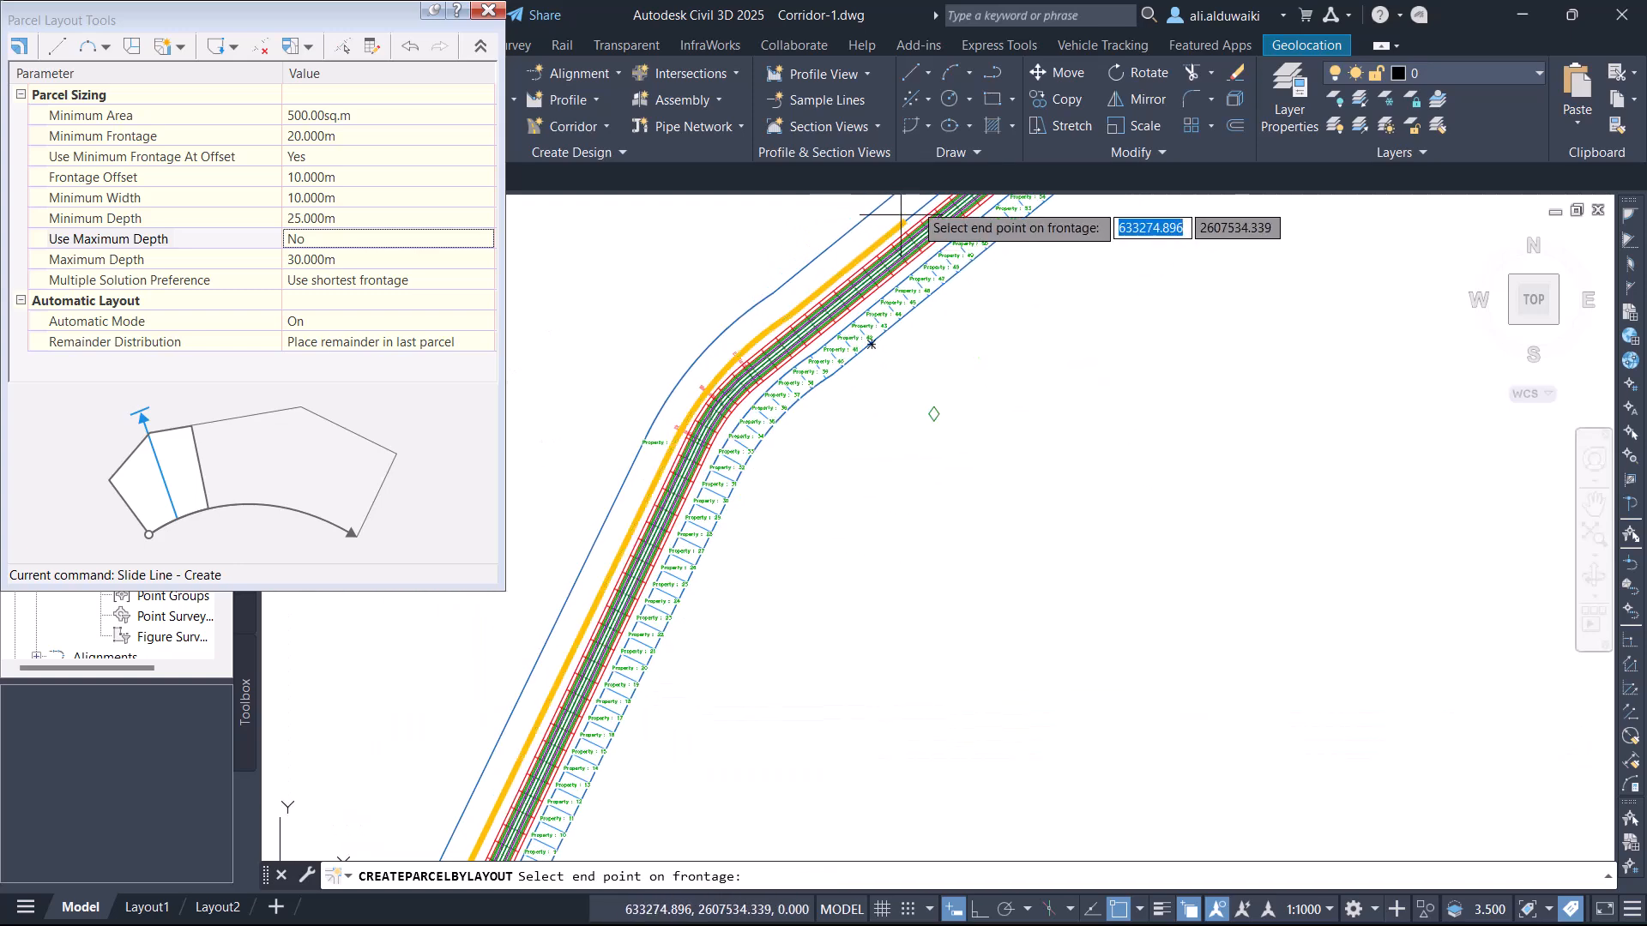
middle_click_drag(914, 206, 781, 479)
middle_click_drag(1242, 341, 1046, 443)
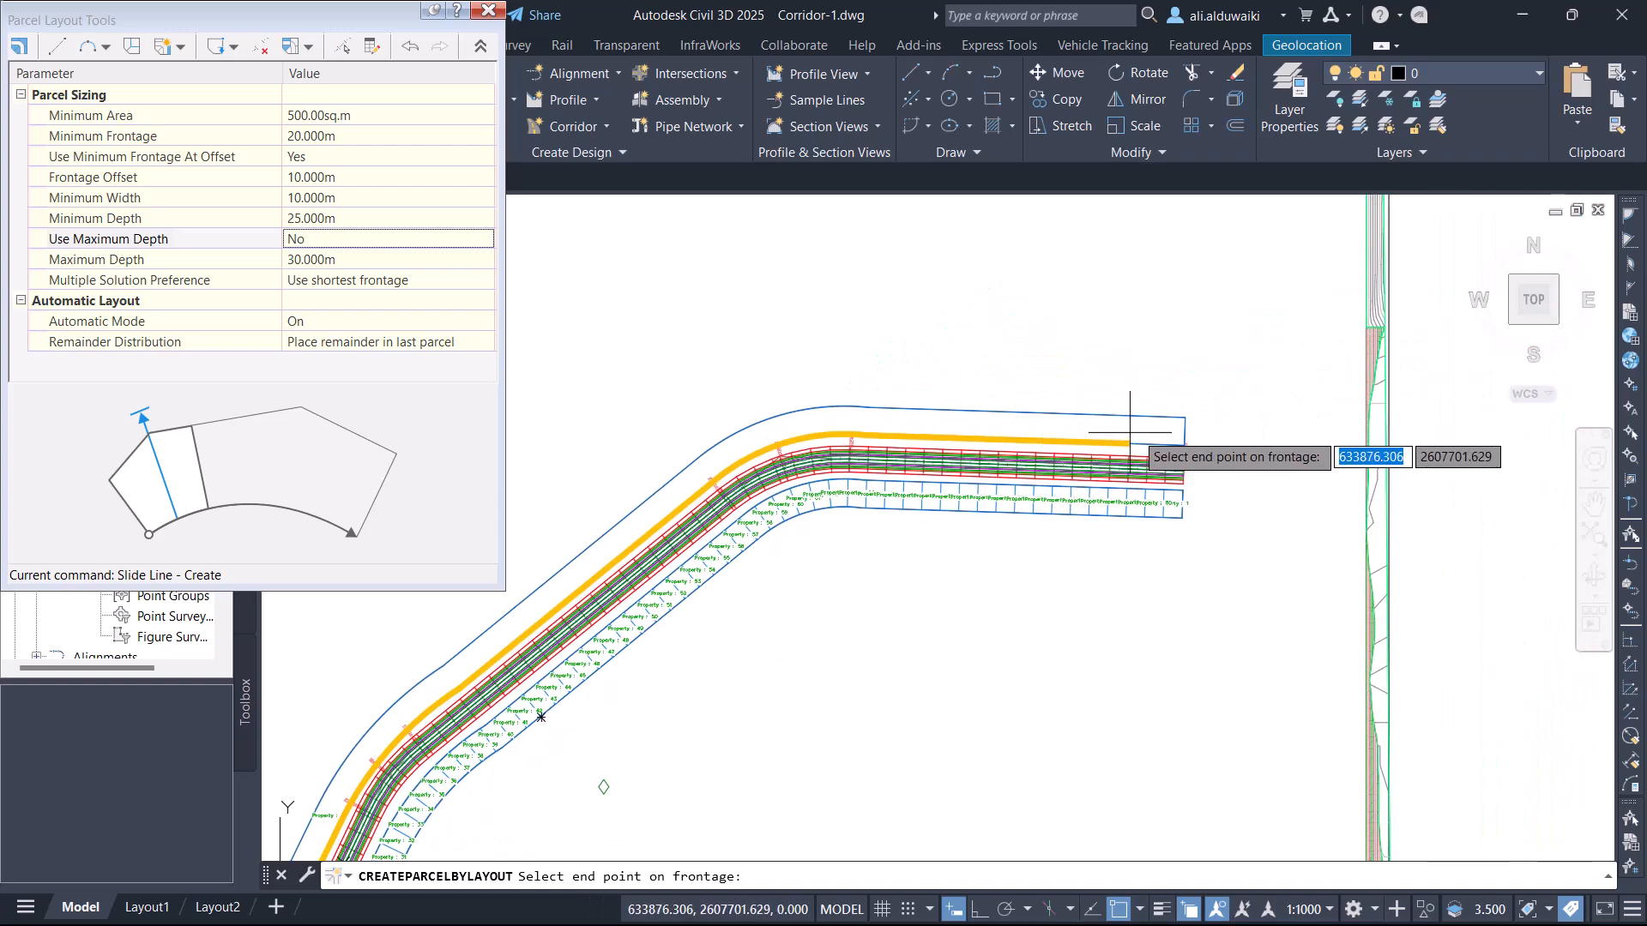
scroll(1150, 440, "up", 4)
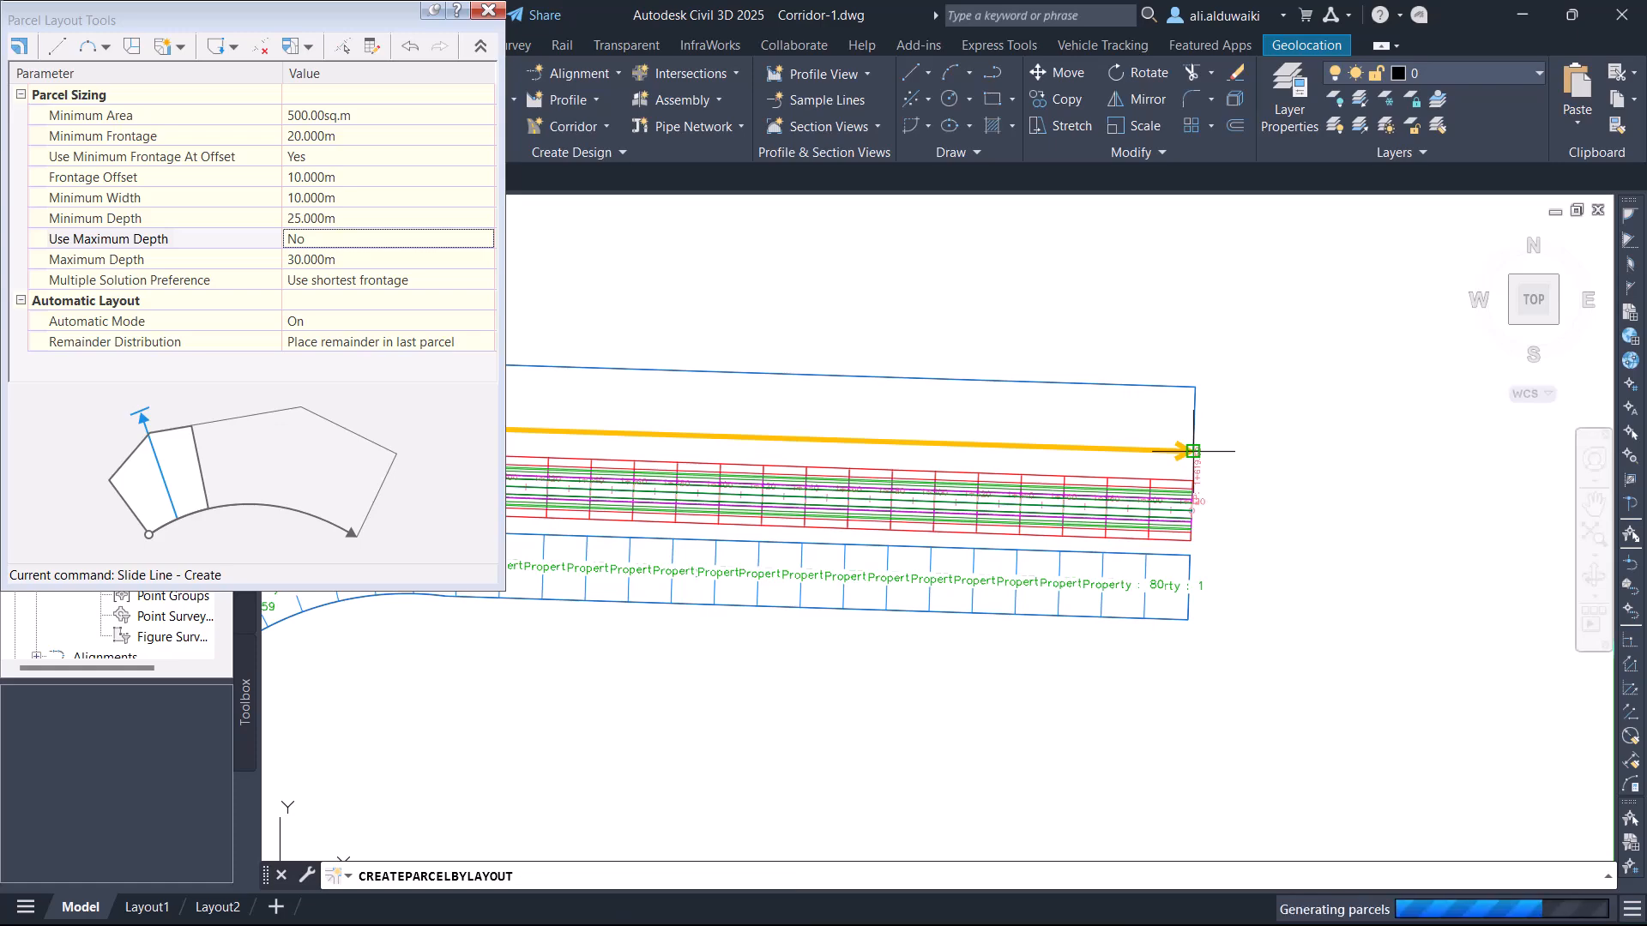
left_click(1192, 451)
Step: Examine the previewed lot lines along the northwest strip, especially at the southern road bend and the straight stretch south of it
scroll(1188, 454, "down", 5)
scroll(941, 671, "down", 1)
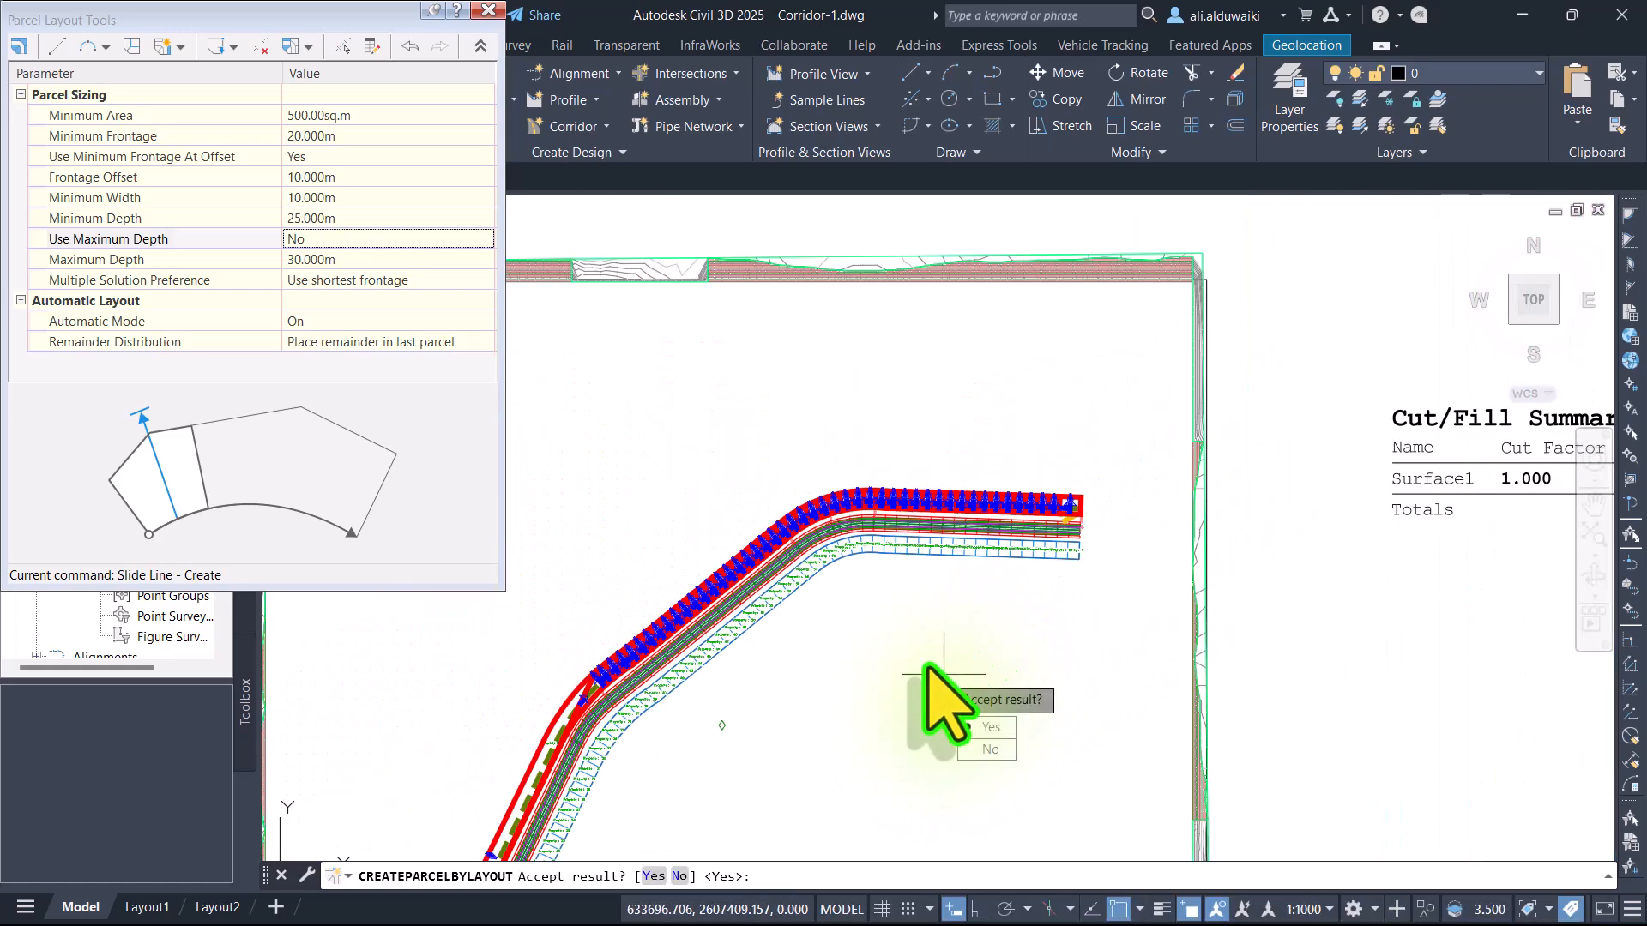
middle_click_drag(942, 676, 1159, 350)
scroll(819, 365, "up", 2)
scroll(868, 369, "up", 2)
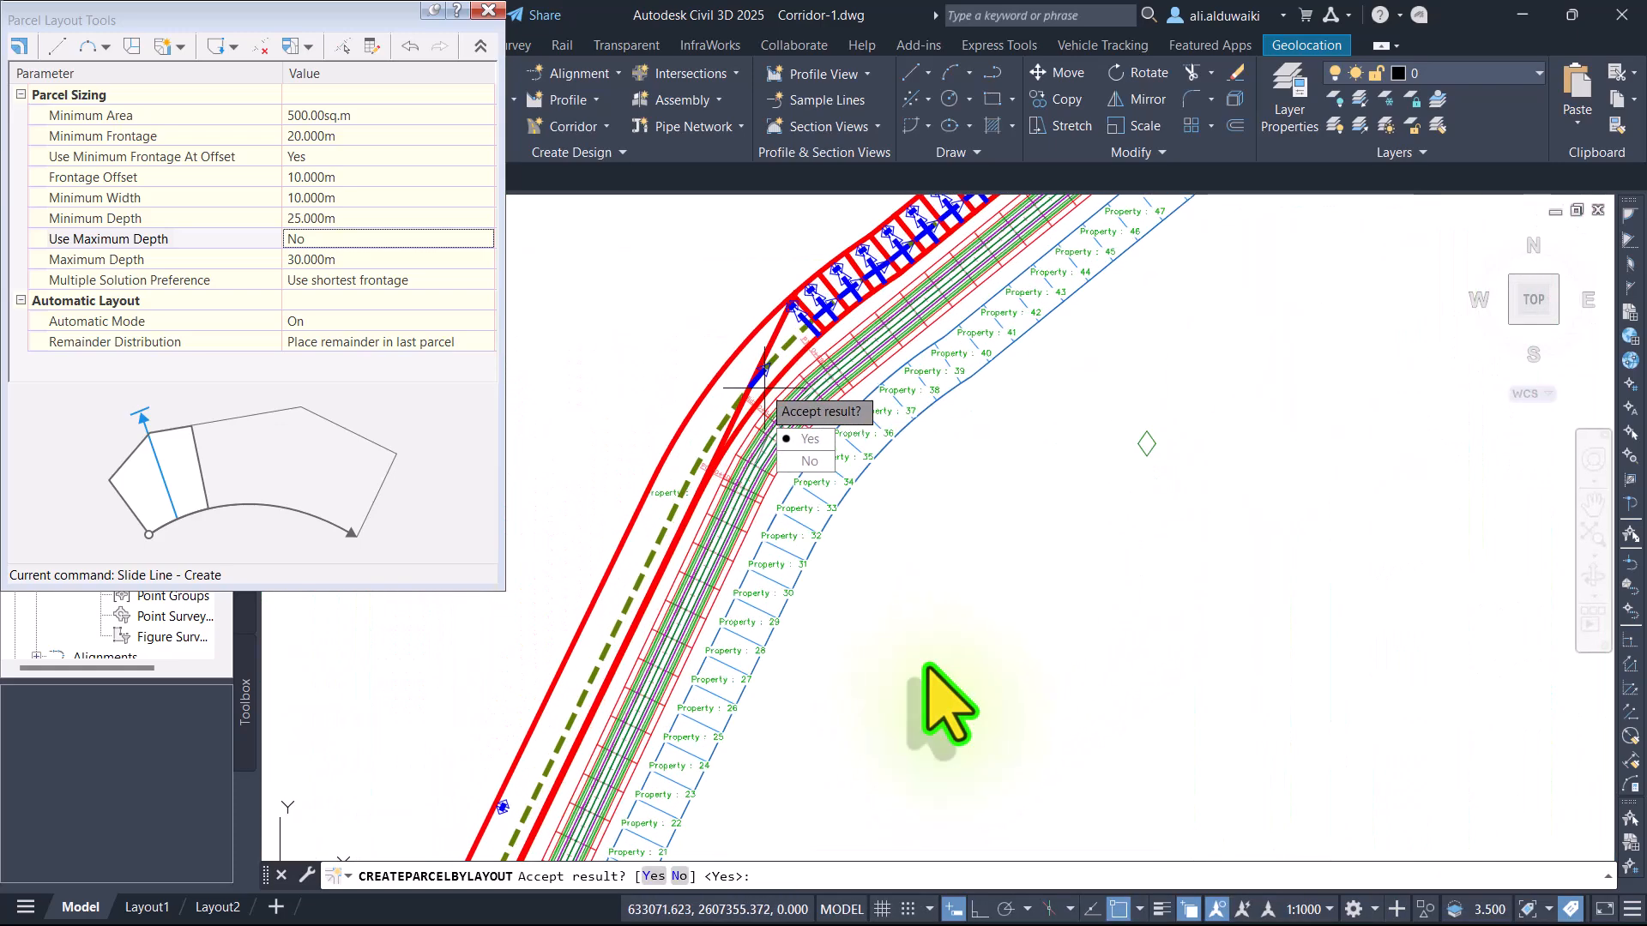
scroll(777, 444, "up", 3)
scroll(770, 446, "down", 3)
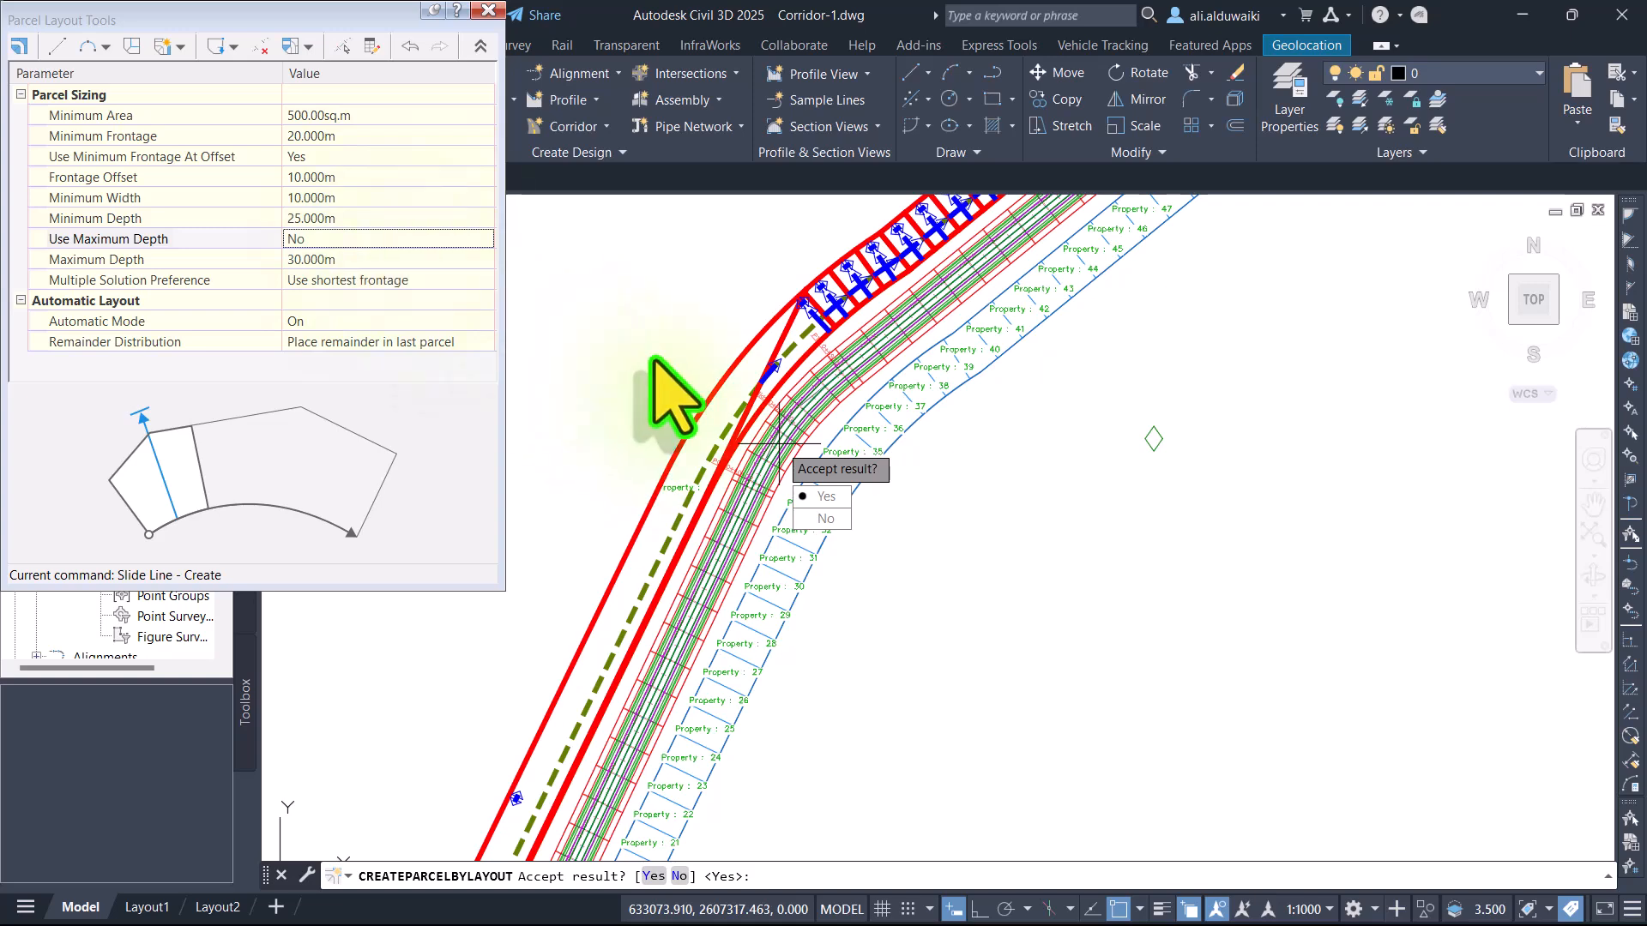
scroll(654, 362, "down", 3)
scroll(571, 542, "down", 2)
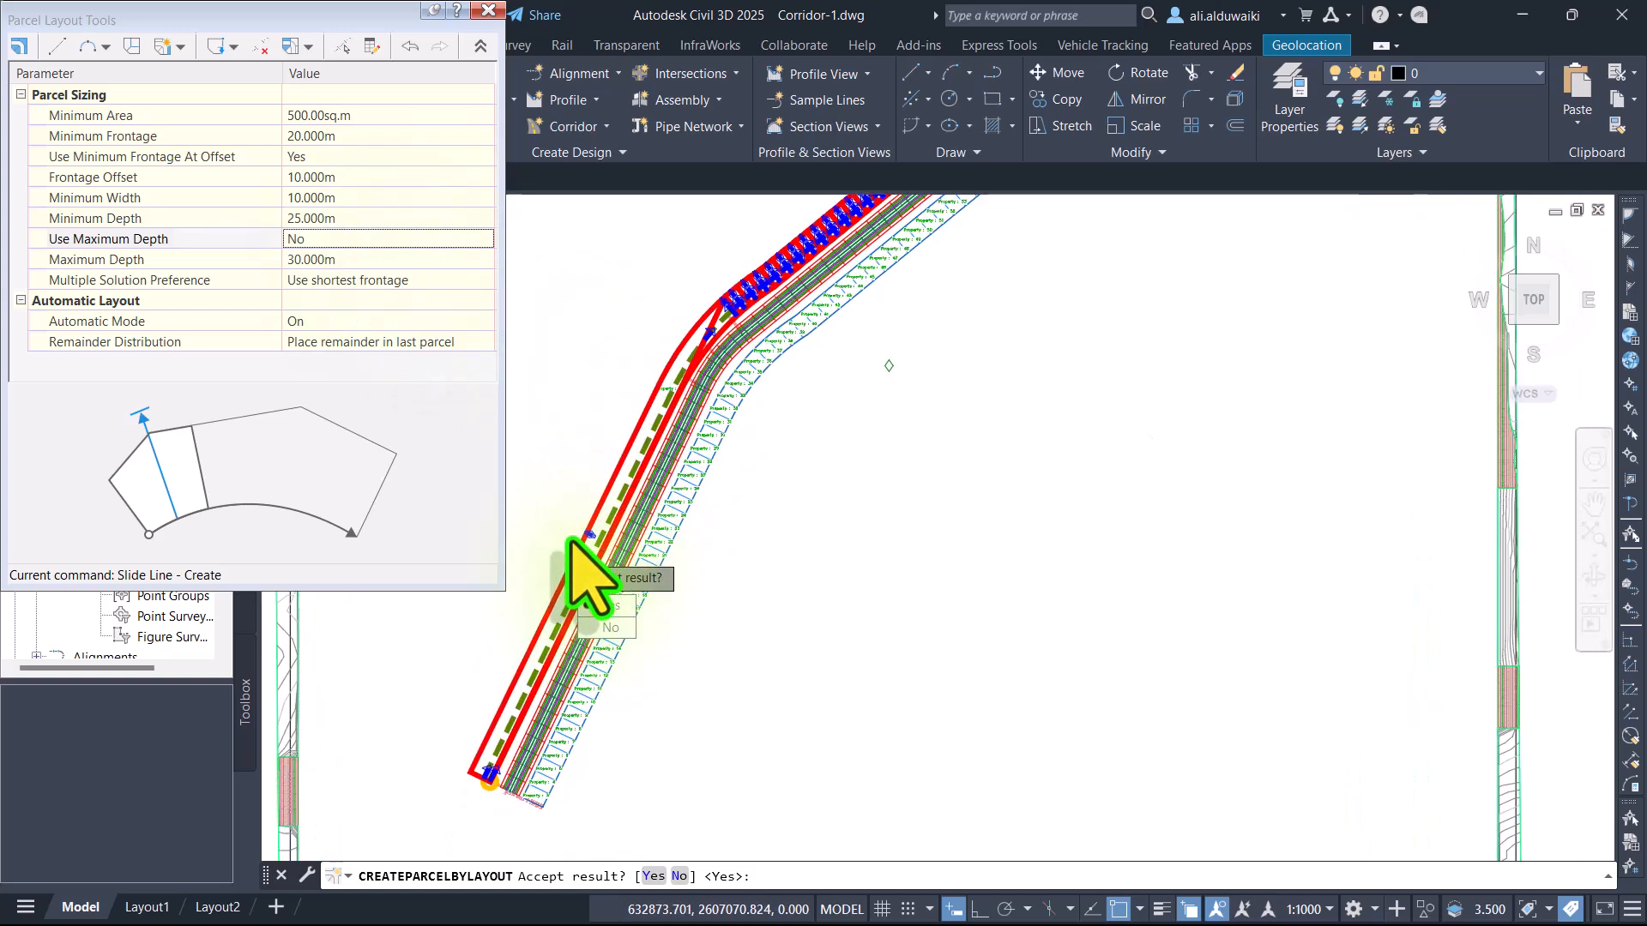
scroll(571, 542, "up", 1)
mouse_move(581, 323)
middle_mouse_down()
mouse_move(702, 411)
mouse_move(739, 218)
middle_mouse_up()
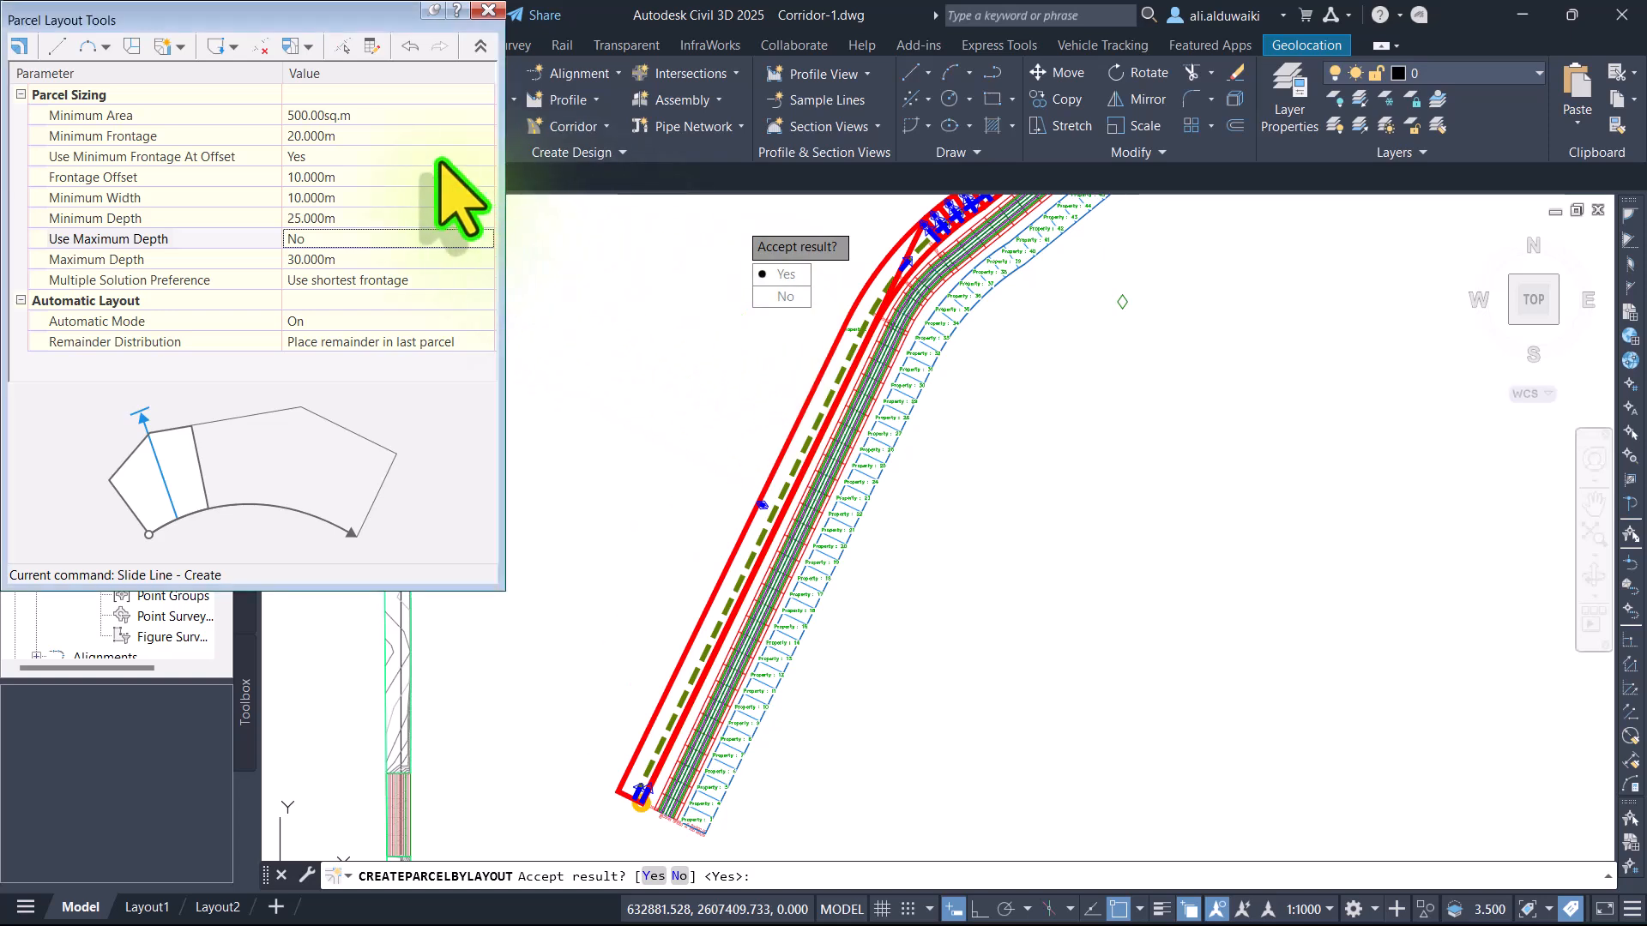
Step: Set the Minimum Frontage to 15 m, accept the subdivision of the northwest strip and leave the parcel layout command
left_click(401, 138)
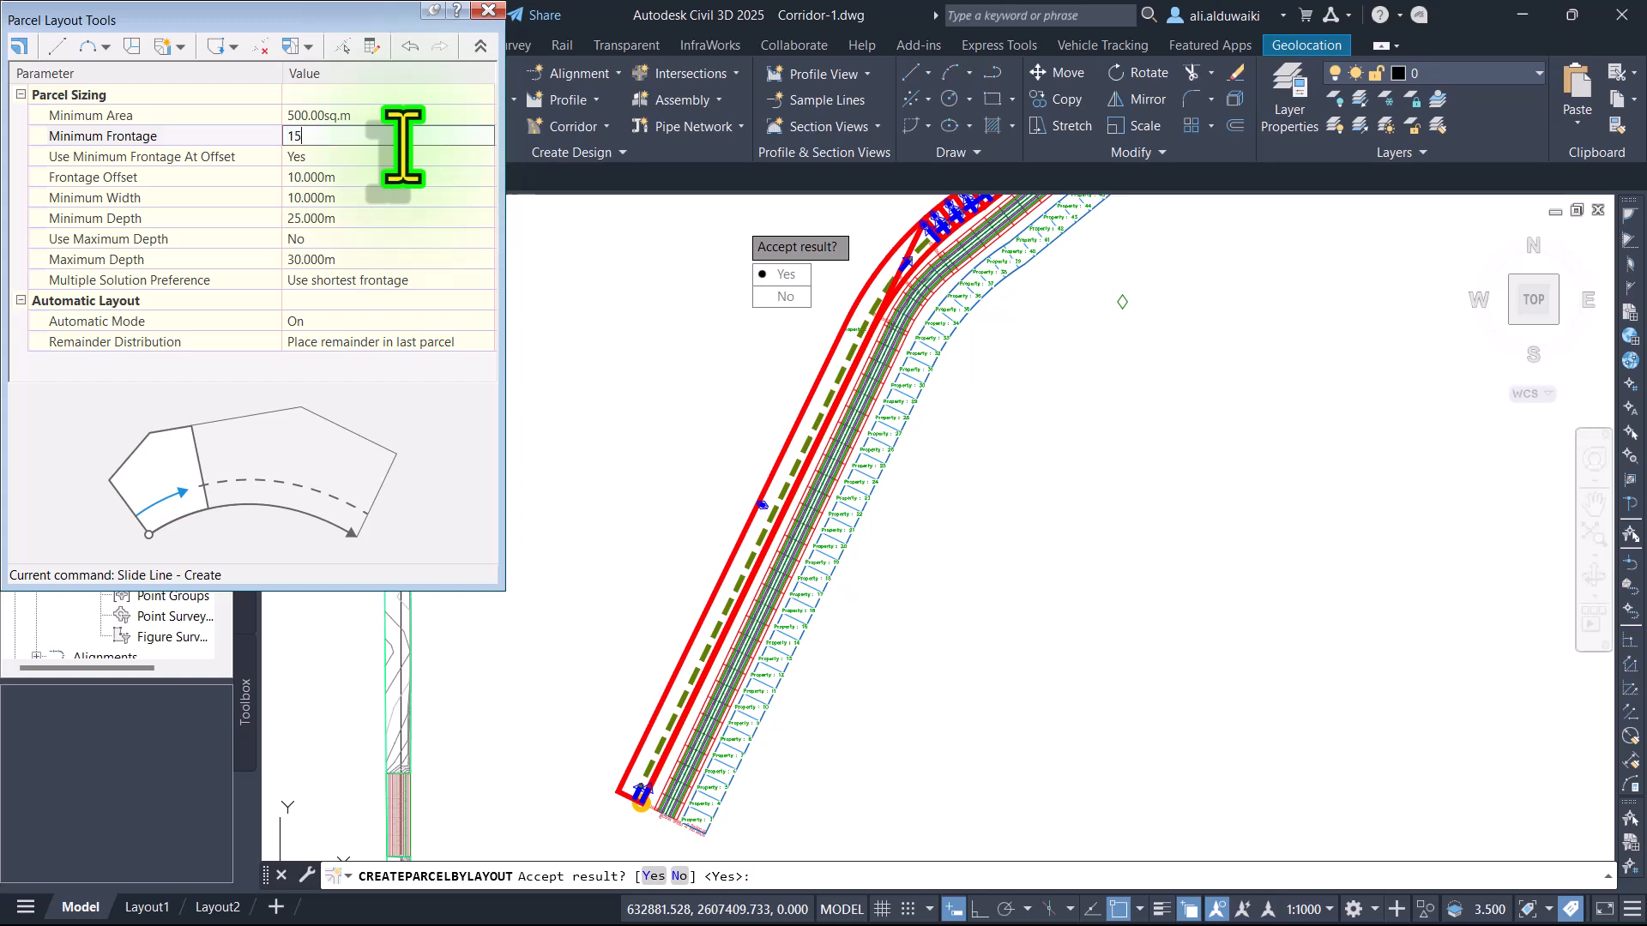
key("Return")
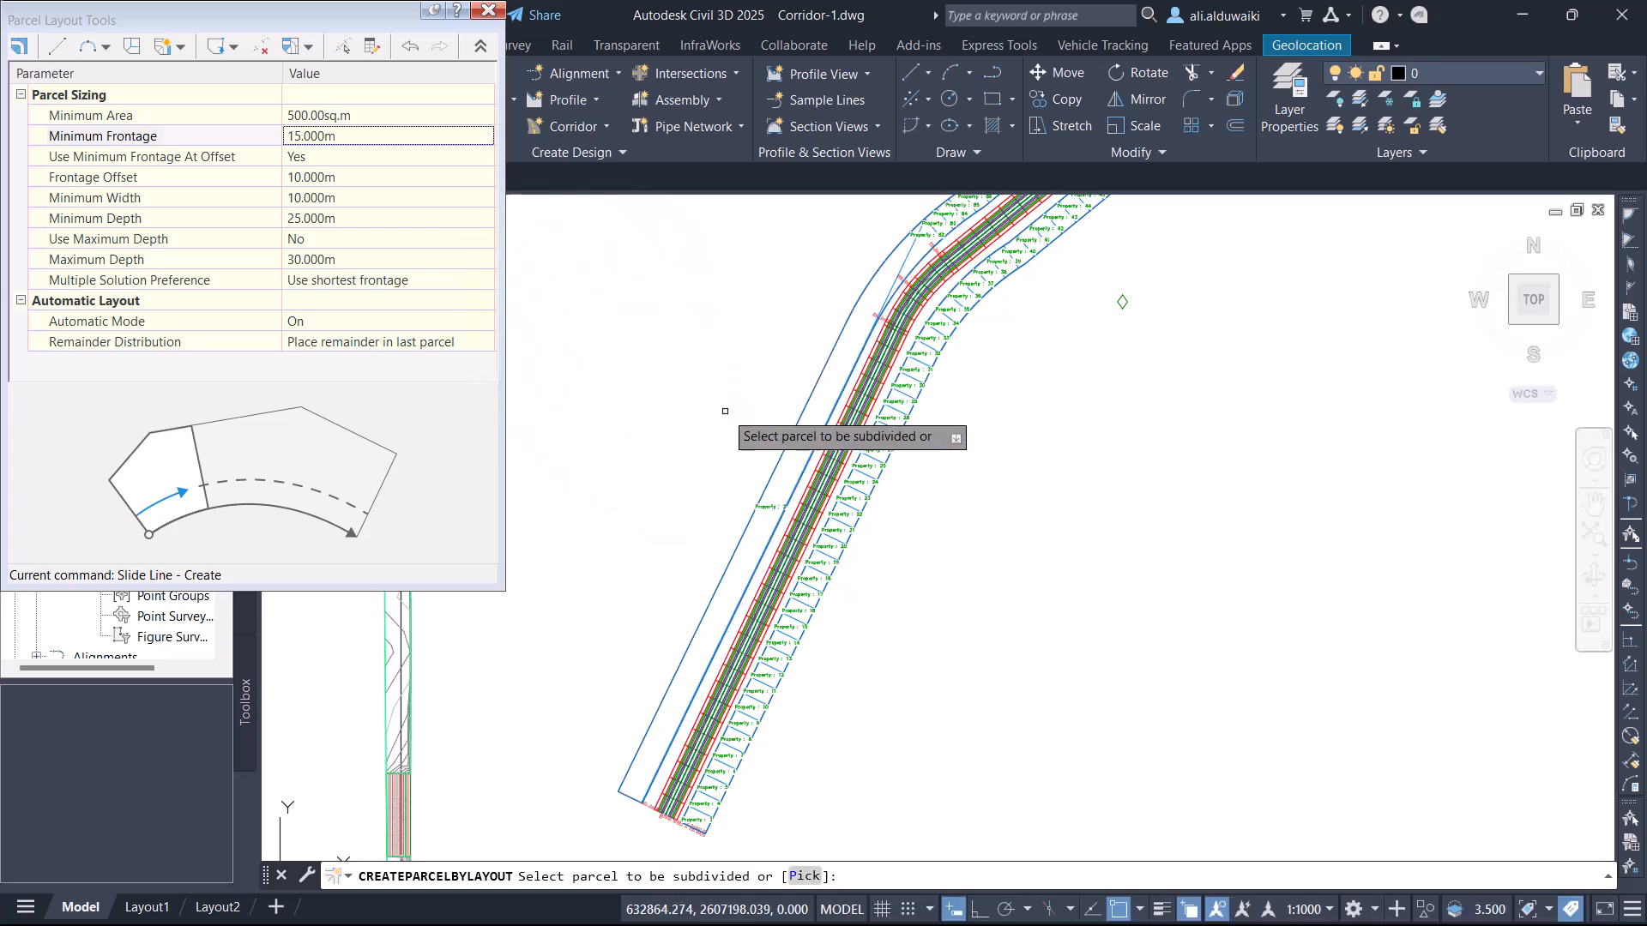
scroll(726, 411, "down", 3)
middle_click_drag(734, 365, 680, 562)
scroll(794, 541, "up", 5)
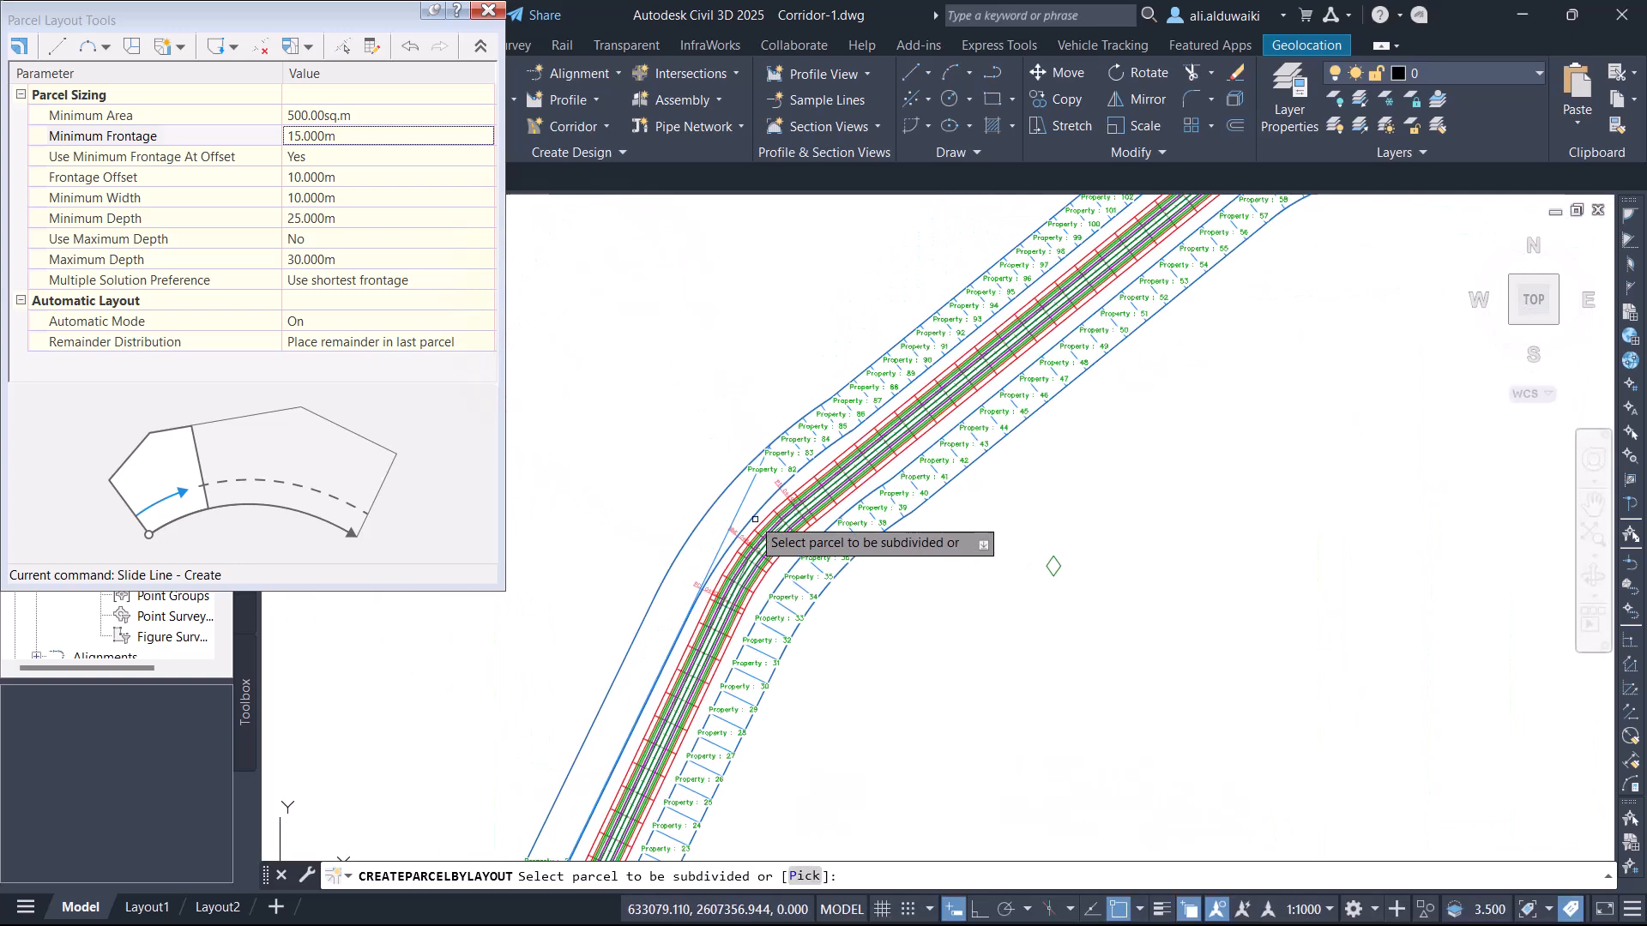
scroll(755, 518, "up", 1)
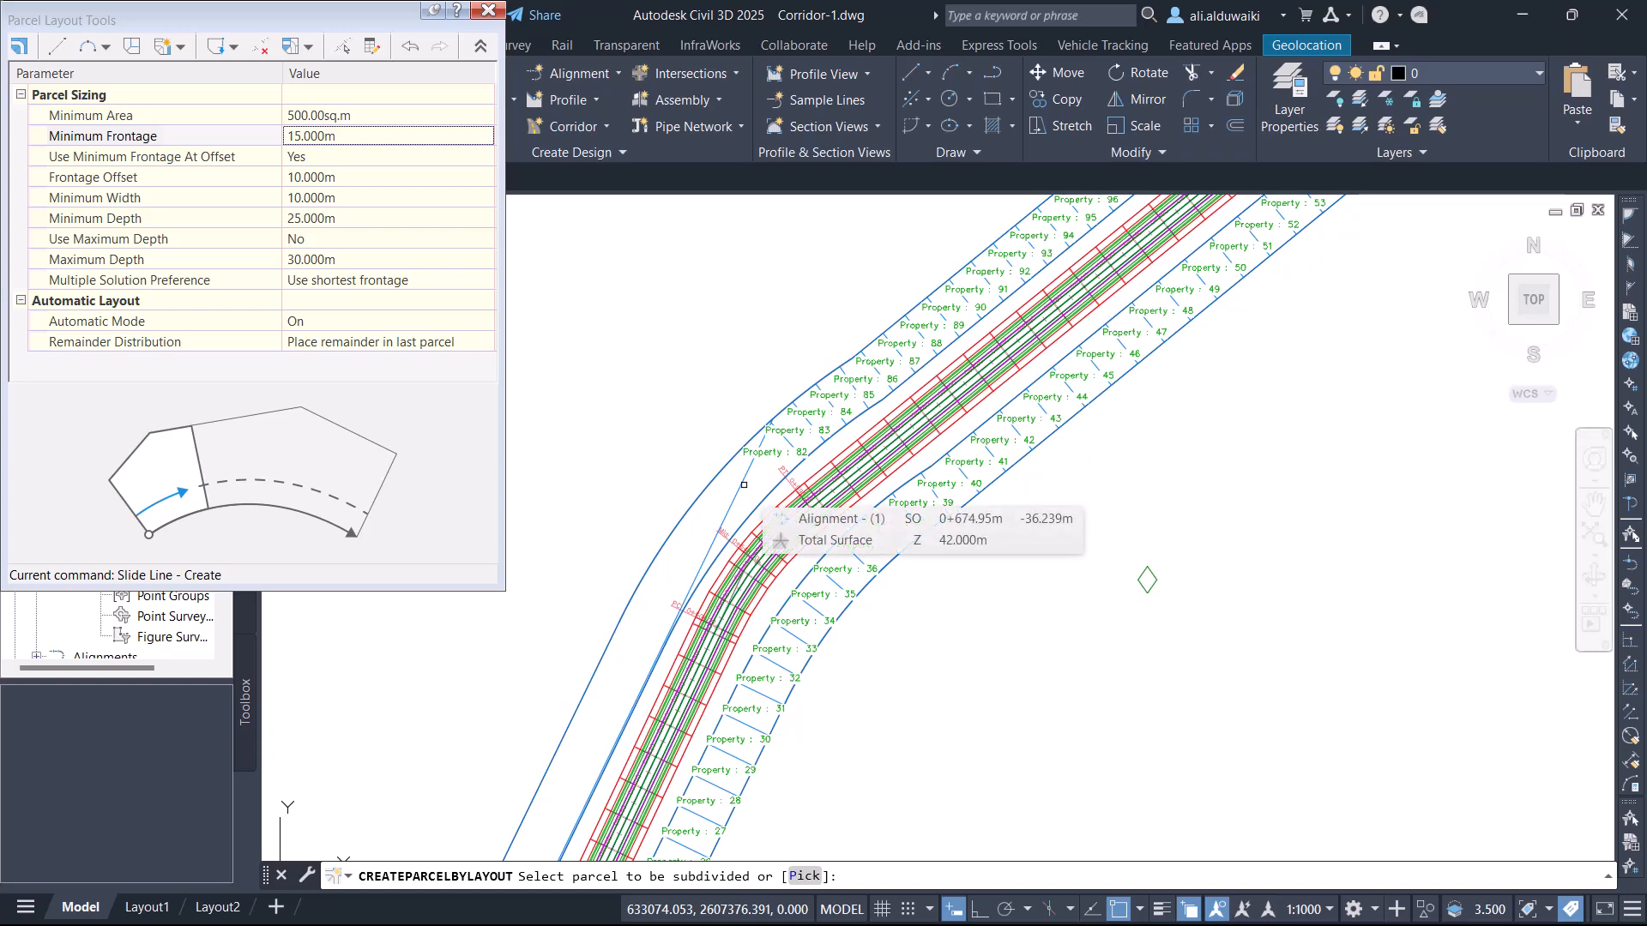
key("Escape")
key("Escape")
Step: Delete the stray diagonal lot line that cuts across the northwest strip at the southern road bend
middle_click_drag(837, 286, 800, 471)
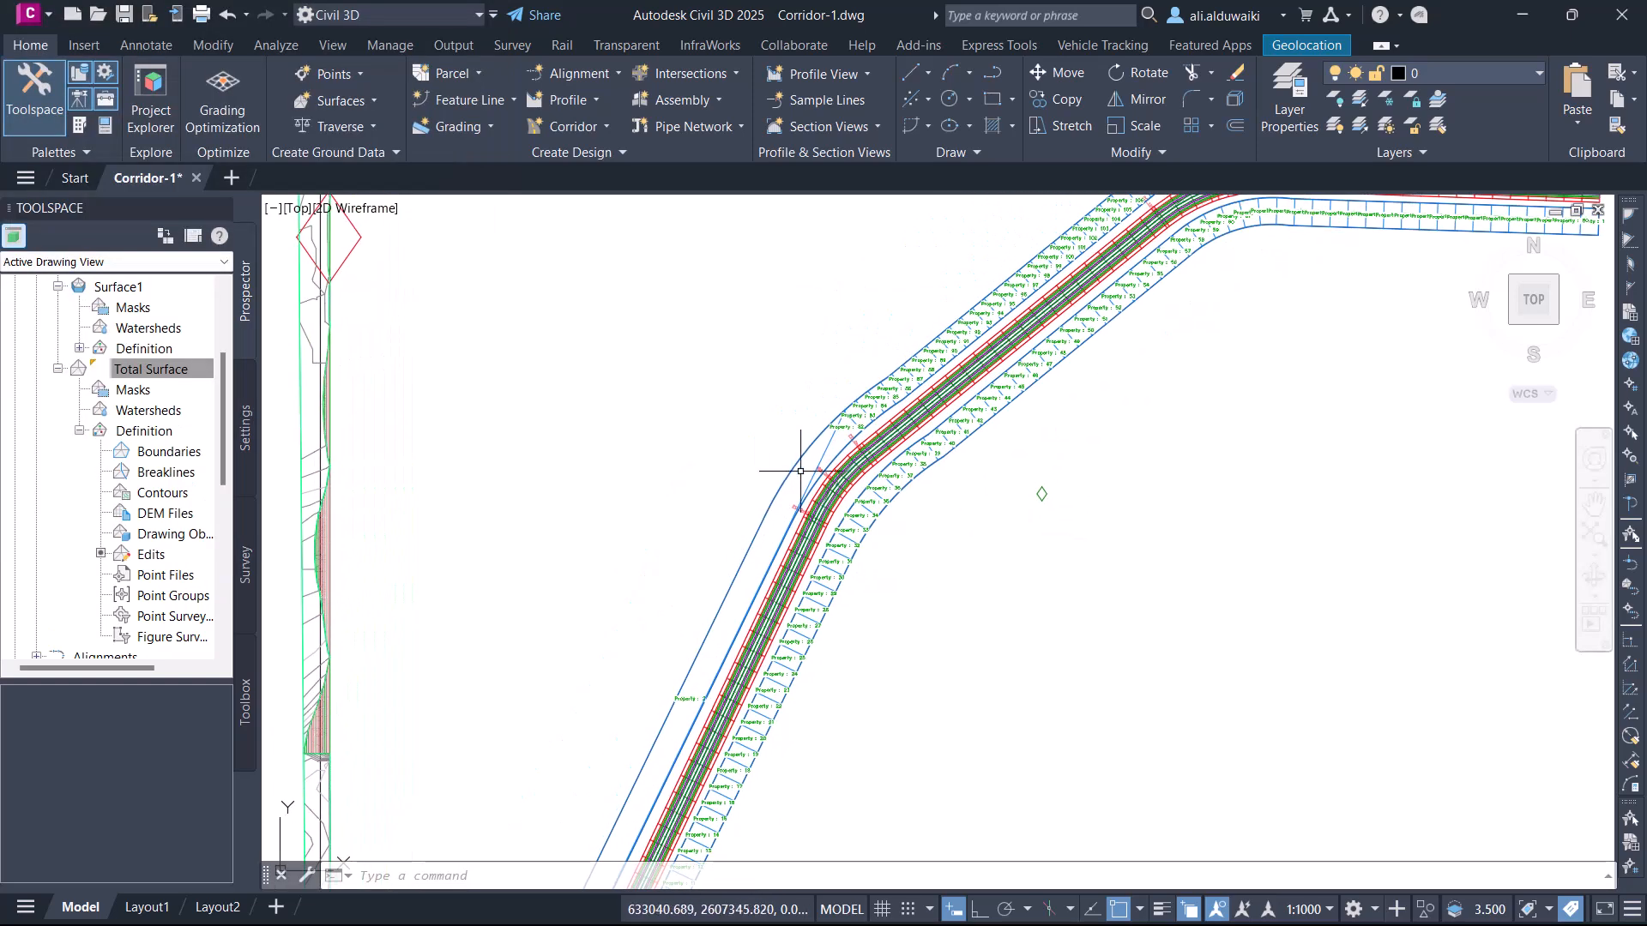
left_click(825, 451)
key("Escape")
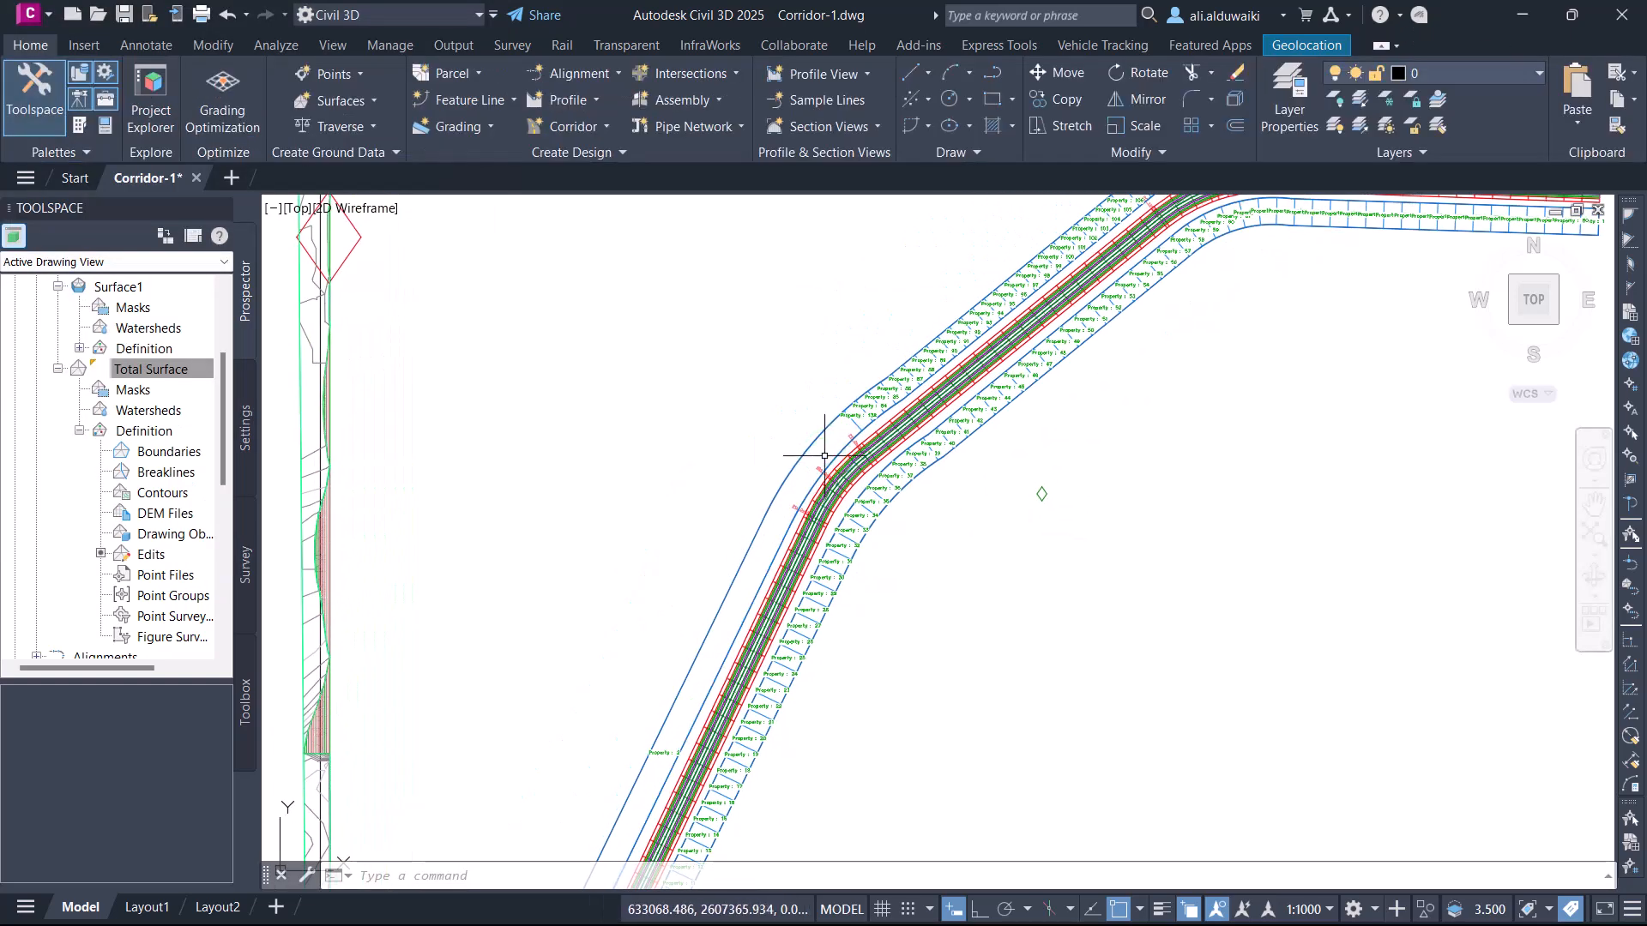
Step: Examine both subdivided strips along the road, from the southern stretch out to the whole site
scroll(801, 452, "down", 4)
middle_click_drag(776, 514, 848, 415)
scroll(882, 434, "up", 5)
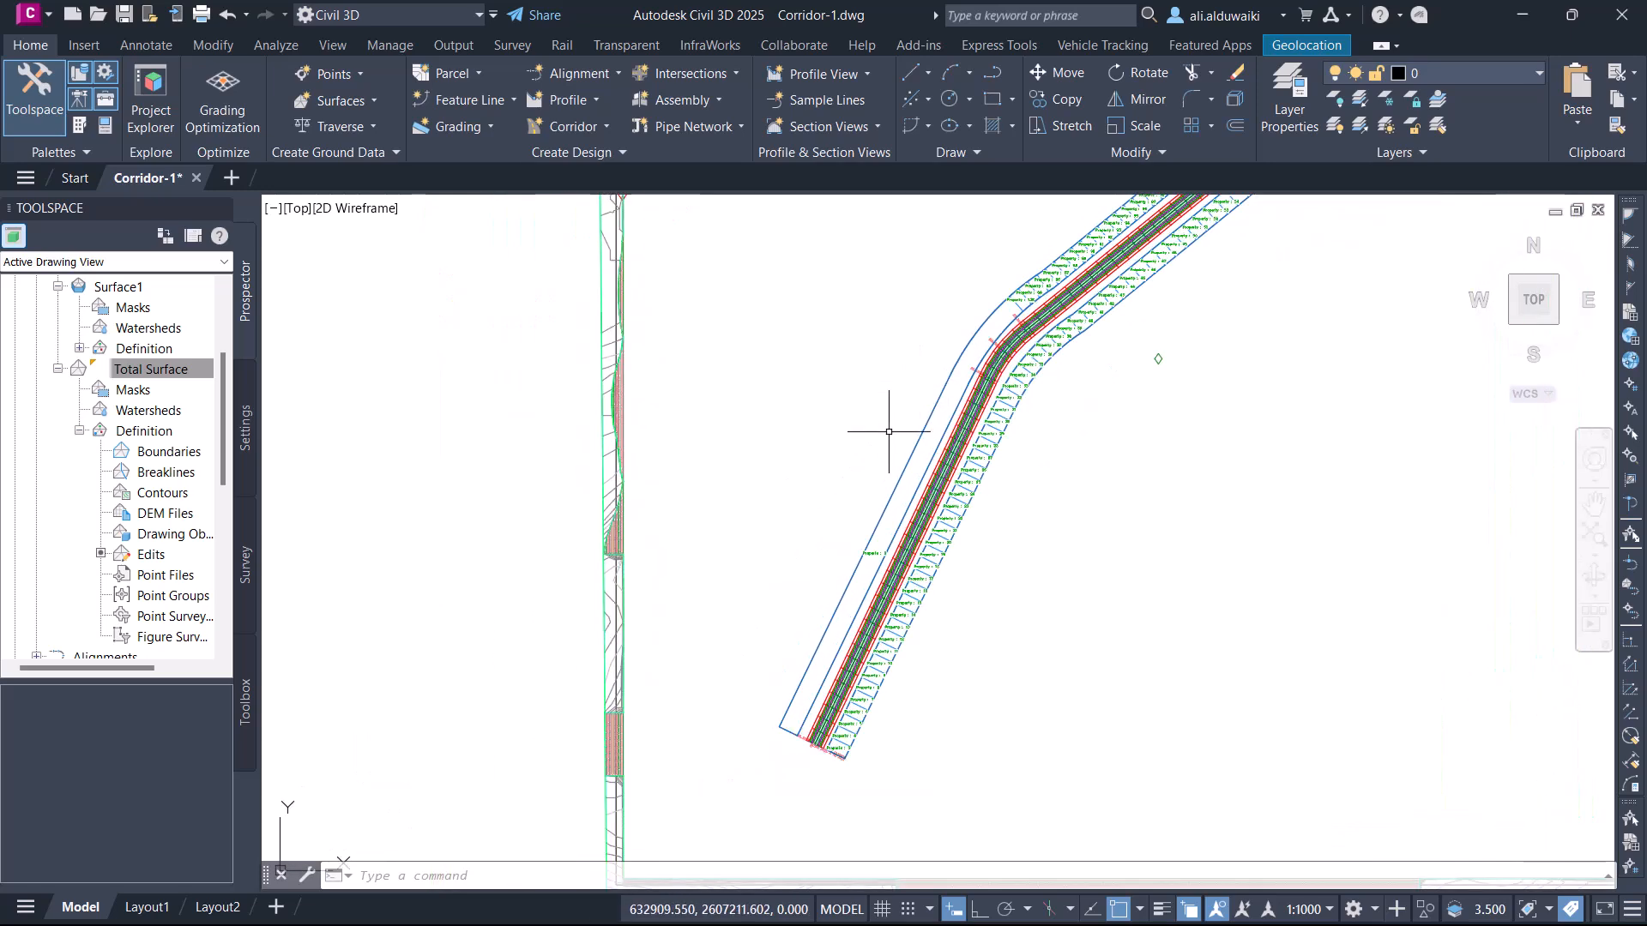
scroll(1333, 550, "down", 6)
scroll(1333, 551, "down", 3)
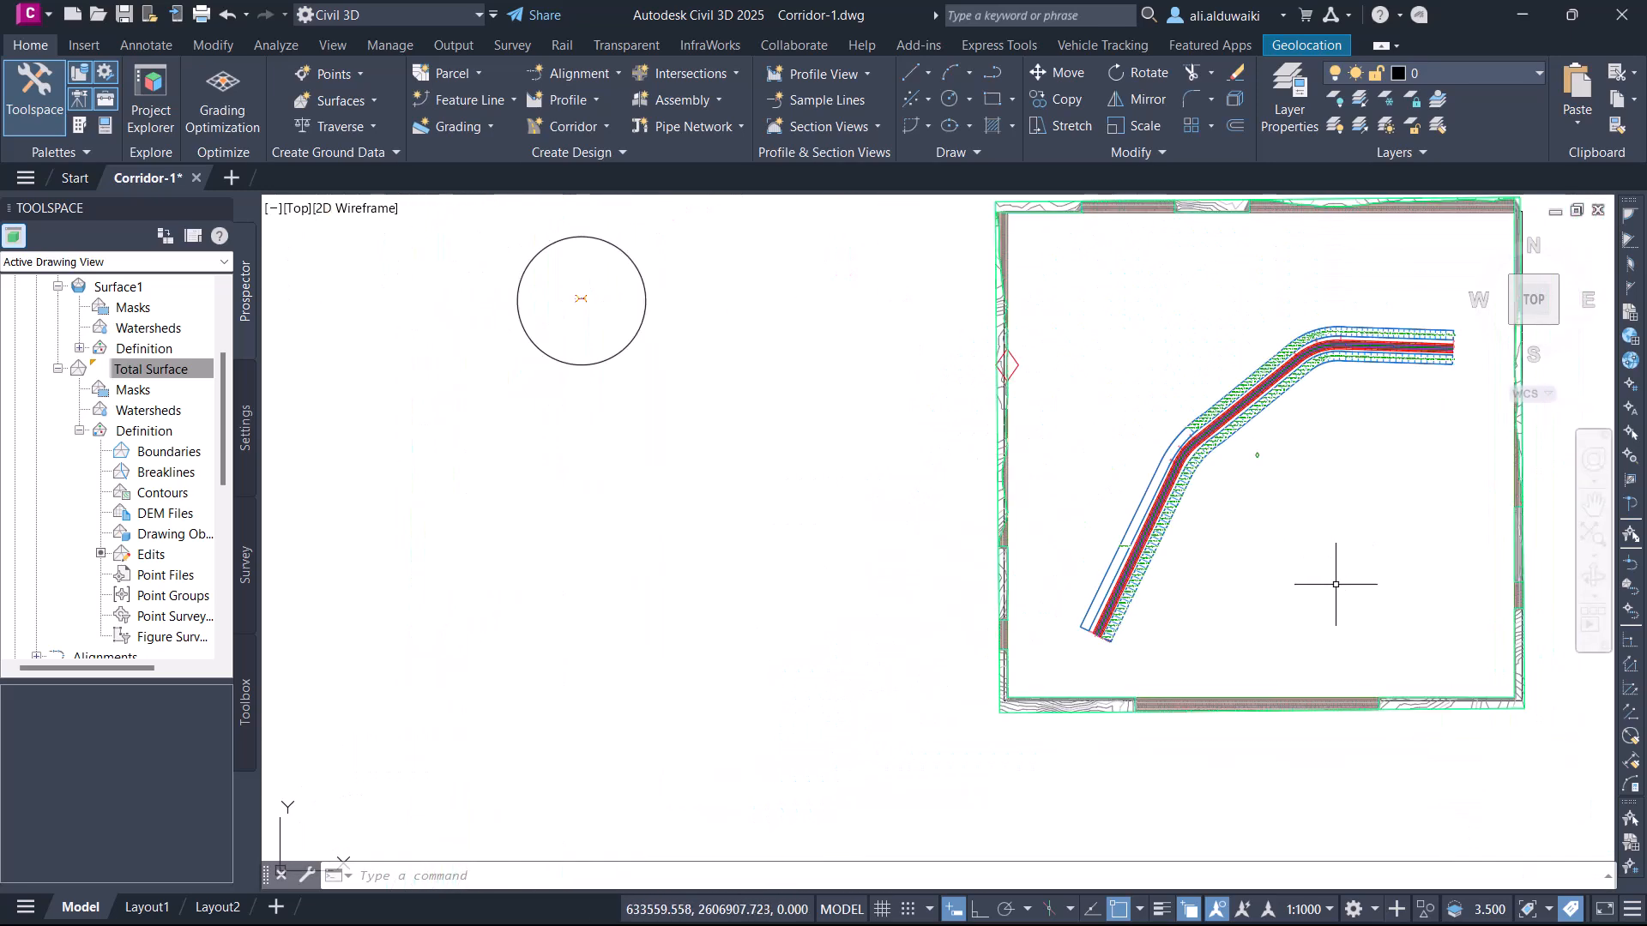
mouse_move(1330, 577)
middle_mouse_down()
mouse_move(746, 632)
mouse_move(1480, 570)
mouse_move(922, 619)
middle_mouse_up()
scroll(742, 511, "up", 6)
scroll(732, 529, "up", 1)
scroll(732, 529, "down", 4)
scroll(1480, 569, "down", 1)
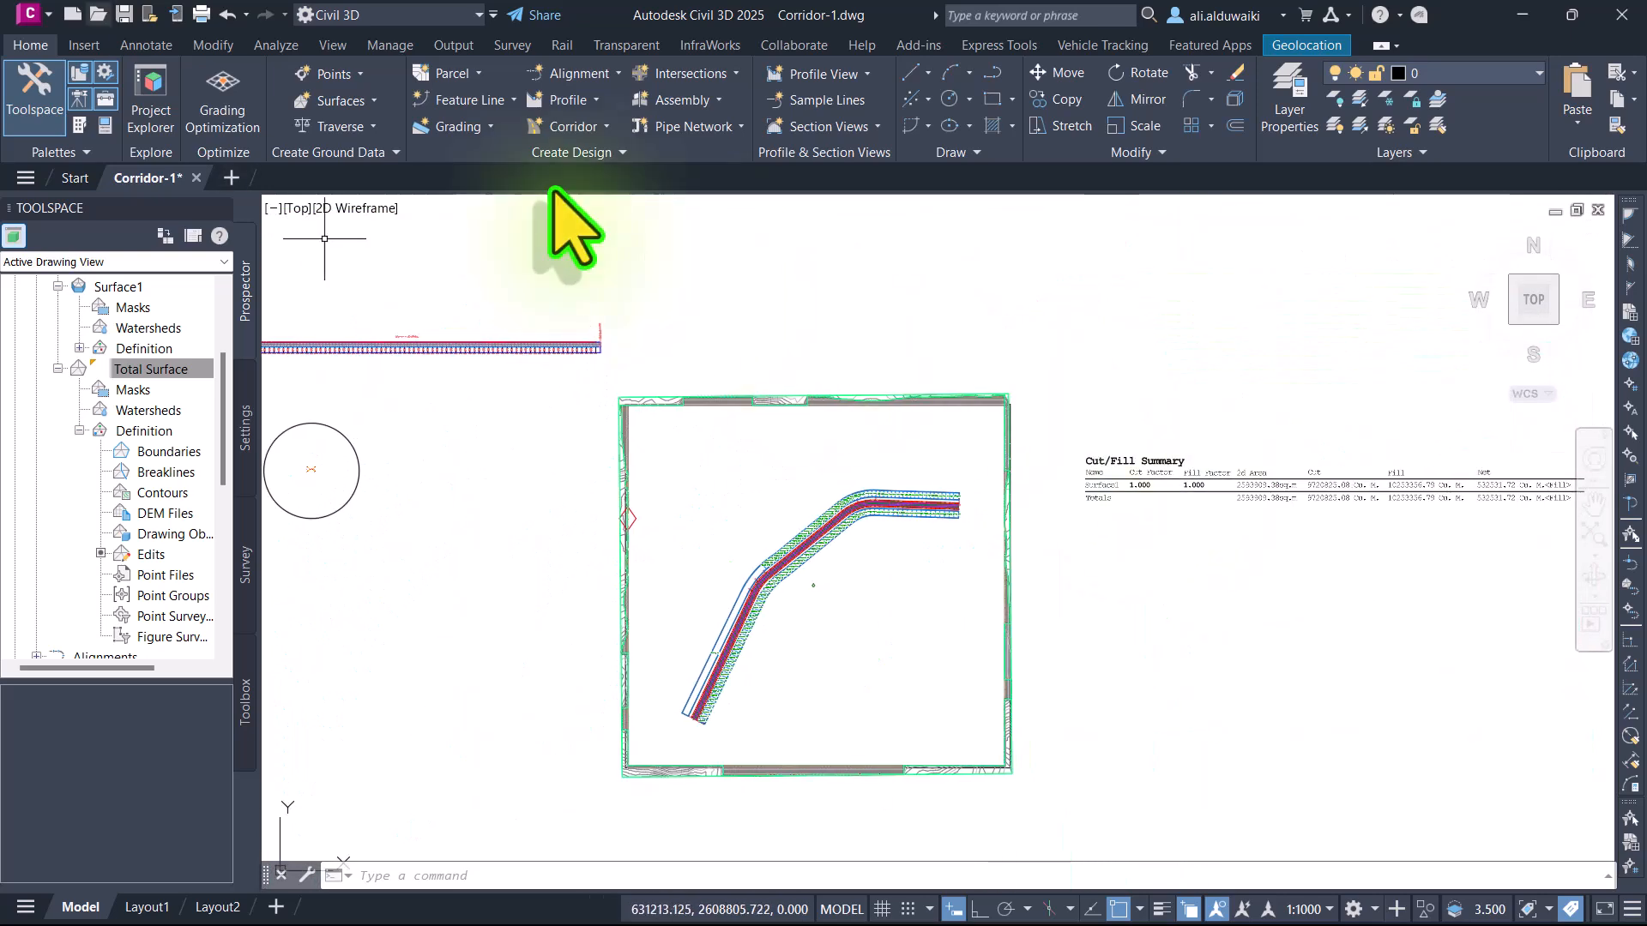
Step: Save the drawing and switch back from the desktop to Civil 3D
left_click(125, 15)
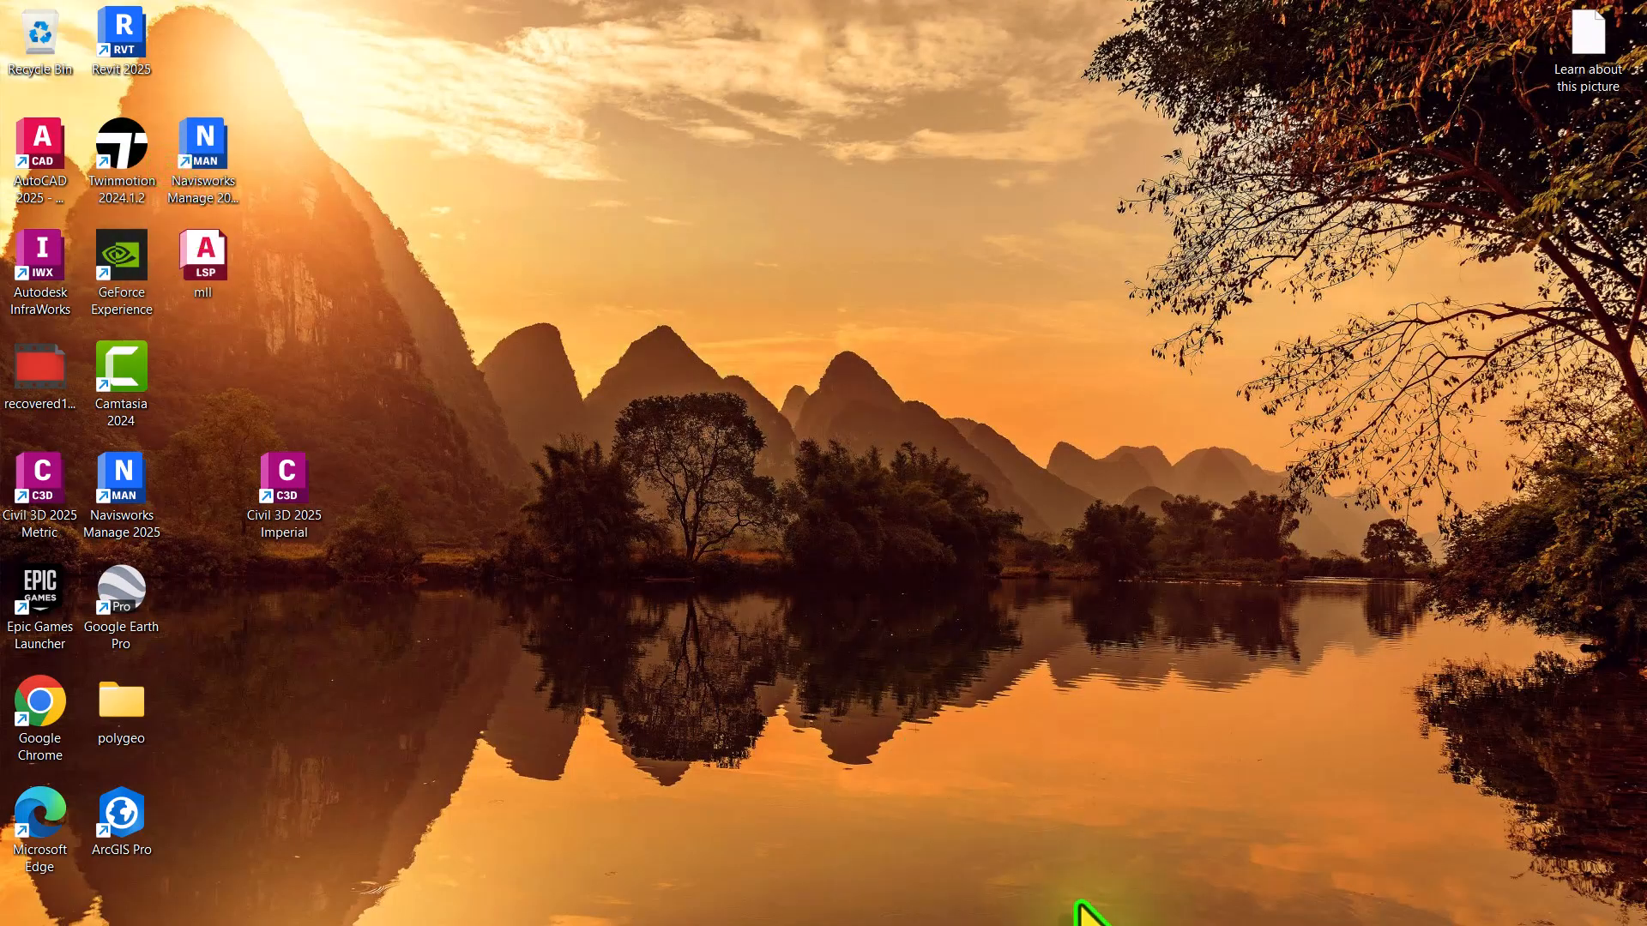
mouse_move(1096, 921)
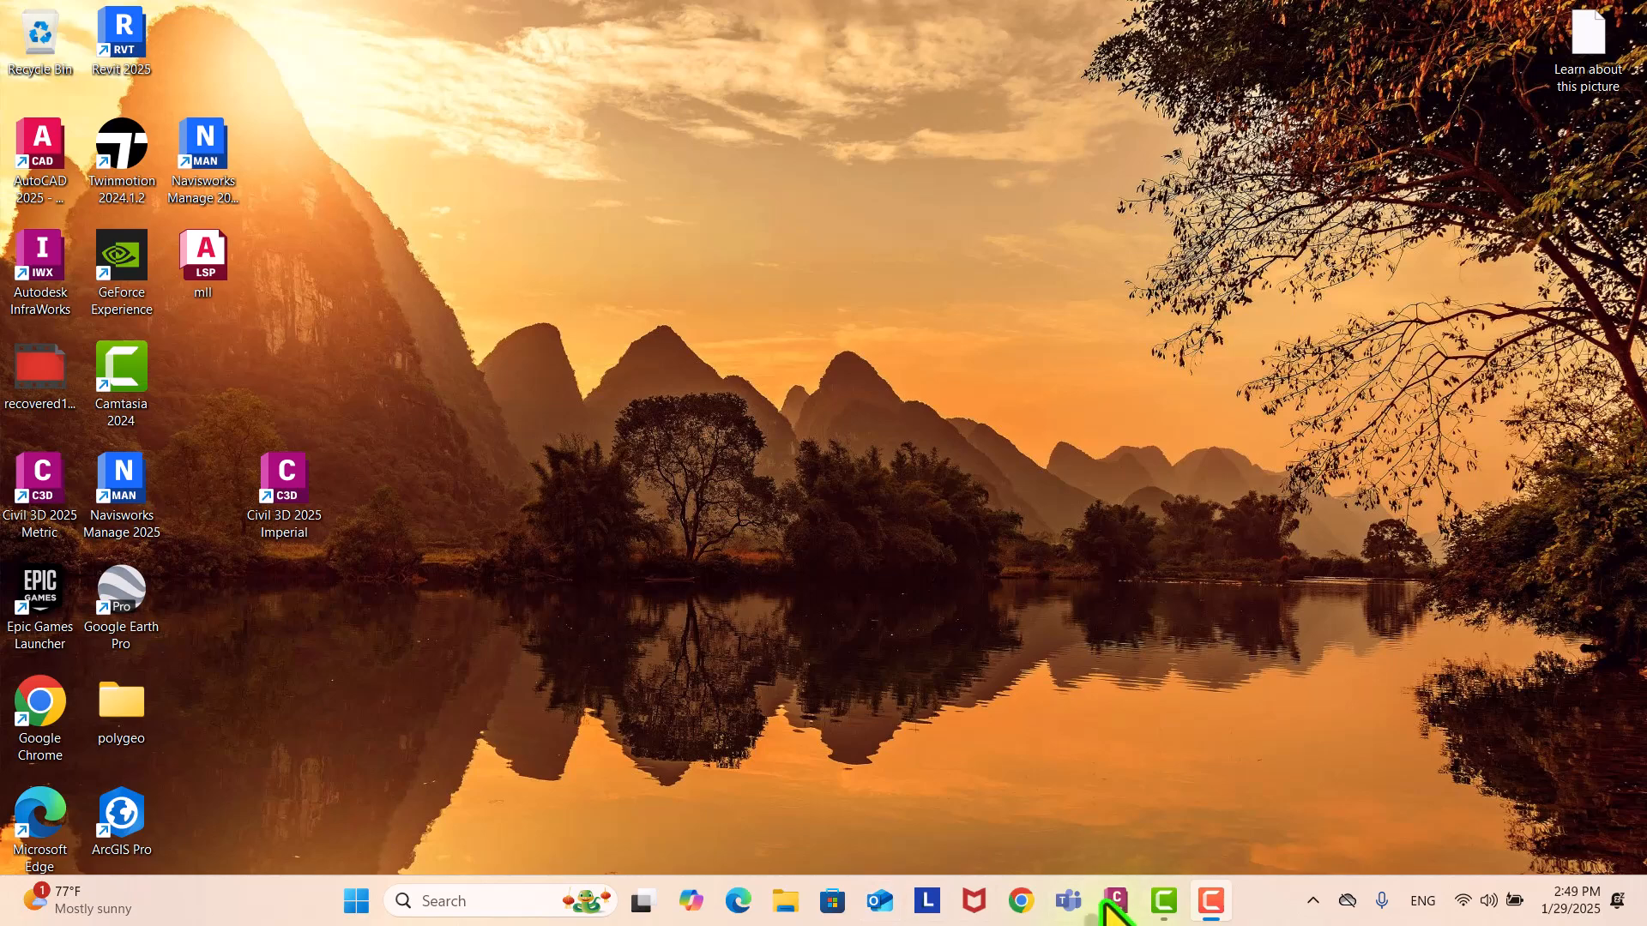
left_click(1114, 899)
Step: Examine the lots around the southern road bend and the undivided southern stretch of the northwest strip
scroll(817, 331, "down", 2)
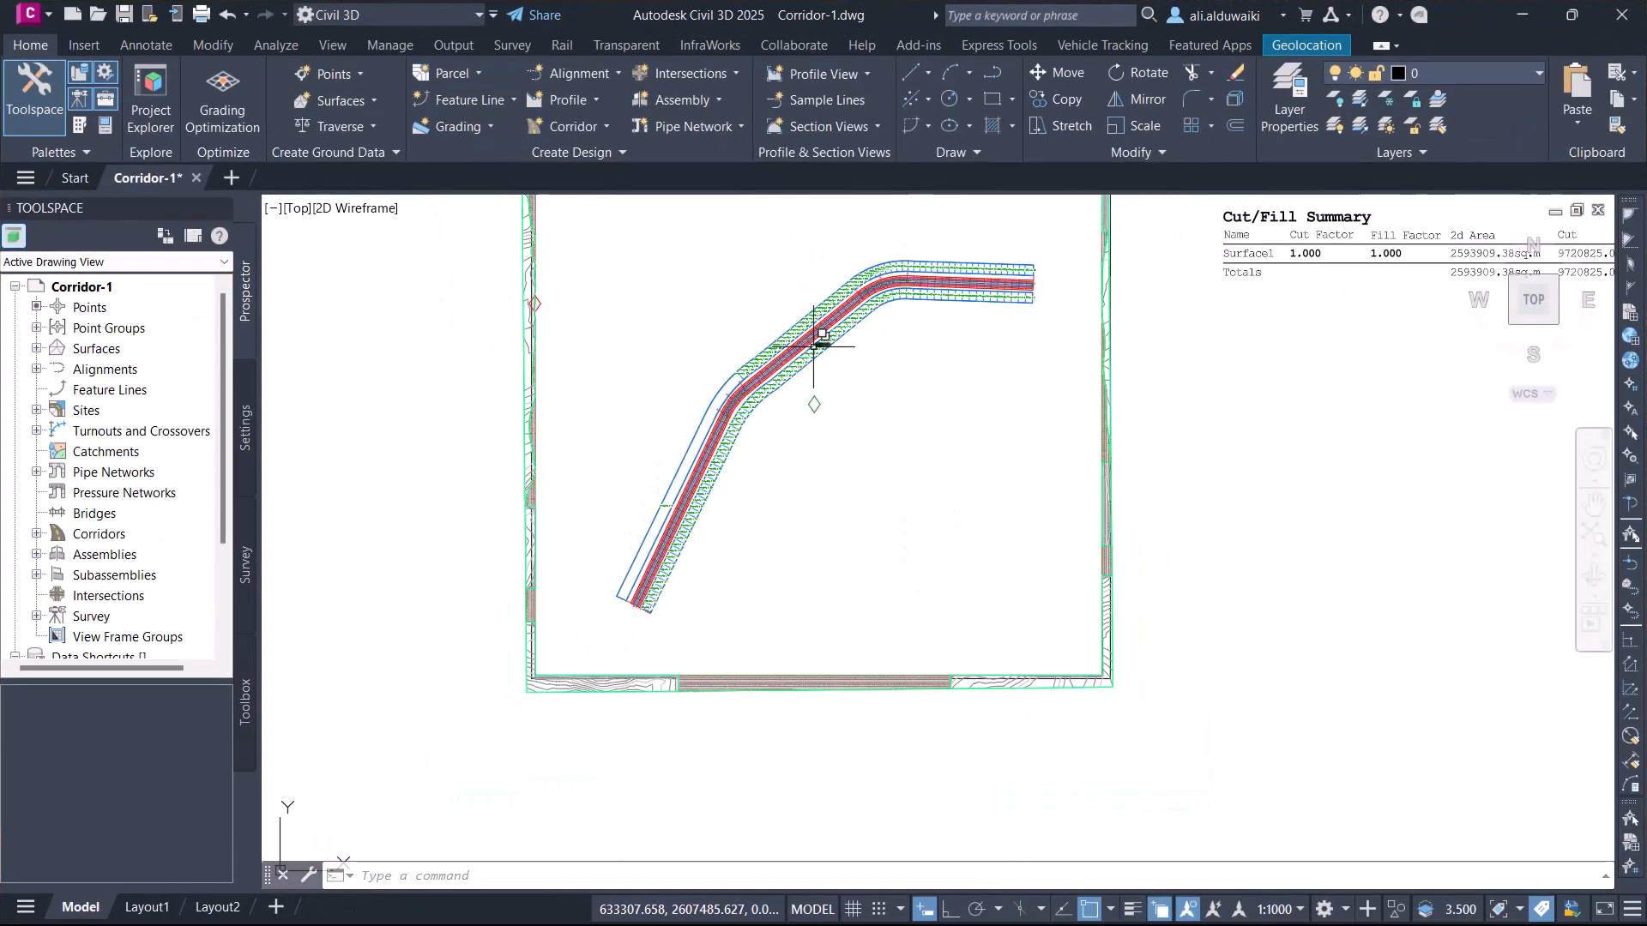
scroll(876, 464, "up", 10)
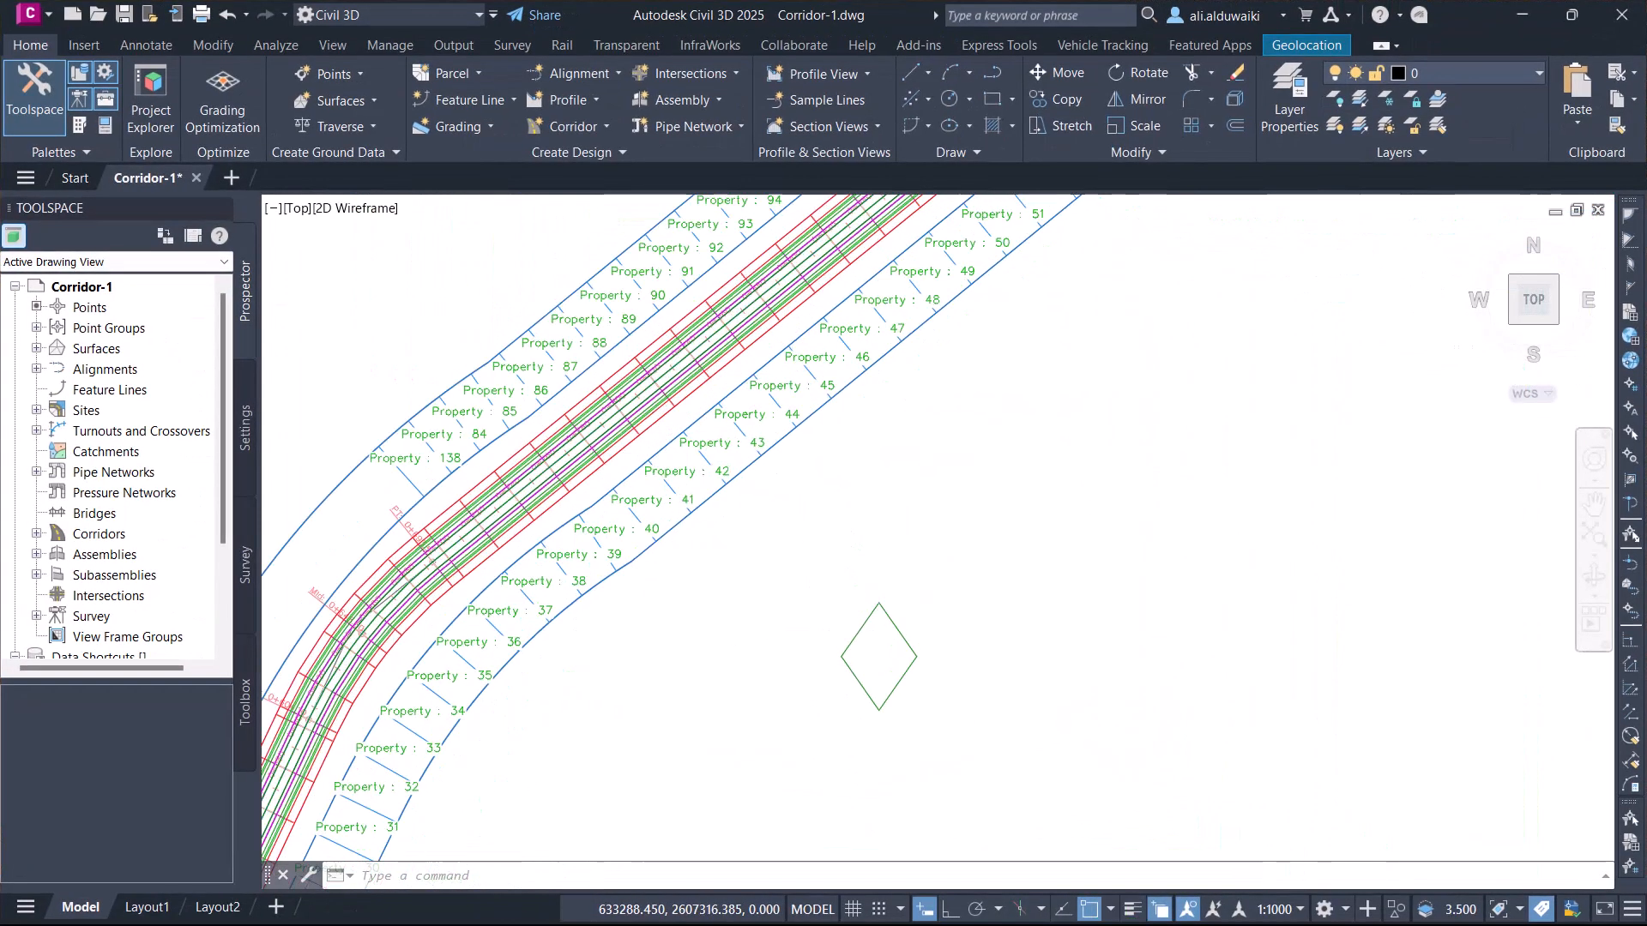
scroll(798, 523, "down", 1)
middle_click_drag(764, 537, 1498, 334)
scroll(1499, 334, "down", 2)
middle_click_drag(1192, 522, 963, 383)
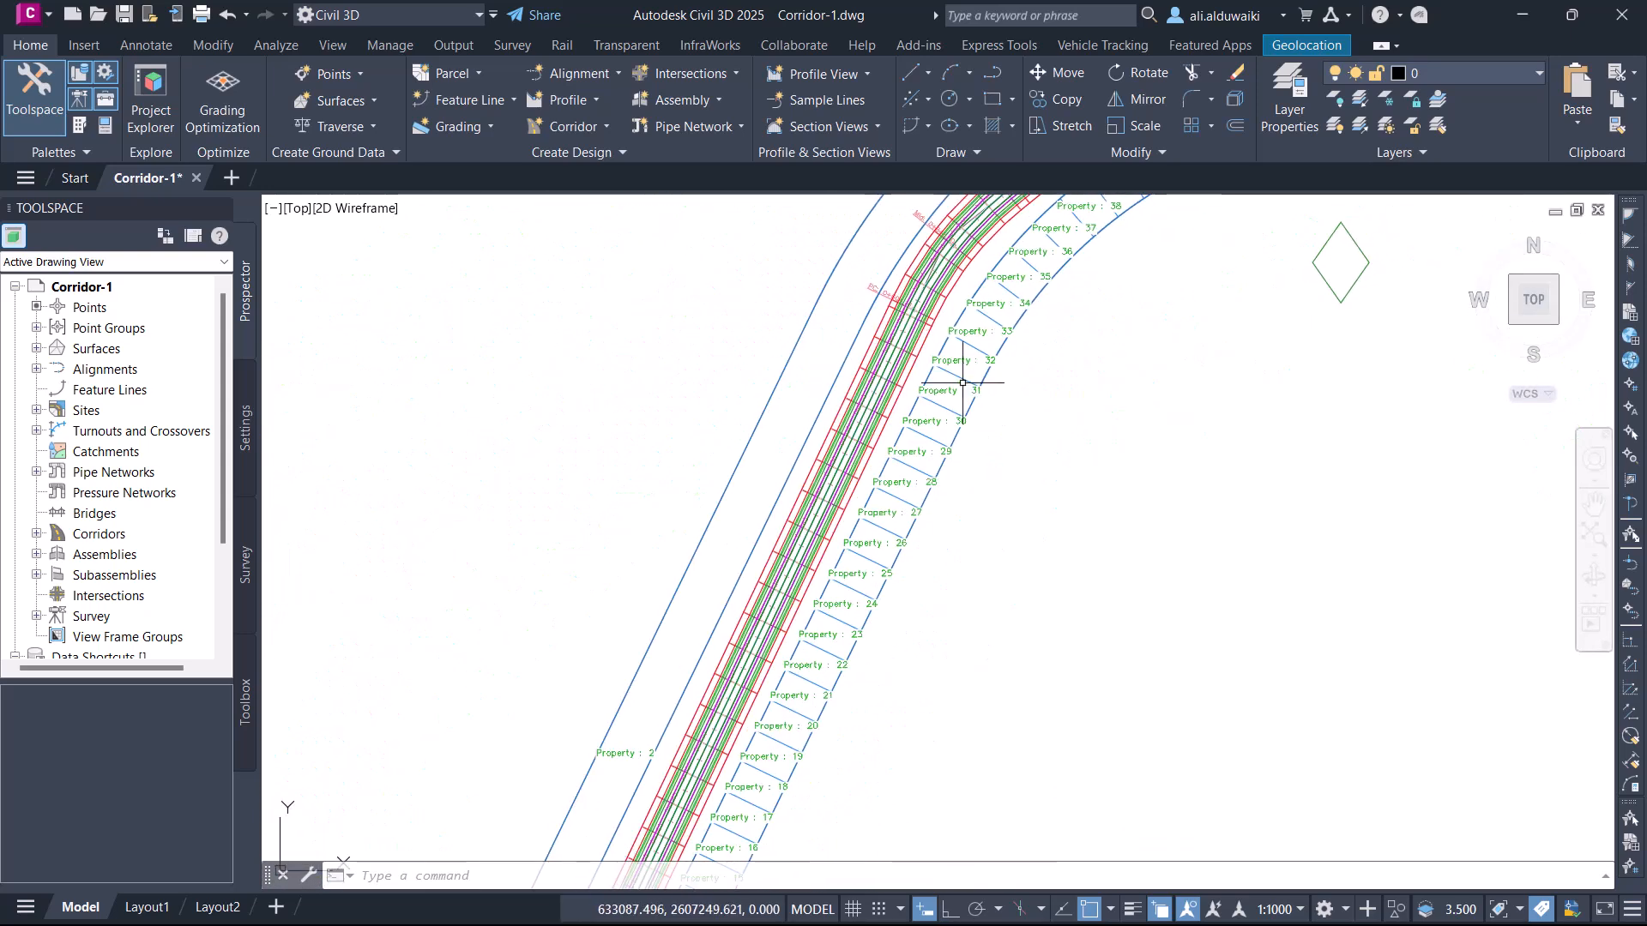
scroll(916, 442, "down", 2)
scroll(906, 526, "down", 1)
middle_click_drag(905, 526, 828, 385)
middle_click_drag(753, 449, 607, 458)
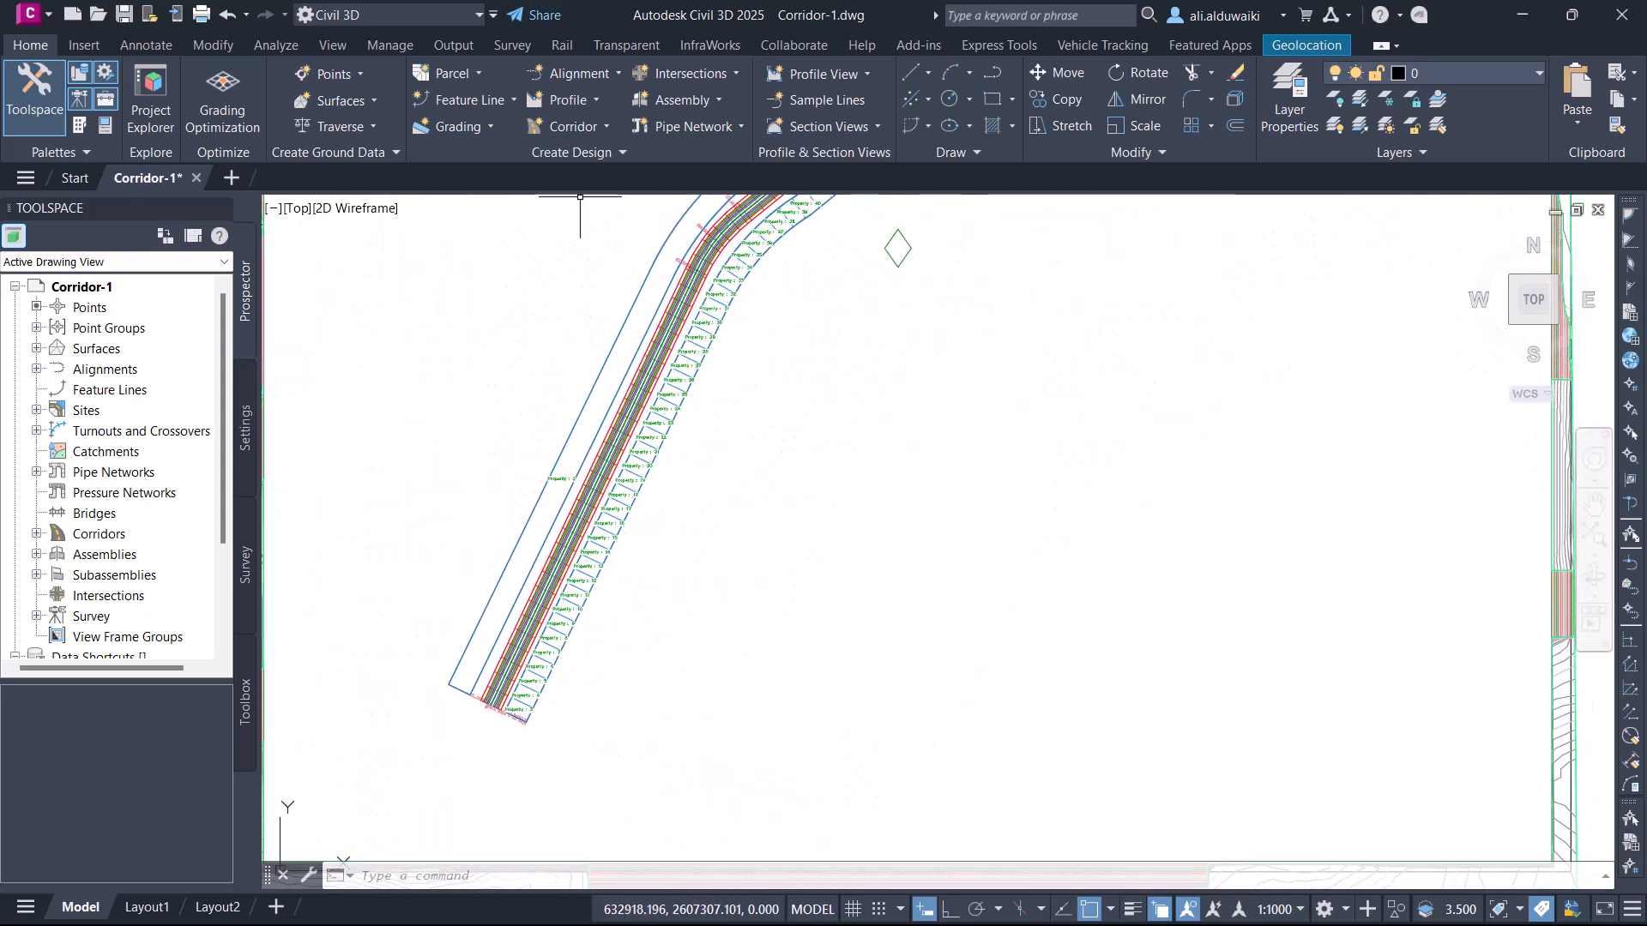
Step: Start a Slide Line - Create subdivision in Site222 with the Property style and select the undivided northwest parcel by its area label
left_click(449, 71)
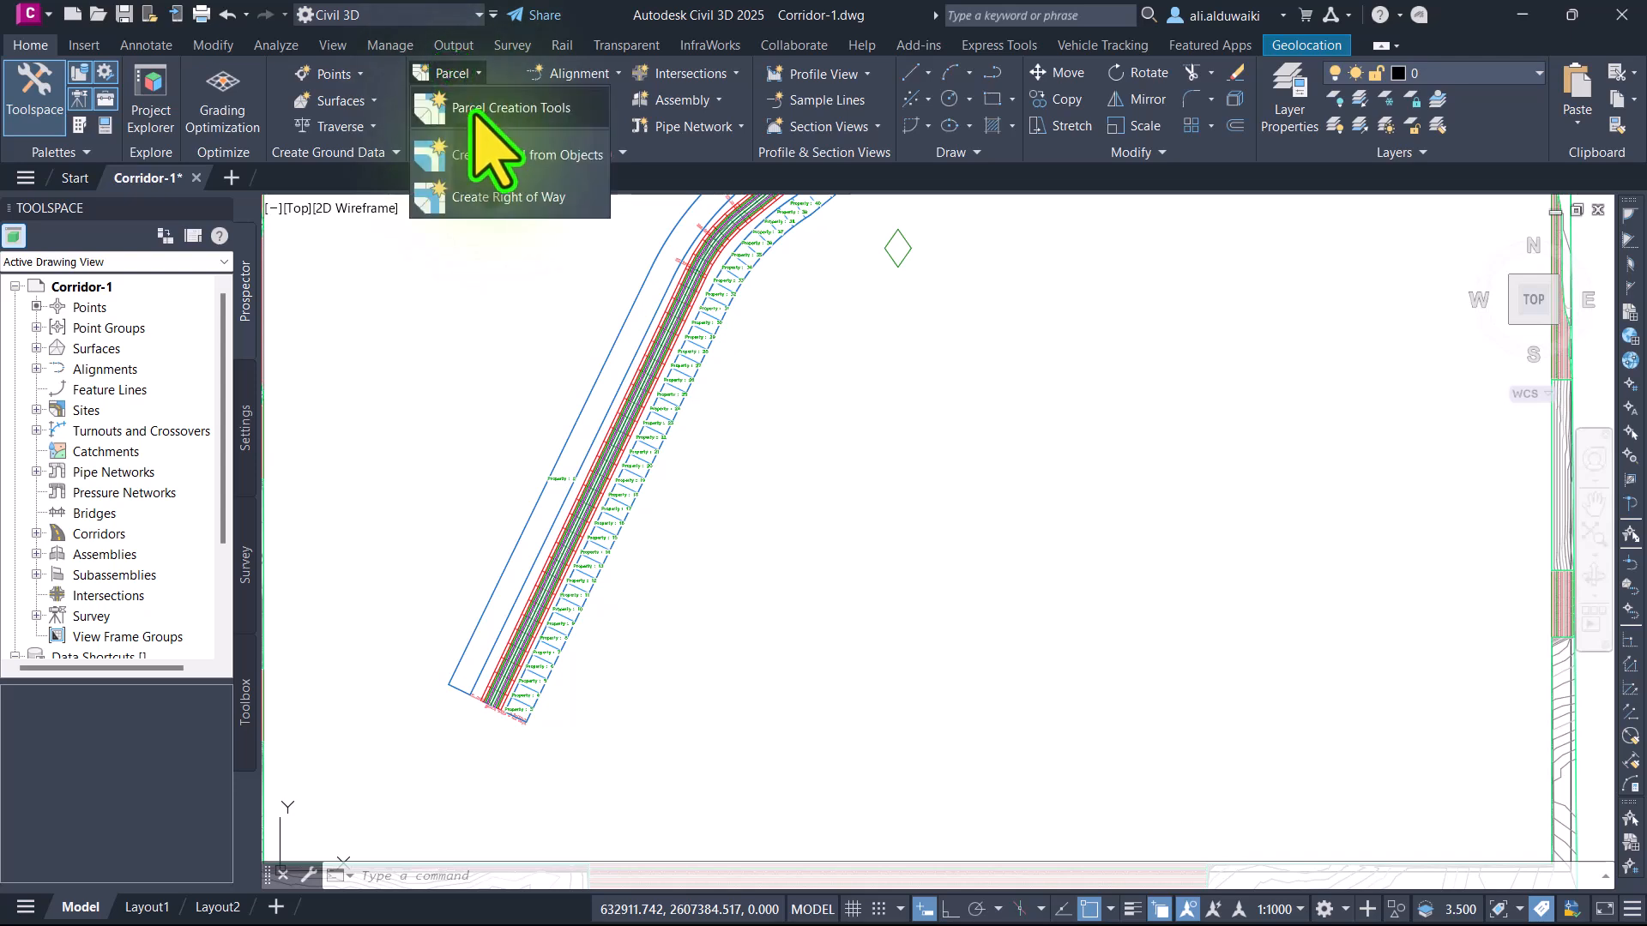
left_click(481, 111)
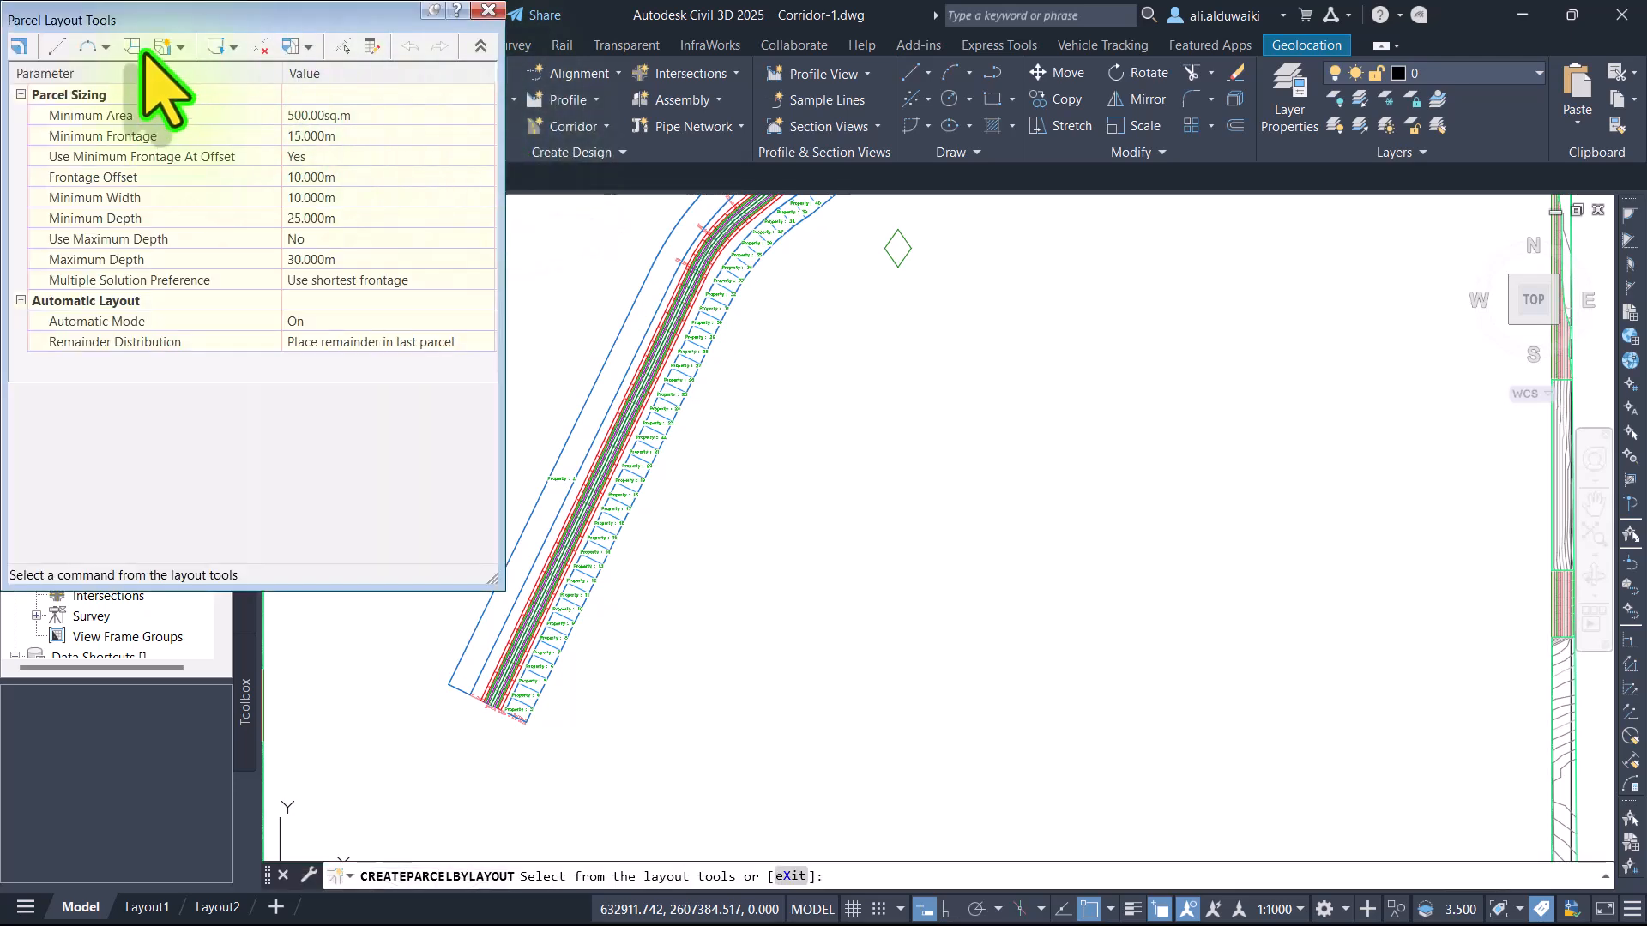
left_click(181, 47)
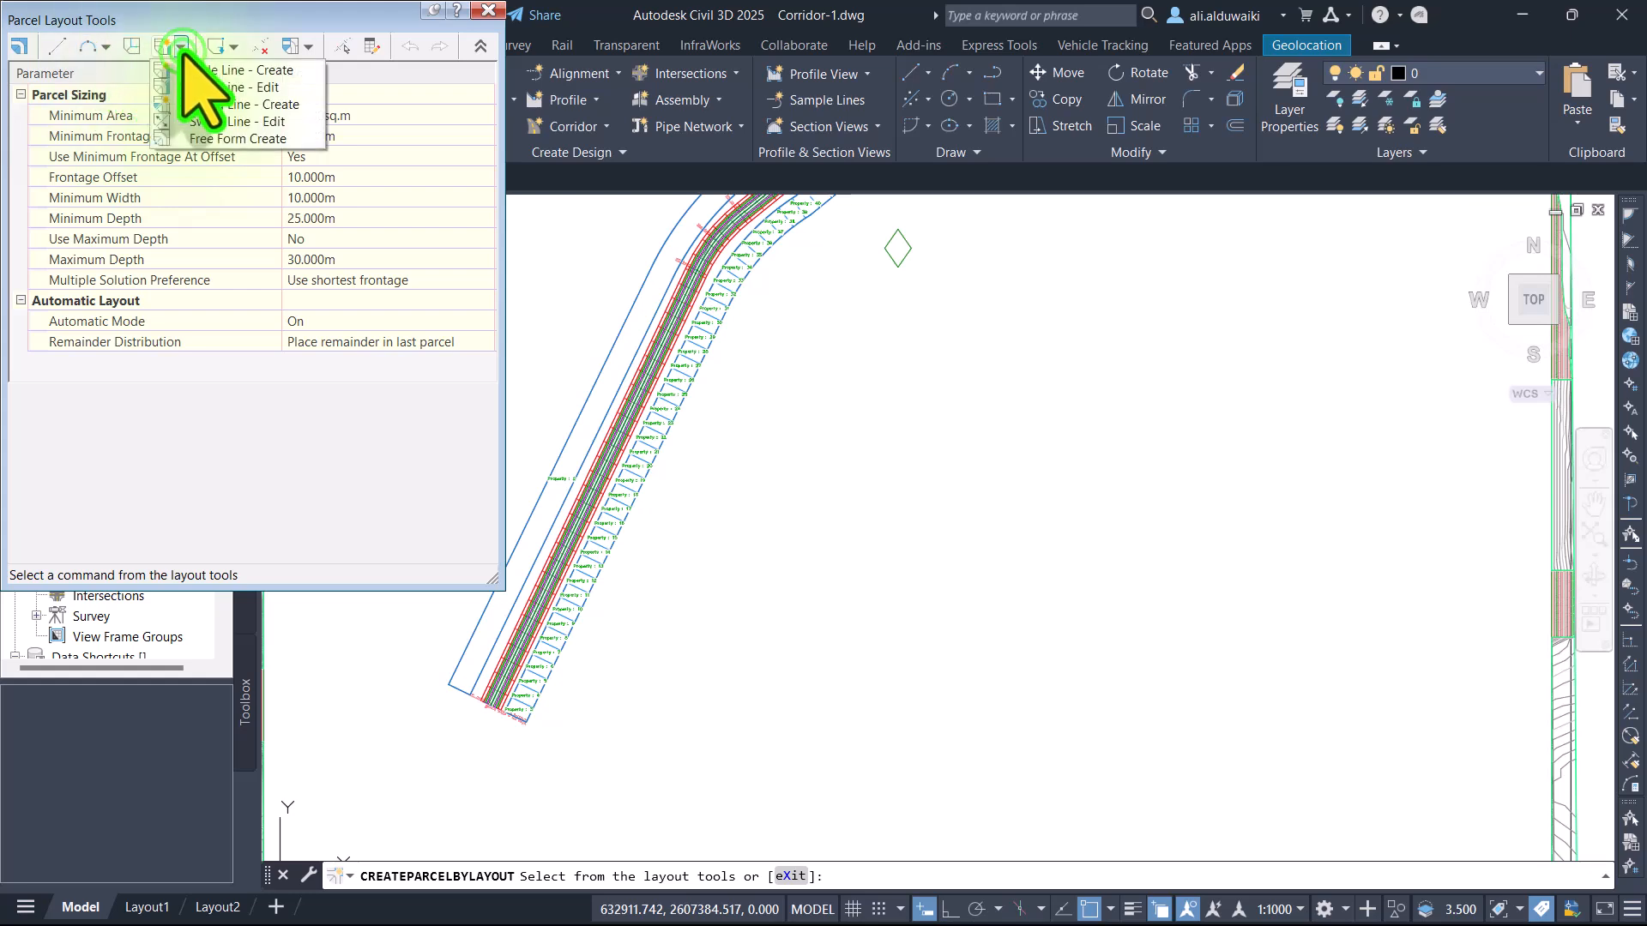
left_click(197, 69)
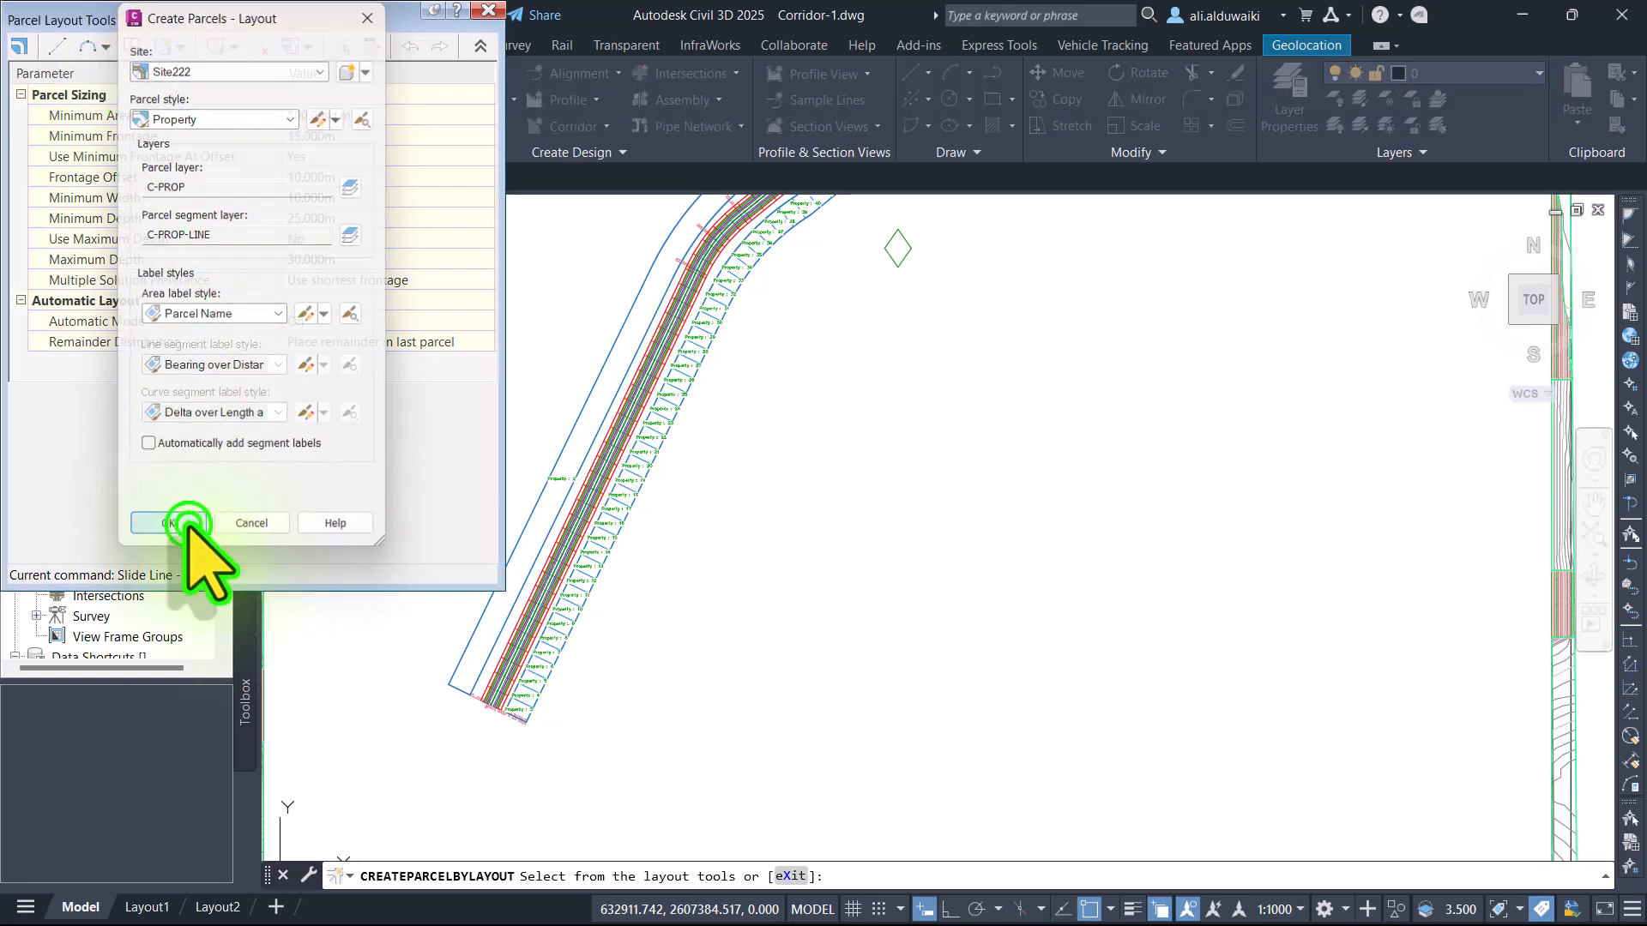
left_click(183, 518)
left_click(563, 481)
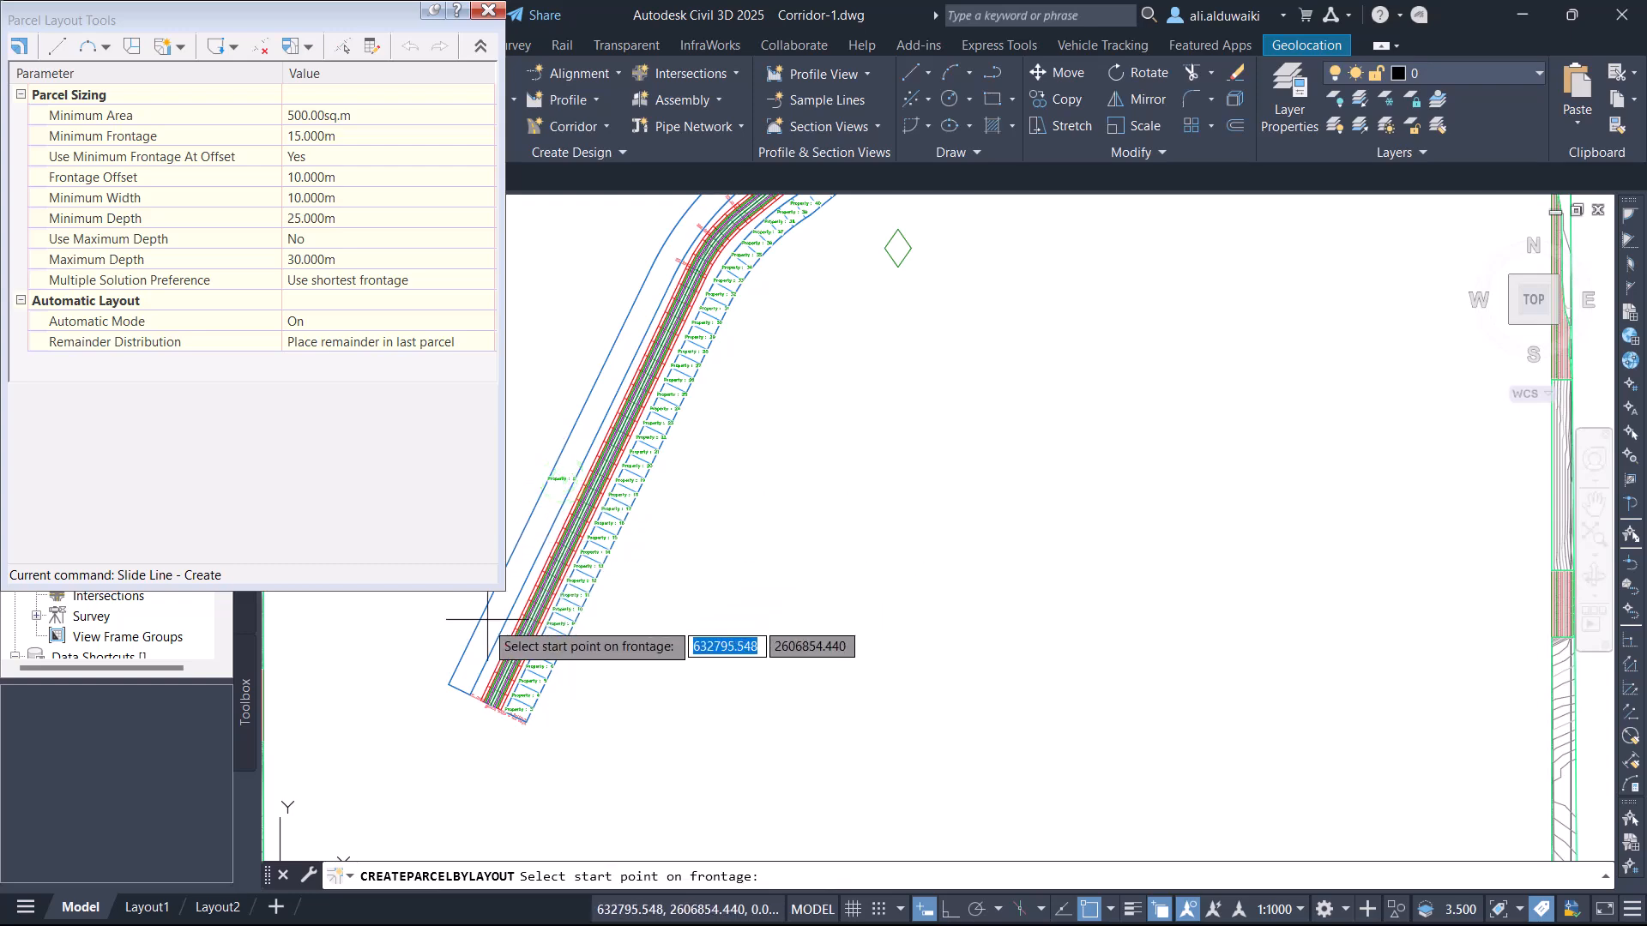
Step: Define the undivided northwest parcel's frontage along its road-side edge from the southern end to the first existing lot line past the bend
left_click(473, 690)
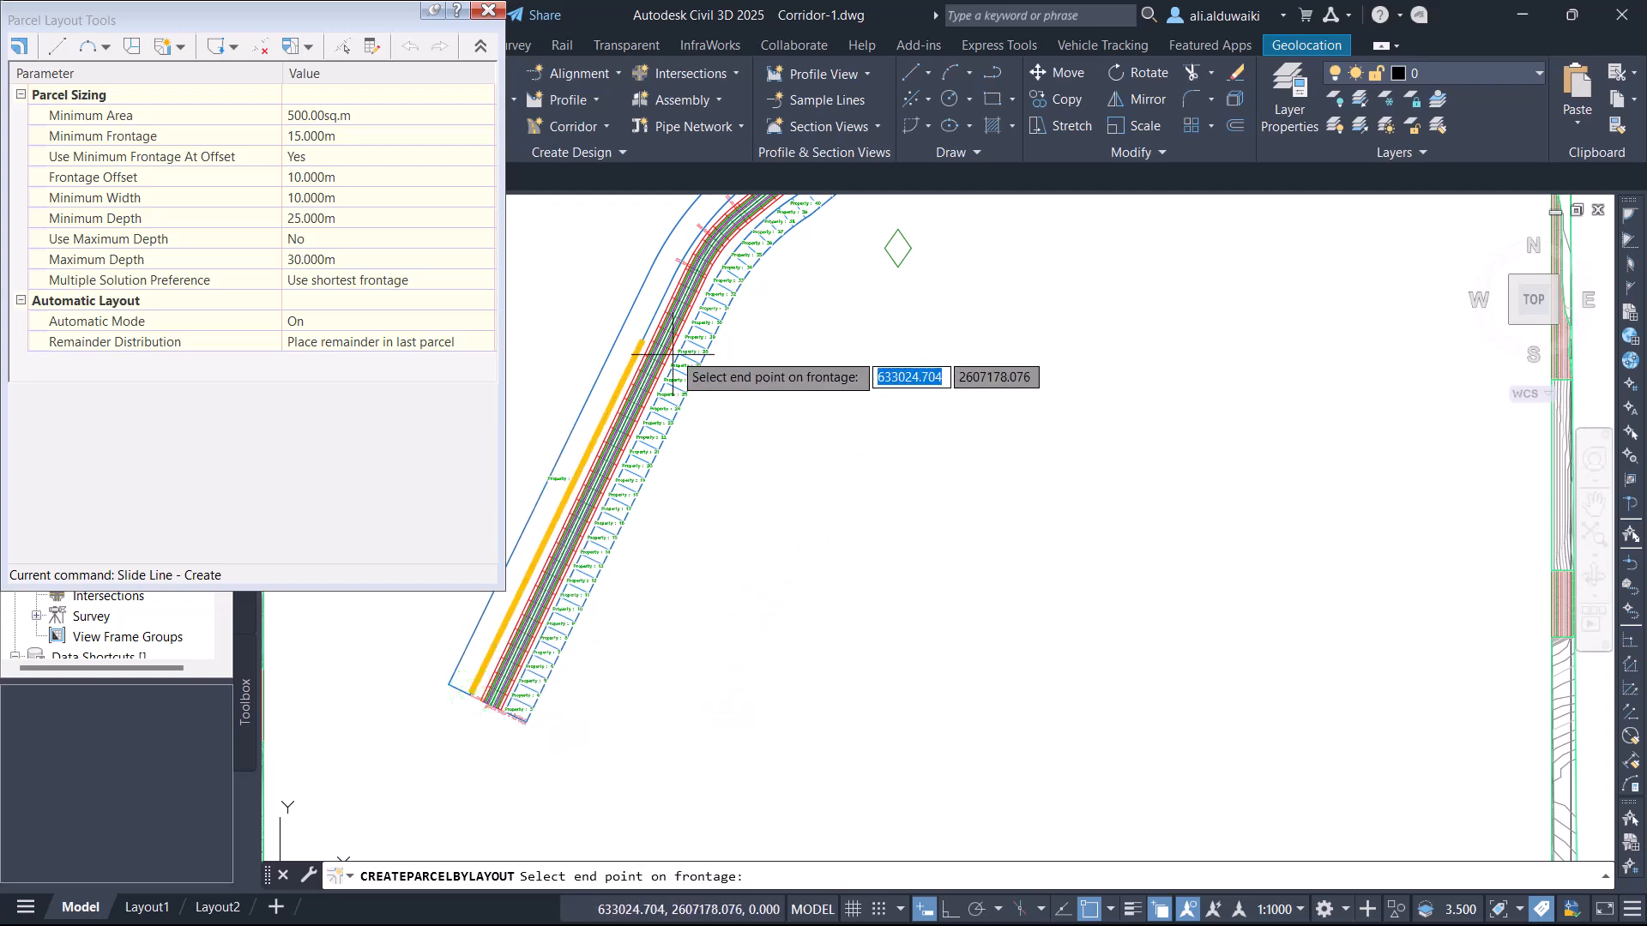
middle_click_drag(685, 299, 663, 407)
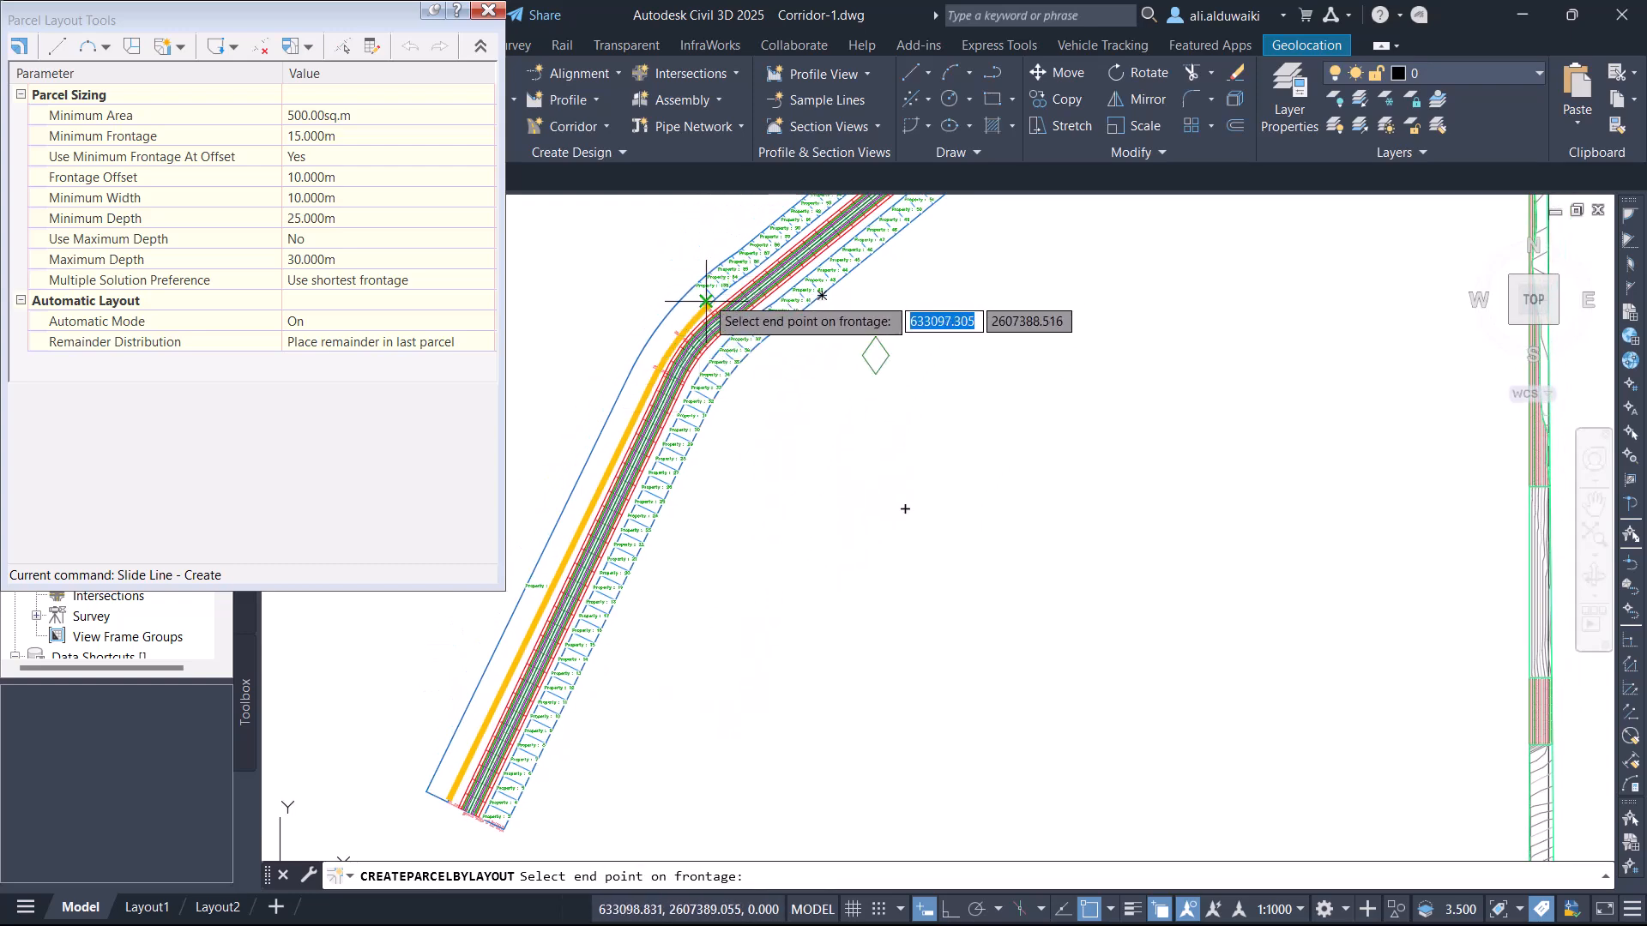
scroll(708, 296, "up", 4)
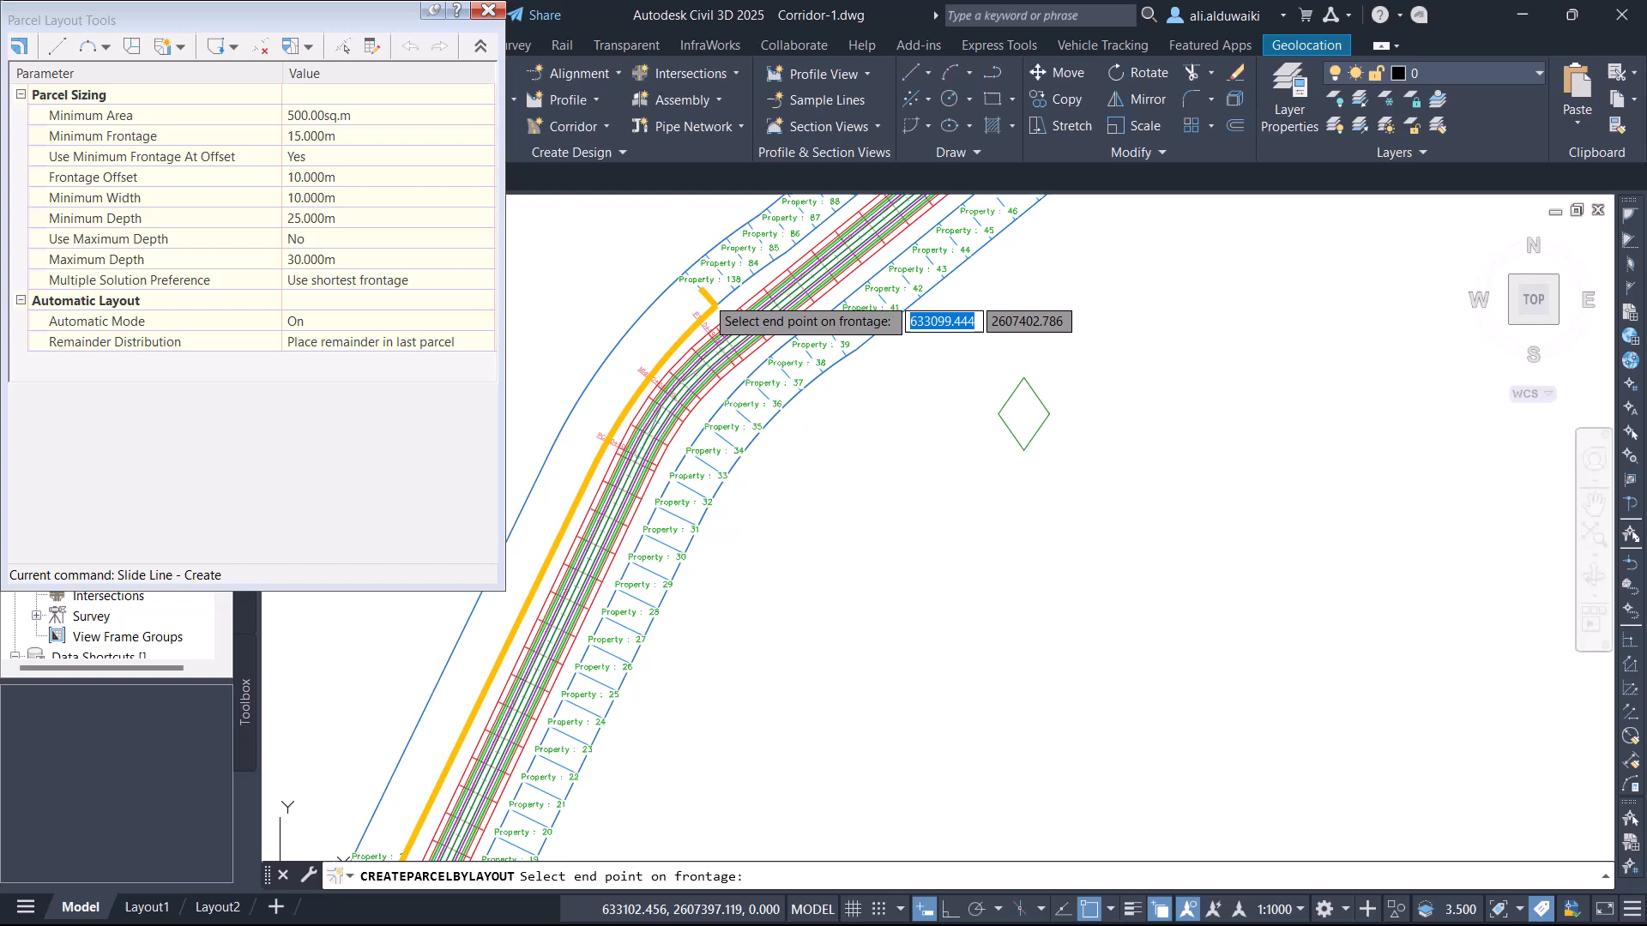
left_click(714, 308)
left_click(717, 306)
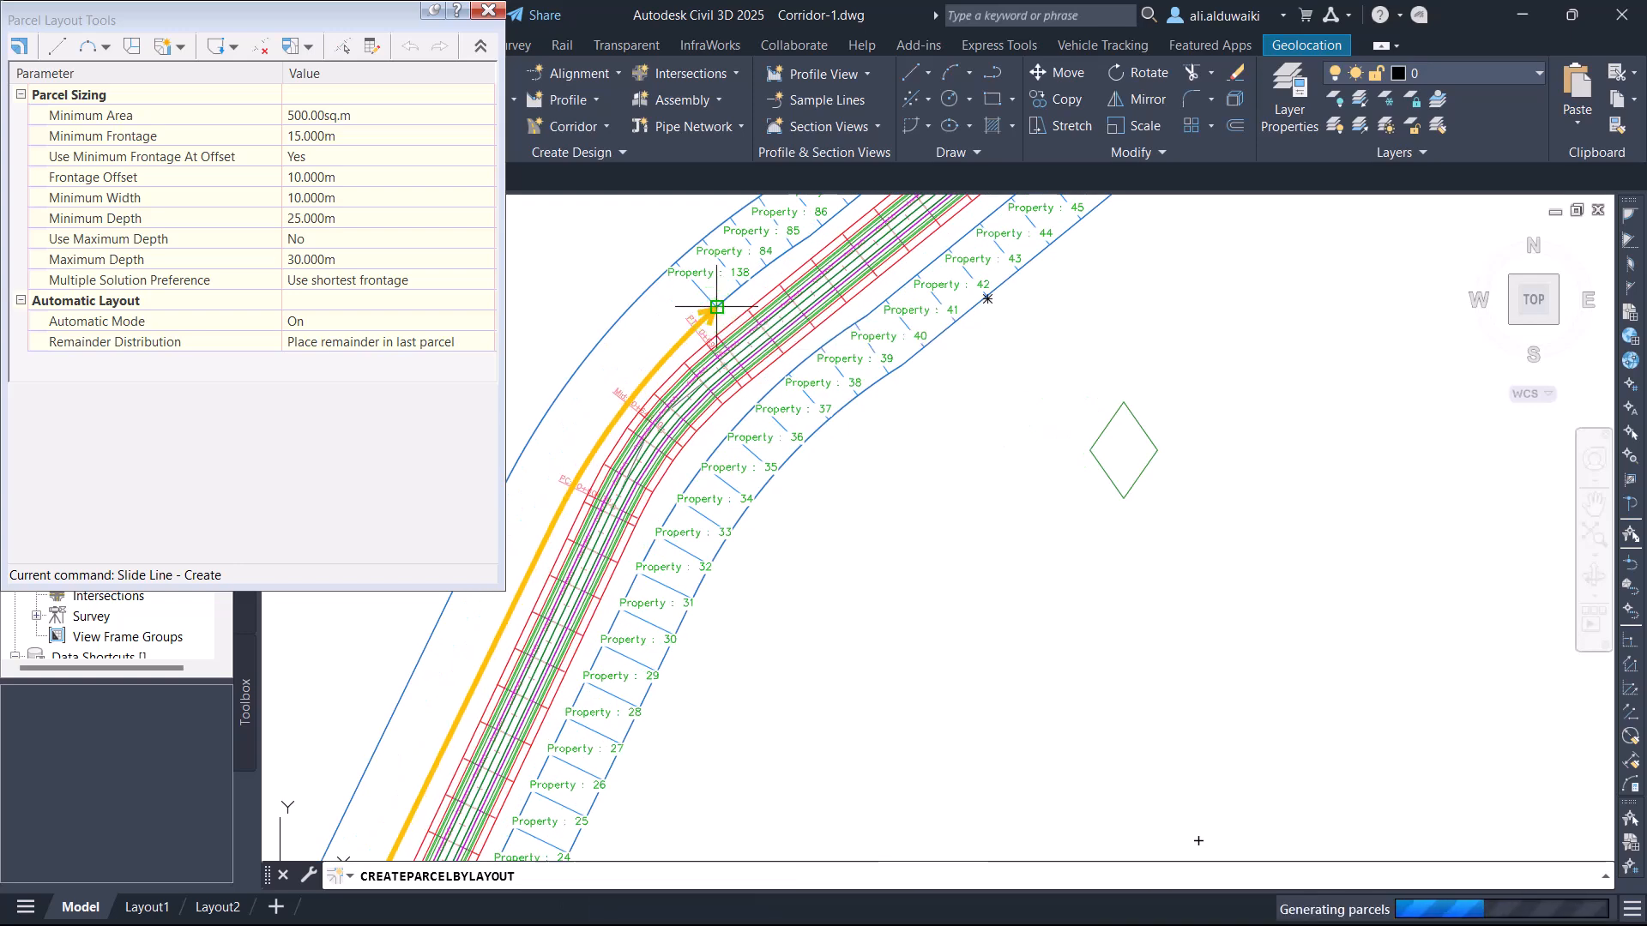
Step: Accept the generated lots for the southern stretch of the northwest strip and end the parcel layout command
scroll(997, 442, "down", 4)
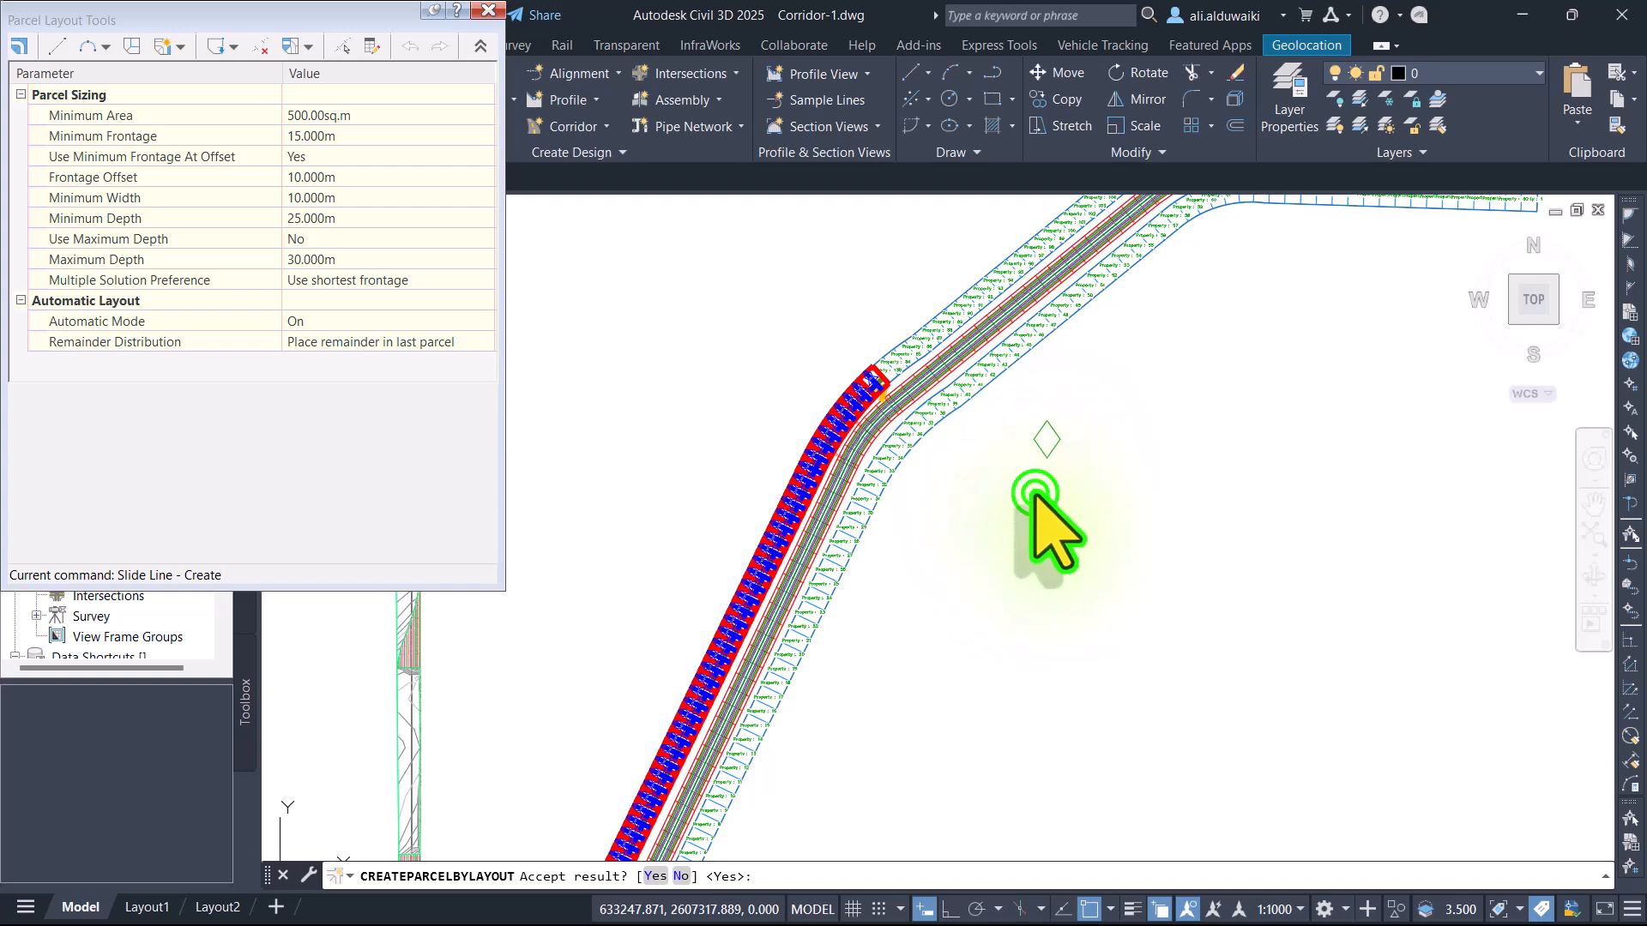
key("Return")
key("Return")
key("Escape")
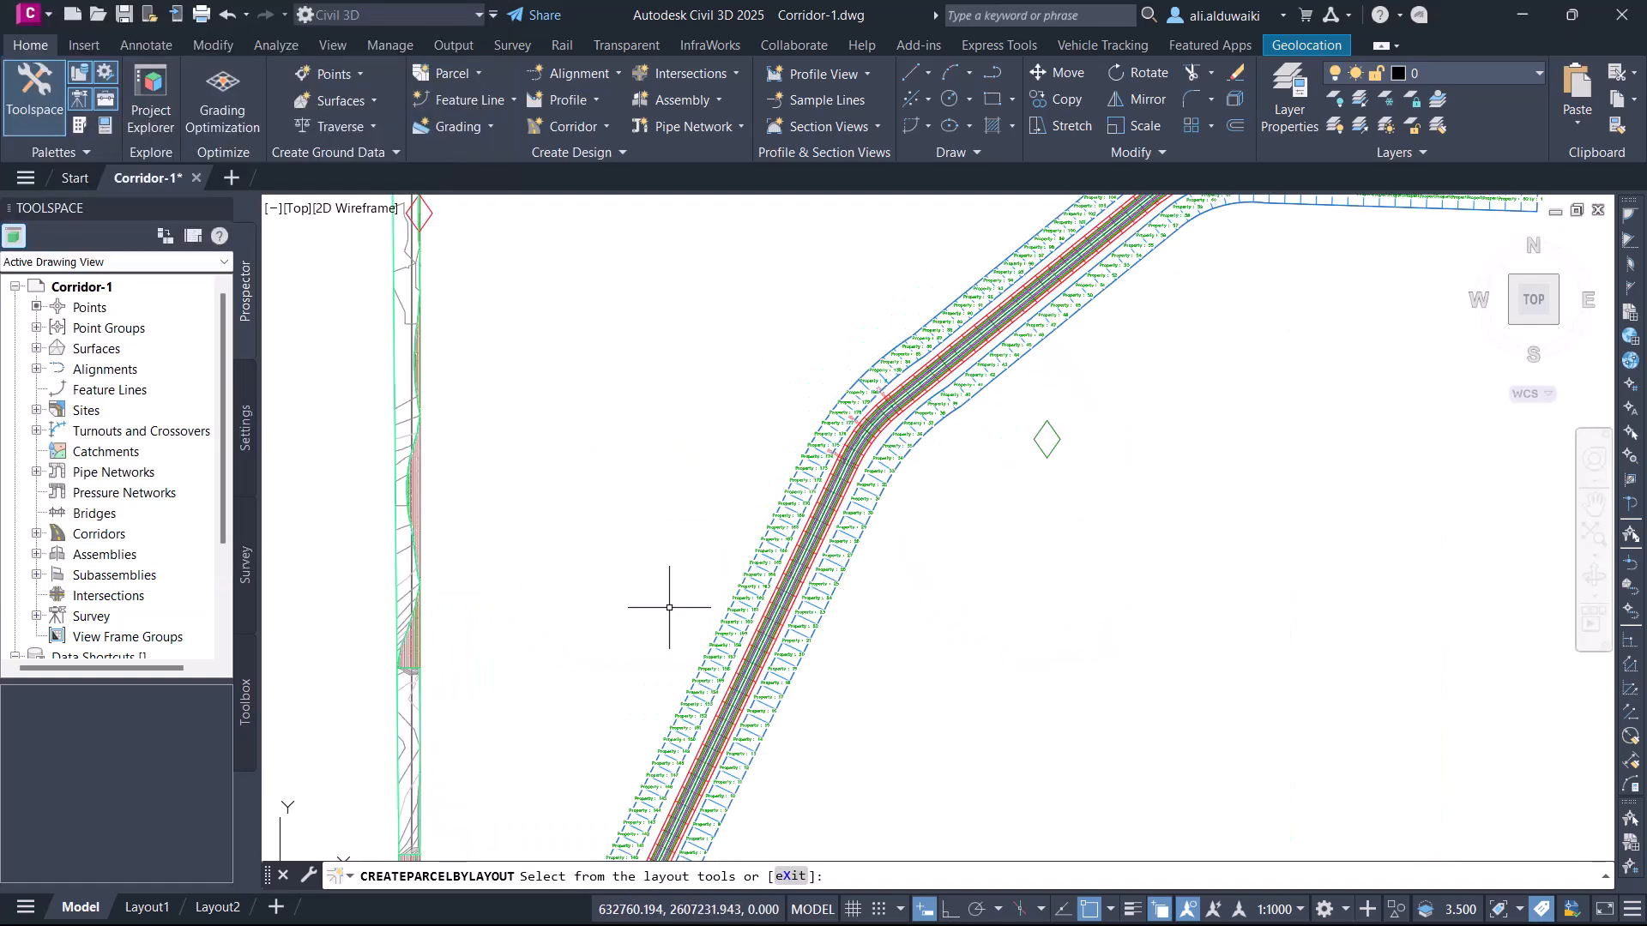
Step: Open the parcel properties of the southernmost lot in the northwest strip and create a copy of its Property object style
middle_click_drag(965, 732, 958, 606)
scroll(856, 780, "up", 2)
middle_click_drag(718, 794, 775, 639)
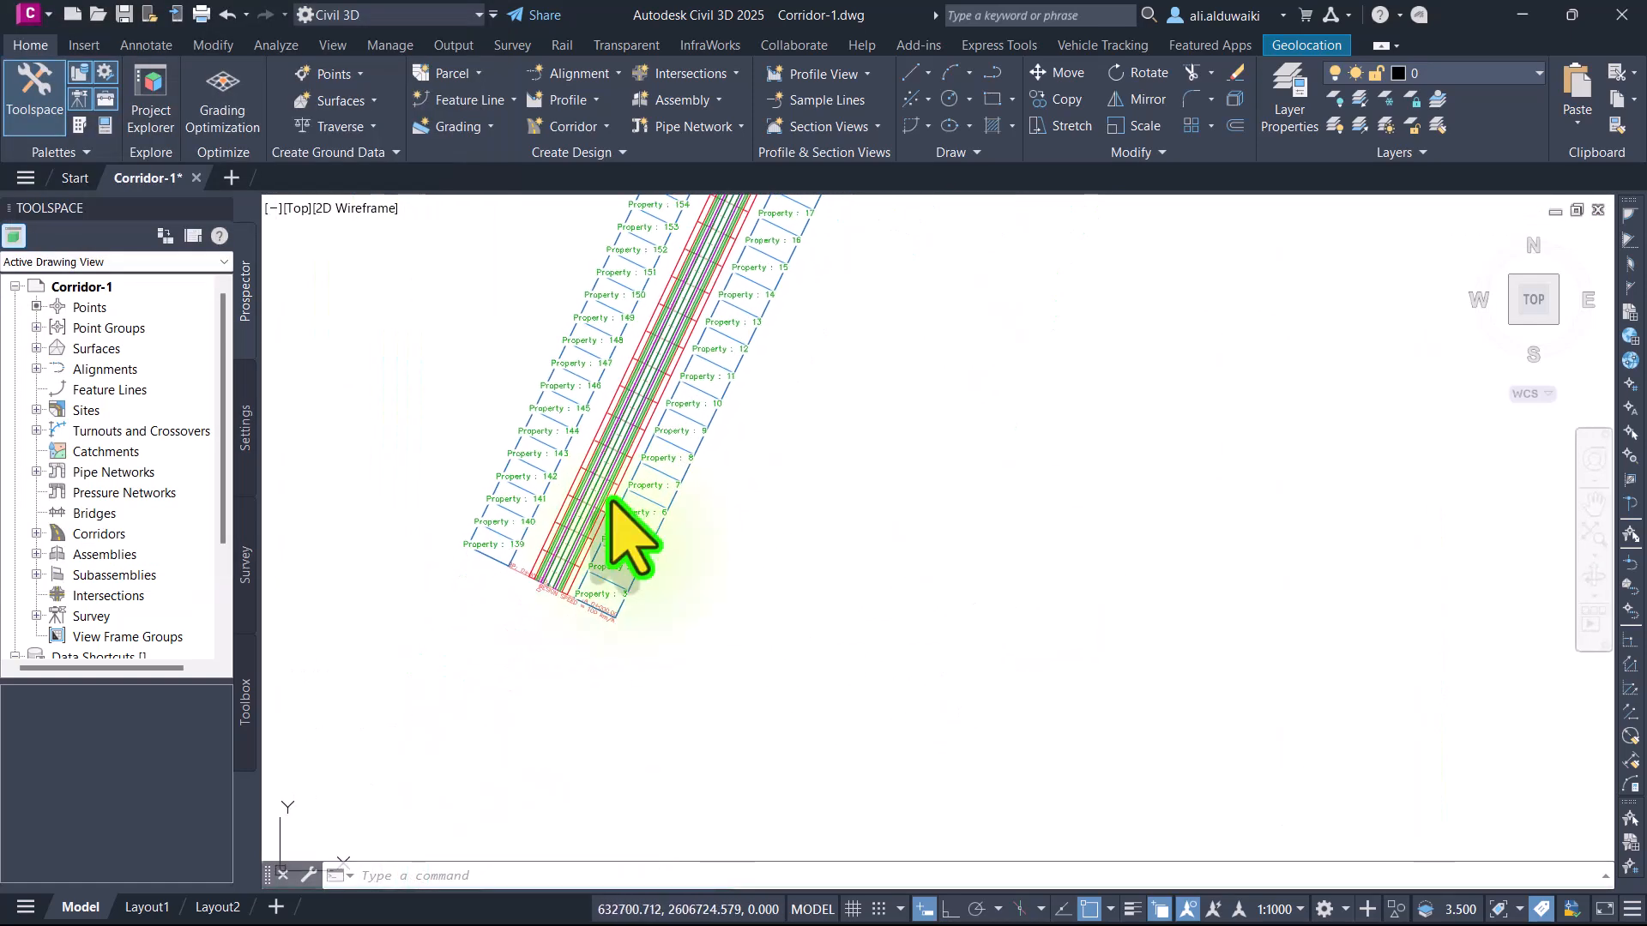
scroll(584, 584, "up", 3)
mouse_move(467, 614)
middle_mouse_down()
mouse_move(1029, 596)
mouse_move(523, 594)
middle_mouse_up()
scroll(986, 564, "up", 1)
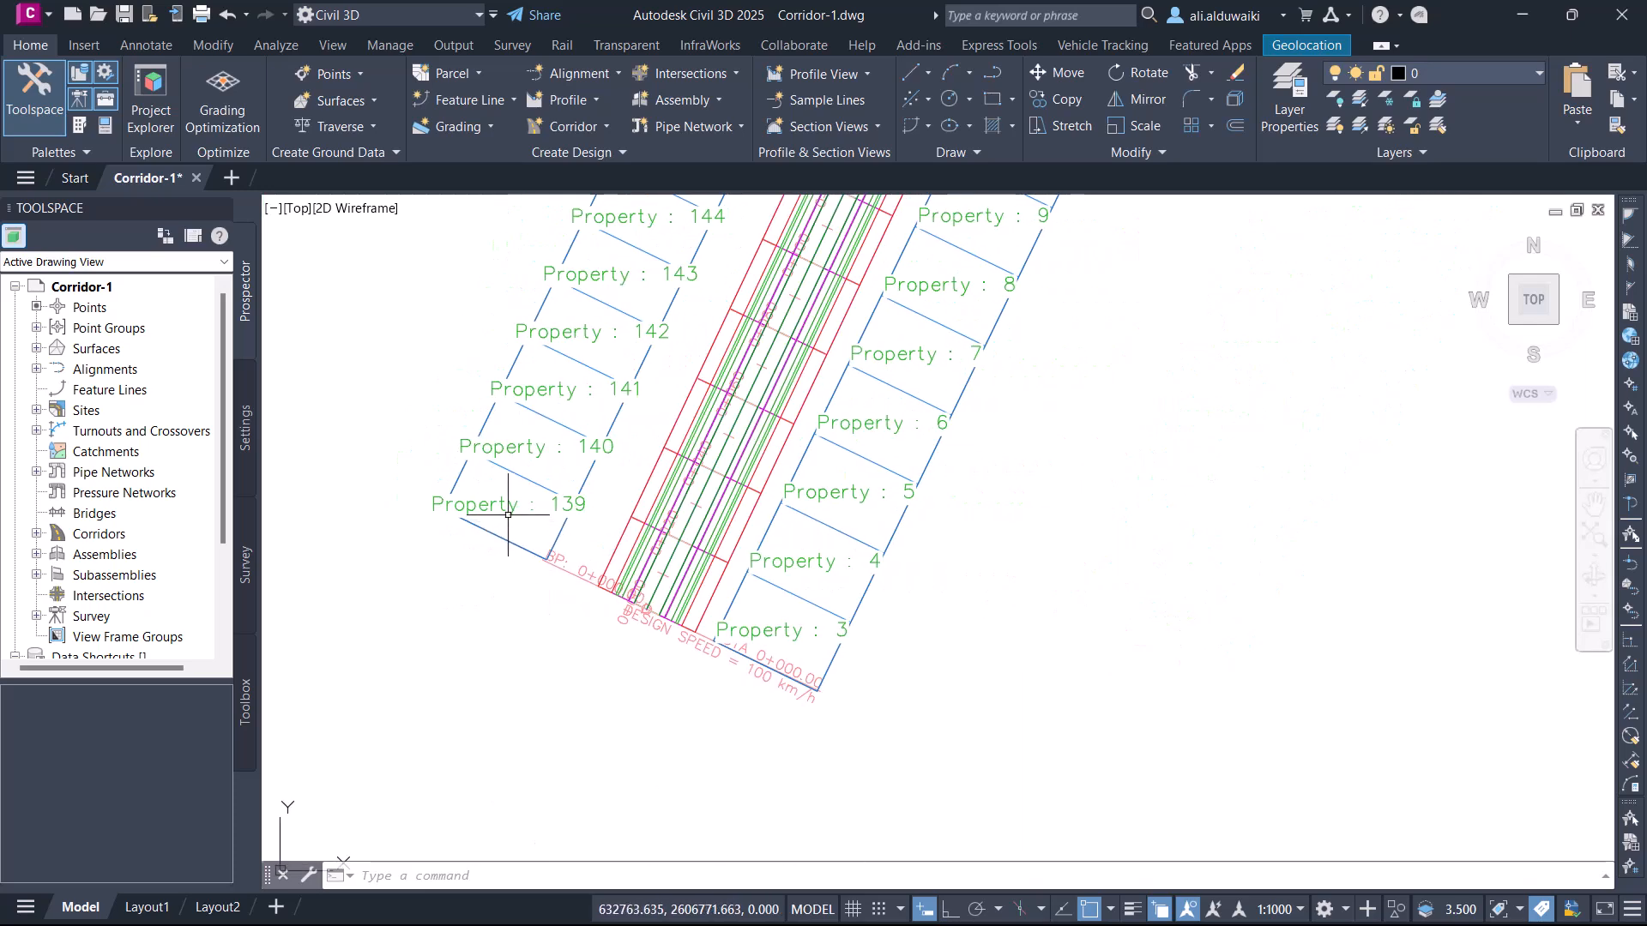
left_click(493, 505)
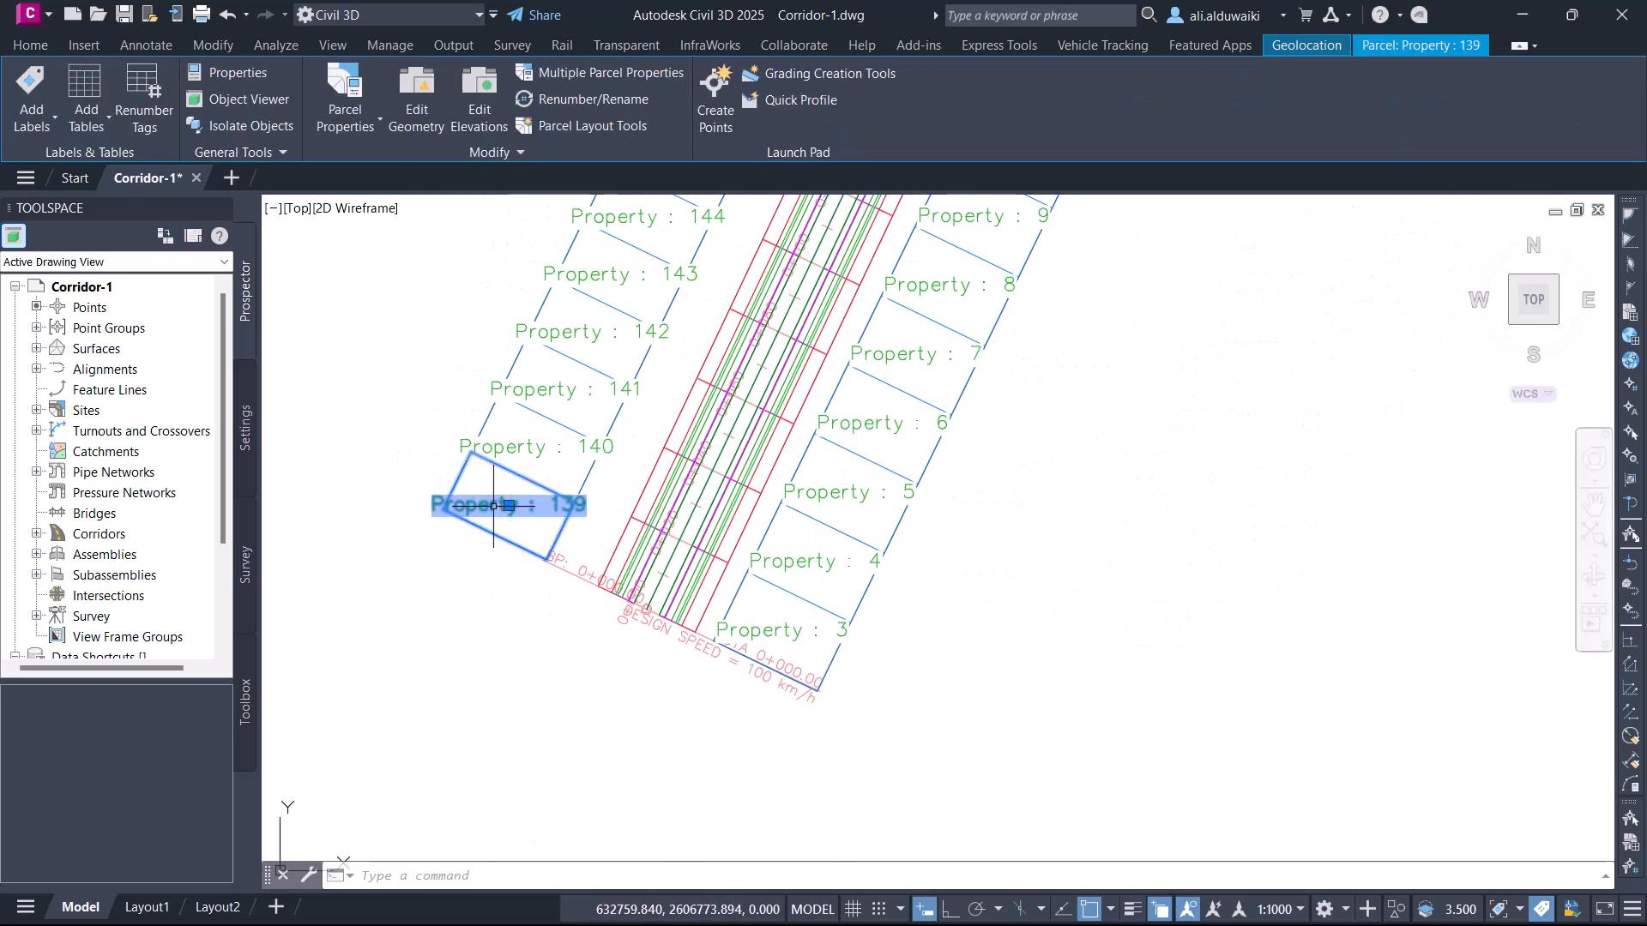
left_click(345, 95)
left_click(798, 485)
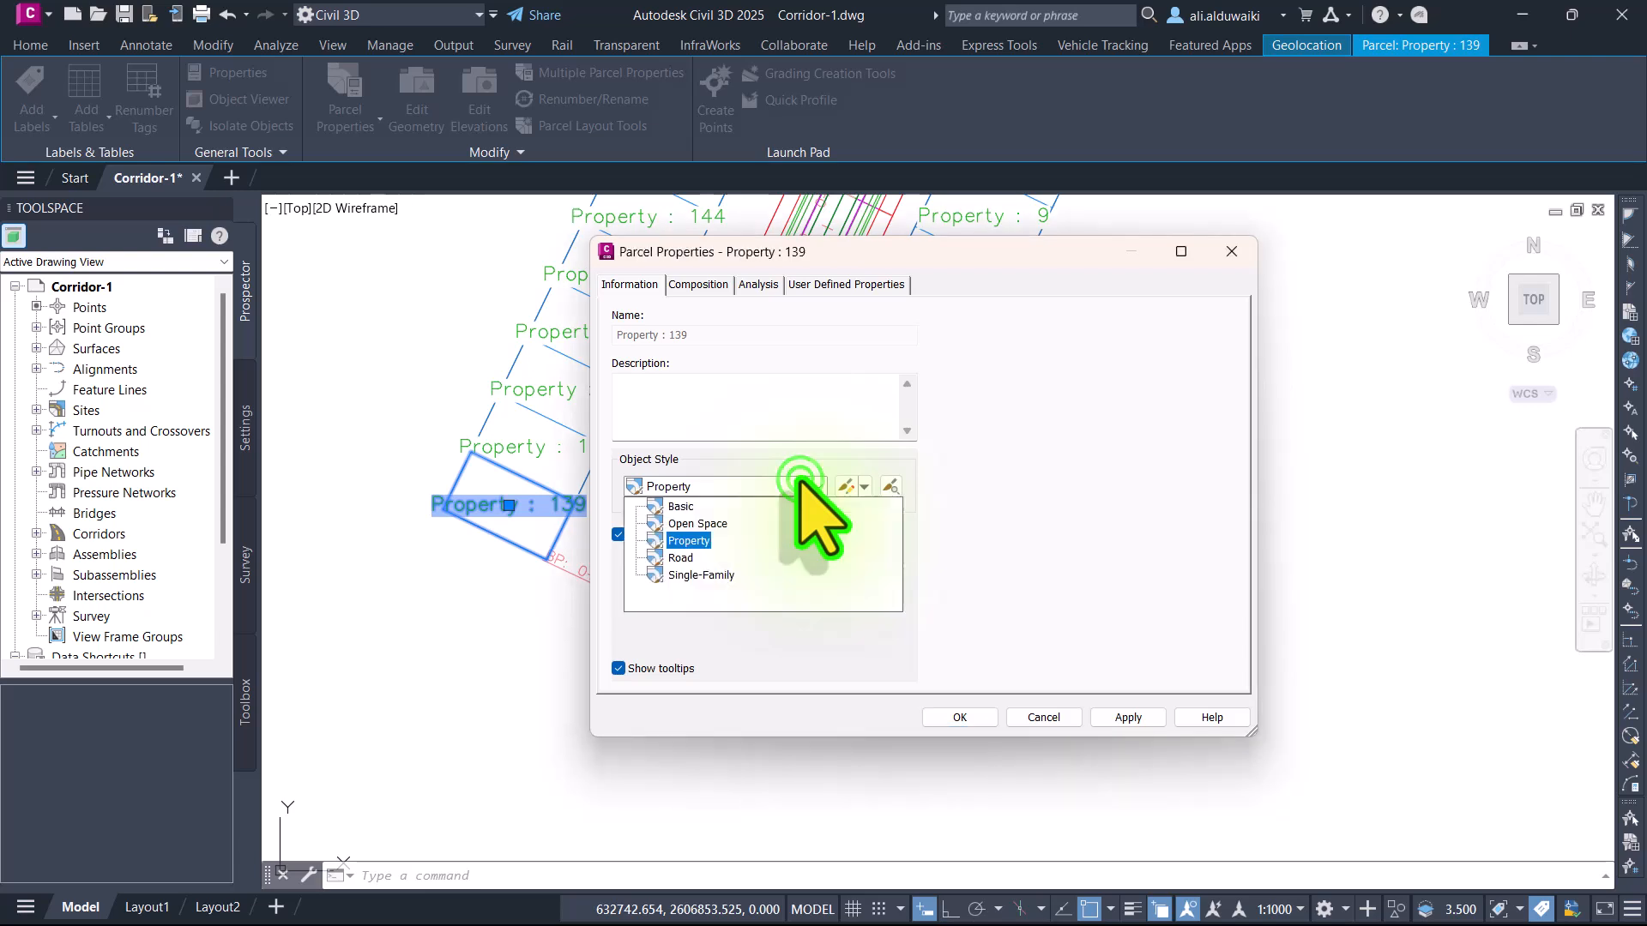
left_click(799, 486)
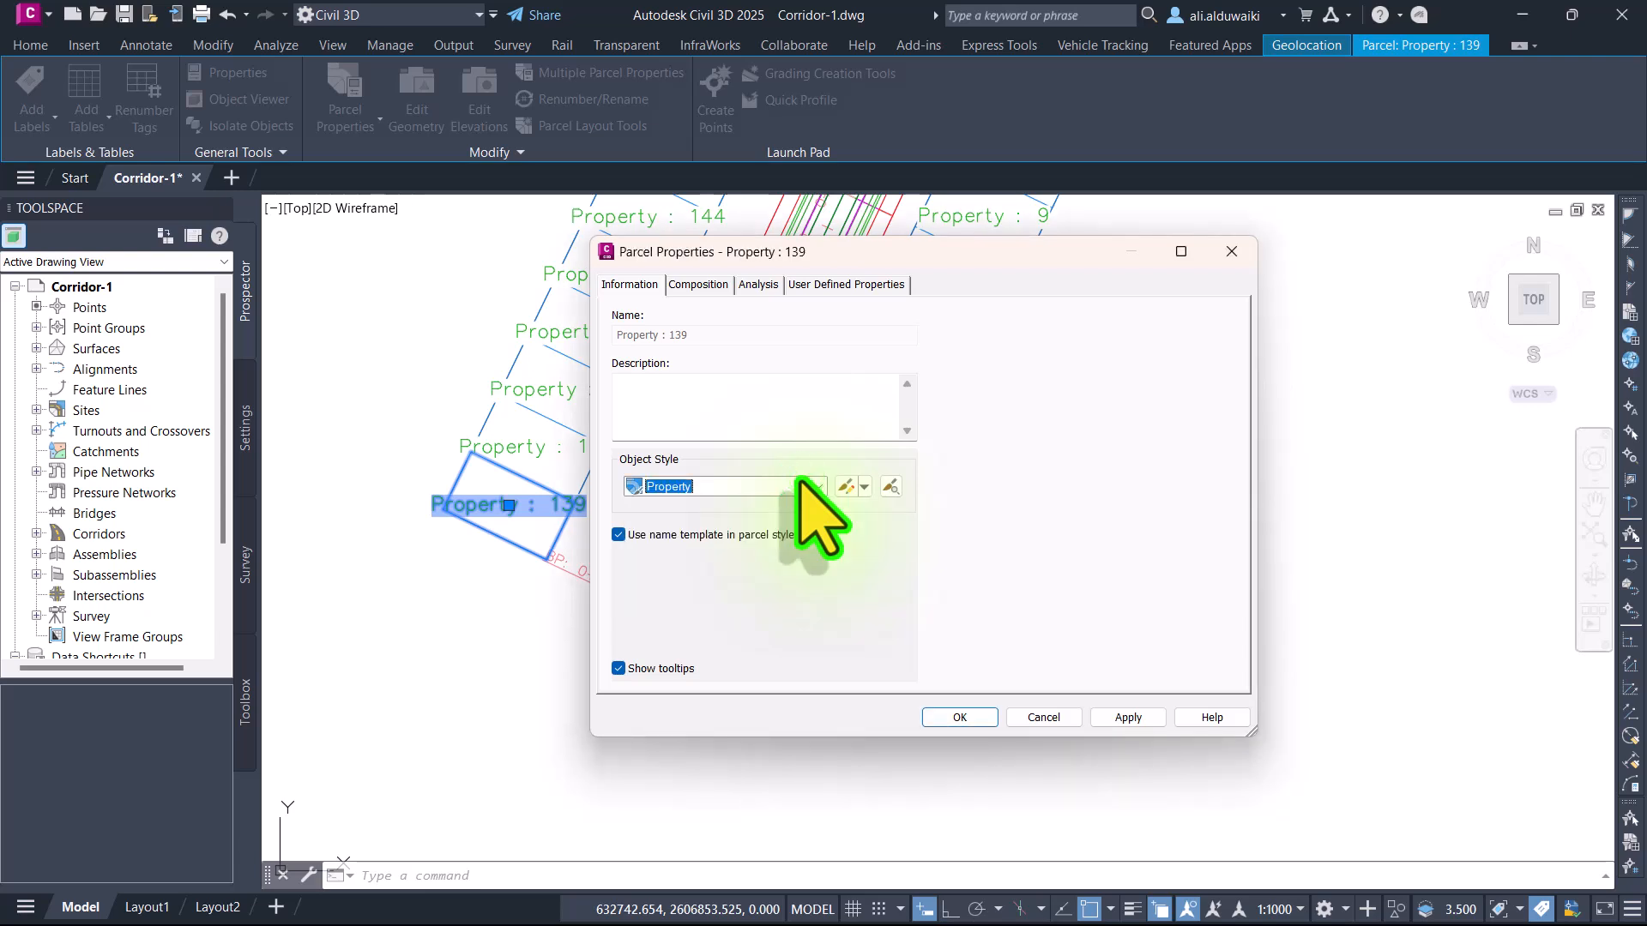
left_click(866, 487)
left_click(909, 527)
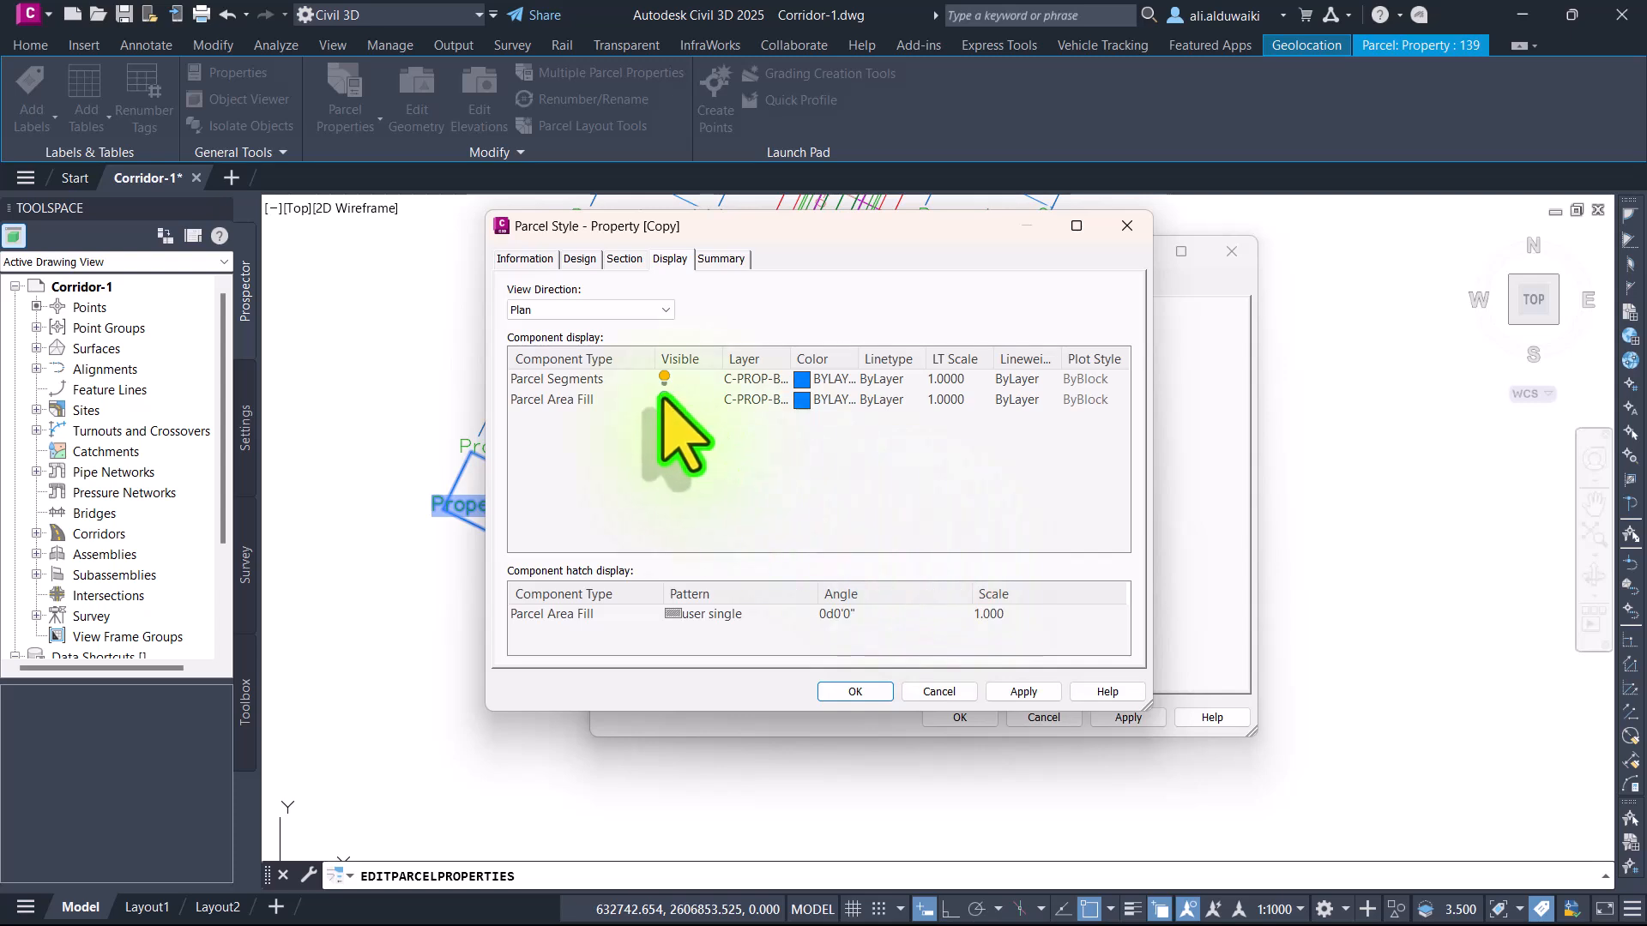
Step: Review the copied parcel style's design, section, display and summary settings, and accept it with Parcel Area Fill visible
left_click(527, 258)
left_click(579, 258)
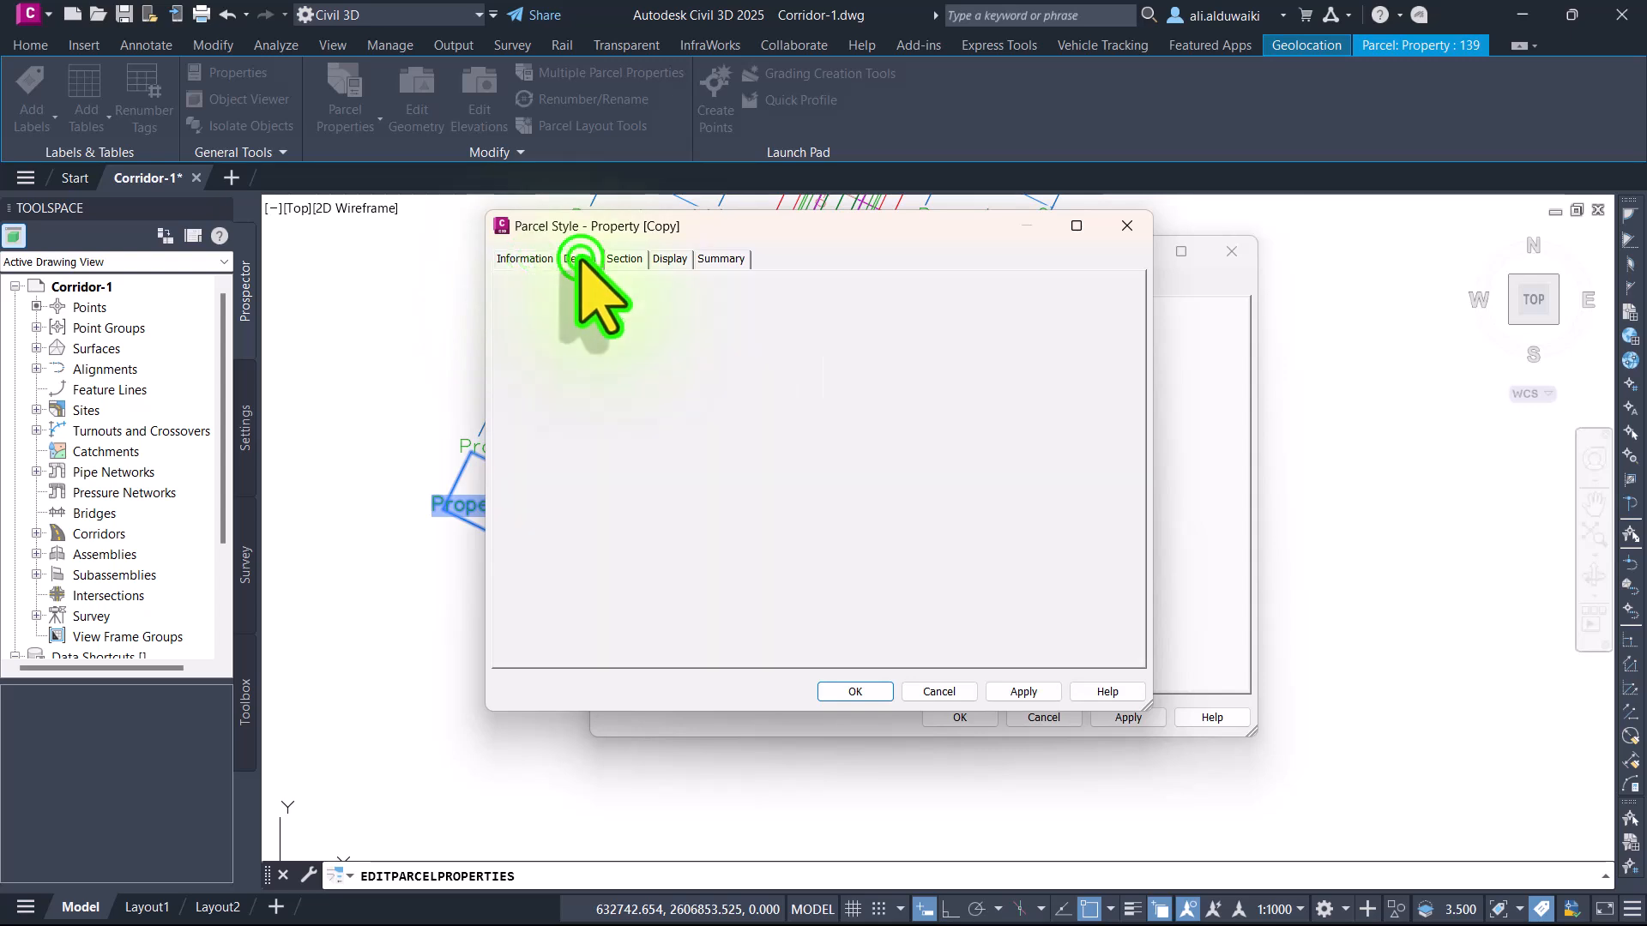
left_click(616, 258)
left_click(667, 259)
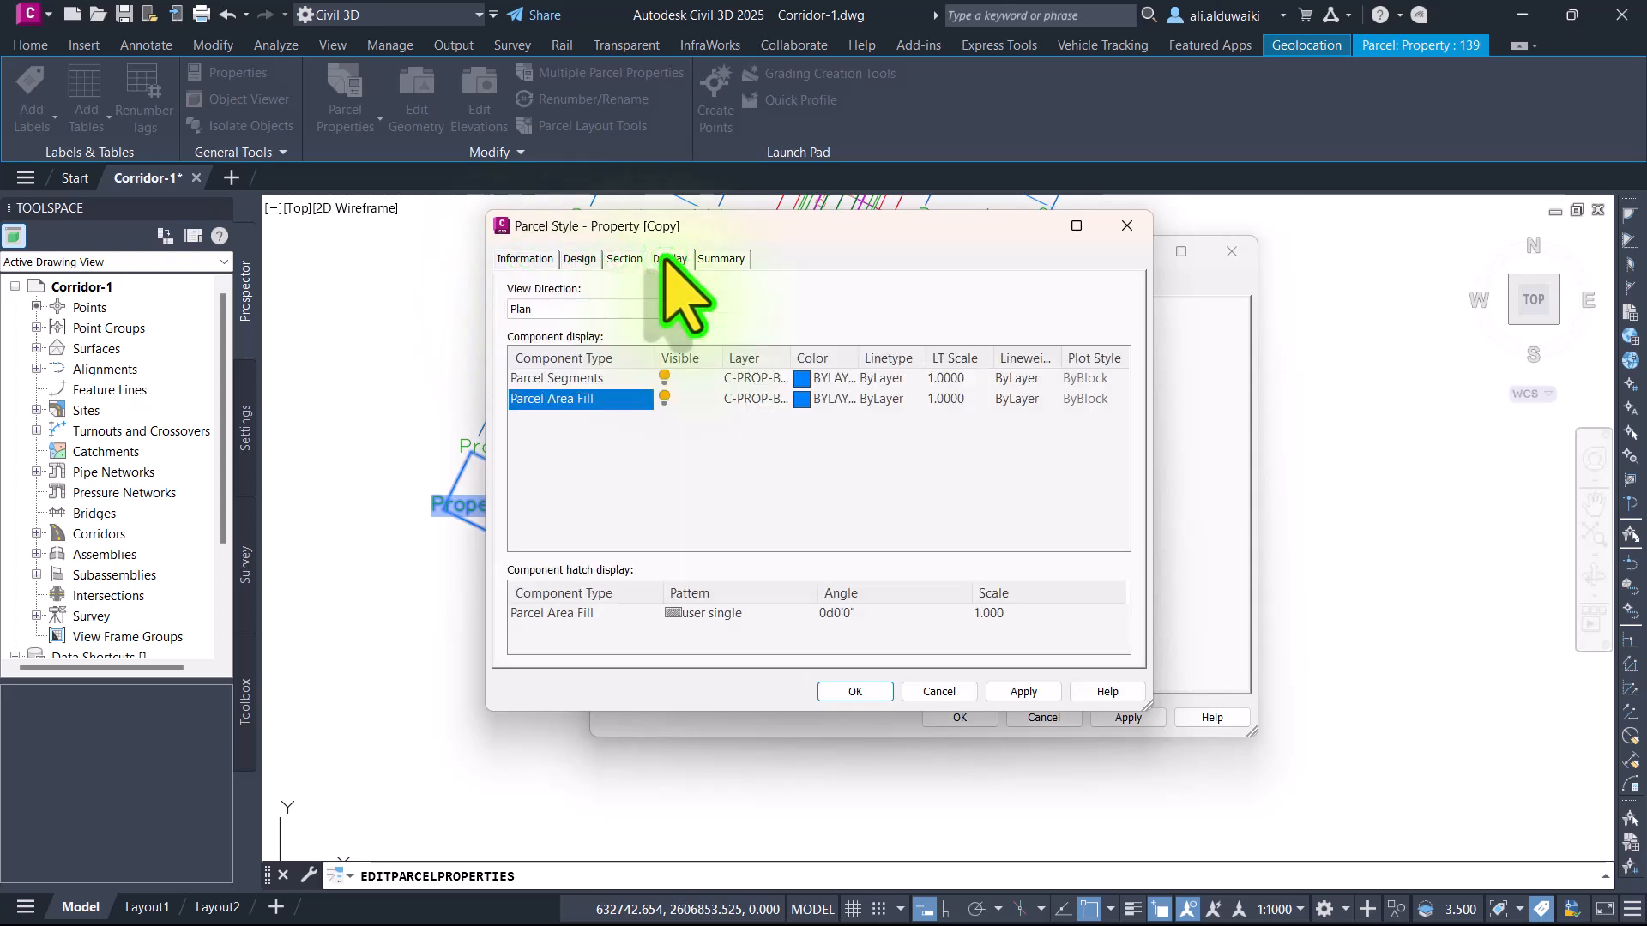
left_click(525, 258)
left_click(570, 258)
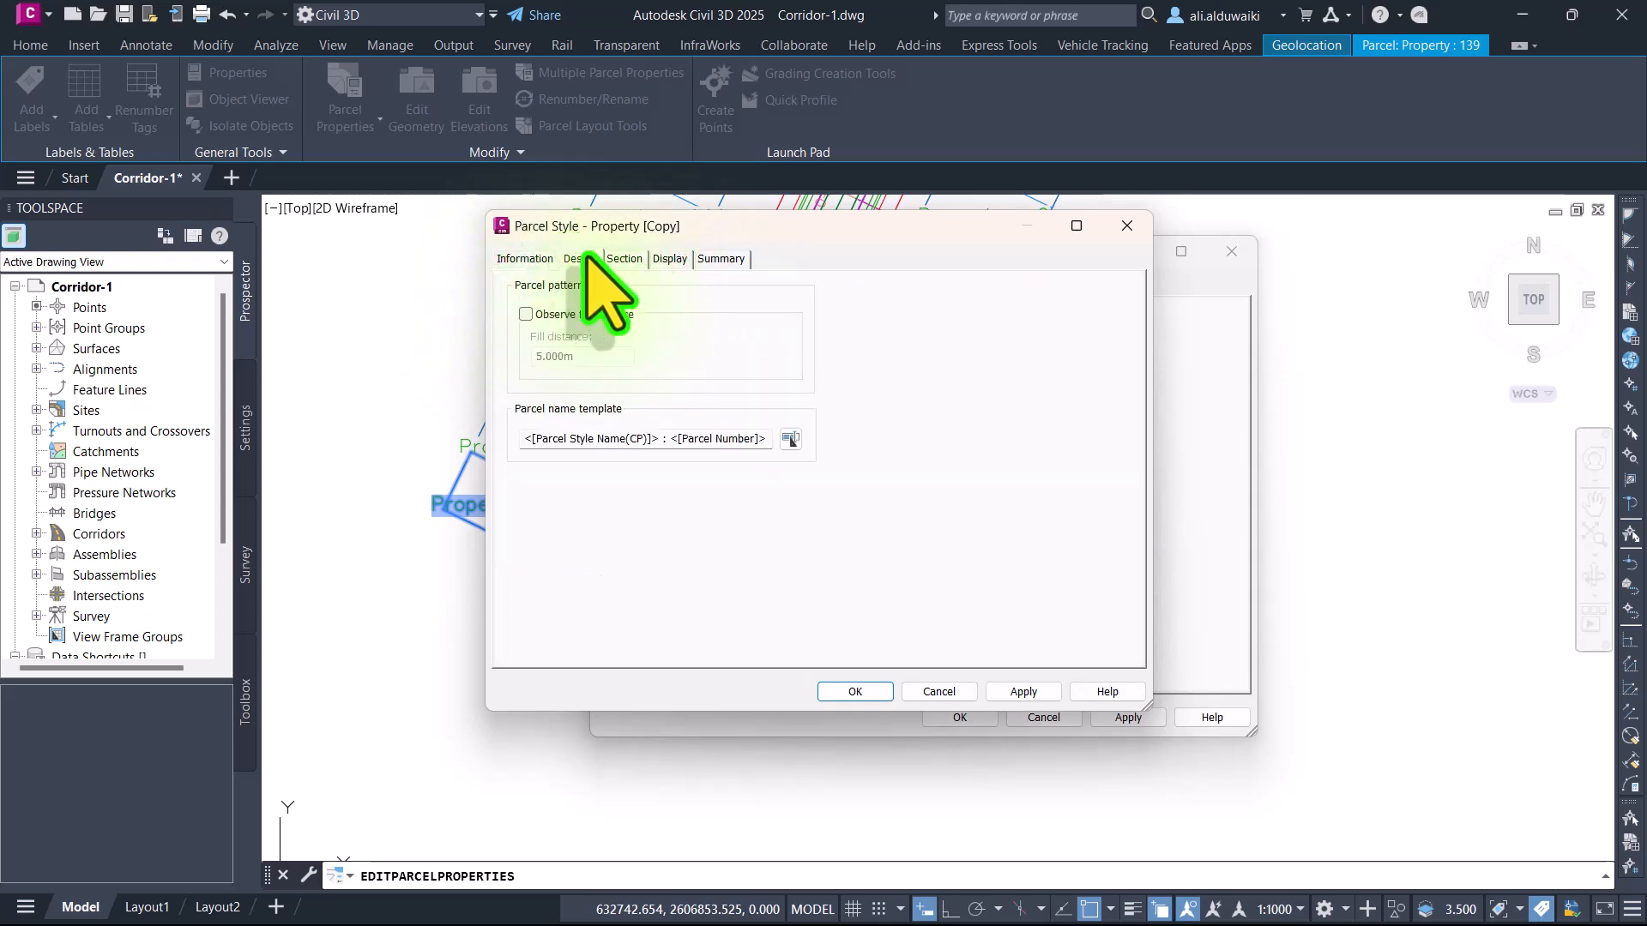
left_click(617, 258)
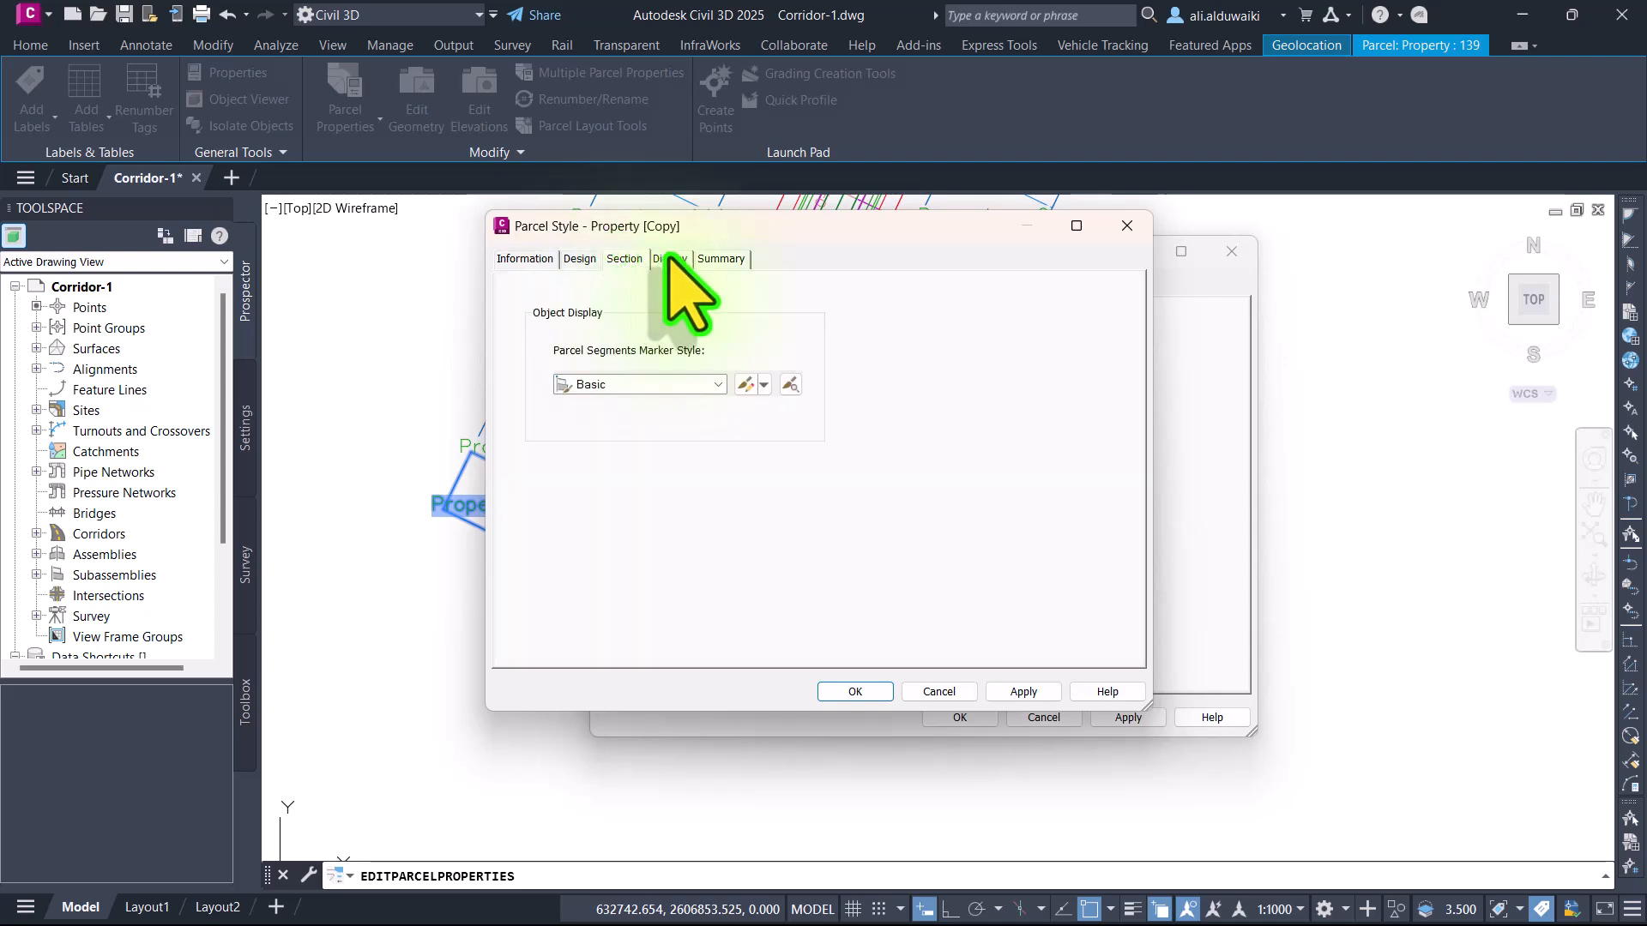
left_click(668, 259)
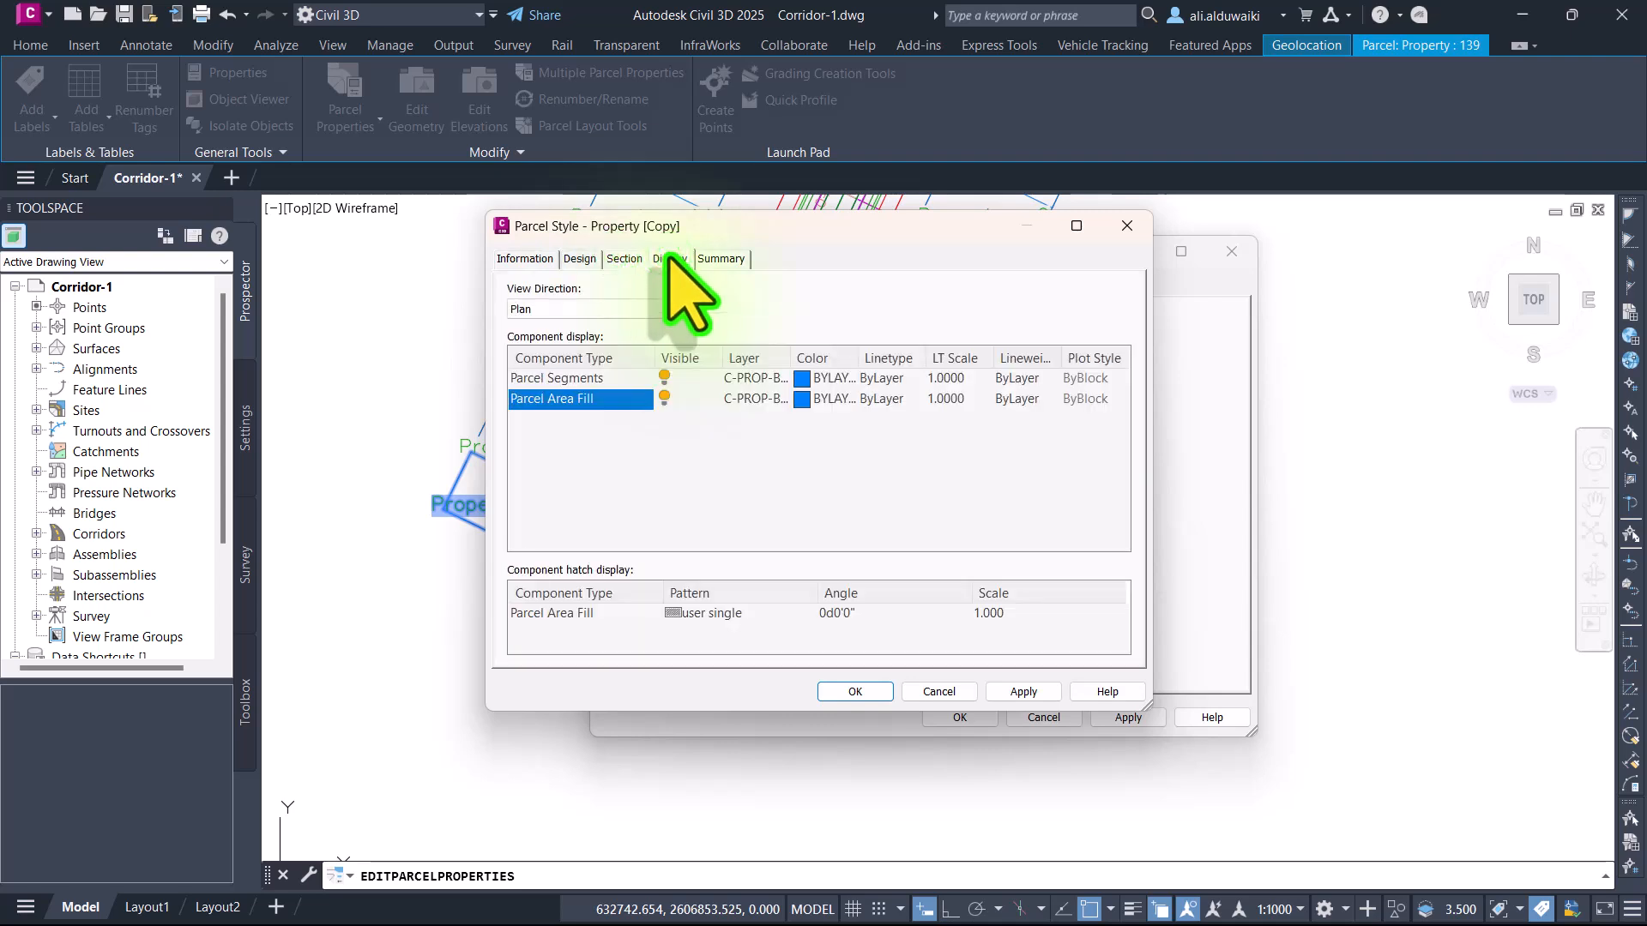
left_click(718, 258)
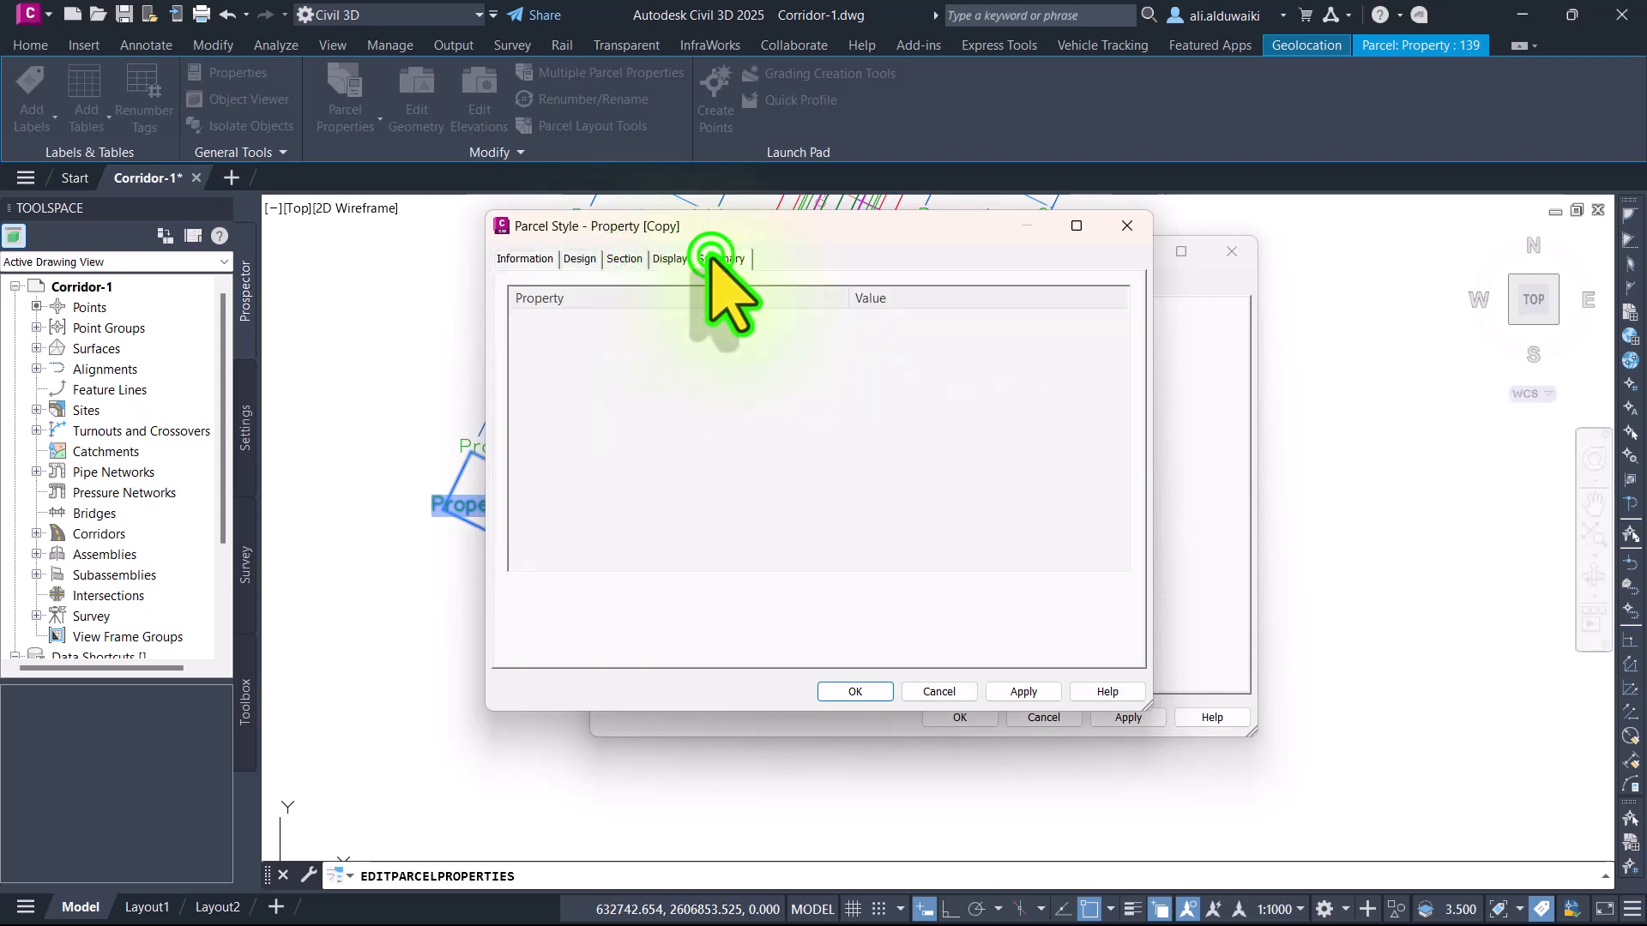
left_click(839, 693)
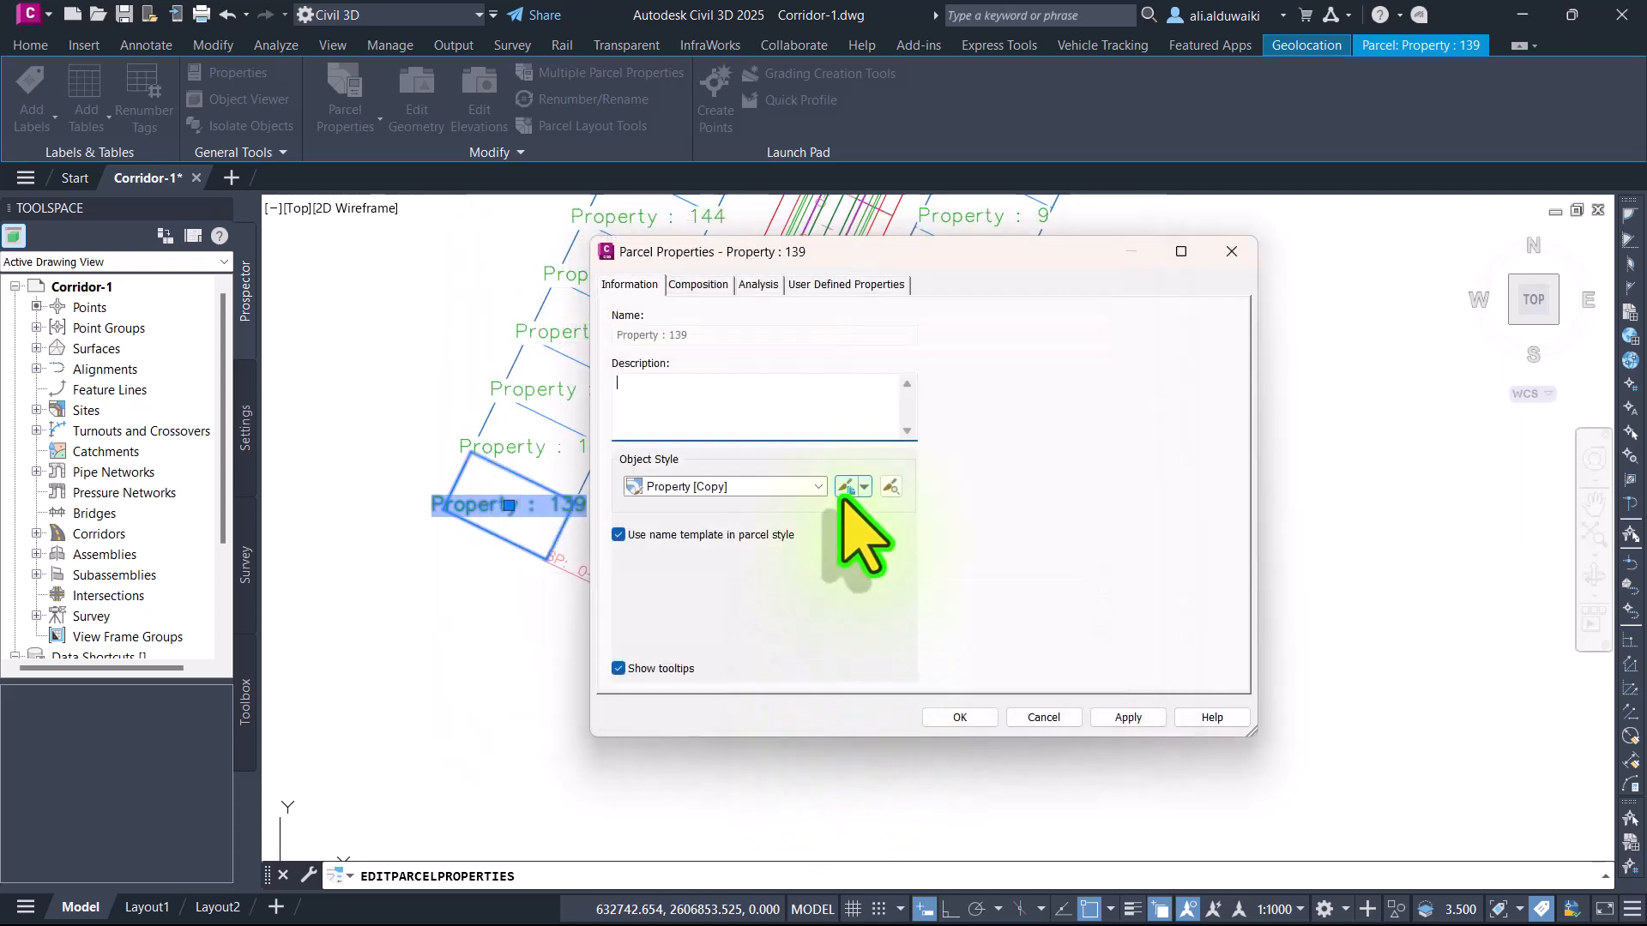
Step: Set the parcel's area selection label style to Name Area & Perimeter and create a copy of that label style
left_click(698, 284)
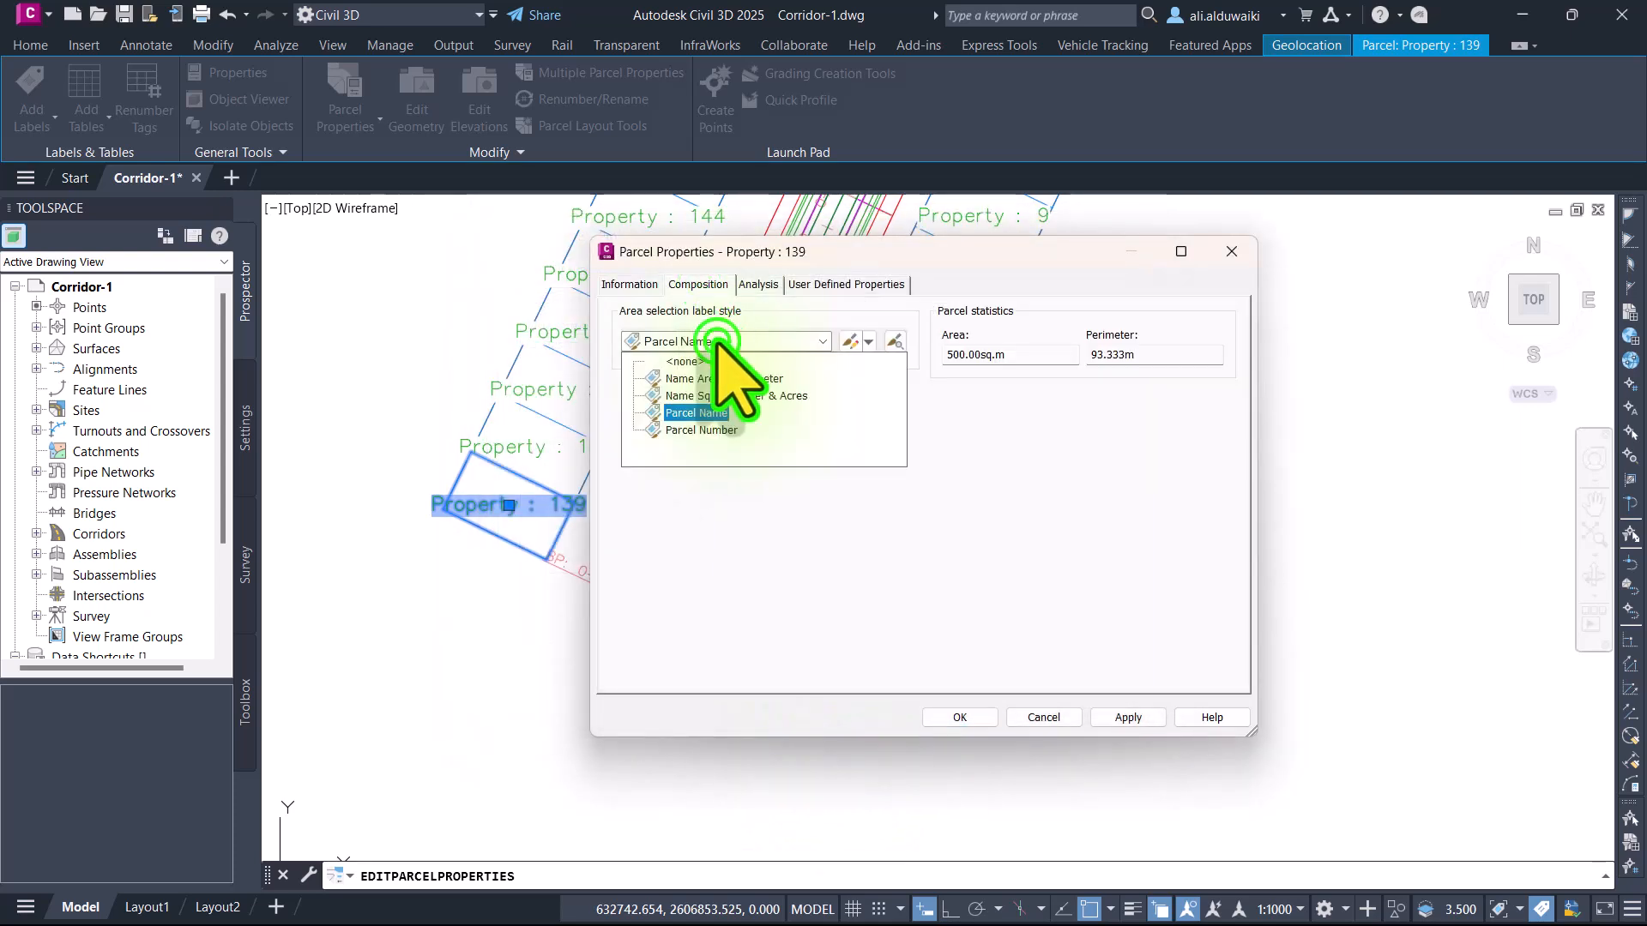
left_click(746, 379)
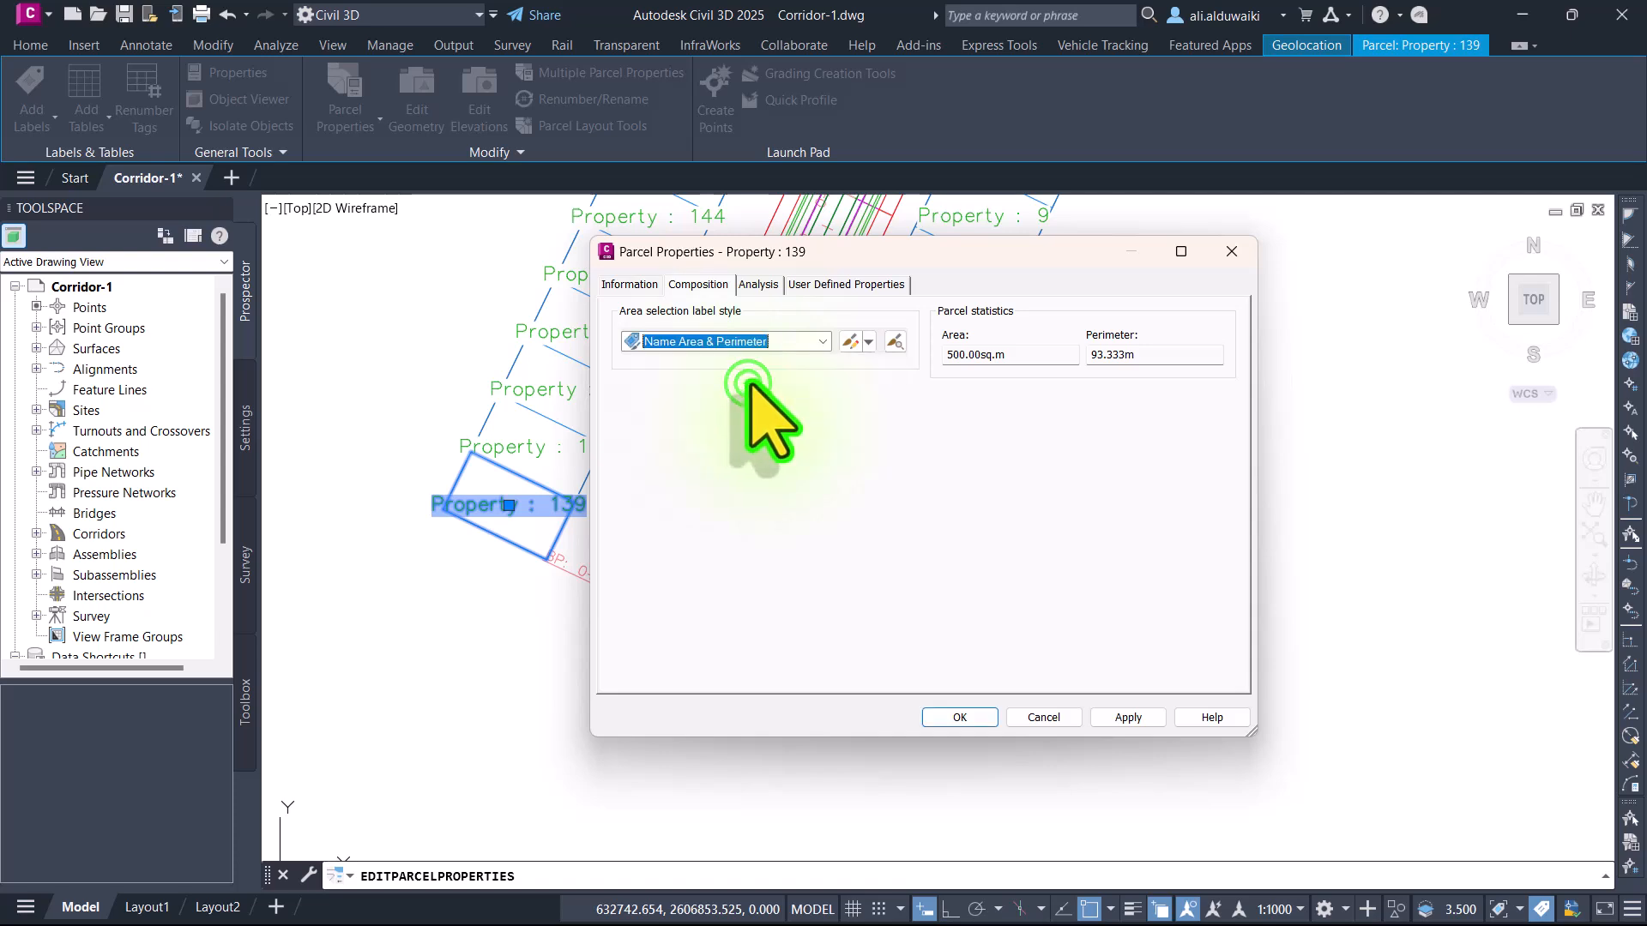
left_click(868, 342)
left_click(896, 391)
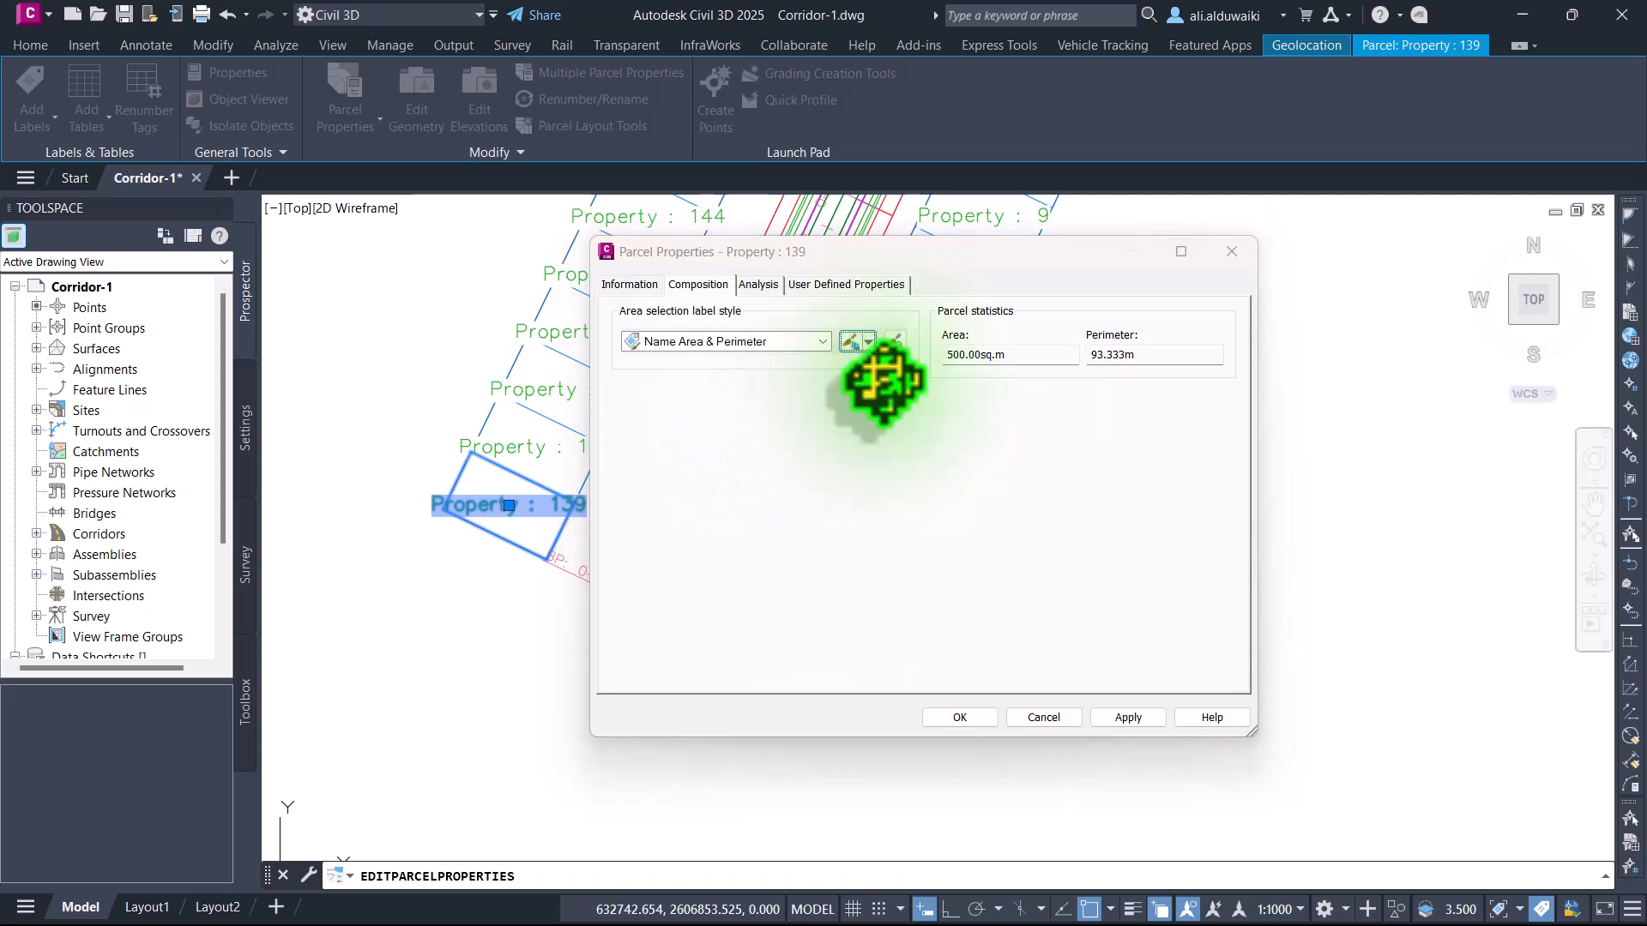
Step: Set the text height of the Area component to 1 mm in the copied label style's layout
left_click(382, 297)
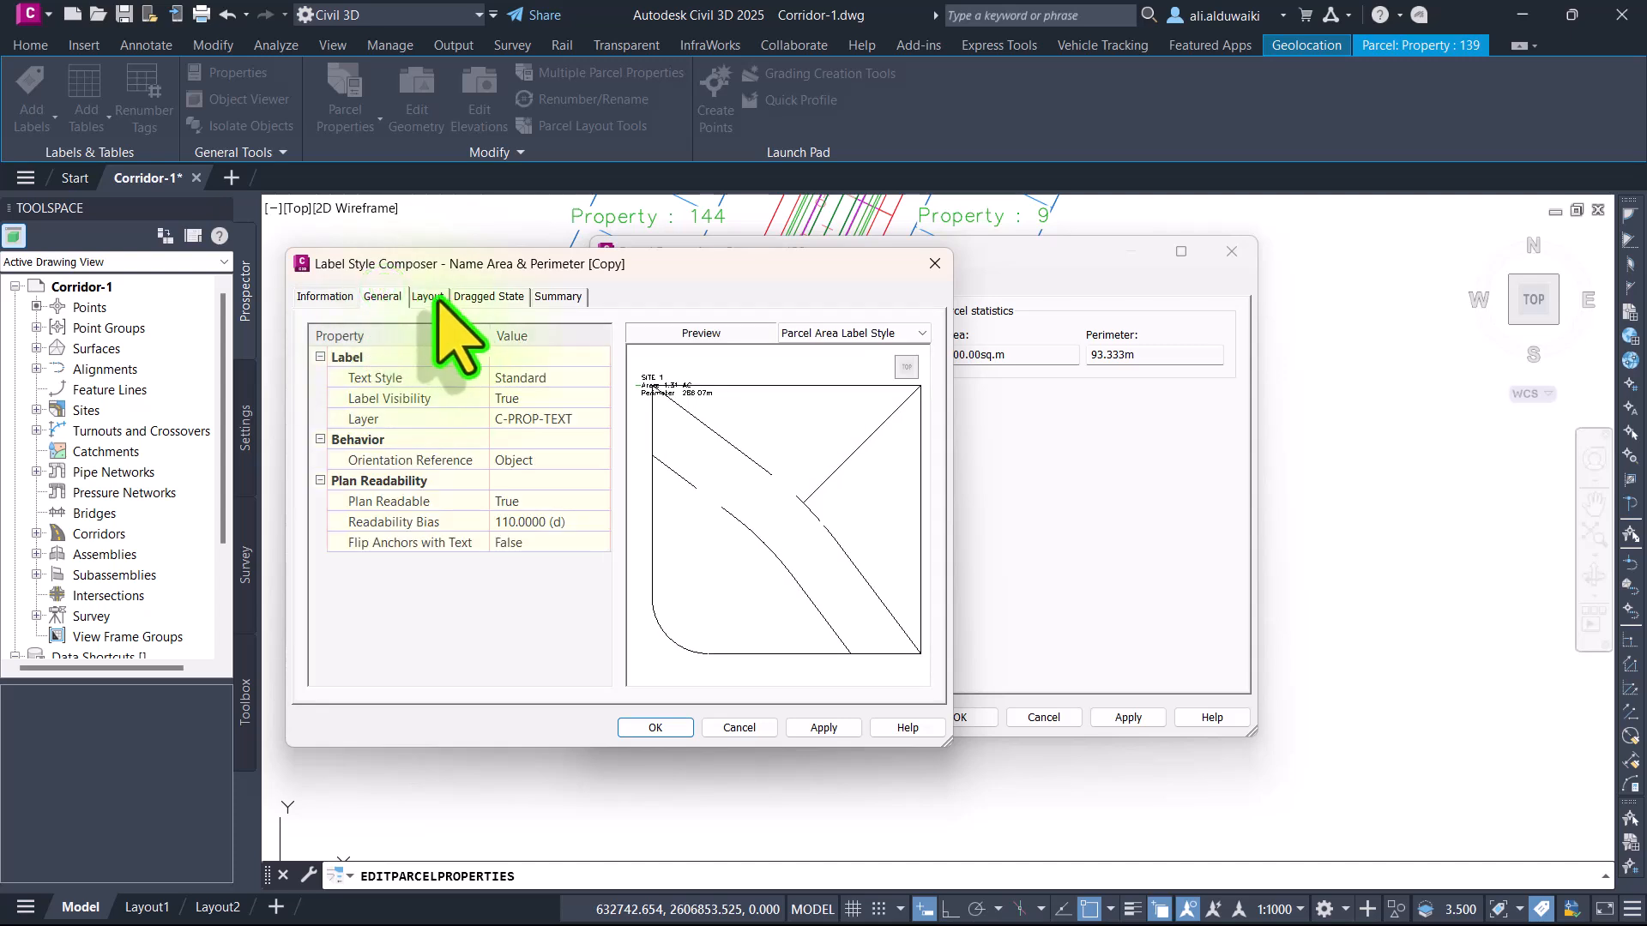
left_click(429, 297)
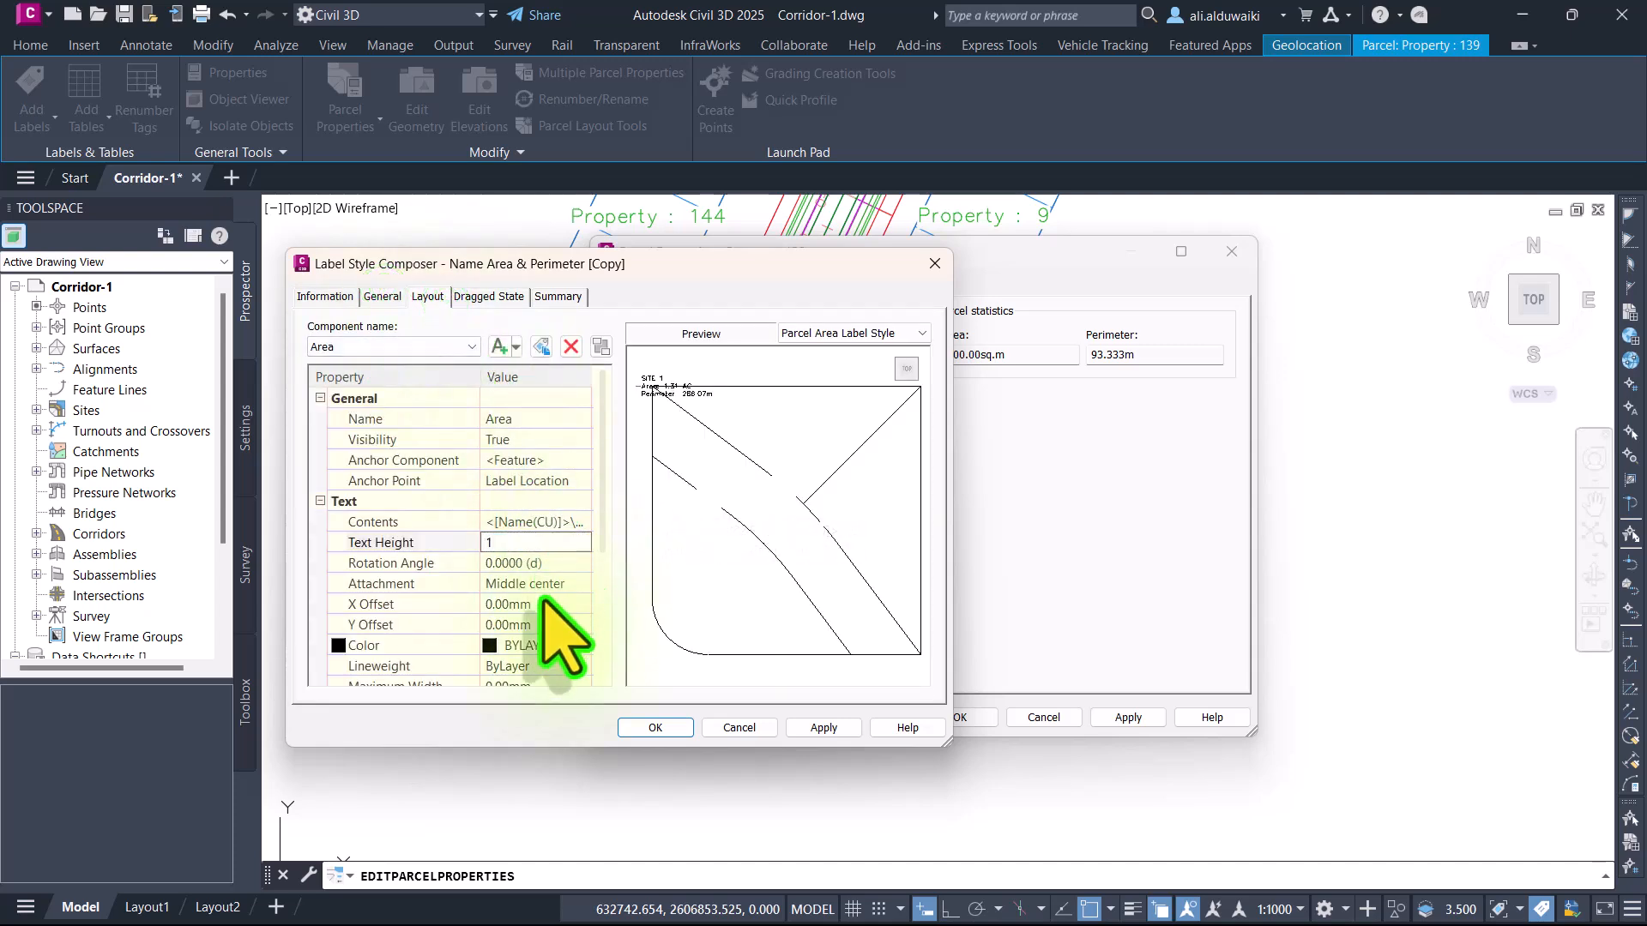
key("Return")
scroll(562, 639, "down", 2)
scroll(562, 639, "up", 1)
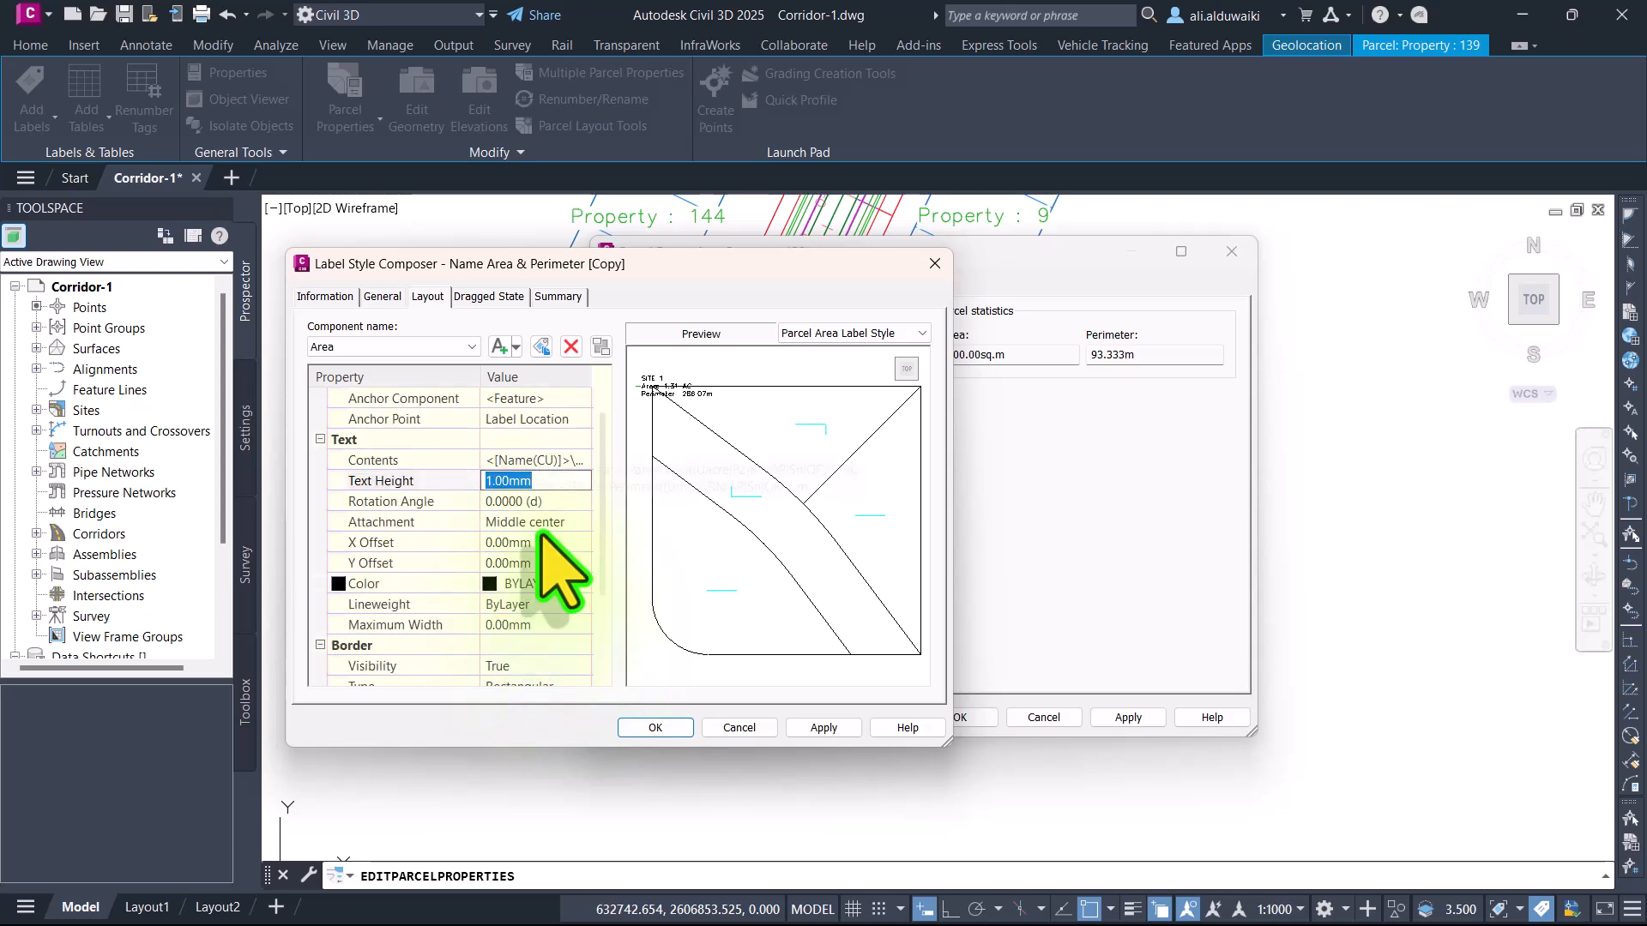
Step: Edit the Area component's text contents and format the Name field in bold blue SimSun-ExtB
left_click(577, 458)
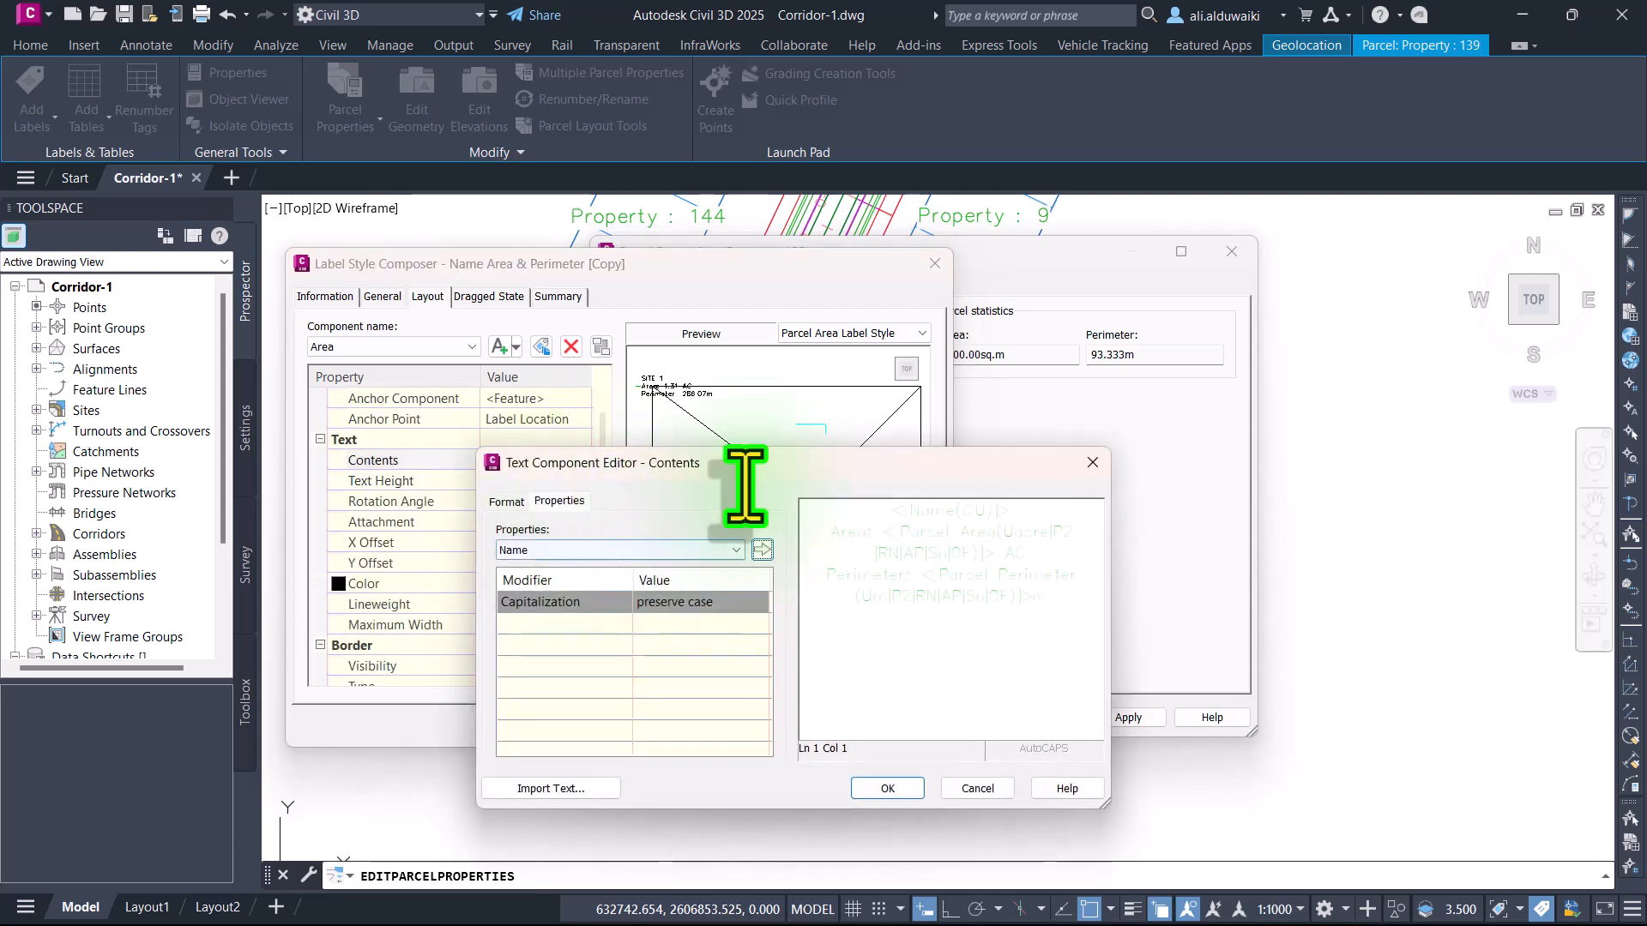
left_click_drag(894, 510, 1026, 513)
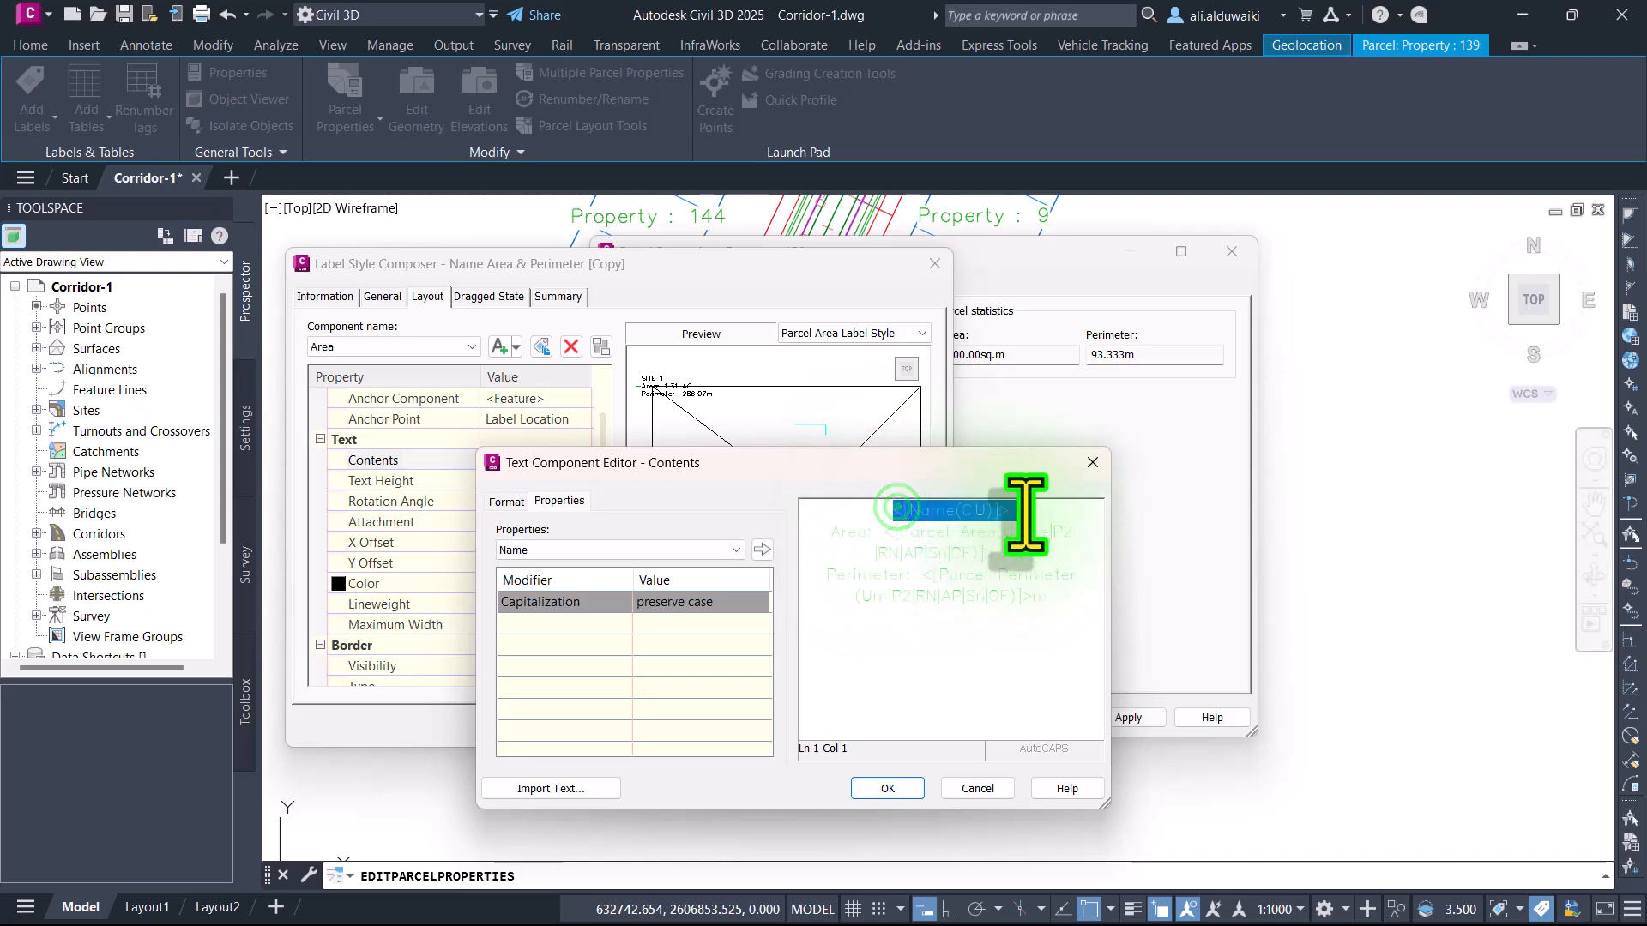
left_click(506, 501)
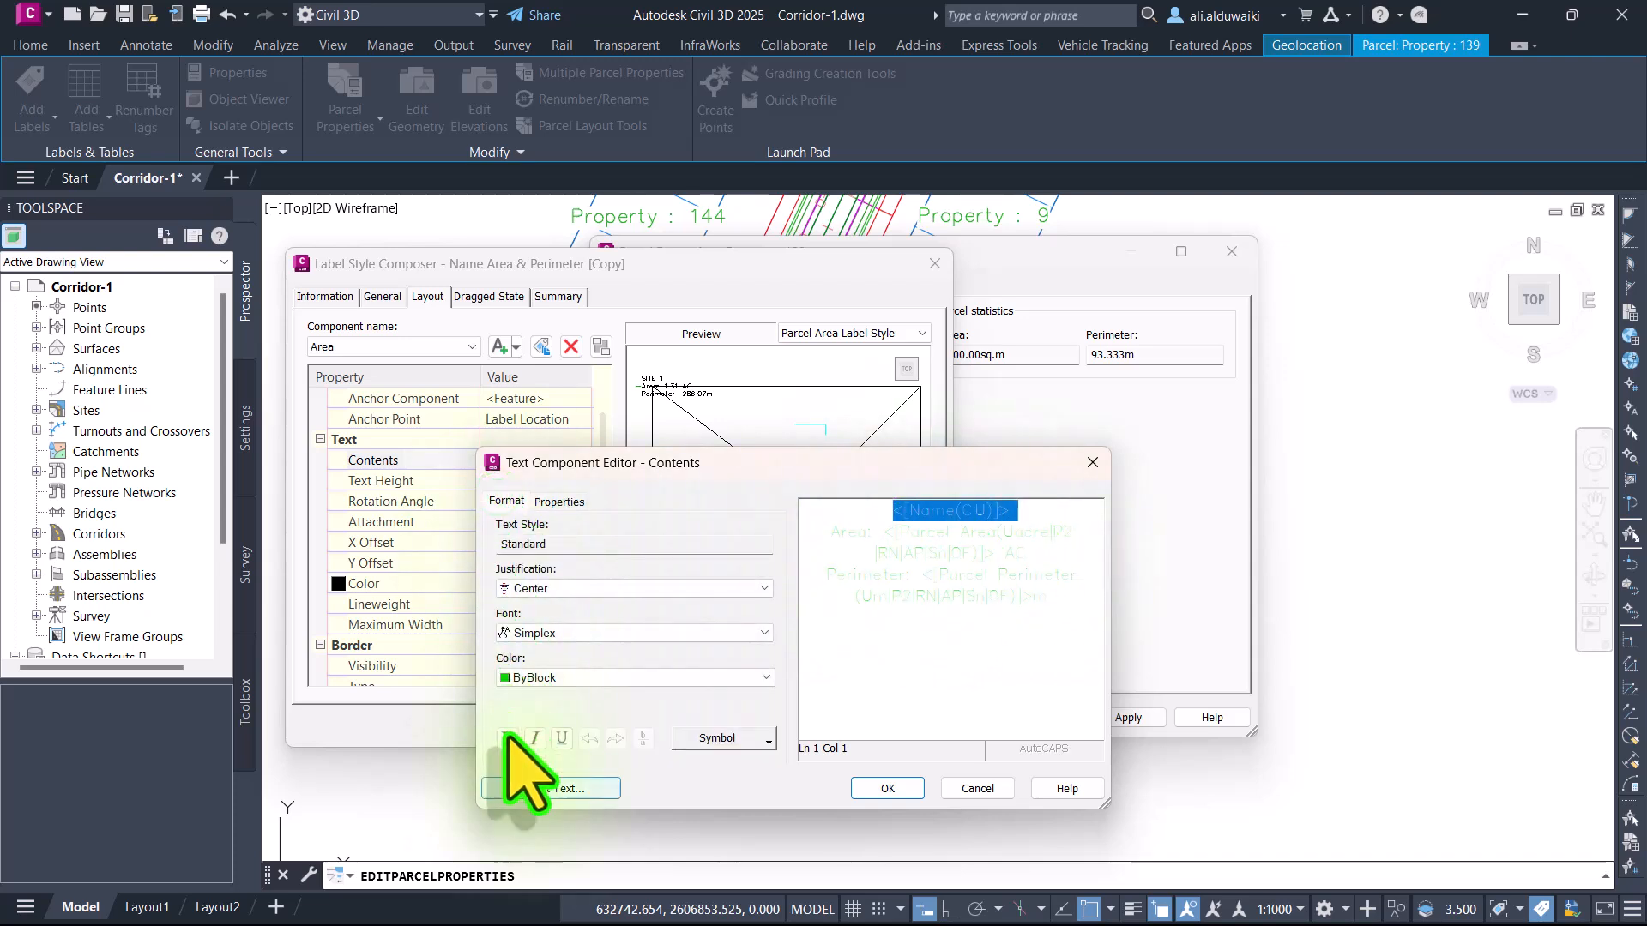
left_click(558, 678)
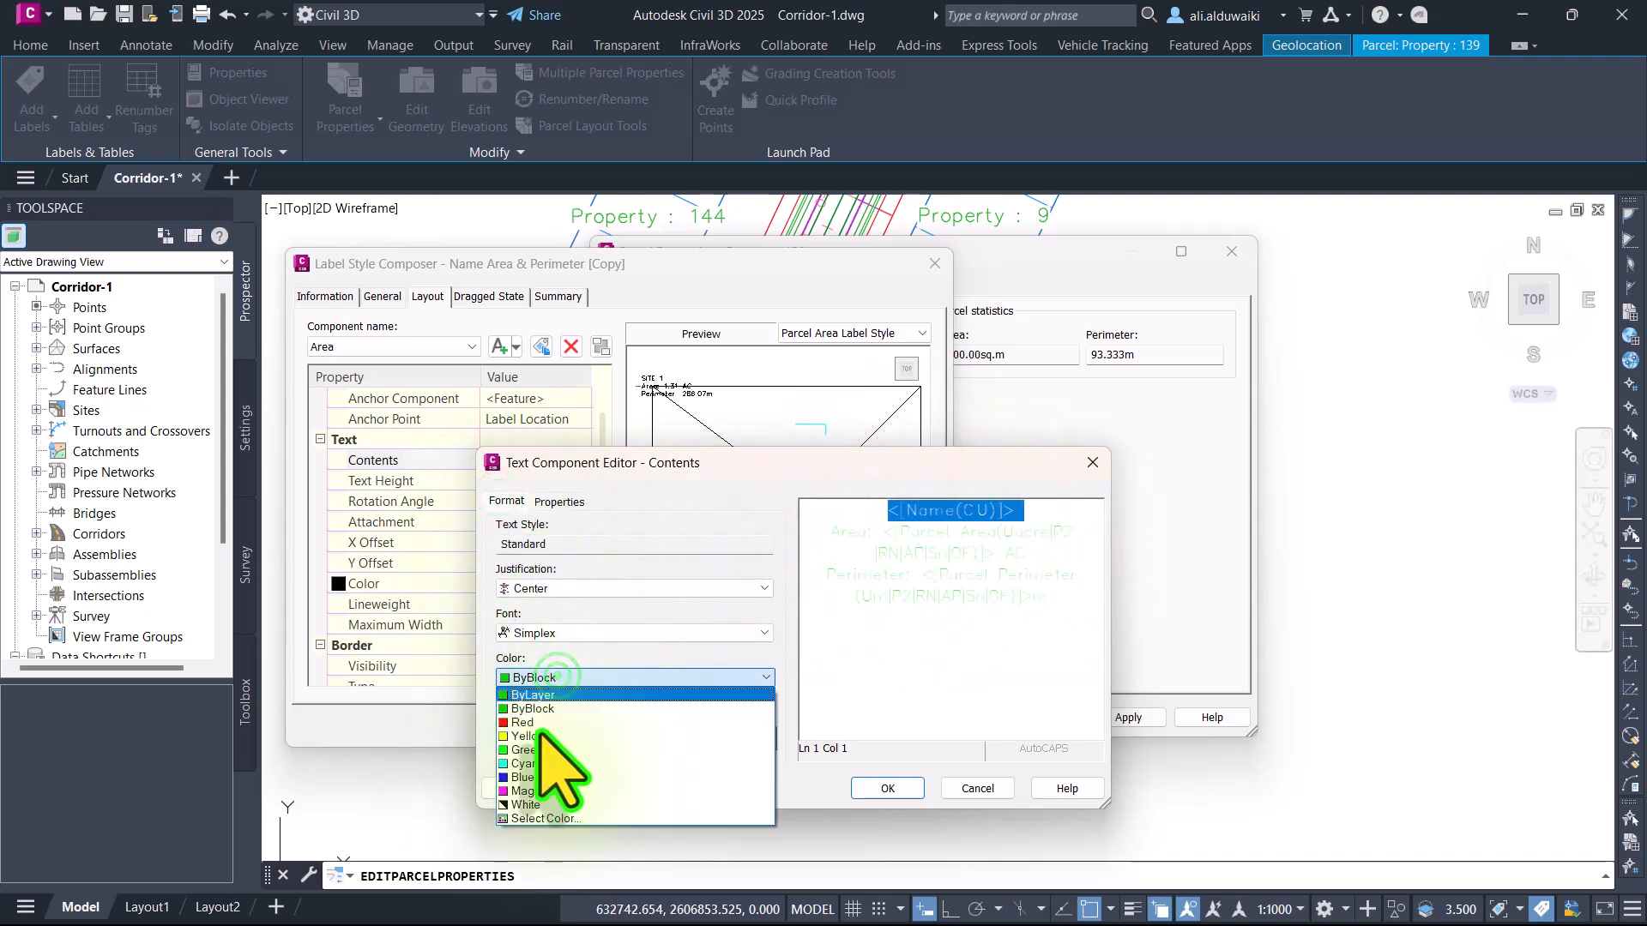
left_click(526, 776)
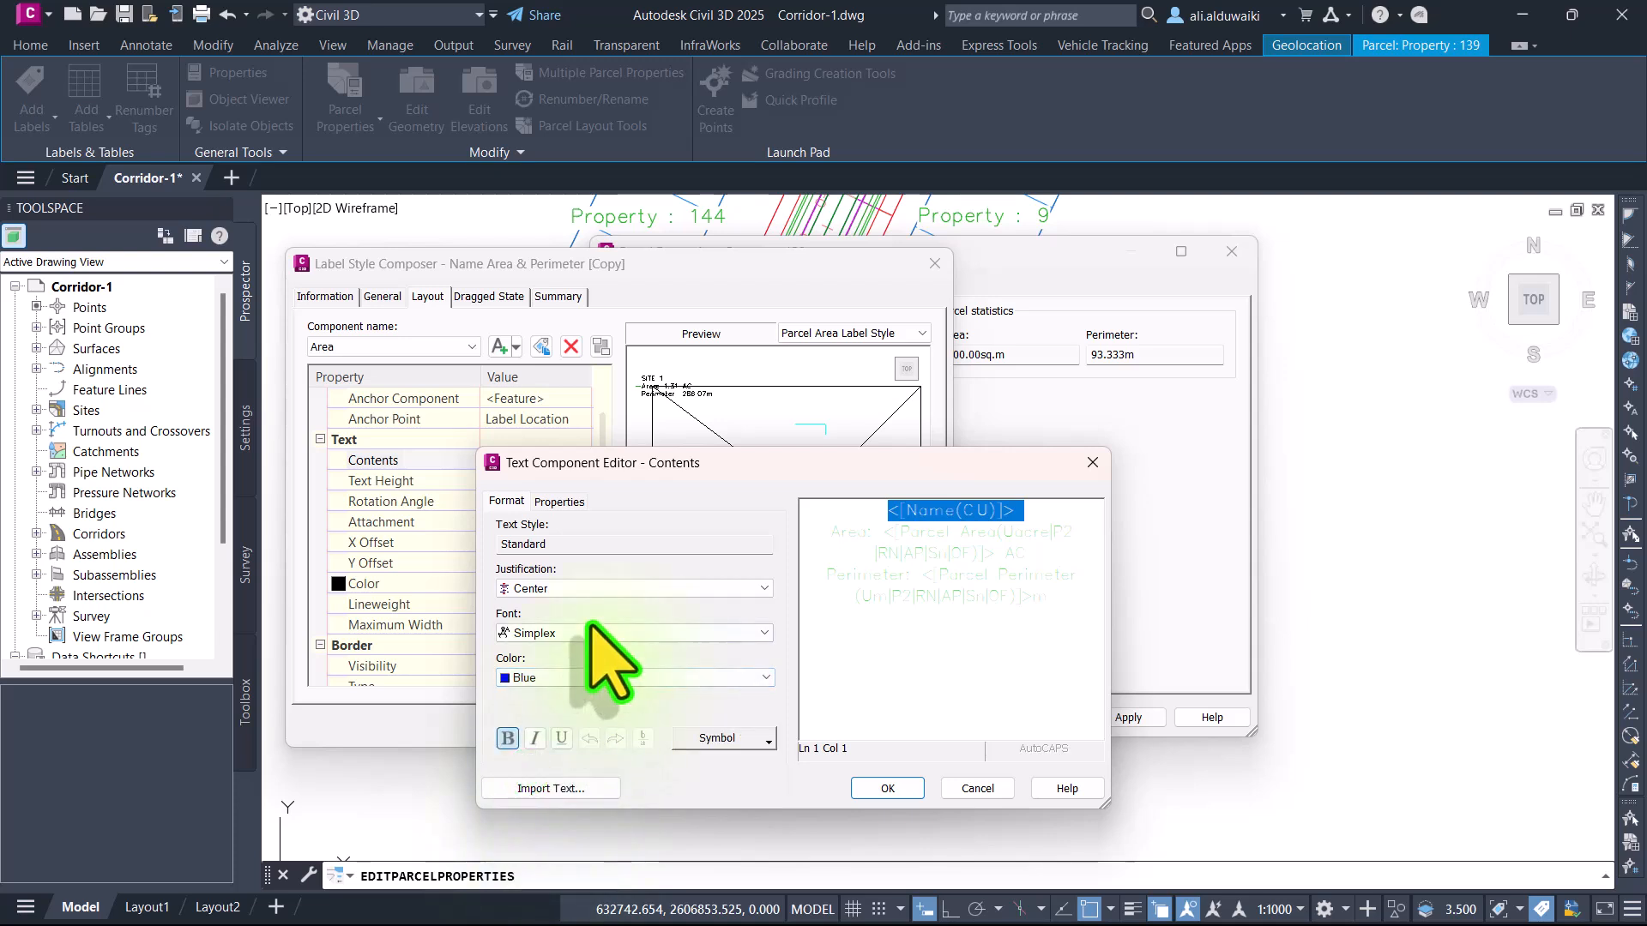
left_click(592, 632)
left_click(570, 656)
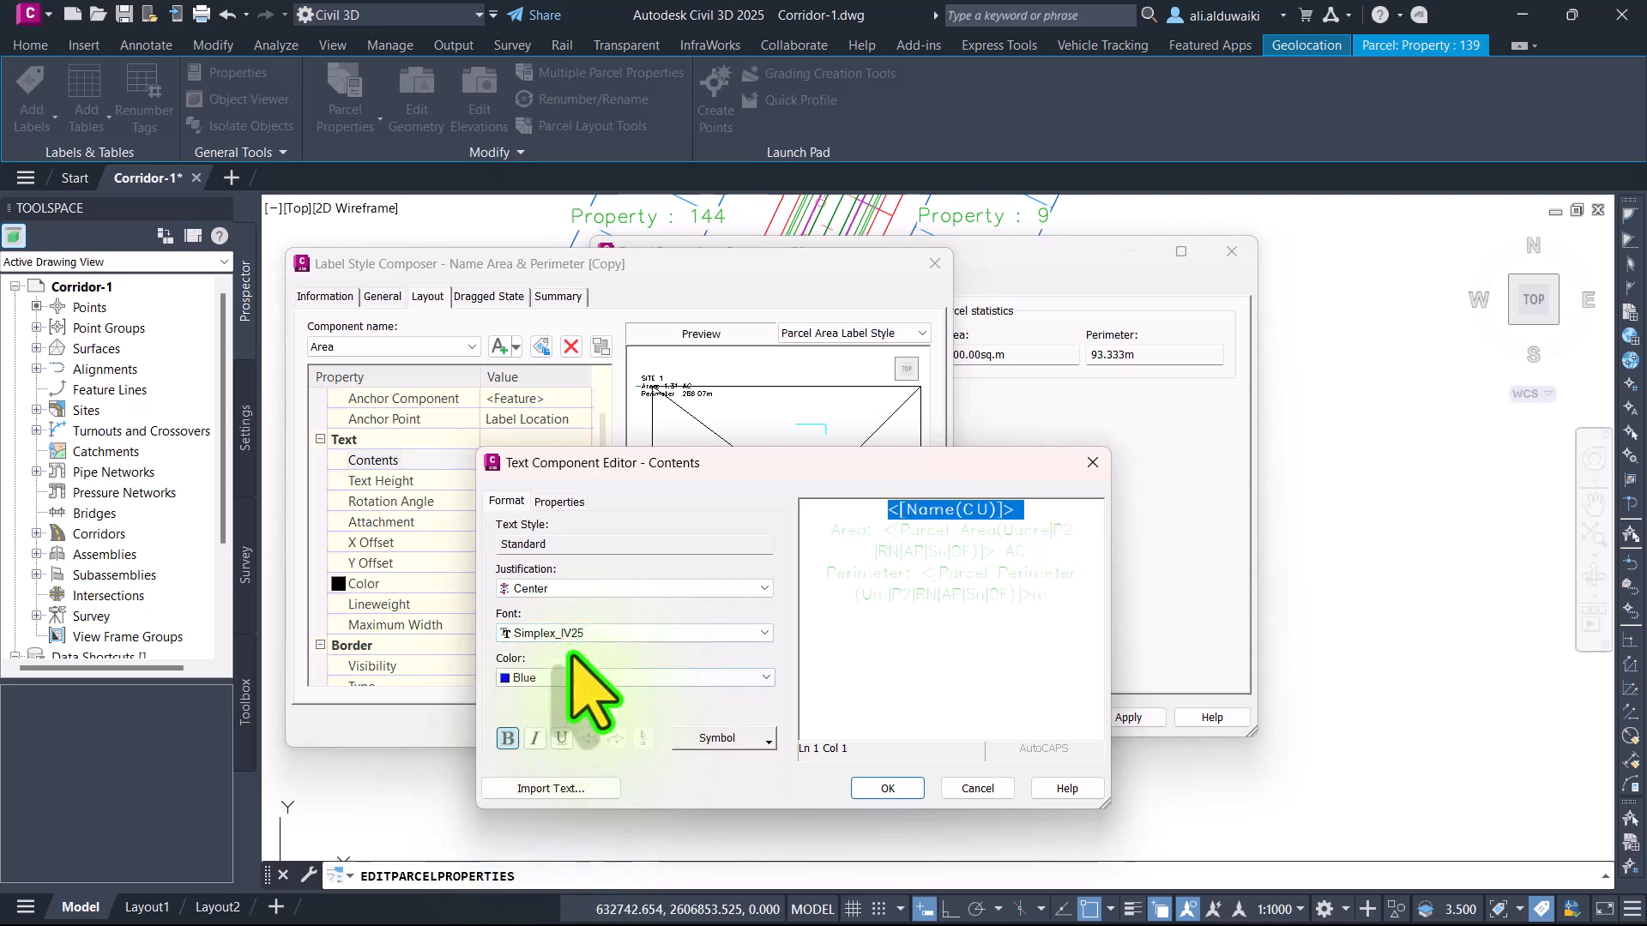
left_click(572, 638)
left_click(562, 719)
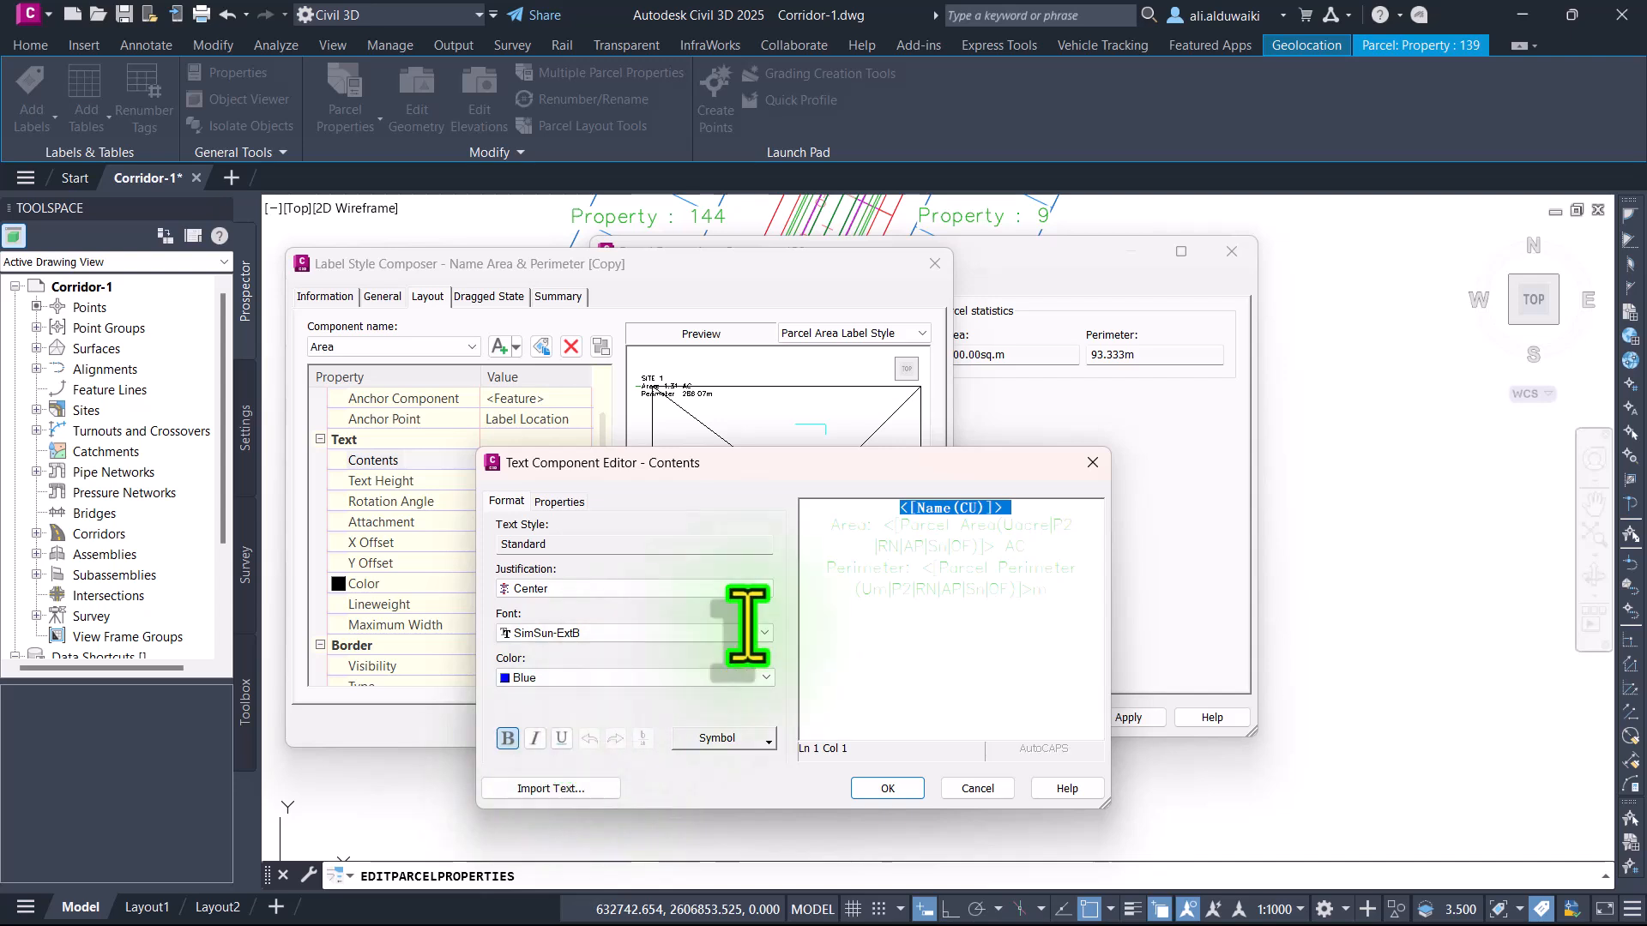
Step: Format the Area and Perimeter lines of the label contents in bold red Sitka Banner Semibold
left_click(918, 541)
left_click(845, 527)
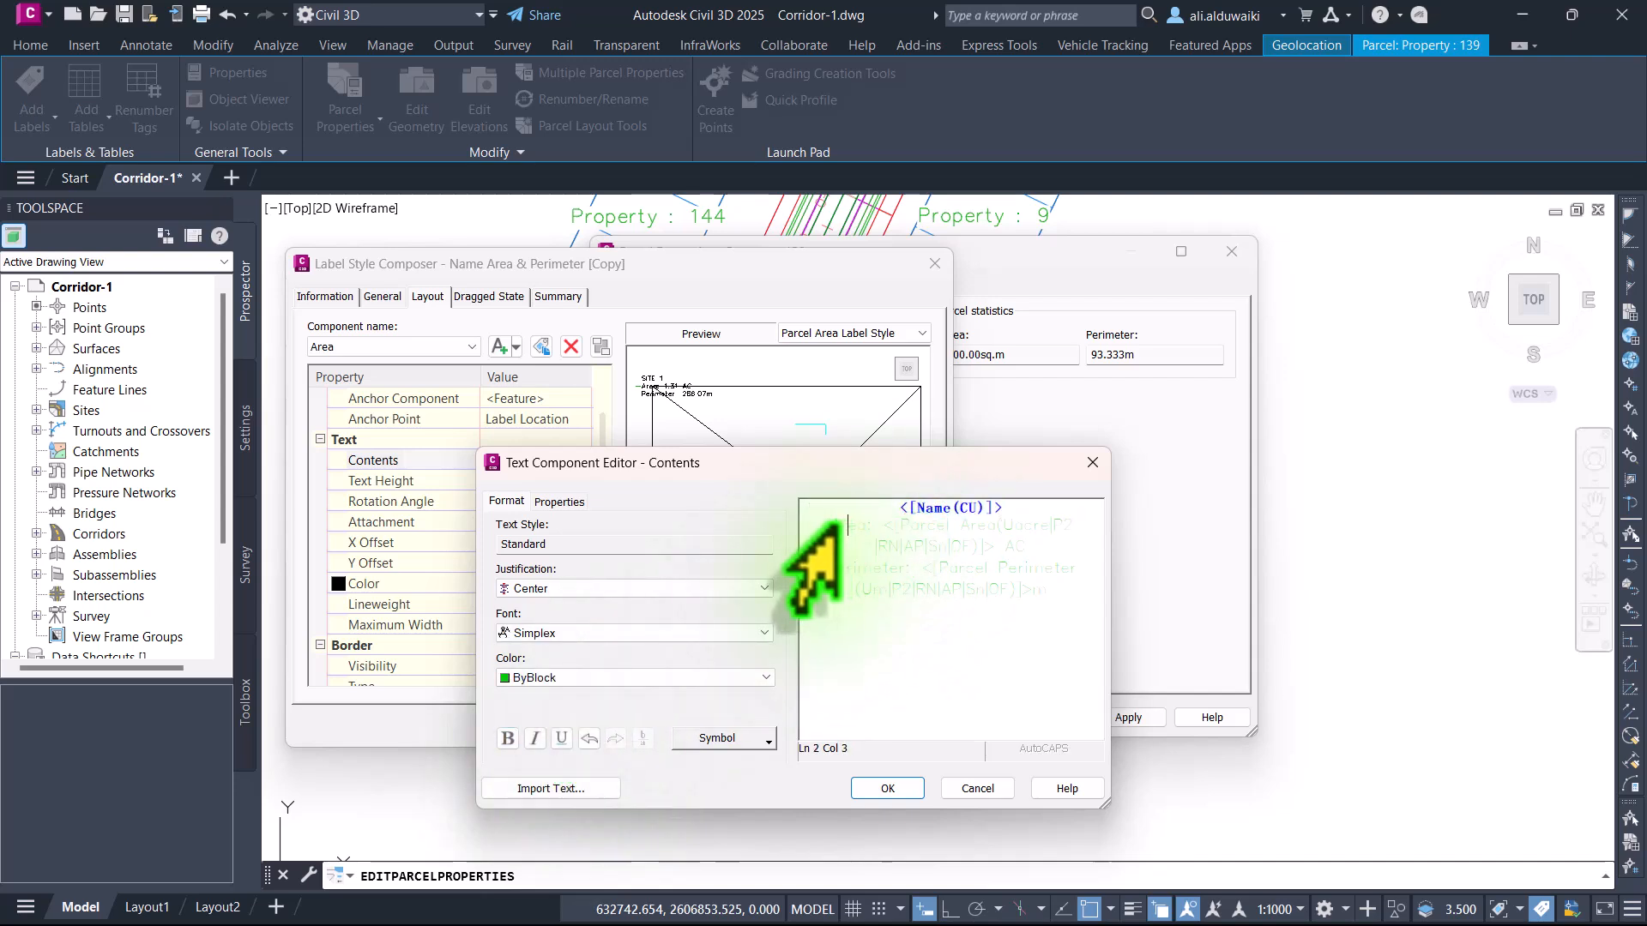
left_click_drag(836, 526, 1040, 551)
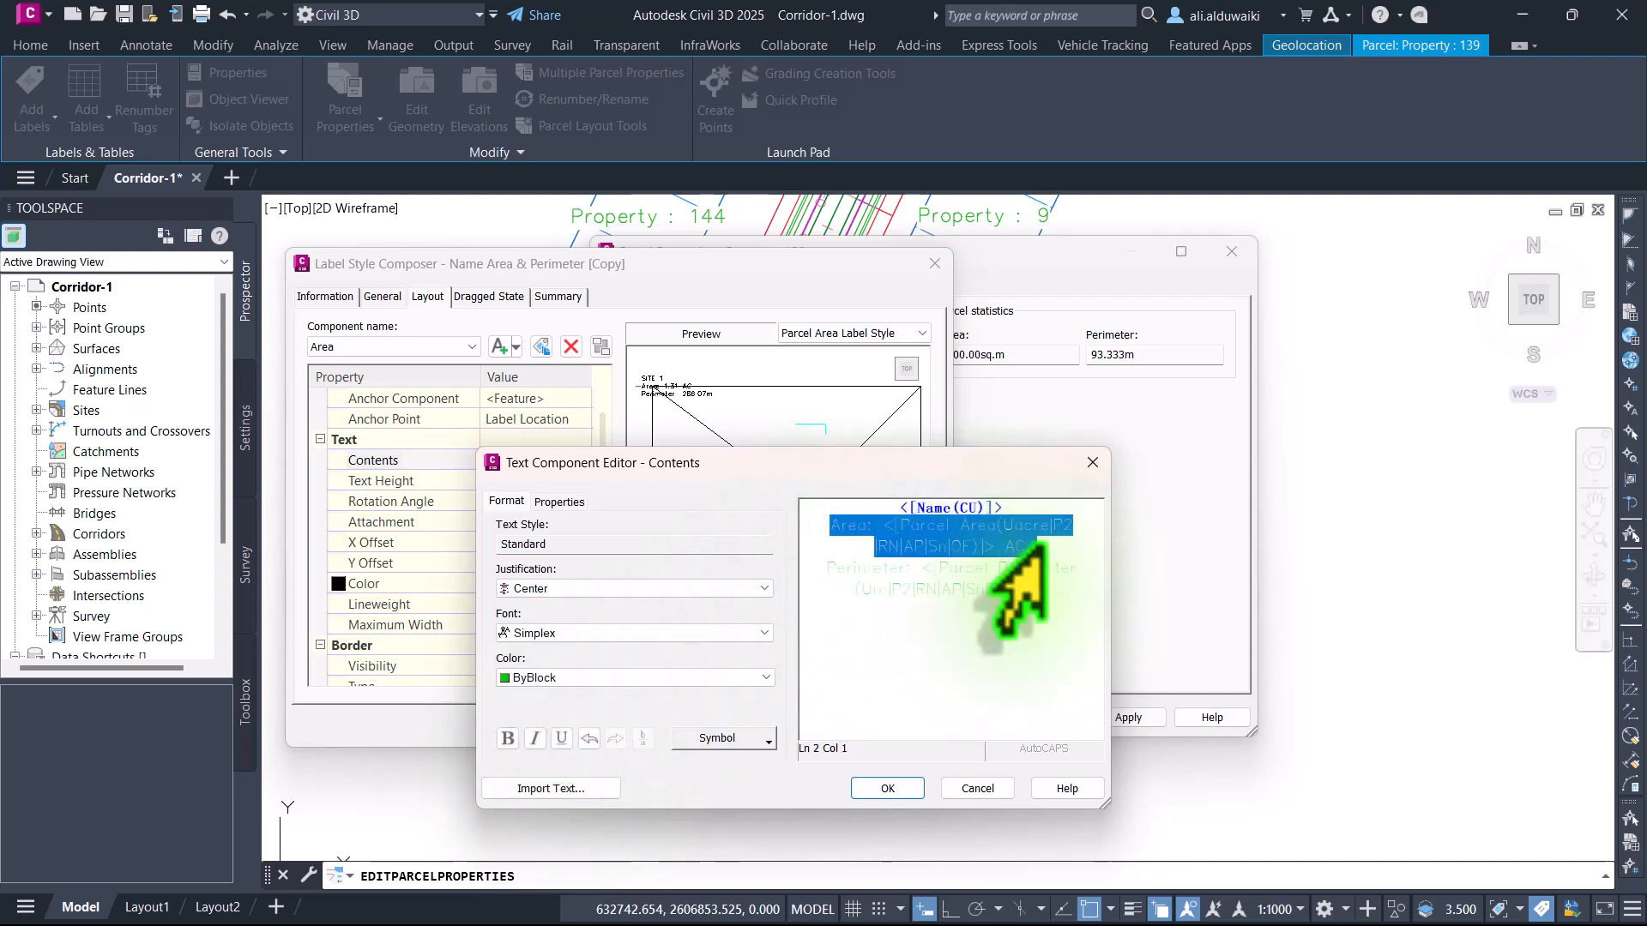
left_click(911, 599)
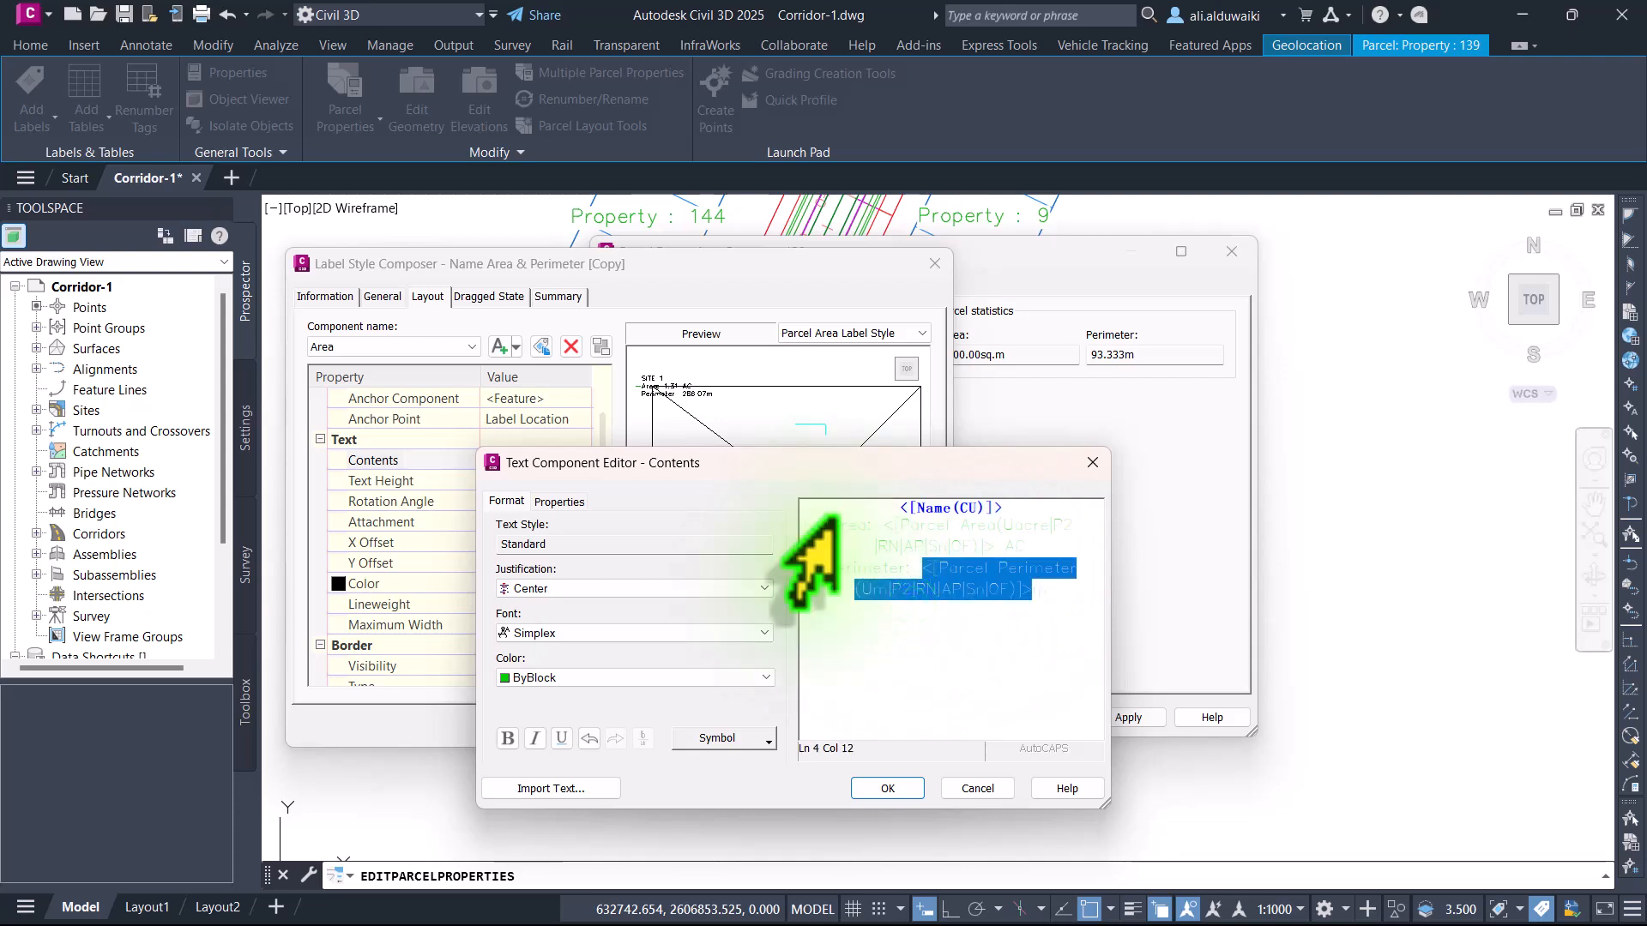
left_click_drag(837, 526, 1067, 625)
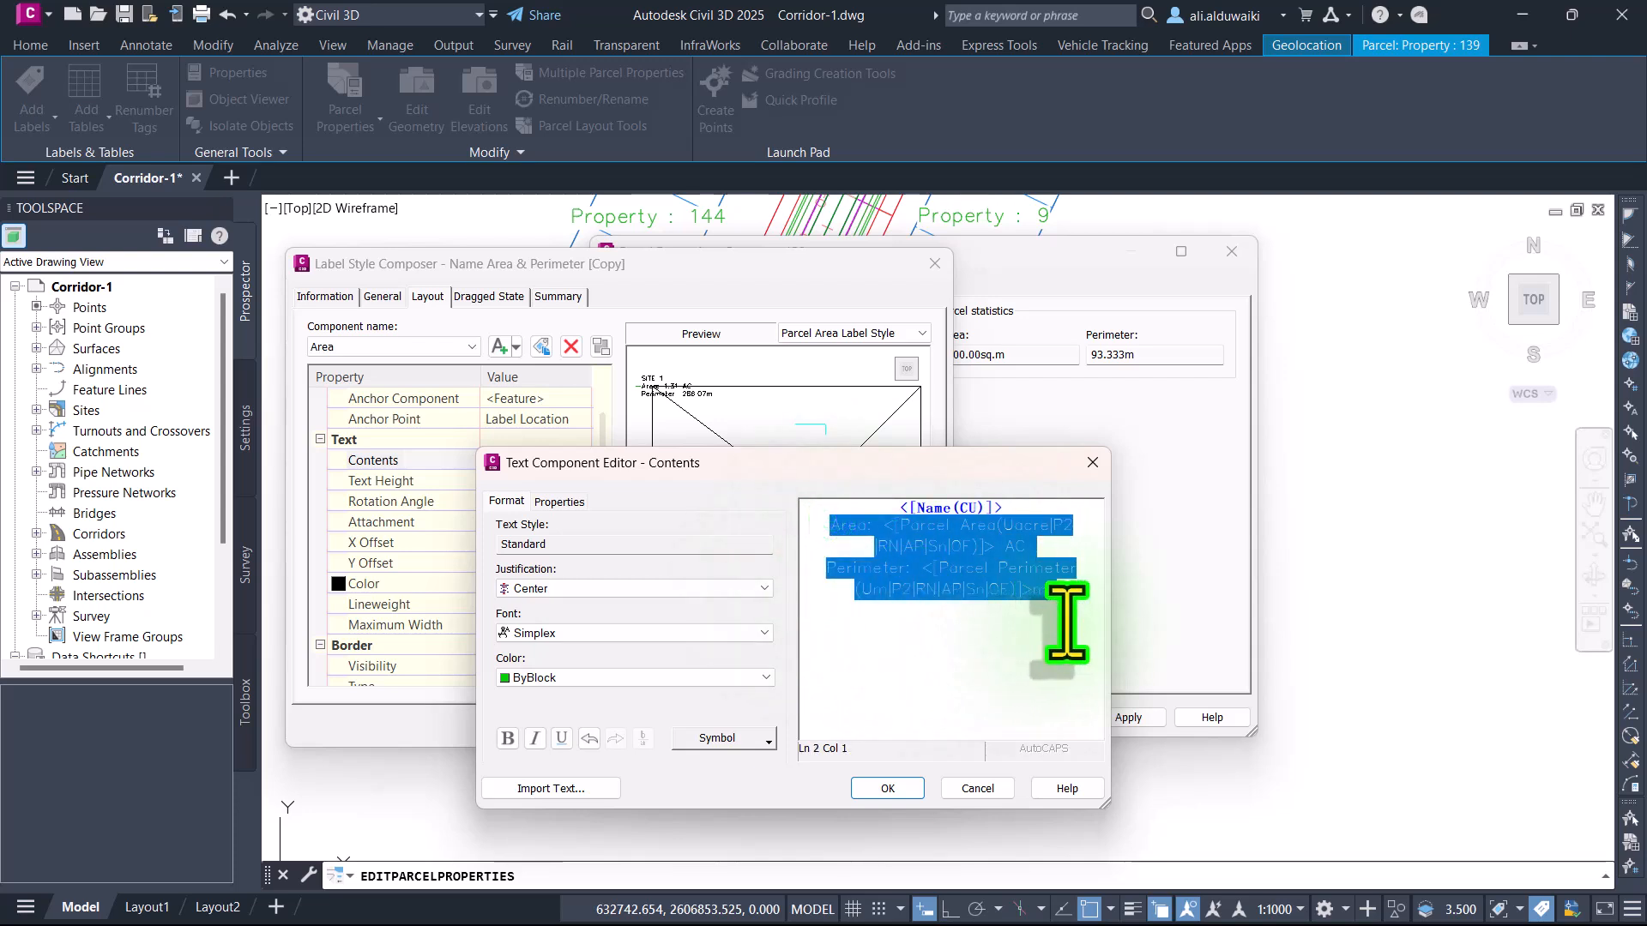
left_click(562, 677)
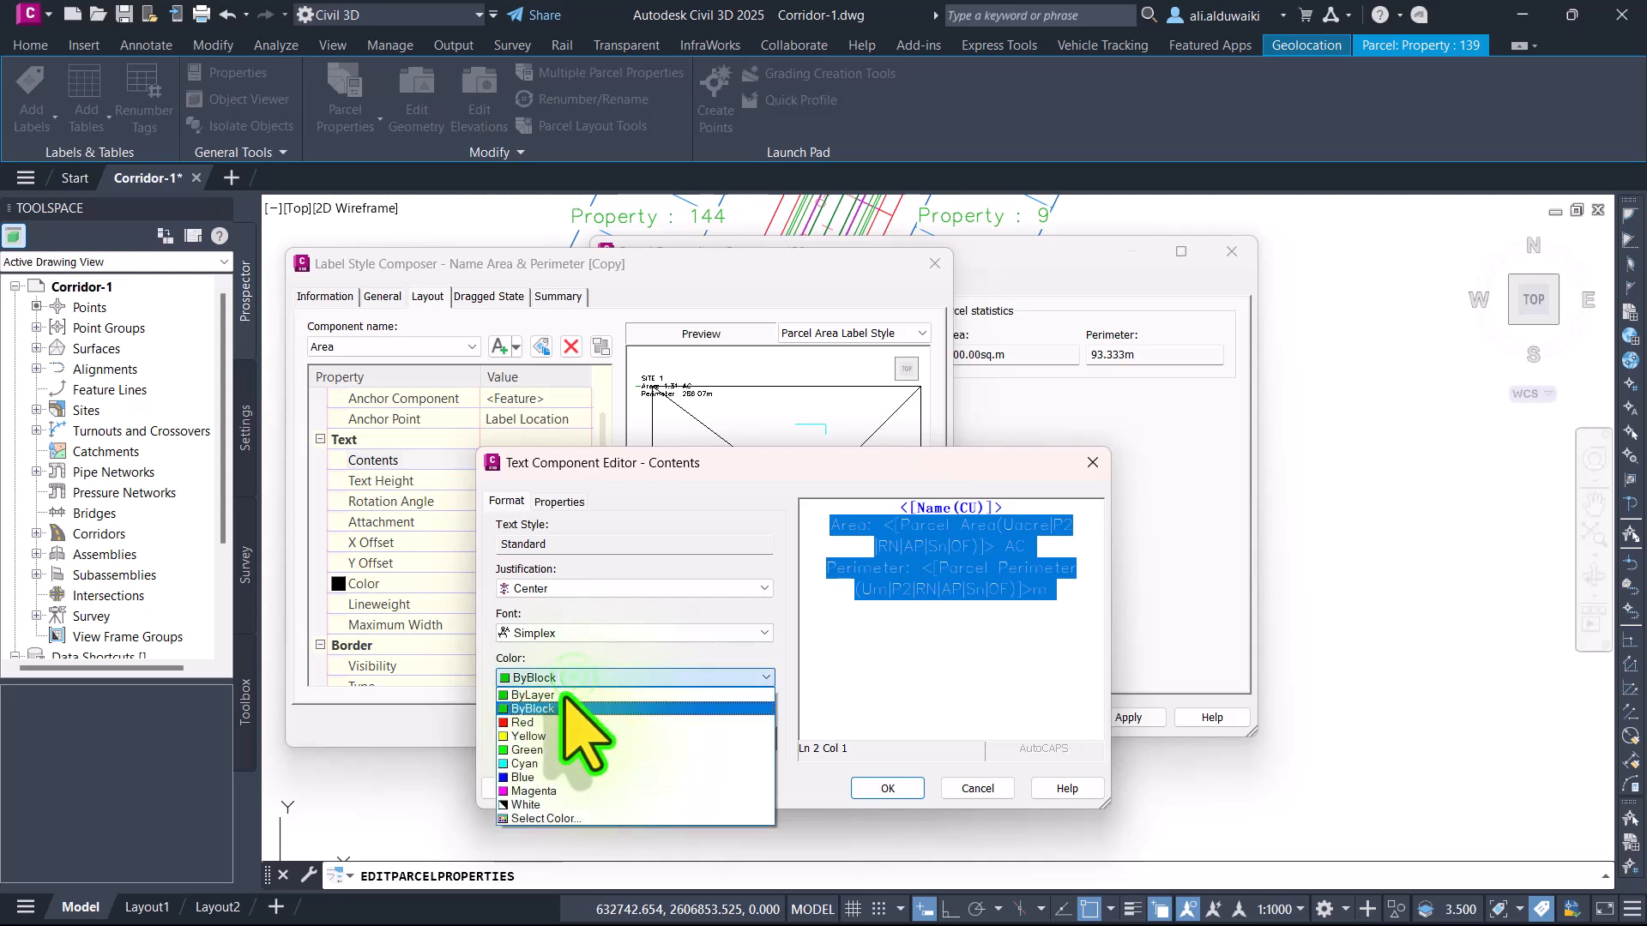
left_click(554, 716)
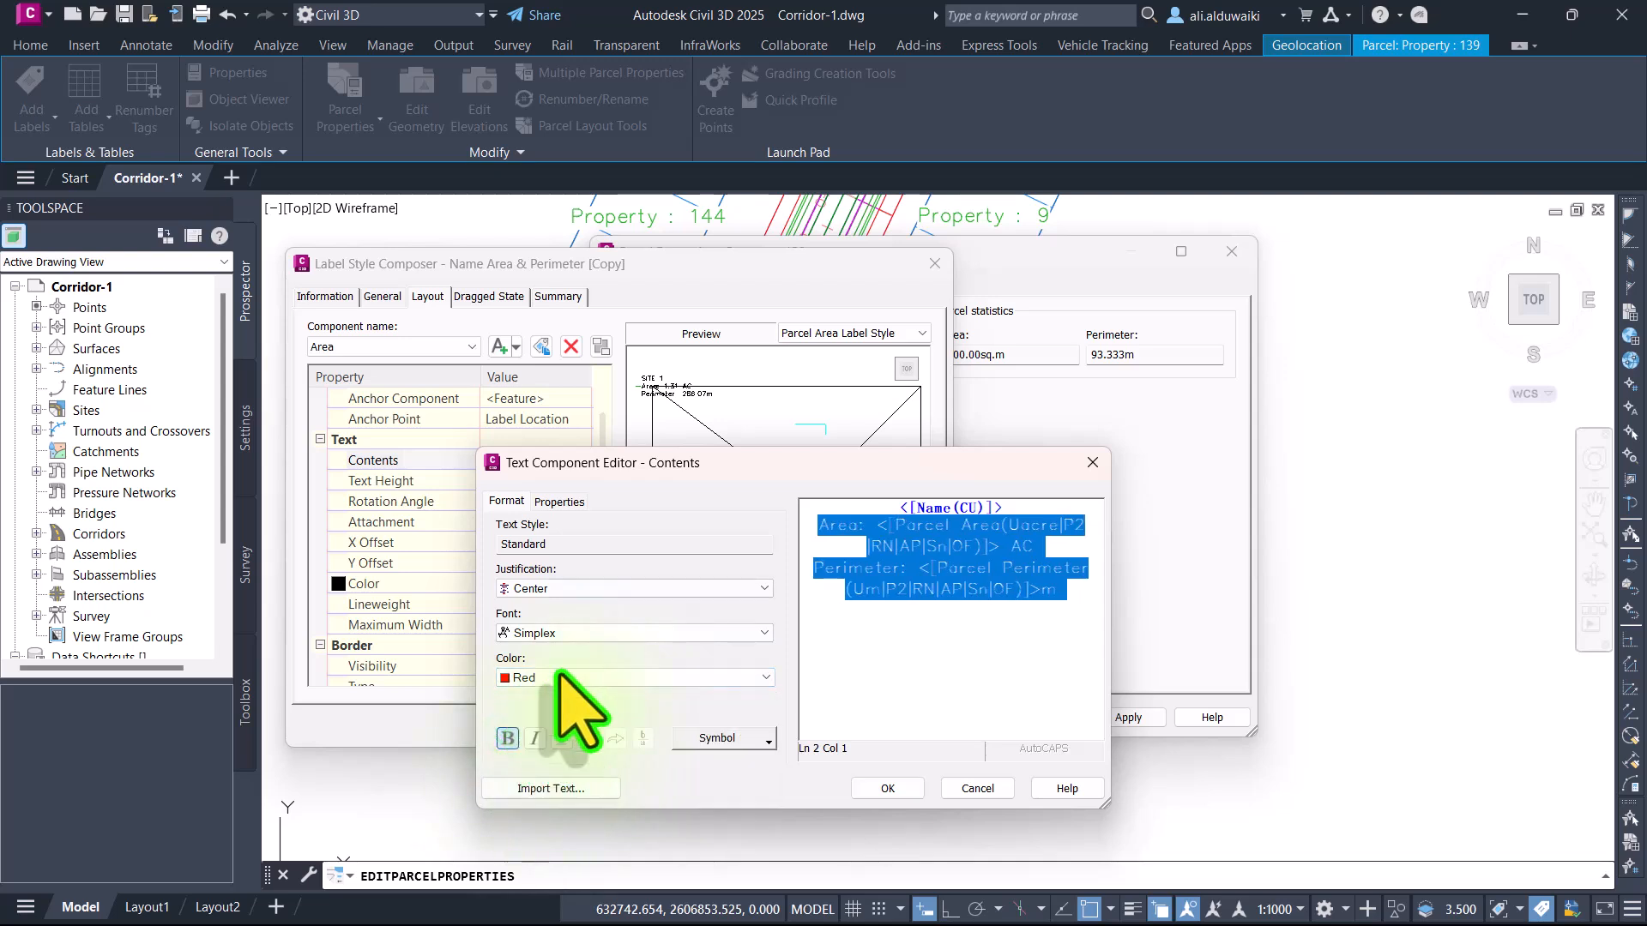
left_click(598, 633)
left_click(569, 701)
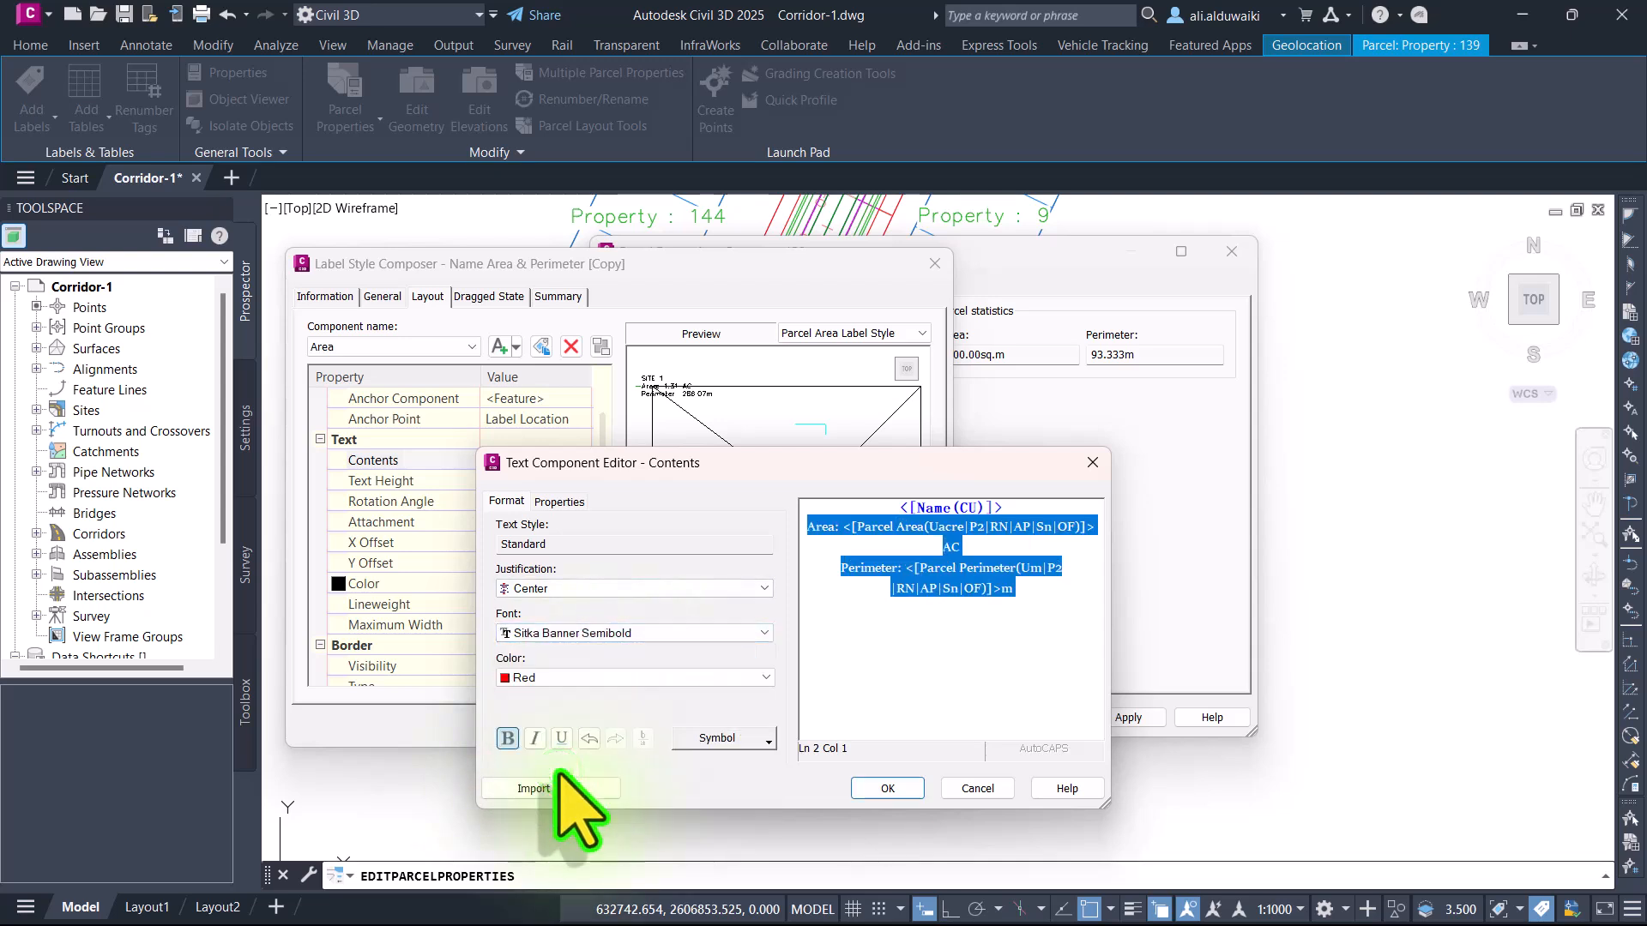
Step: Change the font of the Area and Perimeter lines to Sitka Heading Semibold and accept the label contents
left_click(603, 633)
scroll(569, 729, "down", 3)
left_click(571, 715)
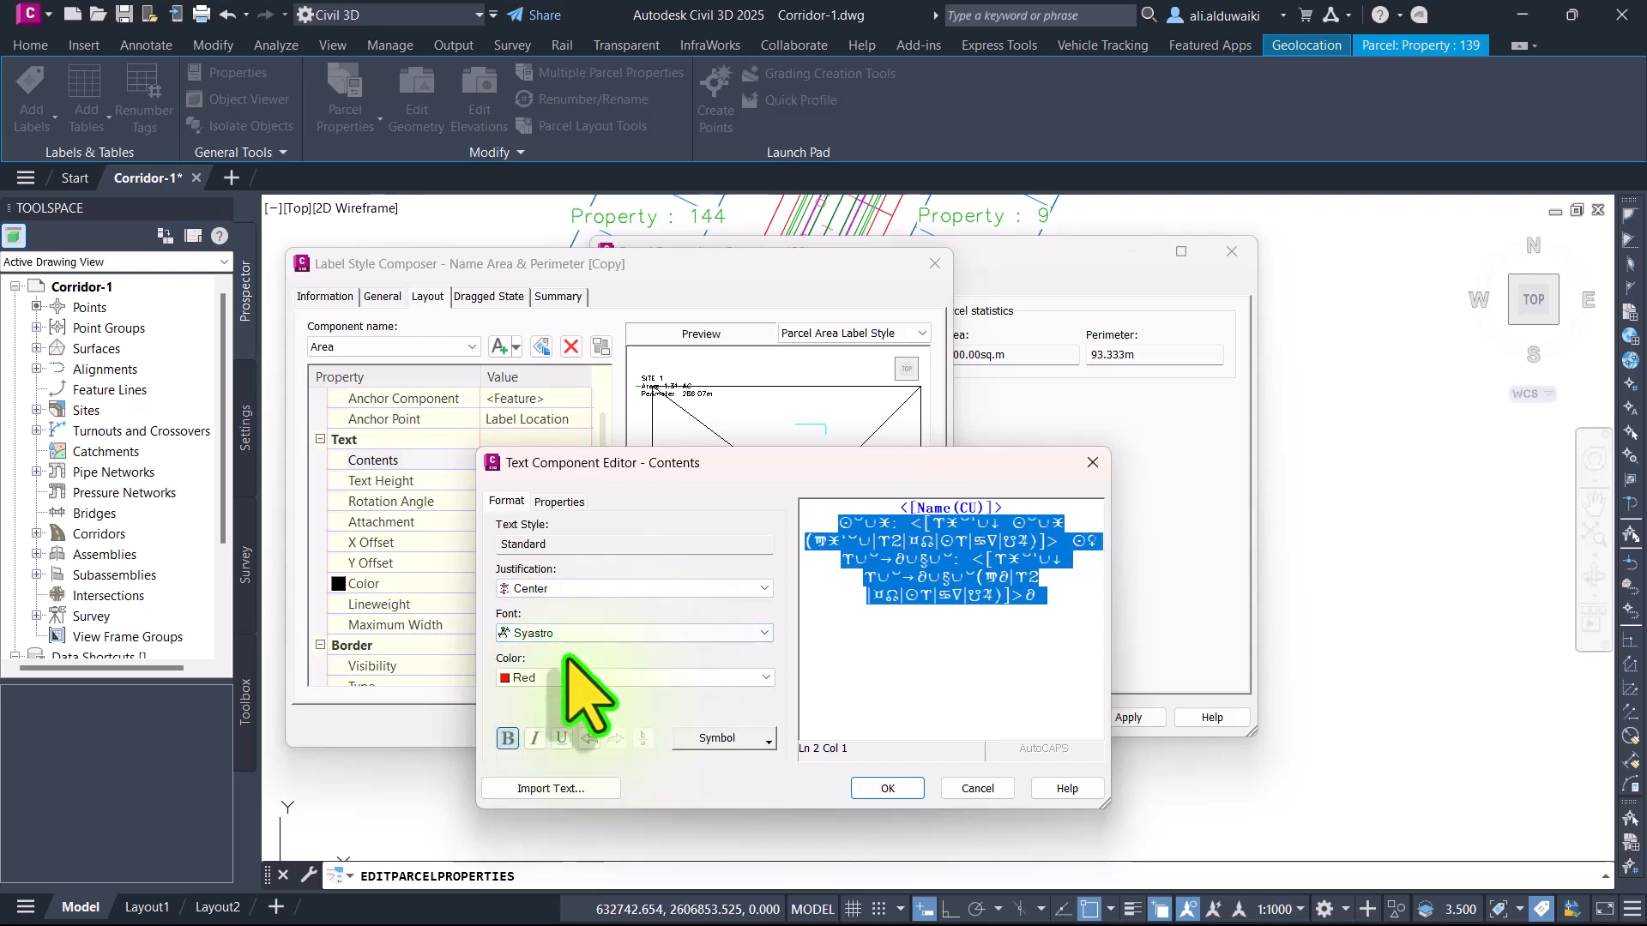
scroll(570, 717, "up", 3)
left_click(576, 717)
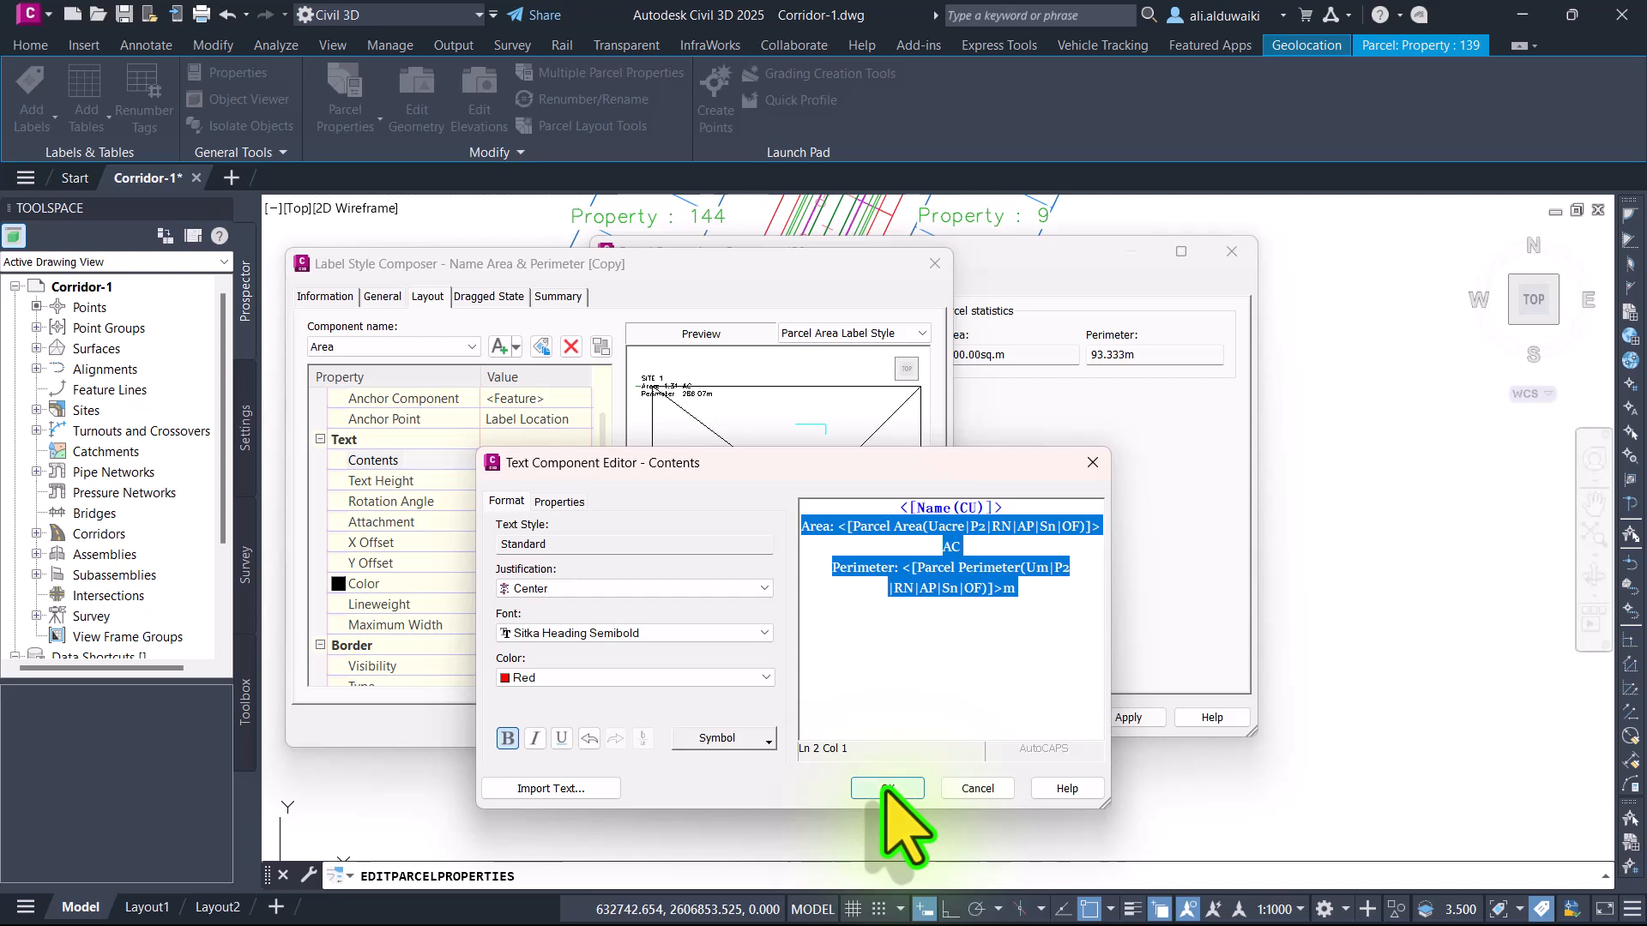
left_click(885, 787)
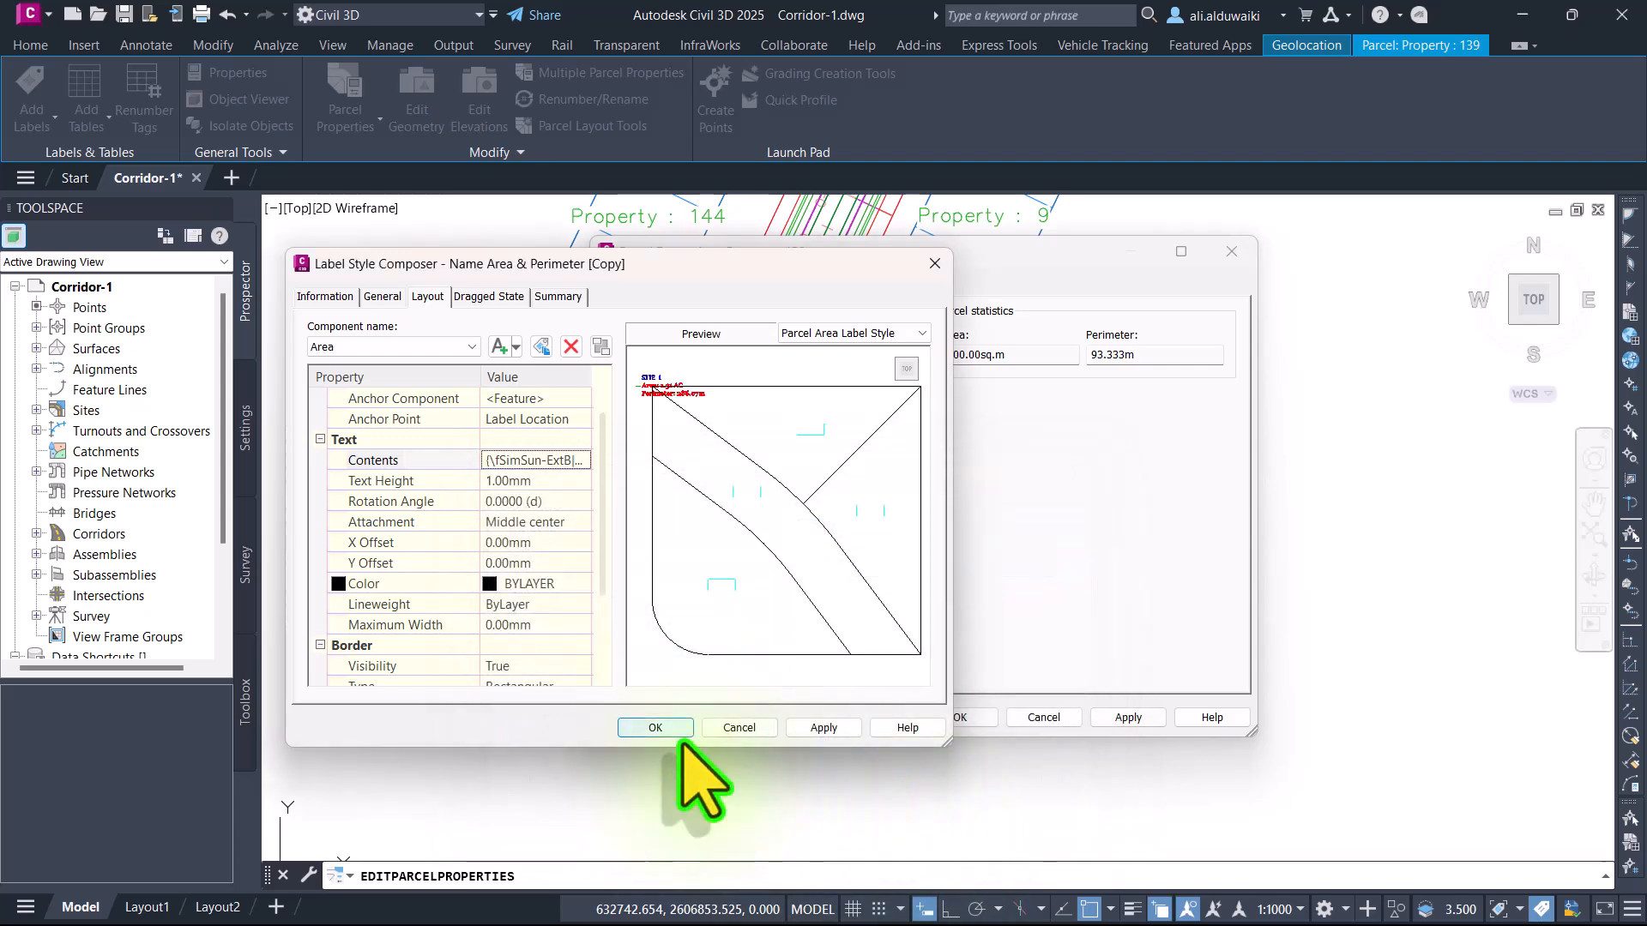
Step: Set the Area component's border type to Rectangular and its background mask to True
scroll(570, 650, "down", 2)
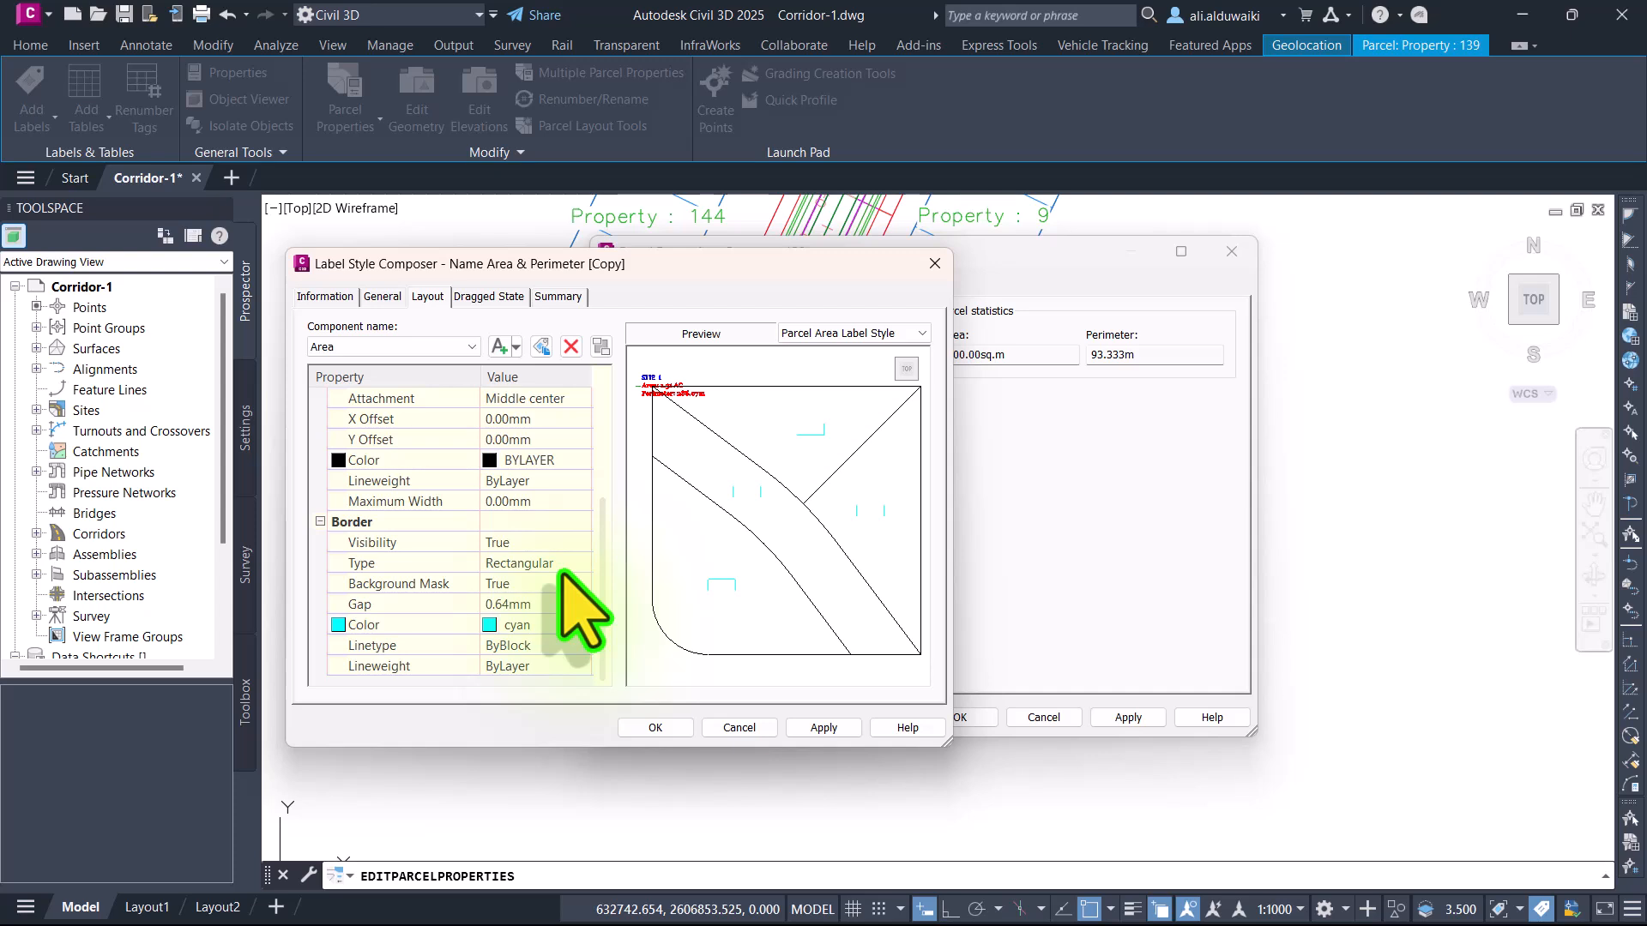
left_click(543, 544)
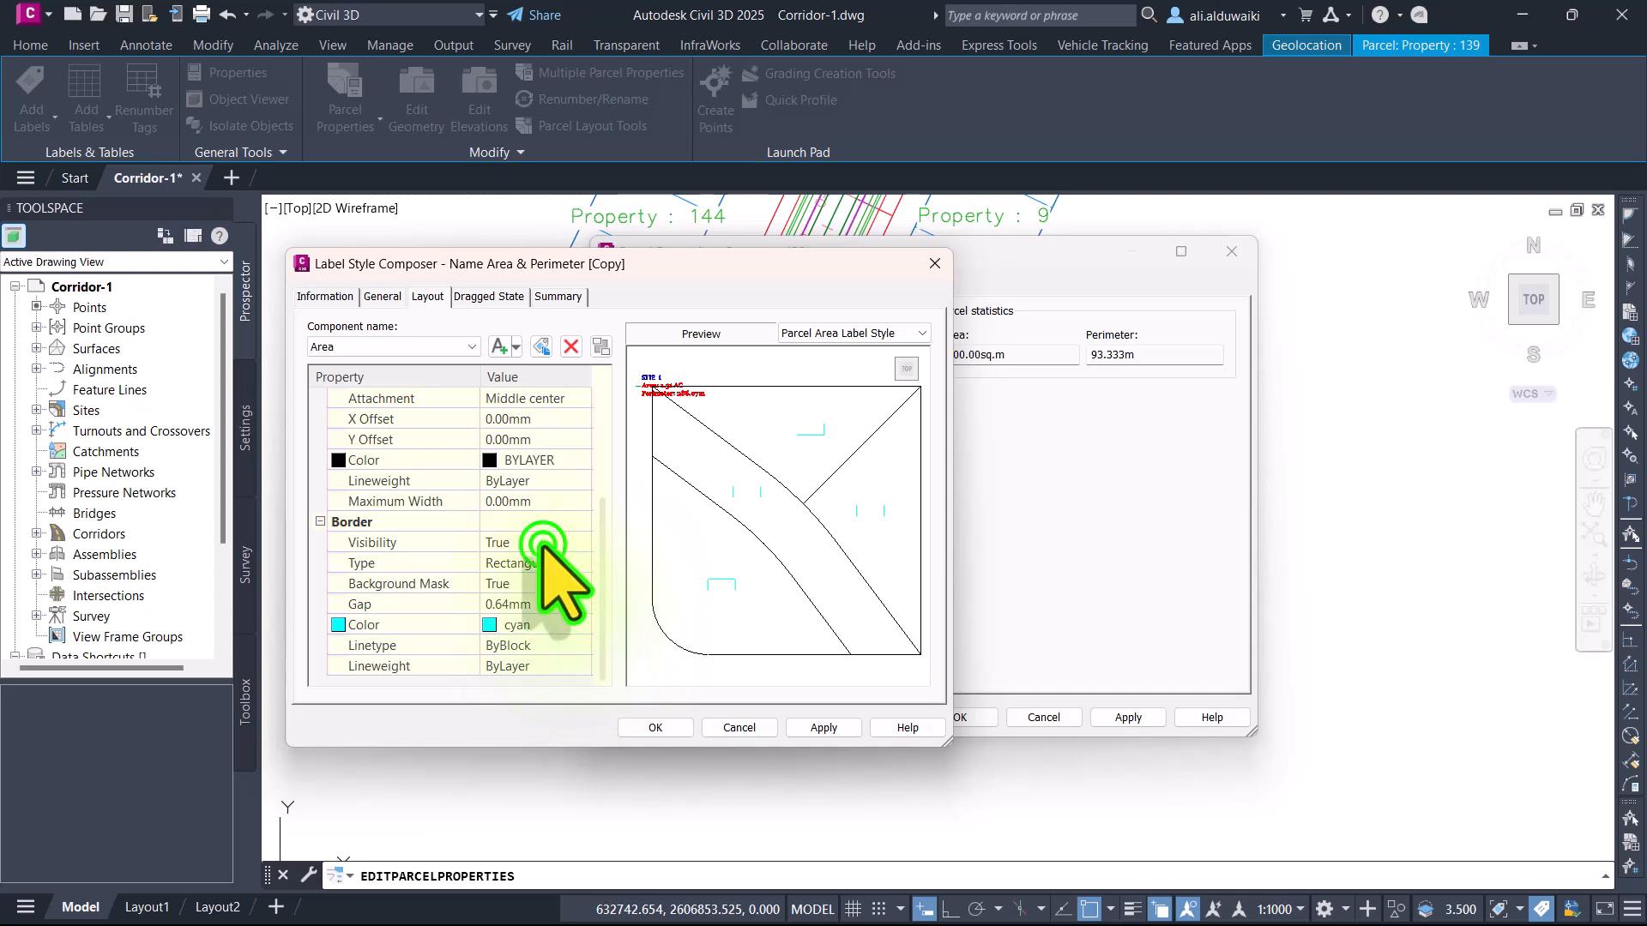
left_click(542, 543)
left_click(544, 562)
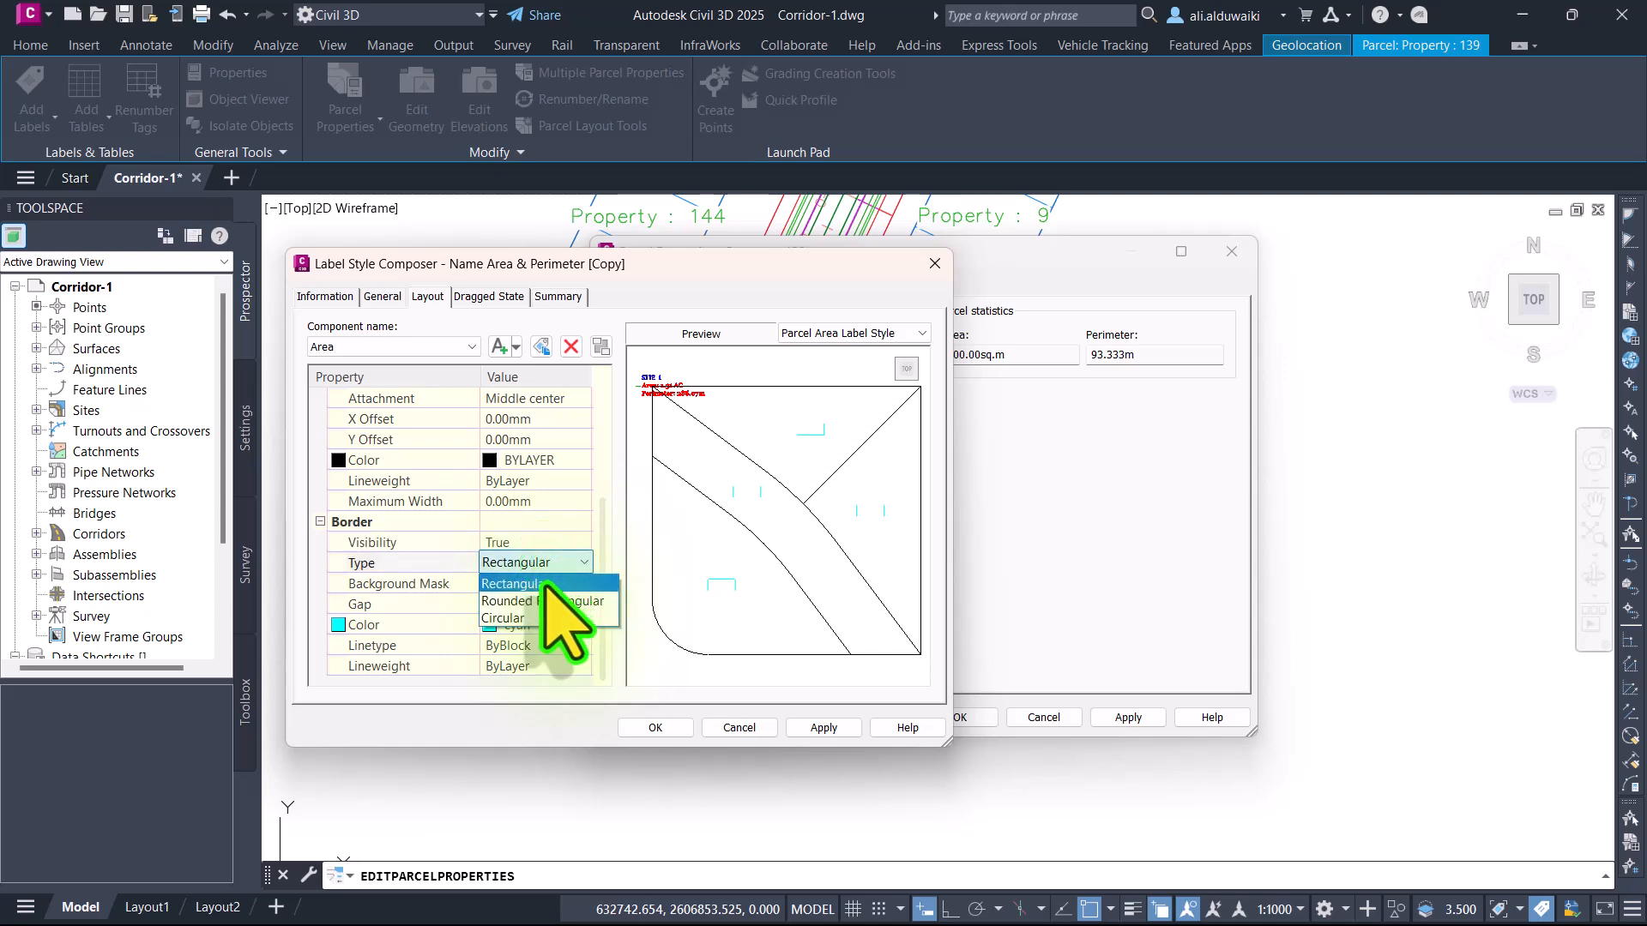
left_click(545, 584)
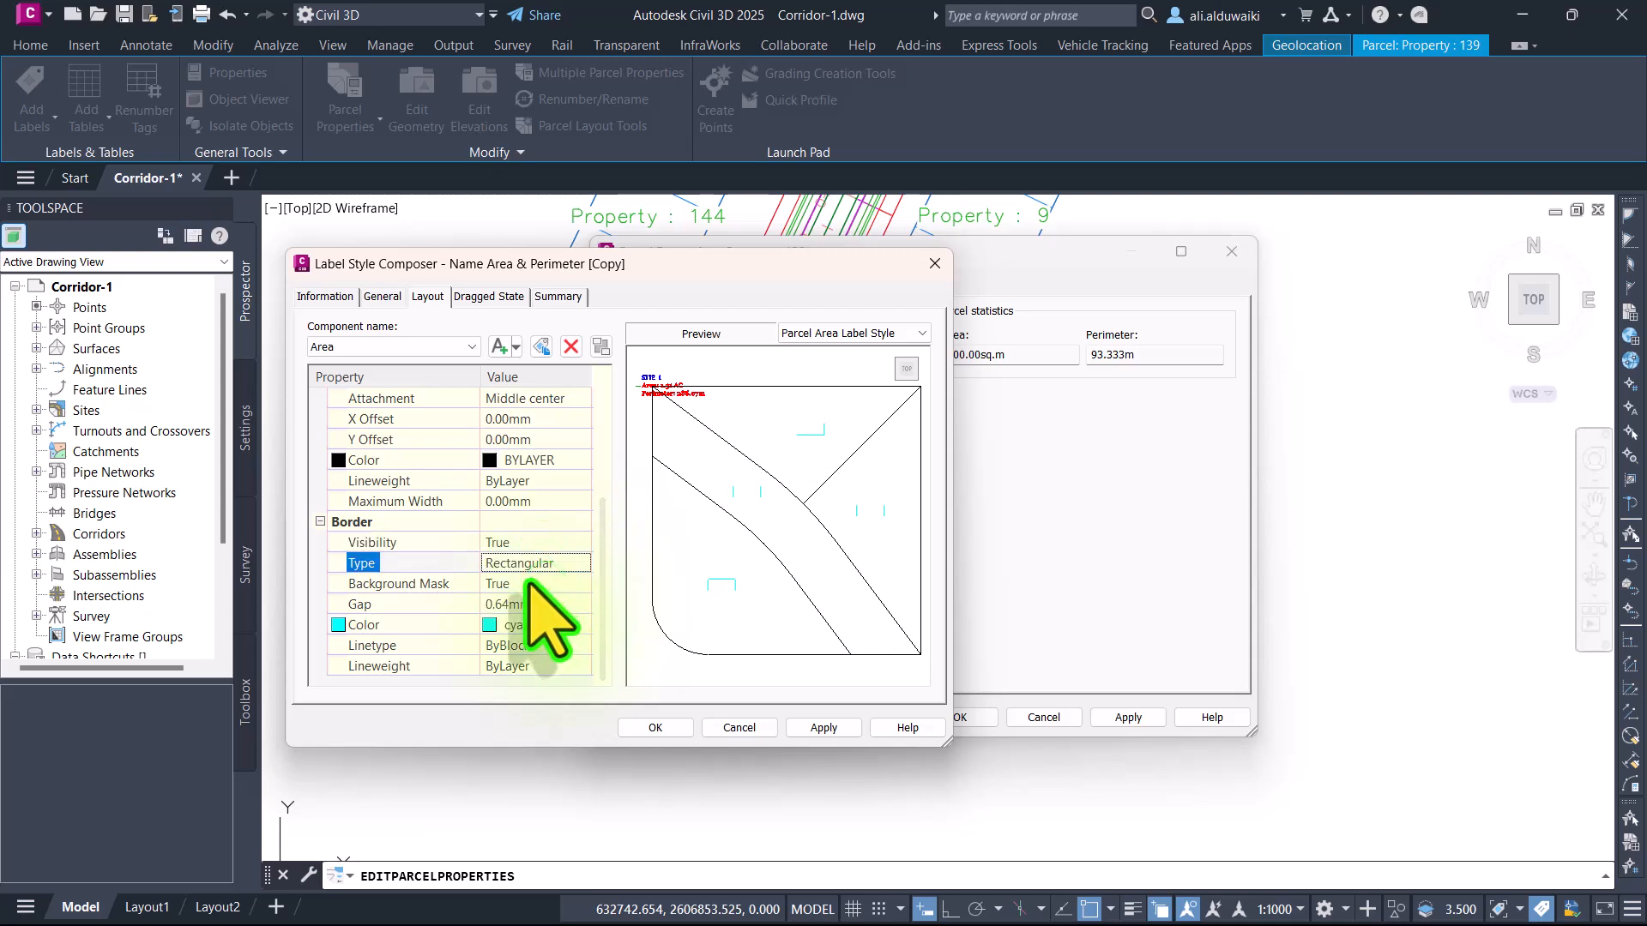
left_click(534, 584)
left_click(527, 583)
left_click(530, 623)
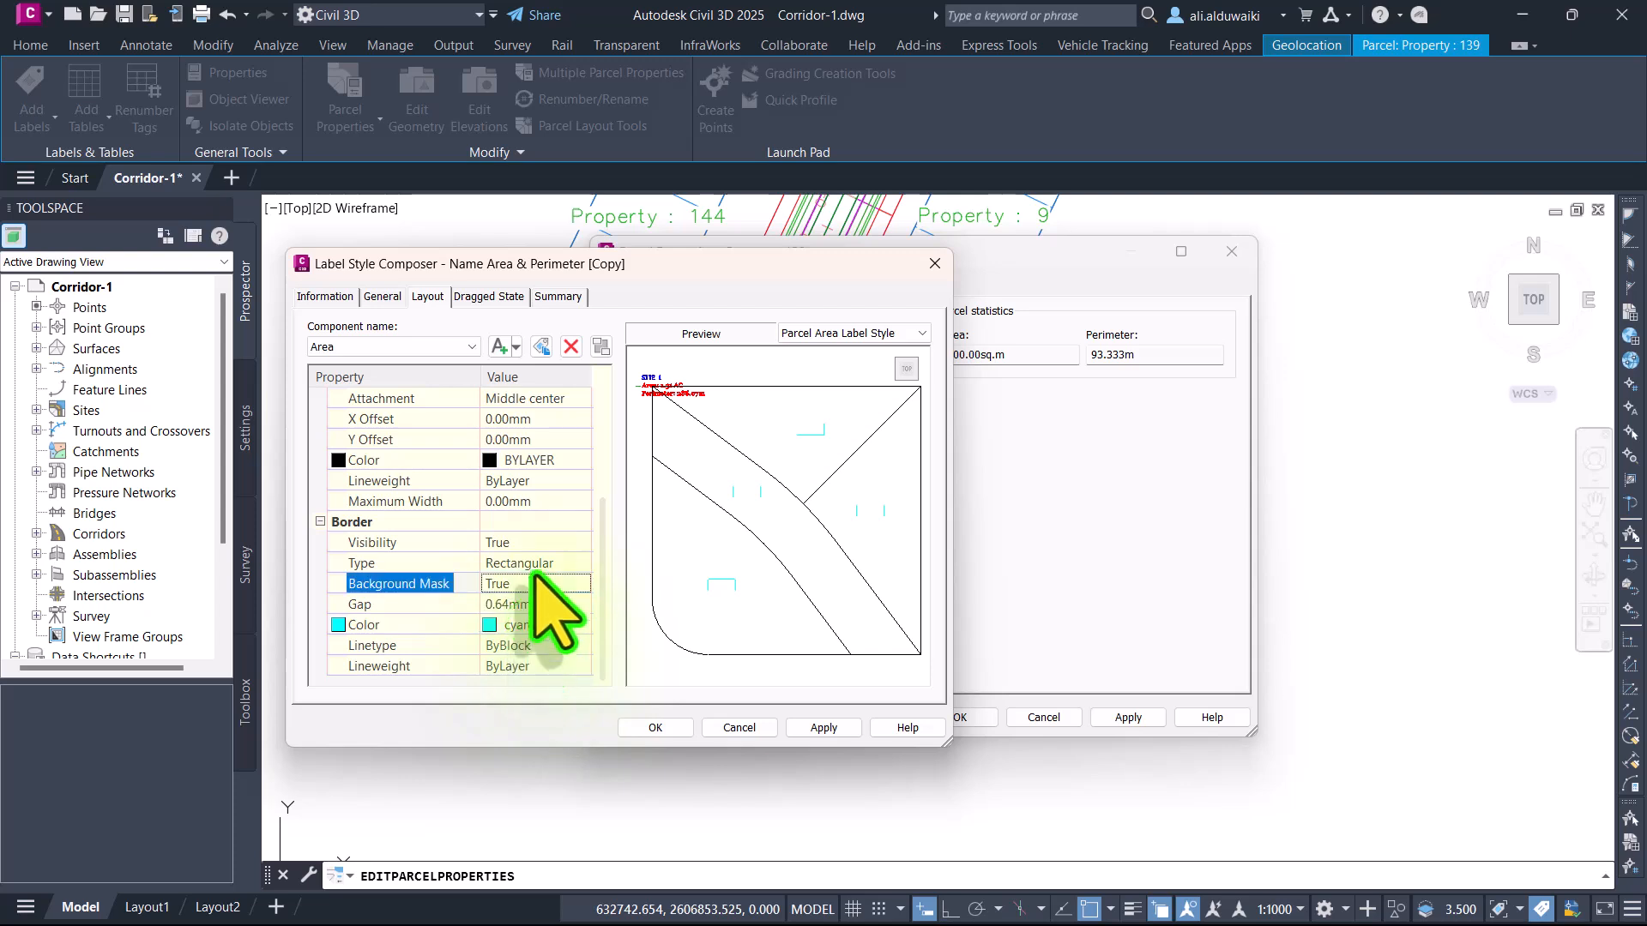
scroll(538, 591, "up", 3)
scroll(541, 583, "down", 3)
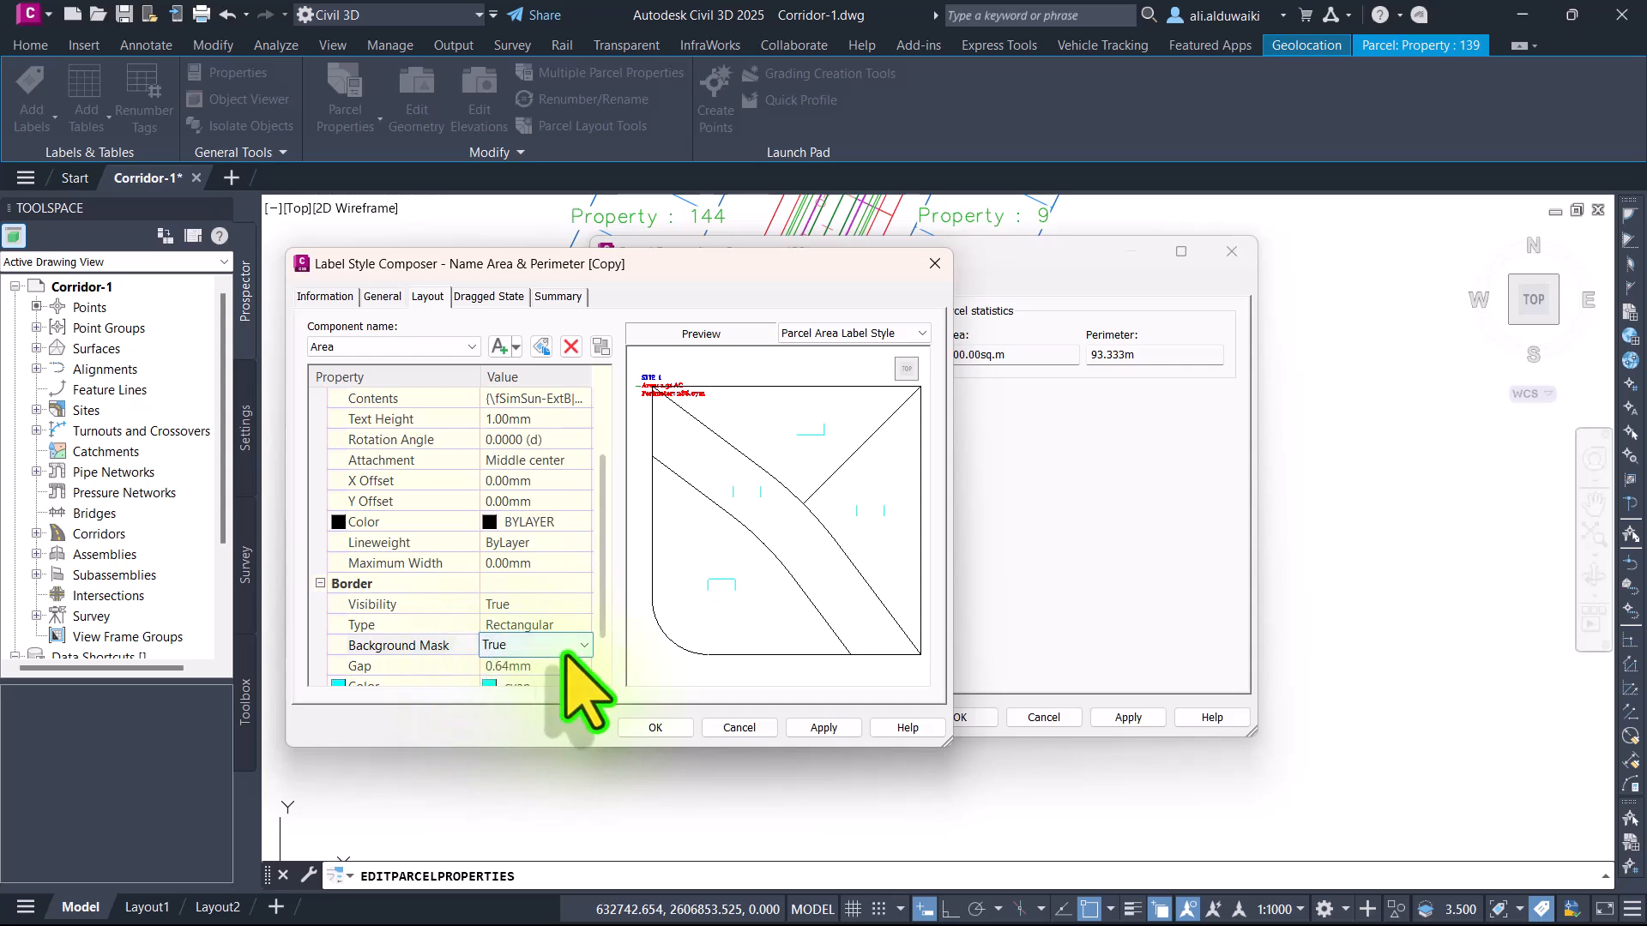
scroll(567, 665, "down", 3)
Step: Accept the copied label style and apply it to the parcel Property : 139
left_click(654, 728)
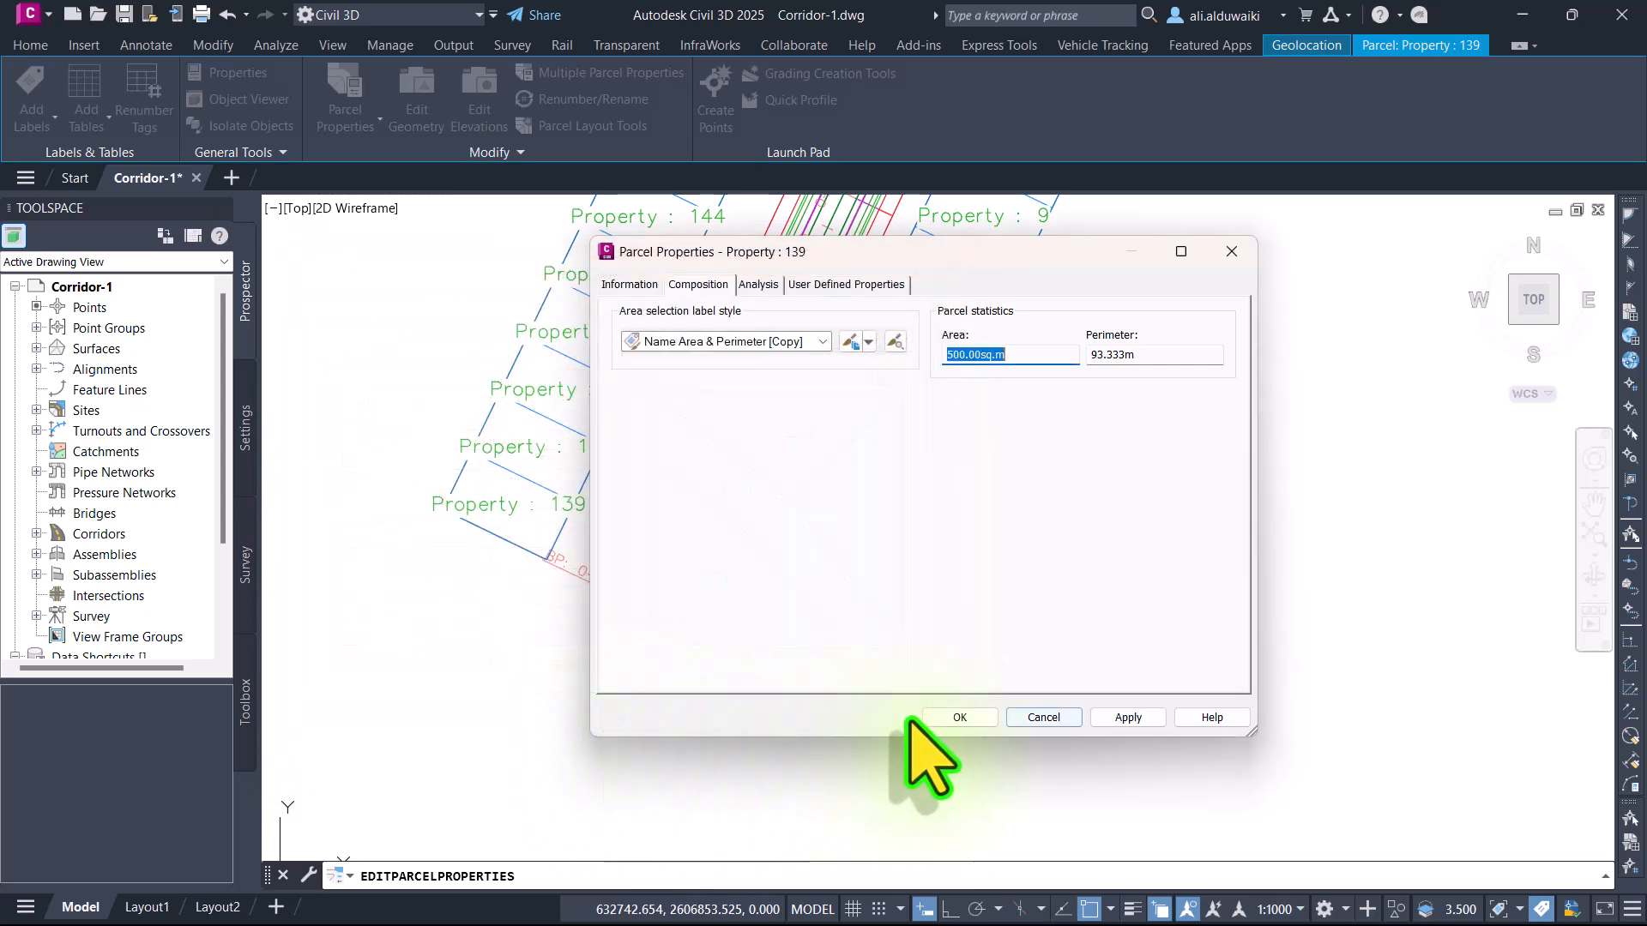
left_click(952, 717)
scroll(489, 558, "down", 1)
key("Escape")
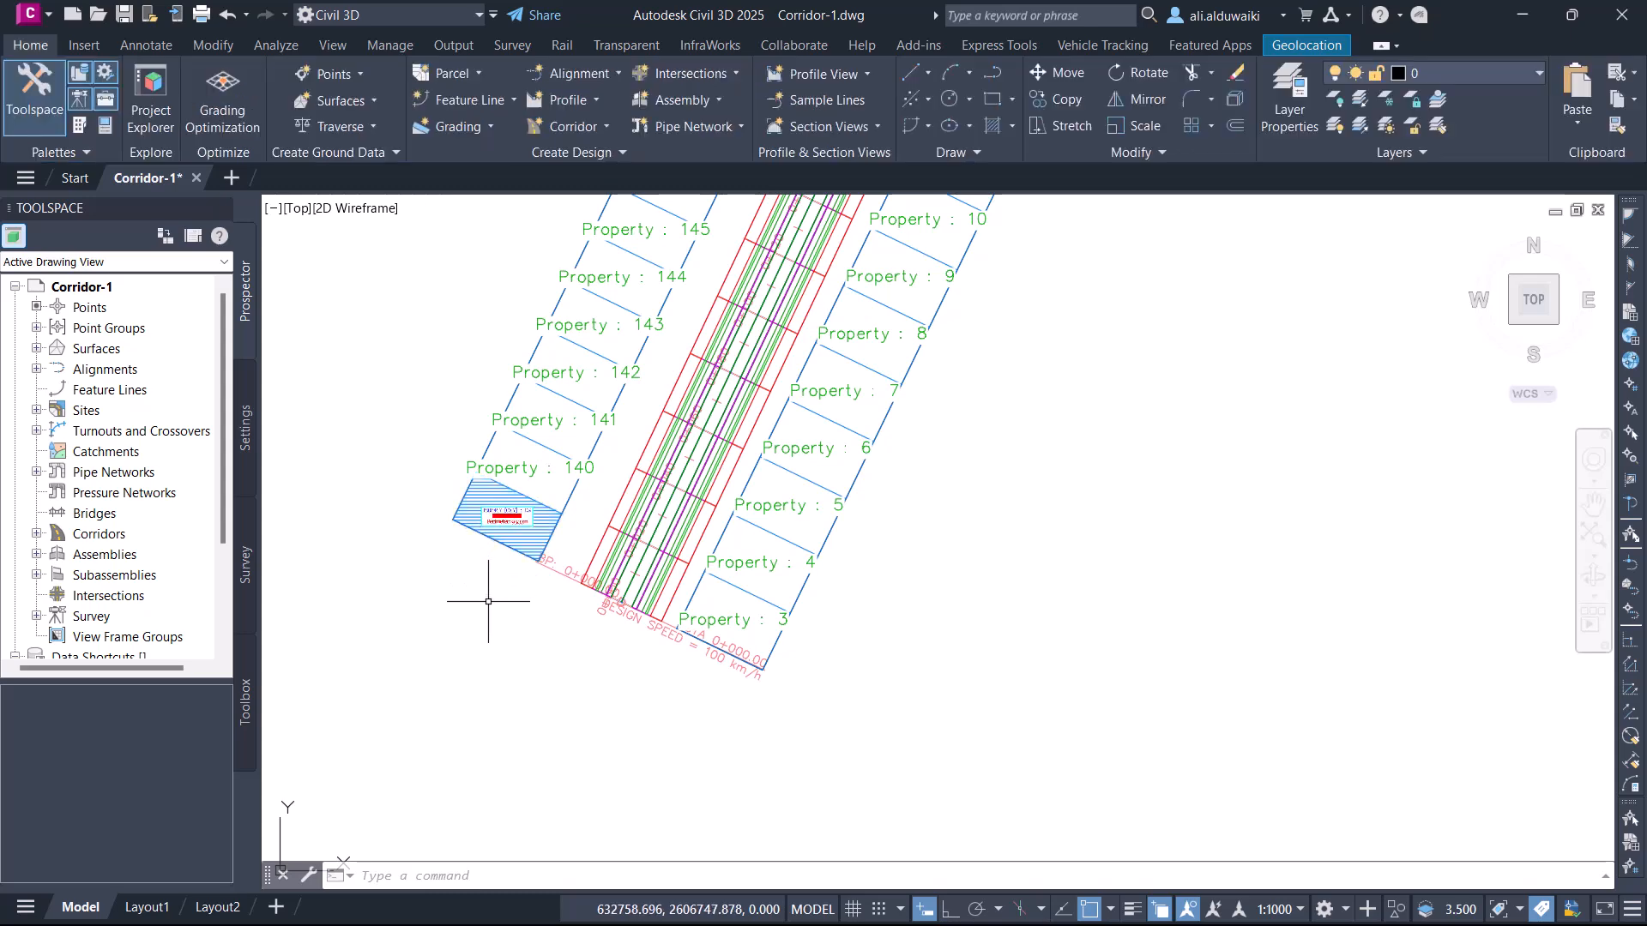
scroll(488, 601, "up", 4)
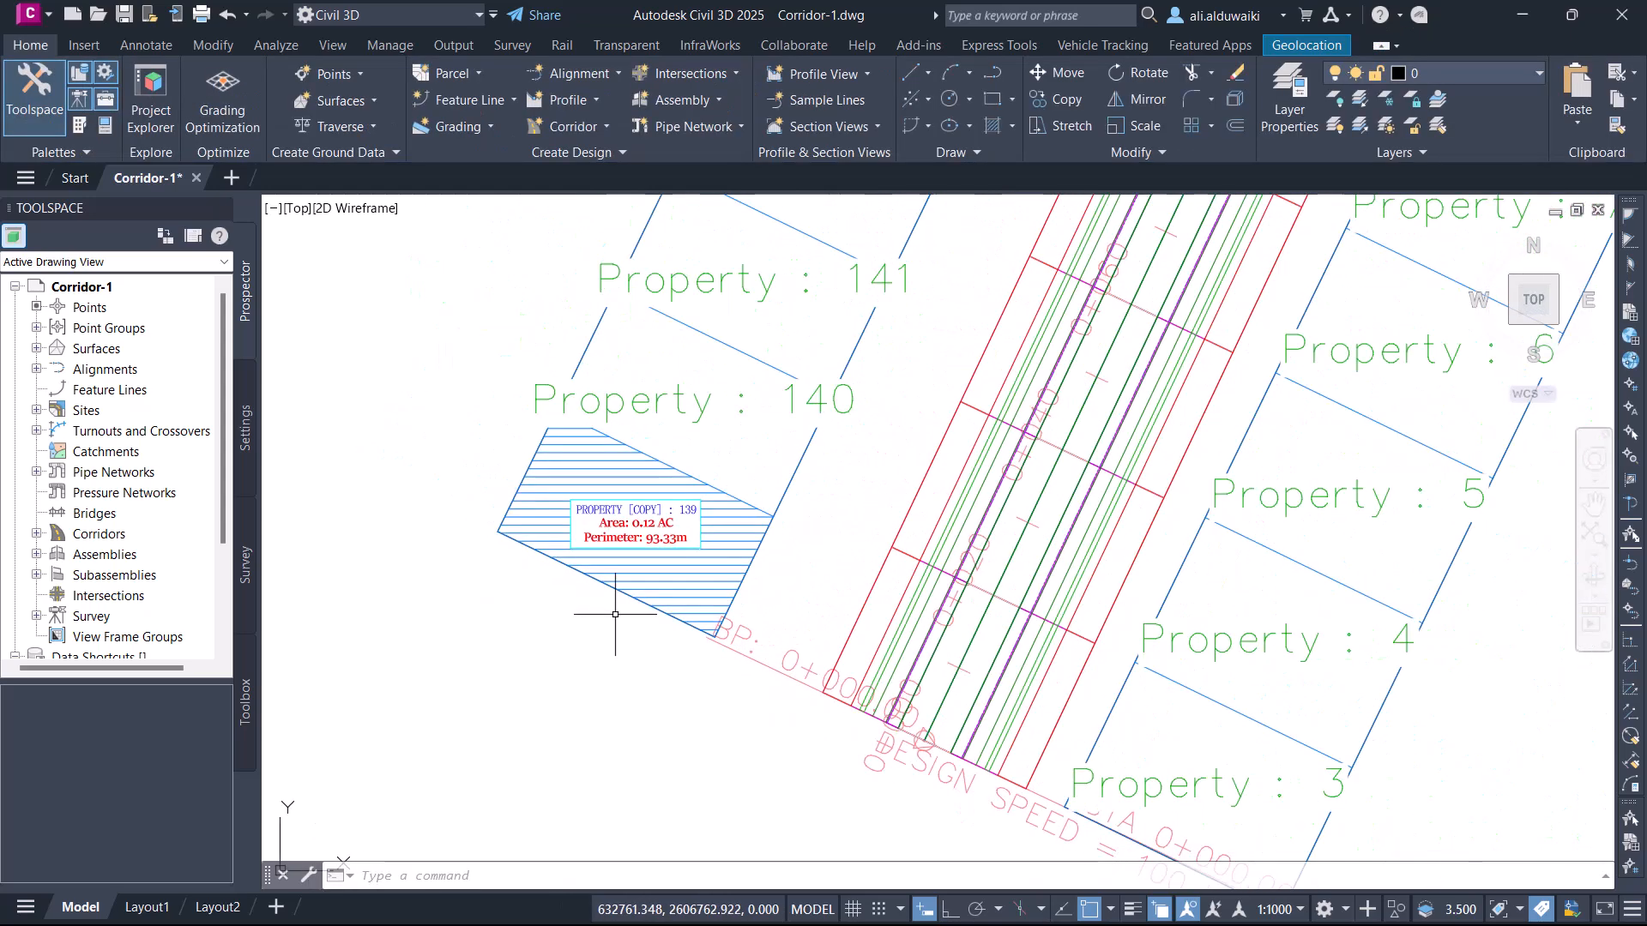
scroll(615, 614, "down", 3)
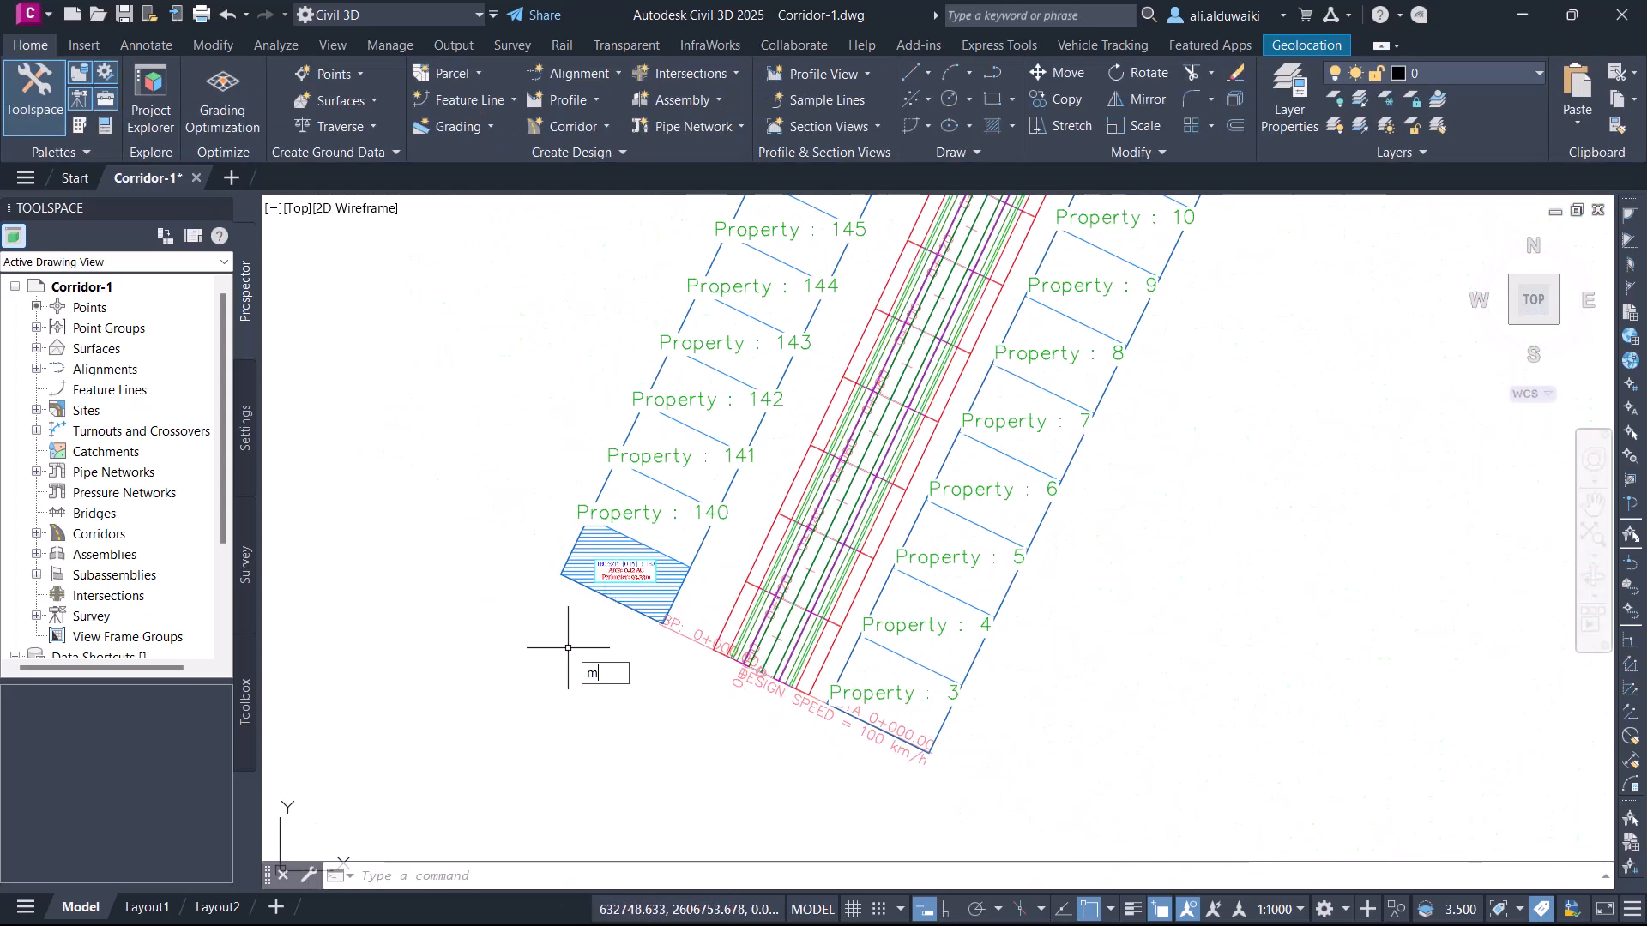
Step: Match the properties of the hatched parcel 139 to all other parcels along both sides of the corridor with MATCHPROP
type("mat")
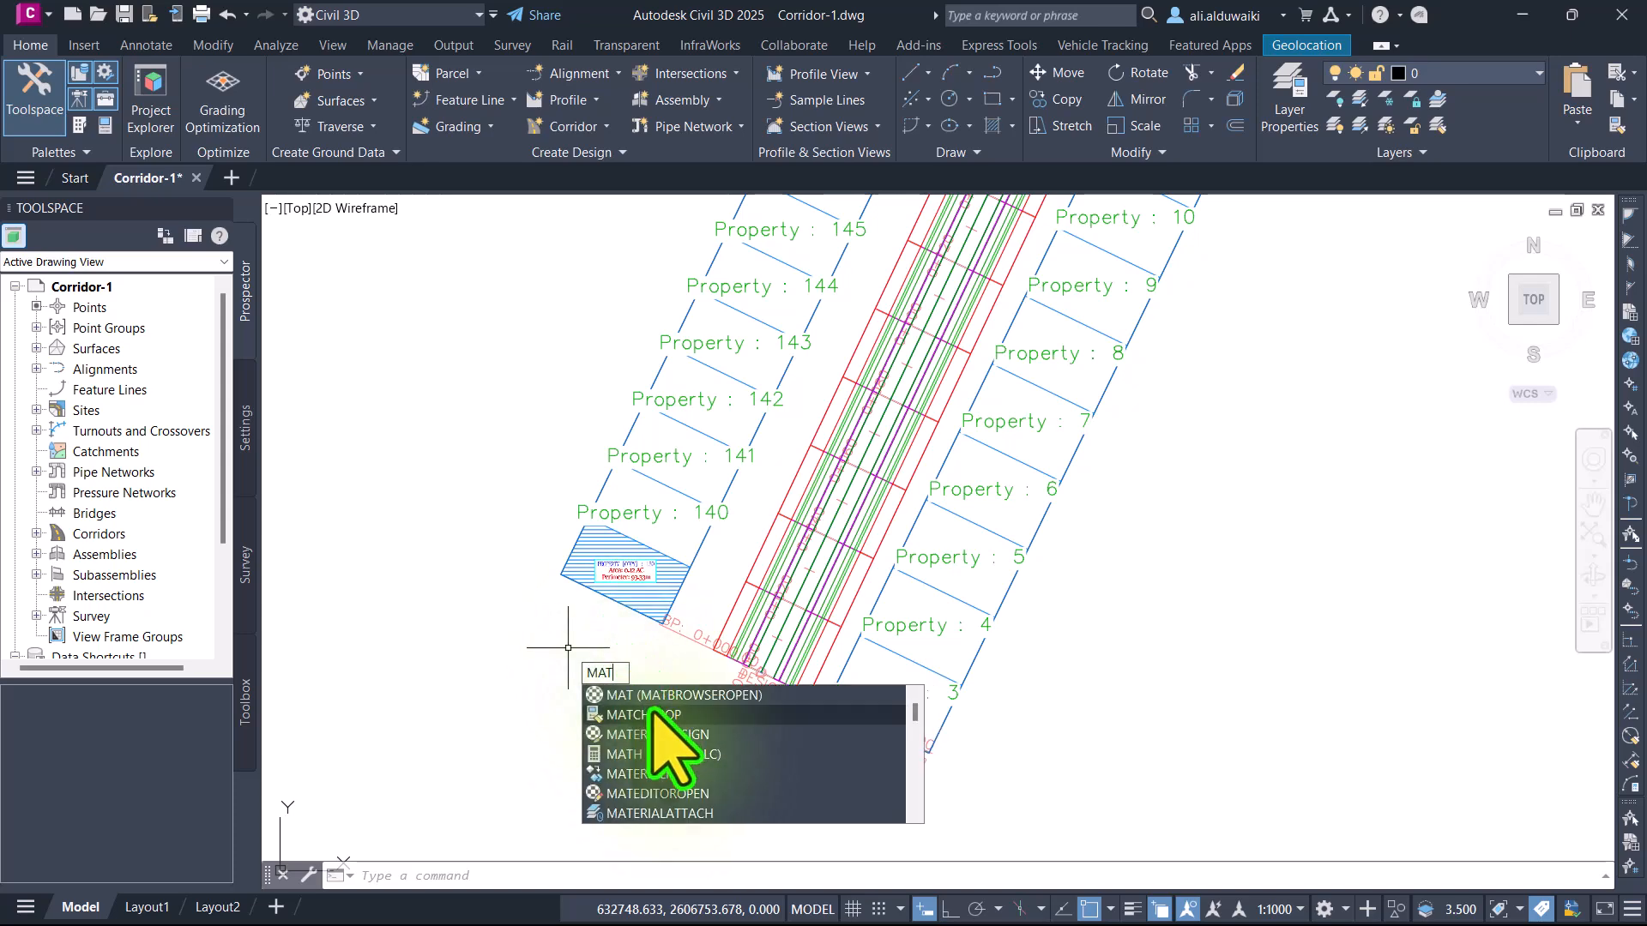
left_click(653, 710)
left_click(614, 594)
scroll(630, 669, "down", 7)
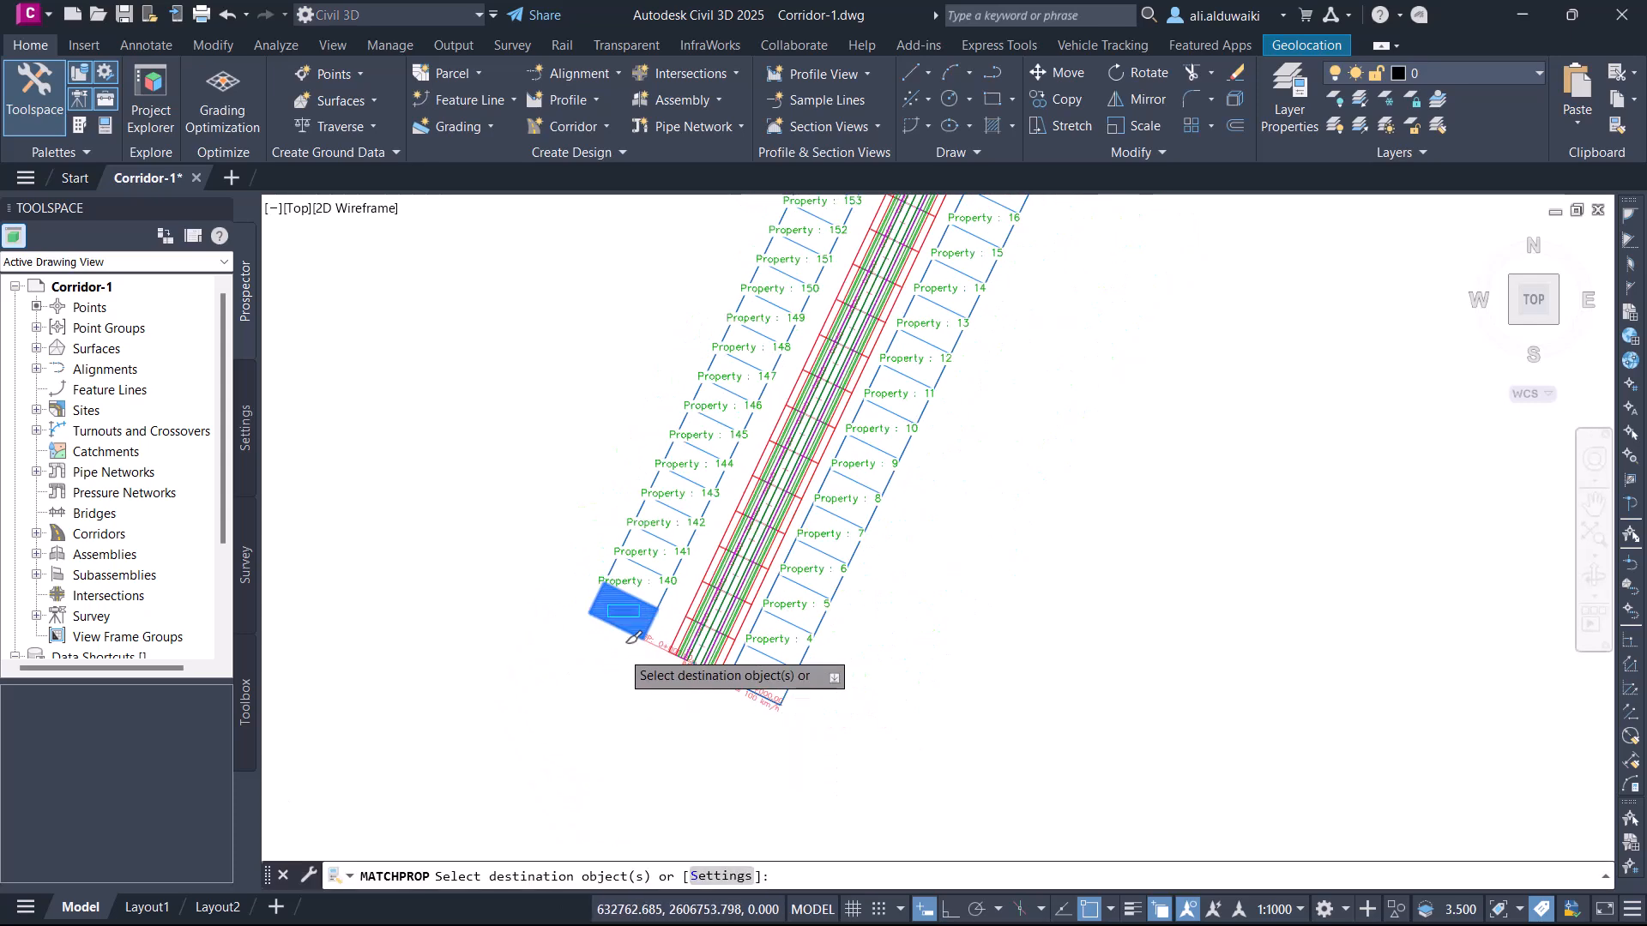
scroll(639, 667, "down", 3)
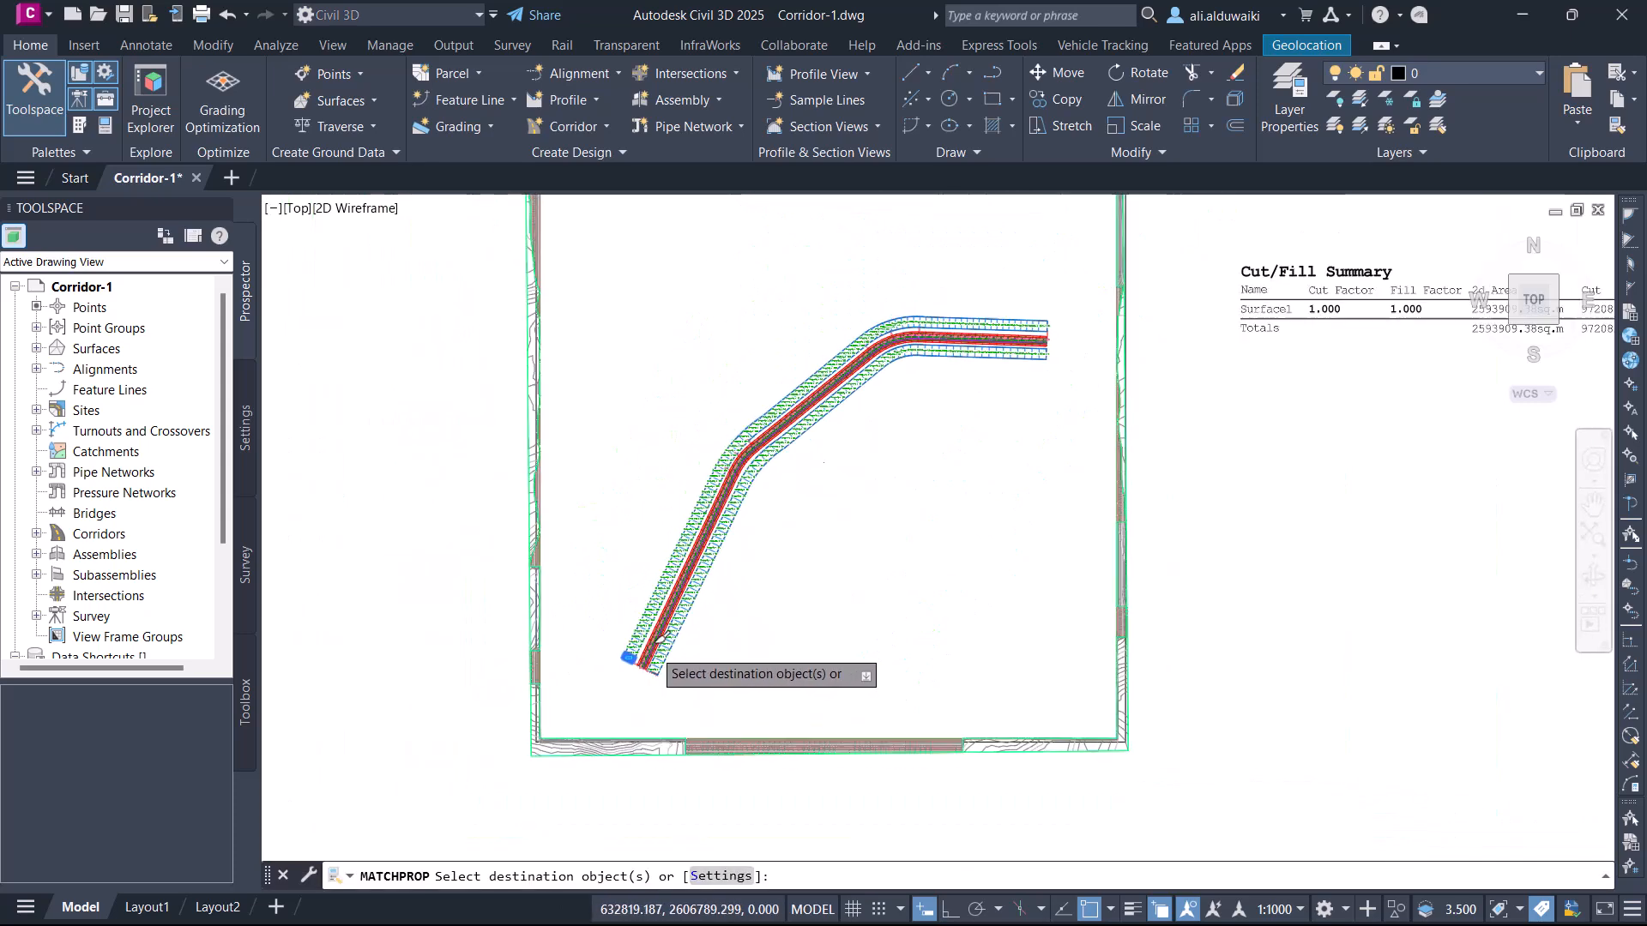
left_click(1072, 273)
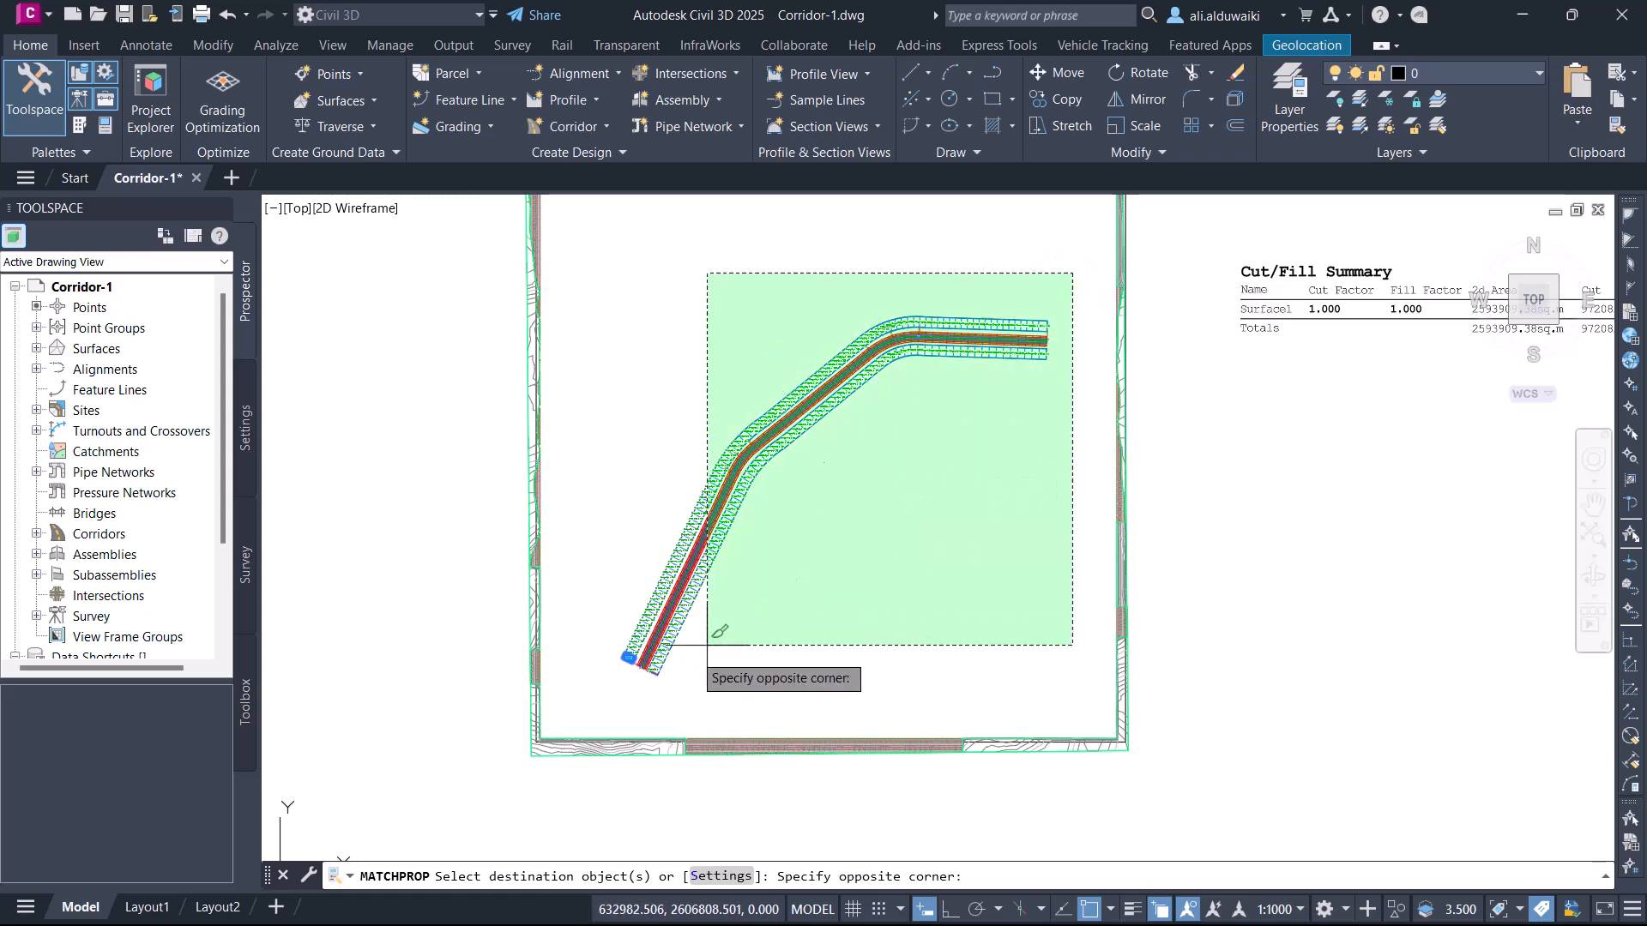
left_click(609, 701)
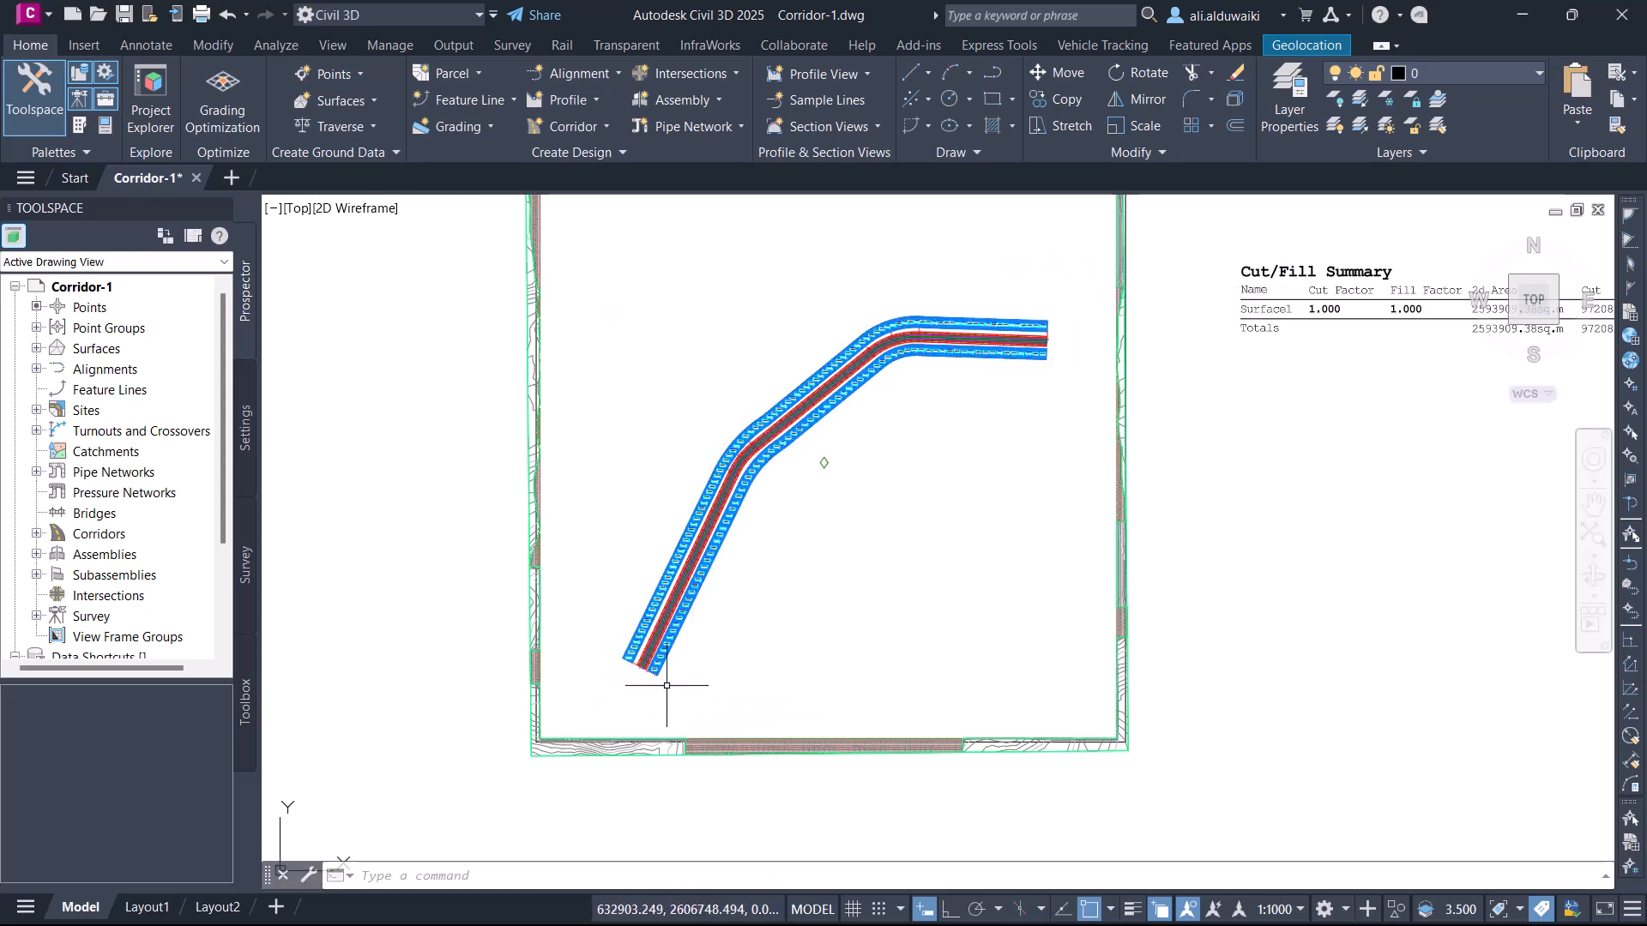
key("Return")
Step: Examine the hatching and area labels of the parcels along the full length of the corridor
scroll(647, 698, "up", 3)
scroll(647, 698, "up", 5)
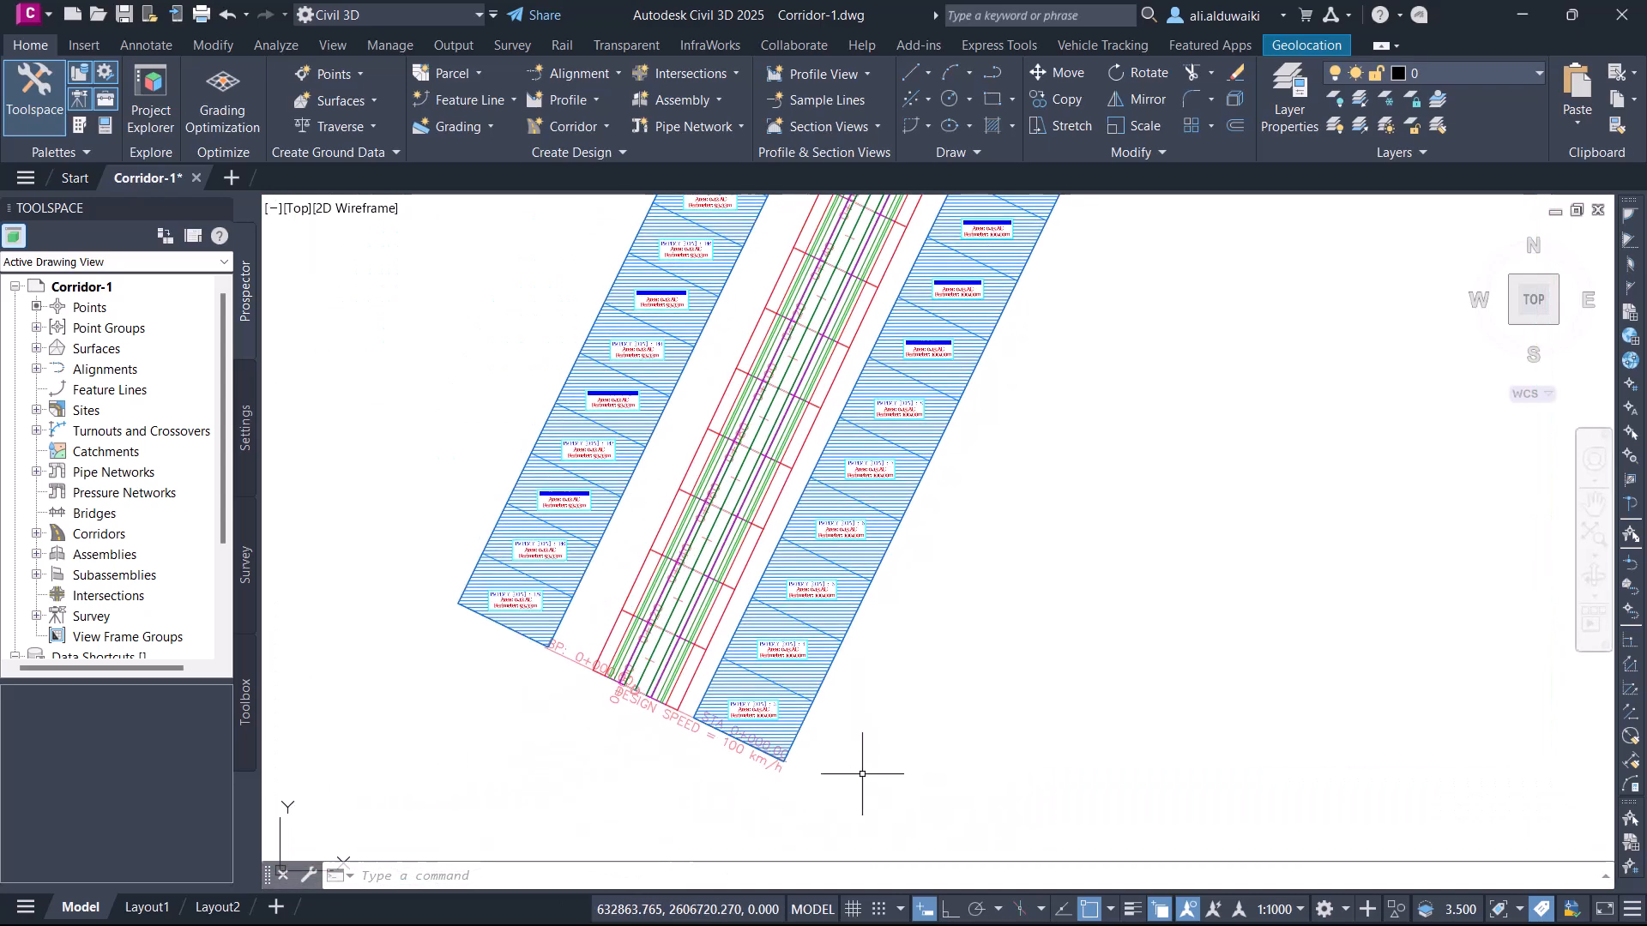
middle_click_drag(1349, 420, 1150, 666)
scroll(1150, 665, "down", 3)
middle_click_drag(1167, 515, 806, 754)
middle_click_drag(858, 245, 783, 661)
scroll(1208, 486, "down", 2)
middle_click_drag(1234, 461, 912, 702)
scroll(912, 703, "down", 1)
middle_click_drag(1310, 411, 723, 398)
scroll(948, 558, "down", 3)
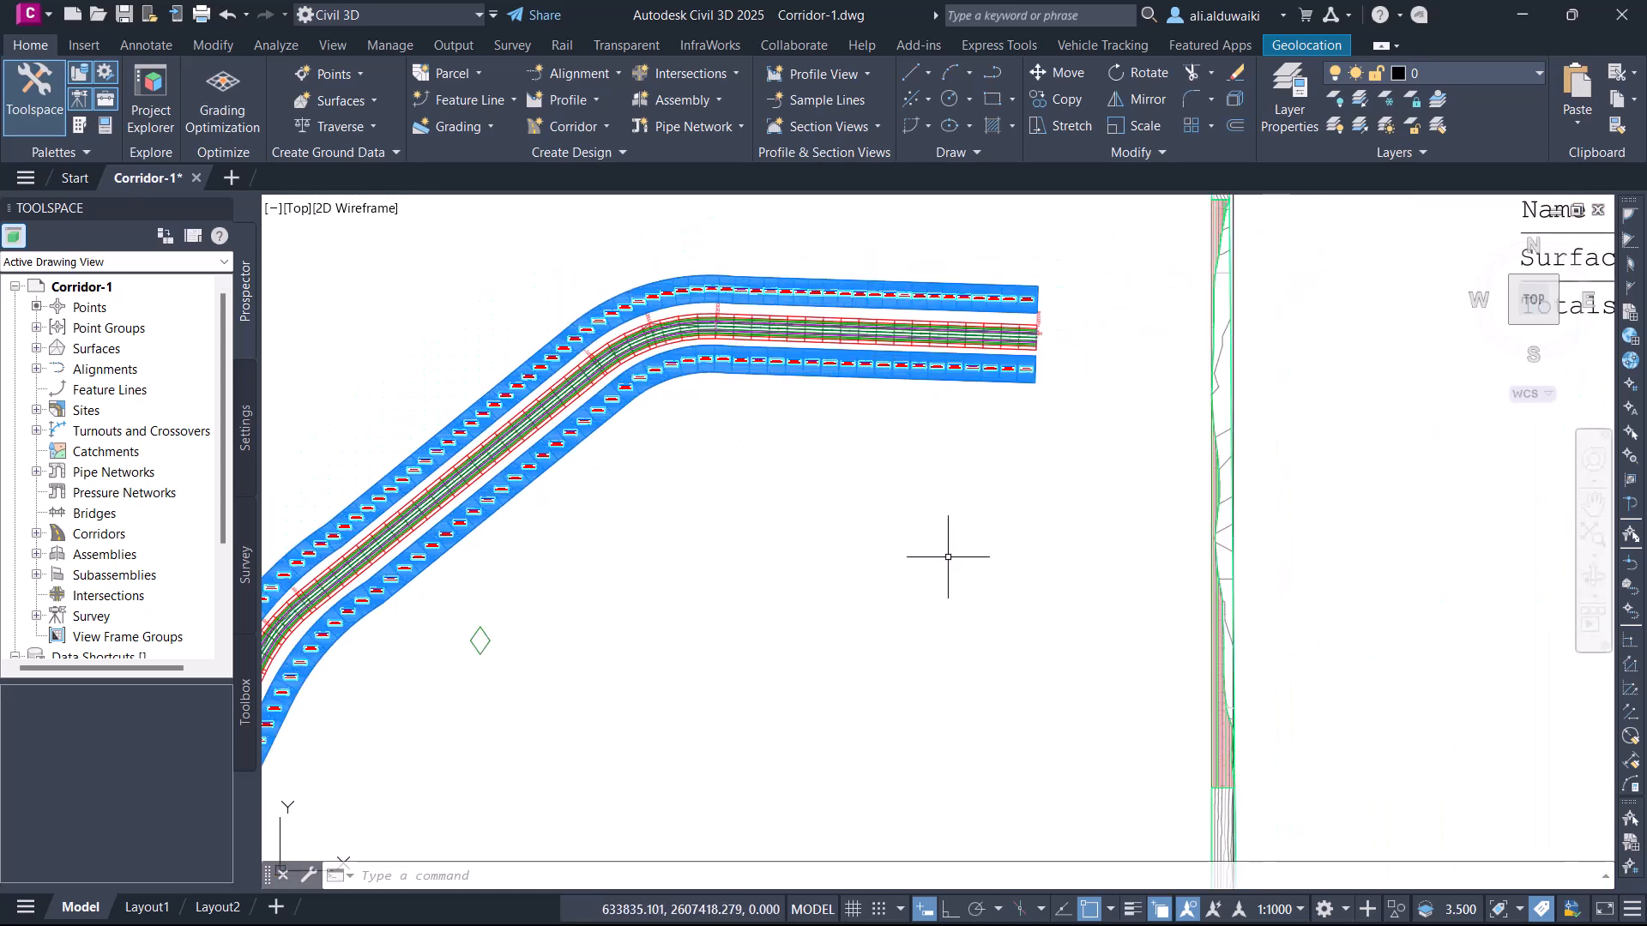
middle_click_drag(948, 558, 1037, 598)
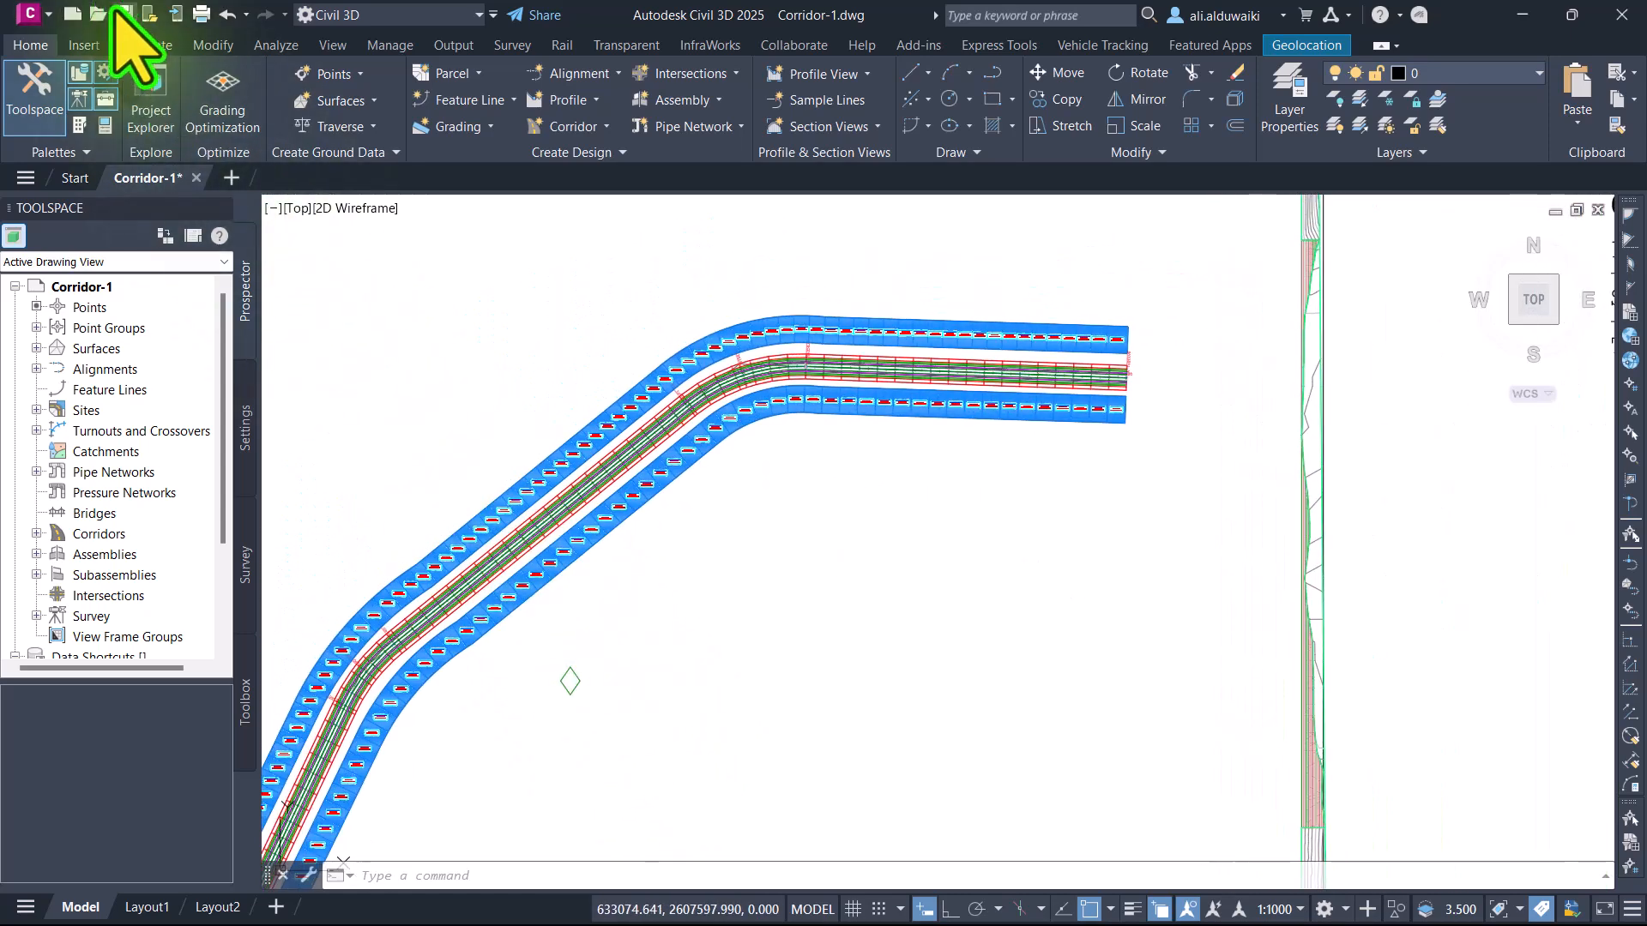
scroll(1161, 607, "down", 2)
scroll(1114, 721, "down", 1)
scroll(1000, 543, "down", 2)
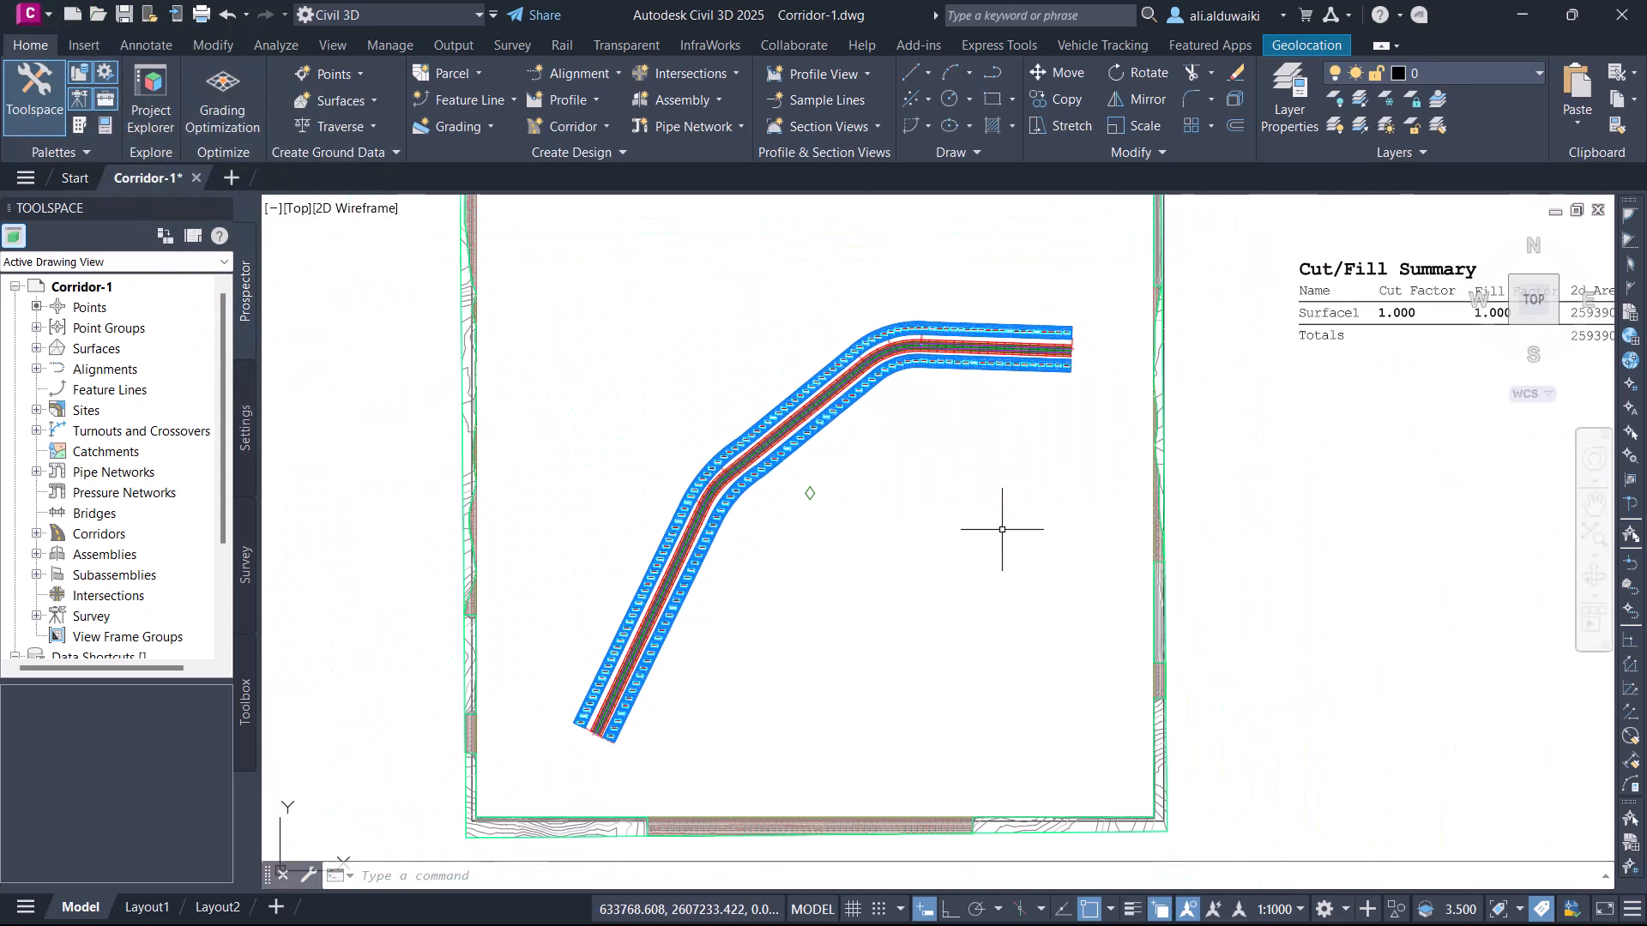
Step: Turn on the Esri Imagery online map behind the corridor drawing
left_click(1306, 46)
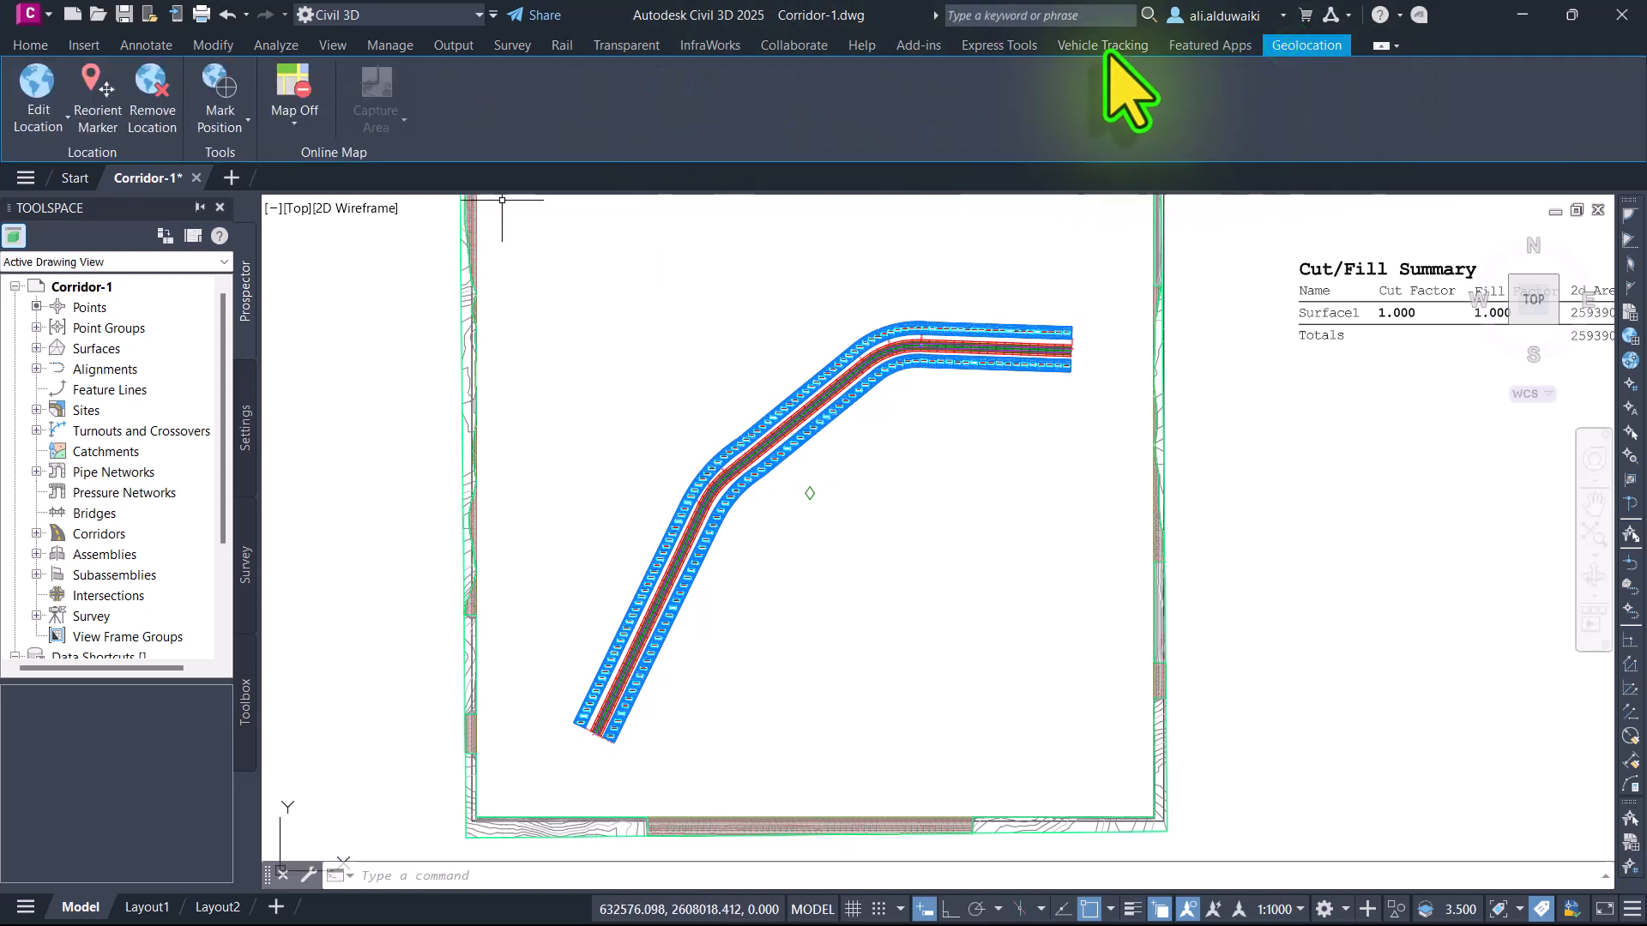
left_click(279, 105)
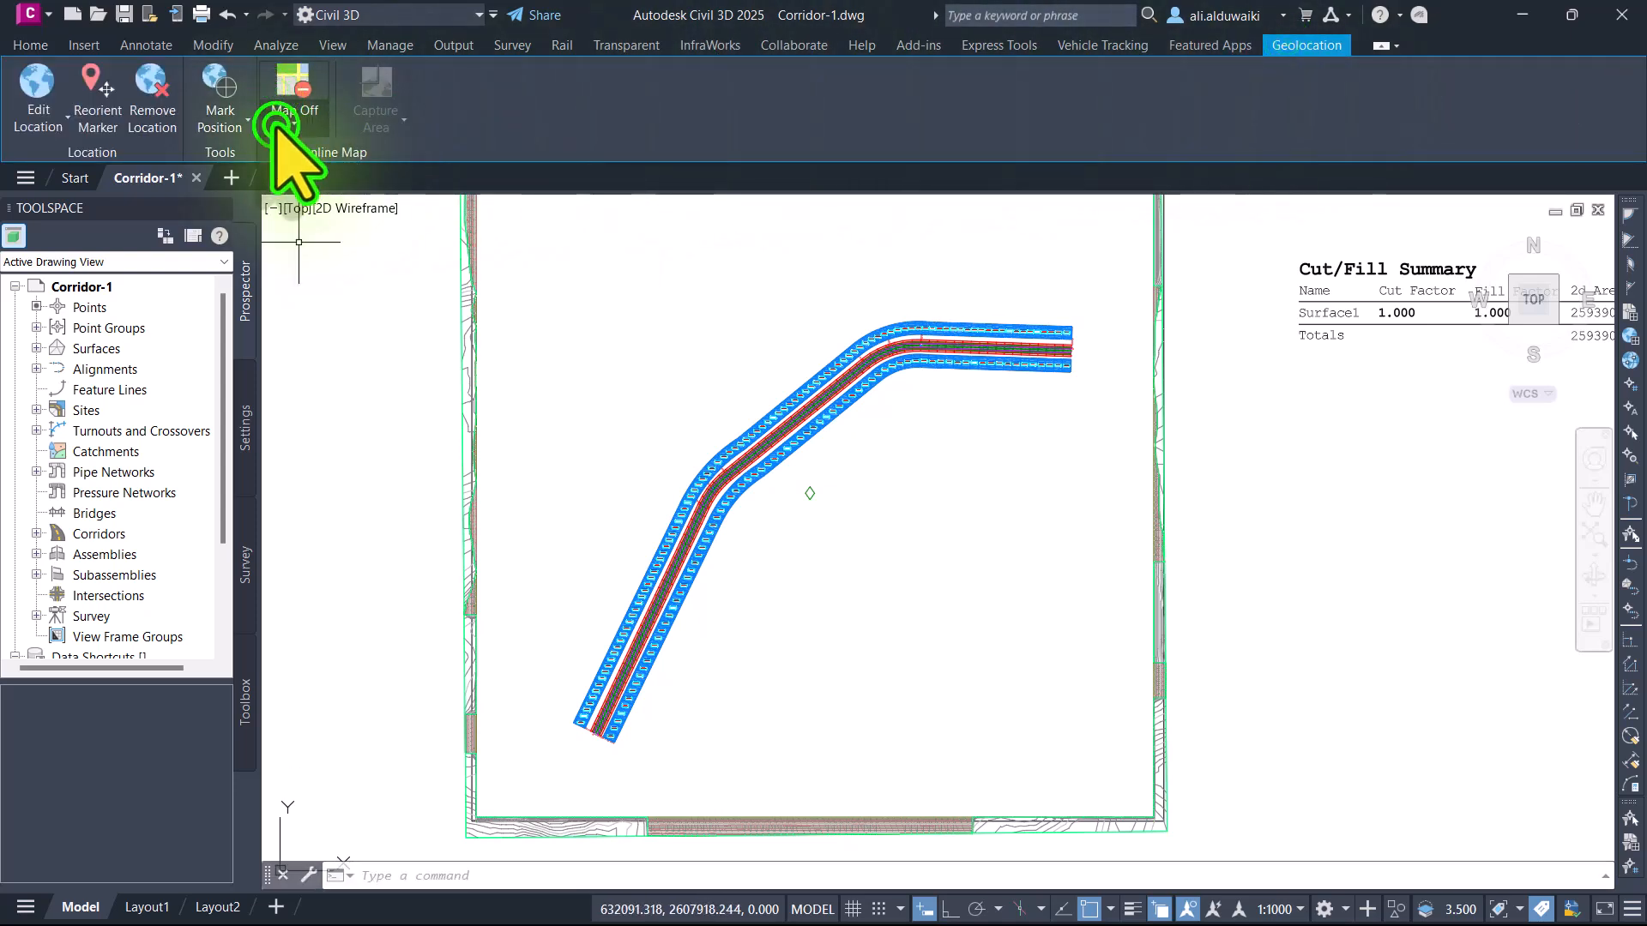
left_click(295, 123)
left_click(326, 220)
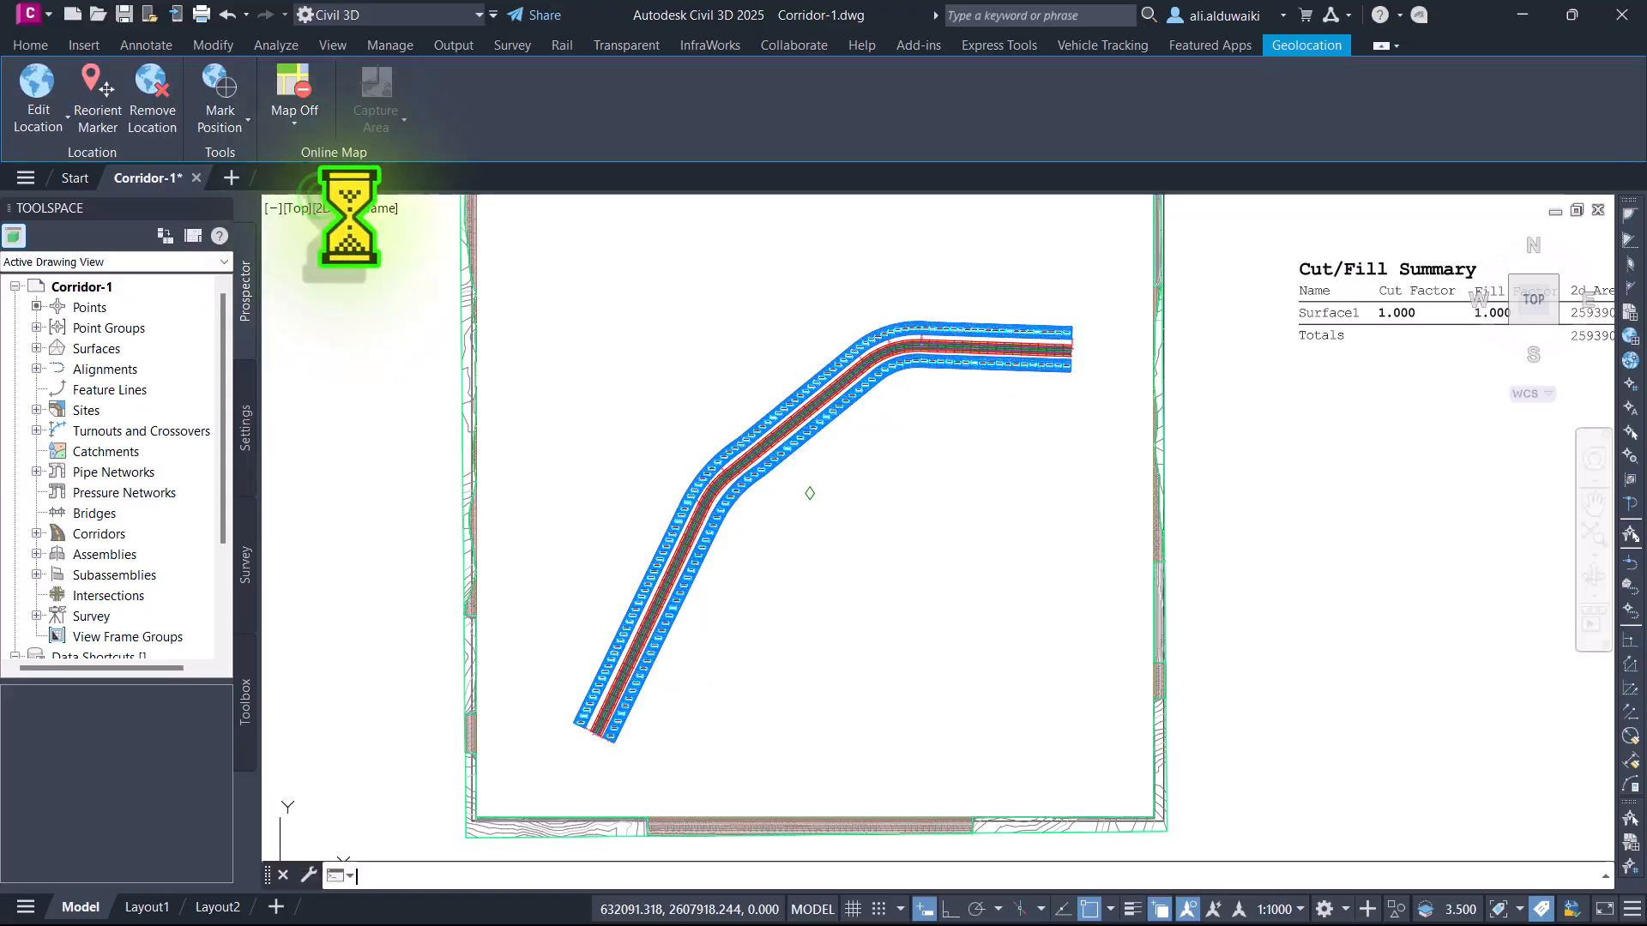
scroll(886, 377, "down", 3)
scroll(886, 378, "up", 6)
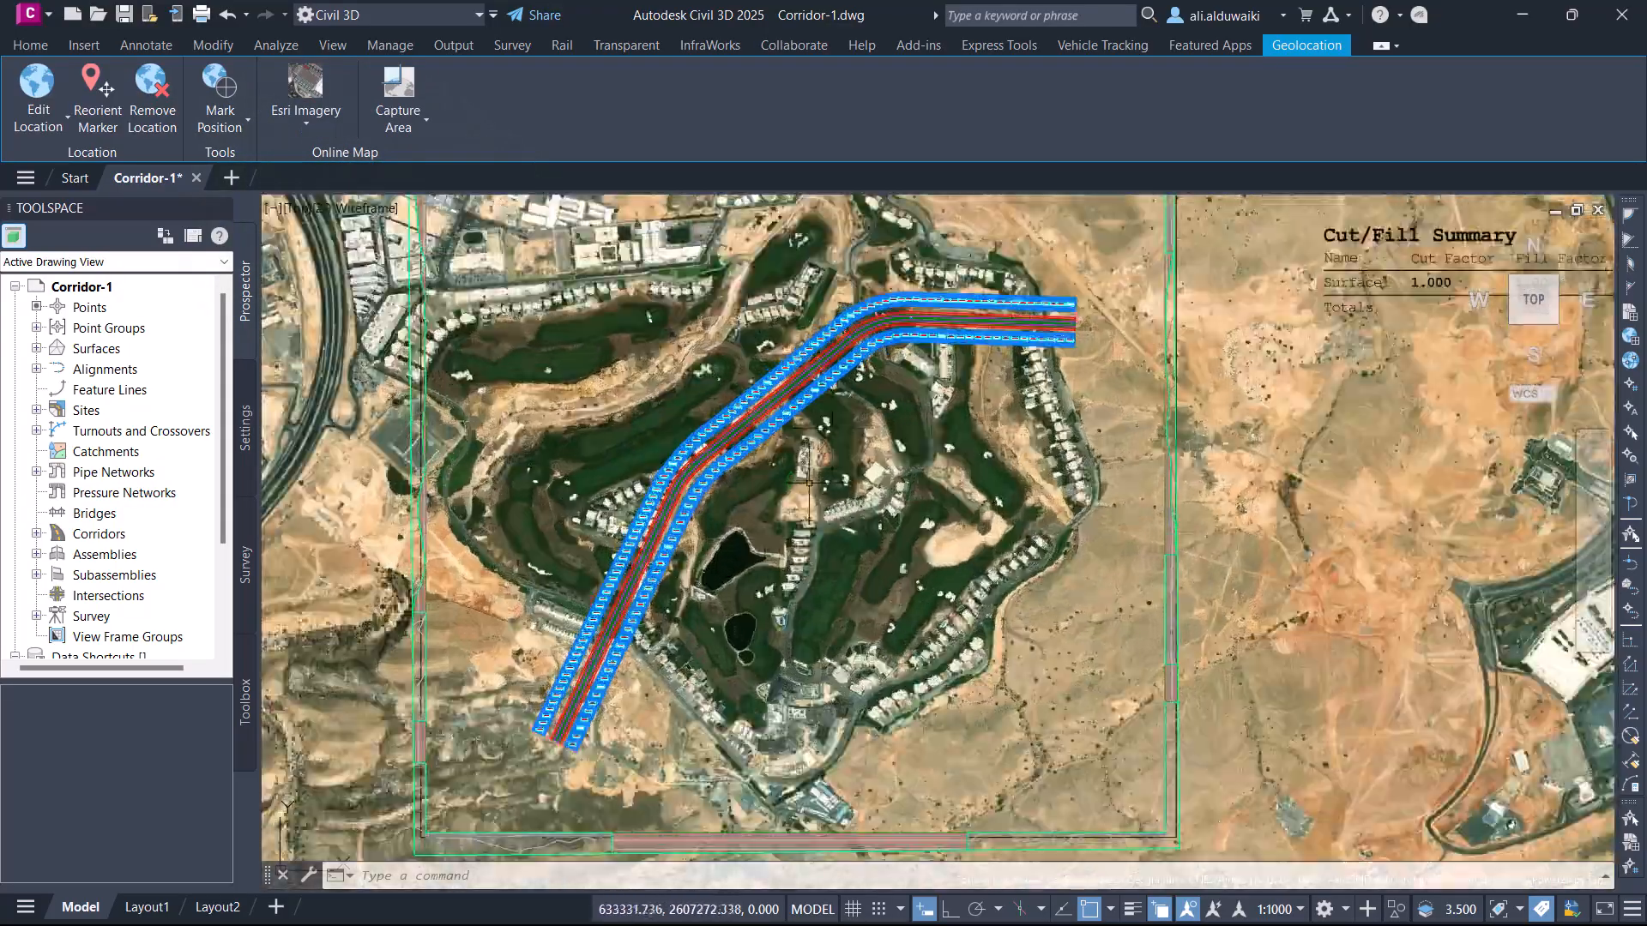
scroll(885, 378, "down", 5)
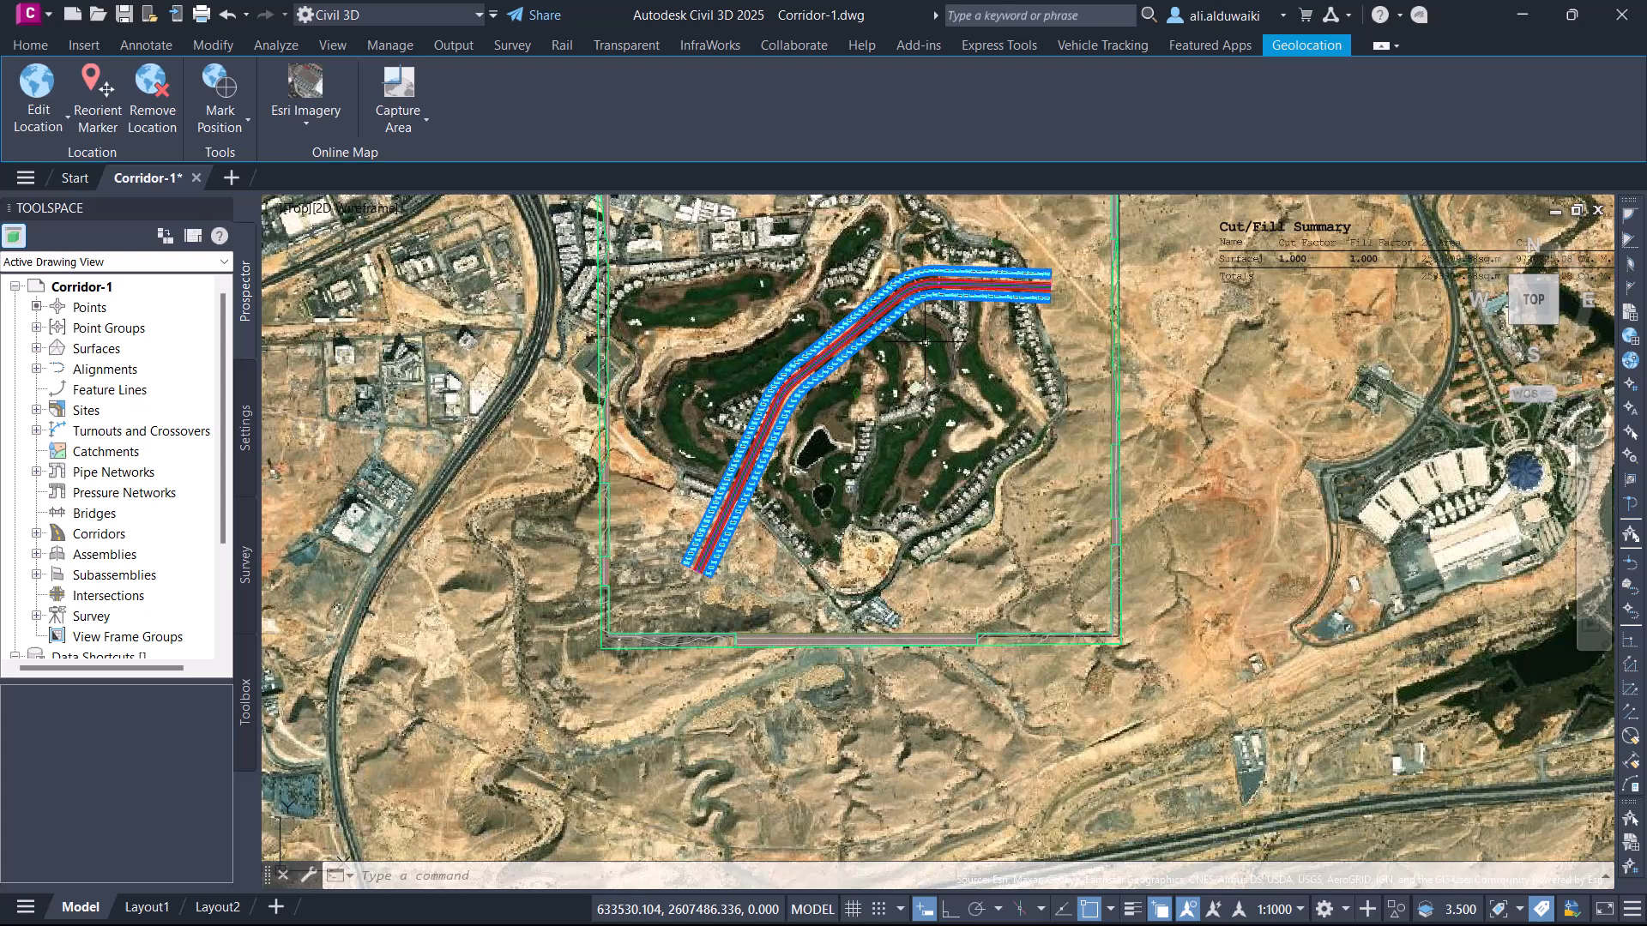
middle_click_drag(926, 342, 892, 408)
Step: Set the online map background to Esri OpenStreetMap and check the corridor and parcels against it
left_click(305, 123)
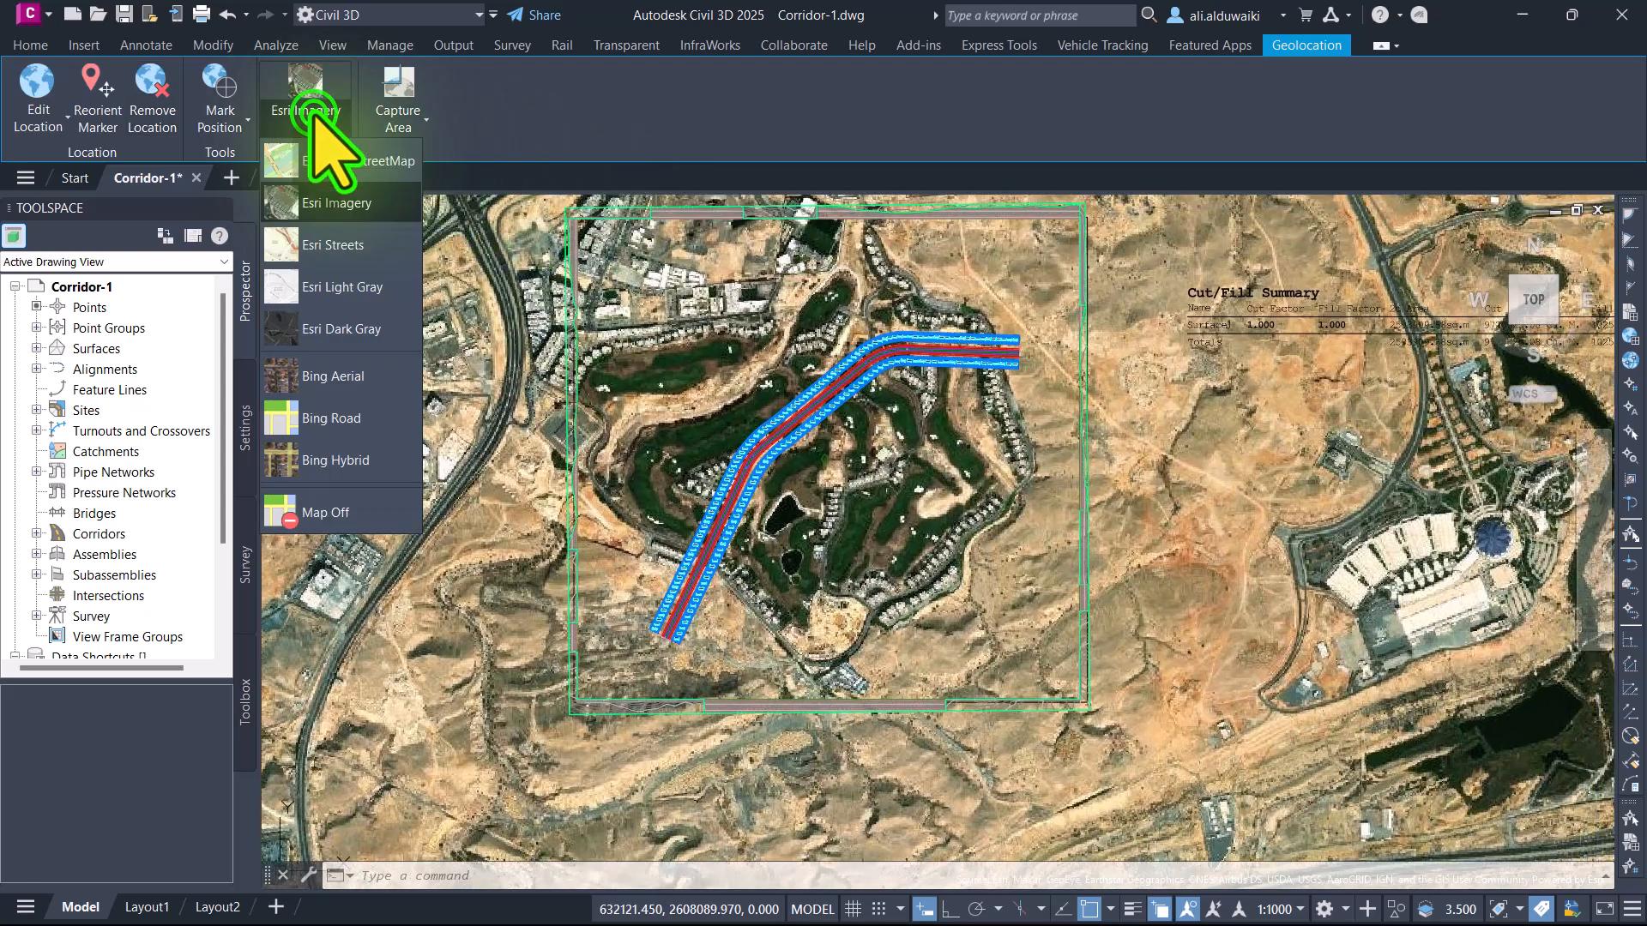
left_click(326, 157)
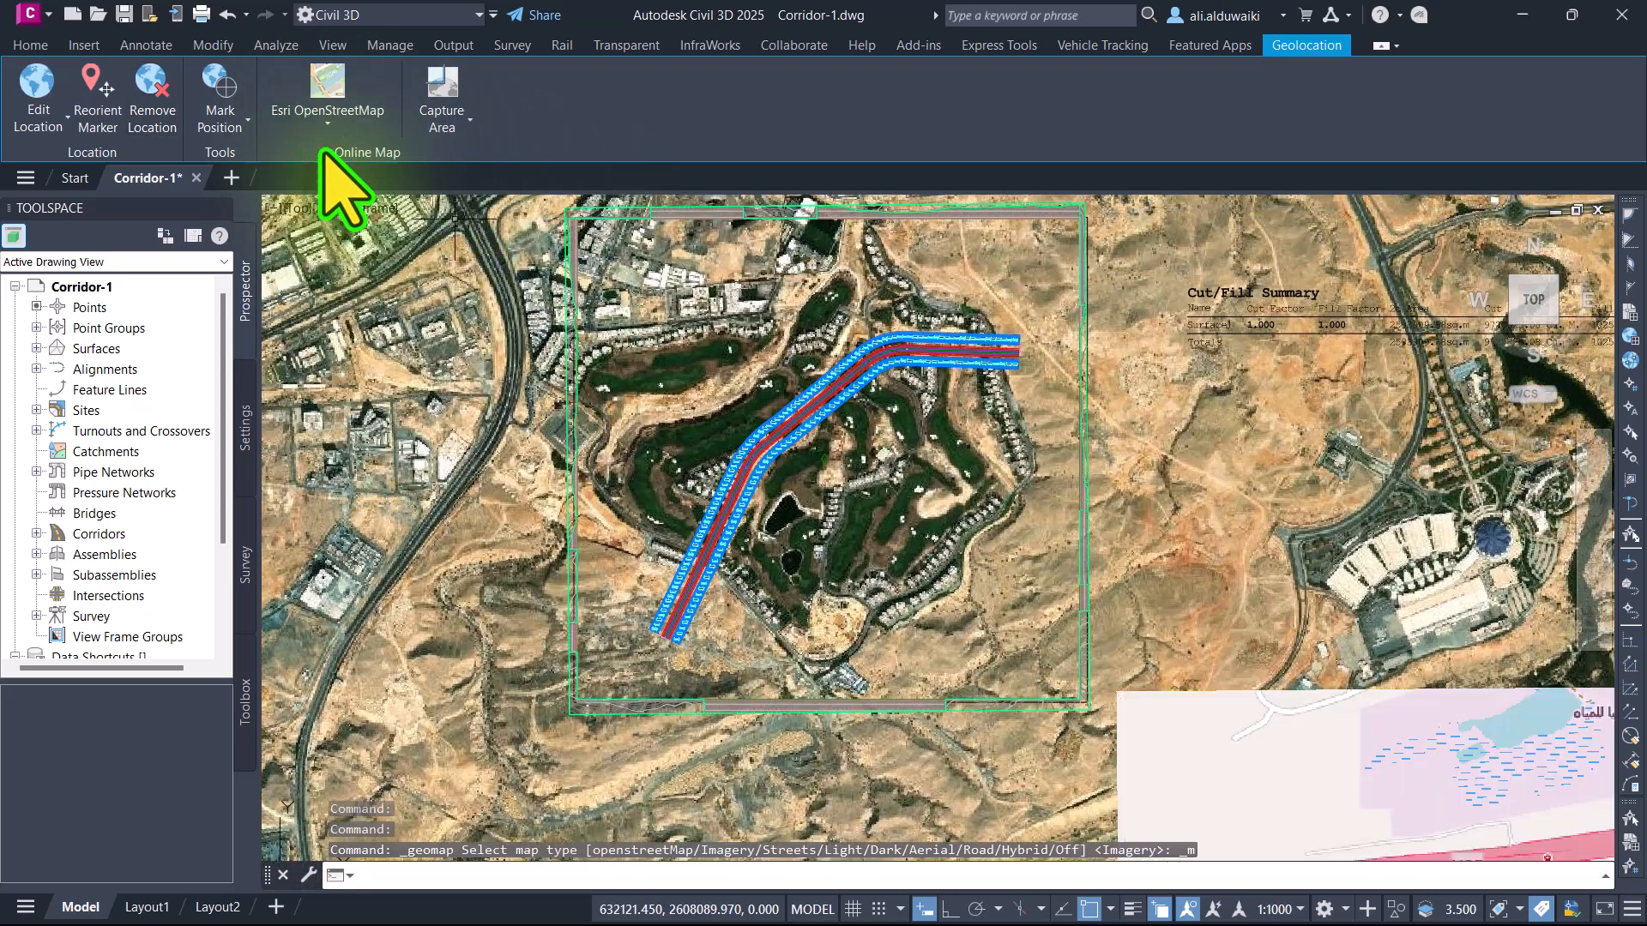
scroll(1000, 430, "up", 3)
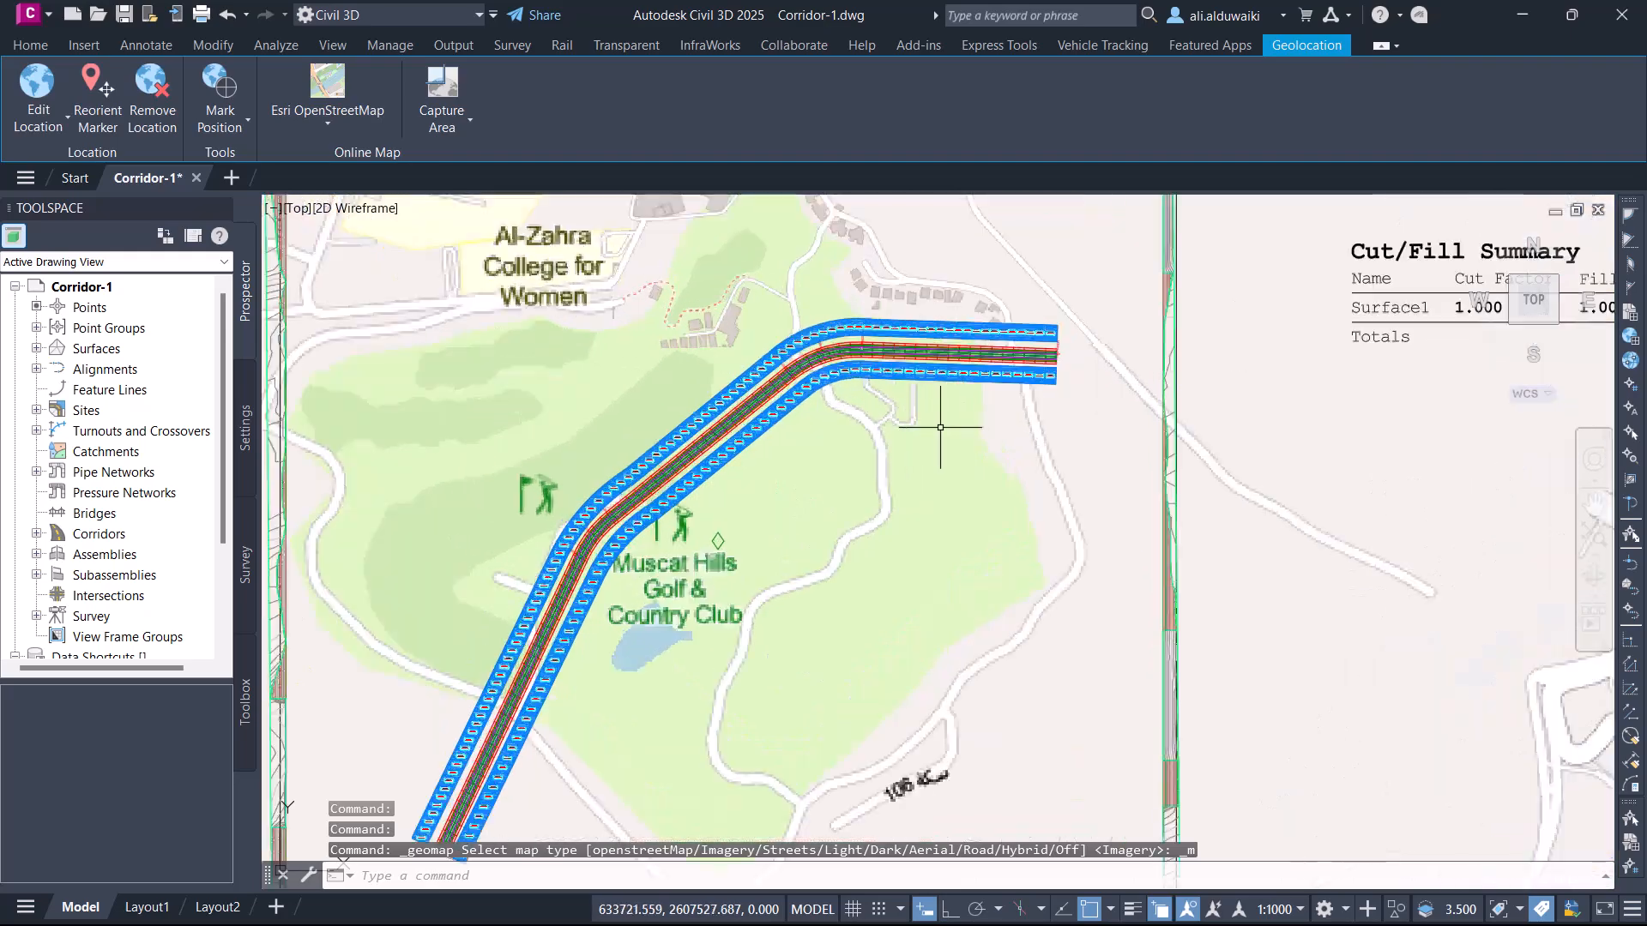
scroll(937, 434, "up", 4)
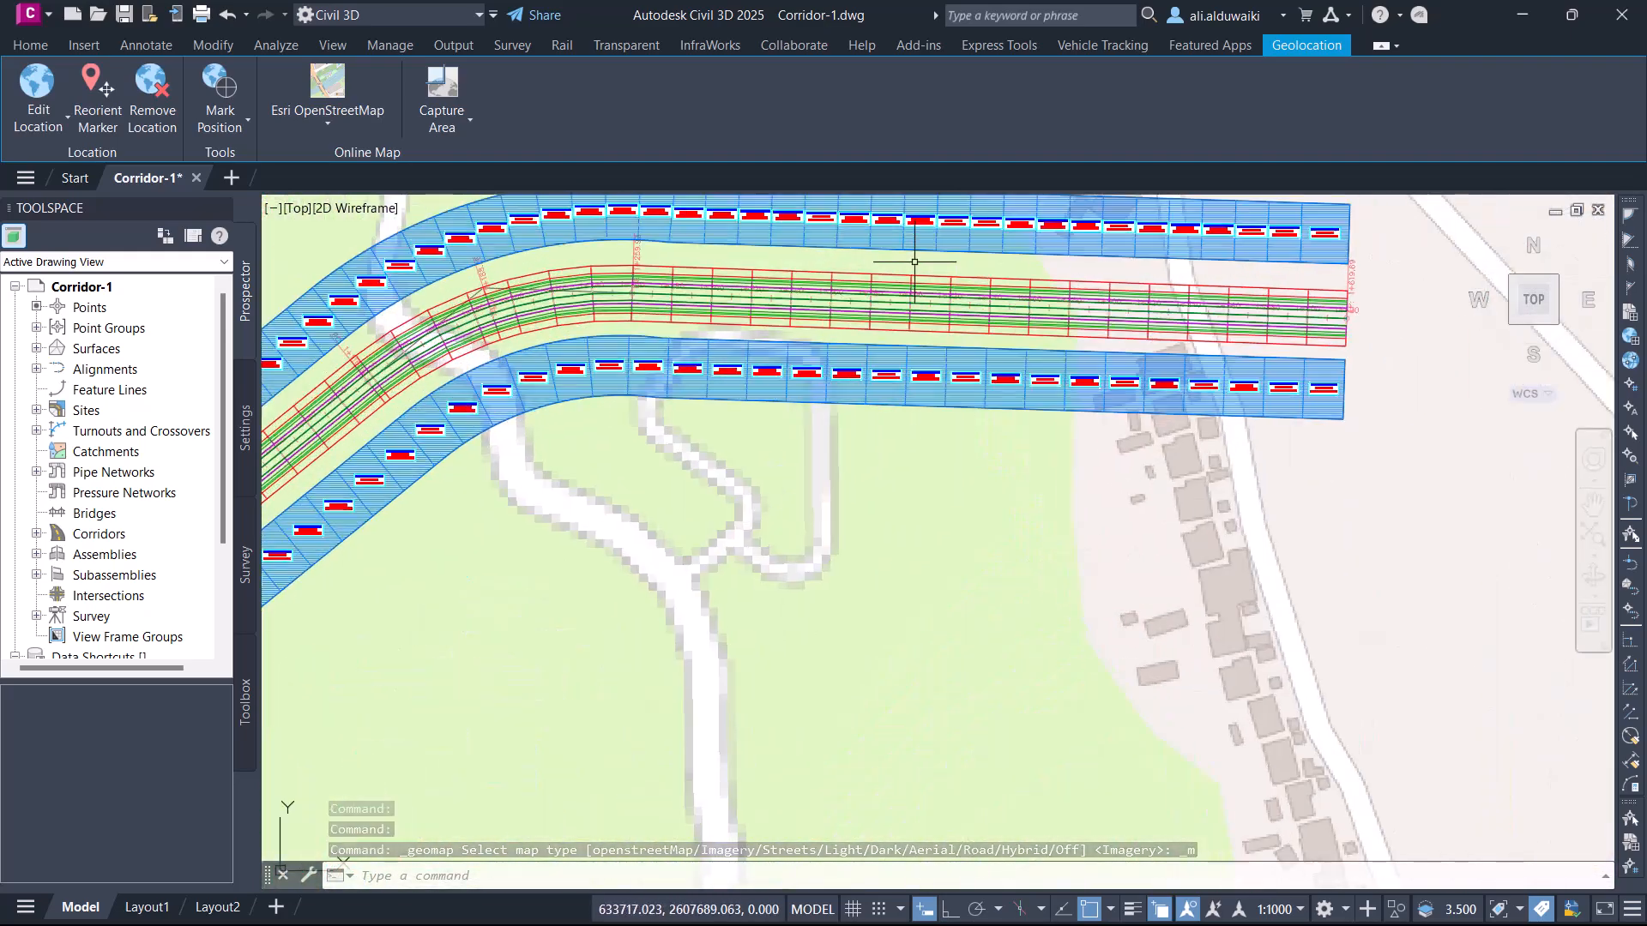
scroll(945, 310, "down", 7)
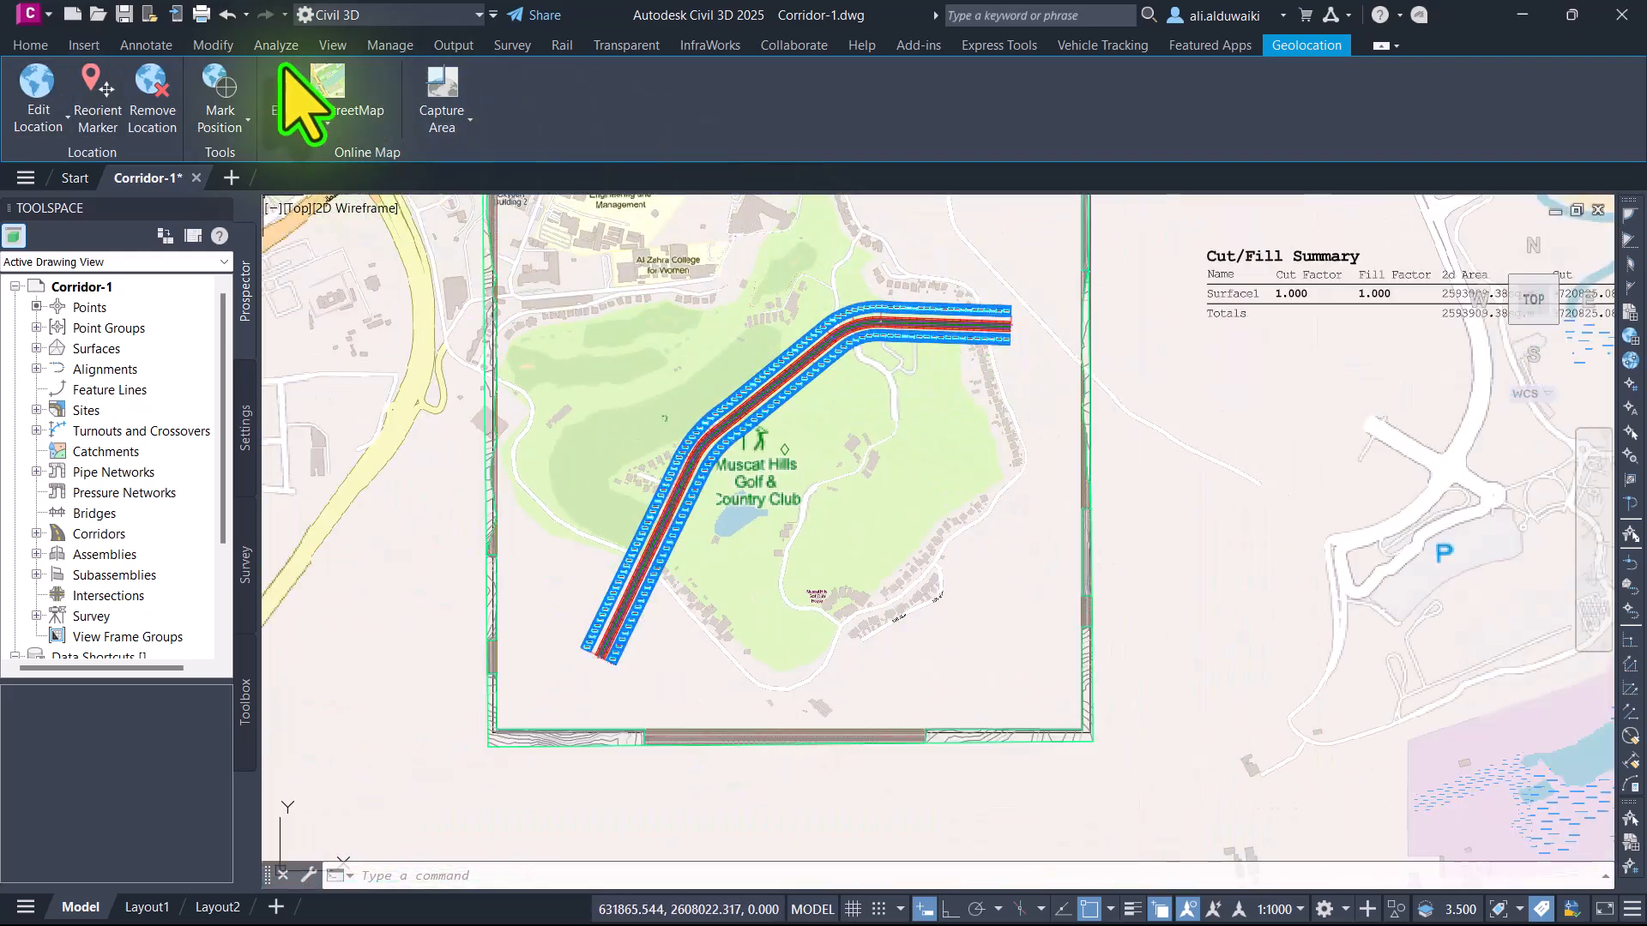
Step: Save the Corridor-1 drawing, minimise its window and launch Autodesk InfraWorks
left_click(125, 15)
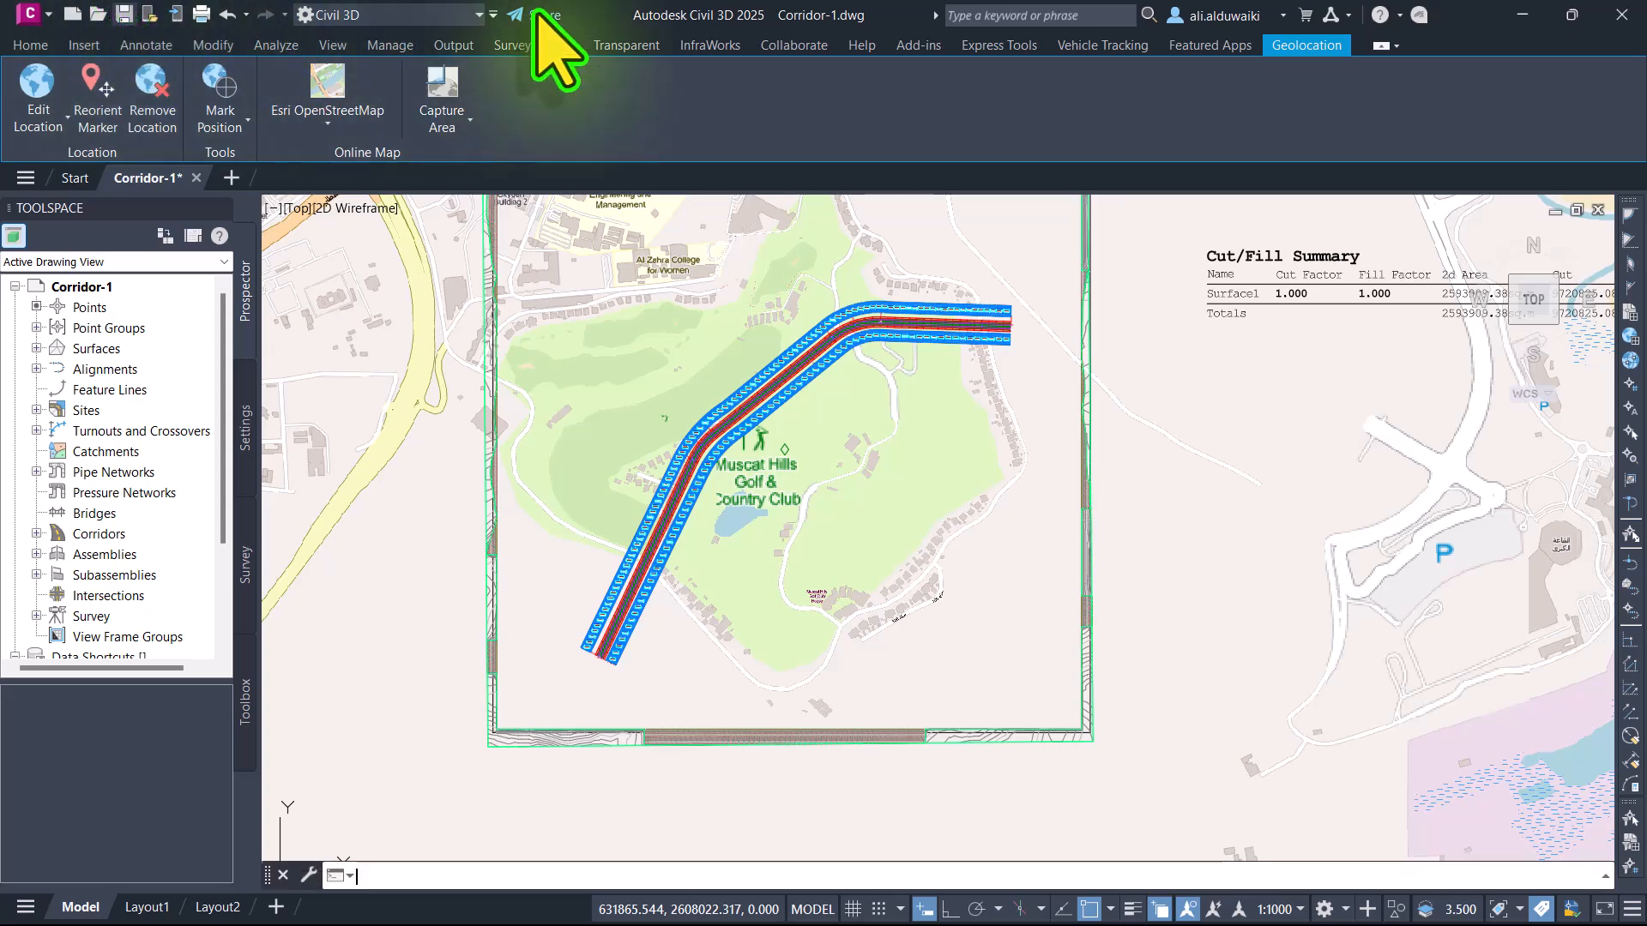
left_click(1521, 14)
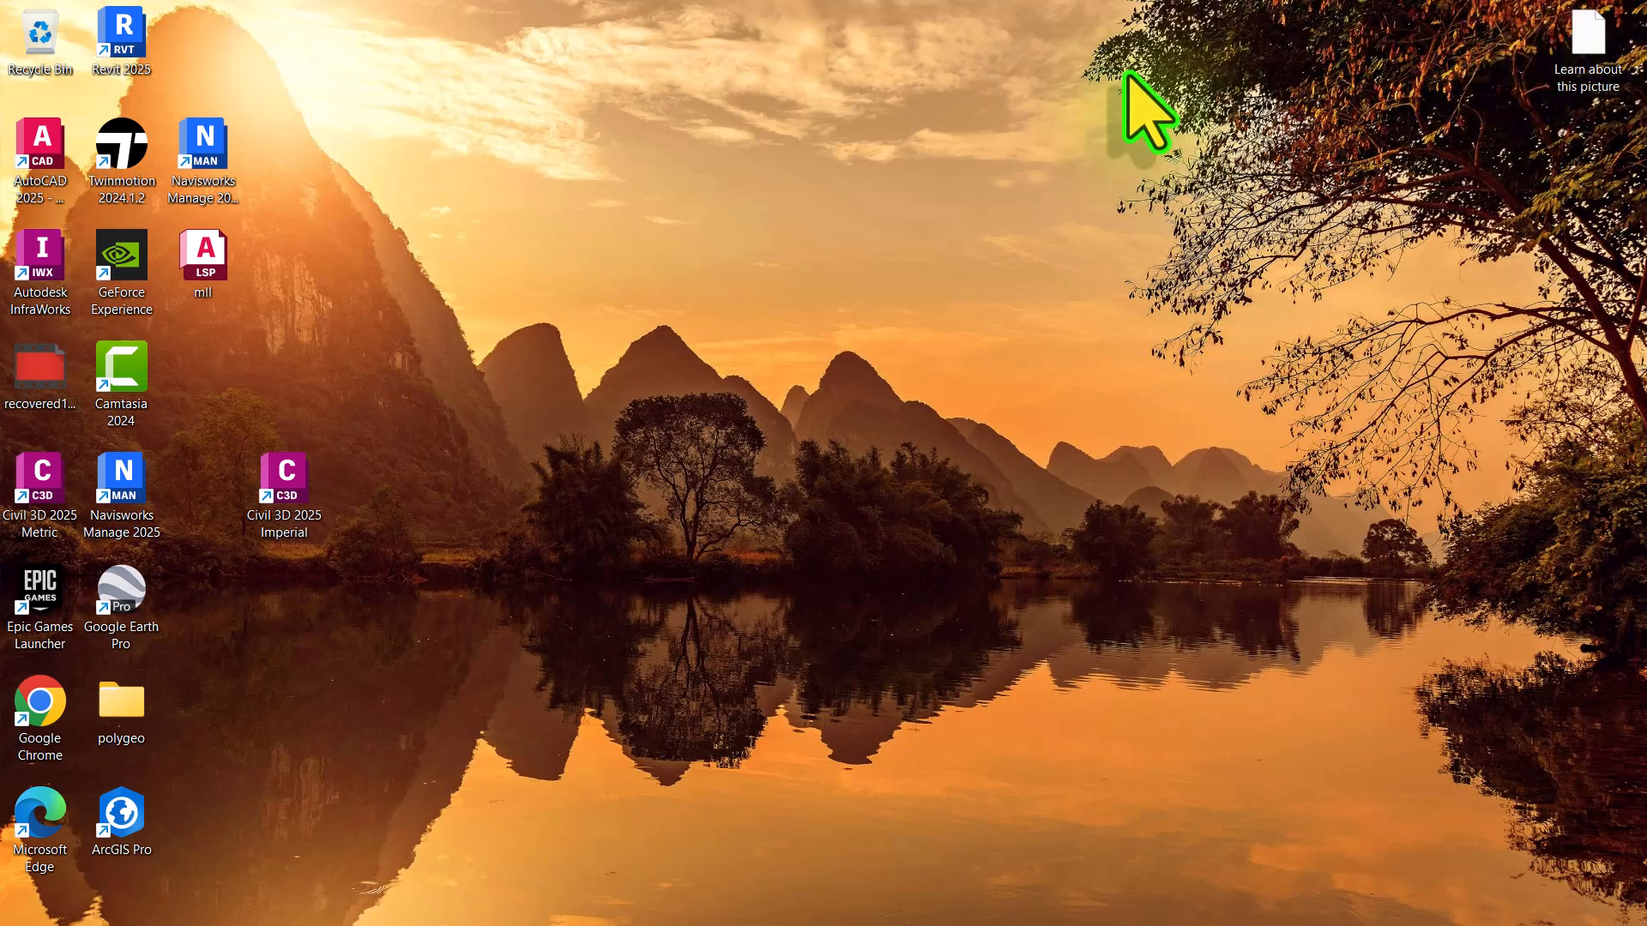
double_click(29, 265)
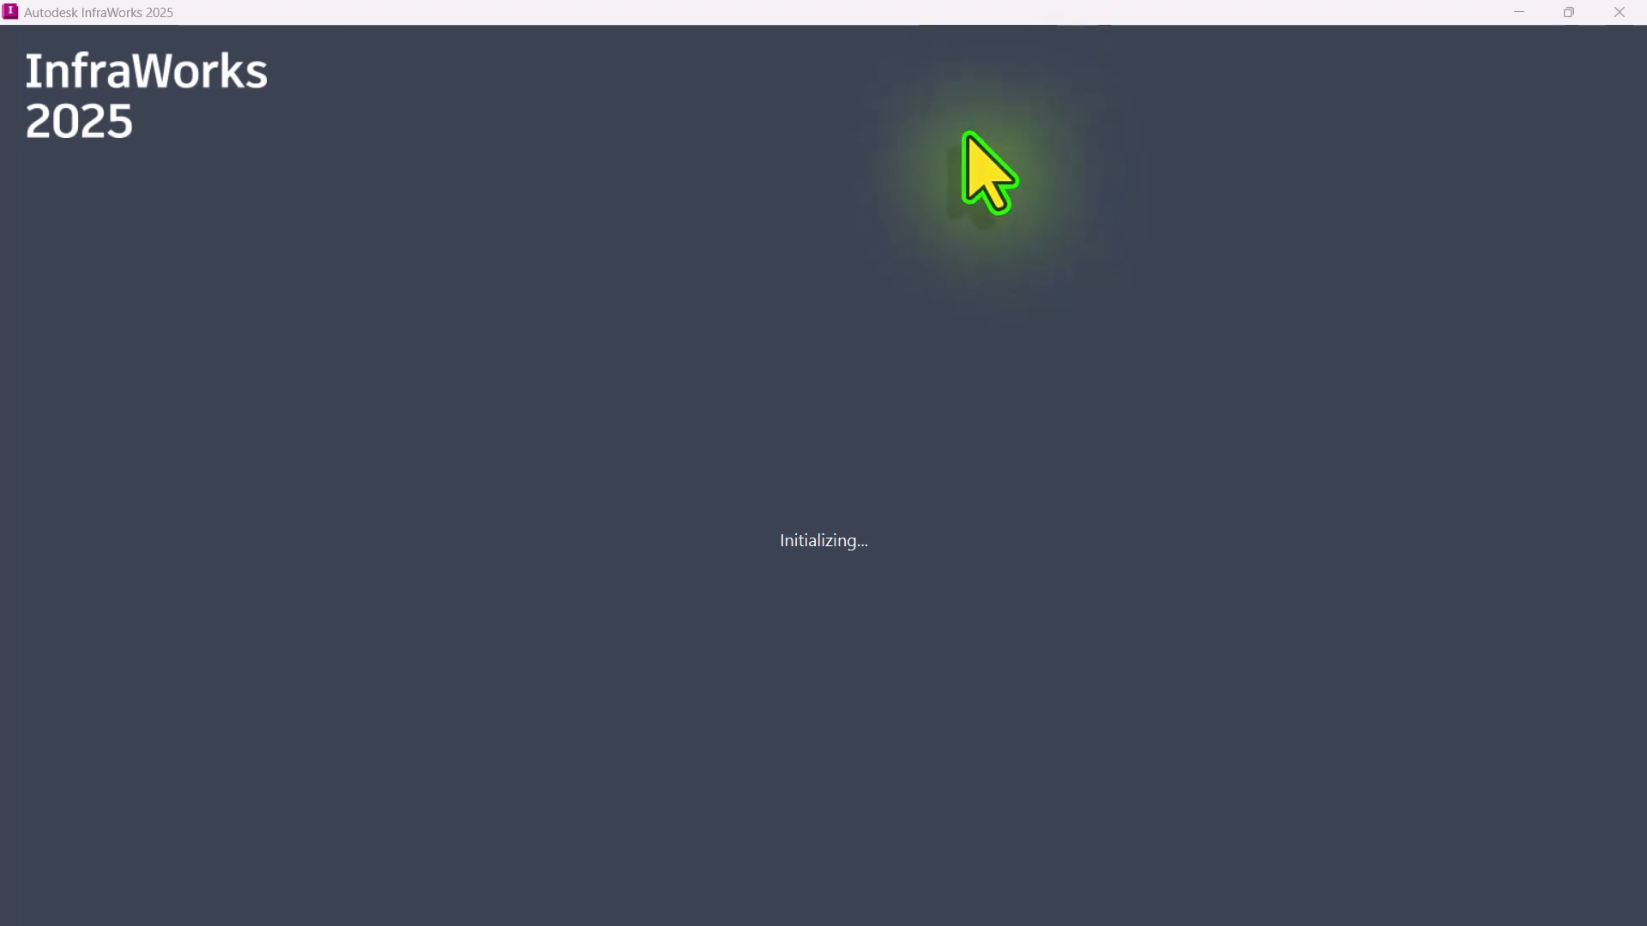
Step: Start a new local InfraWorks model and set its coordinate system to UTM84-40N
left_click(870, 104)
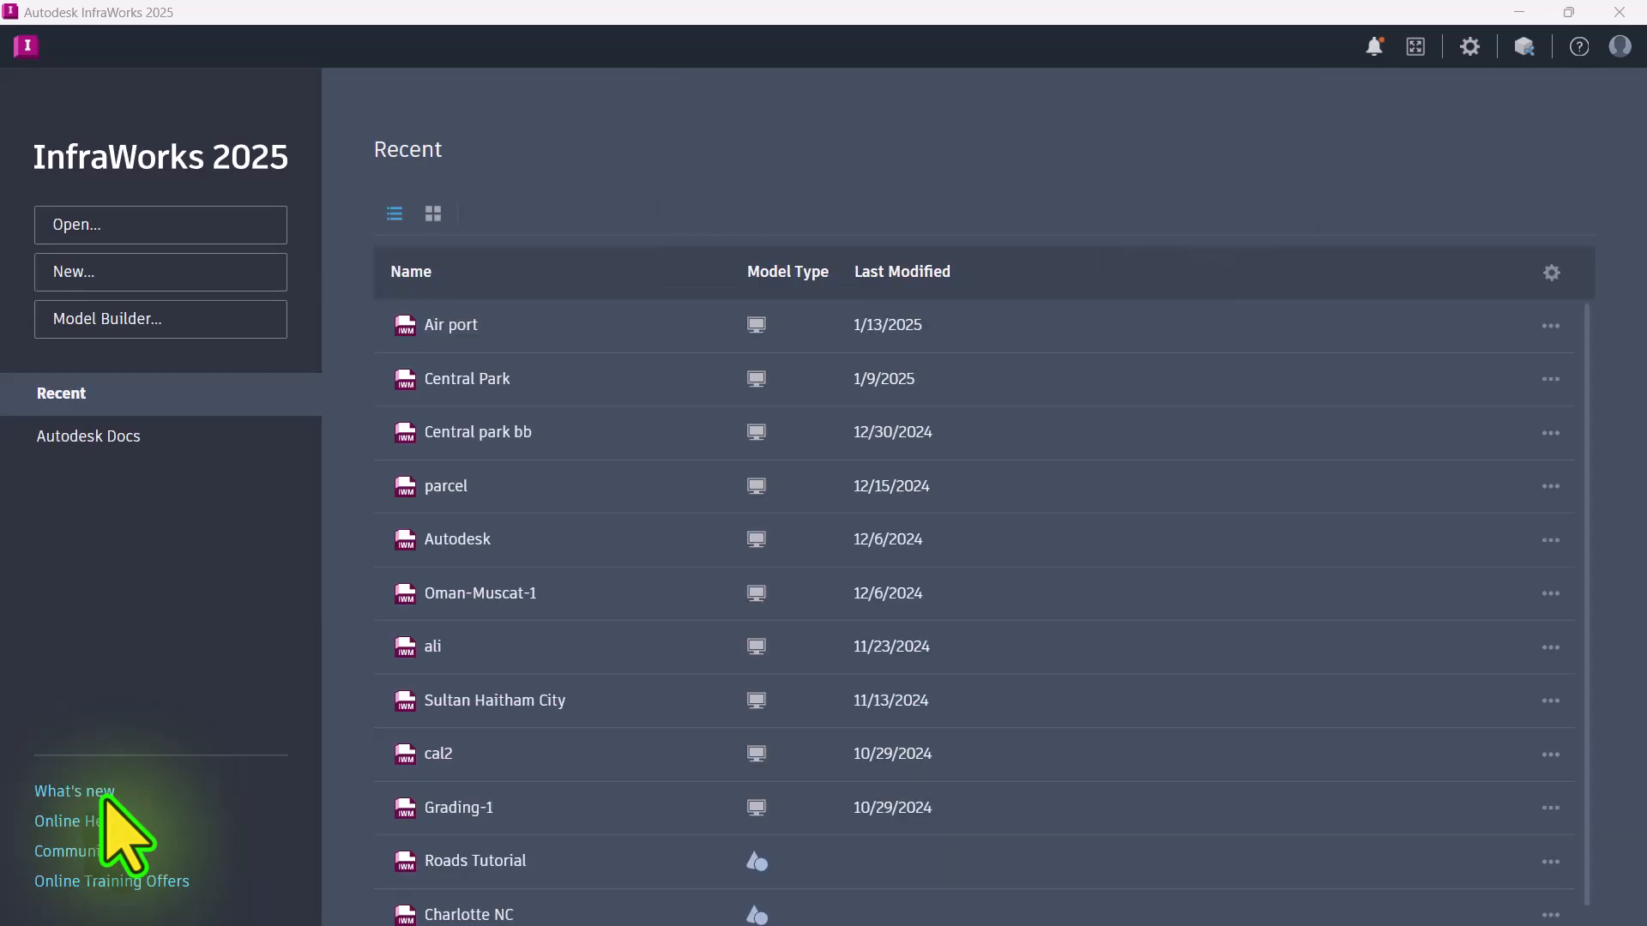
left_click(133, 262)
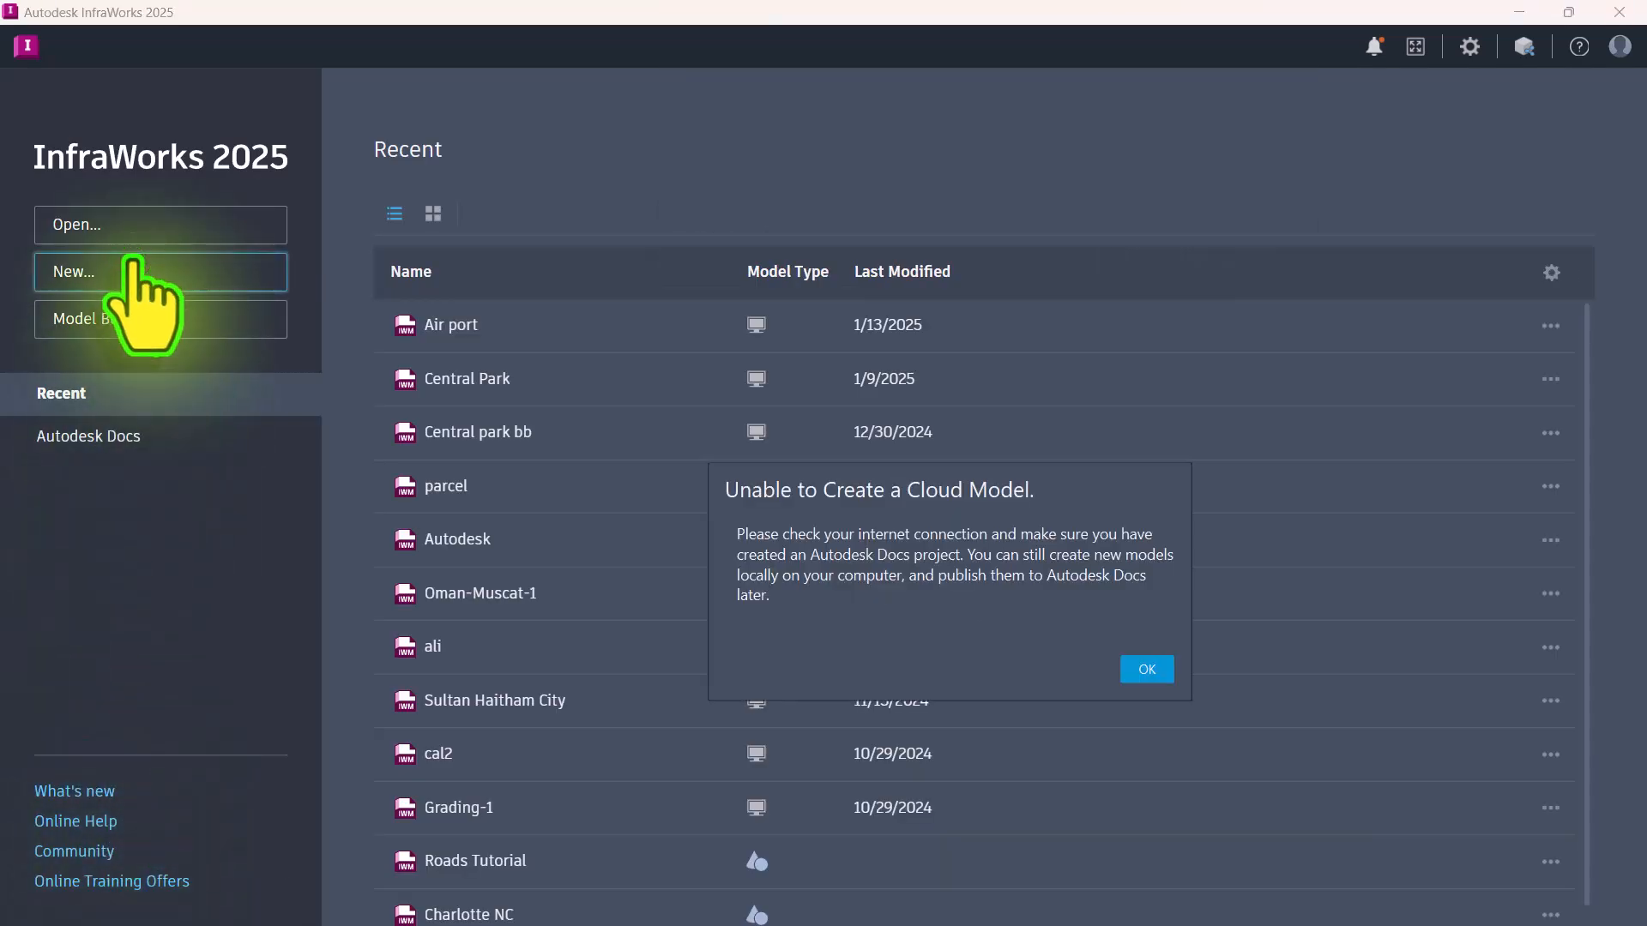
left_click(1147, 668)
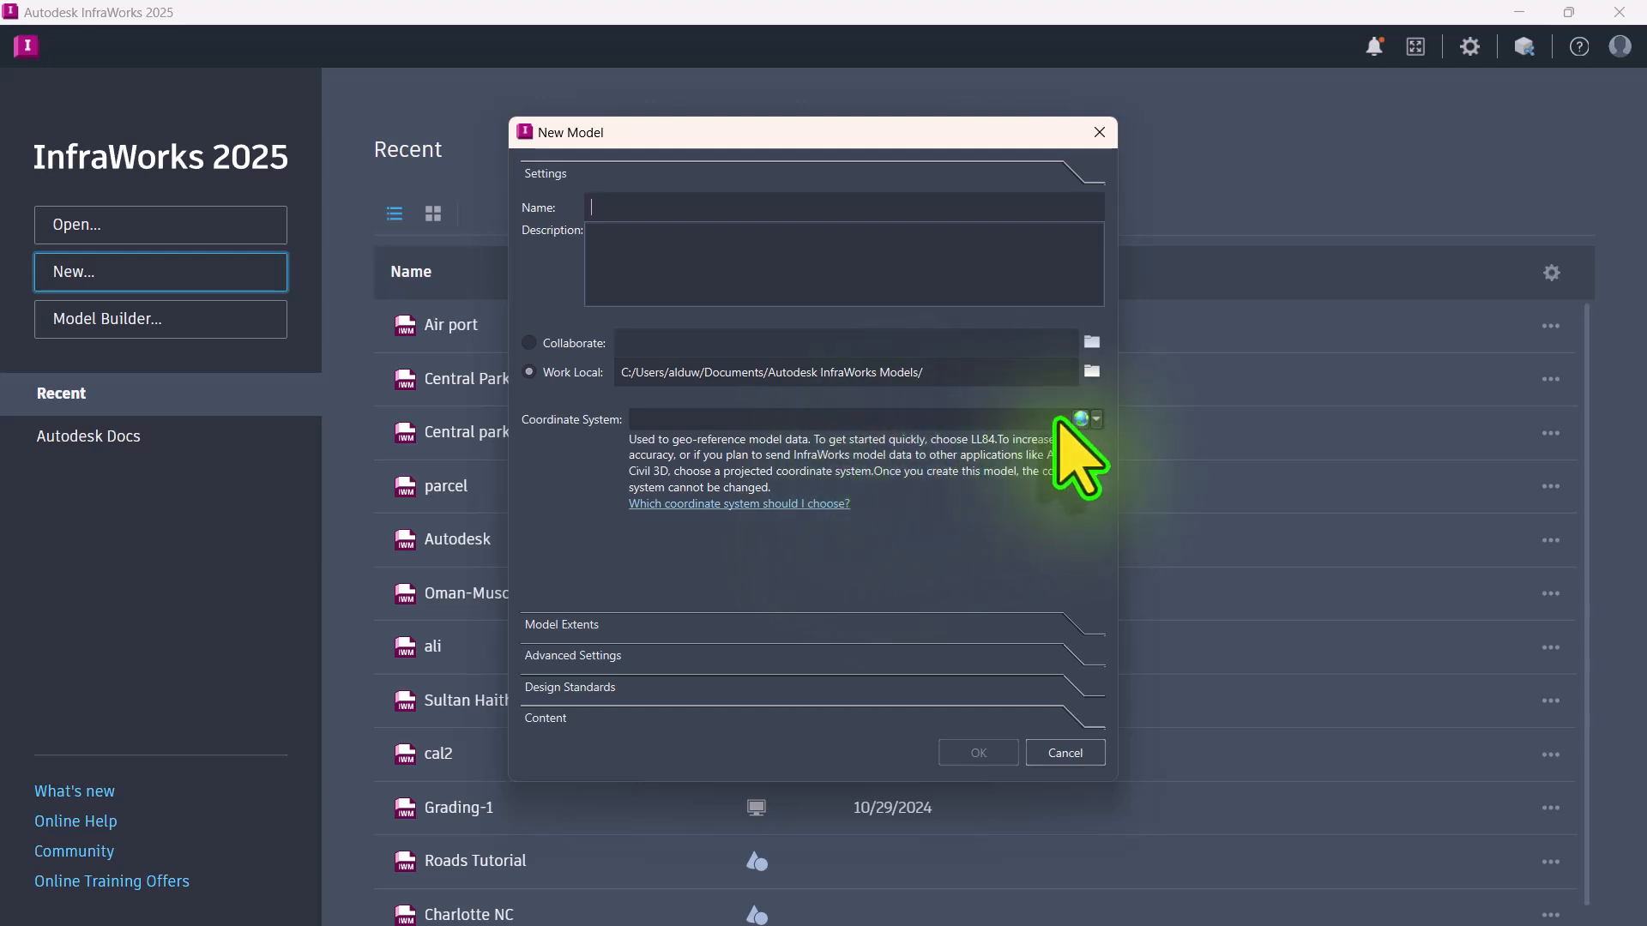
left_click(1095, 419)
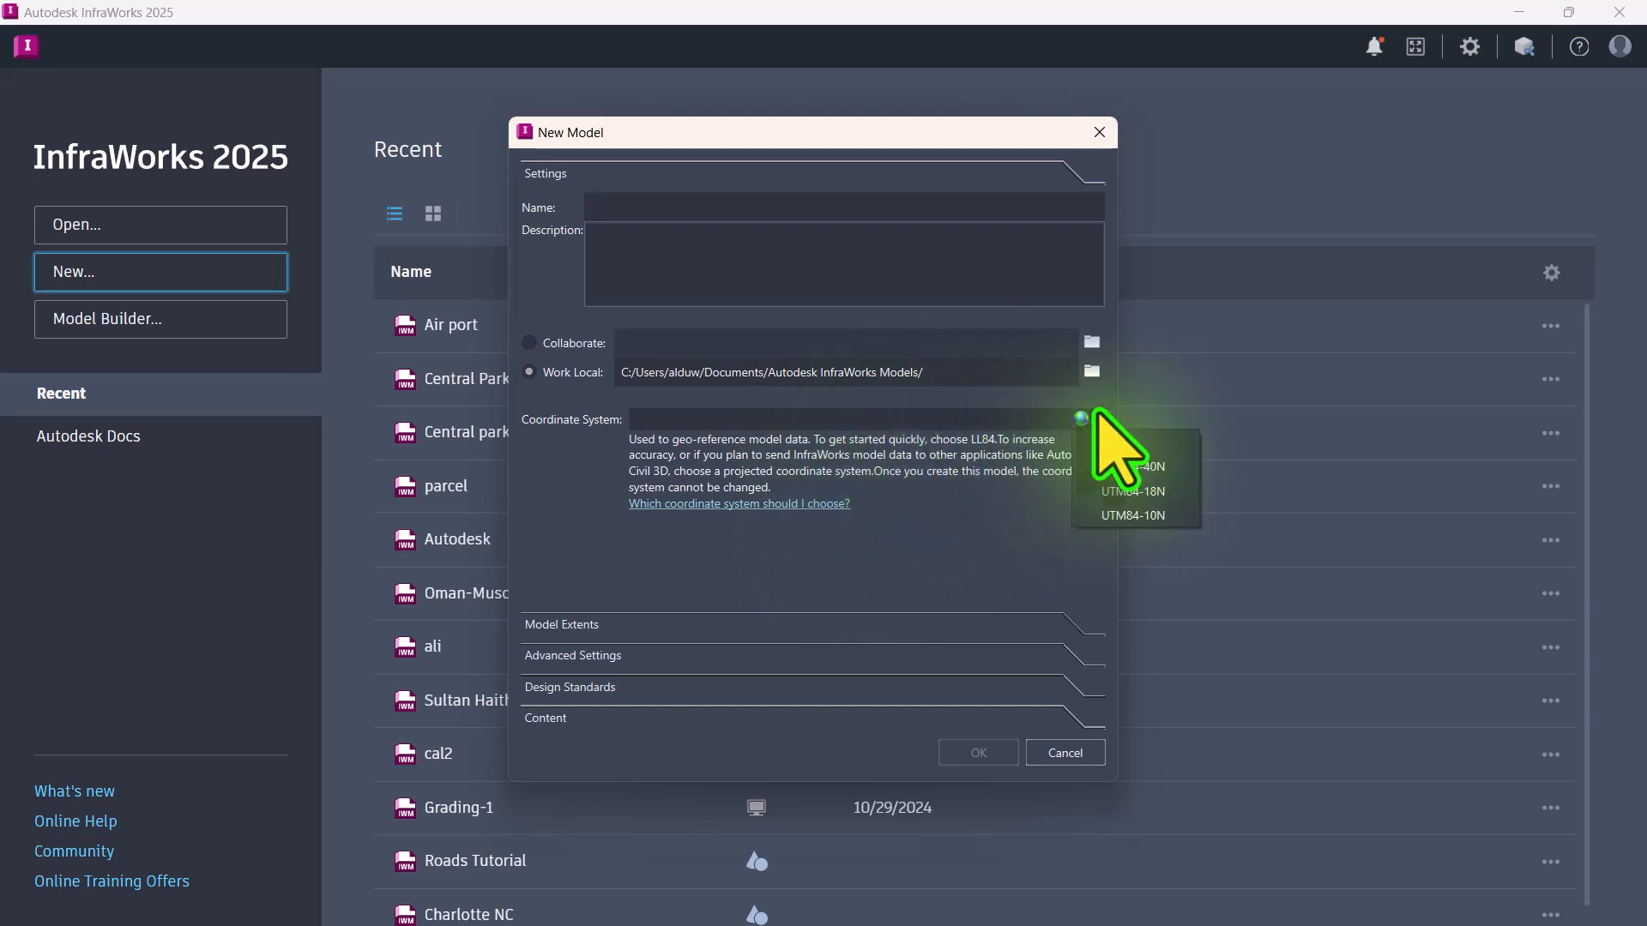
left_click(1121, 465)
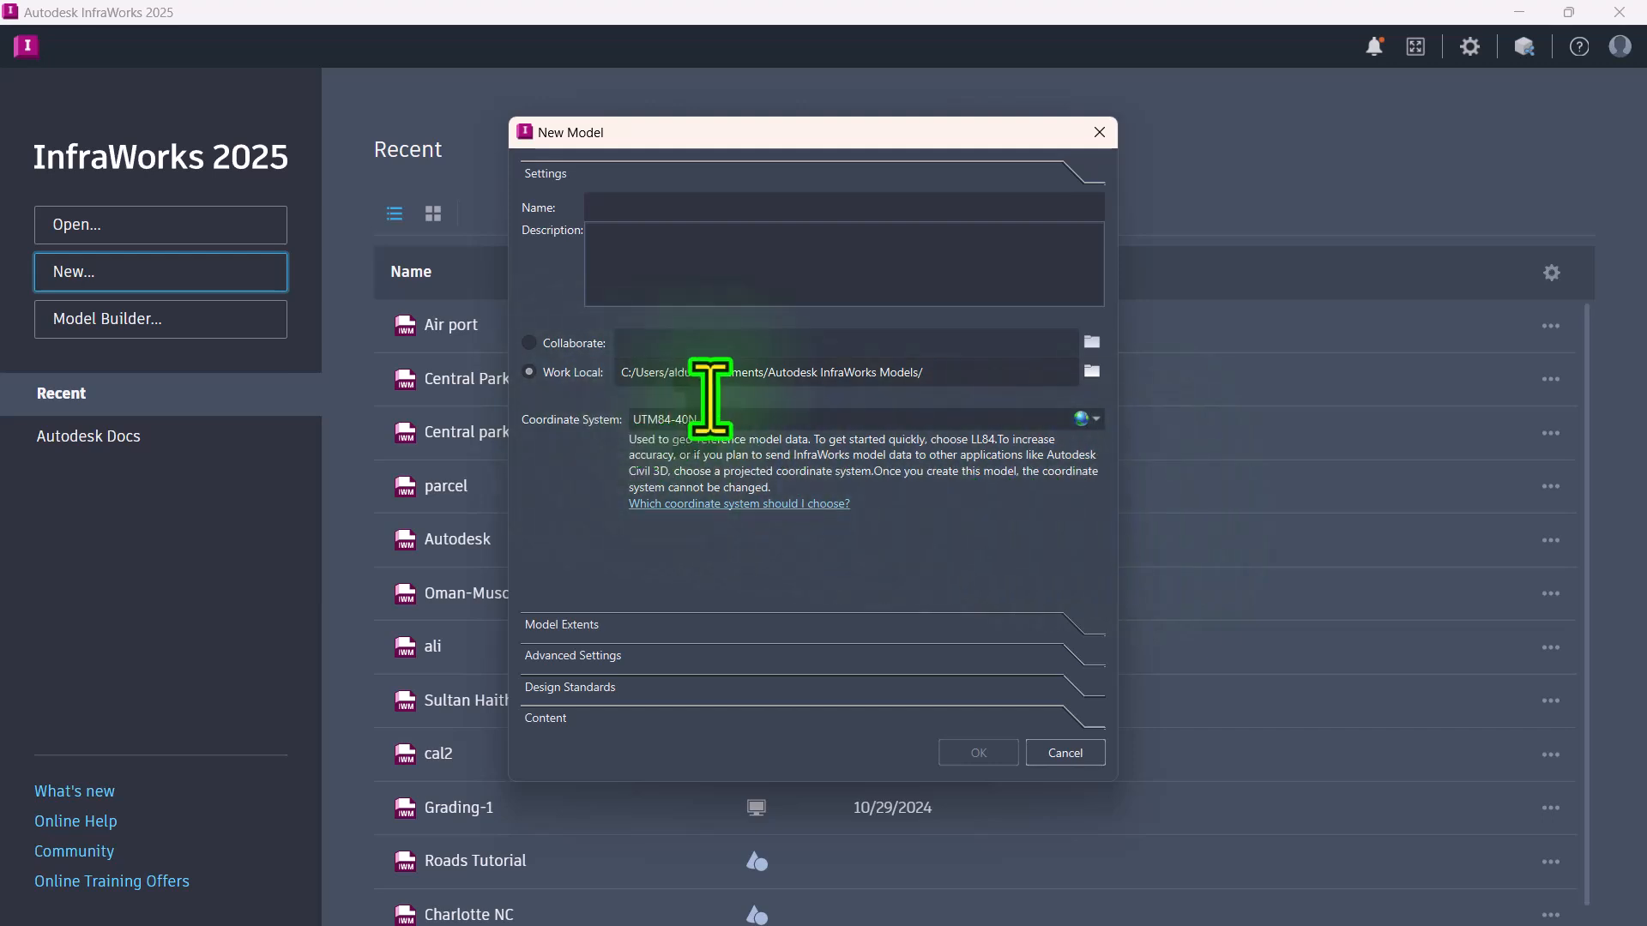
Step: Store the new model in the E:/Linkden video folder, name it Corridor-1 and create it
left_click(1092, 372)
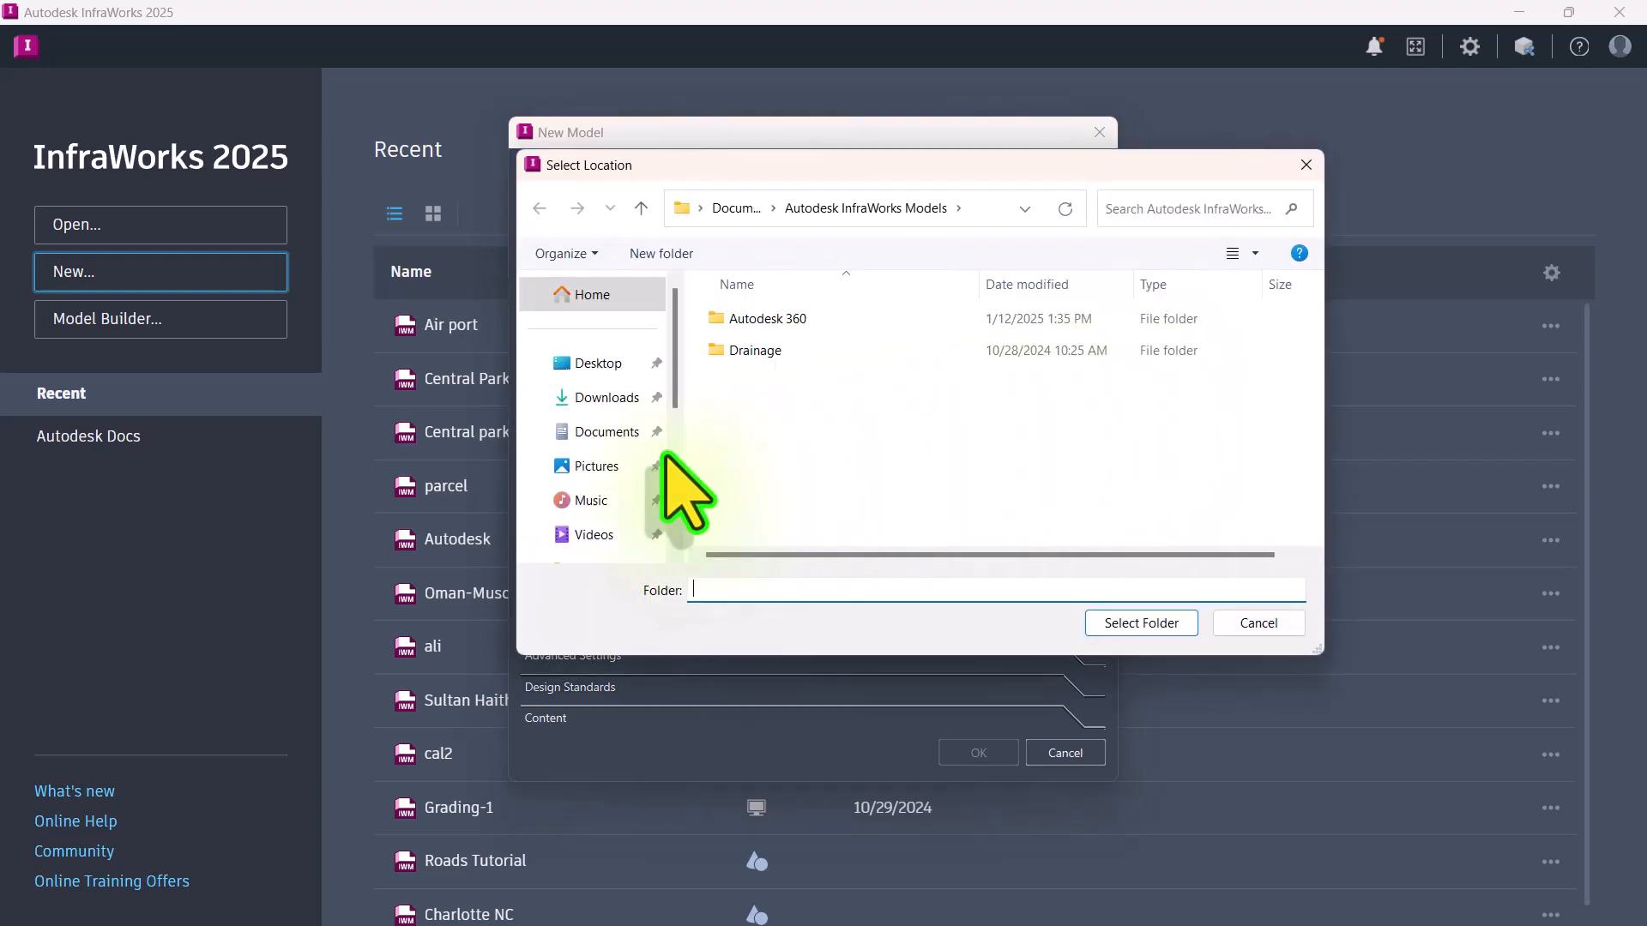
scroll(601, 498, "down", 5)
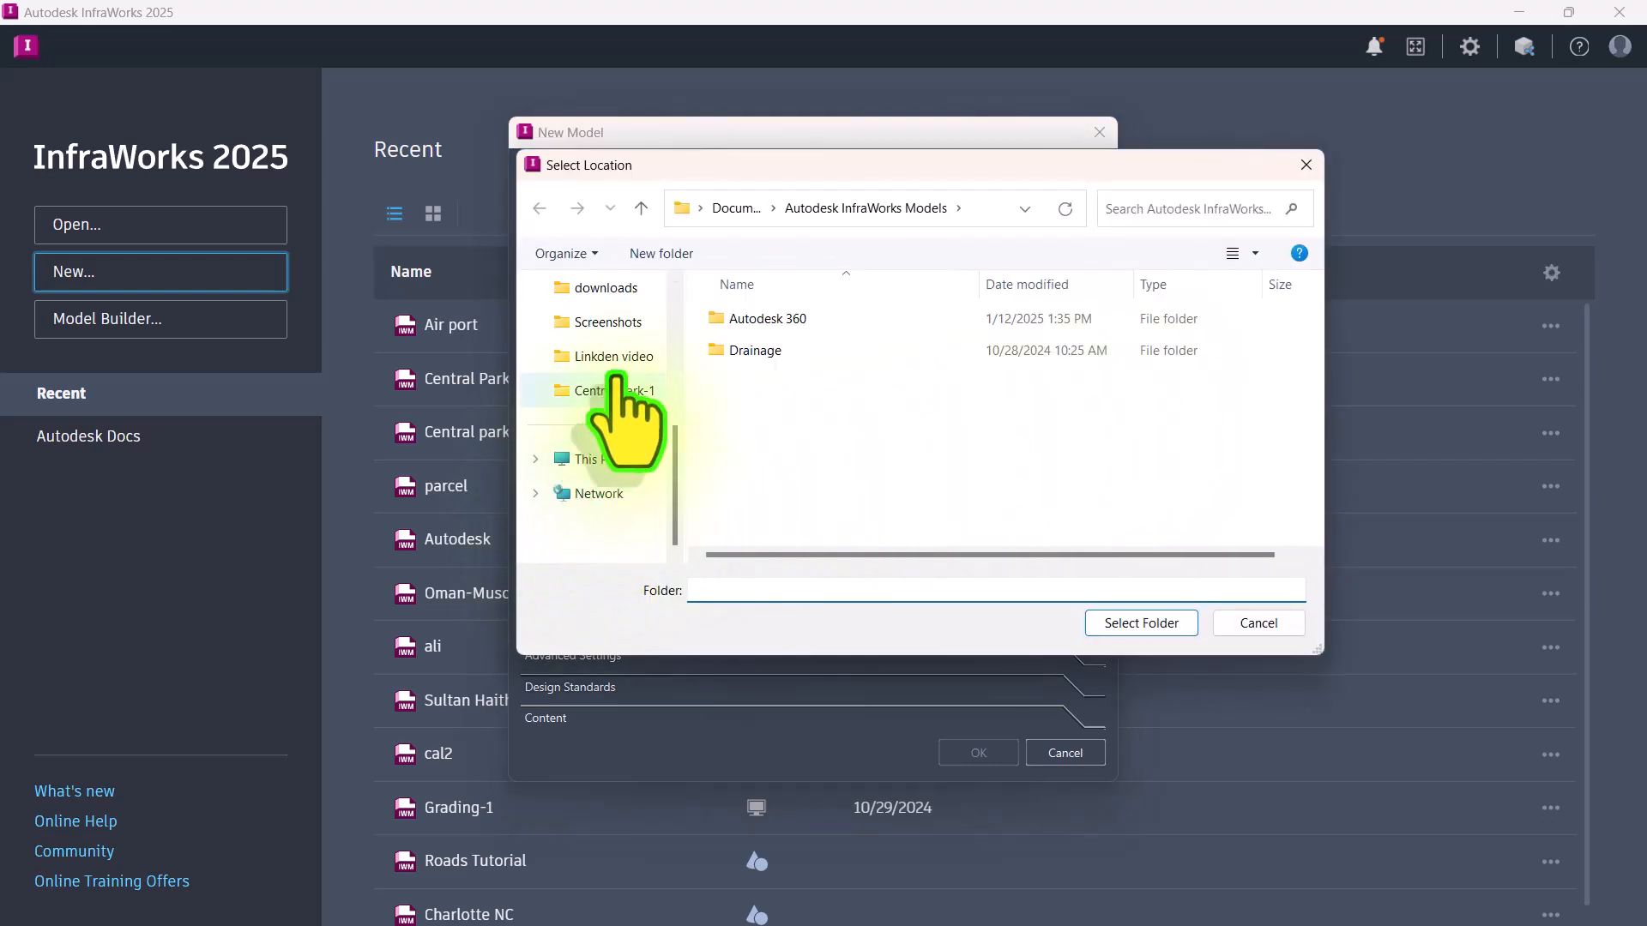
left_click(618, 356)
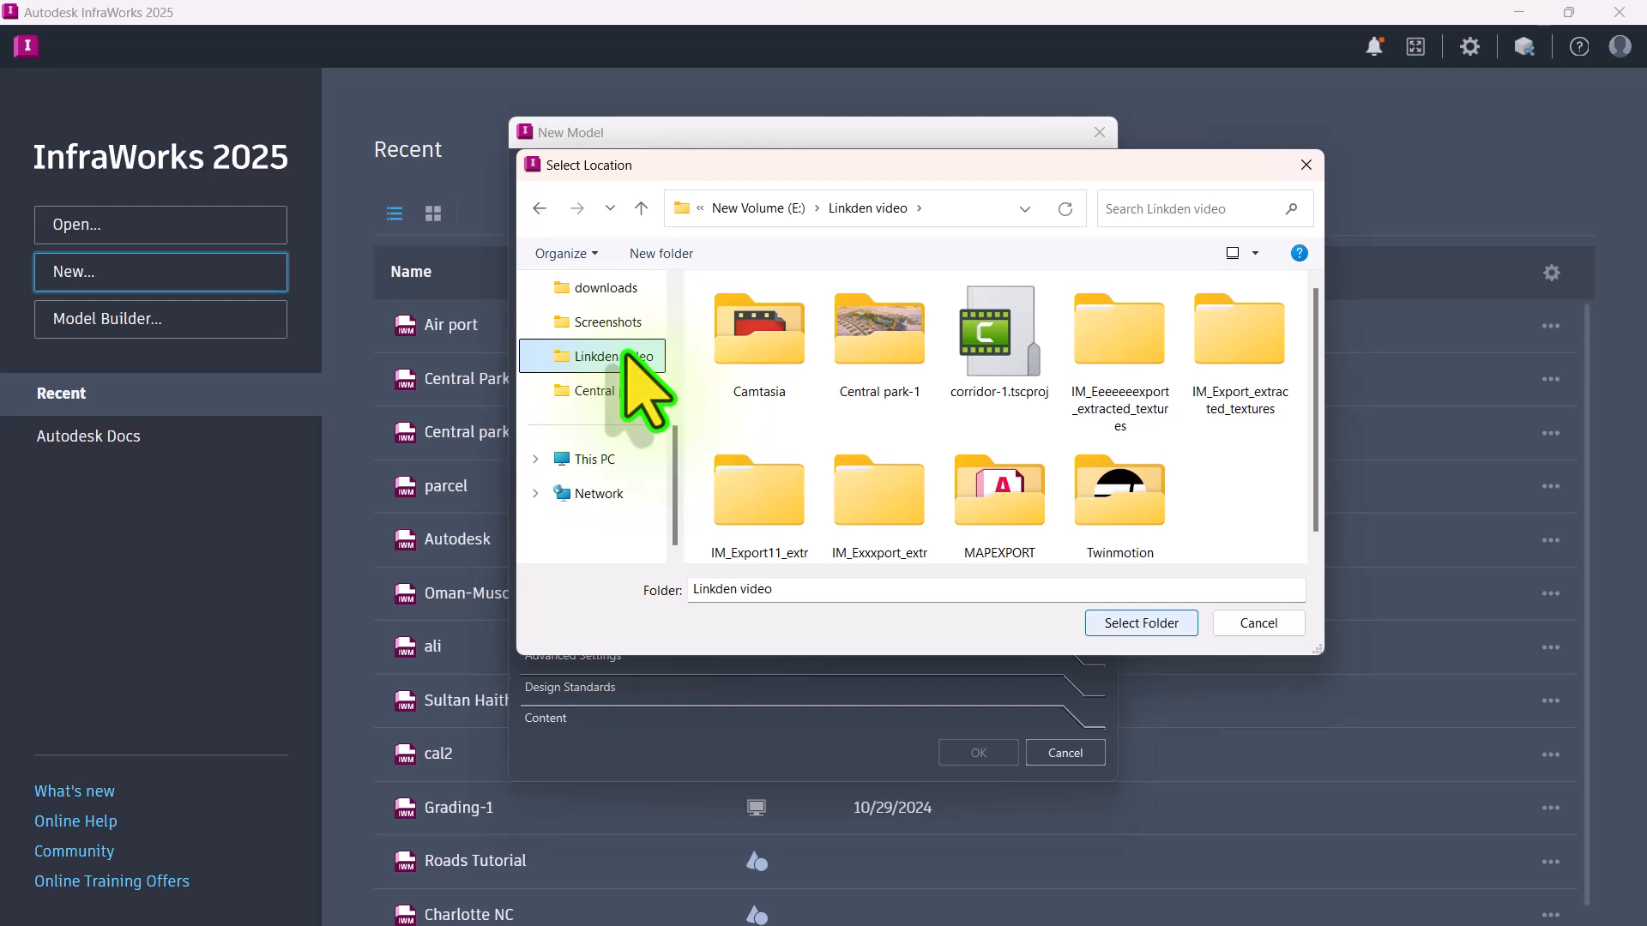
left_click(1106, 624)
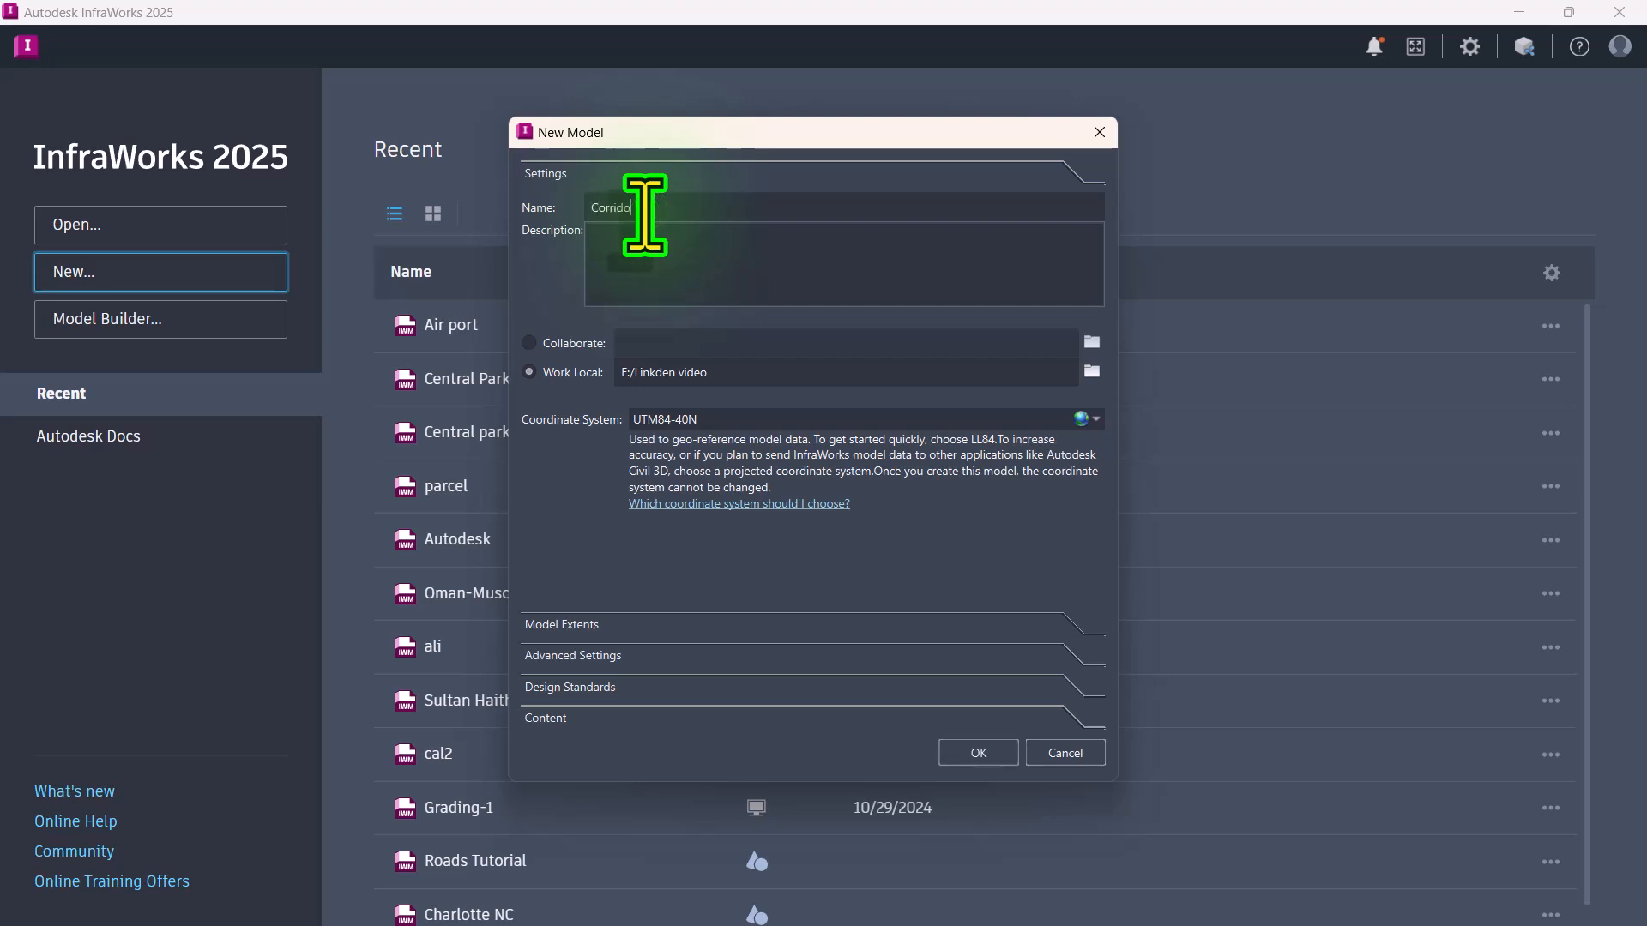
type("-1")
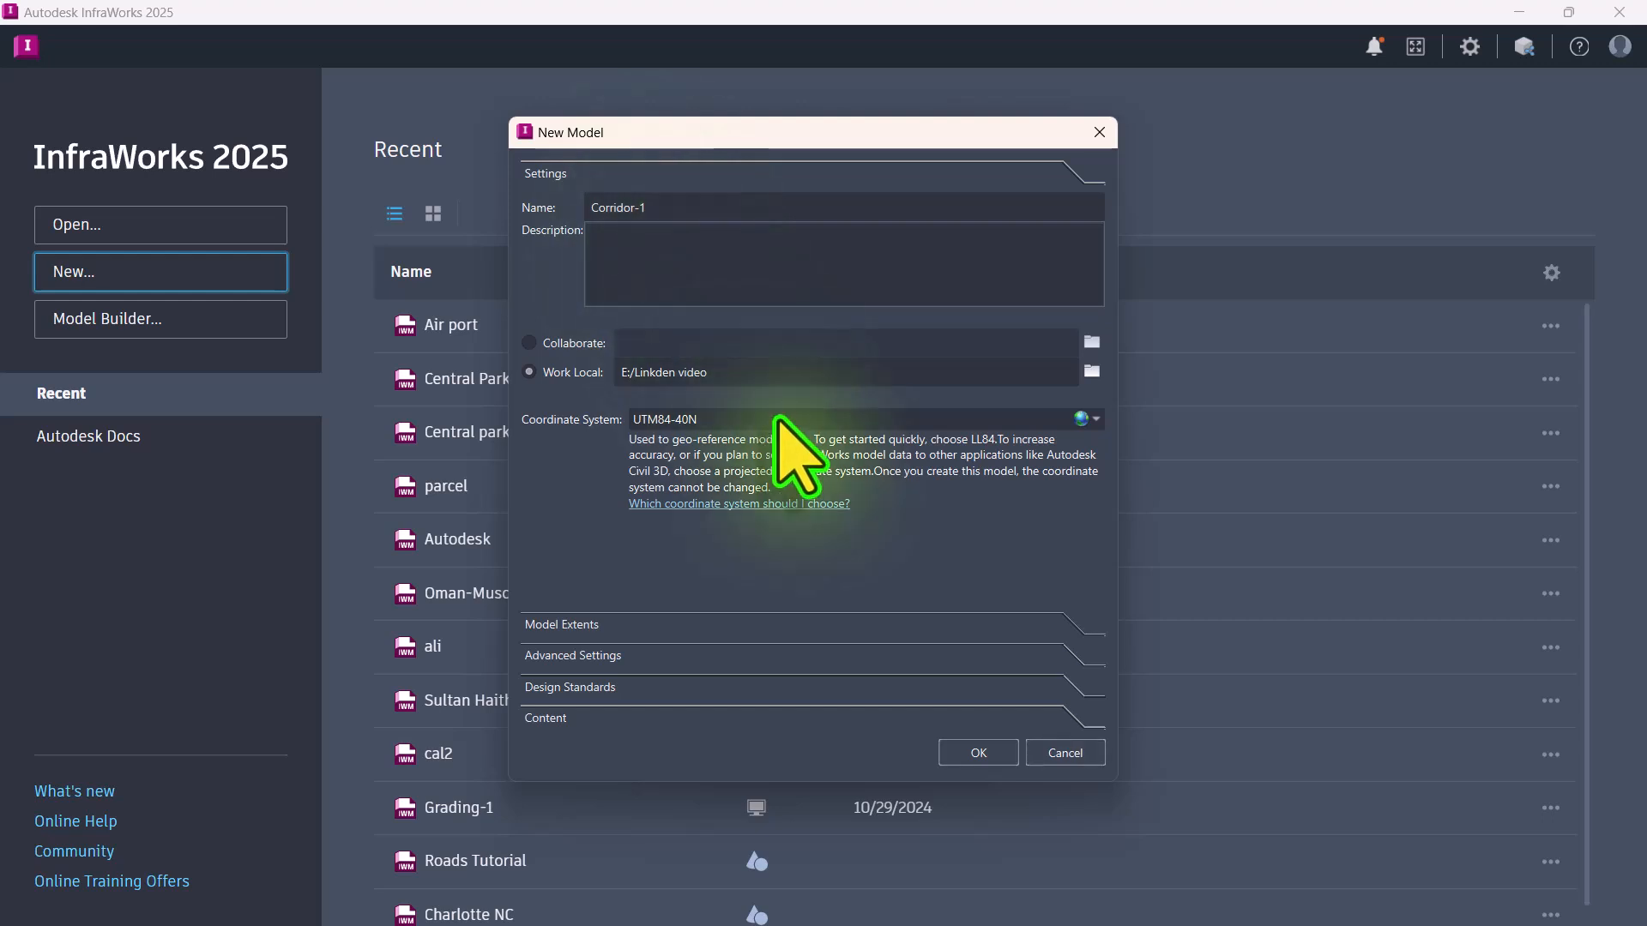
left_click(995, 758)
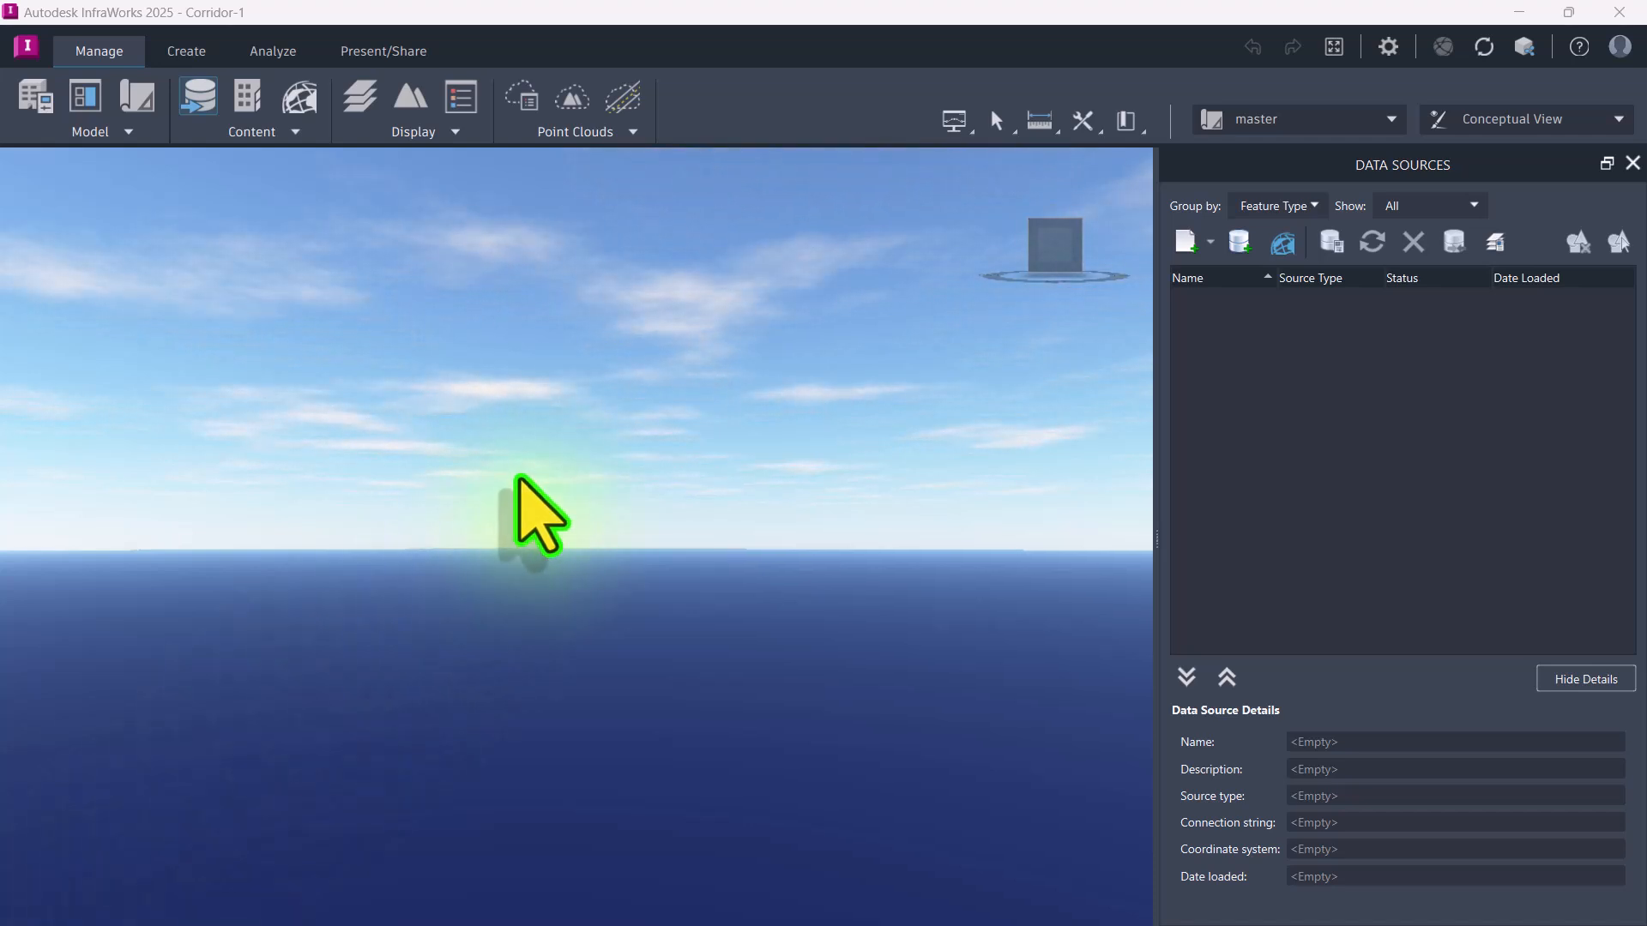
Step: Add the Corridor-1 drawing from the Linkden video folder as an Autodesk Civil 3D DWG data source
left_click(1210, 242)
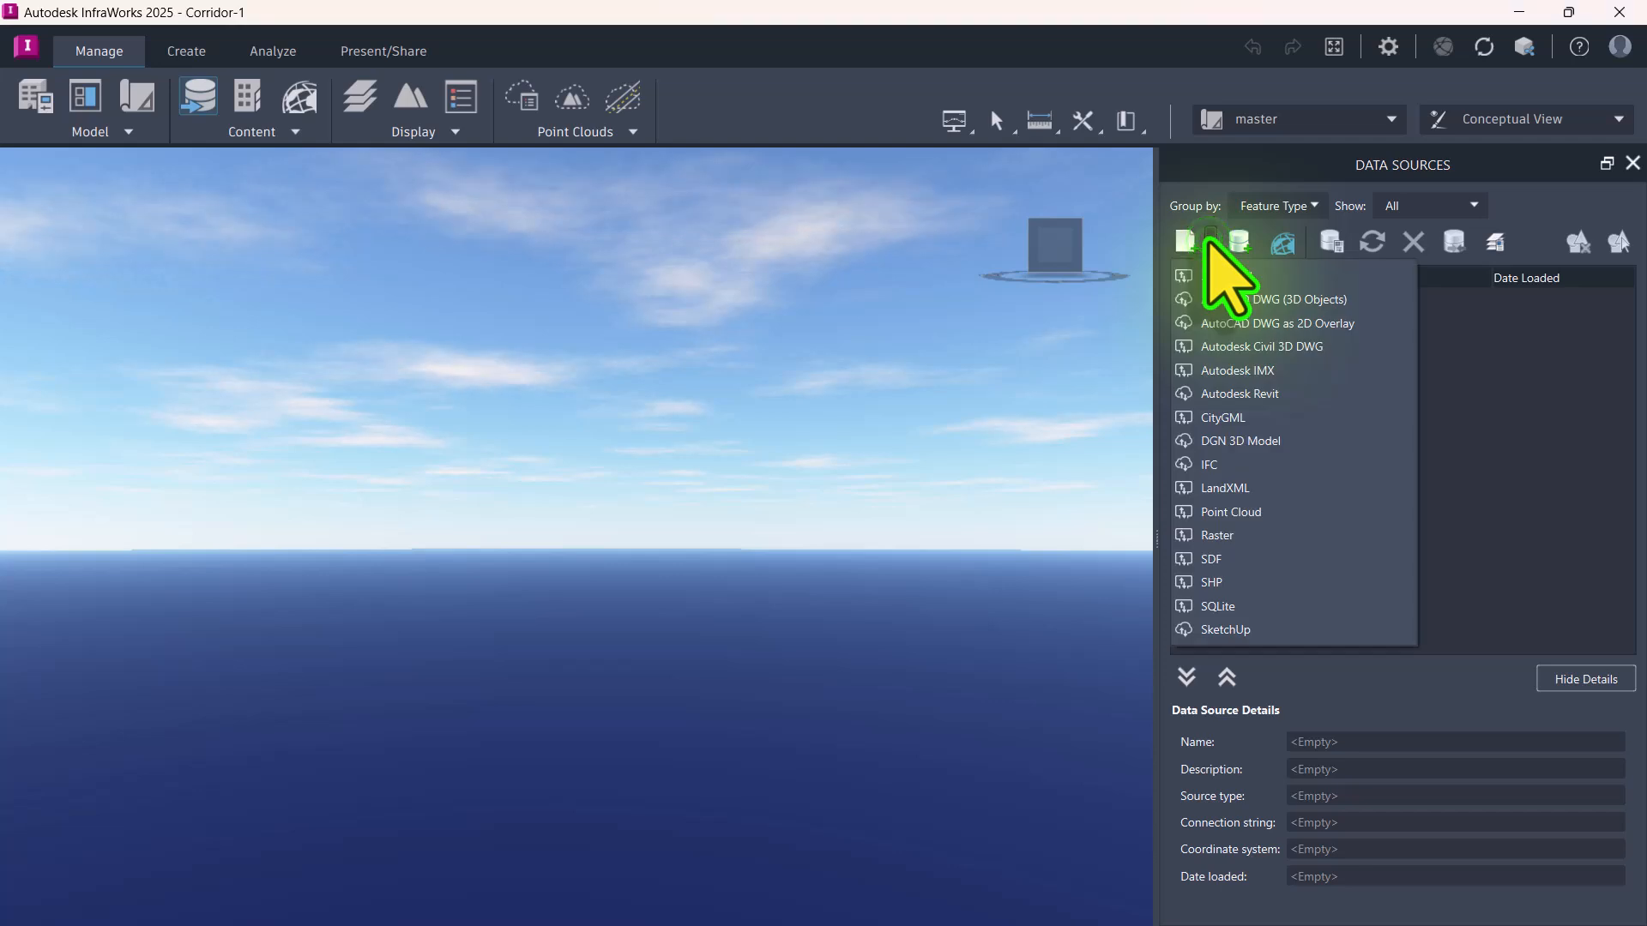
left_click(1286, 346)
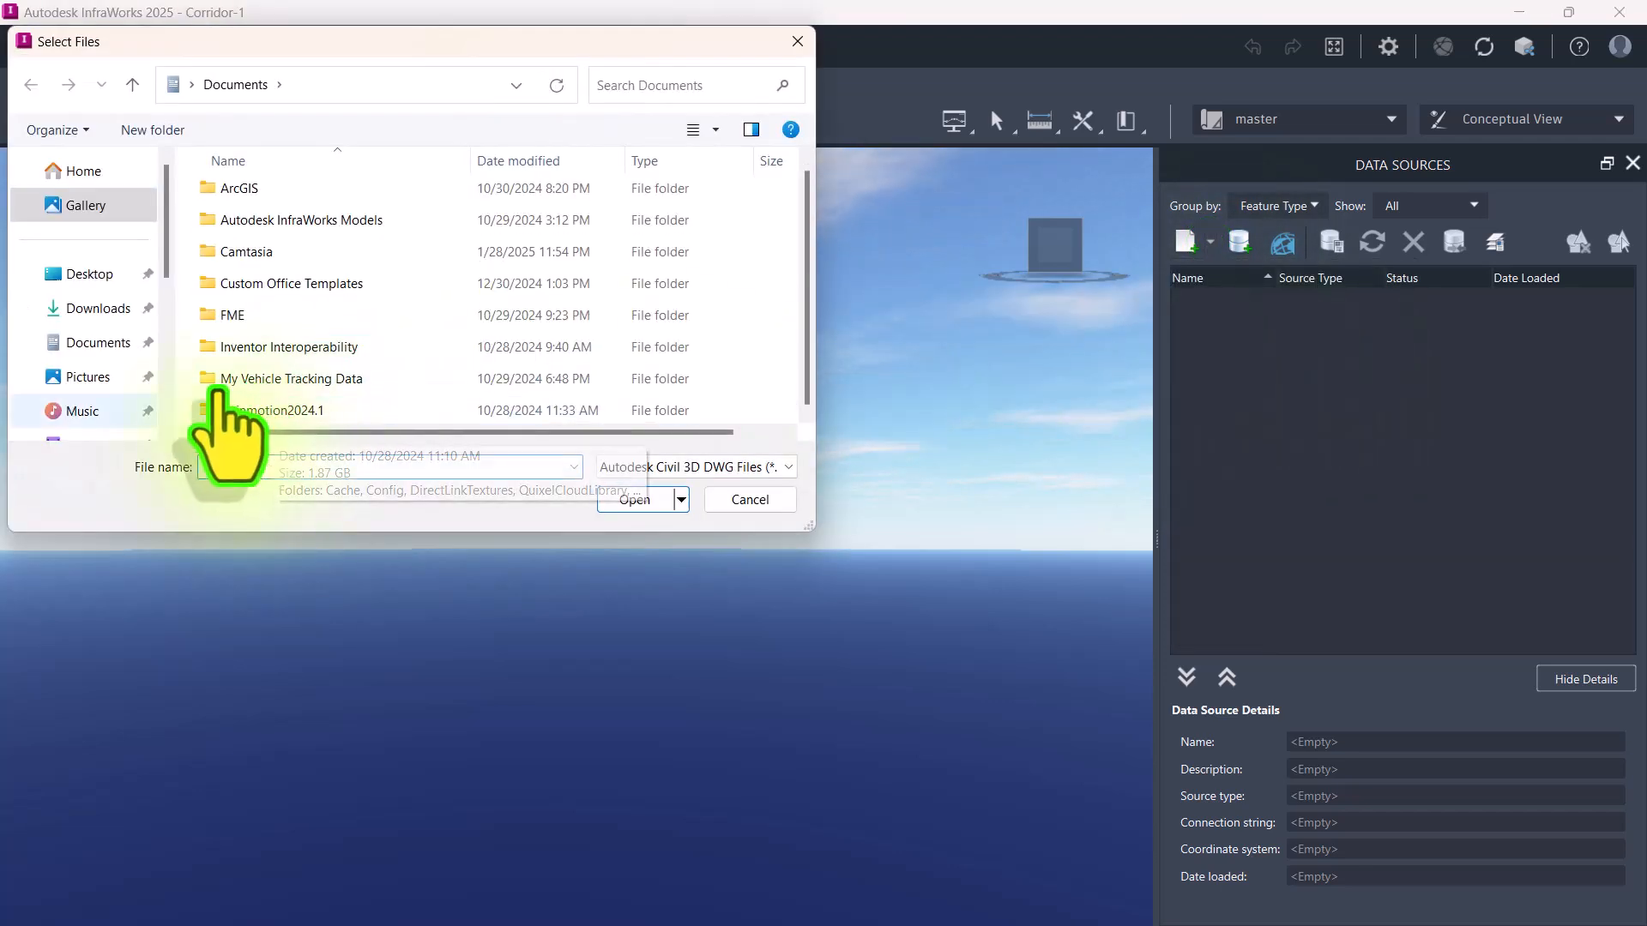
scroll(74, 394, "down", 5)
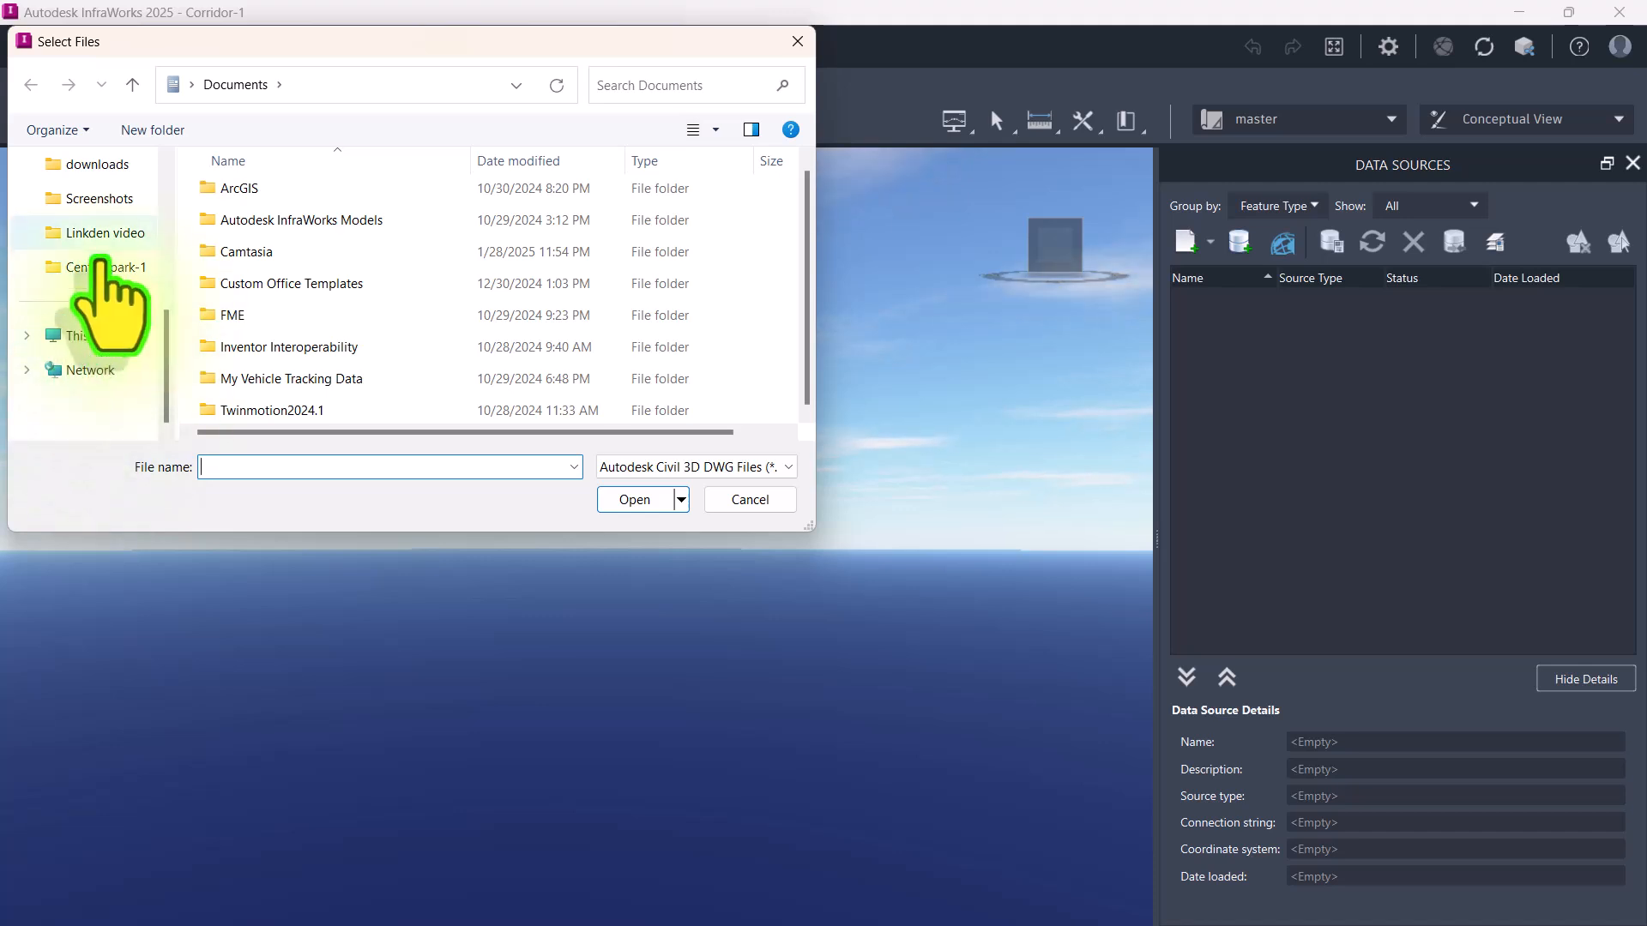
scroll(101, 262, "up", 3)
scroll(100, 262, "down", 3)
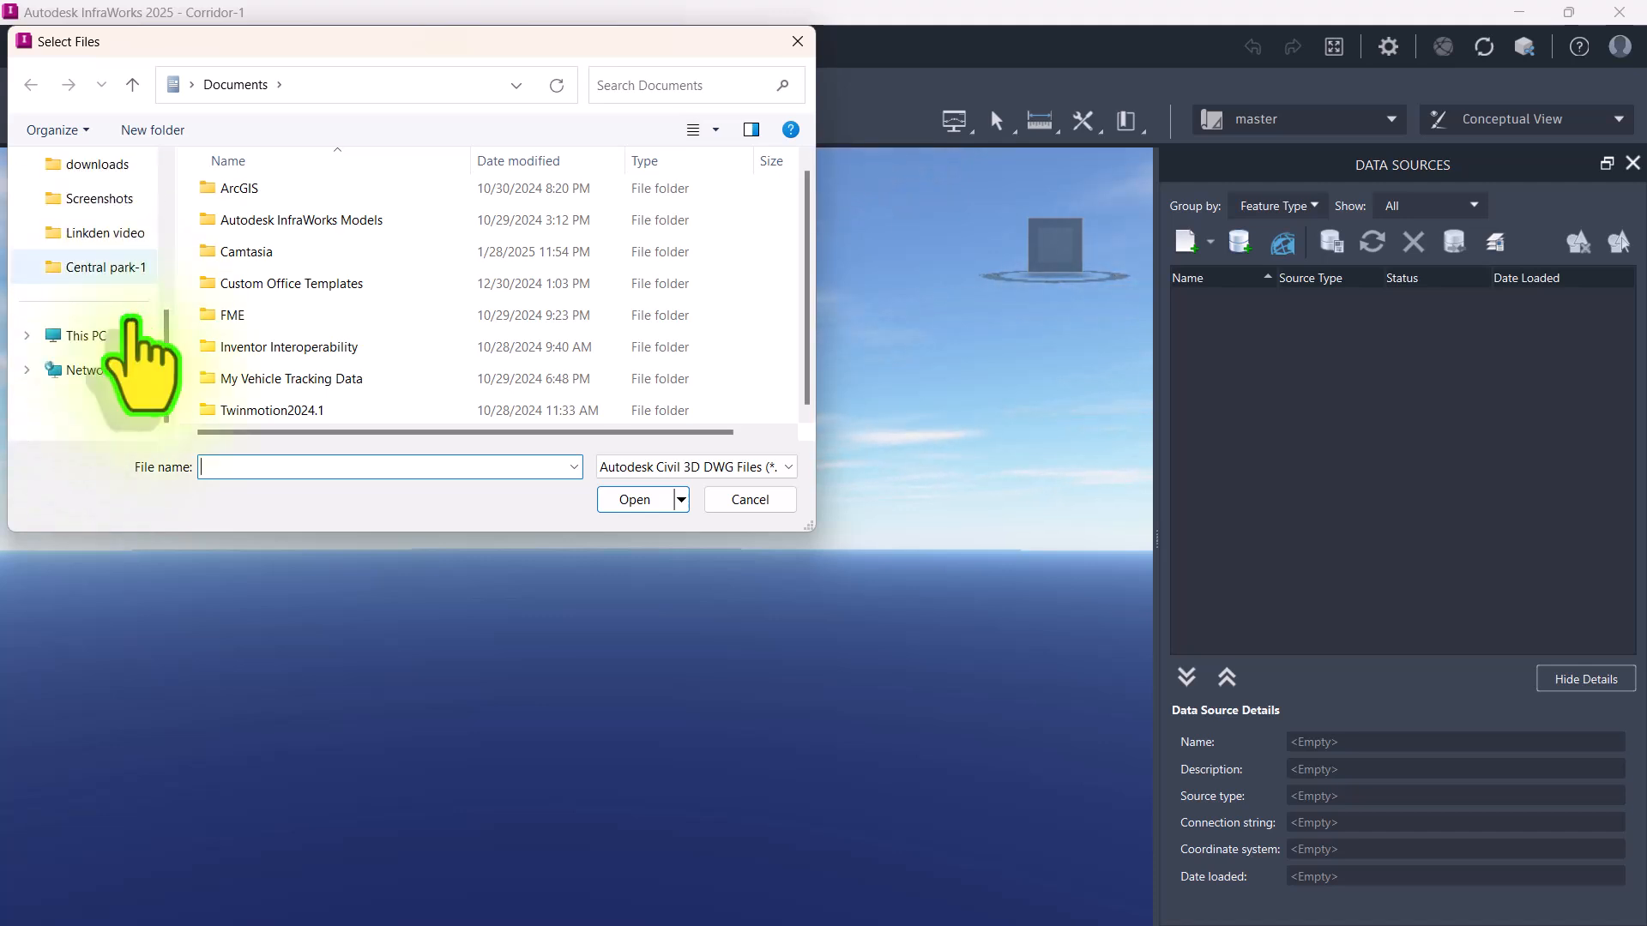
left_click(109, 236)
scroll(588, 332, "down", 5)
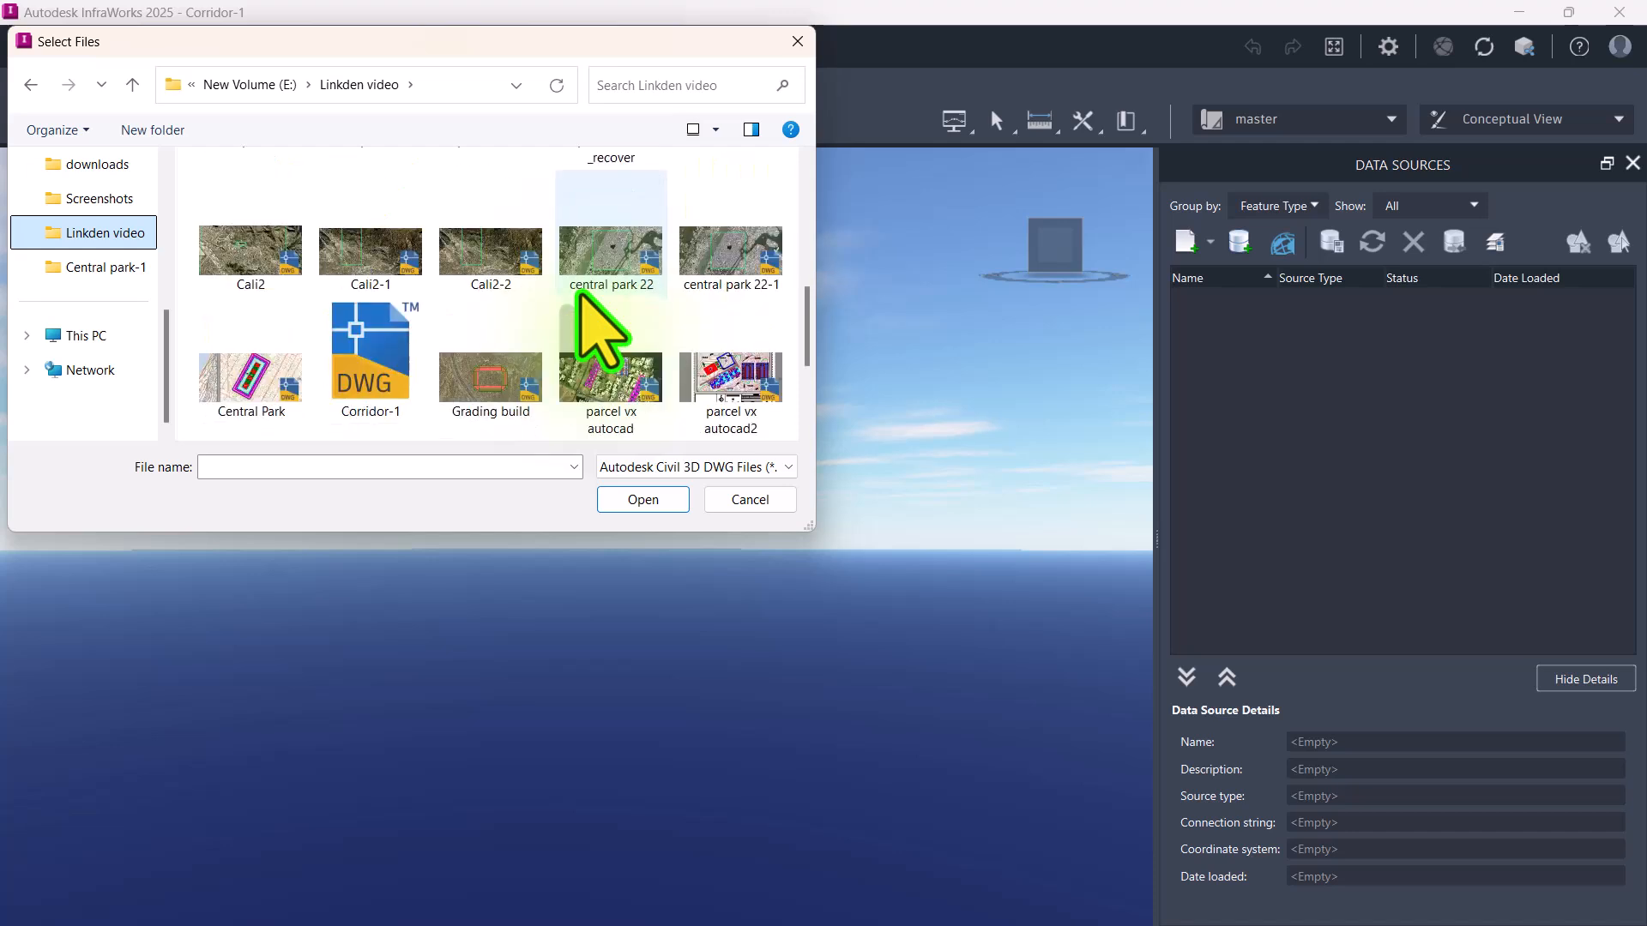
scroll(581, 313, "up", 1)
scroll(581, 312, "down", 1)
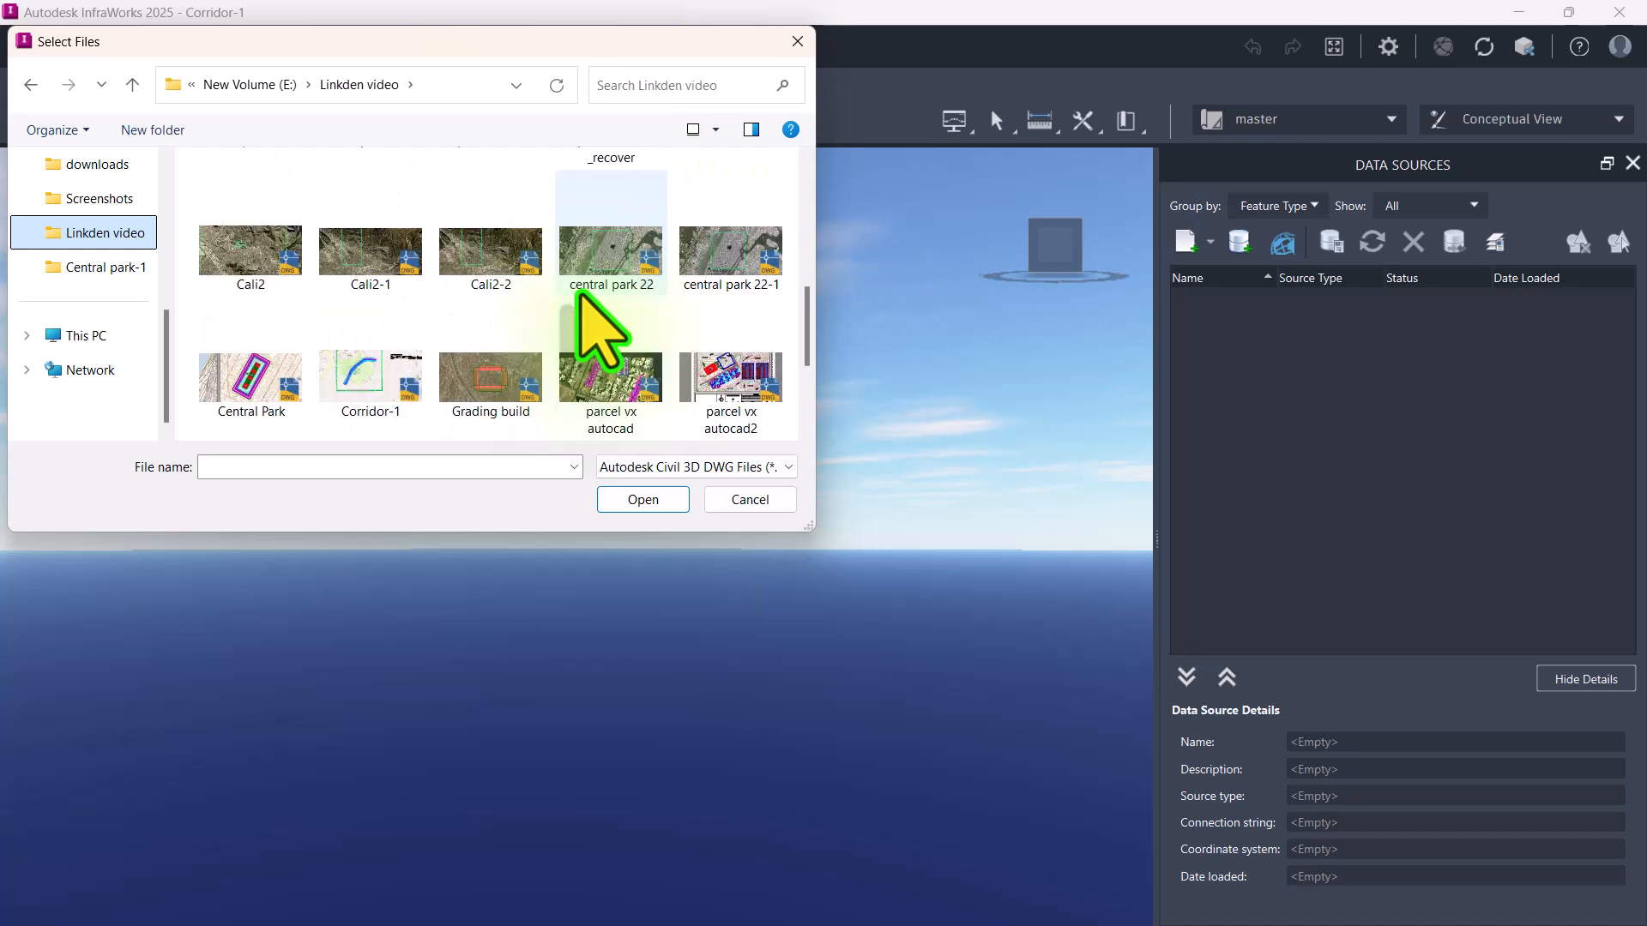
left_click(343, 370)
left_click(643, 500)
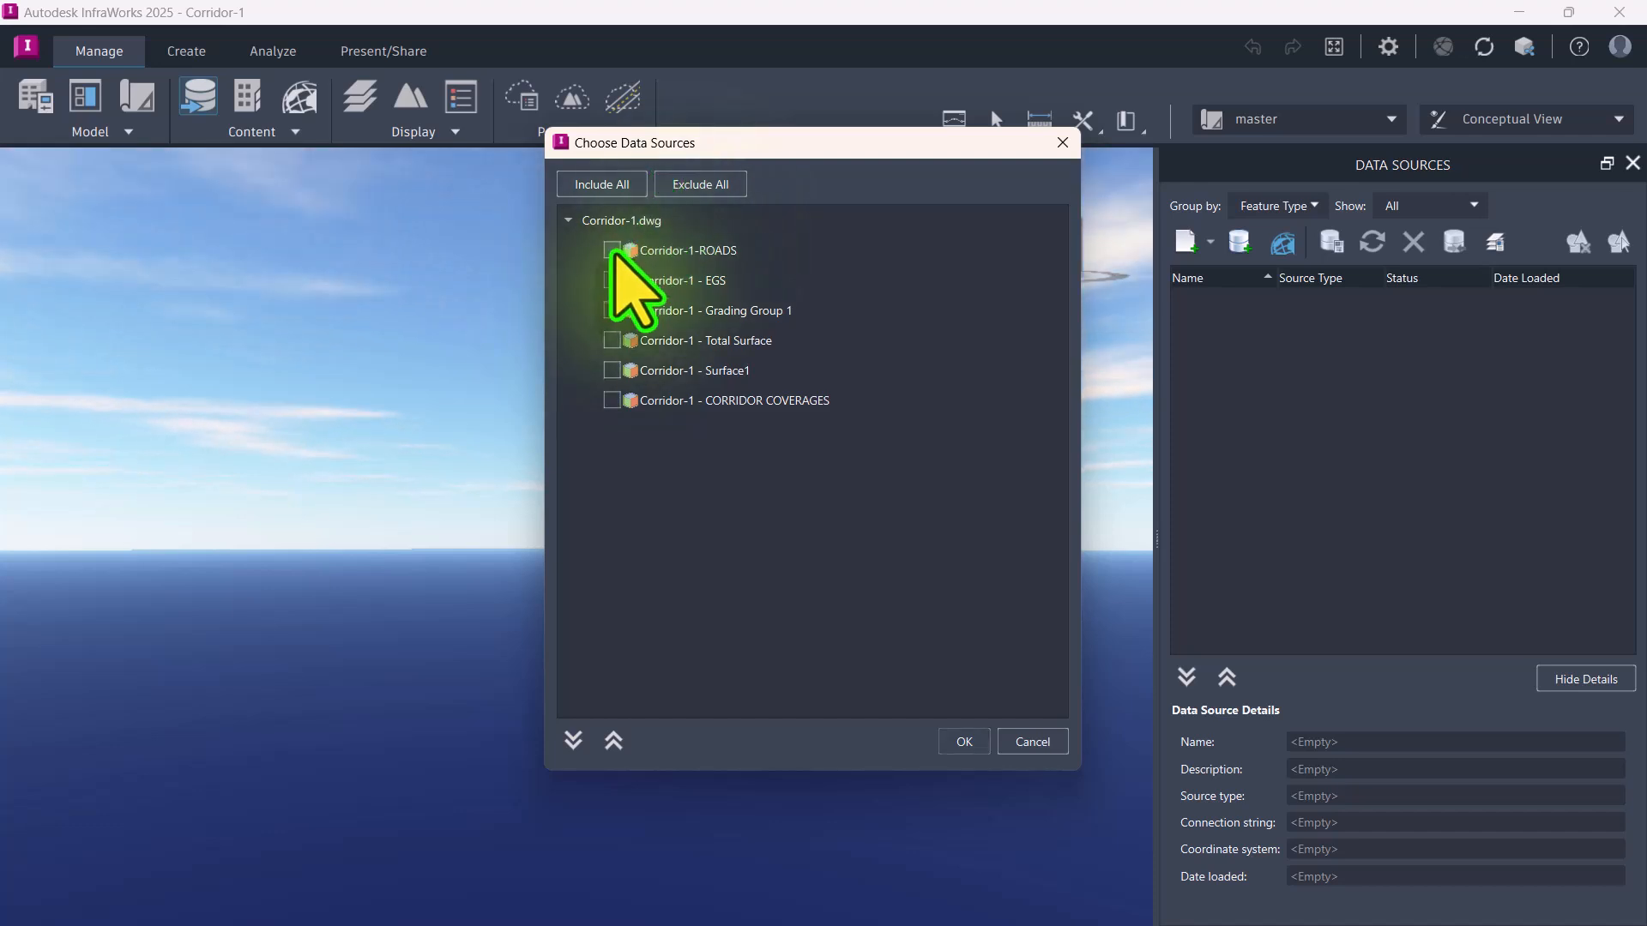
Step: Include only Corridor-1-ROADS, Total Surface and CORRIDOR COVERAGES from the drawing and refresh these data sources to import them into the model
left_click(612, 251)
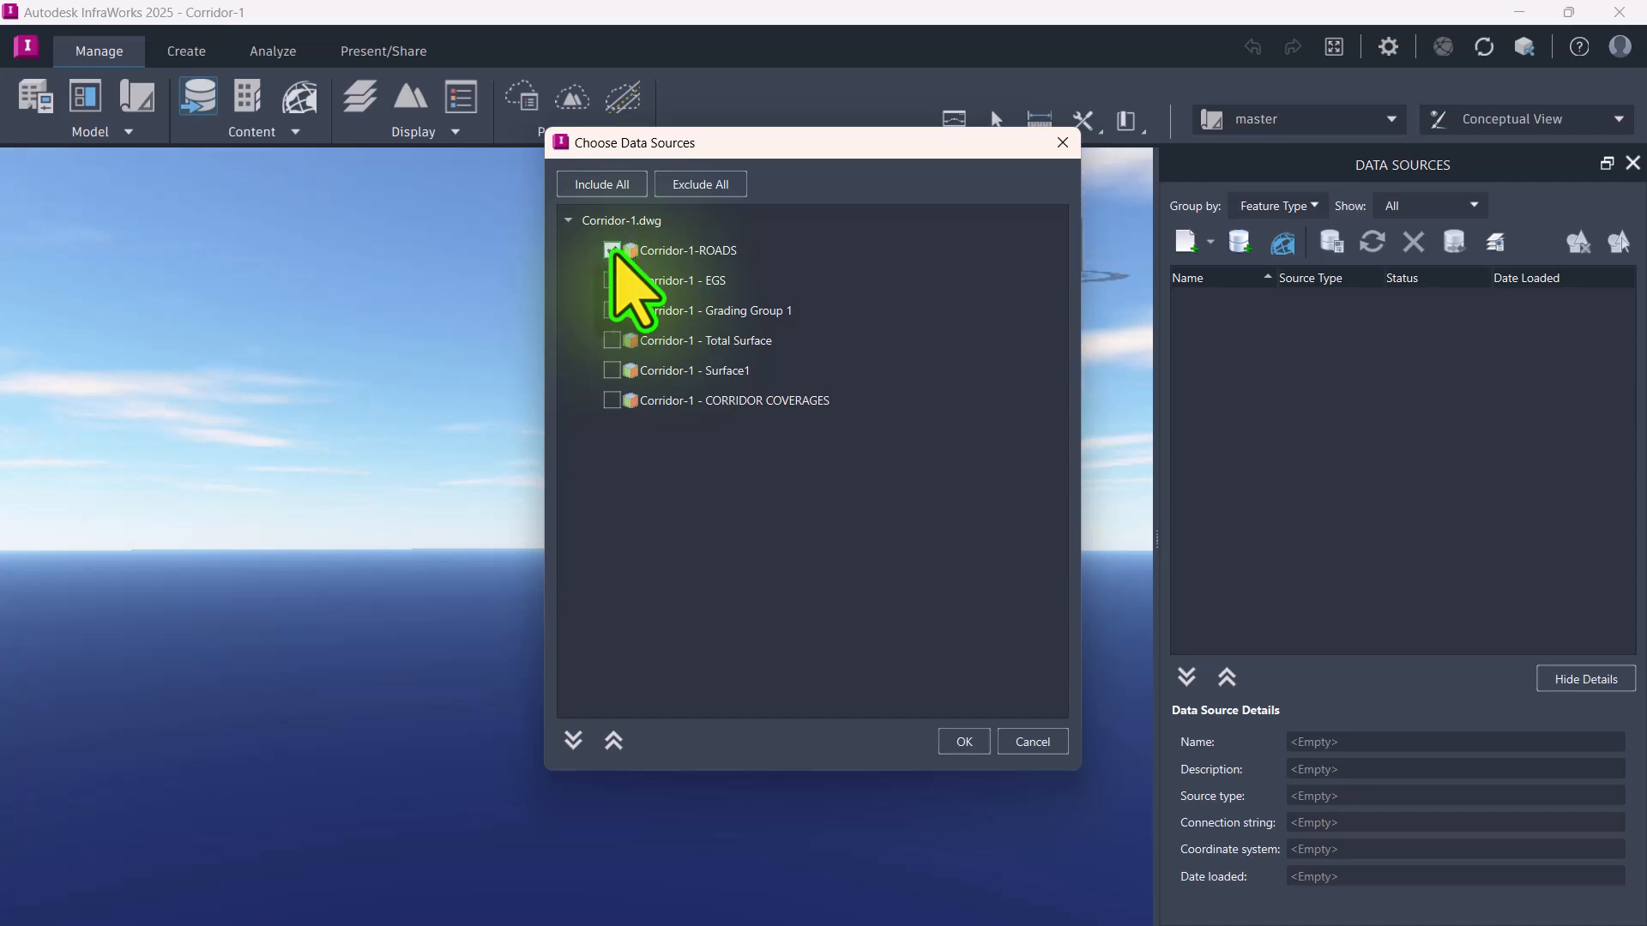
left_click(612, 340)
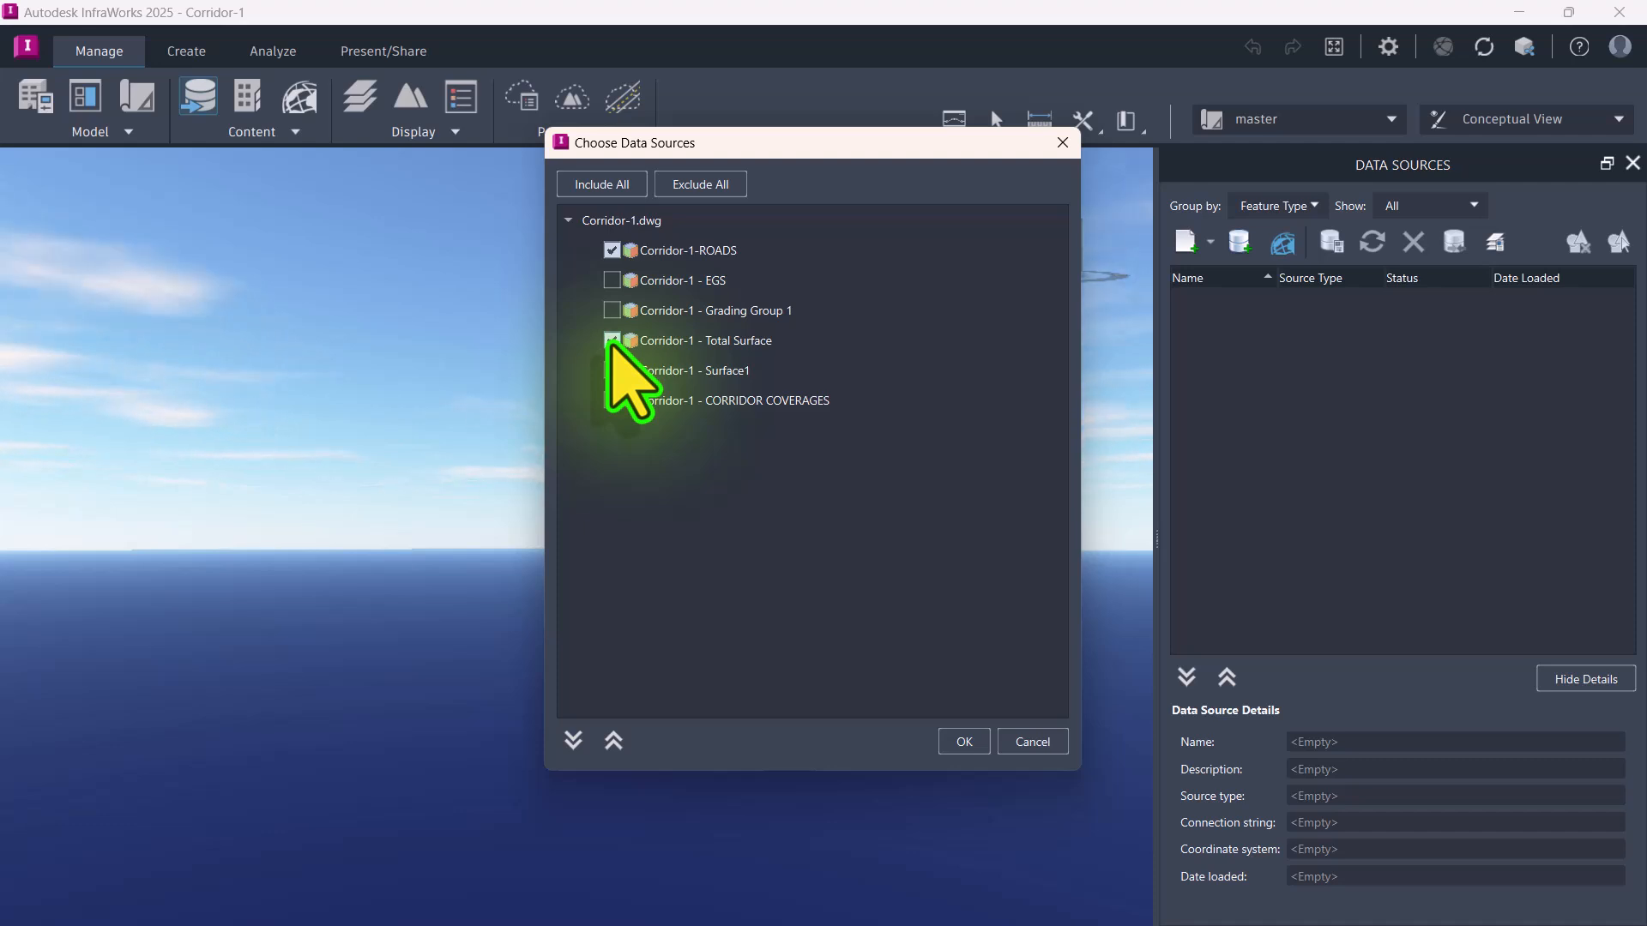
left_click(611, 400)
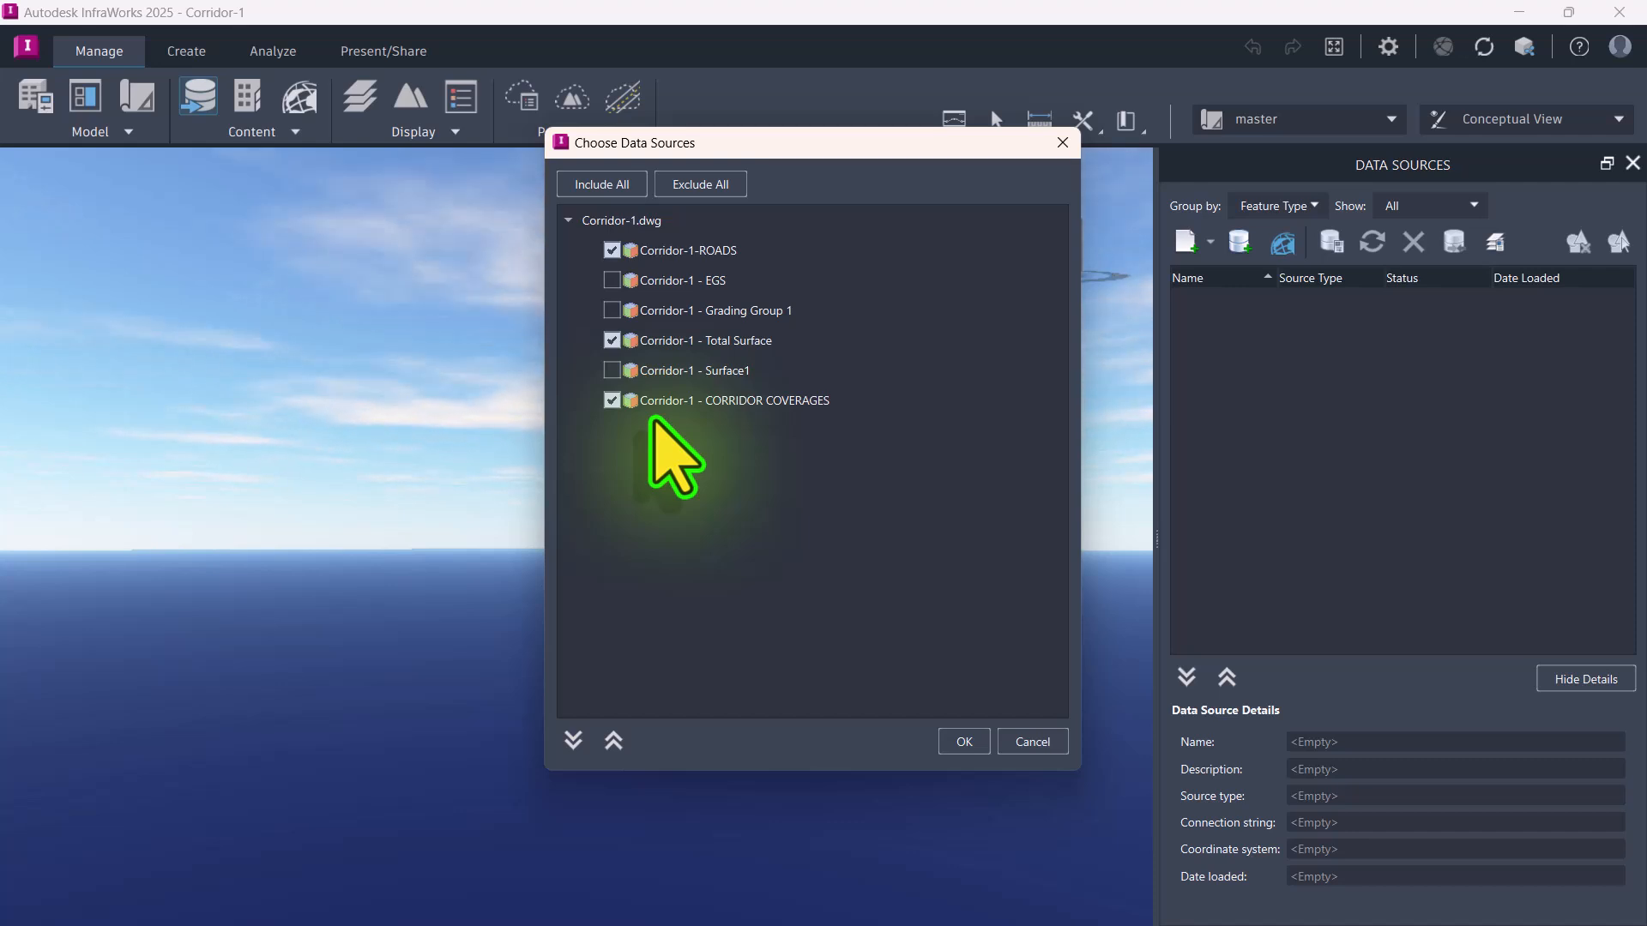
left_click(946, 737)
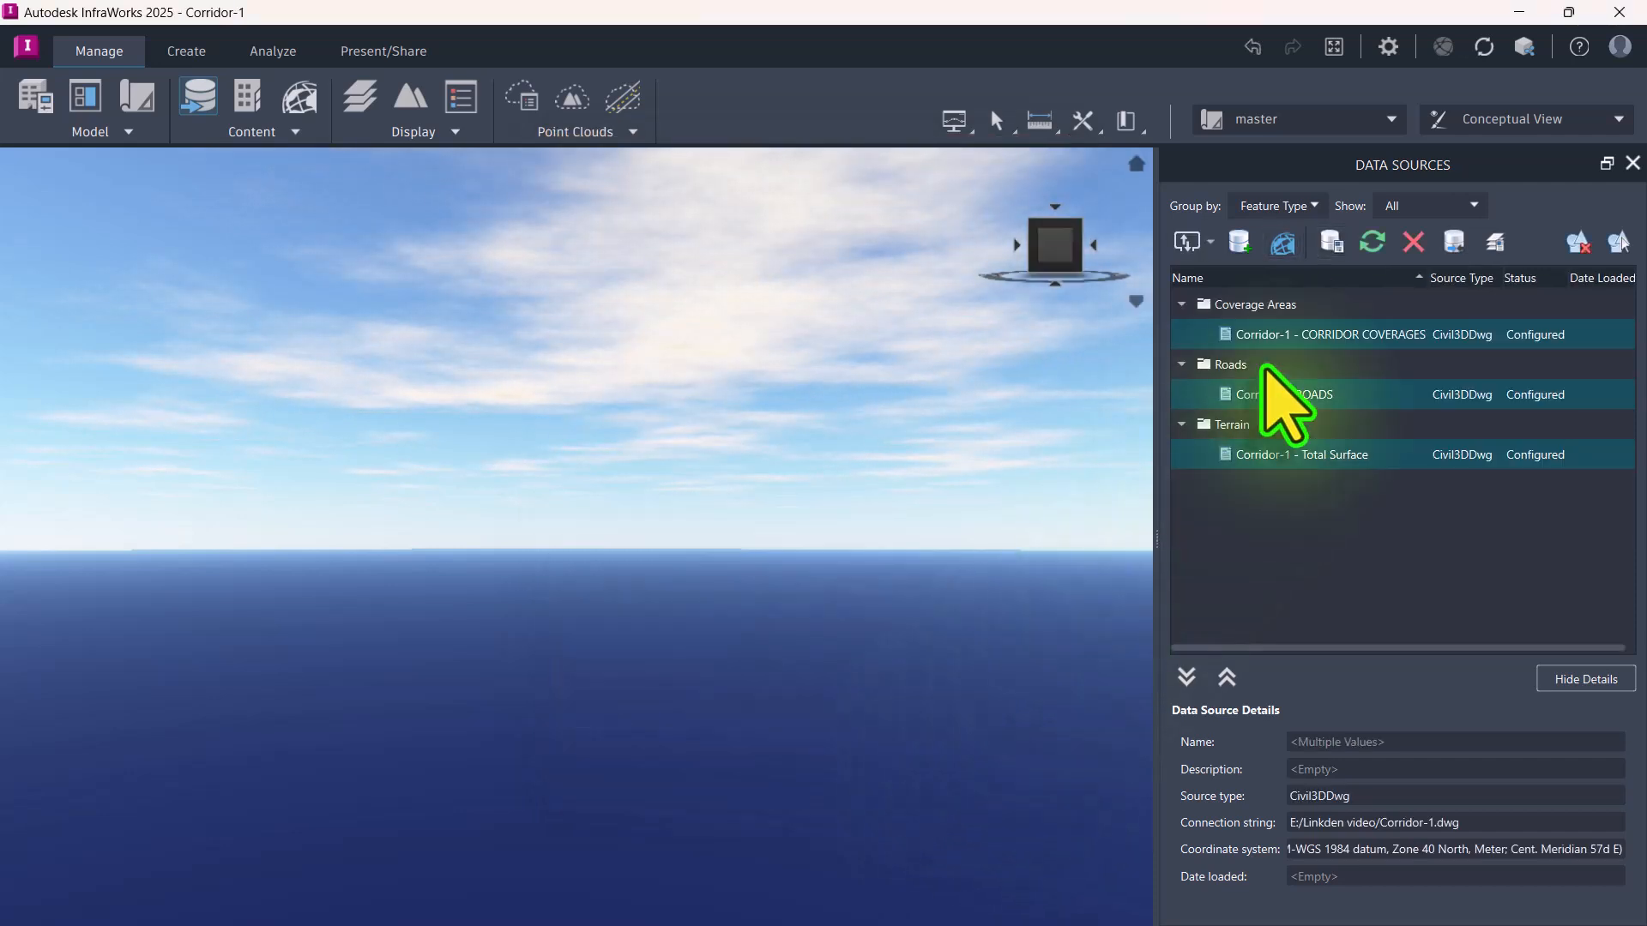
left_click(1373, 242)
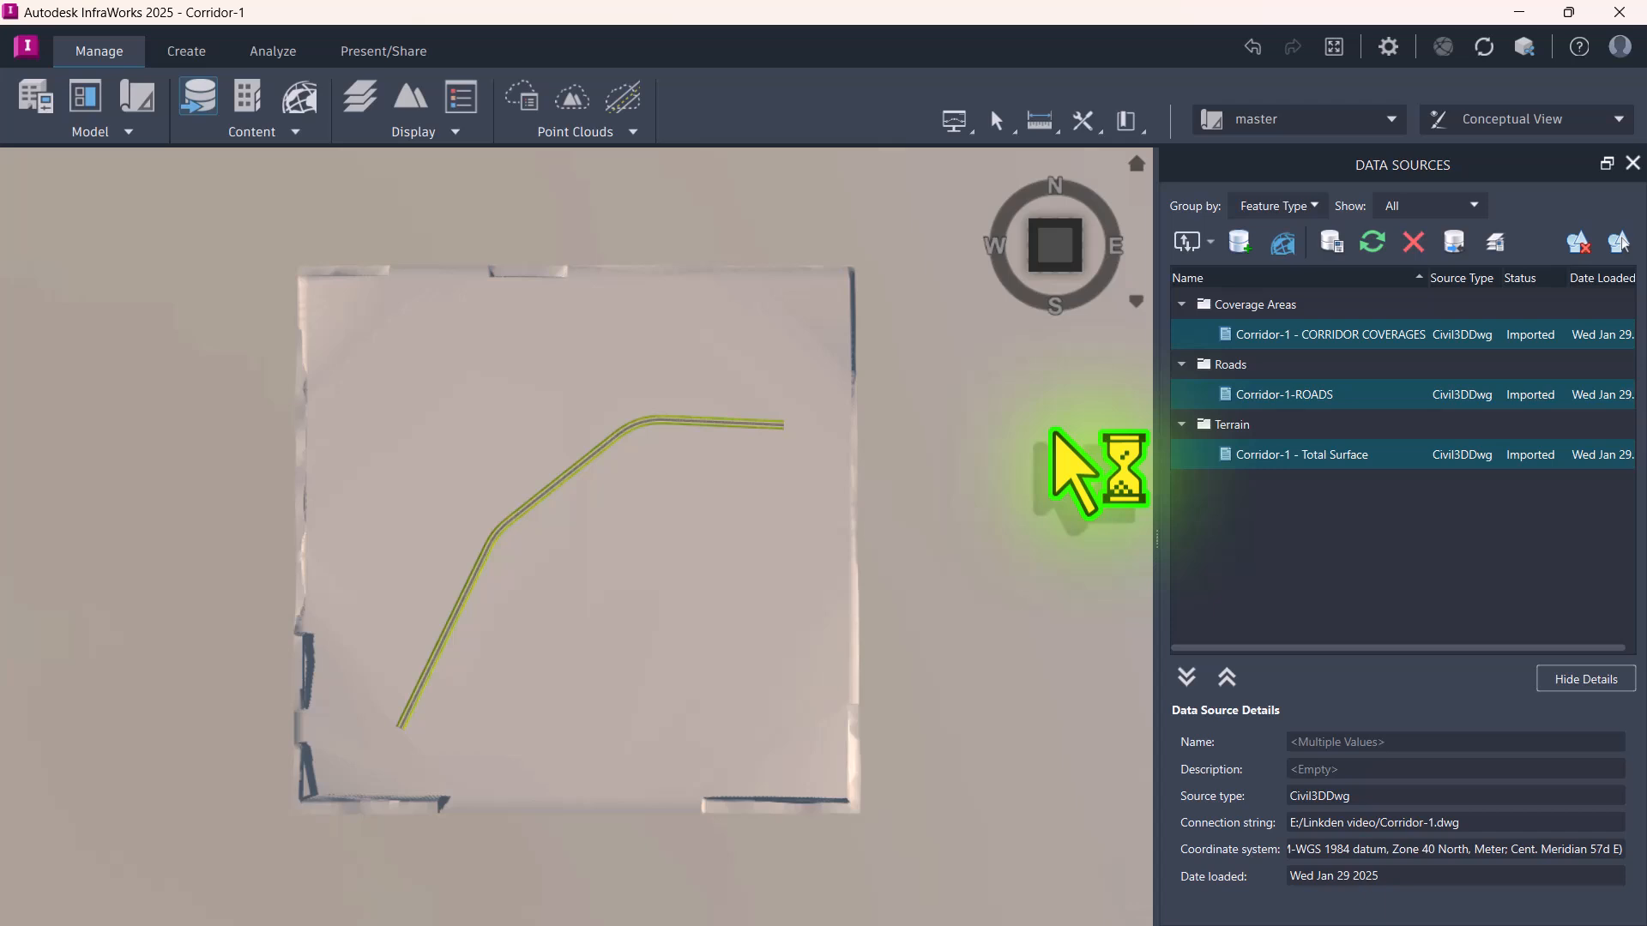
Step: Examine the imported road, sidewalks, grass slopes and terrain along the corridor from close range and from above
middle_click_drag(816, 725, 625, 680)
scroll(625, 680, "up", 4)
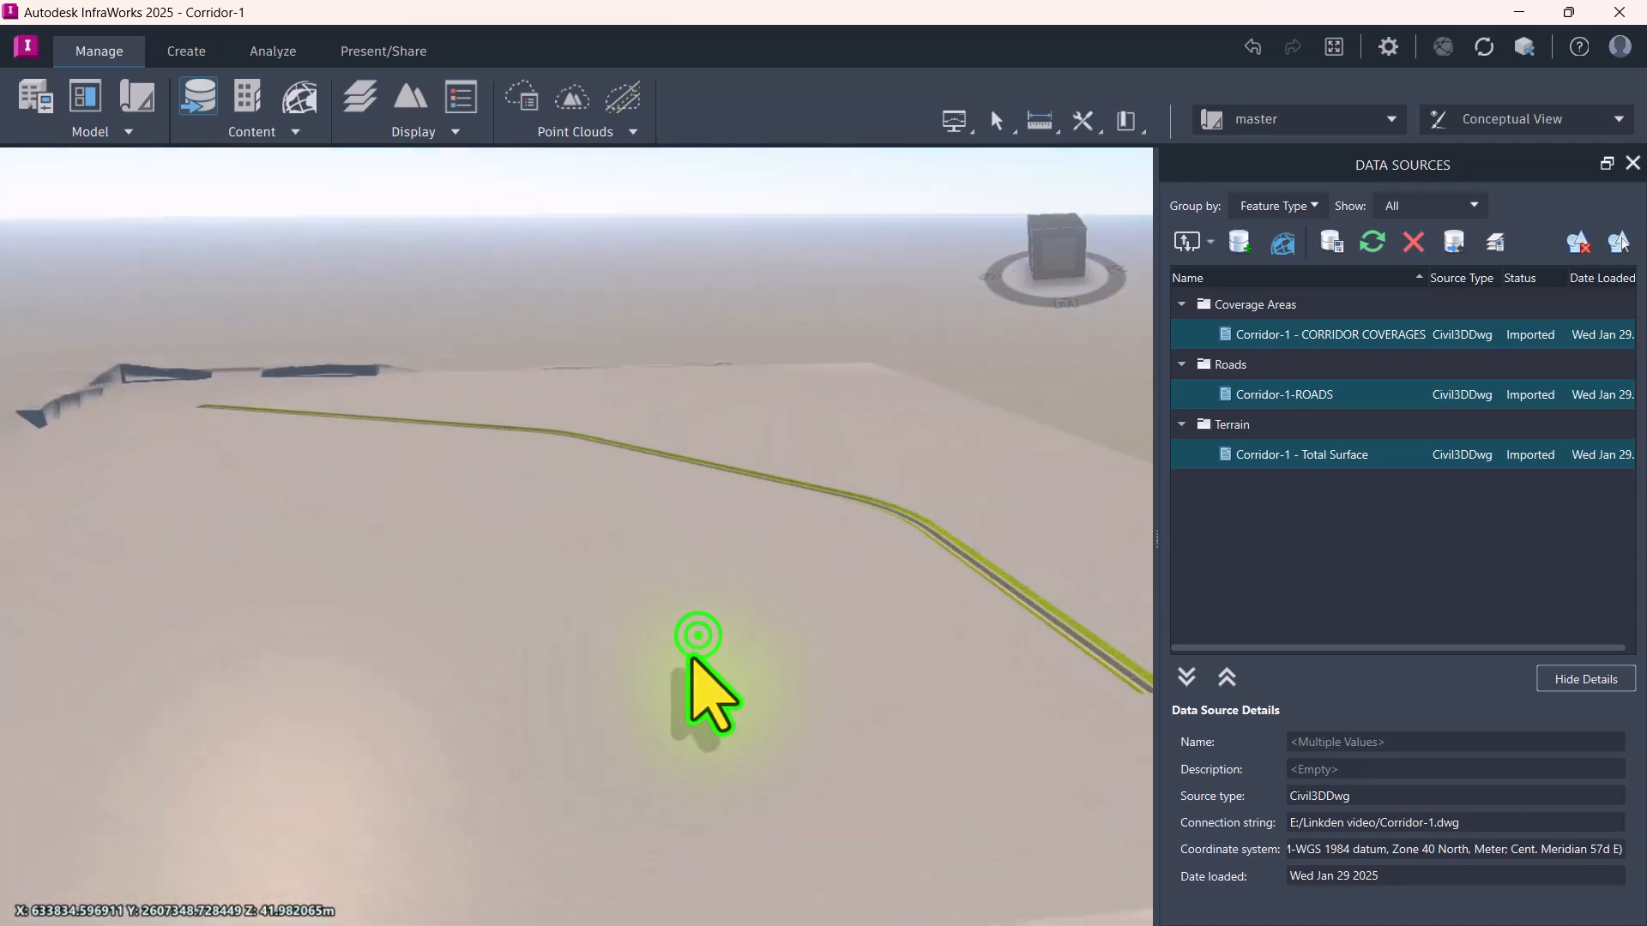
left_click_drag(691, 658, 758, 707)
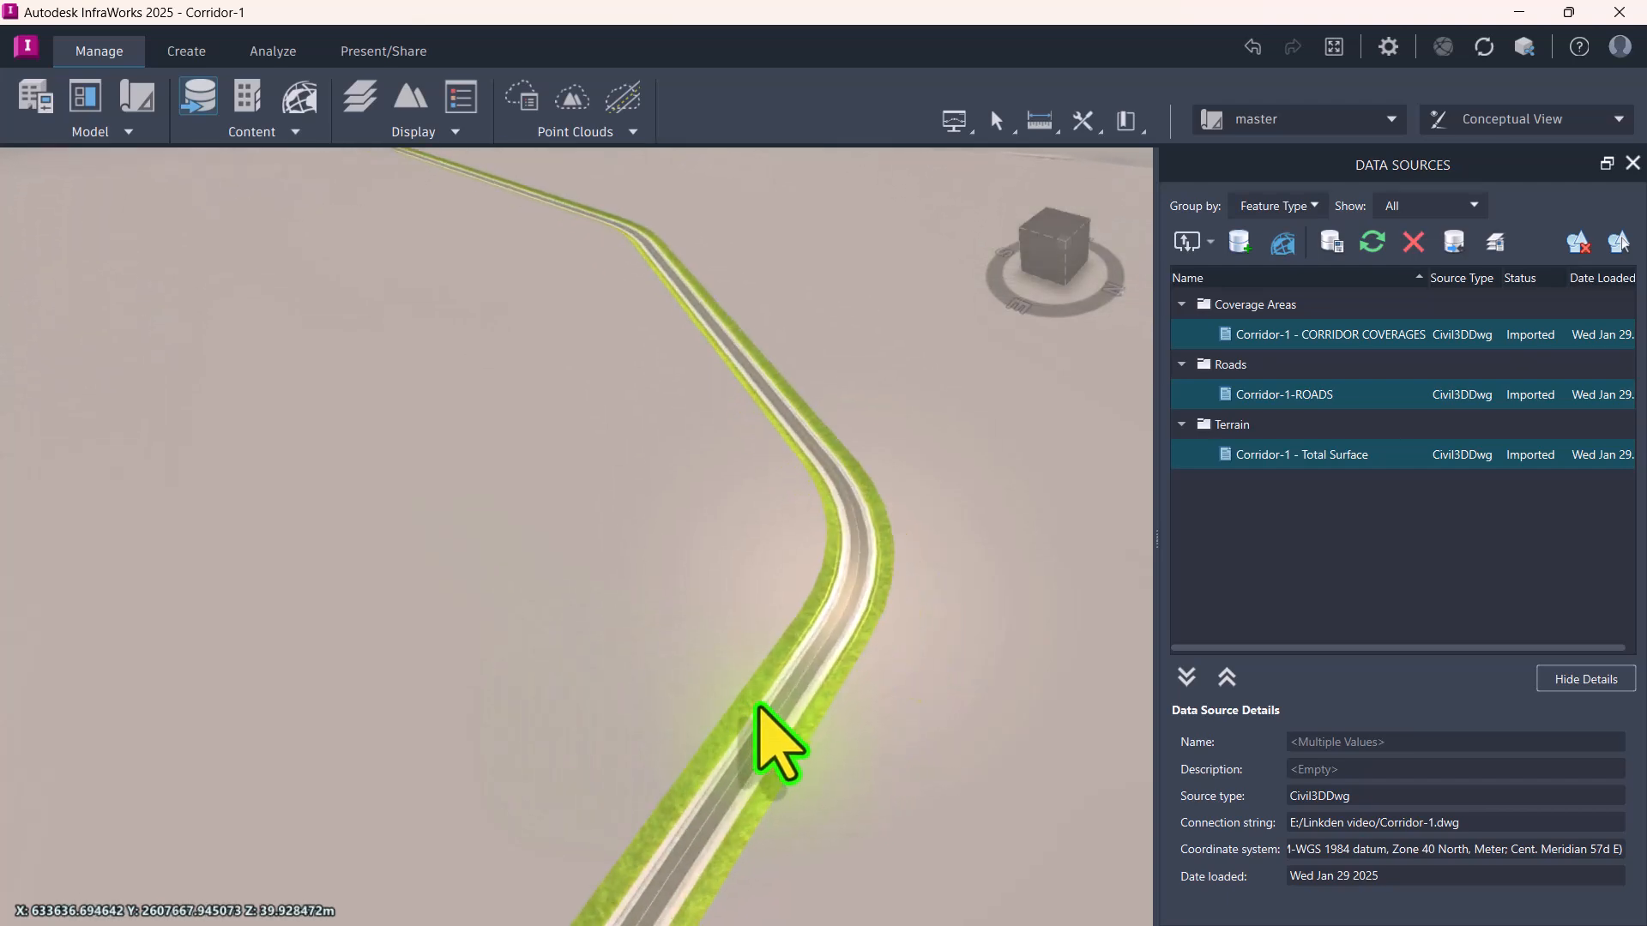
scroll(757, 705, "up", 5)
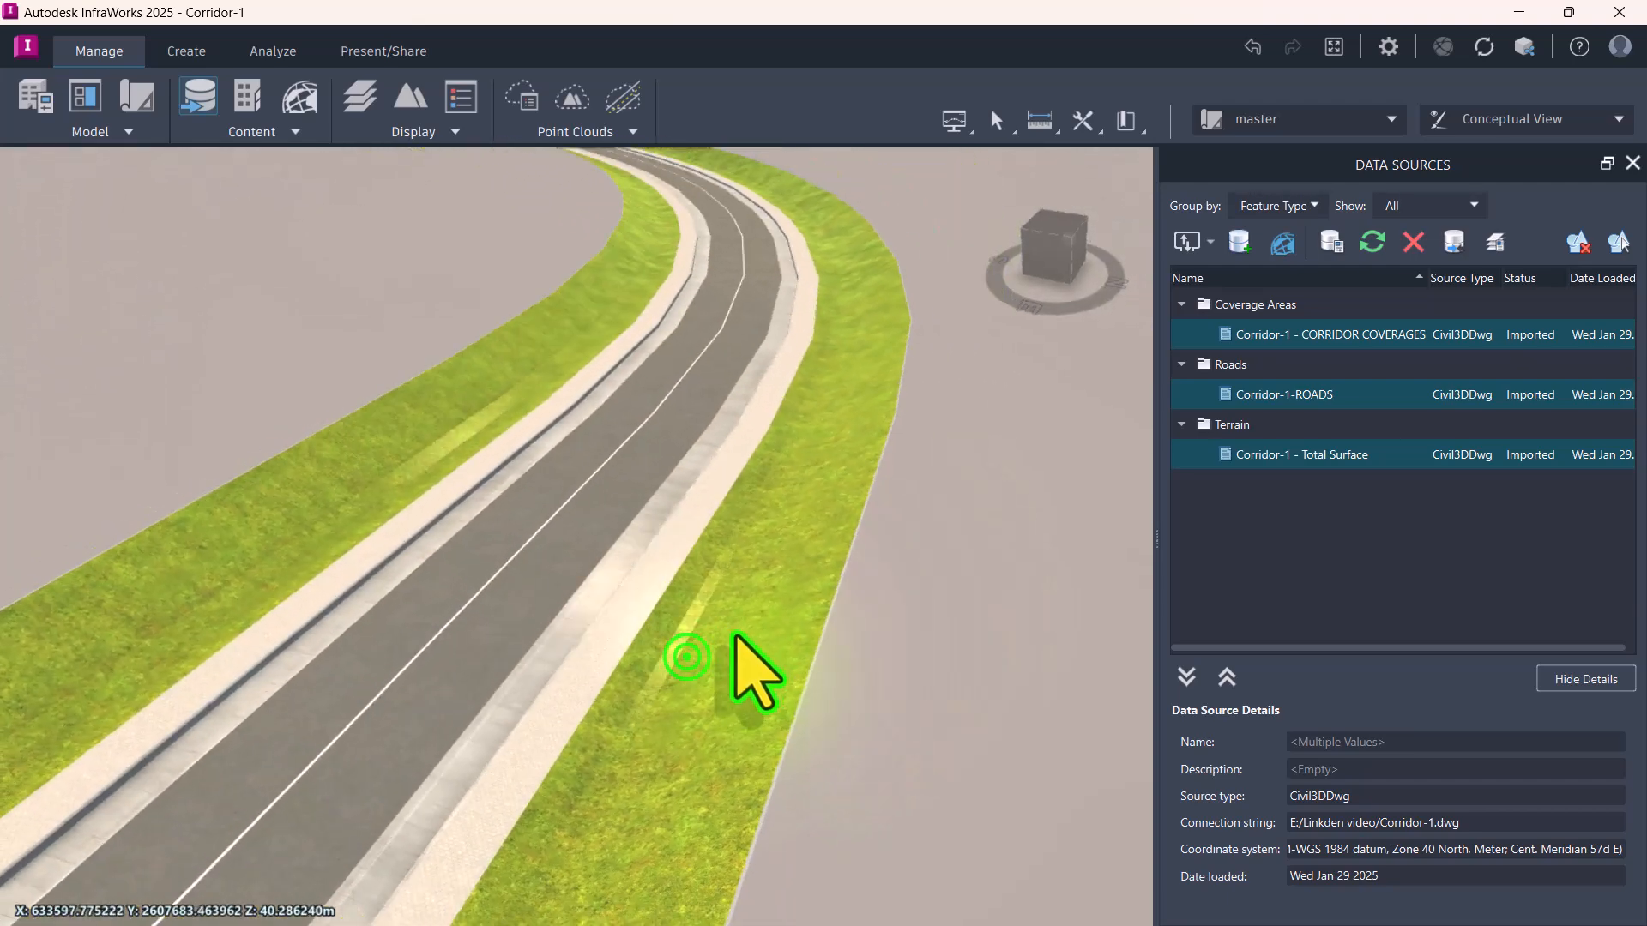
left_click_drag(734, 636, 801, 577)
scroll(803, 577, "down", 3)
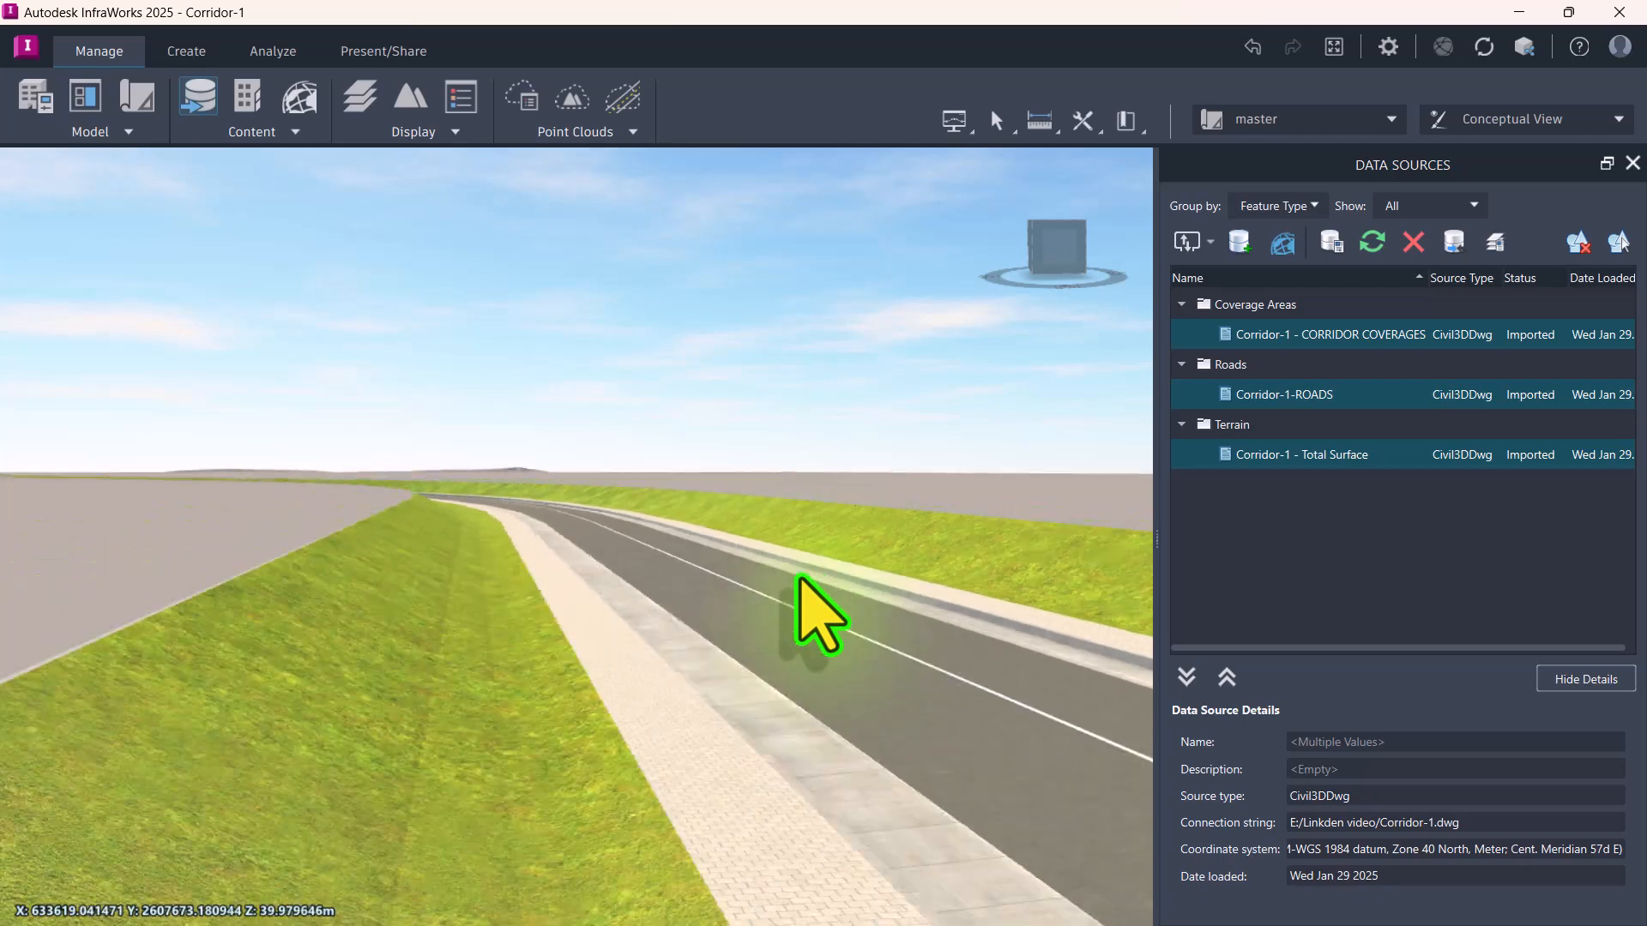
mouse_move(698, 632)
left_mouse_down()
mouse_move(661, 650)
mouse_move(698, 635)
mouse_move(743, 667)
mouse_move(733, 656)
mouse_move(660, 735)
mouse_move(537, 738)
mouse_move(779, 394)
left_mouse_up()
scroll(680, 644, "up", 3)
mouse_move(643, 761)
left_mouse_down()
mouse_move(702, 617)
mouse_move(720, 614)
left_mouse_up()
mouse_move(702, 689)
left_mouse_down()
mouse_move(848, 317)
mouse_move(824, 481)
mouse_move(651, 610)
mouse_move(760, 625)
mouse_move(731, 629)
mouse_move(702, 691)
mouse_move(680, 684)
mouse_move(680, 661)
mouse_move(661, 808)
mouse_move(709, 526)
mouse_move(728, 514)
mouse_move(763, 374)
mouse_move(724, 404)
mouse_move(677, 618)
mouse_move(643, 654)
mouse_move(549, 595)
mouse_move(607, 625)
mouse_move(540, 632)
mouse_move(515, 680)
mouse_move(473, 688)
mouse_move(1029, 500)
mouse_move(452, 698)
mouse_move(493, 595)
mouse_move(235, 539)
mouse_move(490, 631)
mouse_move(683, 735)
mouse_move(622, 763)
mouse_move(639, 730)
mouse_move(621, 719)
left_mouse_up()
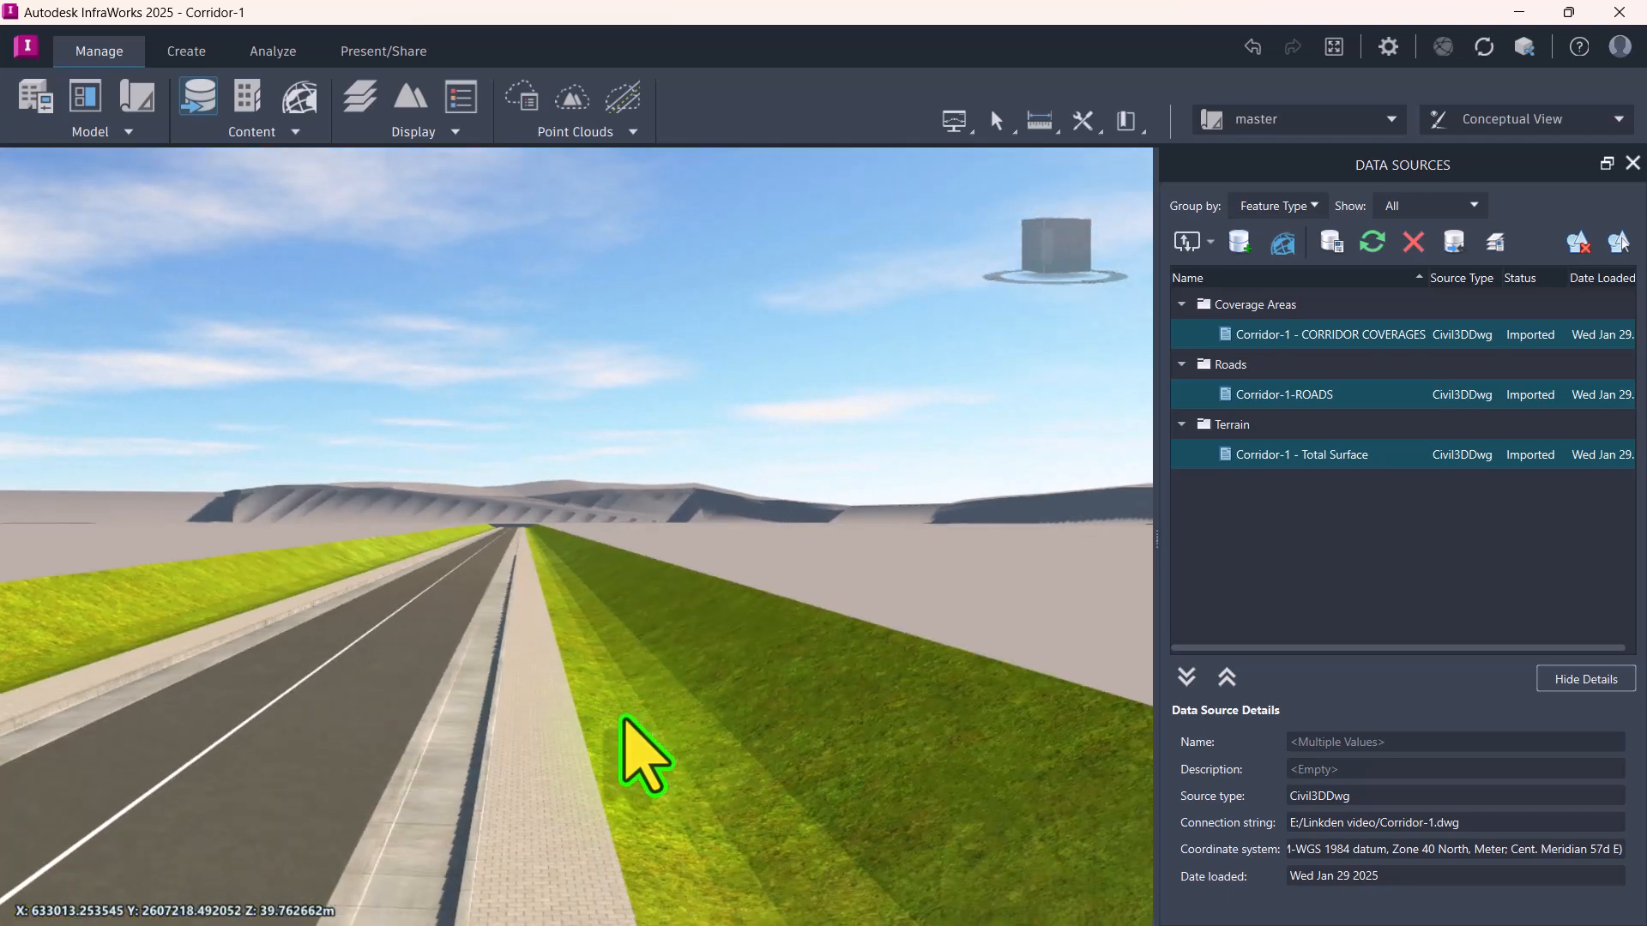
scroll(634, 762, "down", 10)
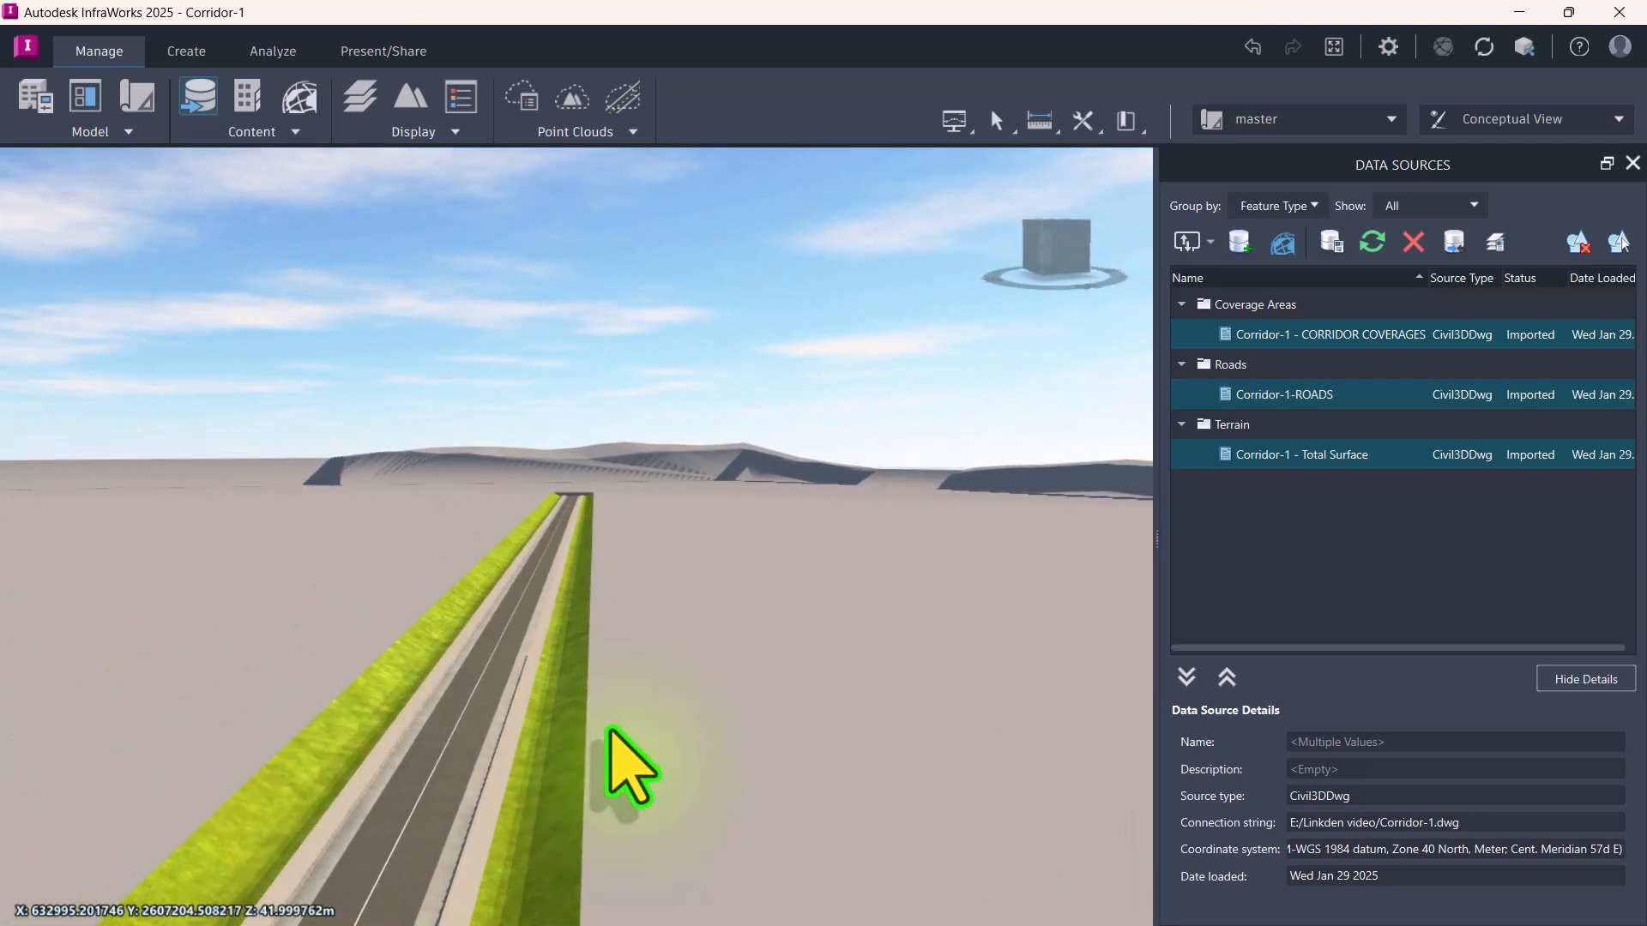
scroll(610, 728, "down", 8)
left_click_drag(636, 610, 768, 659)
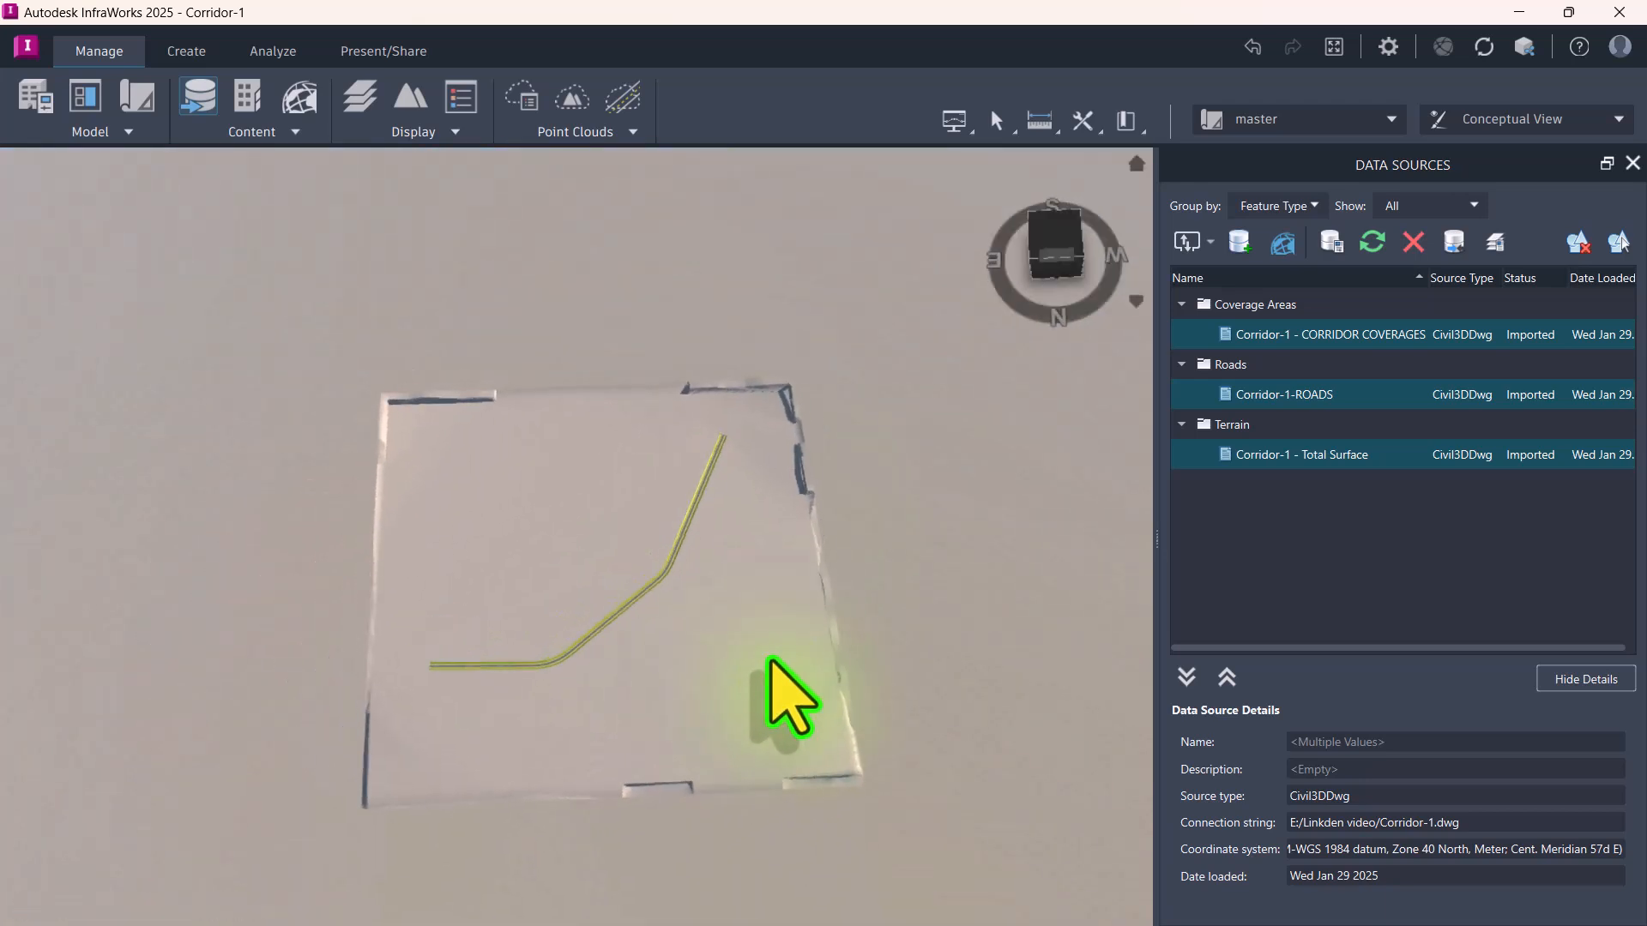
Step: Switch to the Corridor-1 drawing in Civil 3D and bring up its export commands
left_click(1519, 12)
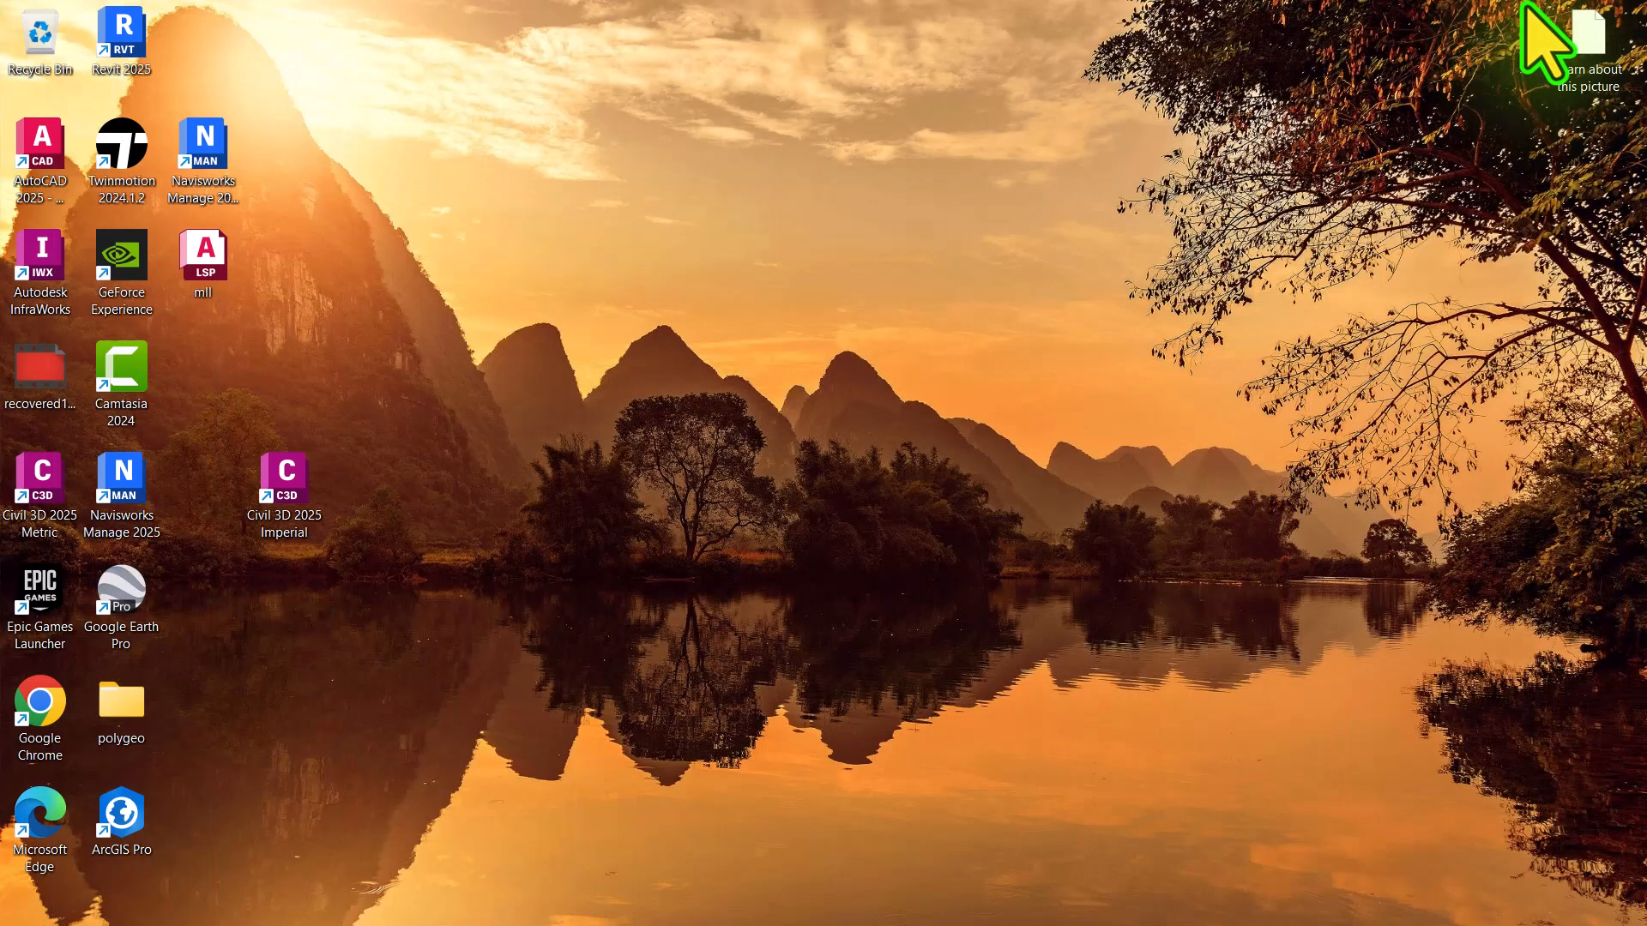
left_click(1070, 902)
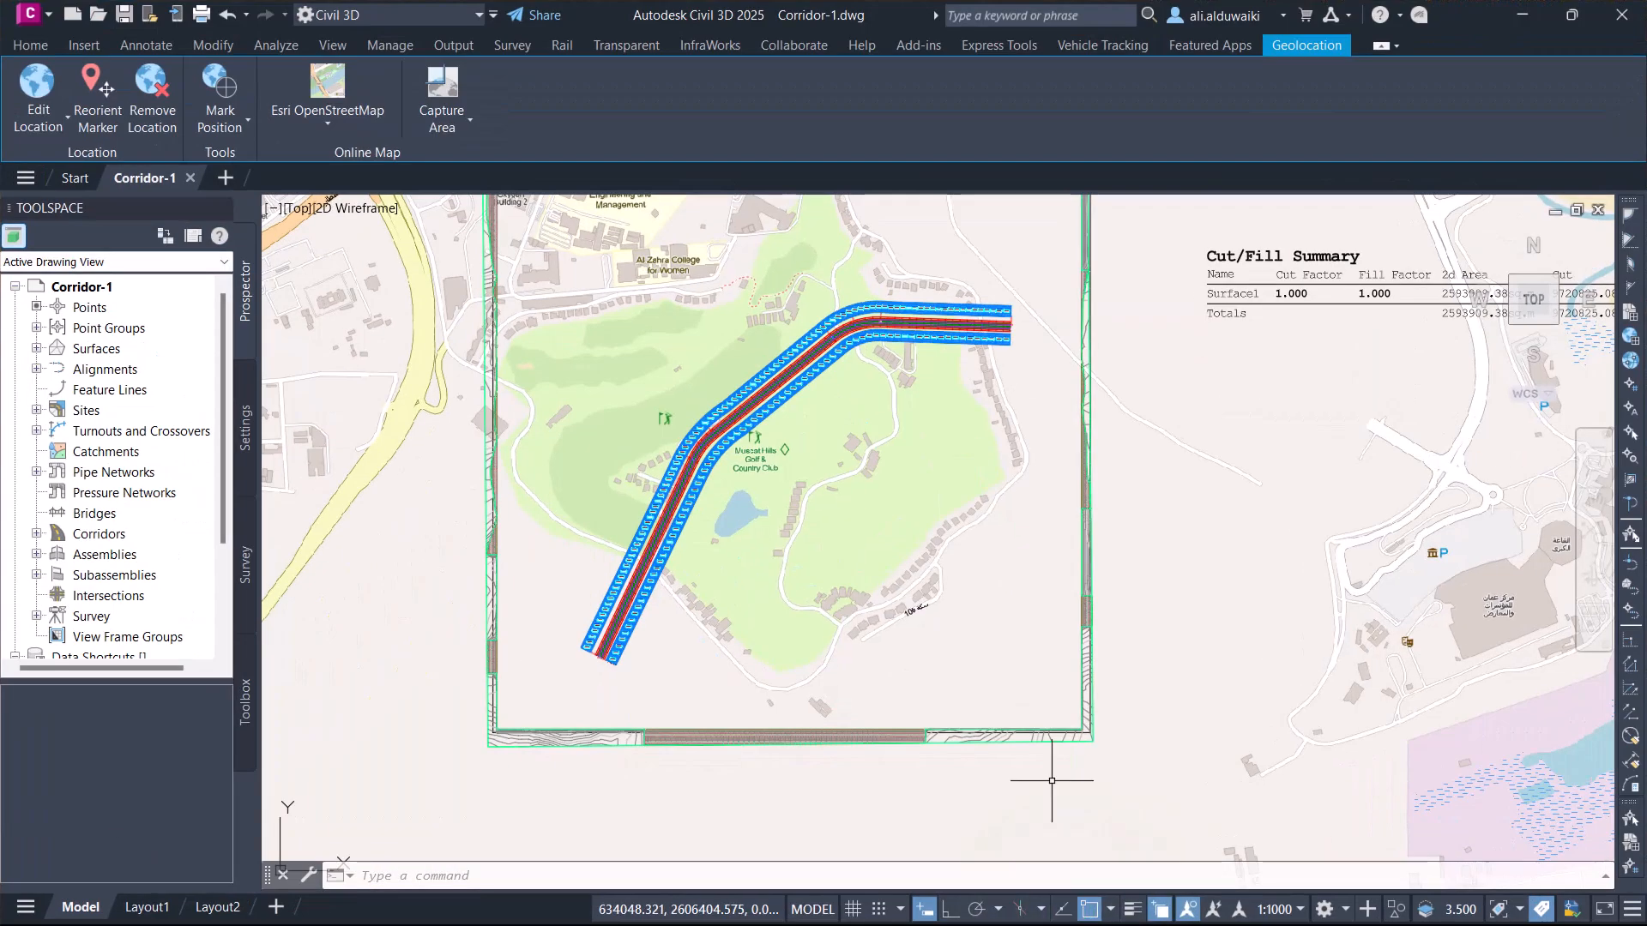
scroll(714, 396, "down", 1)
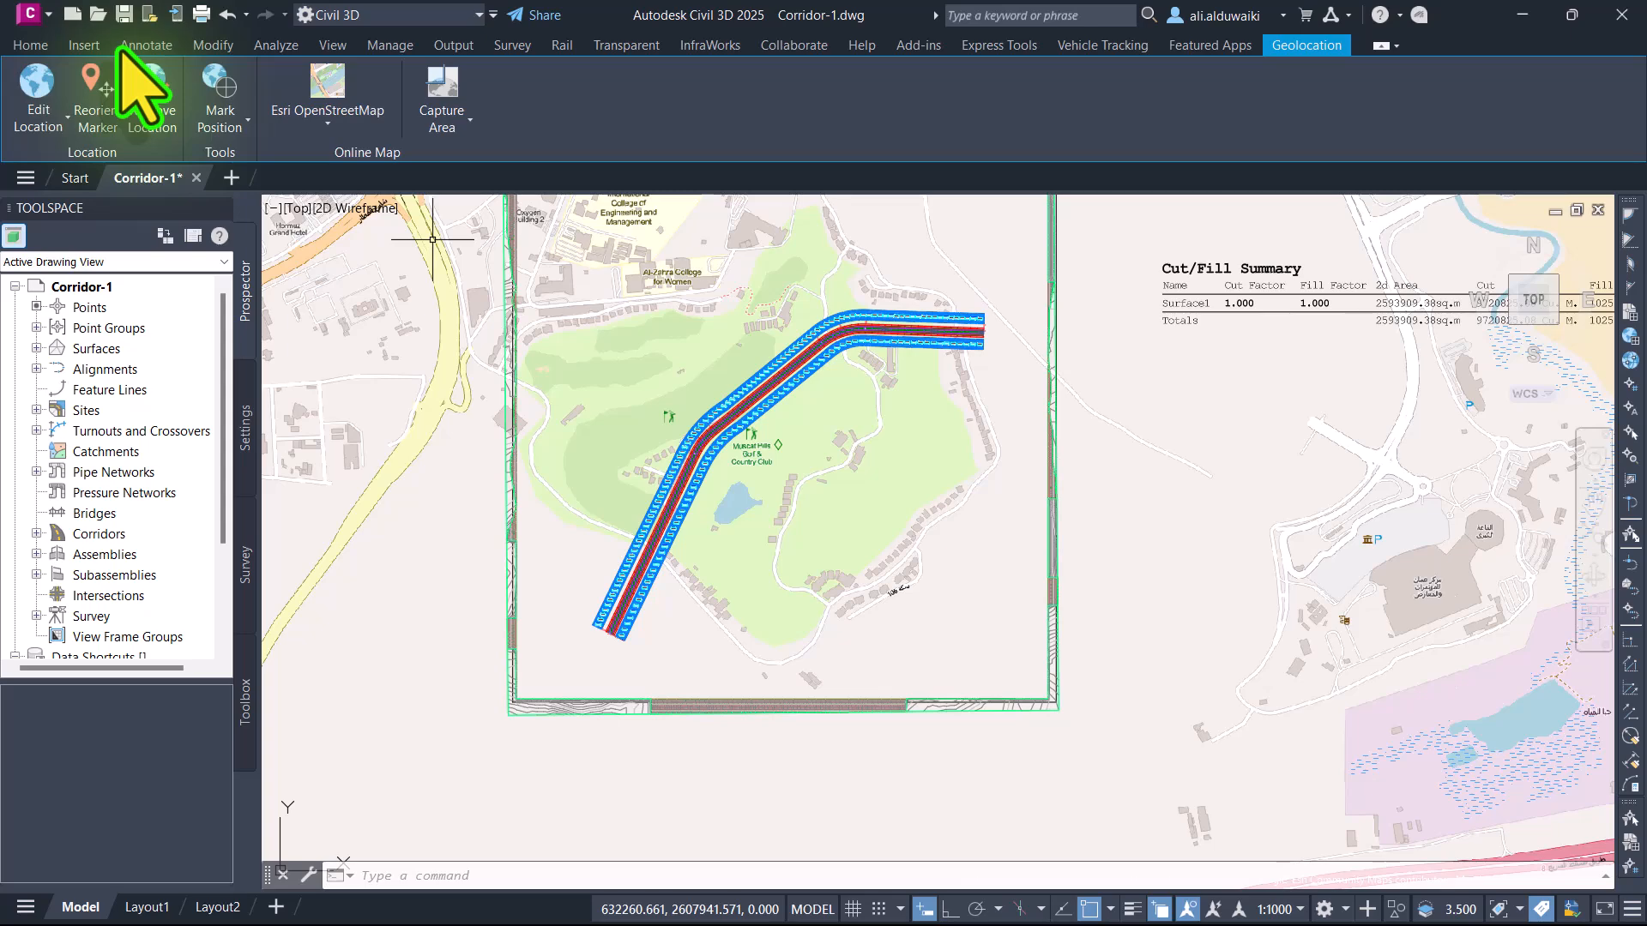
left_click(452, 45)
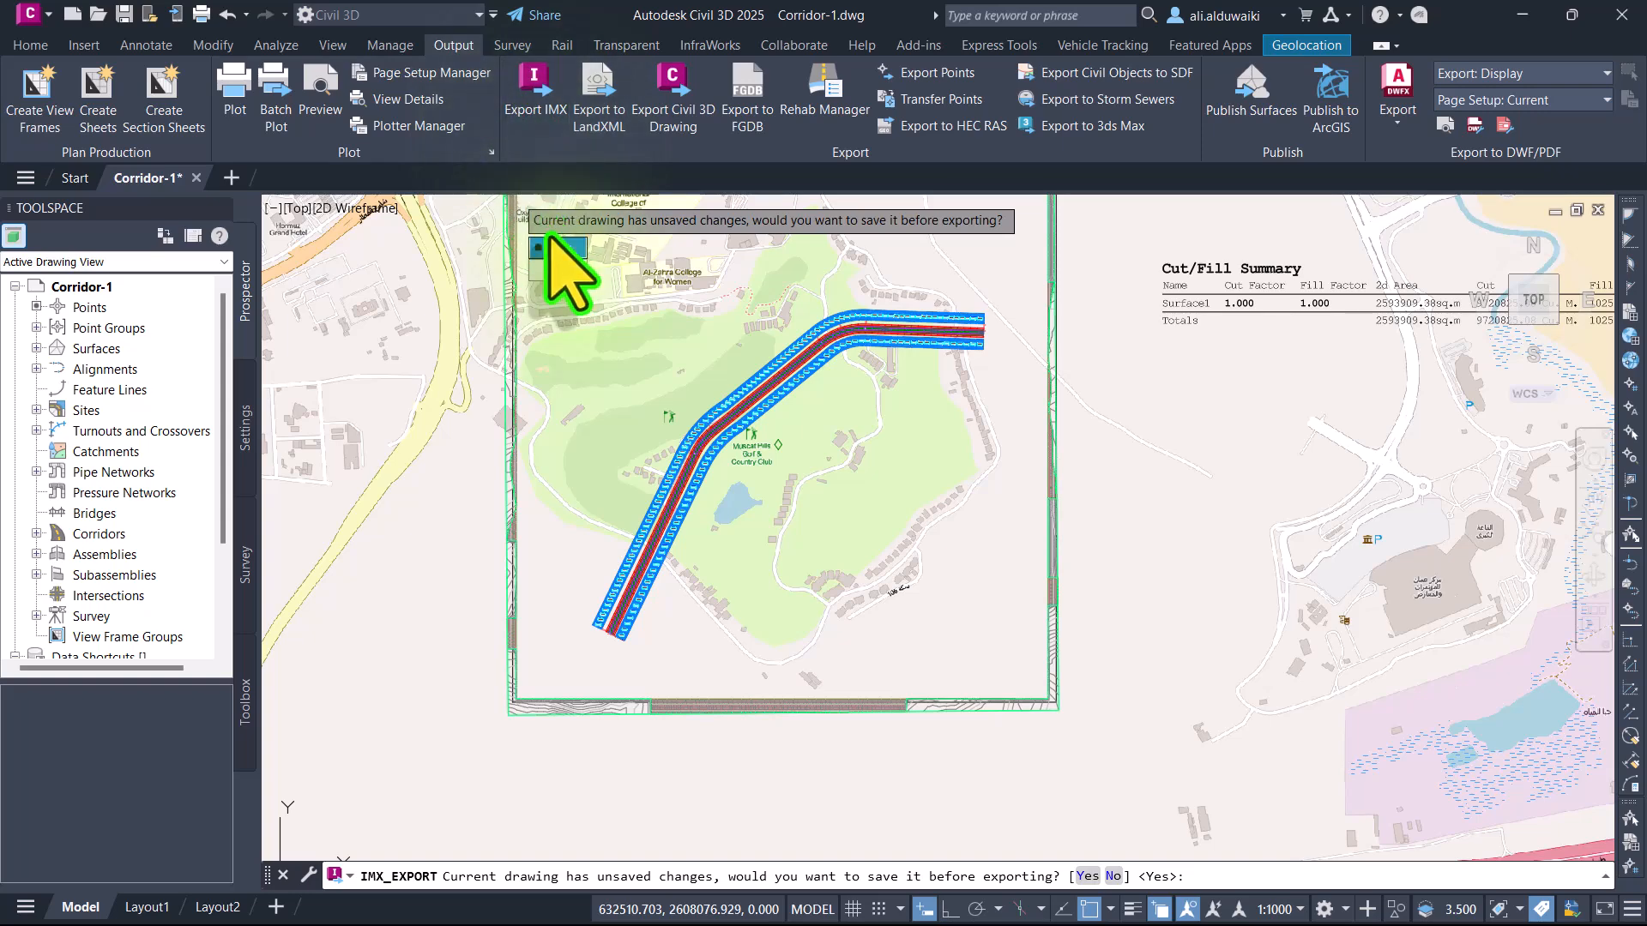
type("Y")
key("Return")
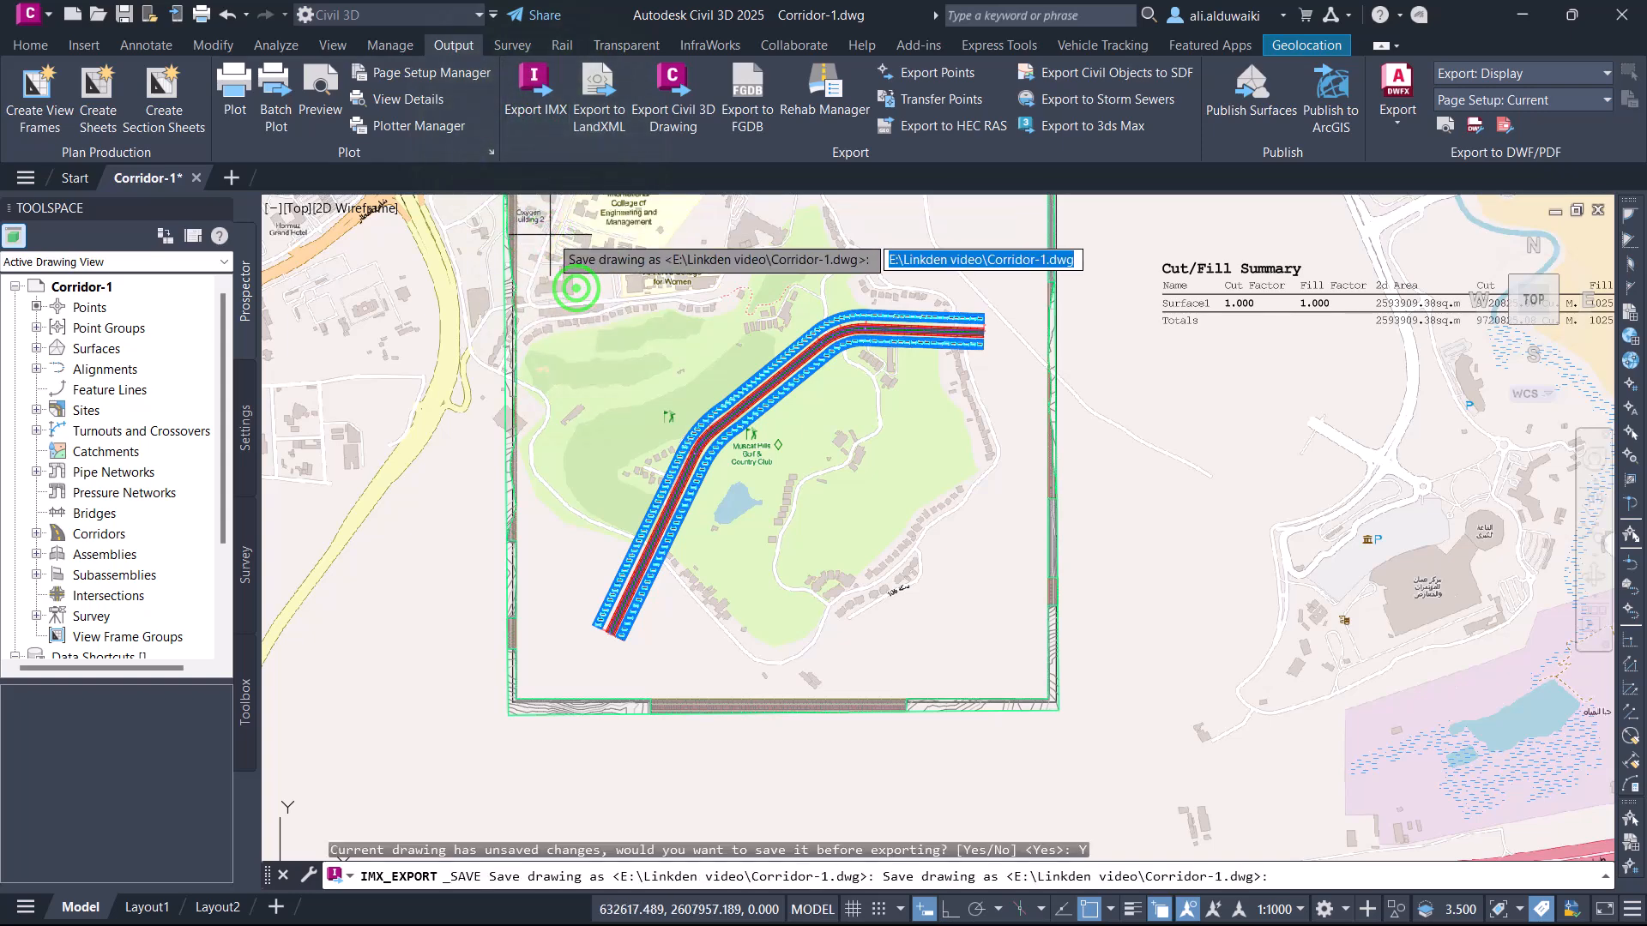
key("Escape")
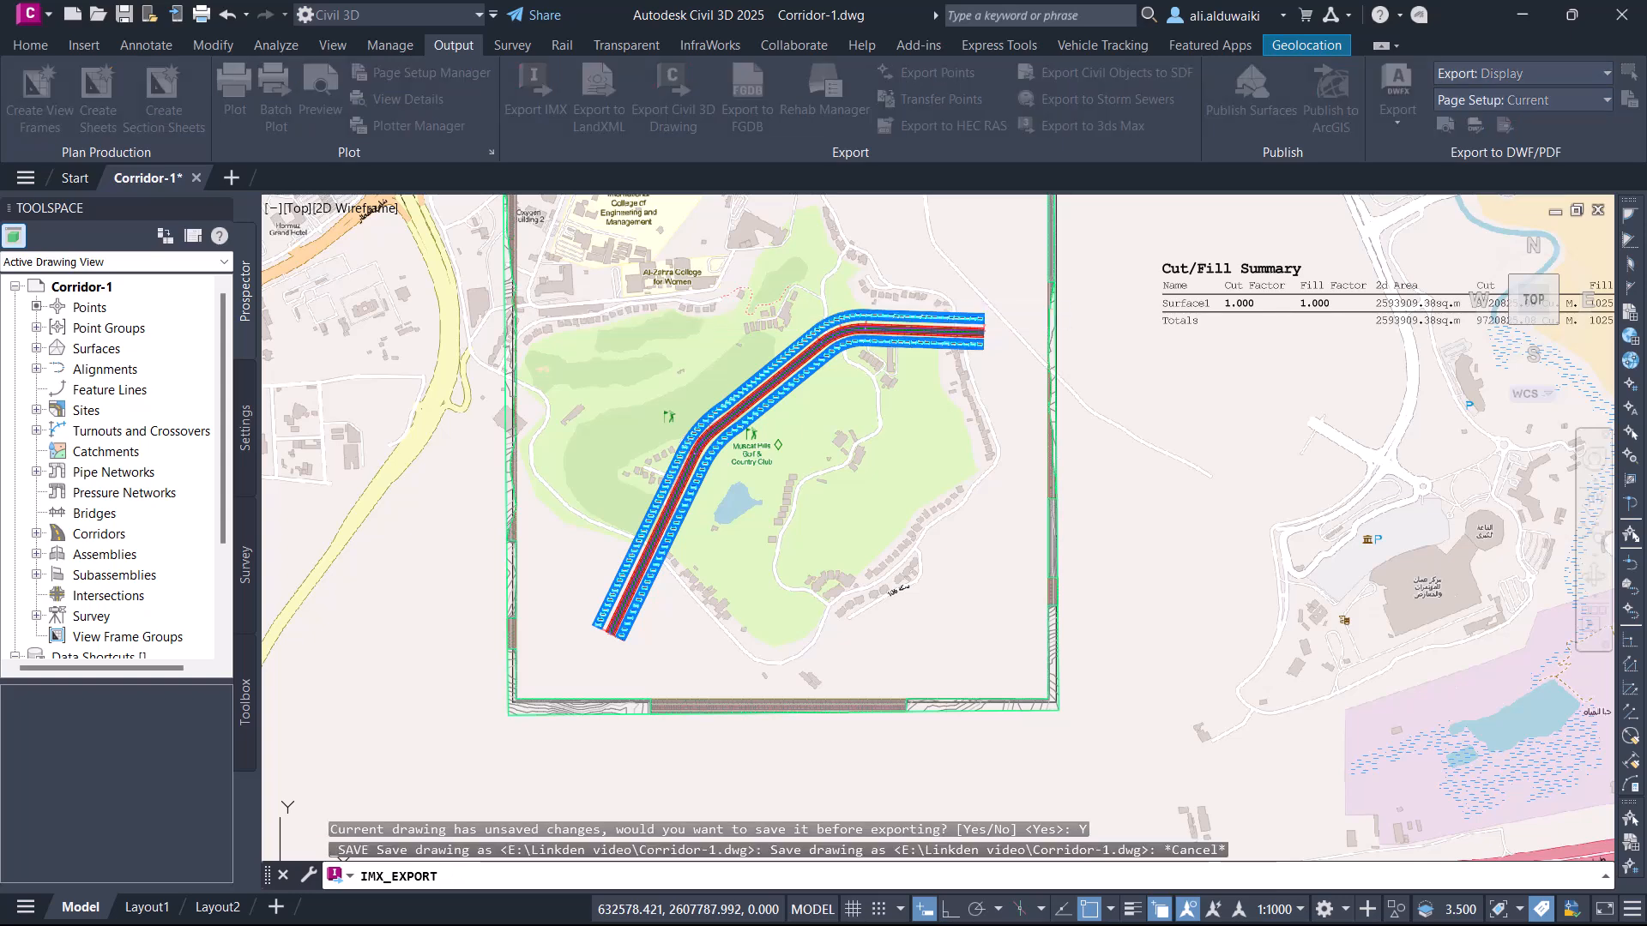
Step: Save the drawing and export it as Corridor-1.imx in the Linkden video folder
left_click(123, 13)
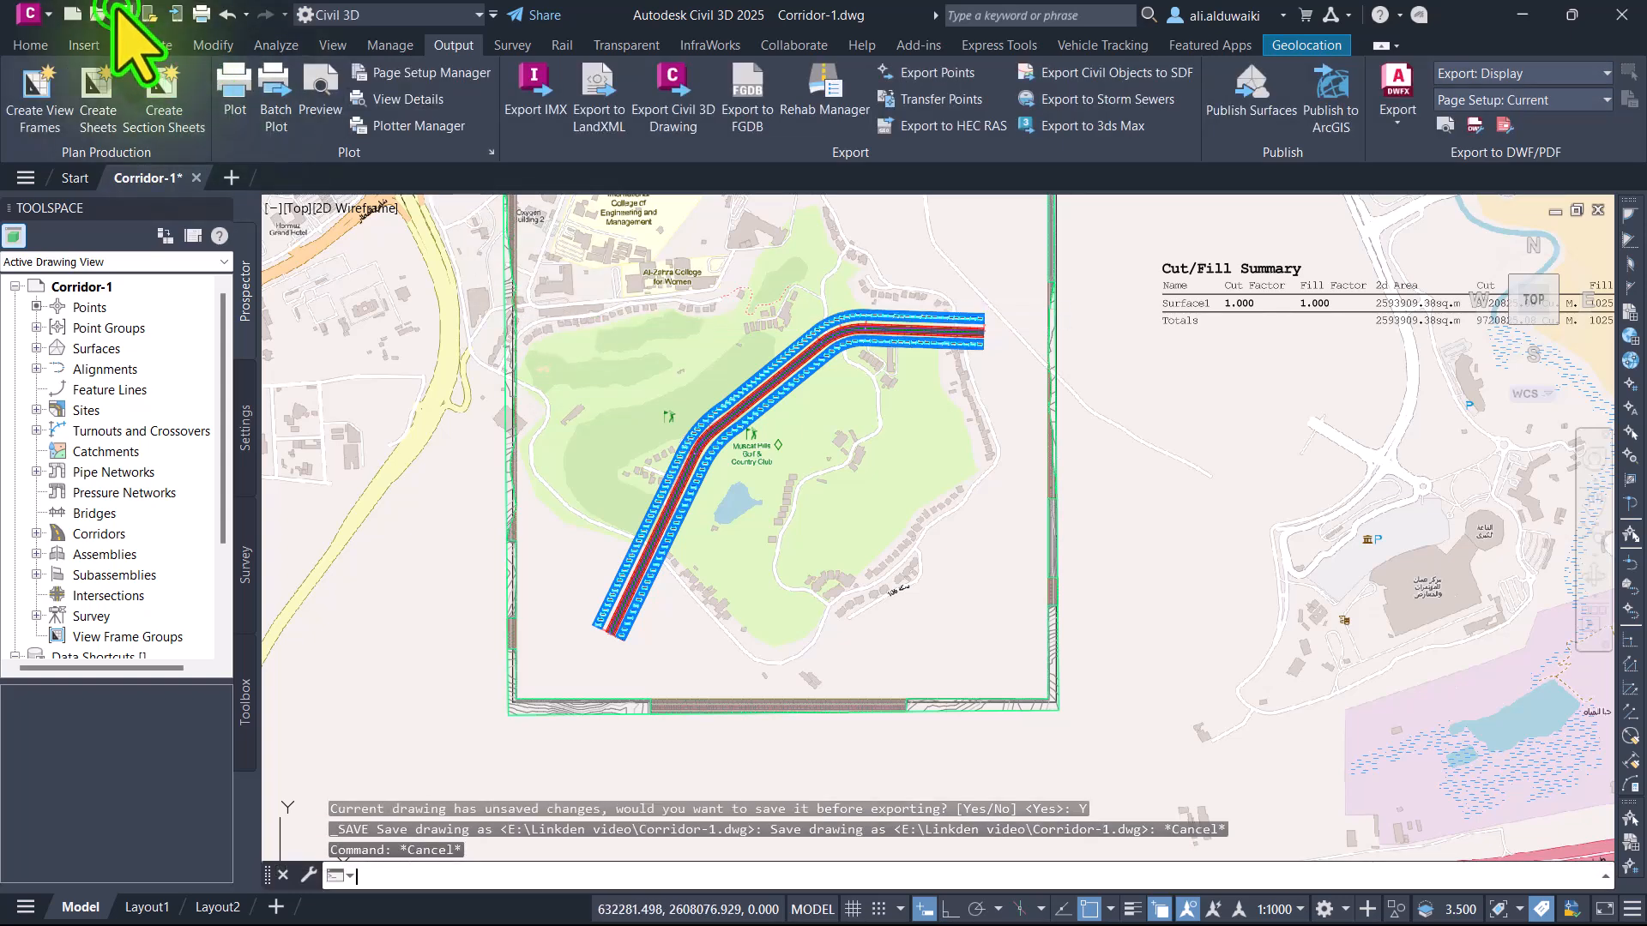
left_click(536, 86)
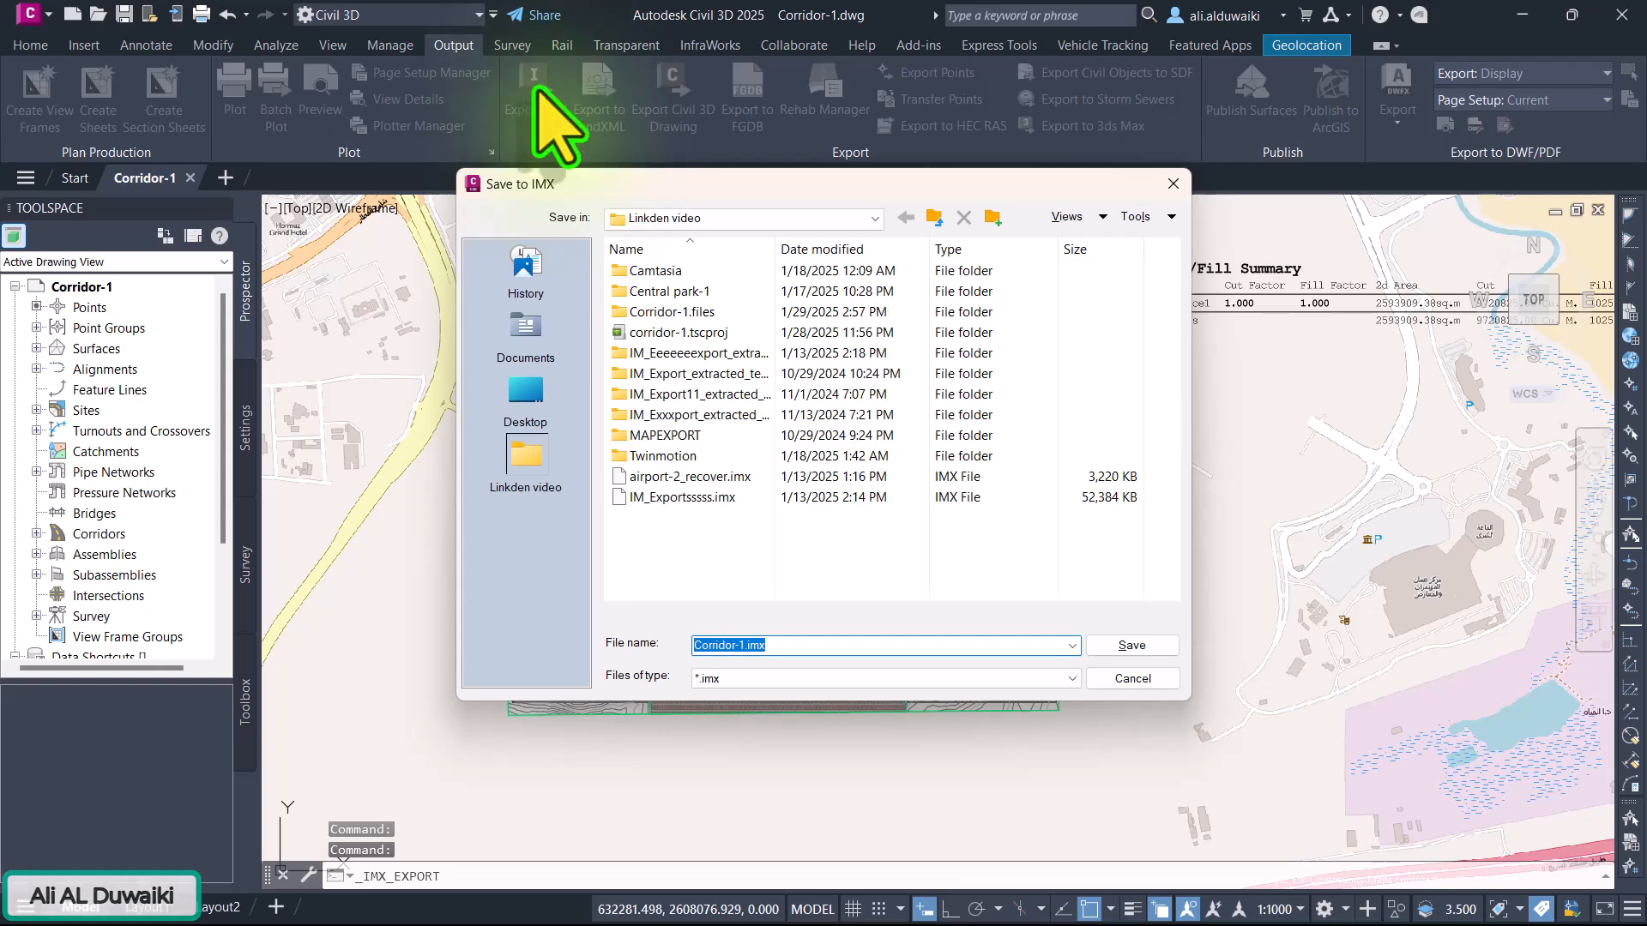
left_click(1147, 645)
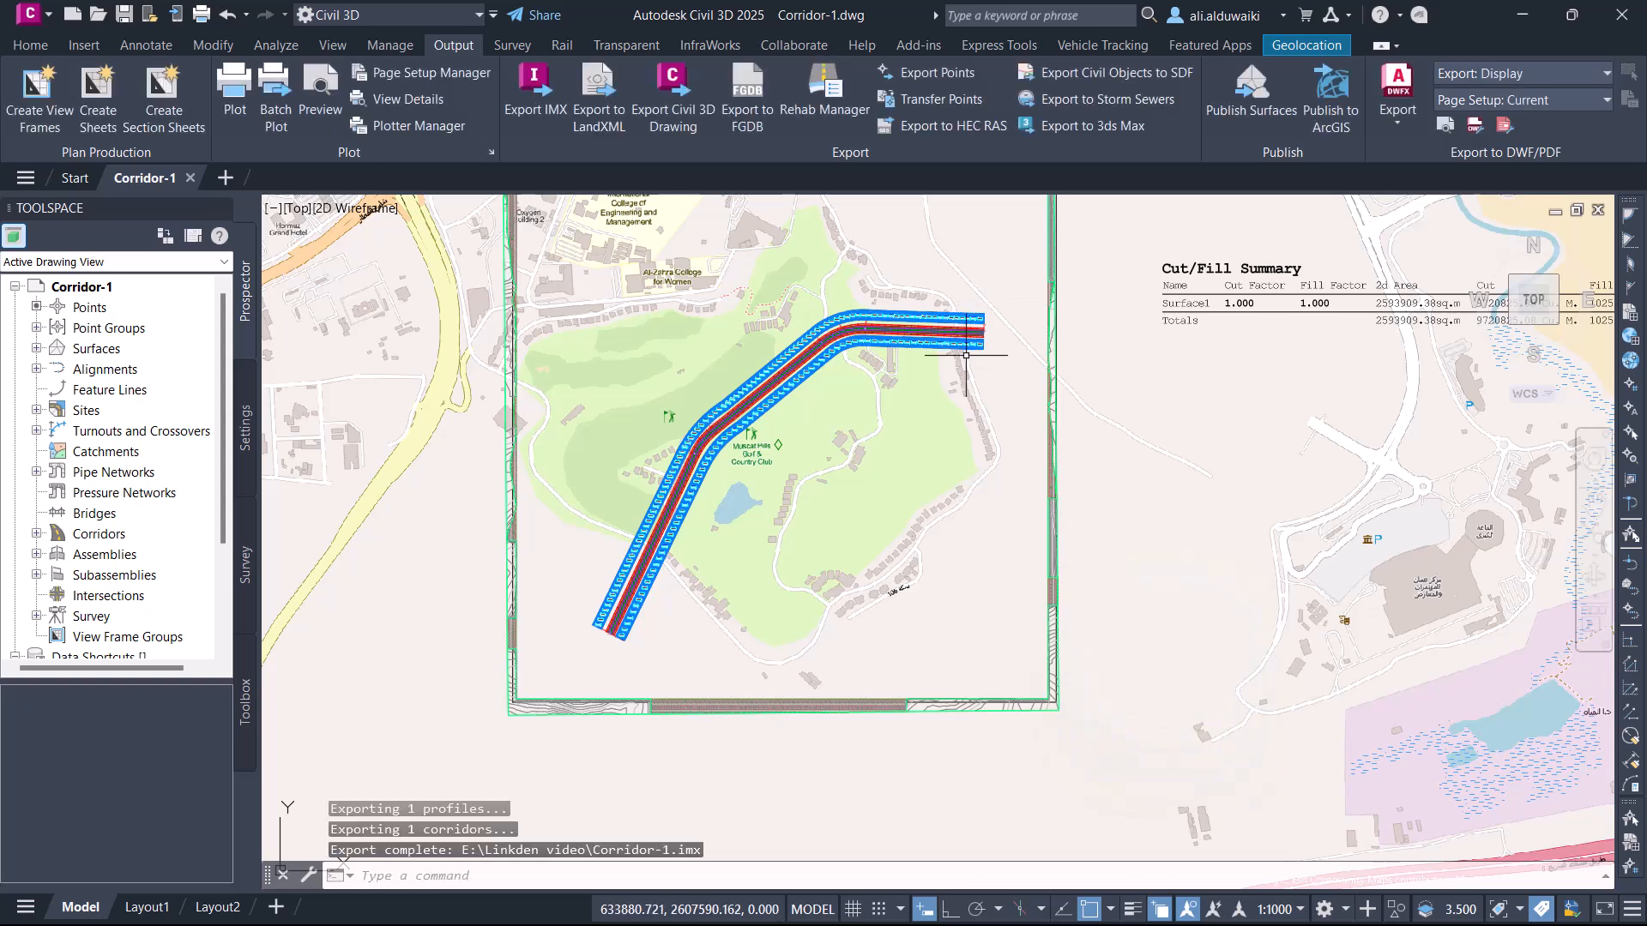
key("Escape")
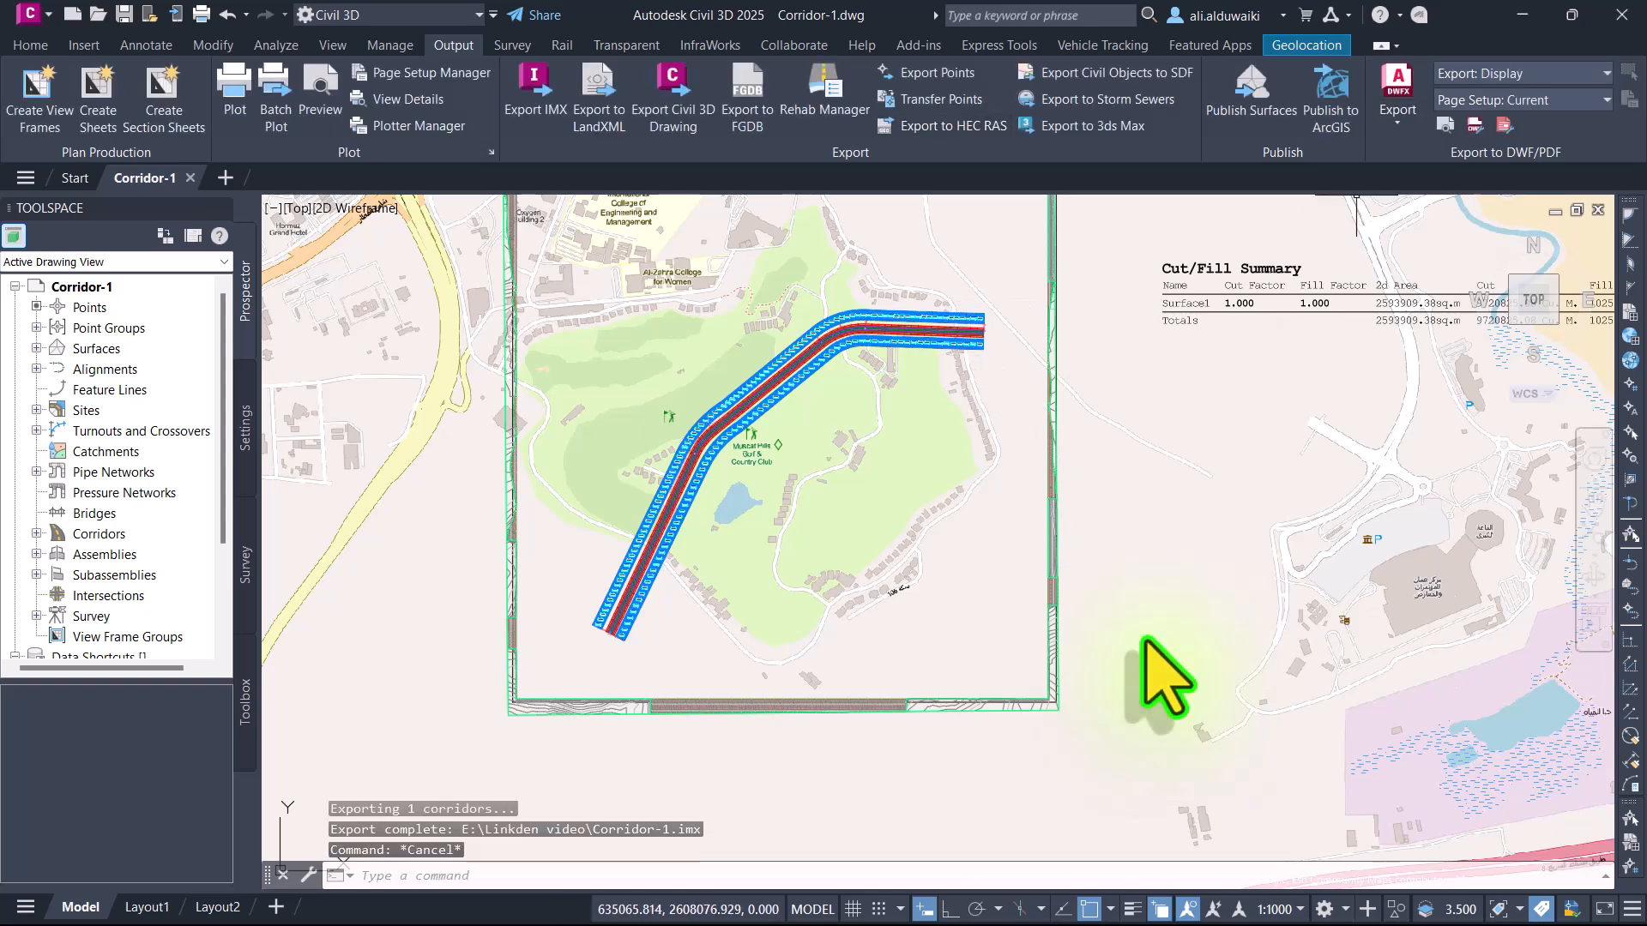
Step: Start a LandXML export of the drawing and locate the site parcels among the exportable objects
left_click(600, 96)
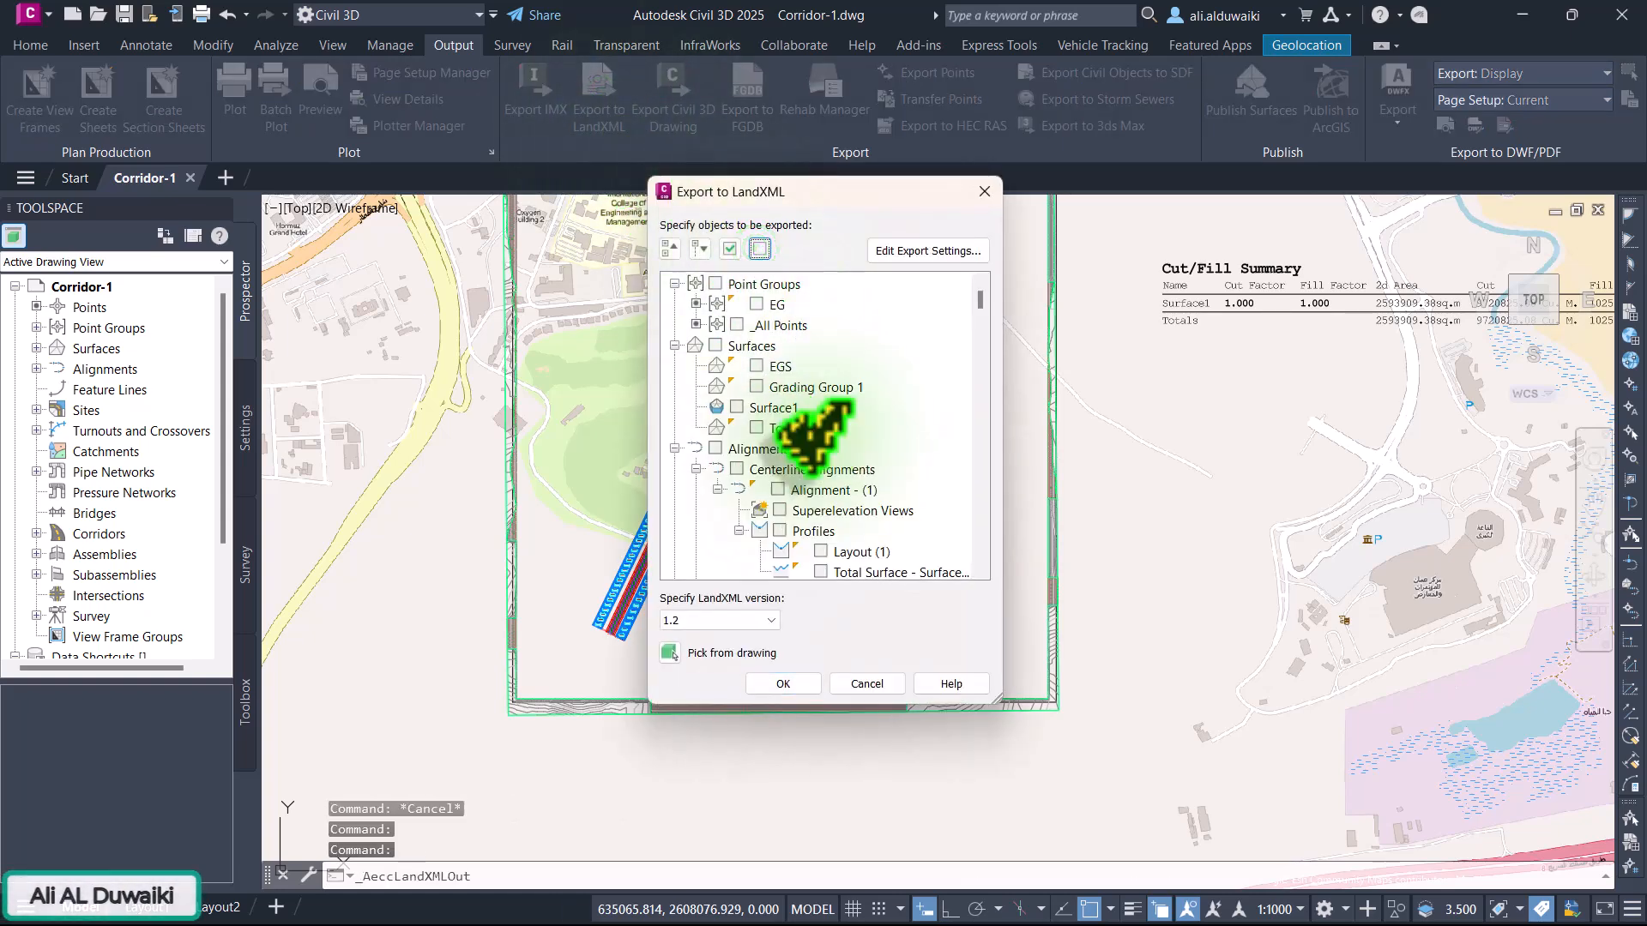
scroll(806, 433, "down", 2)
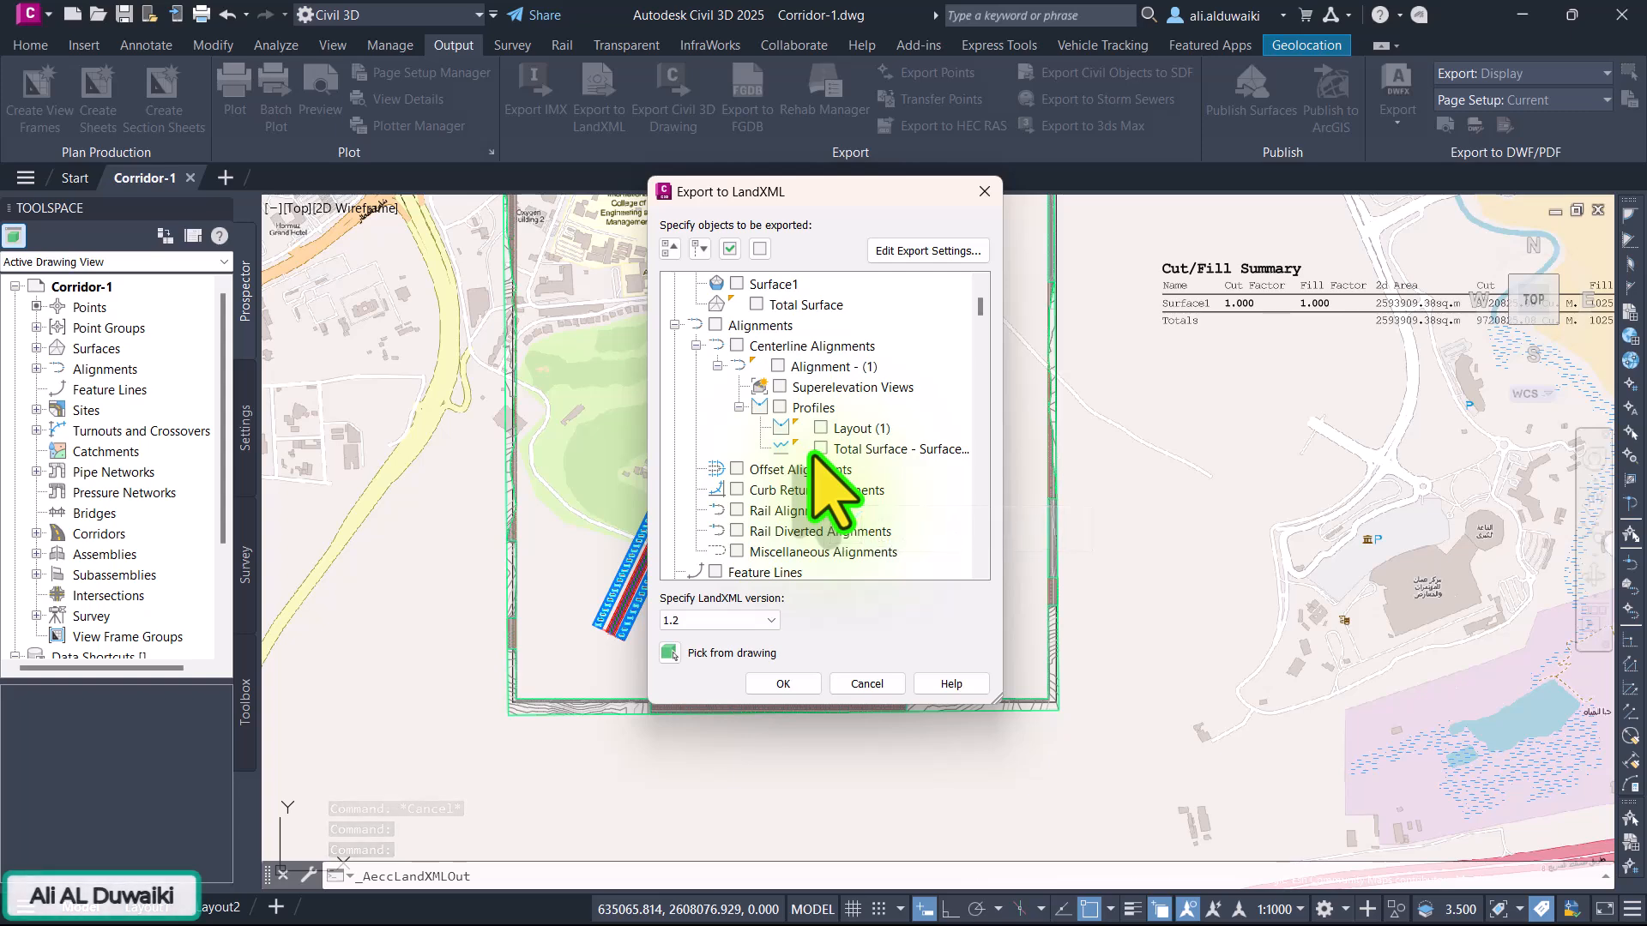
scroll(823, 489, "down", 4)
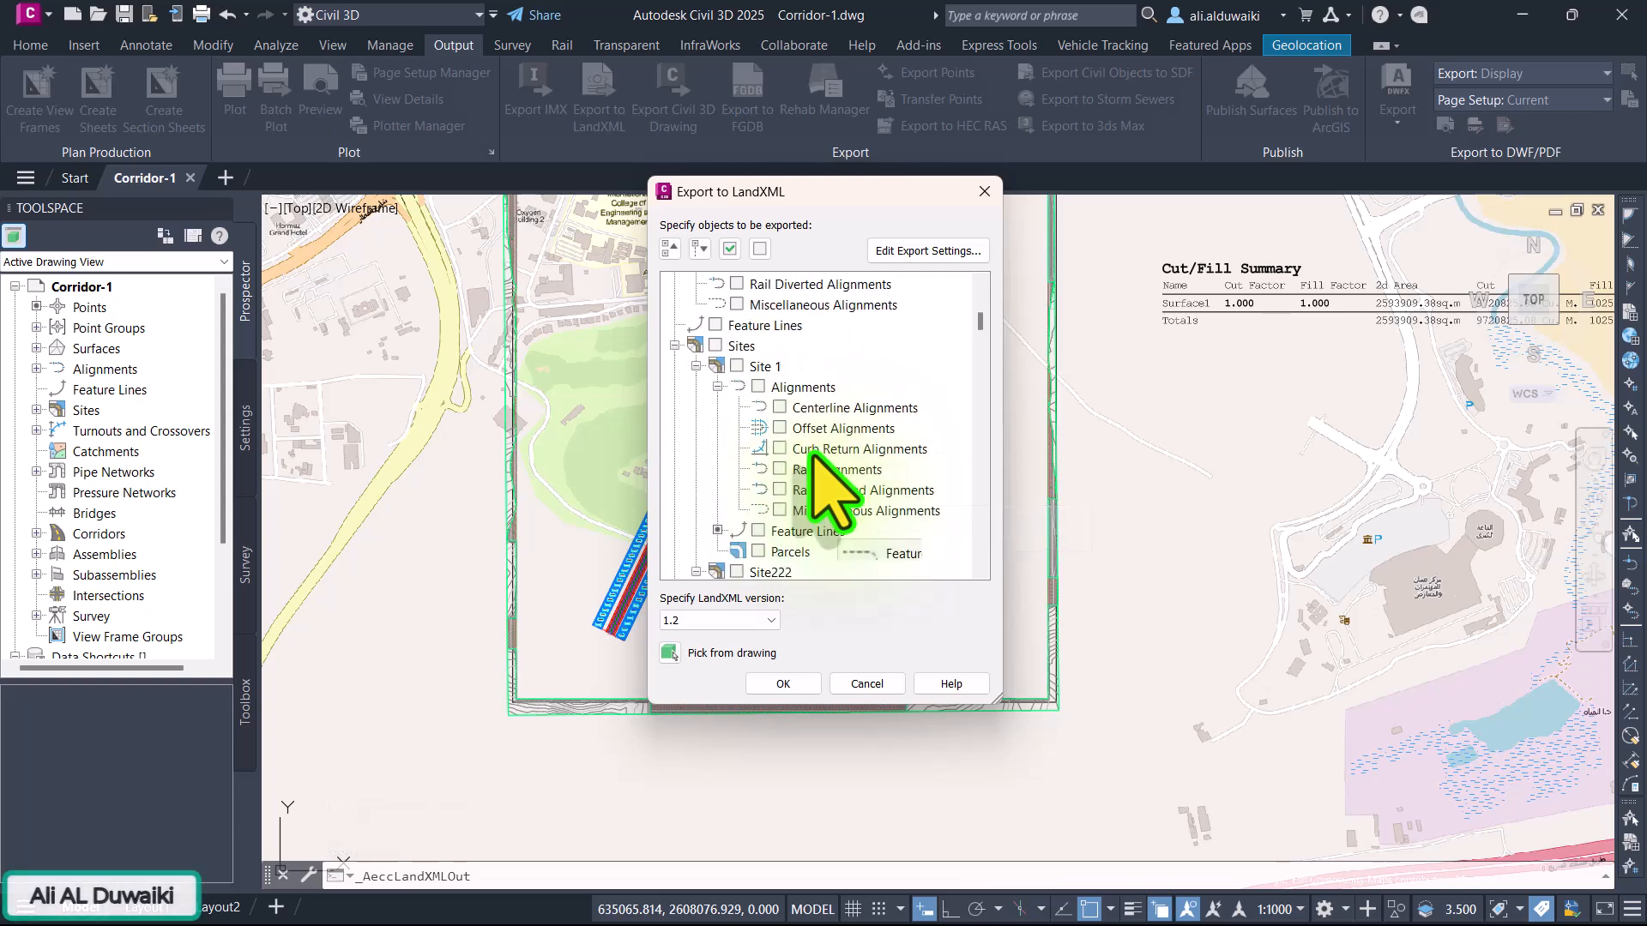
scroll(813, 454, "down", 3)
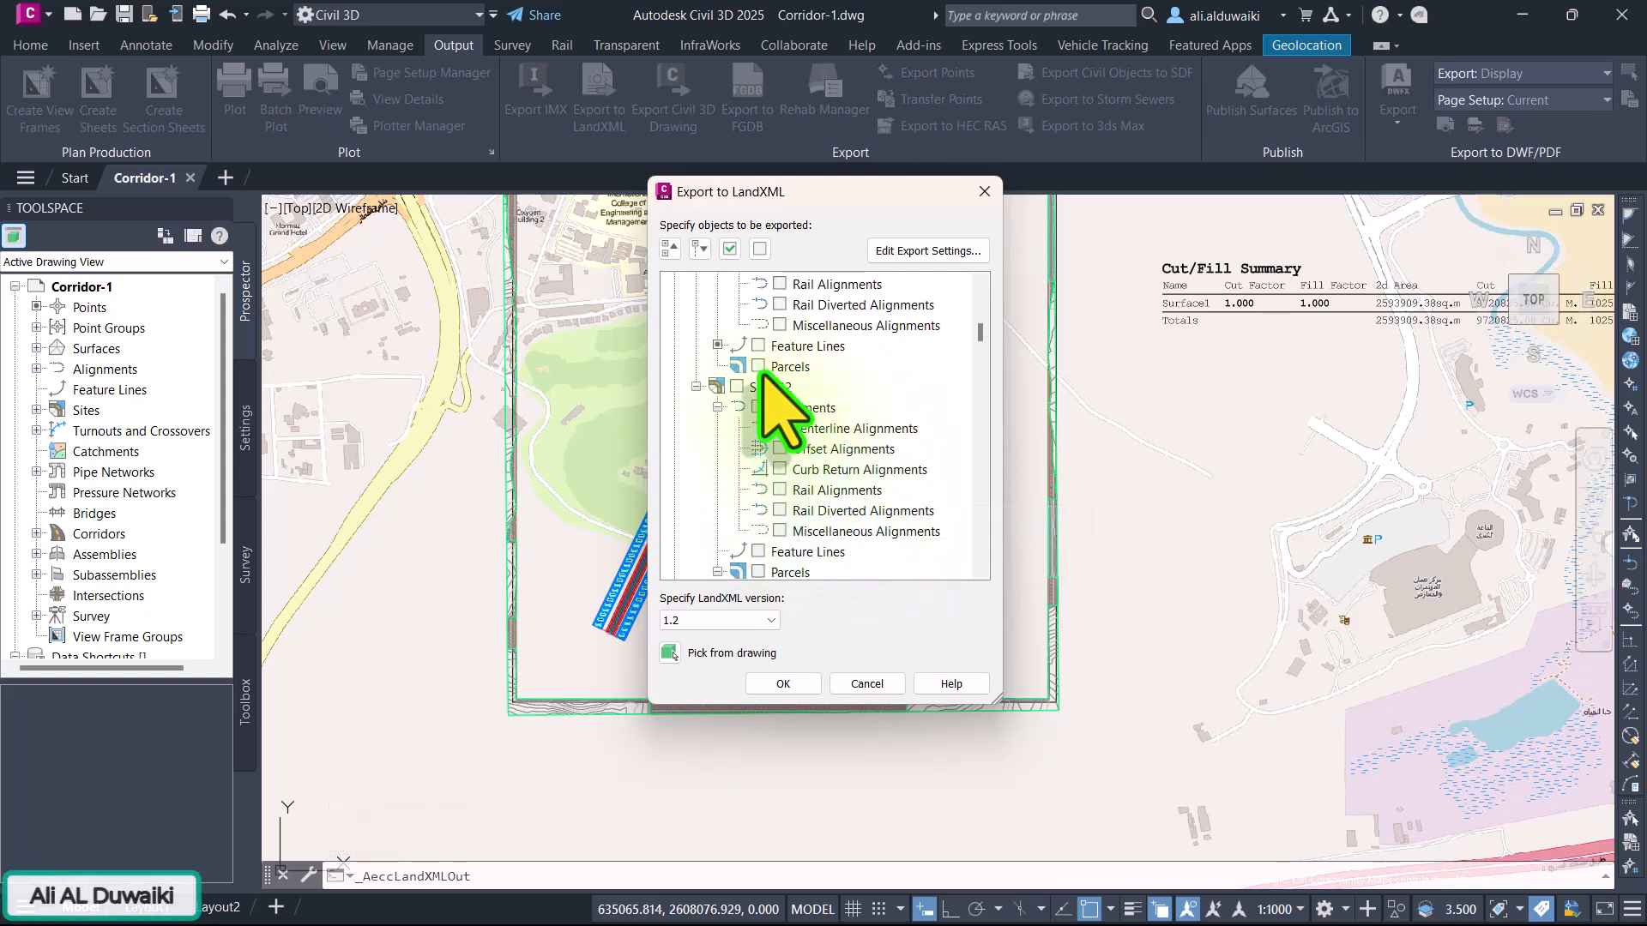
left_click(759, 368)
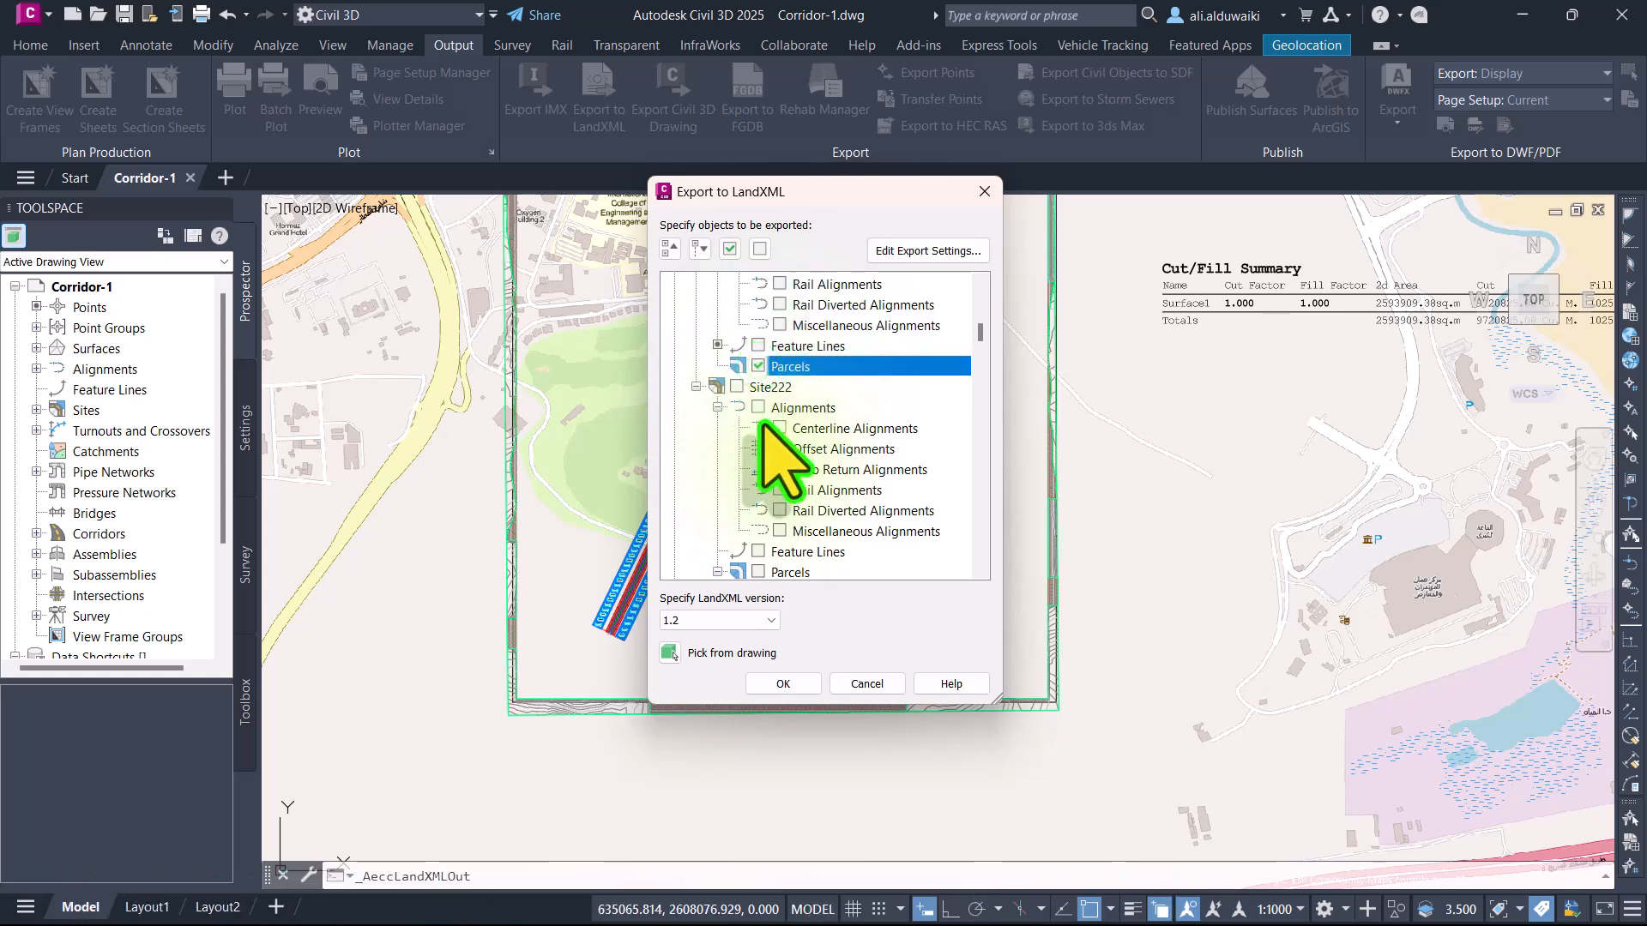
scroll(772, 434, "down", 2)
scroll(789, 506, "up", 1)
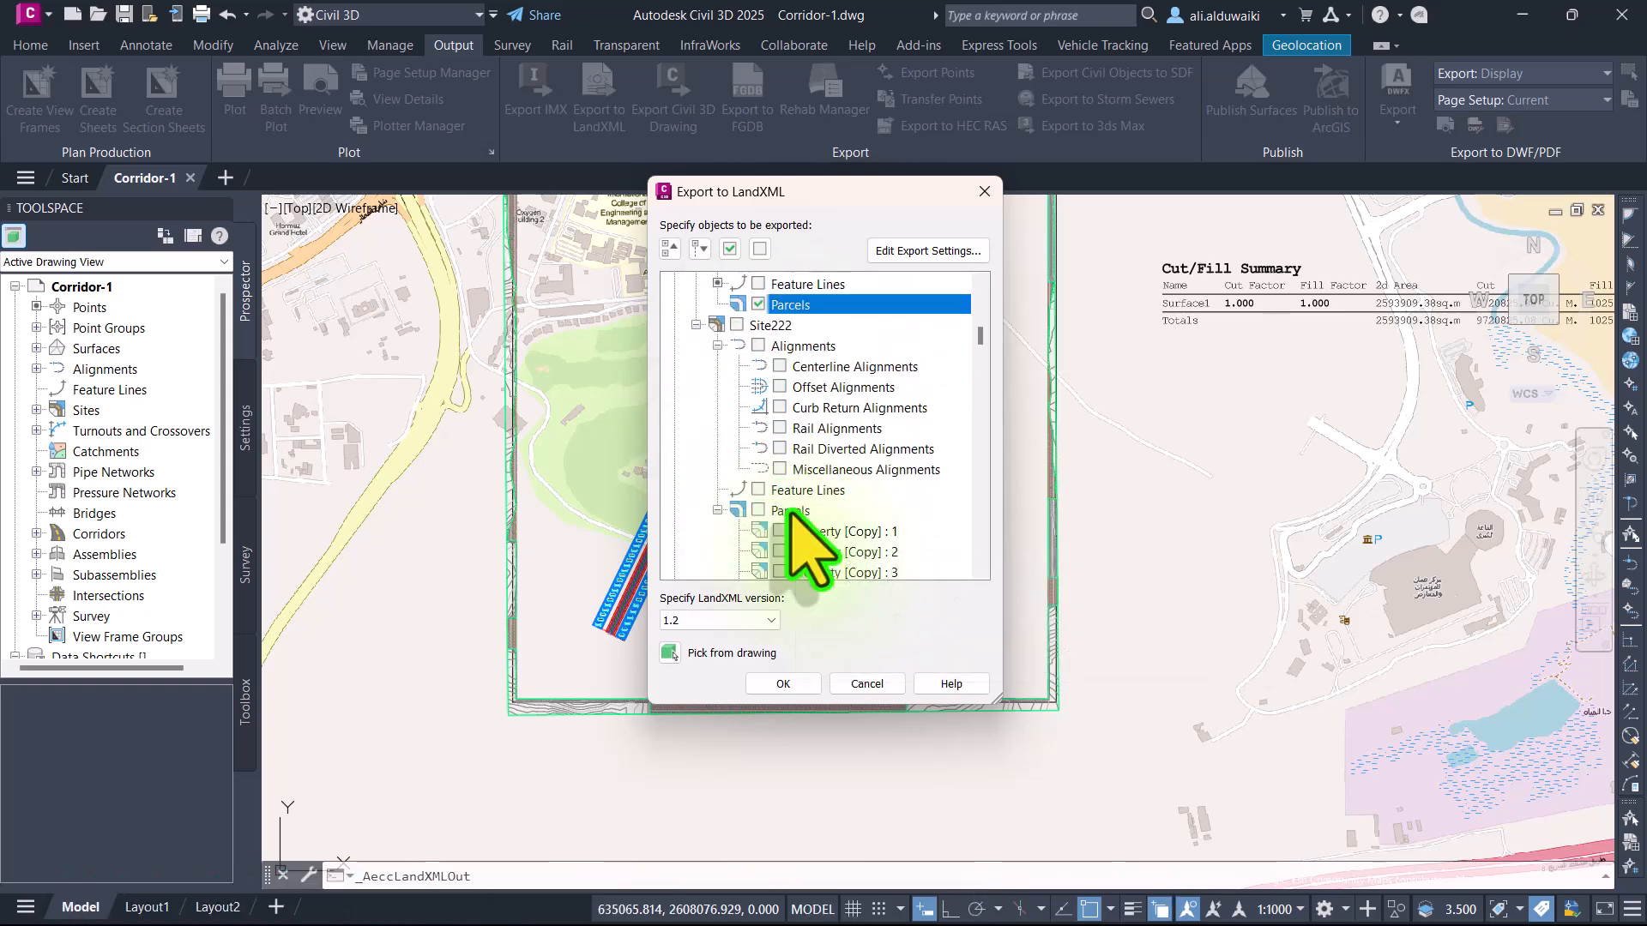
scroll(790, 512, "up", 1)
left_click(759, 367)
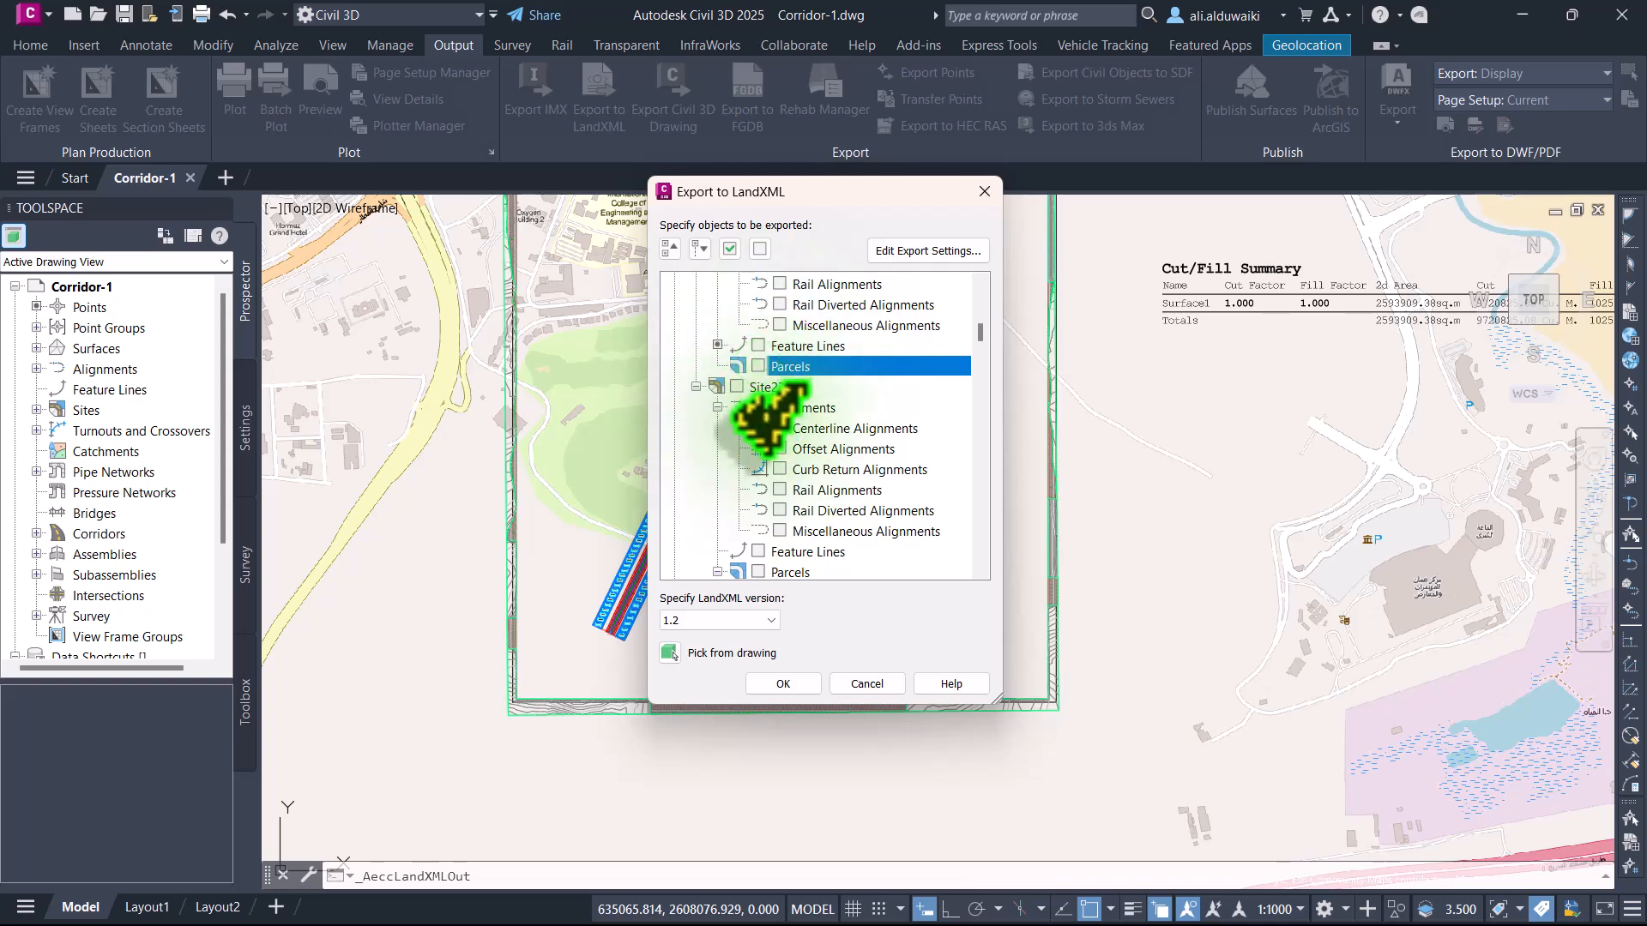
Step: Include all parcels of Site222 and save the LandXML export as Corridor-1.xmlcorridor111222 in the Linkden video folder
scroll(772, 412, "down", 3)
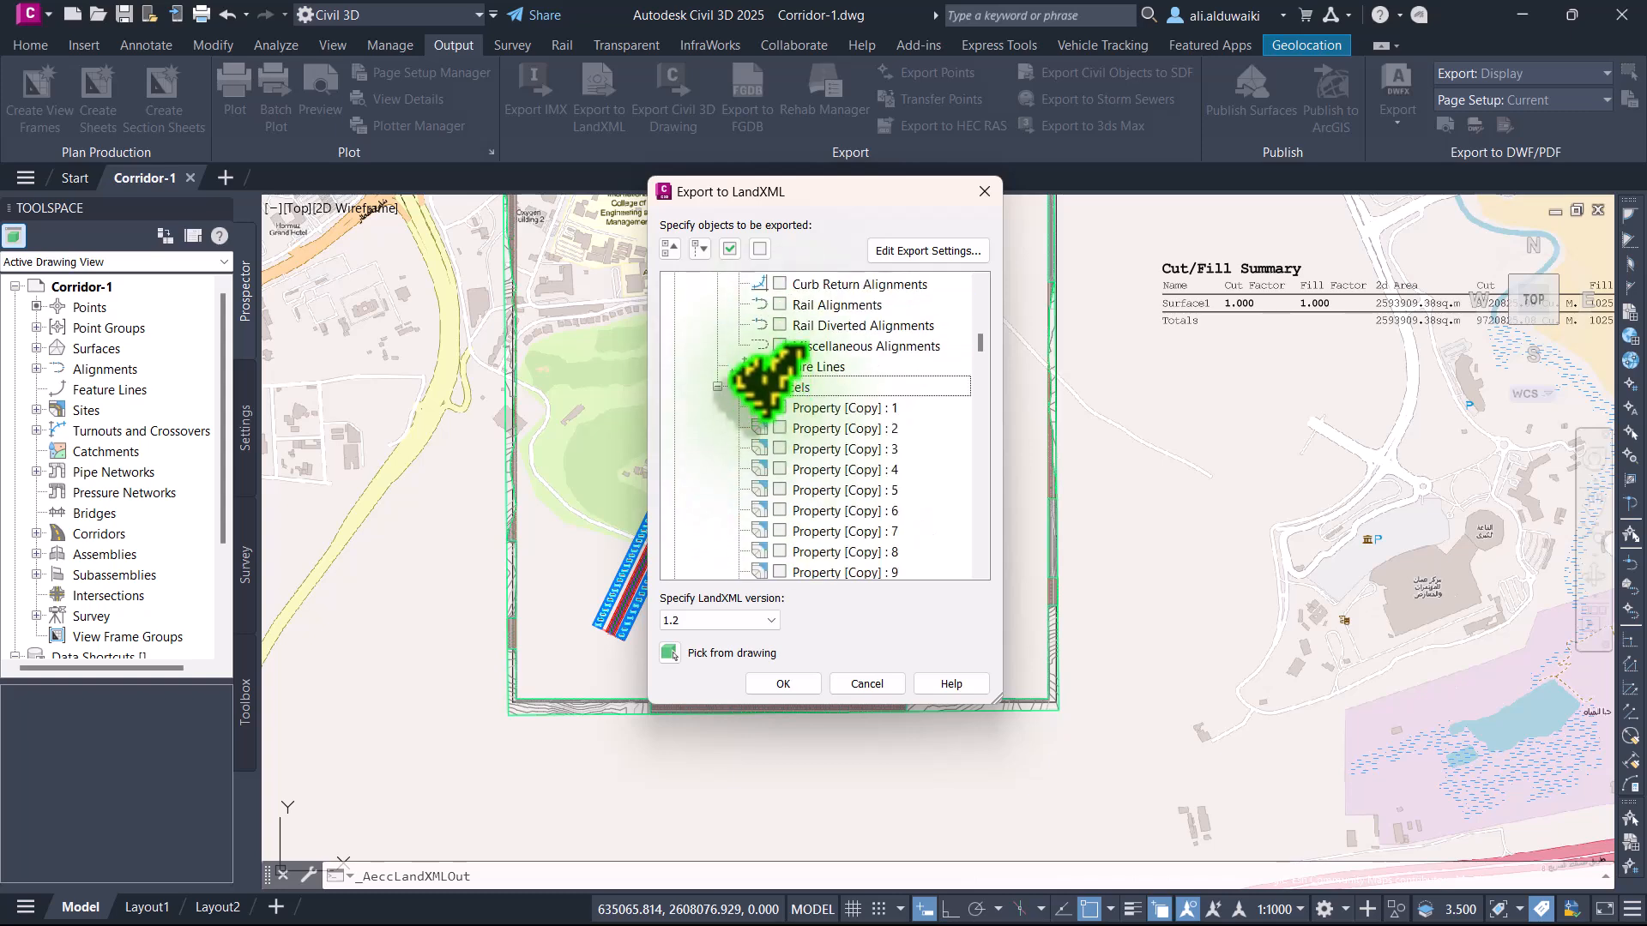
left_click(776, 385)
scroll(858, 472, "down", 4)
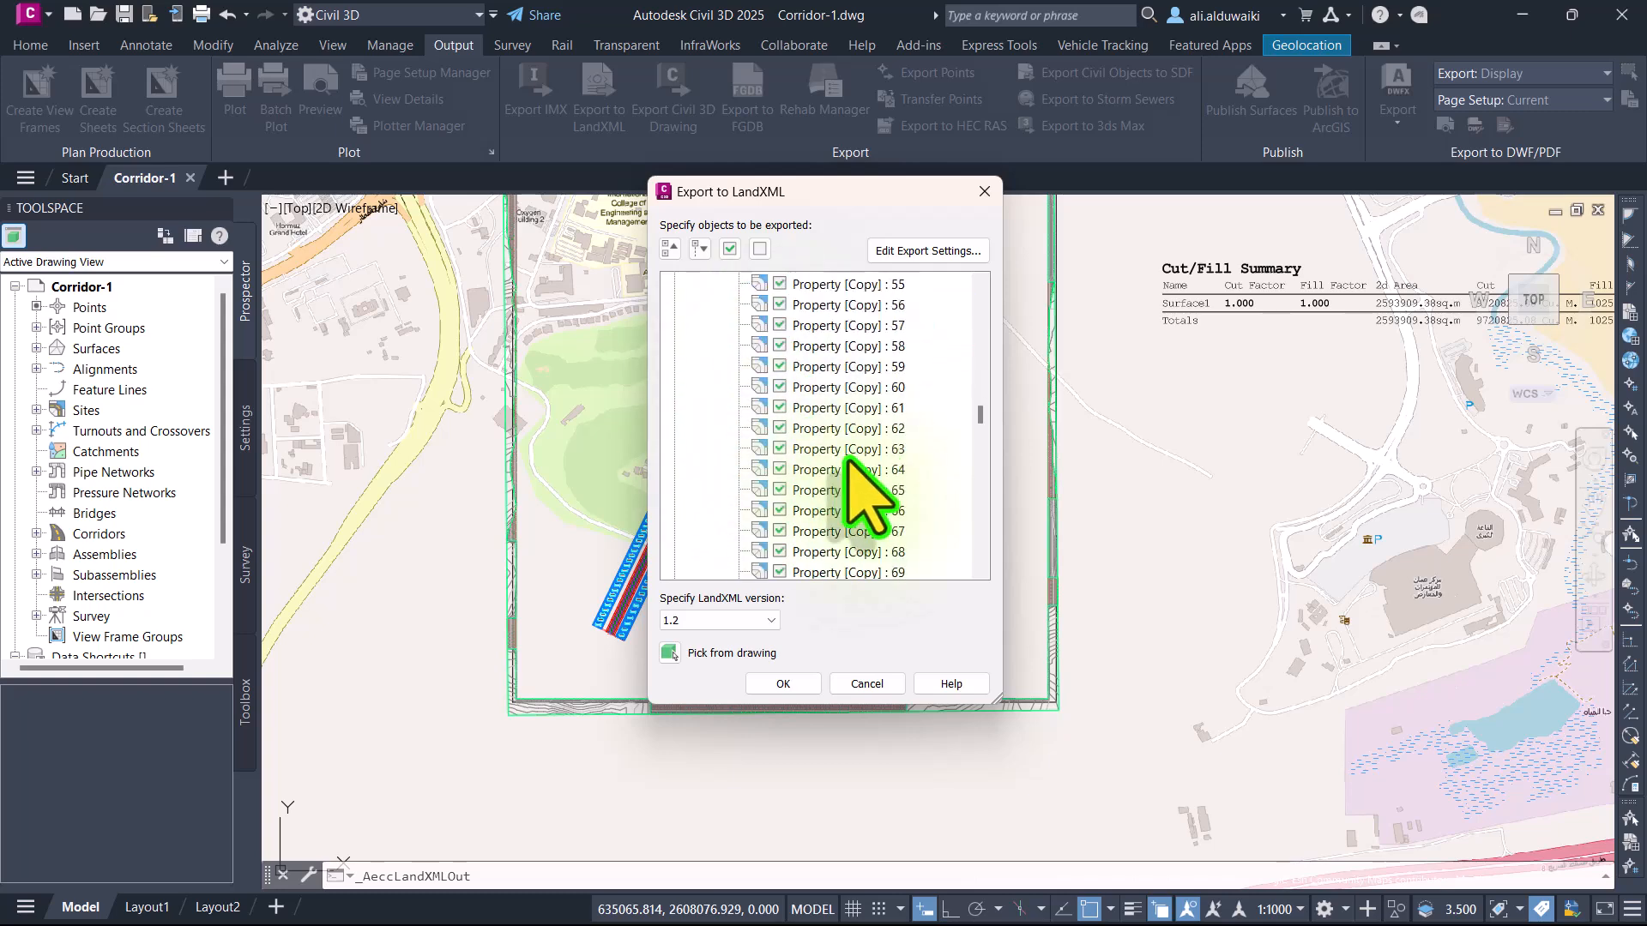
scroll(858, 489, "down", 12)
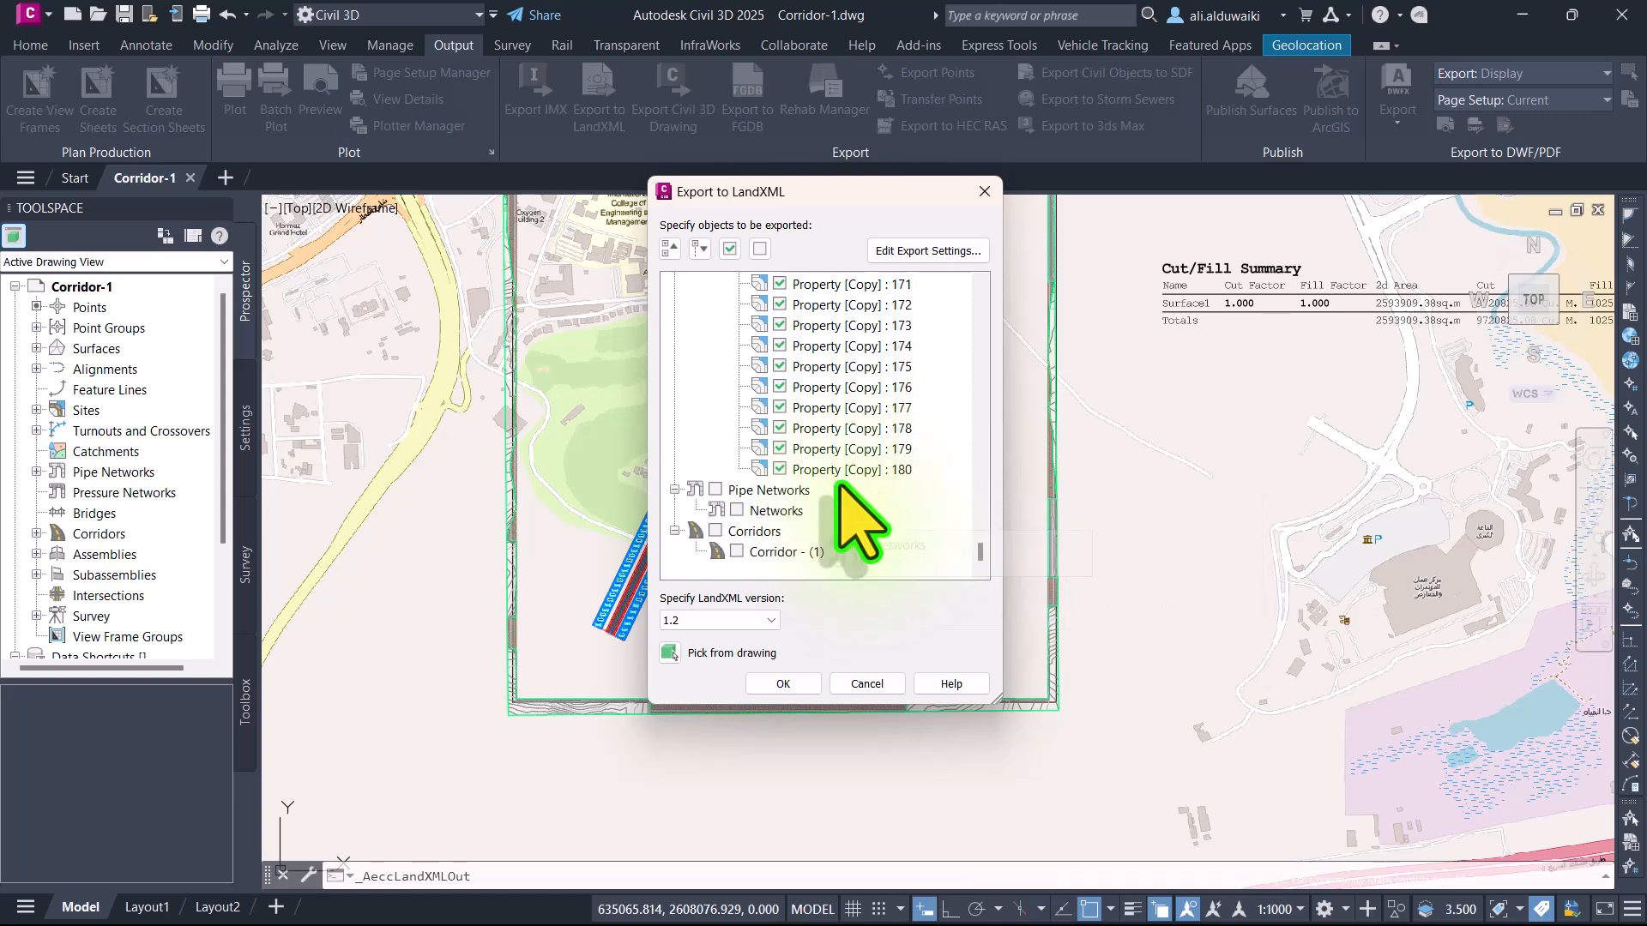
left_click(774, 683)
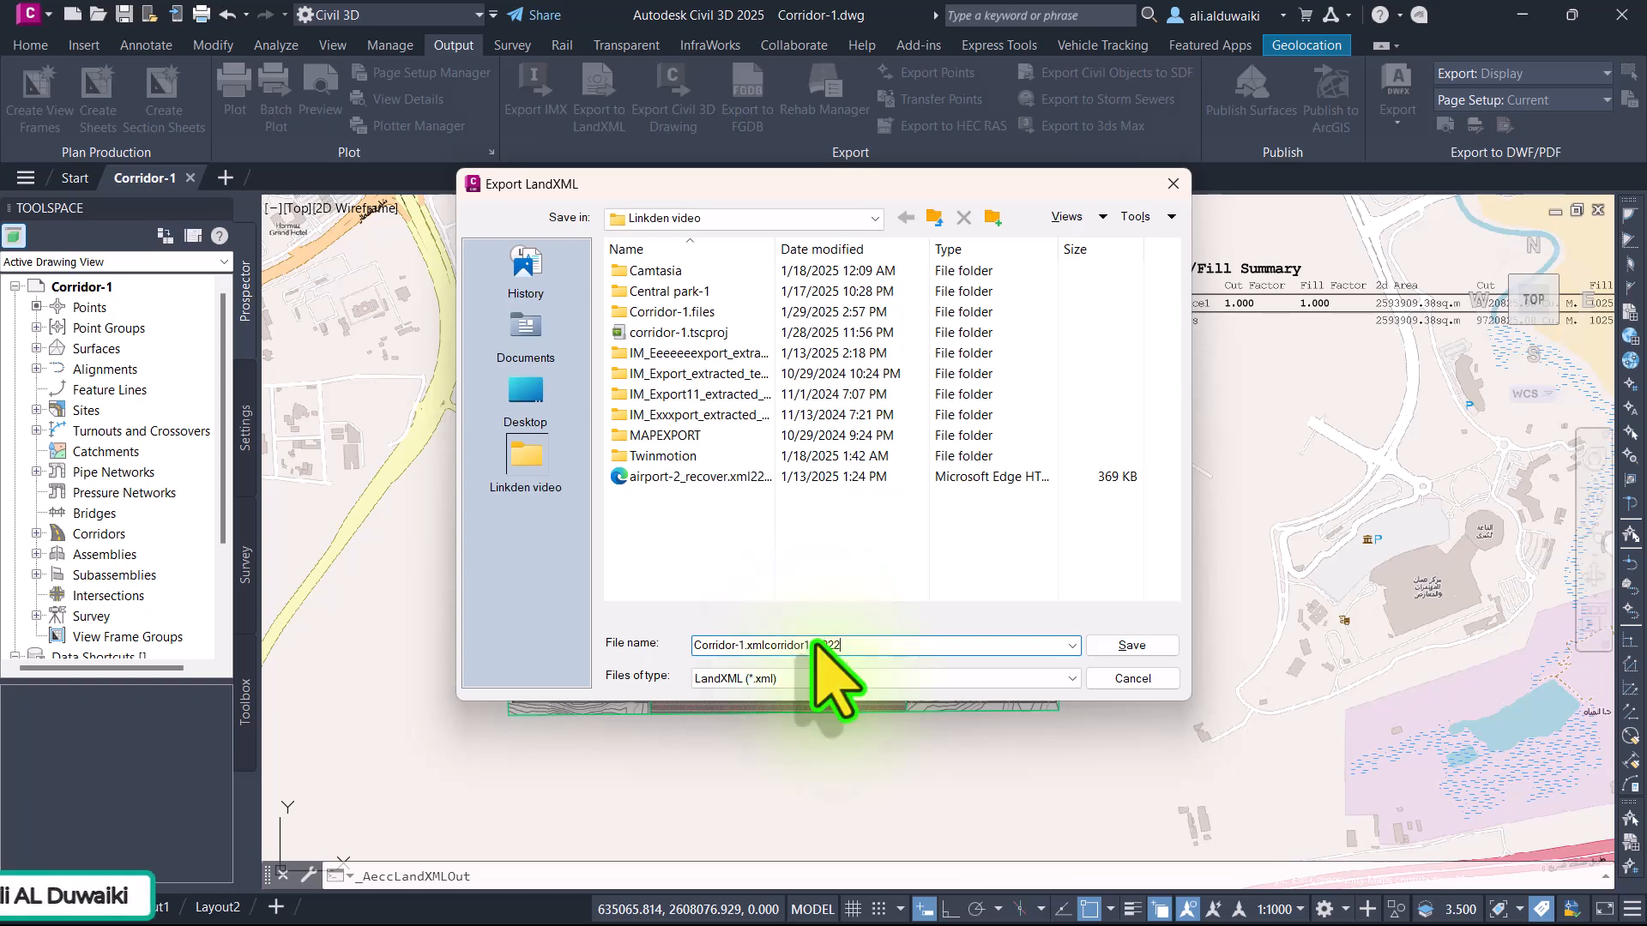
left_click(1130, 647)
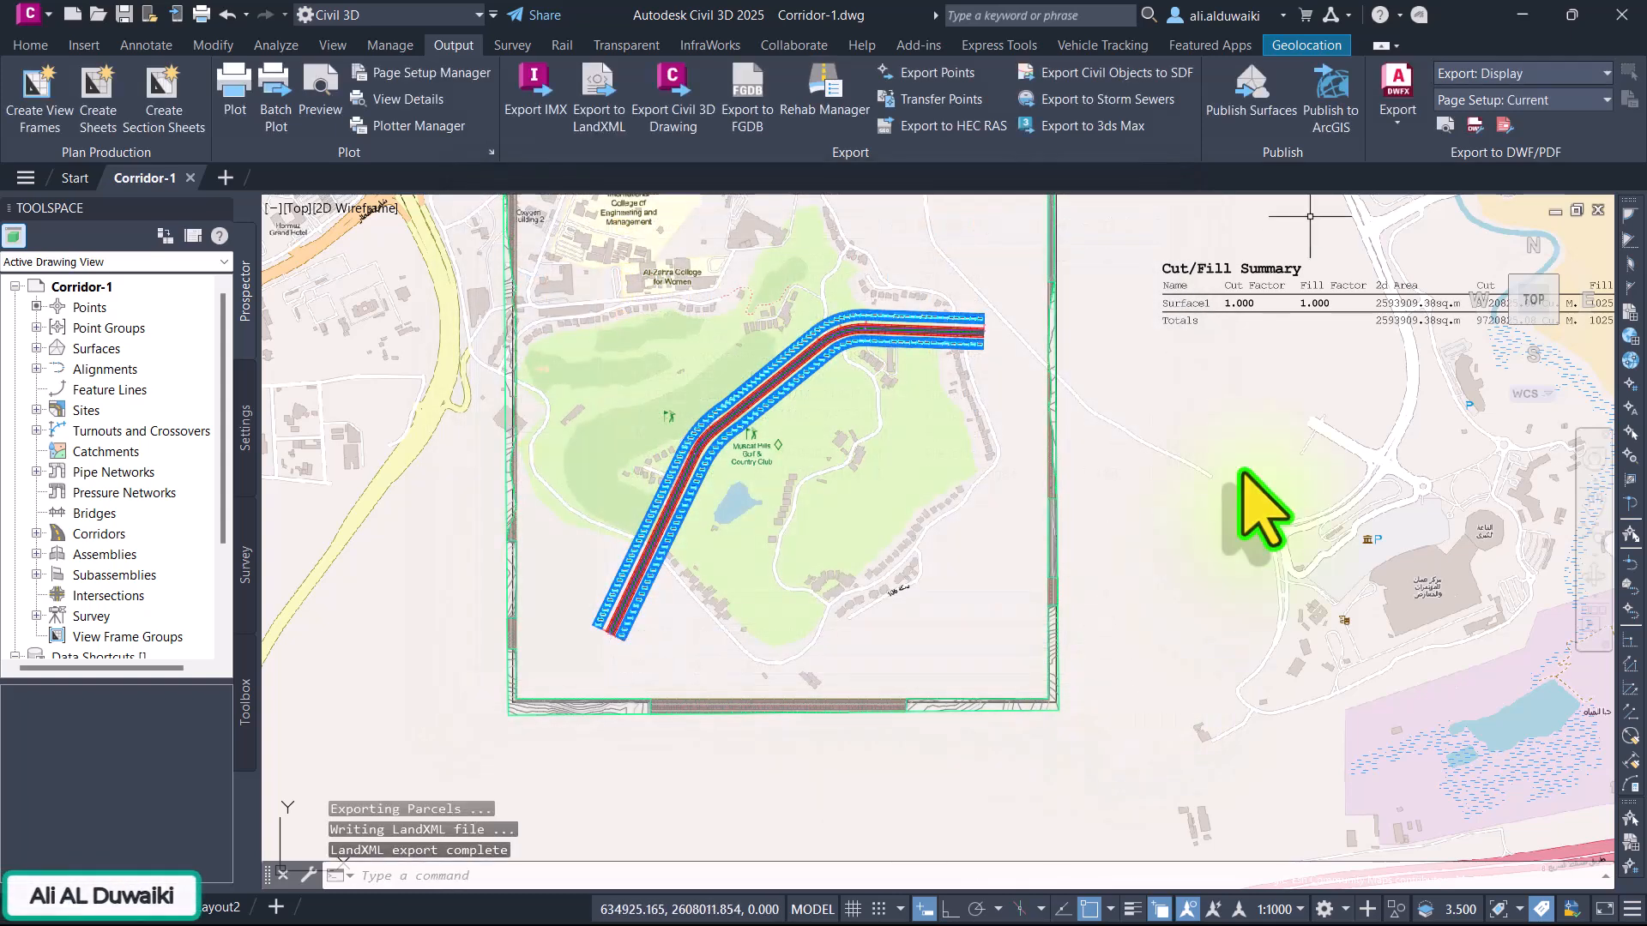
Step: Switch to InfraWorks, add the Corridor-1.xmlcorridor111222 file as a LandXML data source and refresh its Parcels source to import it
left_click(1510, 11)
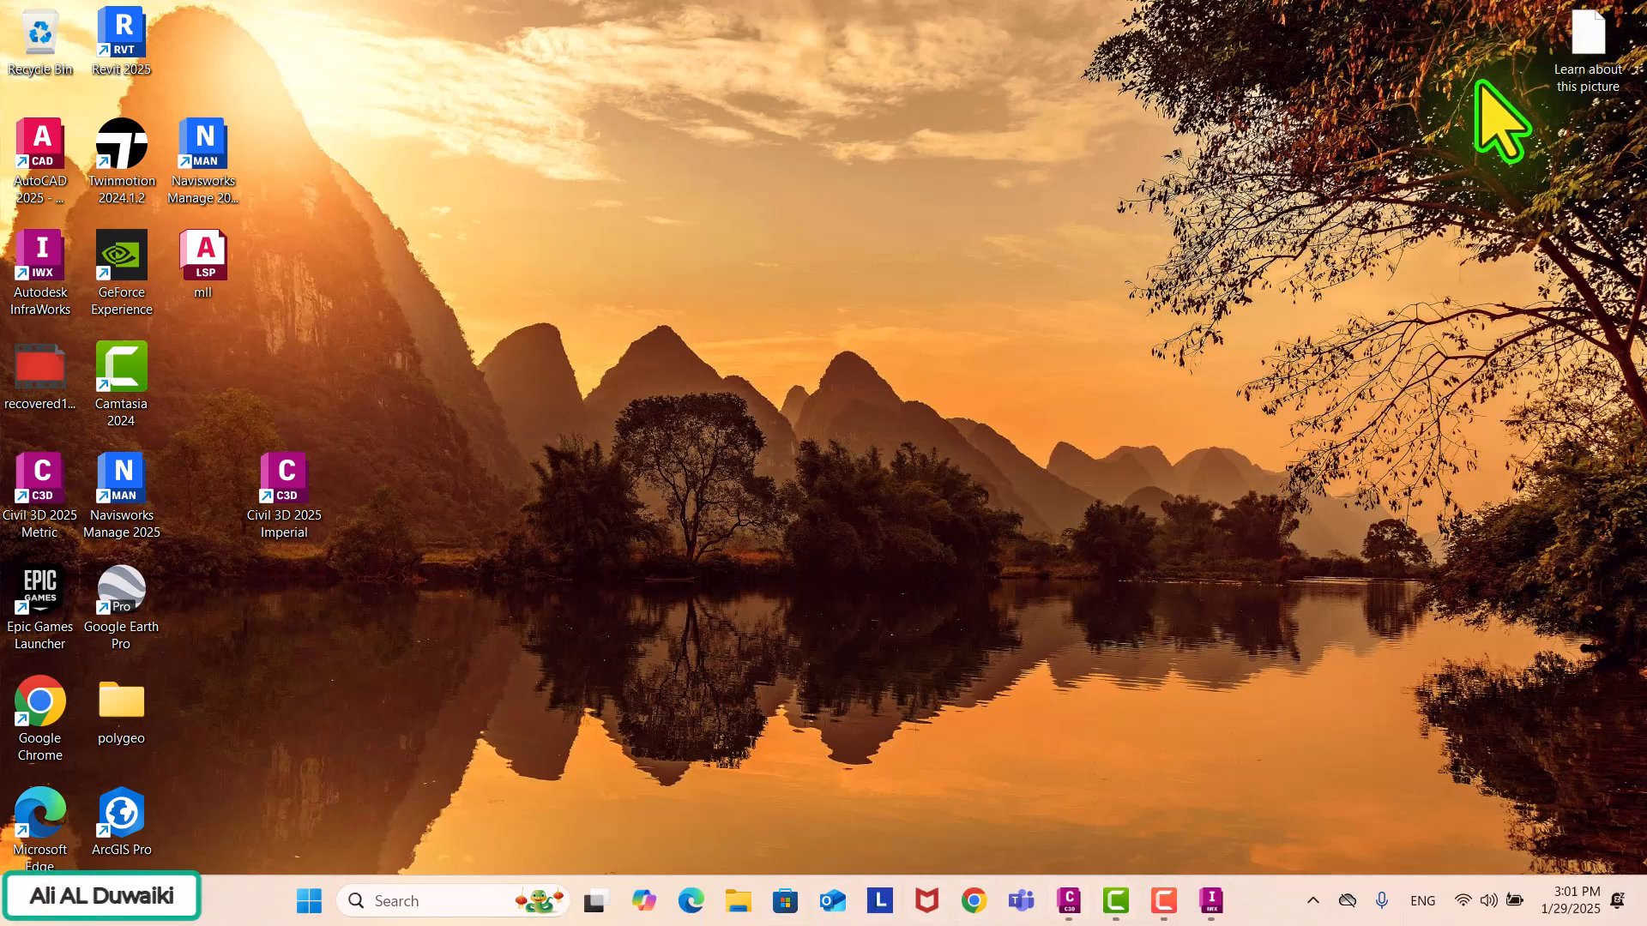
left_click(1210, 914)
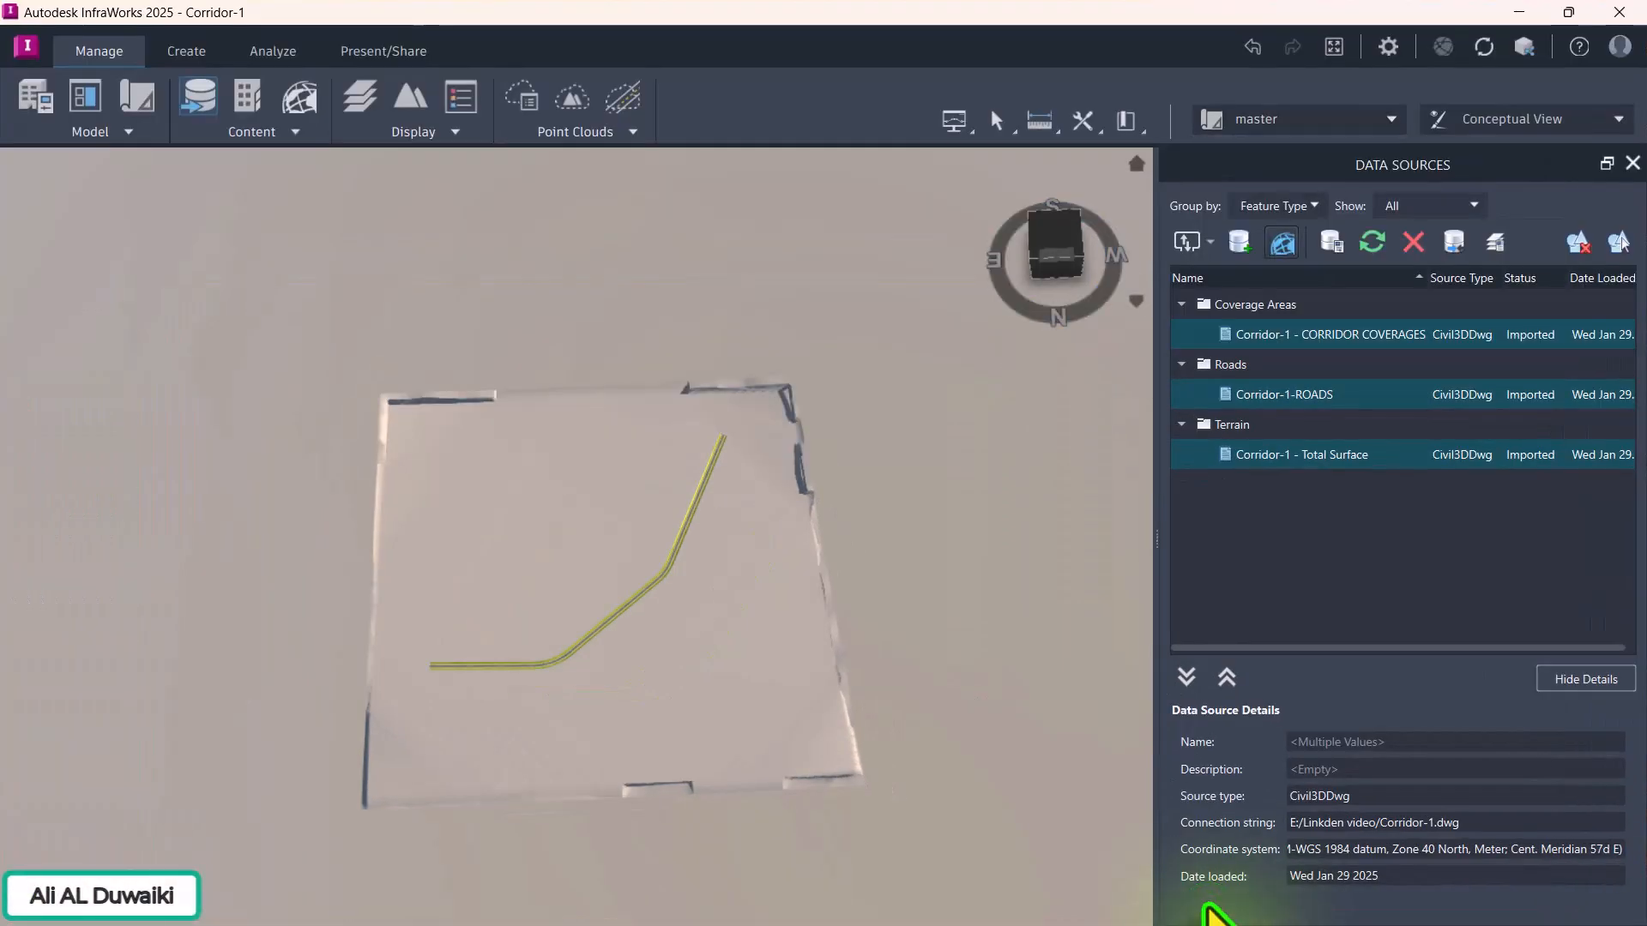
left_click(1210, 241)
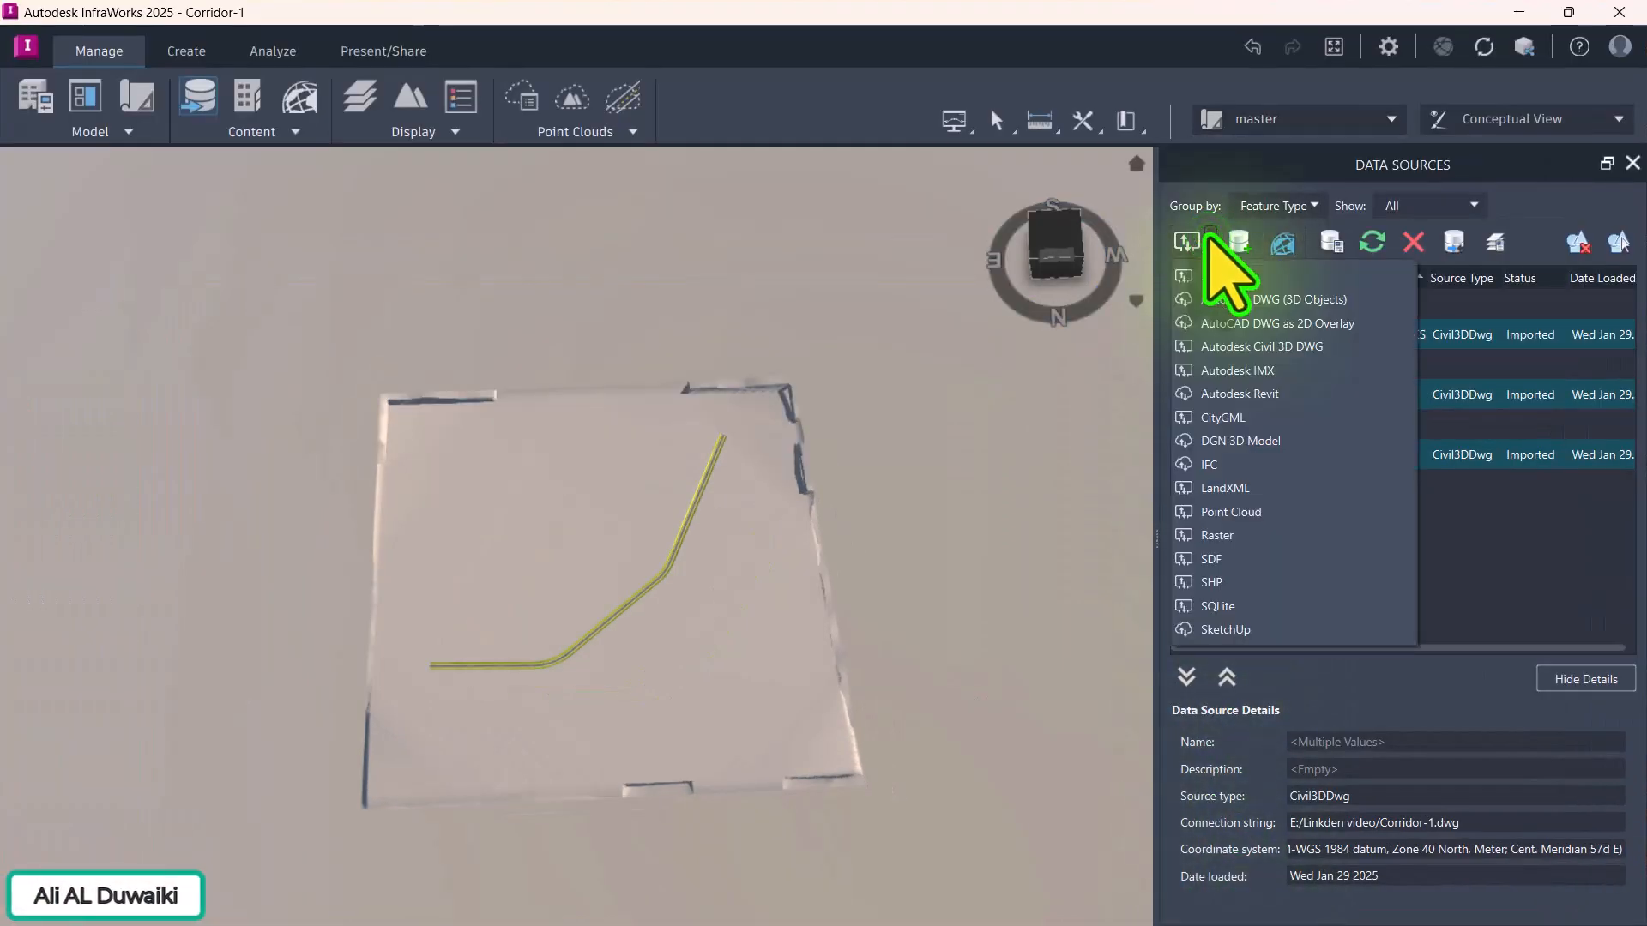
left_click(1228, 489)
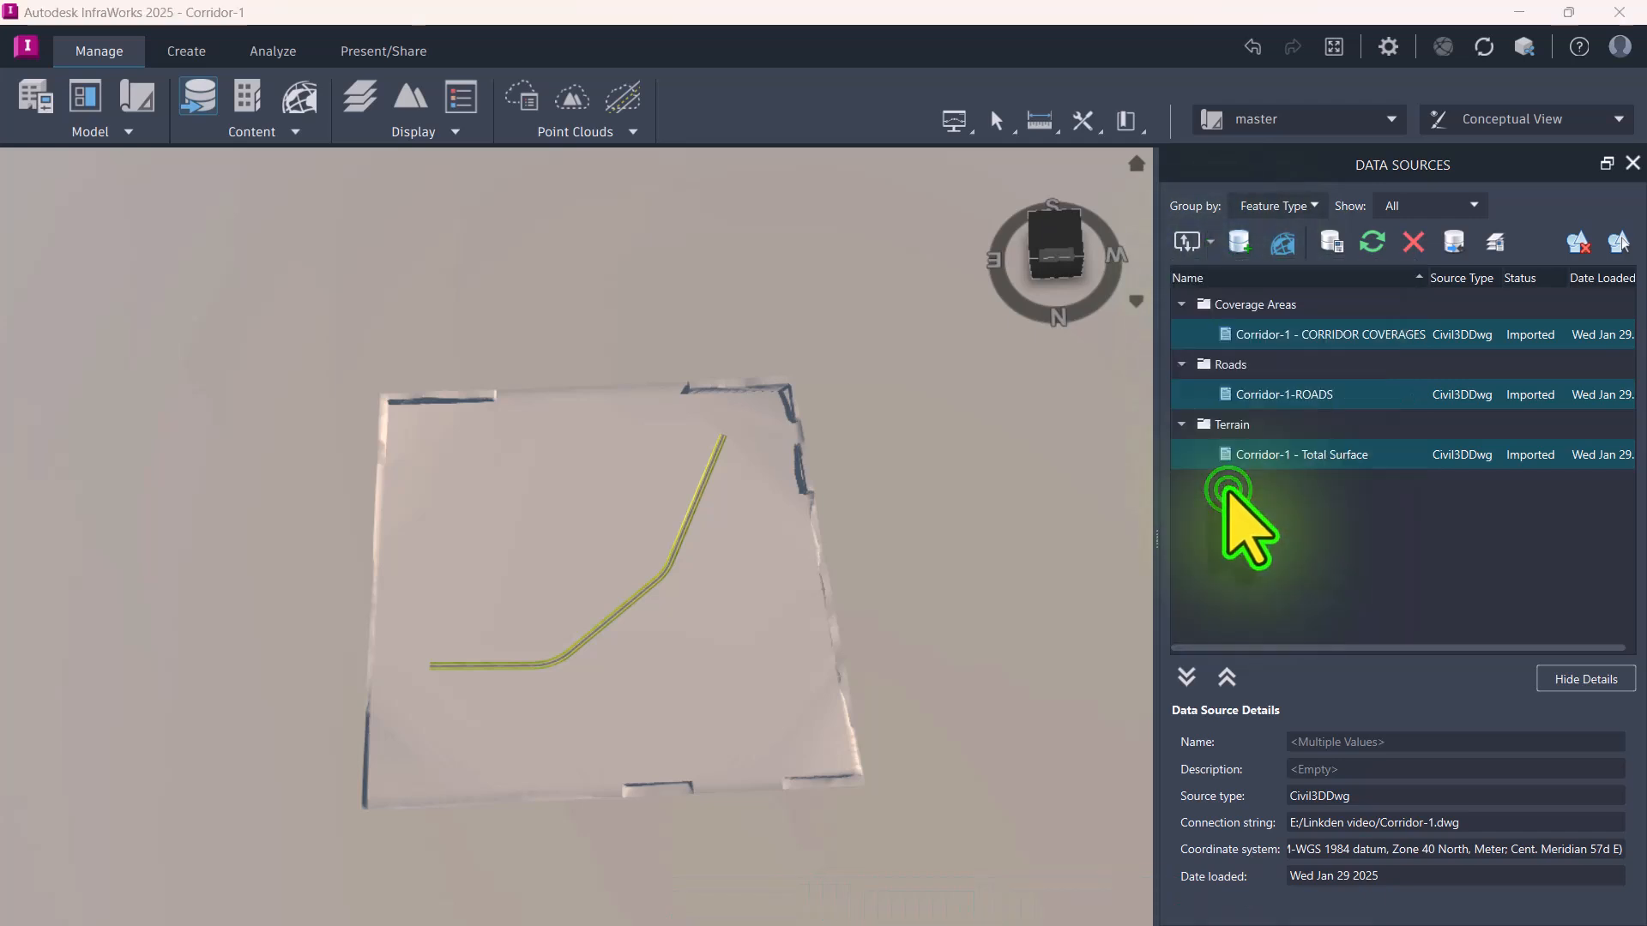
scroll(356, 286, "down", 2)
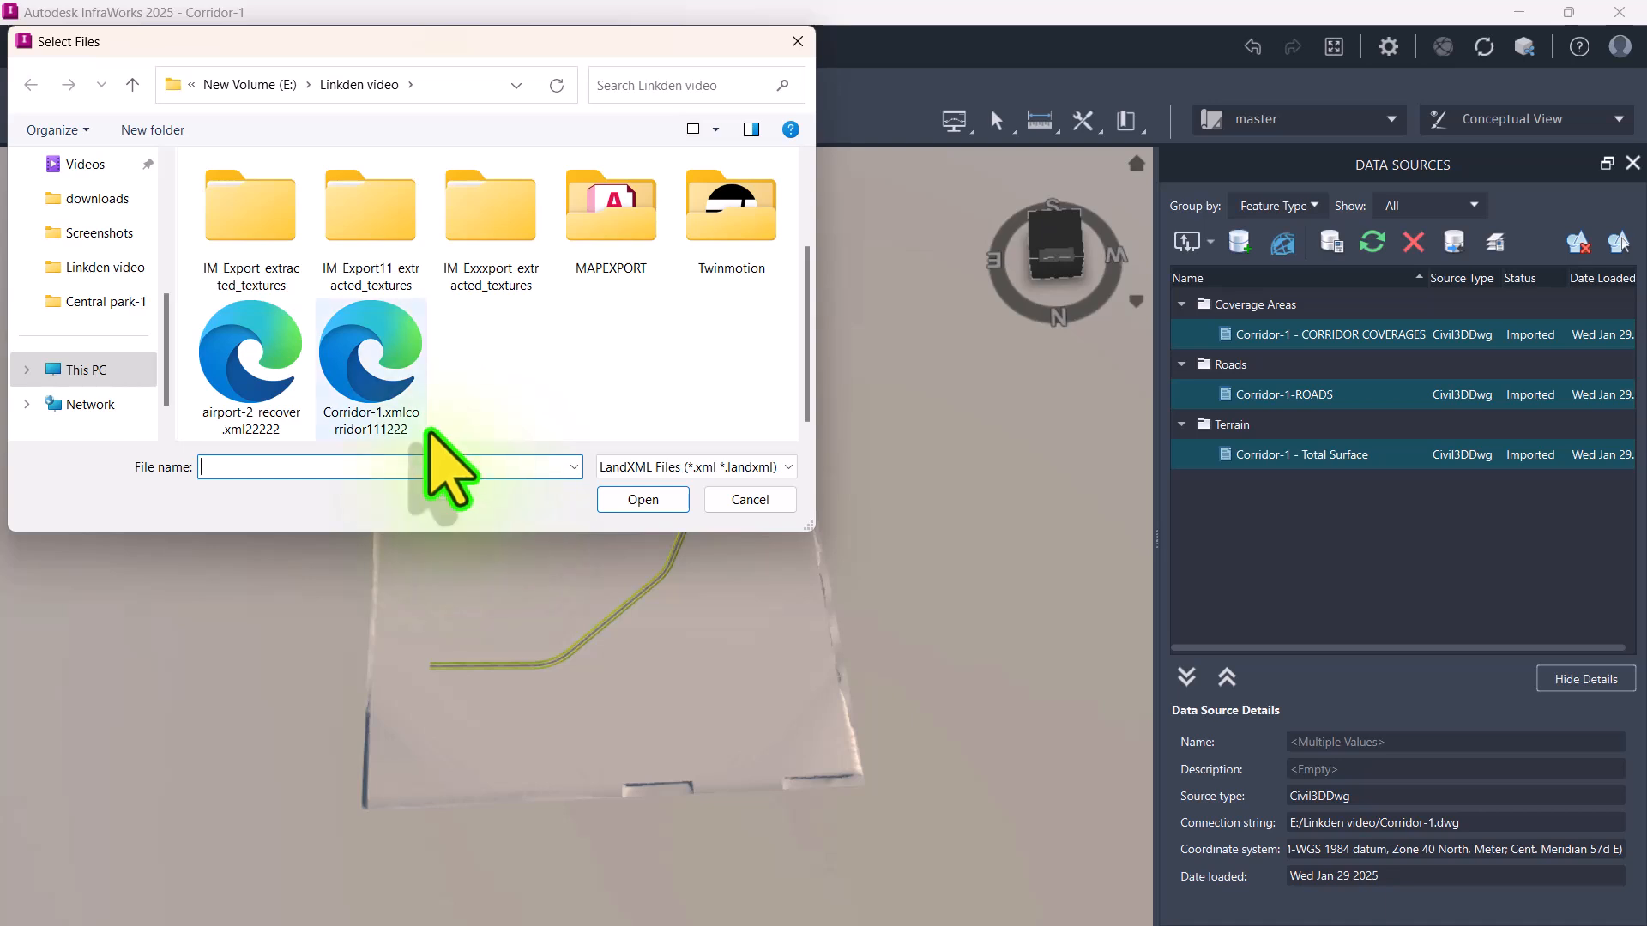
left_click(365, 356)
left_click(608, 492)
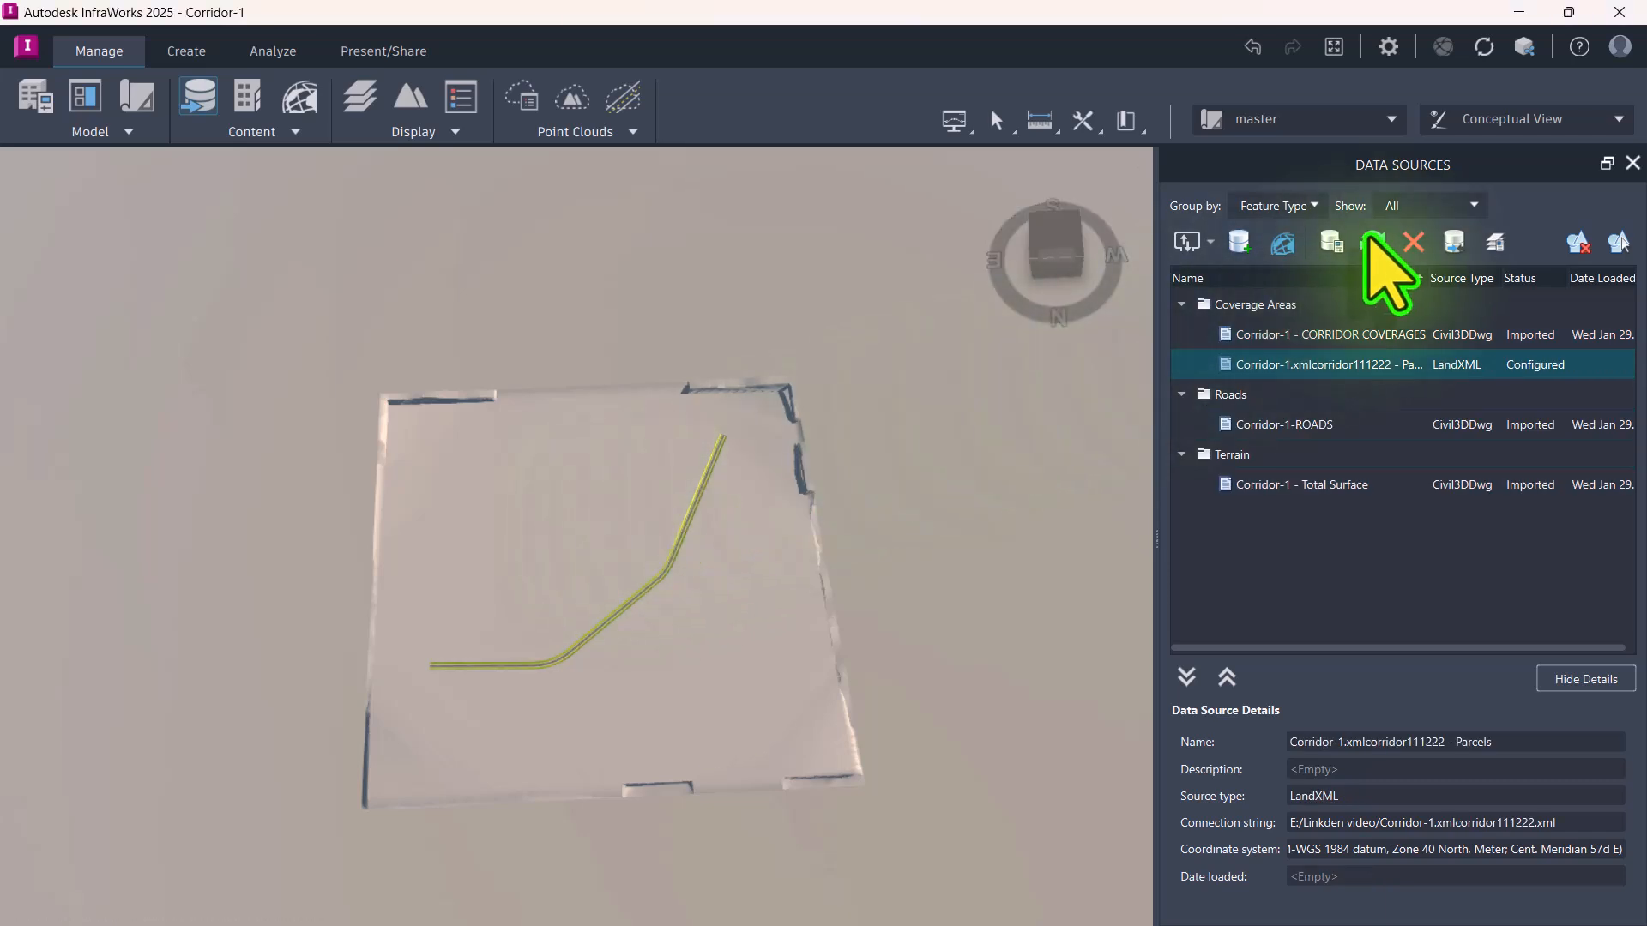
left_click(1371, 242)
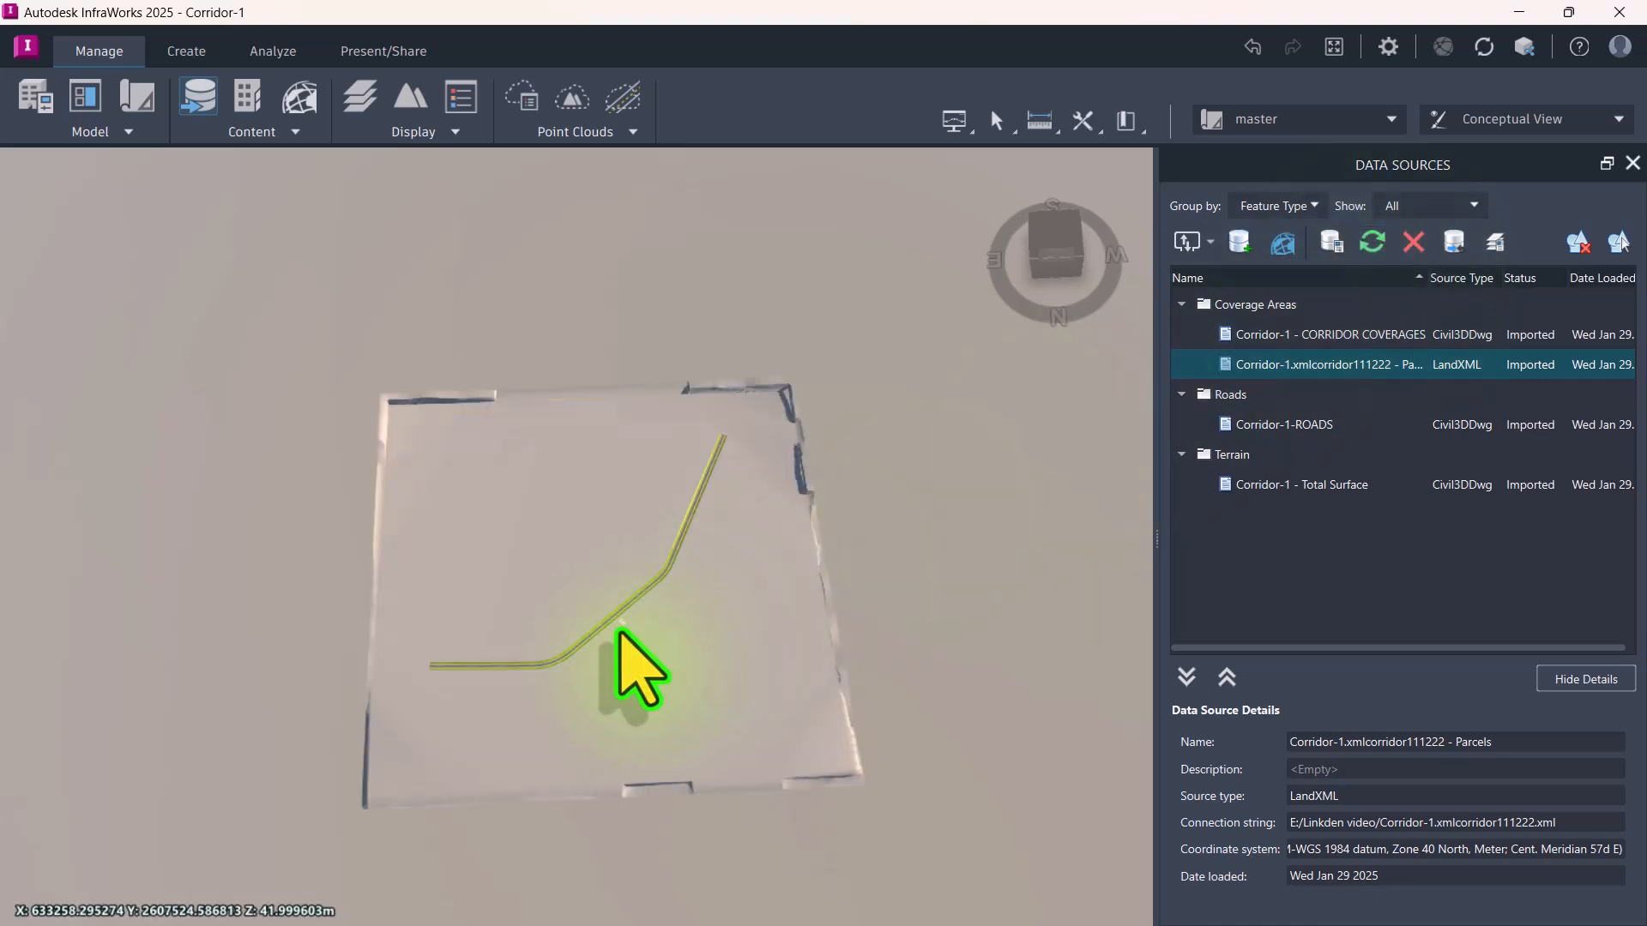
Step: Select both coverage area data sources and review the Parcels layer's position in the surface layer order
scroll(619, 632, "up", 5)
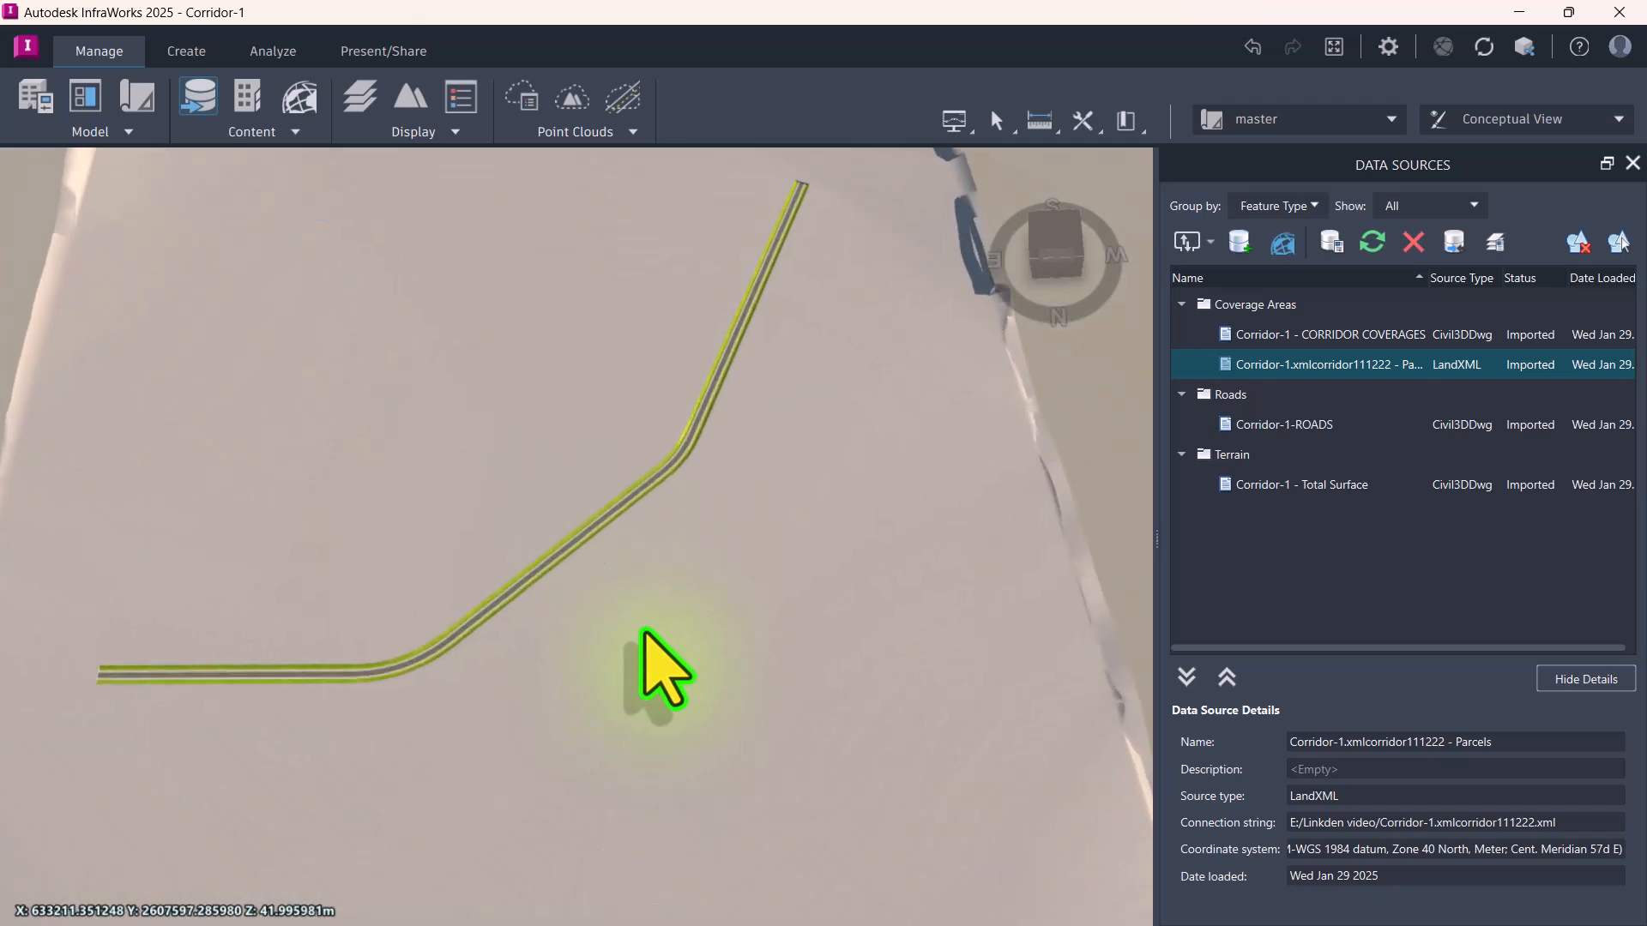
middle_click_drag(616, 605, 639, 527)
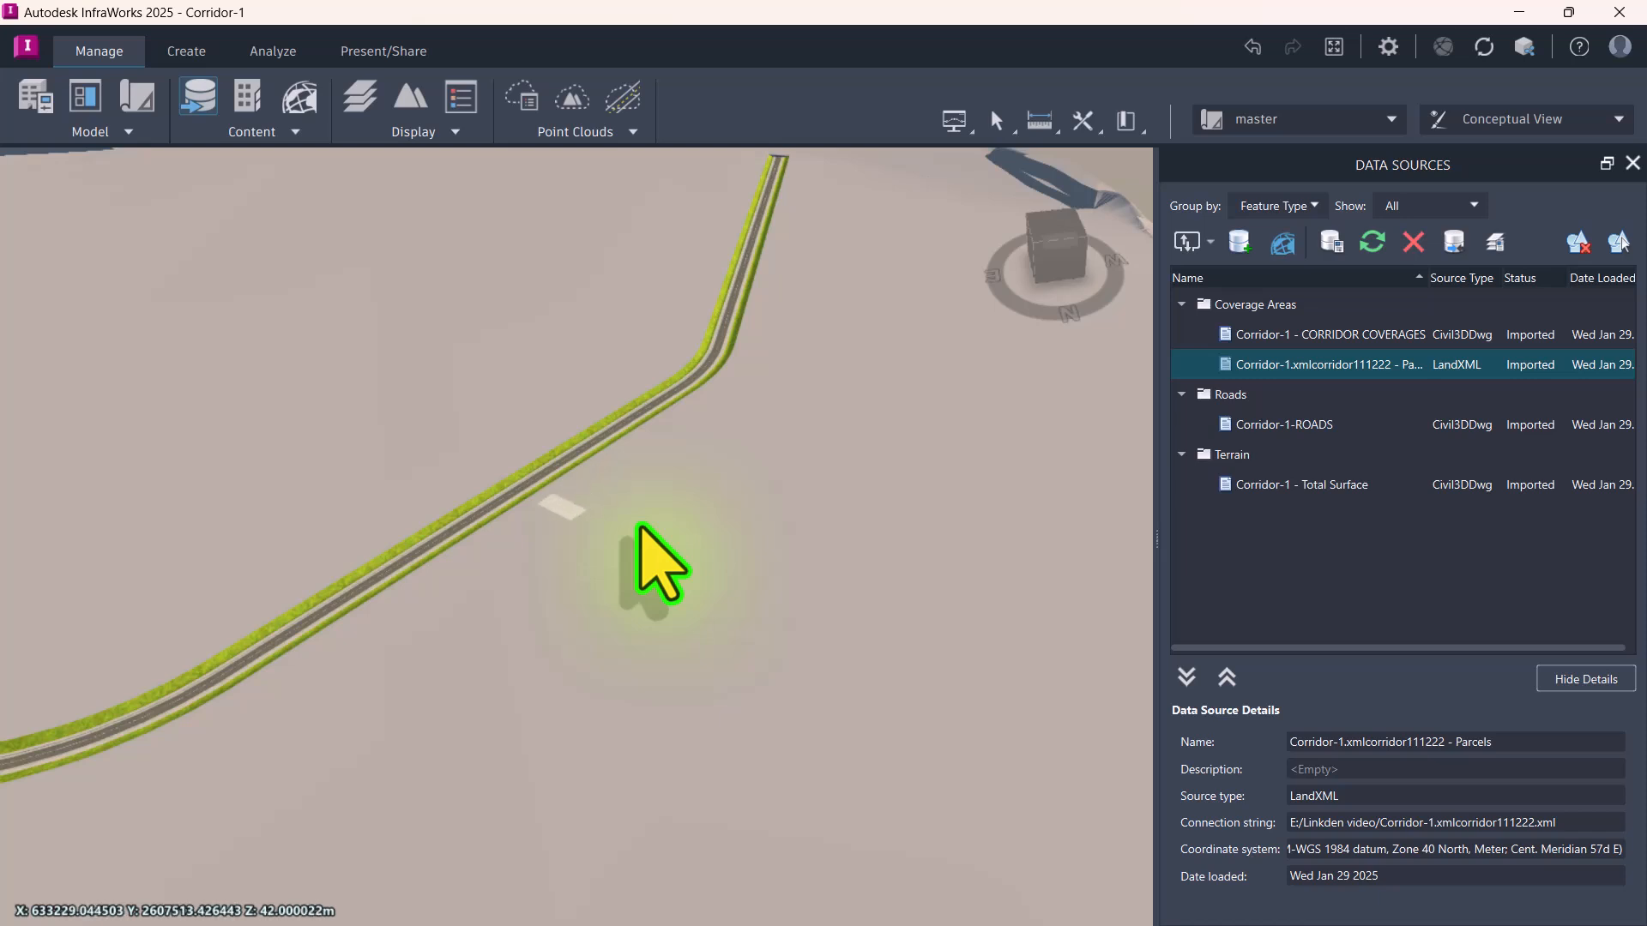
scroll(643, 549, "down", 5)
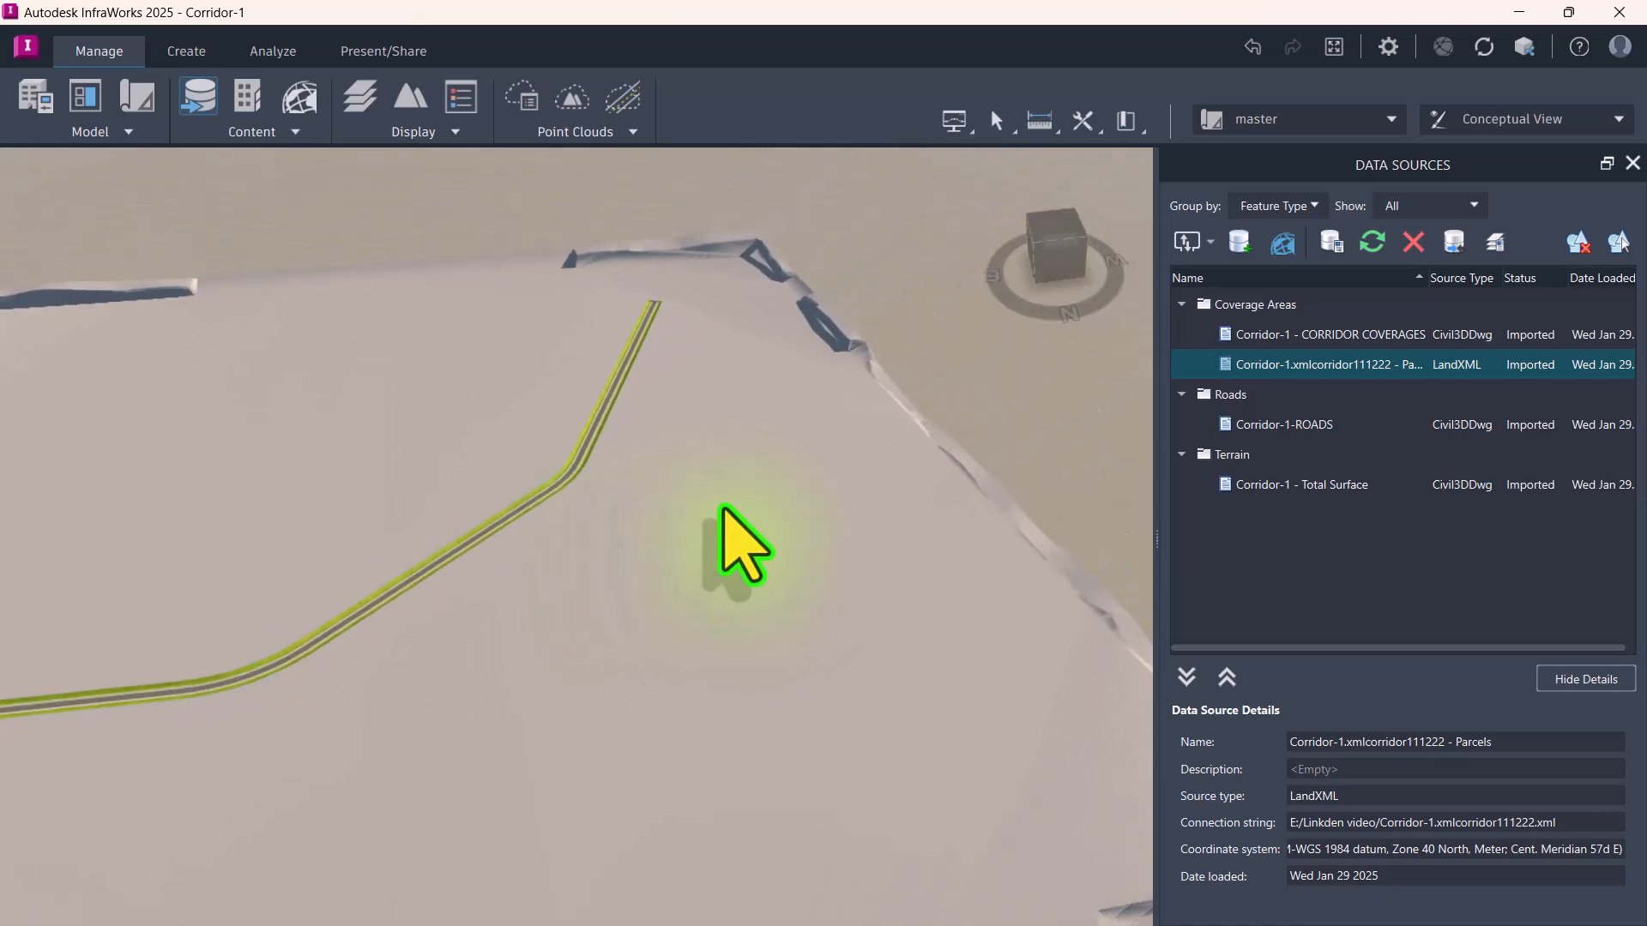
left_click(1375, 335, "ctrl")
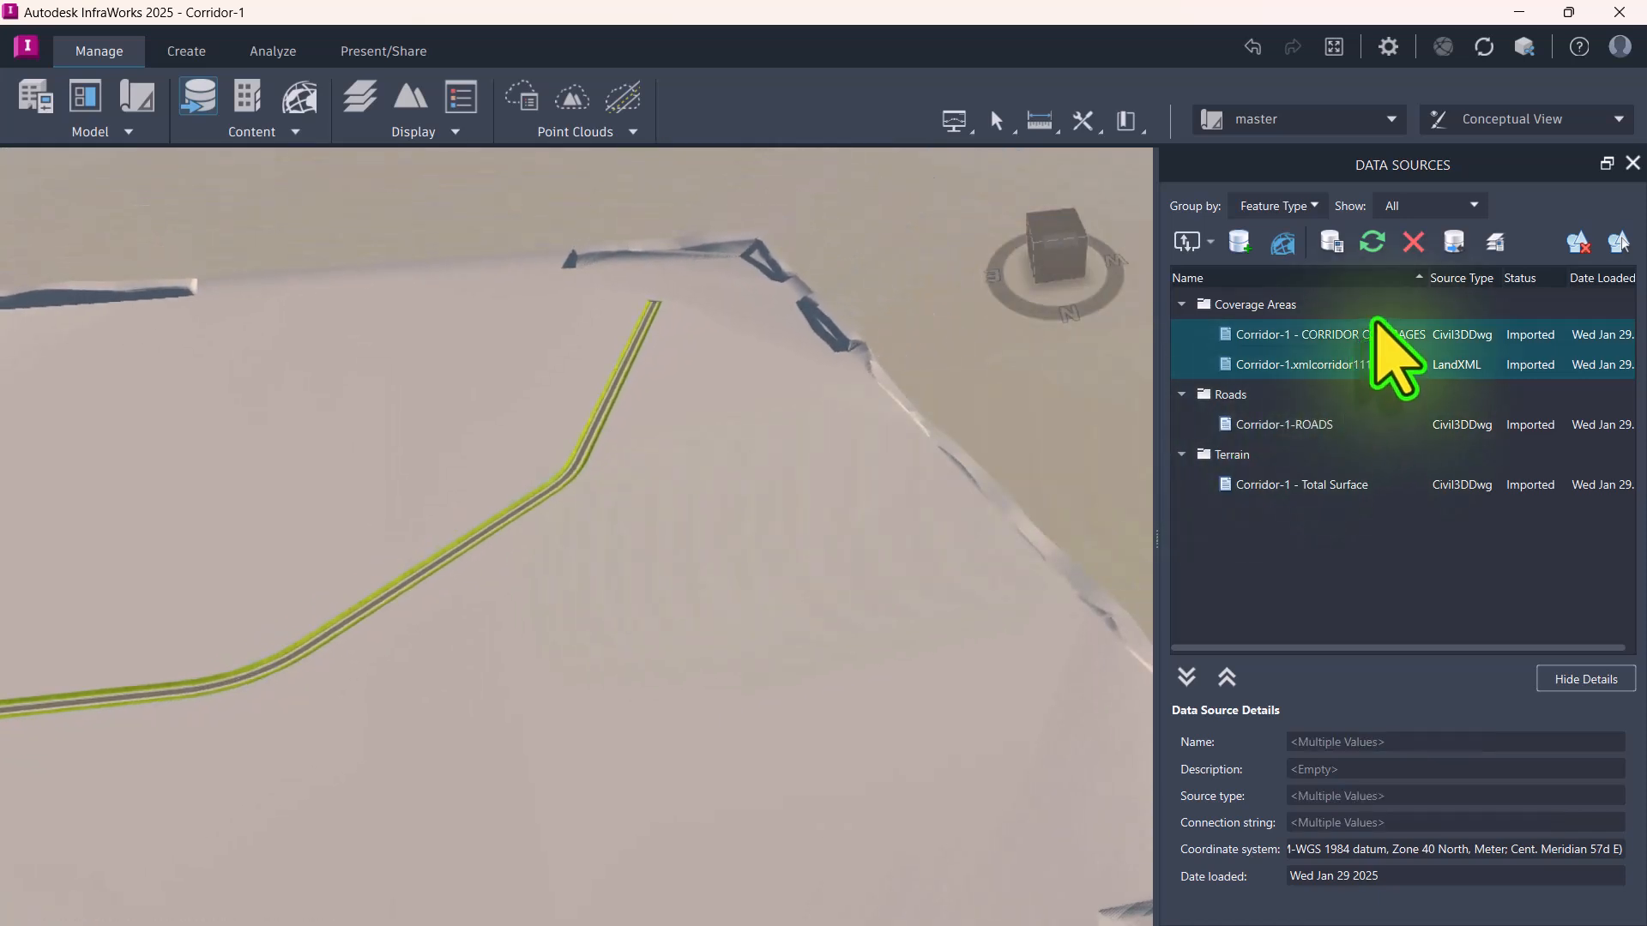
left_click(359, 98)
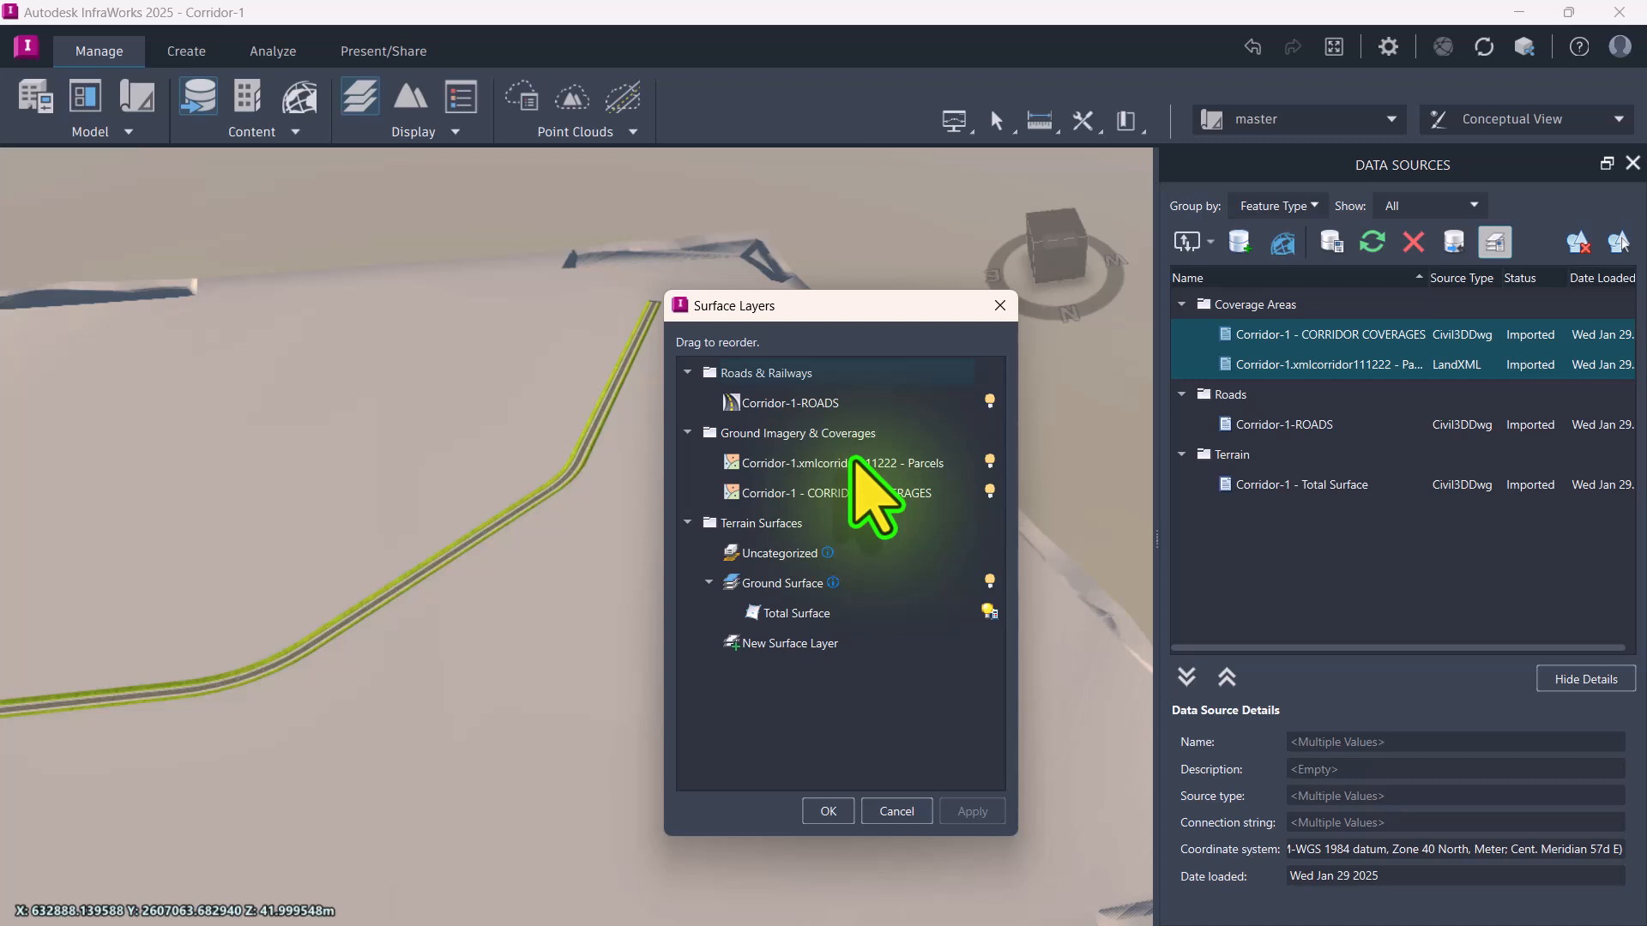
left_click(854, 462)
left_click_drag(854, 462, 772, 404)
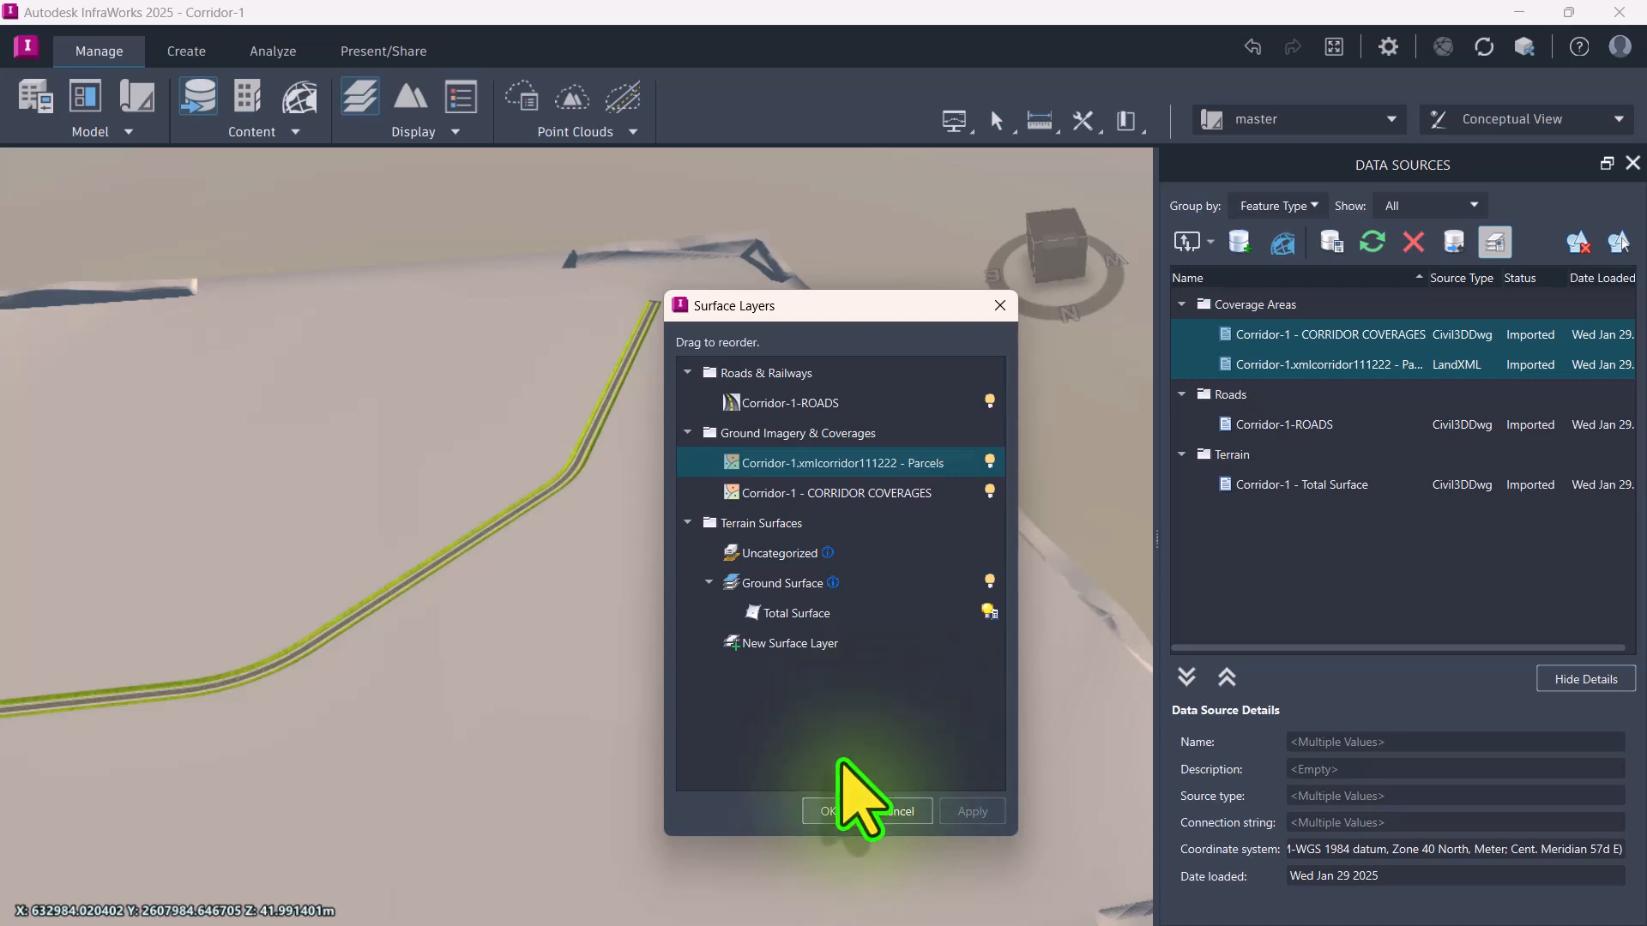
left_click(823, 808)
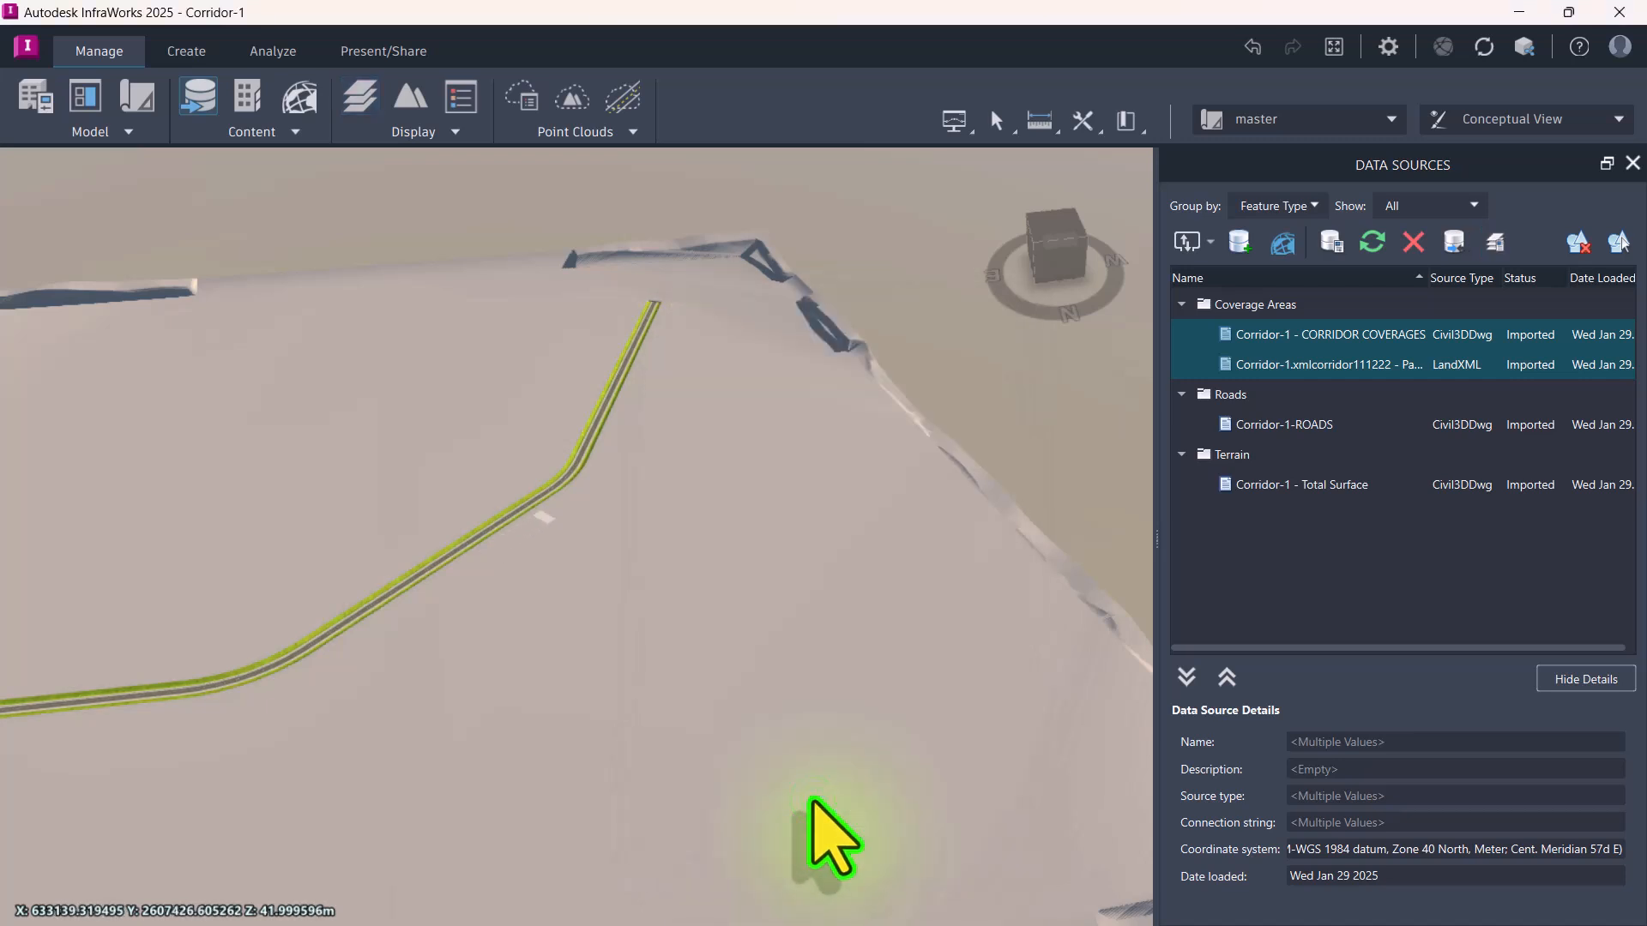
Step: Select the first 14 parcel coverages along the straight road section, starting with the parcel at the road's end
scroll(783, 772, "down", 3)
left_click_drag(575, 560, 545, 661)
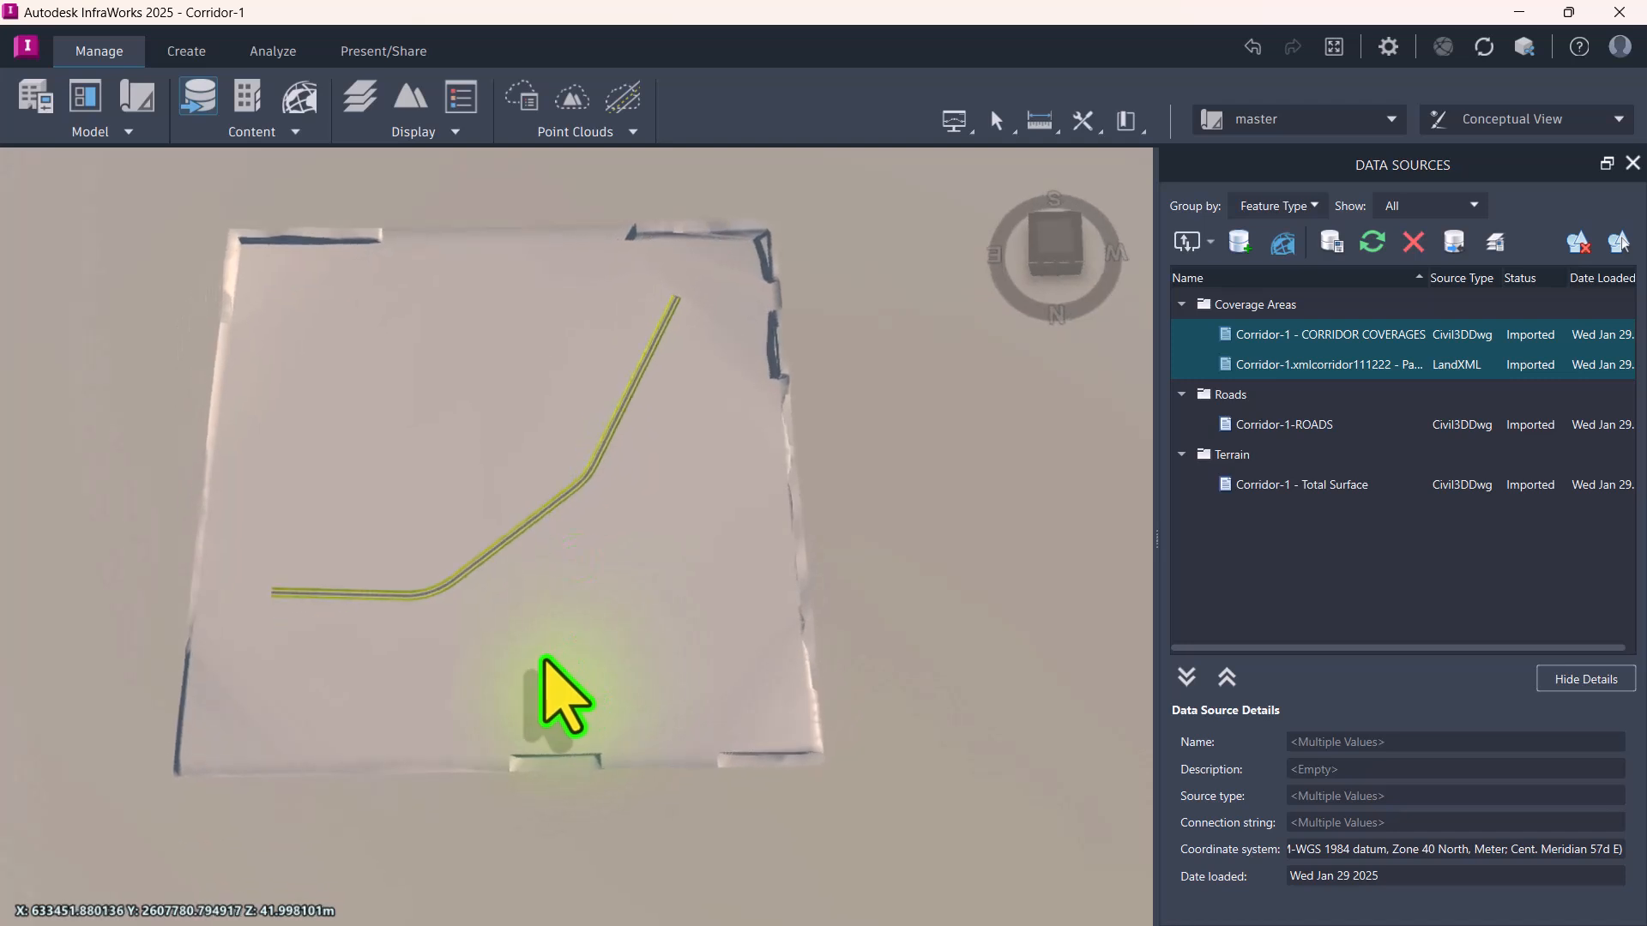
scroll(551, 691, "up", 5)
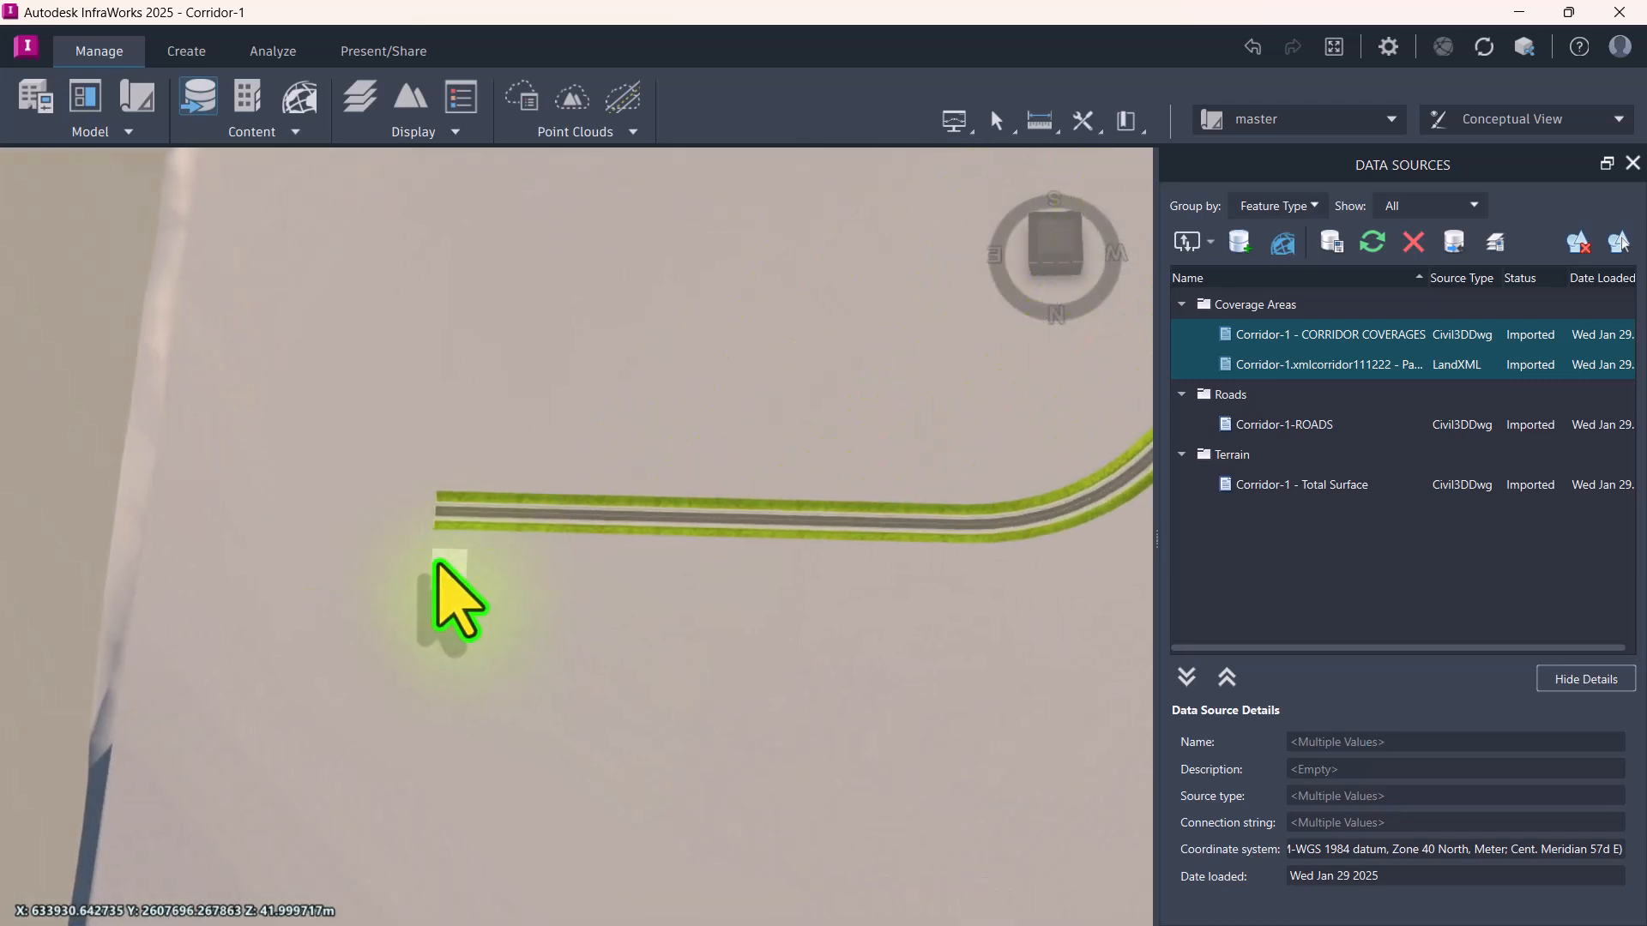
left_click(437, 564)
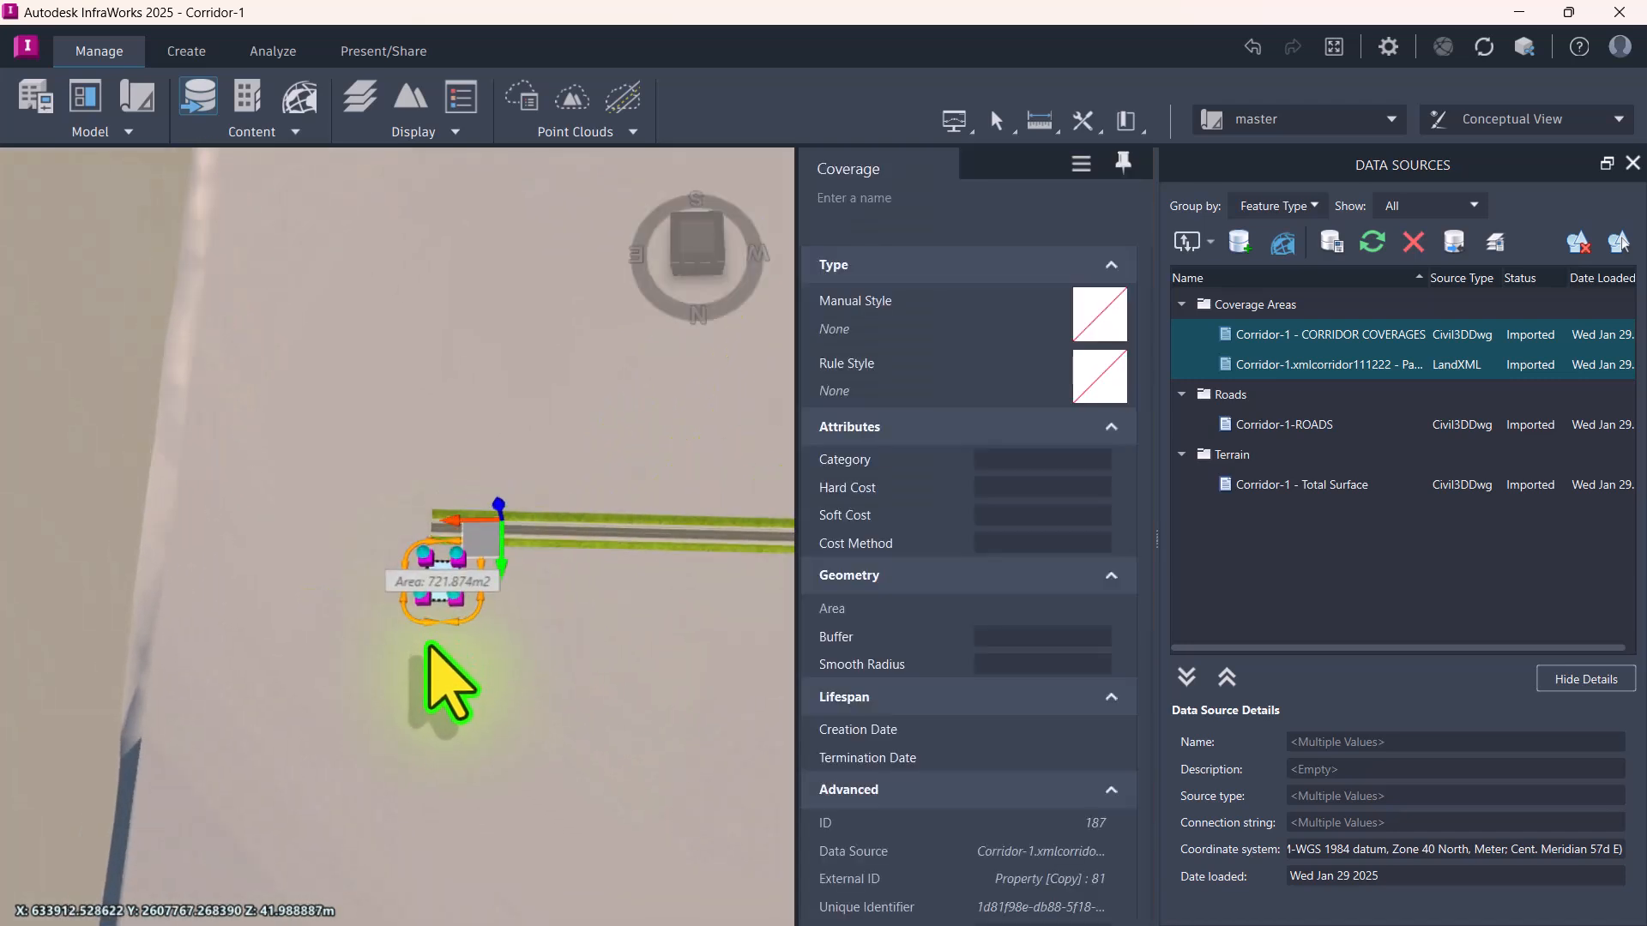
scroll(429, 647, "down", 3)
scroll(420, 642, "up", 2)
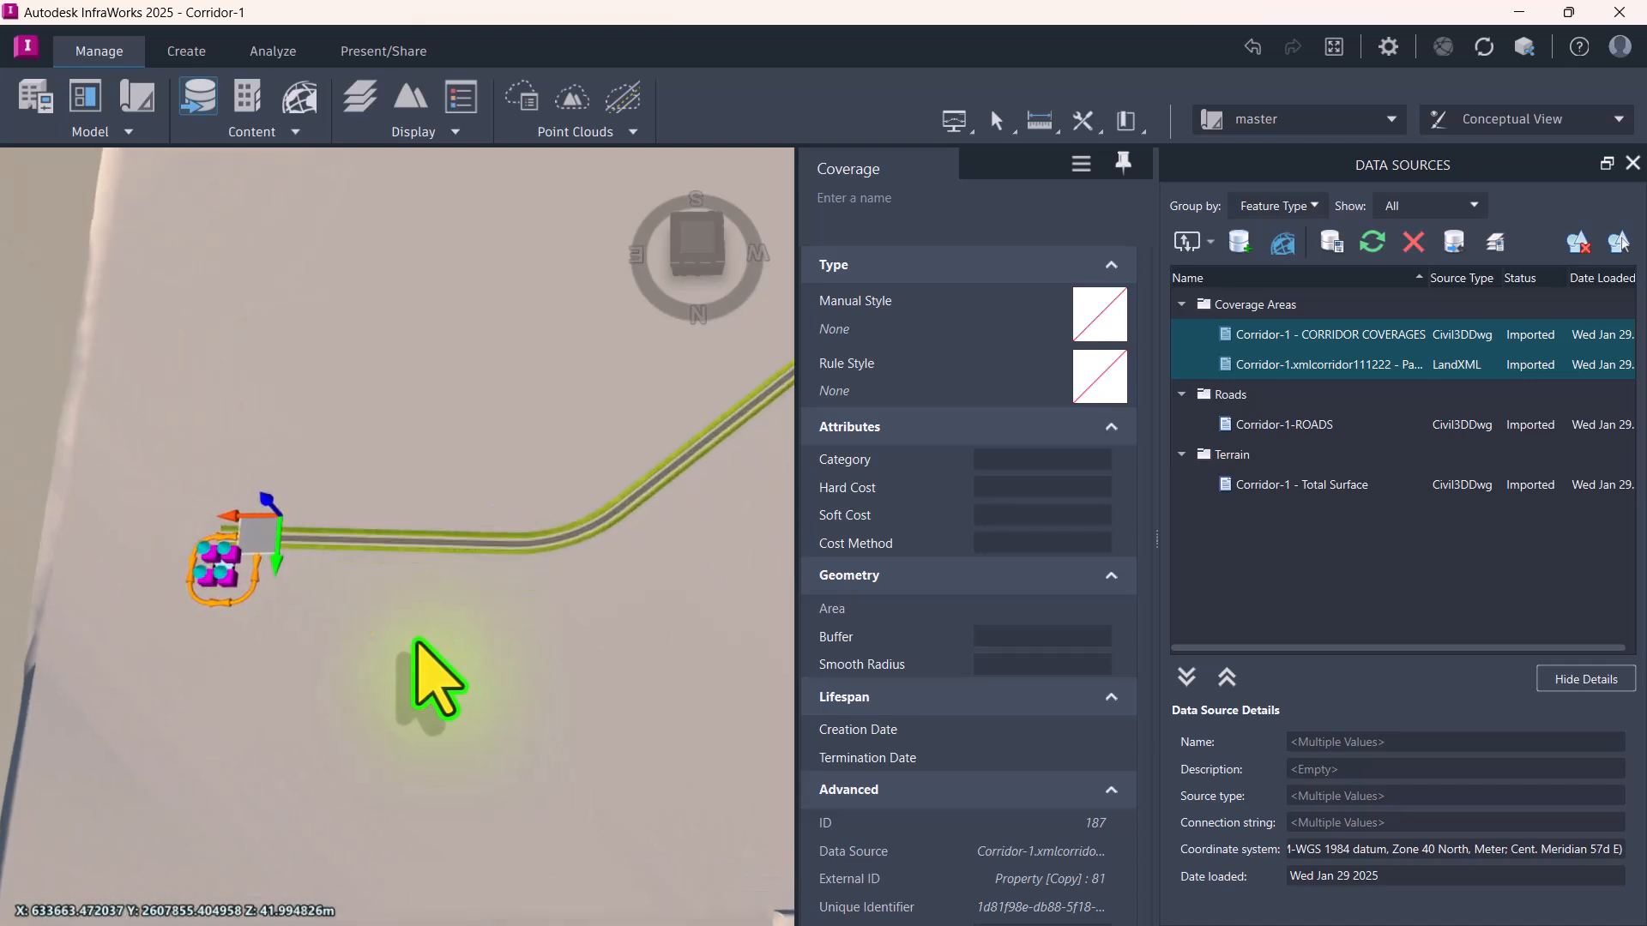
scroll(338, 617, "up", 1)
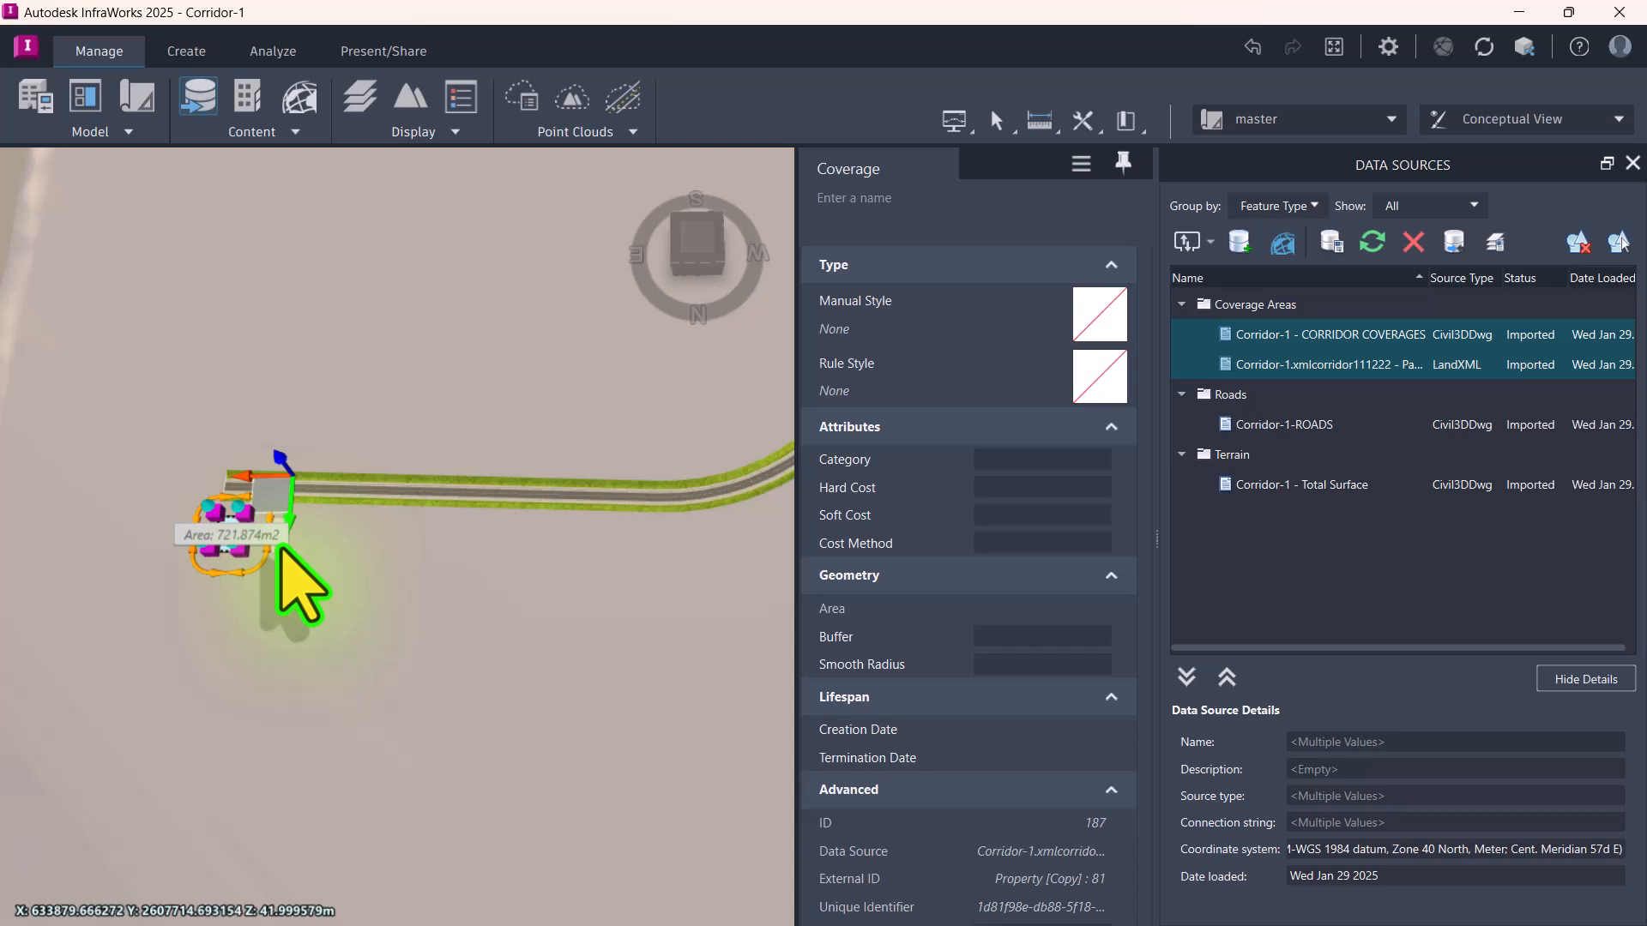
left_click(274, 538, "ctrl")
left_click(317, 536, "ctrl")
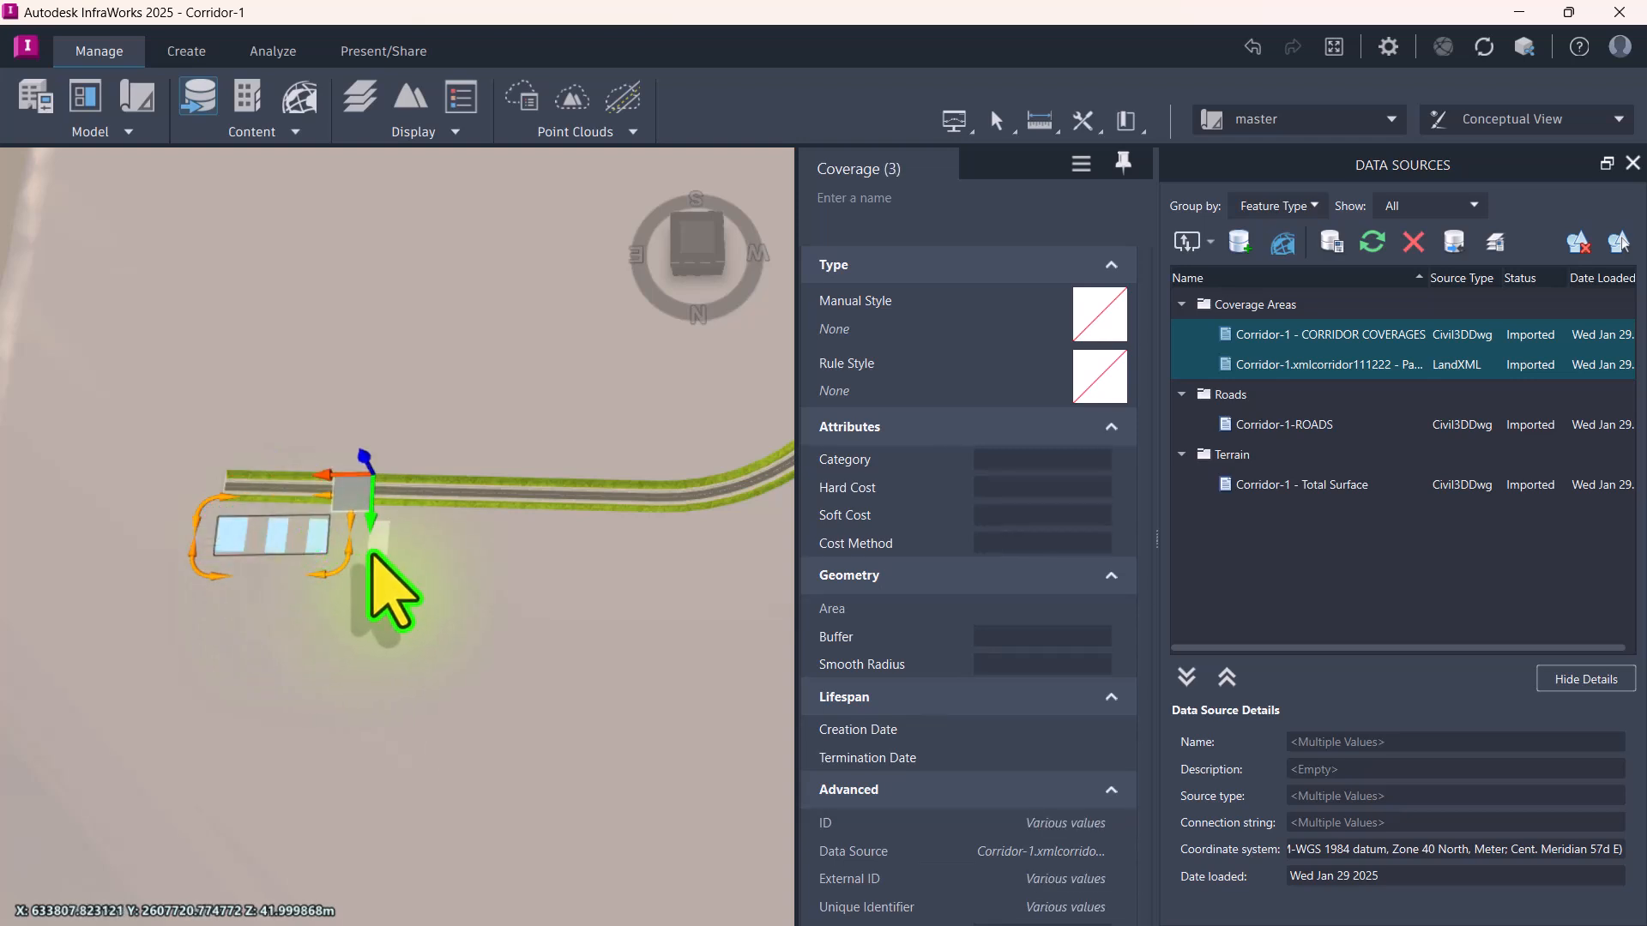
left_click(358, 539, "ctrl")
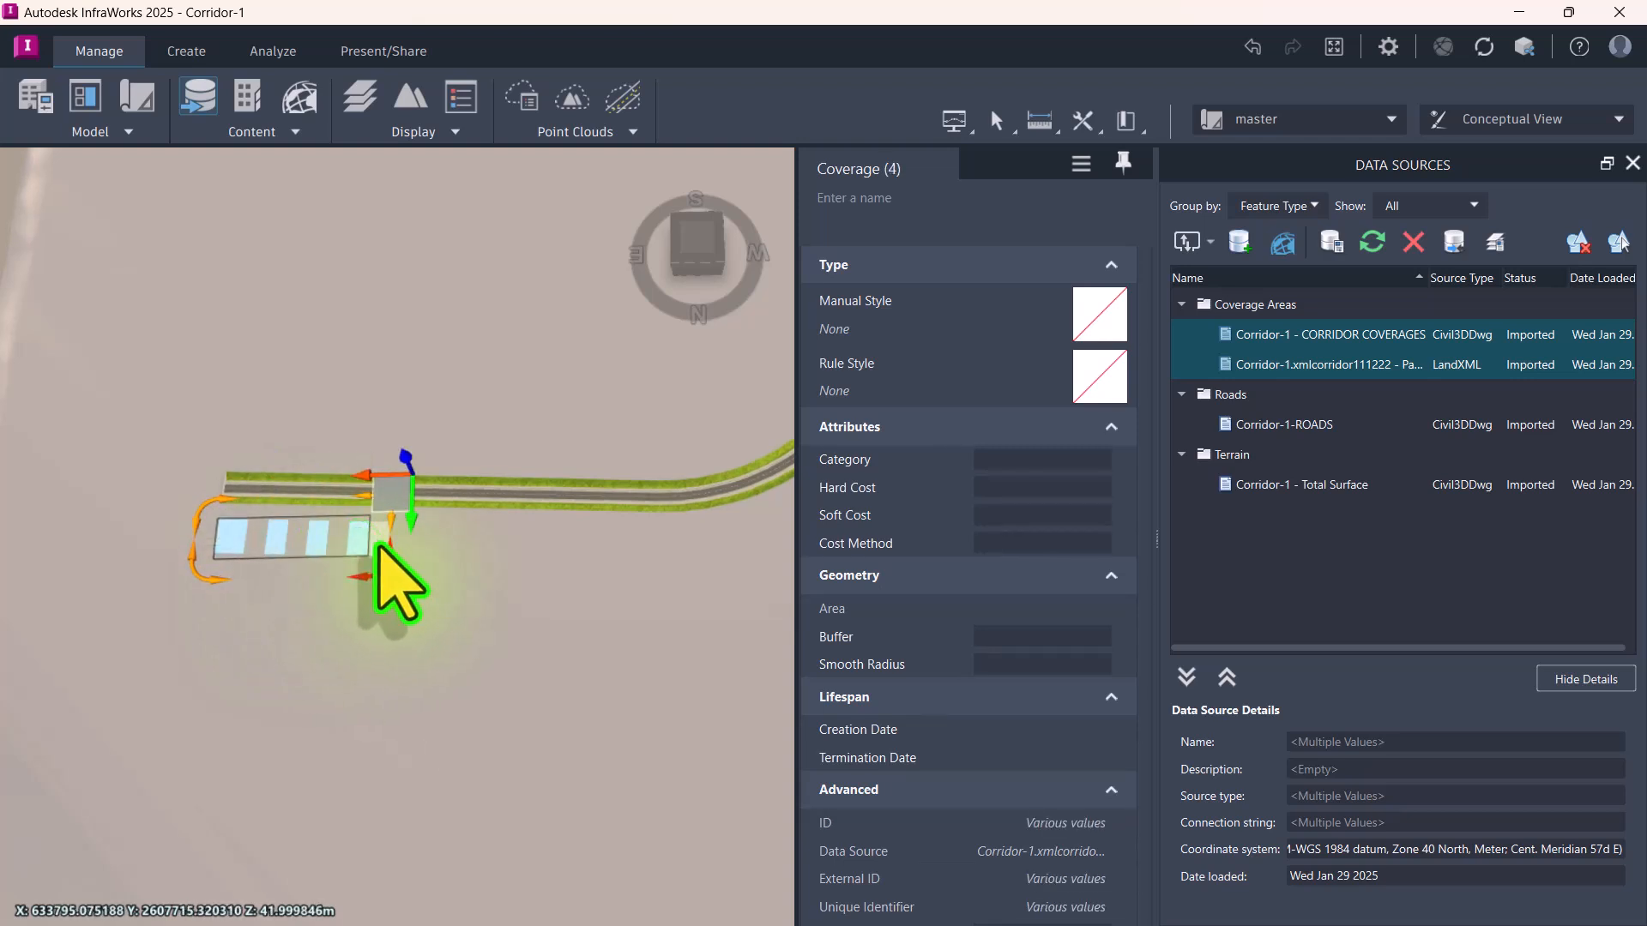
left_click(397, 540, "ctrl")
left_click(439, 540, "ctrl")
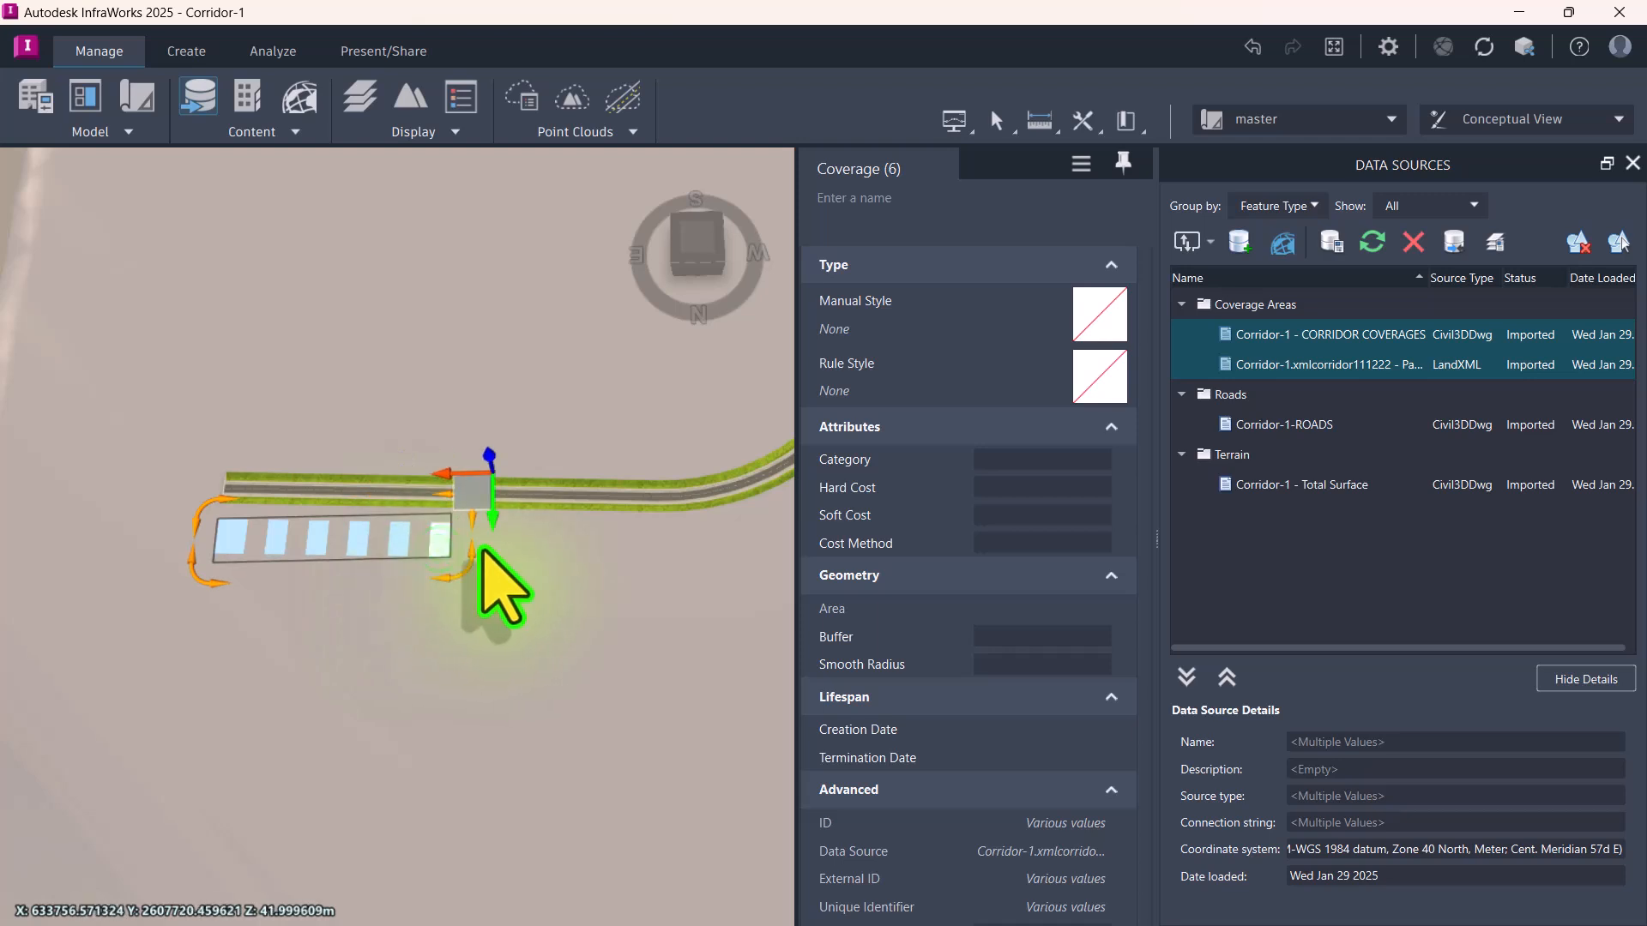
left_click(480, 540, "ctrl")
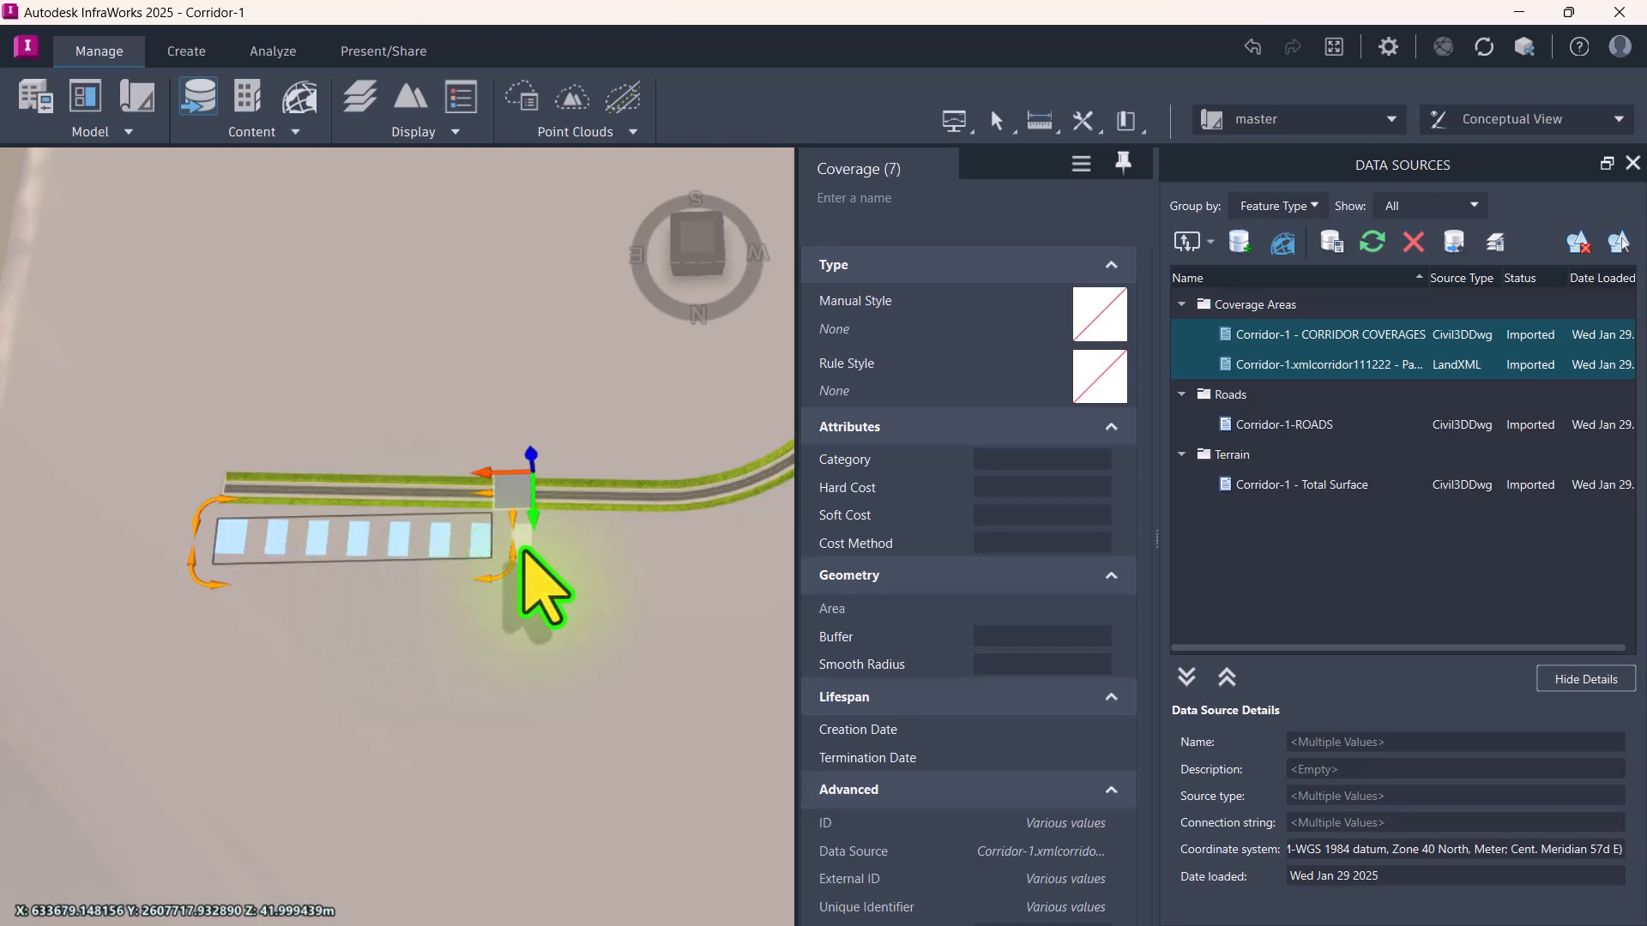
left_click(522, 542, "ctrl")
left_click(562, 542, "ctrl")
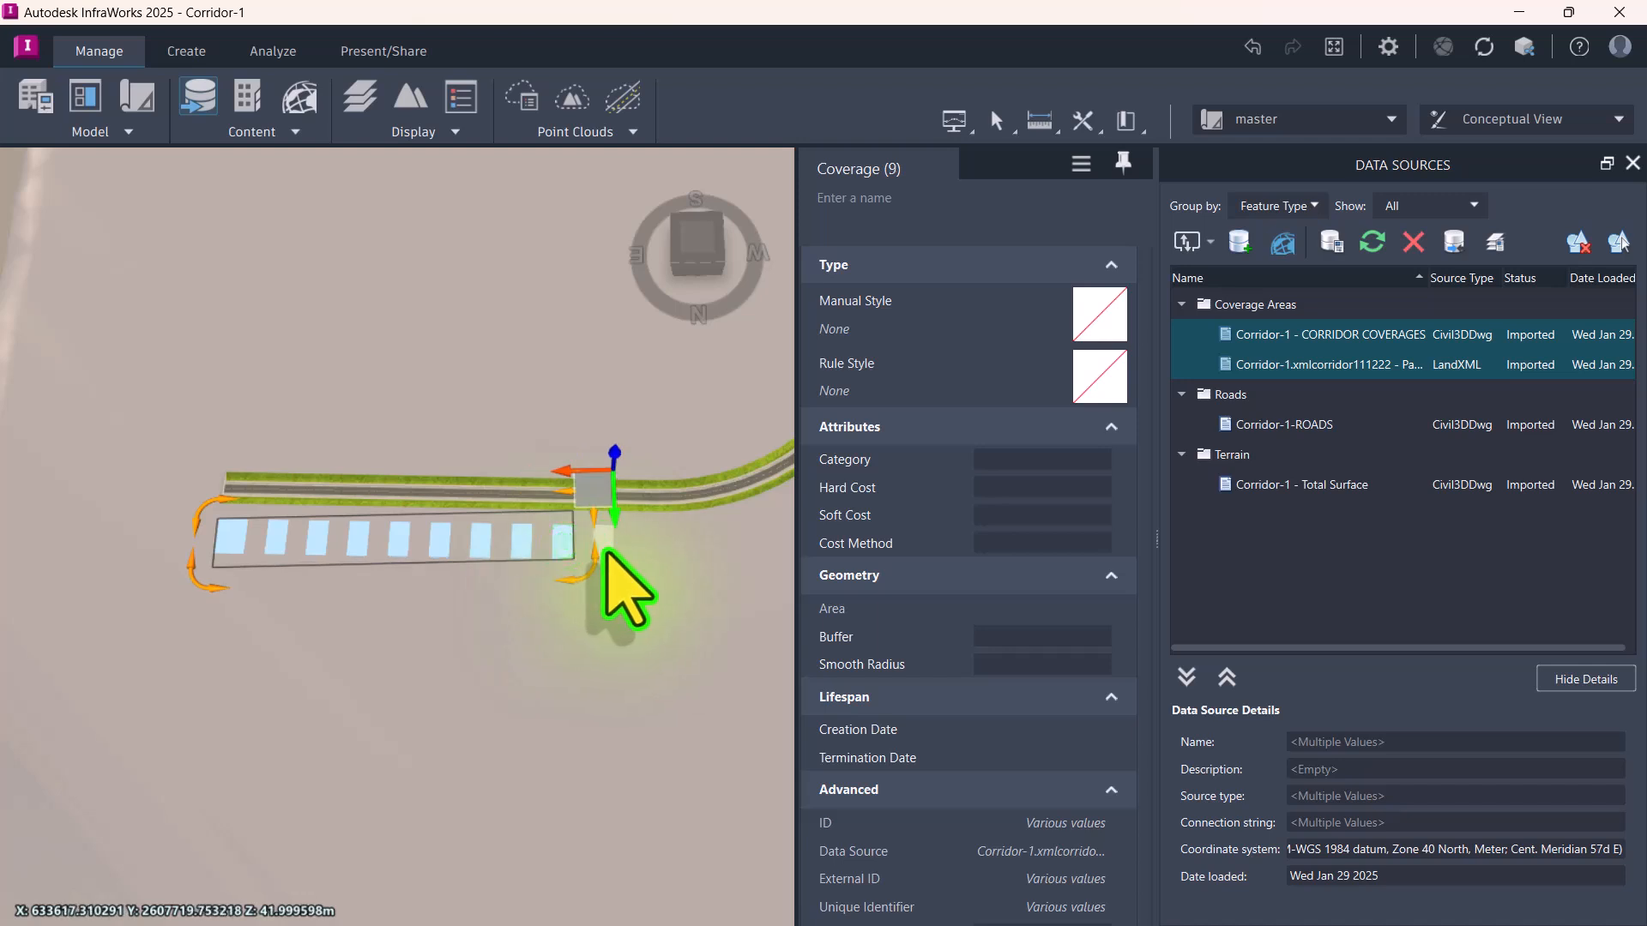
left_click(604, 542, "ctrl")
left_click(645, 542, "ctrl")
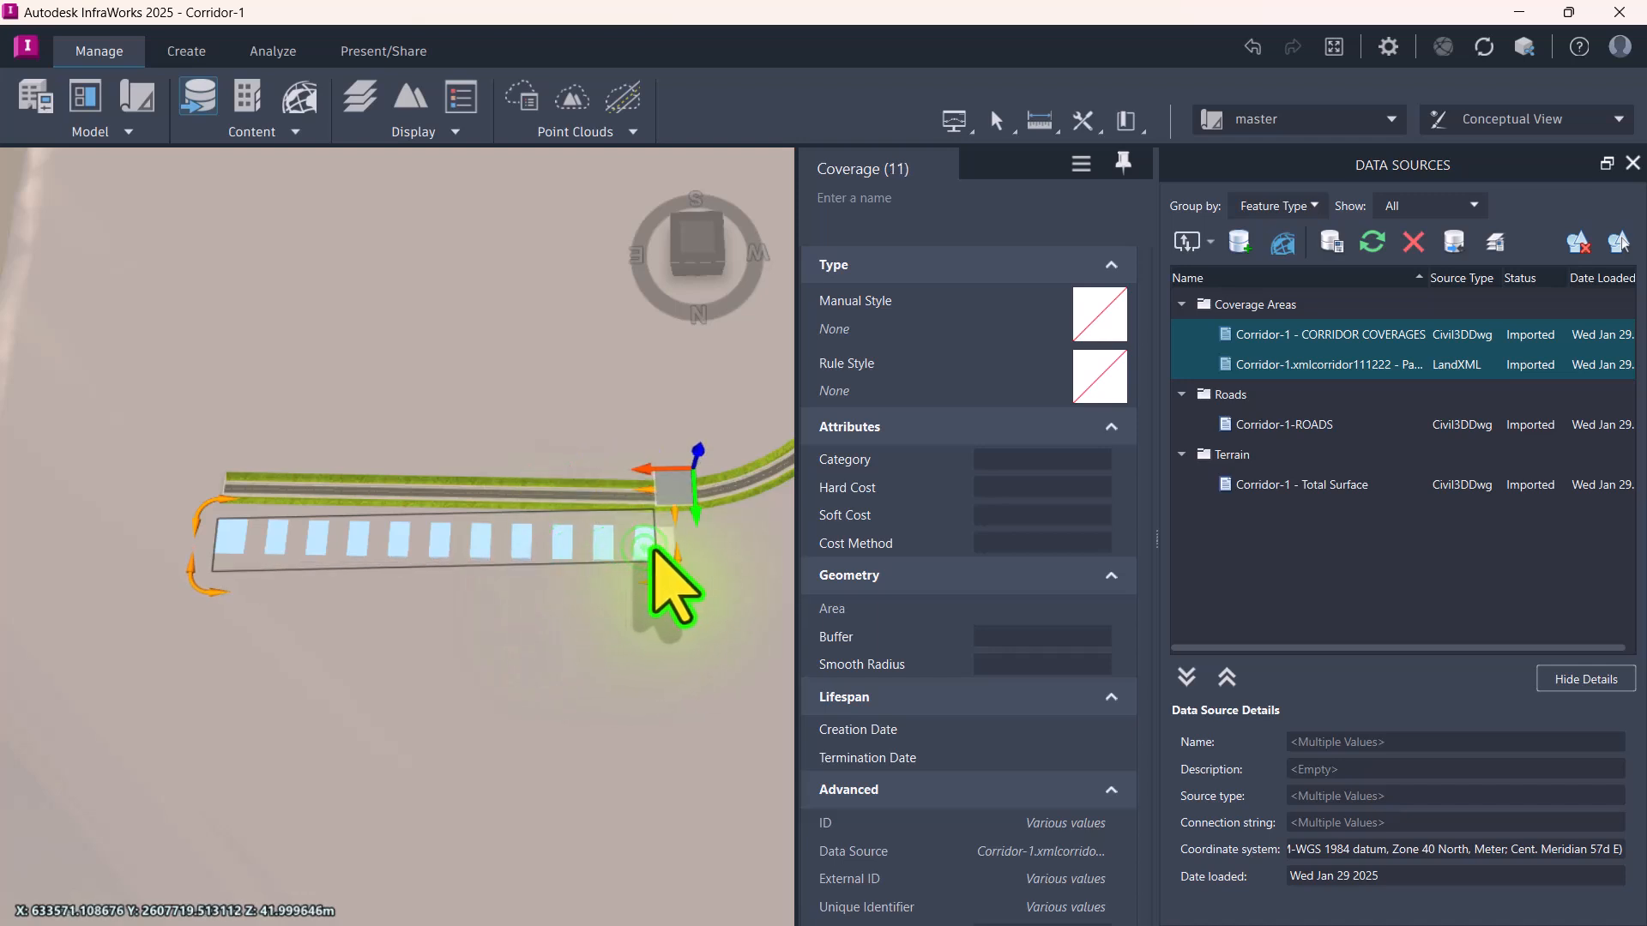
left_click(686, 543, "ctrl")
left_click(722, 541, "ctrl")
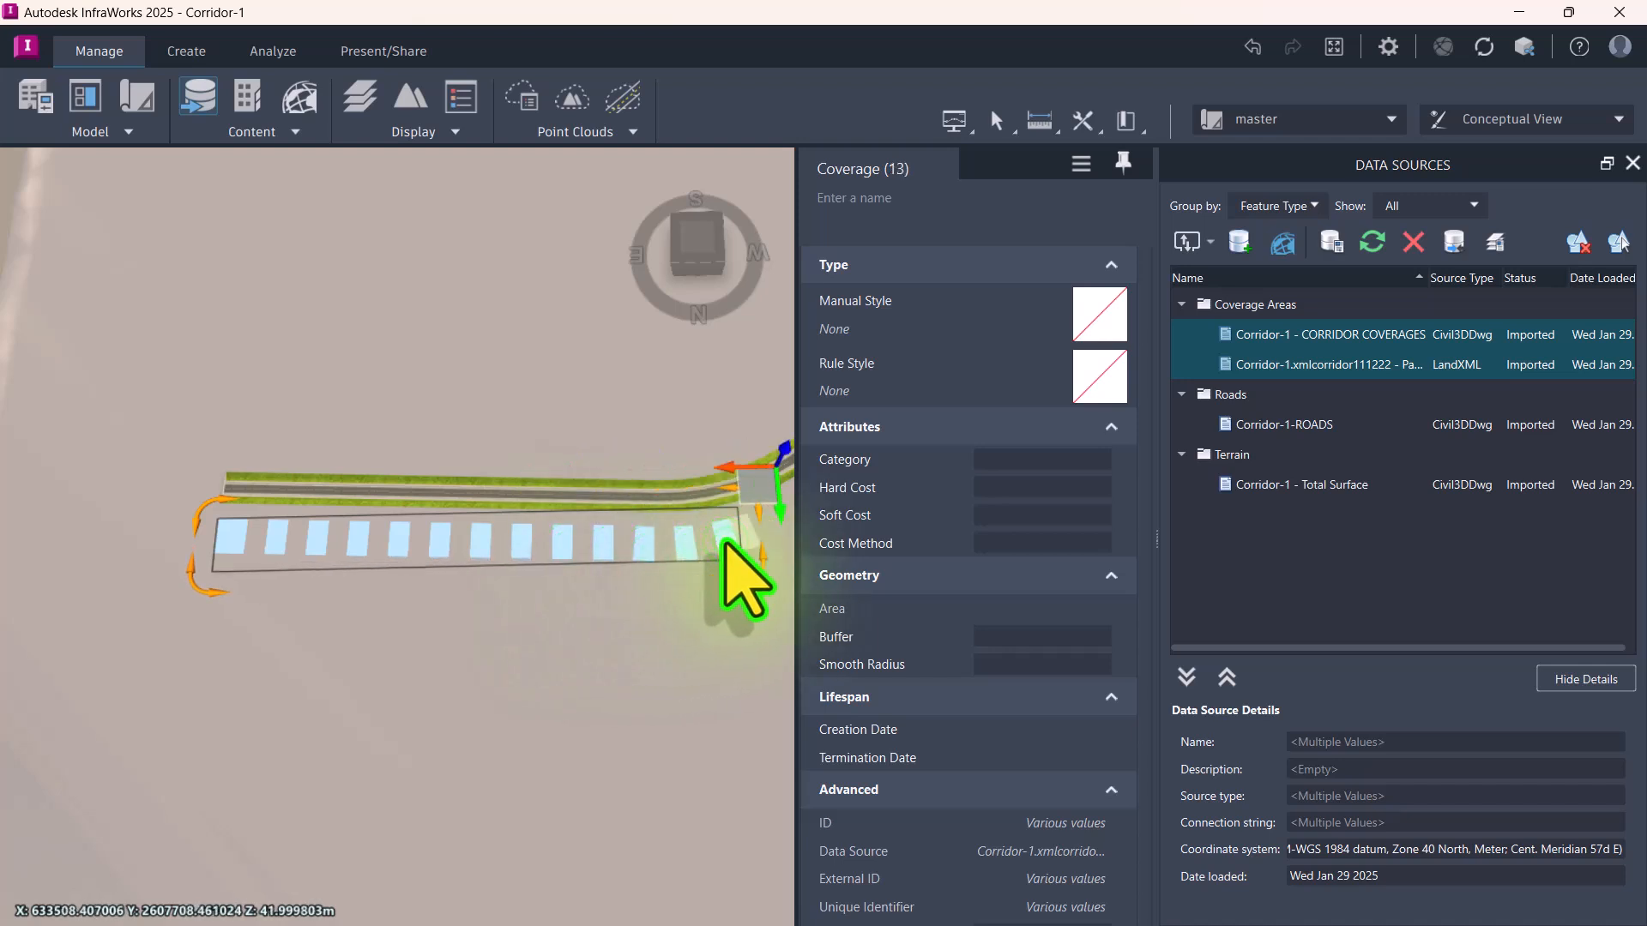
left_click(761, 529, "ctrl")
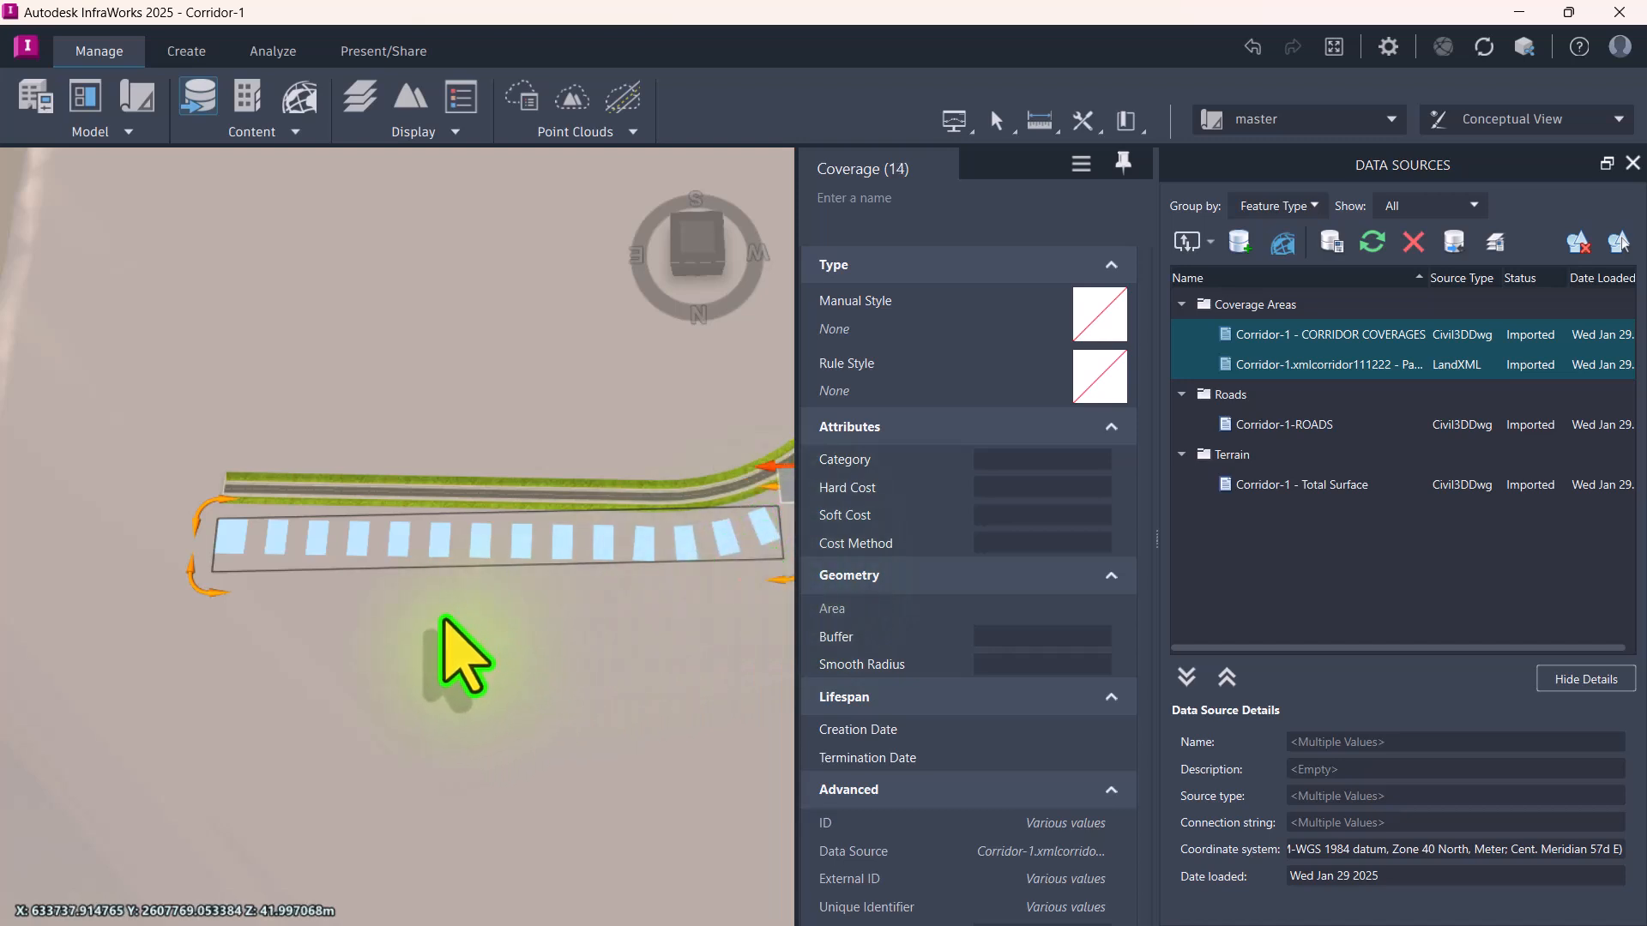
Step: Add the next six parcel coverages around the road's first bend to the selection
scroll(443, 619, "down", 2)
scroll(464, 656, "up", 4)
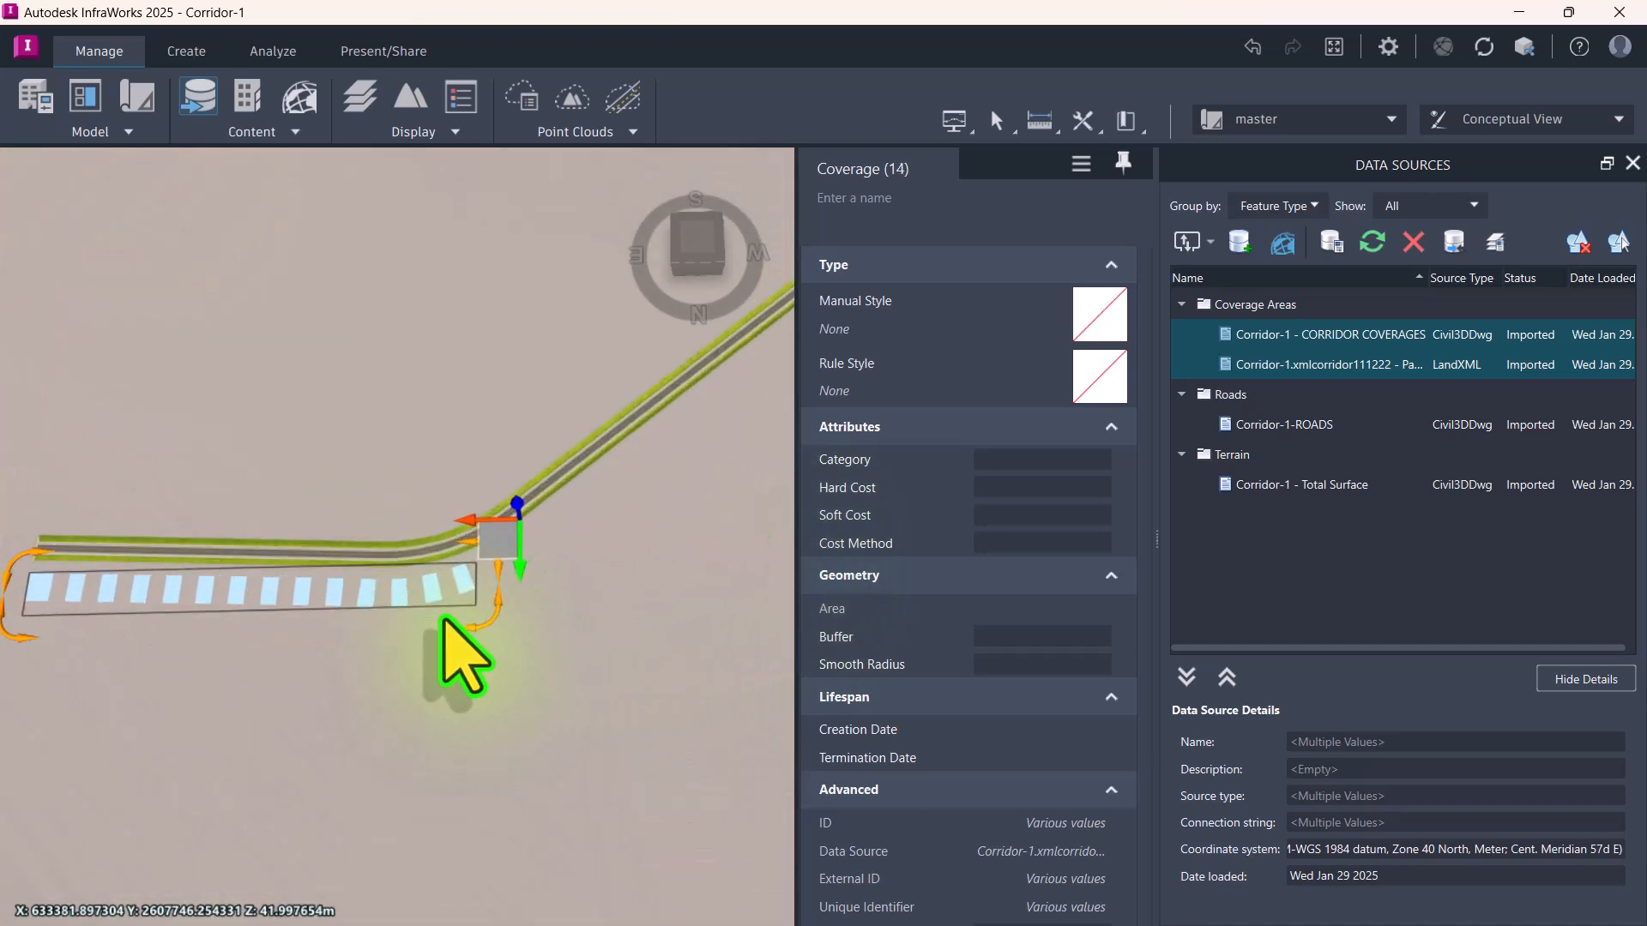
left_click(464, 487, "ctrl")
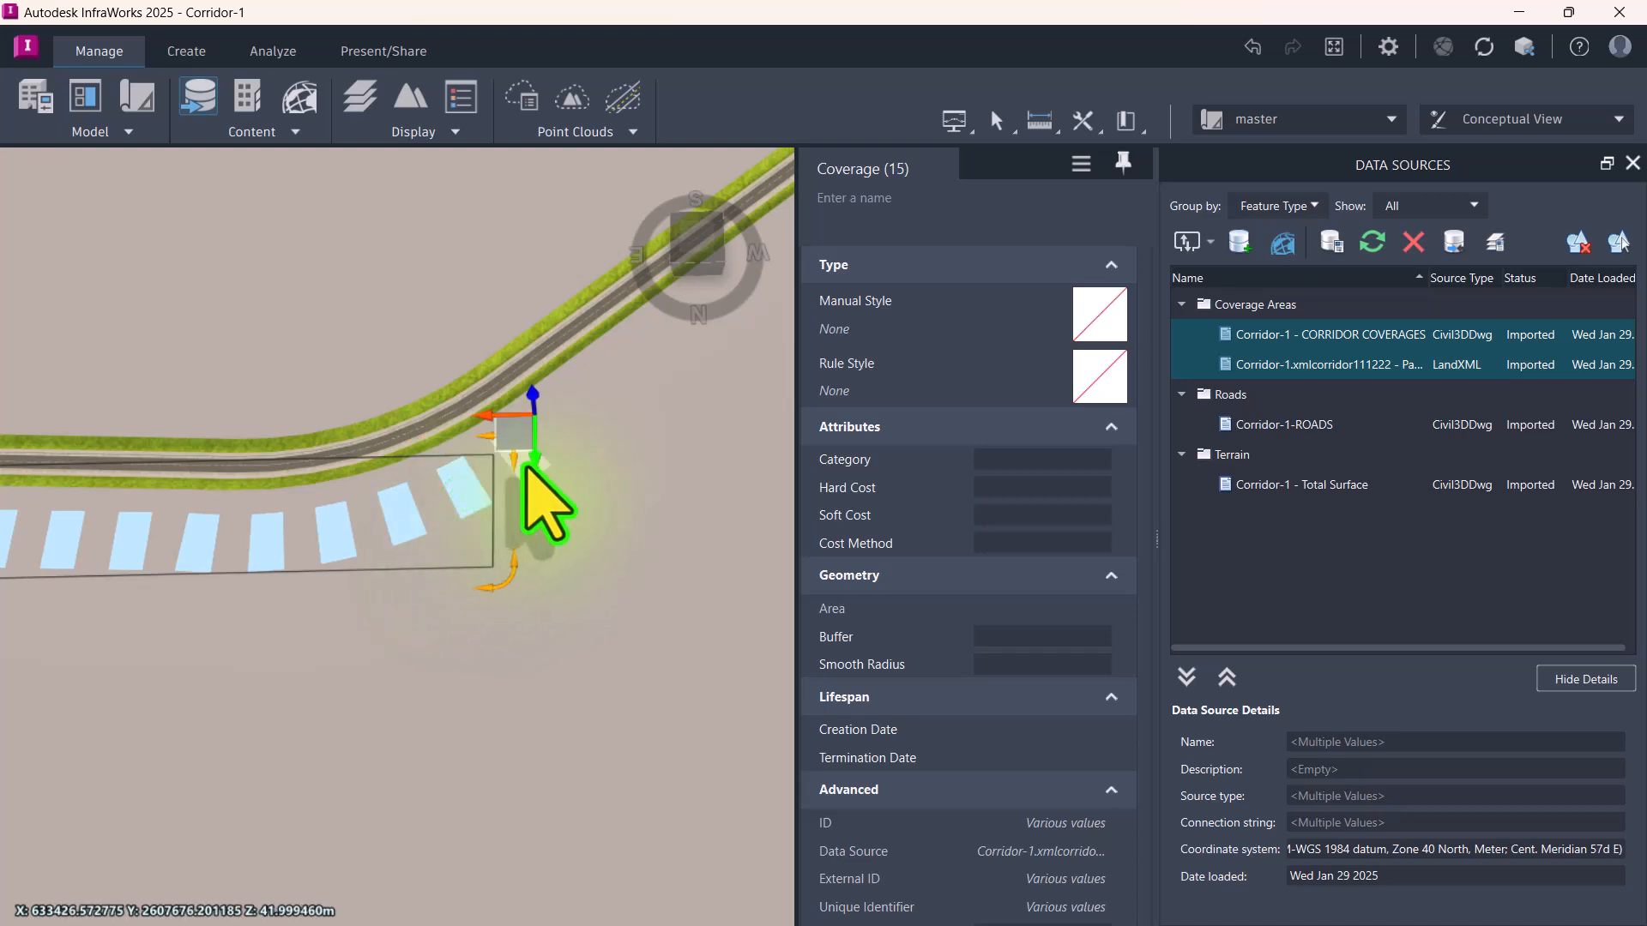
left_click(523, 459, "ctrl")
left_click(577, 435, "ctrl")
scroll(572, 439, "down", 2)
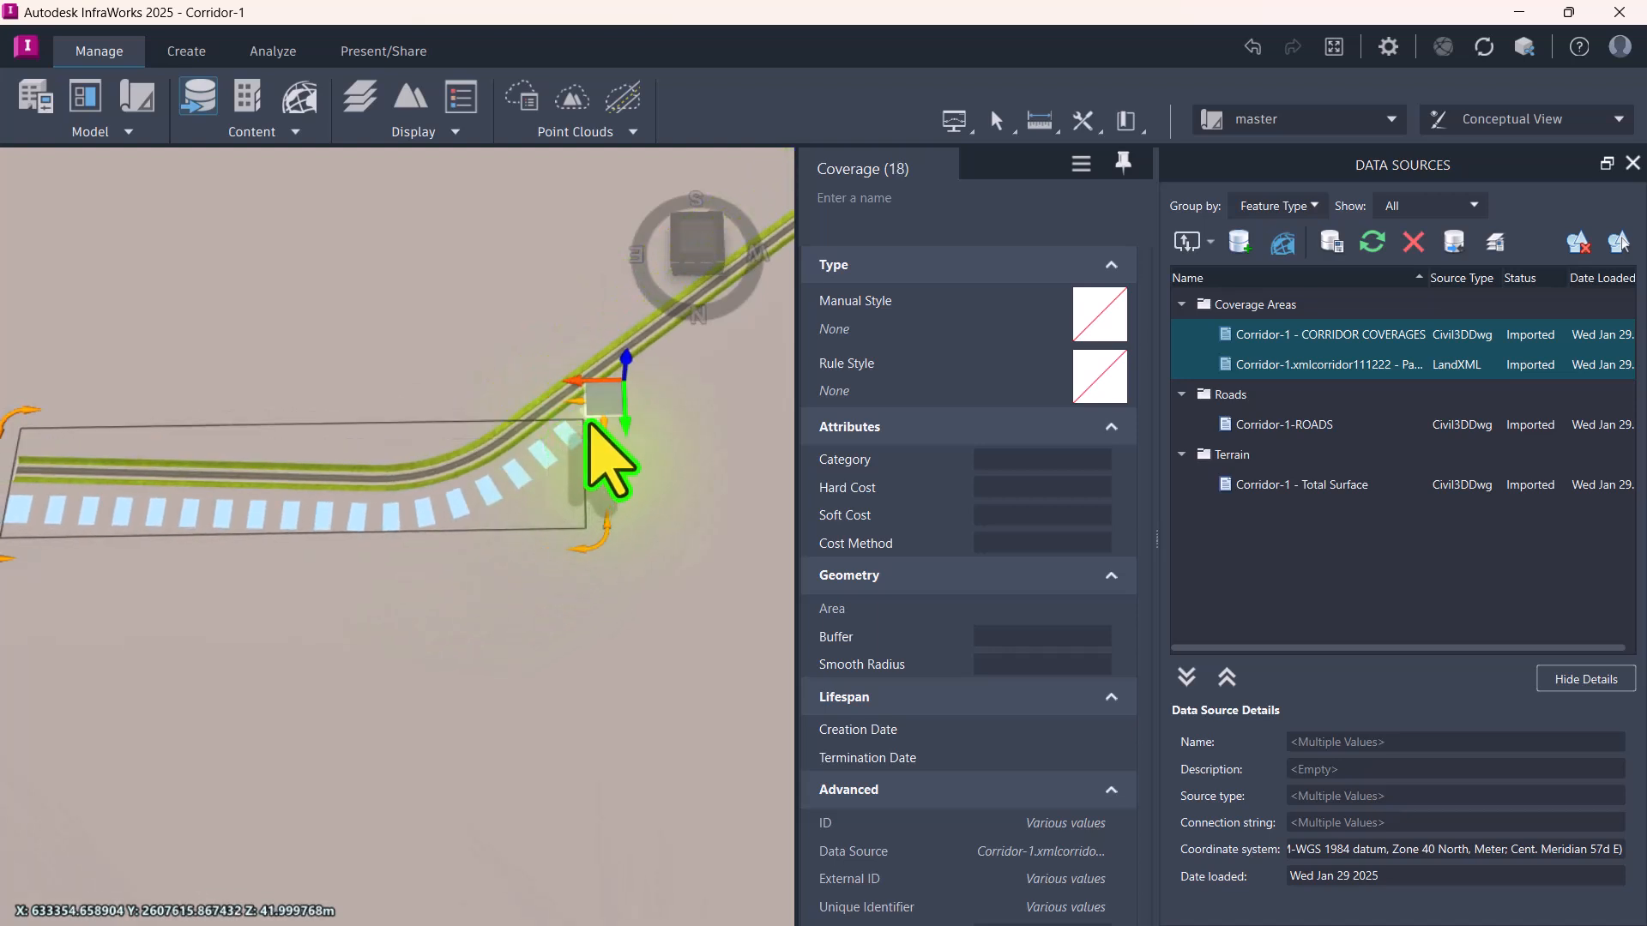
left_click(594, 417, "ctrl")
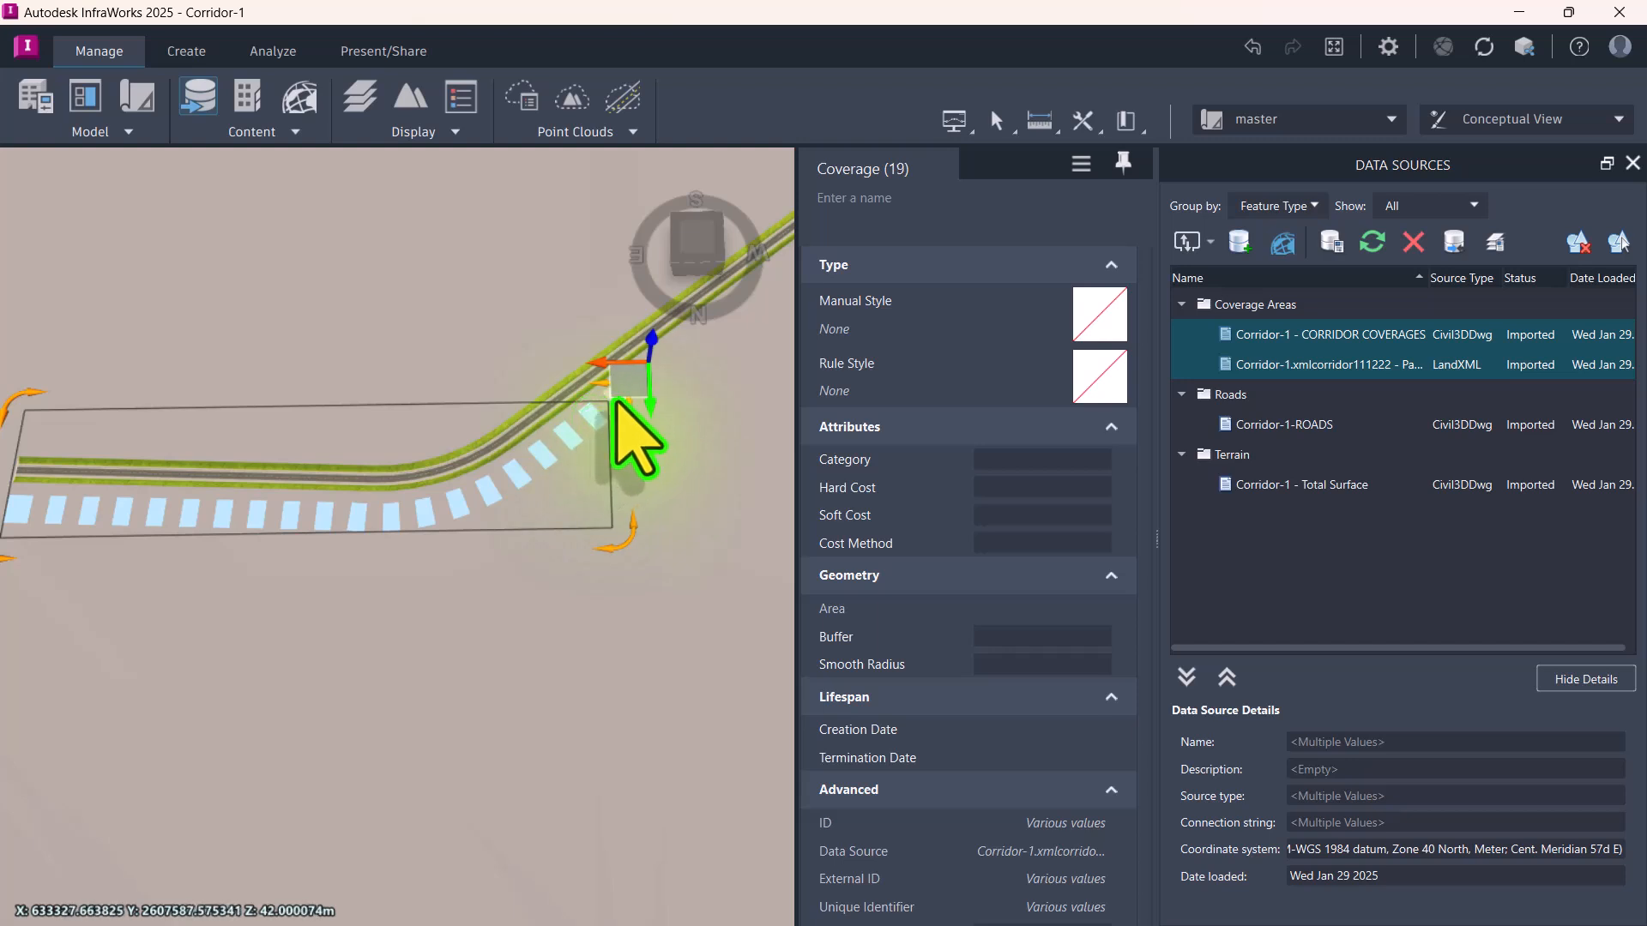
left_click(603, 408, "ctrl")
Step: Extend the selection with the next seven parcel coverages along the diagonal road section
scroll(610, 405, "down", 2)
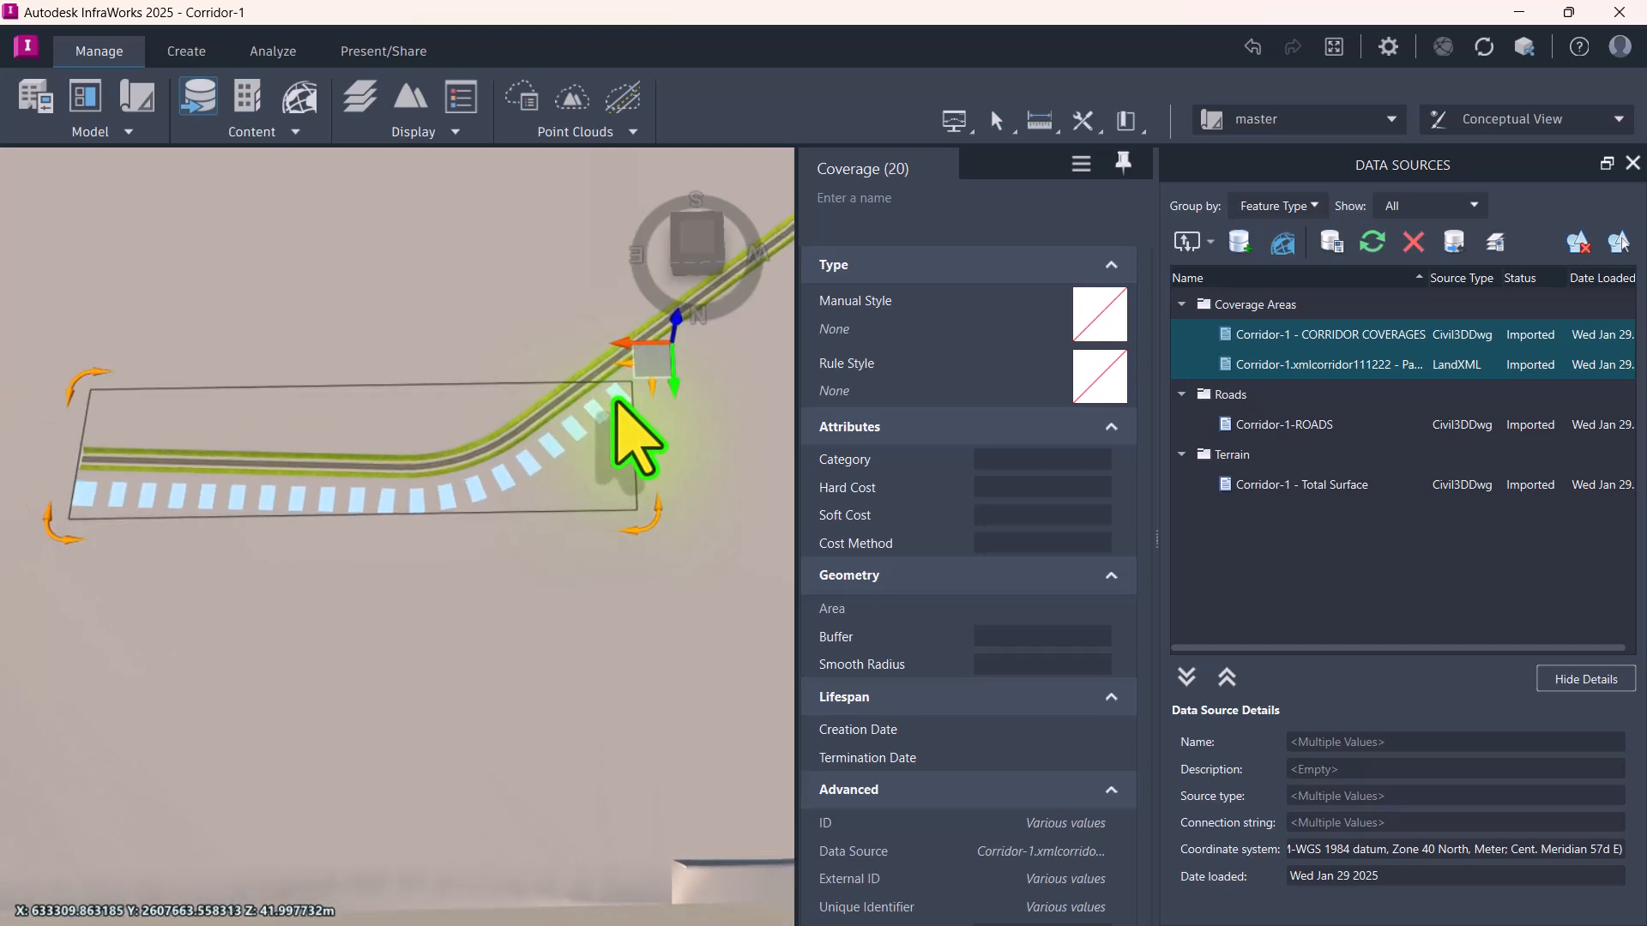
scroll(618, 405, "down", 4)
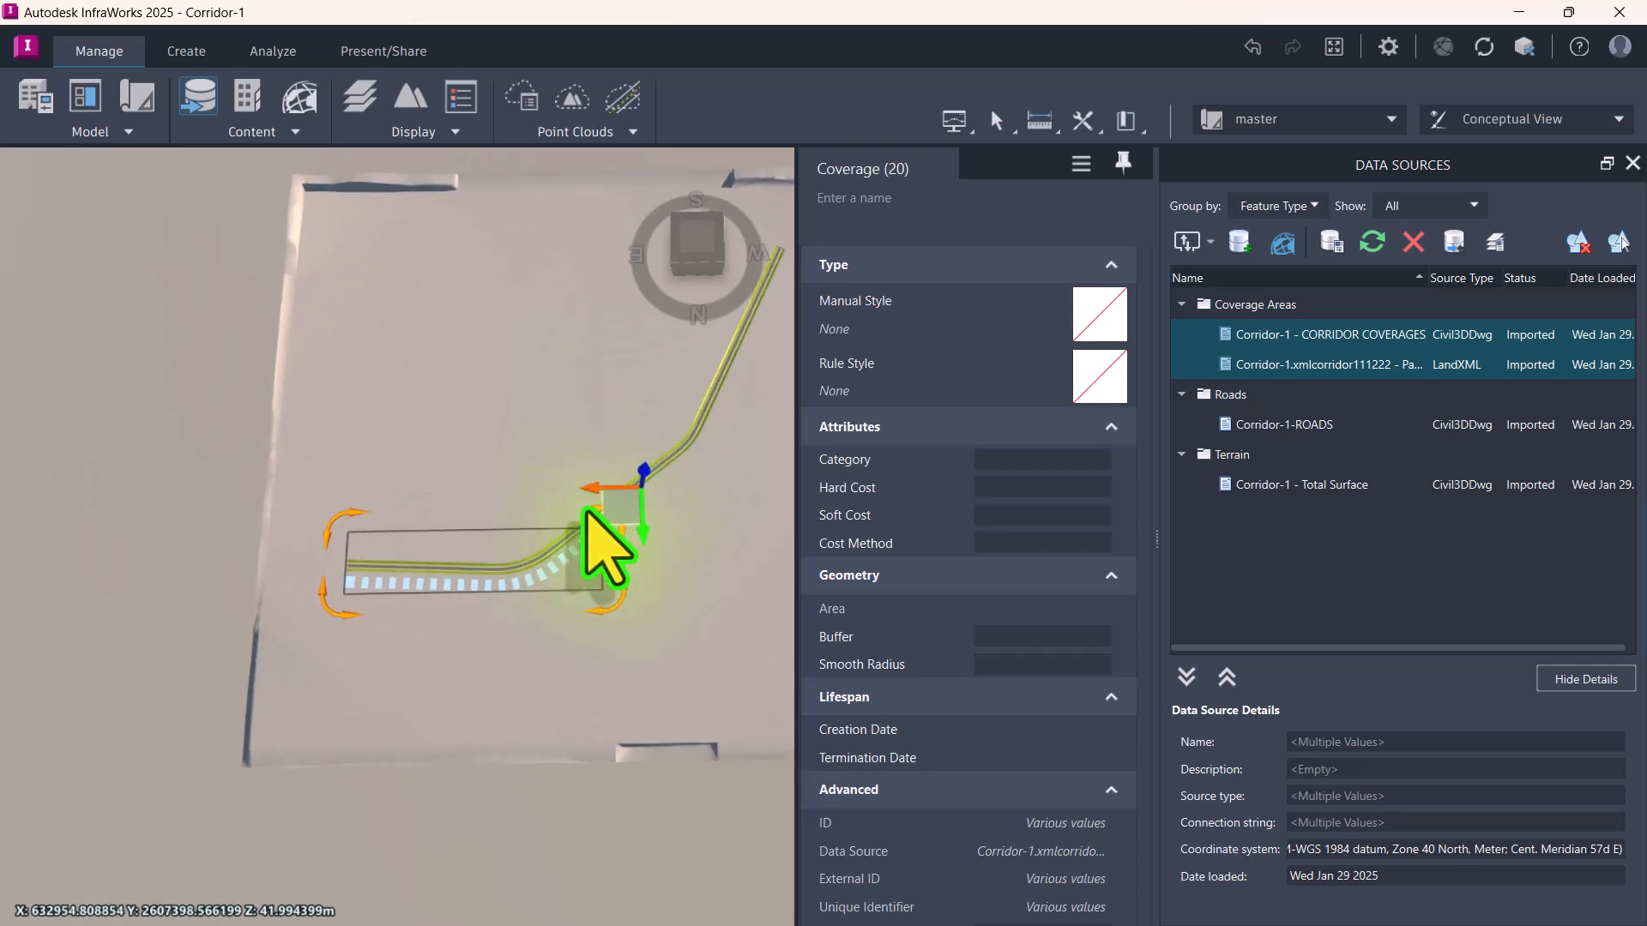
scroll(575, 540, "up", 5)
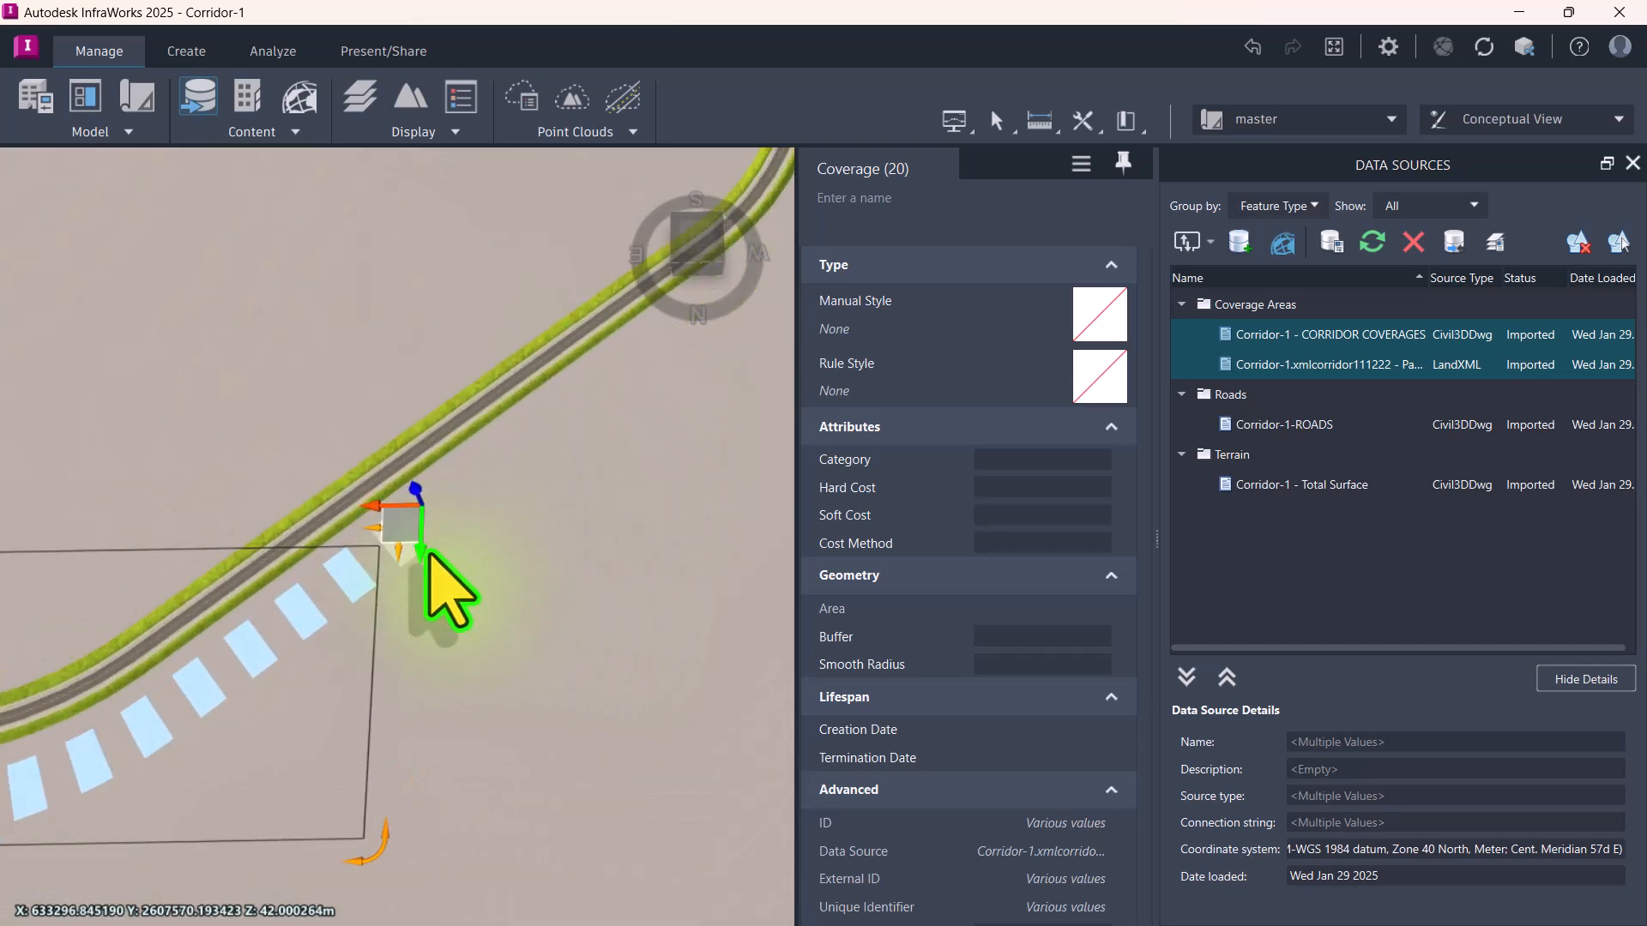
left_click(399, 541, "ctrl")
left_click(447, 514, "ctrl")
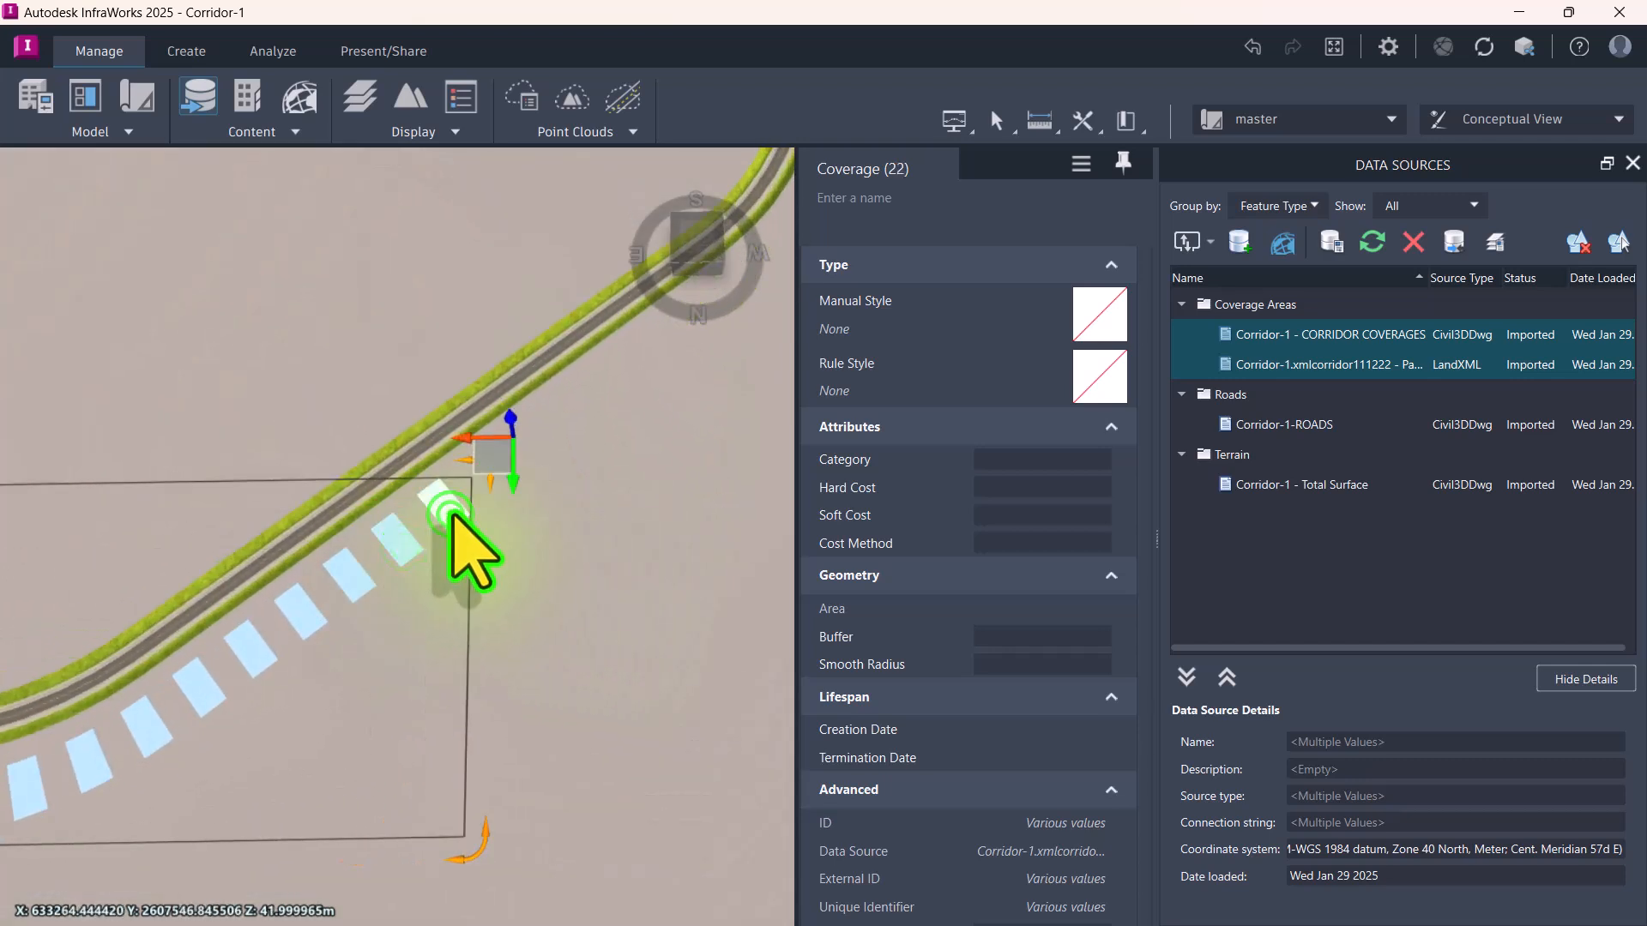
left_click(496, 474, "ctrl")
left_click(538, 438, "ctrl")
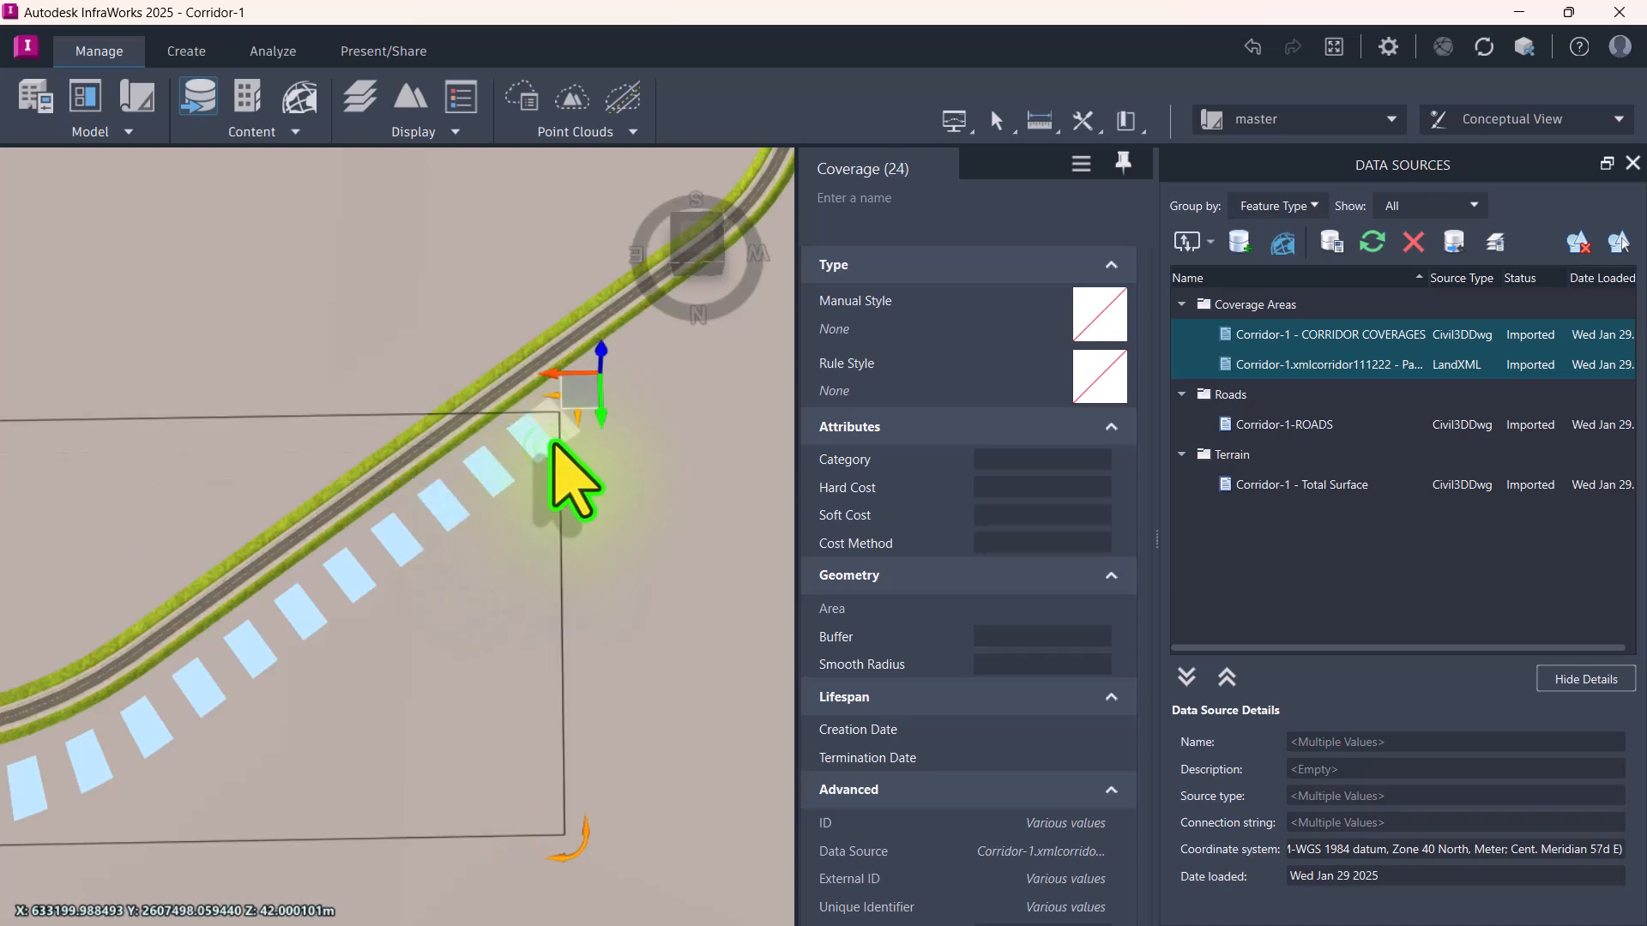
left_click(579, 405, "ctrl")
left_click(627, 385, "ctrl")
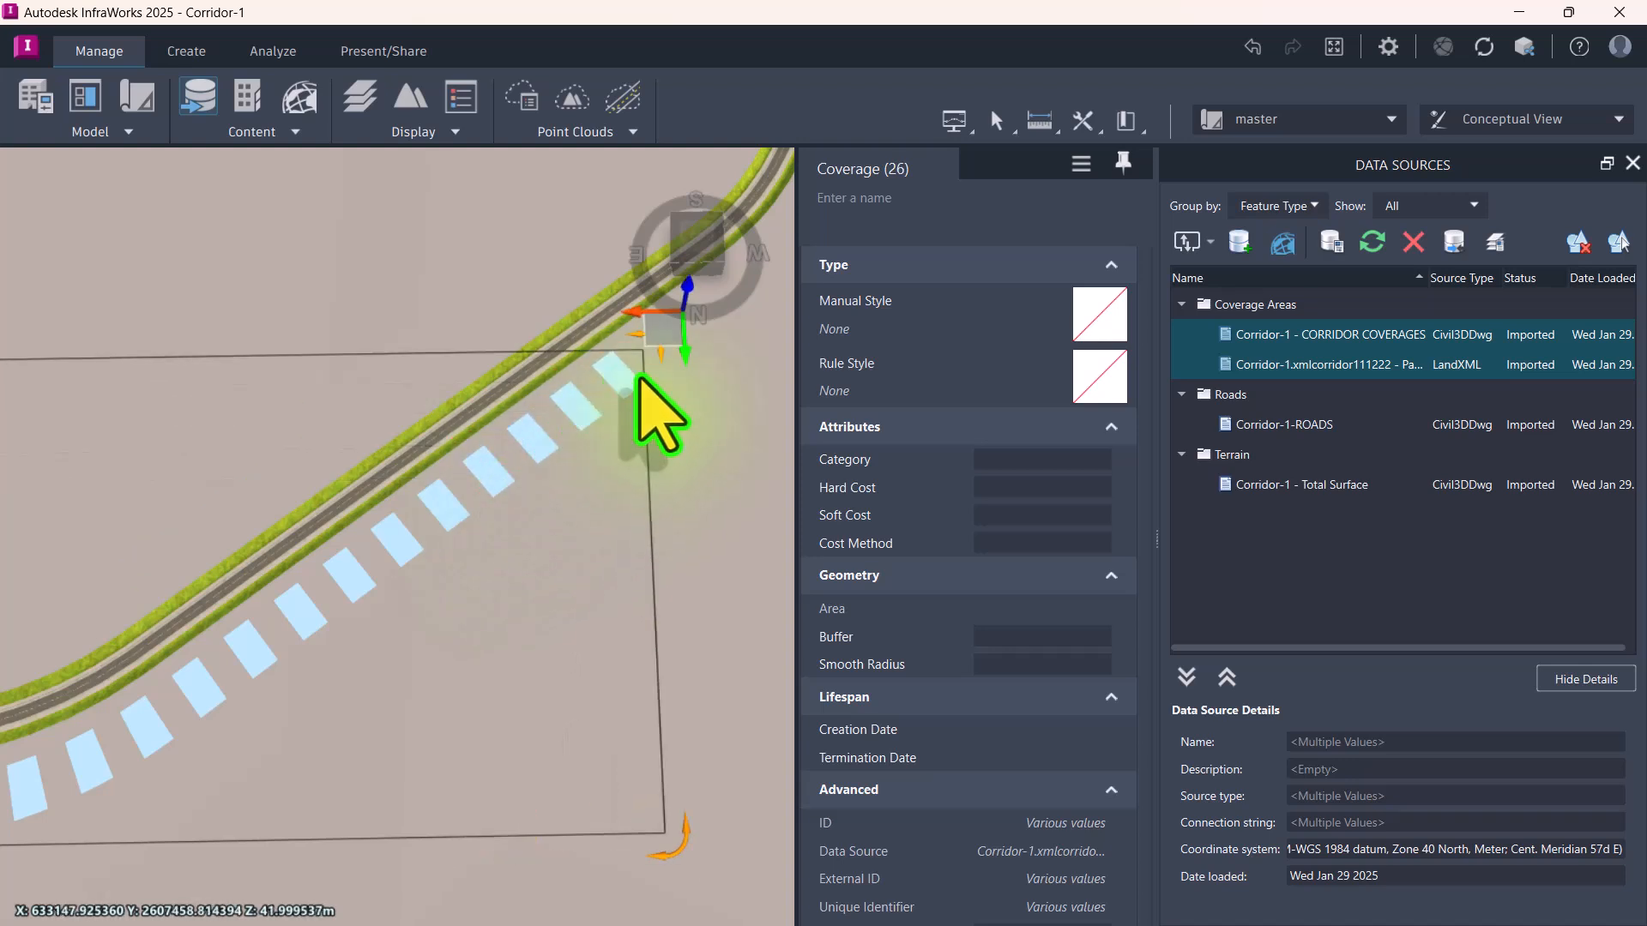
left_click(667, 353, "ctrl")
Step: Add the next nine parcel coverages leading up to and around the road's second bend to the selection
scroll(667, 357, "down", 2)
scroll(673, 386, "down", 2)
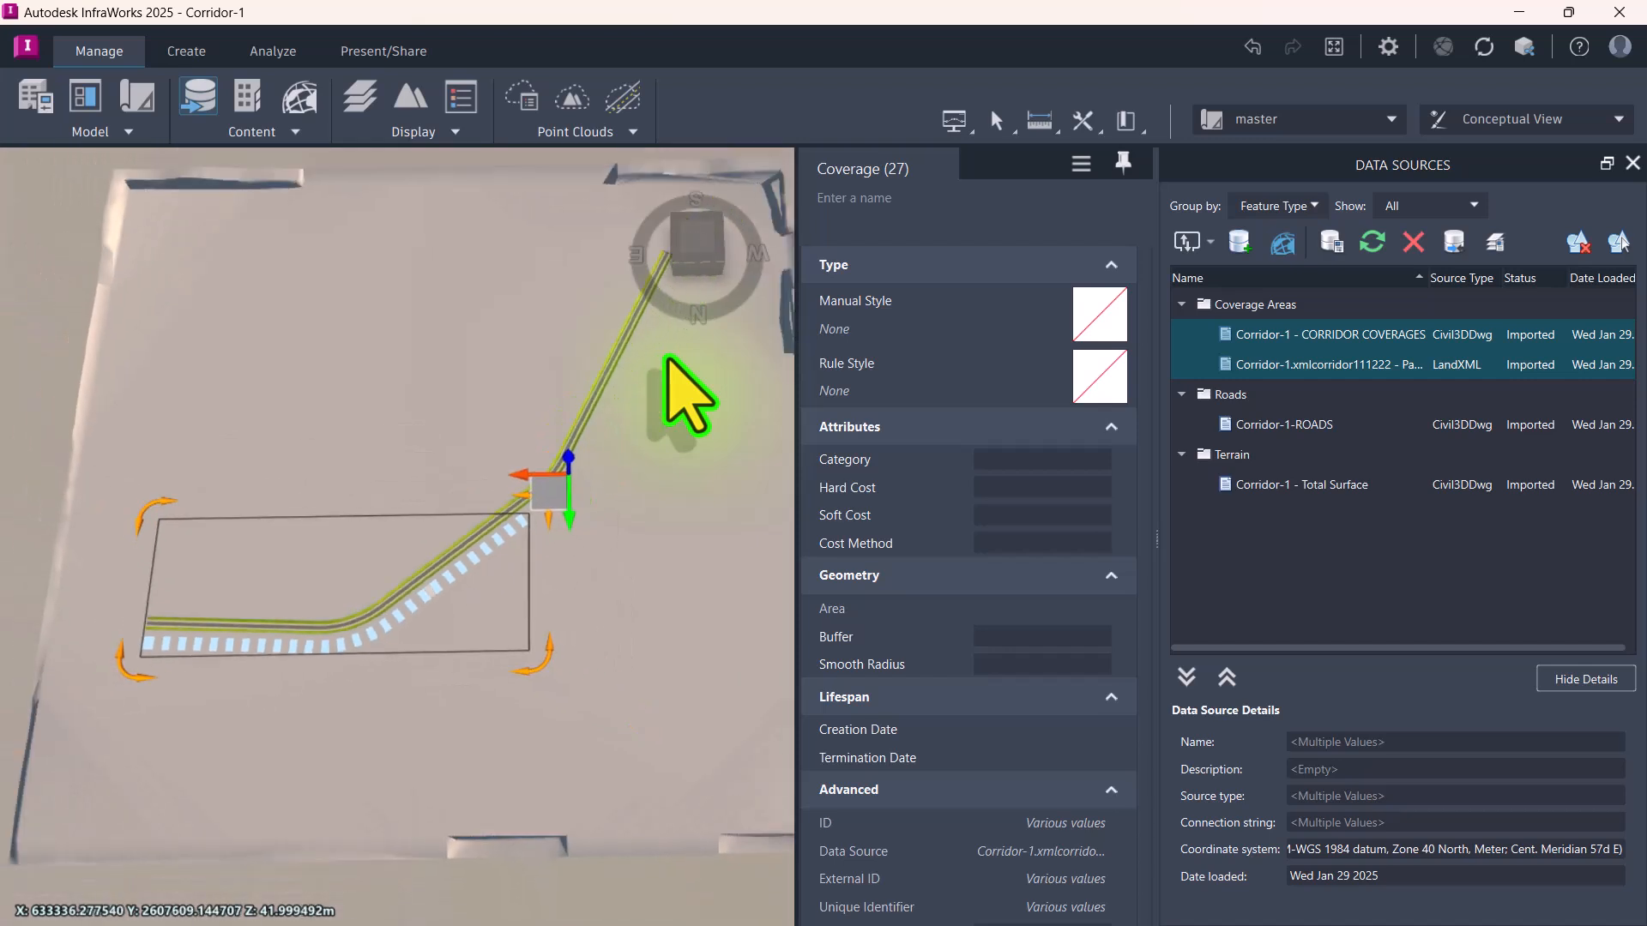
scroll(672, 390, "up", 4)
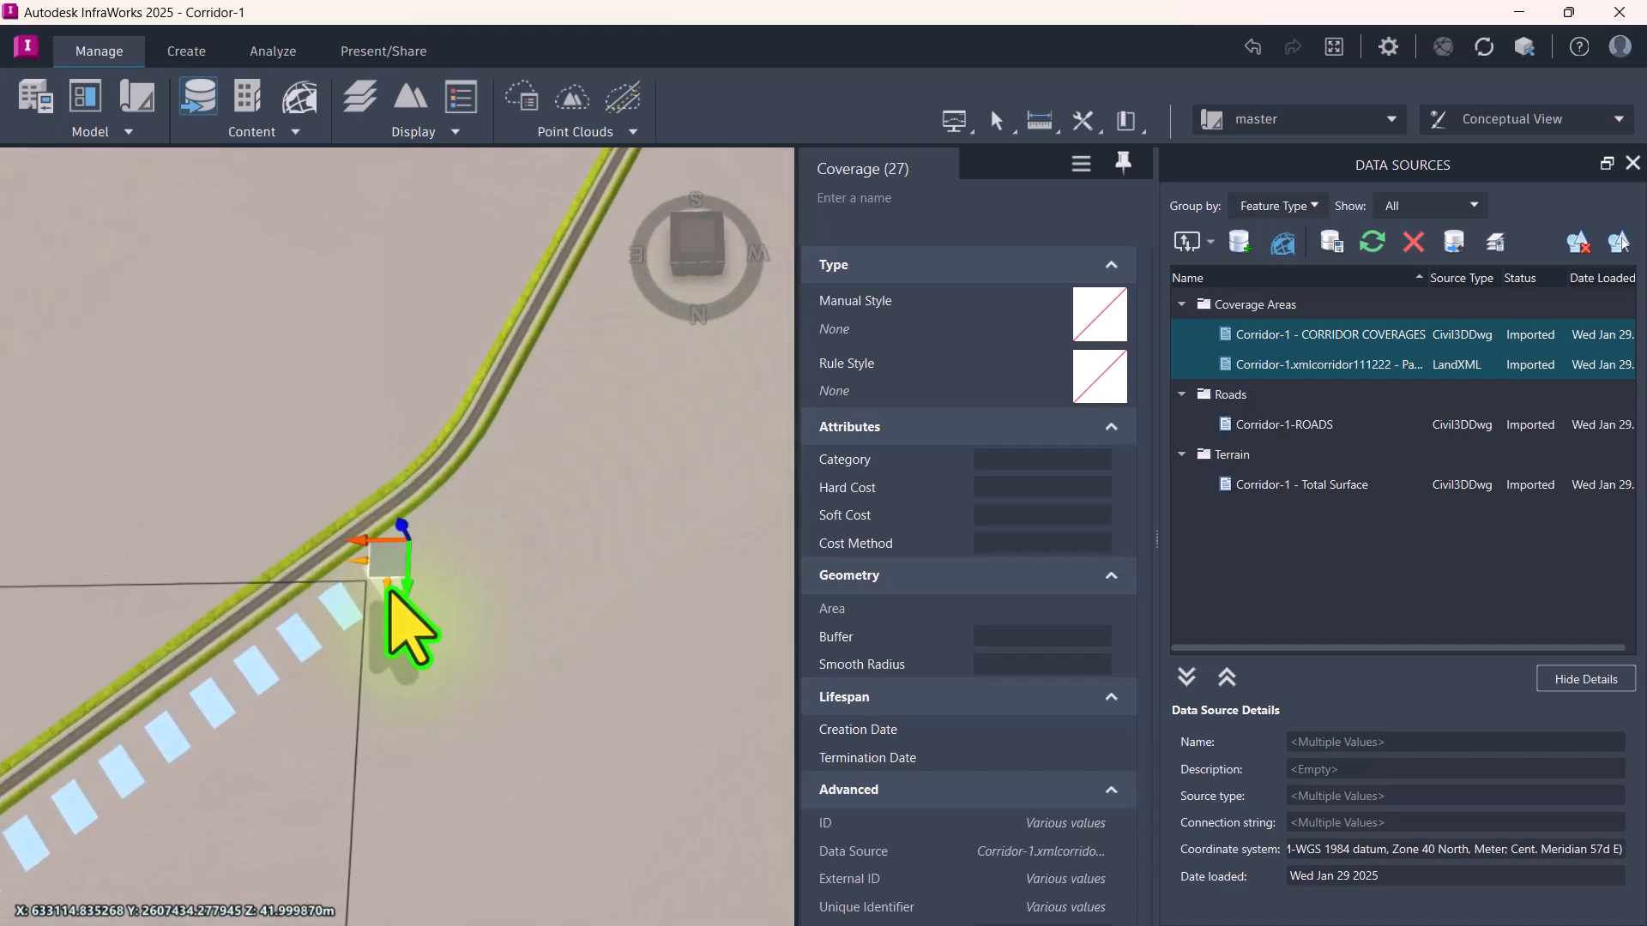
left_click(435, 554, "ctrl")
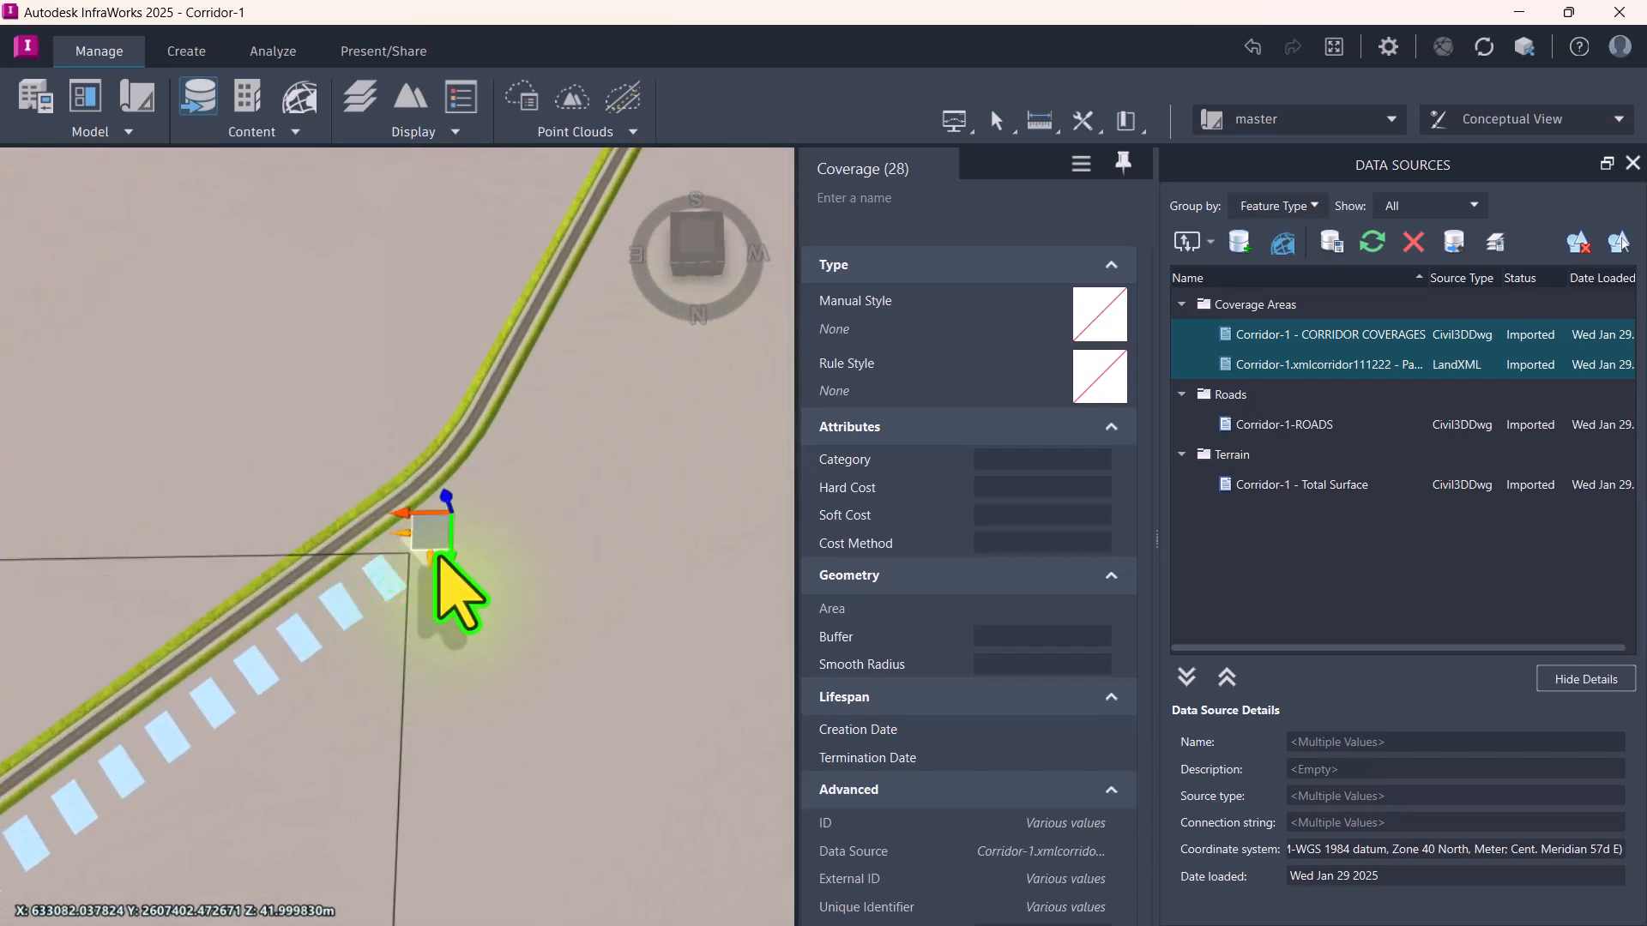
left_click(439, 552, "ctrl")
left_click(479, 470, "ctrl")
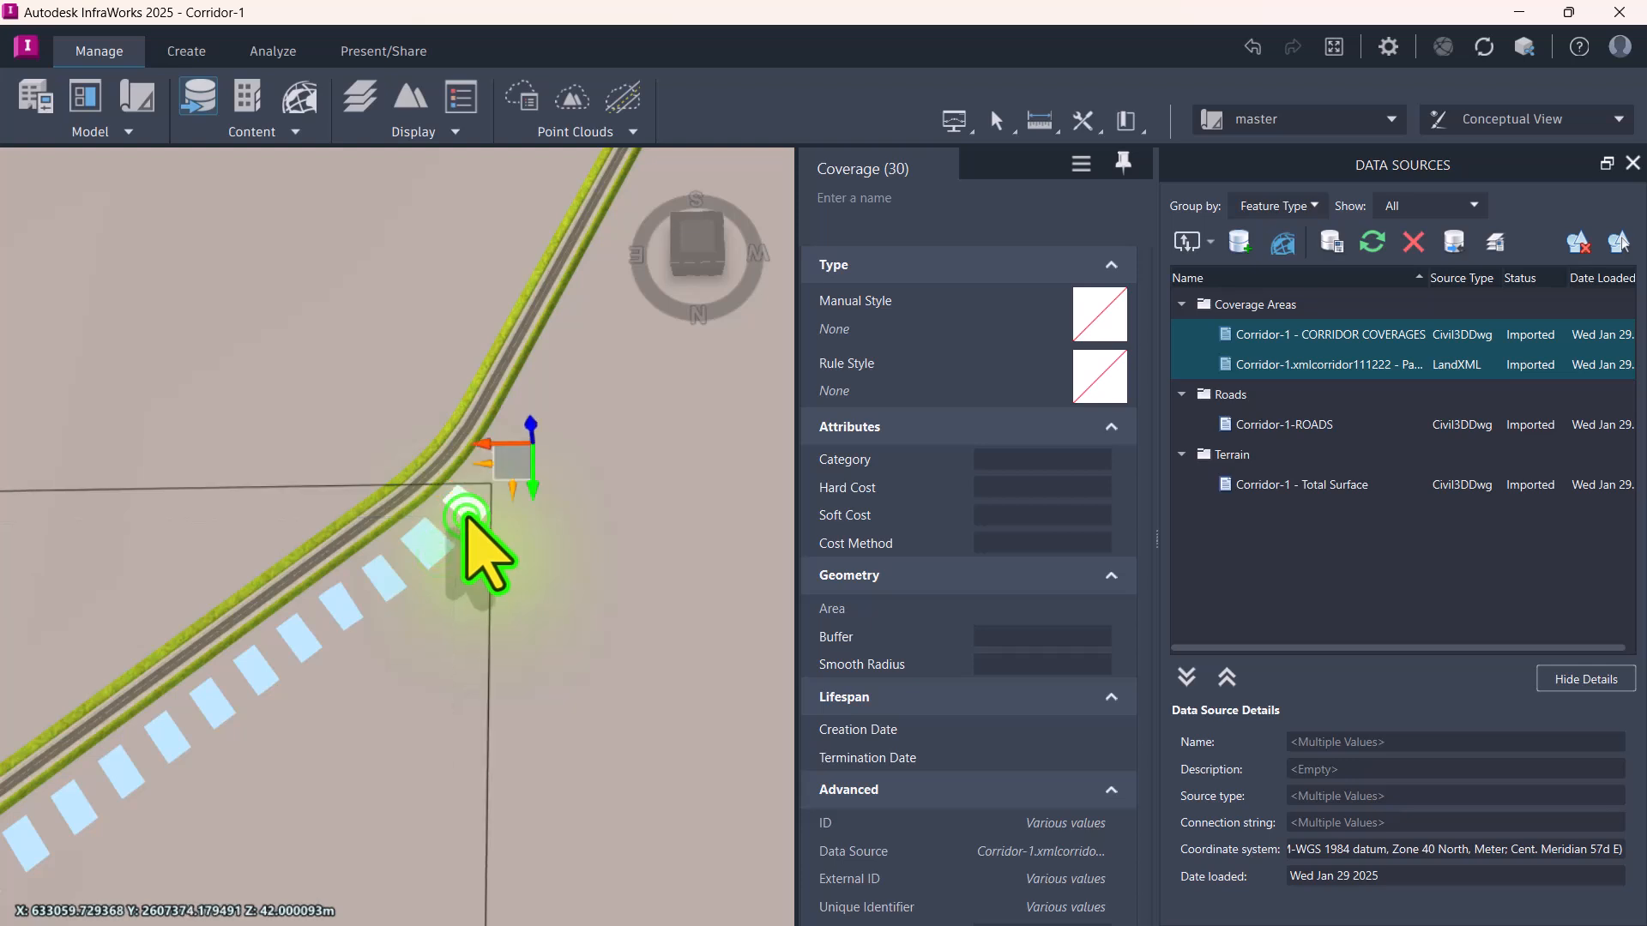
left_click(485, 455, "ctrl")
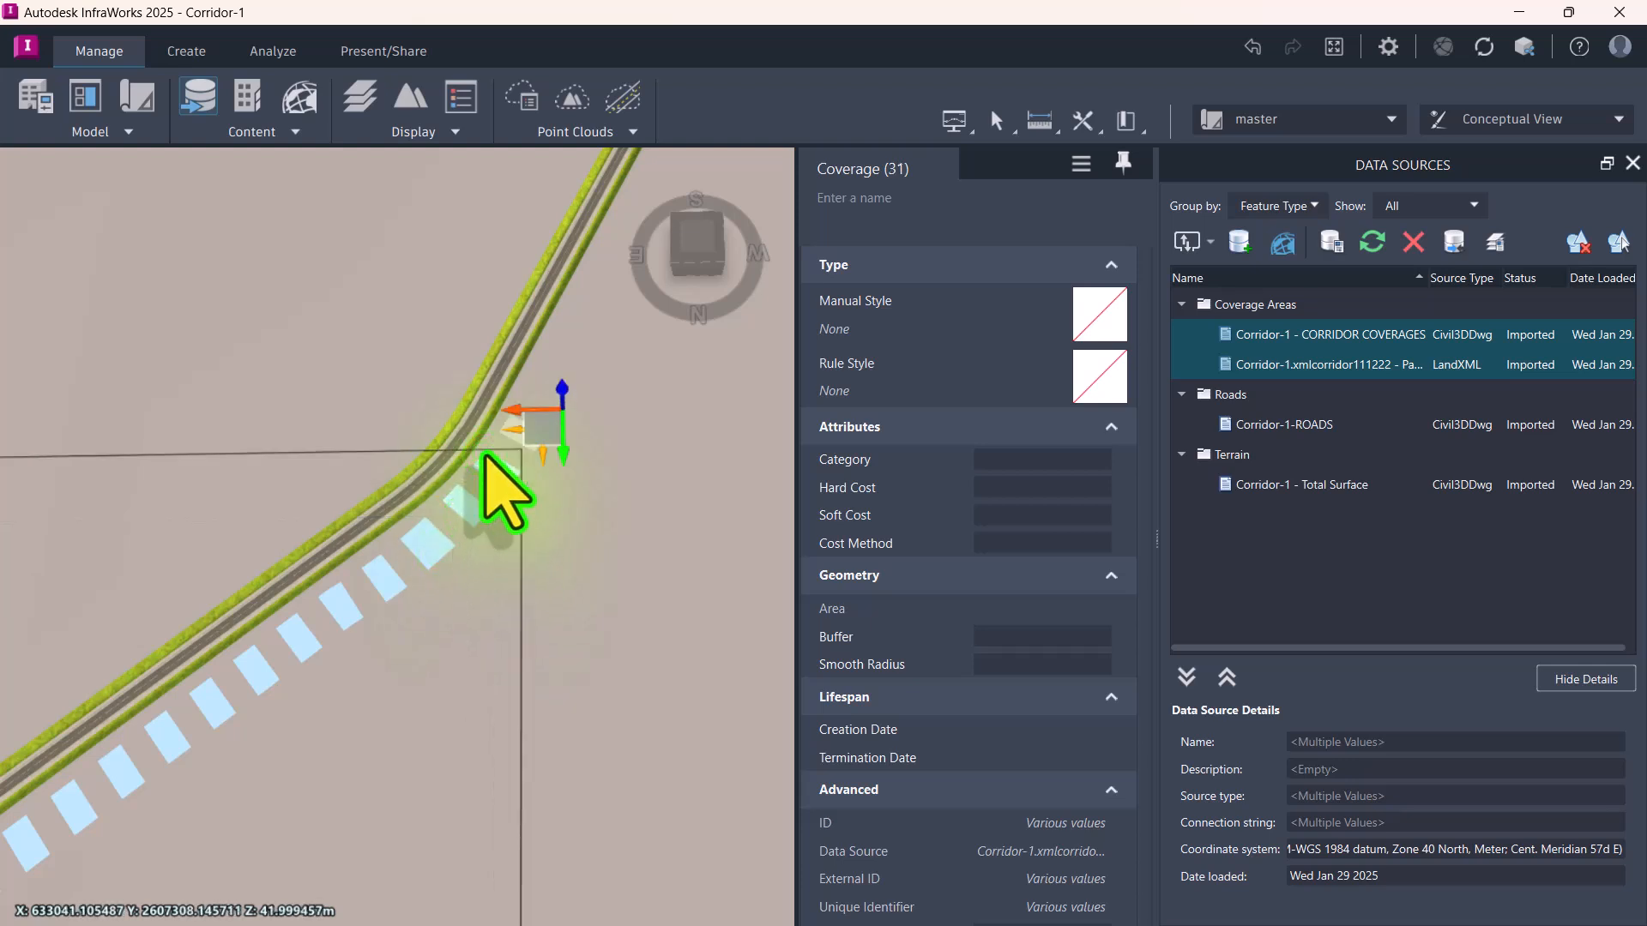
left_click(529, 388, "ctrl")
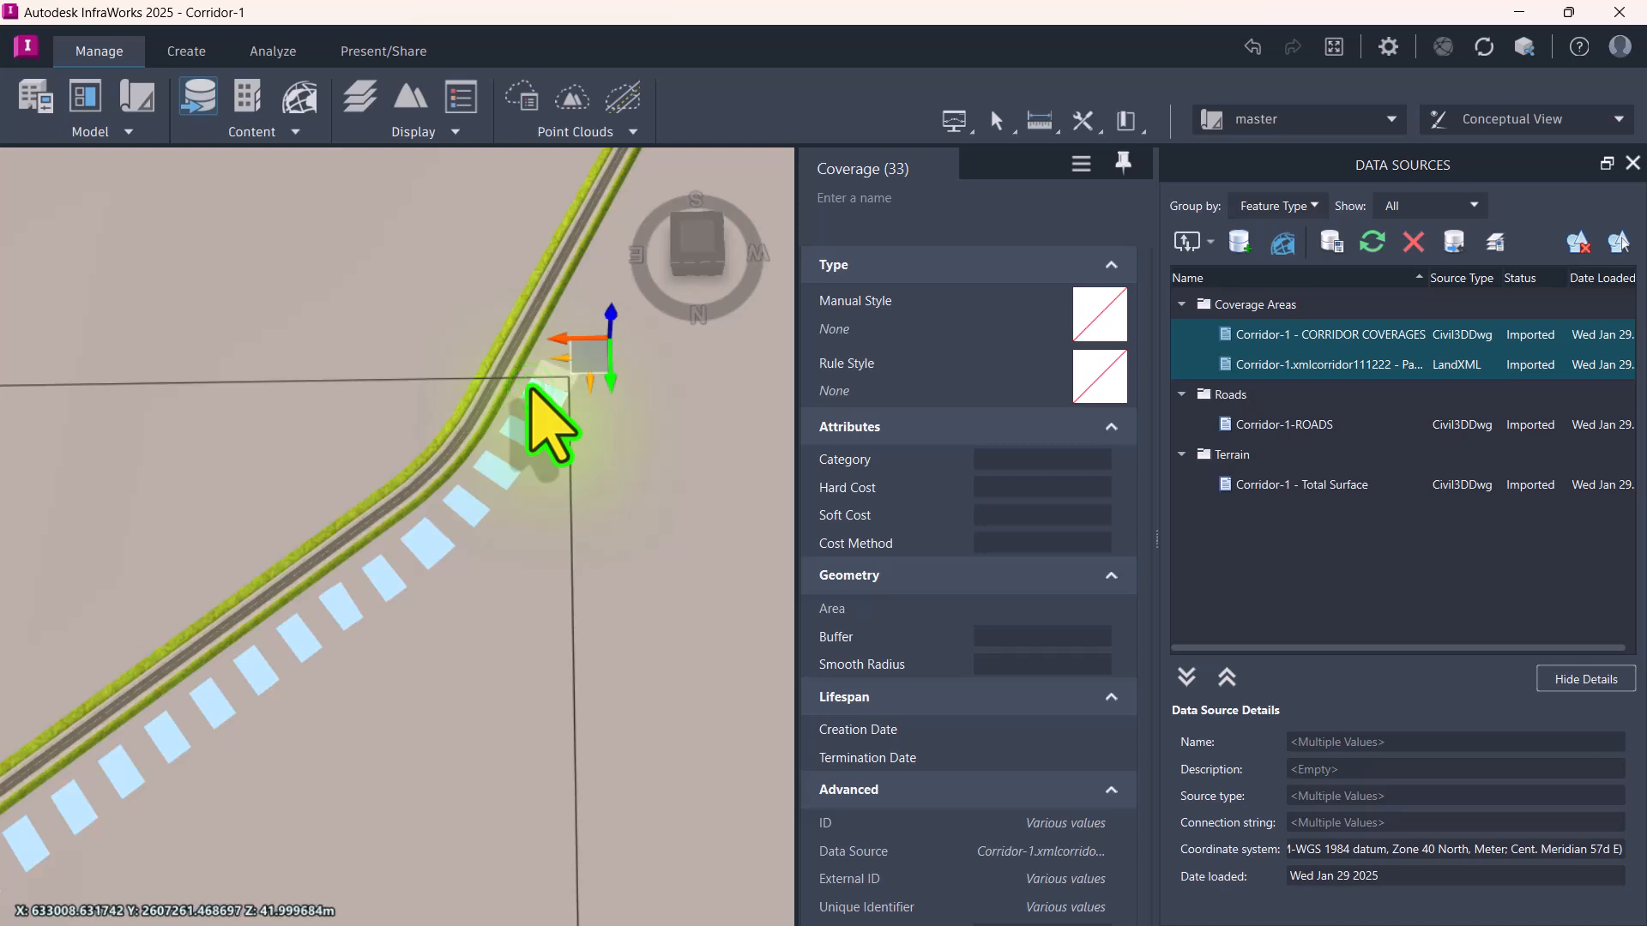
left_click(549, 350, "ctrl")
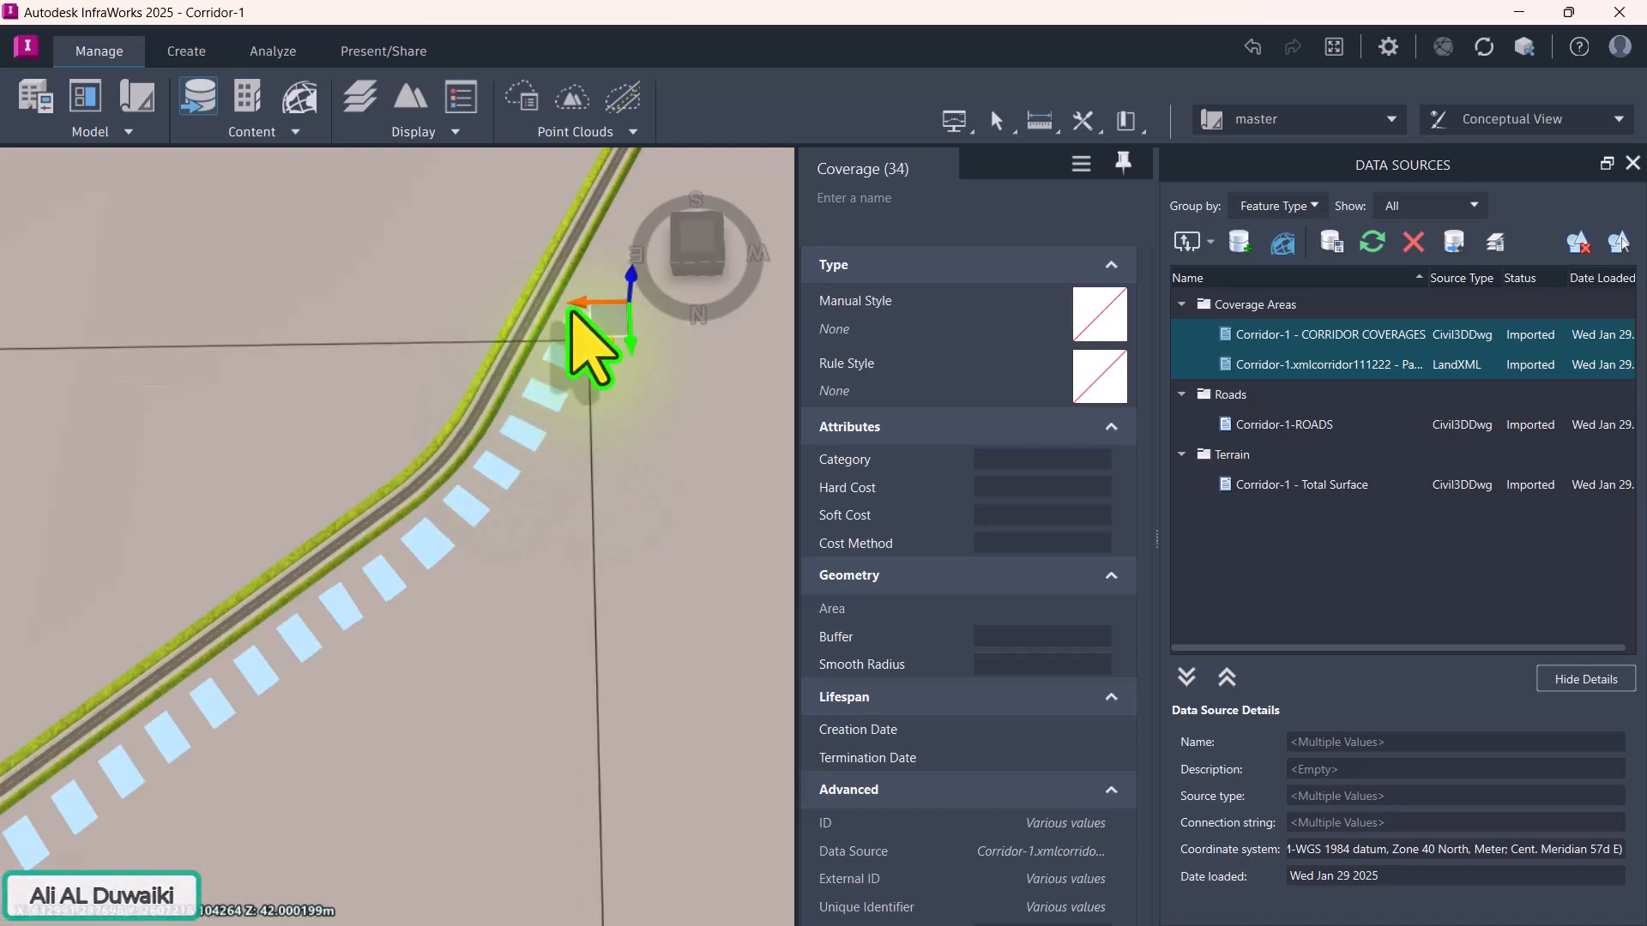
left_click(571, 307, "ctrl")
left_click(588, 296, "ctrl")
Step: Add the next six parcel coverages along the straight road section just past the second bend to the selection
scroll(559, 460, "down", 5)
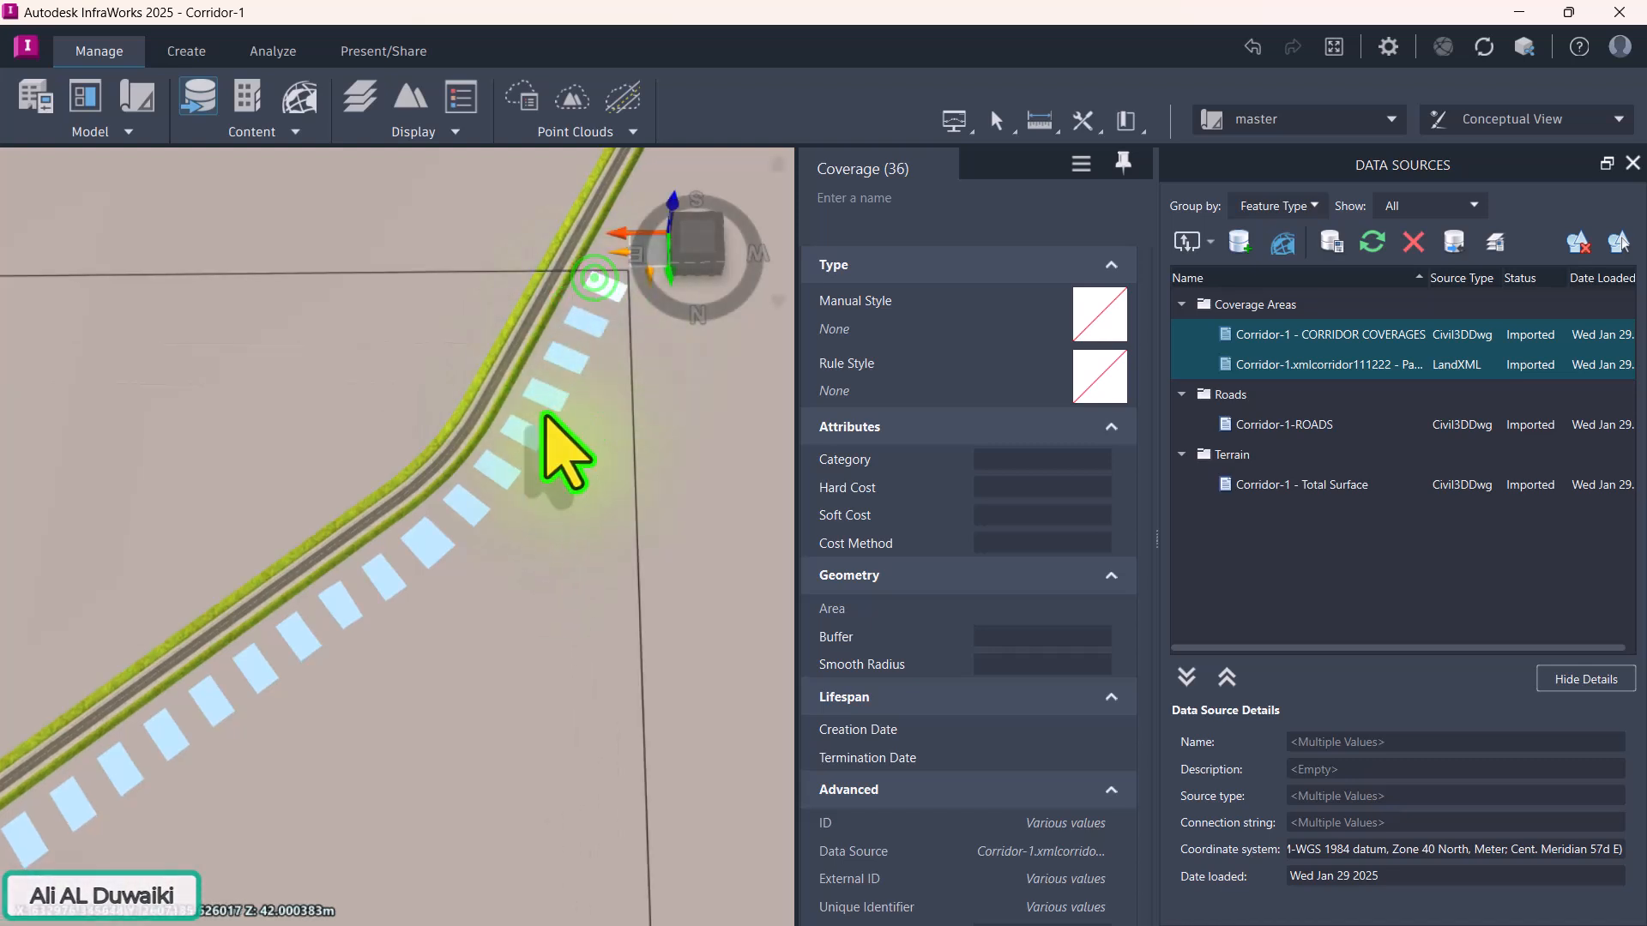
scroll(470, 624, "up", 5)
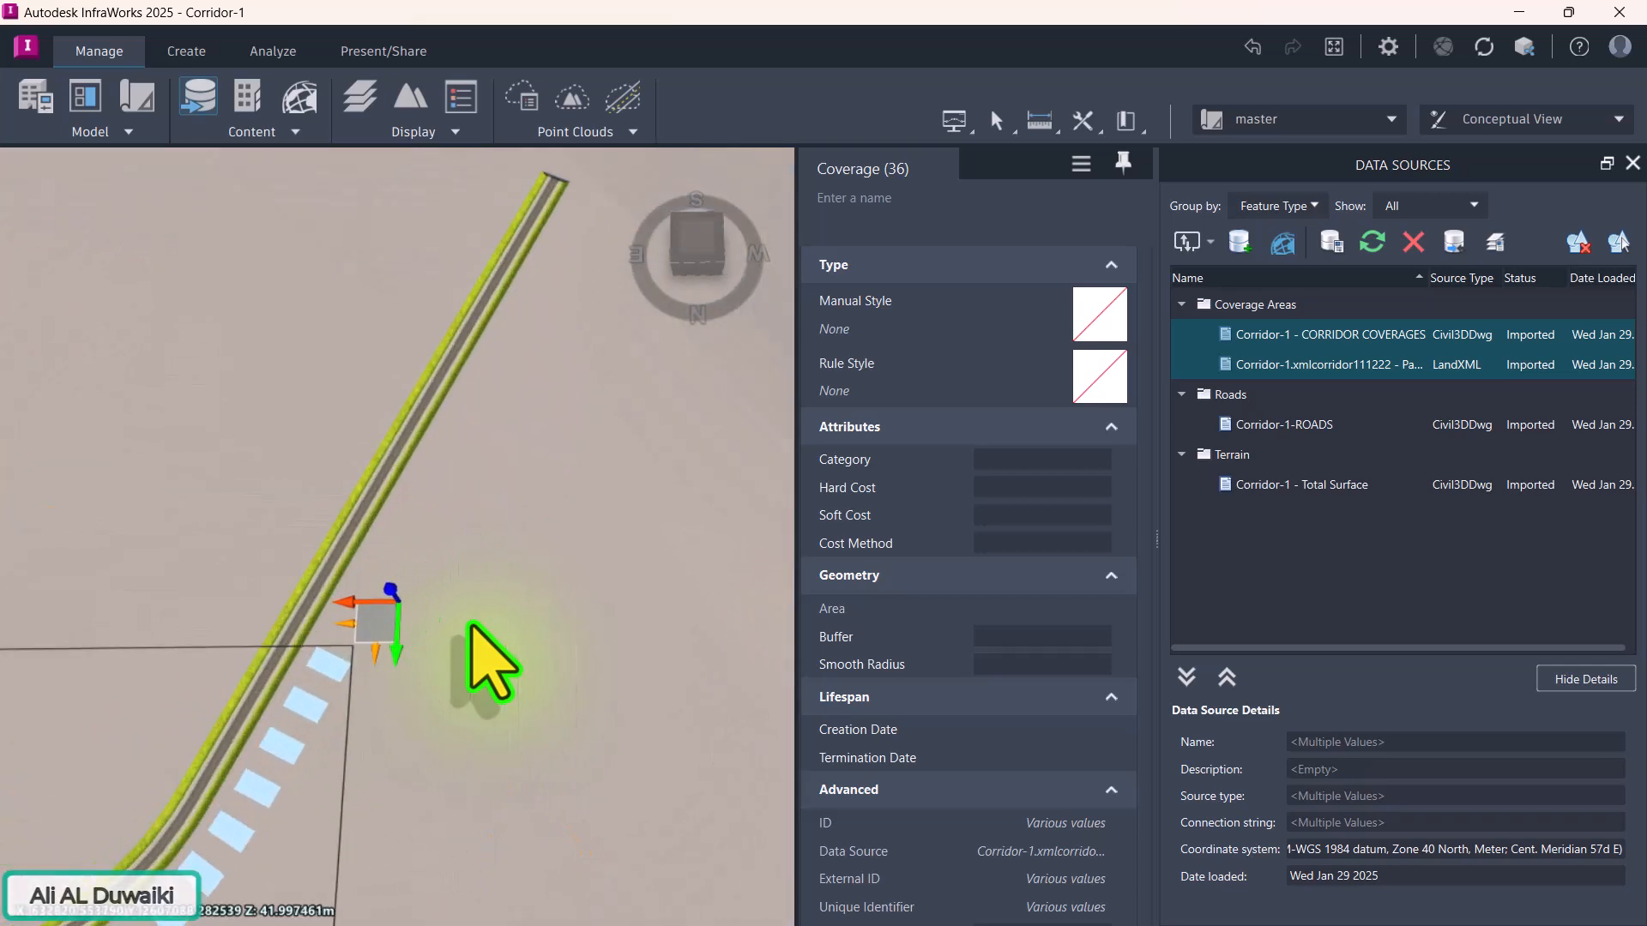
left_click(338, 582, "ctrl")
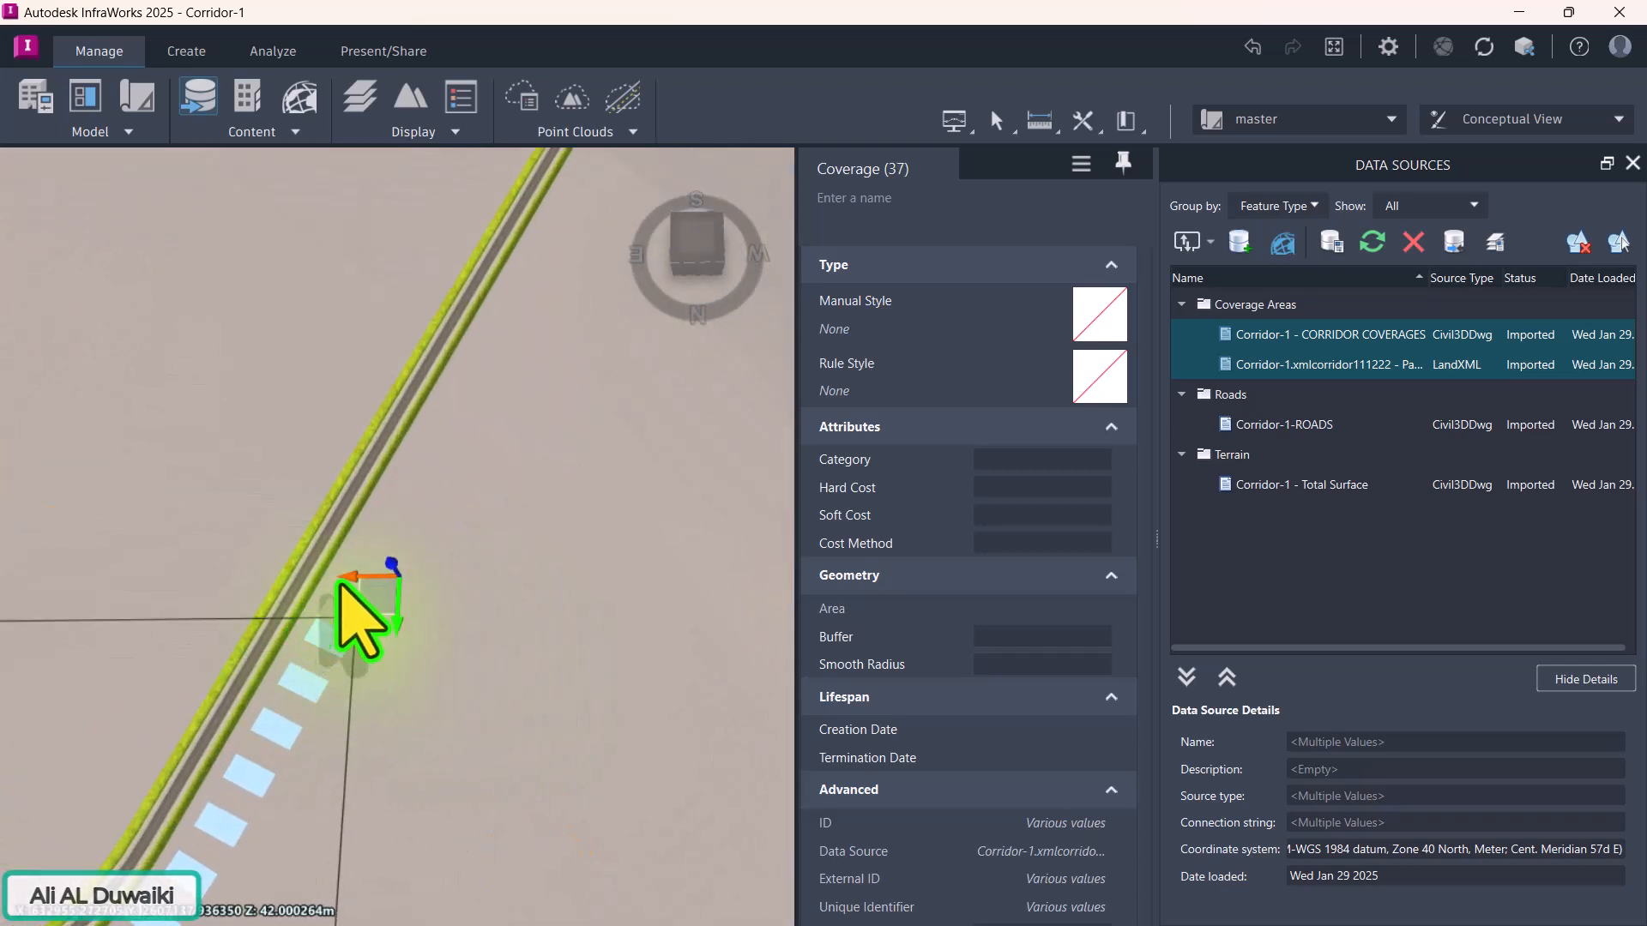
left_click(340, 583, "ctrl")
left_click(388, 508, "ctrl")
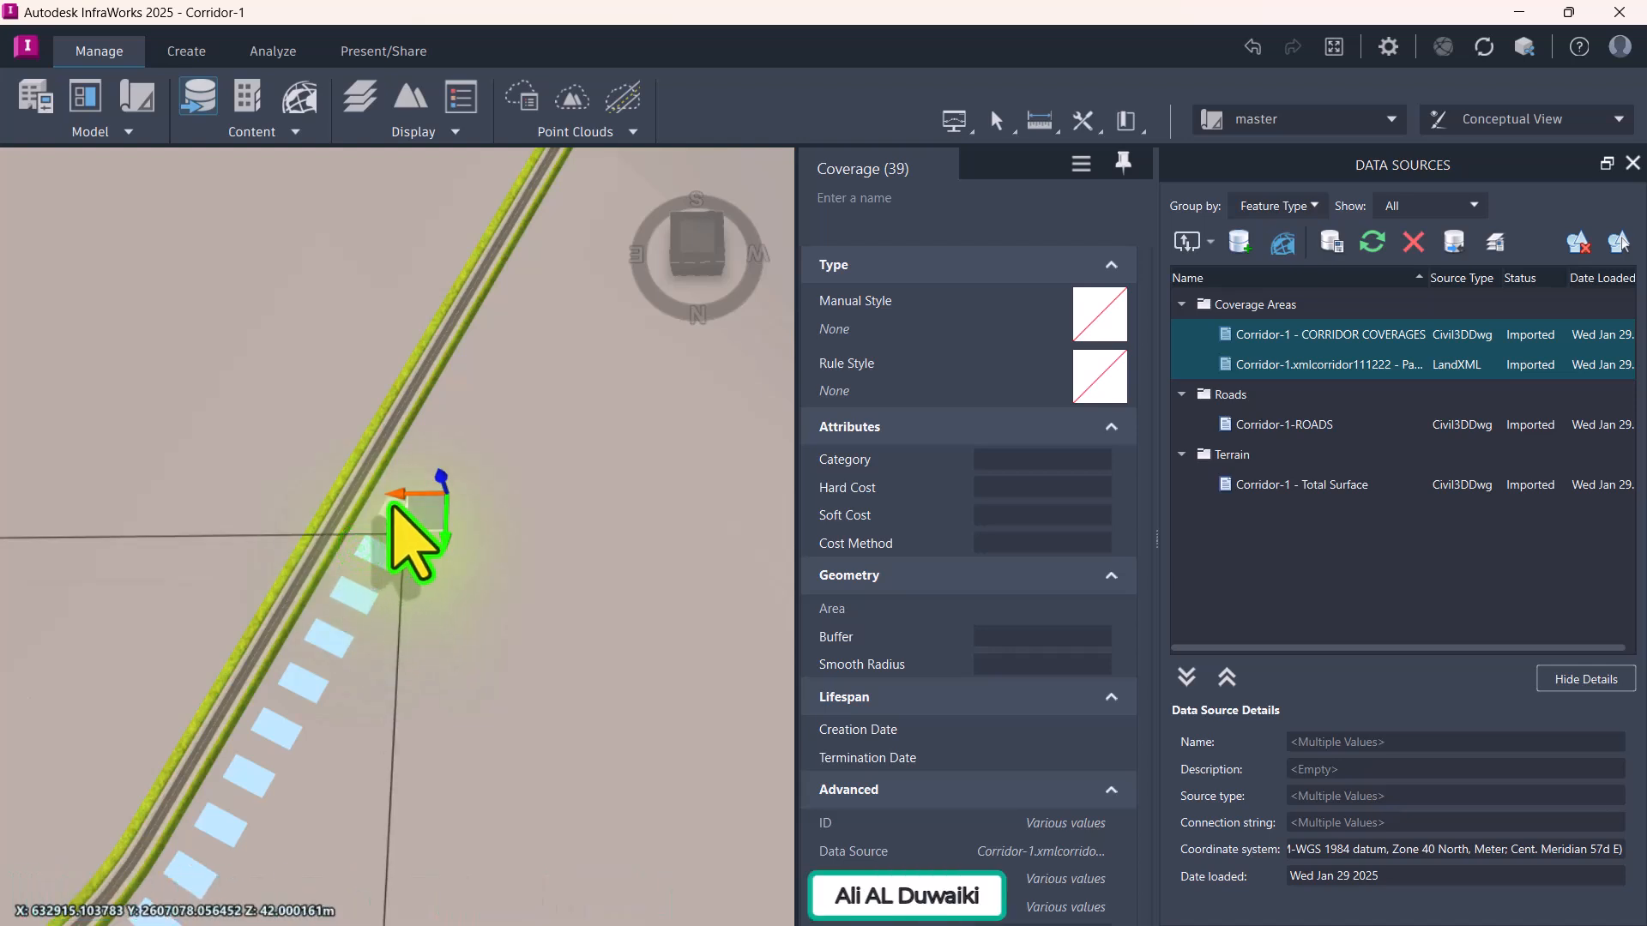
left_click(410, 469, "ctrl")
left_click(415, 464, "ctrl")
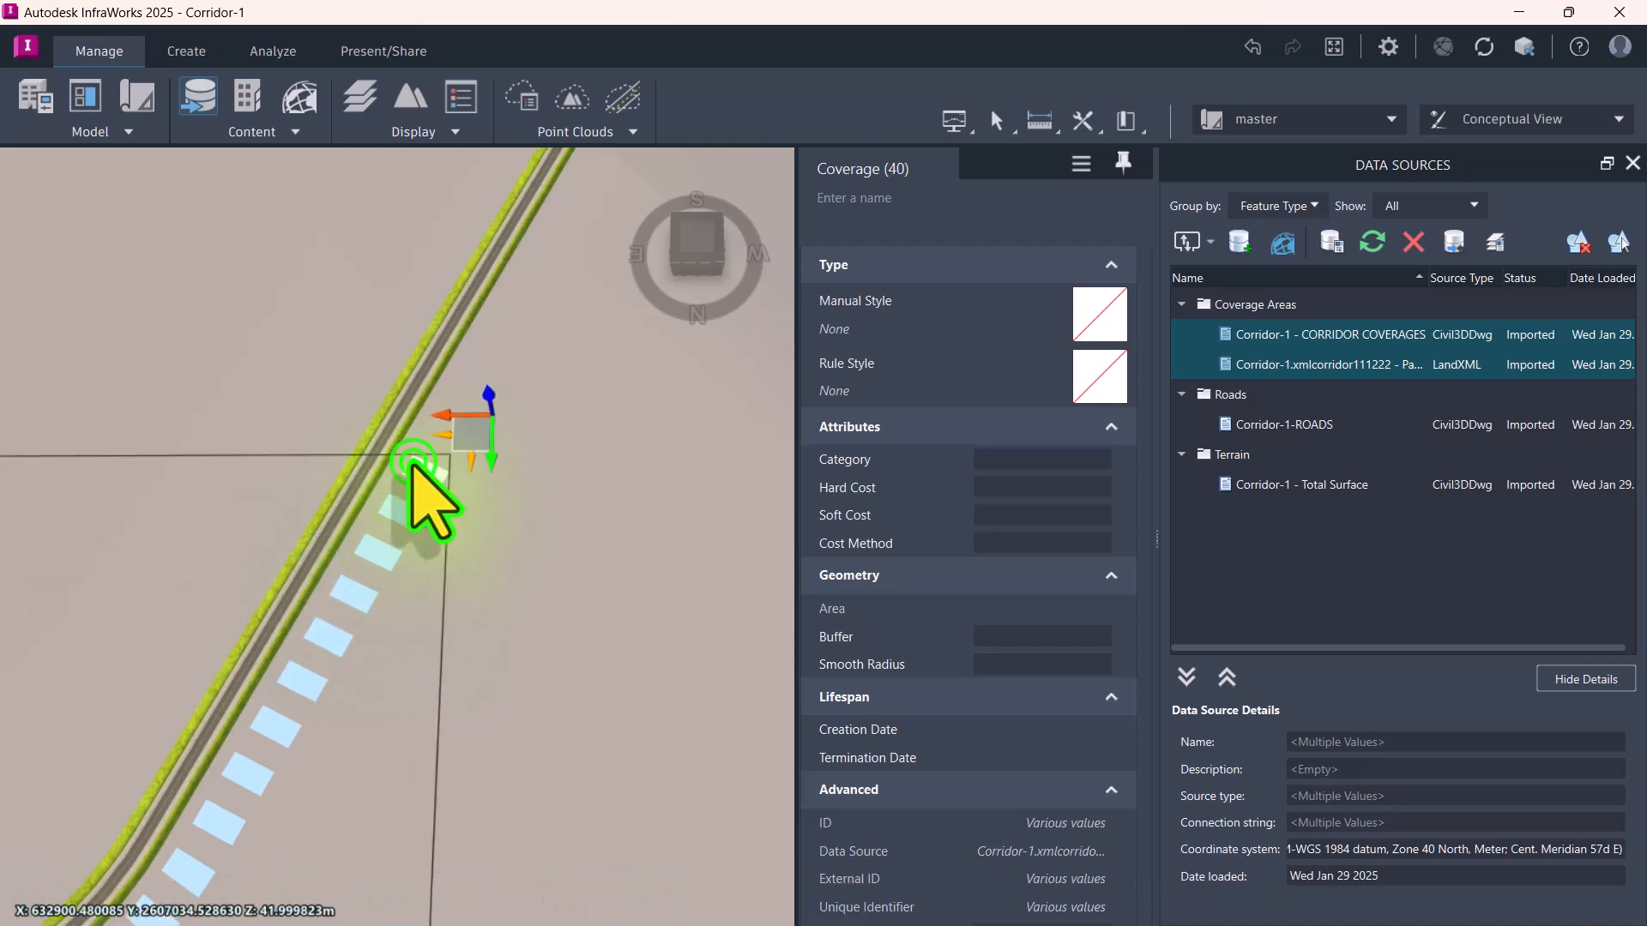
left_click(436, 433, "ctrl")
Step: Add the last eight parcel coverages up to the far end of the road to the selection
scroll(433, 579, "down", 2)
scroll(433, 579, "down", 1)
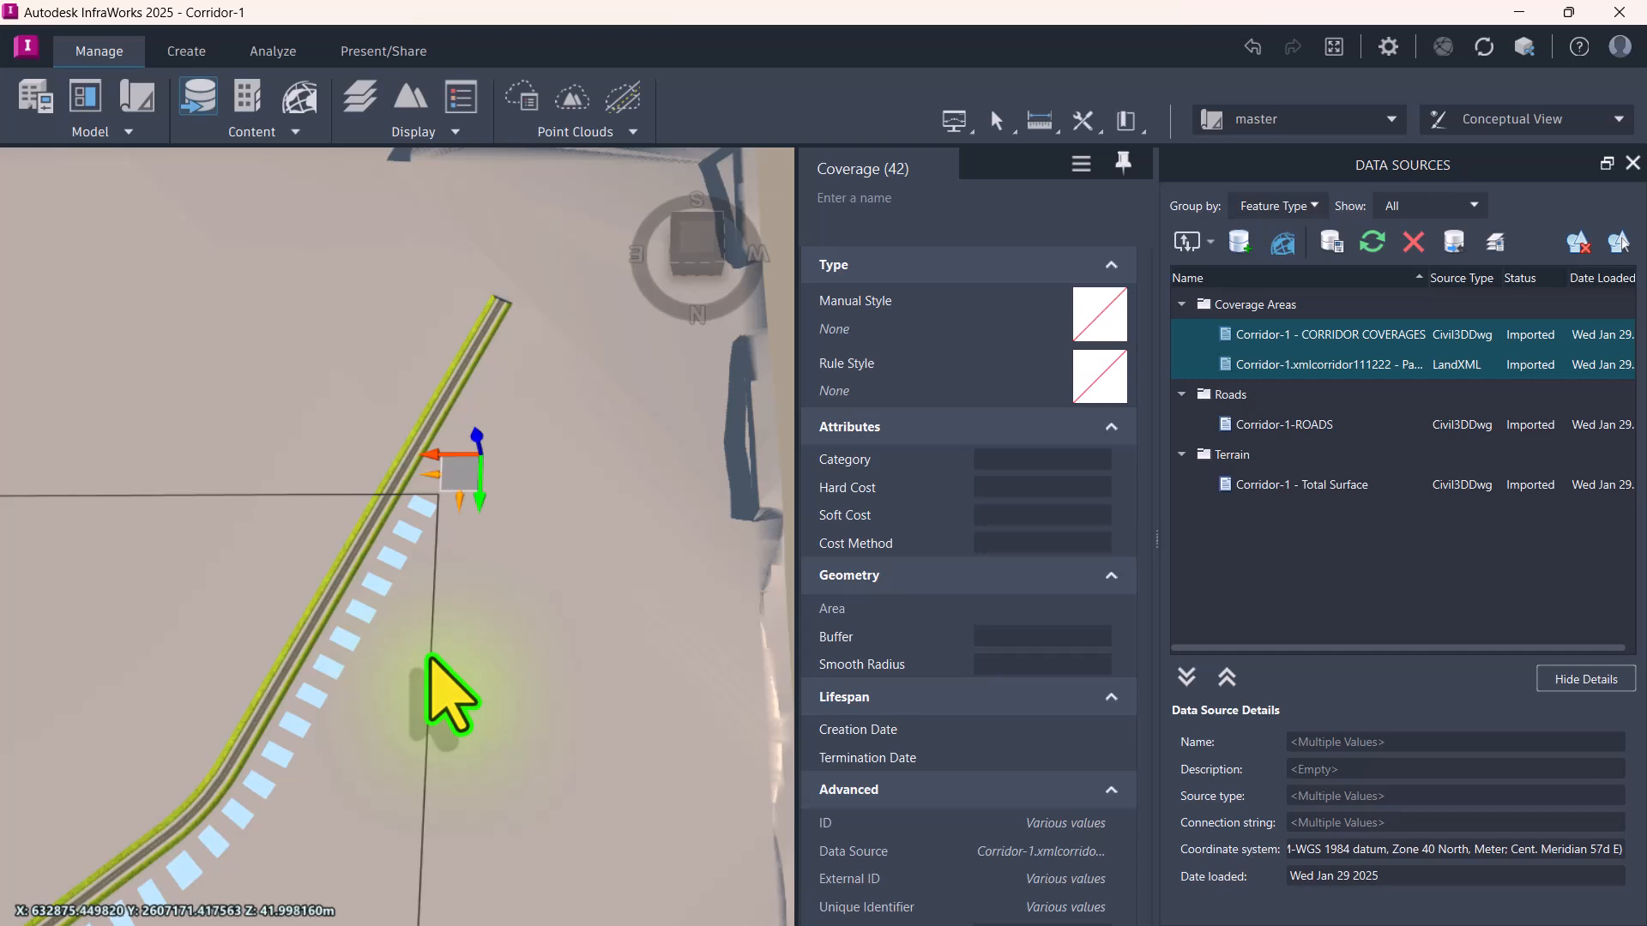
scroll(503, 449, "up", 1)
scroll(509, 446, "up", 1)
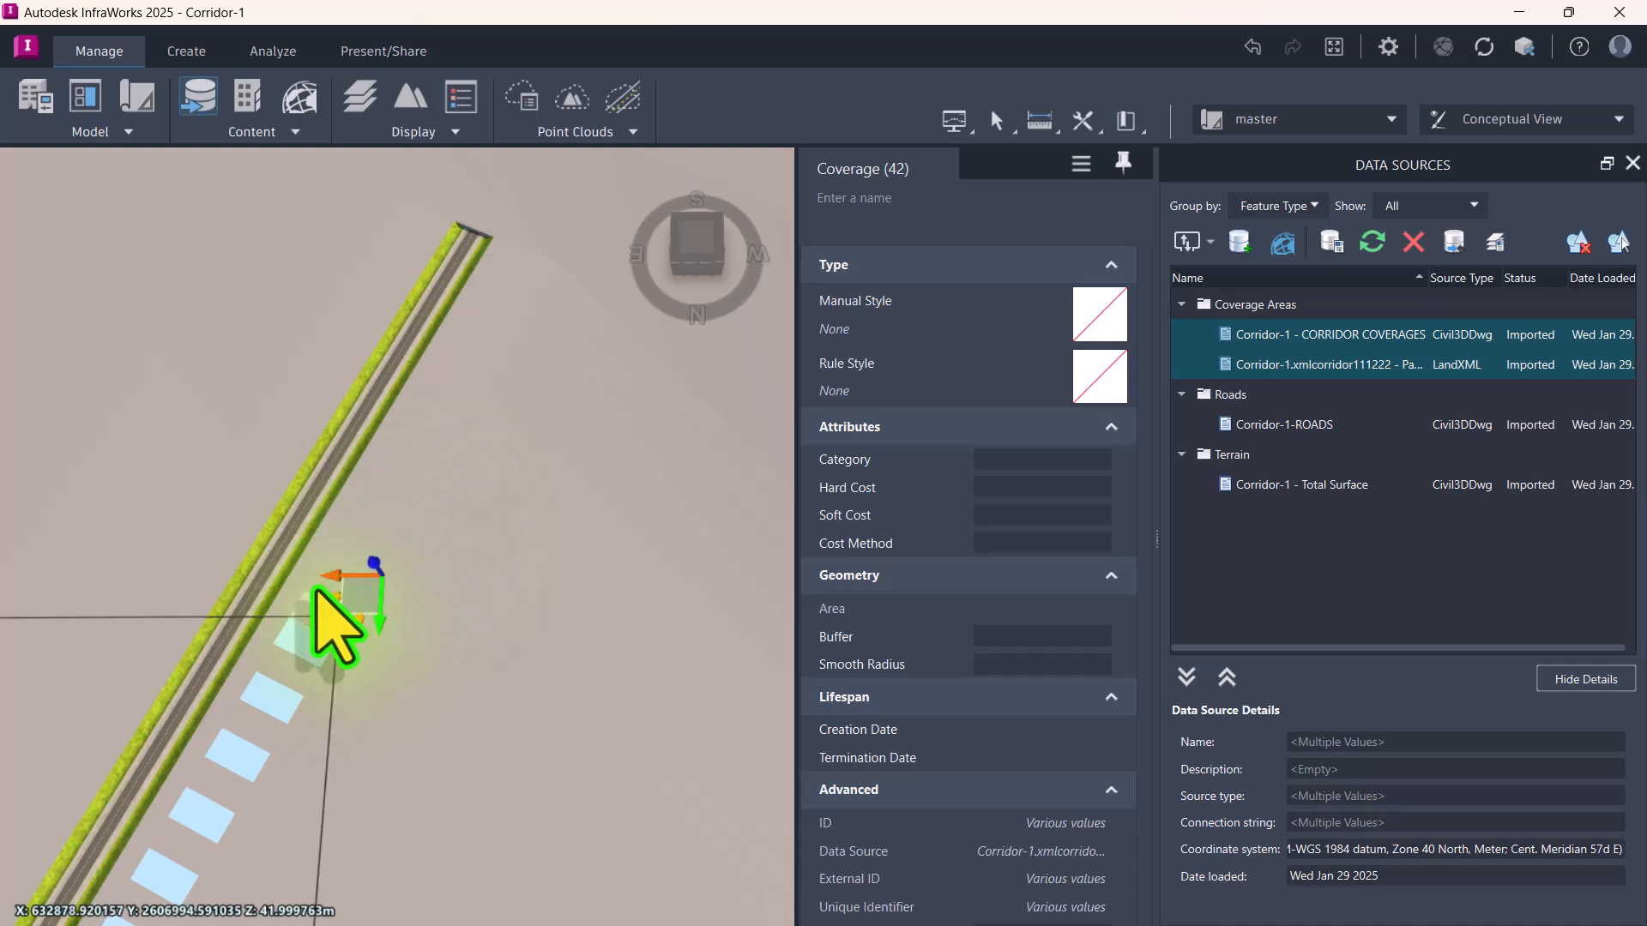
left_click(319, 596)
left_click(360, 546)
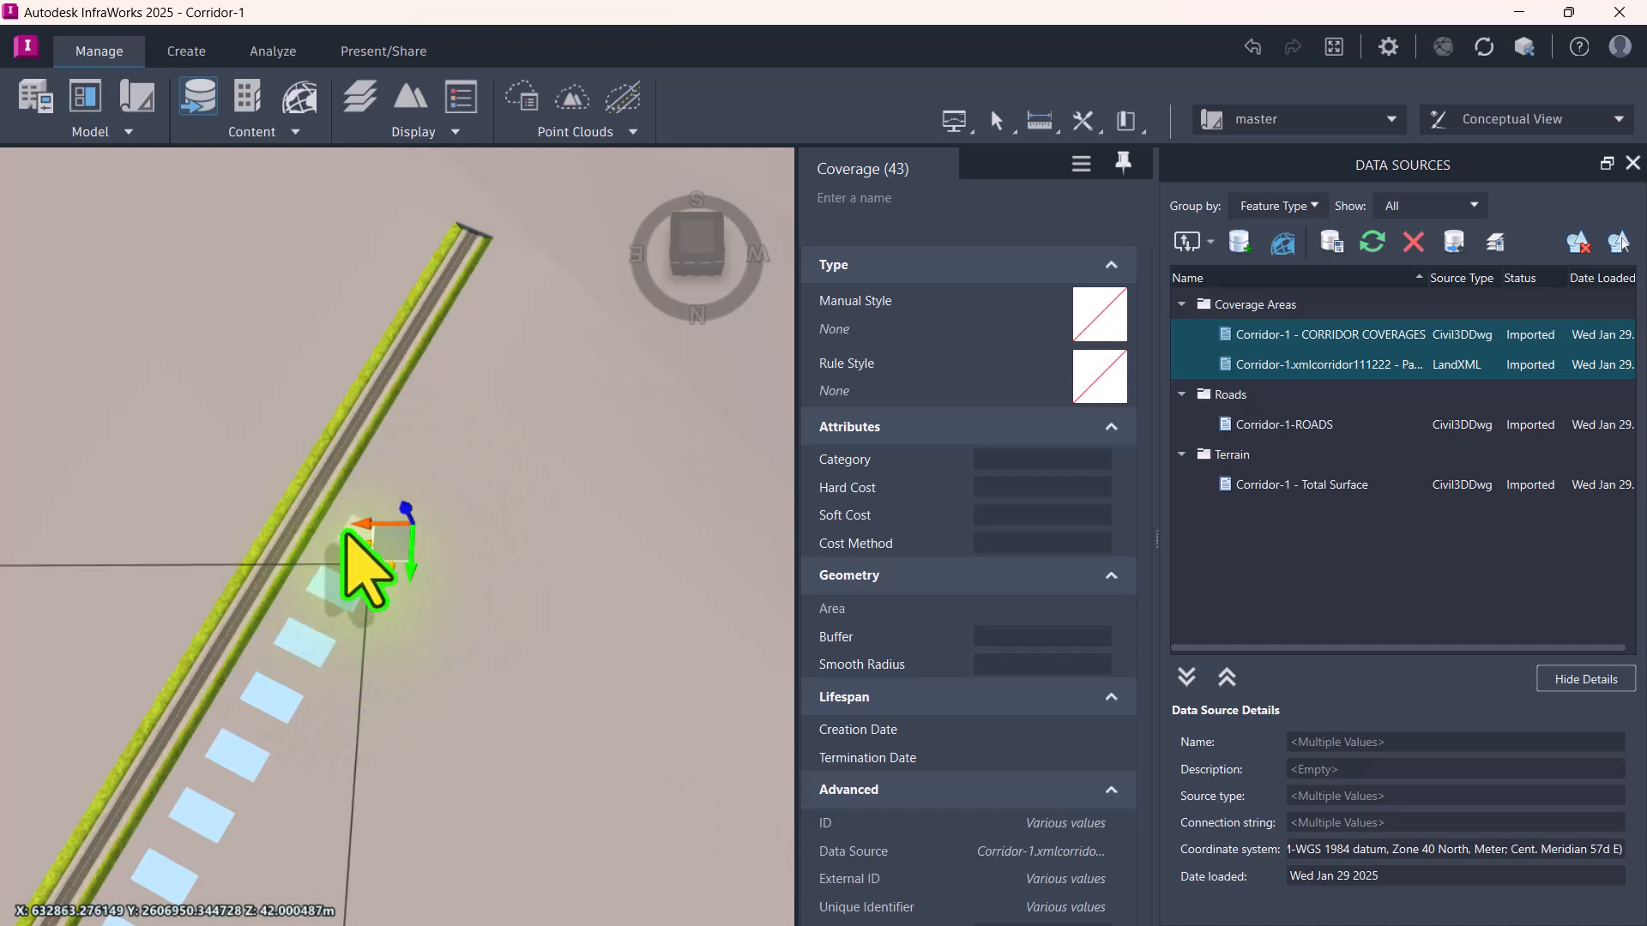
left_click(377, 485)
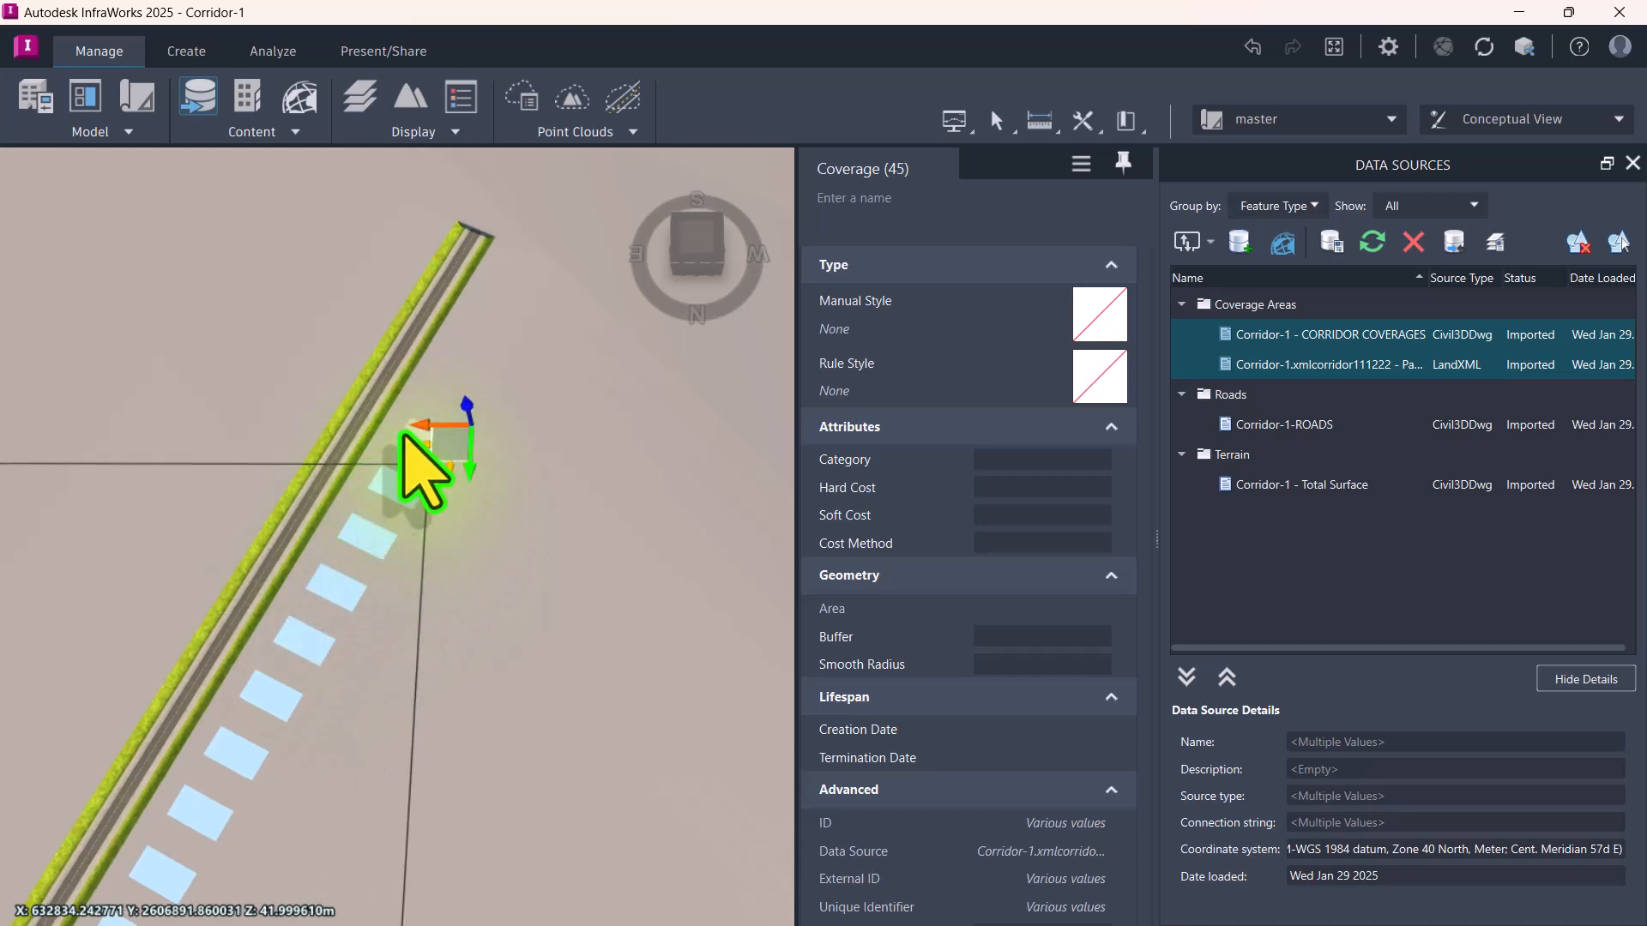
left_click(426, 446)
left_click(436, 391)
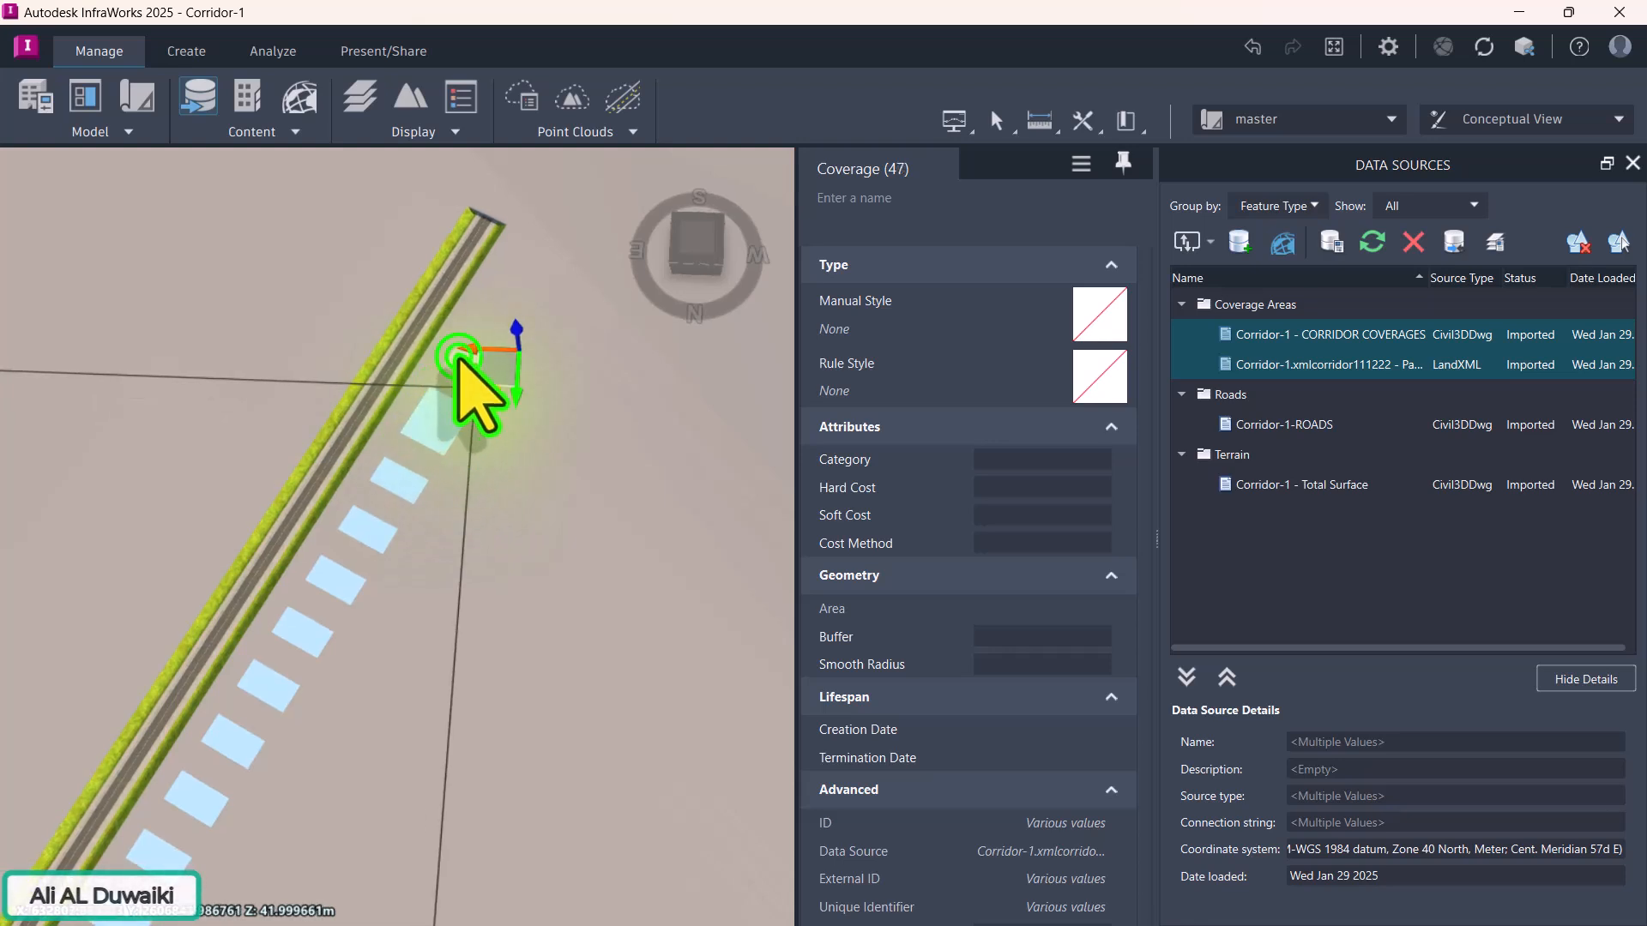
left_click(451, 365)
left_click(484, 313)
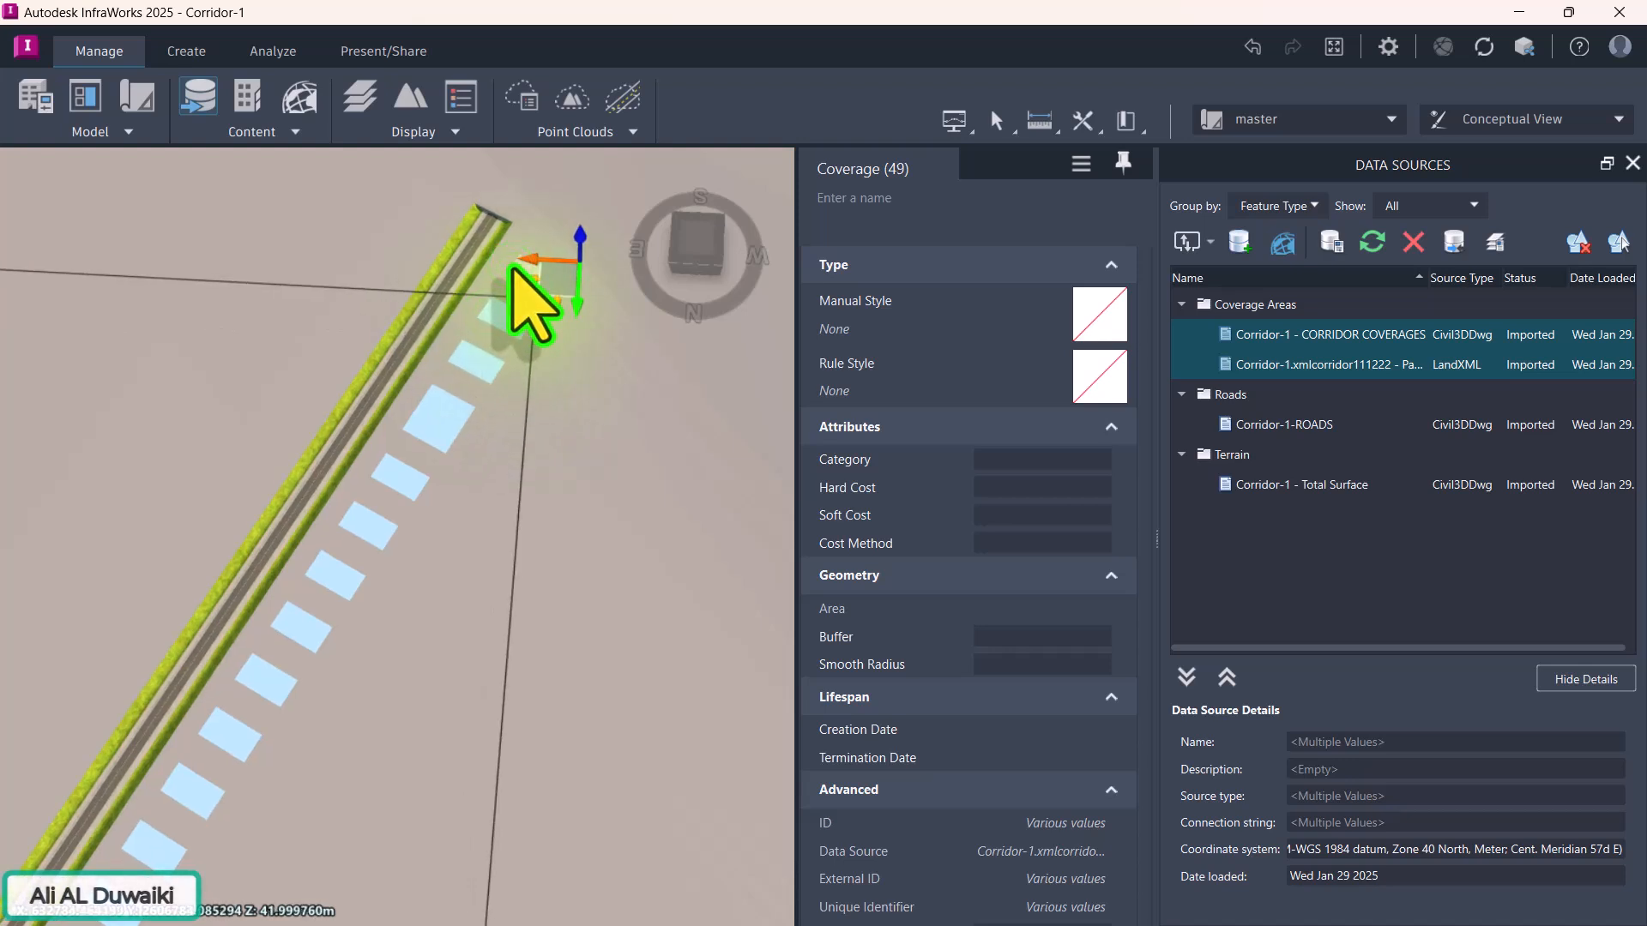
left_click(513, 270)
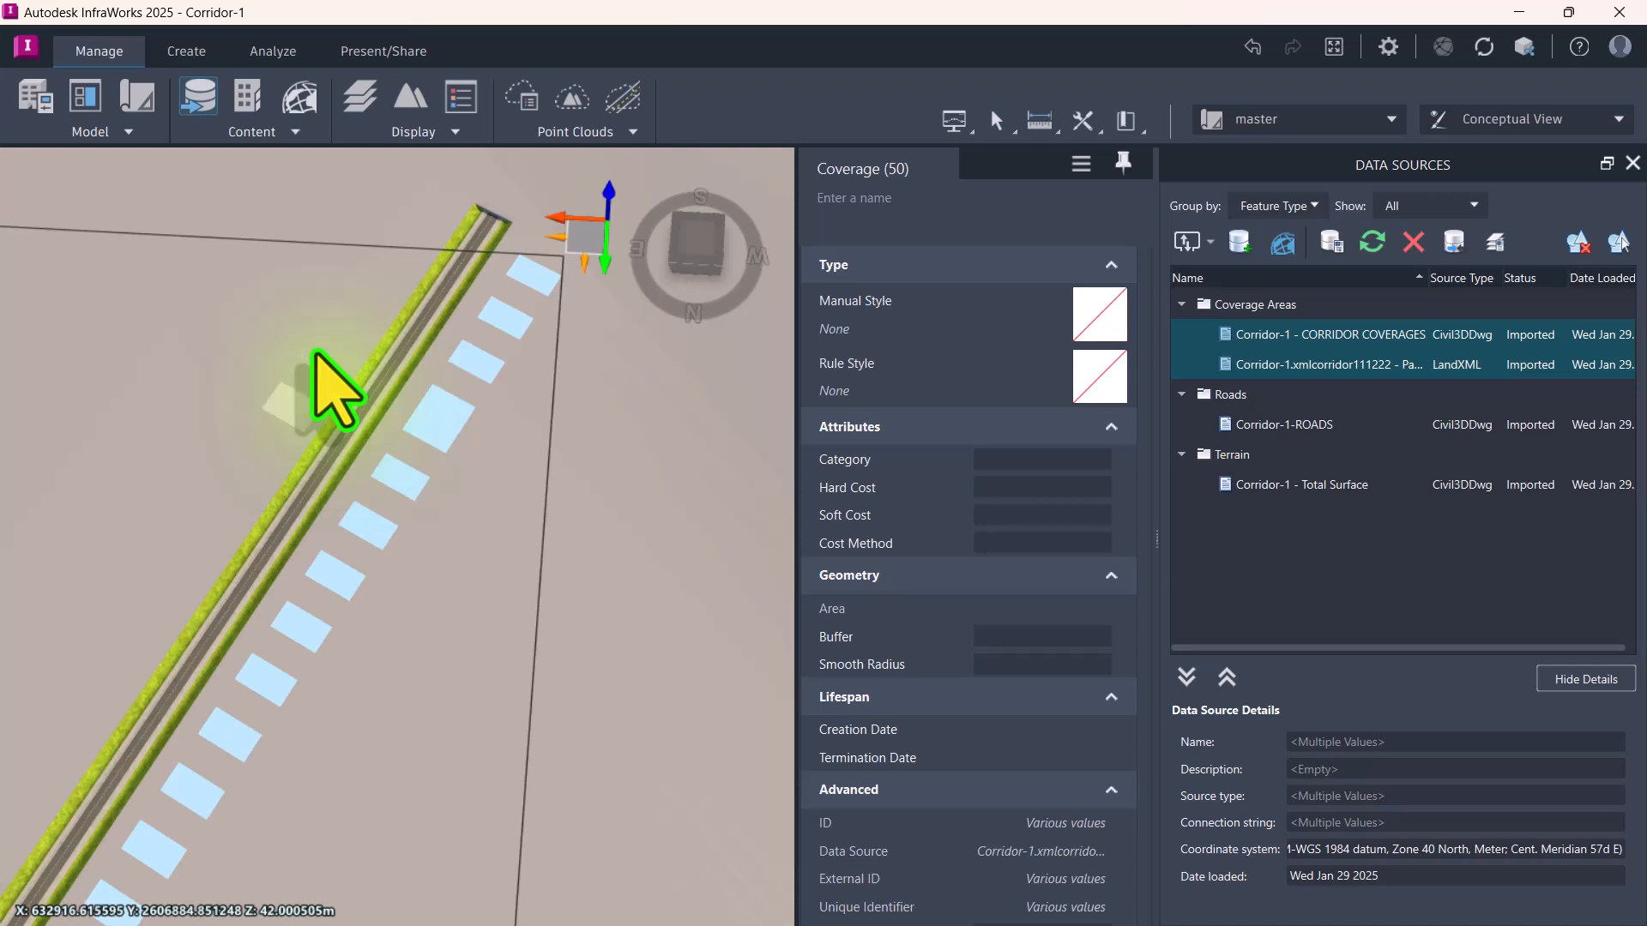
Step: Apply the Coverage/Grass With Gravel Border manual style to the selected parcel coverages, check the whole row, and clear the selection
left_click(1103, 318)
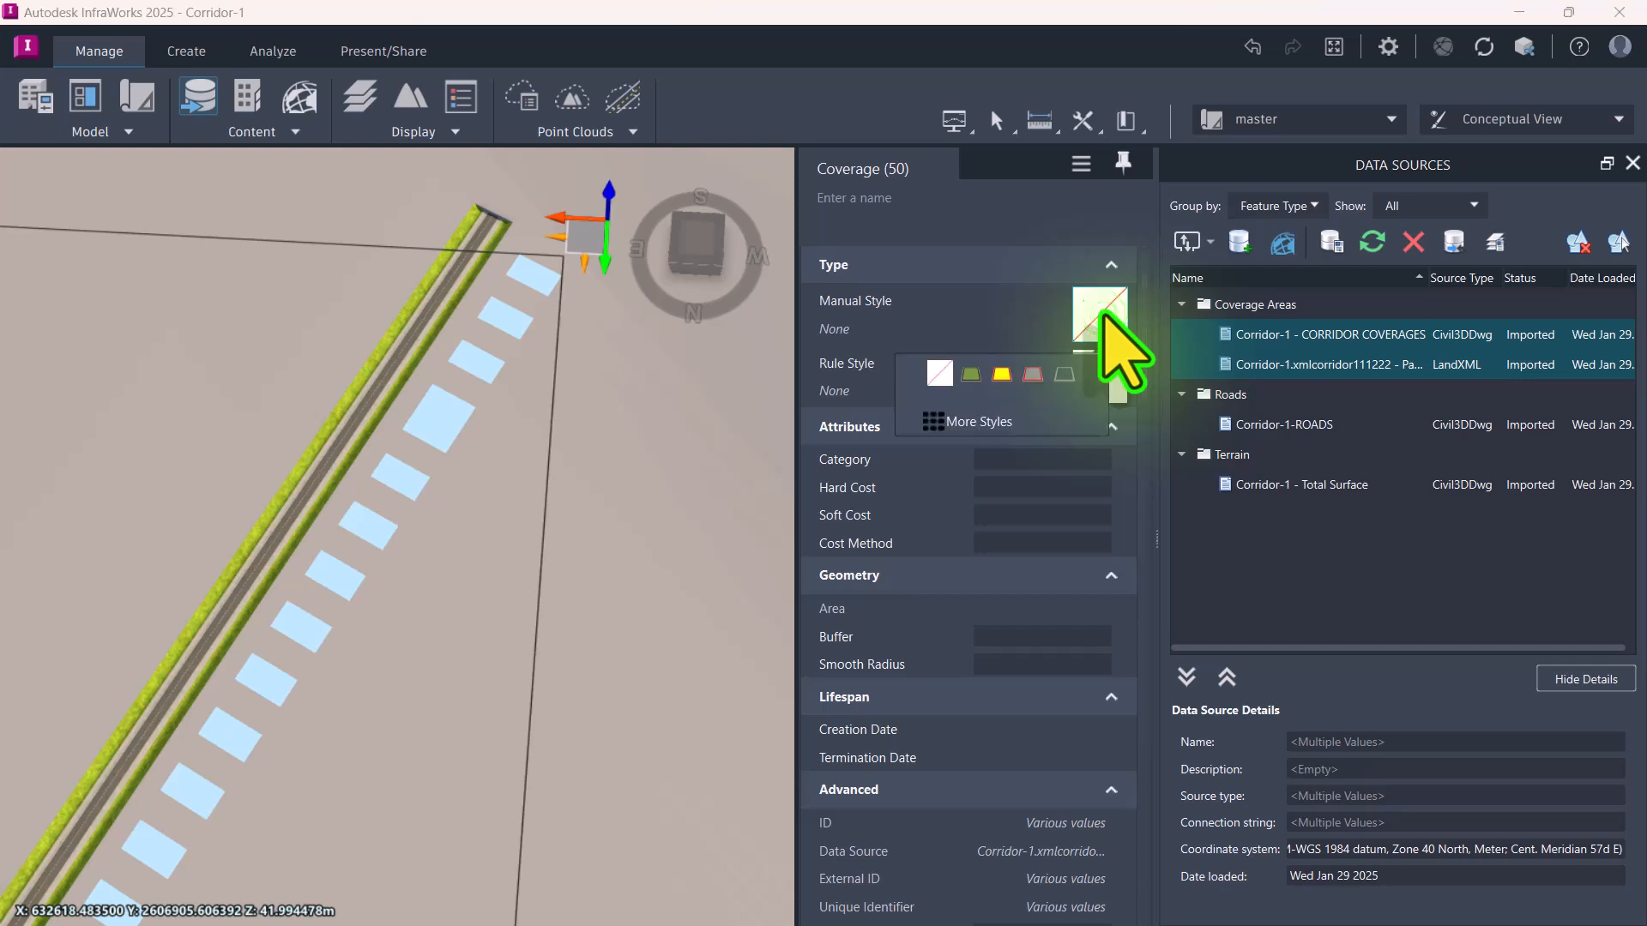
left_click(966, 371)
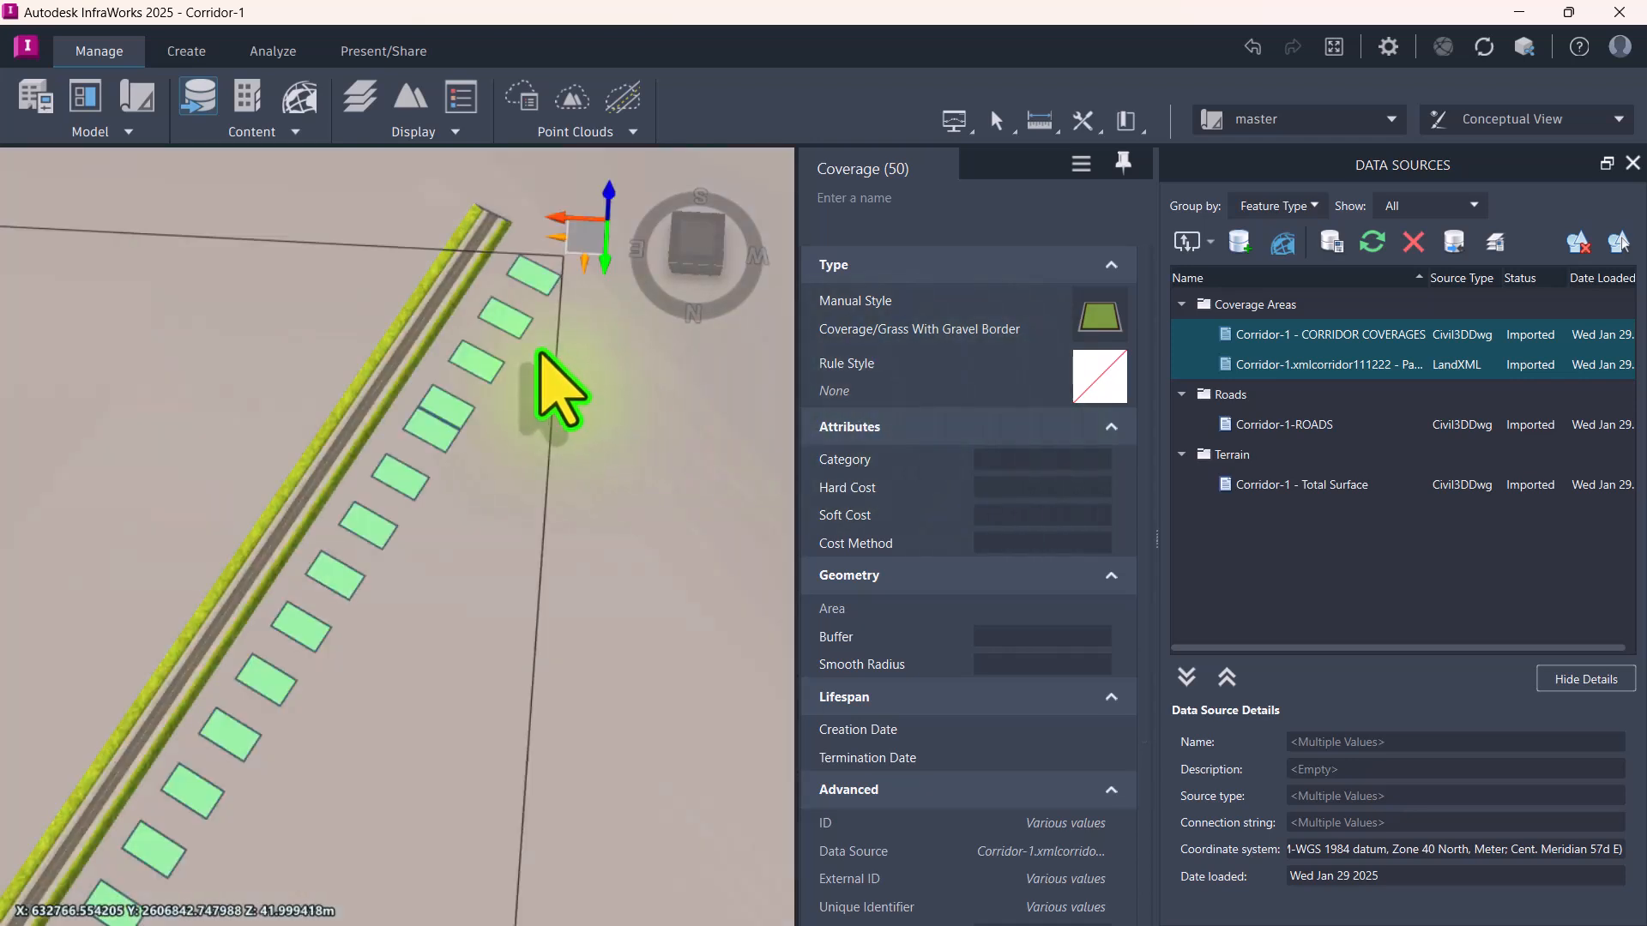
scroll(554, 391, "up", 5)
scroll(541, 351, "down", 3)
middle_click_drag(433, 441, 549, 417)
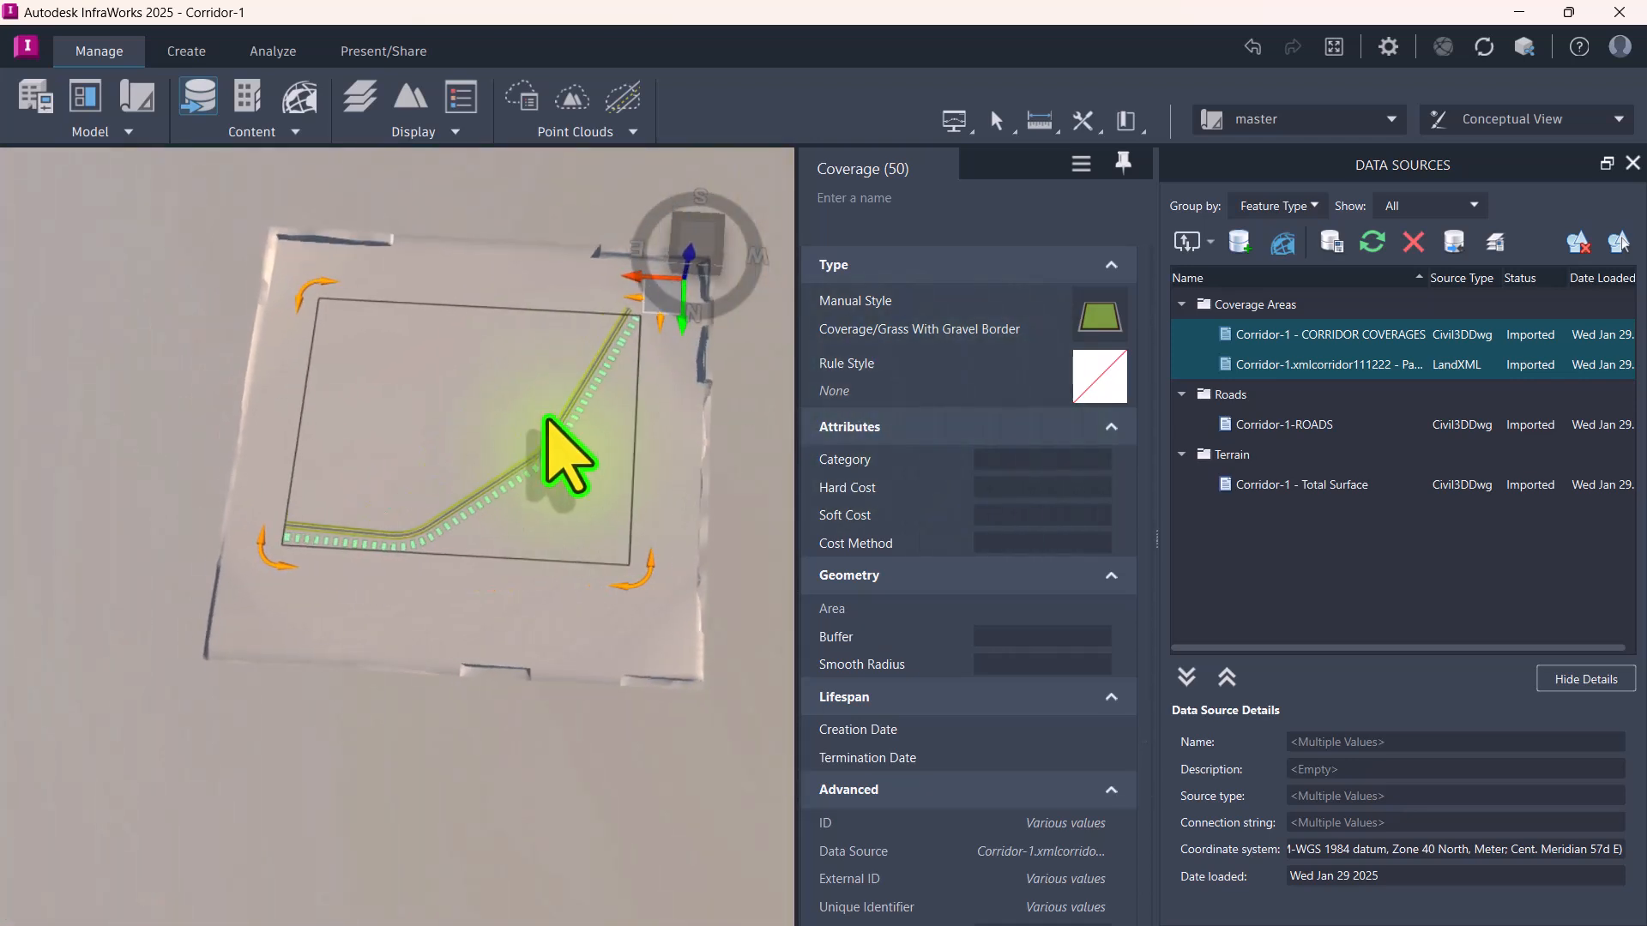
scroll(552, 433, "up", 4)
scroll(600, 429, "down", 5)
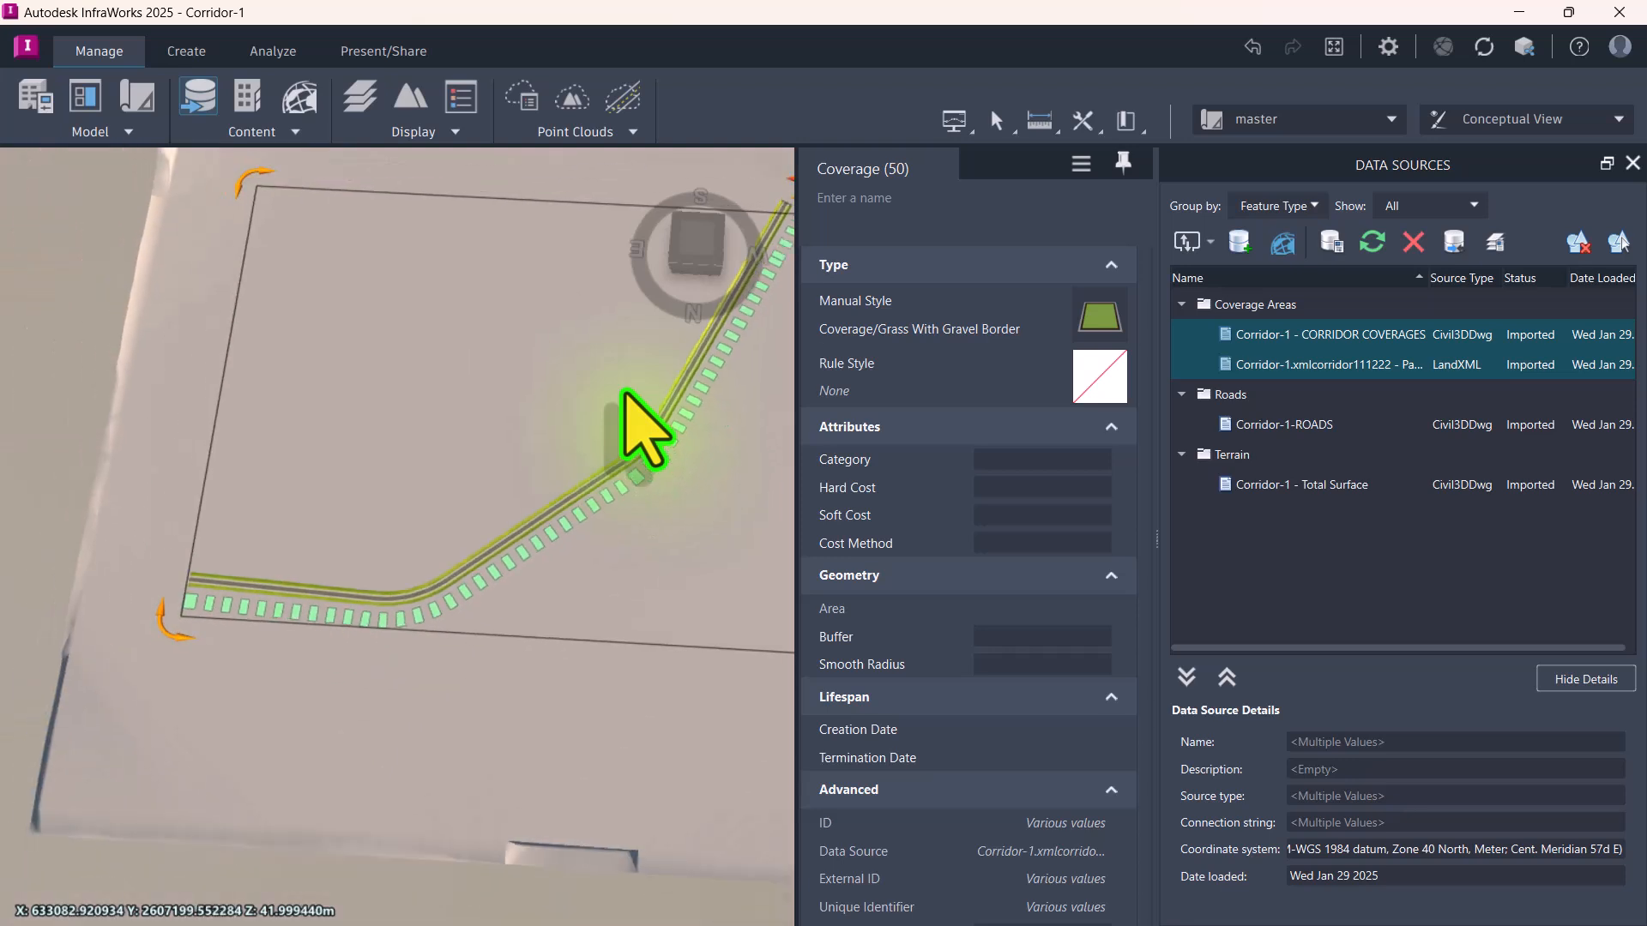
scroll(766, 424, "up", 2)
left_click(746, 532)
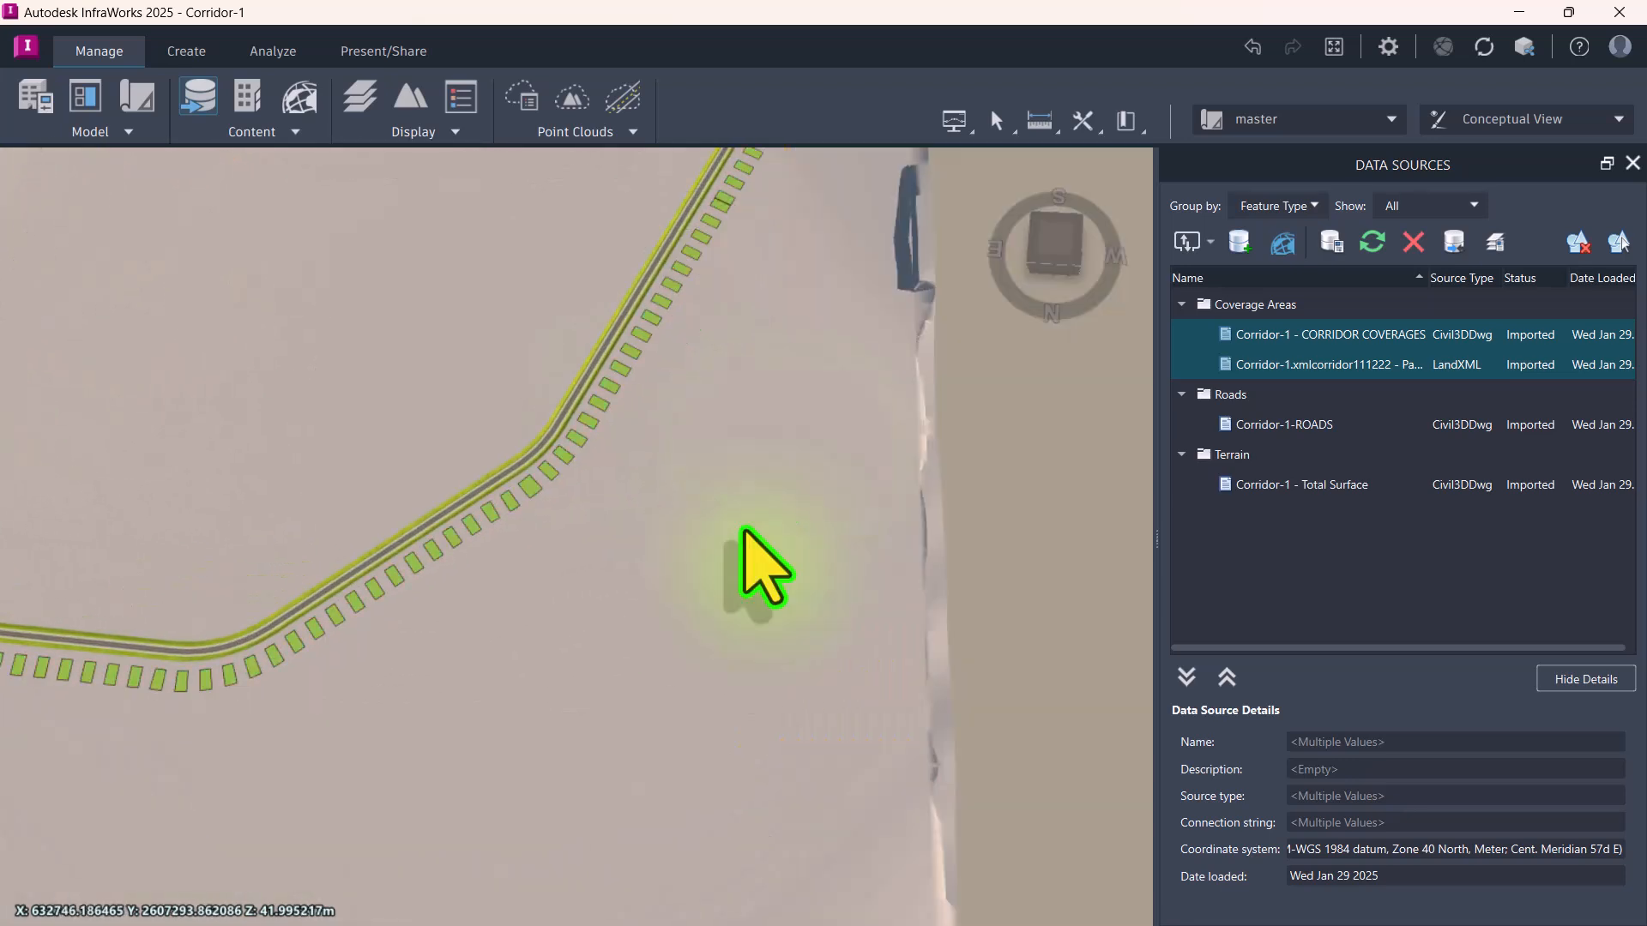
Step: Select the first nine unstyled parcel coverages along the first straight section on the road's opposite side, starting at the road's end
scroll(715, 703, "down", 4)
scroll(397, 699, "up", 6)
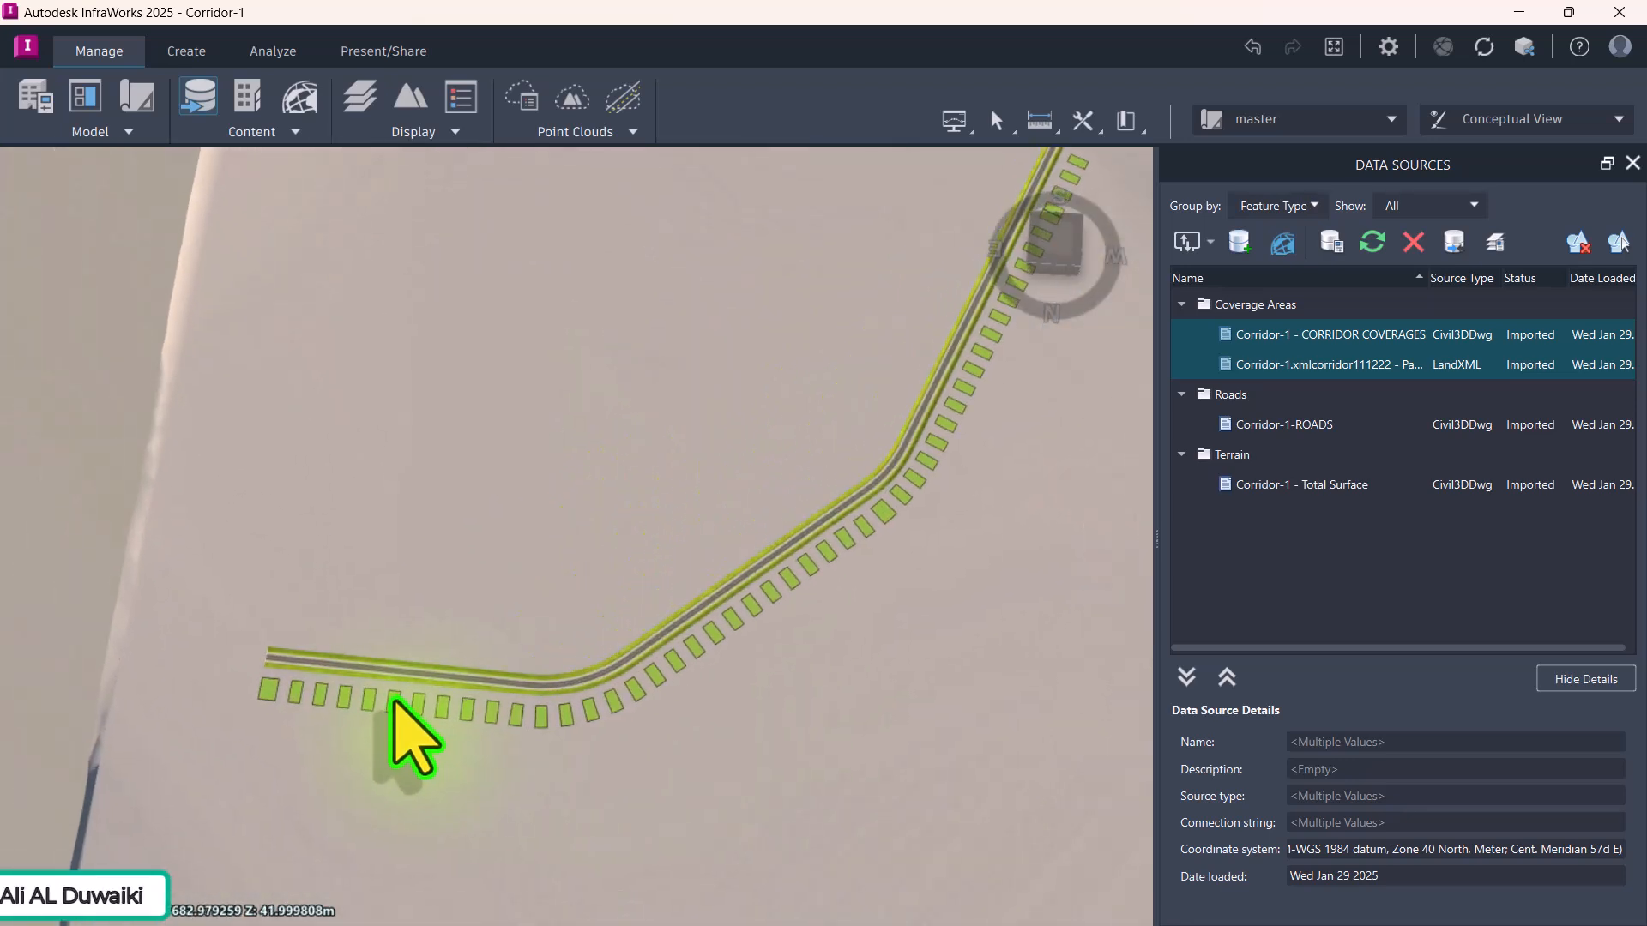
scroll(394, 700, "up", 5)
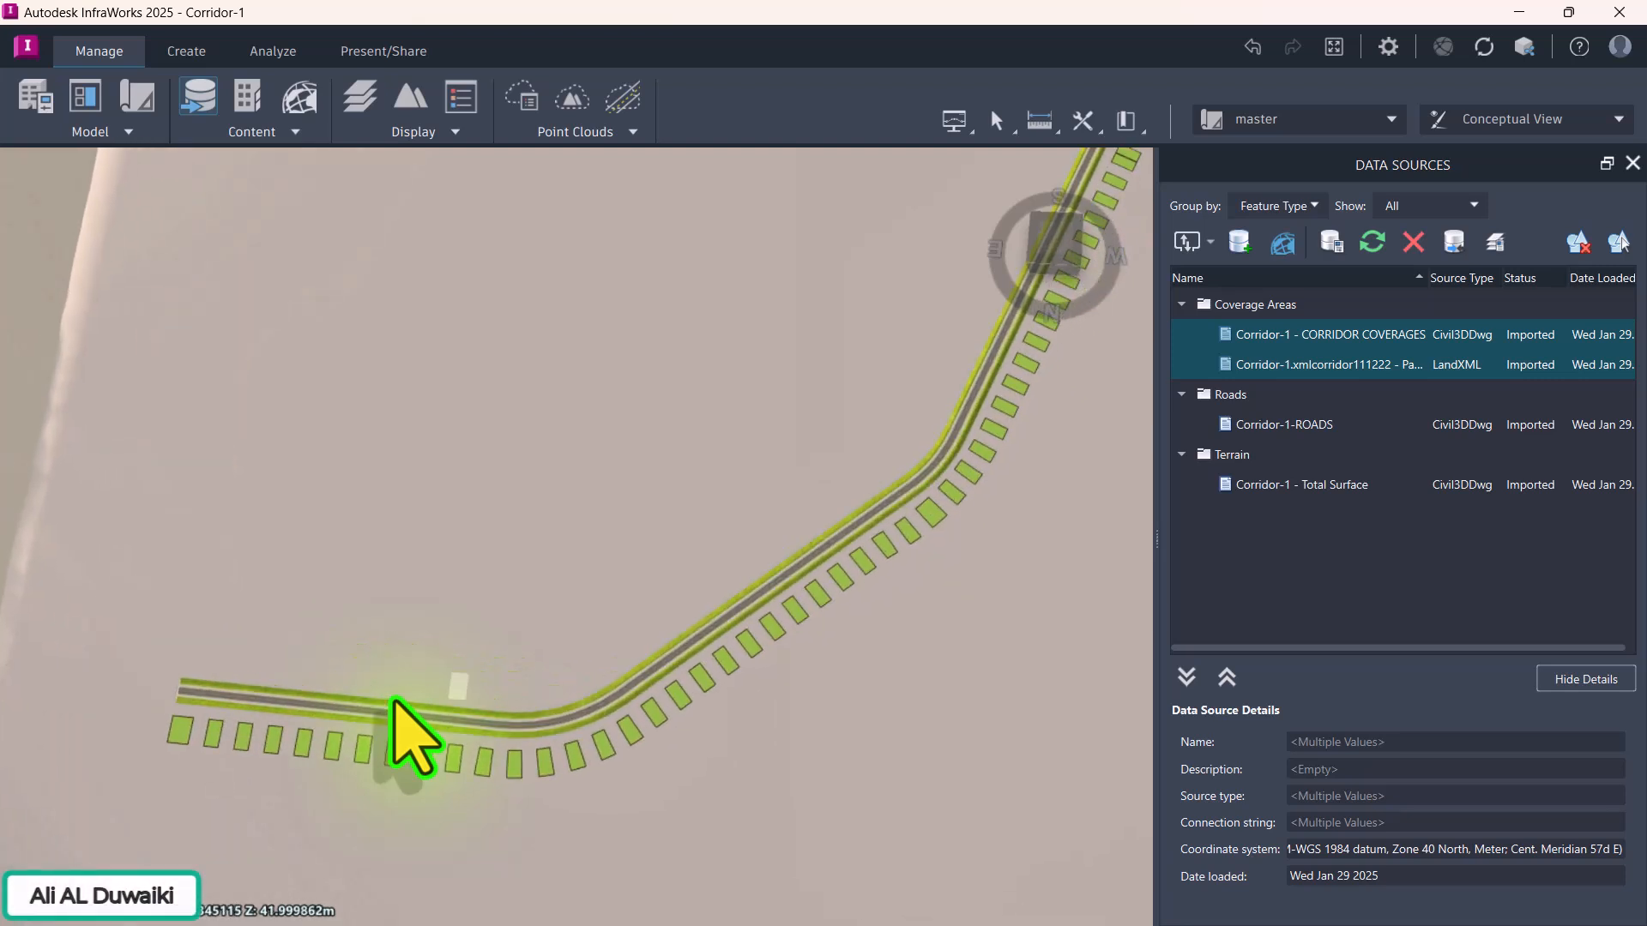
scroll(199, 678, "down", 2)
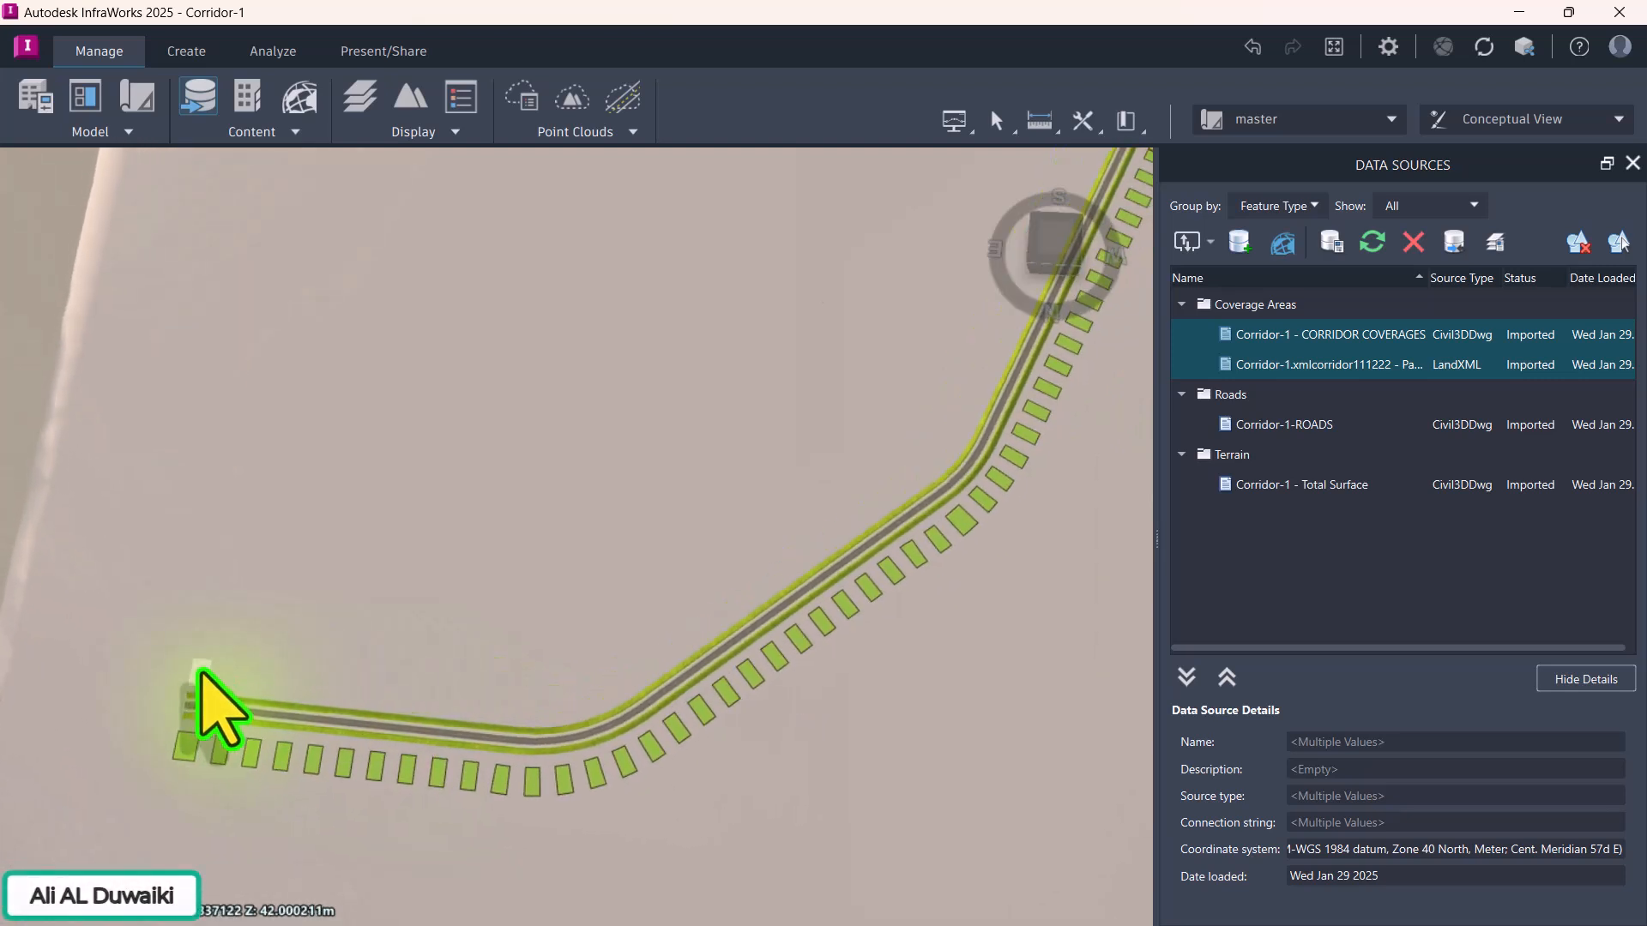
left_click(203, 674)
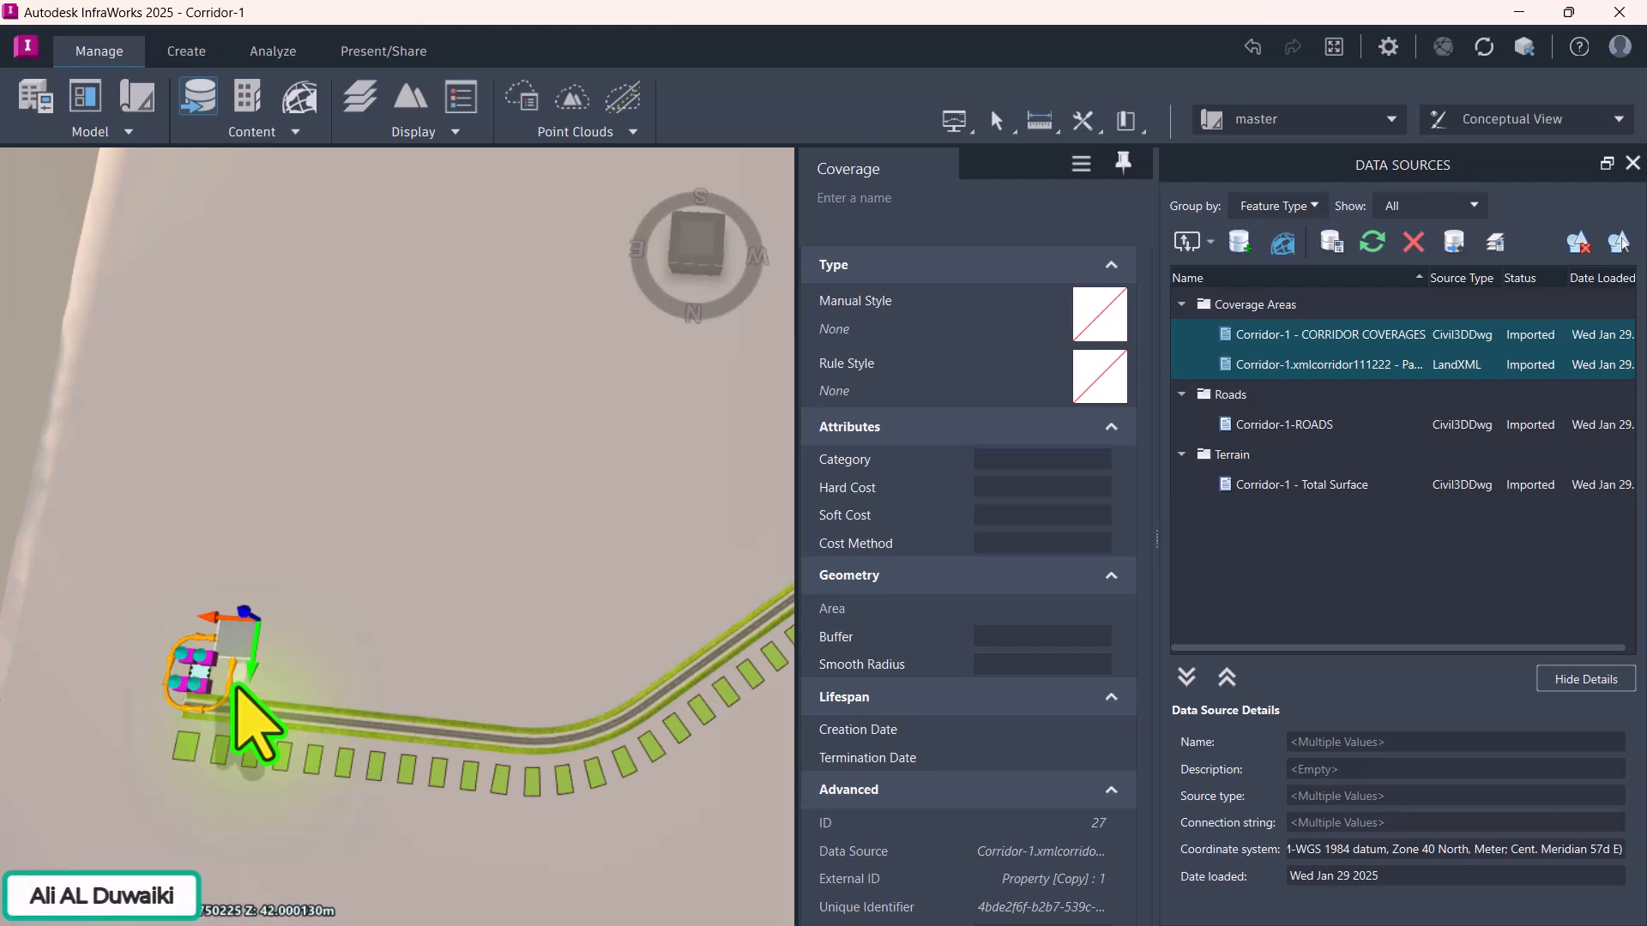
left_click(235, 685, "ctrl")
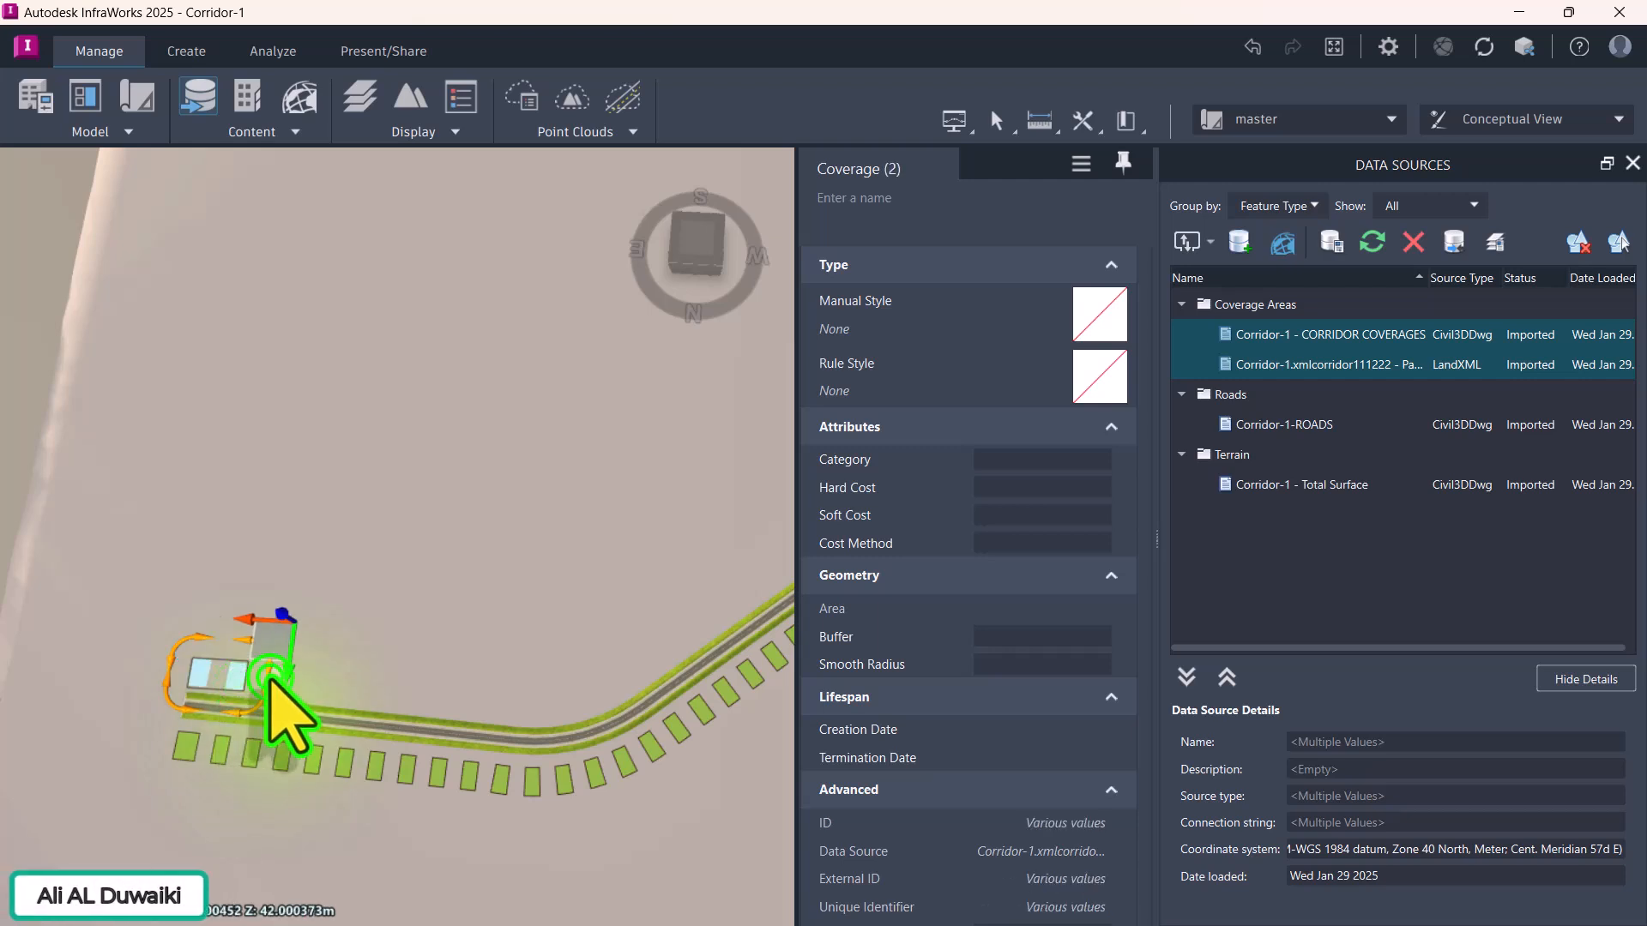
left_click(273, 683, "ctrl")
left_click(309, 683, "ctrl")
left_click(345, 686, "ctrl")
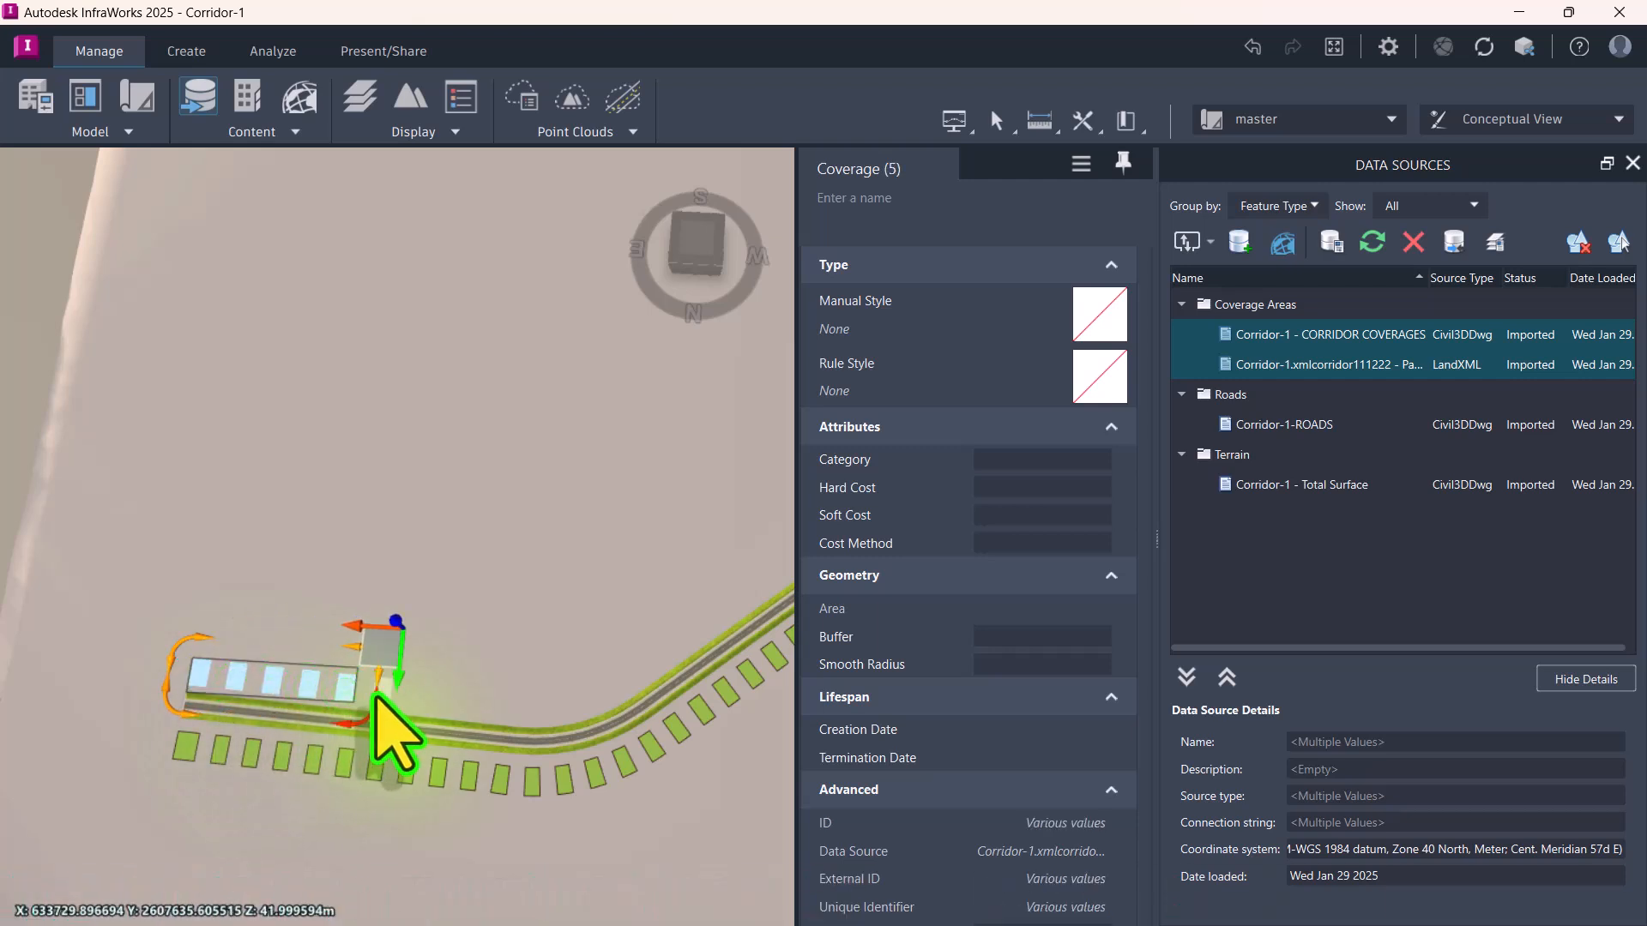
left_click(382, 687, "ctrl")
left_click(419, 691, "ctrl")
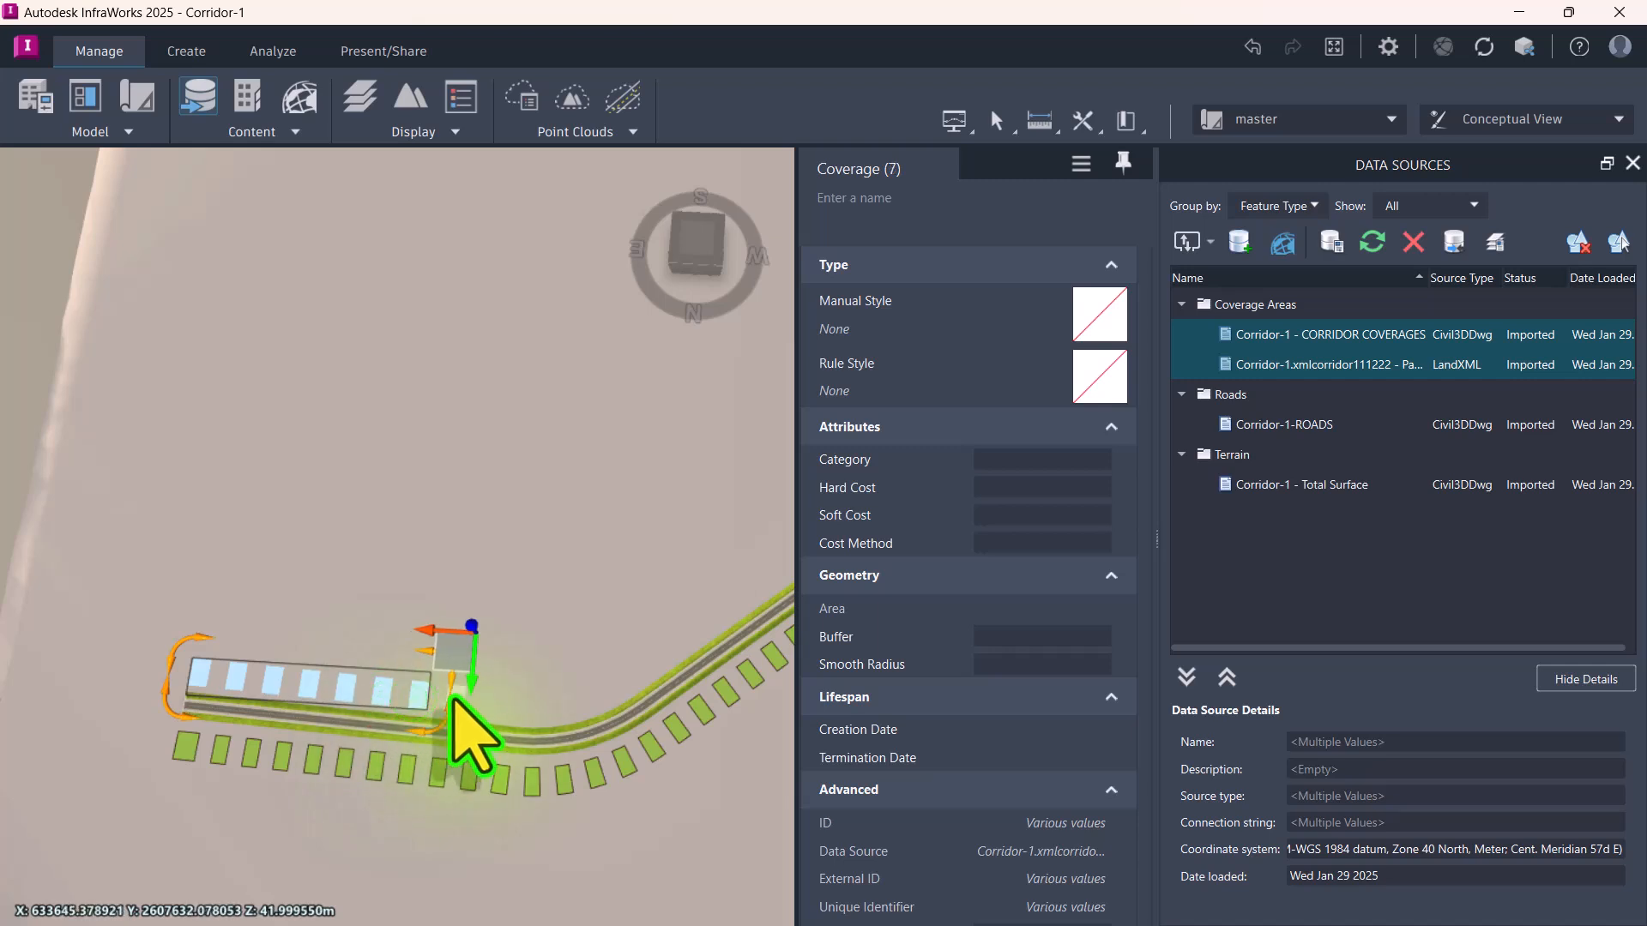
left_click(456, 693, "ctrl")
left_click(495, 699, "ctrl")
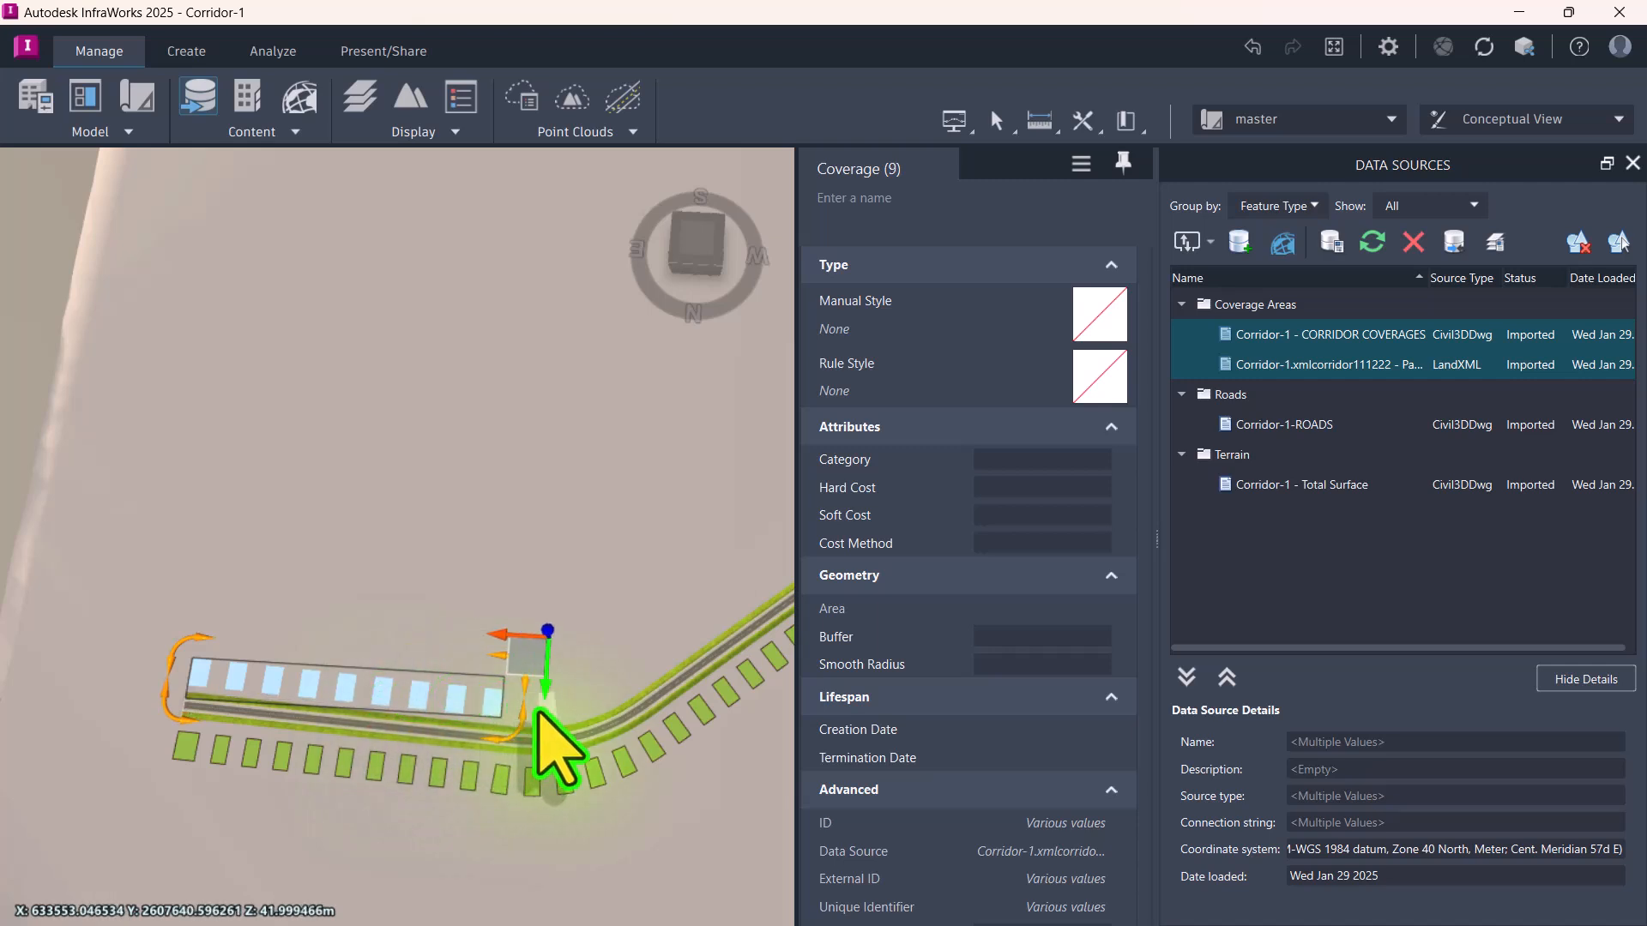
Step: Add the next three unstyled parcel coverages around the first bend, on the road's opposite side, to the selection
left_click(542, 704, "ctrl")
left_click(583, 701, "ctrl")
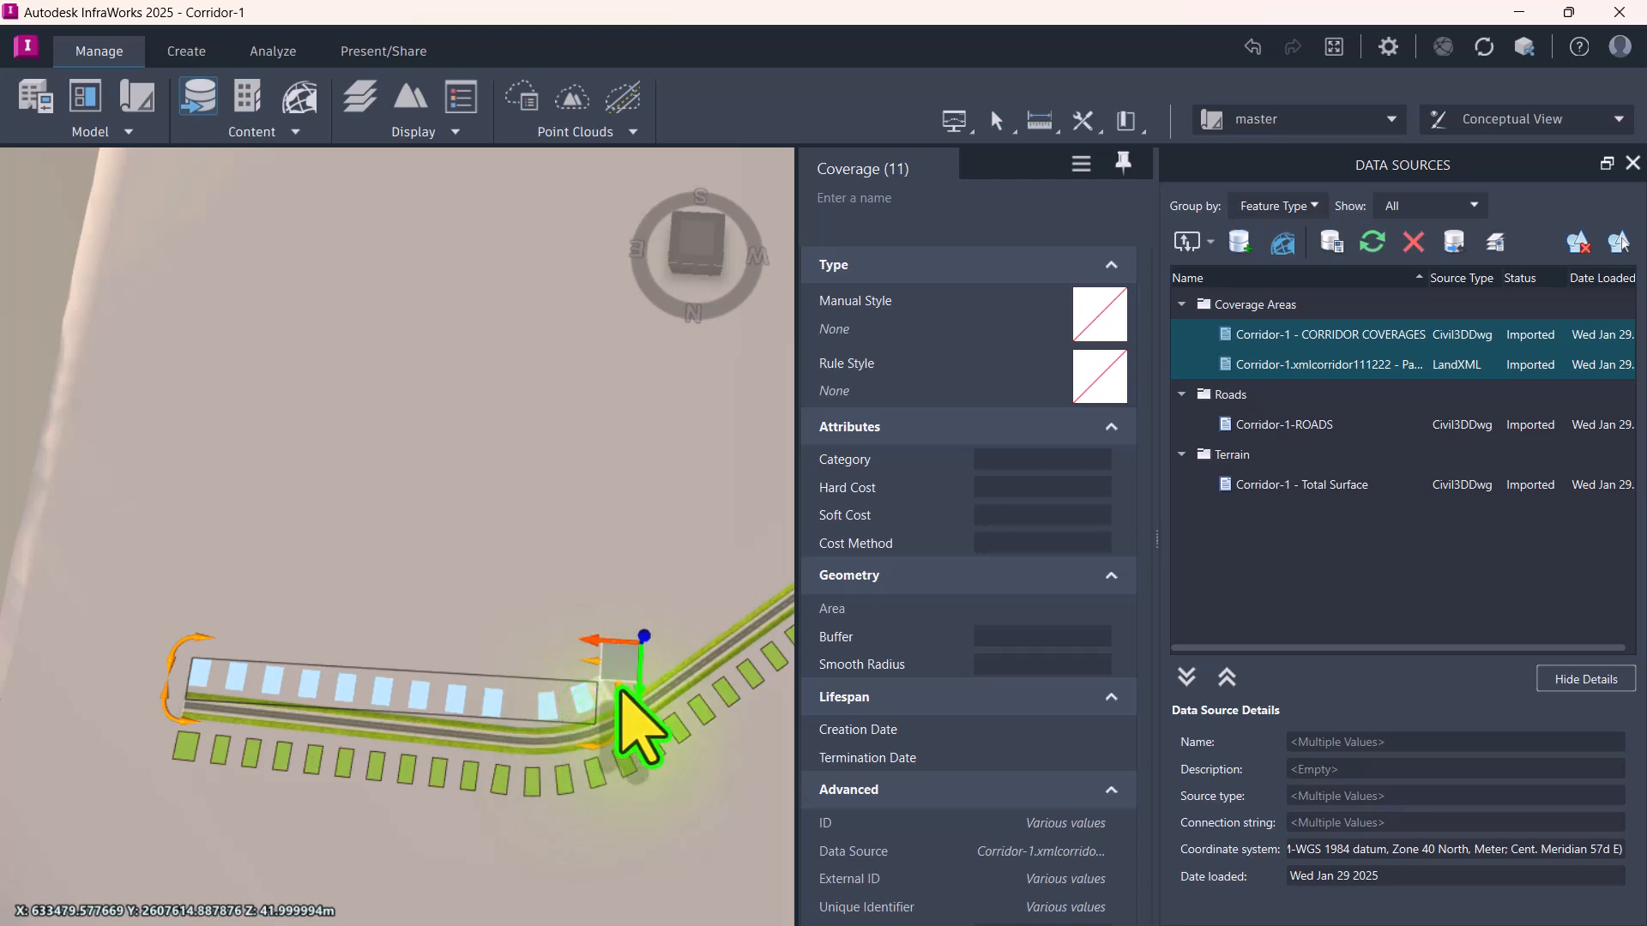
left_click(620, 688, "ctrl")
scroll(619, 689, "down", 5)
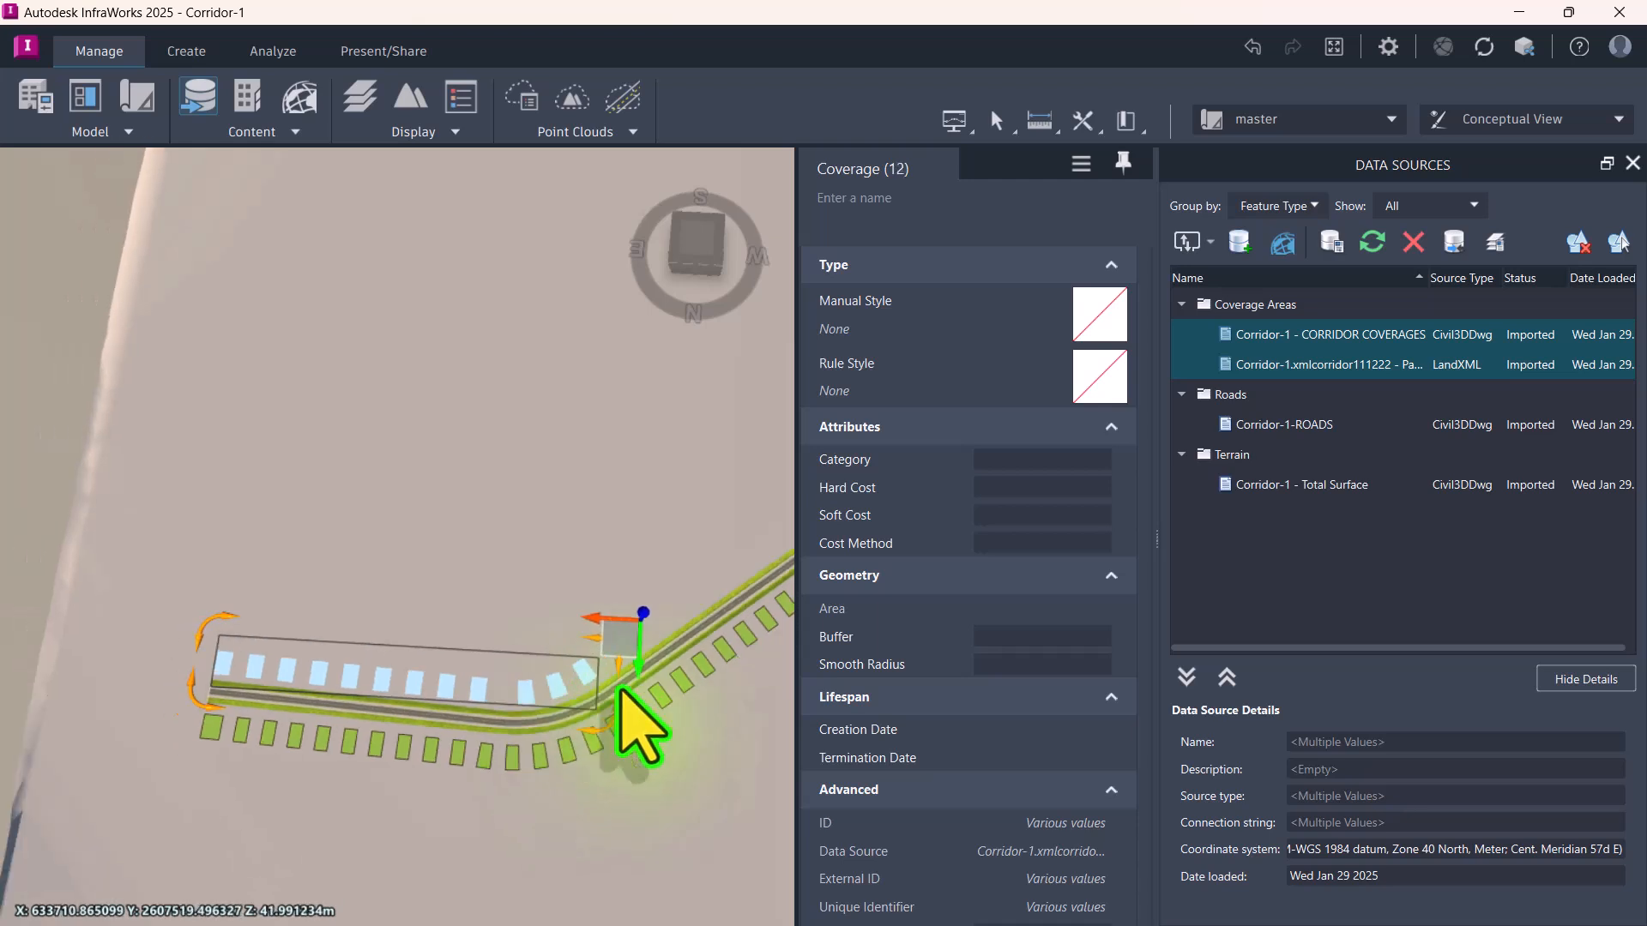
Step: Add eight unstyled parcel coverages on the same side to the selection, working inward from the road's far end
scroll(618, 691, "up", 8)
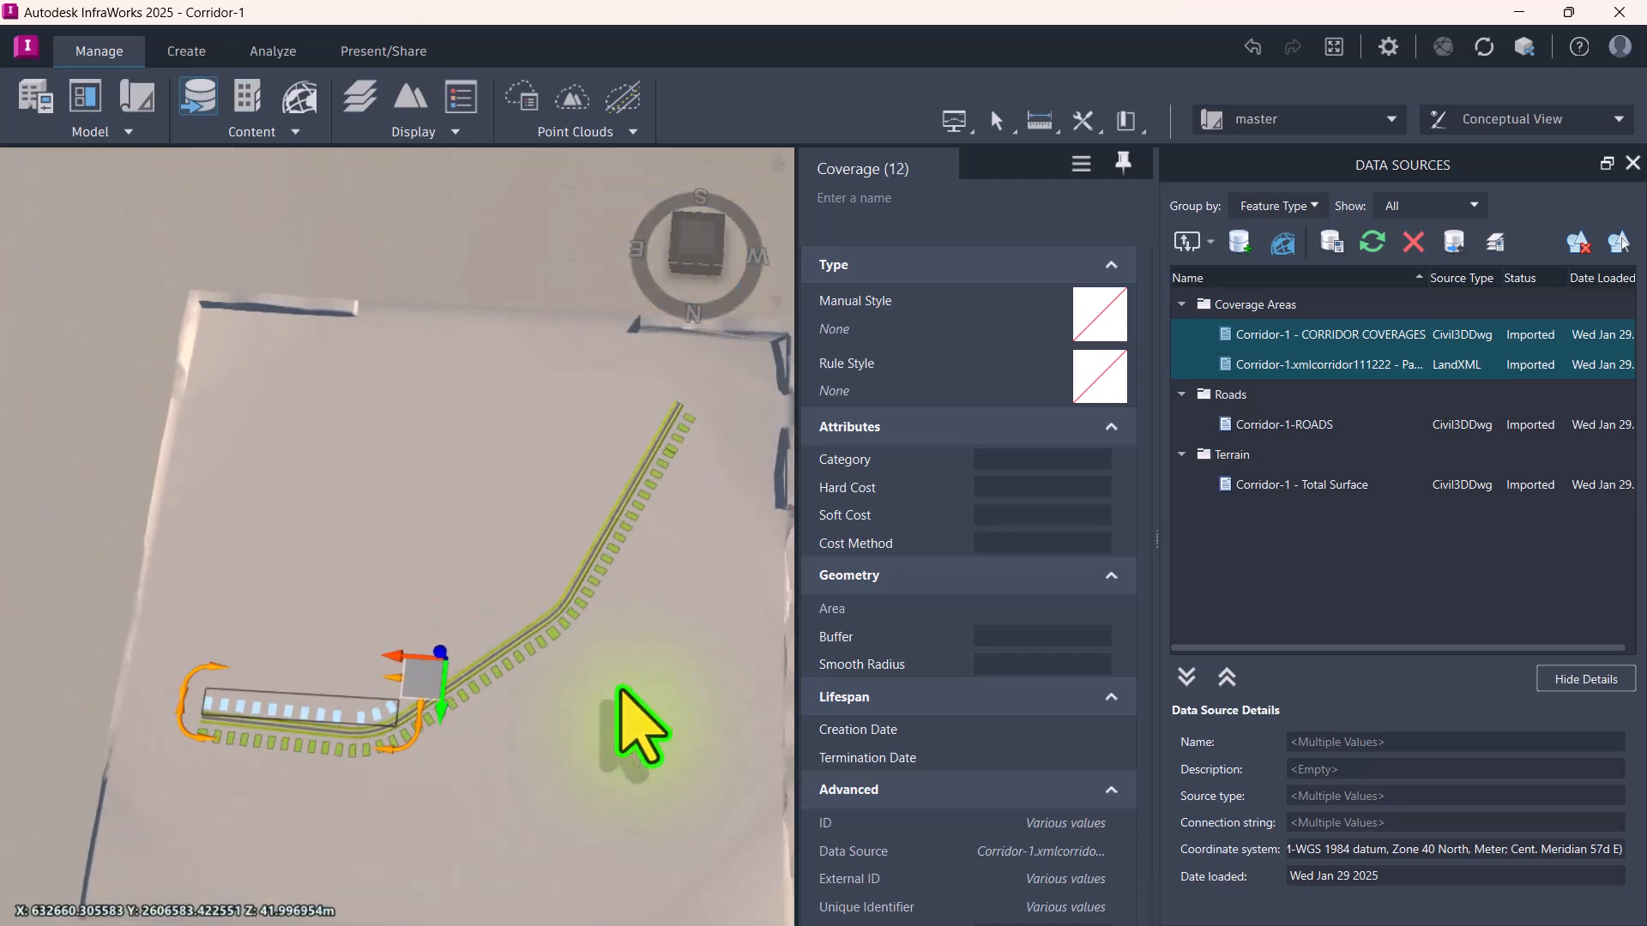
left_click(580, 498, "ctrl")
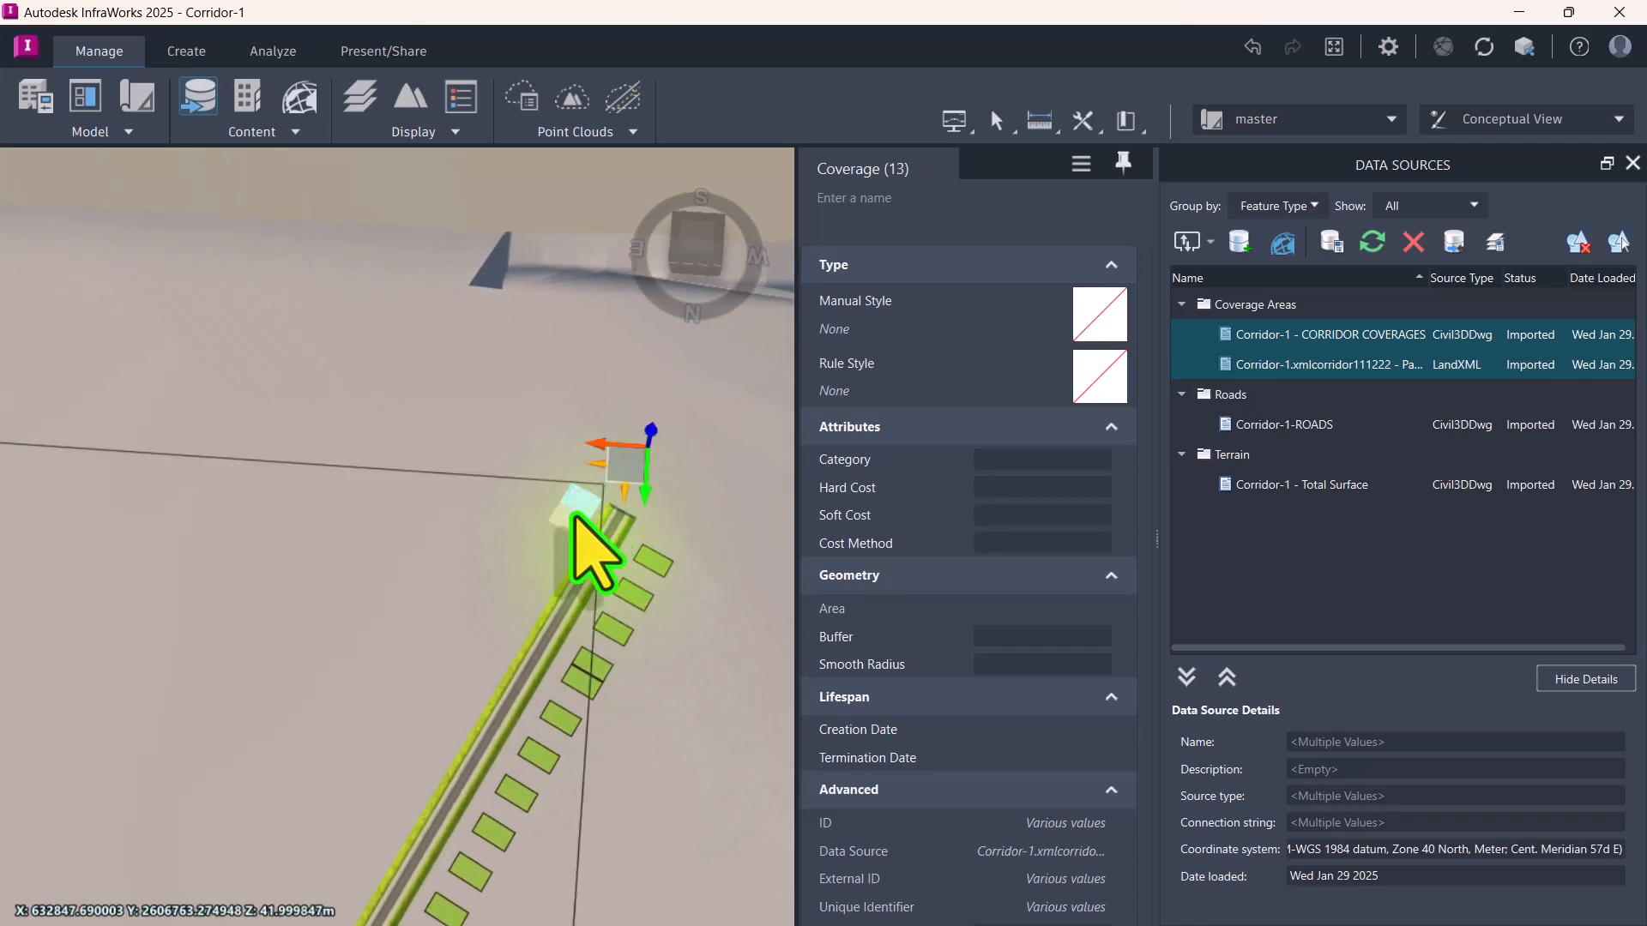
left_click(553, 540, "ctrl")
left_click(529, 579, "ctrl")
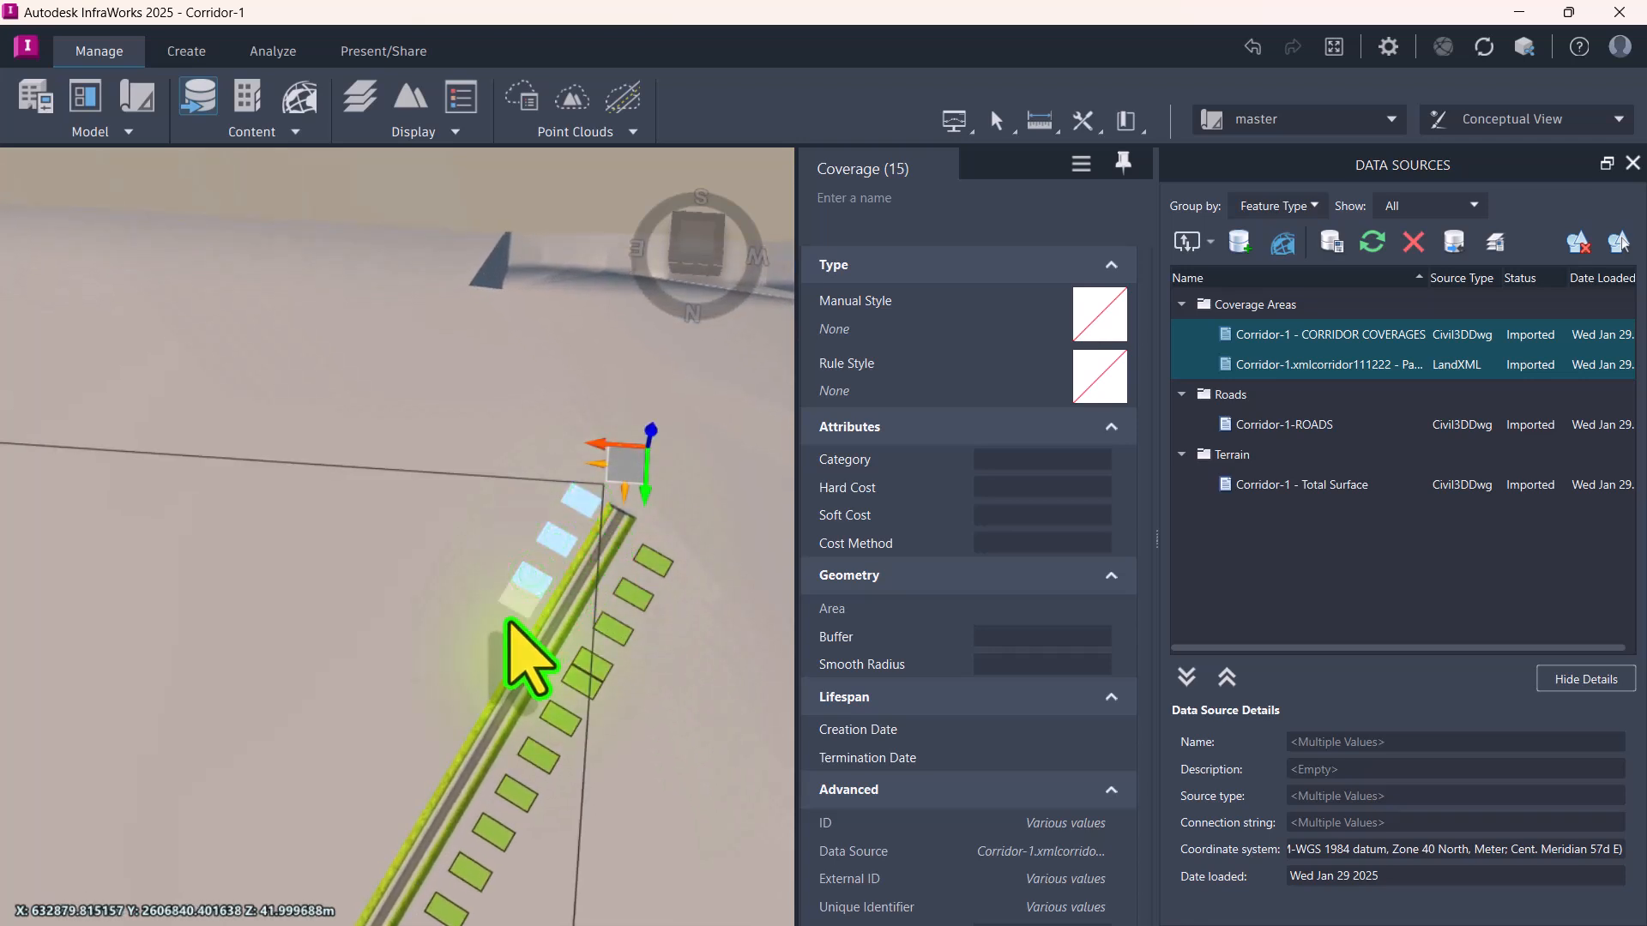
left_click(509, 619, "ctrl")
left_click(485, 660, "ctrl")
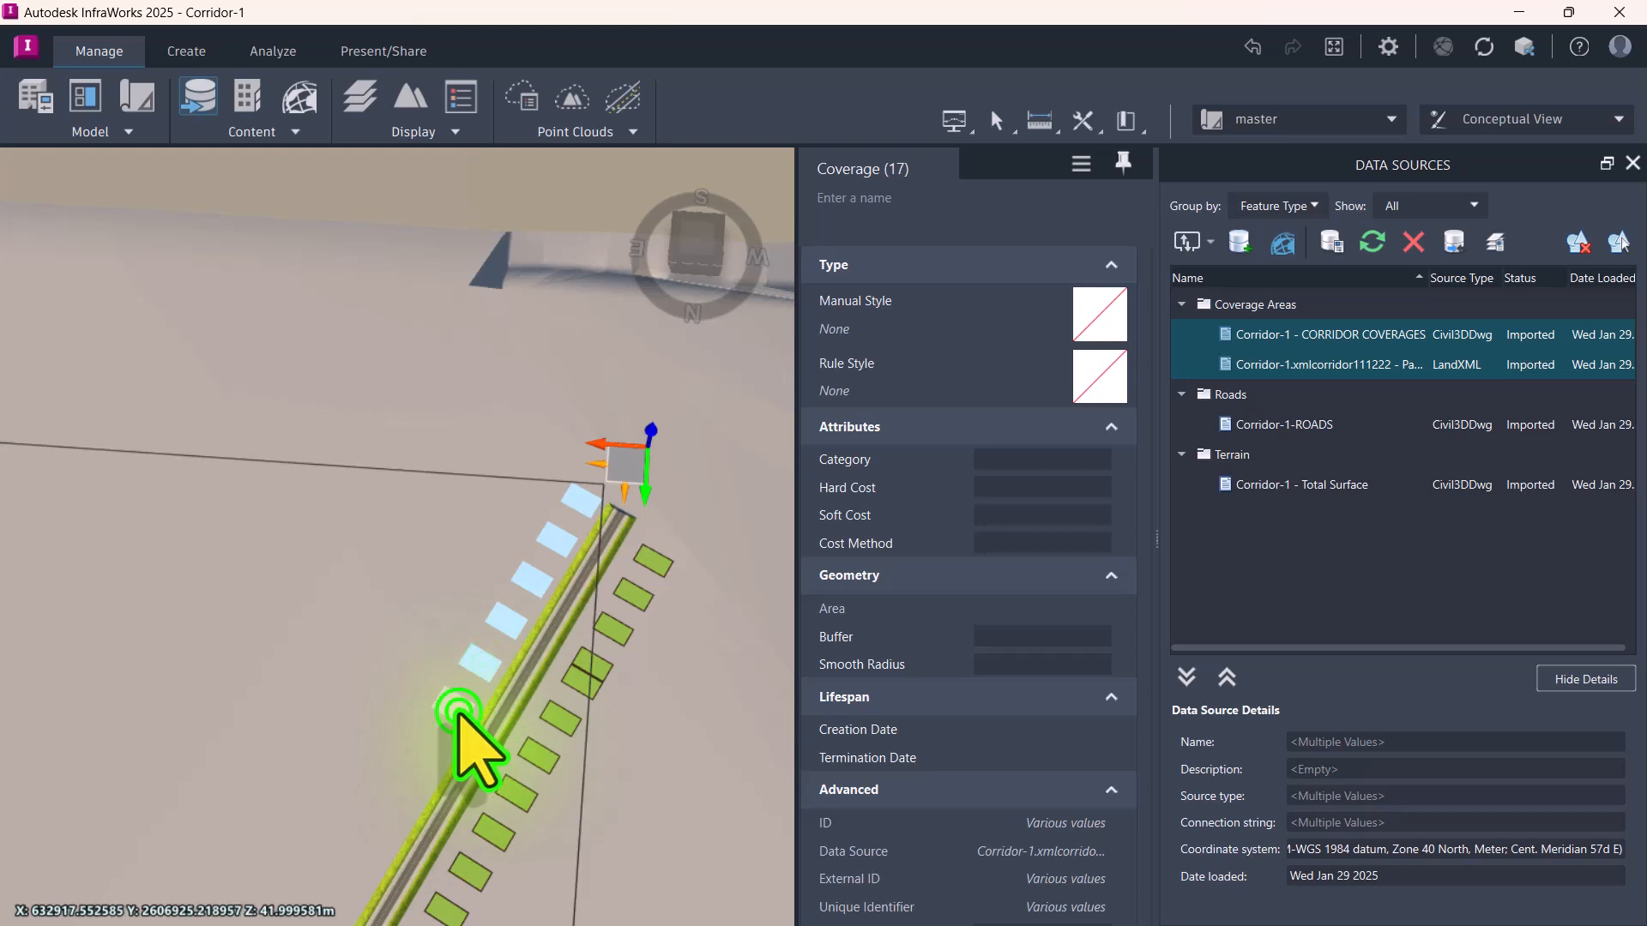
left_click(463, 701, "ctrl")
scroll(457, 715, "down", 1)
left_click(425, 748, "ctrl")
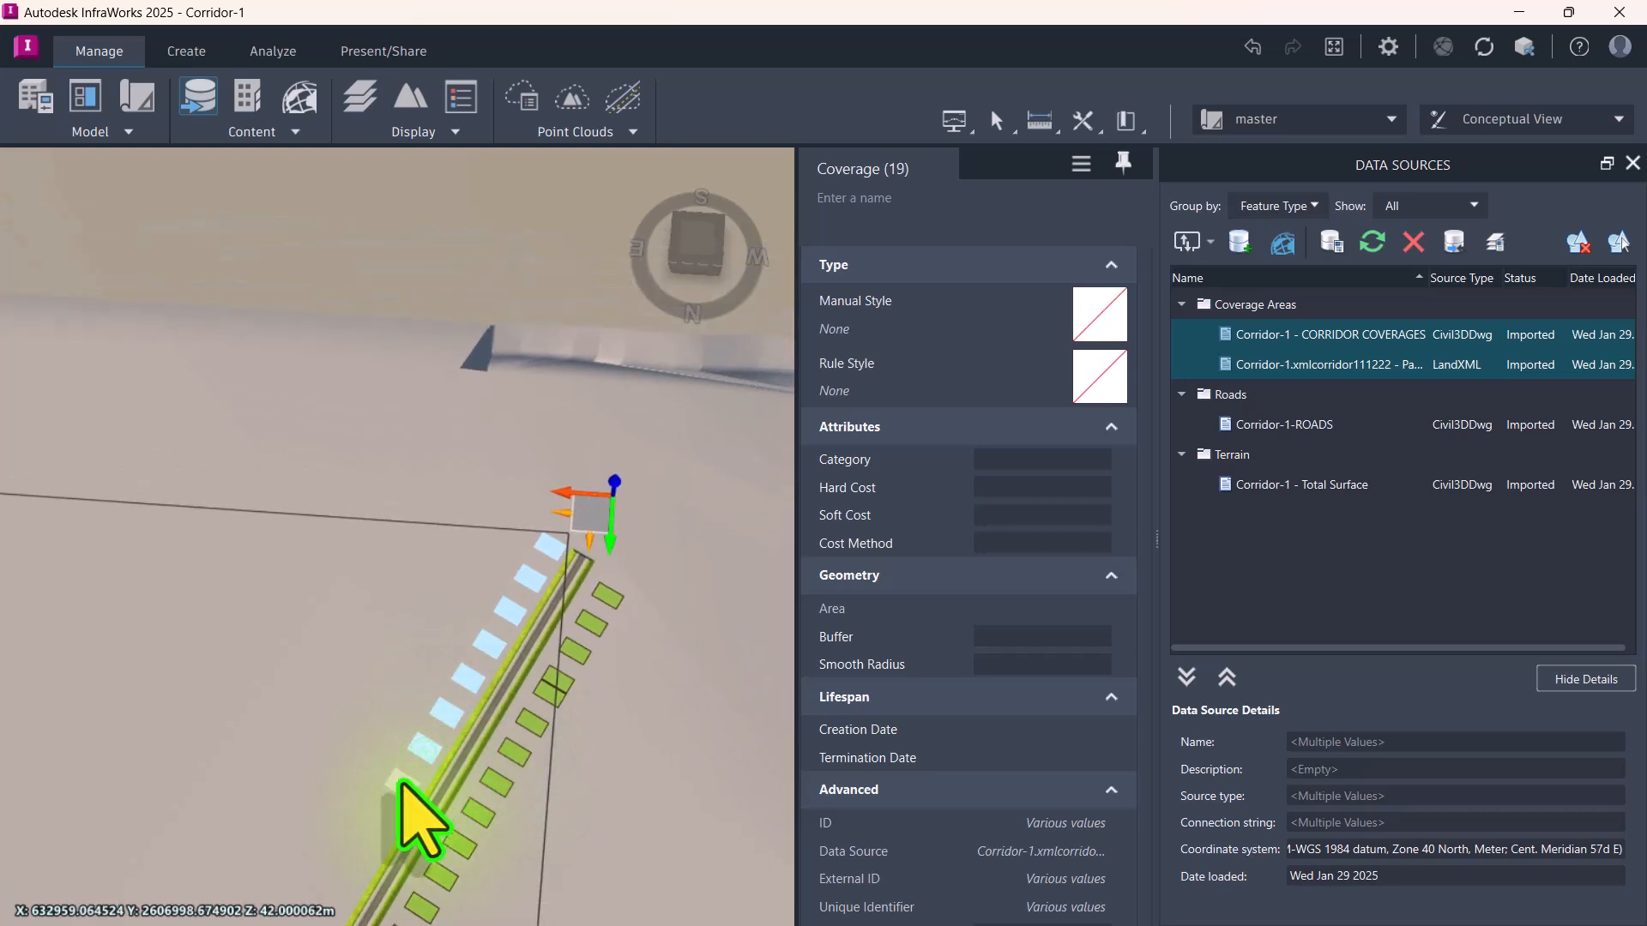
left_click(398, 786, "ctrl")
Step: Add the next nine parcel coverages along the far straight section down to the second bend to the selection
scroll(398, 786, "down", 2)
middle_click_drag(398, 783, 523, 536)
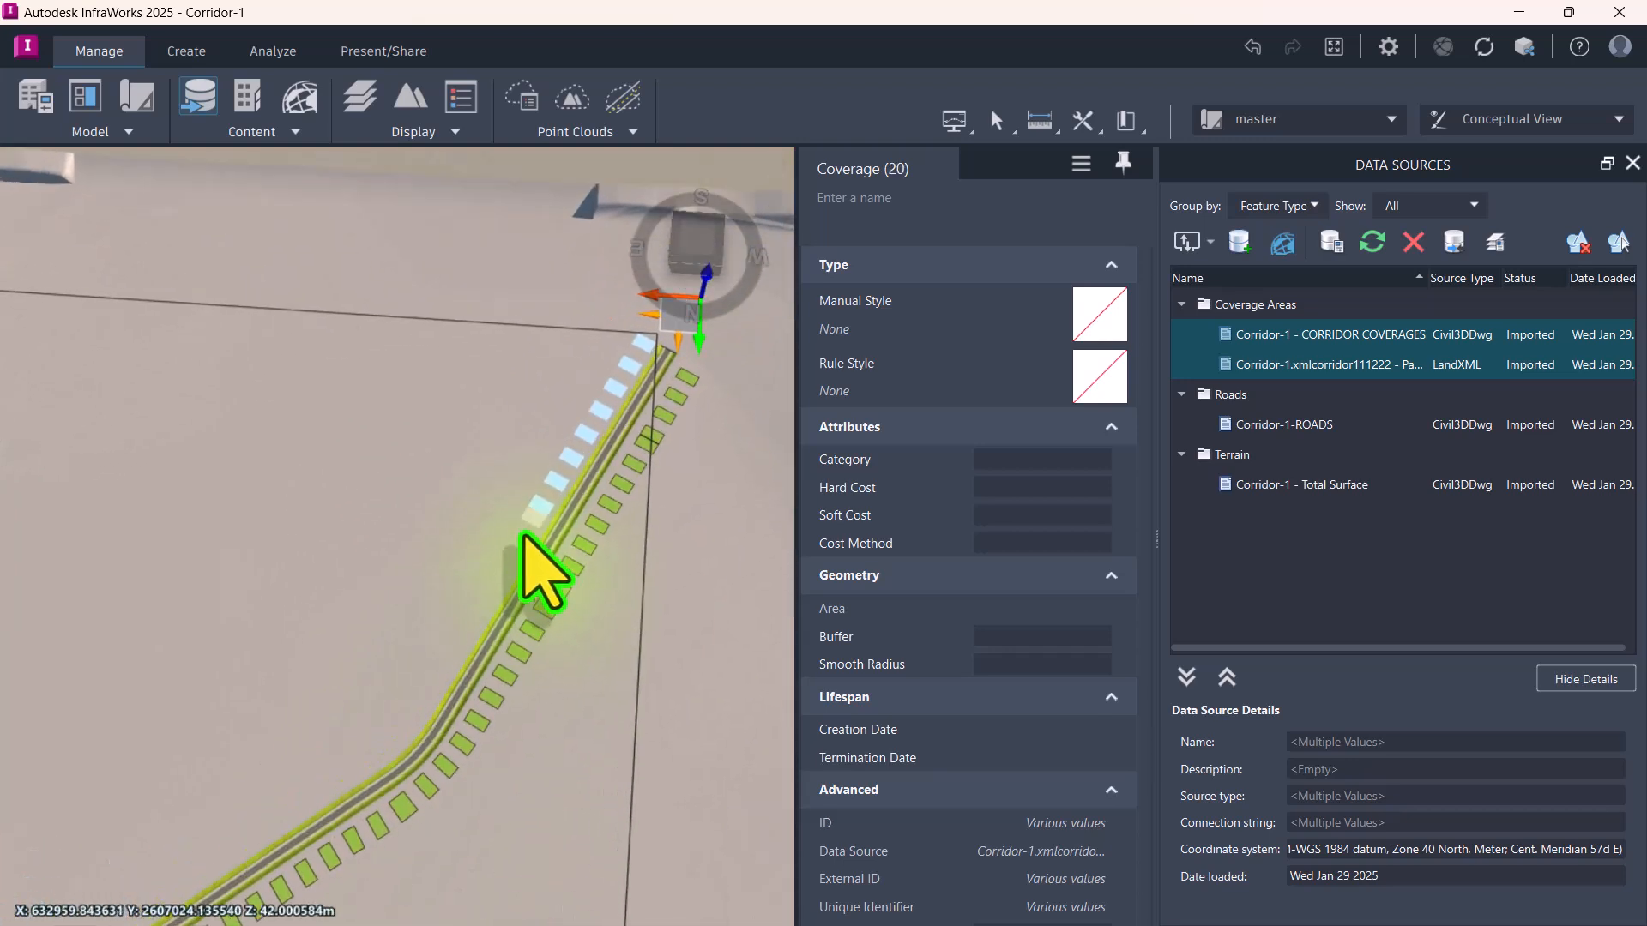
left_click(523, 535, "ctrl")
left_click(506, 559, "ctrl")
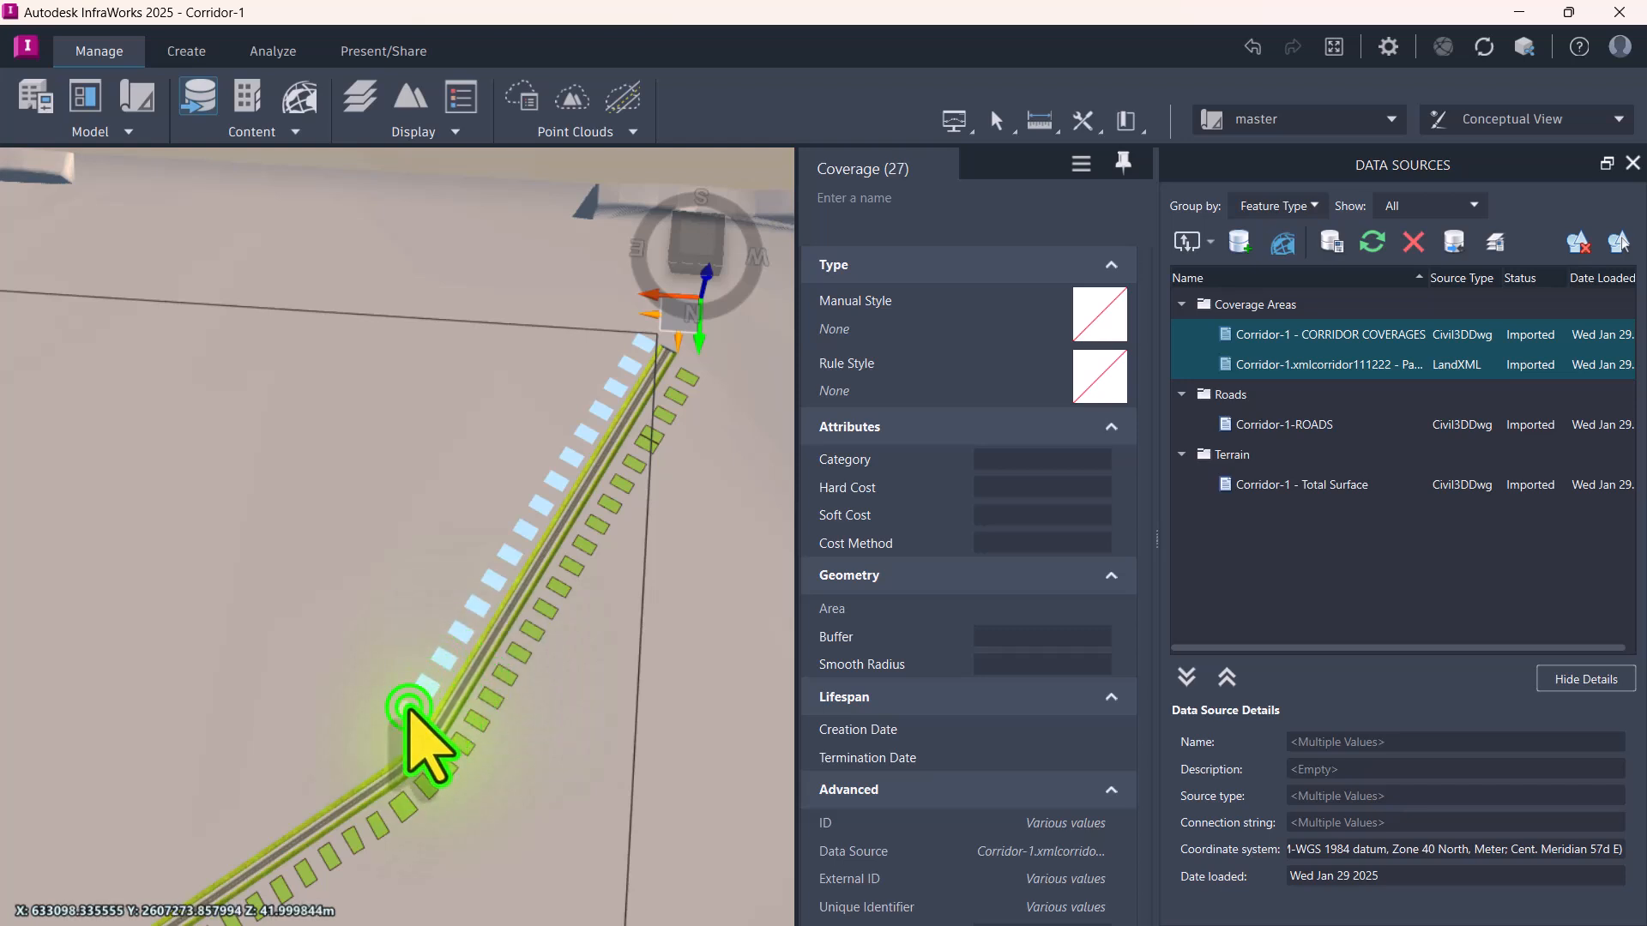
left_click(386, 730, "ctrl")
Step: Add the remaining eleven parcel coverages between the two bends to the selection
scroll(386, 730, "down", 2)
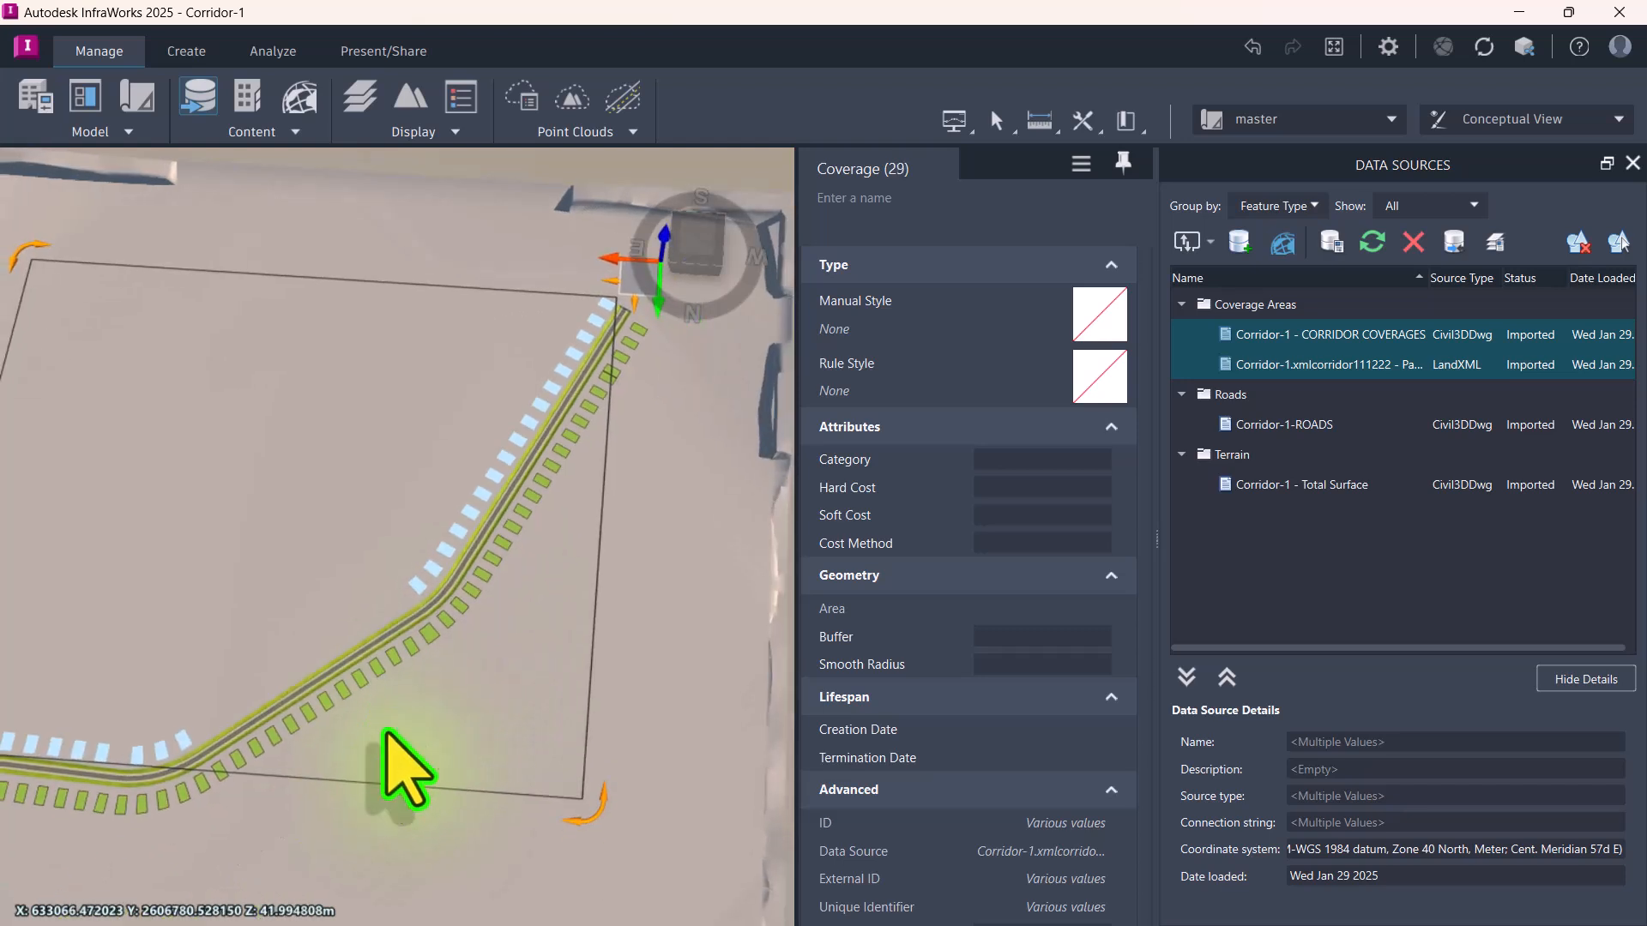
scroll(434, 617, "up", 3)
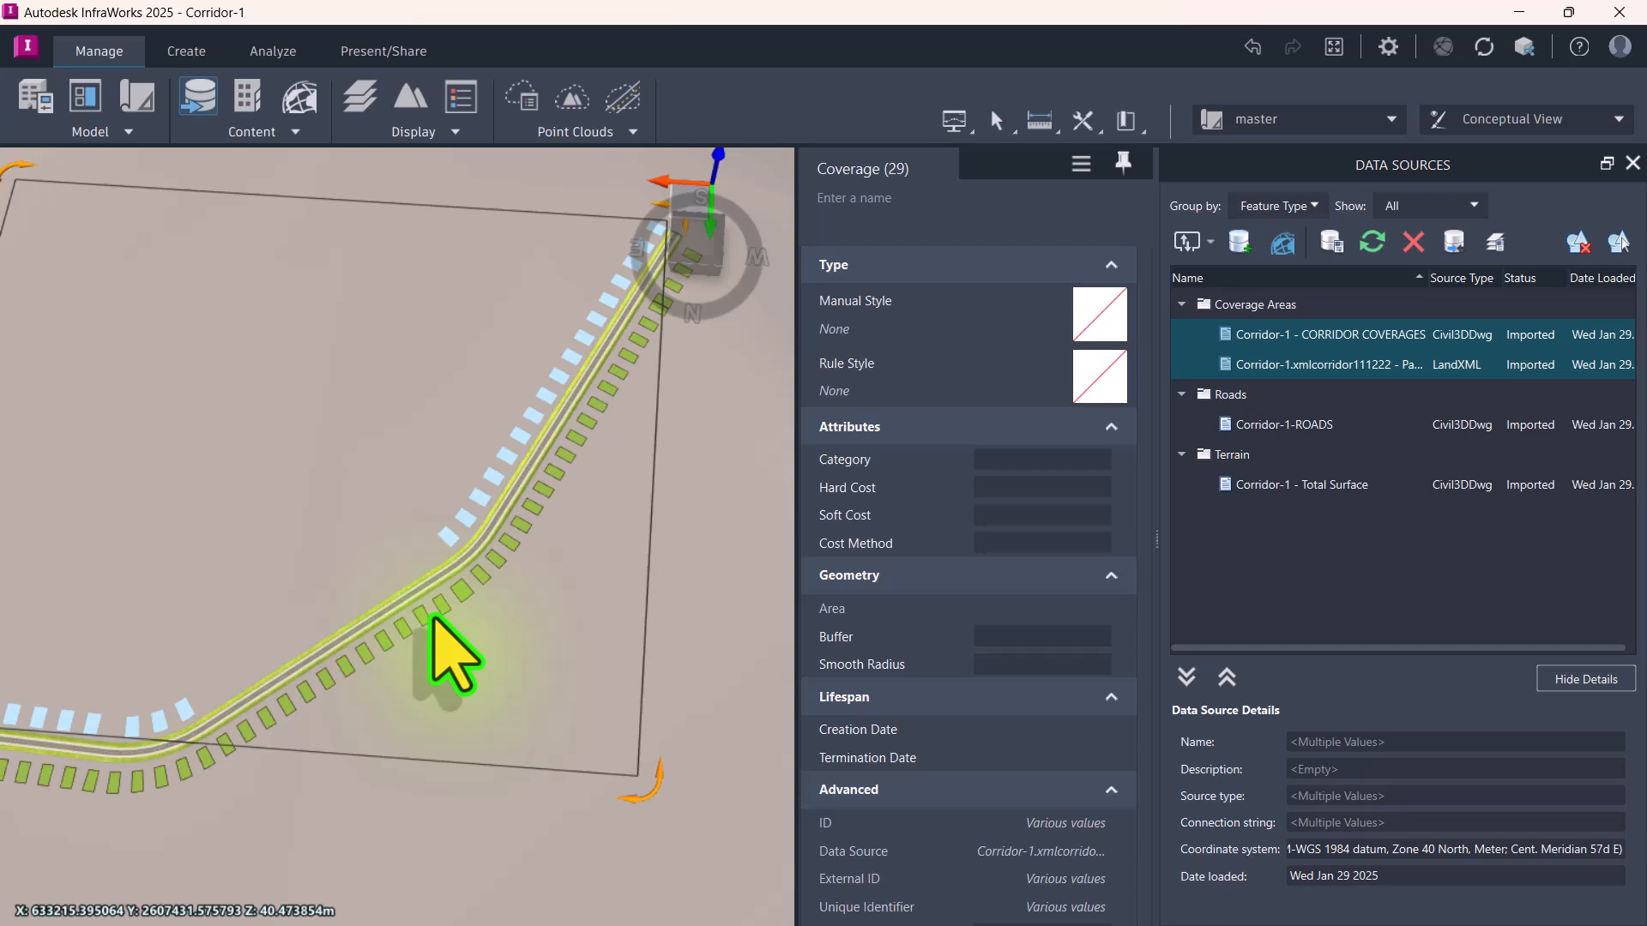
left_click(473, 520, "ctrl")
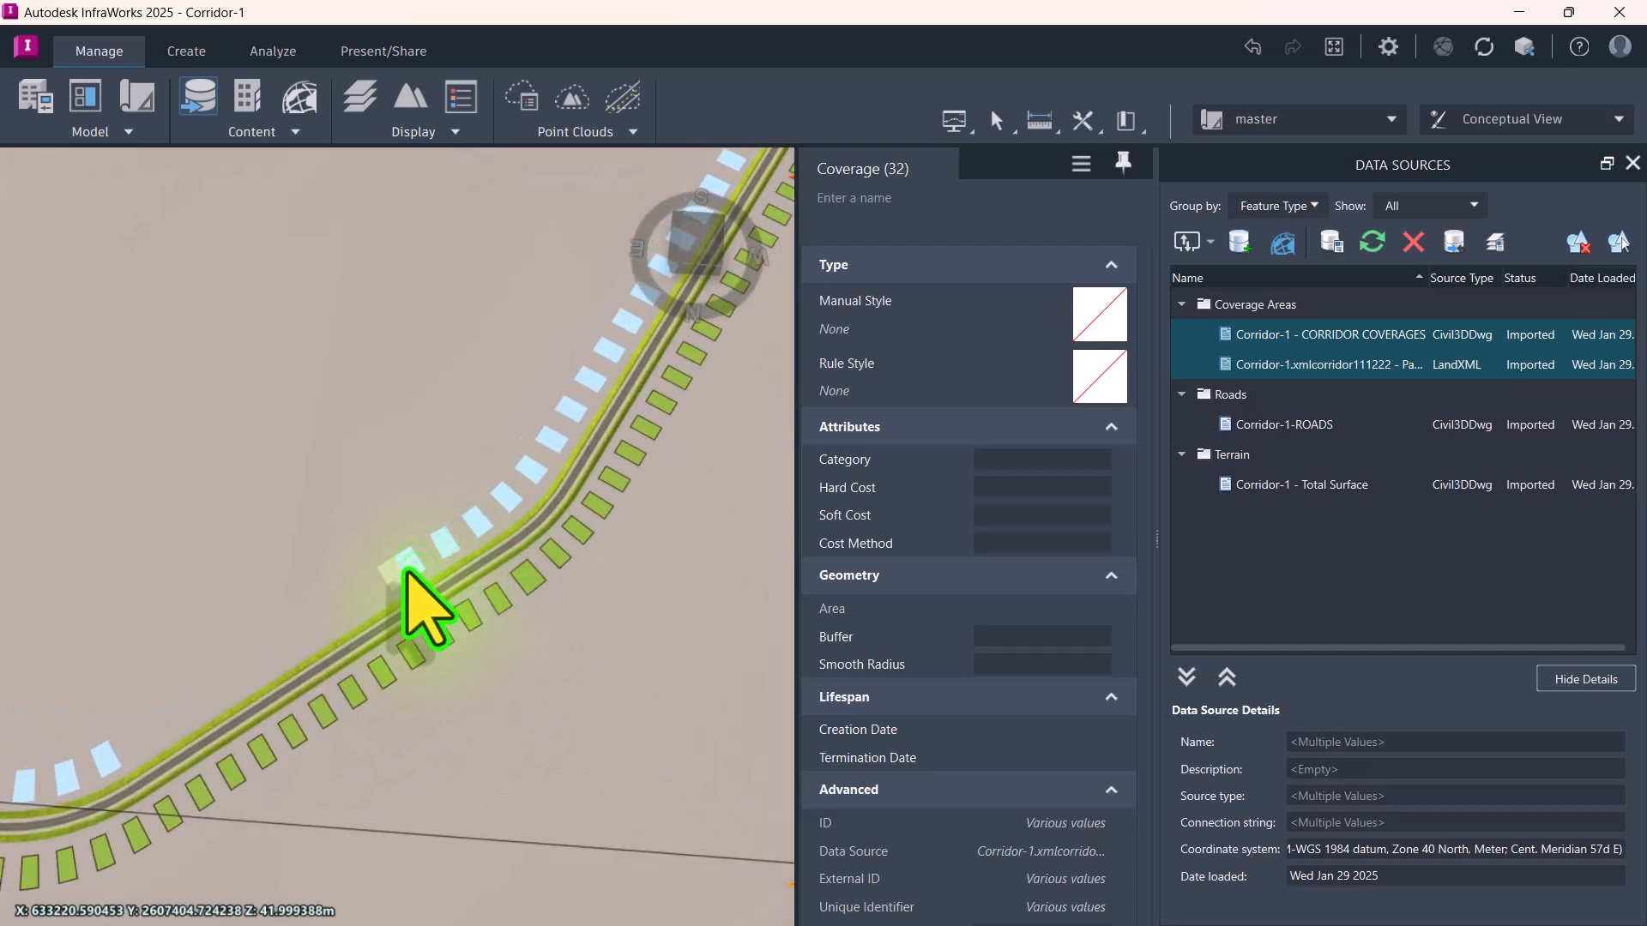
left_click(339, 614, "ctrl")
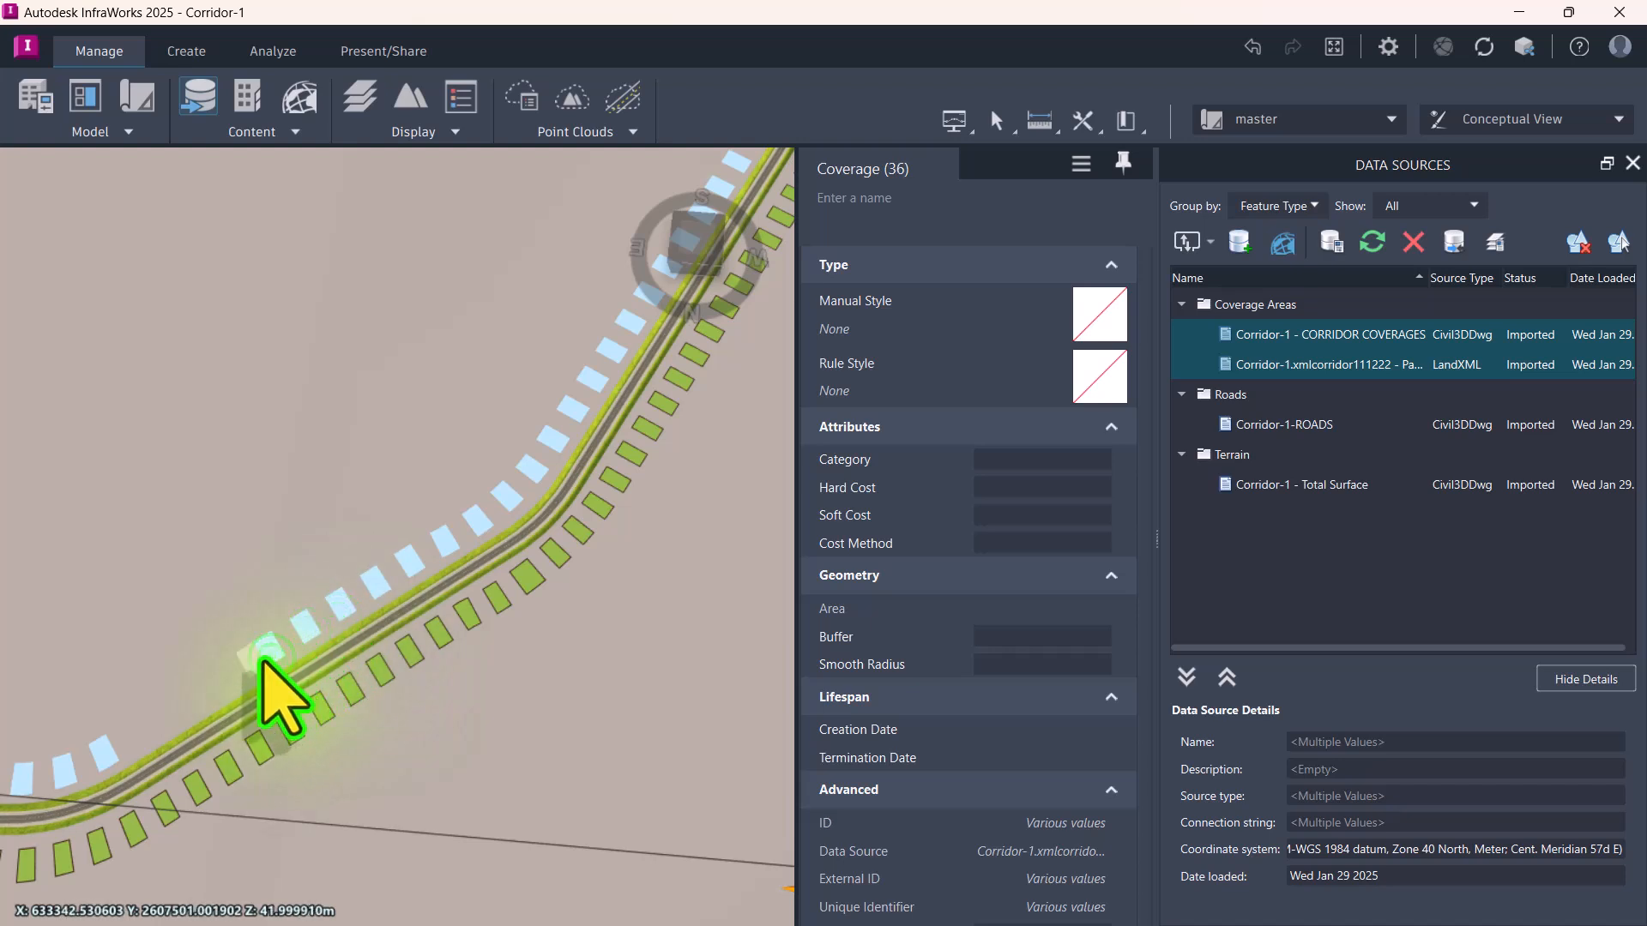
left_click(230, 669, "ctrl")
left_click(191, 688, "ctrl")
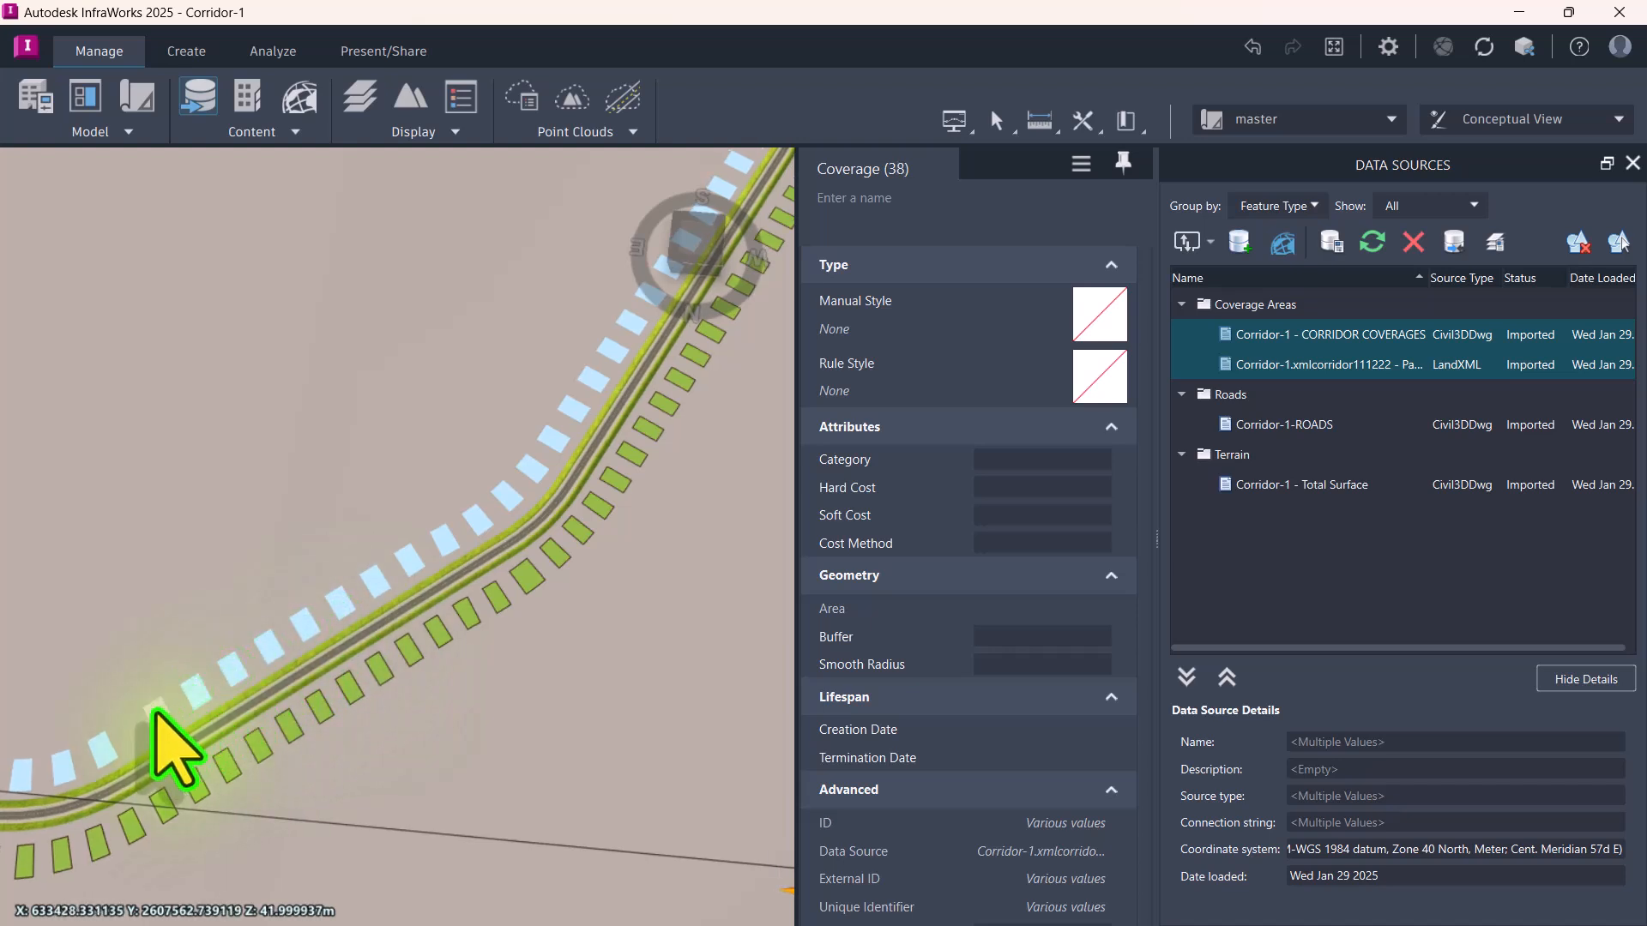
left_click(156, 711, "ctrl")
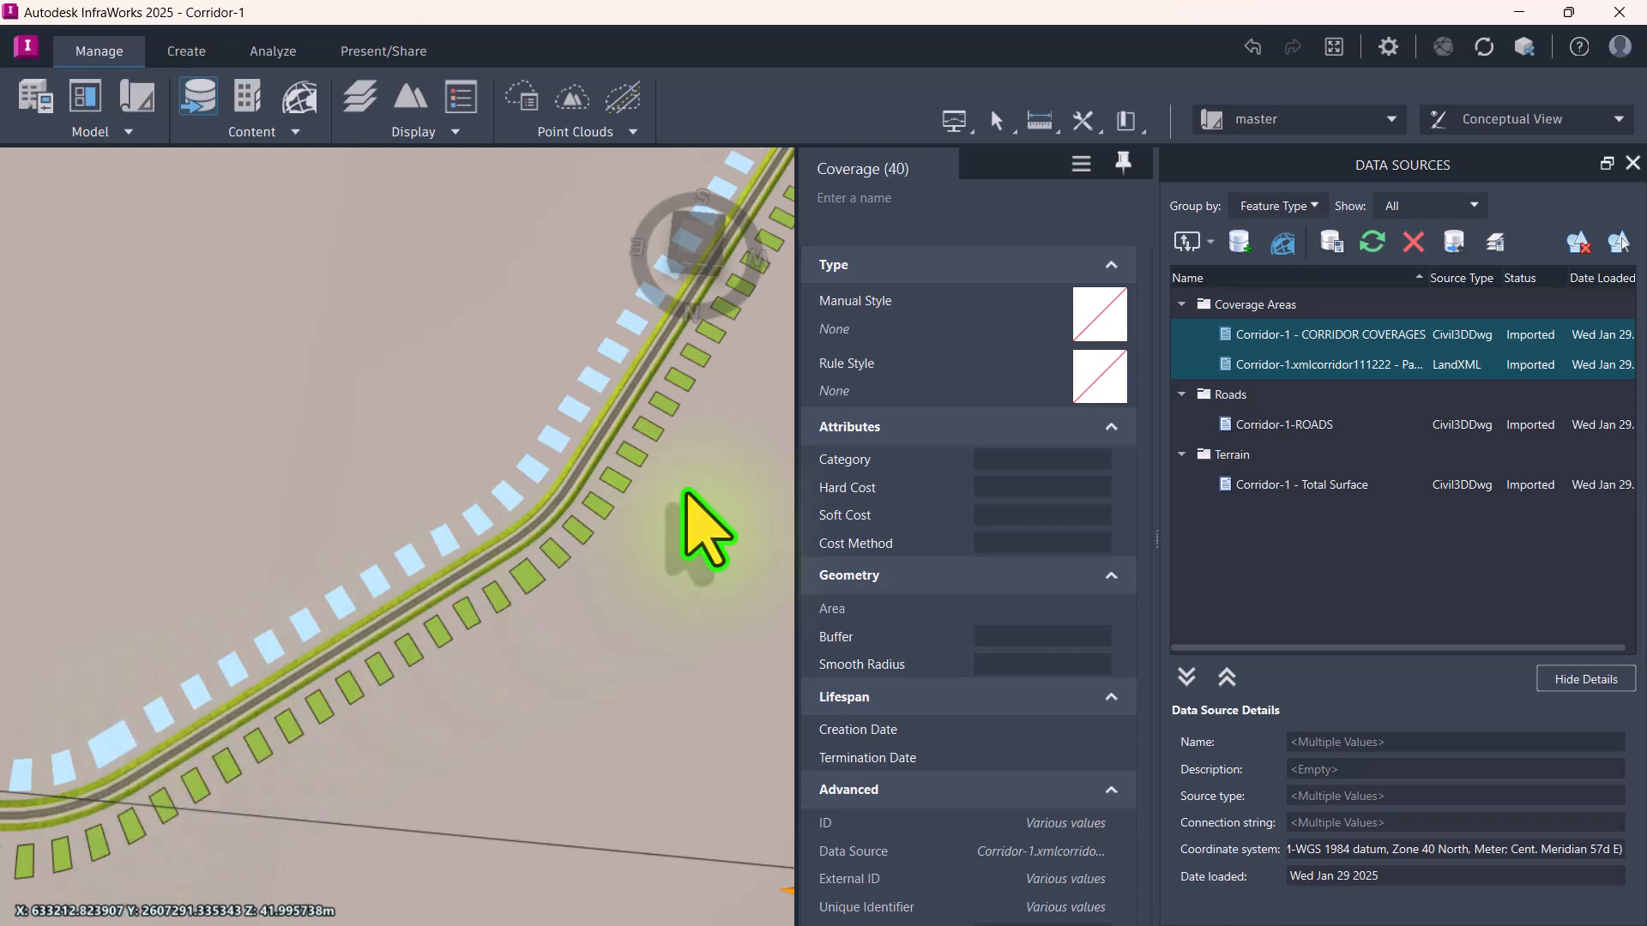
Step: Apply the Coverage/Grass With Gravel Border style to the selected parcel coverages and clear the selection
left_click(1093, 370)
left_click(965, 377)
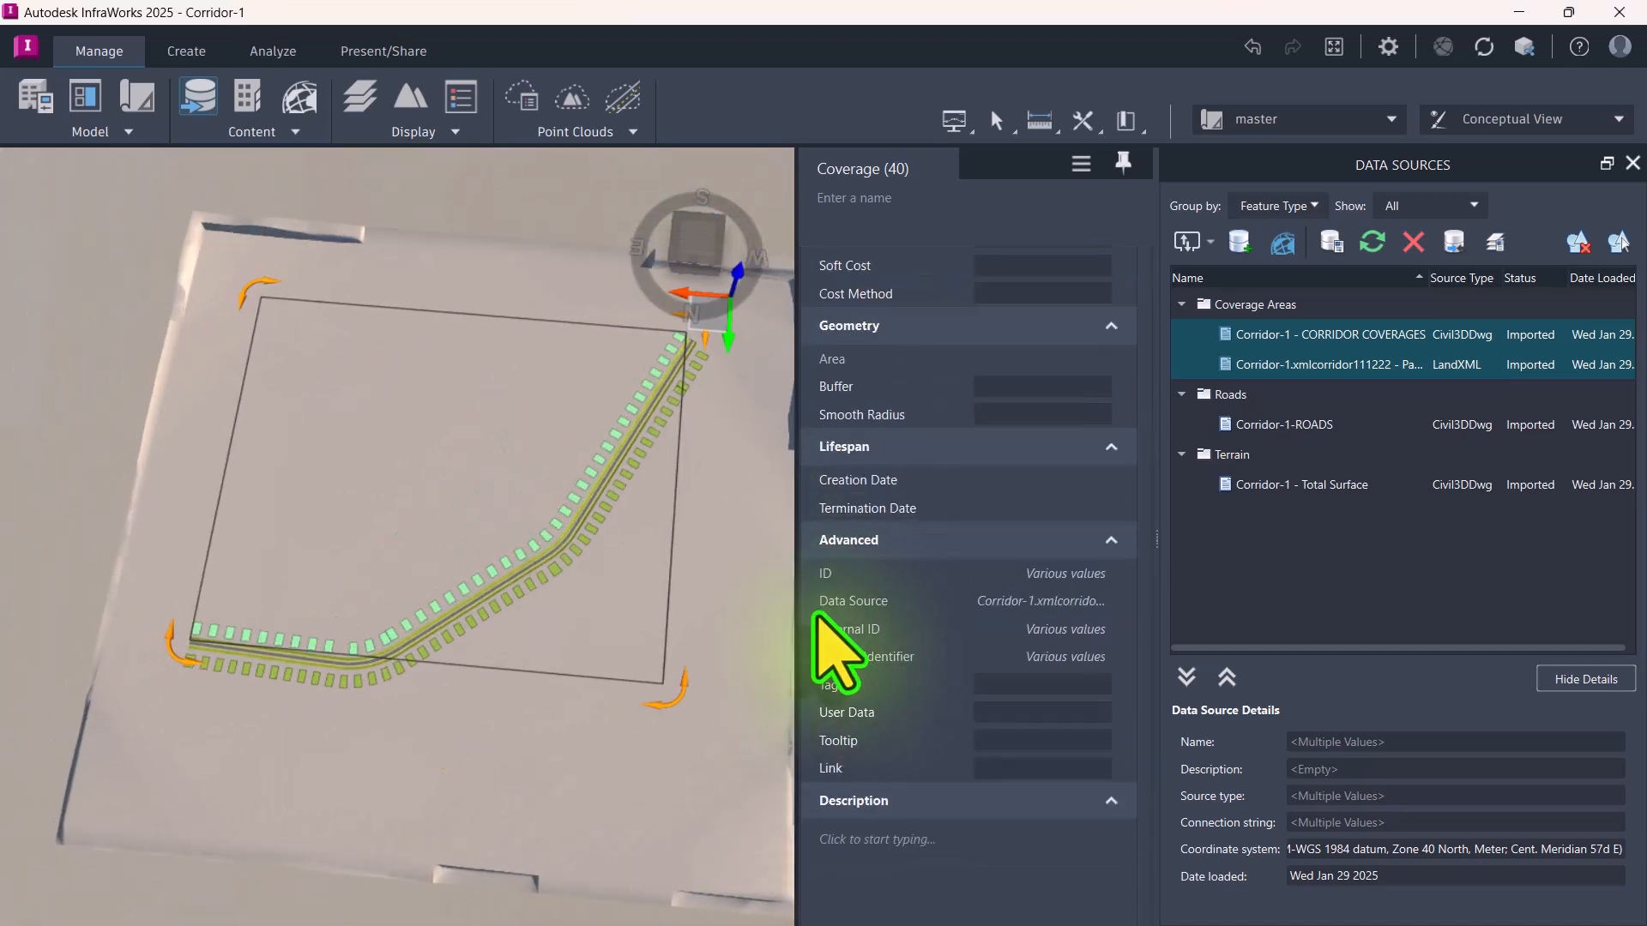
key("Escape")
Step: Examine the styled parcel coverages on both sides of the road from several angles, close up and across the whole terrain
scroll(814, 614, "up", 6)
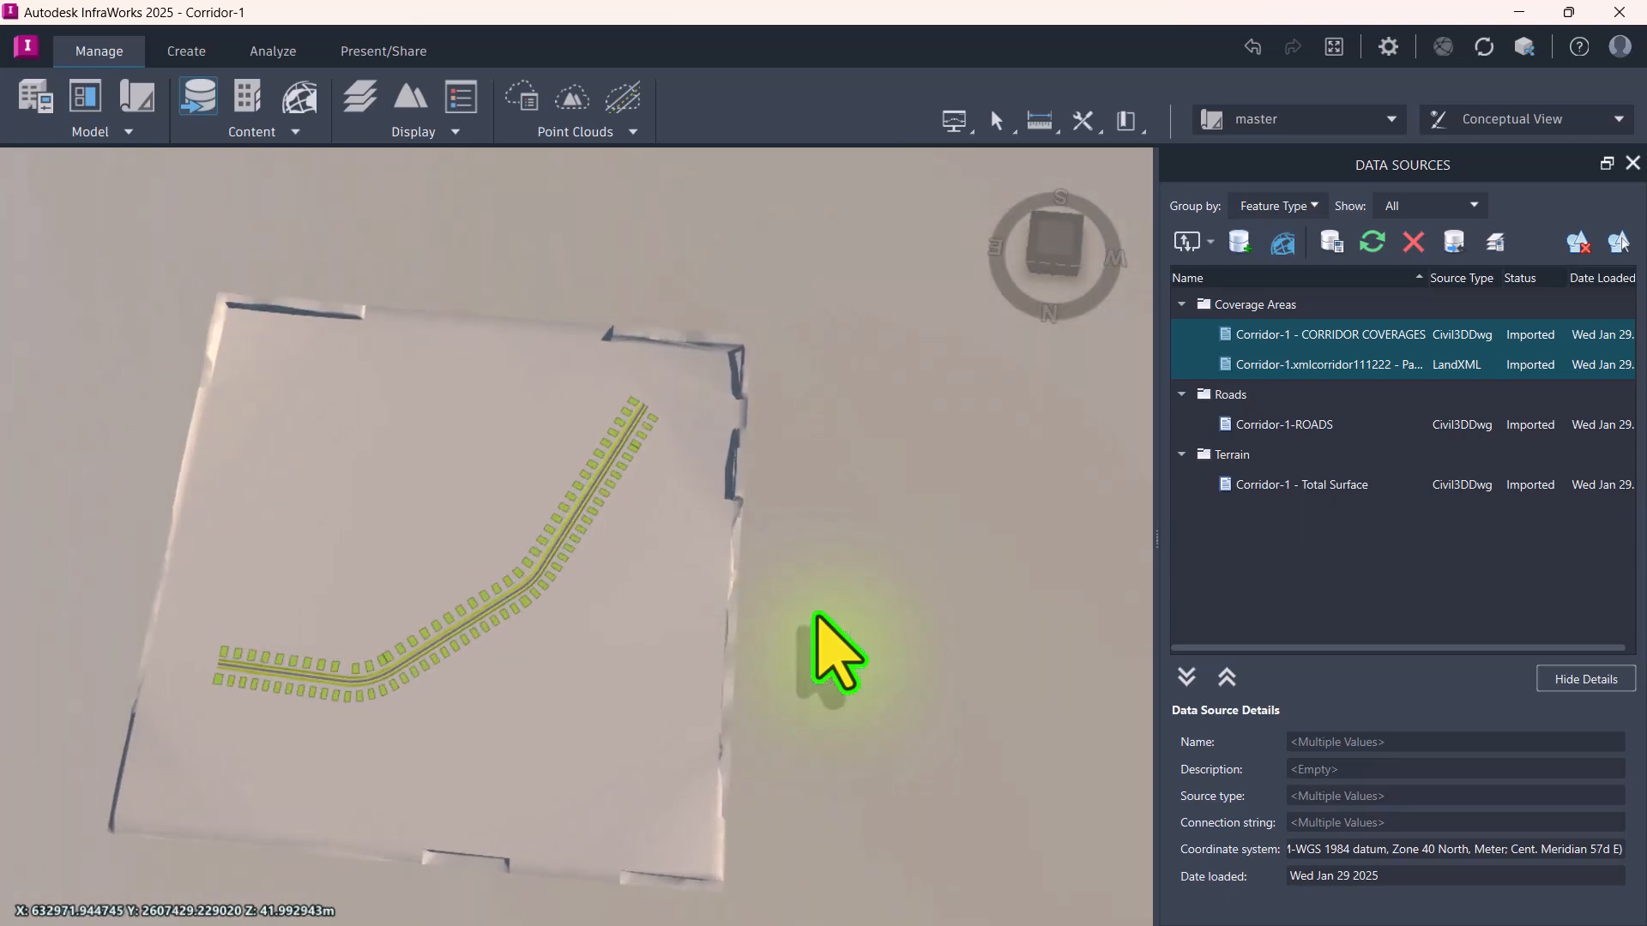
middle_click_drag(633, 725, 800, 586, "shift")
scroll(800, 586, "down", 3)
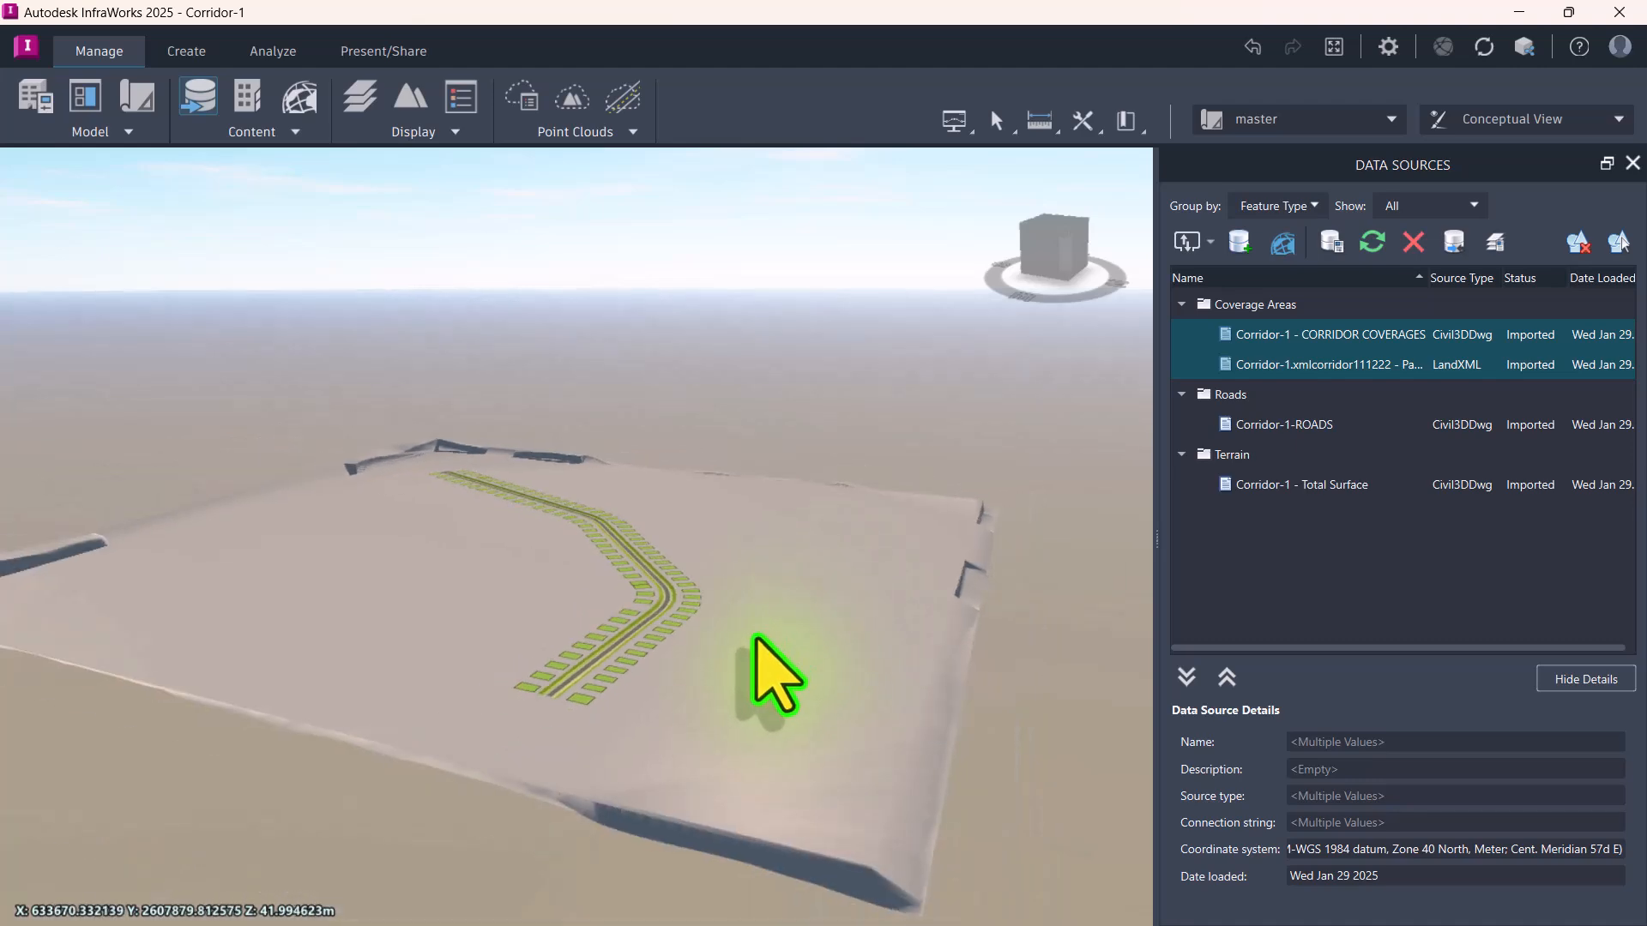
left_click_drag(757, 640, 768, 717)
scroll(768, 717, "up", 4)
scroll(569, 673, "up", 3)
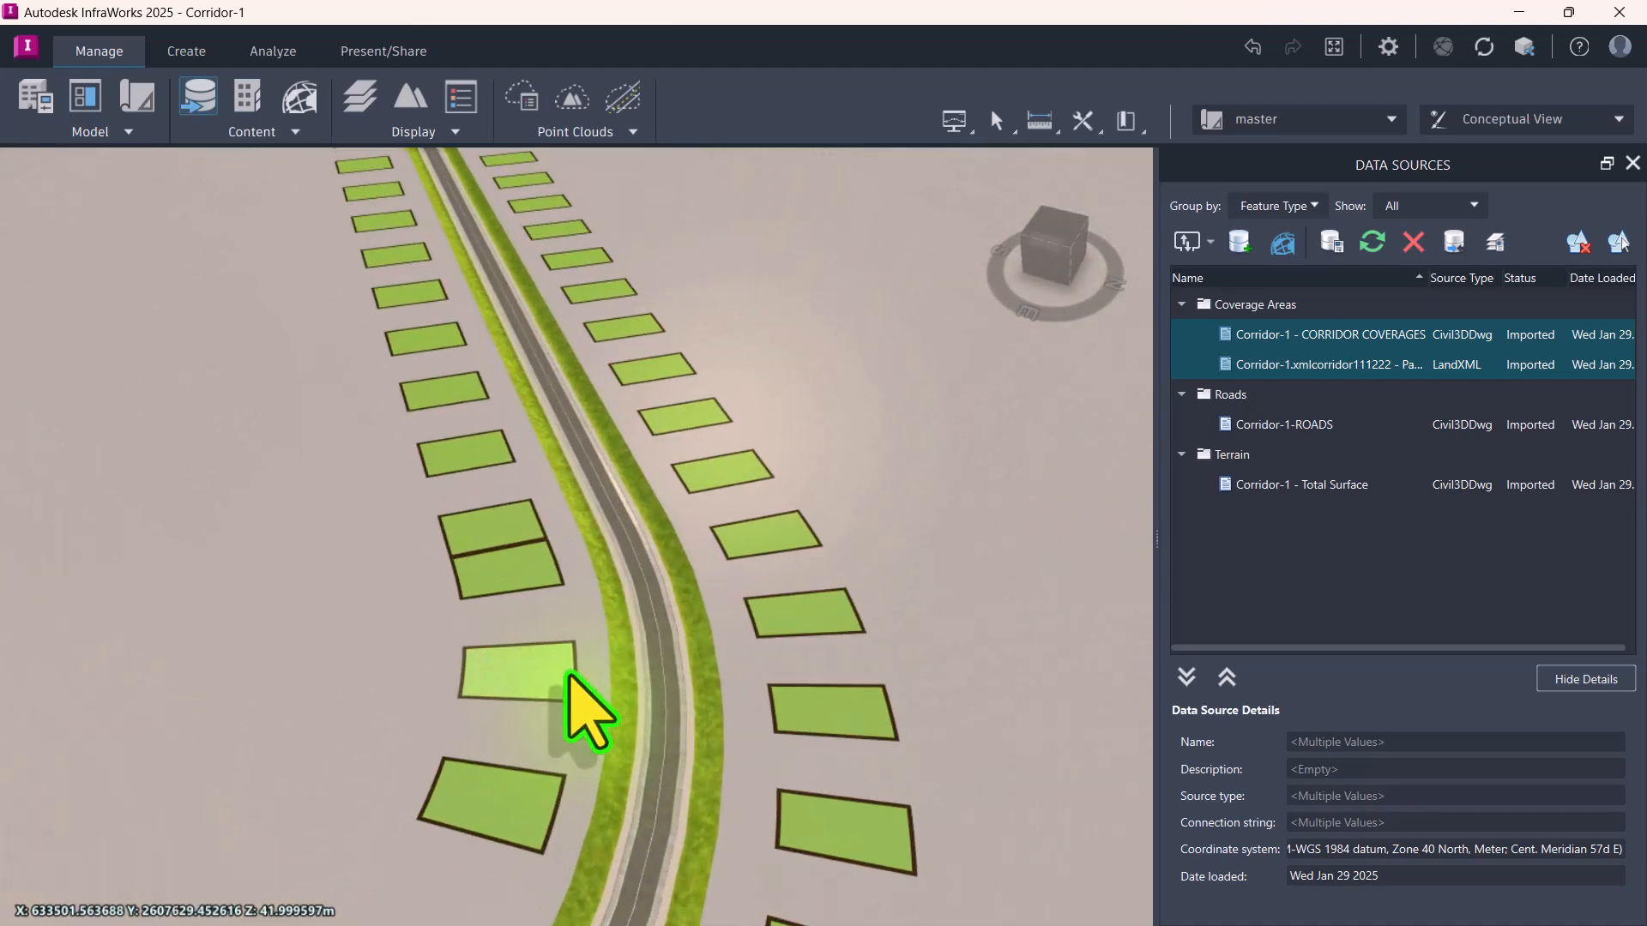
left_click_drag(570, 673, 554, 569)
scroll(697, 660, "up", 2)
scroll(697, 662, "down", 5)
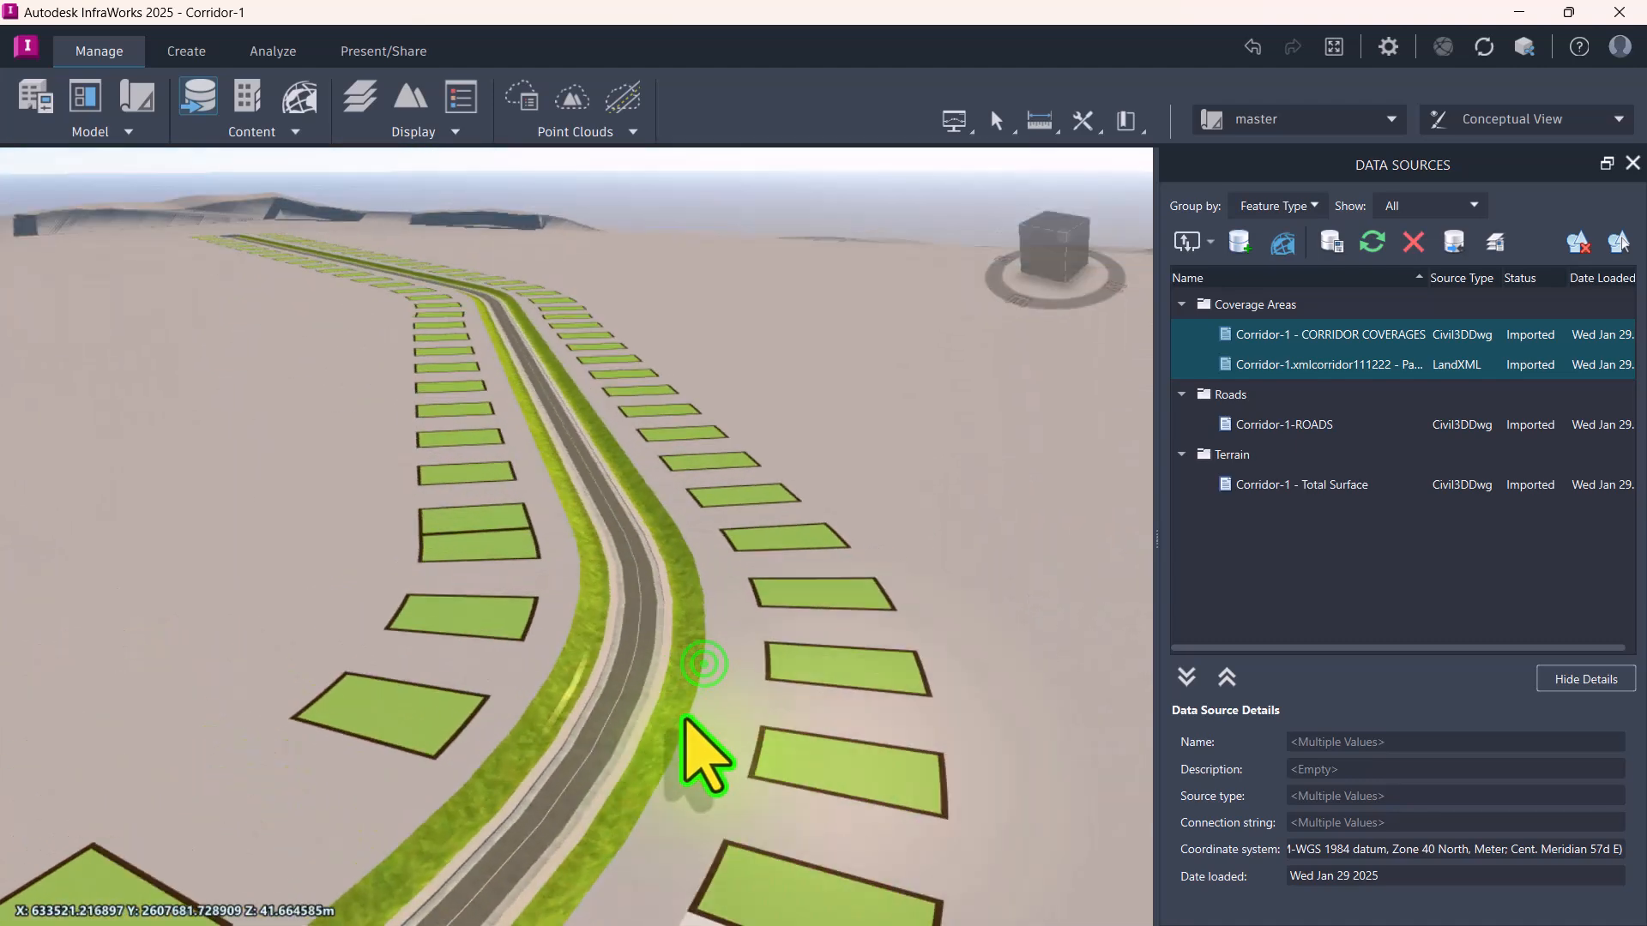
left_click_drag(948, 632, 651, 654)
scroll(738, 731, "down", 3)
left_click_drag(738, 729, 961, 641)
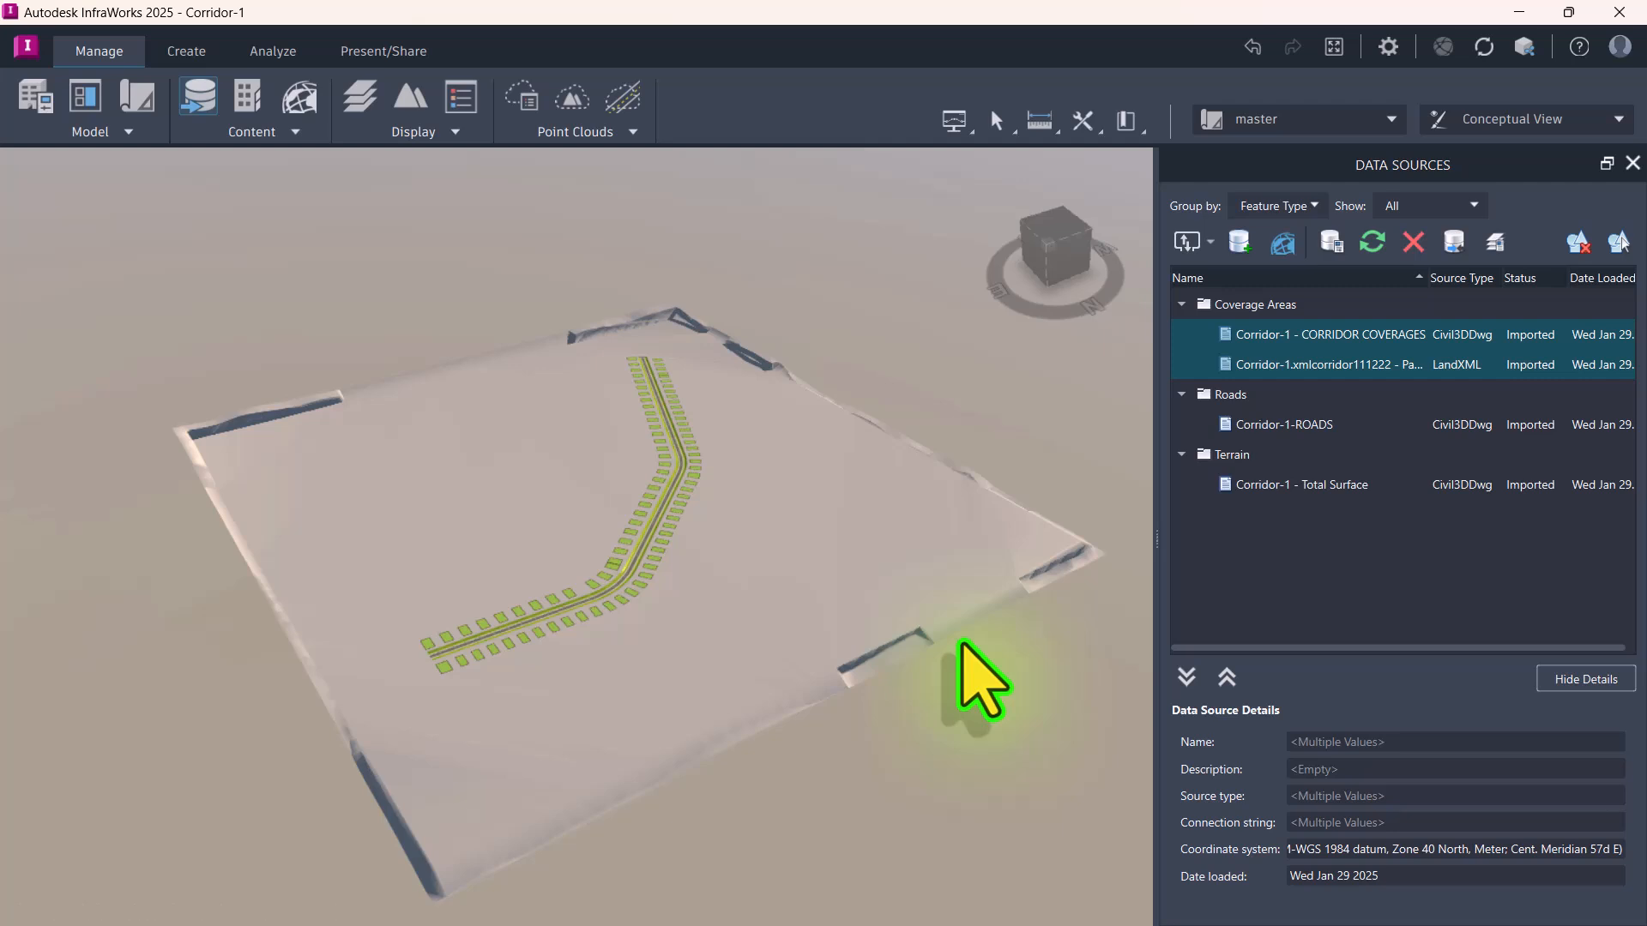